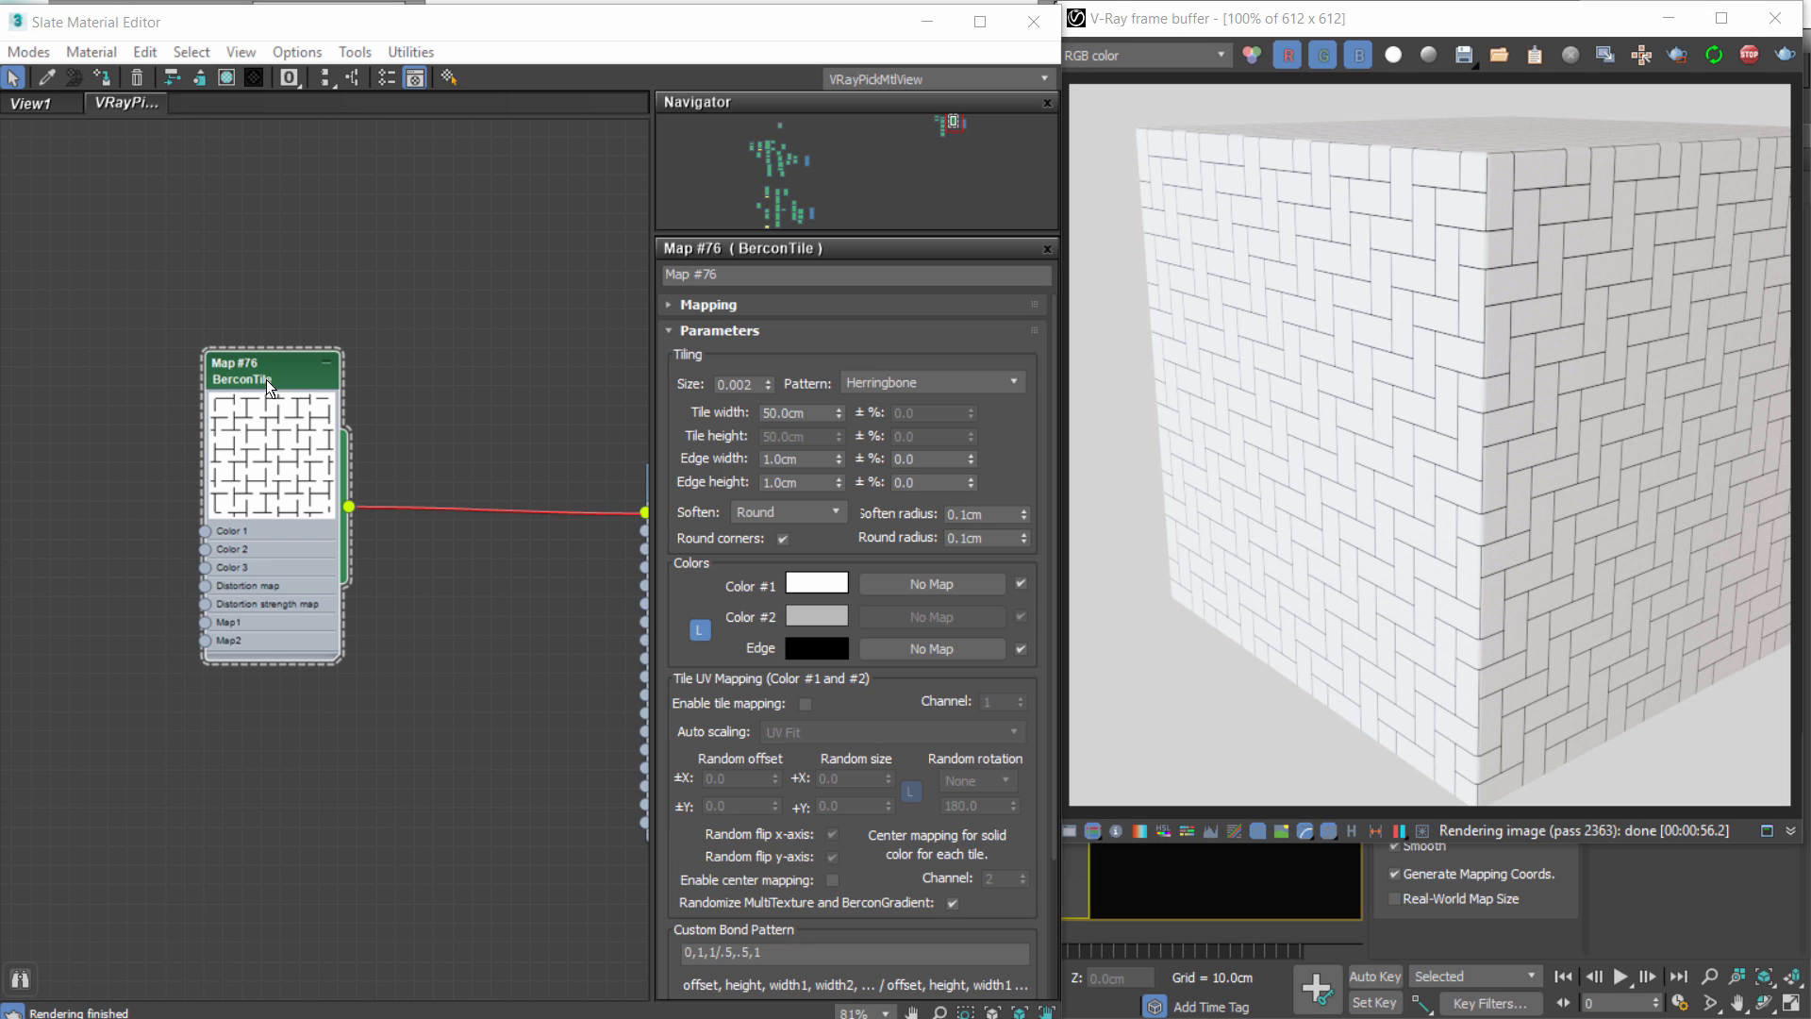
Try the Stack Bond pattern on the Herringbone BerconTile map and set its pattern to Stretcher Bond.
{"action": "left_click_drag", "start_coordinate": [266, 379], "coordinate": [336, 300]}
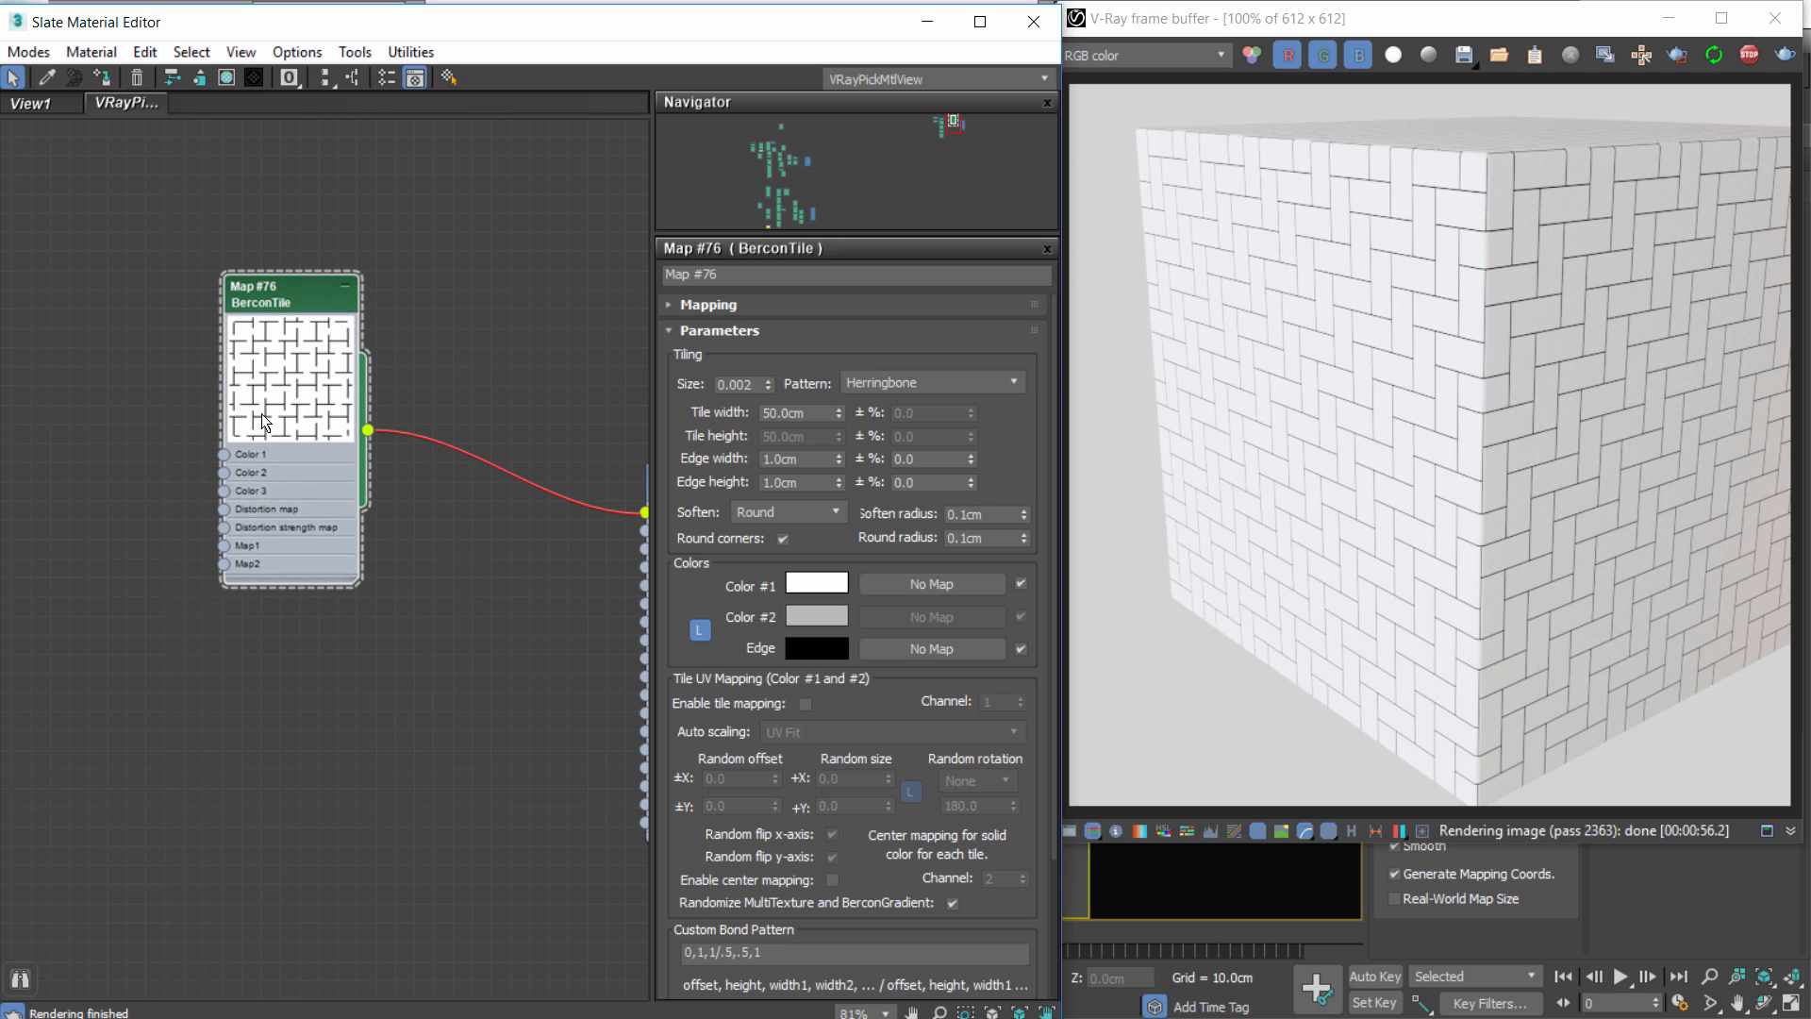
{"action": "left_click_drag", "start_coordinate": [275, 296], "coordinate": [258, 304]}
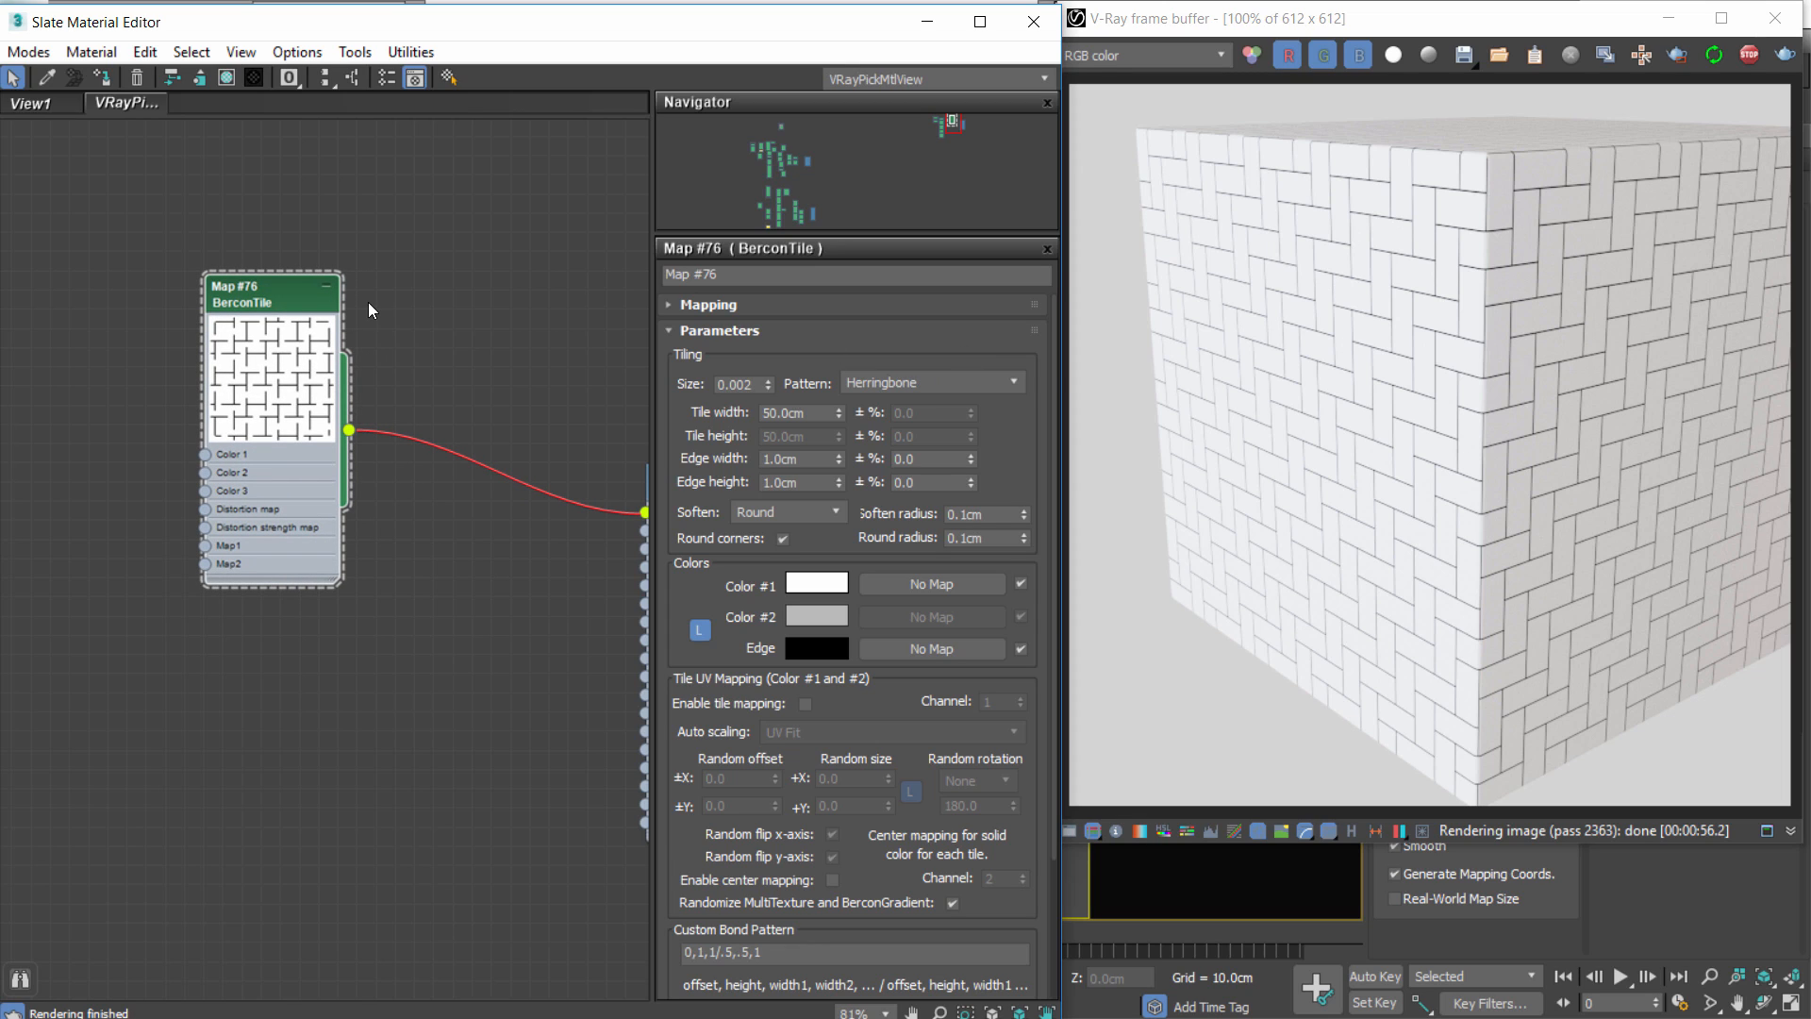
{"action": "left_click", "coordinate": [920, 382]}
{"action": "left_click", "coordinate": [901, 430]}
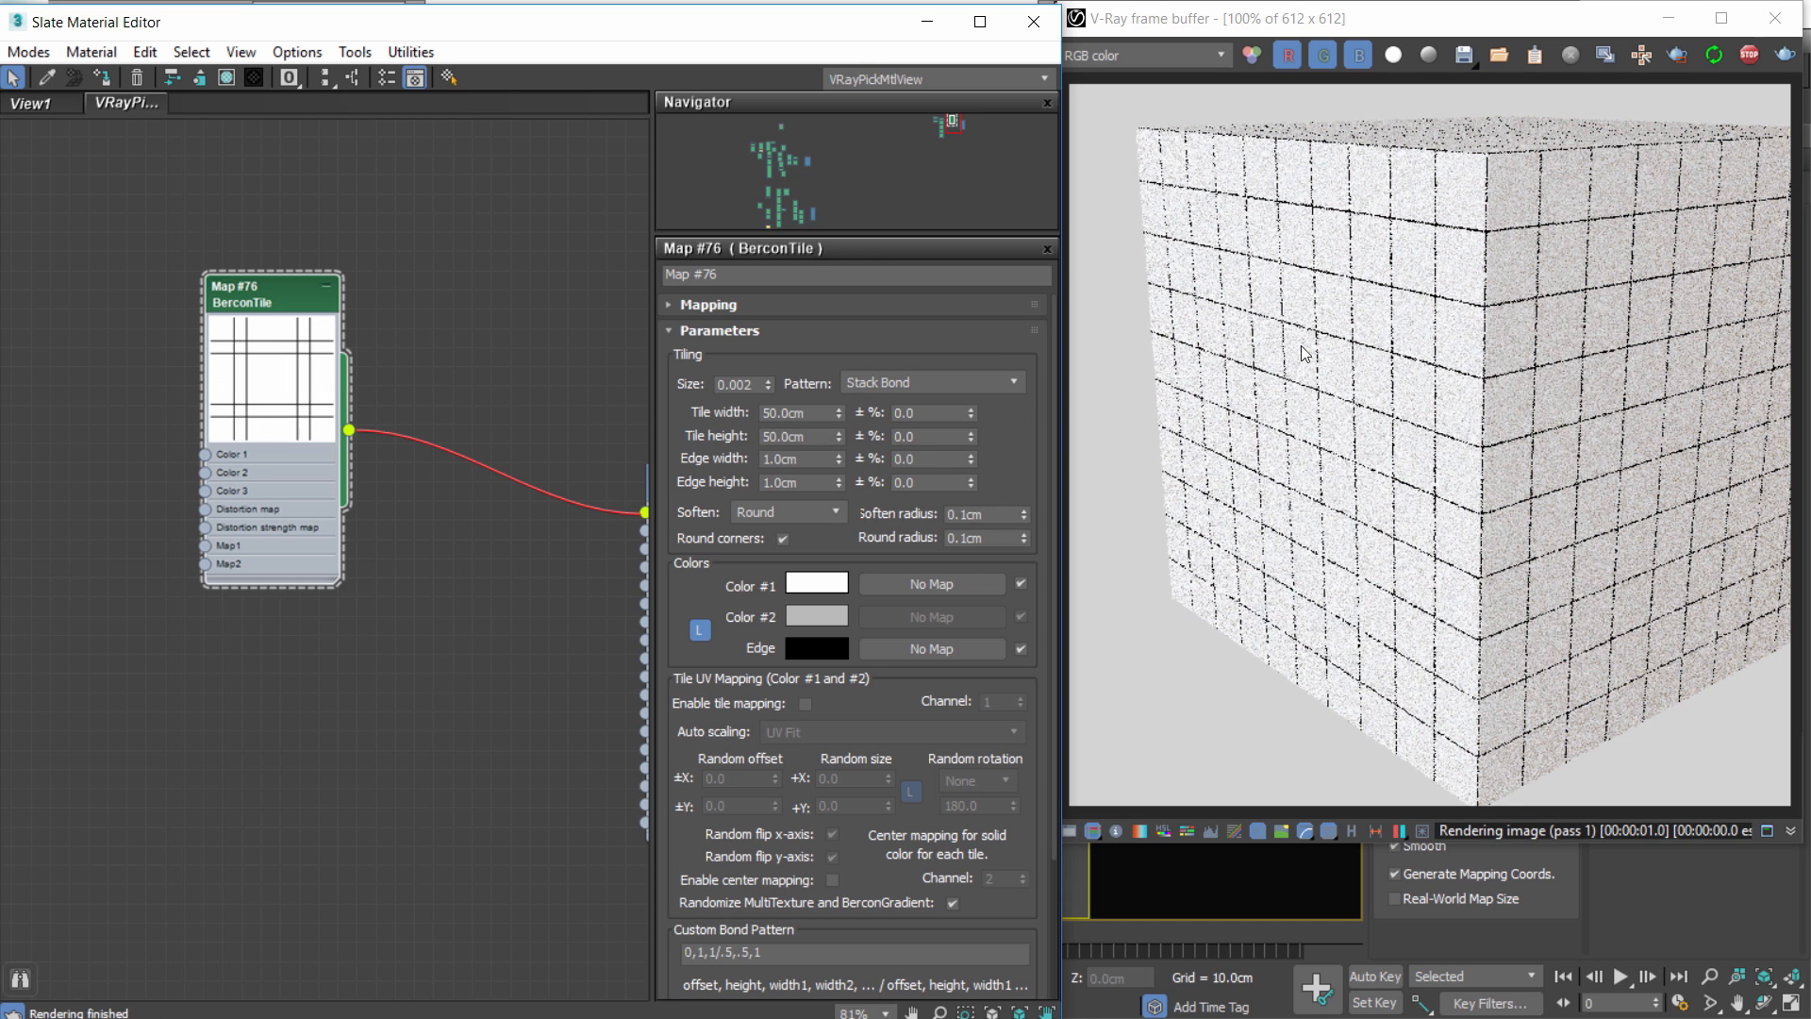
{"action": "left_click", "coordinate": [929, 382]}
{"action": "left_click", "coordinate": [917, 450]}
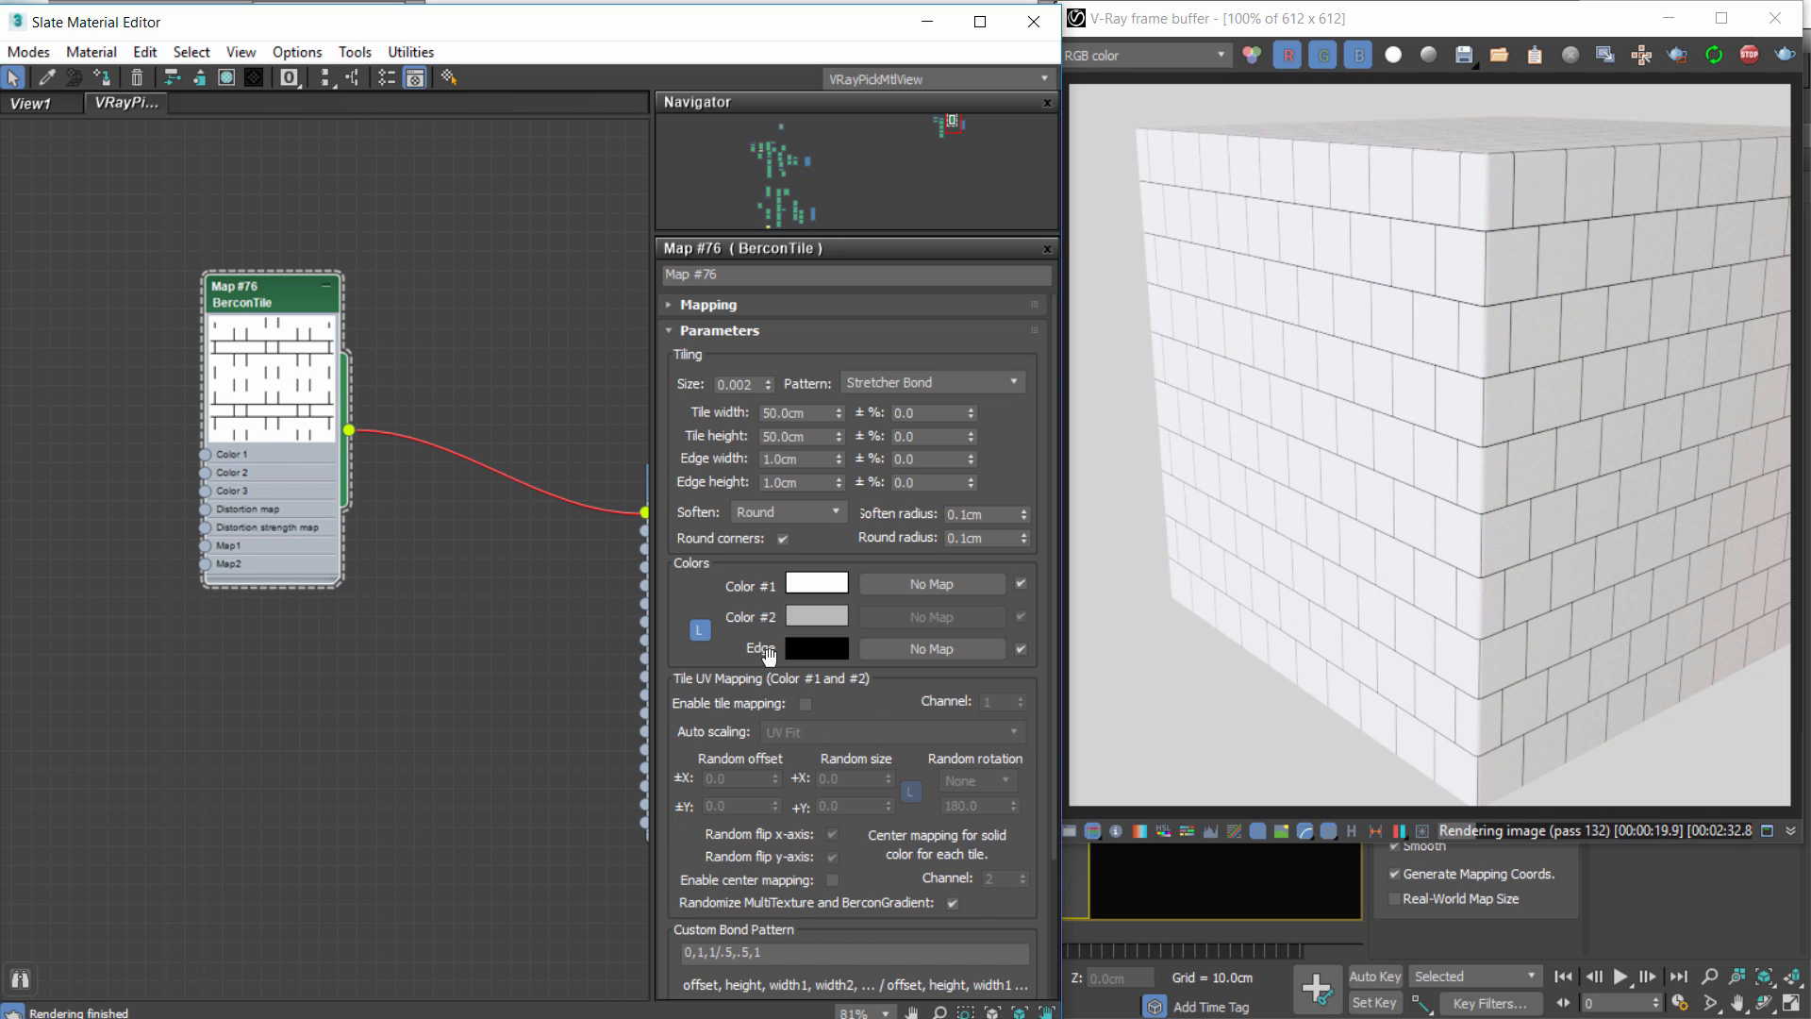
{"action": "left_click_drag", "start_coordinate": [256, 303], "coordinate": [275, 303]}
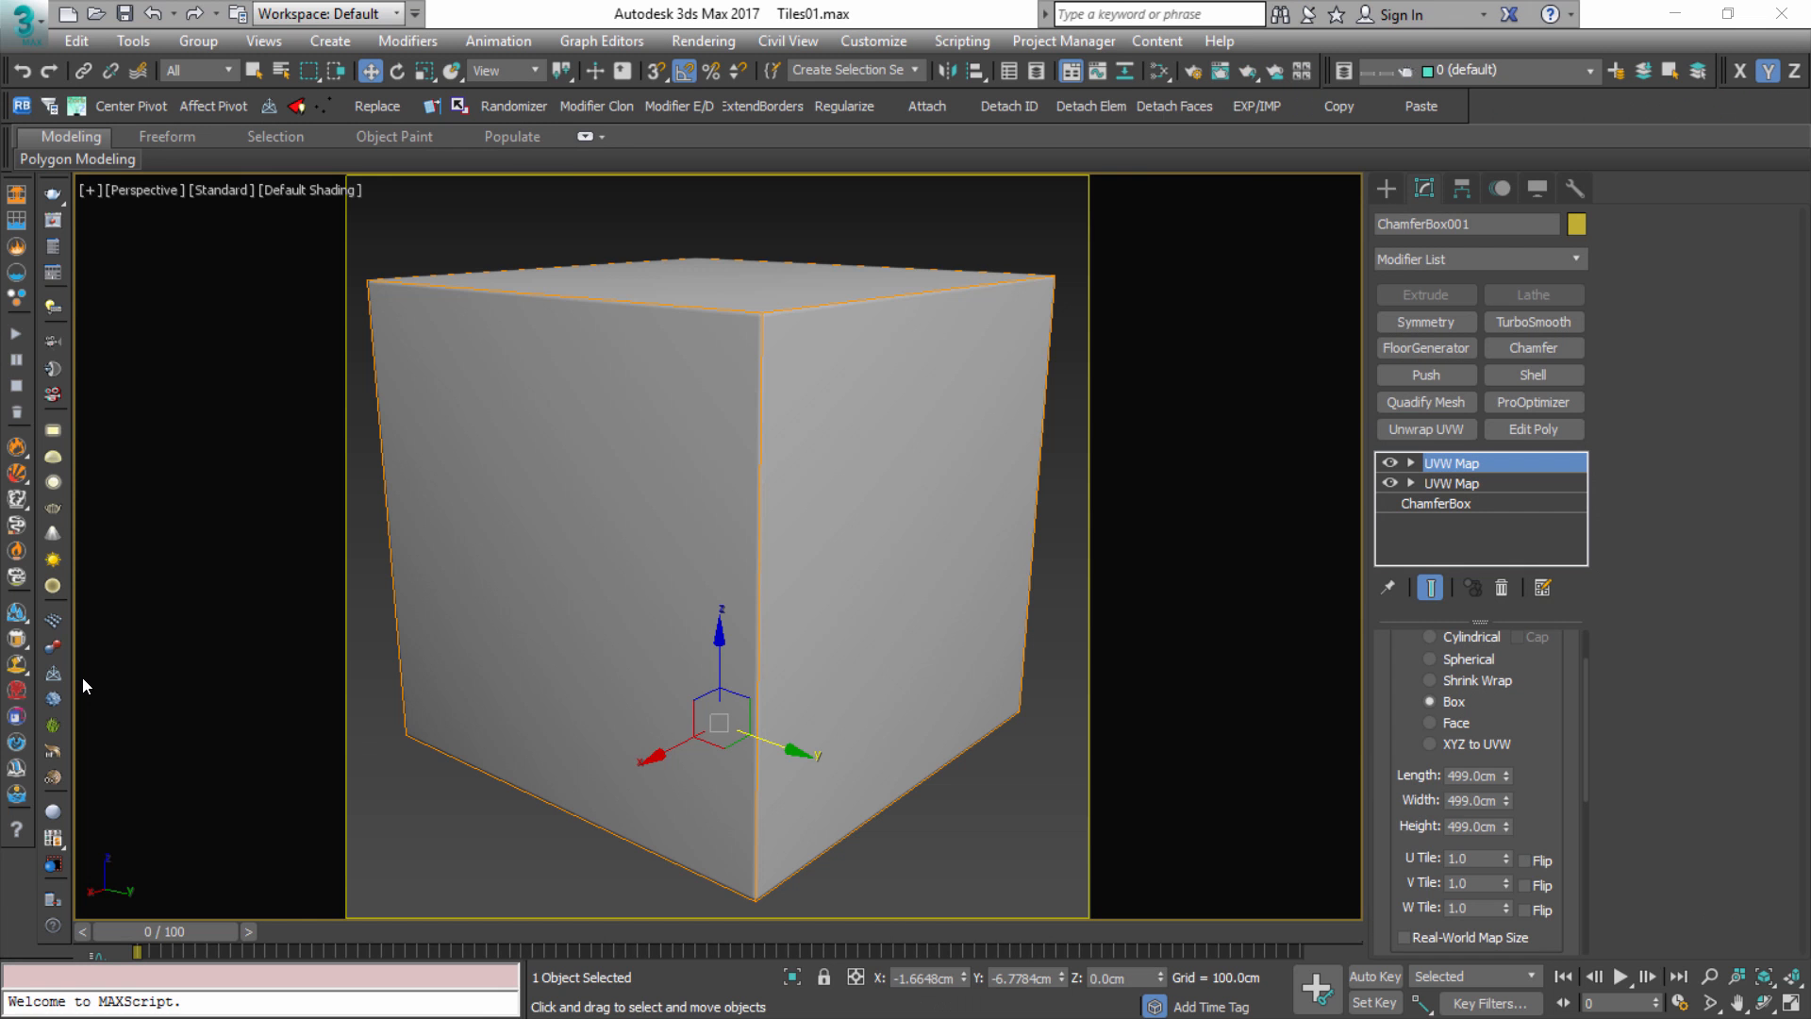
Select the V-Ray dome light inside the box using wireframe display and return the viewport to shaded display.
{"action": "key", "text": "F3"}
{"action": "left_click", "coordinate": [792, 742]}
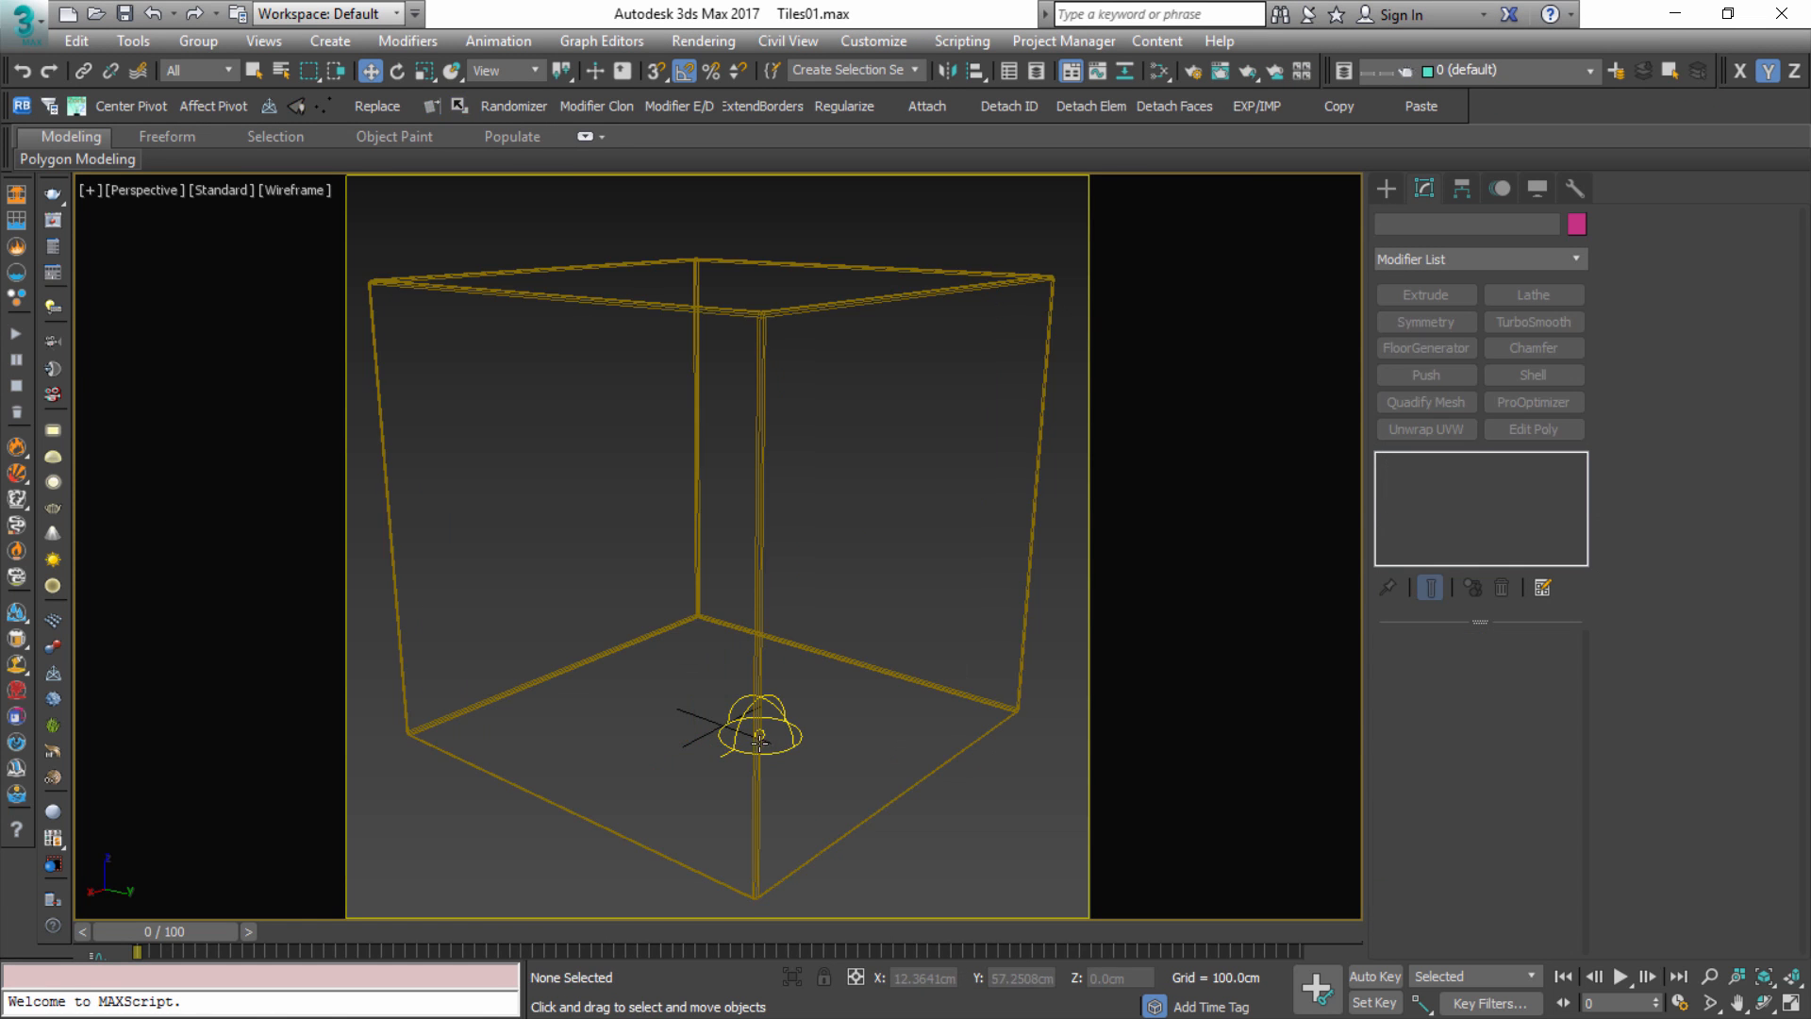
{"action": "mouse_move", "coordinate": [884, 691]}
{"action": "middle_mouse_down", "text": "alt"}
{"action": "mouse_move", "coordinate": [836, 679]}
{"action": "mouse_move", "coordinate": [885, 702]}
{"action": "mouse_move", "coordinate": [864, 649]}
{"action": "middle_mouse_up", "text": "alt"}
{"action": "key", "text": "F3"}
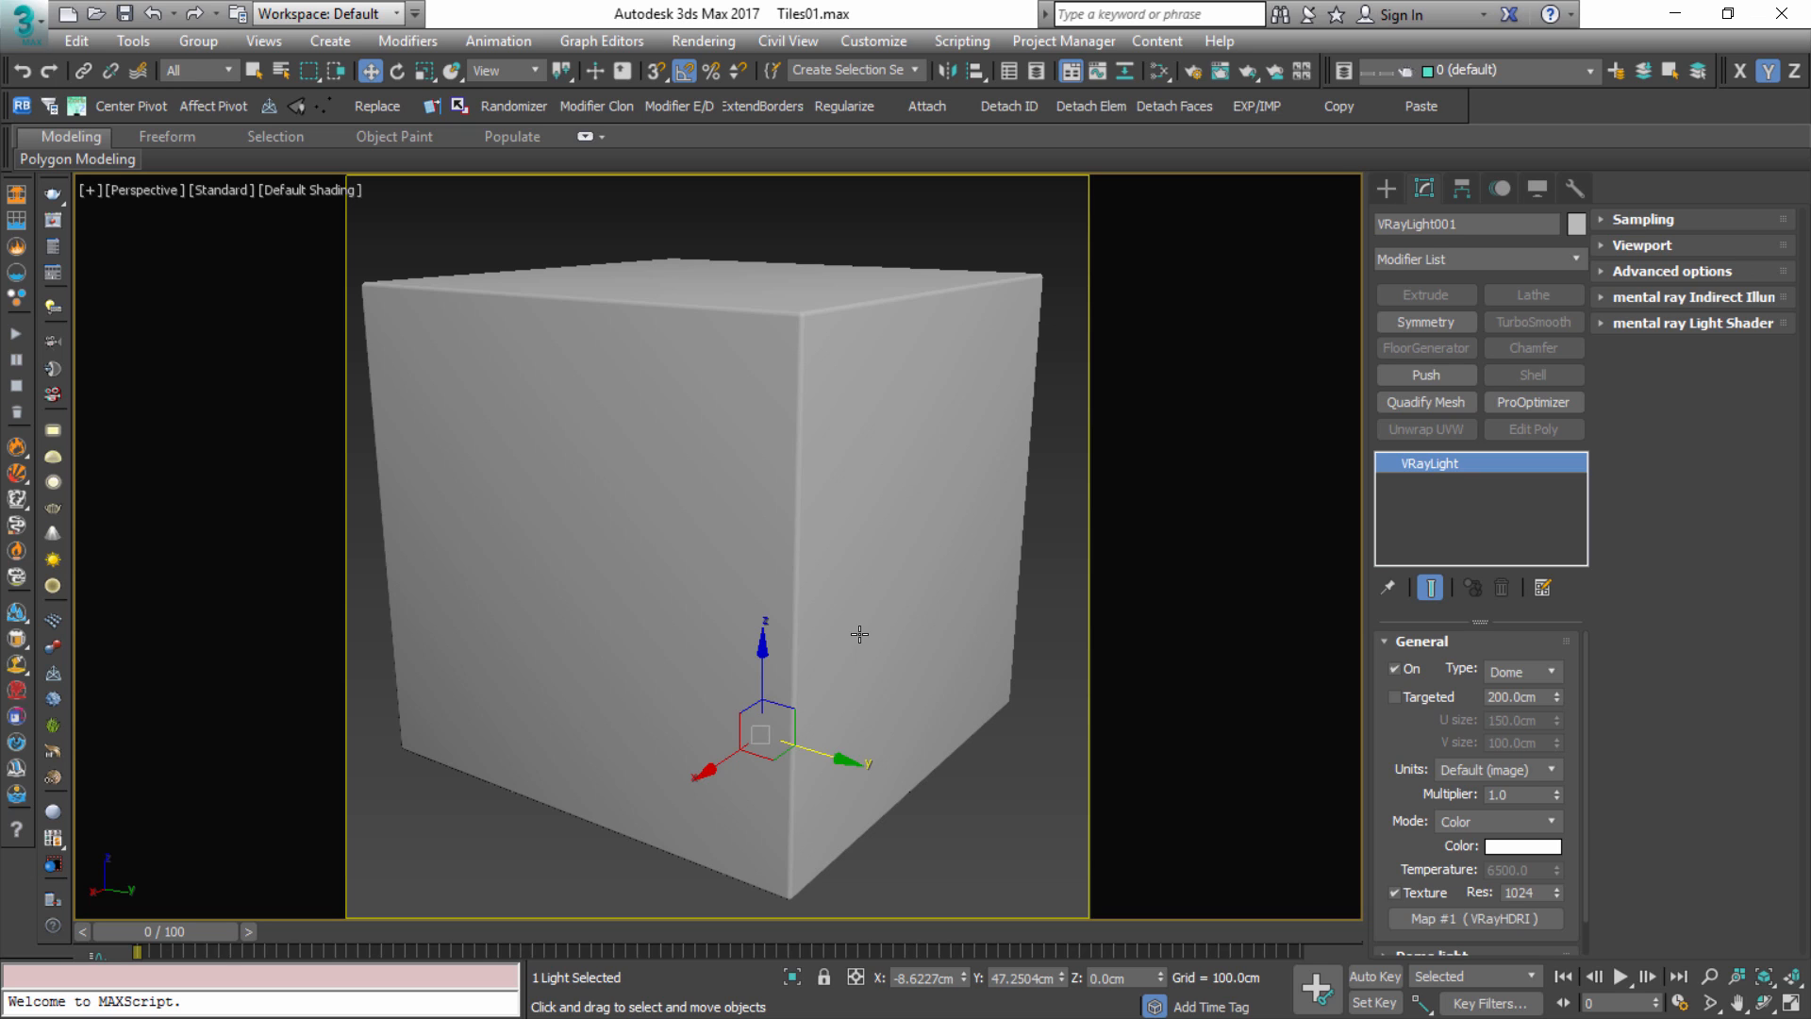
Select the chamfer box and compare the map size and channel settings of its two UVW Map modifiers.
{"action": "left_click", "coordinate": [855, 436]}
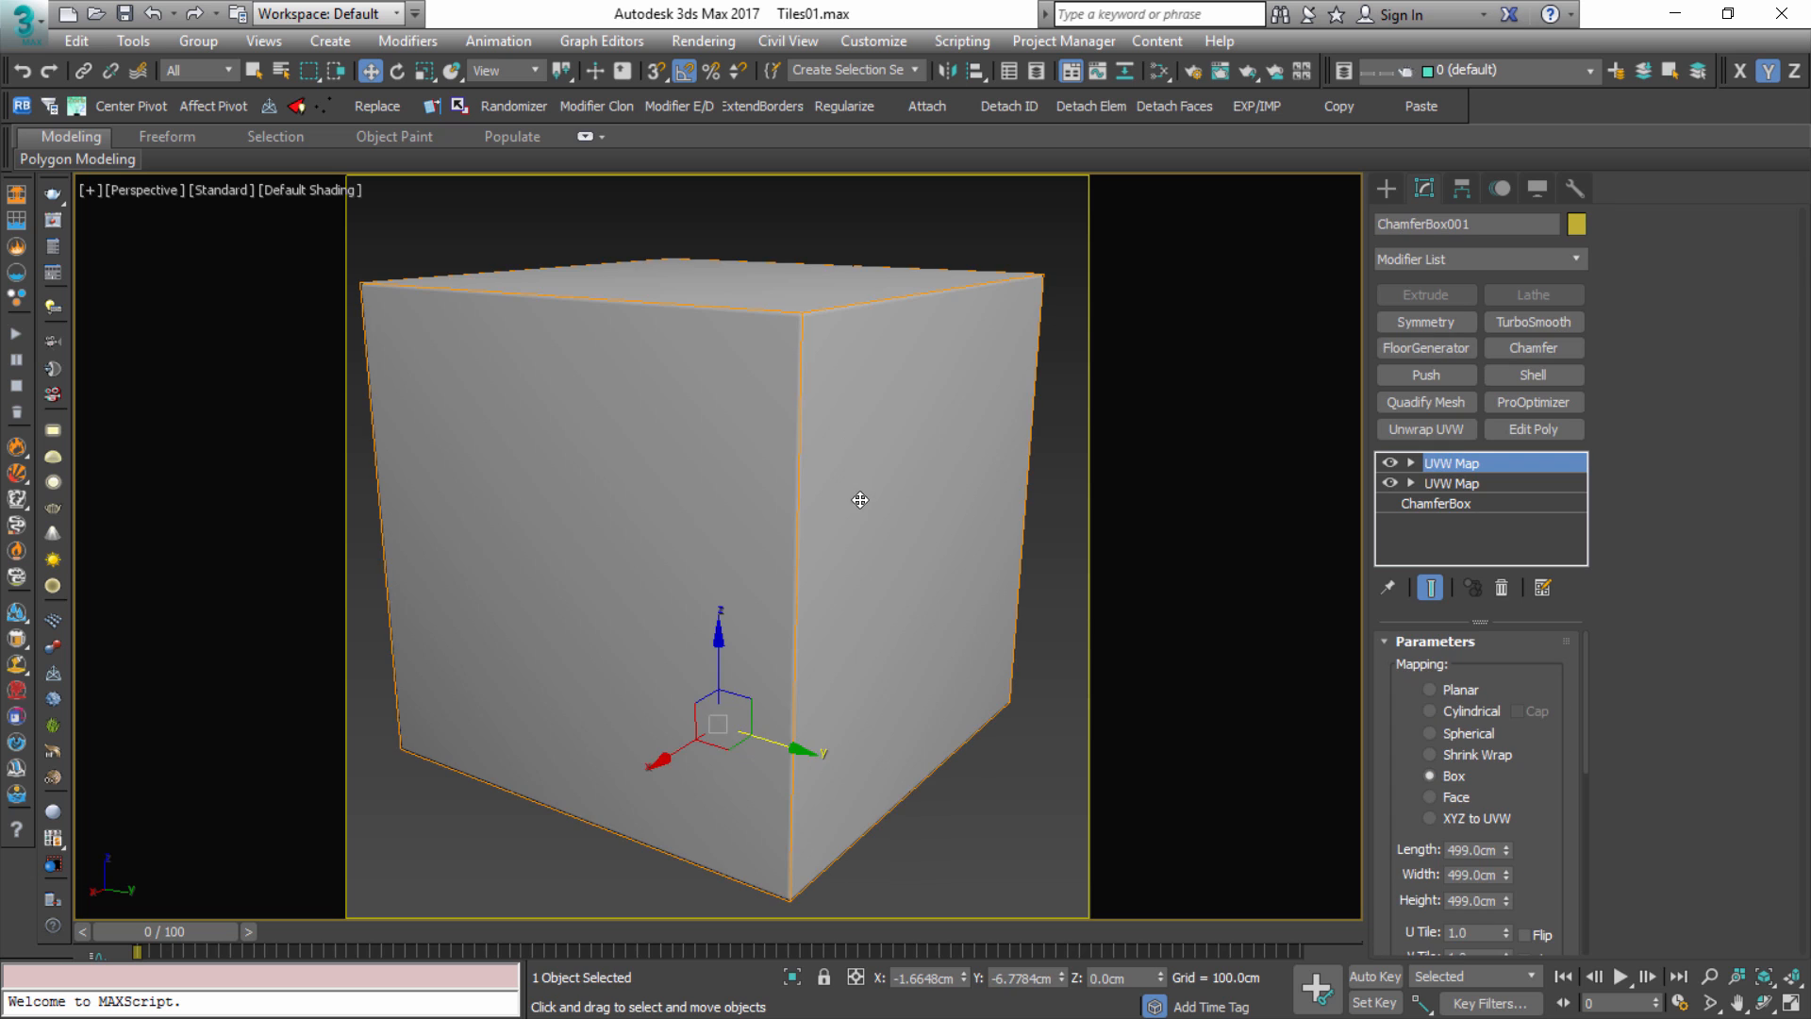
{"action": "middle_click_drag", "start_coordinate": [857, 497], "coordinate": [903, 498], "text": "alt"}
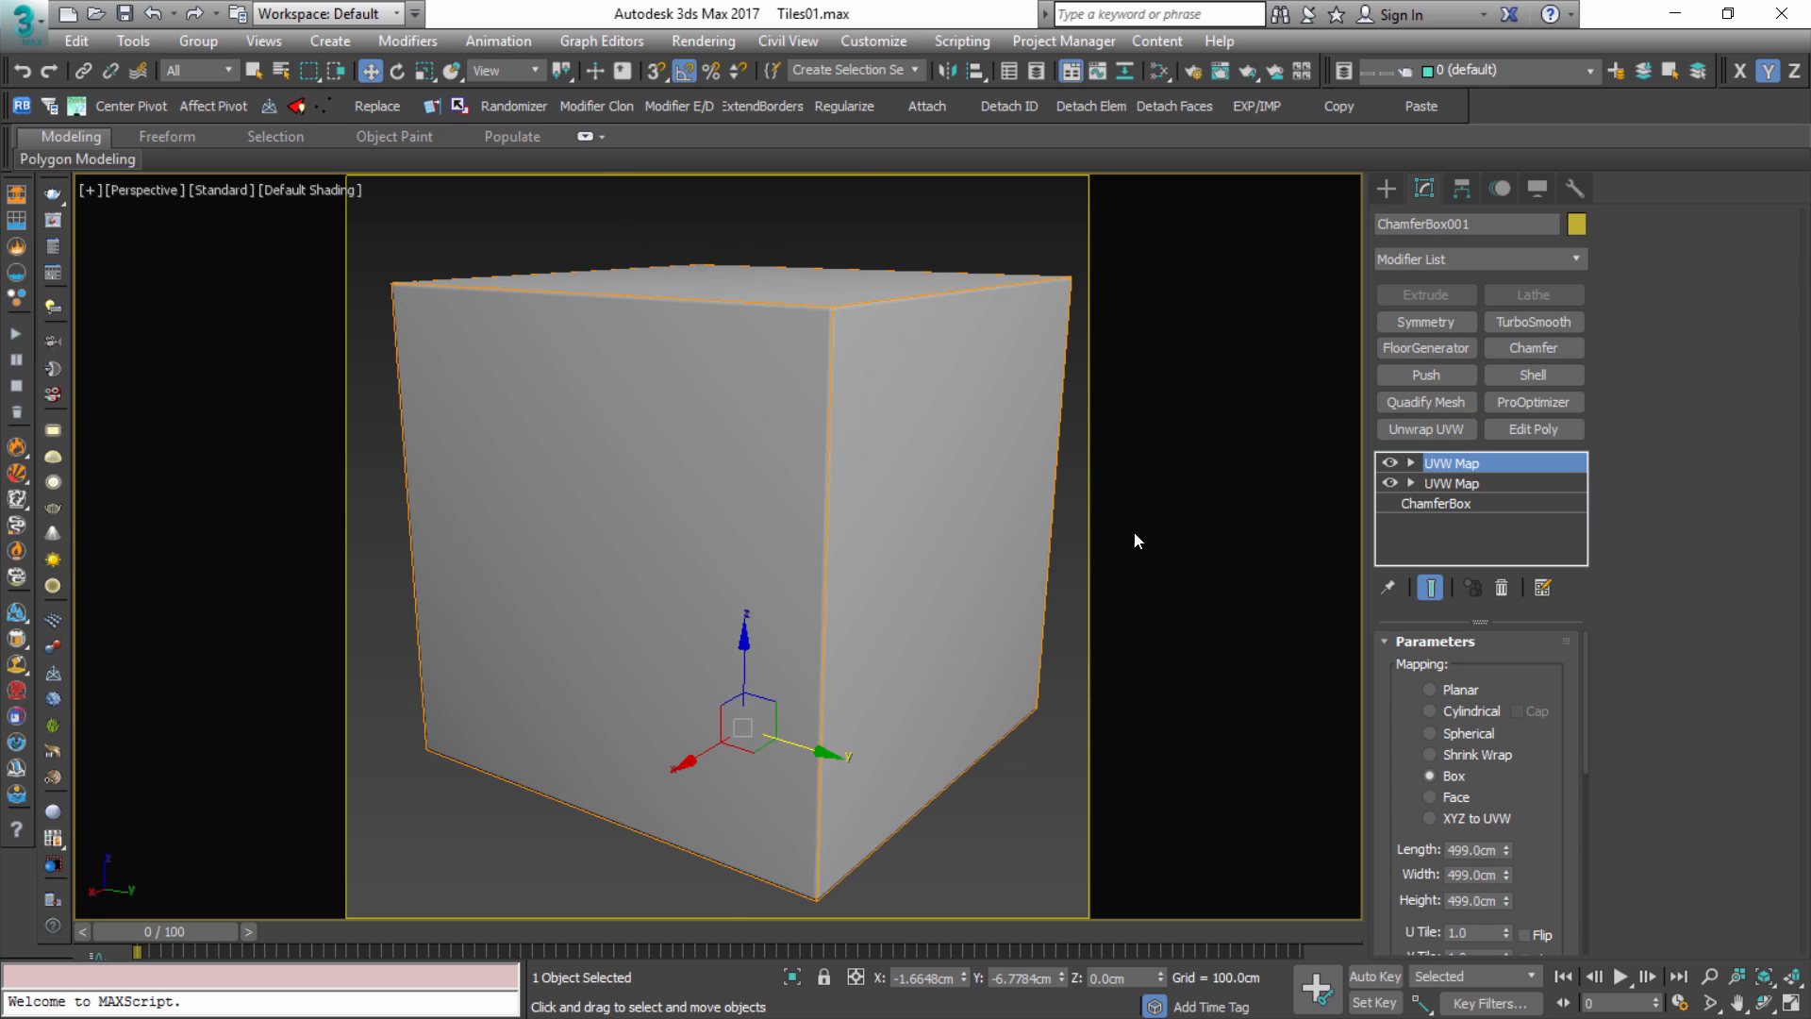
{"action": "left_click", "coordinate": [1474, 483]}
{"action": "left_click", "coordinate": [1466, 465]}
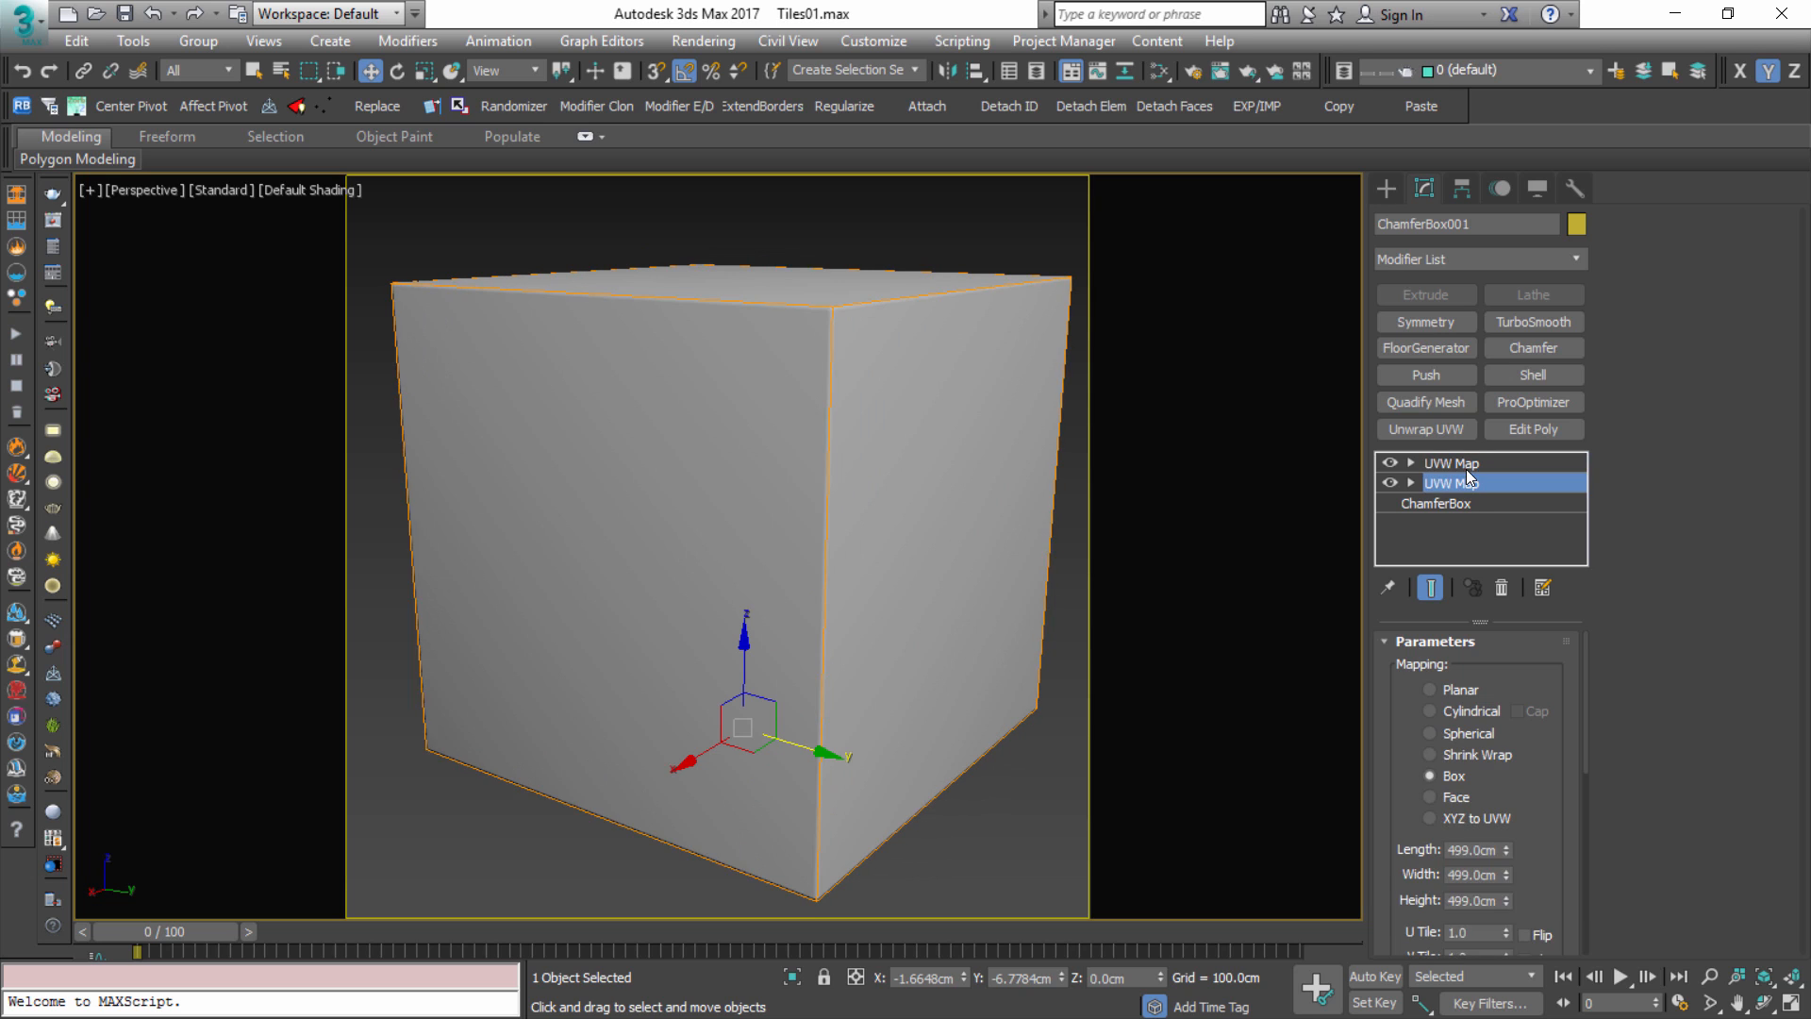
{"action": "left_click", "coordinate": [1474, 483]}
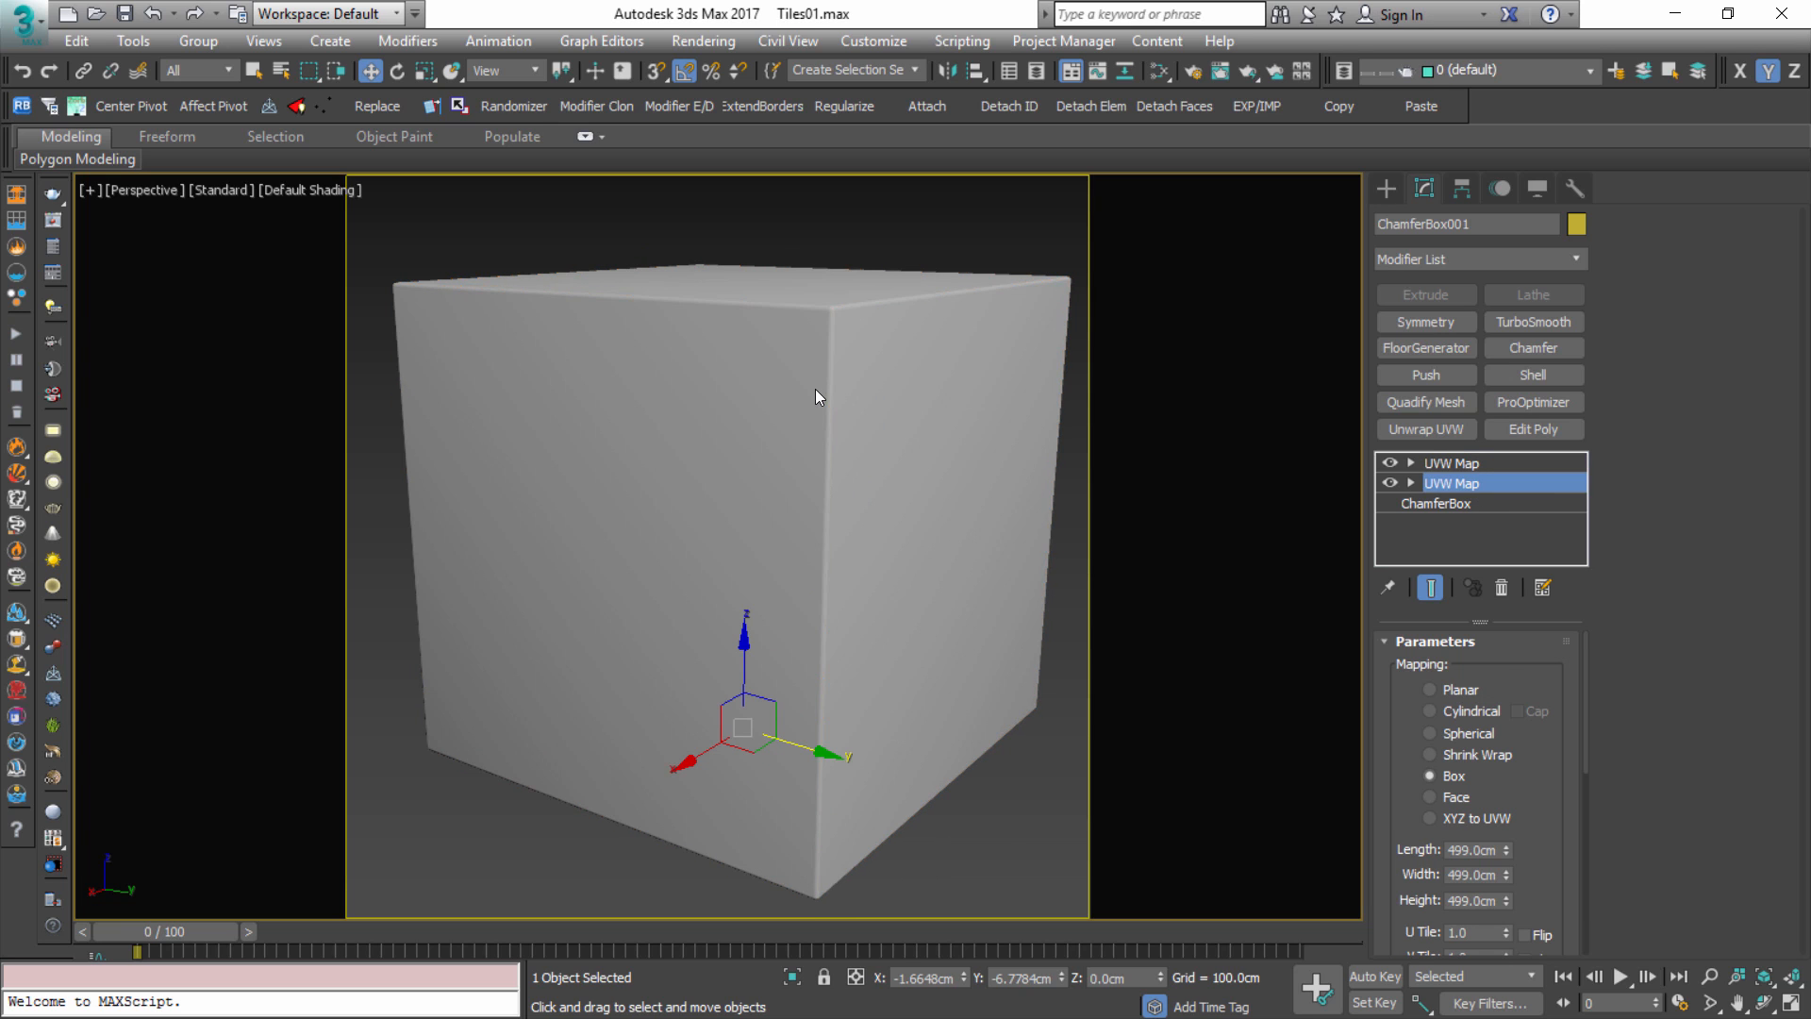
{"action": "left_click_drag", "start_coordinate": [1528, 793], "coordinate": [1553, 528]}
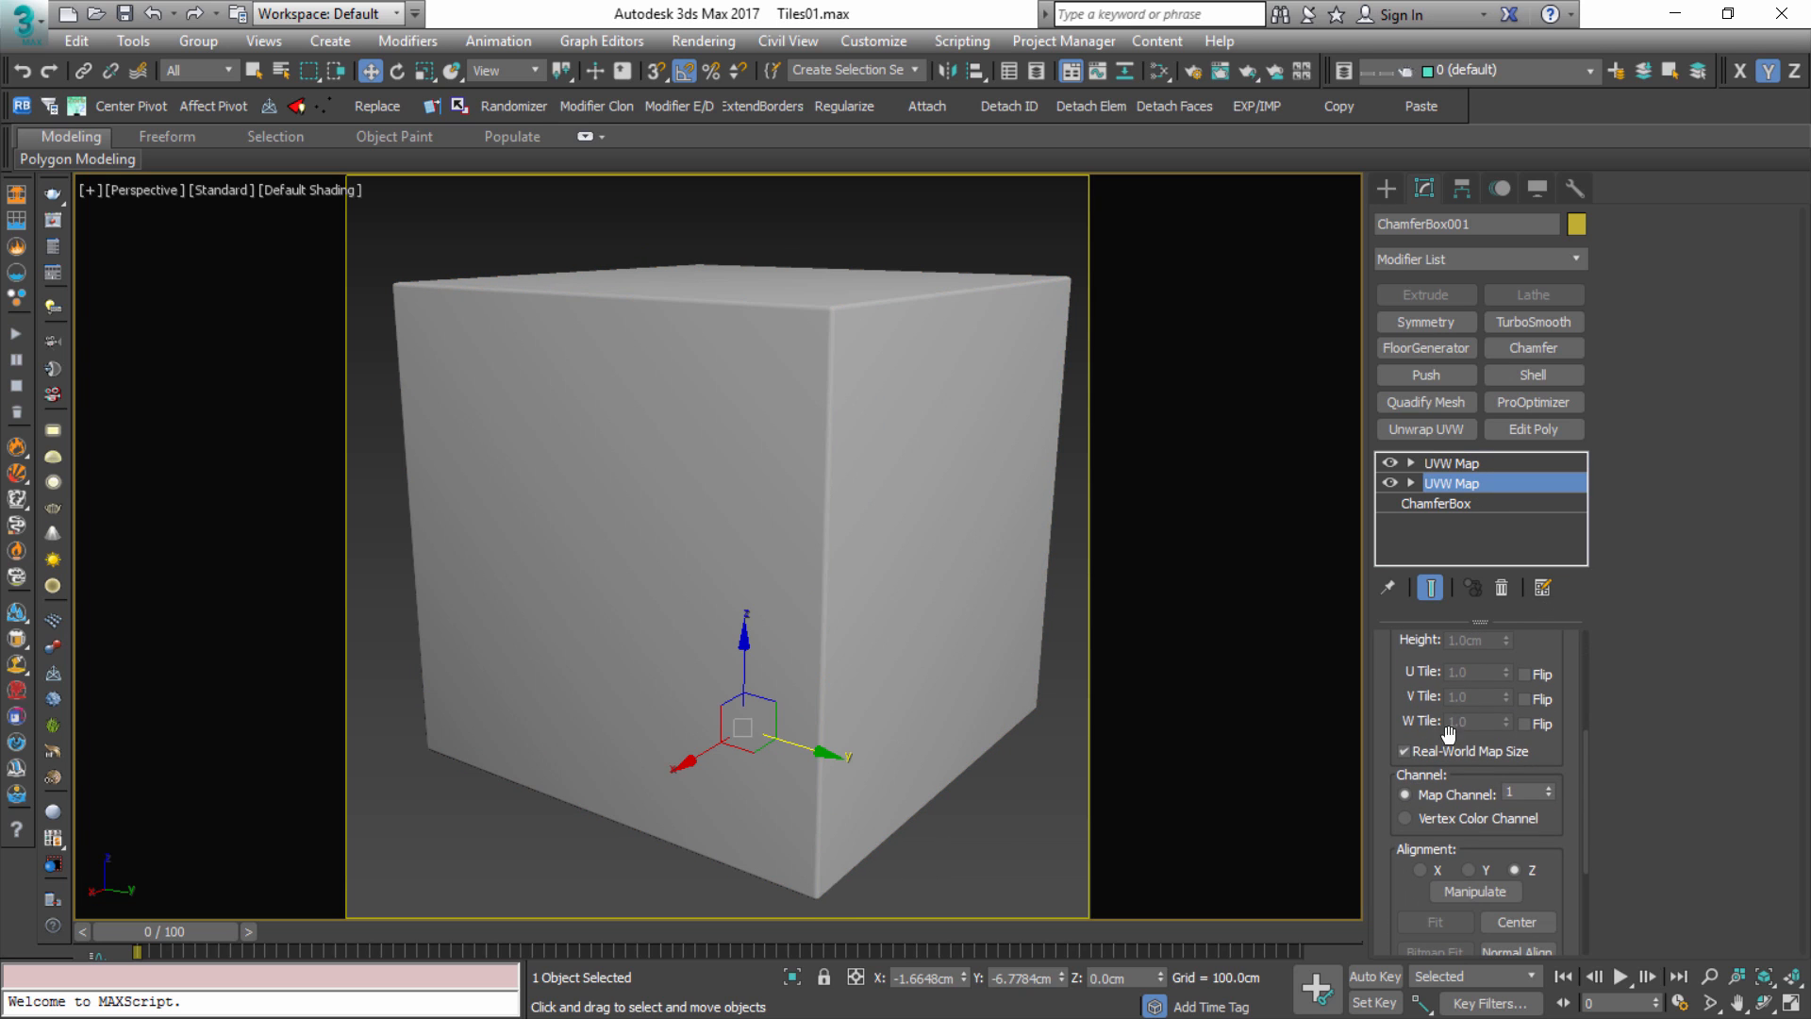
{"action": "left_click", "coordinate": [1457, 464]}
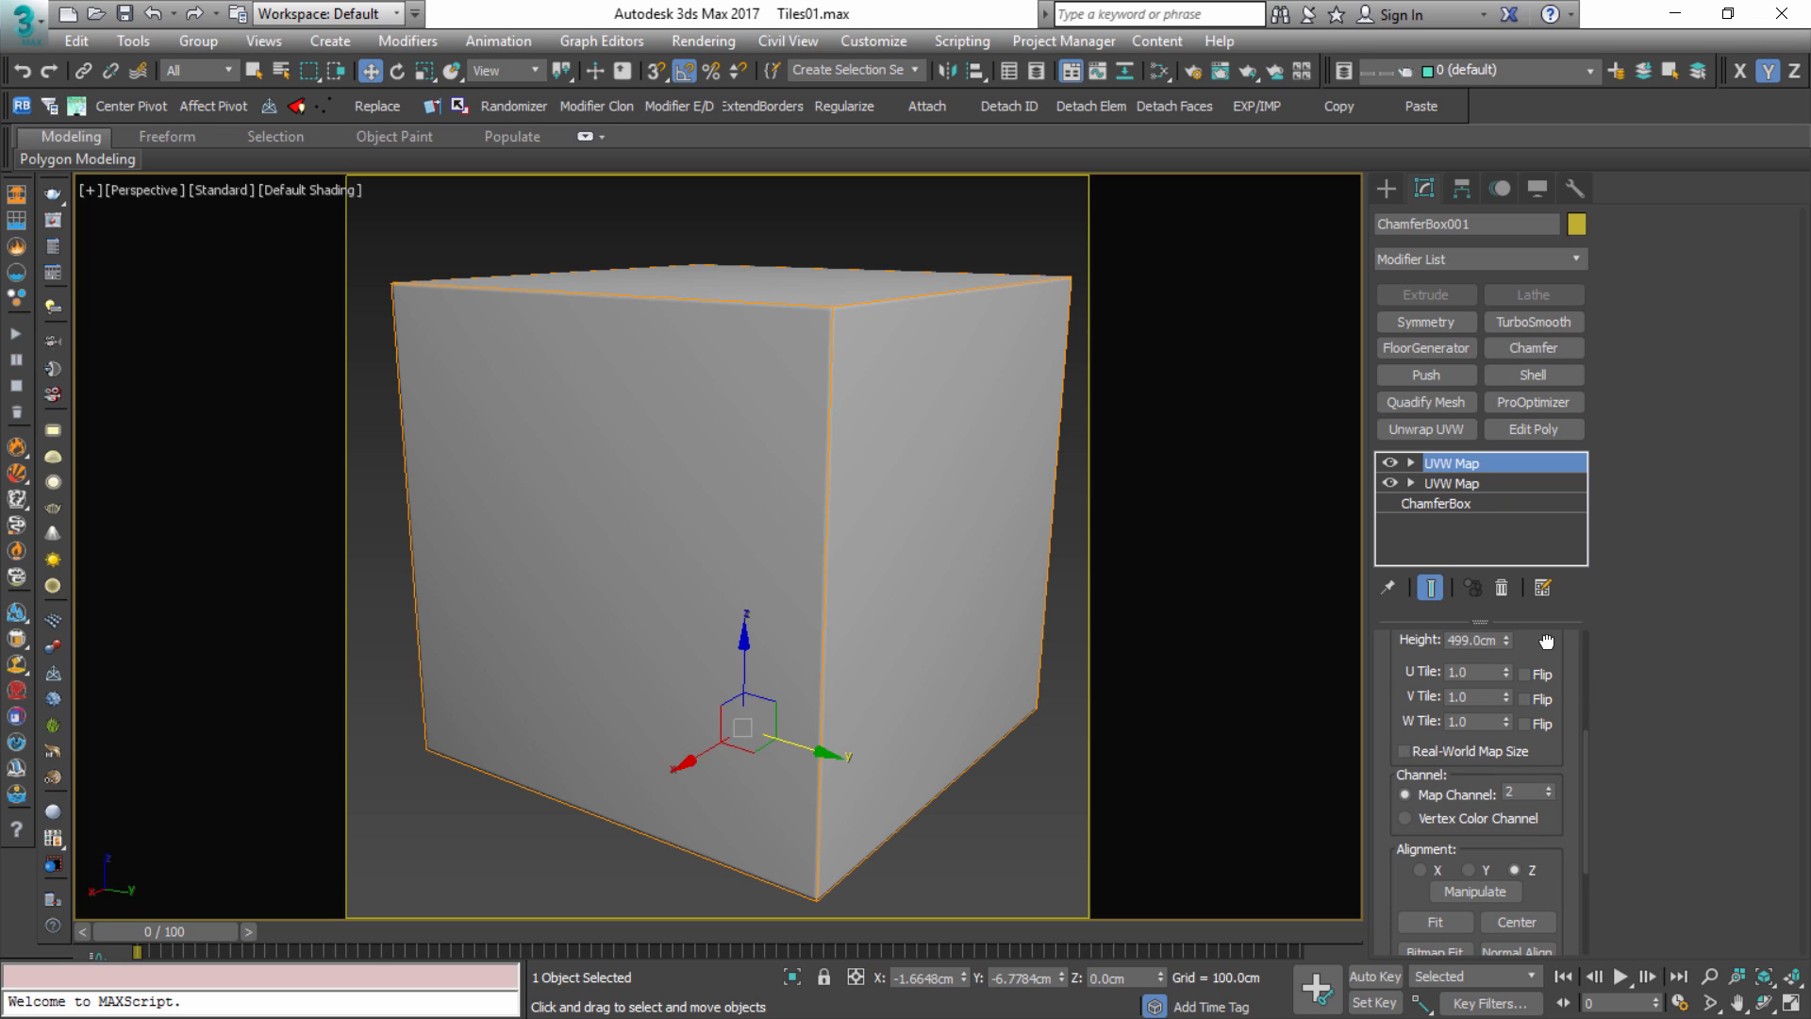
{"action": "scroll", "coordinate": [1547, 642], "scroll_direction": "up", "scroll_amount": 3}
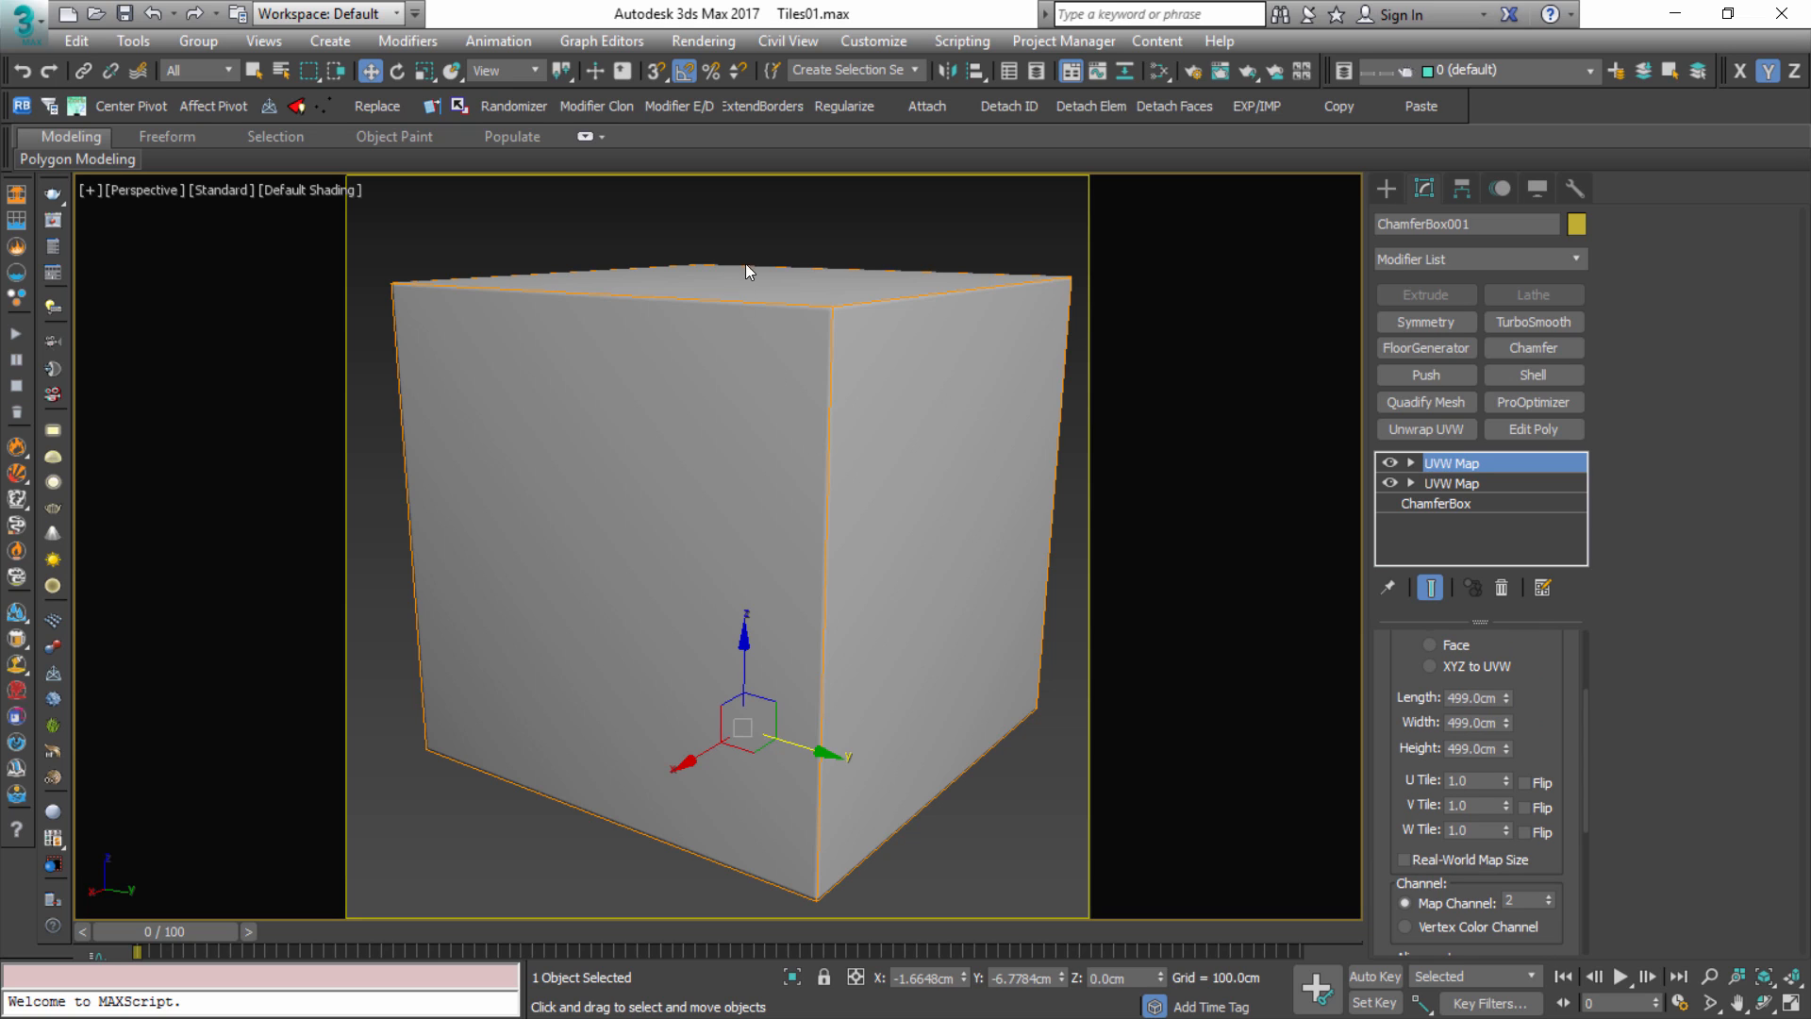
Start a V-Ray render of the chamfer box and open the Slate Material Editor beside the frame buffer.
{"action": "left_click", "coordinate": [248, 177]}
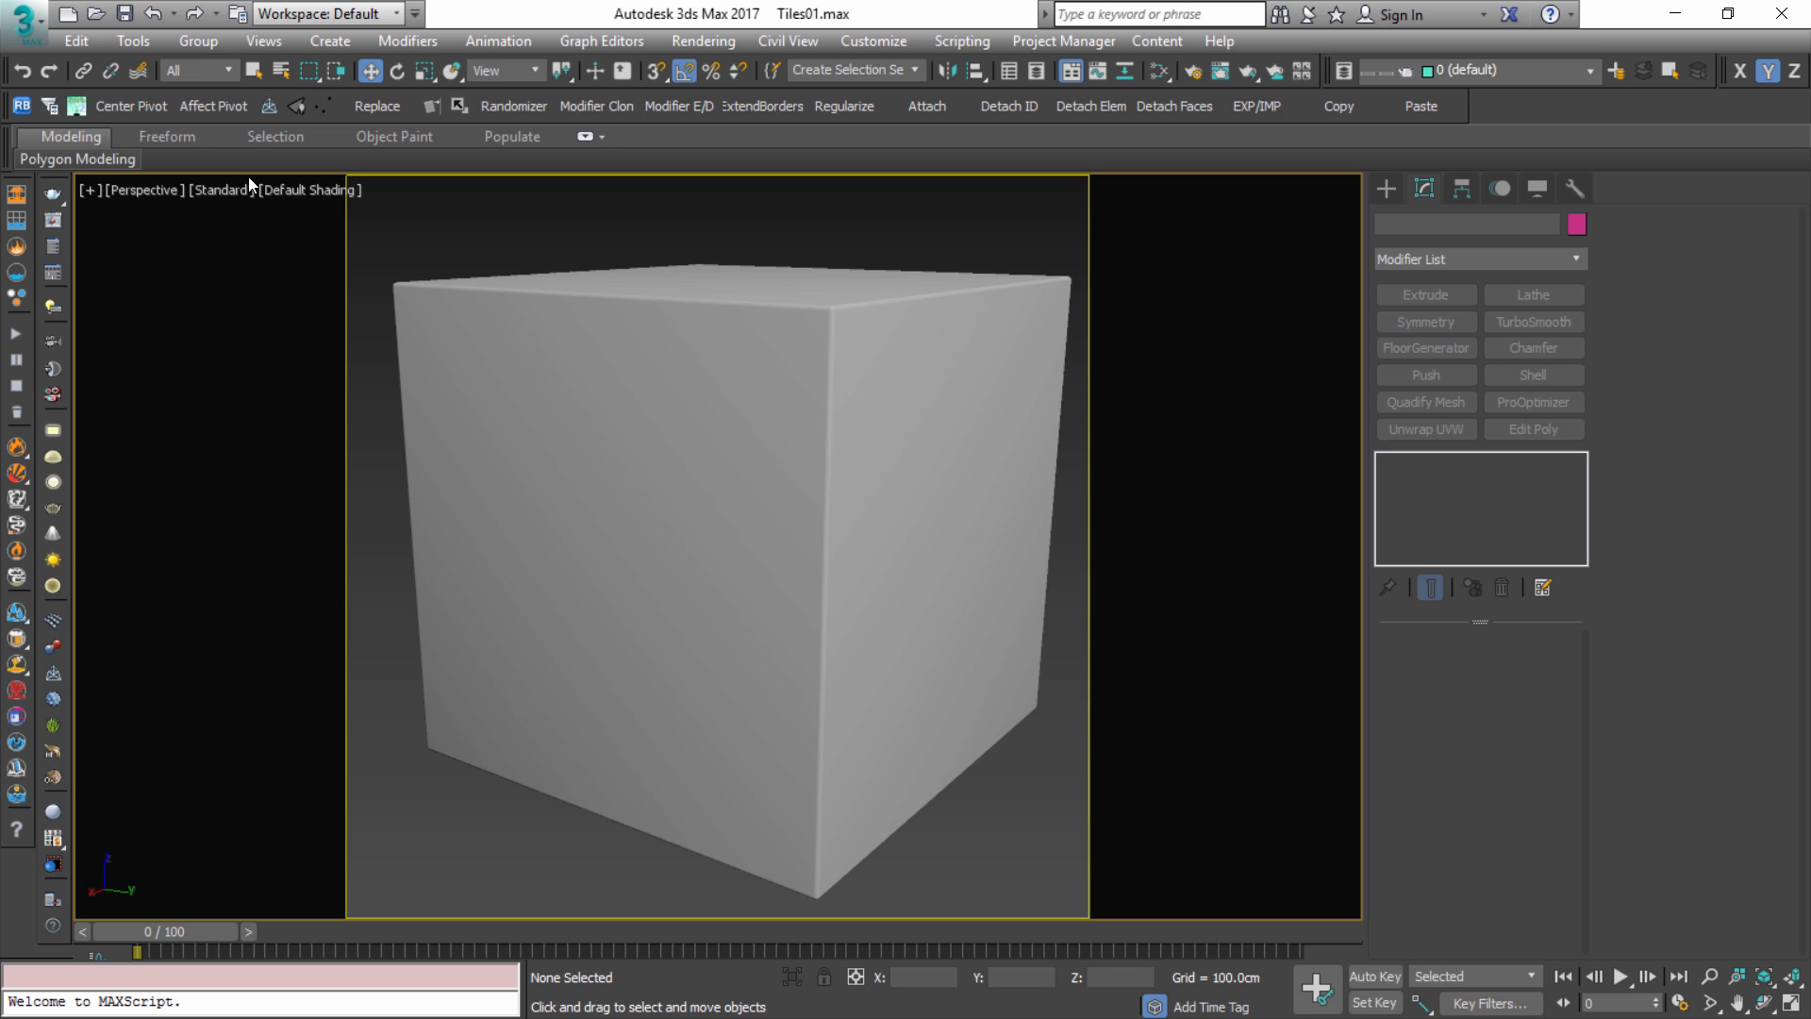
{"action": "left_click", "coordinate": [727, 365]}
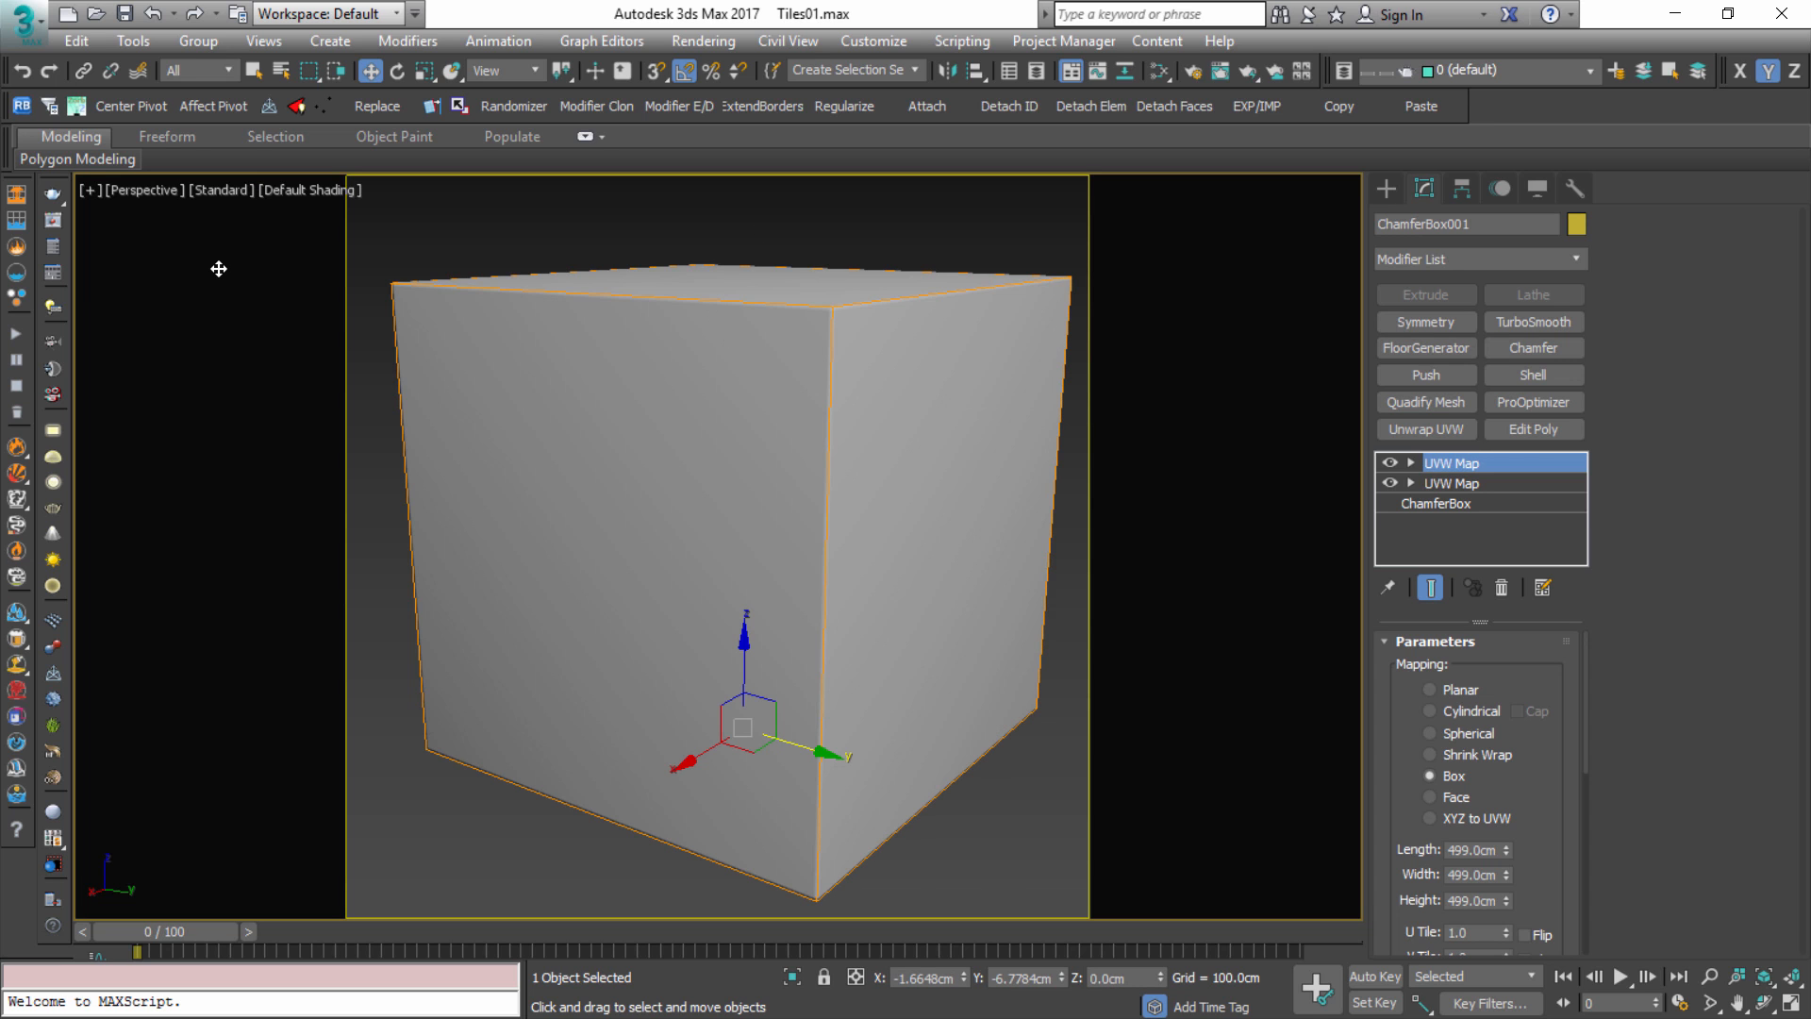
{"action": "key", "text": "m"}
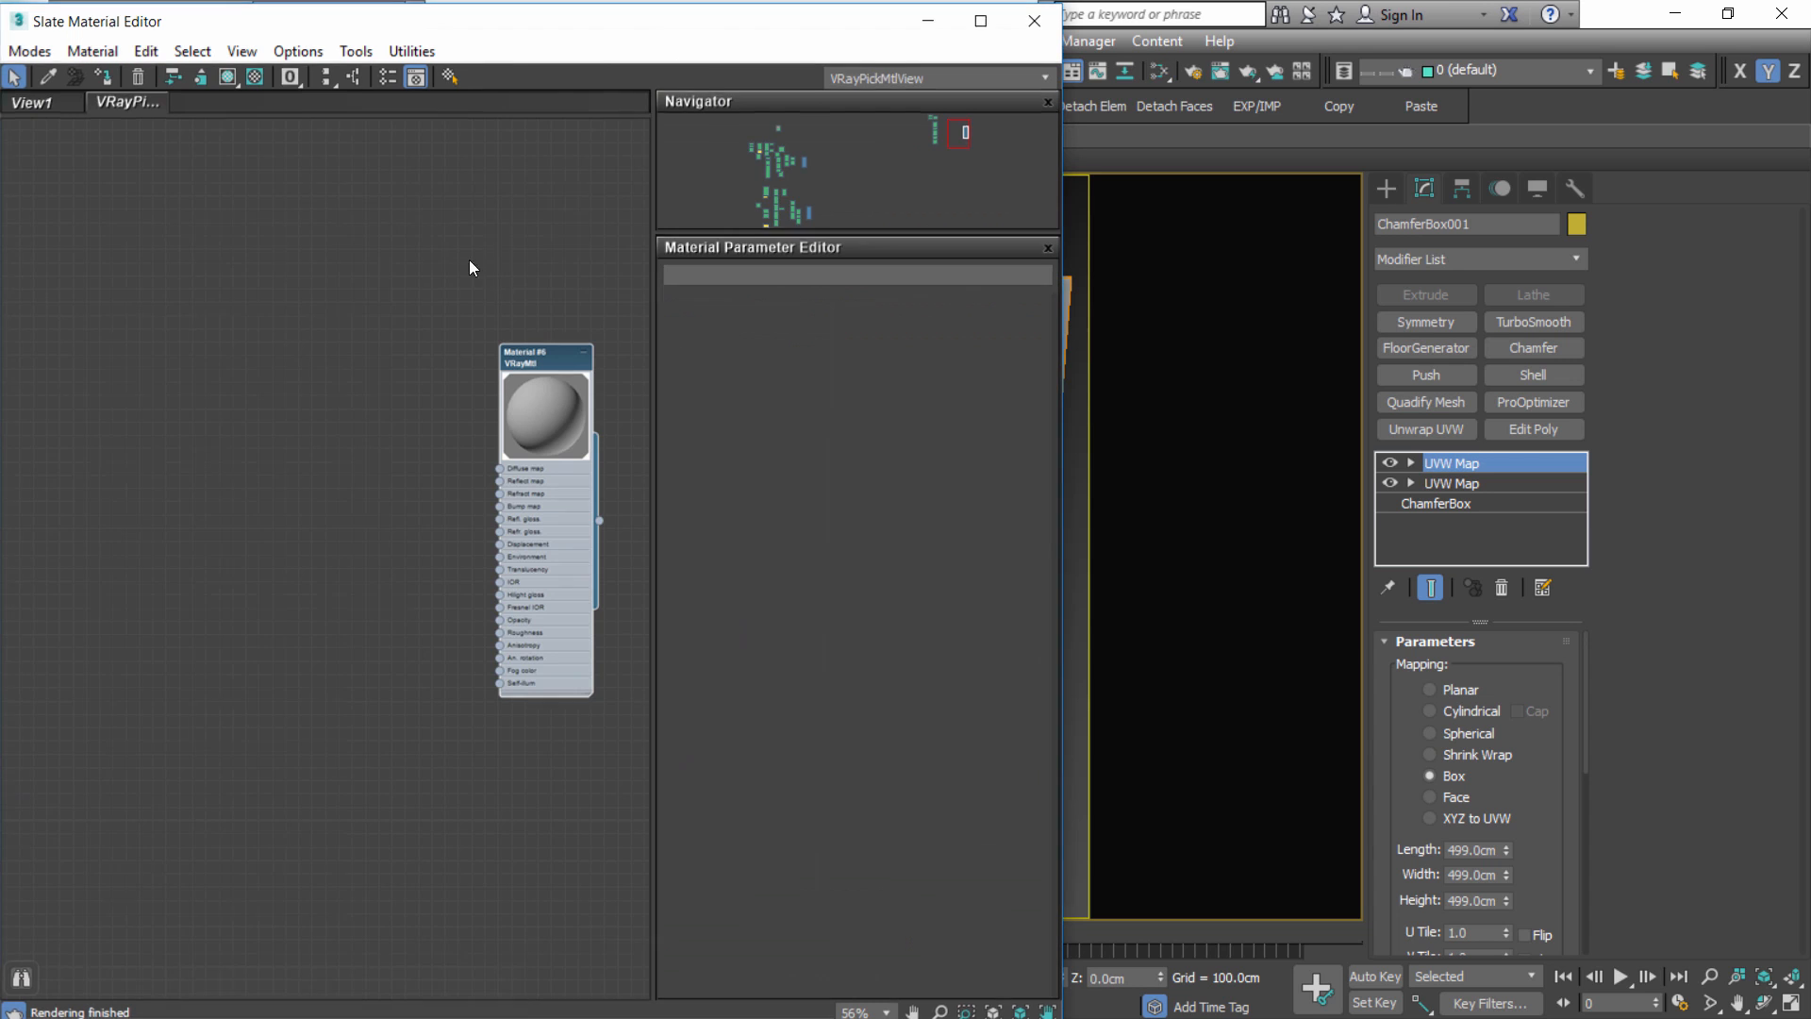
{"action": "key", "text": "m"}
{"action": "key", "text": "shift+q"}
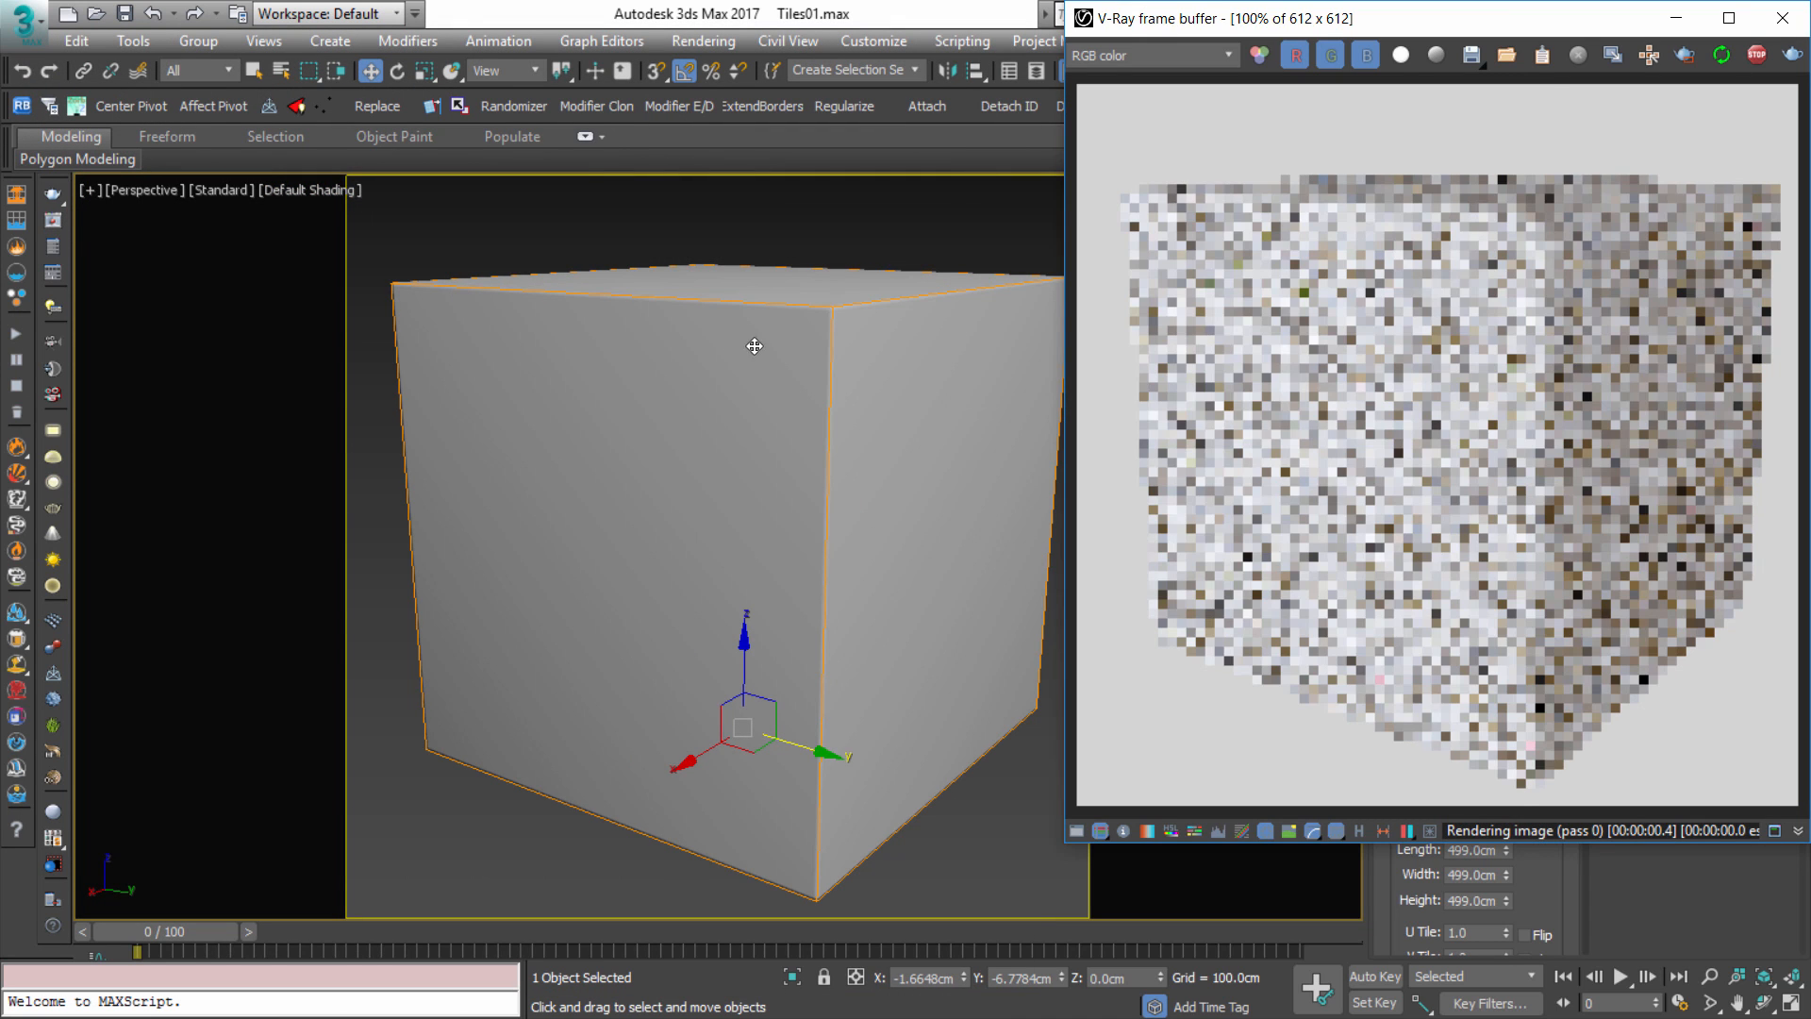
{"action": "key", "text": "m"}
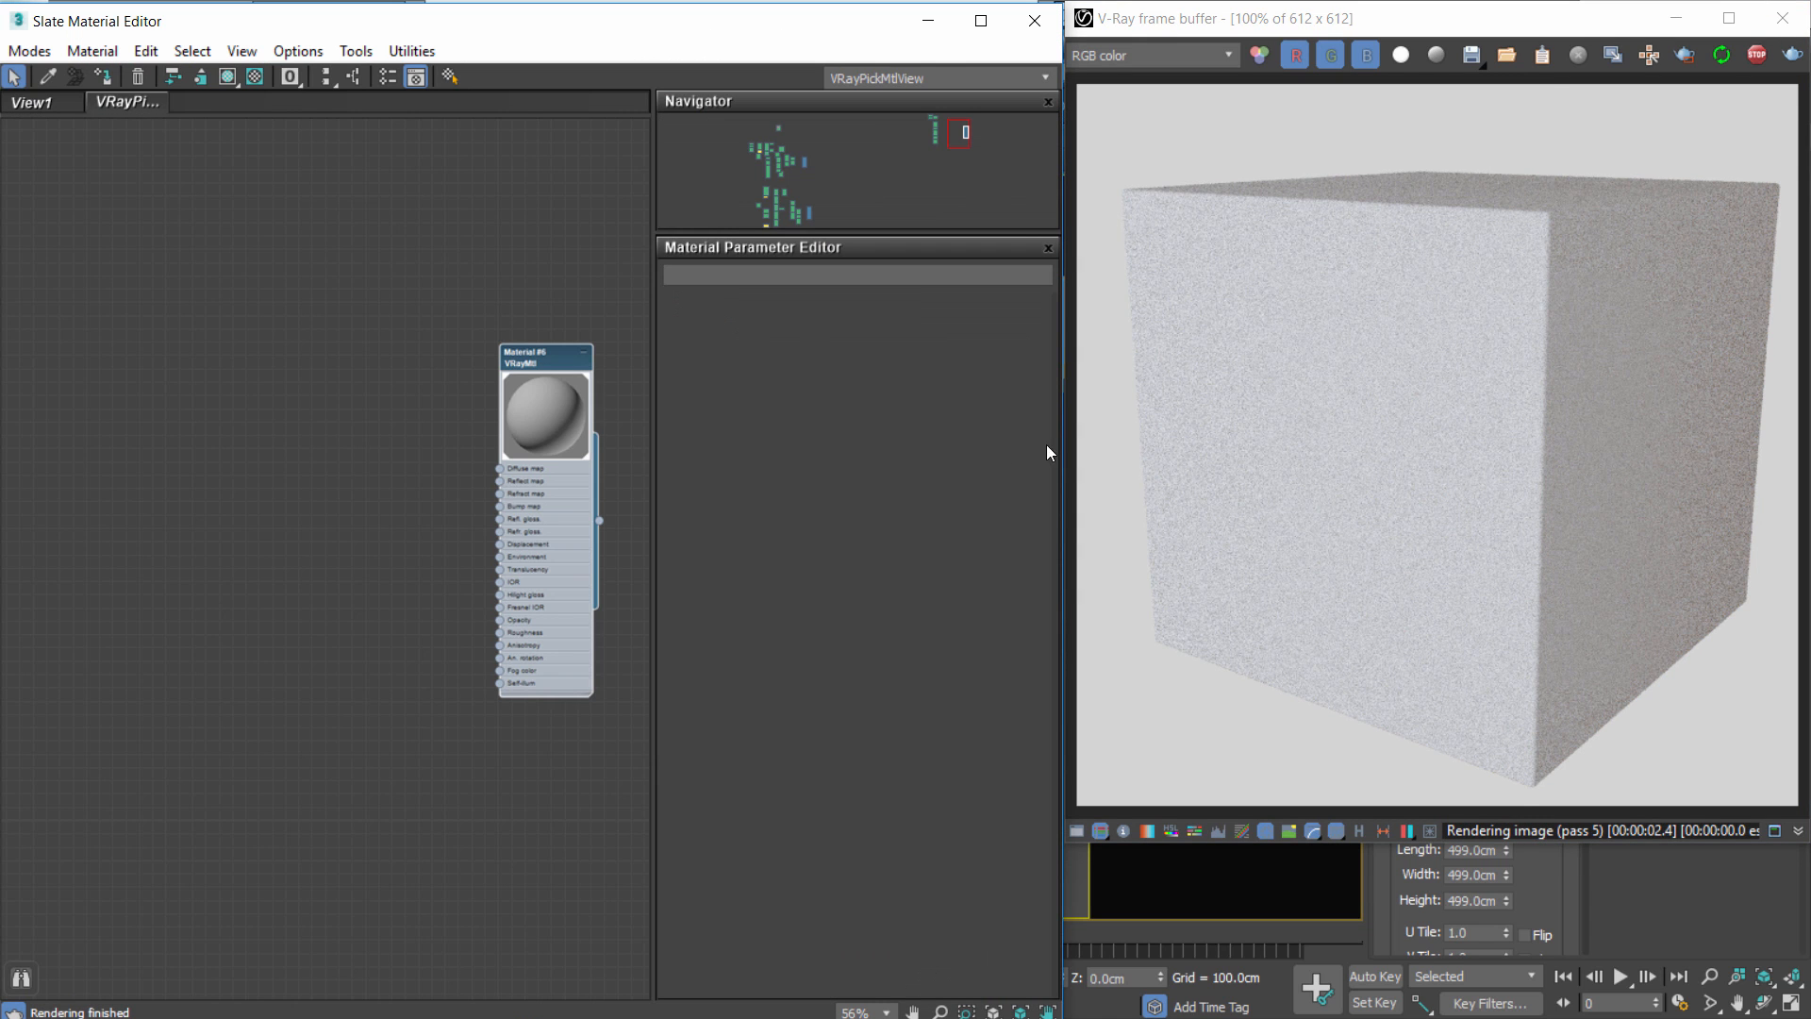
Add a BerconTile map, connect it to the Diffuse map input of the VRayMtl material, and show the map's parameters.
{"action": "middle_click_drag", "start_coordinate": [357, 512], "coordinate": [403, 514]}
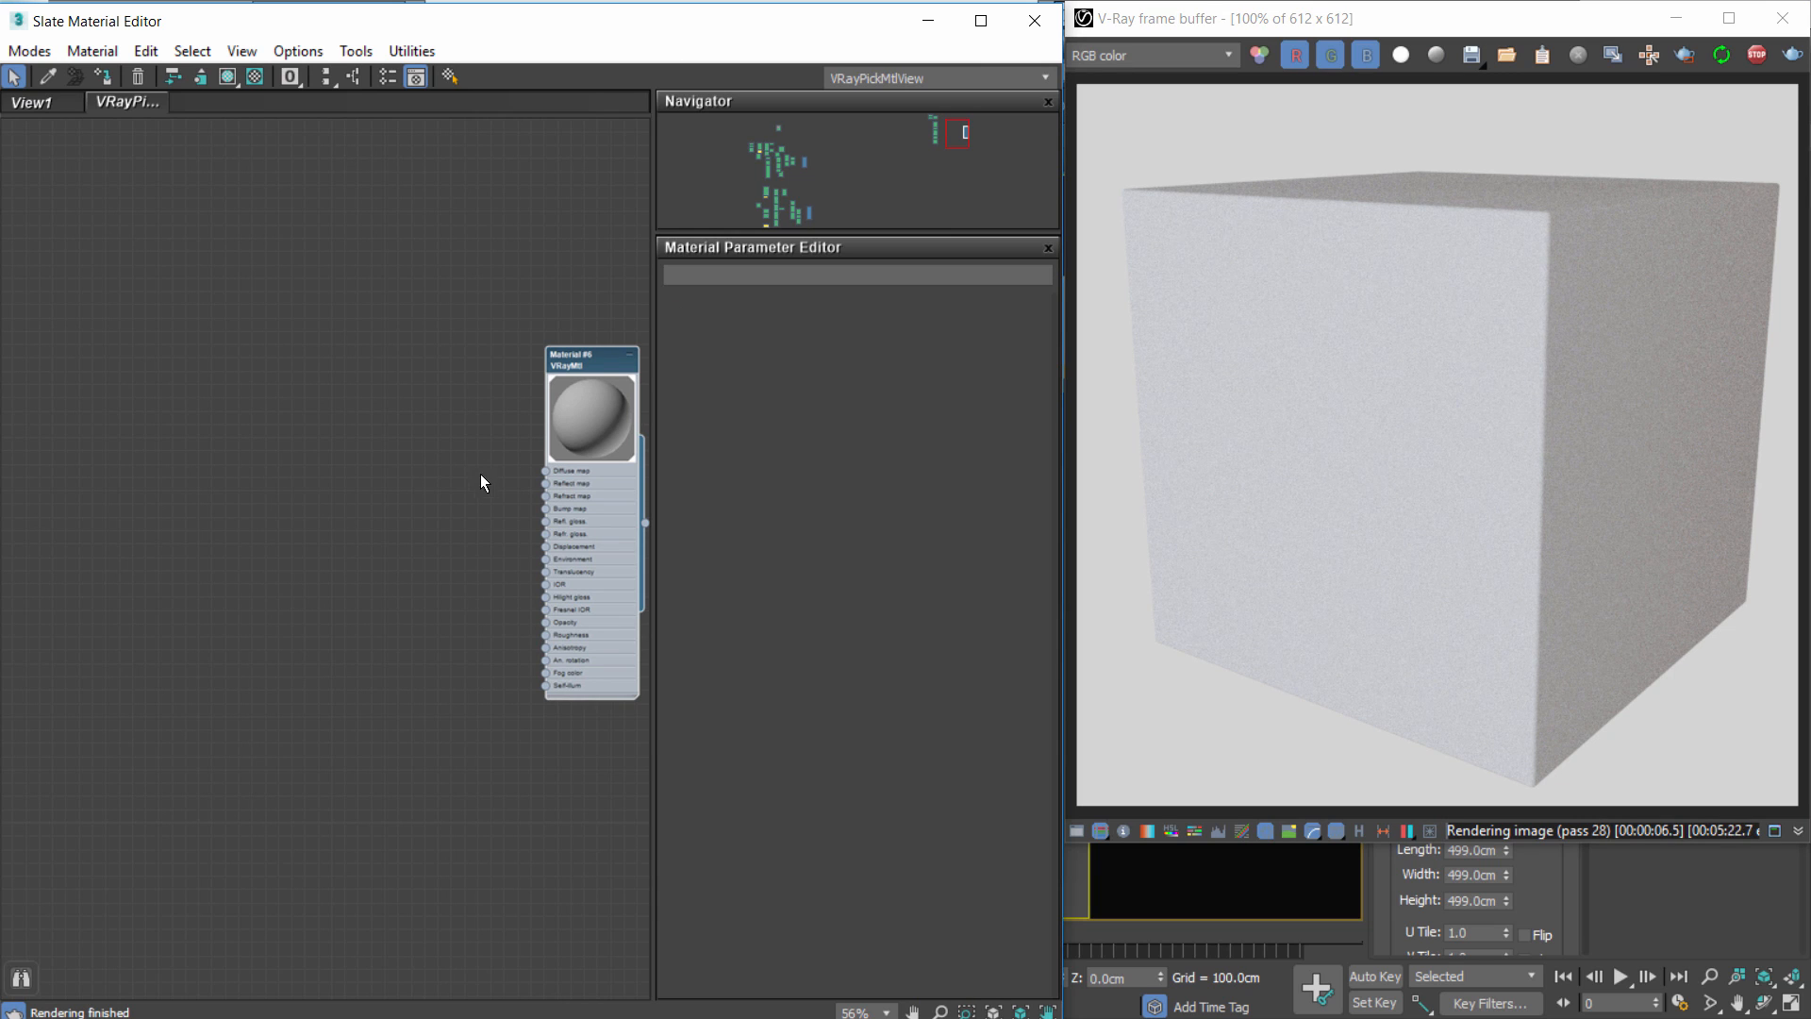
{"action": "scroll", "coordinate": [479, 474], "scroll_direction": "up", "scroll_amount": 1}
{"action": "right_click", "coordinate": [323, 458]}
{"action": "mouse_move", "coordinate": [396, 549]}
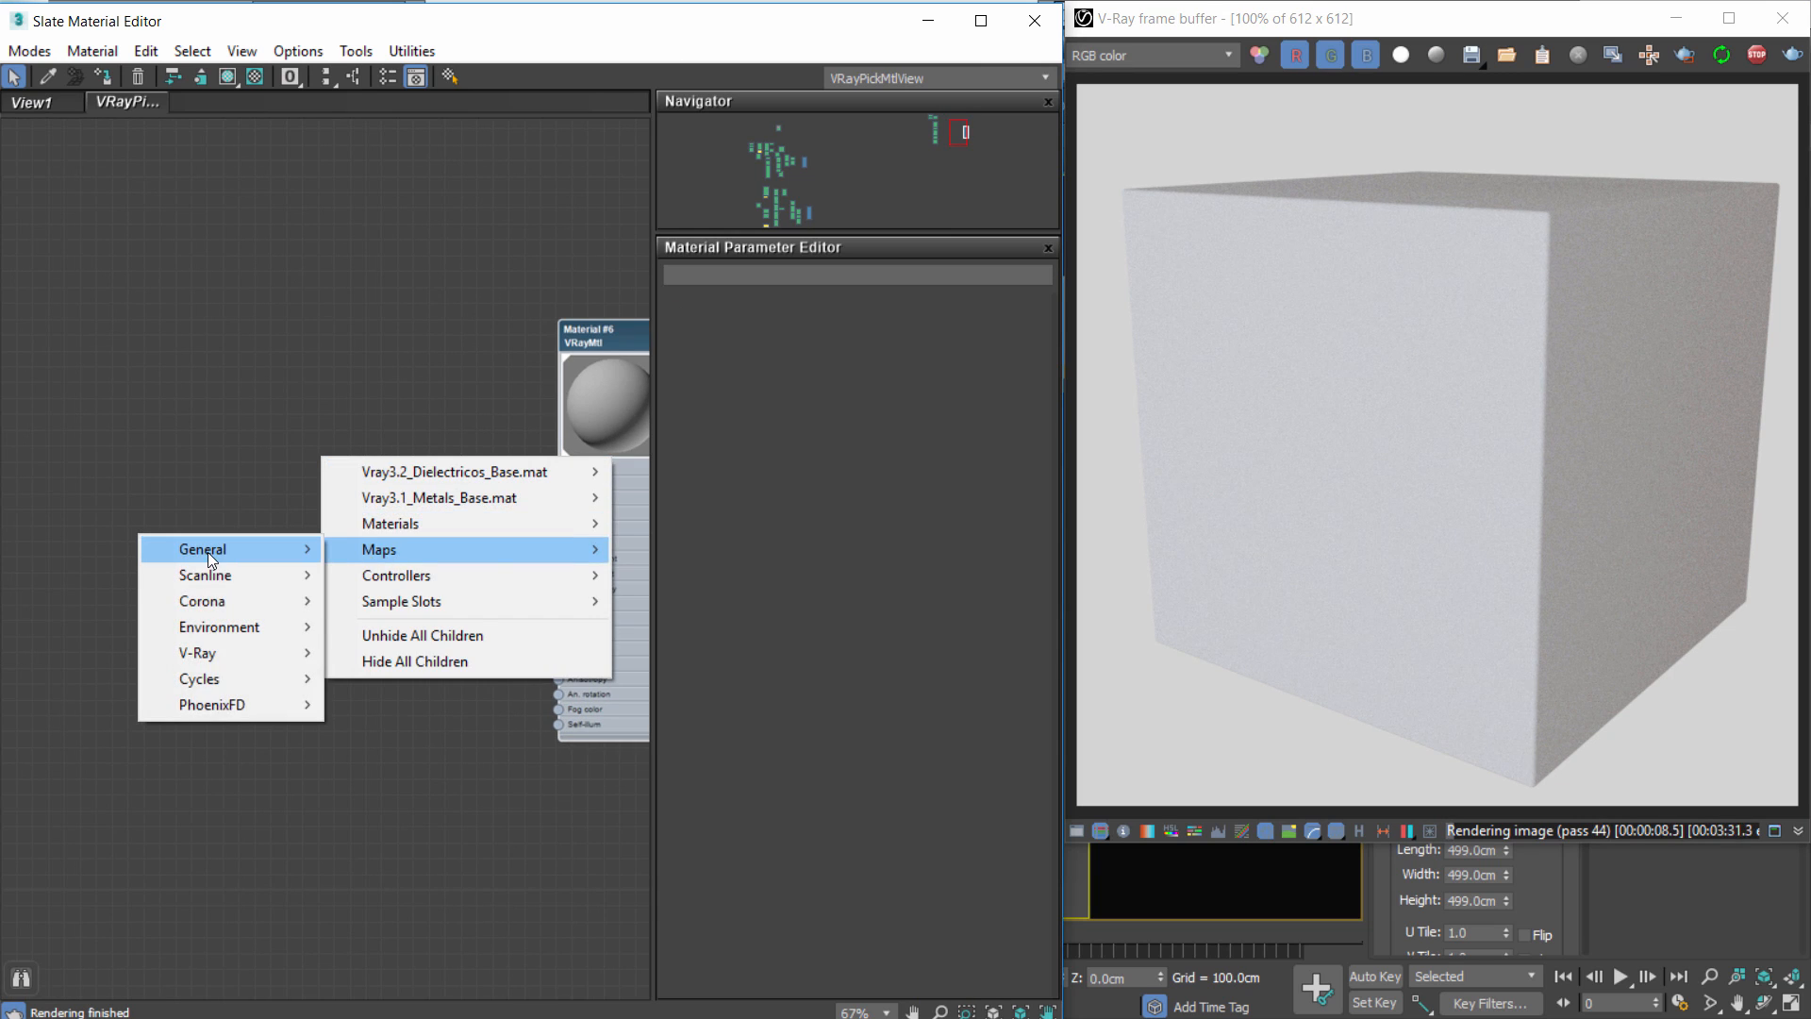
{"action": "mouse_move", "coordinate": [208, 551]}
{"action": "left_click", "coordinate": [377, 111]}
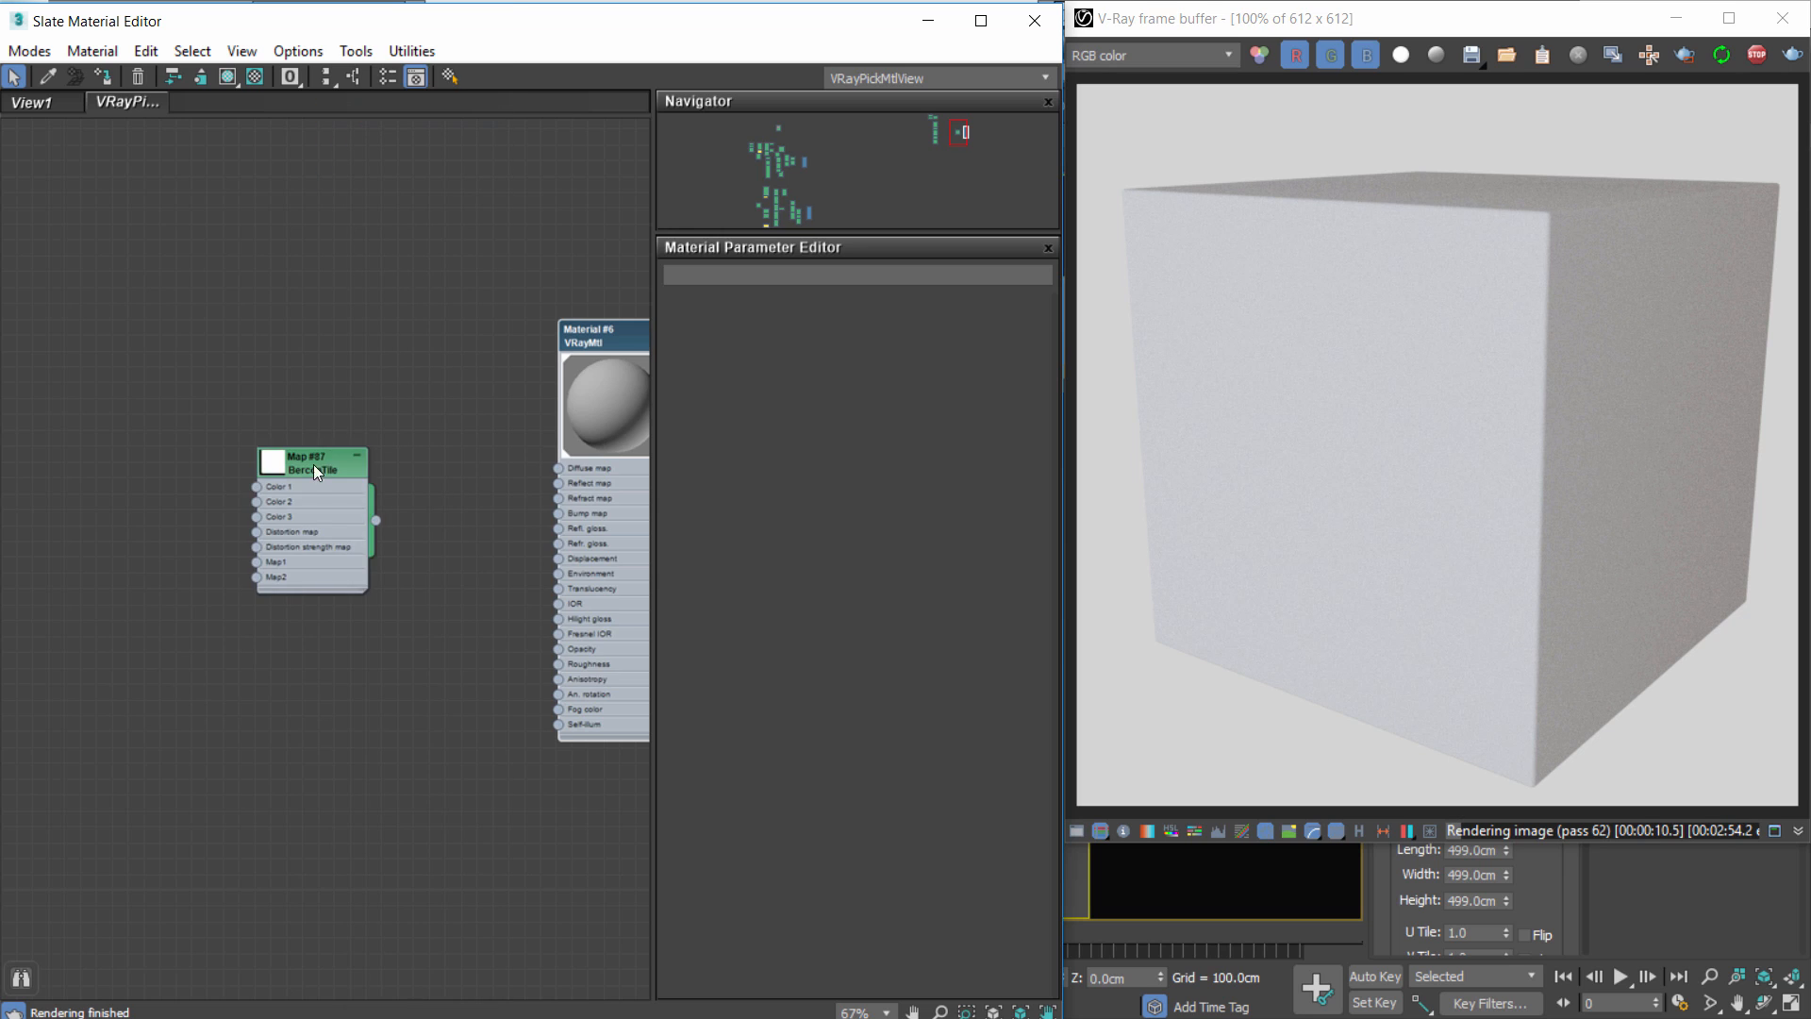
{"action": "left_click_drag", "start_coordinate": [313, 464], "coordinate": [559, 468]}
{"action": "double_click", "coordinate": [302, 401]}
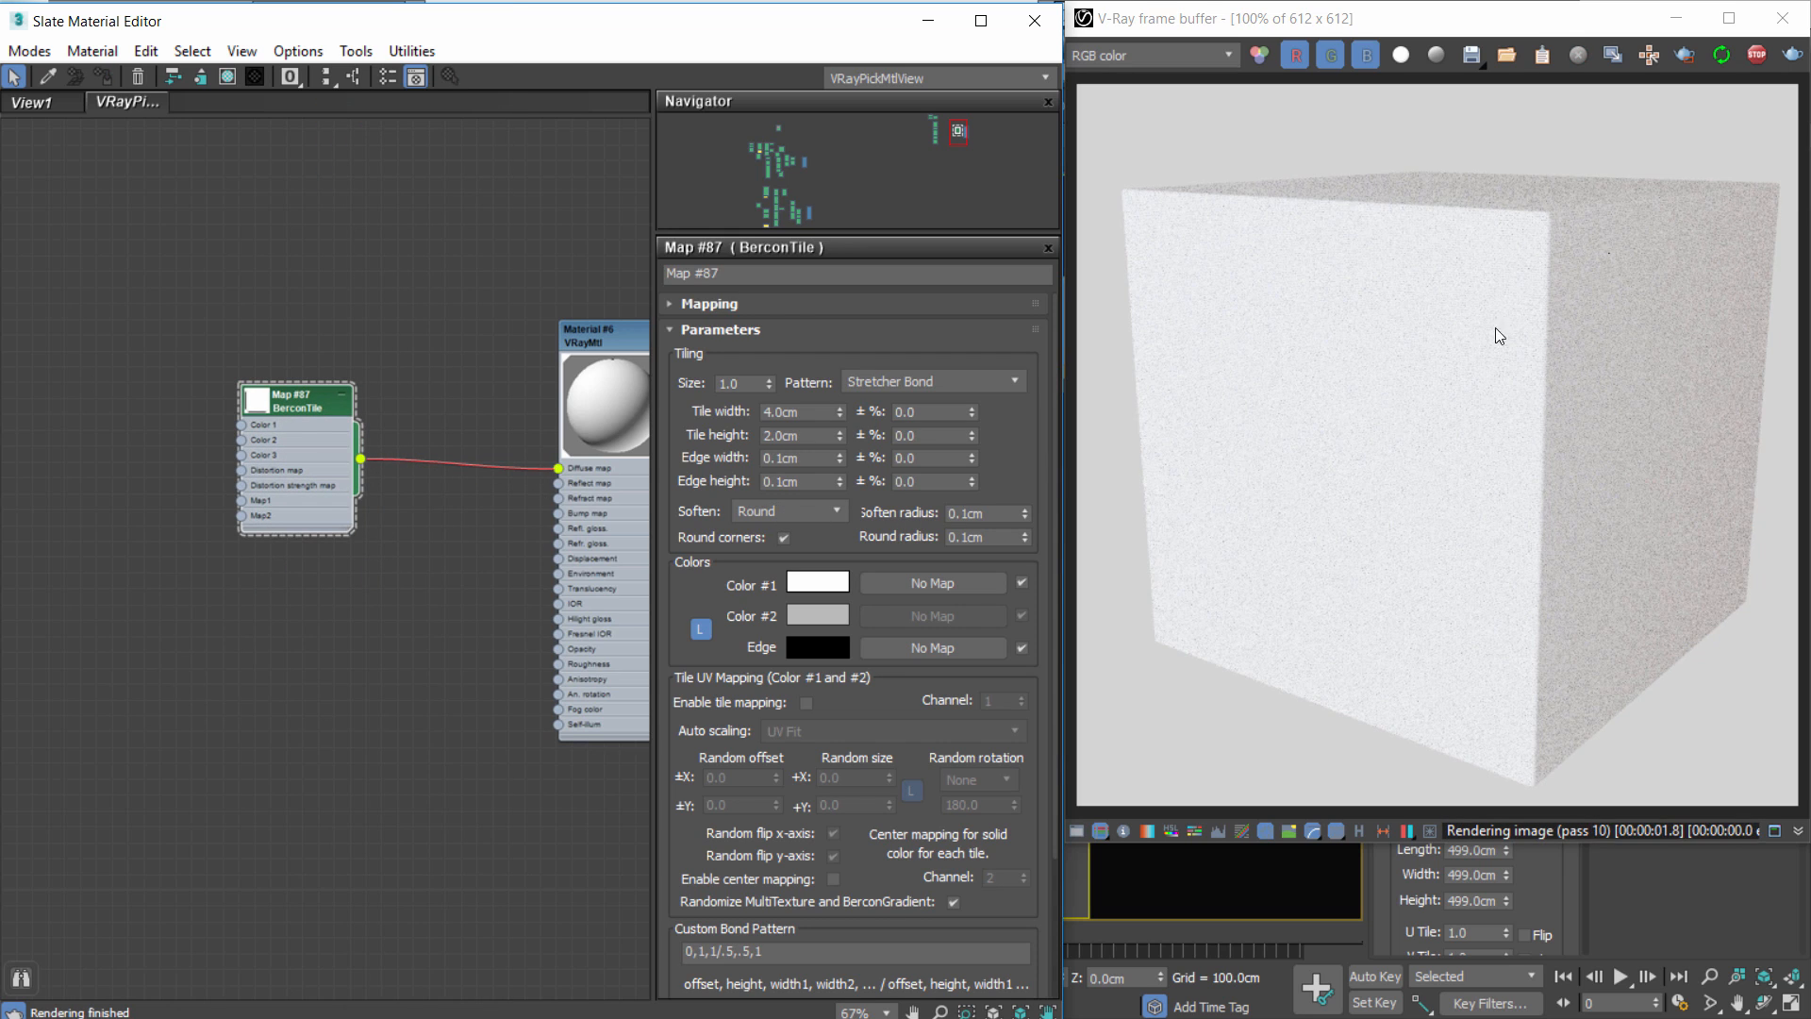
Set the BerconTile map's tile width and tile height to 50 cm.
{"action": "double_click", "coordinate": [824, 412]}
{"action": "type", "text": "50"}
{"action": "key", "text": "Tab"}
{"action": "type", "text": "50"}
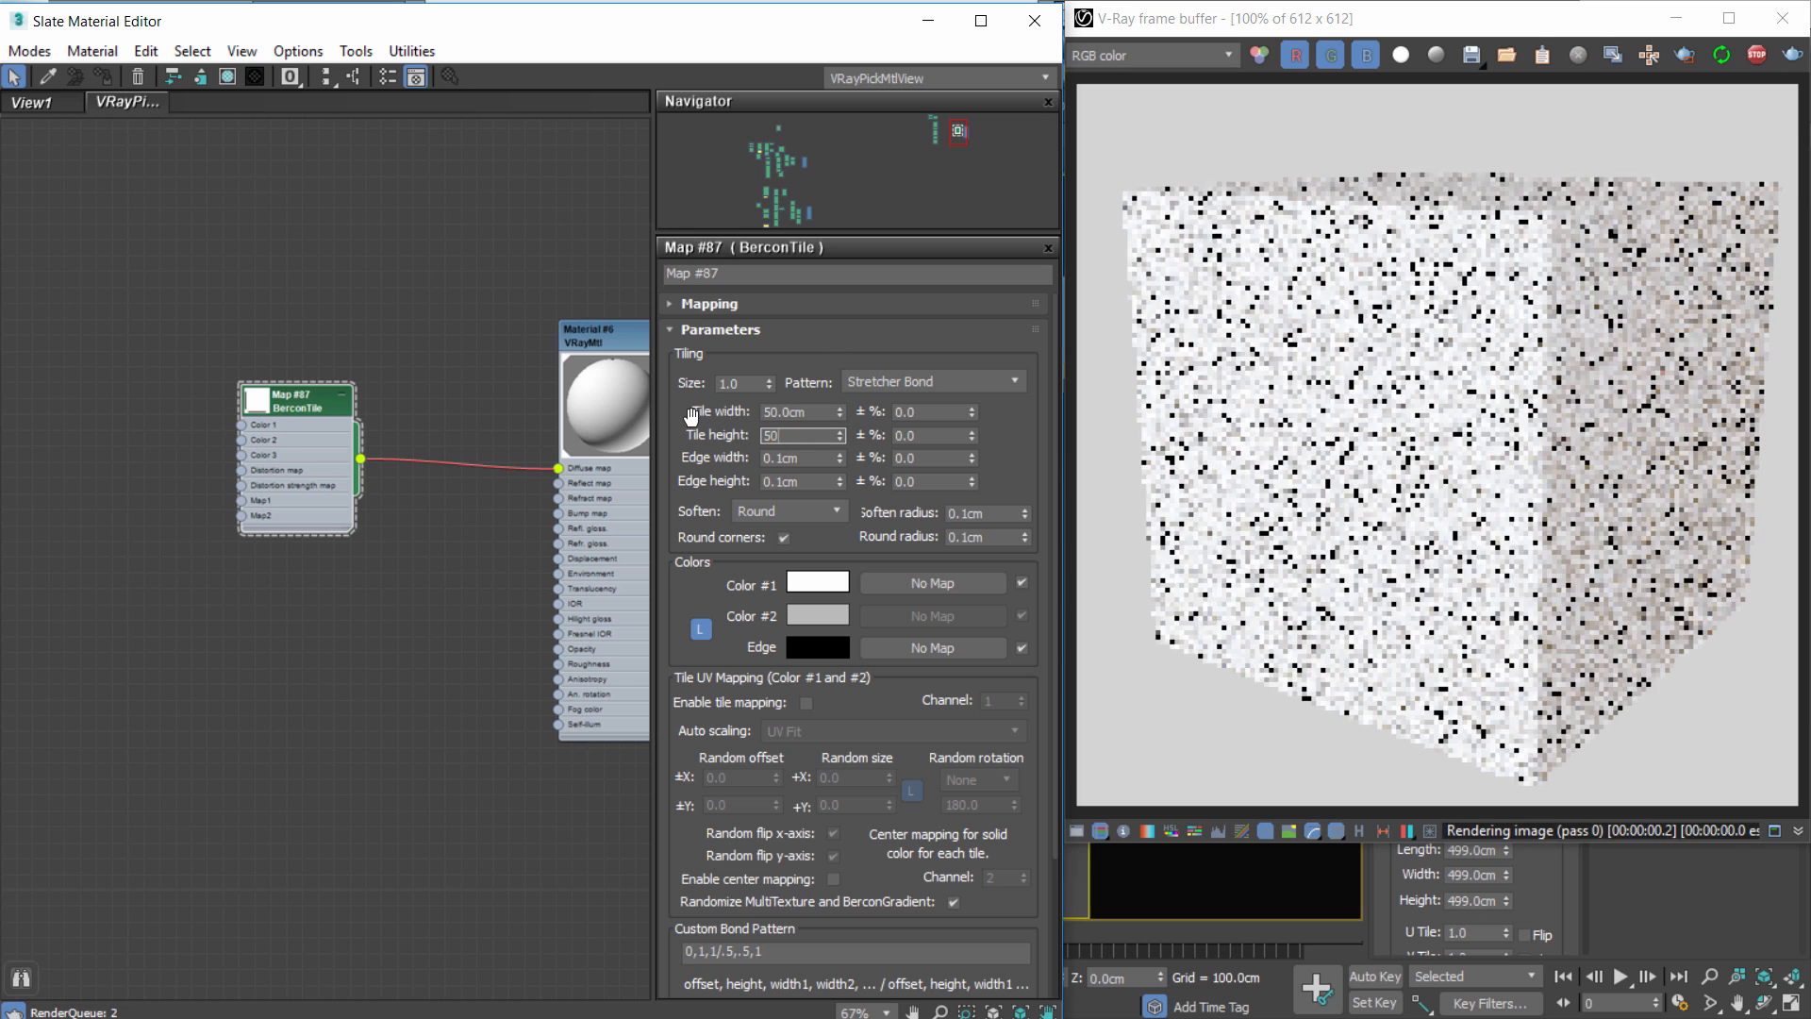
{"action": "key", "text": "Return"}
Set the BerconTile map's edge width and edge height to 1 cm.
{"action": "key", "text": "Tab"}
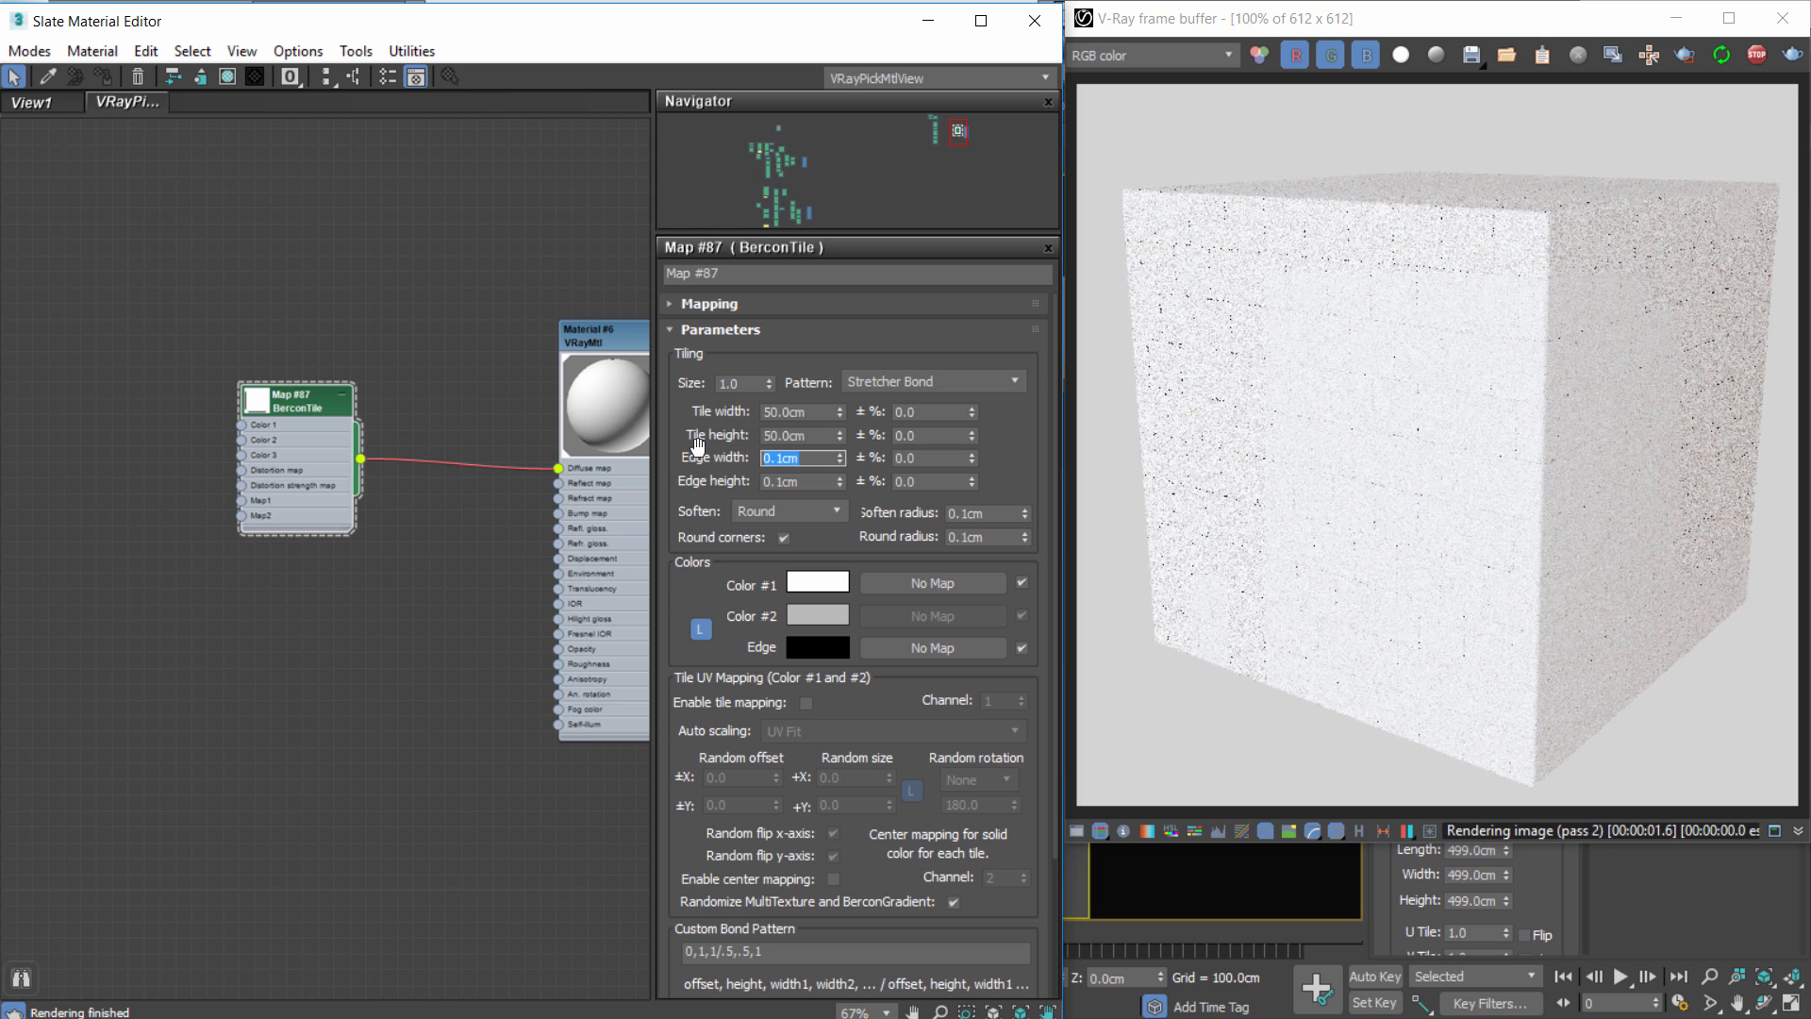
{"action": "type", "text": "1"}
{"action": "key", "text": "Tab"}
{"action": "type", "text": "1"}
{"action": "key", "text": "Return"}
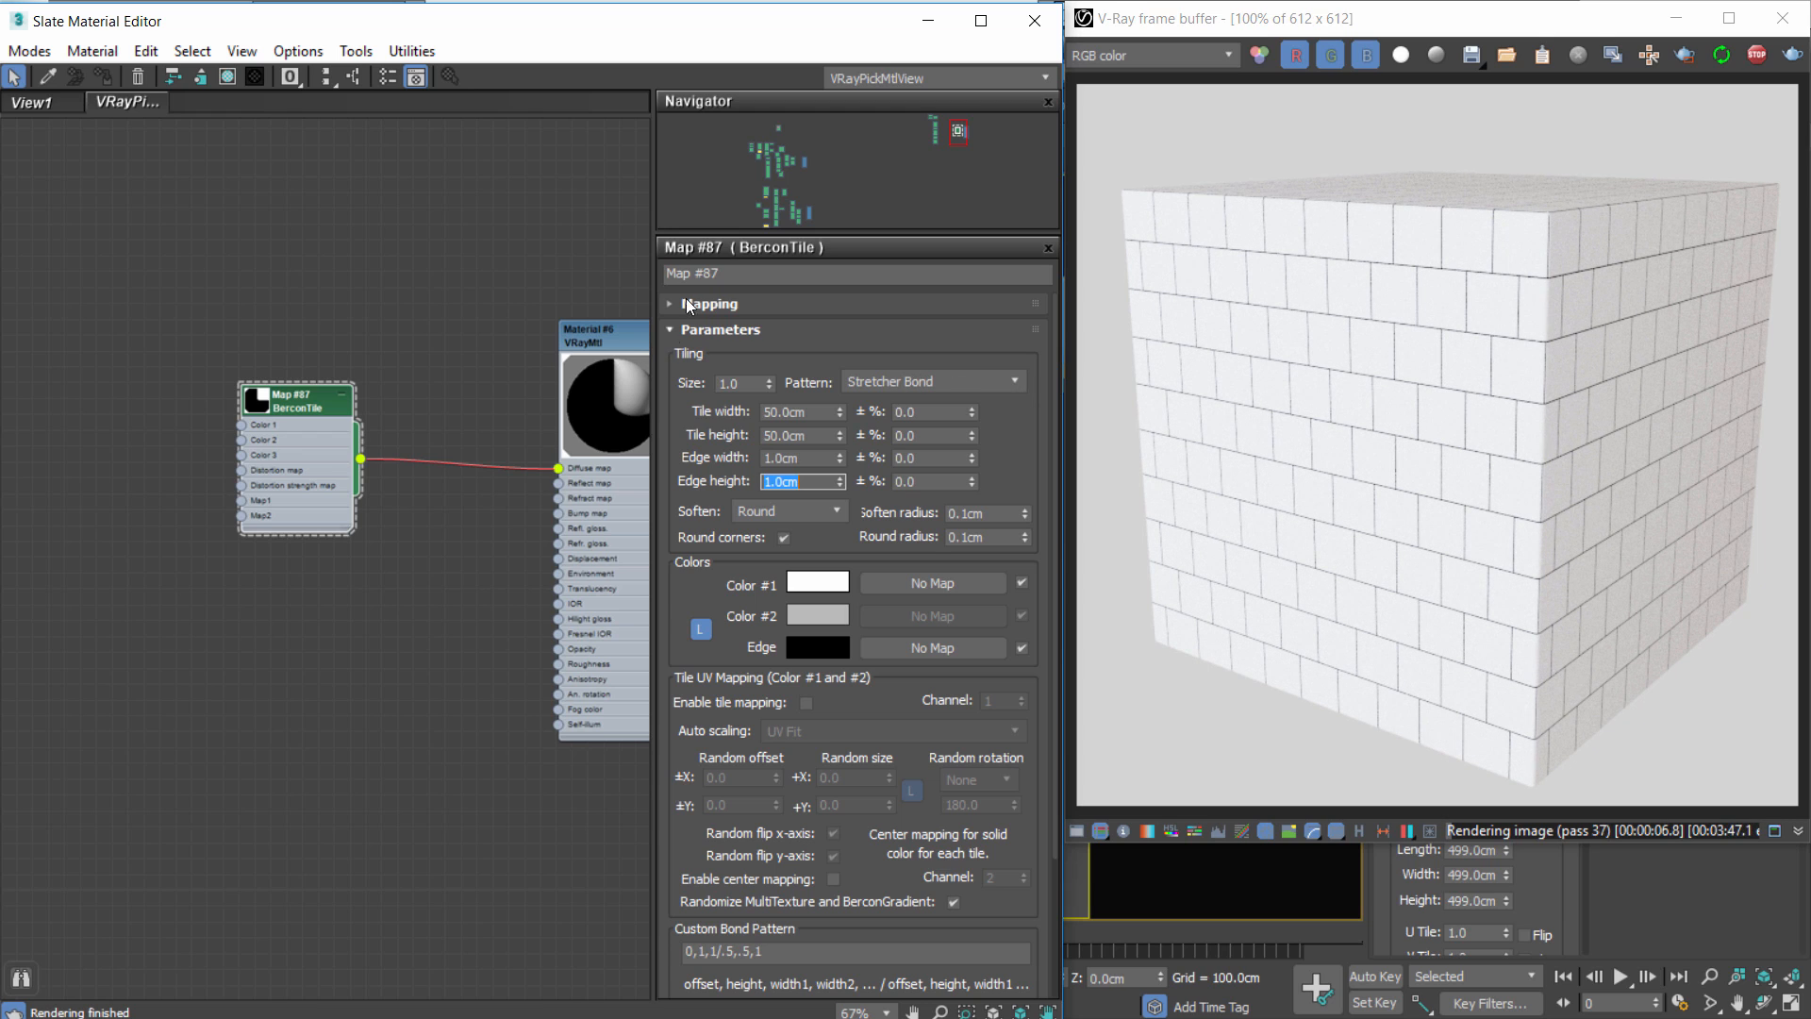
Preview the Herringbone, Stack Bond and Stretcher Bond patterns in the render and set the tile pattern to Stack Bond.
{"action": "left_click", "coordinate": [892, 382]}
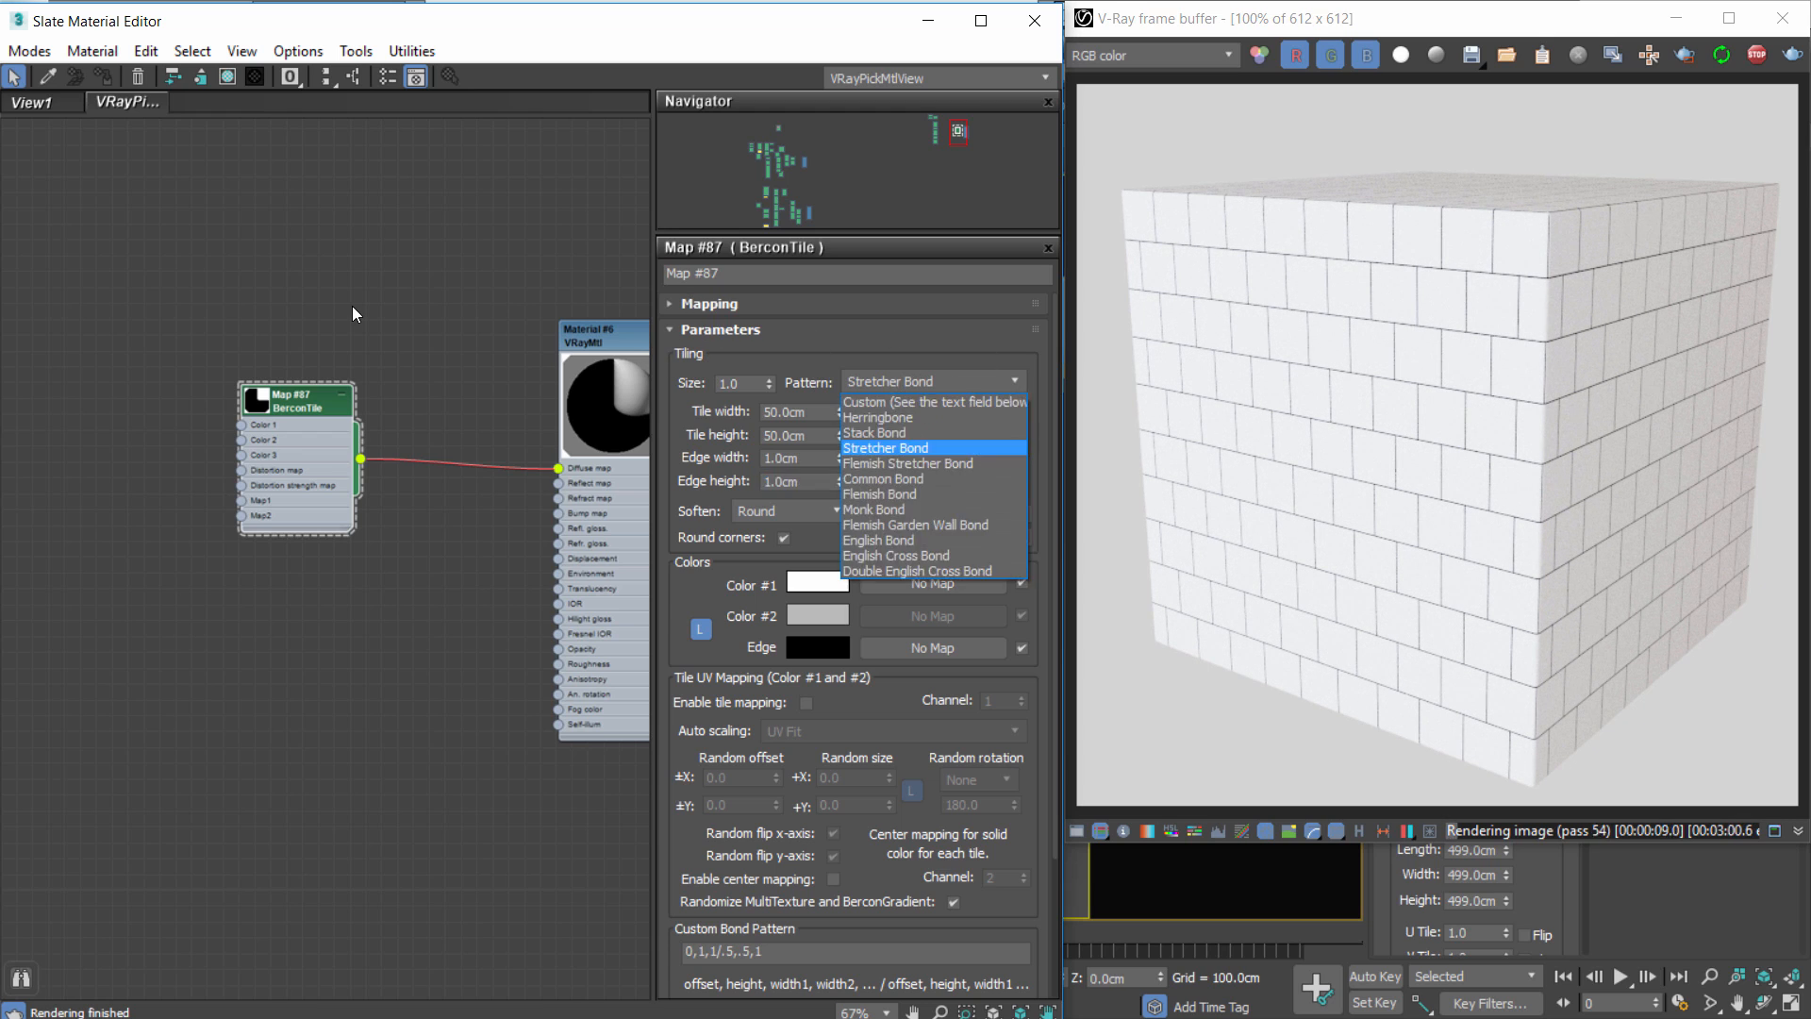
{"action": "left_click", "coordinate": [901, 420]}
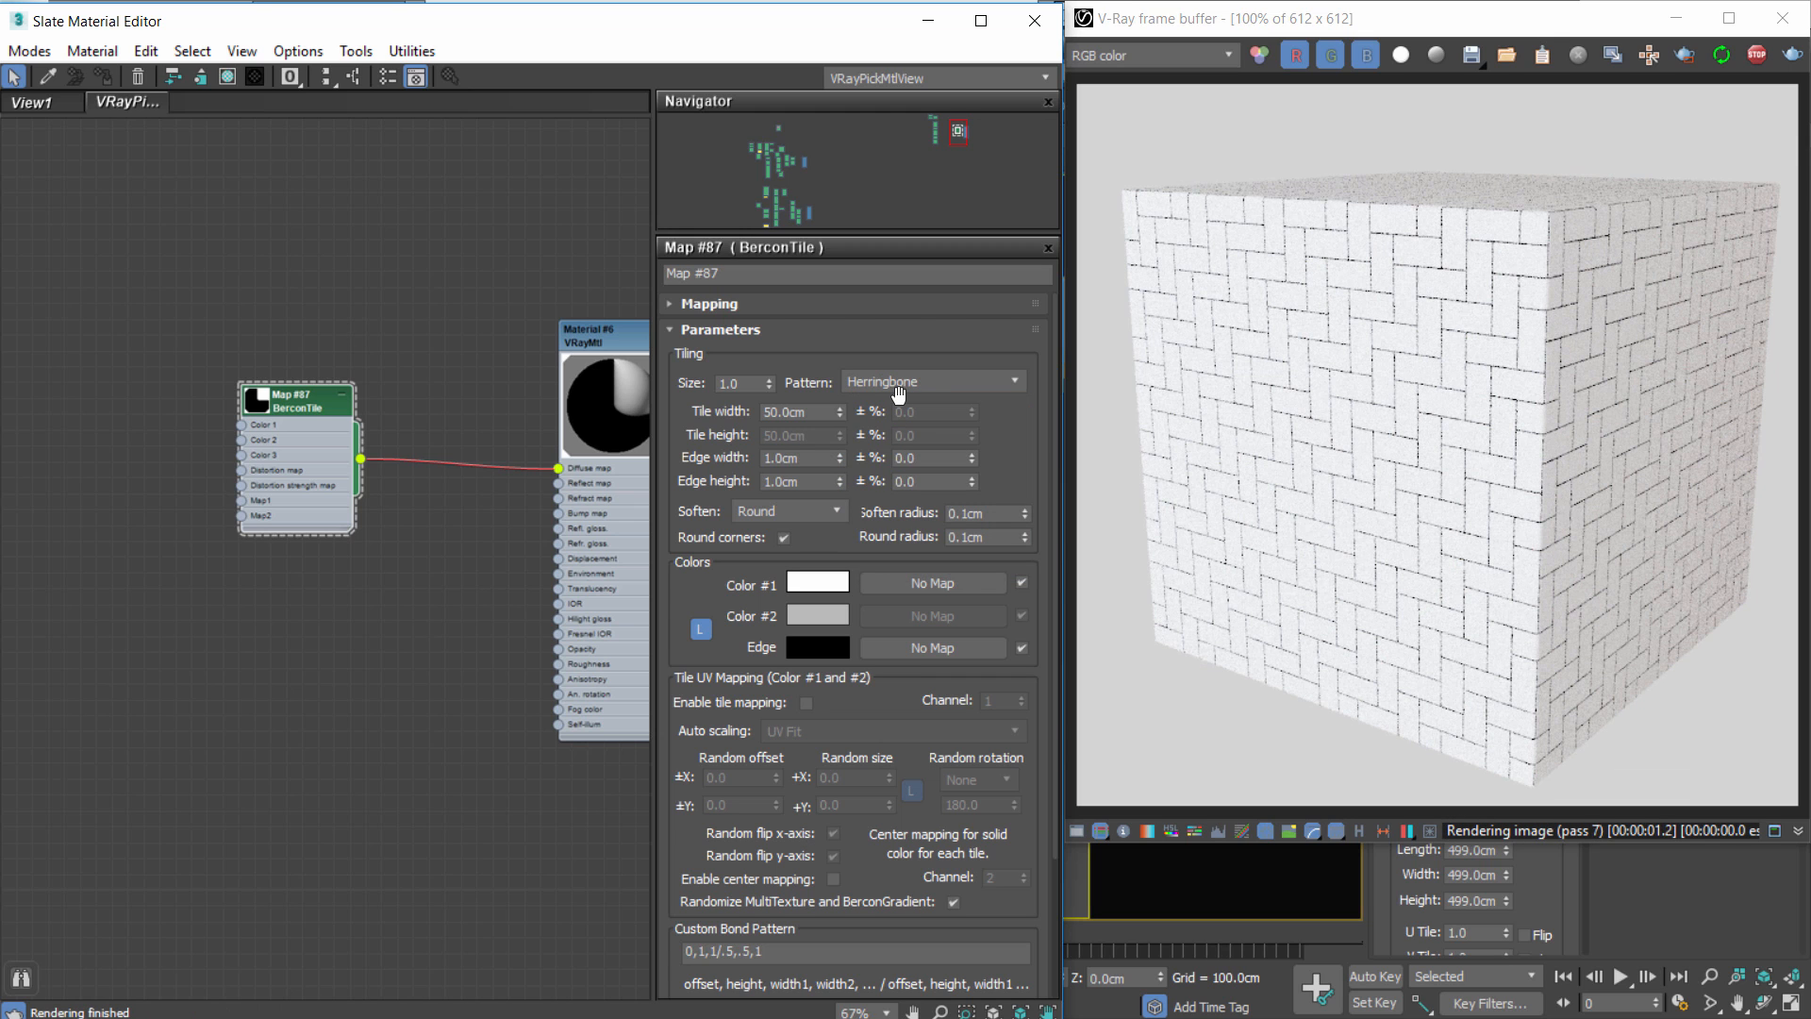
{"action": "left_click", "coordinate": [901, 382]}
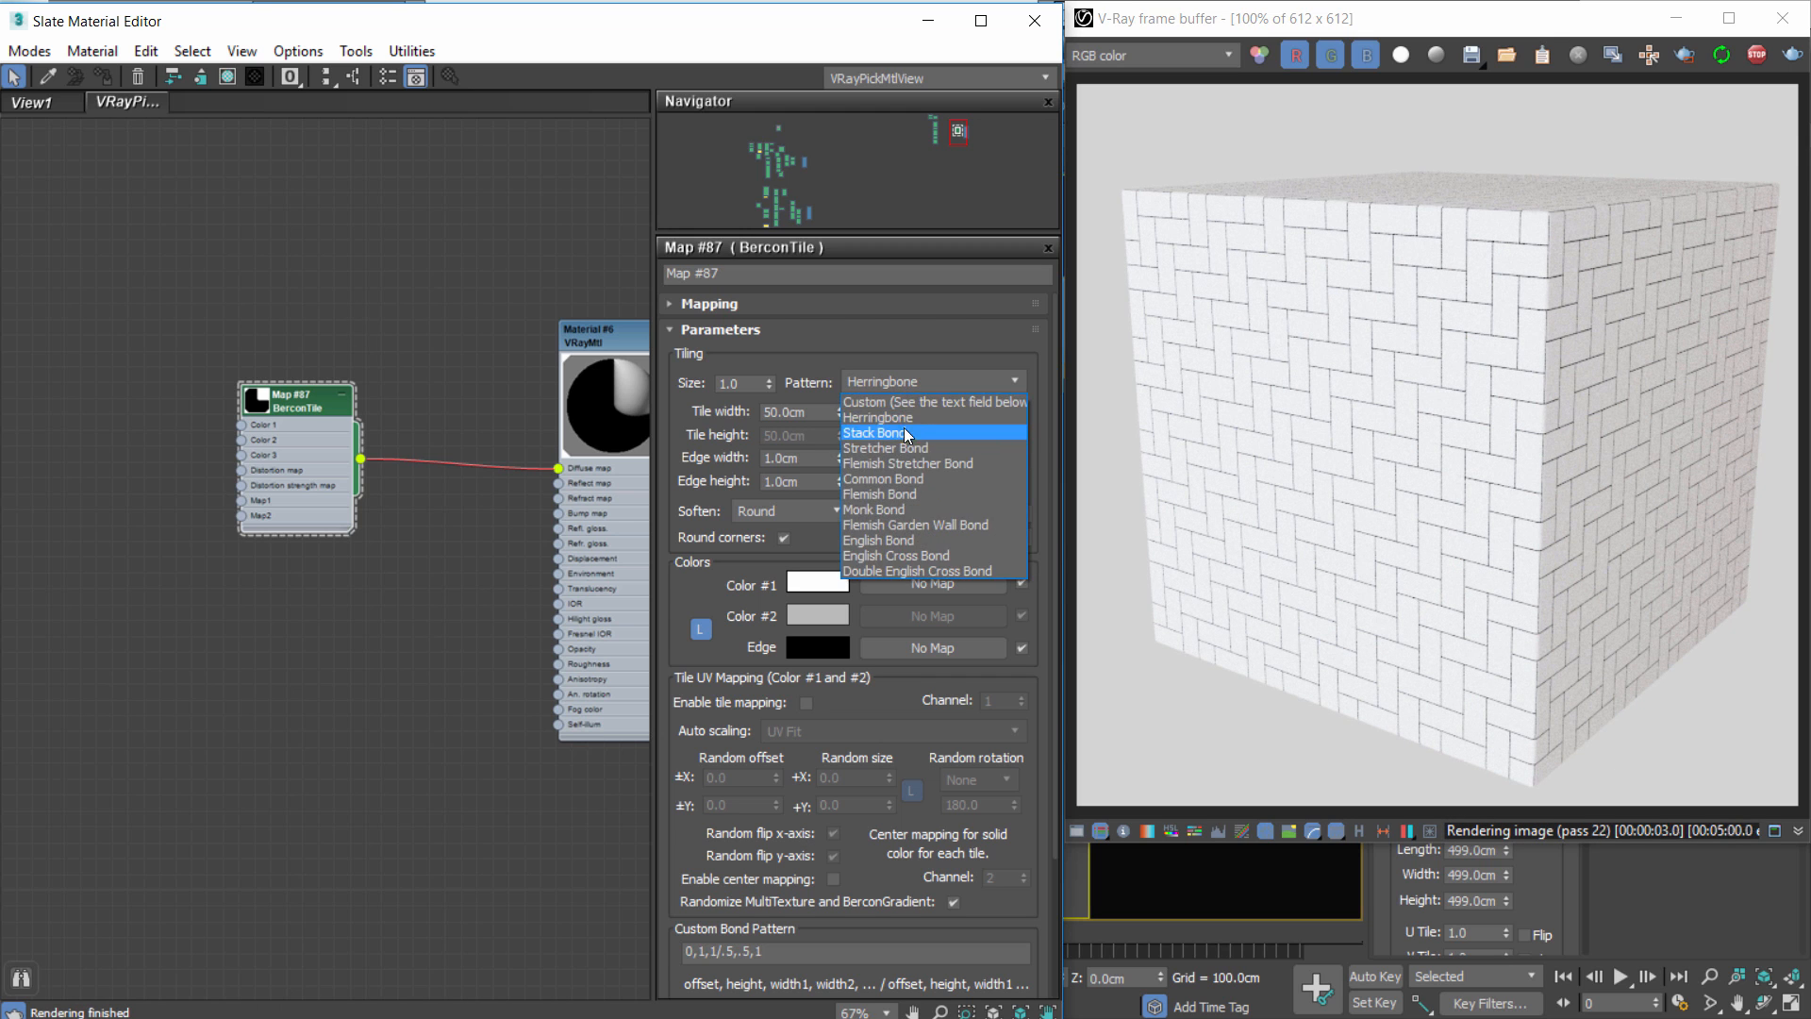
{"action": "left_click", "coordinate": [903, 418]}
{"action": "left_click", "coordinate": [904, 382]}
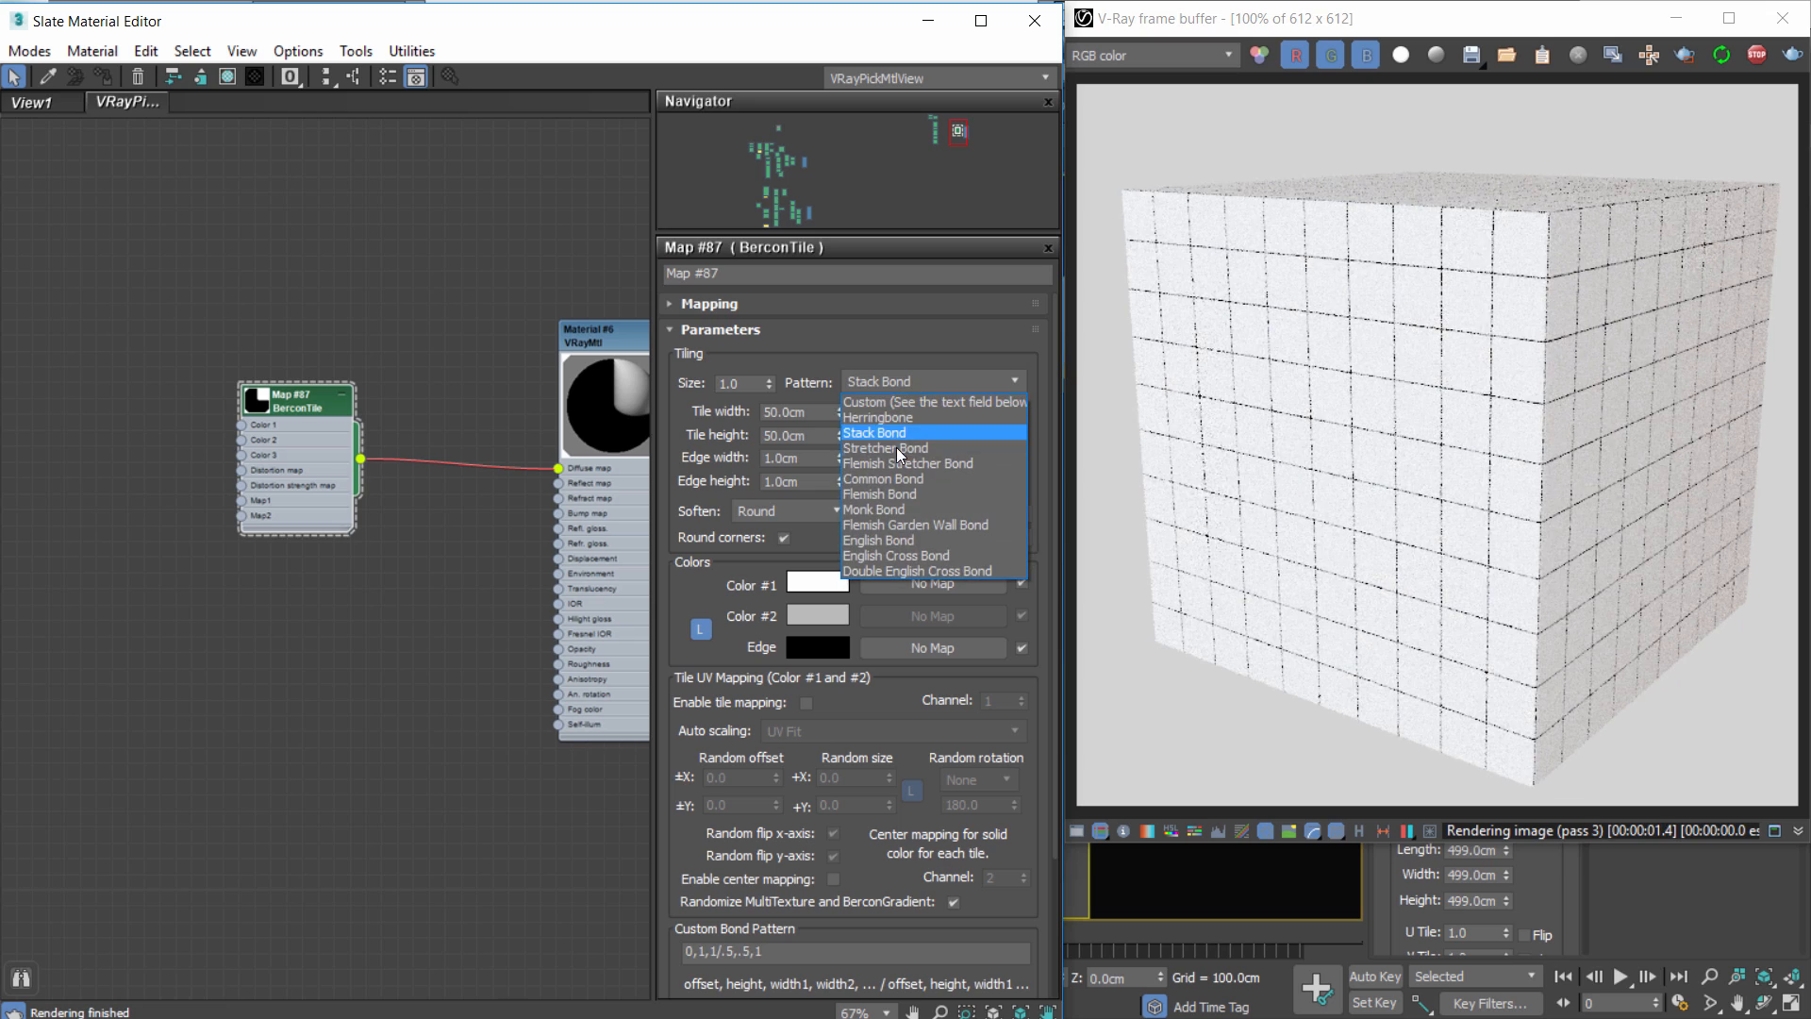
{"action": "left_click", "coordinate": [893, 402]}
{"action": "left_click", "coordinate": [904, 382]}
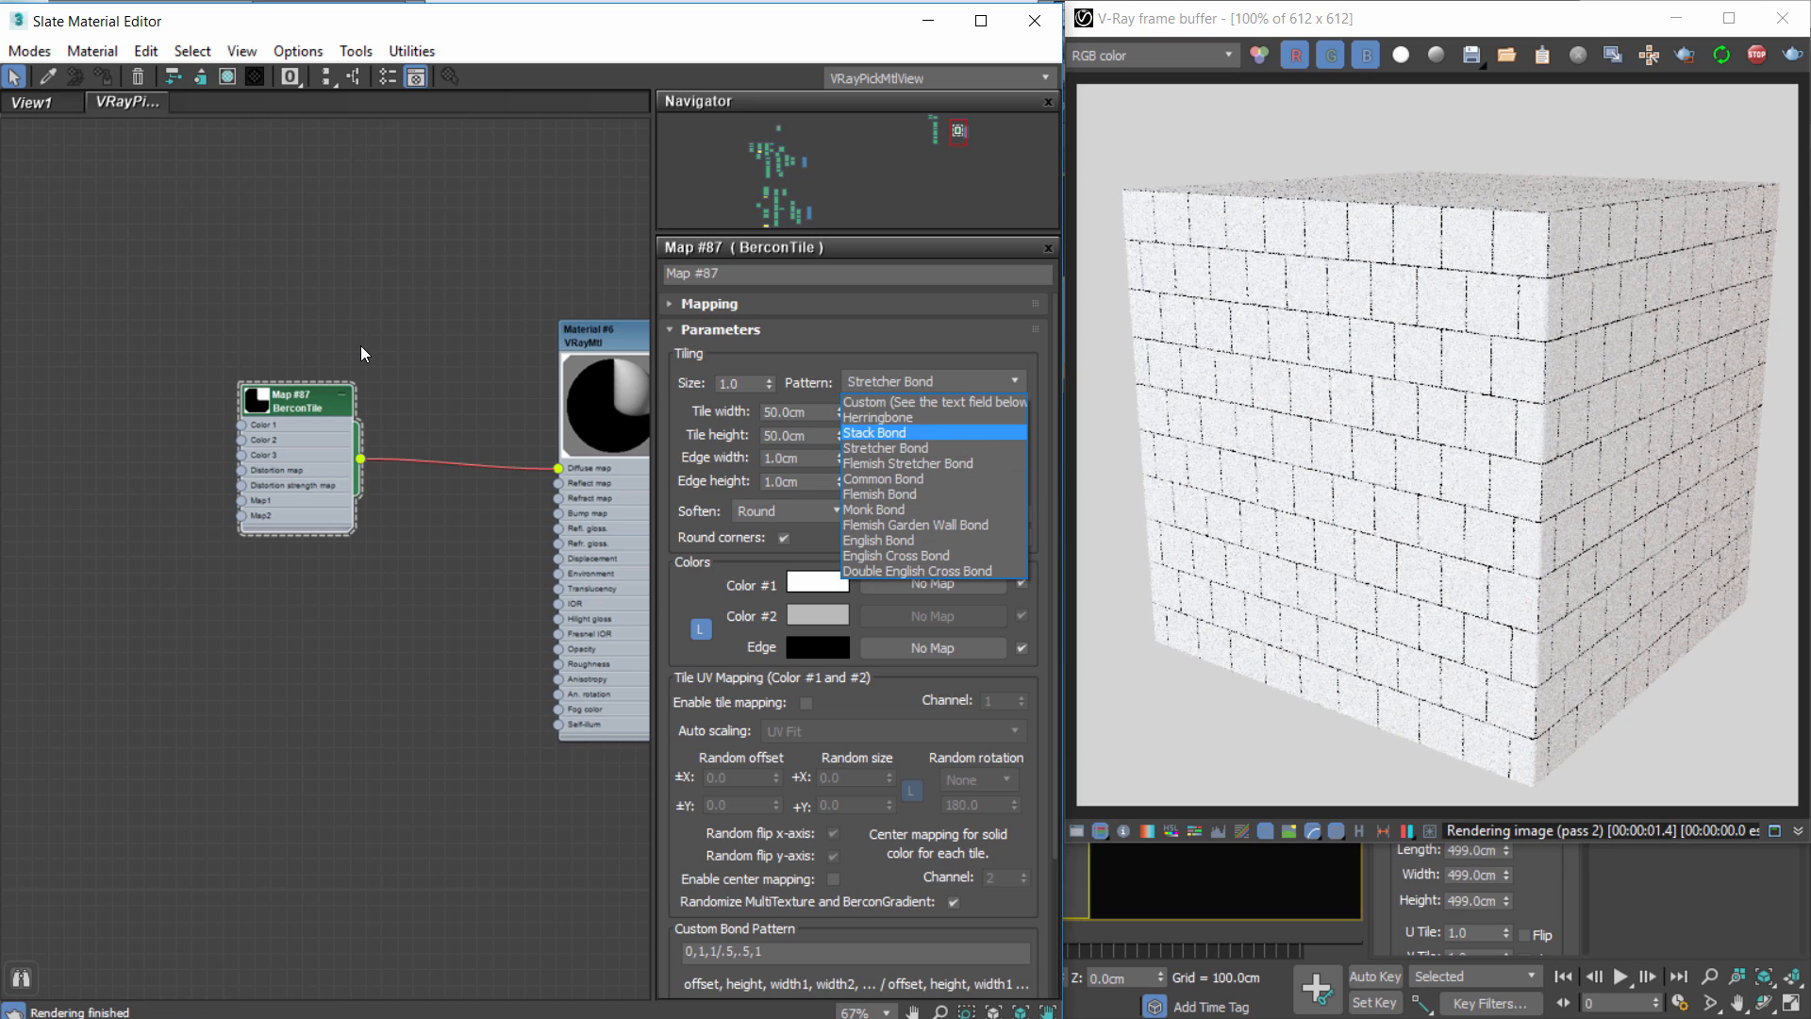
{"action": "left_click", "coordinate": [904, 418]}
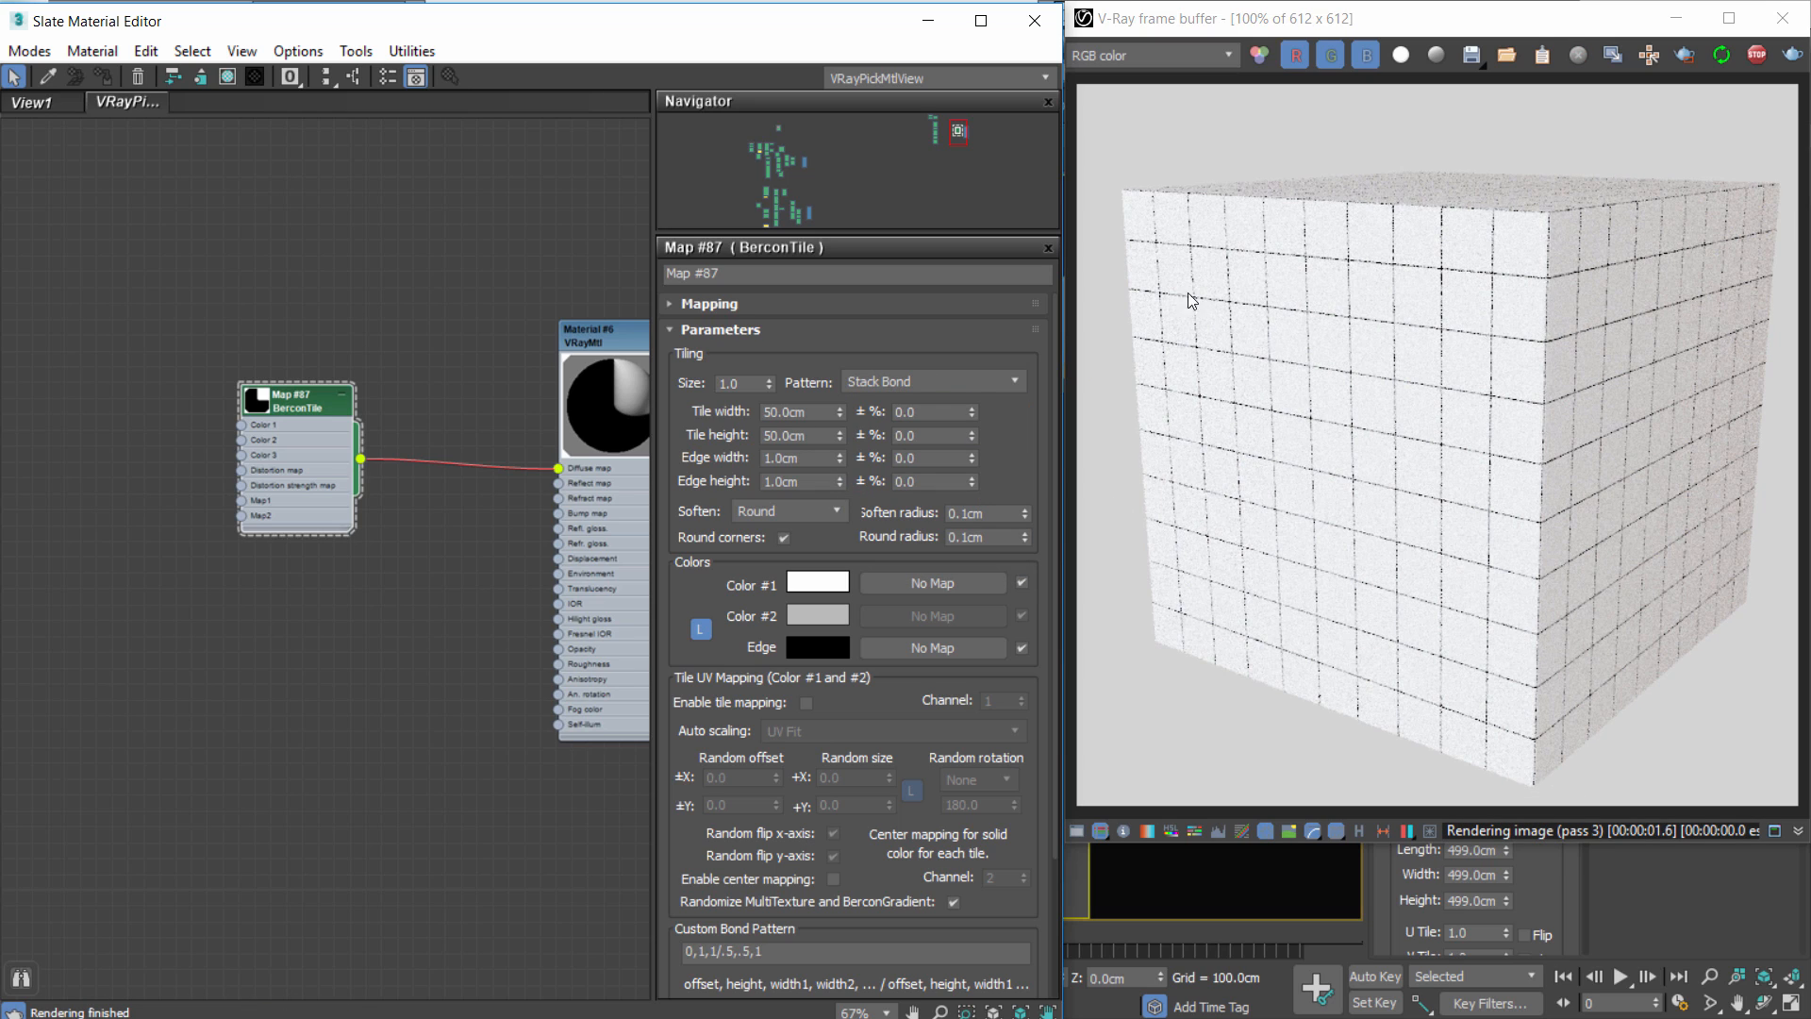
Examine the Custom Bond Pattern code and its format notes in the BerconTile parameters.
{"action": "scroll", "coordinate": [1024, 704], "scroll_direction": "down", "scroll_amount": 3}
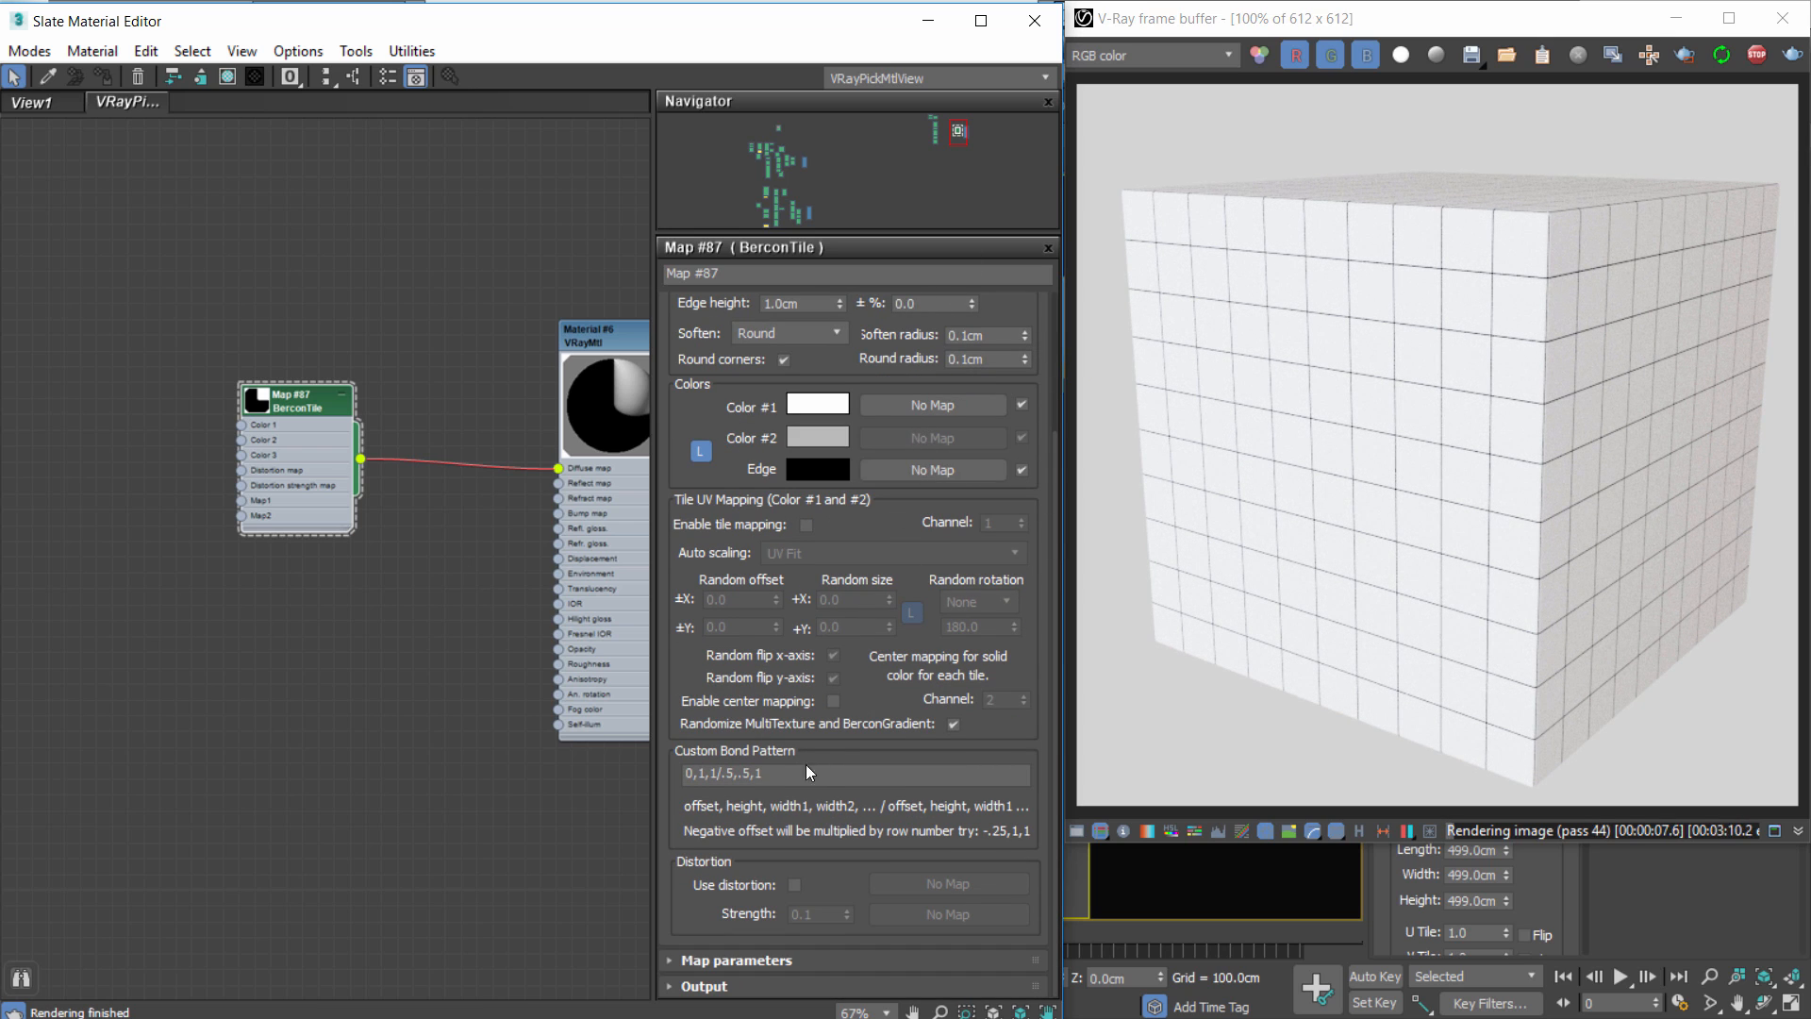
{"action": "left_click_drag", "start_coordinate": [804, 774], "coordinate": [604, 766]}
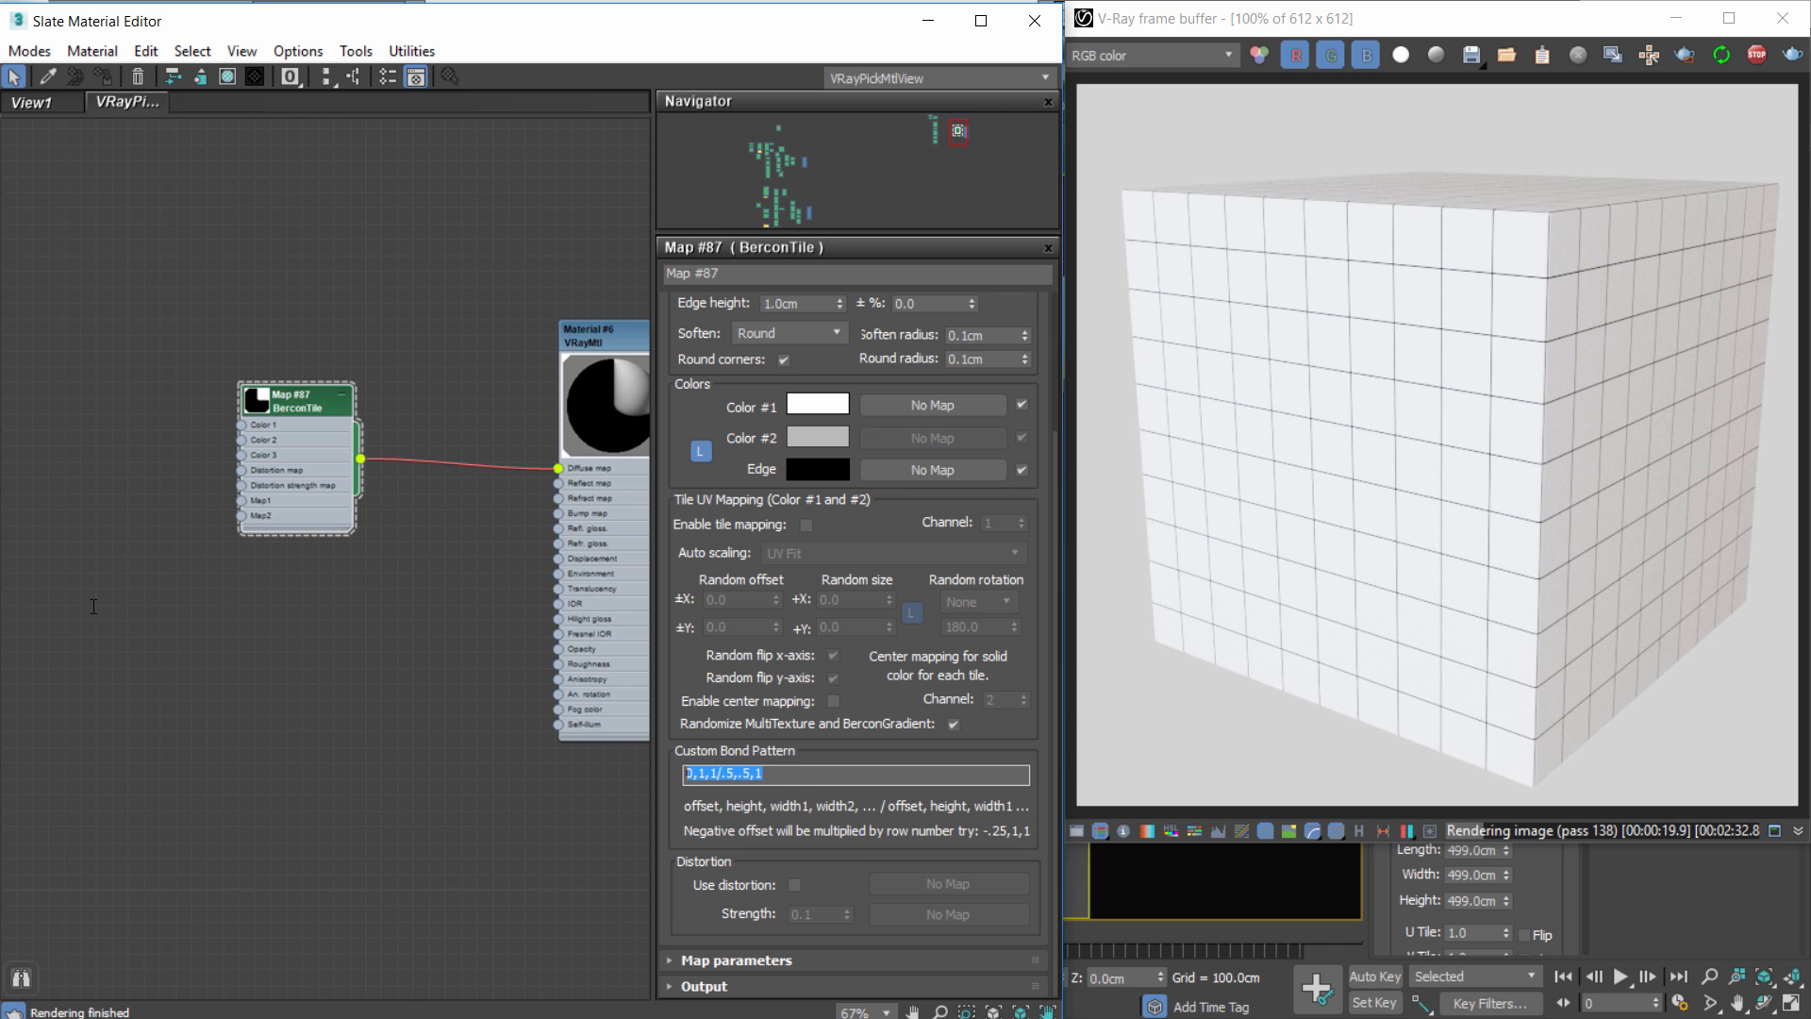
{"action": "left_click_drag", "start_coordinate": [1033, 508], "coordinate": [1004, 602]}
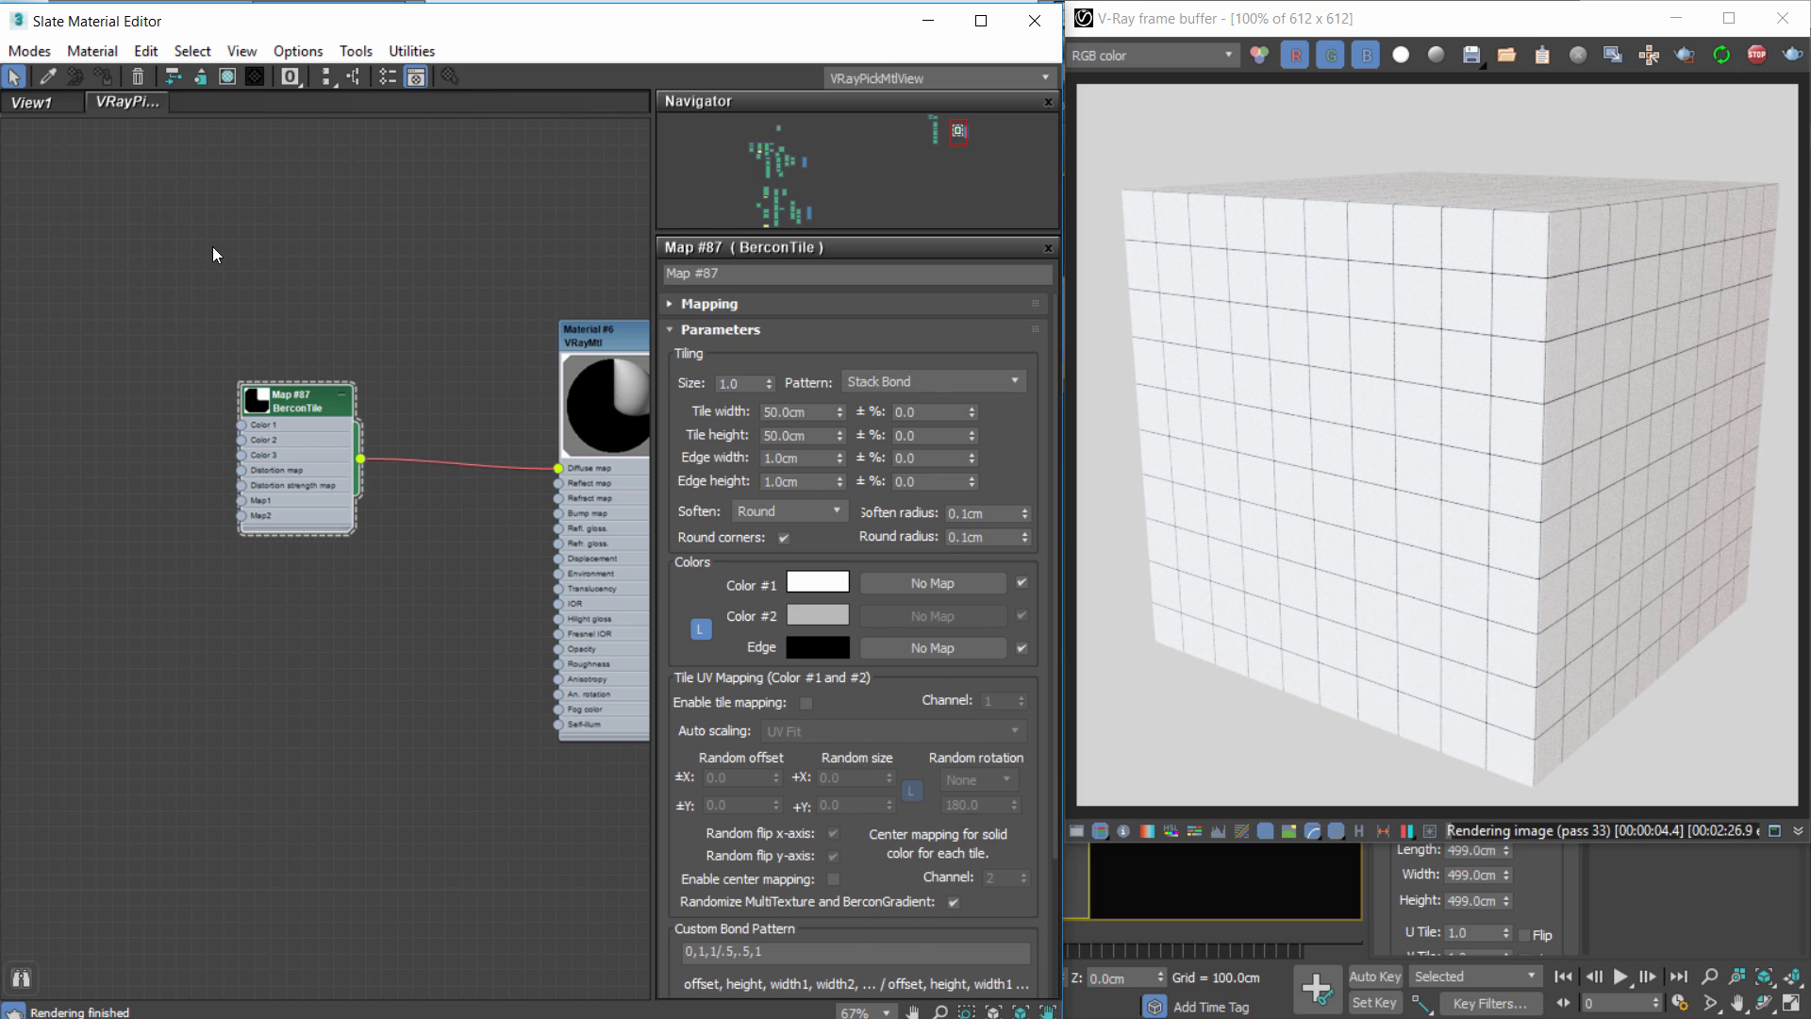
Review the BerconTile mapping types, keep Explicit Map Channel Real world selected, and check its channel setting.
{"action": "left_click", "coordinate": [717, 306]}
{"action": "left_click", "coordinate": [827, 339]}
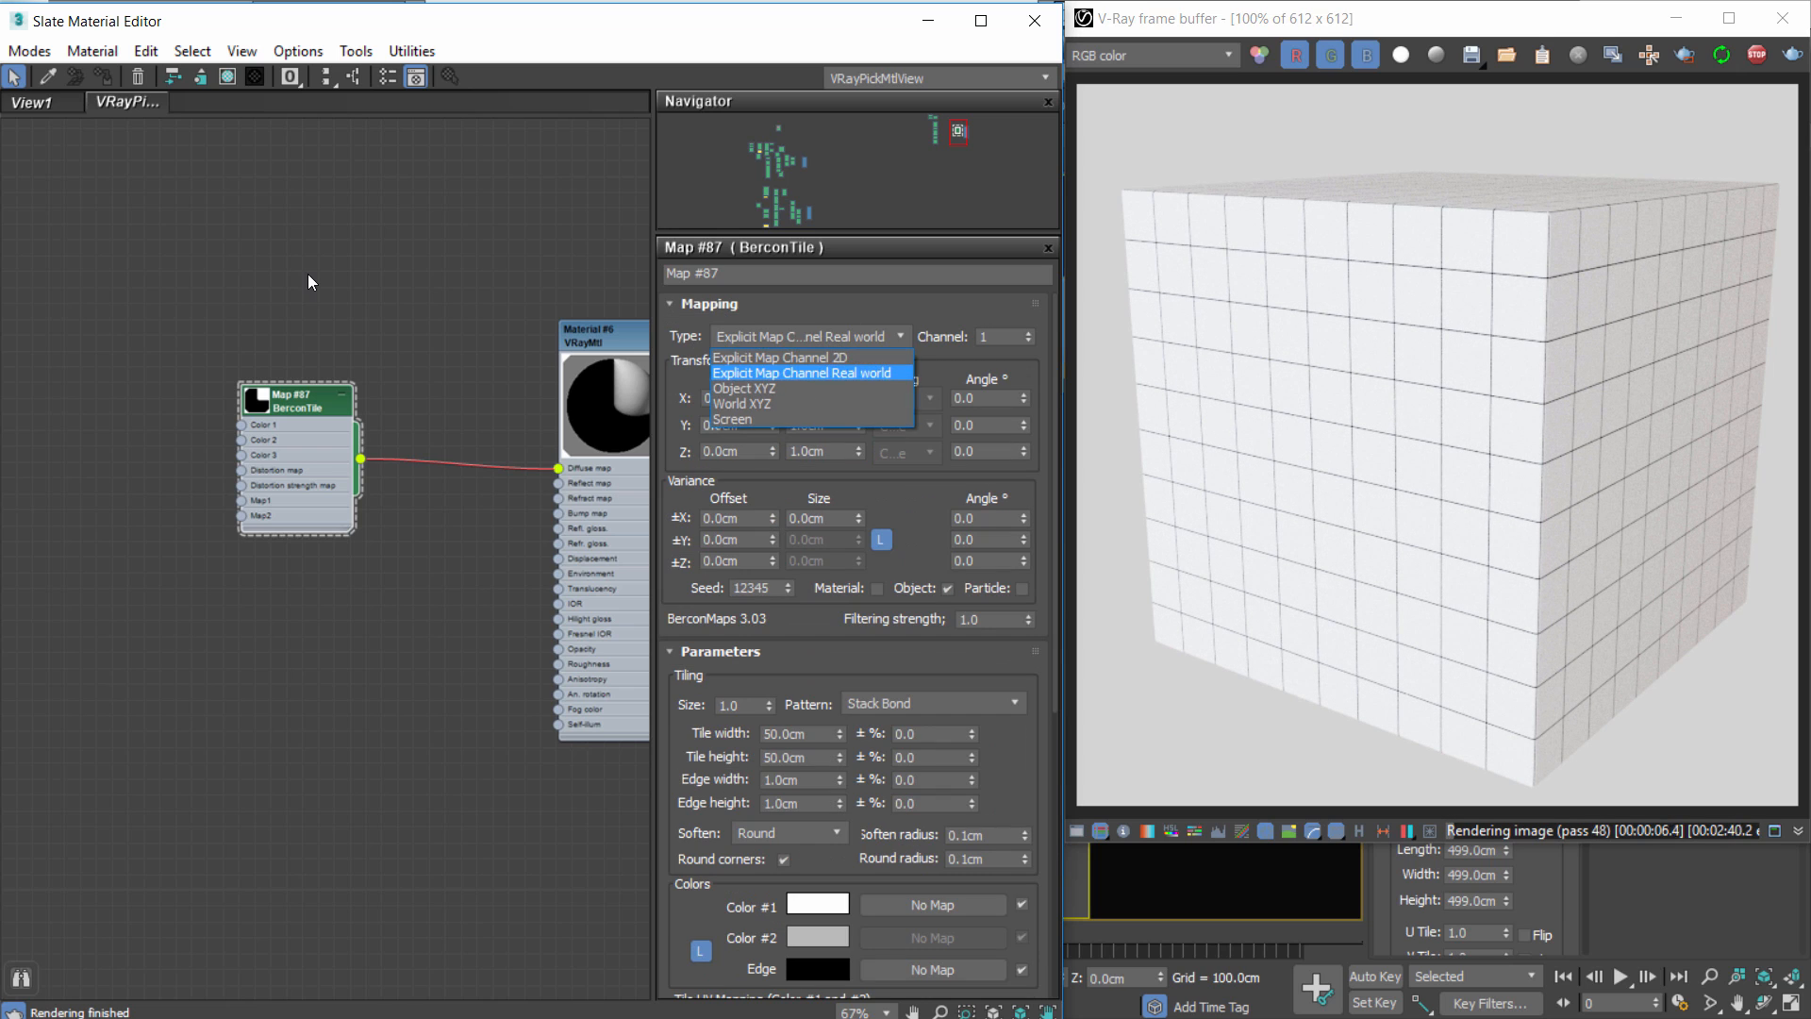
{"action": "left_click", "coordinate": [890, 373]}
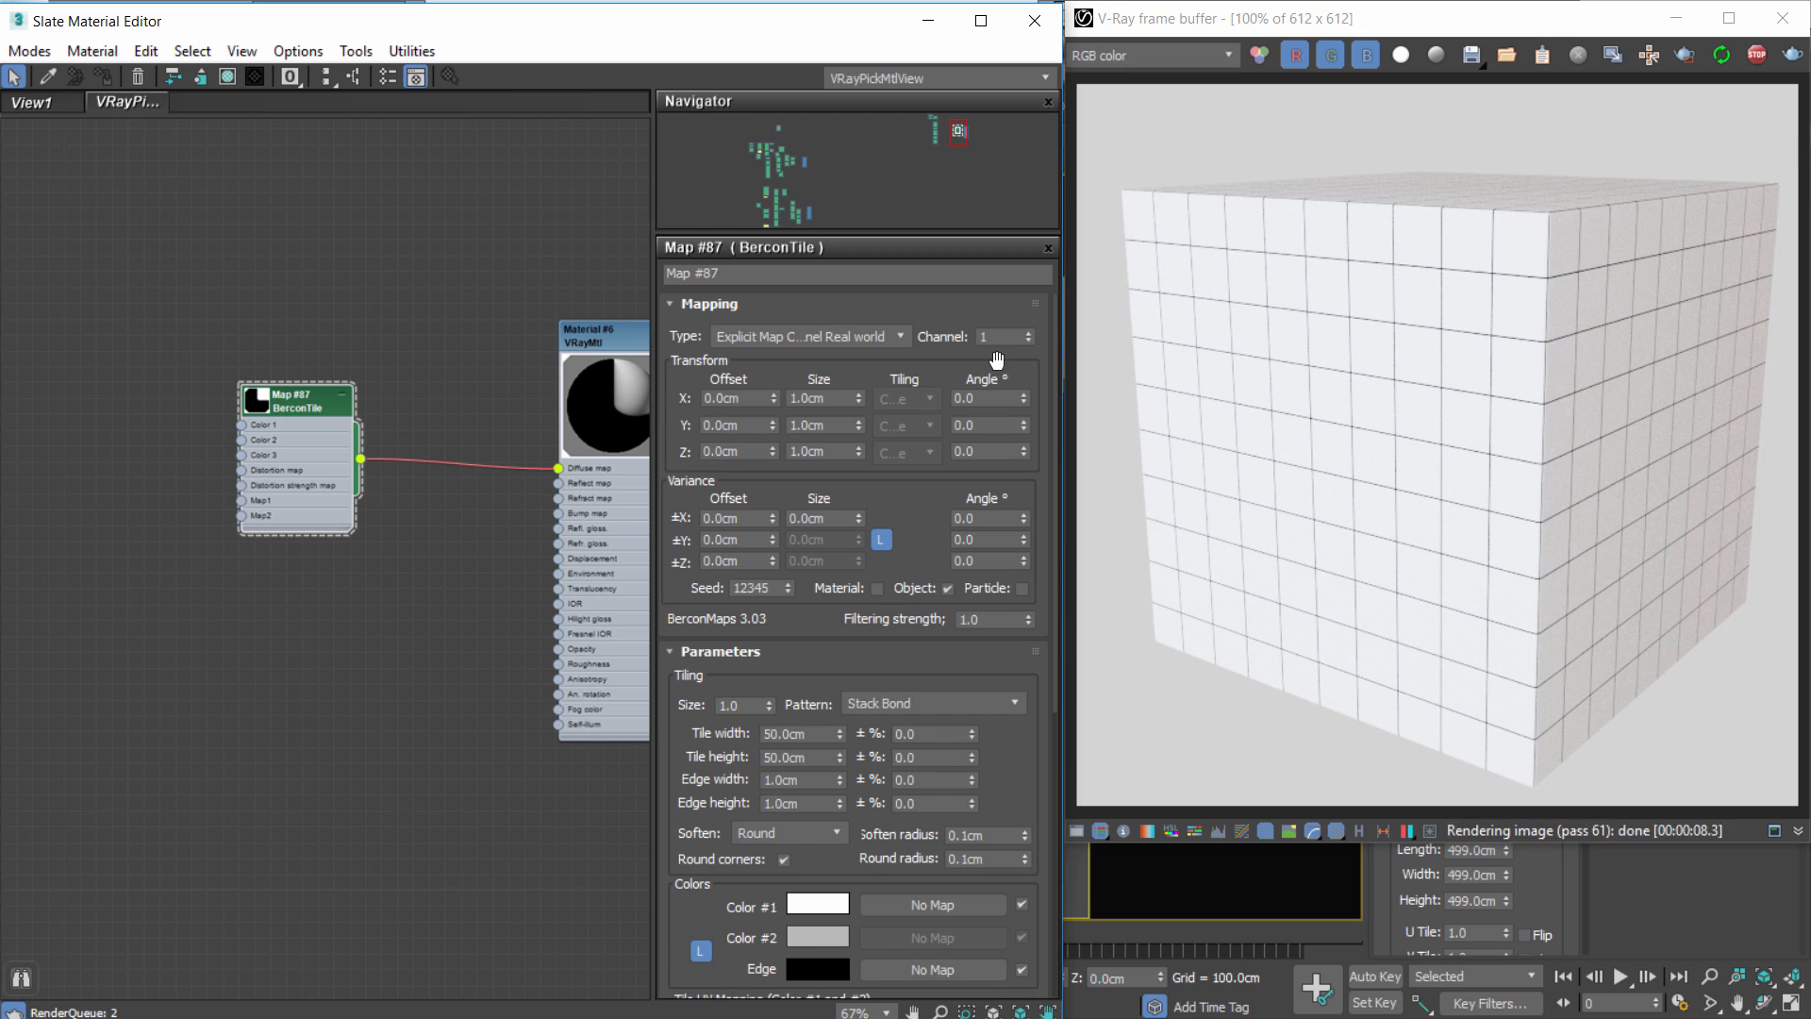
{"action": "double_click", "coordinate": [986, 336]}
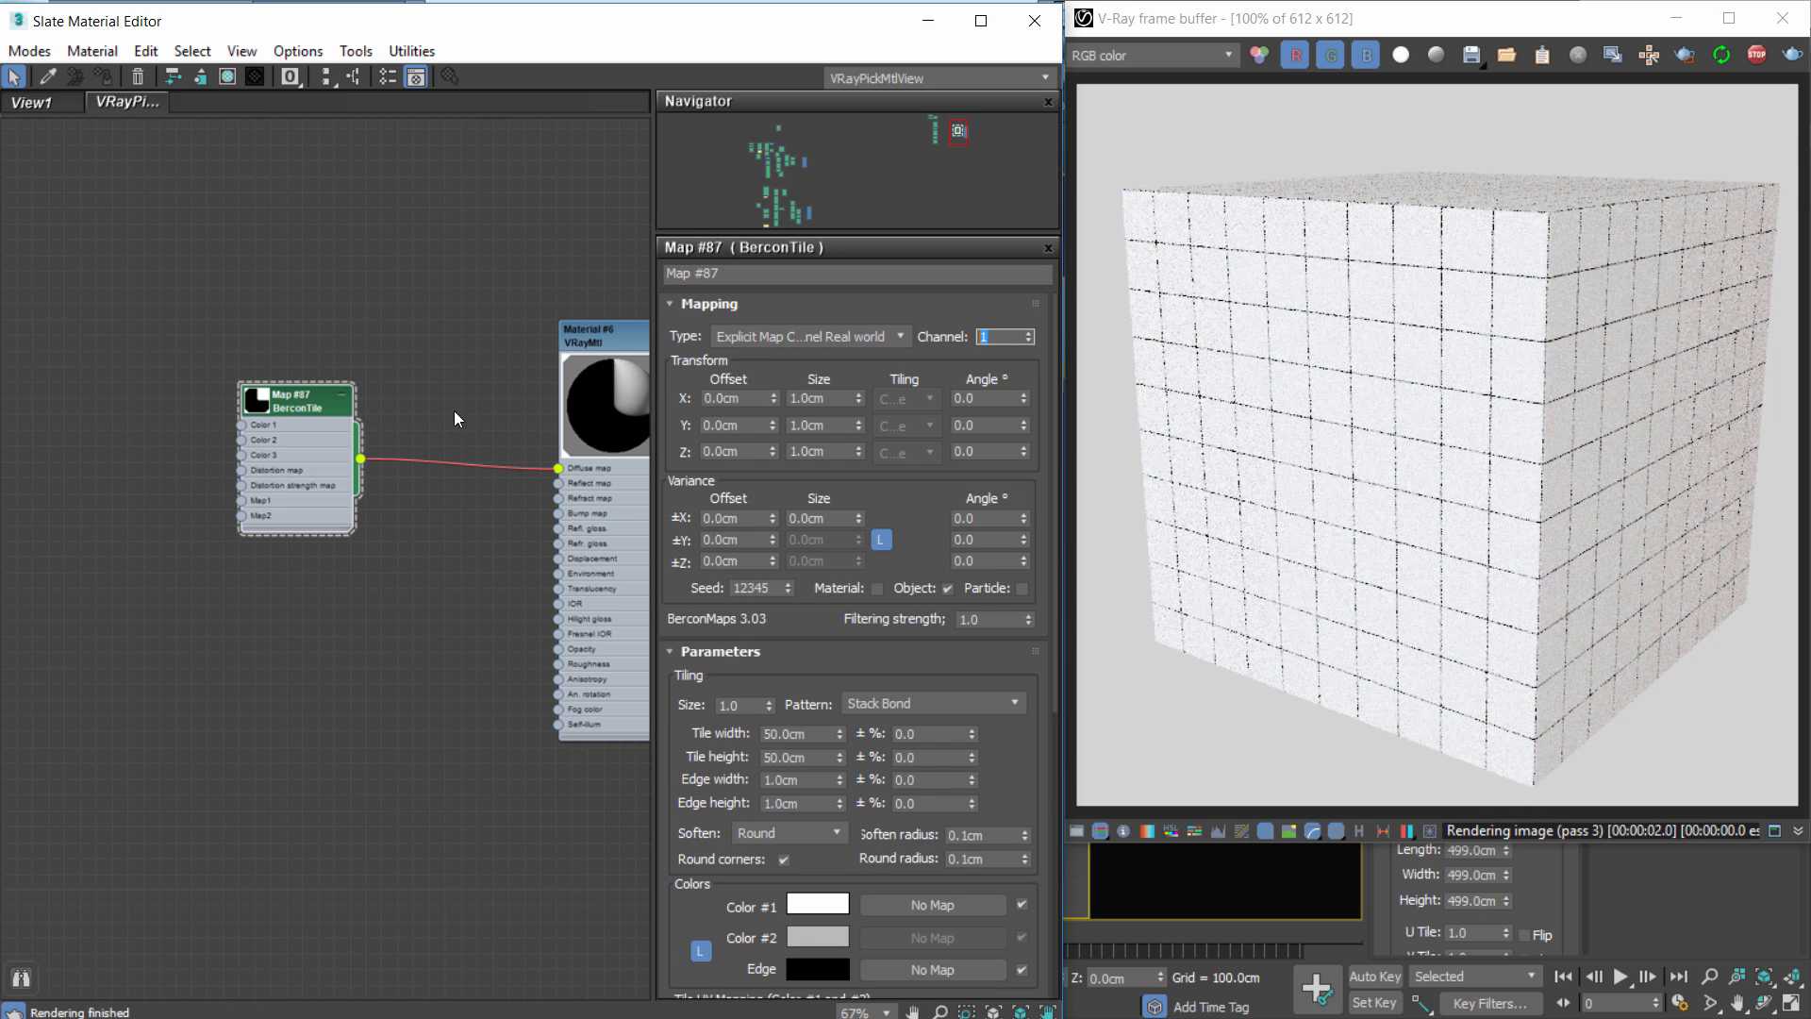
Enlarge the BerconTile node's preview and render the map to inspect its full-size tile pattern, closing the result window.
{"action": "double_click", "coordinate": [262, 407]}
{"action": "left_click_drag", "start_coordinate": [262, 407], "coordinate": [143, 298]}
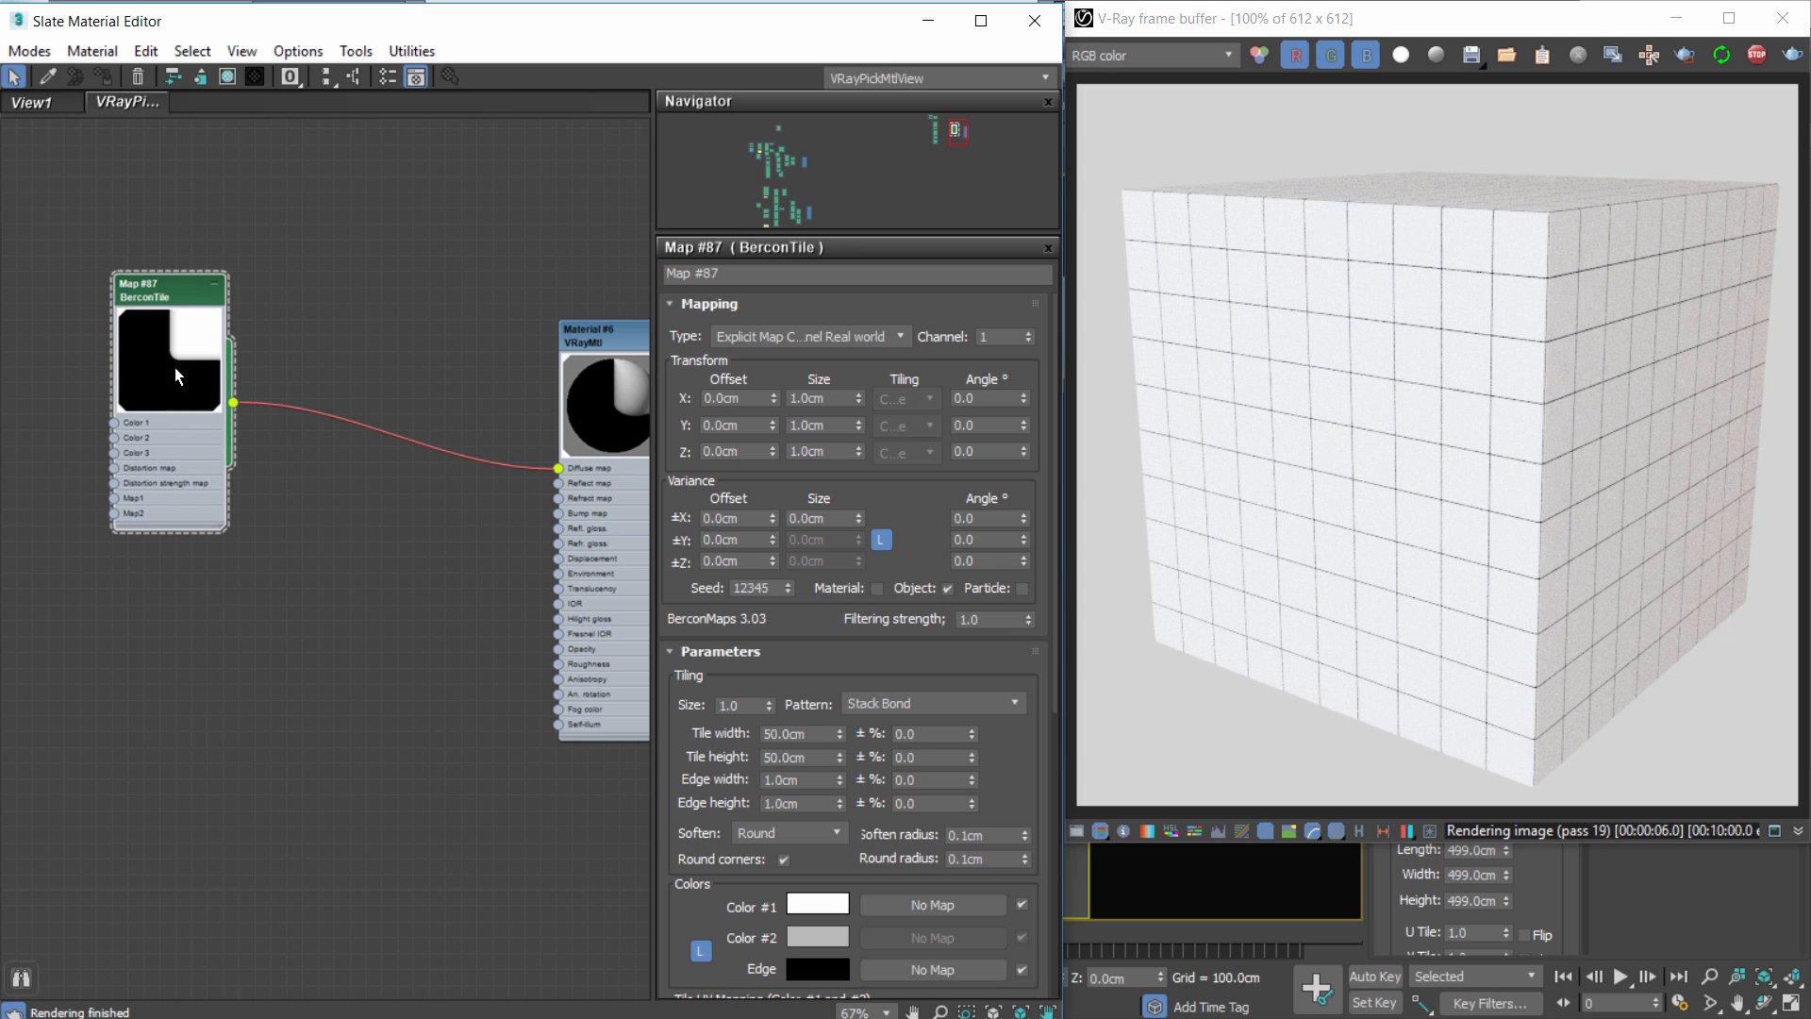
{"action": "right_click", "coordinate": [155, 345]}
{"action": "left_click", "coordinate": [267, 517]}
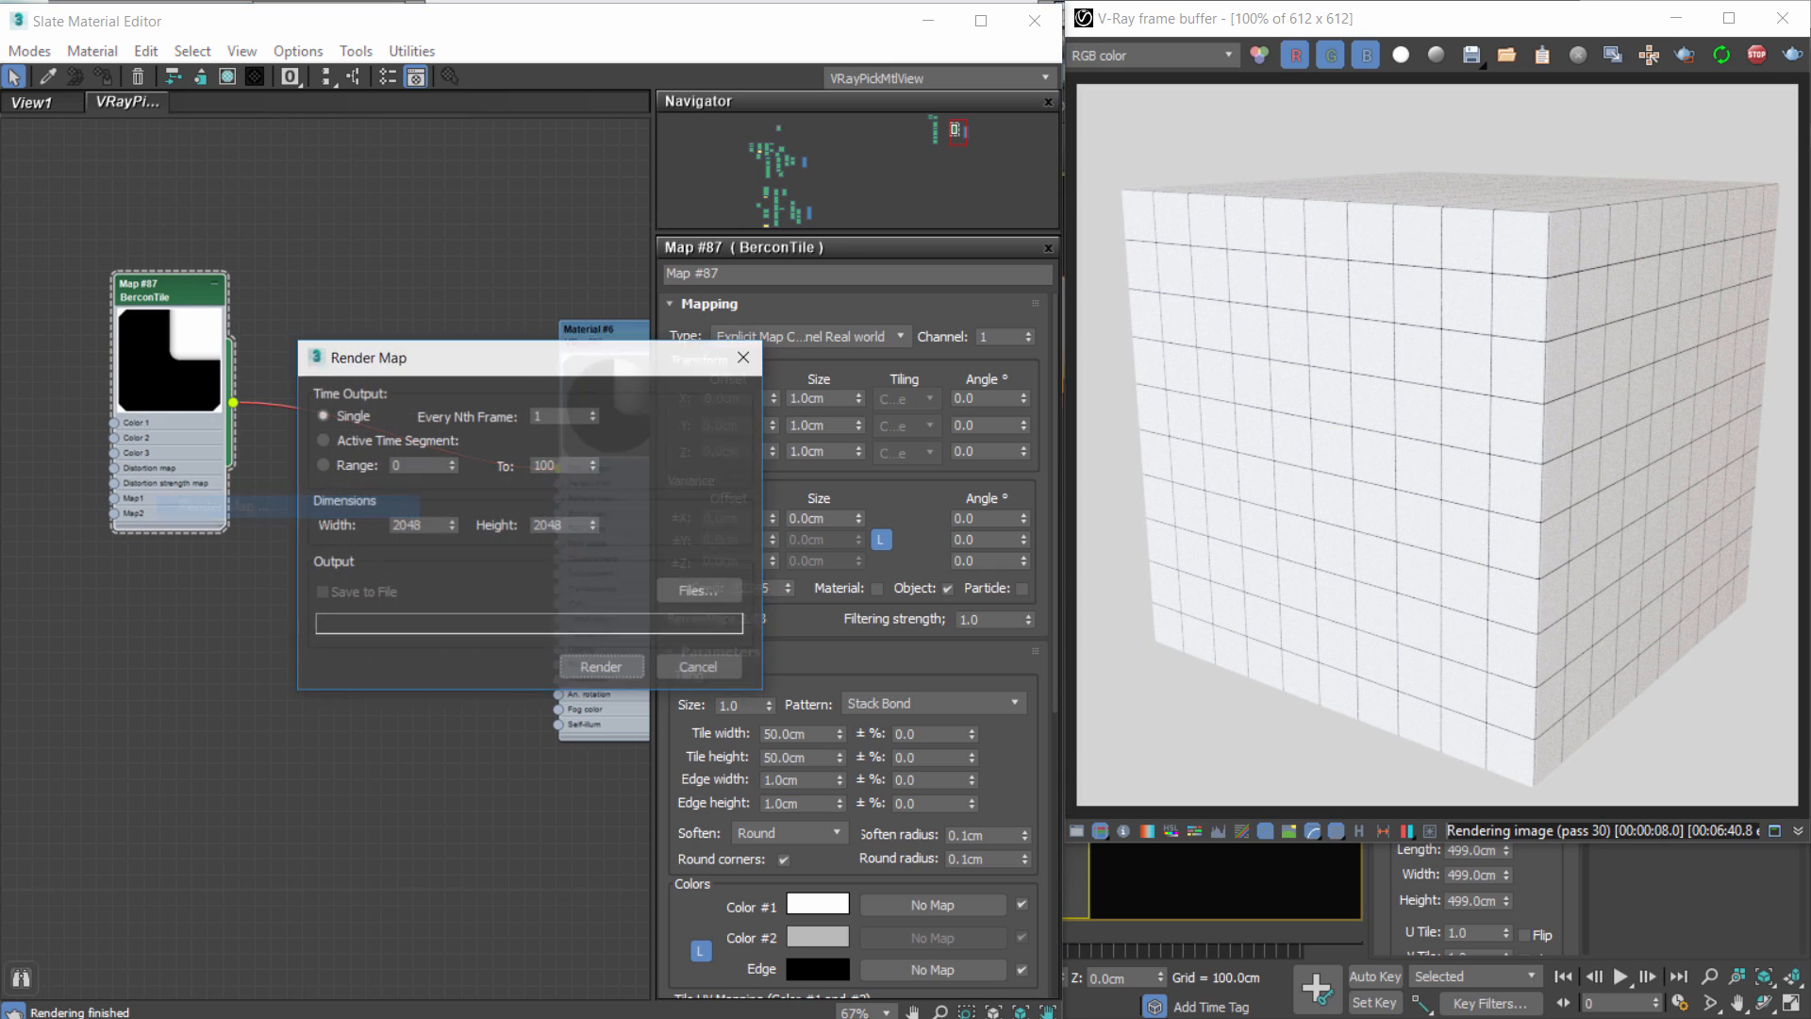
{"action": "left_click", "coordinate": [604, 669]}
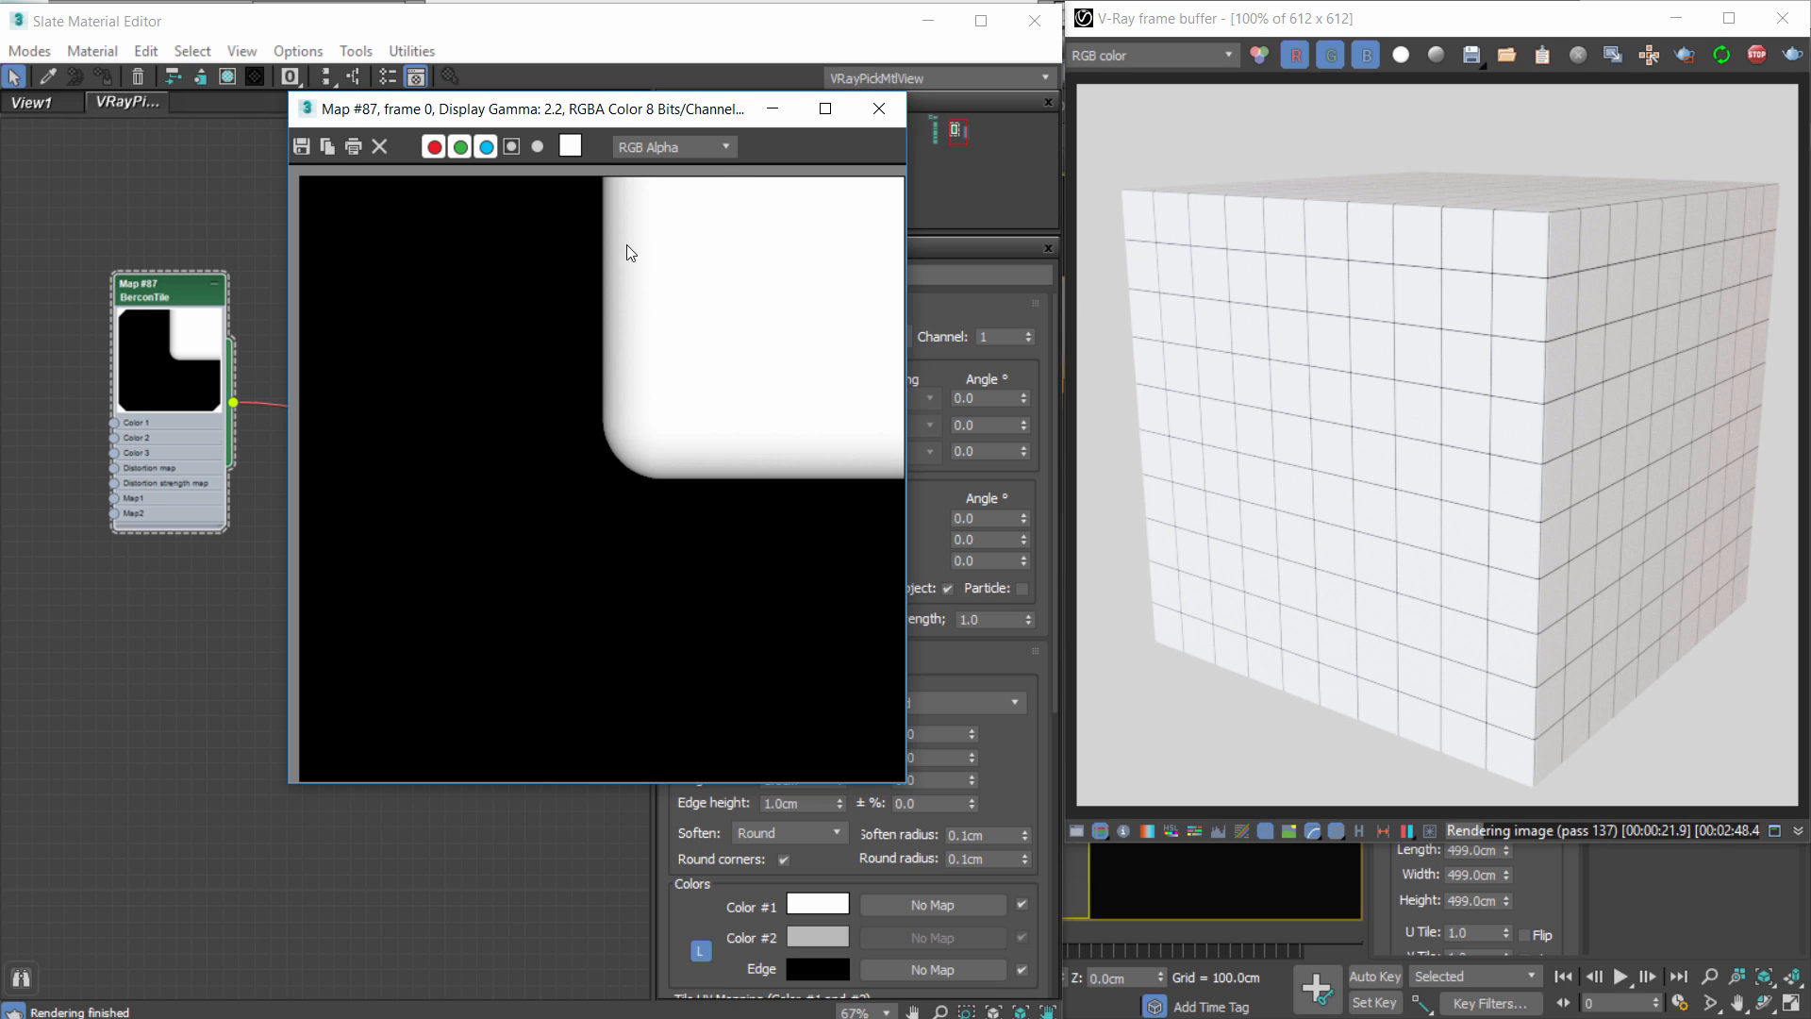
{"action": "left_click", "coordinate": [877, 109]}
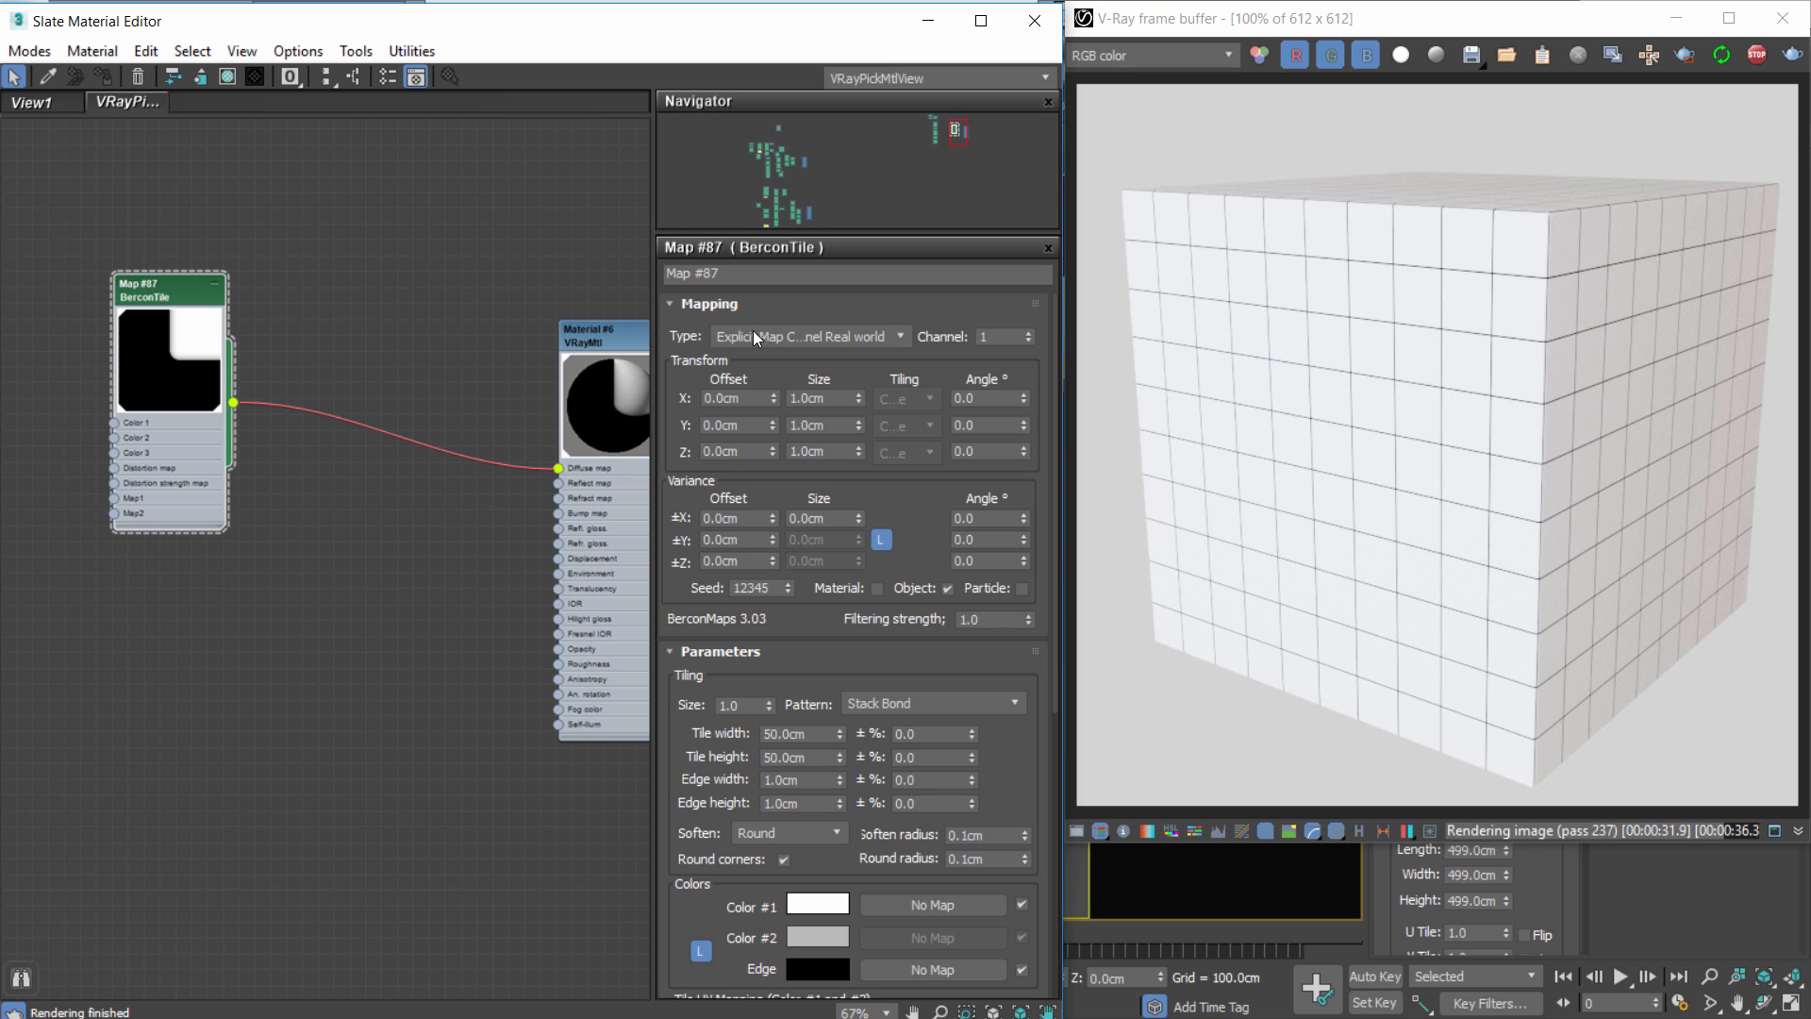
Change the BerconTile mapping type to Explicit Map Channel 2D and set its map channel to 2.
{"action": "left_click", "coordinate": [887, 336]}
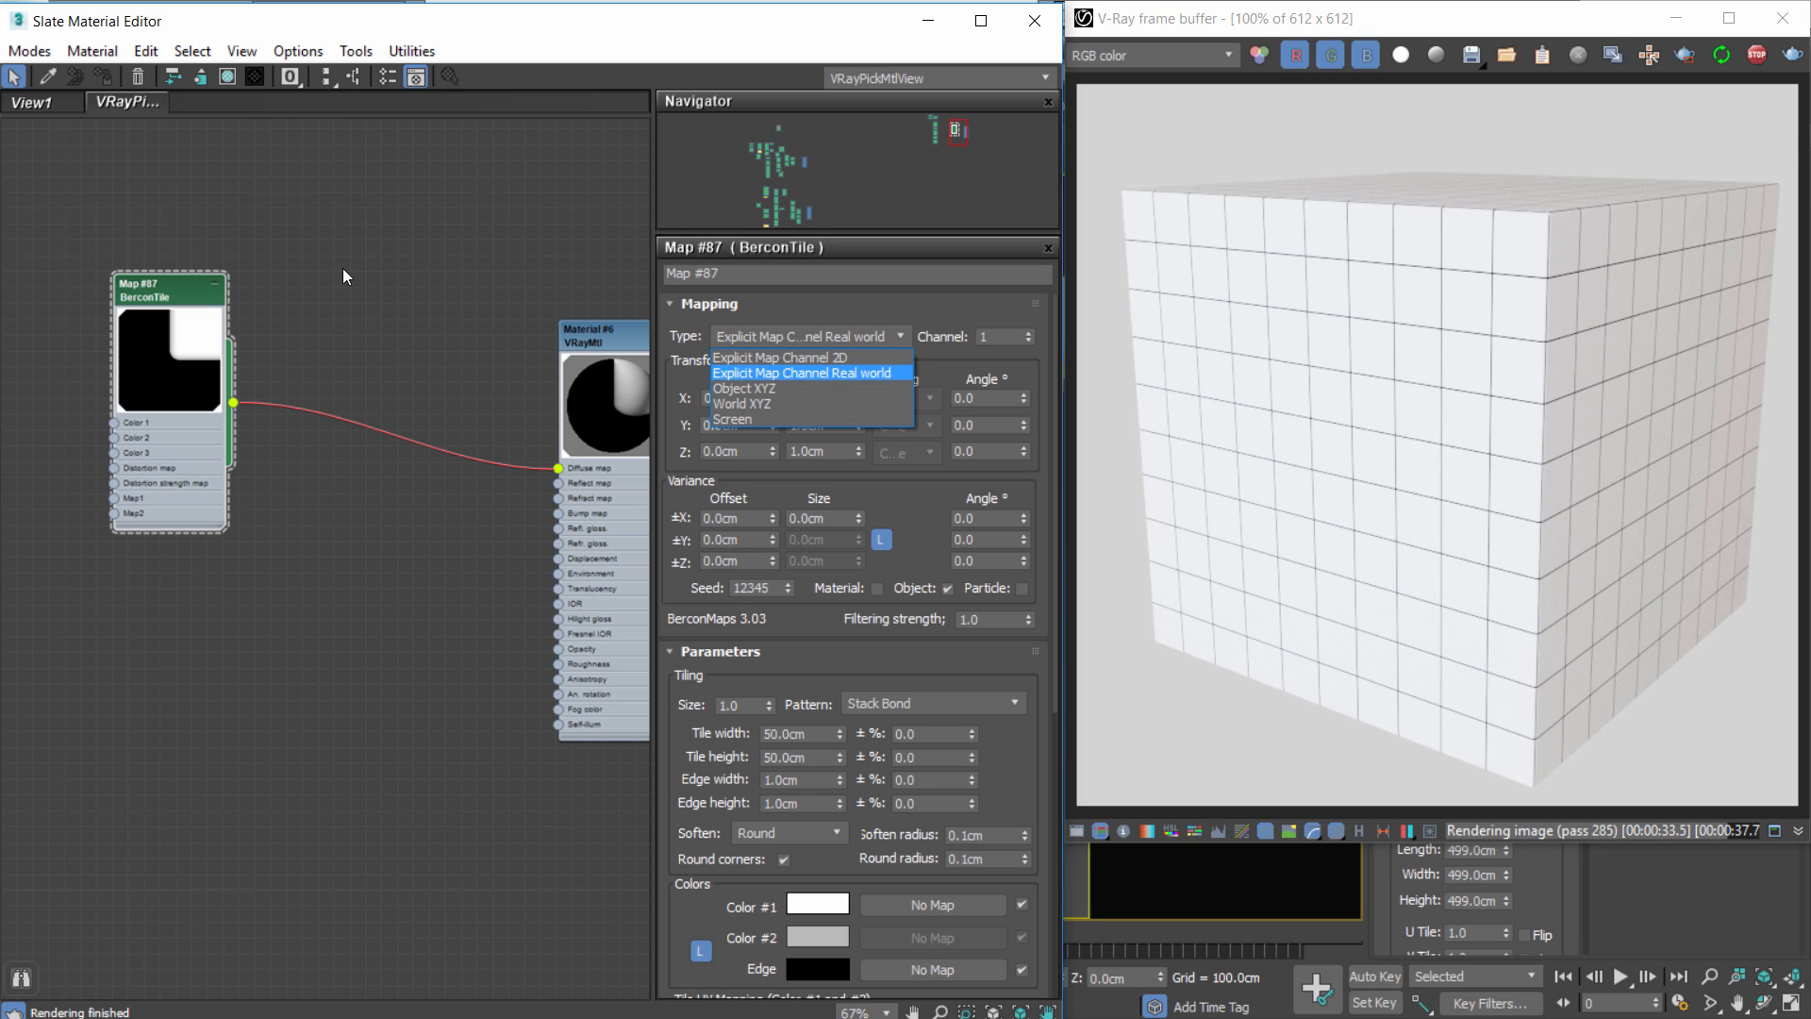
{"action": "left_click", "coordinate": [845, 360]}
{"action": "left_click", "coordinate": [1029, 333]}
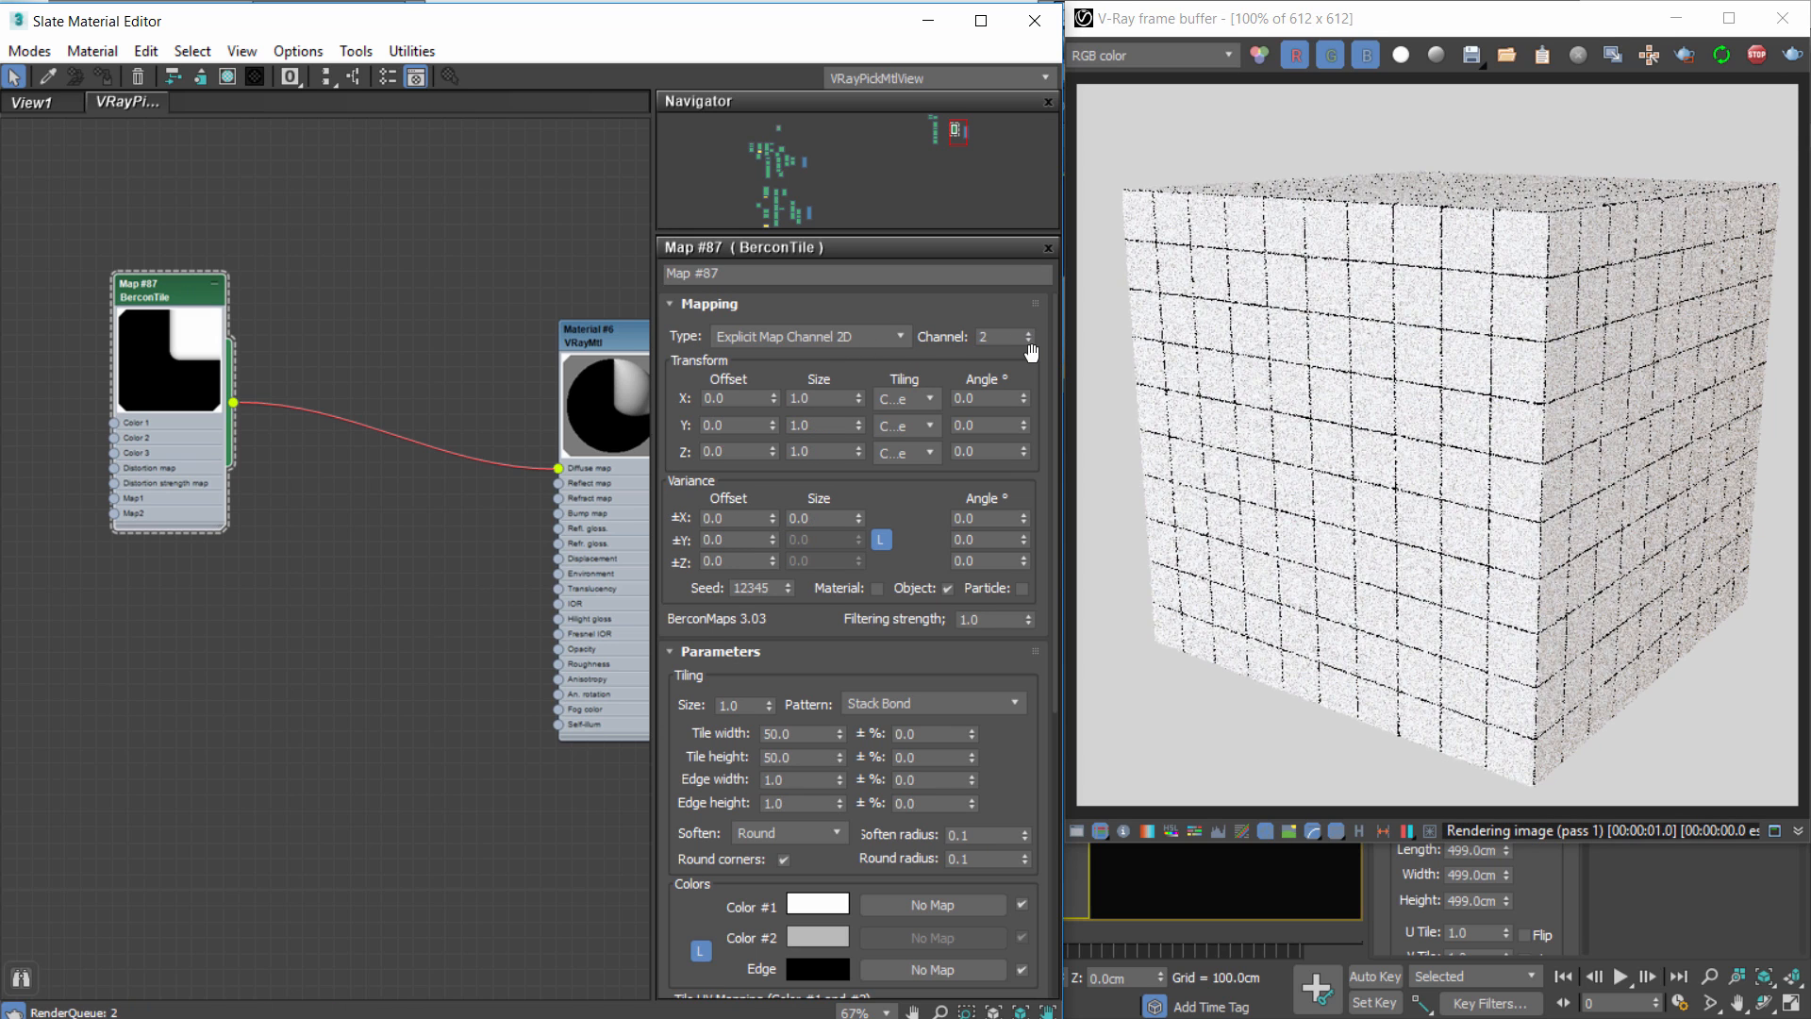
{"action": "double_click", "coordinate": [981, 337]}
{"action": "left_click", "coordinate": [842, 337]}
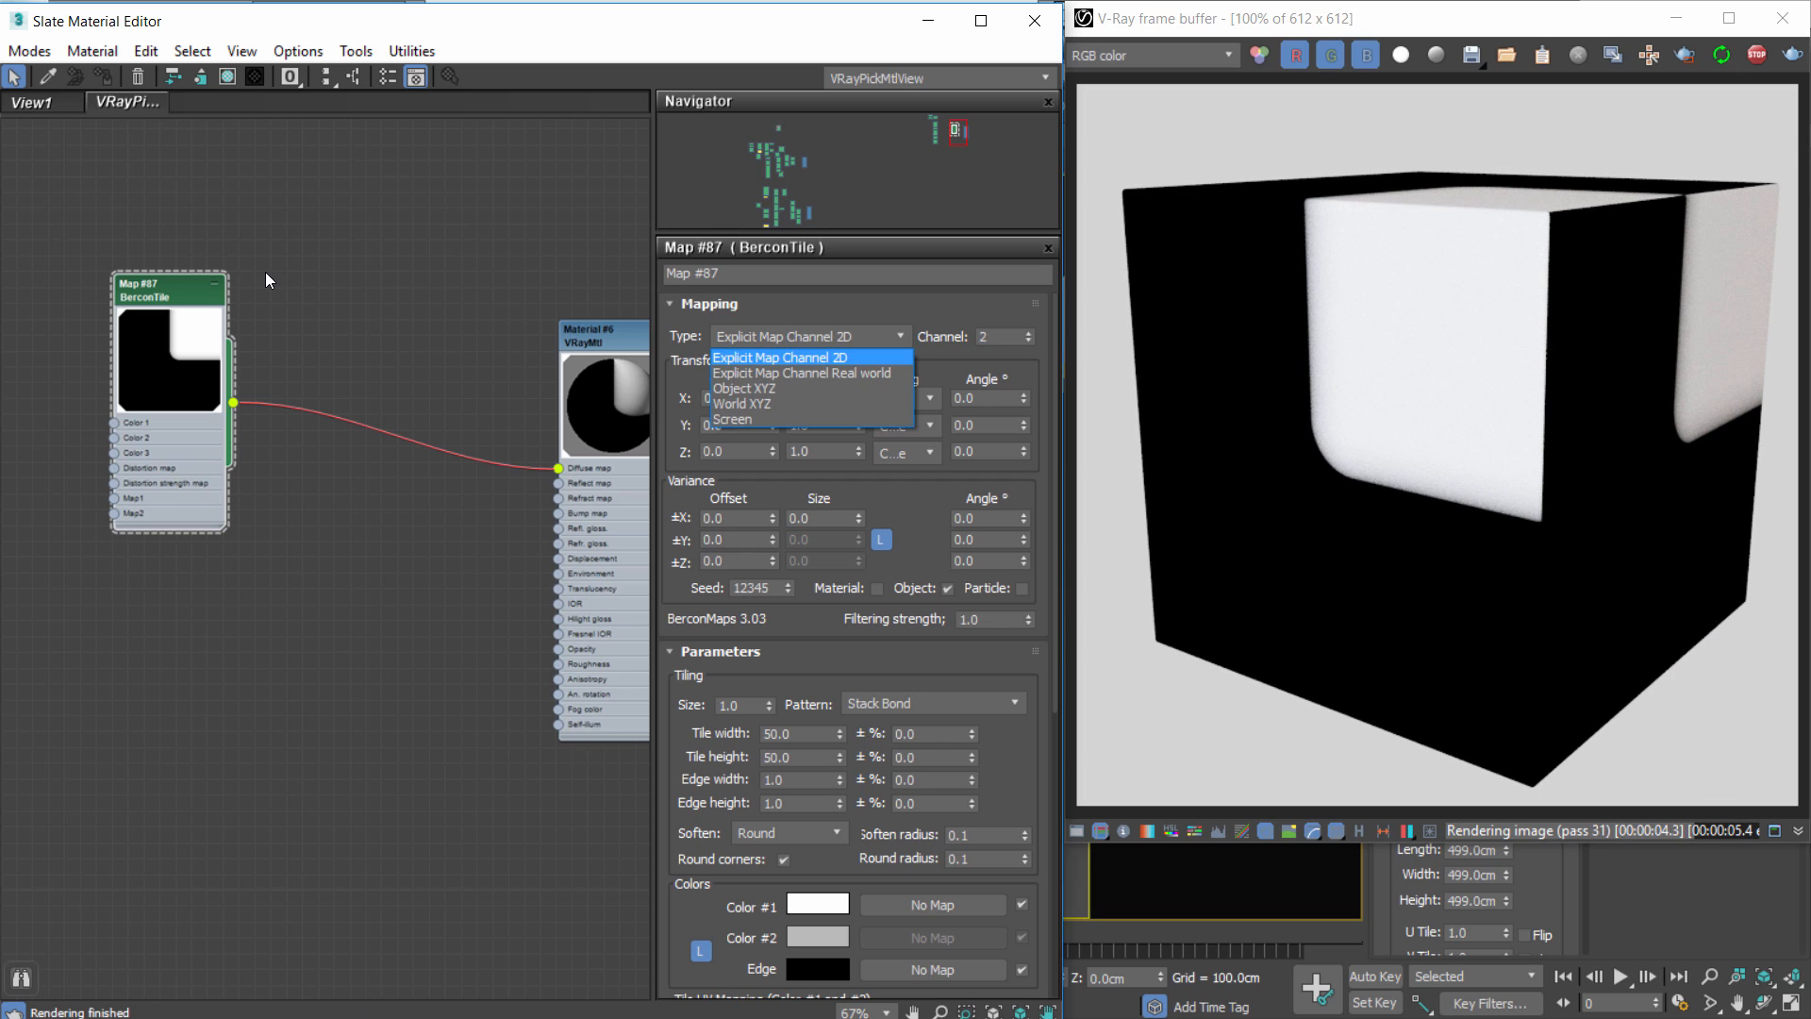
{"action": "left_click", "coordinate": [818, 358]}
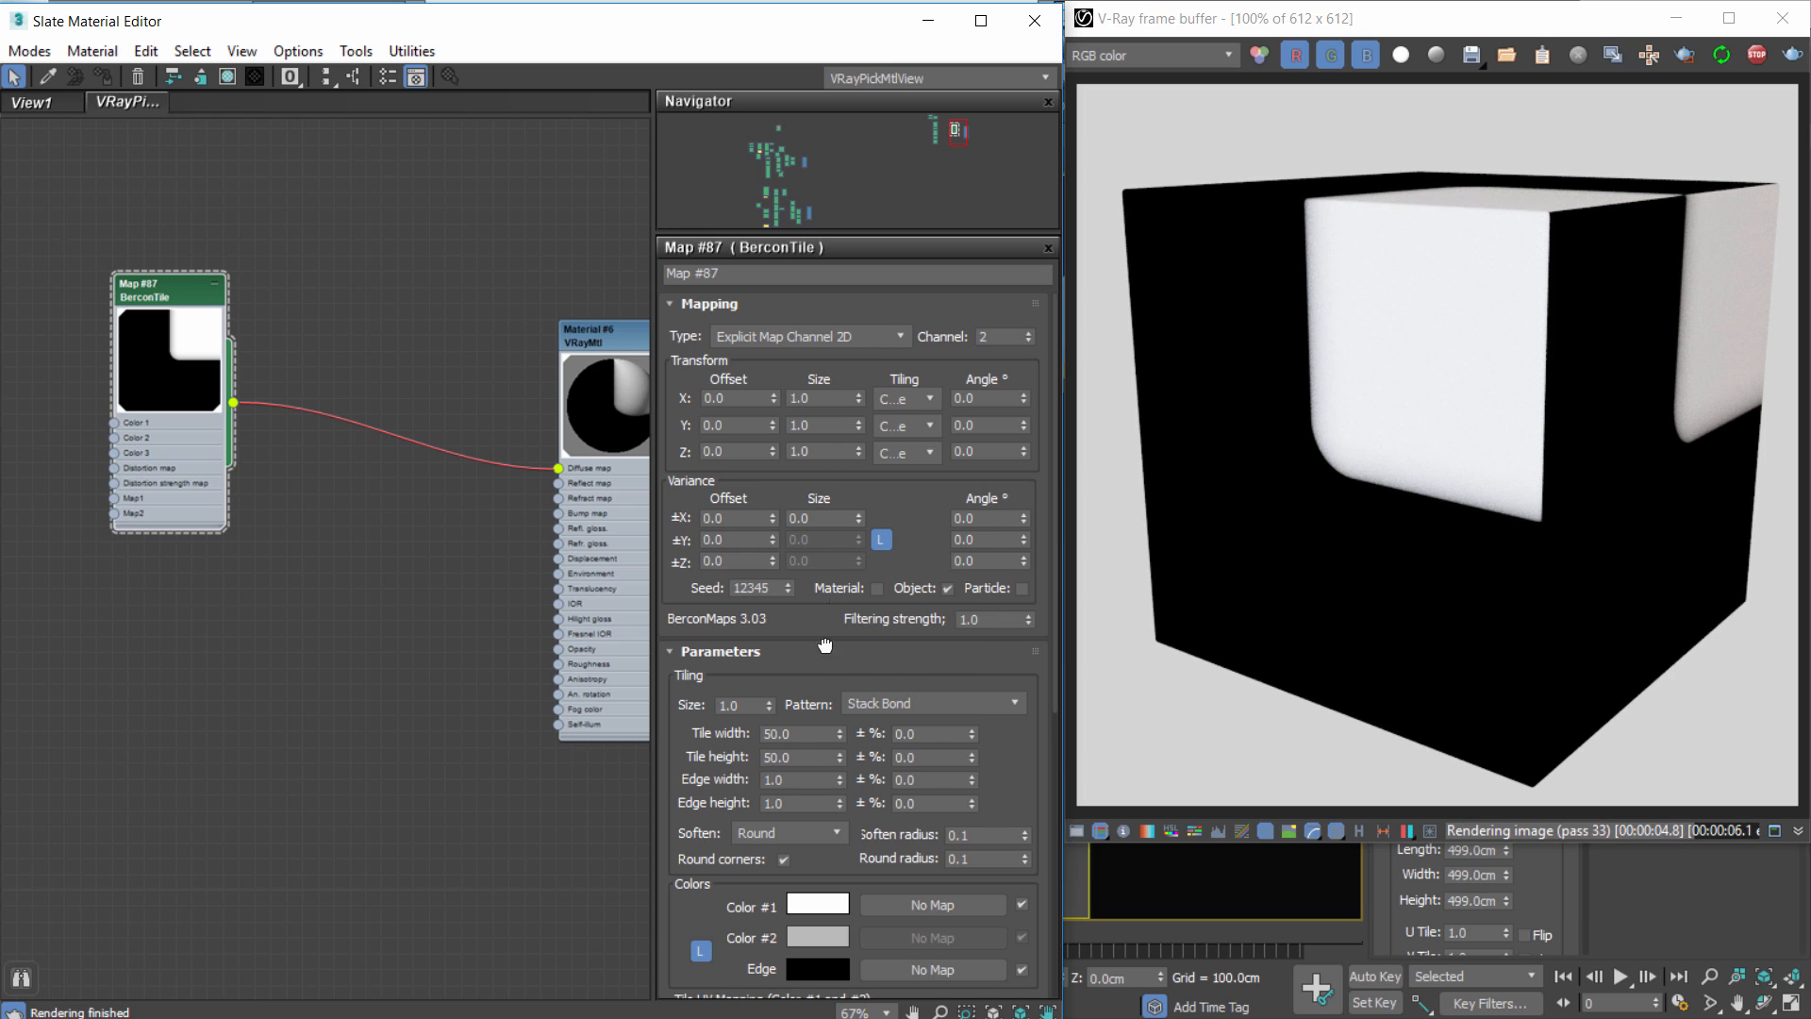
Set the BerconTile tiling size to 0.002.
{"action": "scroll", "coordinate": [755, 547], "scroll_direction": "down", "scroll_amount": 5}
{"action": "left_click_drag", "start_coordinate": [759, 530], "coordinate": [680, 524]}
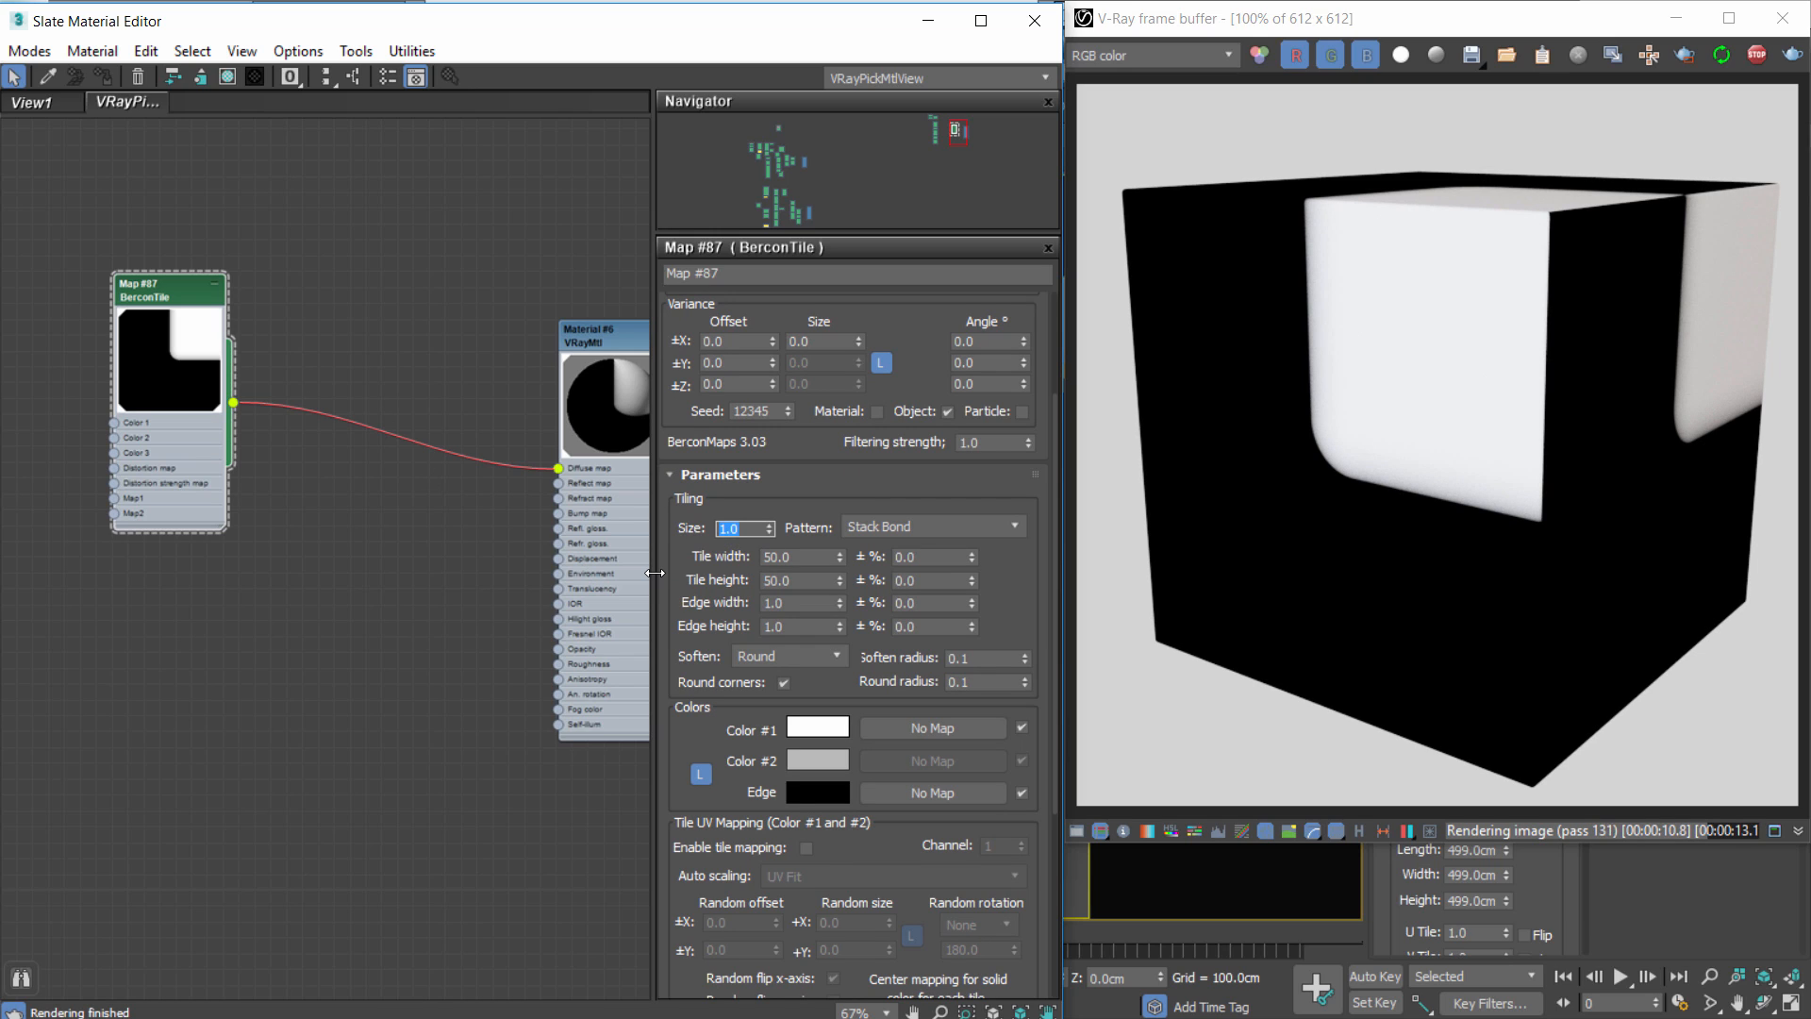
{"action": "type", "text": "0.002"}
{"action": "key", "text": "Return"}
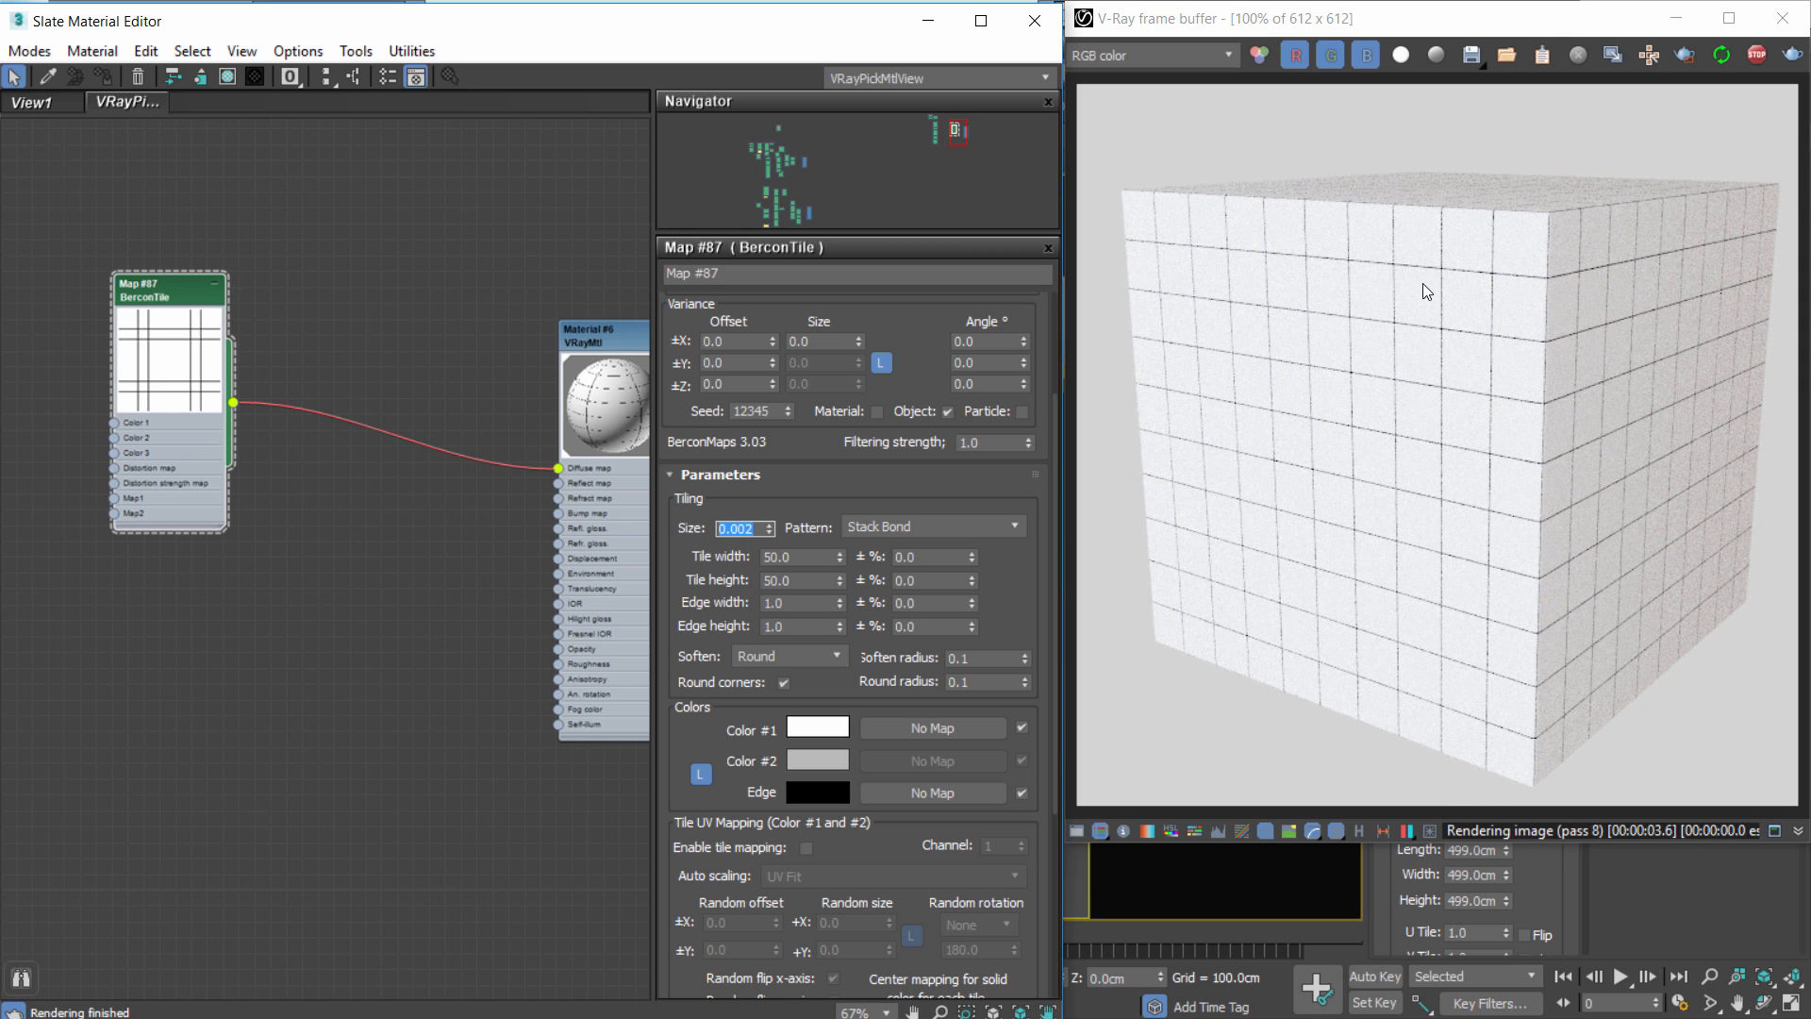
Enlarge the BerconTile node and render the map to inspect the rescaled tile grid, closing the result window.
{"action": "left_click_drag", "start_coordinate": [219, 295], "coordinate": [266, 248]}
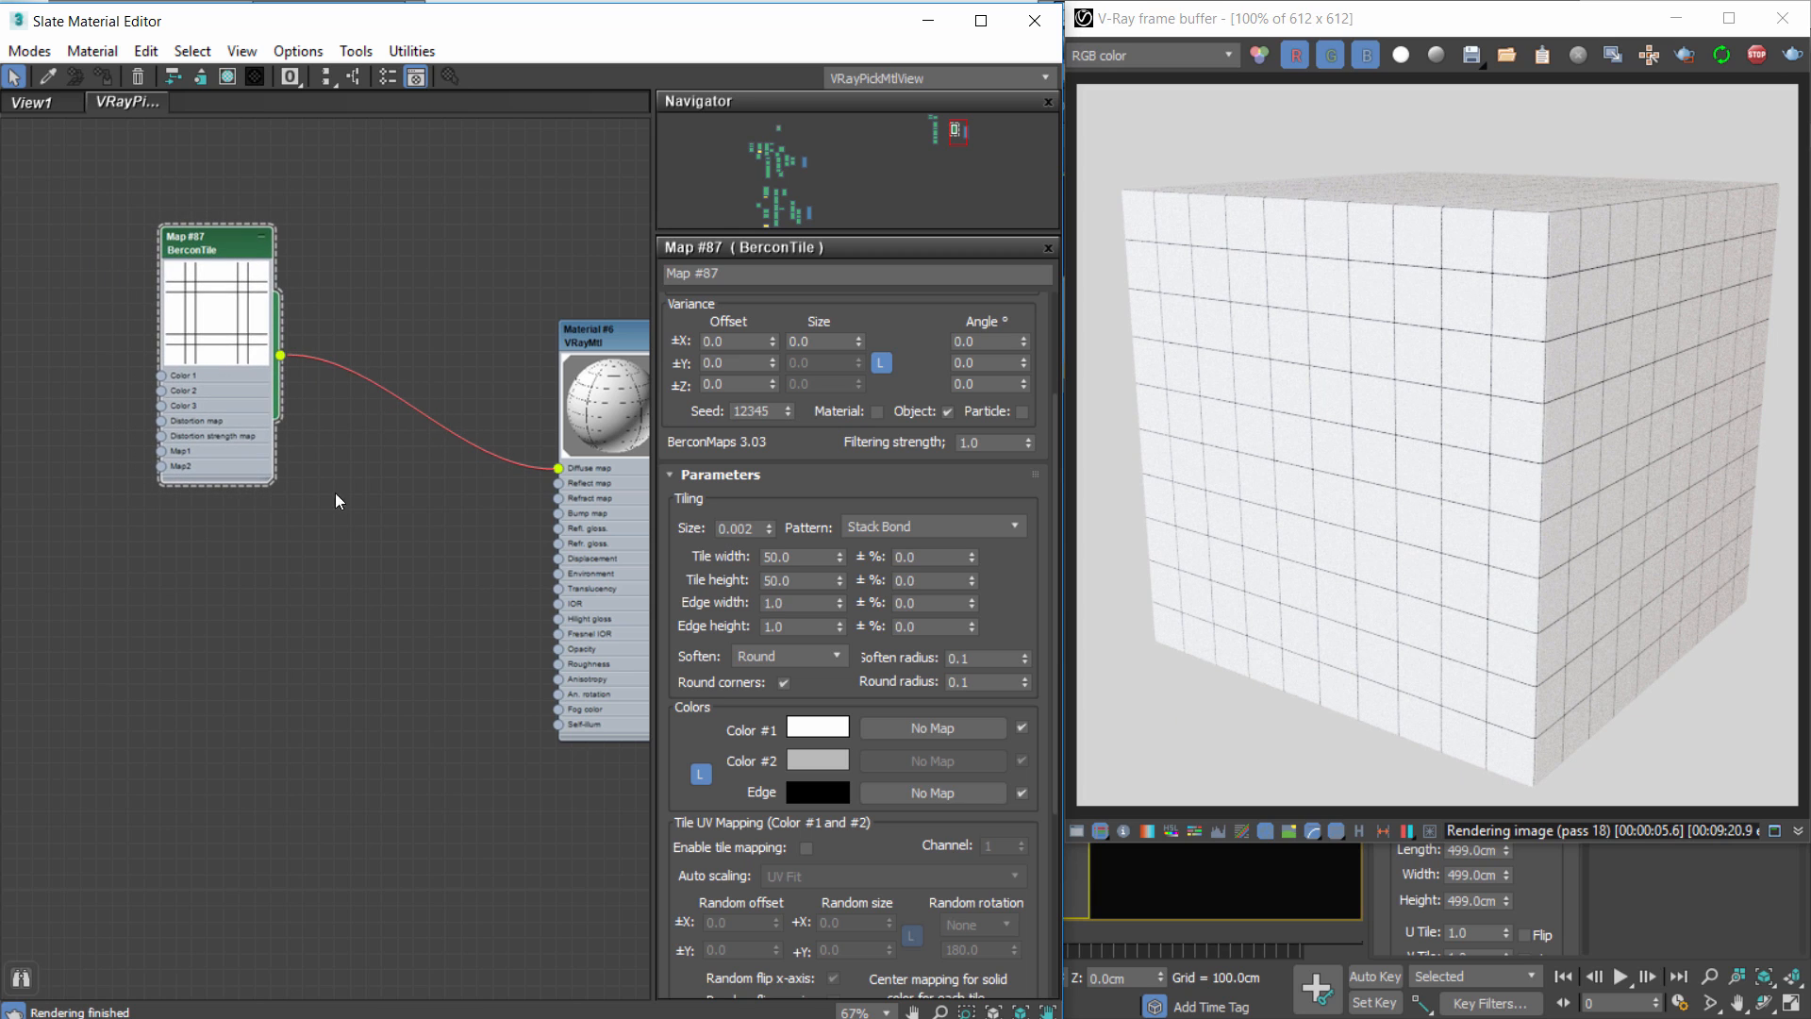
{"action": "left_click_drag", "start_coordinate": [276, 484], "coordinate": [449, 659]}
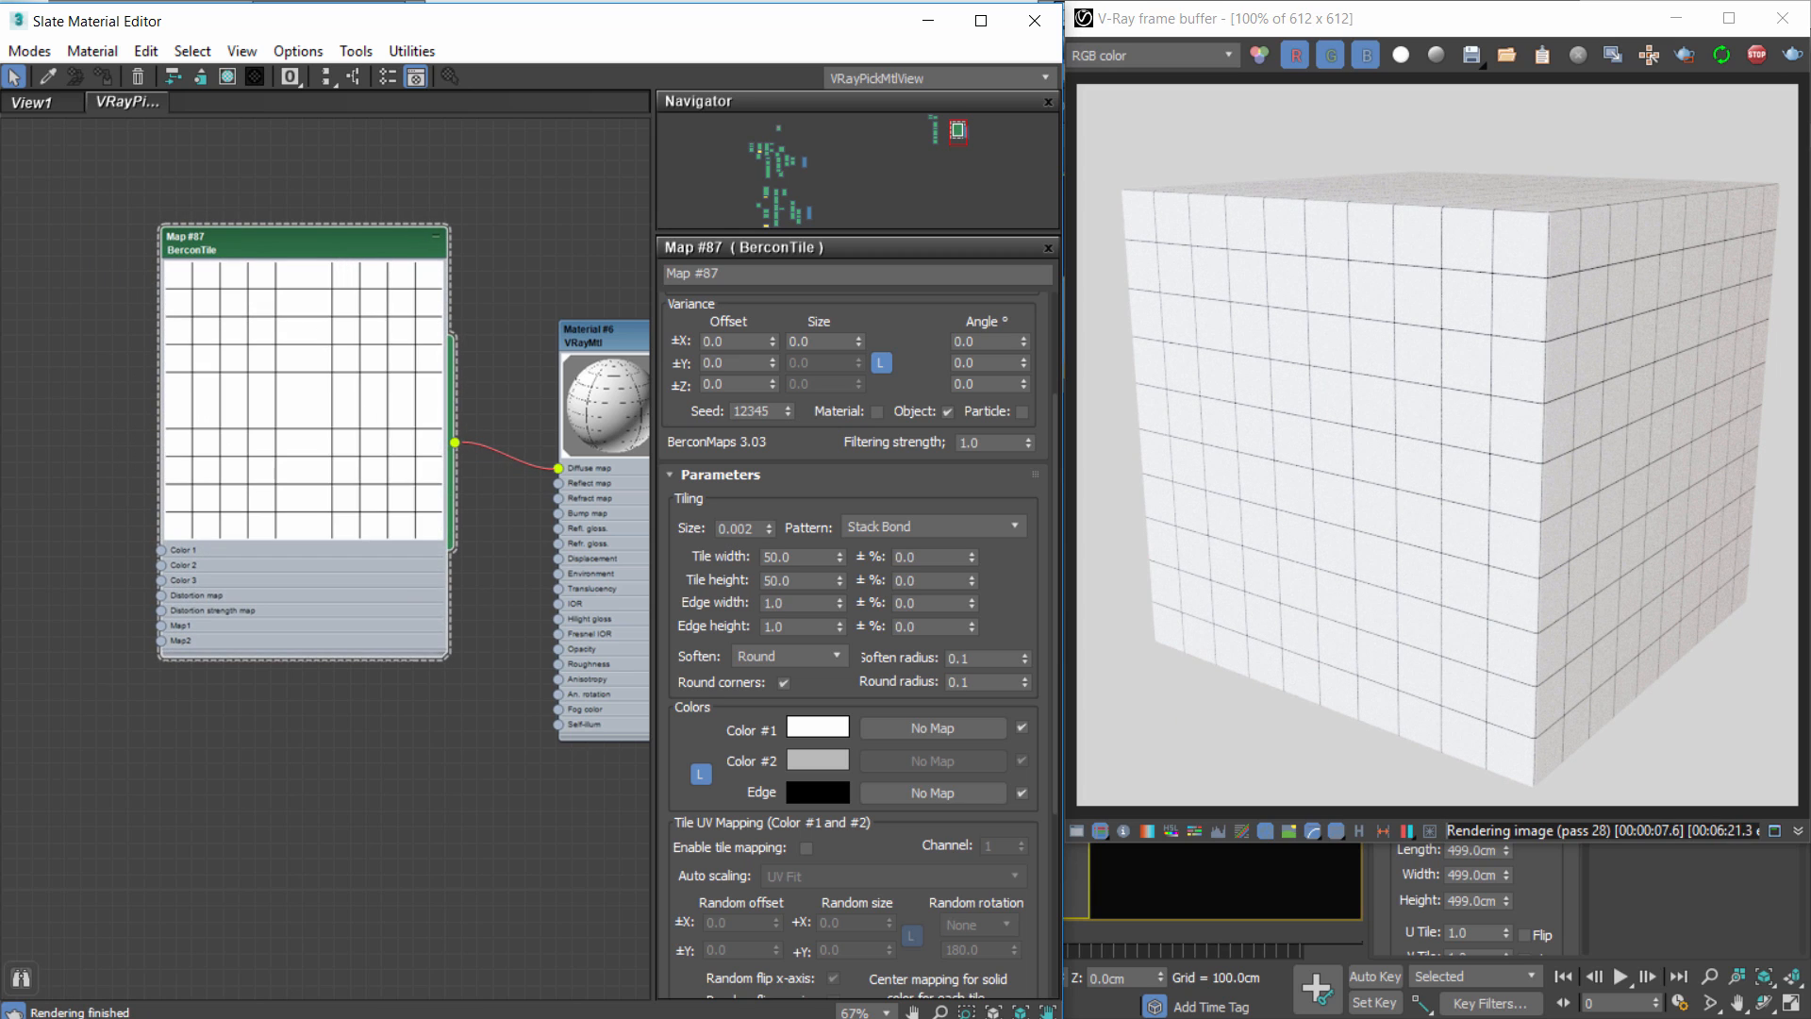
{"action": "right_click", "coordinate": [314, 348]}
{"action": "left_click", "coordinate": [413, 506]}
{"action": "left_click", "coordinate": [608, 670]}
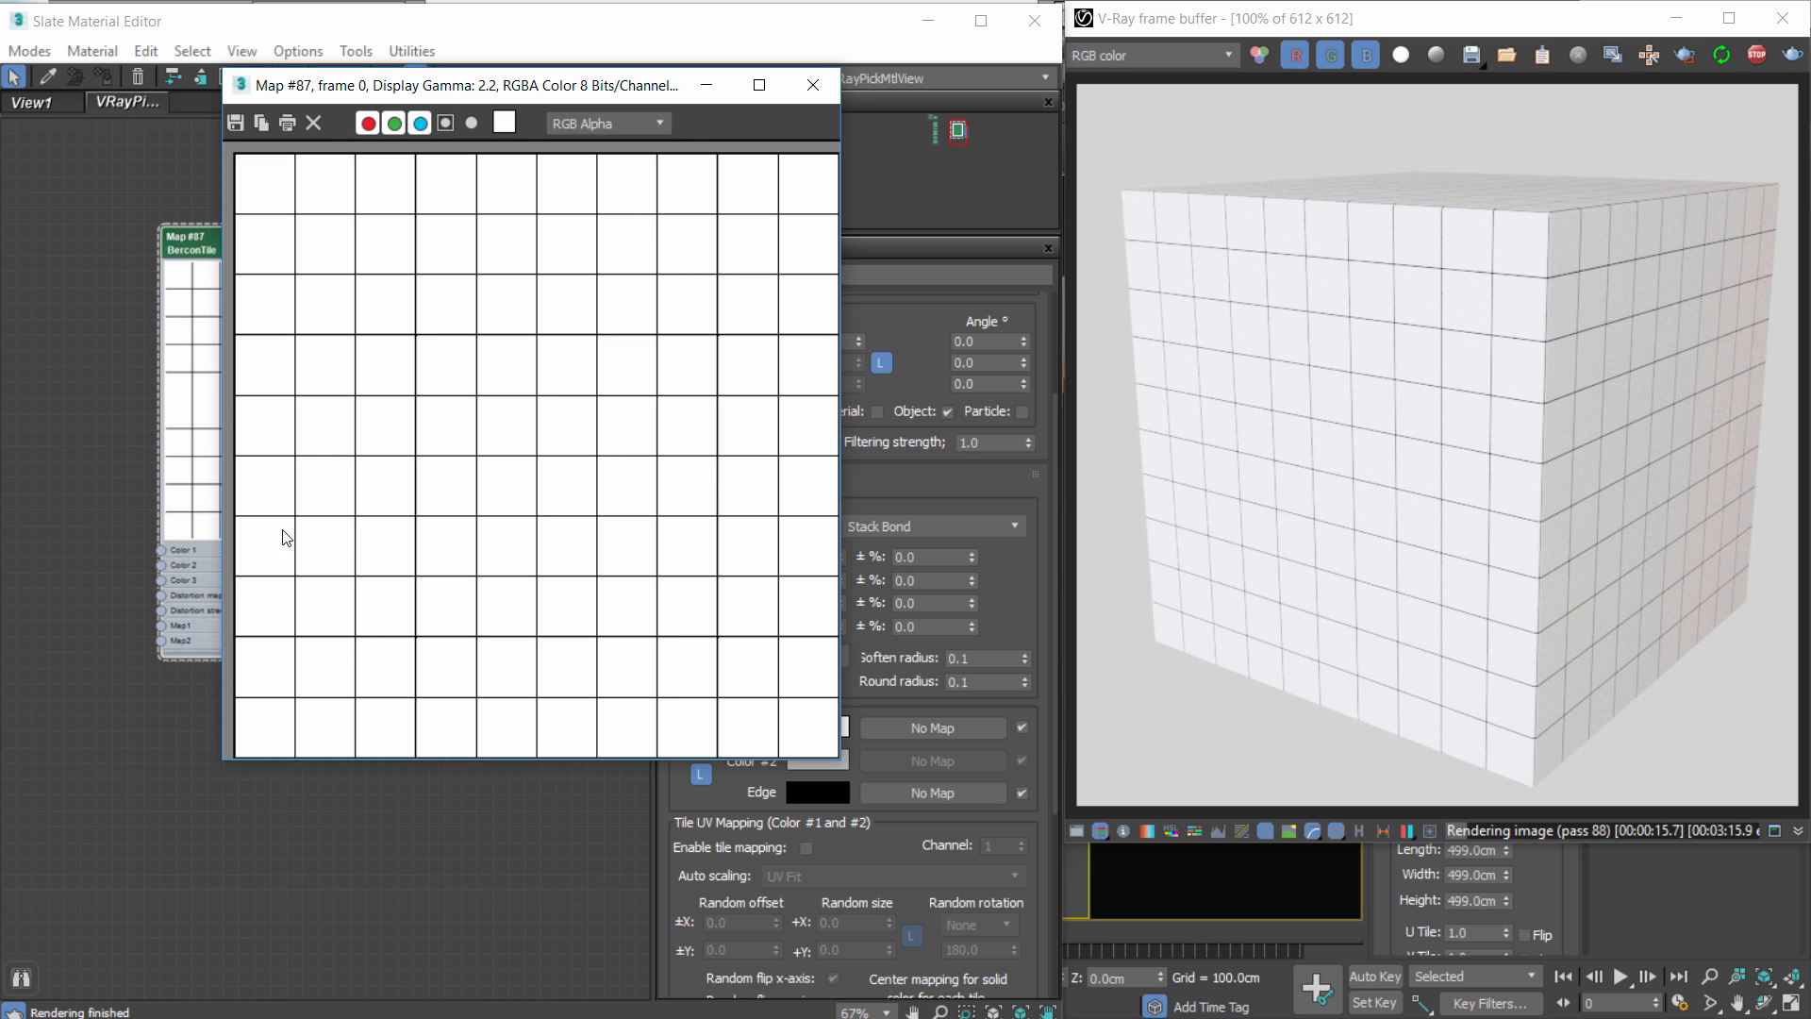
{"action": "left_click", "coordinate": [813, 85]}
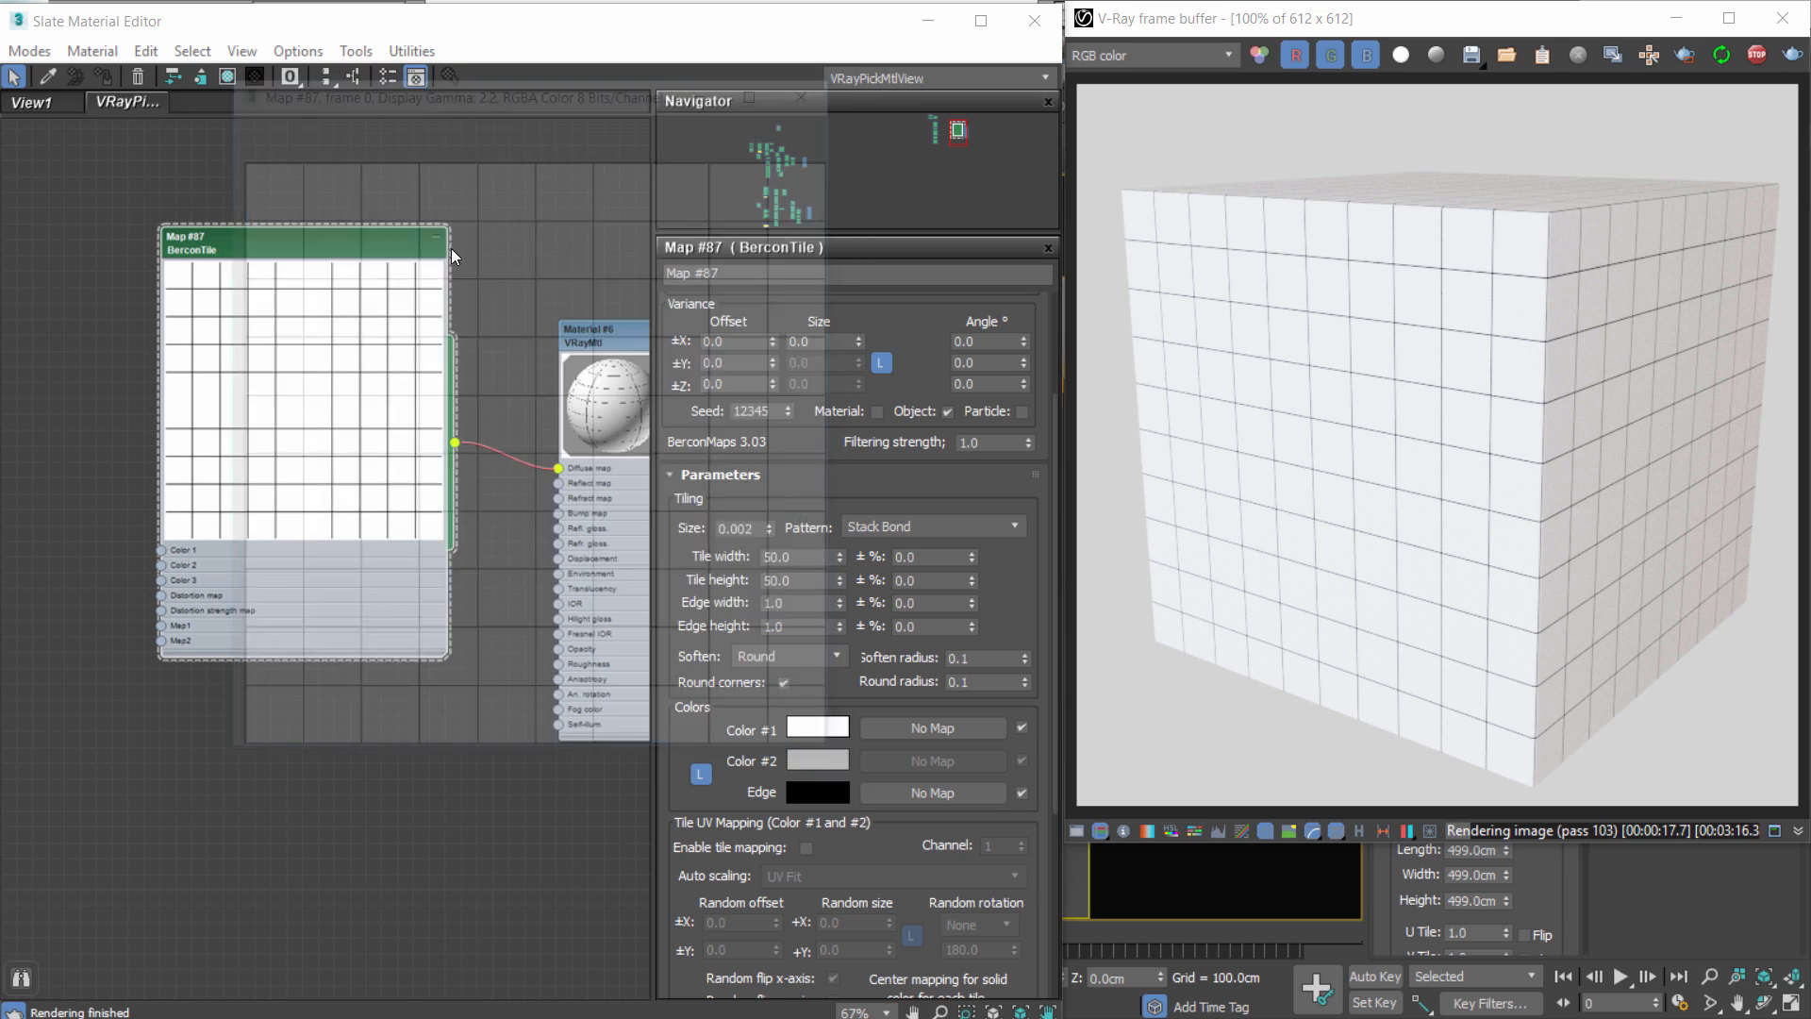
Move the BerconTile node away from the material node and look over the bitmap texture nodes nearby.
{"action": "left_click_drag", "start_coordinate": [310, 243], "coordinate": [271, 288]}
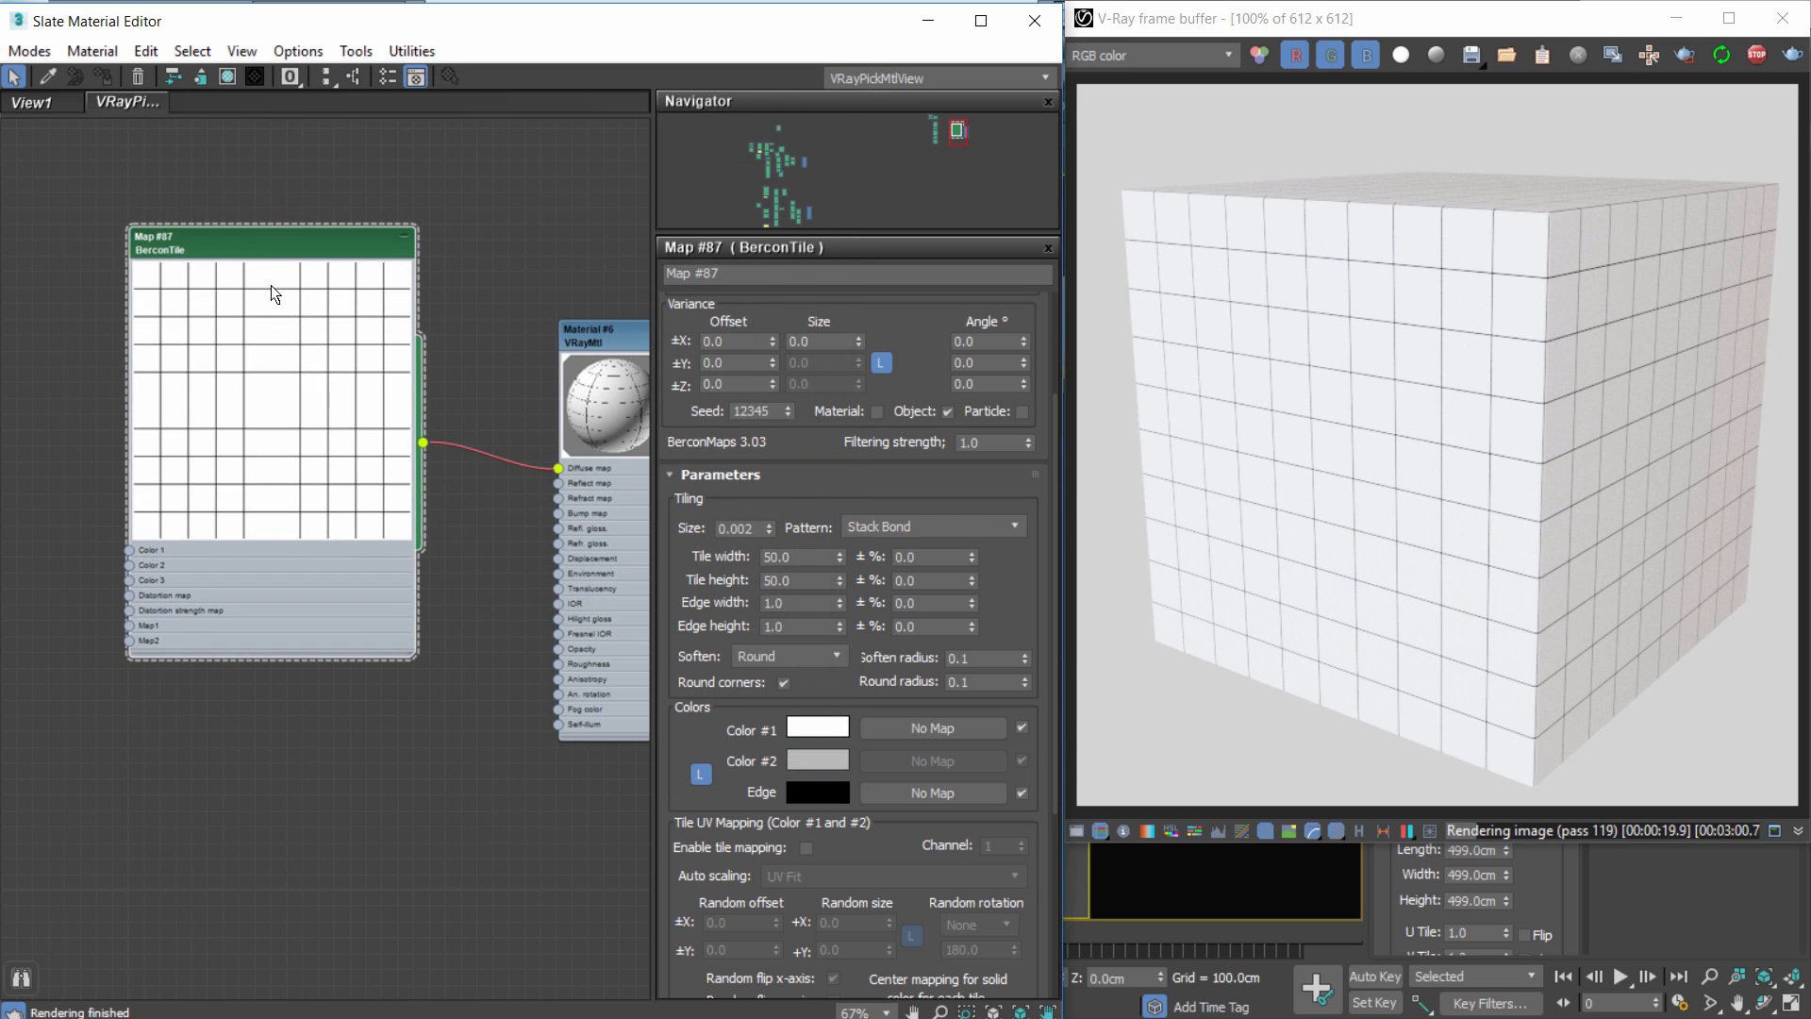
{"action": "scroll", "coordinate": [274, 392], "scroll_direction": "down", "scroll_amount": 2}
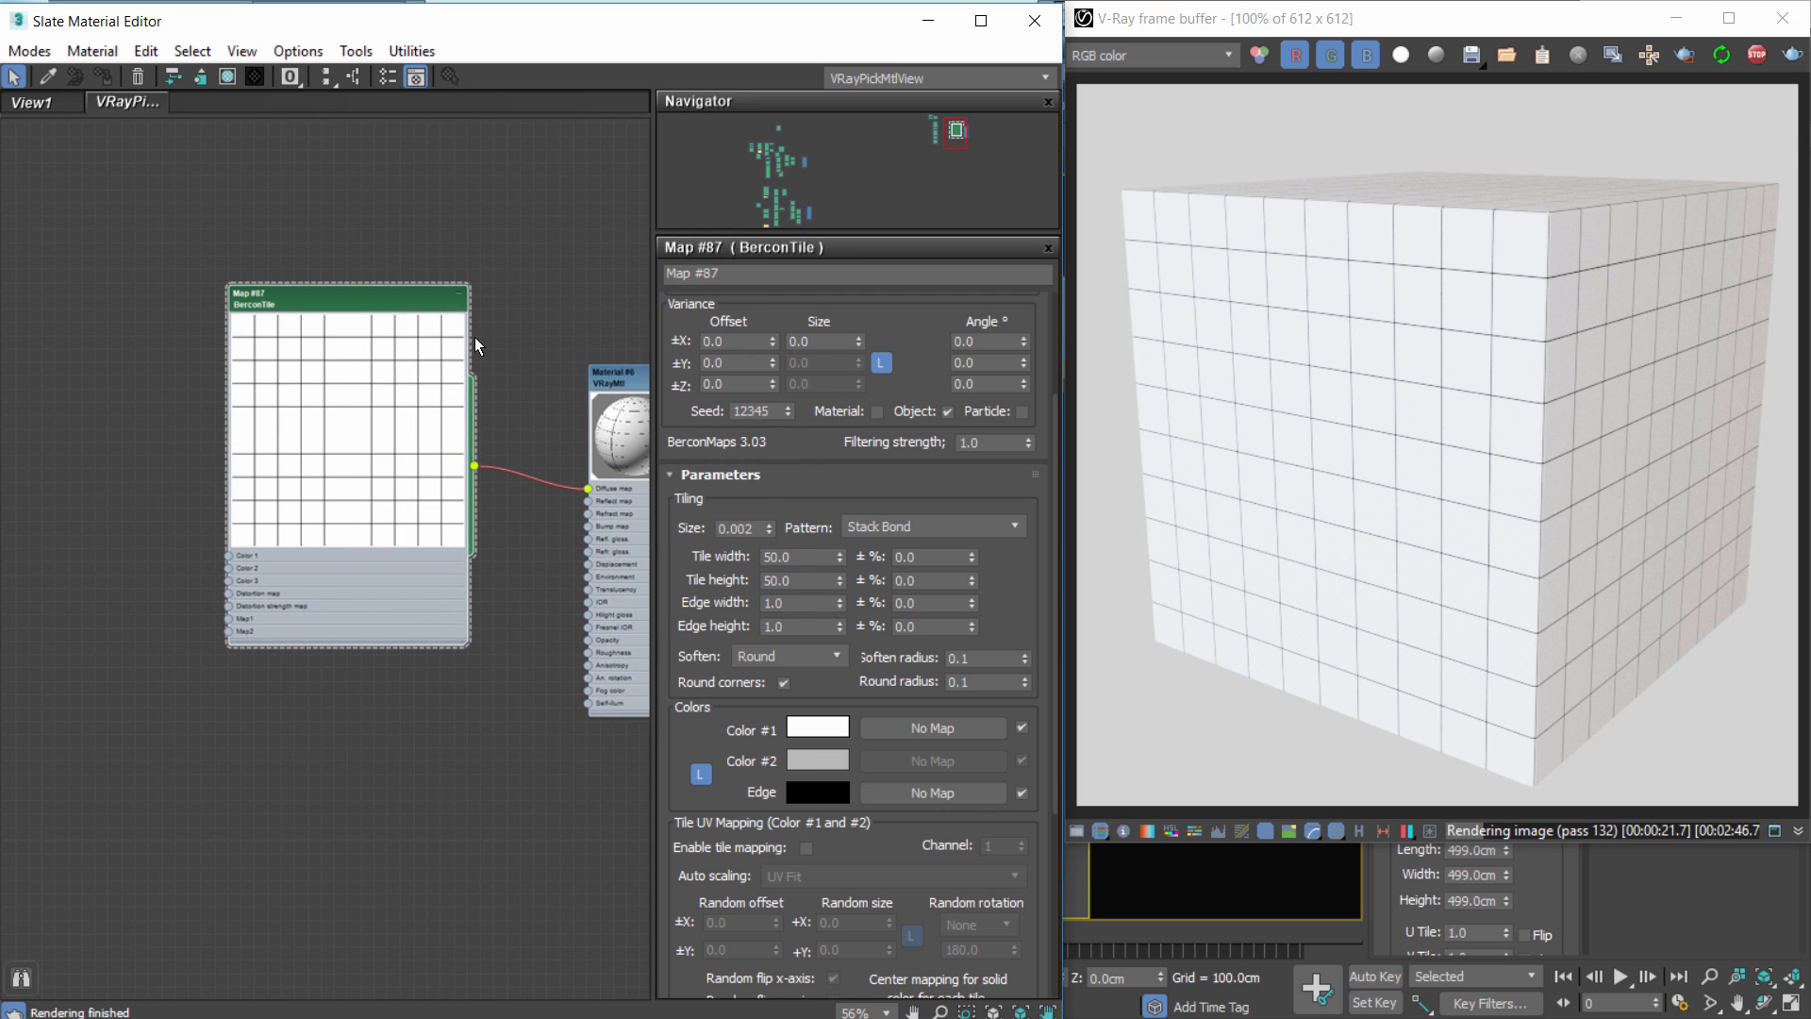
{"action": "left_click_drag", "start_coordinate": [394, 344], "coordinate": [341, 330]}
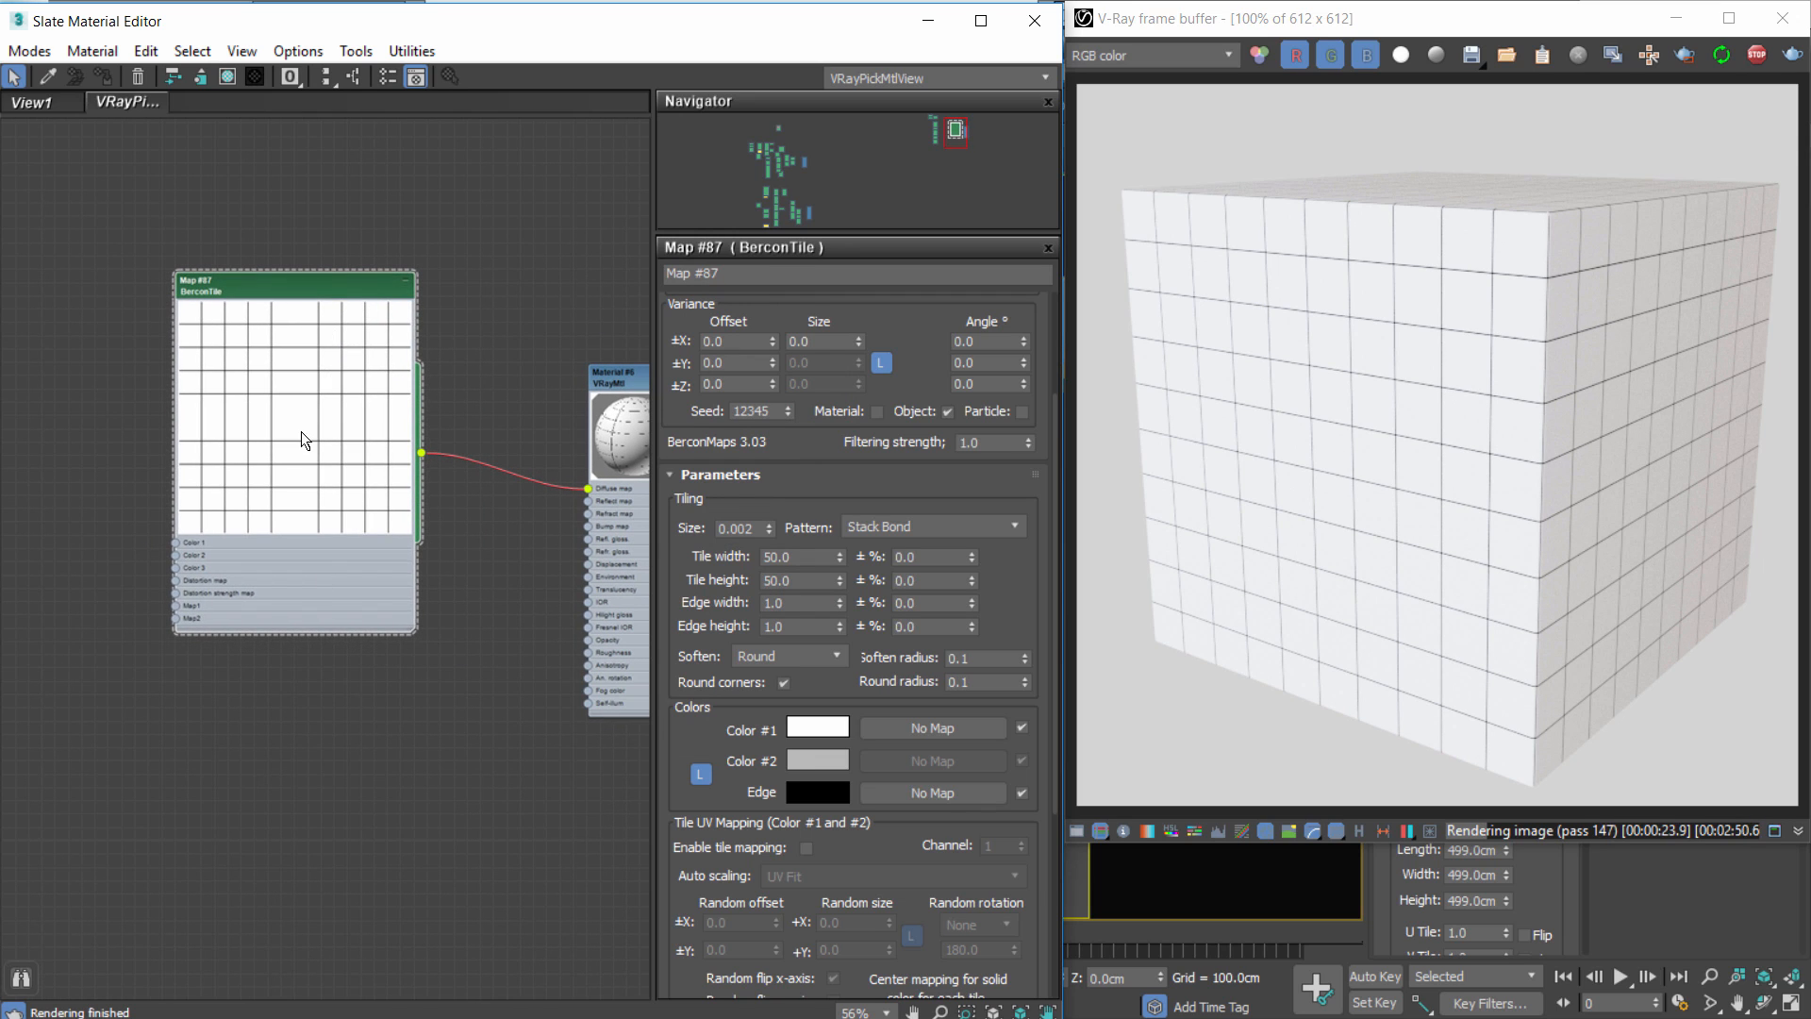
{"action": "scroll", "coordinate": [221, 484], "scroll_direction": "down", "scroll_amount": 3}
{"action": "middle_click_drag", "start_coordinate": [221, 484], "coordinate": [502, 409]}
{"action": "scroll", "coordinate": [258, 340], "scroll_direction": "up", "scroll_amount": 2}
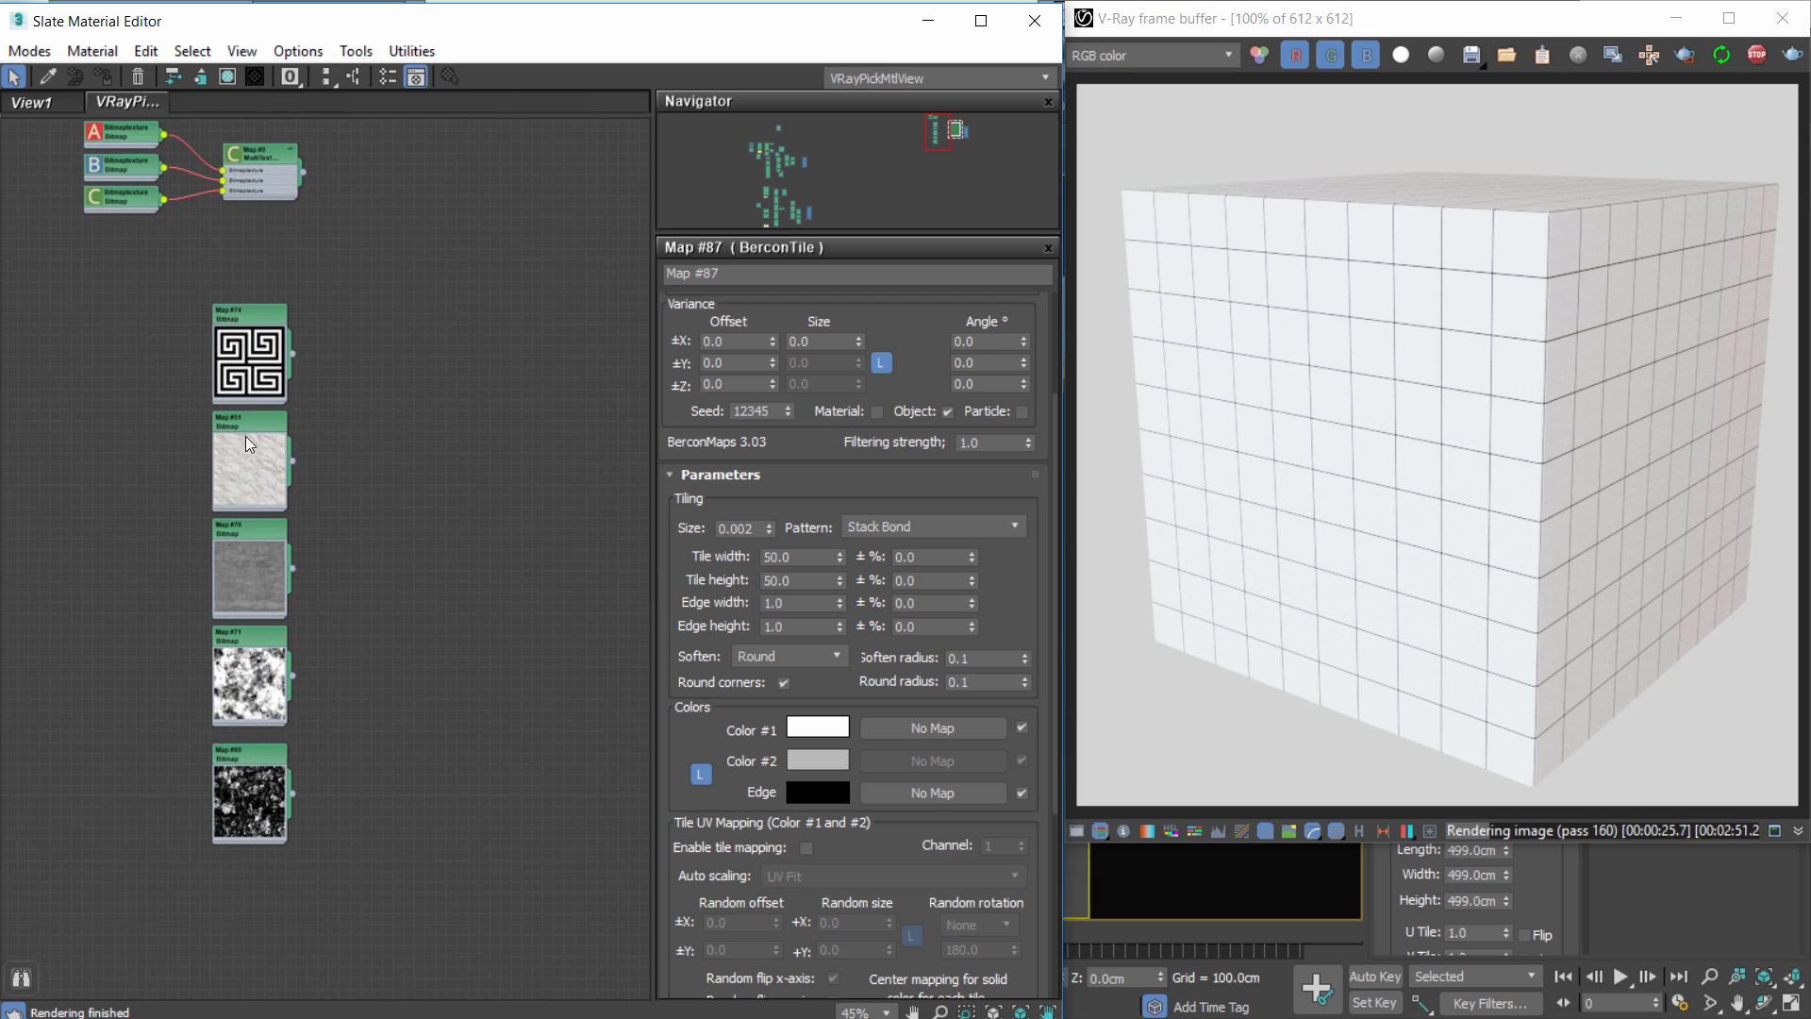
{"action": "middle_click_drag", "start_coordinate": [472, 577], "coordinate": [217, 540]}
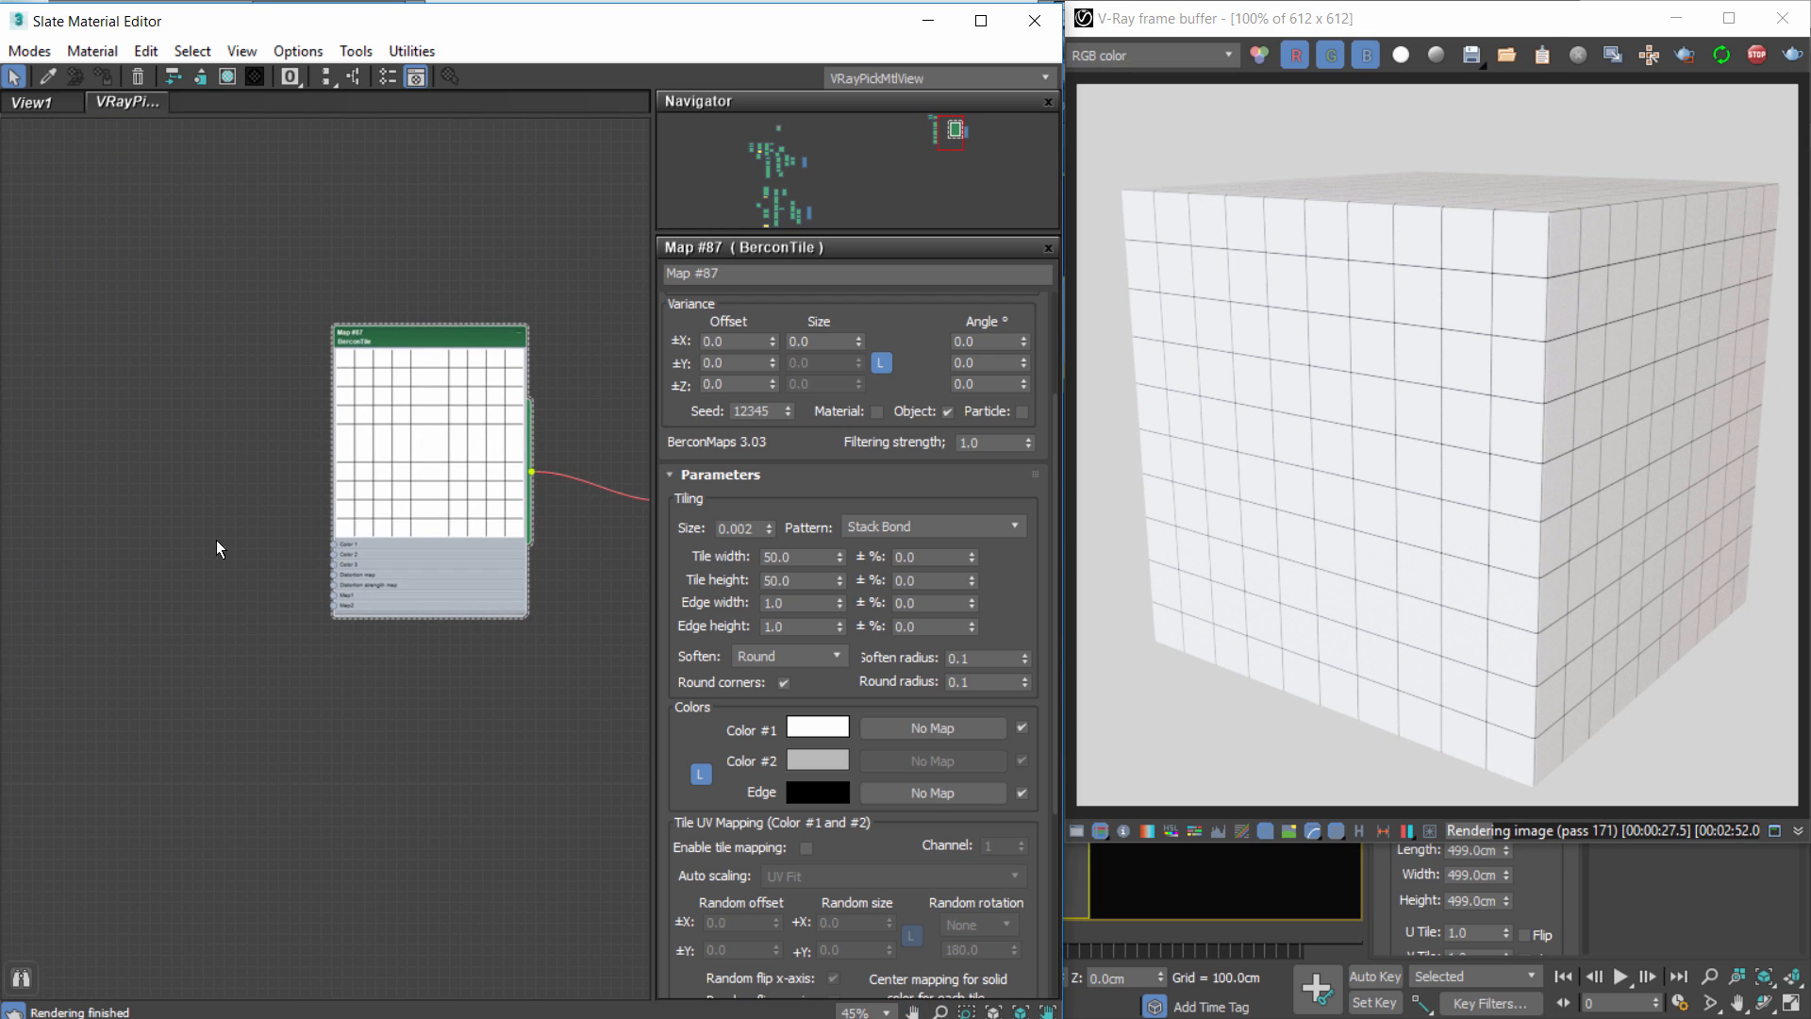
{"action": "scroll", "coordinate": [449, 526], "scroll_direction": "up", "scroll_amount": 1}
{"action": "middle_click_drag", "start_coordinate": [449, 526], "coordinate": [275, 592]}
{"action": "scroll", "coordinate": [431, 552], "scroll_direction": "up", "scroll_amount": 2}
{"action": "middle_click_drag", "start_coordinate": [65, 543], "coordinate": [210, 550]}
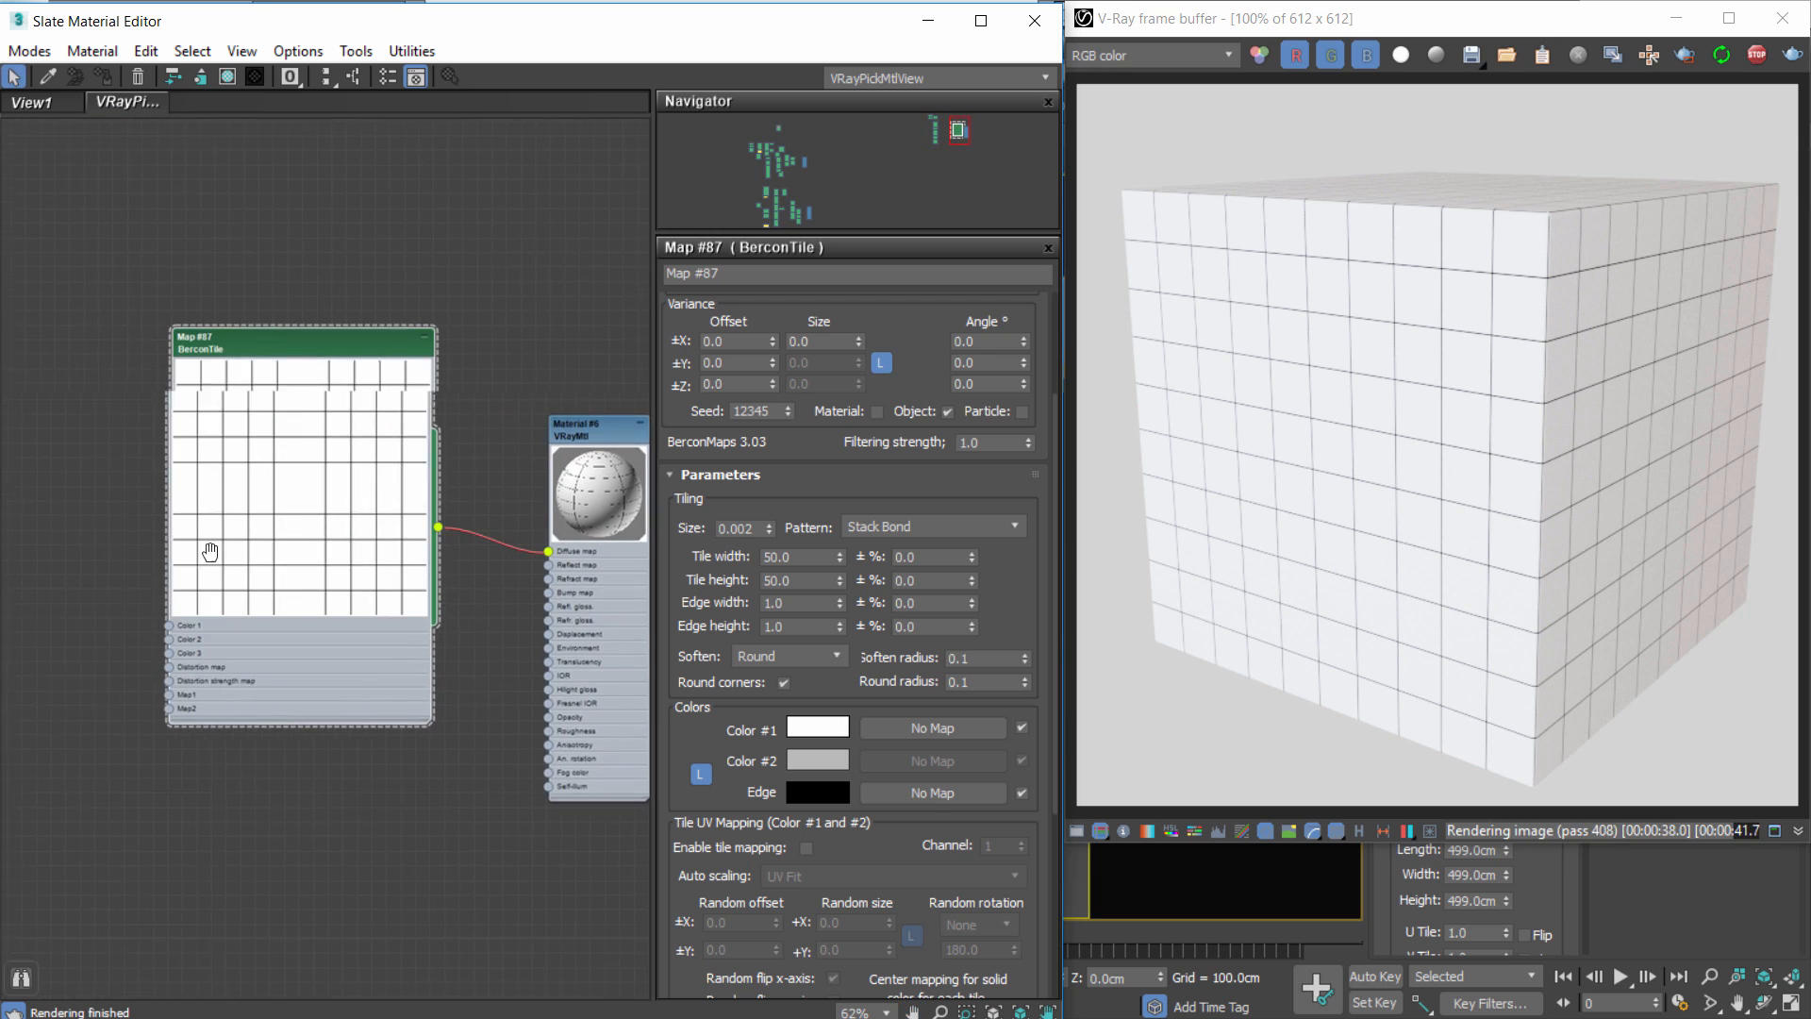
{"action": "scroll", "coordinate": [210, 550], "scroll_direction": "up", "scroll_amount": 1}
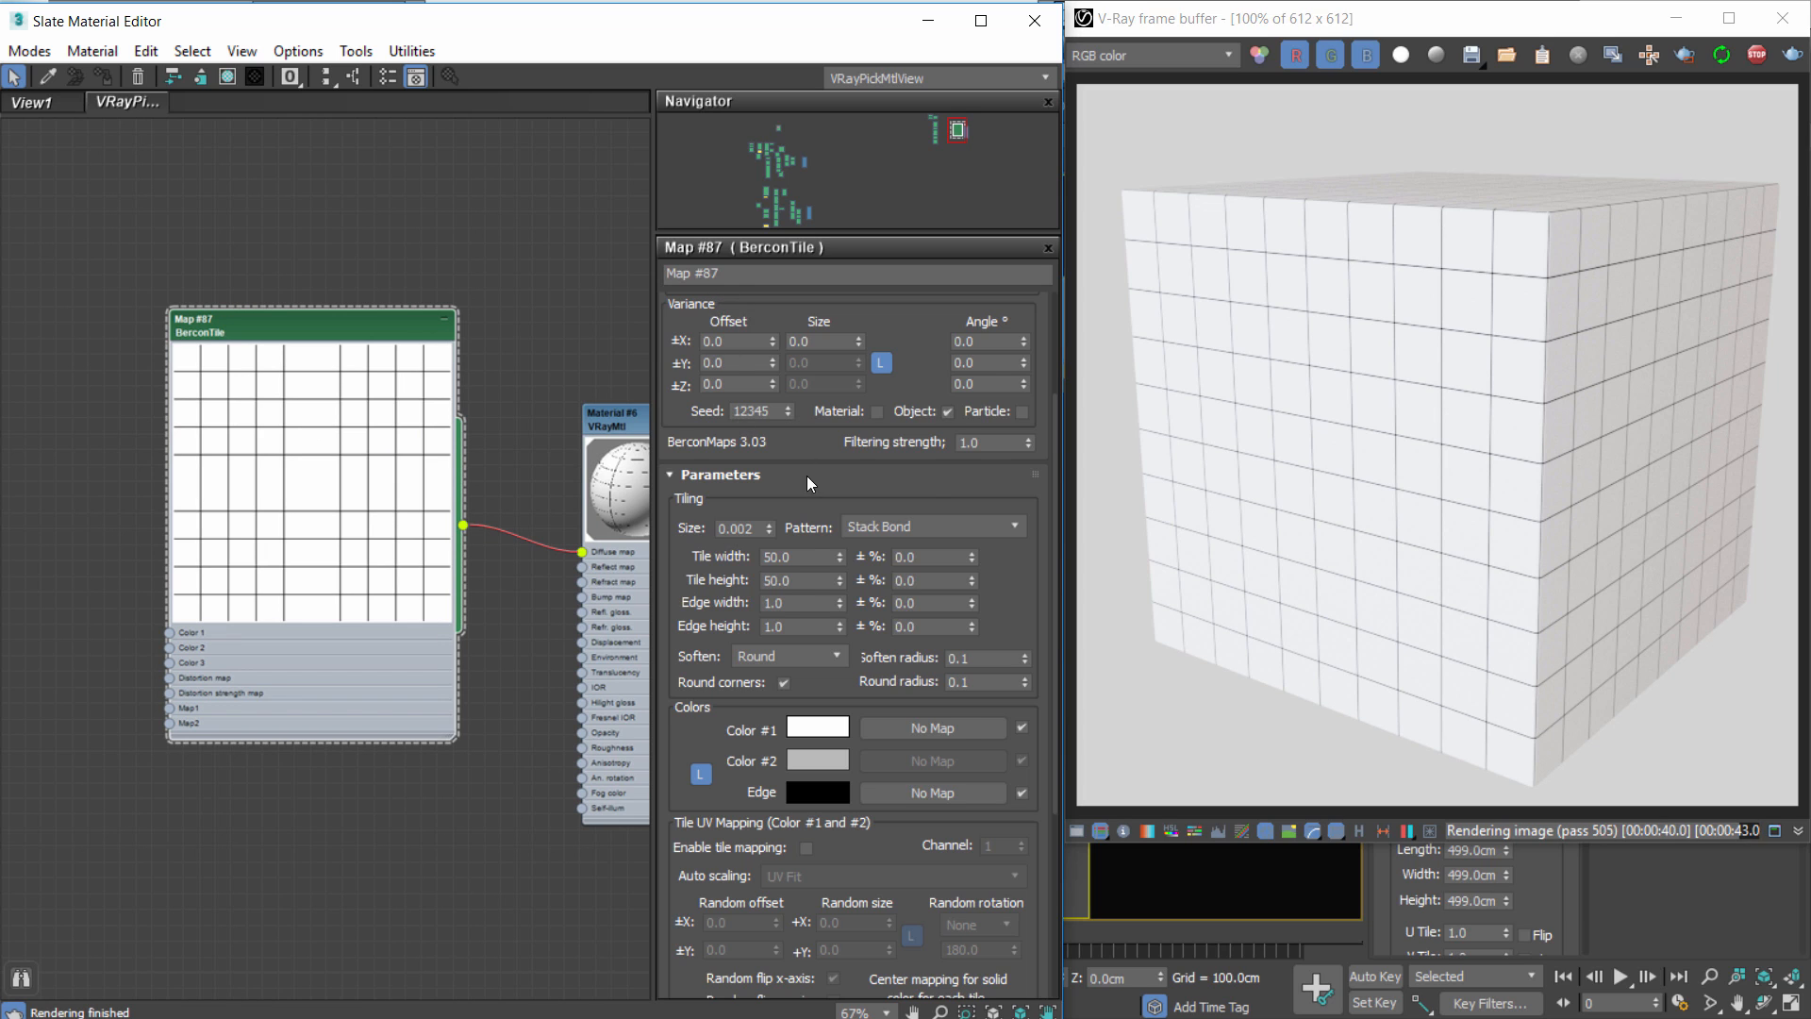
Collapse the mapping settings and set the BerconTile tile width and tile height to 75.
{"action": "scroll", "coordinate": [806, 476], "scroll_direction": "up", "scroll_amount": 2}
{"action": "scroll", "coordinate": [805, 334], "scroll_direction": "up", "scroll_amount": 2}
{"action": "left_click", "coordinate": [704, 307]}
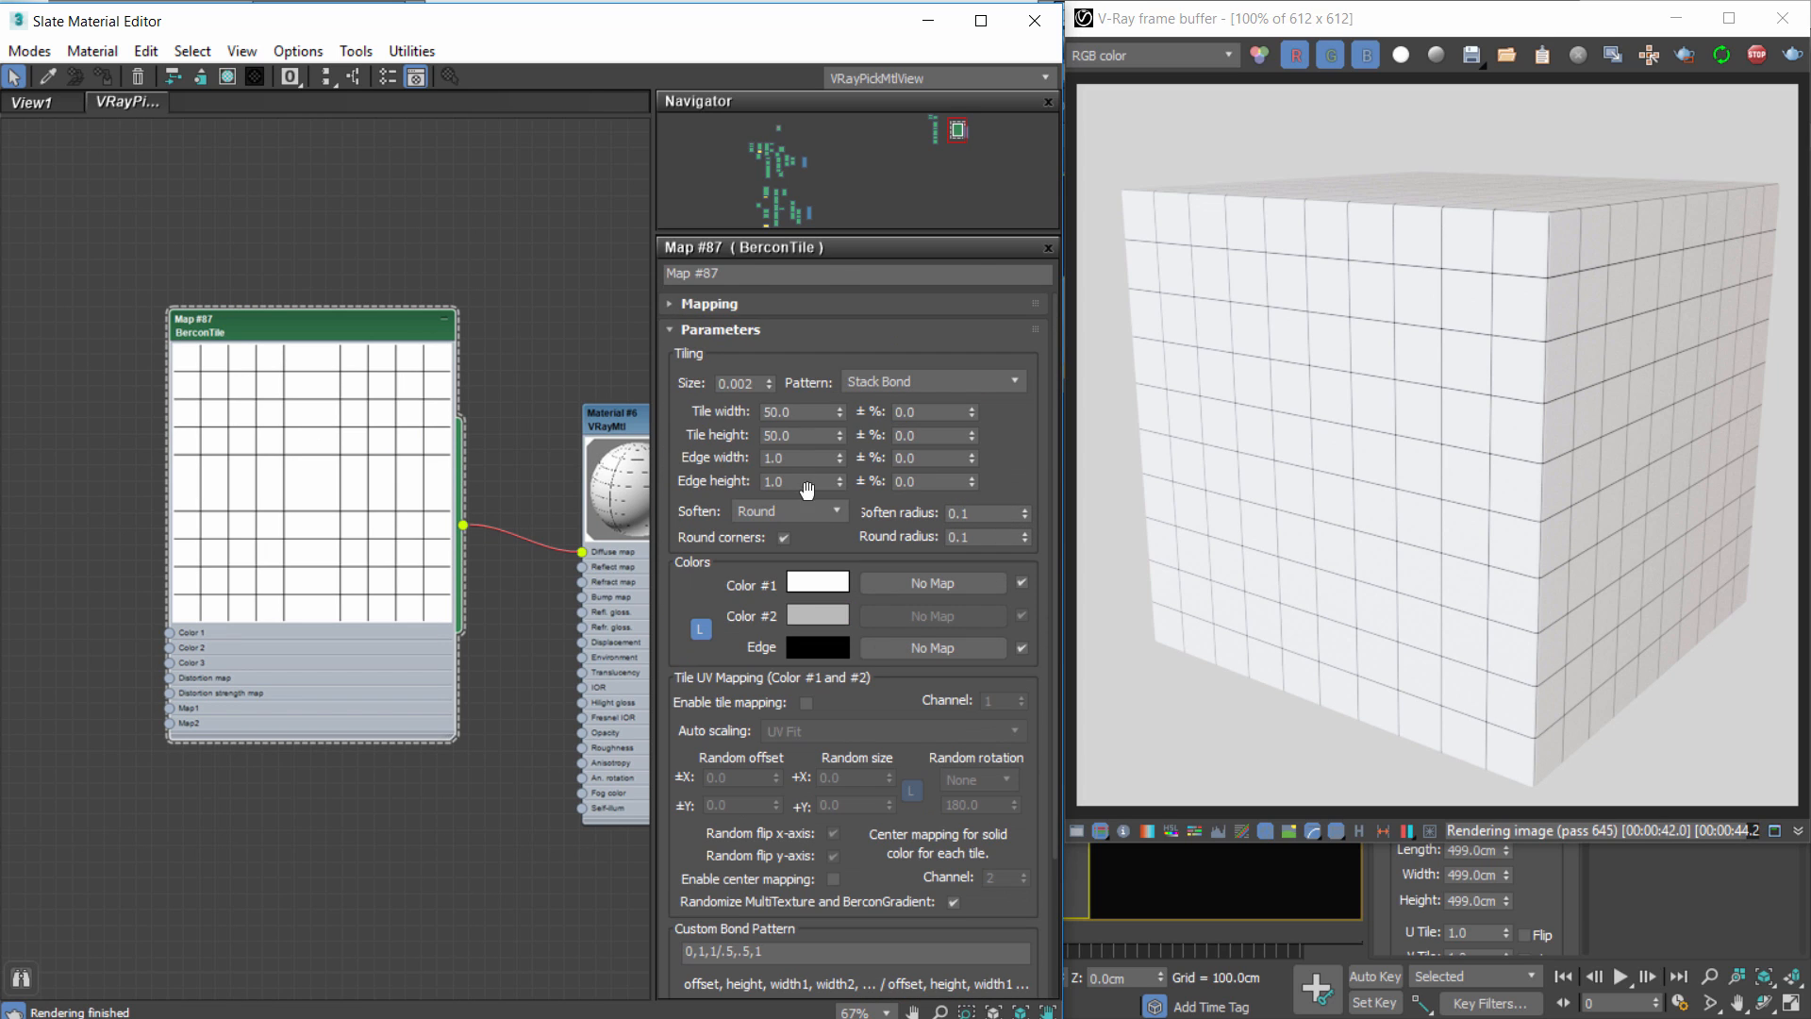
{"action": "double_click", "coordinate": [803, 409]}
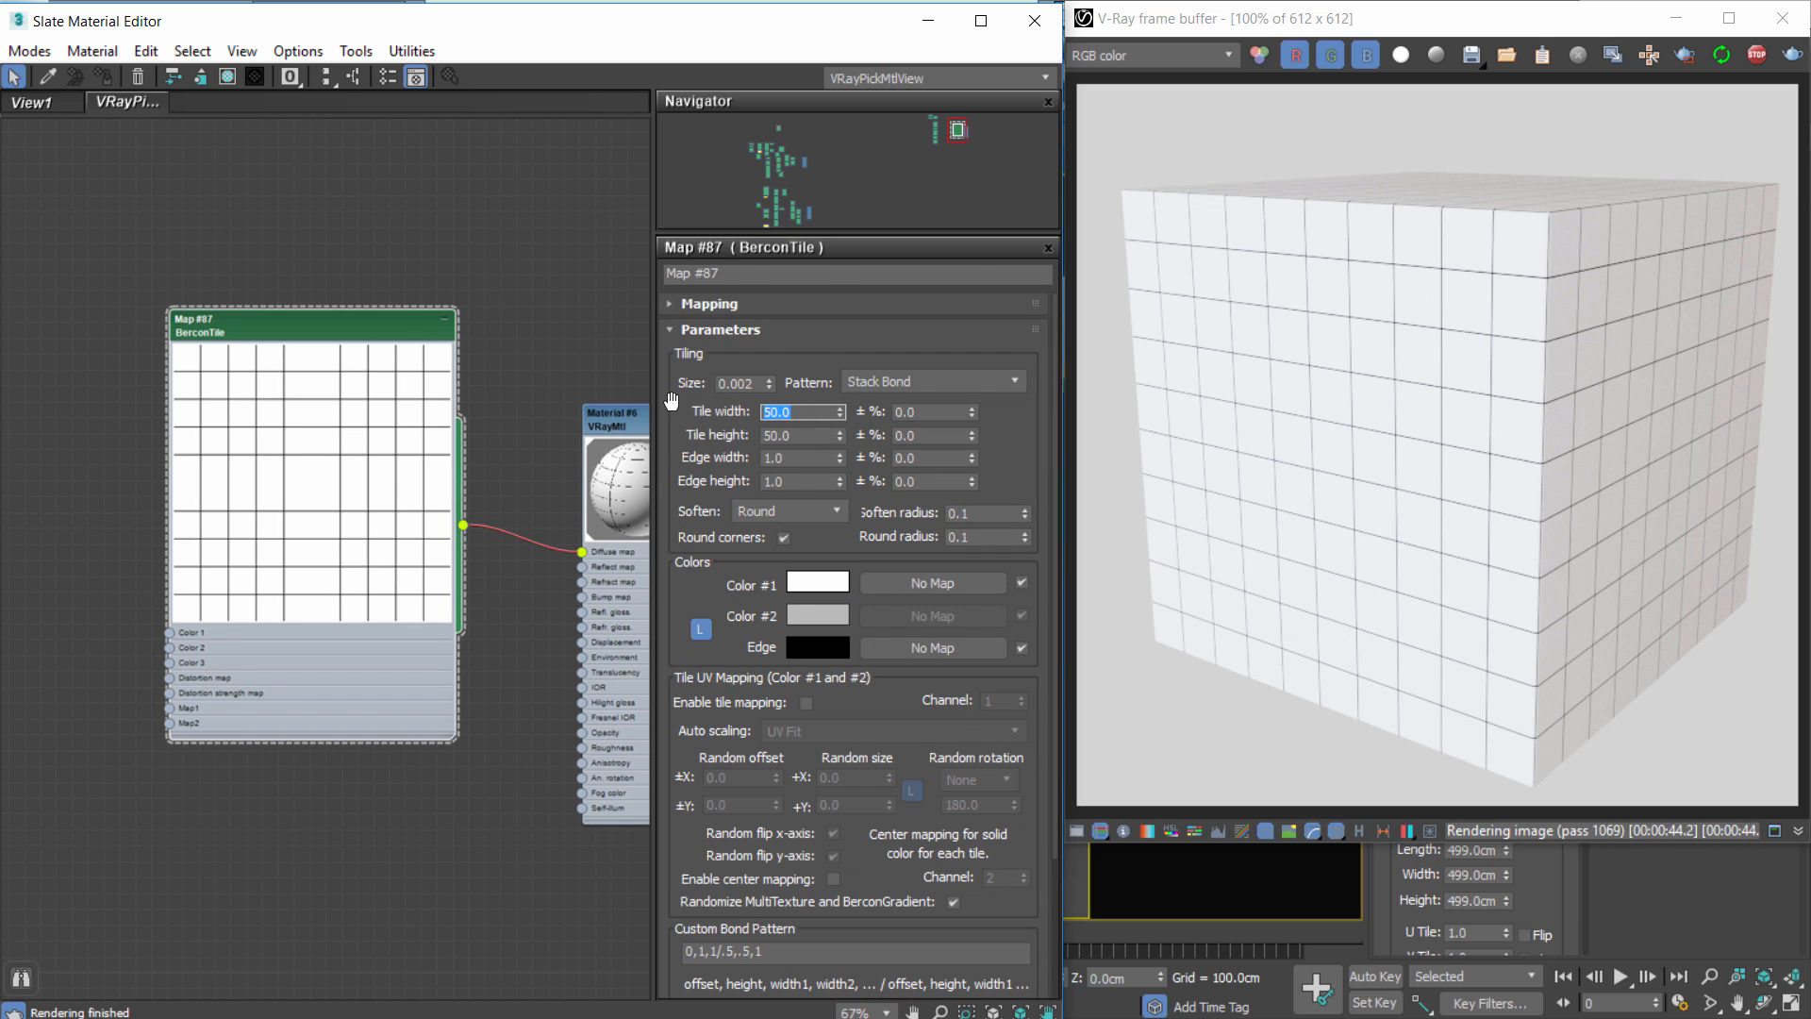
{"action": "type", "text": "75"}
{"action": "key", "text": "Tab"}
{"action": "type", "text": "75"}
{"action": "key", "text": "Return"}
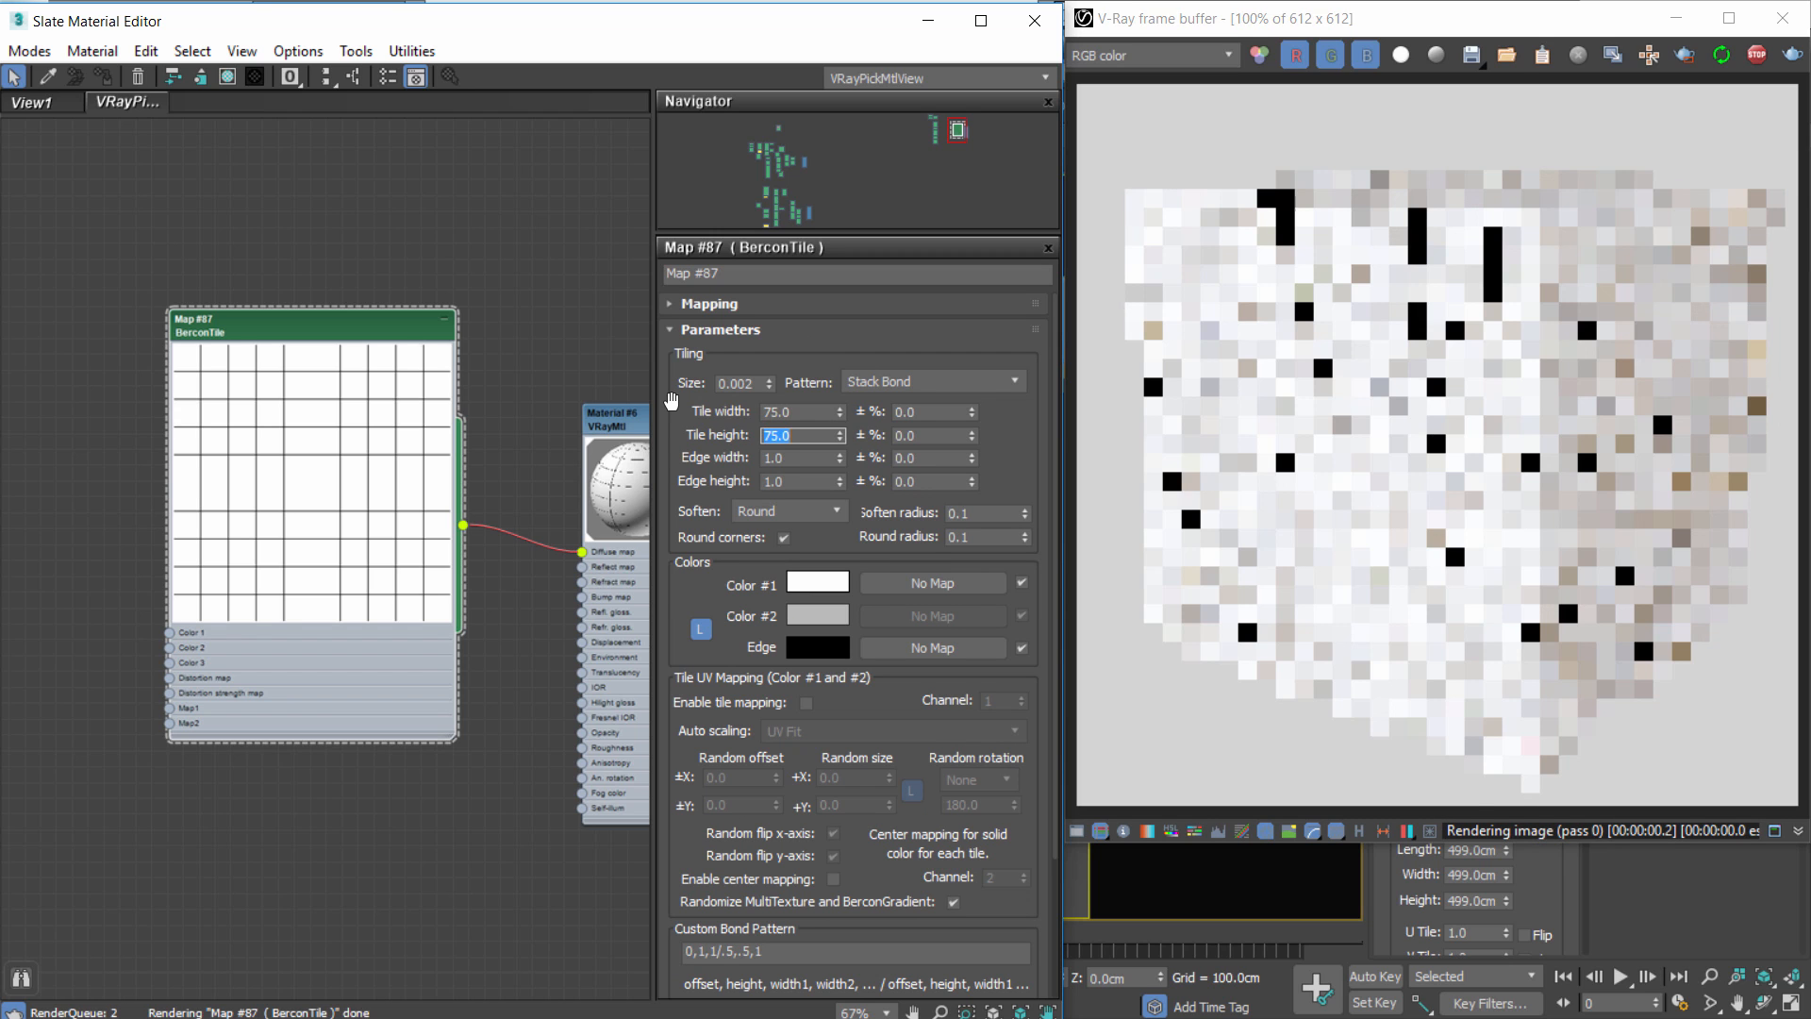
Set the BerconTile tile height to 25 to get wide, low tiles.
{"action": "type", "text": "50"}
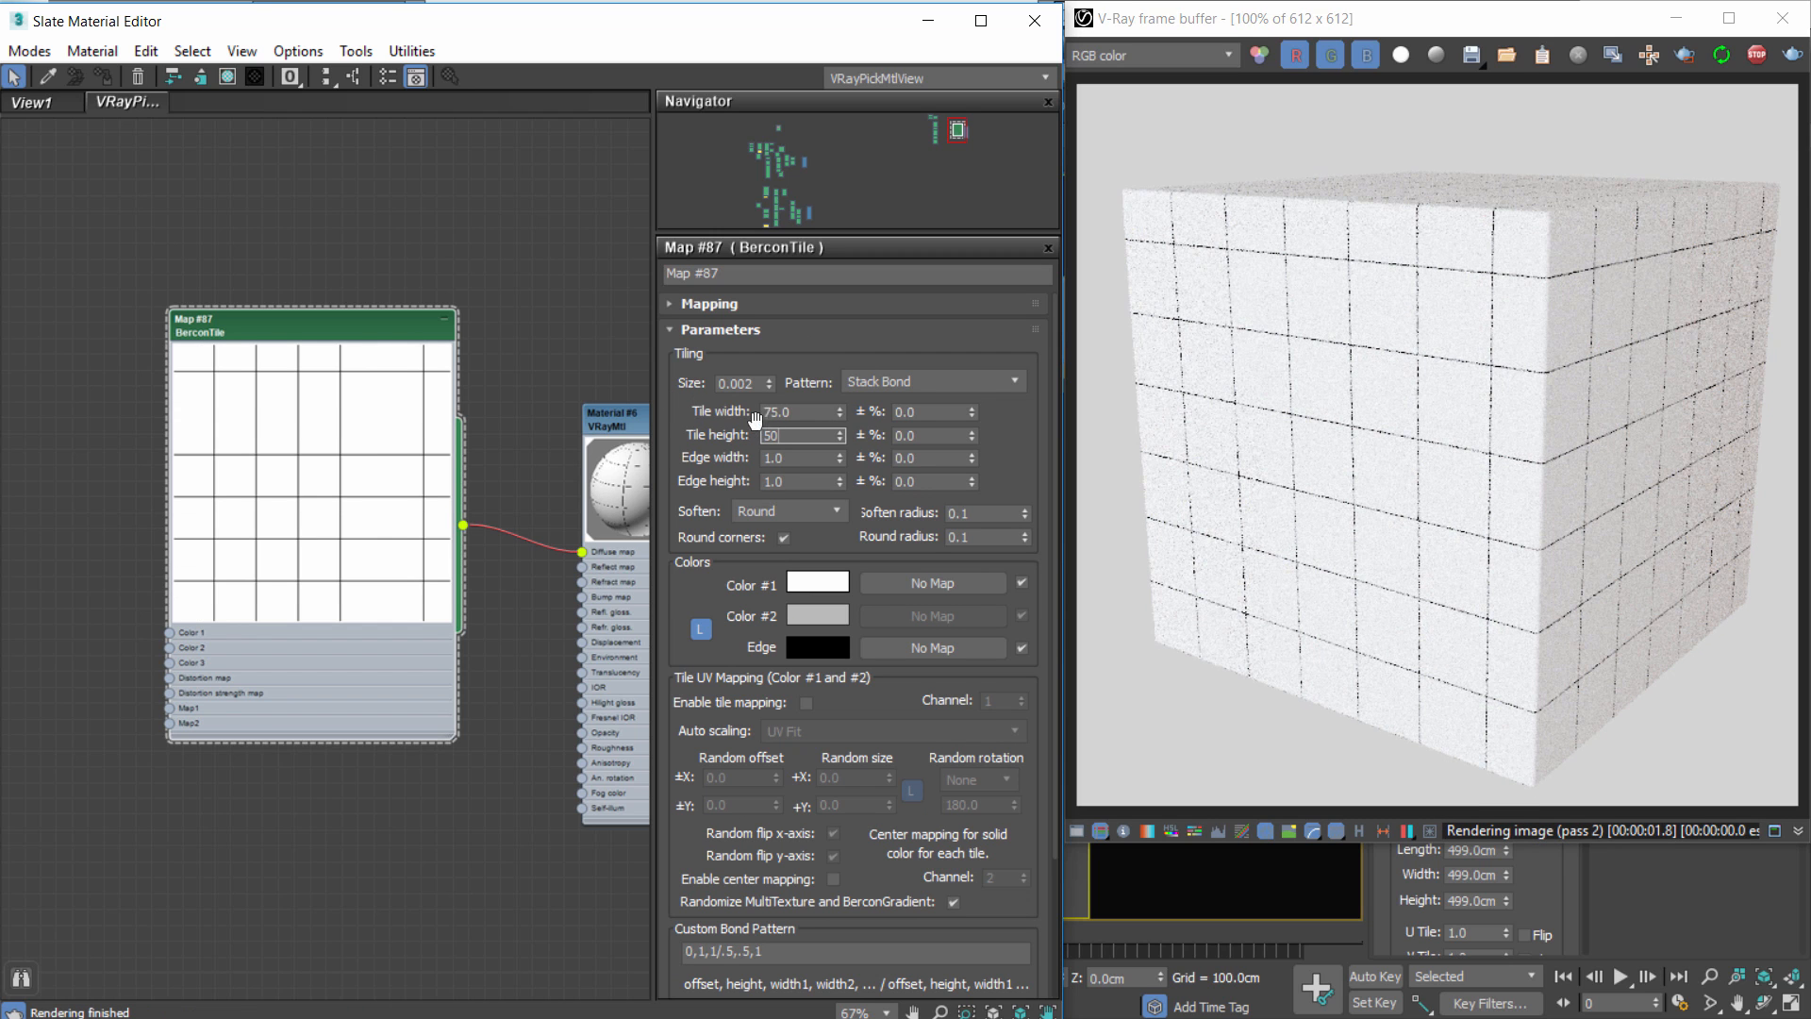
{"action": "type", "text": "25."}
{"action": "key", "text": "Return"}
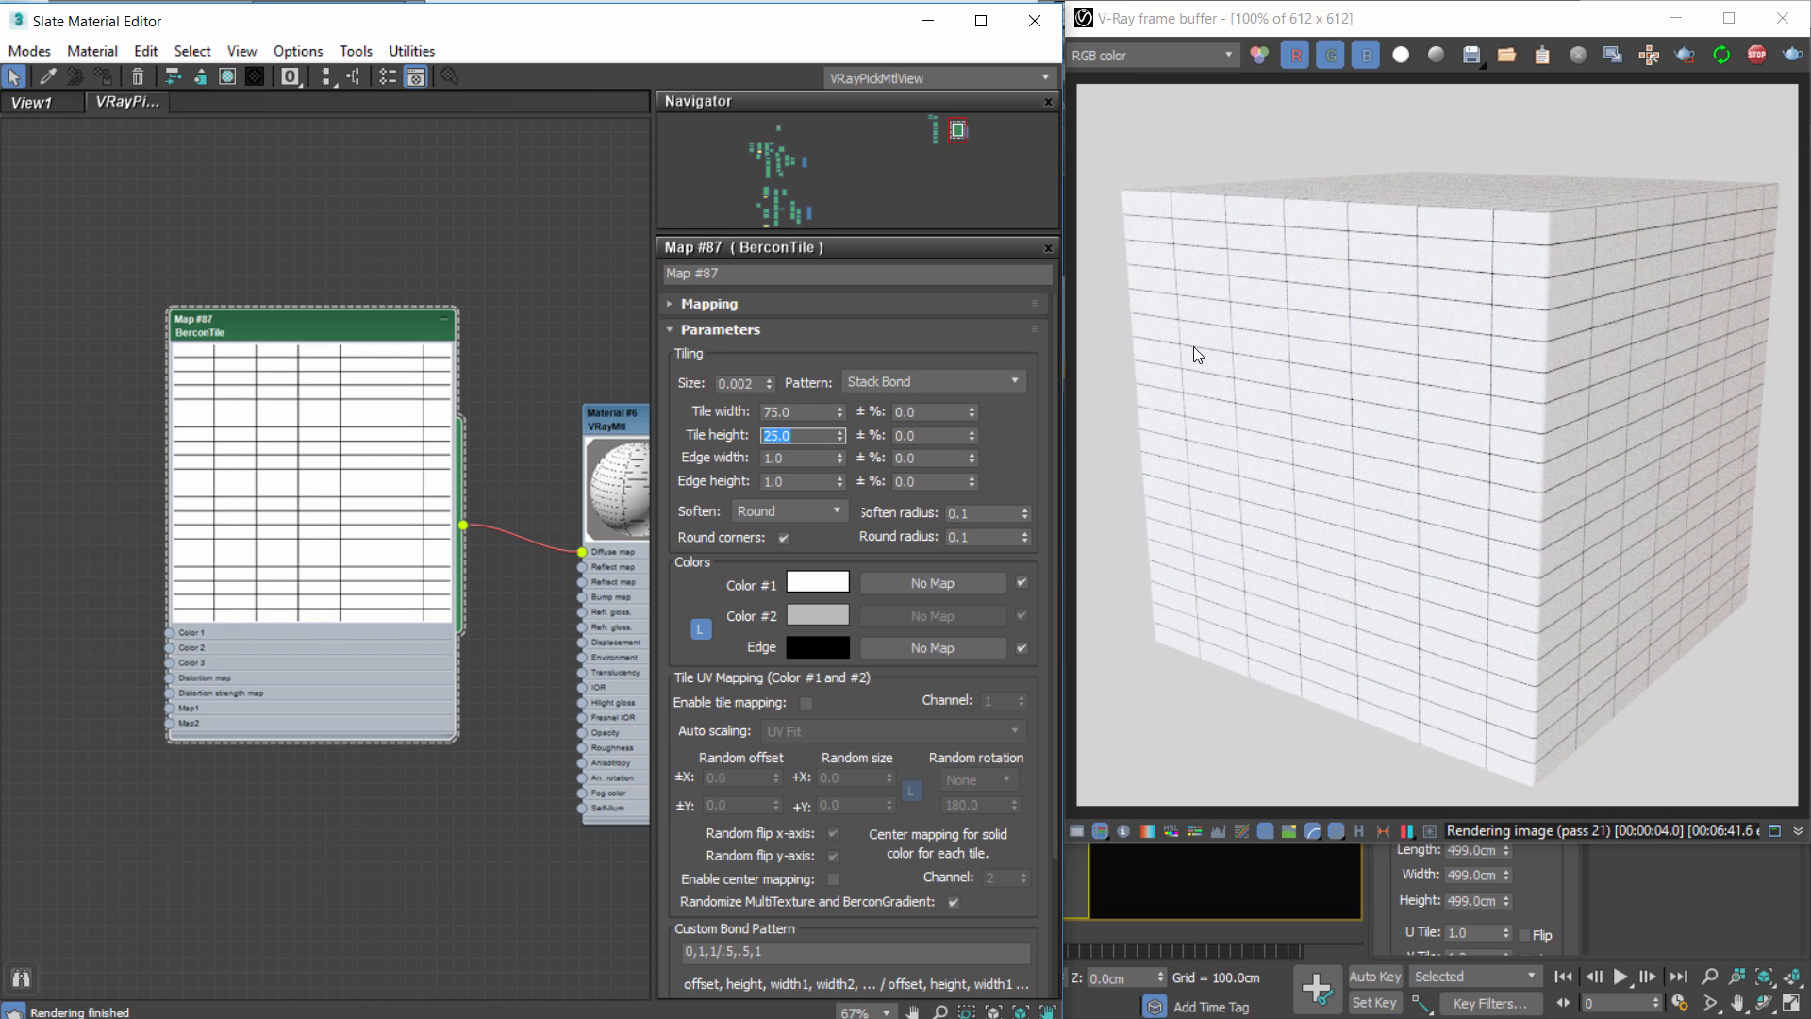
Try the Herringbone tile pattern with a tile width of 25.
{"action": "left_click", "coordinate": [949, 381]}
{"action": "left_click", "coordinate": [905, 571]}
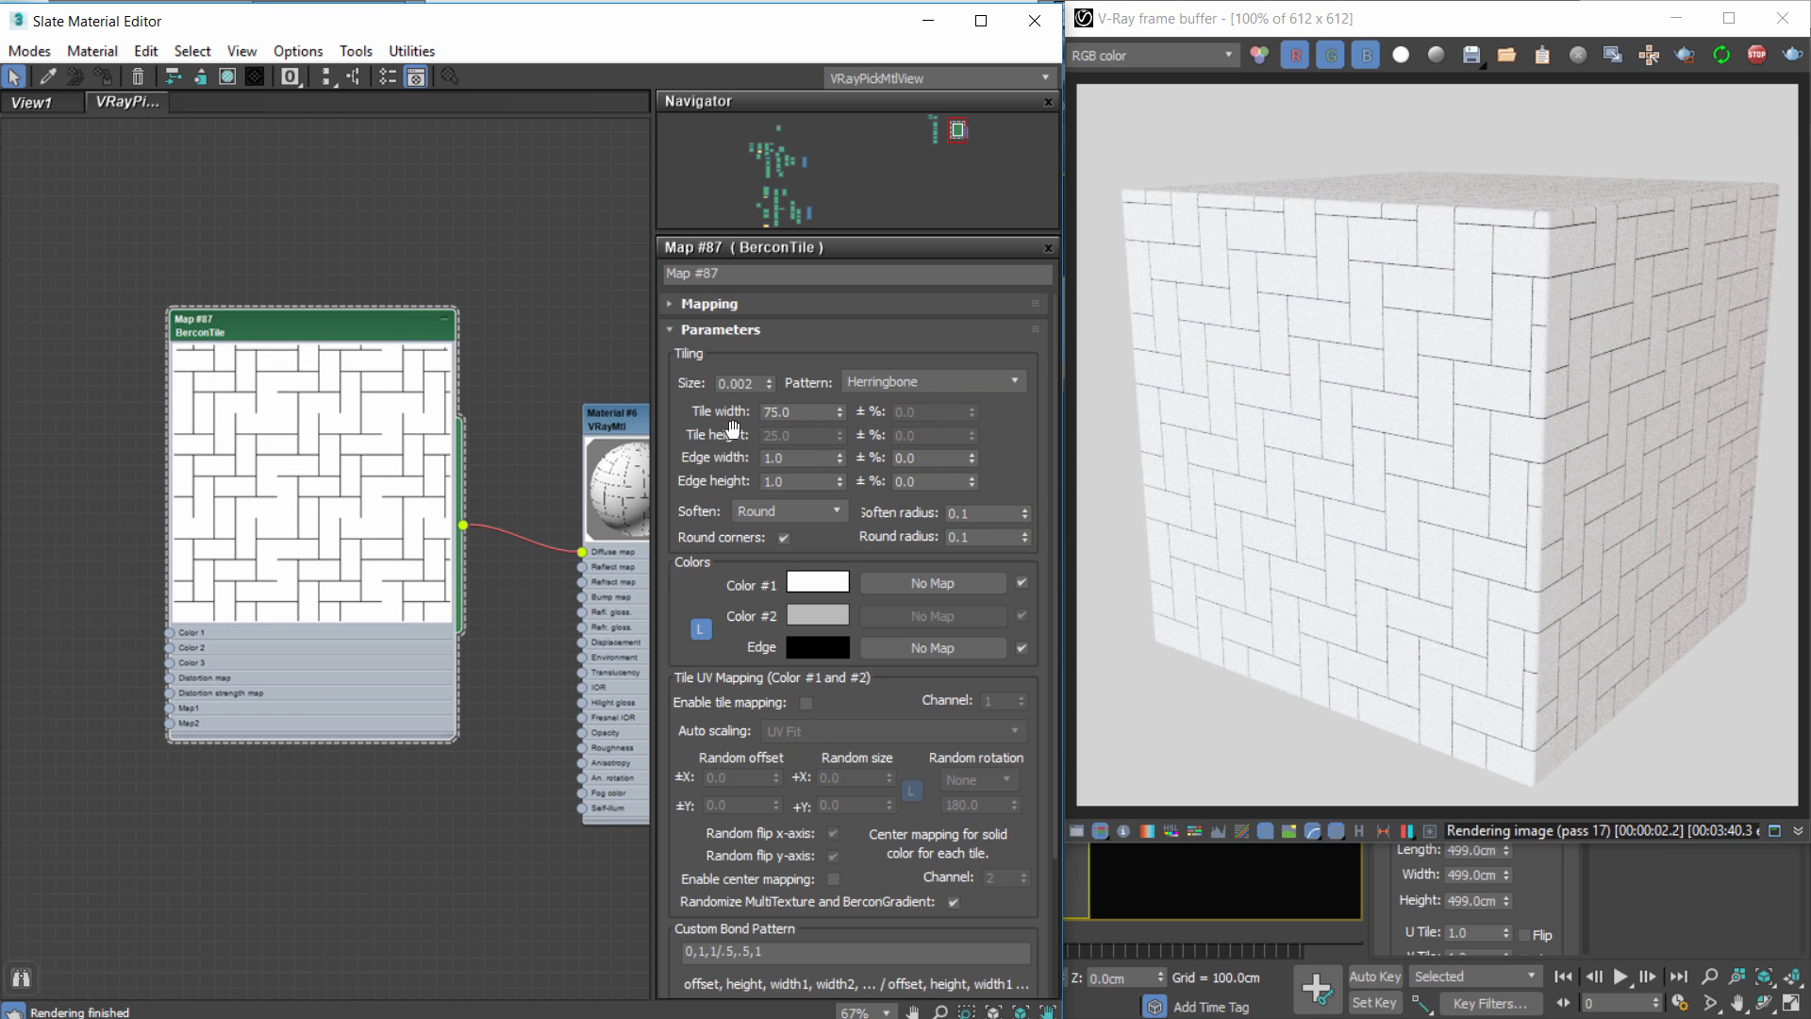
{"action": "left_click_drag", "start_coordinate": [794, 413], "coordinate": [688, 394]}
{"action": "type", "text": "25"}
{"action": "key", "text": "Return"}
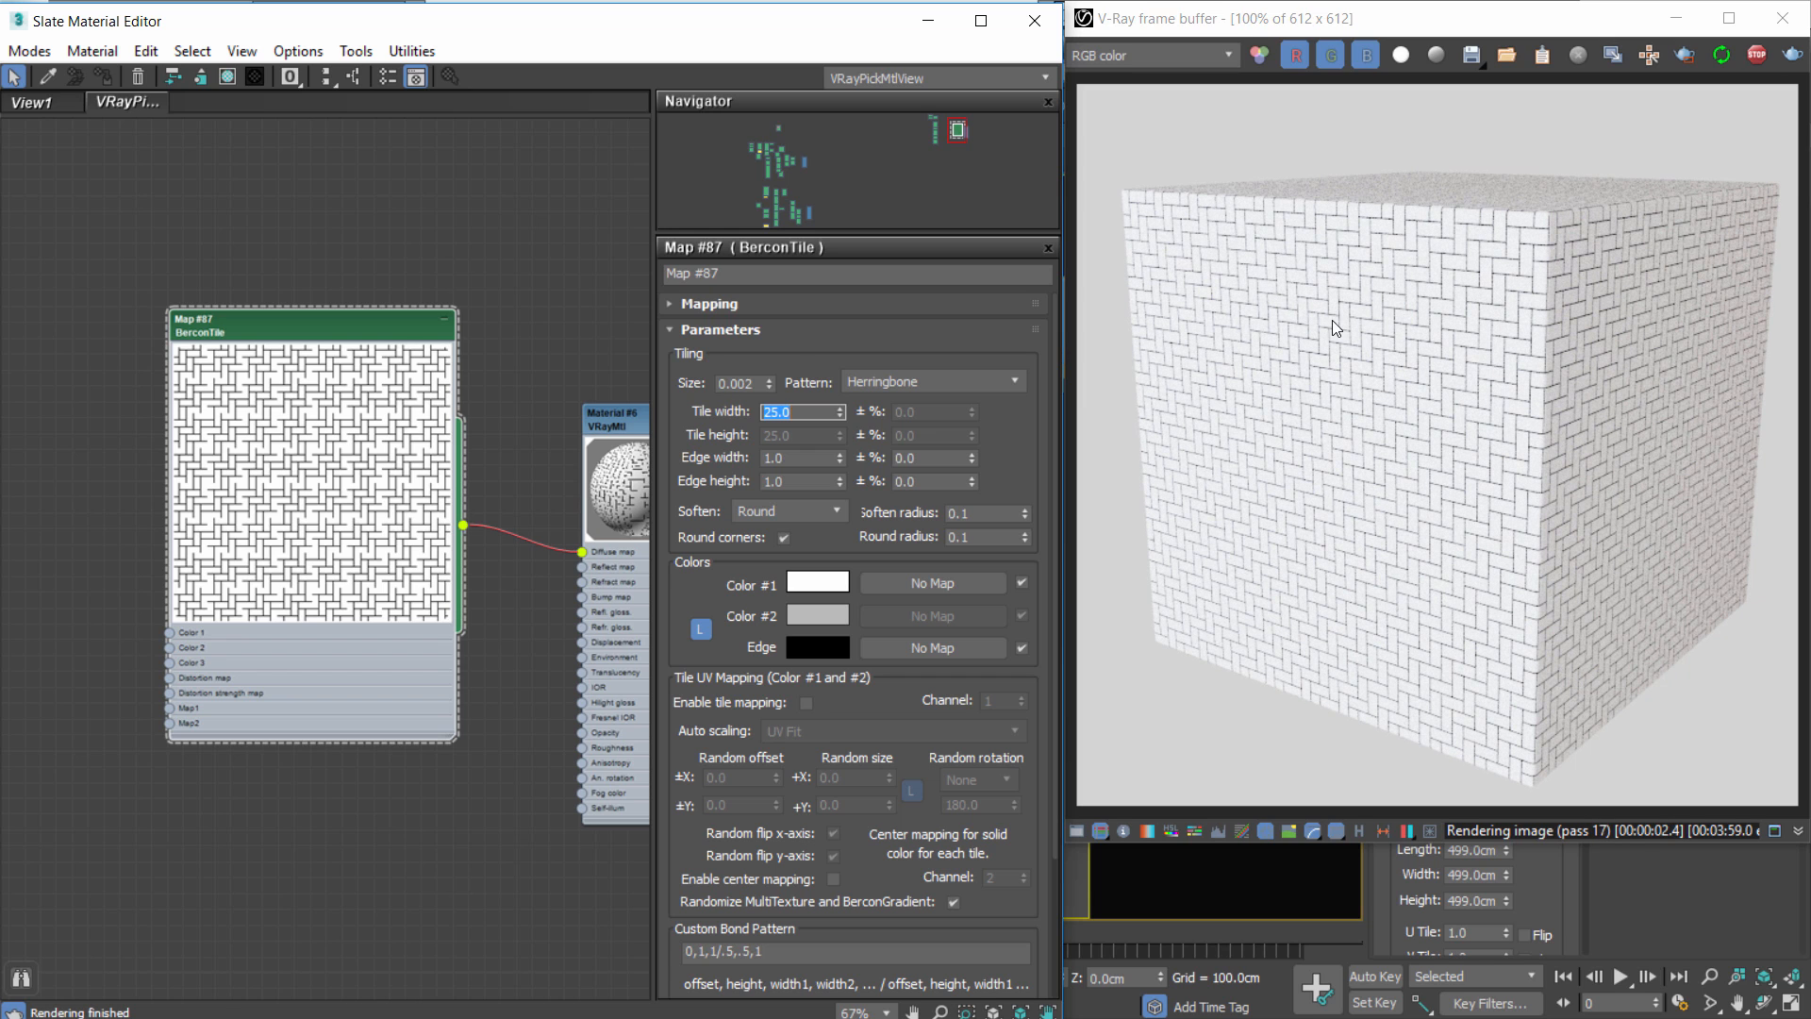
Switch the tile pattern back to Stack Bond and set both tile width and tile height to 50.
{"action": "left_click", "coordinate": [907, 381]}
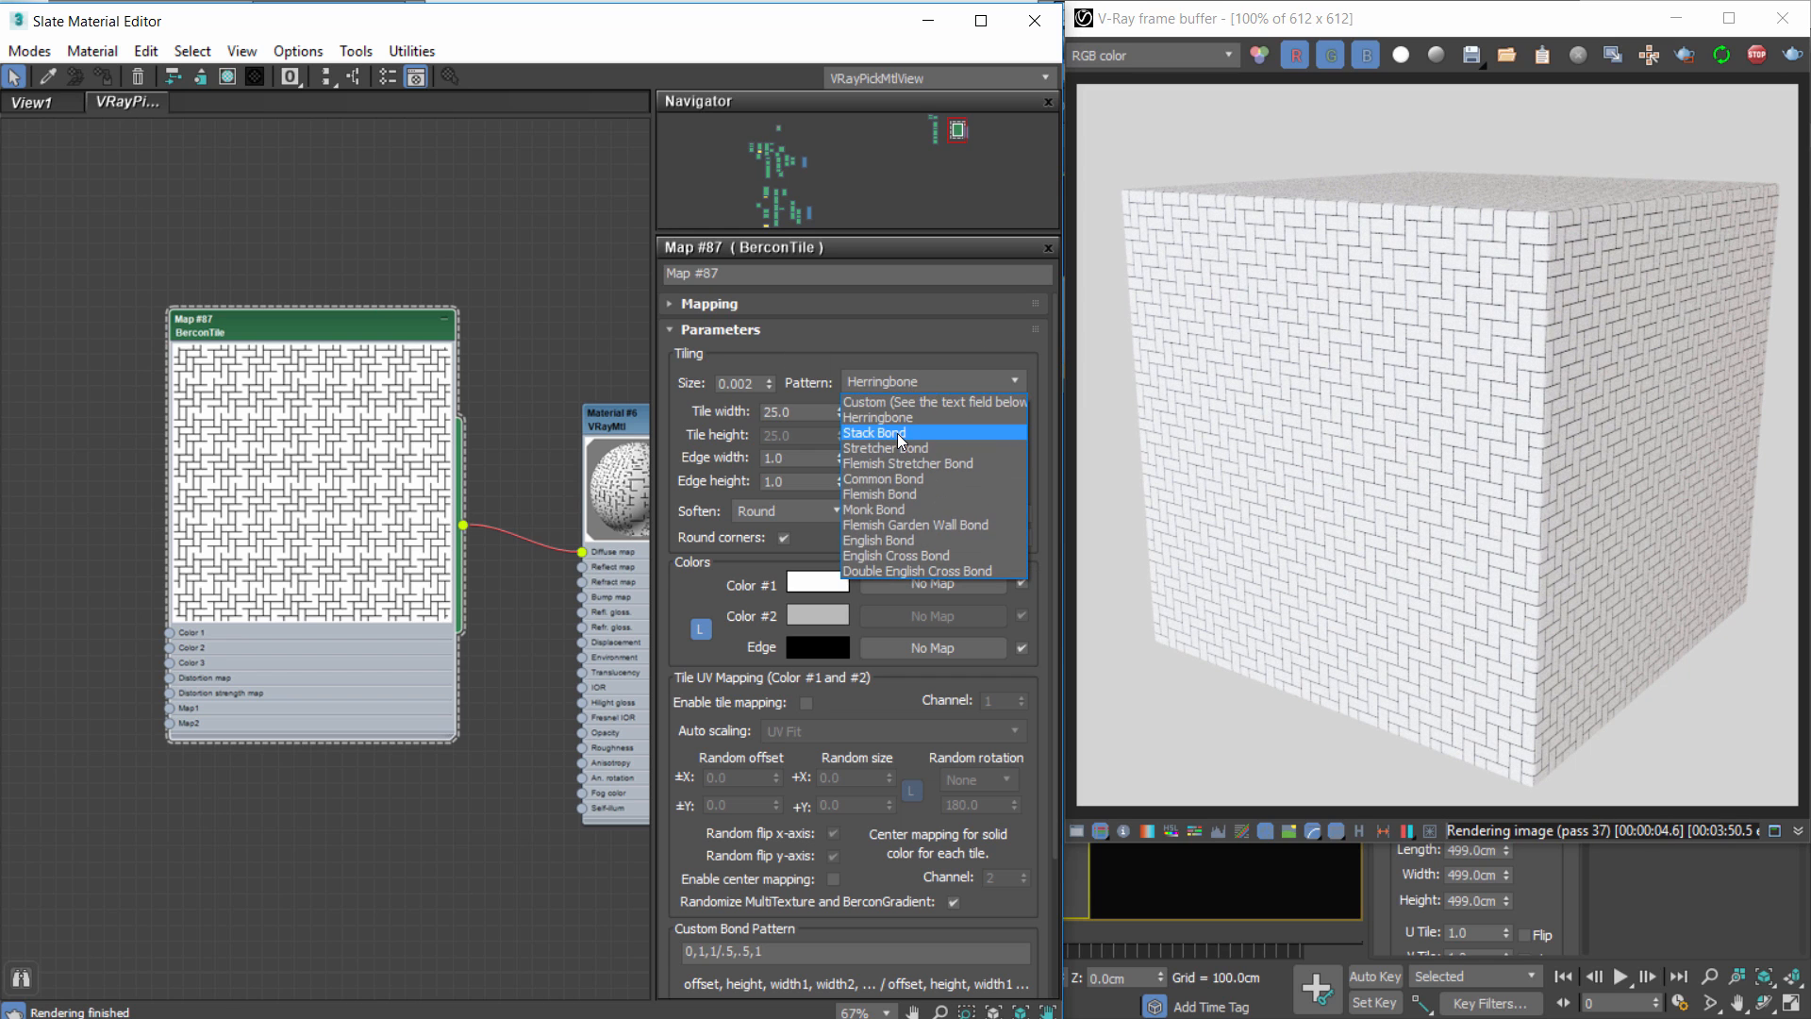
{"action": "left_click", "coordinate": [898, 434]}
{"action": "left_click_drag", "start_coordinate": [806, 413], "coordinate": [686, 408]}
{"action": "type", "text": "50"}
{"action": "key", "text": "Tab"}
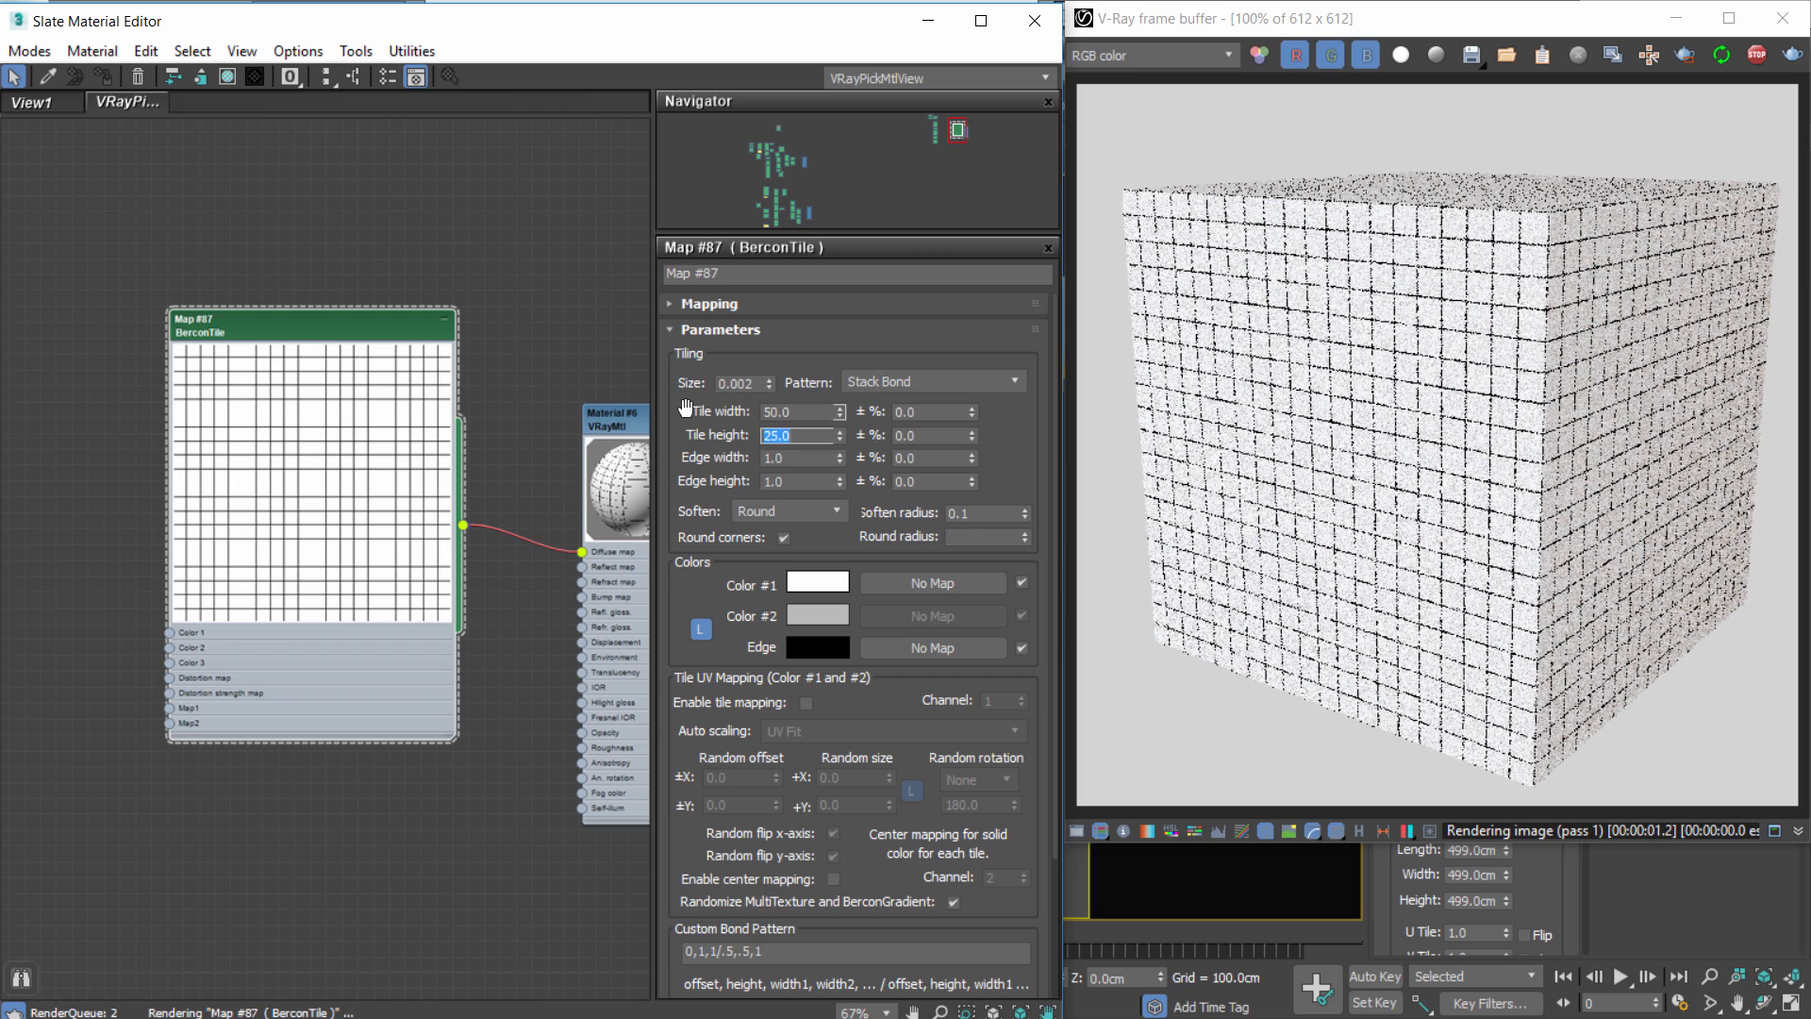
{"action": "type", "text": "50"}
{"action": "key", "text": "Return"}
Add a Linear Float controller to the material graph beside the BerconTile map.
{"action": "middle_click_drag", "start_coordinate": [242, 586], "coordinate": [533, 573]}
{"action": "right_click", "coordinate": [151, 586]}
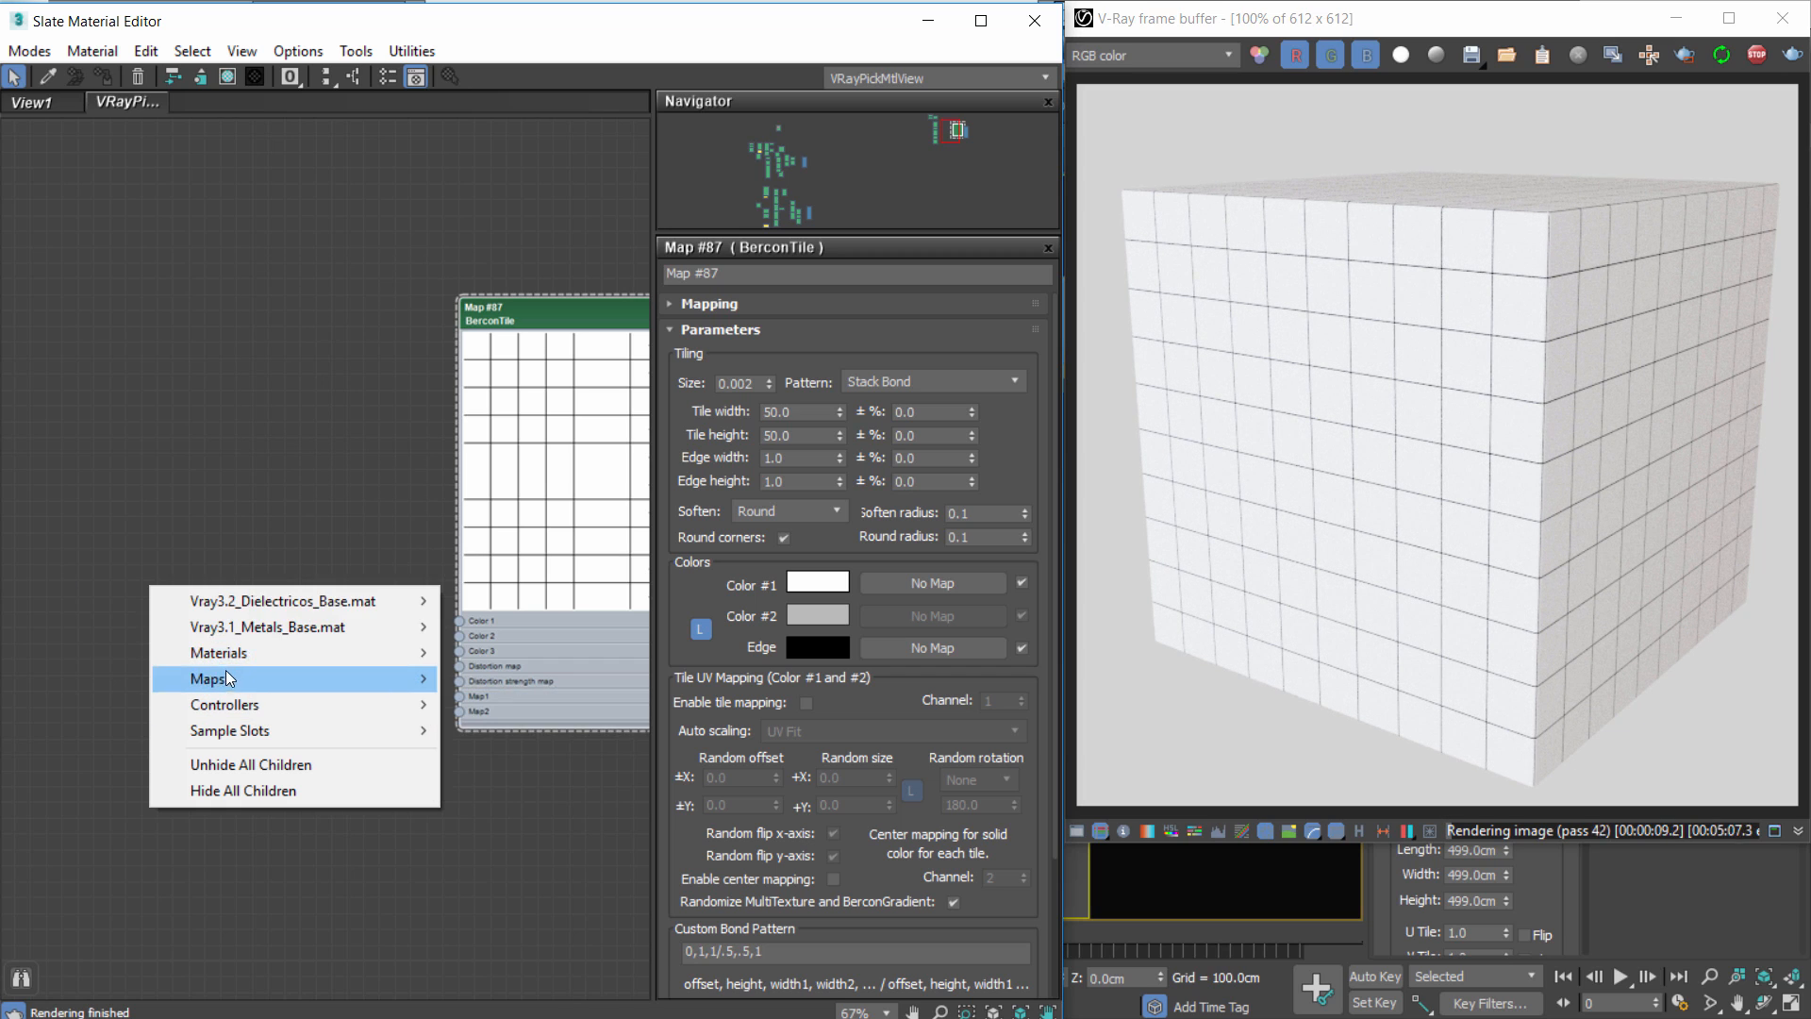
{"action": "mouse_move", "coordinate": [241, 705]}
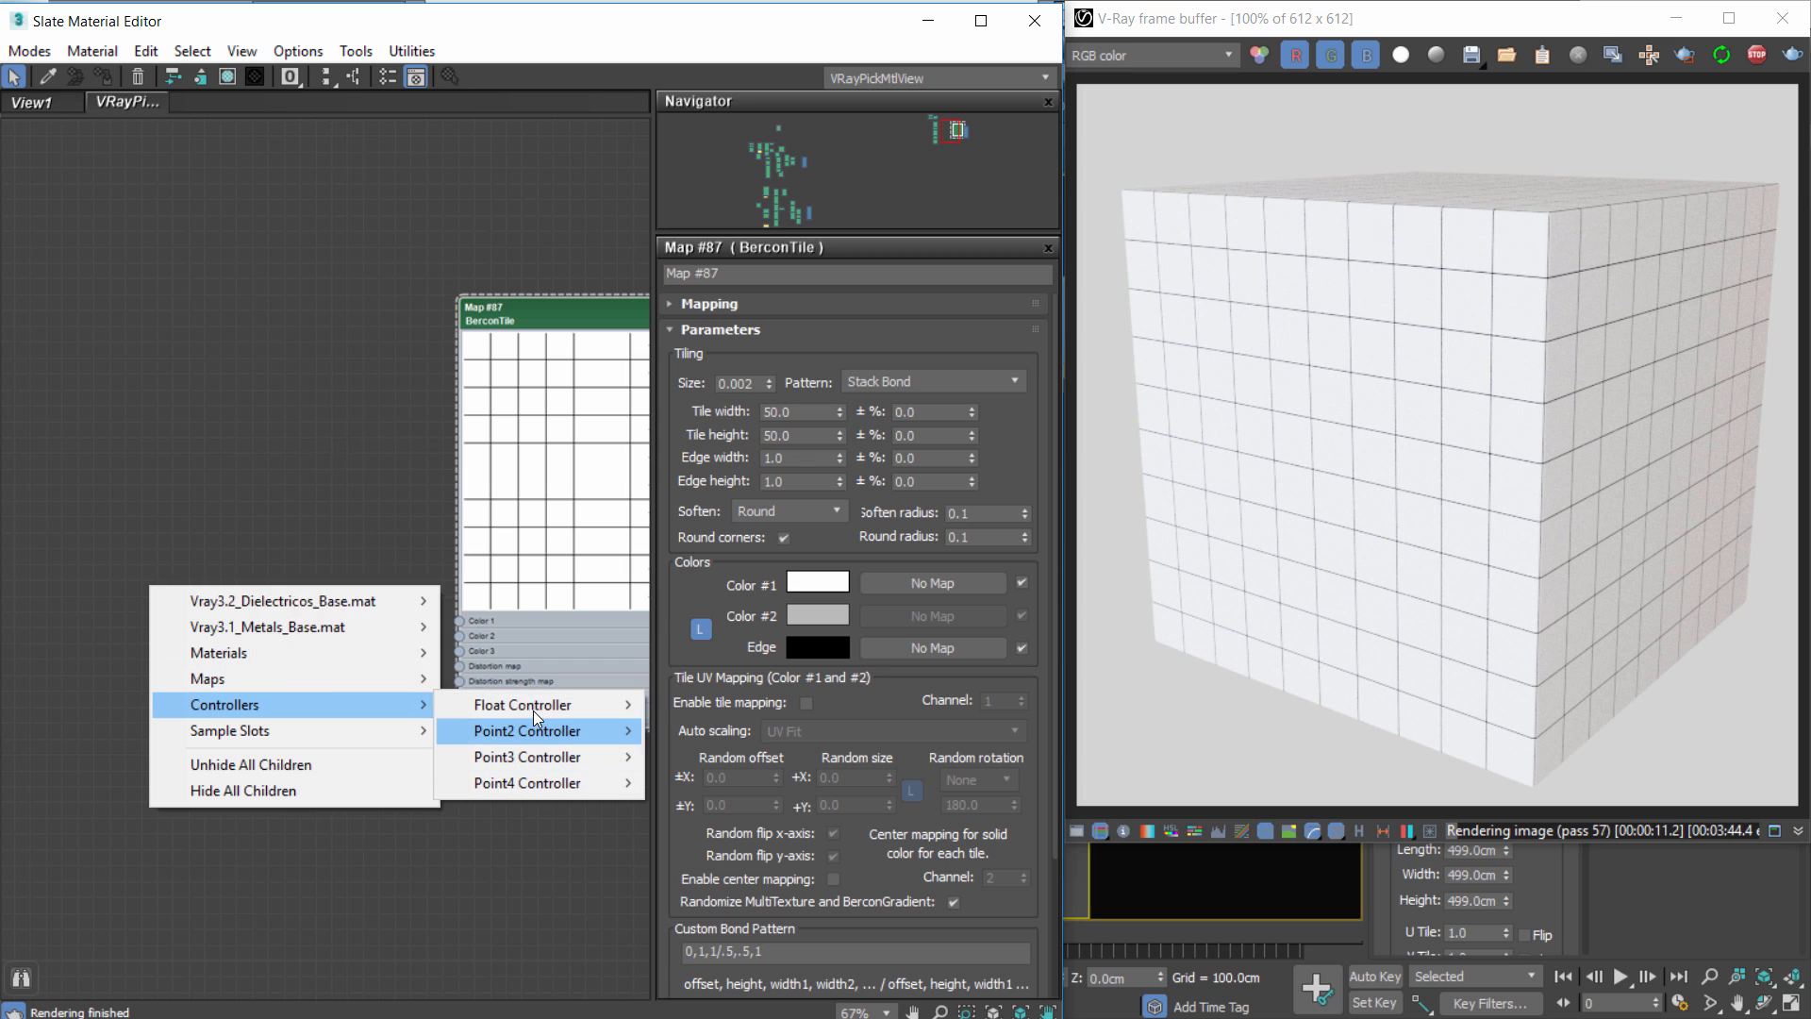
{"action": "mouse_move", "coordinate": [522, 704]}
{"action": "left_click", "coordinate": [321, 523]}
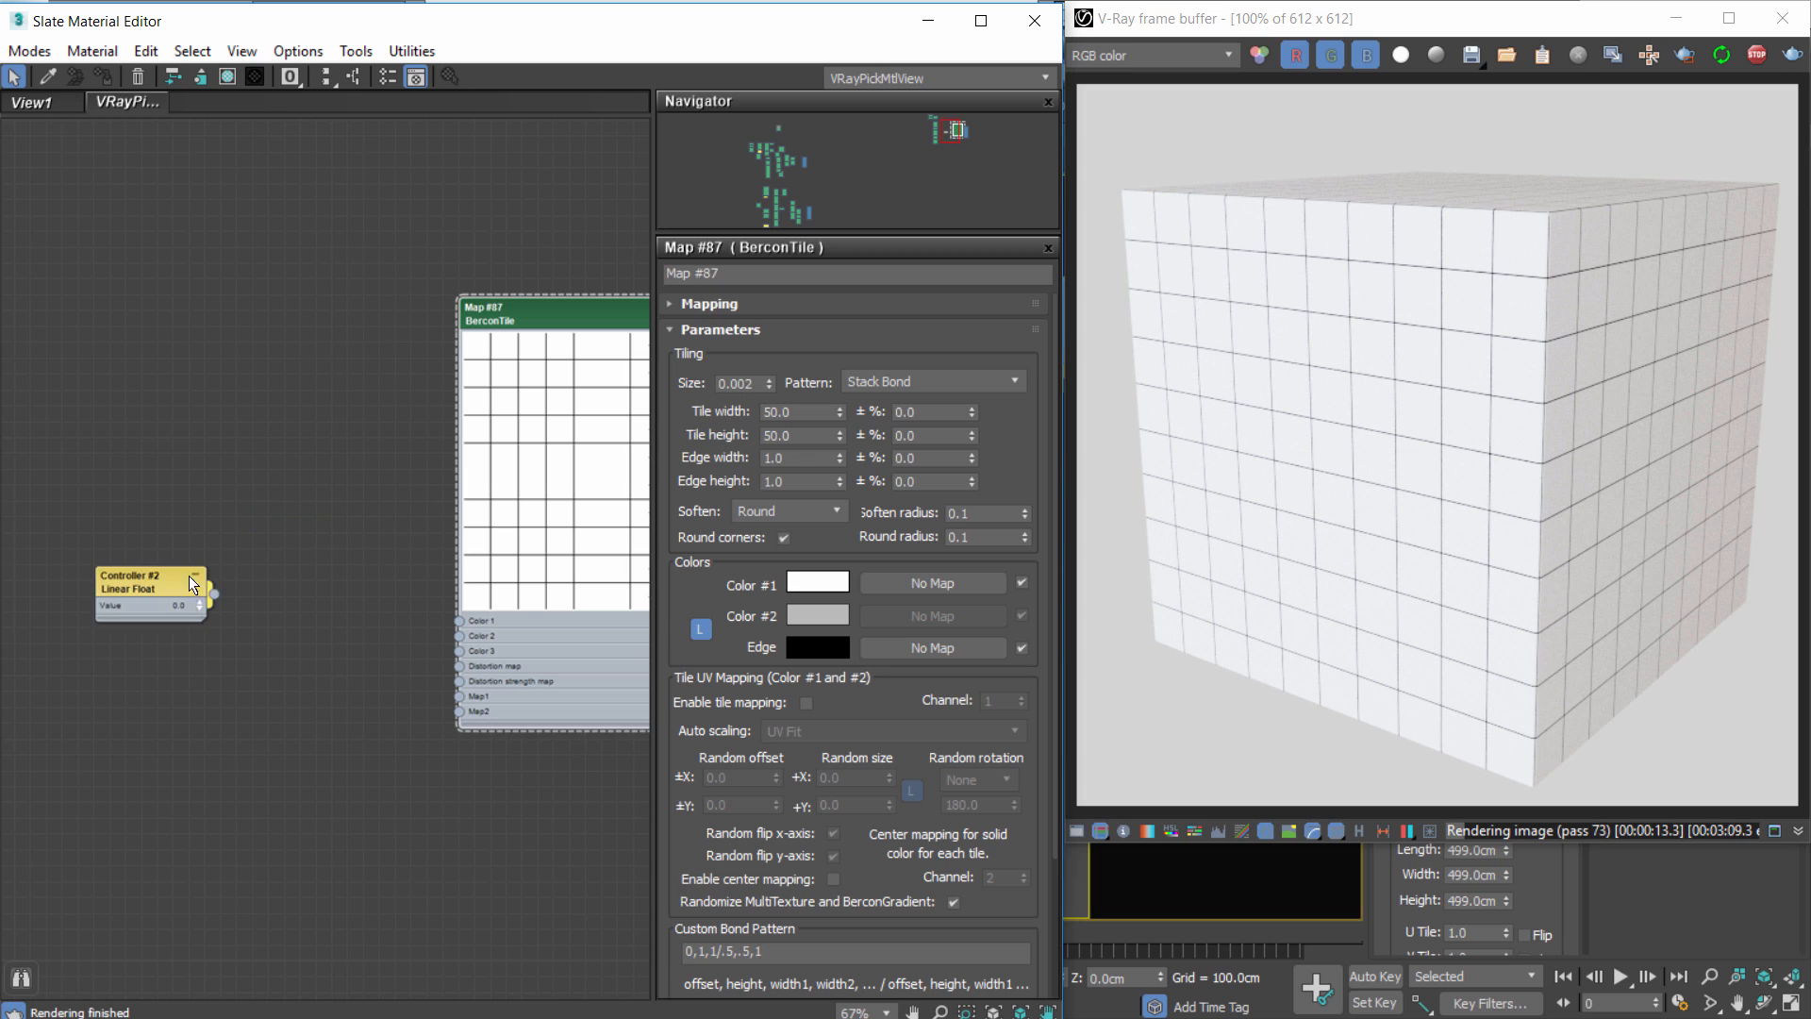
Connect the Linear Float controller to both the tile width and tile height of the BerconTile map.
{"action": "left_click_drag", "start_coordinate": [189, 575], "coordinate": [566, 407]}
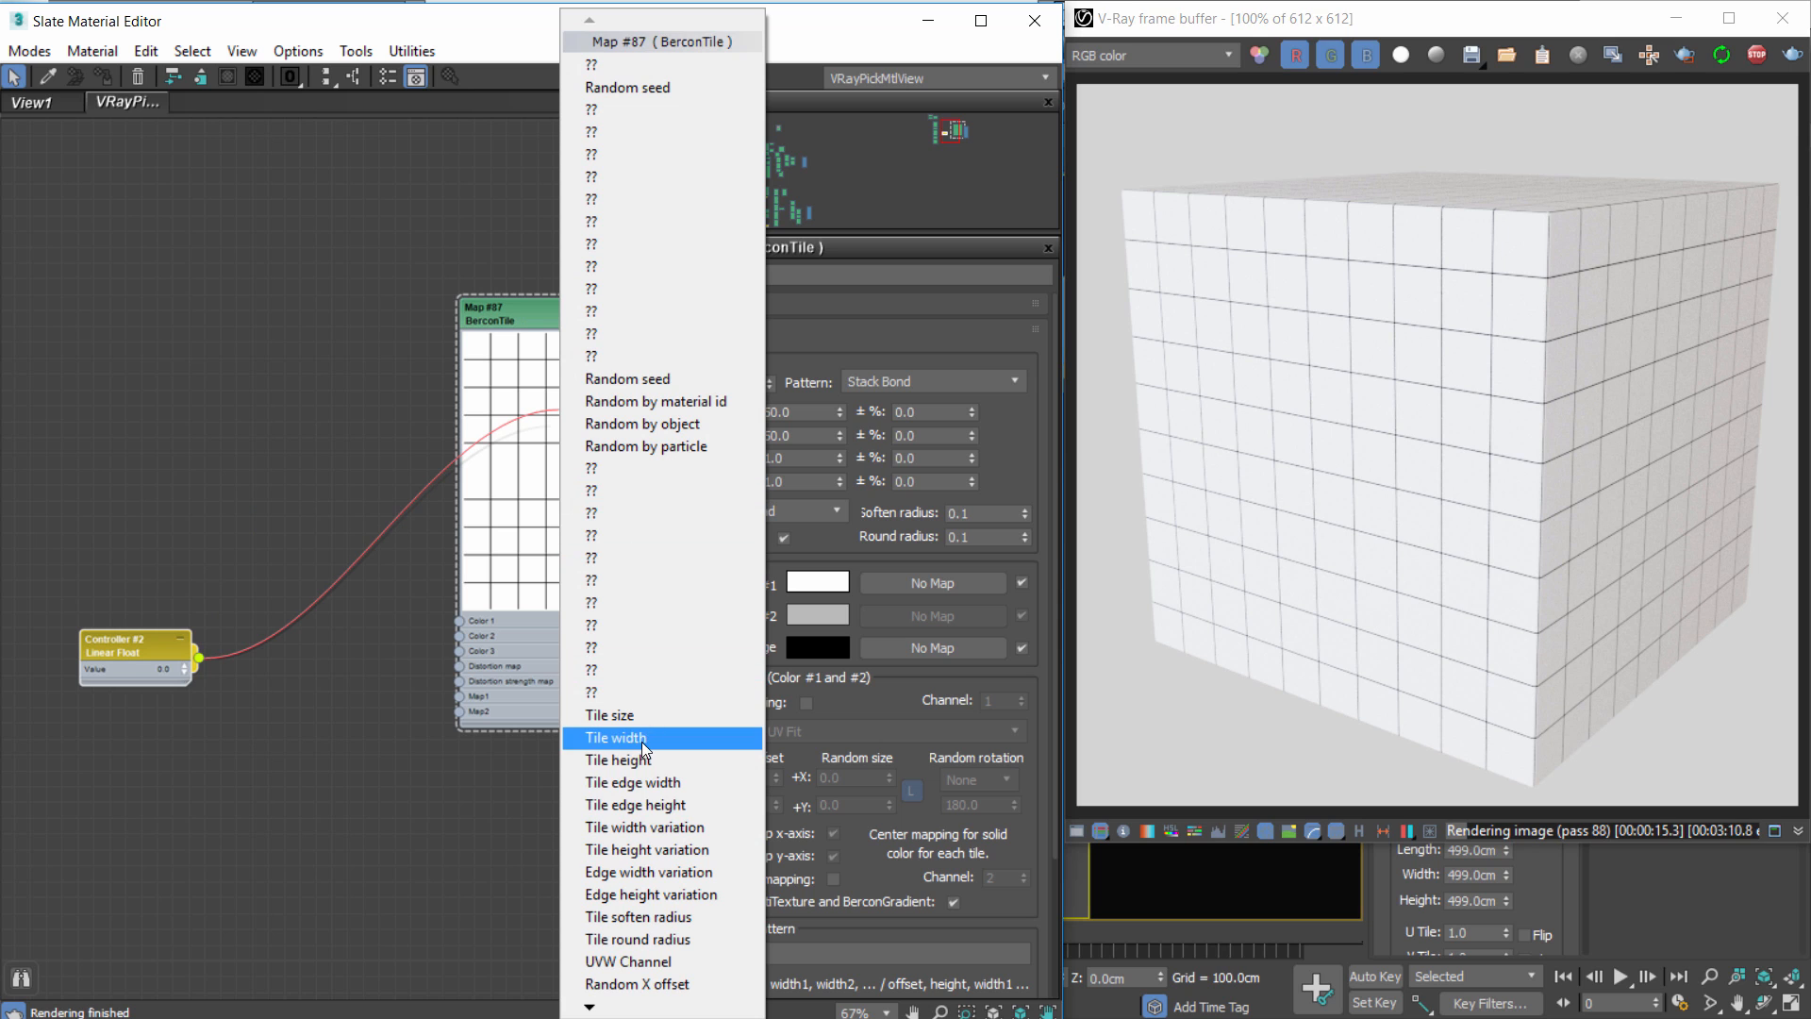
{"action": "left_click", "coordinate": [643, 738]}
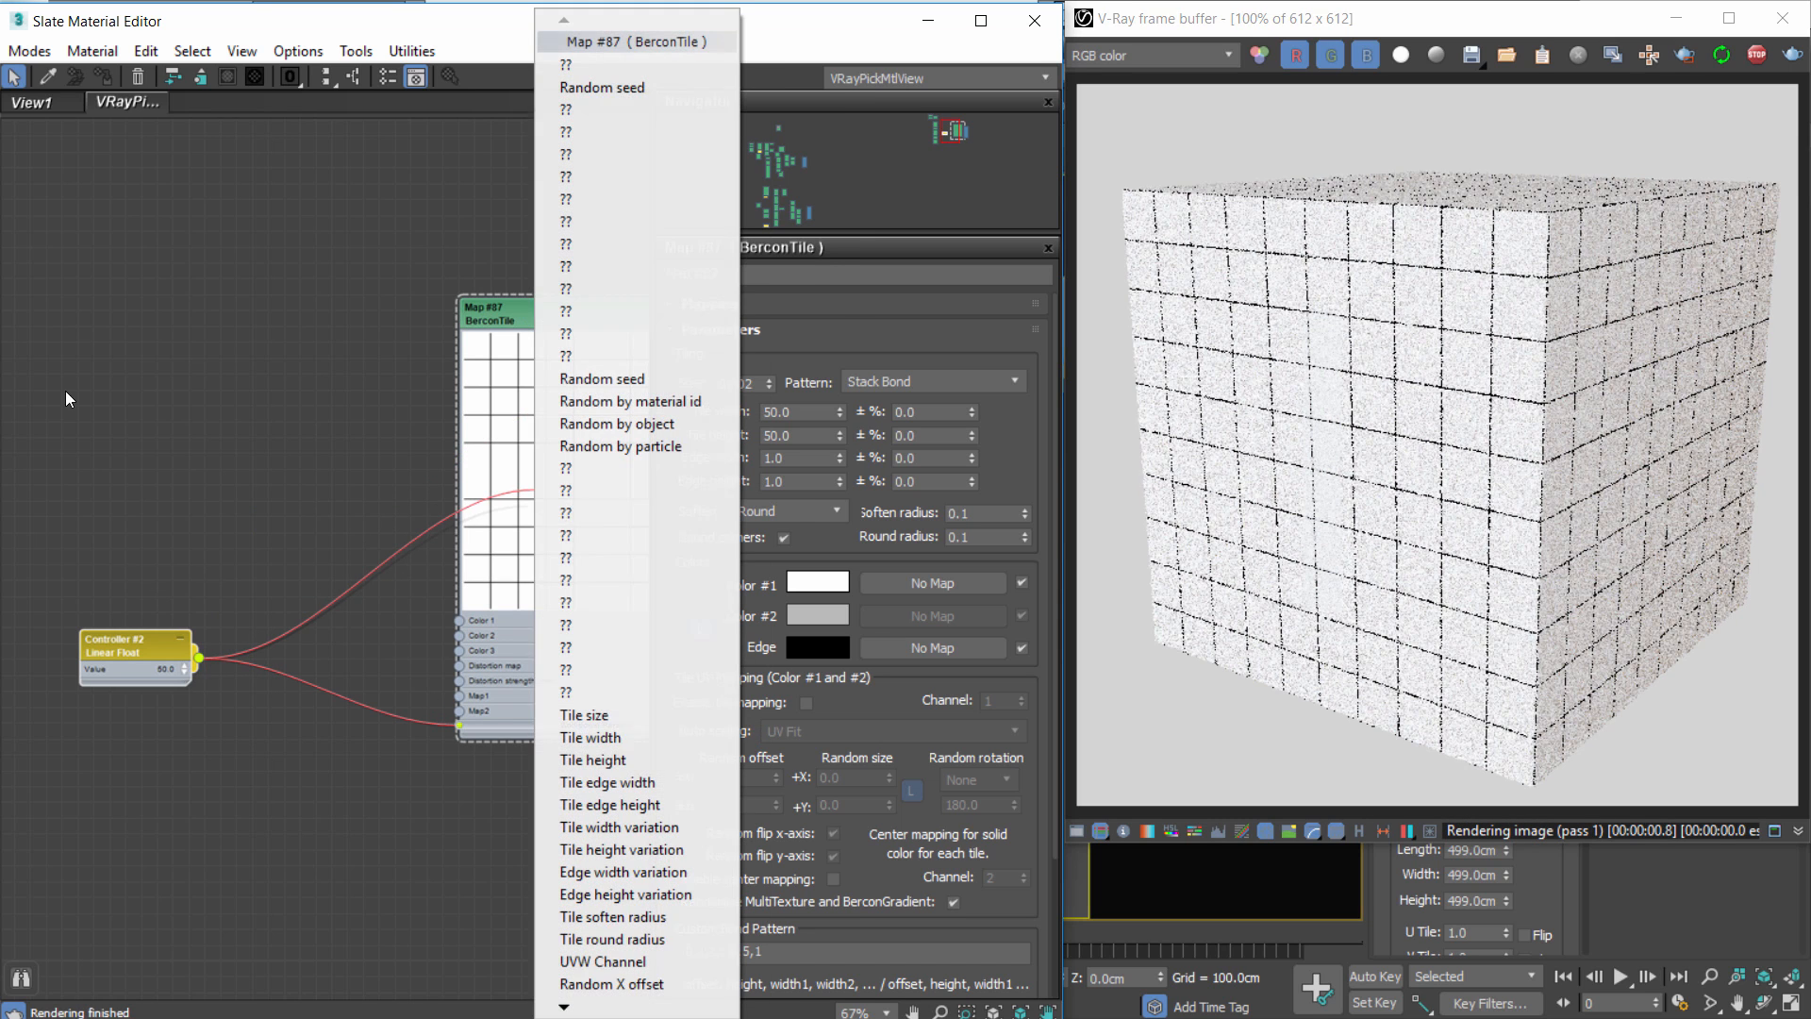
{"action": "left_click", "coordinate": [580, 758]}
{"action": "left_click_drag", "start_coordinate": [129, 646], "coordinate": [146, 676]}
Duplicate the float controller and connect the copy to the BerconTile's tile edge width and tile edge height.
{"action": "middle_click_drag", "start_coordinate": [287, 478], "coordinate": [249, 322]}
{"action": "mouse_move", "coordinate": [123, 519]}
{"action": "left_mouse_down", "text": "shift"}
{"action": "mouse_move", "coordinate": [137, 662]}
{"action": "mouse_move", "coordinate": [571, 305]}
{"action": "left_mouse_up", "text": "shift"}
{"action": "left_click", "coordinate": [636, 790]}
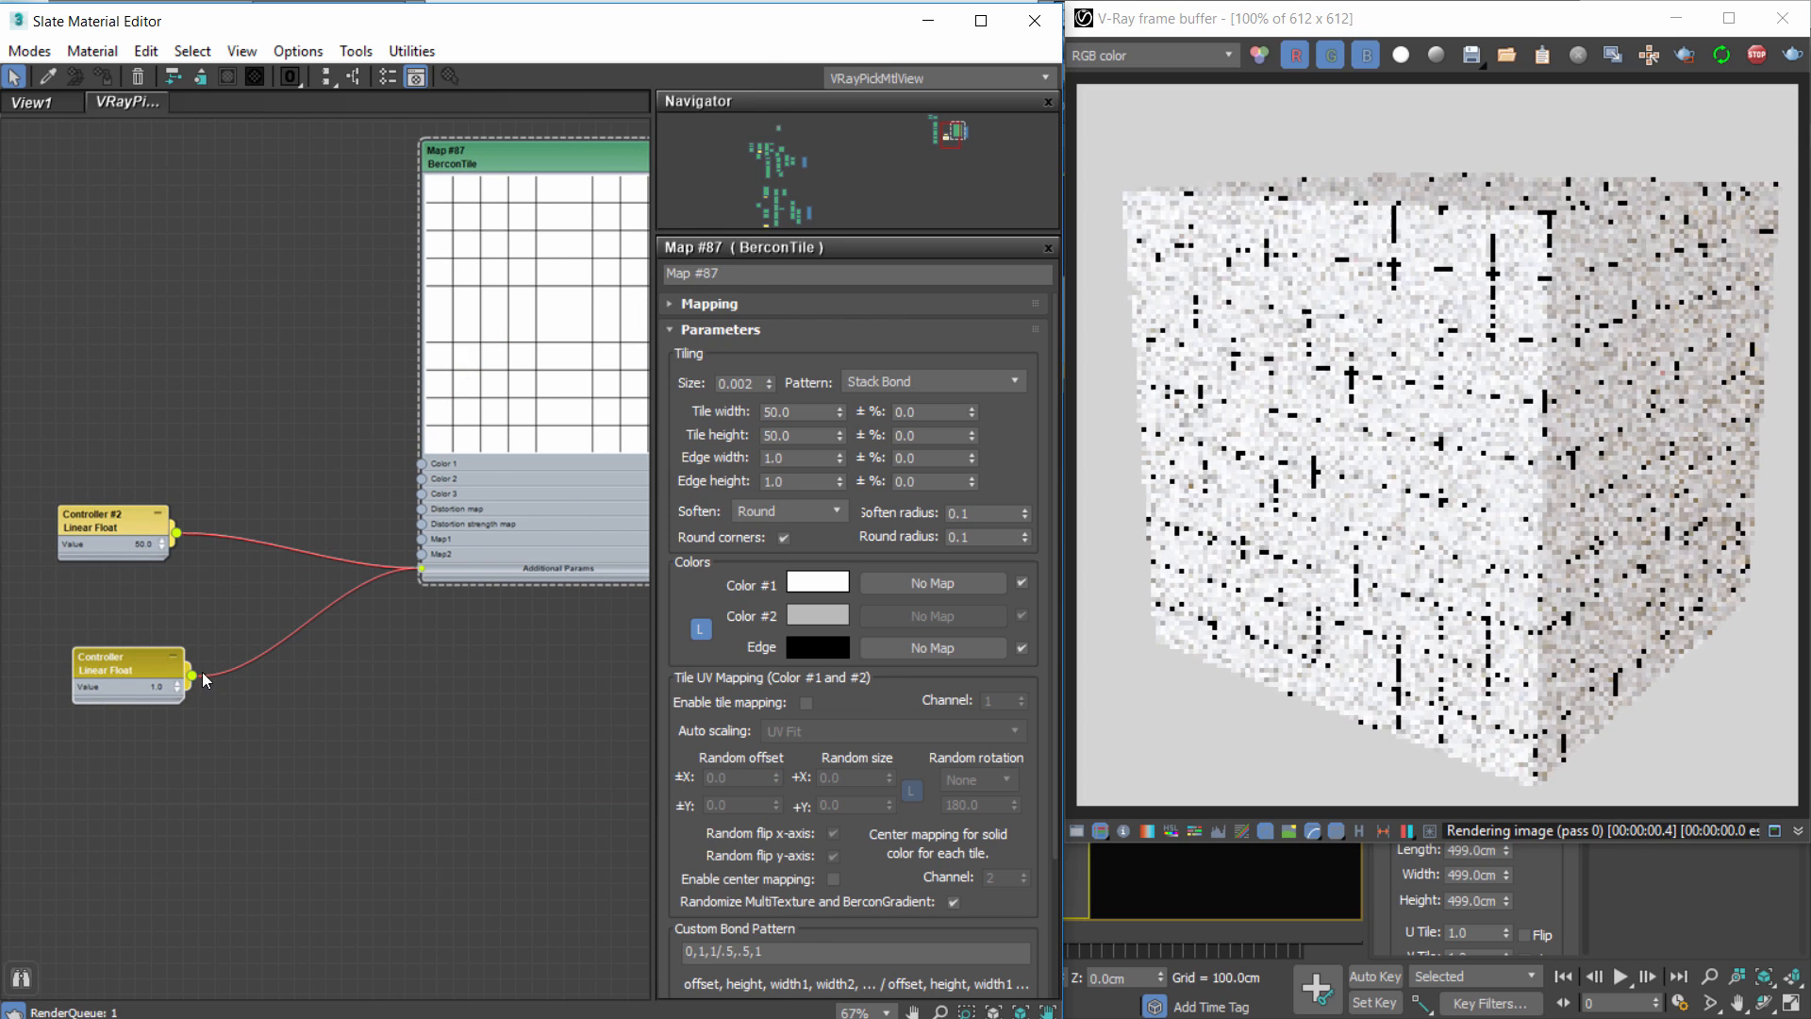
{"action": "left_click_drag", "start_coordinate": [193, 675], "coordinate": [571, 312]}
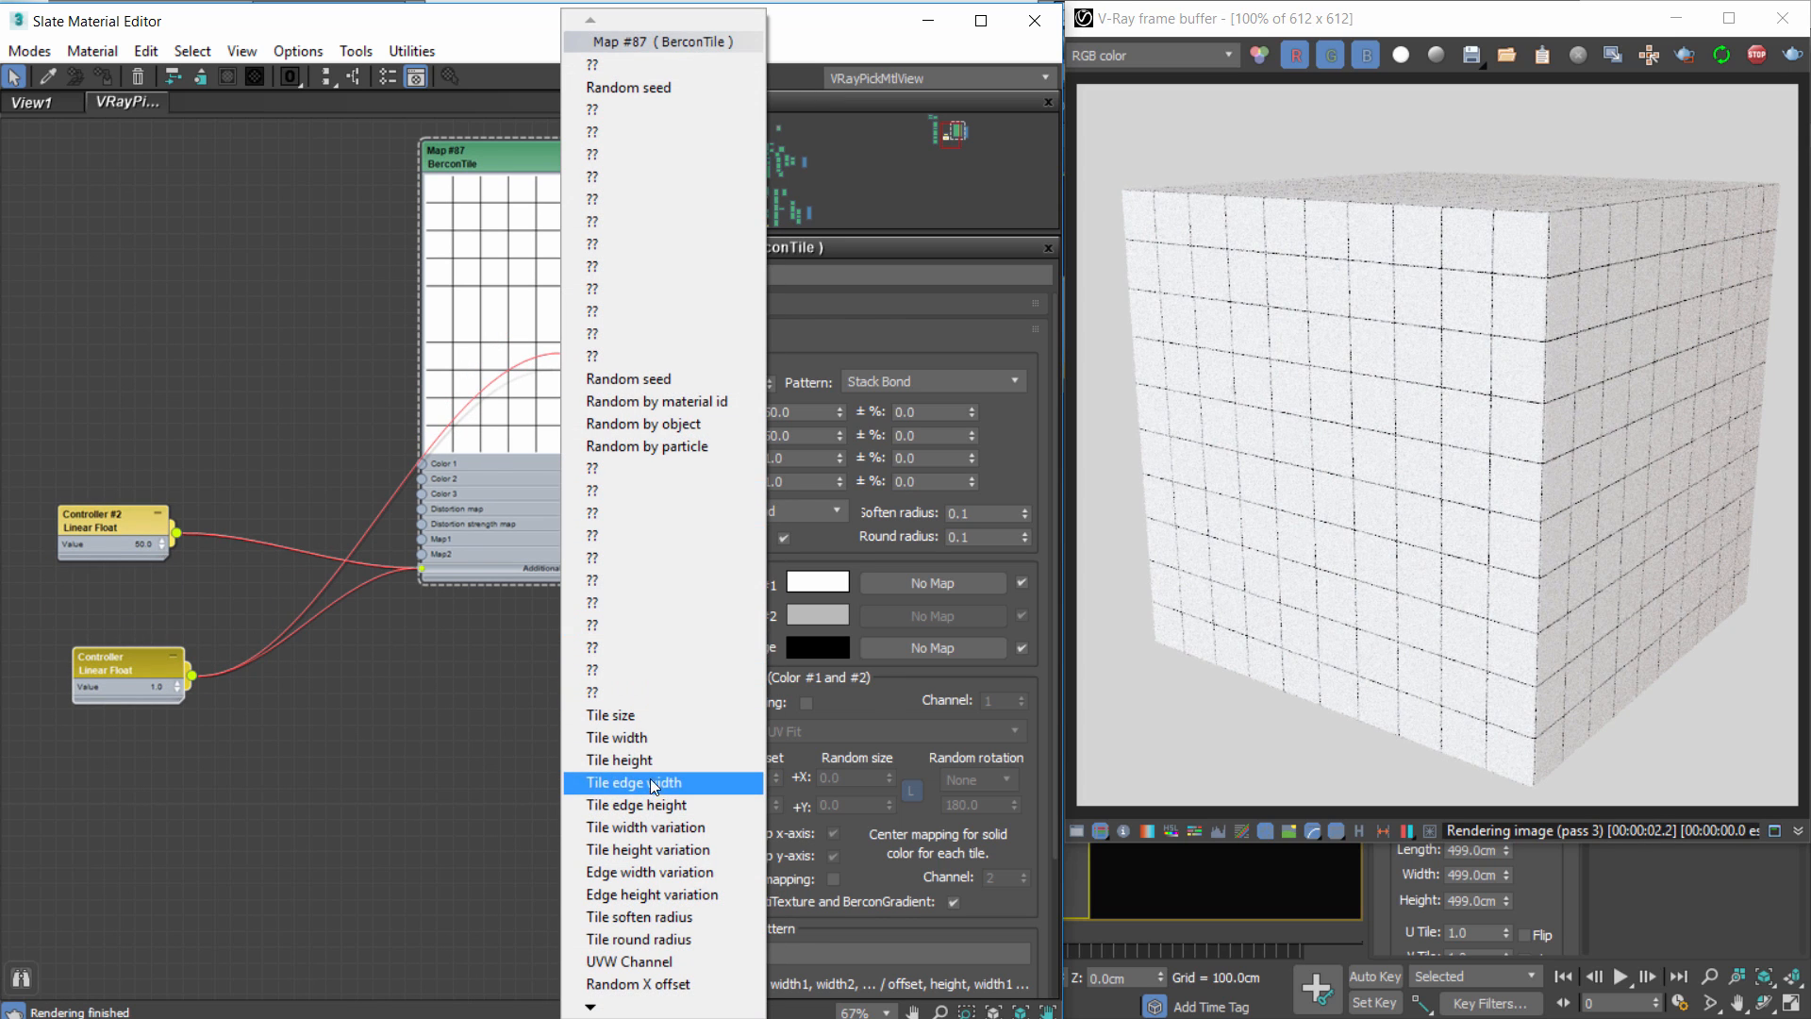
{"action": "left_click", "coordinate": [653, 805]}
{"action": "left_click_drag", "start_coordinate": [130, 677], "coordinate": [101, 613]}
Try duplicating the BerconTile map with its shared controllers, and delete the copy.
{"action": "scroll", "coordinate": [394, 487], "scroll_direction": "down", "scroll_amount": 2}
{"action": "left_click_drag", "start_coordinate": [517, 340], "coordinate": [518, 672], "text": "shift"}
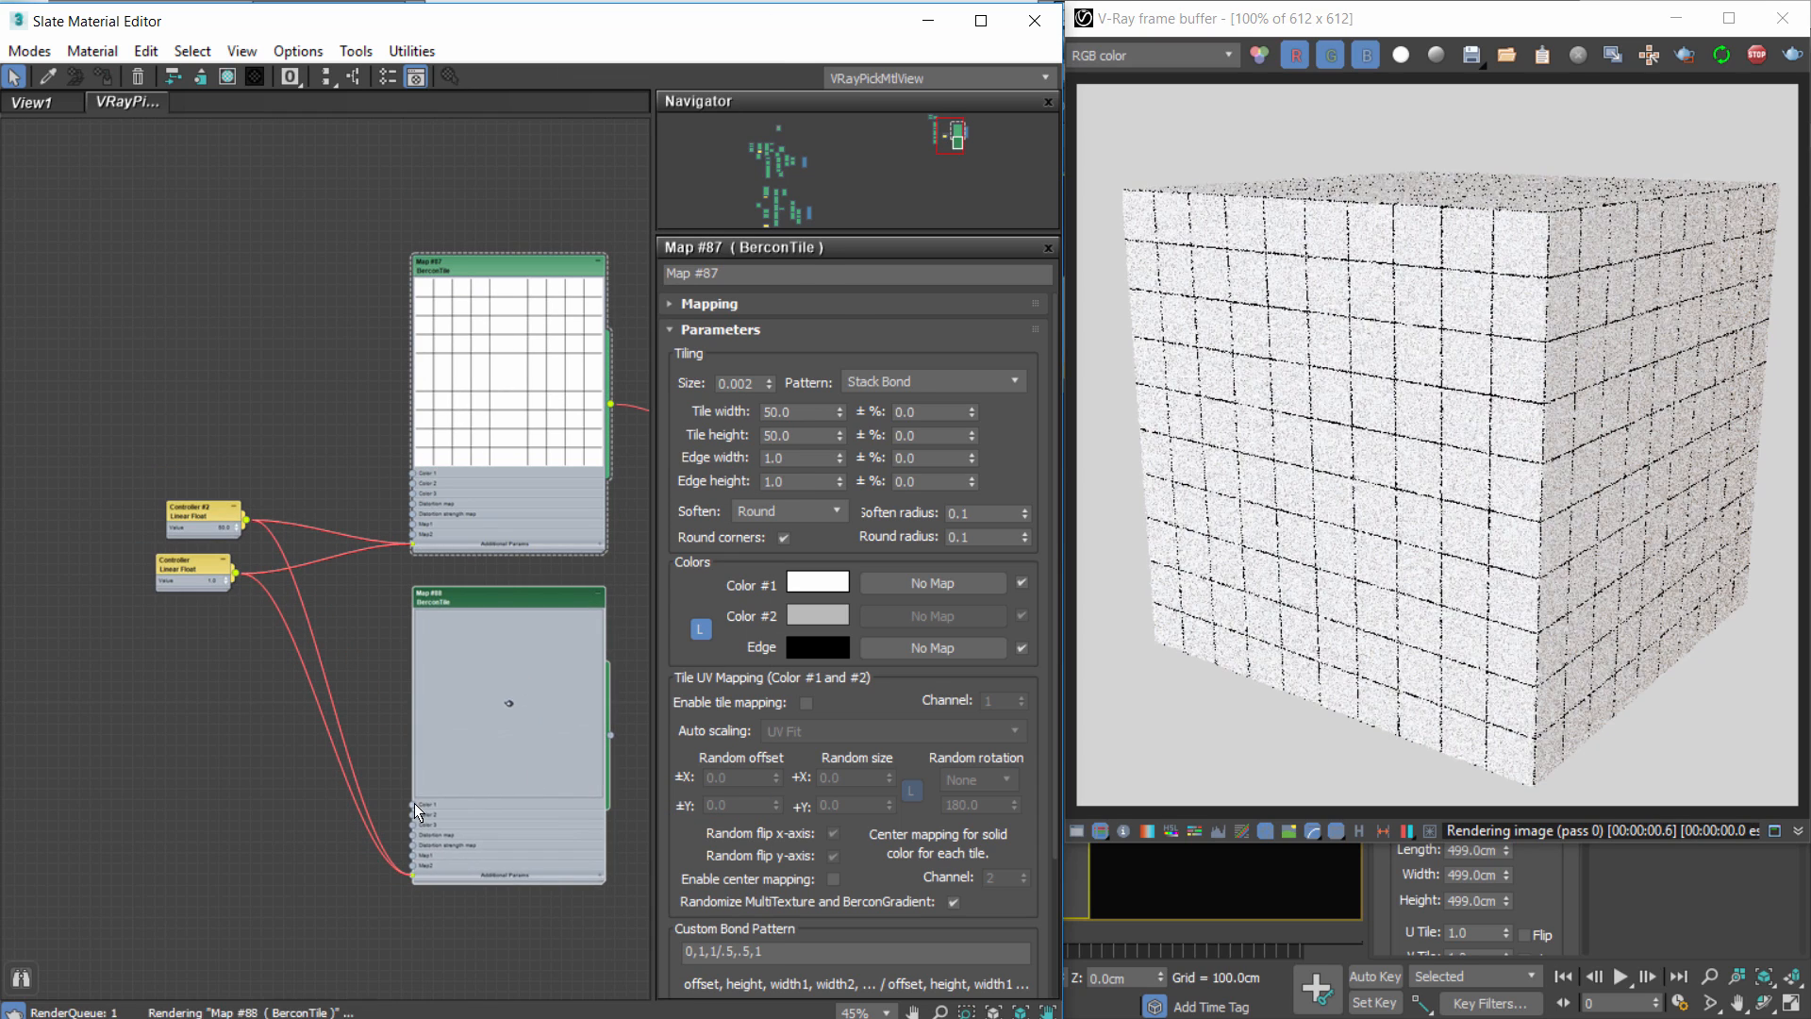
{"action": "middle_click_drag", "start_coordinate": [425, 830], "coordinate": [352, 708]}
{"action": "left_click_drag", "start_coordinate": [597, 880], "coordinate": [299, 658]}
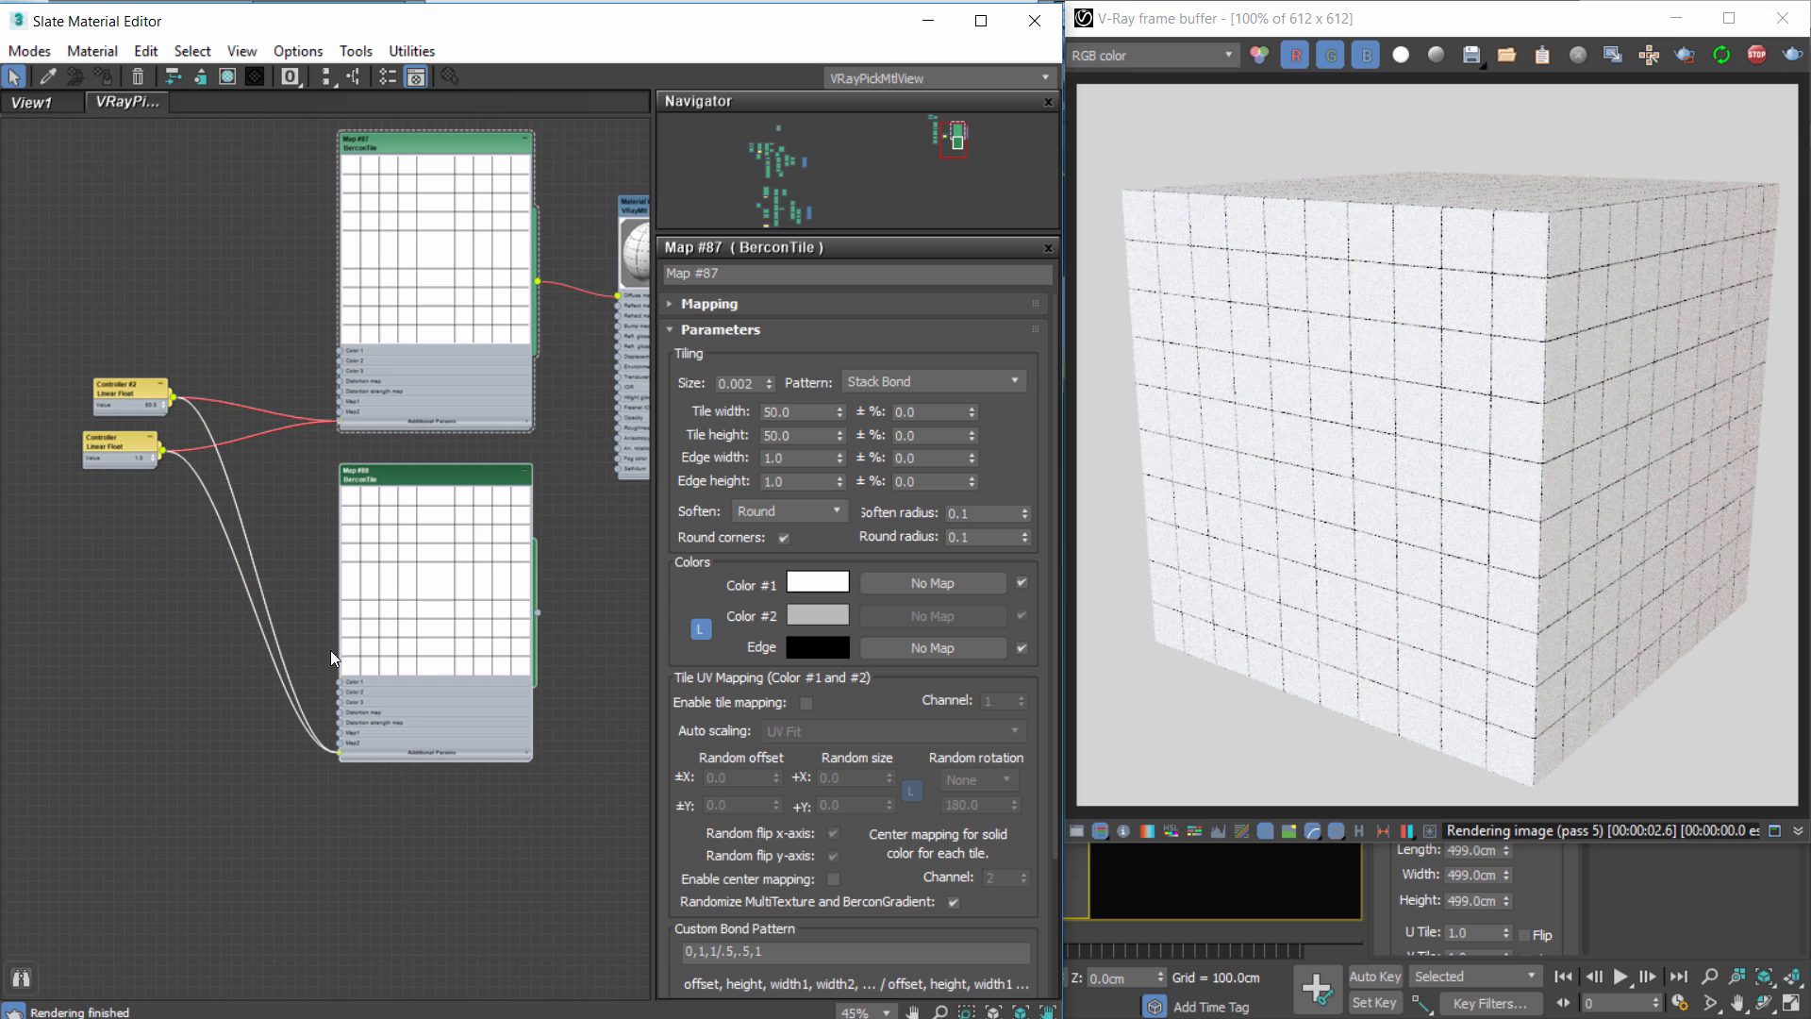
{"action": "key", "text": "Delete"}
{"action": "middle_click_drag", "start_coordinate": [440, 201], "coordinate": [455, 370]}
{"action": "left_click", "coordinate": [454, 302]}
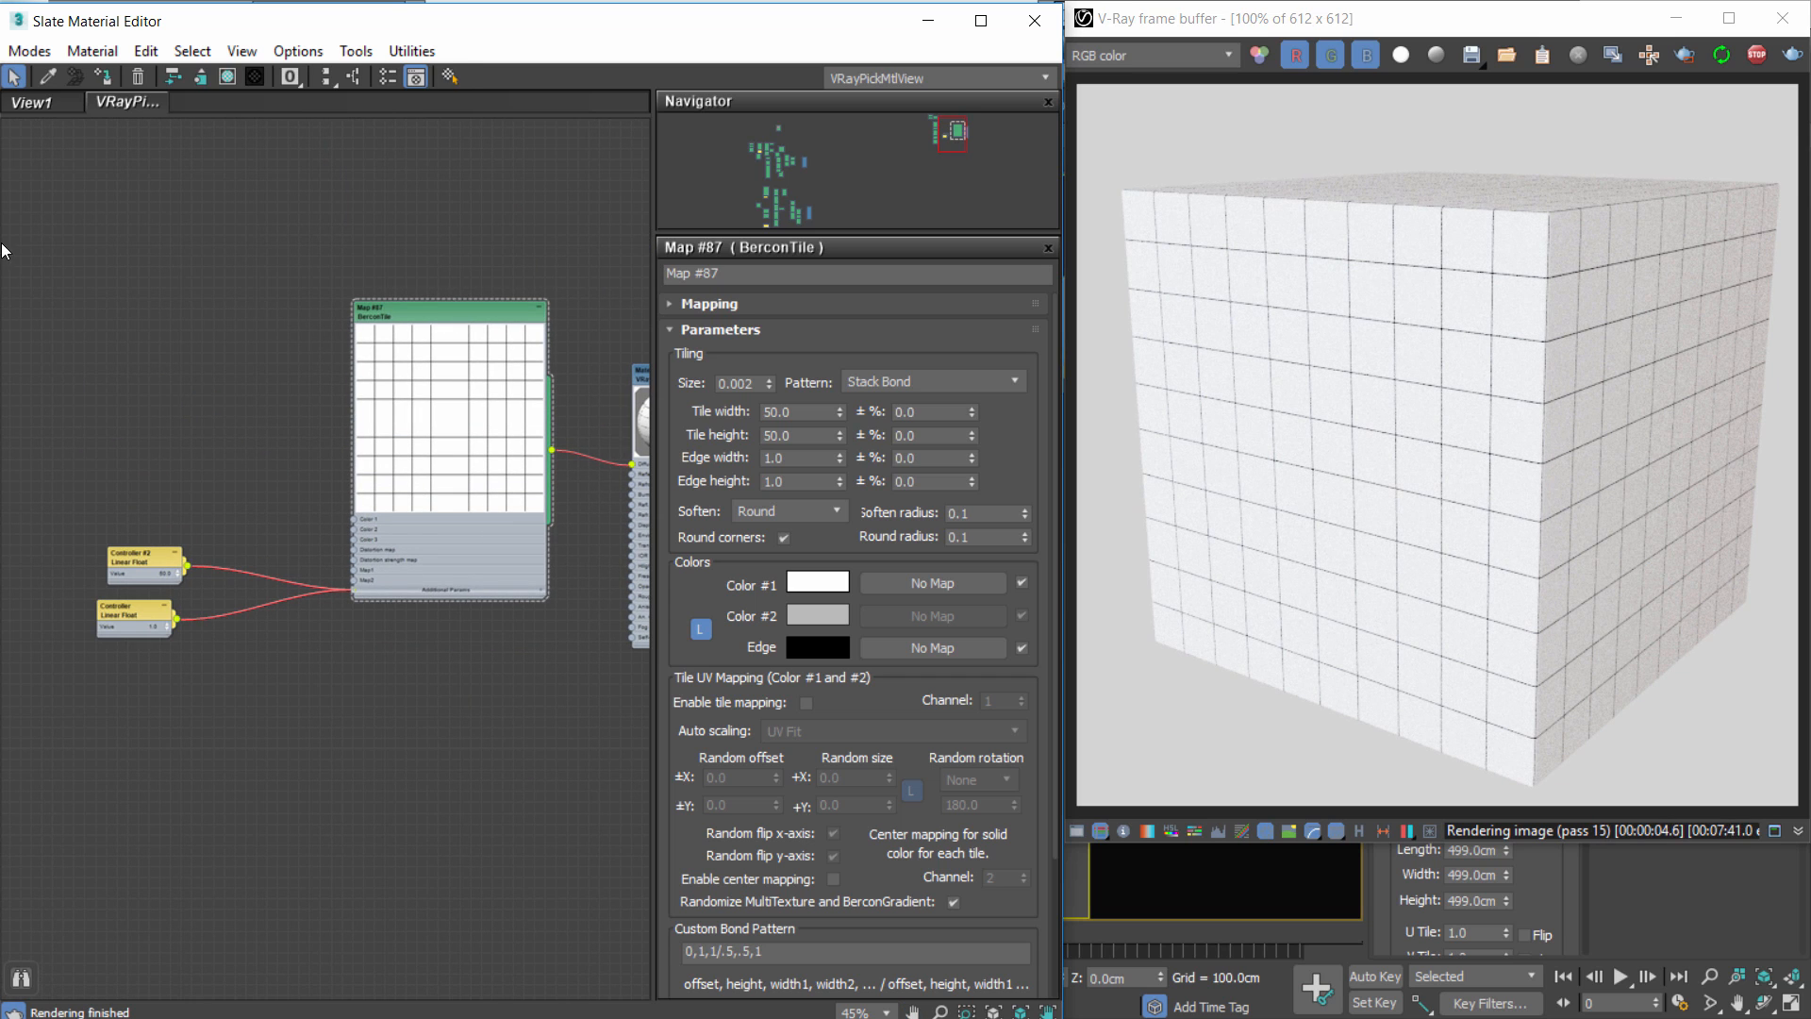
Align the two float controller nodes one above the other beside the BerconTile map.
{"action": "scroll", "coordinate": [465, 396], "scroll_direction": "up", "scroll_amount": 2}
{"action": "scroll", "coordinate": [469, 403], "scroll_direction": "up", "scroll_amount": 1}
{"action": "middle_click_drag", "start_coordinate": [157, 604], "coordinate": [278, 531]}
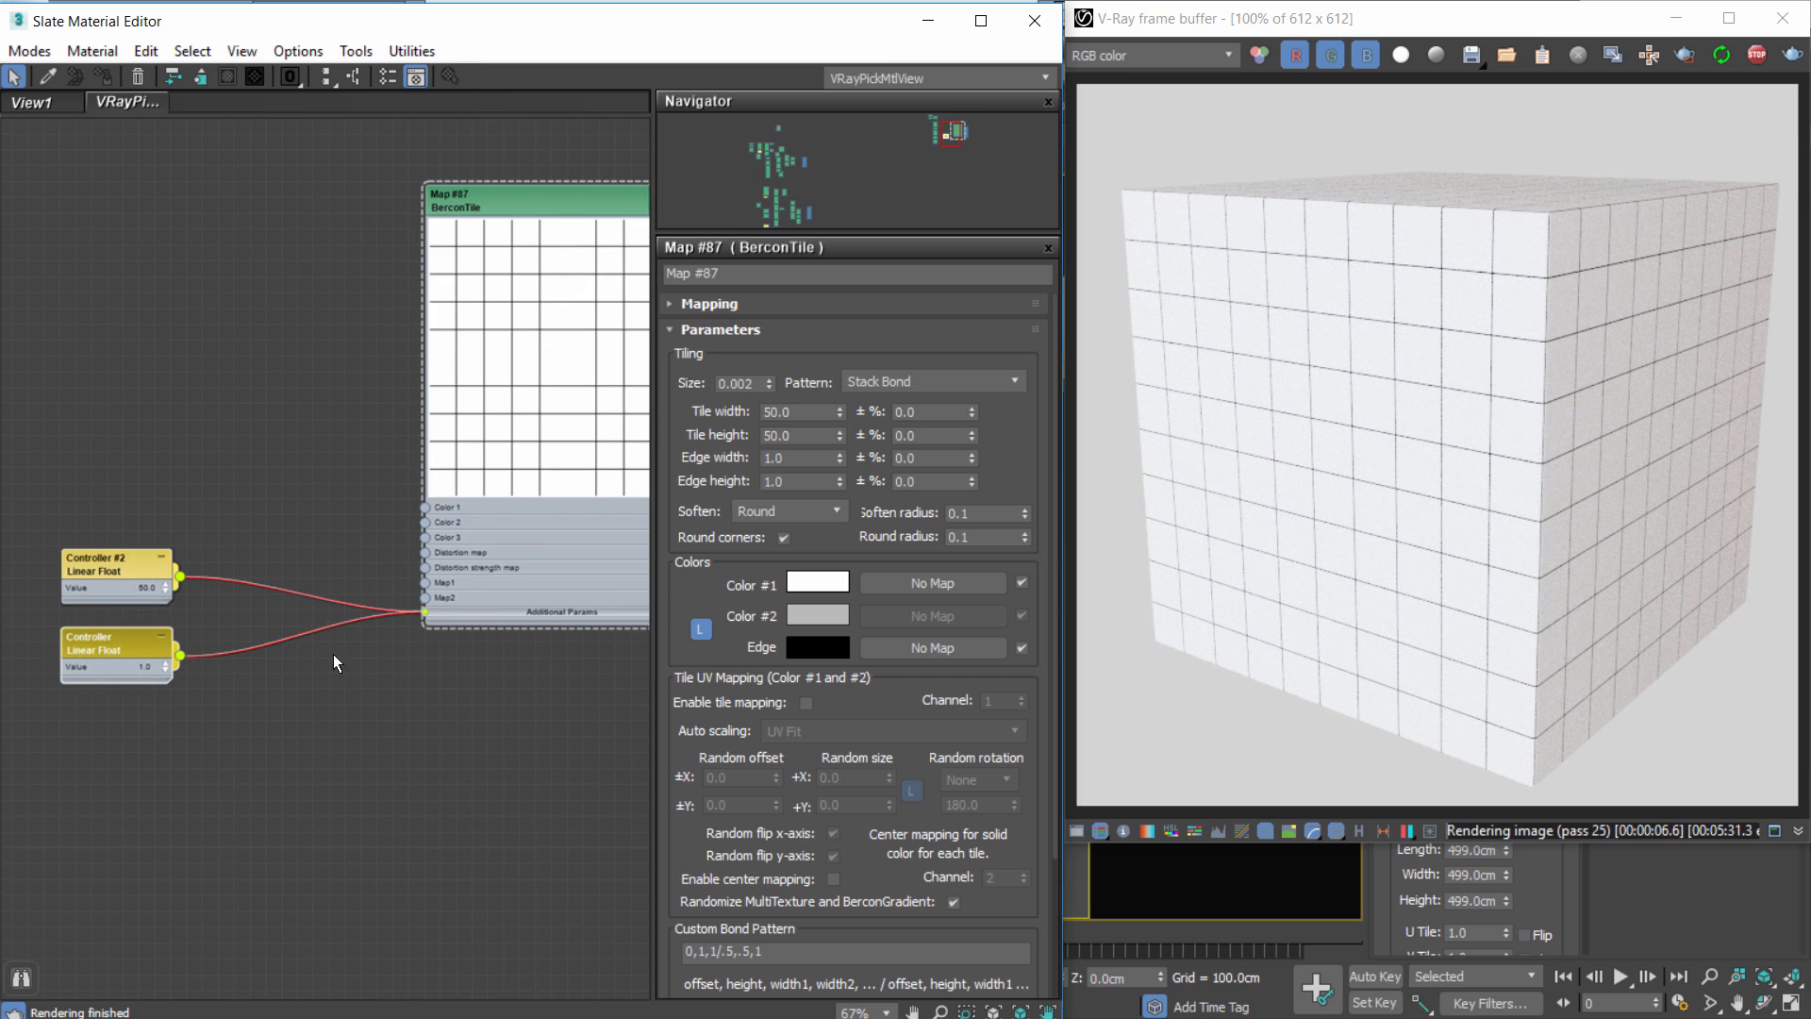
{"action": "left_click_drag", "start_coordinate": [143, 568], "coordinate": [152, 569]}
{"action": "left_click_drag", "start_coordinate": [142, 643], "coordinate": [126, 643]}
{"action": "left_click_drag", "start_coordinate": [127, 571], "coordinate": [94, 571]}
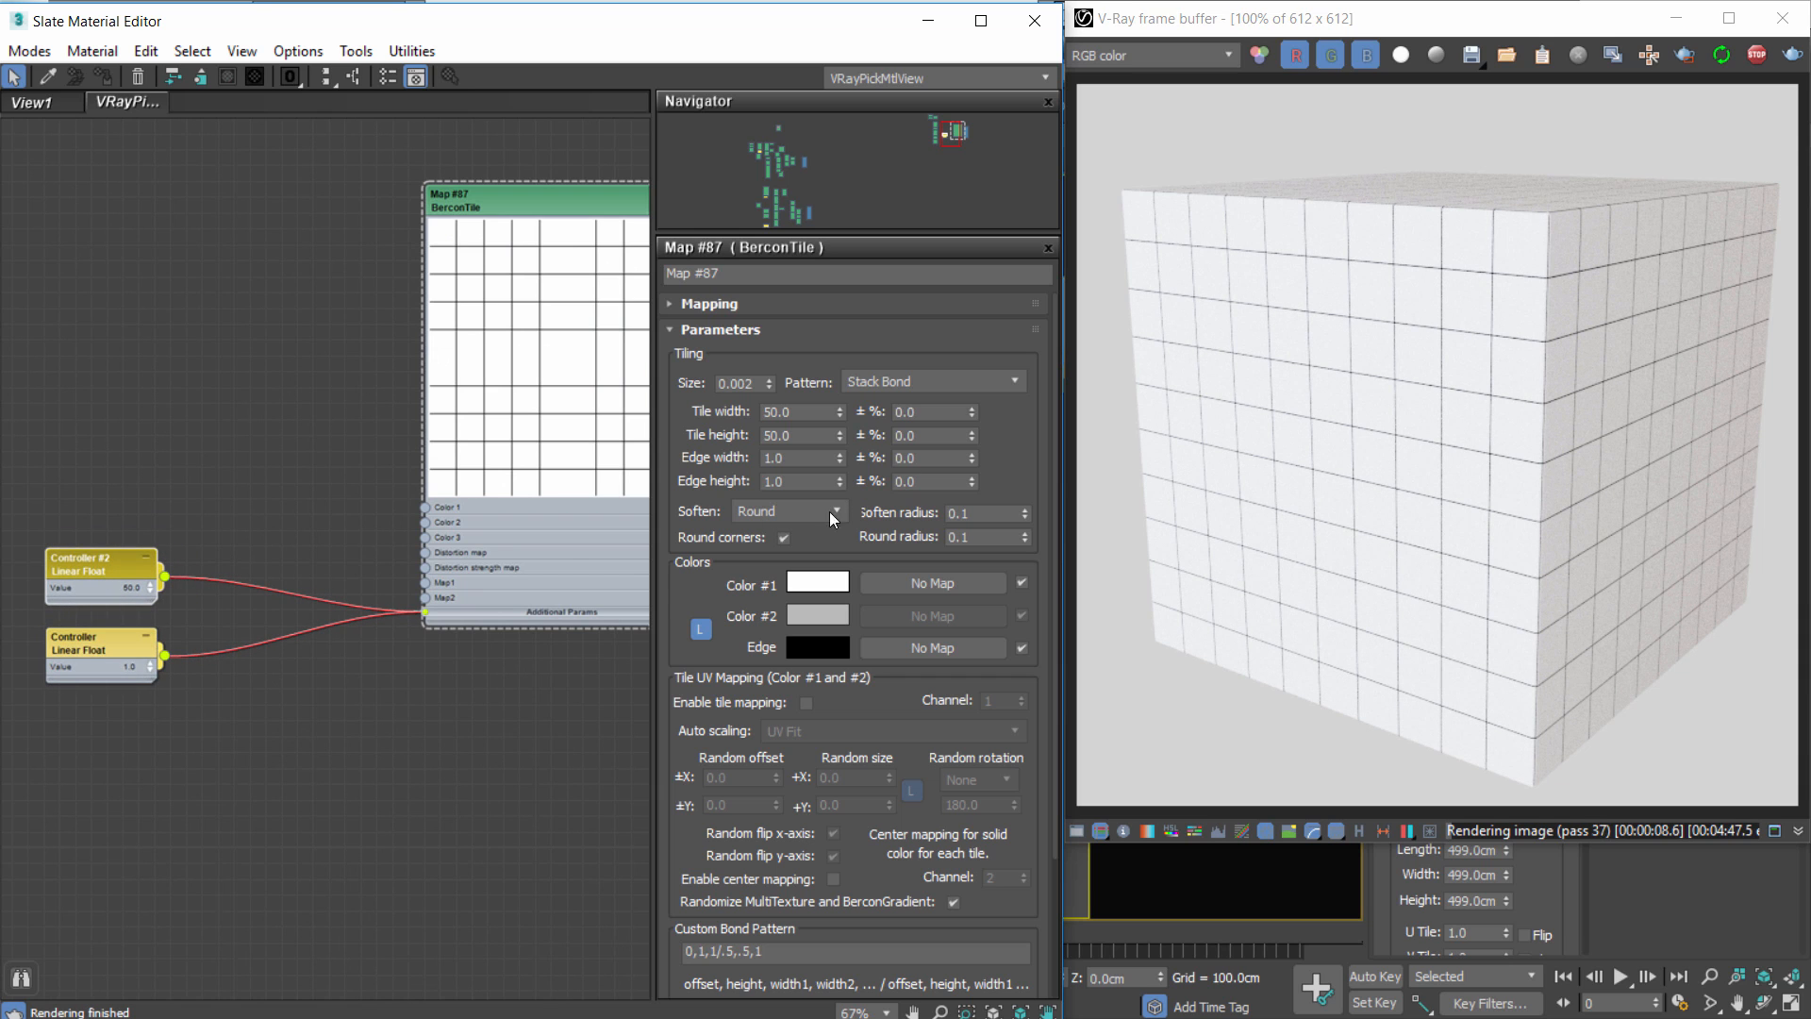
Set the controller-linked edge width and edge height of the BerconTile map to 2.
{"action": "left_click_drag", "start_coordinate": [795, 458], "coordinate": [720, 447]}
{"action": "type", "text": "2"}
{"action": "key", "text": "Return"}
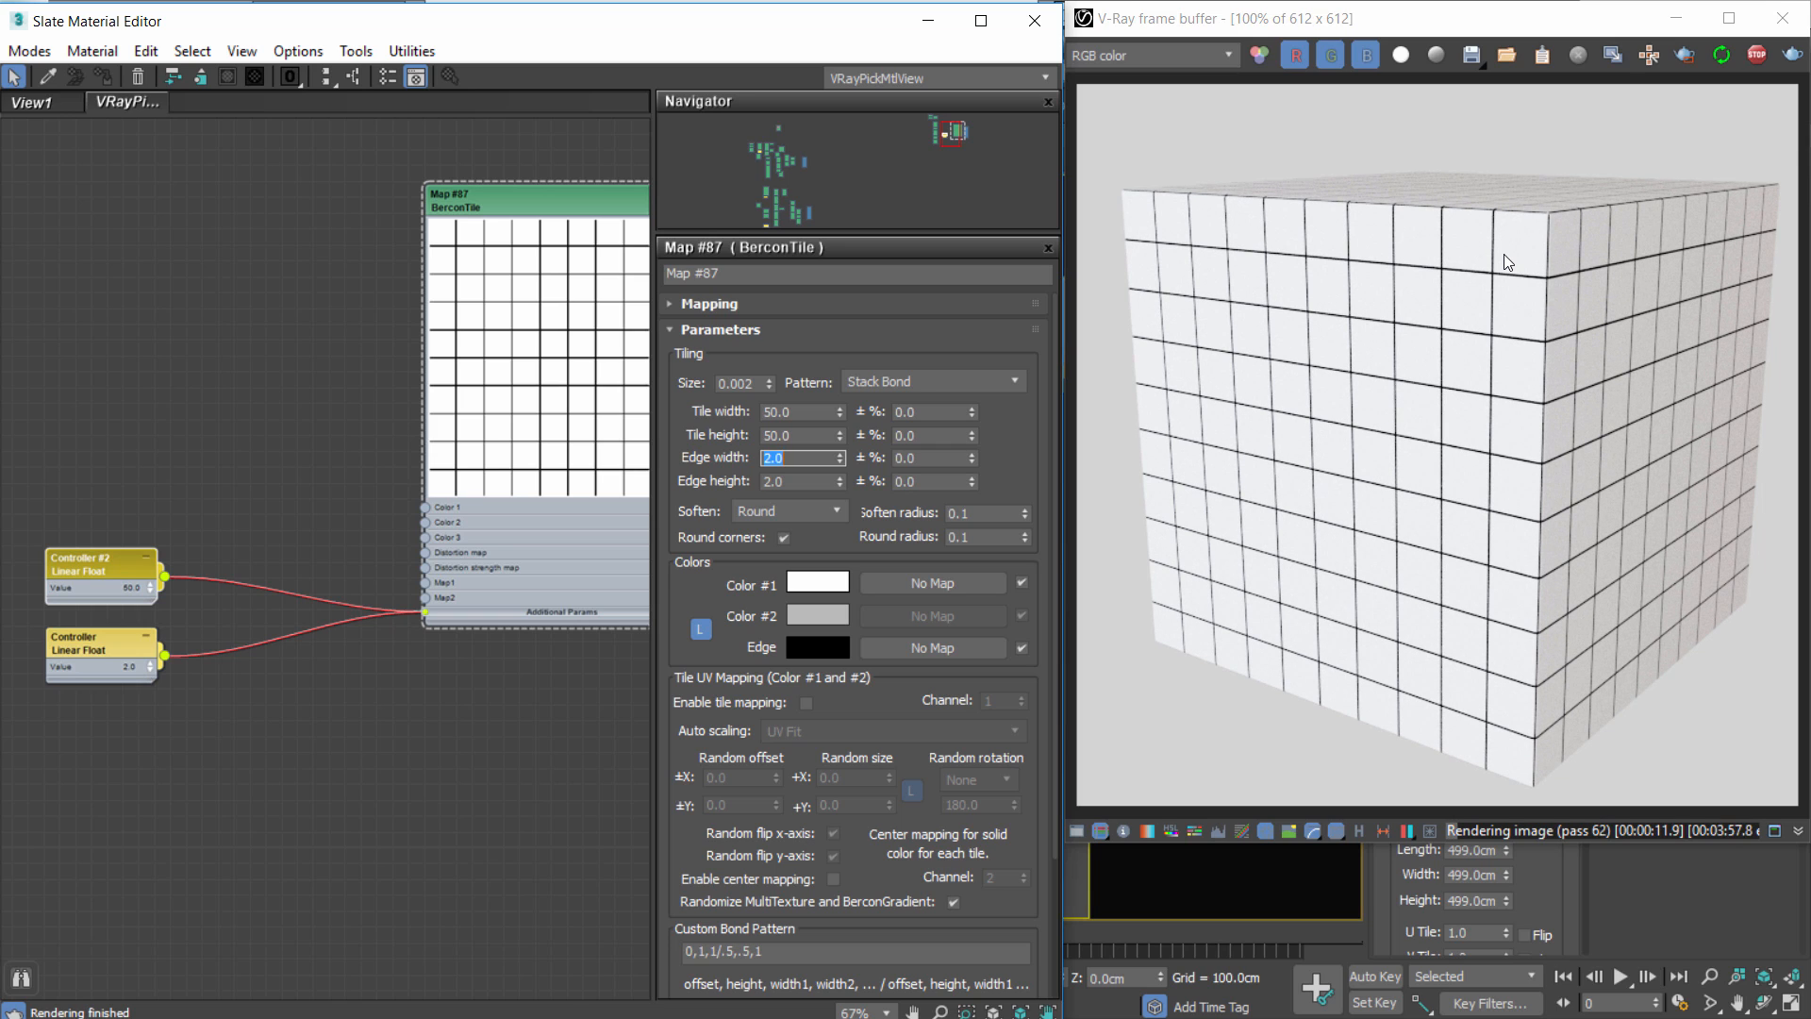
{"action": "key", "text": "Tab"}
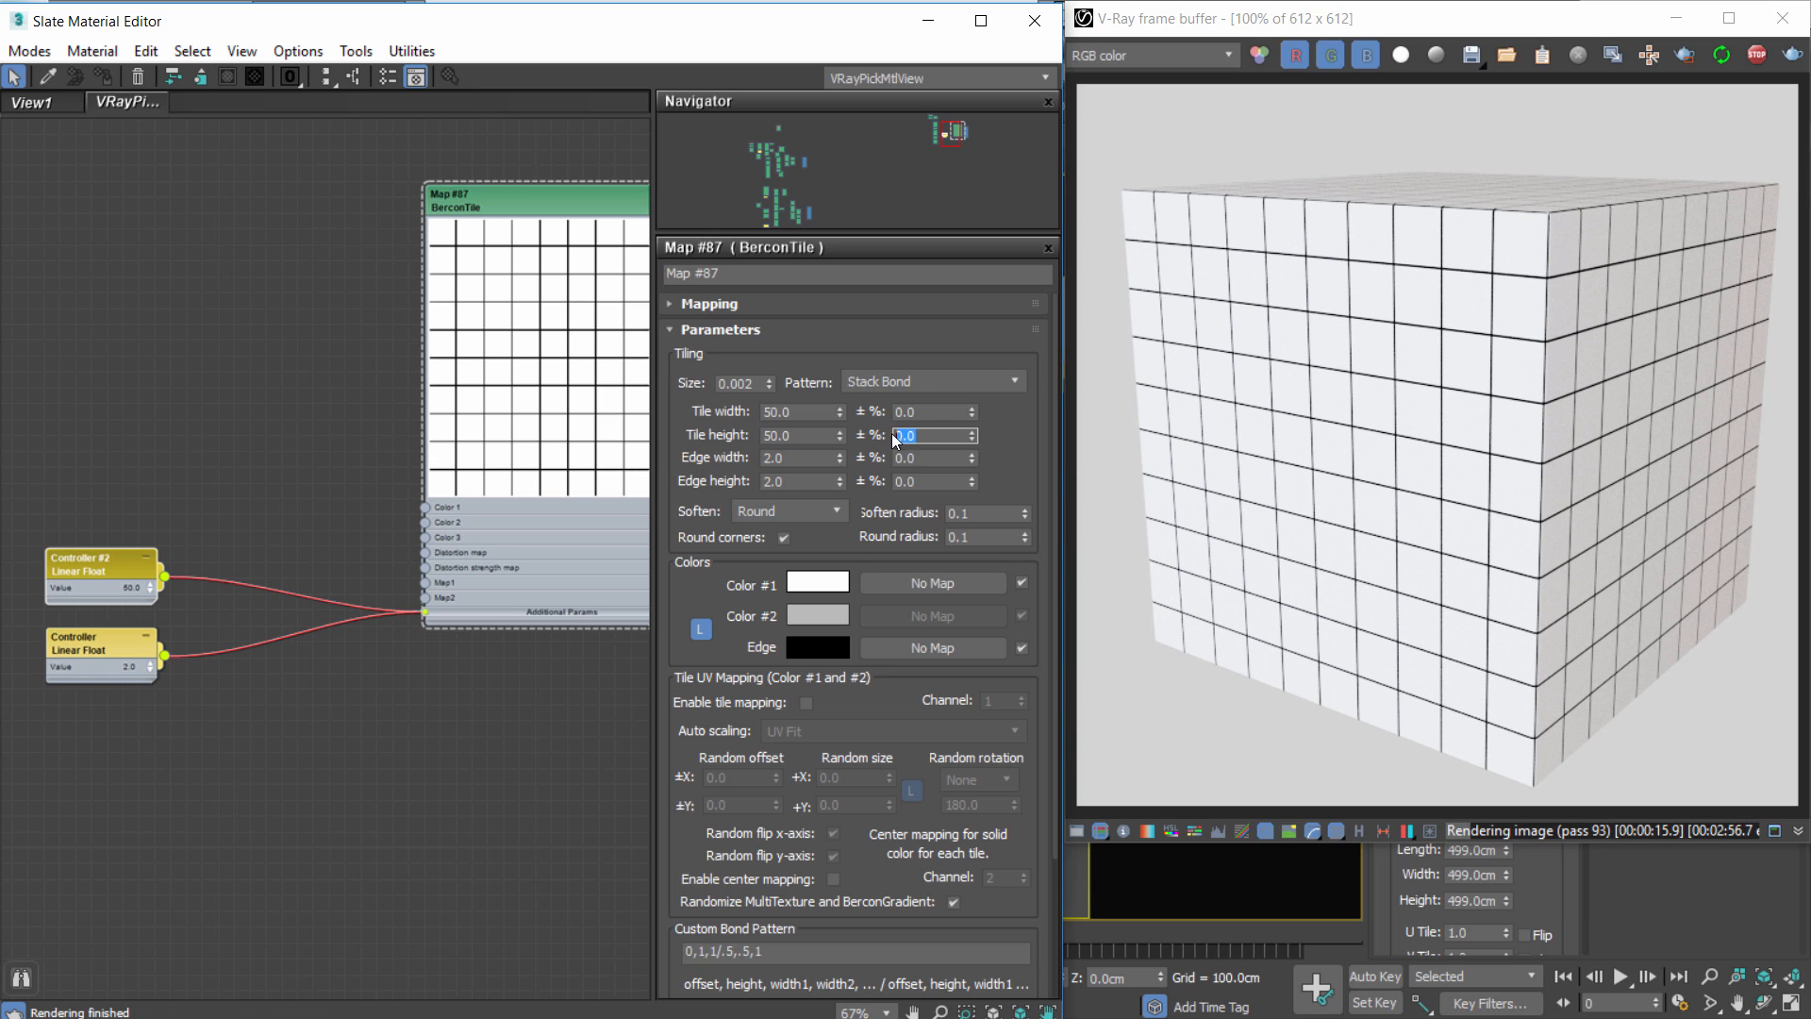
Try a 50% random variation on both the tile width and the tile height.
{"action": "left_click_drag", "start_coordinate": [921, 482], "coordinate": [878, 472]}
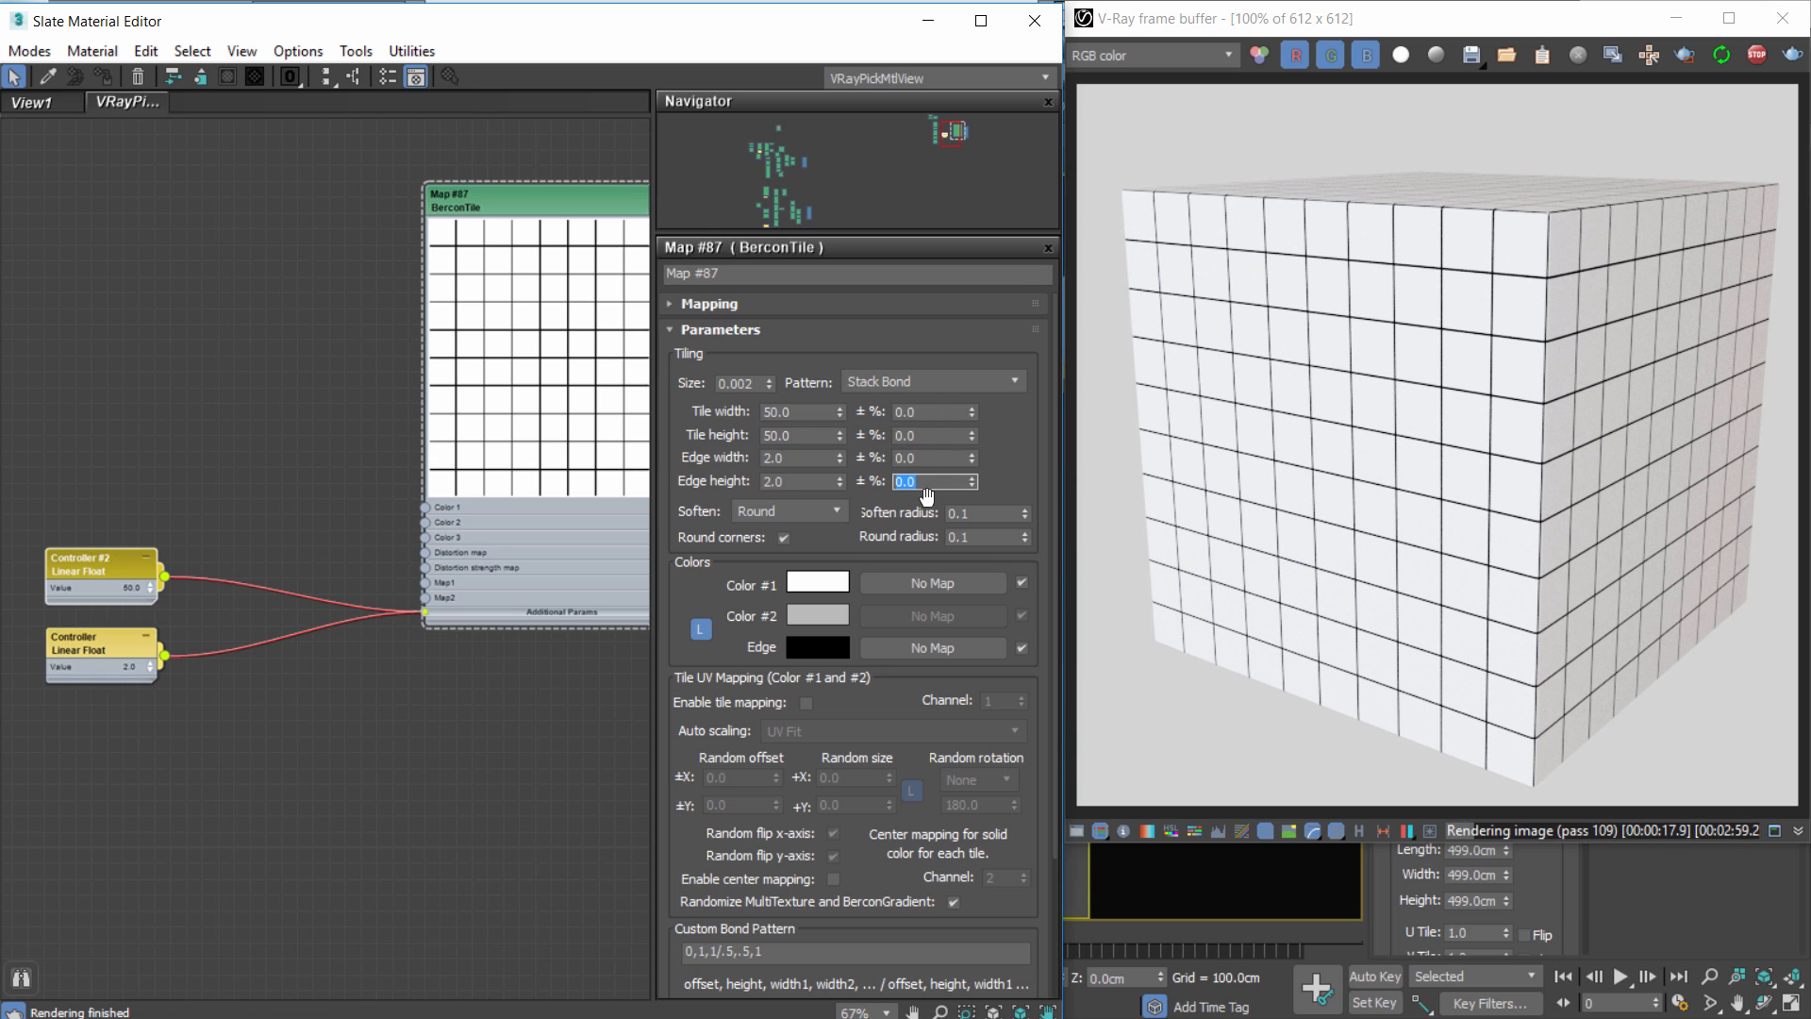
{"action": "left_click_drag", "start_coordinate": [929, 413], "coordinate": [844, 390]}
{"action": "type", "text": "50"}
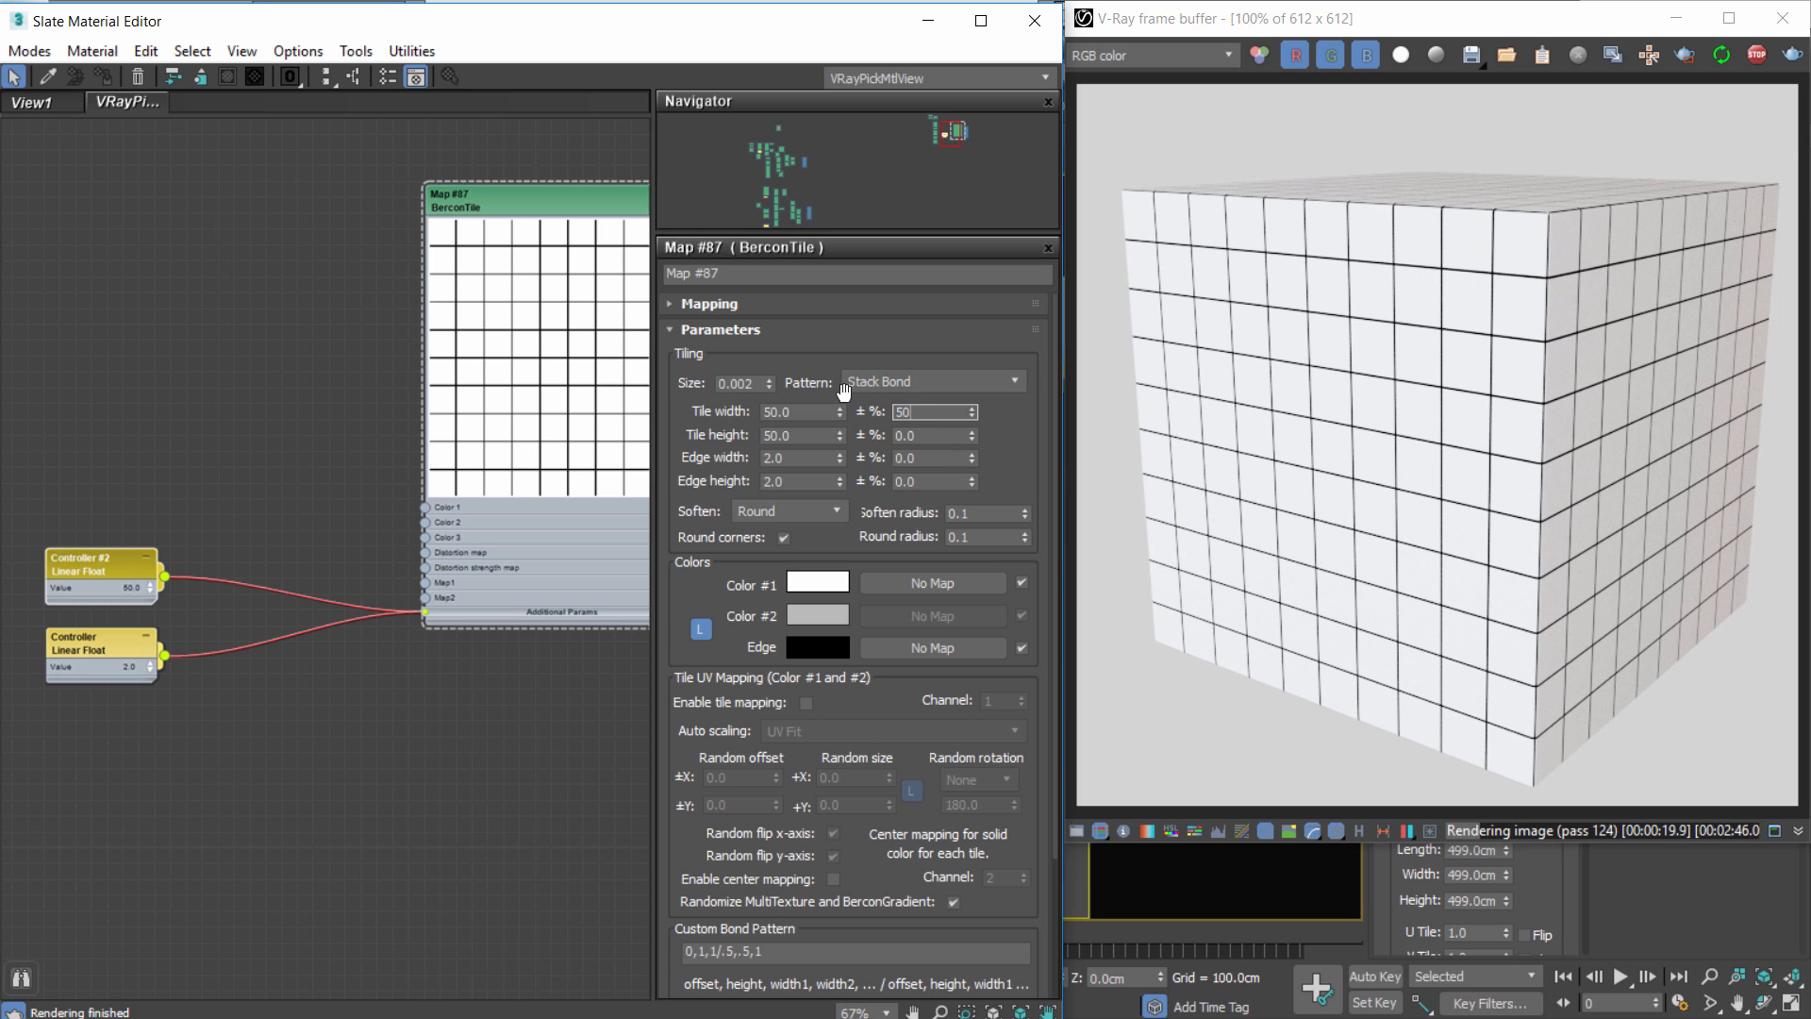
{"action": "key", "text": "Tab"}
{"action": "type", "text": "50"}
{"action": "key", "text": "Return"}
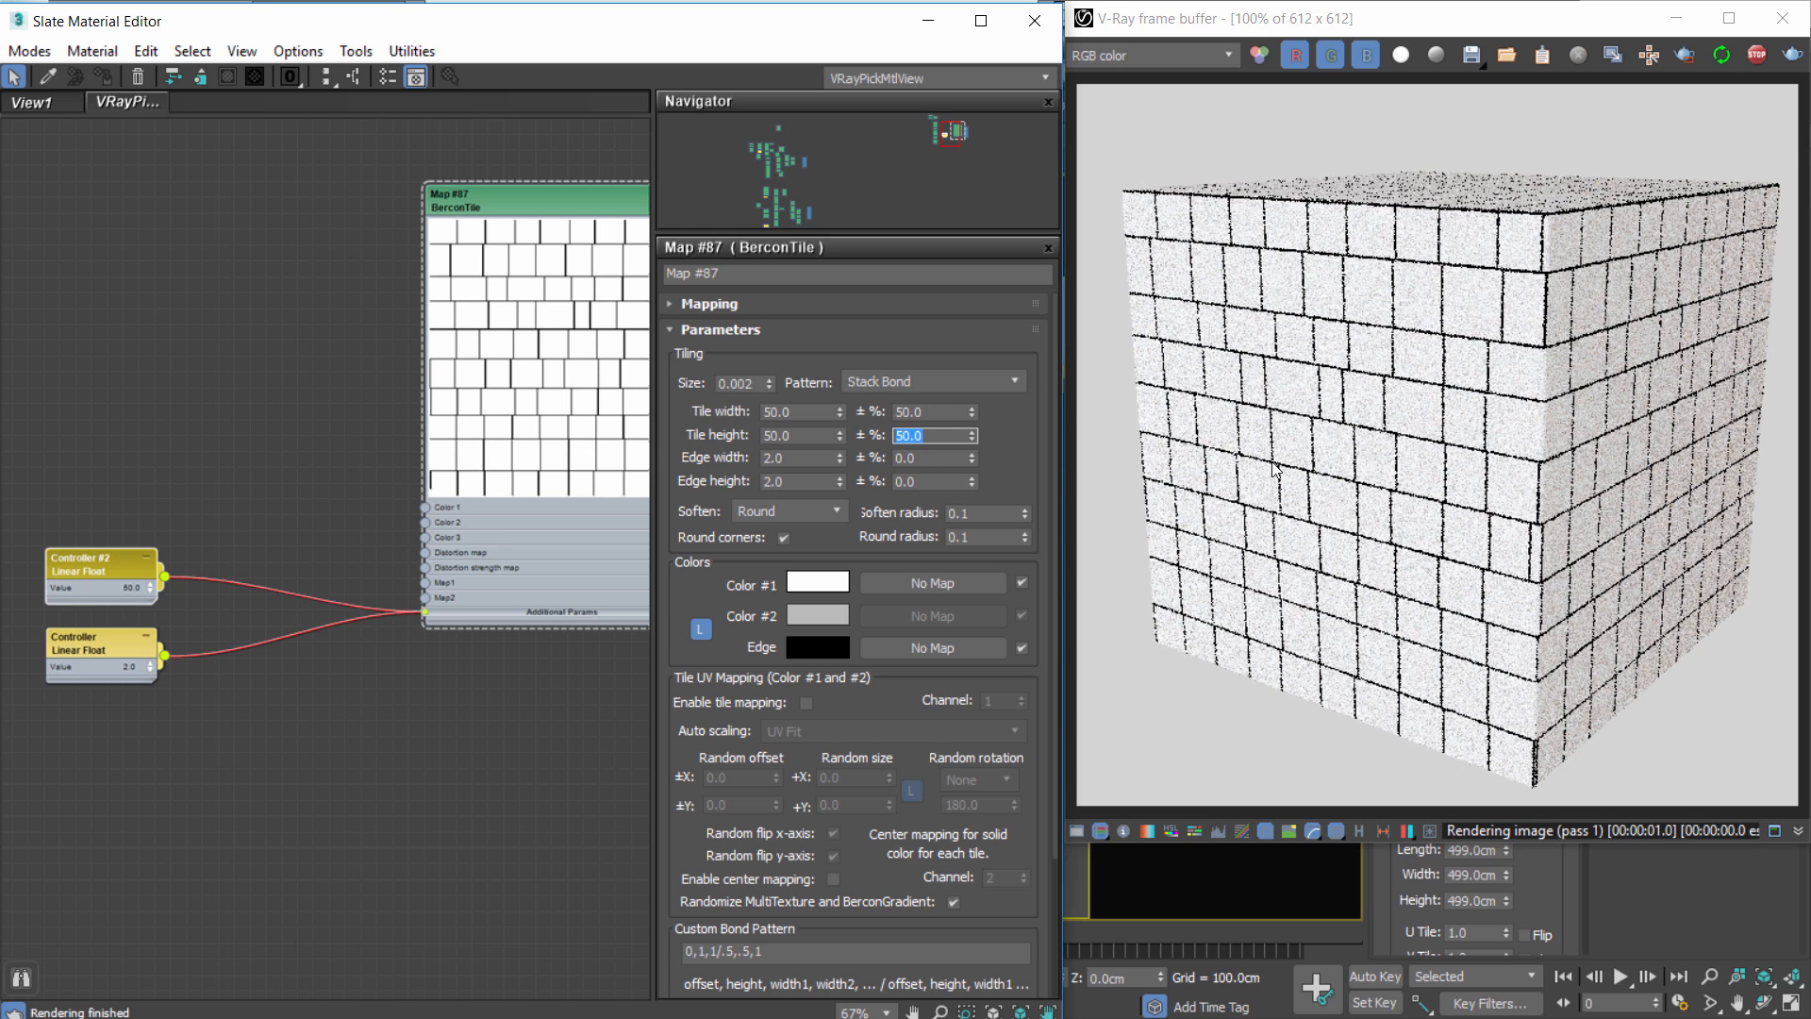
Reset the random variation of tile width and tile height to 0%.
{"action": "left_click", "coordinate": [940, 412]}
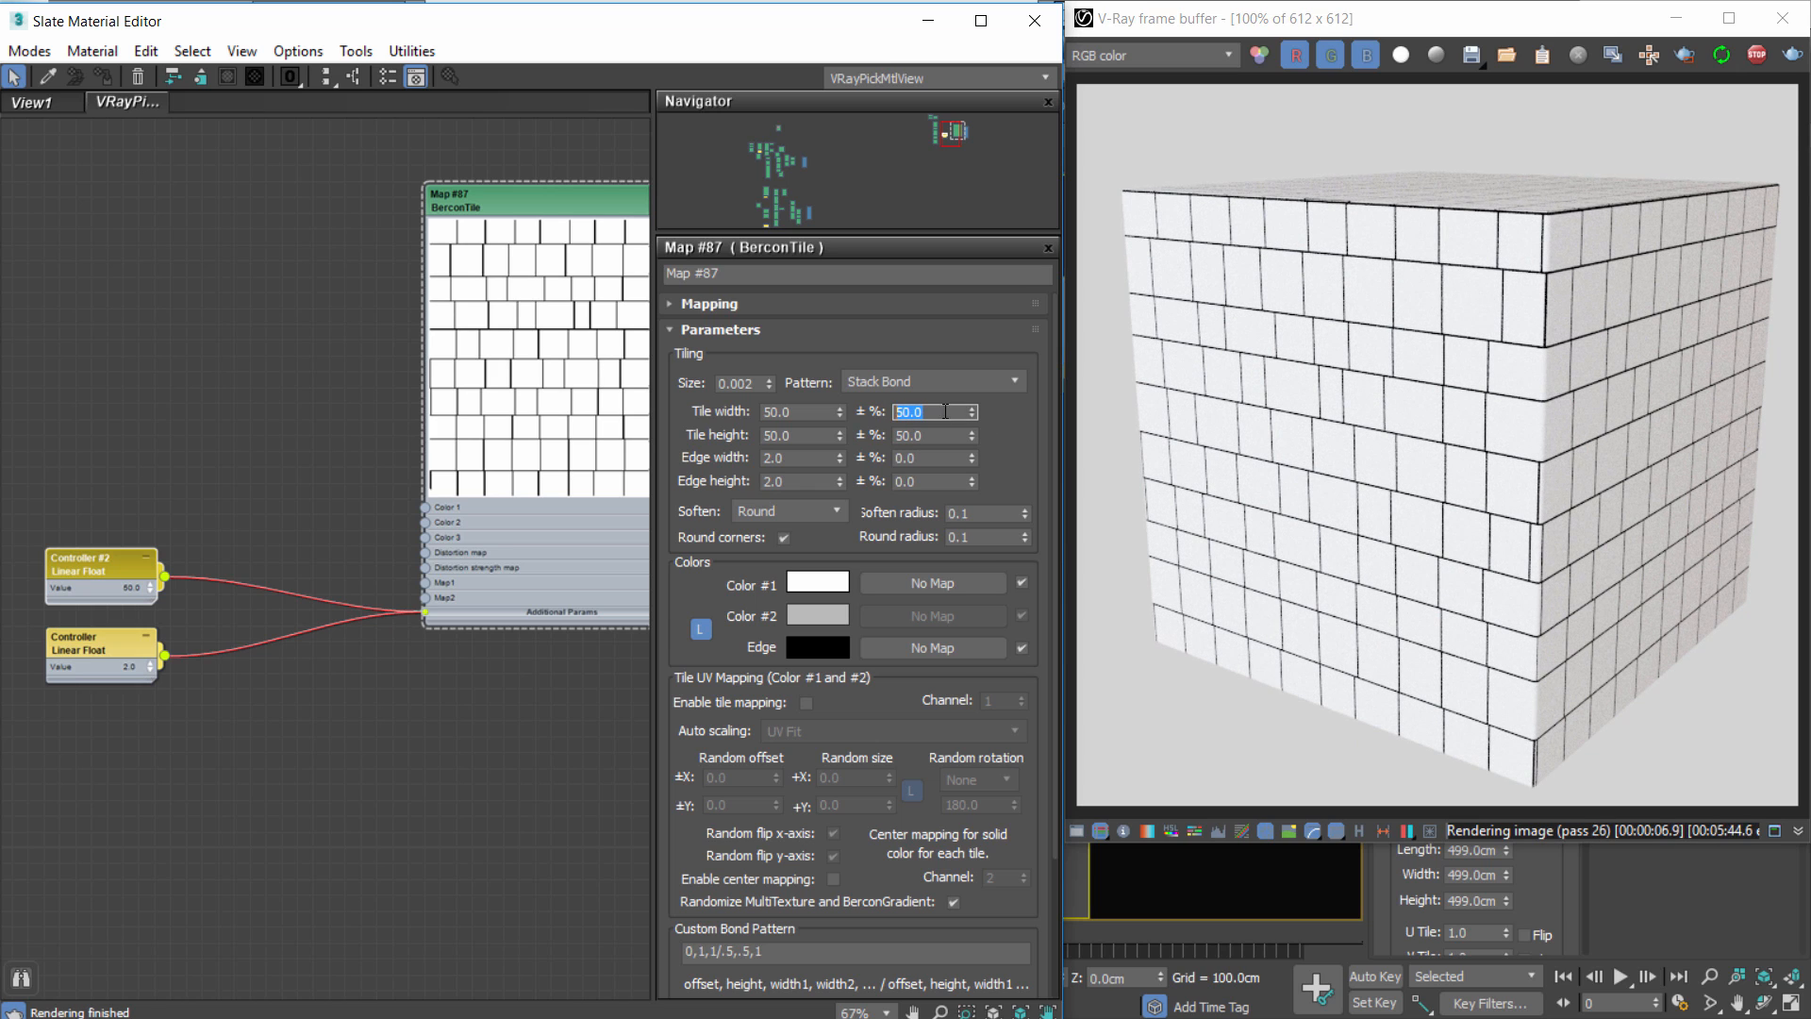
{"action": "type", "text": "0"}
{"action": "key", "text": "Tab"}
{"action": "type", "text": "0"}
{"action": "key", "text": "Tab"}
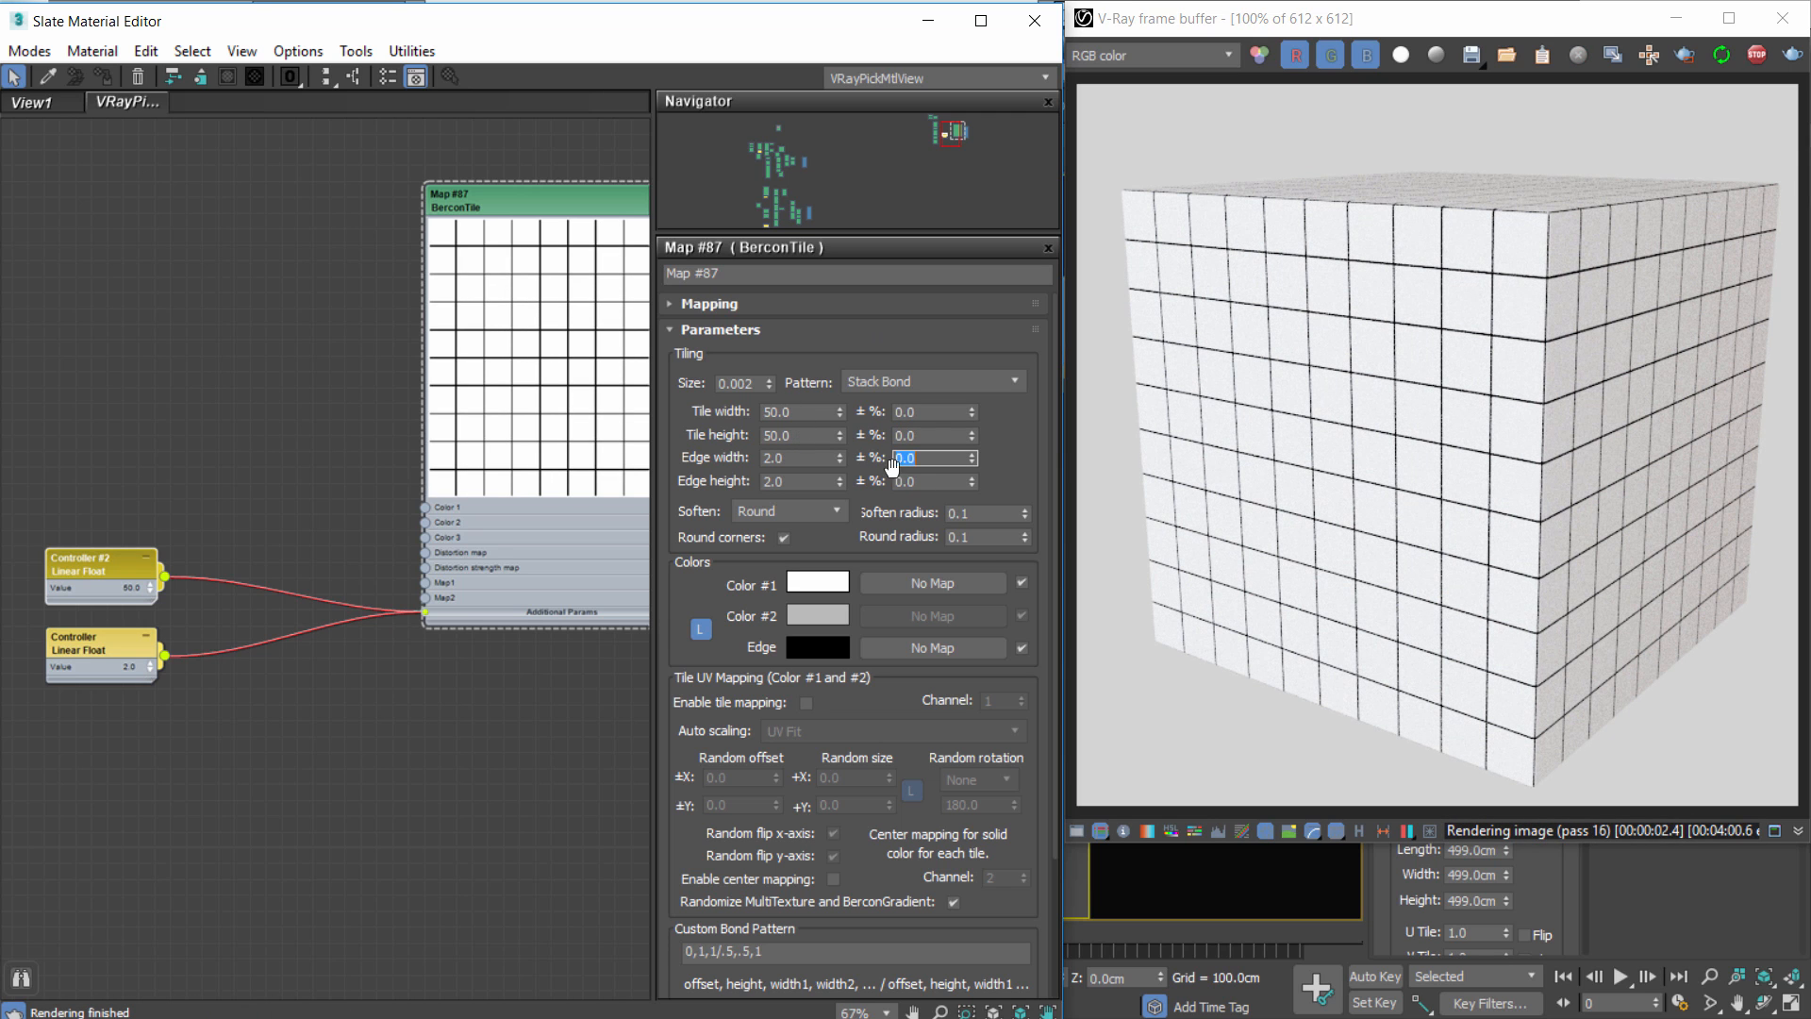
Try a 25% random variation on both the edge width and the edge height.
{"action": "double_click", "coordinate": [922, 461]}
{"action": "type", "text": "25"}
{"action": "key", "text": "Tab"}
{"action": "type", "text": "25"}
{"action": "key", "text": "Return"}
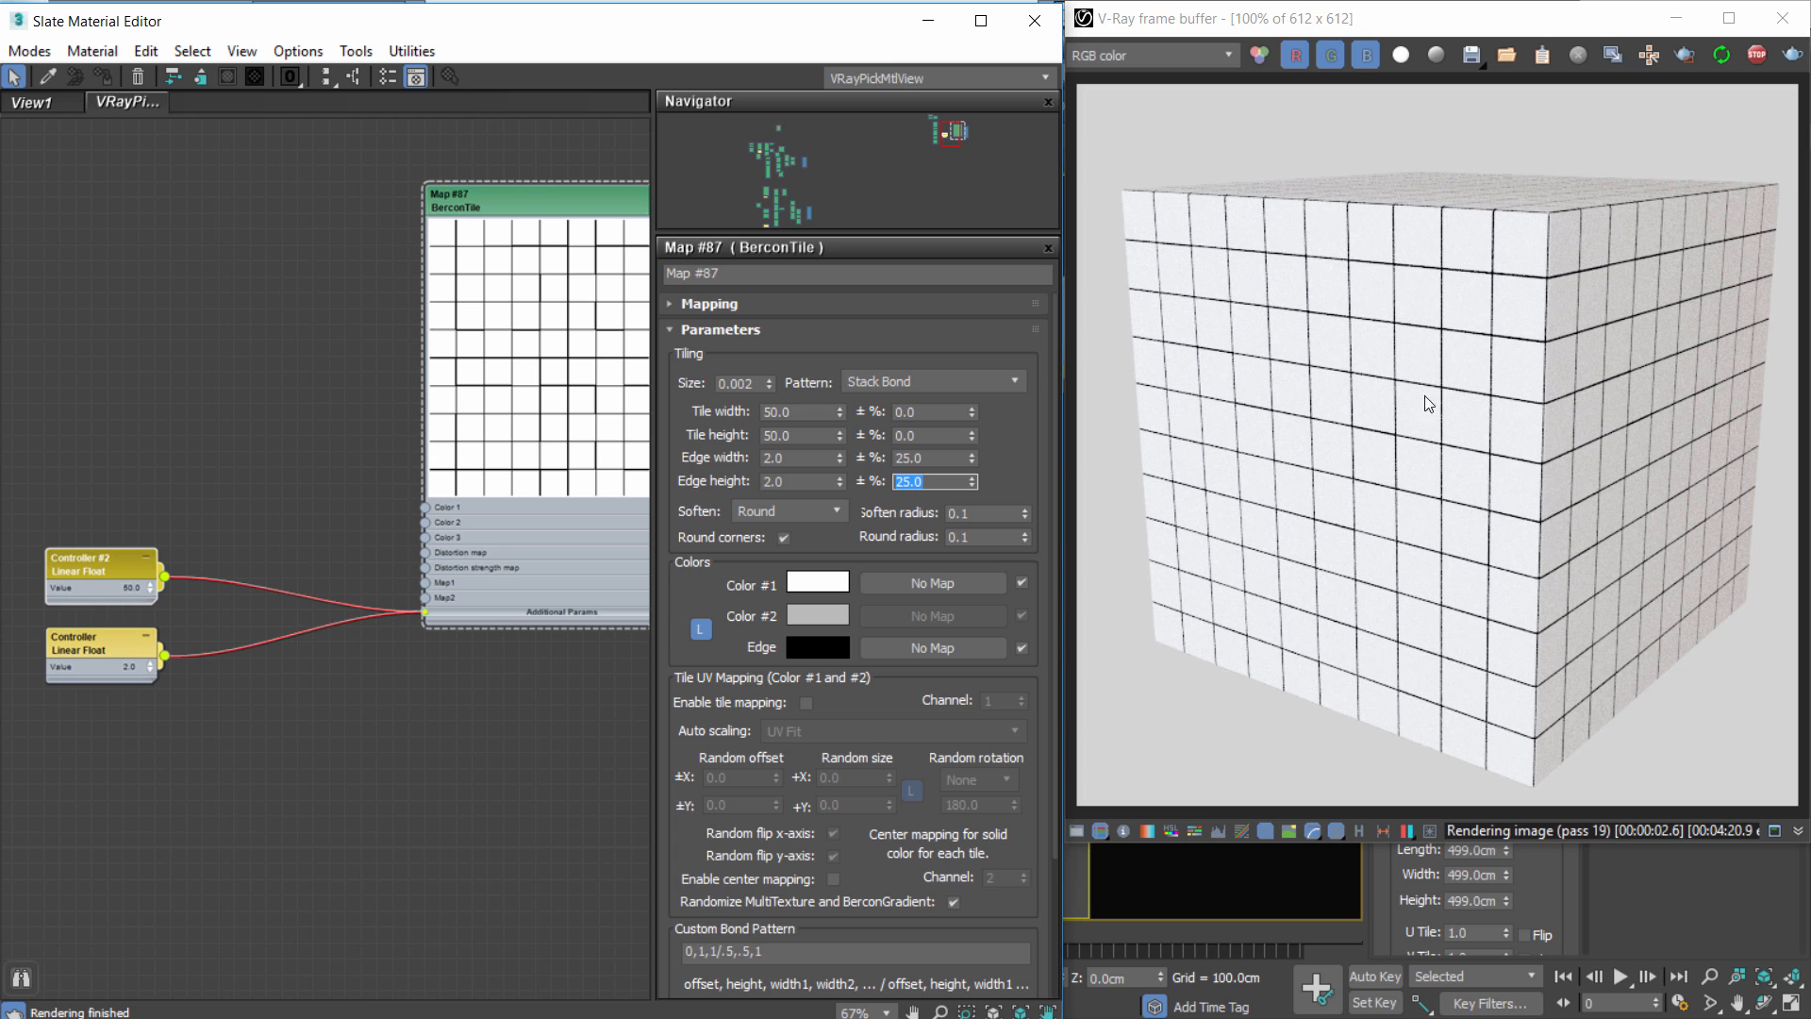
Raise the edge width and edge height variation to 75% and inspect the tile joints close up in the render.
{"action": "key", "text": "shift+Tab"}
{"action": "type", "text": "75"}
{"action": "key", "text": "Tab"}
{"action": "type", "text": "75"}
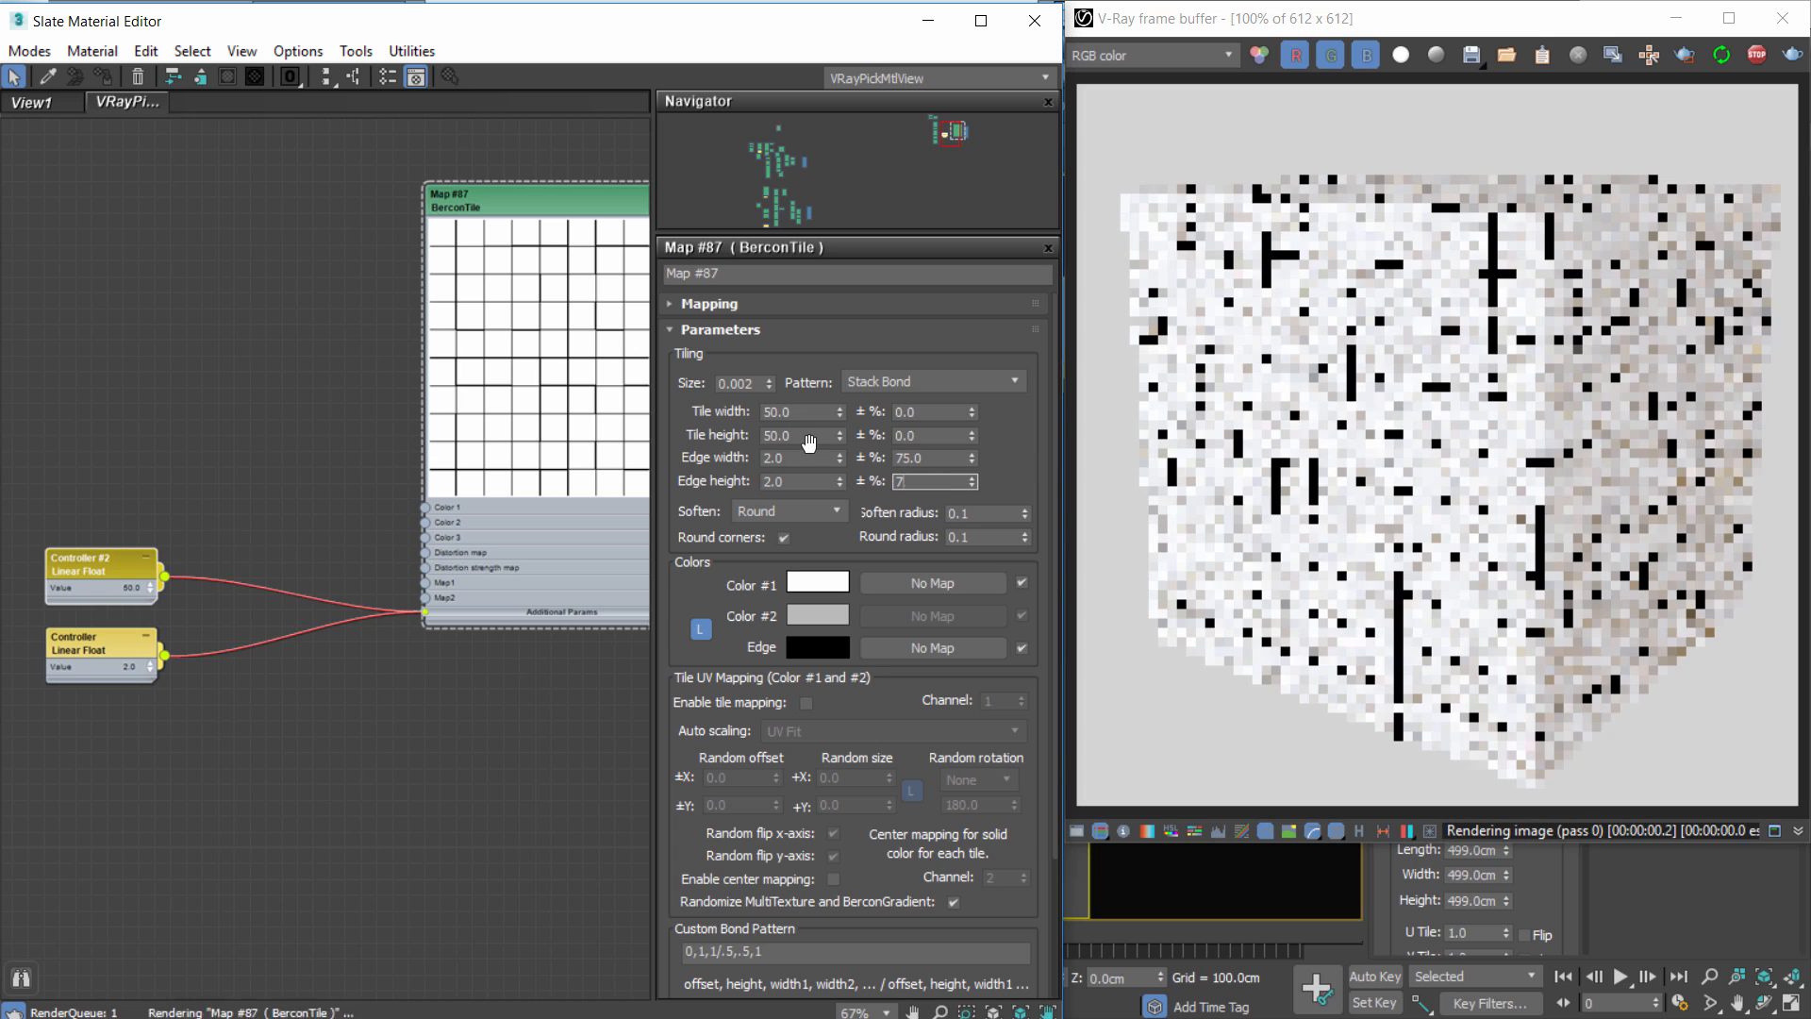
{"action": "key", "text": "Return"}
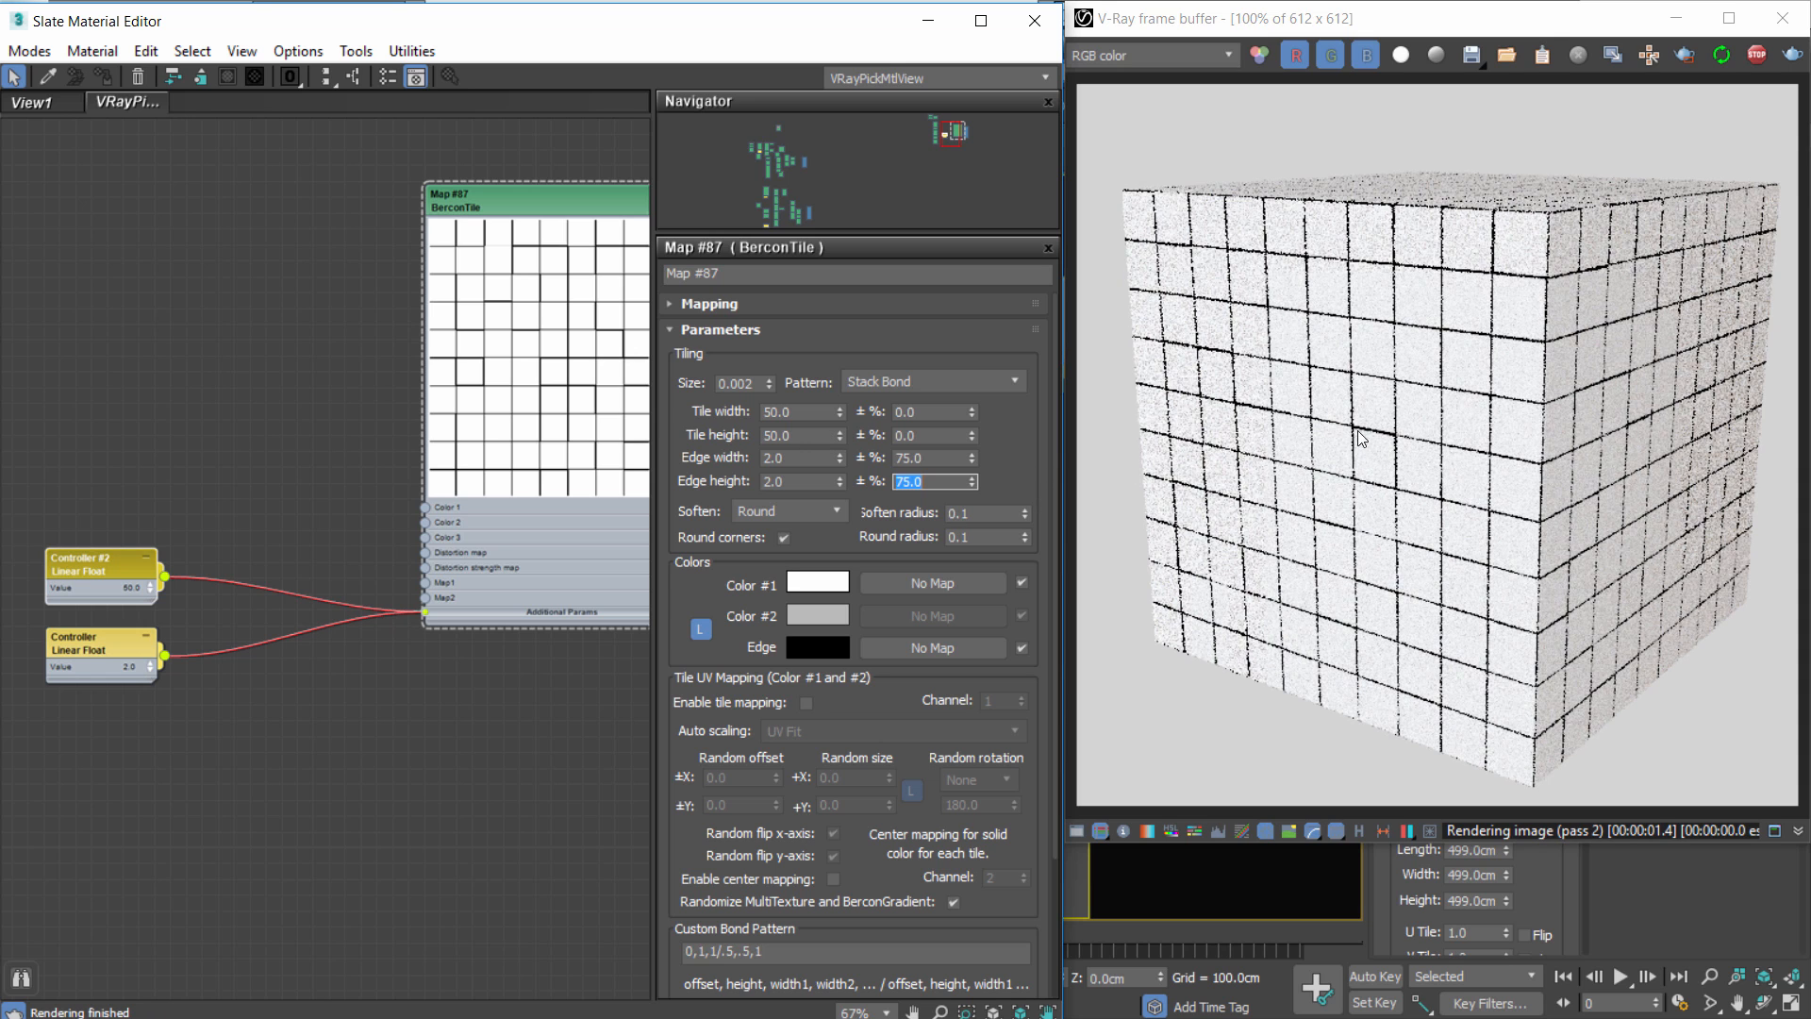
{"action": "scroll", "coordinate": [1395, 439], "scroll_direction": "up", "scroll_amount": 1}
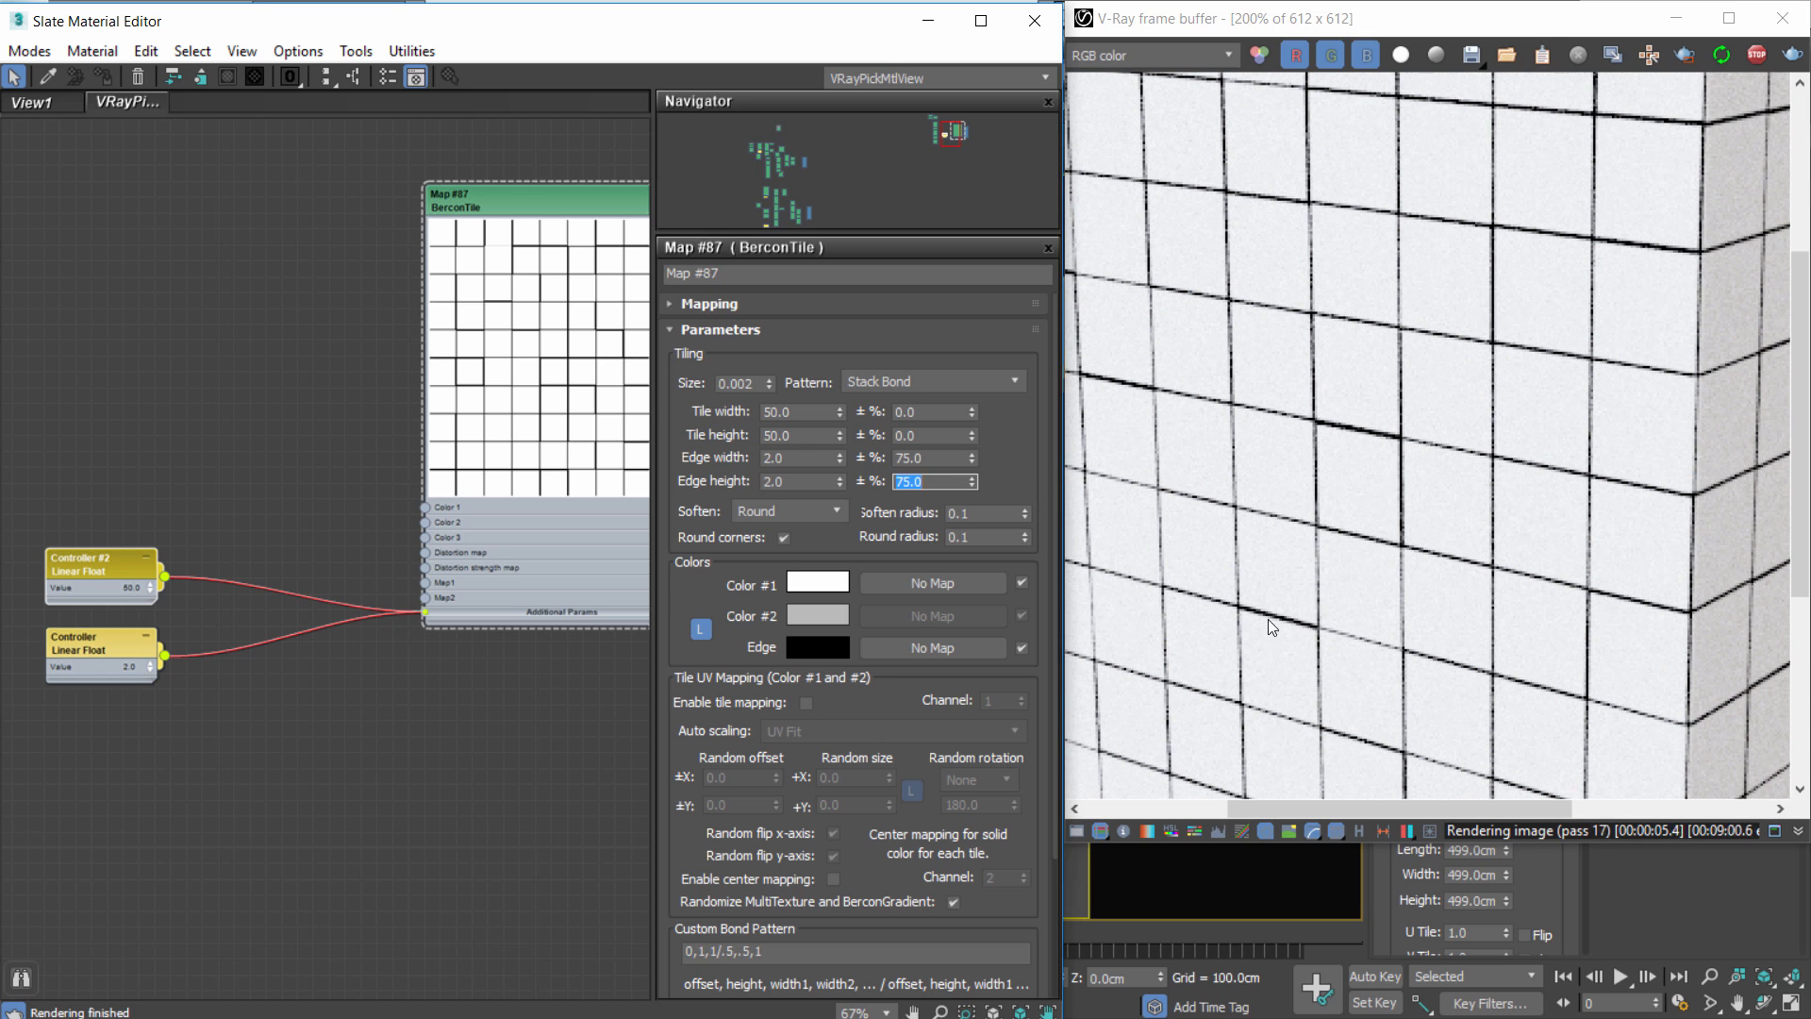
{"action": "scroll", "coordinate": [1232, 314], "scroll_direction": "down", "scroll_amount": 2}
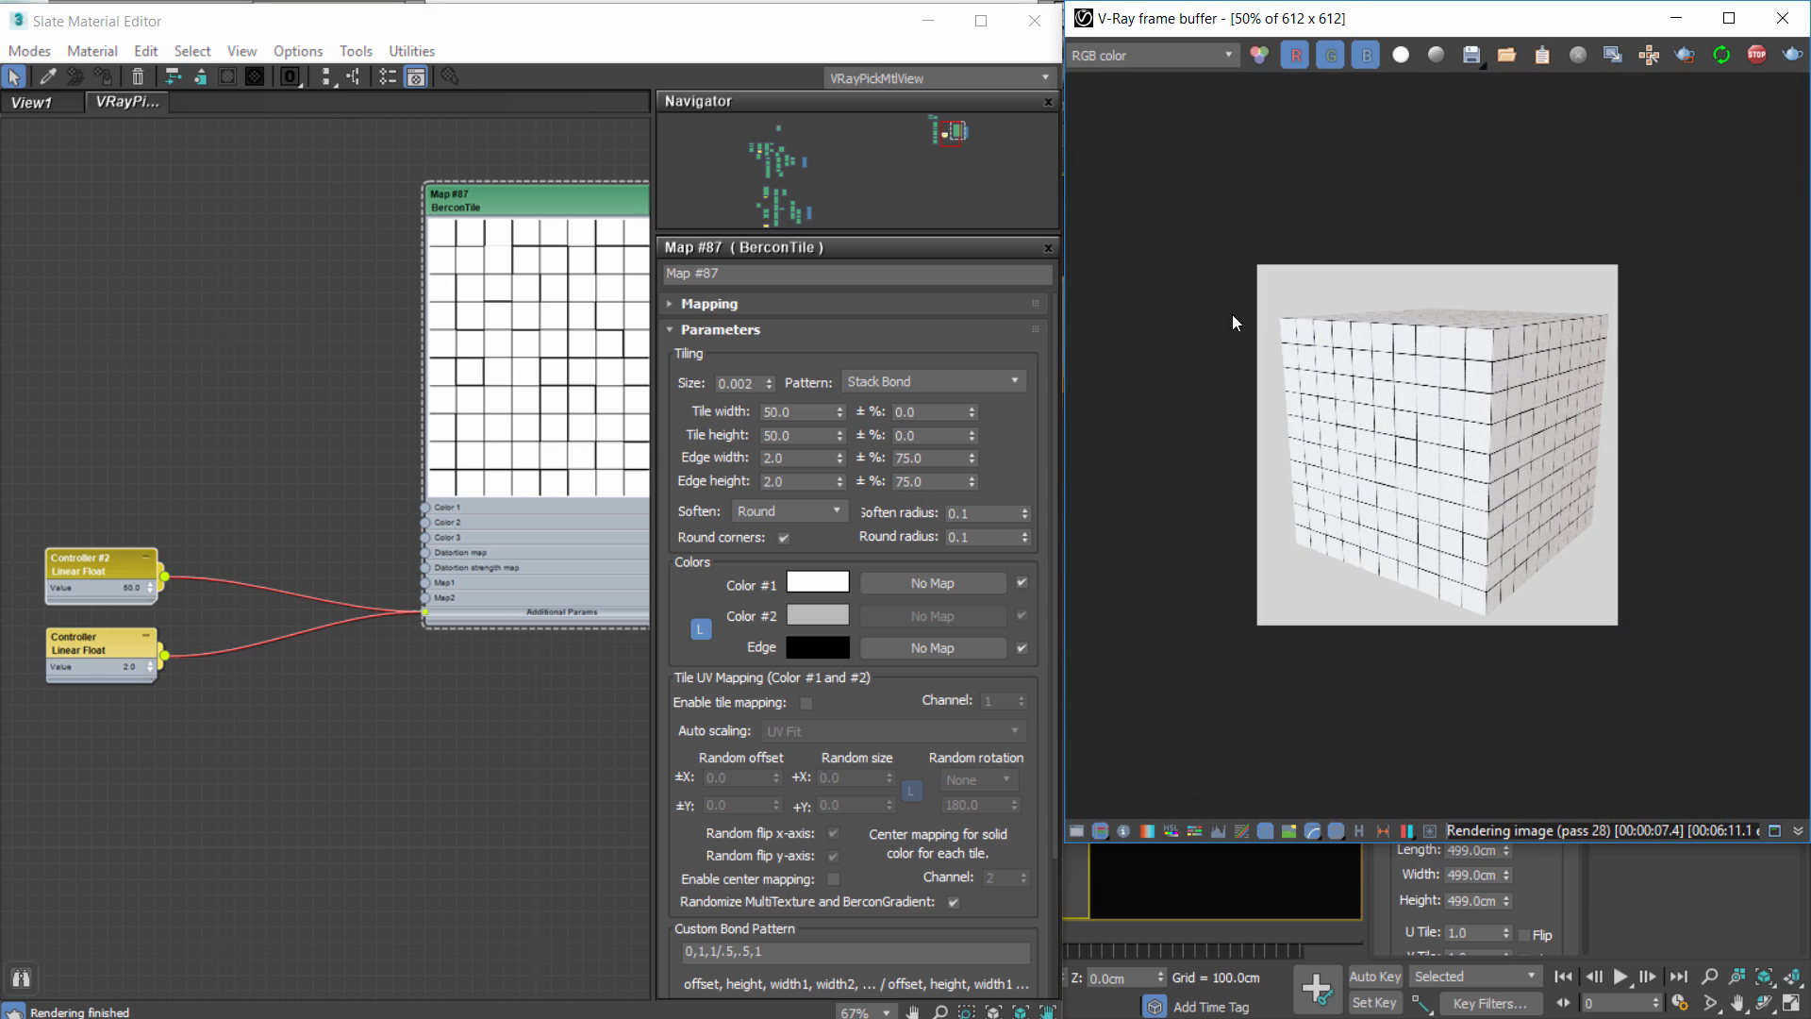
{"action": "scroll", "coordinate": [1441, 463], "scroll_direction": "up", "scroll_amount": 1}
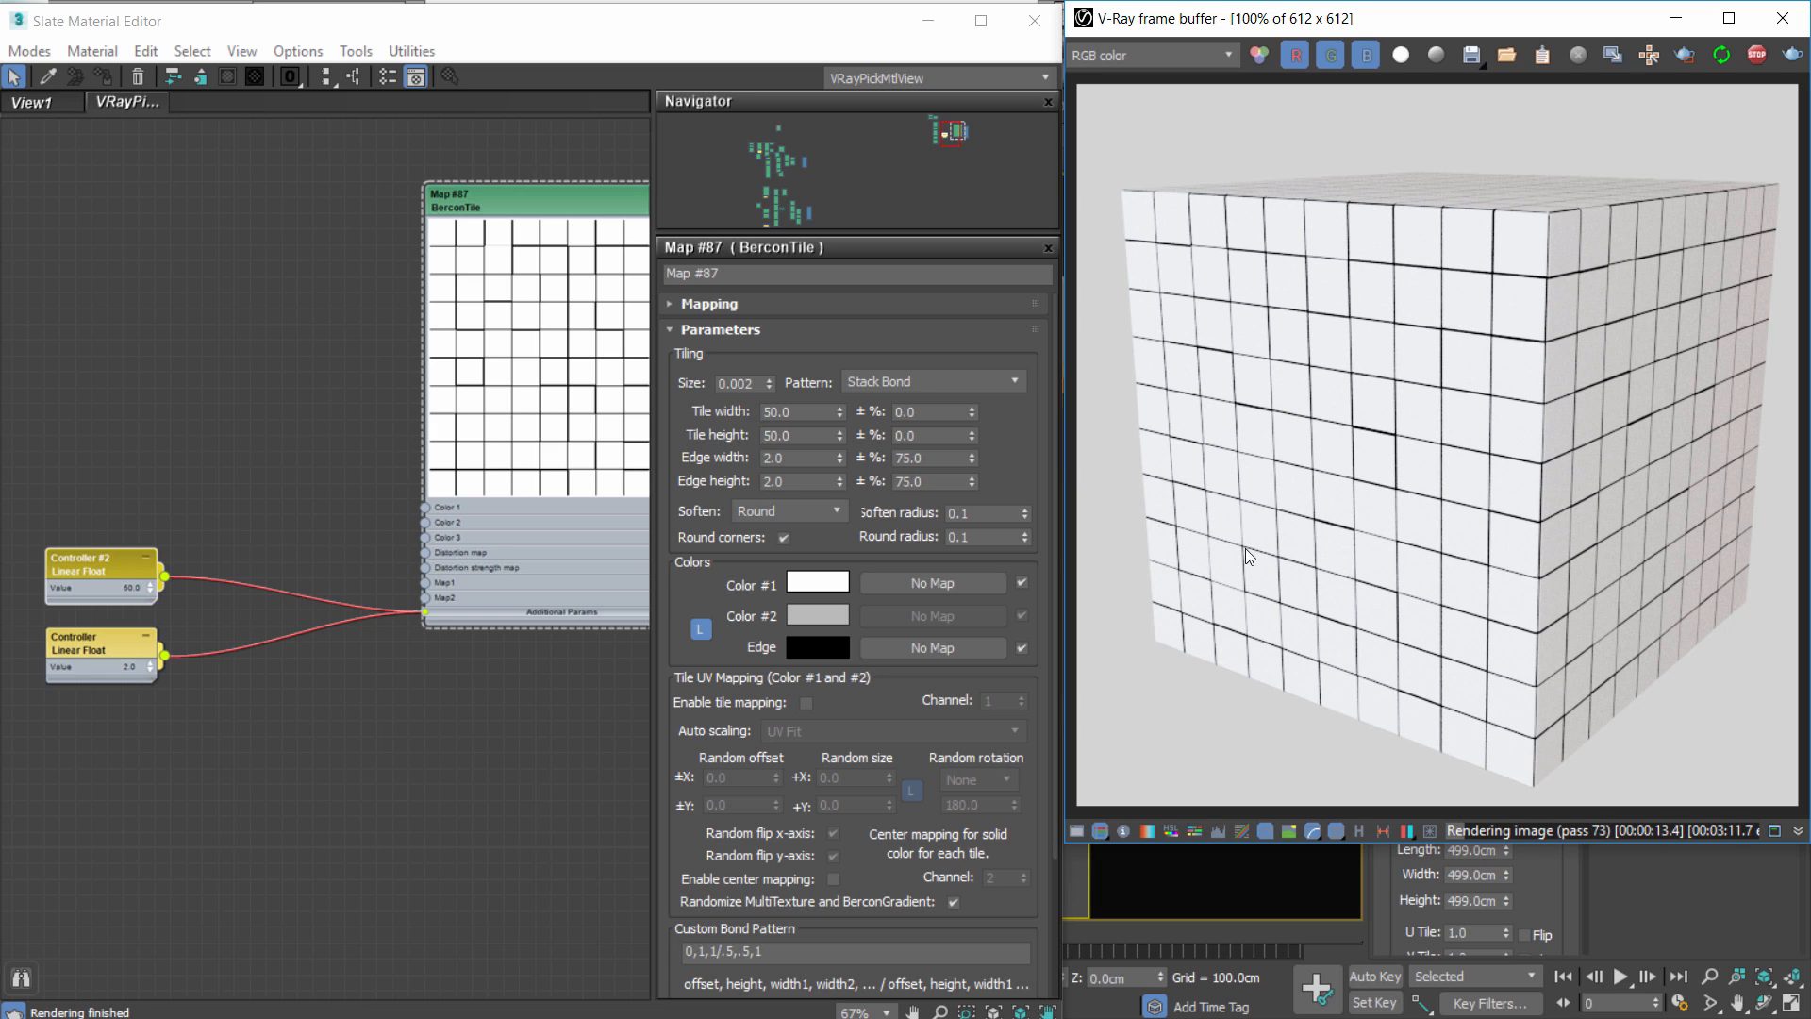
Set the random variation of tile width and tile height to 2%.
{"action": "left_click", "coordinate": [932, 412]}
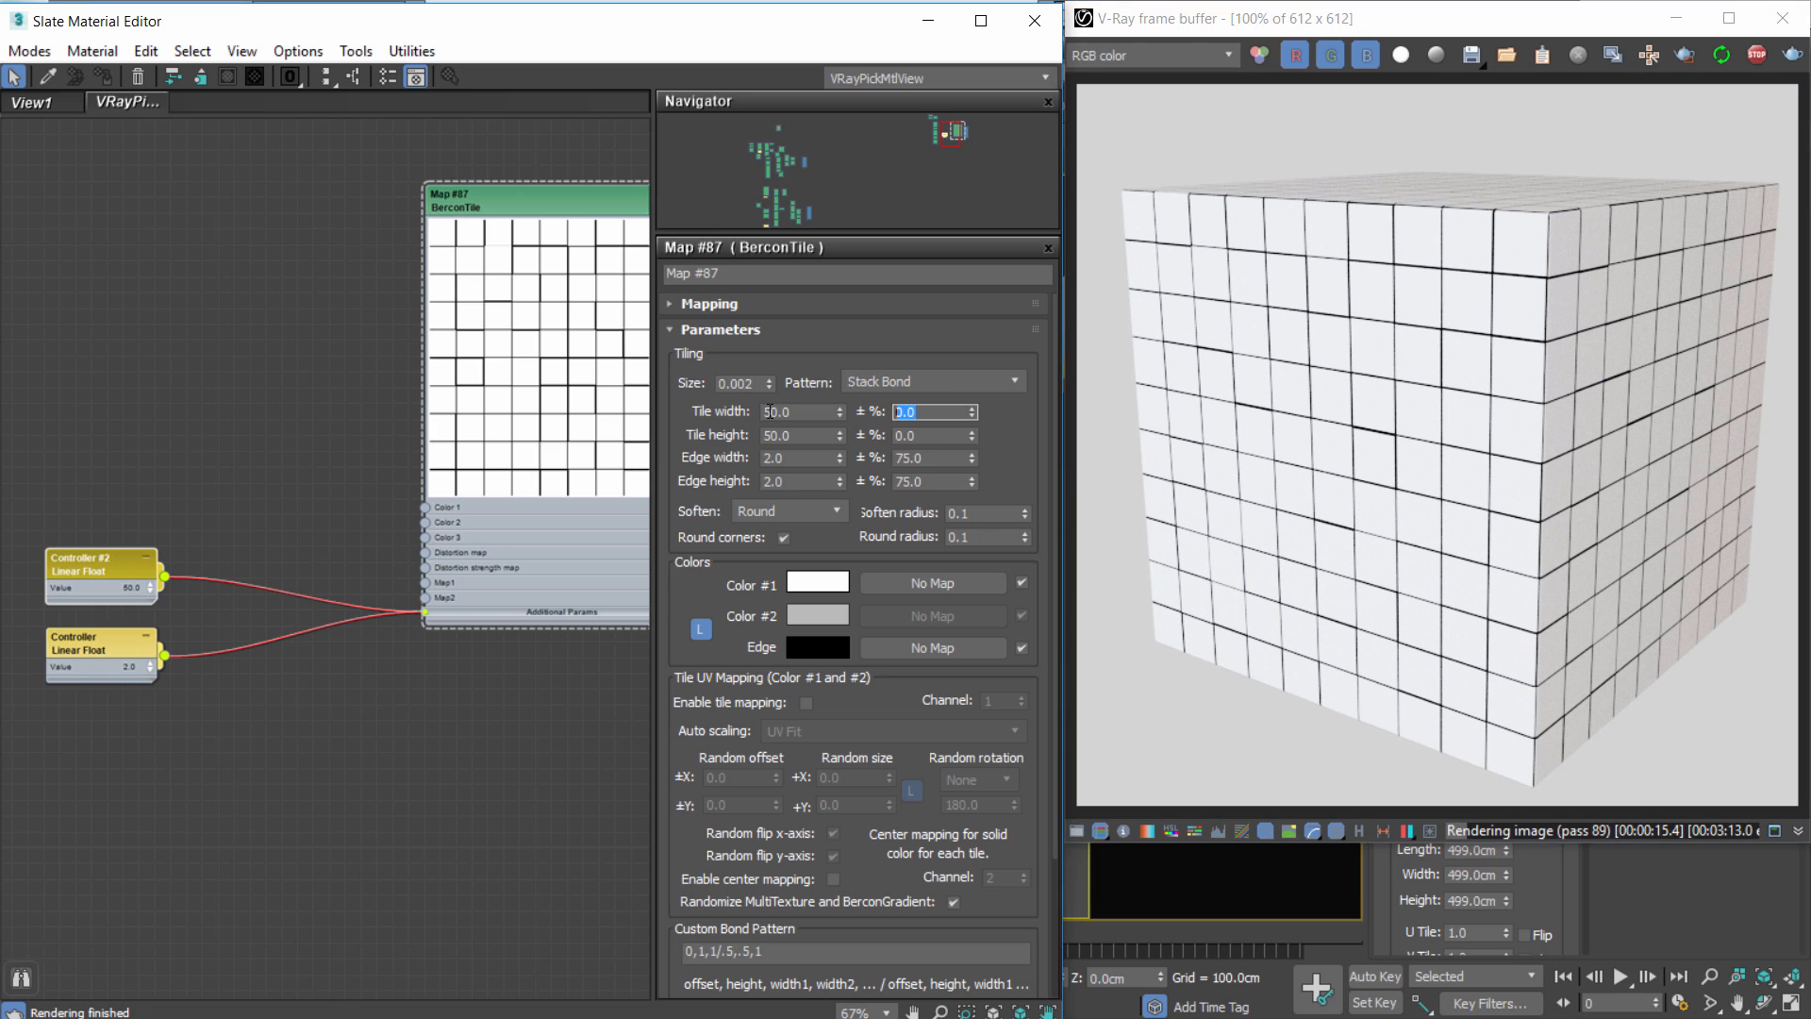
{"action": "type", "text": "2"}
{"action": "key", "text": "Tab"}
{"action": "type", "text": "2"}
{"action": "key", "text": "Return"}
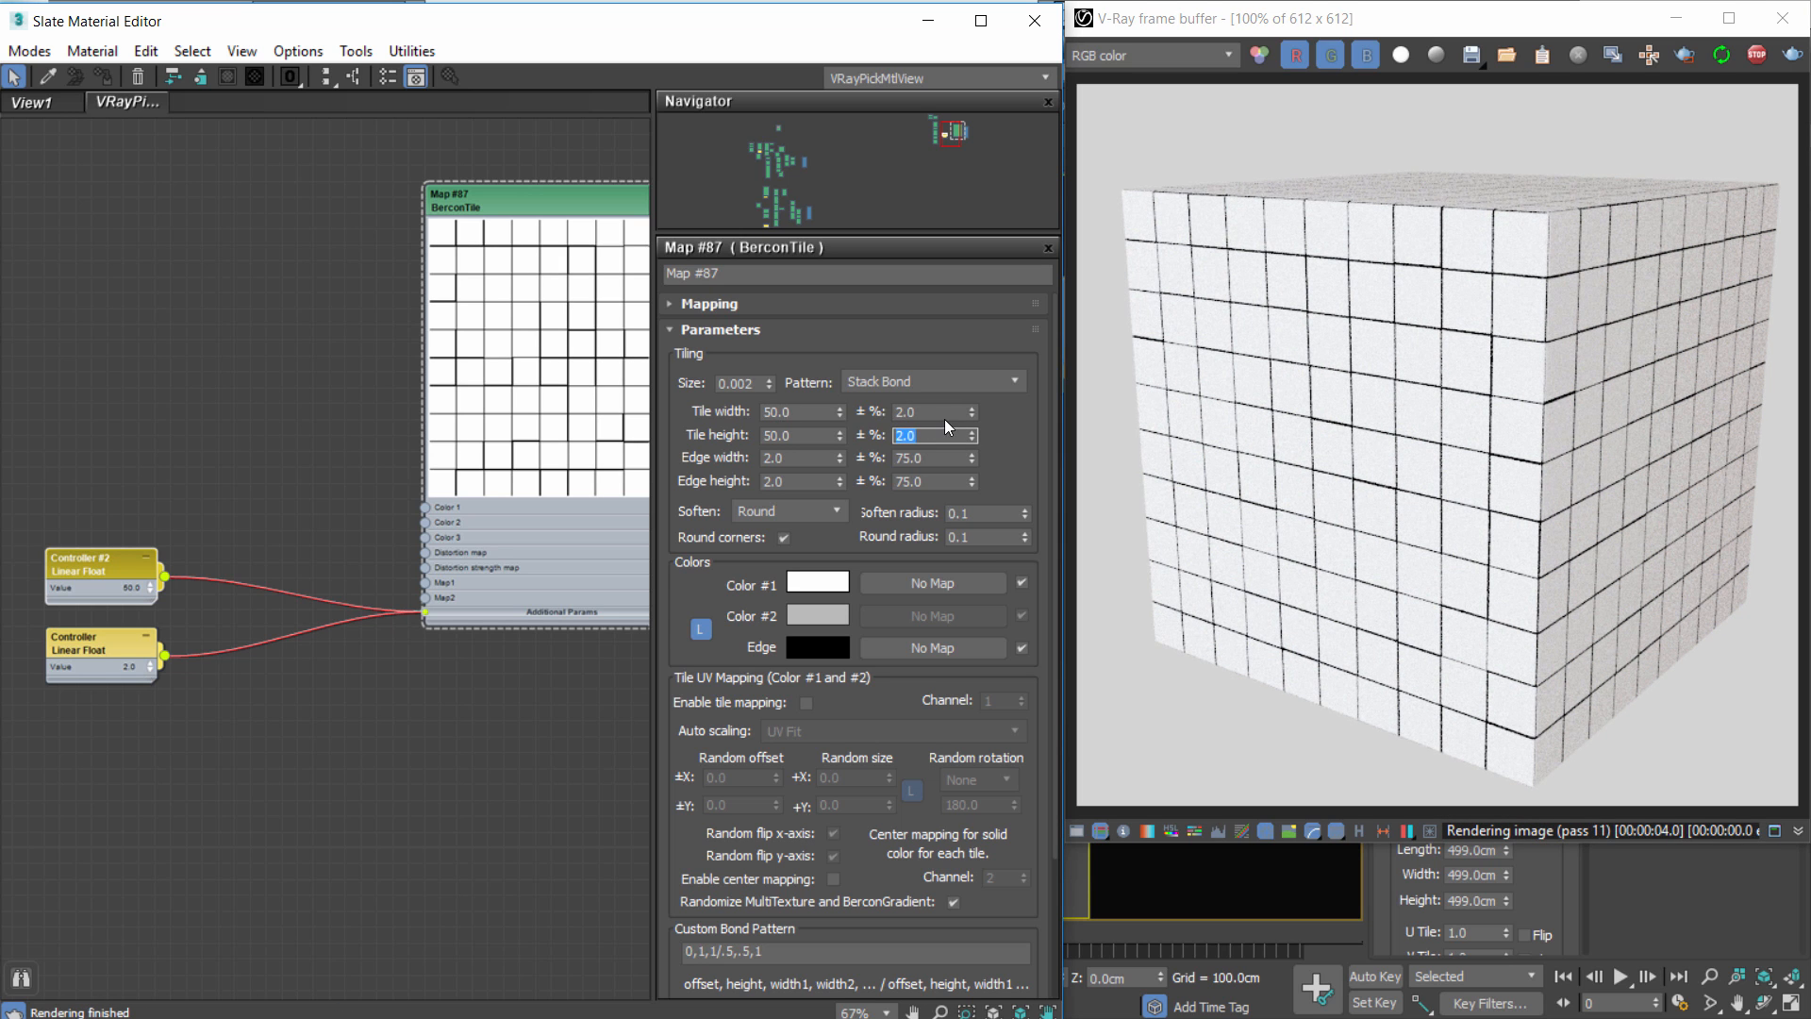
Set the random variation of edge width and edge height to 50%.
{"action": "left_click_drag", "start_coordinate": [937, 414], "coordinate": [821, 409]}
{"action": "double_click", "coordinate": [957, 461]}
{"action": "type", "text": "50"}
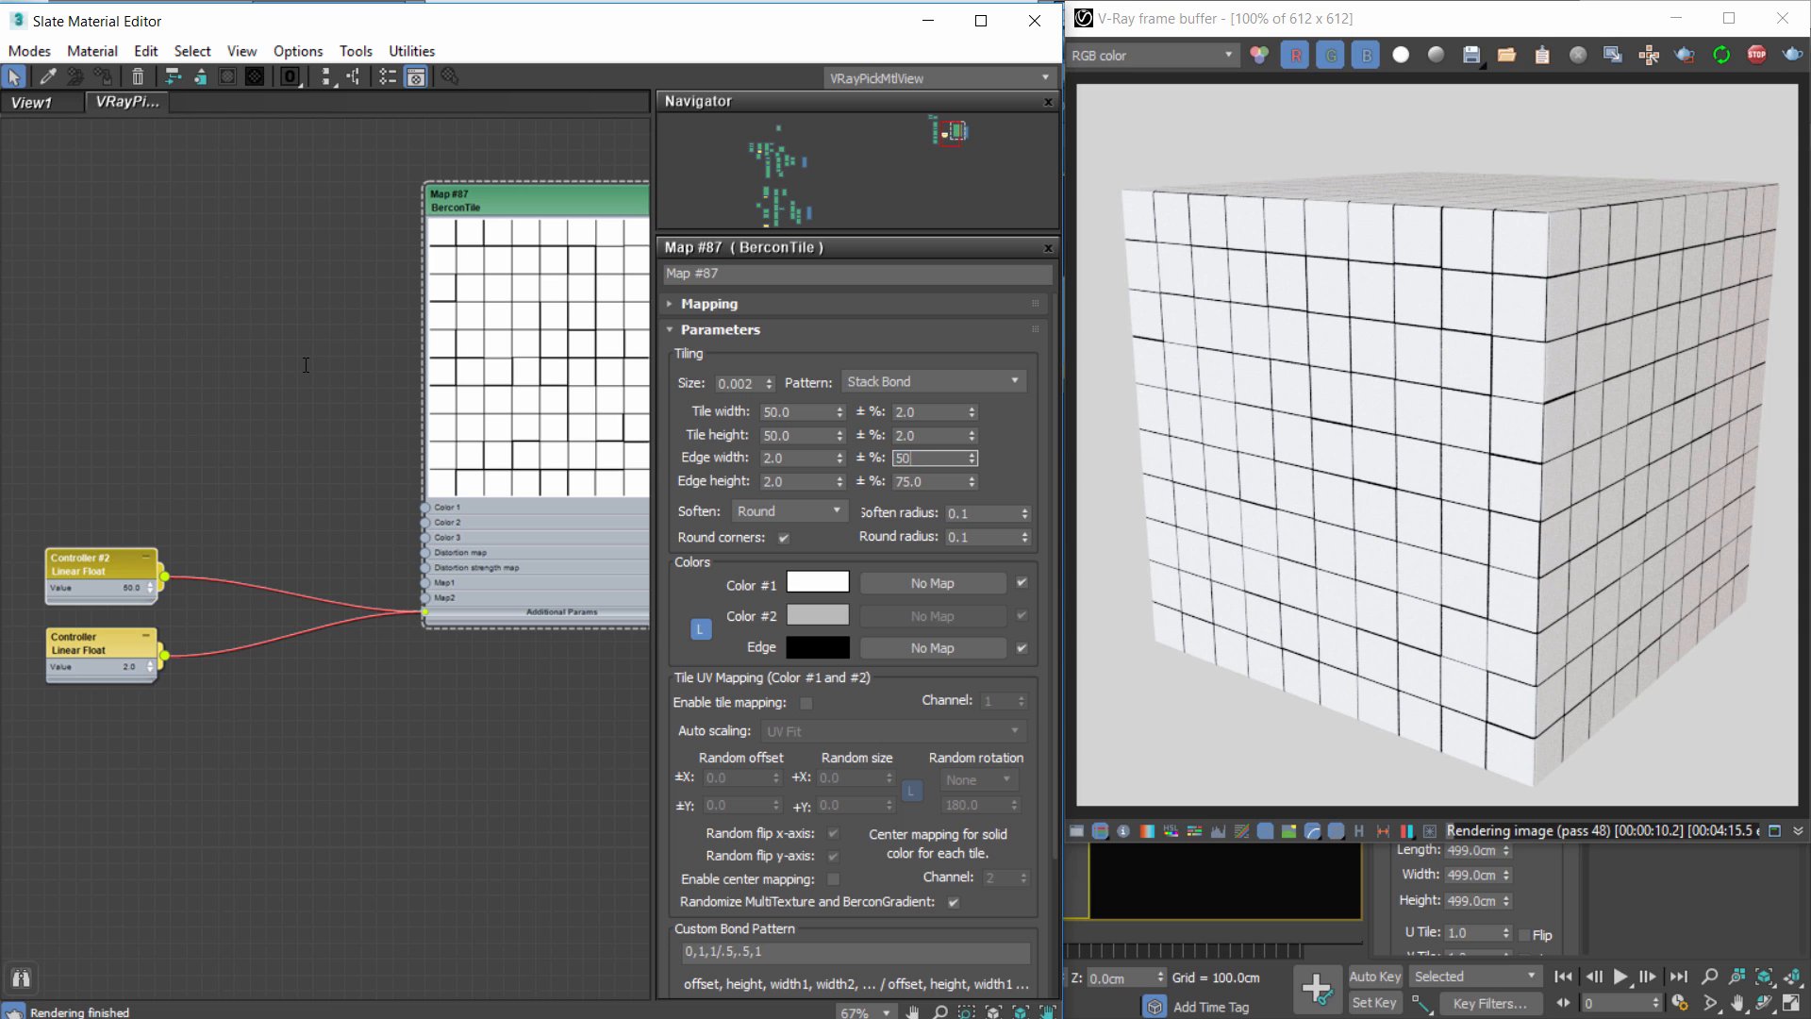
{"action": "key", "text": "Tab"}
{"action": "type", "text": "50"}
{"action": "key", "text": "Return"}
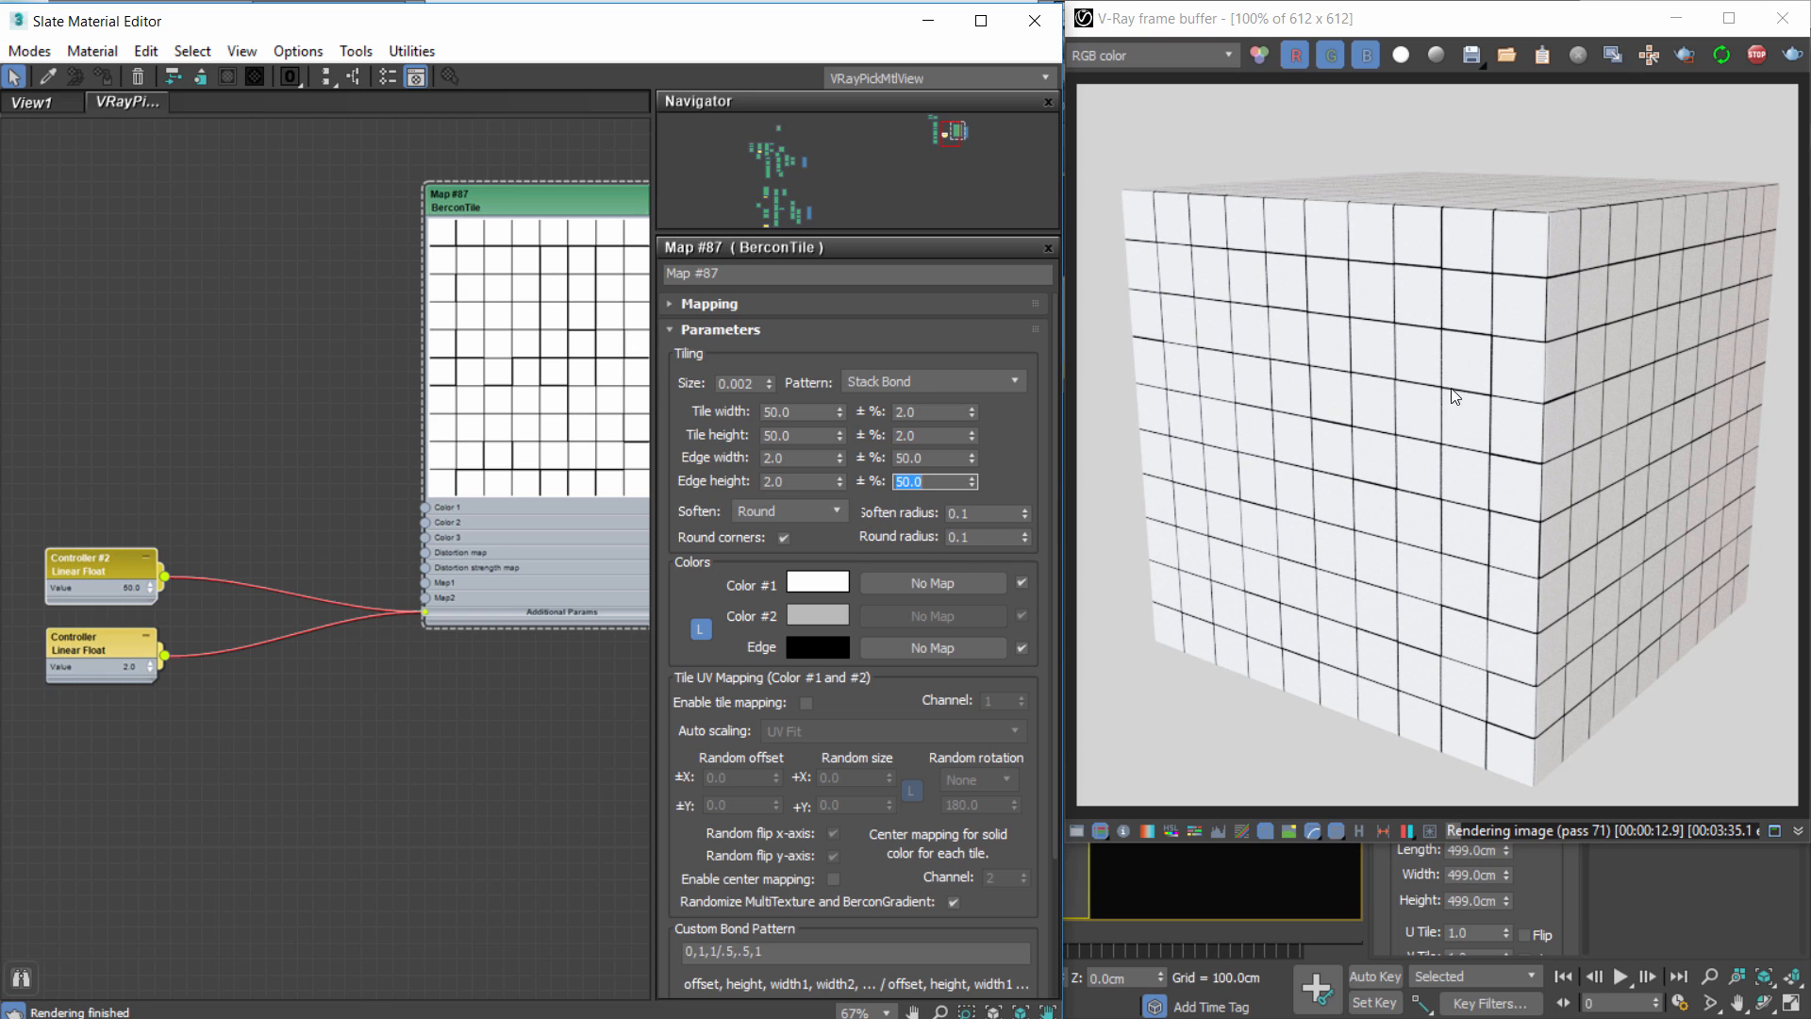
Set the round radius of the tile corners to 10.
{"action": "key", "text": "Tab"}
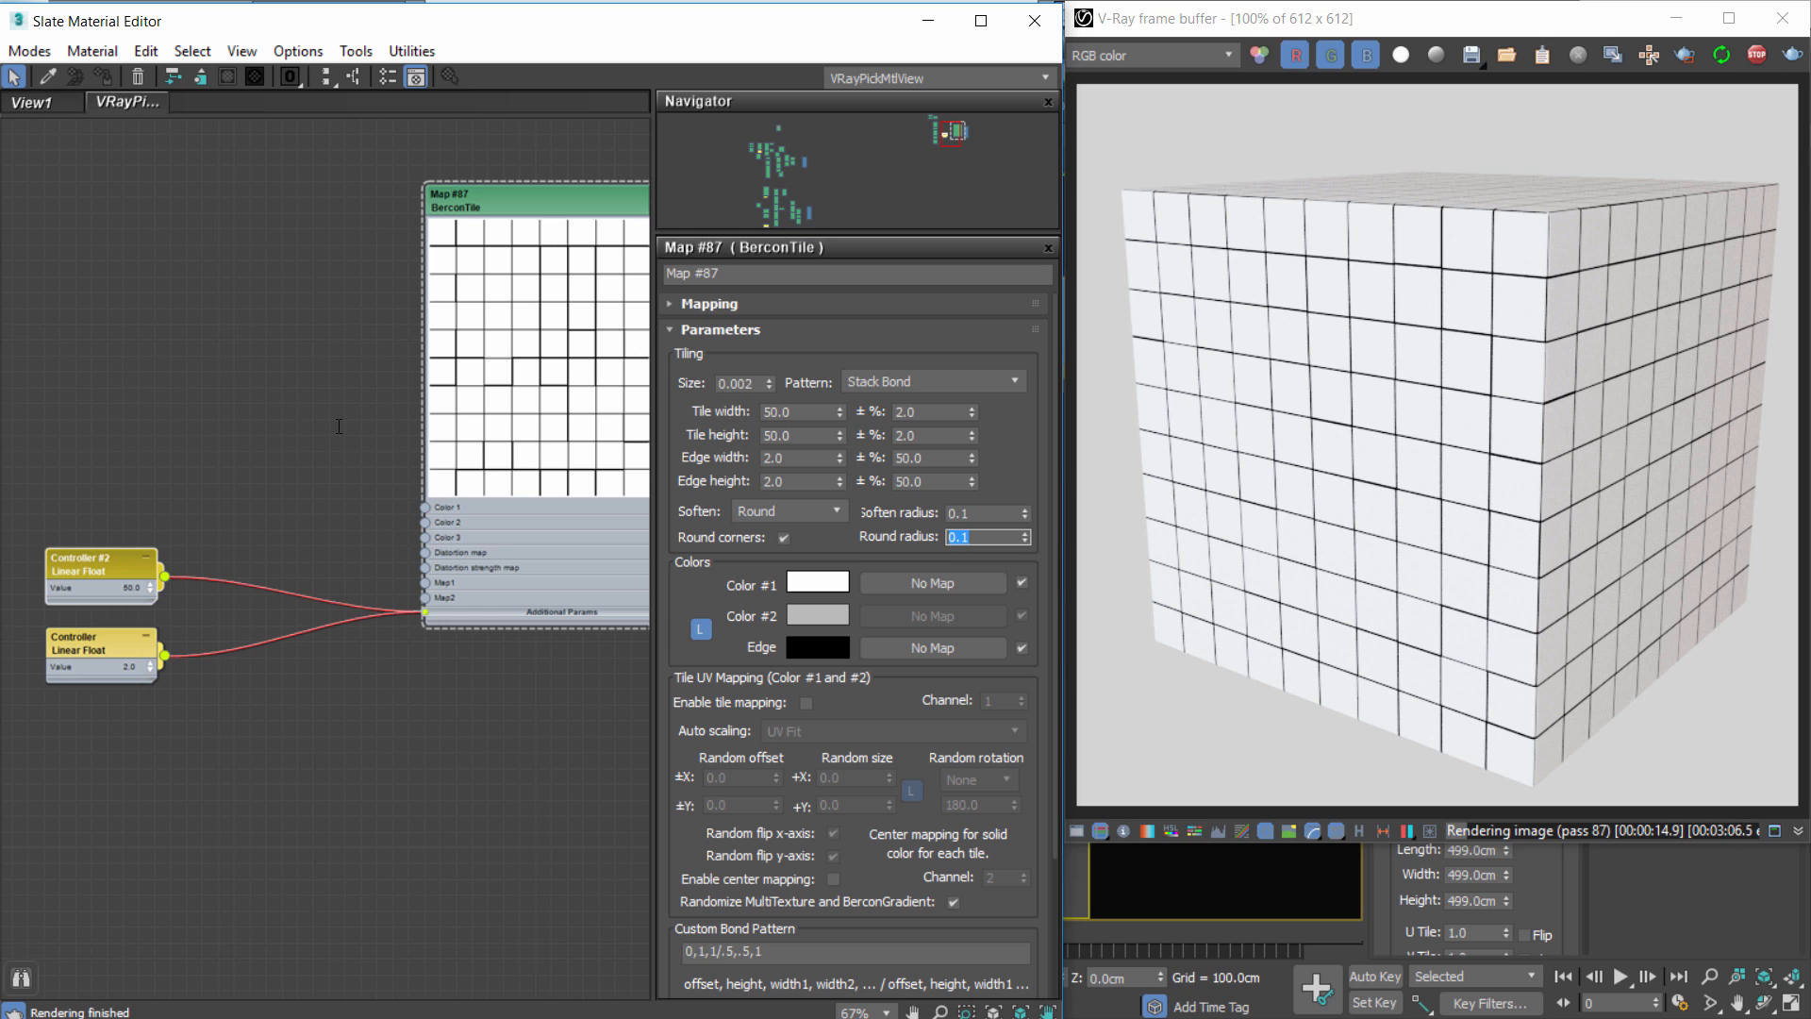
{"action": "type", "text": "10"}
{"action": "key", "text": "Return"}
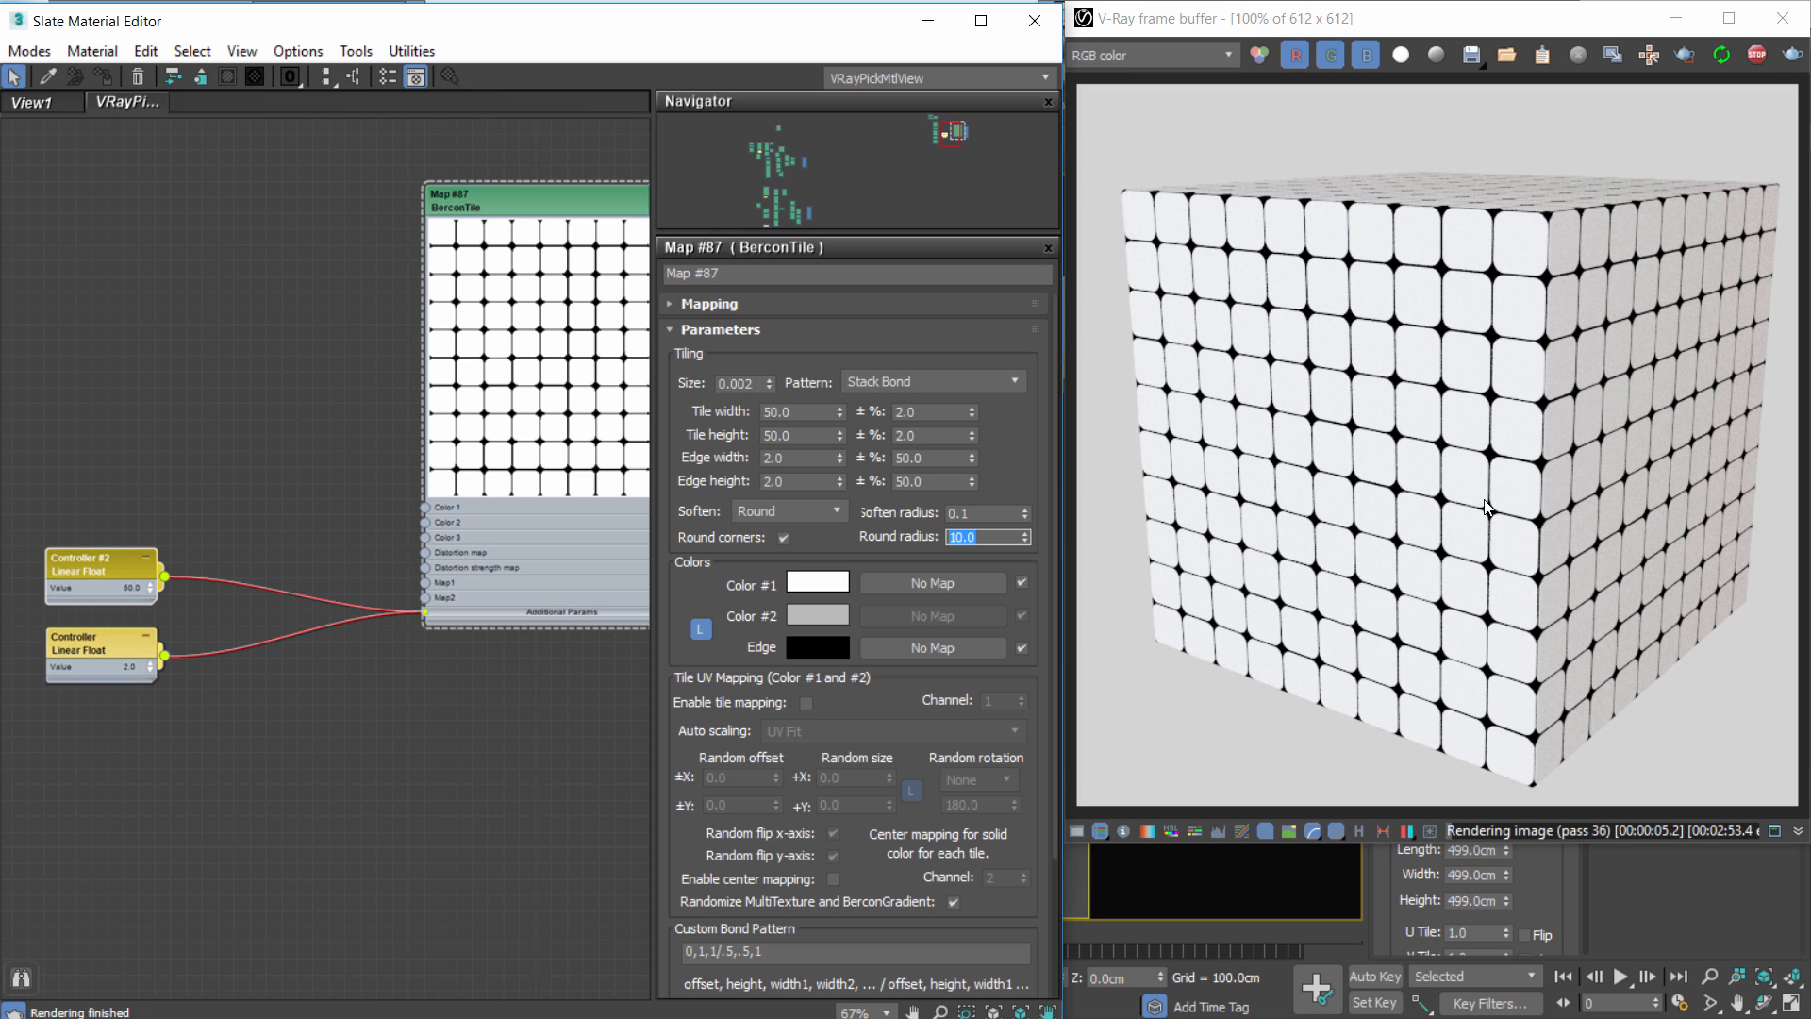
Compare the Linear and None soften types, choose Linear, and open the soften radius for editing.
{"action": "left_click", "coordinate": [788, 510]}
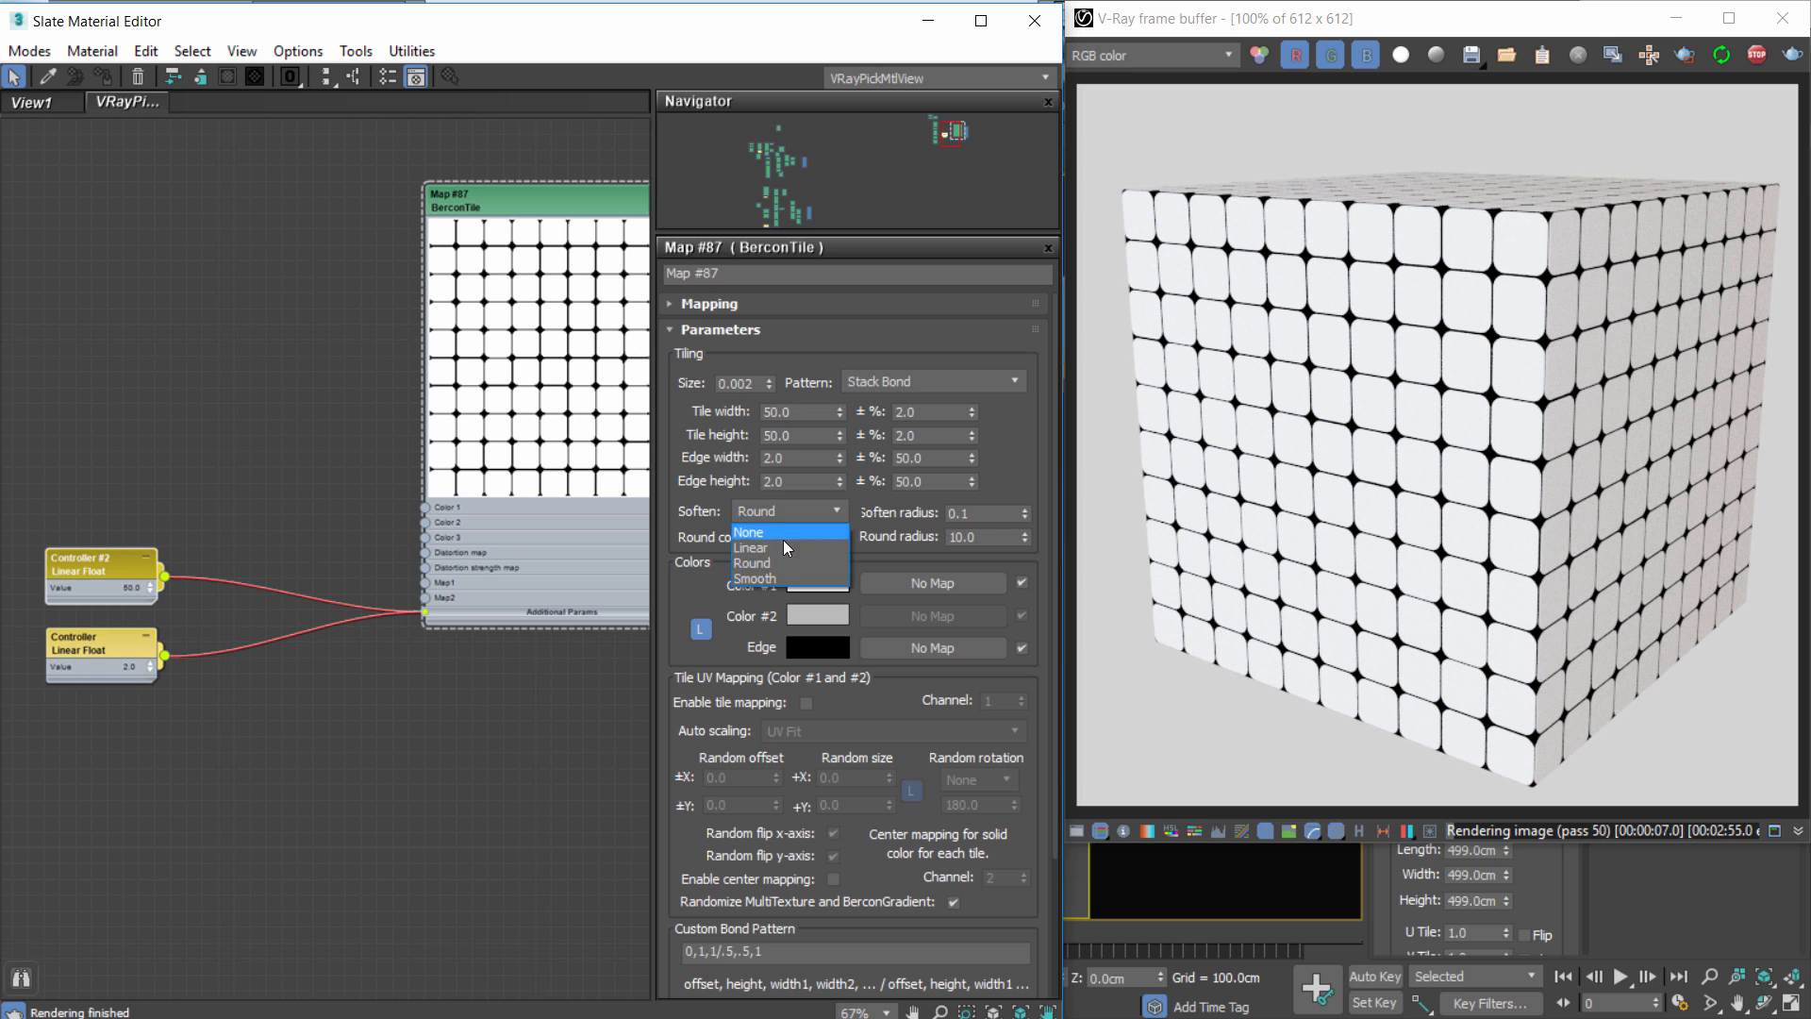
{"action": "left_click", "coordinate": [783, 539]}
{"action": "left_click", "coordinate": [759, 511]}
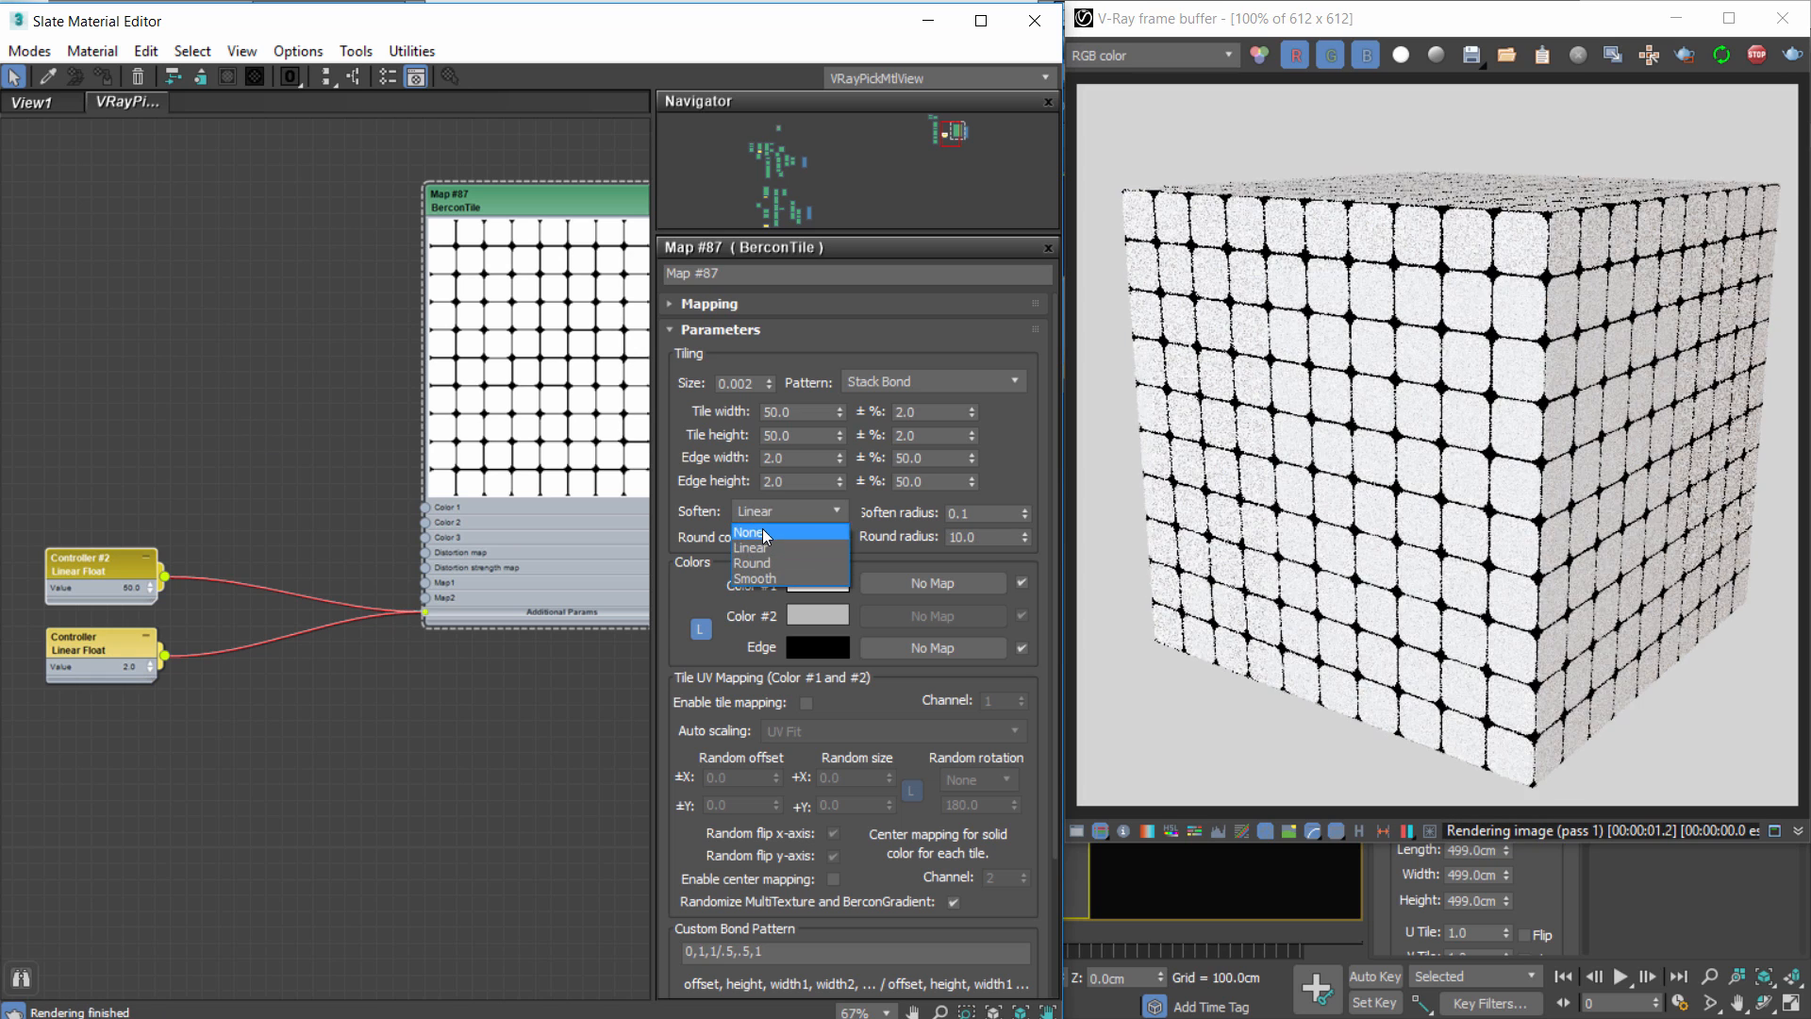
{"action": "left_click", "coordinate": [768, 532]}
{"action": "left_click", "coordinate": [768, 515]}
{"action": "left_click", "coordinate": [772, 539]}
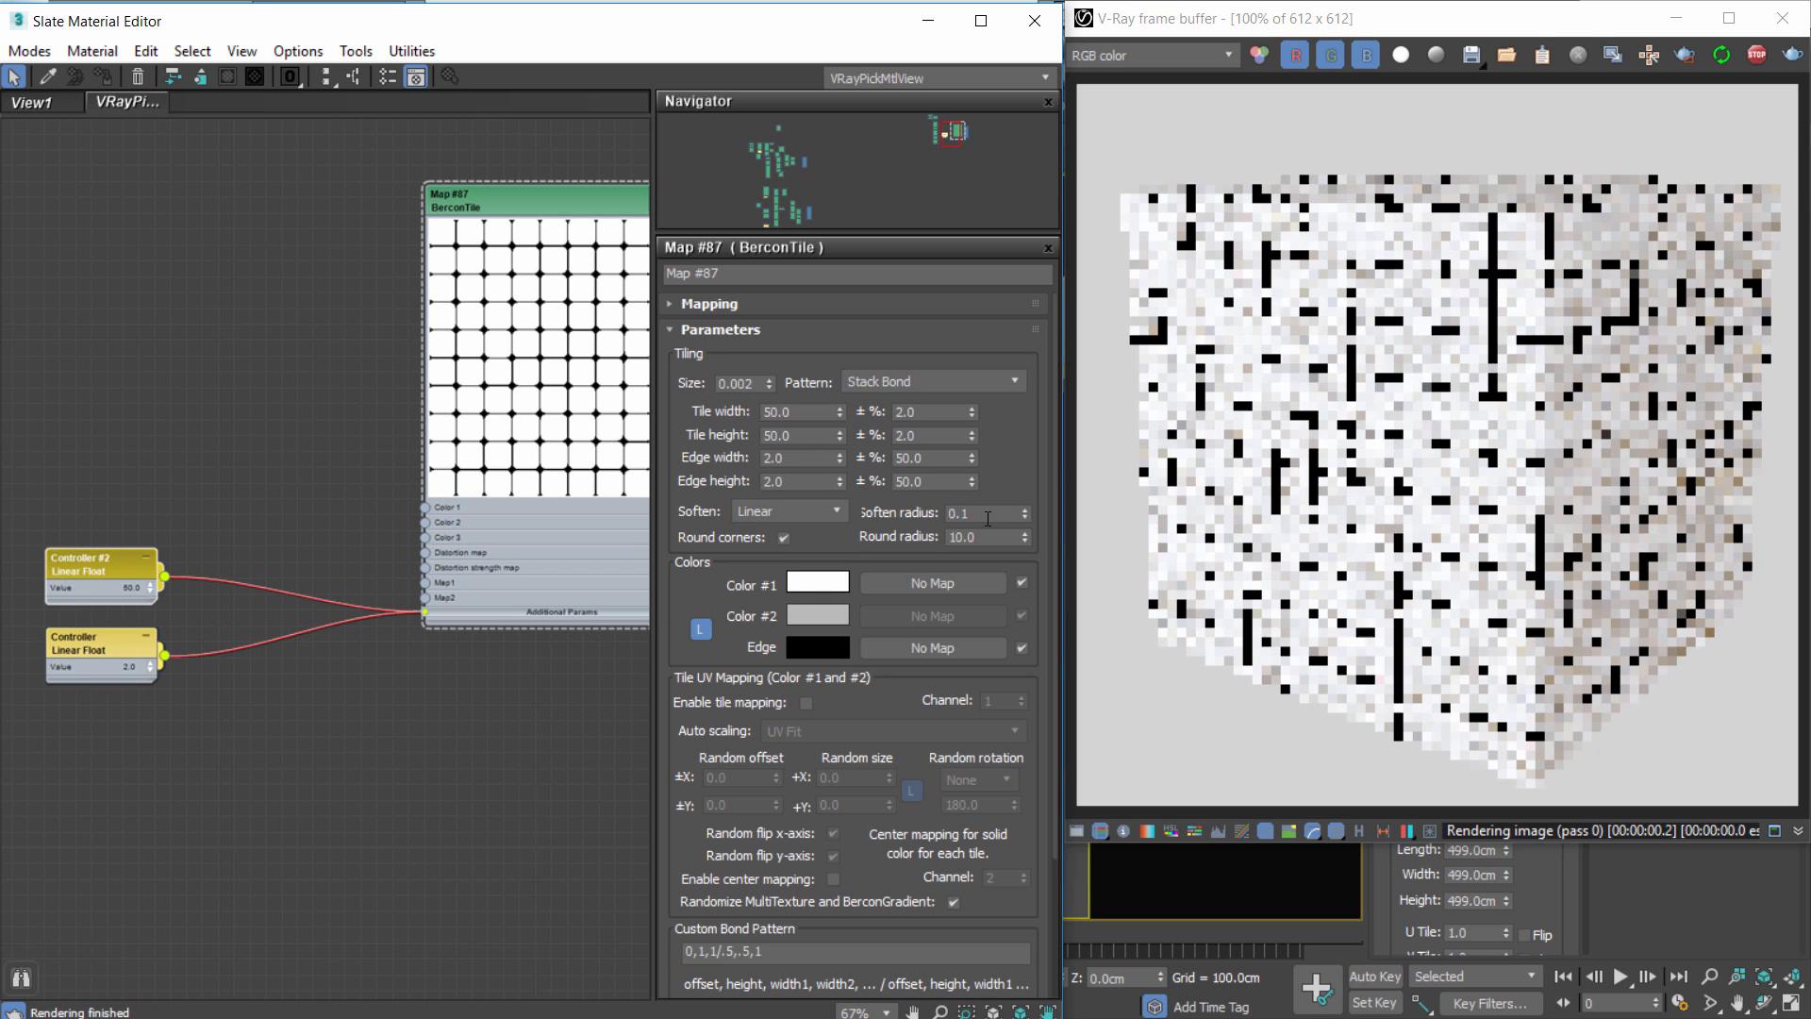
{"action": "left_click", "coordinate": [955, 512]}
{"action": "key", "text": "Return"}
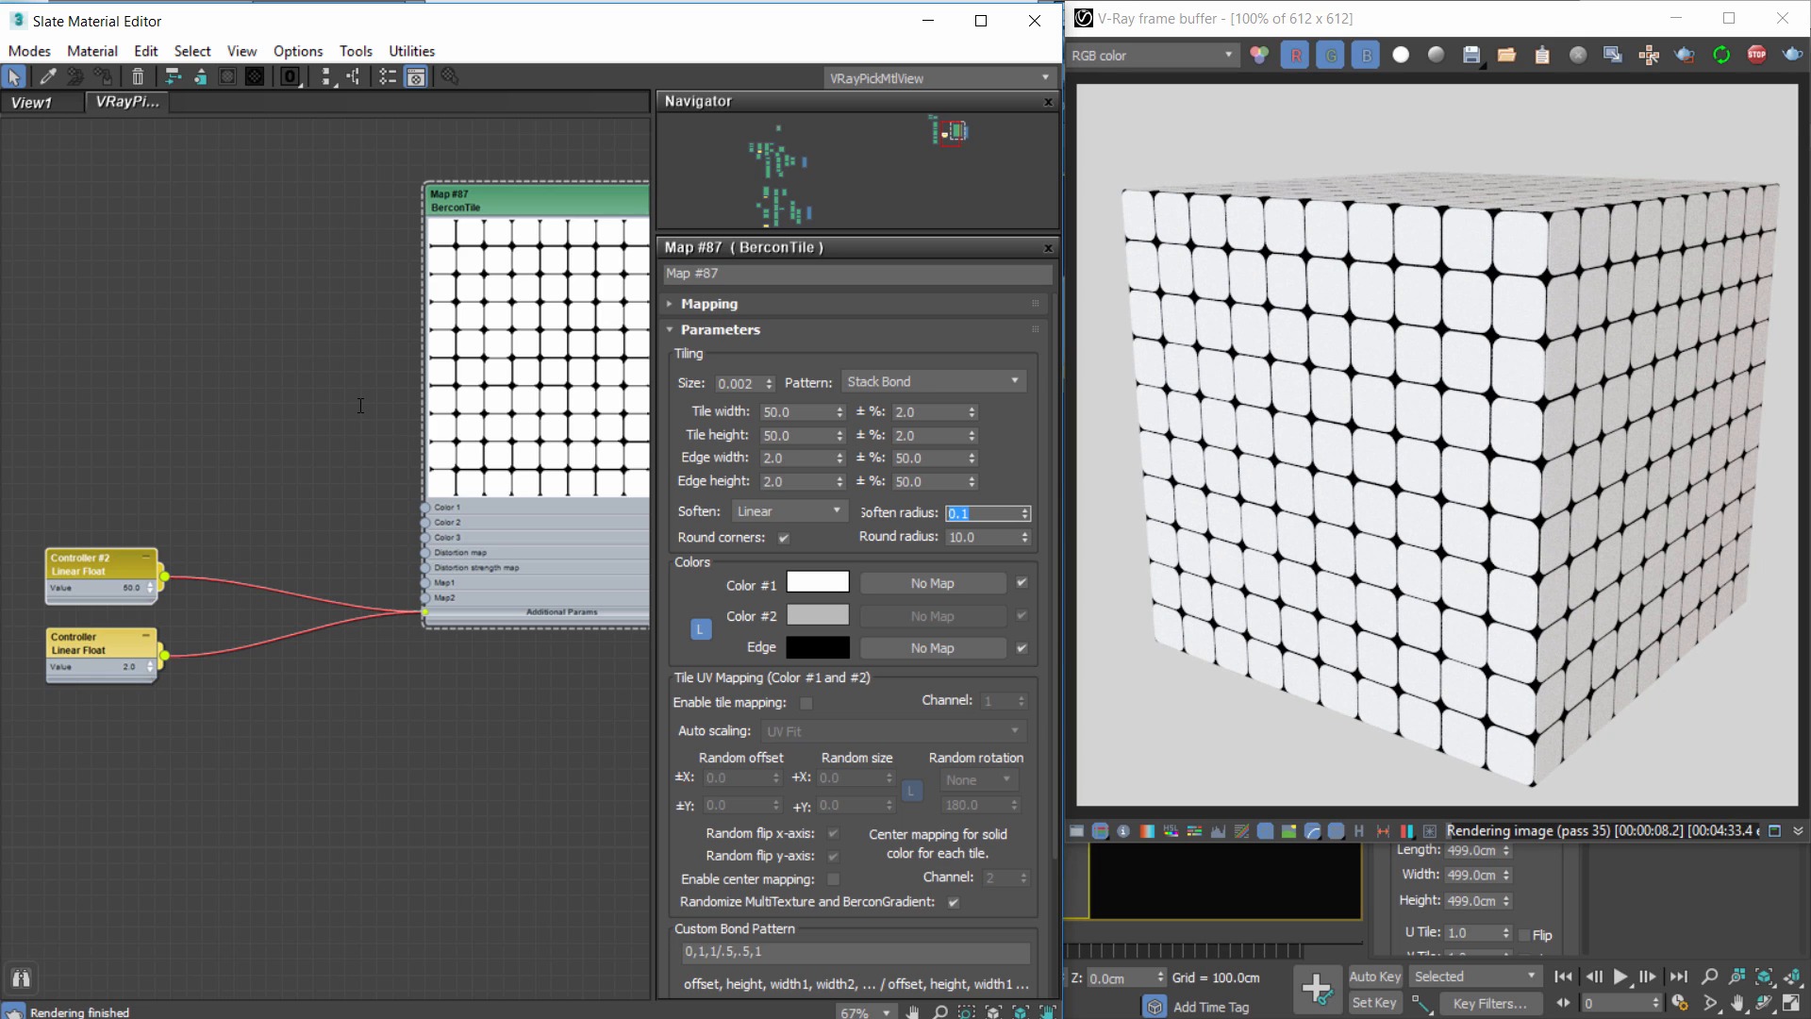
Set the tile width and tile height of the BerconTile map to 100.
{"action": "scroll", "coordinate": [1447, 510], "scroll_direction": "up", "scroll_amount": 2}
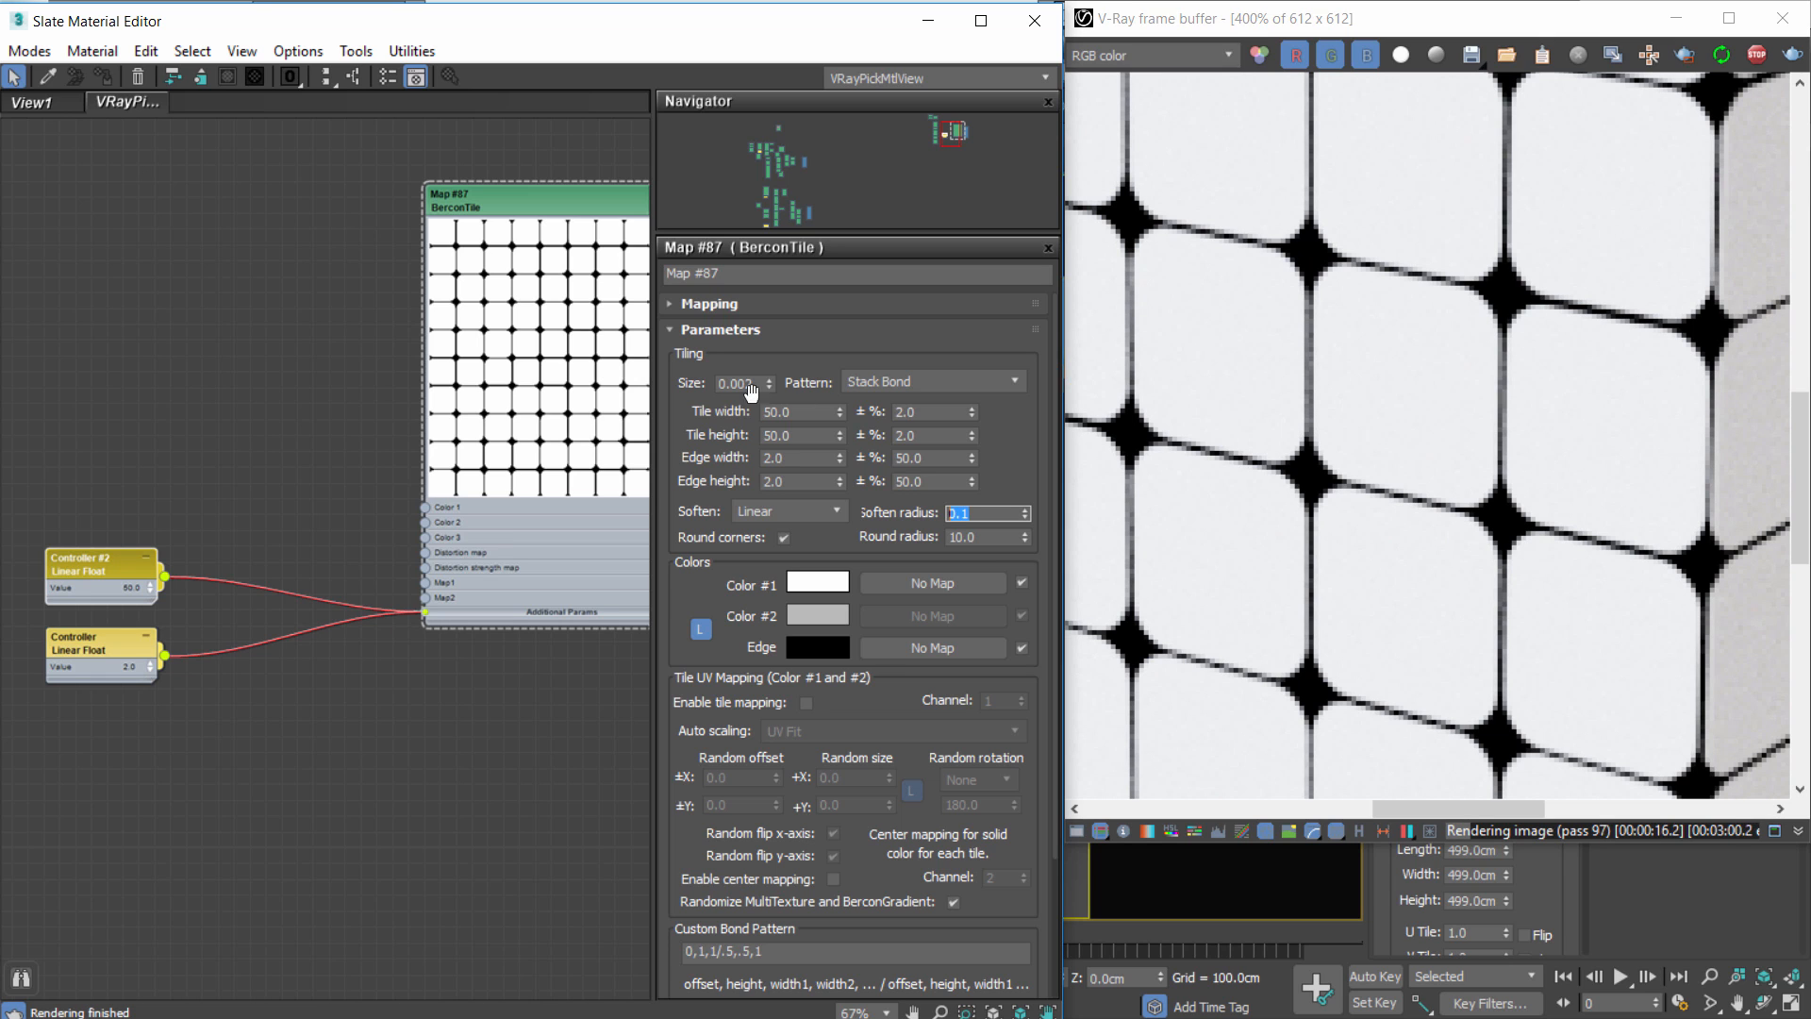
{"action": "left_click_drag", "start_coordinate": [802, 412], "coordinate": [717, 409]}
{"action": "type", "text": "100"}
{"action": "key", "text": "Tab"}
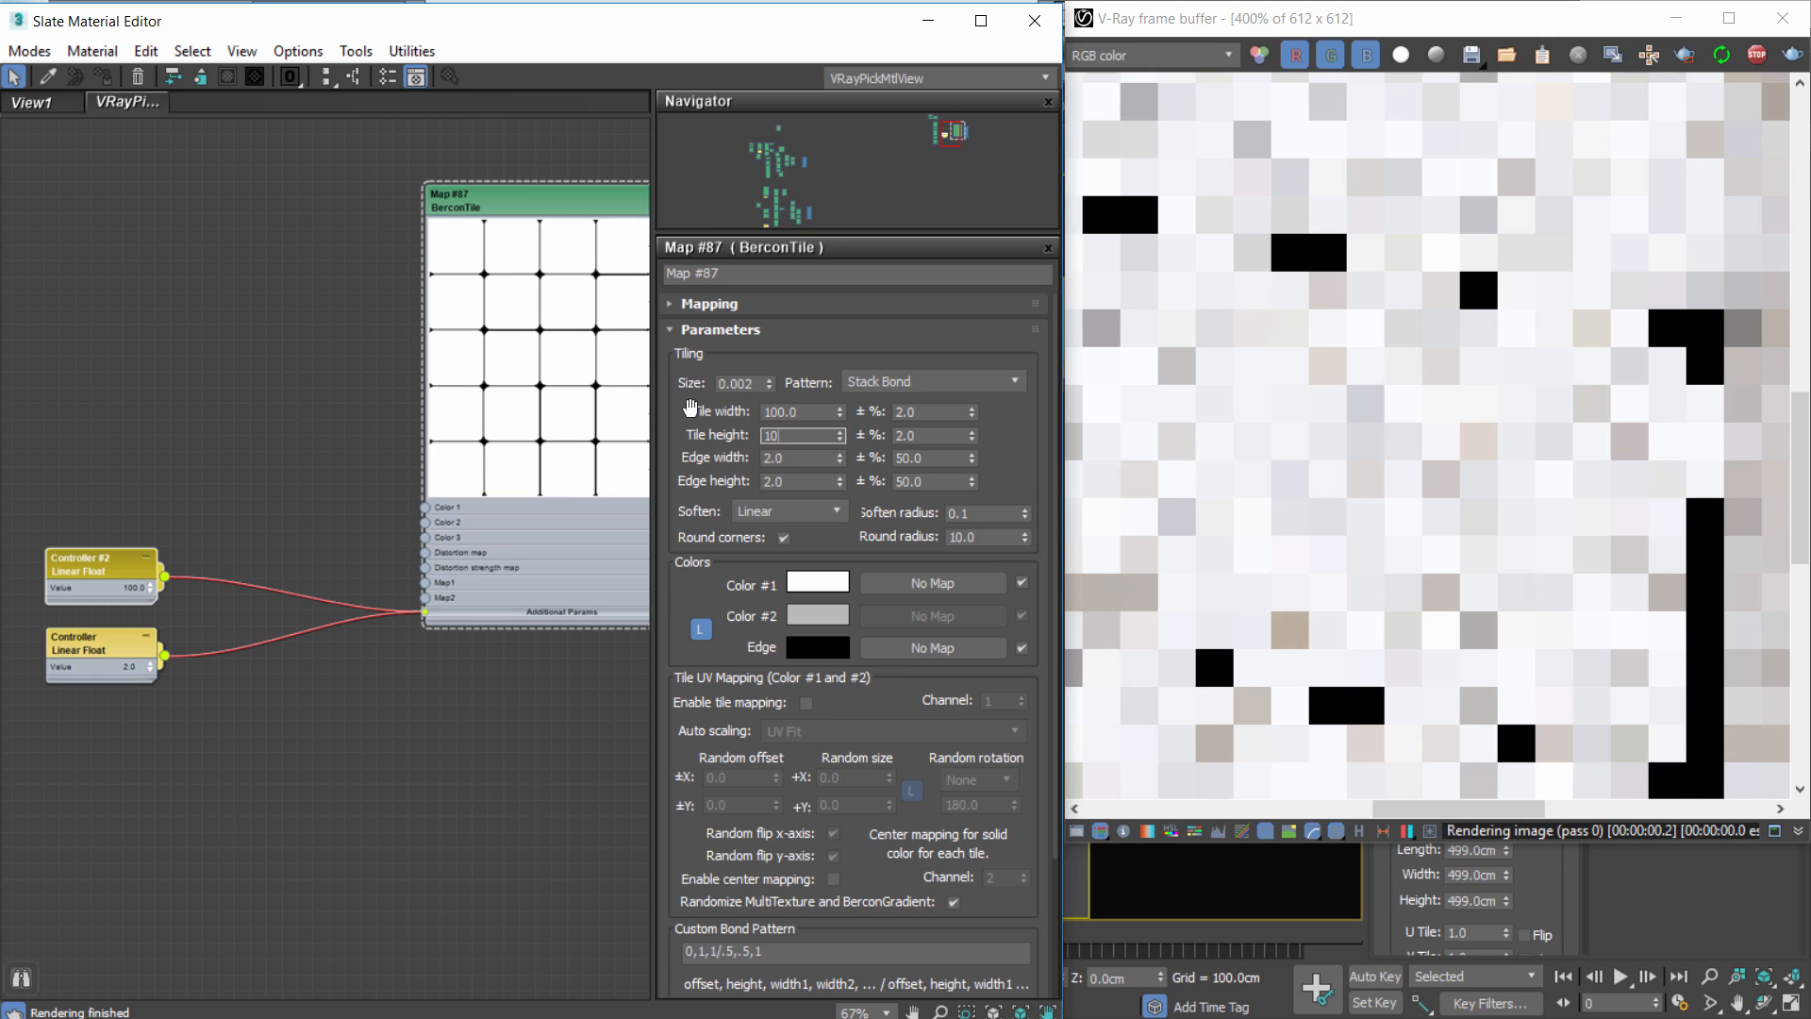
{"action": "middle_click_drag", "start_coordinate": [428, 419], "coordinate": [253, 344]}
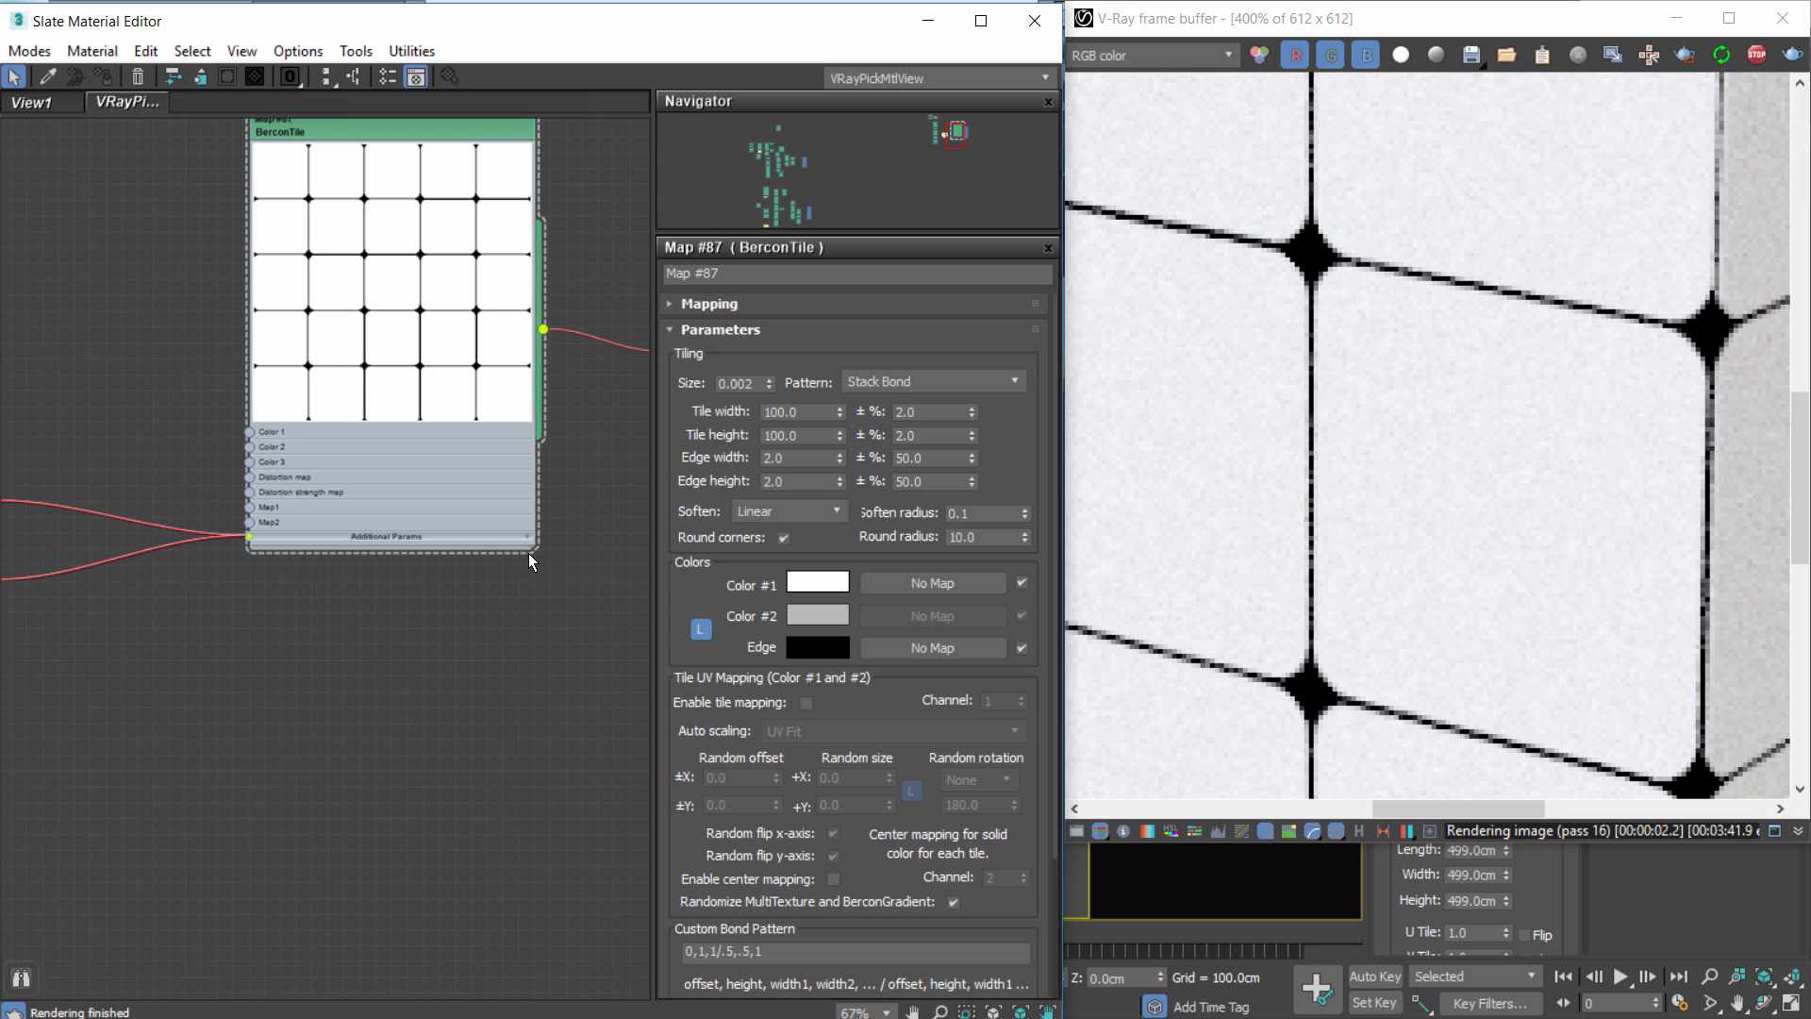
Set the soften radius of the tile edges to 10.
{"action": "scroll", "coordinate": [426, 466], "scroll_direction": "up", "scroll_amount": 10}
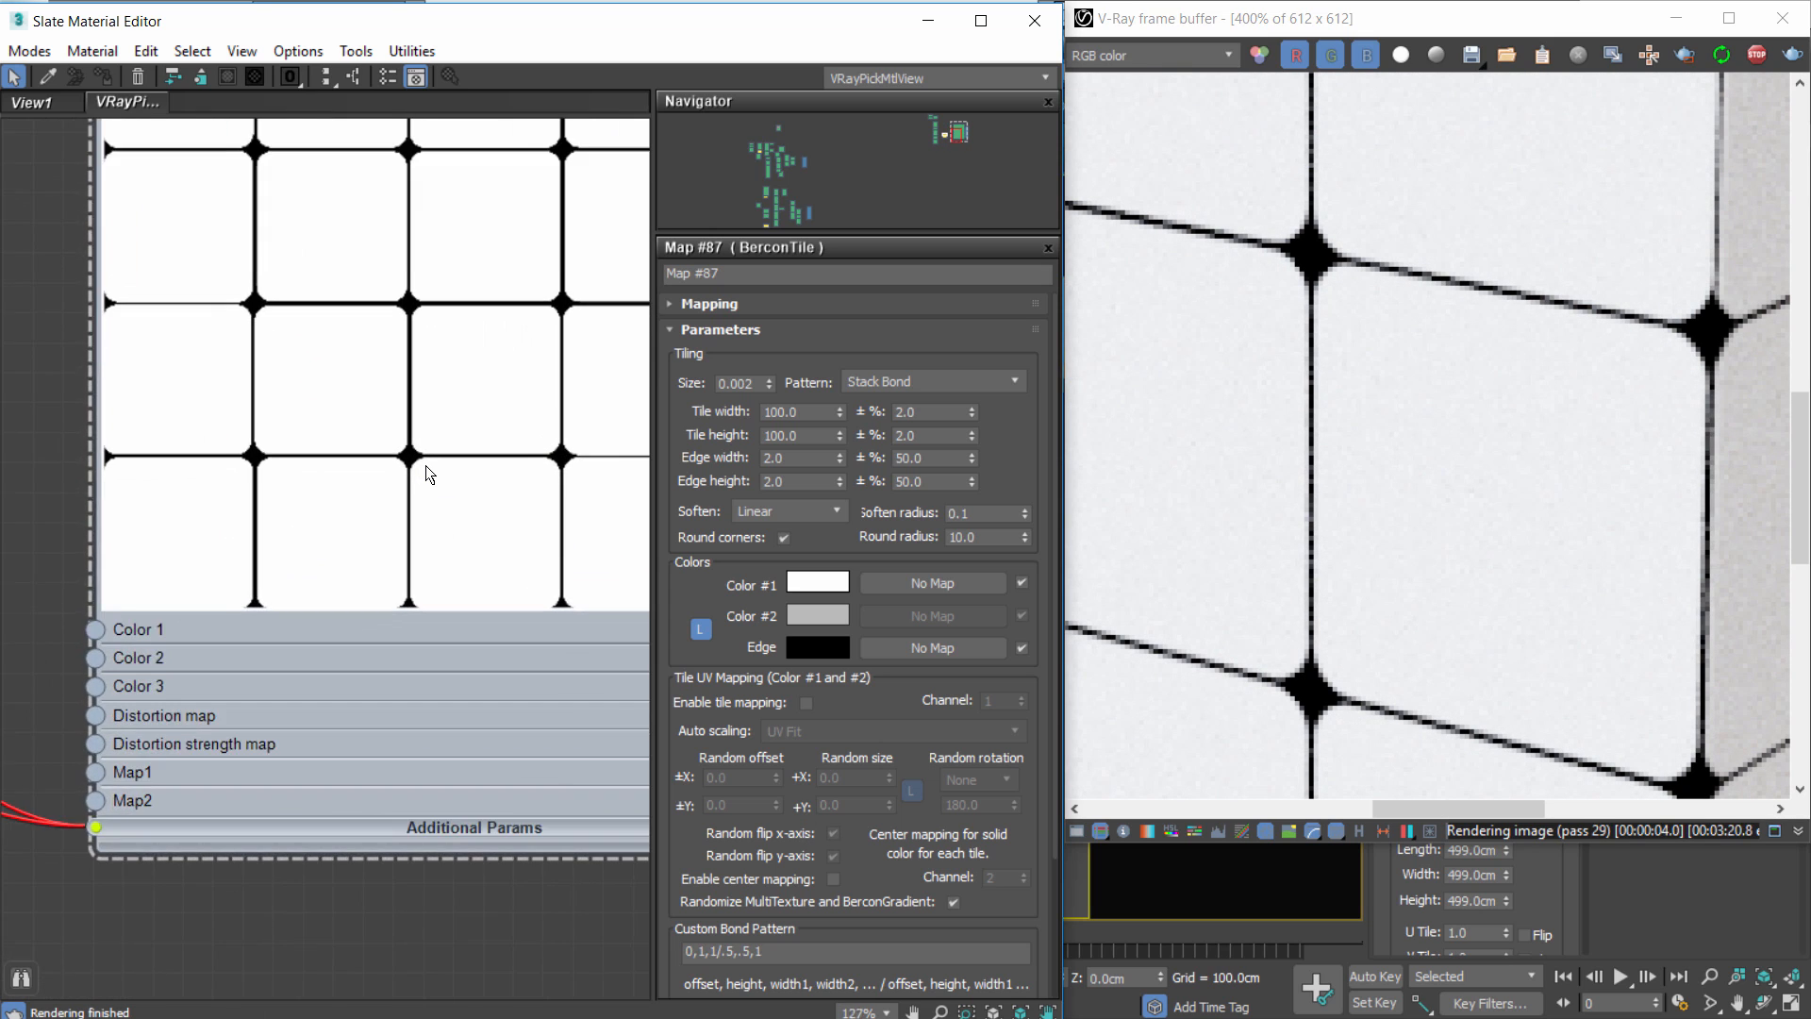
{"action": "scroll", "coordinate": [427, 466], "scroll_direction": "up", "scroll_amount": 1}
{"action": "left_click_drag", "start_coordinate": [981, 514], "coordinate": [838, 505]}
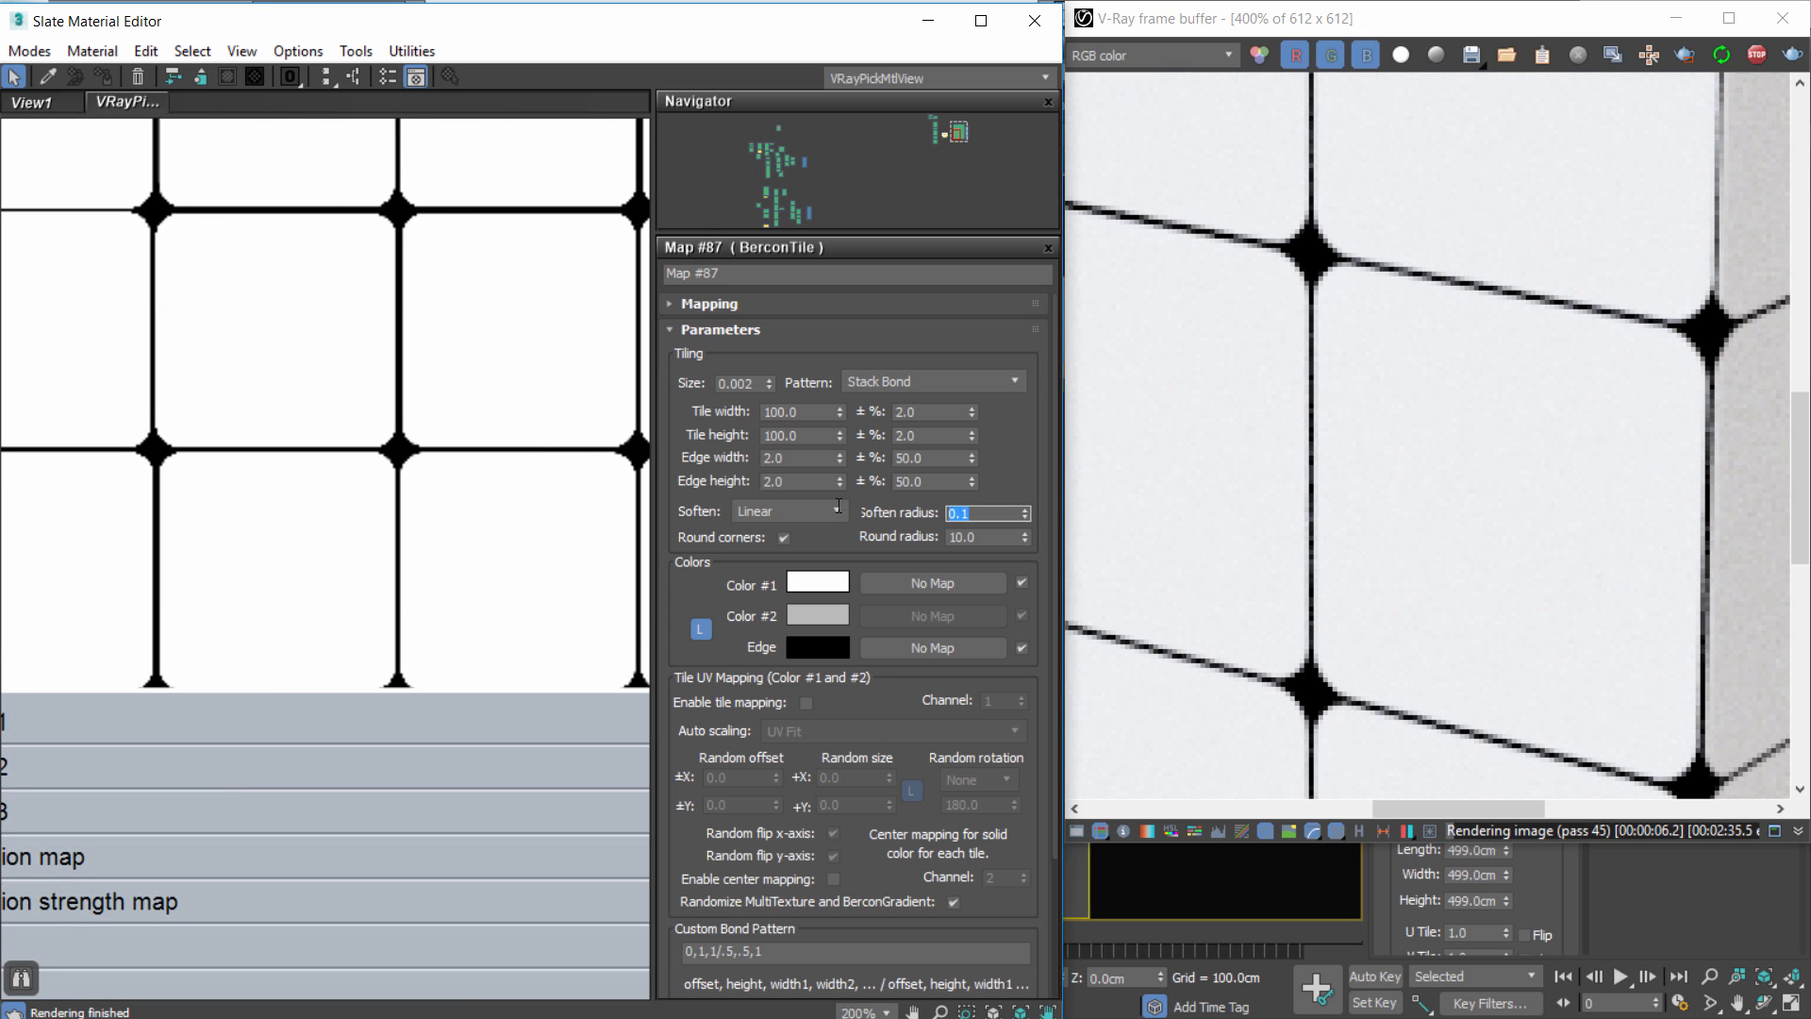
{"action": "type", "text": "10"}
{"action": "key", "text": "Return"}
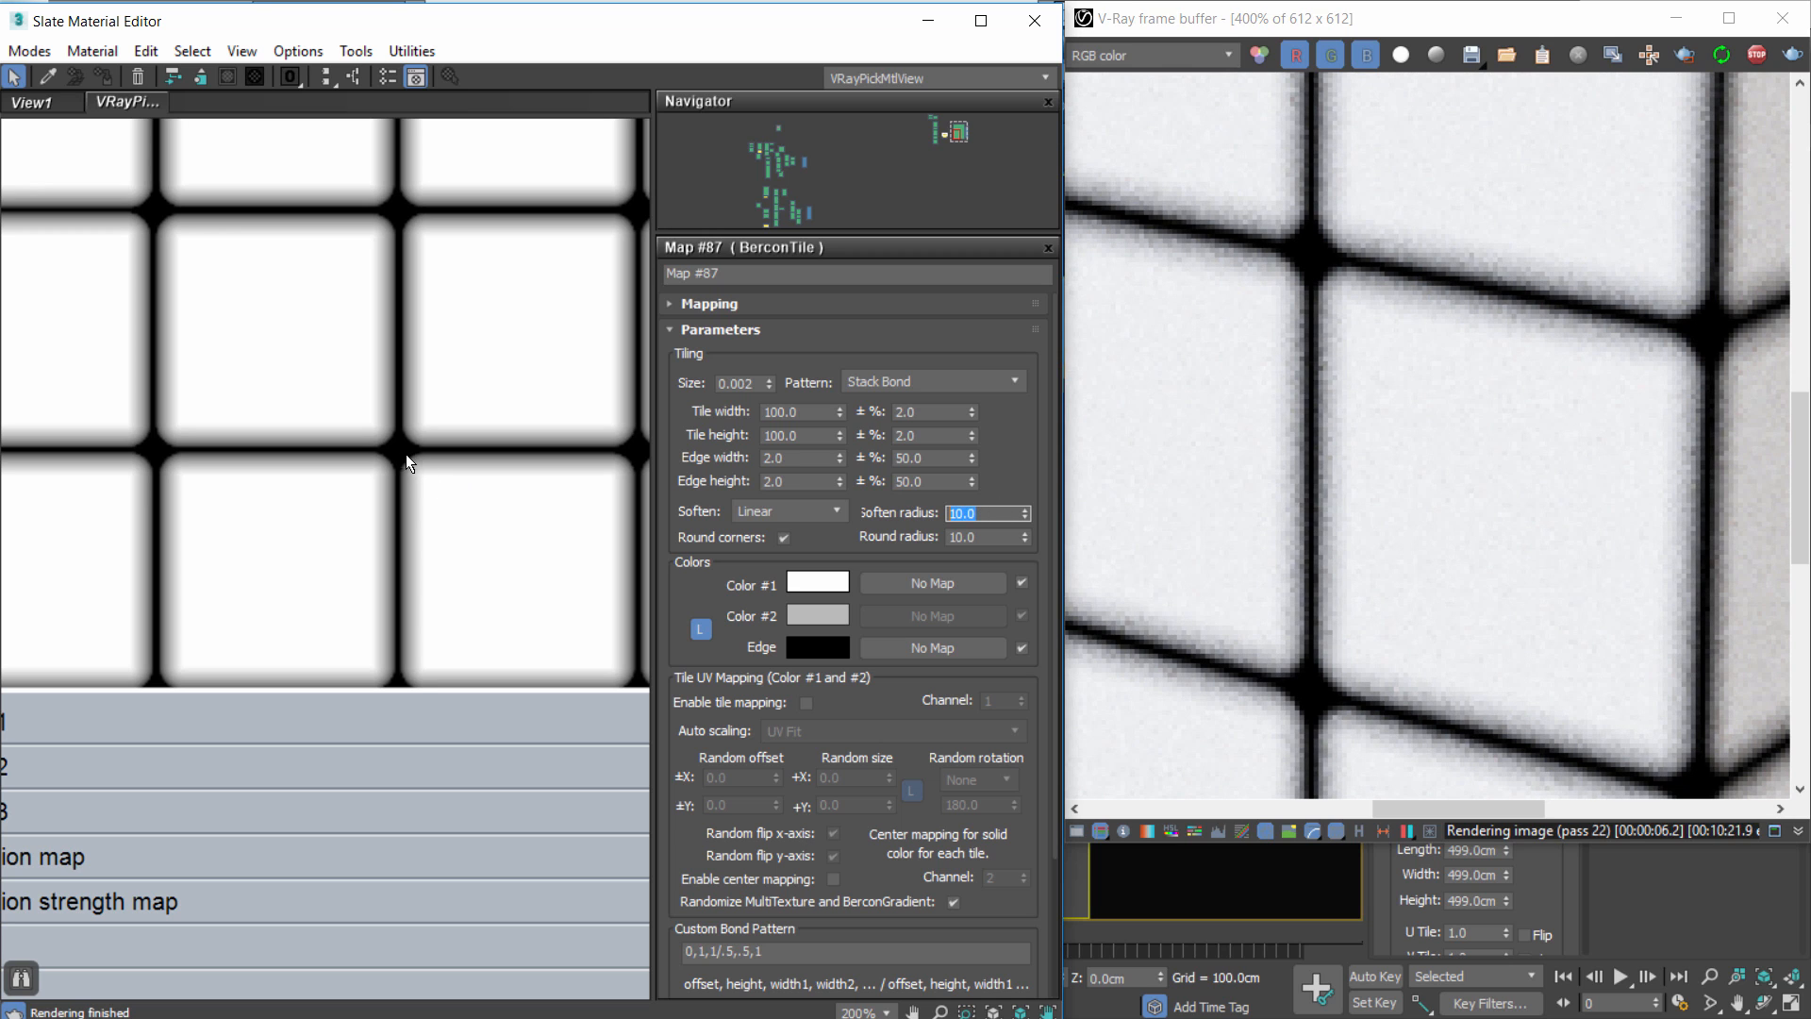
Compare the Linear, Round and Smooth soften types, and choose None.
{"action": "left_click", "coordinate": [788, 512]}
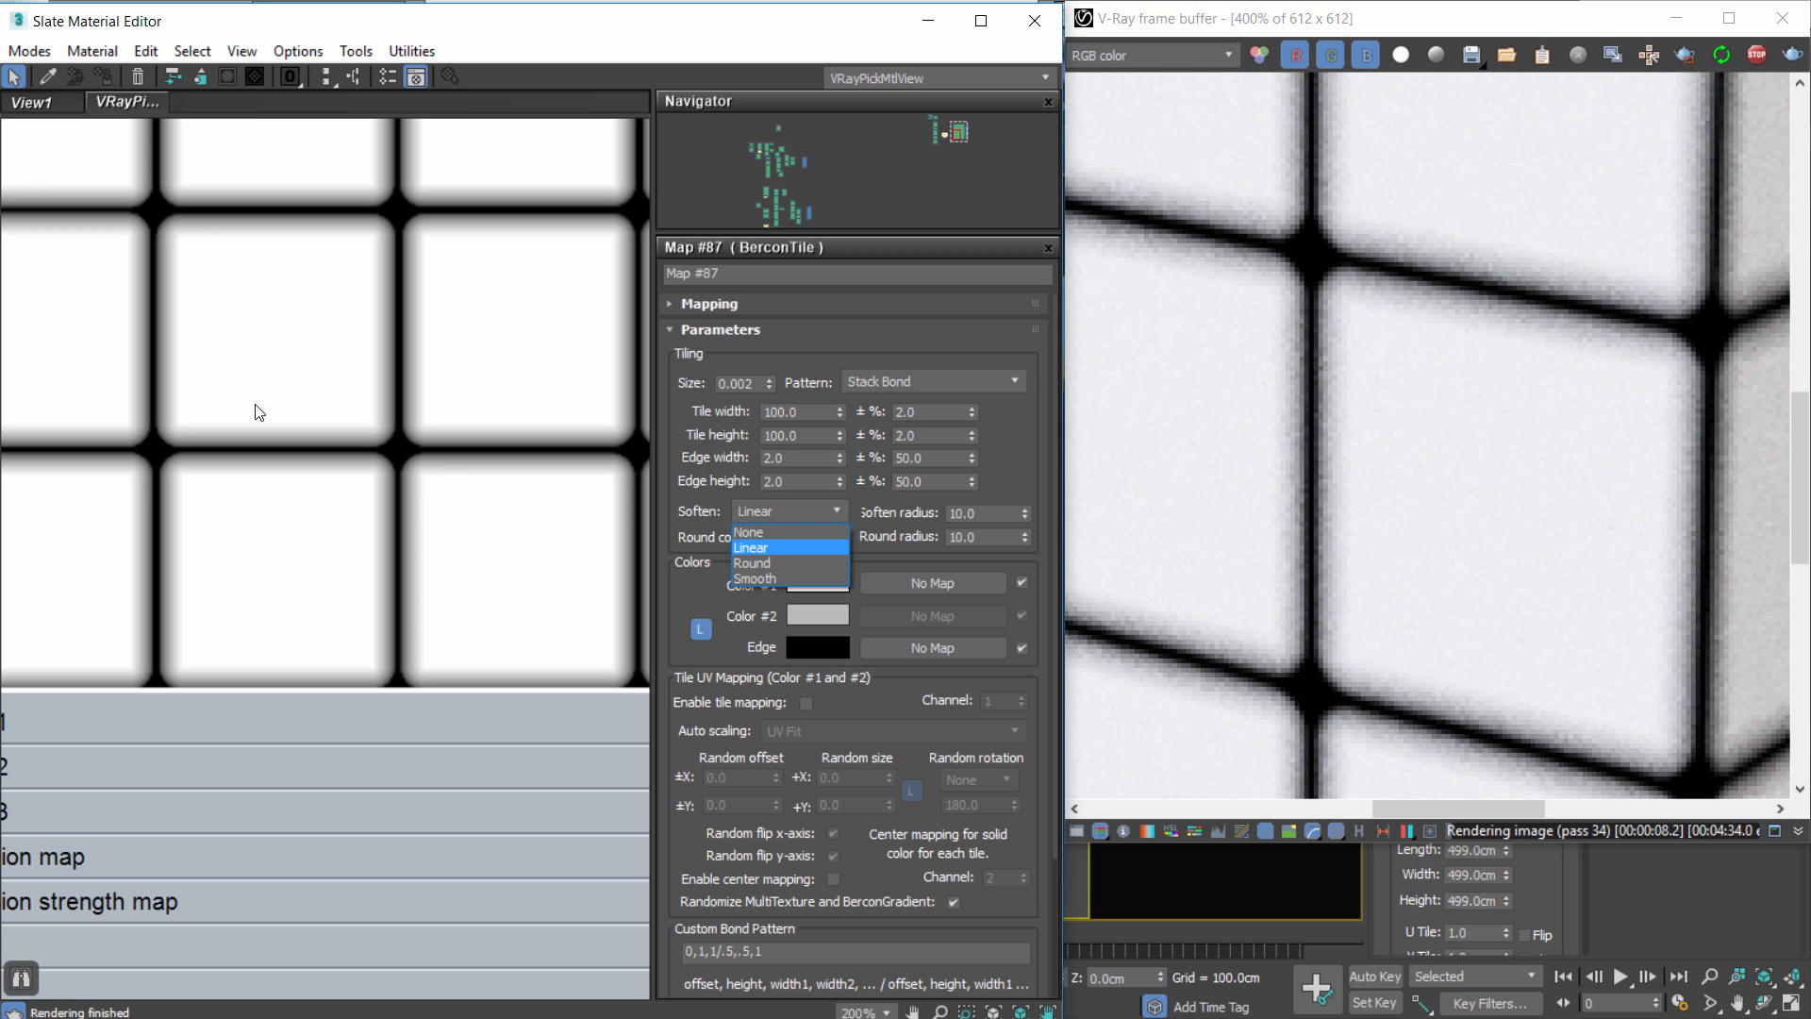
{"action": "left_click", "coordinate": [812, 547]}
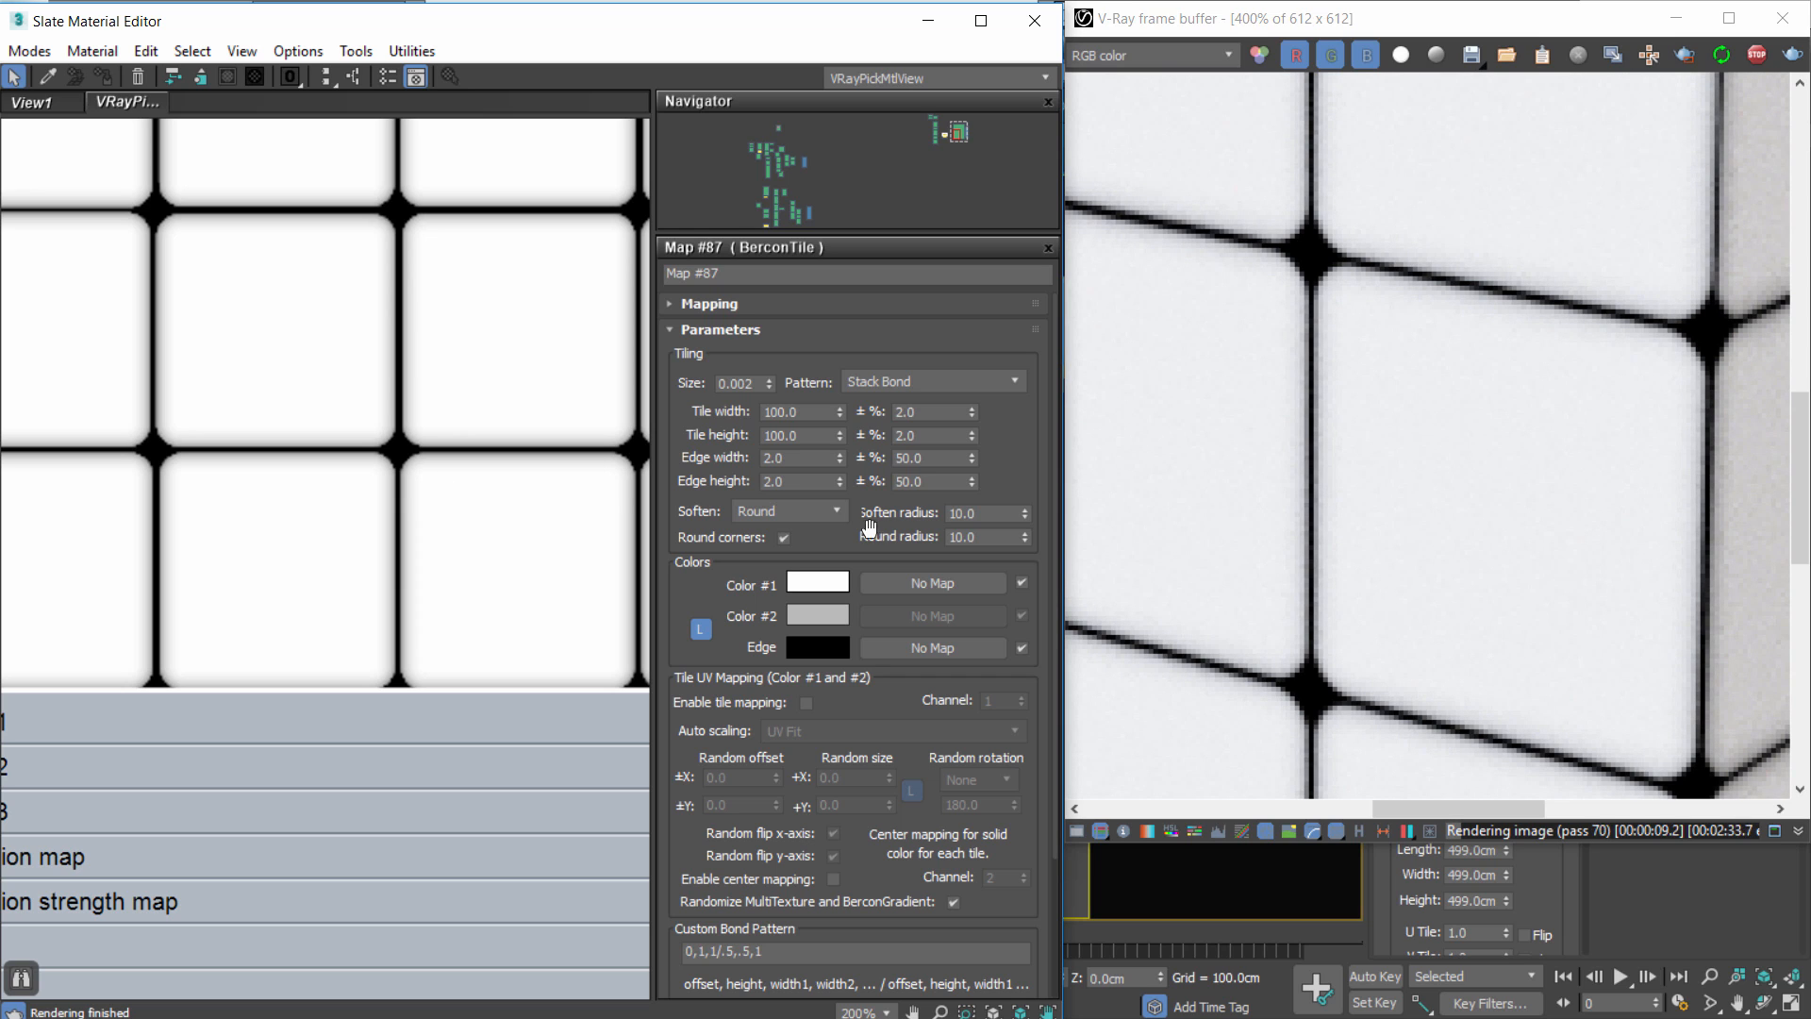
{"action": "left_click", "coordinate": [789, 511]}
{"action": "left_click", "coordinate": [778, 571]}
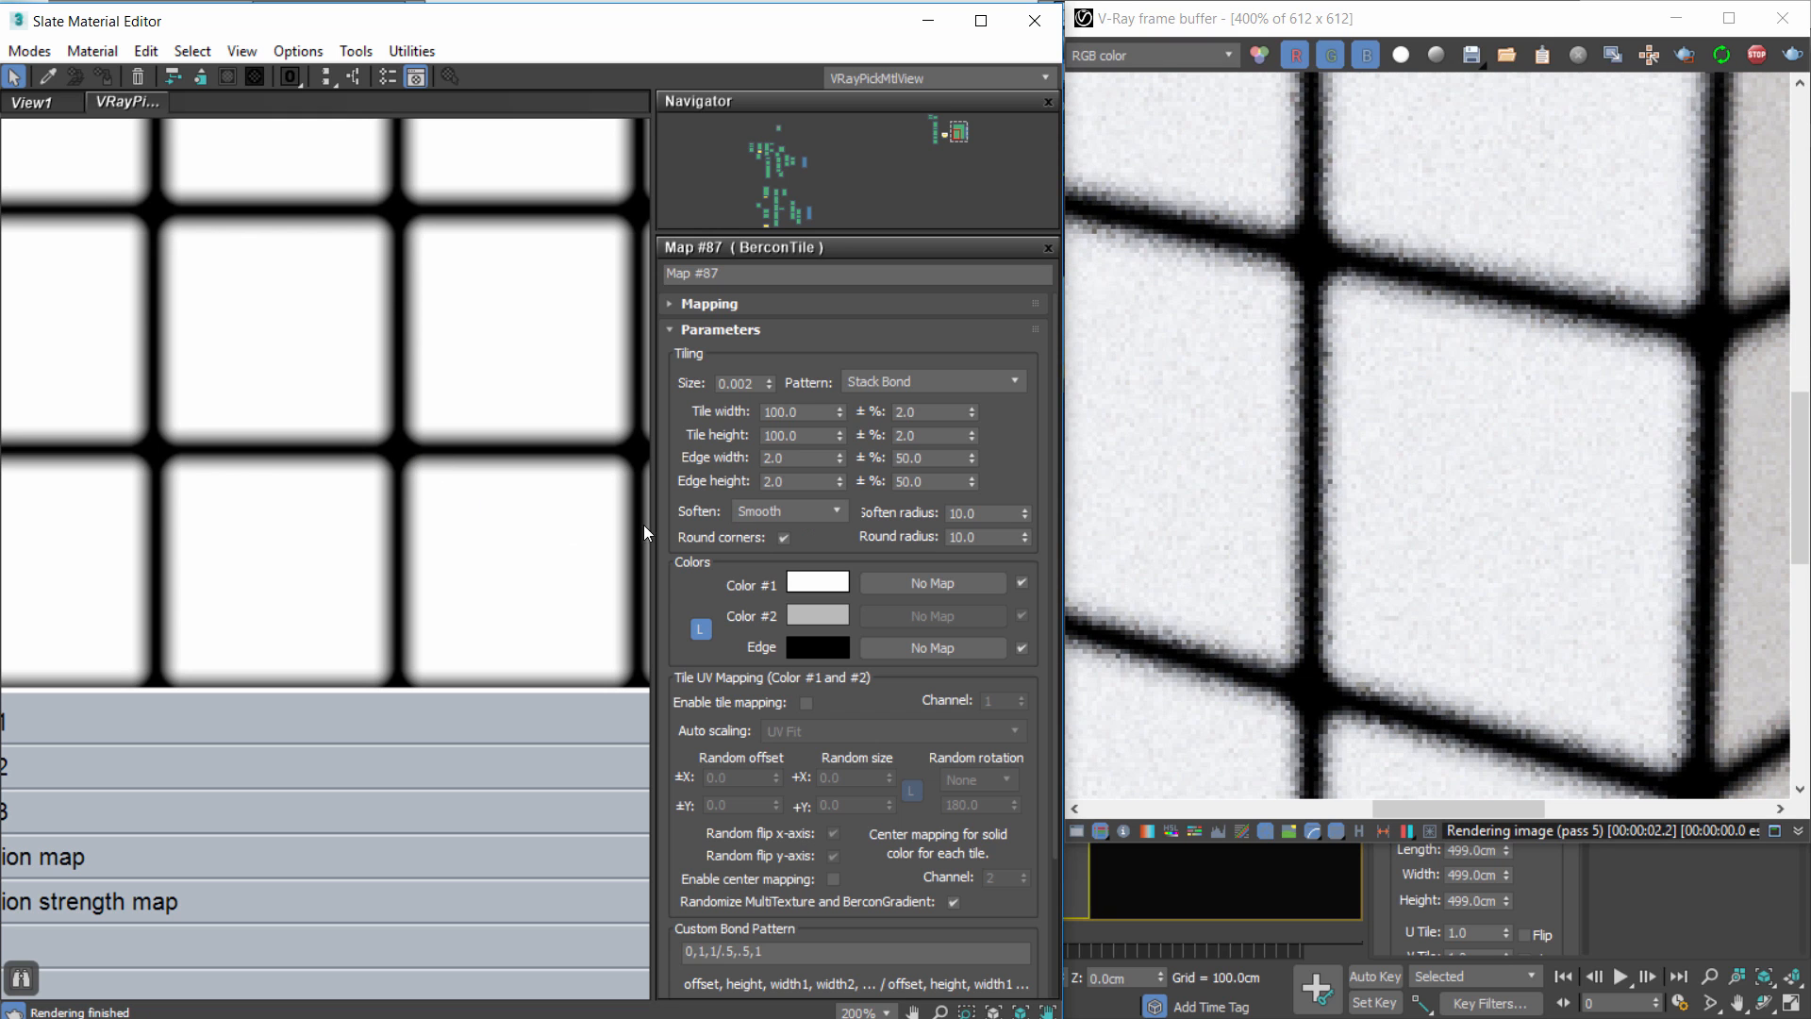
{"action": "left_click", "coordinate": [785, 517]}
{"action": "left_click", "coordinate": [778, 551]}
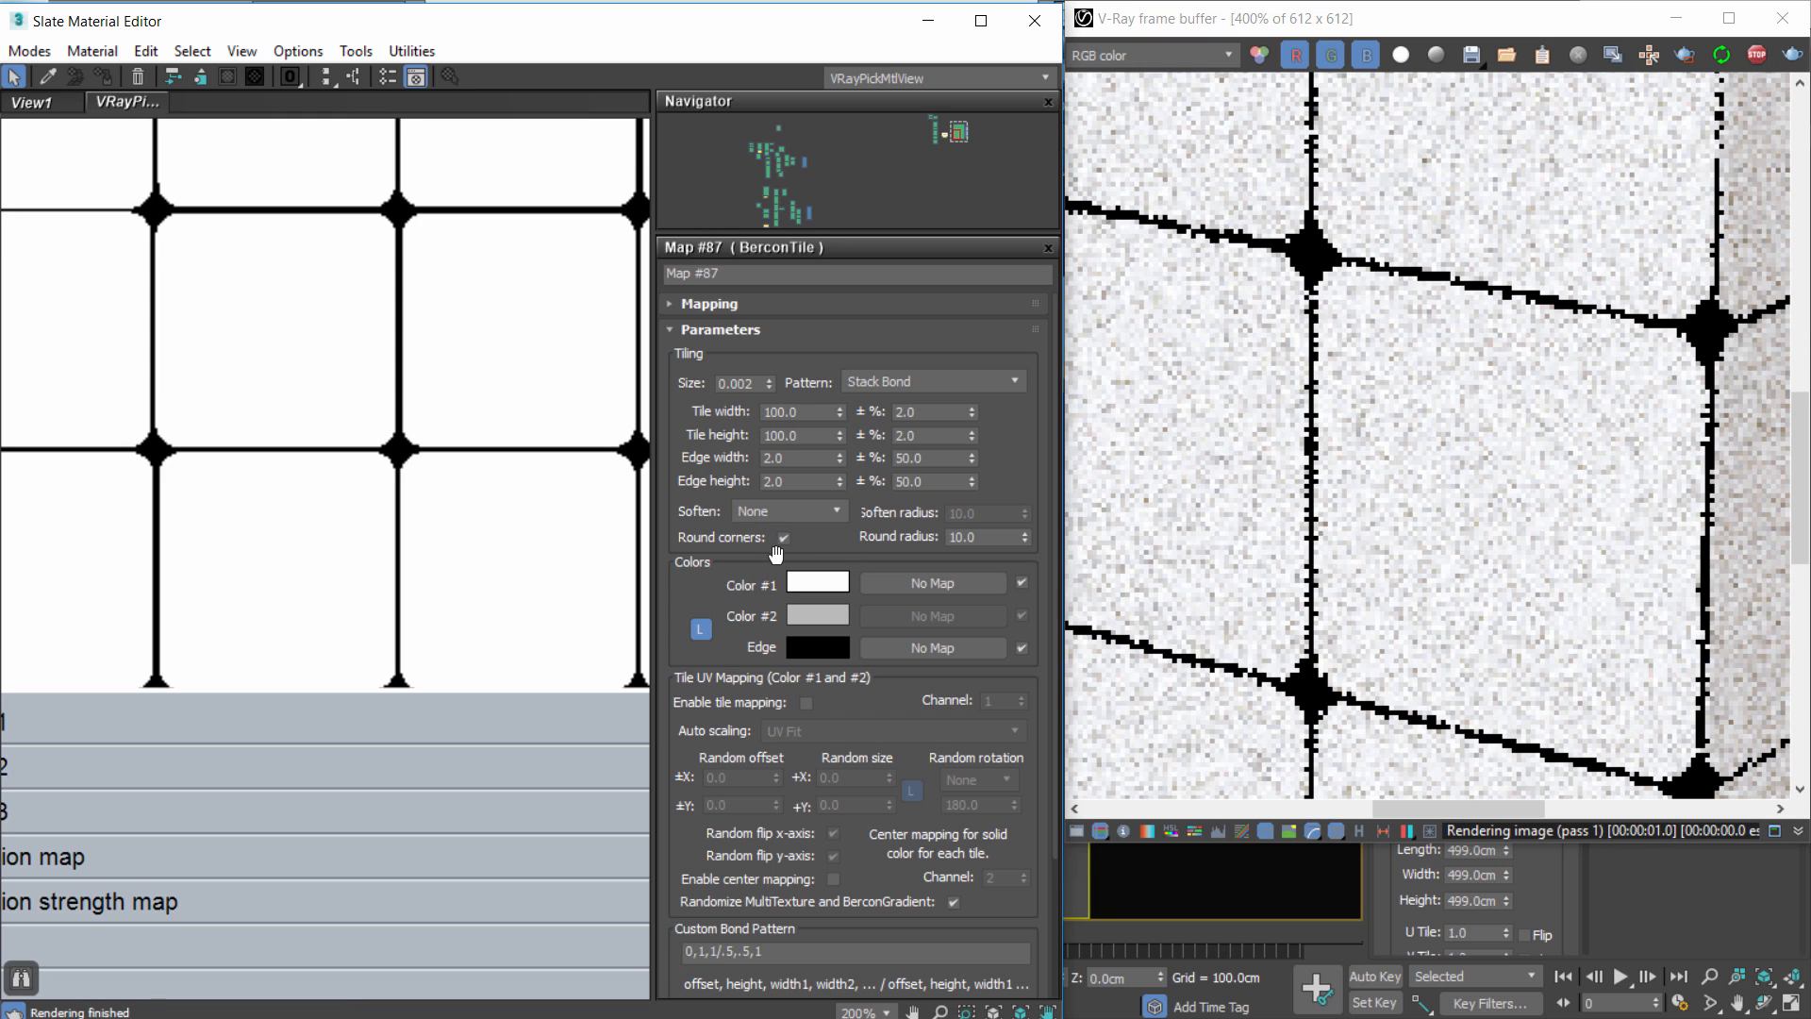
Examine the rounded tile corners in the node preview and show the map parameters for soften radius and round radius.
{"action": "double_click", "coordinate": [958, 536]}
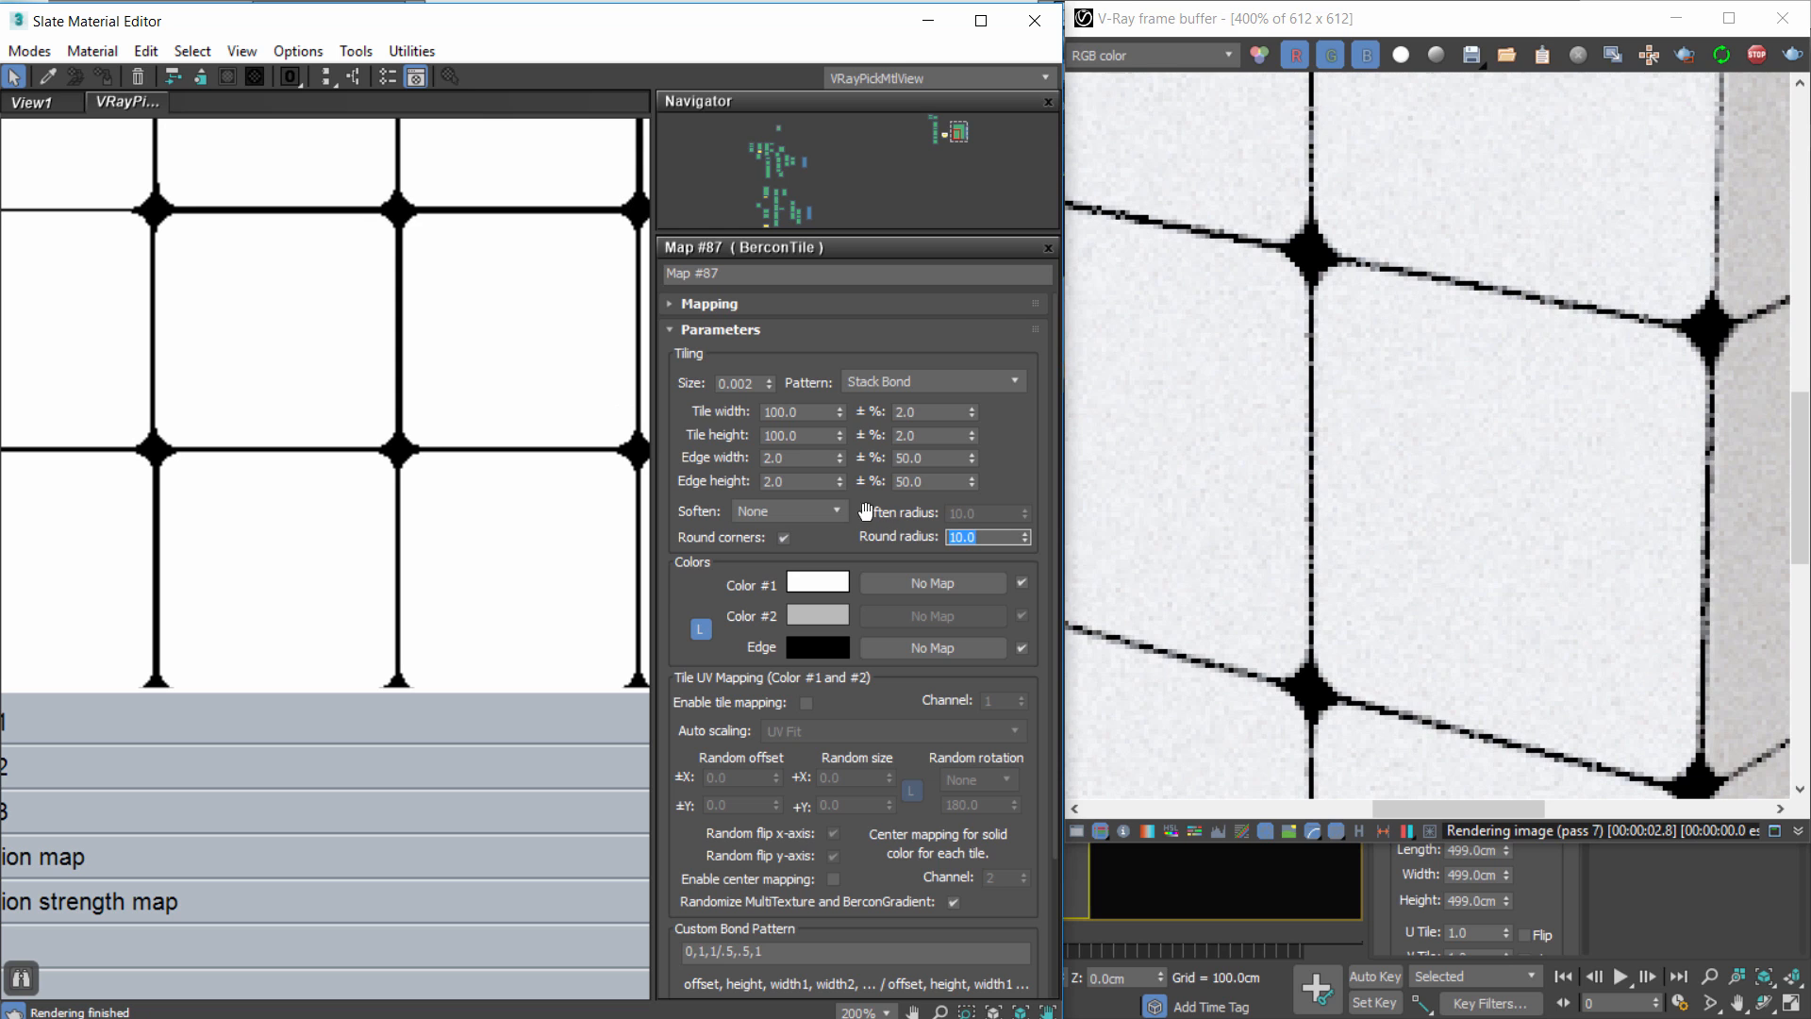
{"action": "scroll", "coordinate": [502, 485], "scroll_direction": "down", "scroll_amount": 2}
{"action": "scroll", "coordinate": [512, 509], "scroll_direction": "down", "scroll_amount": 6}
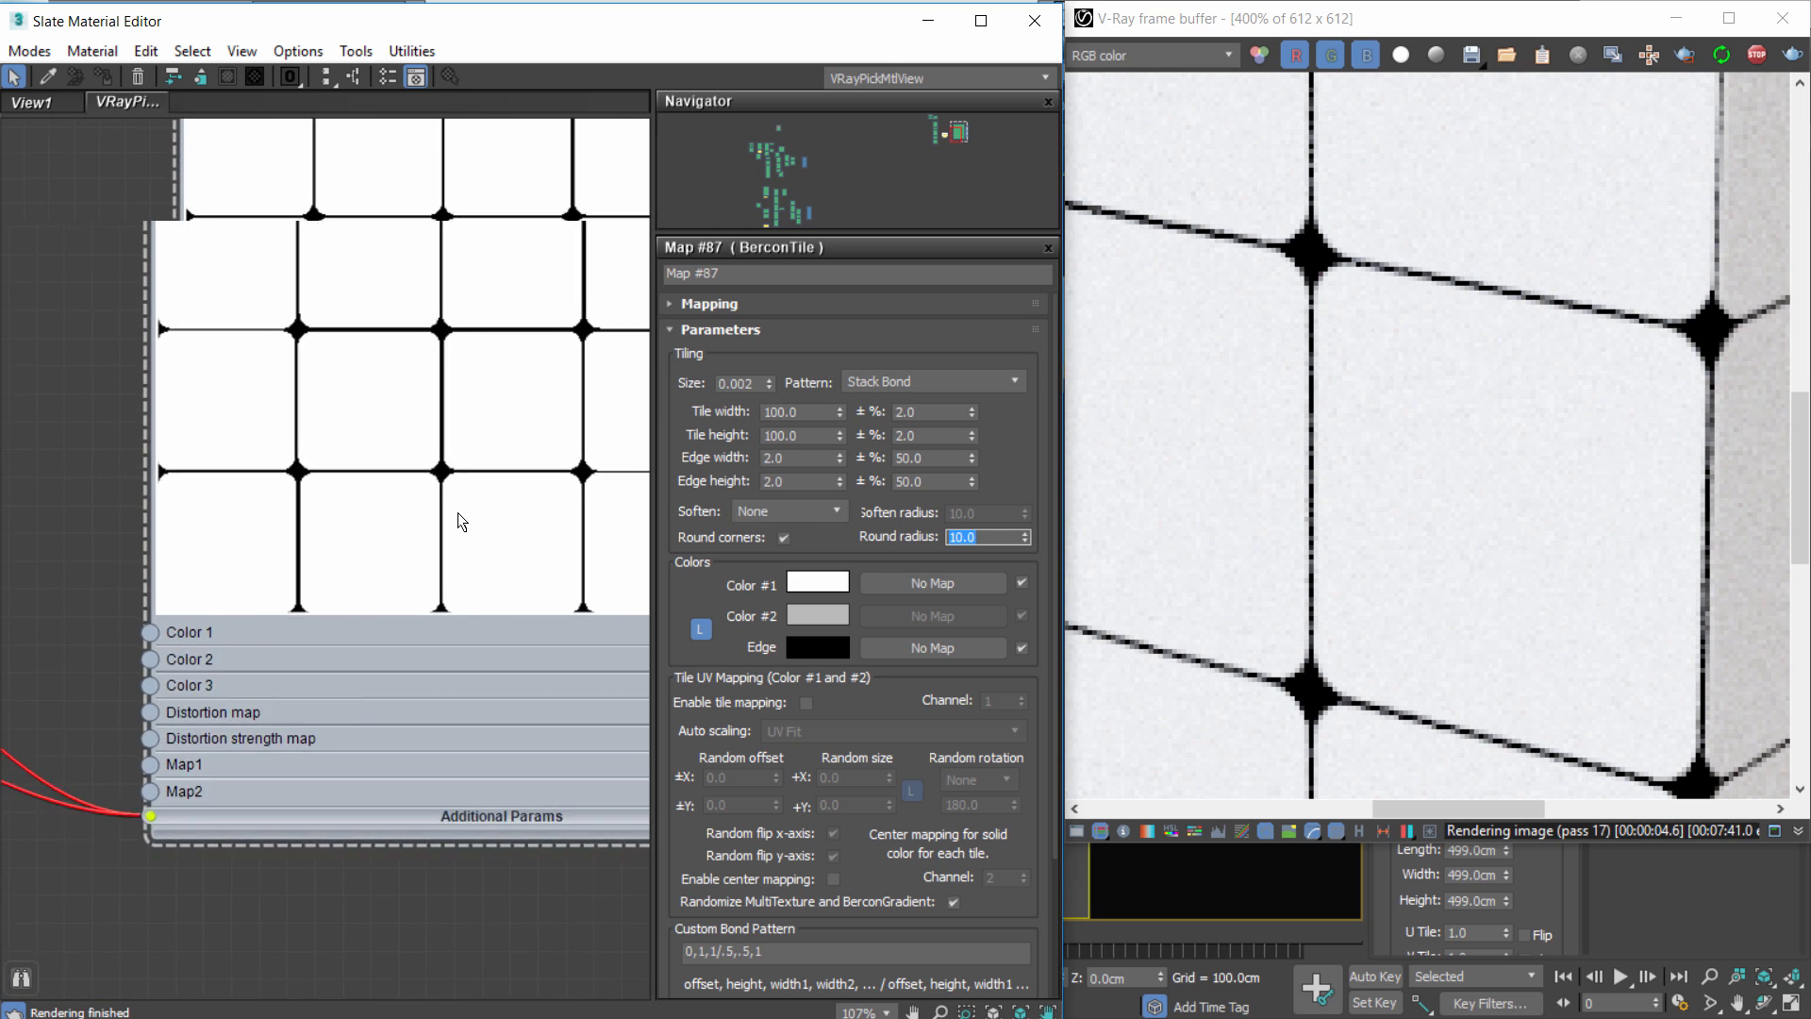
{"action": "scroll", "coordinate": [281, 553], "scroll_direction": "down", "scroll_amount": 1}
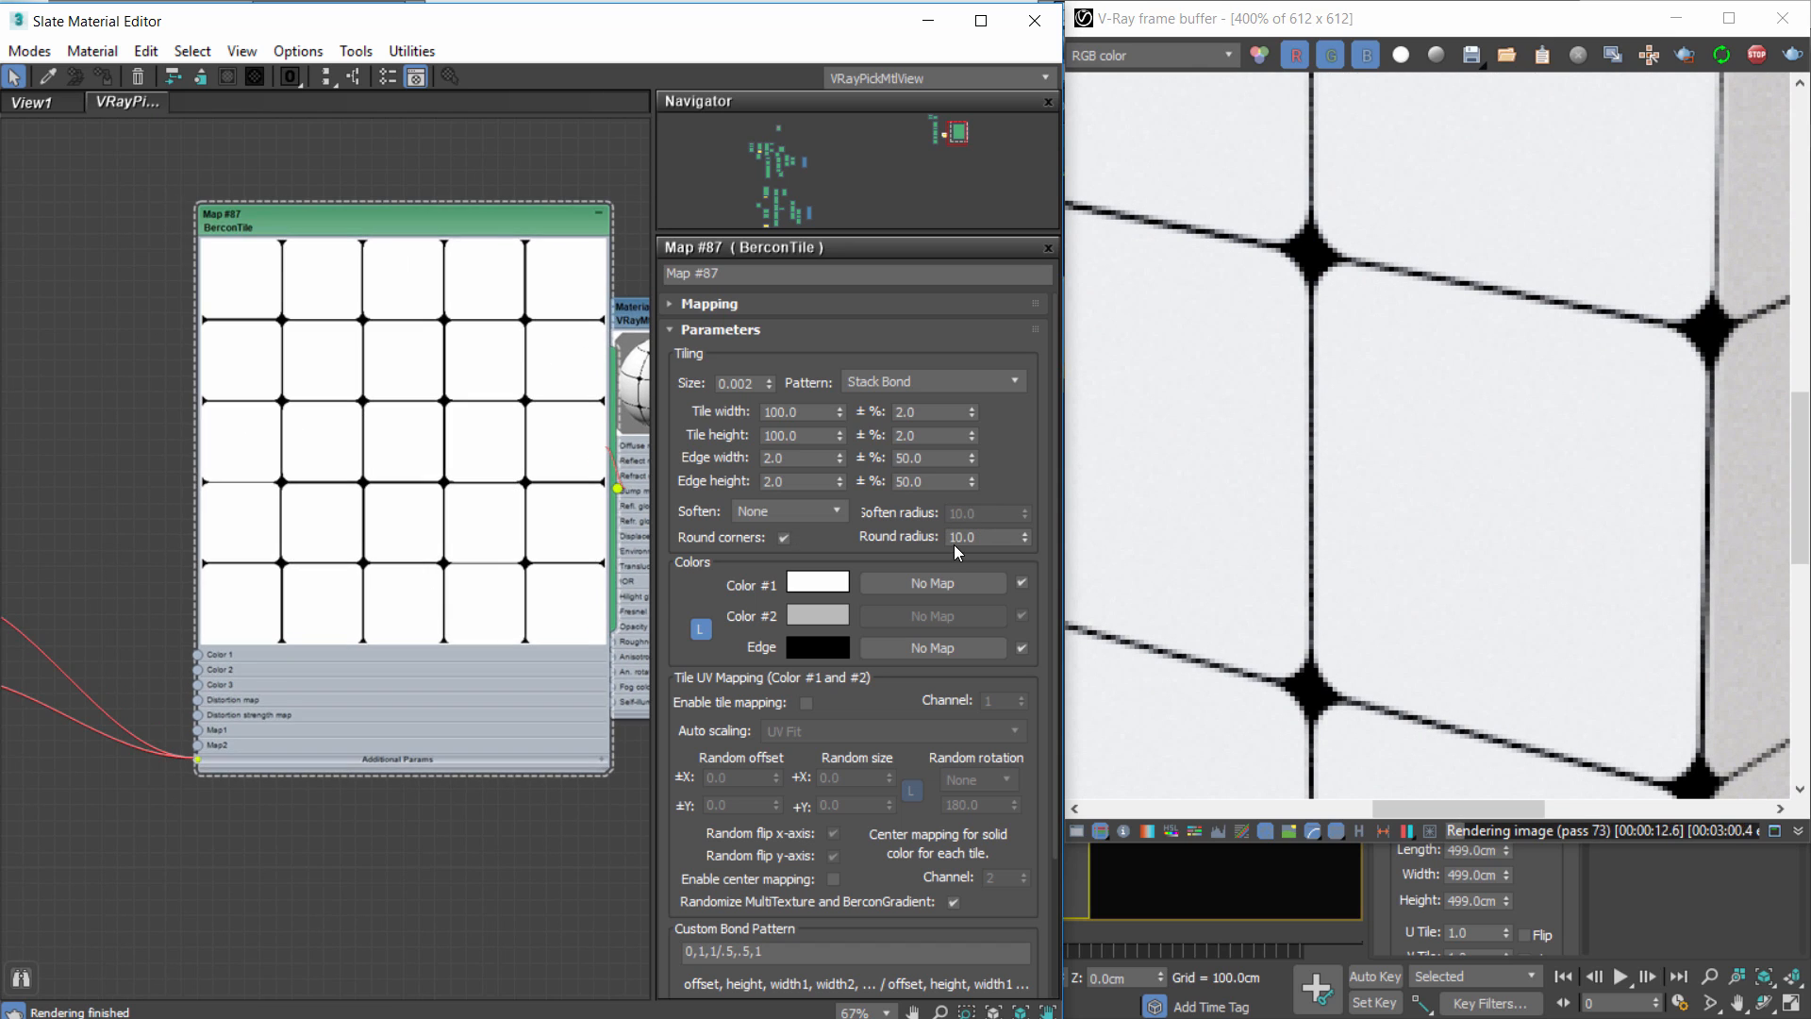
{"action": "scroll", "coordinate": [443, 394], "scroll_direction": "up", "scroll_amount": 4}
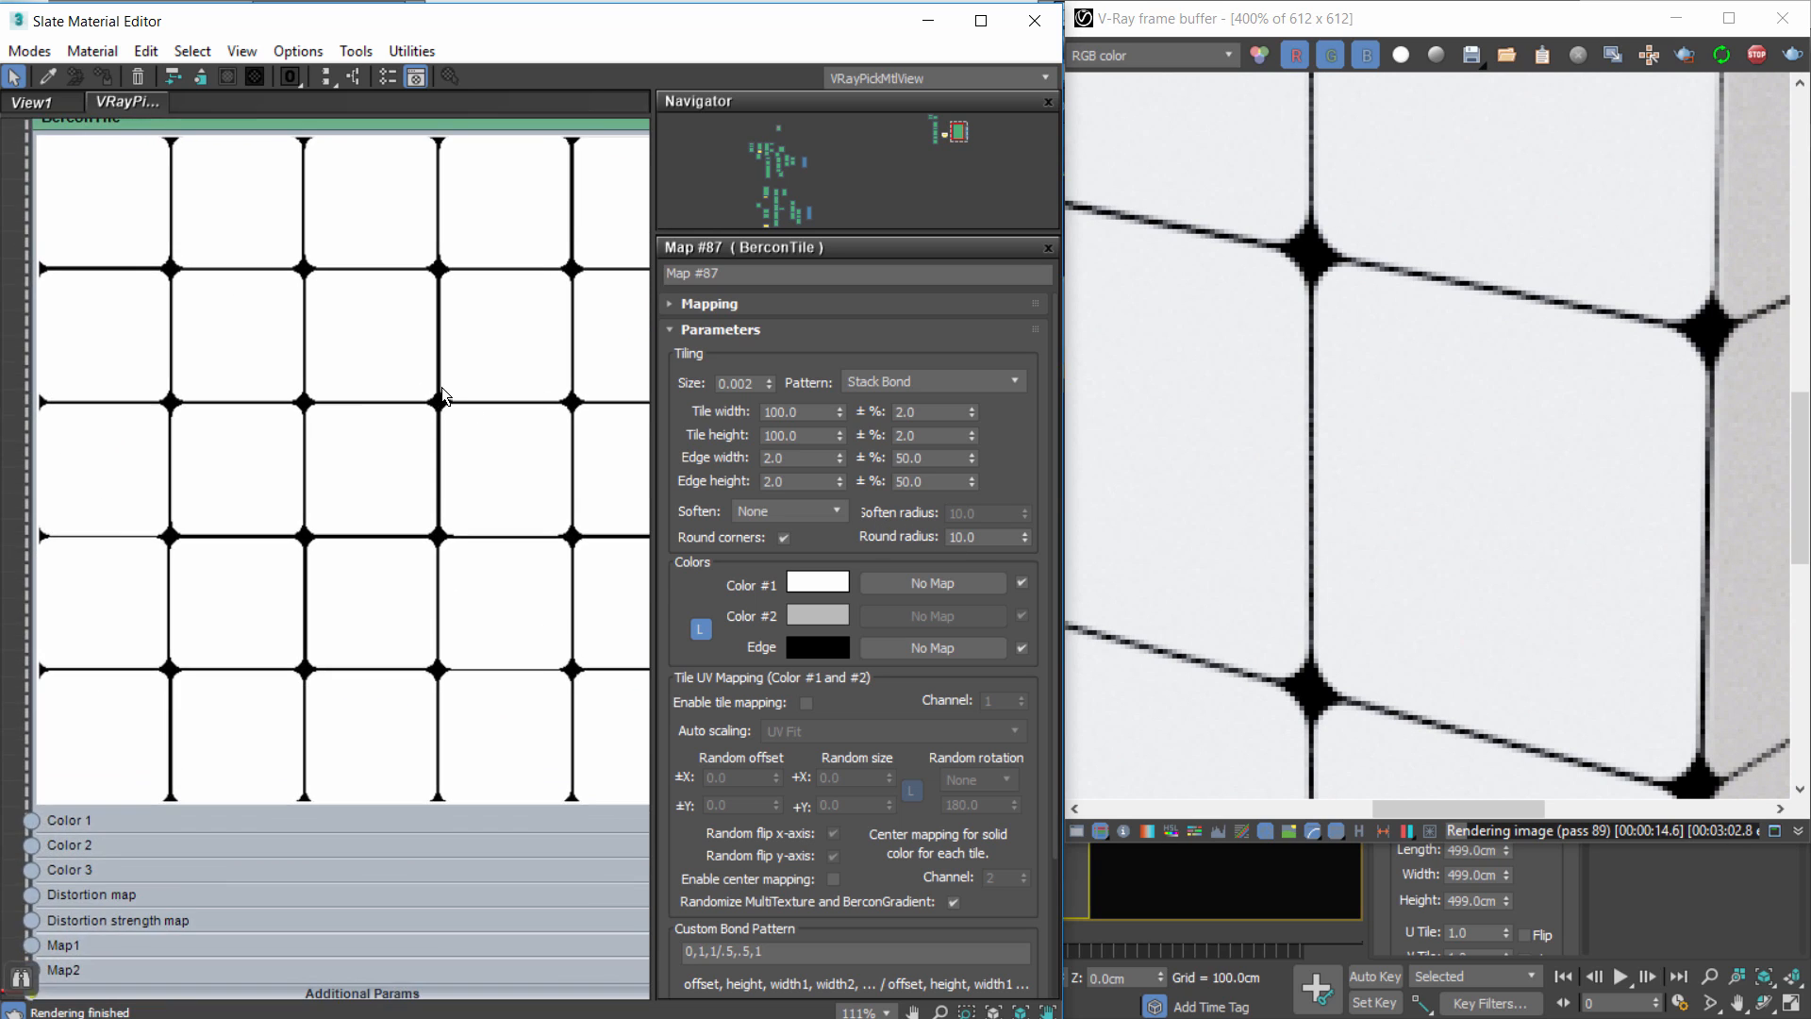
{"action": "scroll", "coordinate": [443, 388], "scroll_direction": "up", "scroll_amount": 2}
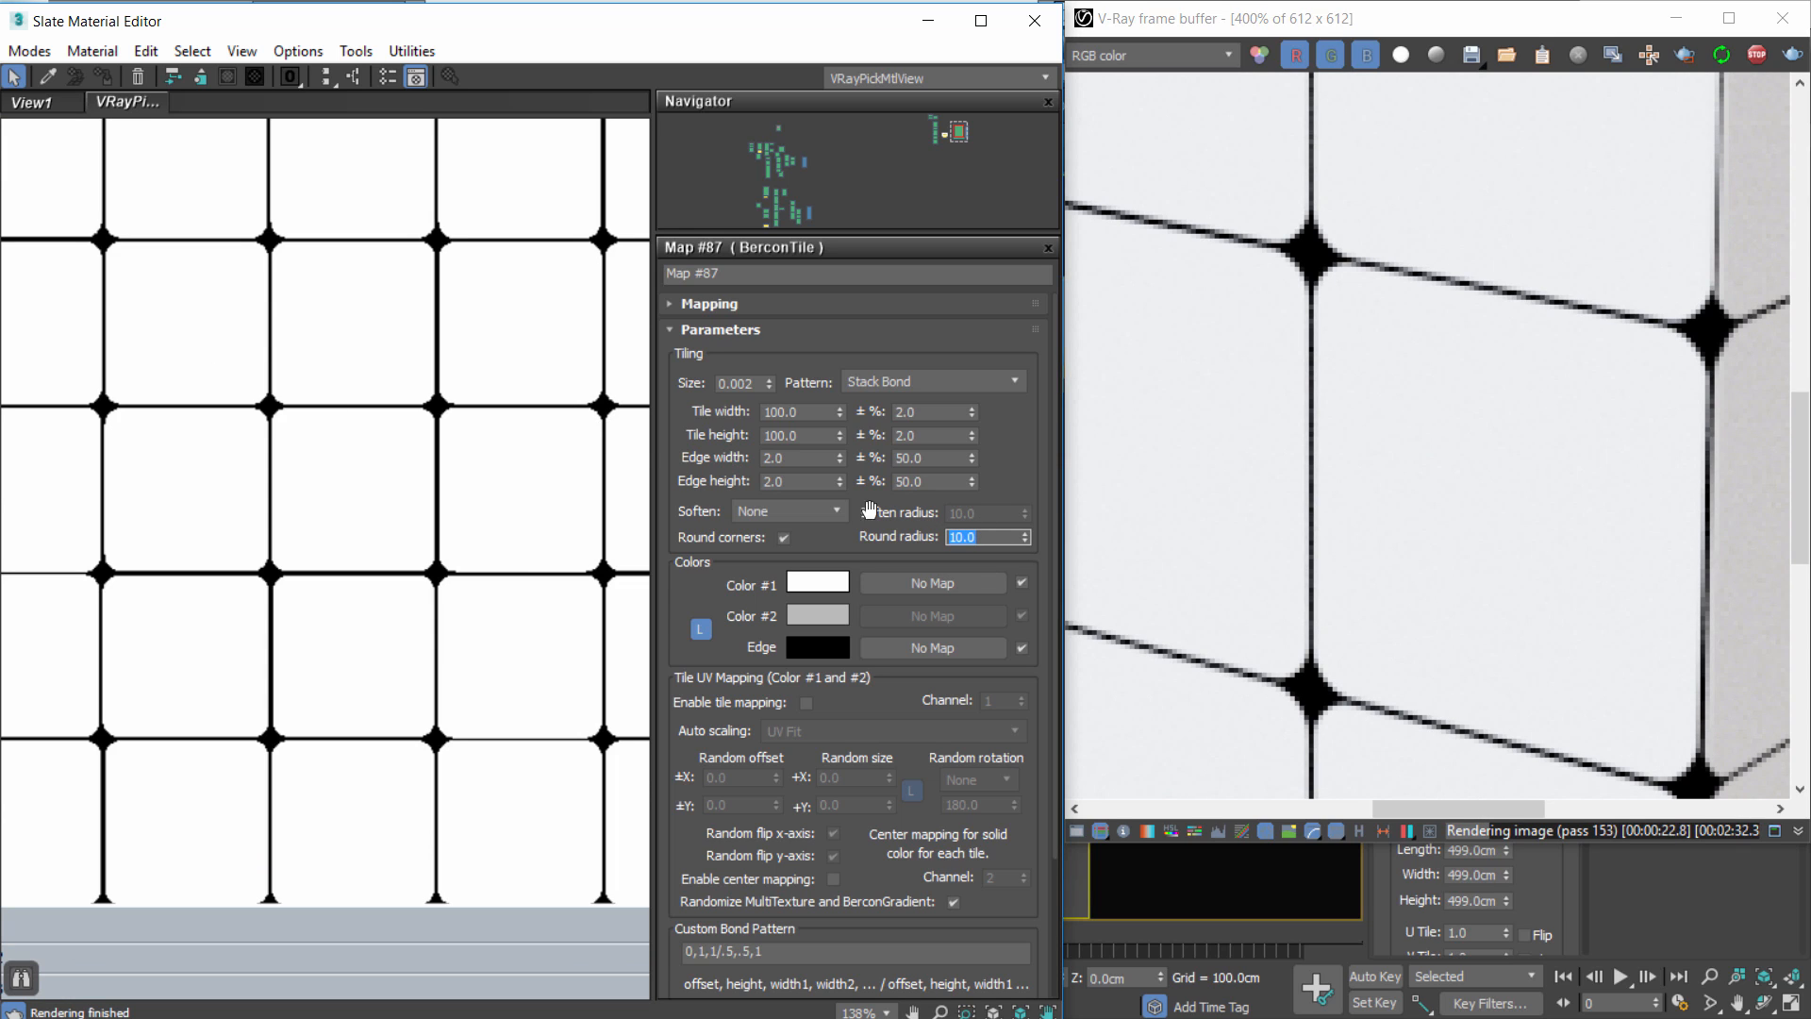
{"action": "scroll", "coordinate": [1030, 882], "scroll_direction": "down", "scroll_amount": 5}
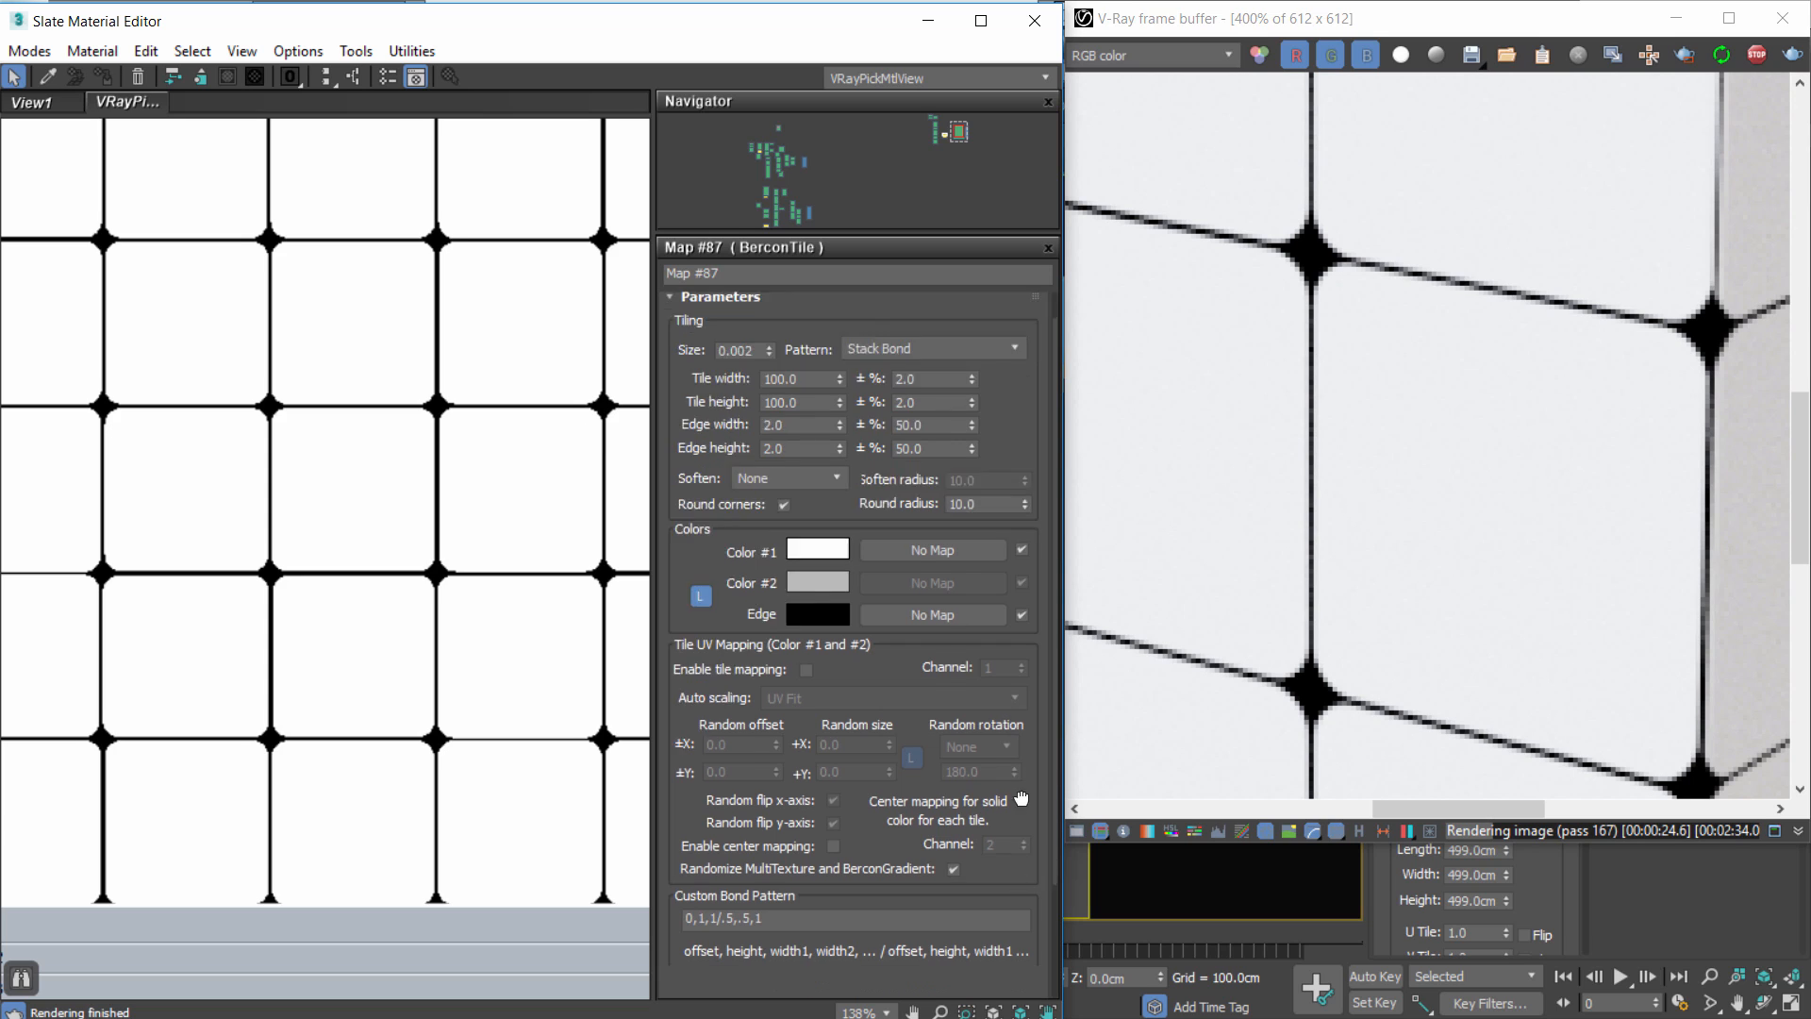
{"action": "left_click", "coordinate": [714, 963]}
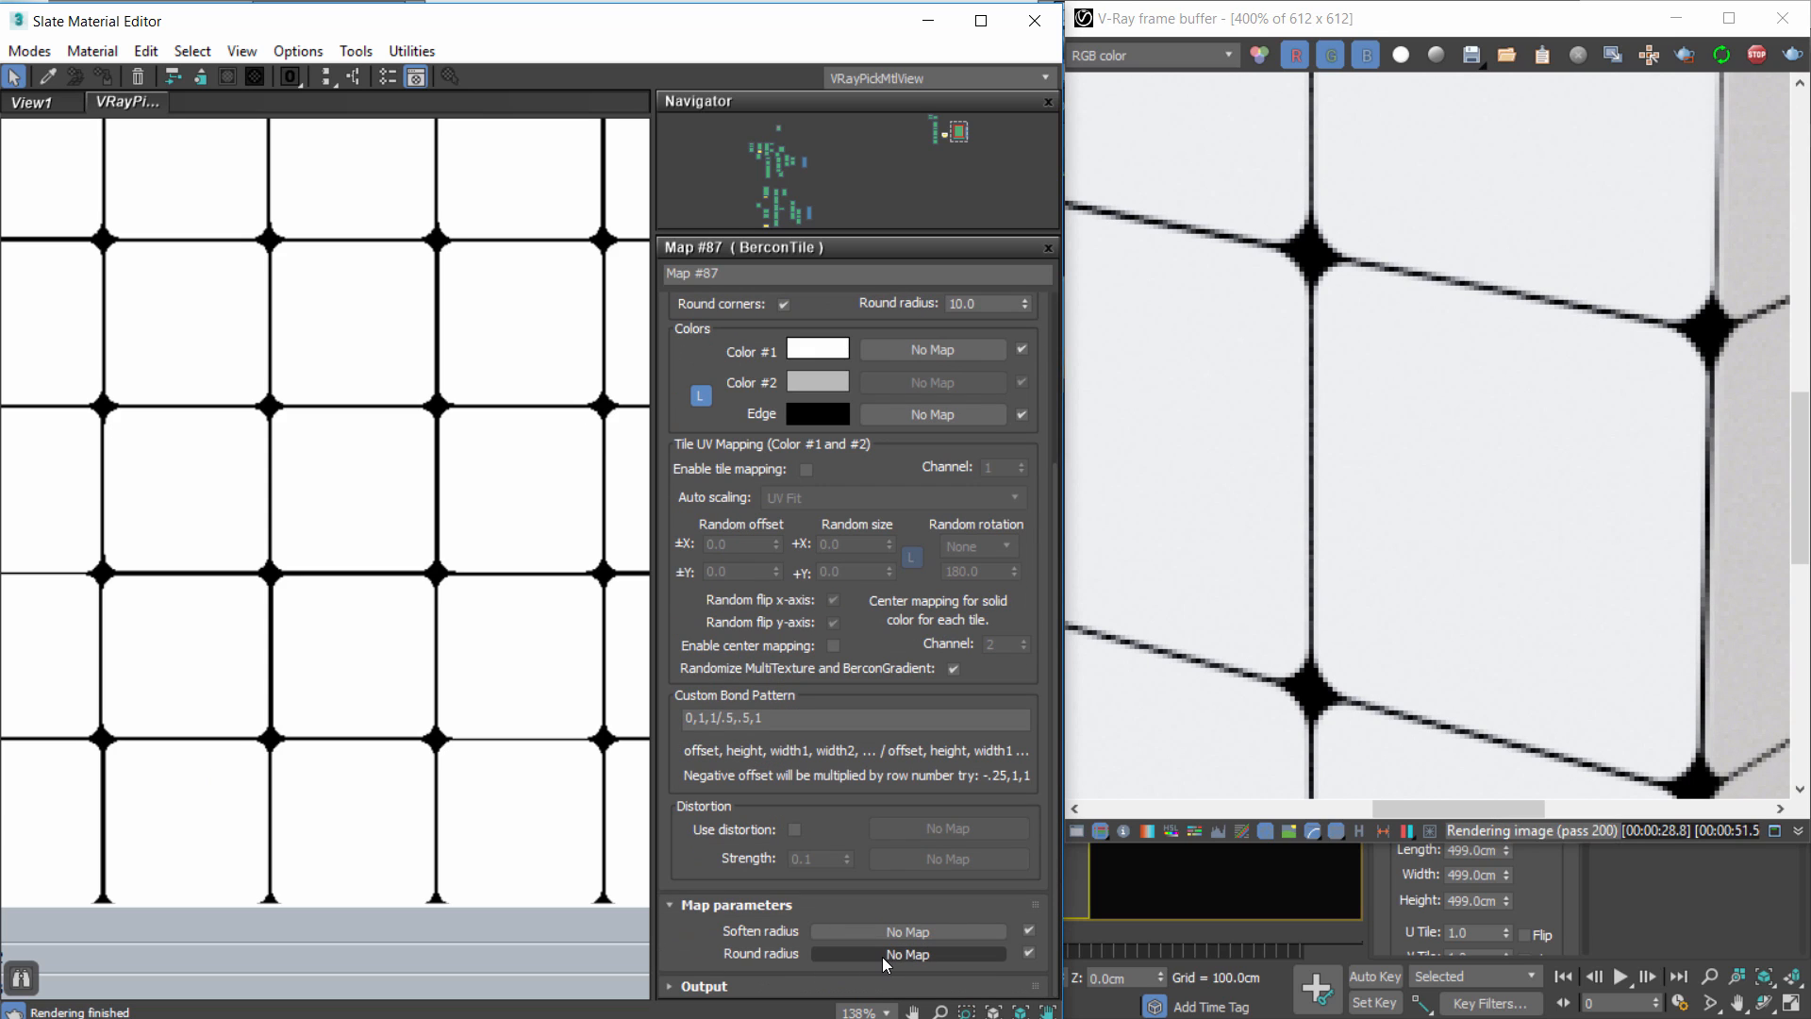
Place the dirtmask2.jpg bitmap node below the two controllers and view its image.
{"action": "scroll", "coordinate": [321, 651], "scroll_direction": "down", "scroll_amount": 8}
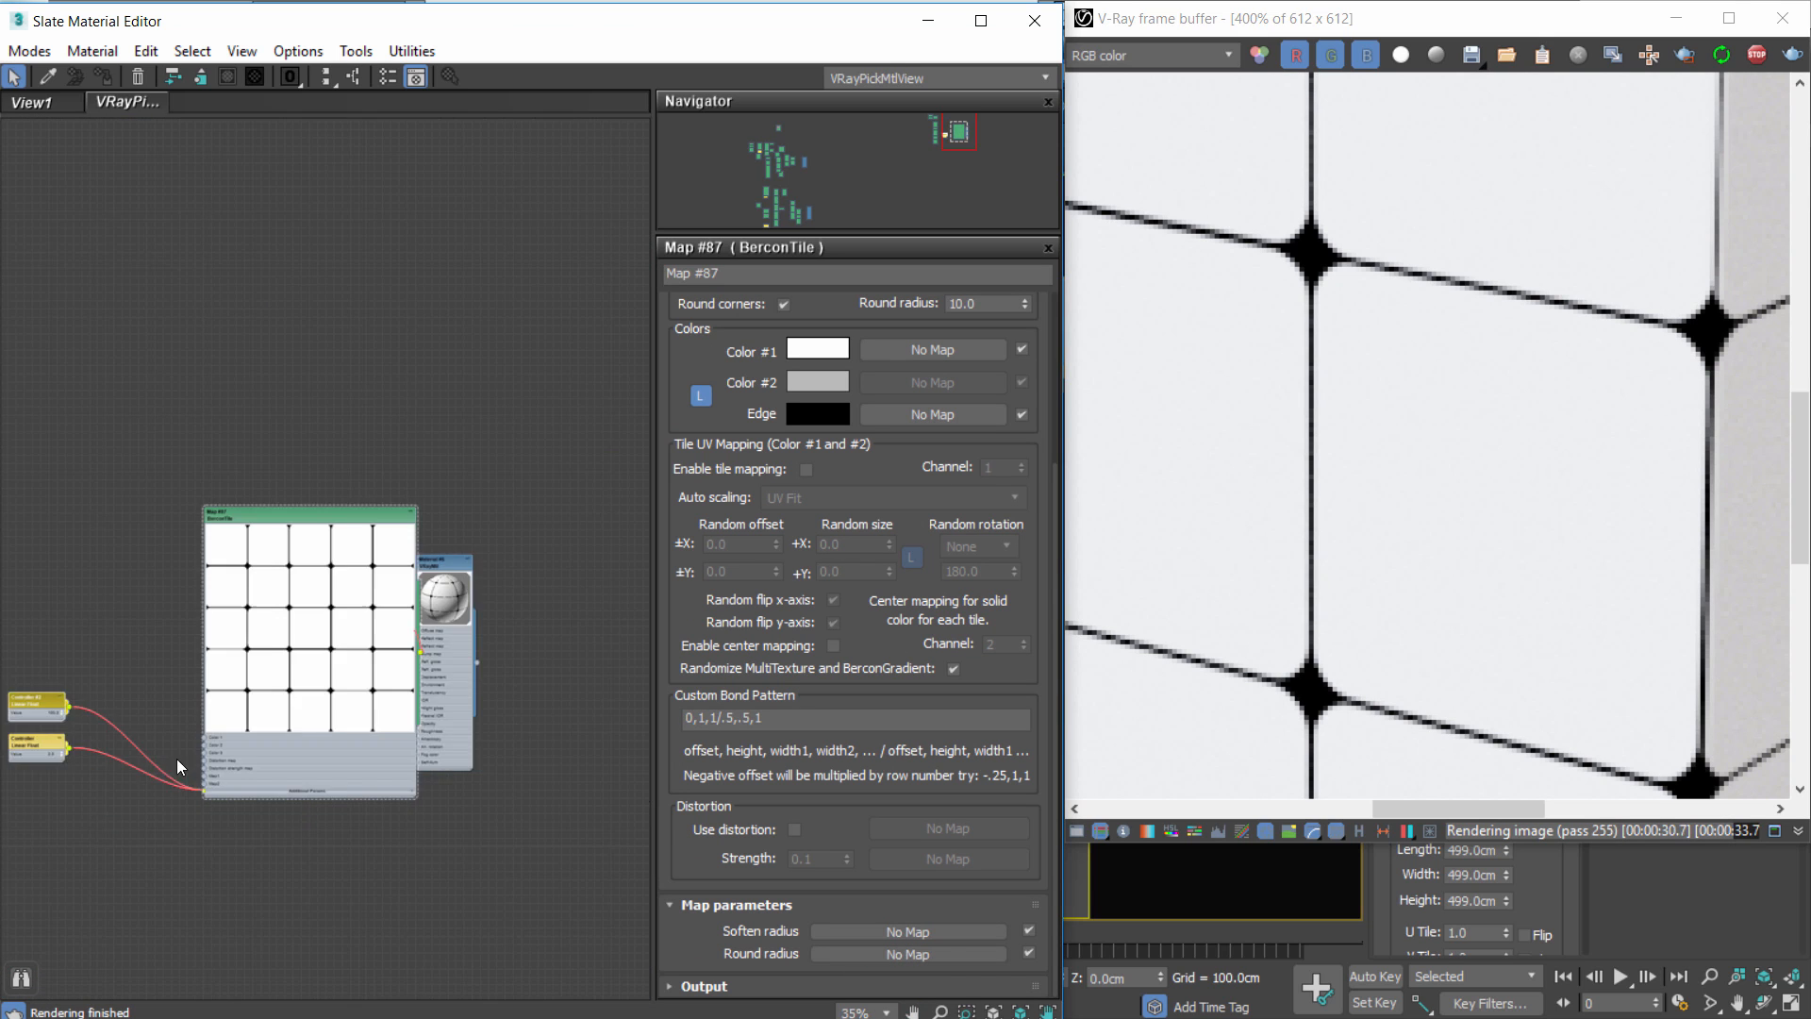
{"action": "left_click_drag", "start_coordinate": [155, 600], "coordinate": [240, 575]}
{"action": "scroll", "coordinate": [322, 594], "scroll_direction": "up", "scroll_amount": 5}
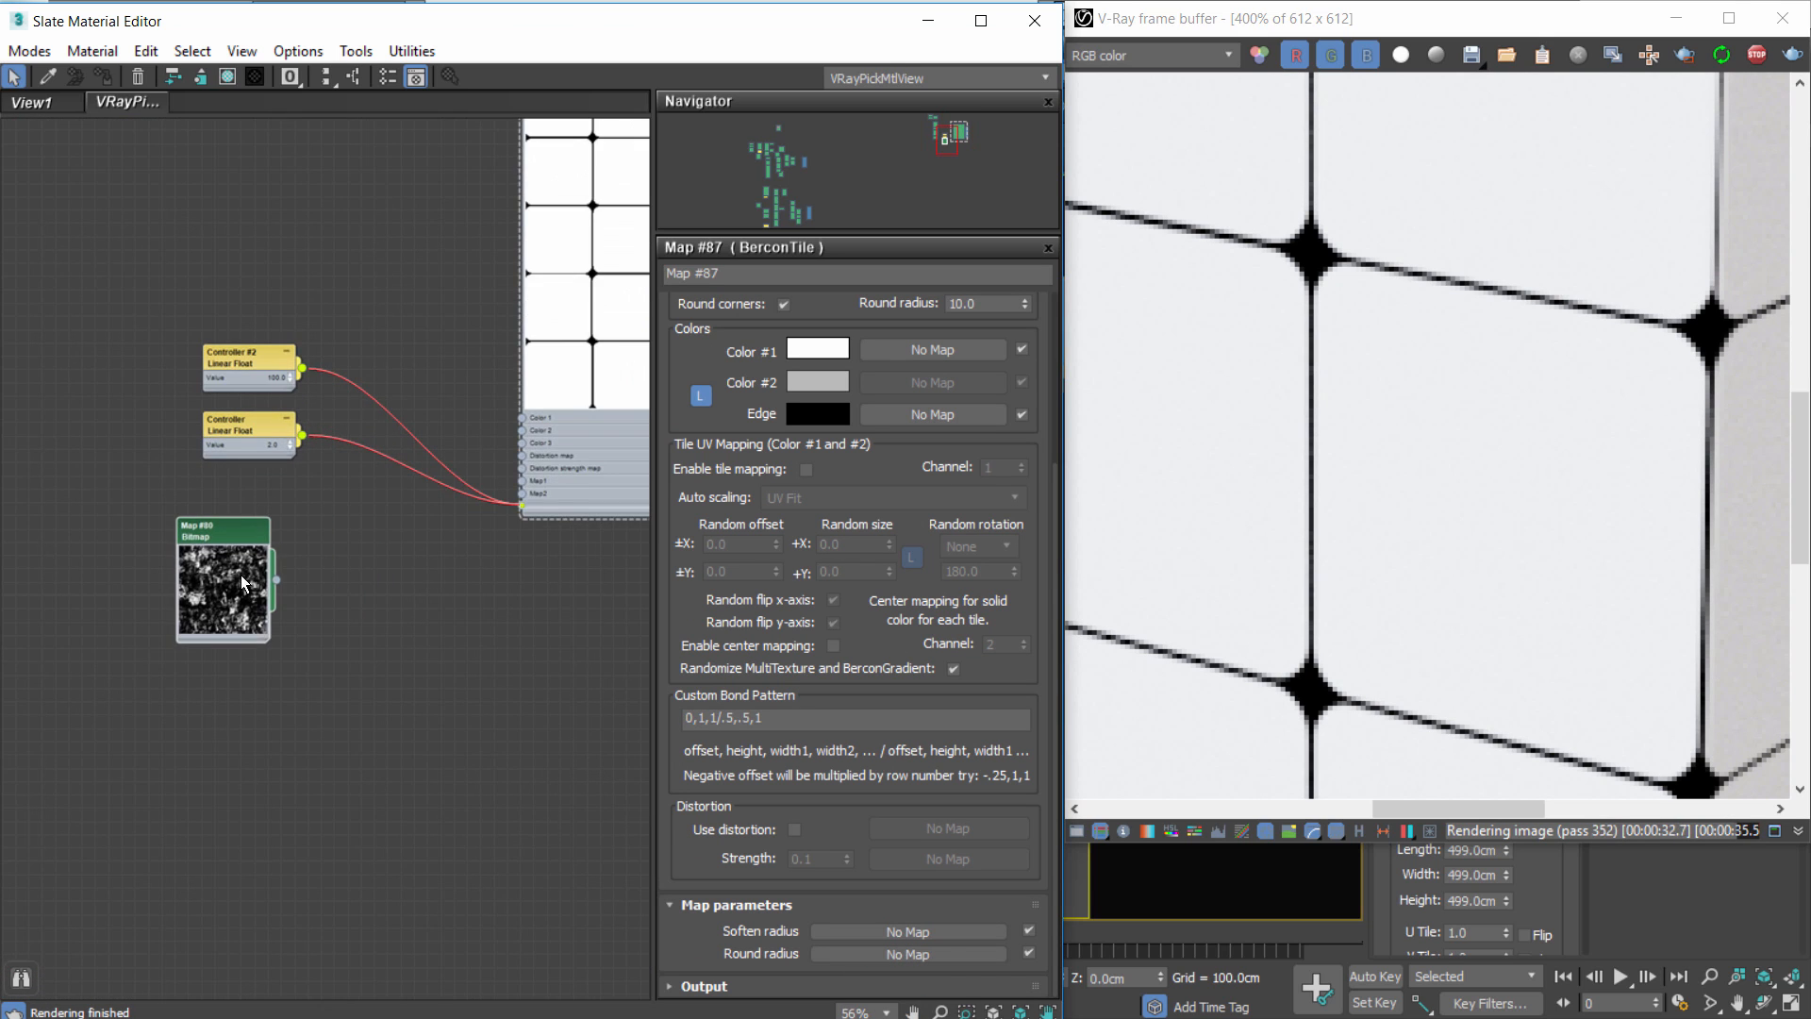
{"action": "middle_click_drag", "start_coordinate": [219, 553], "coordinate": [187, 551]}
{"action": "scroll", "coordinate": [187, 552], "scroll_direction": "up", "scroll_amount": 1}
{"action": "double_click", "coordinate": [189, 559]}
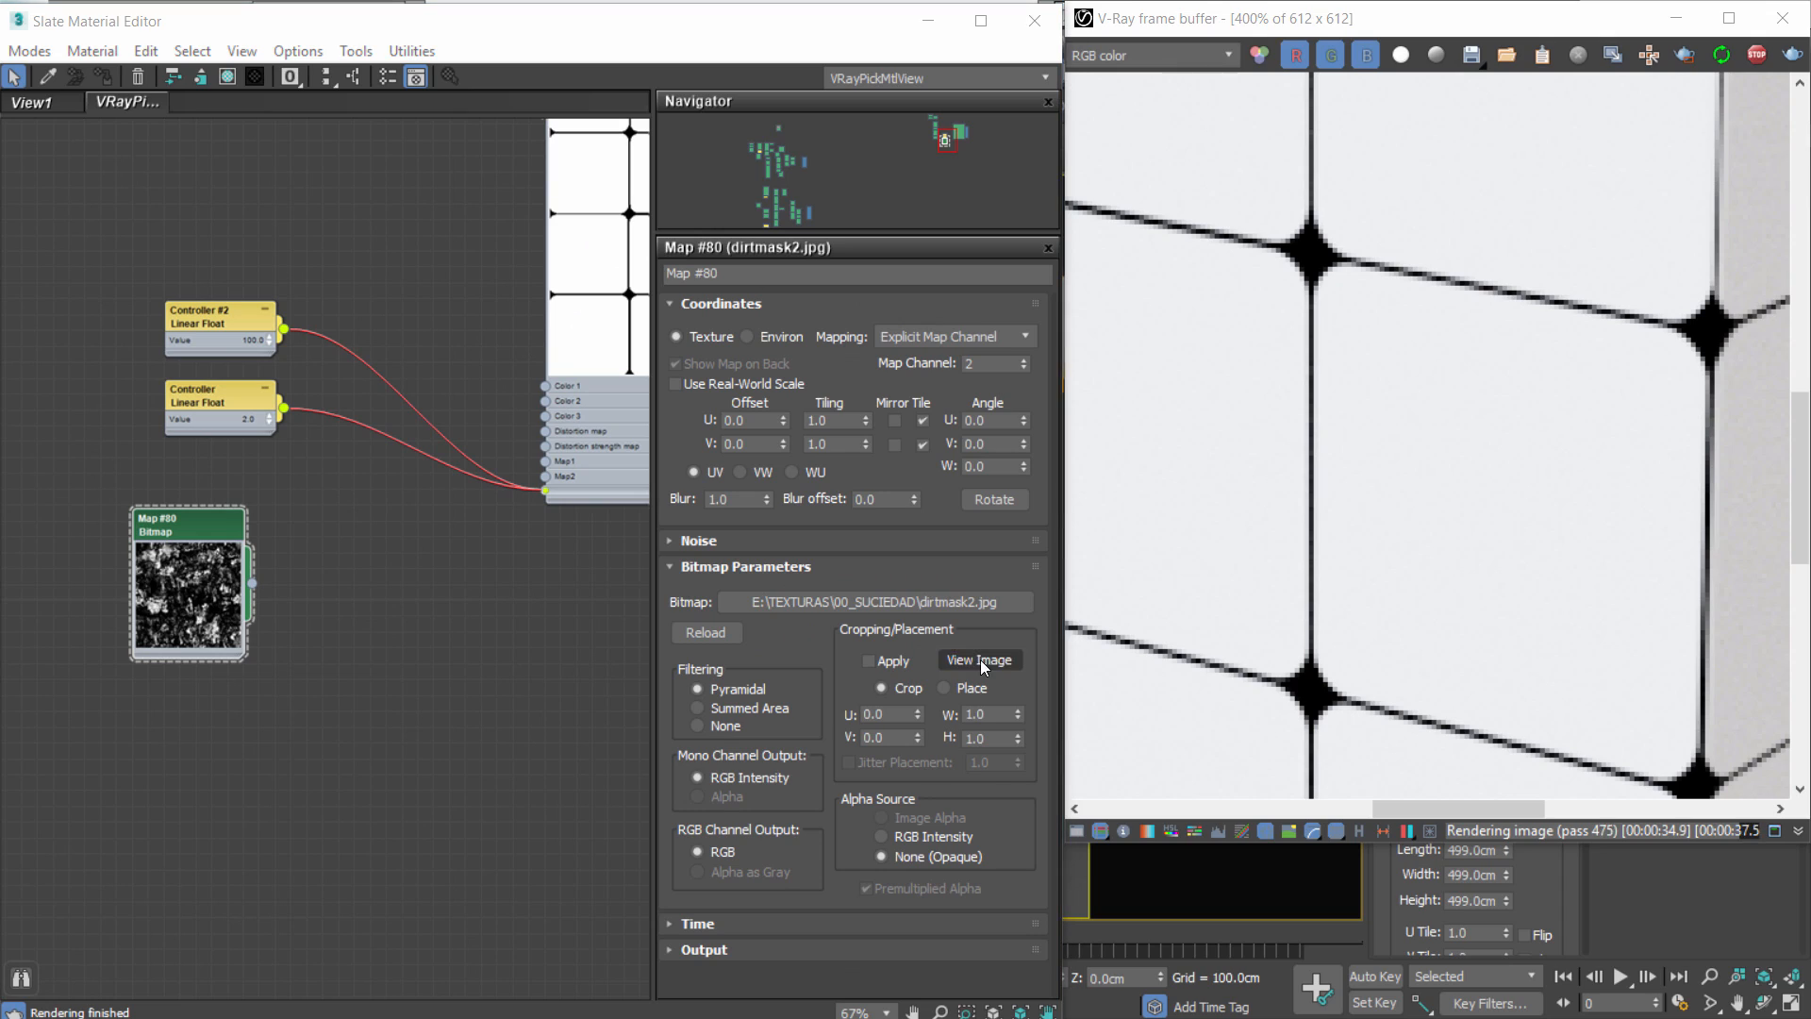
{"action": "left_click", "coordinate": [980, 660]}
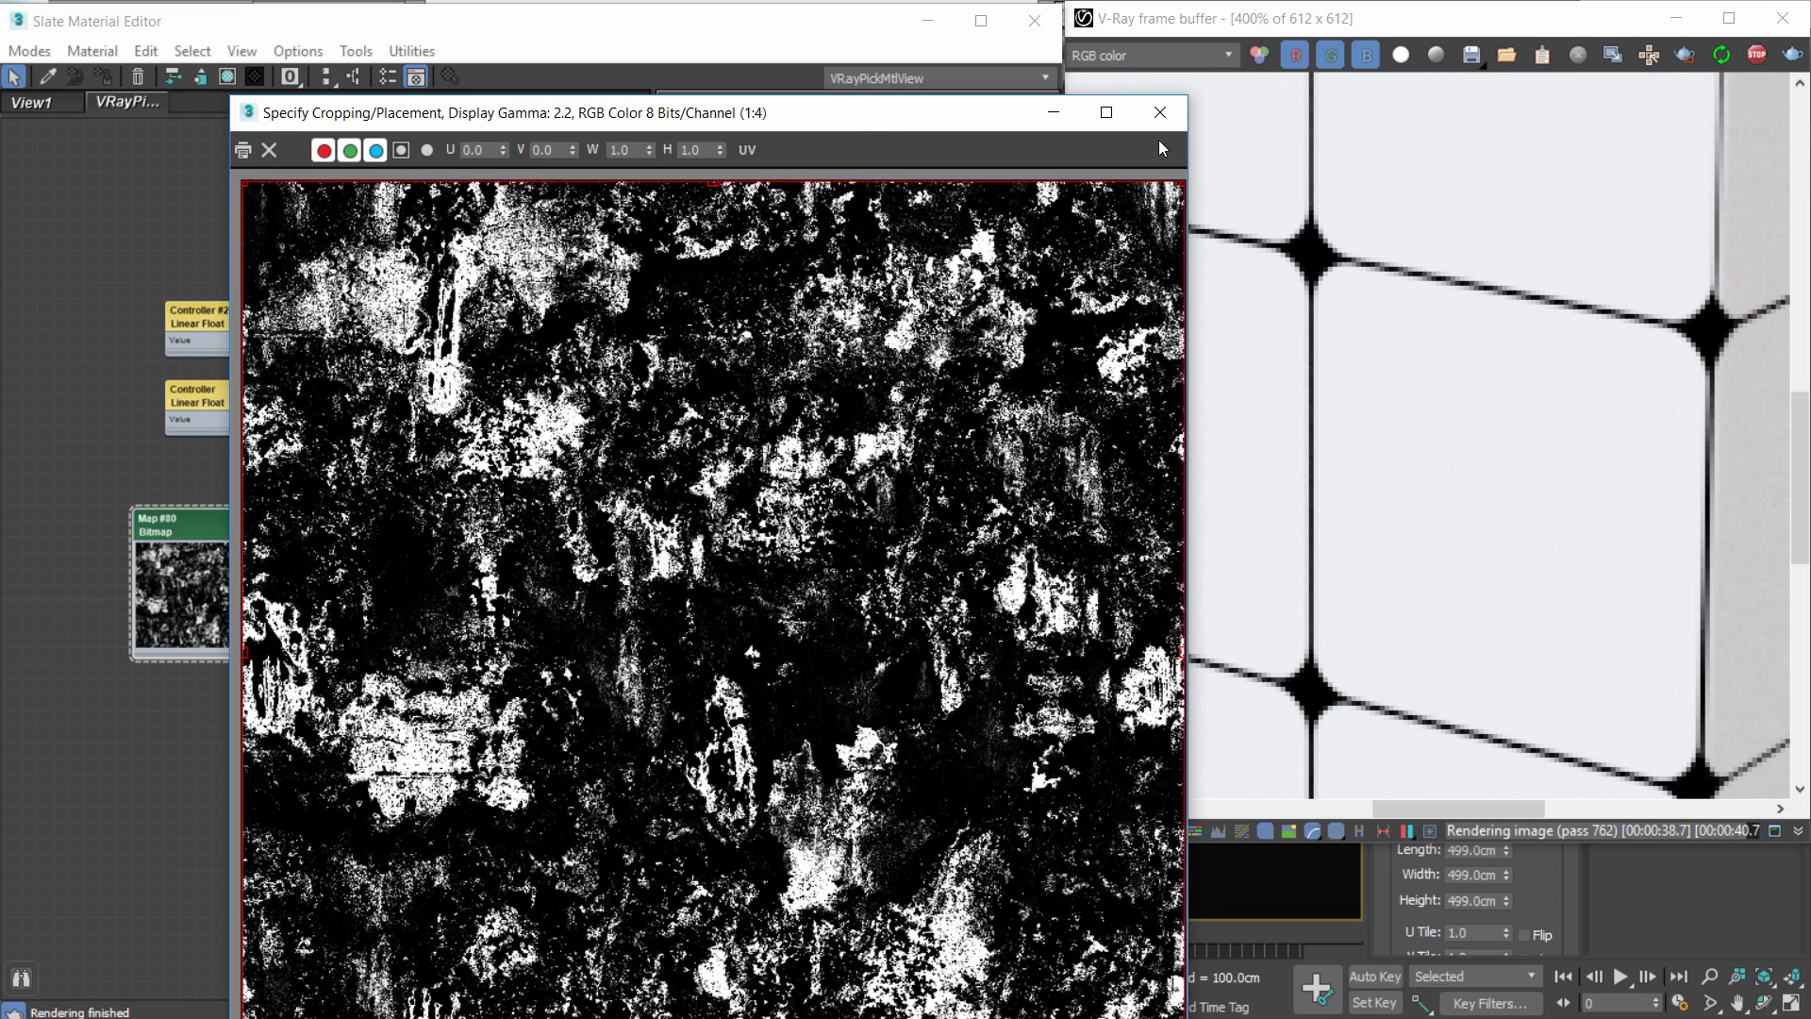
{"action": "left_click", "coordinate": [1161, 113]}
Connect the dirtmask2.jpg bitmap to the Map2 input of the BerconTile node.
{"action": "scroll", "coordinate": [189, 642], "scroll_direction": "up", "scroll_amount": 1}
{"action": "left_click_drag", "start_coordinate": [170, 666], "coordinate": [500, 581]}
{"action": "middle_click_drag", "start_coordinate": [566, 373], "coordinate": [393, 576]}
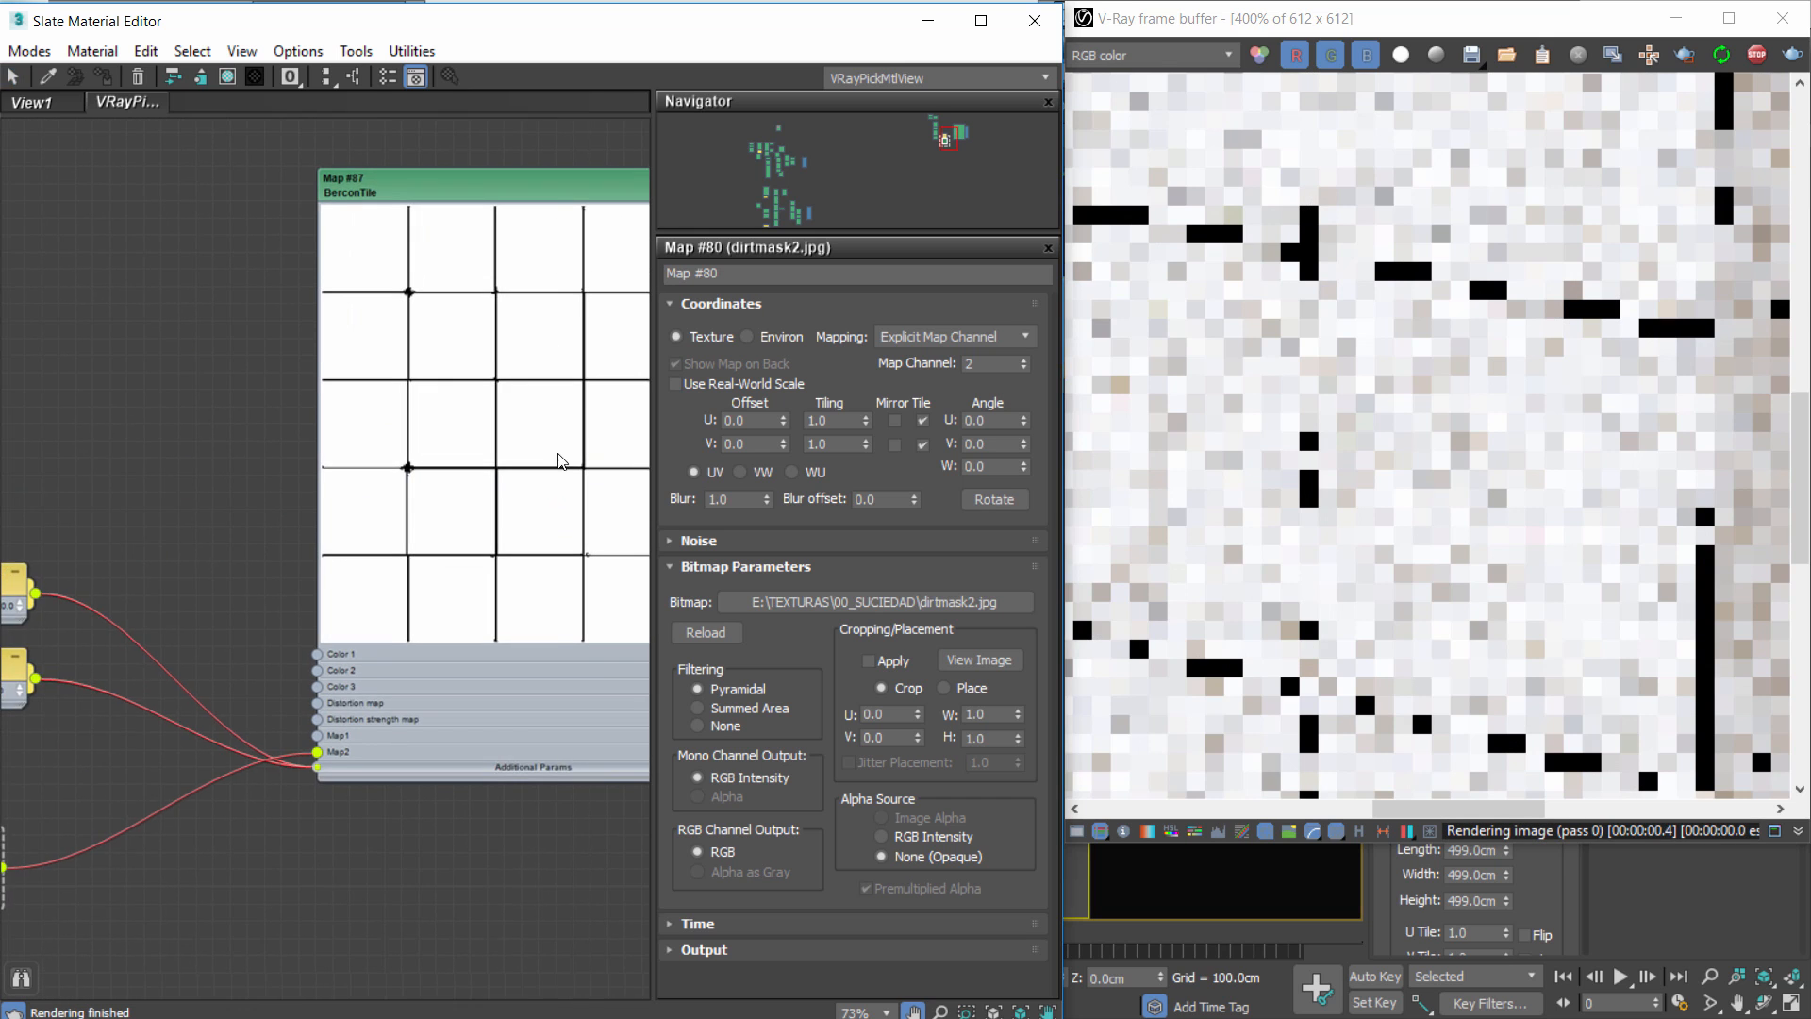
Examine how the dirt mask varies the corner rounding in the BerconTile preview and in the render.
{"action": "scroll", "coordinate": [389, 517], "scroll_direction": "up", "scroll_amount": 2}
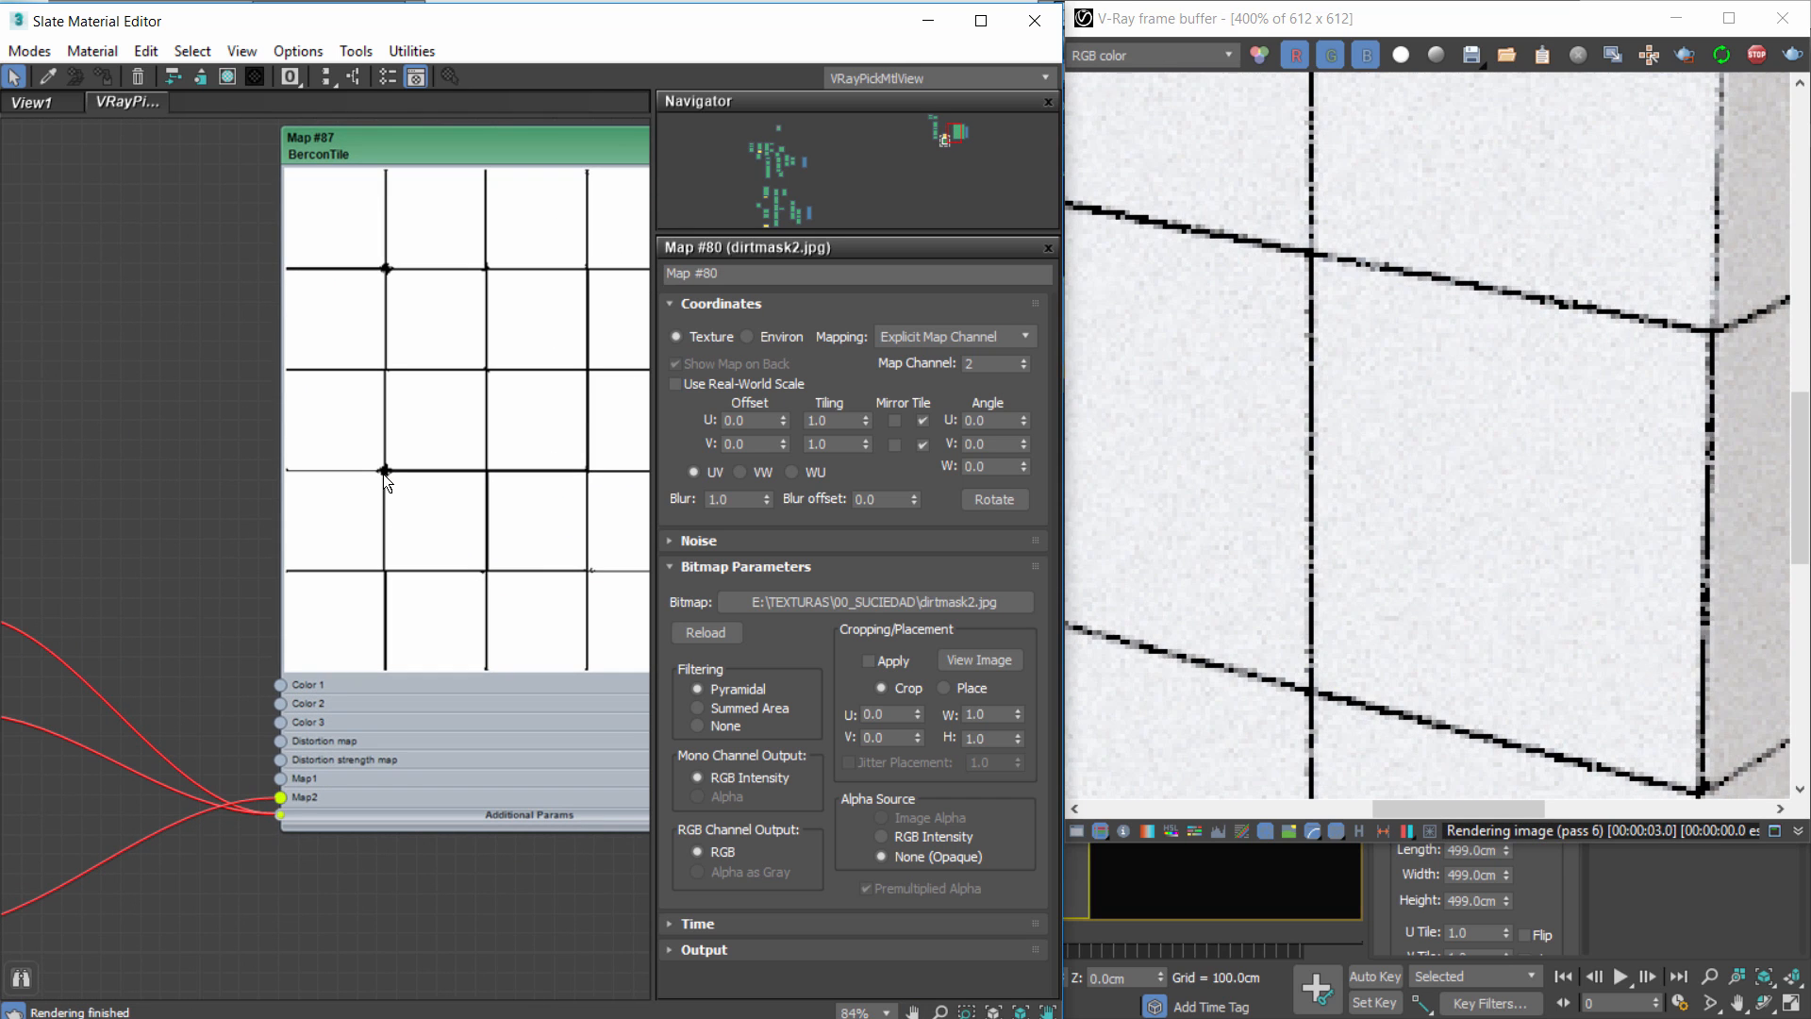
{"action": "scroll", "coordinate": [1282, 370], "scroll_direction": "down", "scroll_amount": 1}
{"action": "scroll", "coordinate": [1281, 370], "scroll_direction": "down", "scroll_amount": 1}
{"action": "scroll", "coordinate": [1227, 306], "scroll_direction": "up", "scroll_amount": 2}
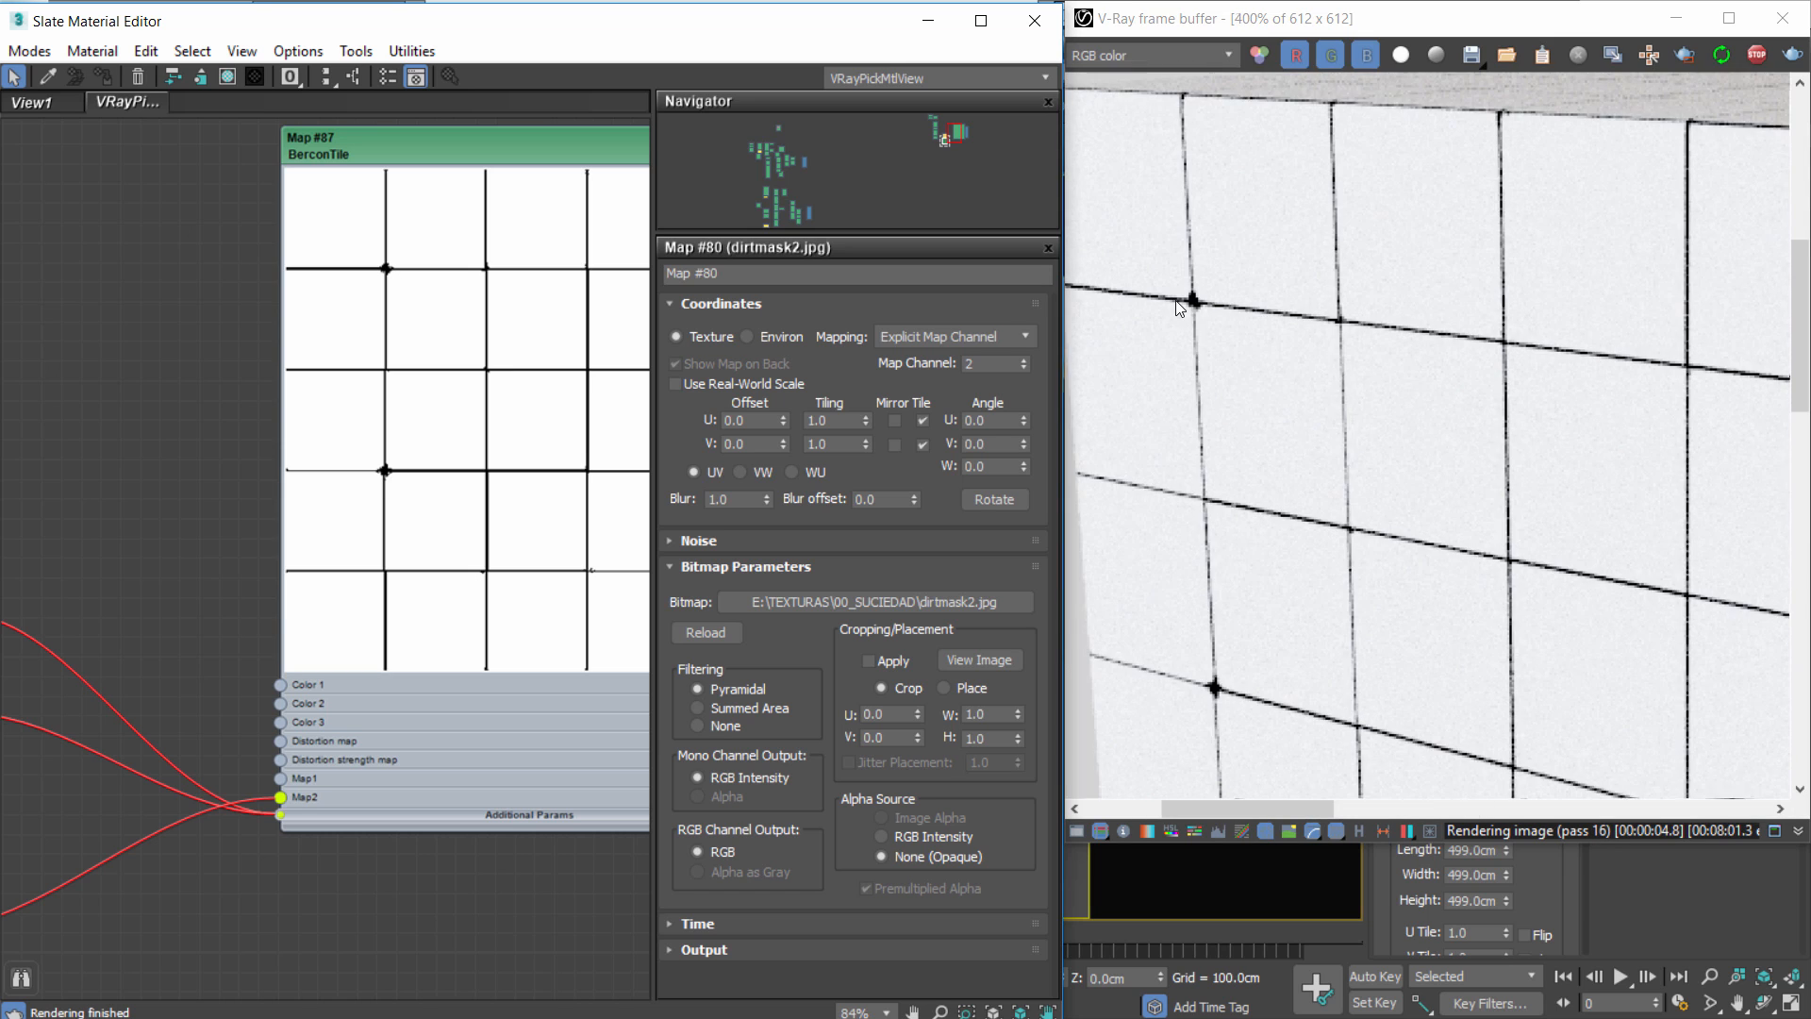
{"action": "scroll", "coordinate": [1225, 302], "scroll_direction": "down", "scroll_amount": 1}
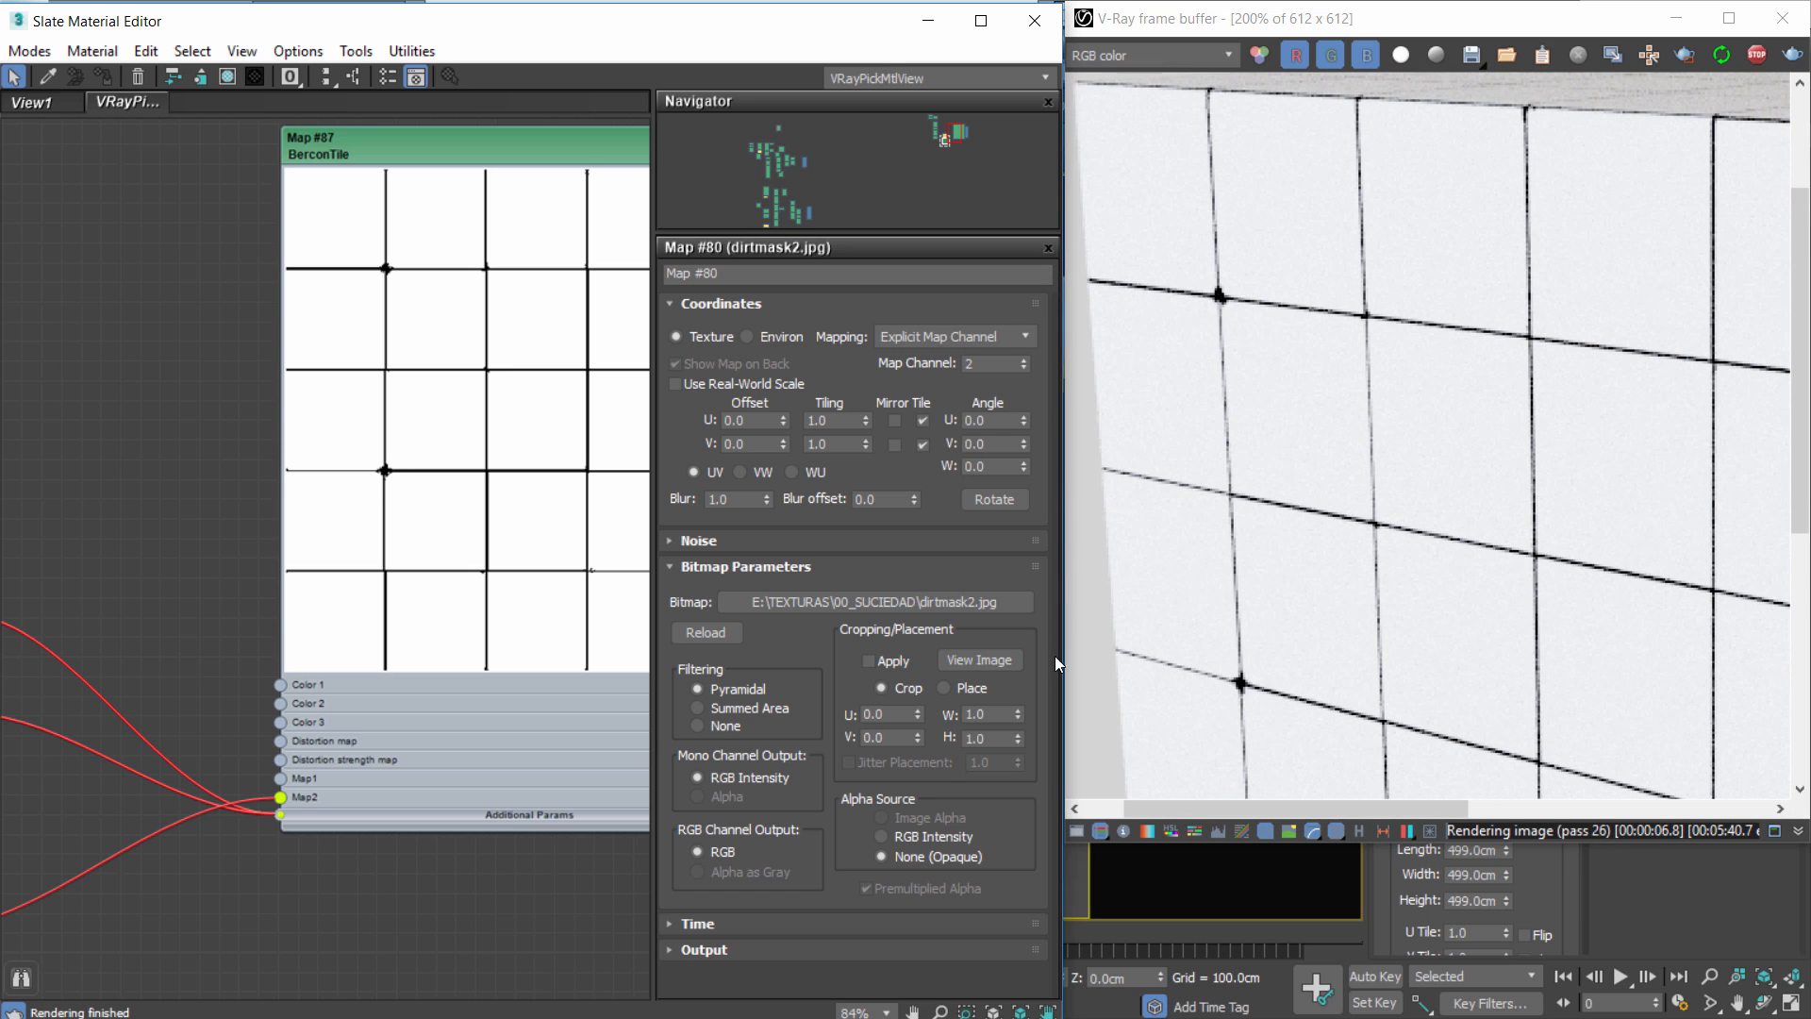
{"action": "scroll", "coordinate": [477, 488], "scroll_direction": "up", "scroll_amount": 1}
{"action": "middle_click_drag", "start_coordinate": [501, 485], "coordinate": [354, 466]}
{"action": "scroll", "coordinate": [207, 477], "scroll_direction": "up", "scroll_amount": 1}
{"action": "scroll", "coordinate": [222, 472], "scroll_direction": "up", "scroll_amount": 3}
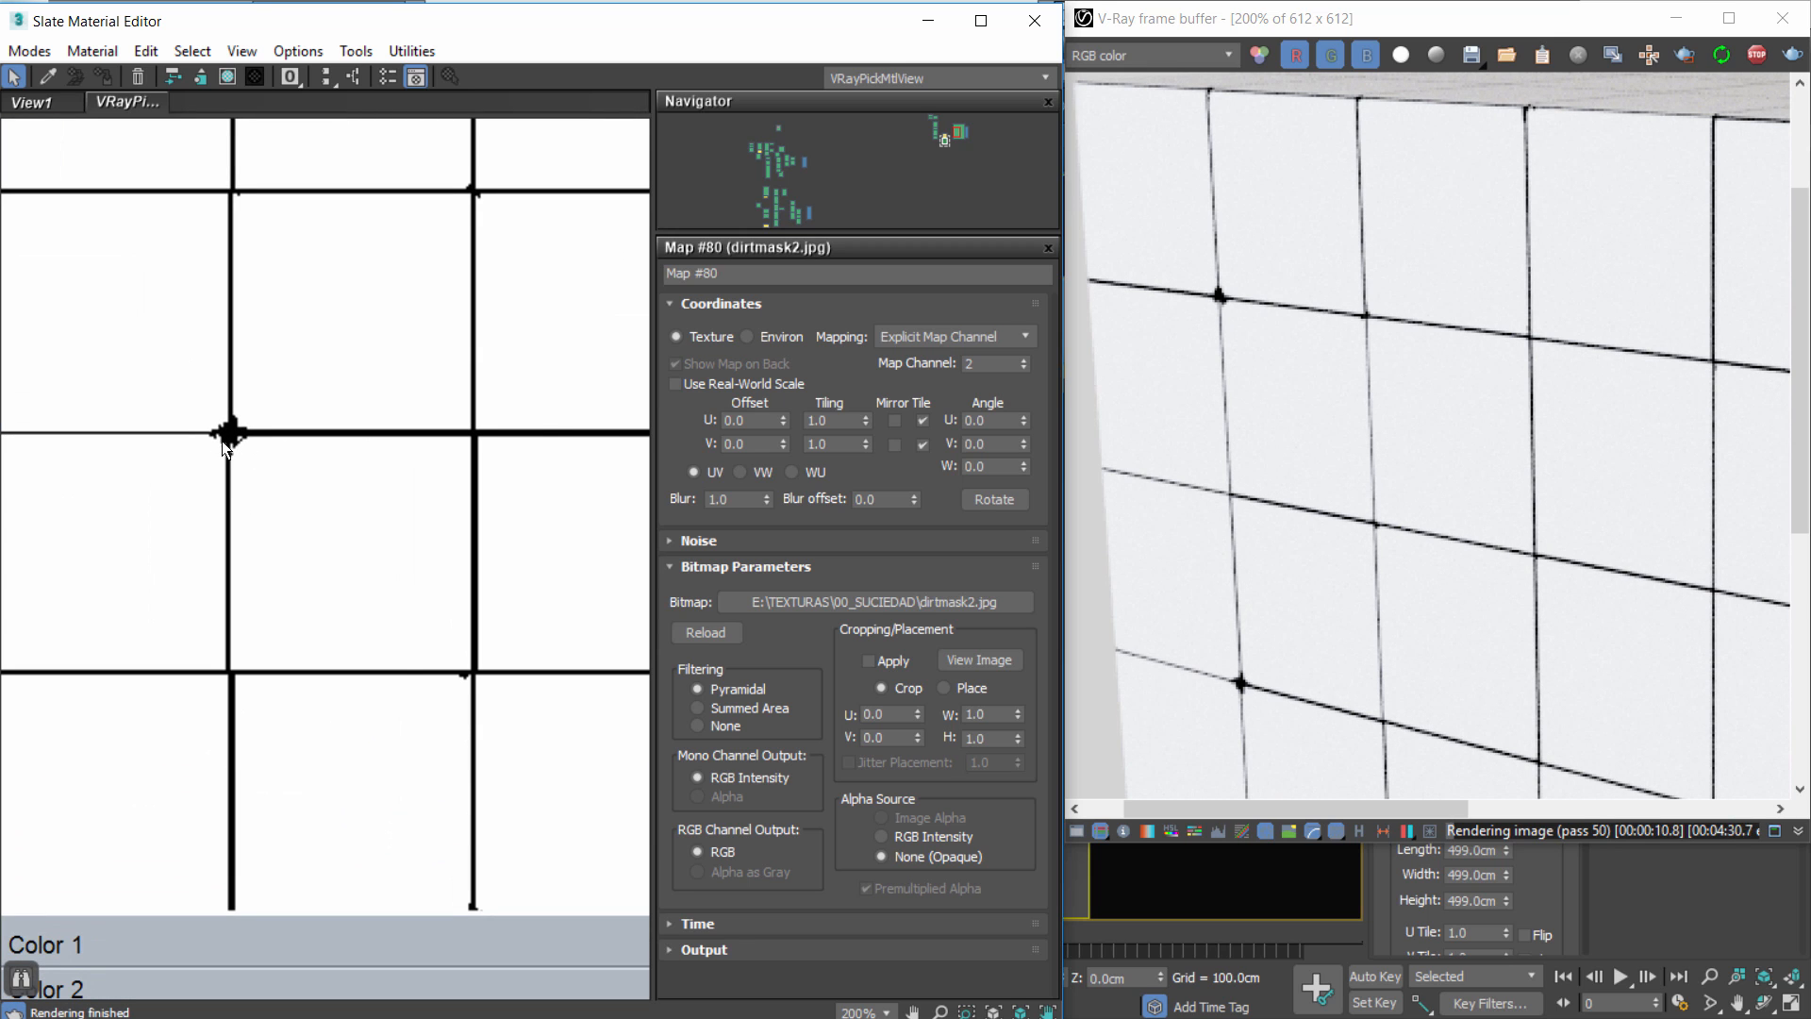
{"action": "scroll", "coordinate": [295, 513], "scroll_direction": "down", "scroll_amount": 6}
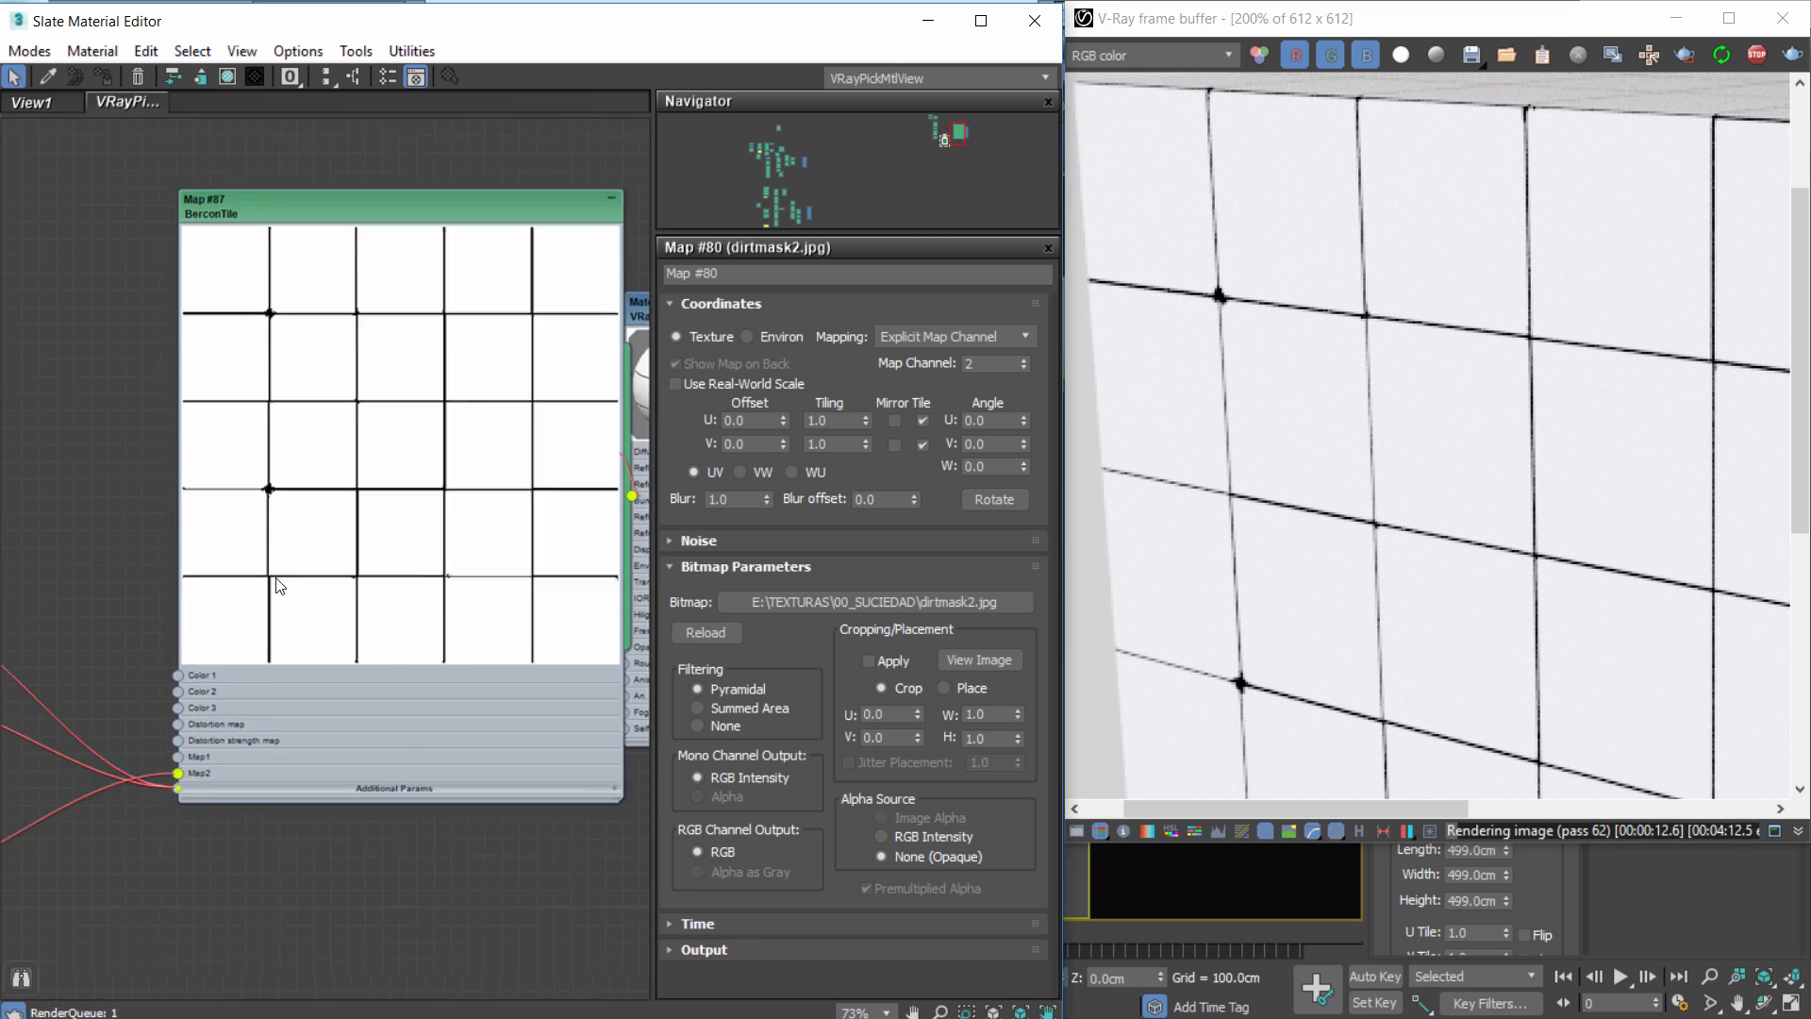
{"action": "scroll", "coordinate": [374, 545], "scroll_direction": "down", "scroll_amount": 1}
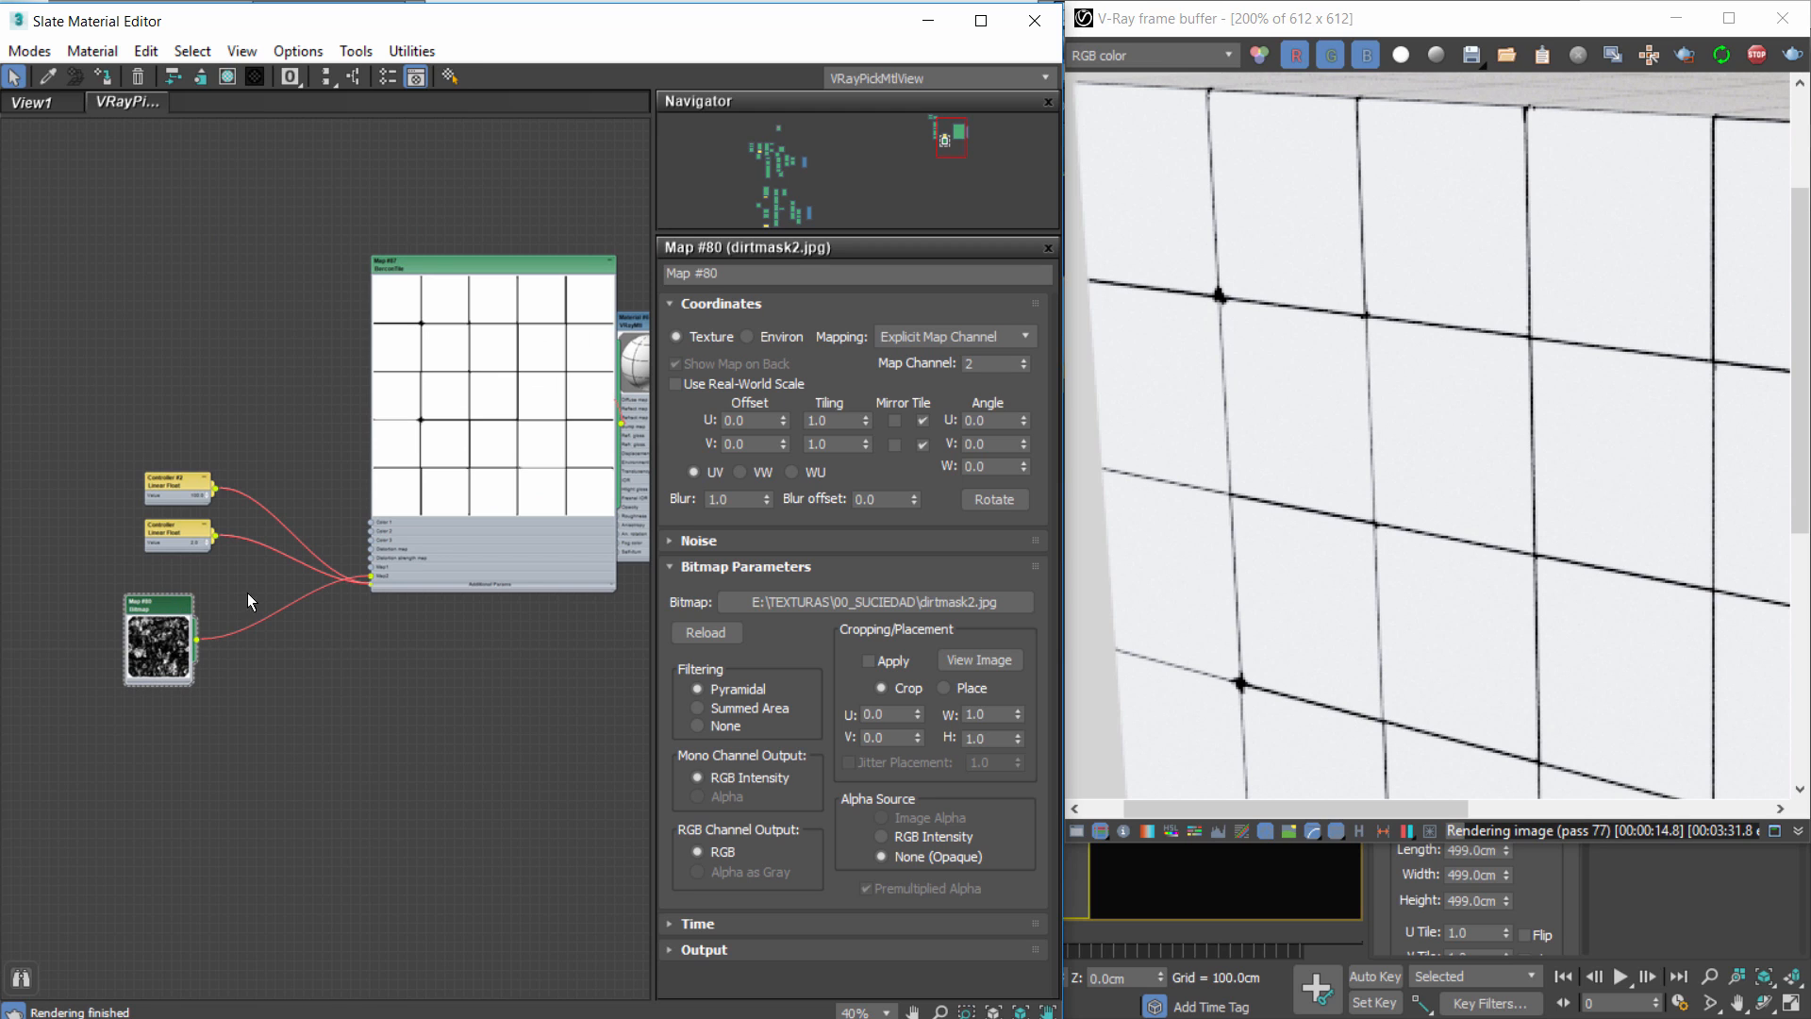
Set the U and V tiling of the dirtmask2.jpg bitmap to 5.
{"action": "left_click_drag", "start_coordinate": [834, 422], "coordinate": [756, 421]}
{"action": "type", "text": "5"}
{"action": "key", "text": "Tab"}
{"action": "type", "text": "5"}
{"action": "key", "text": "Return"}
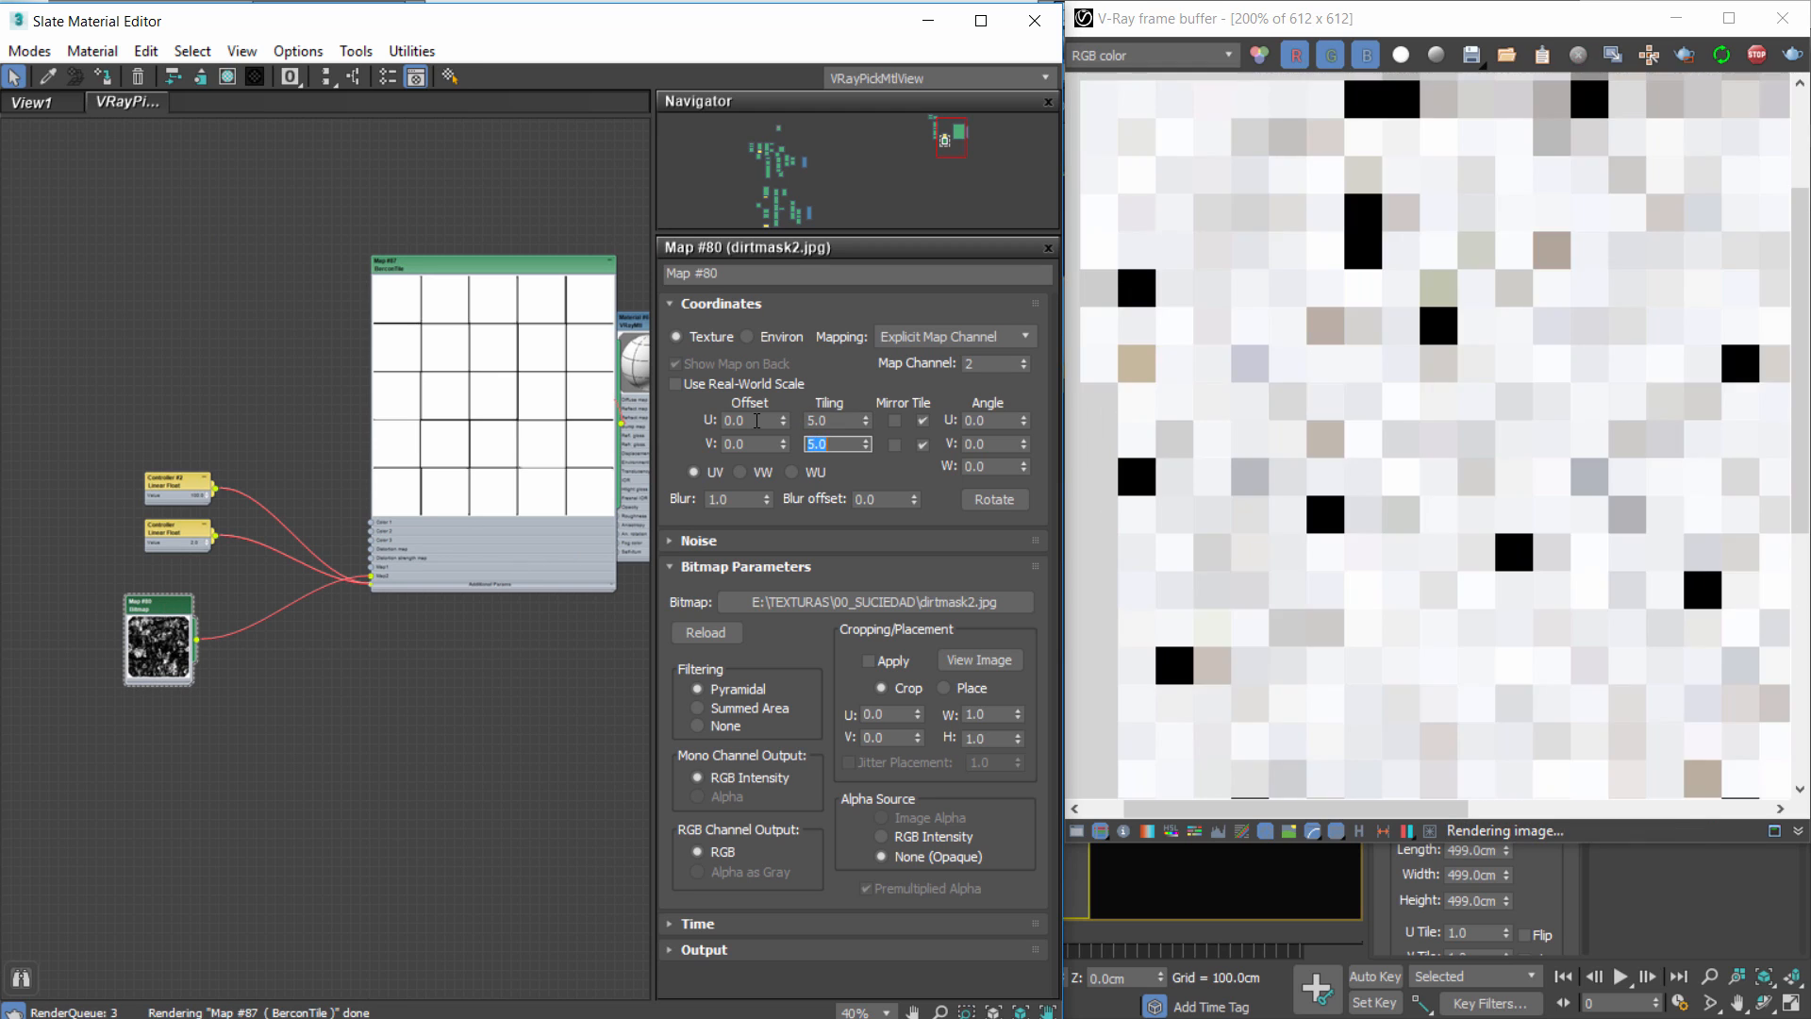
Set the U and V tiling of the dirtmask2.jpg bitmap to 0.5.
{"action": "left_click_drag", "start_coordinate": [842, 422], "coordinate": [772, 420]}
{"action": "type", "text": "0.5"}
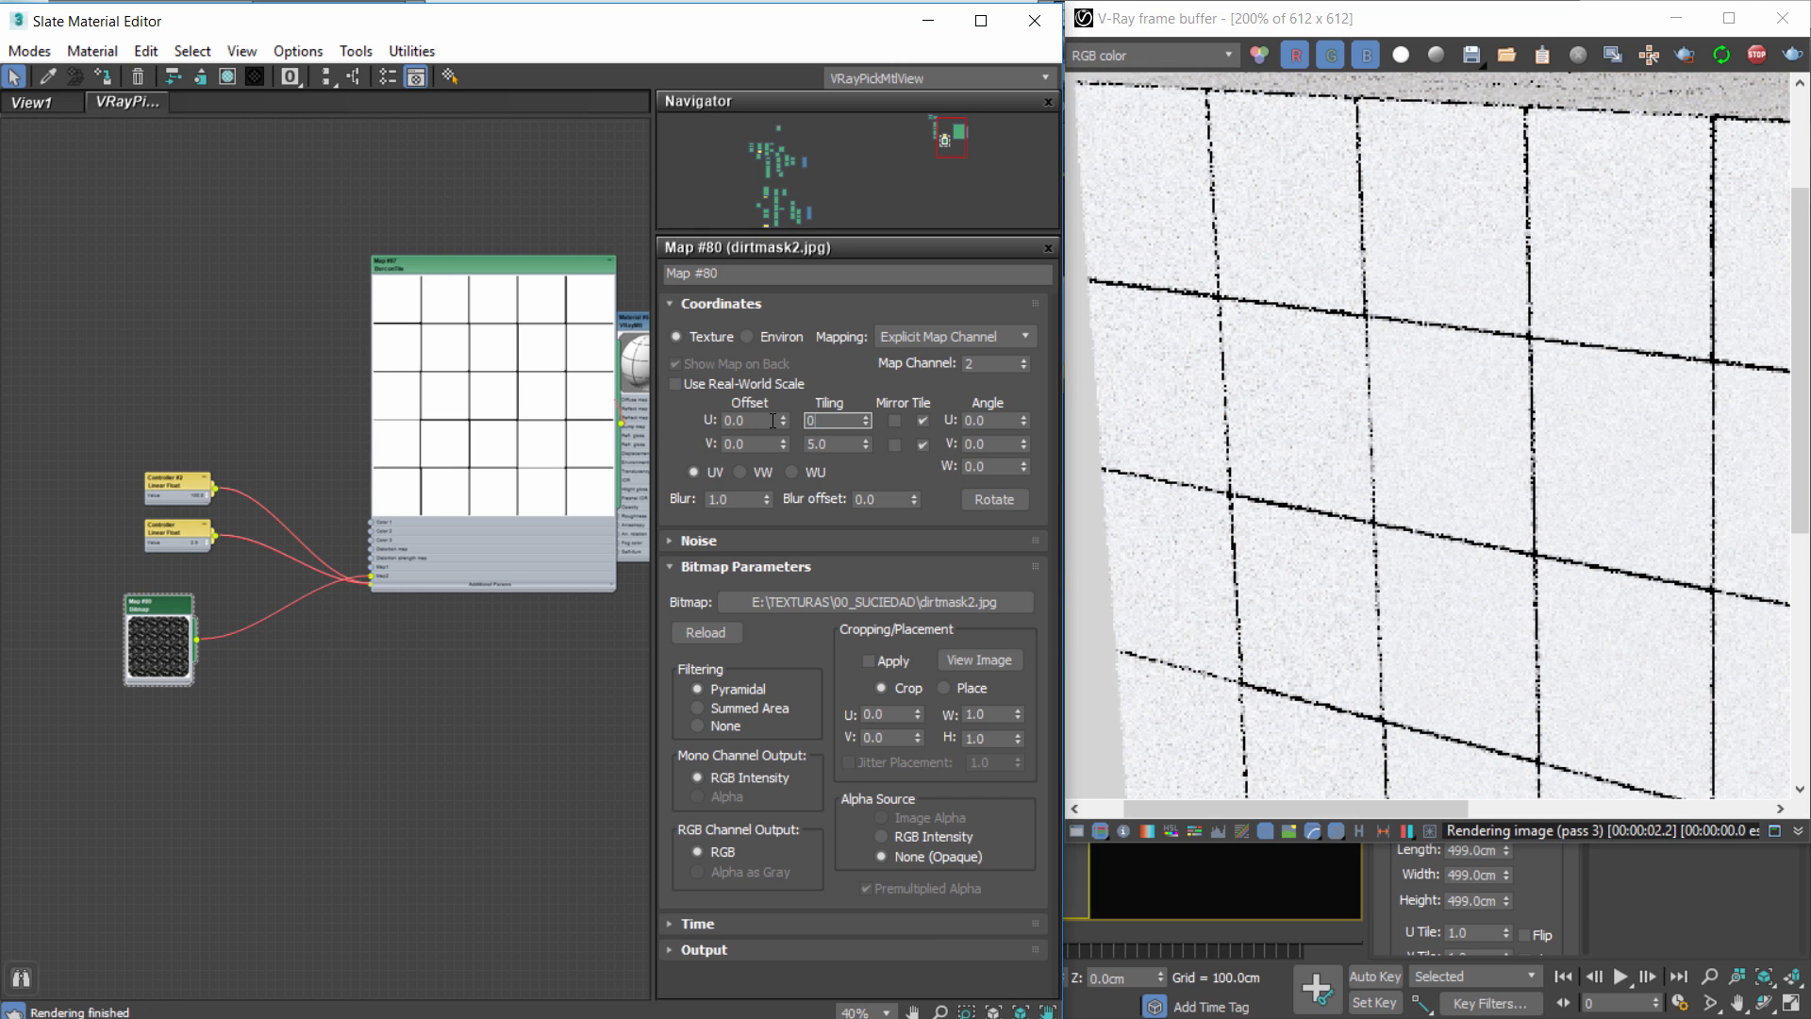
{"action": "key", "text": "Tab"}
{"action": "type", "text": "0.5"}
{"action": "key", "text": "Return"}
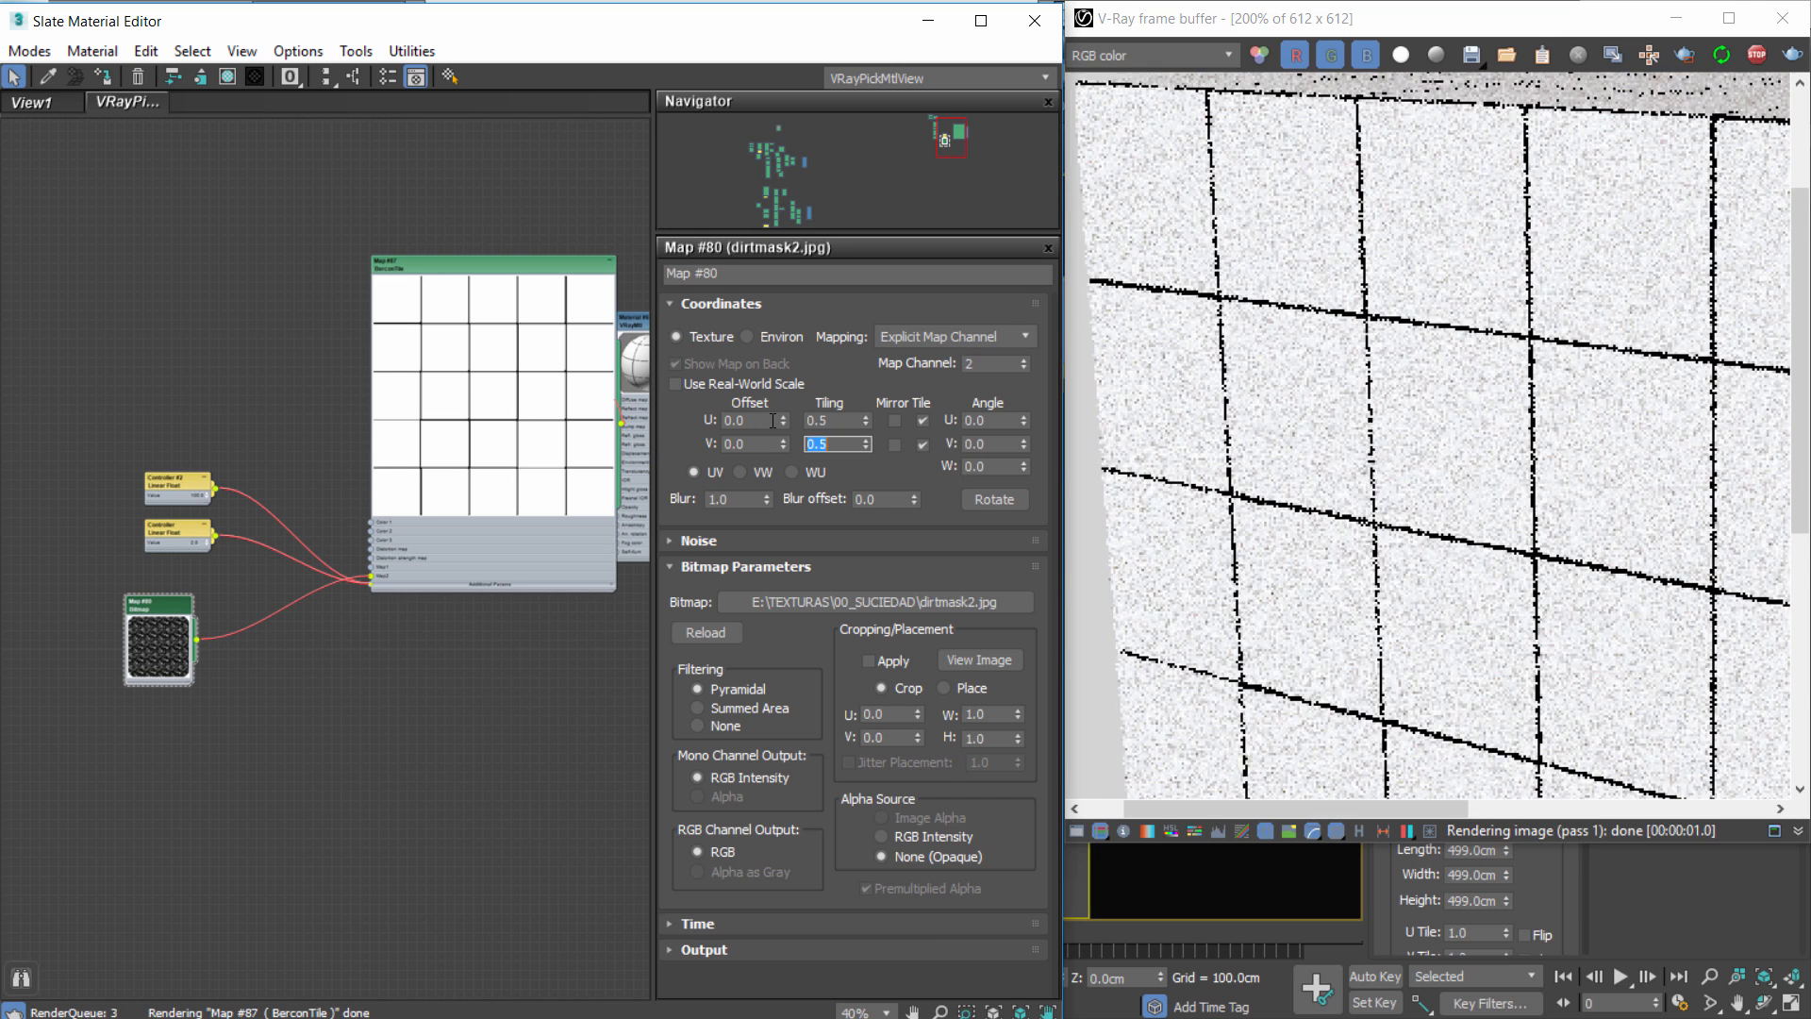
Set the tile width and tile height of the BerconTile map to 50 and check the corners in the preview.
{"action": "scroll", "coordinate": [473, 377], "scroll_direction": "up", "scroll_amount": 5}
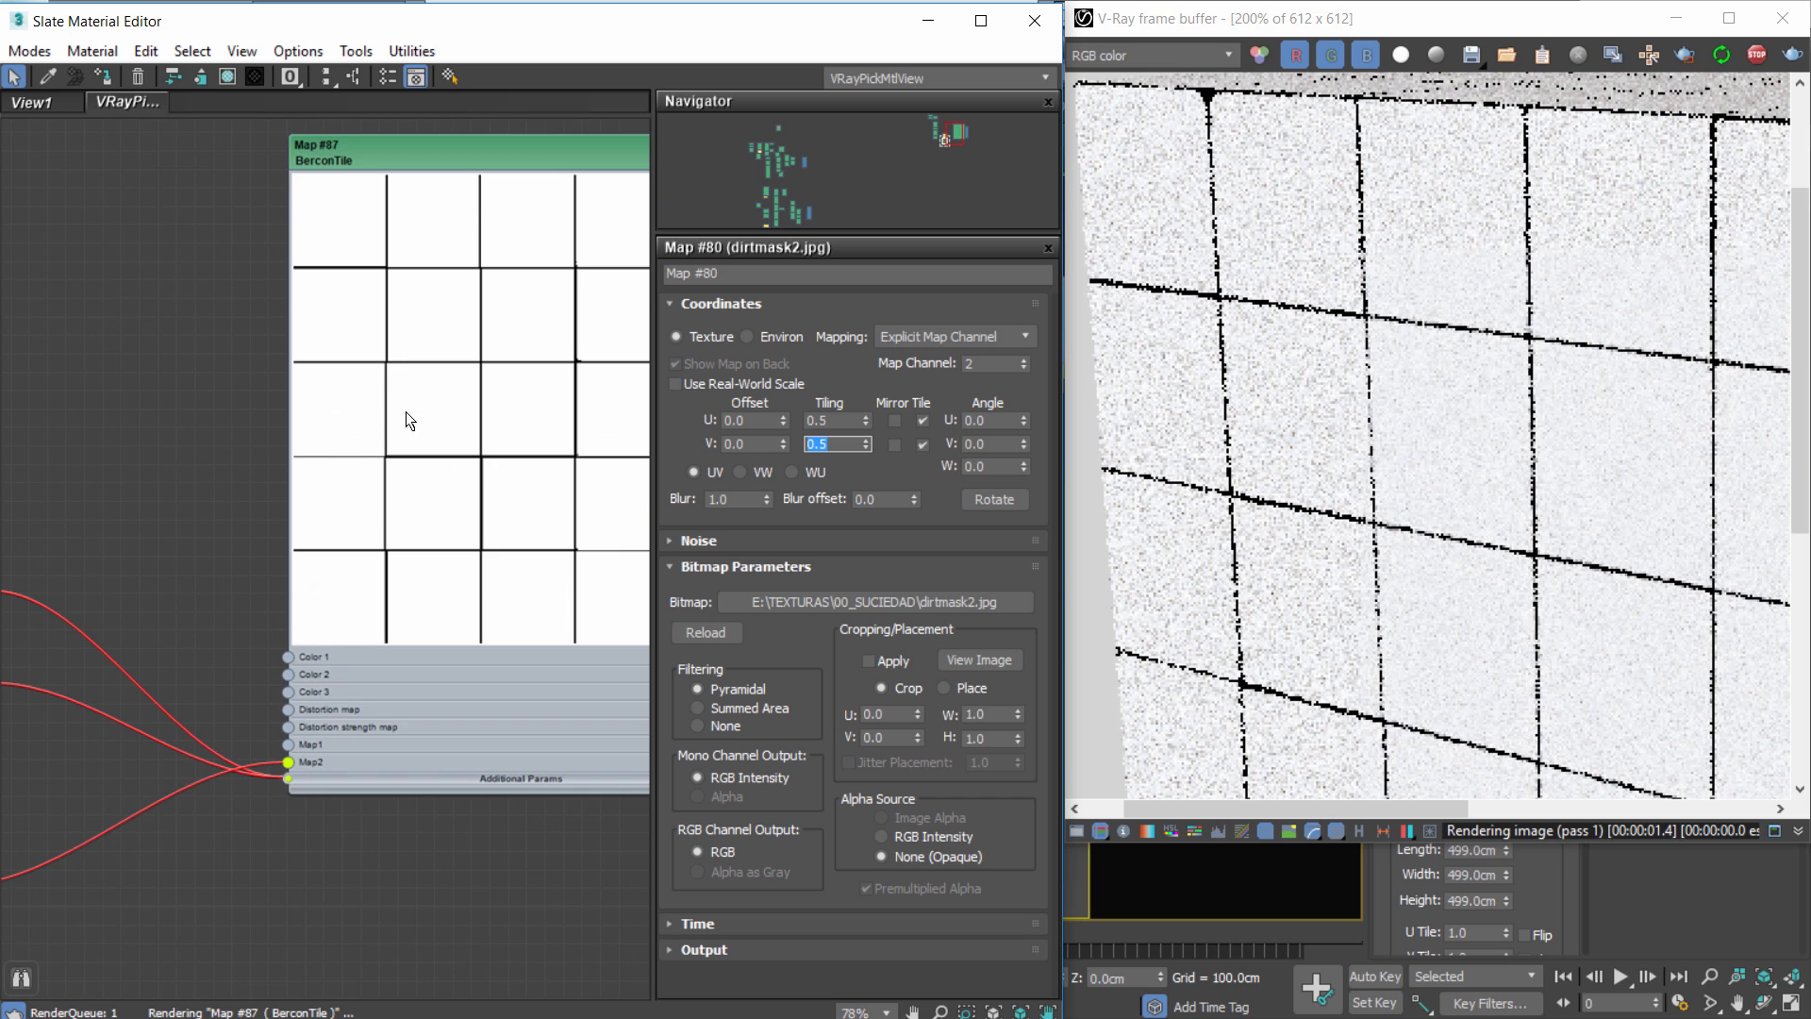
{"action": "scroll", "coordinate": [406, 411], "scroll_direction": "up", "scroll_amount": 1}
{"action": "middle_click_drag", "start_coordinate": [406, 412], "coordinate": [283, 606]}
{"action": "double_click", "coordinate": [420, 307]}
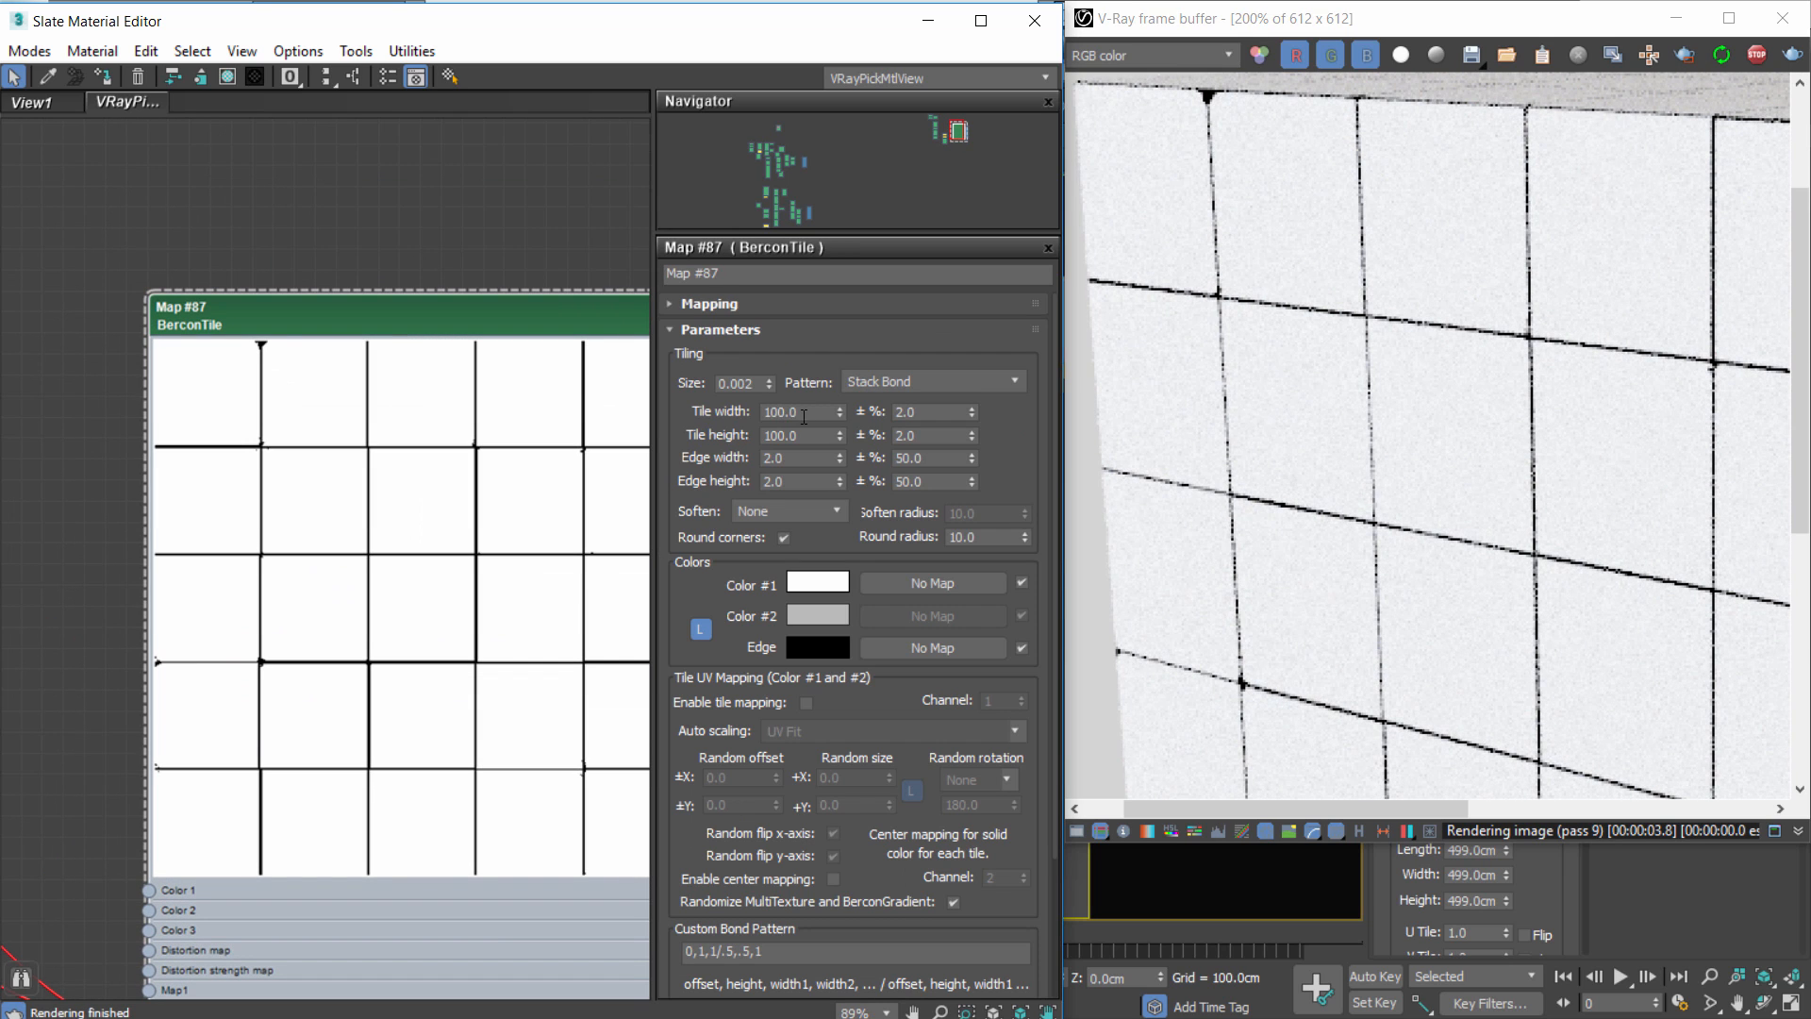
{"action": "left_click_drag", "start_coordinate": [807, 413], "coordinate": [660, 408]}
{"action": "type", "text": "50"}
{"action": "key", "text": "Tab"}
{"action": "type", "text": "50"}
{"action": "key", "text": "Return"}
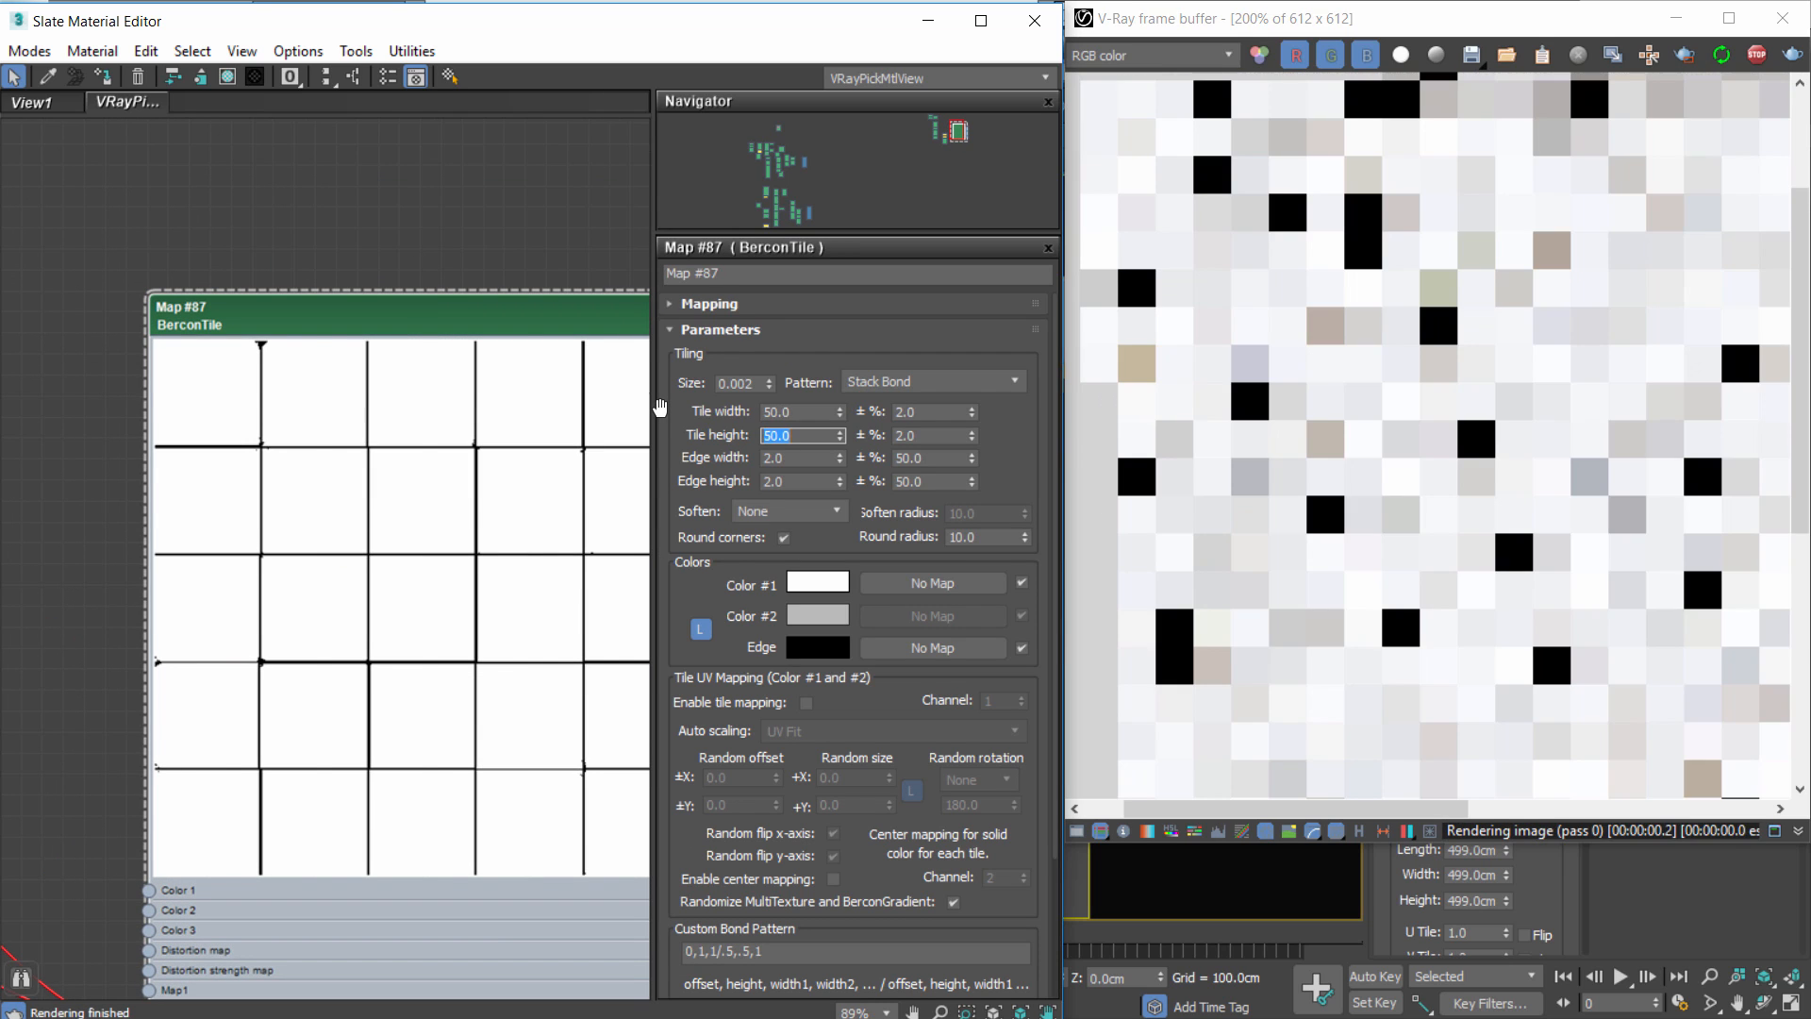
{"action": "scroll", "coordinate": [358, 509], "scroll_direction": "up", "scroll_amount": 2}
{"action": "middle_click_drag", "start_coordinate": [295, 551], "coordinate": [96, 368]}
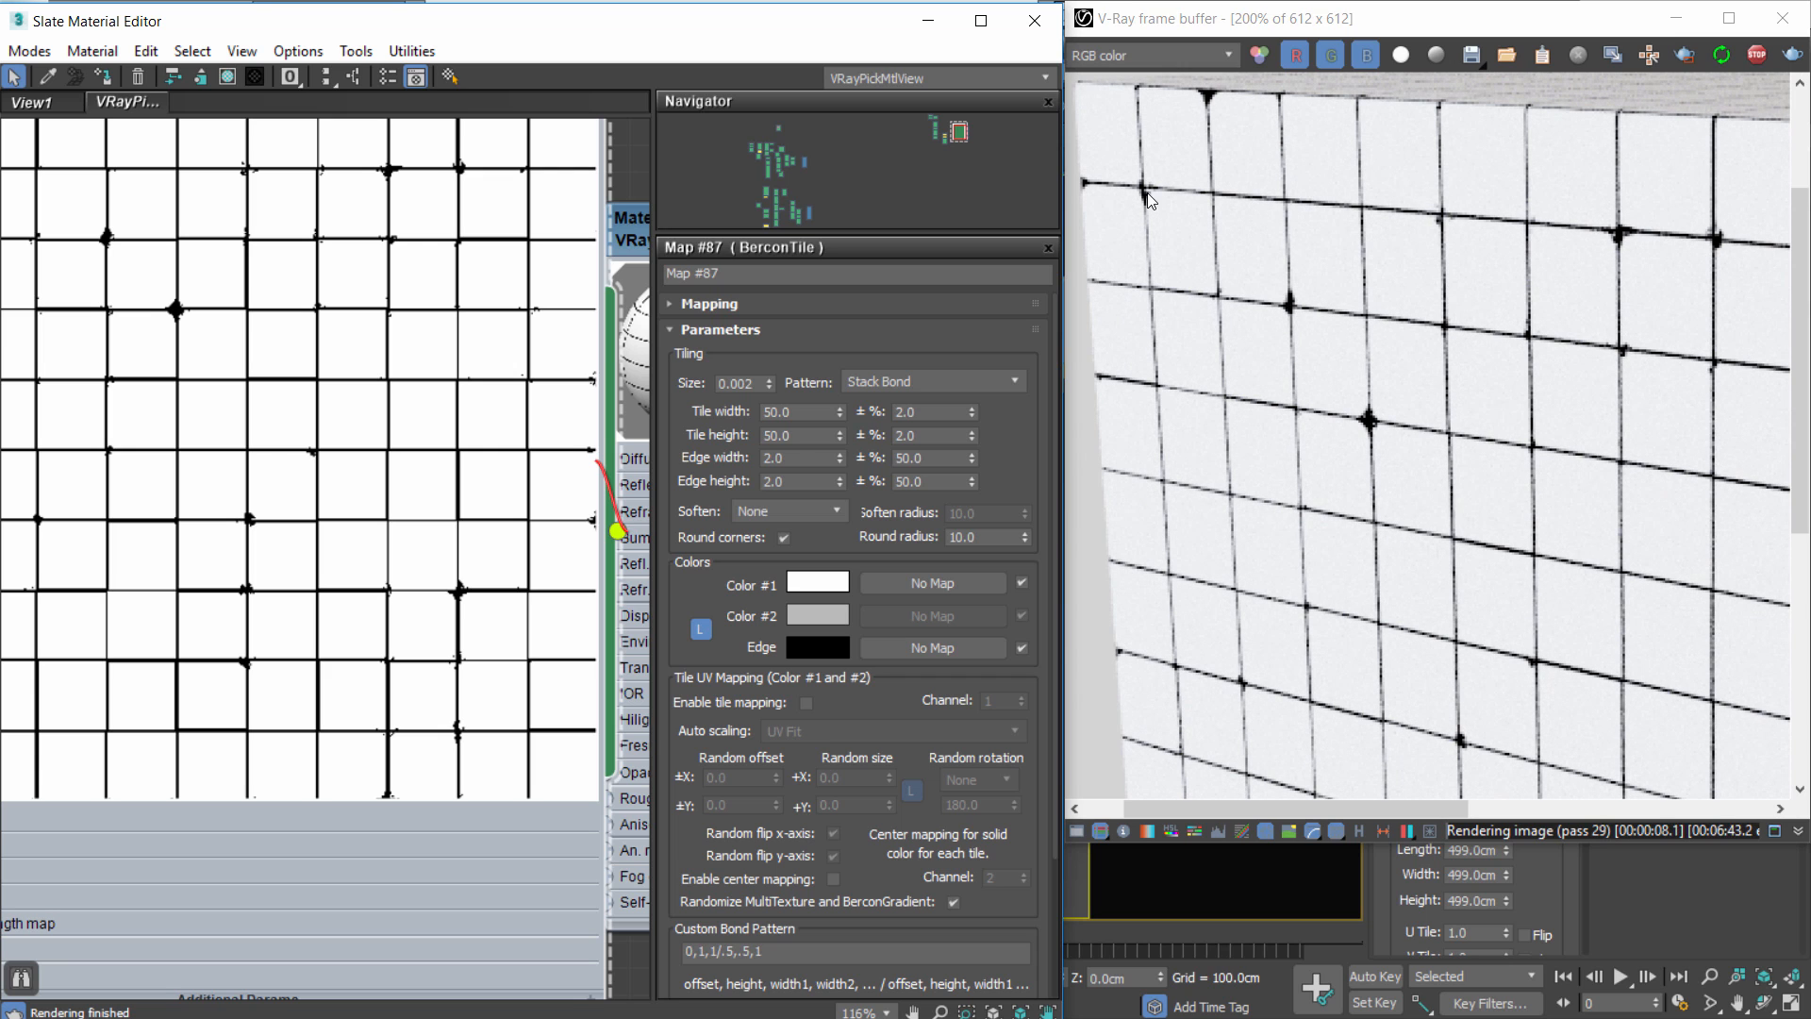
Disconnect the dirtmask2.jpg bitmap from the BerconTile map and set its round radius to 0.
{"action": "scroll", "coordinate": [356, 479], "scroll_direction": "down", "scroll_amount": 6}
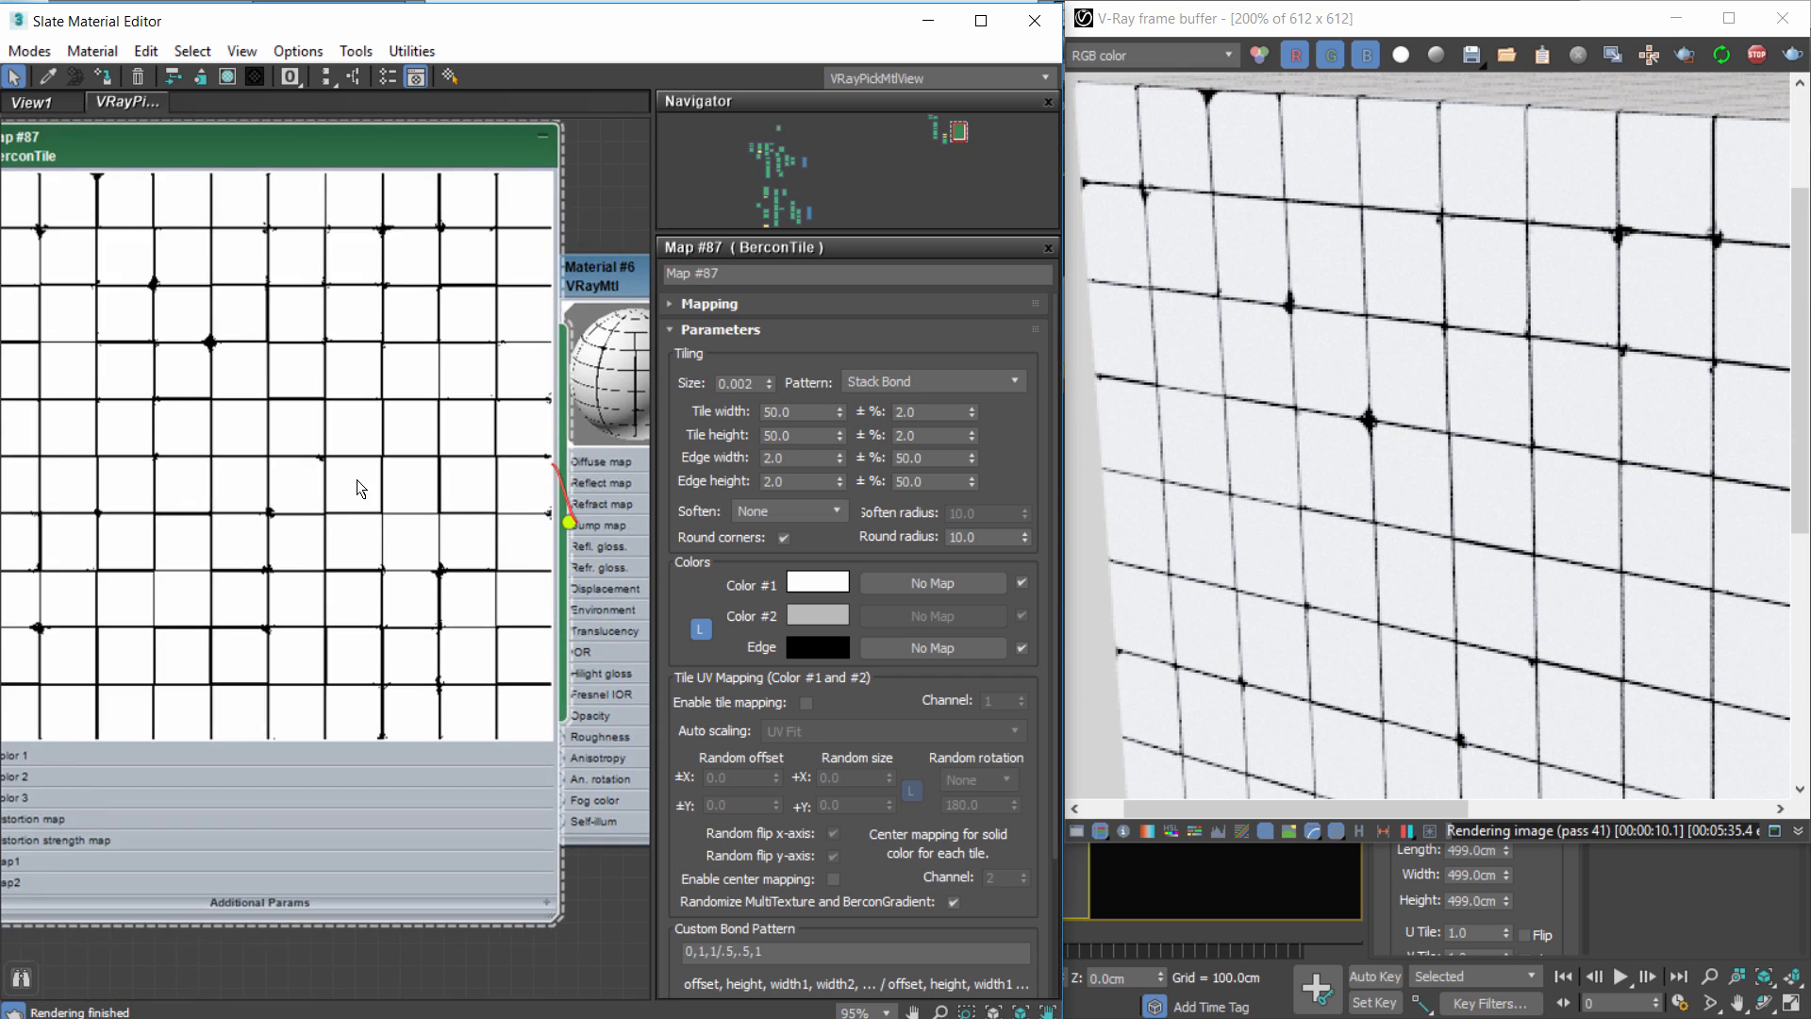
{"action": "left_click_drag", "start_coordinate": [545, 491], "coordinate": [586, 505]}
{"action": "left_click_drag", "start_coordinate": [323, 502], "coordinate": [370, 511]}
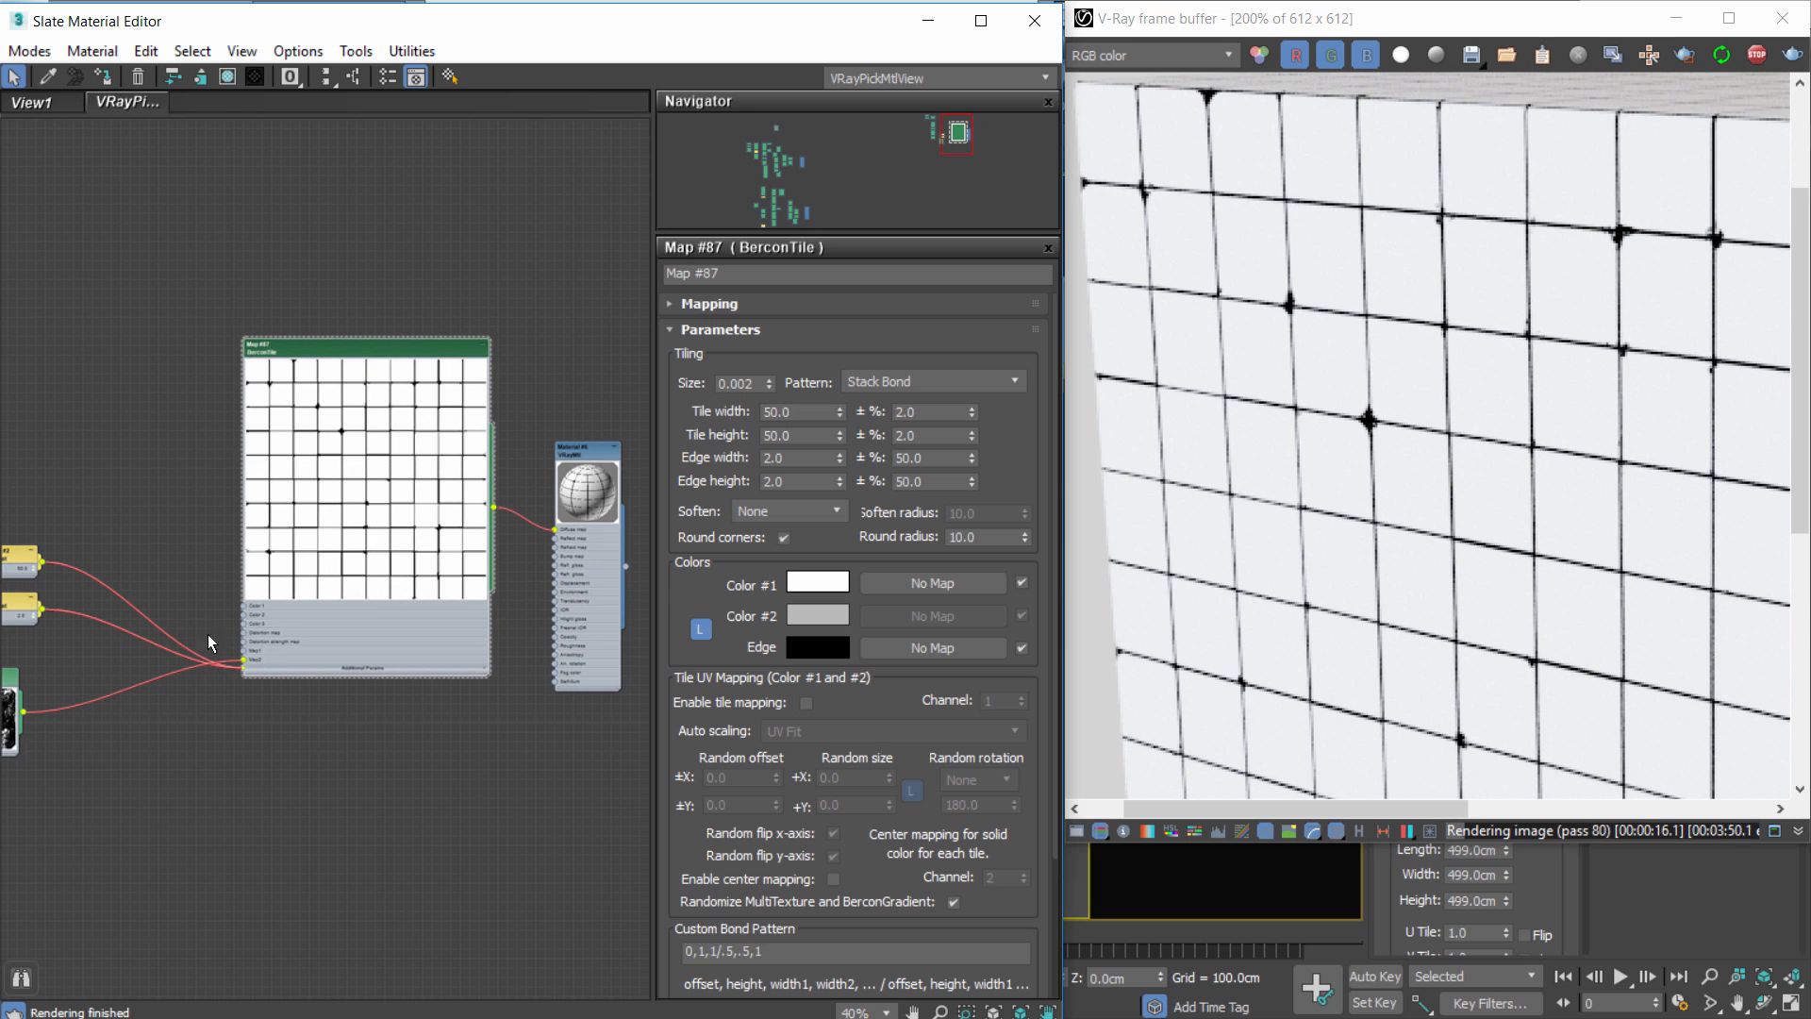
{"action": "middle_click_drag", "start_coordinate": [159, 672], "coordinate": [269, 595]}
{"action": "left_click_drag", "start_coordinate": [246, 663], "coordinate": [173, 610]}
{"action": "key", "text": "Delete"}
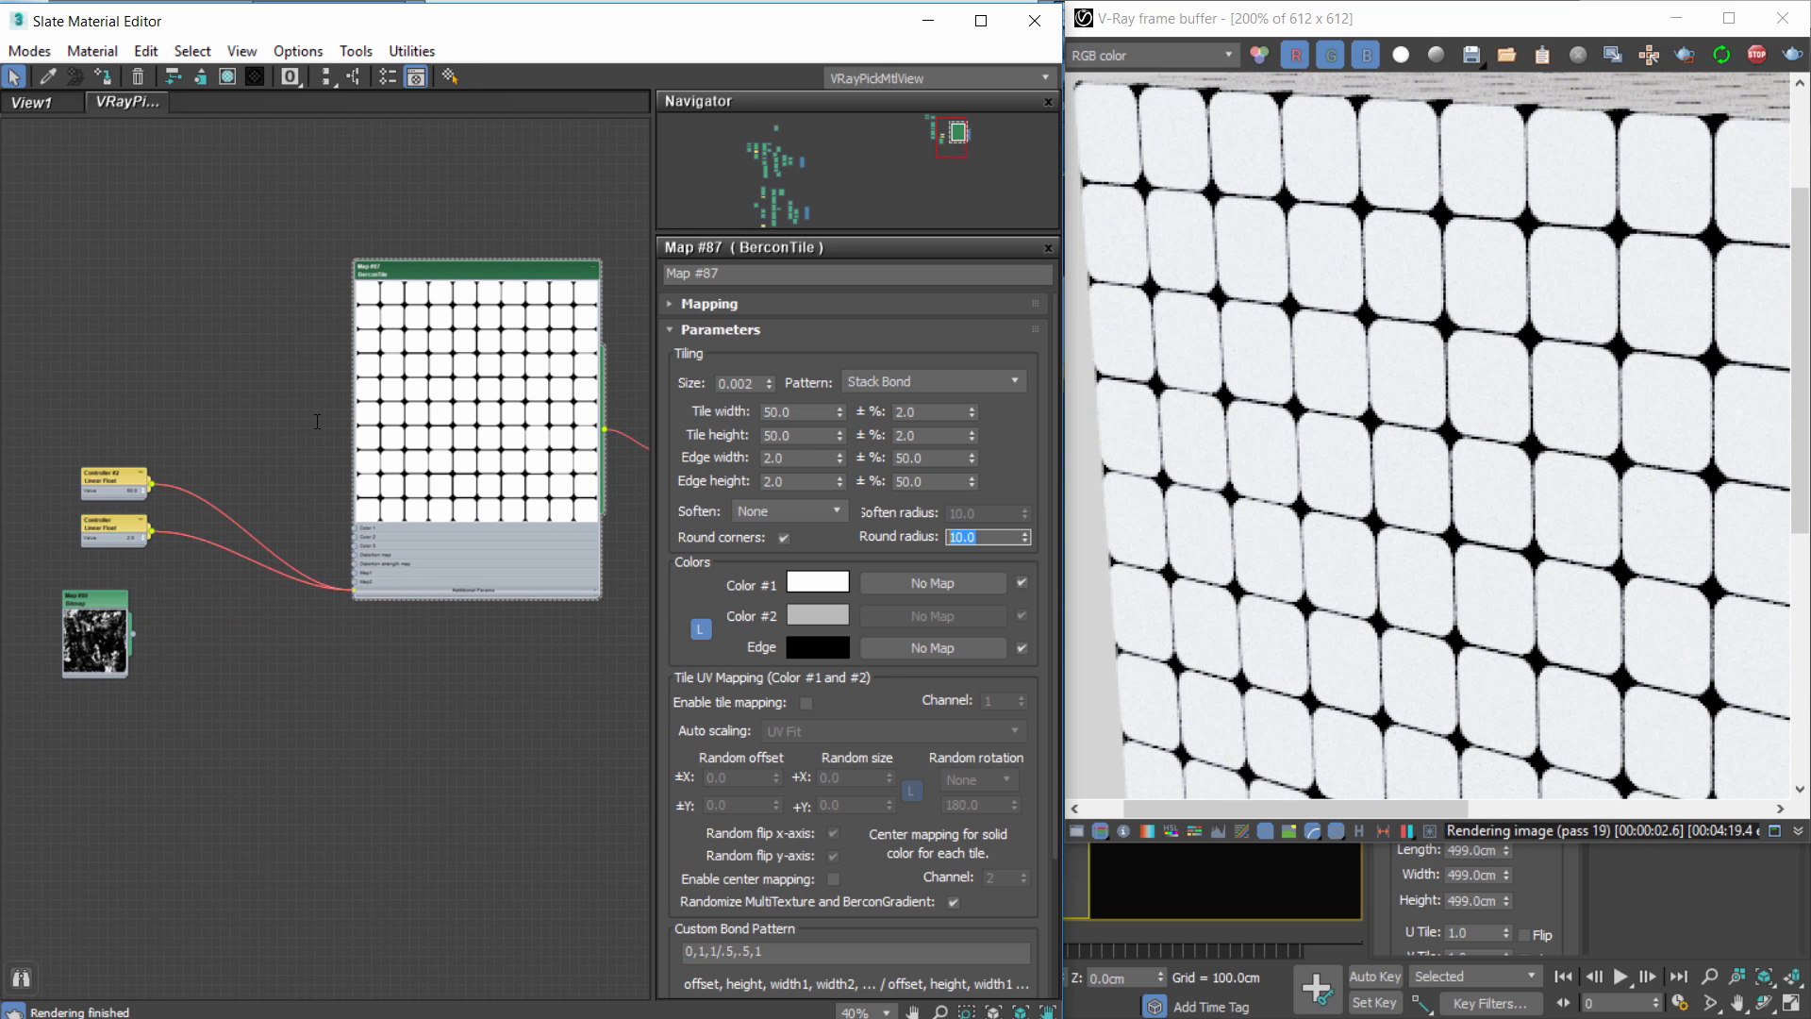
{"action": "type", "text": "0"}
{"action": "key", "text": "Return"}
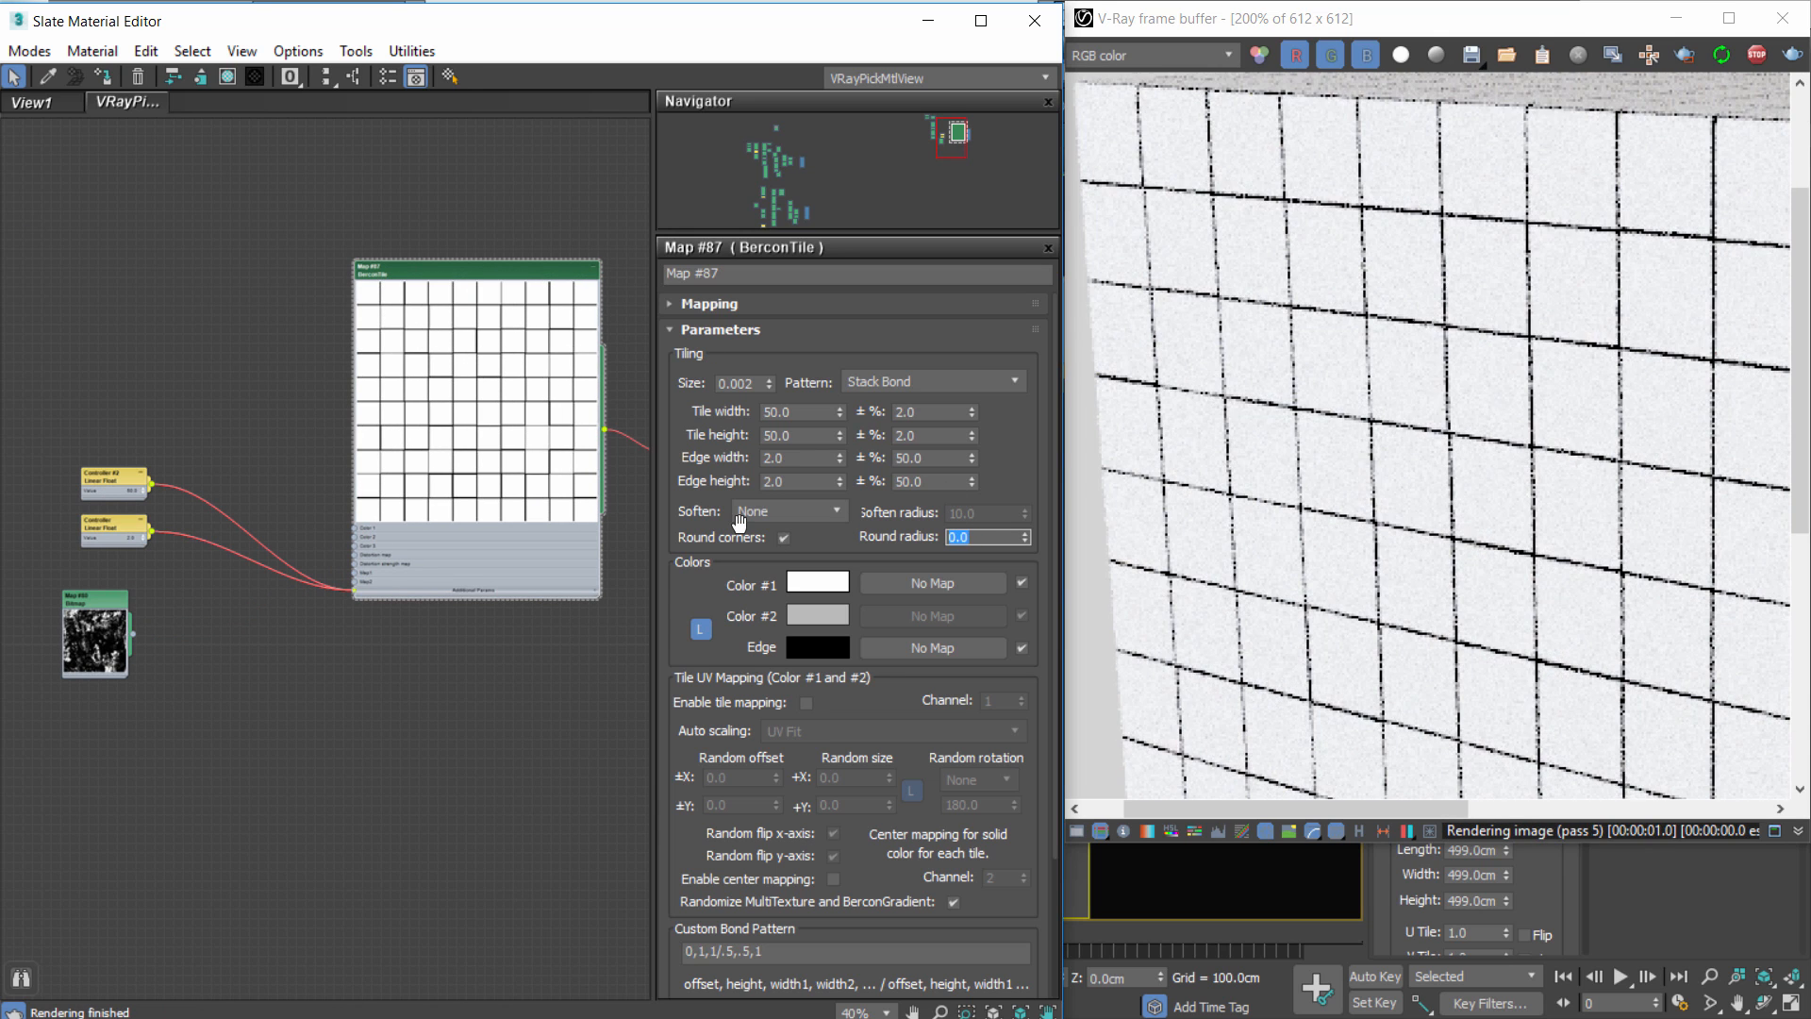
Set the BerconTile soften type to Linear with a soften radius of 25.
{"action": "left_click", "coordinate": [795, 512]}
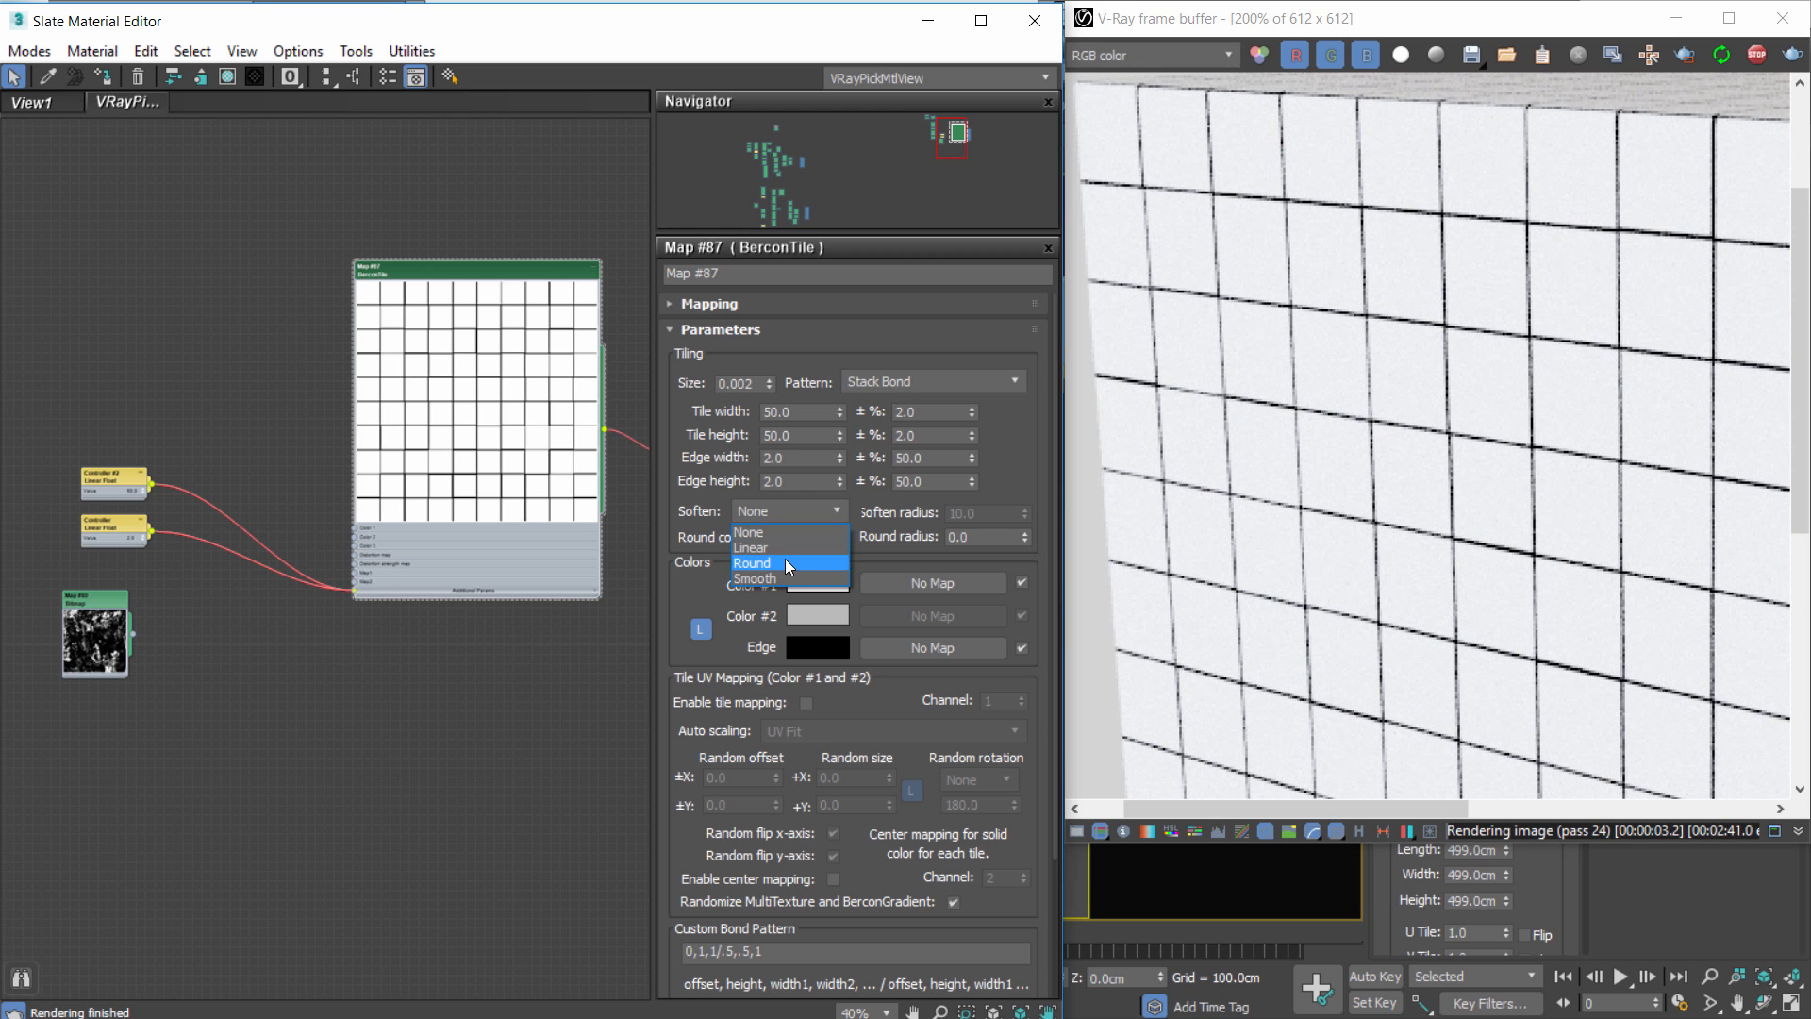
{"action": "left_click", "coordinate": [783, 550]}
{"action": "double_click", "coordinate": [989, 516]}
{"action": "type", "text": "25"}
{"action": "key", "text": "Return"}
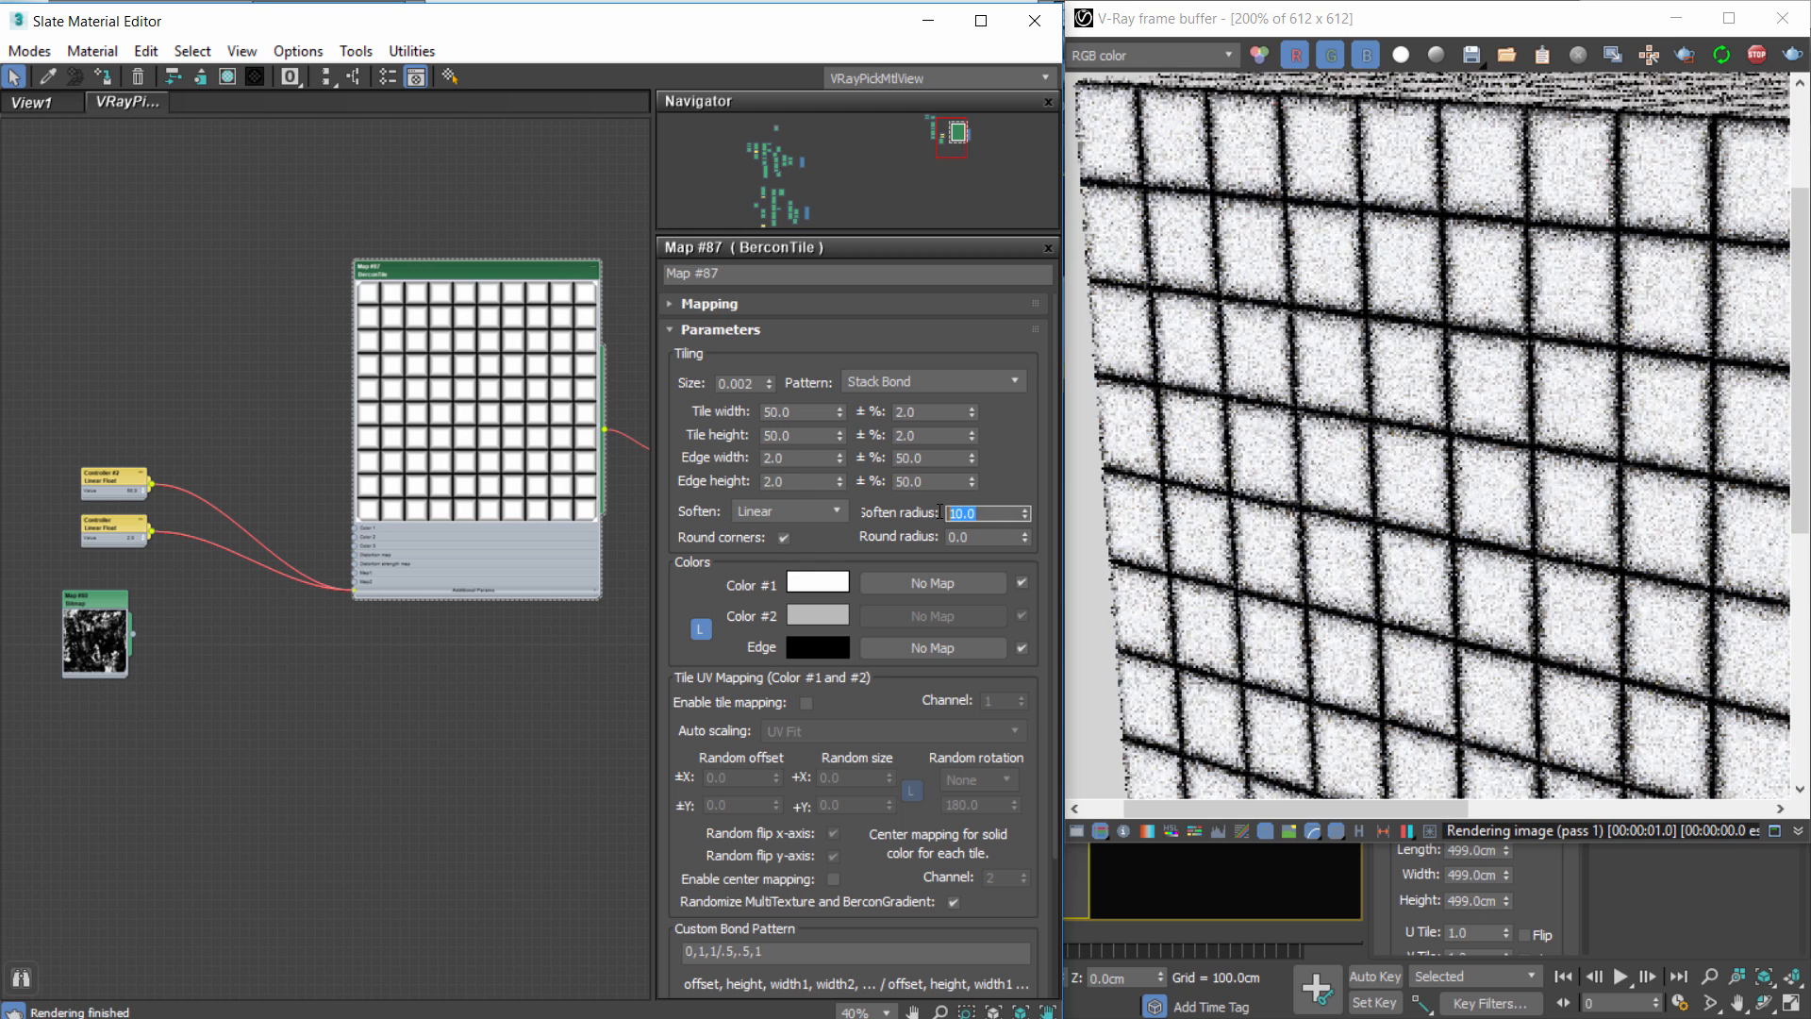
{"action": "key", "text": "Return"}
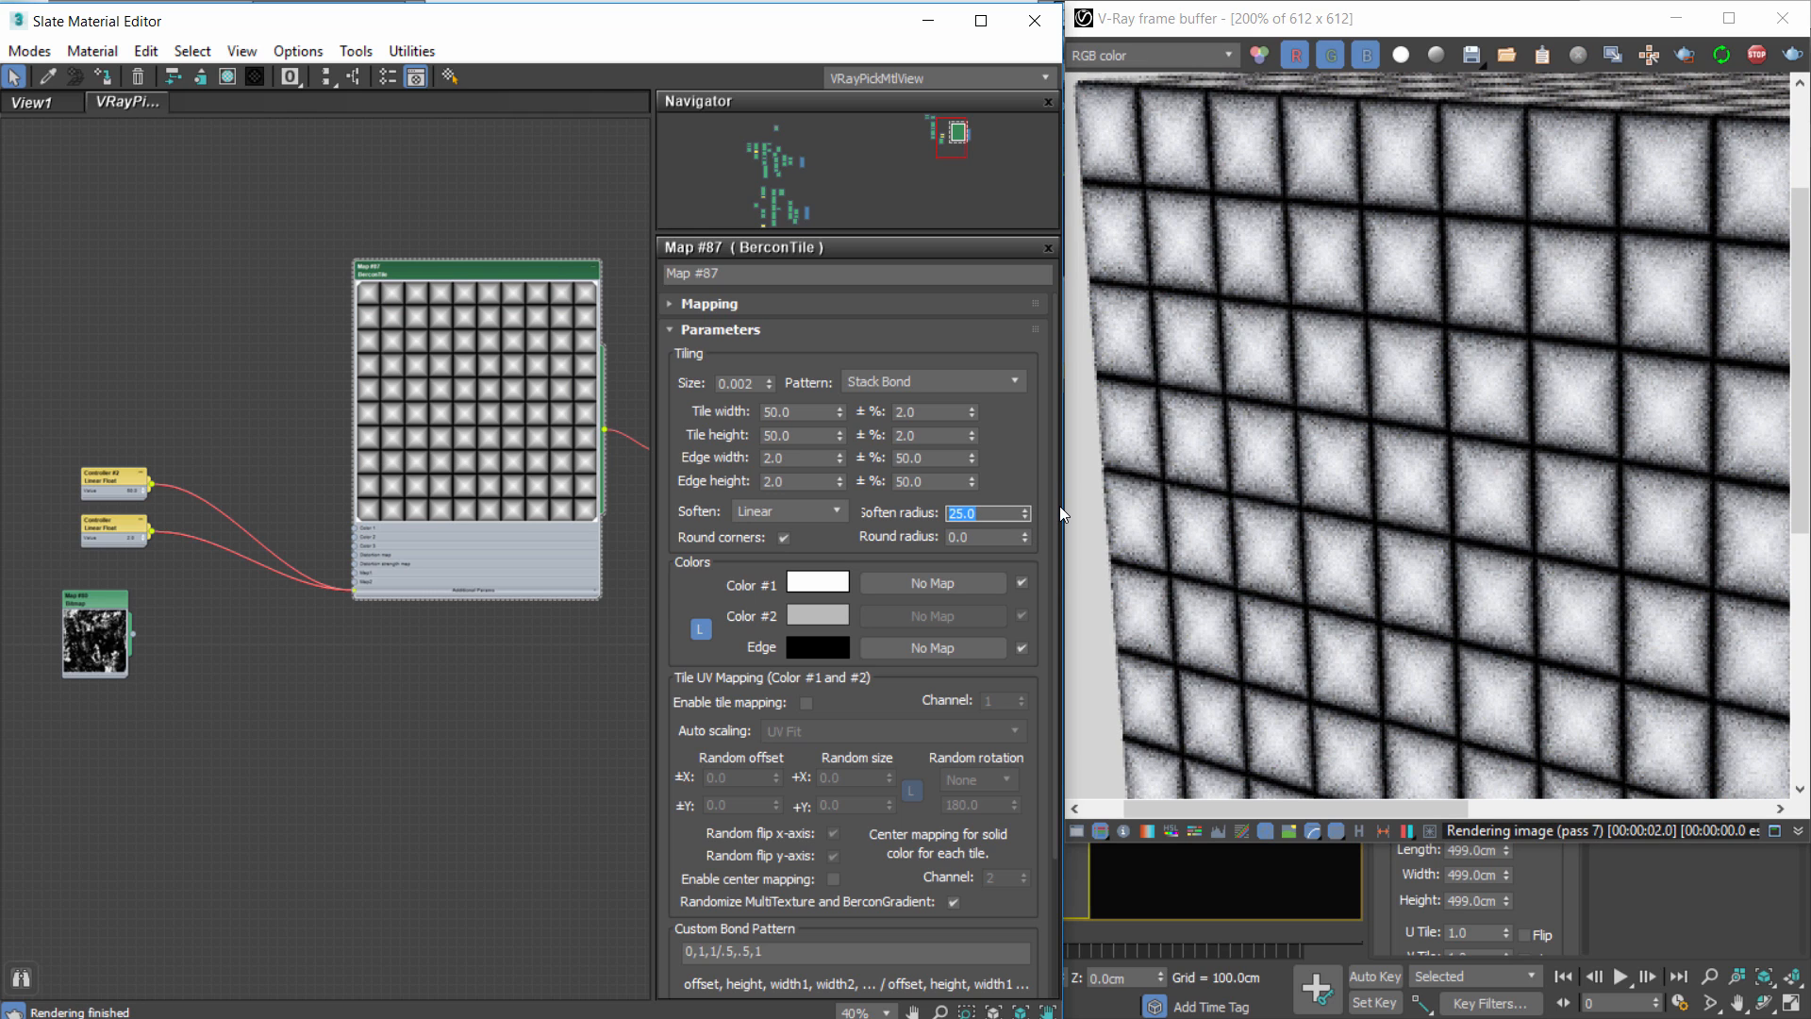
Set the U and V tiling of the dirtmask2.jpg bitmap to 1.
{"action": "left_click_drag", "start_coordinate": [84, 638], "coordinate": [121, 623]}
{"action": "scroll", "coordinate": [119, 615], "scroll_direction": "up", "scroll_amount": 3}
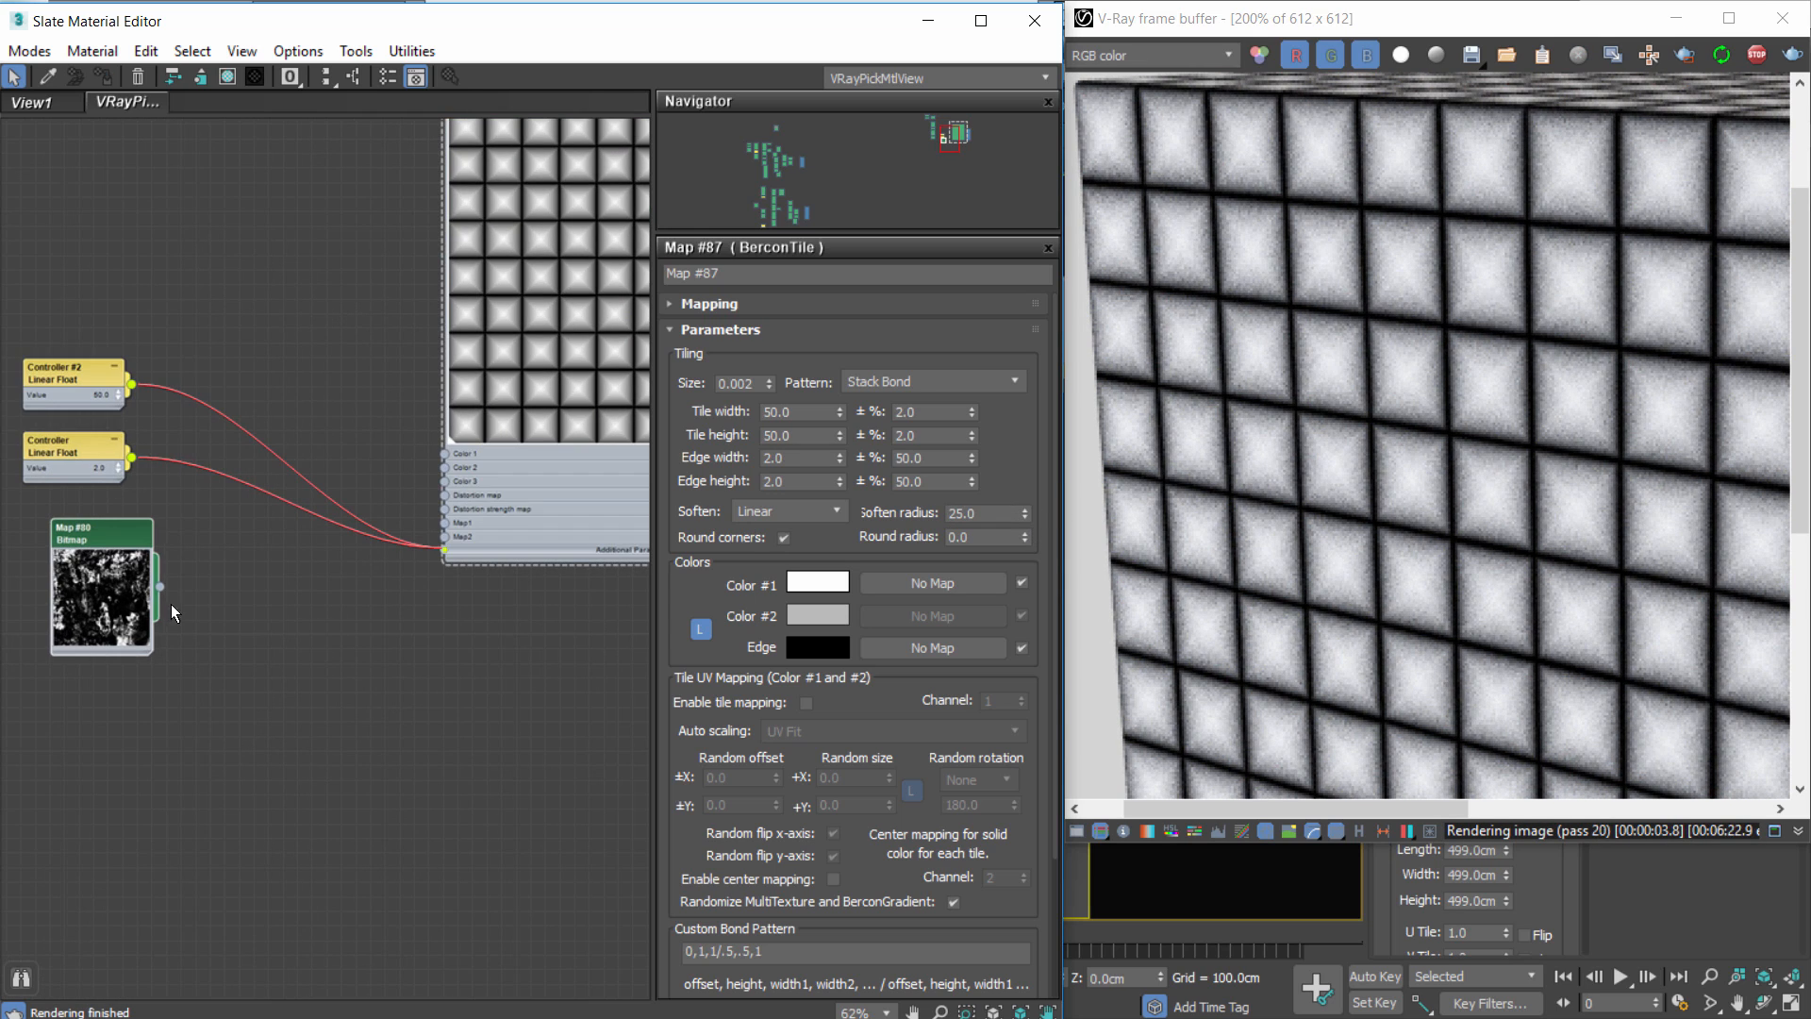
{"action": "double_click", "coordinate": [111, 540]}
{"action": "left_click_drag", "start_coordinate": [850, 424], "coordinate": [703, 416]}
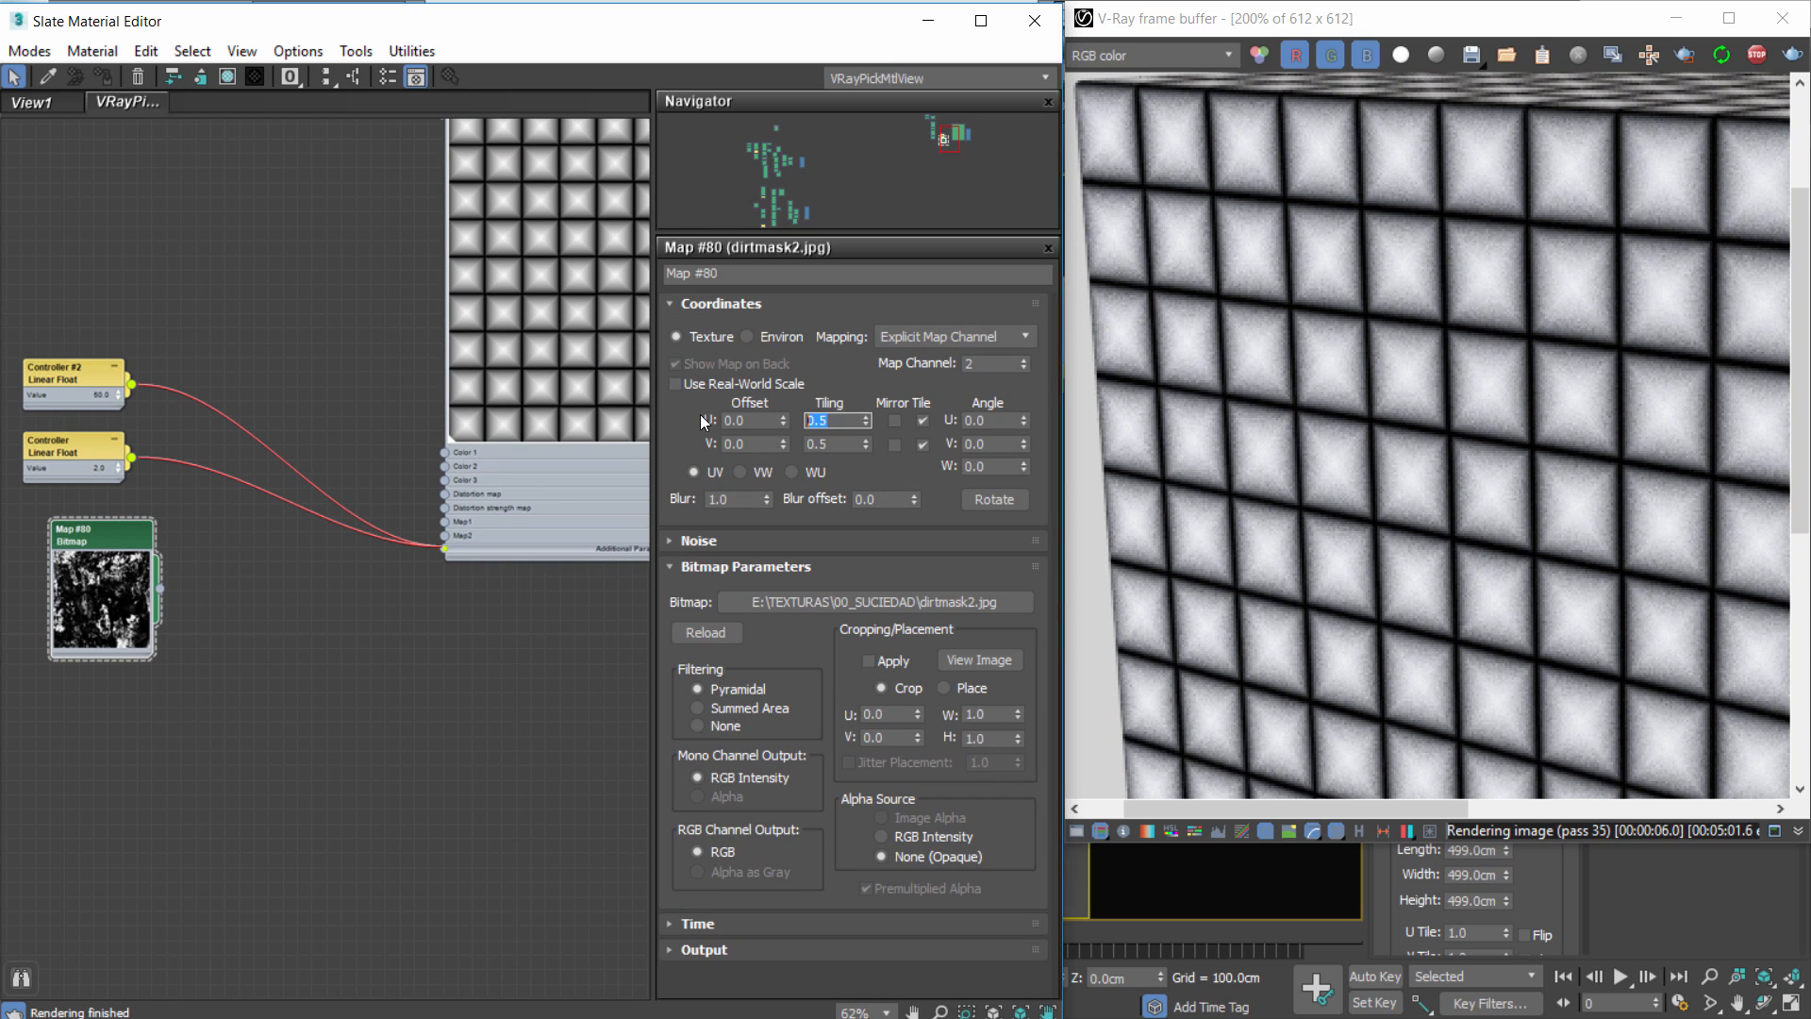
{"action": "type", "text": "1"}
{"action": "key", "text": "Tab"}
{"action": "type", "text": "1"}
{"action": "key", "text": "Return"}
Connect the dirtmask2.jpg bitmap to the BerconTile's Soften radius map slot and check the edges in the render.
{"action": "left_click_drag", "start_coordinate": [161, 589], "coordinate": [446, 547]}
{"action": "left_click", "coordinate": [698, 949]}
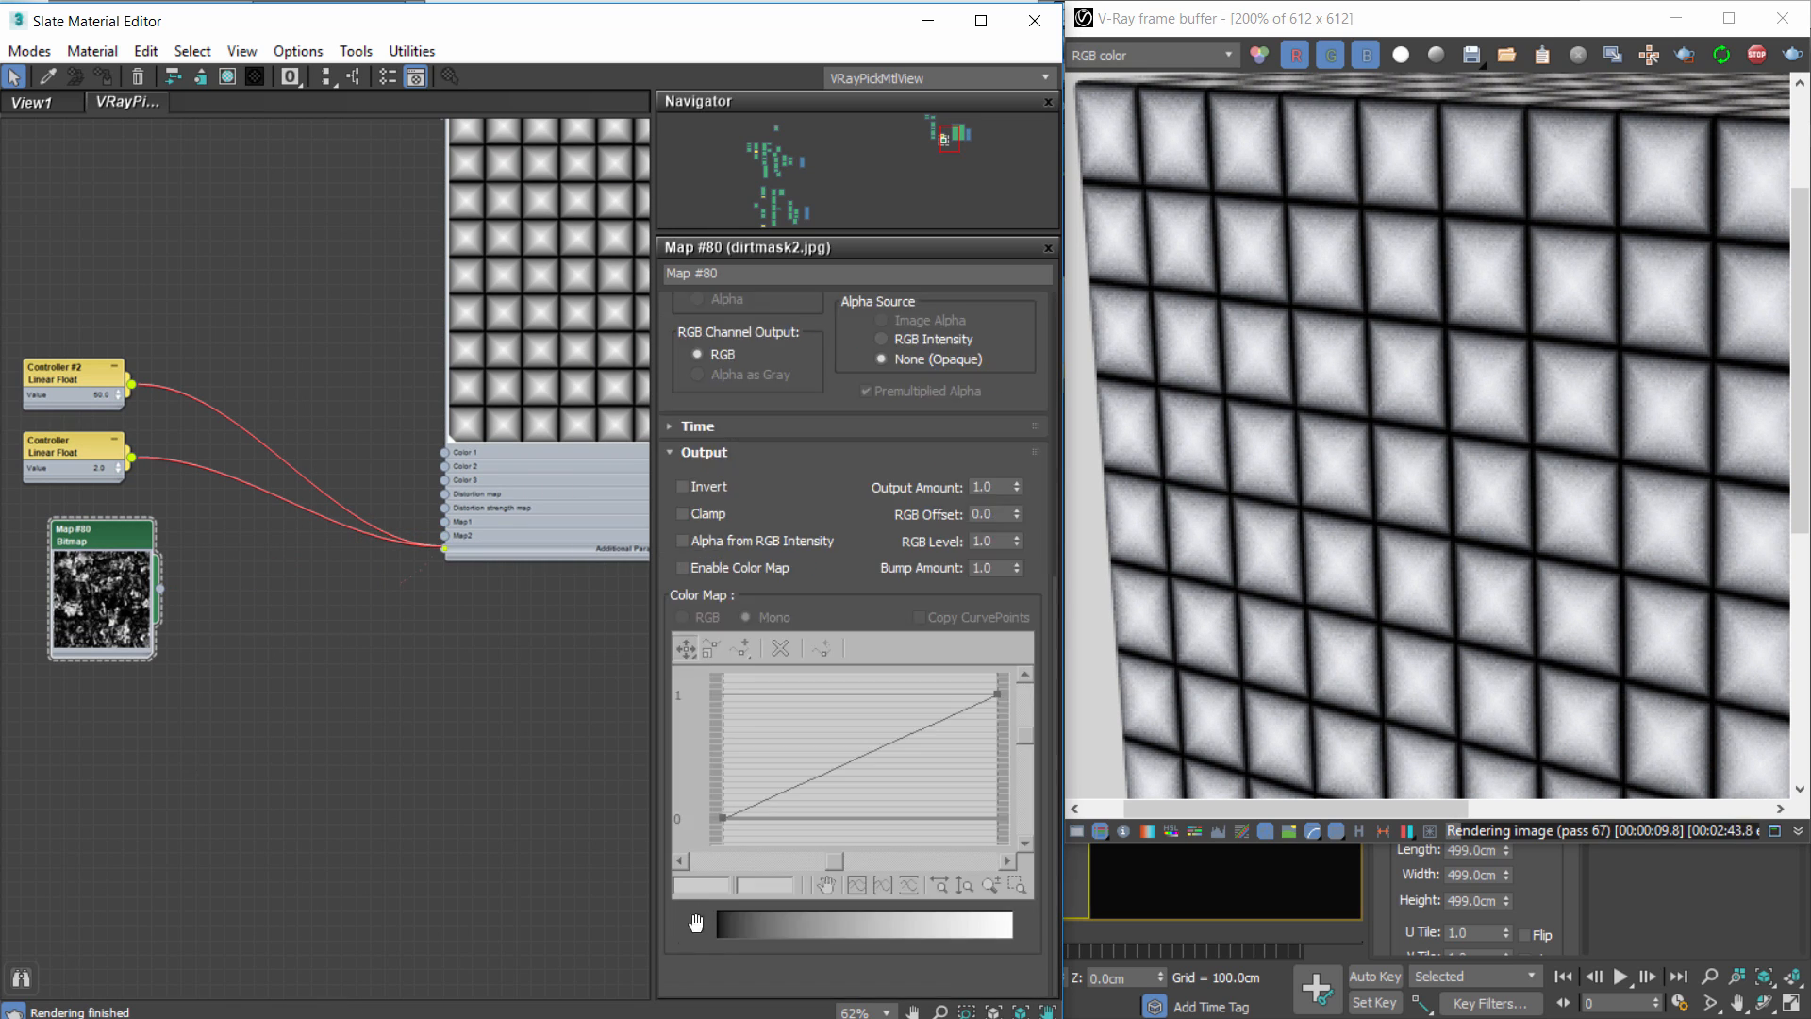
{"action": "scroll", "coordinate": [805, 921], "scroll_direction": "up", "scroll_amount": 5}
{"action": "middle_click_drag", "start_coordinate": [558, 188], "coordinate": [451, 376]}
{"action": "double_click", "coordinate": [534, 240]}
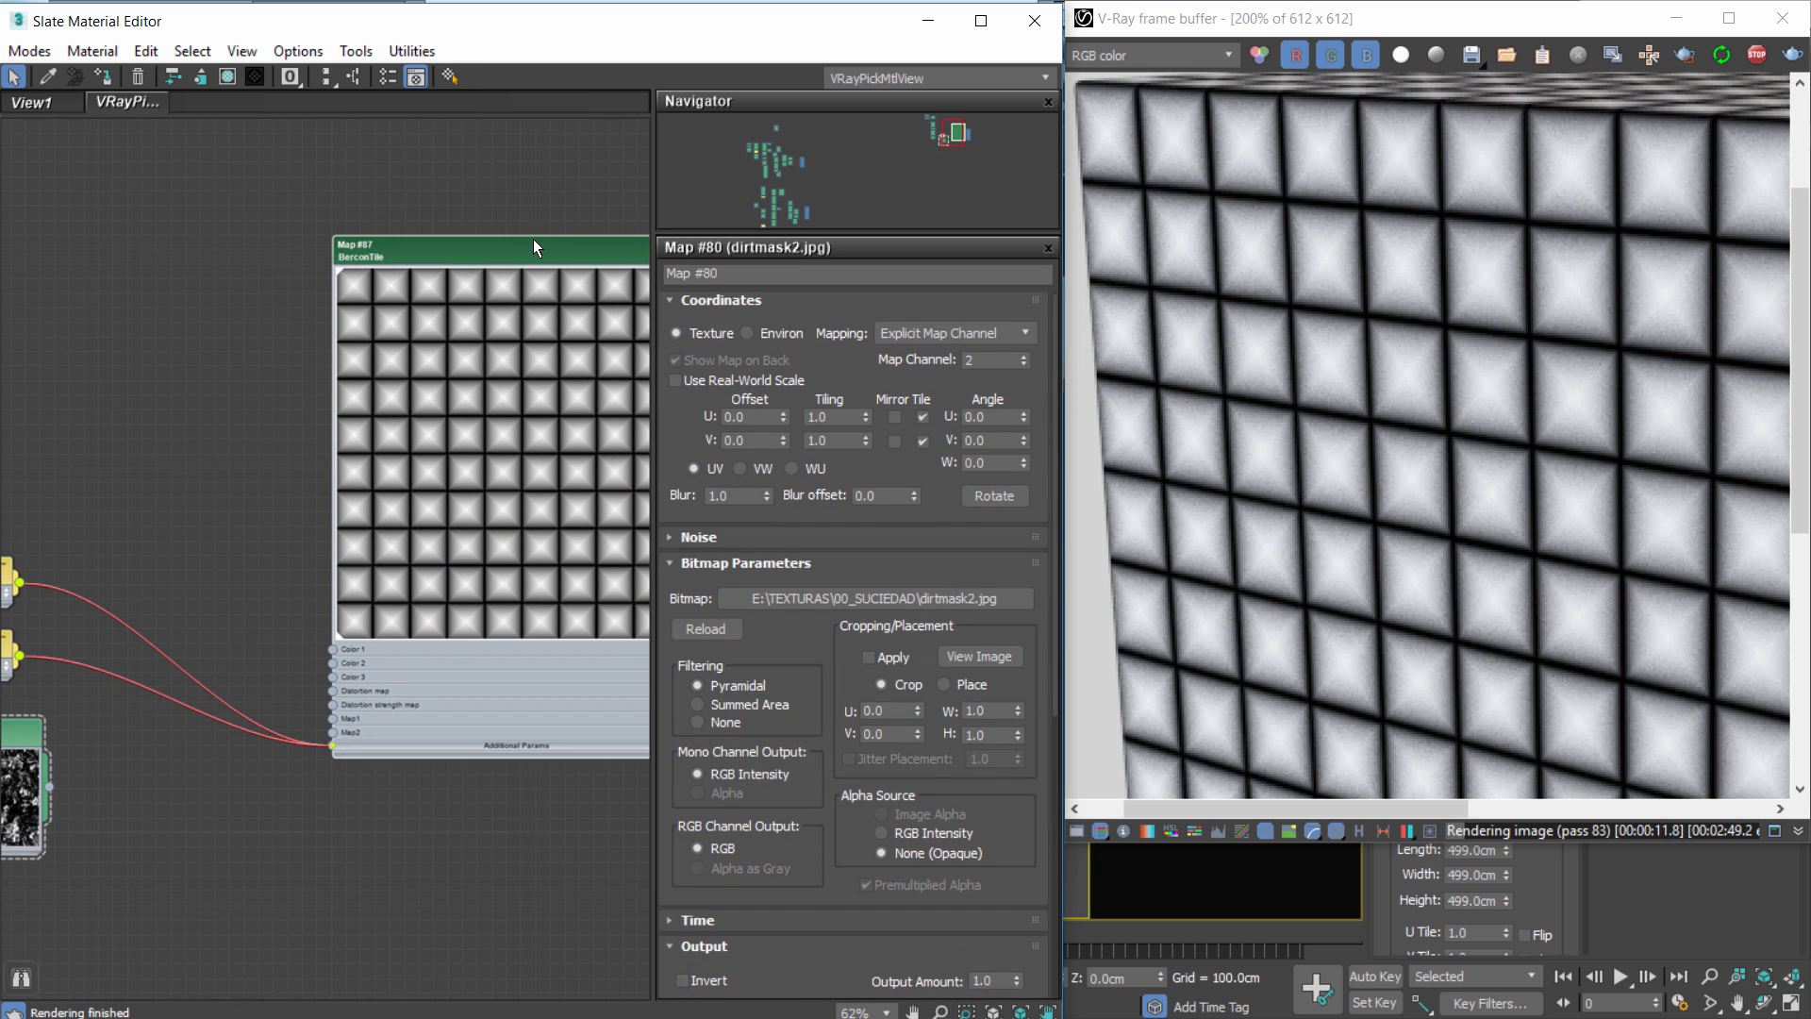
{"action": "left_click_drag", "start_coordinate": [837, 509], "coordinate": [837, 362]}
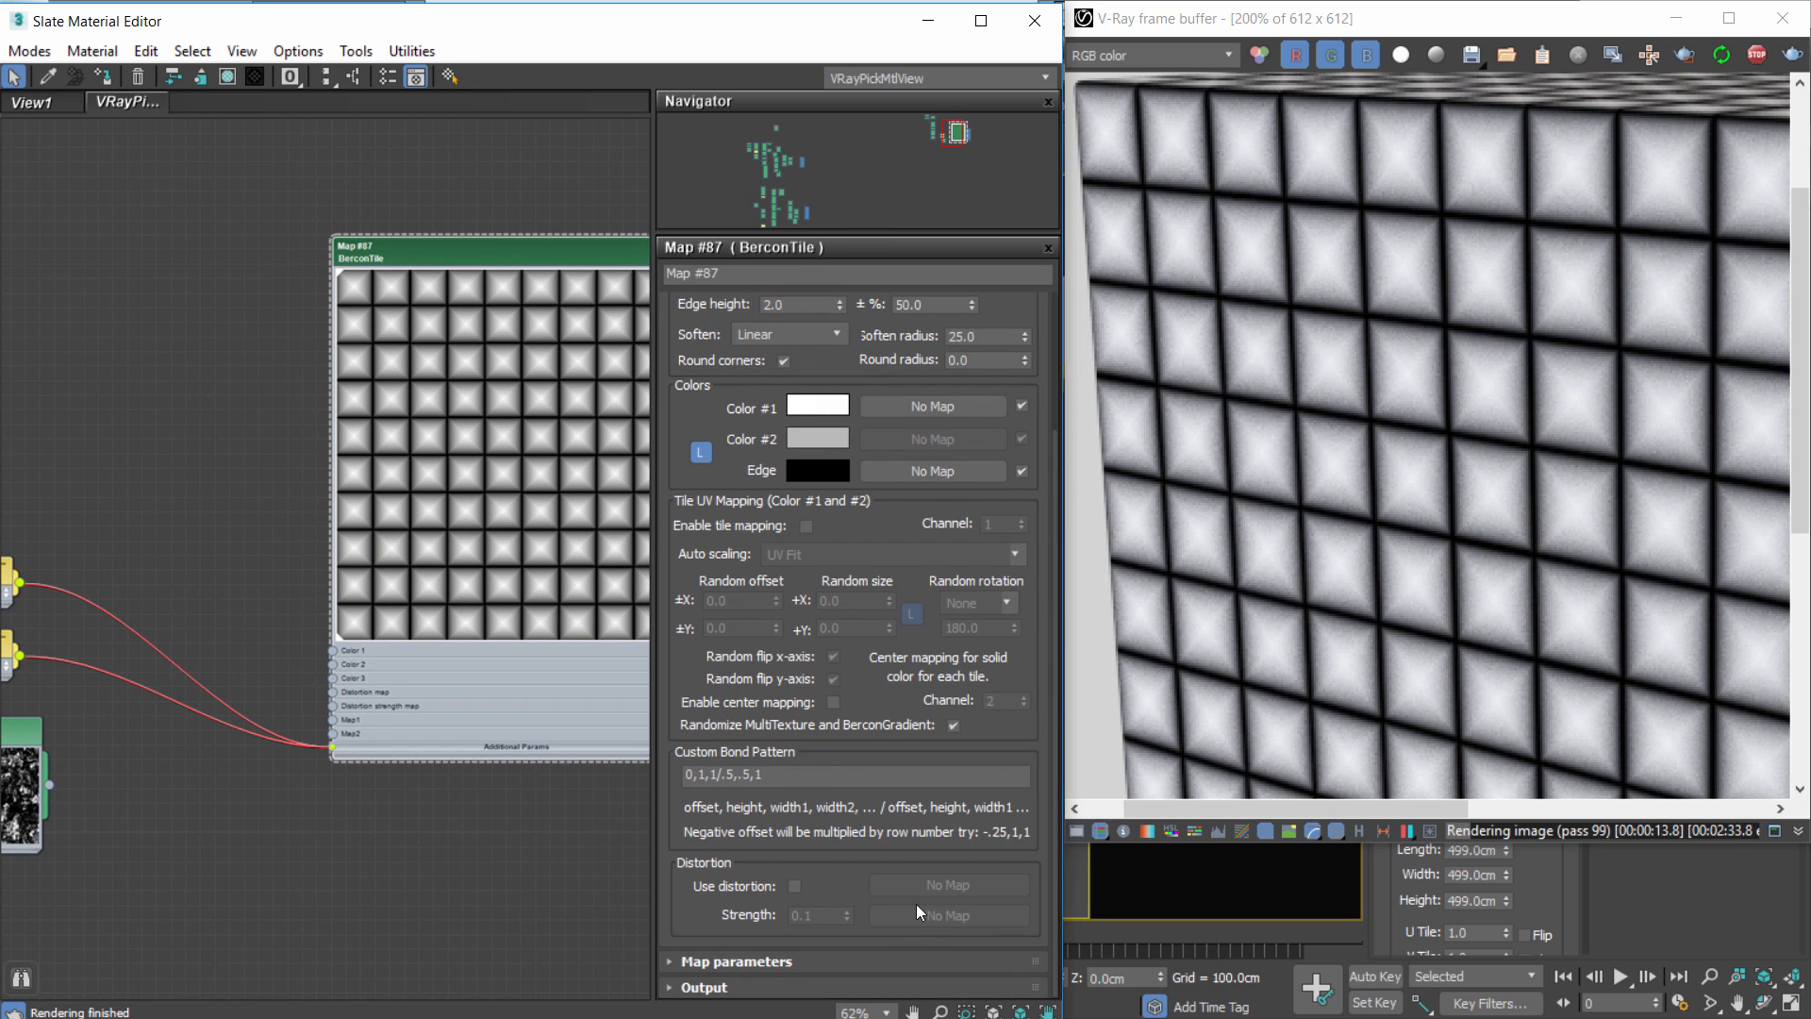
{"action": "left_click", "coordinate": [750, 960]}
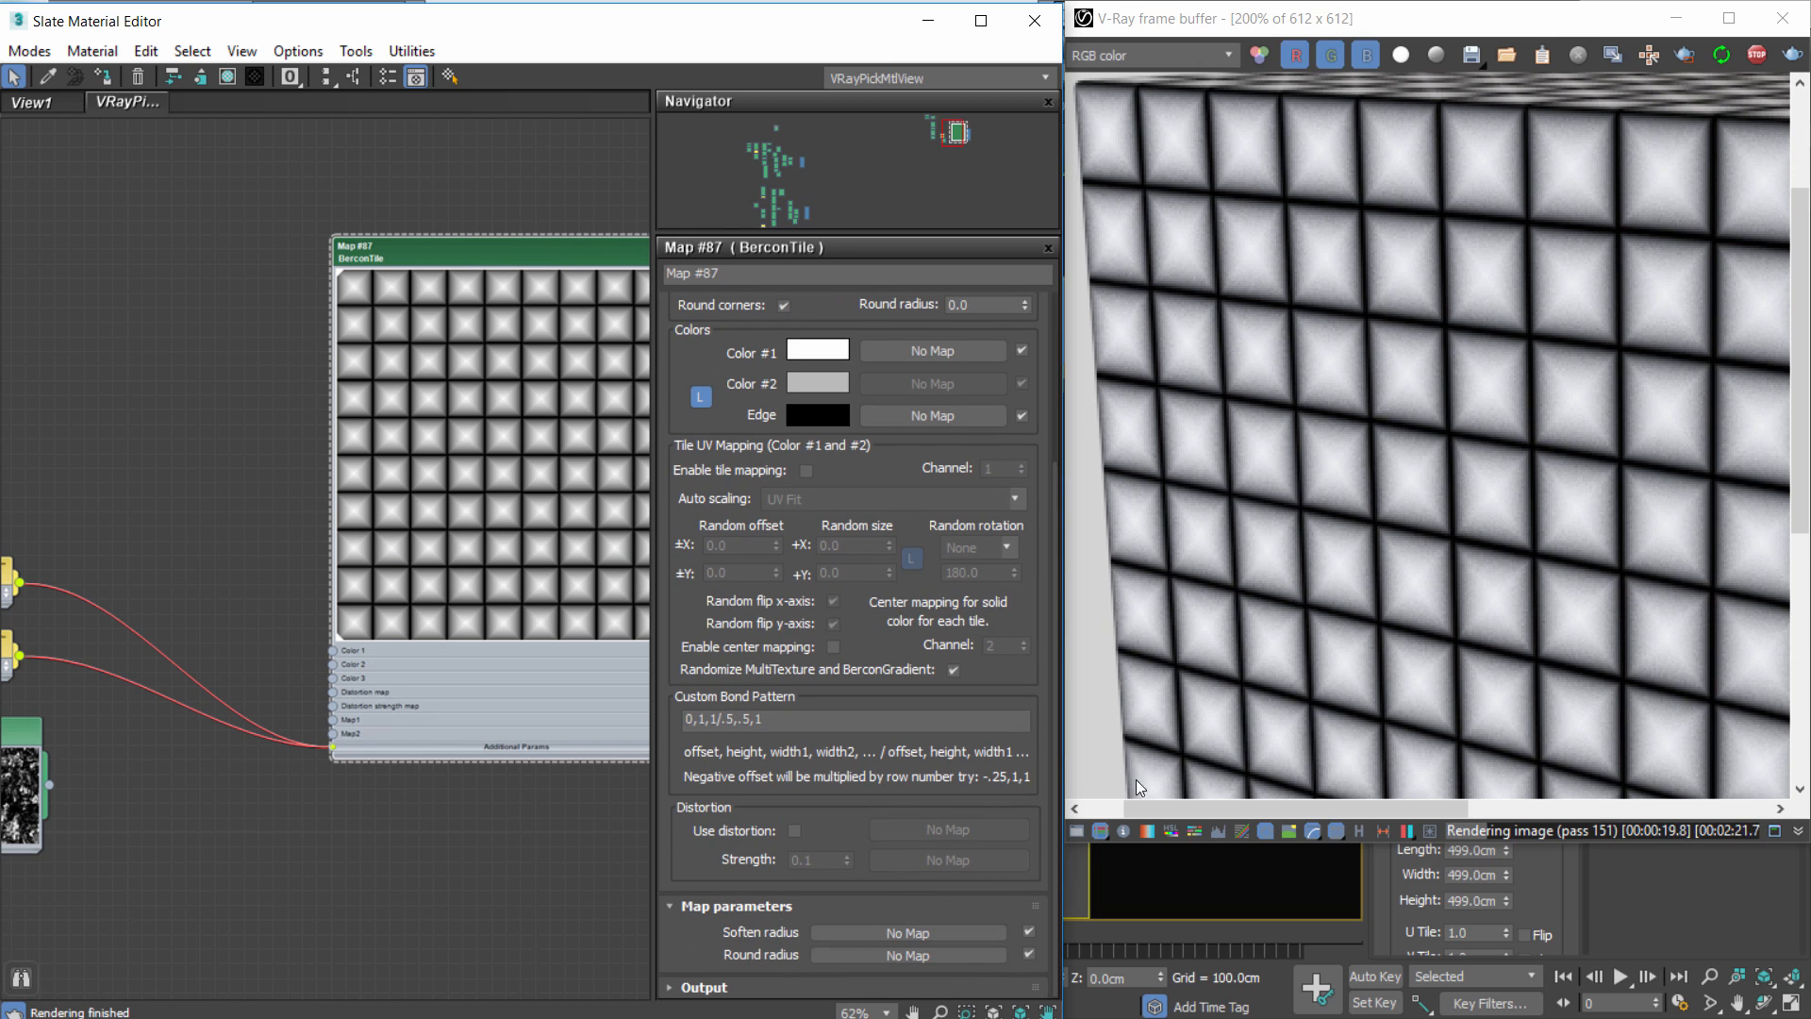
{"action": "left_click_drag", "start_coordinate": [49, 785], "coordinate": [886, 932]}
{"action": "left_click", "coordinate": [479, 596]}
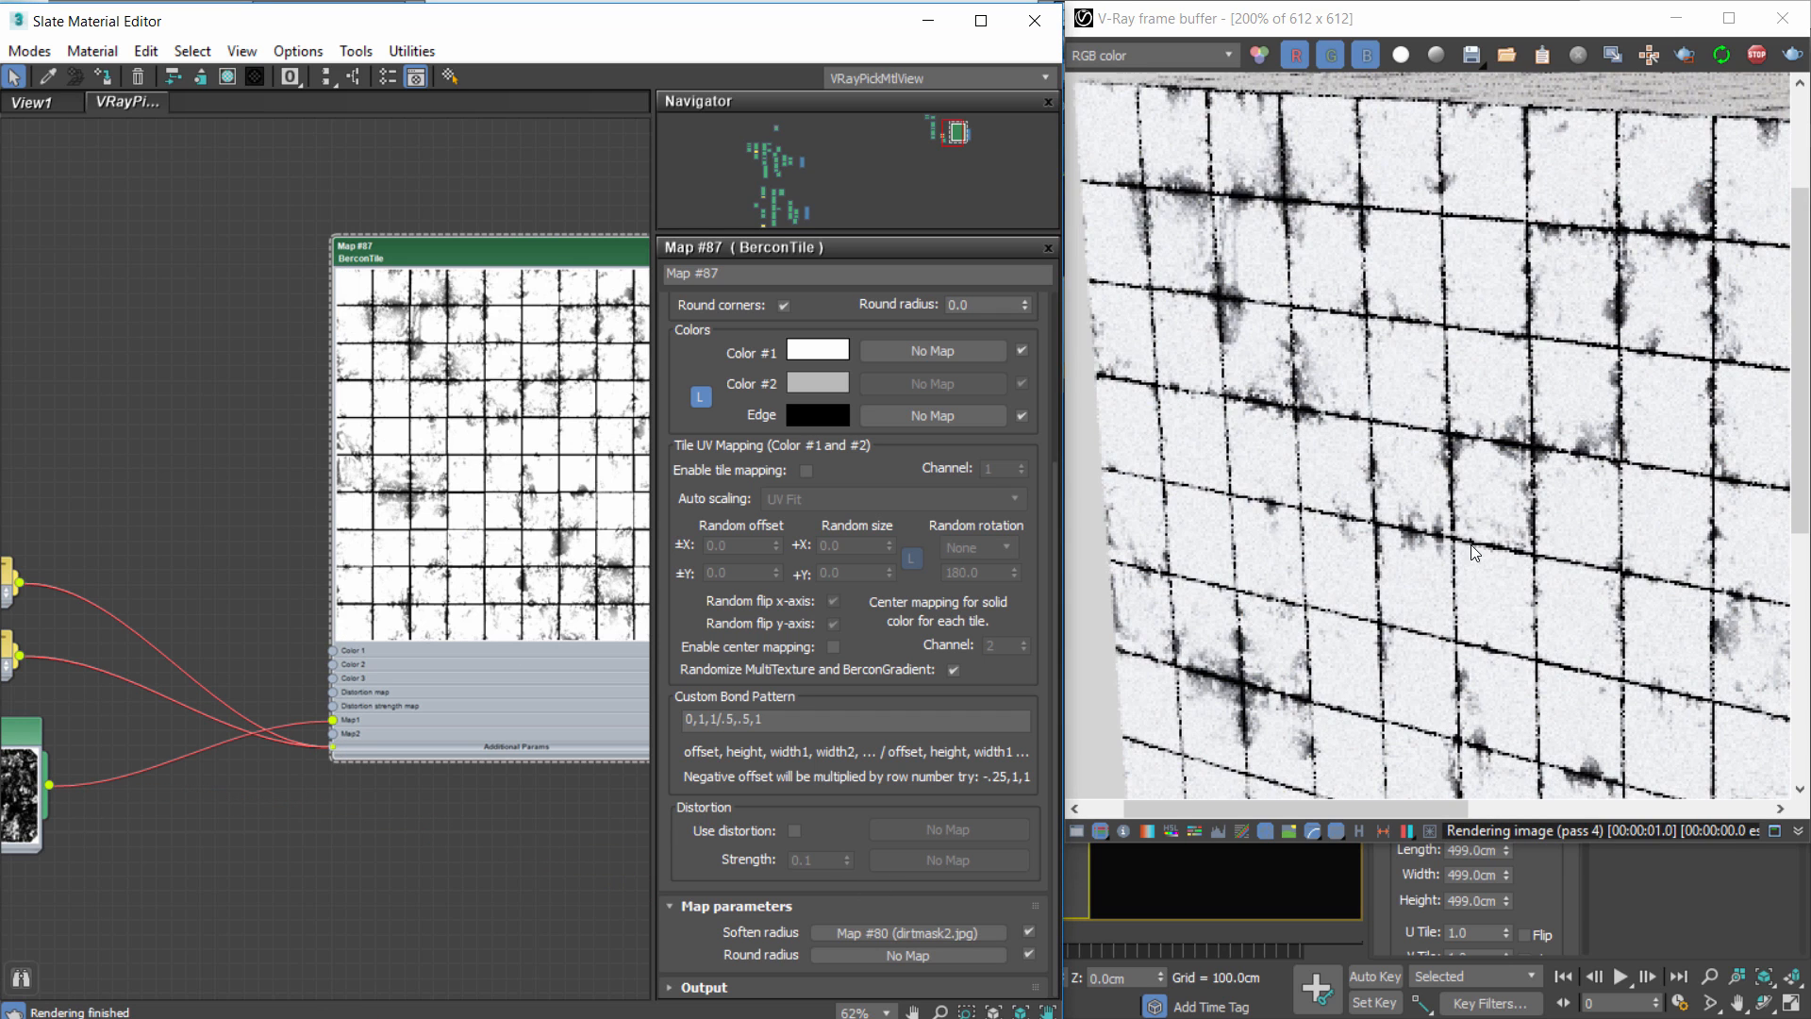
{"action": "scroll", "coordinate": [1545, 411], "scroll_direction": "down", "scroll_amount": 2}
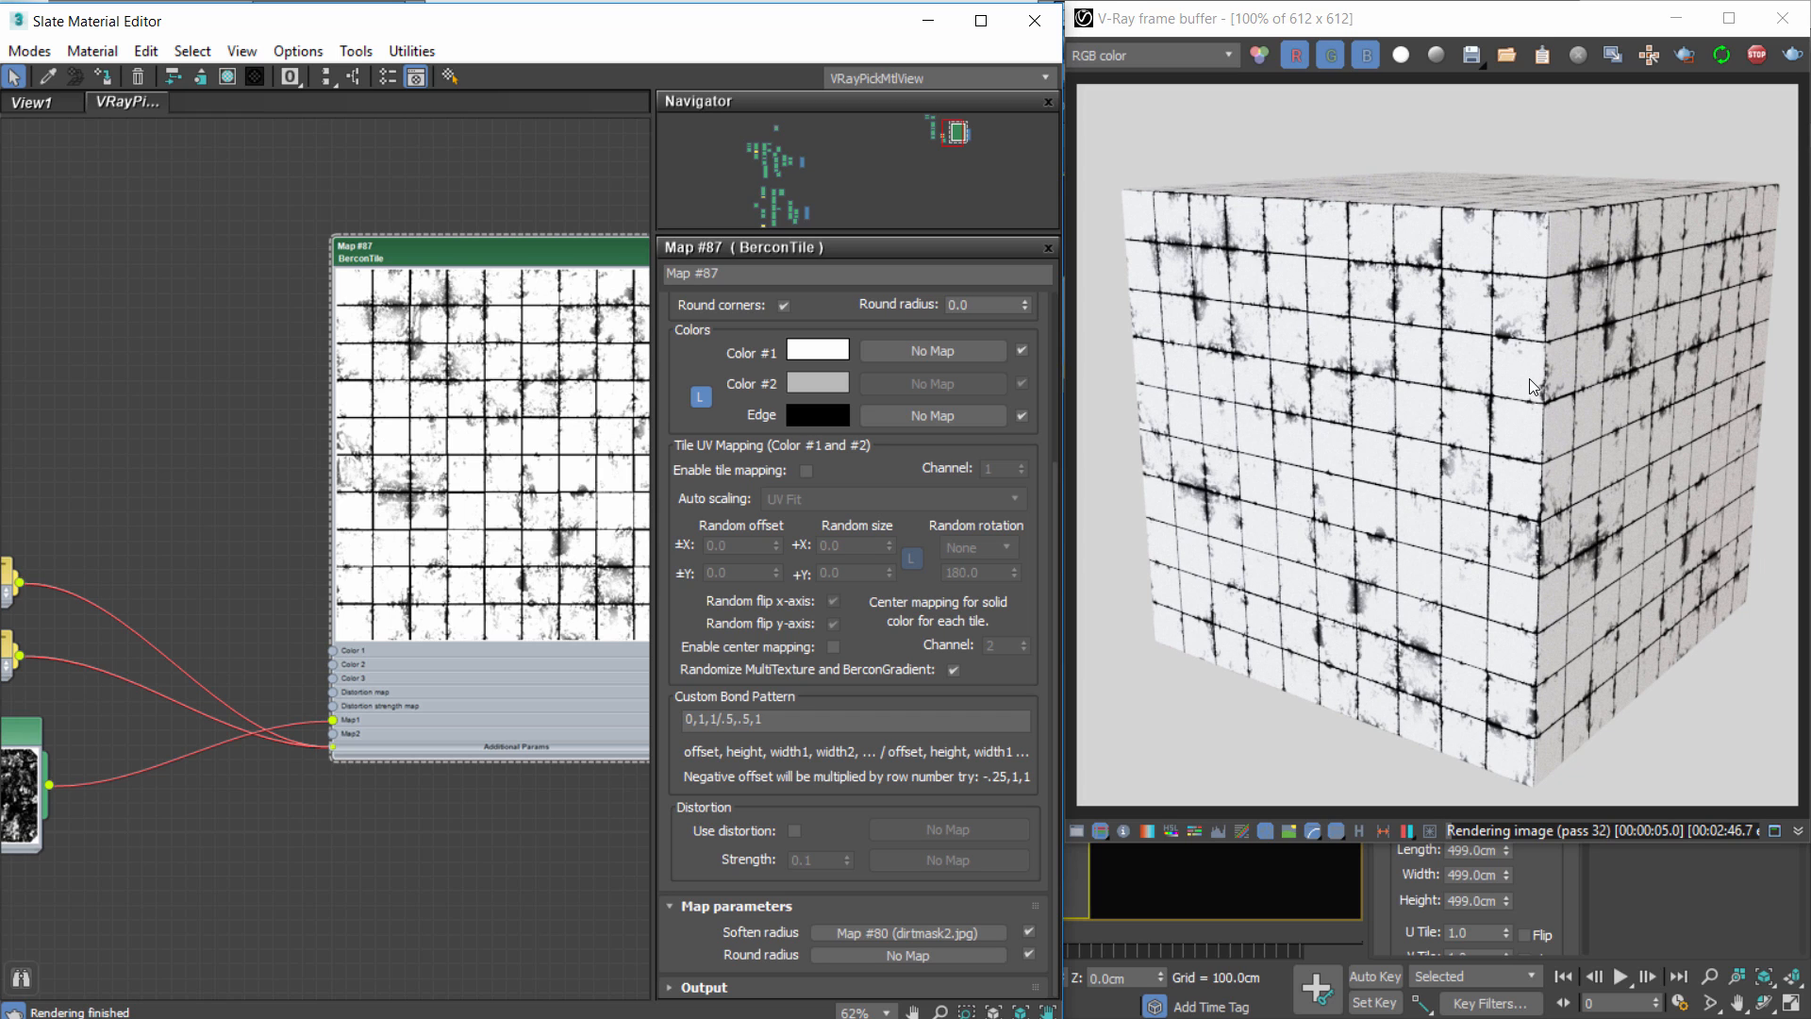
{"action": "scroll", "coordinate": [1530, 383], "scroll_direction": "up", "scroll_amount": 2}
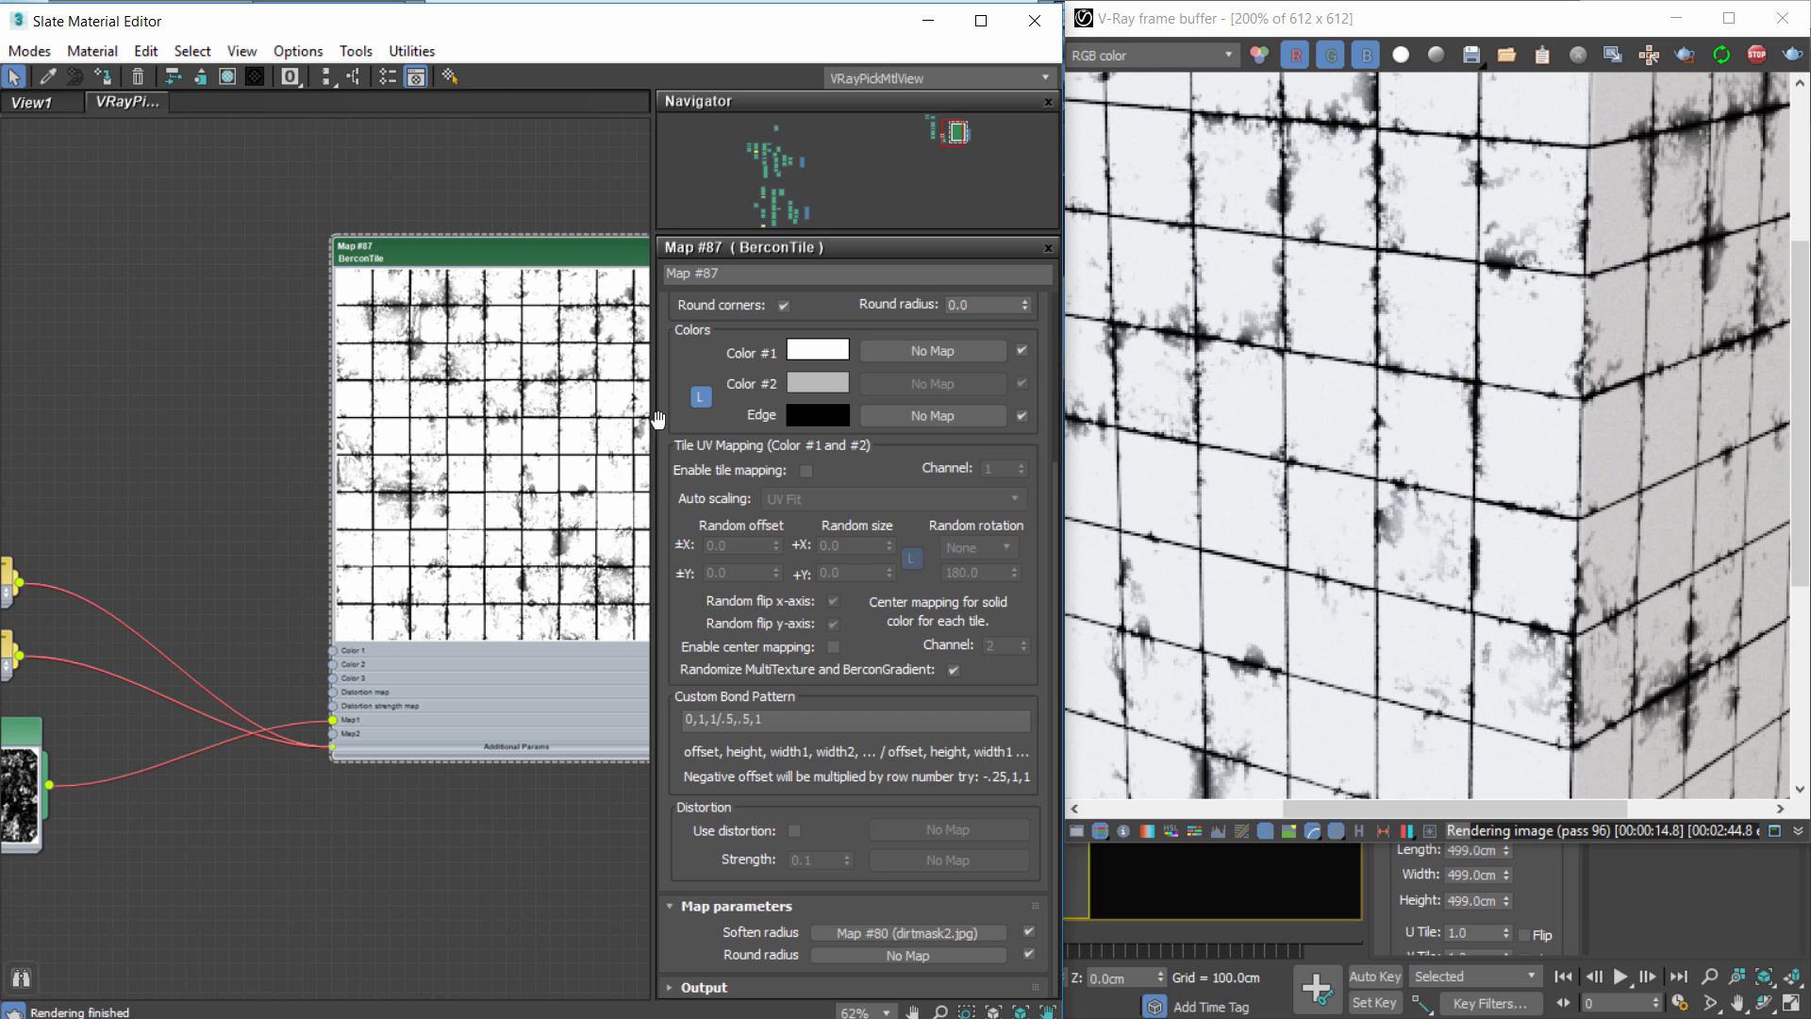
Delete the dirtmask2.jpg bitmap node and move the two Linear Float controllers lower beside the BerconTile node.
{"action": "scroll", "coordinate": [347, 438], "scroll_direction": "down", "scroll_amount": 3}
{"action": "left_click_drag", "start_coordinate": [563, 490], "coordinate": [647, 493]}
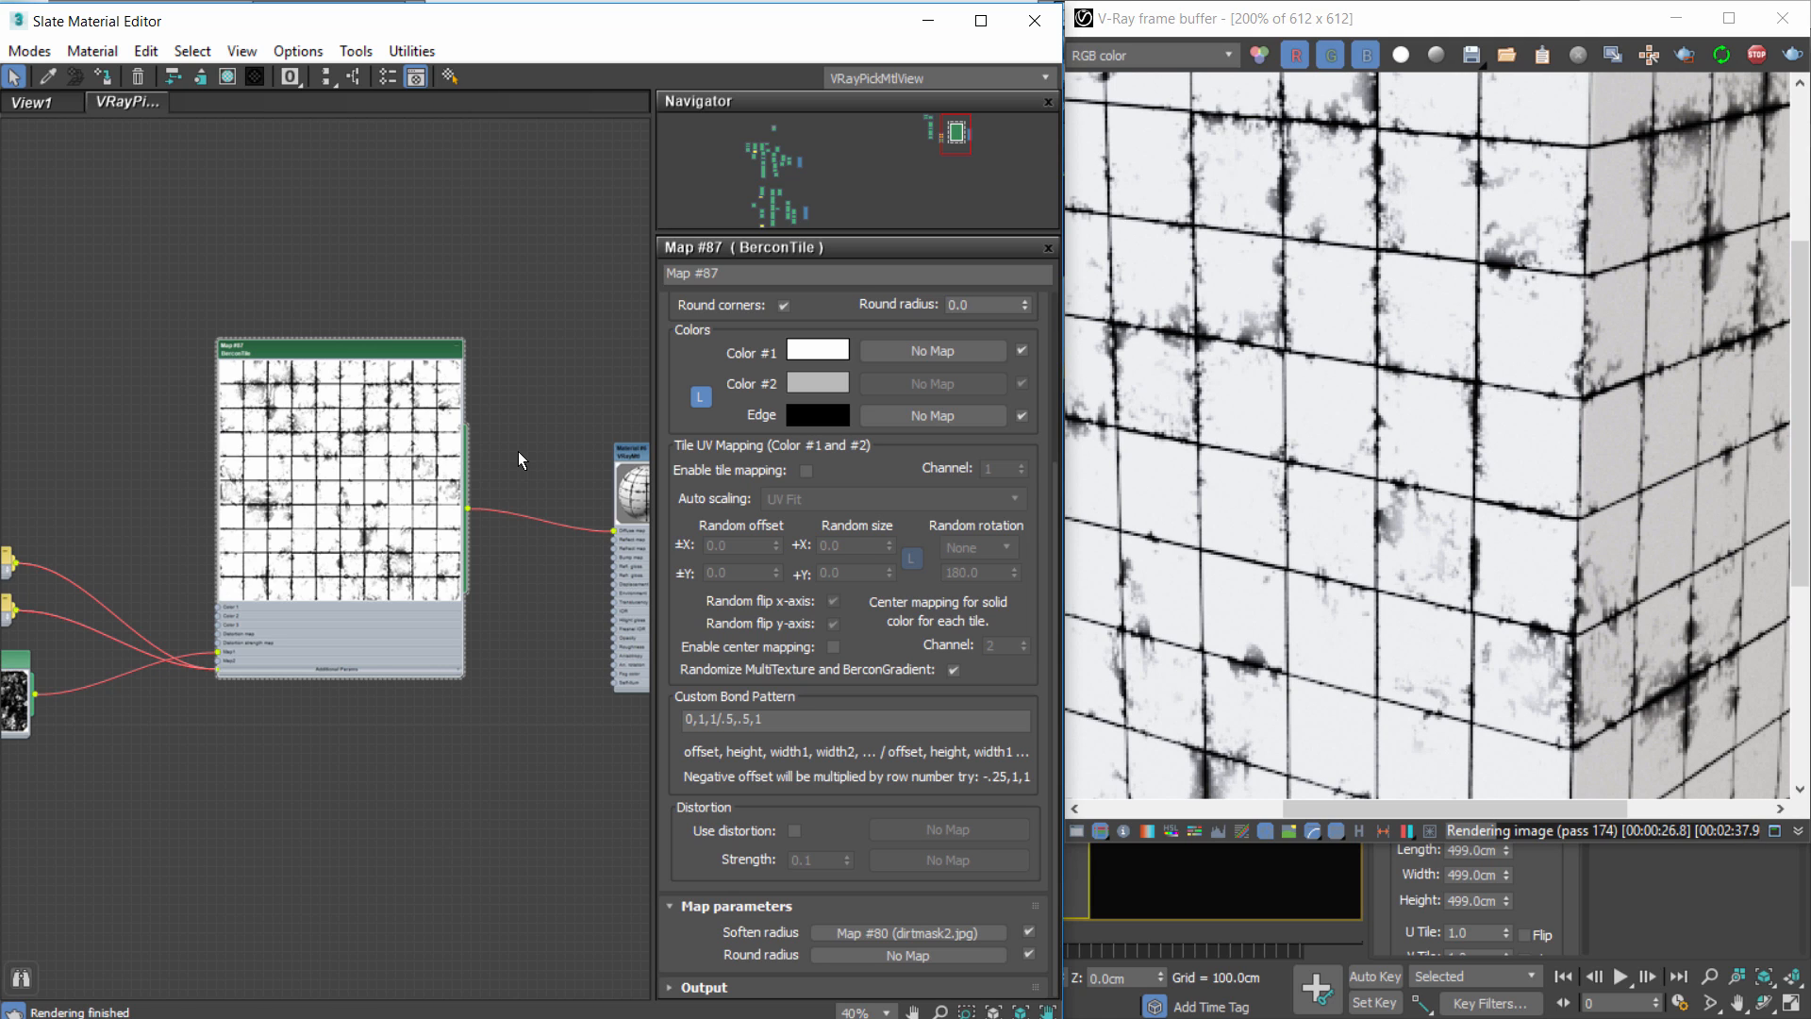
{"action": "middle_click_drag", "start_coordinate": [399, 526], "coordinate": [564, 469]}
{"action": "scroll", "coordinate": [564, 469], "scroll_direction": "down", "scroll_amount": 1}
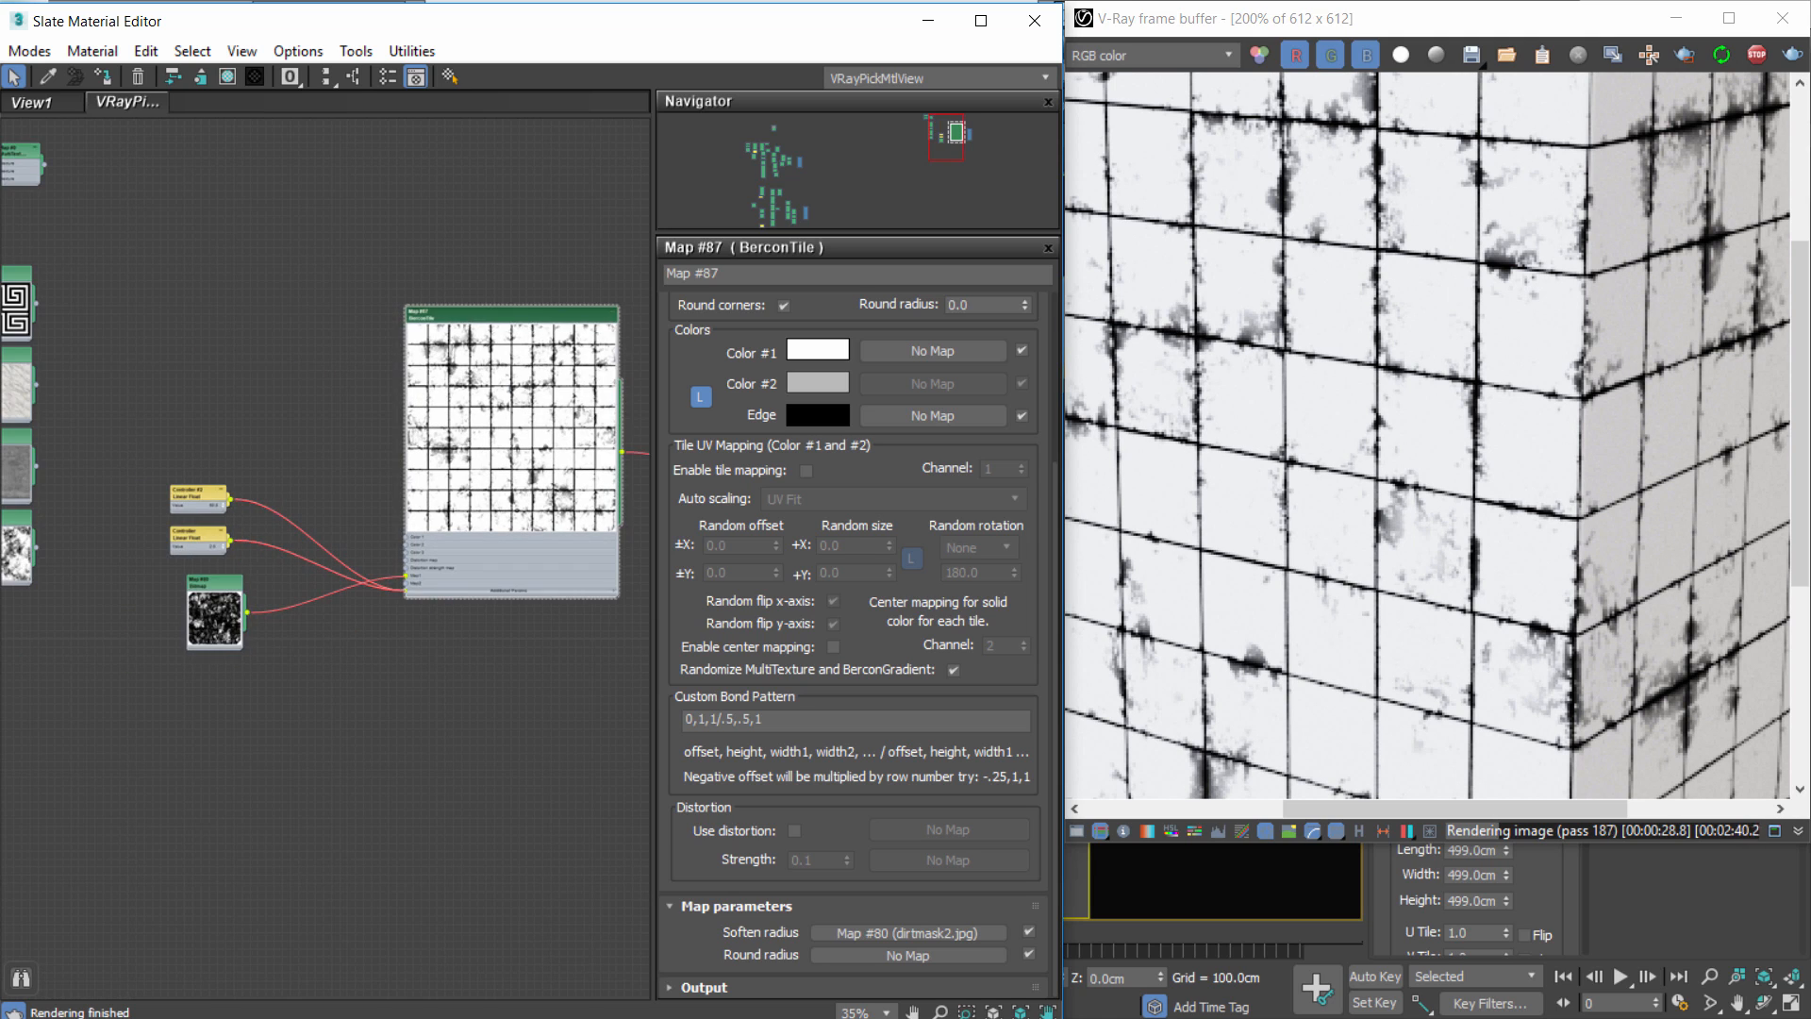
{"action": "left_click", "coordinate": [213, 621]}
{"action": "key", "text": "Delete"}
{"action": "left_click_drag", "start_coordinate": [157, 443], "coordinate": [234, 668]}
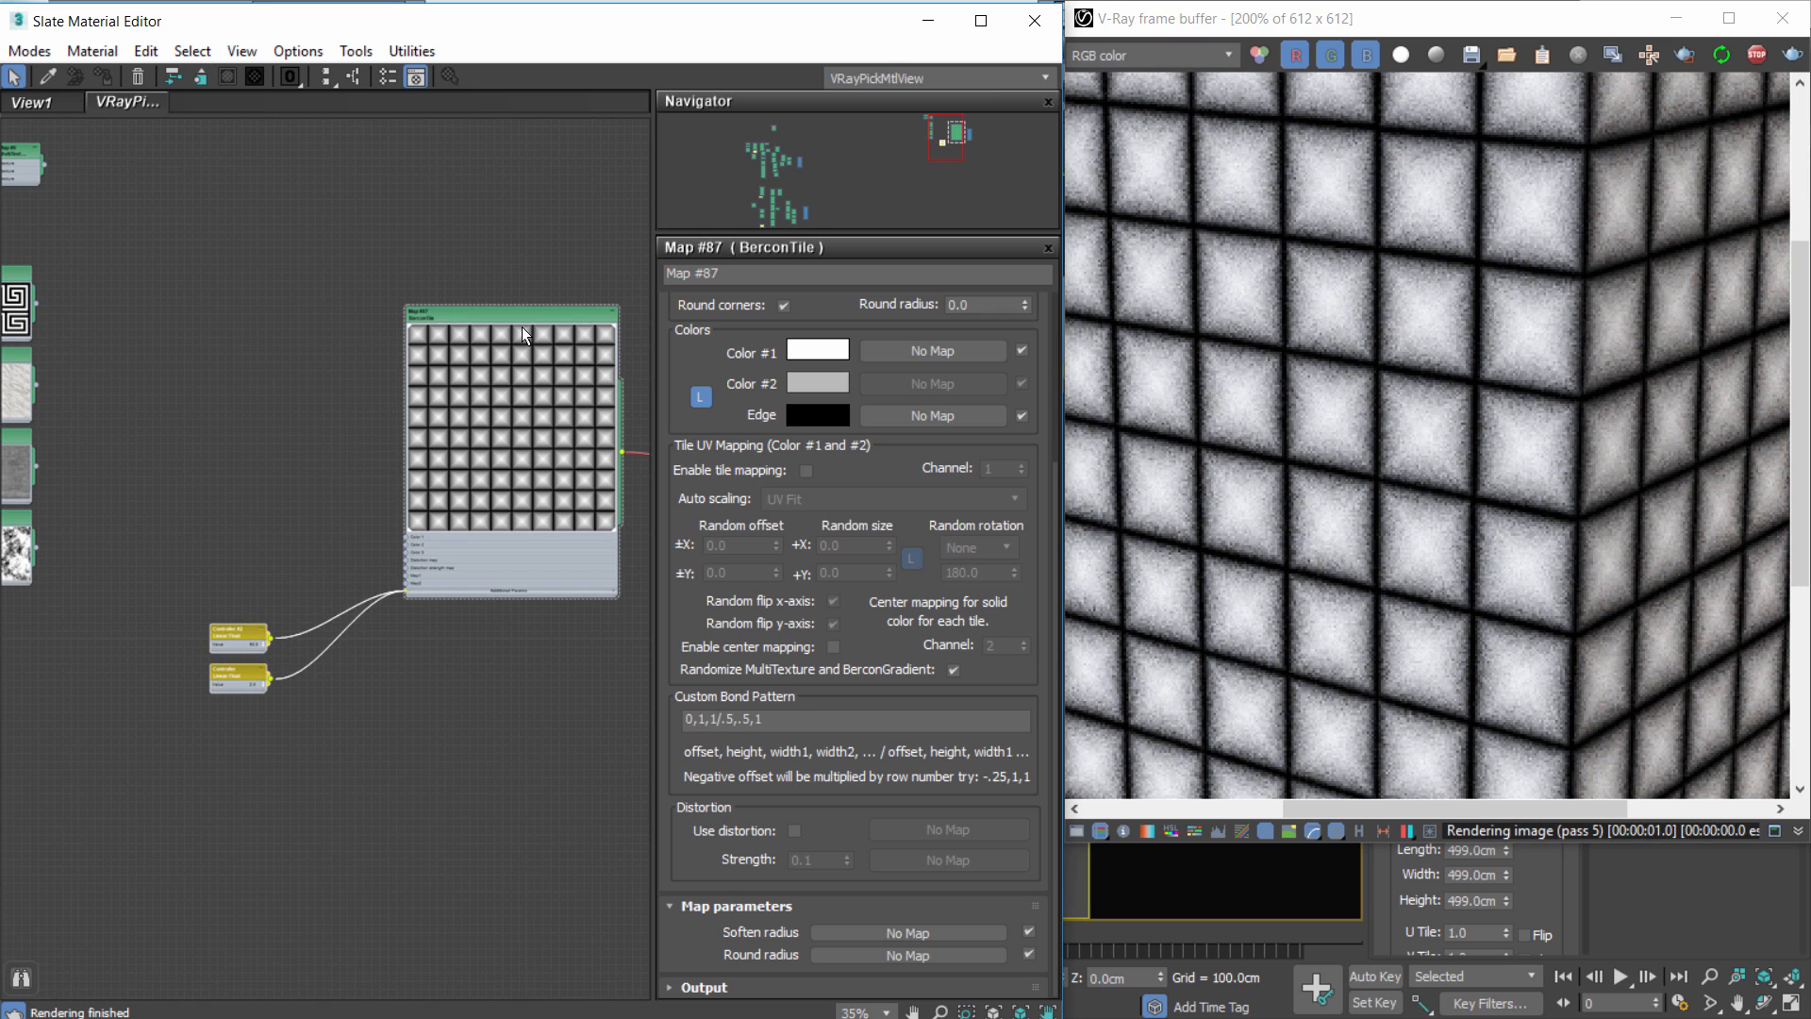
{"action": "left_click", "coordinate": [522, 322]}
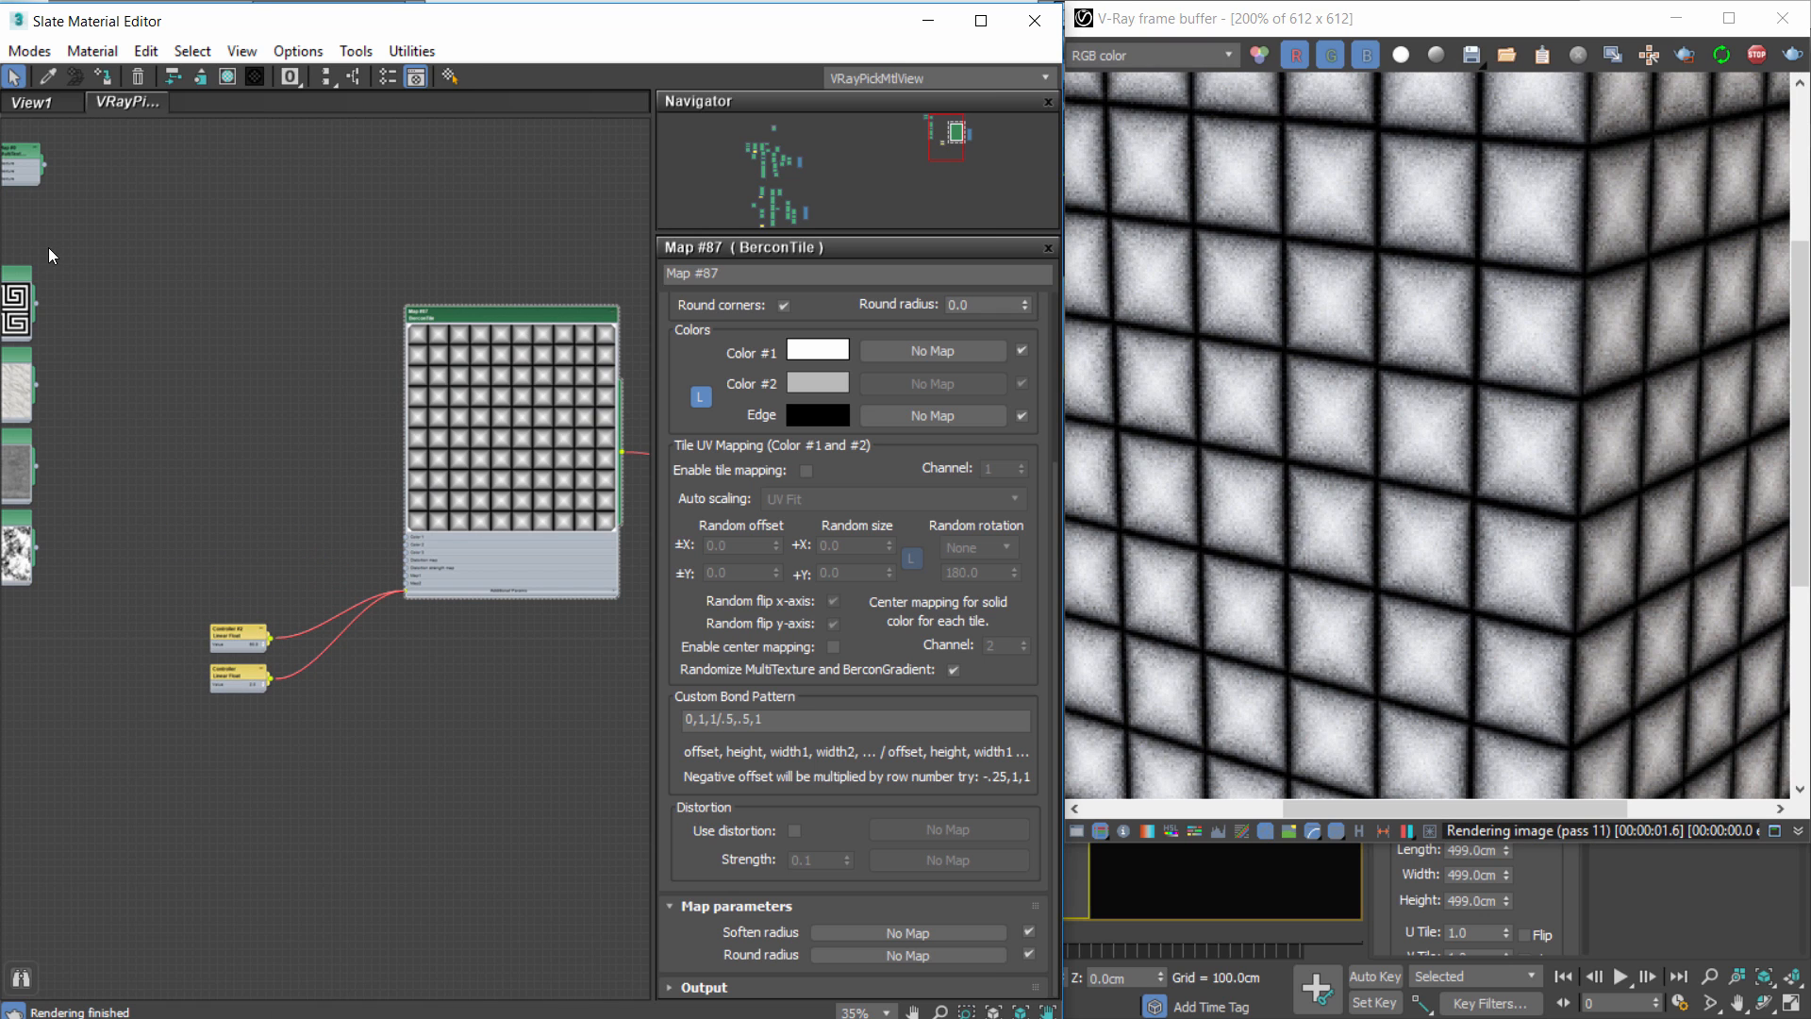
{"action": "left_click", "coordinate": [203, 544]}
Set the BerconTile soften type to None and disable Round corners.
{"action": "middle_click_drag", "start_coordinate": [332, 519], "coordinate": [425, 613]}
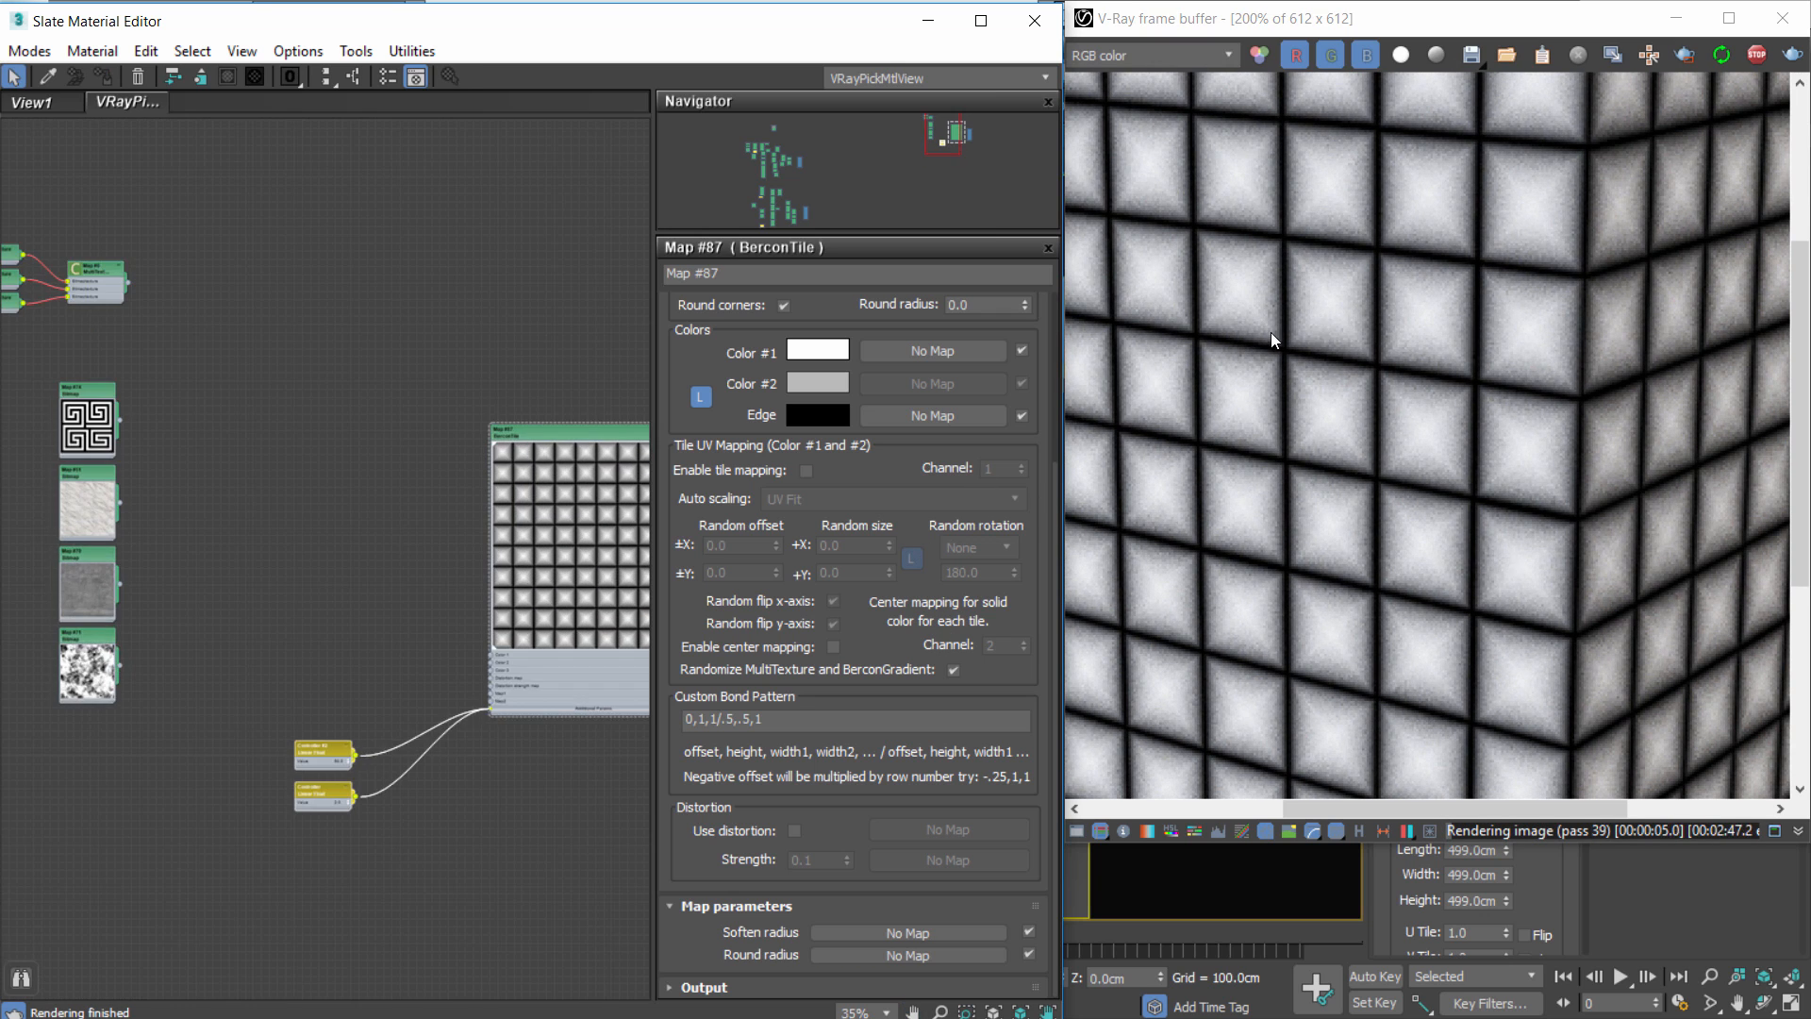
{"action": "scroll", "coordinate": [1271, 332], "scroll_direction": "down", "scroll_amount": 2}
{"action": "scroll", "coordinate": [1308, 301], "scroll_direction": "up", "scroll_amount": 1}
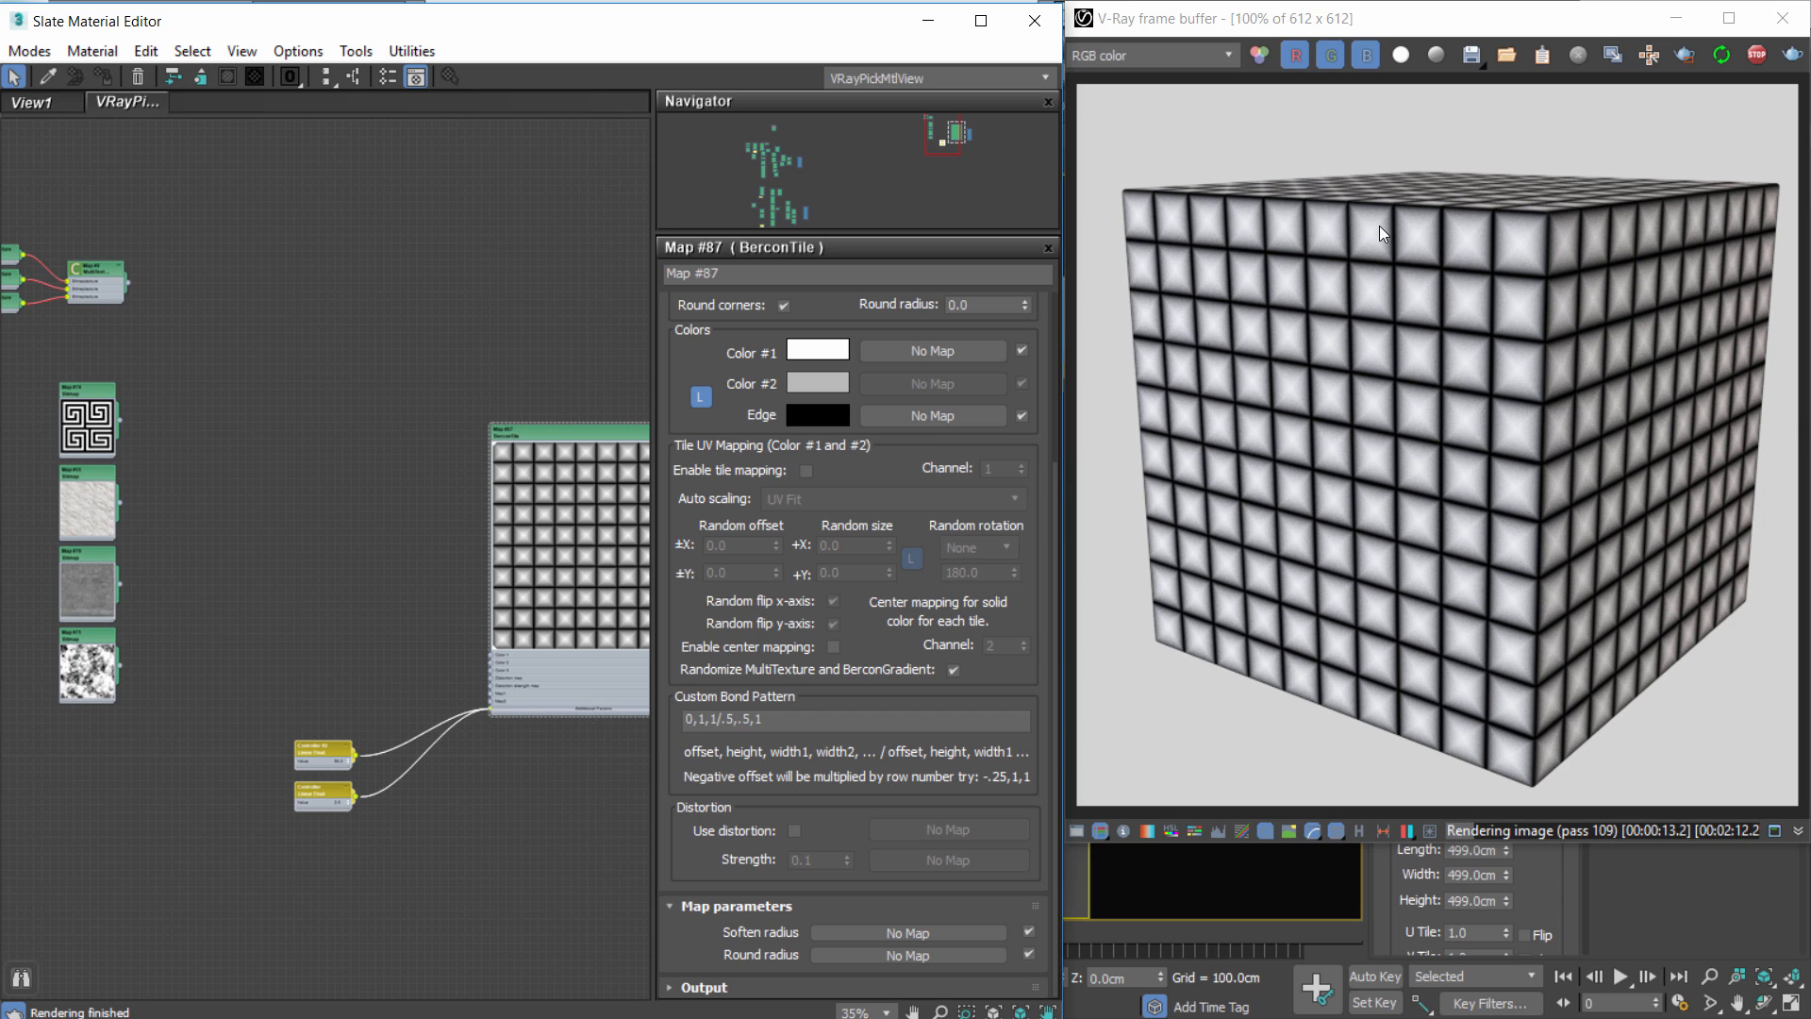
{"action": "middle_click_drag", "start_coordinate": [393, 441], "coordinate": [226, 397]}
{"action": "left_click_drag", "start_coordinate": [400, 390], "coordinate": [466, 396]}
{"action": "left_click_drag", "start_coordinate": [118, 576], "coordinate": [216, 786]}
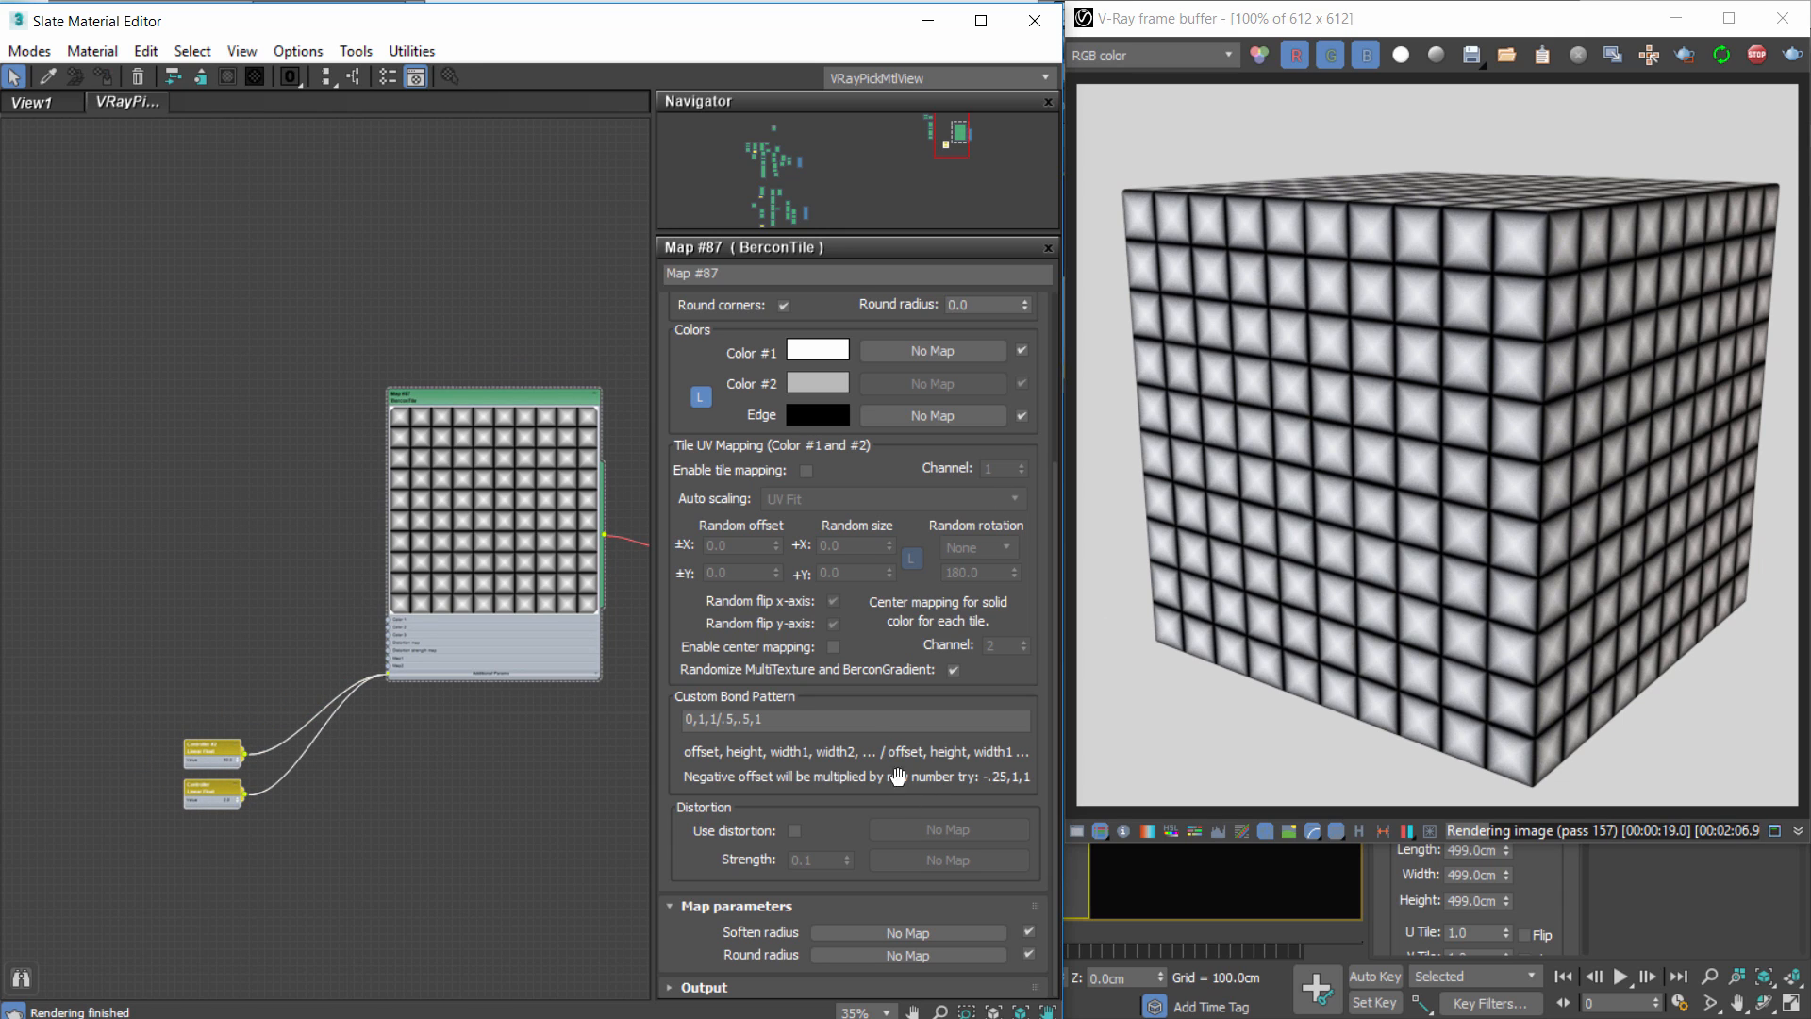
{"action": "scroll", "coordinate": [877, 670], "scroll_direction": "up", "scroll_amount": 5}
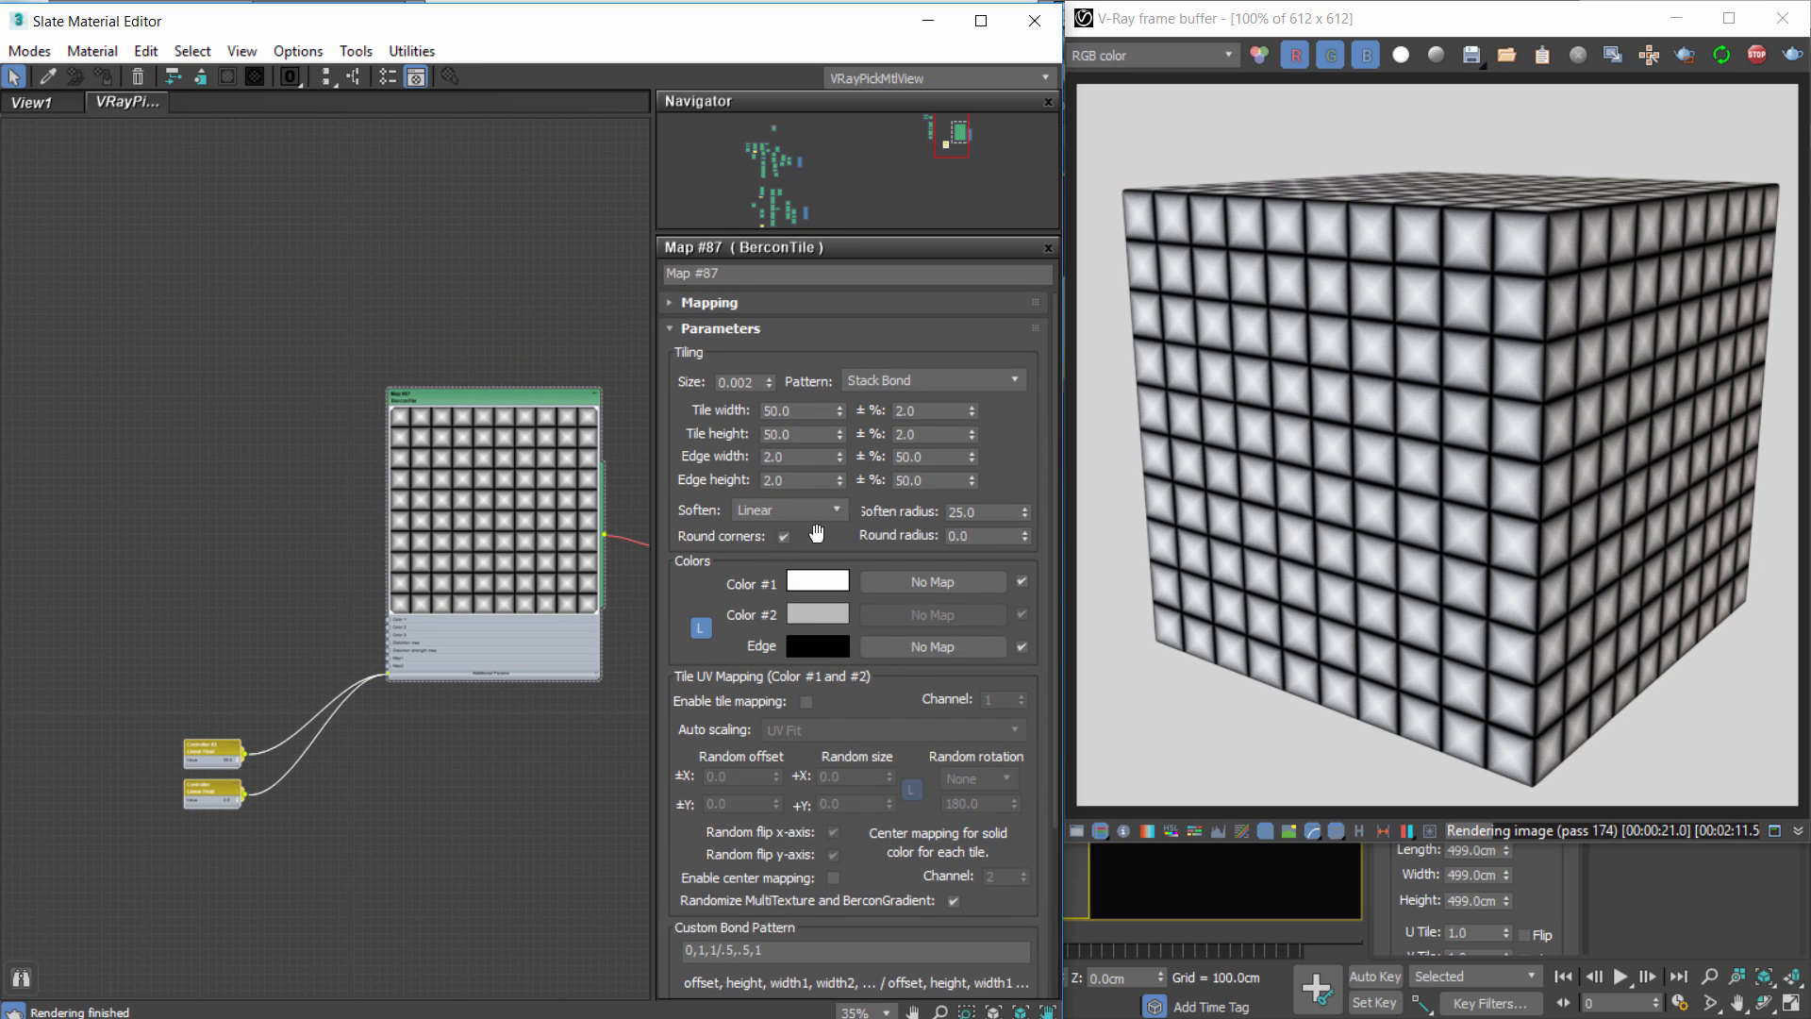
{"action": "left_click", "coordinate": [788, 509]}
{"action": "left_click", "coordinate": [760, 530]}
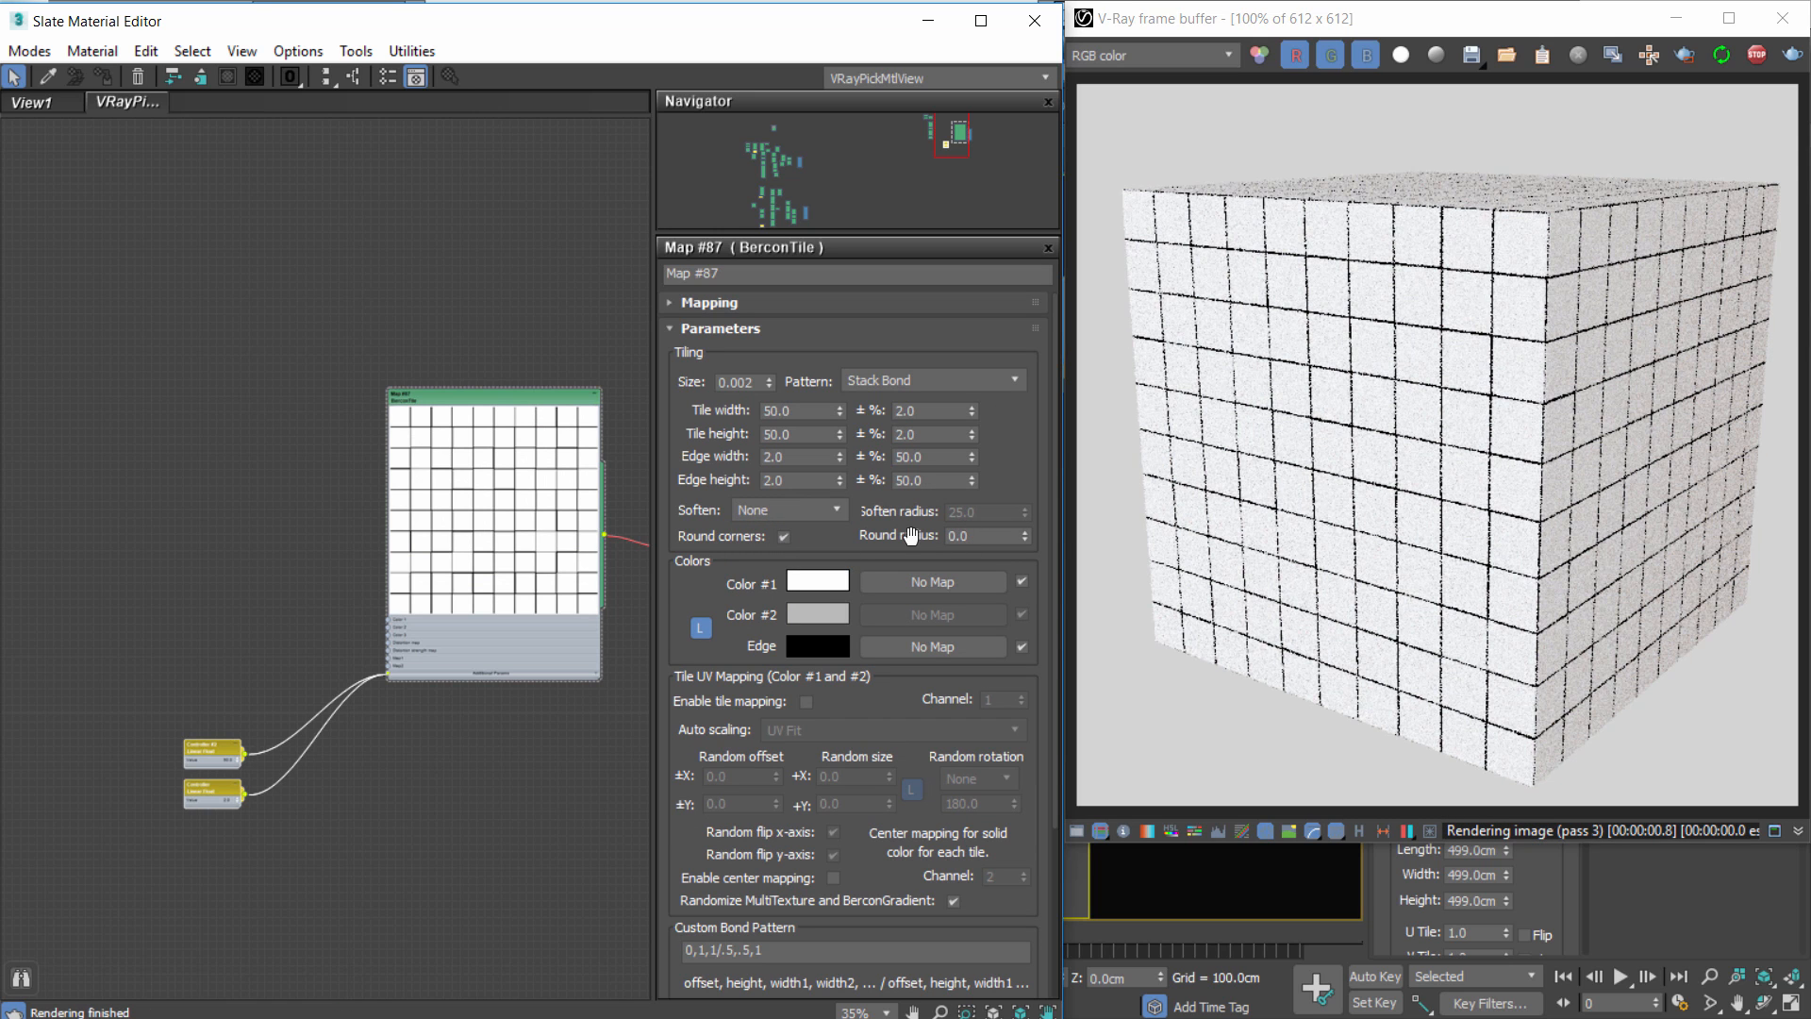
{"action": "left_click_drag", "start_coordinate": [984, 536], "coordinate": [841, 539]}
{"action": "left_click", "coordinate": [783, 536]}
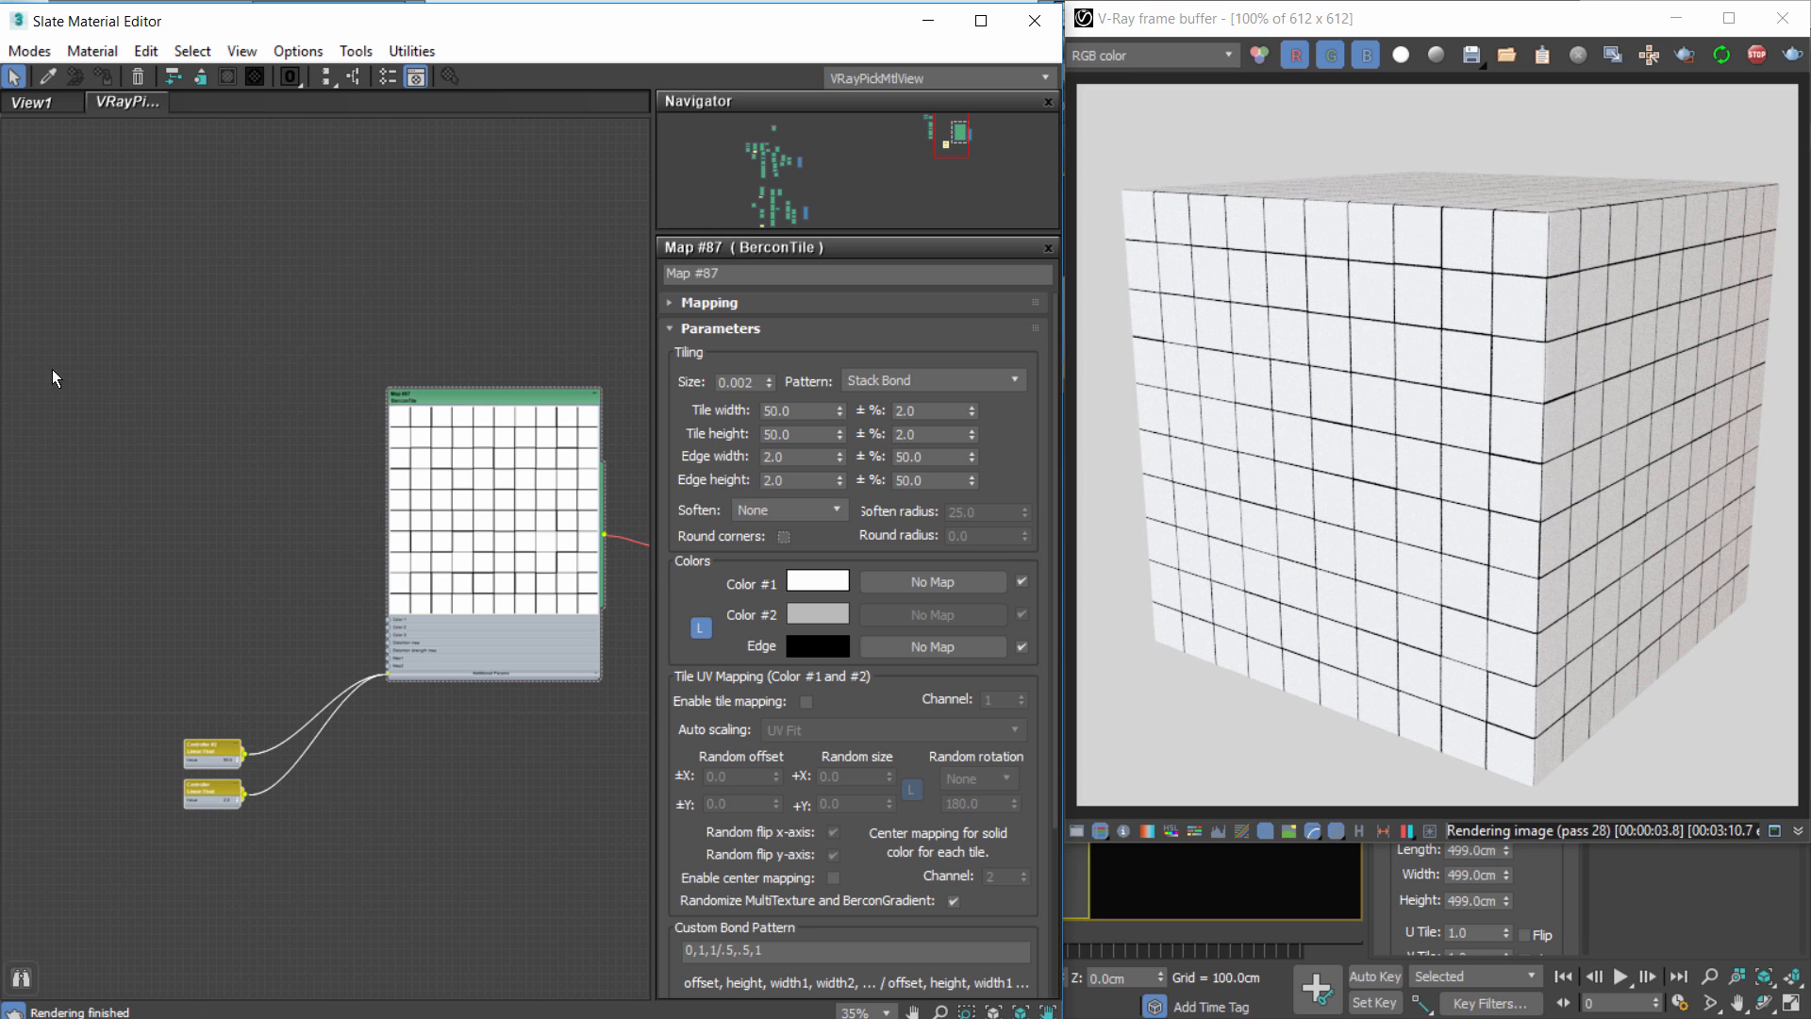
Copy the red letter A bitmap node next to the BerconTile map and connect the copy to Color 1.
{"action": "middle_click_drag", "start_coordinate": [162, 408], "coordinate": [325, 413]}
{"action": "middle_click_drag", "start_coordinate": [60, 265], "coordinate": [106, 302]}
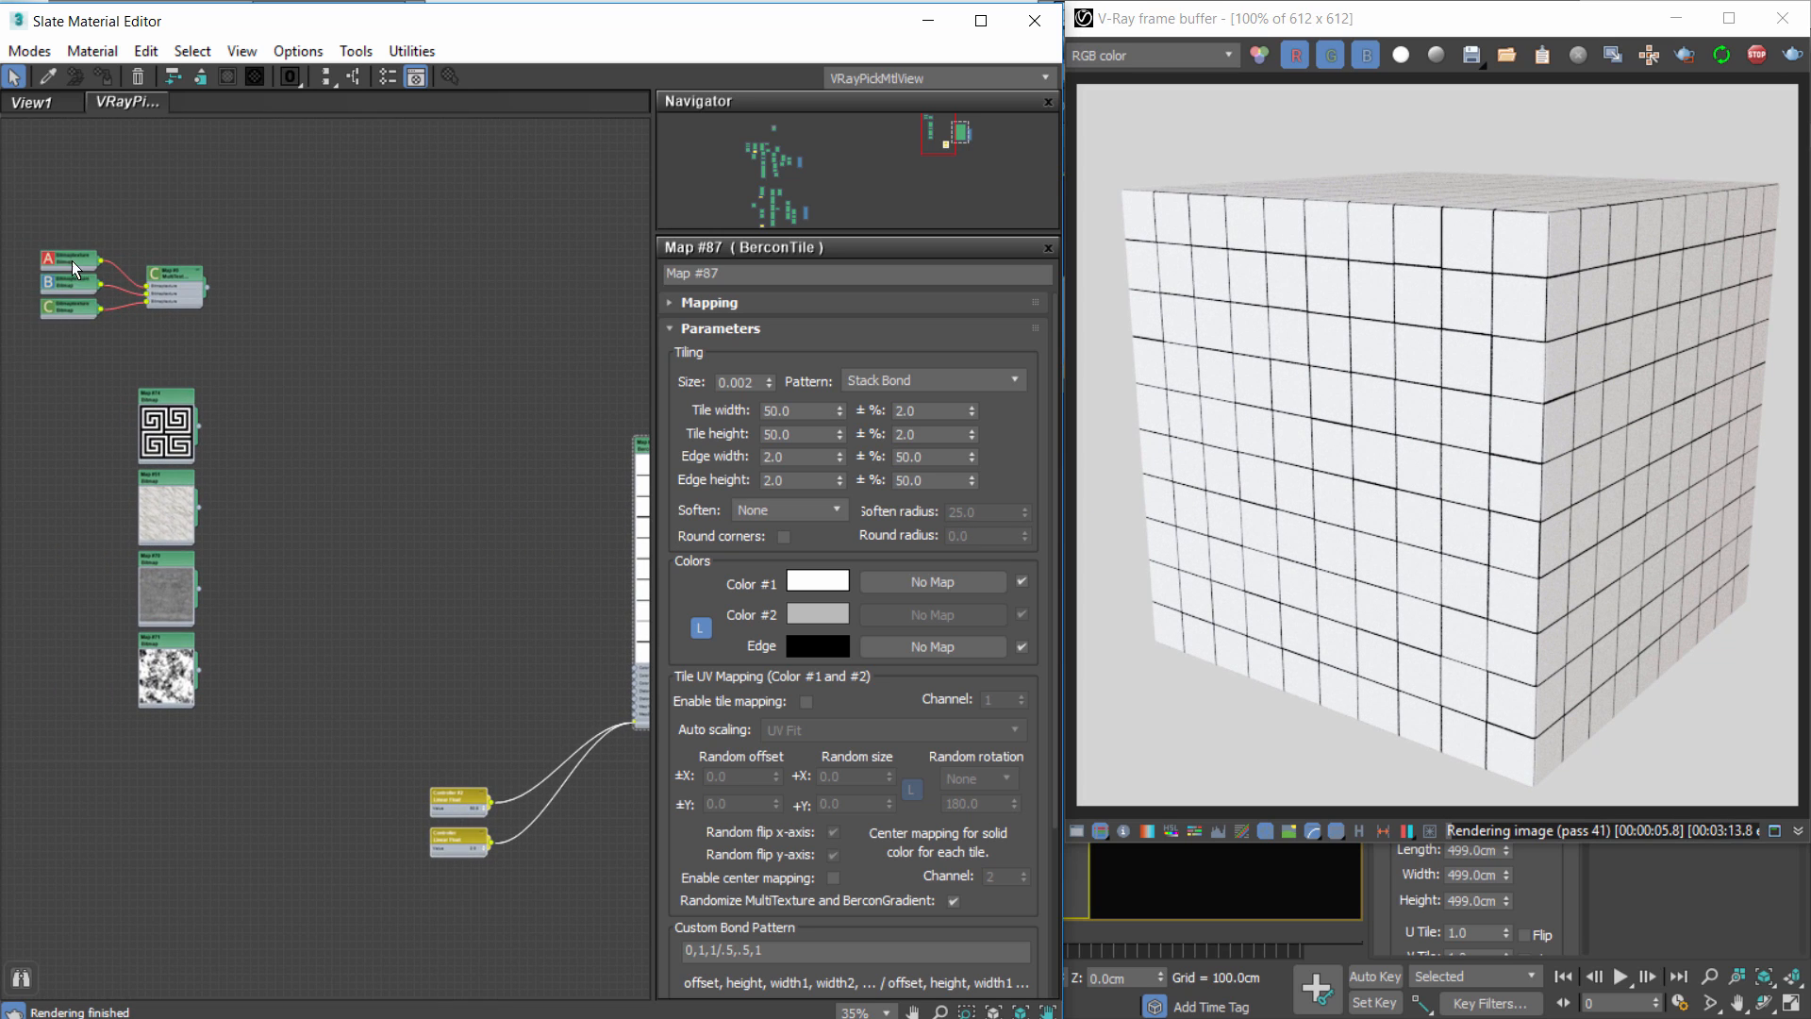
{"action": "left_click_drag", "start_coordinate": [72, 261], "coordinate": [405, 474], "text": "shift"}
{"action": "middle_click_drag", "start_coordinate": [565, 554], "coordinate": [306, 472]}
{"action": "scroll", "coordinate": [306, 471], "scroll_direction": "up", "scroll_amount": 2}
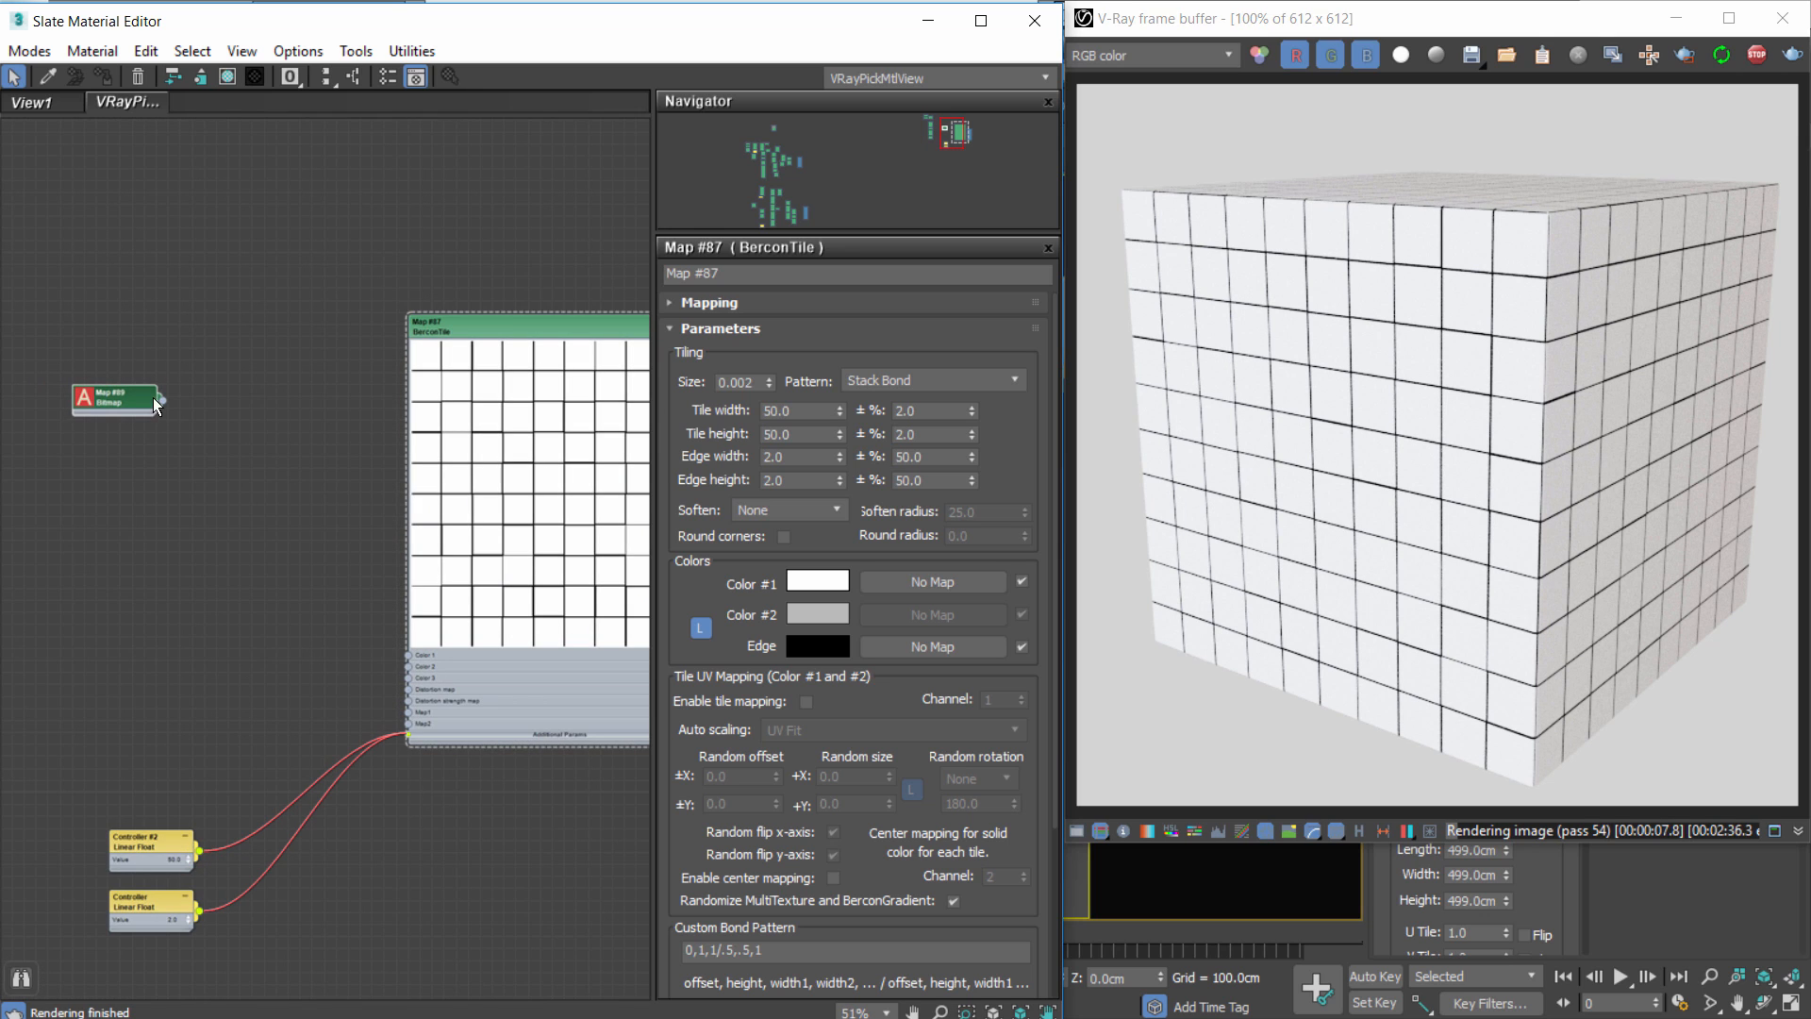
{"action": "left_click_drag", "start_coordinate": [158, 400], "coordinate": [410, 656]}
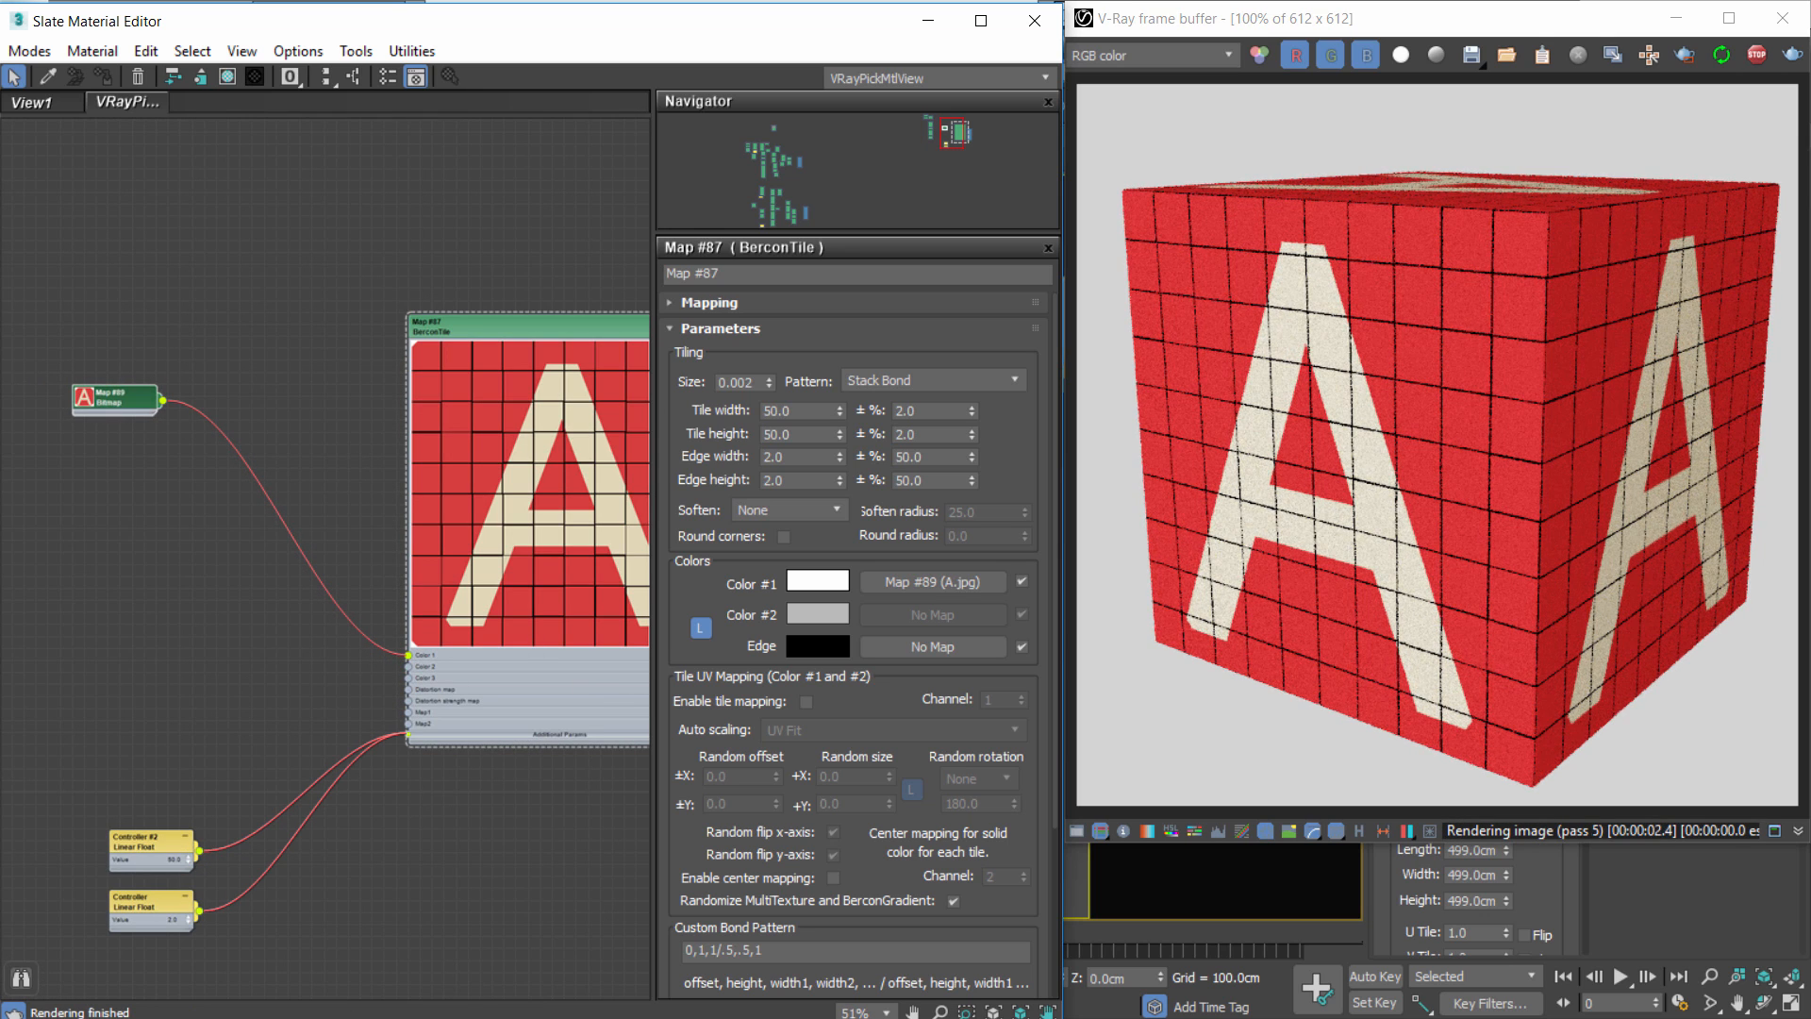
Check the map channel and the U and V tiling of the copied A.jpg bitmap.
{"action": "double_click", "coordinate": [142, 400]}
{"action": "left_click_drag", "start_coordinate": [981, 364], "coordinate": [941, 354]}
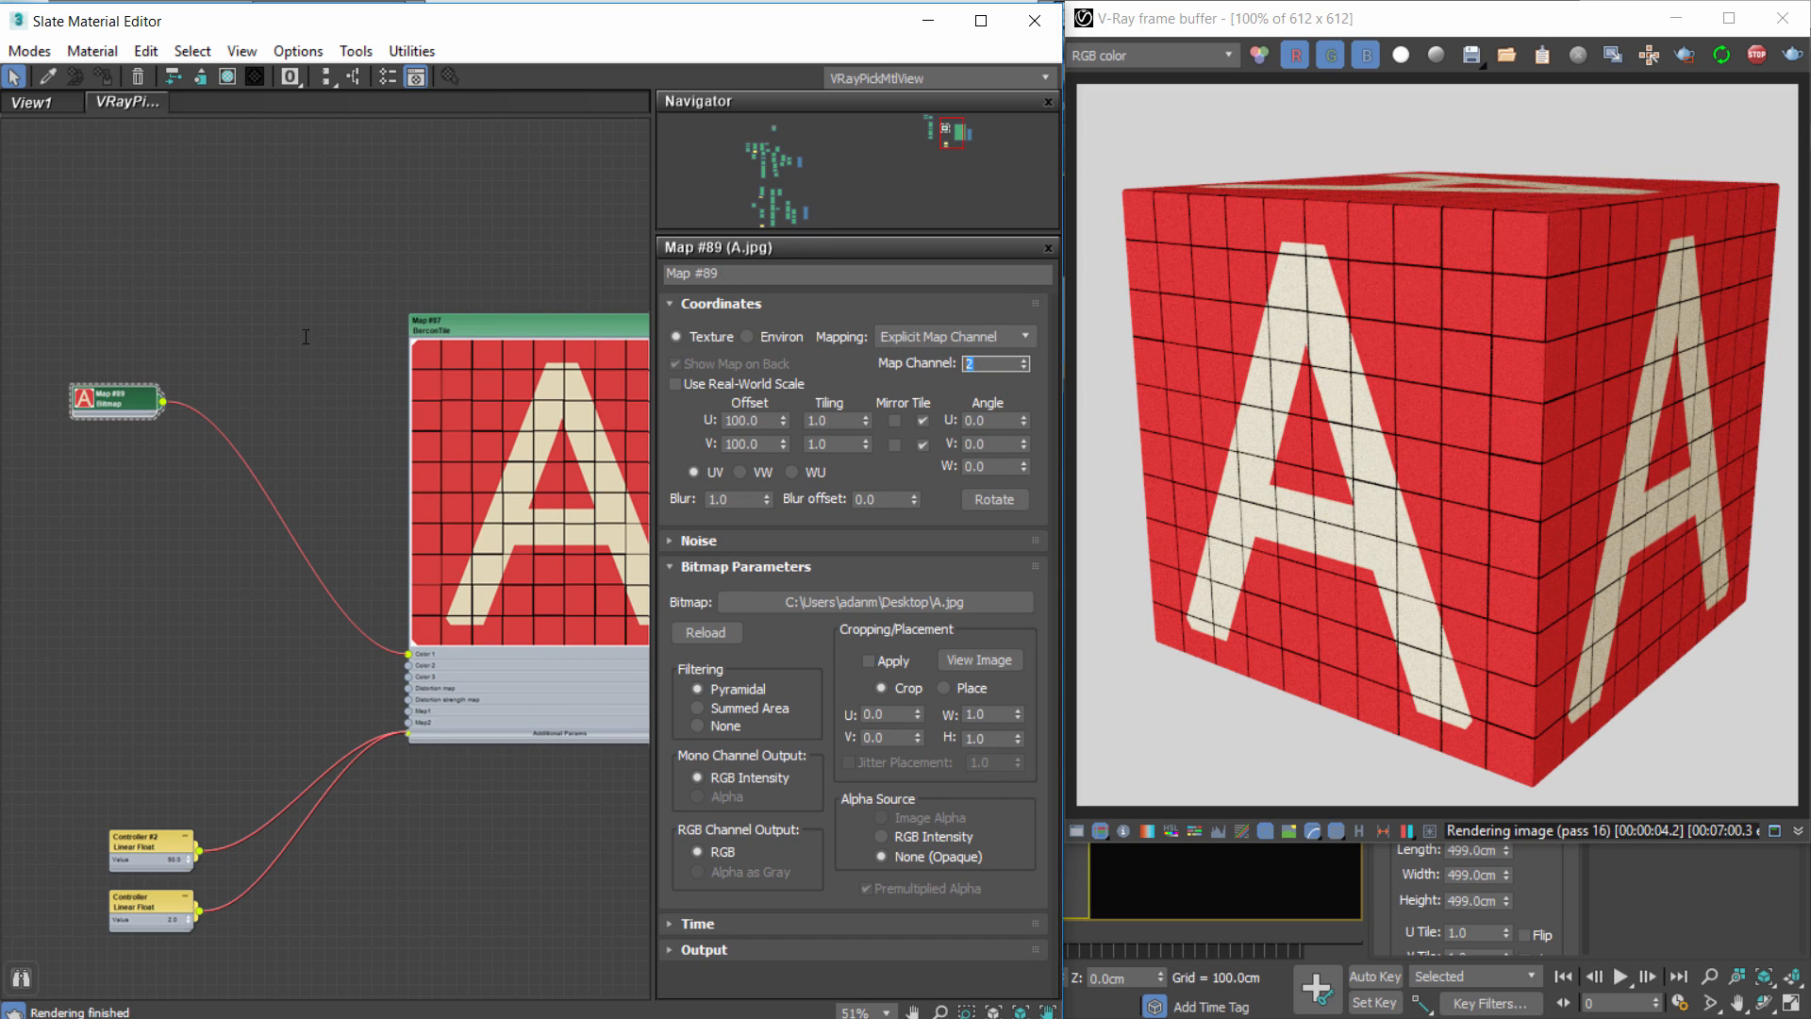
{"action": "key", "text": "Tab"}
{"action": "key", "text": "Tab"}
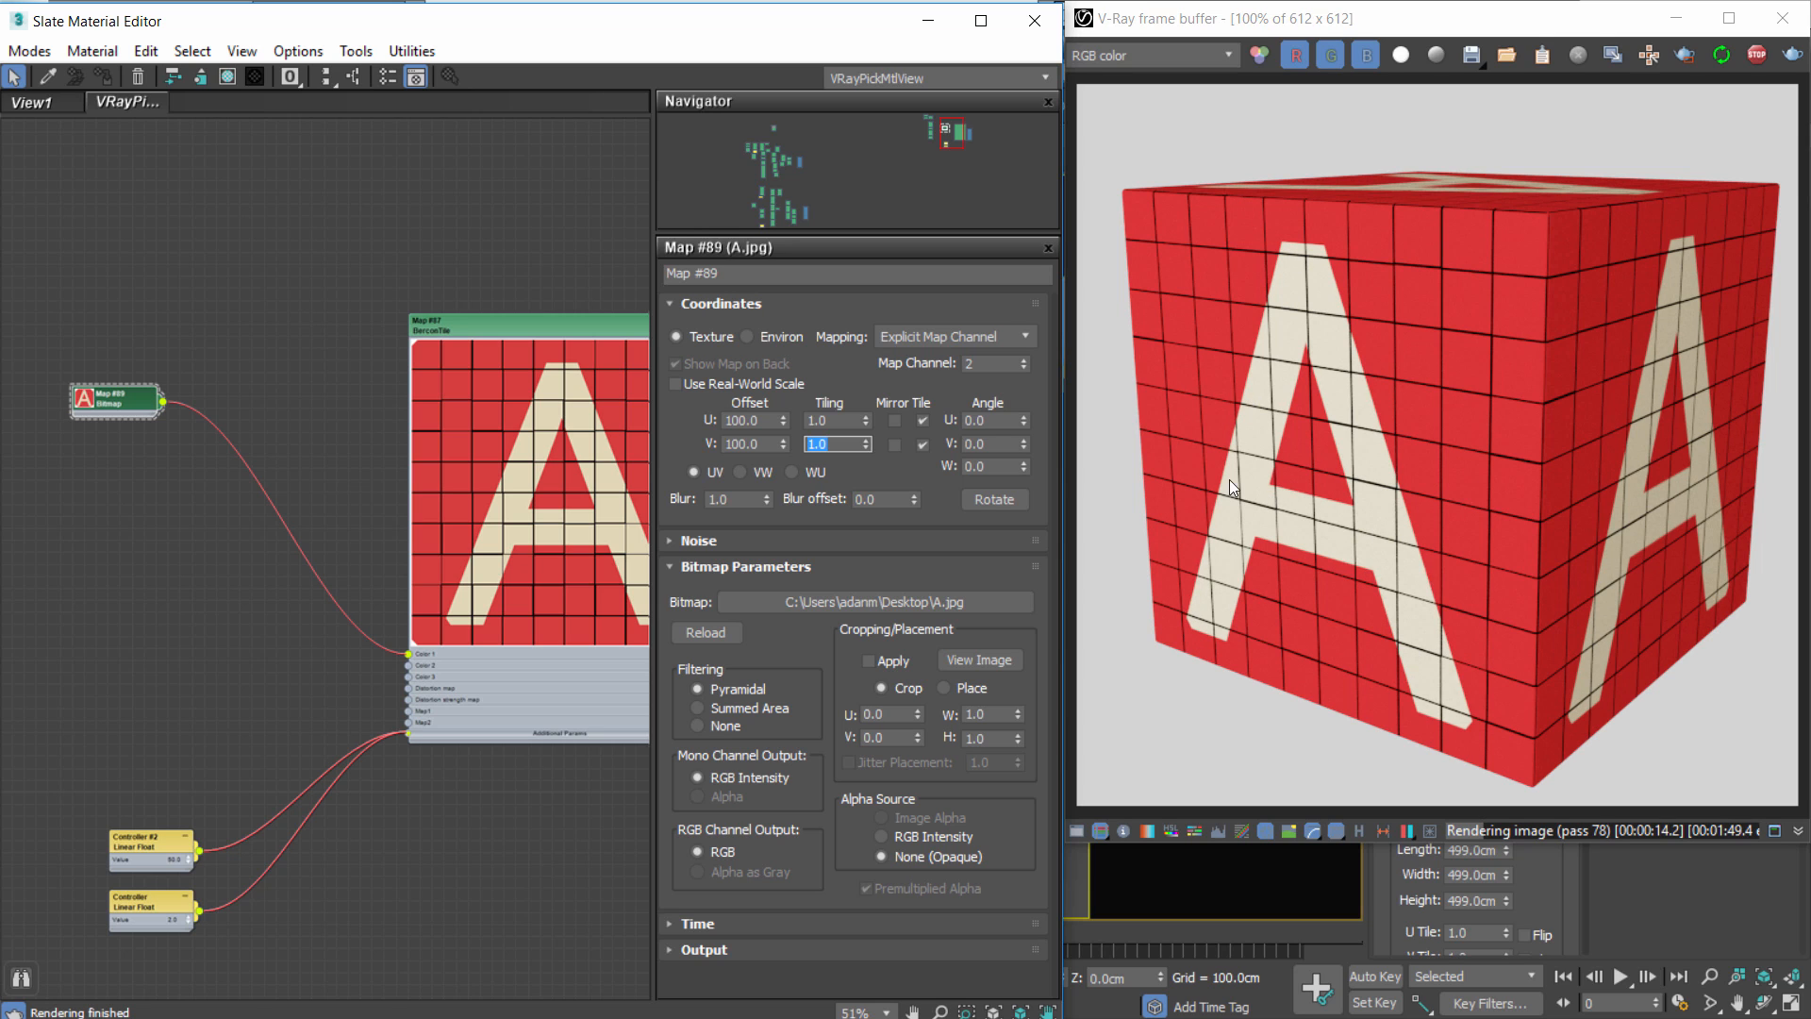
Enable tile mapping on the BerconTile map and set its channel to 2.
{"action": "middle_click_drag", "start_coordinate": [114, 293], "coordinate": [23, 280]}
{"action": "double_click", "coordinate": [426, 306]}
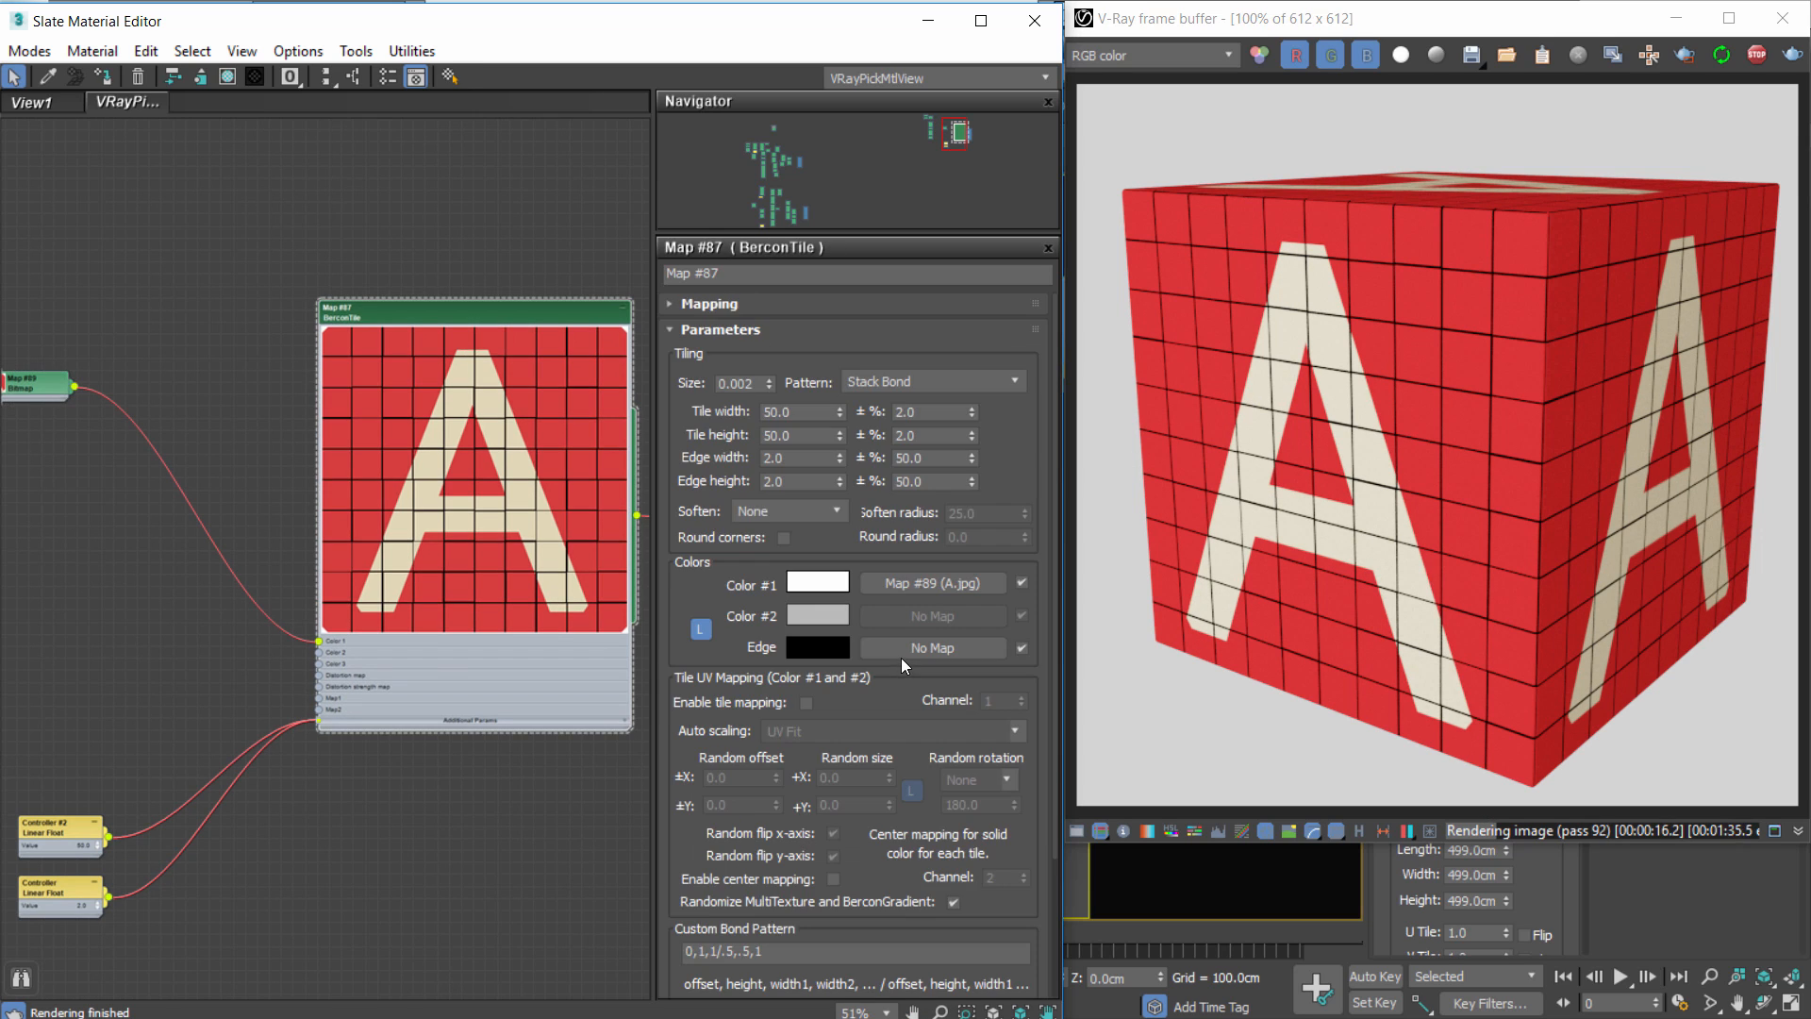
{"action": "scroll", "coordinate": [905, 566], "scroll_direction": "down", "scroll_amount": 3}
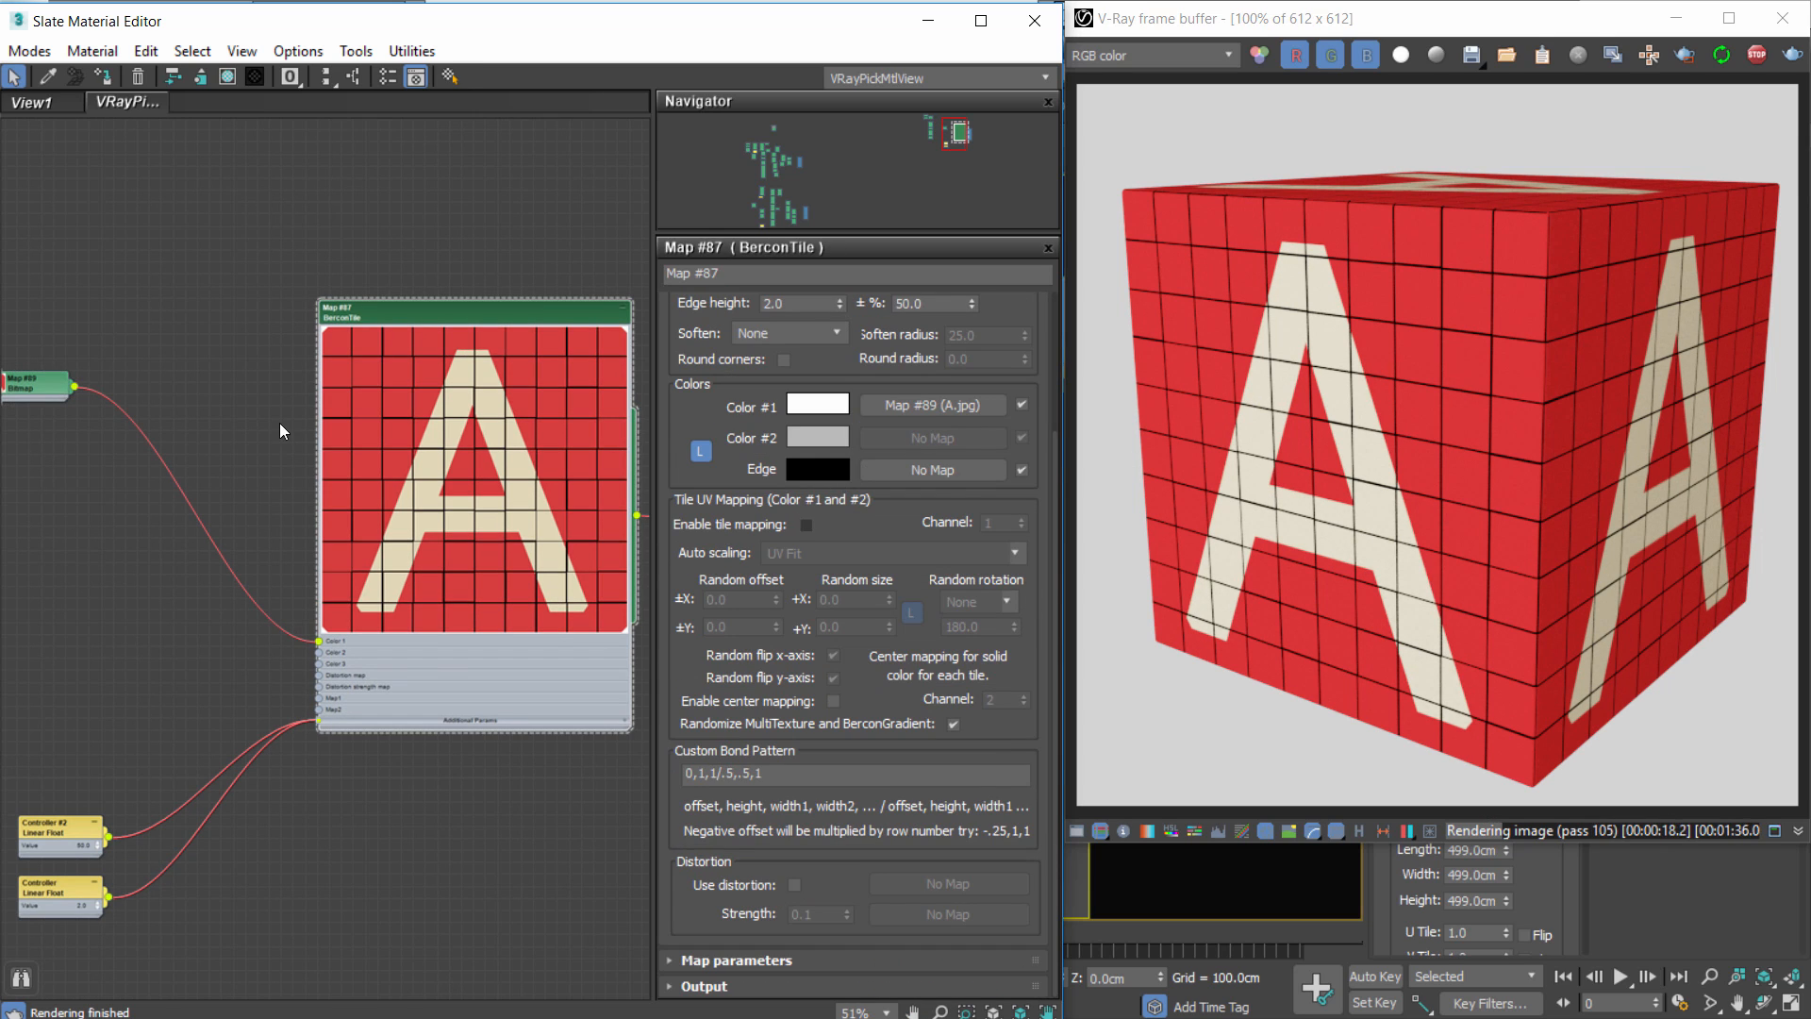
{"action": "left_click", "coordinate": [804, 527]}
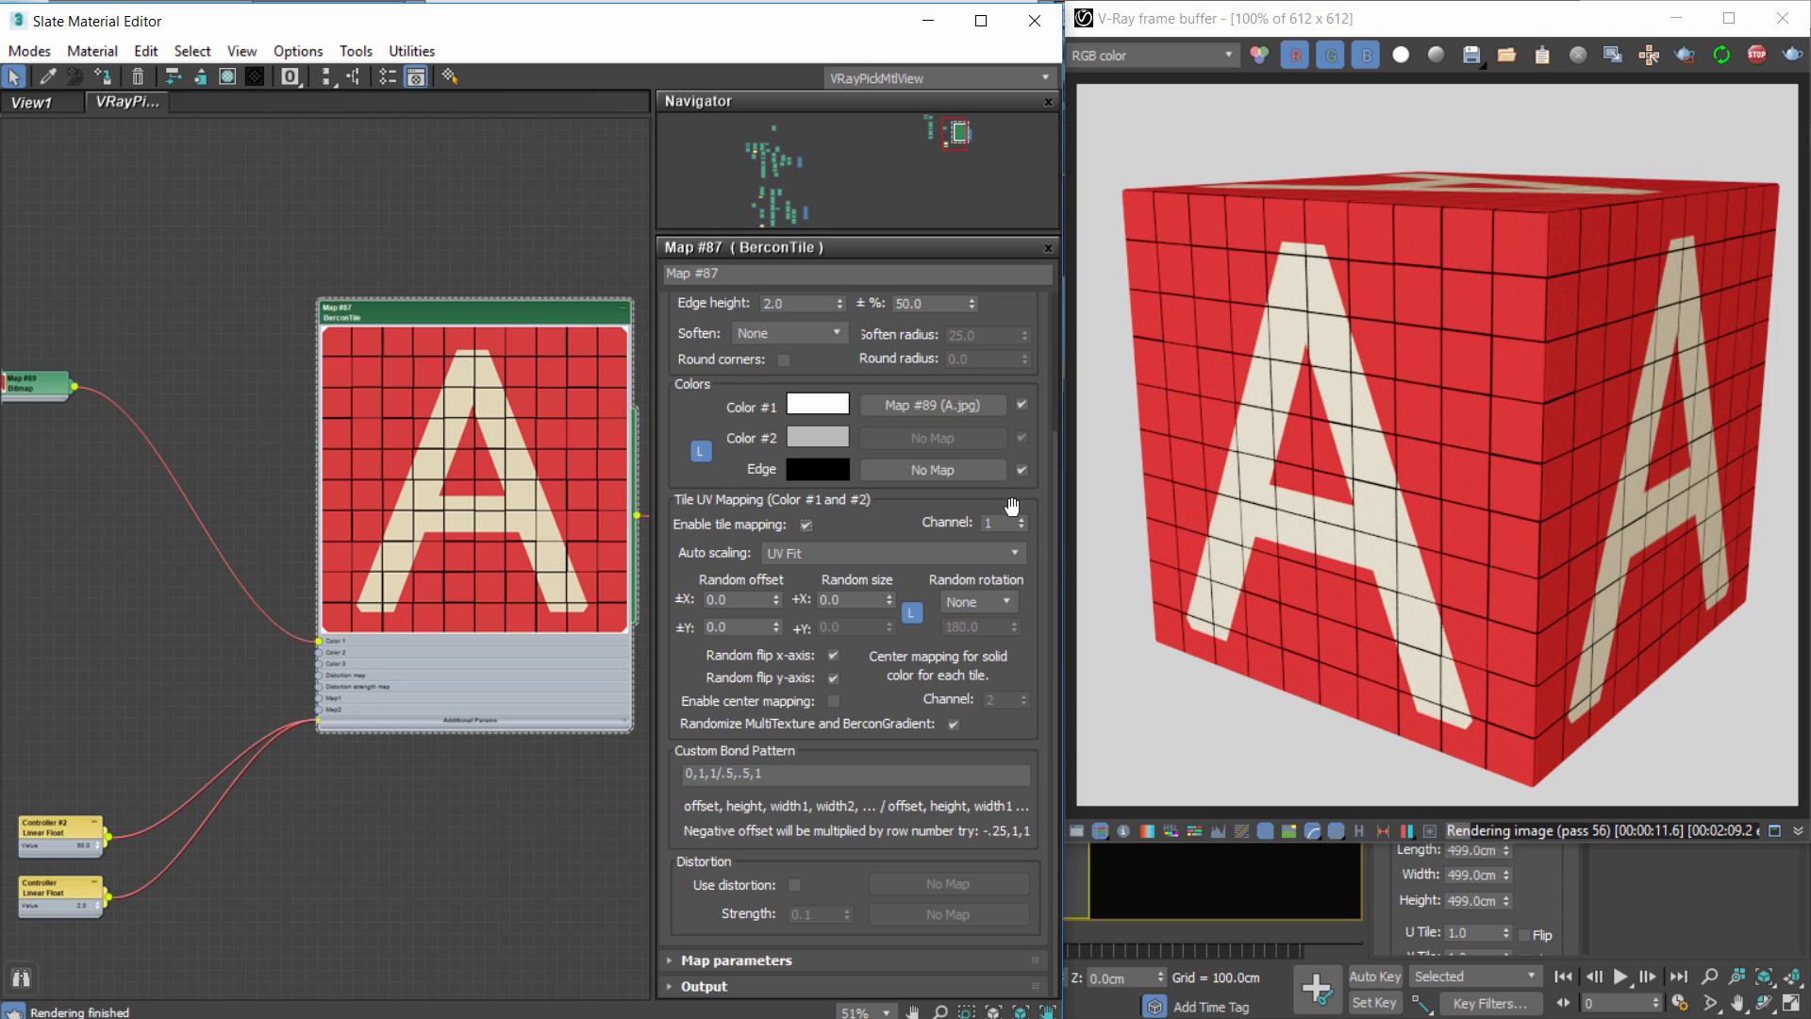
{"action": "left_click", "coordinate": [992, 523]}
{"action": "type", "text": "2"}
{"action": "key", "text": "Return"}
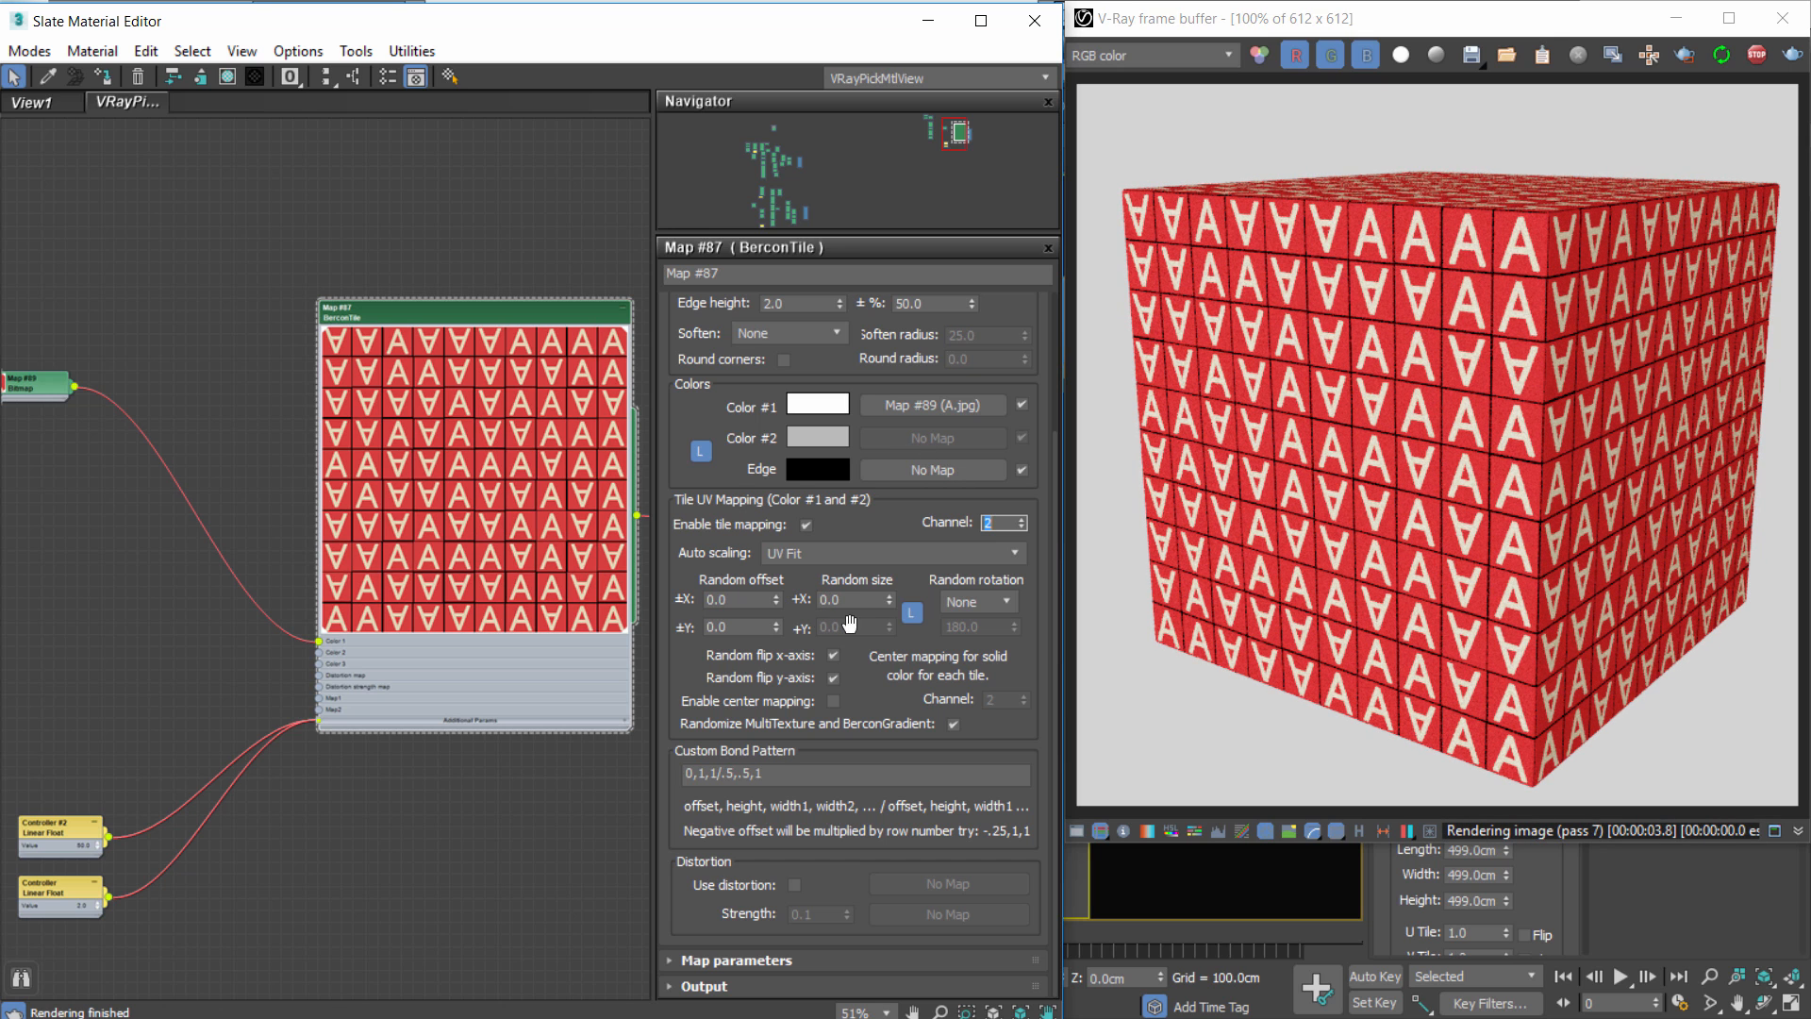
Disable the random flip on both the x-axis and y-axis in the BerconTile tile mapping.
{"action": "left_click", "coordinate": [833, 655]}
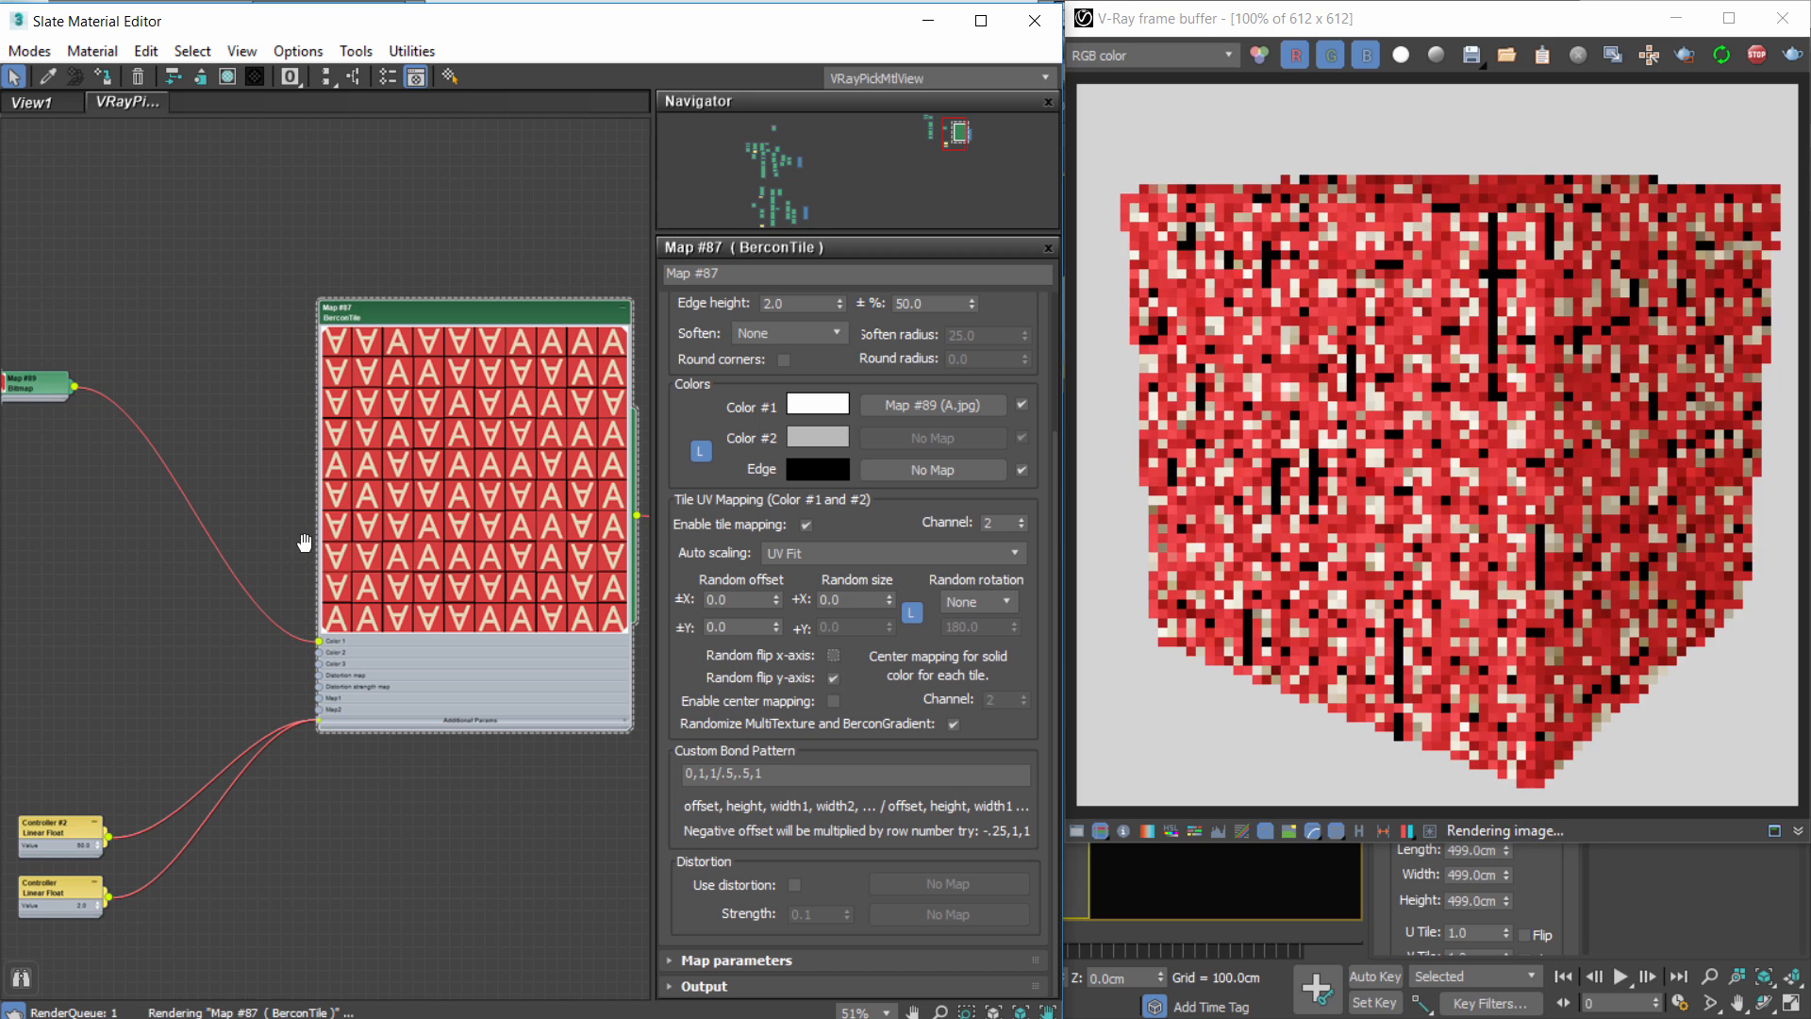
{"action": "left_click", "coordinate": [833, 677]}
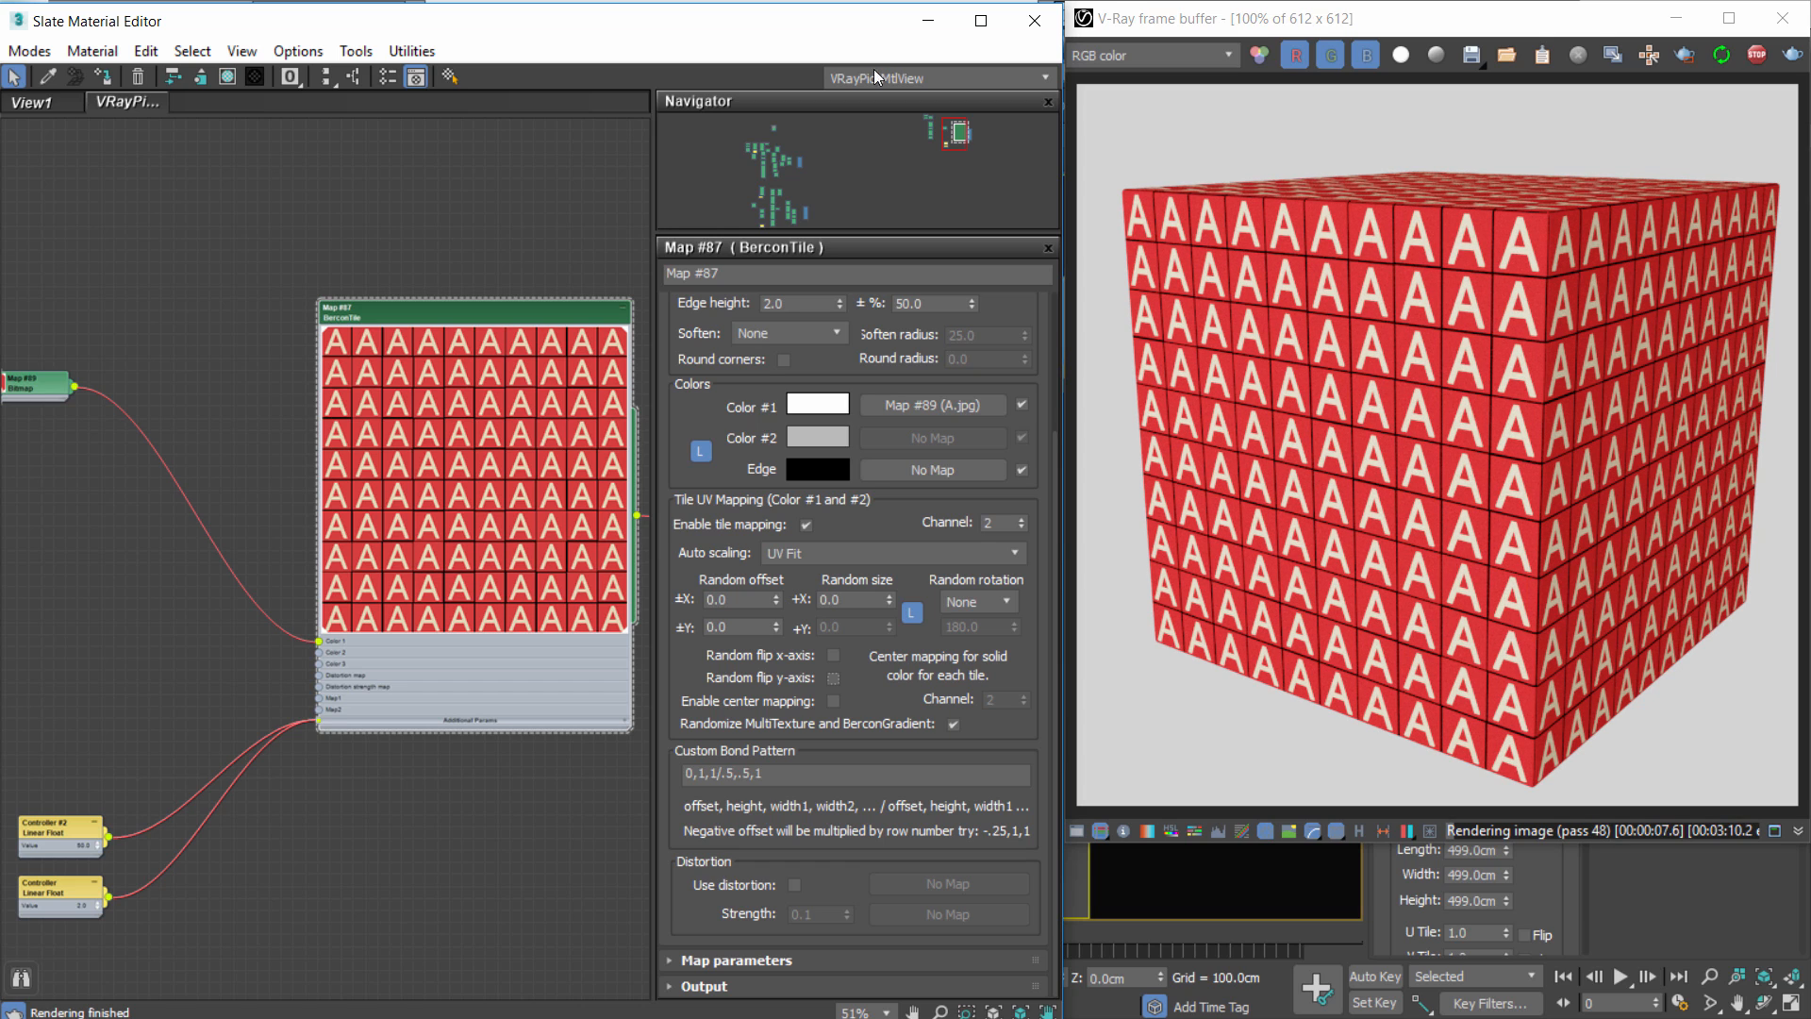
Move the MultiTexture map and its A, B and C bitmaps clear of the other maps, and open the MultiTexture parameters.
{"action": "middle_click_drag", "start_coordinate": [364, 432], "coordinate": [566, 598]}
{"action": "scroll", "coordinate": [244, 472], "scroll_direction": "down", "scroll_amount": 4}
{"action": "middle_click_drag", "start_coordinate": [243, 472], "coordinate": [417, 479]}
{"action": "left_click_drag", "start_coordinate": [25, 257], "coordinate": [149, 402]}
{"action": "left_click_drag", "start_coordinate": [181, 342], "coordinate": [465, 373]}
{"action": "scroll", "coordinate": [497, 372], "scroll_direction": "up", "scroll_amount": 4}
{"action": "double_click", "coordinate": [428, 374]}
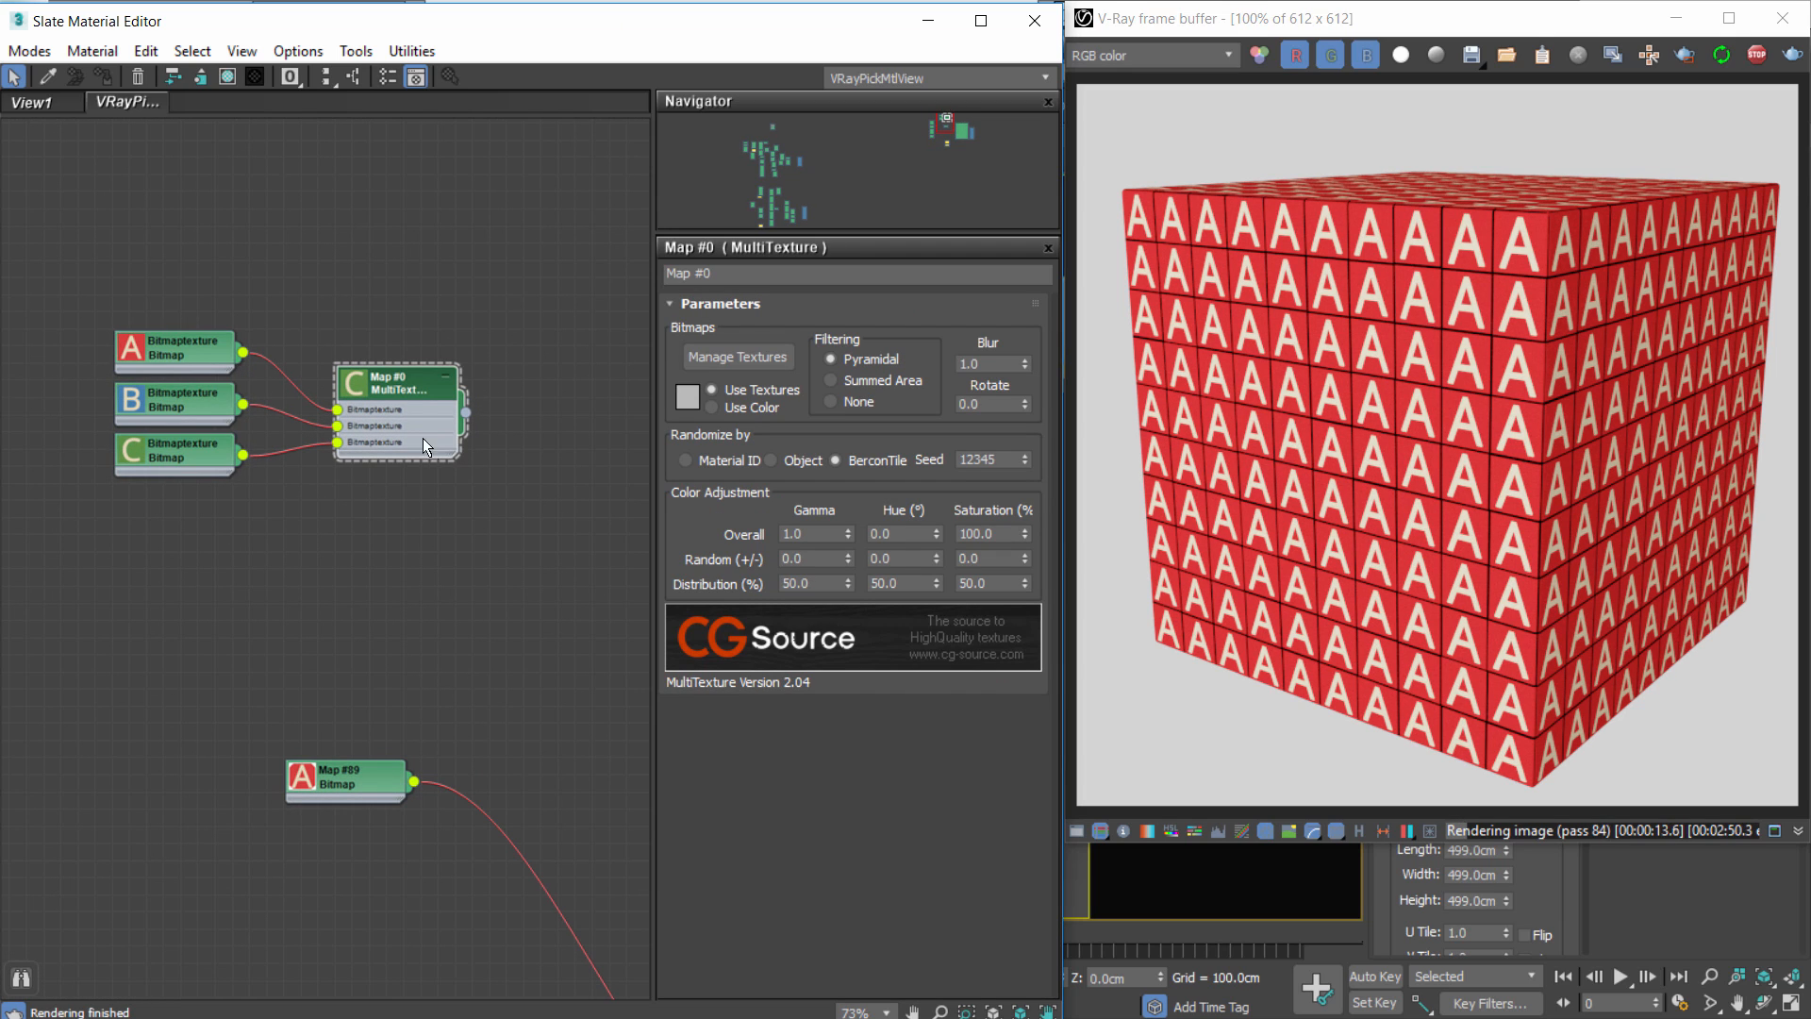
{"action": "left_click_drag", "start_coordinate": [421, 397], "coordinate": [421, 378]}
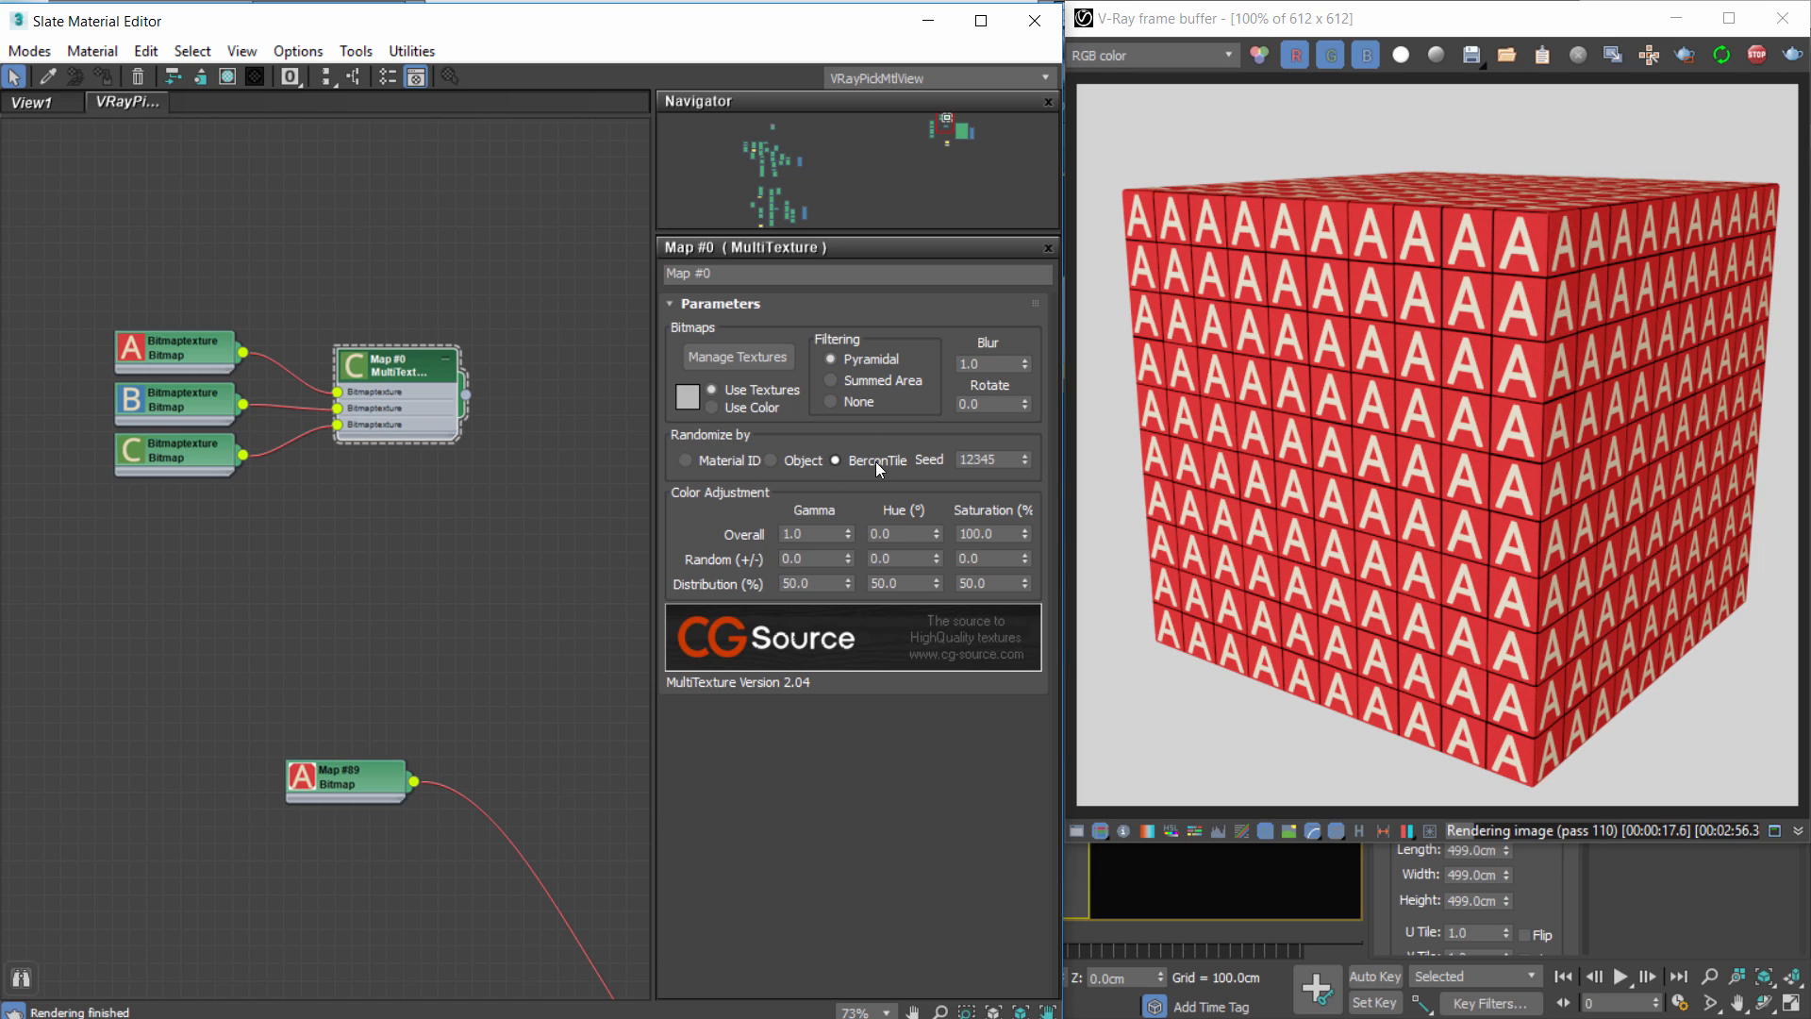
Connect the MultiTexture map to Color 1 of the BerconTile map, replacing the single A bitmap.
{"action": "middle_click_drag", "start_coordinate": [288, 525], "coordinate": [72, 418]}
{"action": "scroll", "coordinate": [80, 411], "scroll_direction": "down", "scroll_amount": 1}
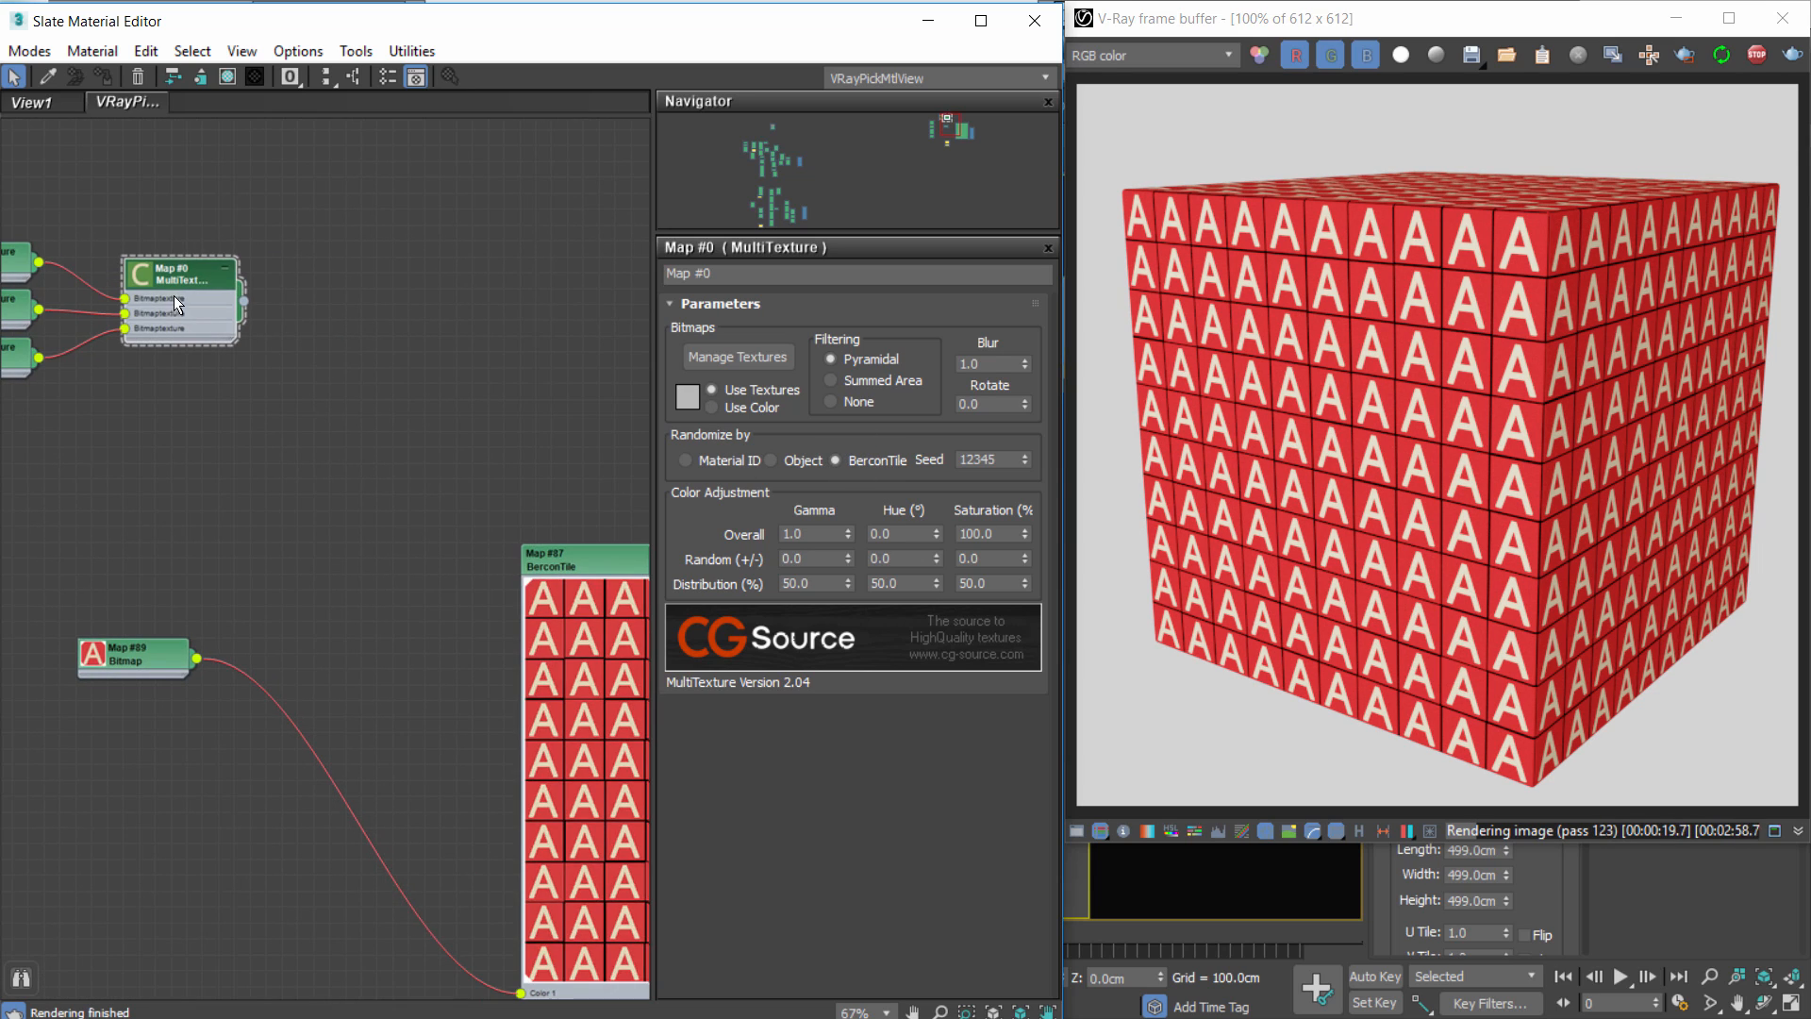
{"action": "scroll", "coordinate": [247, 310], "scroll_direction": "down", "scroll_amount": 1}
{"action": "middle_click_drag", "start_coordinate": [248, 309], "coordinate": [212, 217]}
{"action": "left_click_drag", "start_coordinate": [215, 223], "coordinate": [472, 861]}
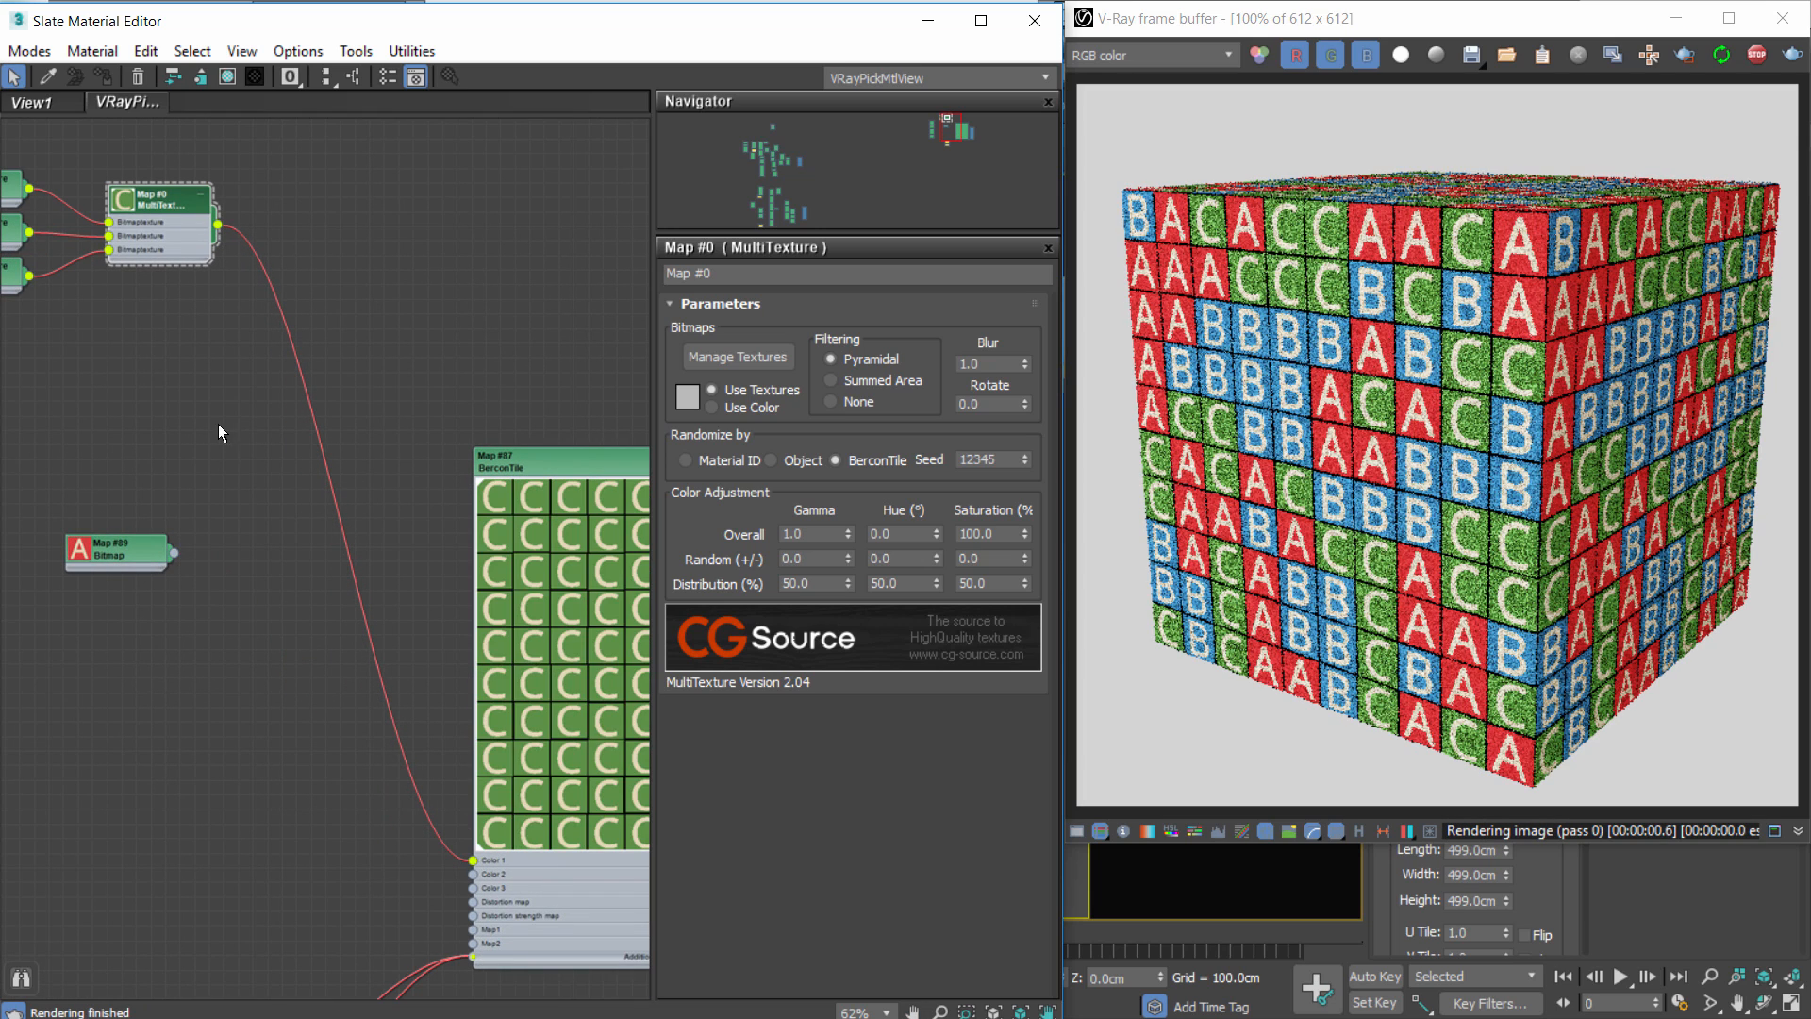
Delete the disconnected A bitmap and move the MultiTexture group into its place beside the BerconTile map.
{"action": "middle_click_drag", "start_coordinate": [218, 423], "coordinate": [461, 462]}
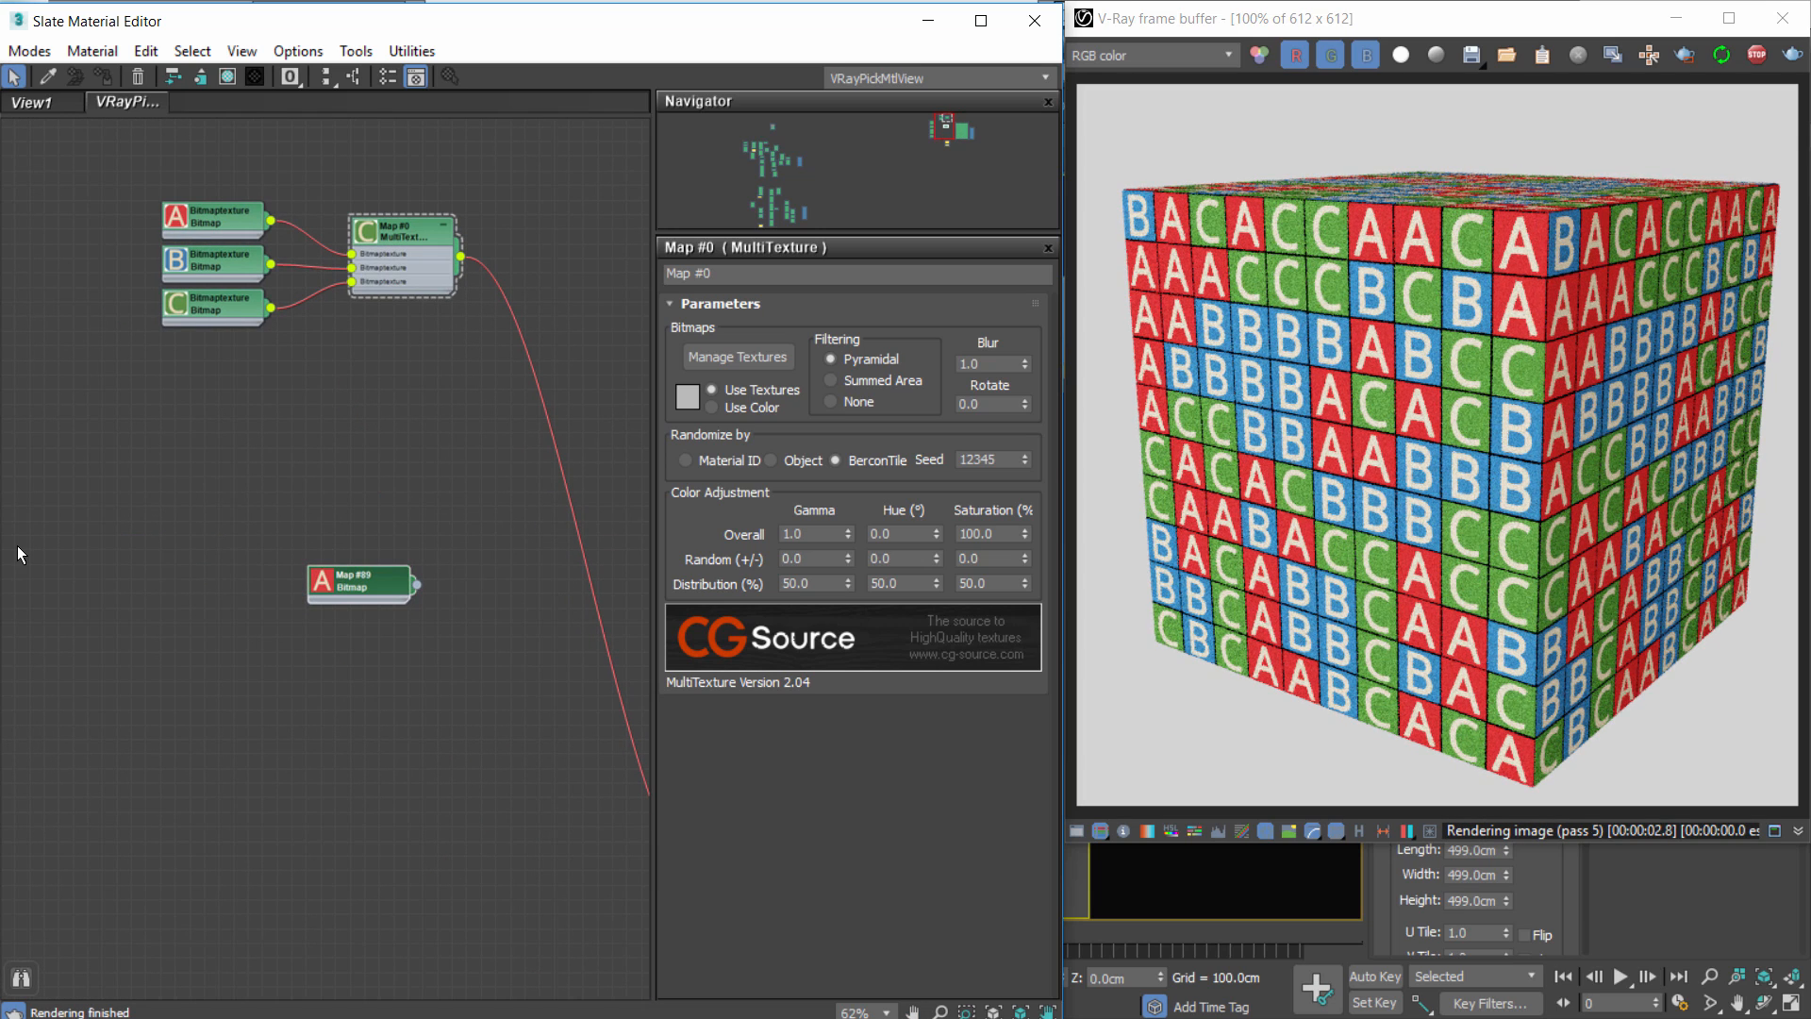
{"action": "key", "text": "Delete"}
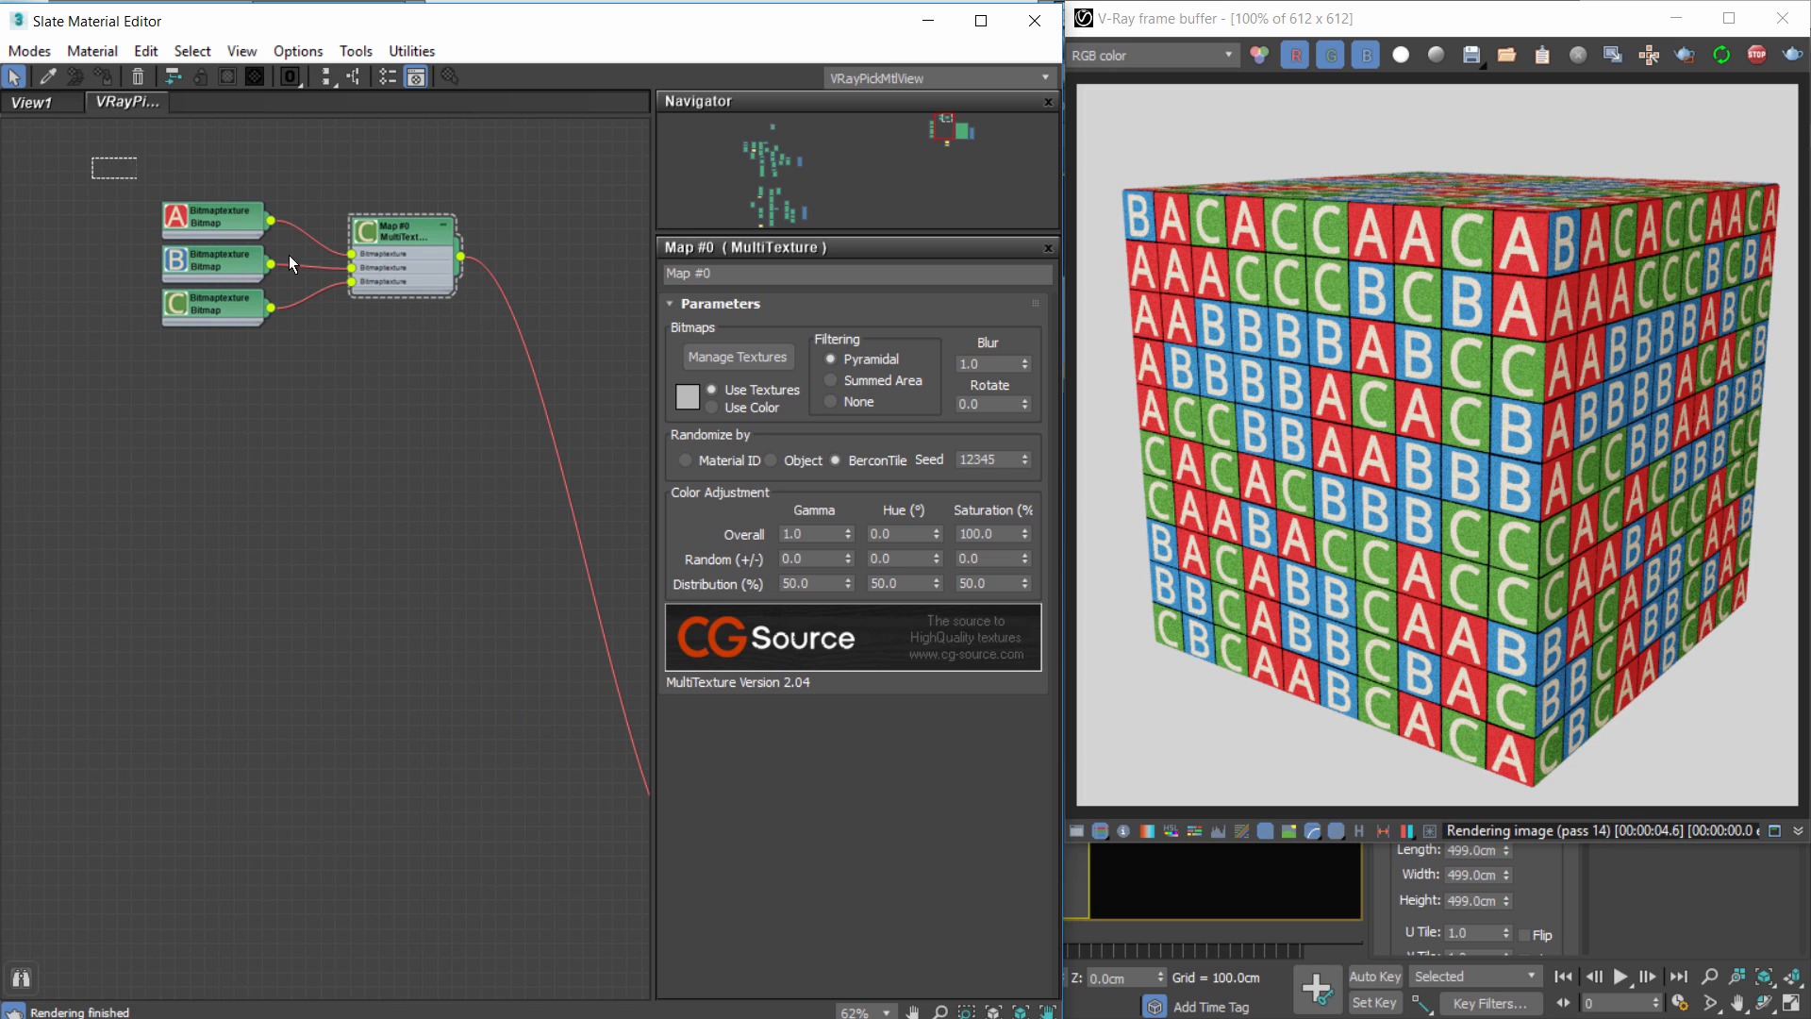
{"action": "left_click_drag", "start_coordinate": [289, 254], "coordinate": [481, 401]}
{"action": "left_click_drag", "start_coordinate": [429, 236], "coordinate": [397, 569]}
{"action": "middle_click_drag", "start_coordinate": [445, 648], "coordinate": [317, 518]}
{"action": "scroll", "coordinate": [296, 500], "scroll_direction": "down", "scroll_amount": 2}
{"action": "left_click_drag", "start_coordinate": [63, 366], "coordinate": [253, 528]}
{"action": "left_click", "coordinate": [256, 456]}
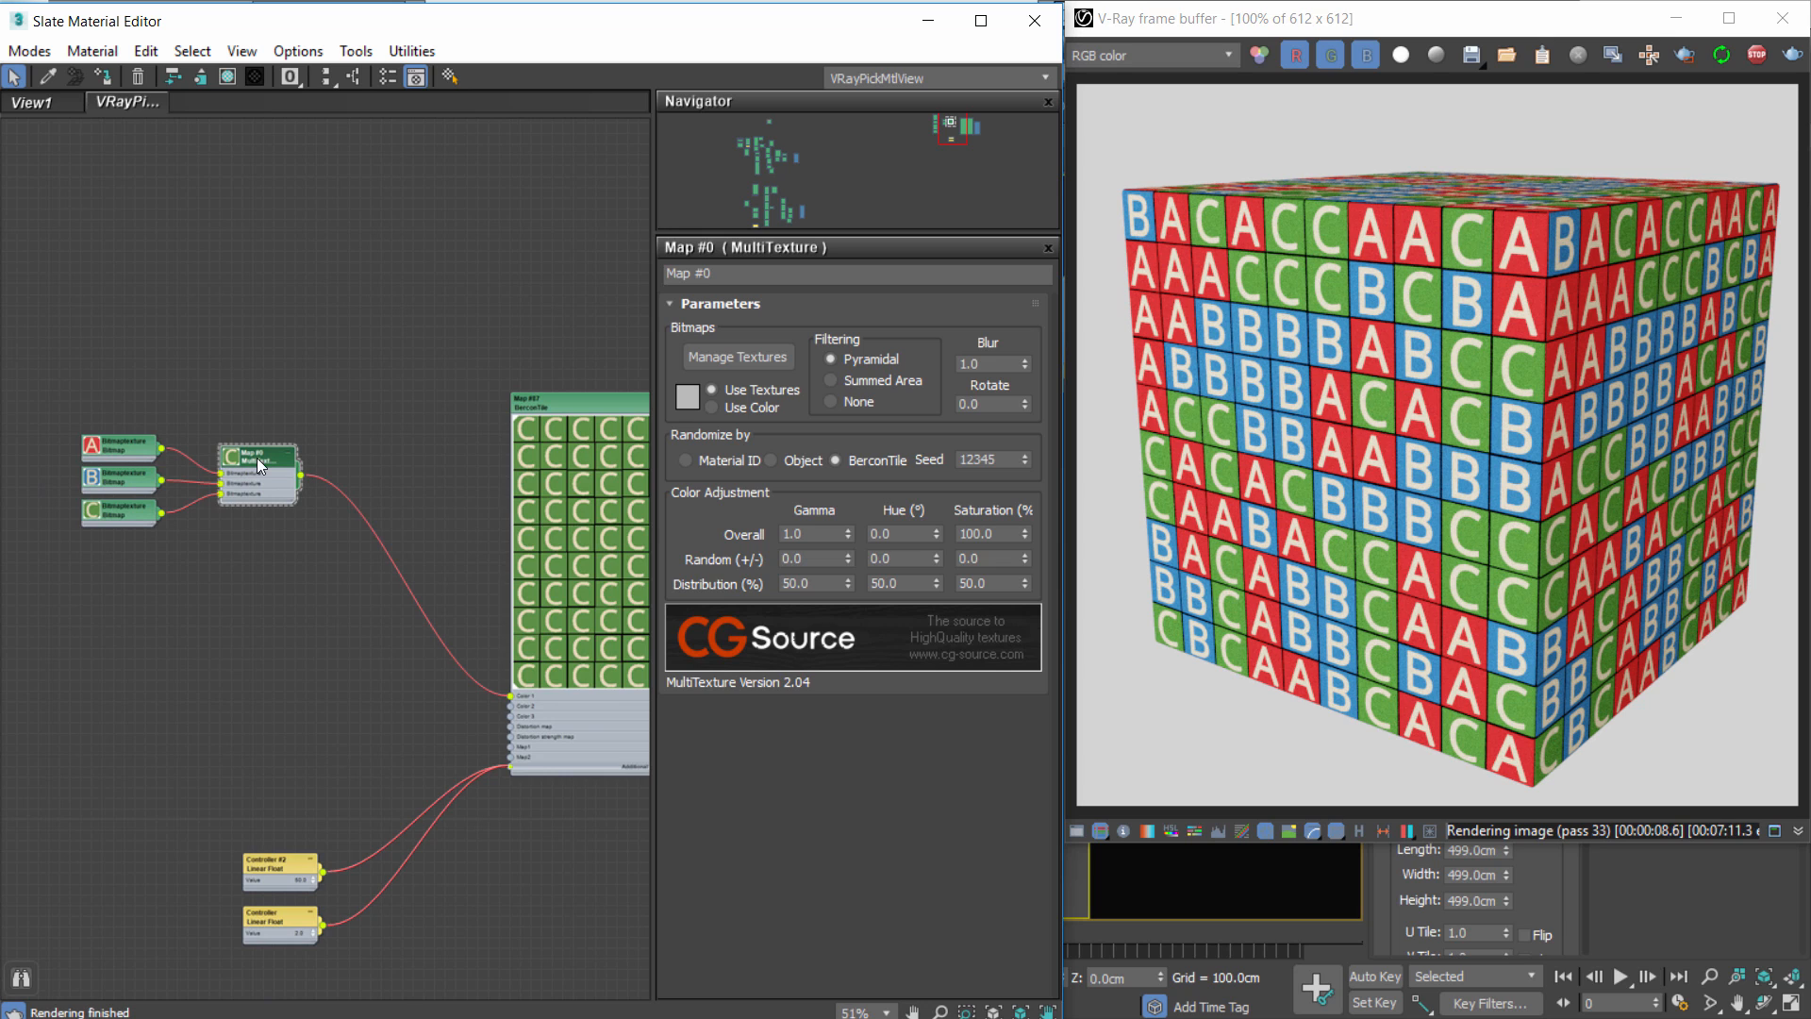
Examine the random letters on the rendered cube and move the material node farther from the BerconTile map.
{"action": "scroll", "coordinate": [257, 457], "scroll_direction": "up", "scroll_amount": 2}
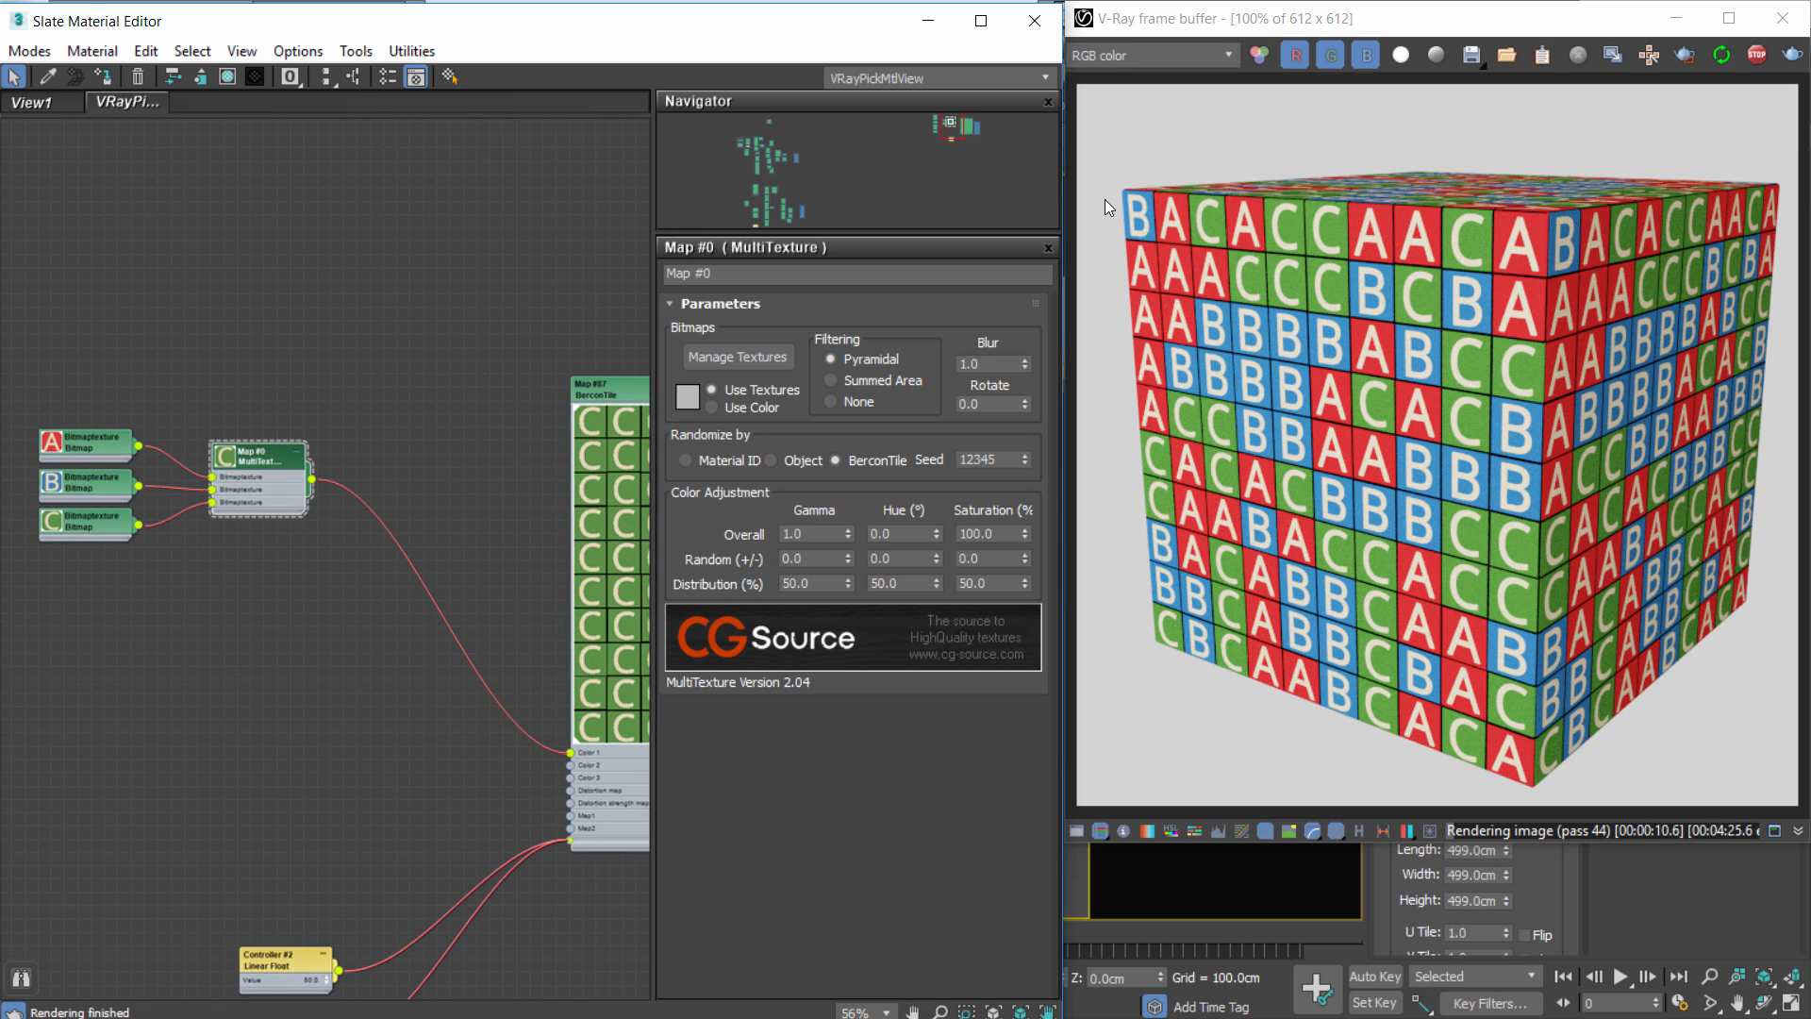
{"action": "middle_click_drag", "start_coordinate": [626, 496], "coordinate": [391, 498]}
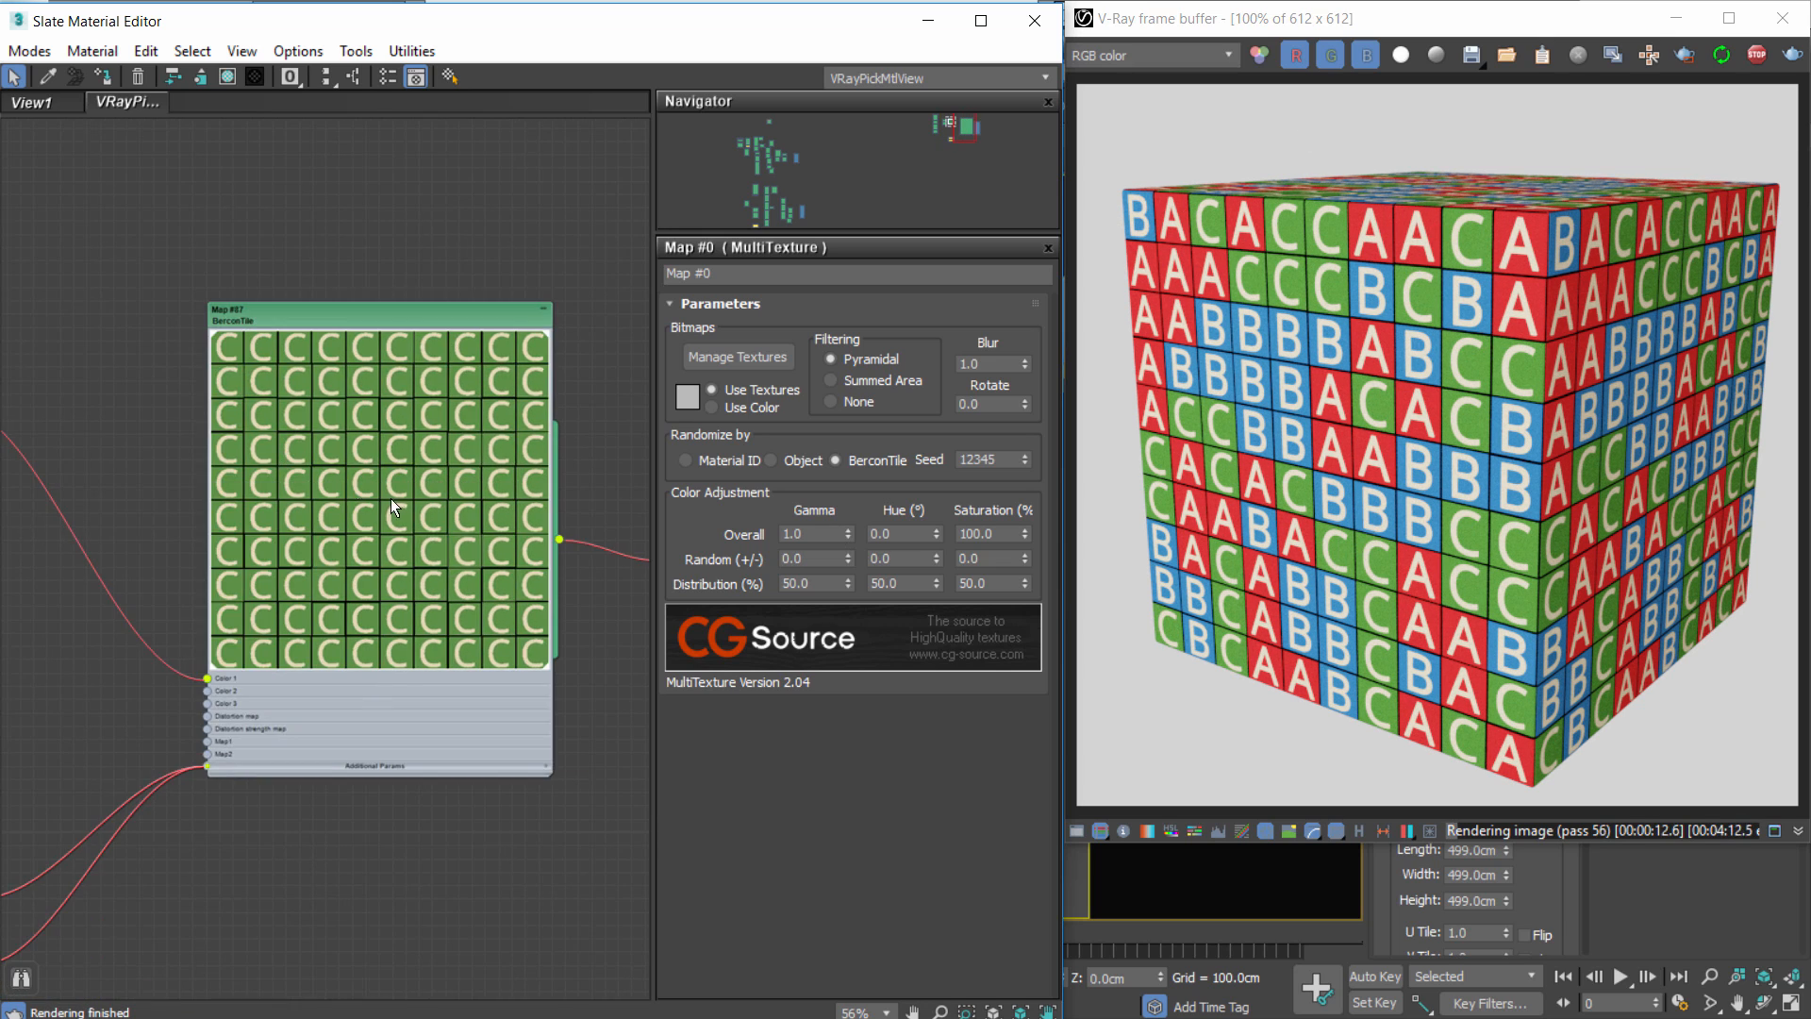
{"action": "scroll", "coordinate": [314, 467], "scroll_direction": "down", "scroll_amount": 2}
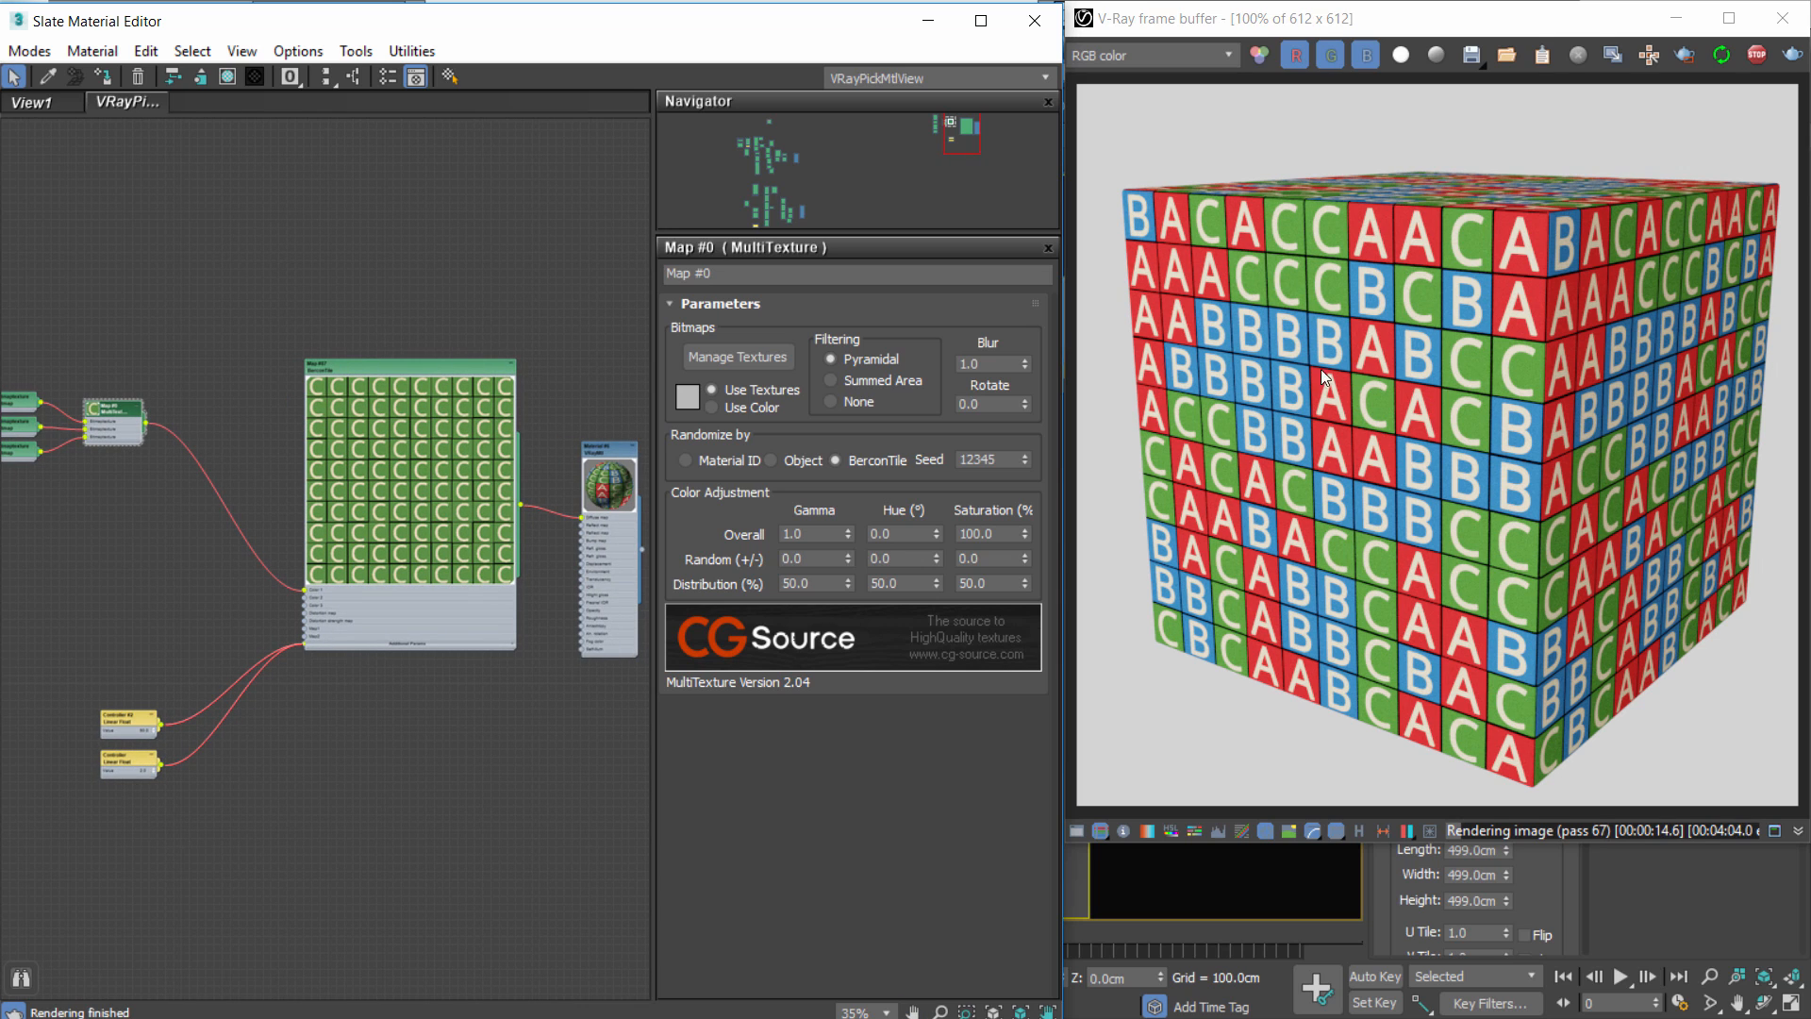
{"action": "middle_click_drag", "start_coordinate": [203, 400], "coordinate": [122, 372]}
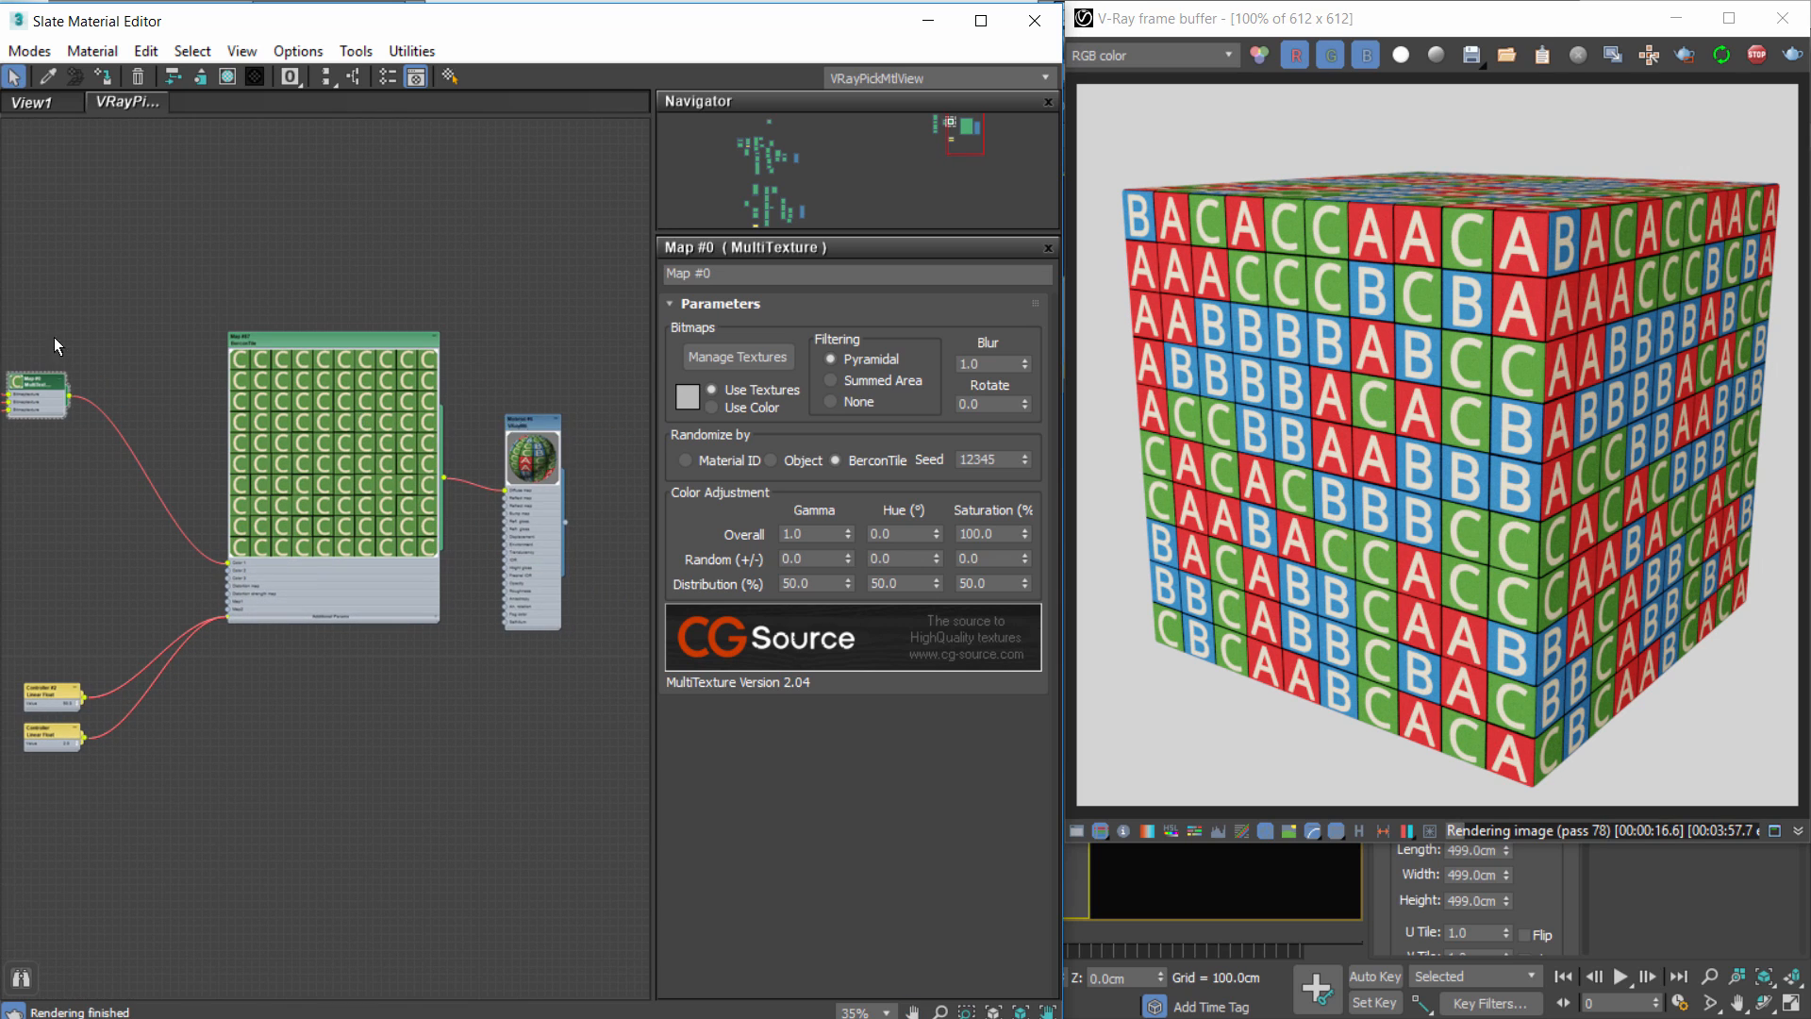
{"action": "left_click_drag", "start_coordinate": [511, 421], "coordinate": [577, 435]}
{"action": "middle_click_drag", "start_coordinate": [77, 416], "coordinate": [342, 451]}
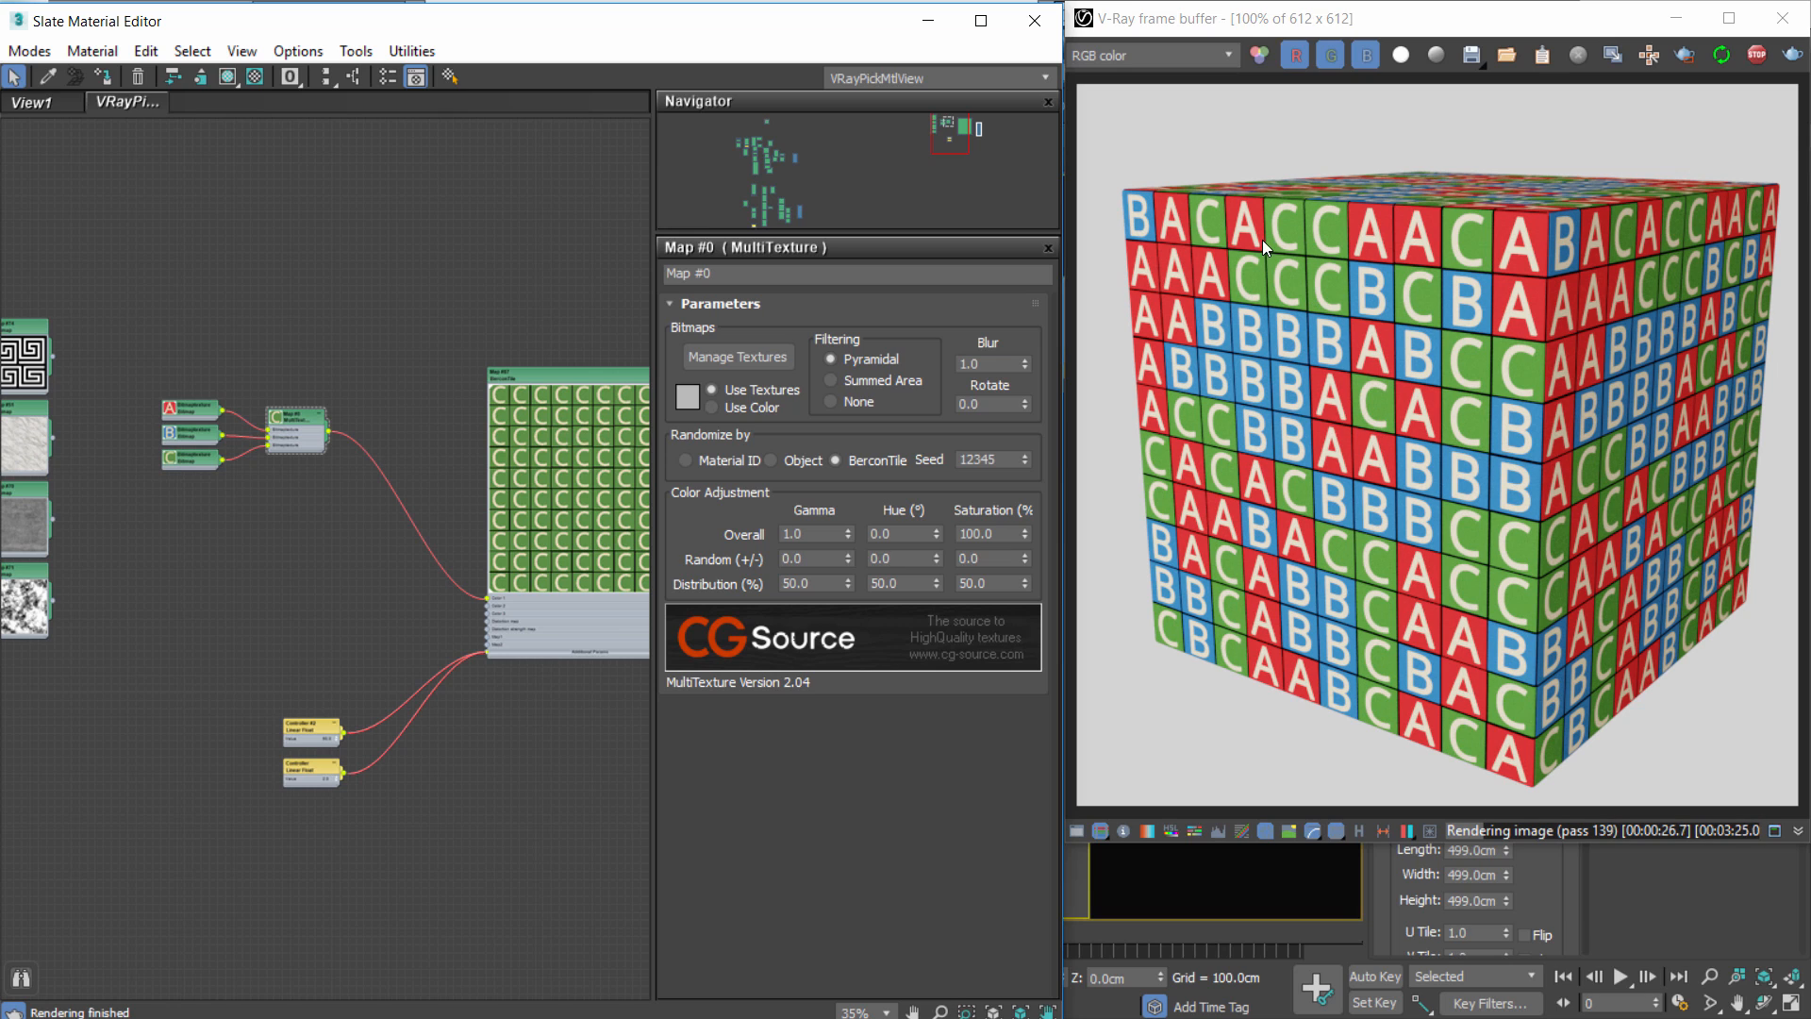
Enable random flip on the x-axis and y-axis of the BerconTile map and set random rotation to 90 degrees.
{"action": "middle_click_drag", "start_coordinate": [502, 415], "coordinate": [467, 365]}
{"action": "double_click", "coordinate": [558, 320]}
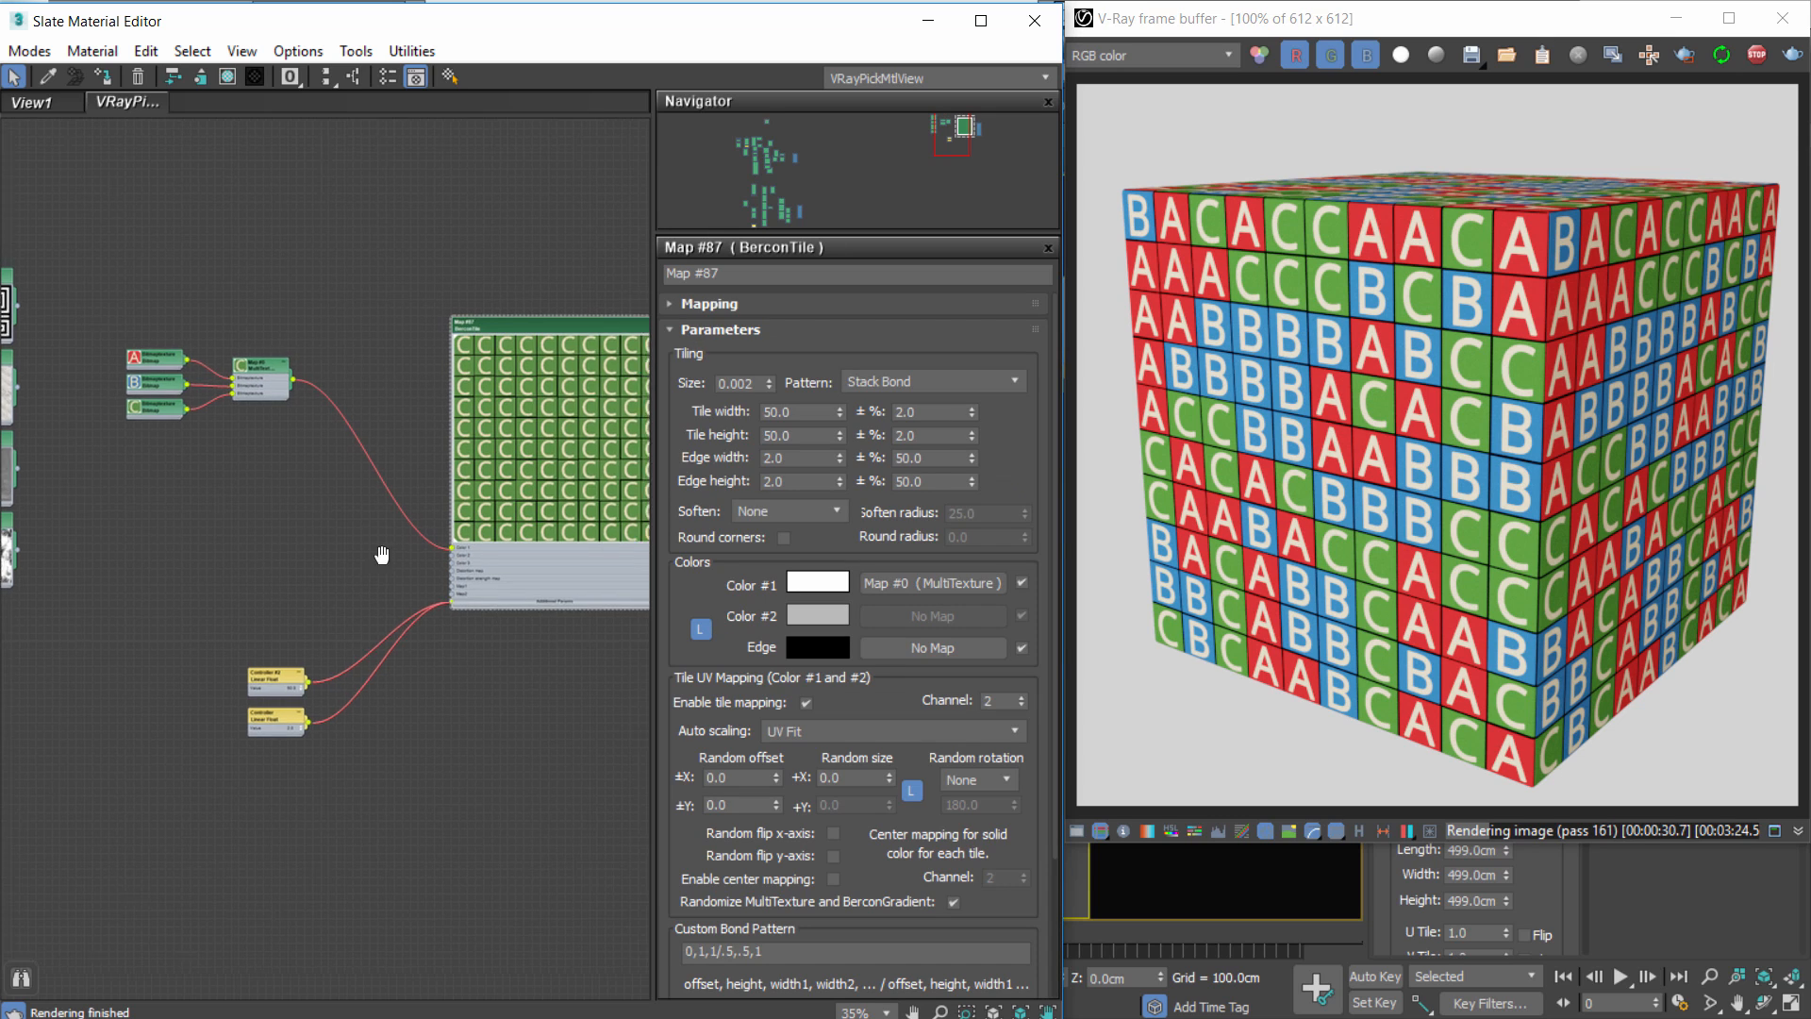
{"action": "middle_click_drag", "start_coordinate": [380, 554], "coordinate": [240, 503]}
{"action": "scroll", "coordinate": [836, 703], "scroll_direction": "down", "scroll_amount": 3}
{"action": "left_click", "coordinate": [833, 684]}
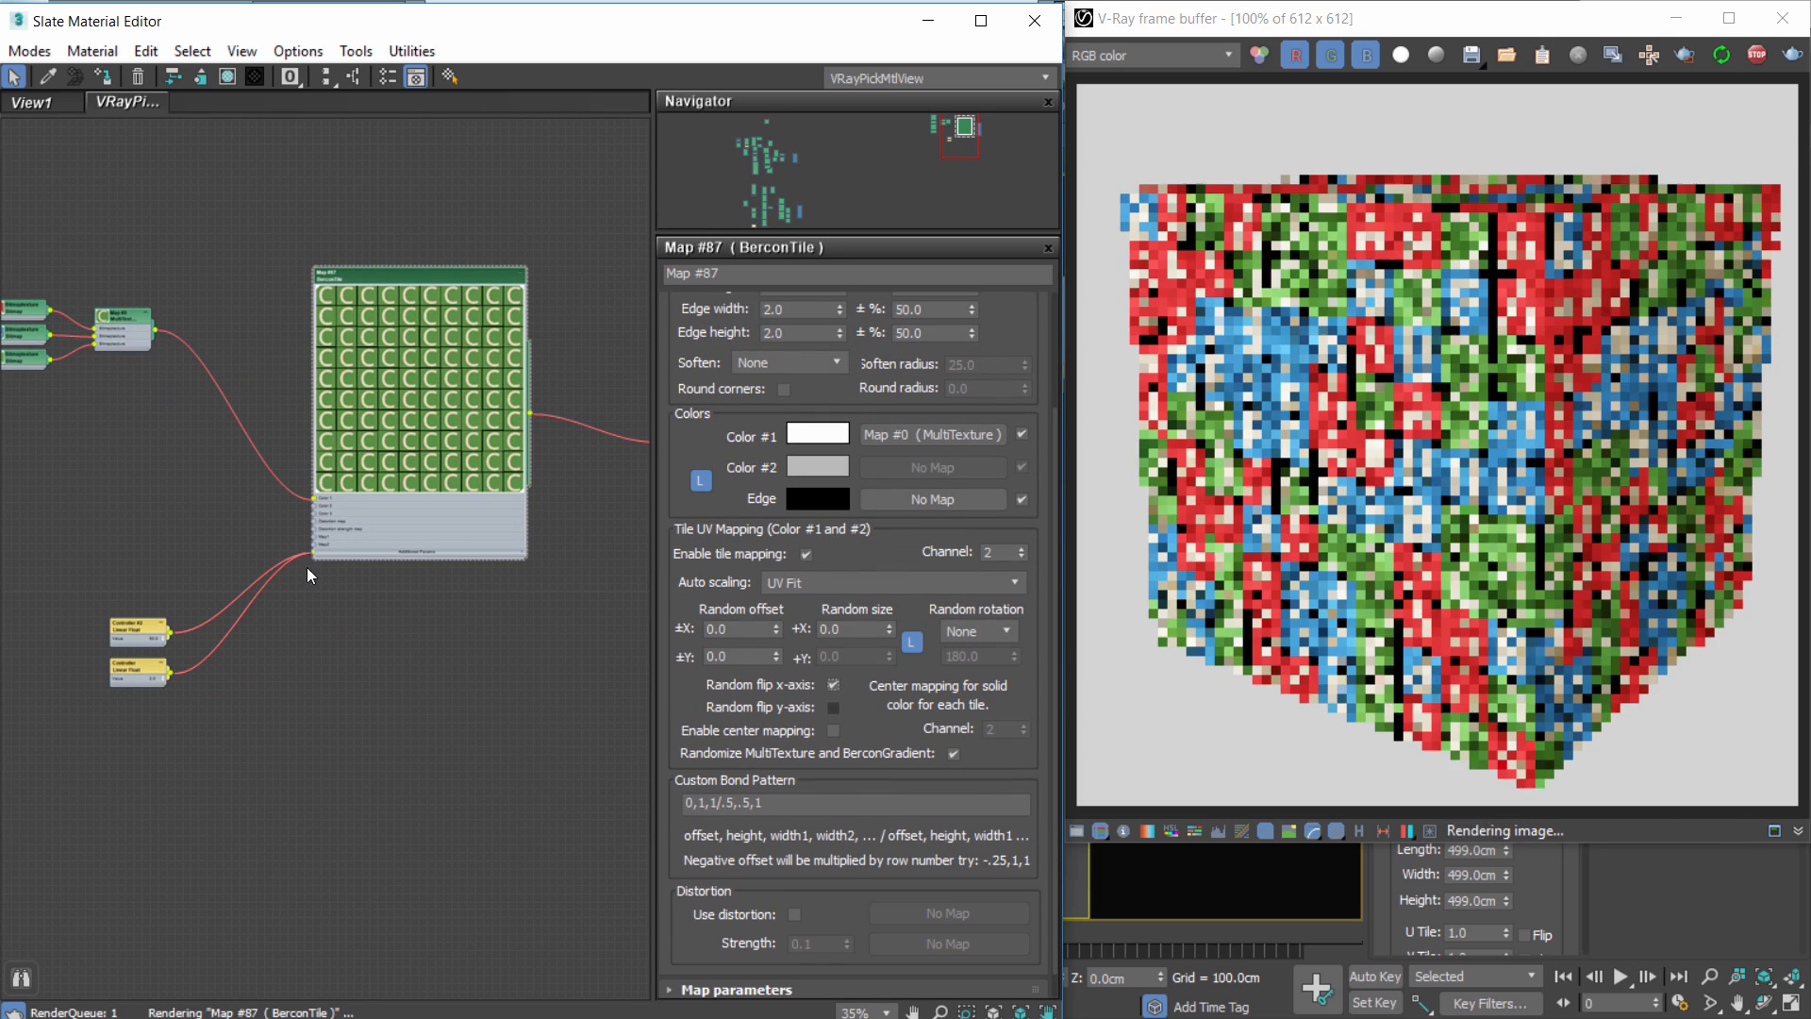
{"action": "left_click", "coordinate": [833, 707]}
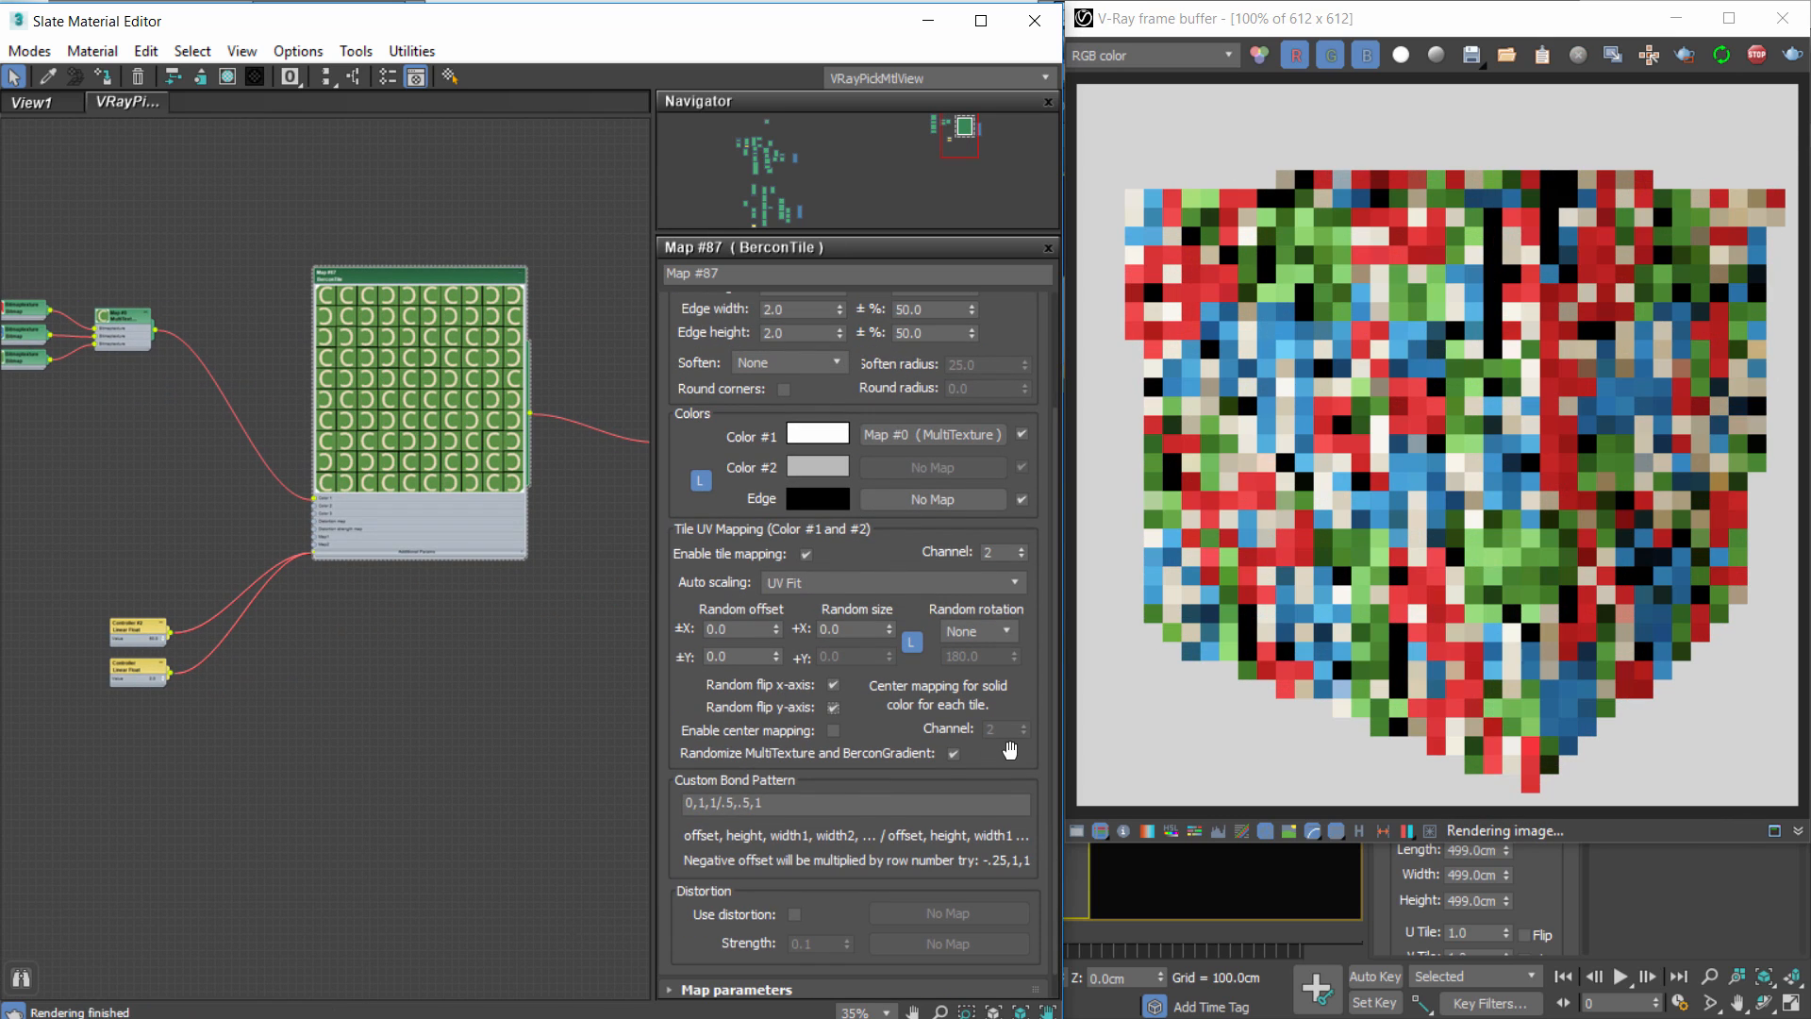
{"action": "left_click", "coordinate": [983, 632]}
{"action": "left_click", "coordinate": [979, 682]}
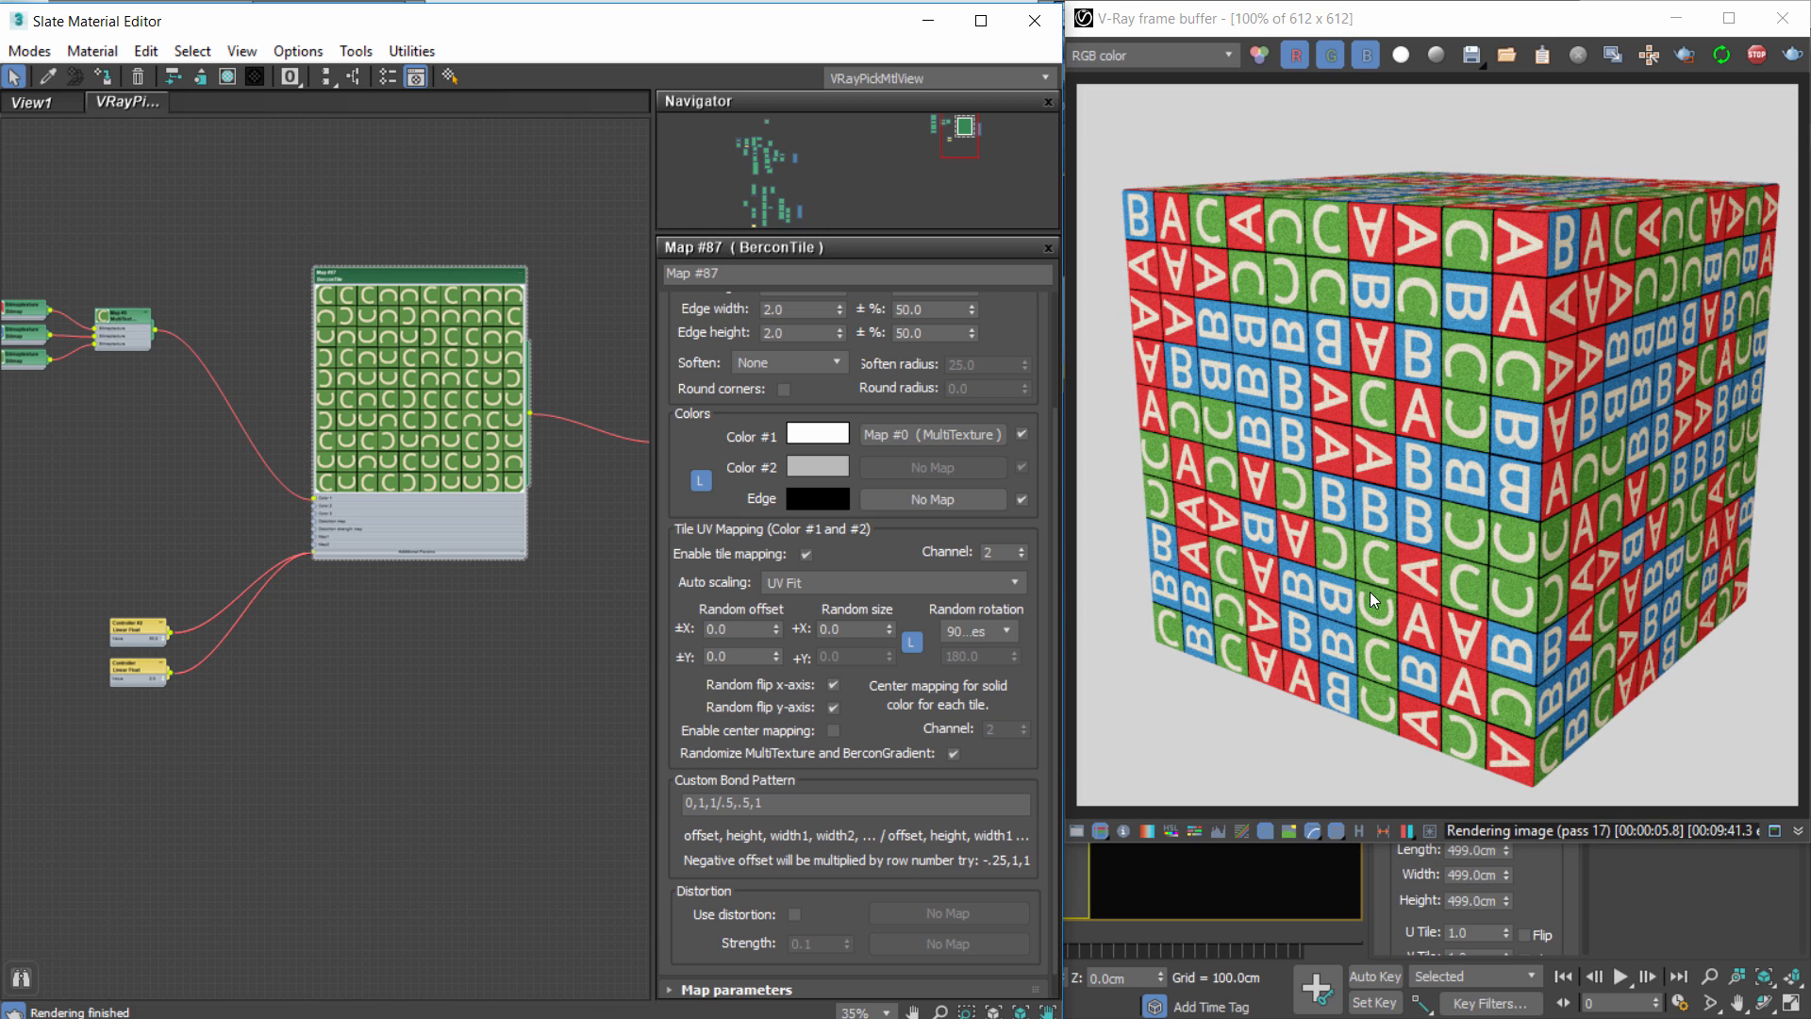
{"action": "middle_click_drag", "start_coordinate": [110, 314], "coordinate": [487, 413]}
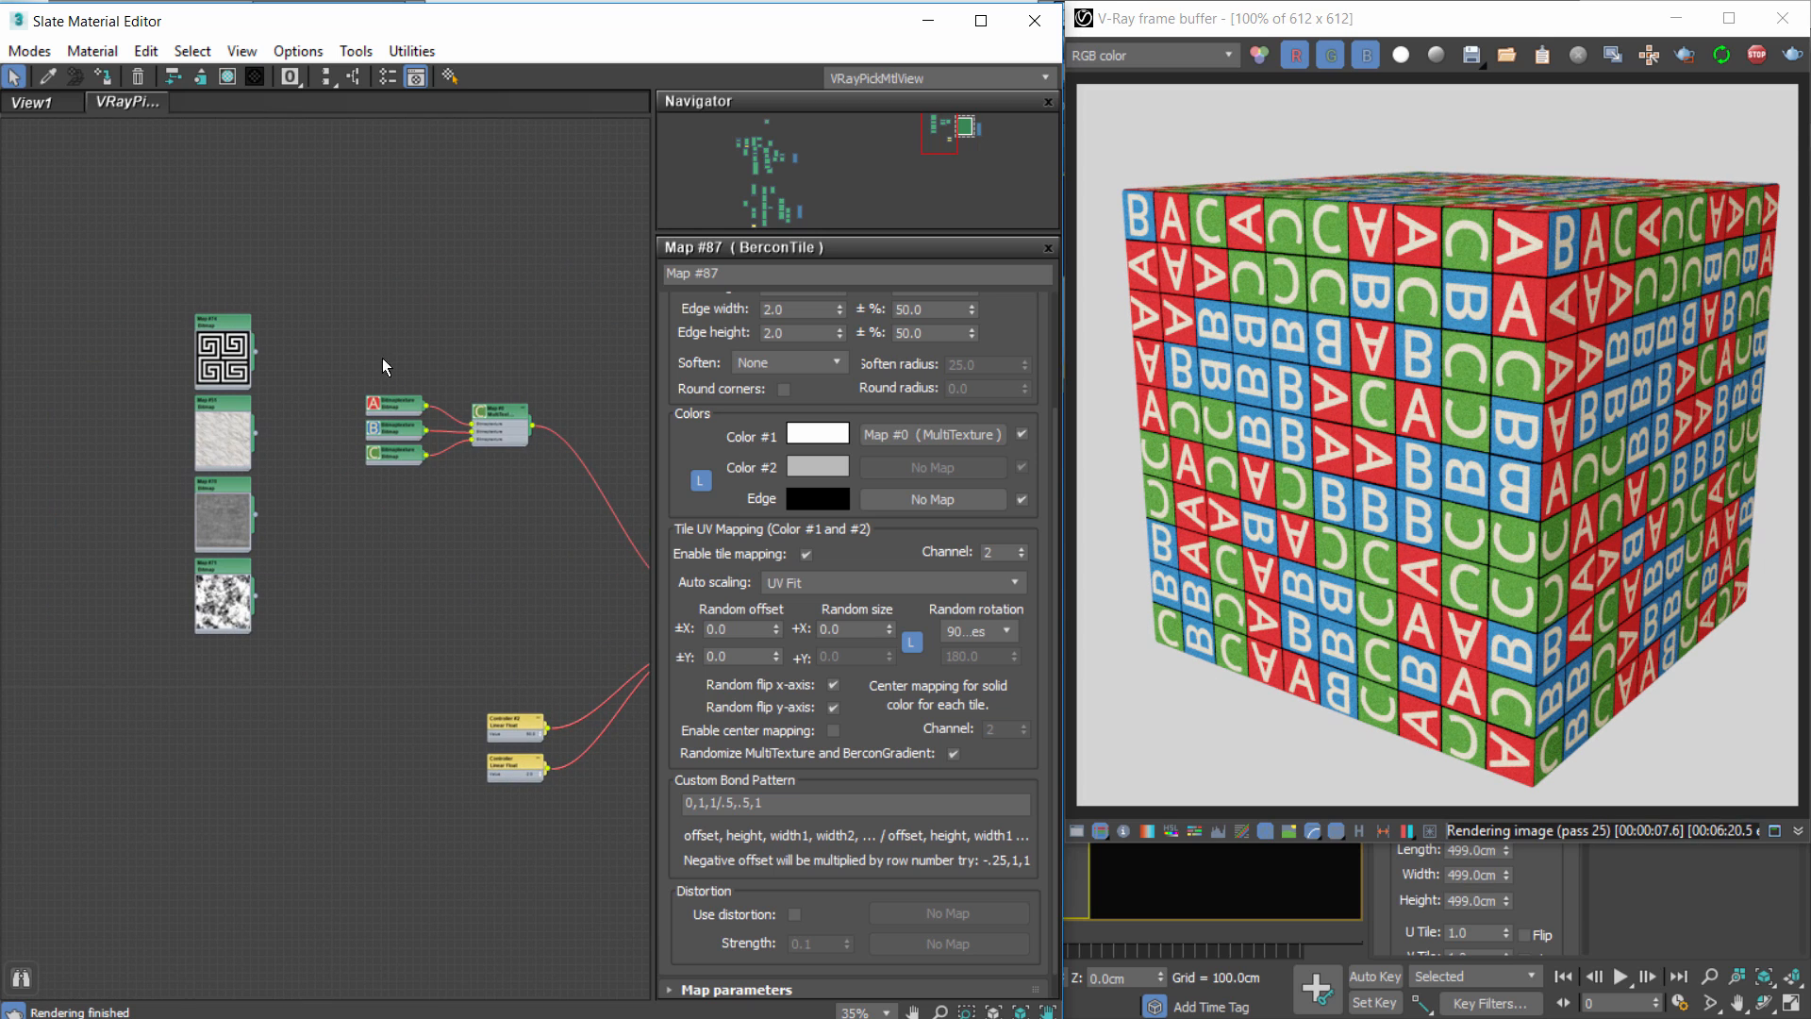
{"action": "left_click_drag", "start_coordinate": [343, 300], "coordinate": [574, 558]}
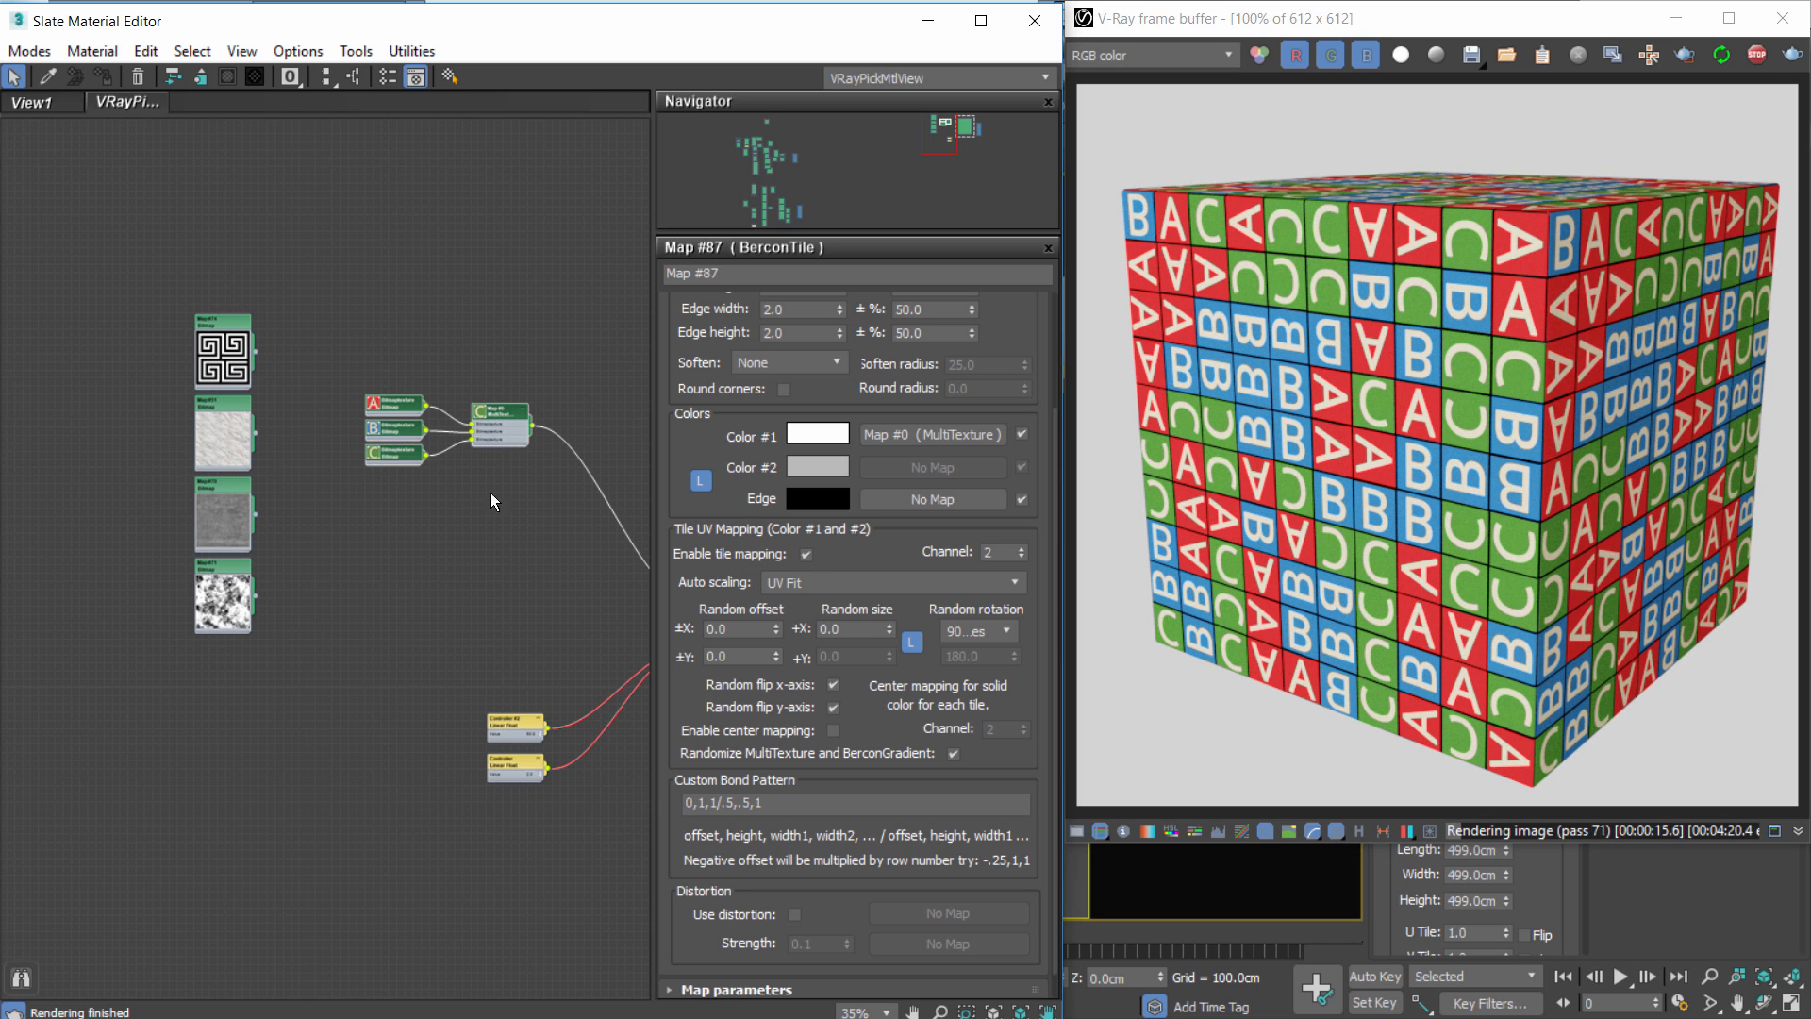
{"action": "left_click_drag", "start_coordinate": [343, 308], "coordinate": [566, 527]}
{"action": "key", "text": "Delete"}
{"action": "middle_click_drag", "start_coordinate": [415, 542], "coordinate": [275, 533]}
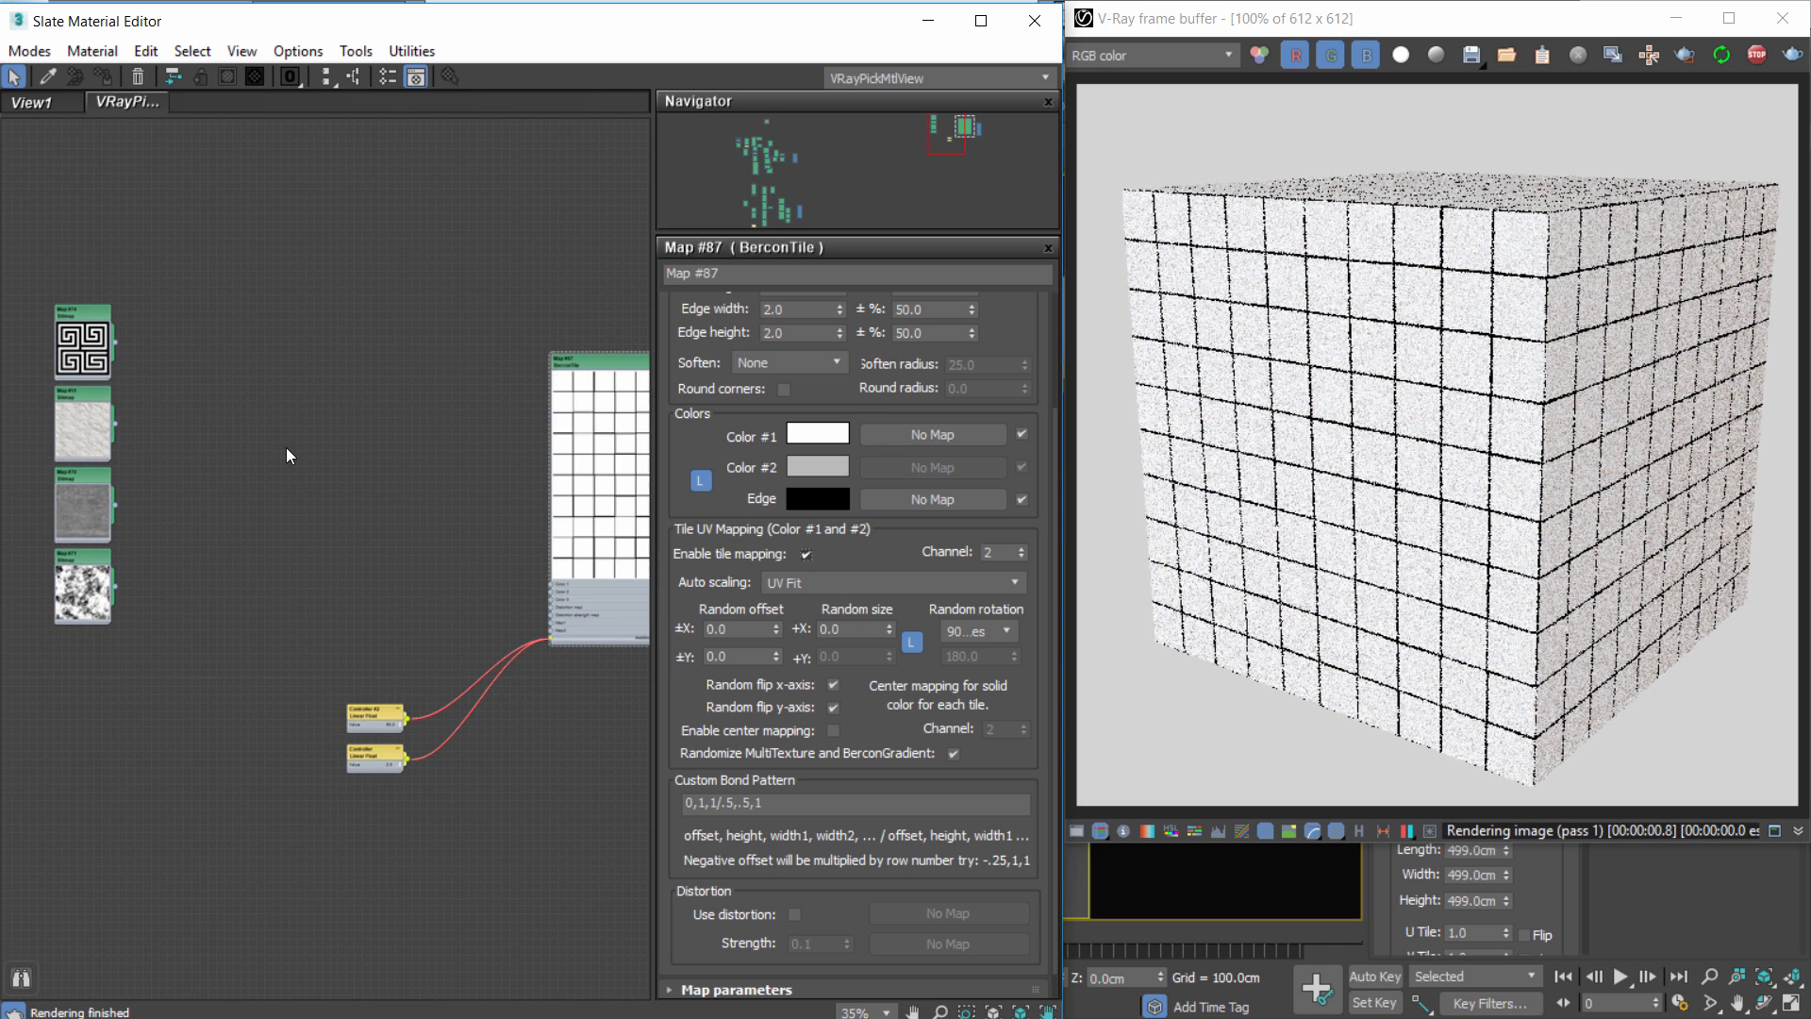
{"action": "scroll", "coordinate": [233, 599], "scroll_direction": "up", "scroll_amount": 2}
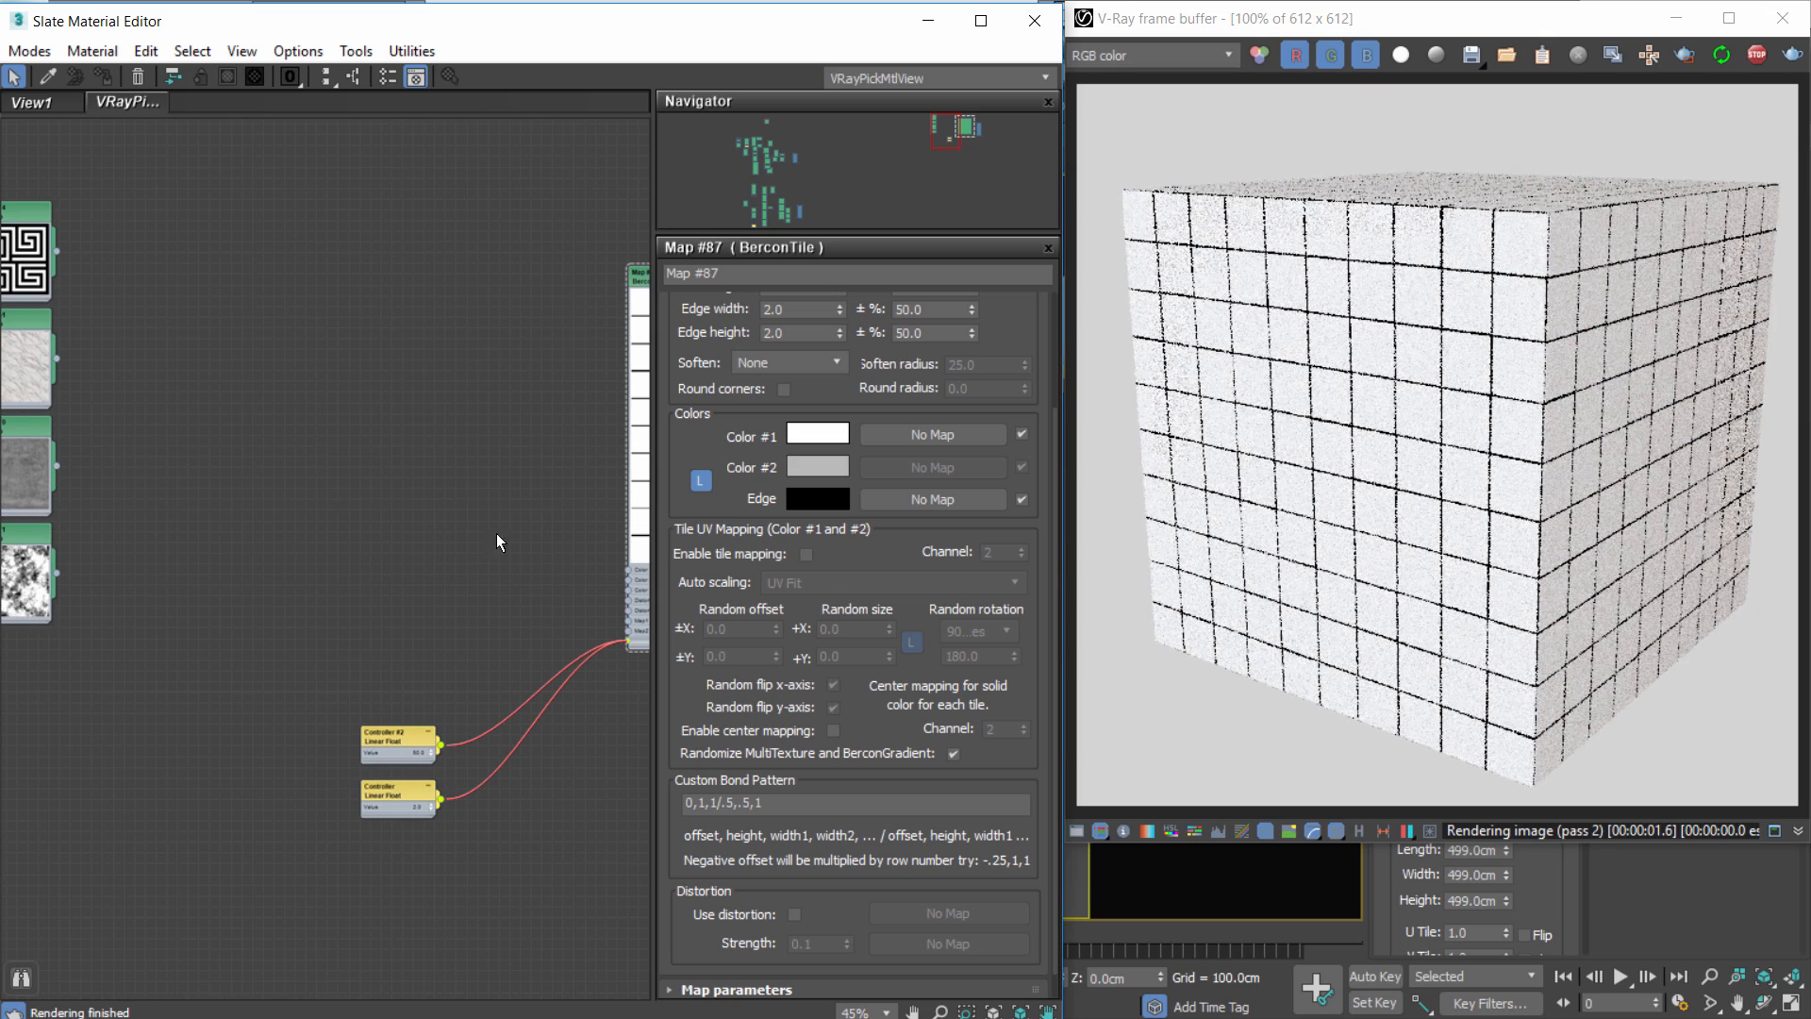
{"action": "middle_click_drag", "start_coordinate": [496, 534], "coordinate": [436, 549]}
{"action": "left_click", "coordinate": [17, 475]}
{"action": "middle_click_drag", "start_coordinate": [99, 491], "coordinate": [327, 638]}
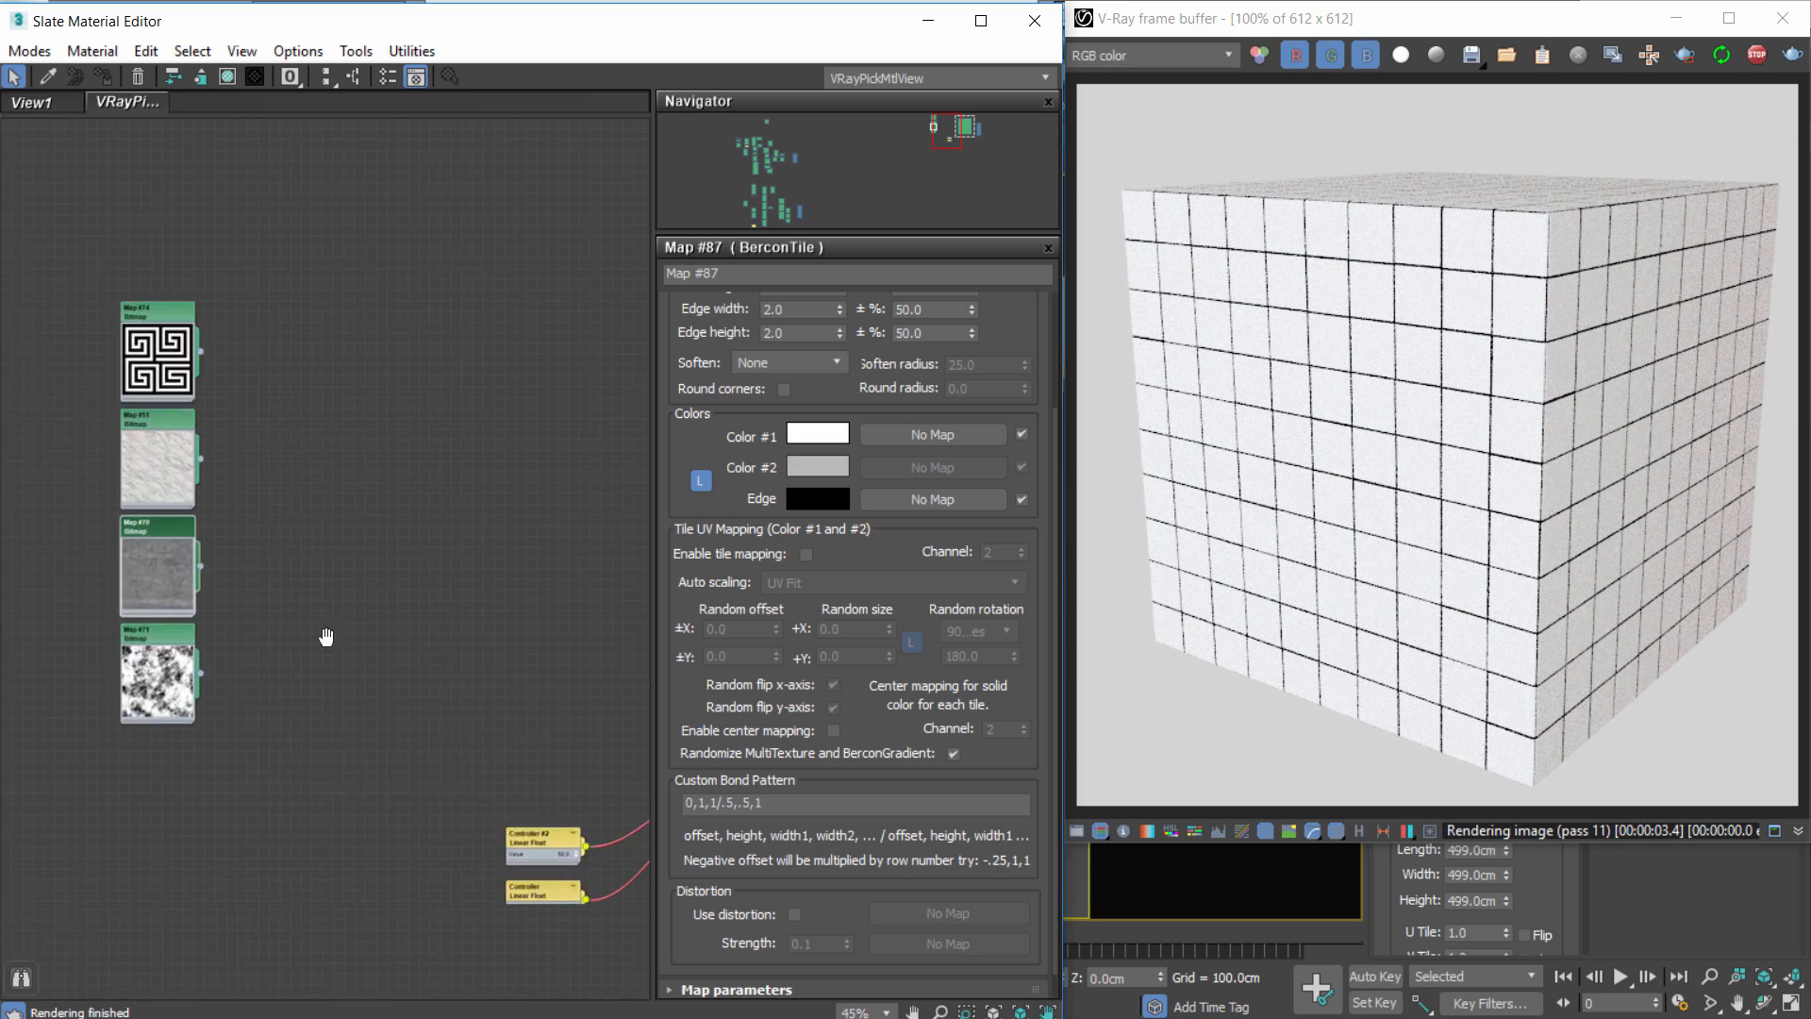
{"action": "scroll", "coordinate": [325, 638], "scroll_direction": "down", "scroll_amount": 2}
{"action": "key", "text": "ctrl+z"}
{"action": "key", "text": "ctrl+z"}
{"action": "middle_click_drag", "start_coordinate": [551, 660], "coordinate": [473, 666]}
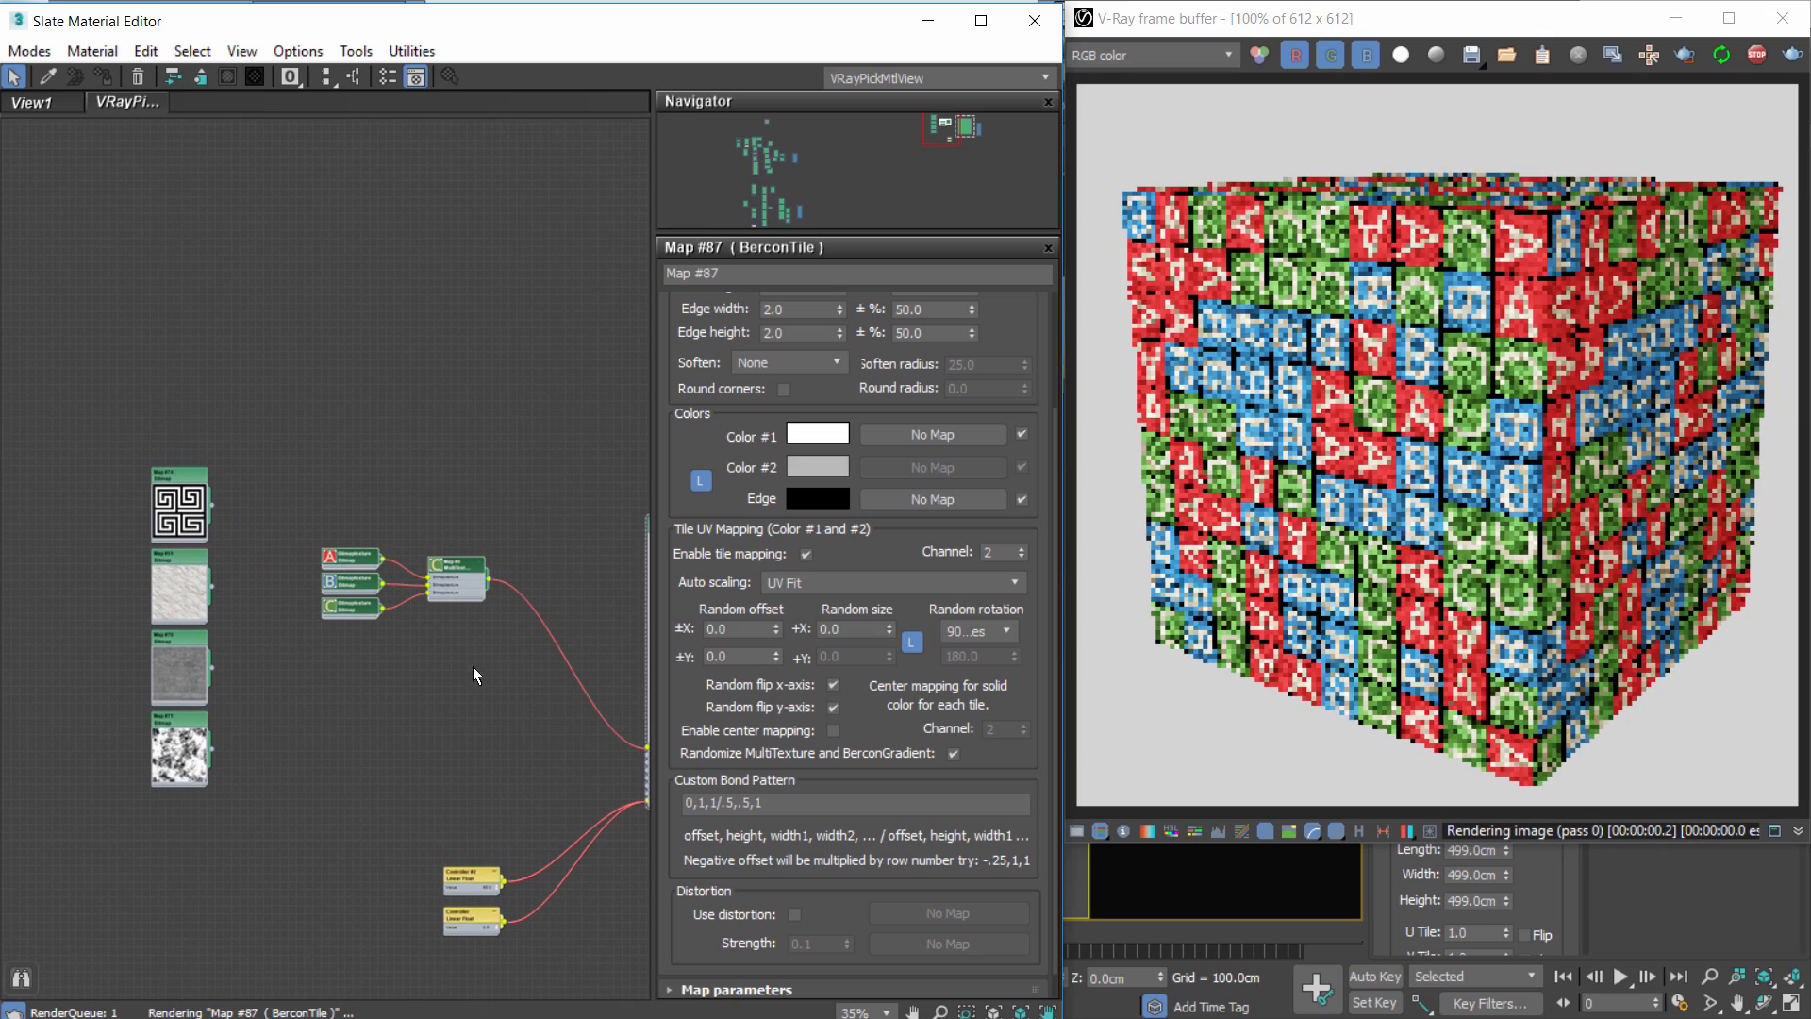
Move the MultiTexture group above the loose bitmaps and delete its connection to the BerconTile map.
{"action": "left_click_drag", "start_coordinate": [437, 559], "coordinate": [169, 380]}
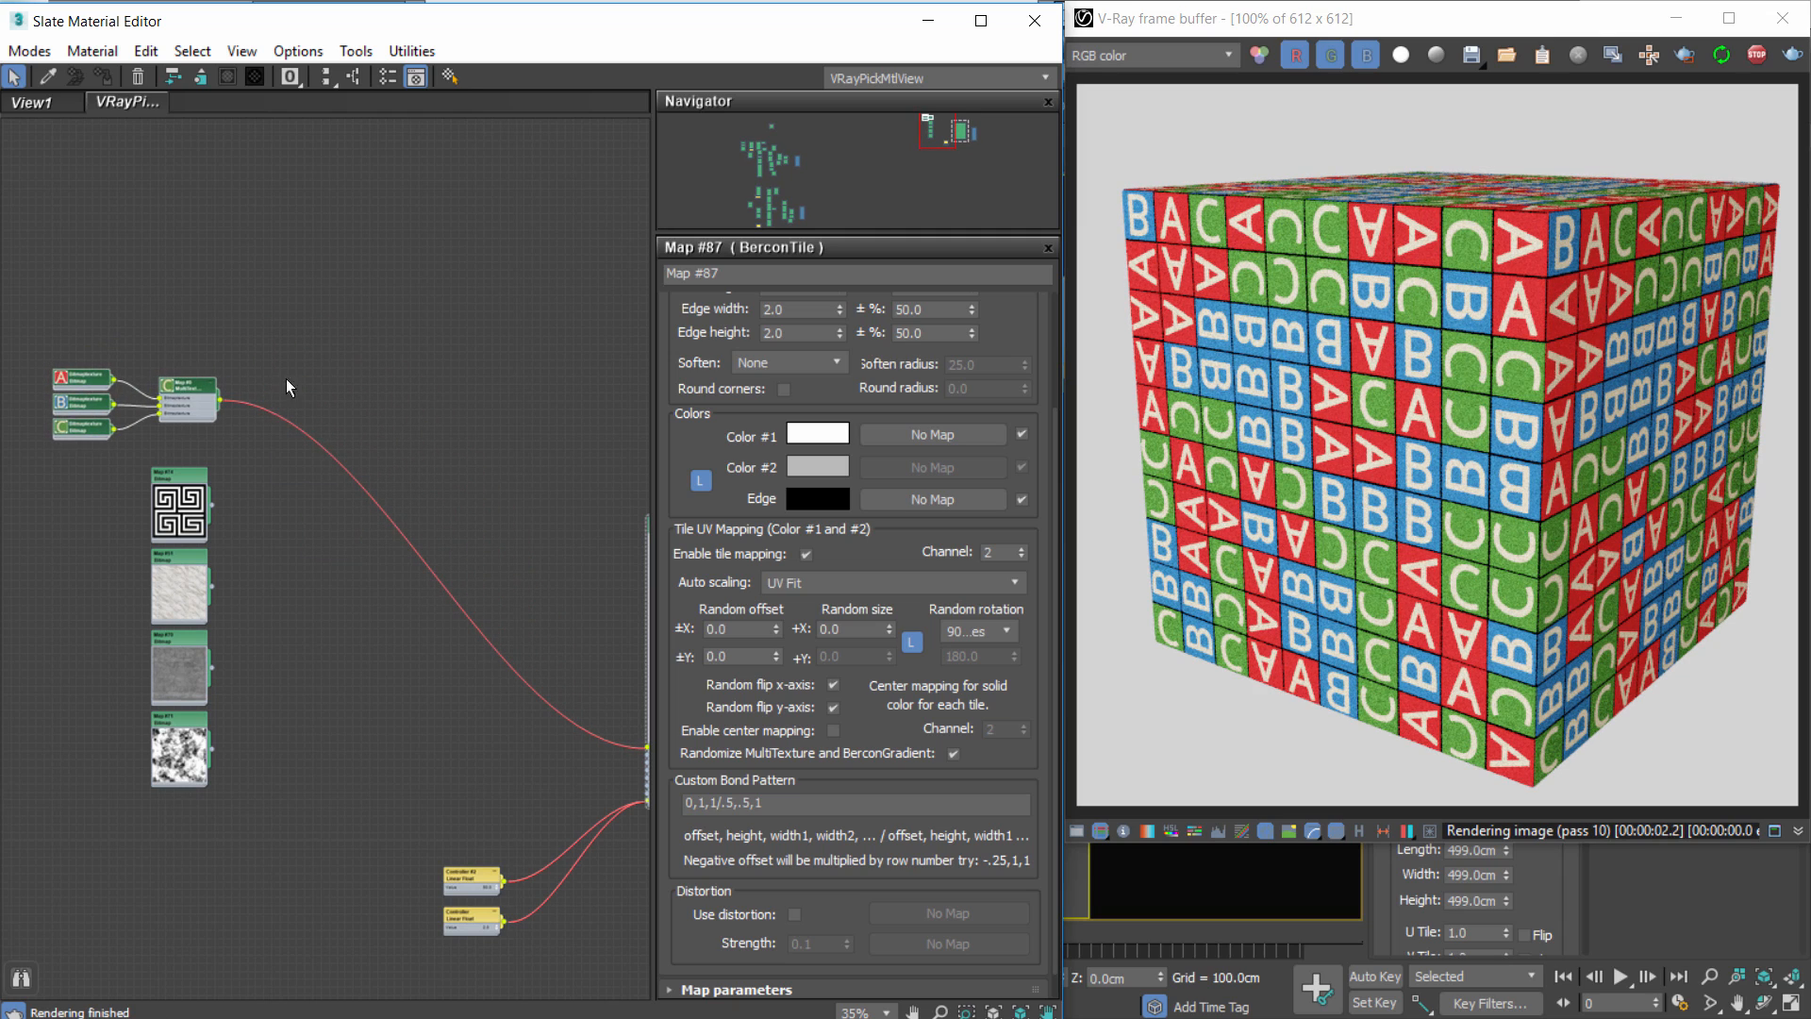
{"action": "key", "text": "Delete"}
Copy the grey concrete bitmap ResinBlackR2.jpg next to the BerconTile map and connect the copy to Color 1.
{"action": "middle_click_drag", "start_coordinate": [332, 536], "coordinate": [199, 428]}
{"action": "left_click_drag", "start_coordinate": [48, 577], "coordinate": [291, 545], "text": "shift"}
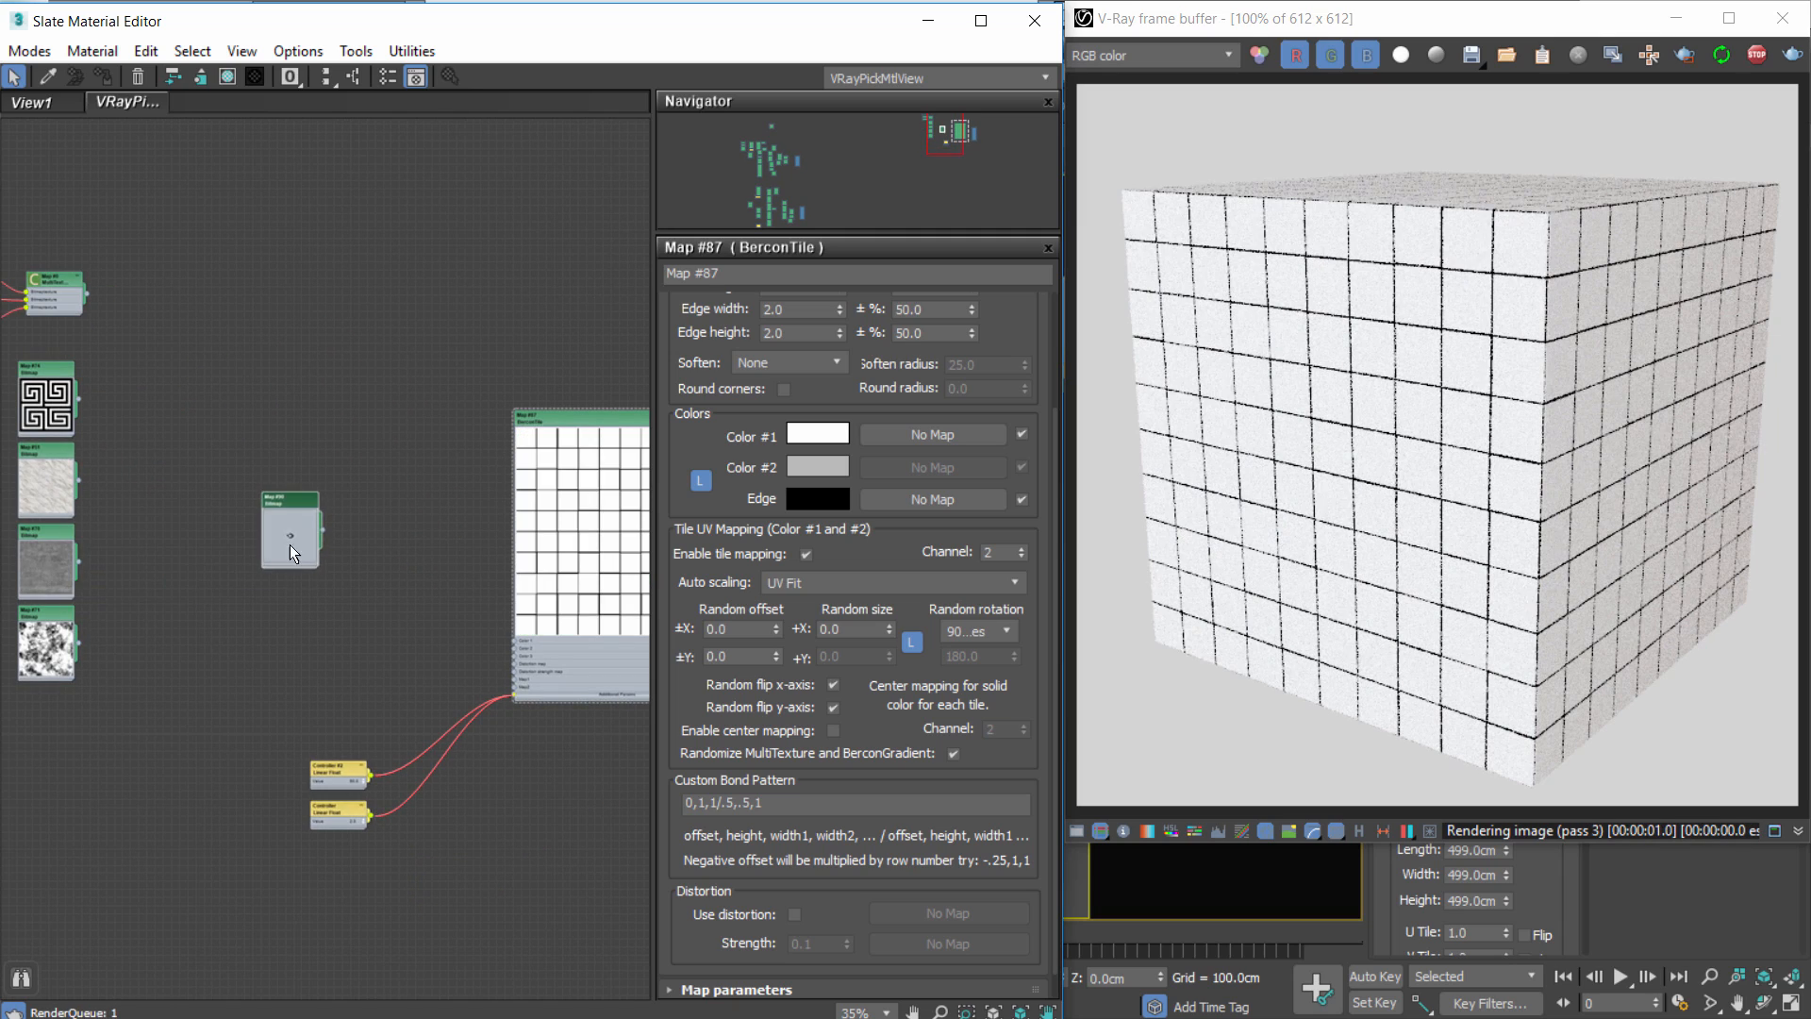
{"action": "scroll", "coordinate": [344, 534], "scroll_direction": "up", "scroll_amount": 3}
{"action": "middle_click_drag", "start_coordinate": [344, 534], "coordinate": [221, 496]}
{"action": "scroll", "coordinate": [253, 543], "scroll_direction": "up", "scroll_amount": 2}
{"action": "left_click_drag", "start_coordinate": [142, 438], "coordinate": [546, 647]}
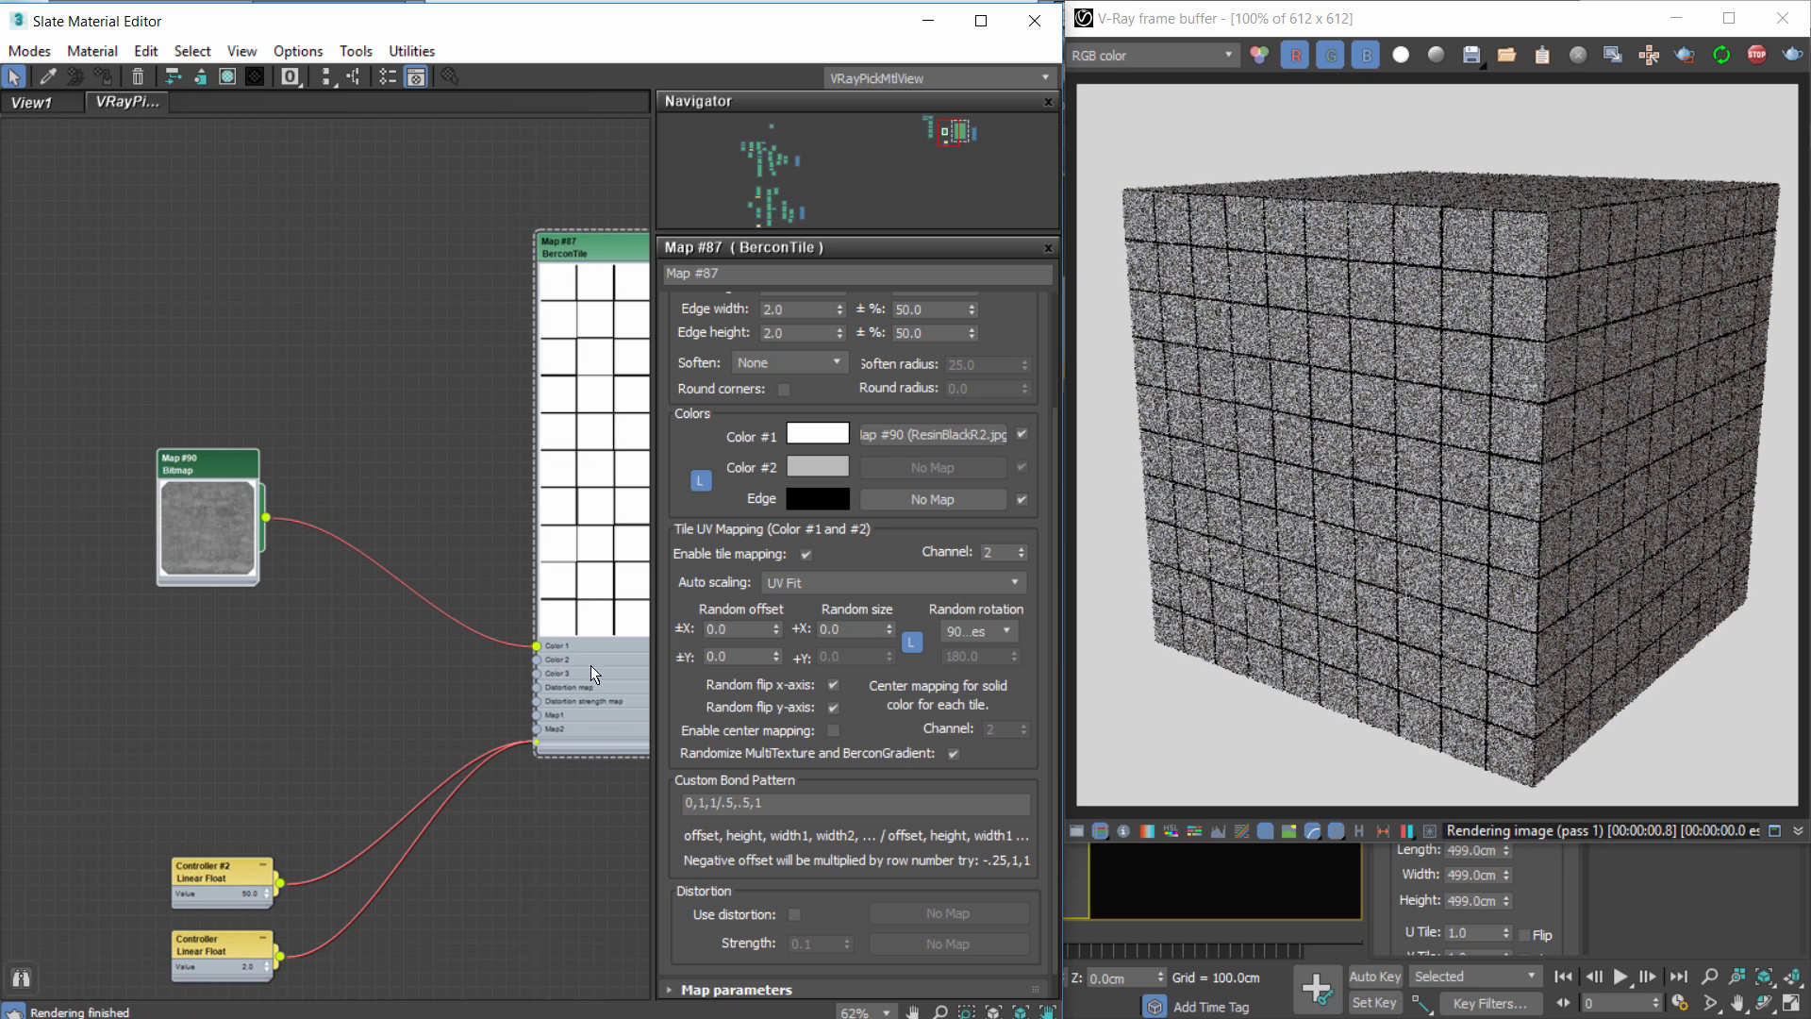
{"action": "middle_click_drag", "start_coordinate": [443, 461], "coordinate": [205, 396]}
{"action": "left_click_drag", "start_coordinate": [8, 481], "coordinate": [39, 466]}
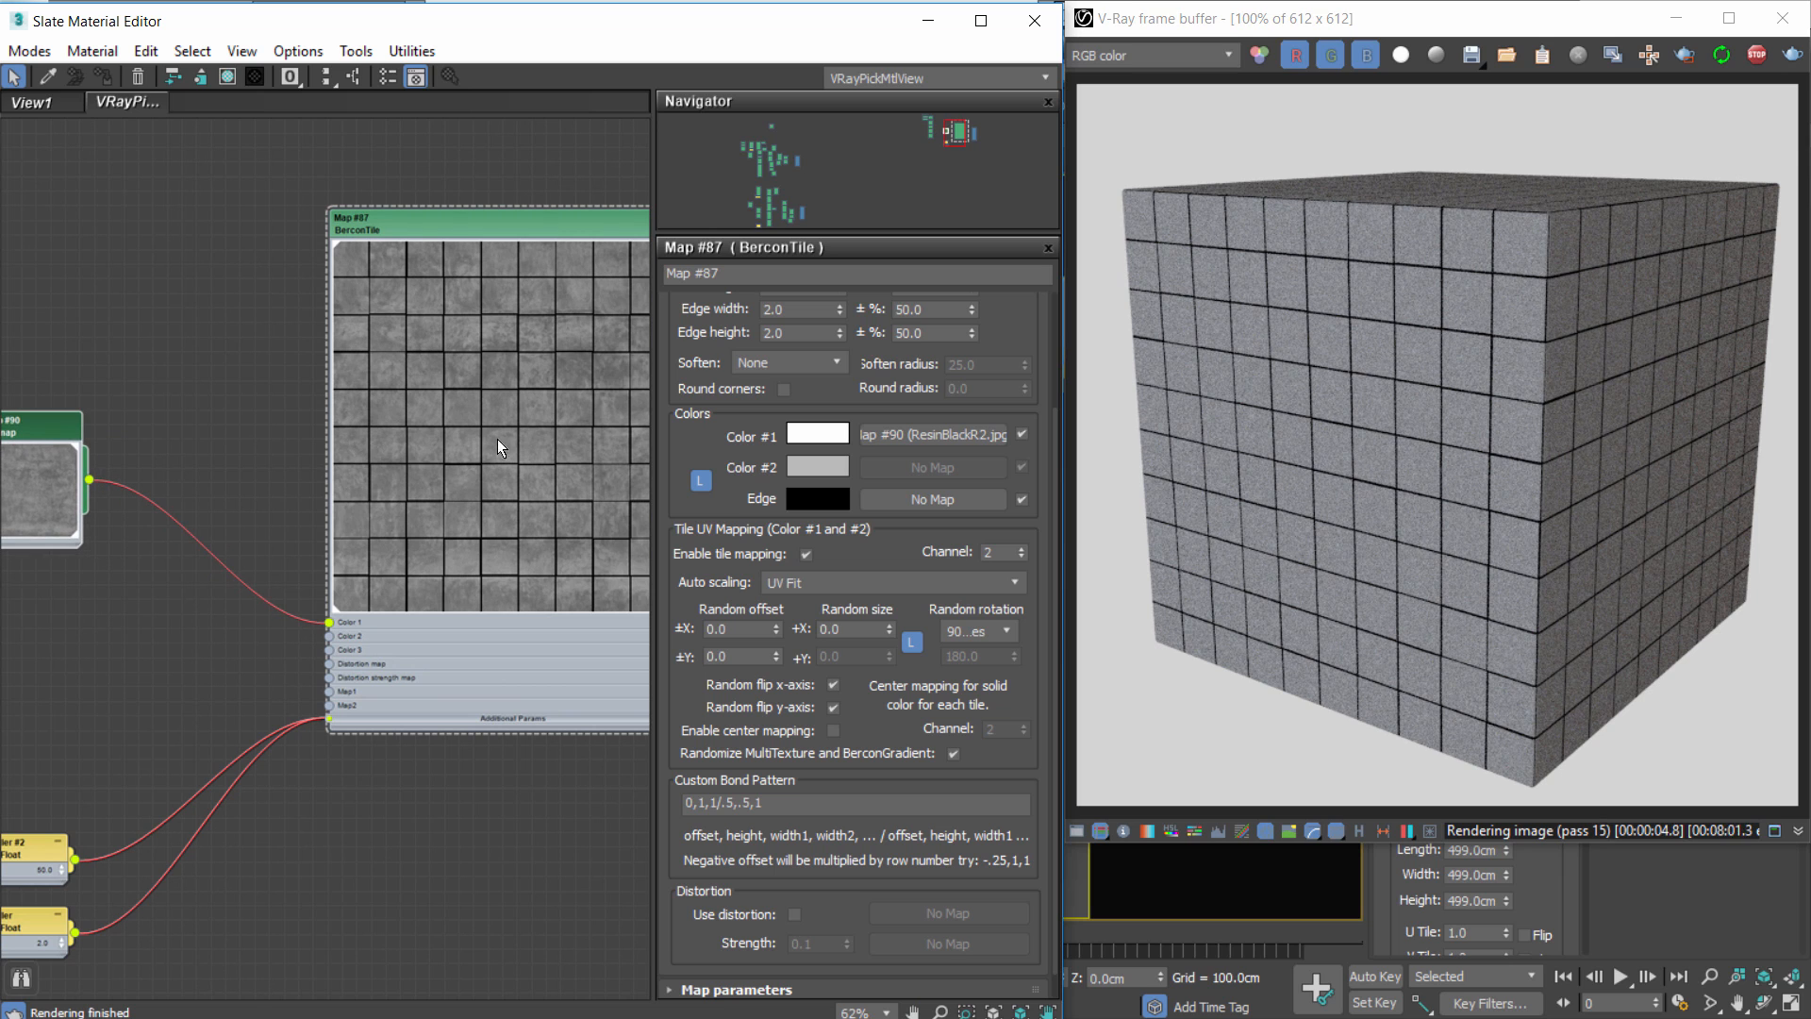
Open the copied concrete bitmap's settings and set its map channel to 2.
{"action": "middle_click_drag", "start_coordinate": [148, 507], "coordinate": [96, 517]}
{"action": "scroll", "coordinate": [236, 482], "scroll_direction": "up", "scroll_amount": 1}
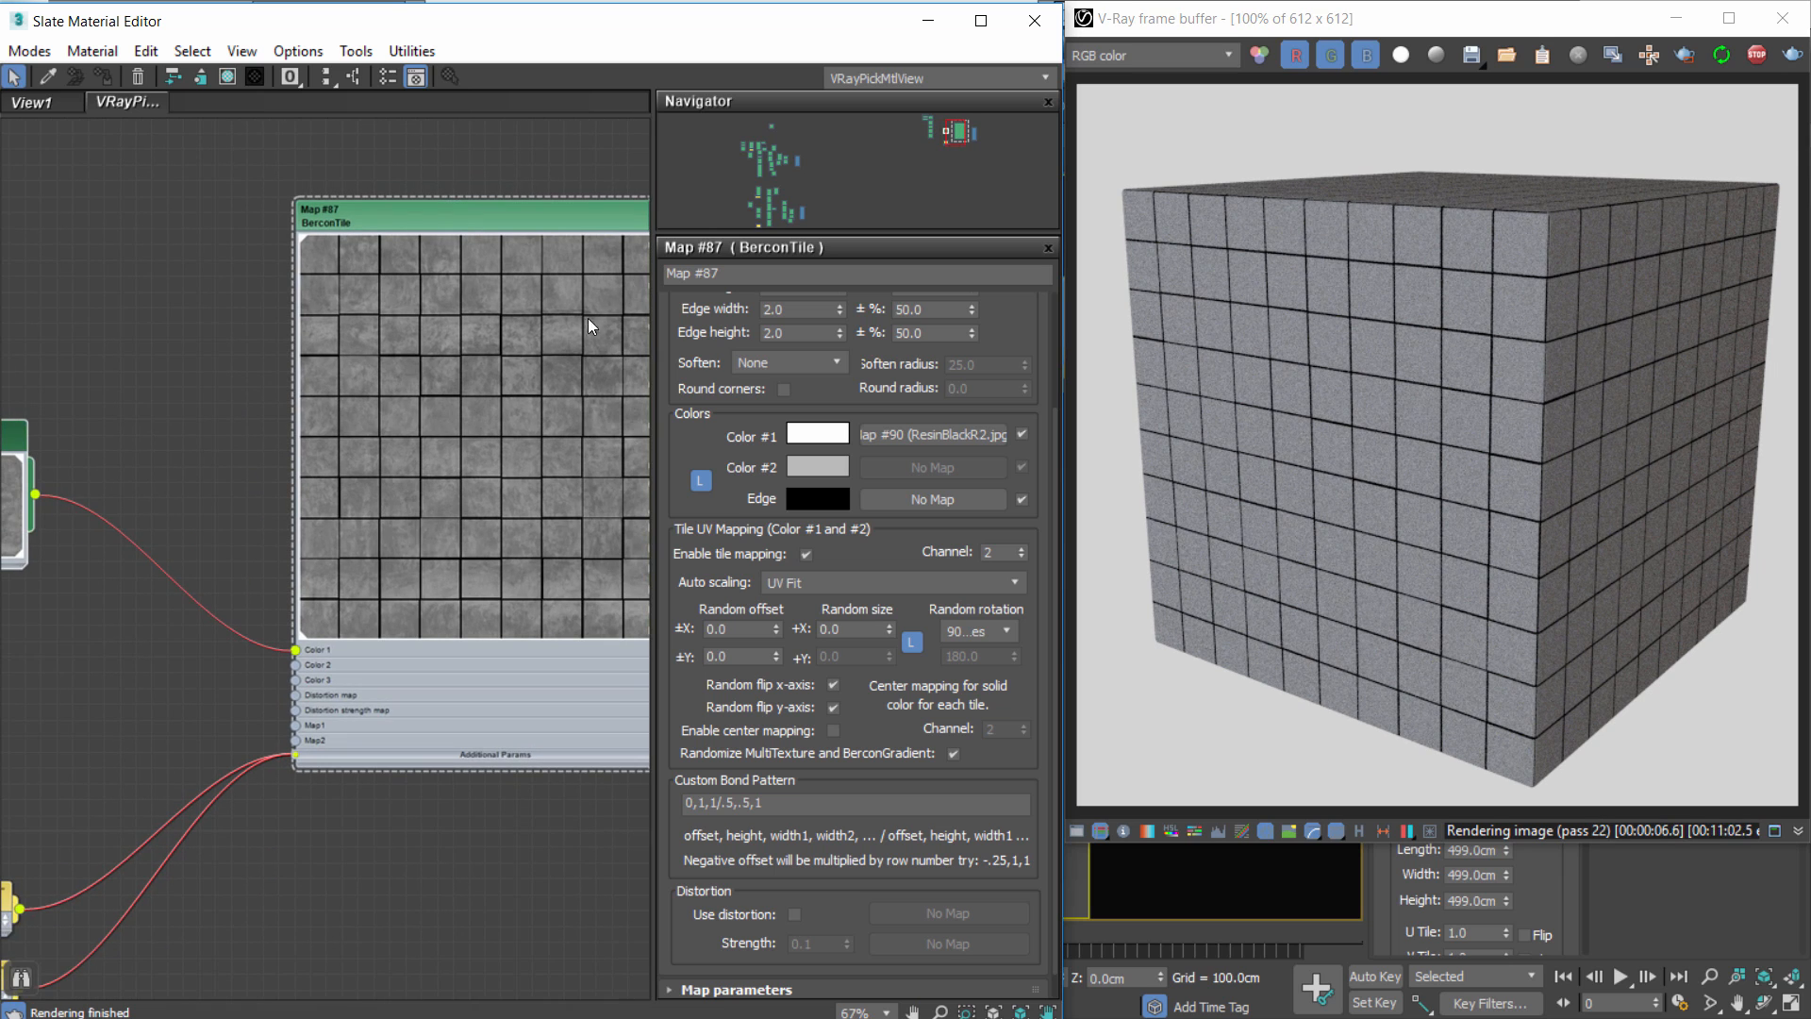
{"action": "scroll", "coordinate": [587, 319], "scroll_direction": "down", "scroll_amount": 1}
{"action": "middle_click_drag", "start_coordinate": [525, 361], "coordinate": [420, 343]}
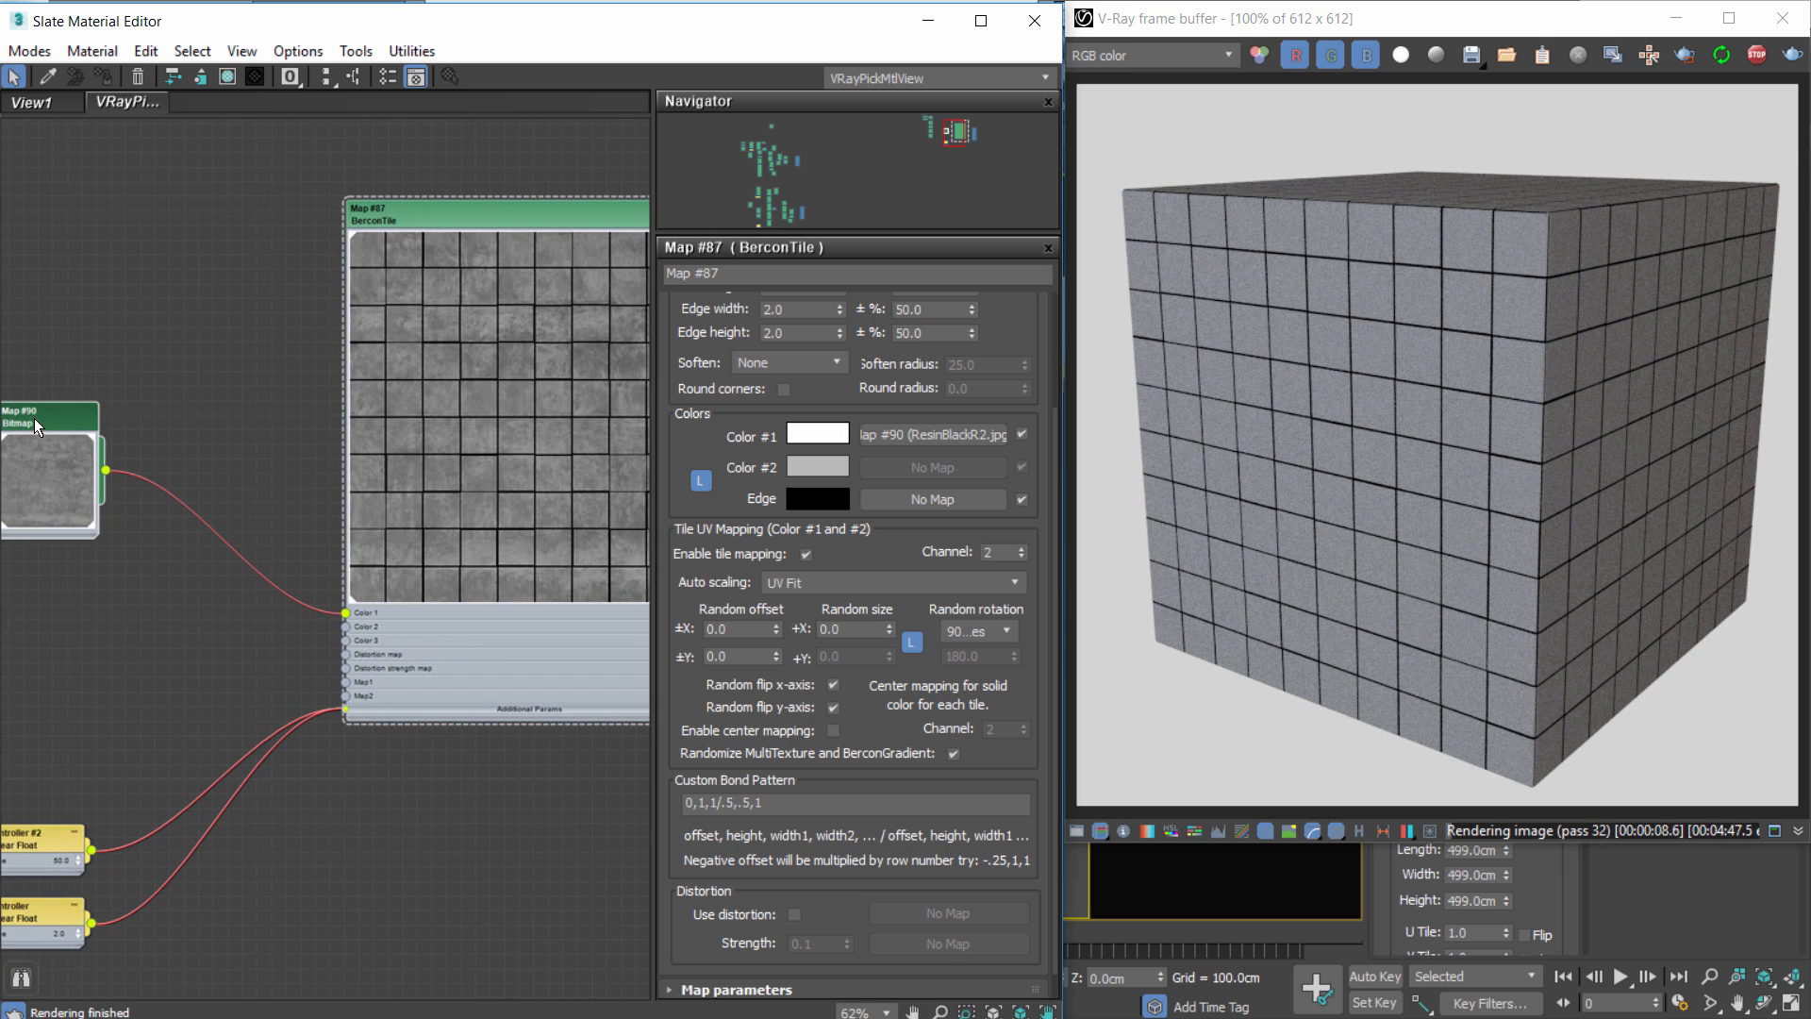
{"action": "double_click", "coordinate": [40, 426]}
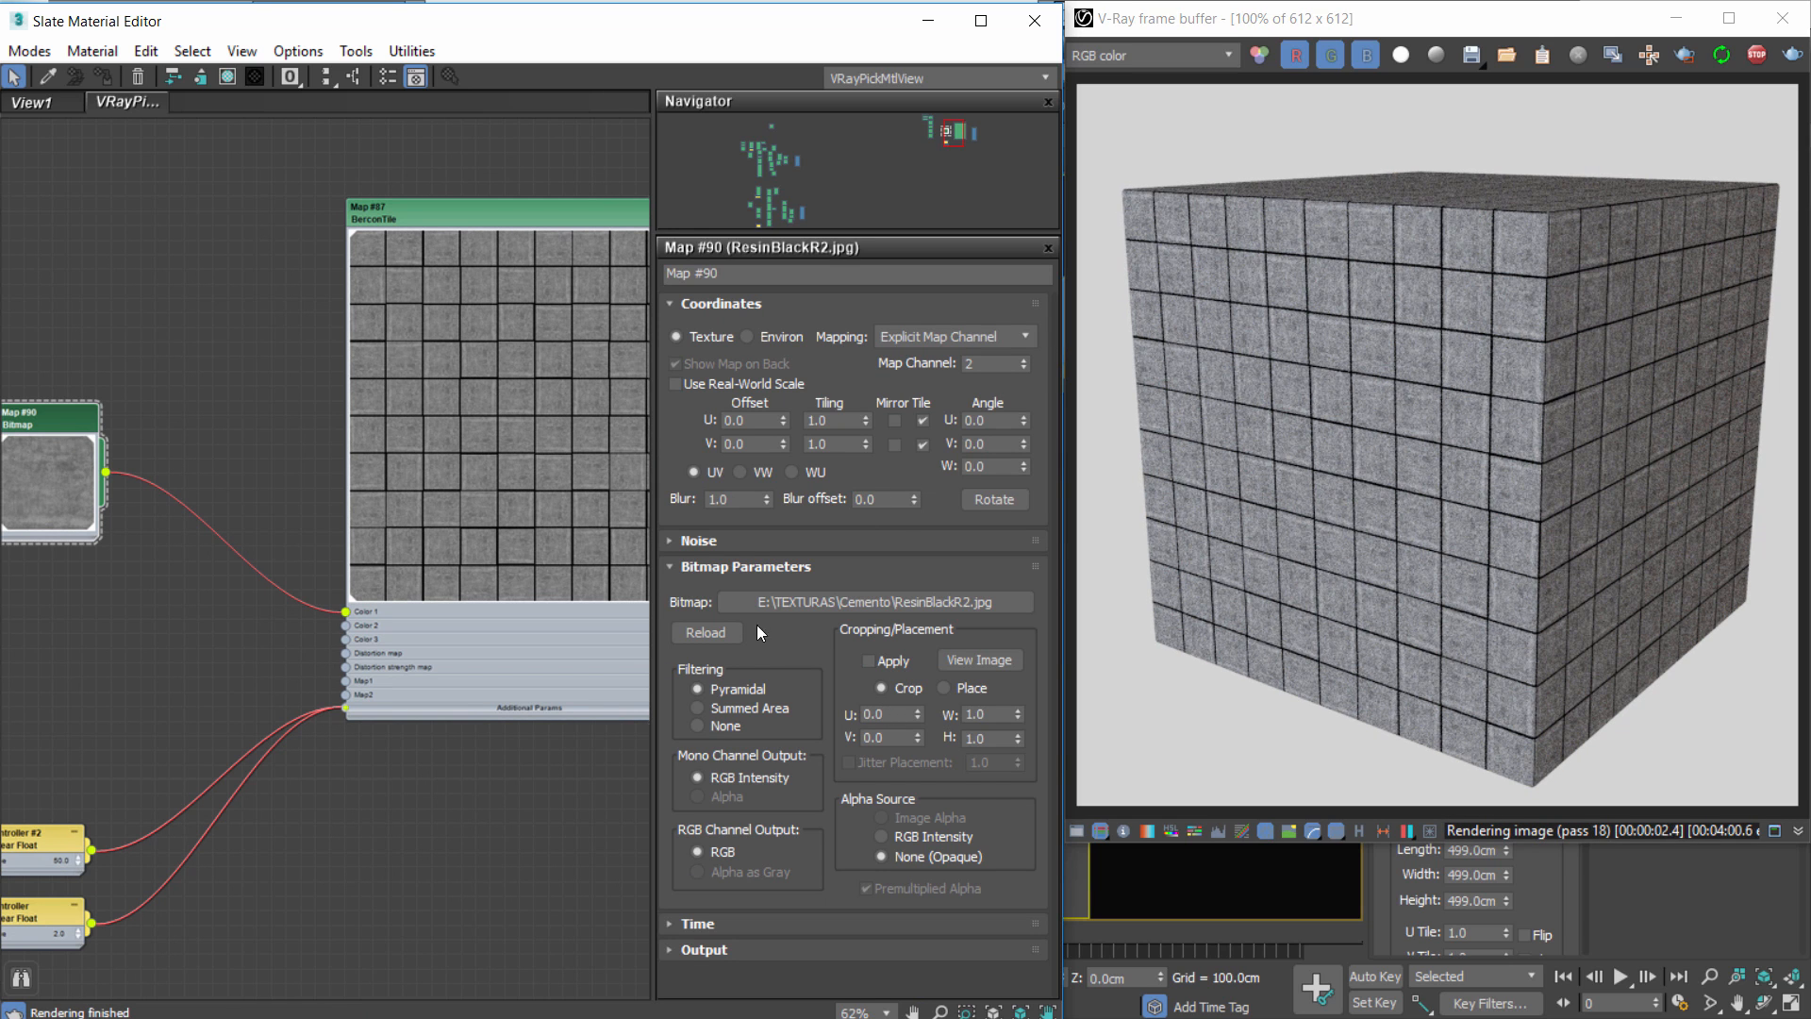
Disable tile mapping on the BerconTile map and examine the concrete texture up close in the render.
{"action": "double_click", "coordinate": [560, 207]}
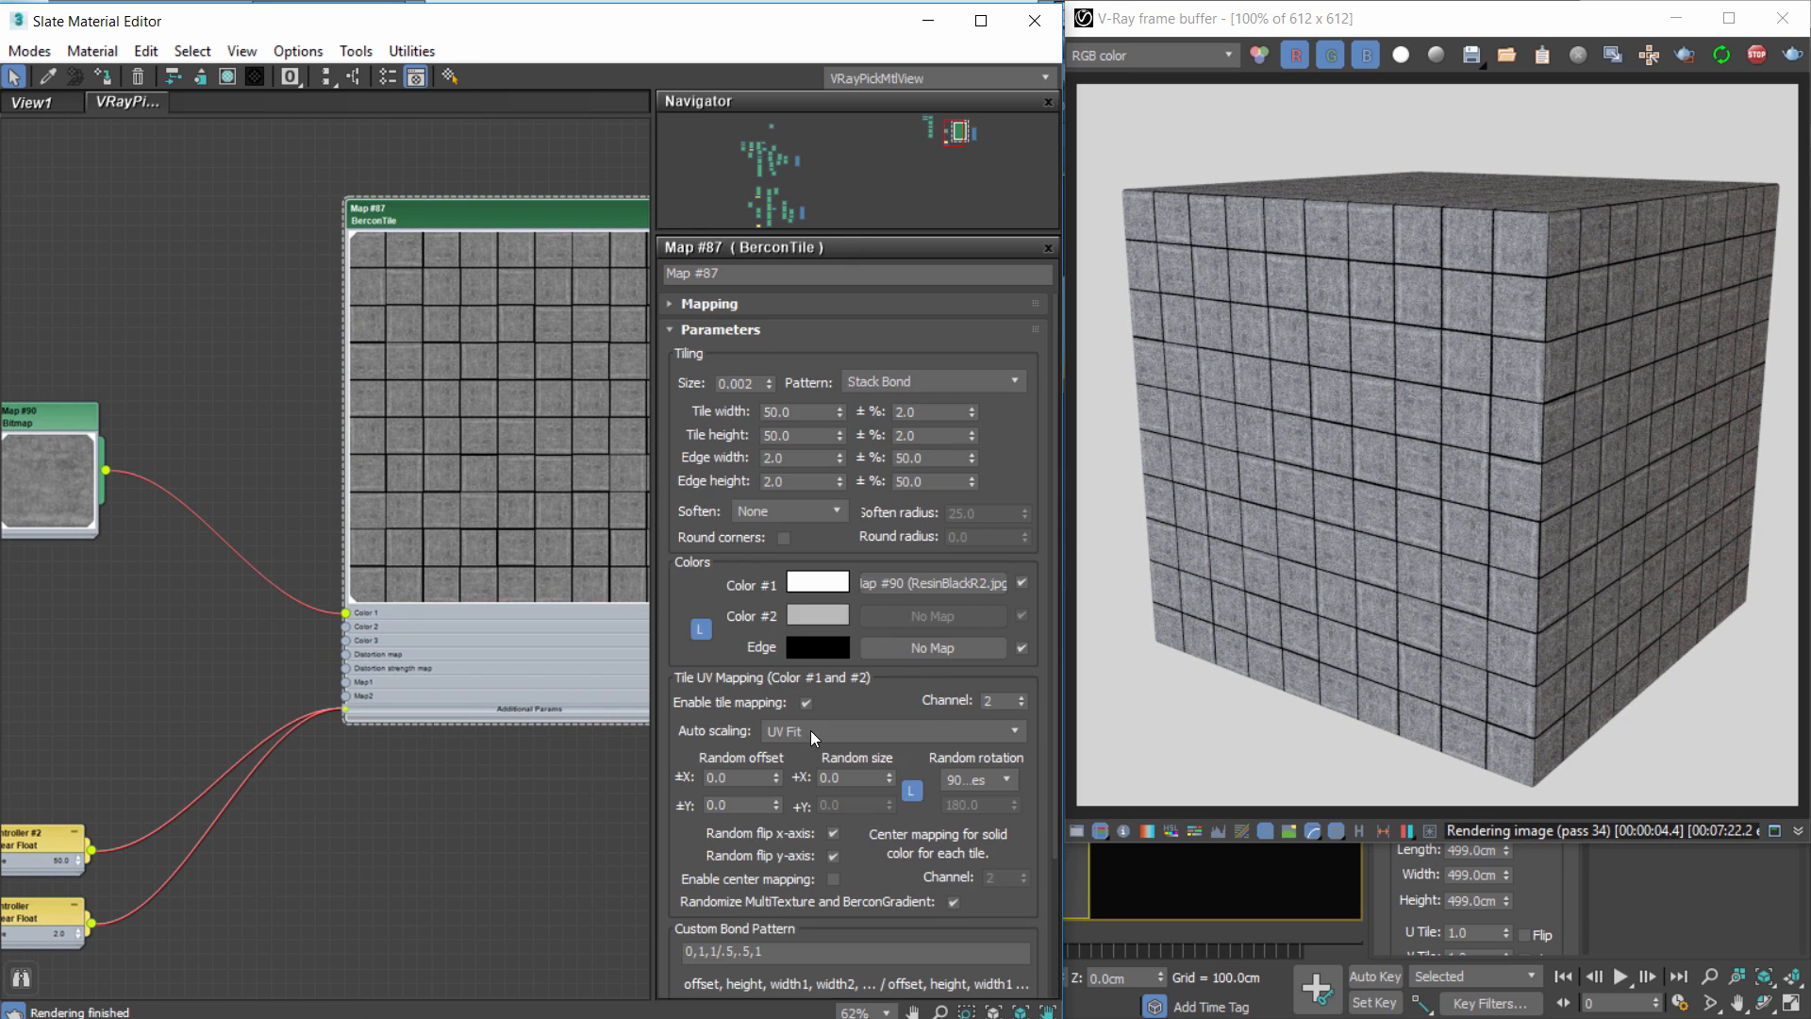
{"action": "left_click", "coordinate": [805, 703]}
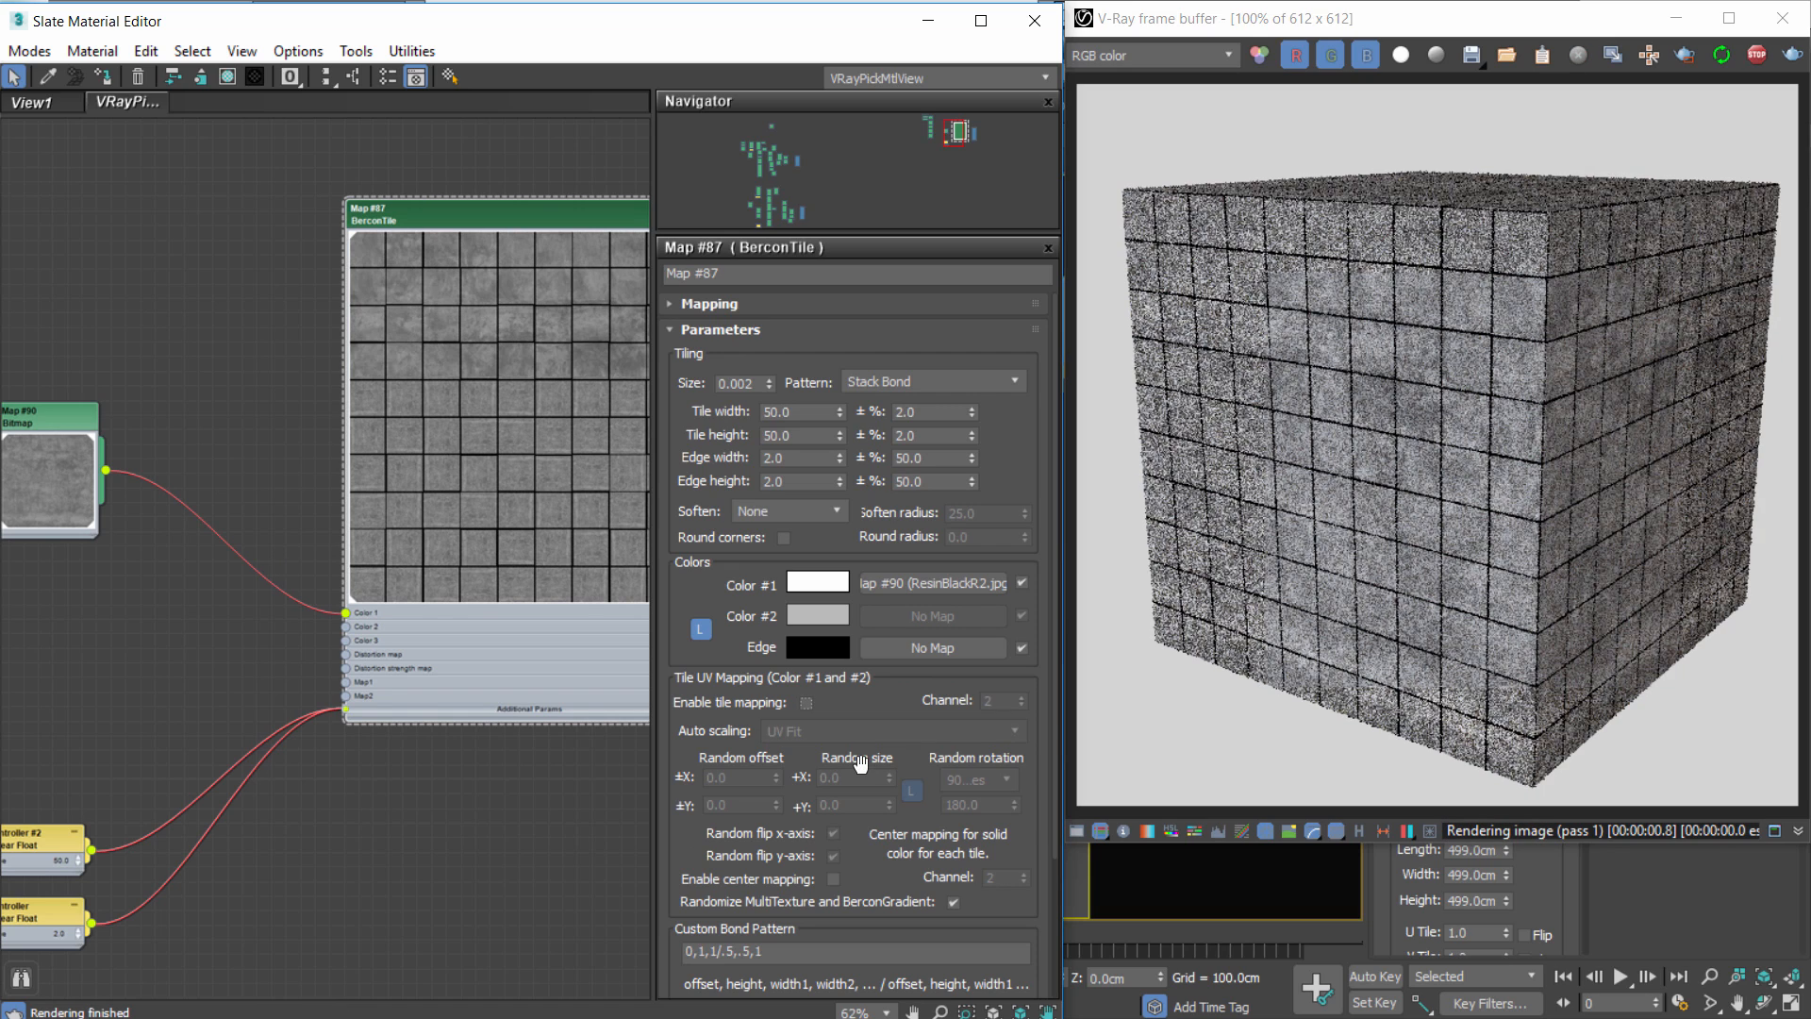
{"action": "left_click_drag", "start_coordinate": [15, 470], "coordinate": [37, 499]}
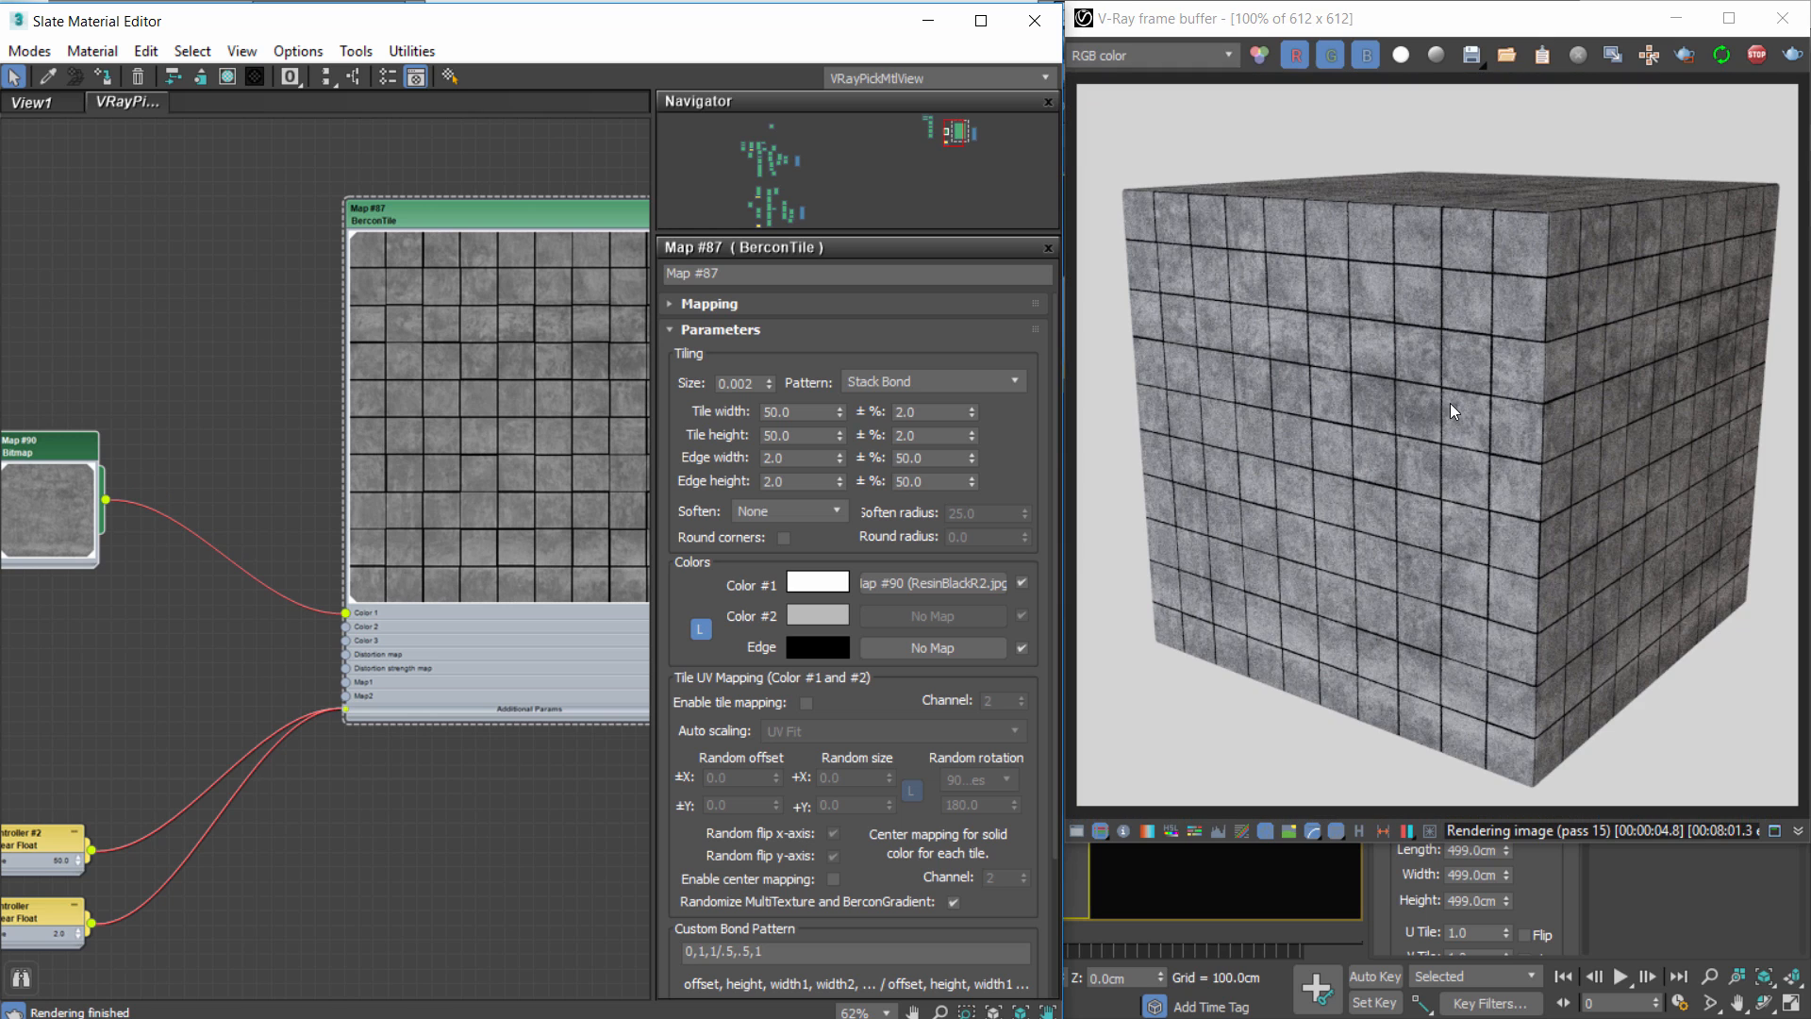
{"action": "scroll", "coordinate": [1429, 420], "scroll_direction": "up", "scroll_amount": 1}
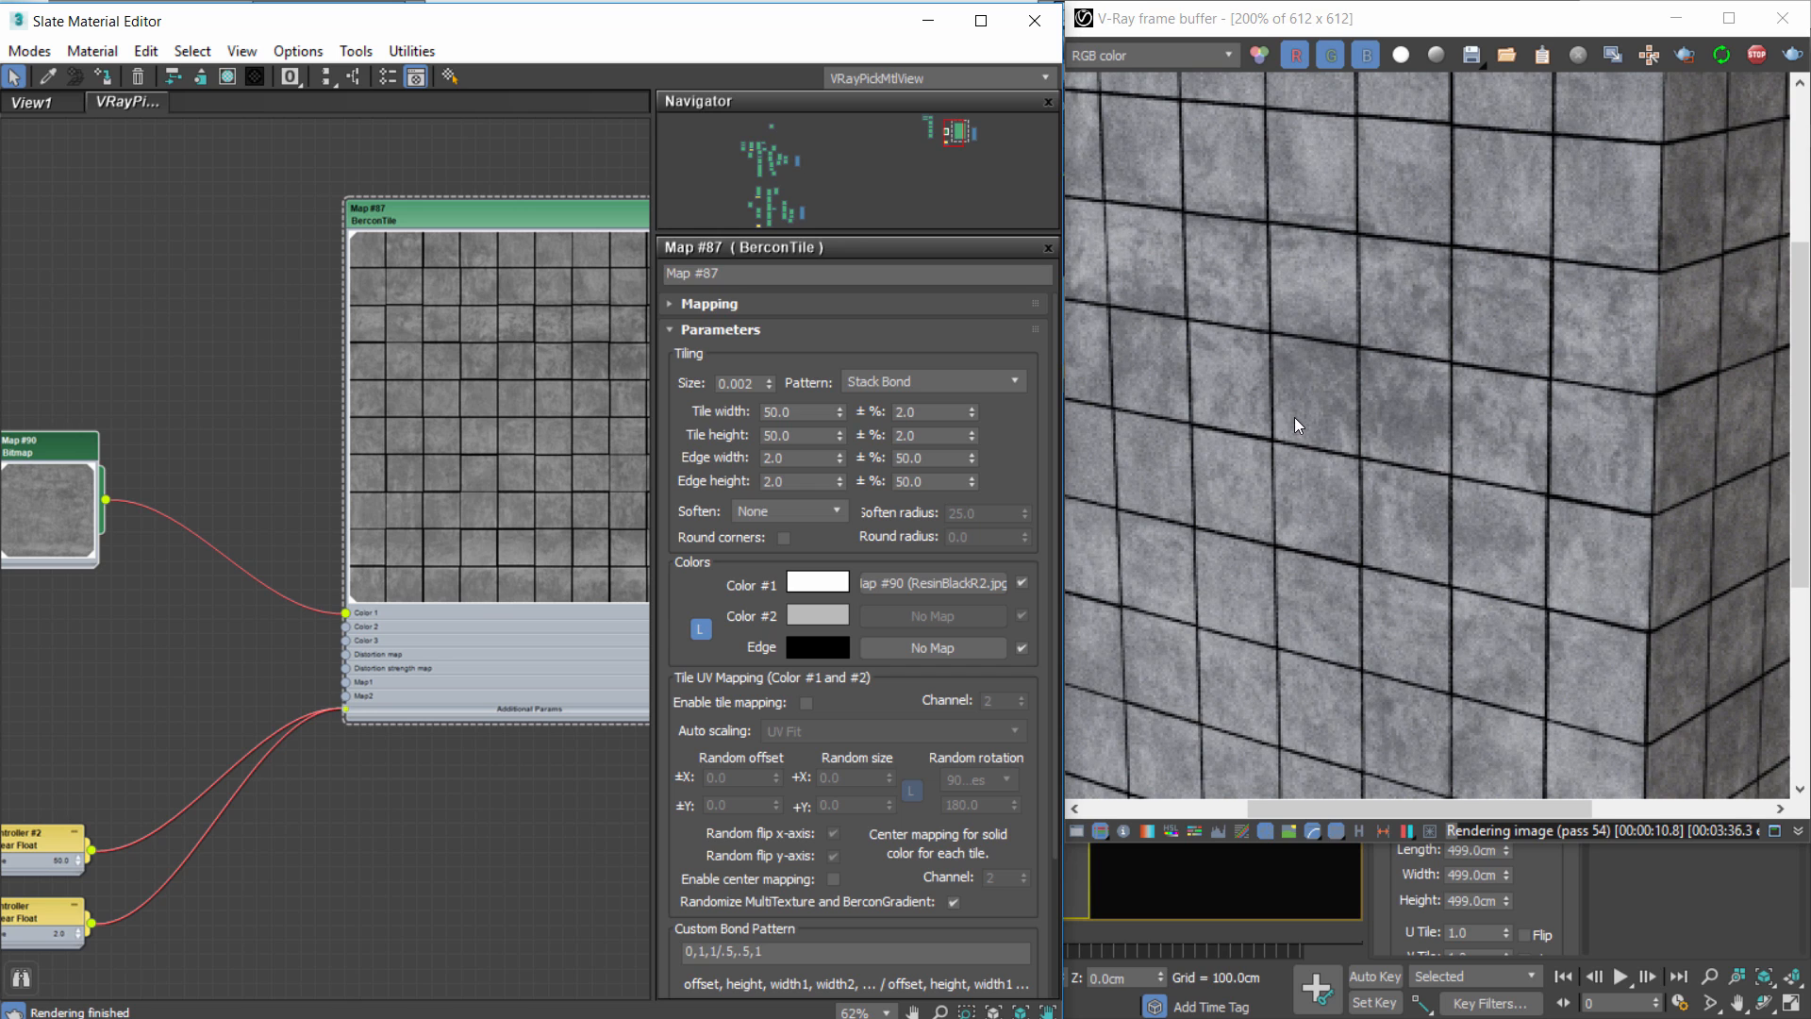
Enable tile mapping on the BerconTile map.
{"action": "scroll", "coordinate": [1296, 417], "scroll_direction": "down", "scroll_amount": 1}
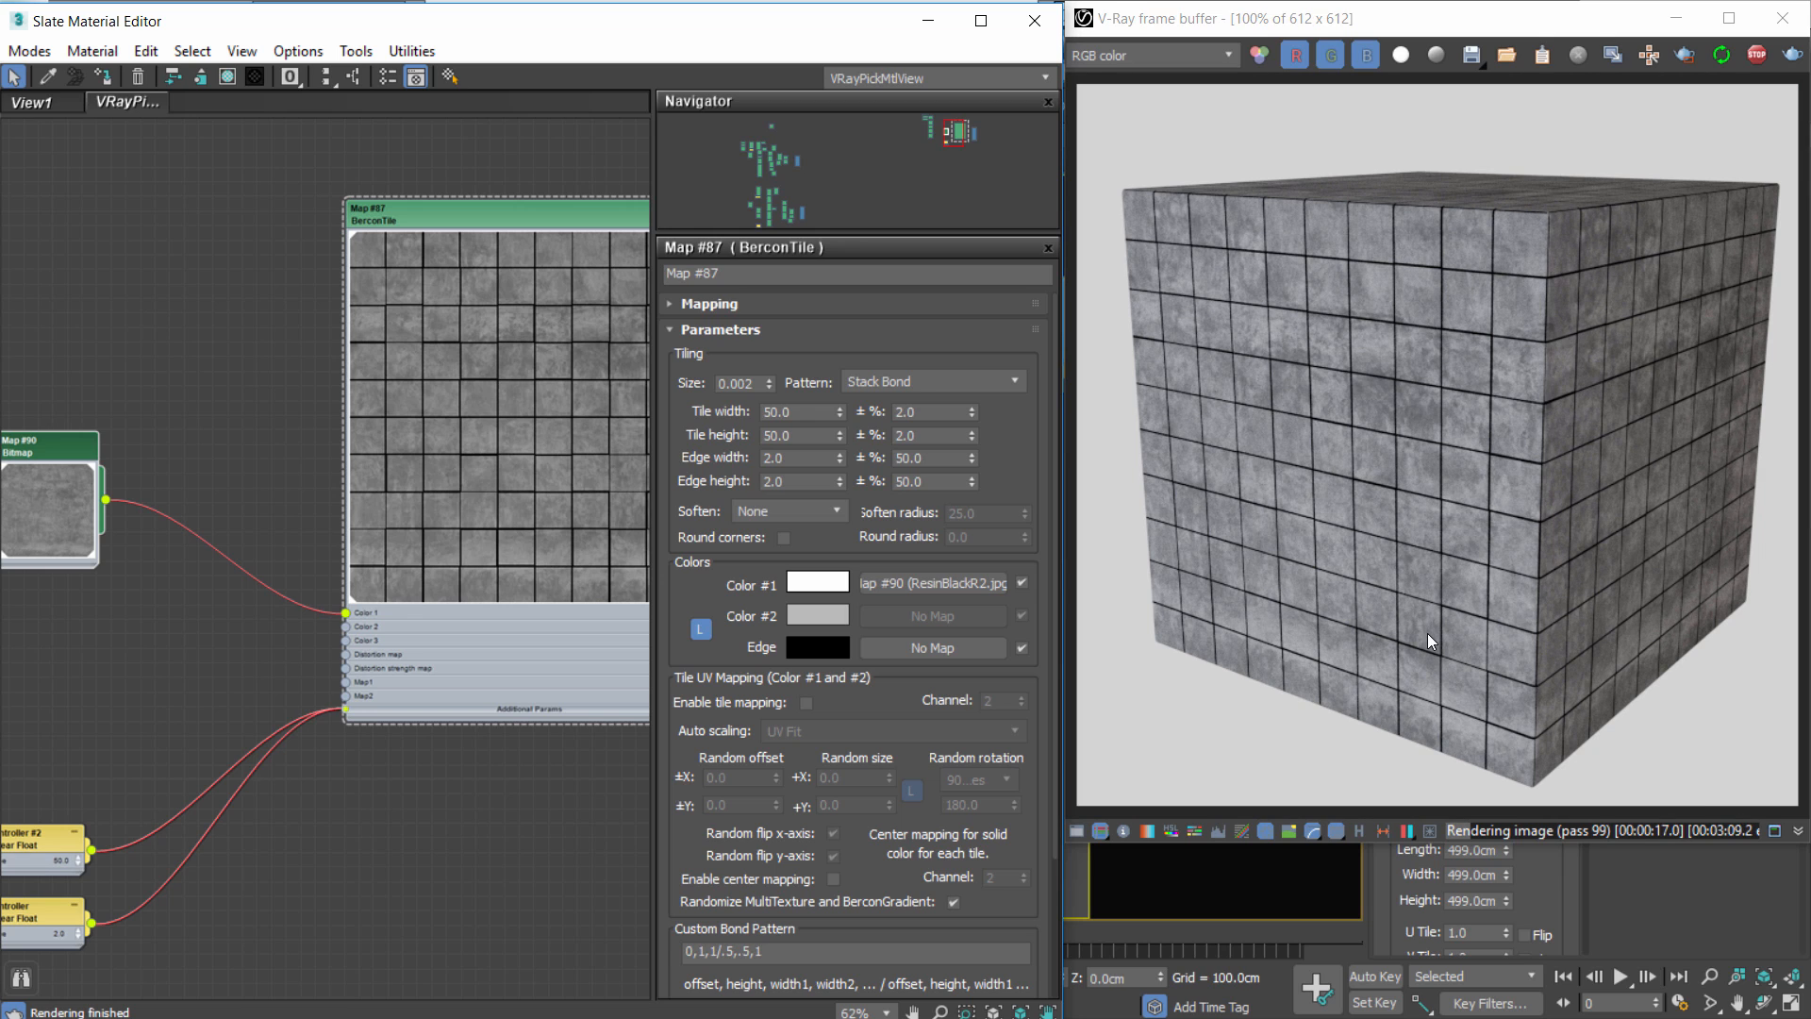
{"action": "scroll", "coordinate": [1400, 590], "scroll_direction": "down", "scroll_amount": 1}
{"action": "scroll", "coordinate": [1402, 536], "scroll_direction": "up", "scroll_amount": 1}
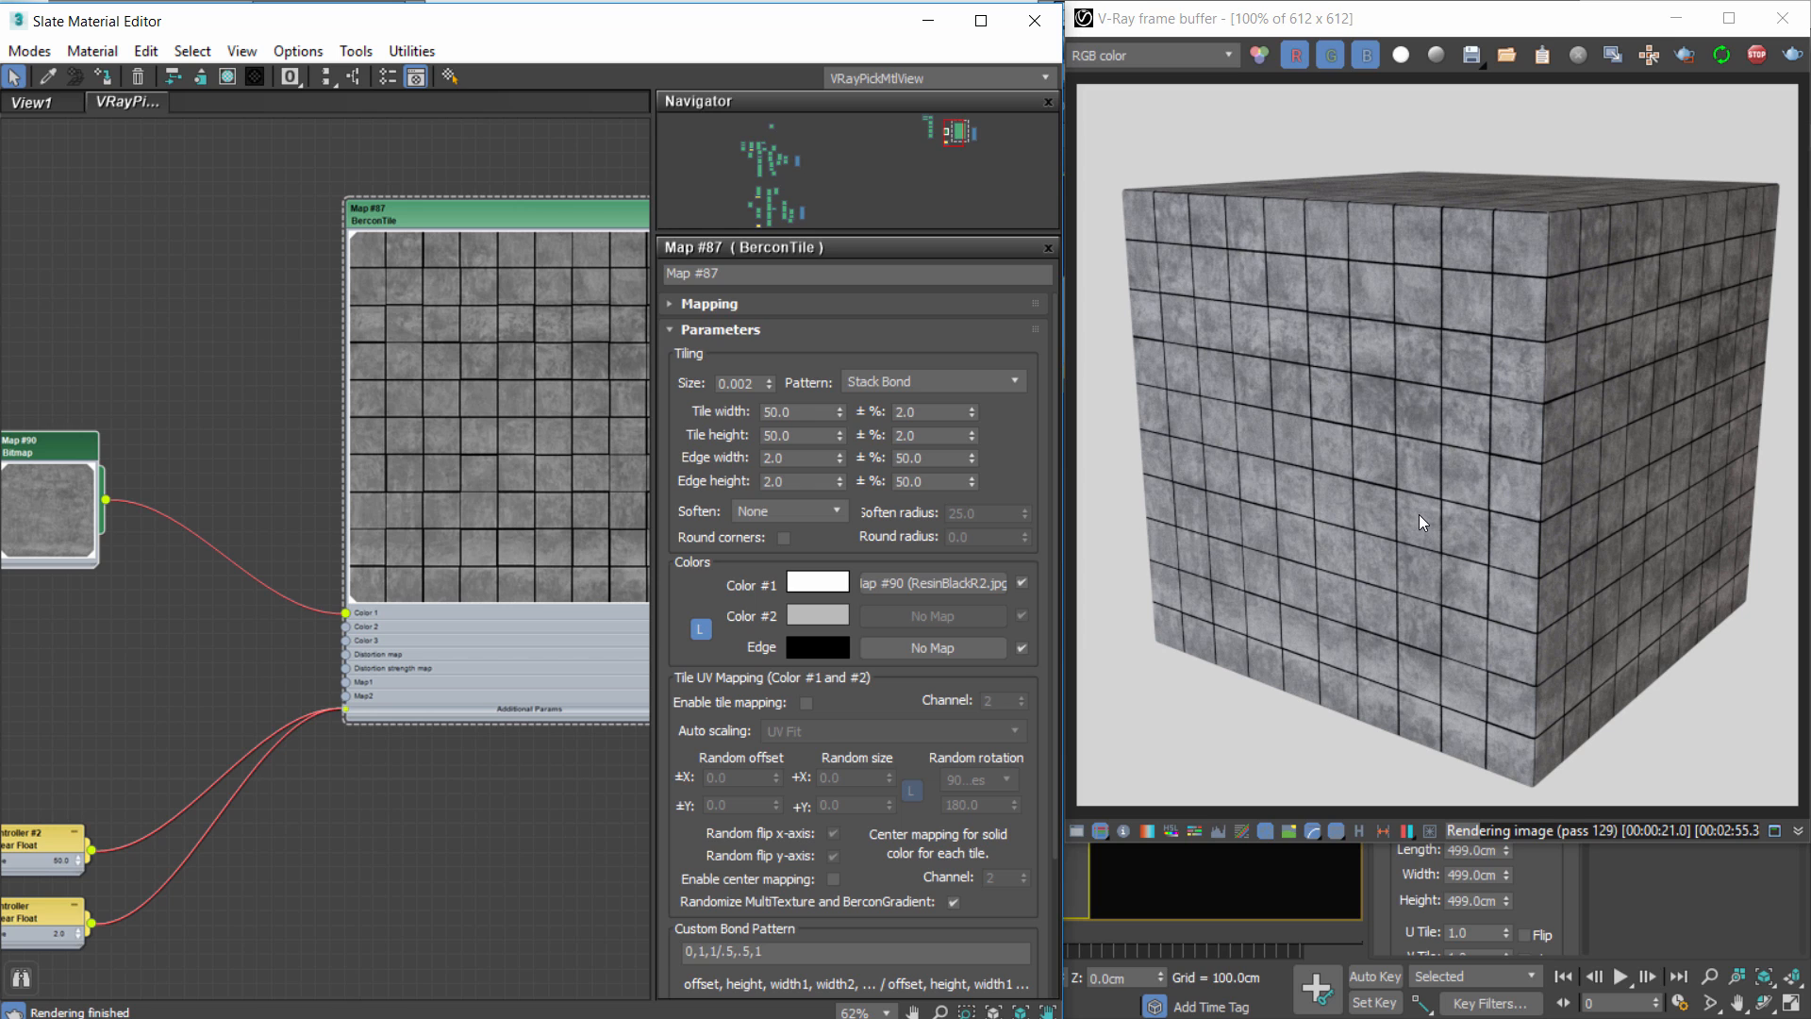
{"action": "middle_click_drag", "start_coordinate": [203, 557], "coordinate": [384, 512]}
{"action": "left_click_drag", "start_coordinate": [254, 447], "coordinate": [209, 490]}
{"action": "middle_click_drag", "start_coordinate": [526, 387], "coordinate": [409, 415]}
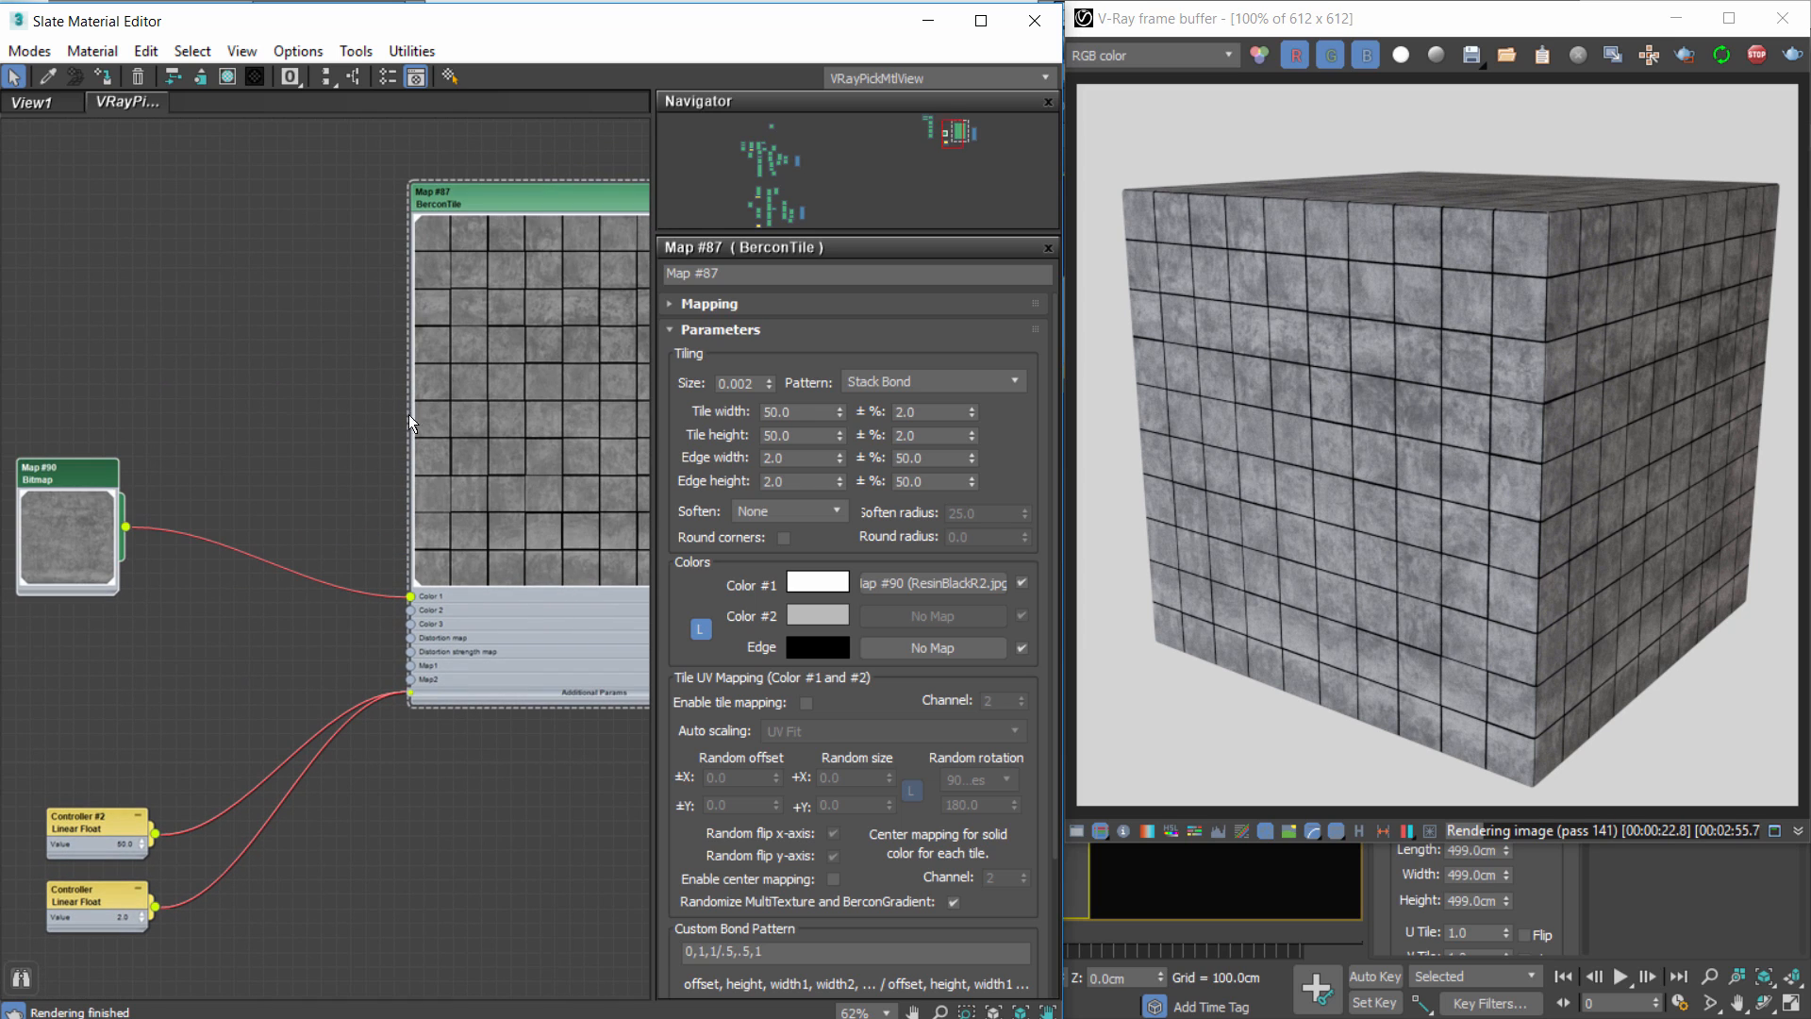
{"action": "left_click", "coordinate": [804, 704]}
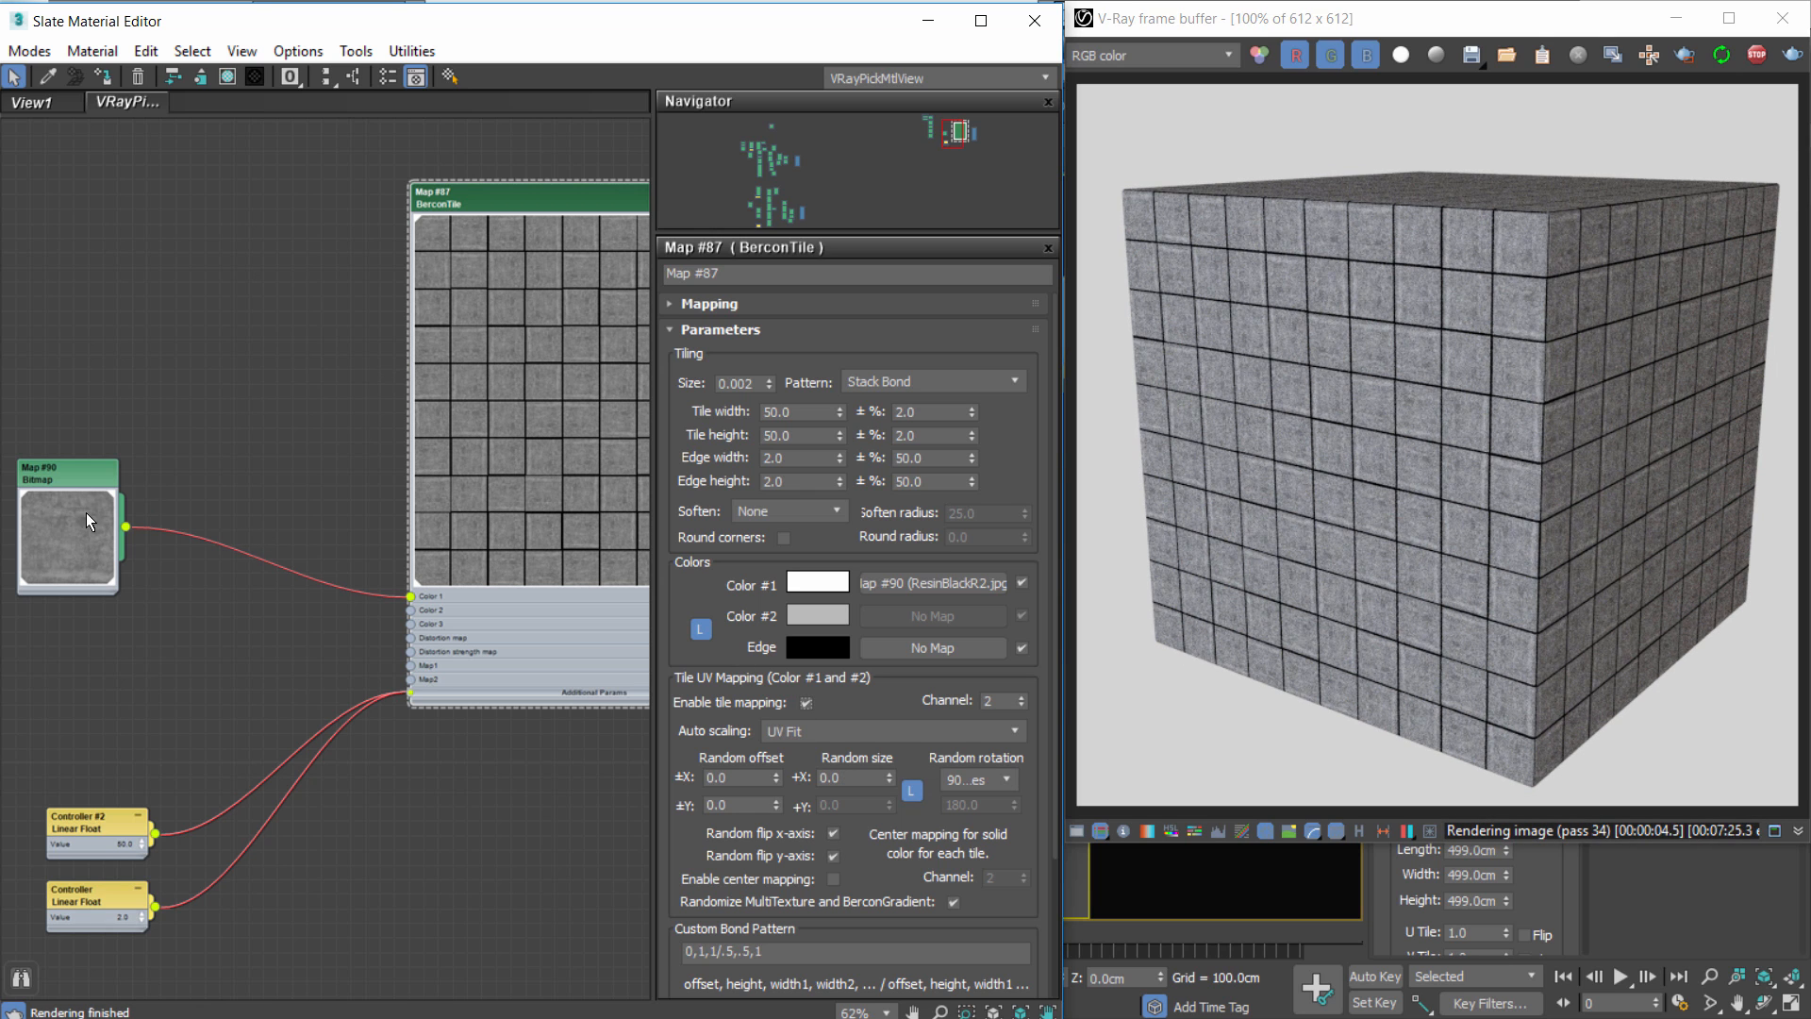
Turn off the BerconTile map's random flips on the x and y axes and set its random rotation to None.
{"action": "mouse_move", "coordinate": [86, 513]}
{"action": "left_mouse_down"}
{"action": "mouse_move", "coordinate": [125, 418]}
{"action": "mouse_move", "coordinate": [86, 485]}
{"action": "left_mouse_up"}
{"action": "middle_click_drag", "start_coordinate": [566, 394], "coordinate": [387, 411]}
{"action": "scroll", "coordinate": [428, 389], "scroll_direction": "up", "scroll_amount": 2}
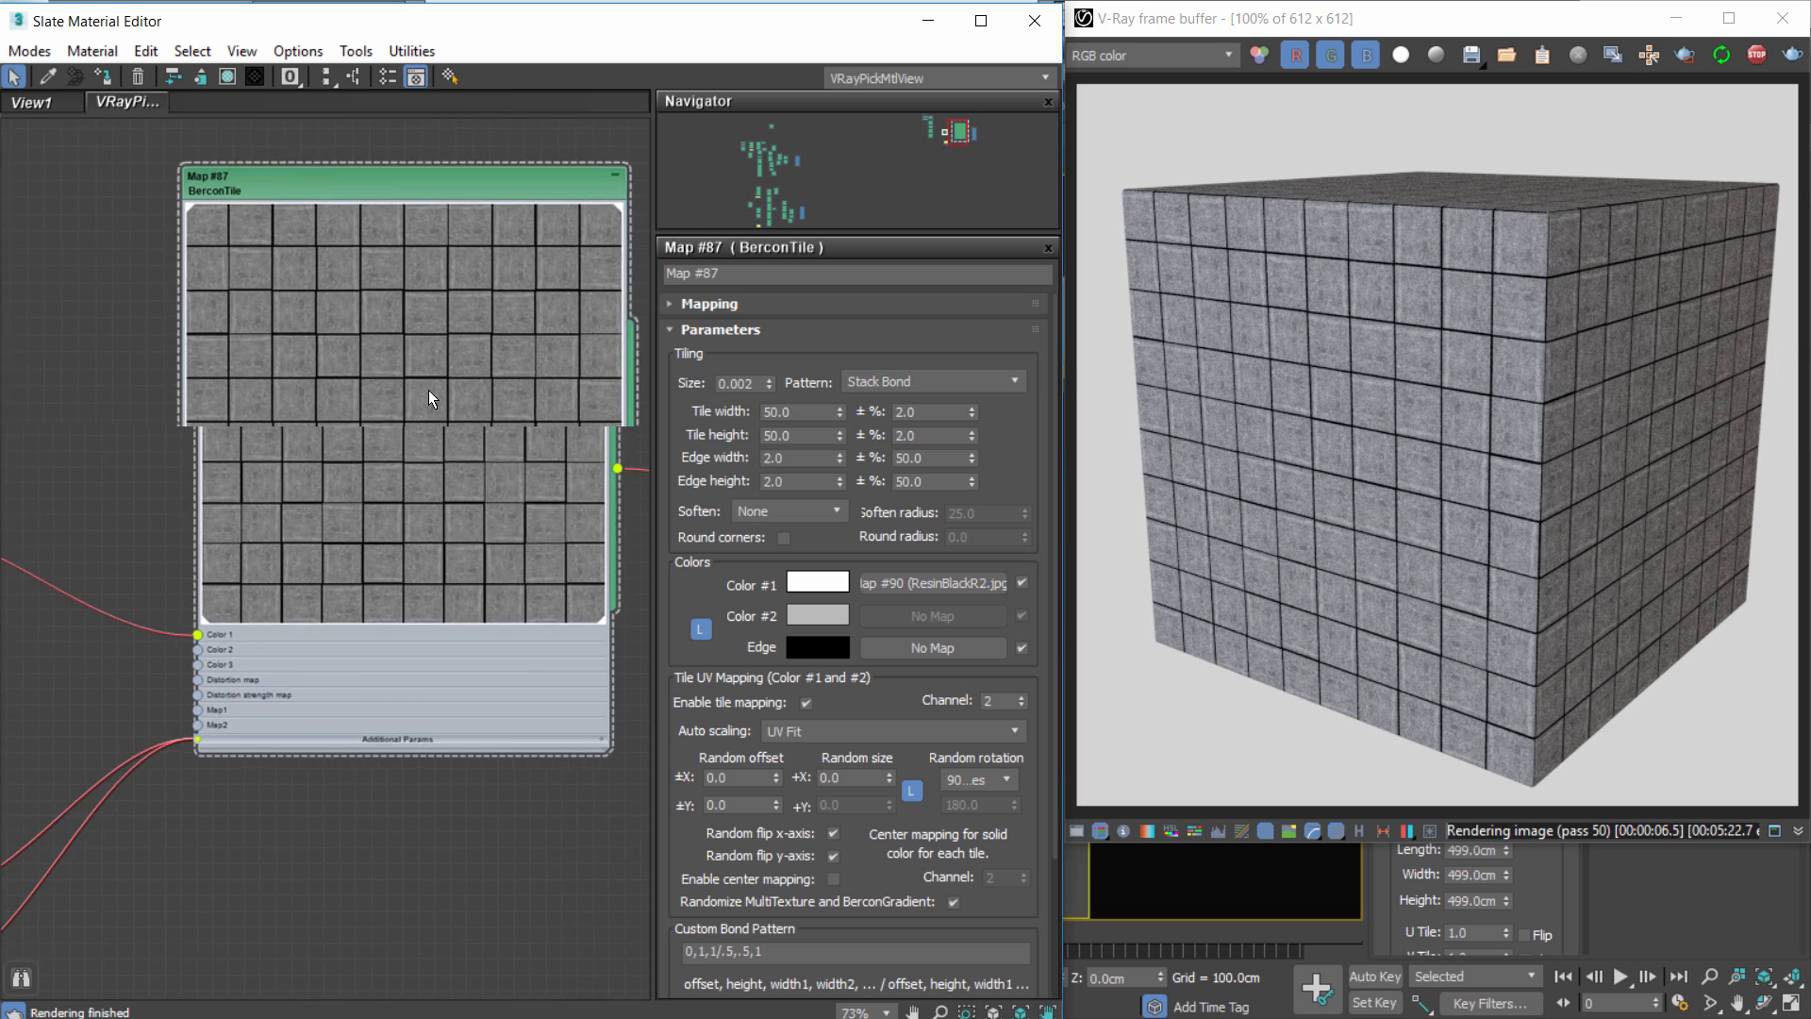
{"action": "scroll", "coordinate": [428, 389], "scroll_direction": "up", "scroll_amount": 3}
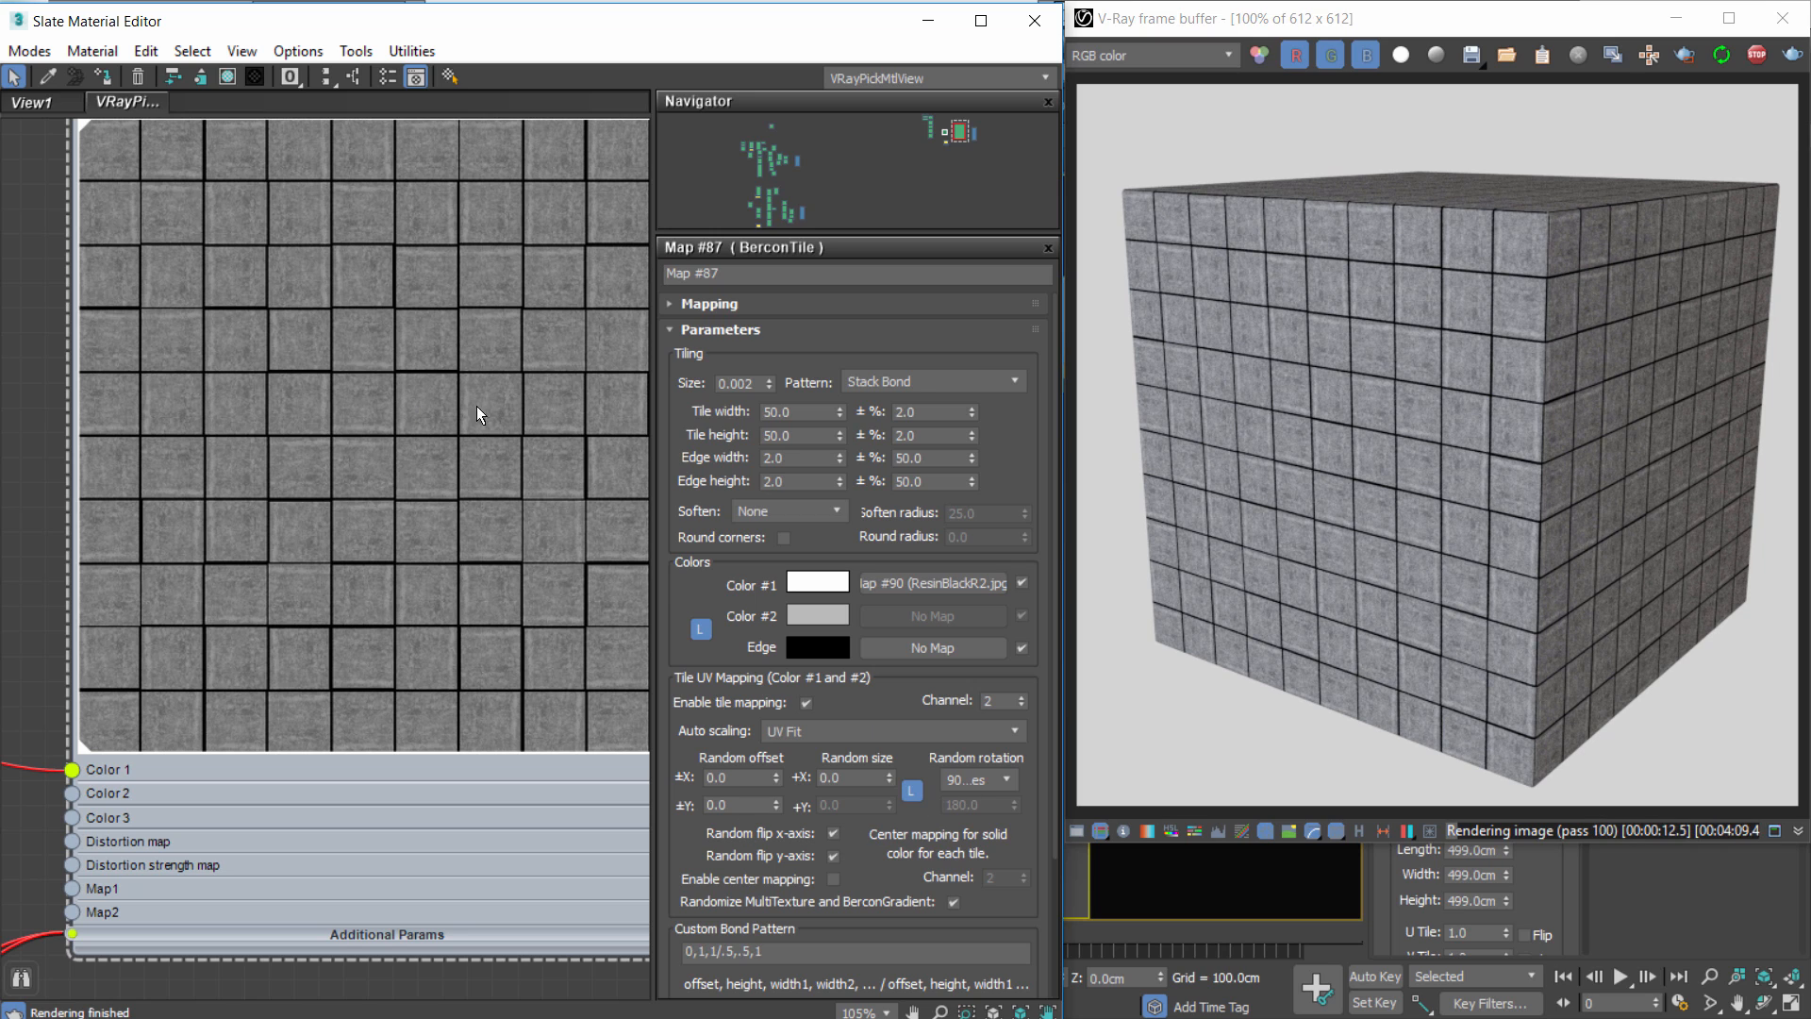
{"action": "left_click", "coordinate": [833, 833]}
{"action": "left_click", "coordinate": [834, 854]}
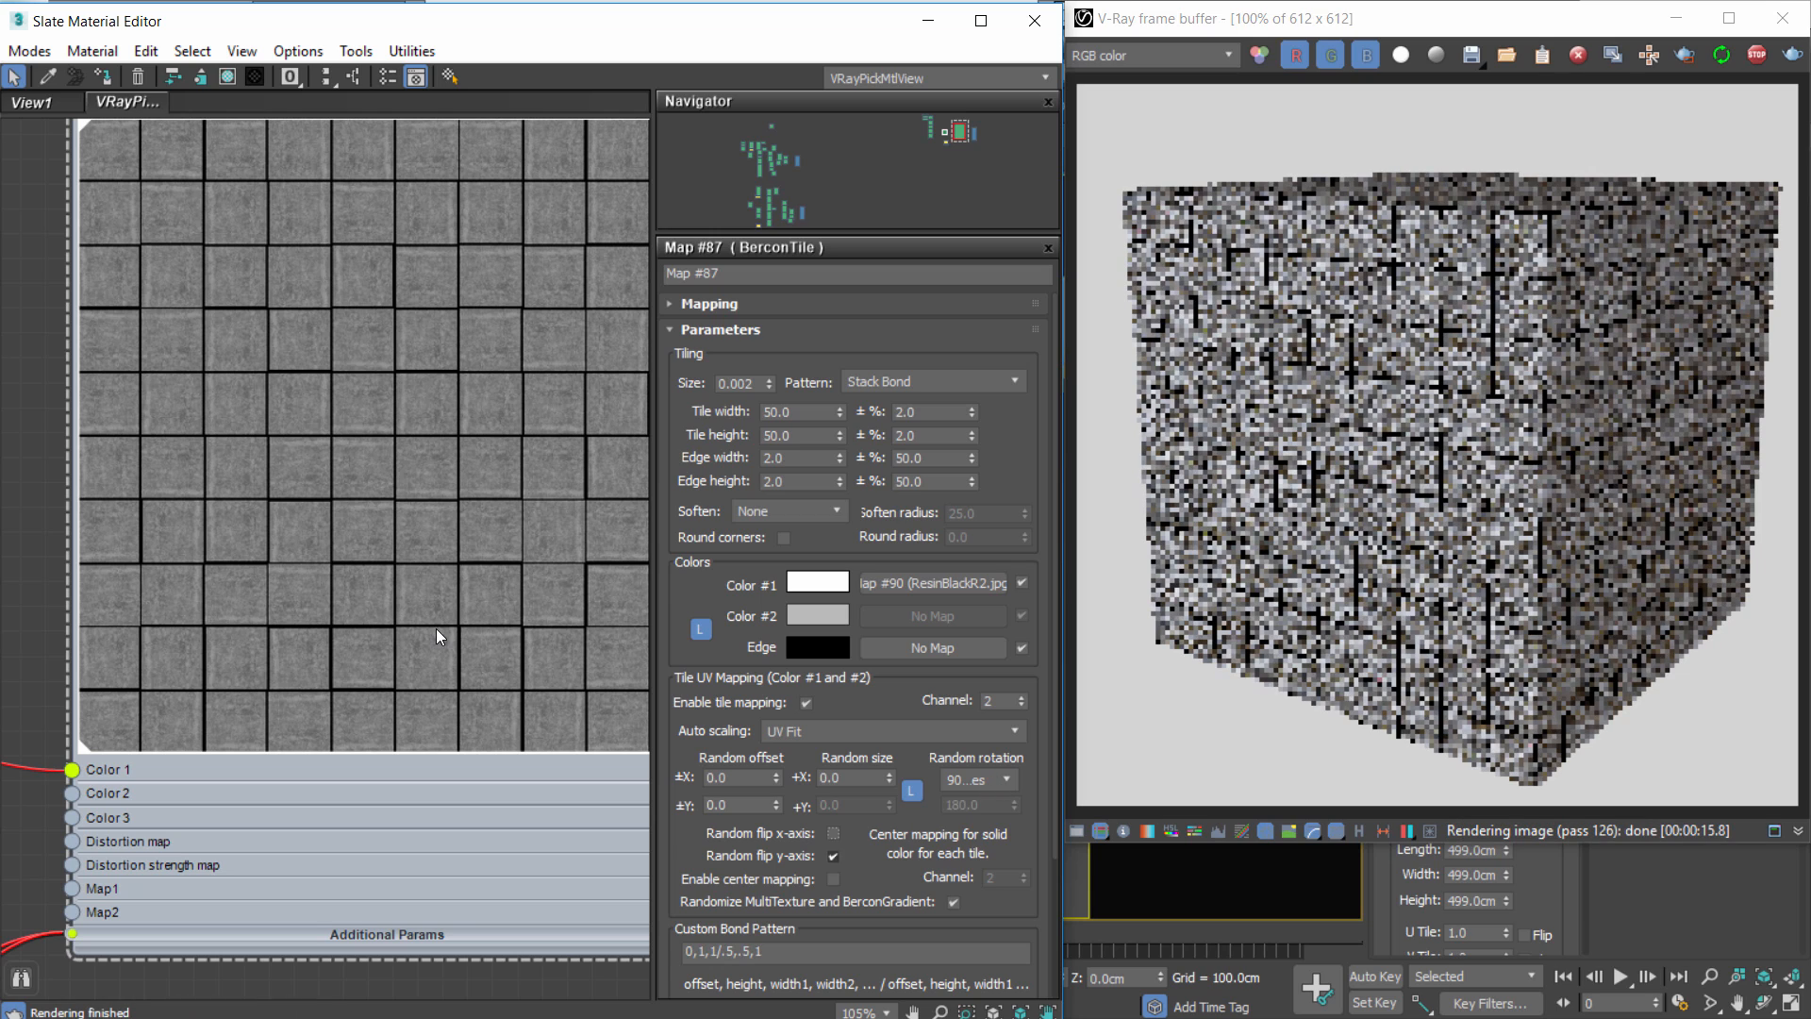
{"action": "left_click", "coordinate": [998, 781]}
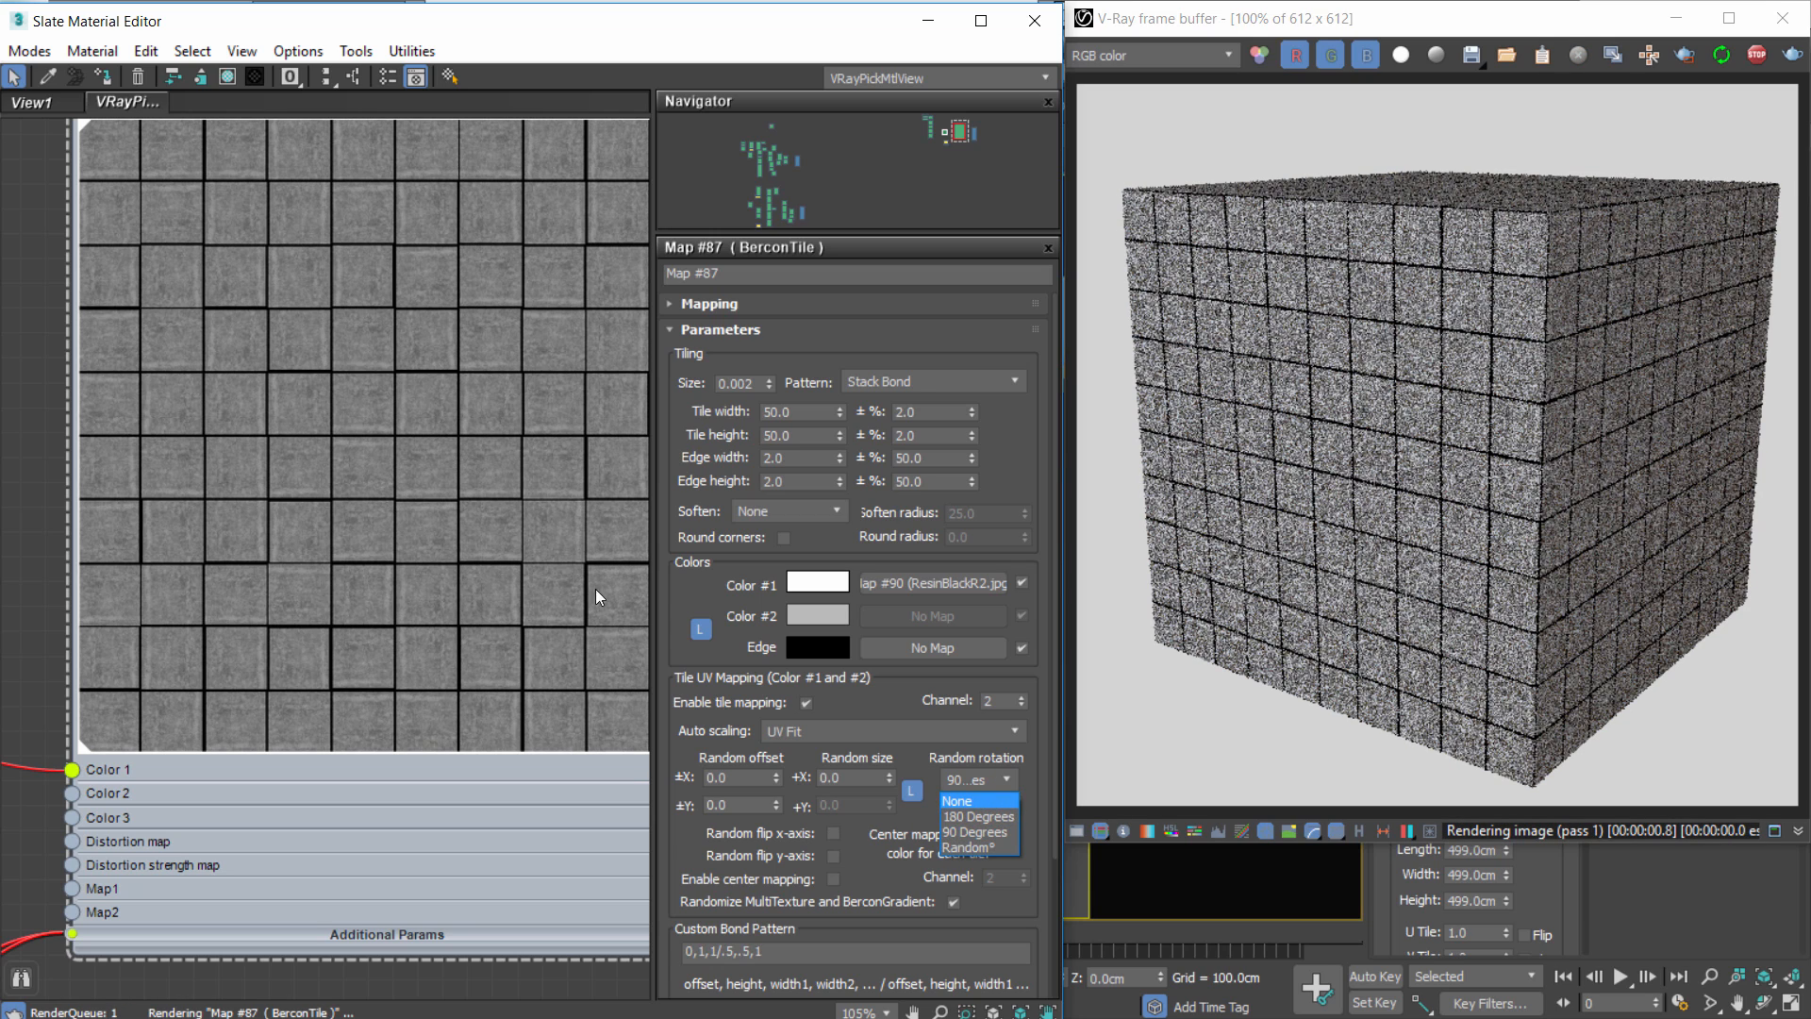
Open the settings of the concrete bitmap ResinBlackR2.jpg and set its U and V tiling to 0.1.
{"action": "middle_click_drag", "start_coordinate": [103, 572], "coordinate": [494, 558]}
{"action": "scroll", "coordinate": [494, 558], "scroll_direction": "down", "scroll_amount": 5}
{"action": "double_click", "coordinate": [188, 561]}
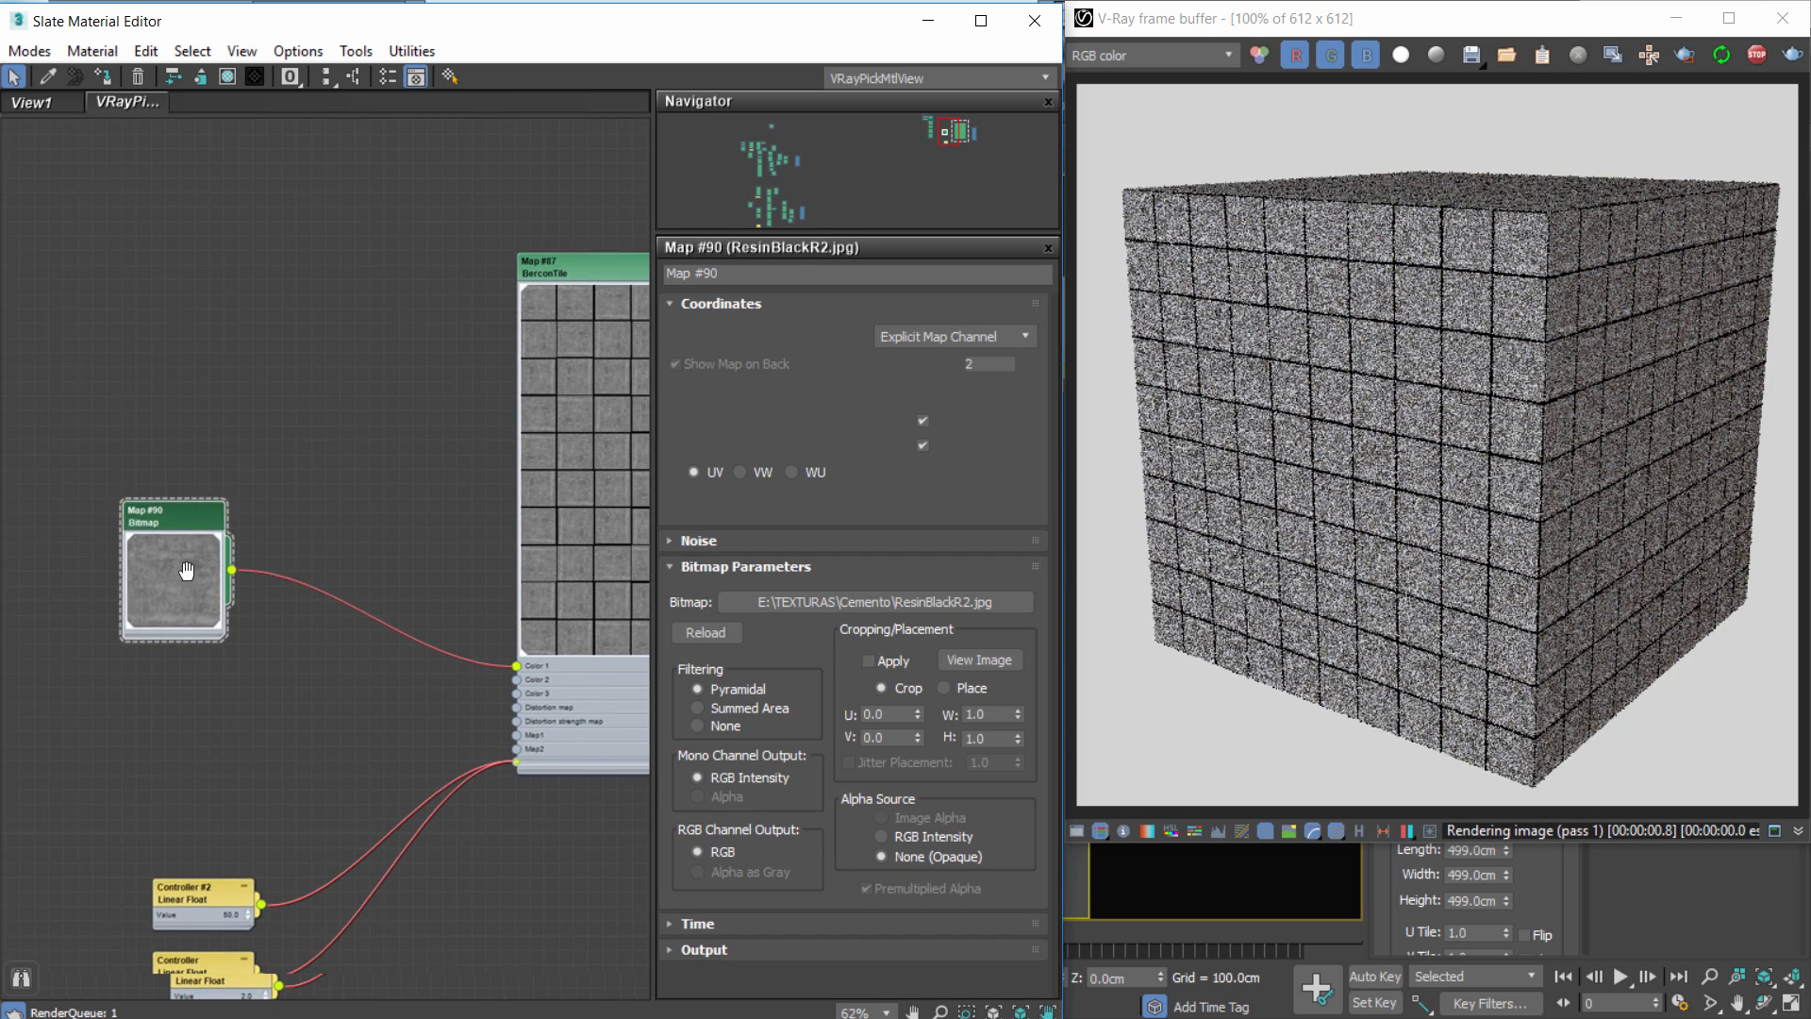
{"action": "middle_click_drag", "start_coordinate": [187, 571], "coordinate": [13, 572]}
{"action": "scroll", "coordinate": [210, 559], "scroll_direction": "up", "scroll_amount": 1}
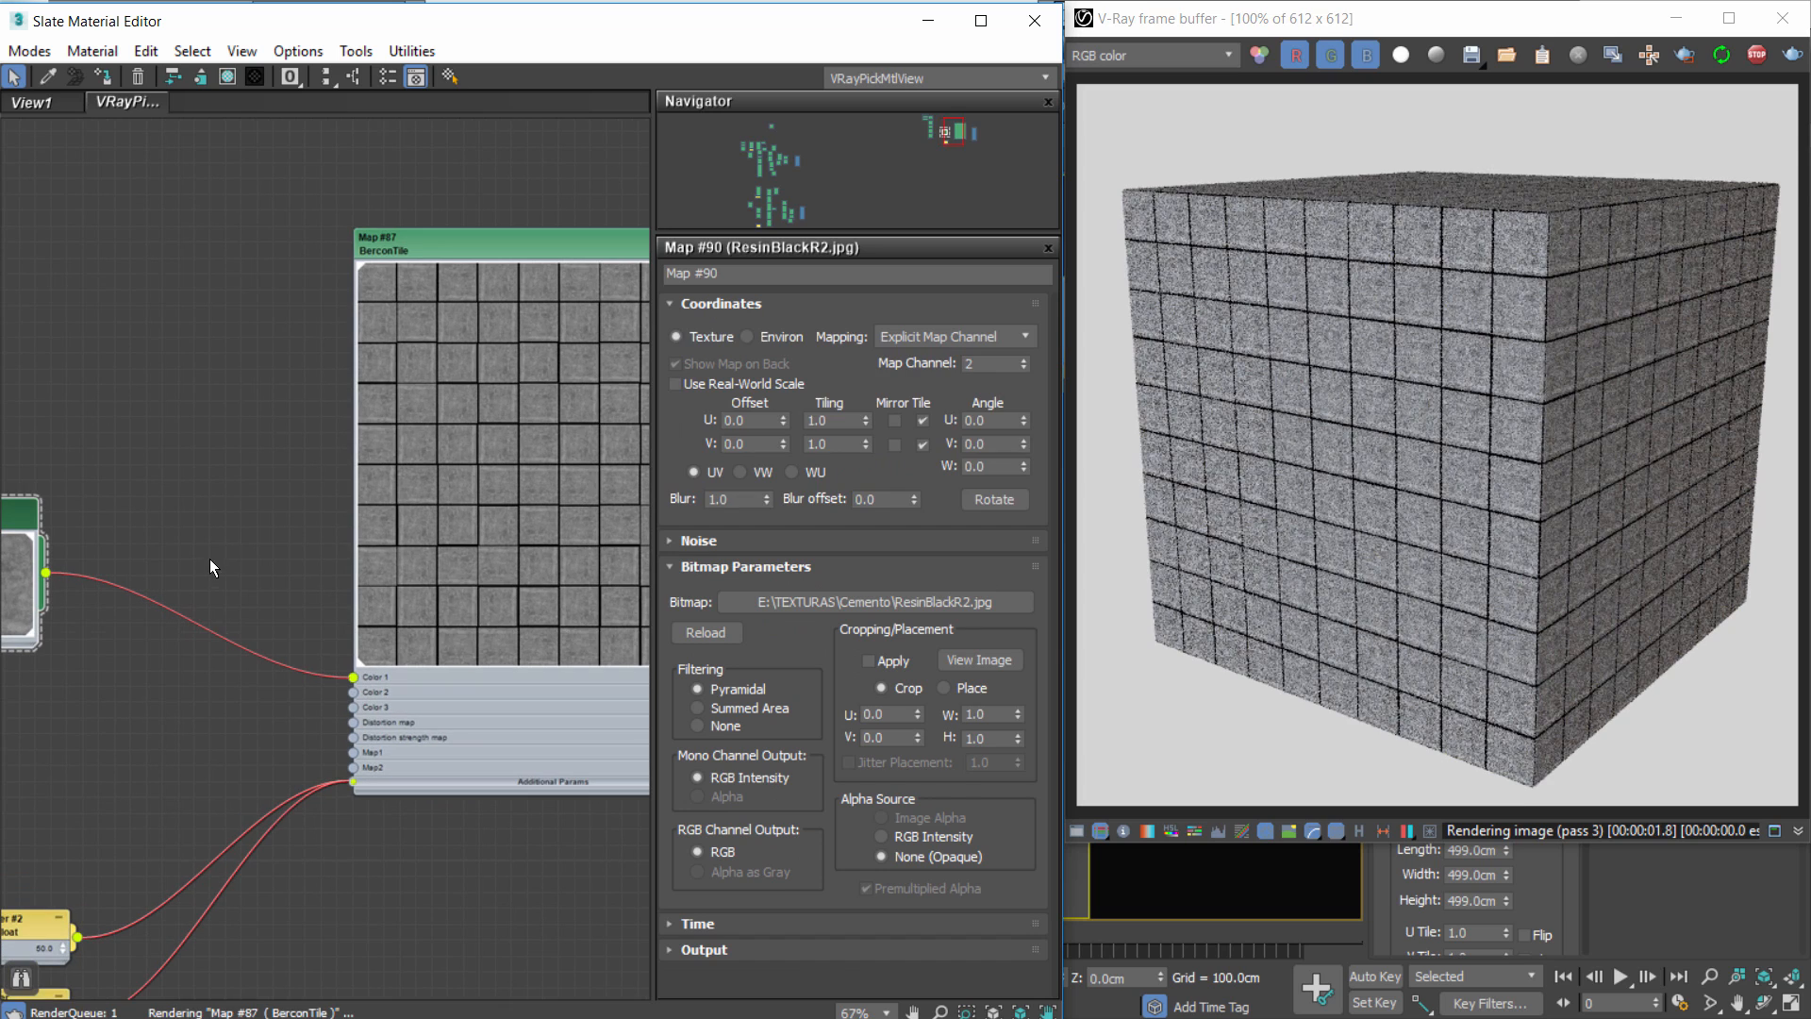
{"action": "double_click", "coordinate": [831, 420]}
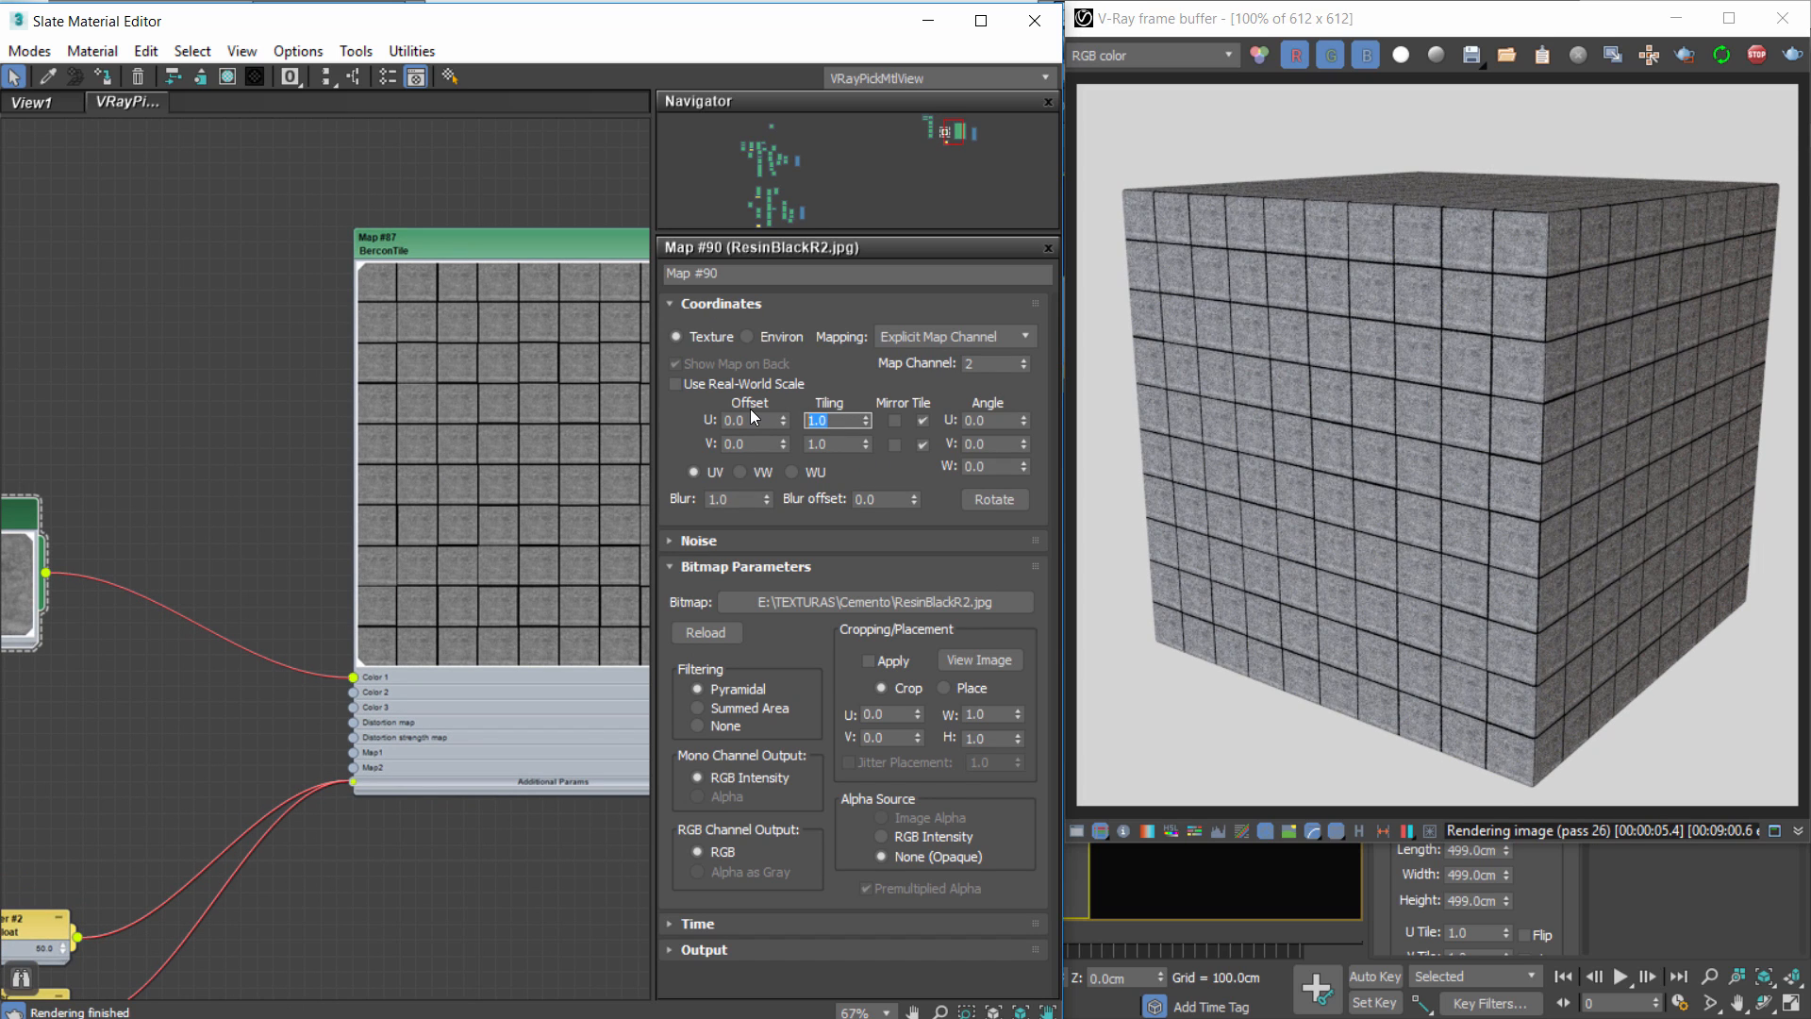
{"action": "type", "text": "0.1"}
{"action": "key", "text": "Tab"}
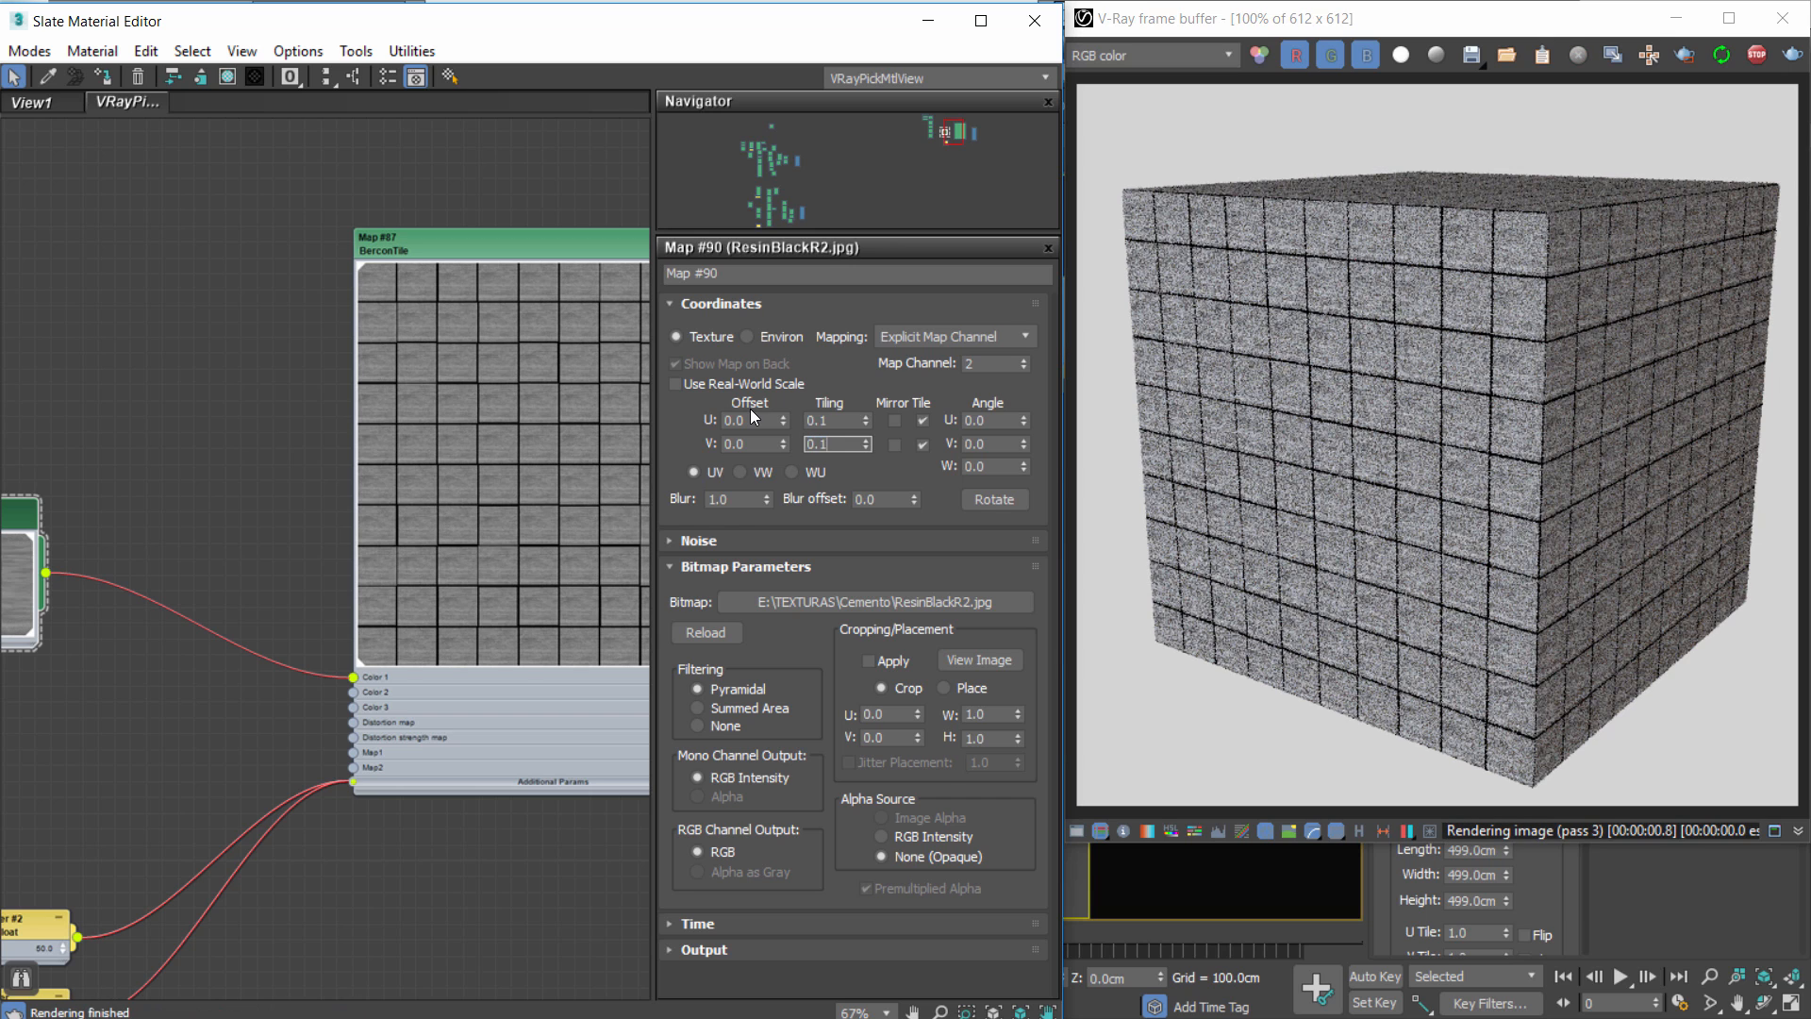
{"action": "type", "text": "0.1"}
{"action": "key", "text": "Return"}
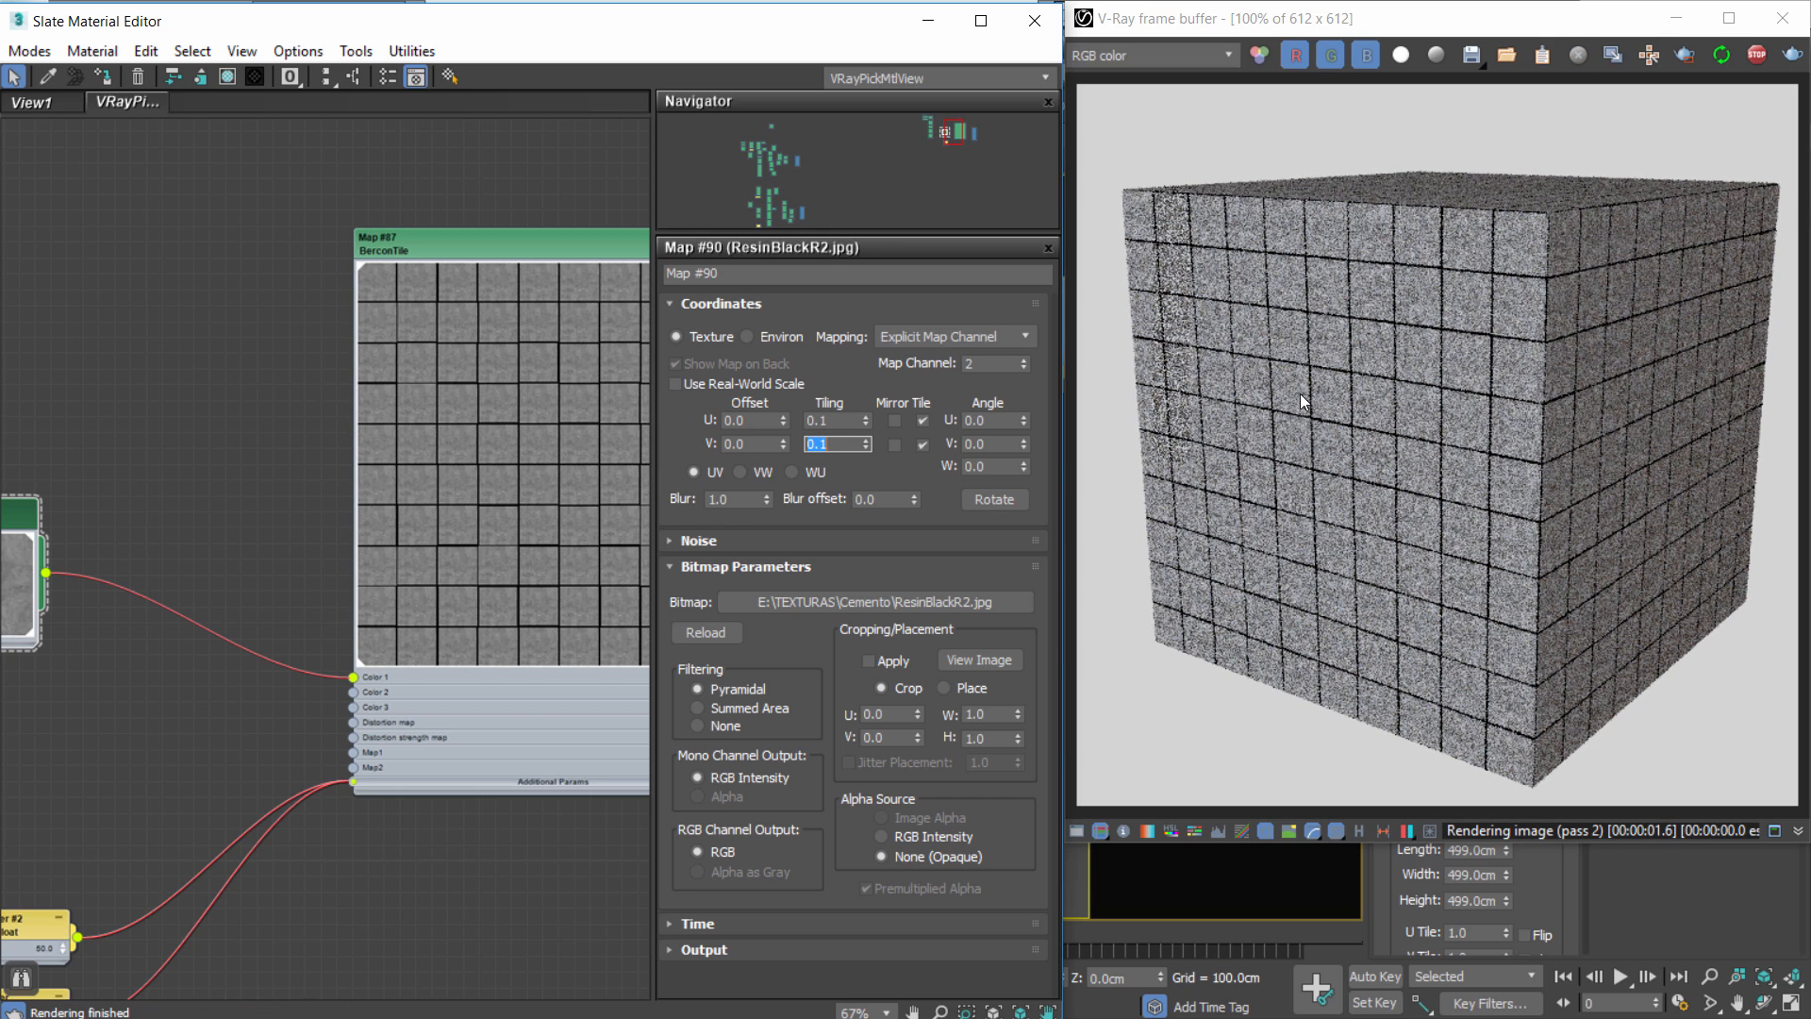
Set the concrete bitmap's U and V tiling to 0.05.
{"action": "key", "text": "shift+Tab"}
{"action": "type", "text": "0.05"}
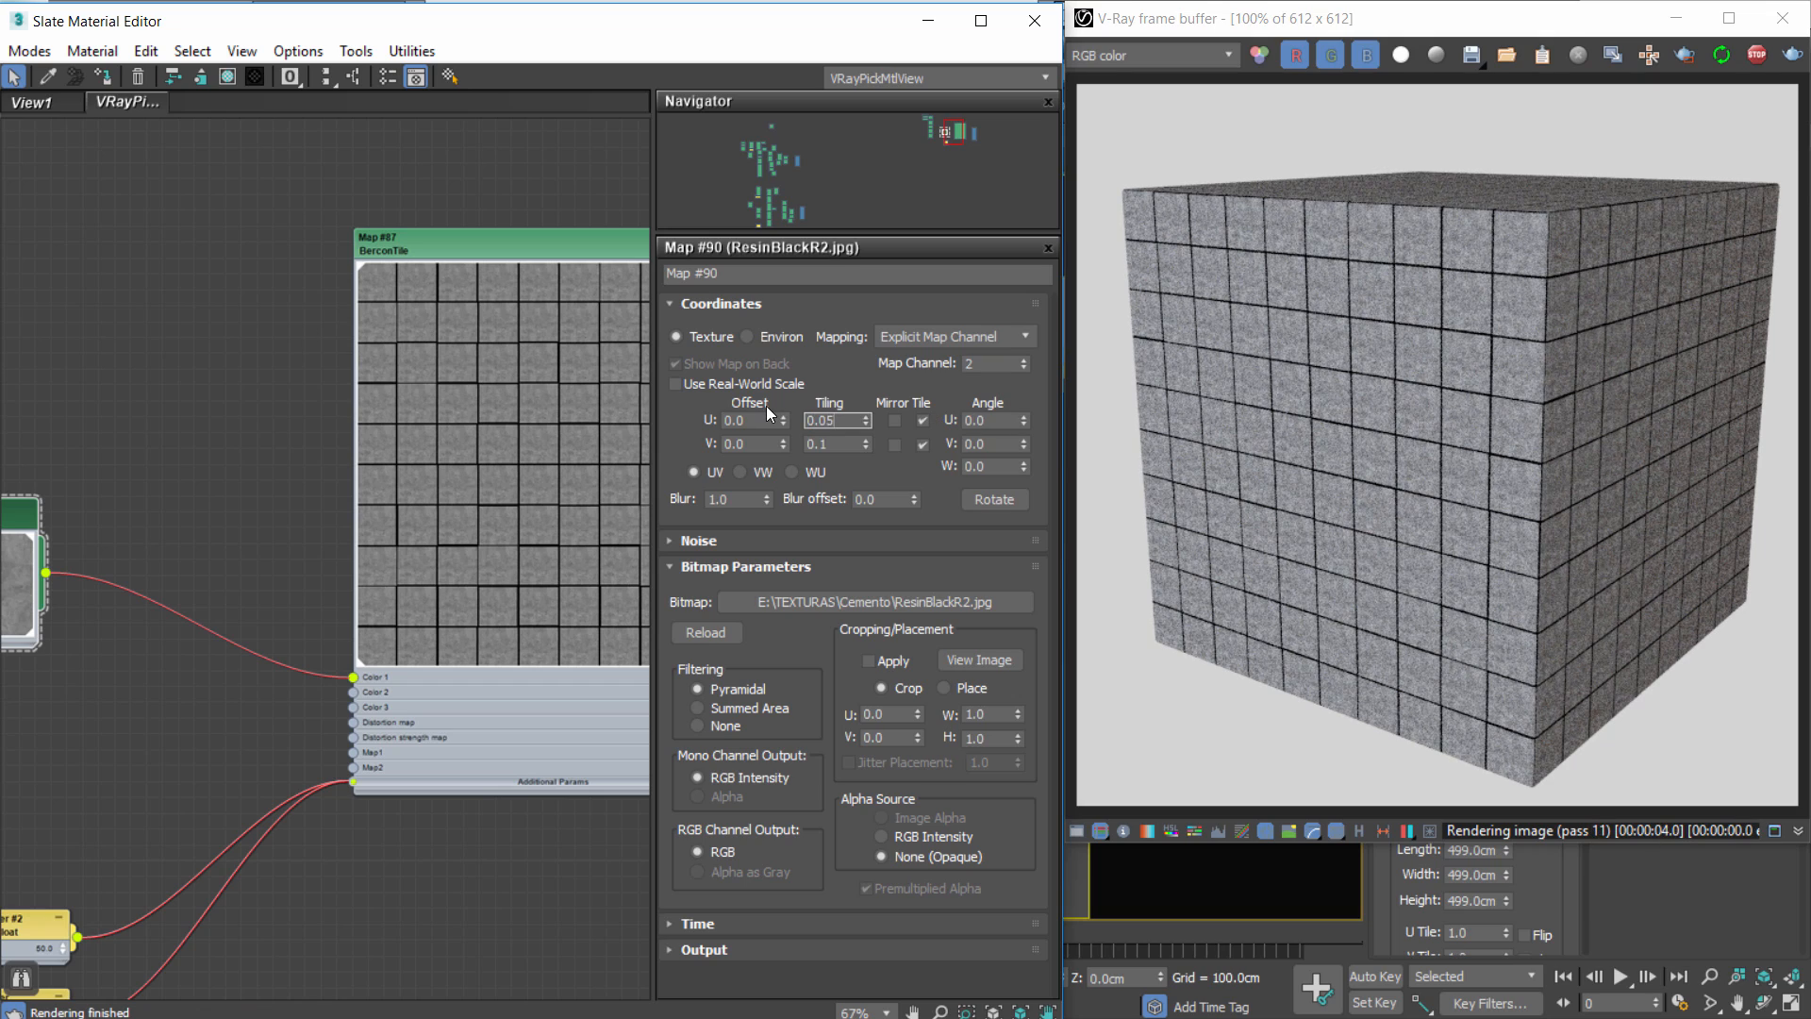
{"action": "key", "text": "Tab"}
{"action": "type", "text": "0.05"}
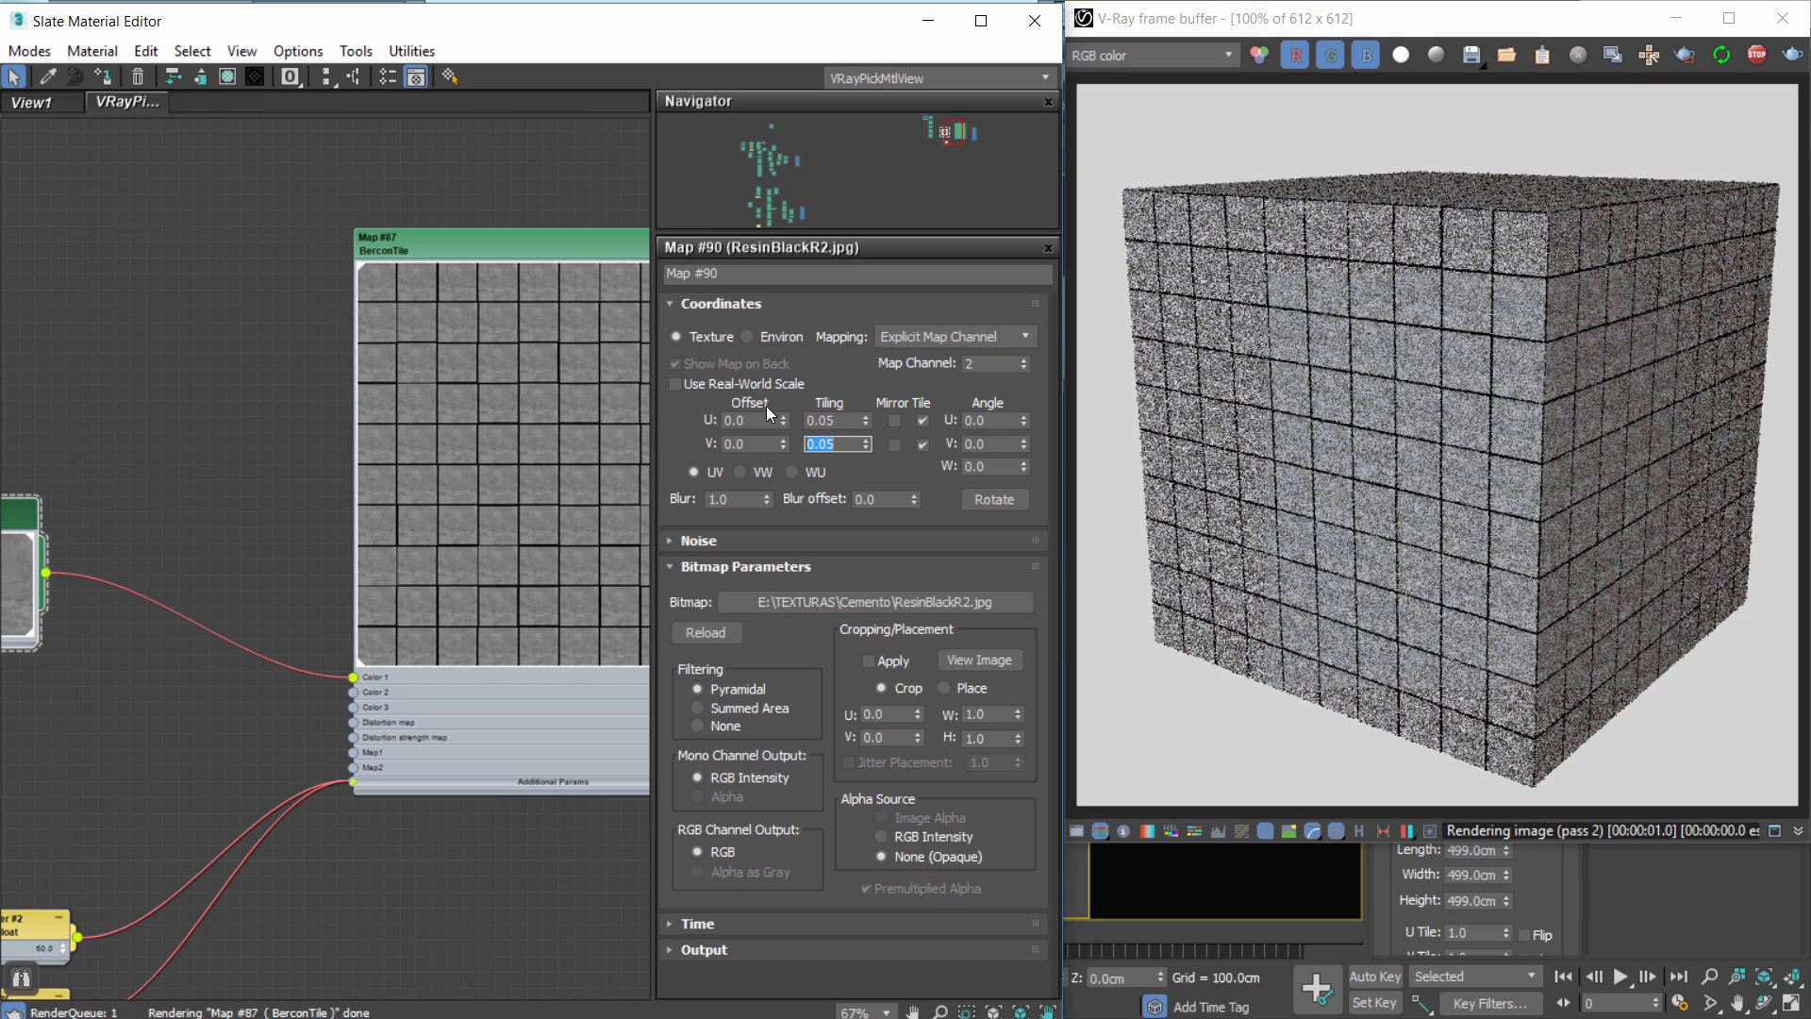
{"action": "key", "text": "Return"}
{"action": "scroll", "coordinate": [434, 370], "scroll_direction": "up", "scroll_amount": 6}
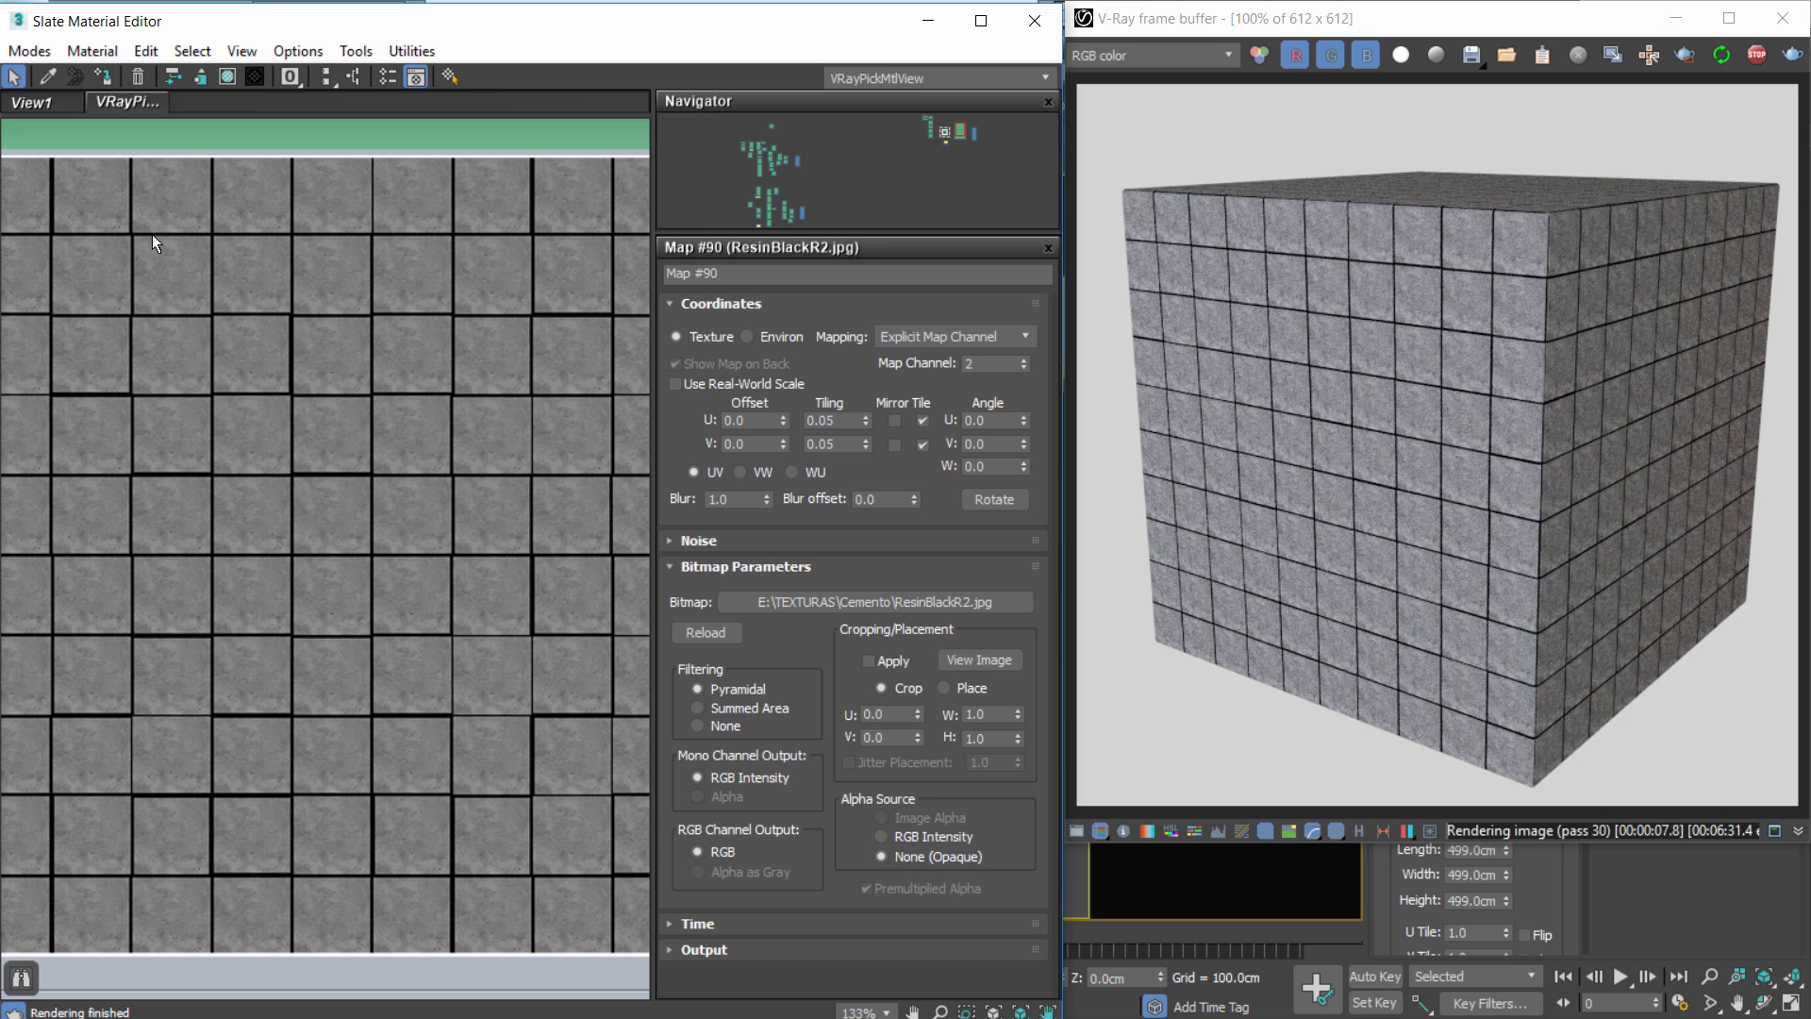
In the BerconTile map's settings, enable random flips on the x and y axes and set random rotation to 90 Degrees.
{"action": "double_click", "coordinate": [440, 145]}
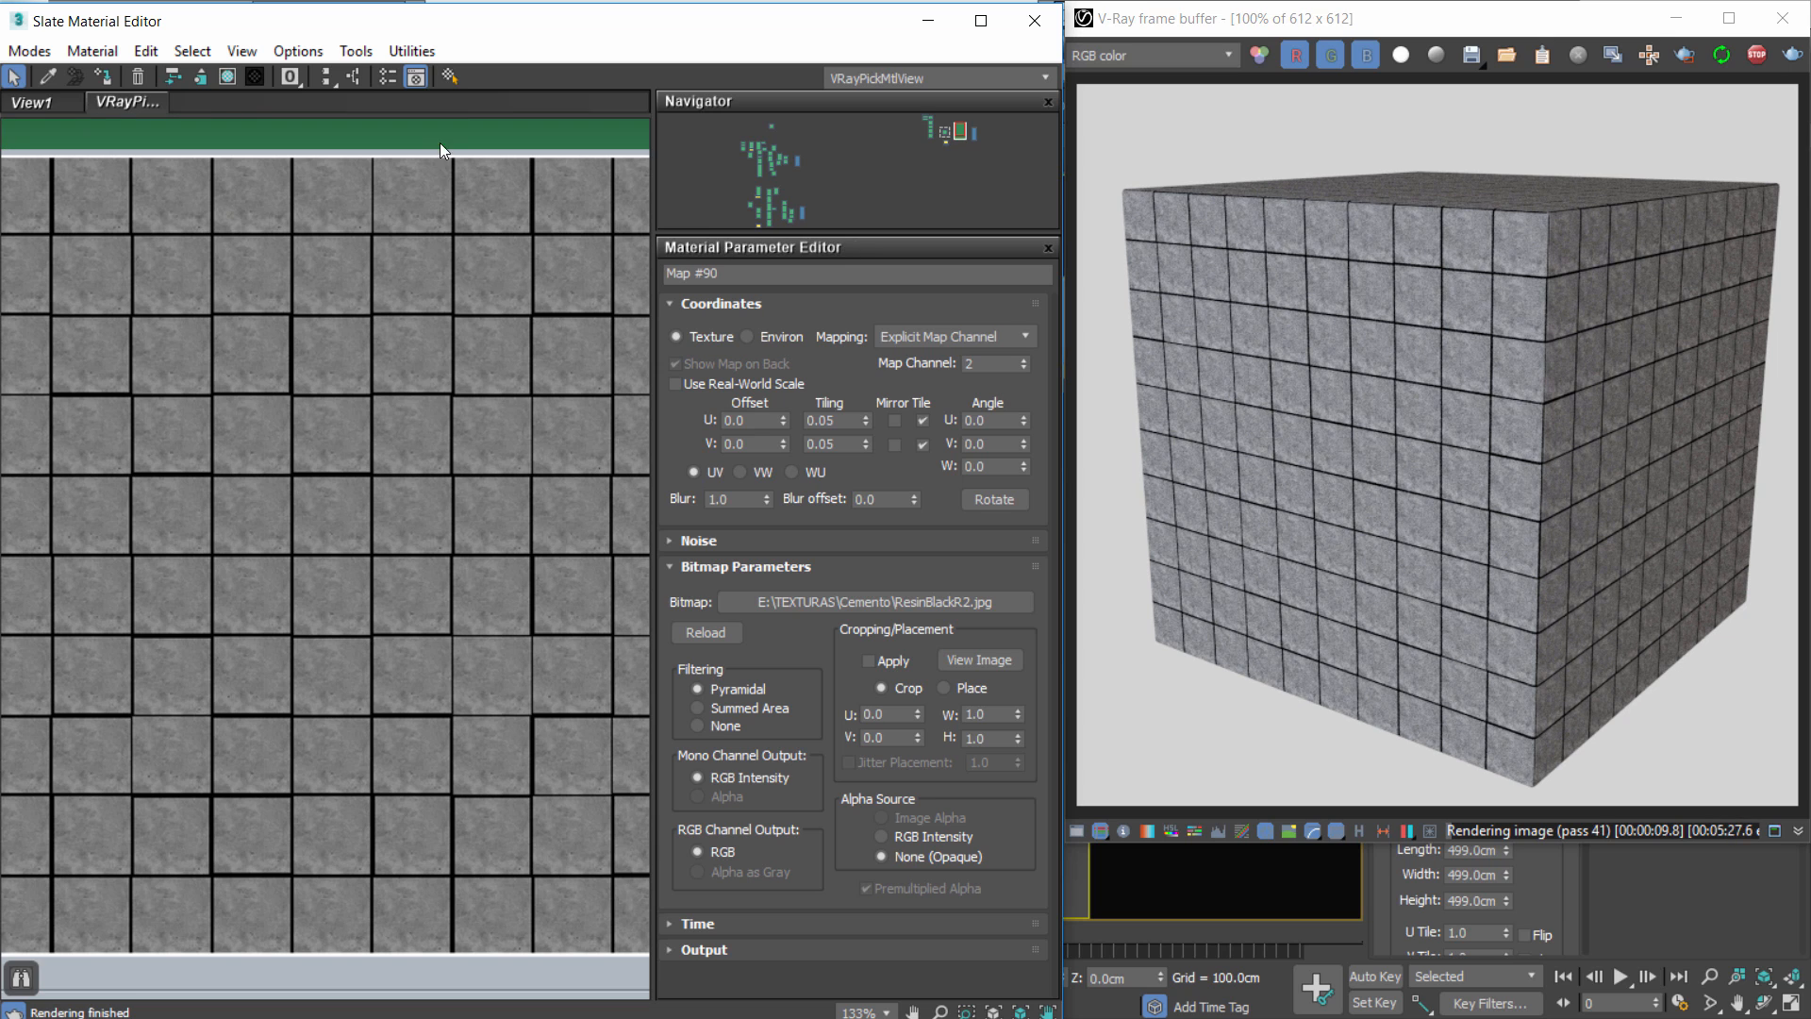
{"action": "scroll", "coordinate": [861, 673], "scroll_direction": "down", "scroll_amount": 3}
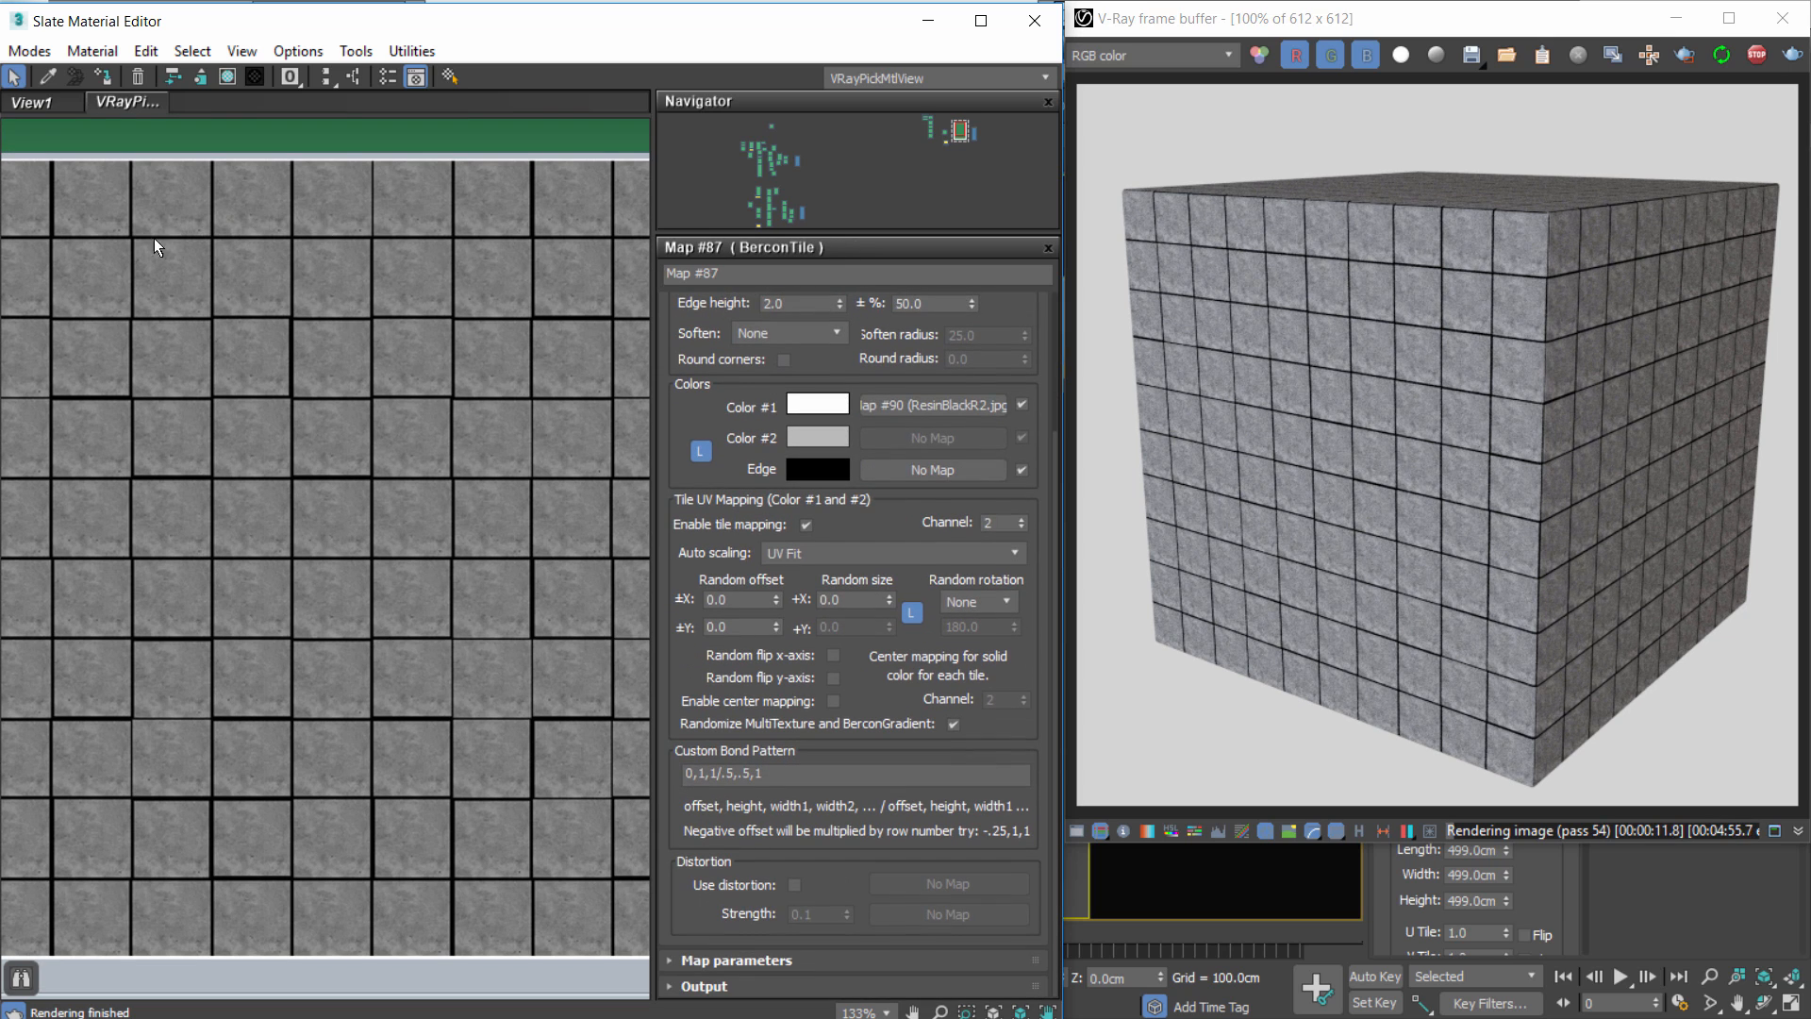
{"action": "left_click", "coordinate": [834, 655]}
{"action": "left_click", "coordinate": [833, 677]}
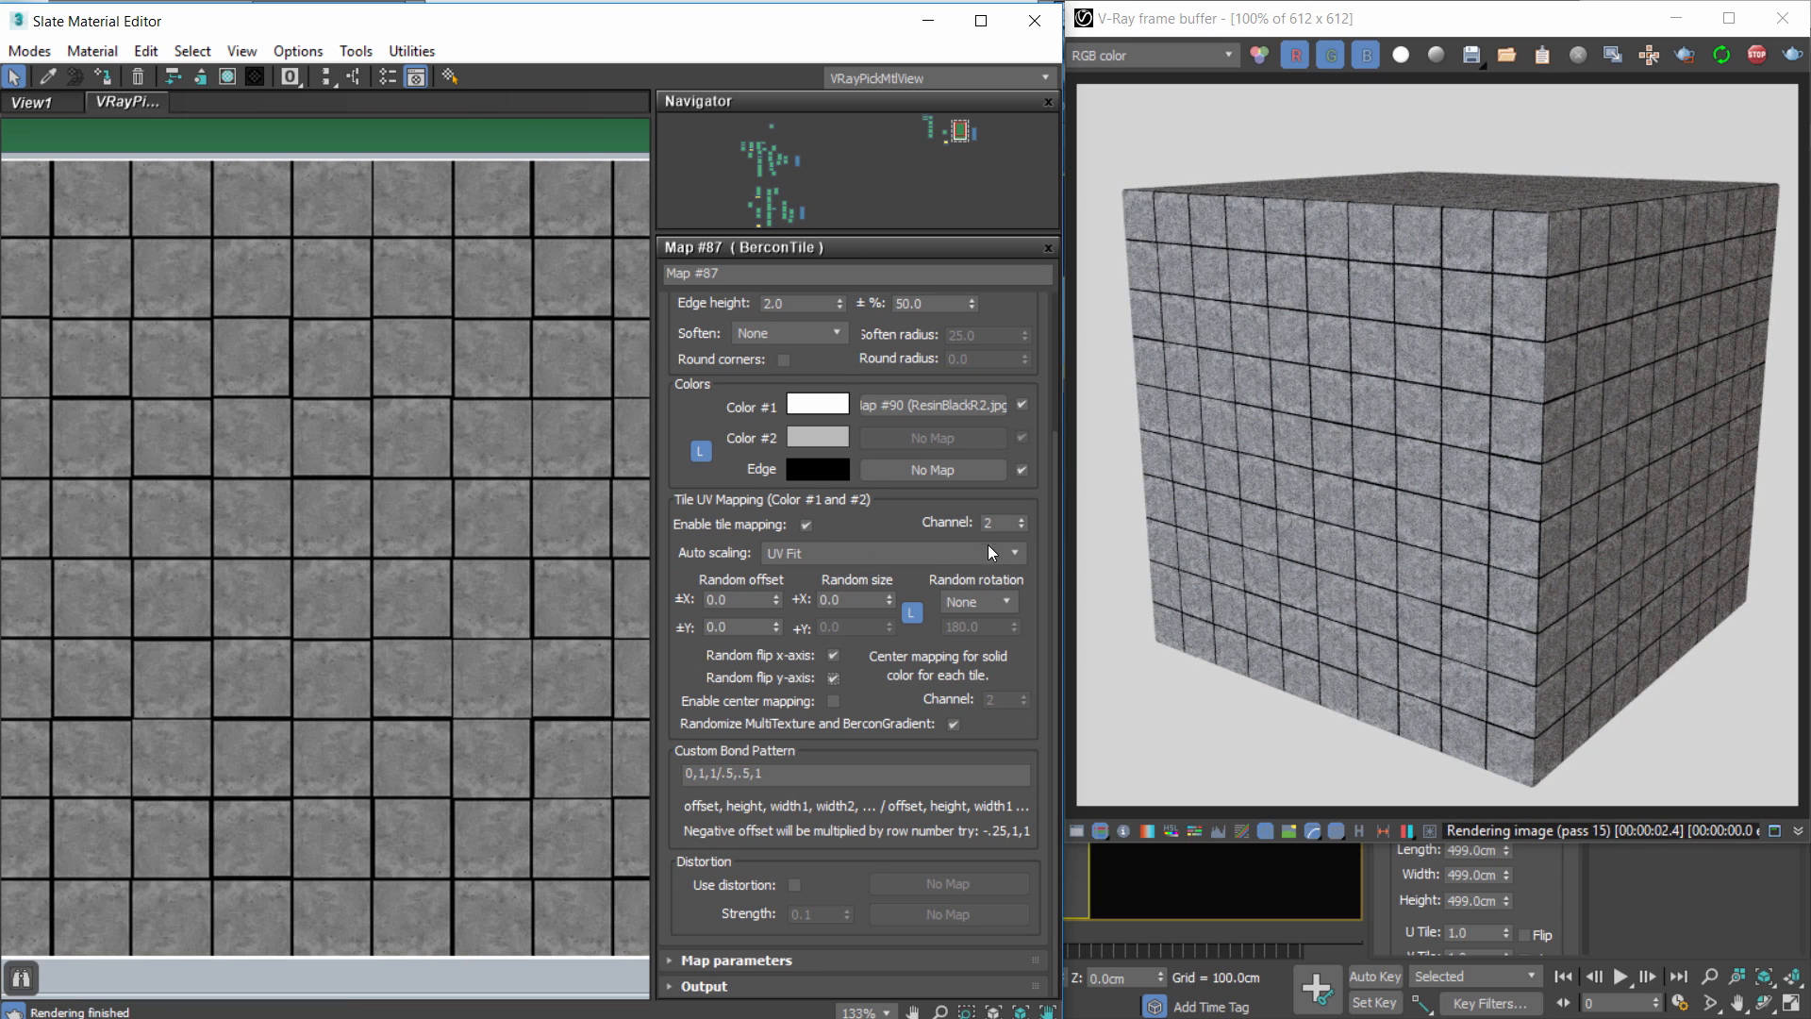
{"action": "left_click", "coordinate": [983, 601]}
{"action": "left_click", "coordinate": [978, 638]}
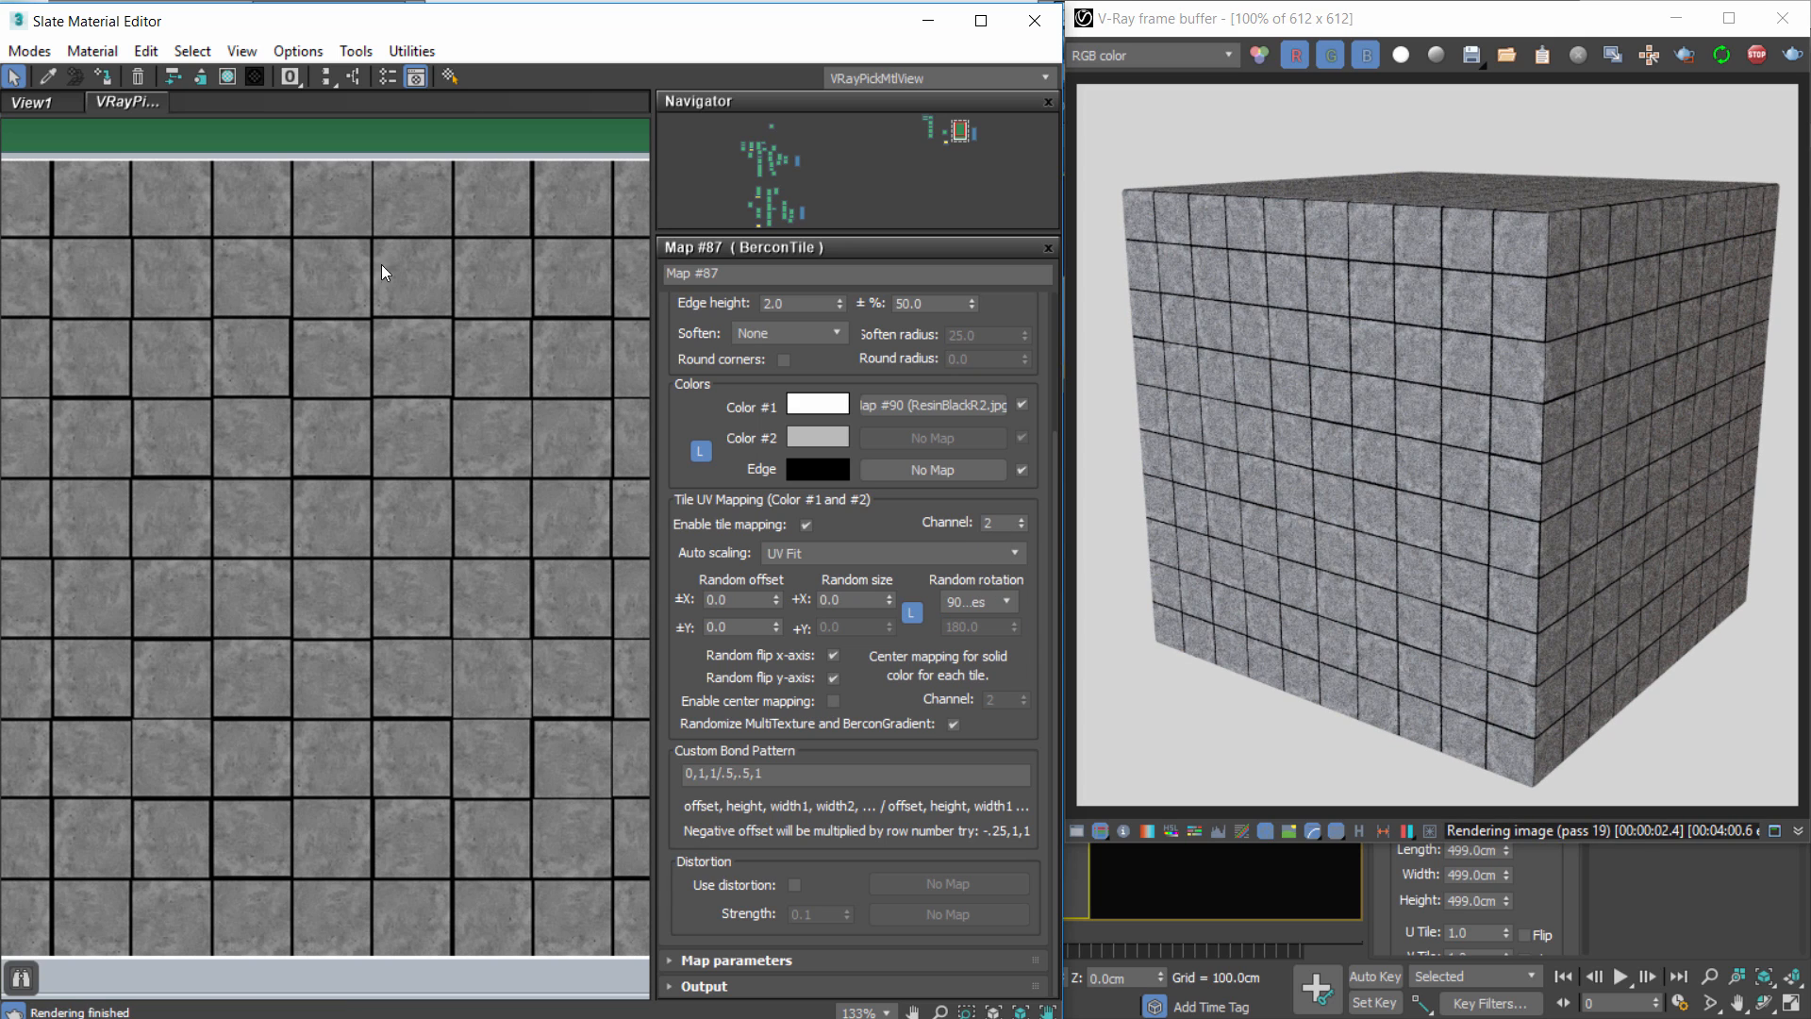
Set the BerconTile map's random offset to 250 in both X and Y.
{"action": "left_click", "coordinate": [747, 600]}
{"action": "key", "text": "Tab"}
{"action": "key", "text": "shift+Tab"}
{"action": "type", "text": "250"}
{"action": "key", "text": "Tab"}
{"action": "type", "text": "2"}
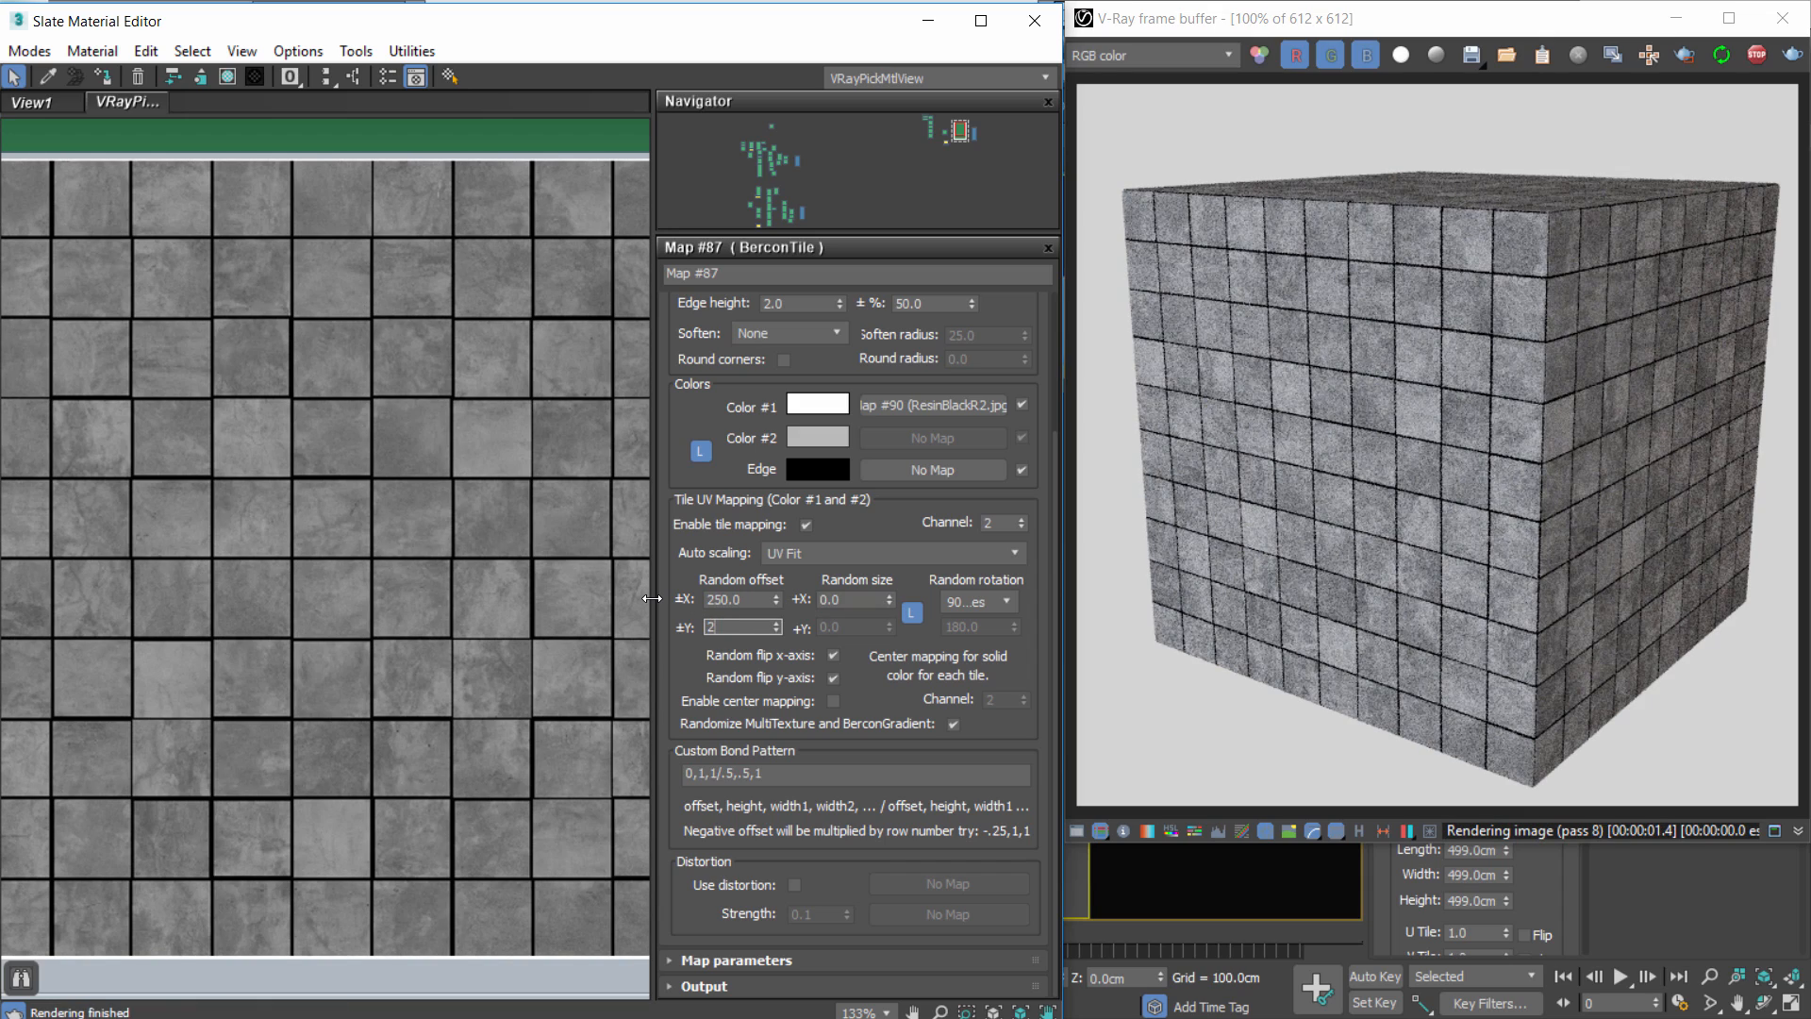
{"action": "type", "text": "50"}
{"action": "key", "text": "Return"}
{"action": "scroll", "coordinate": [376, 404], "scroll_direction": "down", "scroll_amount": 1}
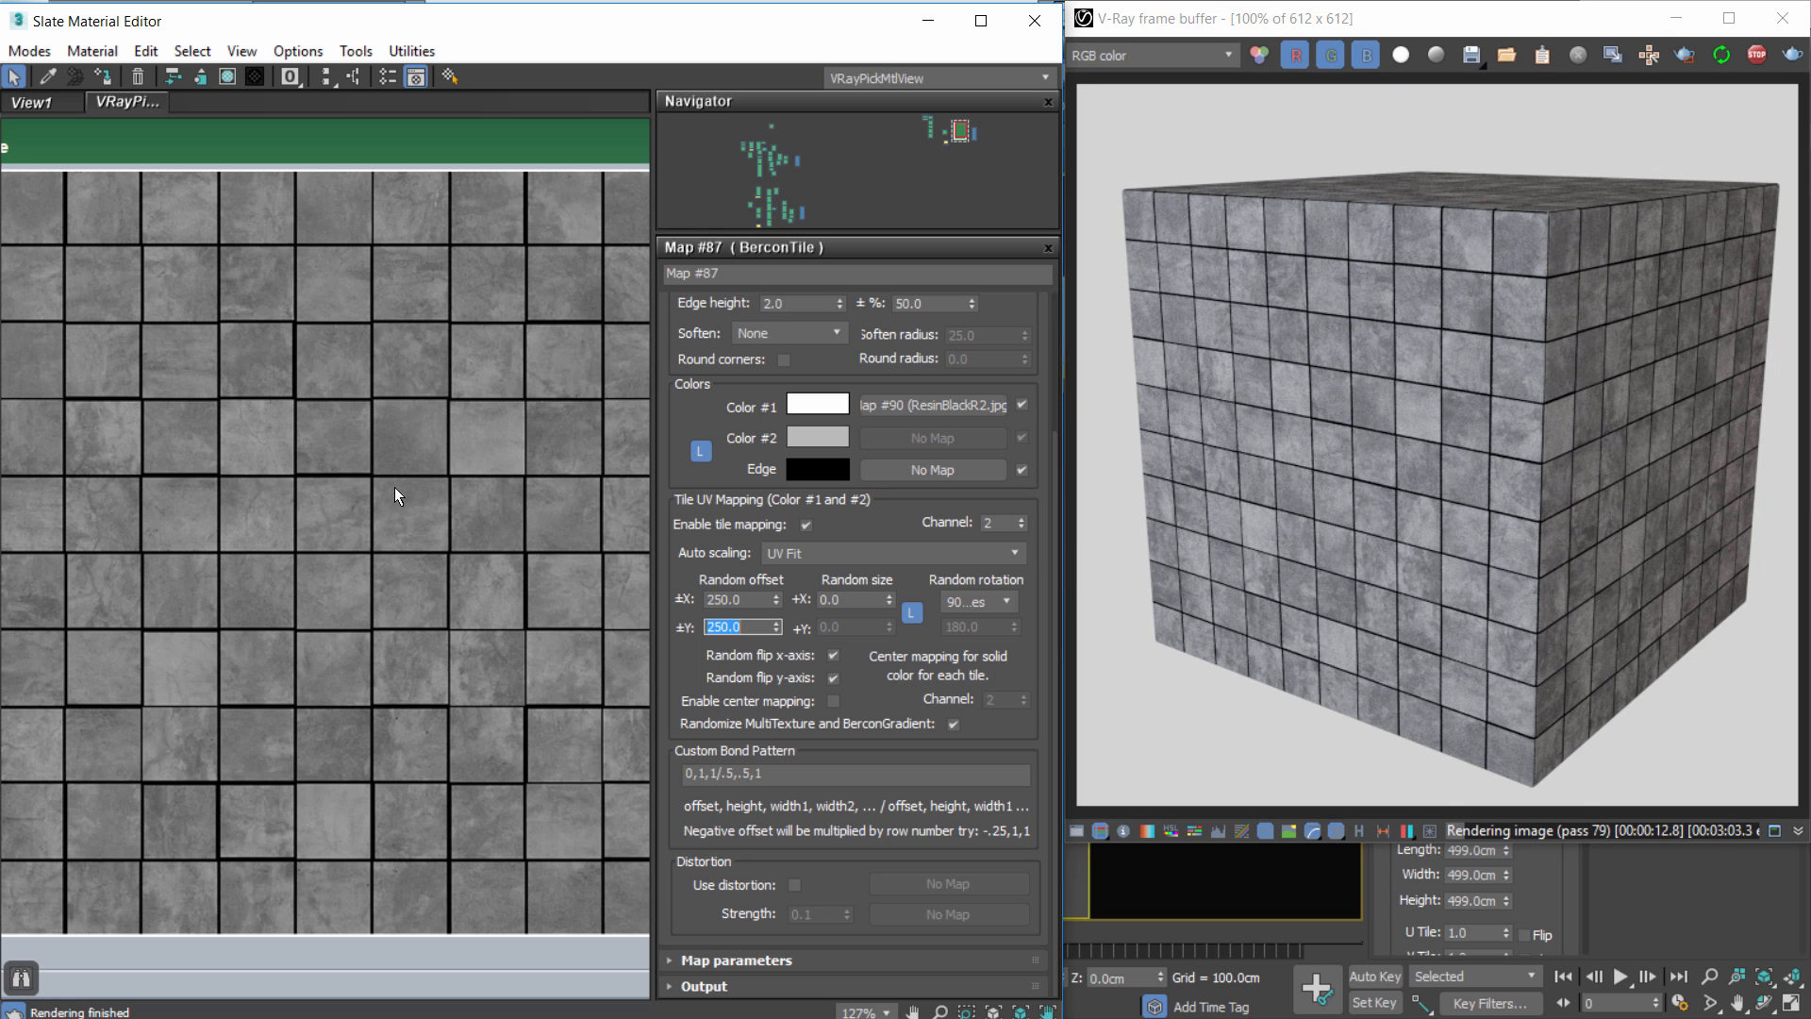
Set the BerconTile map's linked edge width and height to 0.
{"action": "scroll", "coordinate": [394, 487], "scroll_direction": "down", "scroll_amount": 8}
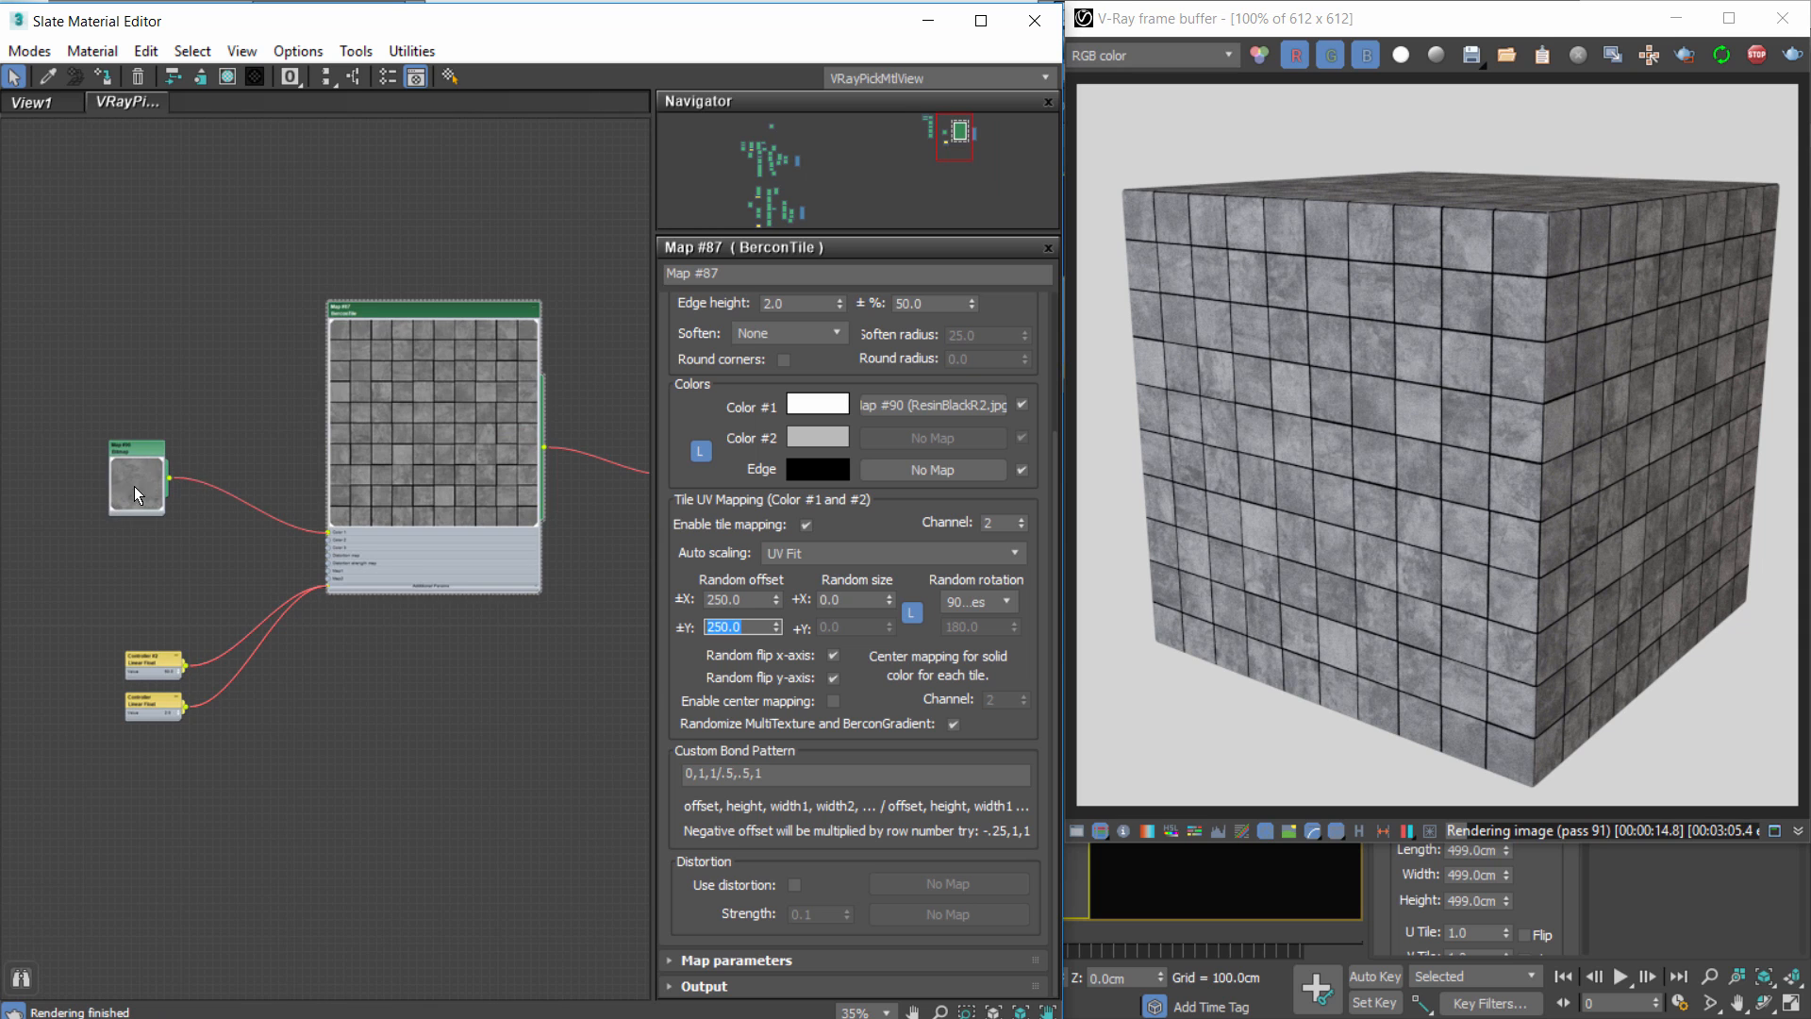
{"action": "scroll", "coordinate": [336, 479], "scroll_direction": "up", "scroll_amount": 3}
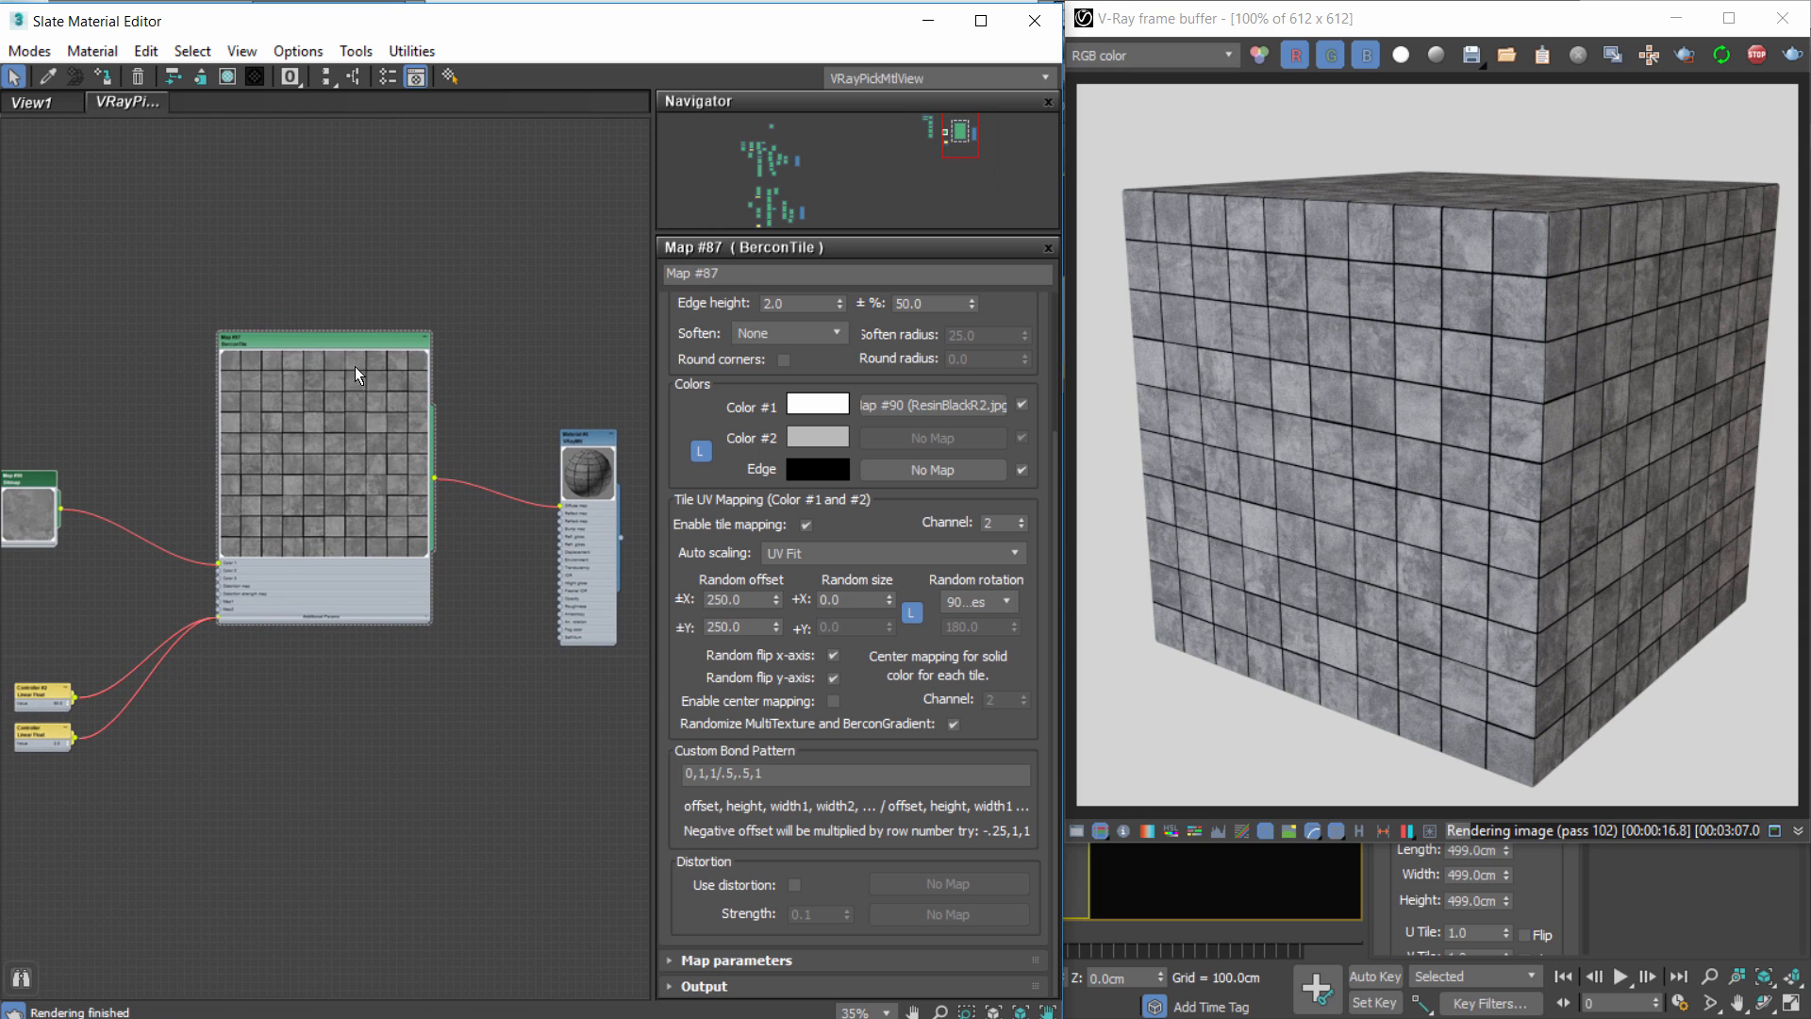
{"action": "scroll", "coordinate": [293, 337], "scroll_direction": "up", "scroll_amount": 5}
{"action": "scroll", "coordinate": [298, 343], "scroll_direction": "up", "scroll_amount": 1}
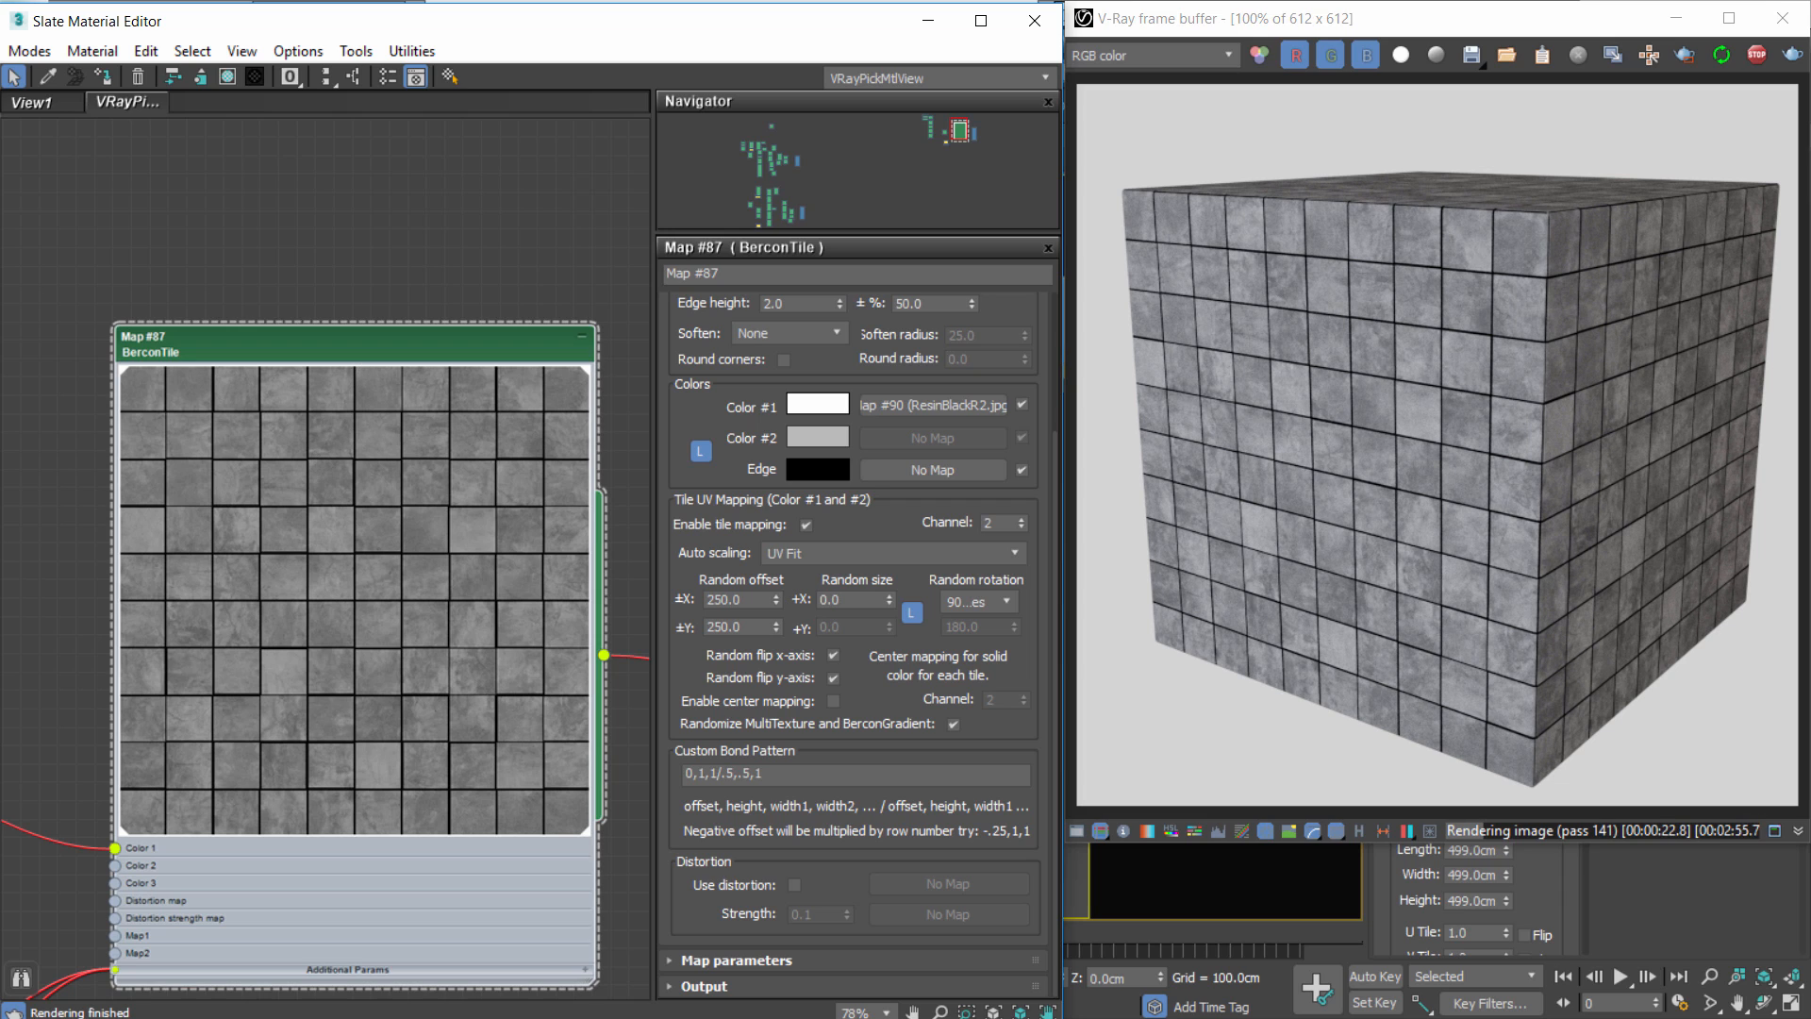
{"action": "scroll", "coordinate": [752, 464], "scroll_direction": "up", "scroll_amount": 3}
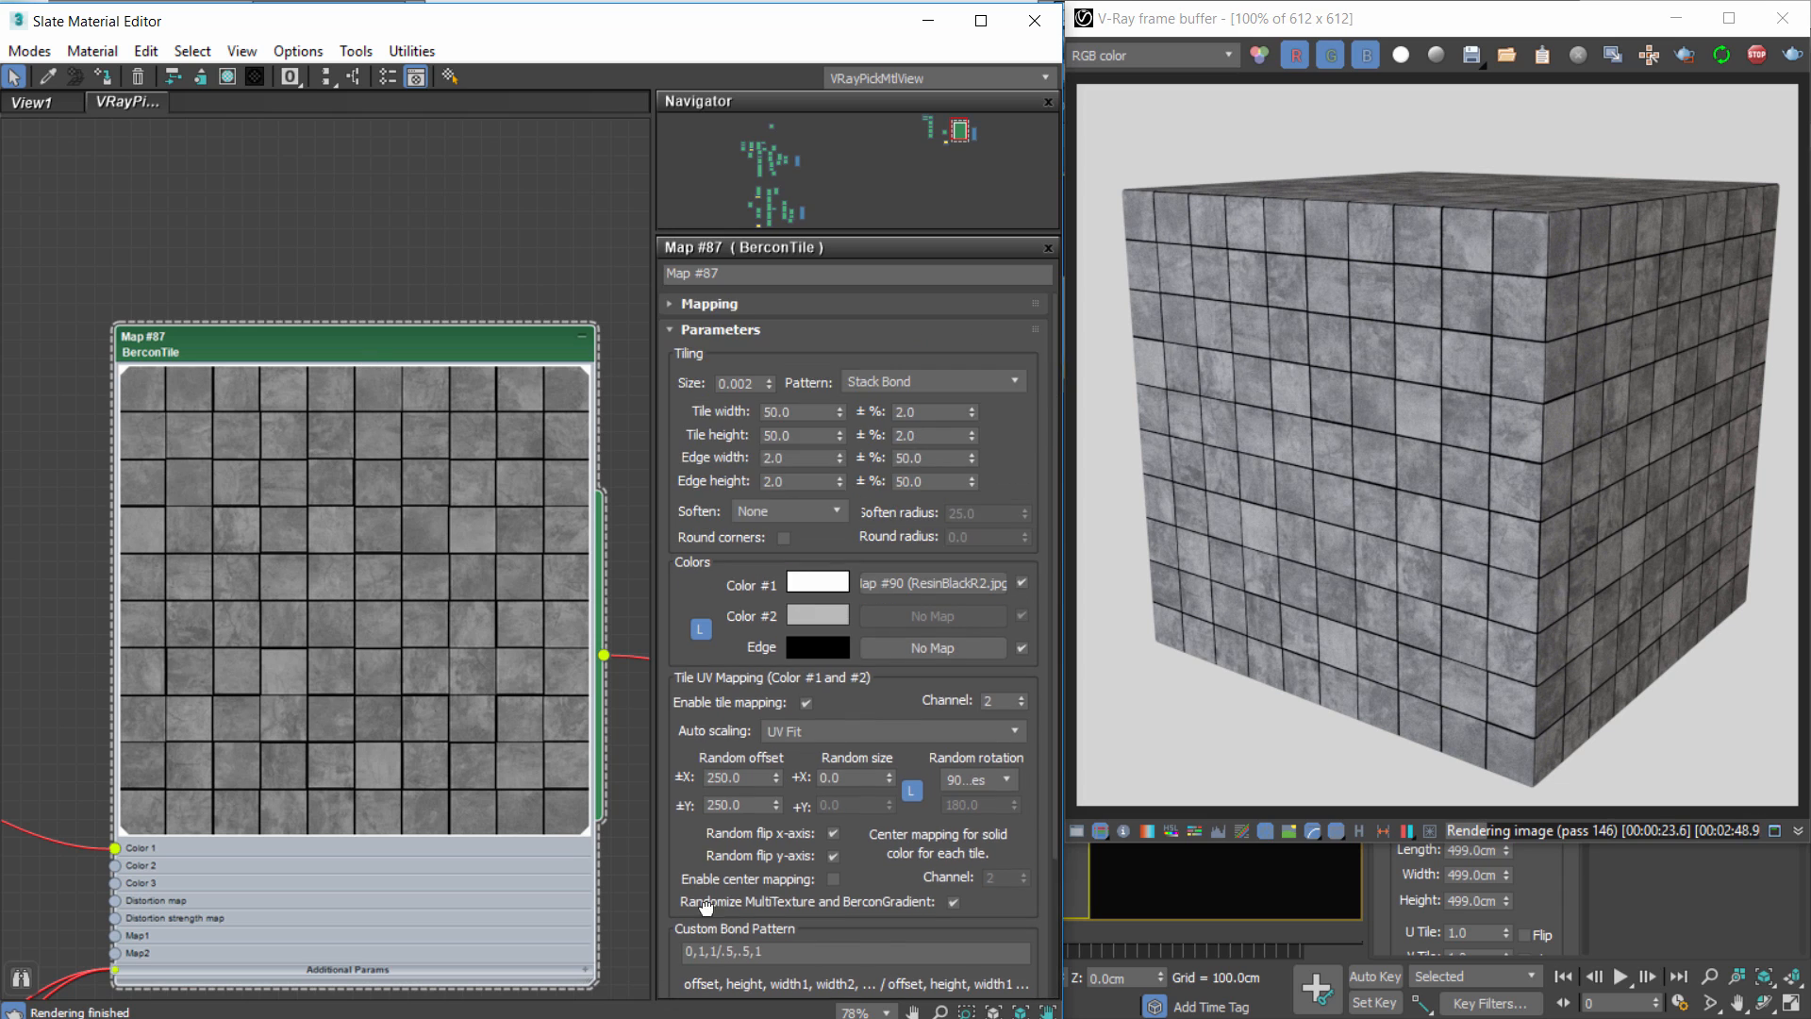
{"action": "double_click", "coordinate": [773, 459]}
{"action": "type", "text": "0"}
{"action": "key", "text": "Return"}
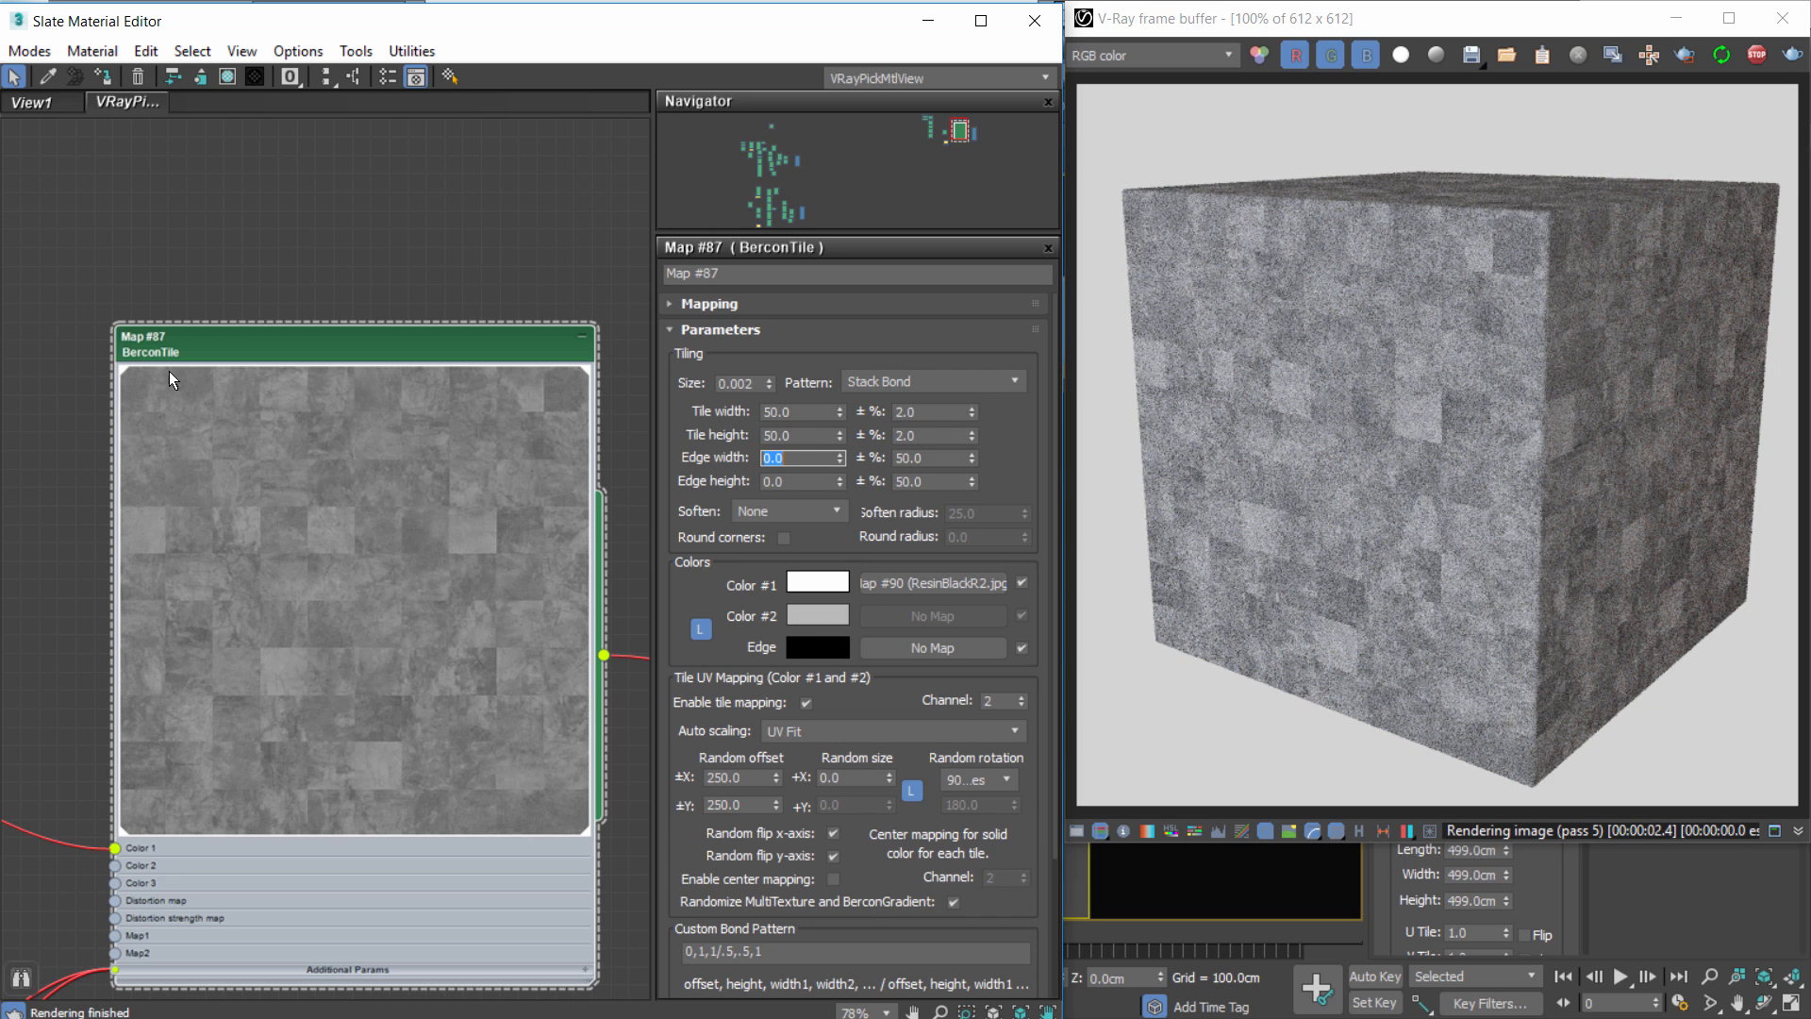
Duplicate the BerconTile map below the original, delete the copy's connection to the concrete bitmap and open the copy's settings.
{"action": "scroll", "coordinate": [236, 562], "scroll_direction": "down", "scroll_amount": 7}
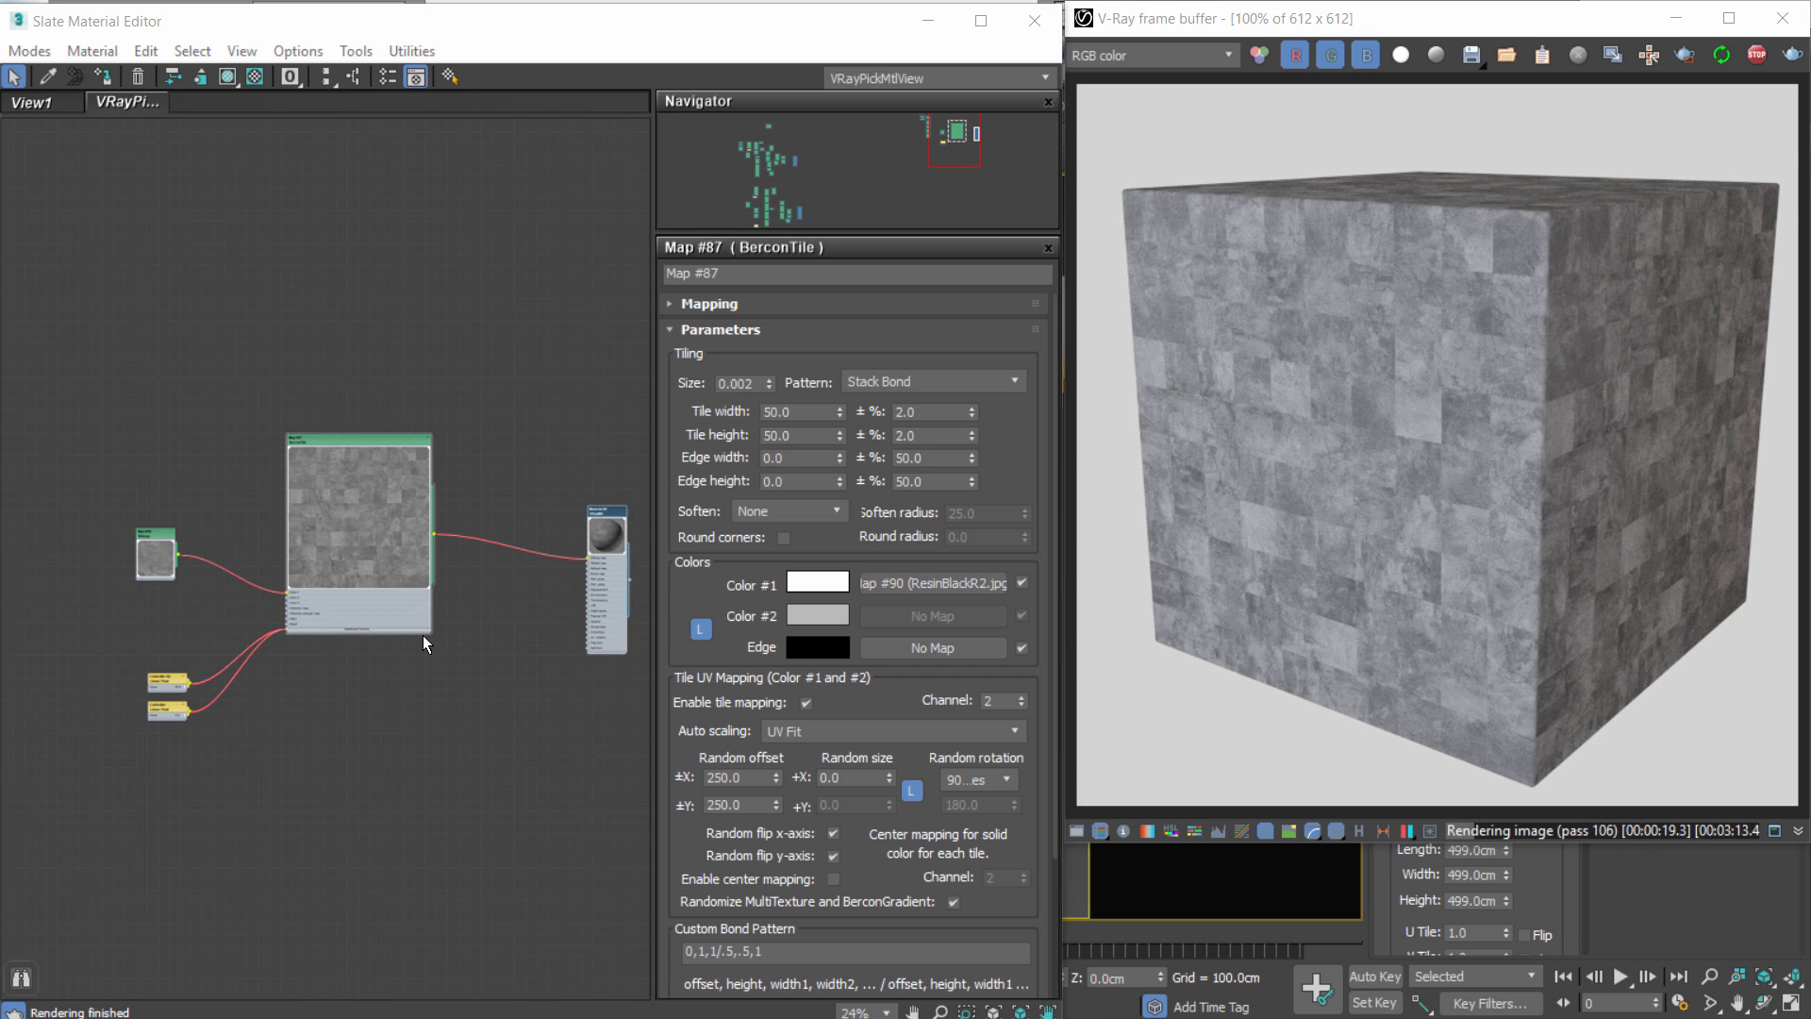
{"action": "middle_click_drag", "start_coordinate": [423, 635], "coordinate": [366, 478]}
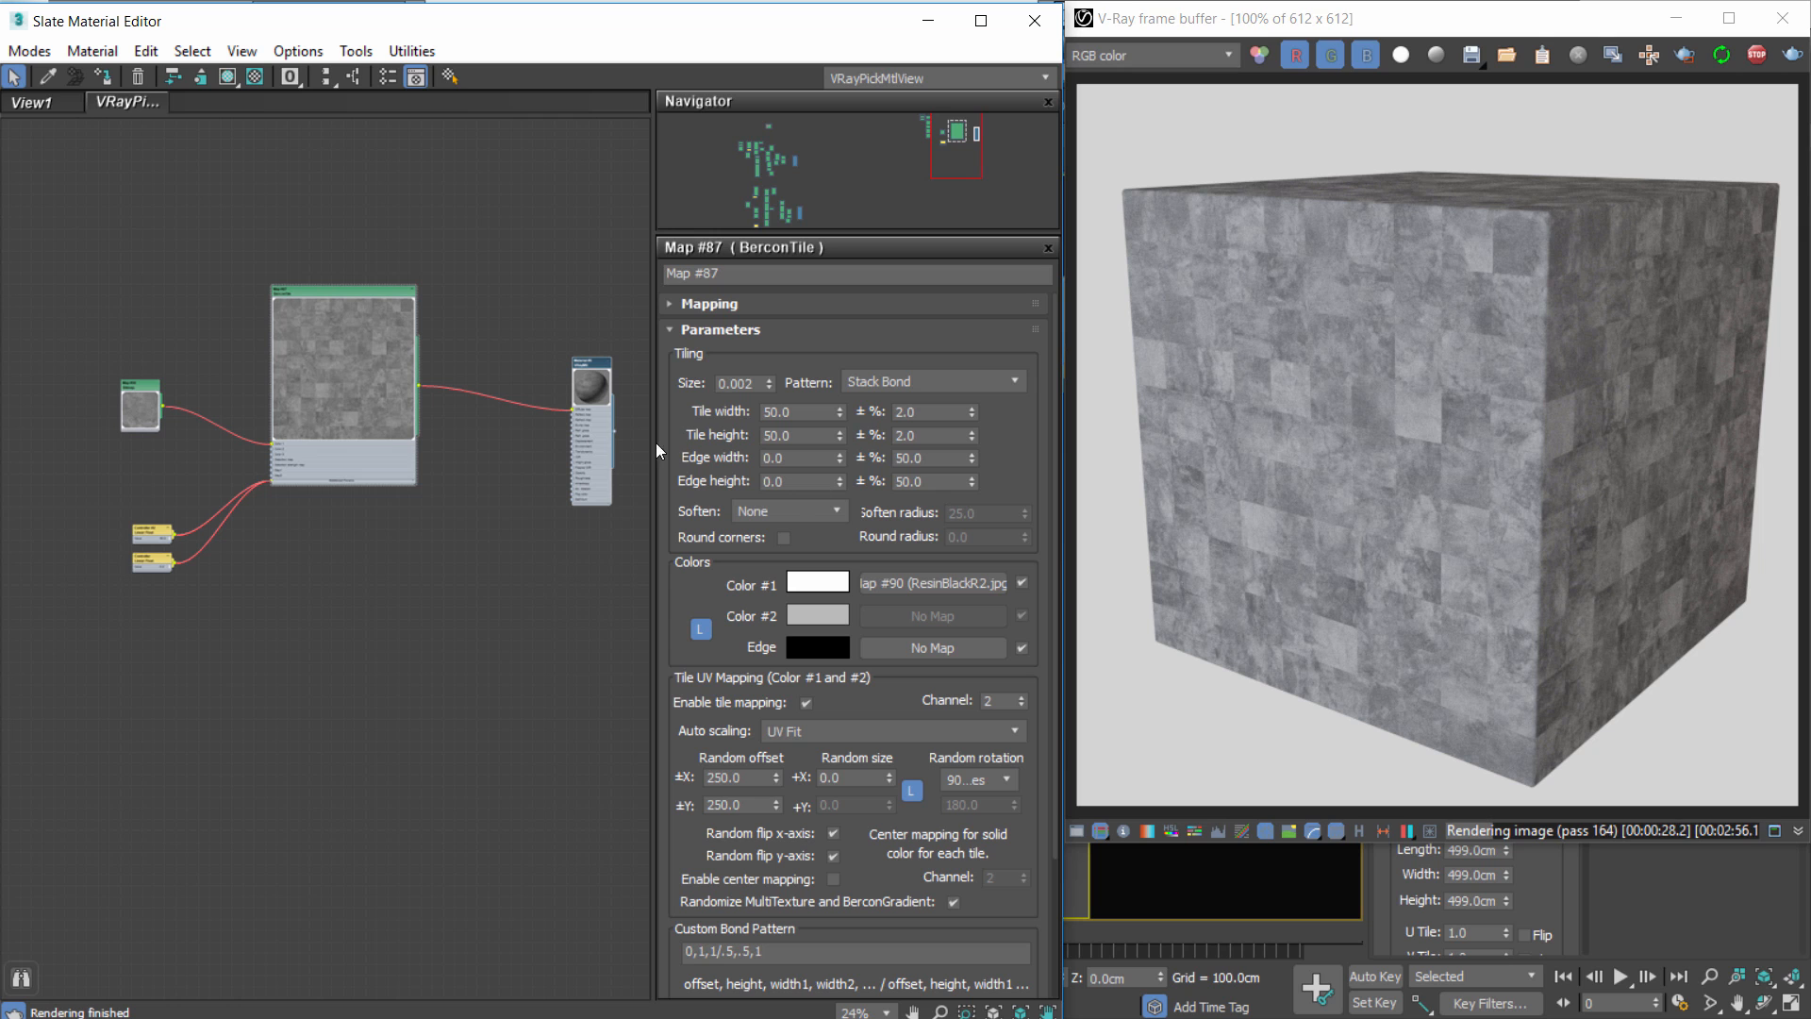
{"action": "scroll", "coordinate": [336, 519], "scroll_direction": "up", "scroll_amount": 3}
{"action": "left_click_drag", "start_coordinate": [336, 283], "coordinate": [349, 632], "text": "shift"}
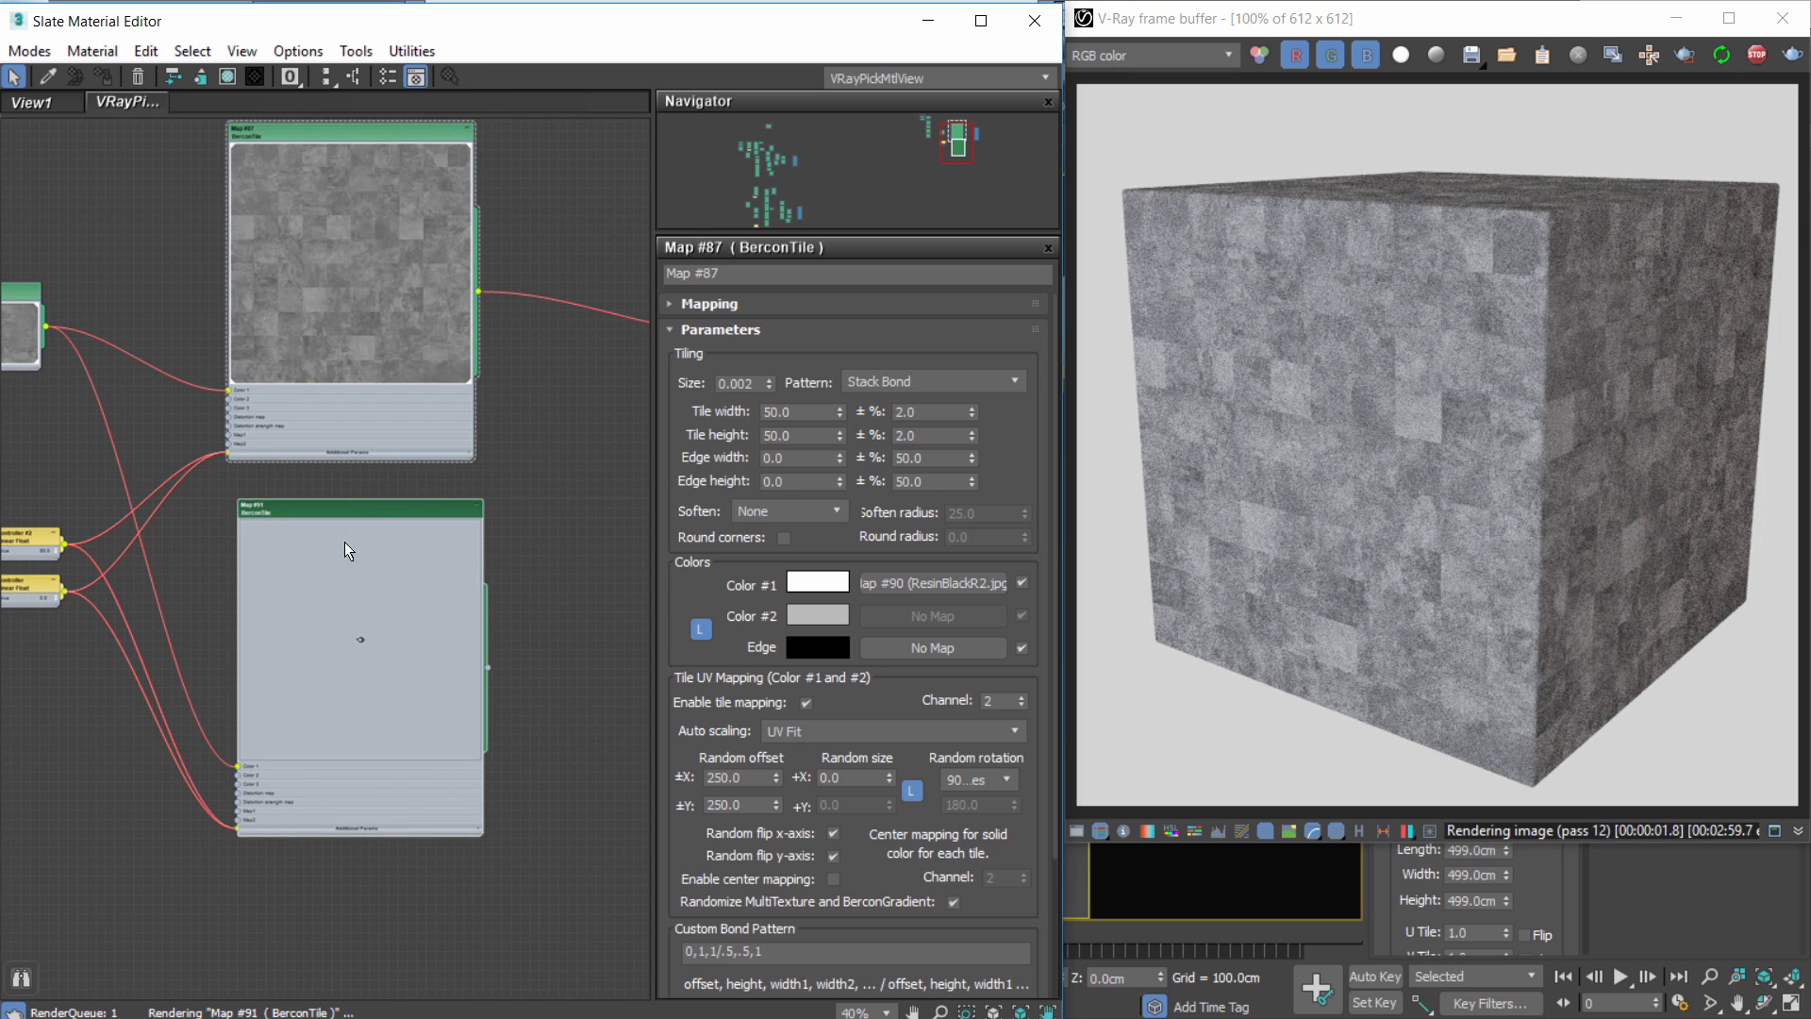
{"action": "middle_click_drag", "start_coordinate": [344, 541], "coordinate": [461, 457]}
{"action": "left_click_drag", "start_coordinate": [249, 337], "coordinate": [231, 305]}
{"action": "key", "text": "Delete"}
{"action": "left_click_drag", "start_coordinate": [427, 433], "coordinate": [406, 413]}
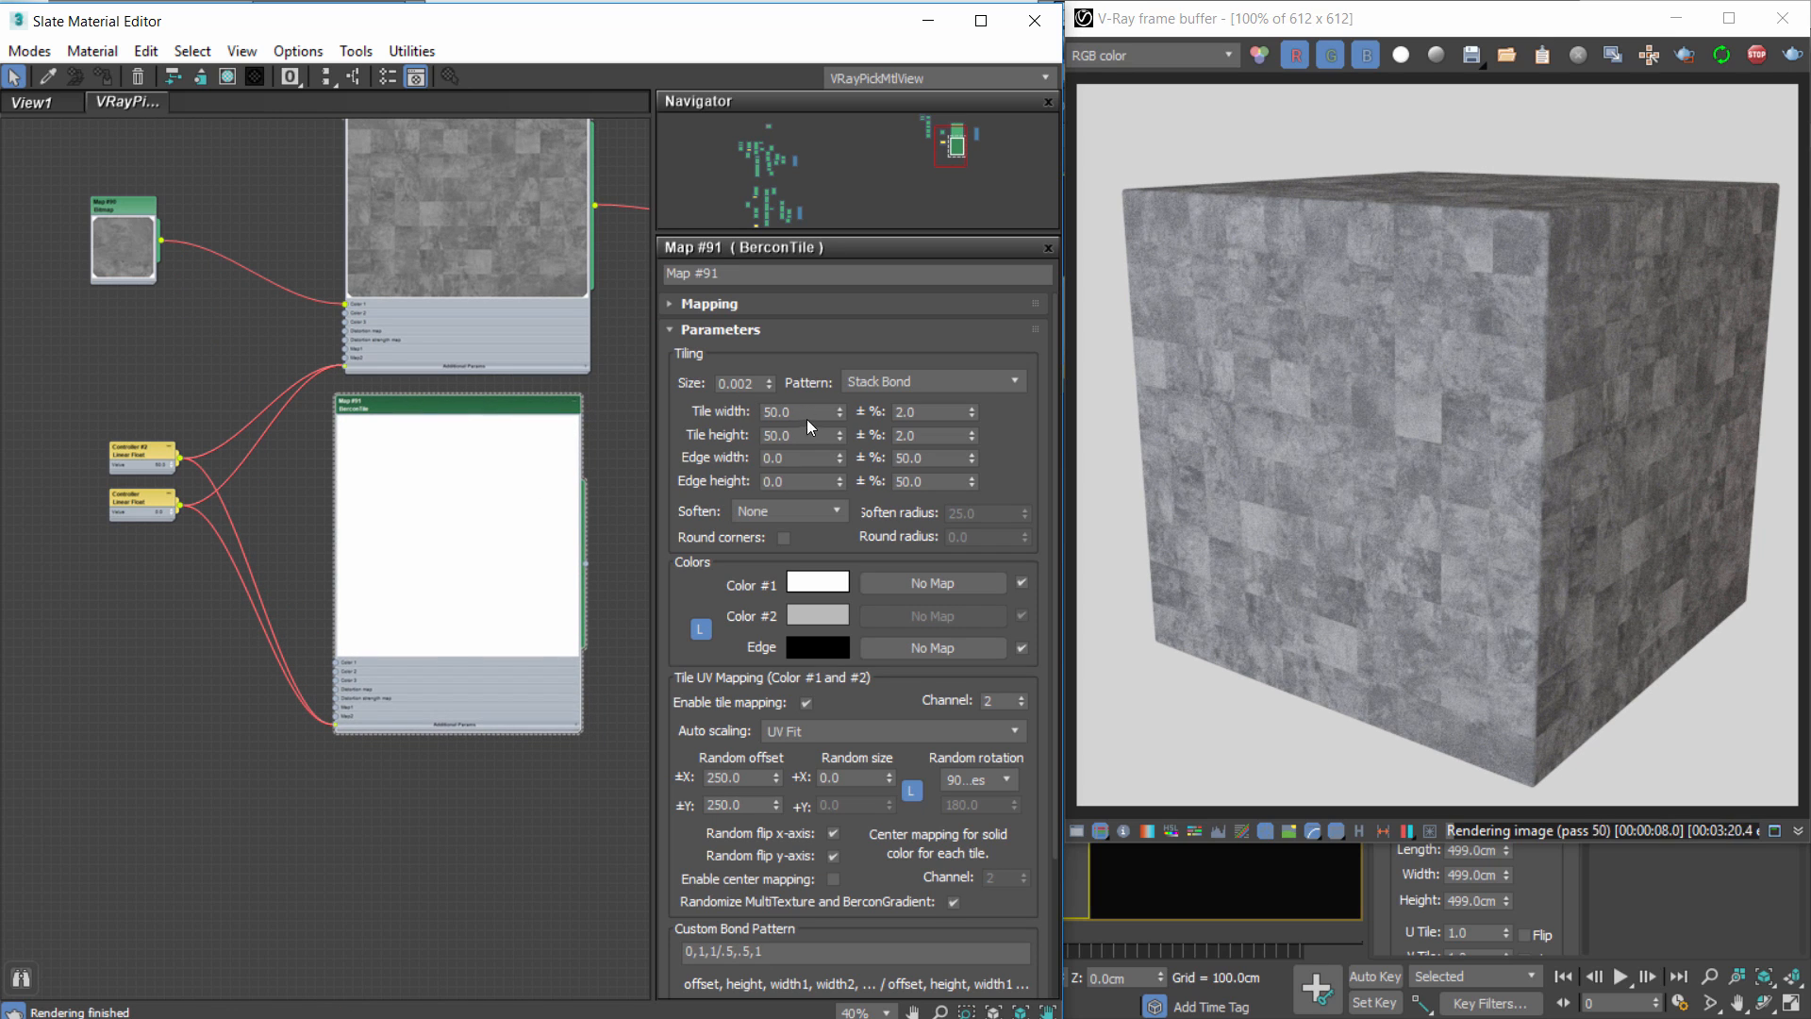
Set the linked edge width and height to 2 through the copied BerconTile map.
{"action": "left_click", "coordinate": [802, 458]}
{"action": "type", "text": "2"}
{"action": "key", "text": "Return"}
{"action": "middle_click_drag", "start_coordinate": [440, 473], "coordinate": [318, 452]}
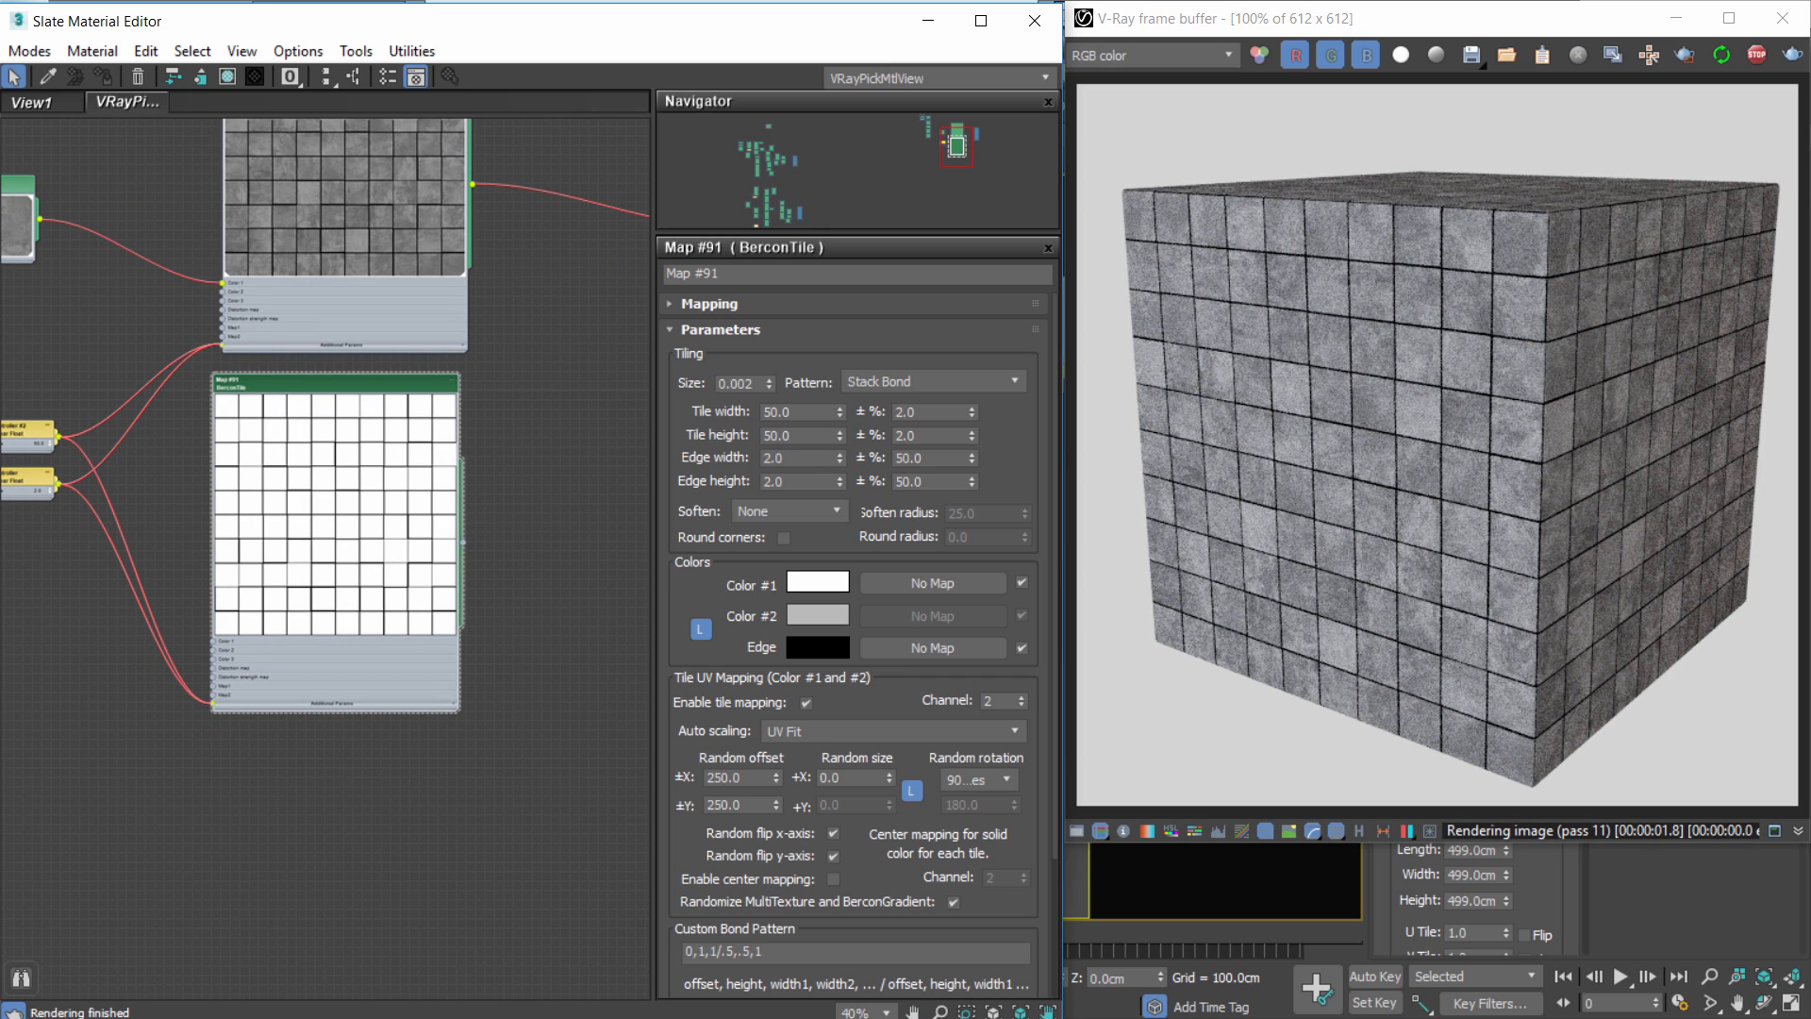
Delete the edge-size controller's connection to the copied BerconTile map and set that controller's value to 0.
{"action": "middle_click_drag", "start_coordinate": [366, 384], "coordinate": [418, 519]}
{"action": "scroll", "coordinate": [215, 719], "scroll_direction": "up", "scroll_amount": 1}
{"action": "scroll", "coordinate": [215, 717], "scroll_direction": "up", "scroll_amount": 1}
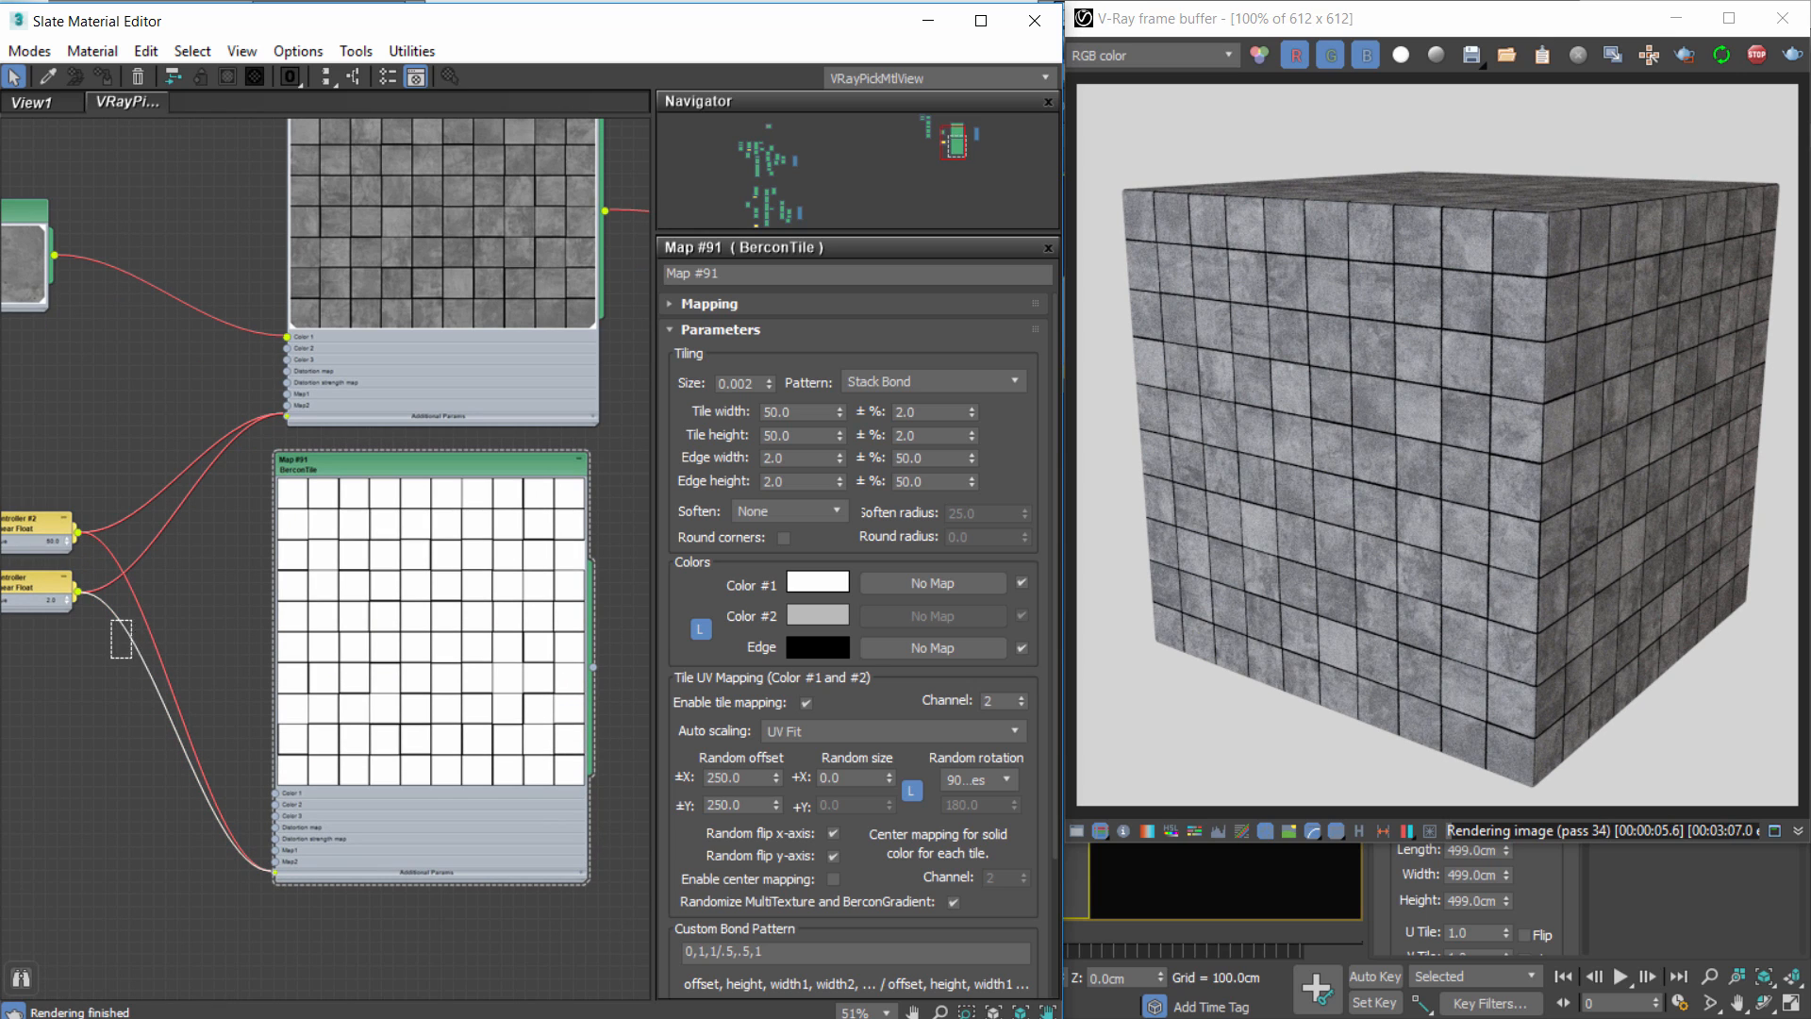
{"action": "left_click_drag", "start_coordinate": [110, 620], "coordinate": [132, 658]}
{"action": "key", "text": "Delete"}
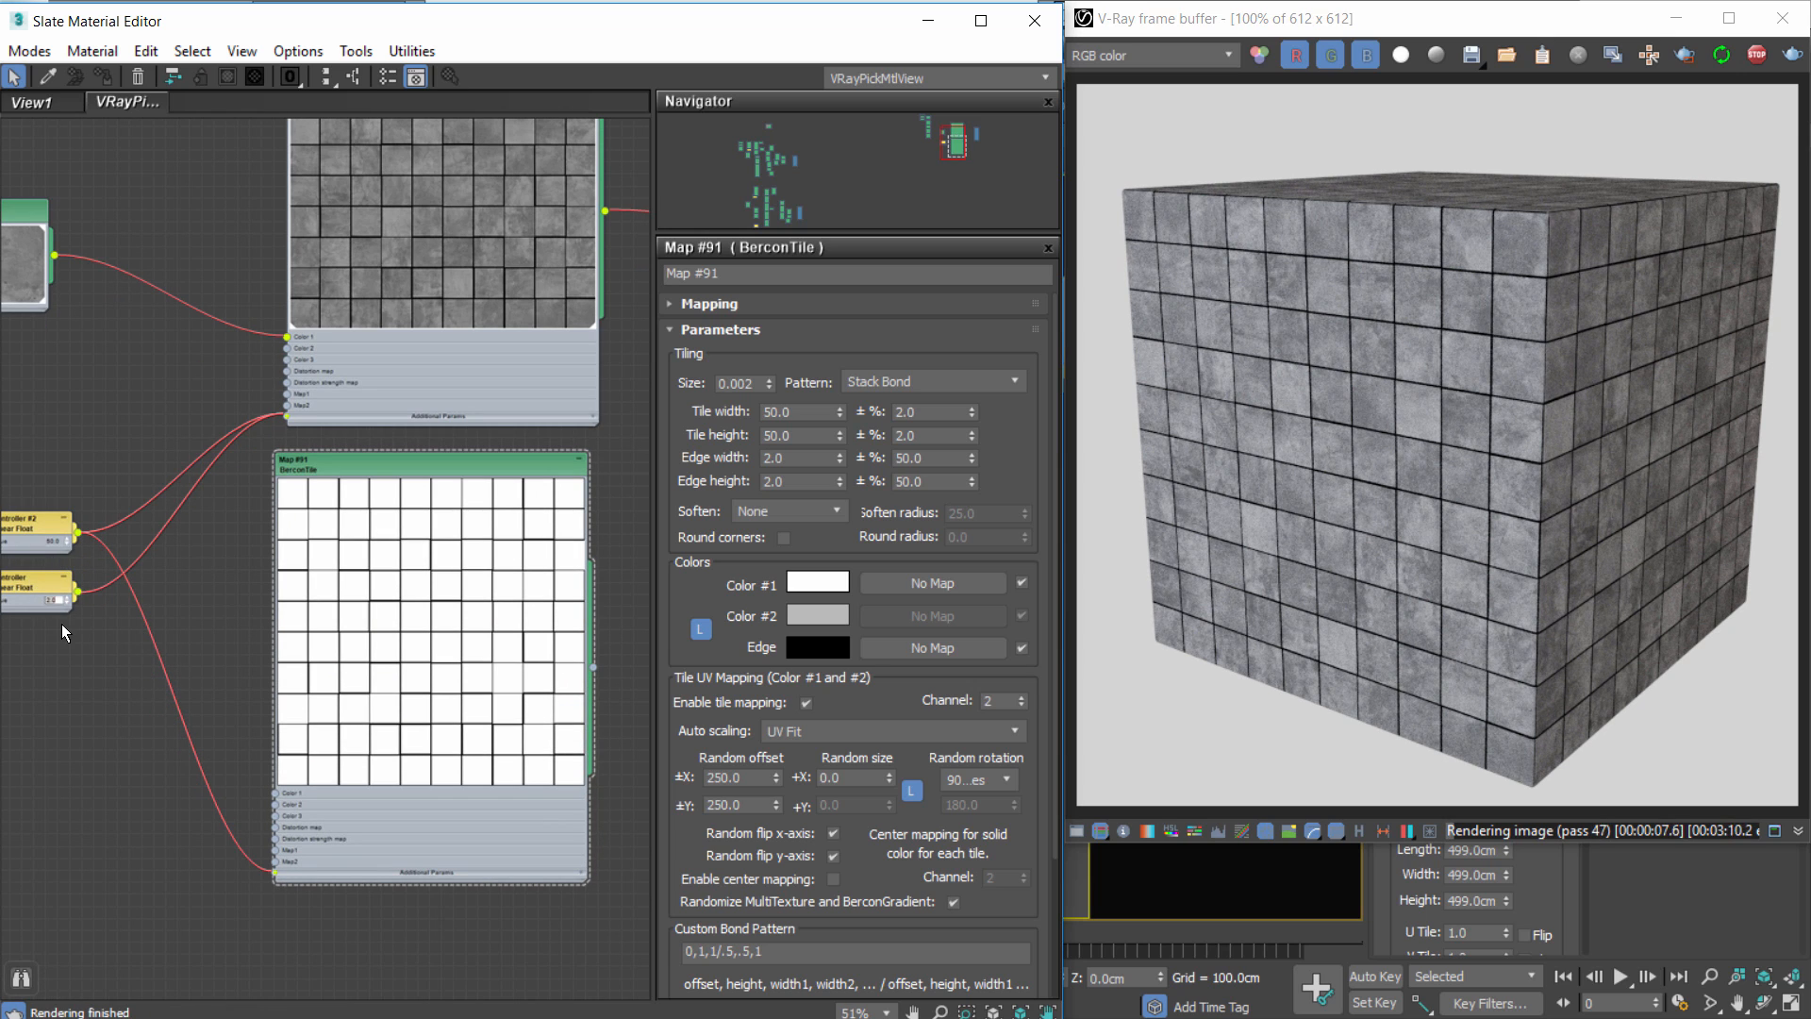
{"action": "type", "text": "0"}
{"action": "key", "text": "Return"}
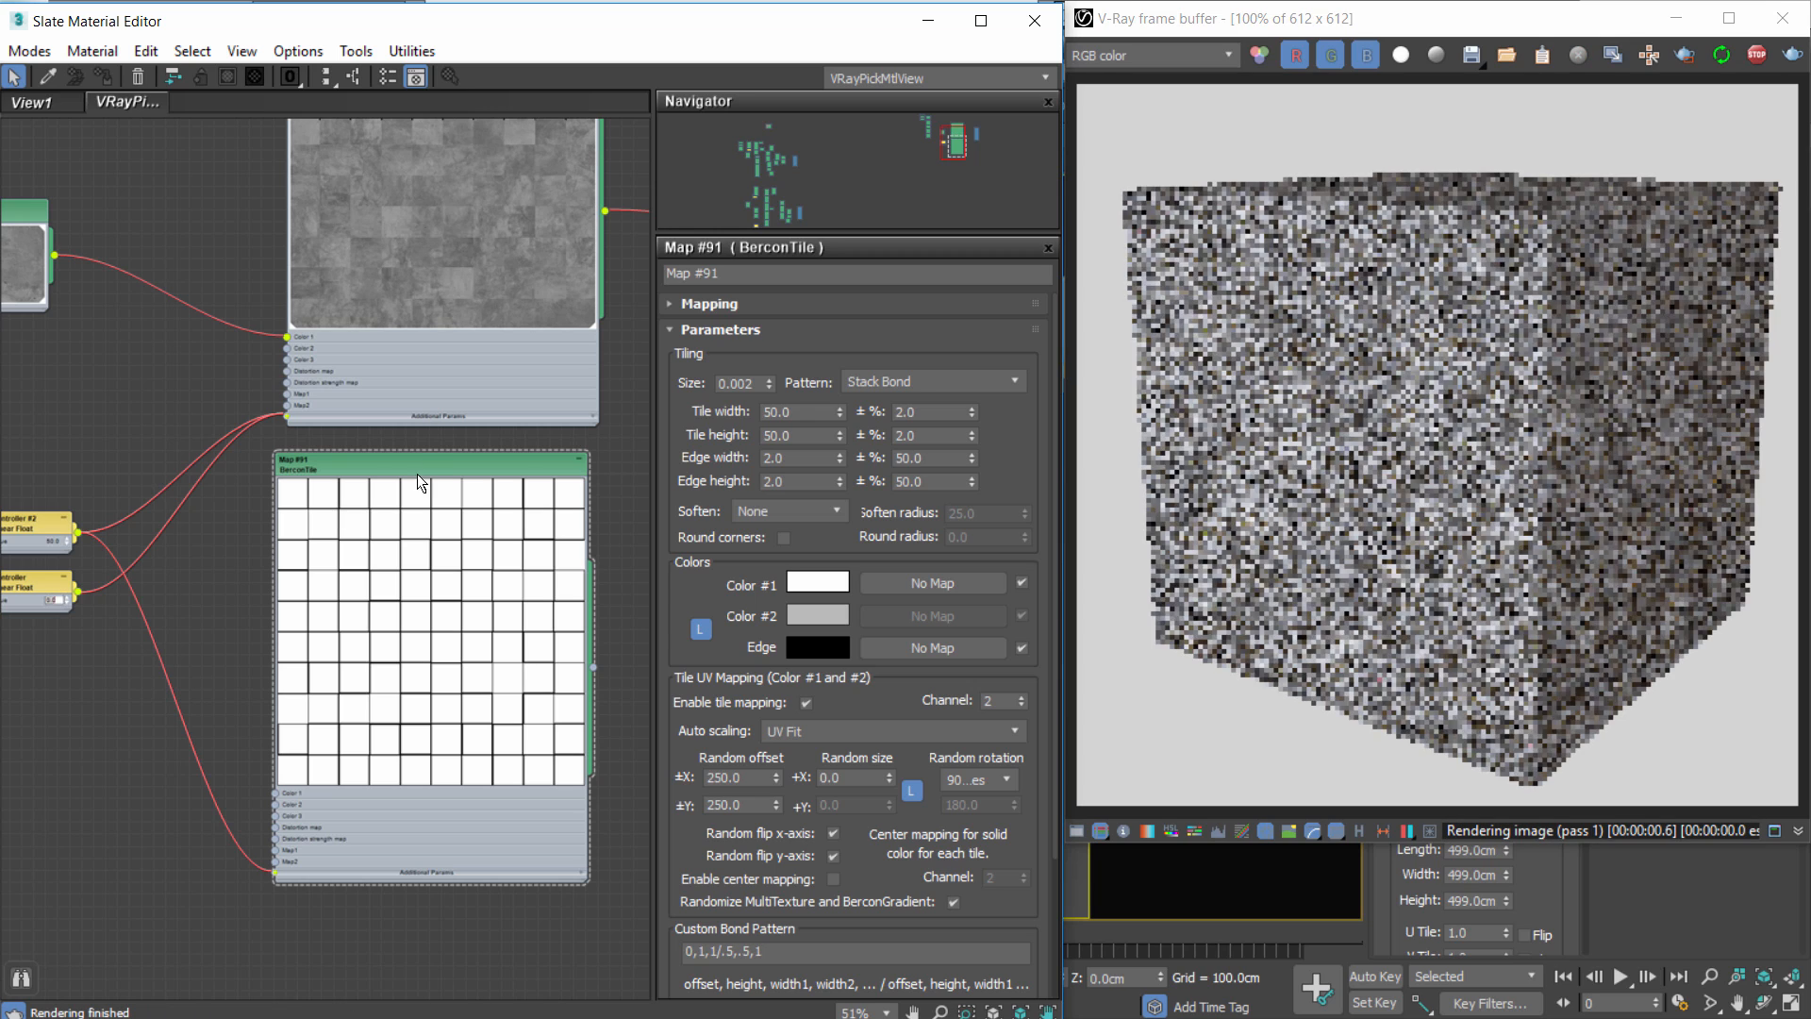
Undo the edge-size controller's value change and the deletion of its connection to the copied BerconTile map.
{"action": "left_click", "coordinate": [371, 568]}
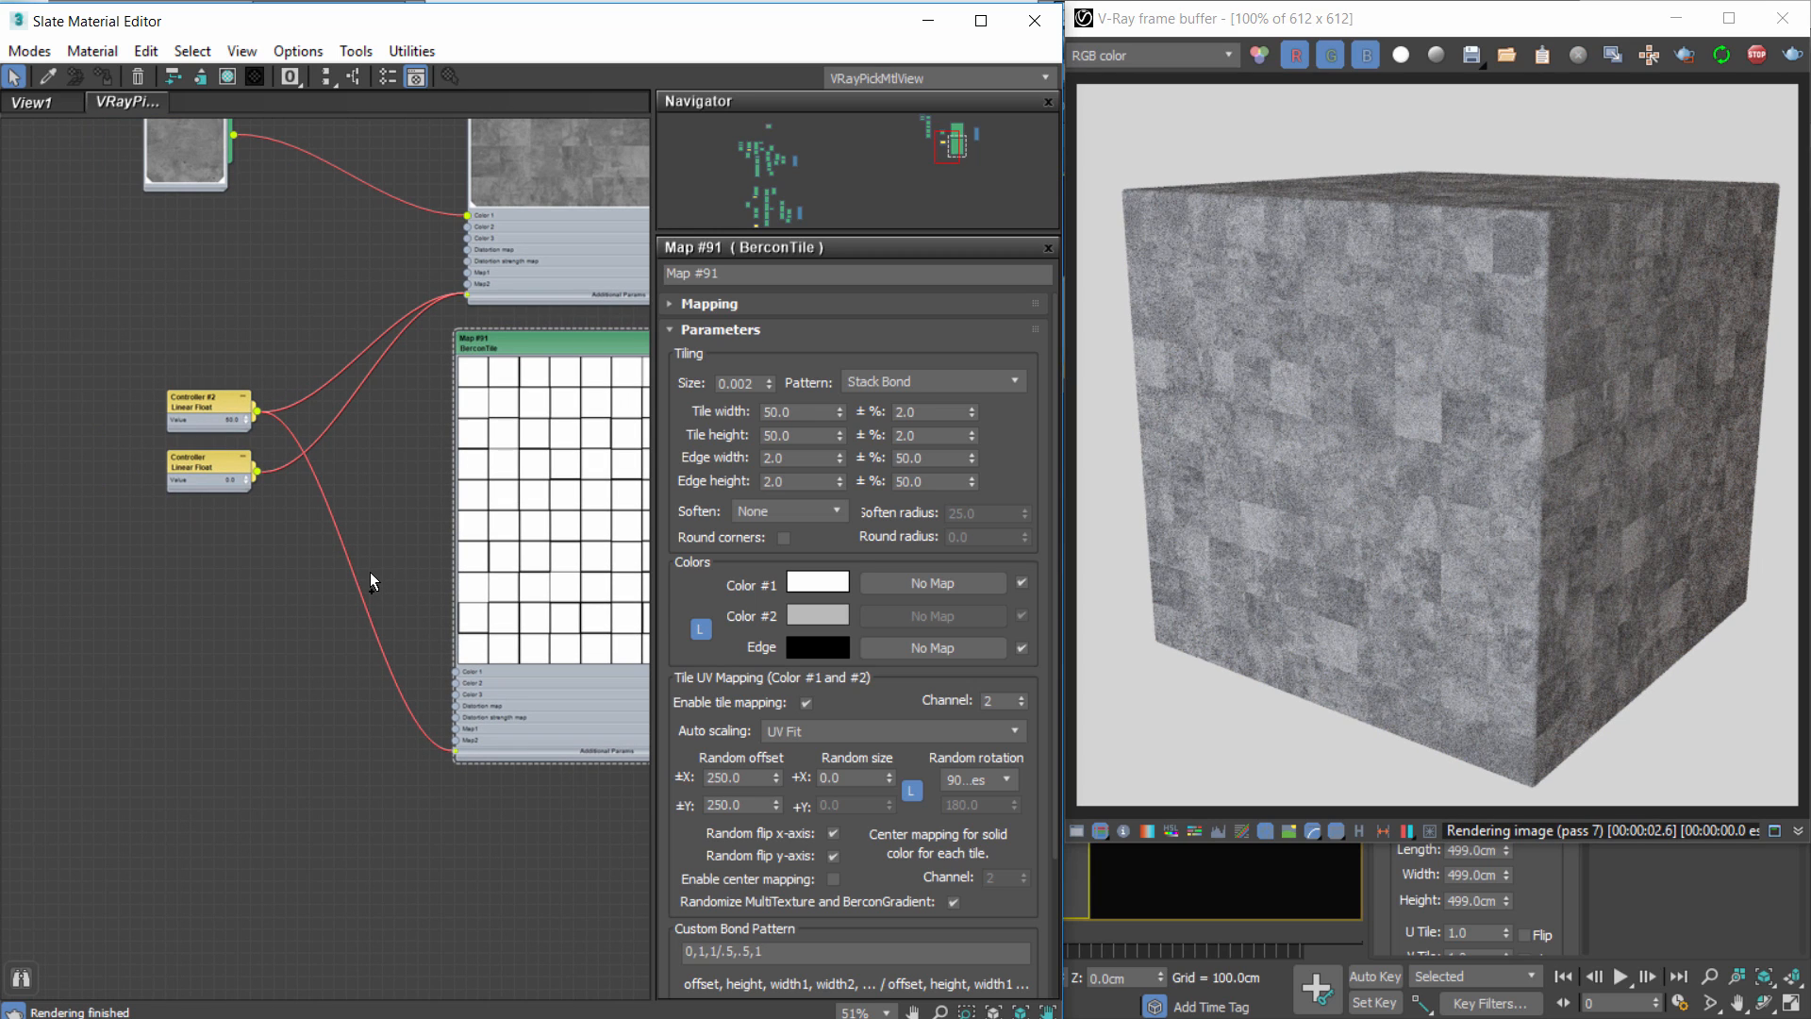
{"action": "key", "text": "ctrl+z"}
{"action": "key", "text": "ctrl+z"}
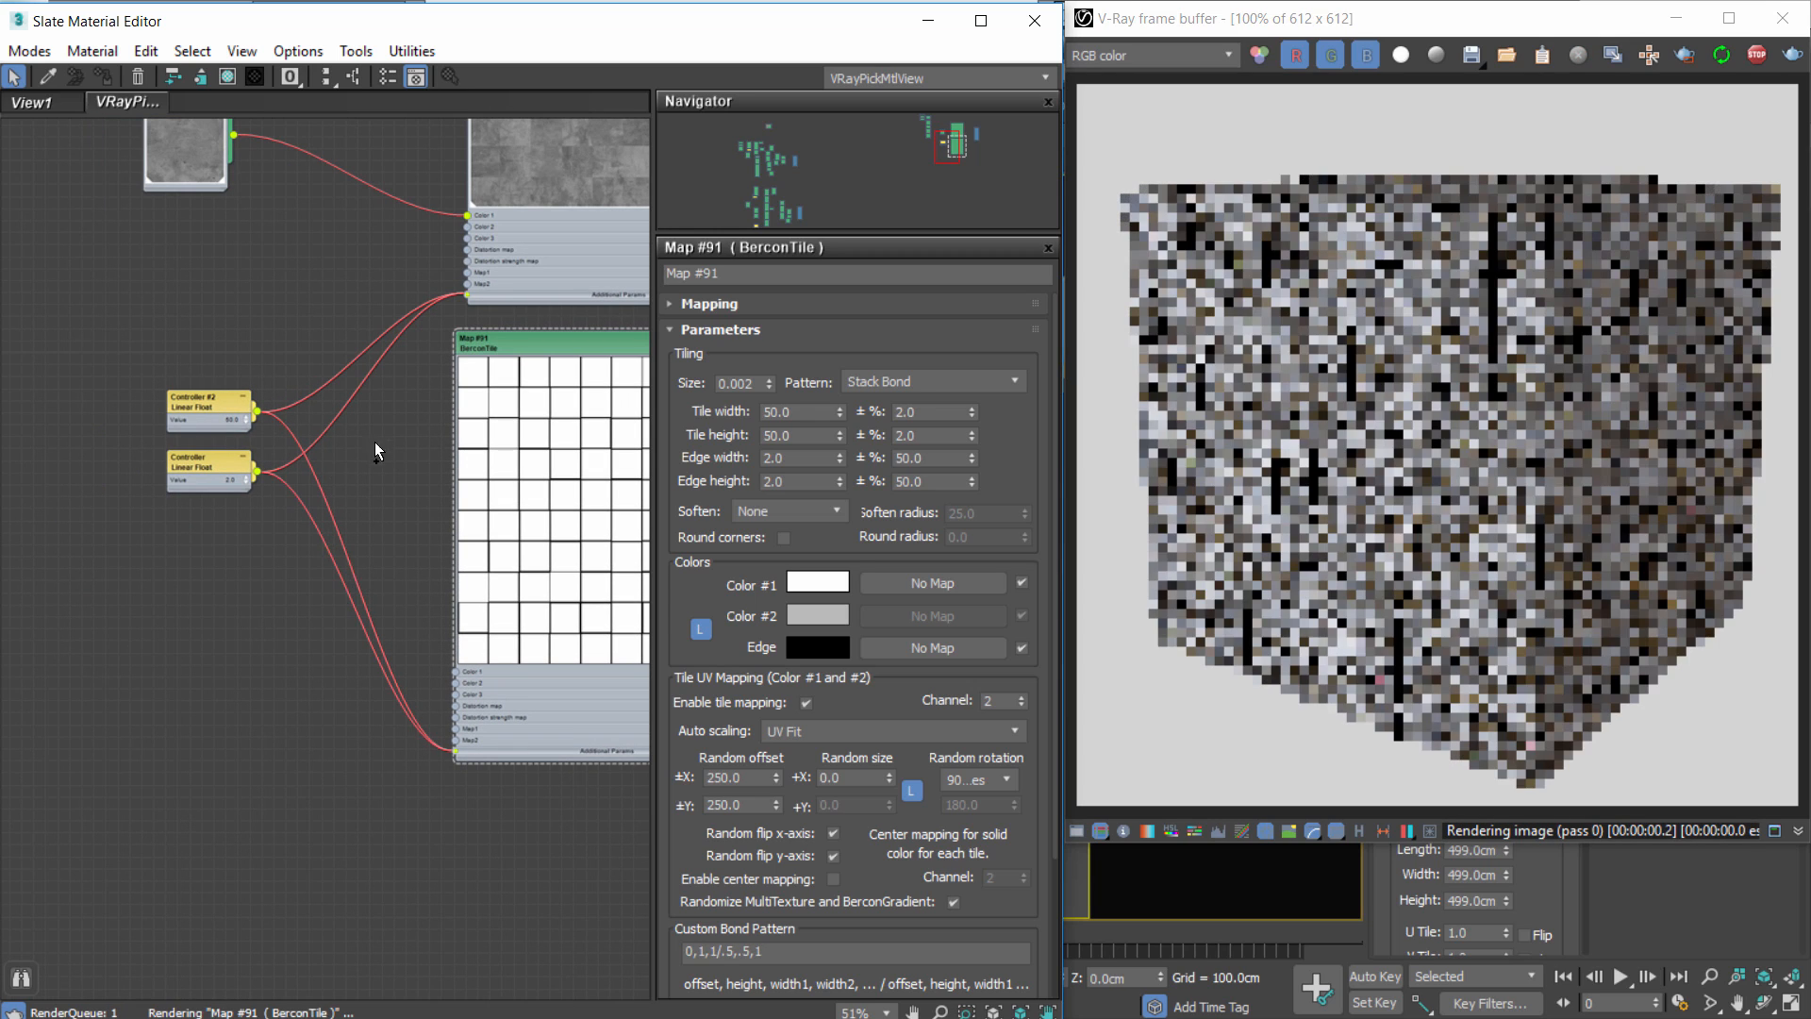
Delete the edge-size controller's connection to the concrete BerconTile map and move the controller down beside the copied map.
{"action": "left_click_drag", "start_coordinate": [381, 429], "coordinate": [331, 391]}
{"action": "key", "text": "Delete"}
{"action": "left_click_drag", "start_coordinate": [209, 465], "coordinate": [184, 754]}
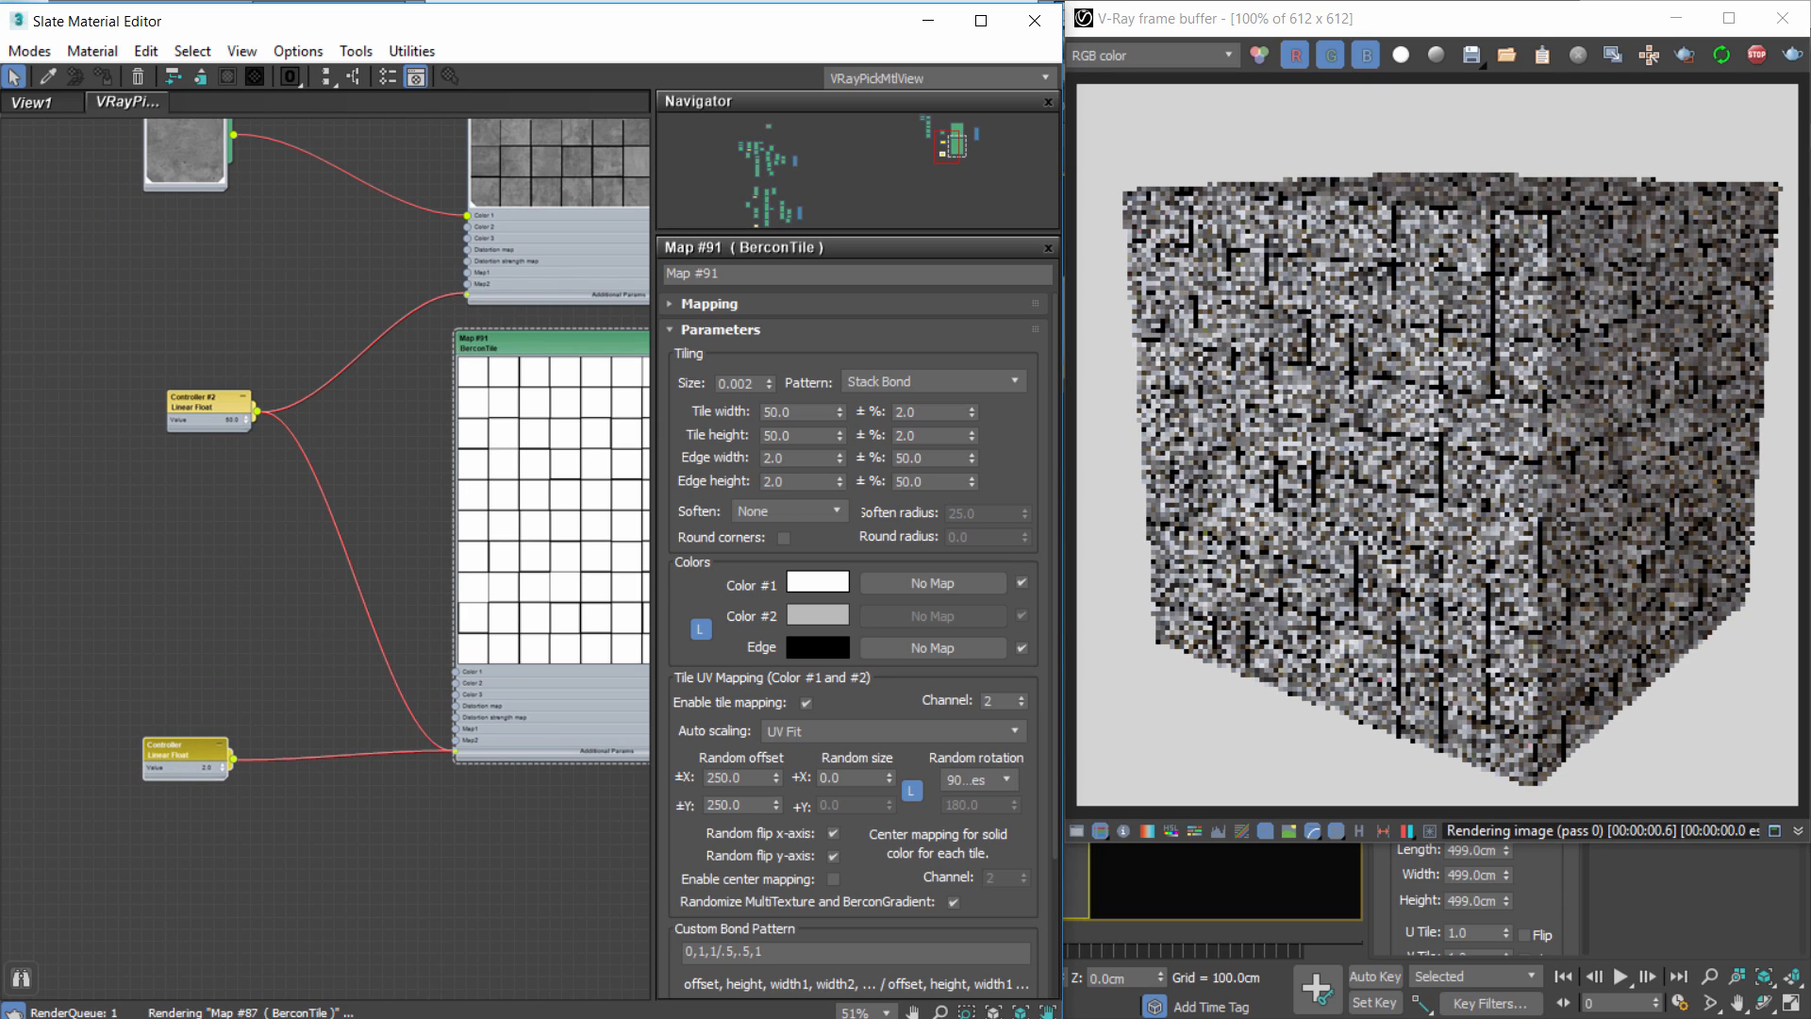
{"action": "left_click", "coordinate": [494, 283]}
{"action": "middle_click_drag", "start_coordinate": [486, 330], "coordinate": [375, 385]}
{"action": "middle_click_drag", "start_coordinate": [507, 411], "coordinate": [364, 485]}
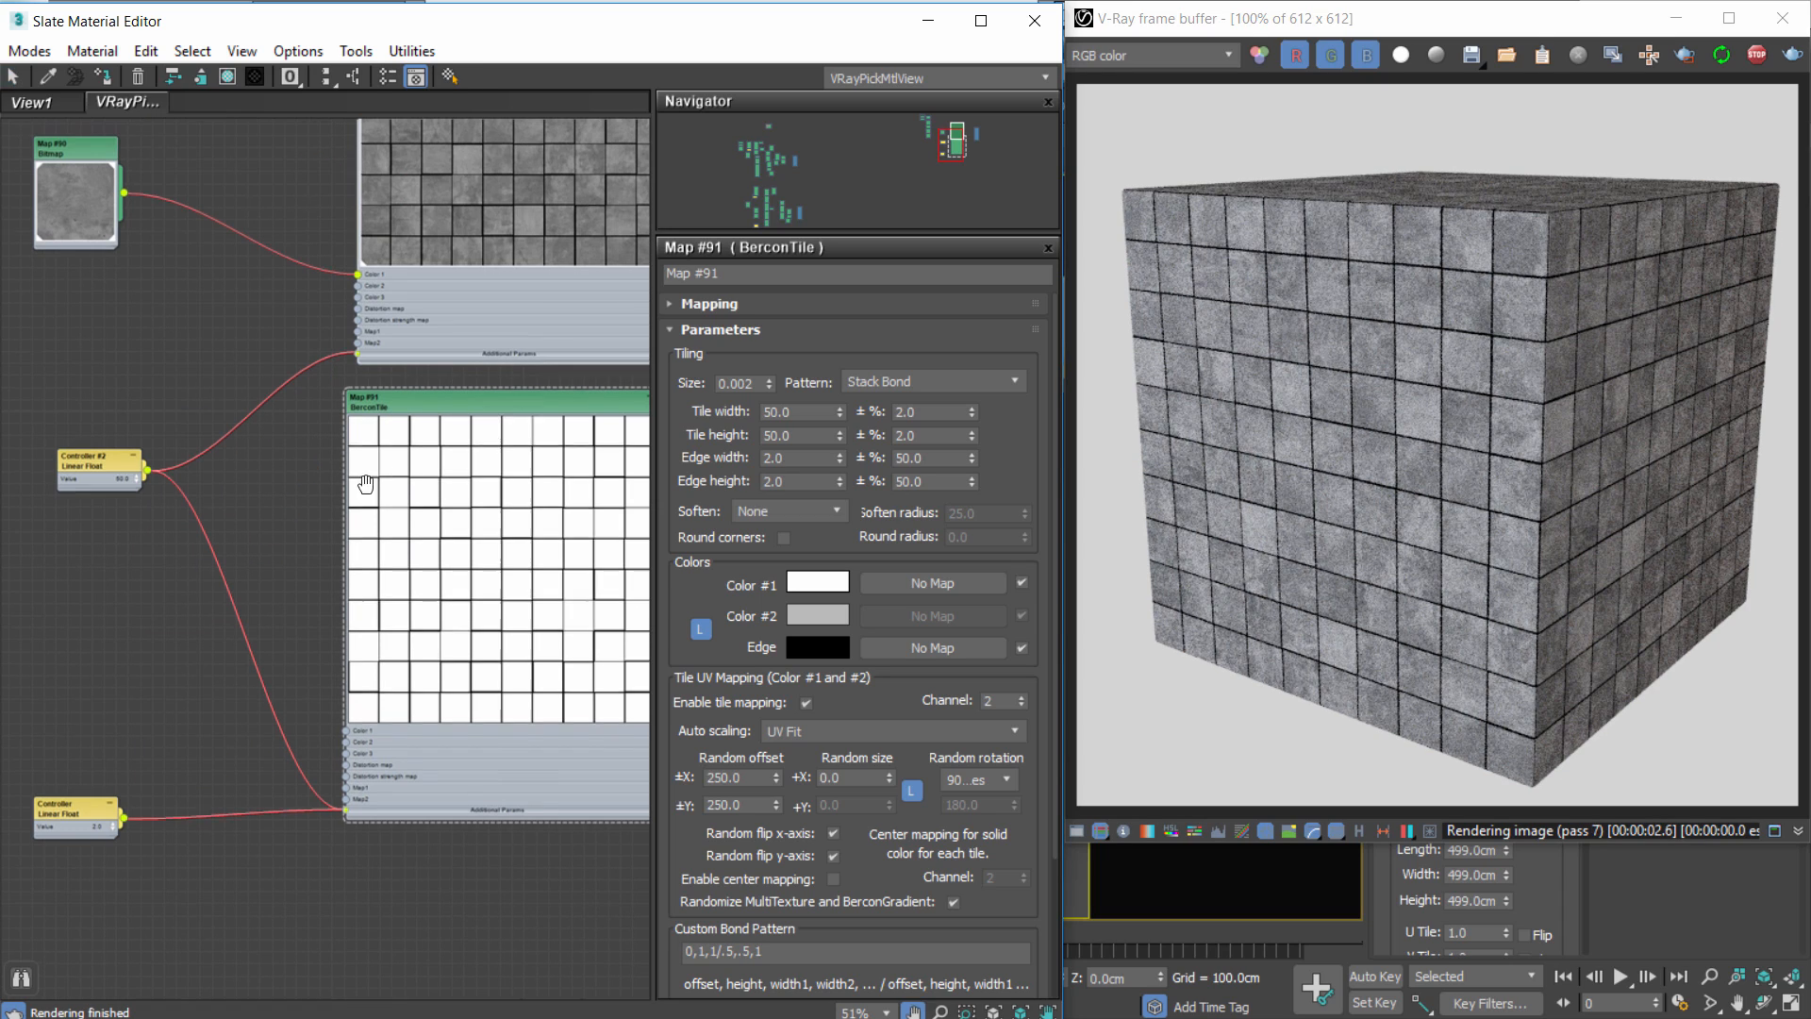
Set the edge width and edge height of the concrete BerconTile map to 0.
{"action": "scroll", "coordinate": [383, 479], "scroll_direction": "down", "scroll_amount": 1}
{"action": "middle_click_drag", "start_coordinate": [365, 242], "coordinate": [424, 267]}
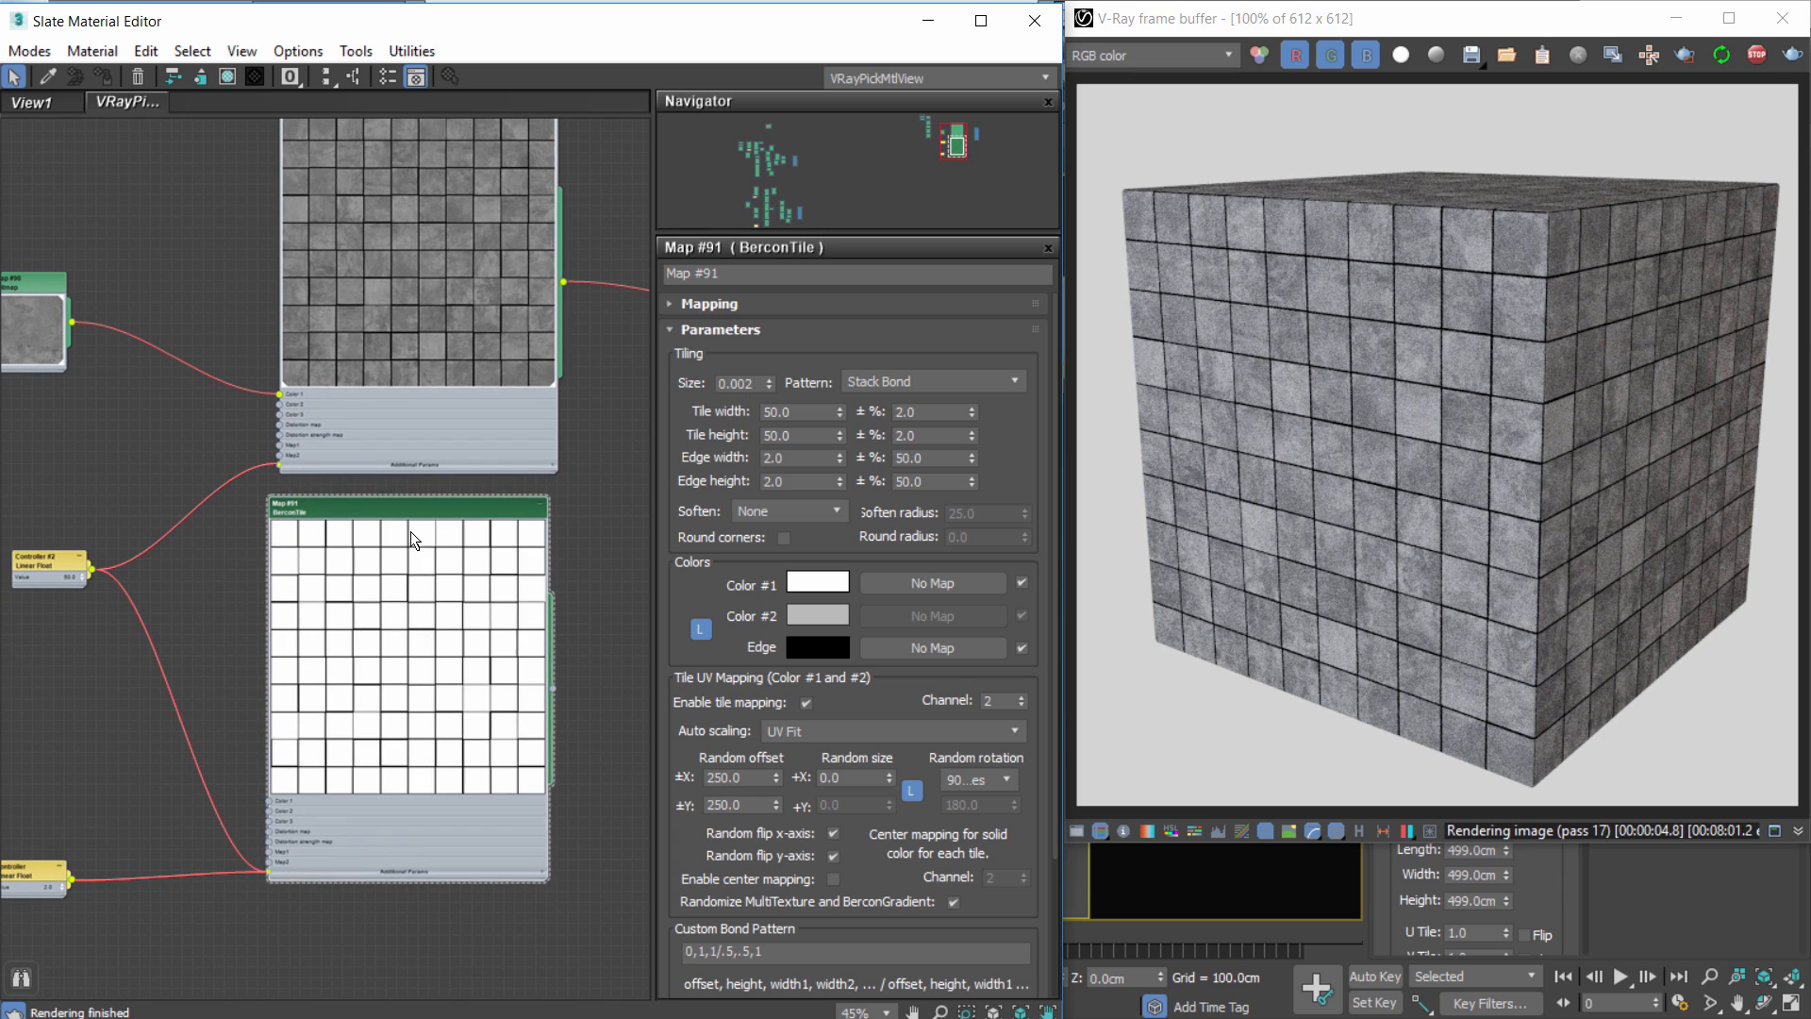
{"action": "left_click_drag", "start_coordinate": [424, 511], "coordinate": [437, 509]}
{"action": "middle_click_drag", "start_coordinate": [309, 429], "coordinate": [104, 533]}
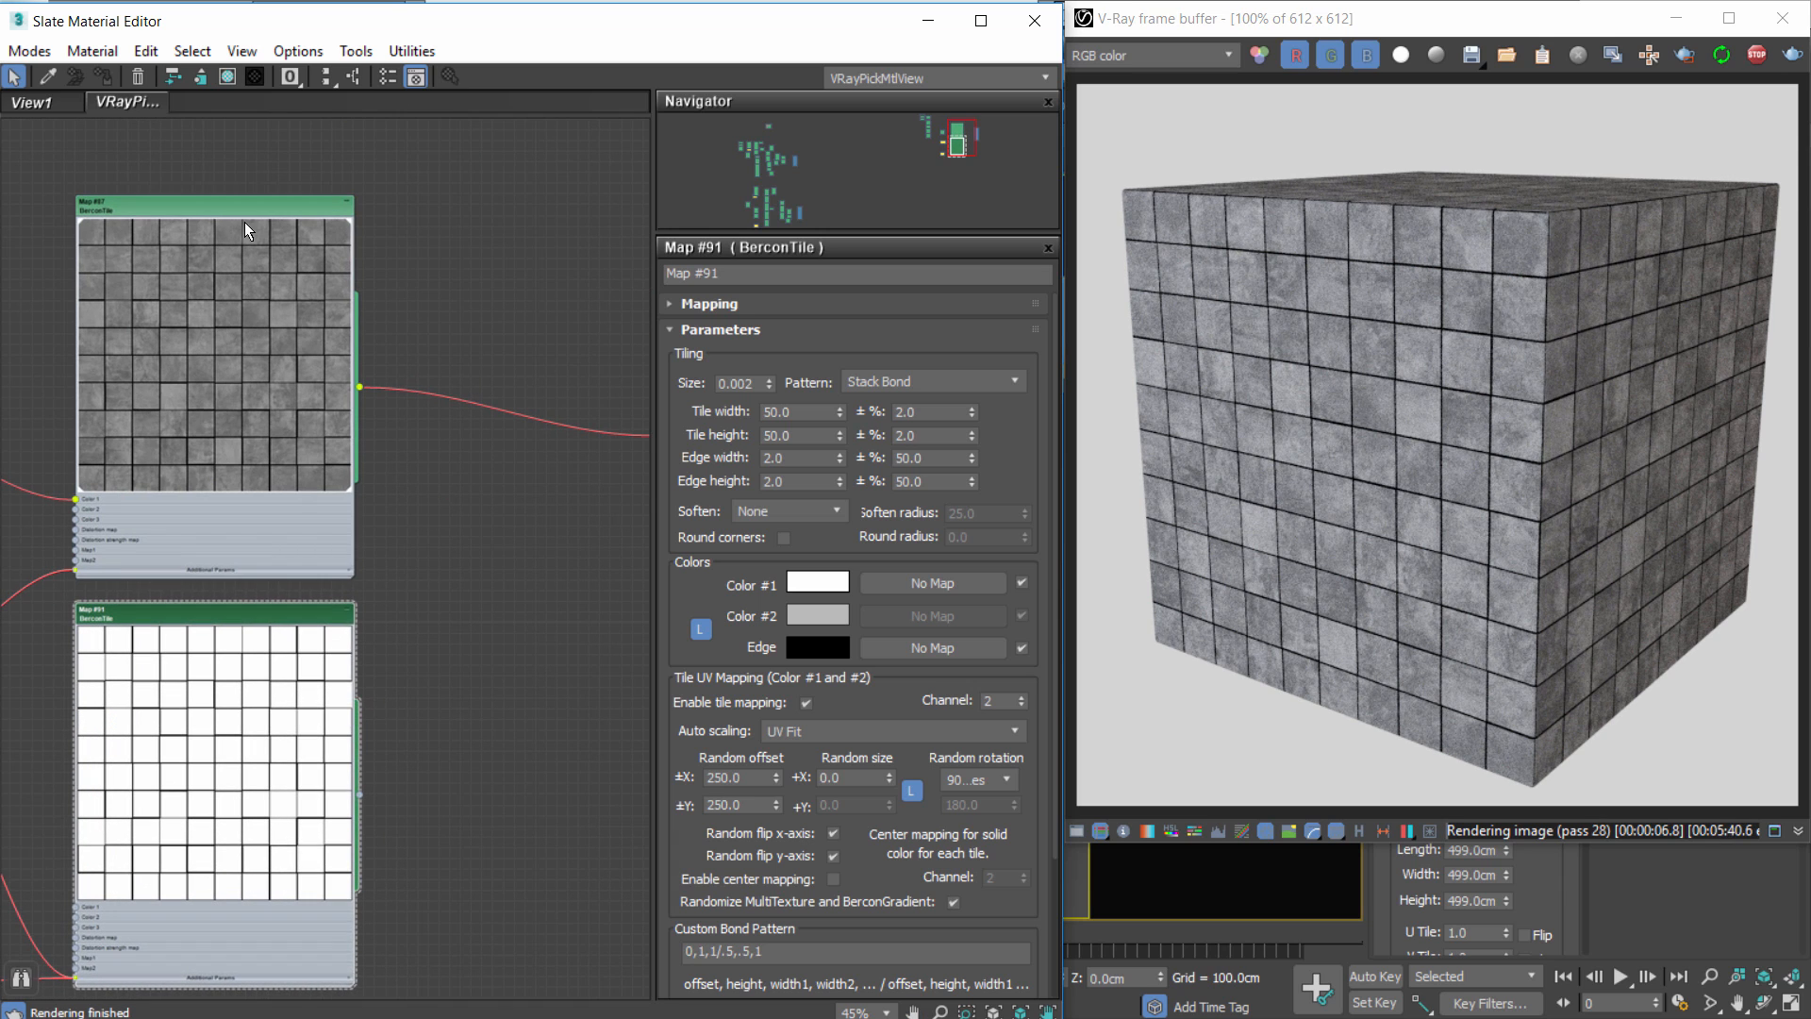
{"action": "left_click", "coordinate": [245, 222]}
{"action": "double_click", "coordinate": [799, 465]}
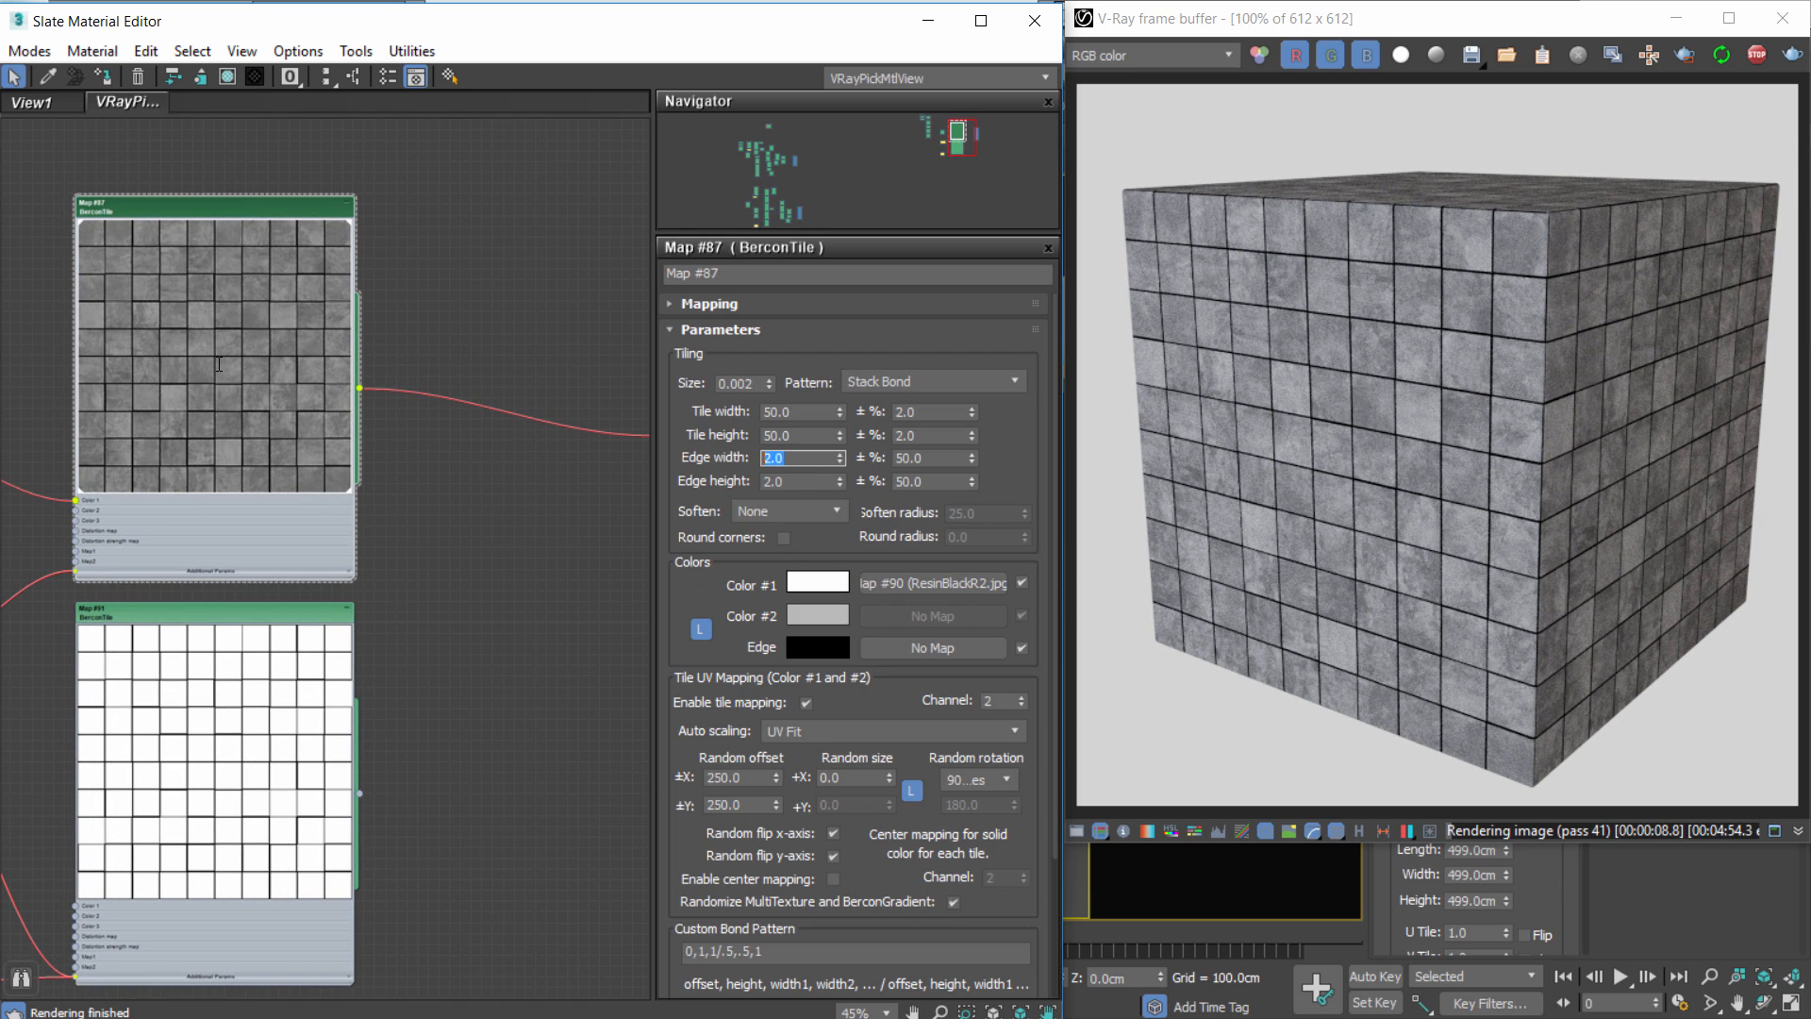
{"action": "type", "text": "0"}
{"action": "key", "text": "Tab"}
{"action": "type", "text": "0"}
{"action": "key", "text": "Return"}
Add a Composite map and place it between the BerconTile maps and the material.
{"action": "middle_click_drag", "start_coordinate": [482, 624], "coordinate": [240, 600]}
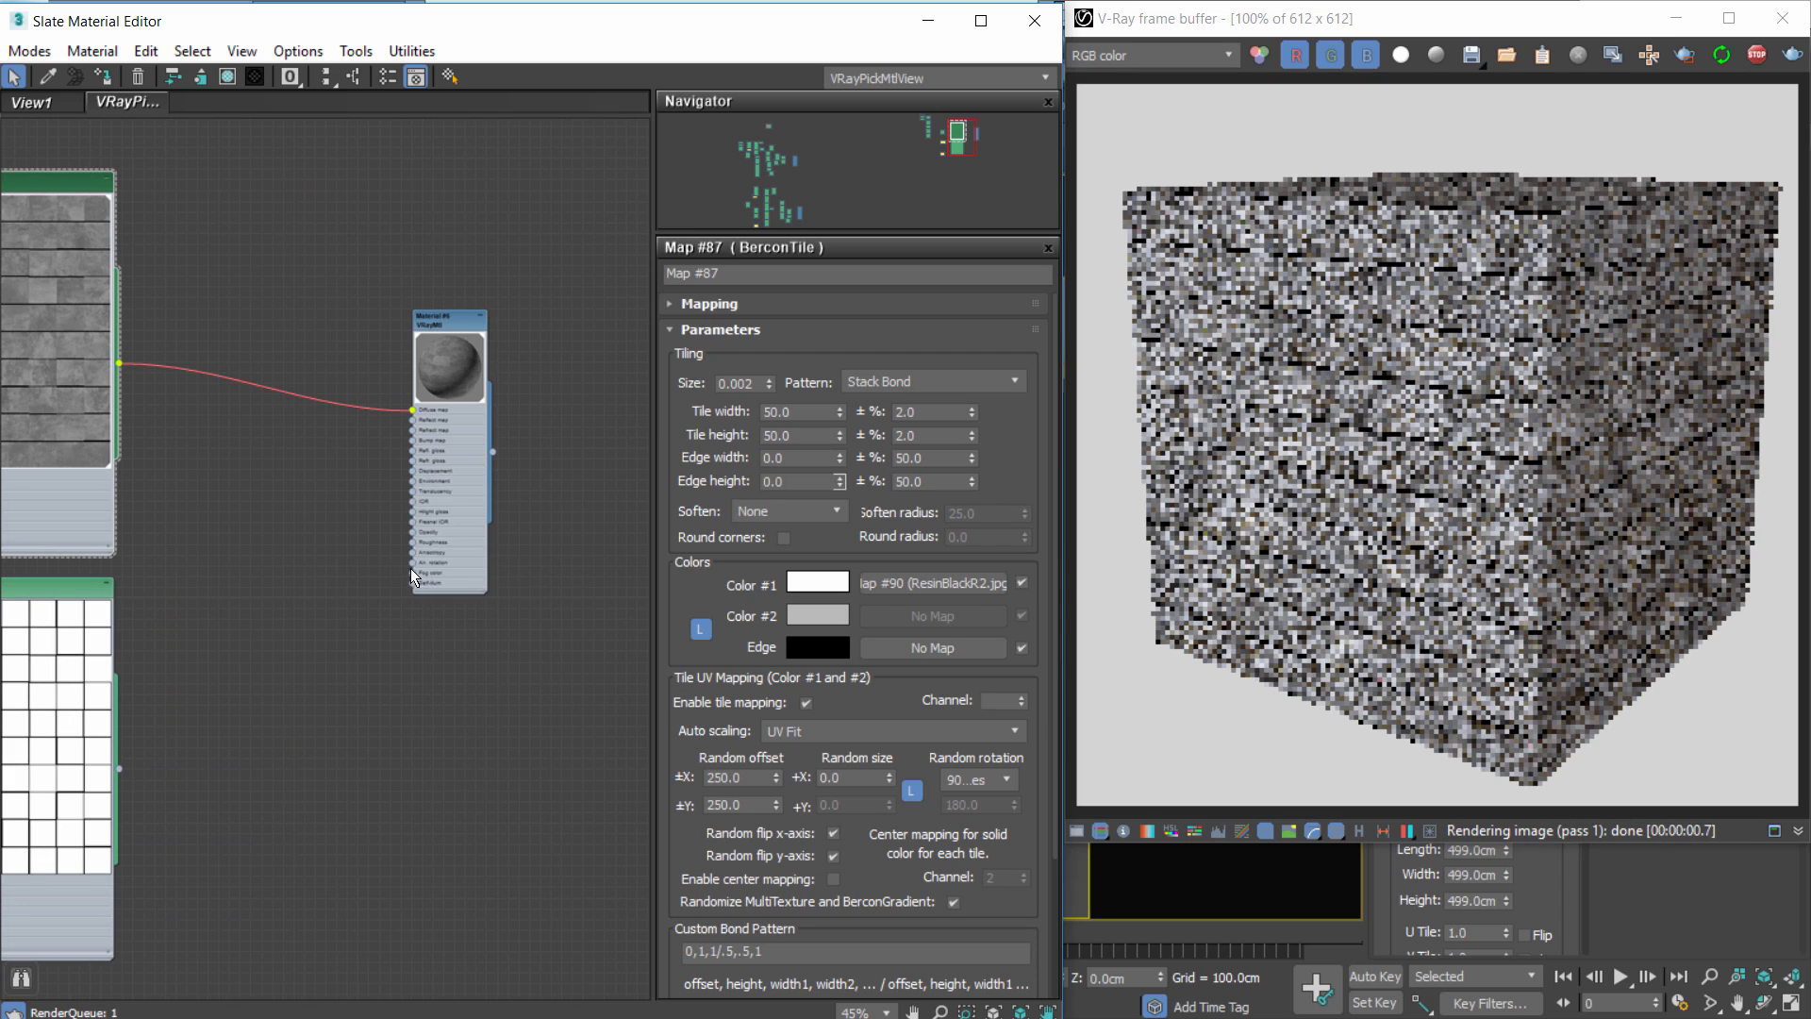
{"action": "right_click", "coordinate": [300, 497]}
{"action": "mouse_move", "coordinate": [372, 562]}
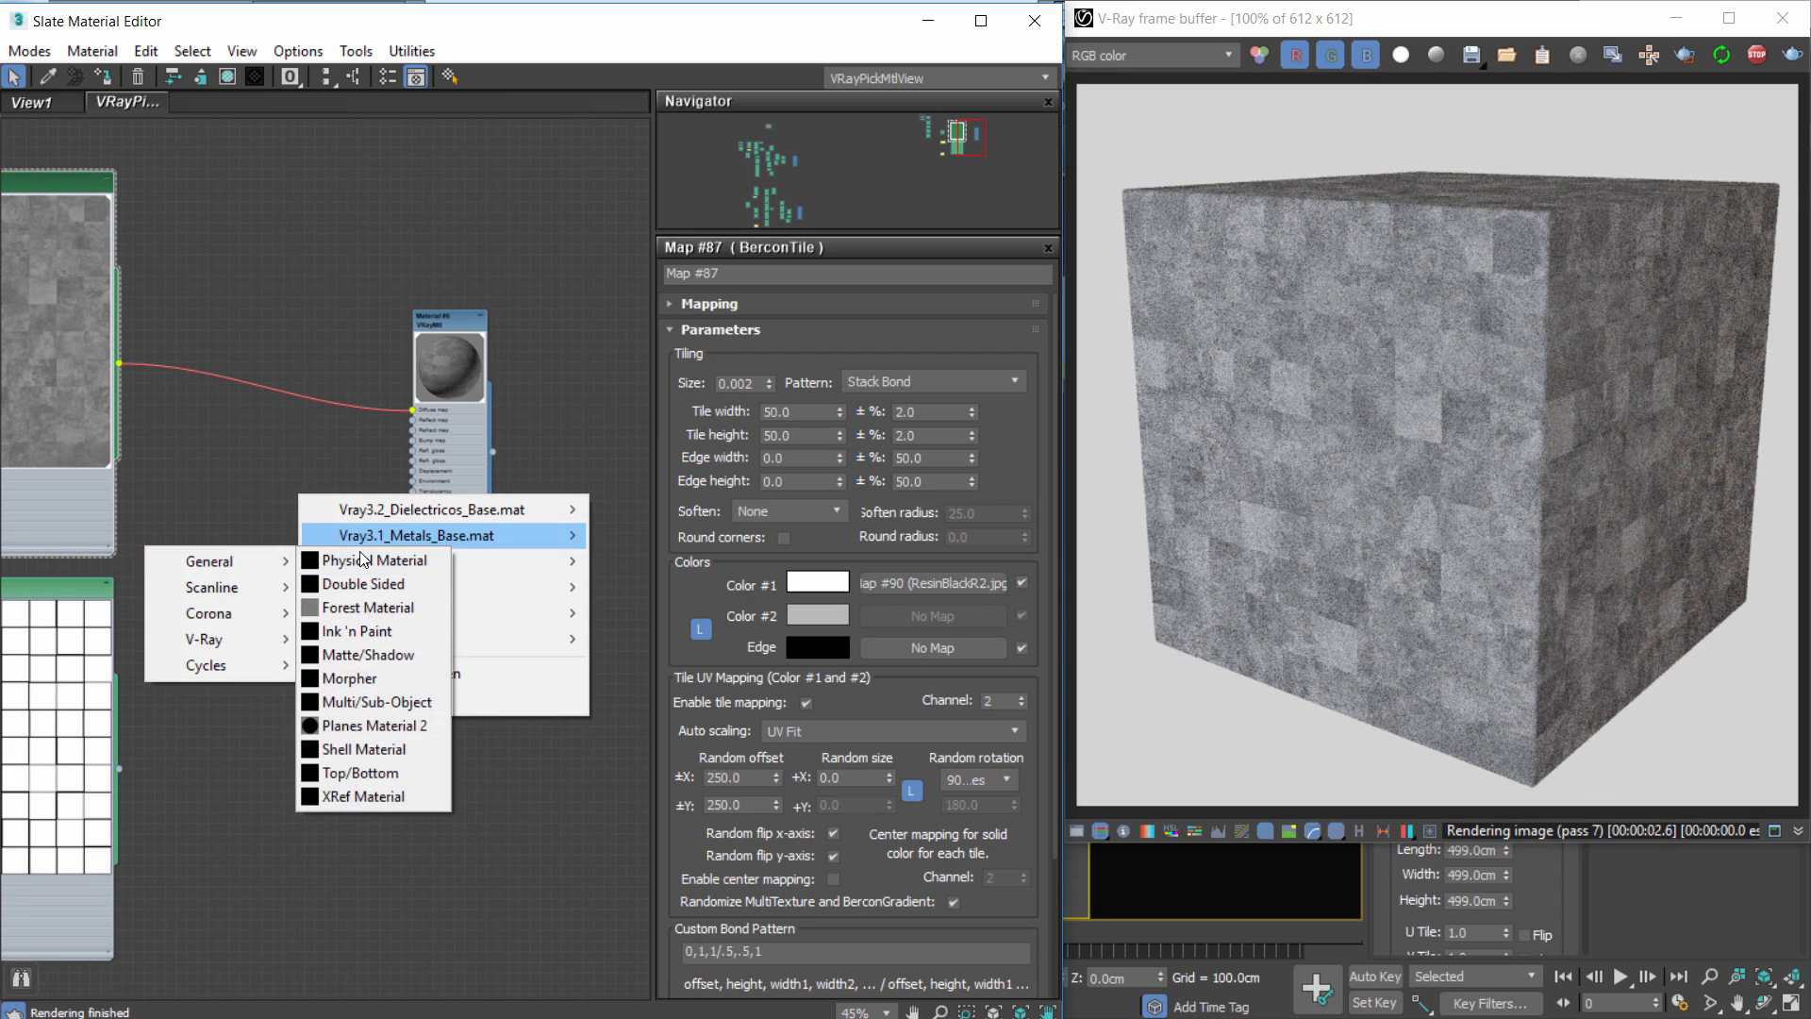
{"action": "mouse_move", "coordinate": [208, 587]}
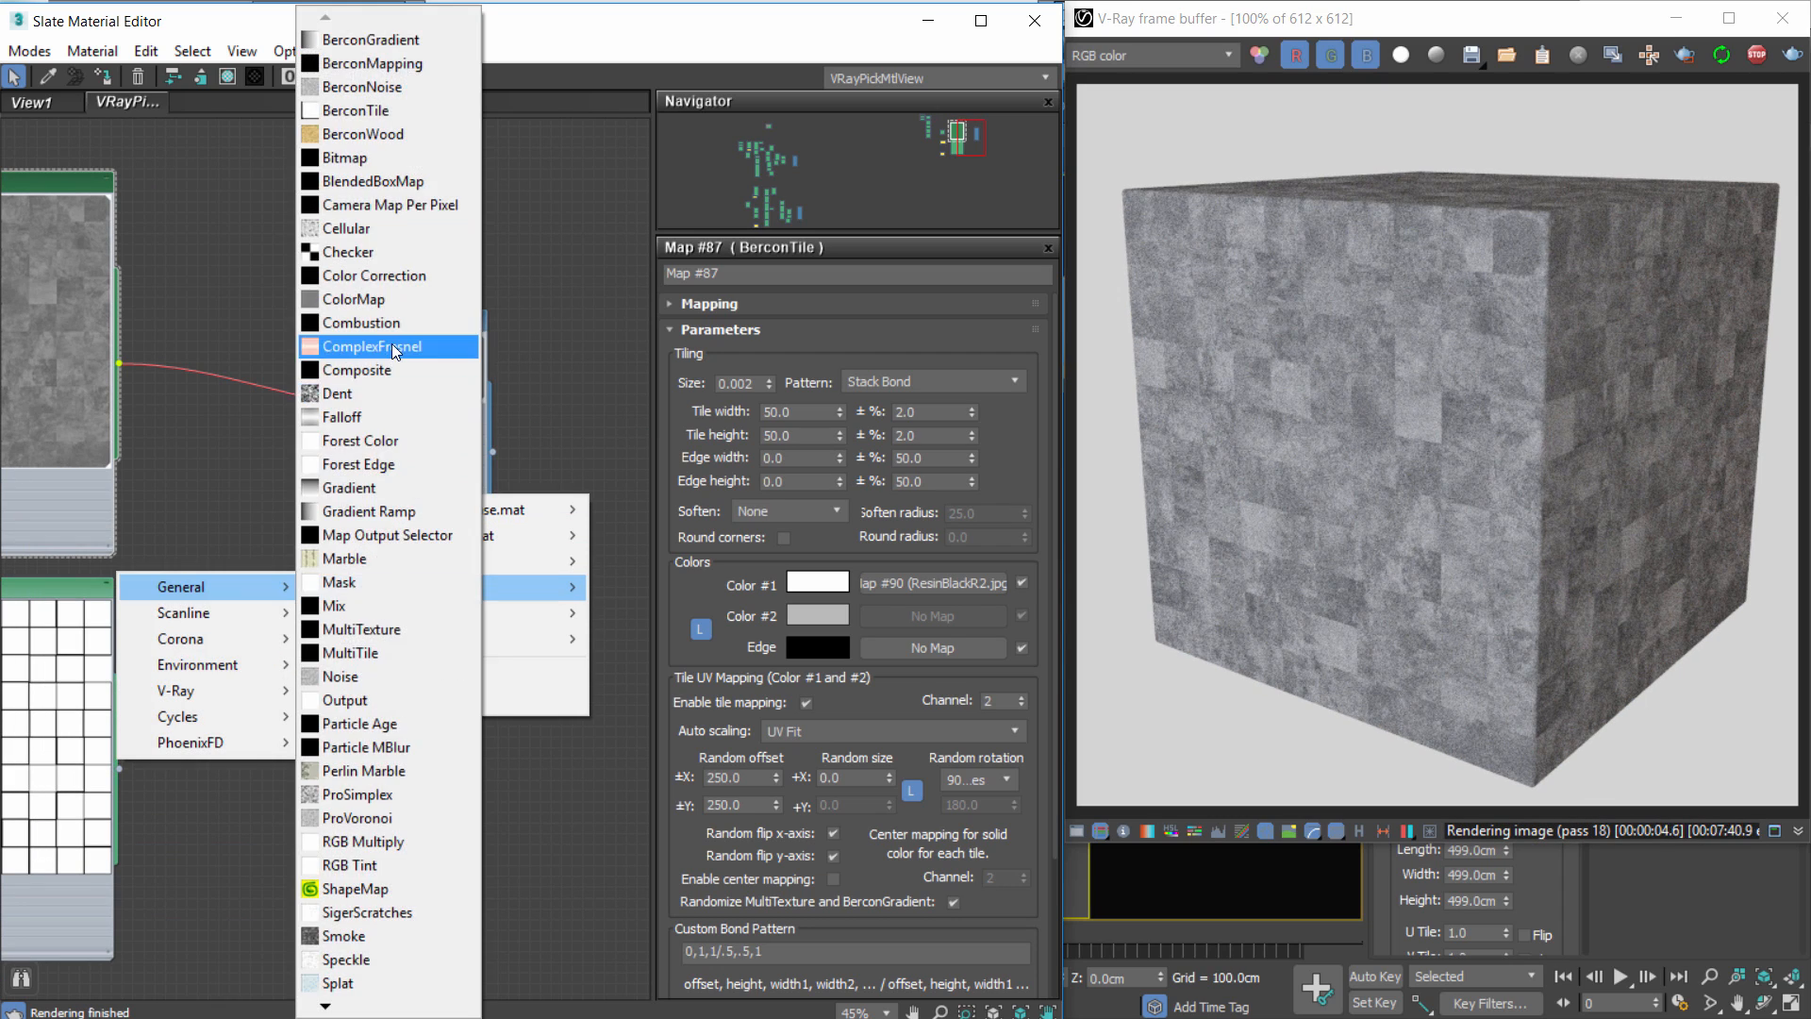
{"action": "left_click", "coordinate": [389, 369]}
{"action": "left_click_drag", "start_coordinate": [464, 355], "coordinate": [602, 388]}
{"action": "middle_click_drag", "start_coordinate": [220, 533], "coordinate": [372, 493]}
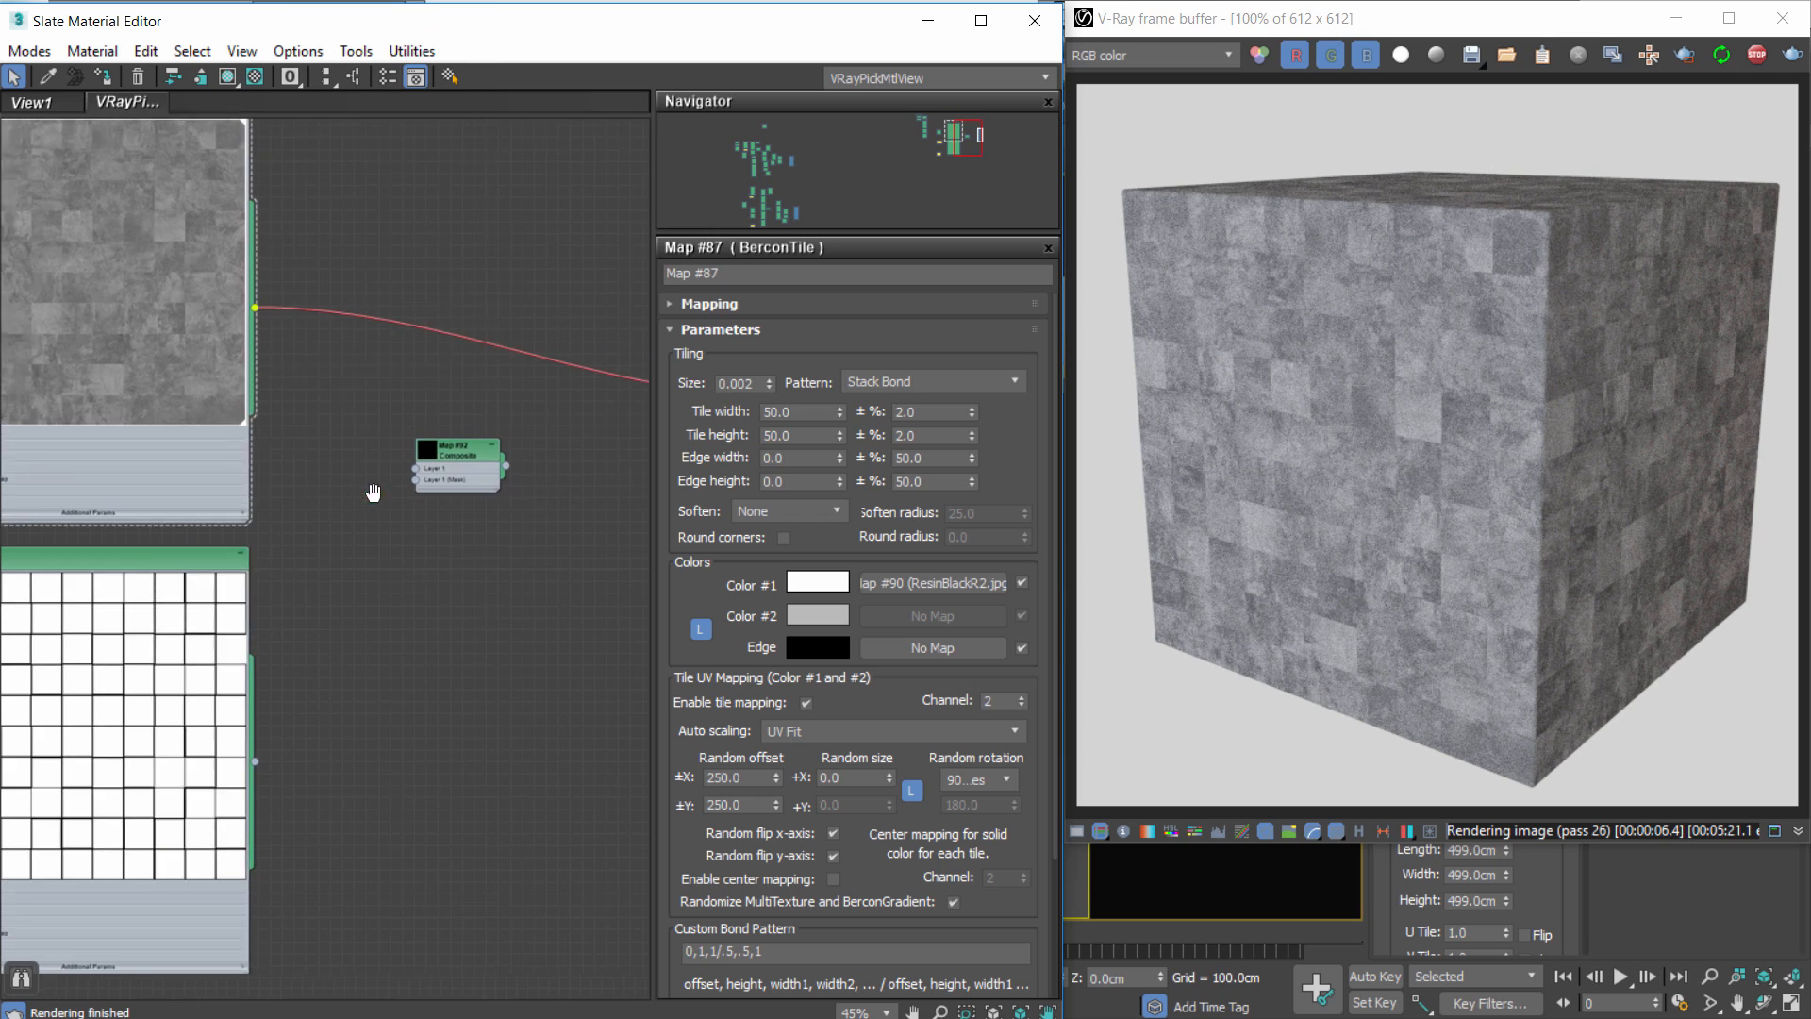
{"action": "scroll", "coordinate": [372, 494], "scroll_direction": "up", "scroll_amount": 1}
{"action": "left_click_drag", "start_coordinate": [462, 441], "coordinate": [515, 465]}
Connect the concrete BerconTile map to Layer 1 of the Composite map and add a second layer.
{"action": "left_click_drag", "start_coordinate": [247, 284], "coordinate": [481, 488]}
{"action": "double_click", "coordinate": [483, 472]}
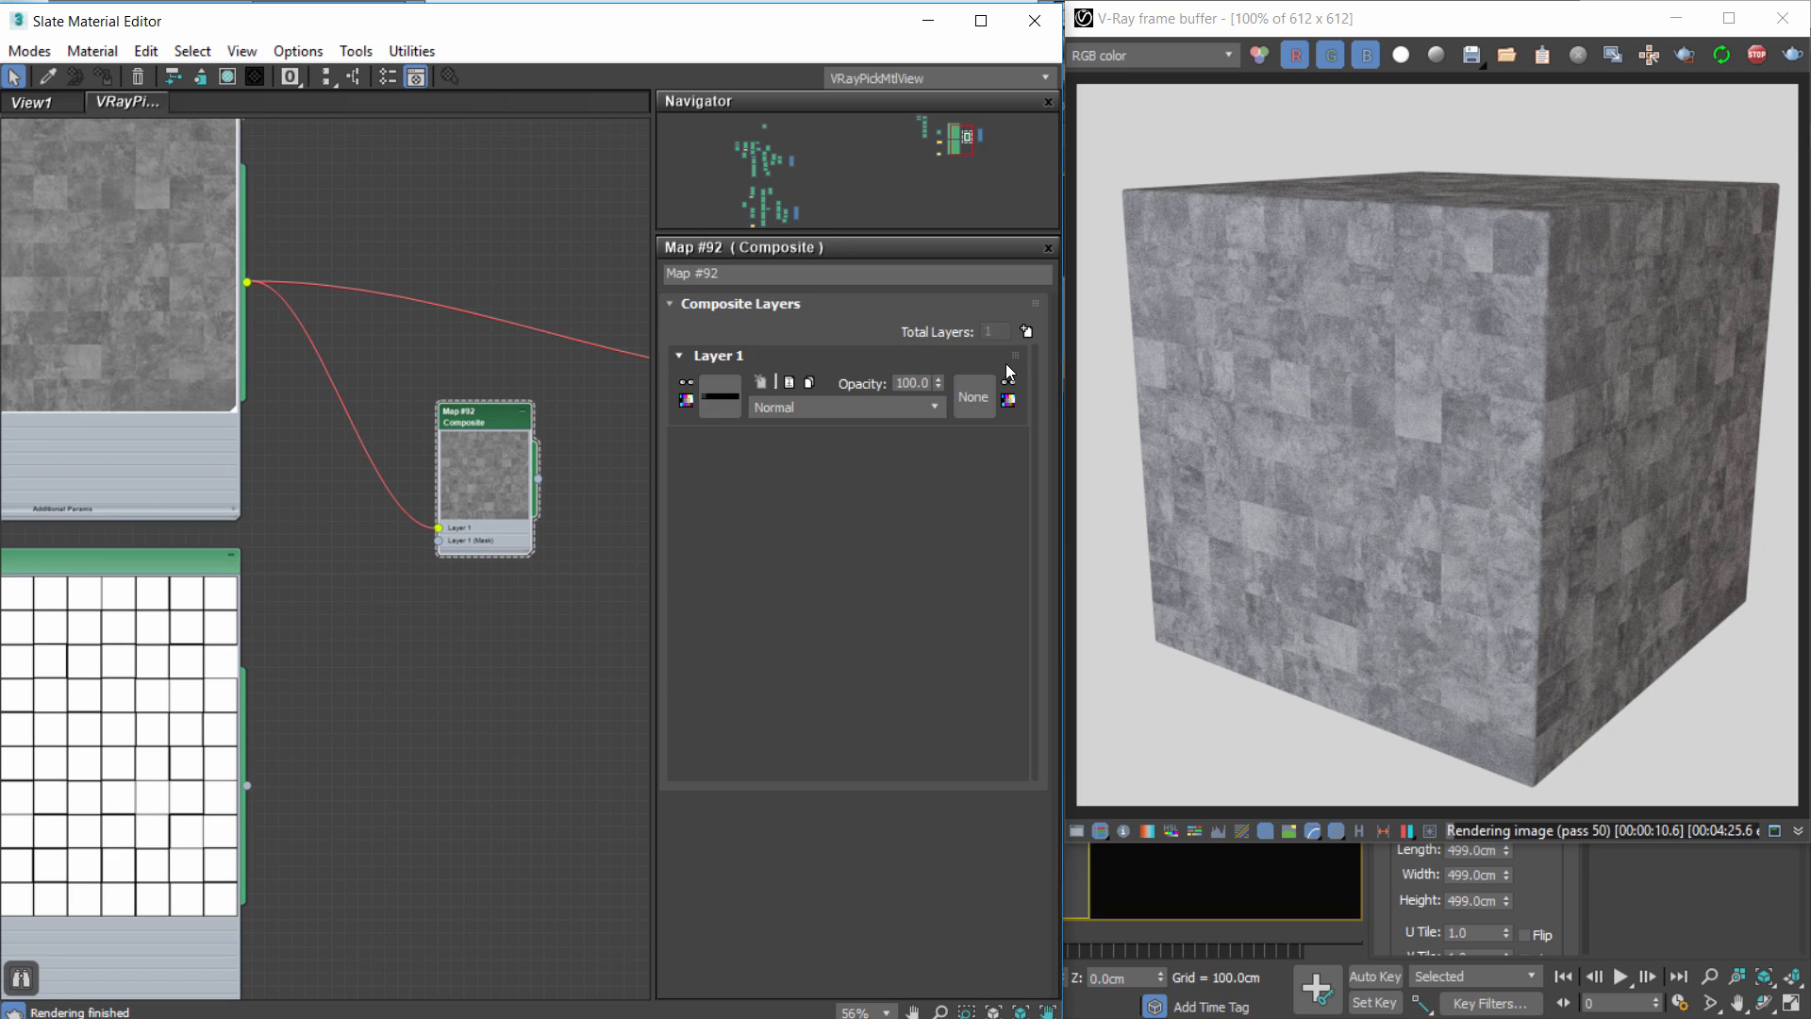
{"action": "left_click", "coordinate": [1026, 331]}
{"action": "middle_click_drag", "start_coordinate": [448, 494], "coordinate": [519, 435]}
{"action": "left_click_drag", "start_coordinate": [519, 436], "coordinate": [572, 476]}
{"action": "scroll", "coordinate": [430, 615], "scroll_direction": "down", "scroll_amount": 3}
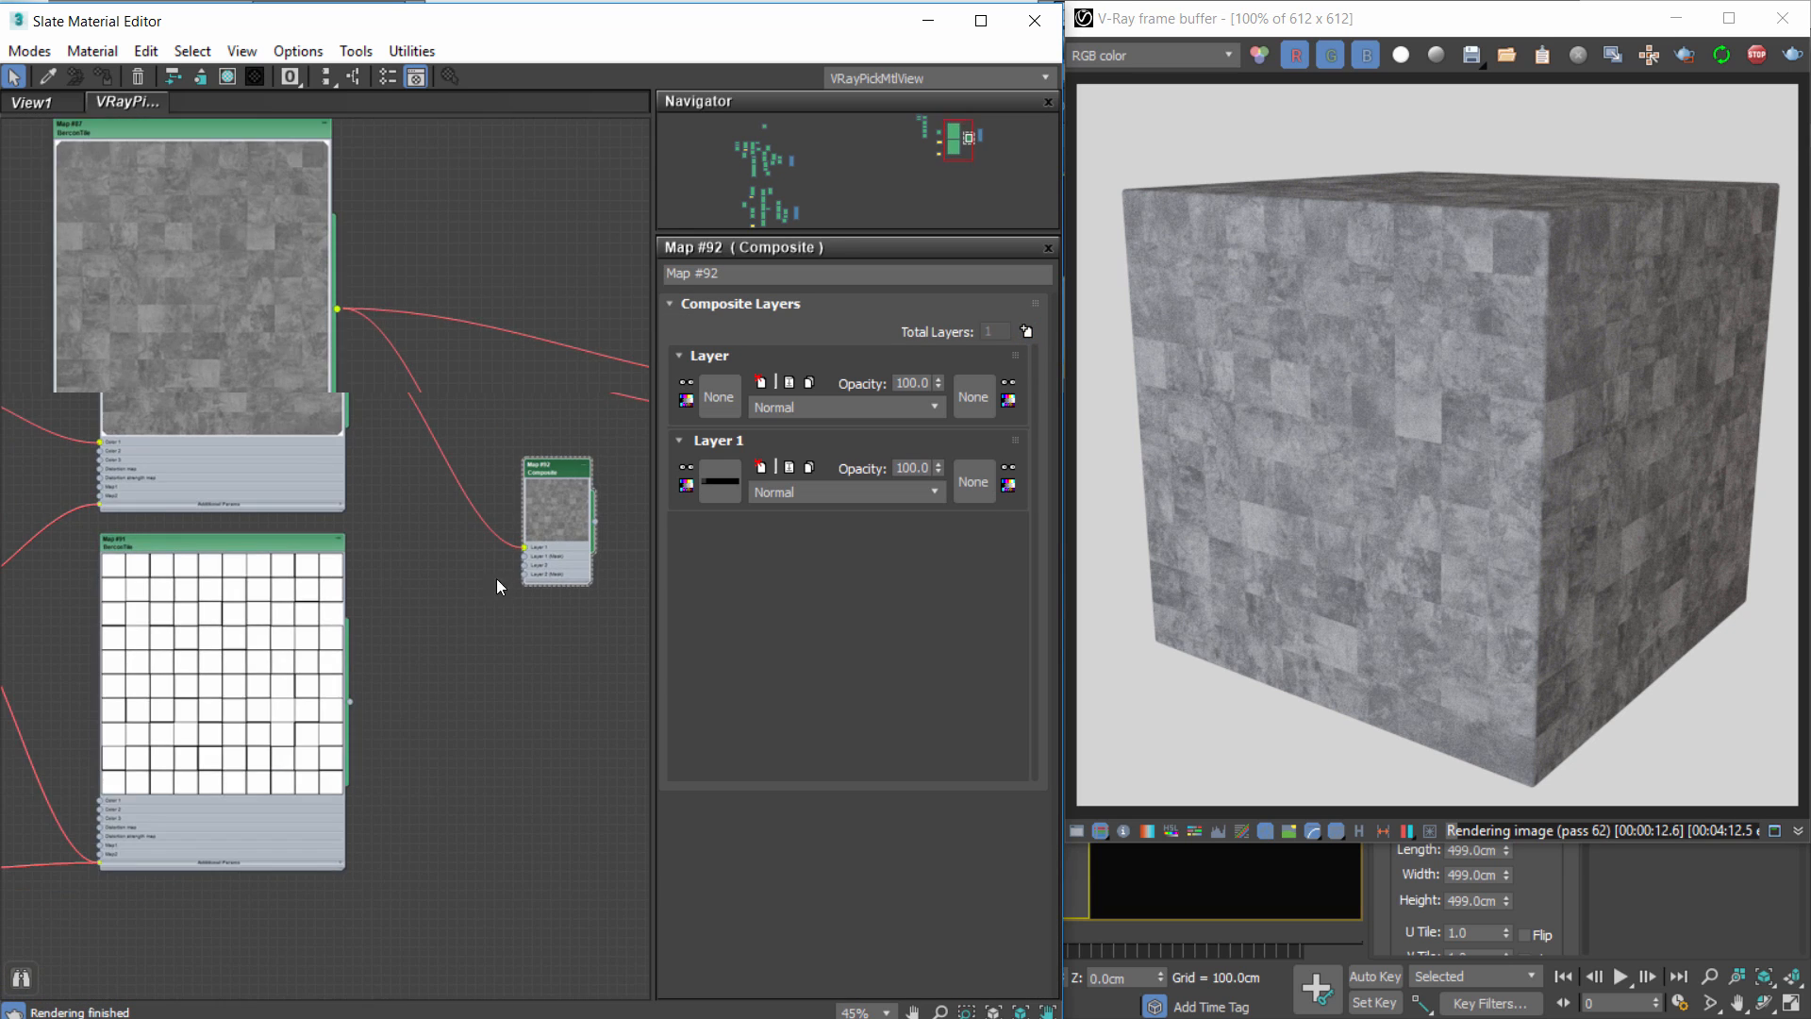
Create a VRayColor map connected to Layer 2 of the Composite map.
{"action": "scroll", "coordinate": [504, 574], "scroll_direction": "up", "scroll_amount": 3}
{"action": "middle_click_drag", "start_coordinate": [519, 571], "coordinate": [550, 536]}
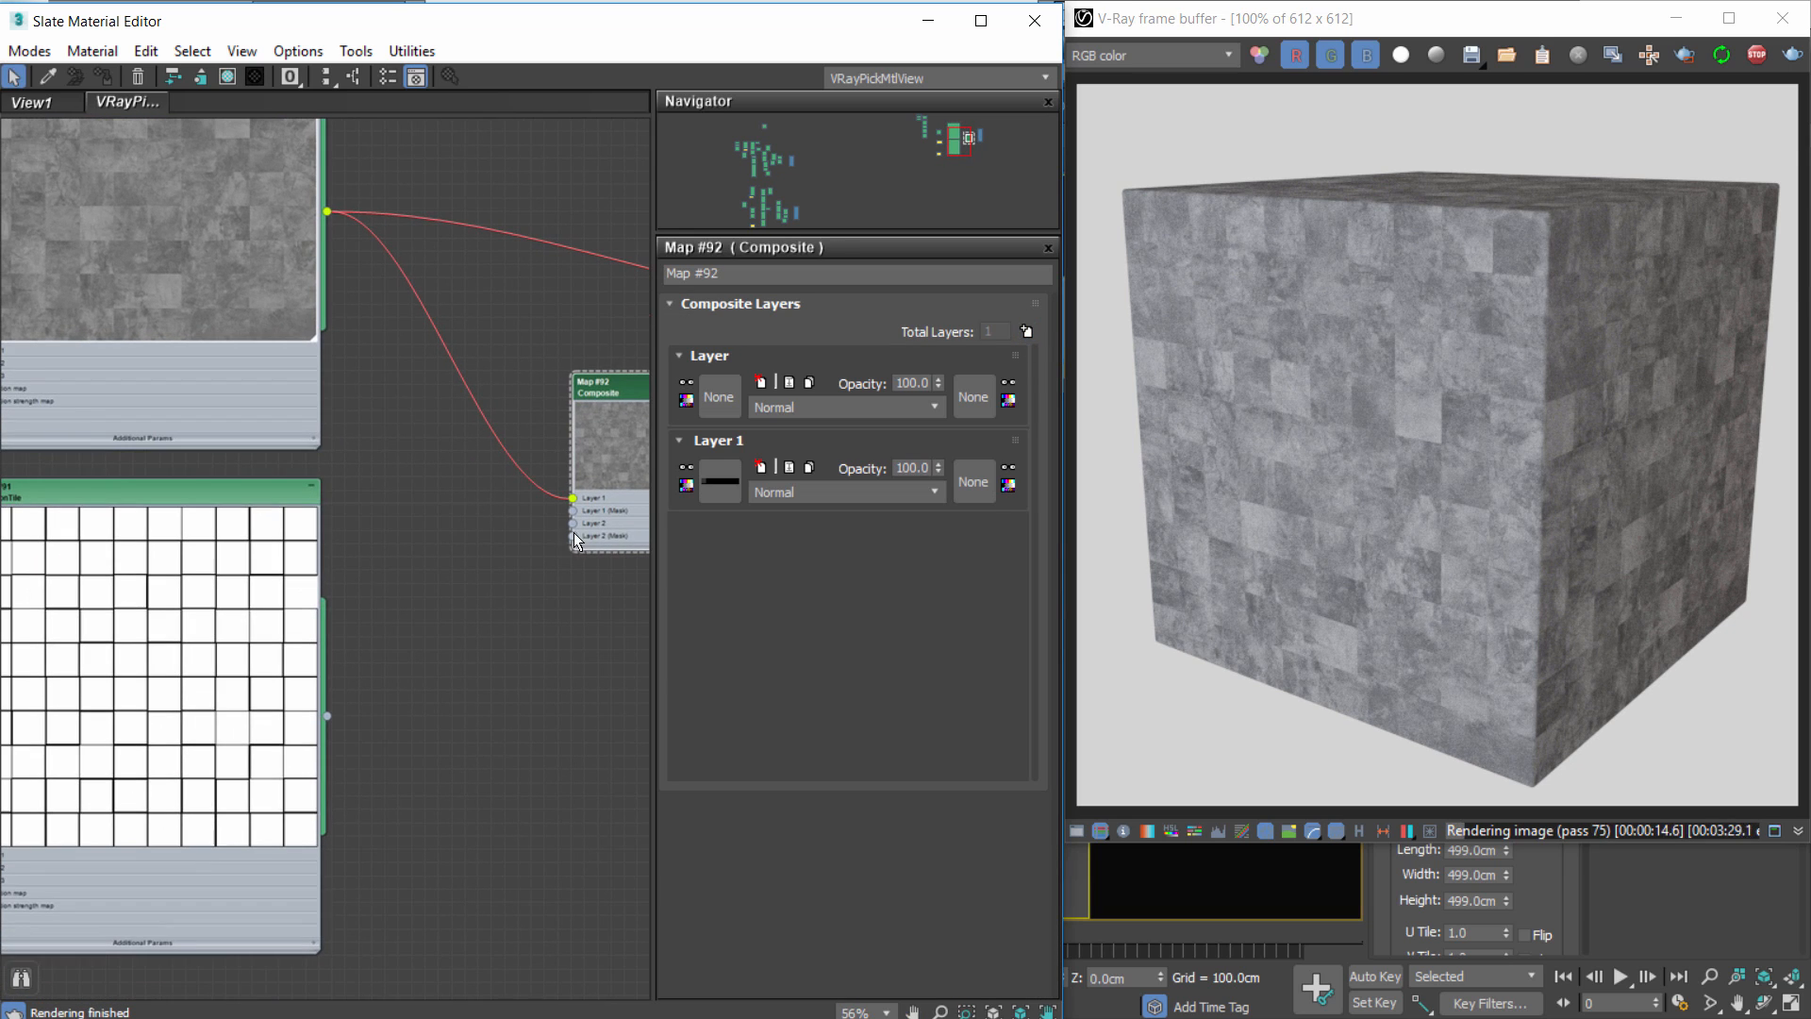
{"action": "left_click_drag", "start_coordinate": [573, 523], "coordinate": [389, 489]}
{"action": "mouse_move", "coordinate": [481, 665]}
{"action": "left_click", "coordinate": [321, 76]}
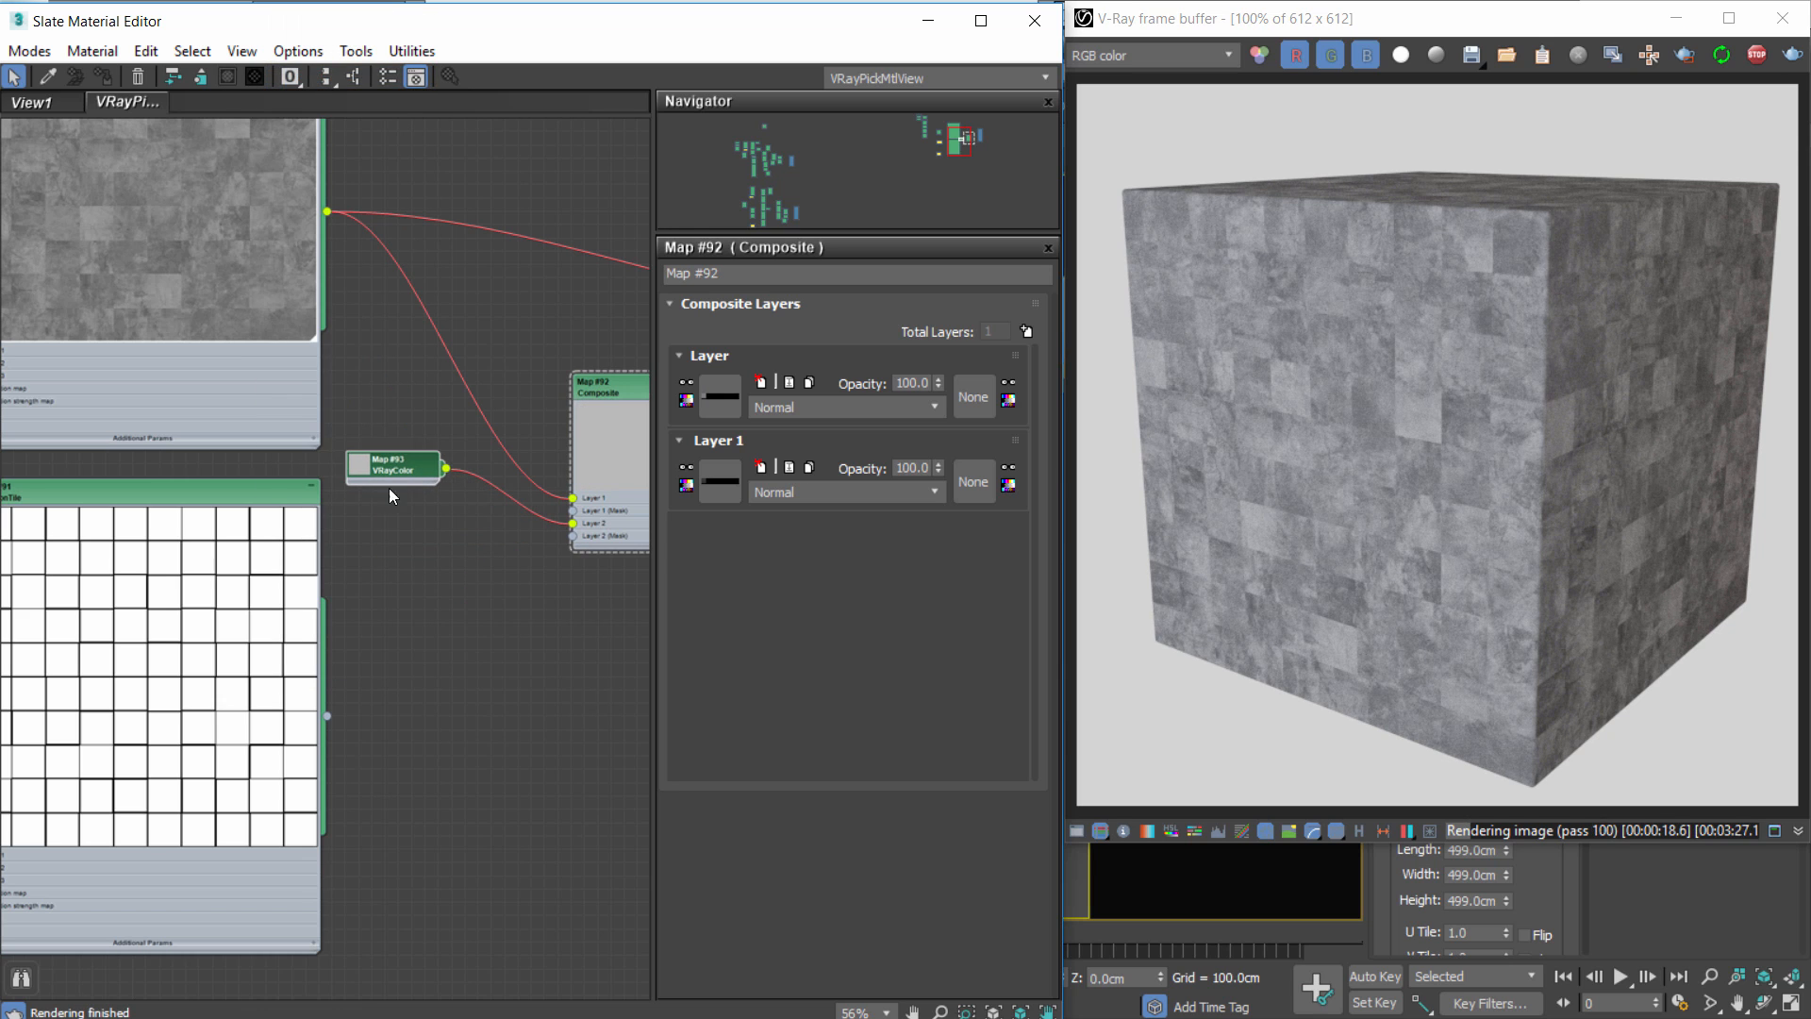
{"action": "mouse_move", "coordinate": [335, 598]}
{"action": "middle_mouse_down"}
{"action": "mouse_move", "coordinate": [400, 579]}
{"action": "mouse_move", "coordinate": [380, 606]}
{"action": "mouse_move", "coordinate": [337, 567]}
{"action": "middle_mouse_up"}
{"action": "scroll", "coordinate": [378, 604], "scroll_direction": "down", "scroll_amount": 1}
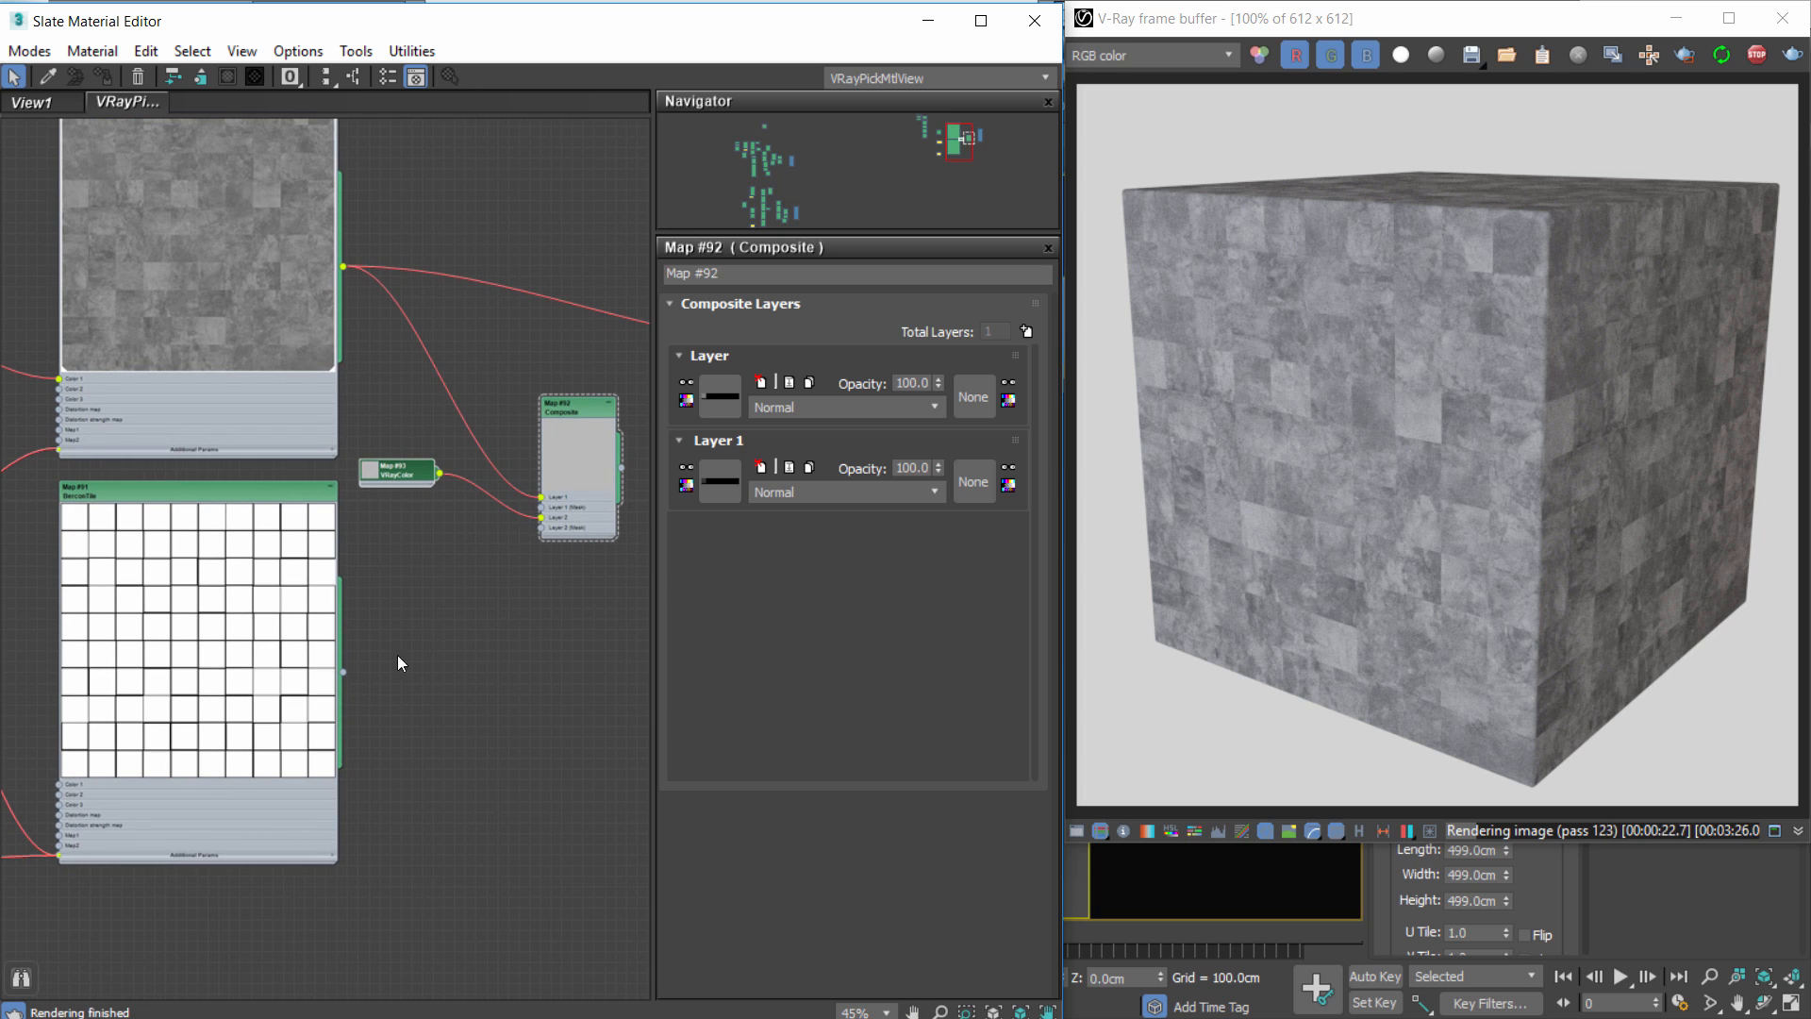
Connect the joint BerconTile map to the Composite's Layer 2 mask and the Composite map to the material's diffuse map.
{"action": "scroll", "coordinate": [375, 659], "scroll_direction": "up", "scroll_amount": 1}
{"action": "left_click_drag", "start_coordinate": [334, 676], "coordinate": [577, 500]}
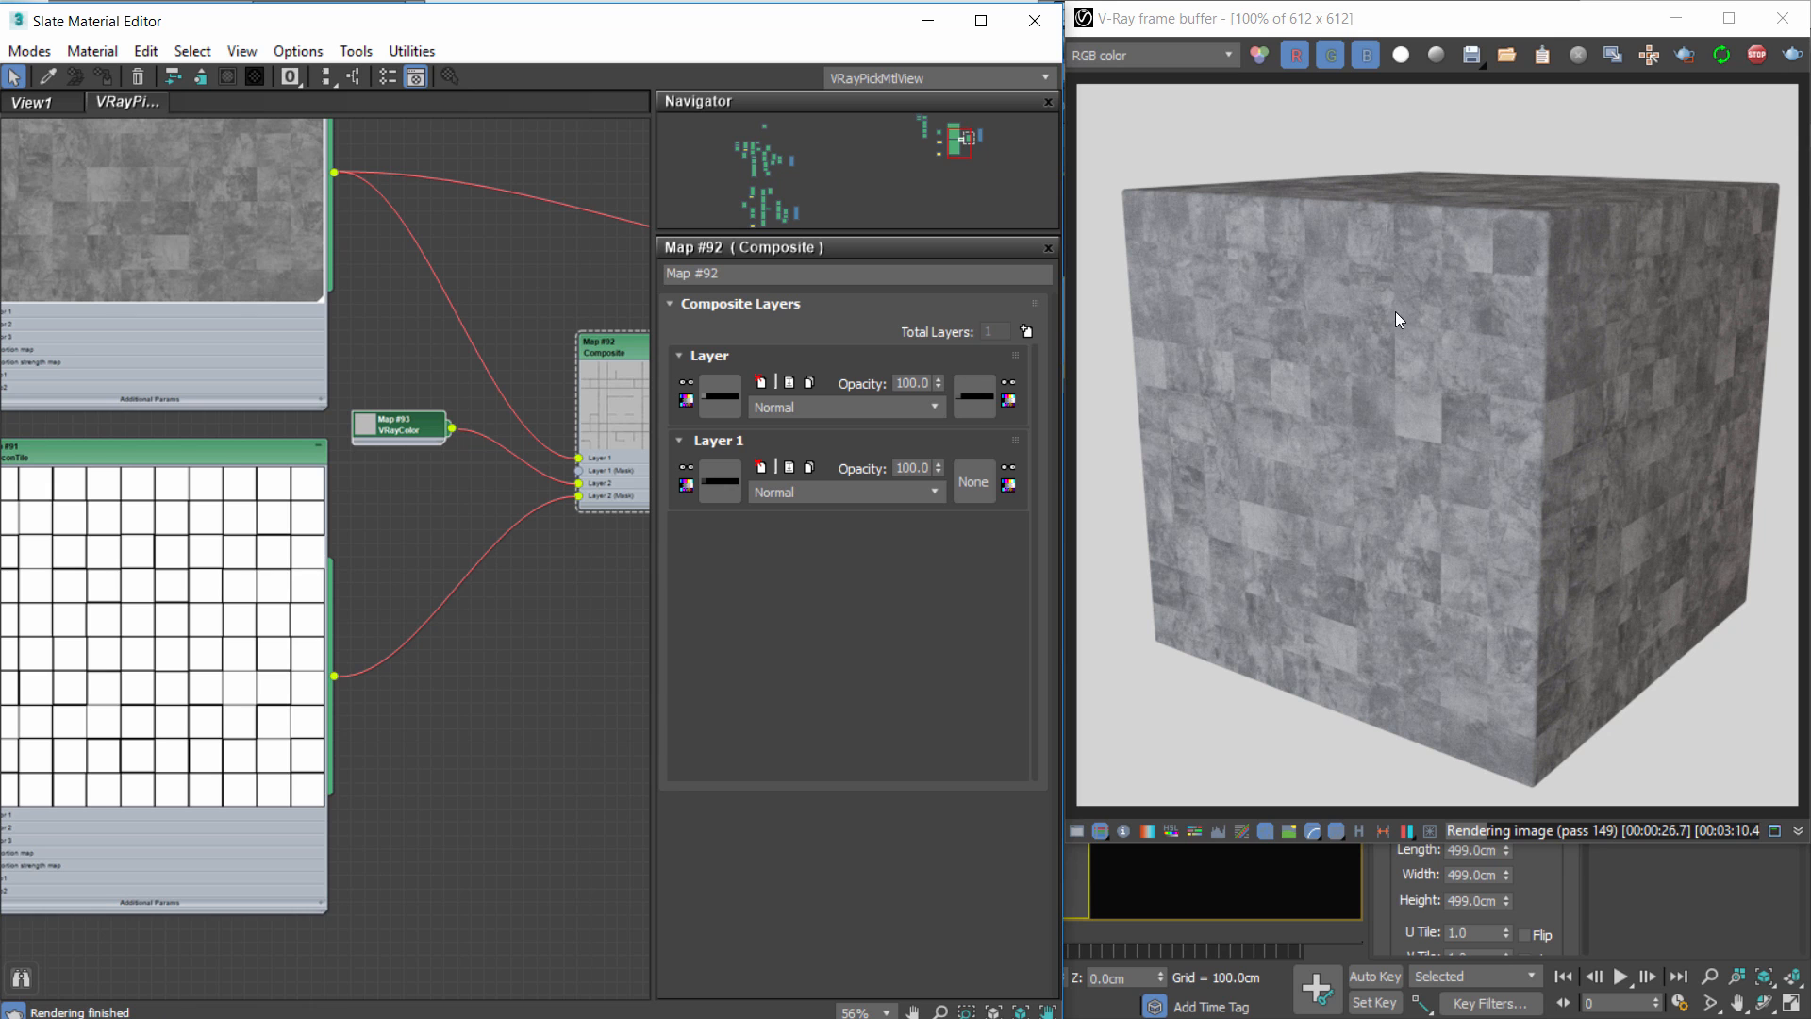
{"action": "middle_click_drag", "start_coordinate": [549, 450], "coordinate": [218, 492]}
{"action": "left_click_drag", "start_coordinate": [351, 466], "coordinate": [604, 311]}
{"action": "middle_click_drag", "start_coordinate": [502, 388], "coordinate": [694, 333]}
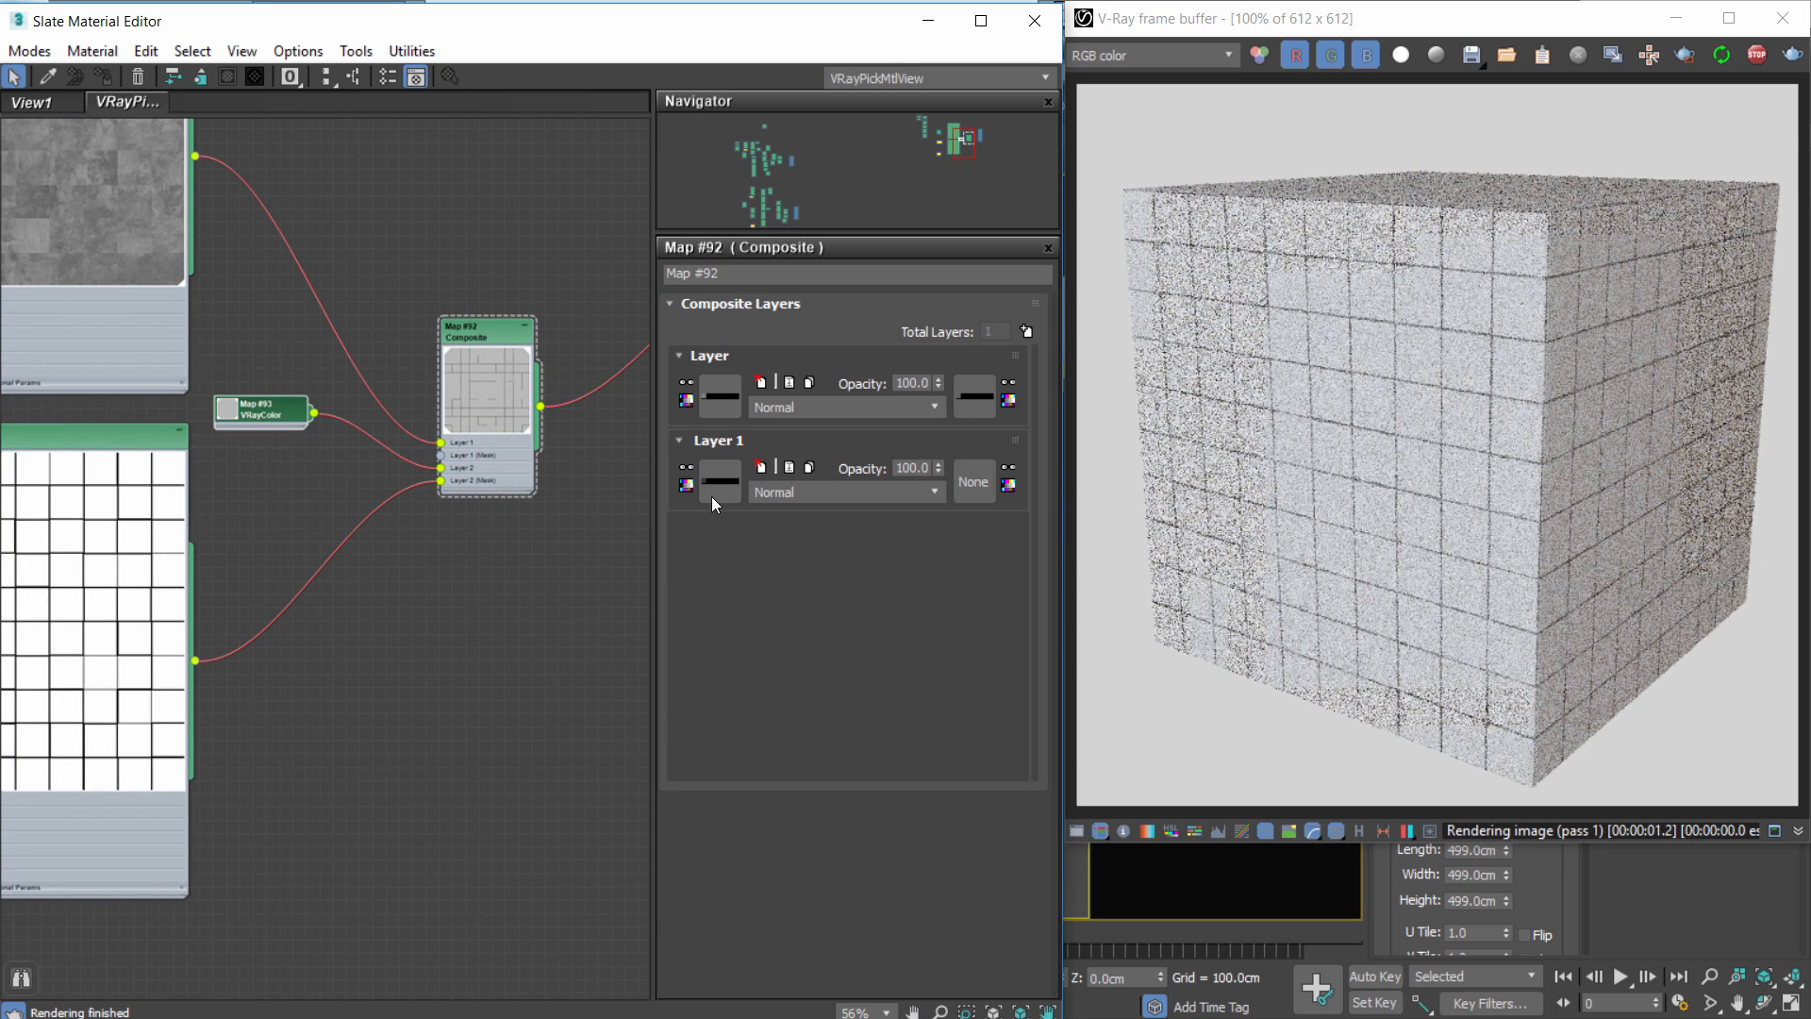
{"action": "middle_click_drag", "start_coordinate": [712, 497], "coordinate": [827, 453]}
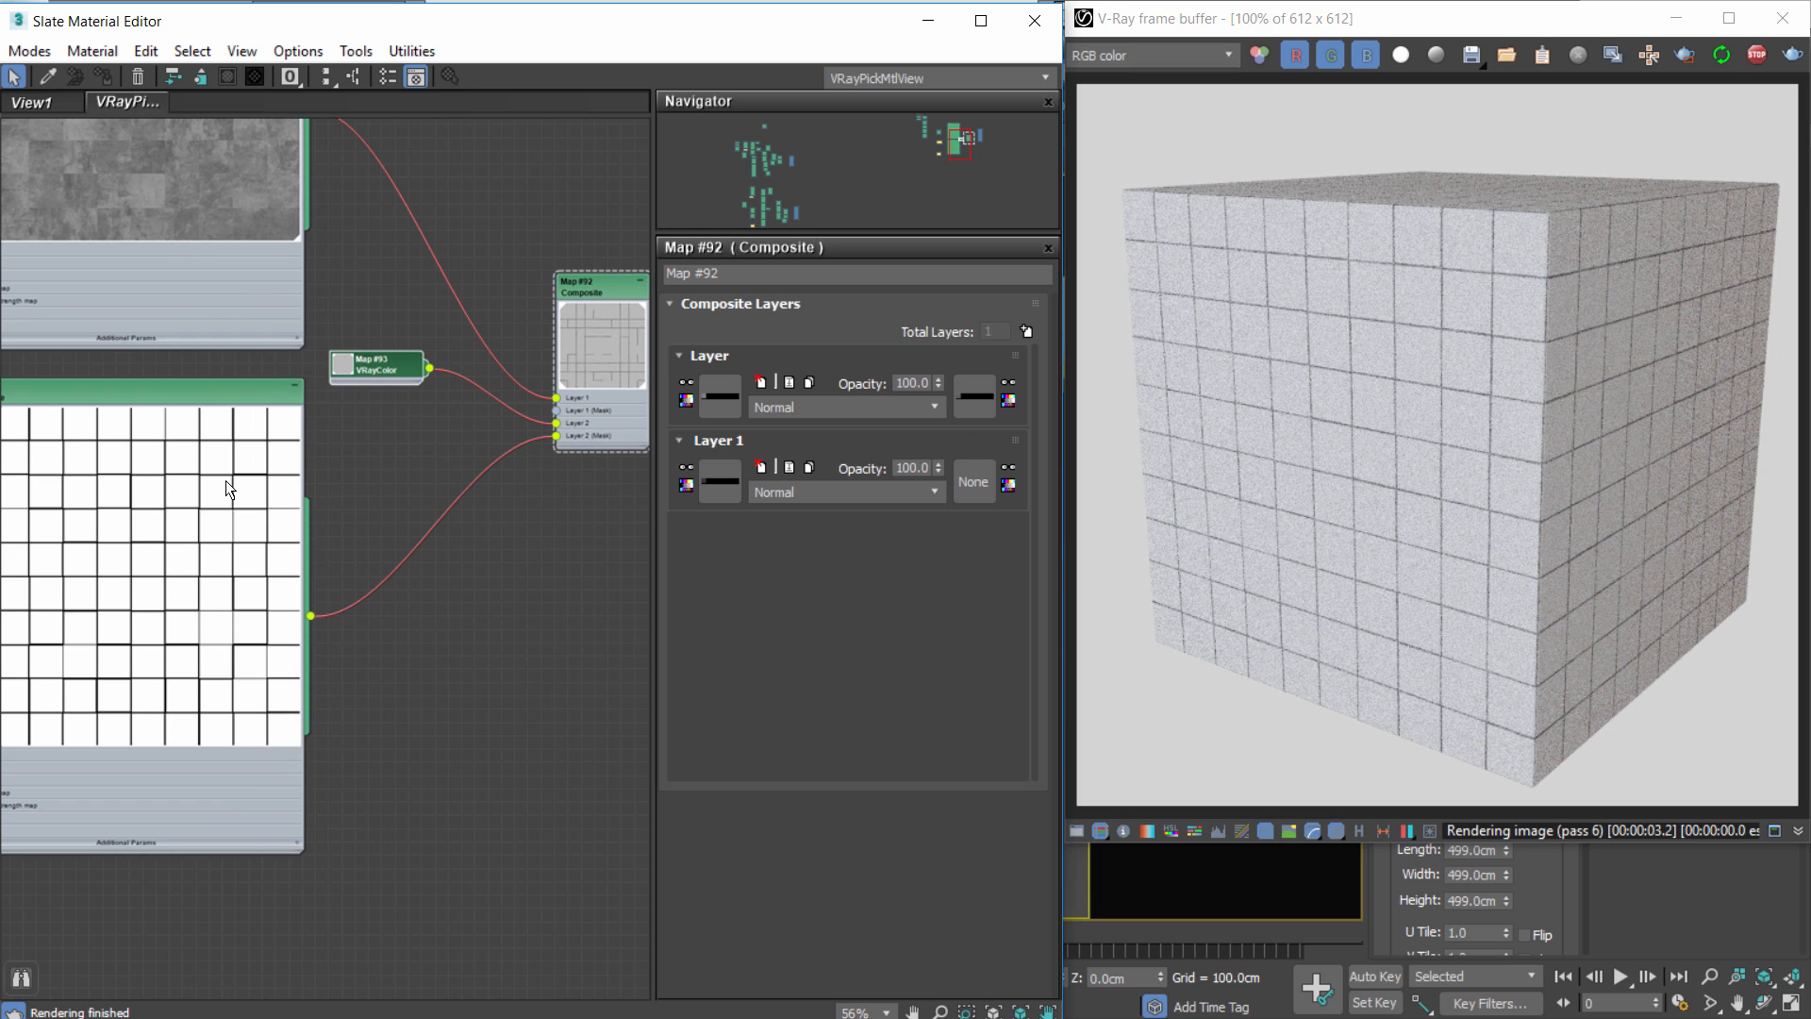
Swap Color #1 and the Edge color in the joint BerconTile map.
{"action": "left_click_drag", "start_coordinate": [240, 476], "coordinate": [229, 462]}
{"action": "middle_click_drag", "start_coordinate": [196, 193], "coordinate": [304, 298]}
{"action": "left_click_drag", "start_coordinate": [290, 259], "coordinate": [304, 249]}
{"action": "middle_click_drag", "start_coordinate": [366, 487], "coordinate": [262, 452]}
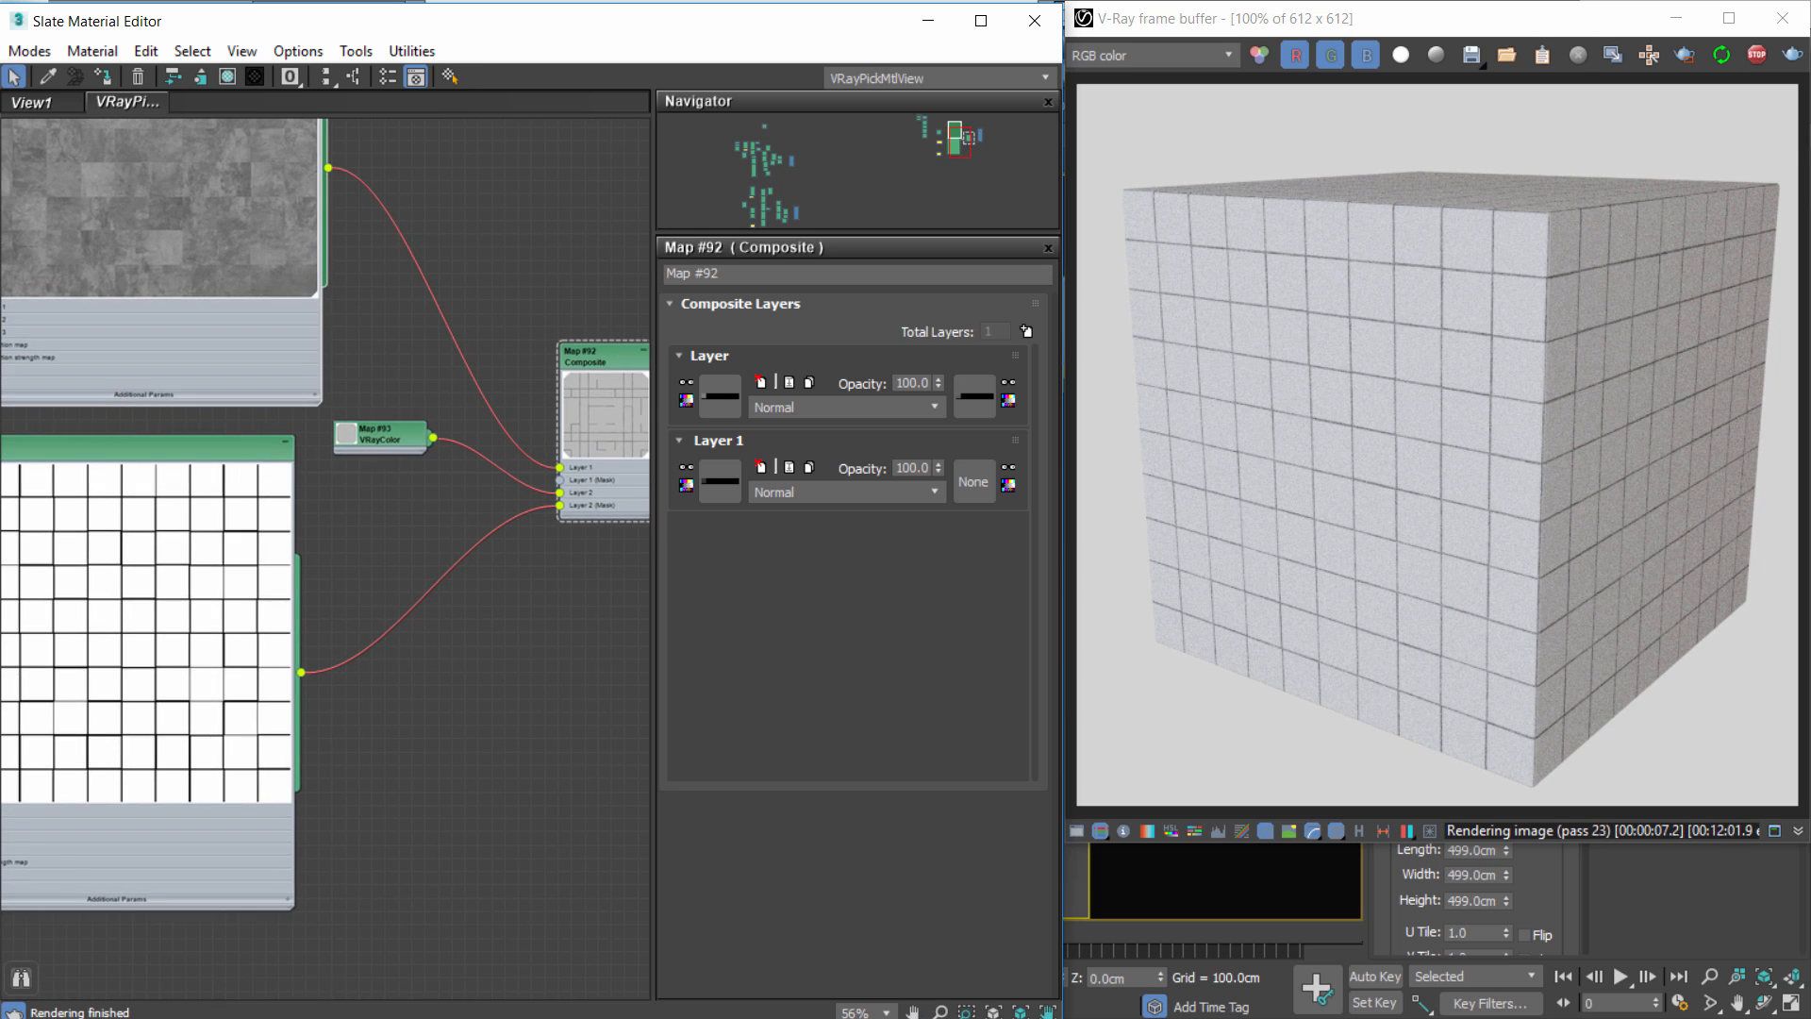
{"action": "scroll", "coordinate": [396, 437], "scroll_direction": "down", "scroll_amount": 3}
{"action": "middle_click_drag", "start_coordinate": [199, 557], "coordinate": [274, 559]}
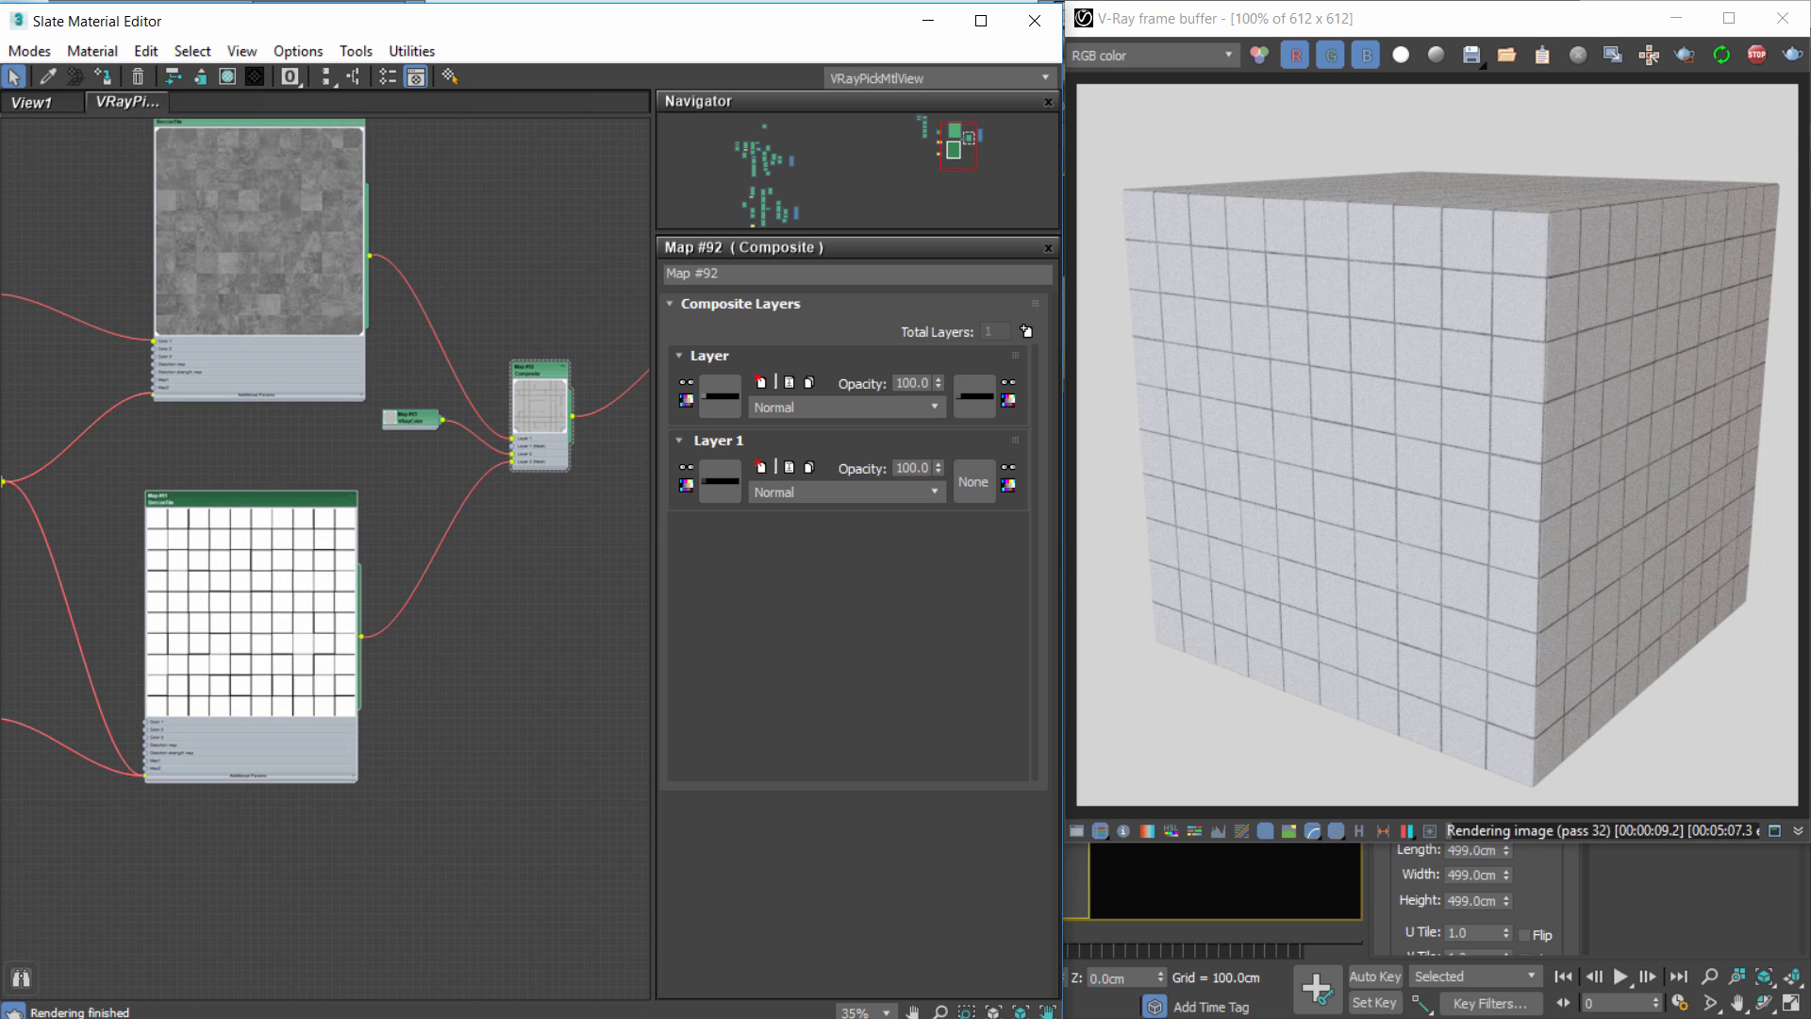
{"action": "double_click", "coordinate": [275, 559]}
{"action": "left_click_drag", "start_coordinate": [838, 608], "coordinate": [817, 585]}
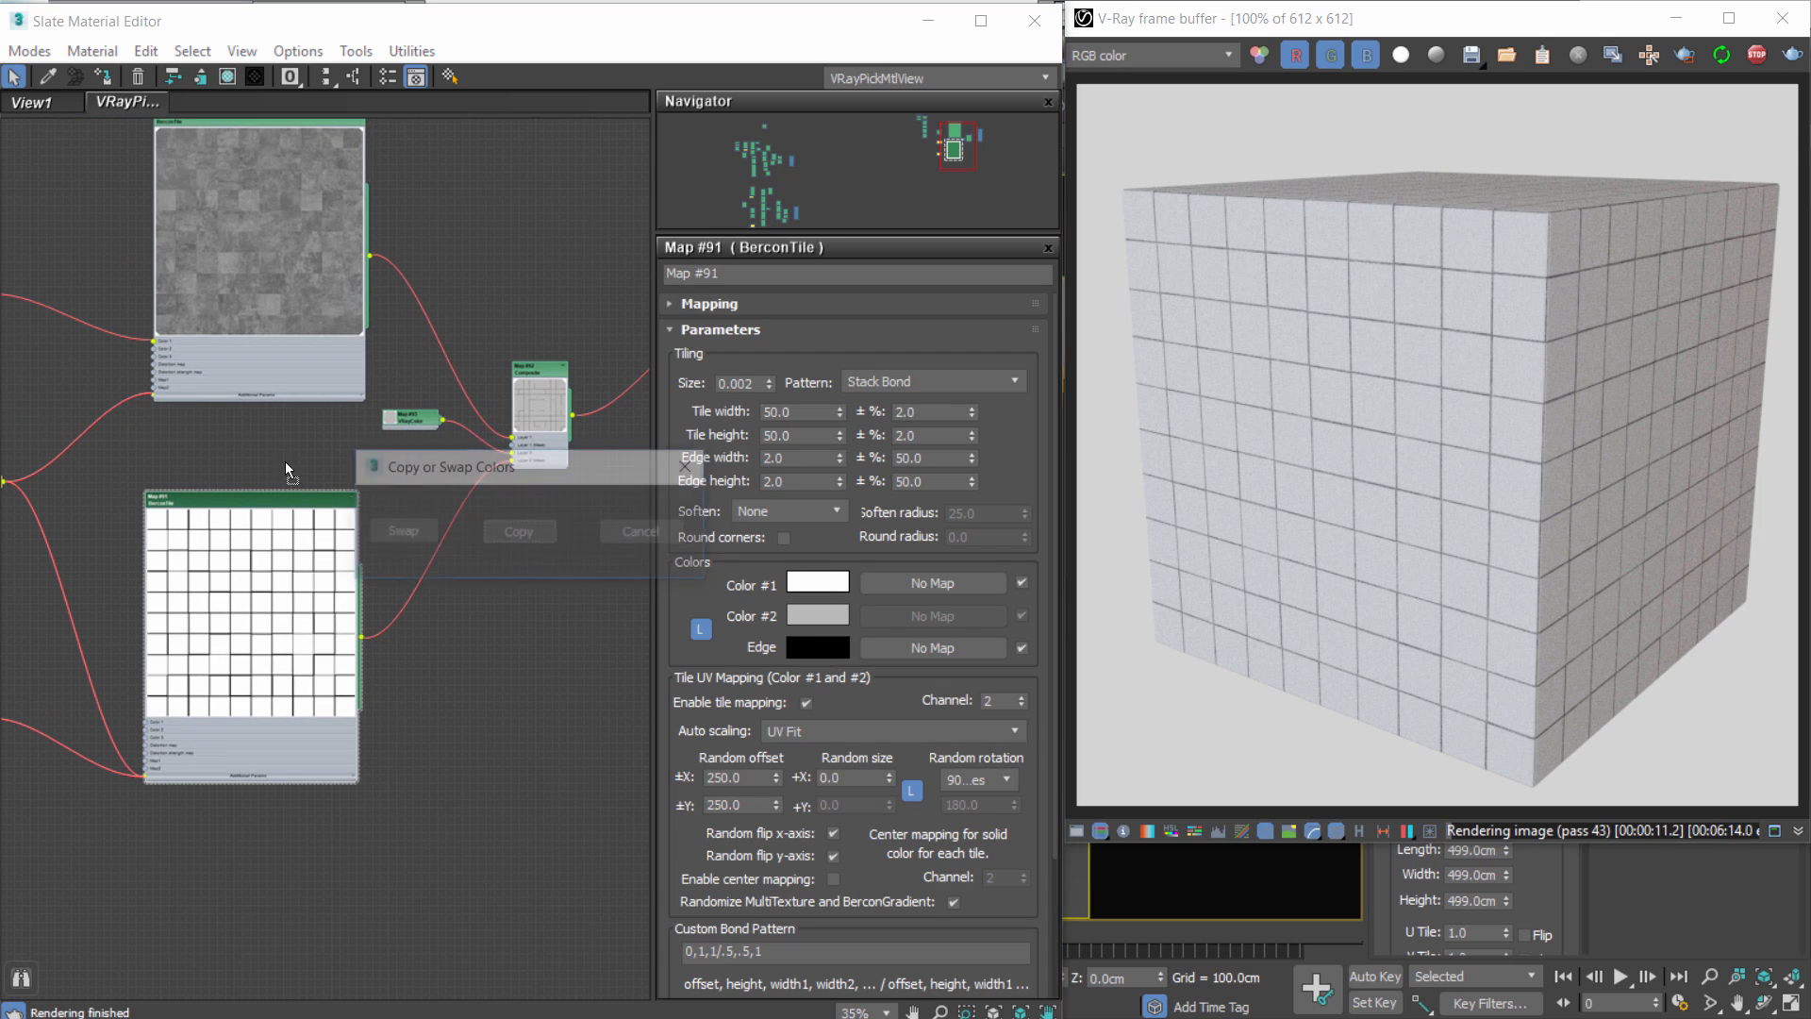
{"action": "left_click", "coordinate": [389, 539]}
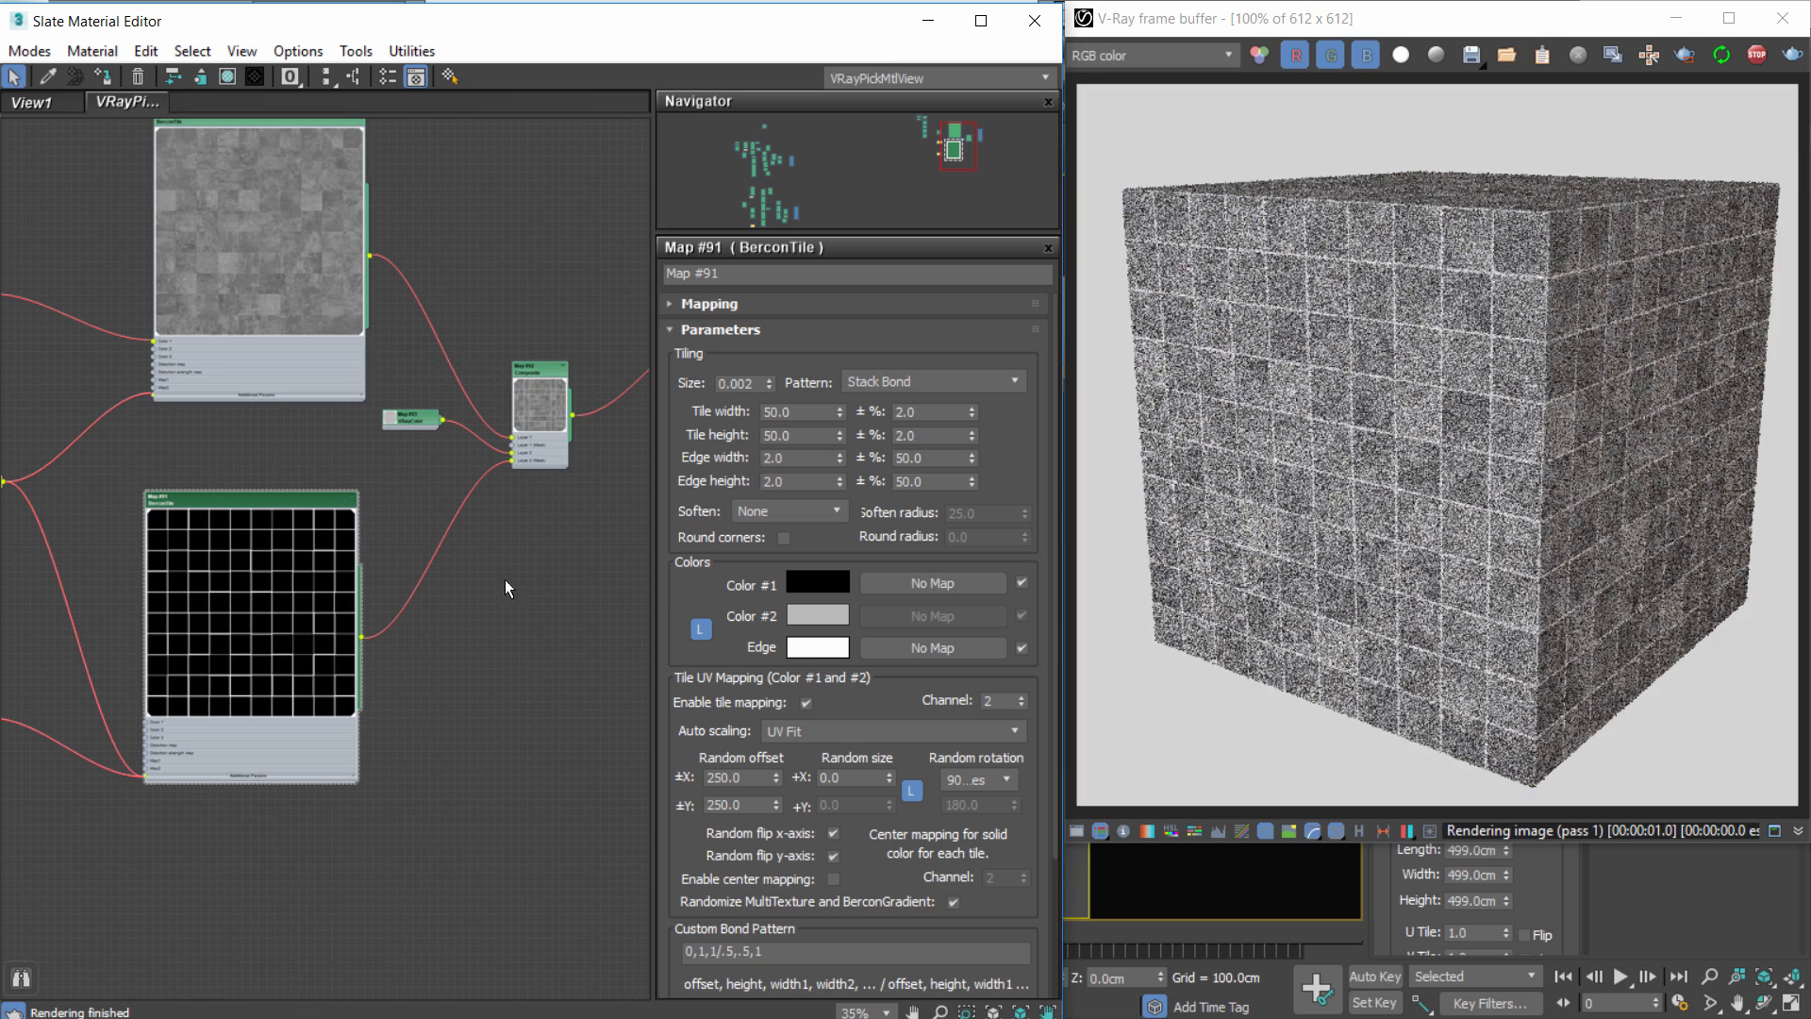
Rearrange the nodes so the VRayColor map sits between the two BerconTile maps, and enlarge its preview.
{"action": "middle_click_drag", "start_coordinate": [501, 545], "coordinate": [412, 521]}
{"action": "scroll", "coordinate": [247, 534], "scroll_direction": "down", "scroll_amount": 1}
{"action": "mouse_move", "coordinate": [200, 570]}
{"action": "left_mouse_down"}
{"action": "mouse_move", "coordinate": [233, 534]}
{"action": "mouse_move", "coordinate": [193, 588]}
{"action": "left_mouse_up"}
{"action": "left_click_drag", "start_coordinate": [206, 340], "coordinate": [212, 355]}
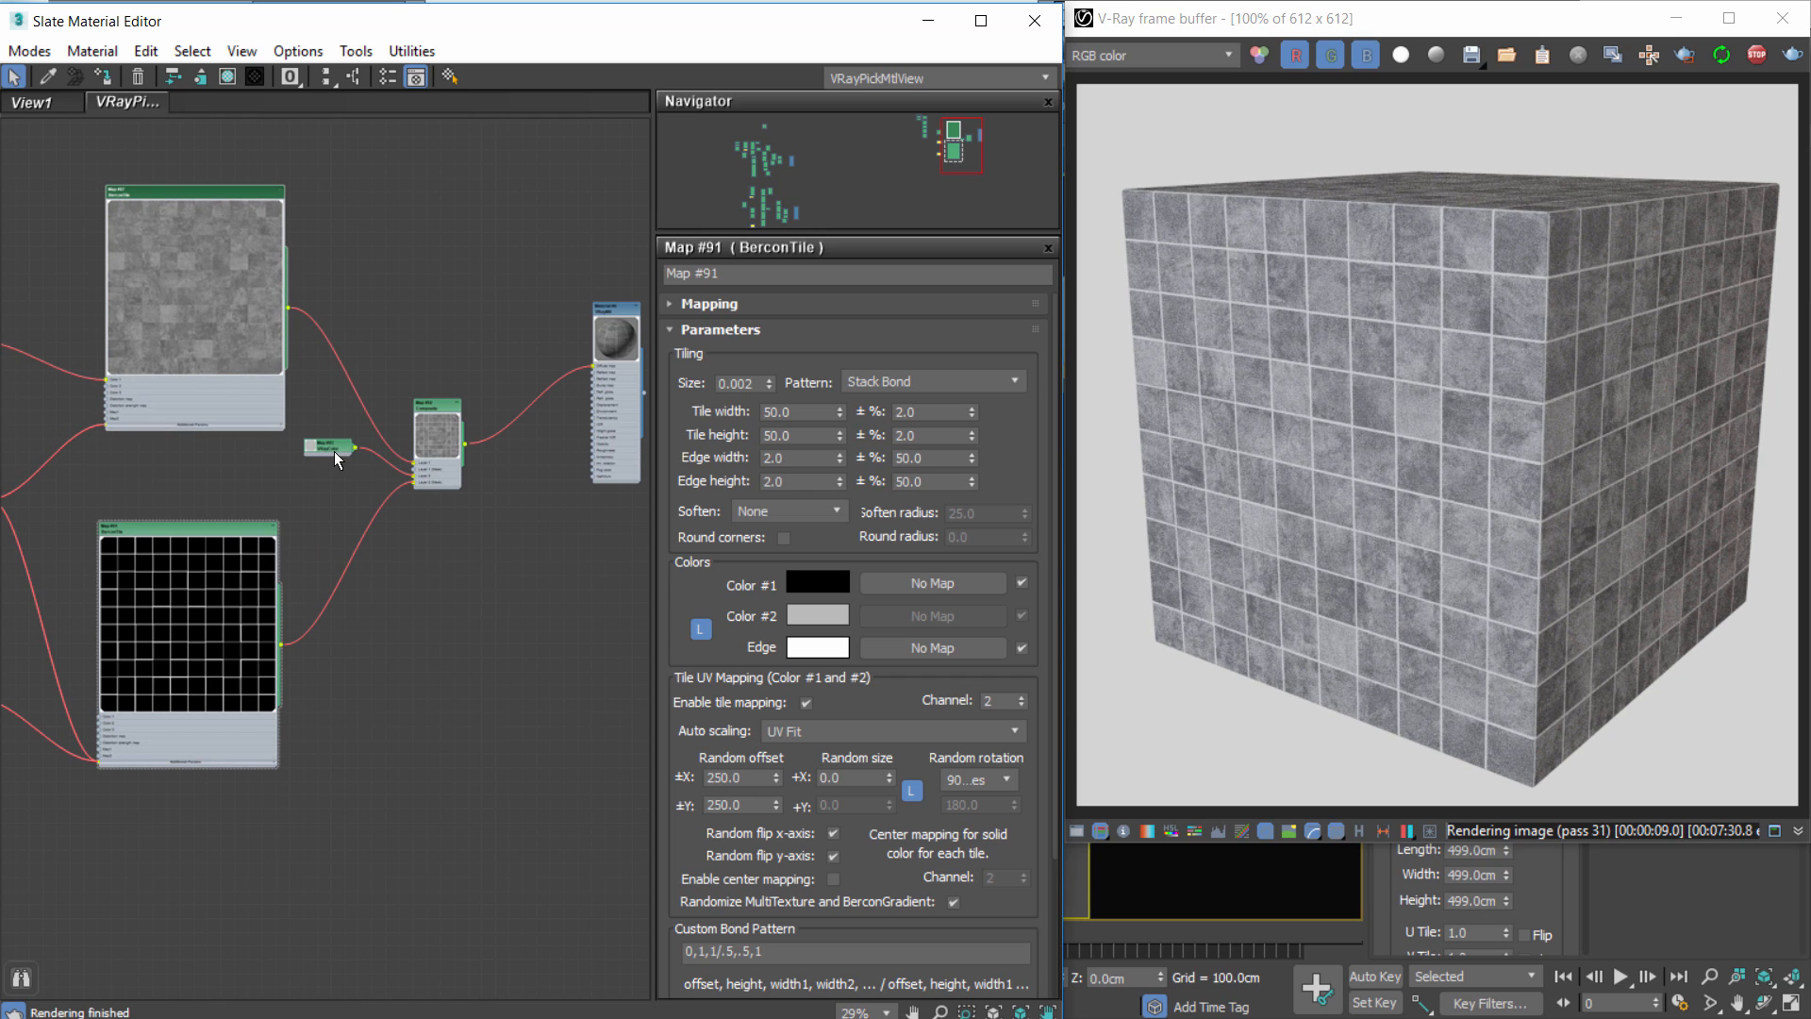
{"action": "scroll", "coordinate": [334, 451], "scroll_direction": "up", "scroll_amount": 2}
{"action": "left_click_drag", "start_coordinate": [311, 443], "coordinate": [126, 485]}
{"action": "middle_click_drag", "start_coordinate": [318, 511], "coordinate": [506, 409]}
{"action": "scroll", "coordinate": [506, 408], "scroll_direction": "down", "scroll_amount": 1}
{"action": "left_click_drag", "start_coordinate": [329, 470], "coordinate": [321, 572]}
{"action": "double_click", "coordinate": [334, 382]}
{"action": "left_click_drag", "start_coordinate": [356, 387], "coordinate": [320, 380]}
{"action": "left_click_drag", "start_coordinate": [330, 664], "coordinate": [342, 608]}
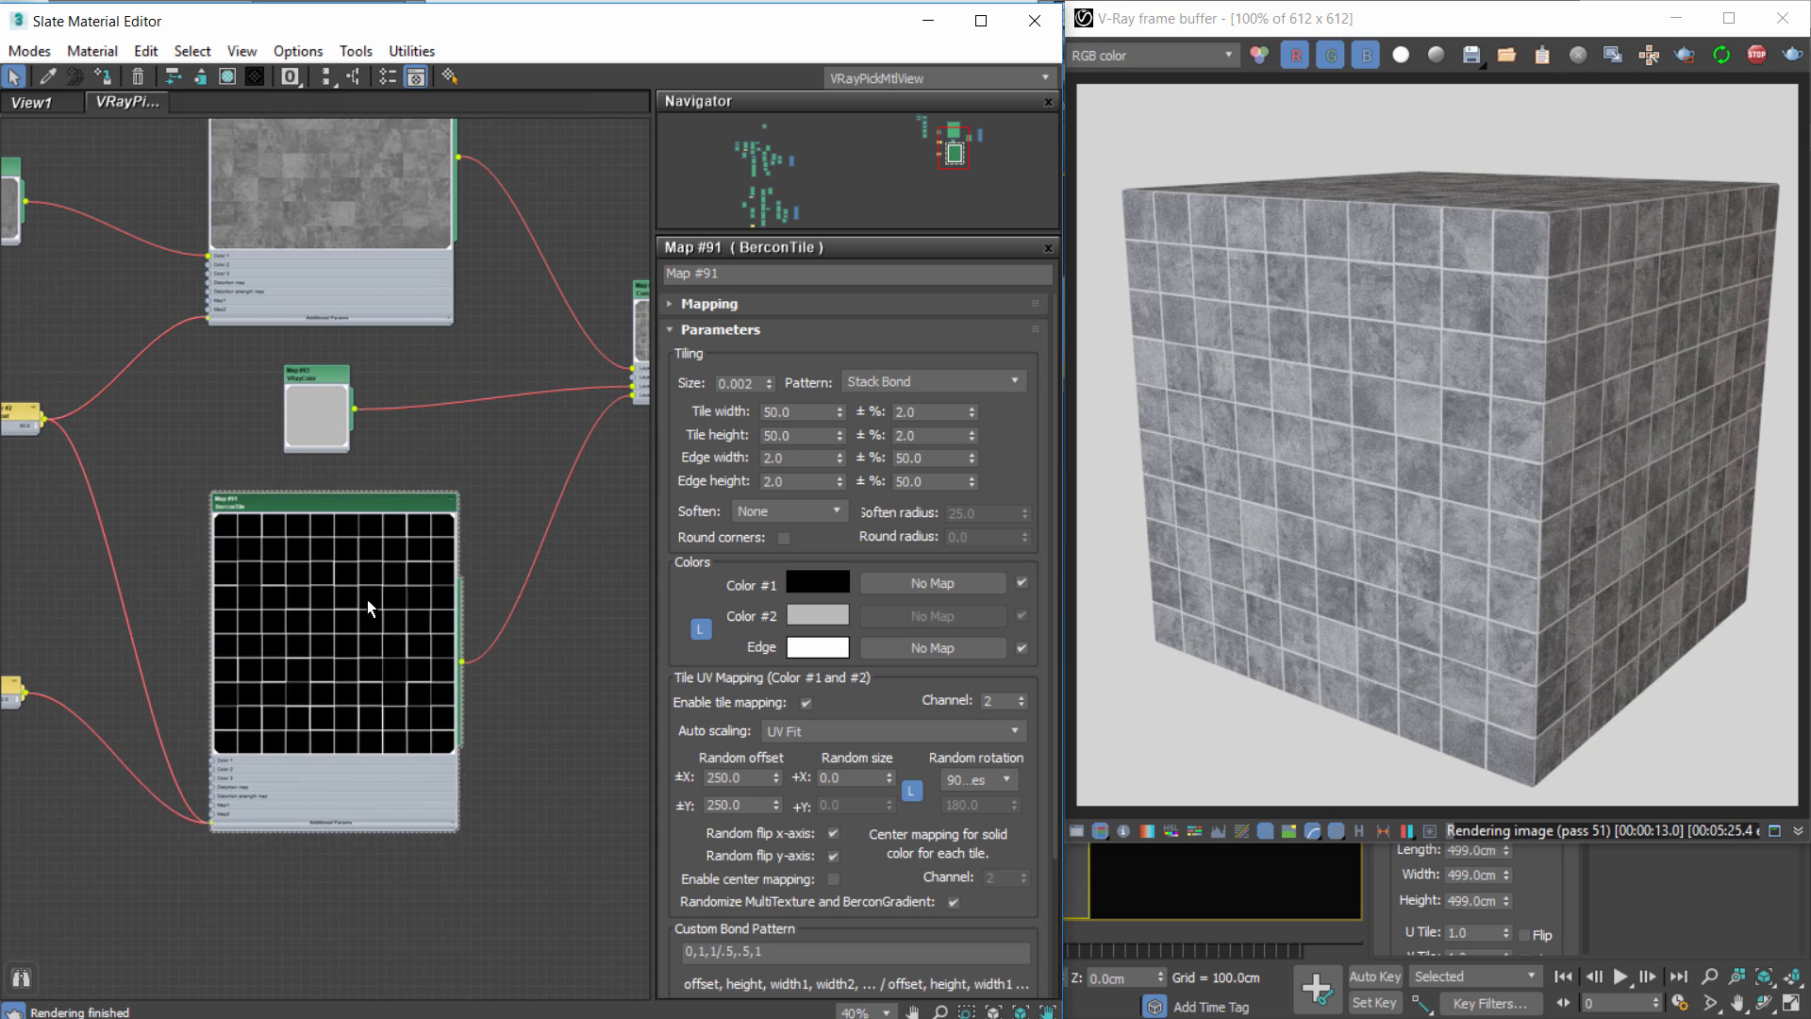
{"action": "middle_click_drag", "start_coordinate": [366, 599], "coordinate": [554, 412]}
{"action": "left_click_drag", "start_coordinate": [164, 502], "coordinate": [149, 629]}
{"action": "middle_click_drag", "start_coordinate": [615, 519], "coordinate": [348, 461]}
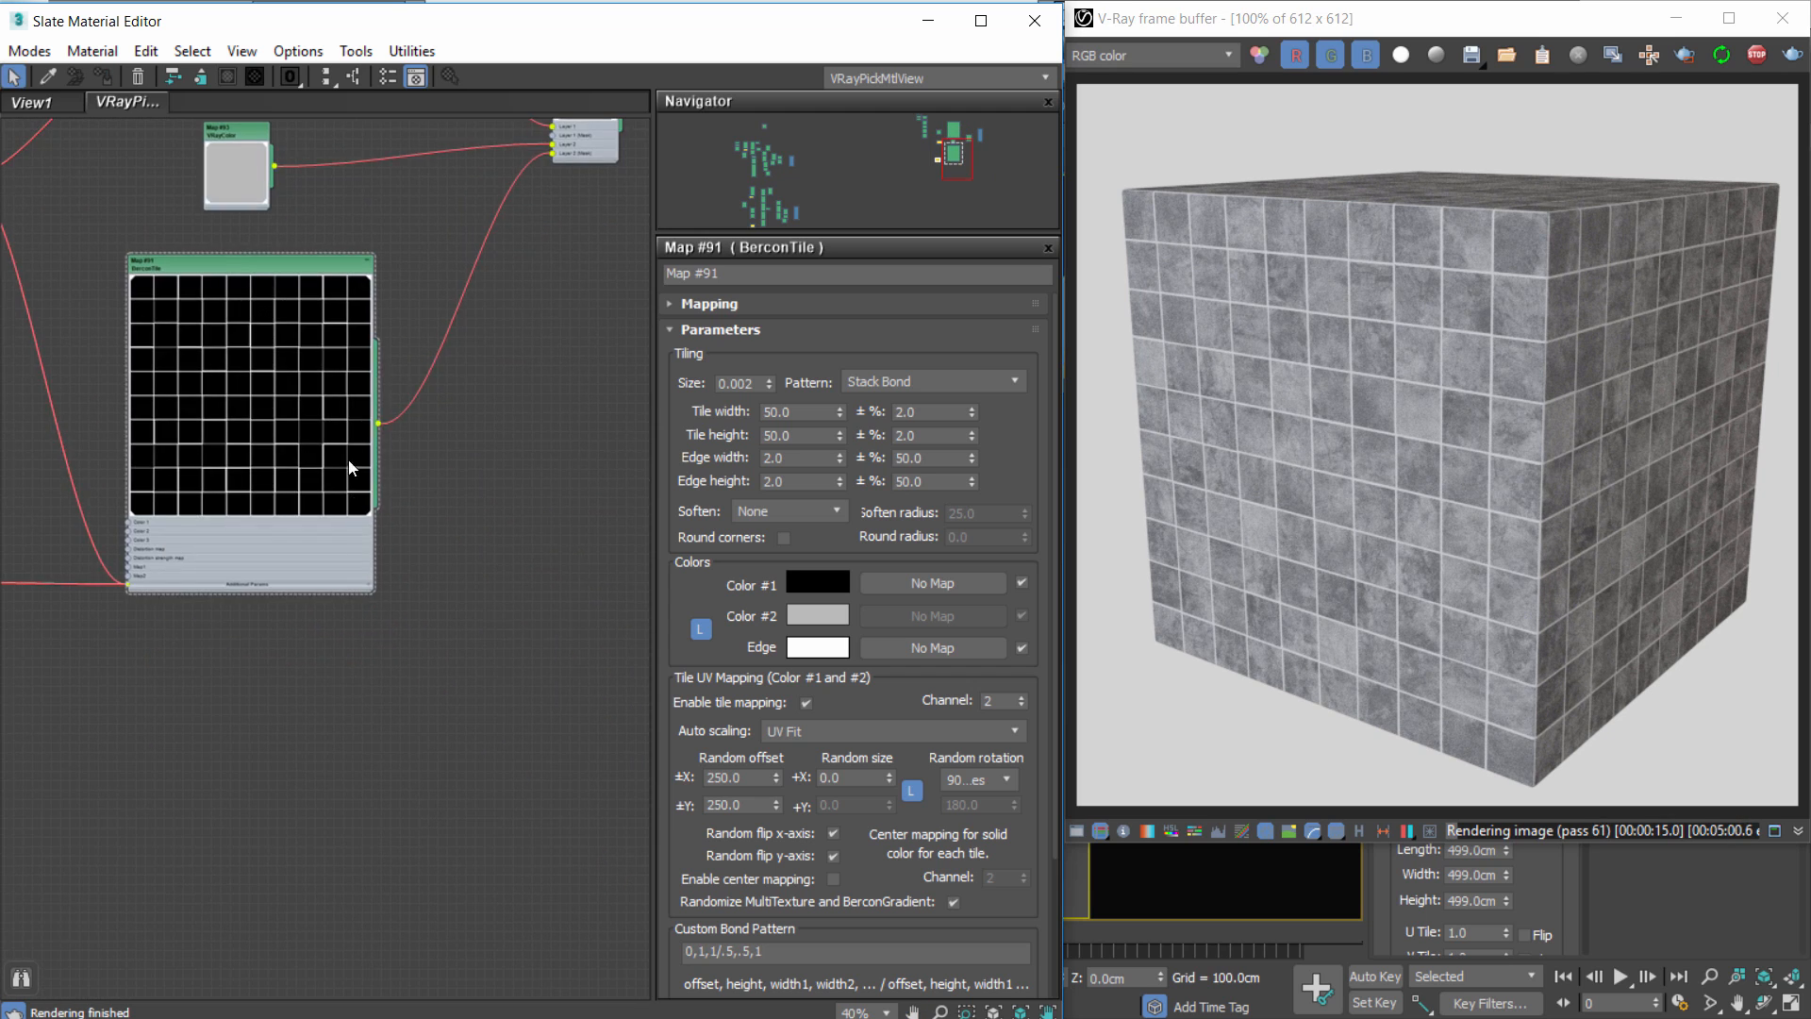
Examine the distortion input slots of the joint BerconTile map.
{"action": "scroll", "coordinate": [348, 461], "scroll_direction": "up", "scroll_amount": 2}
{"action": "middle_click_drag", "start_coordinate": [222, 440], "coordinate": [373, 511]}
{"action": "scroll", "coordinate": [372, 515], "scroll_direction": "up", "scroll_amount": 1}
{"action": "middle_click_drag", "start_coordinate": [273, 548], "coordinate": [321, 524]}
{"action": "scroll", "coordinate": [259, 617], "scroll_direction": "up", "scroll_amount": 1}
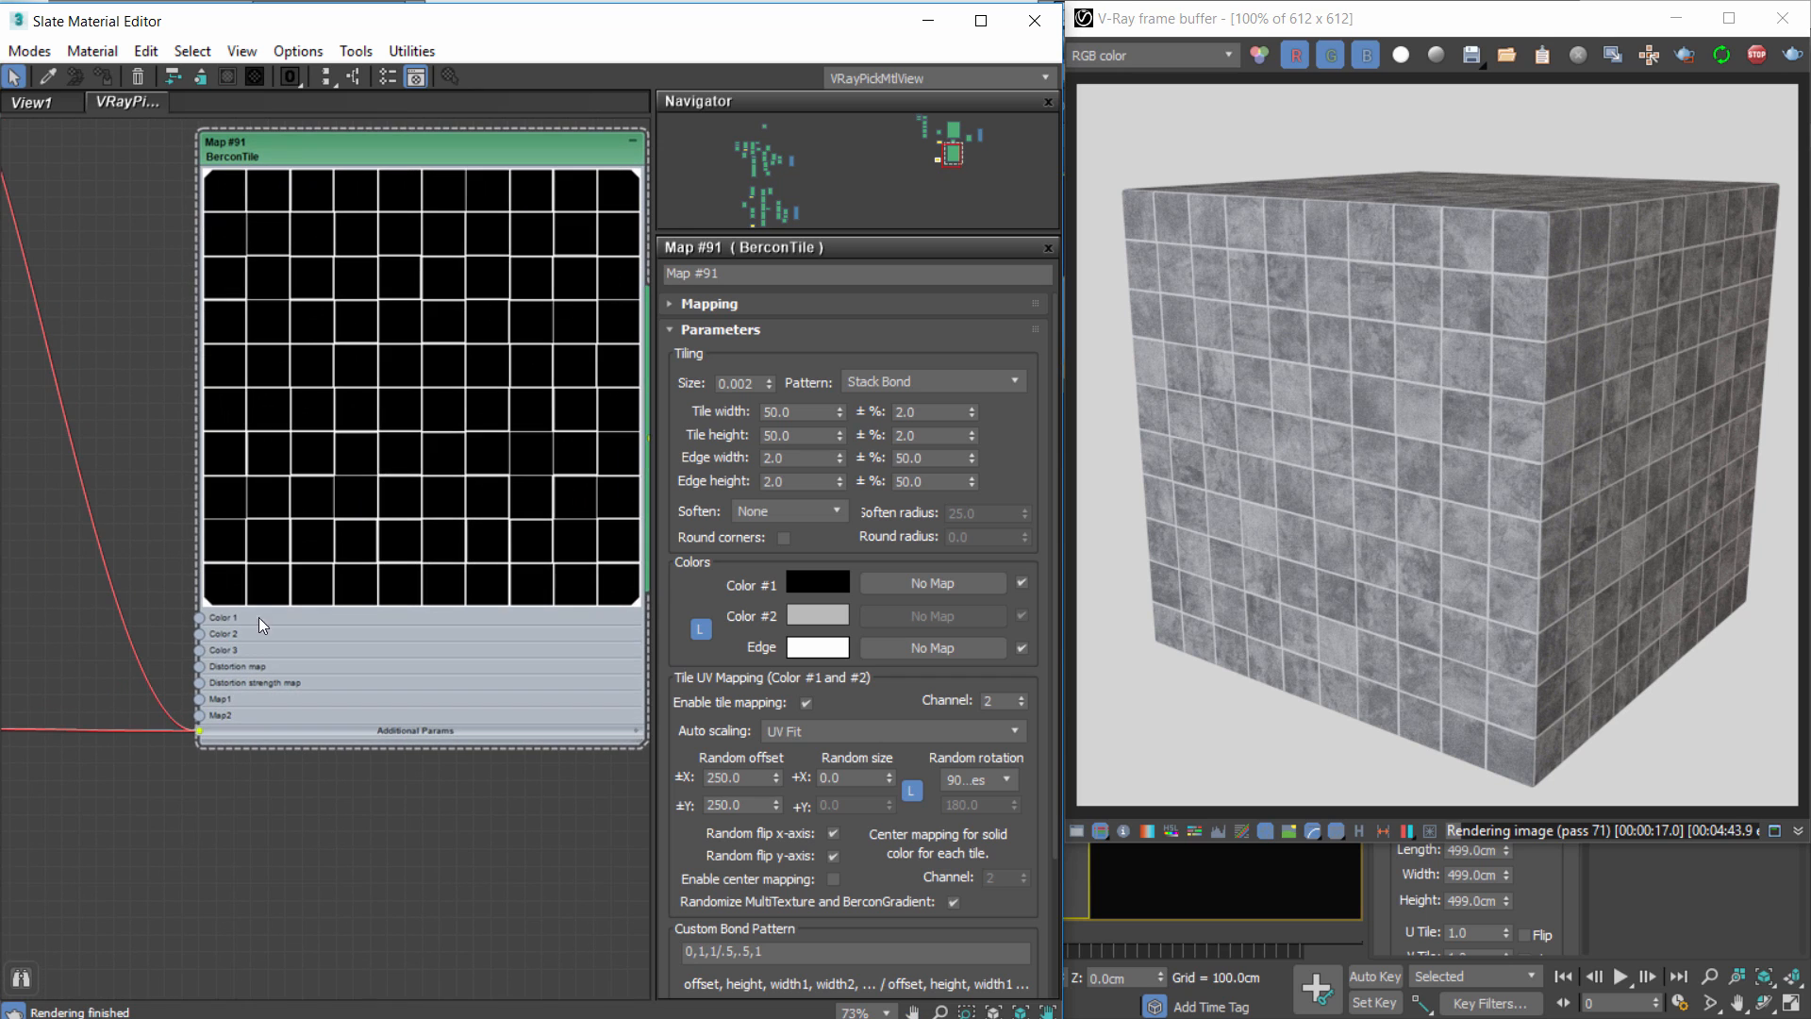
{"action": "scroll", "coordinate": [253, 641], "scroll_direction": "down", "scroll_amount": 3}
{"action": "scroll", "coordinate": [224, 658], "scroll_direction": "up", "scroll_amount": 5}
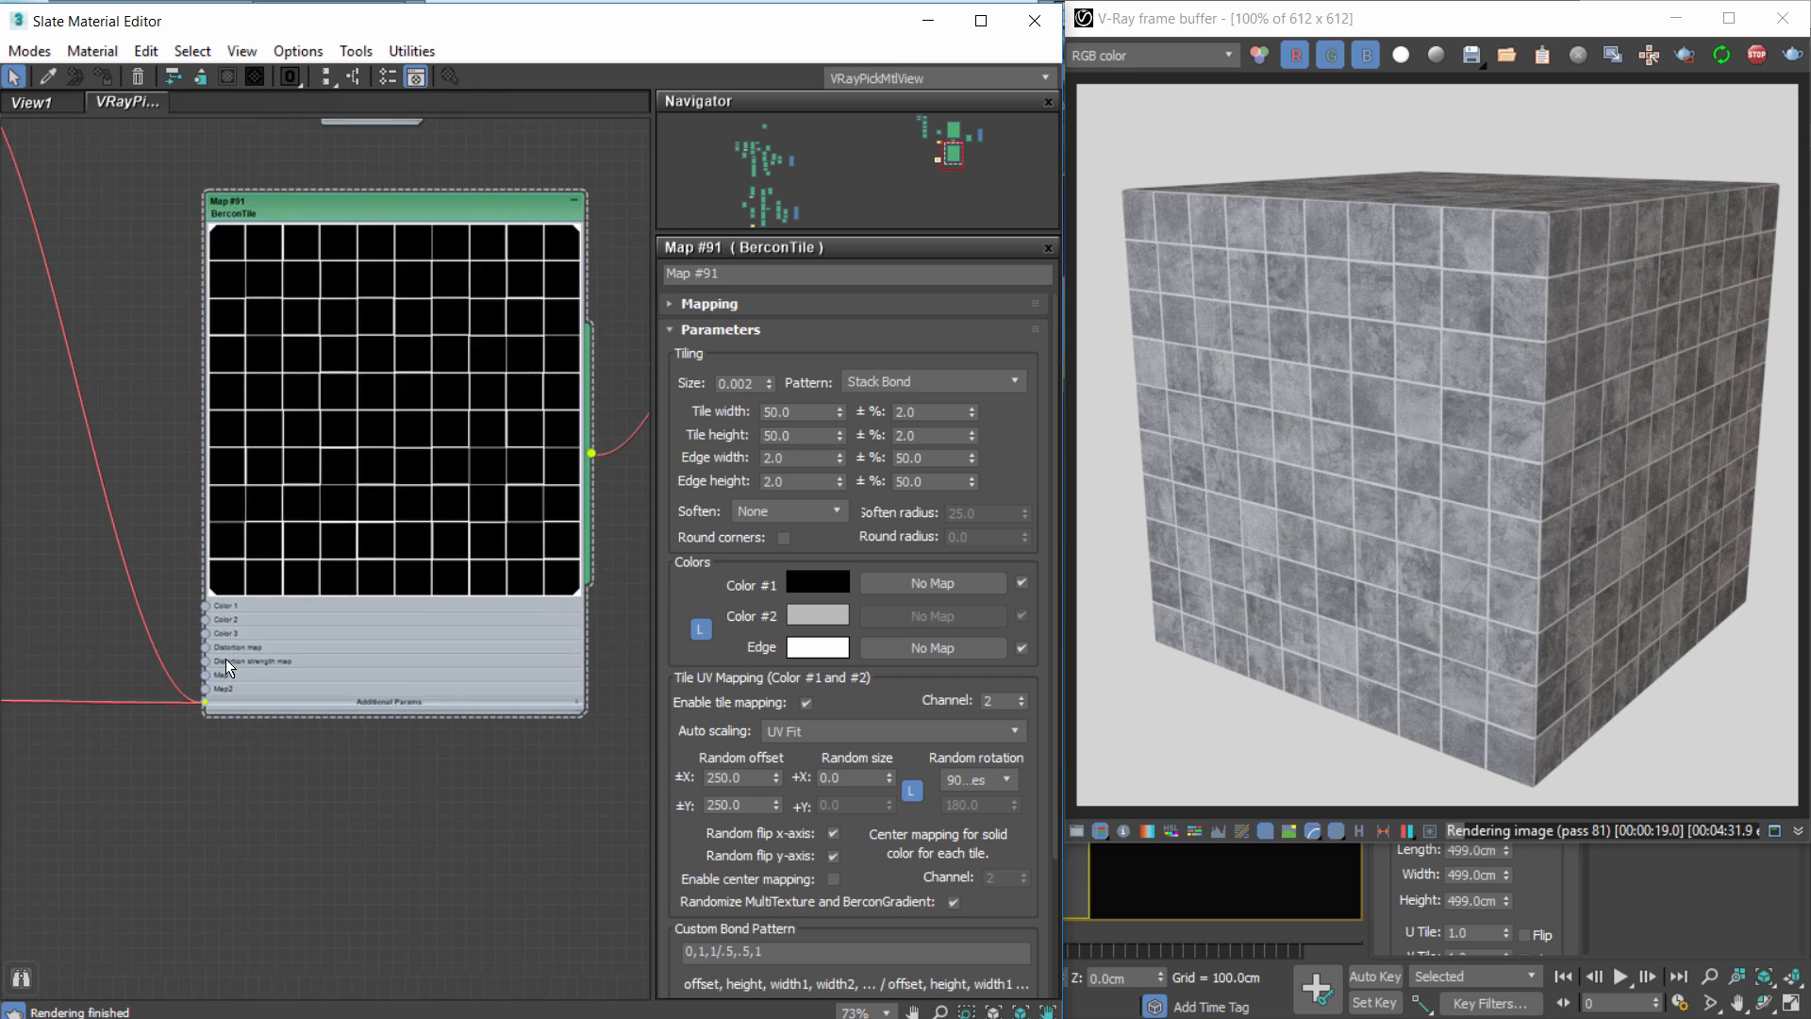
{"action": "scroll", "coordinate": [227, 648], "scroll_direction": "up", "scroll_amount": 1}
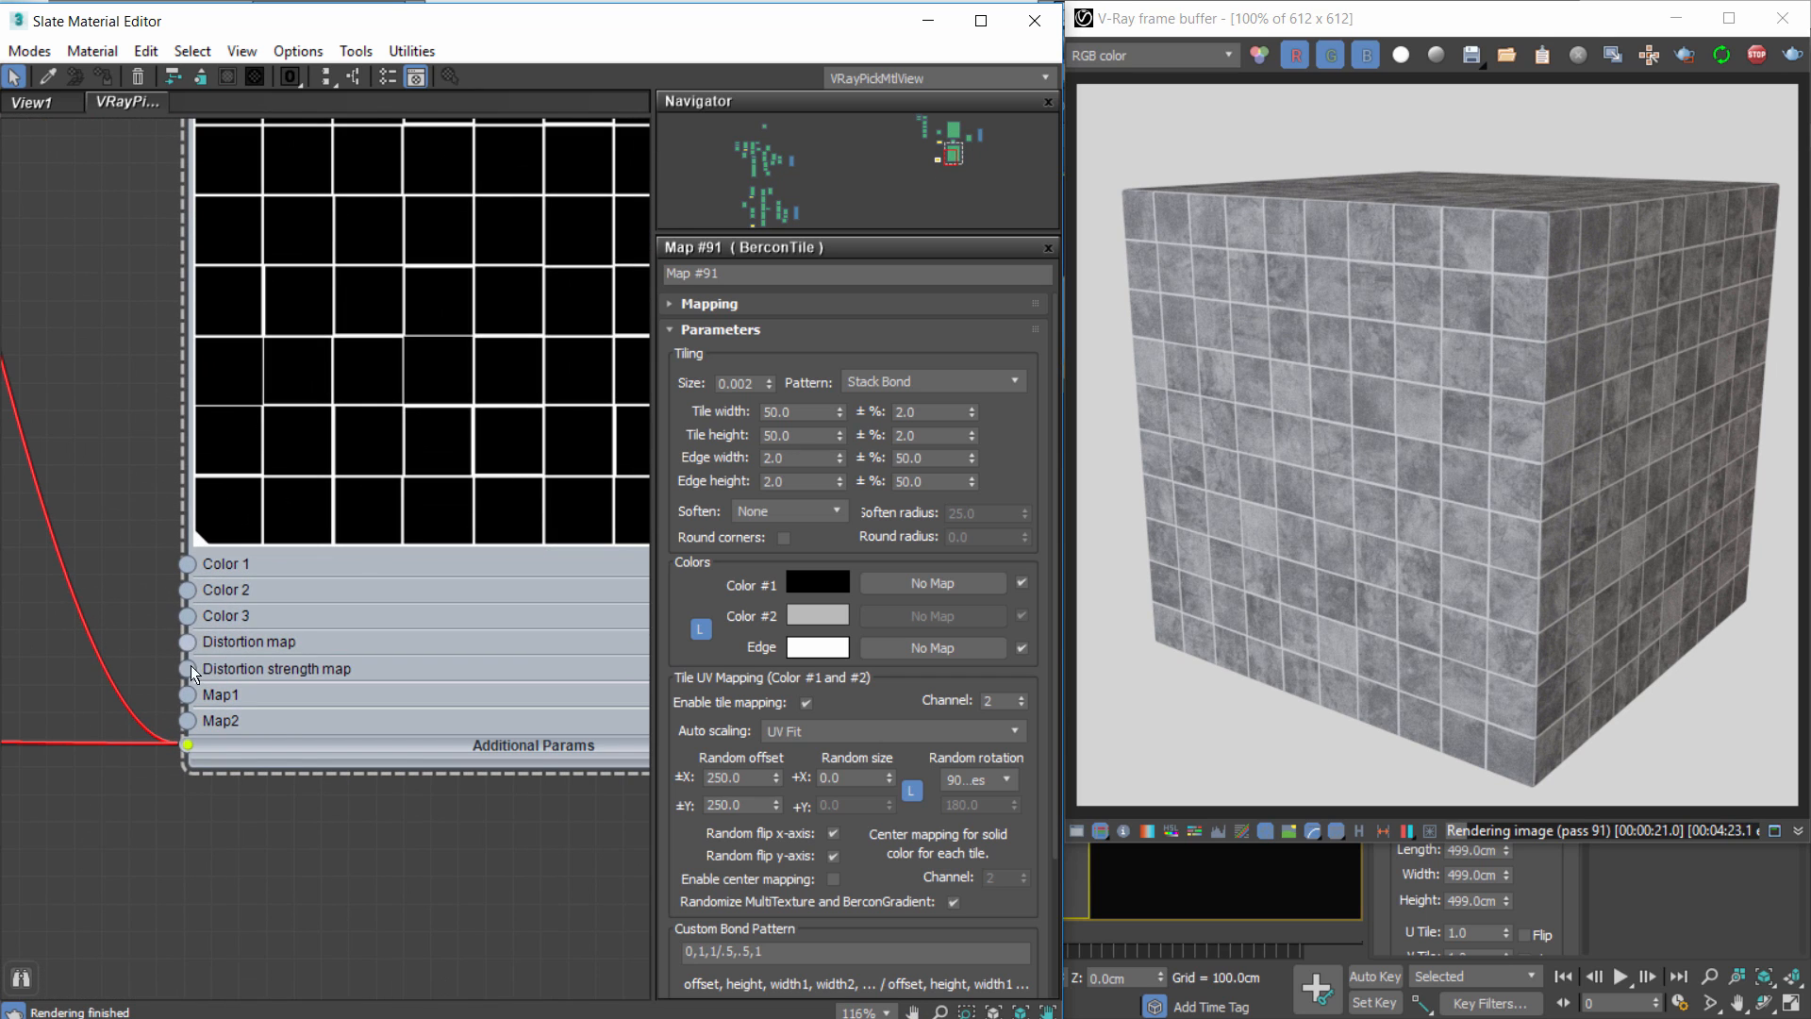
Add a BerconNoise map beside the joint BerconTile map and move the edge-size controller down to make room.
{"action": "scroll", "coordinate": [194, 648], "scroll_direction": "down", "scroll_amount": 2}
{"action": "middle_click_drag", "start_coordinate": [40, 565], "coordinate": [375, 592]}
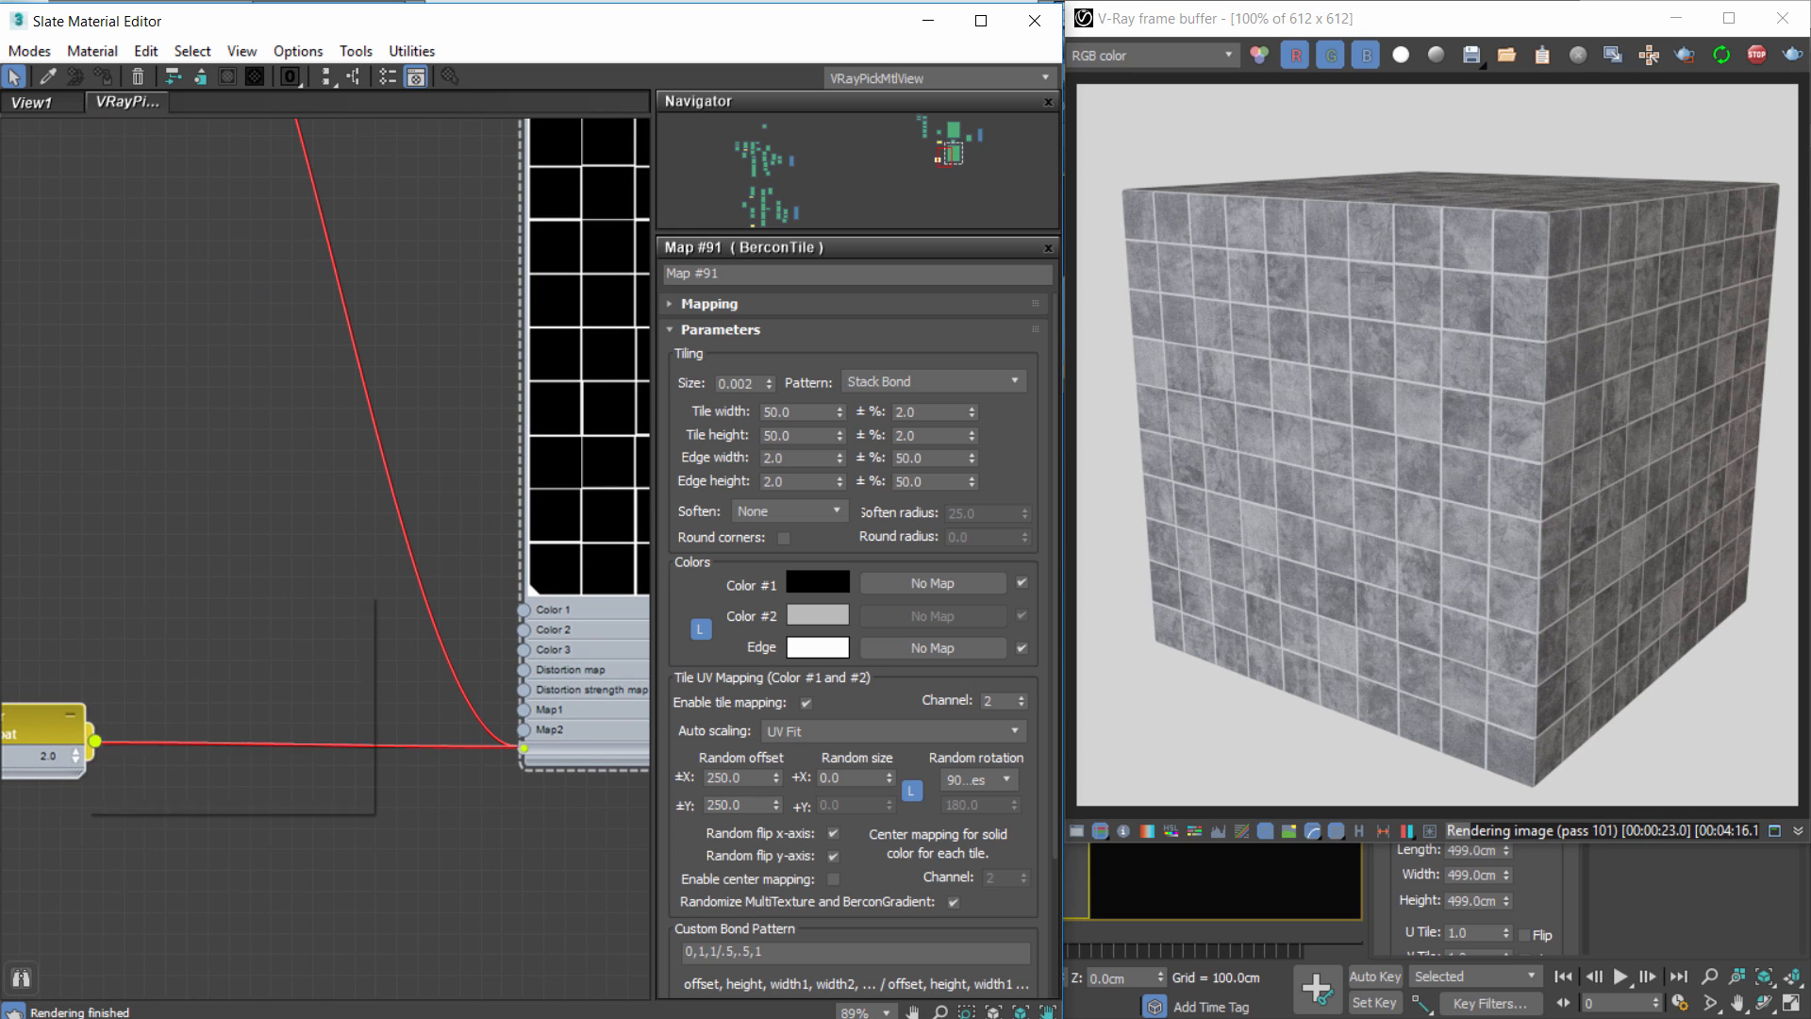
{"action": "right_click", "coordinate": [375, 591]}
{"action": "mouse_move", "coordinate": [178, 677]}
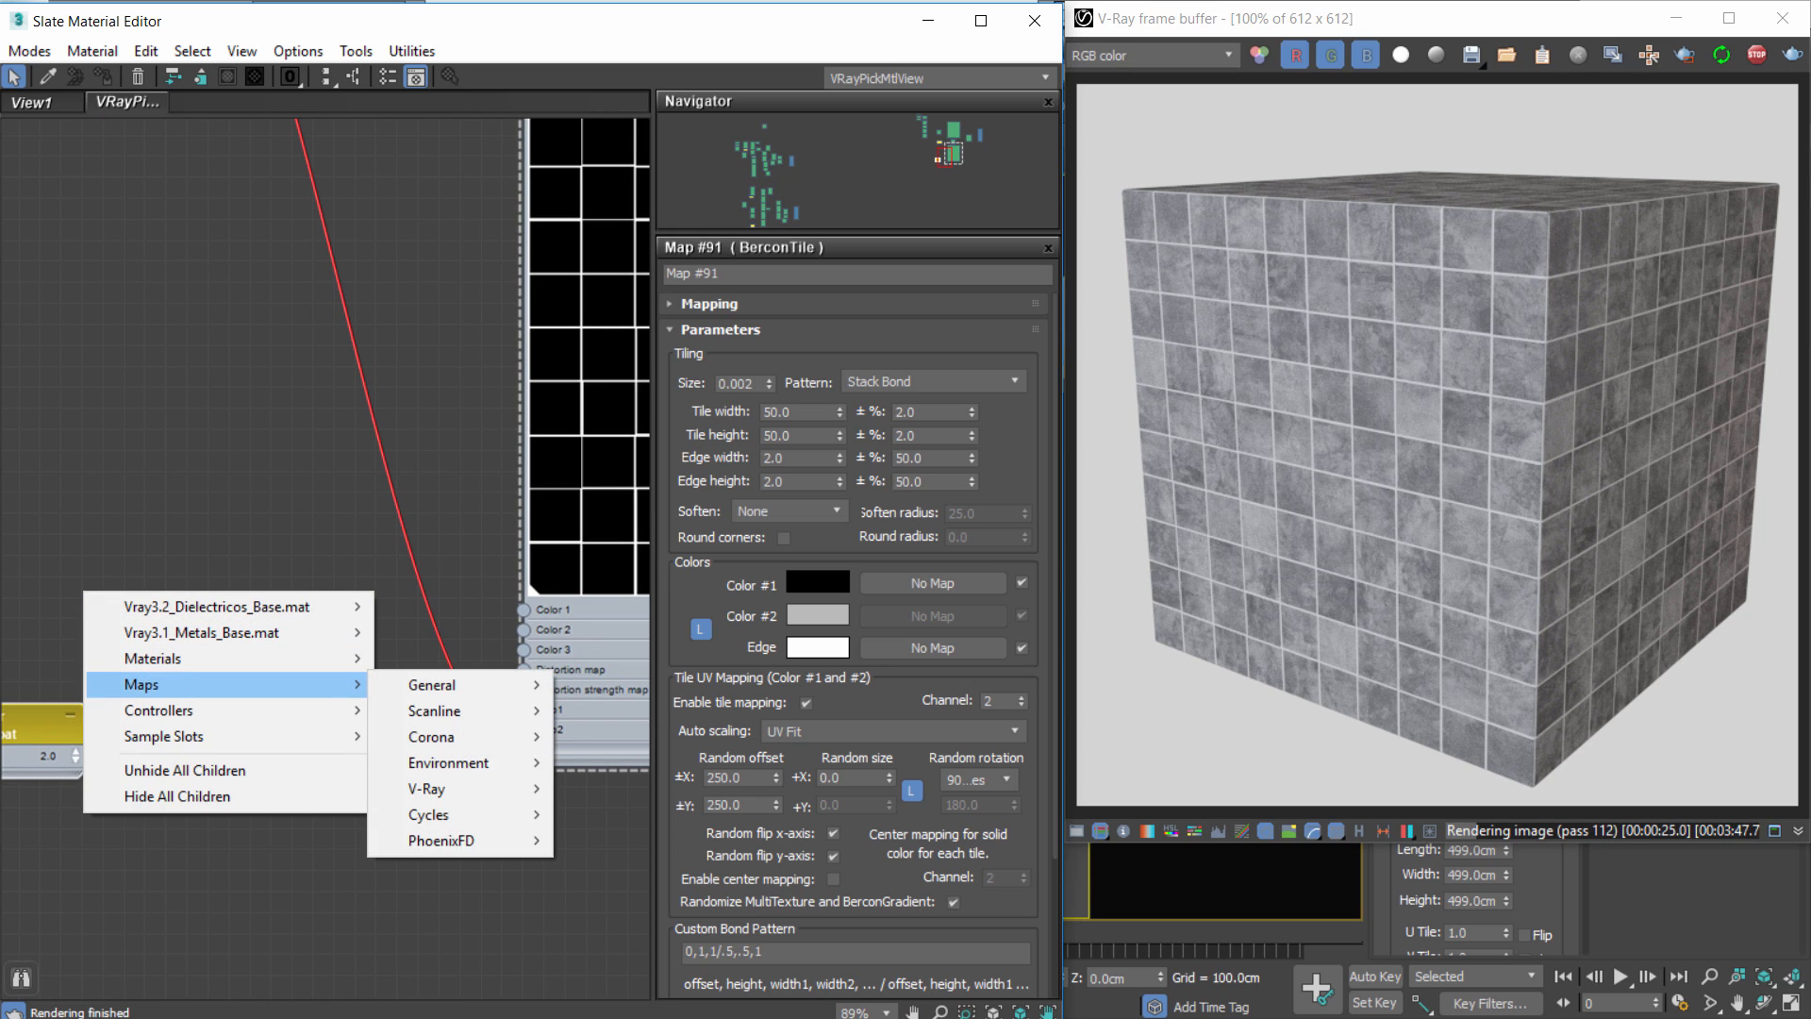
{"action": "mouse_move", "coordinate": [423, 685]}
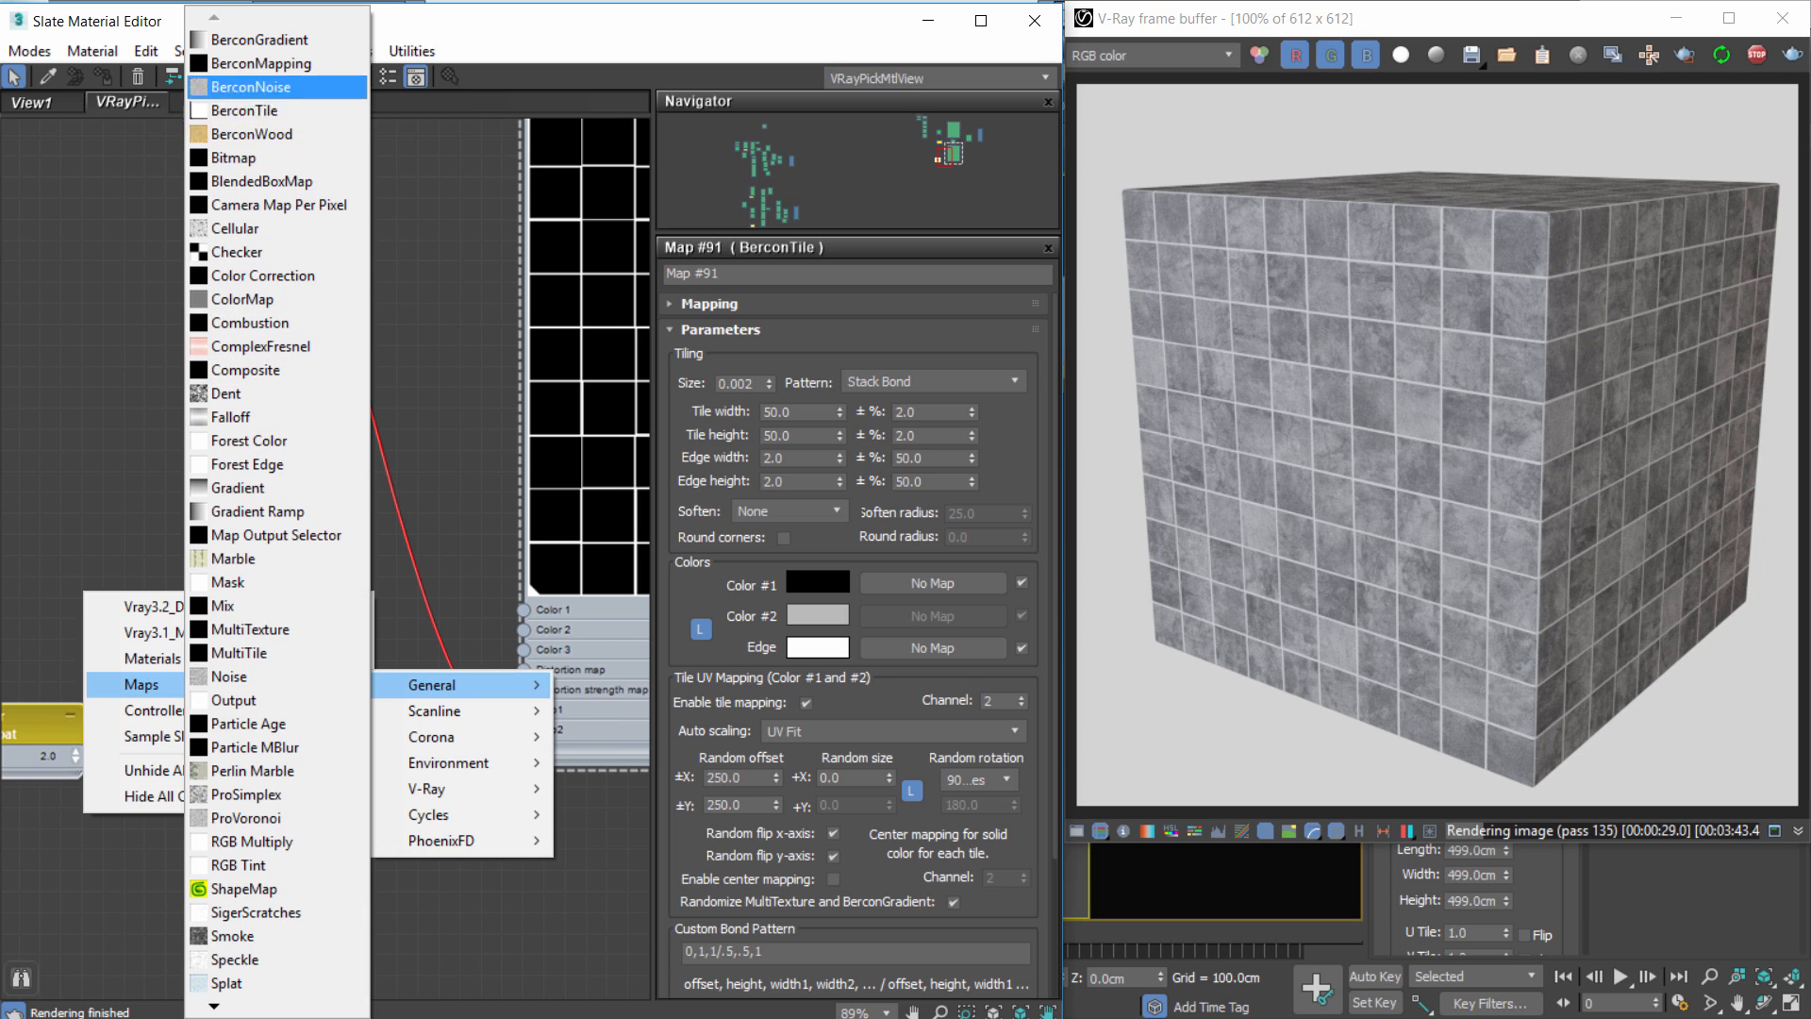
{"action": "left_click", "coordinate": [236, 87]}
{"action": "left_click_drag", "start_coordinate": [93, 666], "coordinate": [139, 339]}
{"action": "left_click_drag", "start_coordinate": [62, 759], "coordinate": [83, 864]}
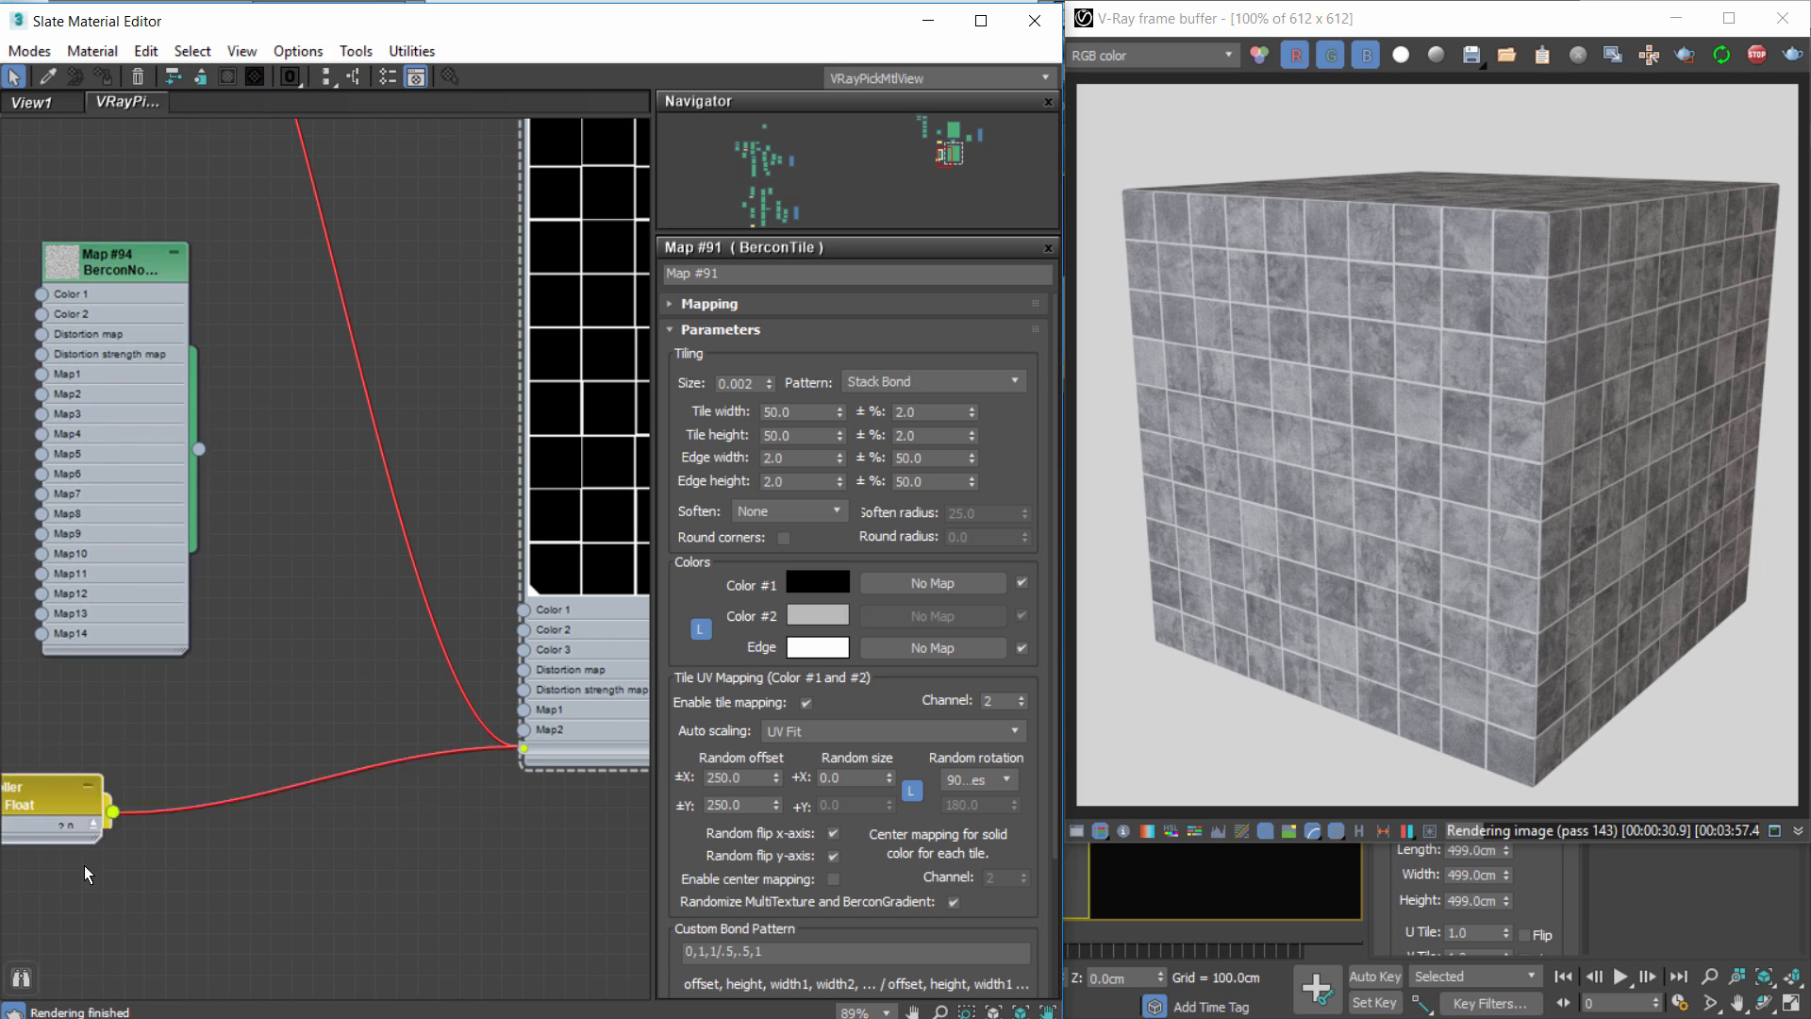
Connect the BerconNoise map to the Distortion map input of the joint BerconTile map.
{"action": "left_click_drag", "start_coordinate": [173, 492], "coordinate": [115, 681]}
{"action": "middle_click_drag", "start_coordinate": [115, 681], "coordinate": [80, 621]}
{"action": "left_click_drag", "start_coordinate": [85, 573], "coordinate": [489, 611]}
{"action": "middle_click_drag", "start_coordinate": [251, 549], "coordinate": [187, 644]}
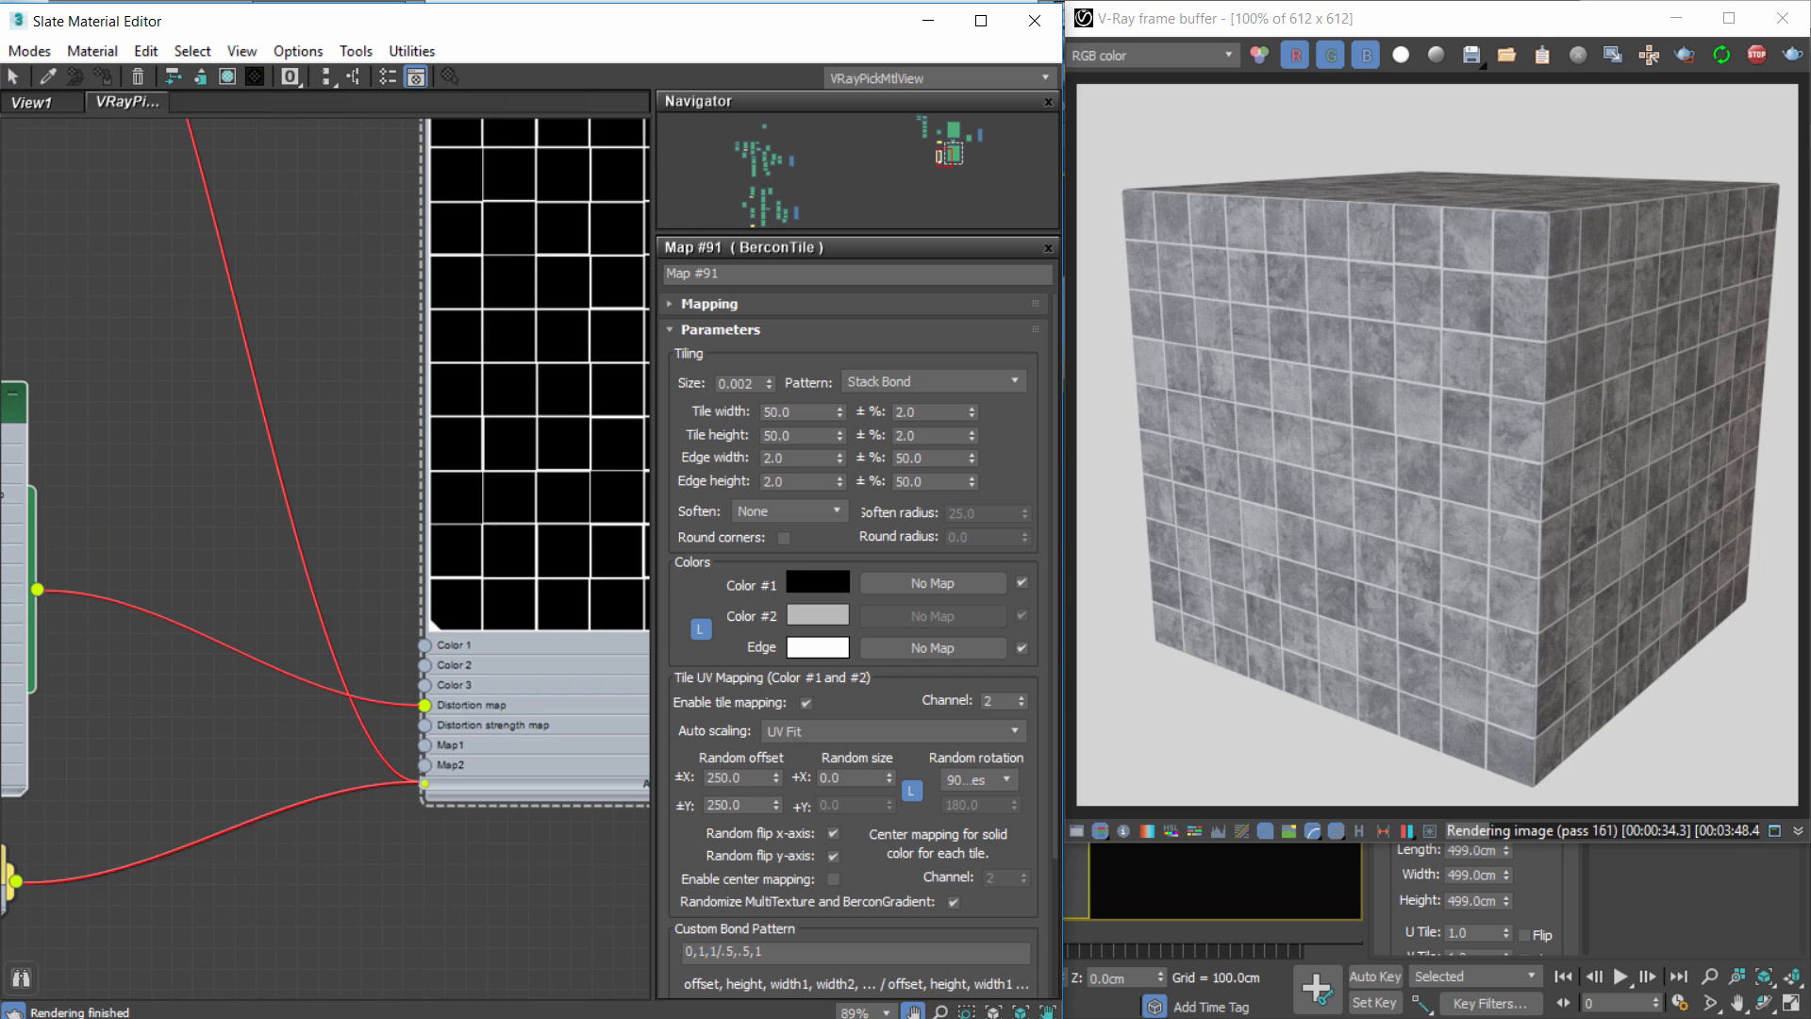
{"action": "scroll", "coordinate": [206, 568], "scroll_direction": "down", "scroll_amount": 2}
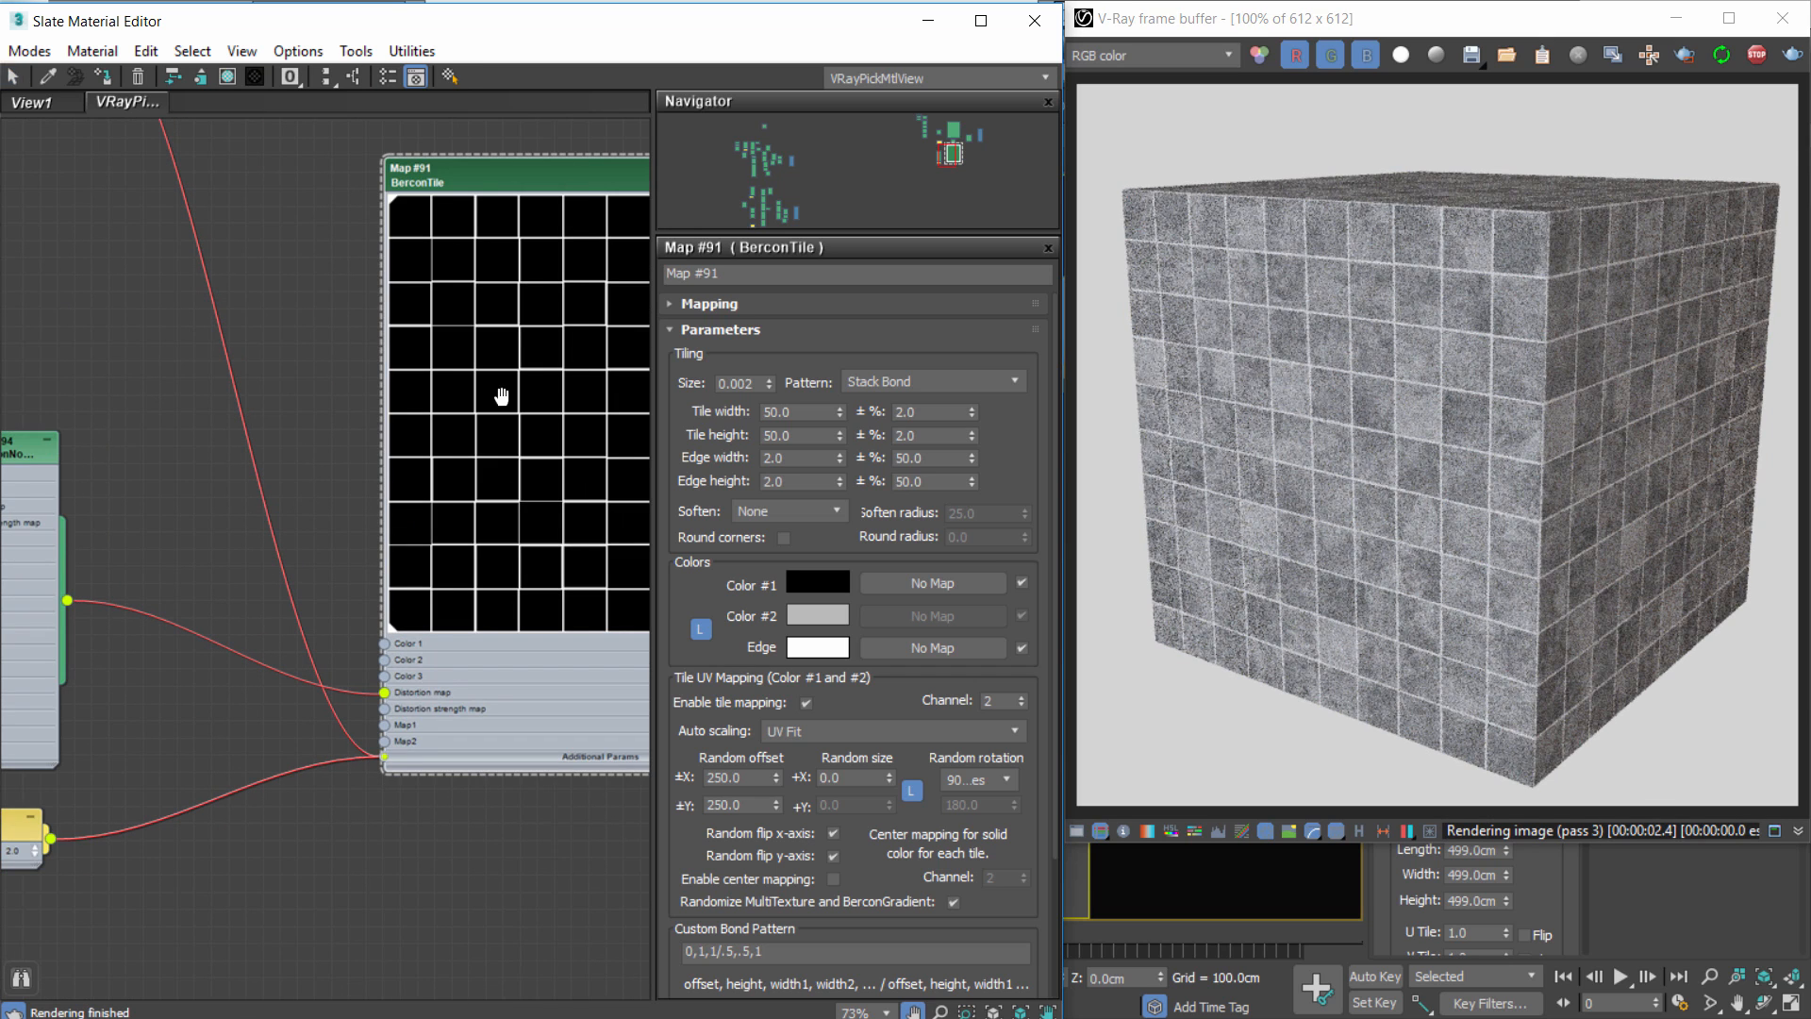
Connect the joint BerconTile map's output to the material's diffuse input to preview the joint mask alone on the cube.
{"action": "middle_click_drag", "start_coordinate": [501, 397], "coordinate": [49, 549]}
{"action": "scroll", "coordinate": [387, 558], "scroll_direction": "down", "scroll_amount": 6}
{"action": "middle_click_drag", "start_coordinate": [504, 555], "coordinate": [424, 596]}
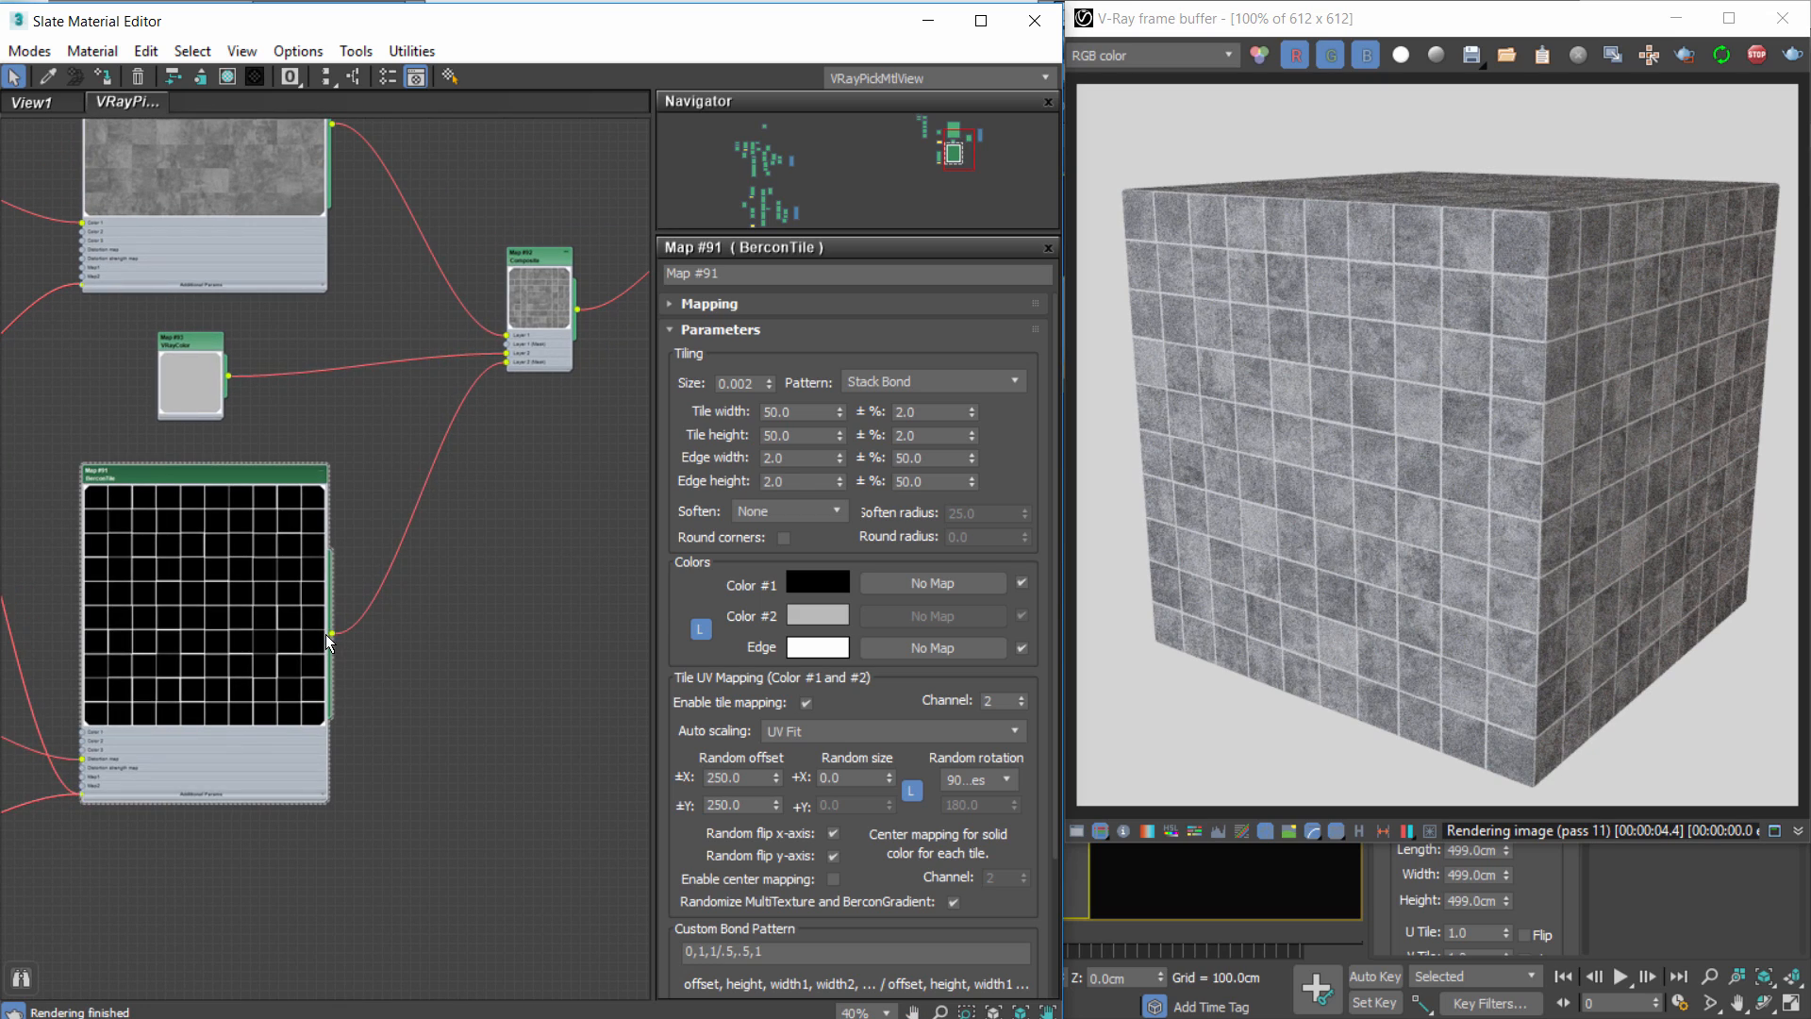
{"action": "mouse_move", "coordinate": [325, 634]}
{"action": "left_mouse_down"}
{"action": "mouse_move", "coordinate": [460, 403]}
{"action": "mouse_move", "coordinate": [325, 611]}
{"action": "left_mouse_up"}
{"action": "scroll", "coordinate": [461, 556], "scroll_direction": "down", "scroll_amount": 3}
{"action": "middle_click_drag", "start_coordinate": [604, 461], "coordinate": [456, 457]}
{"action": "left_click_drag", "start_coordinate": [552, 368], "coordinate": [550, 636]}
{"action": "scroll", "coordinate": [245, 618], "scroll_direction": "up", "scroll_amount": 7}
{"action": "scroll", "coordinate": [237, 589], "scroll_direction": "down", "scroll_amount": 7}
{"action": "scroll", "coordinate": [242, 592], "scroll_direction": "up", "scroll_amount": 2}
{"action": "left_click_drag", "start_coordinate": [204, 573], "coordinate": [568, 537]}
{"action": "middle_click_drag", "start_coordinate": [371, 631], "coordinate": [592, 598]}
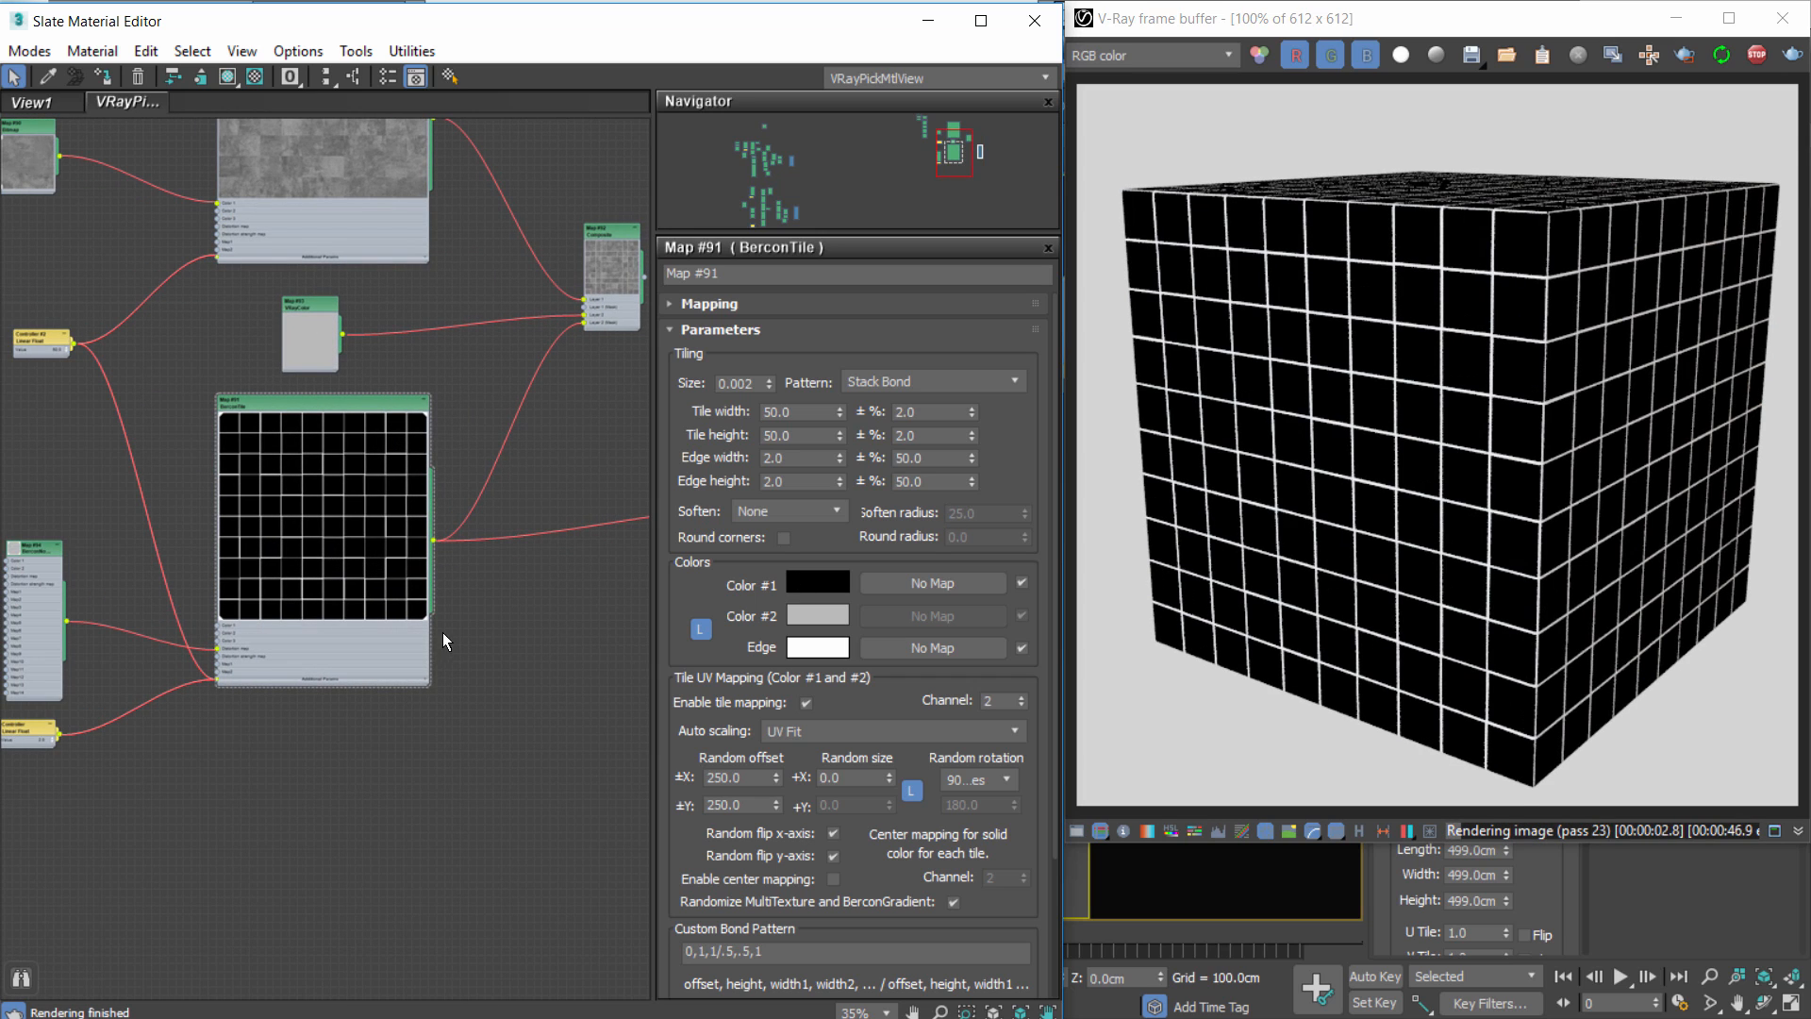
Enable distortion on the joint BerconTile map and set its strength to 0.01.
{"action": "scroll", "coordinate": [340, 651], "scroll_direction": "up", "scroll_amount": 4}
{"action": "middle_click_drag", "start_coordinate": [339, 651], "coordinate": [466, 606]}
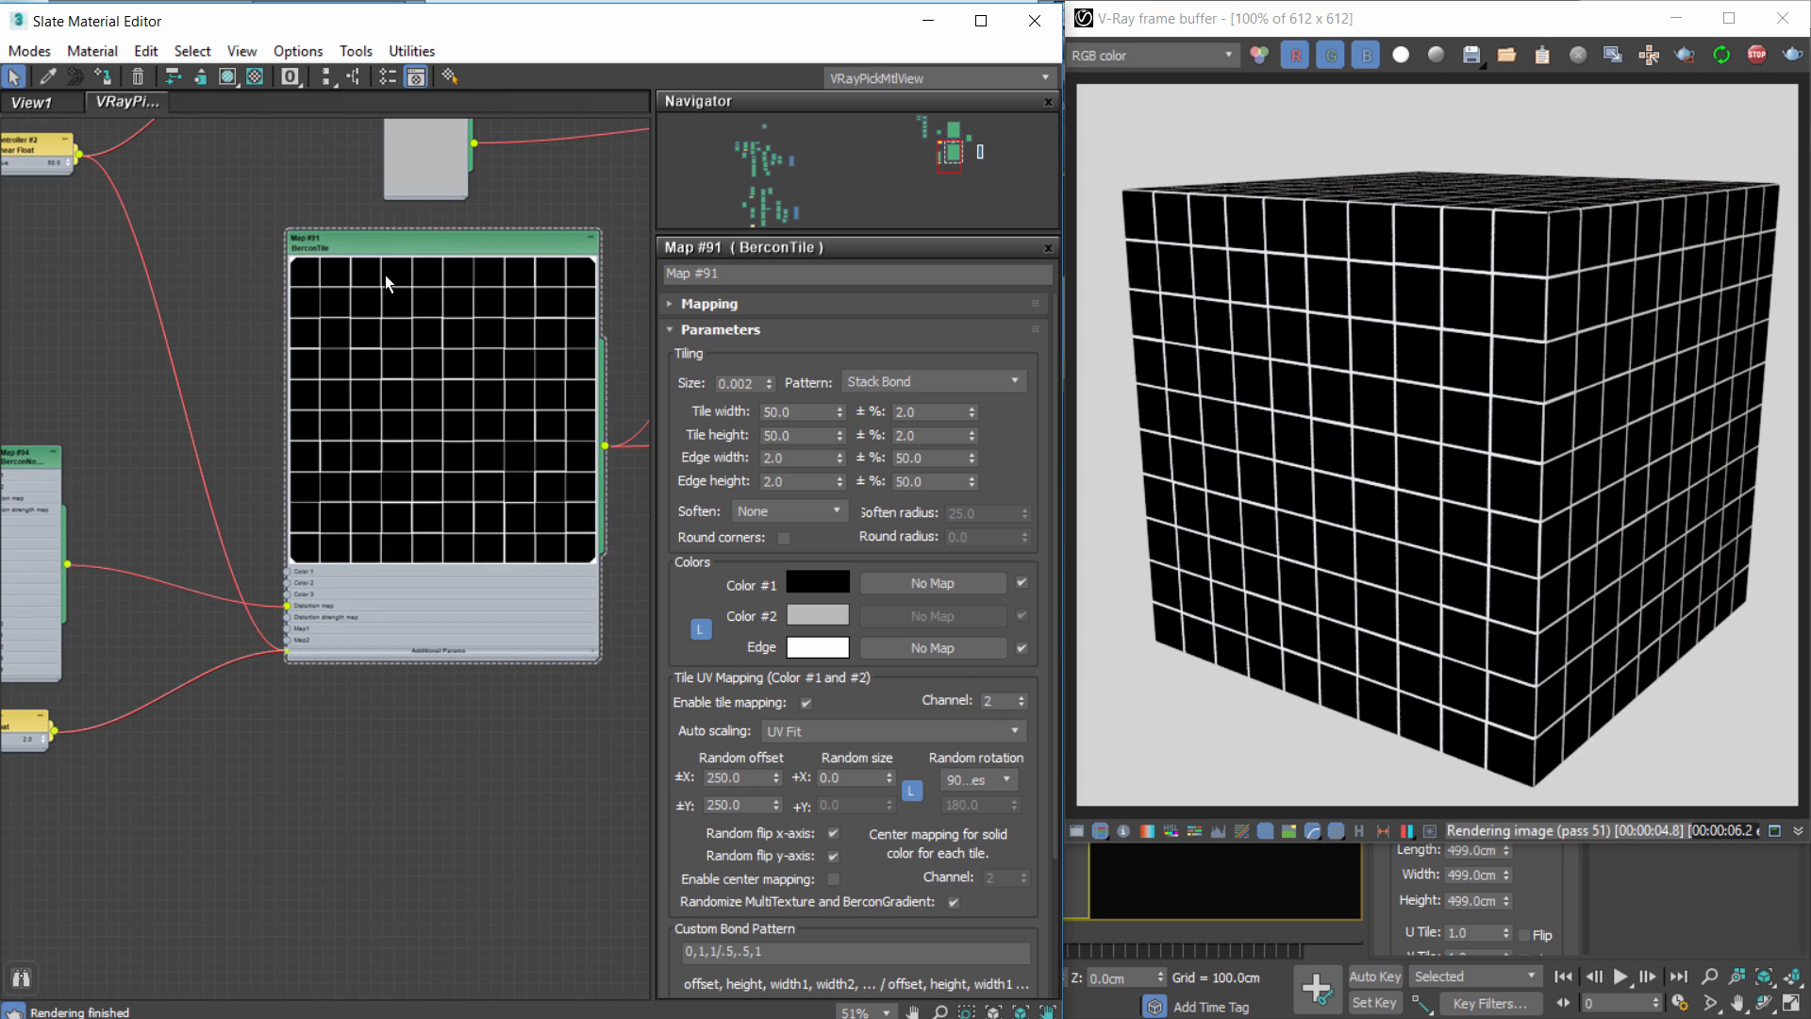
{"action": "left_click", "coordinate": [385, 275]}
{"action": "scroll", "coordinate": [809, 863], "scroll_direction": "down", "scroll_amount": 3}
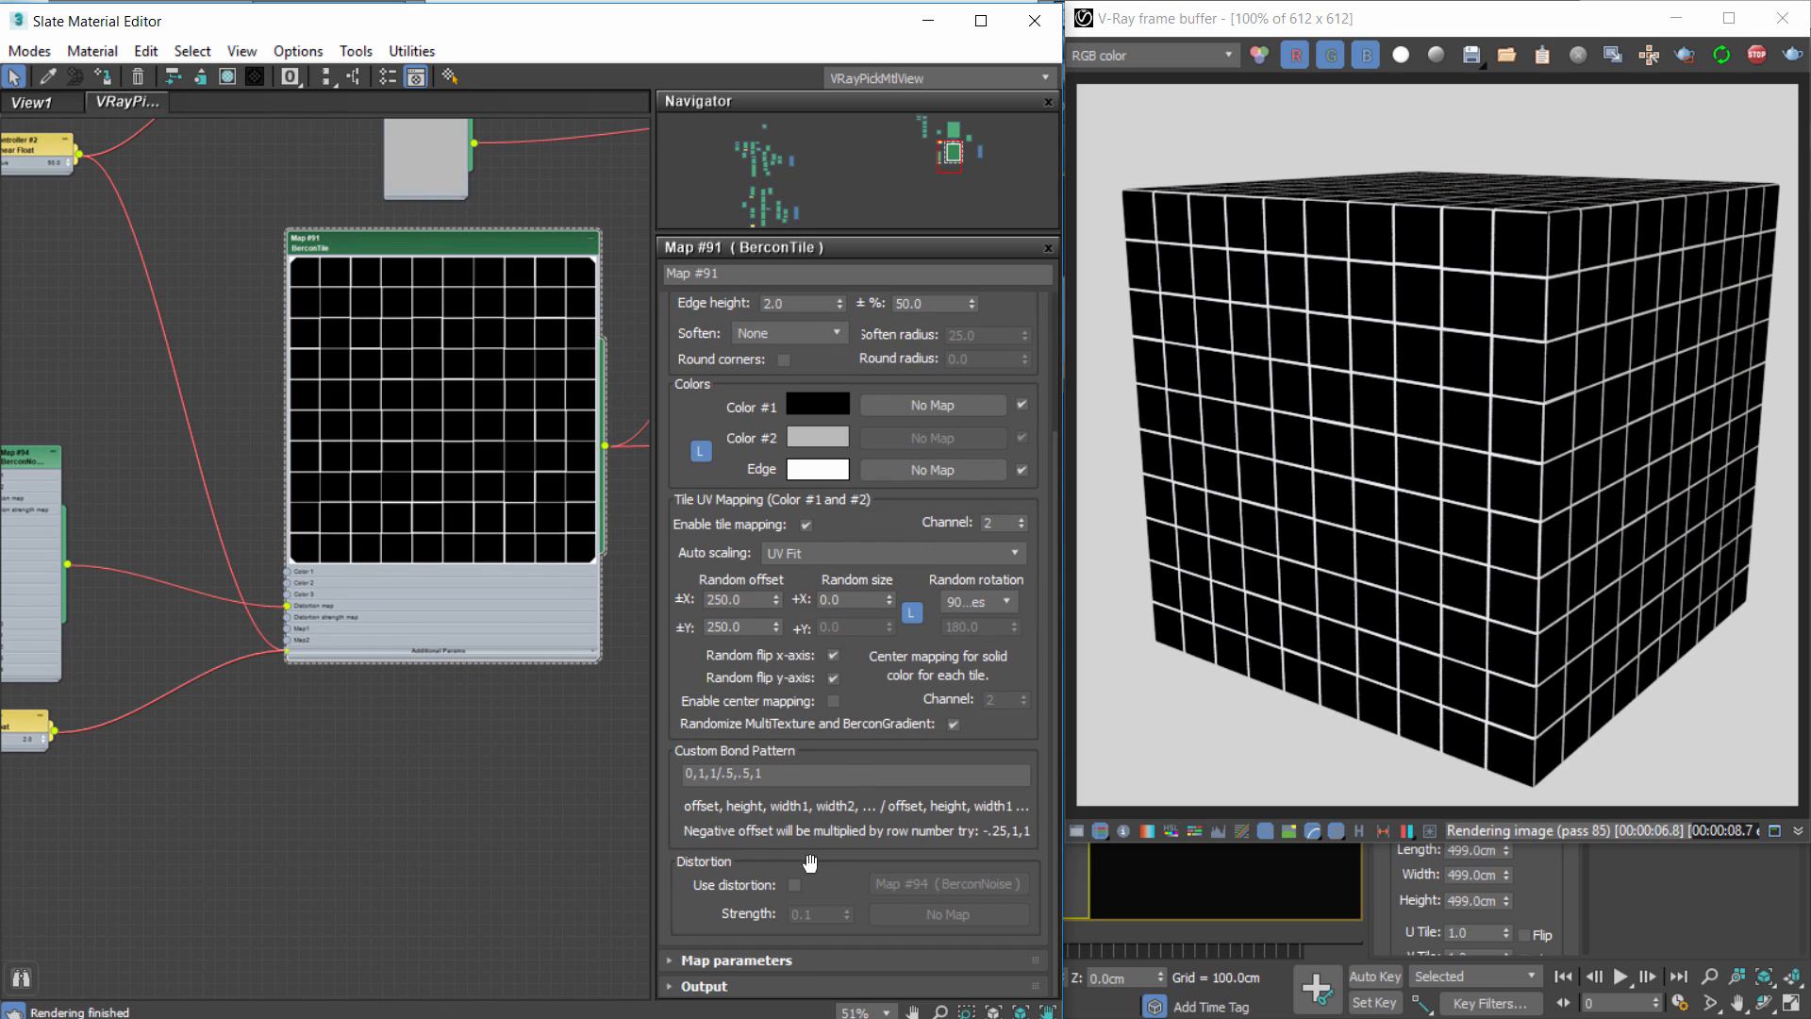
{"action": "left_click", "coordinate": [746, 961]}
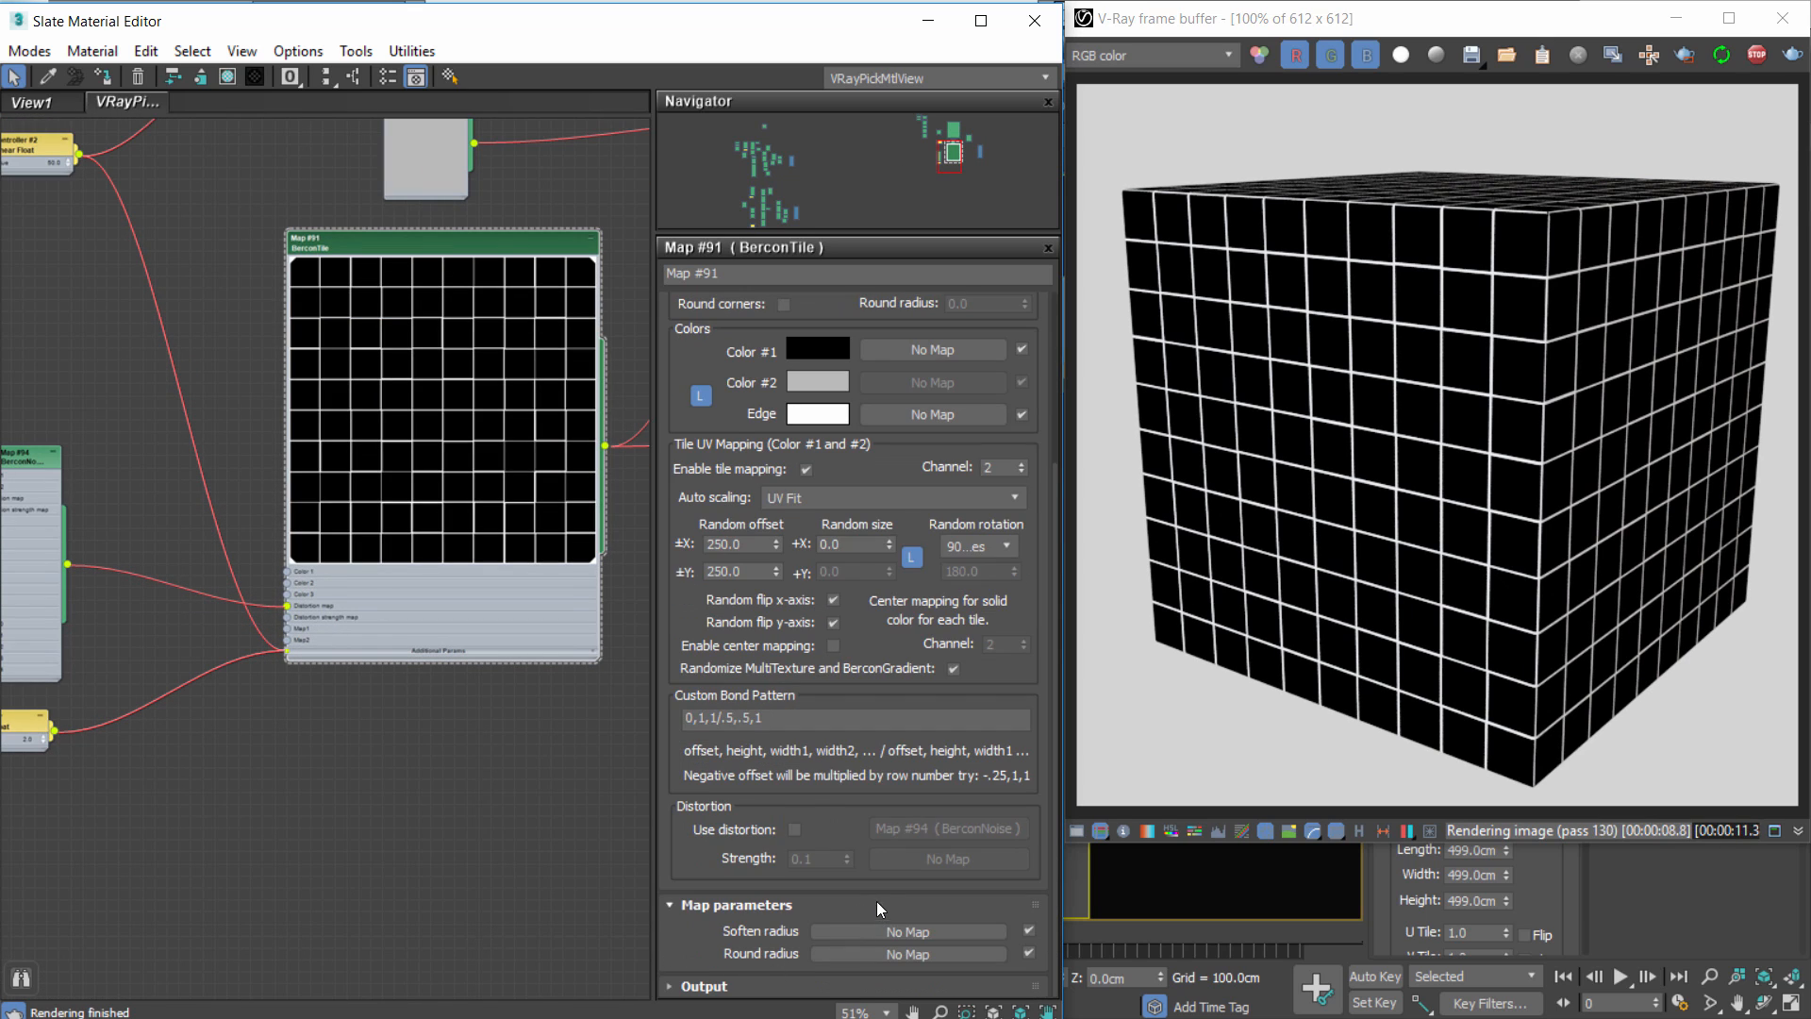
{"action": "left_click", "coordinate": [795, 828]}
{"action": "left_click_drag", "start_coordinate": [824, 858], "coordinate": [786, 859]}
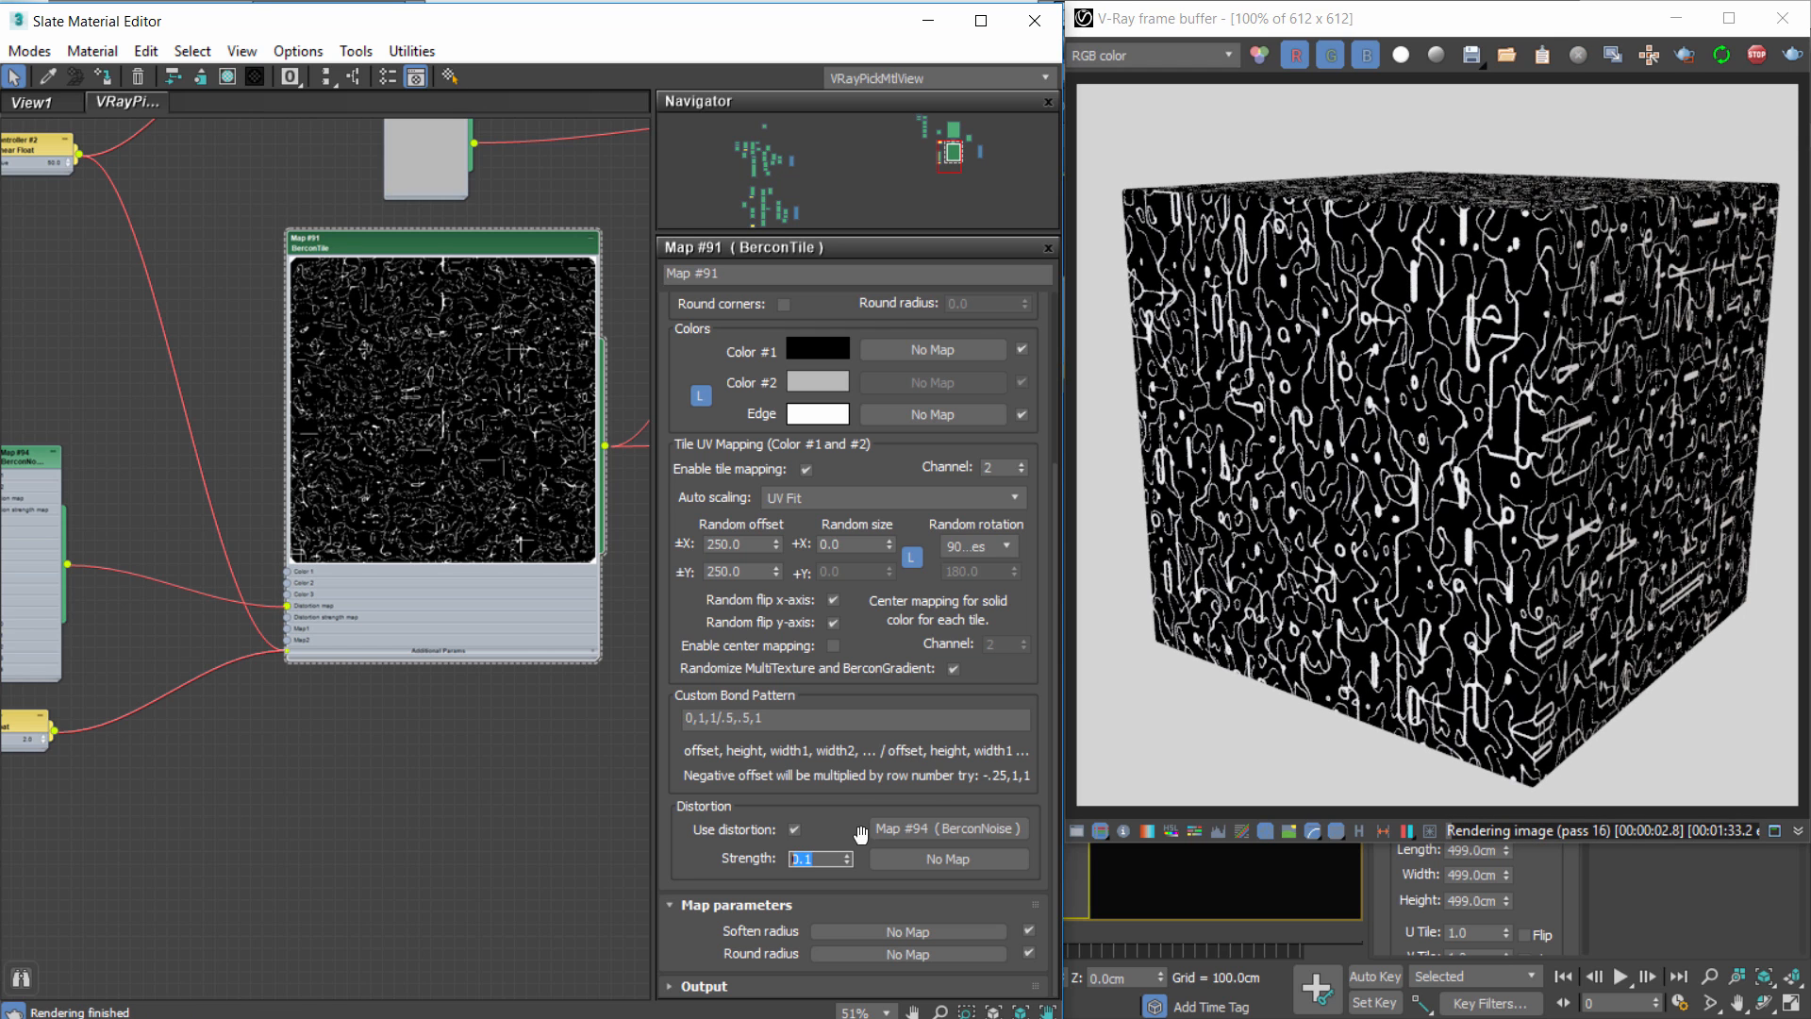
{"action": "type", "text": "0.01"}
{"action": "key", "text": "Return"}
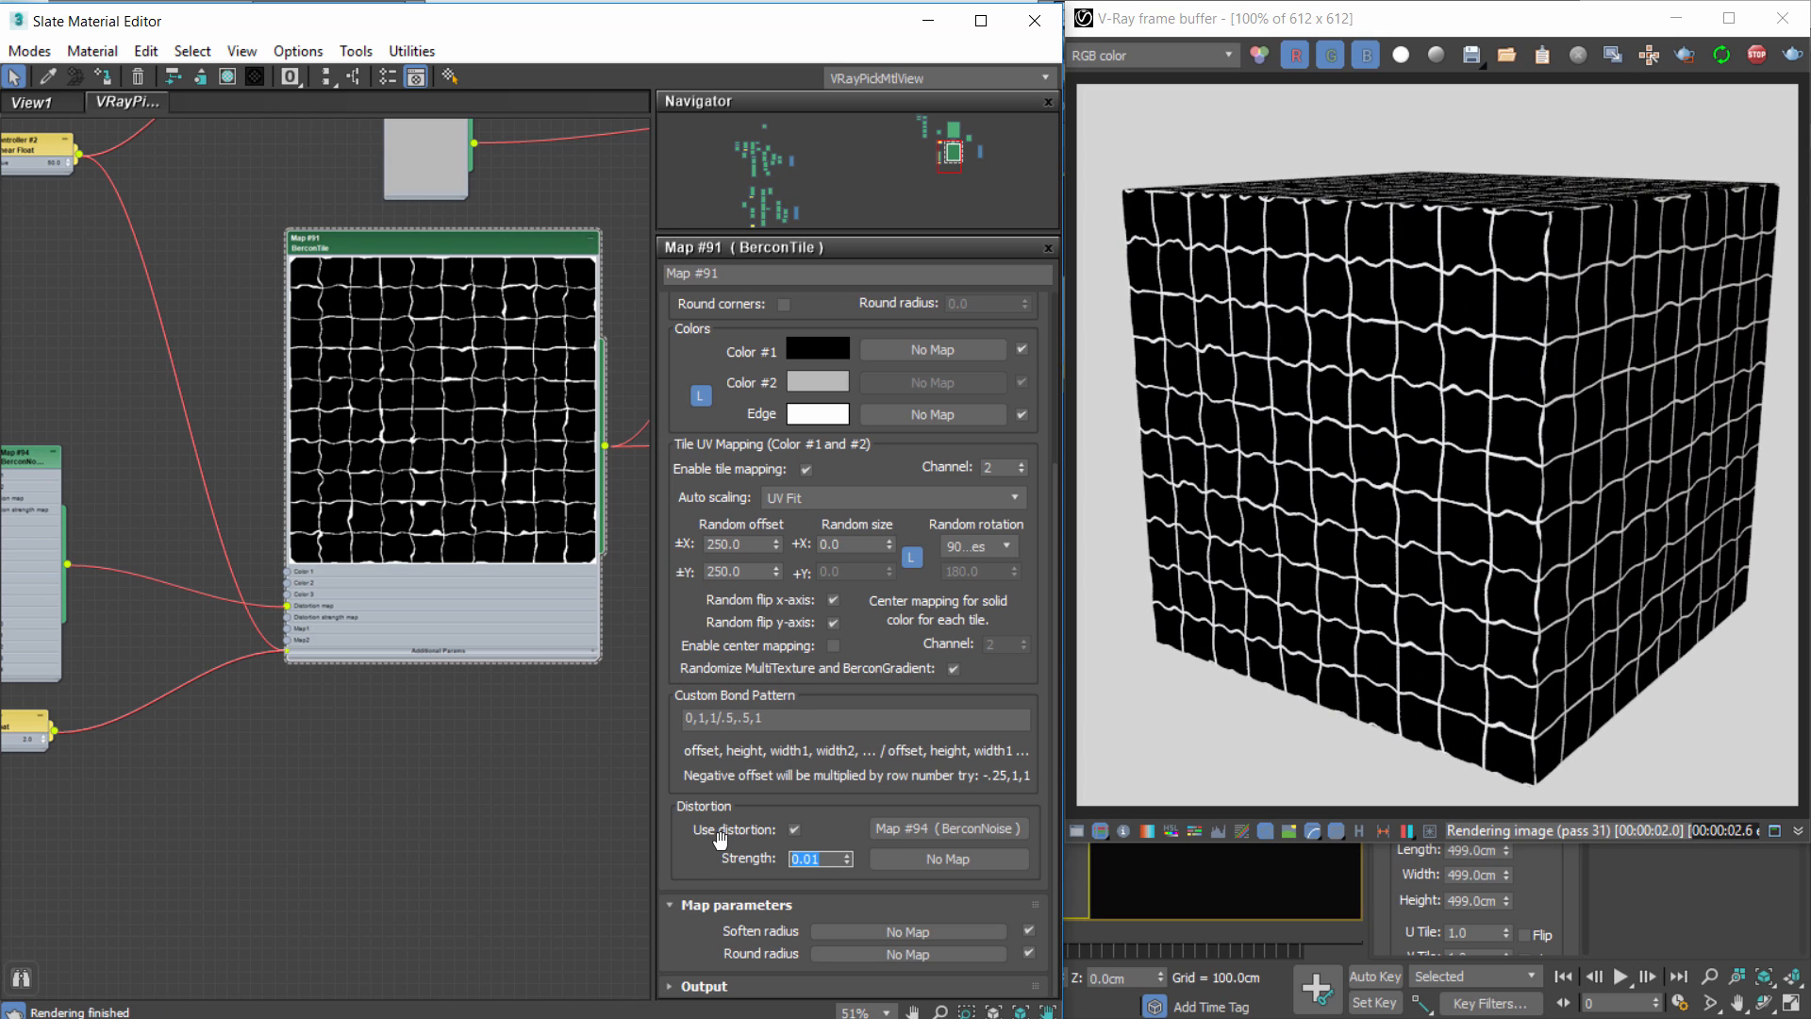
Set the size of the BerconNoise map that drives the joint distortion to 50.
{"action": "left_click", "coordinate": [132, 438]}
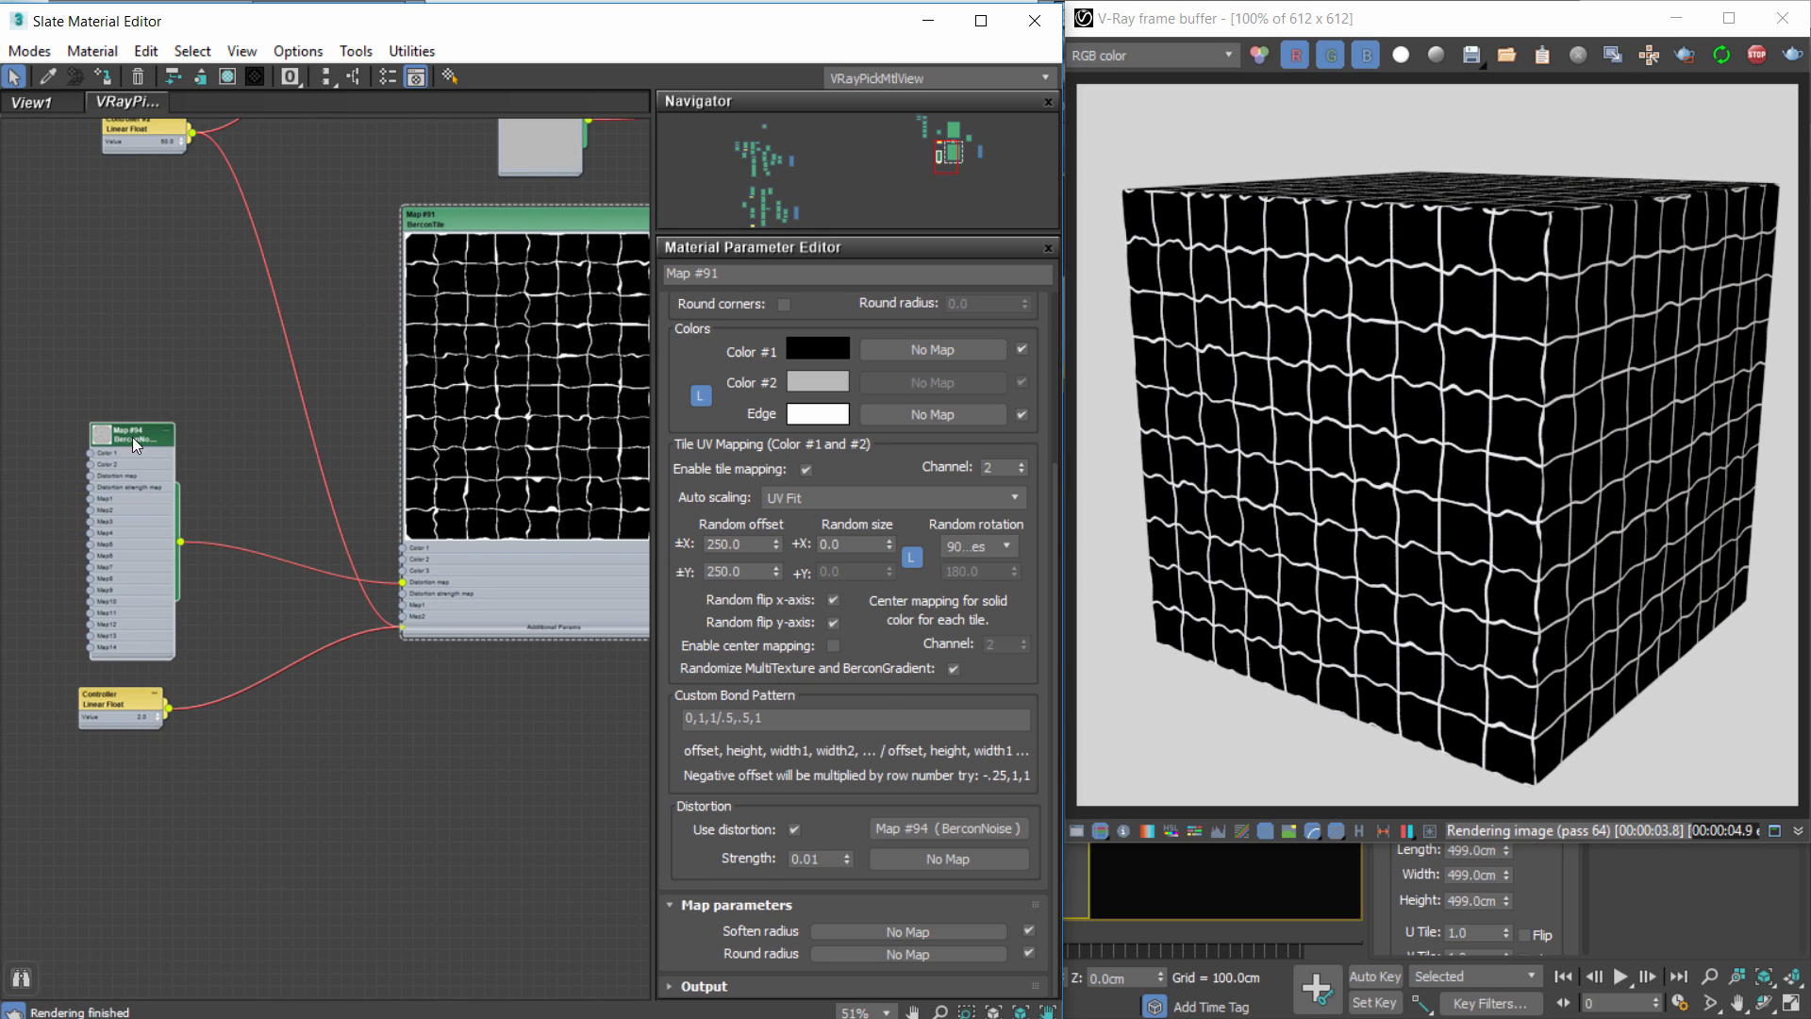
{"action": "double_click", "coordinate": [753, 384]}
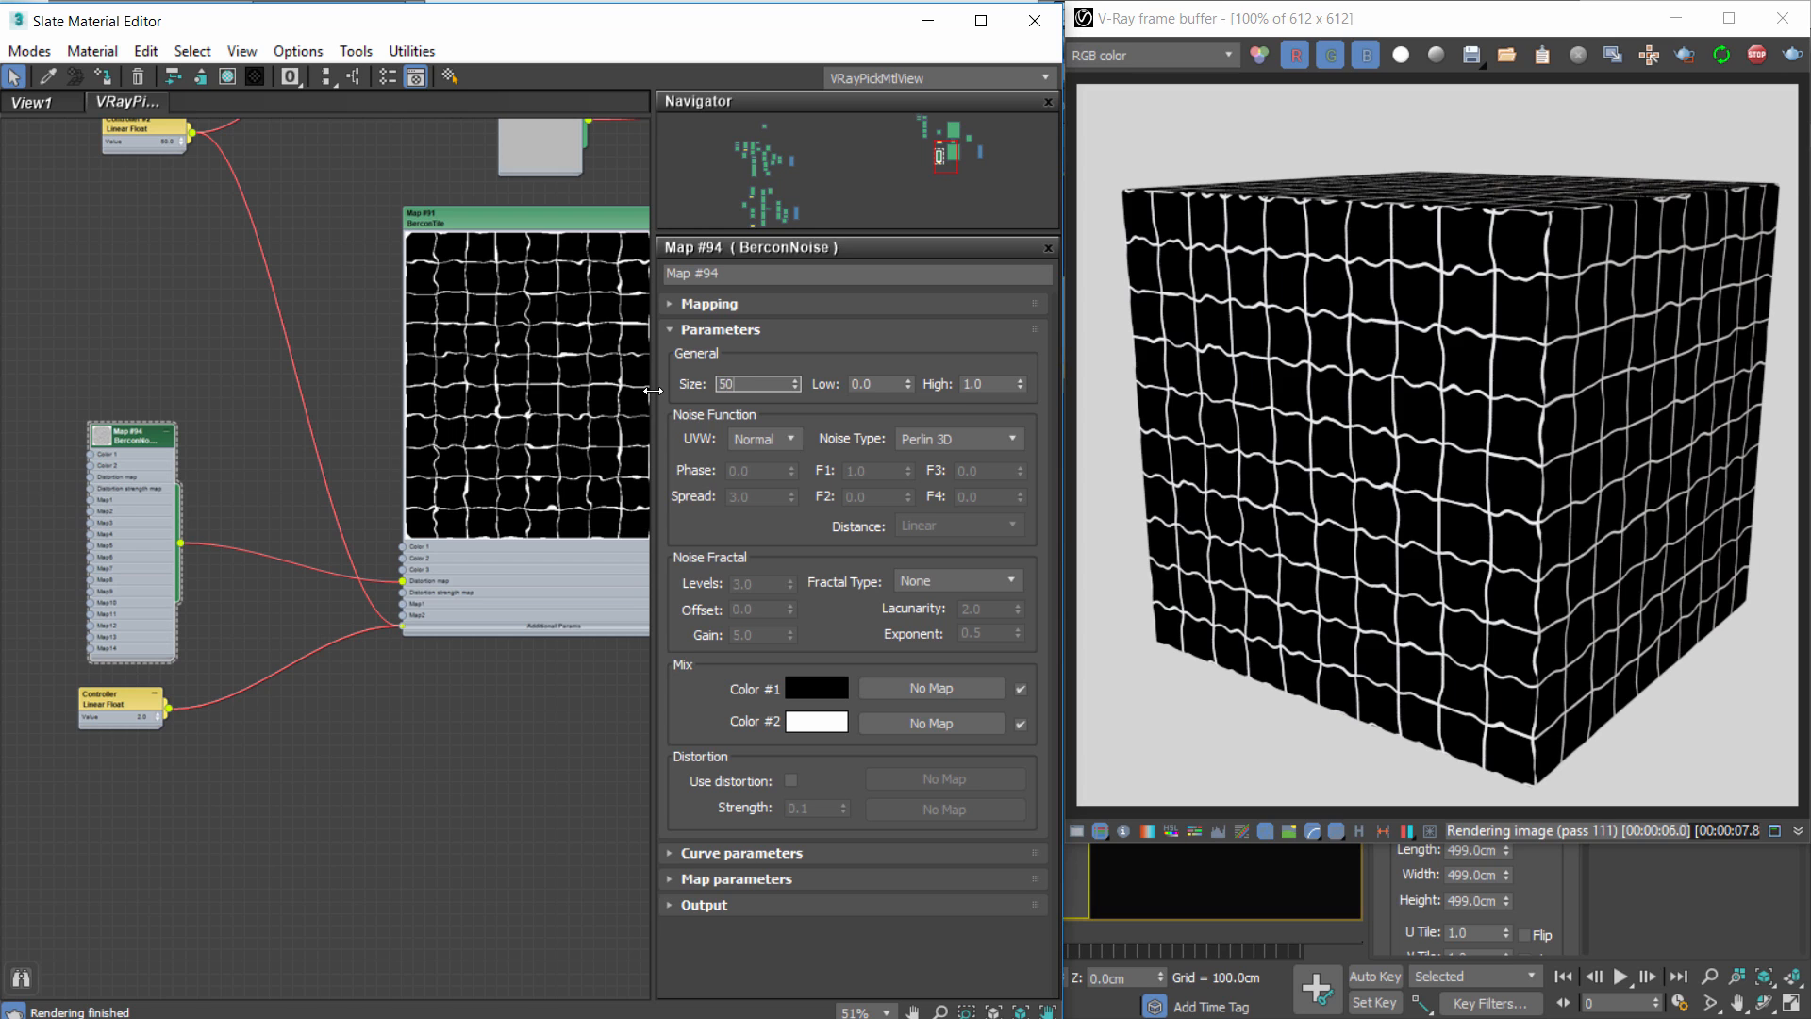
{"action": "type", "text": "50"}
{"action": "key", "text": "Return"}
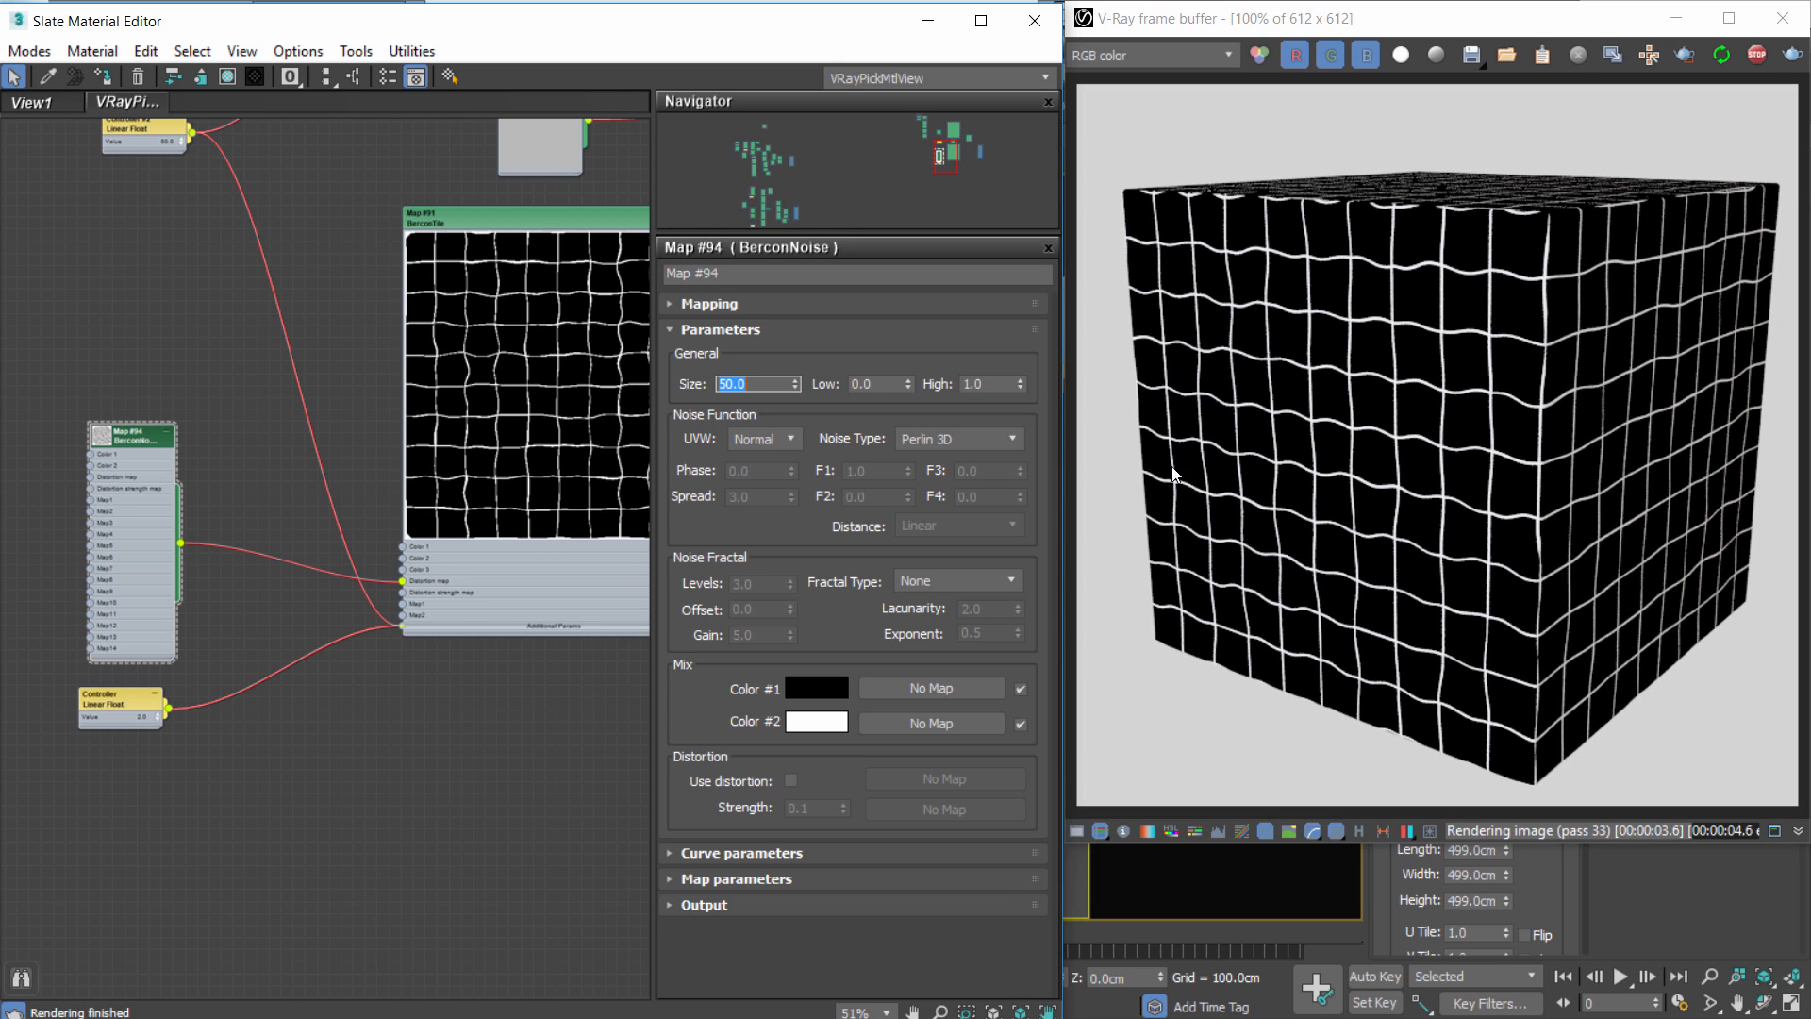
Reduce the joint BerconTile map's distortion strength, trying 0.001 before setting 0.002, and inspect the joints in the render up close.
{"action": "double_click", "coordinate": [568, 506]}
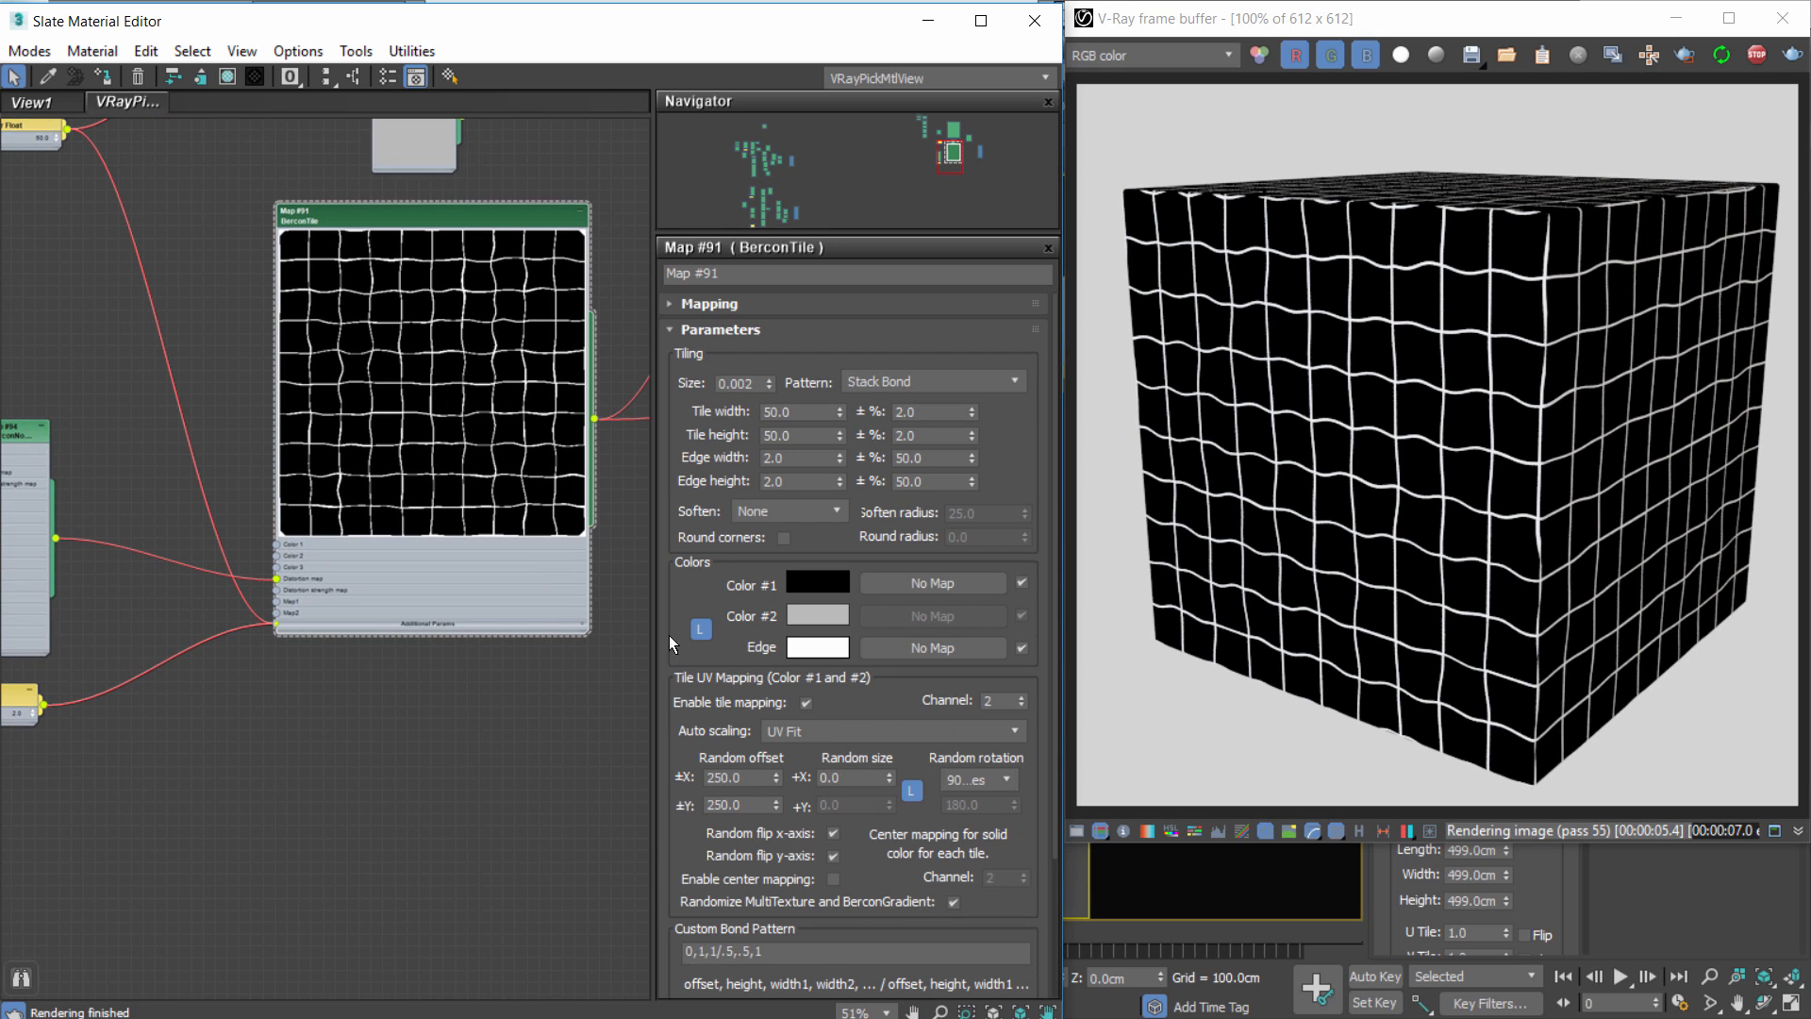
{"action": "scroll", "coordinate": [884, 866], "scroll_direction": "down", "scroll_amount": 4}
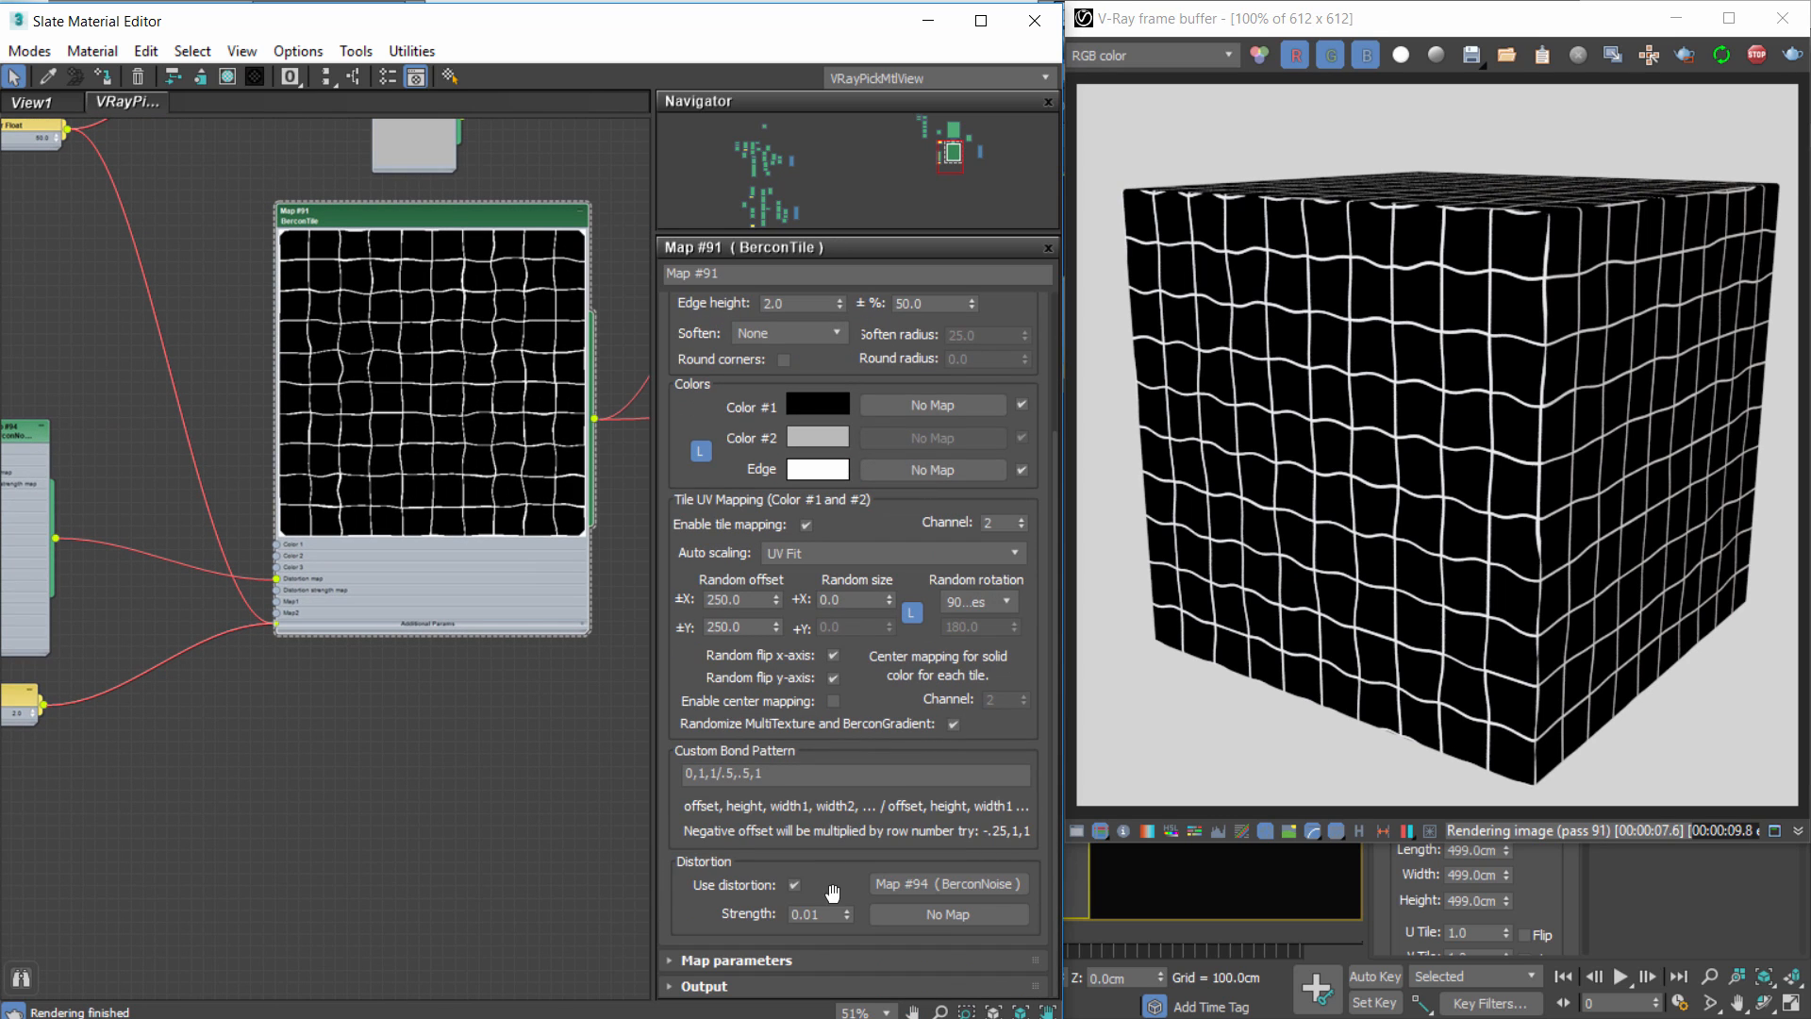
{"action": "double_click", "coordinate": [817, 914]}
{"action": "type", "text": "0.001"}
{"action": "key", "text": "Return"}
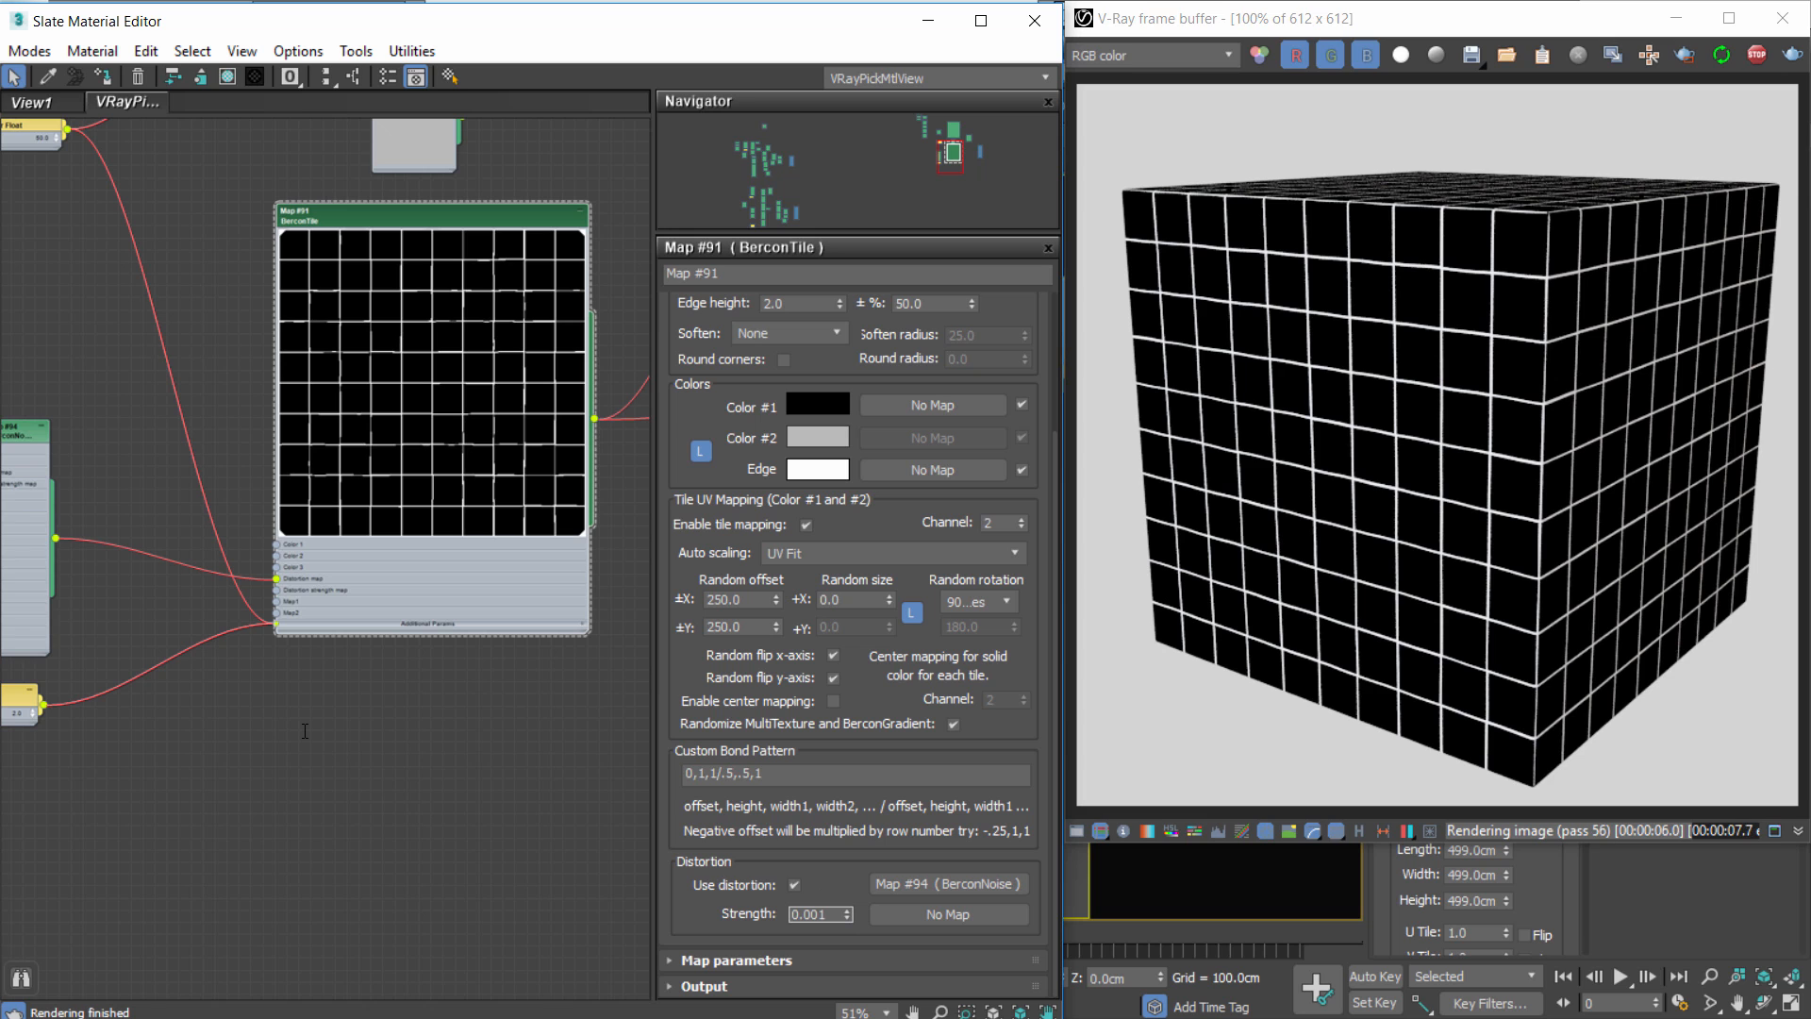
{"action": "key", "text": "Return"}
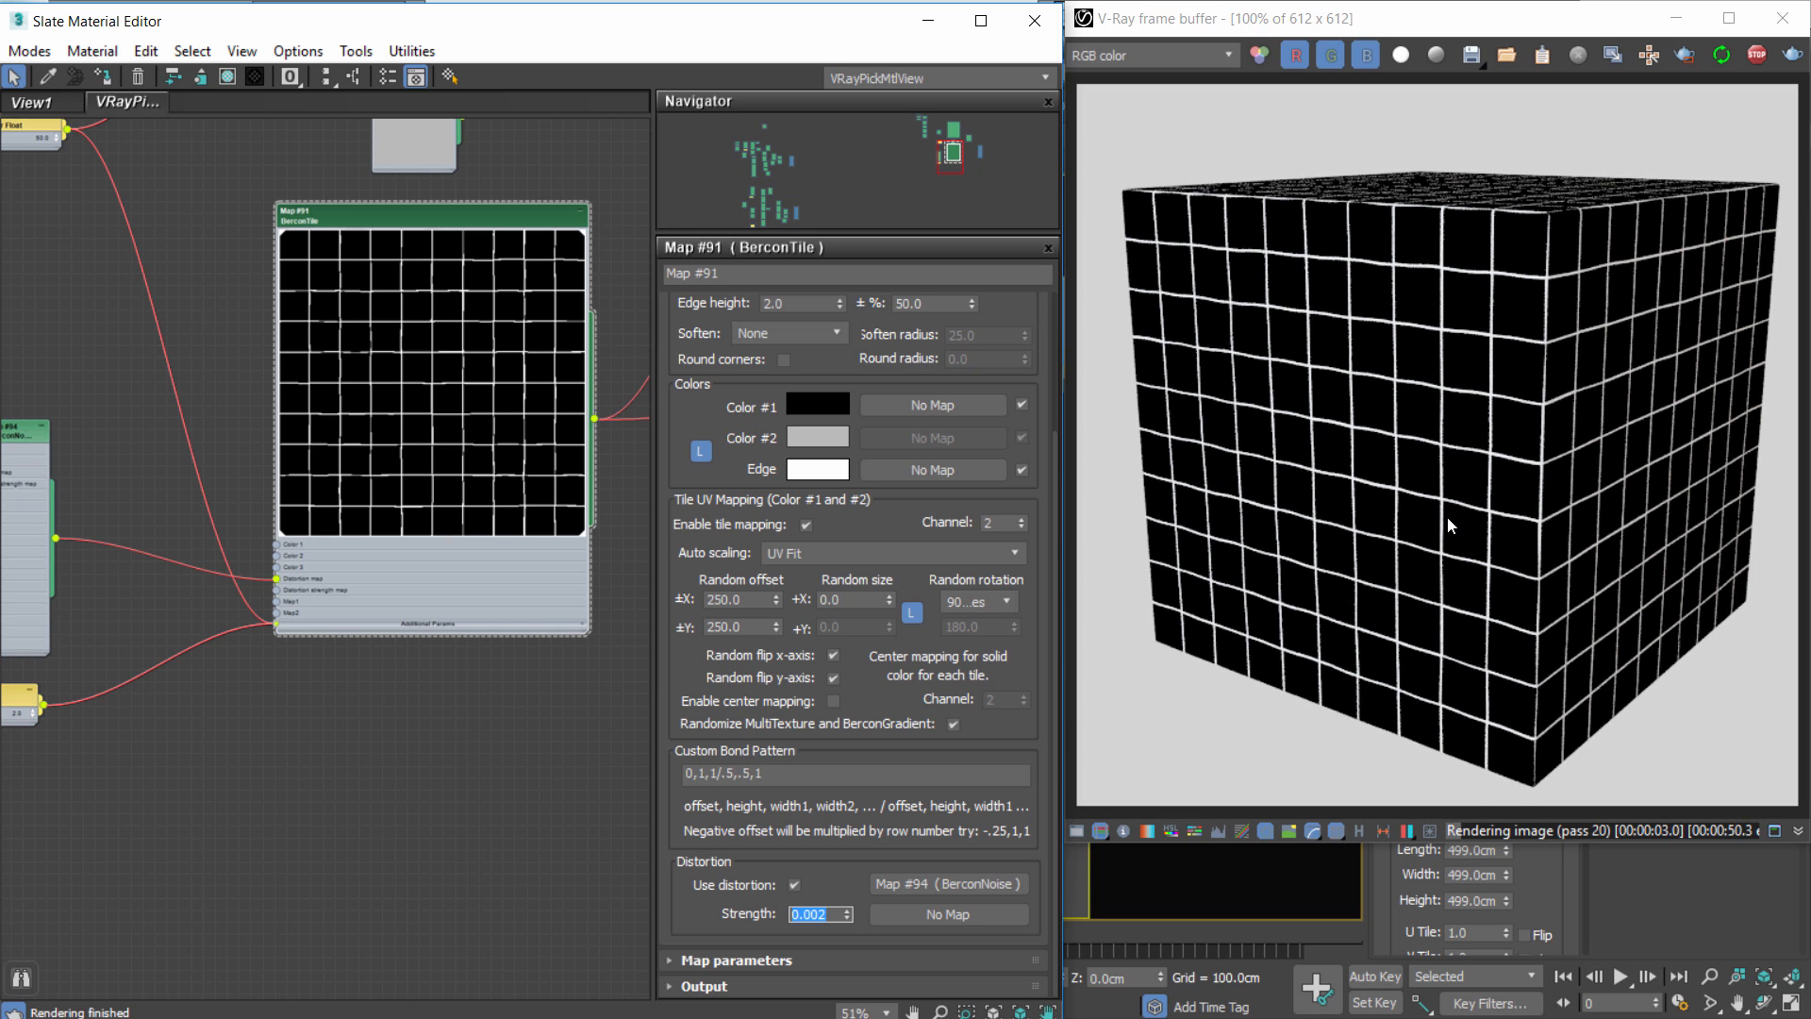
{"action": "scroll", "coordinate": [1435, 563], "scroll_direction": "up", "scroll_amount": 2}
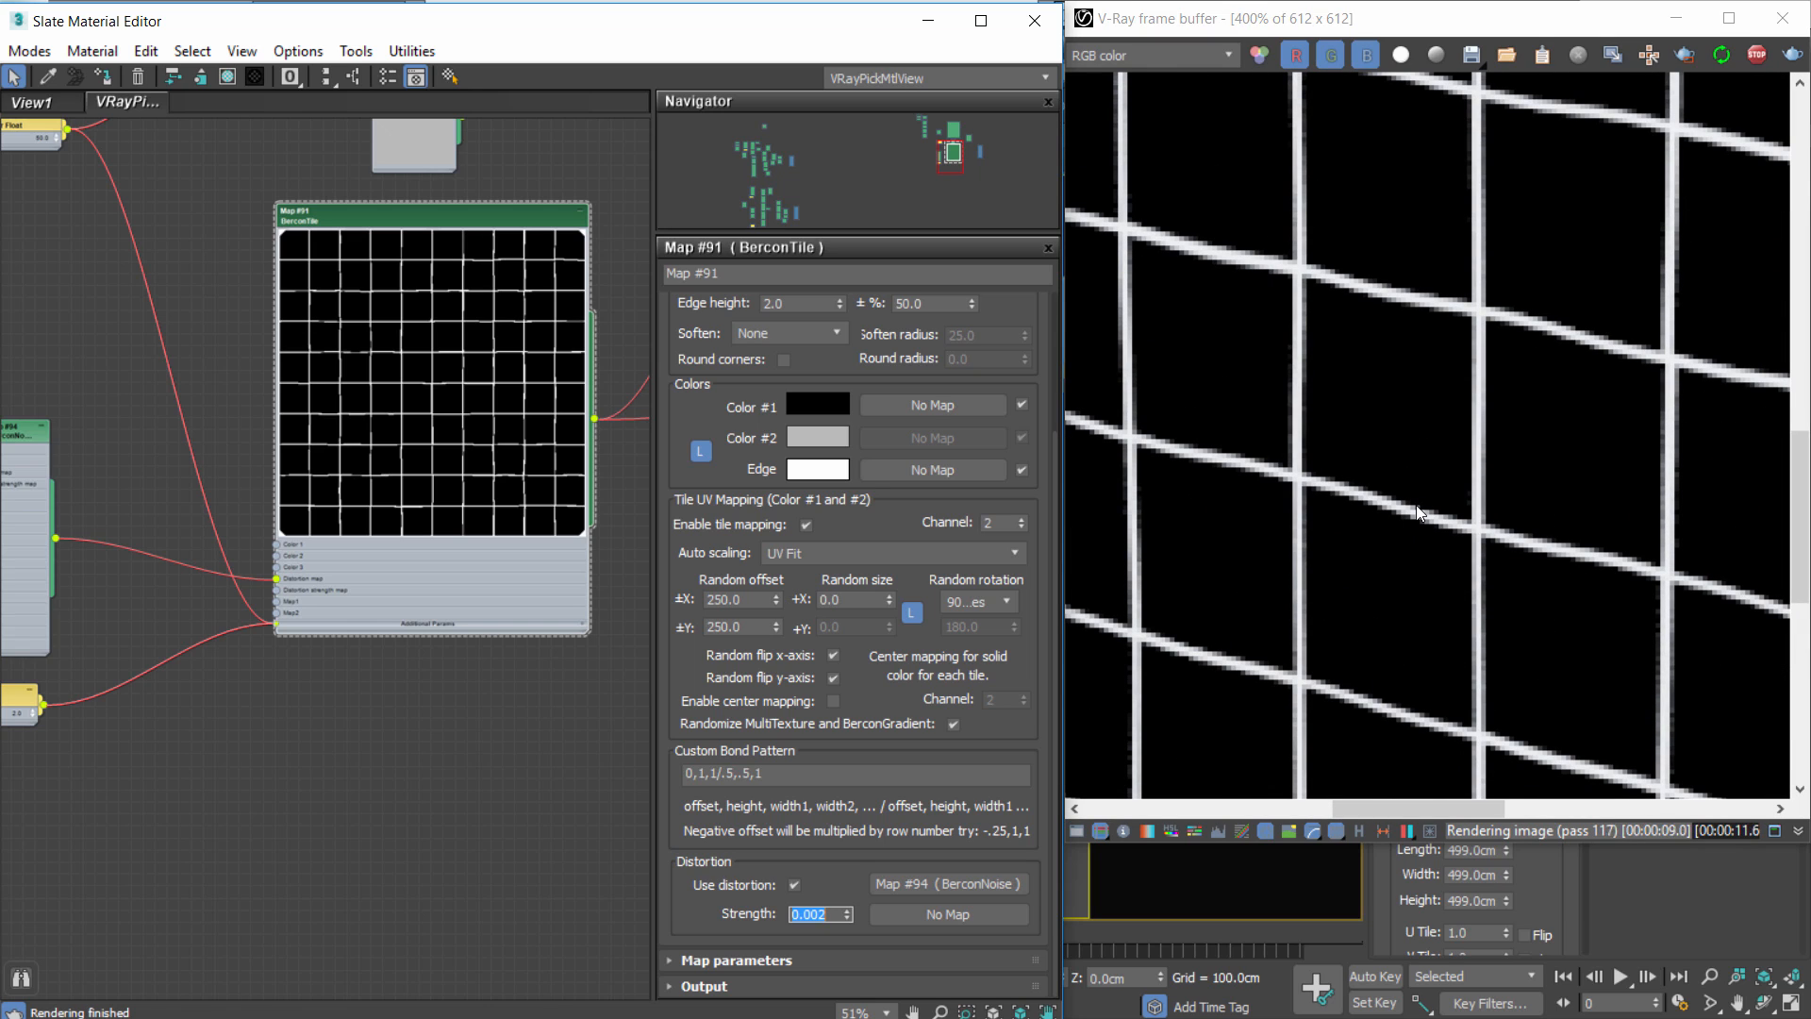
{"action": "scroll", "coordinate": [1417, 506], "scroll_direction": "down", "scroll_amount": 2}
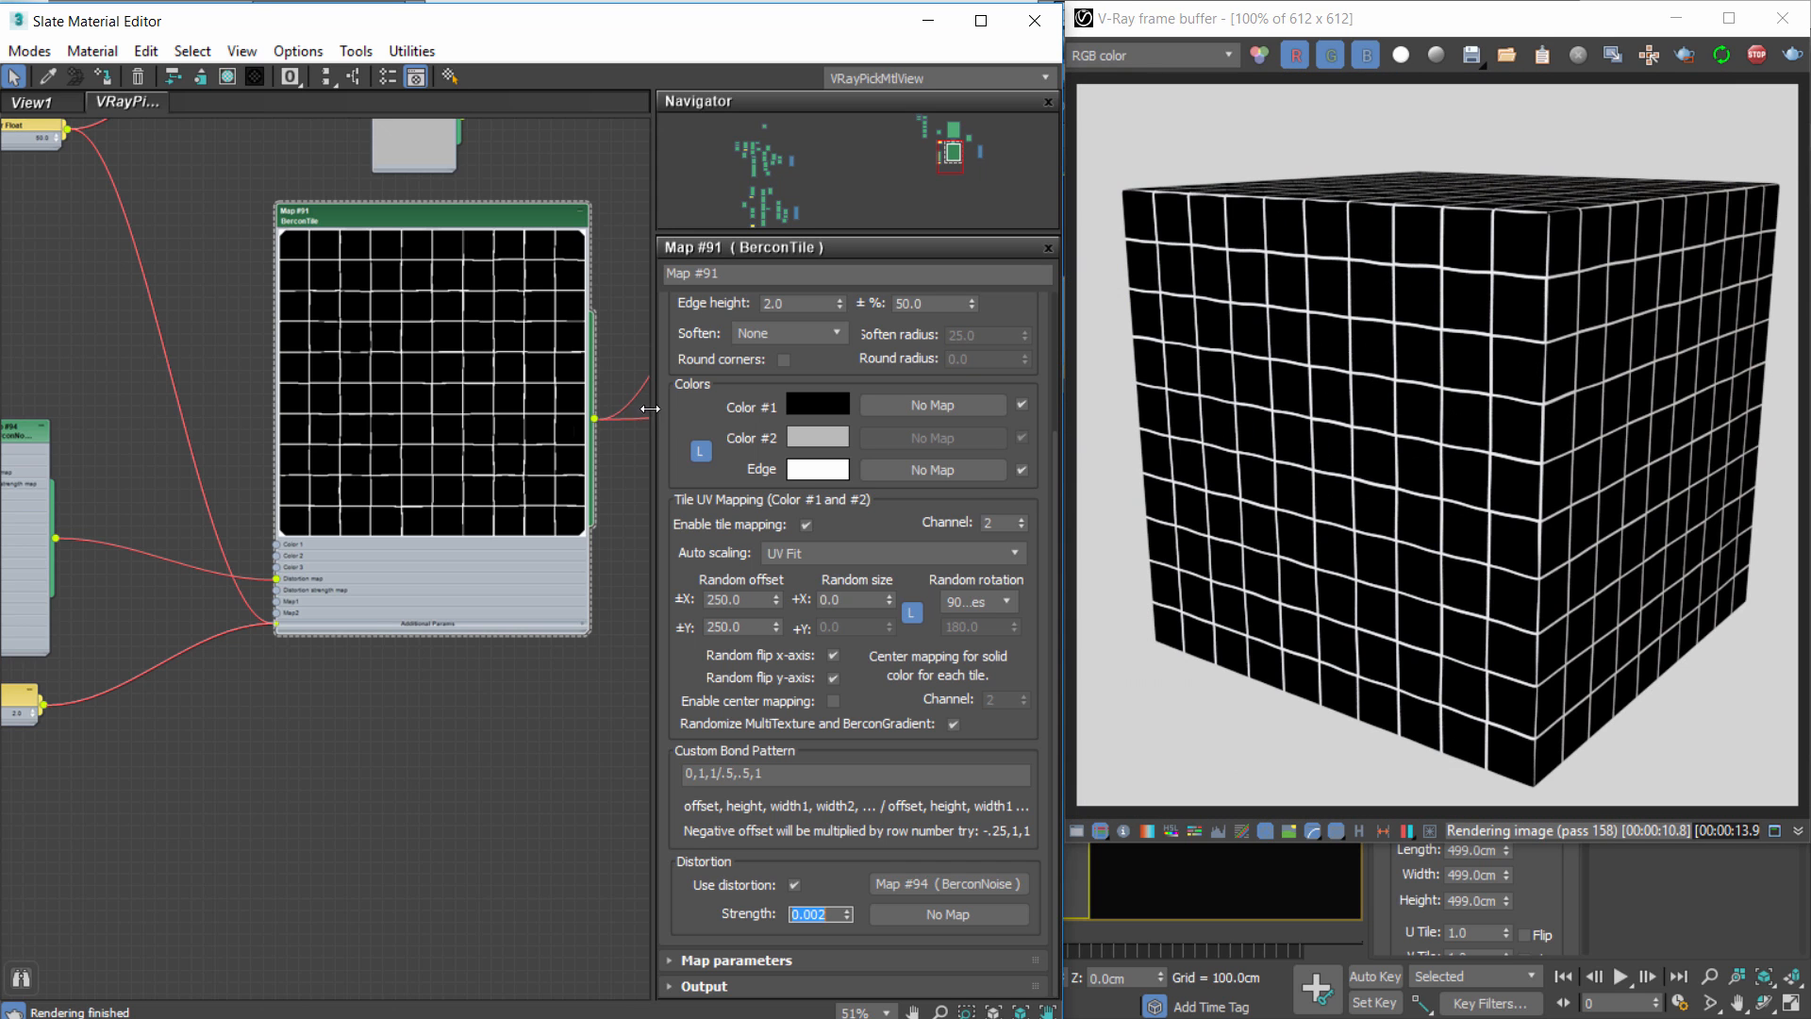
Duplicate the joint BerconTile map below the original and disconnect the BerconNoise distortion map from the copy.
{"action": "scroll", "coordinate": [449, 434], "scroll_direction": "down", "scroll_amount": 2}
{"action": "middle_click_drag", "start_coordinate": [300, 396], "coordinate": [381, 331]}
{"action": "mouse_move", "coordinate": [354, 236]}
{"action": "left_mouse_down", "text": "shift"}
{"action": "mouse_move", "coordinate": [347, 591]}
{"action": "mouse_move", "coordinate": [363, 561]}
{"action": "left_mouse_up", "text": "shift"}
{"action": "left_click_drag", "start_coordinate": [162, 584], "coordinate": [138, 593]}
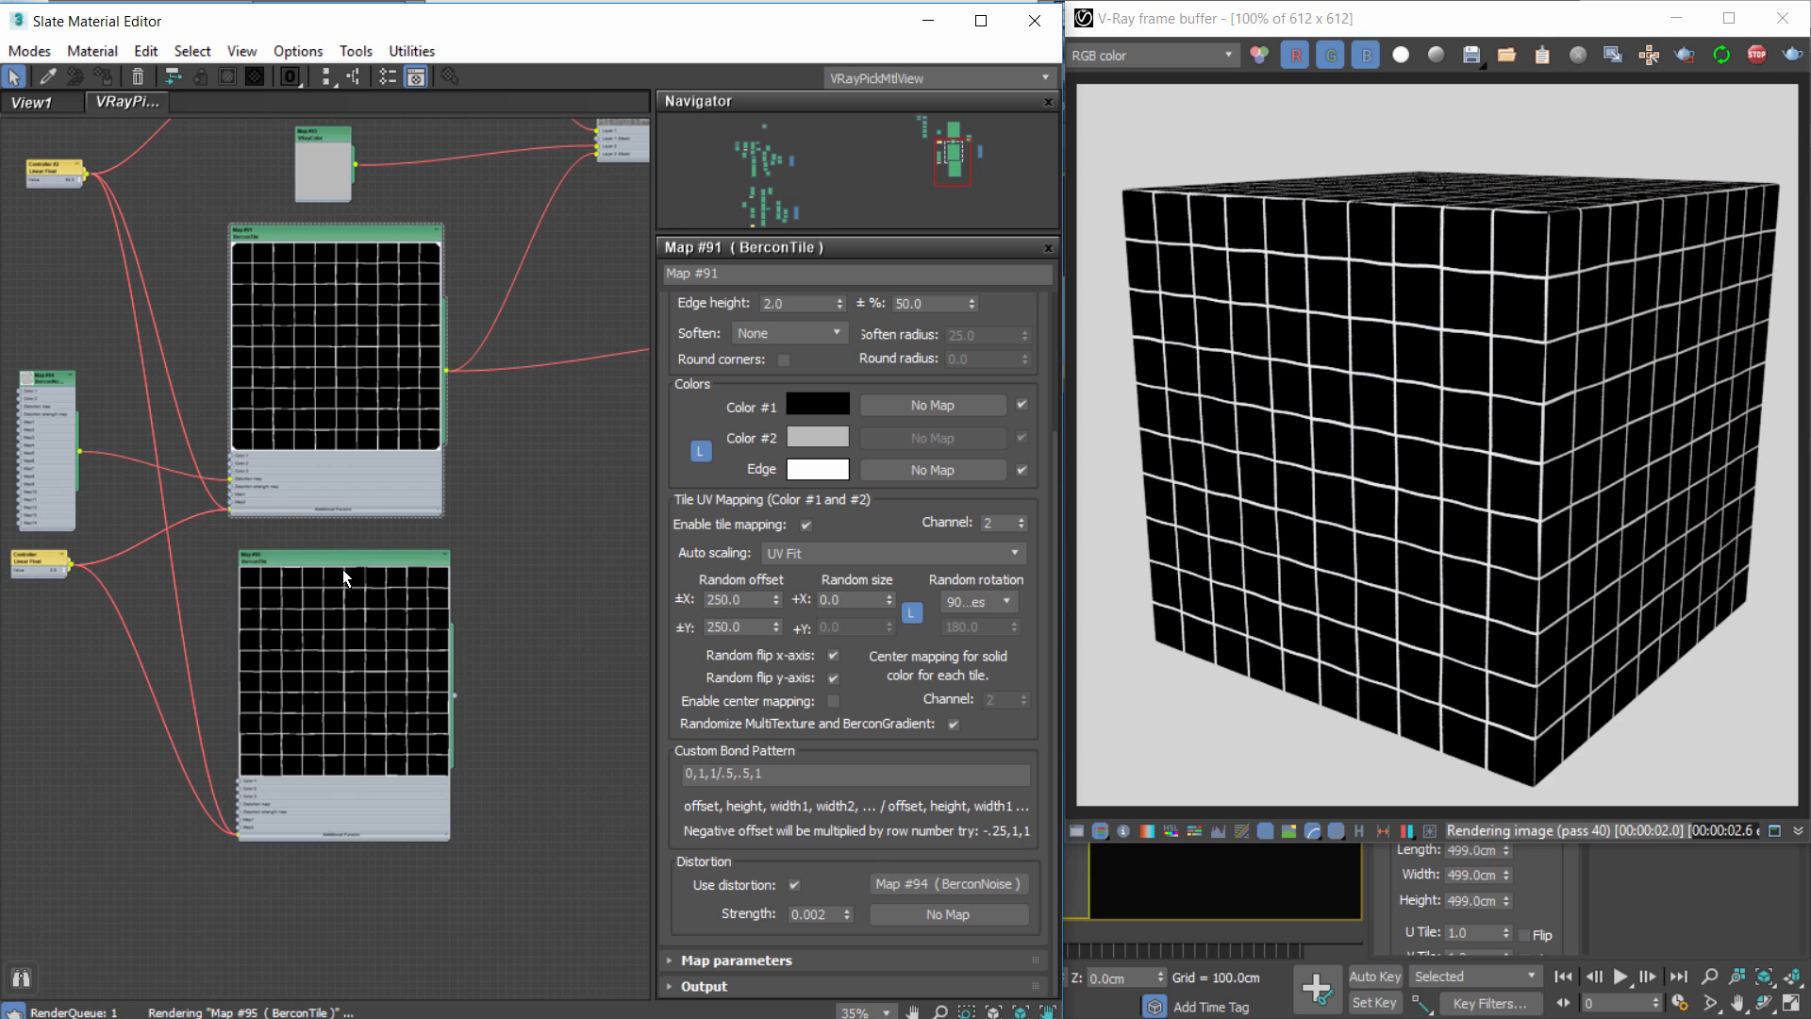
{"action": "middle_click_drag", "start_coordinate": [343, 552], "coordinate": [261, 599]}
{"action": "left_click_drag", "start_coordinate": [255, 625], "coordinate": [250, 613]}
{"action": "middle_click_drag", "start_coordinate": [353, 577], "coordinate": [245, 568]}
{"action": "left_click_drag", "start_coordinate": [171, 609], "coordinate": [173, 604]}
Add a Composite map beside the two joint BerconTile maps.
{"action": "right_click", "coordinate": [451, 481]}
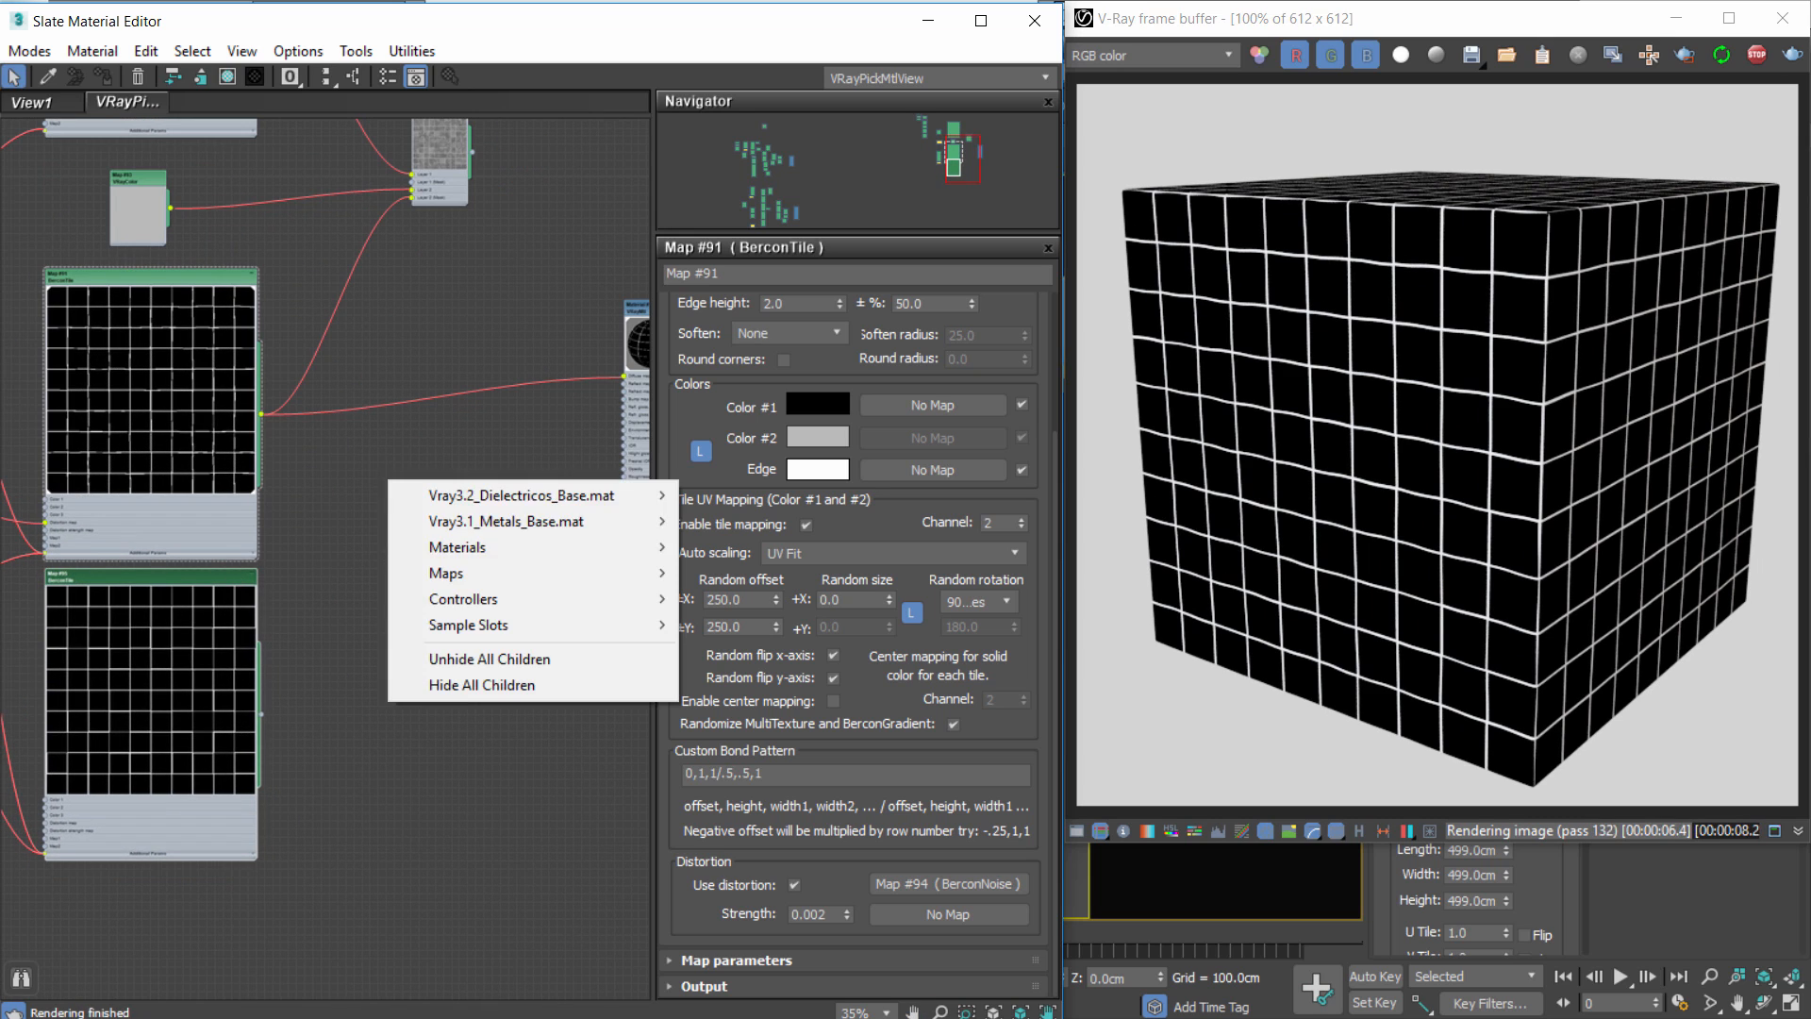
{"action": "mouse_move", "coordinate": [450, 547]}
{"action": "mouse_move", "coordinate": [338, 547]}
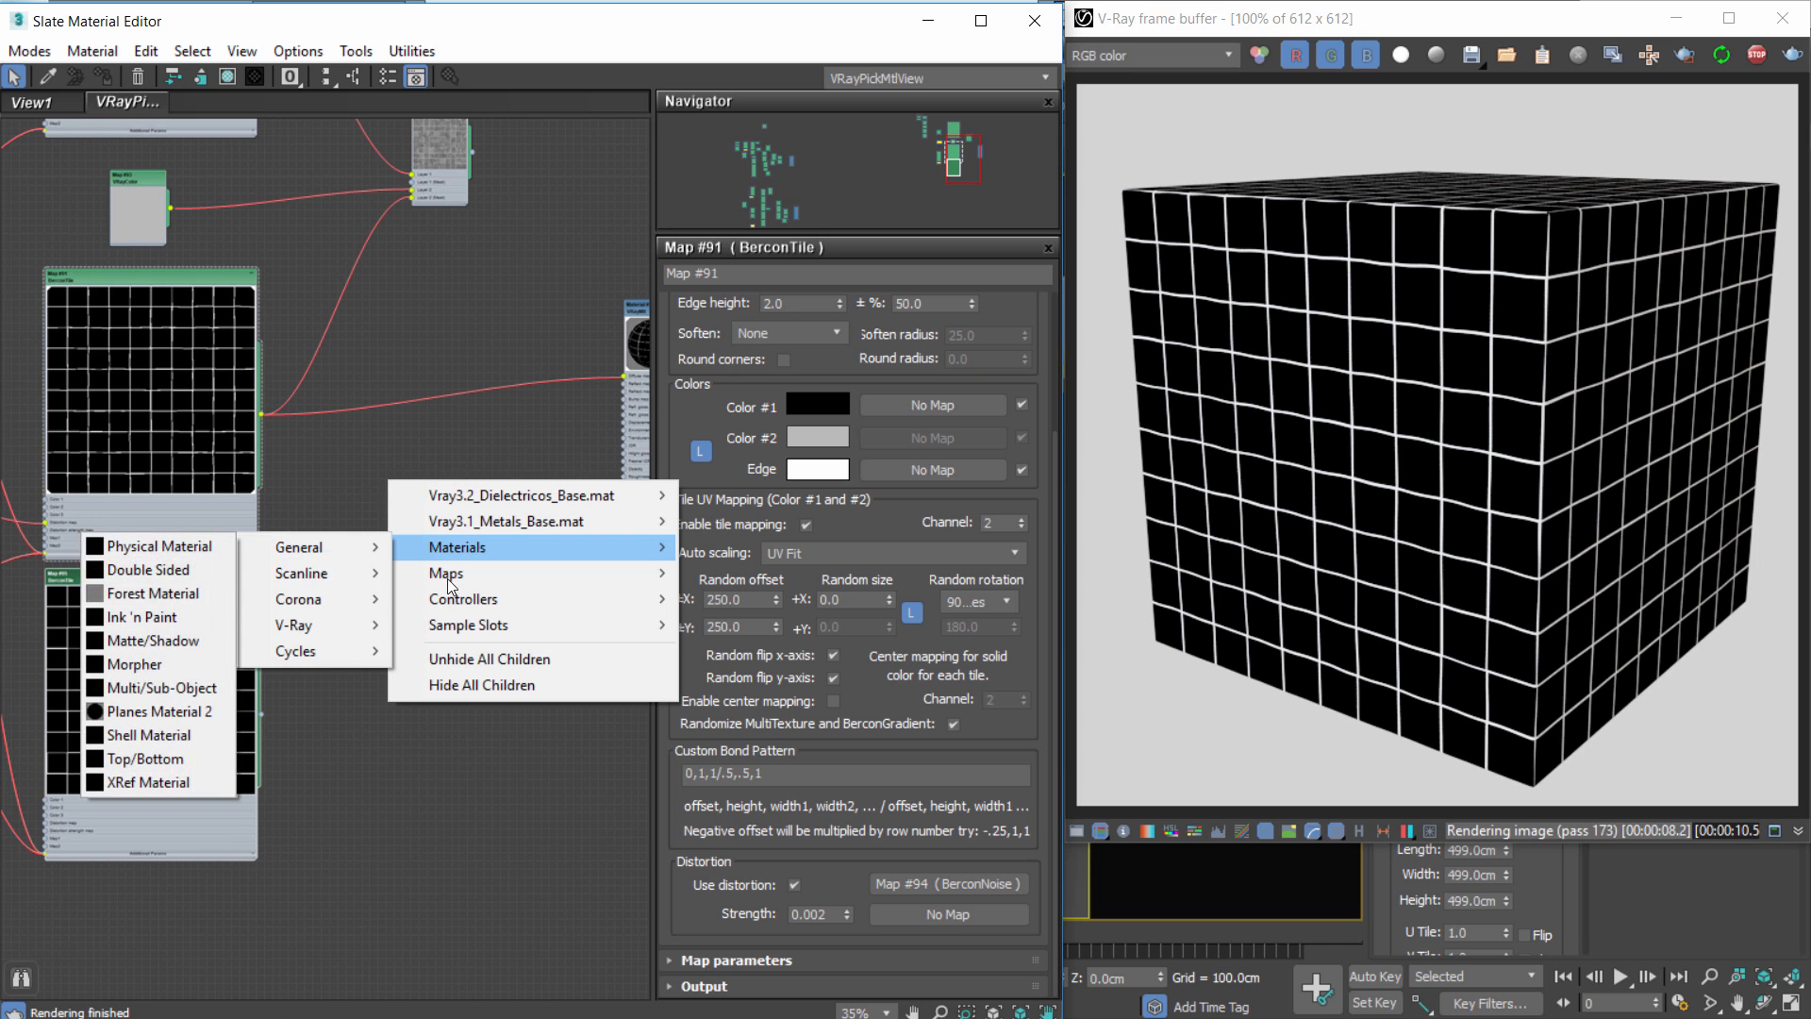
{"action": "mouse_move", "coordinate": [274, 573]}
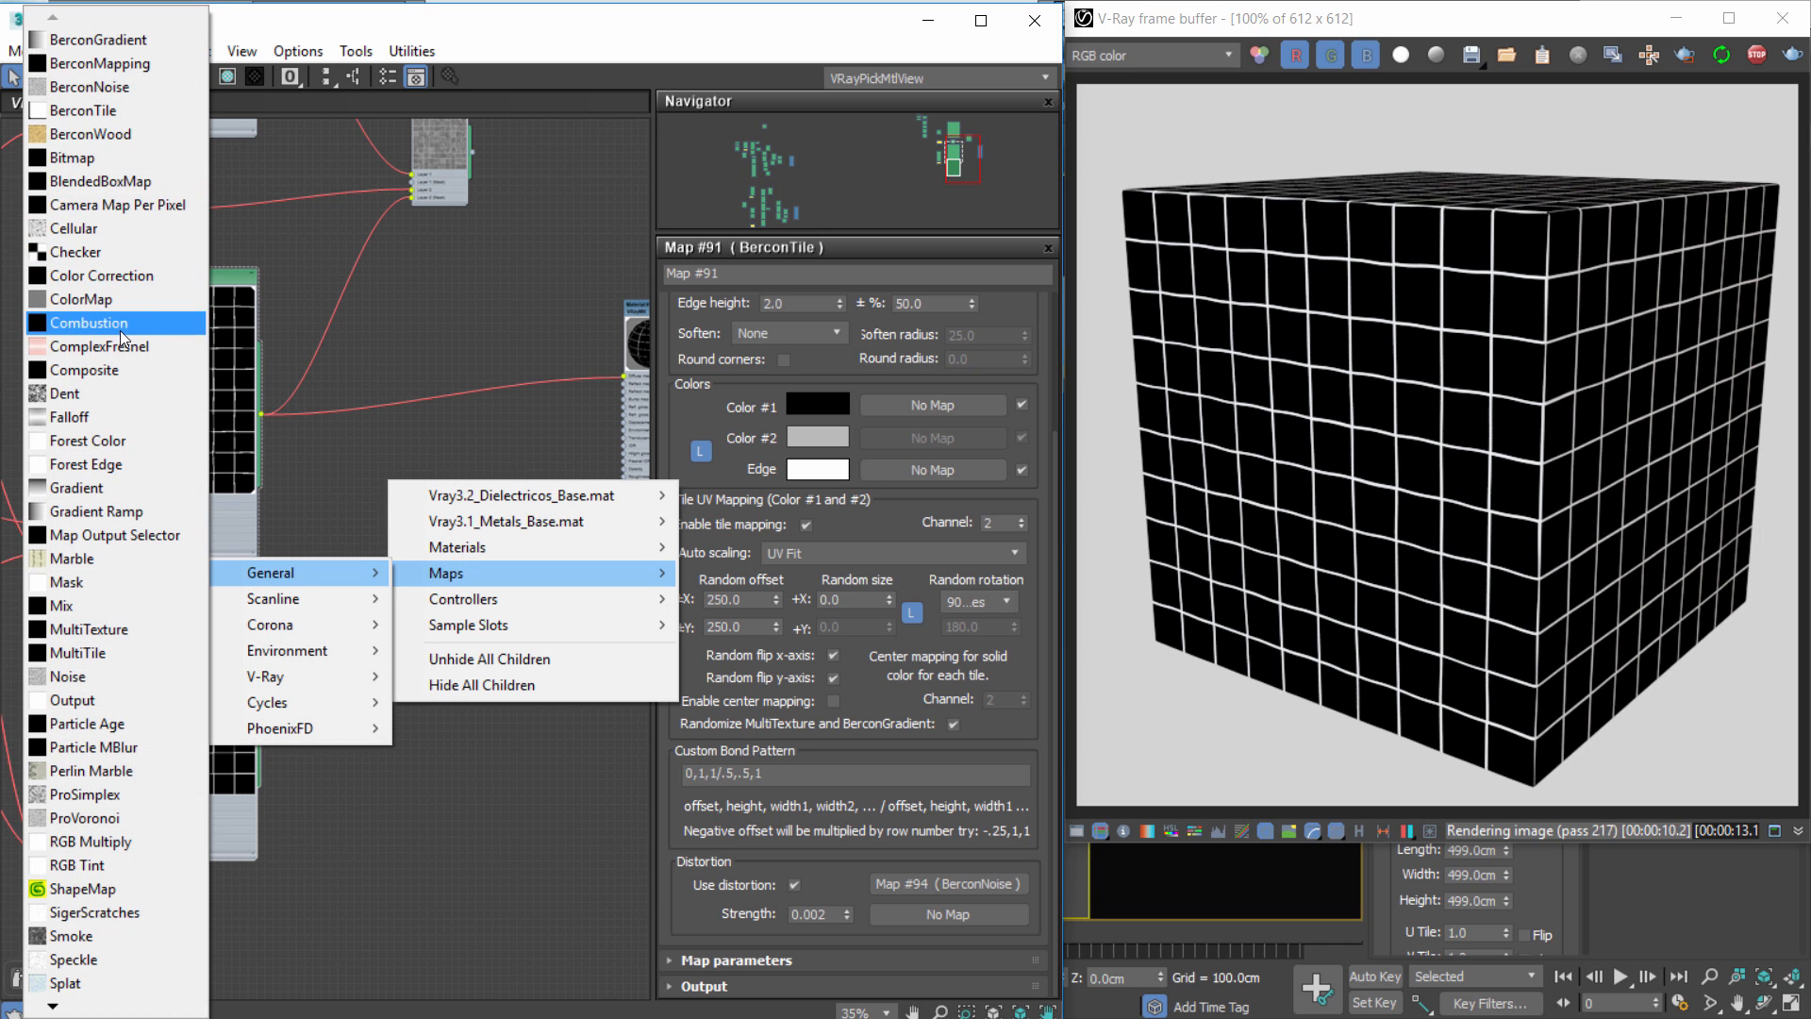
{"action": "left_click", "coordinate": [125, 371]}
{"action": "scroll", "coordinate": [302, 541], "scroll_direction": "up", "scroll_amount": 2}
{"action": "scroll", "coordinate": [299, 396], "scroll_direction": "up", "scroll_amount": 1}
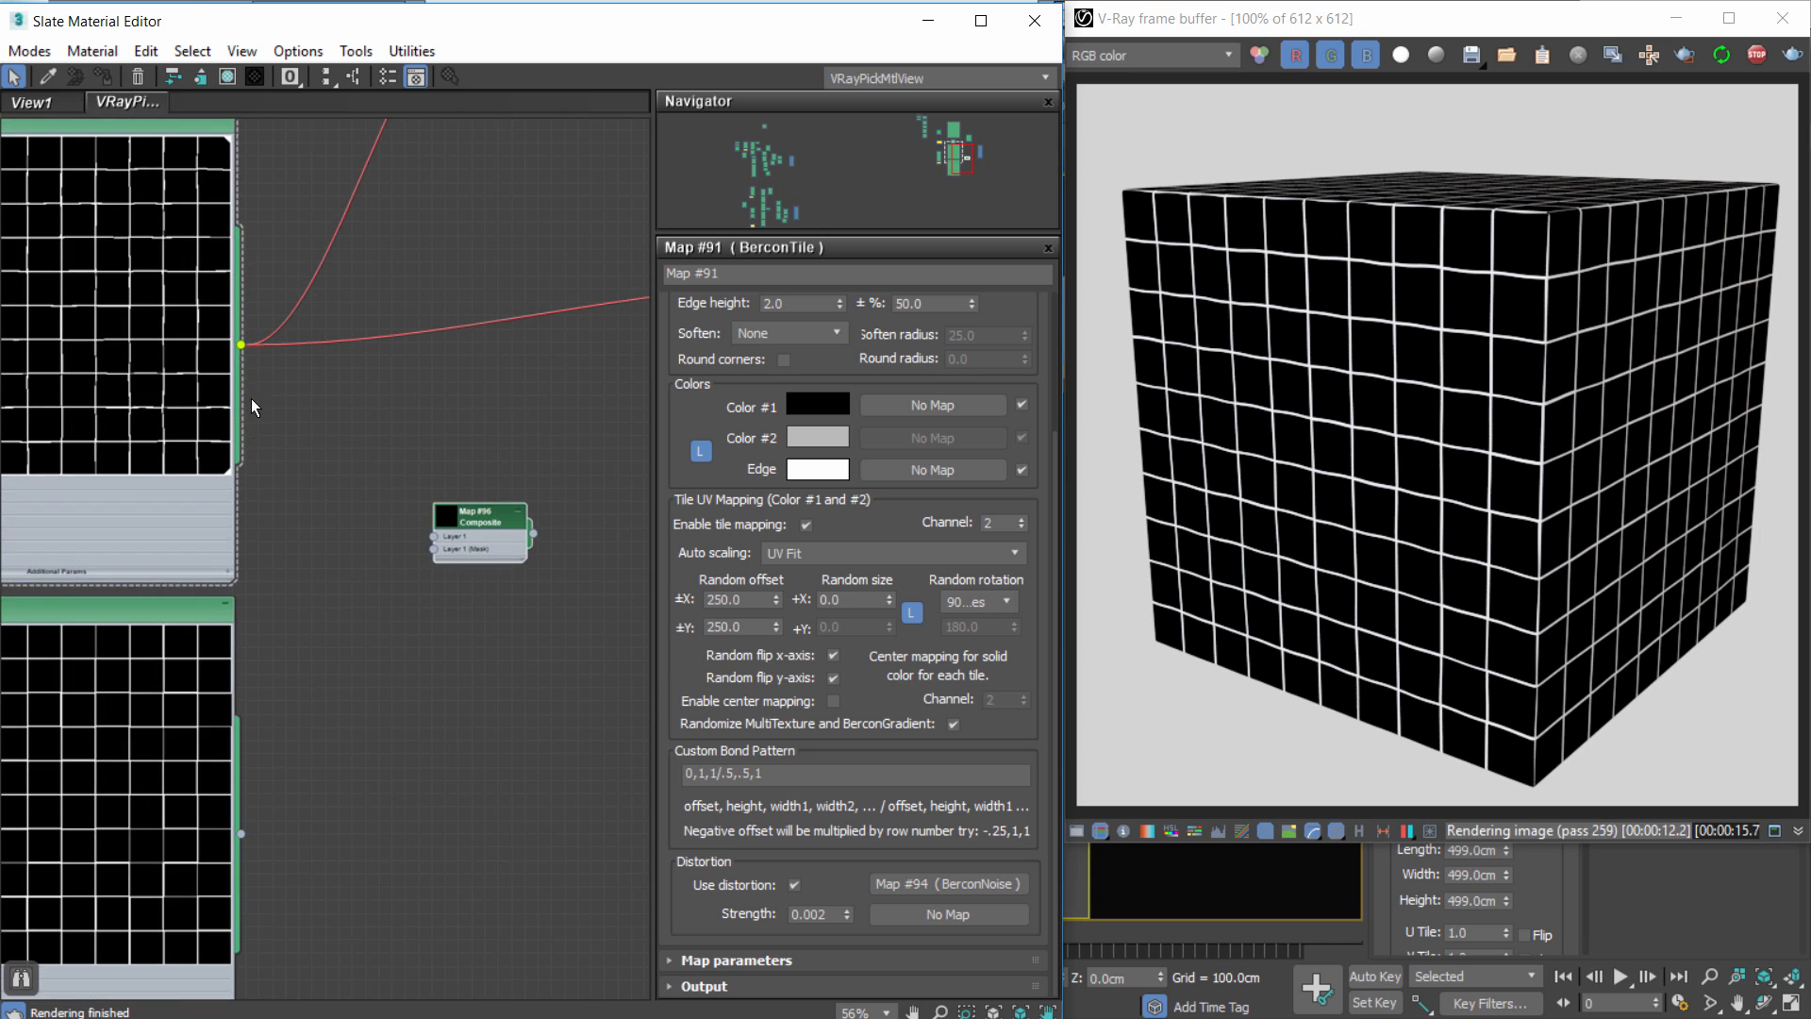
Add a second layer to the Composite map and connect the upper BerconTile to Layer 1 and the lower one to Layer 2.
{"action": "left_click_drag", "start_coordinate": [241, 347], "coordinate": [433, 536]}
{"action": "double_click", "coordinate": [481, 516]}
{"action": "left_click", "coordinate": [1026, 331]}
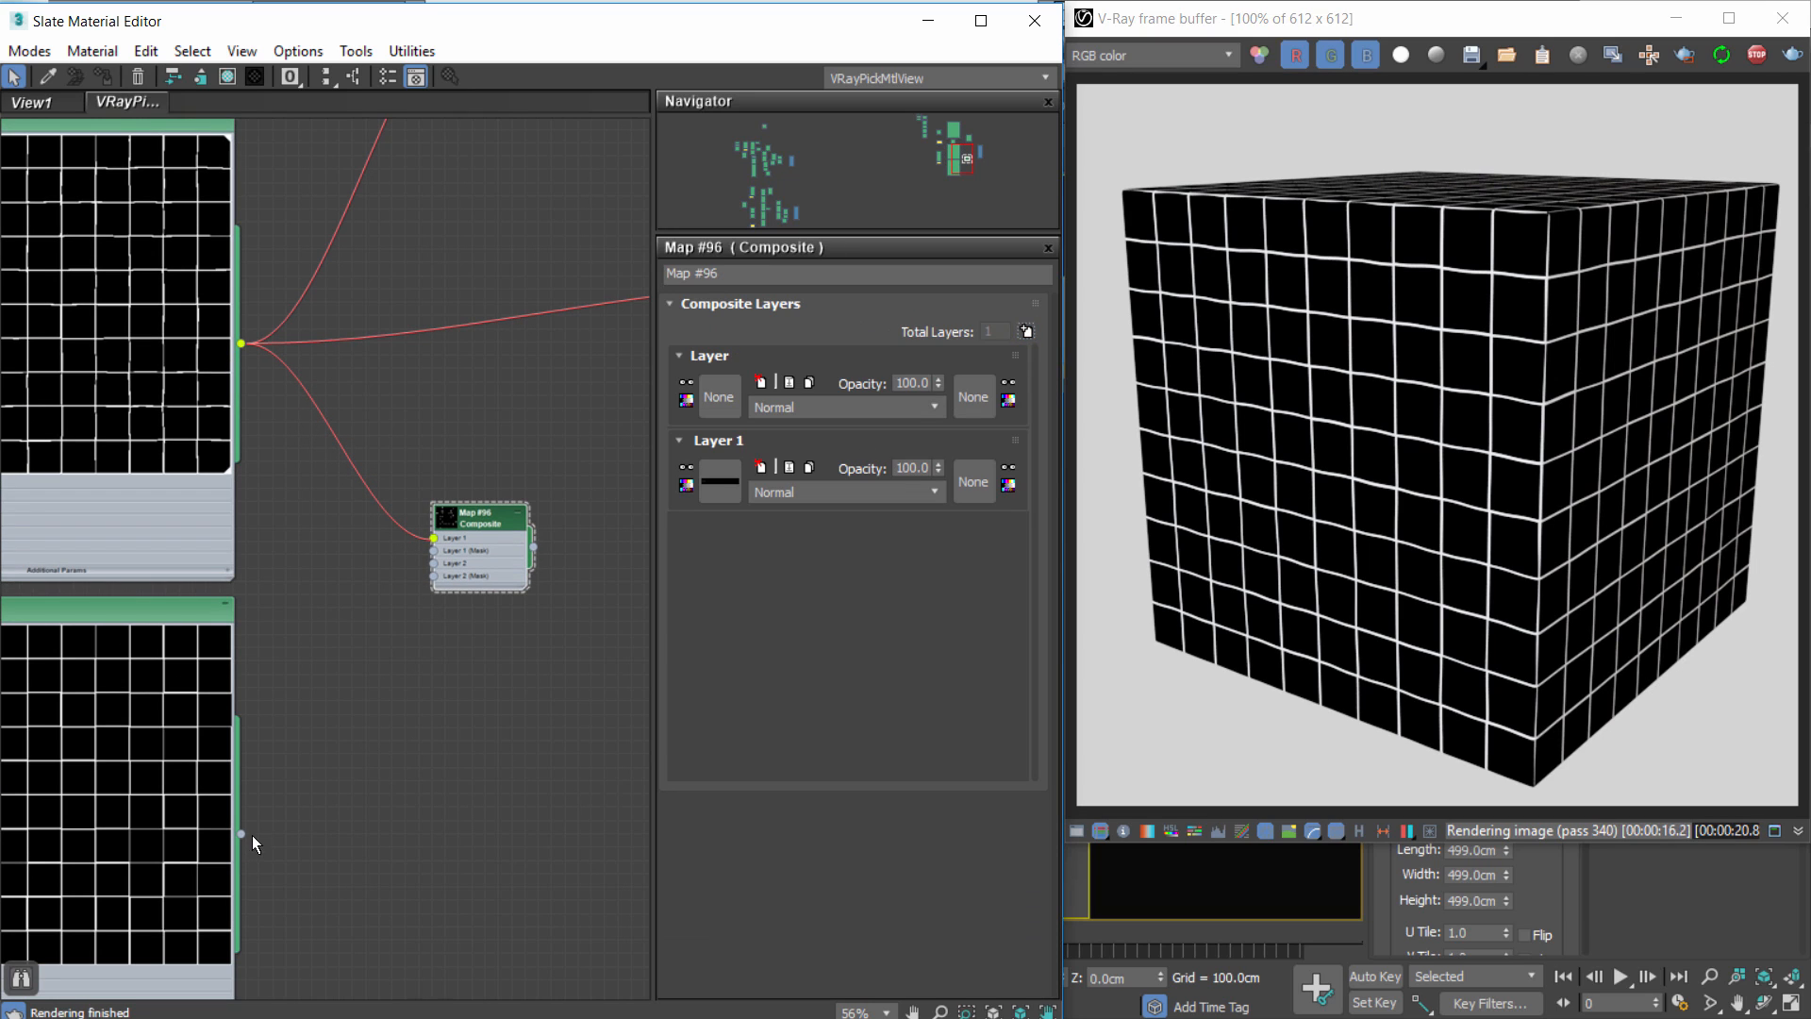
{"action": "left_click_drag", "start_coordinate": [241, 834], "coordinate": [433, 564]}
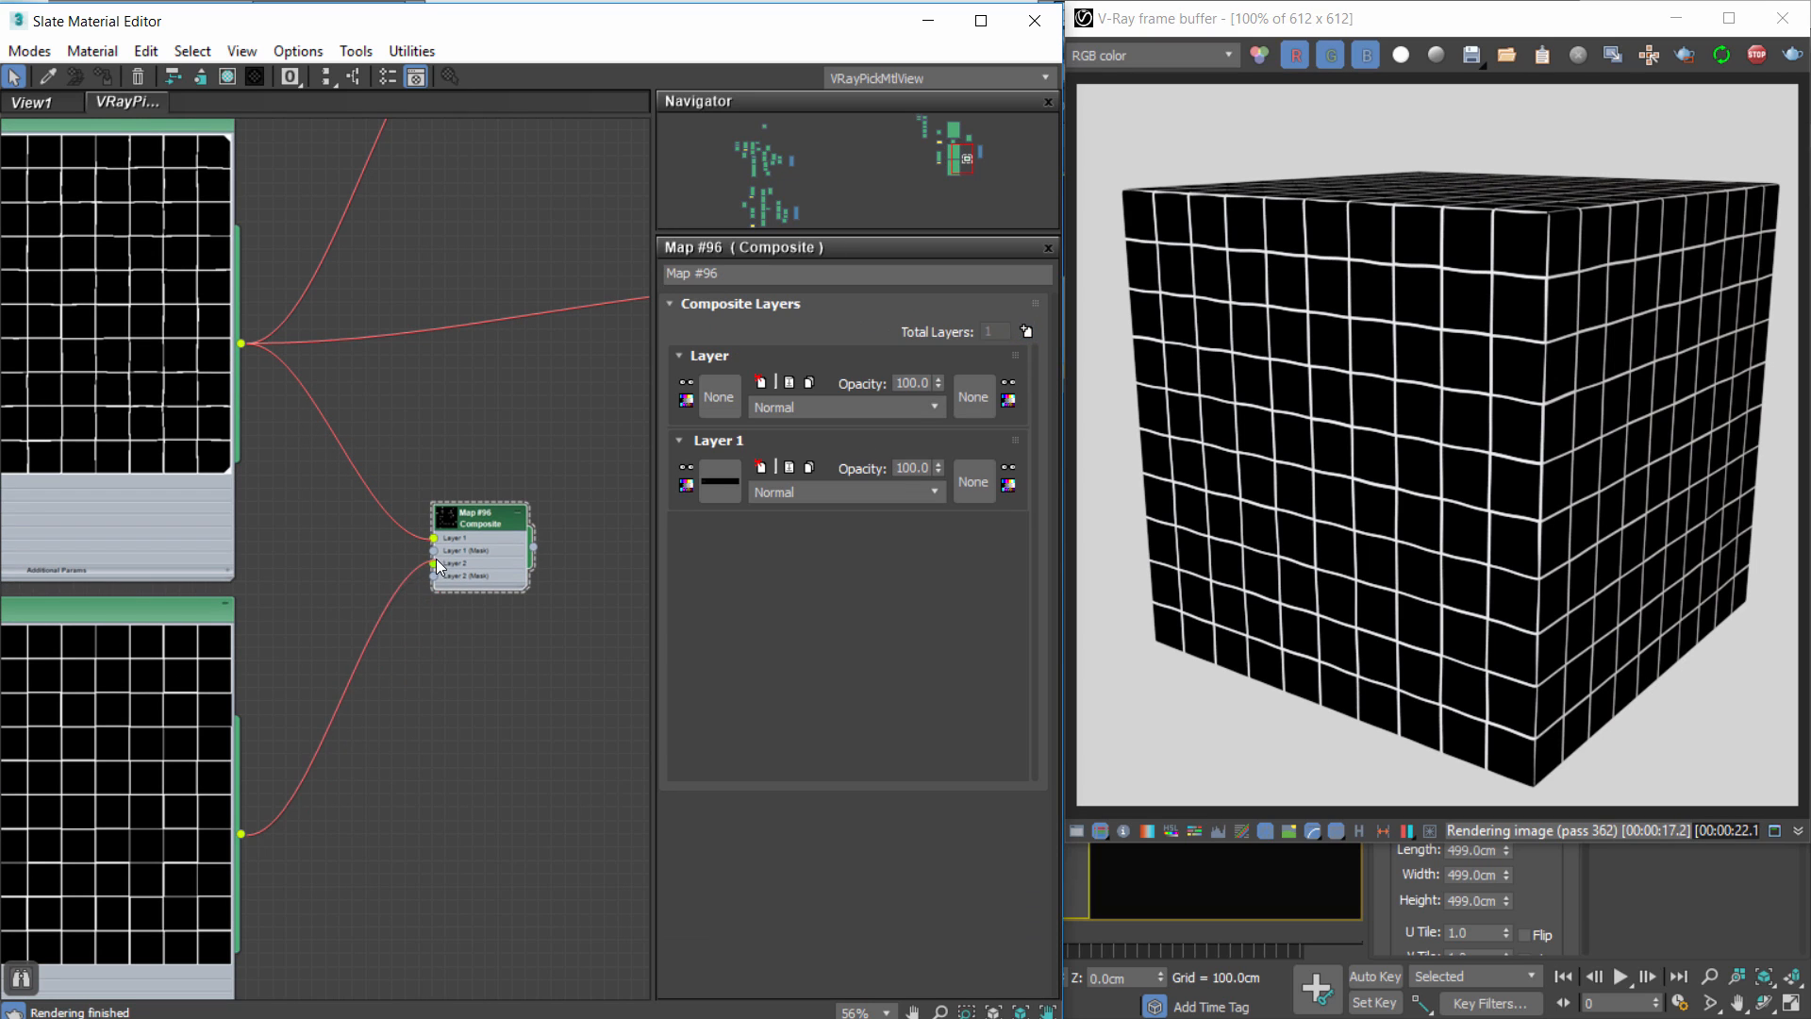
Set the Composite's second layer to Addition blending and connect the Composite output to the material's diffuse map.
{"action": "left_click", "coordinate": [755, 407]}
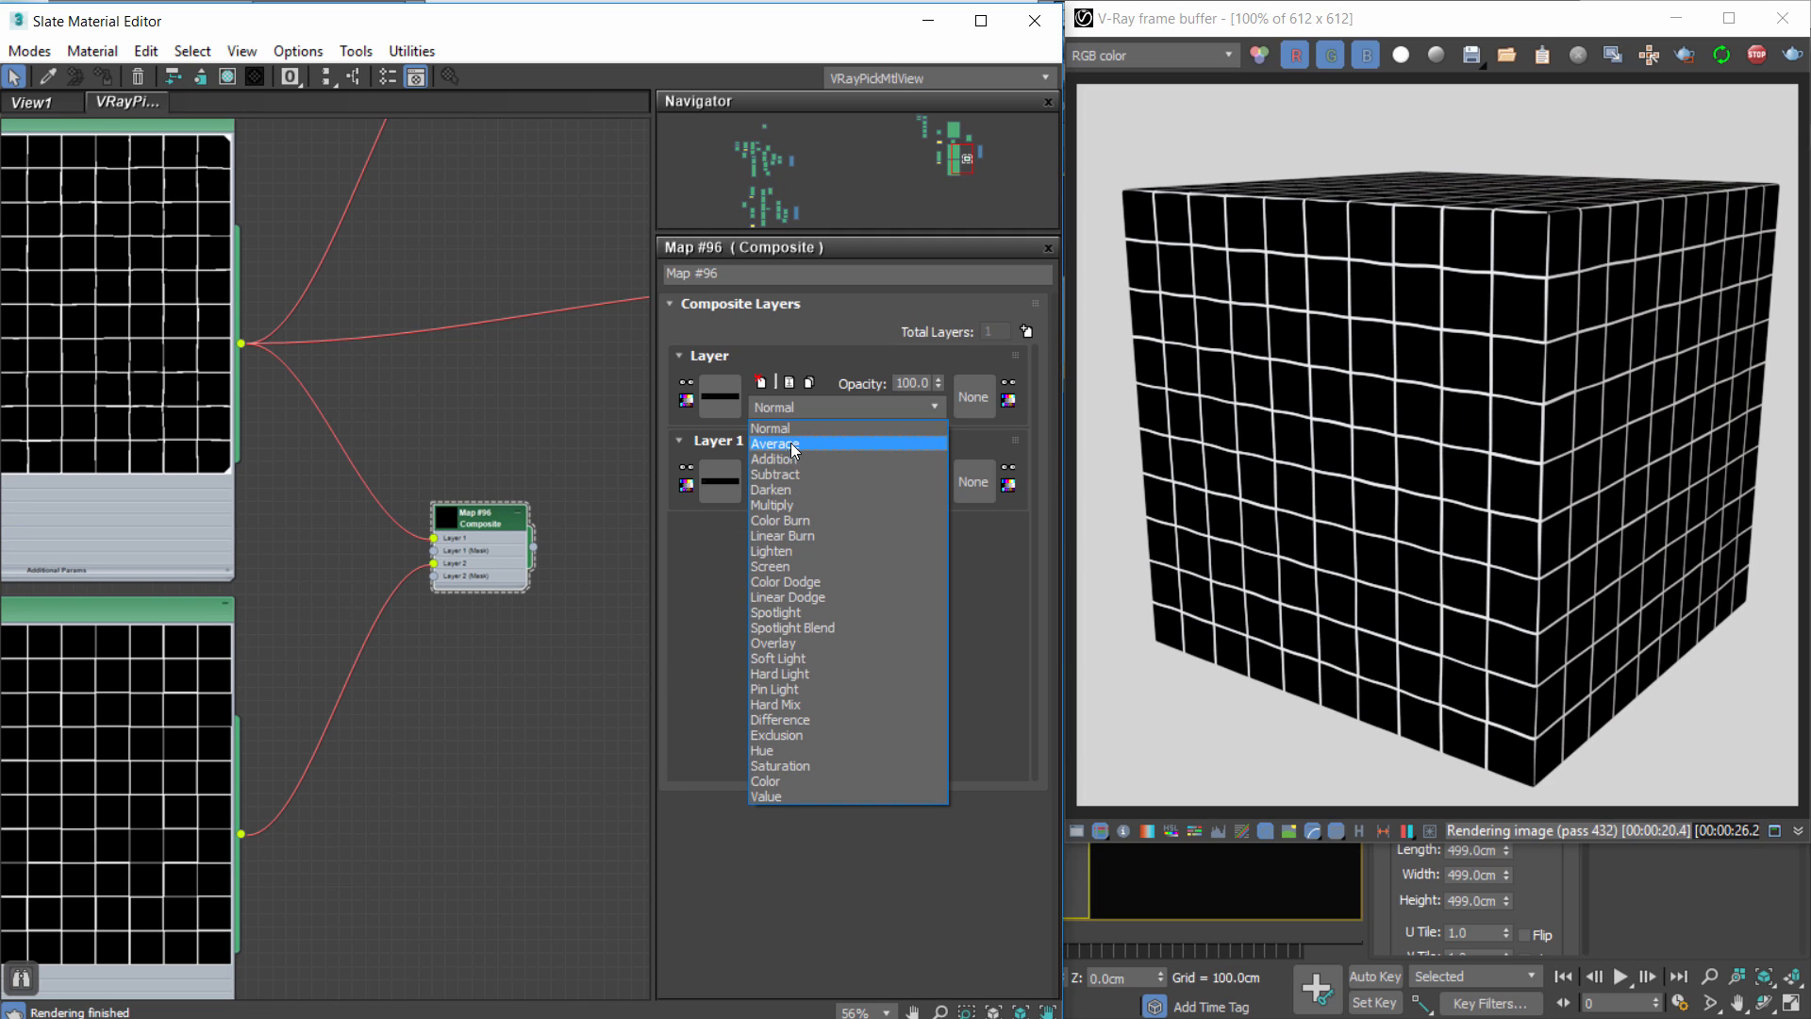
{"action": "left_click", "coordinate": [775, 458]}
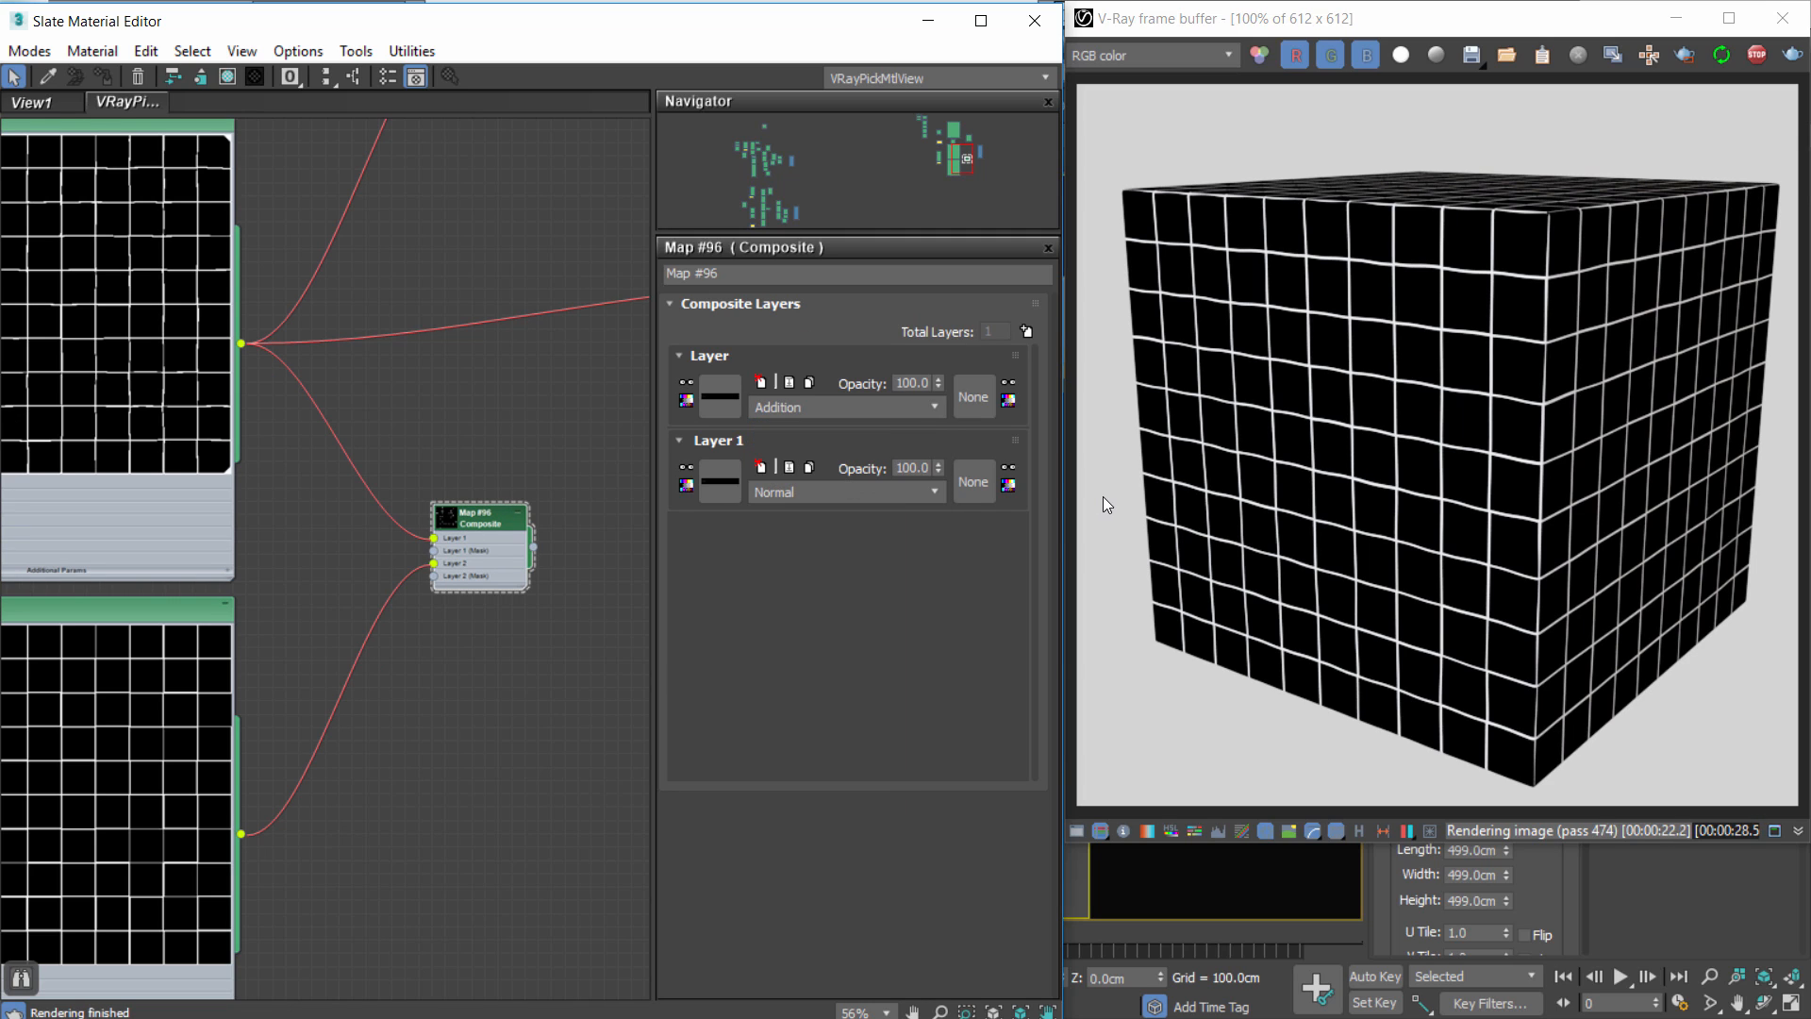
{"action": "middle_click_drag", "start_coordinate": [382, 616], "coordinate": [213, 694]}
{"action": "scroll", "coordinate": [213, 693], "scroll_direction": "down", "scroll_amount": 2}
{"action": "middle_click_drag", "start_coordinate": [346, 649], "coordinate": [287, 632]}
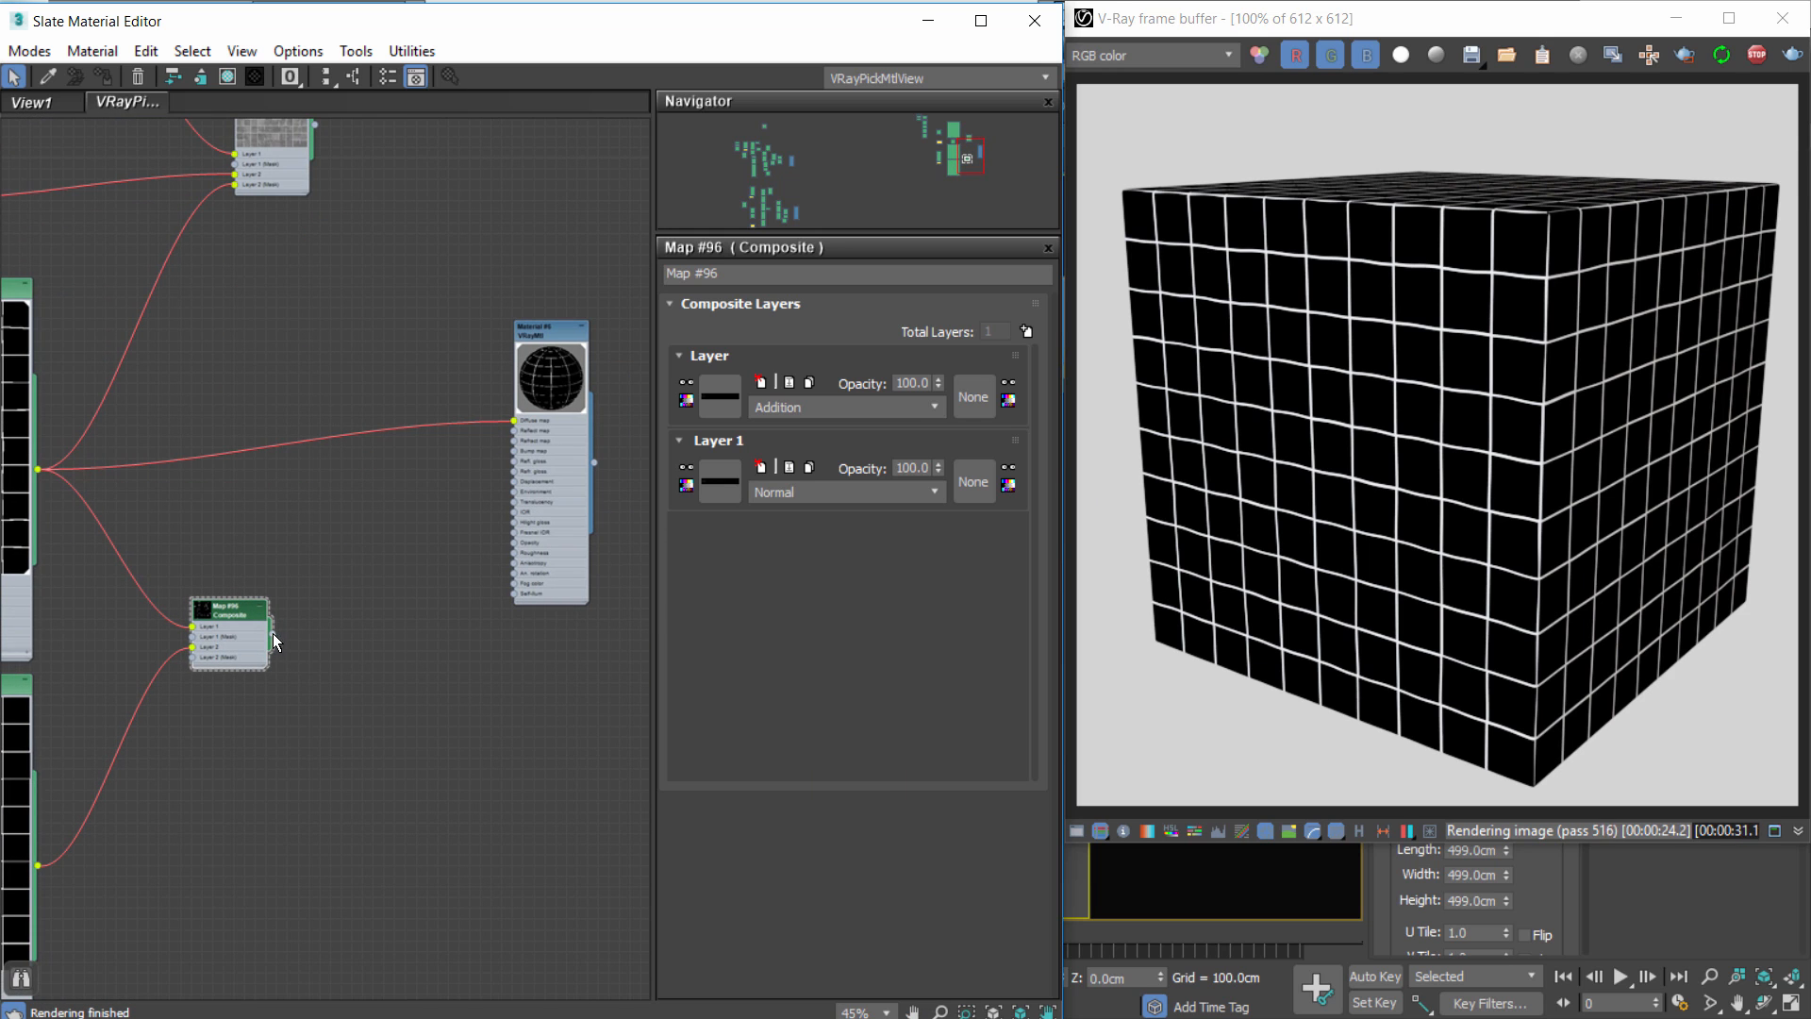
{"action": "left_click_drag", "start_coordinate": [511, 417], "coordinate": [516, 421]}
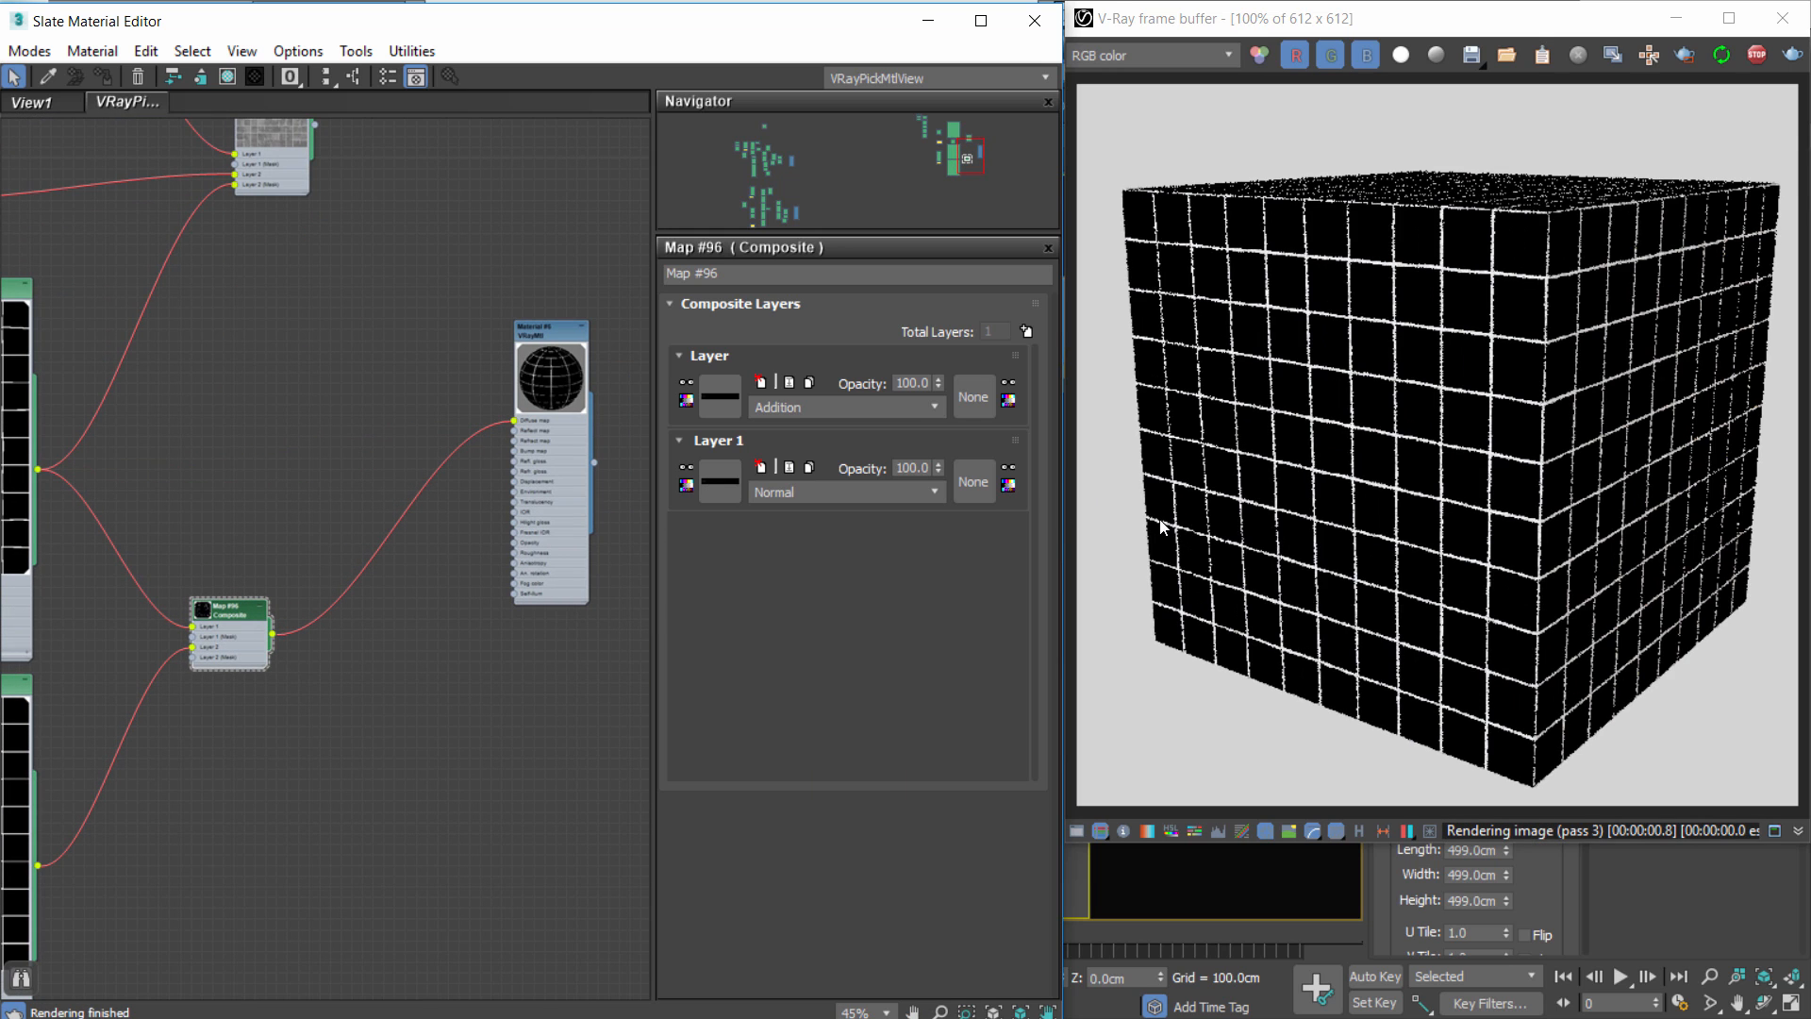
Examine the wiring of the two BerconTile maps into the Composite and the upper map's tiling parameters.
{"action": "middle_click_drag", "start_coordinate": [429, 573], "coordinate": [600, 557]}
{"action": "scroll", "coordinate": [231, 541], "scroll_direction": "down", "scroll_amount": 2}
{"action": "middle_click_drag", "start_coordinate": [231, 542], "coordinate": [448, 509]}
{"action": "scroll", "coordinate": [322, 335], "scroll_direction": "up", "scroll_amount": 1}
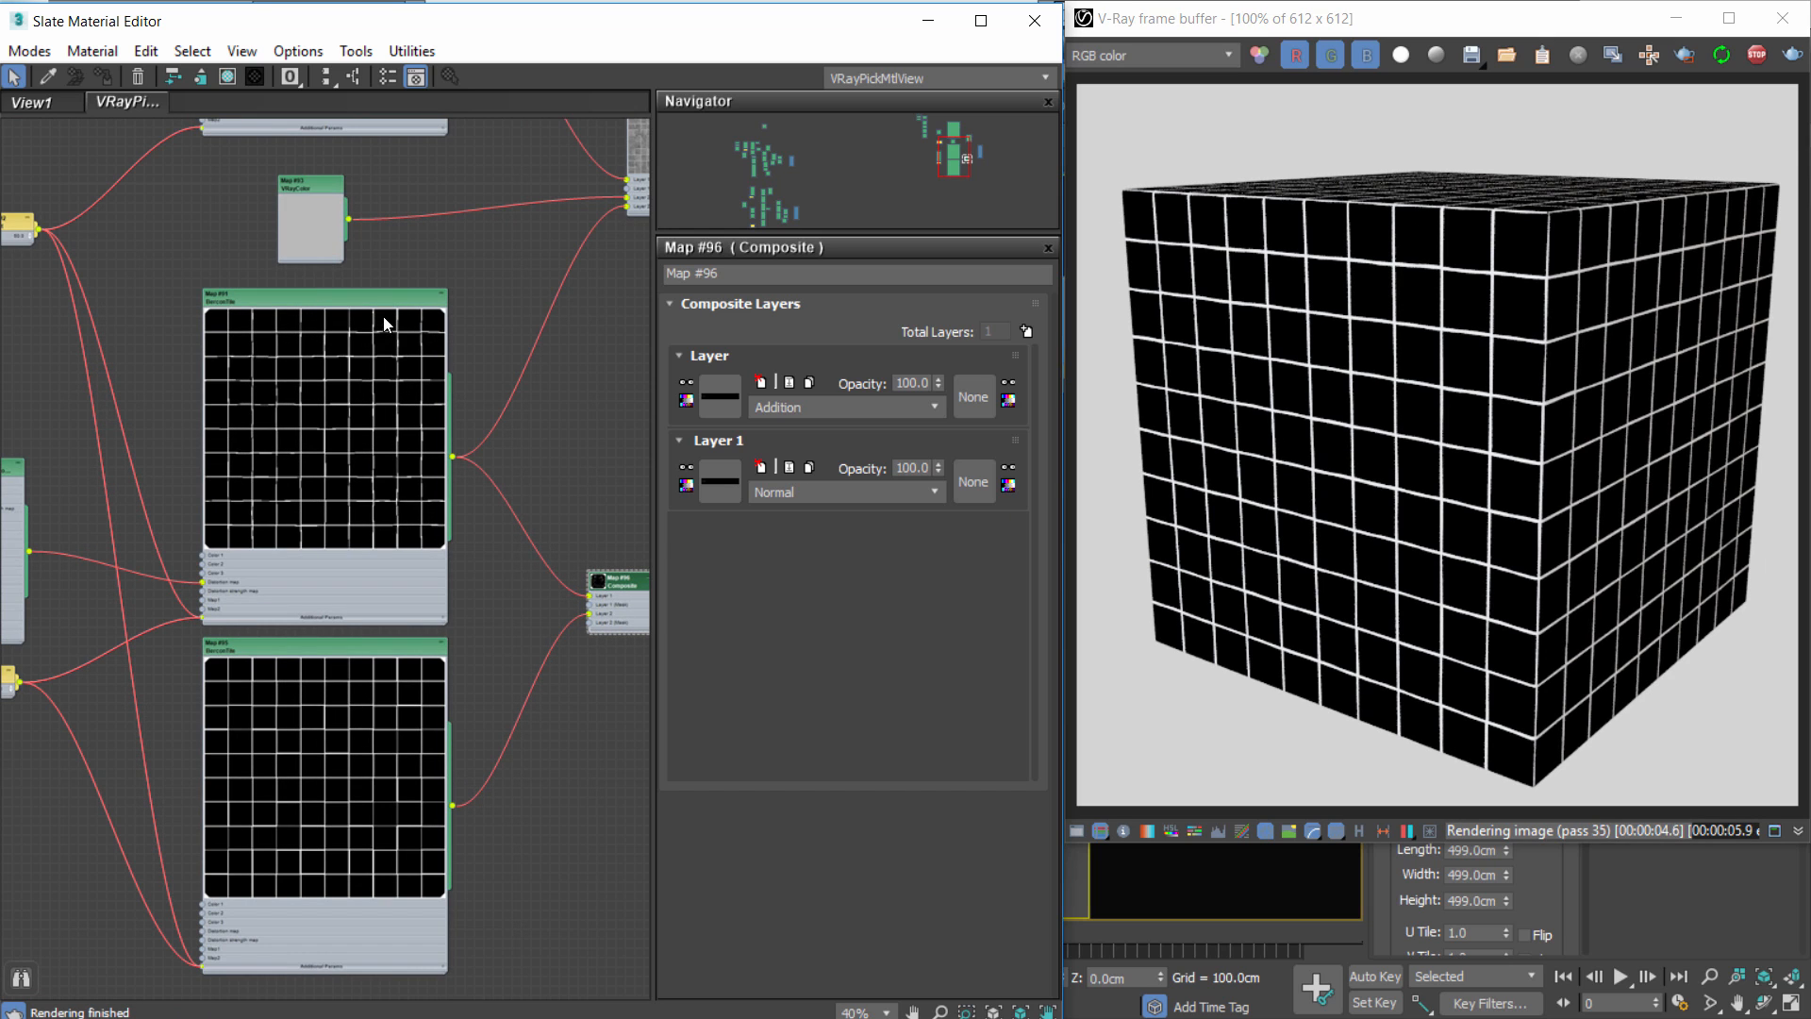
{"action": "double_click", "coordinate": [253, 568]}
{"action": "middle_click_drag", "start_coordinate": [253, 569], "coordinate": [269, 493]}
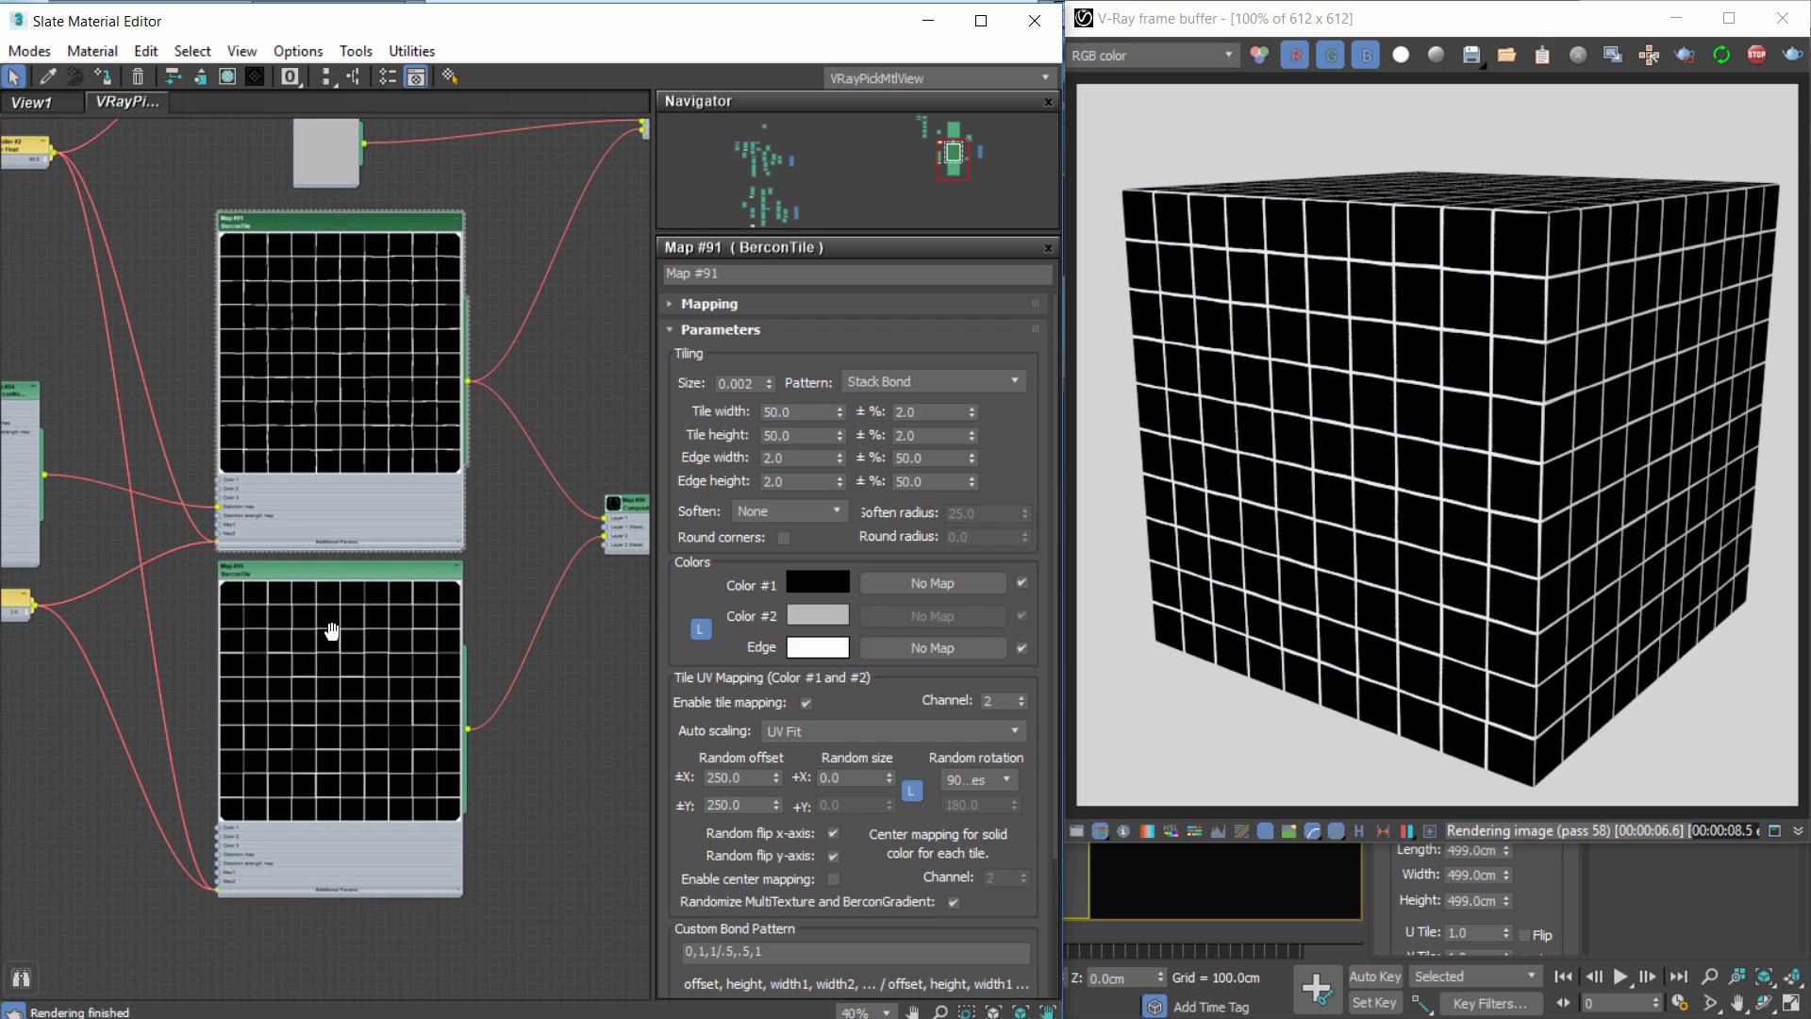
{"action": "middle_click_drag", "start_coordinate": [331, 630], "coordinate": [252, 630]}
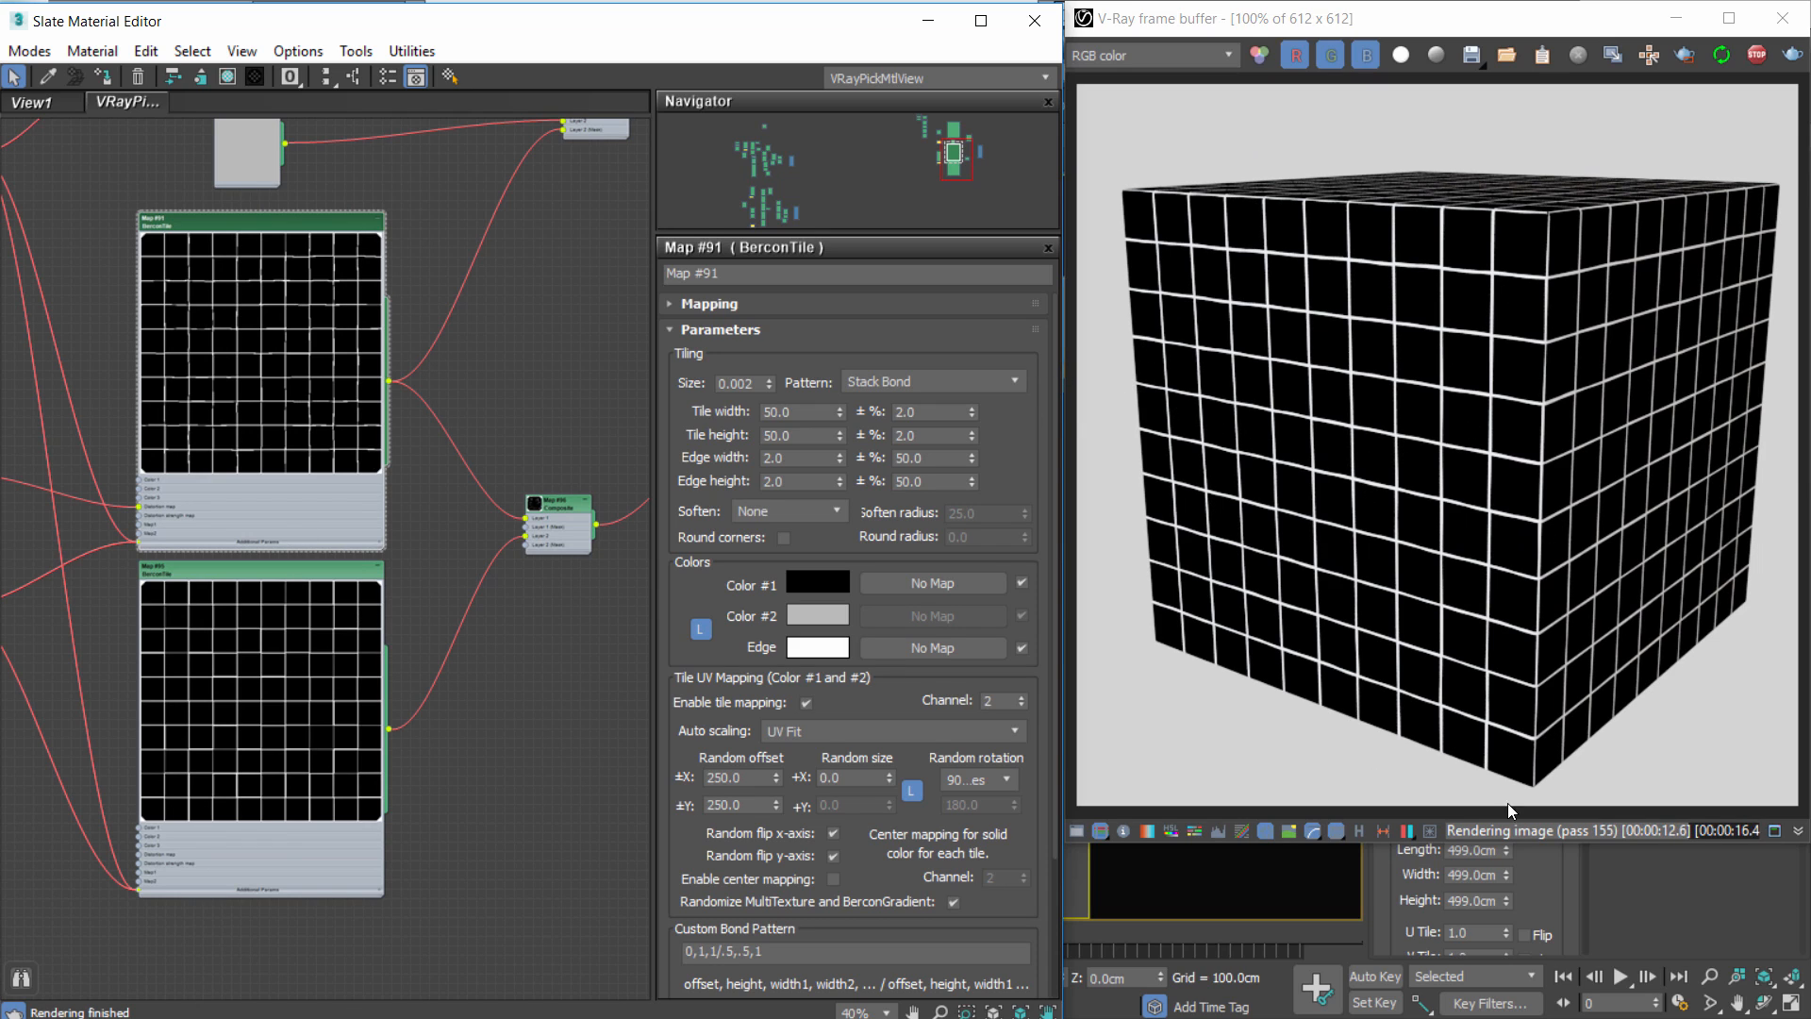
{"action": "scroll", "coordinate": [370, 627], "scroll_direction": "down", "scroll_amount": 5}
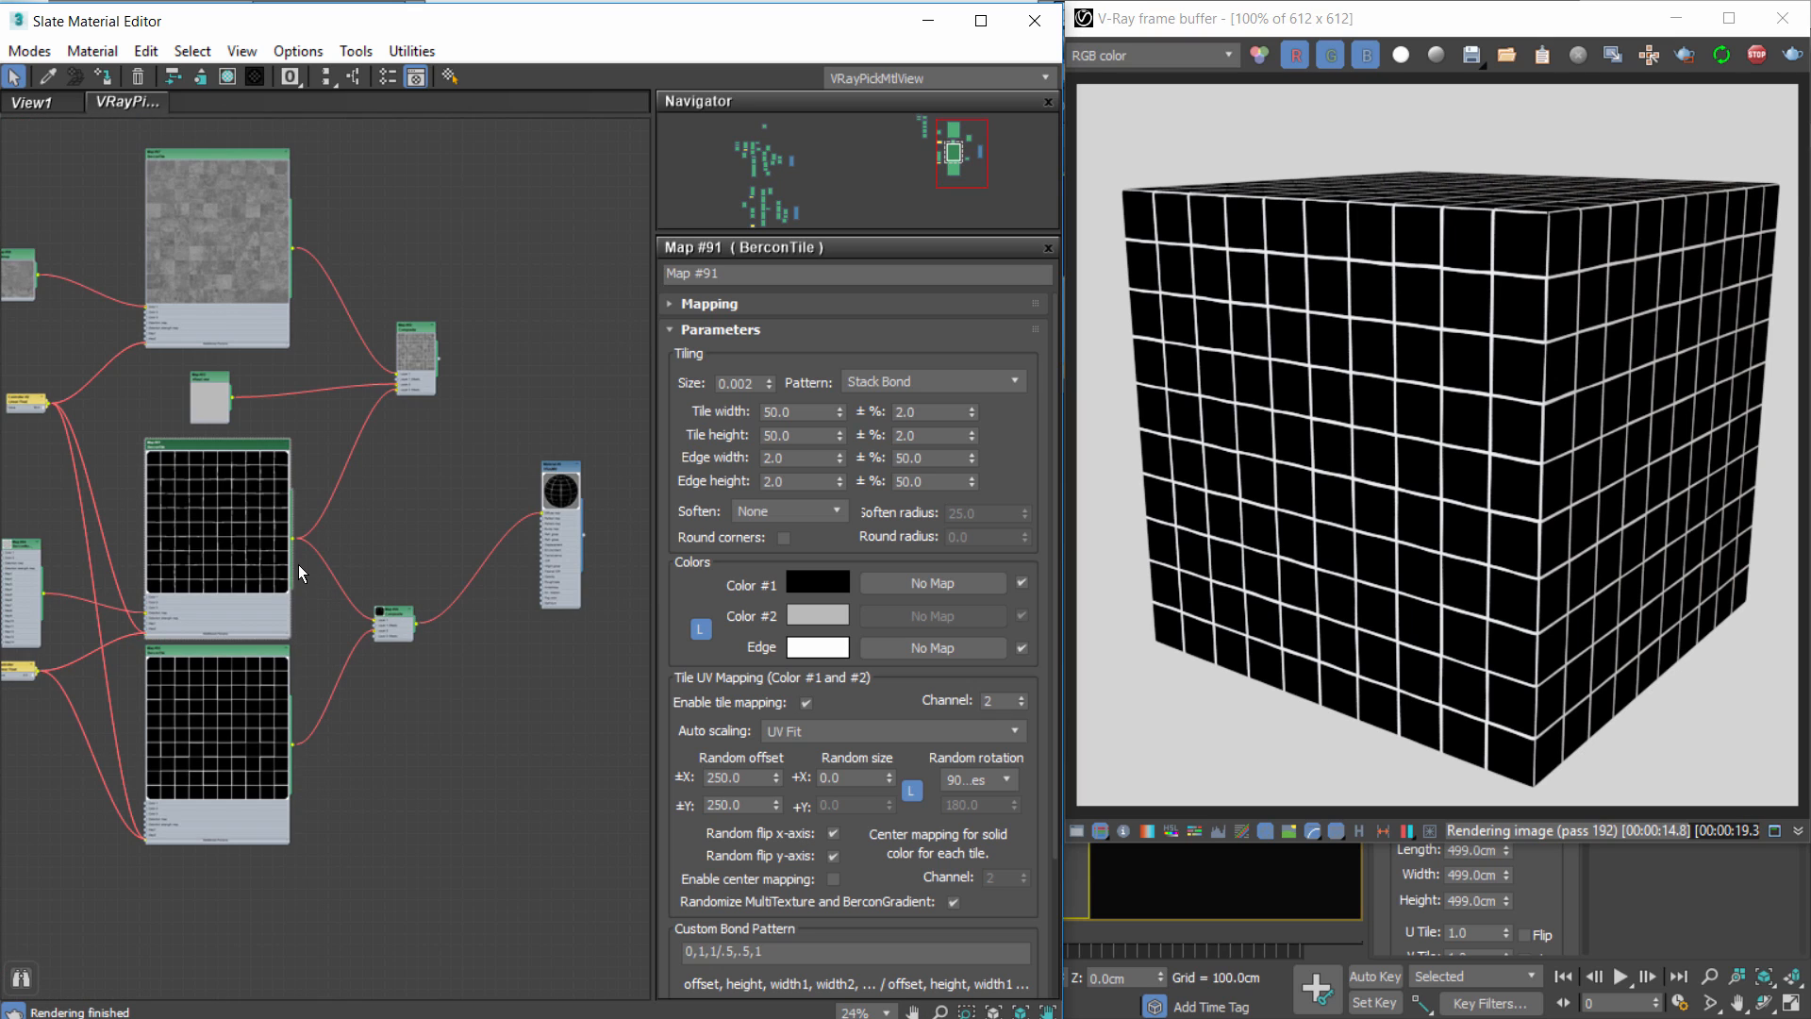
{"action": "scroll", "coordinate": [248, 556], "scroll_direction": "up", "scroll_amount": 1}
{"action": "scroll", "coordinate": [287, 570], "scroll_direction": "up", "scroll_amount": 2}
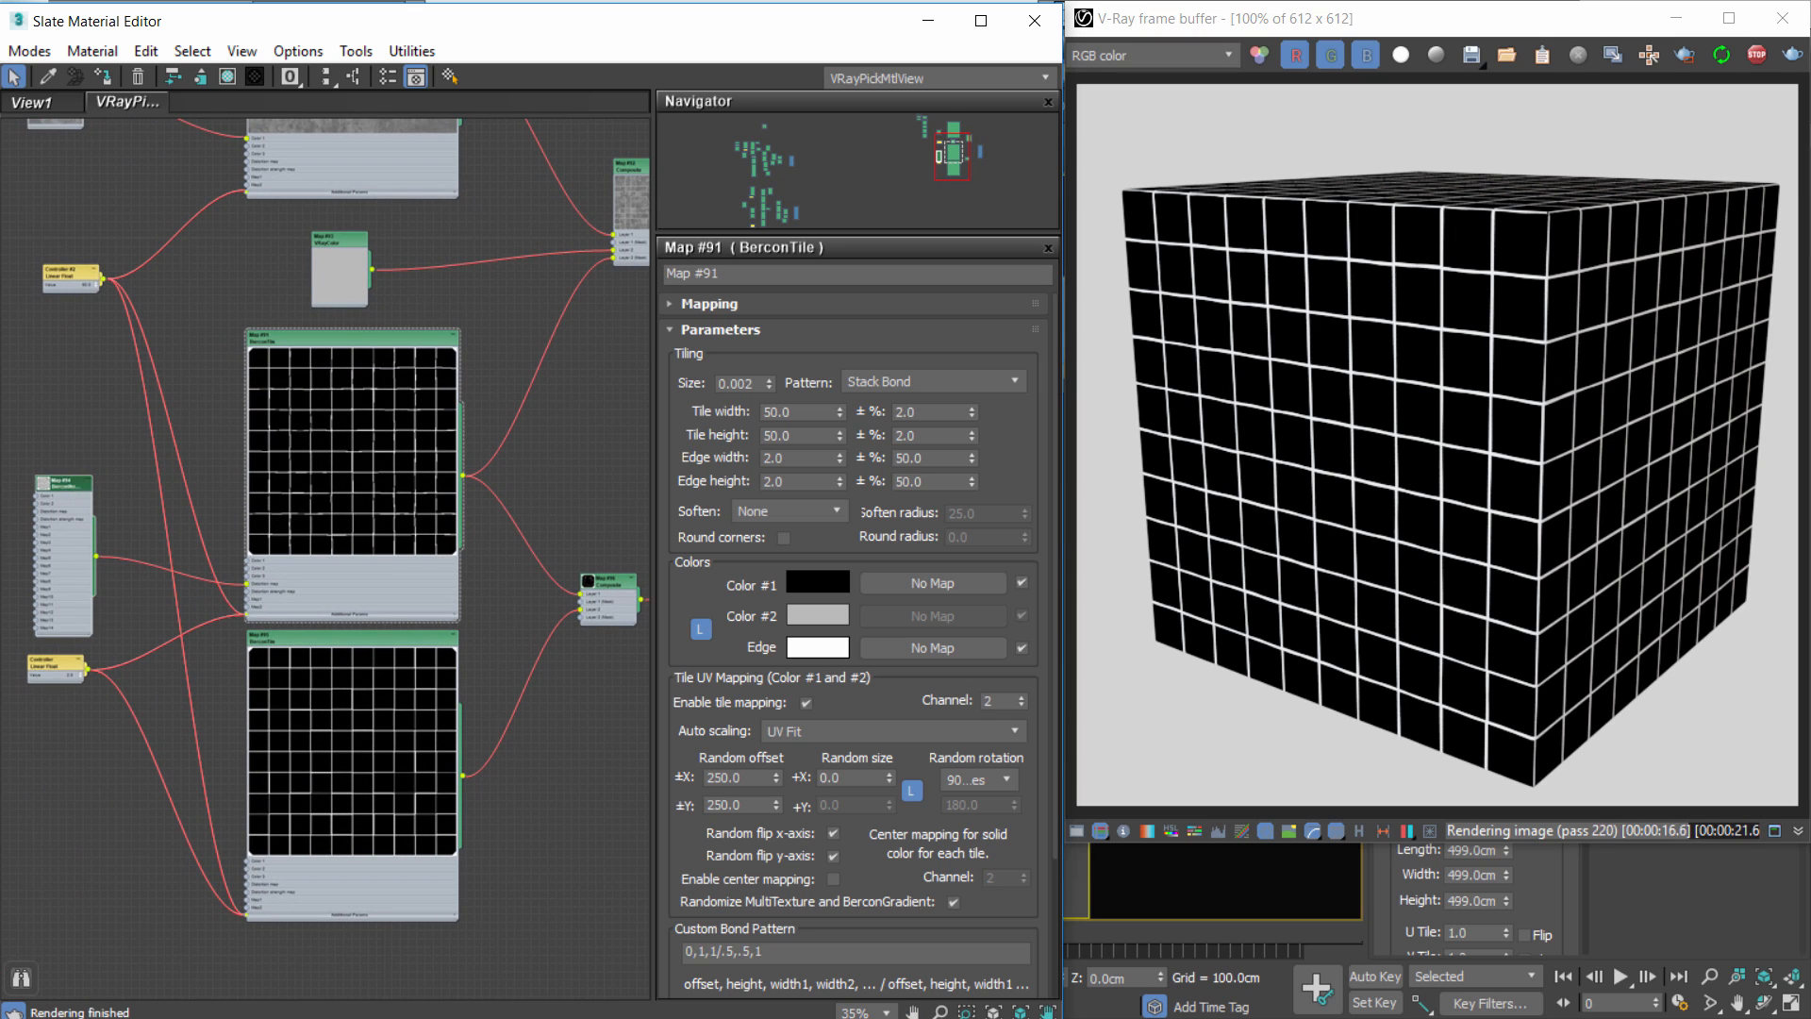
Set the upper BerconTile map's distortion strength to 0.01 and inspect the grout lines close up in the render.
{"action": "left_click", "coordinate": [337, 334]}
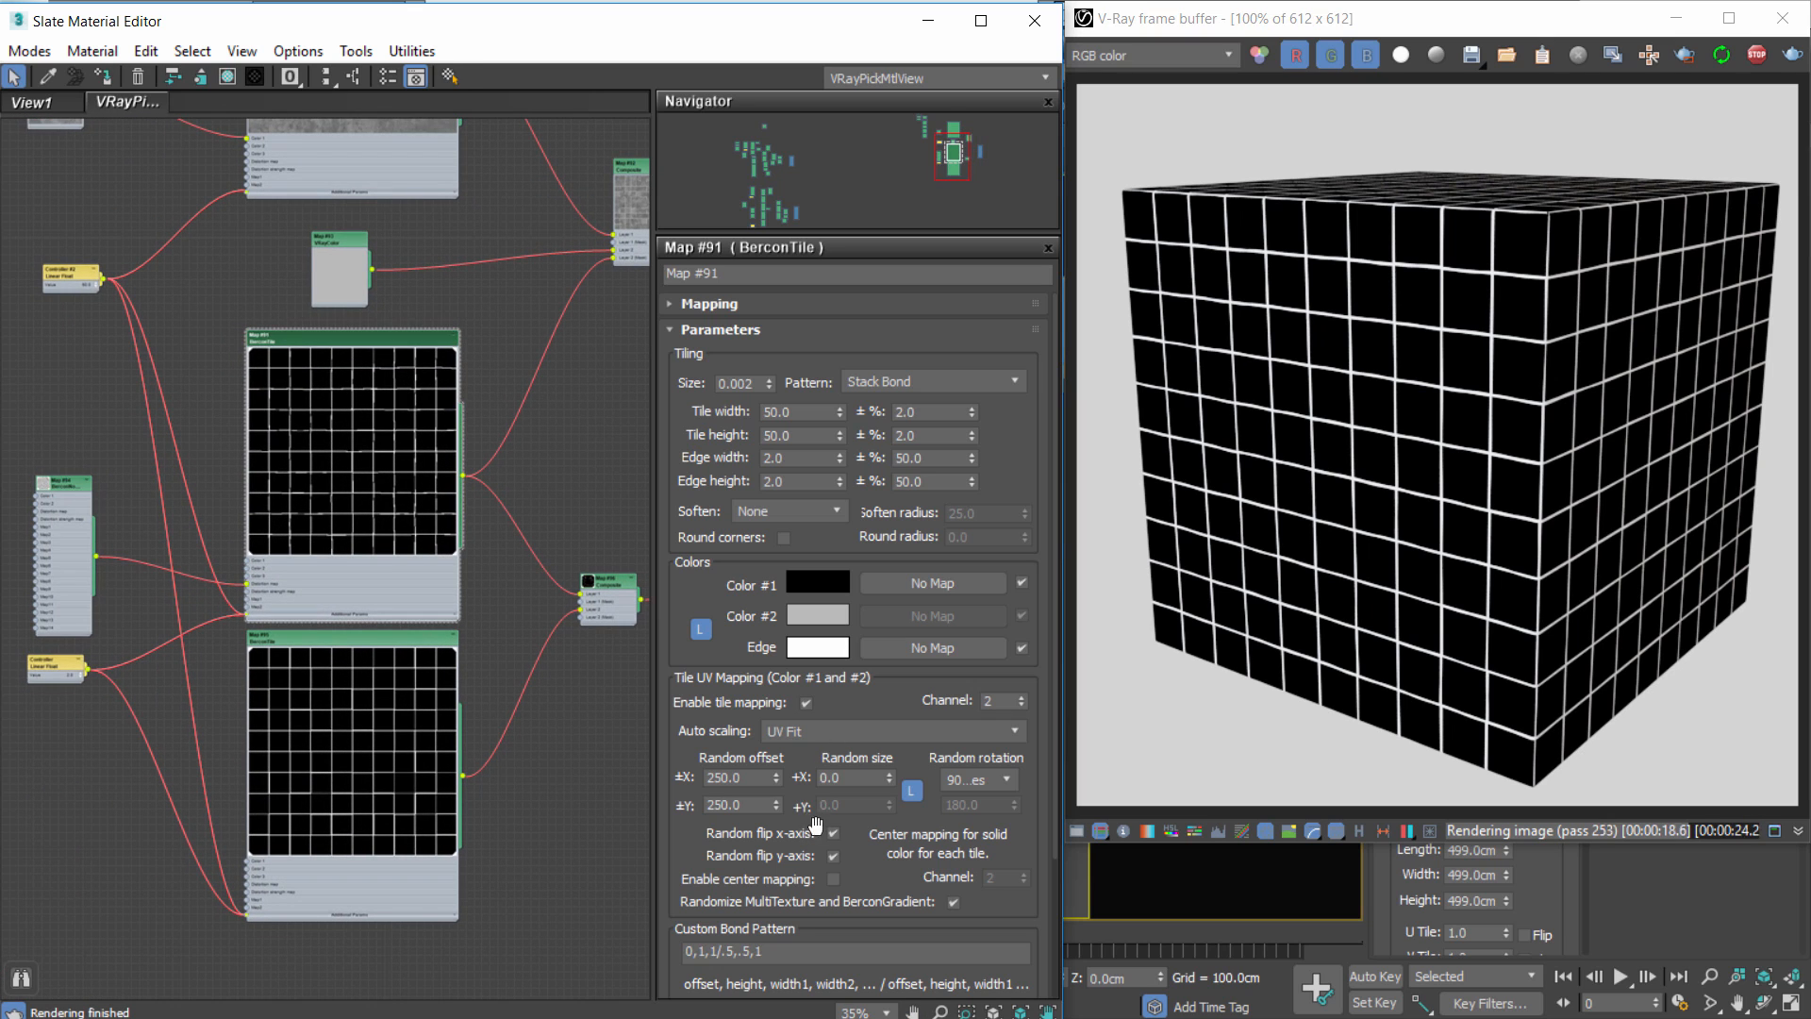
{"action": "scroll", "coordinate": [854, 854], "scroll_direction": "down", "scroll_amount": 3}
{"action": "double_click", "coordinate": [824, 915]}
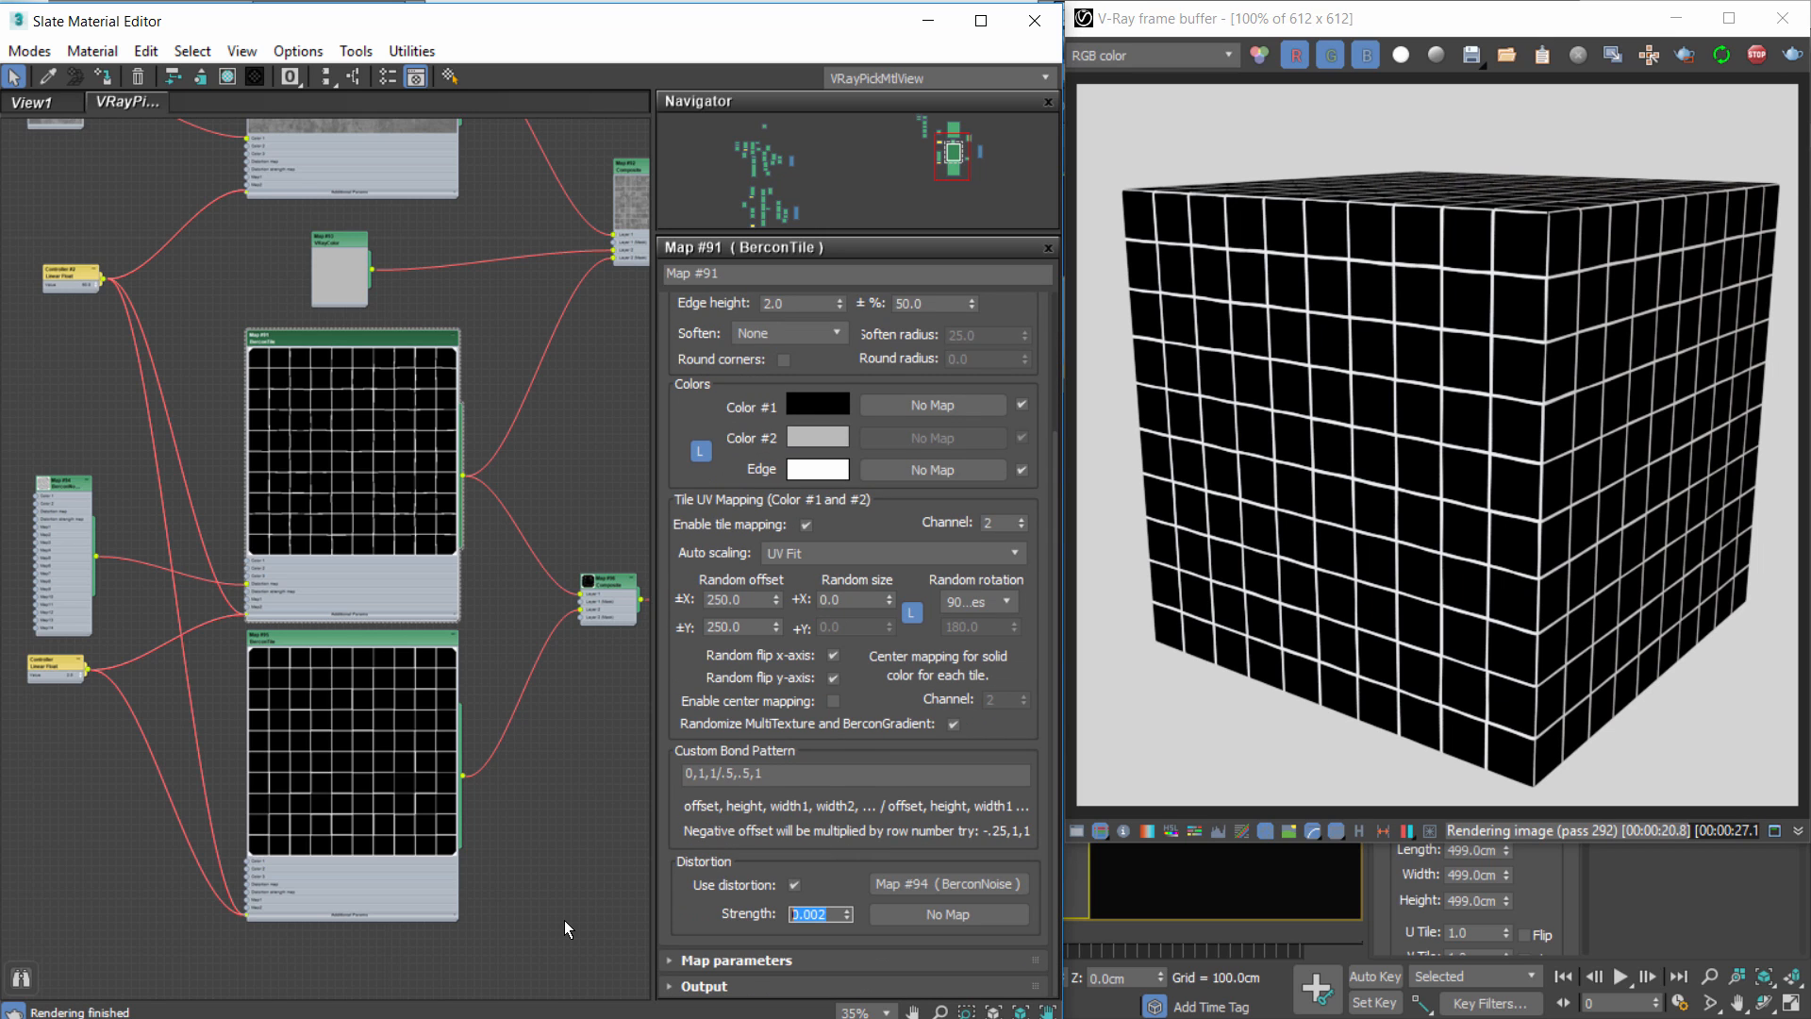
{"action": "type", "text": "0.01"}
{"action": "key", "text": "Return"}
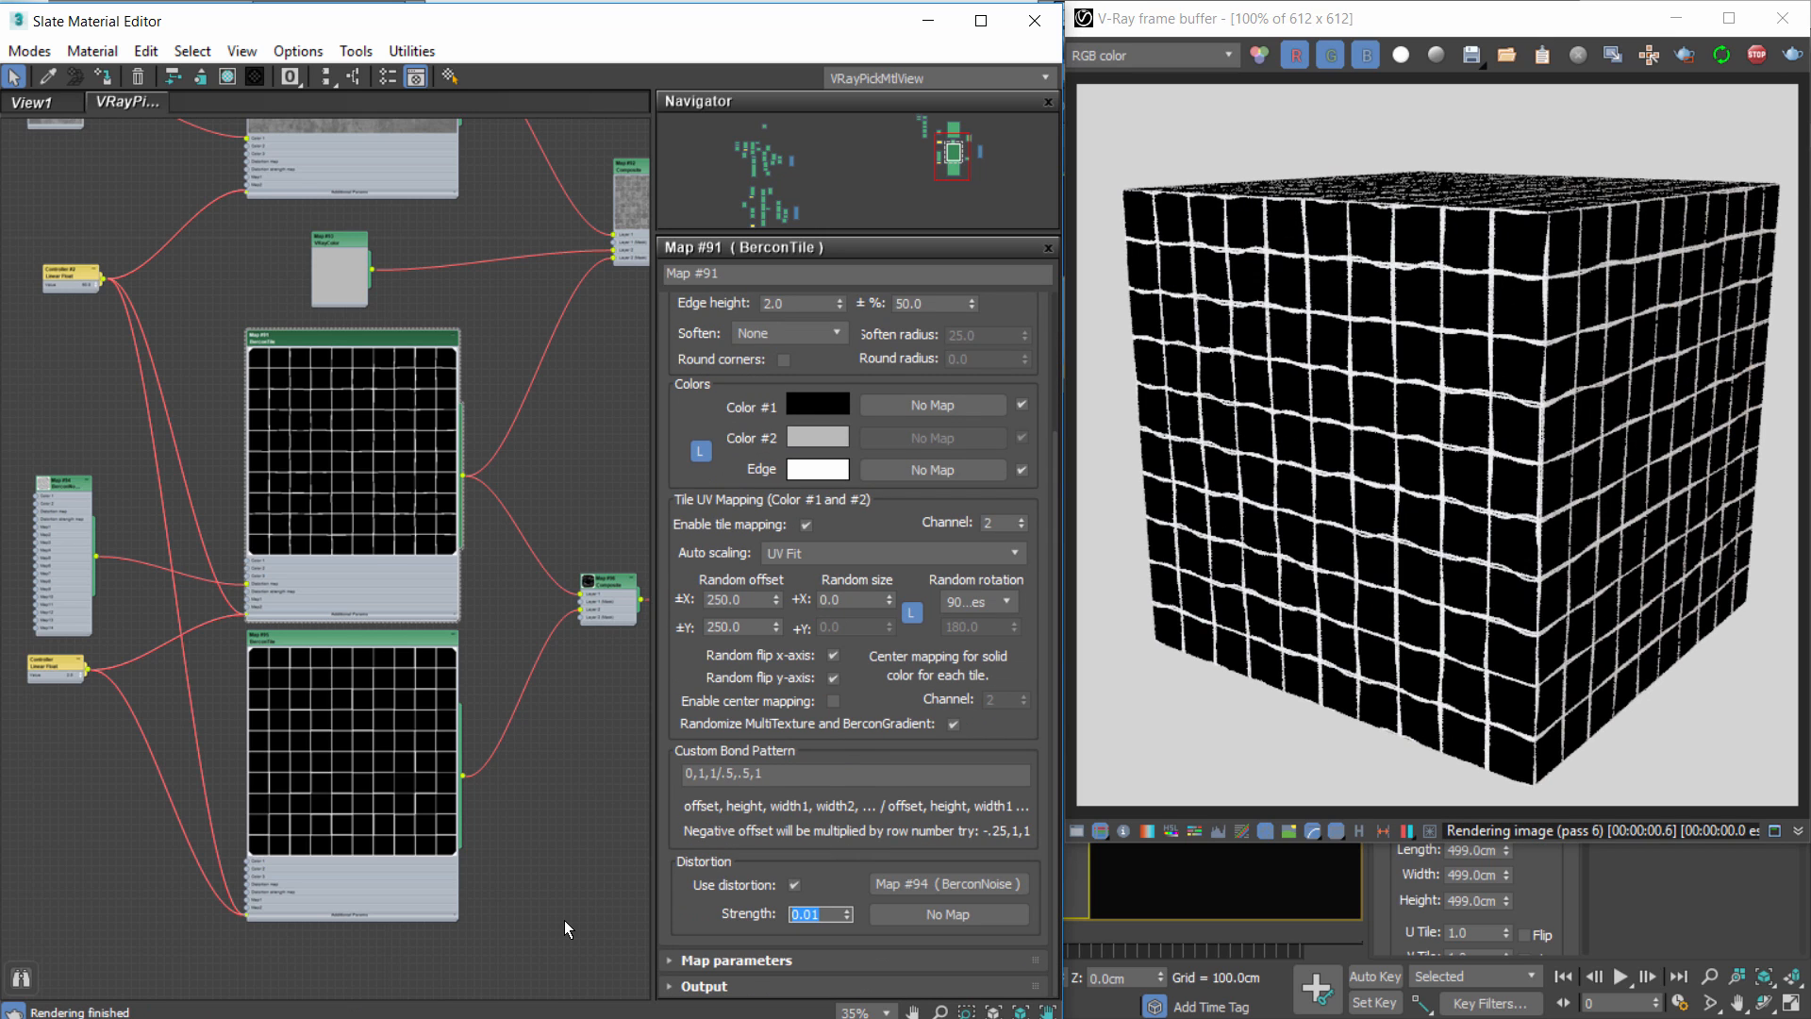
{"action": "scroll", "coordinate": [1479, 436], "scroll_direction": "up", "scroll_amount": 2}
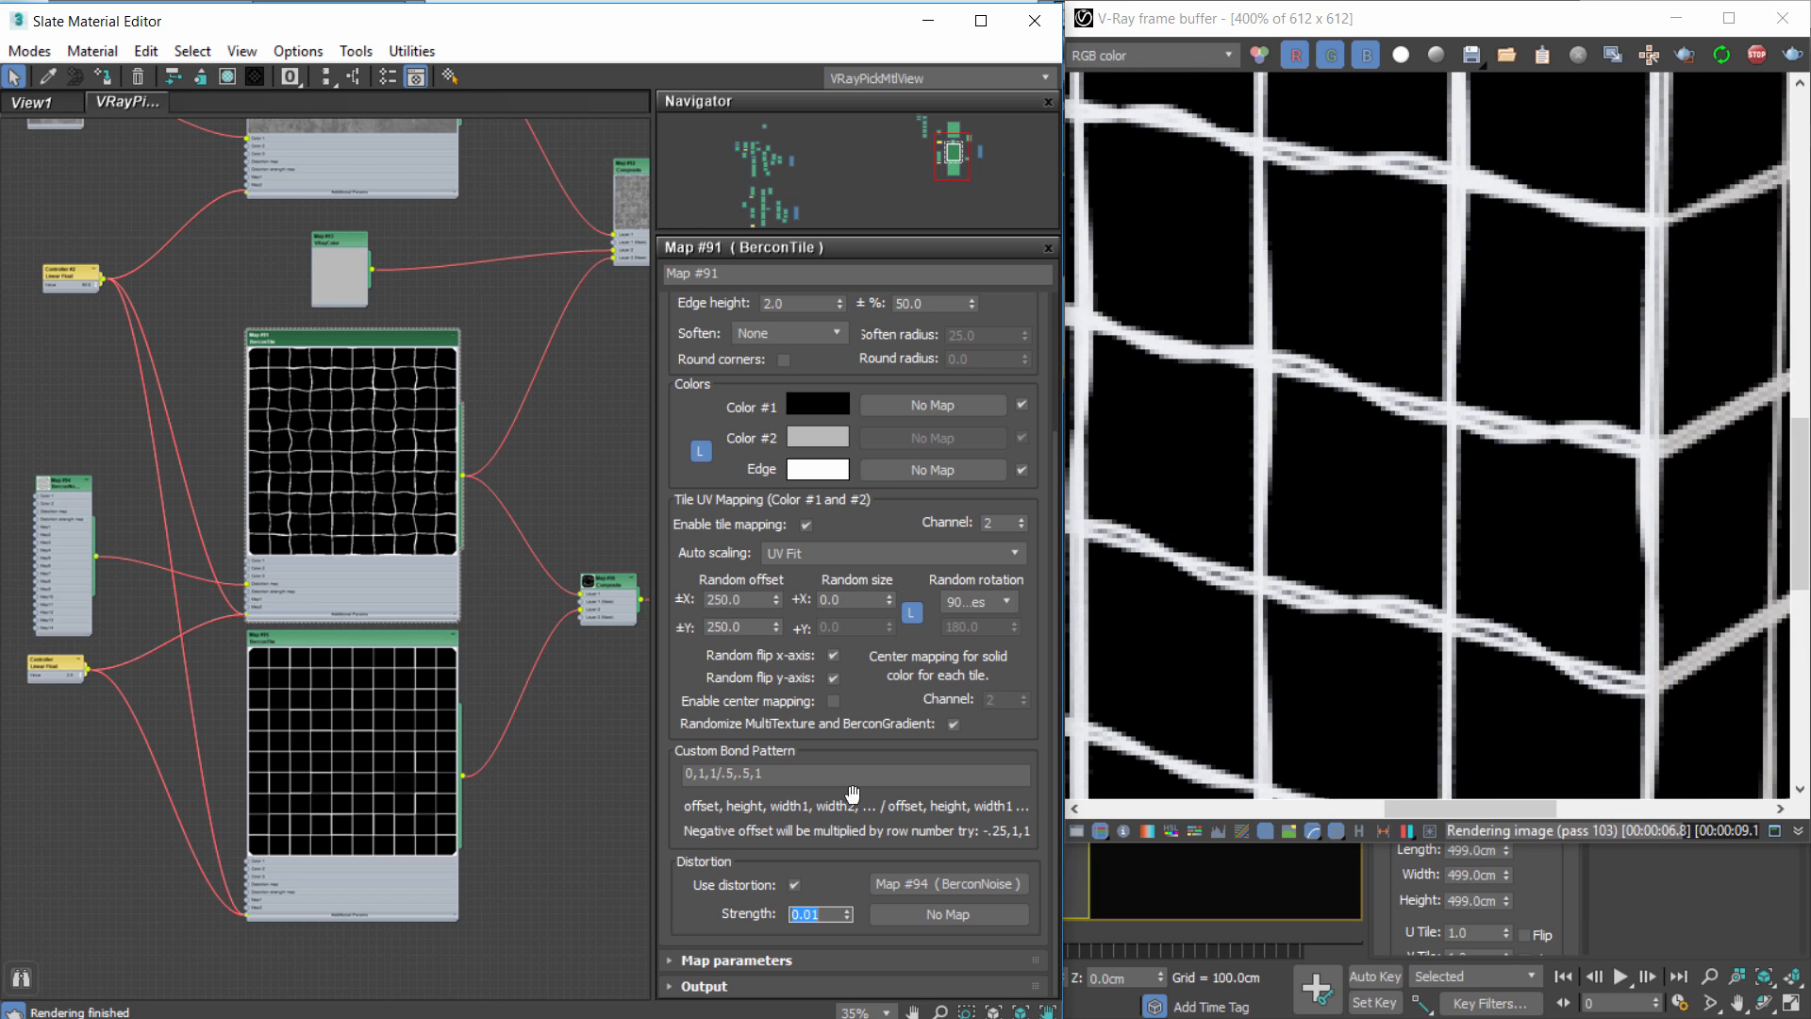
Set the upper BerconTile map's distortion strength to 0.005 and check the whole cube in the render.
{"action": "type", "text": "0.005"}
{"action": "key", "text": "Return"}
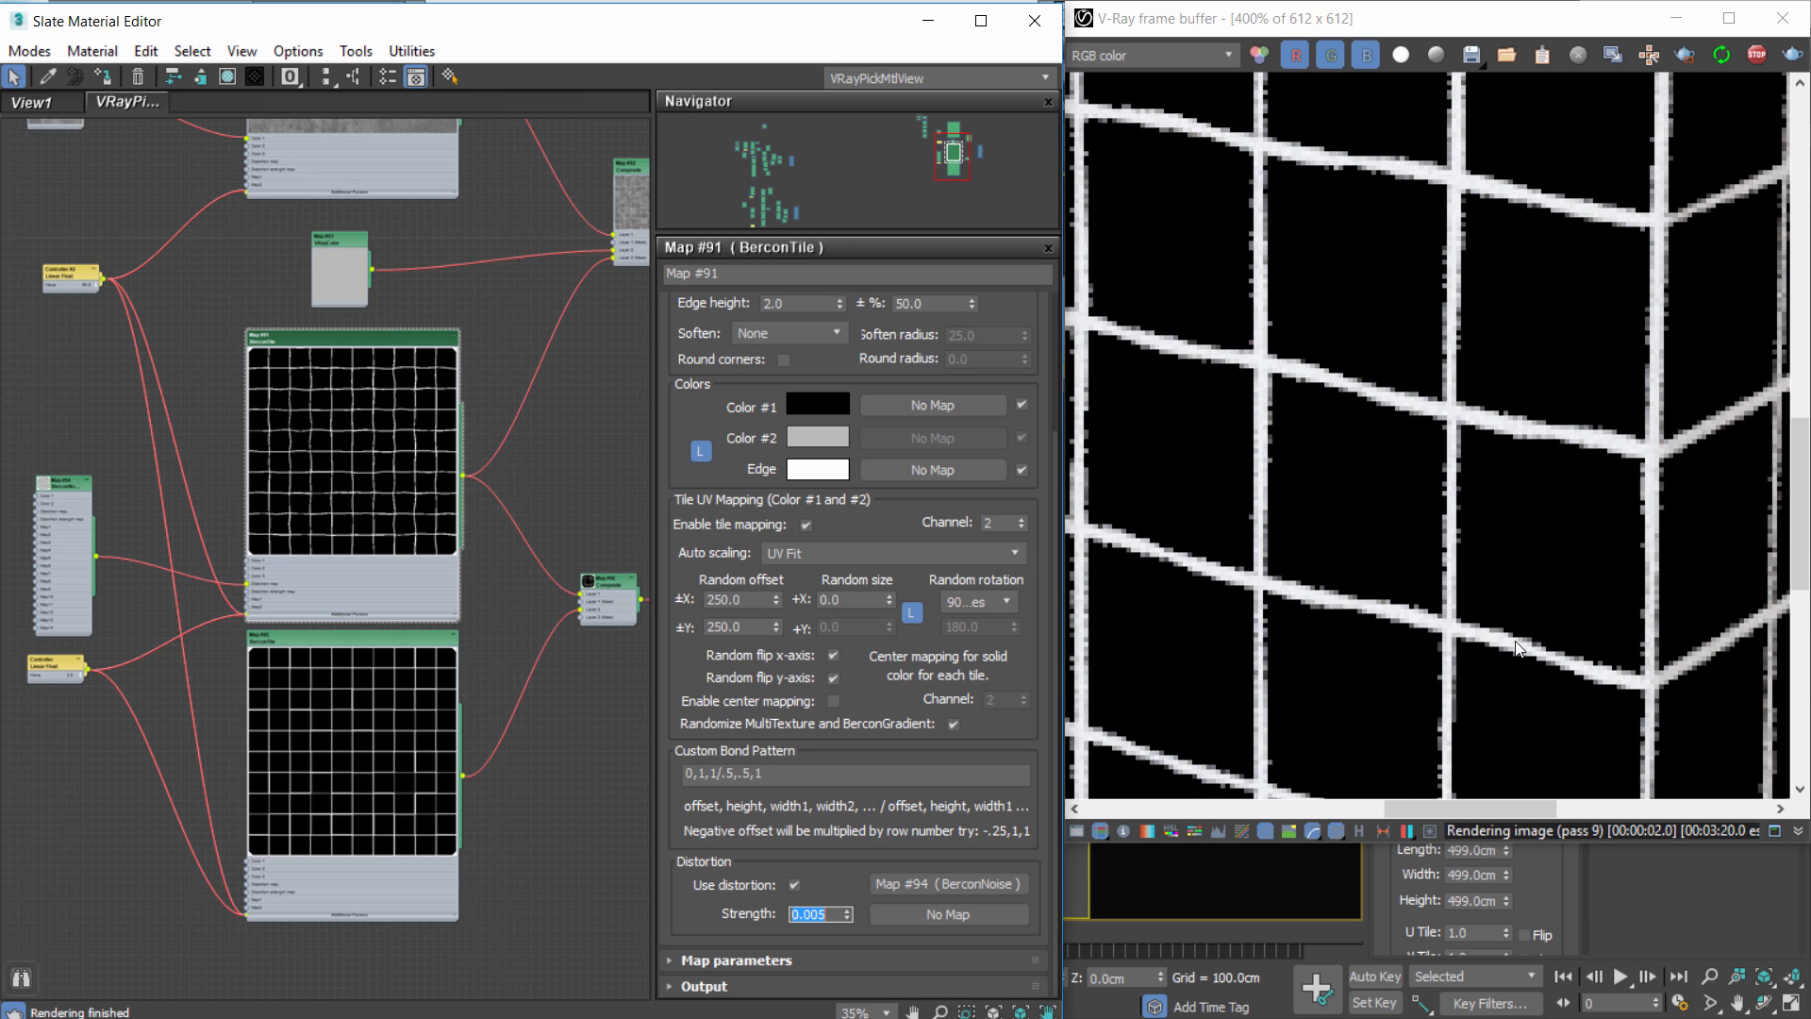
{"action": "scroll", "coordinate": [1479, 521], "scroll_direction": "down", "scroll_amount": 2}
{"action": "scroll", "coordinate": [1317, 492], "scroll_direction": "down", "scroll_amount": 1}
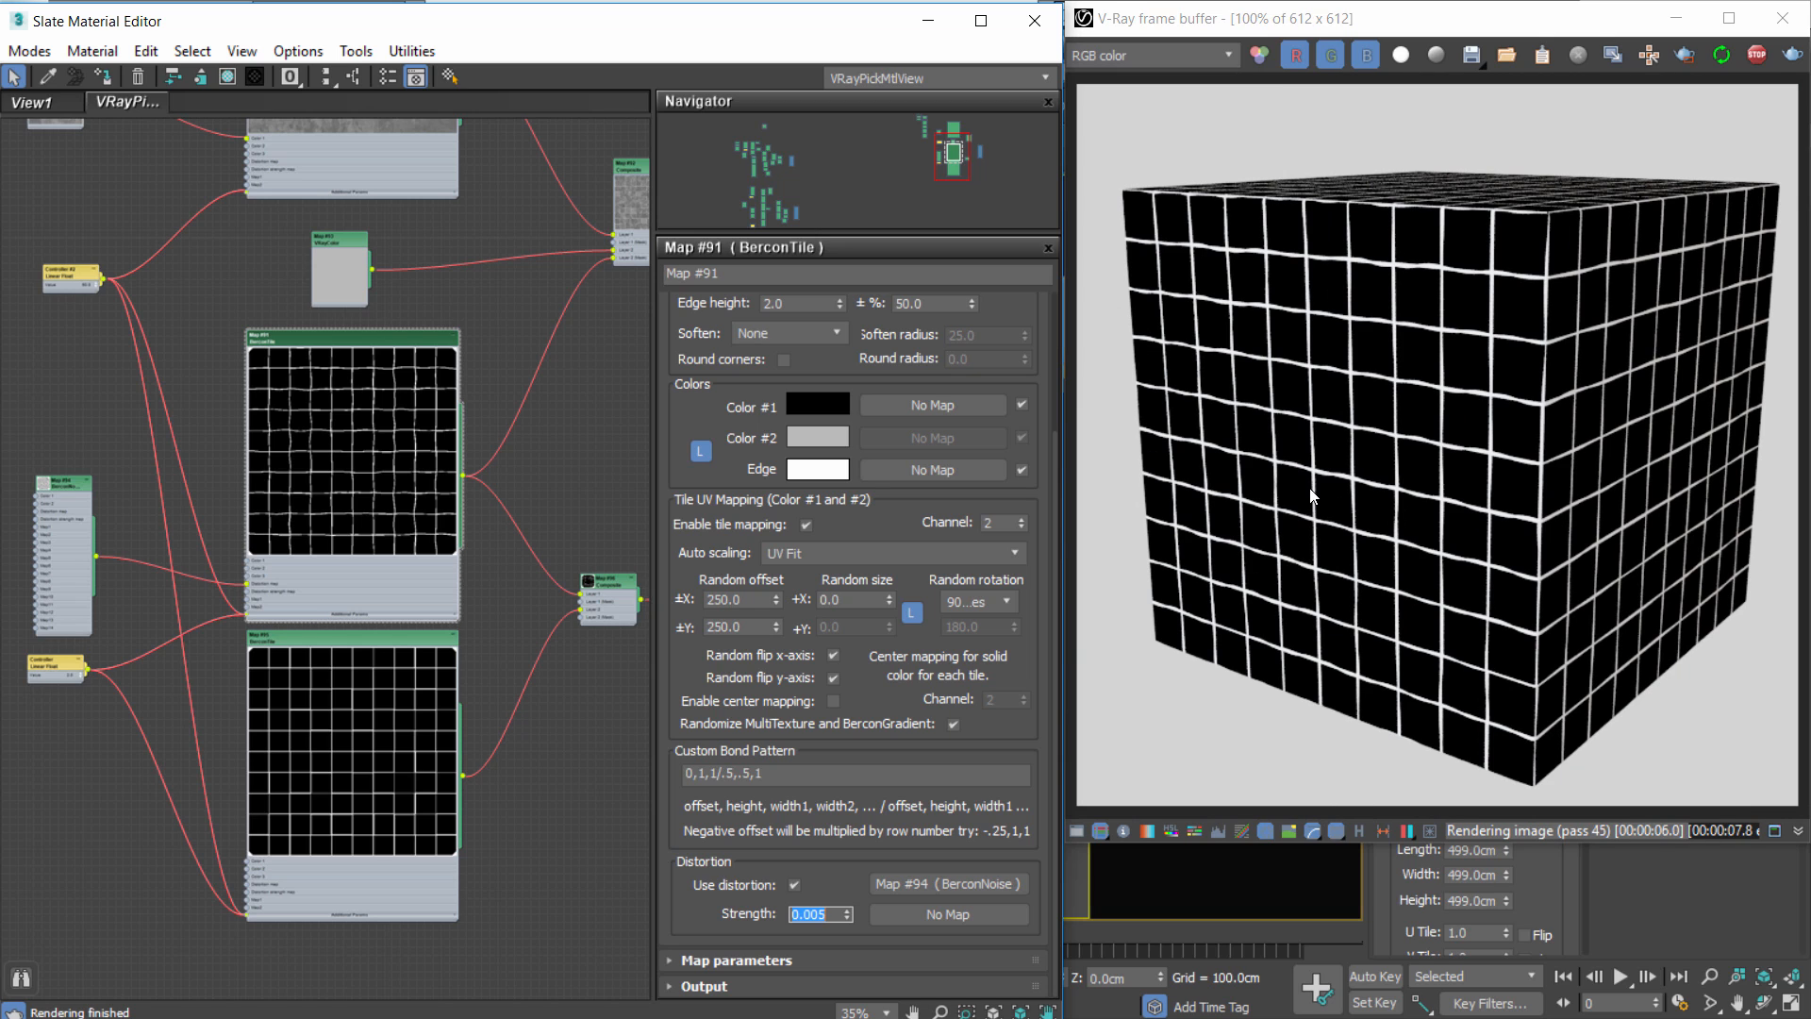
Delete the distorted BerconTile map and its BerconNoise map, moving the remaining grid map up into the vacated place.
{"action": "scroll", "coordinate": [365, 534], "scroll_direction": "down", "scroll_amount": 2}
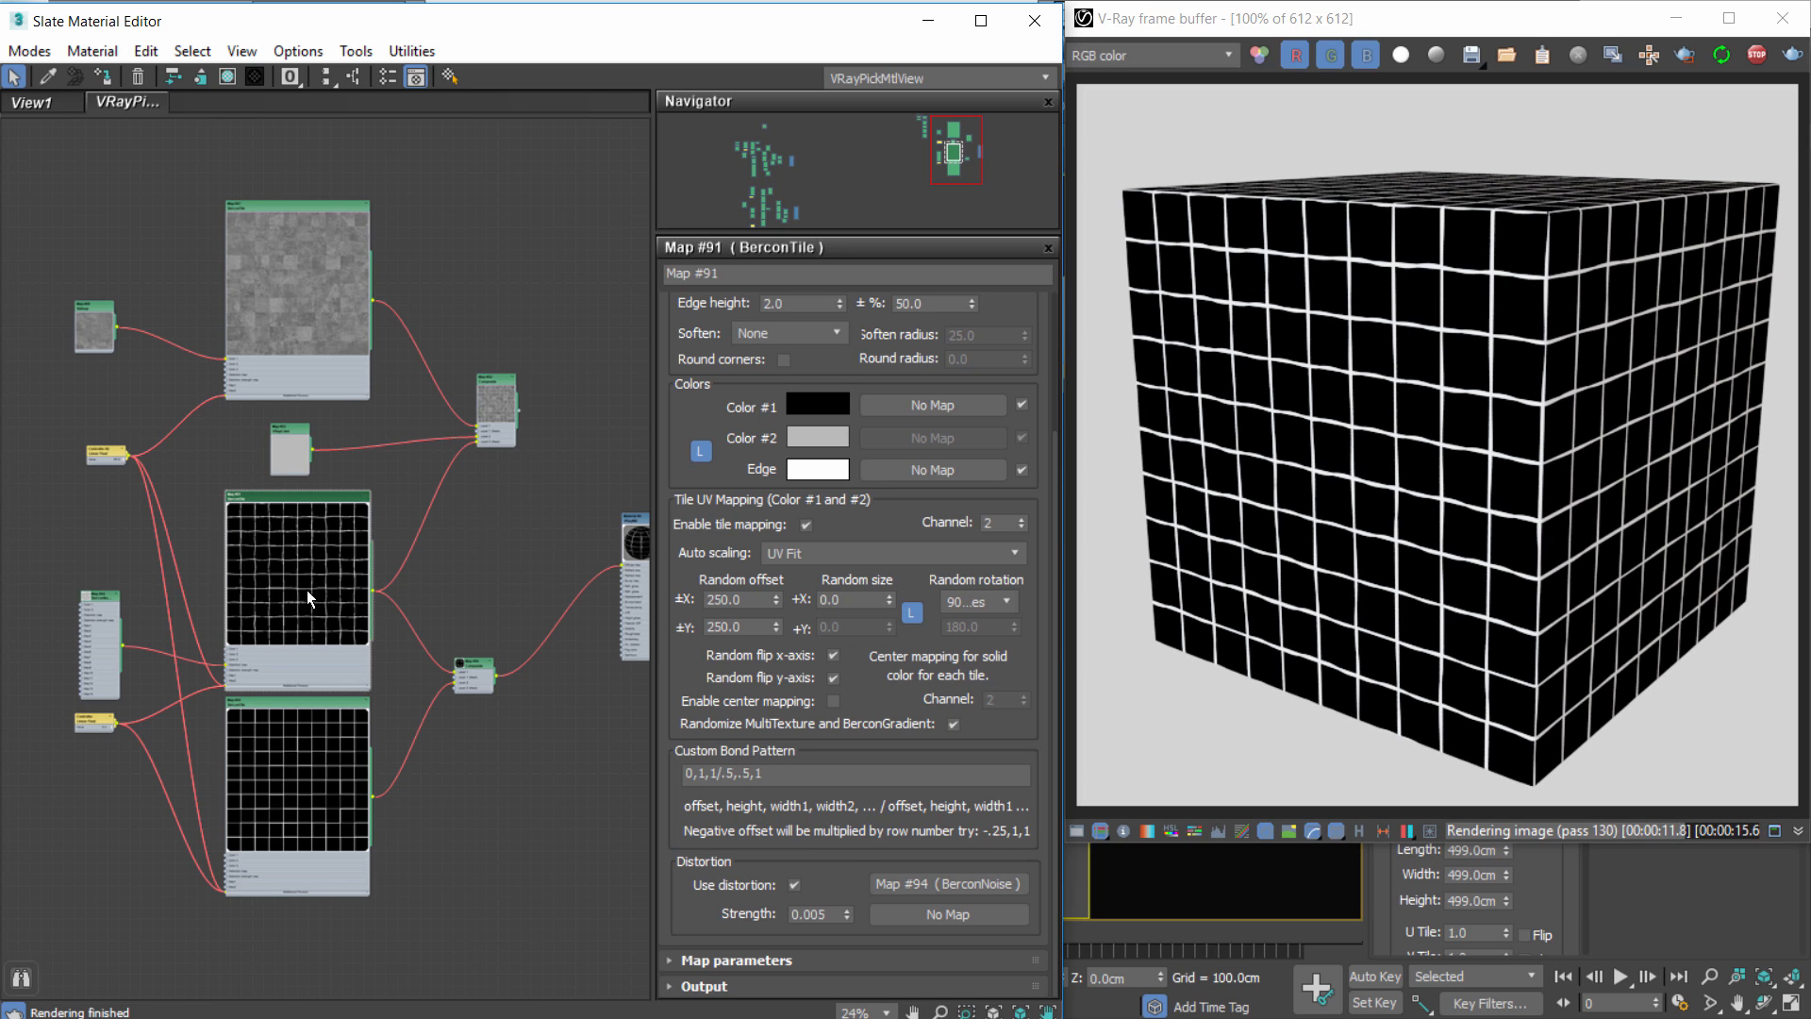
{"action": "key", "text": "Delete"}
{"action": "left_click_drag", "start_coordinate": [307, 759], "coordinate": [309, 564]}
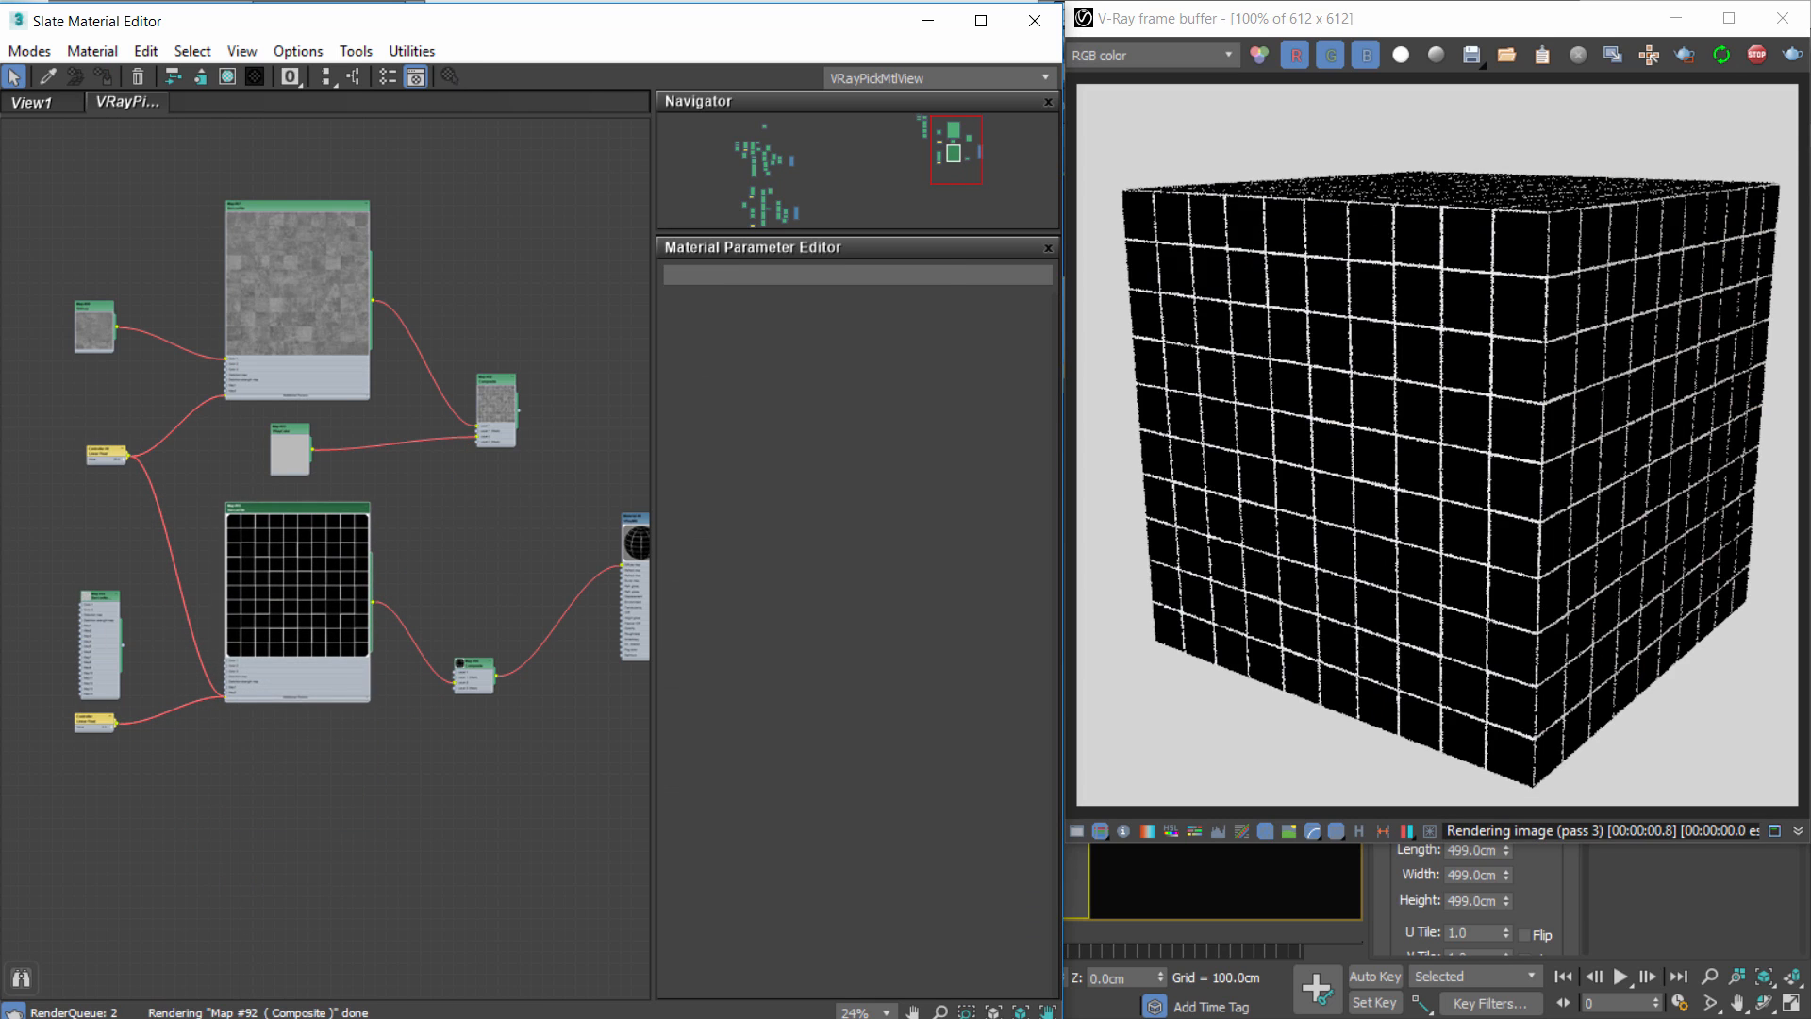
{"action": "left_click", "coordinate": [95, 677]}
{"action": "key", "text": "Delete"}
Tidy the graph by repositioning the lower Linear Float controller and the two remaining BerconTile maps.
{"action": "left_click_drag", "start_coordinate": [99, 726], "coordinate": [53, 675]}
{"action": "left_click_drag", "start_coordinate": [361, 265], "coordinate": [343, 271]}
{"action": "left_click_drag", "start_coordinate": [311, 553], "coordinate": [306, 540]}
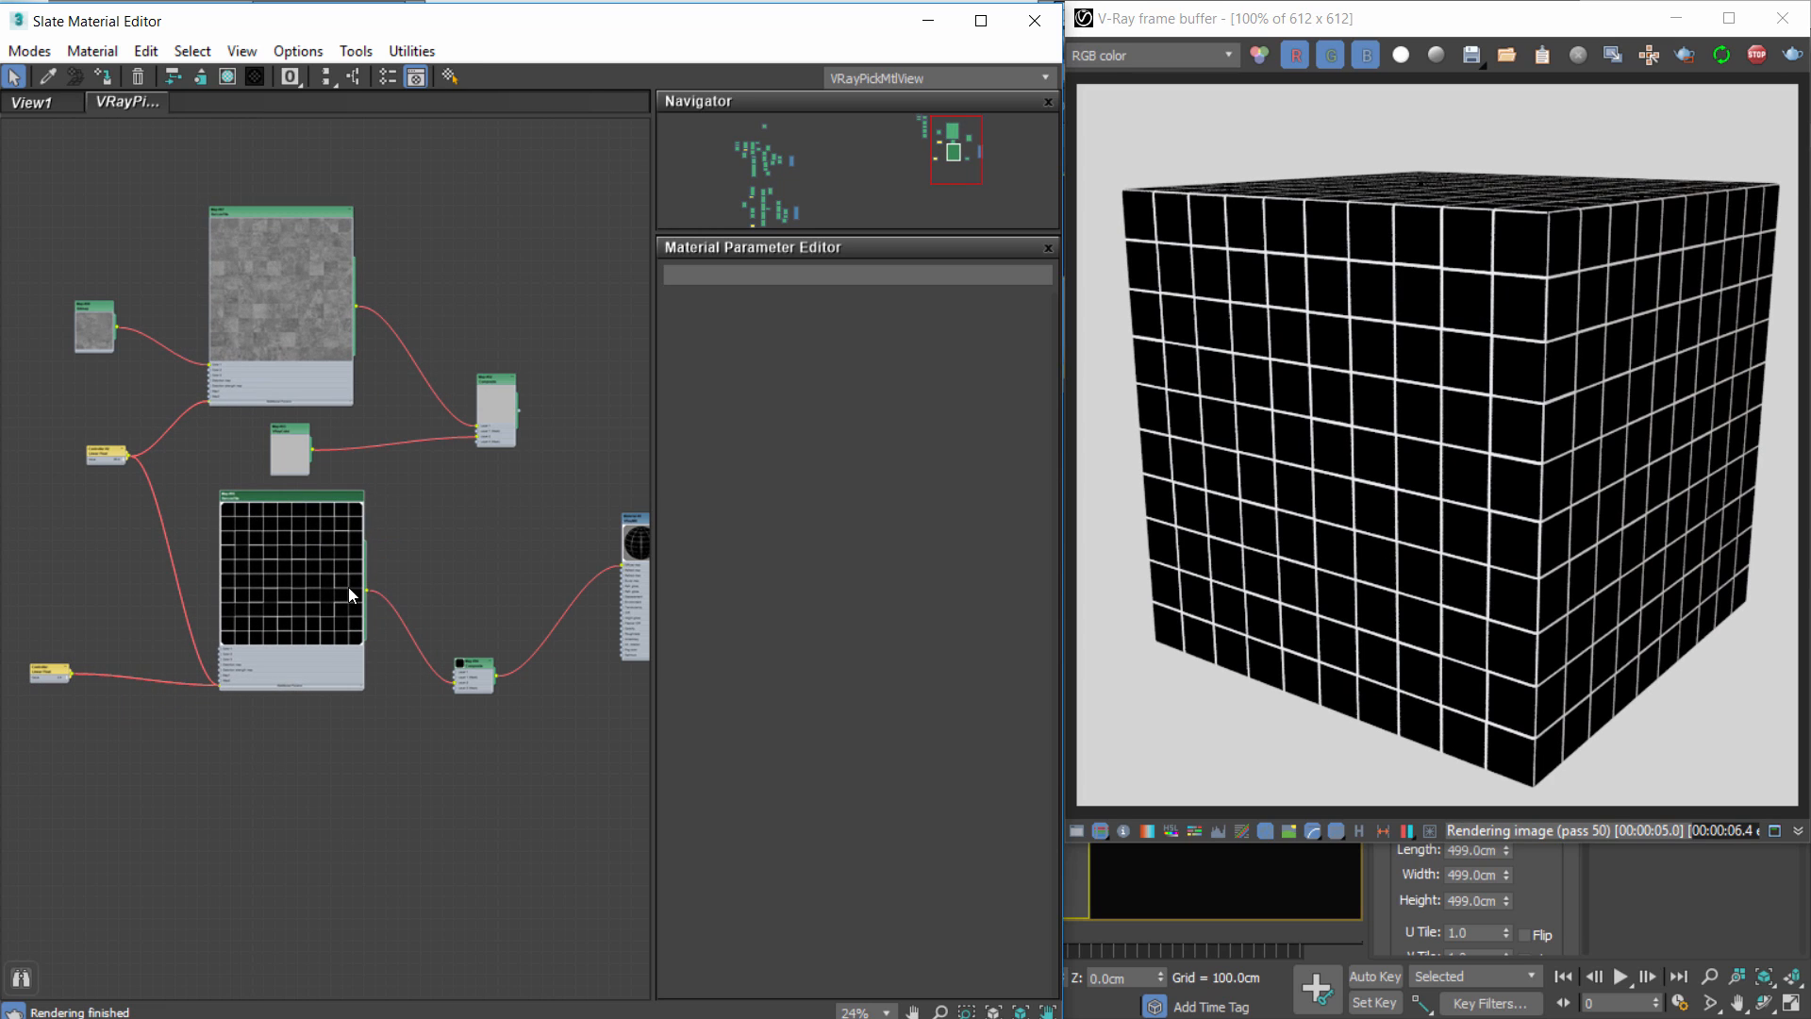
Delete the Composite map that feeds the material's diffuse slot.
{"action": "middle_click_drag", "start_coordinate": [386, 608], "coordinate": [248, 589]}
{"action": "left_click_drag", "start_coordinate": [337, 657], "coordinate": [338, 557]}
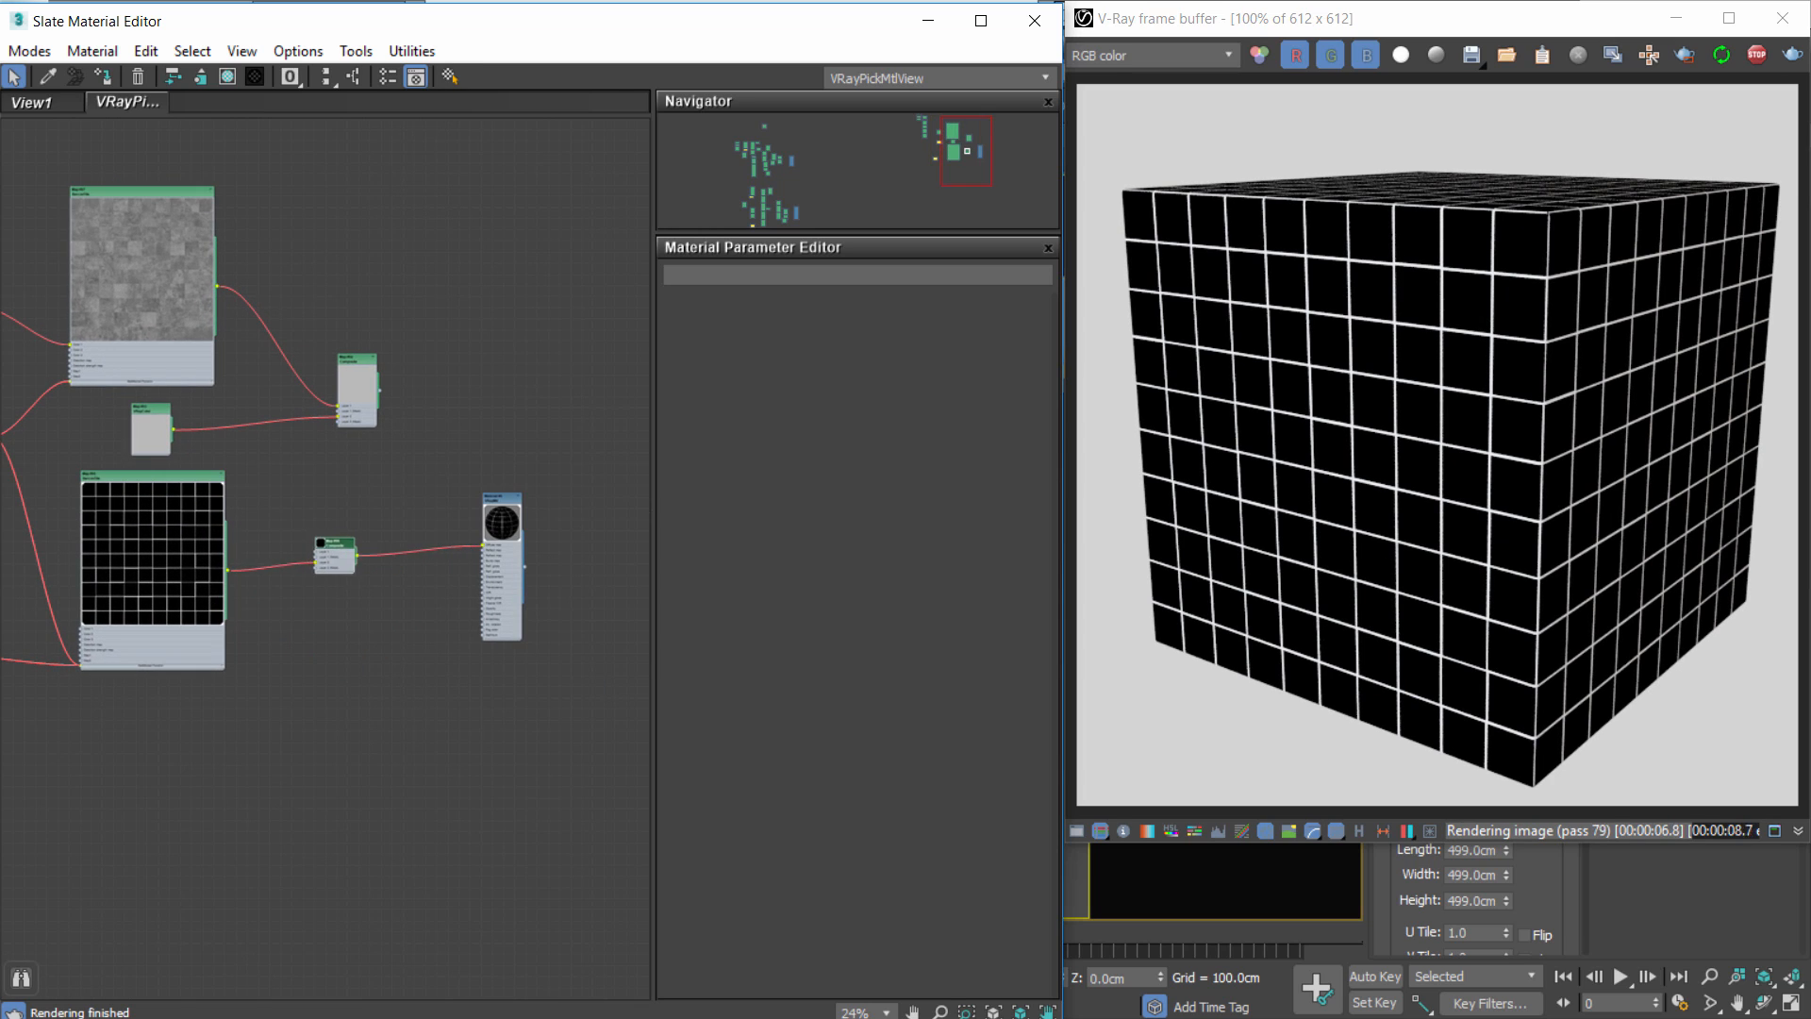
{"action": "key", "text": "Delete"}
{"action": "middle_click_drag", "start_coordinate": [339, 525], "coordinate": [387, 525]}
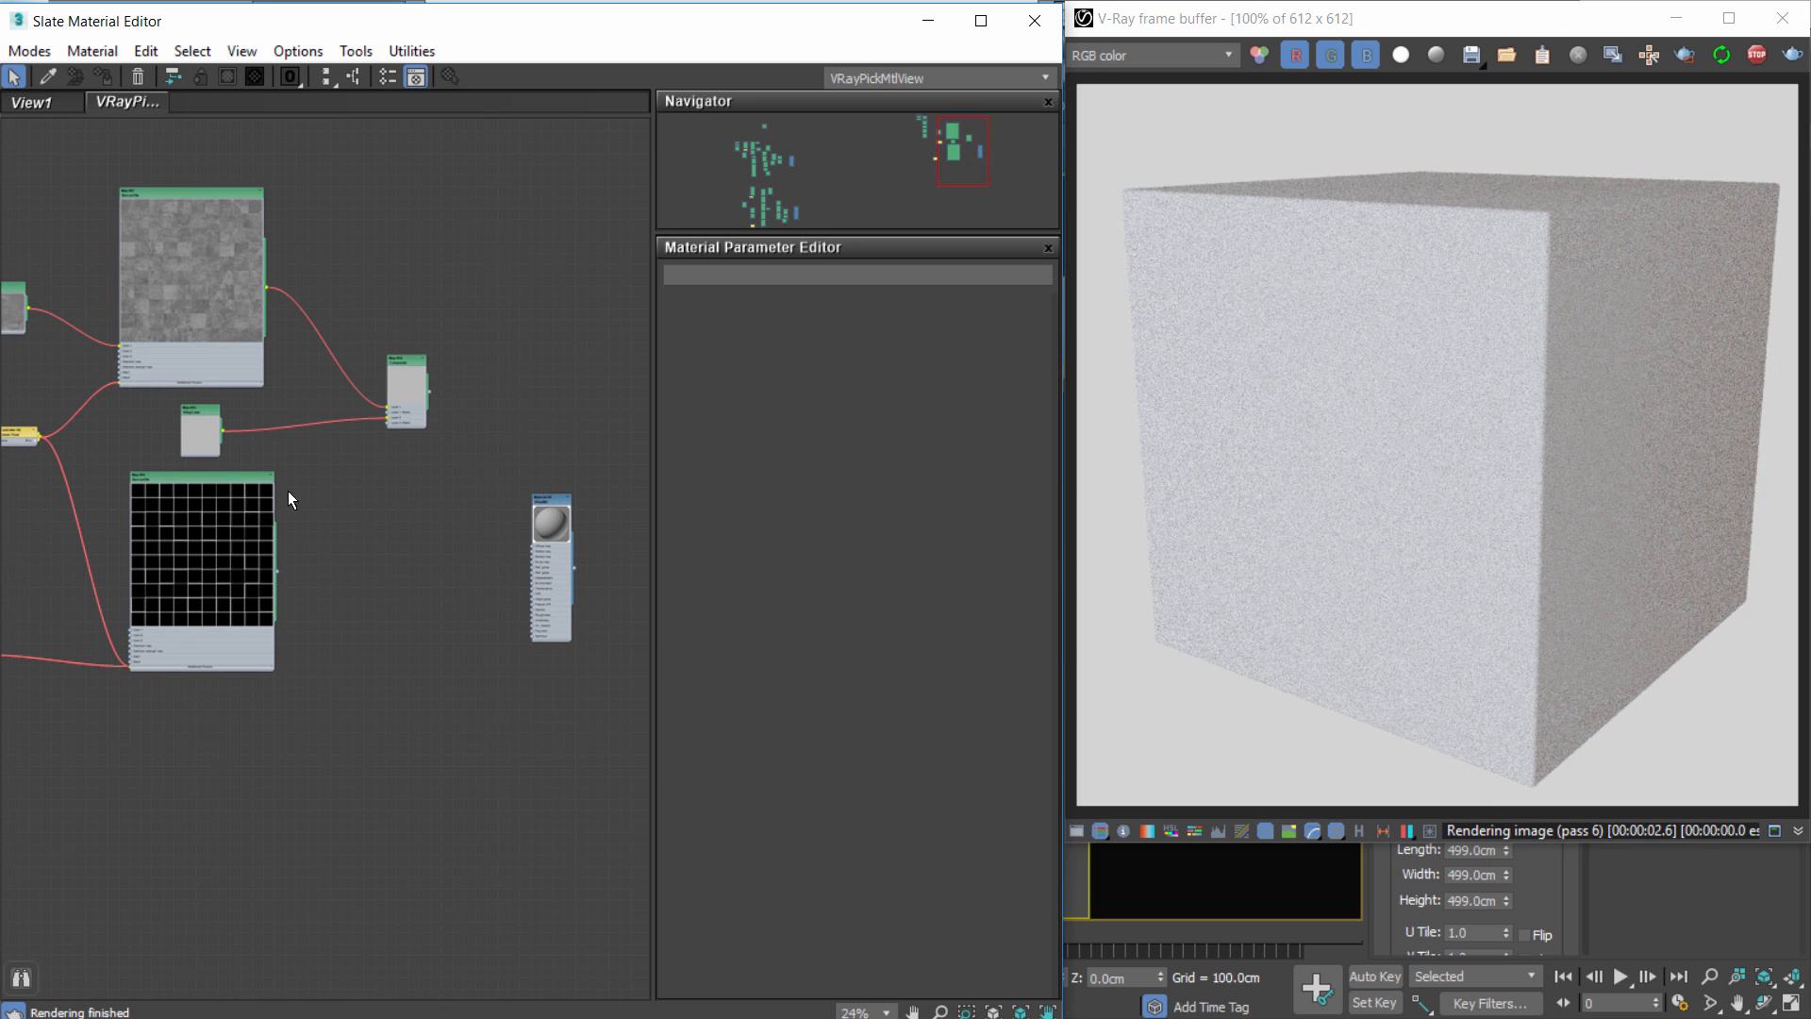
Duplicate the black-and-white grid BerconTile map and place the copy directly below the original.
{"action": "middle_click_drag", "start_coordinate": [289, 500], "coordinate": [9, 376]}
{"action": "middle_click_drag", "start_coordinate": [459, 468], "coordinate": [417, 460]}
{"action": "left_click_drag", "start_coordinate": [366, 434], "coordinate": [372, 692], "text": "shift"}
{"action": "scroll", "coordinate": [375, 671], "scroll_direction": "up", "scroll_amount": 5}
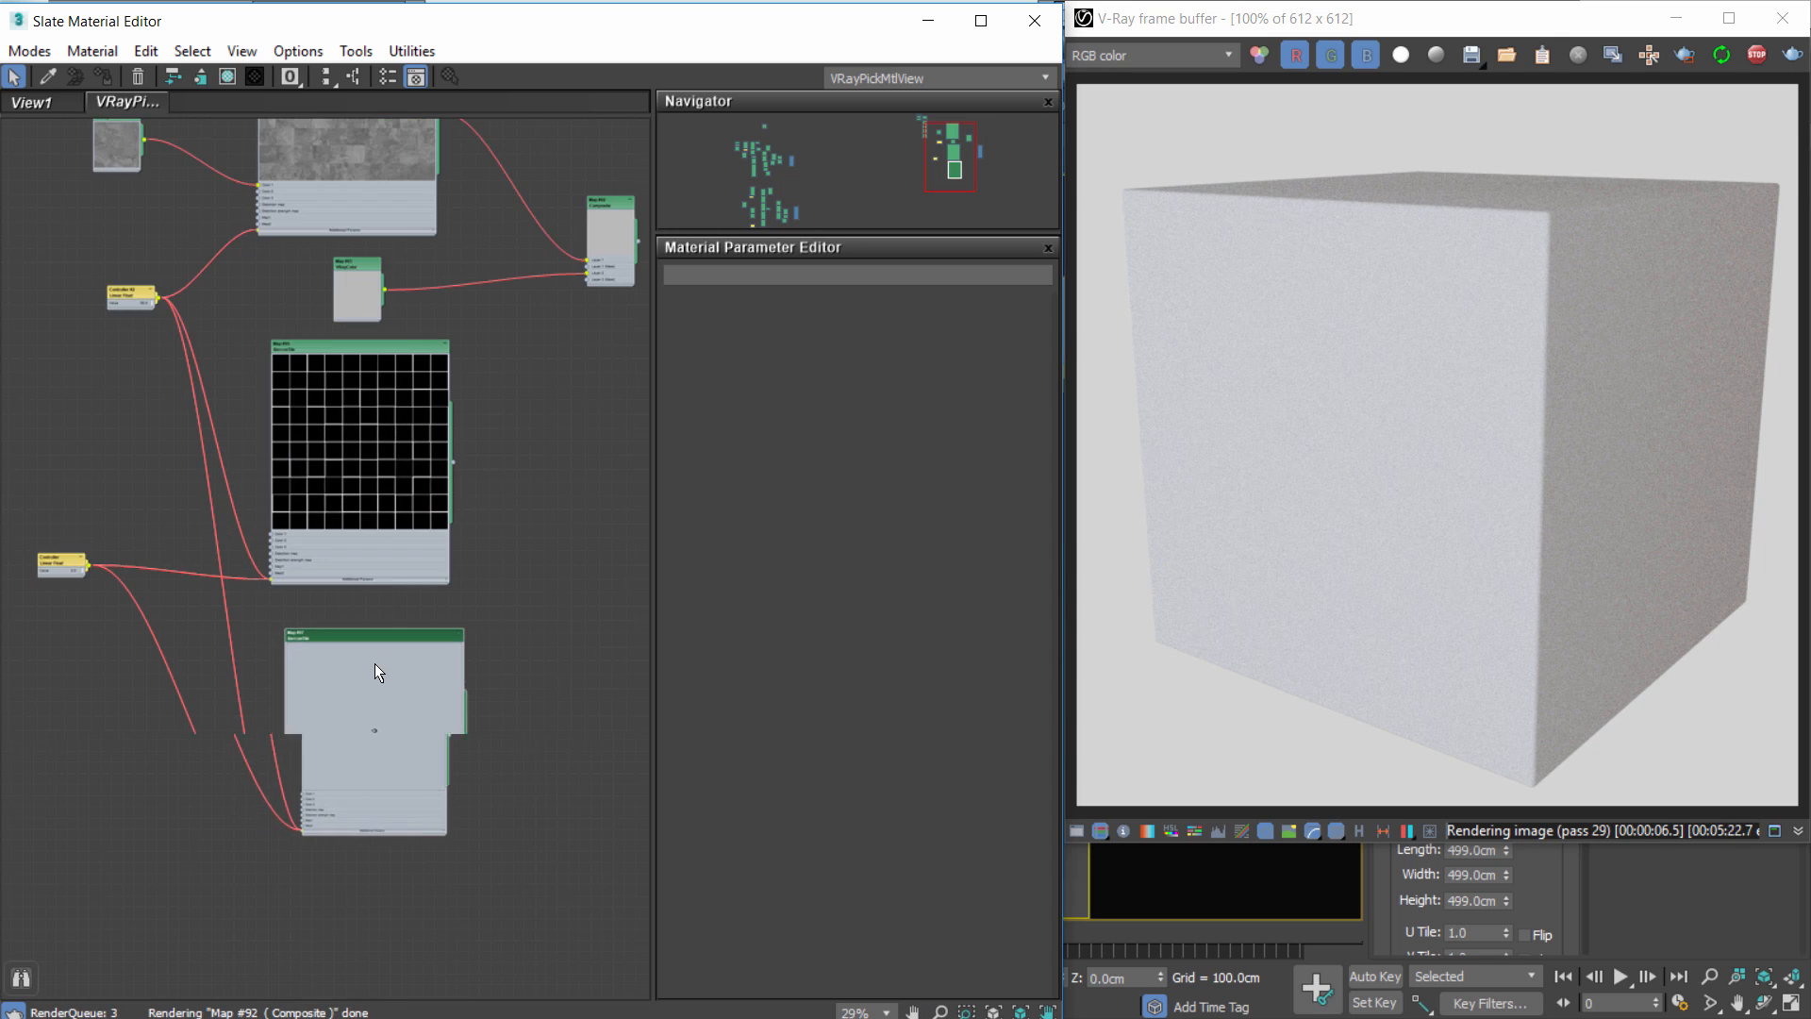
{"action": "scroll", "coordinate": [347, 632], "scroll_direction": "down", "scroll_amount": 5}
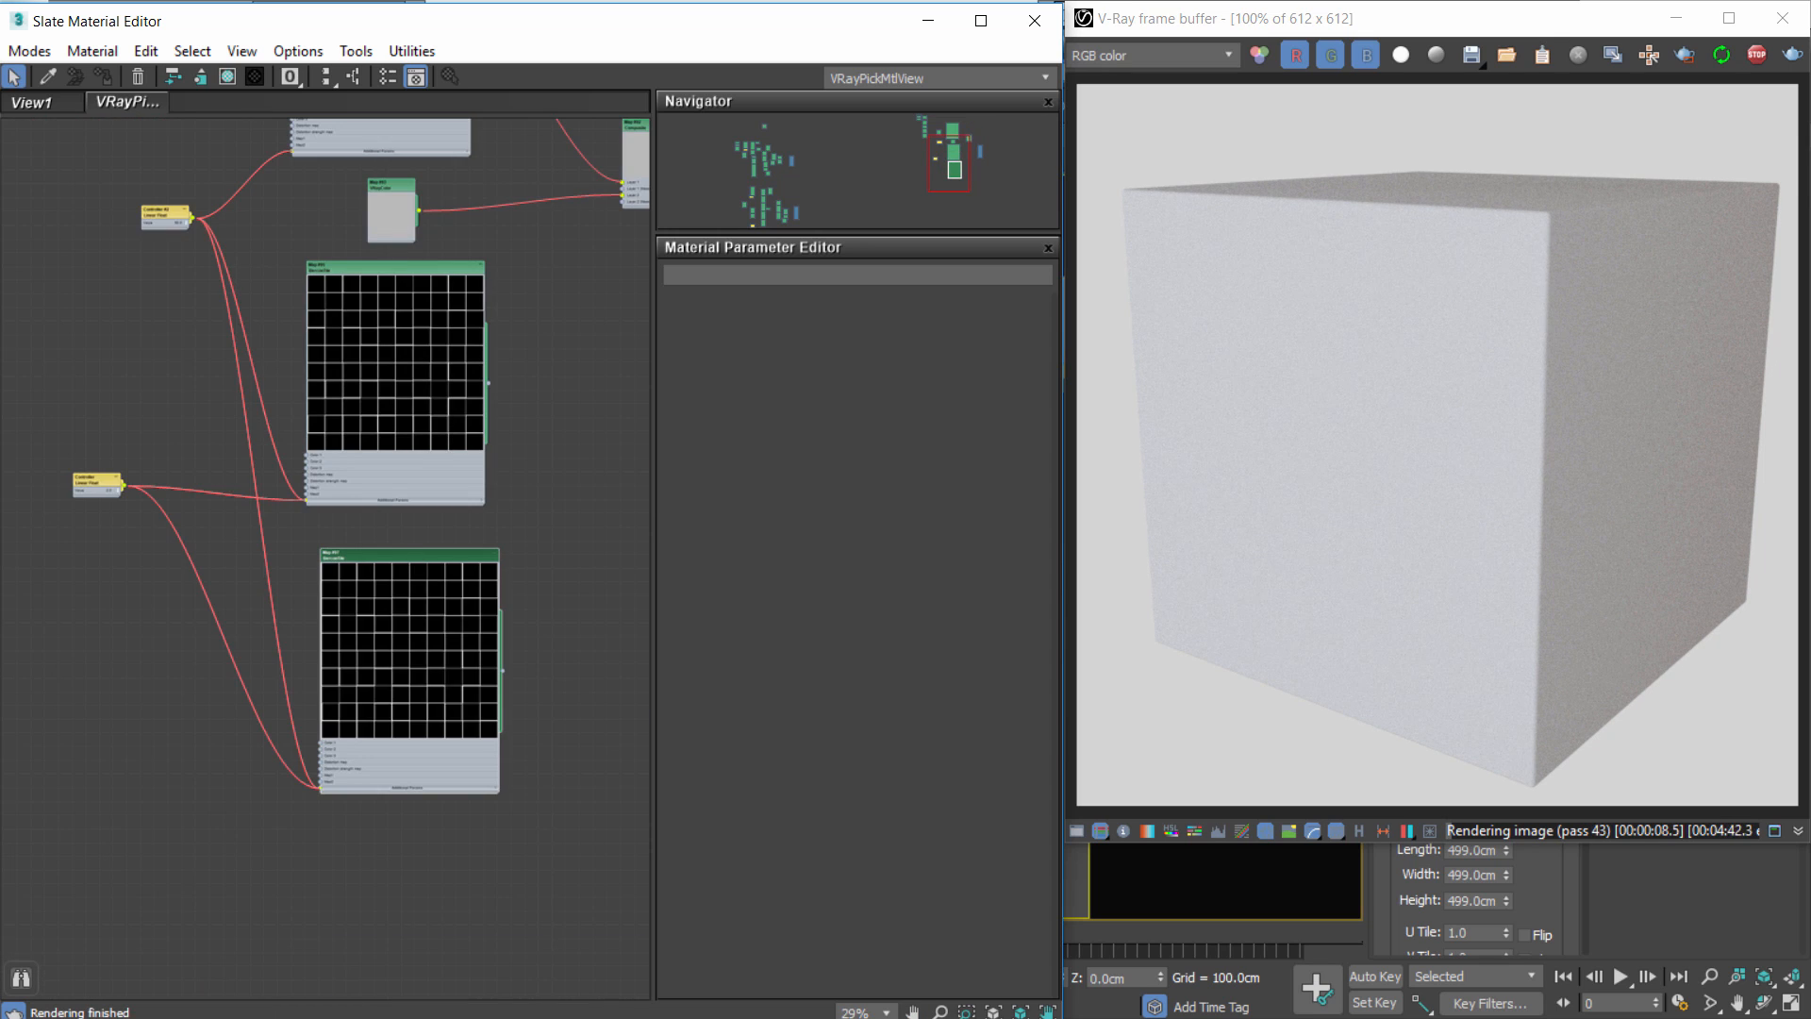
Swap Color #1 and the Edge color on the copied BerconTile map, giving white tiles with black edges.
{"action": "double_click", "coordinate": [387, 583]}
{"action": "left_click_drag", "start_coordinate": [812, 597], "coordinate": [818, 647]}
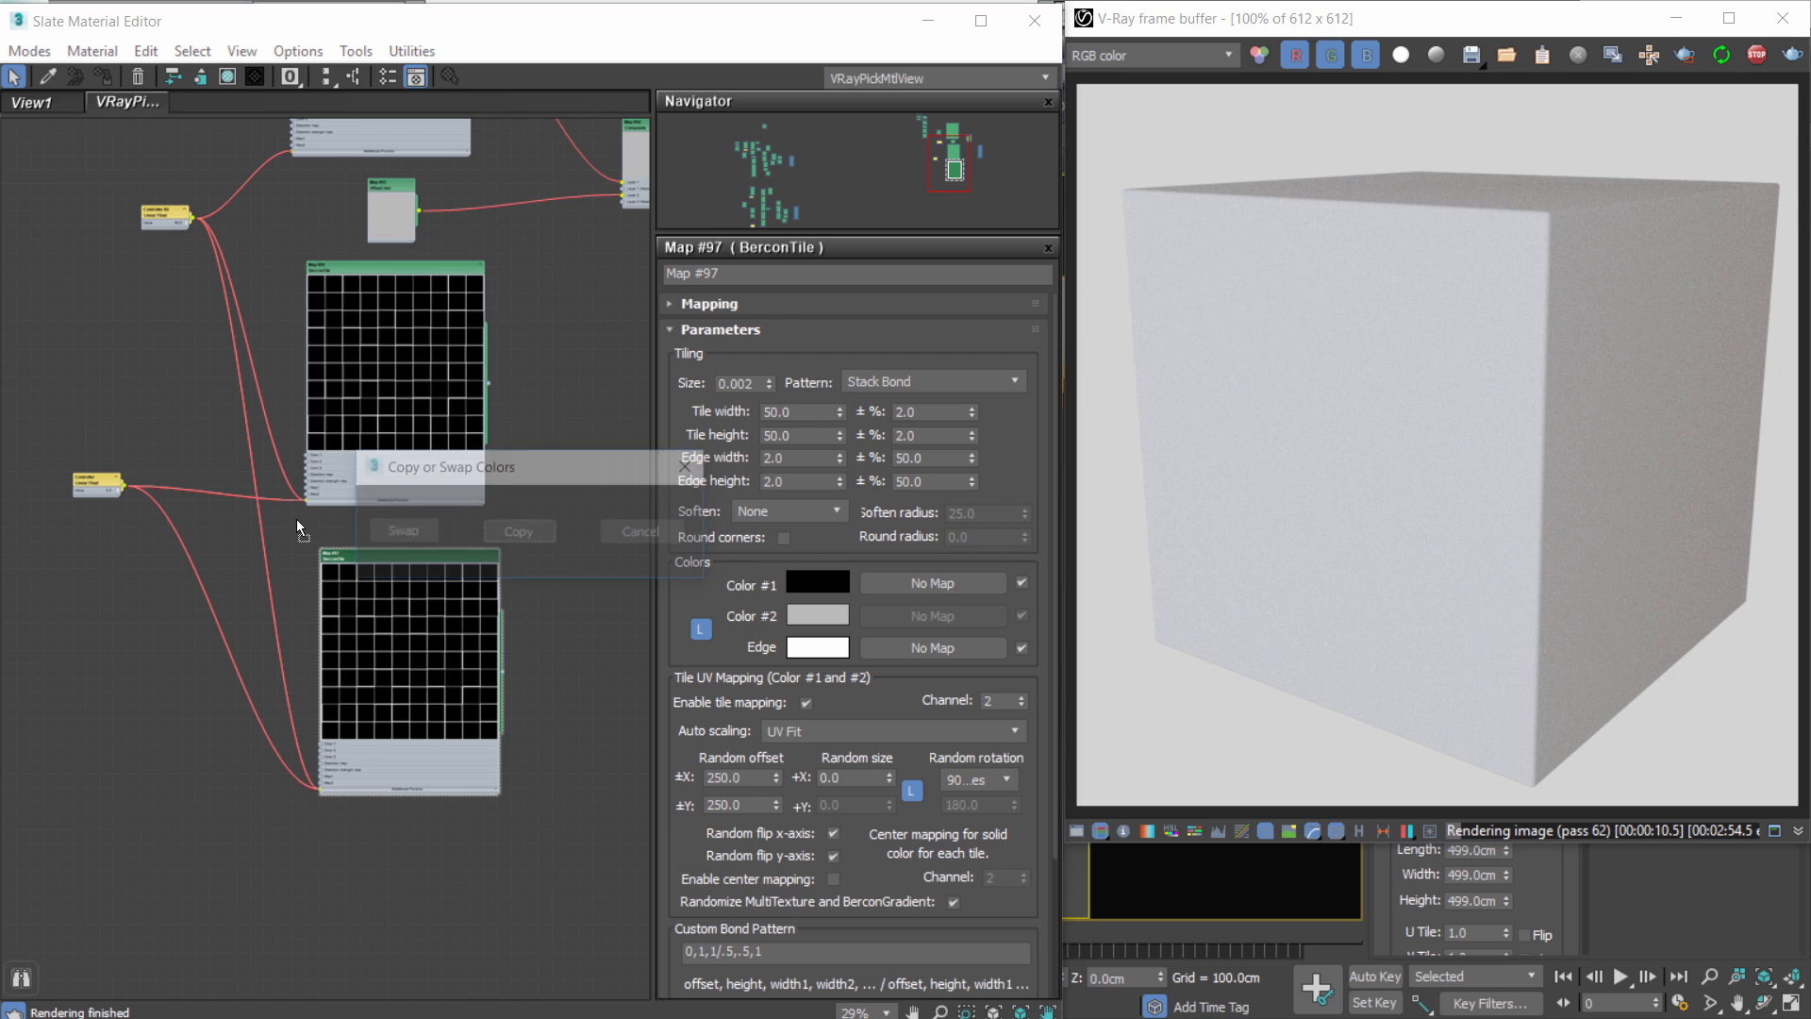
{"action": "left_click", "coordinate": [408, 533]}
Add the dirtmask2.jpg bitmap to the graph beside the white-tiled BerconTile map.
{"action": "middle_click_drag", "start_coordinate": [145, 700], "coordinate": [353, 698]}
{"action": "scroll", "coordinate": [353, 698], "scroll_direction": "down", "scroll_amount": 4}
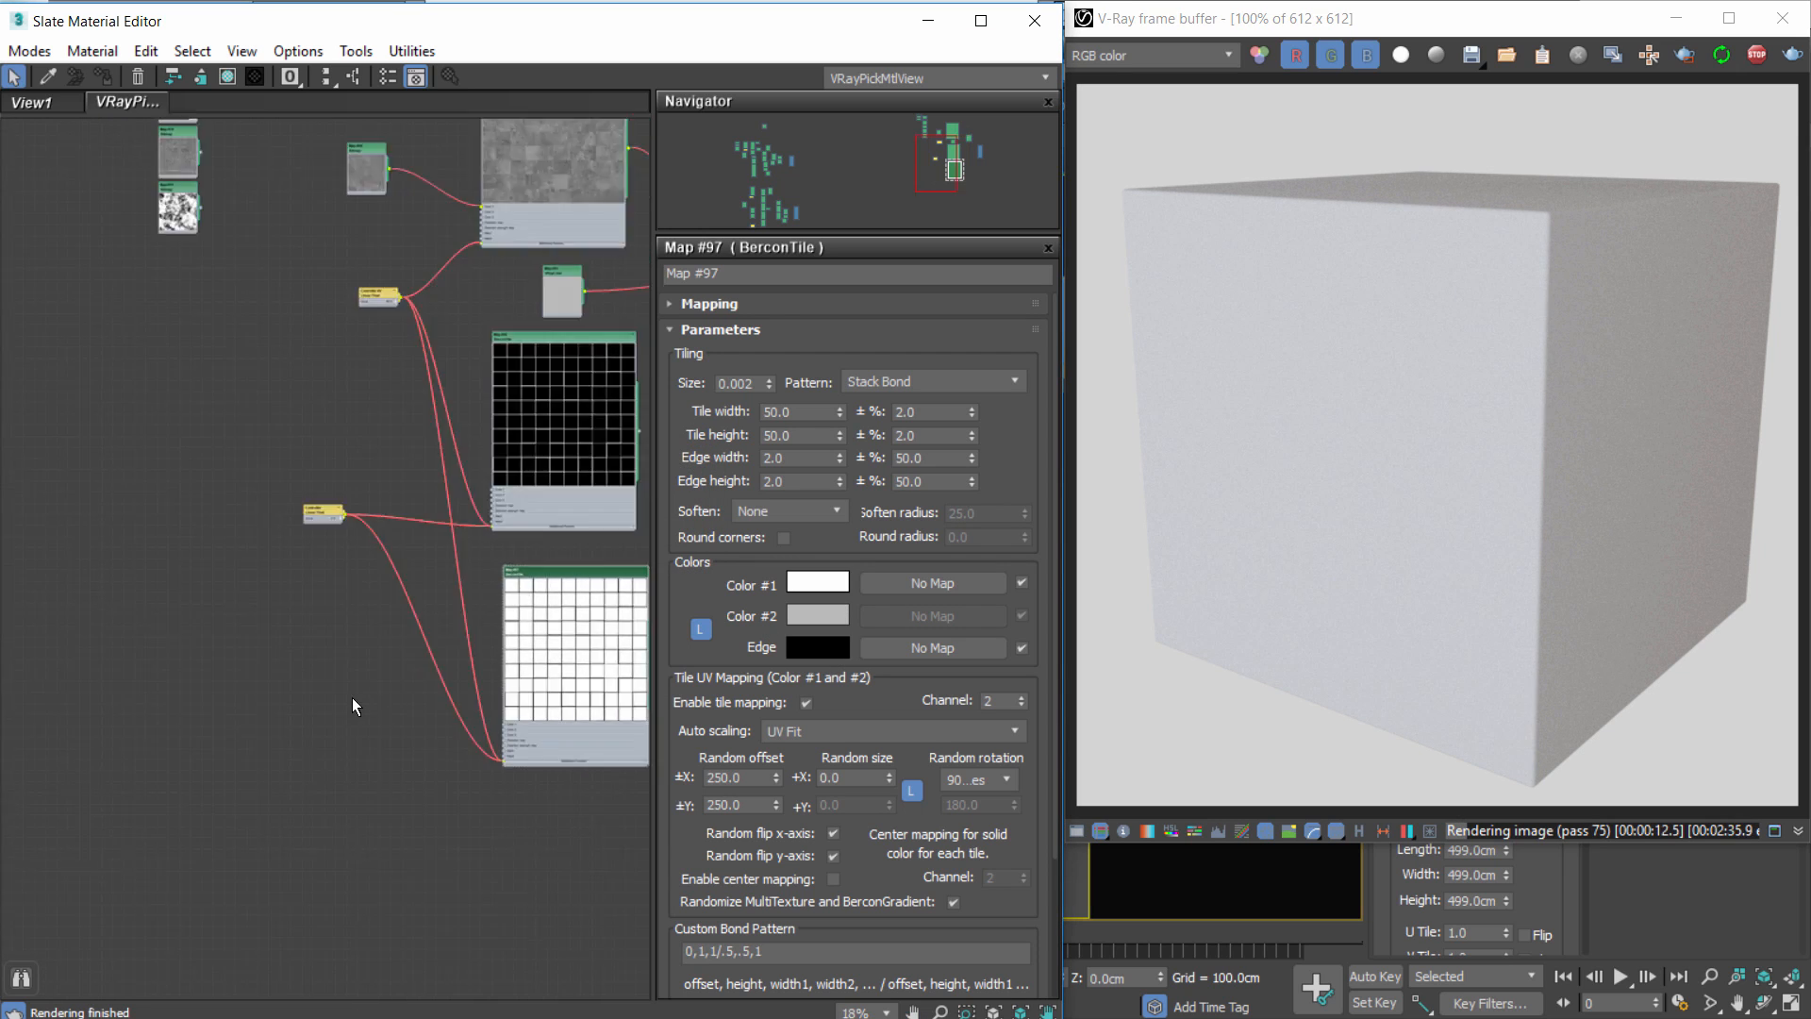
{"action": "scroll", "coordinate": [219, 377], "scroll_direction": "up", "scroll_amount": 4}
{"action": "middle_click_drag", "start_coordinate": [208, 543], "coordinate": [229, 393]}
{"action": "scroll", "coordinate": [168, 297], "scroll_direction": "up", "scroll_amount": 5}
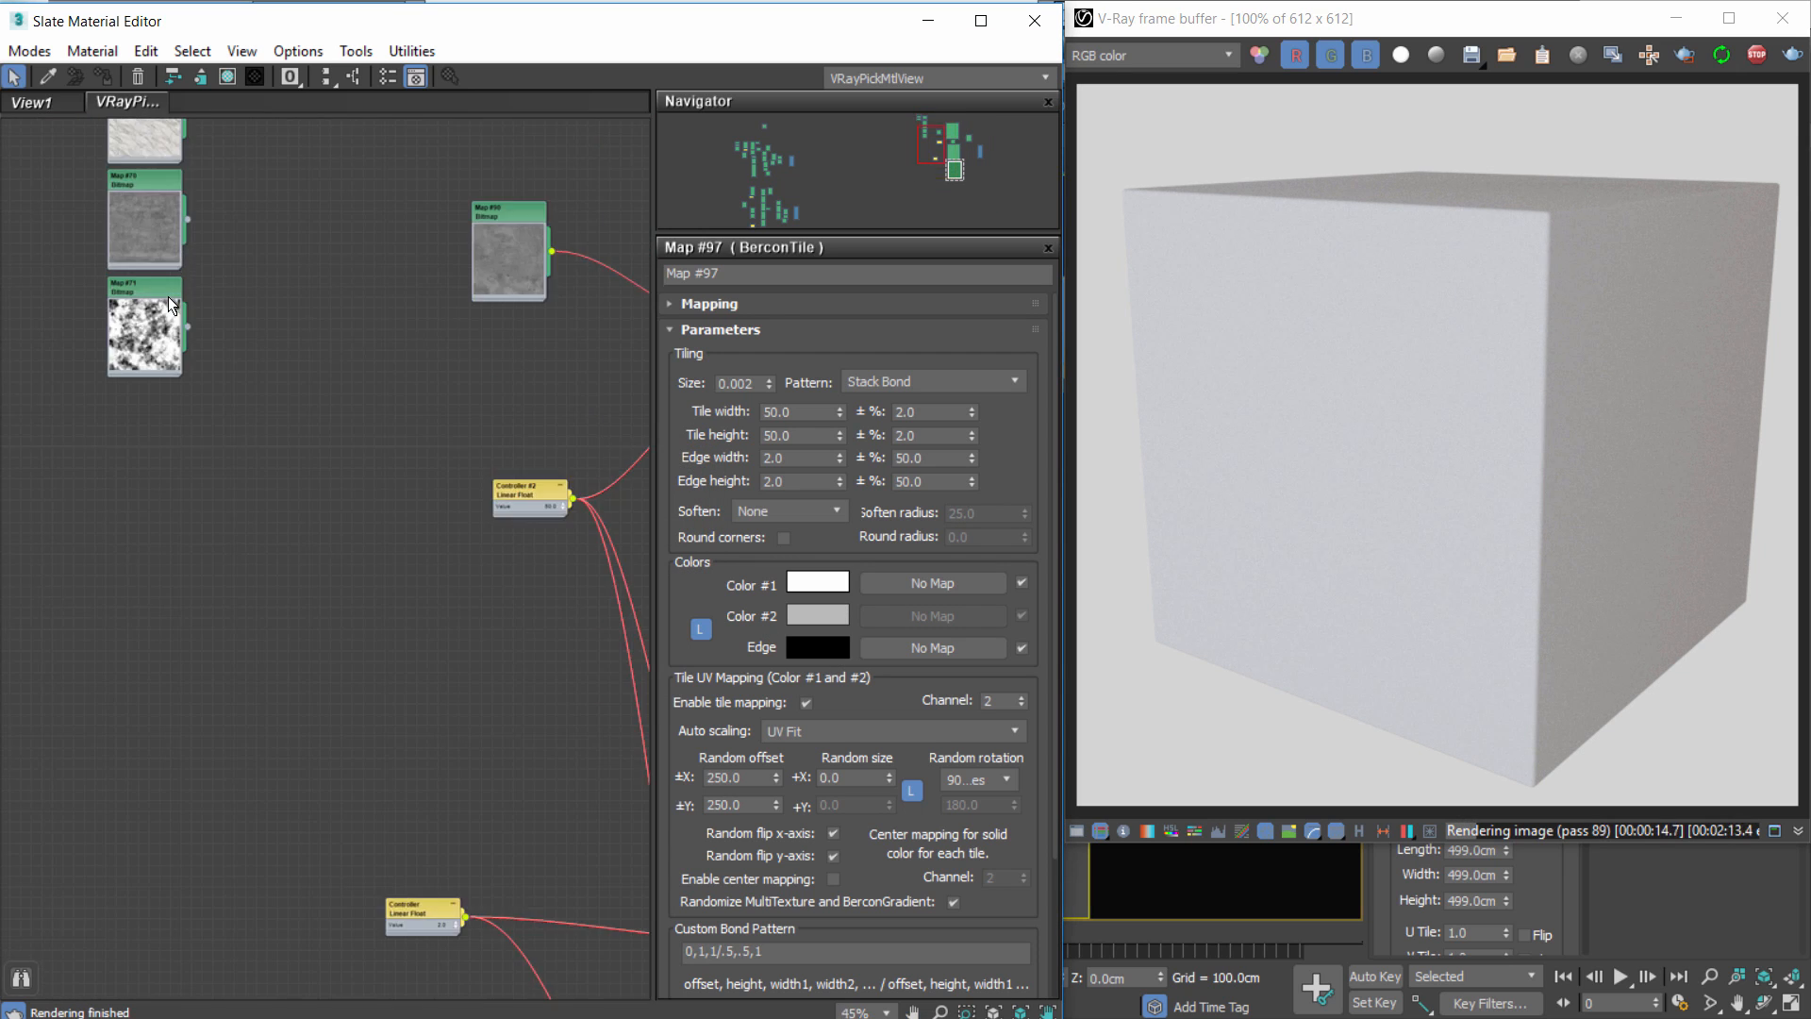
{"action": "scroll", "coordinate": [168, 298], "scroll_direction": "down", "scroll_amount": 5}
{"action": "middle_click_drag", "start_coordinate": [349, 524], "coordinate": [227, 395]}
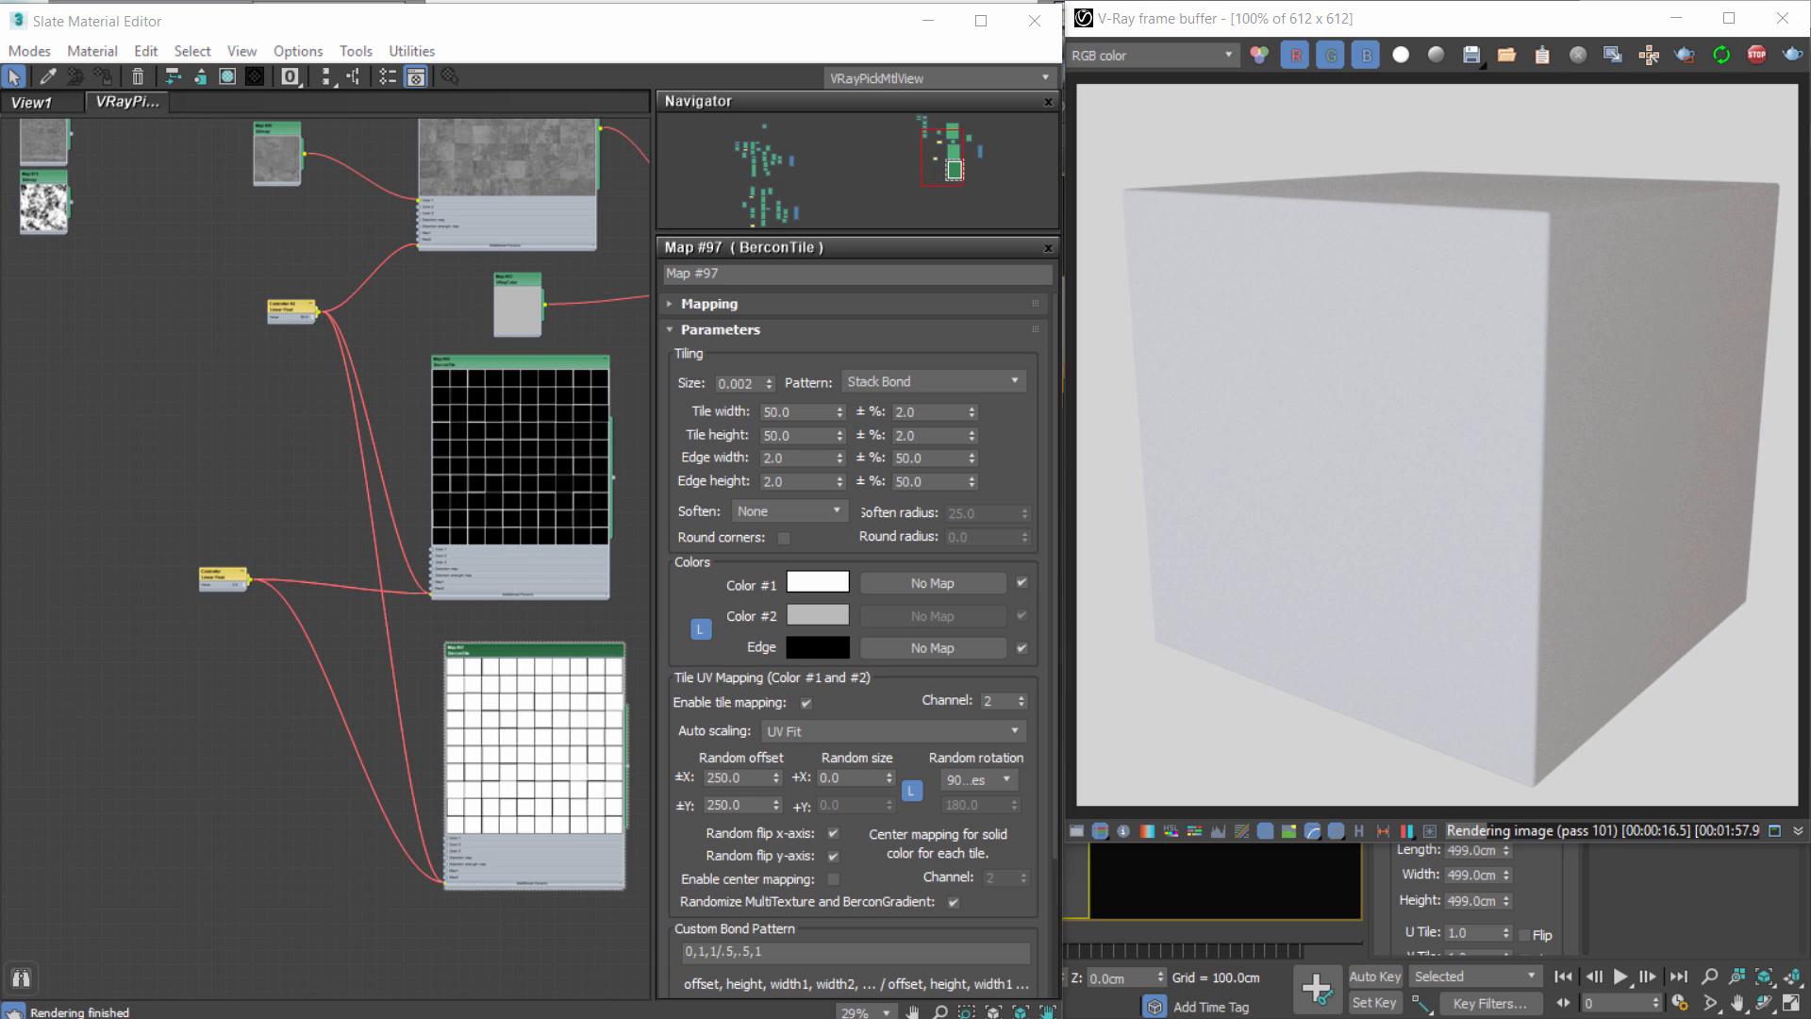
{"action": "left_click_drag", "start_coordinate": [0, 794], "coordinate": [224, 794]}
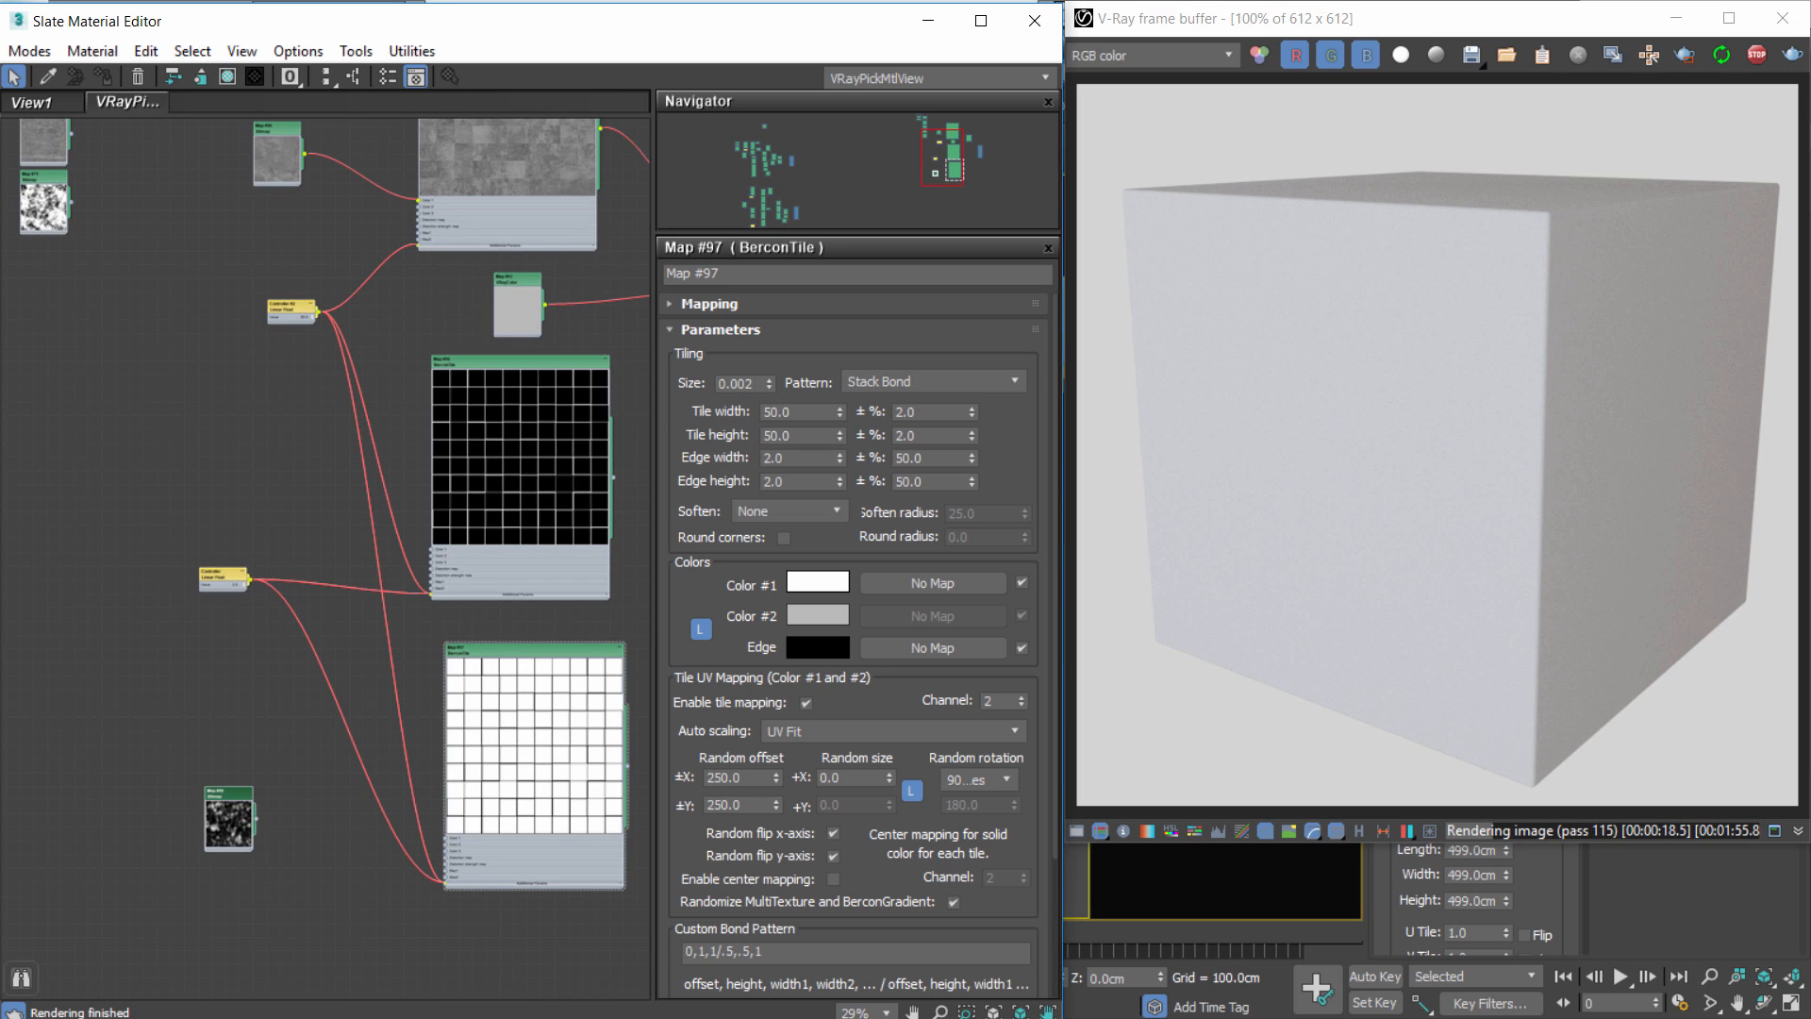
Enlarge the dirtmask2.jpg node's preview and set the bitmap's map channel to 2.
{"action": "scroll", "coordinate": [262, 754], "scroll_direction": "up", "scroll_amount": 1}
{"action": "middle_click_drag", "start_coordinate": [263, 754], "coordinate": [260, 396]}
{"action": "scroll", "coordinate": [259, 397], "scroll_direction": "up", "scroll_amount": 2}
{"action": "left_click_drag", "start_coordinate": [272, 600], "coordinate": [403, 723]}
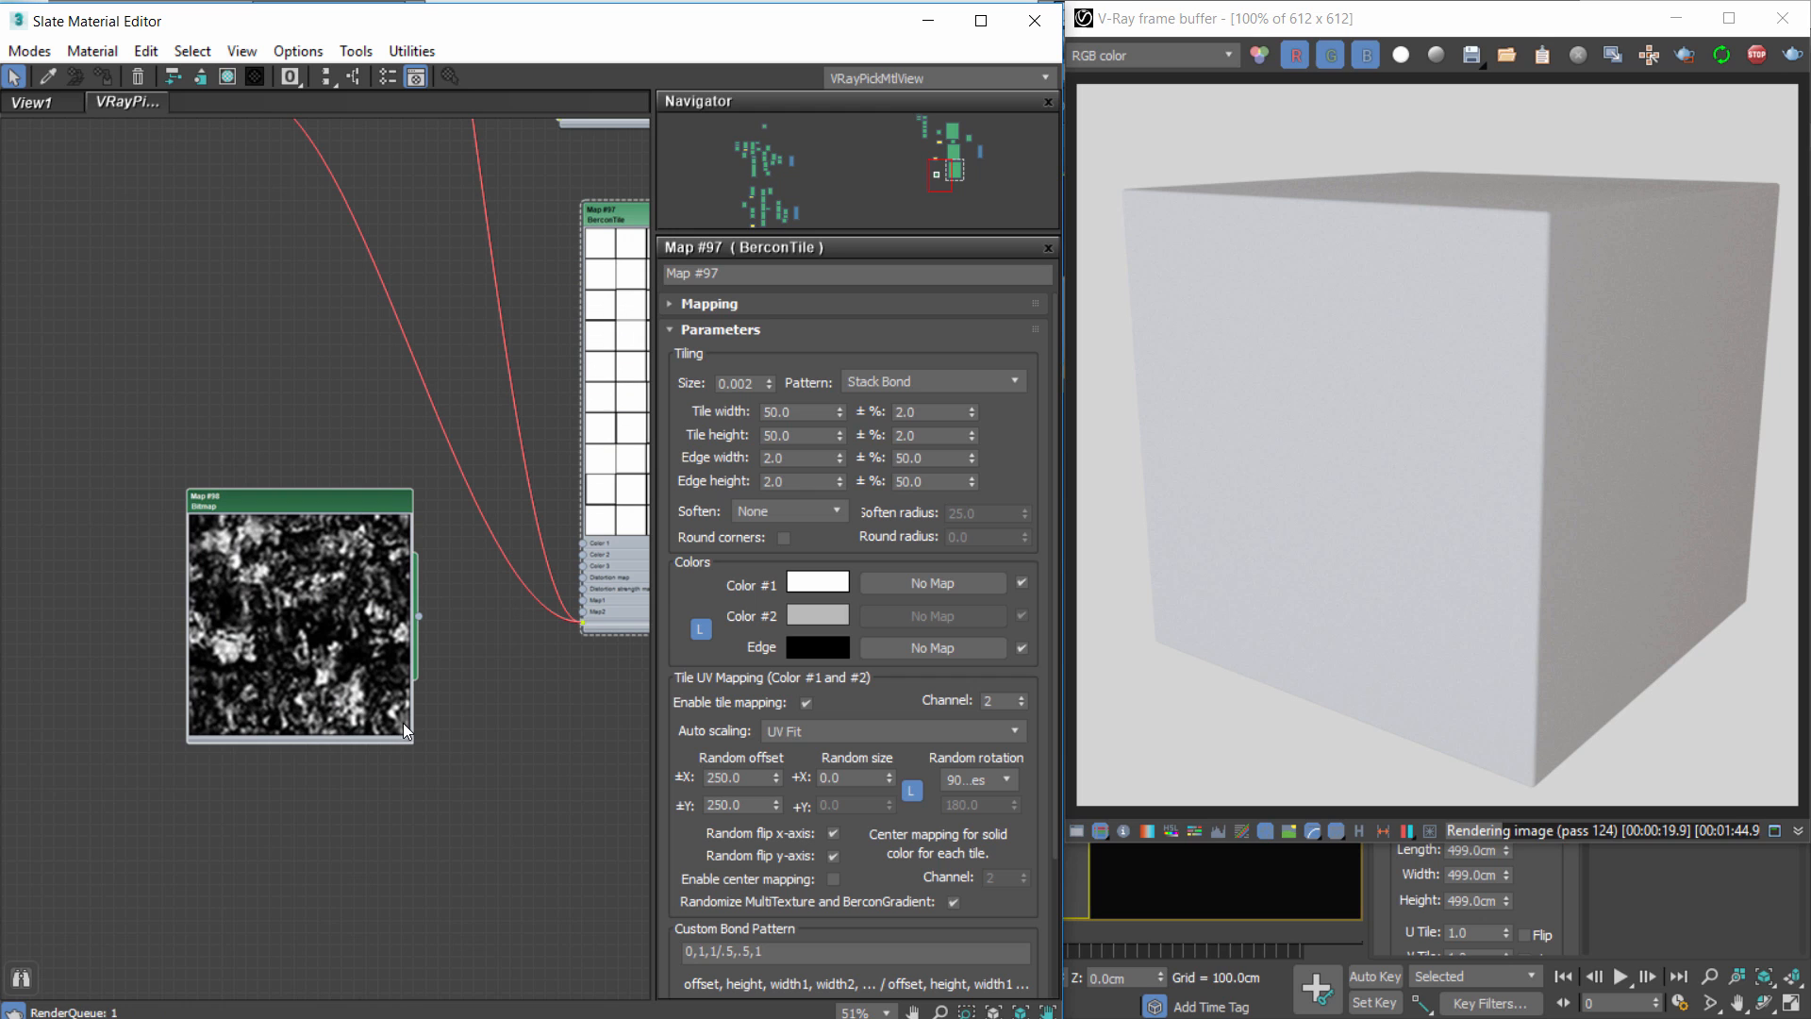
{"action": "double_click", "coordinate": [325, 518]}
{"action": "left_click", "coordinate": [1024, 360]}
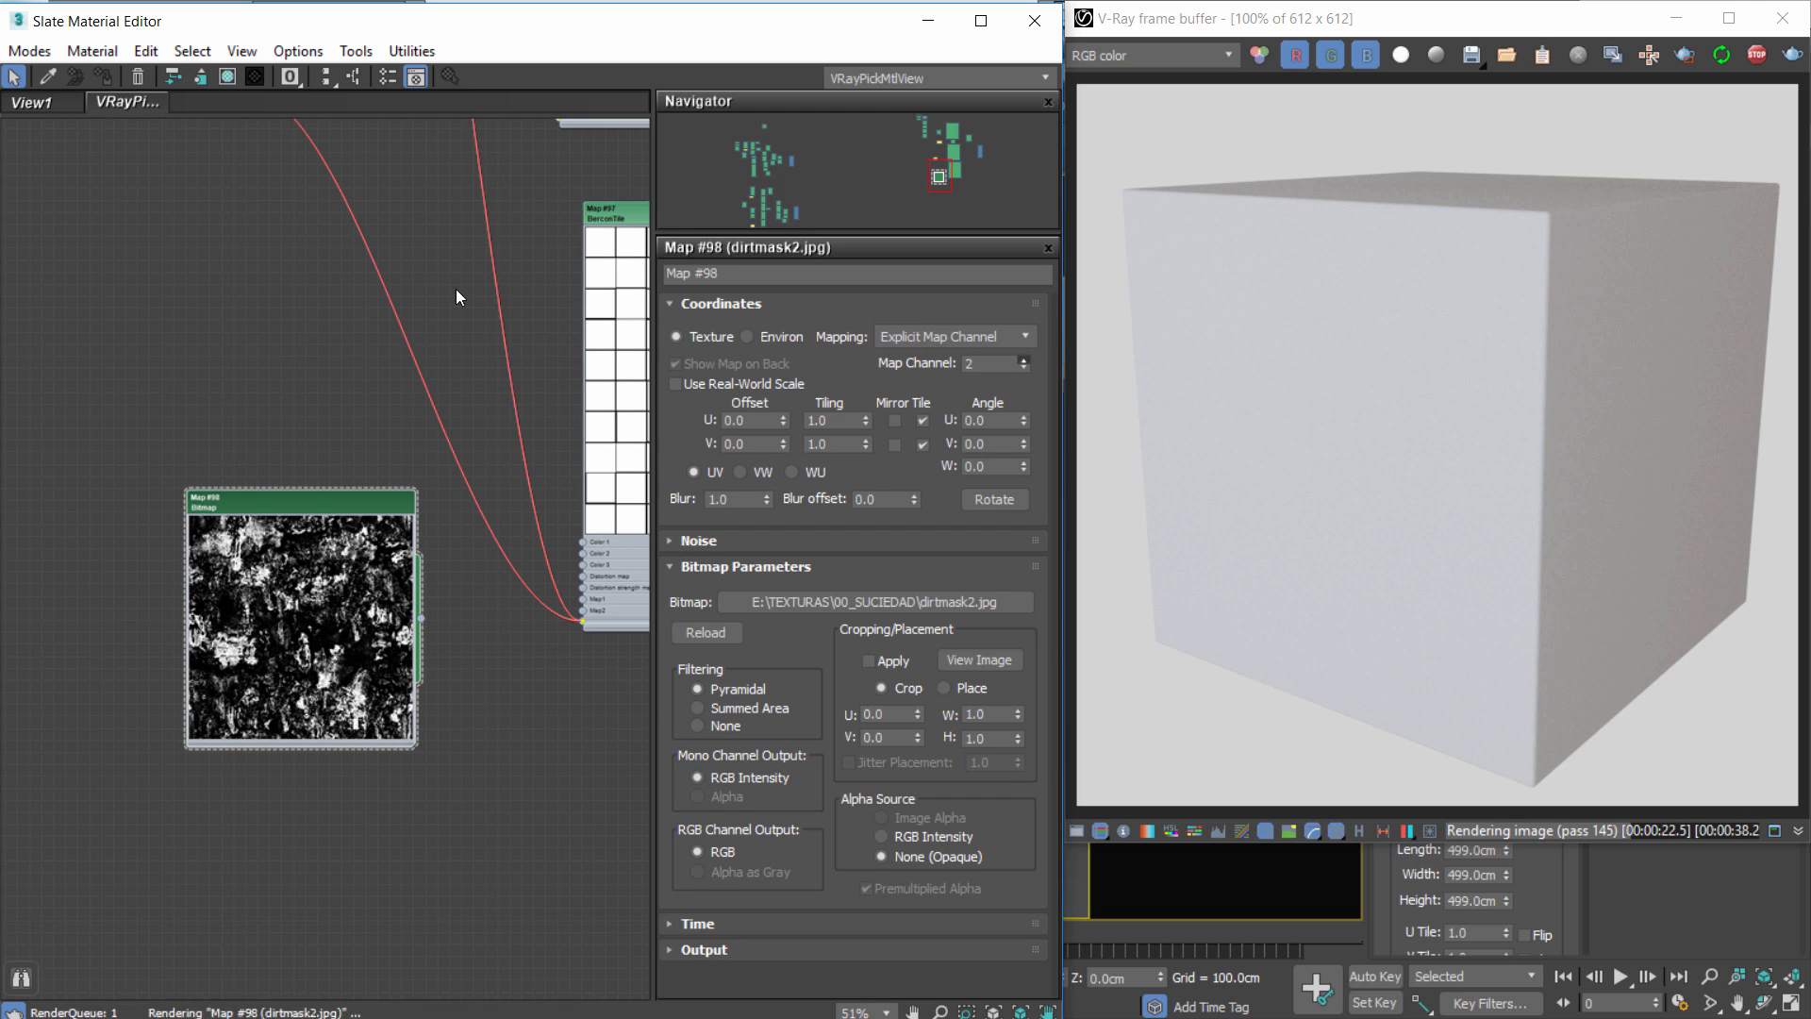
Connect the dirtmask2.jpg bitmap to the Color 1 input of the white-tiled BerconTile map.
{"action": "middle_click_drag", "start_coordinate": [396, 312], "coordinate": [220, 371]}
{"action": "scroll", "coordinate": [142, 623], "scroll_direction": "up", "scroll_amount": 1}
{"action": "left_click_drag", "start_coordinate": [204, 708], "coordinate": [499, 591]}
{"action": "middle_click_drag", "start_coordinate": [380, 559], "coordinate": [193, 633]}
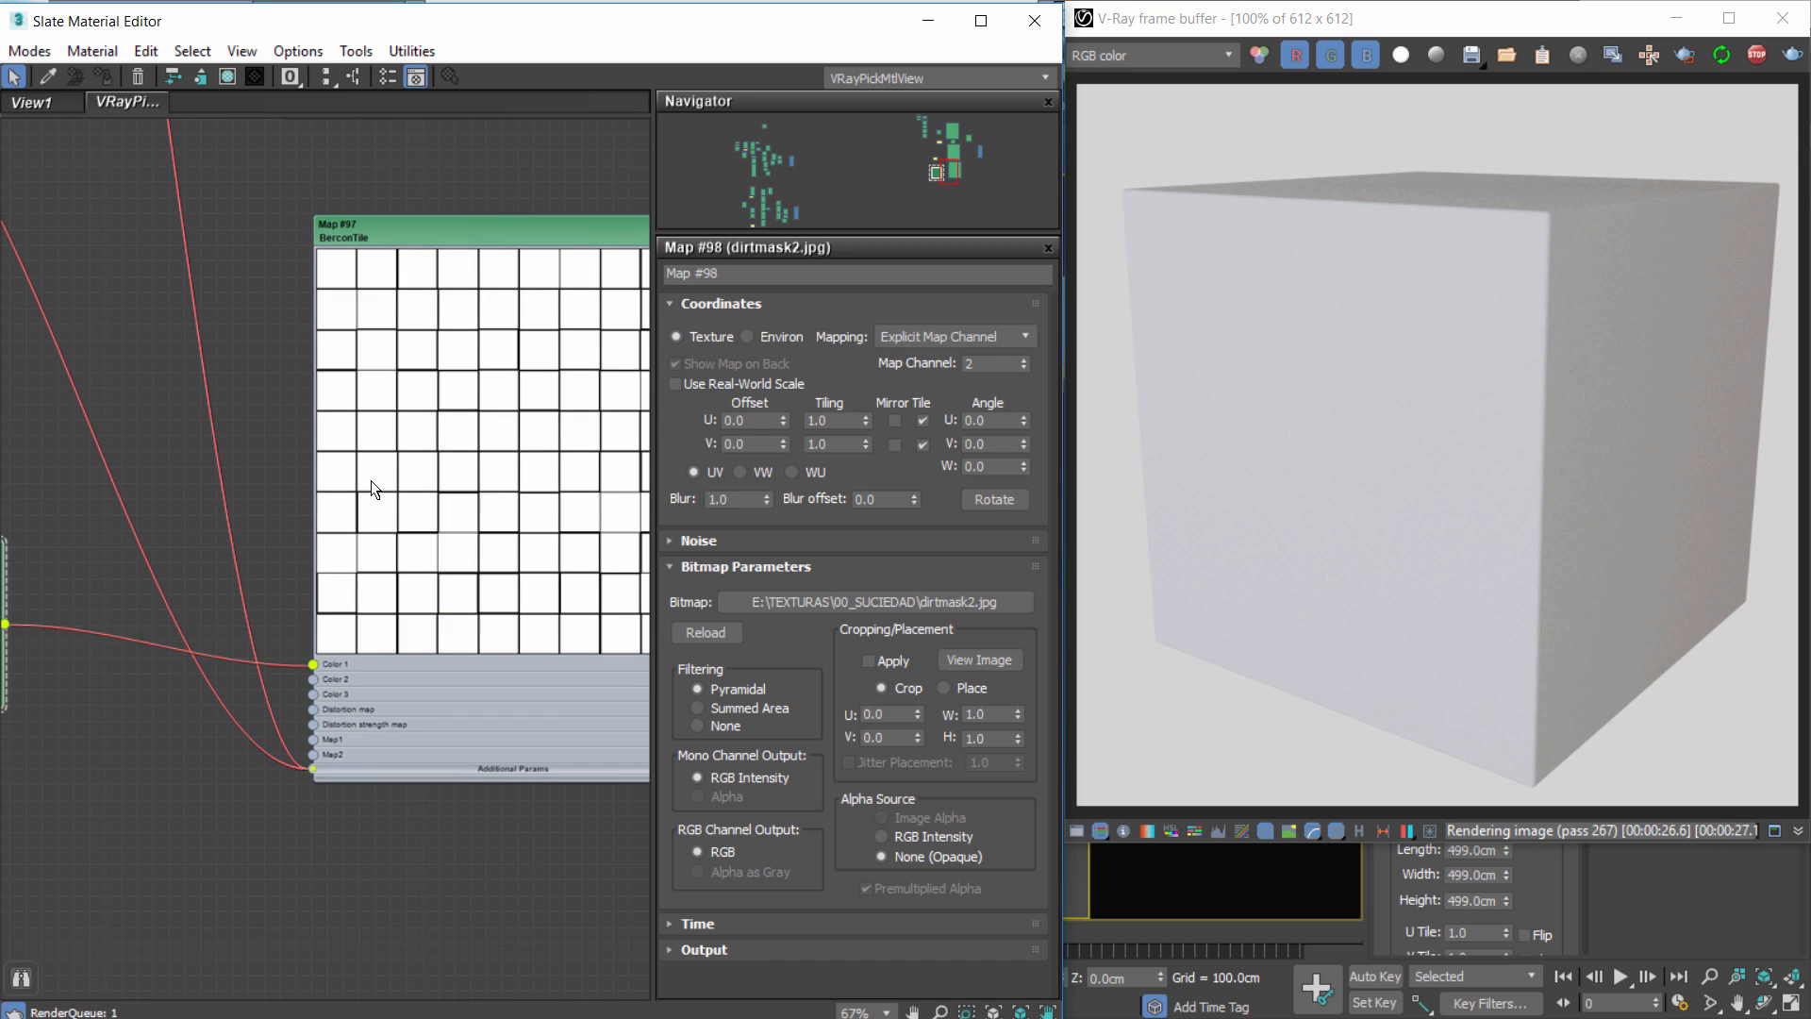
Disable tile mapping on the BerconTile map with the dirt texture and expand its general mapping settings.
{"action": "double_click", "coordinate": [510, 375]}
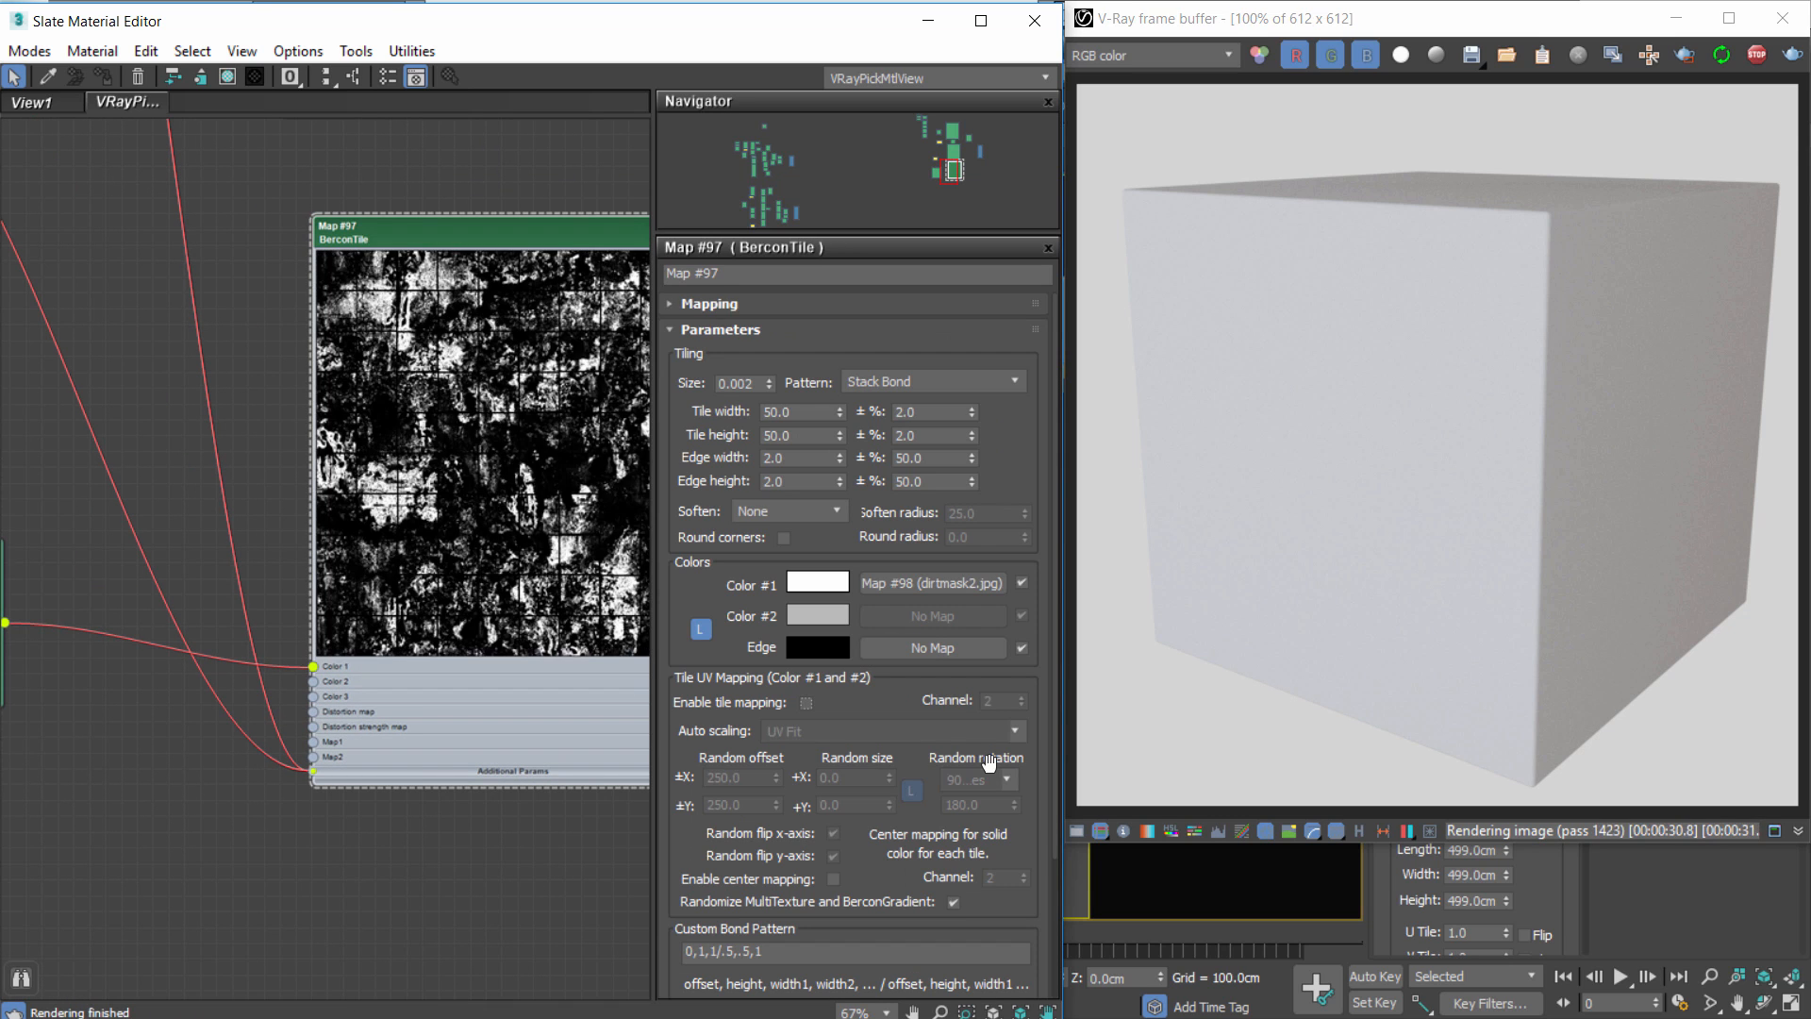
{"action": "middle_click_drag", "start_coordinate": [464, 496], "coordinate": [285, 451]}
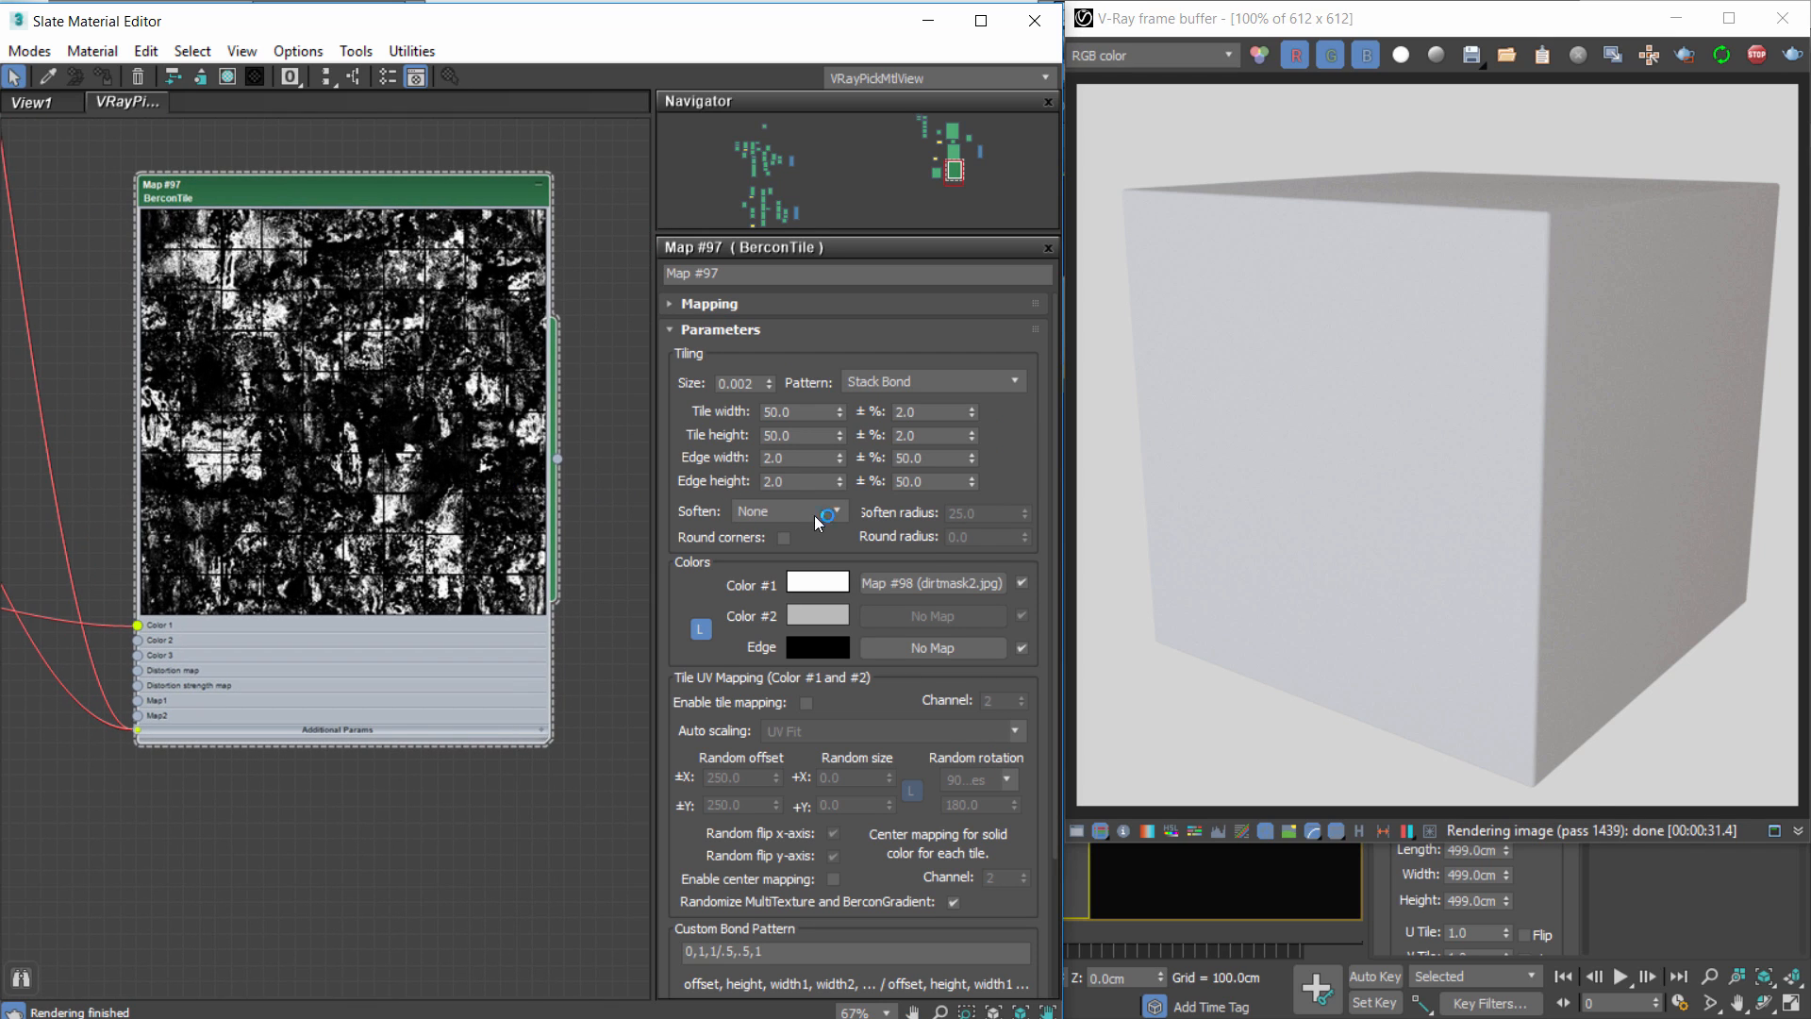
{"action": "left_click", "coordinate": [697, 302]}
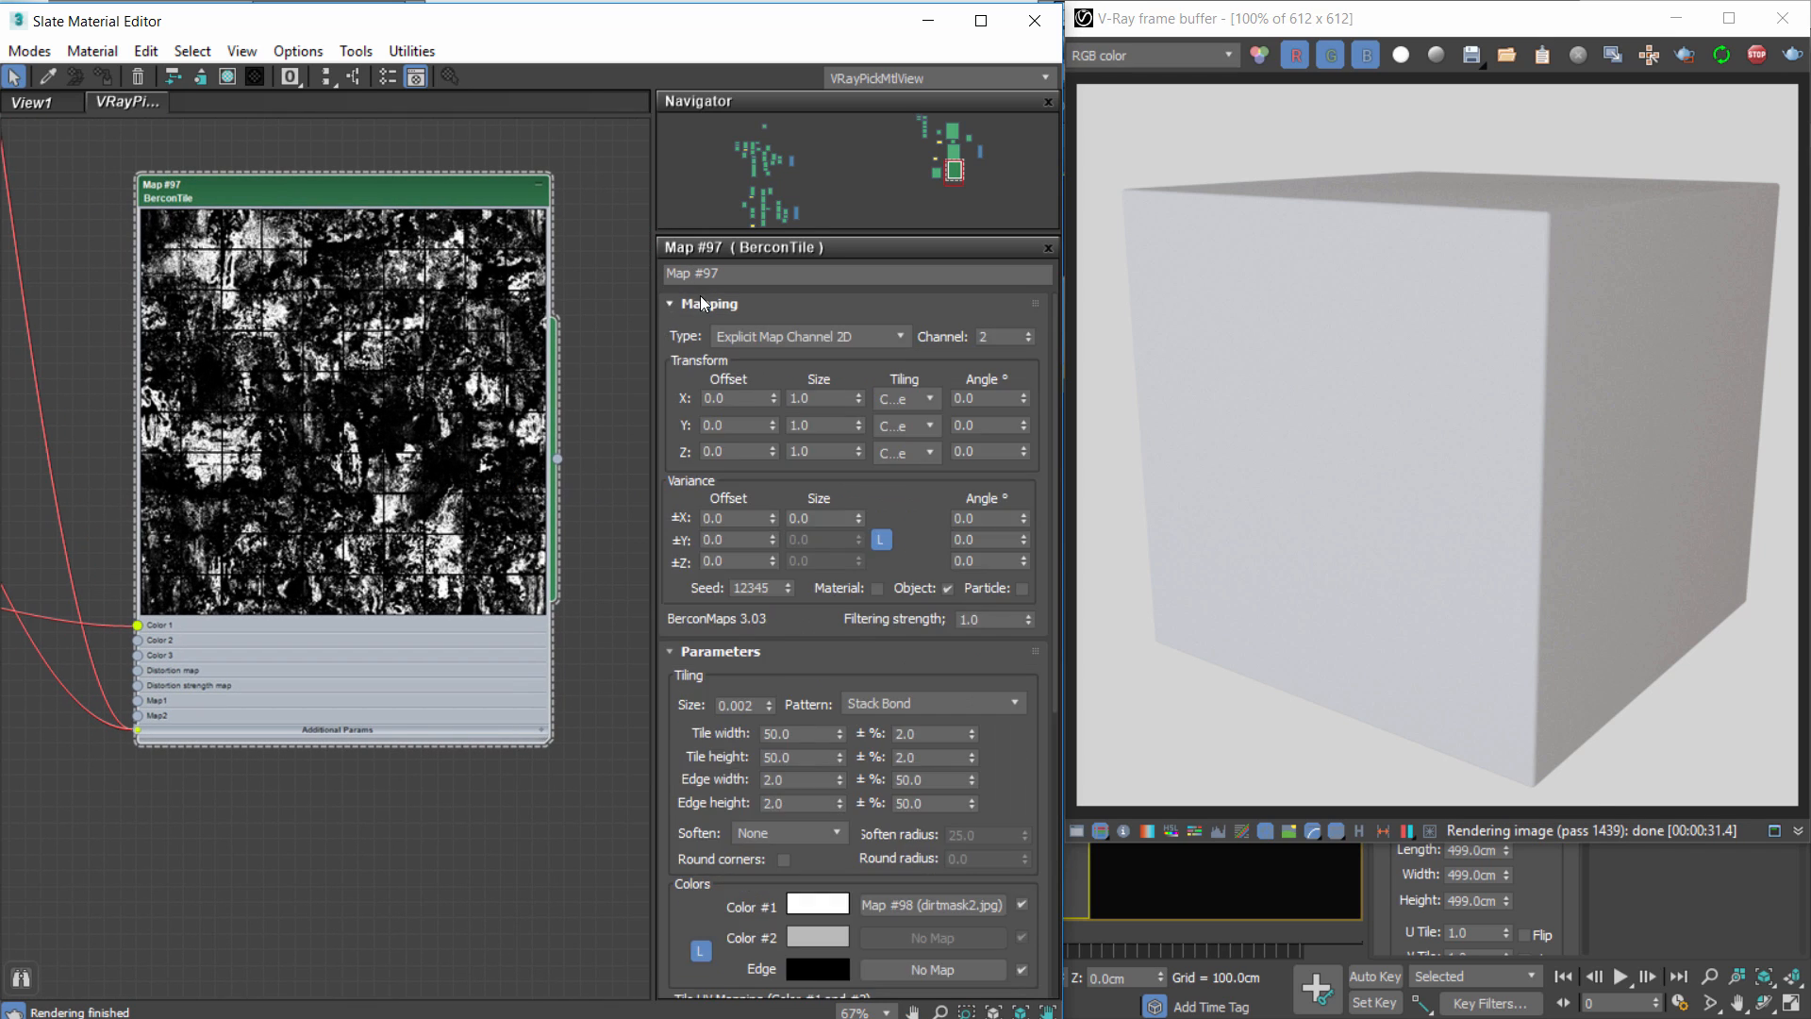
Collapse the mapping settings of the BerconTile map fed by dirtmask2.jpg and set its tile softening to Linear.
{"action": "left_click", "coordinate": [705, 304]}
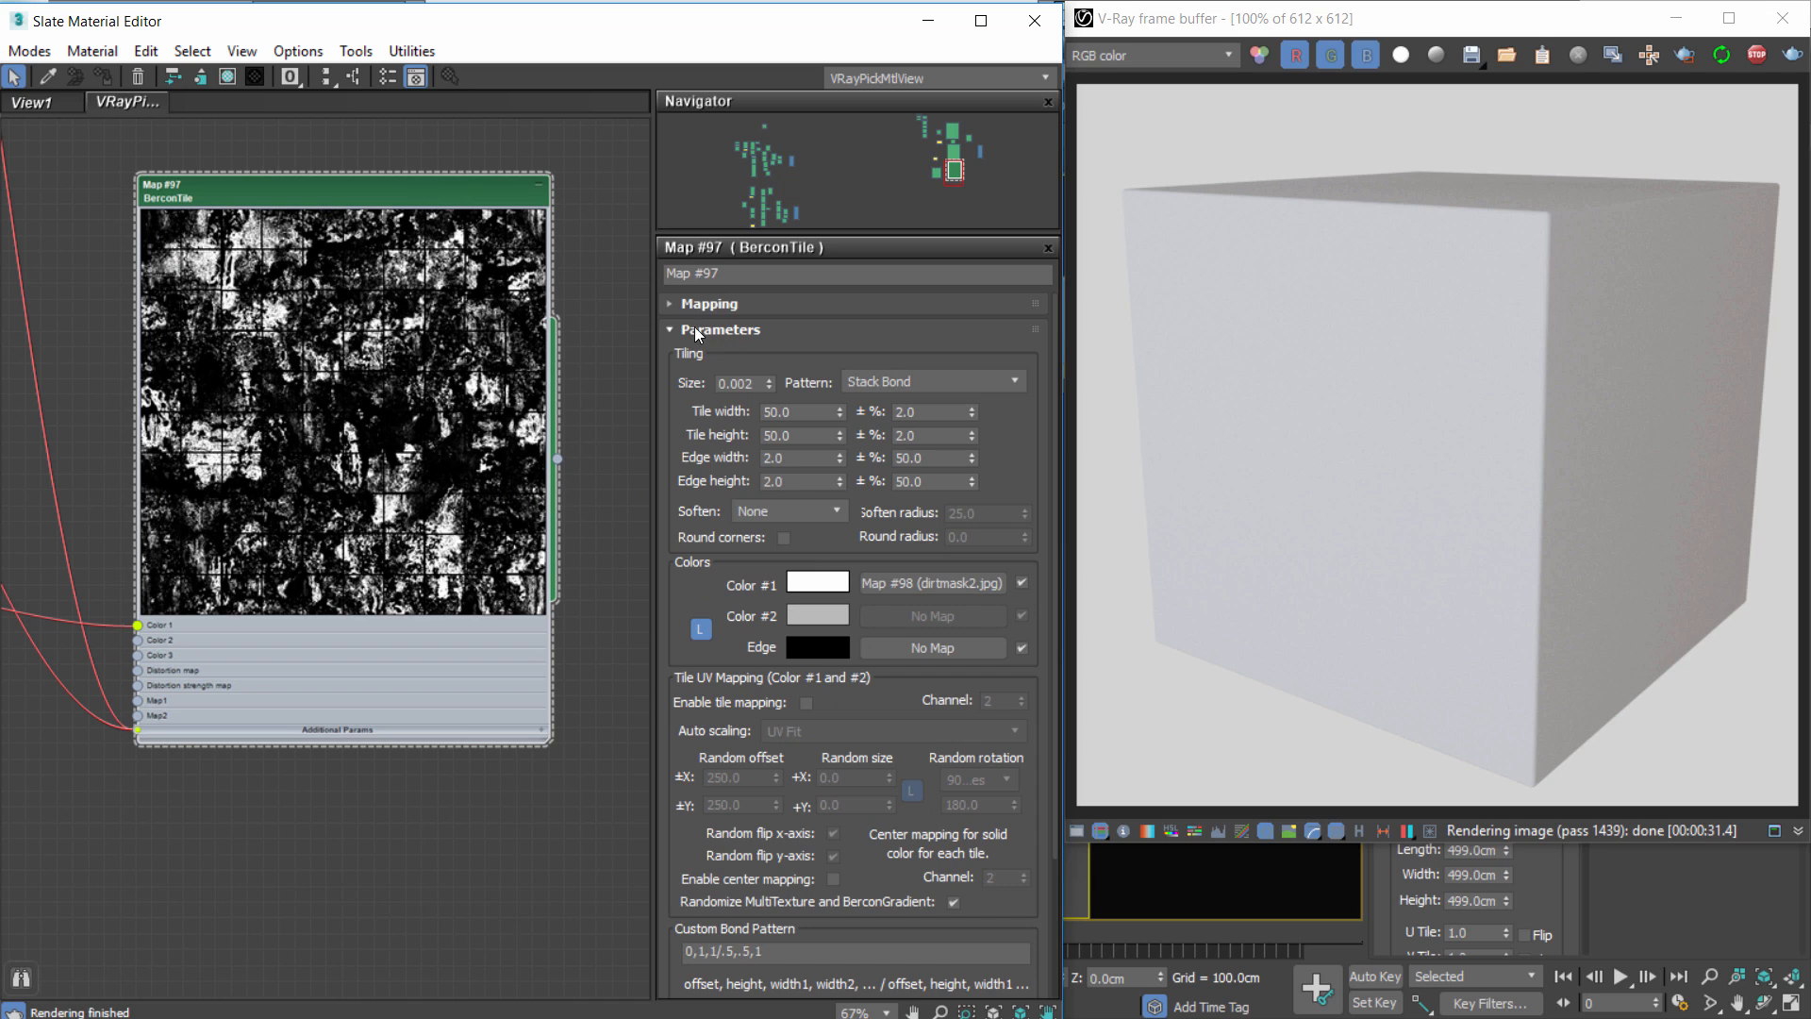
{"action": "left_click", "coordinate": [698, 330]}
{"action": "left_click", "coordinate": [698, 329]}
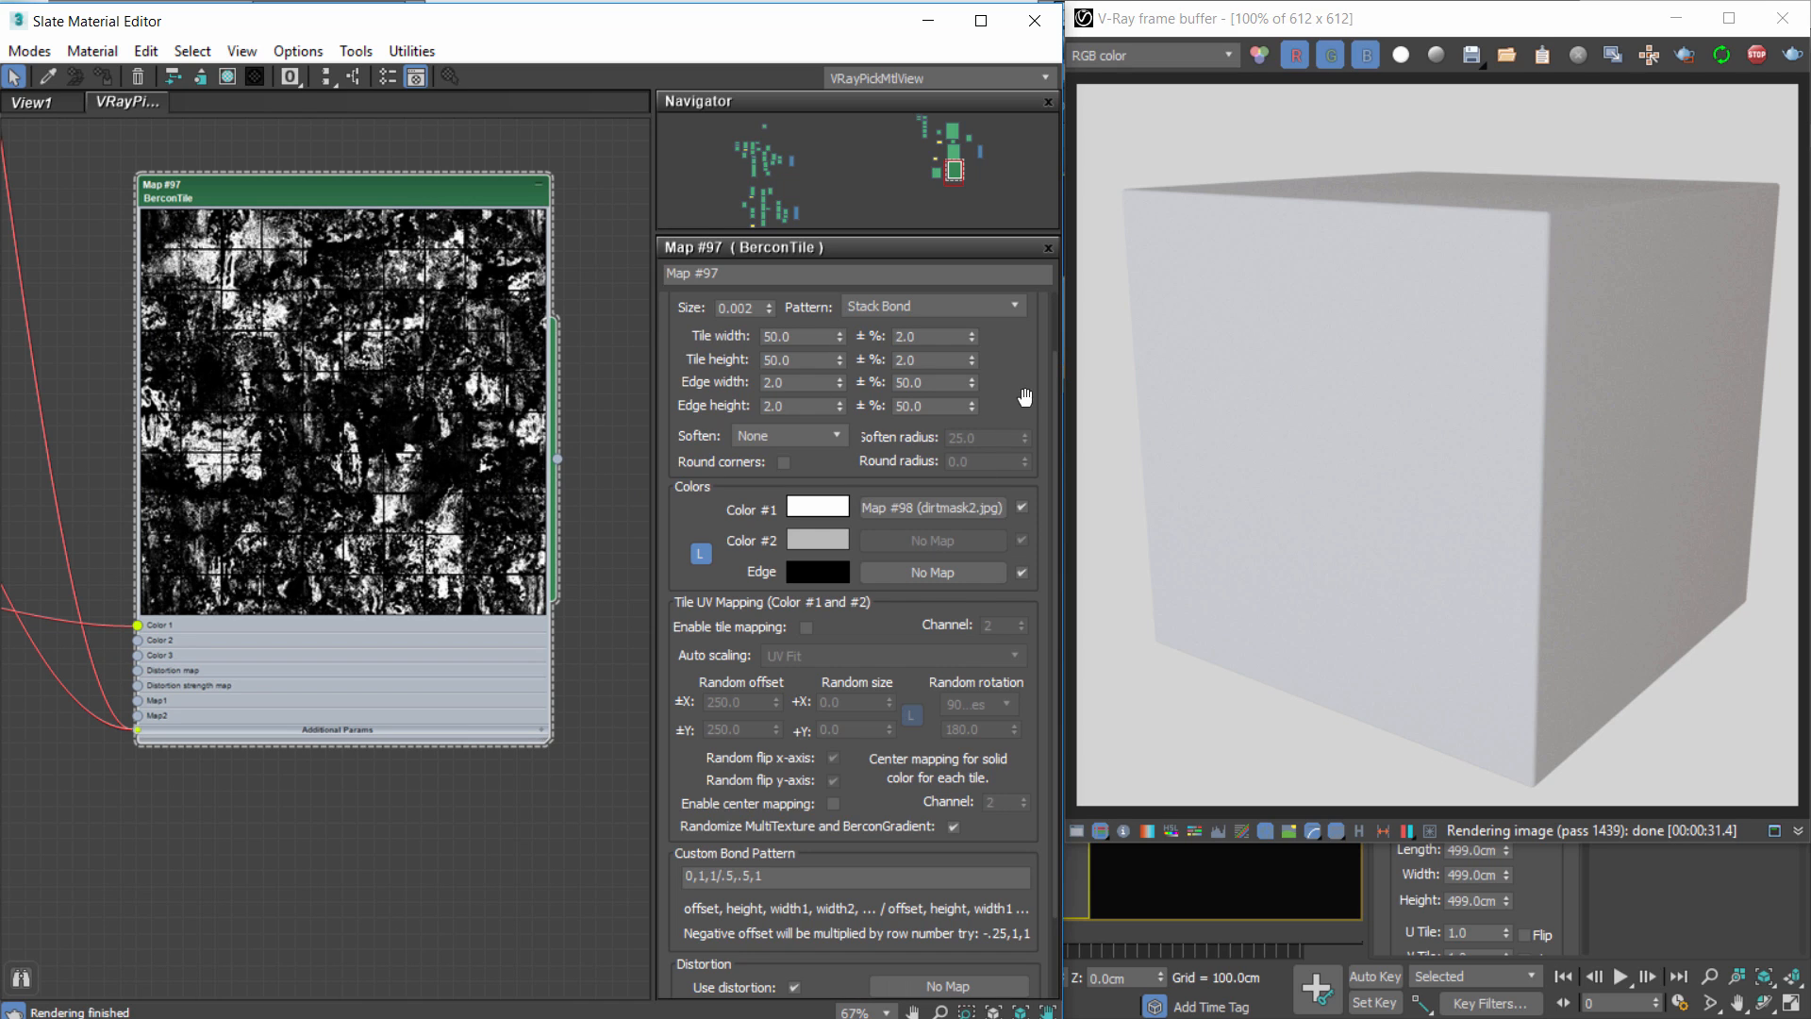
{"action": "scroll", "coordinate": [921, 516], "scroll_direction": "up", "scroll_amount": 2}
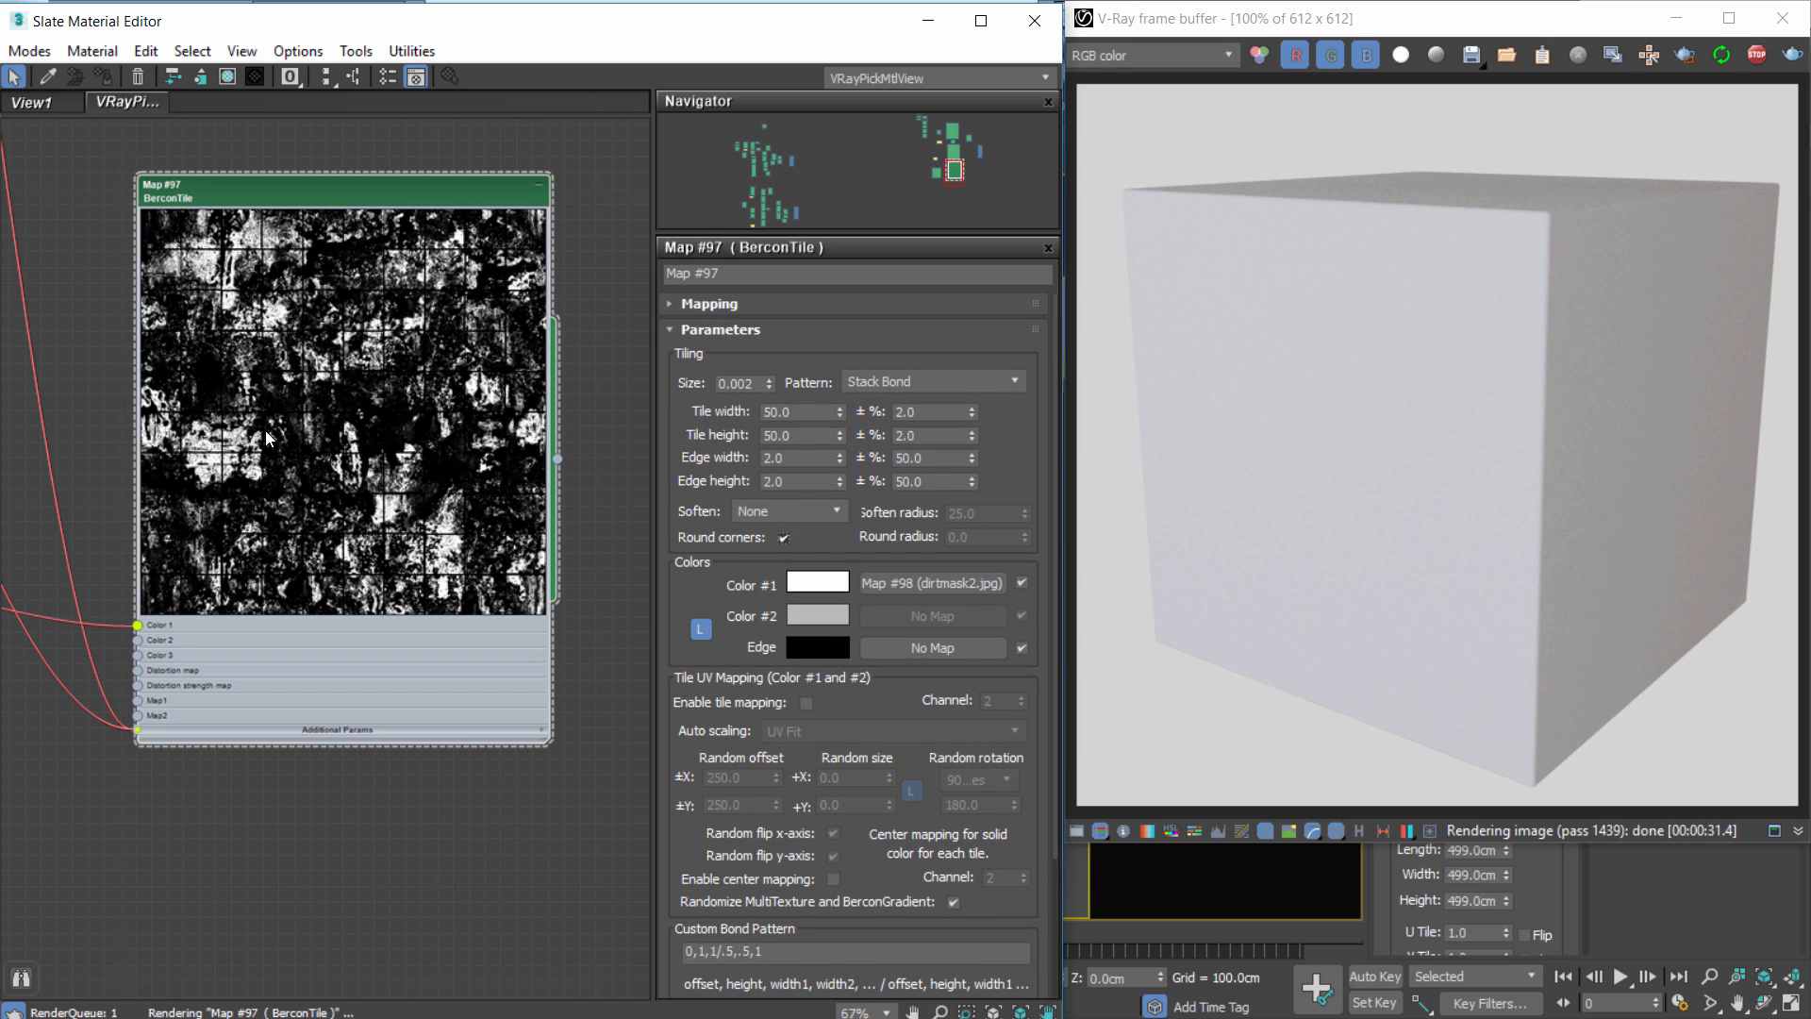
{"action": "left_click", "coordinate": [770, 513]}
{"action": "left_click", "coordinate": [766, 548]}
{"action": "left_click_drag", "start_coordinate": [988, 514], "coordinate": [891, 513]}
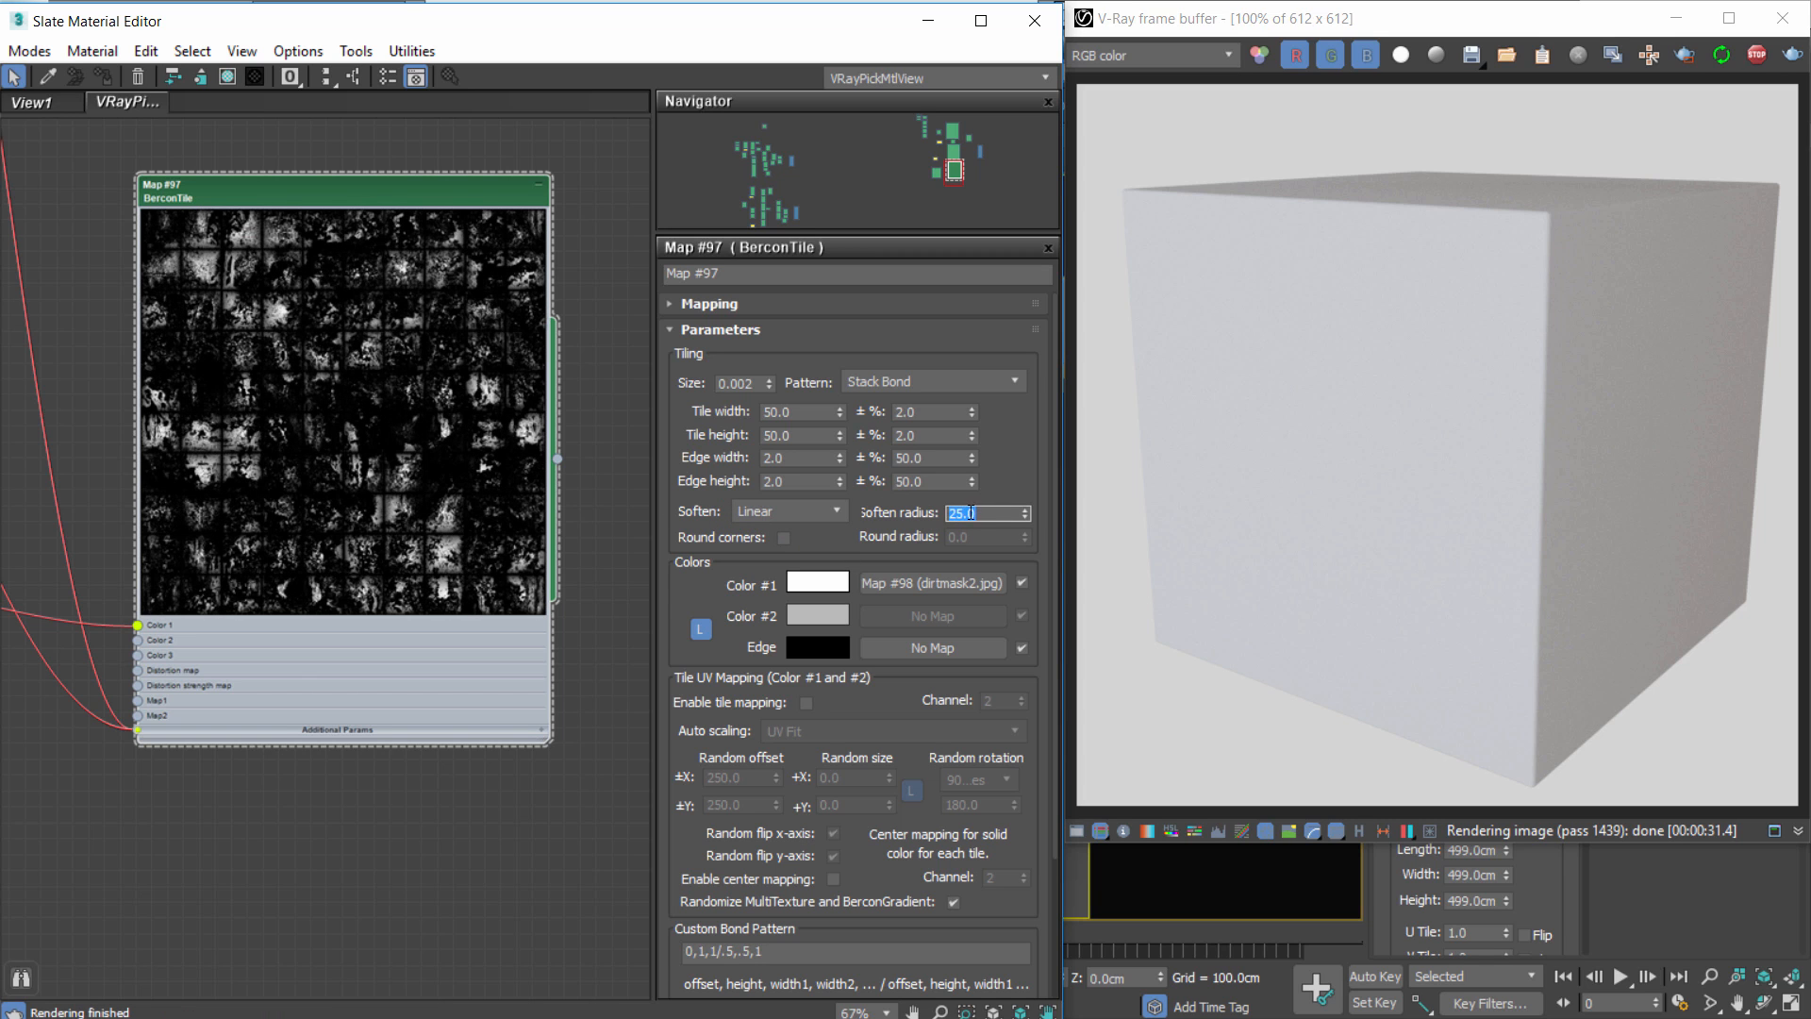
Disconnect the dirtmask2.jpg bitmap from the BerconTile map's Color 1 input and connect it to the Map1 input instead.
{"action": "middle_click_drag", "start_coordinate": [267, 651], "coordinate": [321, 679]}
{"action": "scroll", "coordinate": [404, 331], "scroll_direction": "down", "scroll_amount": 3}
{"action": "scroll", "coordinate": [404, 338], "scroll_direction": "down", "scroll_amount": 6}
{"action": "middle_click_drag", "start_coordinate": [66, 730], "coordinate": [192, 696]}
{"action": "scroll", "coordinate": [191, 696], "scroll_direction": "up", "scroll_amount": 7}
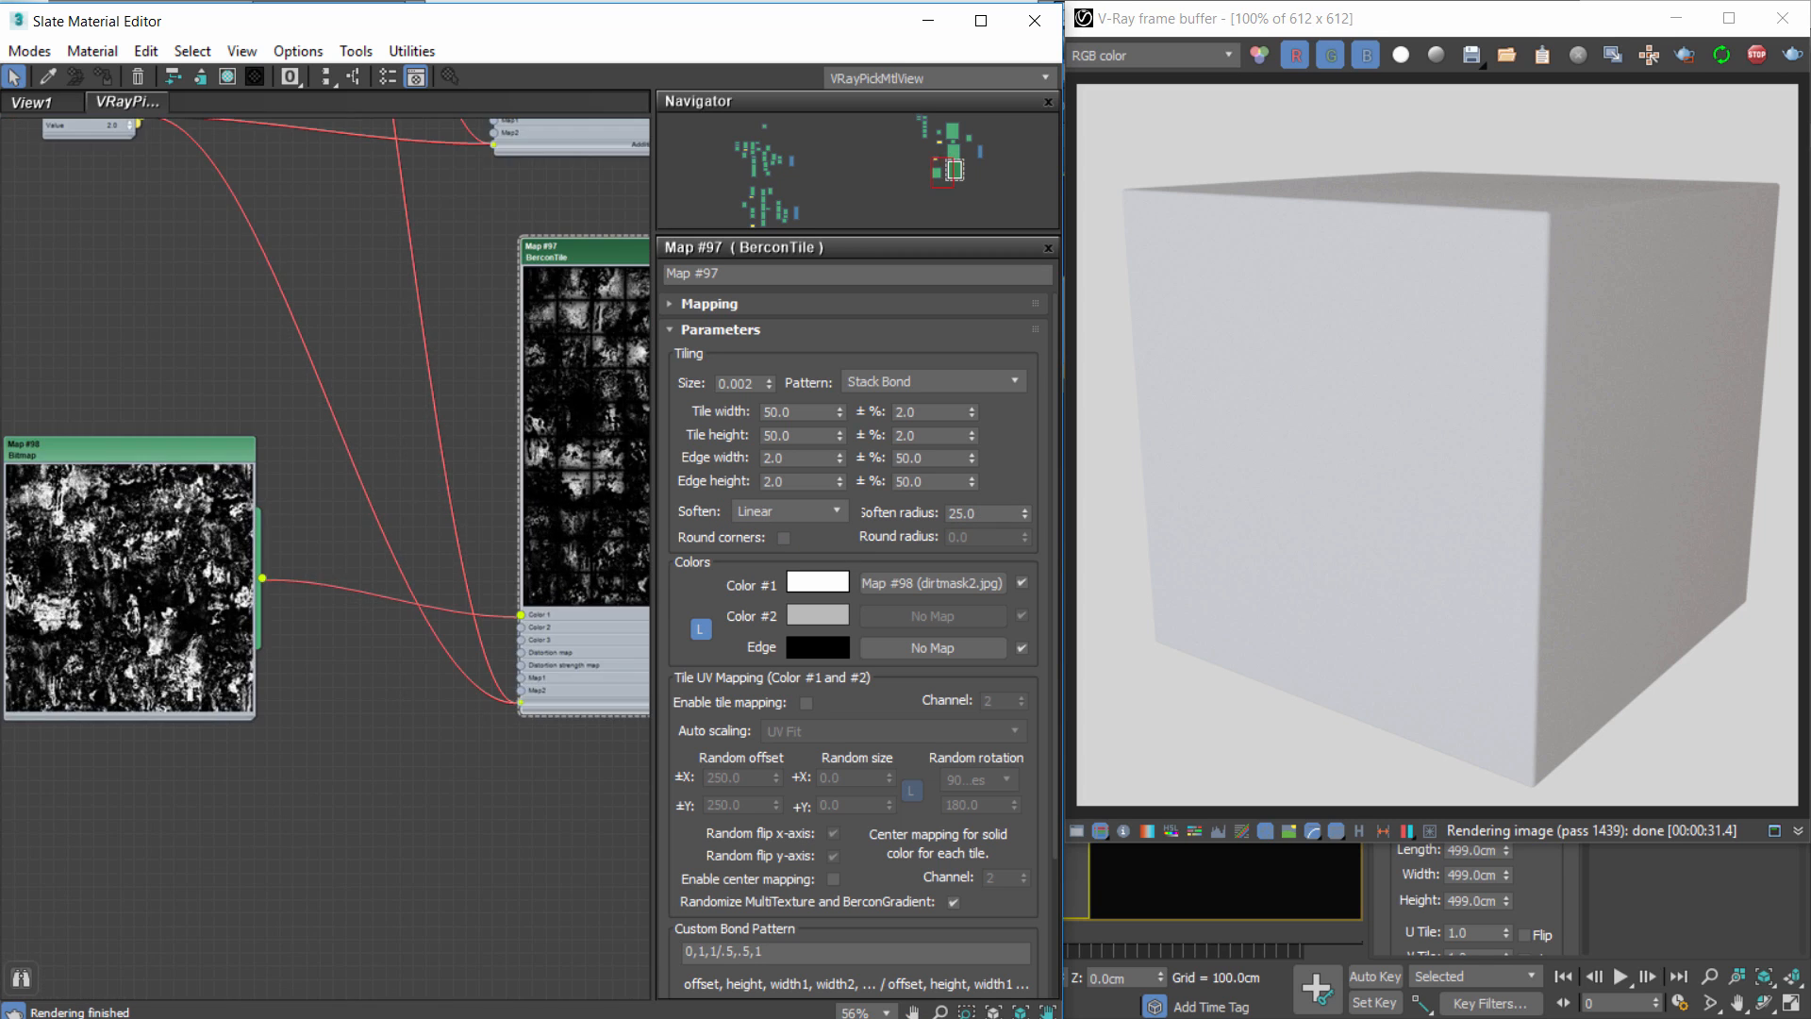
{"action": "middle_click_drag", "start_coordinate": [489, 659], "coordinate": [369, 633]}
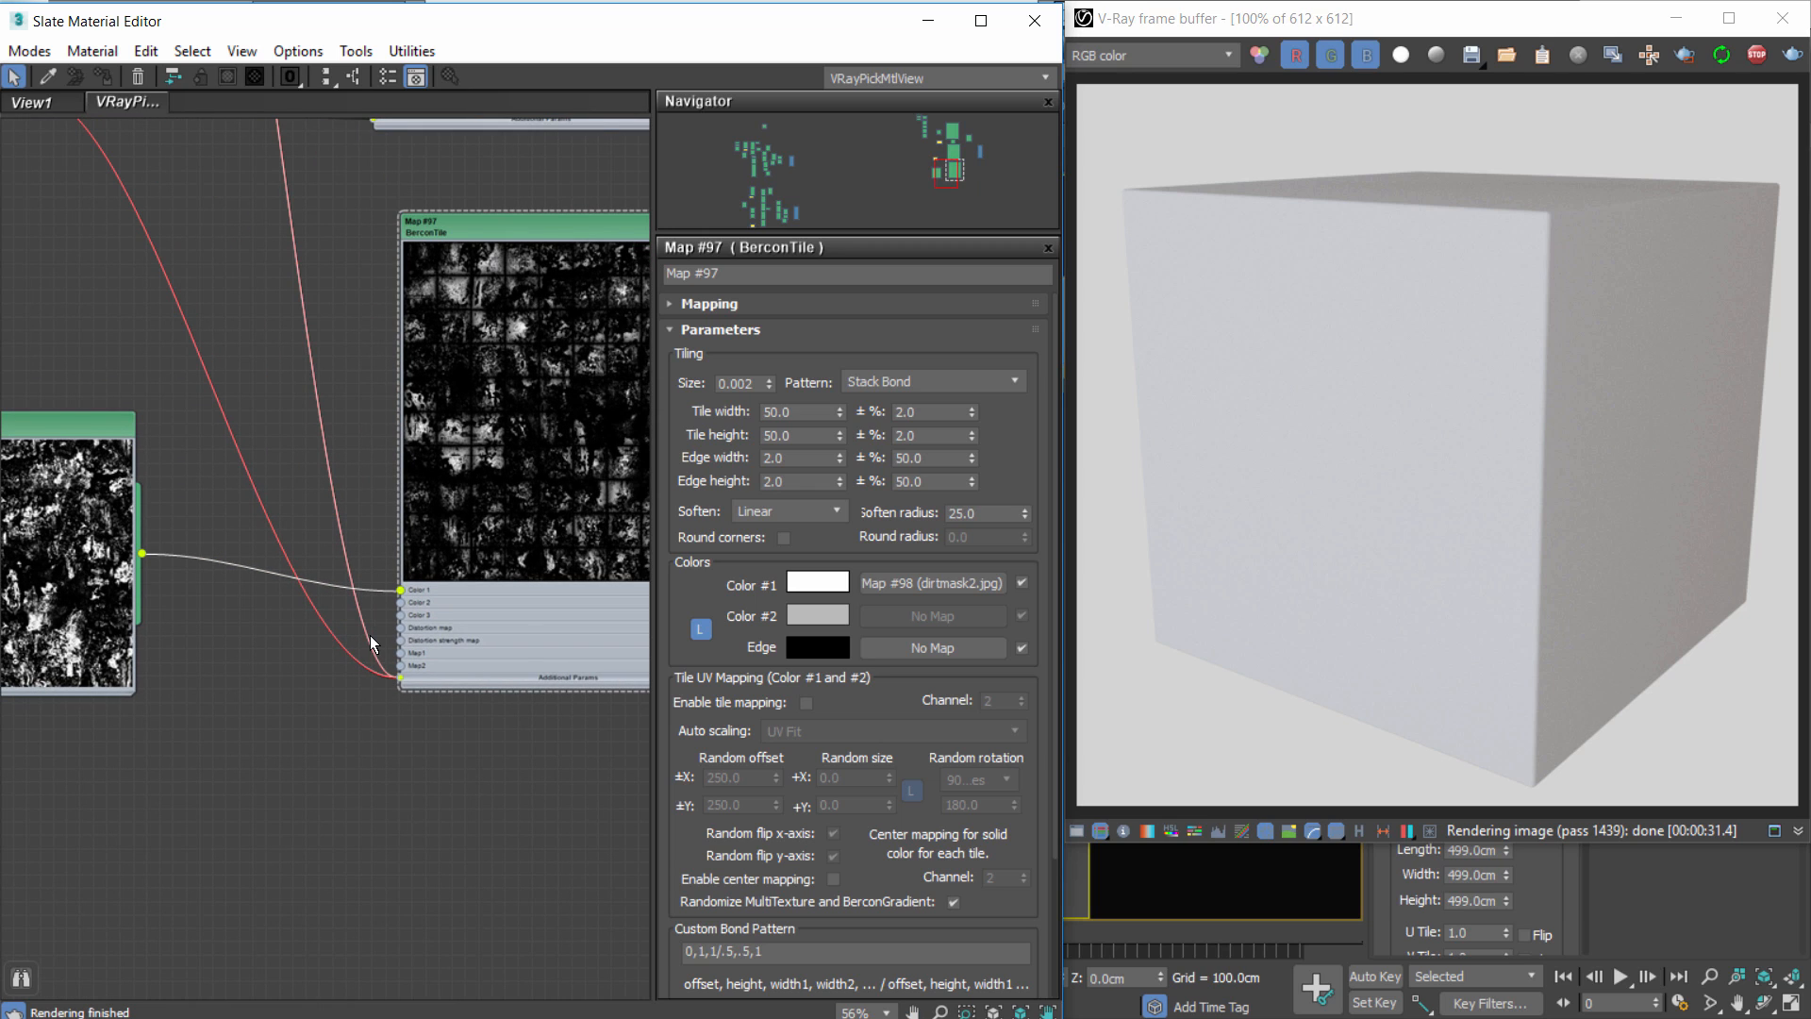
{"action": "key", "text": "Delete"}
{"action": "left_click_drag", "start_coordinate": [141, 554], "coordinate": [401, 654]}
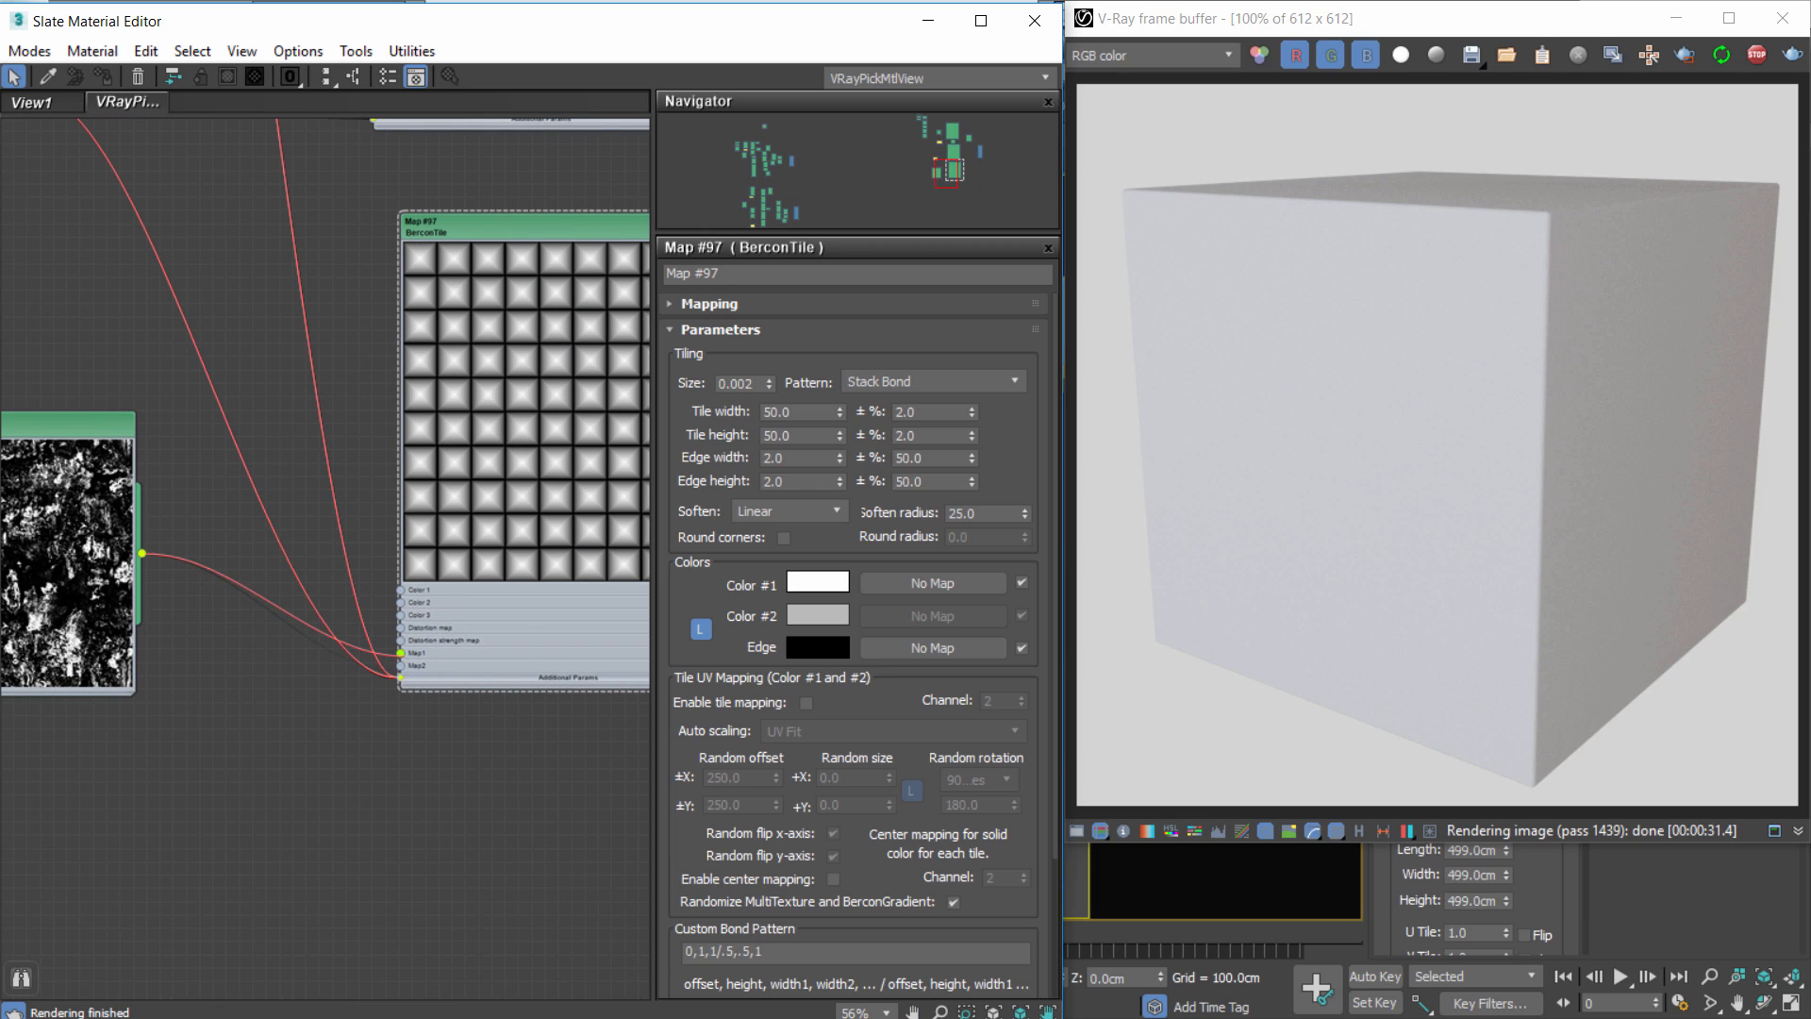
Move the dirtmask2.jpg bitmap node lower in the graph, level with the BerconTile map's inputs.
{"action": "middle_click_drag", "start_coordinate": [629, 375], "coordinate": [409, 522]}
{"action": "scroll", "coordinate": [298, 492], "scroll_direction": "down", "scroll_amount": 1}
{"action": "middle_click_drag", "start_coordinate": [154, 606], "coordinate": [311, 551]}
{"action": "left_click_drag", "start_coordinate": [82, 608], "coordinate": [80, 739]}
Inspect the dirt along the grout lines and reduce the BerconTile map's soften radius, trying 20 and settling on 10.
{"action": "middle_click_drag", "start_coordinate": [606, 372], "coordinate": [372, 406]}
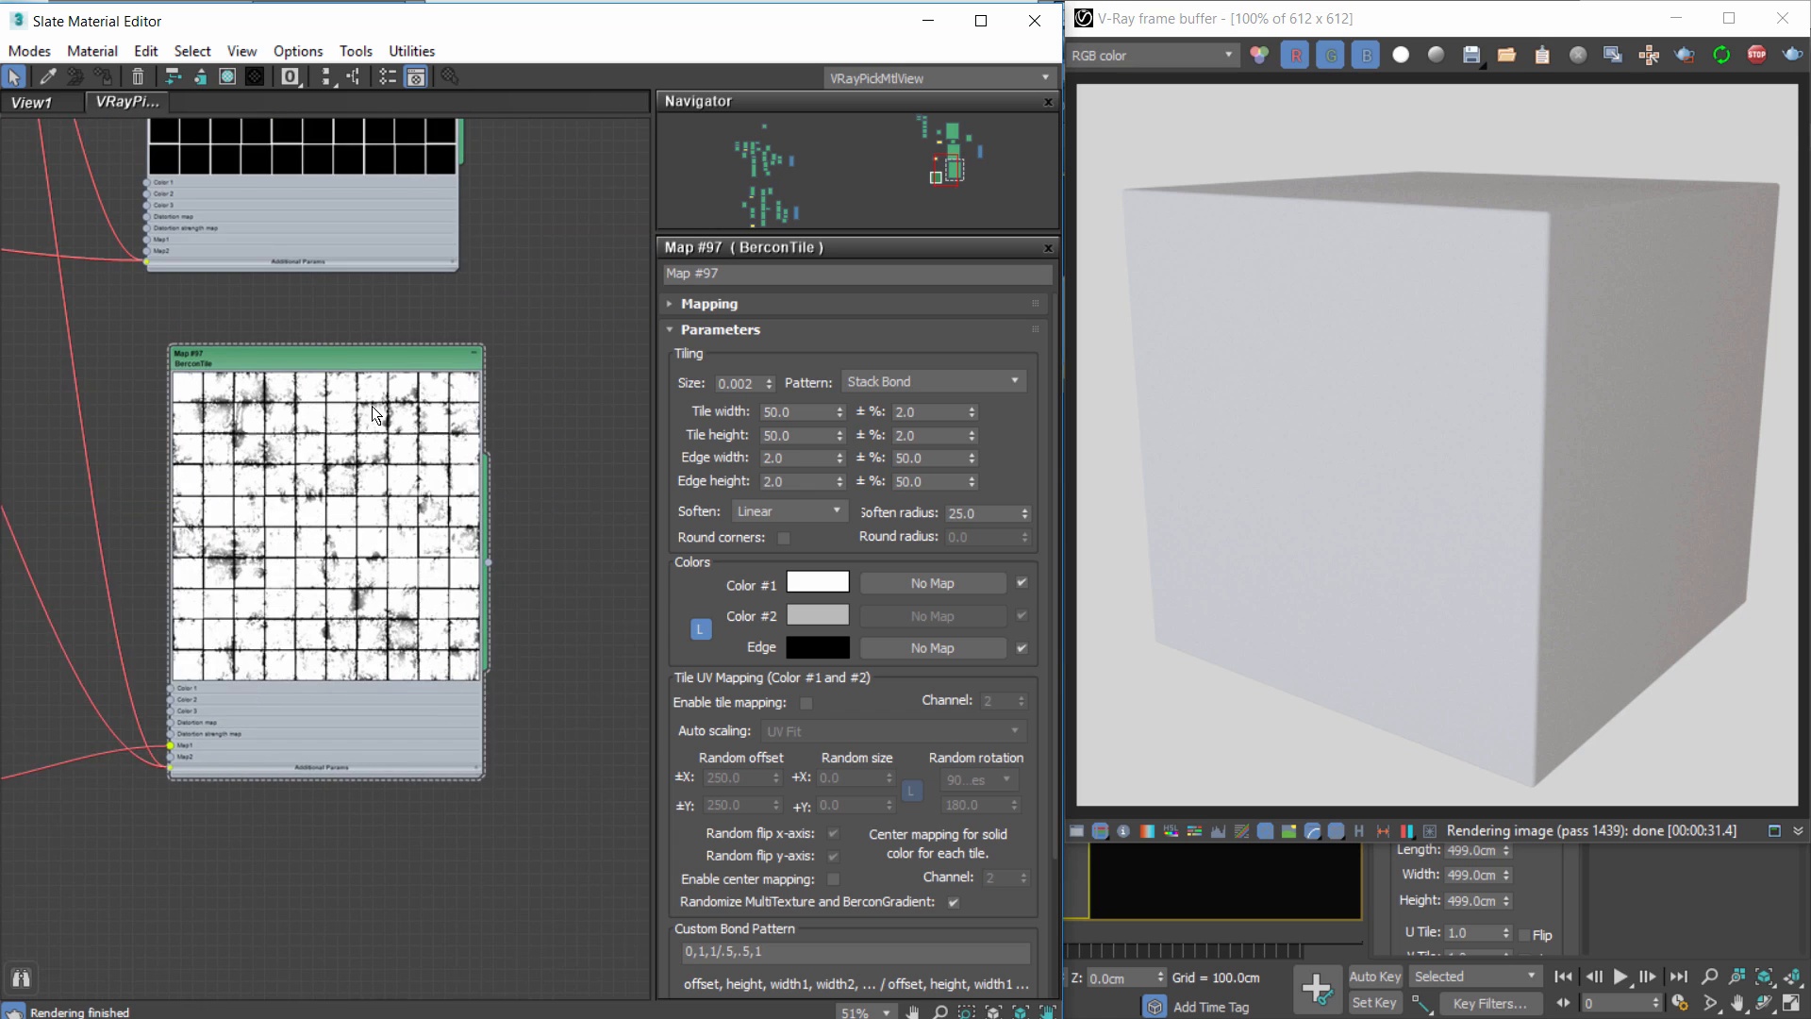
{"action": "scroll", "coordinate": [372, 405], "scroll_direction": "up", "scroll_amount": 8}
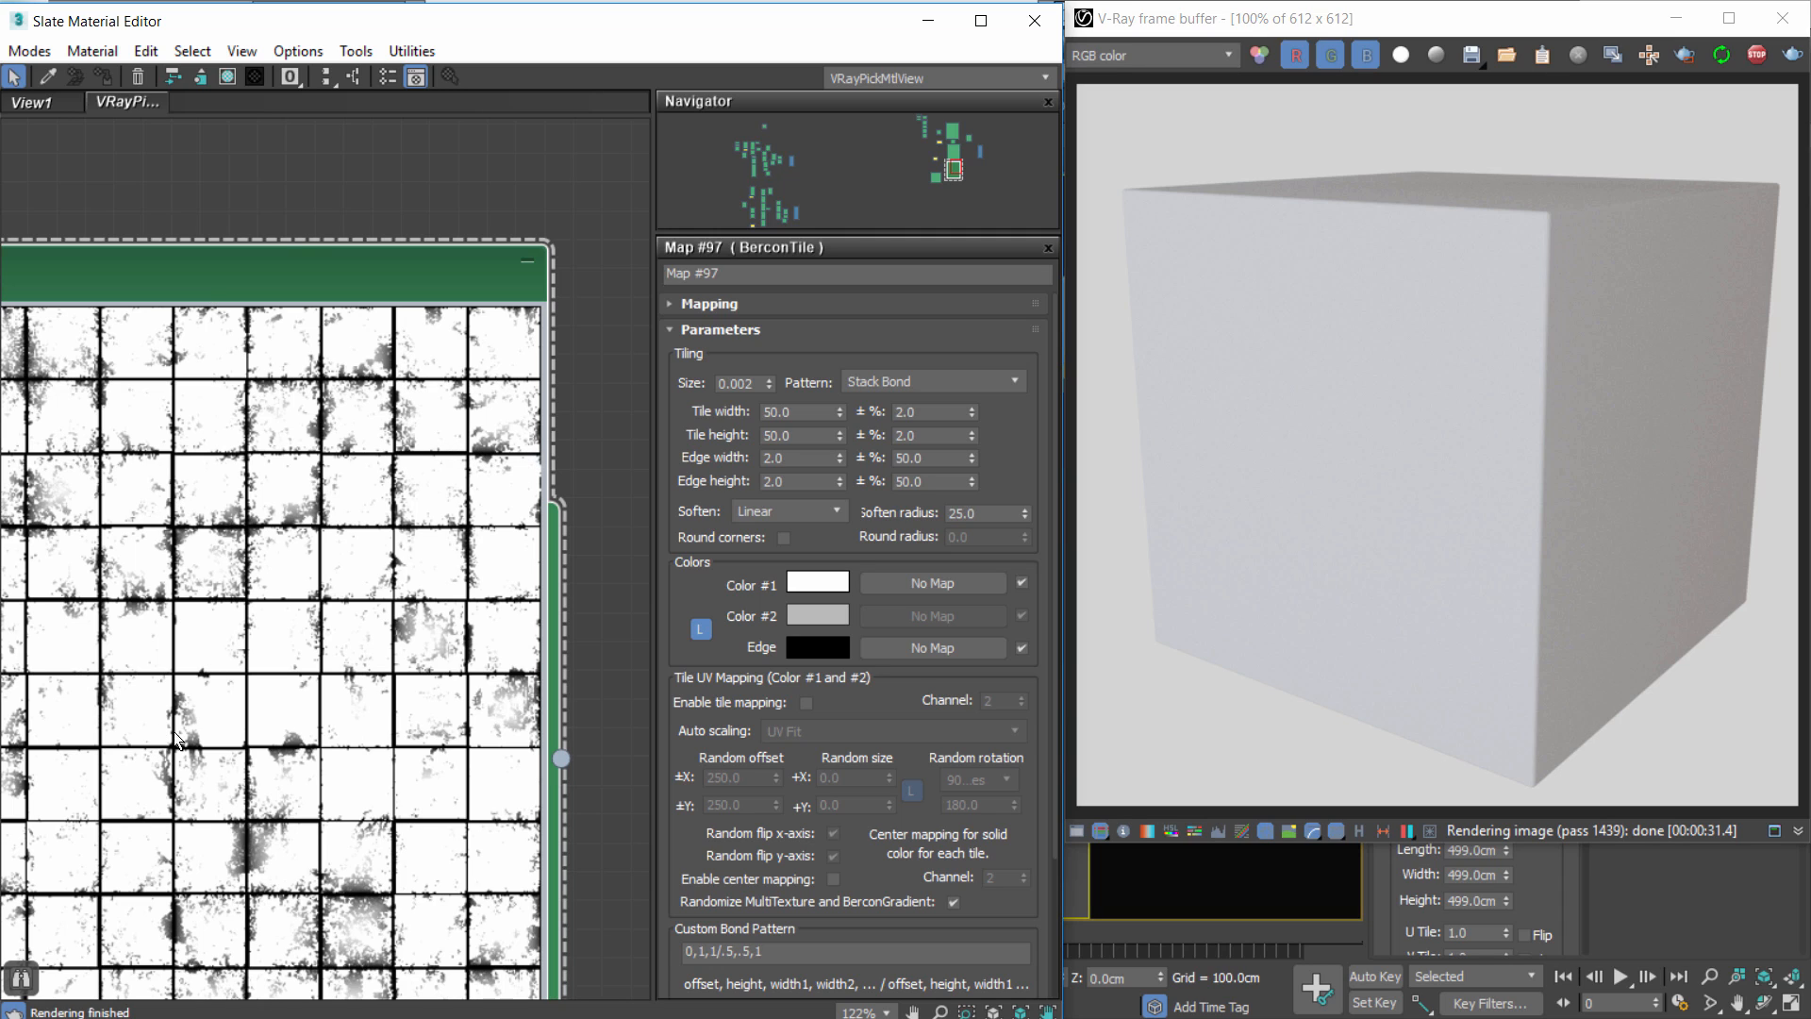
{"action": "scroll", "coordinate": [213, 604], "scroll_direction": "down", "scroll_amount": 3}
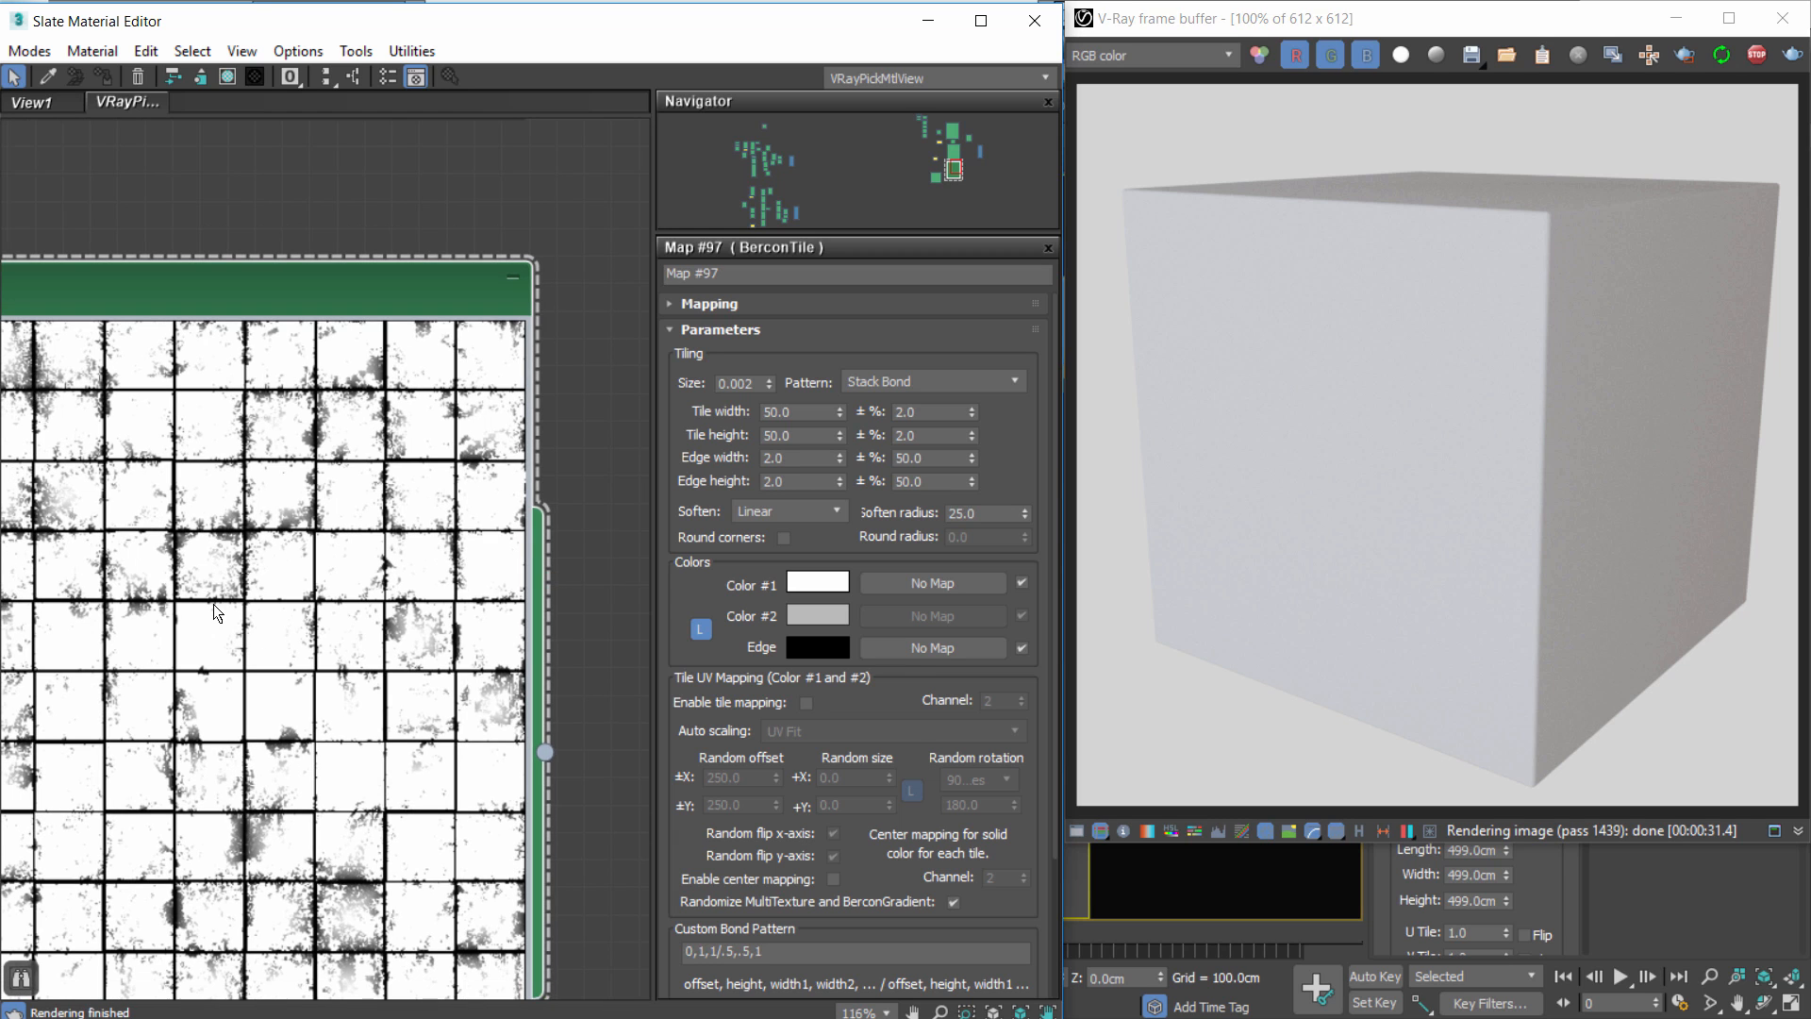
{"action": "scroll", "coordinate": [201, 553], "scroll_direction": "down", "scroll_amount": 2}
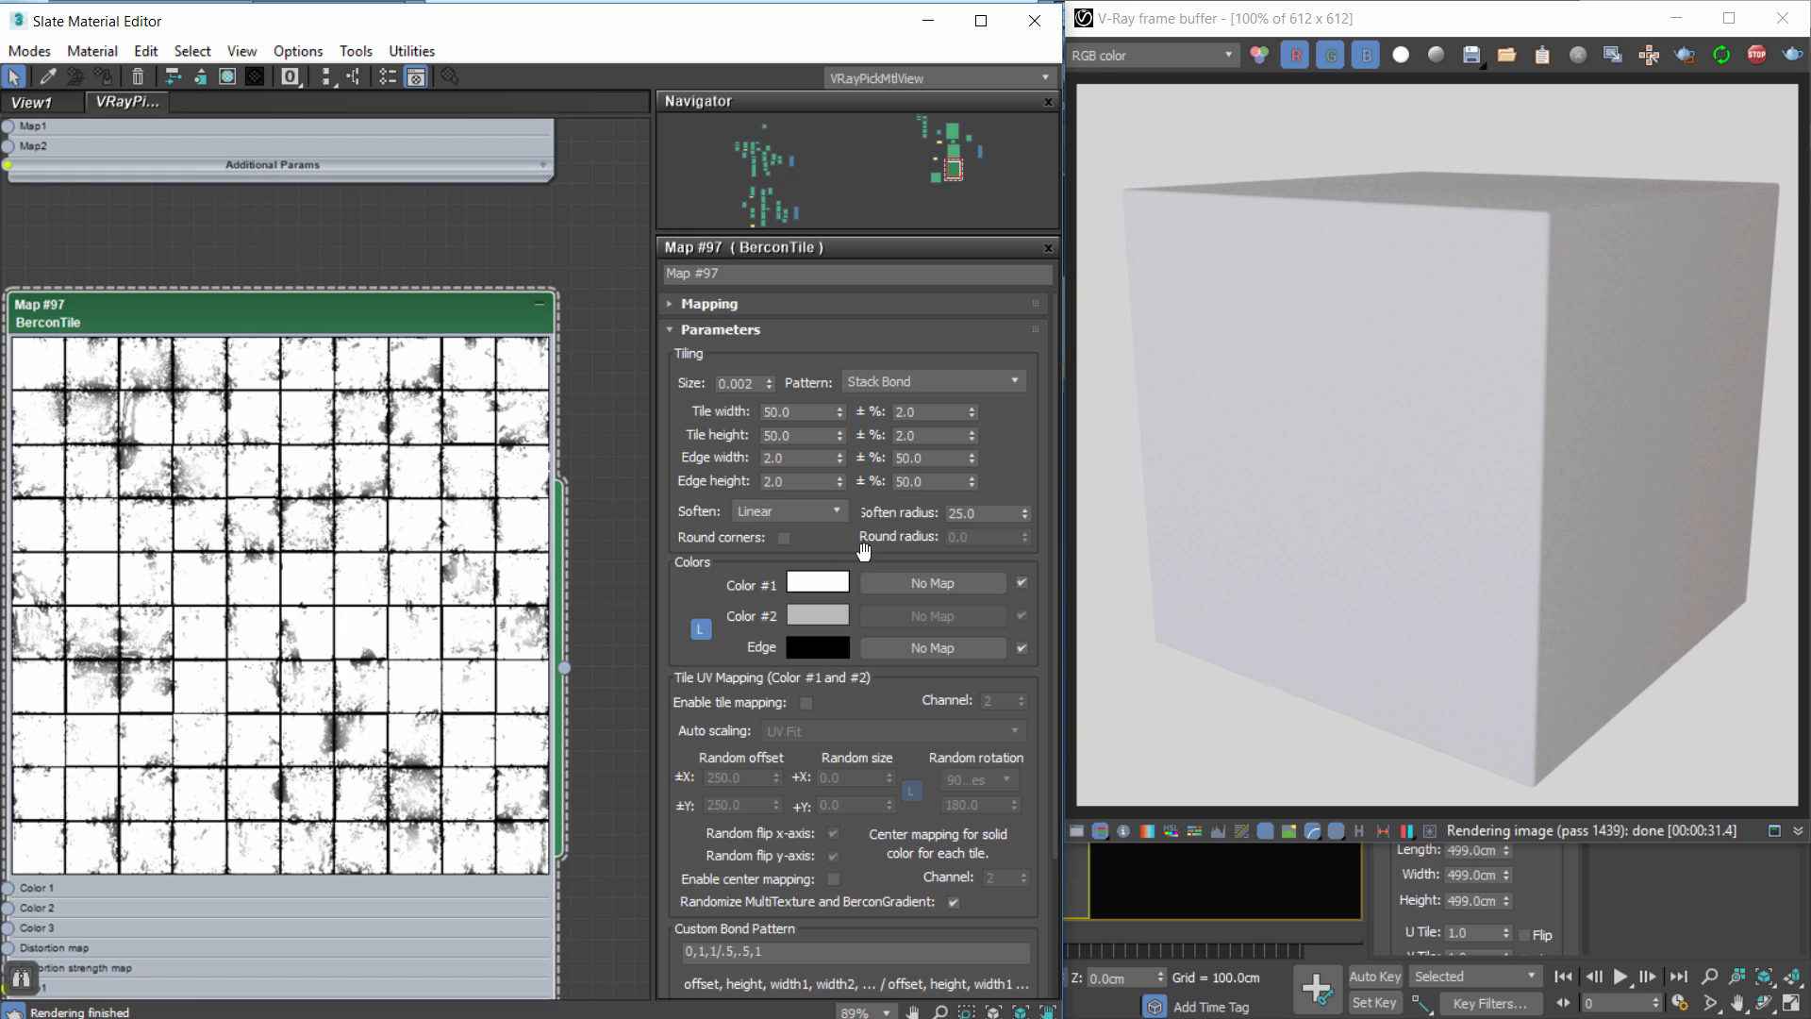
{"action": "double_click", "coordinate": [976, 518]}
{"action": "type", "text": "20"}
{"action": "key", "text": "Return"}
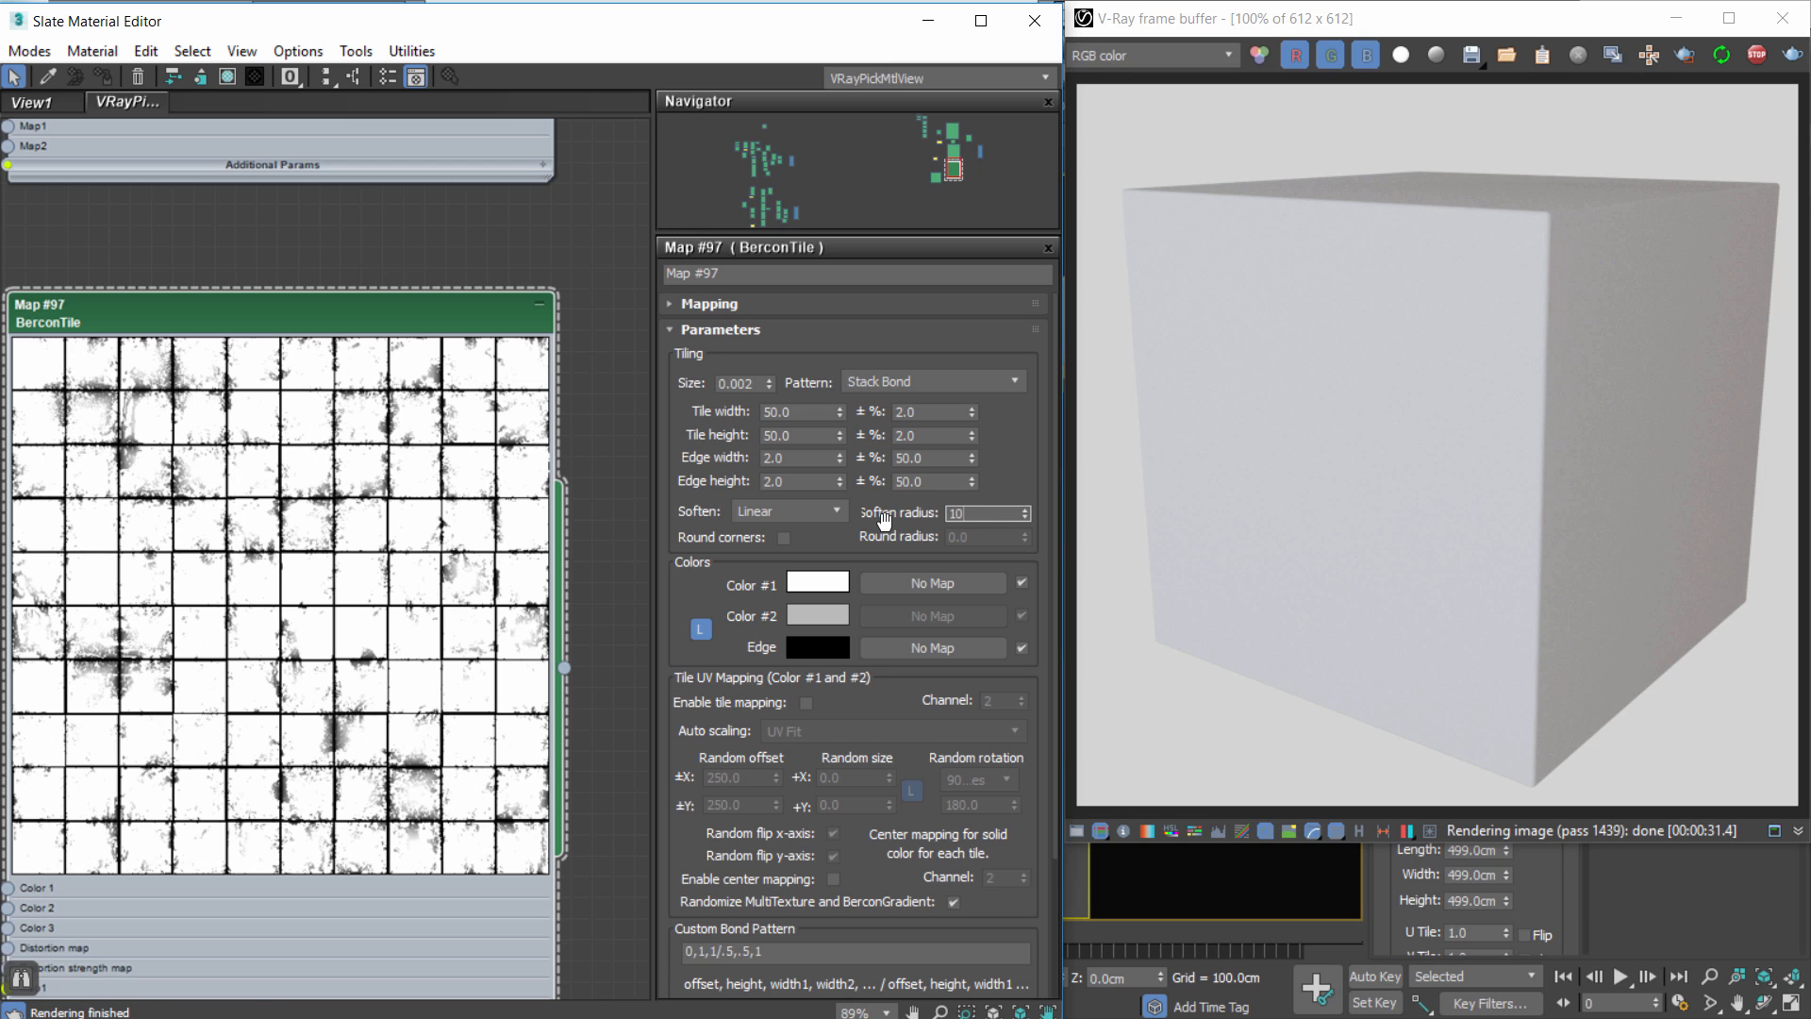
{"action": "type", "text": "10"}
{"action": "key", "text": "Return"}
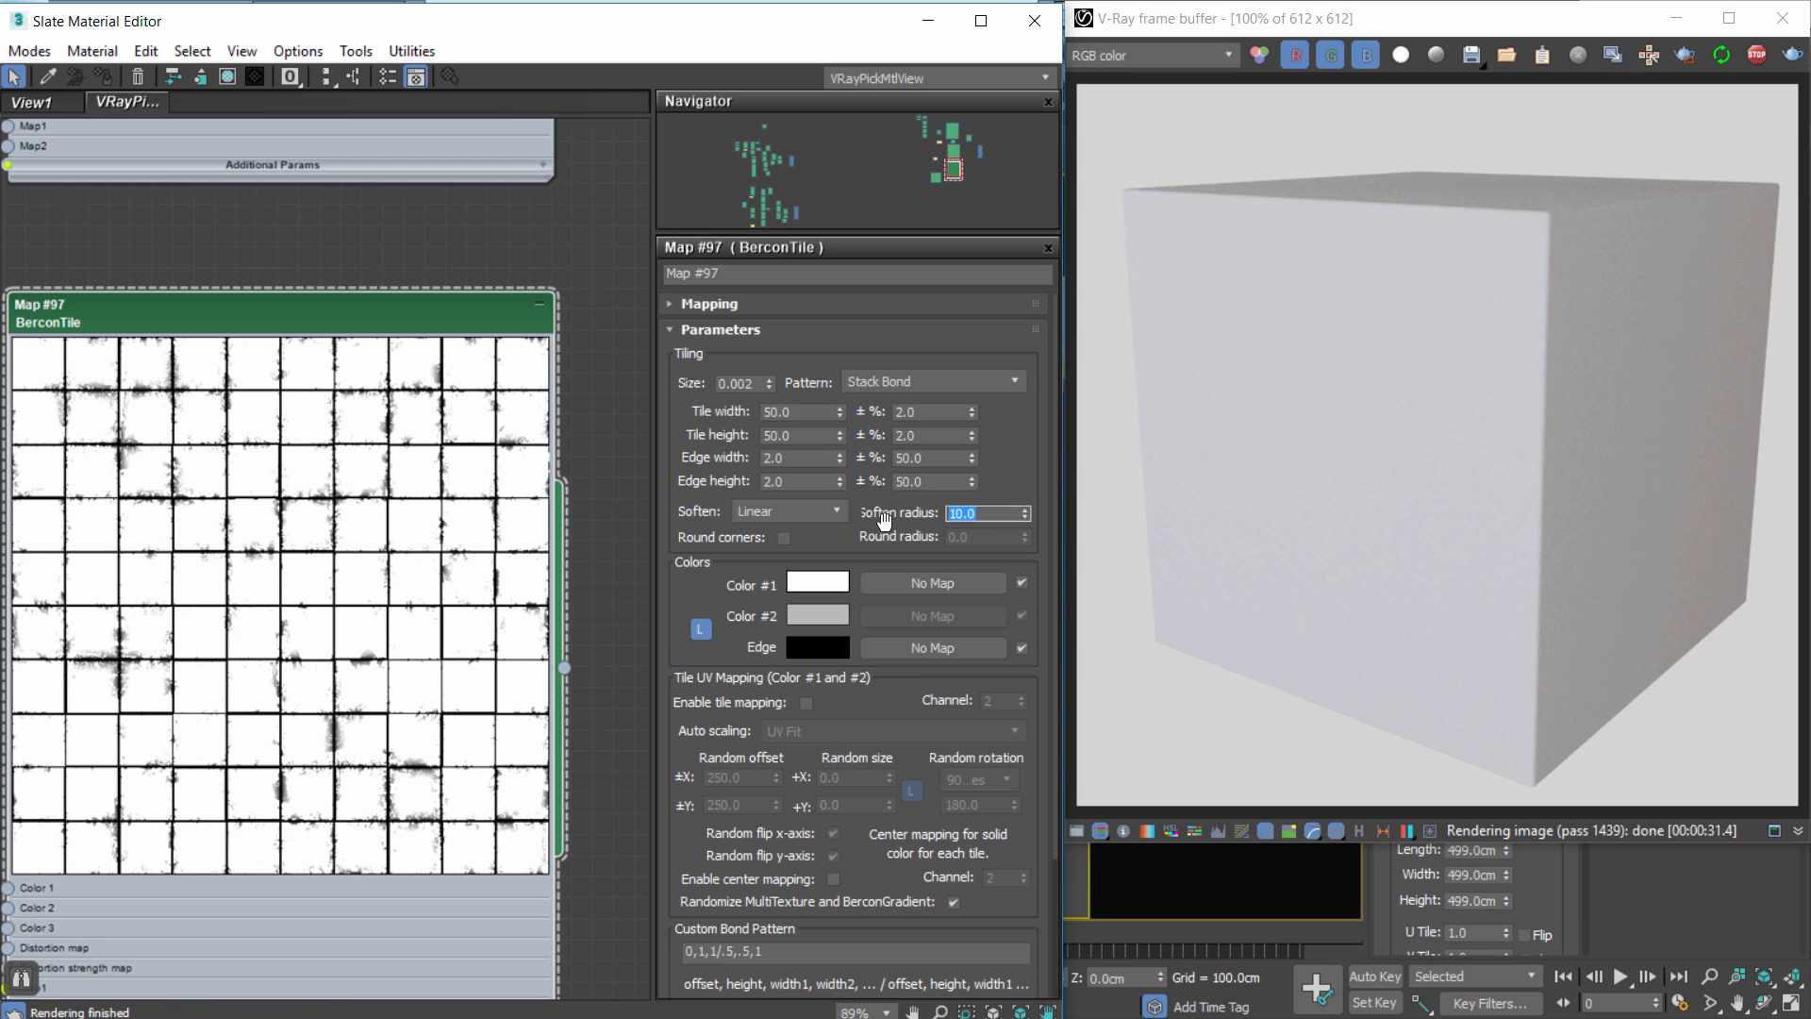
Duplicate the dirt-edged white BerconTile map and place the copy directly below the original.
{"action": "scroll", "coordinate": [273, 599], "scroll_direction": "down", "scroll_amount": 5}
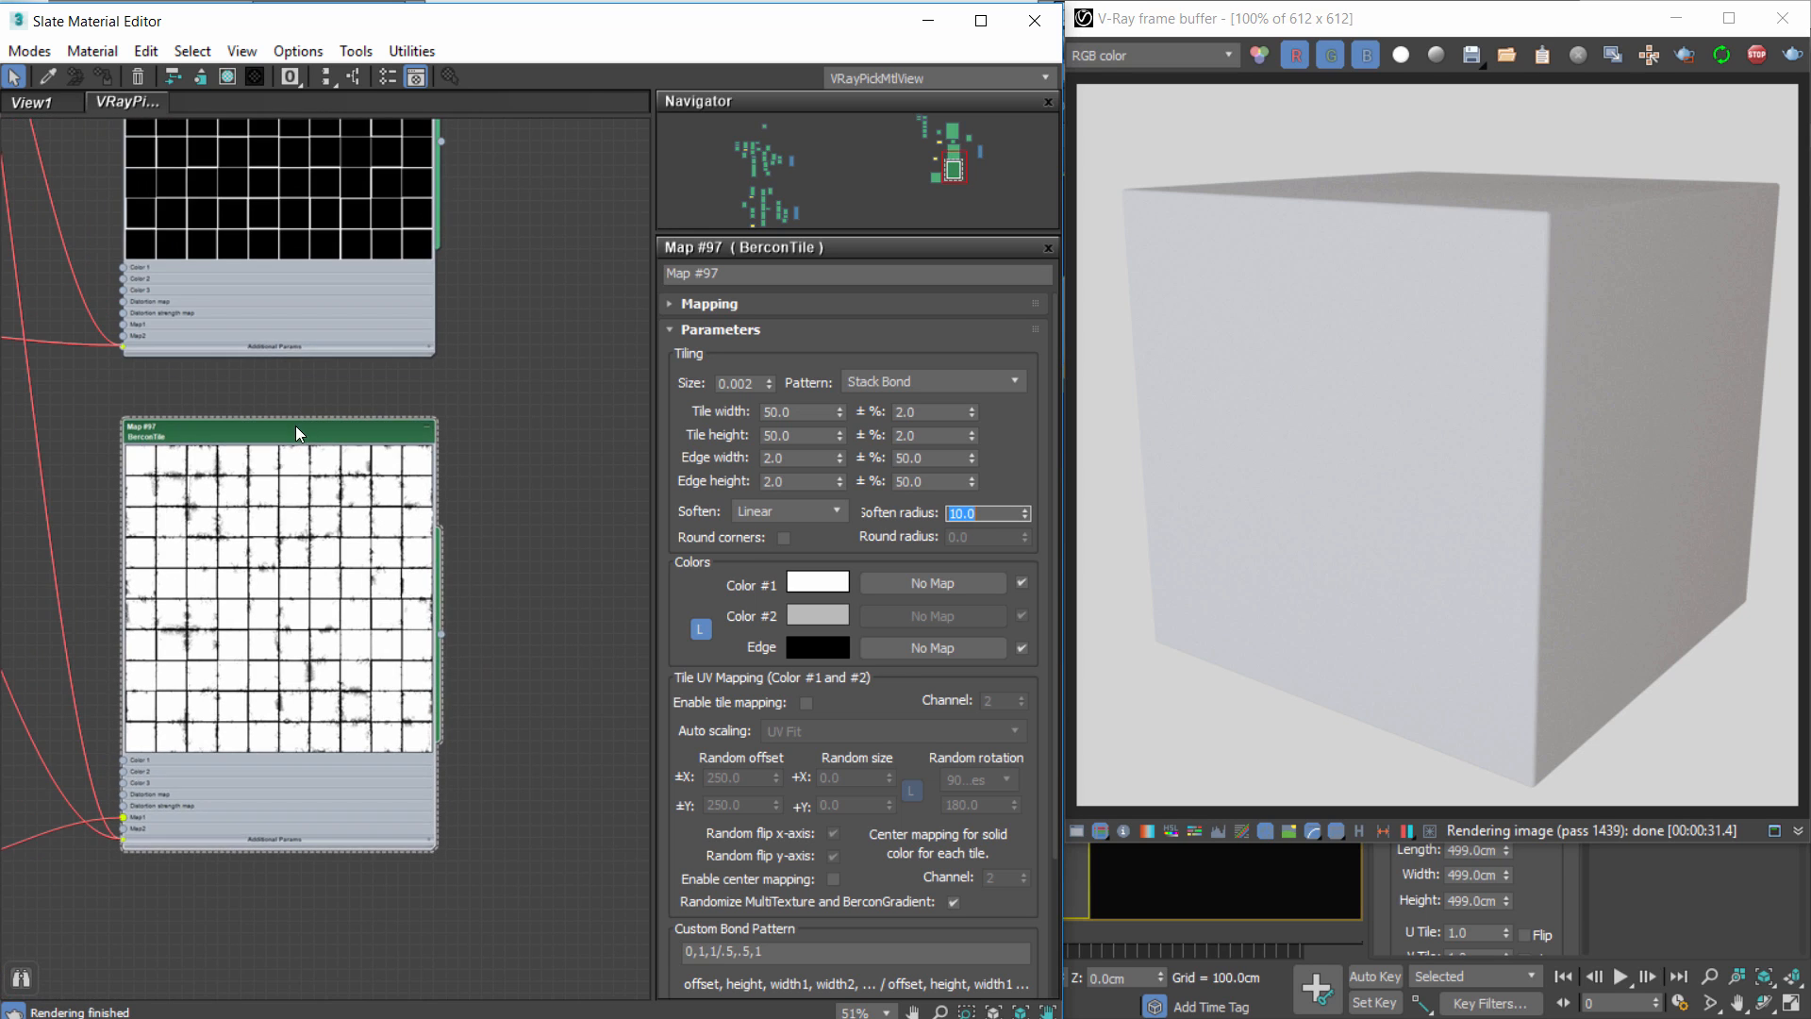
{"action": "scroll", "coordinate": [292, 409], "scroll_direction": "up", "scroll_amount": 5}
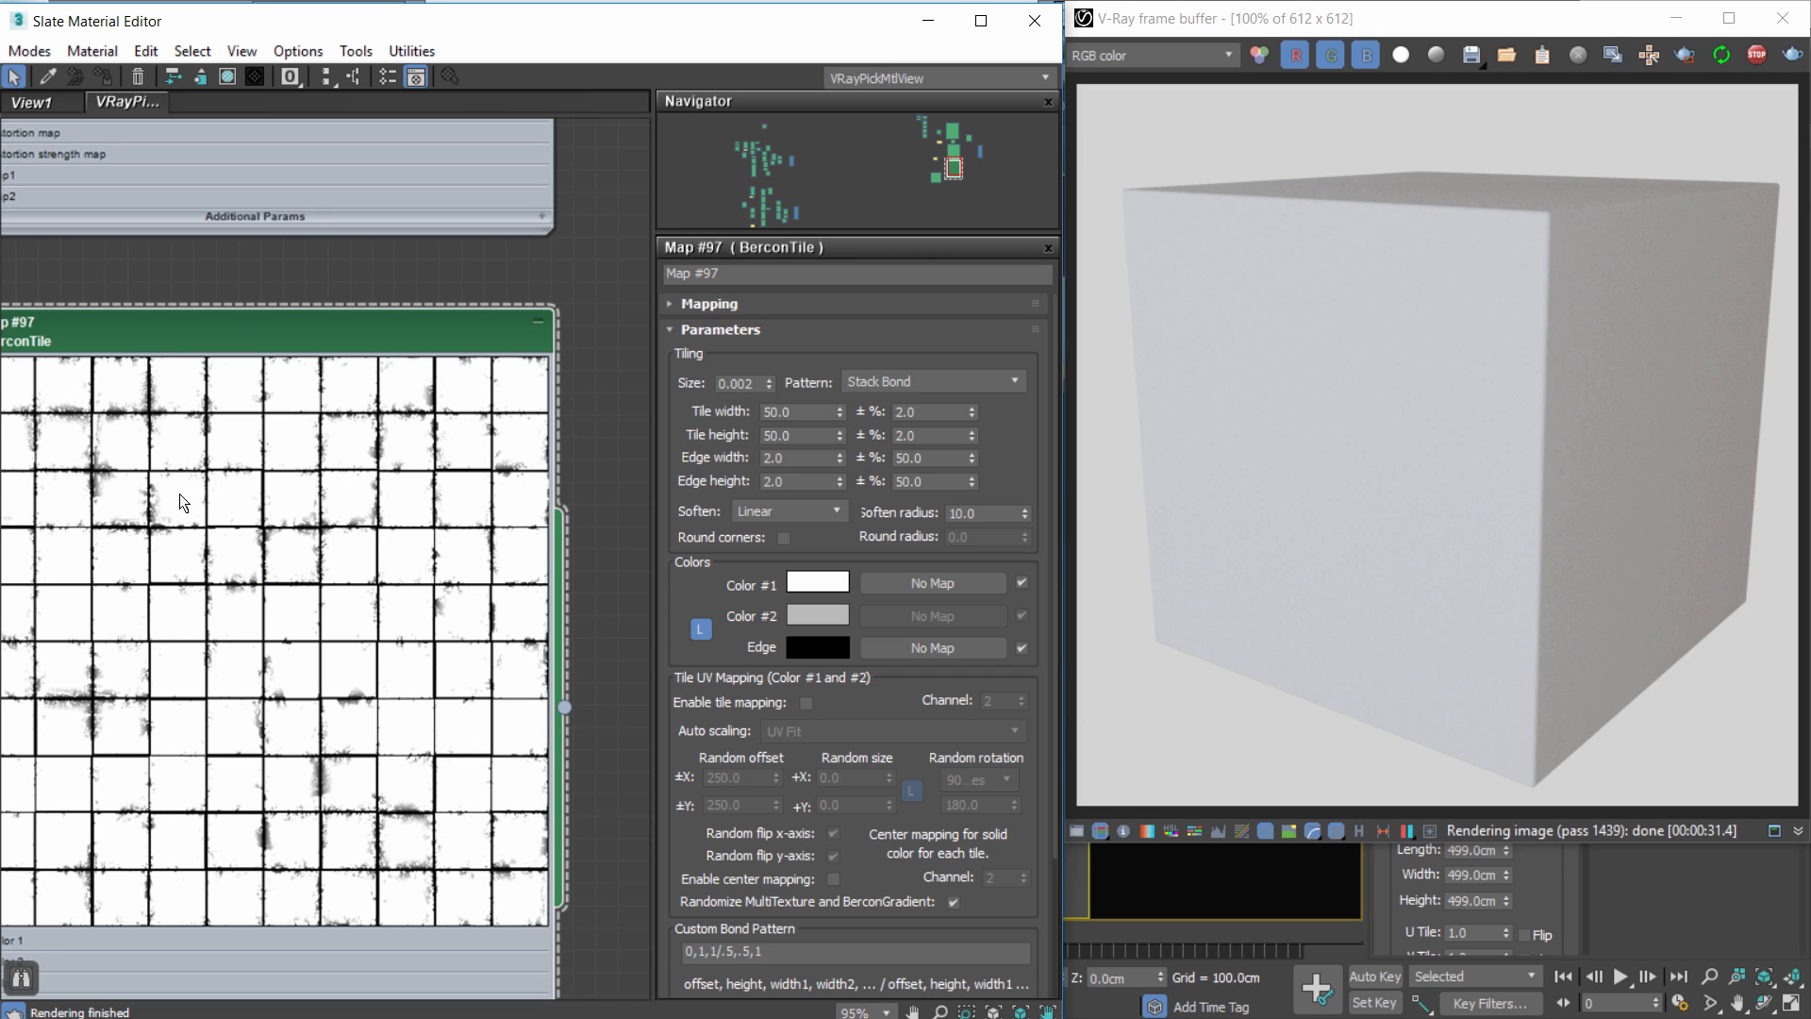
{"action": "scroll", "coordinate": [175, 500], "scroll_direction": "down", "scroll_amount": 1}
{"action": "scroll", "coordinate": [173, 508], "scroll_direction": "down", "scroll_amount": 8}
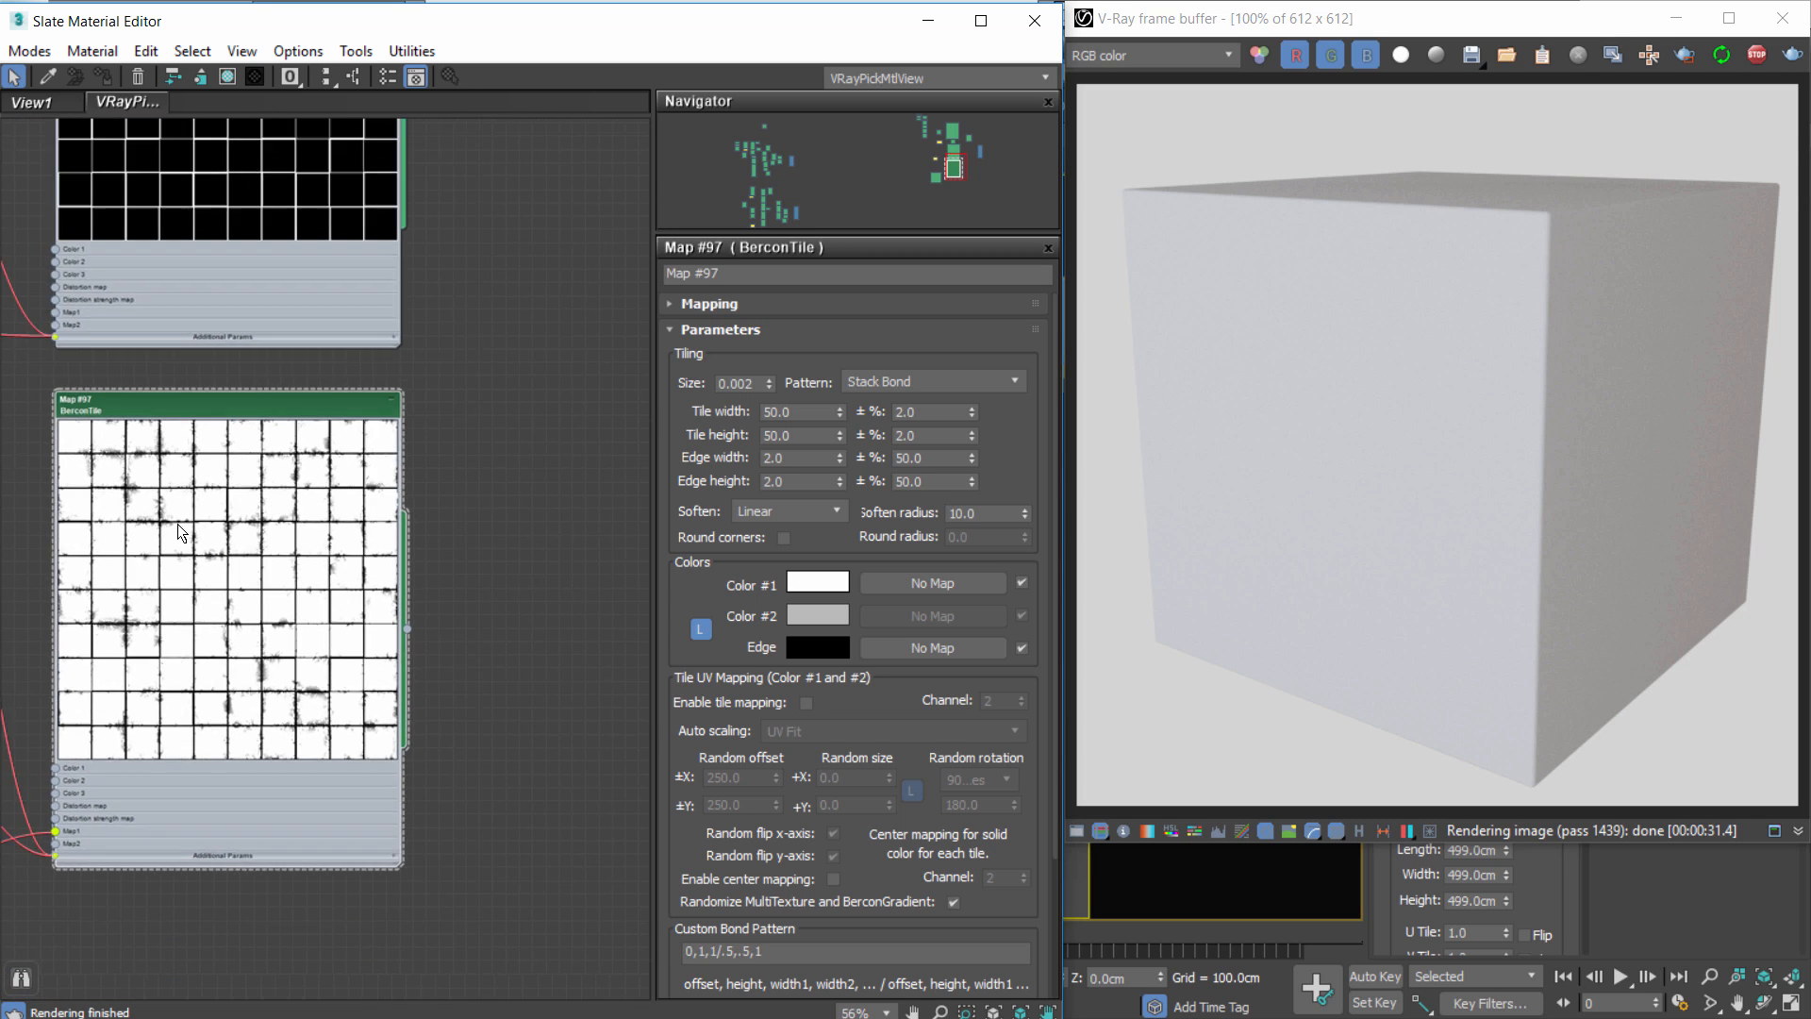
{"action": "scroll", "coordinate": [247, 533], "scroll_direction": "down", "scroll_amount": 4}
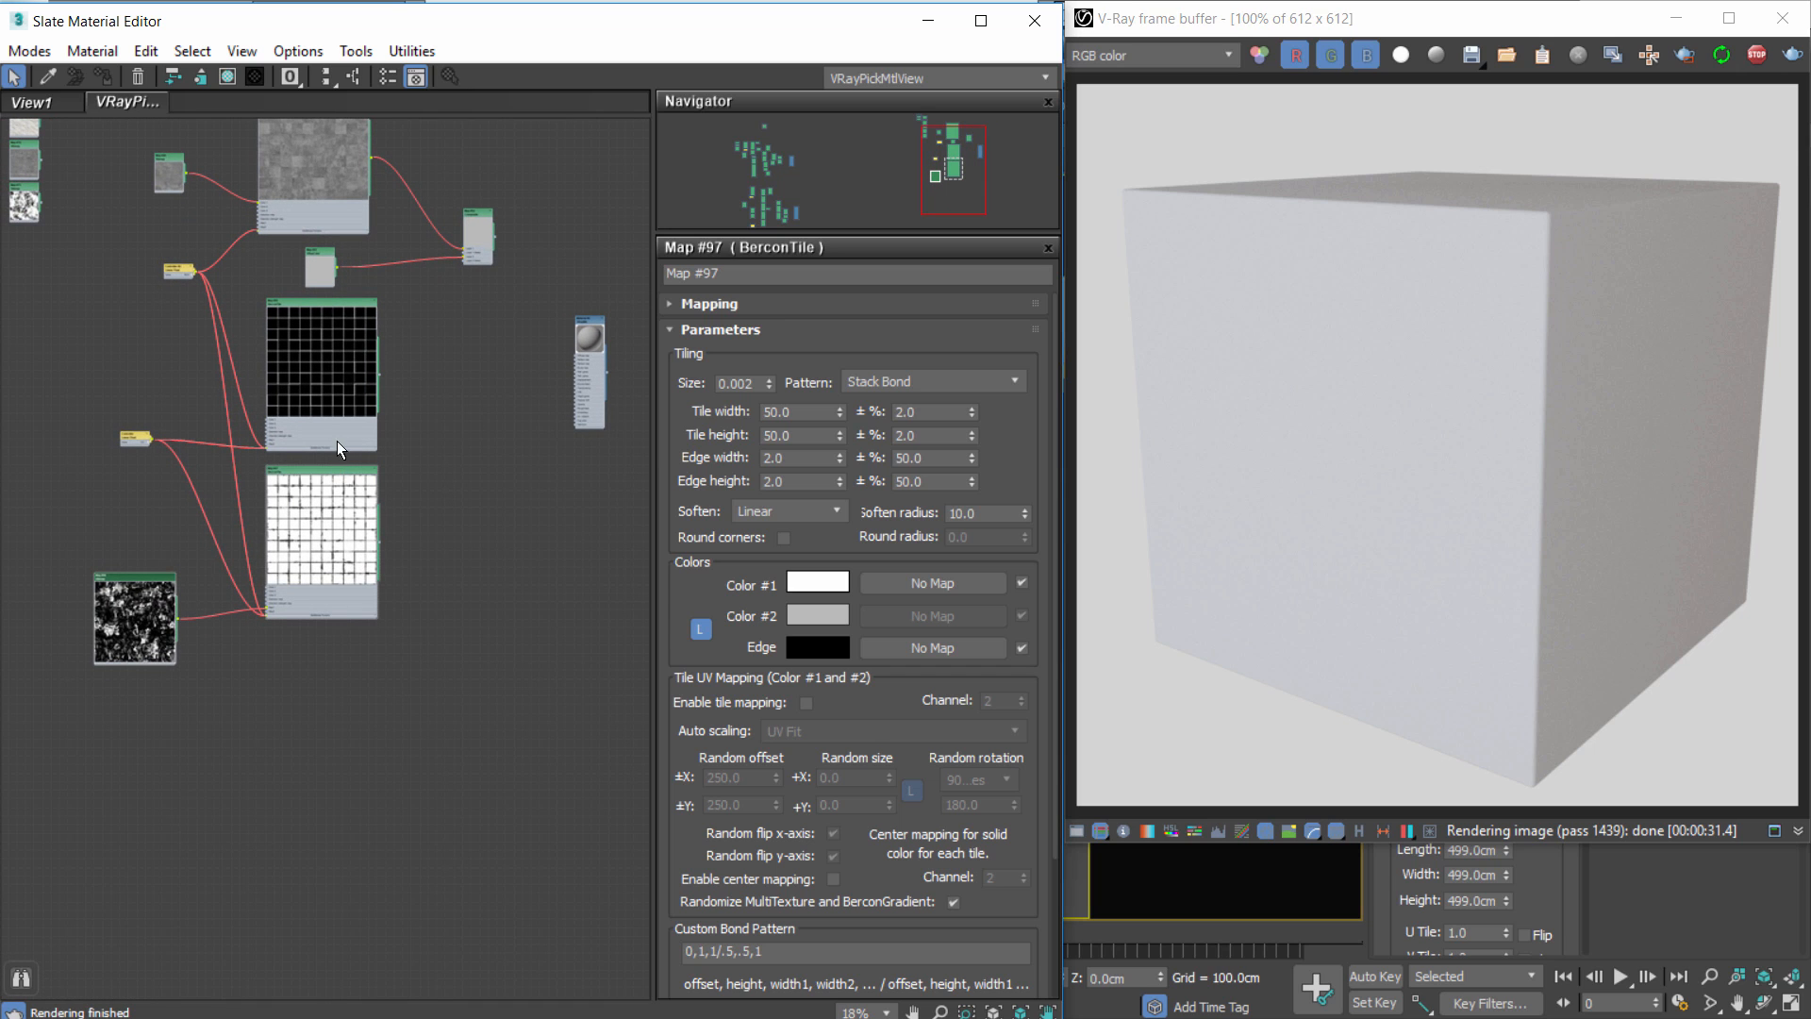
{"action": "middle_click_drag", "start_coordinate": [317, 568], "coordinate": [374, 438]}
{"action": "left_click_drag", "start_coordinate": [385, 425], "coordinate": [390, 594], "text": "shift"}
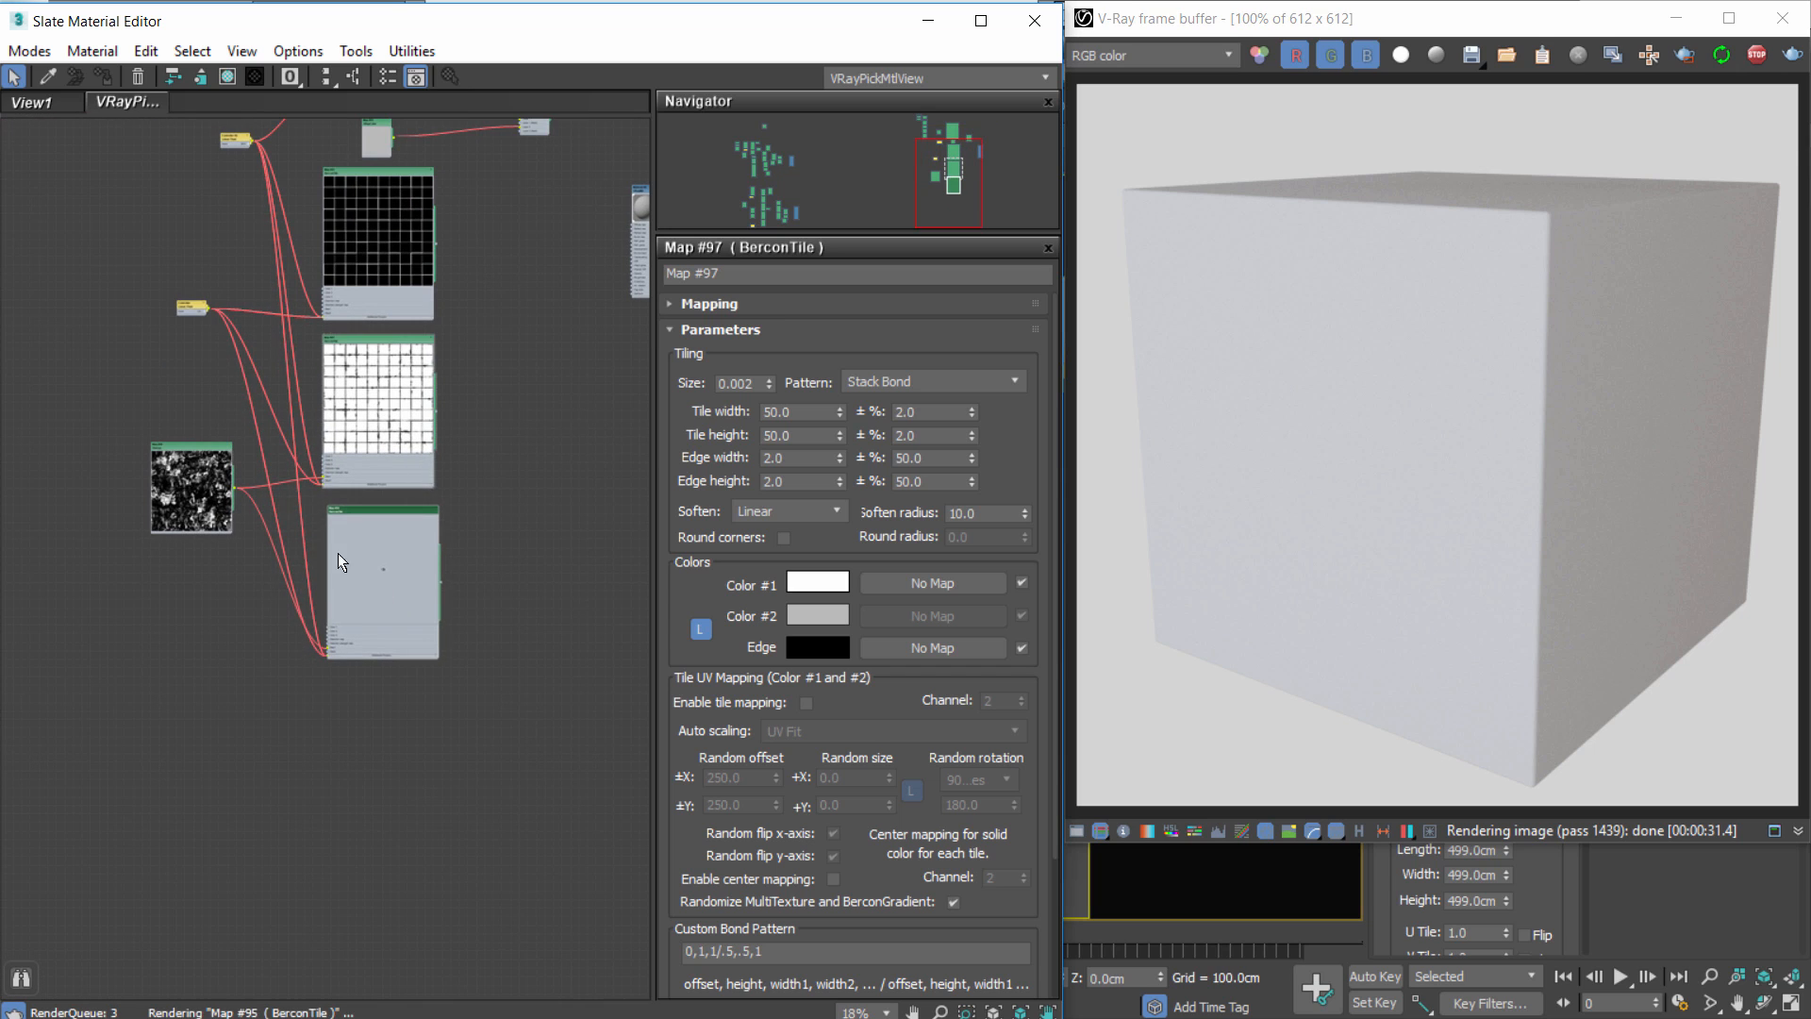
{"action": "scroll", "coordinate": [337, 553], "scroll_direction": "up", "scroll_amount": 7}
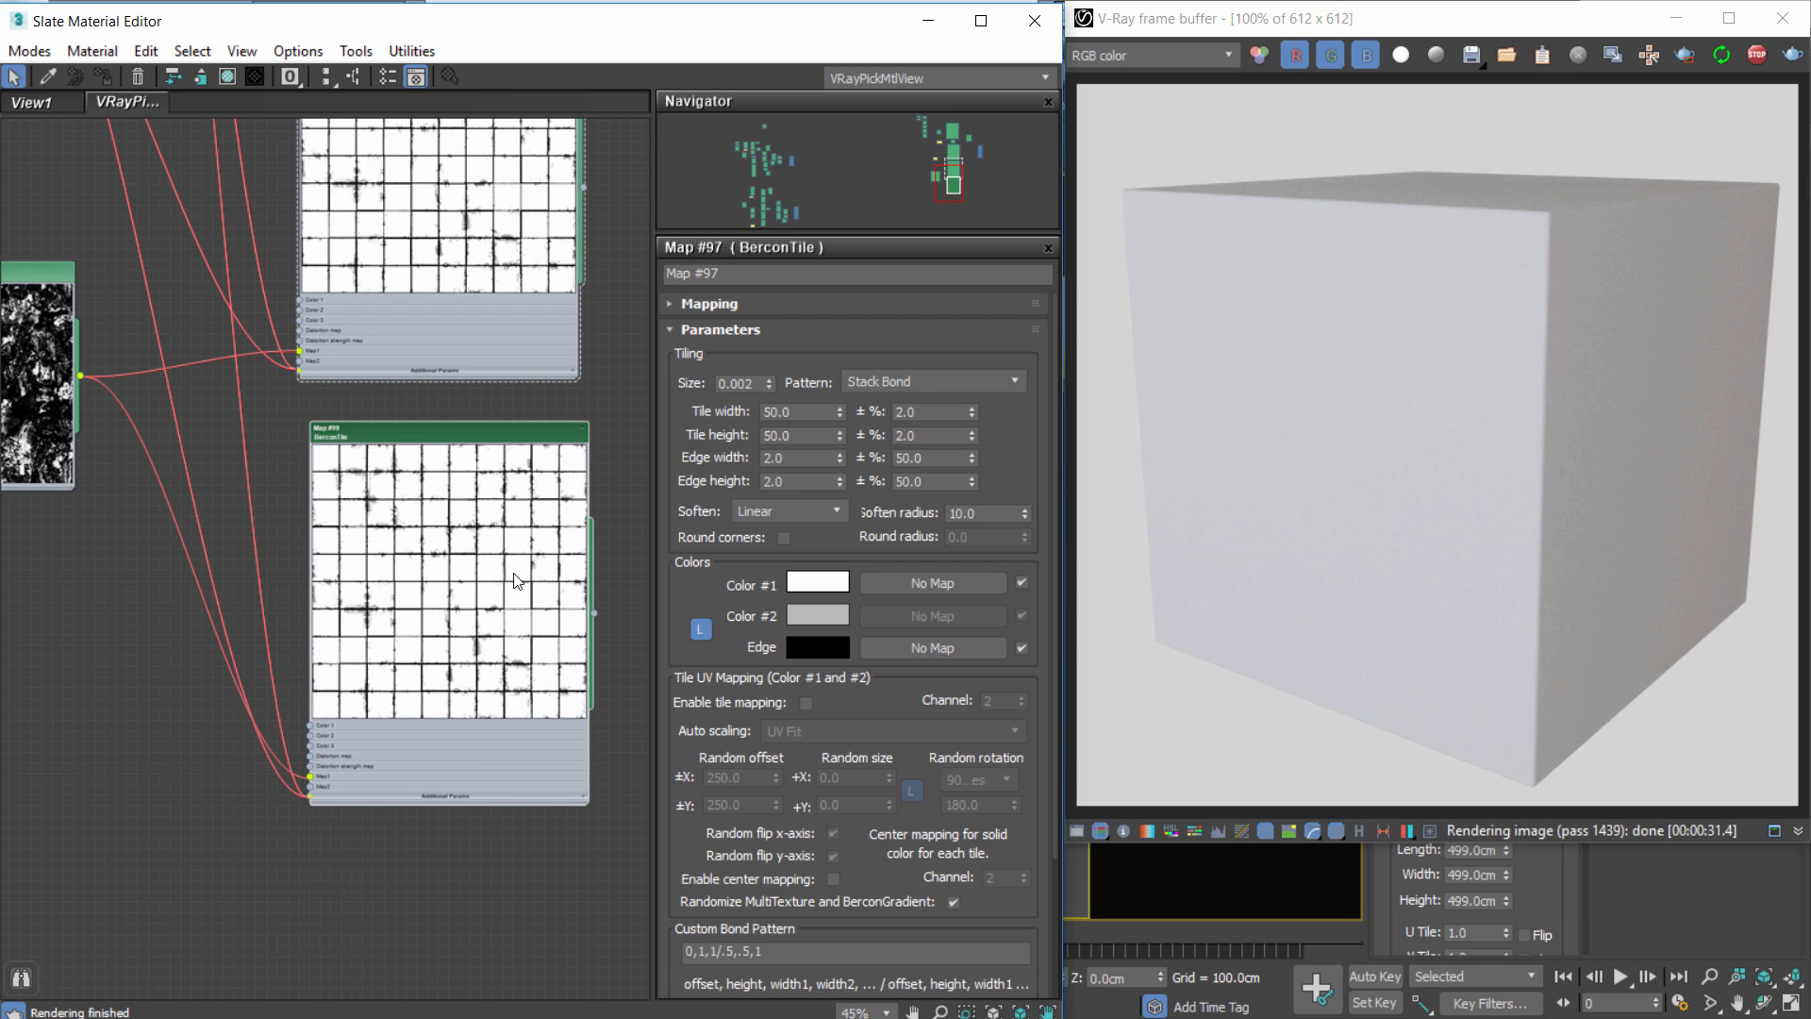
Copy the A.jpg bitmap node and place the copy below the dirtmask2.jpg bitmap.
{"action": "scroll", "coordinate": [360, 700], "scroll_direction": "down", "scroll_amount": 6}
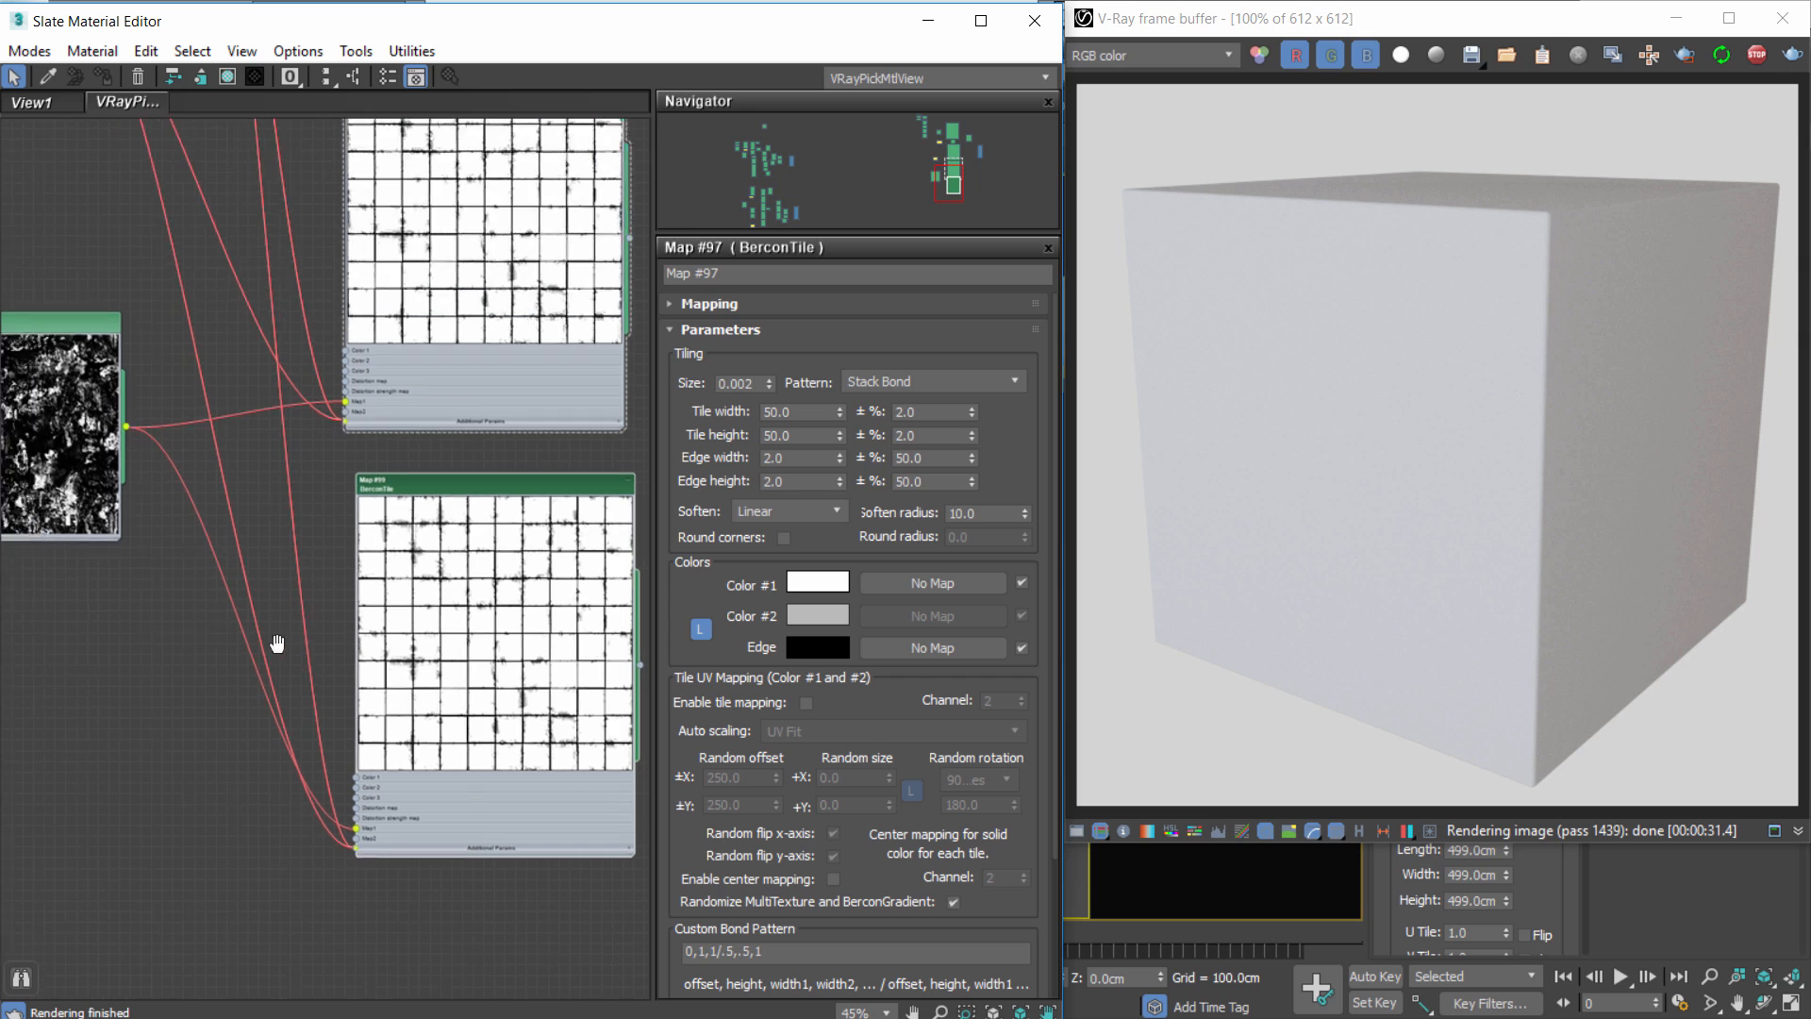
{"action": "middle_click_drag", "start_coordinate": [185, 283], "coordinate": [263, 907]}
{"action": "left_click_drag", "start_coordinate": [134, 552], "coordinate": [281, 975], "text": "shift"}
{"action": "middle_click_drag", "start_coordinate": [371, 883], "coordinate": [326, 227]}
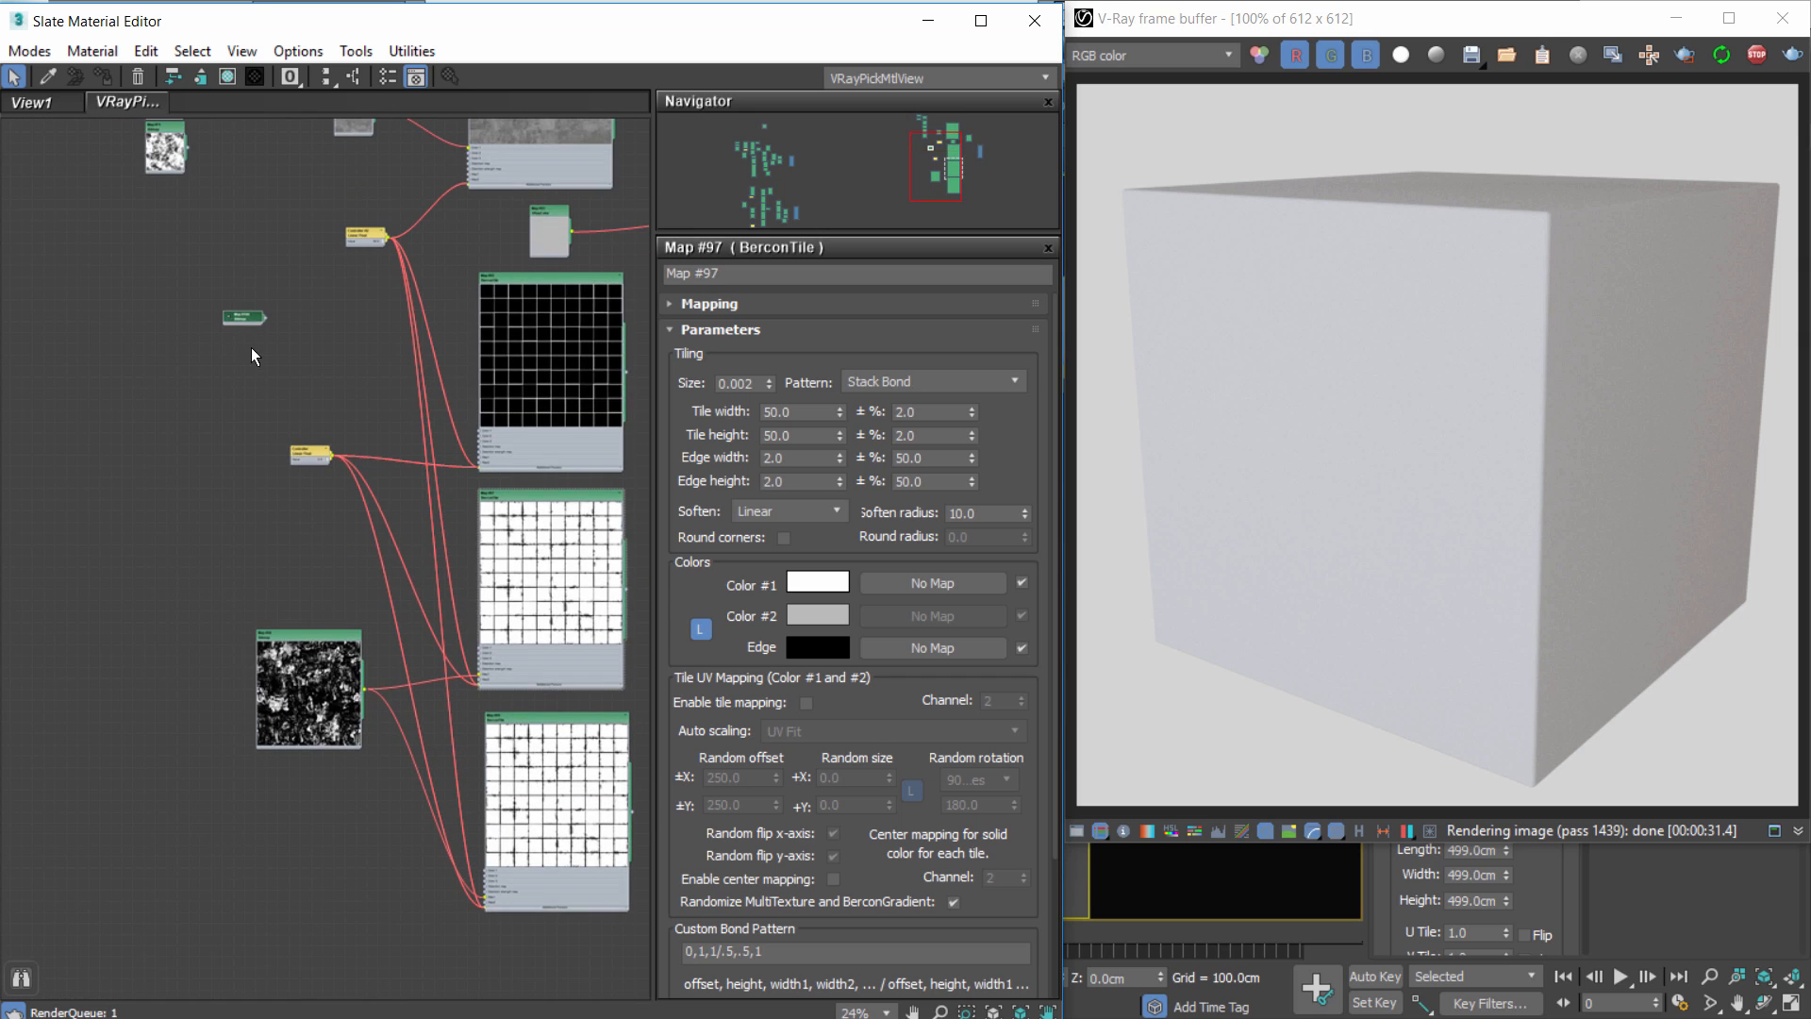
{"action": "left_click_drag", "start_coordinate": [247, 319], "coordinate": [316, 832]}
{"action": "scroll", "coordinate": [273, 490], "scroll_direction": "up", "scroll_amount": 7}
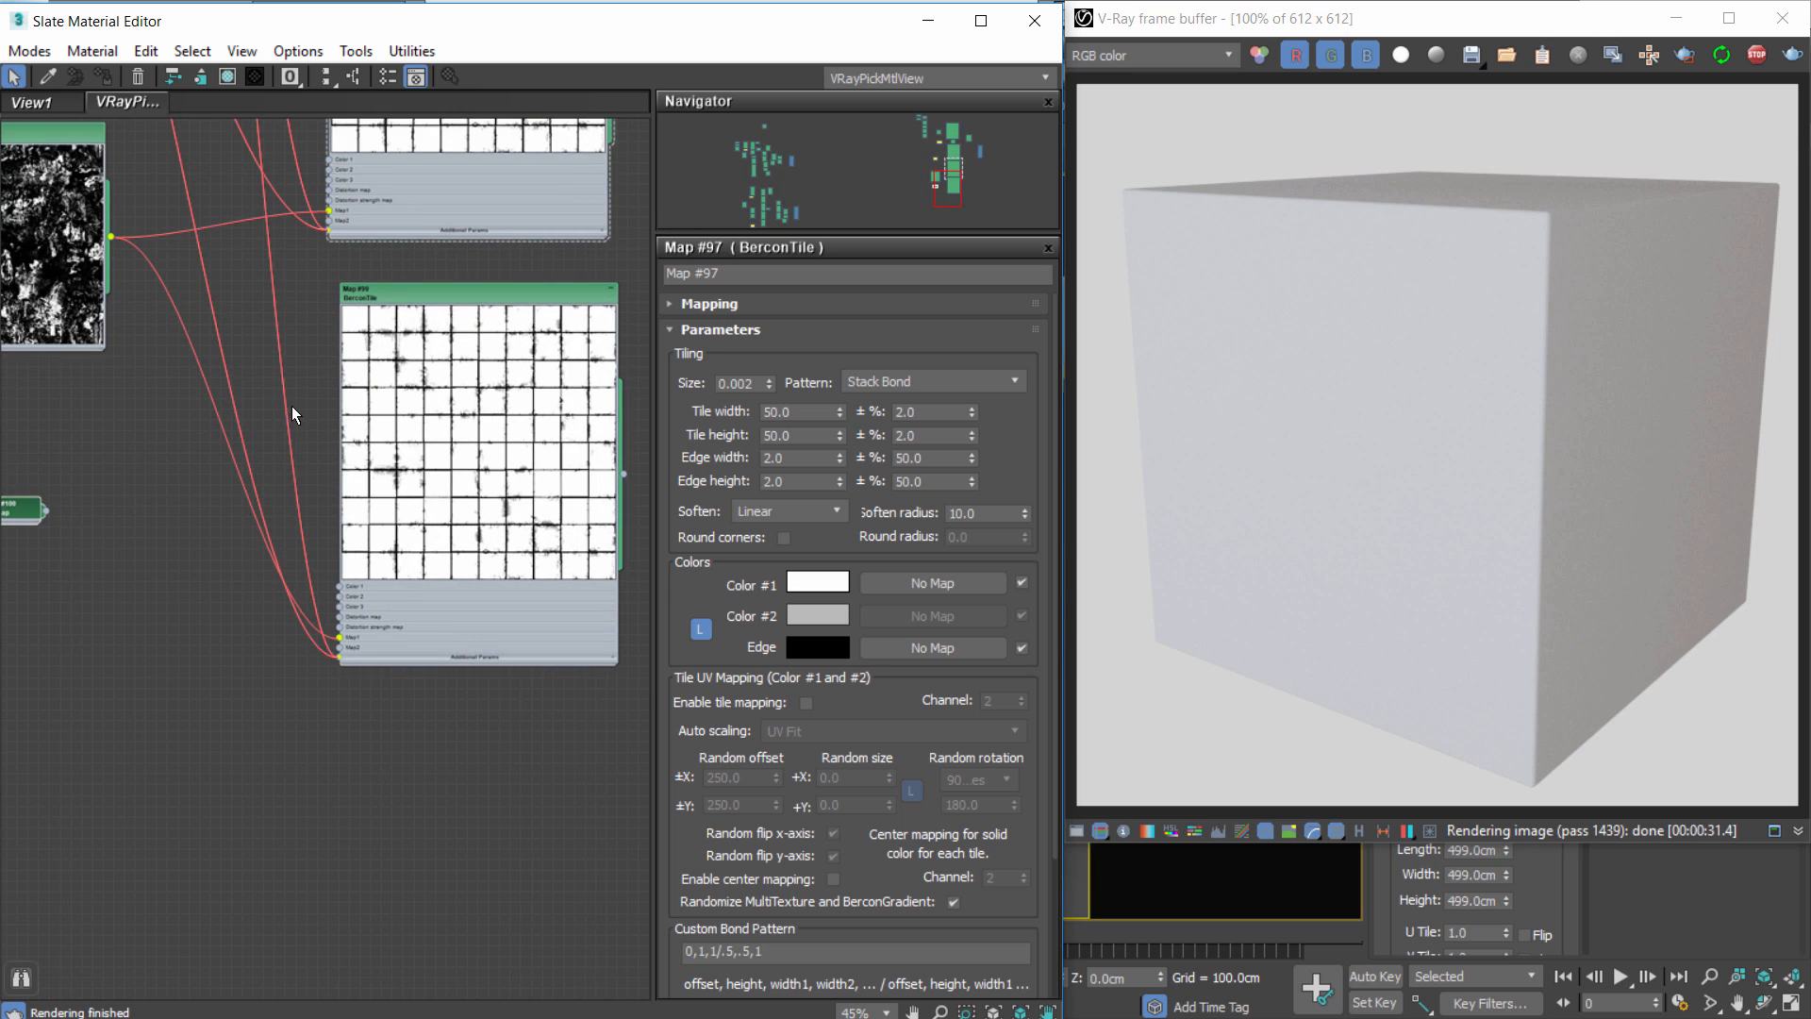
Try to connect the A.jpg bitmap to the Color 1 input of the BerconTile copy and remove that copy.
{"action": "left_click", "coordinate": [211, 341]}
{"action": "key", "text": "Delete"}
{"action": "double_click", "coordinate": [498, 286]}
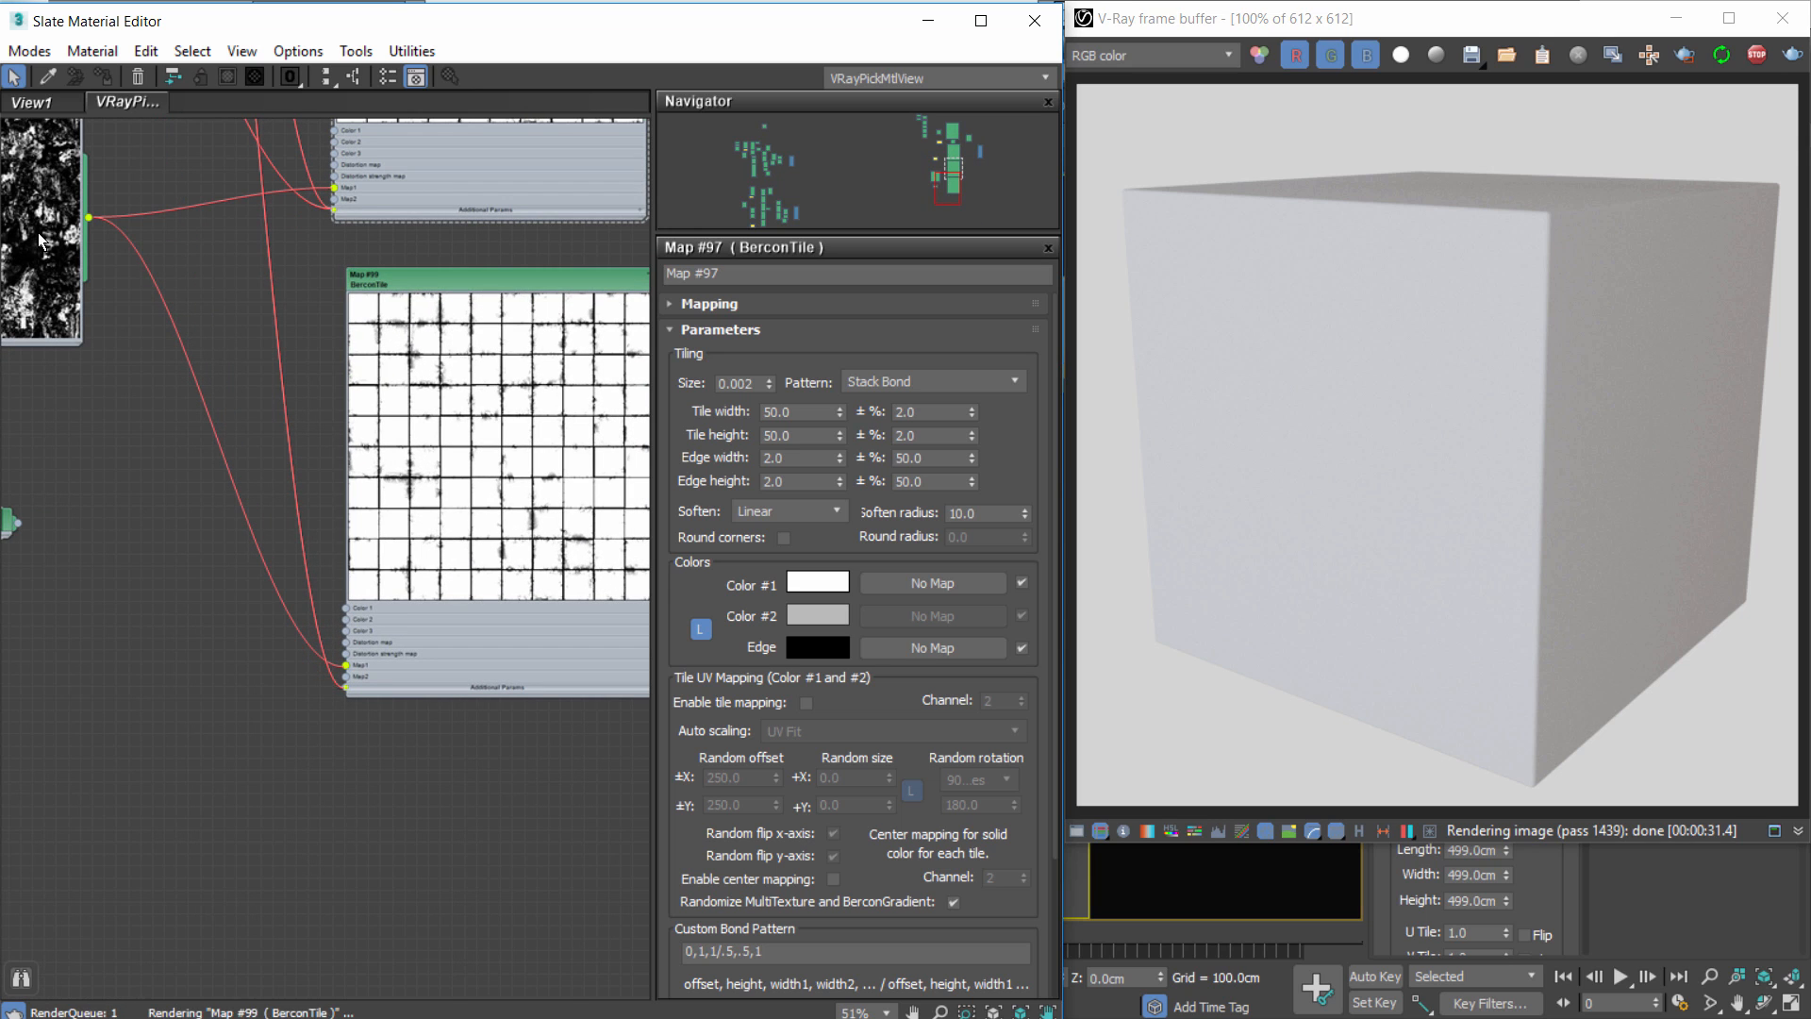
{"action": "middle_click_drag", "start_coordinate": [100, 494], "coordinate": [209, 523]}
{"action": "scroll", "coordinate": [217, 623], "scroll_direction": "up", "scroll_amount": 2}
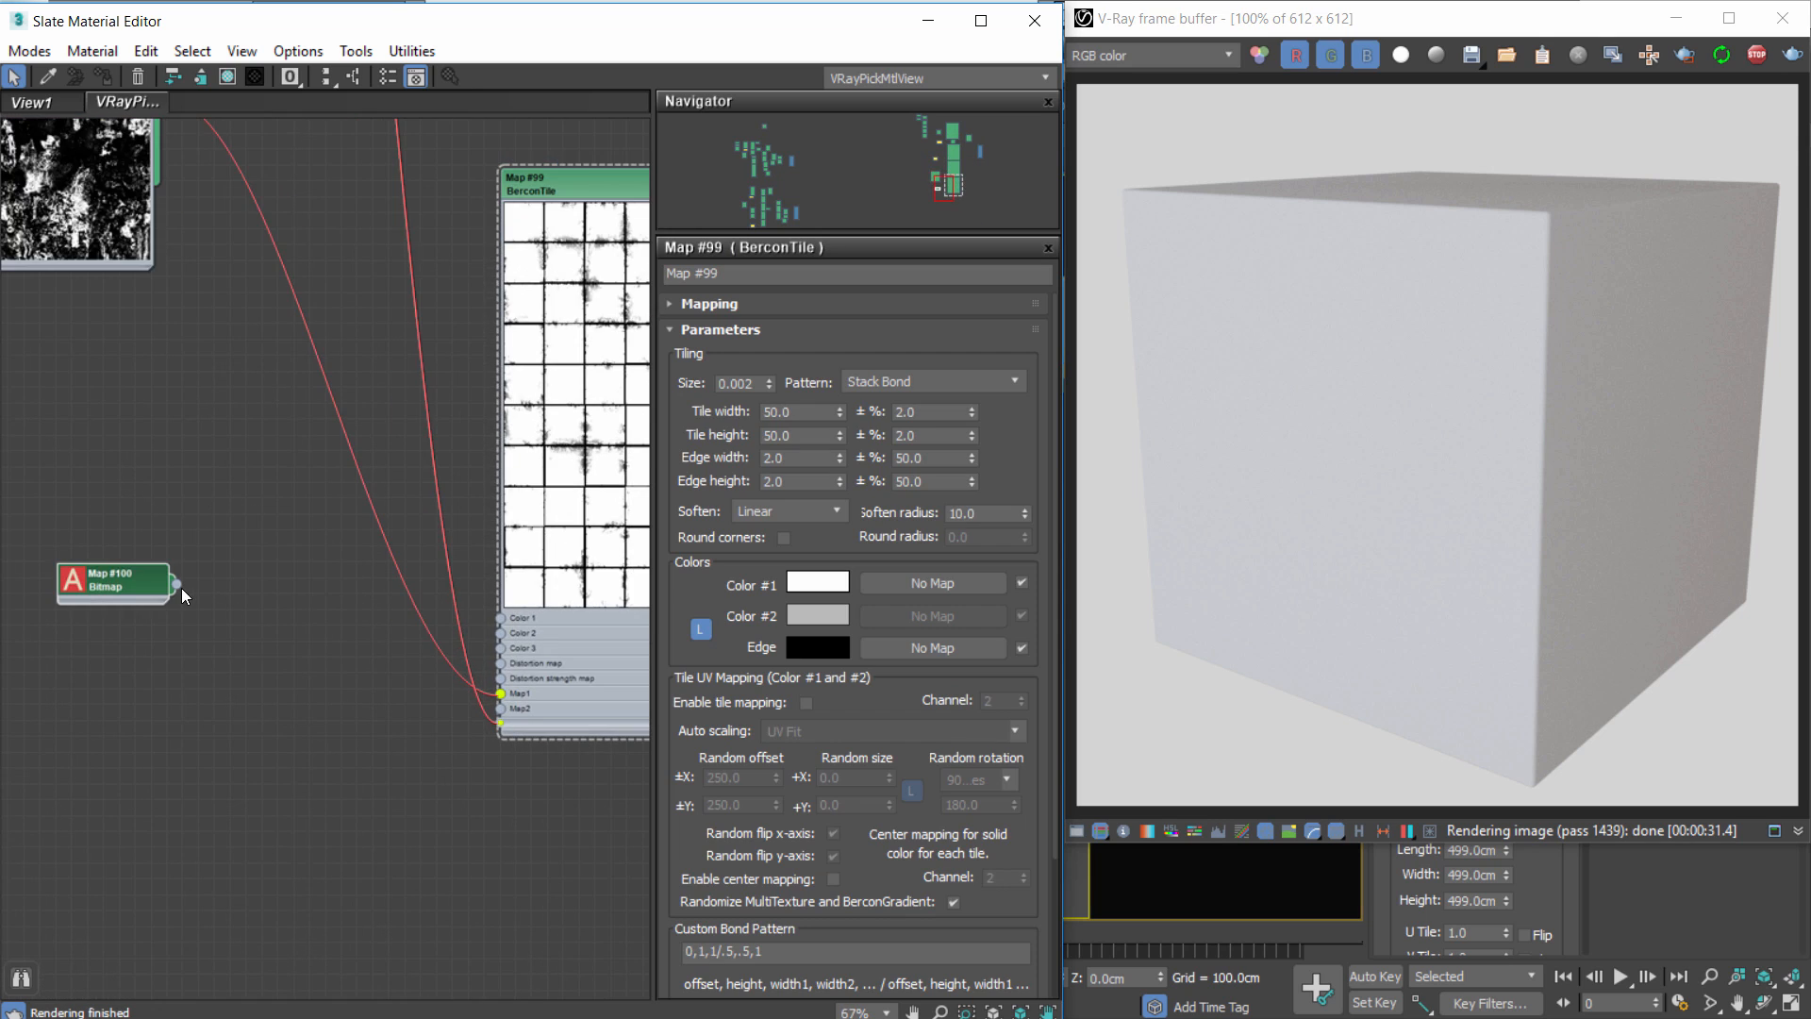
{"action": "left_click_drag", "start_coordinate": [176, 584], "coordinate": [501, 619]}
{"action": "left_click", "coordinate": [110, 393]}
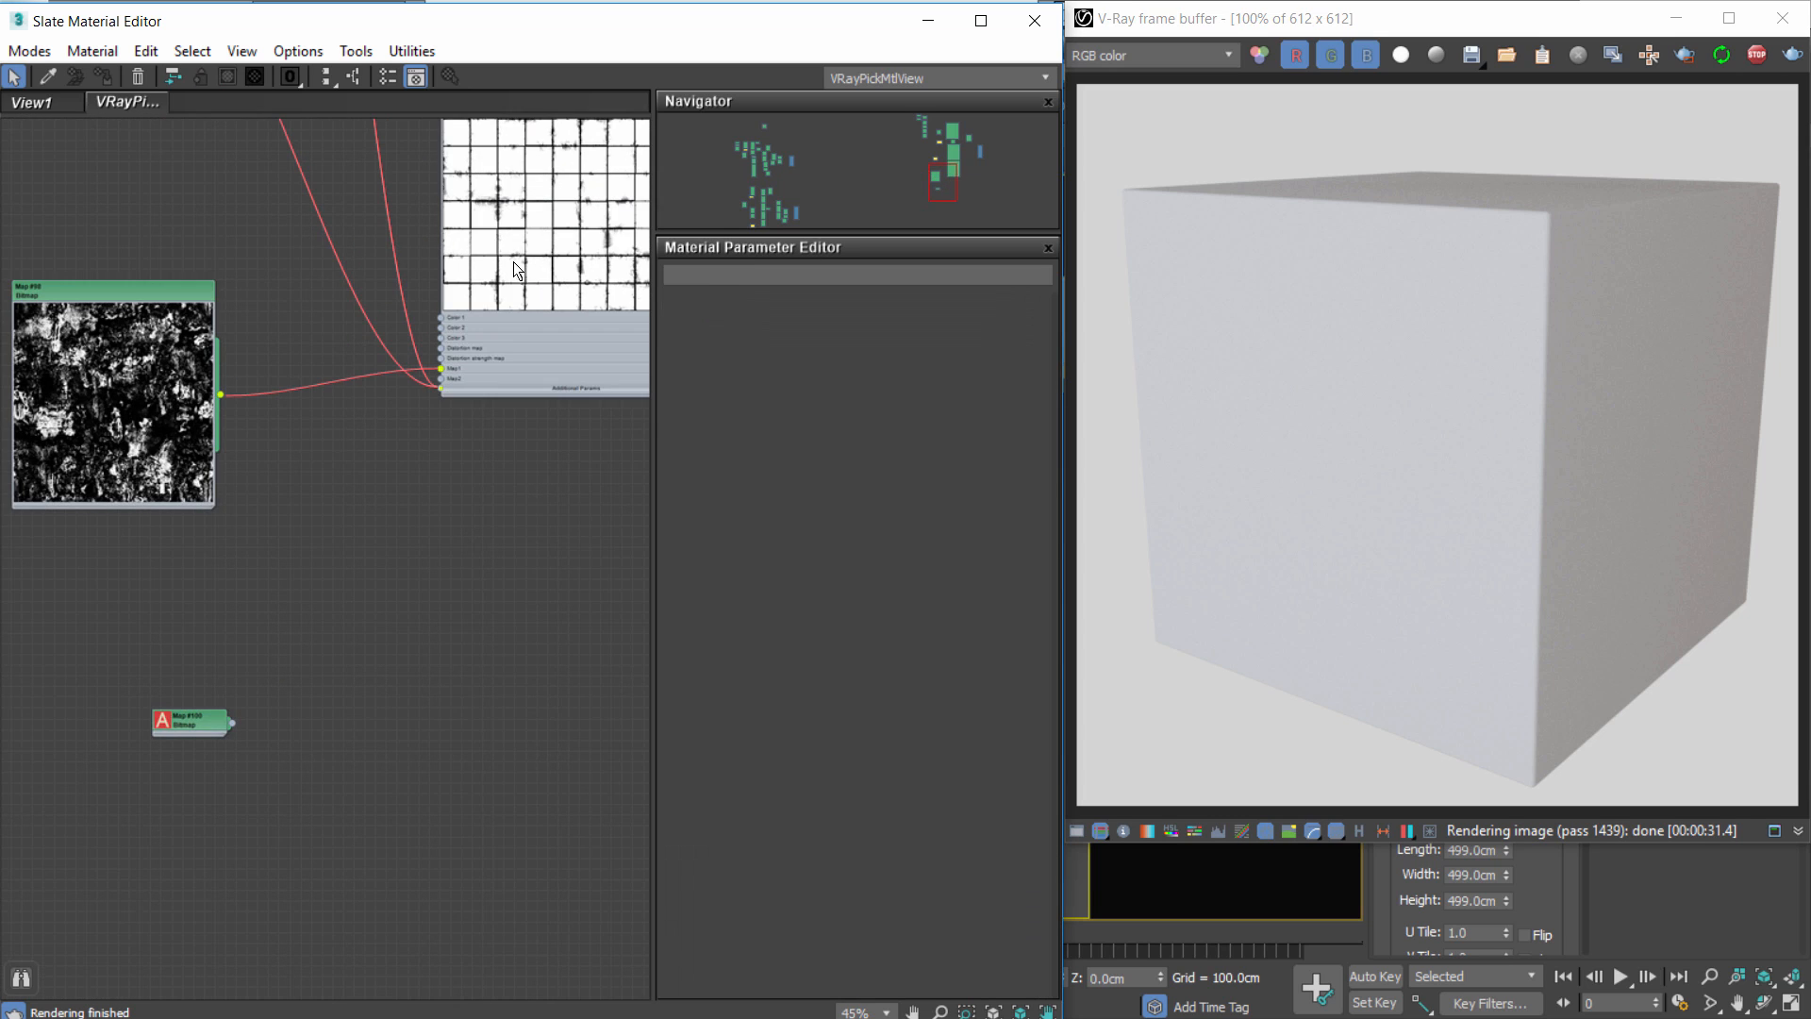
Duplicate the dirt-edged BerconTile map again, disconnect dirtmask2.jpg from the copy's Map1 input, and connect A.jpg to its Color 1 input.
{"action": "left_click_drag", "start_coordinate": [514, 262], "coordinate": [526, 778], "text": "shift"}
{"action": "scroll", "coordinate": [405, 795], "scroll_direction": "up", "scroll_amount": 3}
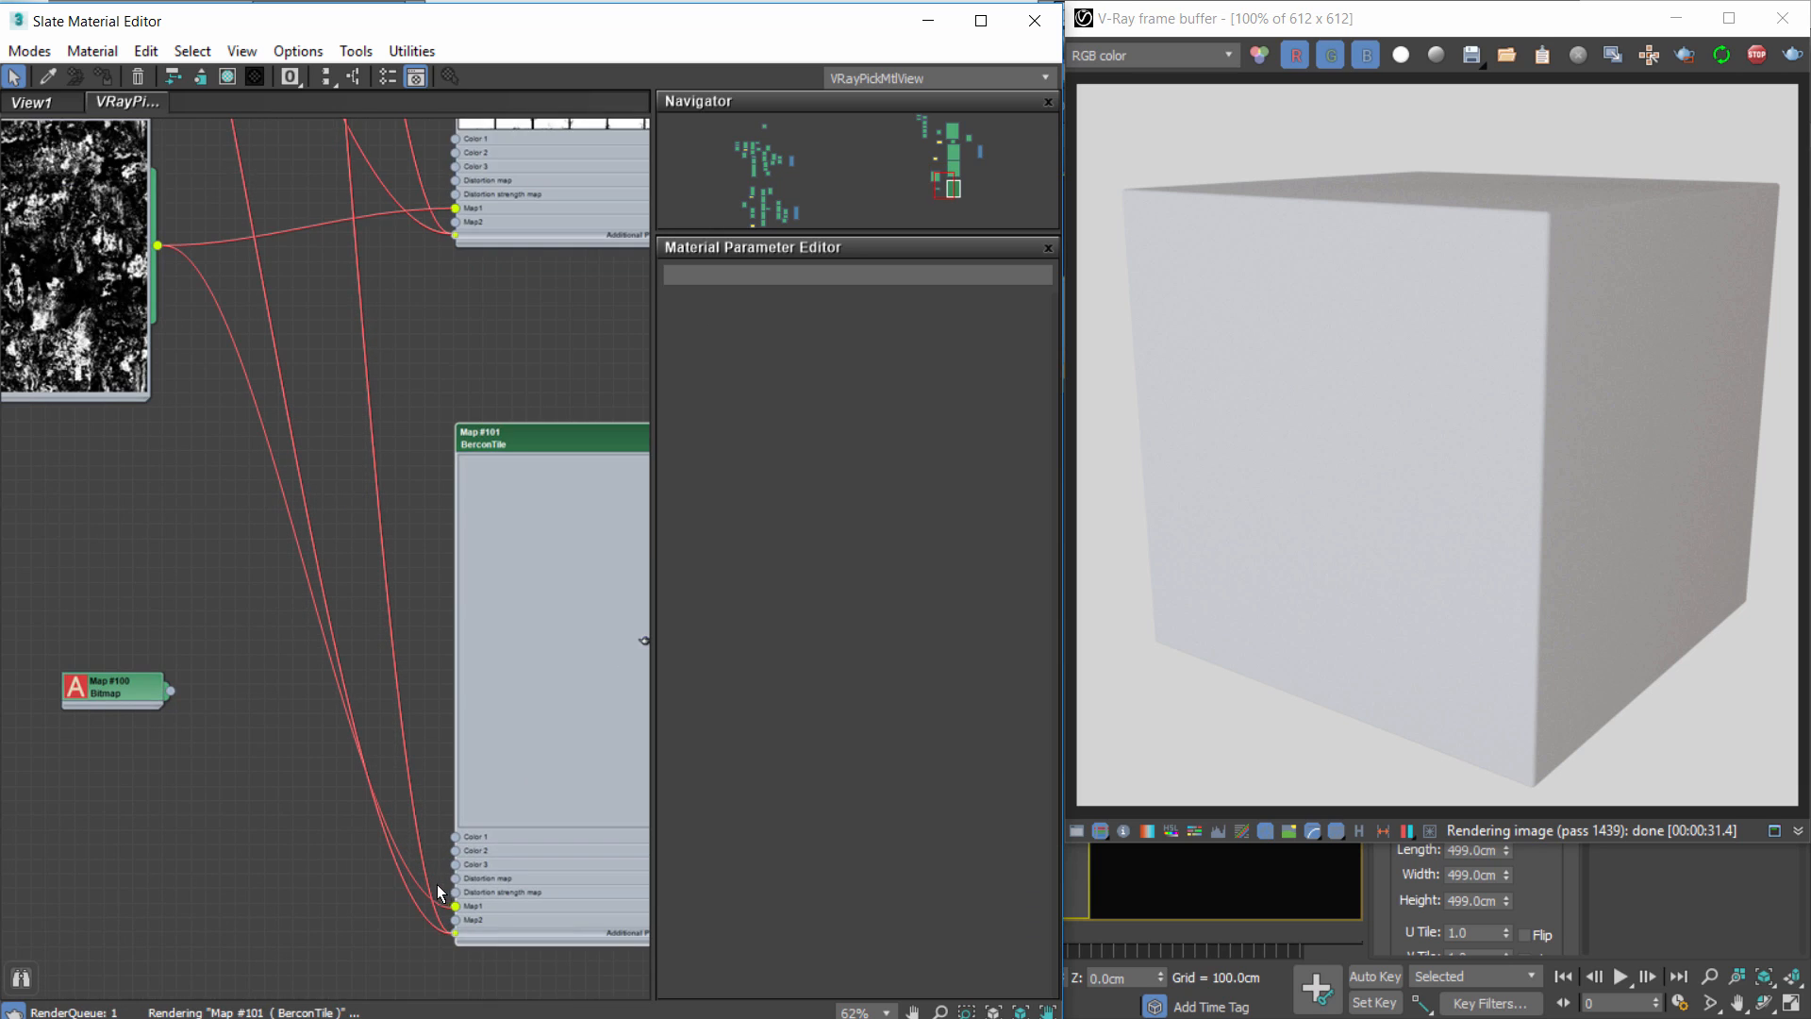
{"action": "left_click", "coordinate": [450, 908]}
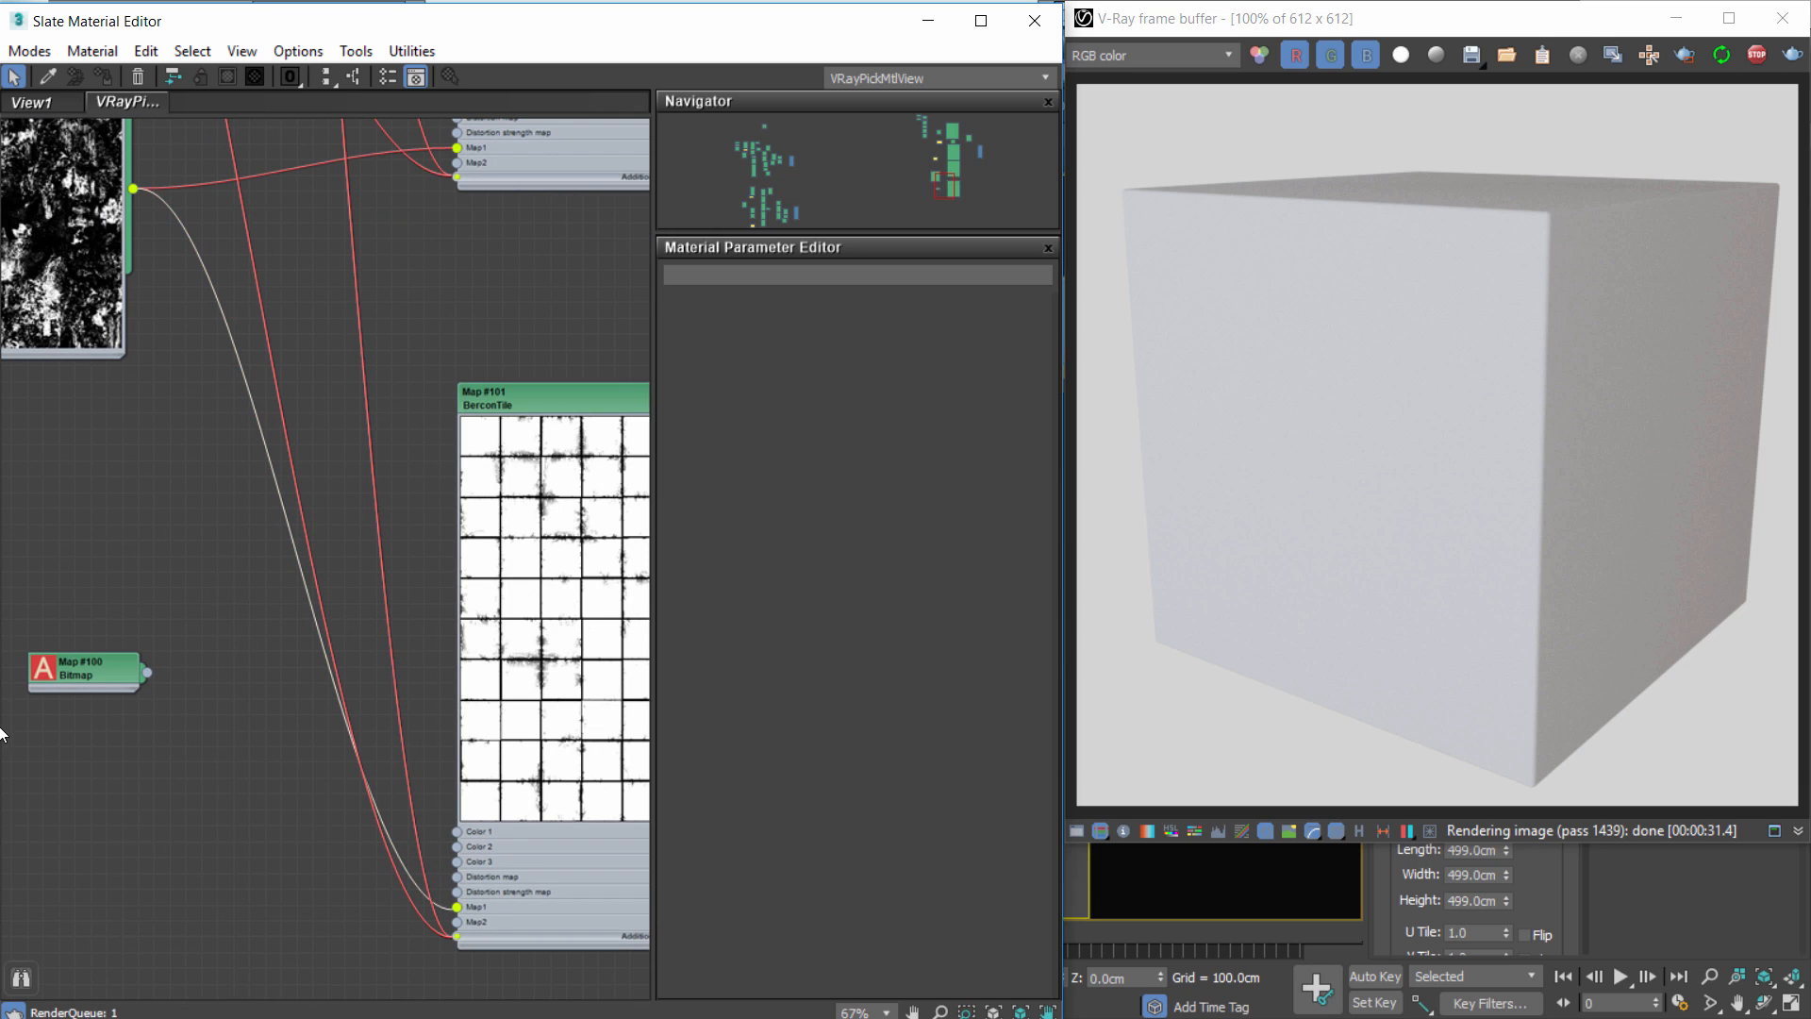
{"action": "key", "text": "Delete"}
{"action": "left_click_drag", "start_coordinate": [117, 673], "coordinate": [458, 833]}
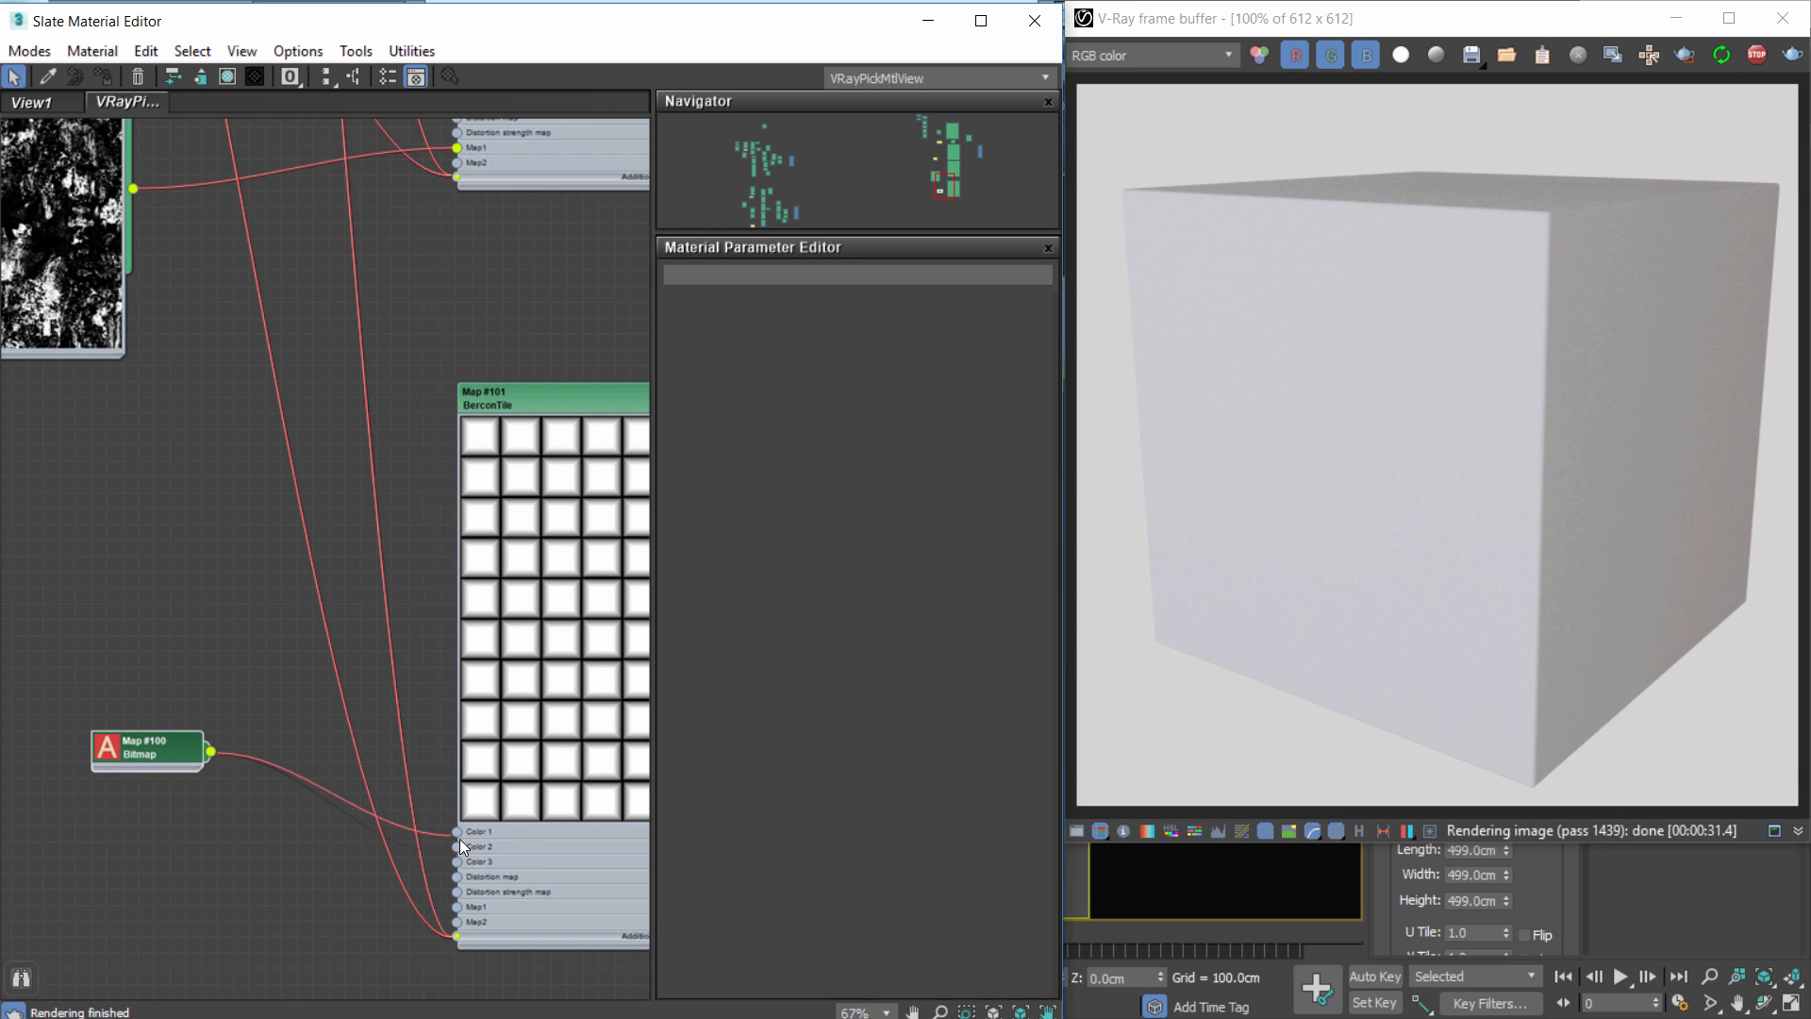
{"action": "middle_click_drag", "start_coordinate": [641, 431], "coordinate": [418, 304]}
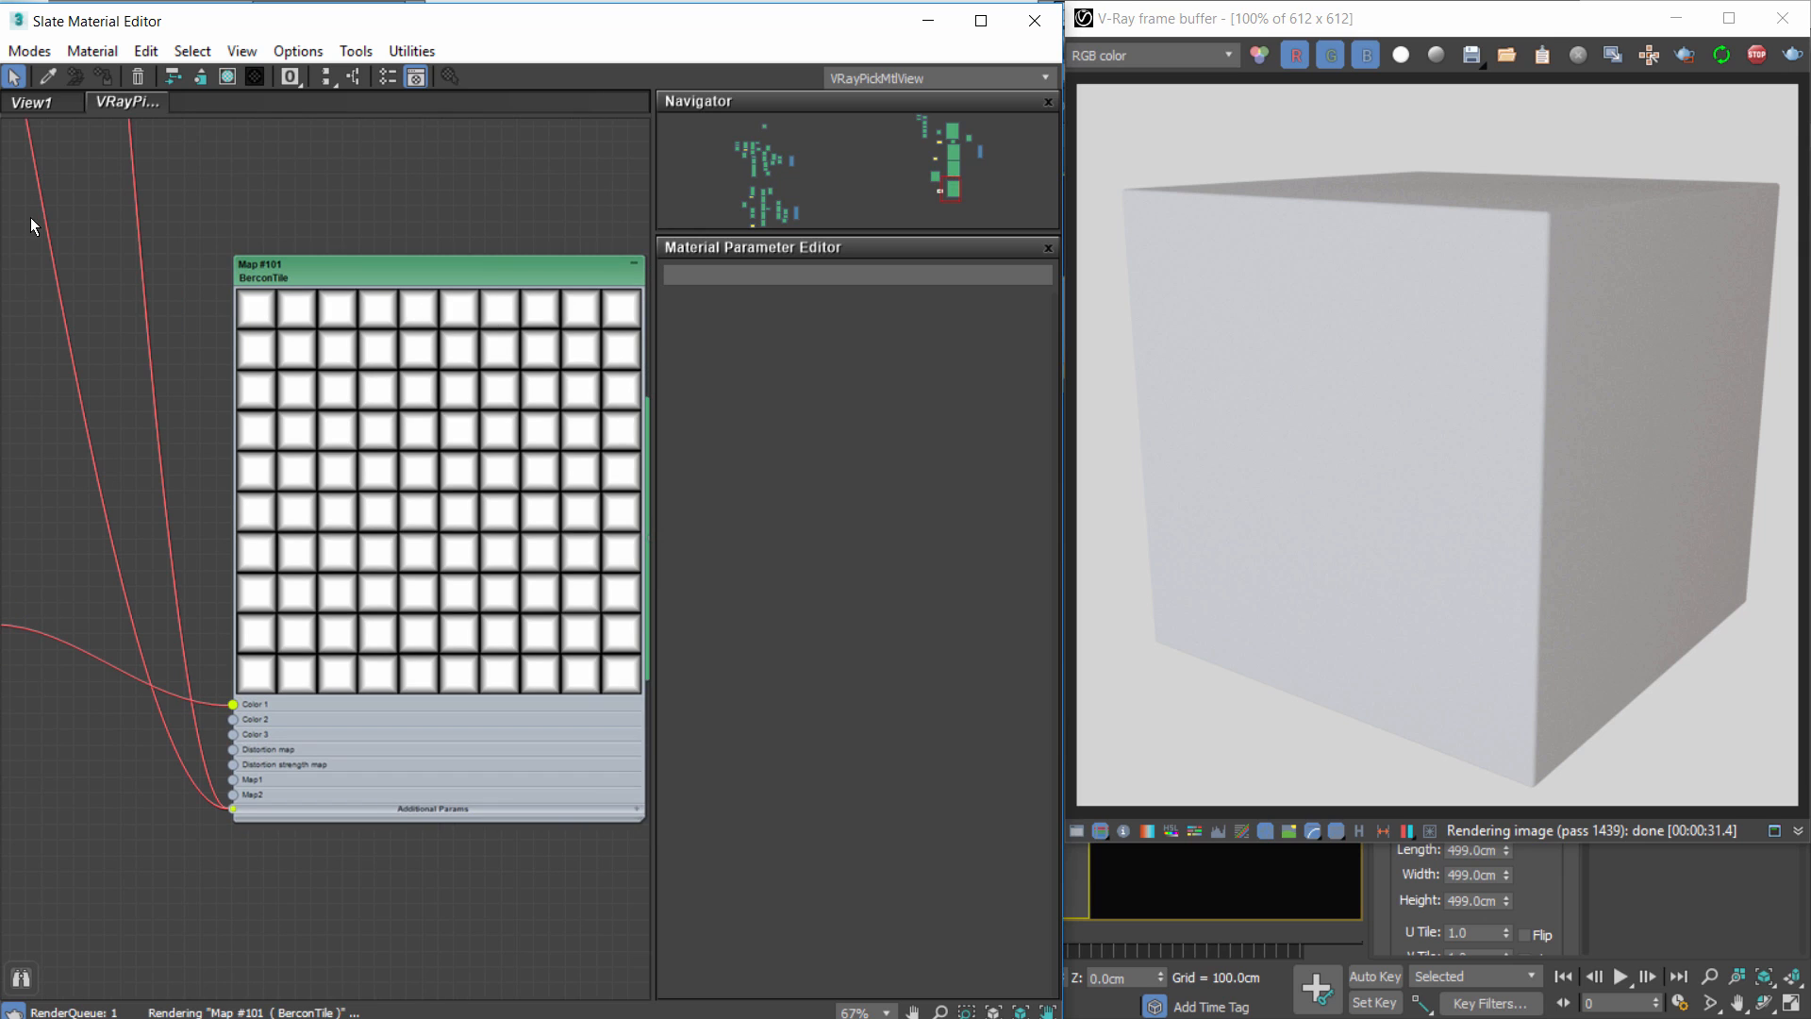
Set the softening of the BerconTile map with the A.jpg texture to None.
{"action": "double_click", "coordinate": [470, 411]}
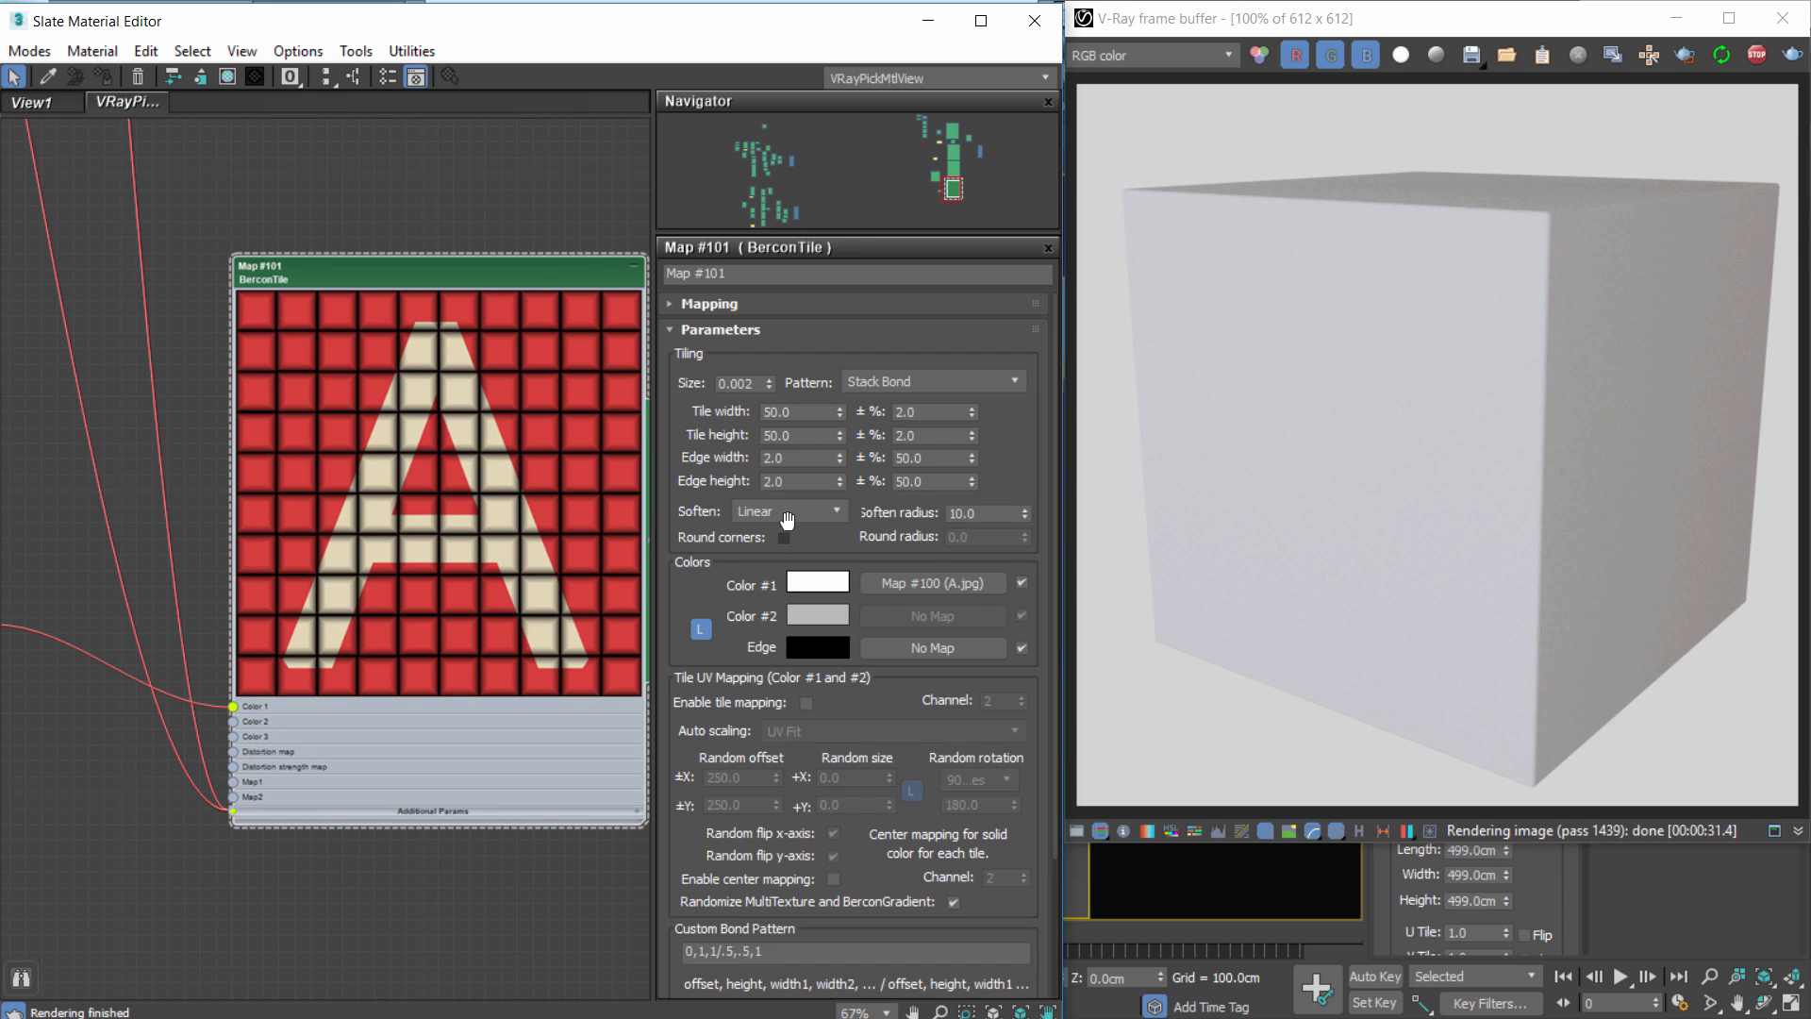
{"action": "left_click", "coordinate": [788, 511]}
{"action": "left_click", "coordinate": [759, 527]}
Move the VRayMtl material beside the A-textured BerconTile map and connect the map to the material's Diffuse map input.
{"action": "middle_click_drag", "start_coordinate": [499, 447], "coordinate": [220, 511]}
{"action": "scroll", "coordinate": [325, 481], "scroll_direction": "down", "scroll_amount": 8}
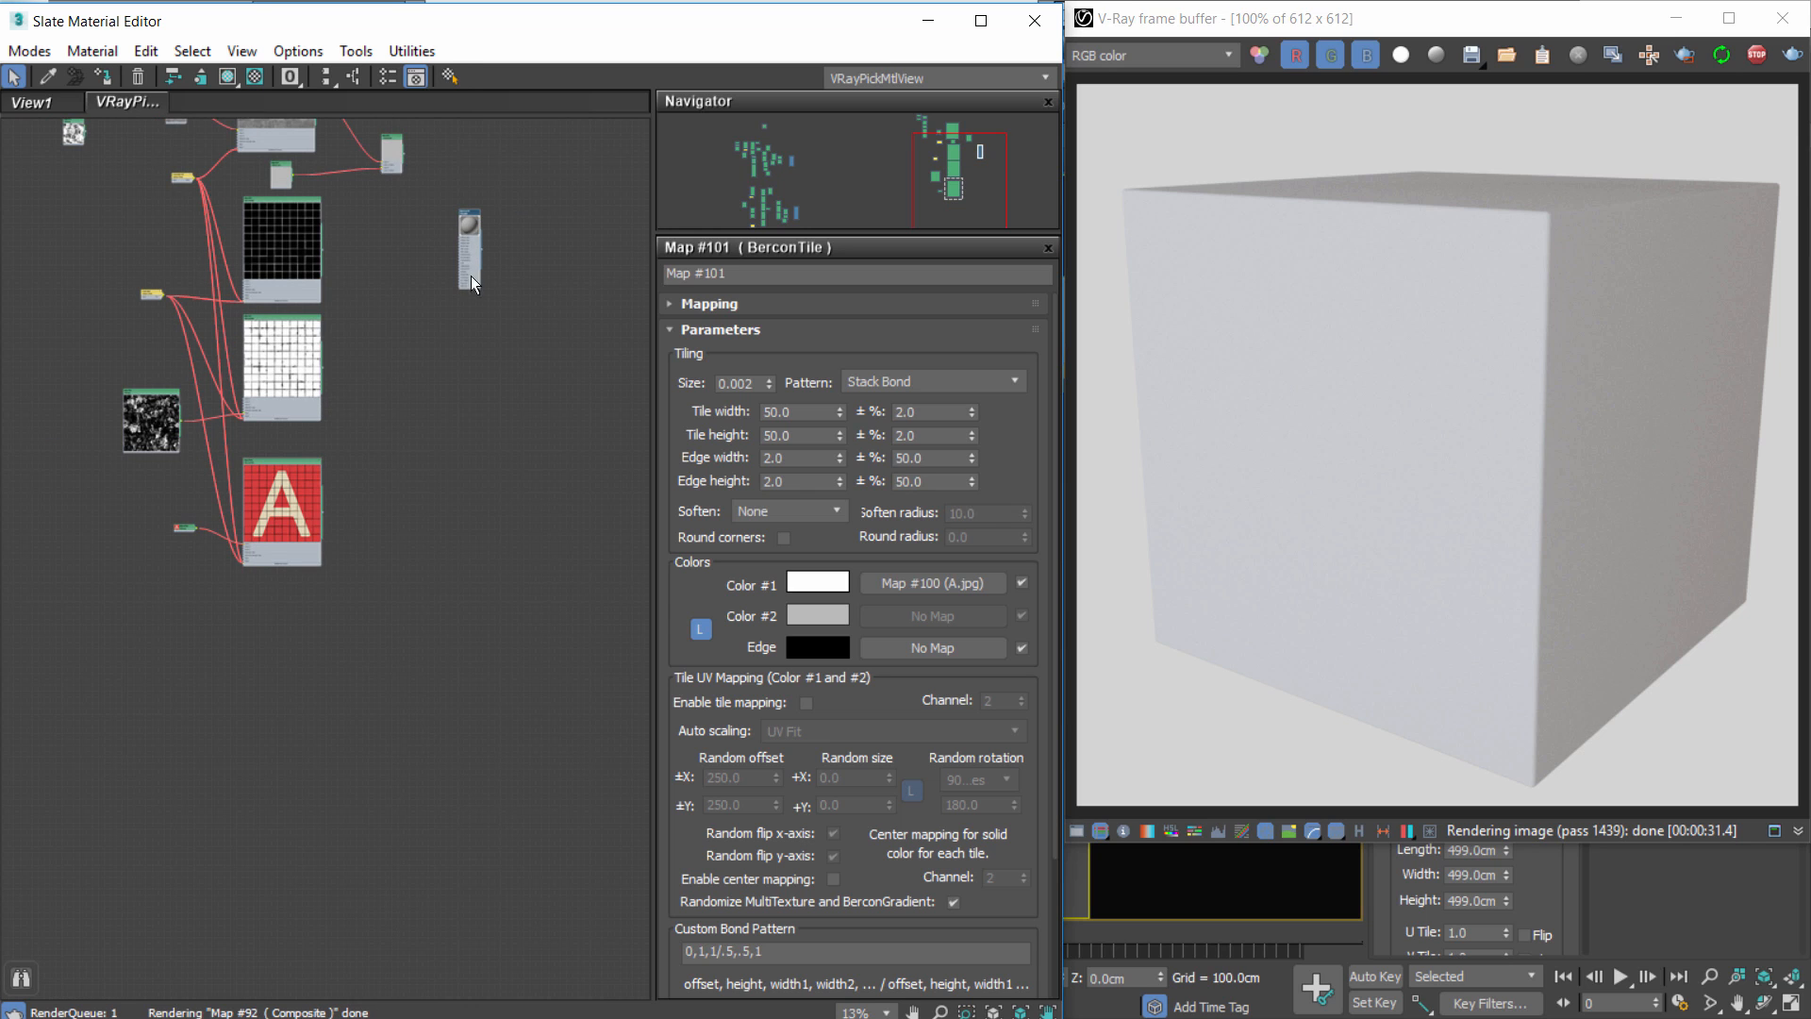
{"action": "left_click", "coordinate": [466, 237]}
{"action": "left_click", "coordinate": [458, 244]}
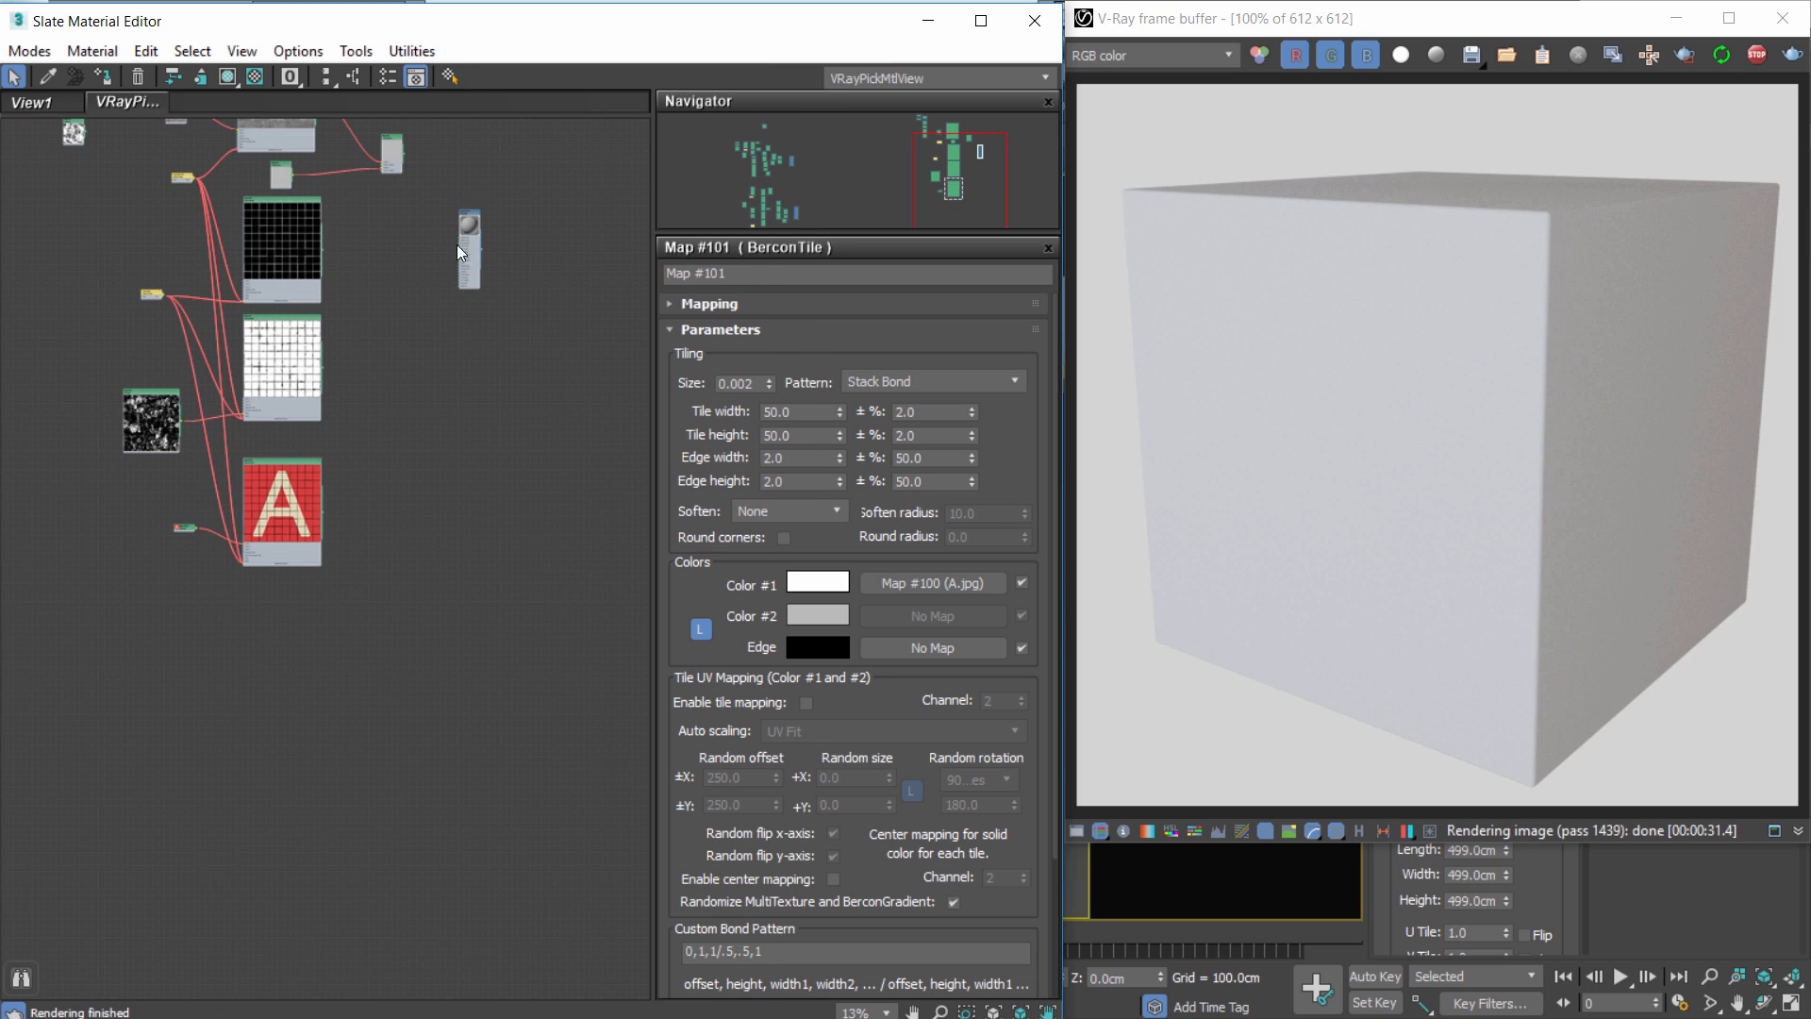
{"action": "left_click_drag", "start_coordinate": [461, 243], "coordinate": [358, 585]}
{"action": "scroll", "coordinate": [361, 585], "scroll_direction": "up", "scroll_amount": 5}
{"action": "scroll", "coordinate": [294, 507], "scroll_direction": "up", "scroll_amount": 3}
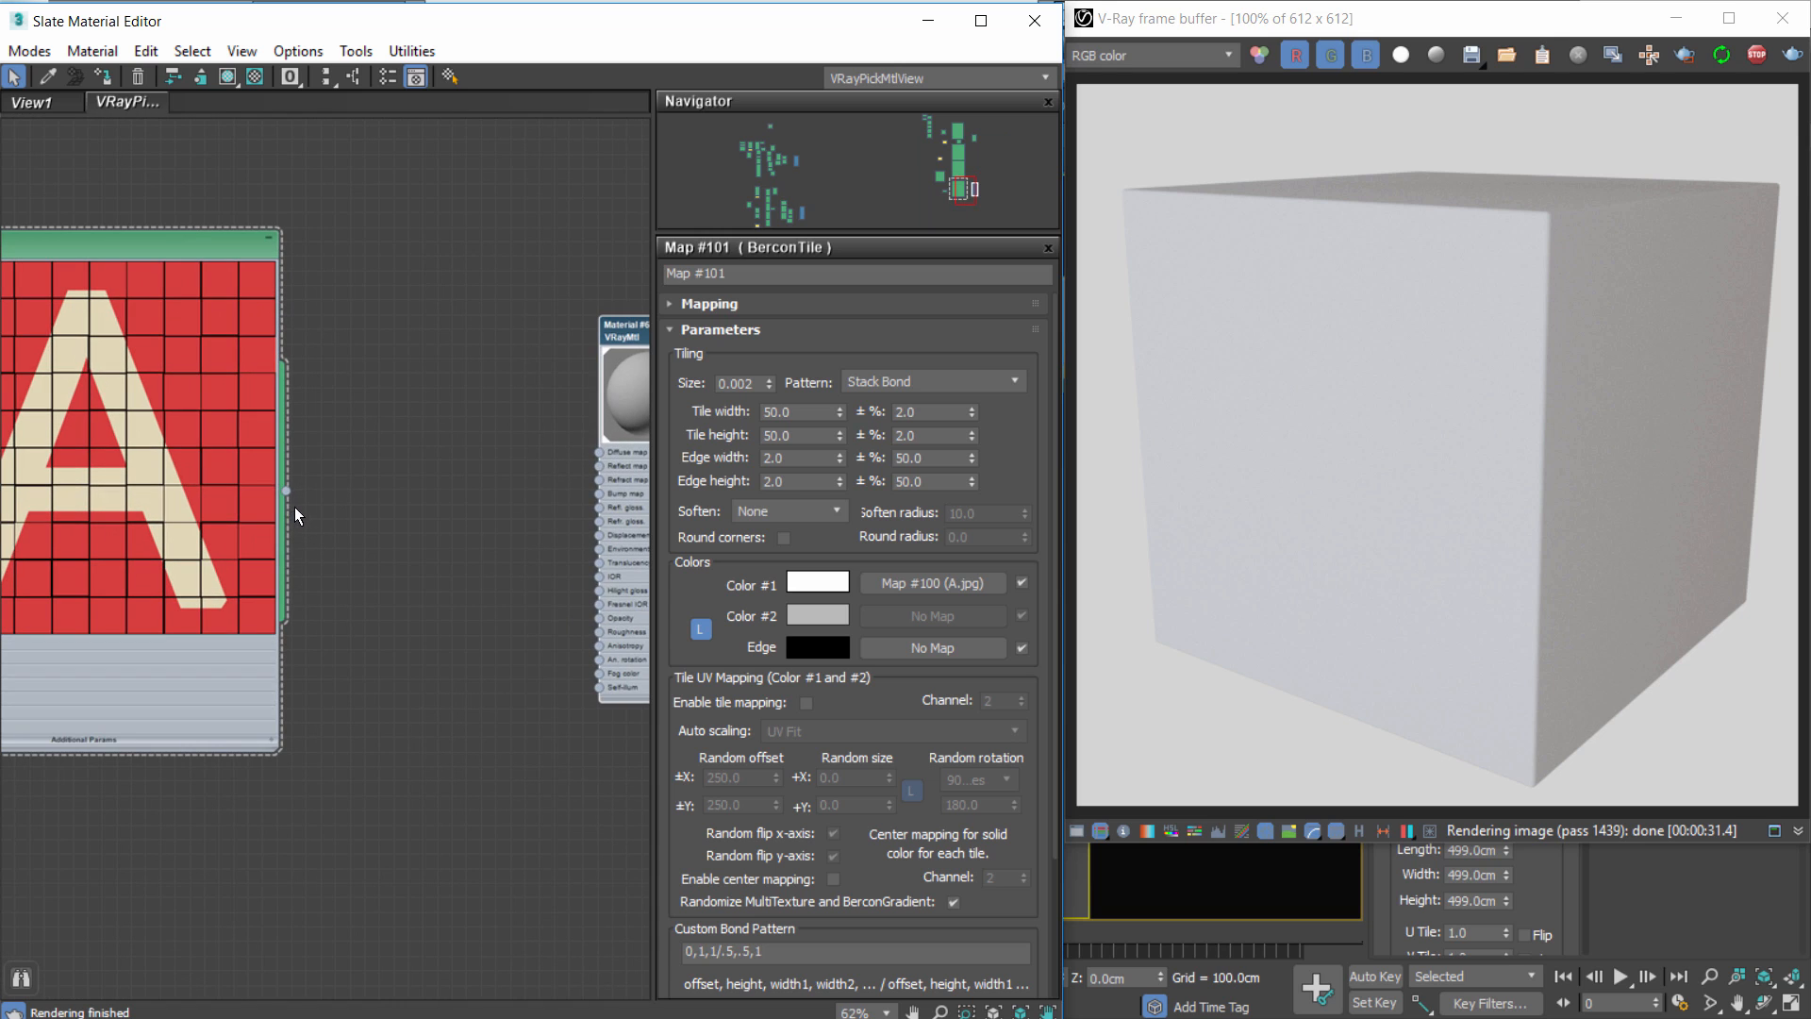
{"action": "left_click_drag", "start_coordinate": [286, 491], "coordinate": [602, 453]}
{"action": "left_click_drag", "start_coordinate": [623, 329], "coordinate": [578, 384]}
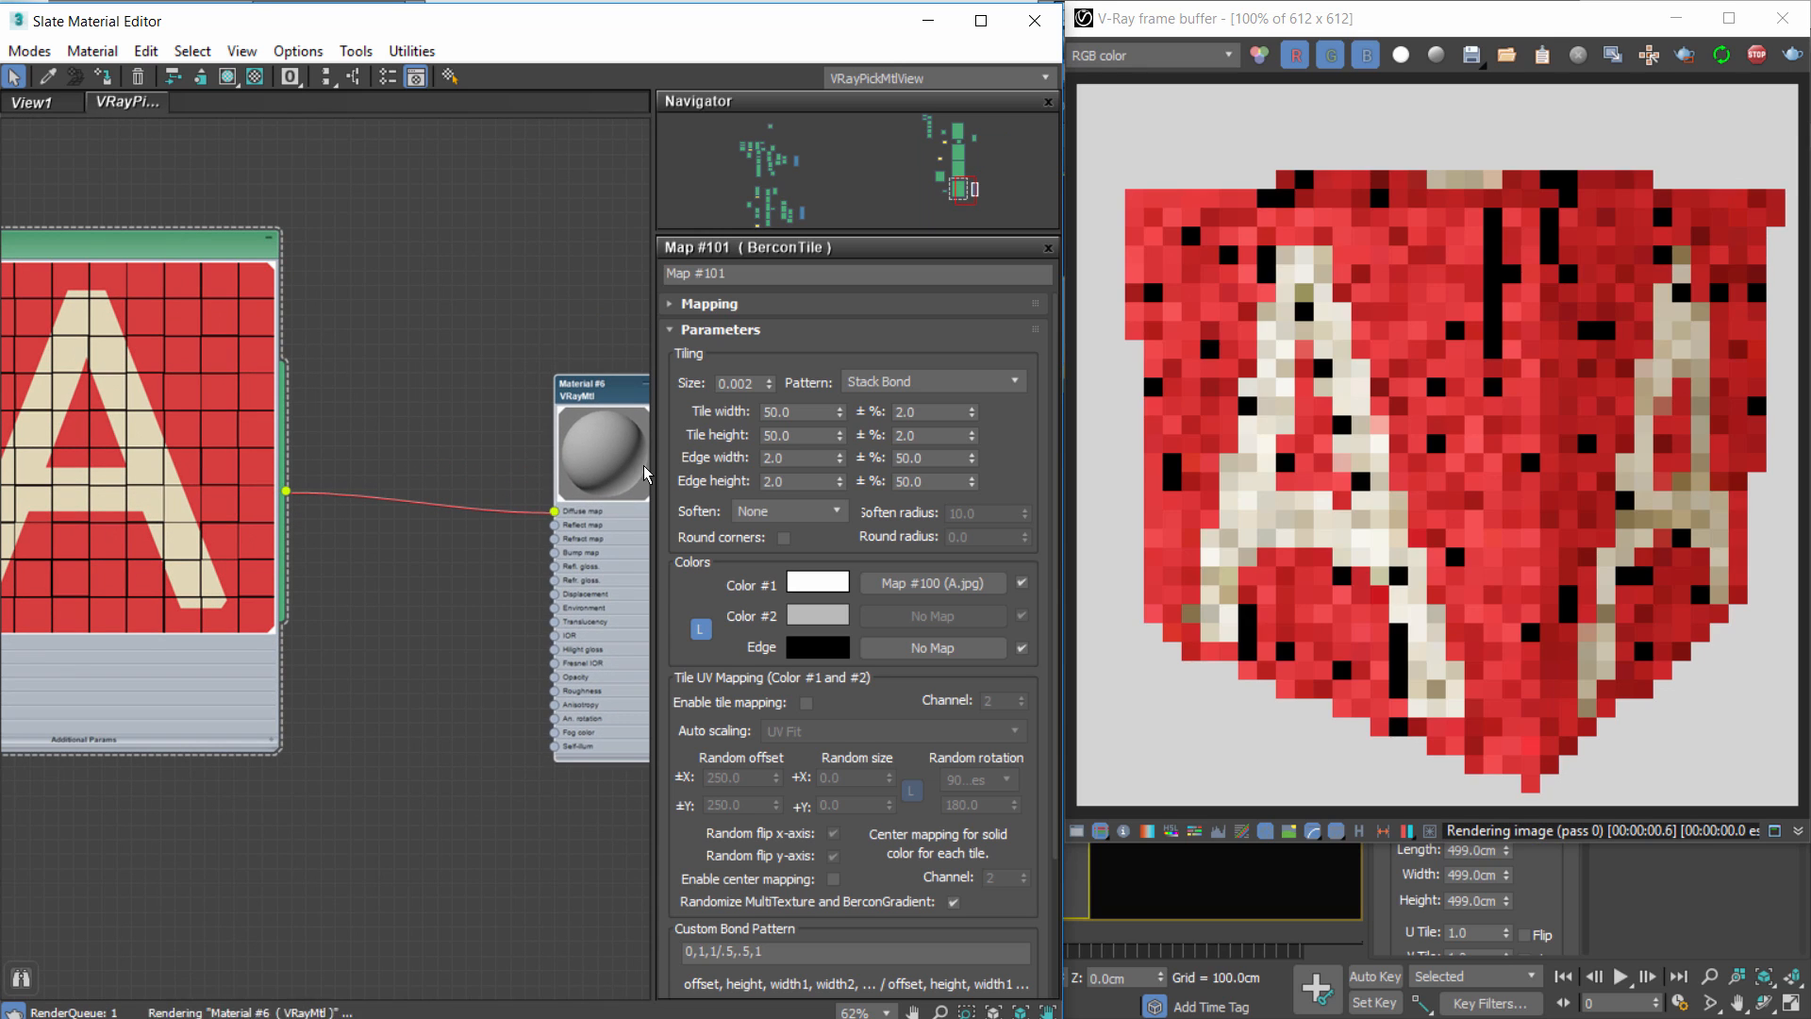
{"action": "middle_click_drag", "start_coordinate": [269, 458], "coordinate": [417, 422]}
{"action": "scroll", "coordinate": [417, 422], "scroll_direction": "down", "scroll_amount": 1}
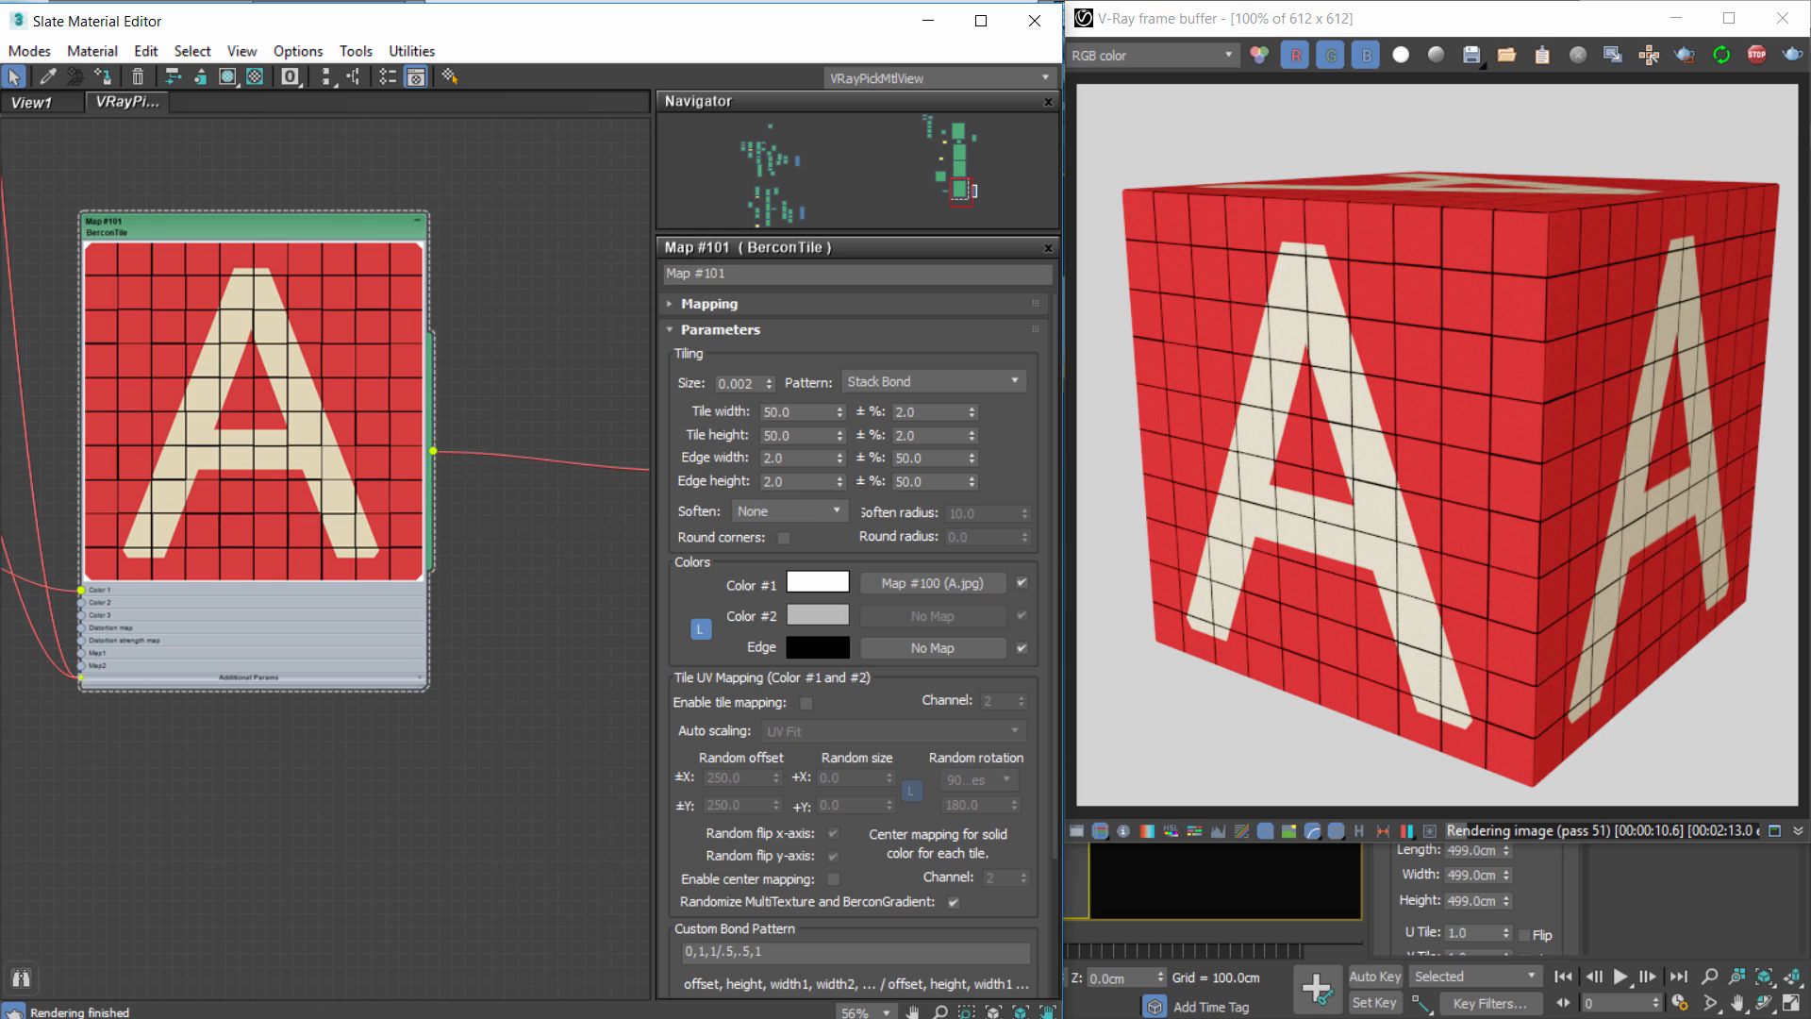
Enable center mapping on the BerconTile map with the A.jpg texture so each tile takes a solid color.
{"action": "left_click_drag", "start_coordinate": [872, 873], "coordinate": [903, 533]}
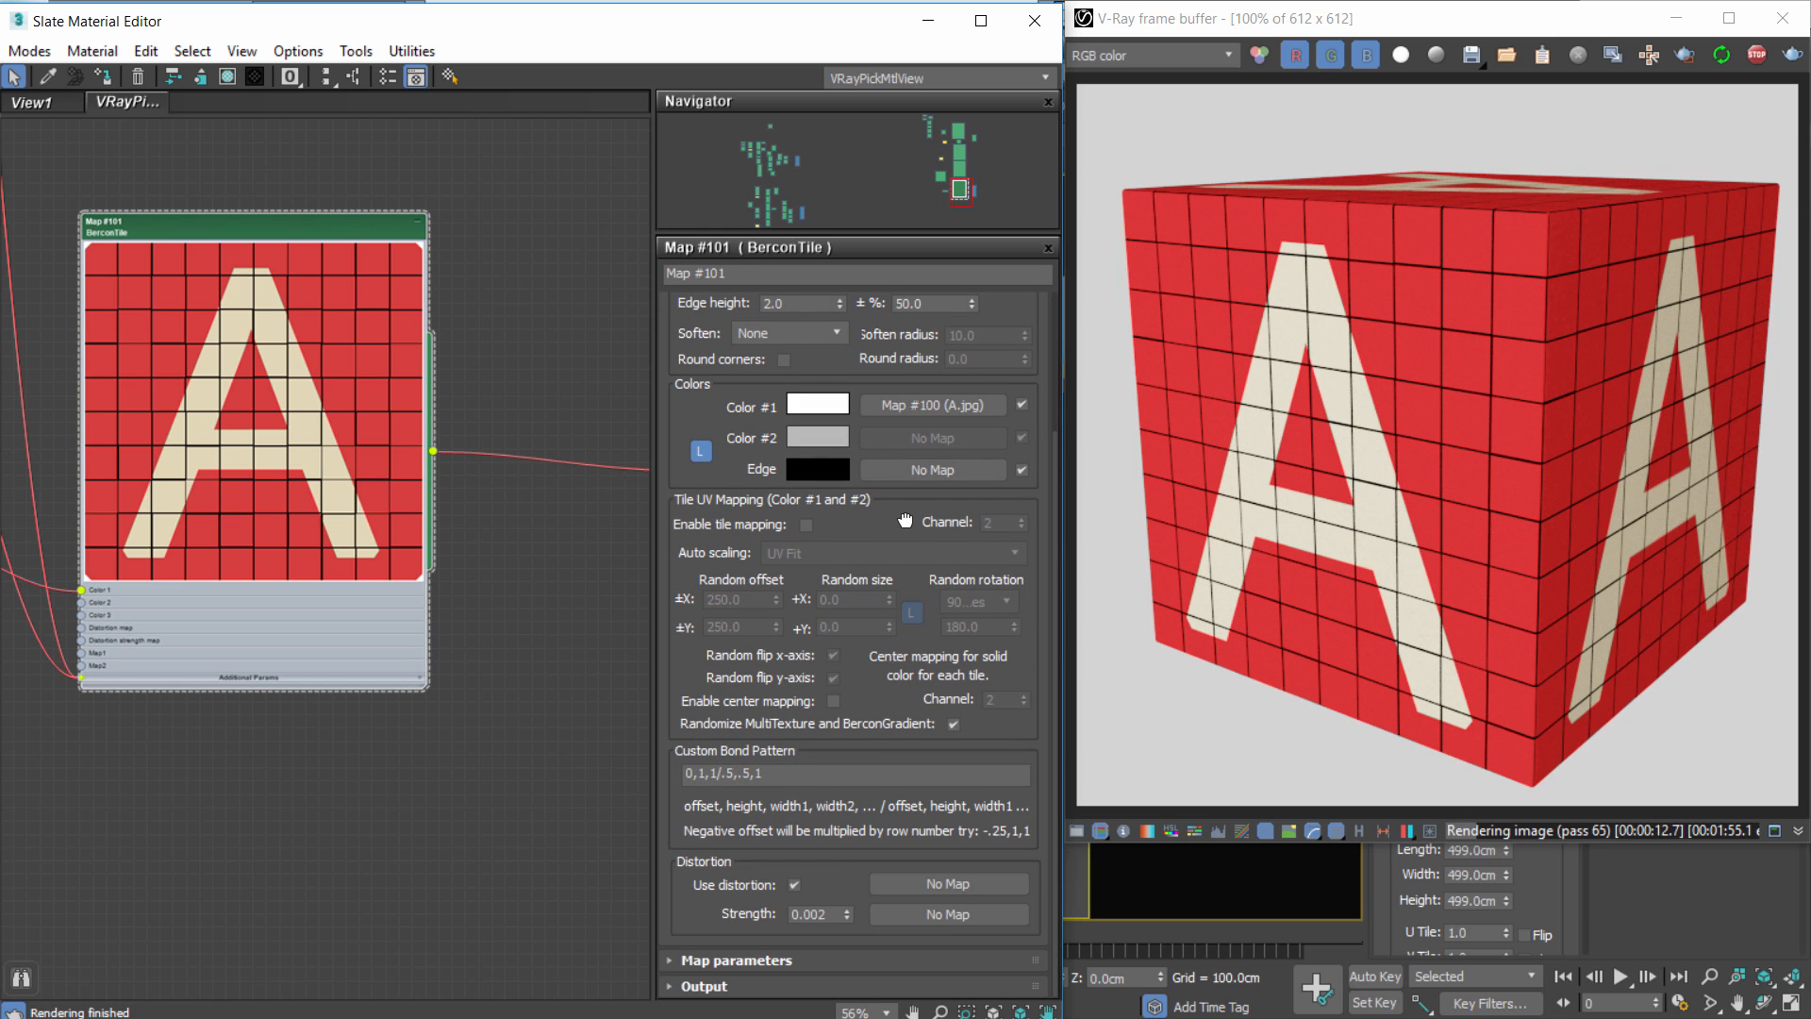
{"action": "left_click", "coordinate": [833, 701]}
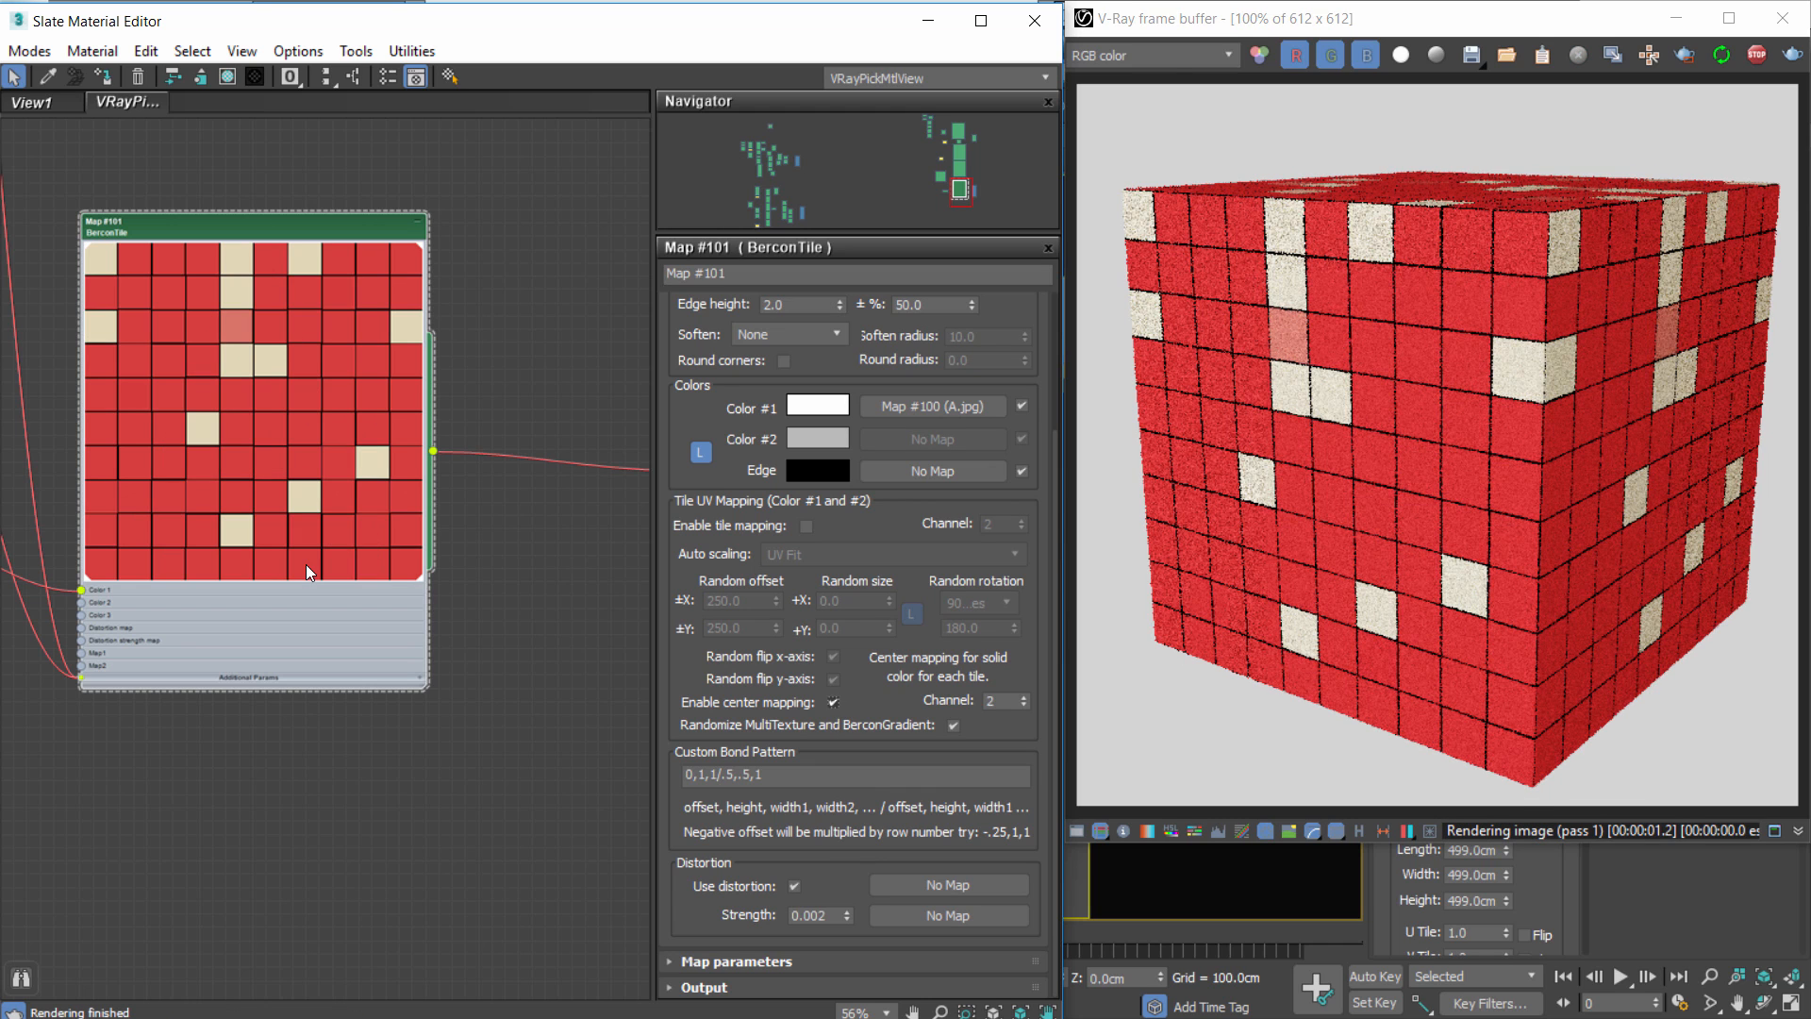
{"action": "middle_click_drag", "start_coordinate": [264, 390], "coordinate": [393, 417]}
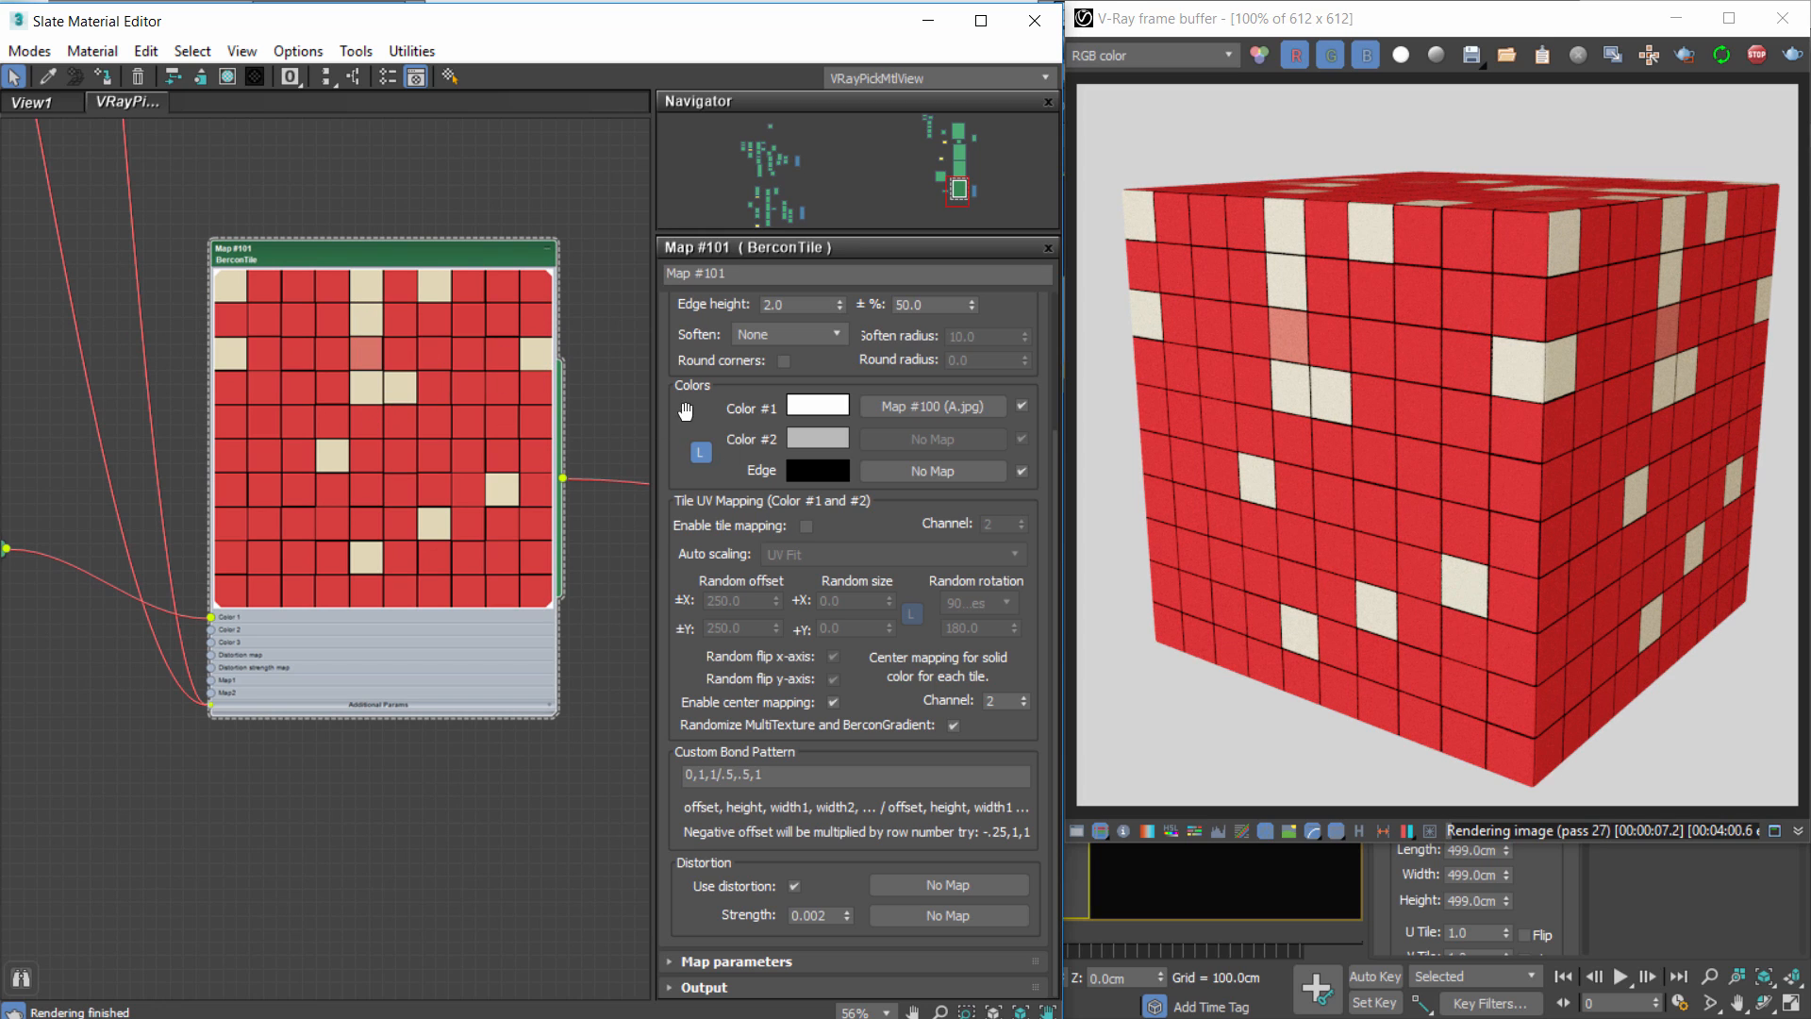
Set the tile width and tile height of the A-textured BerconTile map to 20.
{"action": "scroll", "coordinate": [724, 954], "scroll_direction": "up", "scroll_amount": 5}
{"action": "double_click", "coordinate": [804, 412]}
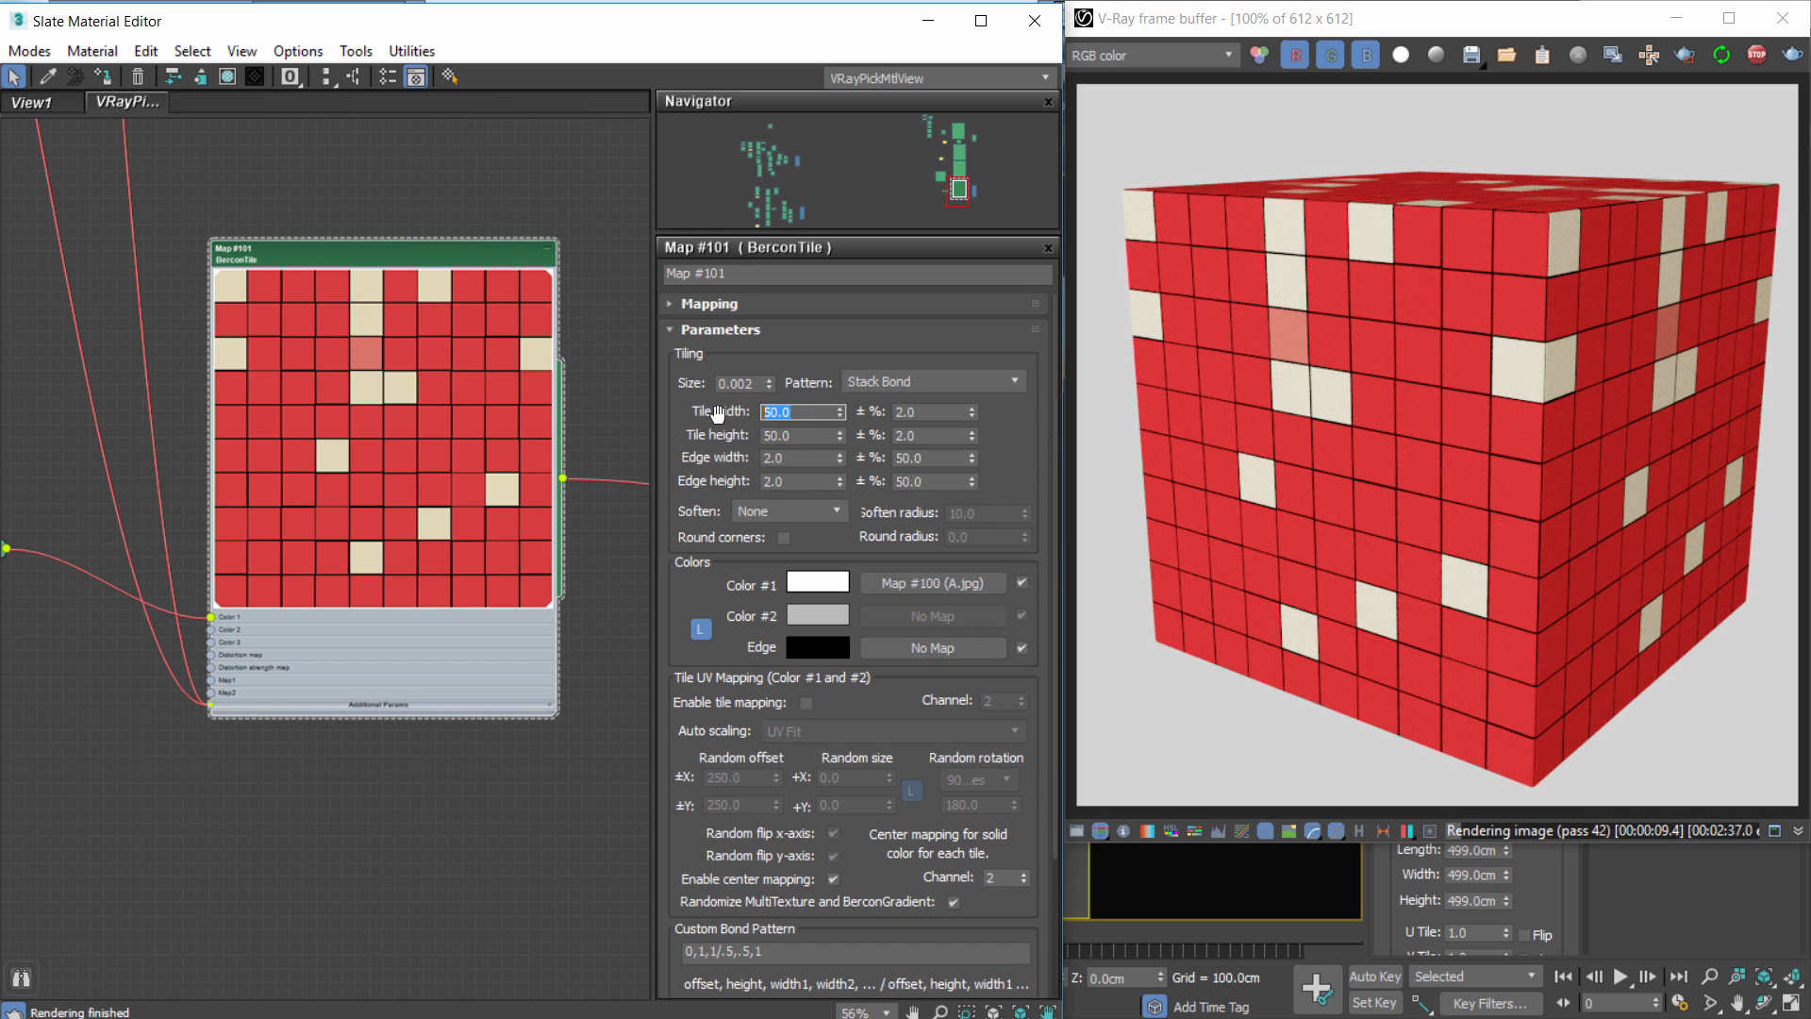
{"action": "type", "text": "20"}
{"action": "key", "text": "Tab"}
{"action": "type", "text": "20"}
{"action": "key", "text": "Return"}
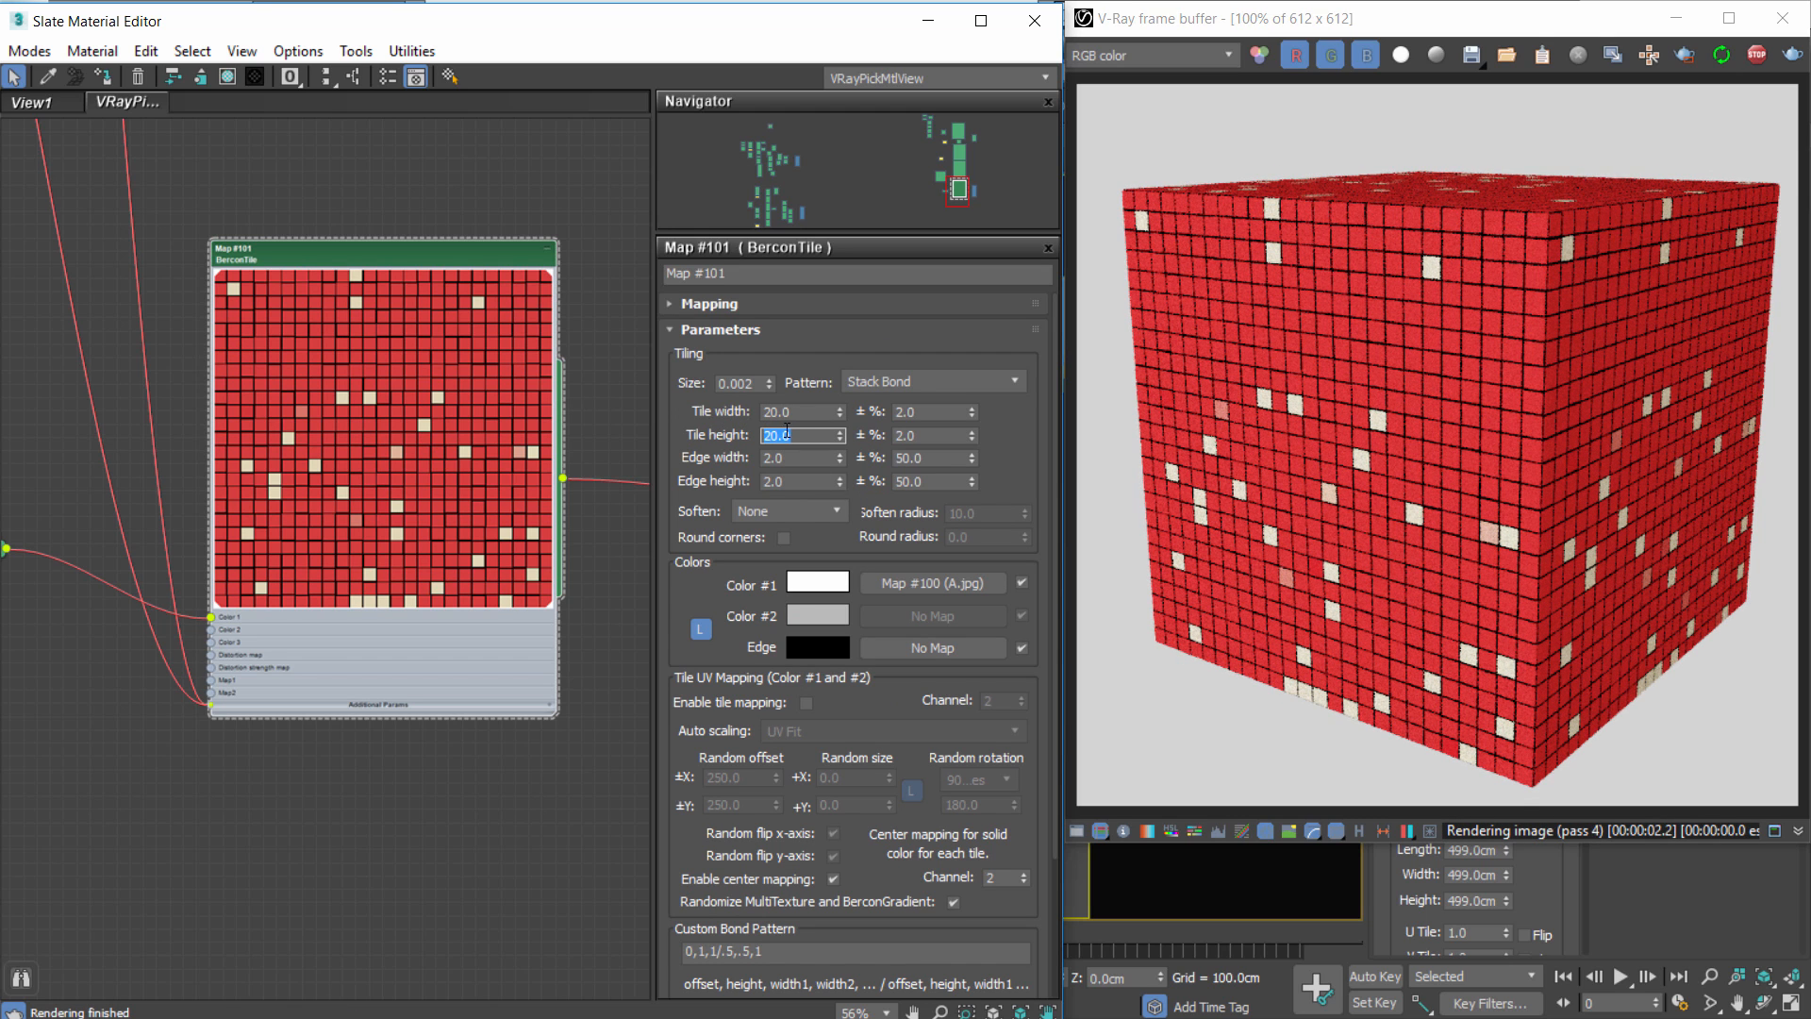
Reduce the tile width and tile height of the A-textured BerconTile map to 10.
{"action": "key", "text": "shift+Tab"}
{"action": "type", "text": "10"}
{"action": "key", "text": "Tab"}
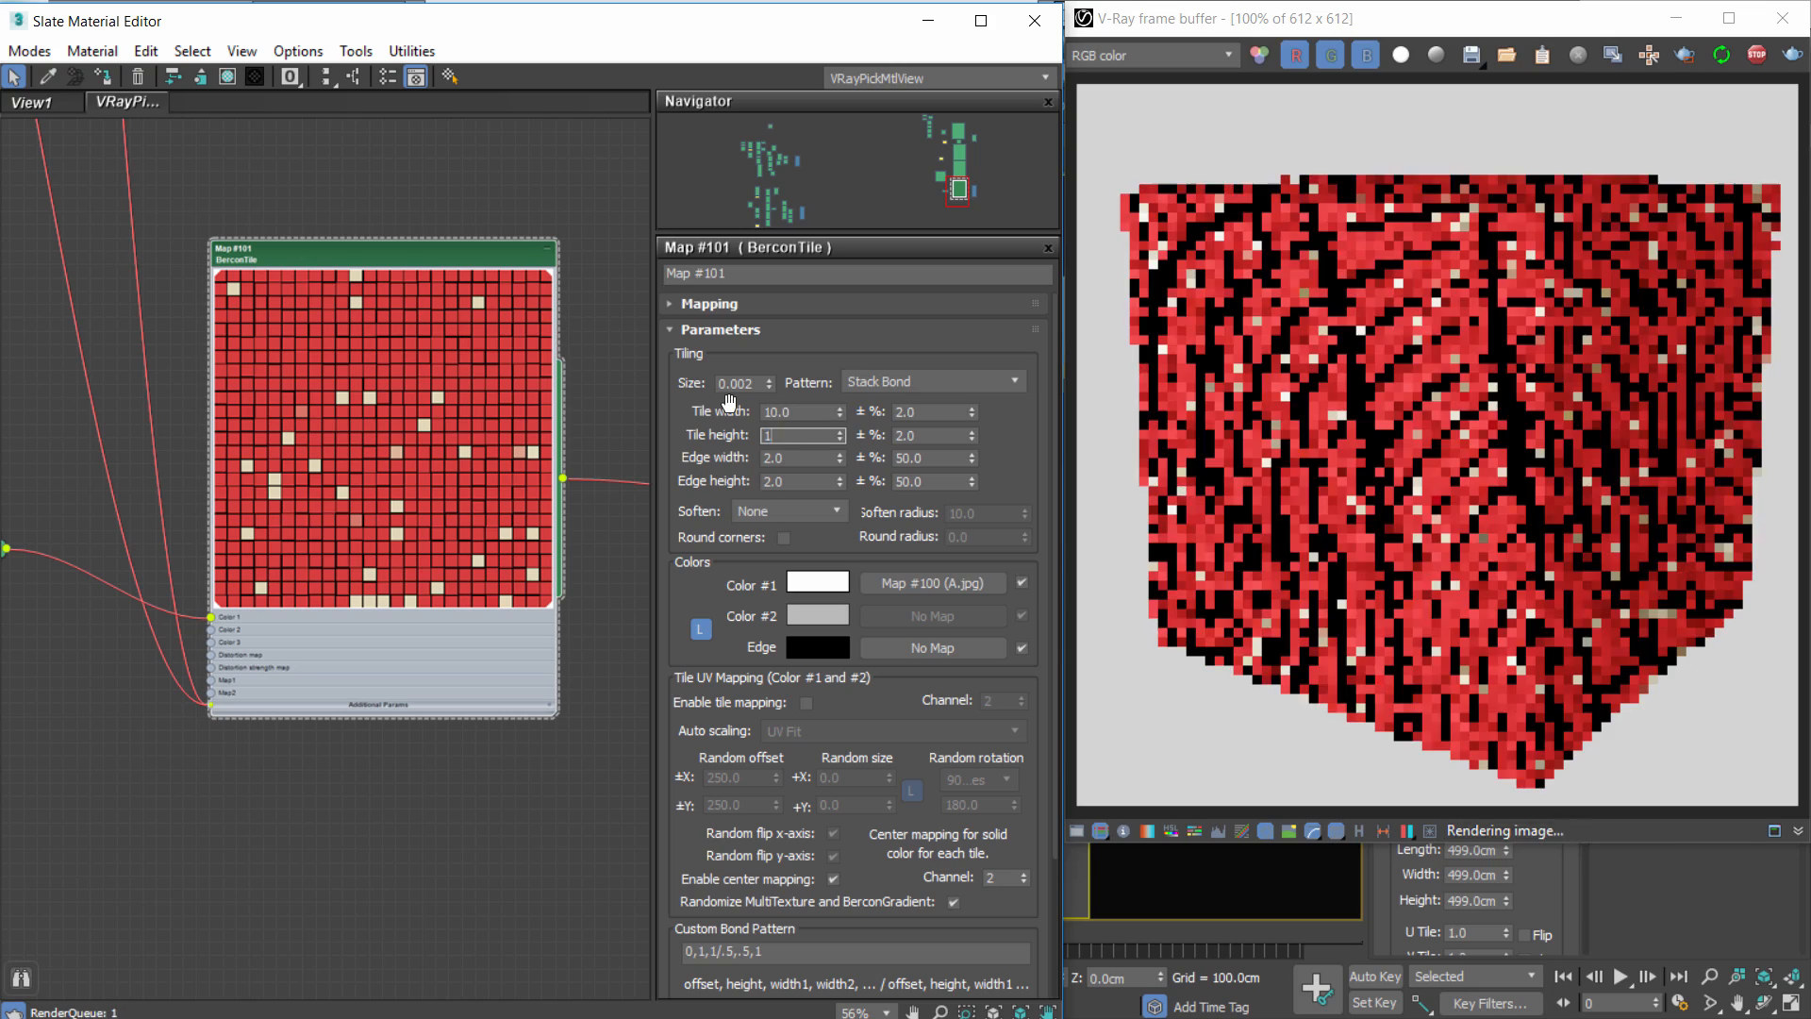
{"action": "type", "text": "10"}
{"action": "key", "text": "Return"}
Set the map channel of the A.jpg bitmap to 1, keeping its mapping on Explicit Map Channel.
{"action": "middle_click_drag", "start_coordinate": [283, 542], "coordinate": [453, 600]}
{"action": "scroll", "coordinate": [453, 600], "scroll_direction": "down", "scroll_amount": 2}
{"action": "double_click", "coordinate": [180, 598]}
{"action": "scroll", "coordinate": [215, 589], "scroll_direction": "up", "scroll_amount": 3}
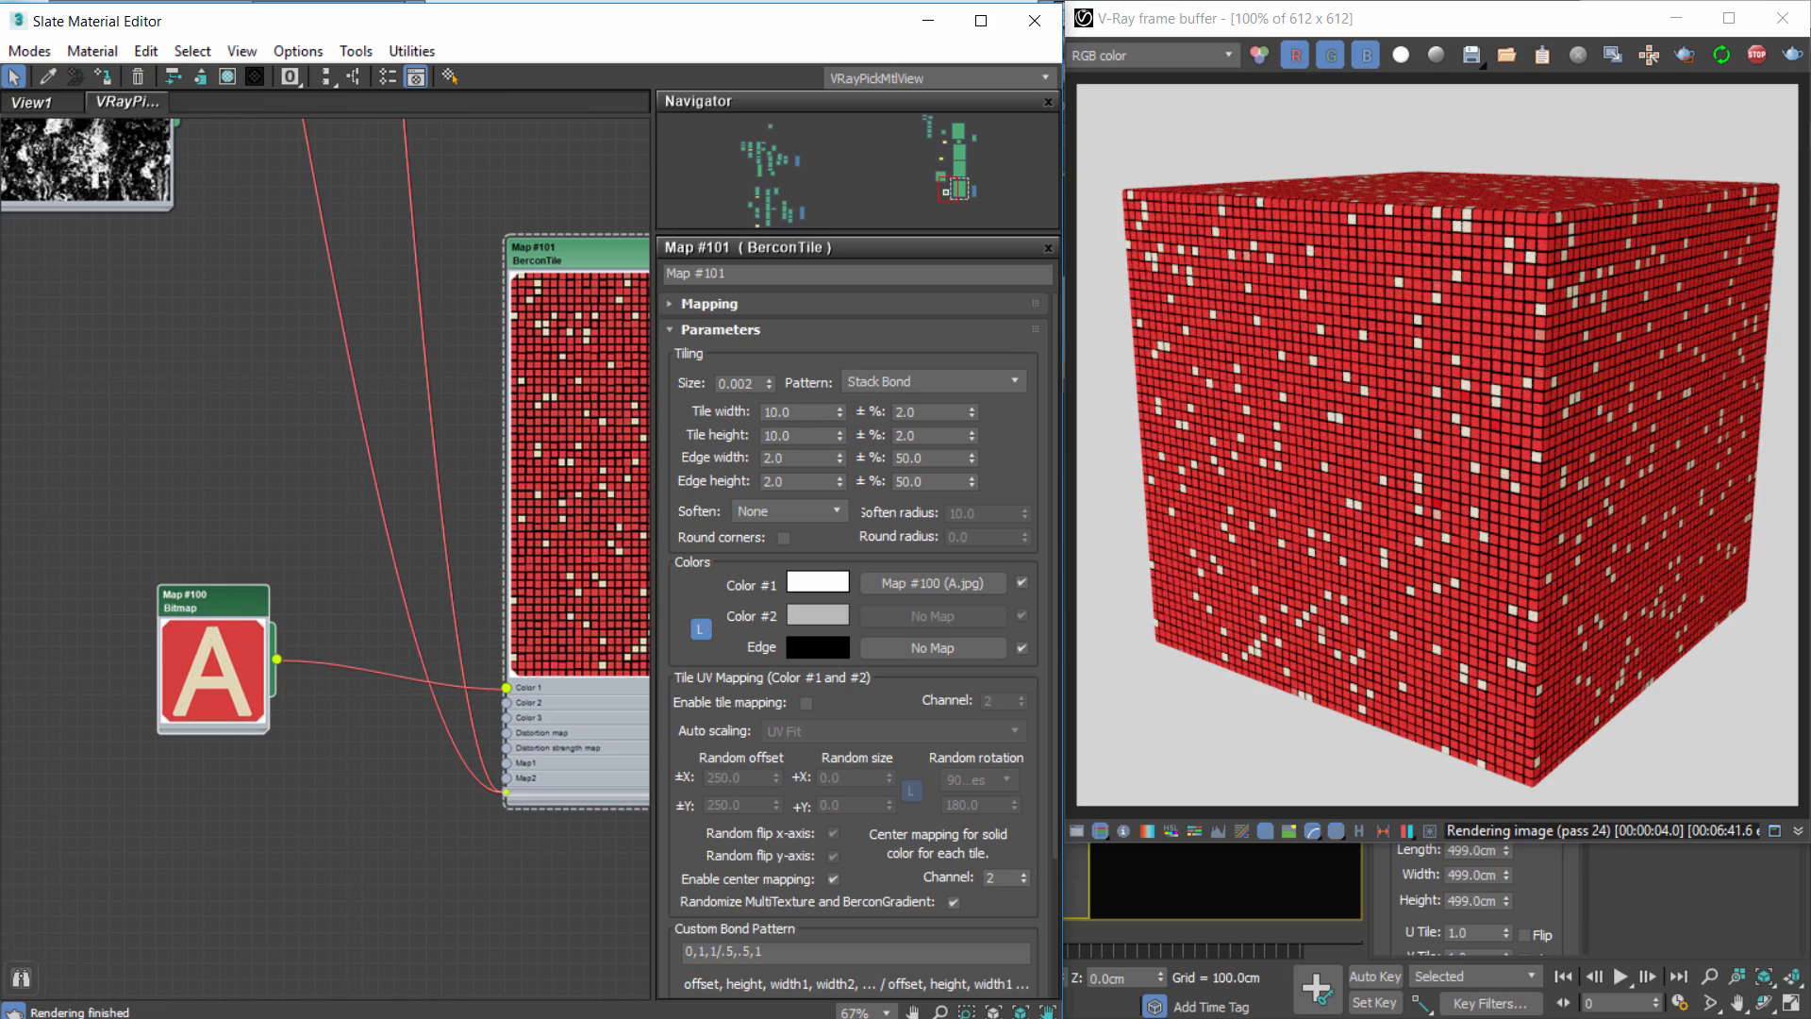
{"action": "double_click", "coordinate": [226, 596]}
{"action": "left_click_drag", "start_coordinate": [227, 596], "coordinate": [229, 547]}
{"action": "middle_click_drag", "start_coordinate": [275, 579], "coordinate": [204, 575]}
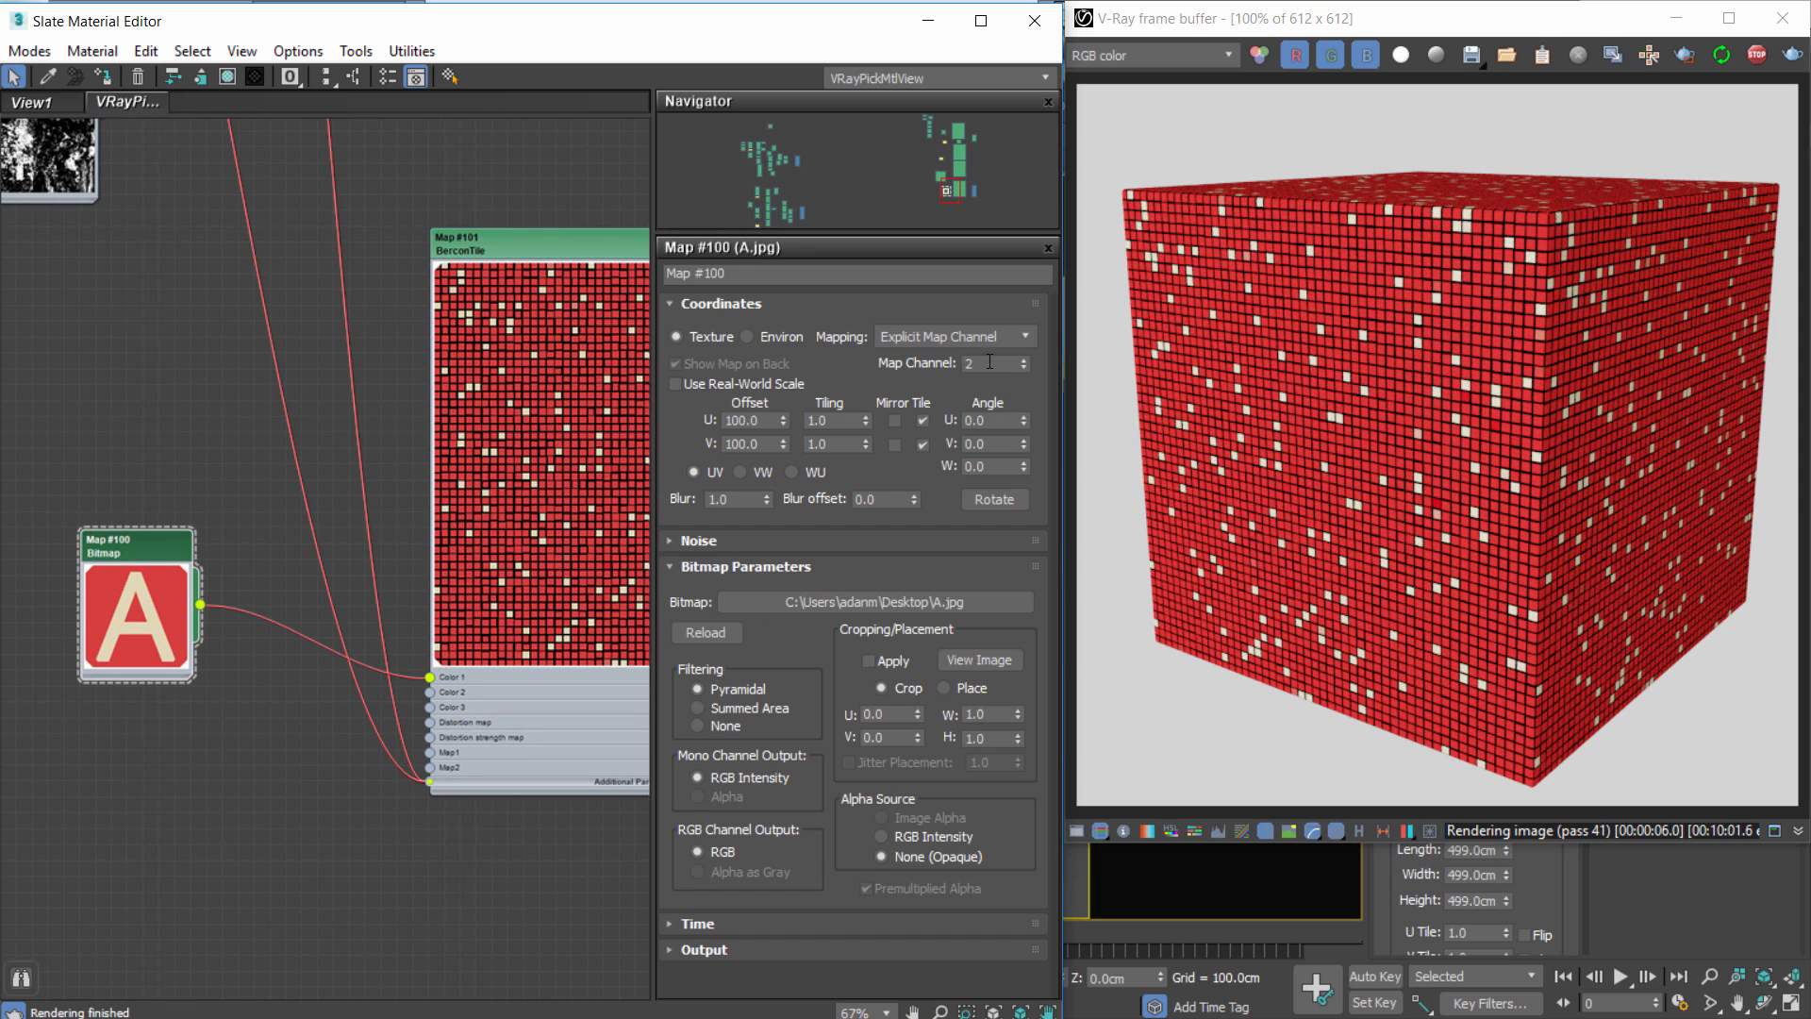
{"action": "double_click", "coordinate": [832, 420]}
{"action": "middle_click_drag", "start_coordinate": [506, 496], "coordinate": [733, 964]}
{"action": "left_click_drag", "start_coordinate": [218, 433], "coordinate": [222, 380]}
{"action": "middle_click_drag", "start_coordinate": [425, 837], "coordinate": [321, 441]}
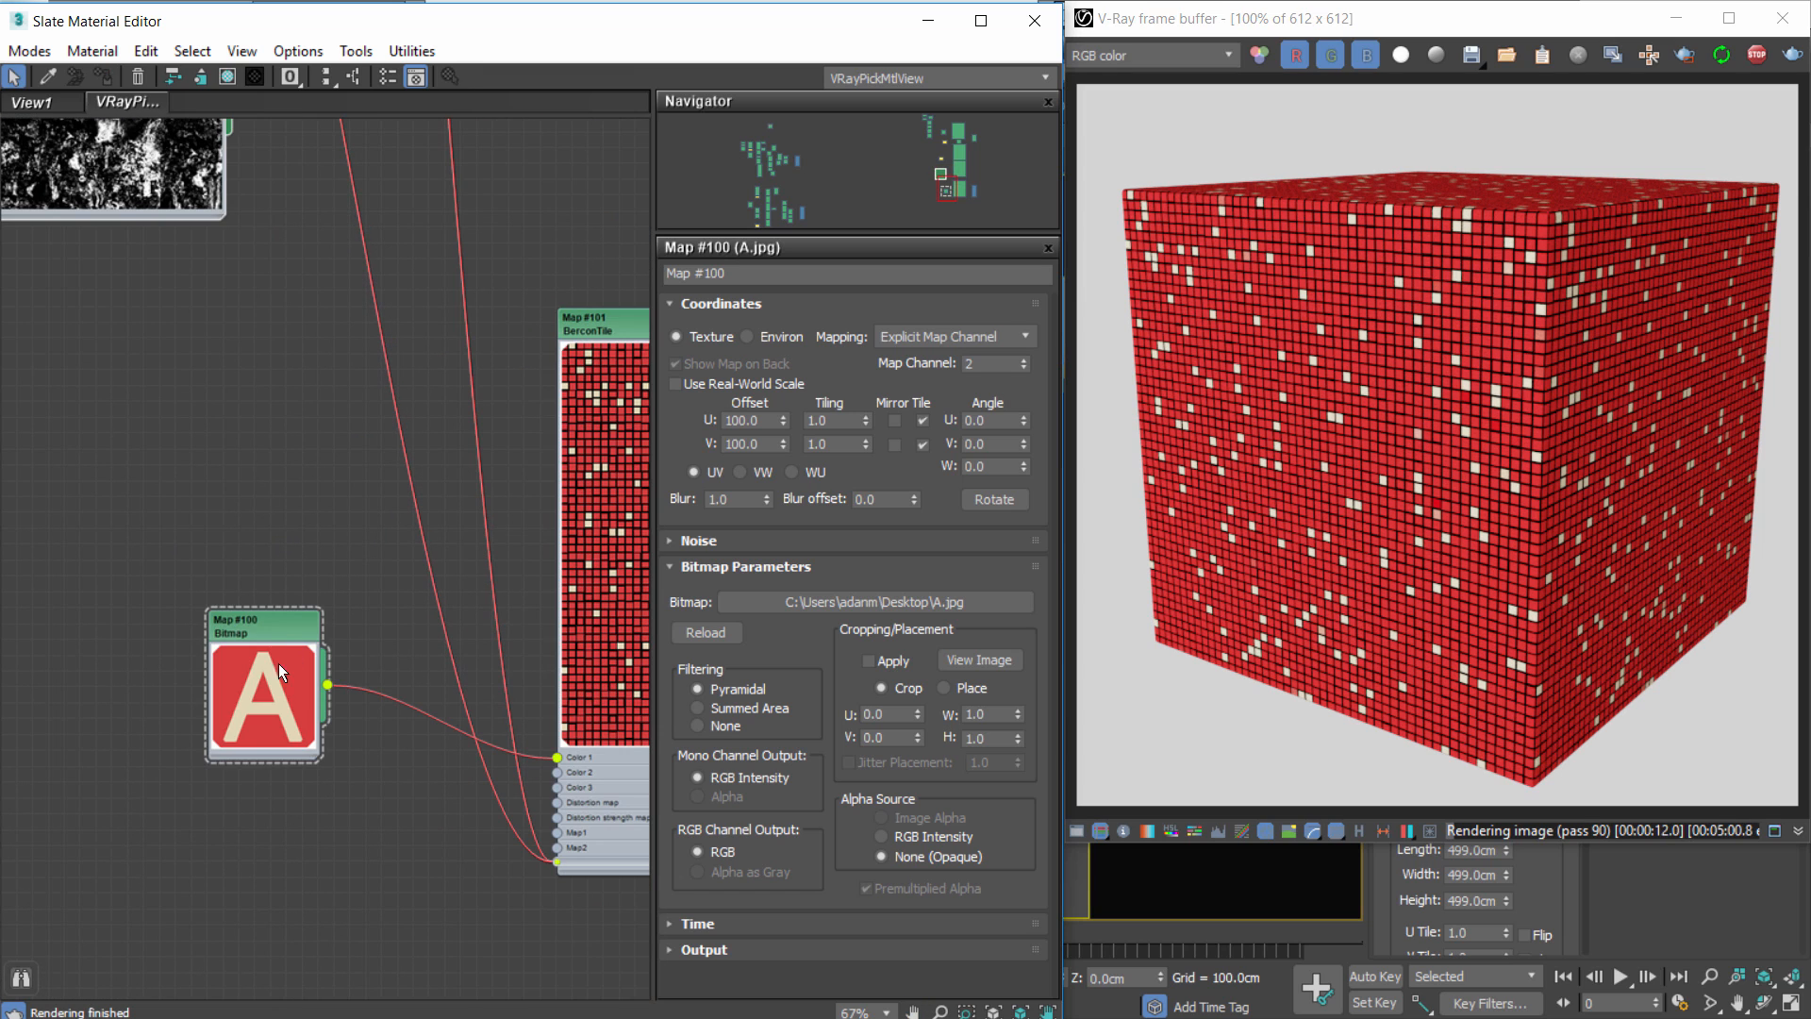
{"action": "left_click", "coordinate": [290, 628]}
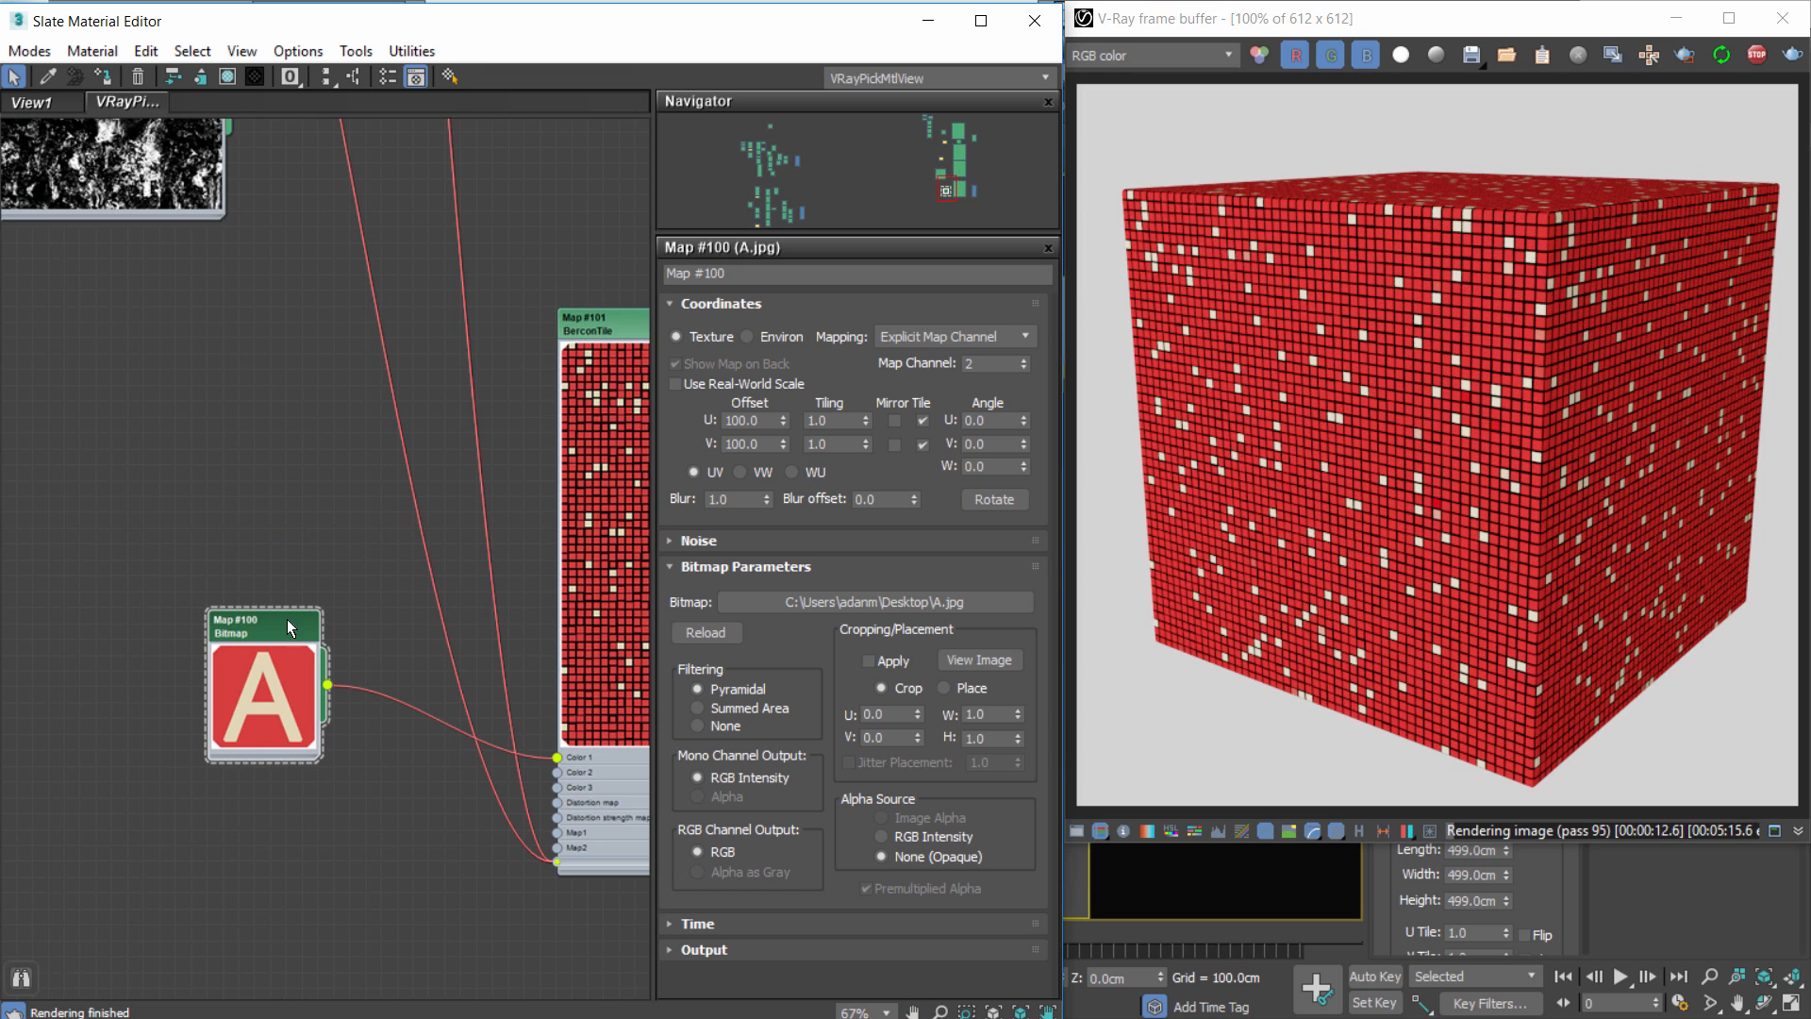
{"action": "left_click", "coordinate": [1025, 367]}
{"action": "left_click", "coordinate": [946, 340]}
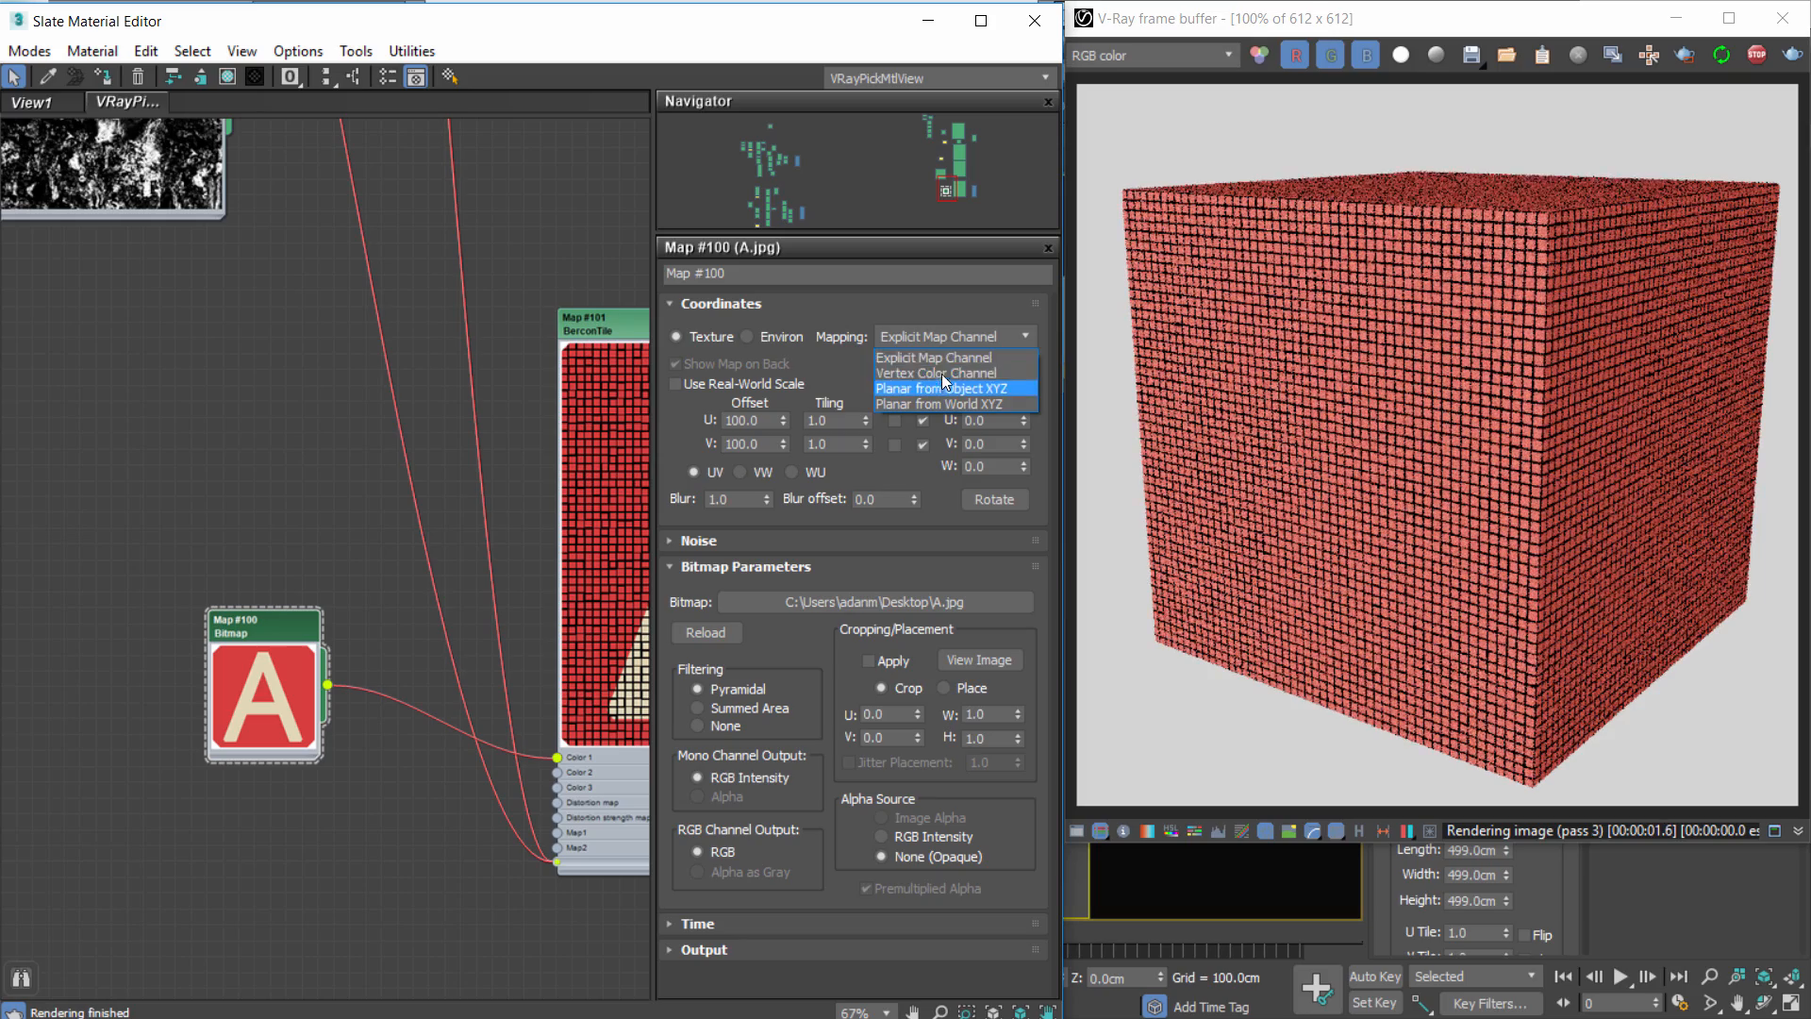
{"action": "left_click", "coordinate": [934, 357]}
Enable real-world scale on the A.jpg bitmap and set its width and height size to 500 cm.
{"action": "left_click", "coordinate": [764, 384]}
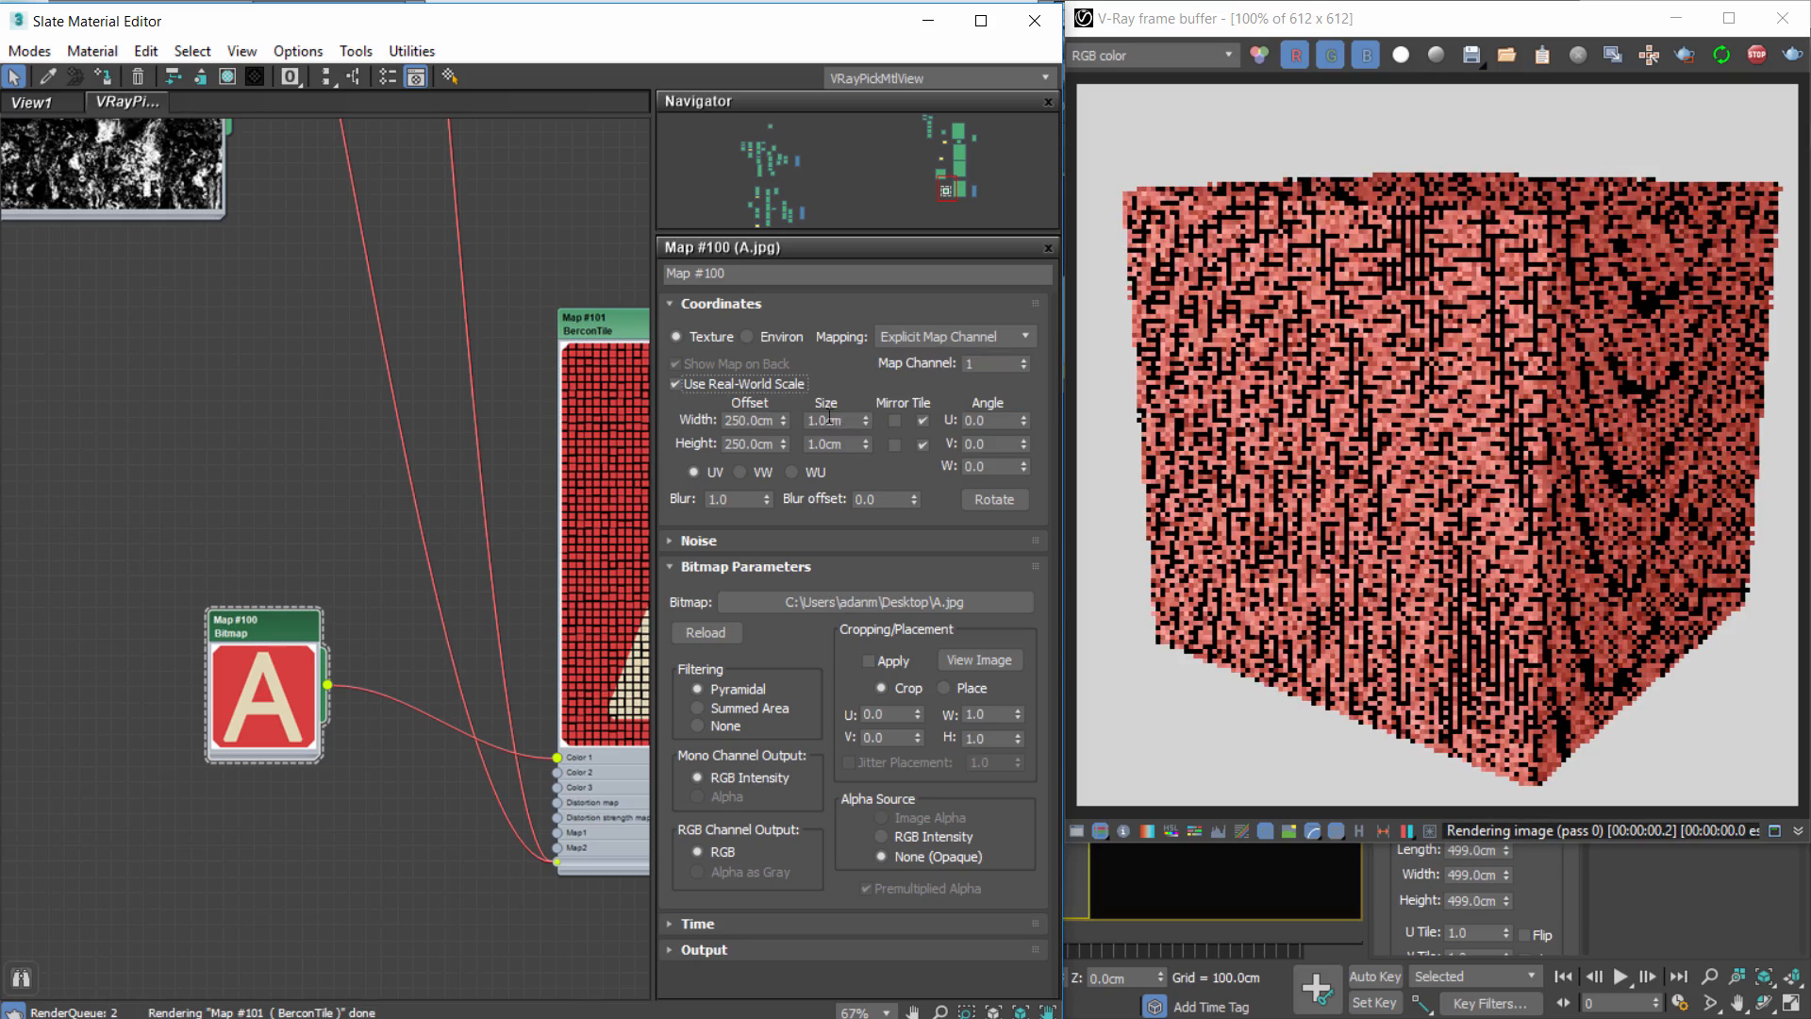
{"action": "double_click", "coordinate": [828, 419]}
{"action": "type", "text": "500"}
{"action": "key", "text": "Tab"}
{"action": "type", "text": "5"}
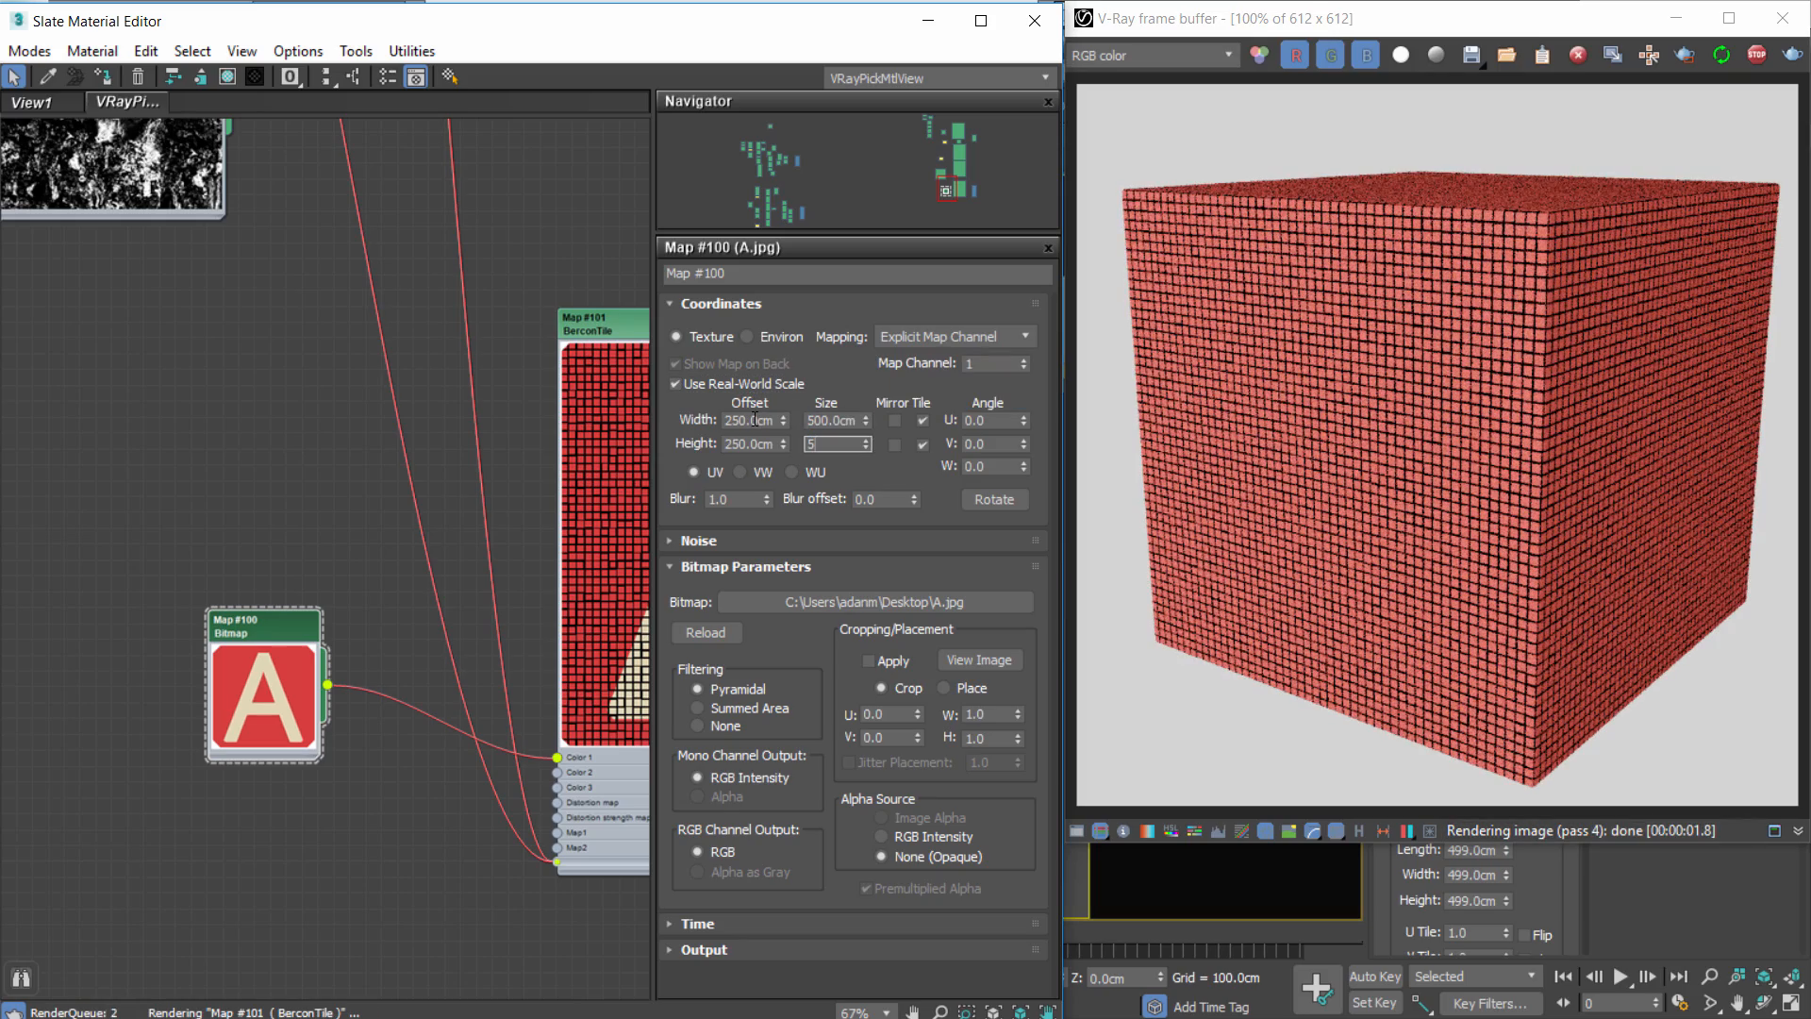
{"action": "type", "text": "00"}
{"action": "key", "text": "Return"}
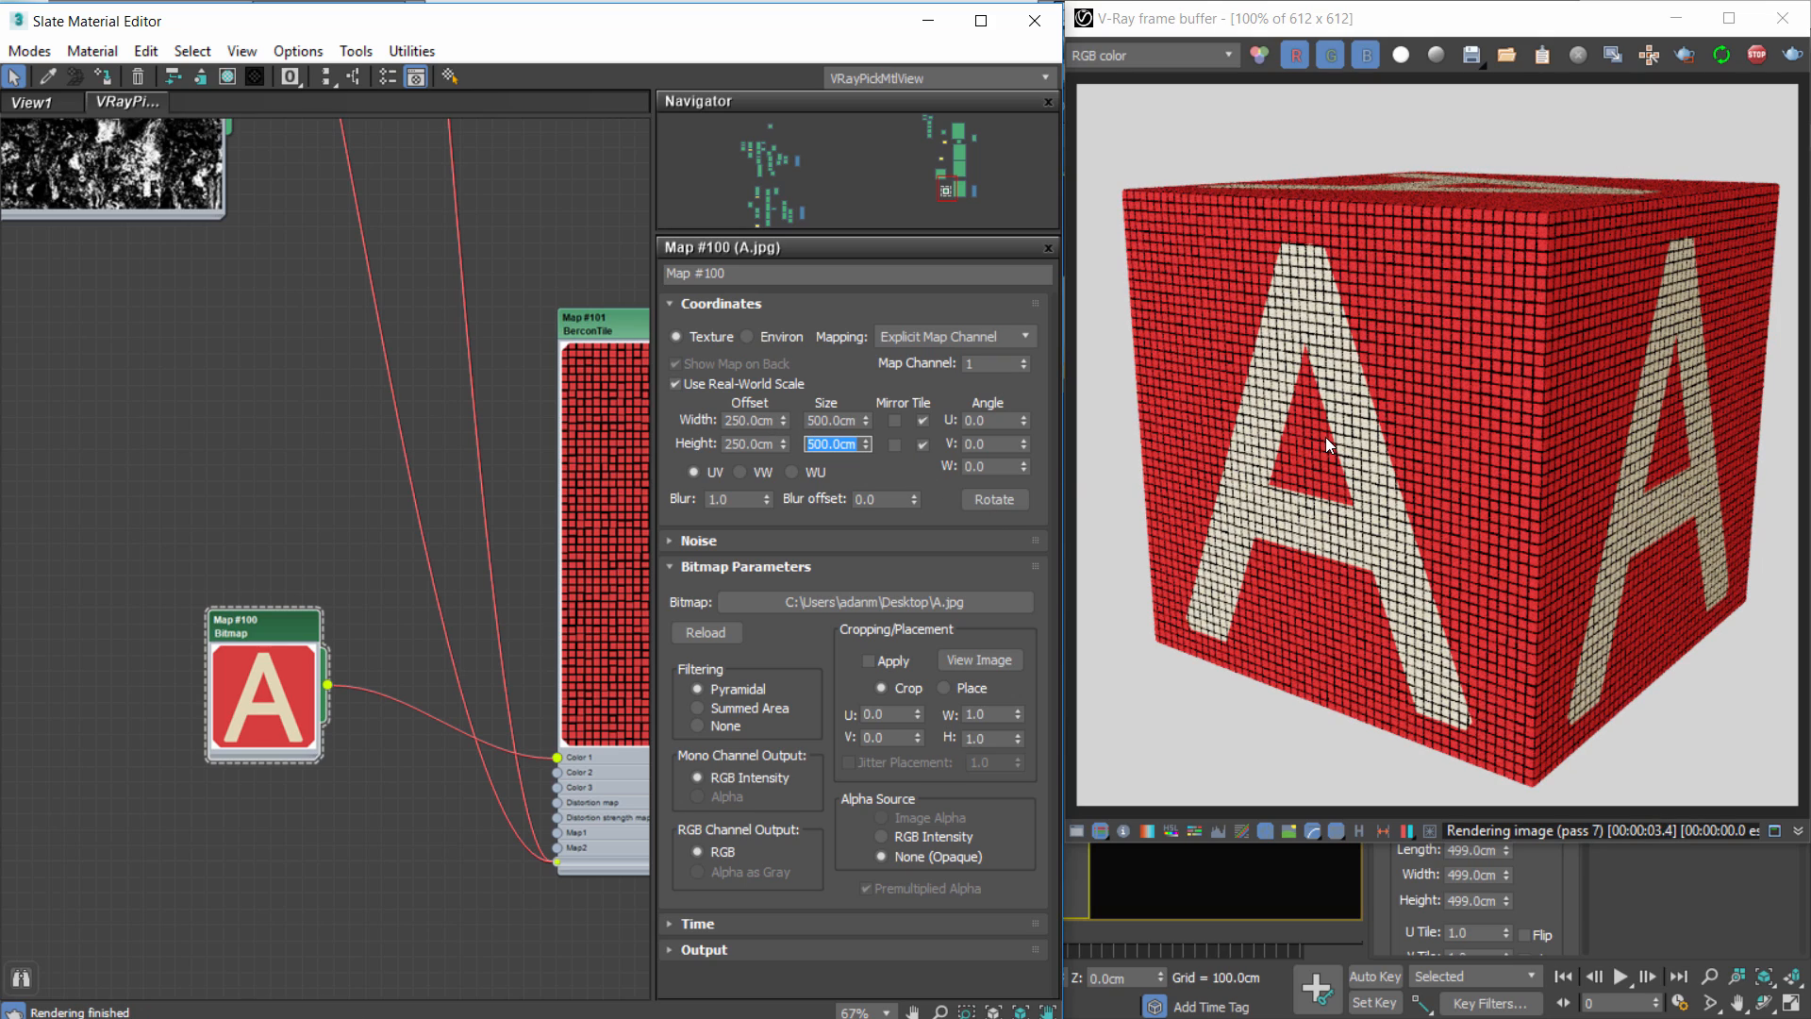
{"action": "scroll", "coordinate": [1327, 438], "scroll_direction": "up", "scroll_amount": 2}
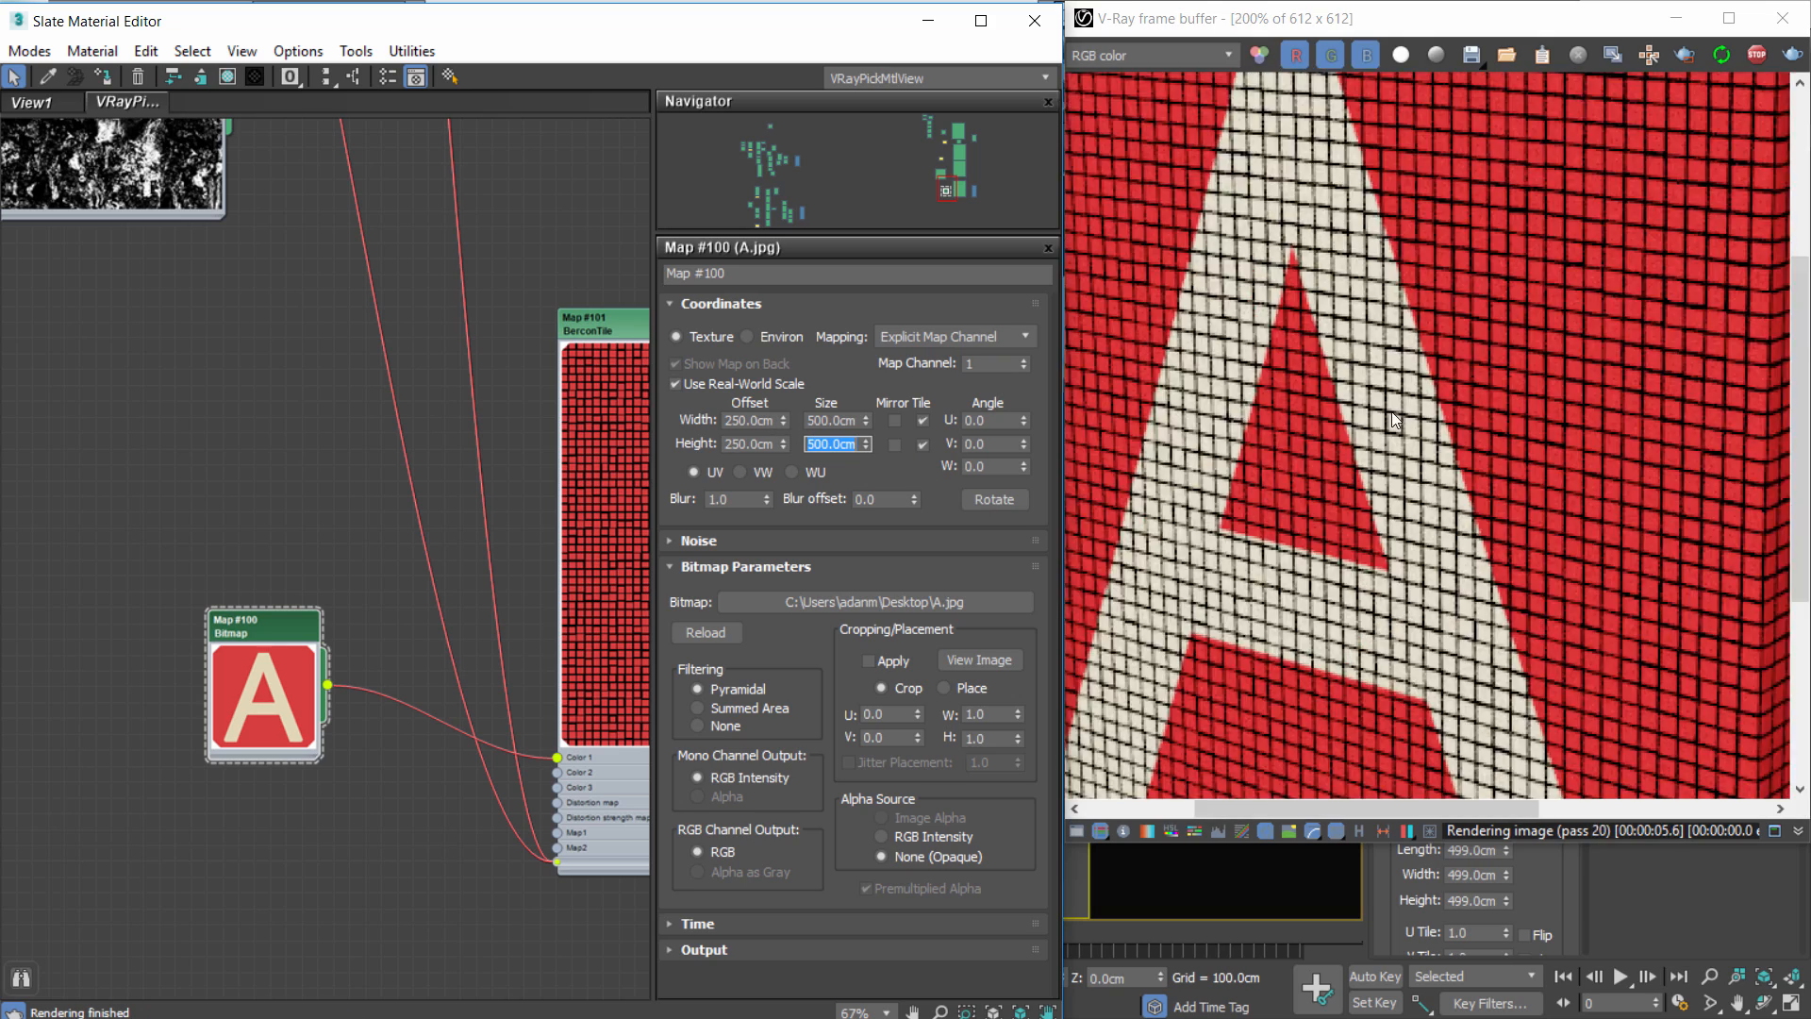
Set the center mapping channel of the A-textured BerconTile map to 1 and check the rendered tiles up close.
{"action": "middle_click_drag", "start_coordinate": [524, 485], "coordinate": [285, 511]}
{"action": "double_click", "coordinate": [631, 365]}
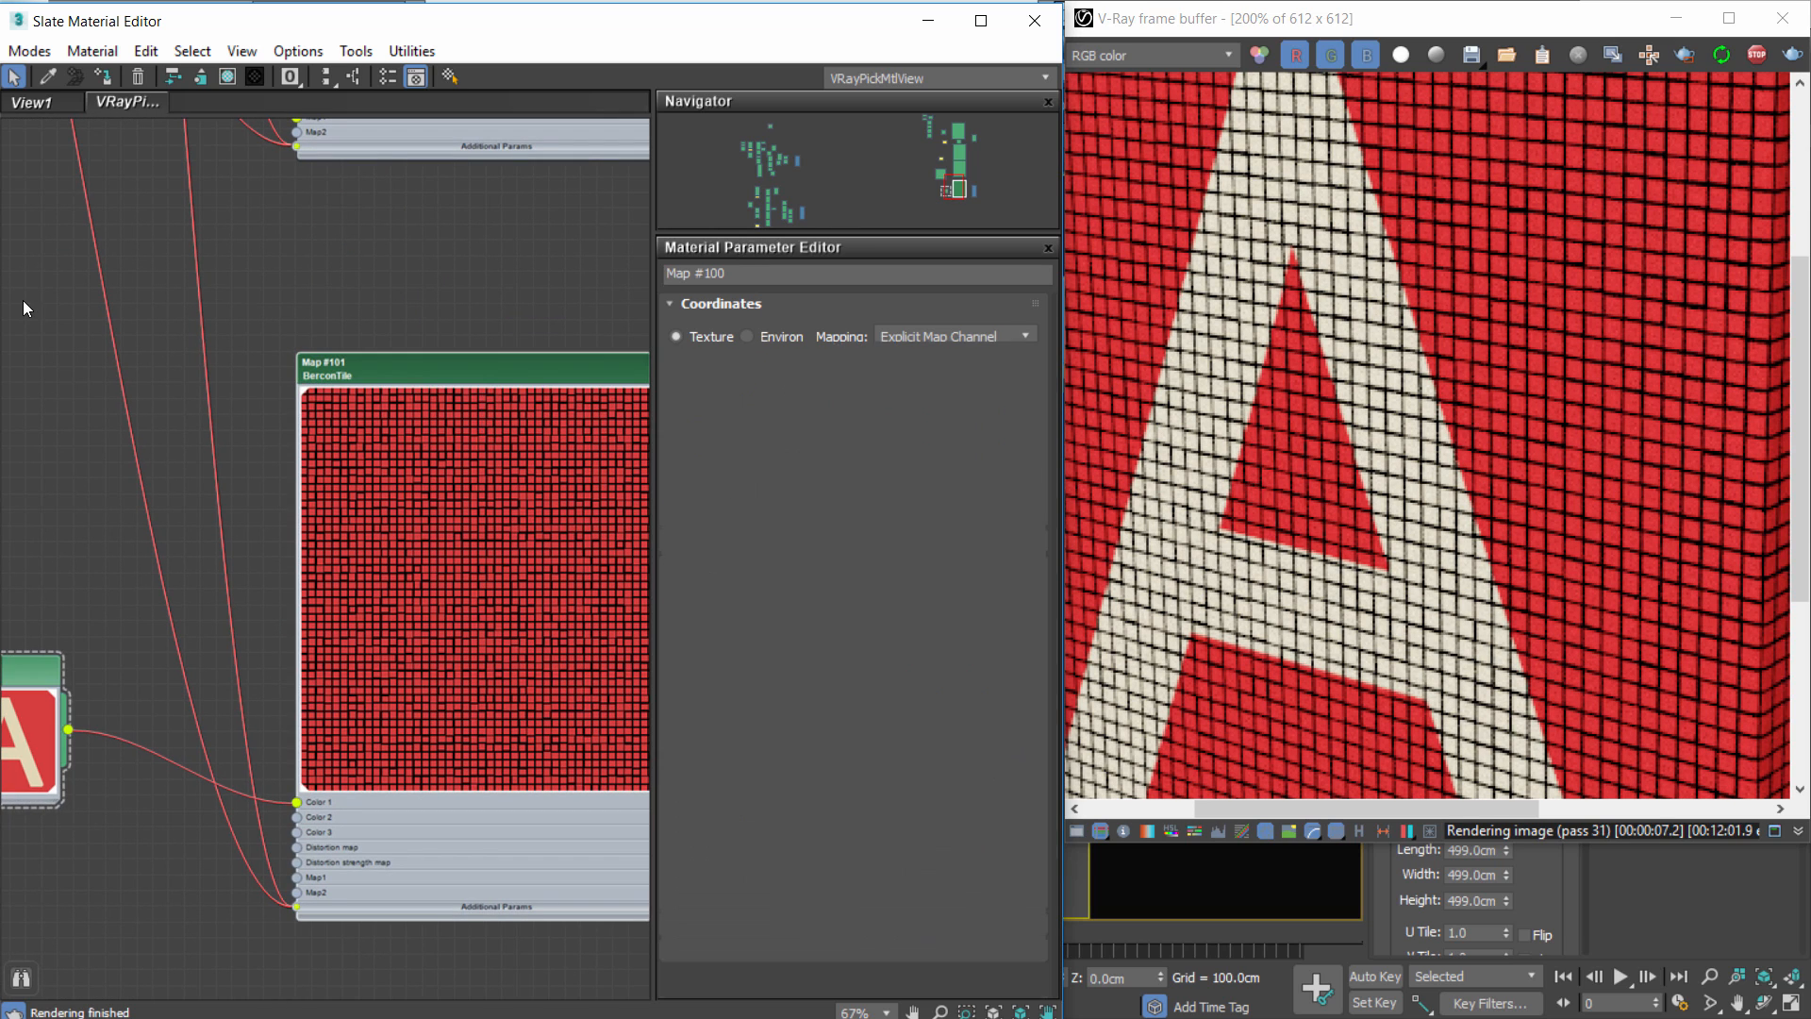
{"action": "middle_click_drag", "start_coordinate": [647, 362], "coordinate": [549, 416]}
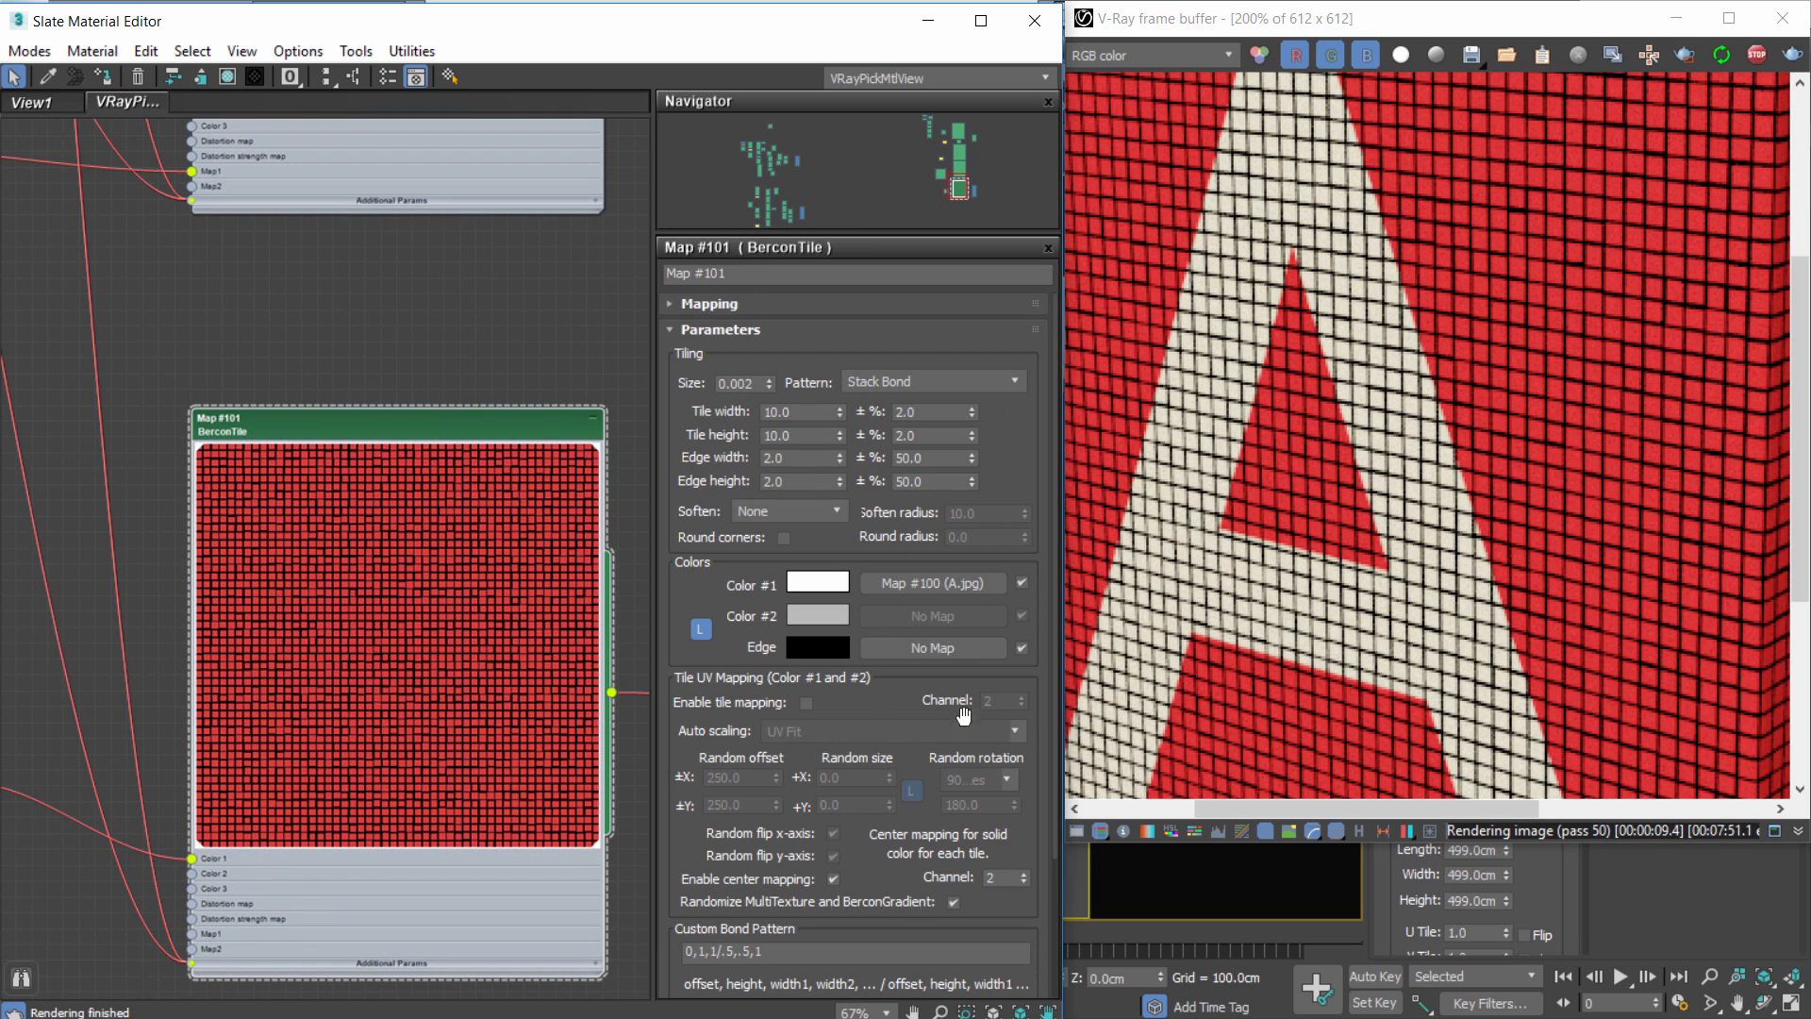
{"action": "scroll", "coordinate": [894, 569], "scroll_direction": "down", "scroll_amount": 2}
{"action": "scroll", "coordinate": [897, 528], "scroll_direction": "down", "scroll_amount": 3}
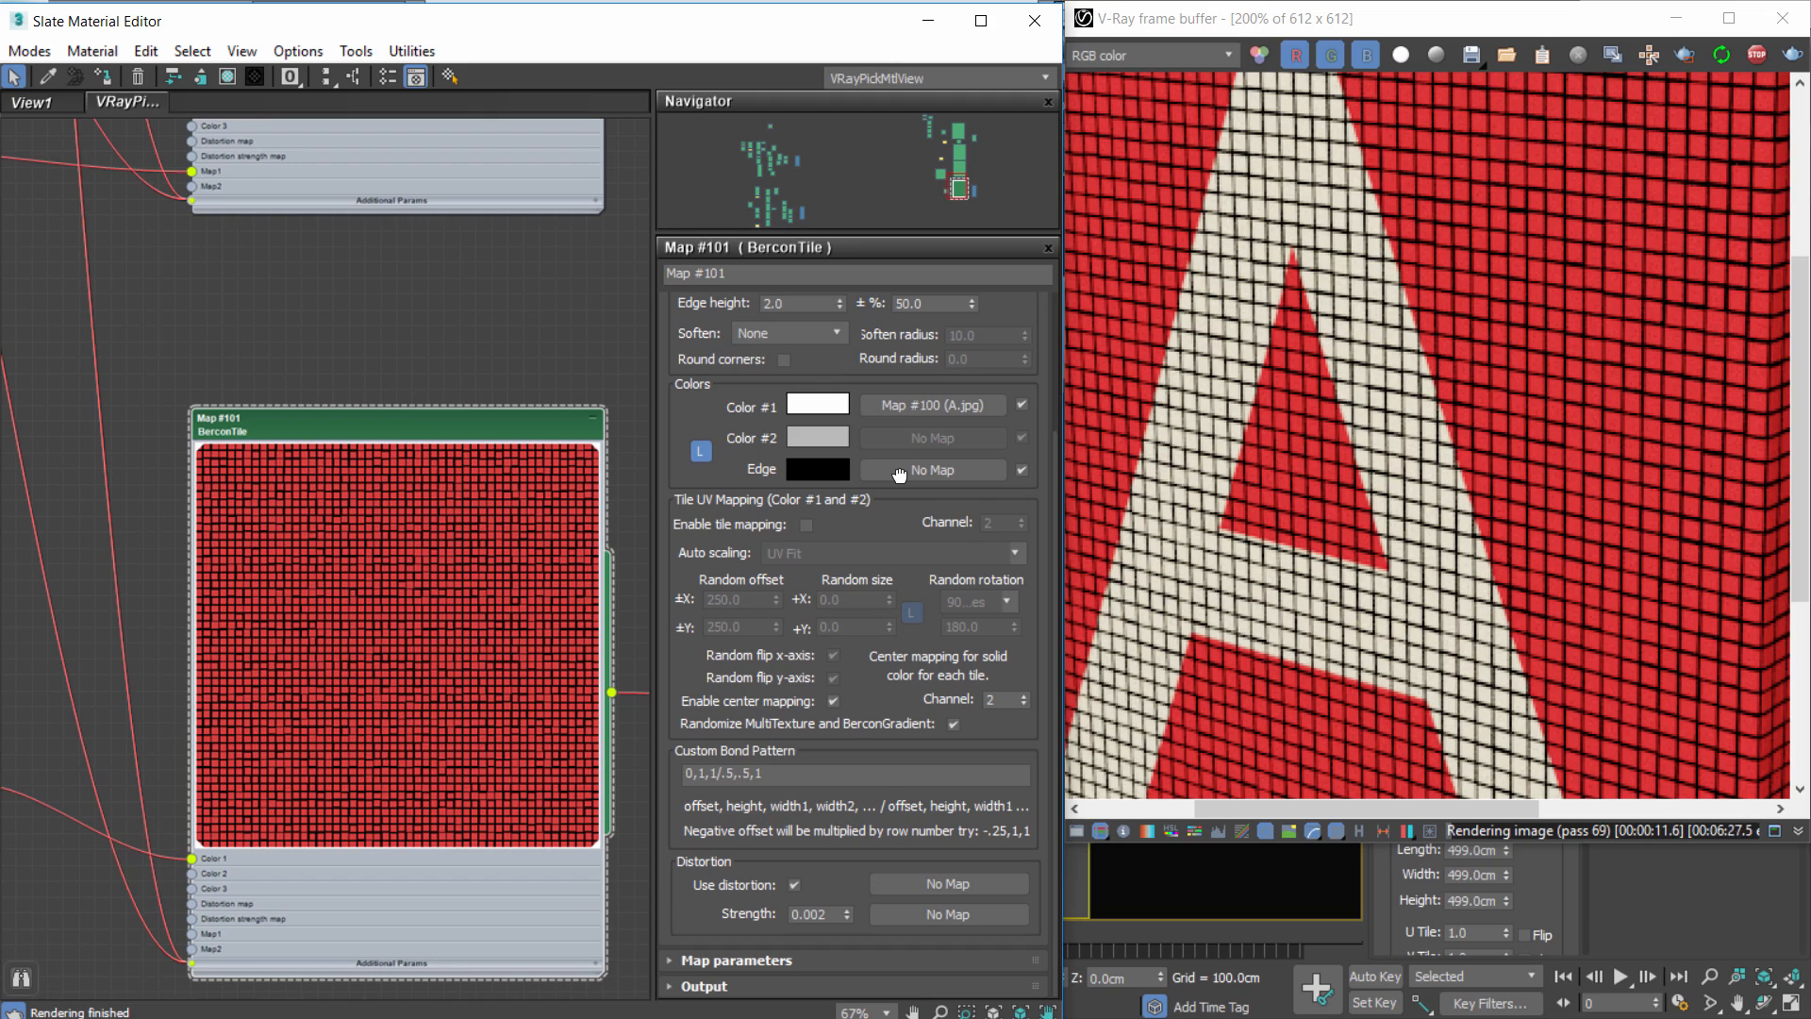
{"action": "left_click", "coordinate": [1024, 703]}
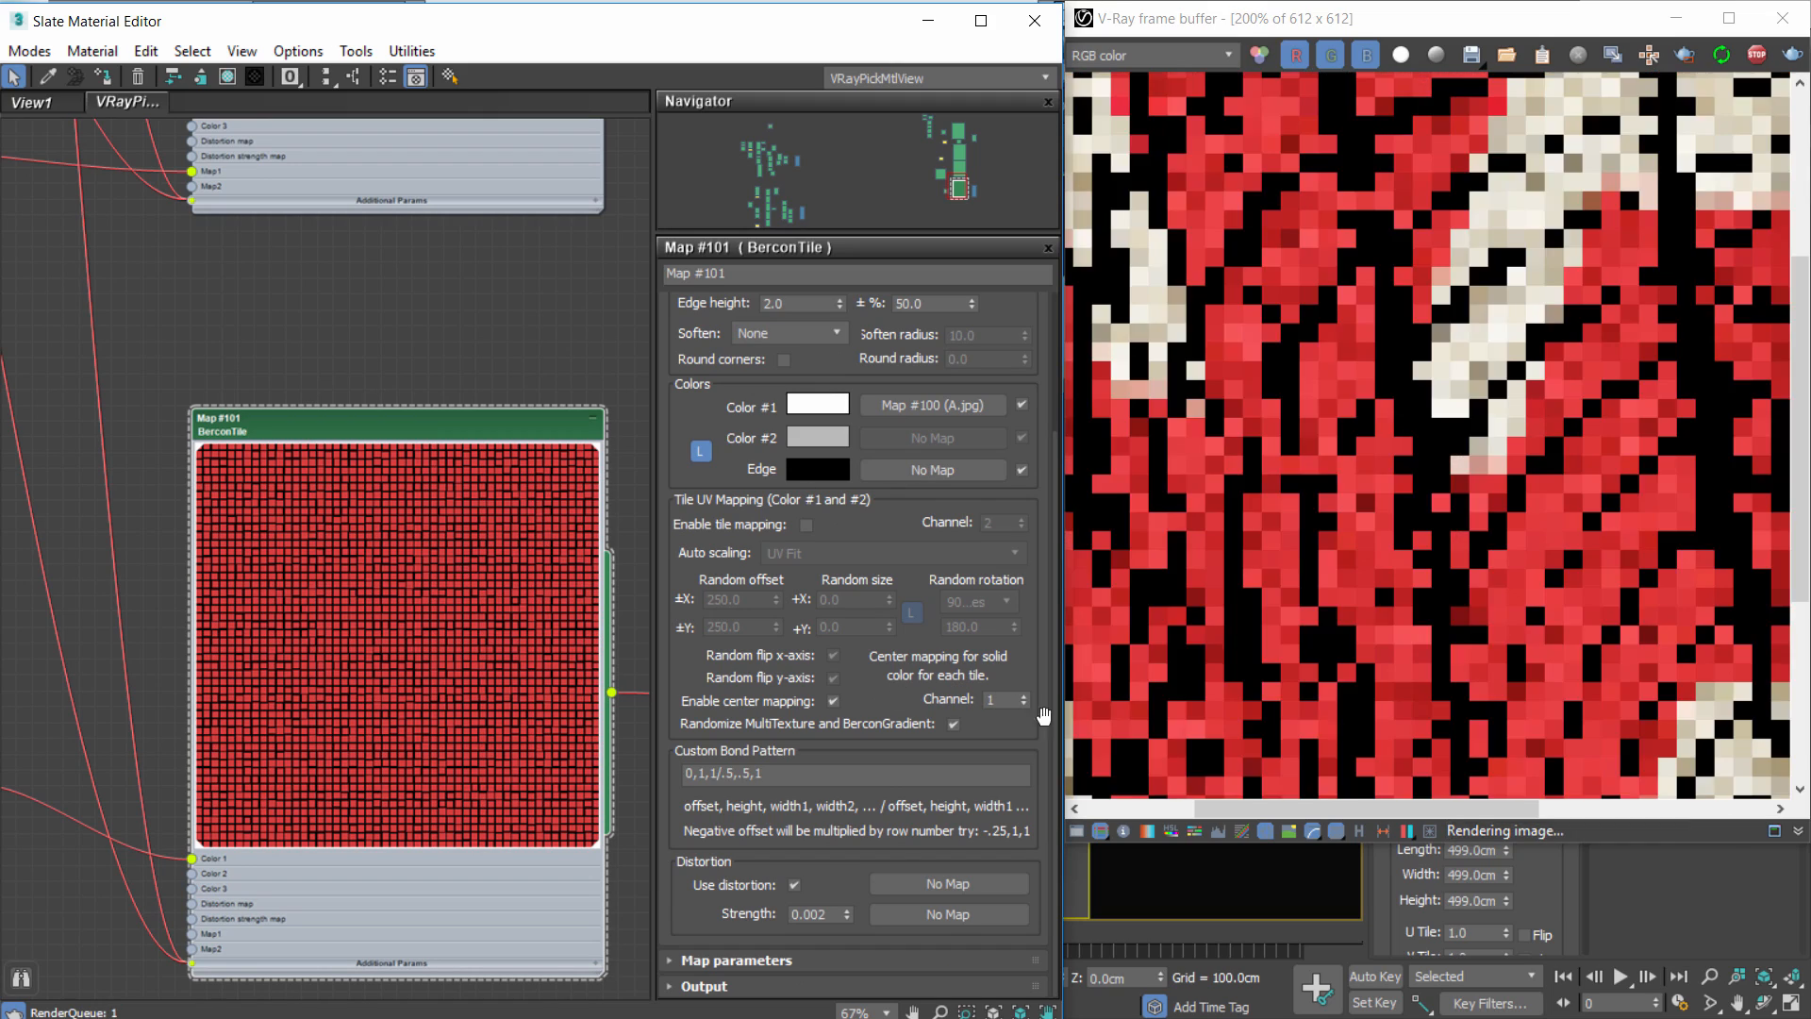
{"action": "scroll", "coordinate": [1323, 545], "scroll_direction": "down", "scroll_amount": 1}
{"action": "middle_click_drag", "start_coordinate": [421, 528], "coordinate": [536, 517]}
{"action": "scroll", "coordinate": [536, 517], "scroll_direction": "down", "scroll_amount": 1}
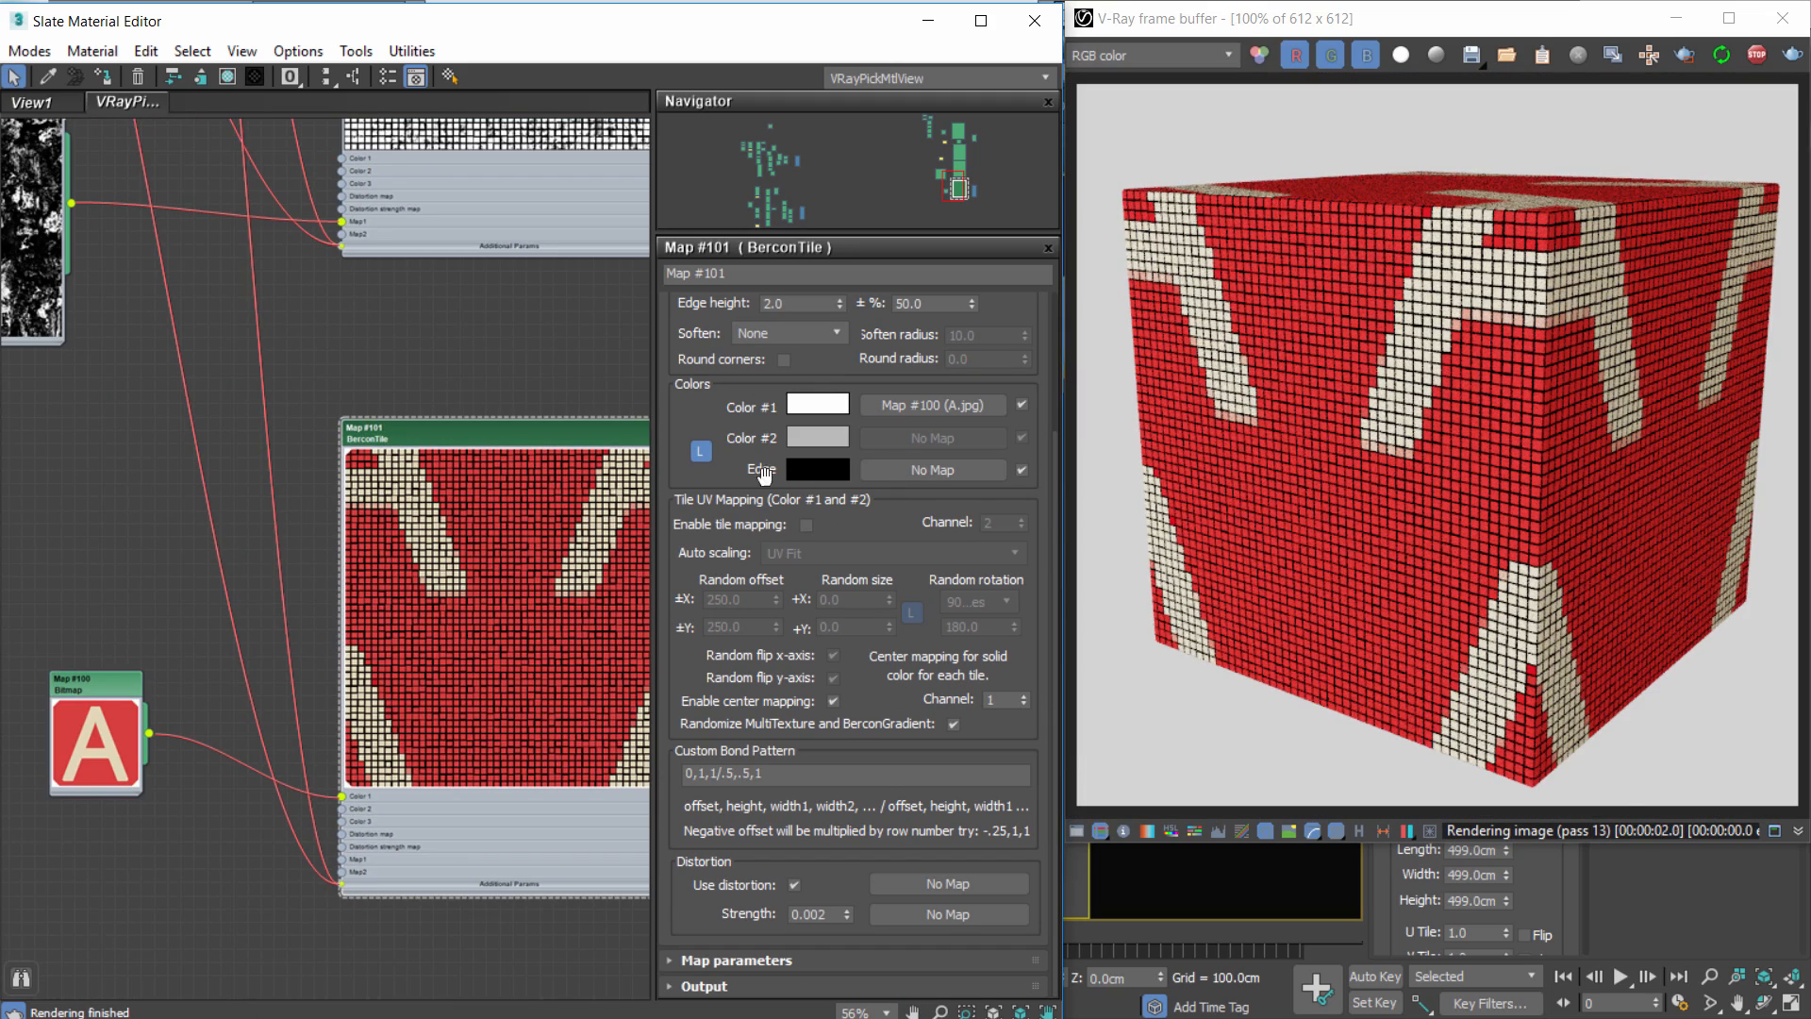
{"action": "scroll", "coordinate": [1491, 284], "scroll_direction": "up", "scroll_amount": 1}
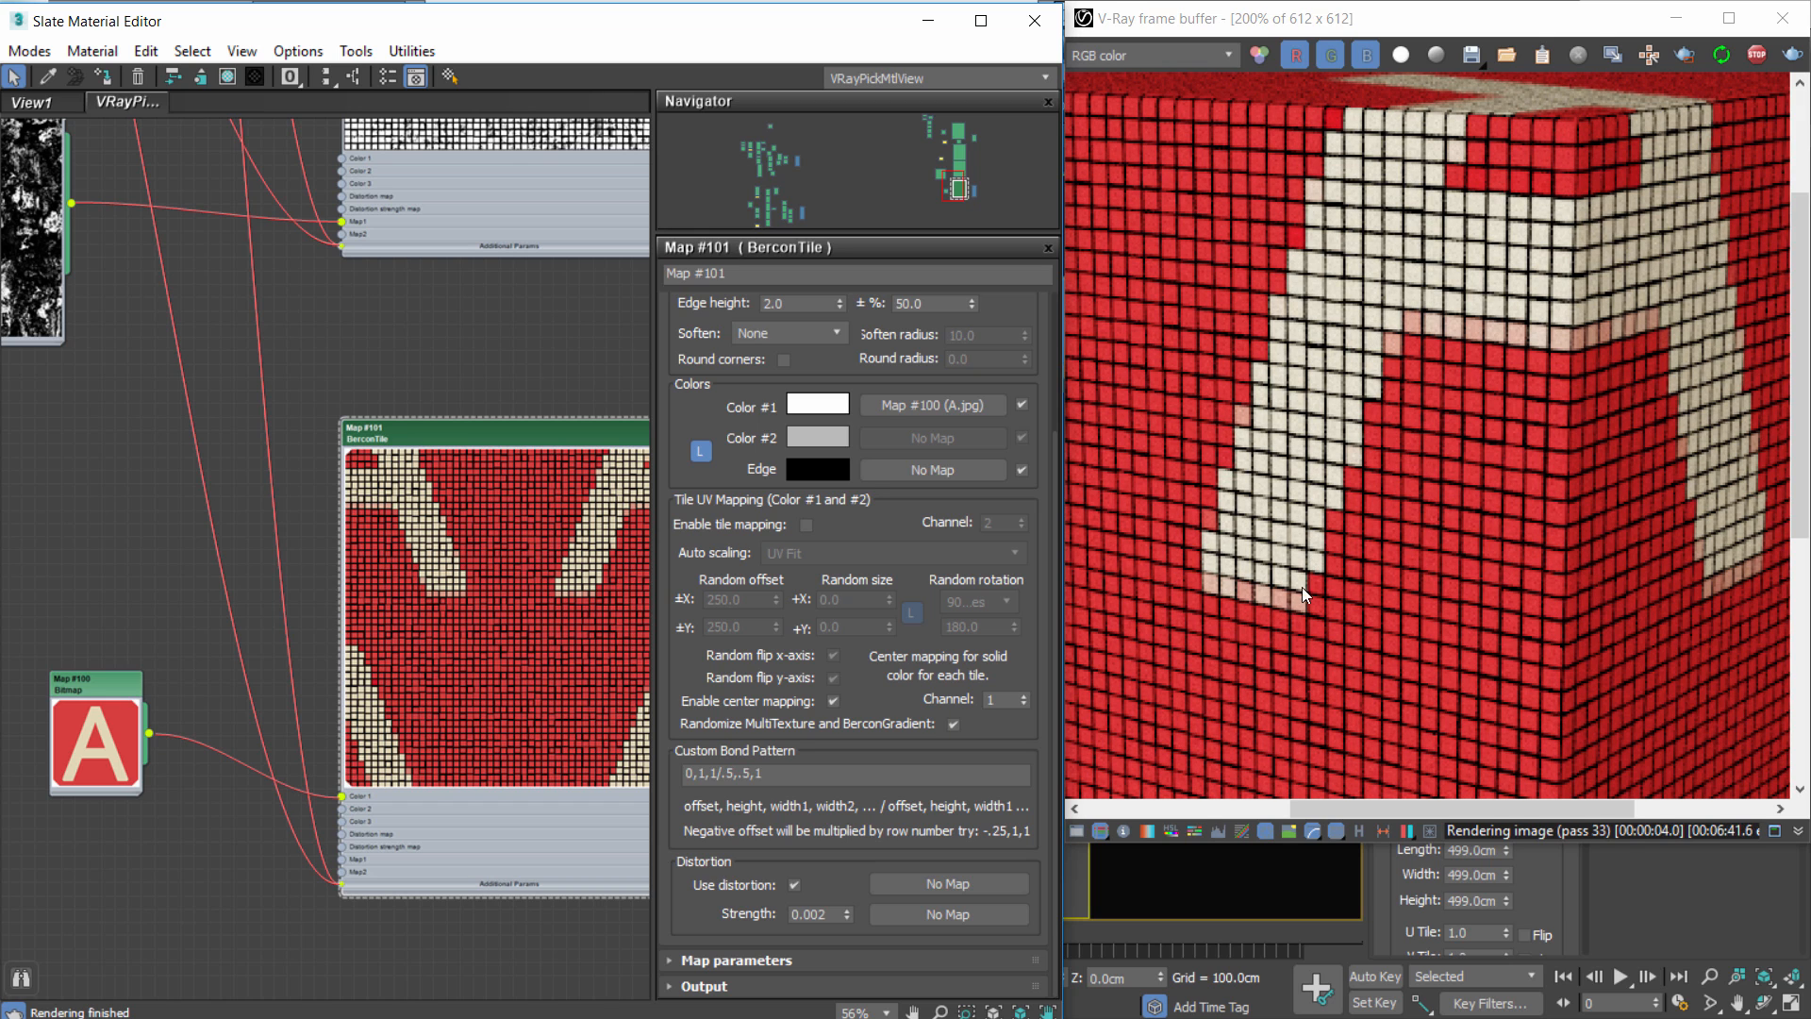
Set the width and height offsets of the A.jpg bitmap to 0 cm and inspect the letter in the render.
{"action": "double_click", "coordinate": [98, 688]}
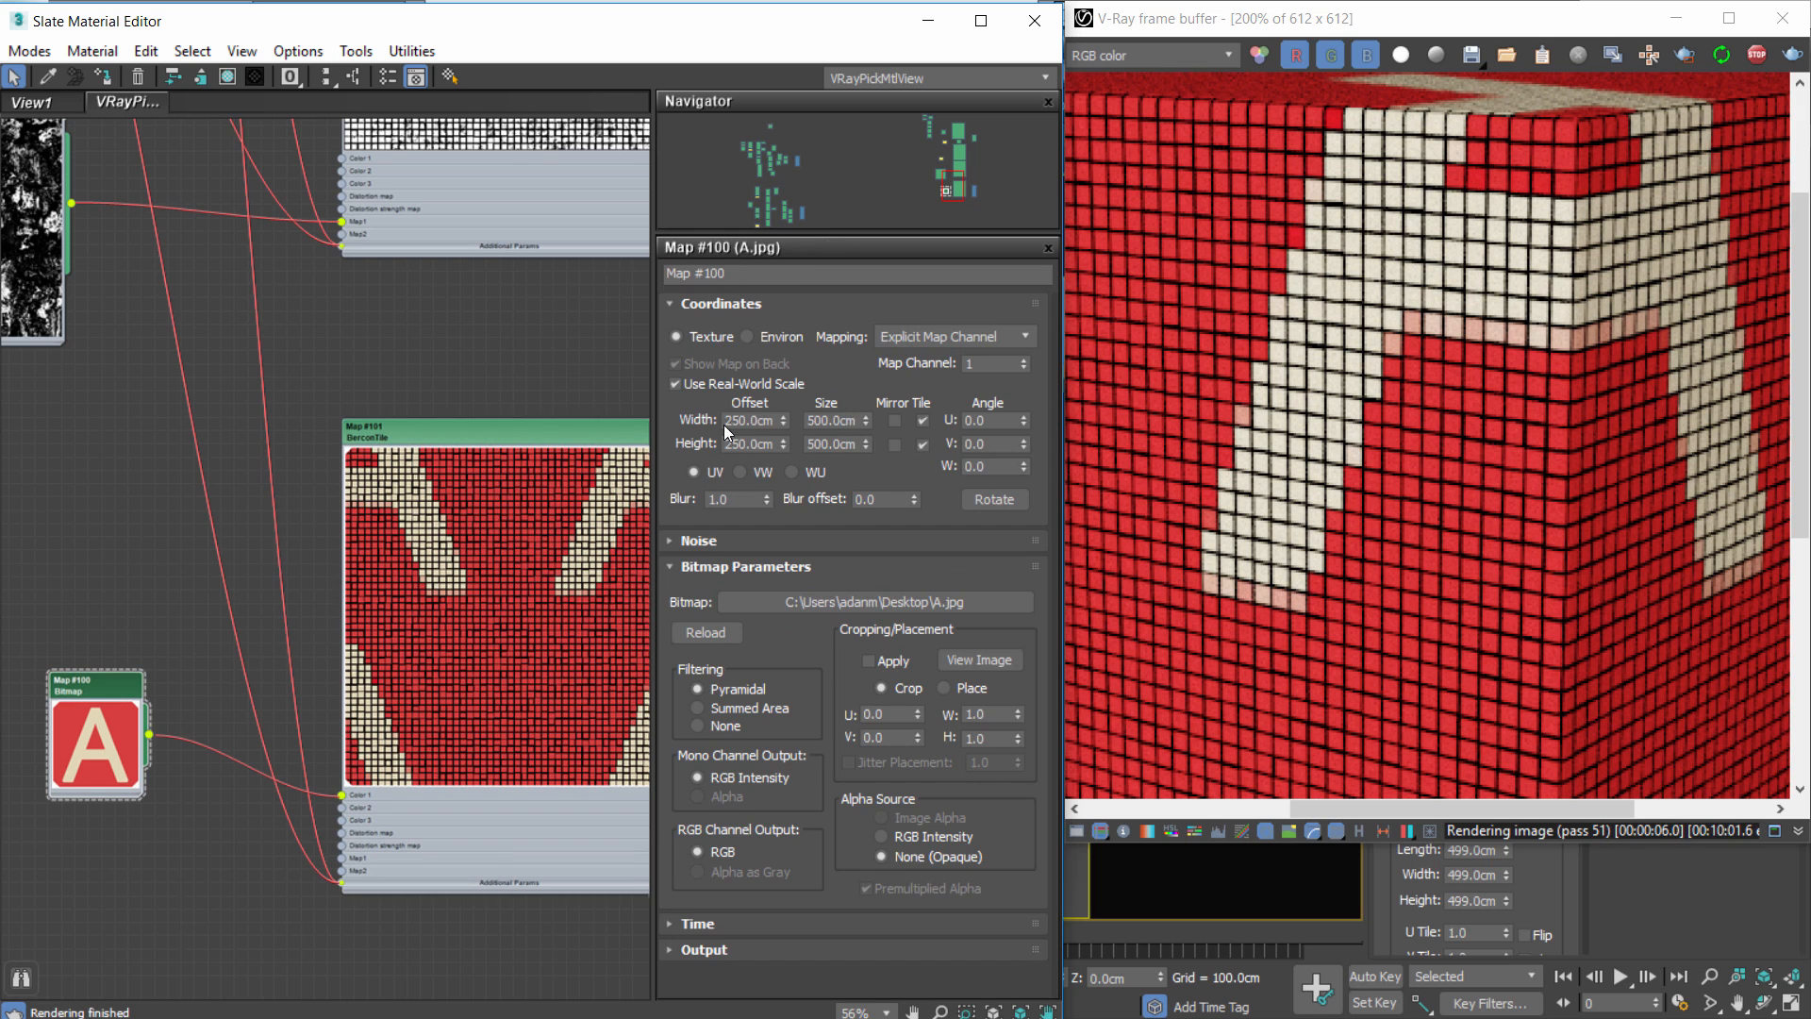
{"action": "left_click_drag", "start_coordinate": [775, 421], "coordinate": [575, 428]}
{"action": "type", "text": "0"}
{"action": "key", "text": "Tab"}
{"action": "type", "text": "0"}
{"action": "key", "text": "Return"}
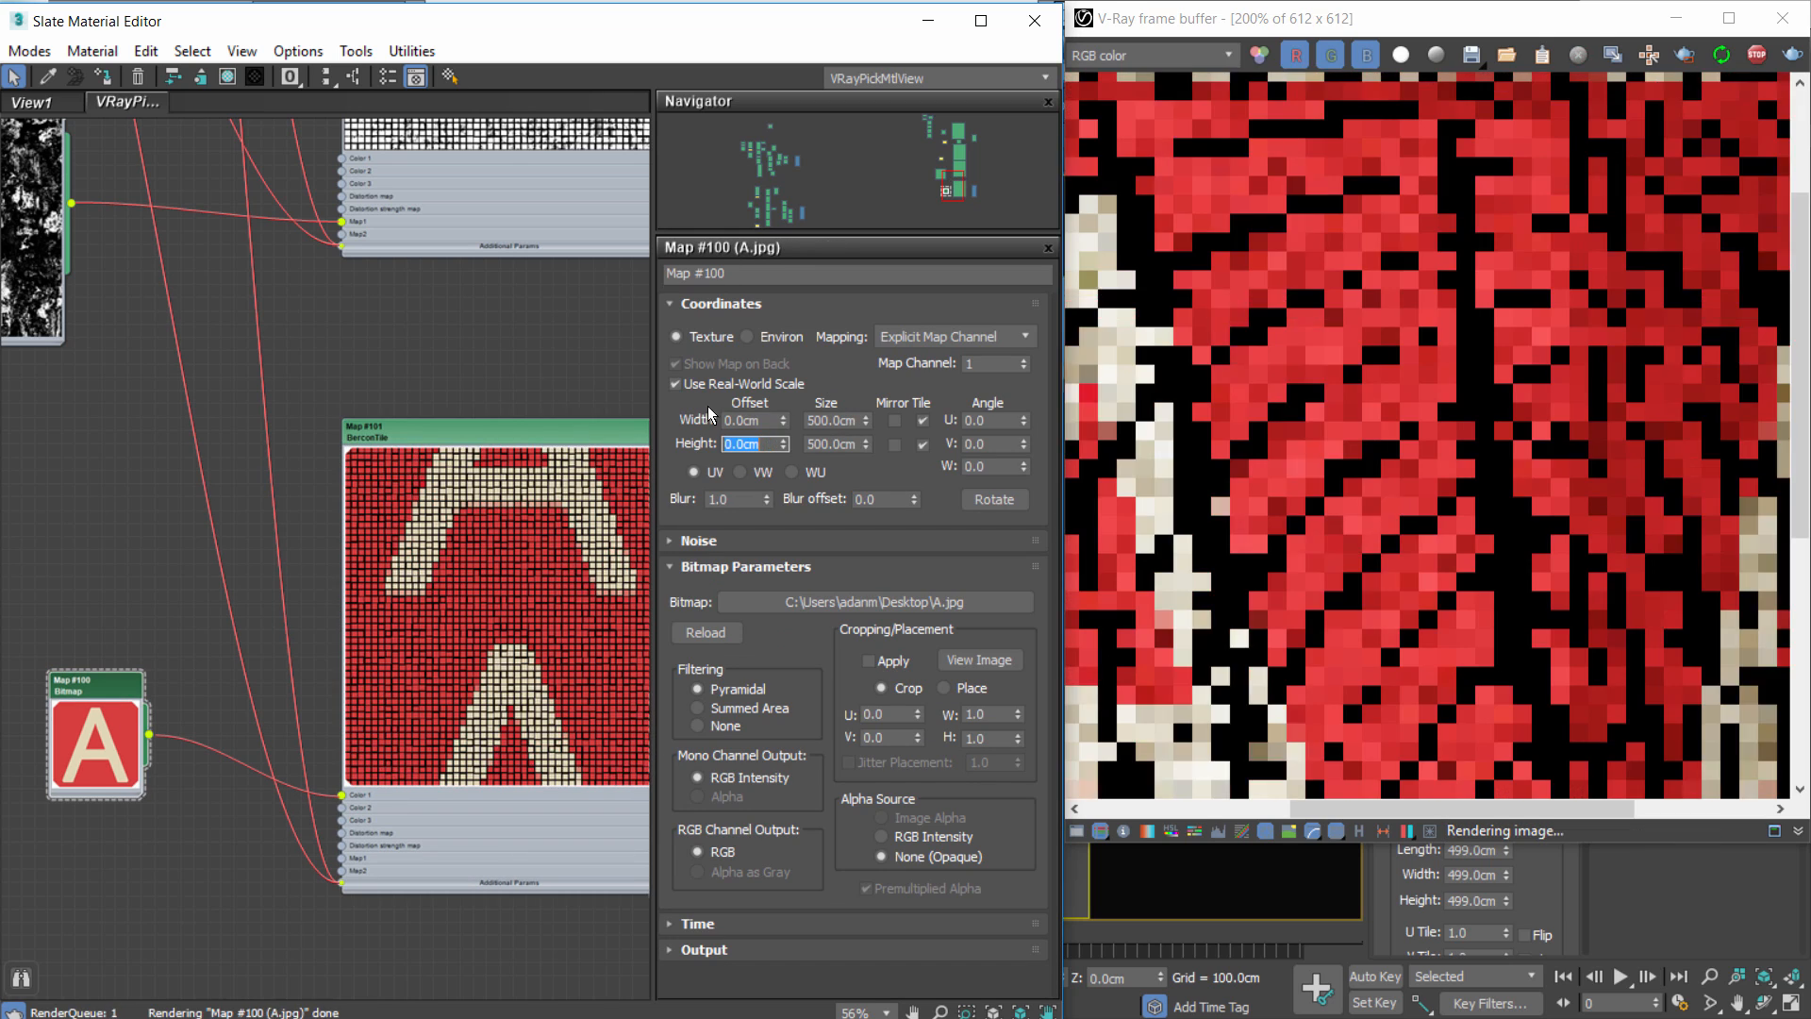
{"action": "scroll", "coordinate": [1324, 405], "scroll_direction": "down", "scroll_amount": 1}
{"action": "scroll", "coordinate": [1426, 404], "scroll_direction": "up", "scroll_amount": 2}
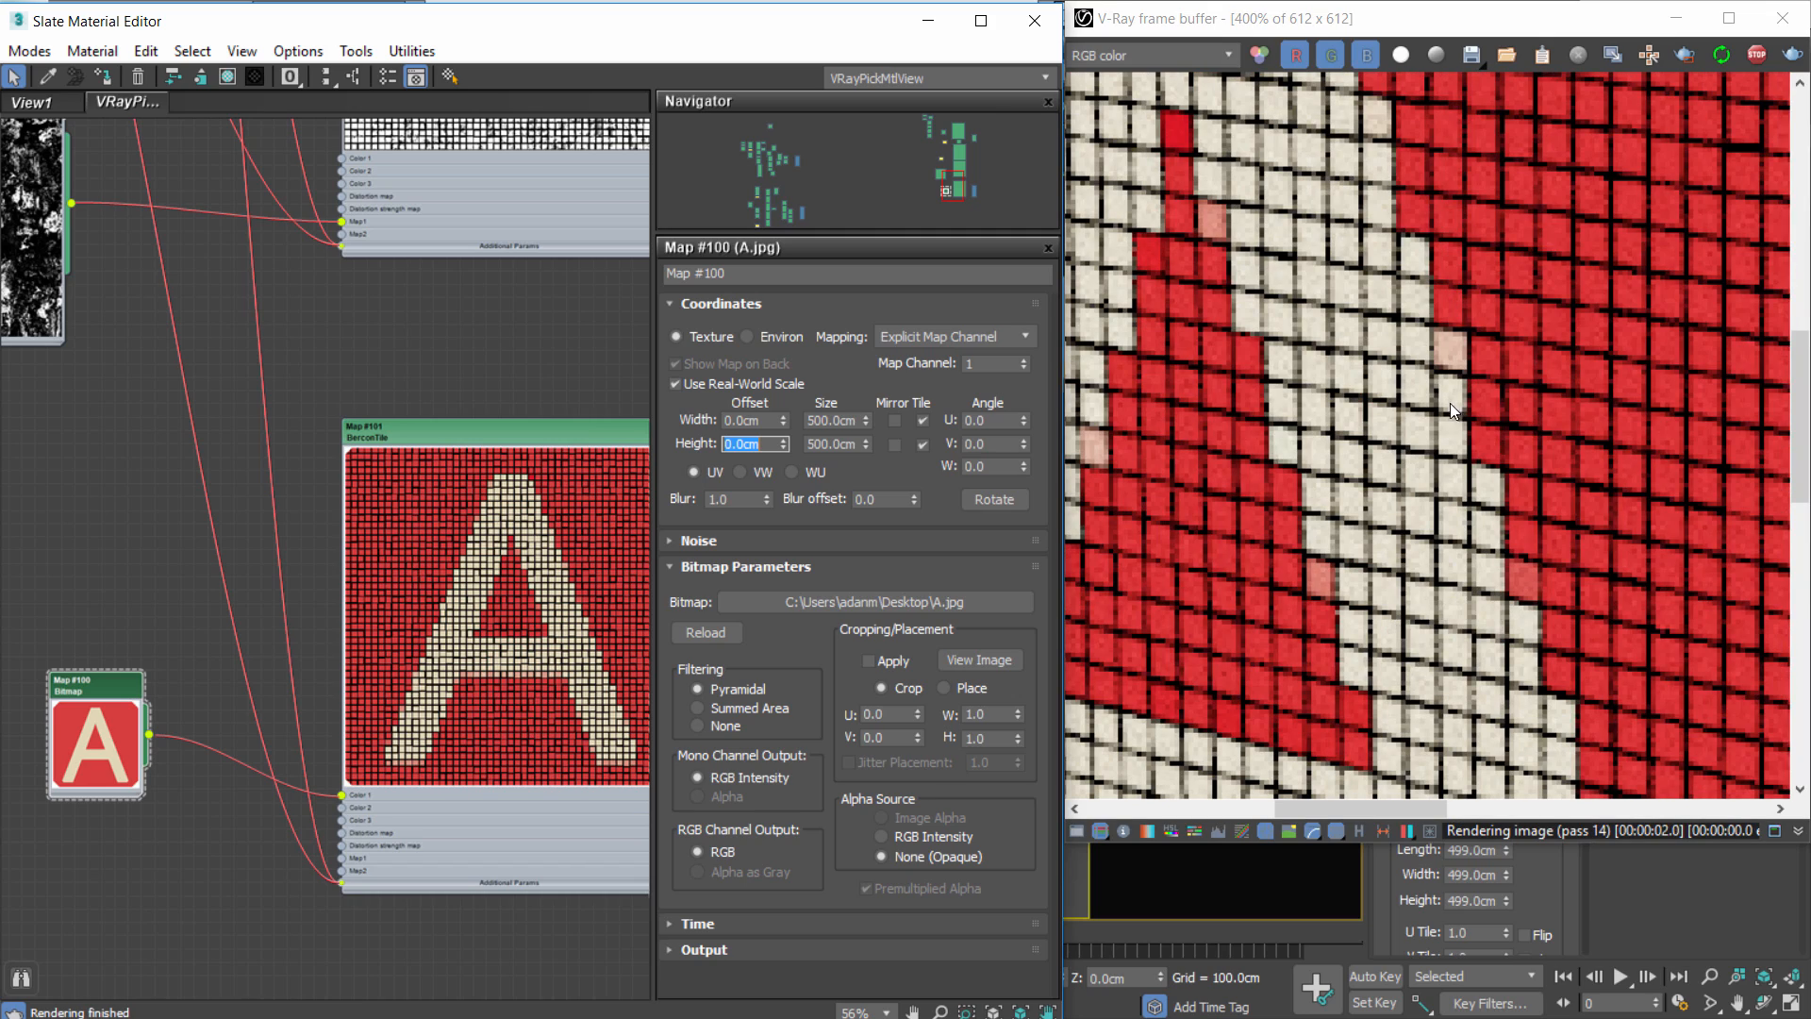
{"action": "scroll", "coordinate": [1477, 478], "scroll_direction": "down", "scroll_amount": 2}
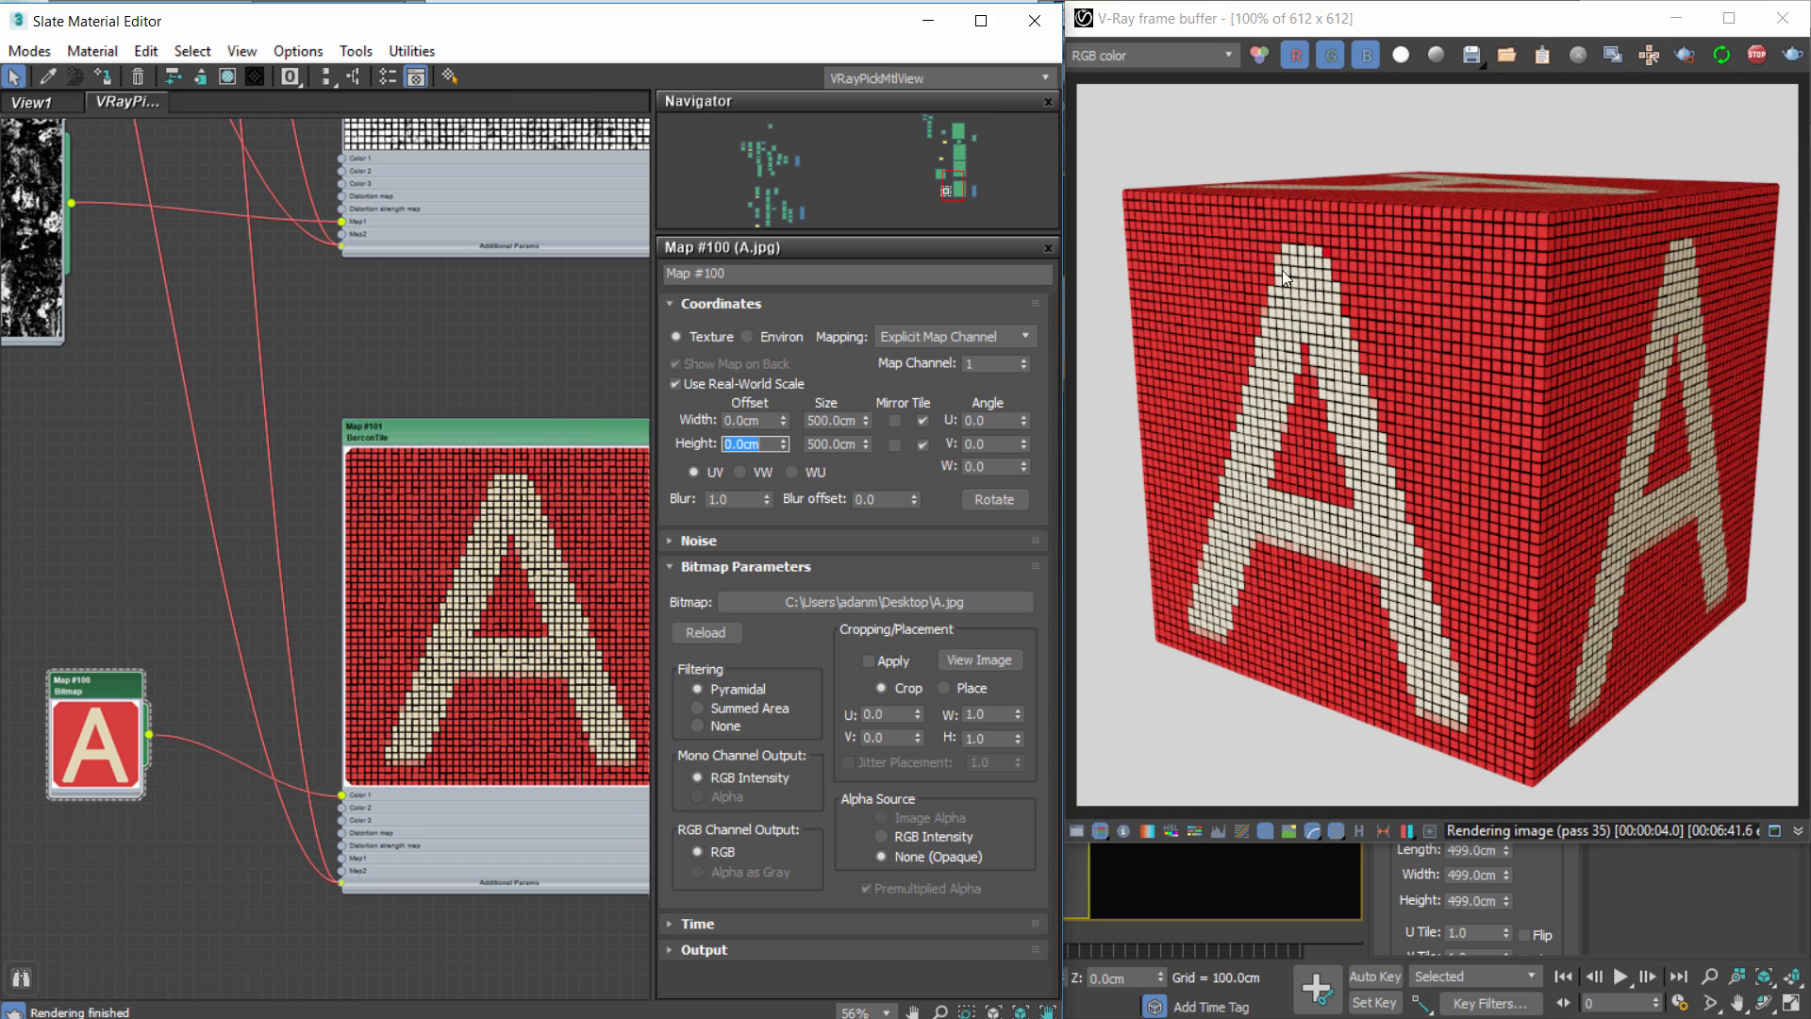
Move the A.jpg bitmap node slightly and set the connected BerconTile map's tile width and height to 20.
{"action": "mouse_move", "coordinate": [114, 693]}
{"action": "left_mouse_down"}
{"action": "mouse_move", "coordinate": [155, 646]}
{"action": "mouse_move", "coordinate": [114, 719]}
{"action": "left_mouse_up"}
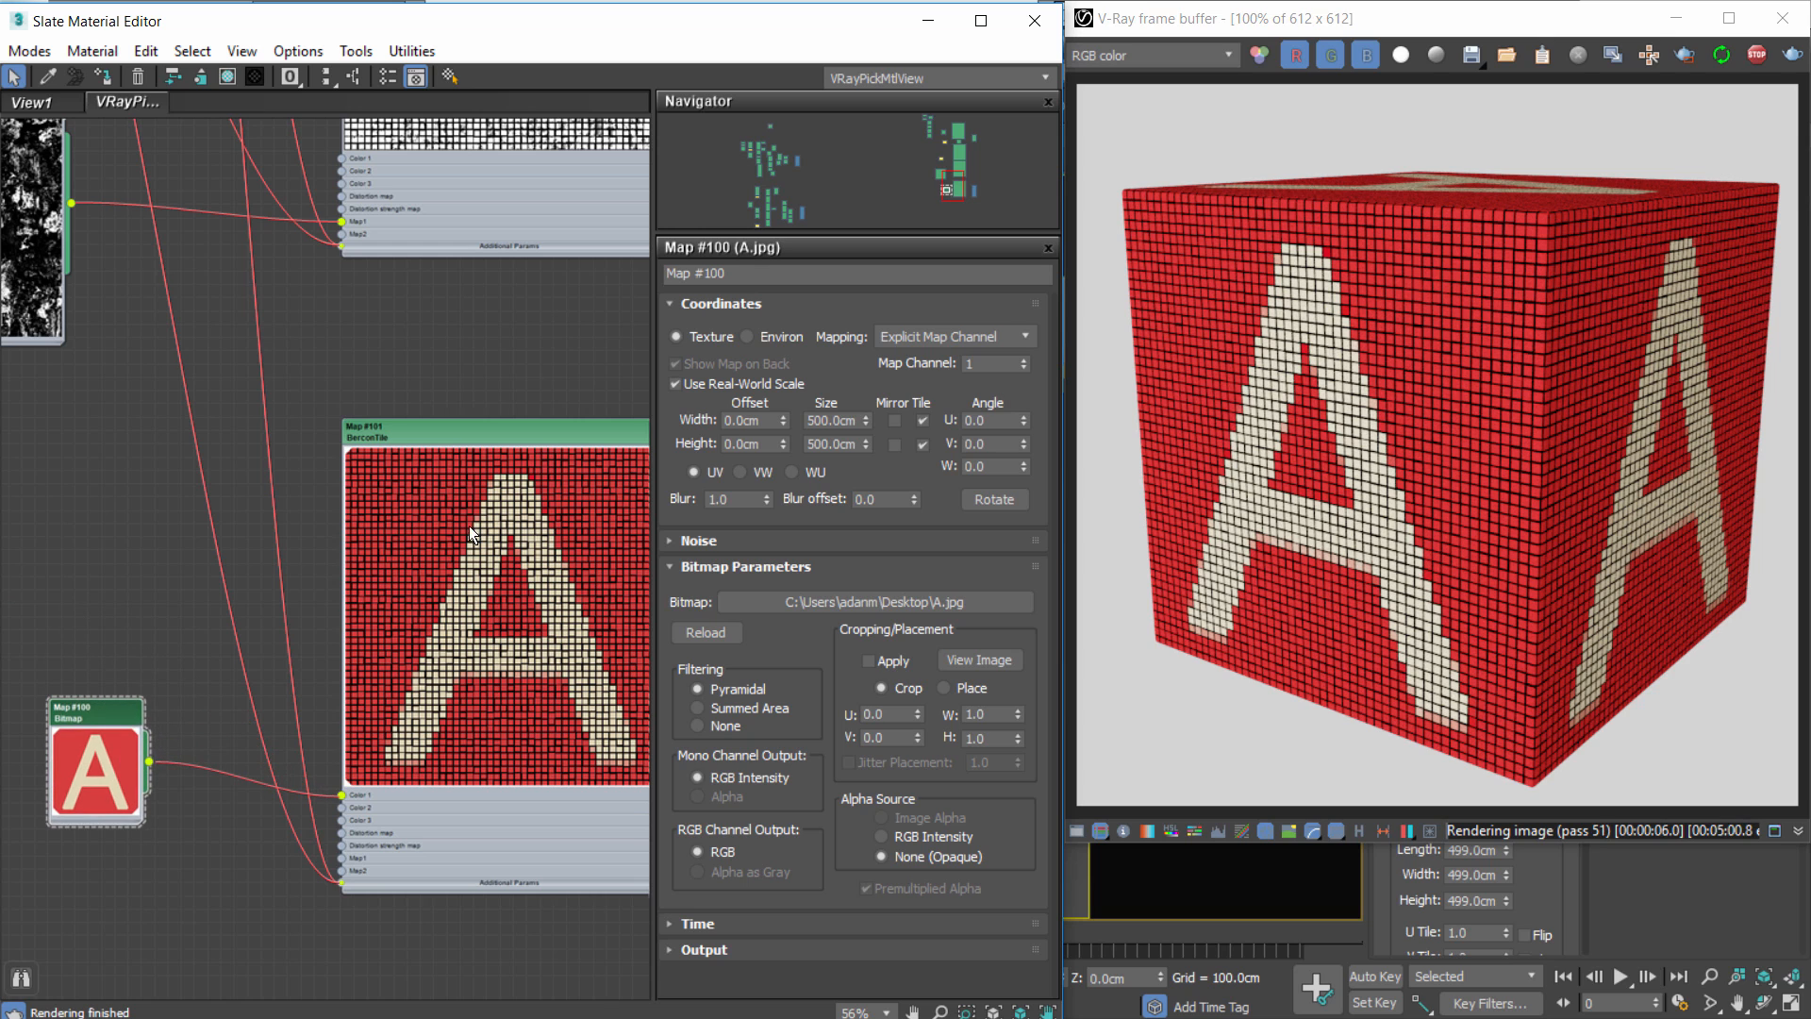
{"action": "double_click", "coordinate": [441, 433]}
{"action": "double_click", "coordinate": [800, 411]}
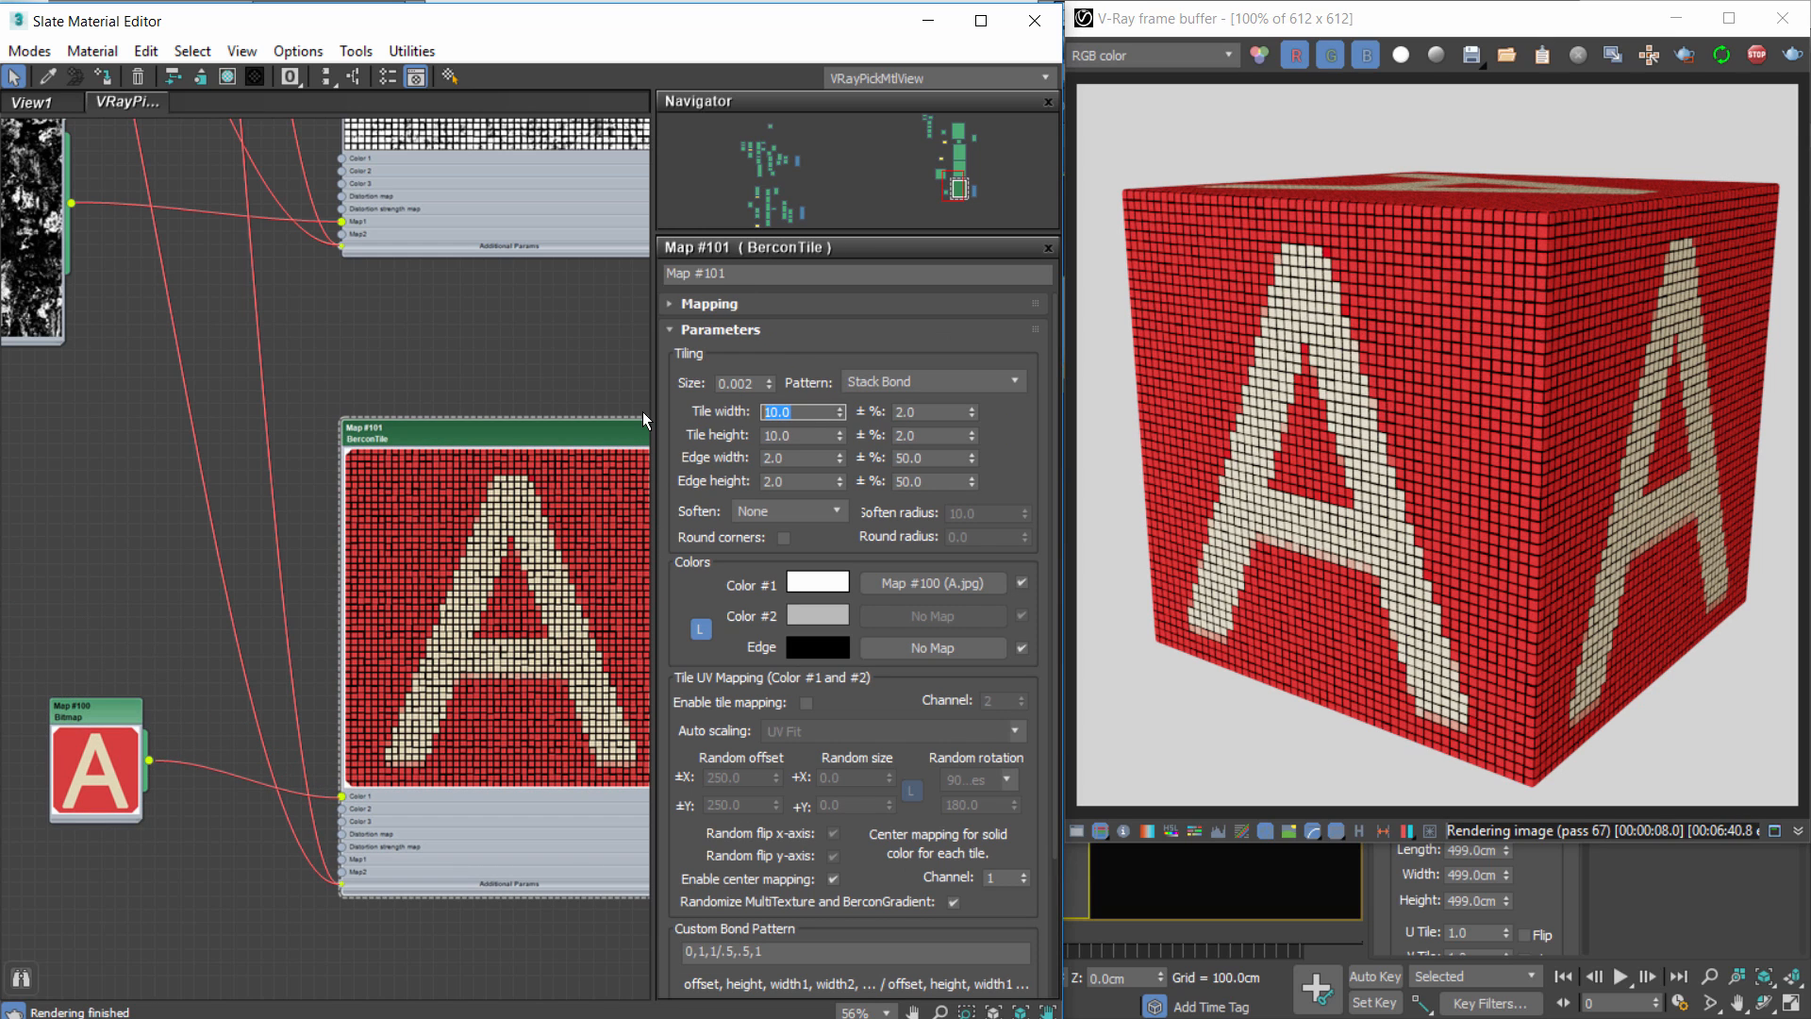
{"action": "type", "text": "20"}
{"action": "key", "text": "Tab"}
{"action": "type", "text": "20"}
{"action": "key", "text": "Return"}
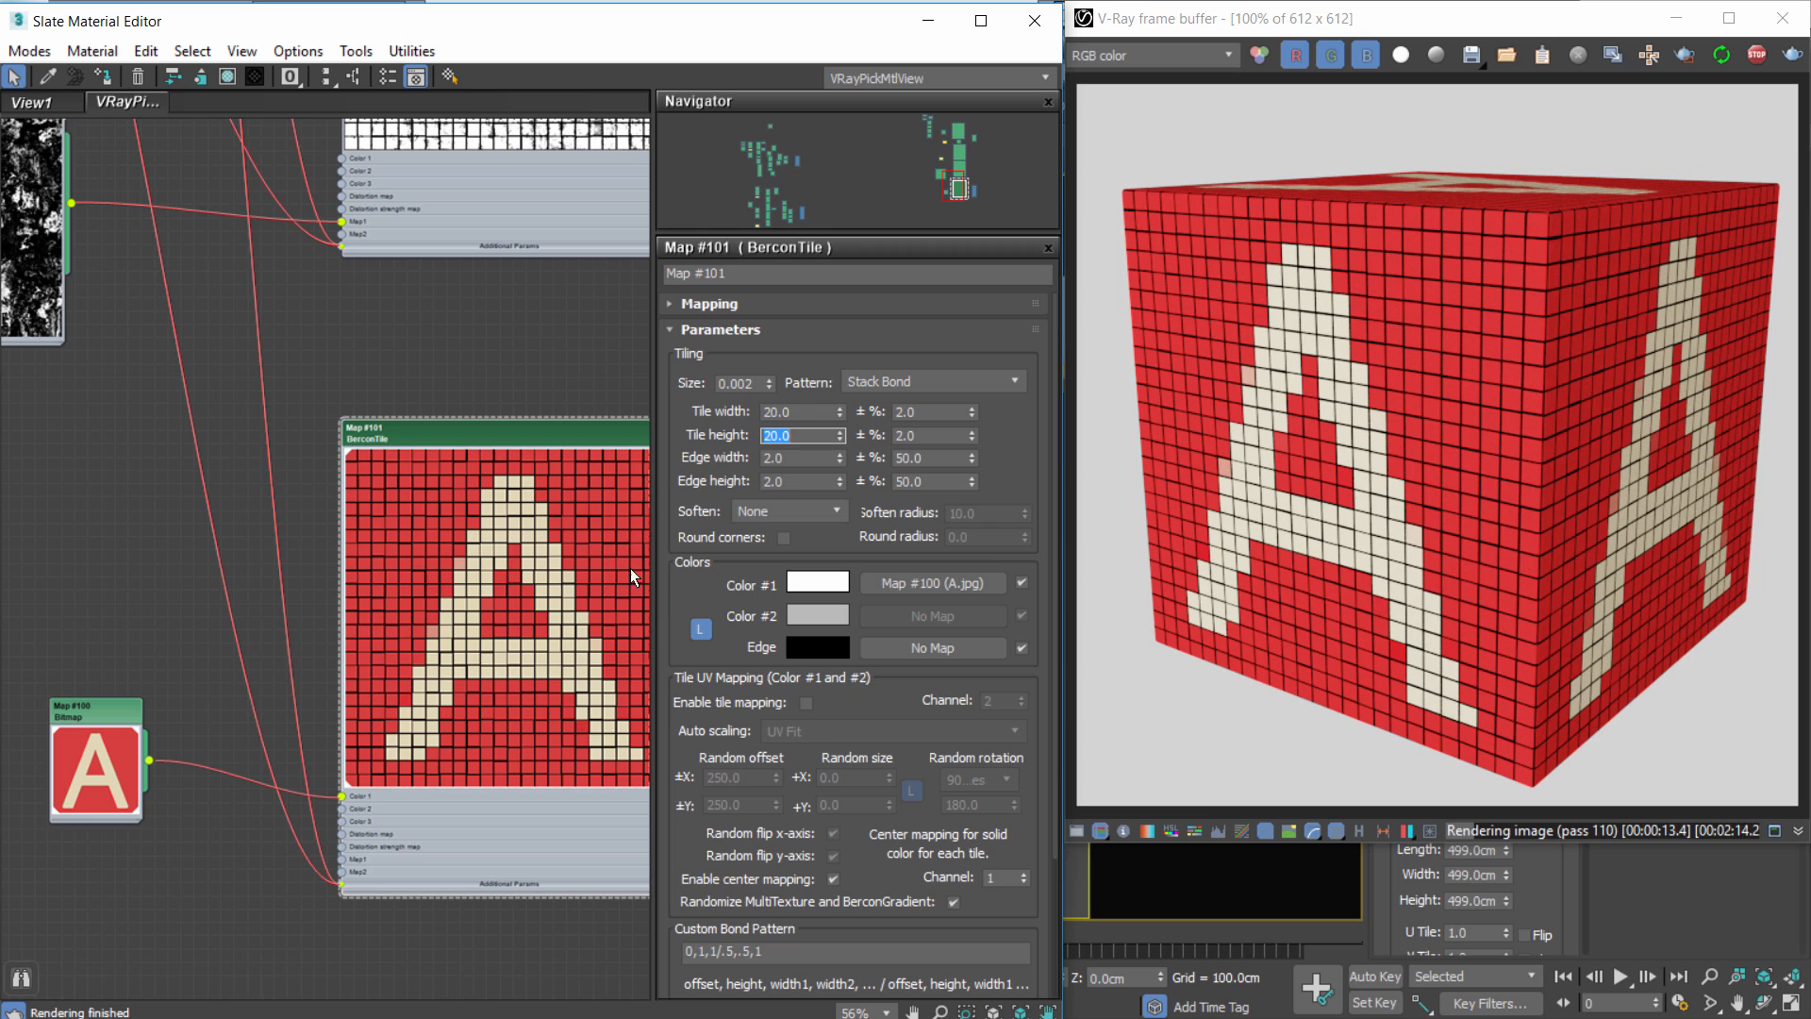
{"action": "scroll", "coordinate": [440, 619], "scroll_direction": "down", "scroll_amount": 2}
{"action": "left_click_drag", "start_coordinate": [153, 665], "coordinate": [121, 676]}
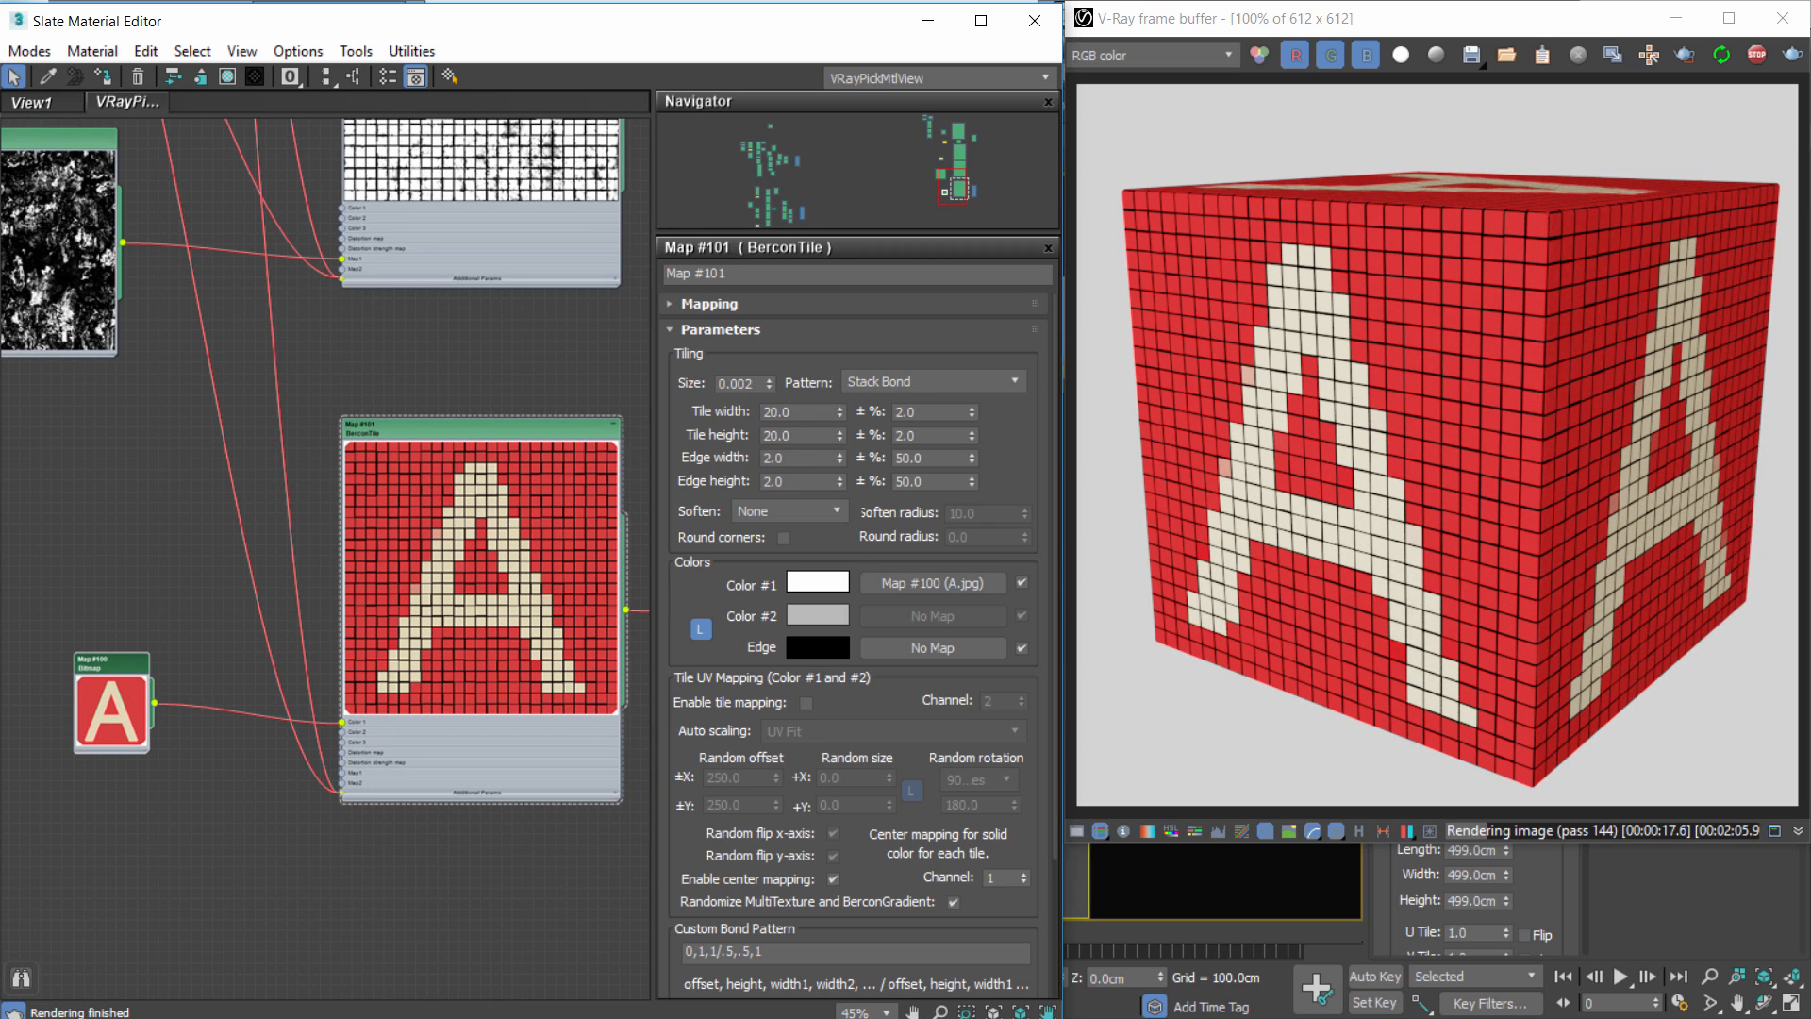
{"action": "right_click", "coordinate": [197, 575]}
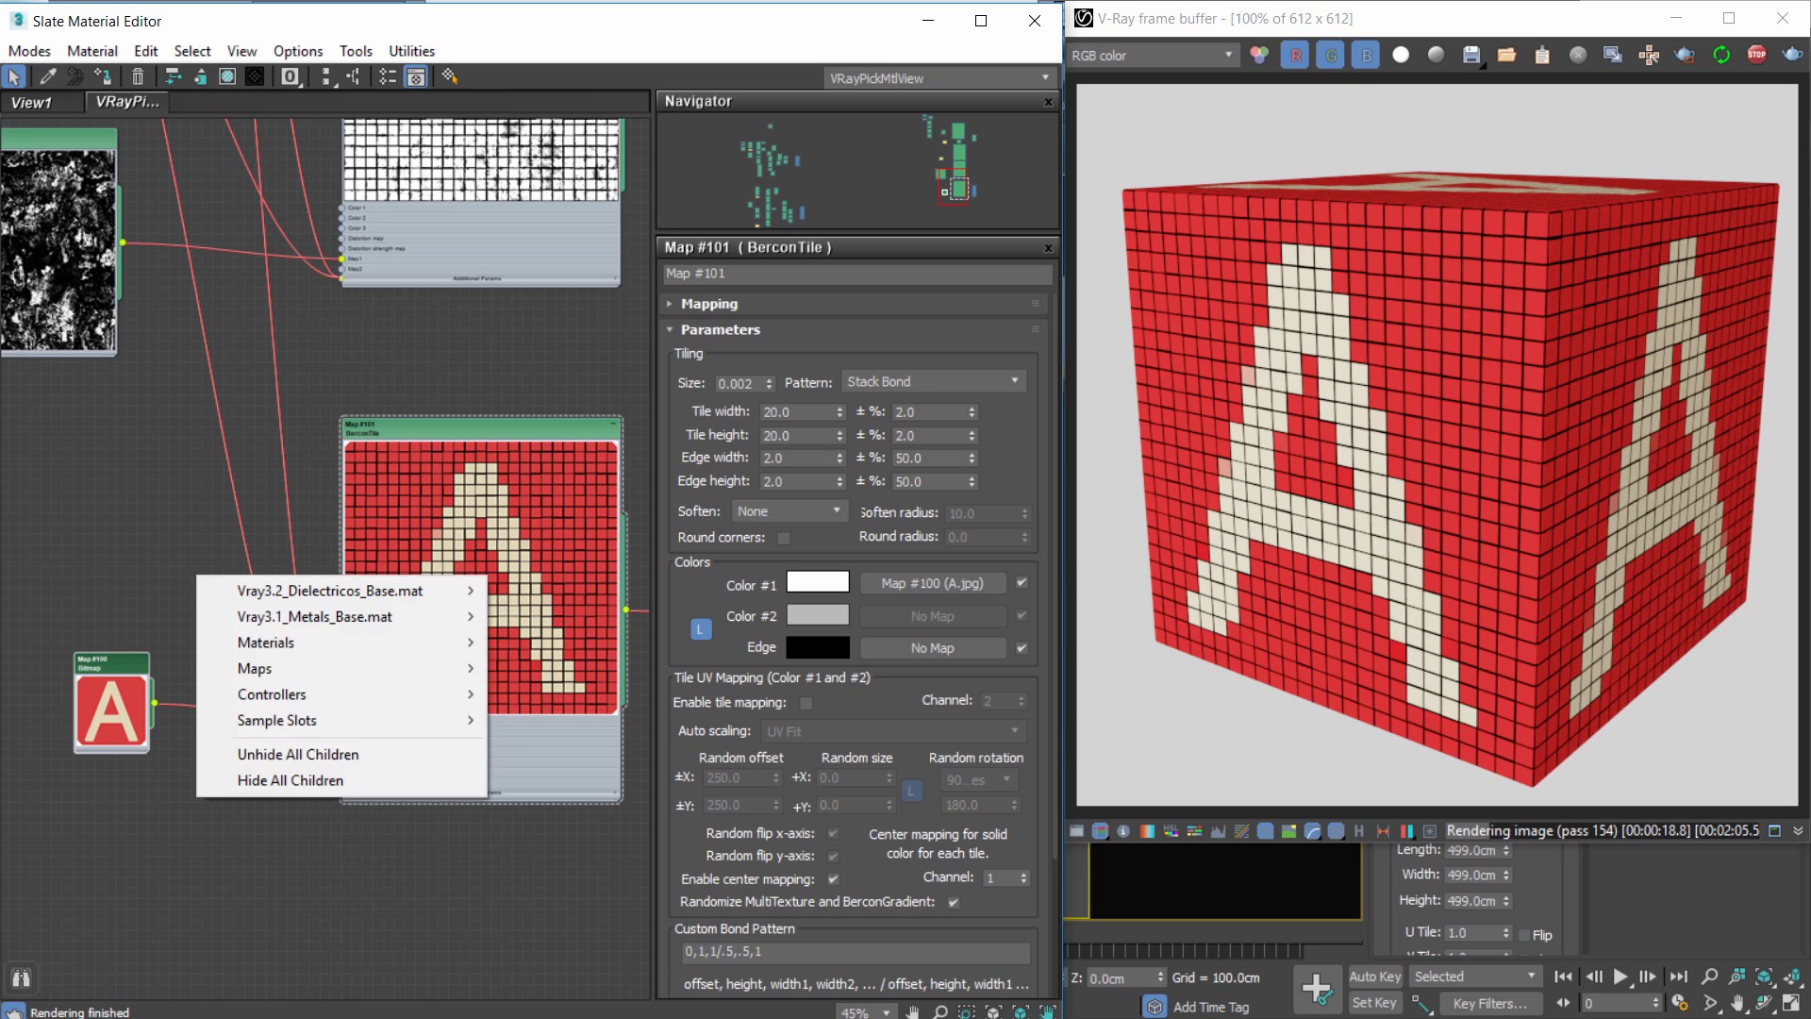
{"action": "left_click", "coordinate": [134, 568]}
{"action": "left_click_drag", "start_coordinate": [866, 871], "coordinate": [870, 773]}
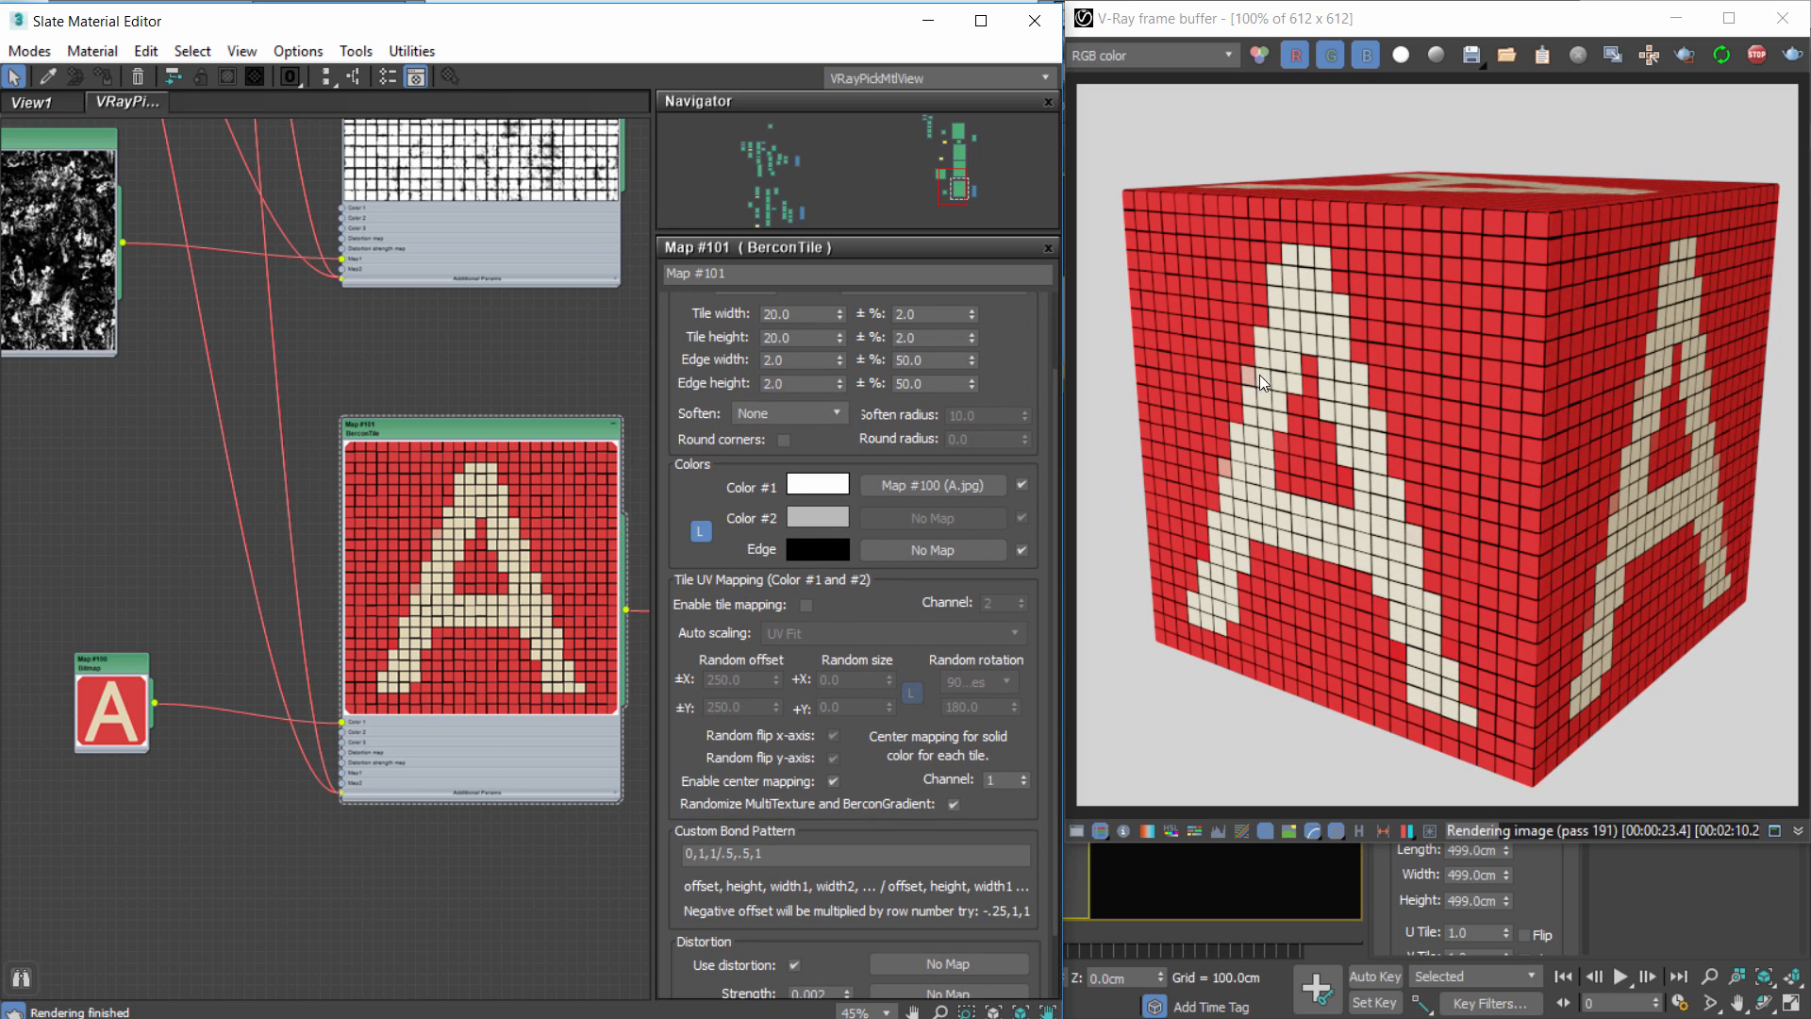
{"action": "middle_click_drag", "start_coordinate": [103, 627], "coordinate": [189, 598]}
{"action": "right_click", "coordinate": [132, 514]}
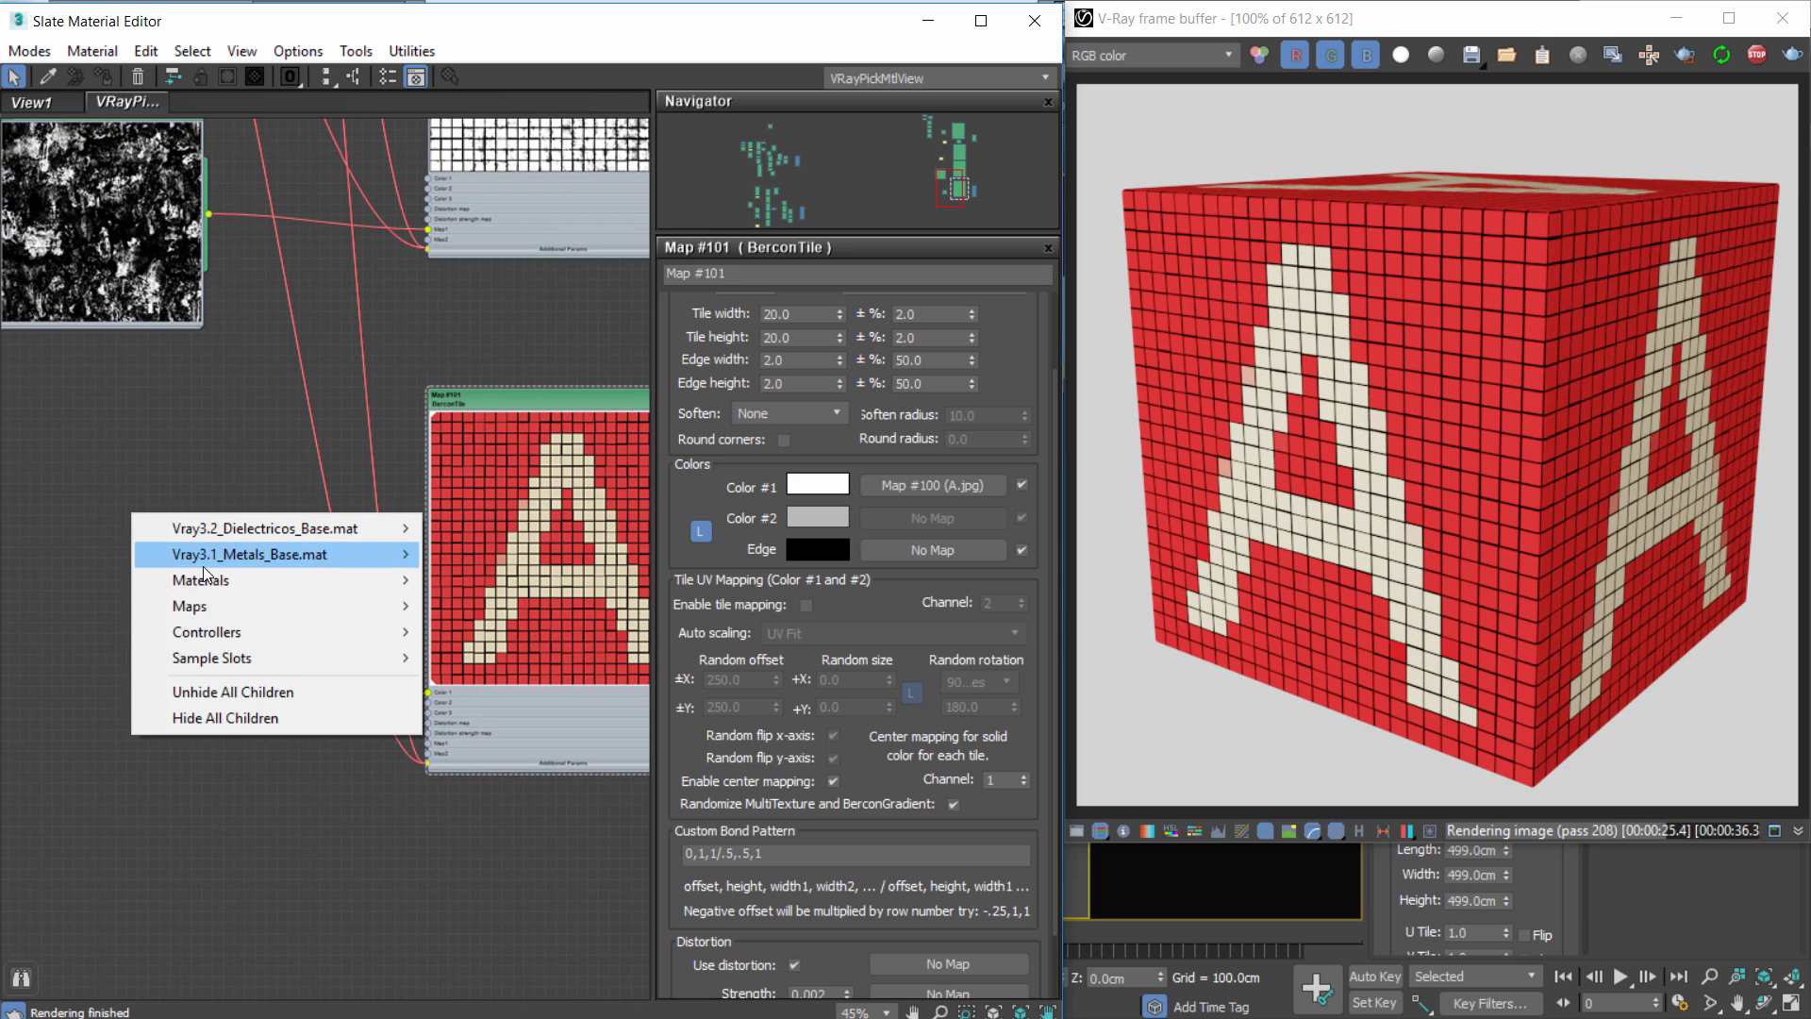
{"action": "mouse_move", "coordinate": [274, 607]}
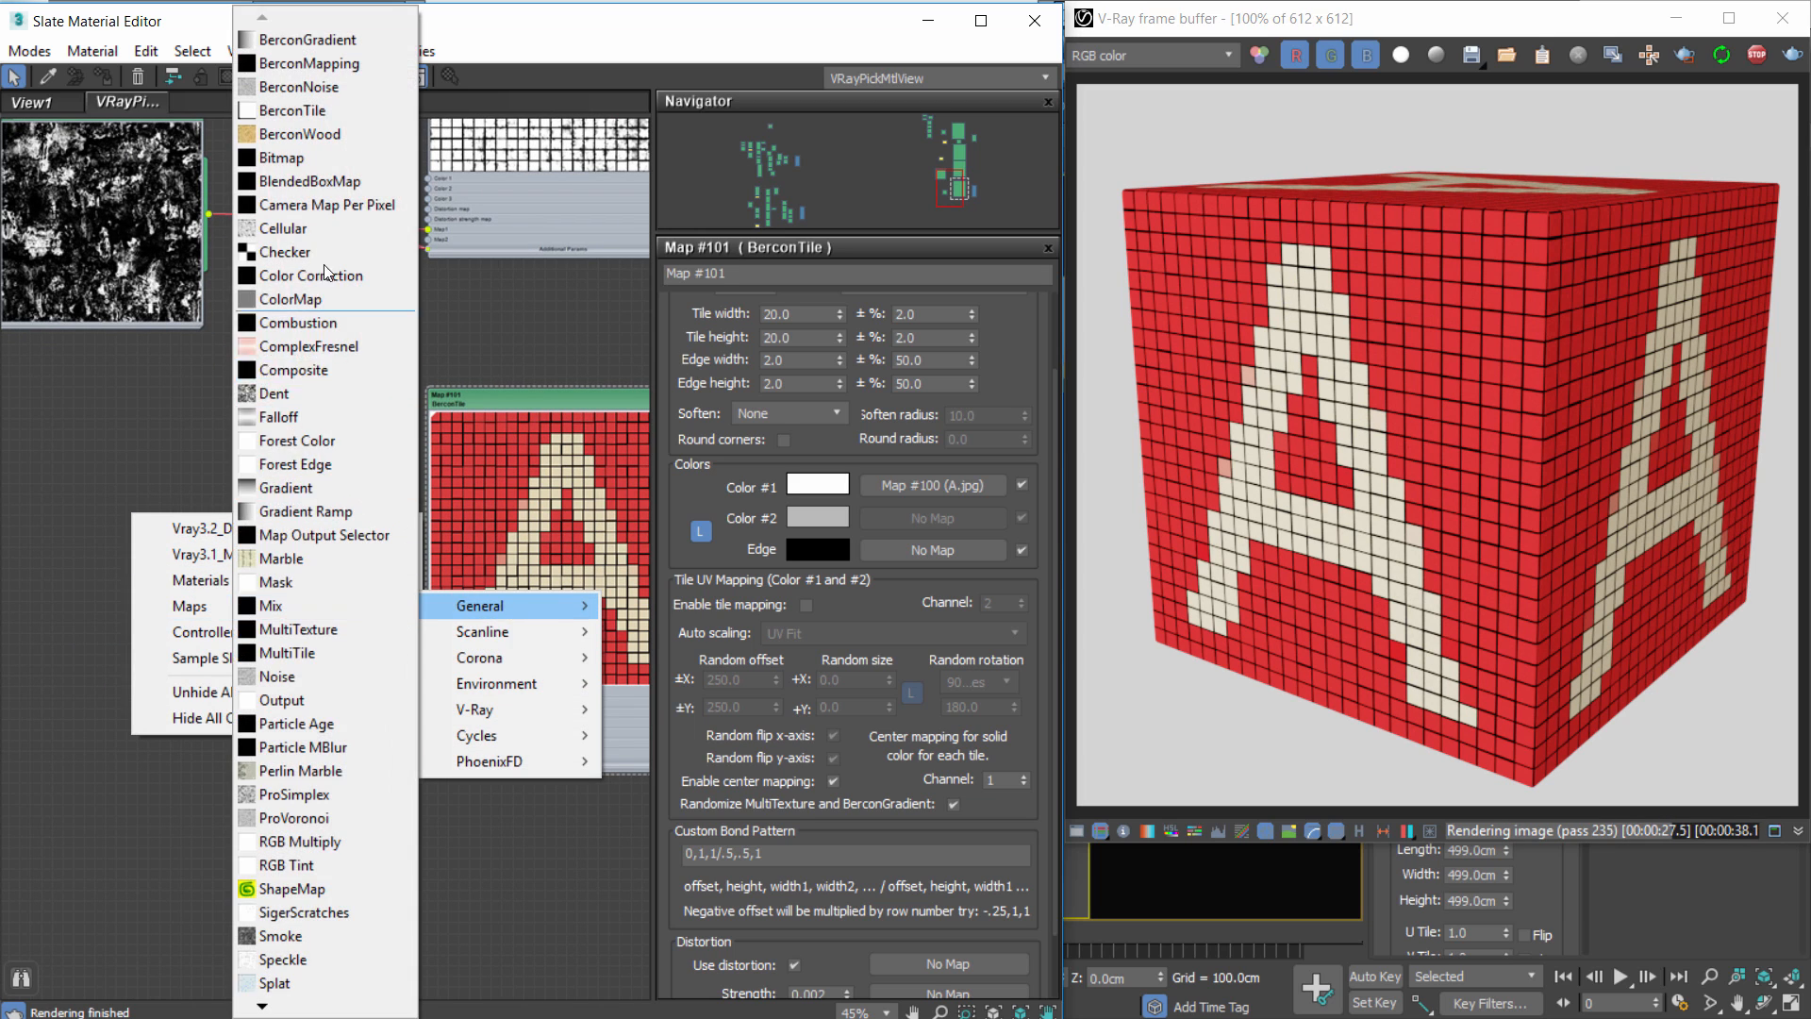
{"action": "mouse_move", "coordinate": [224, 581]}
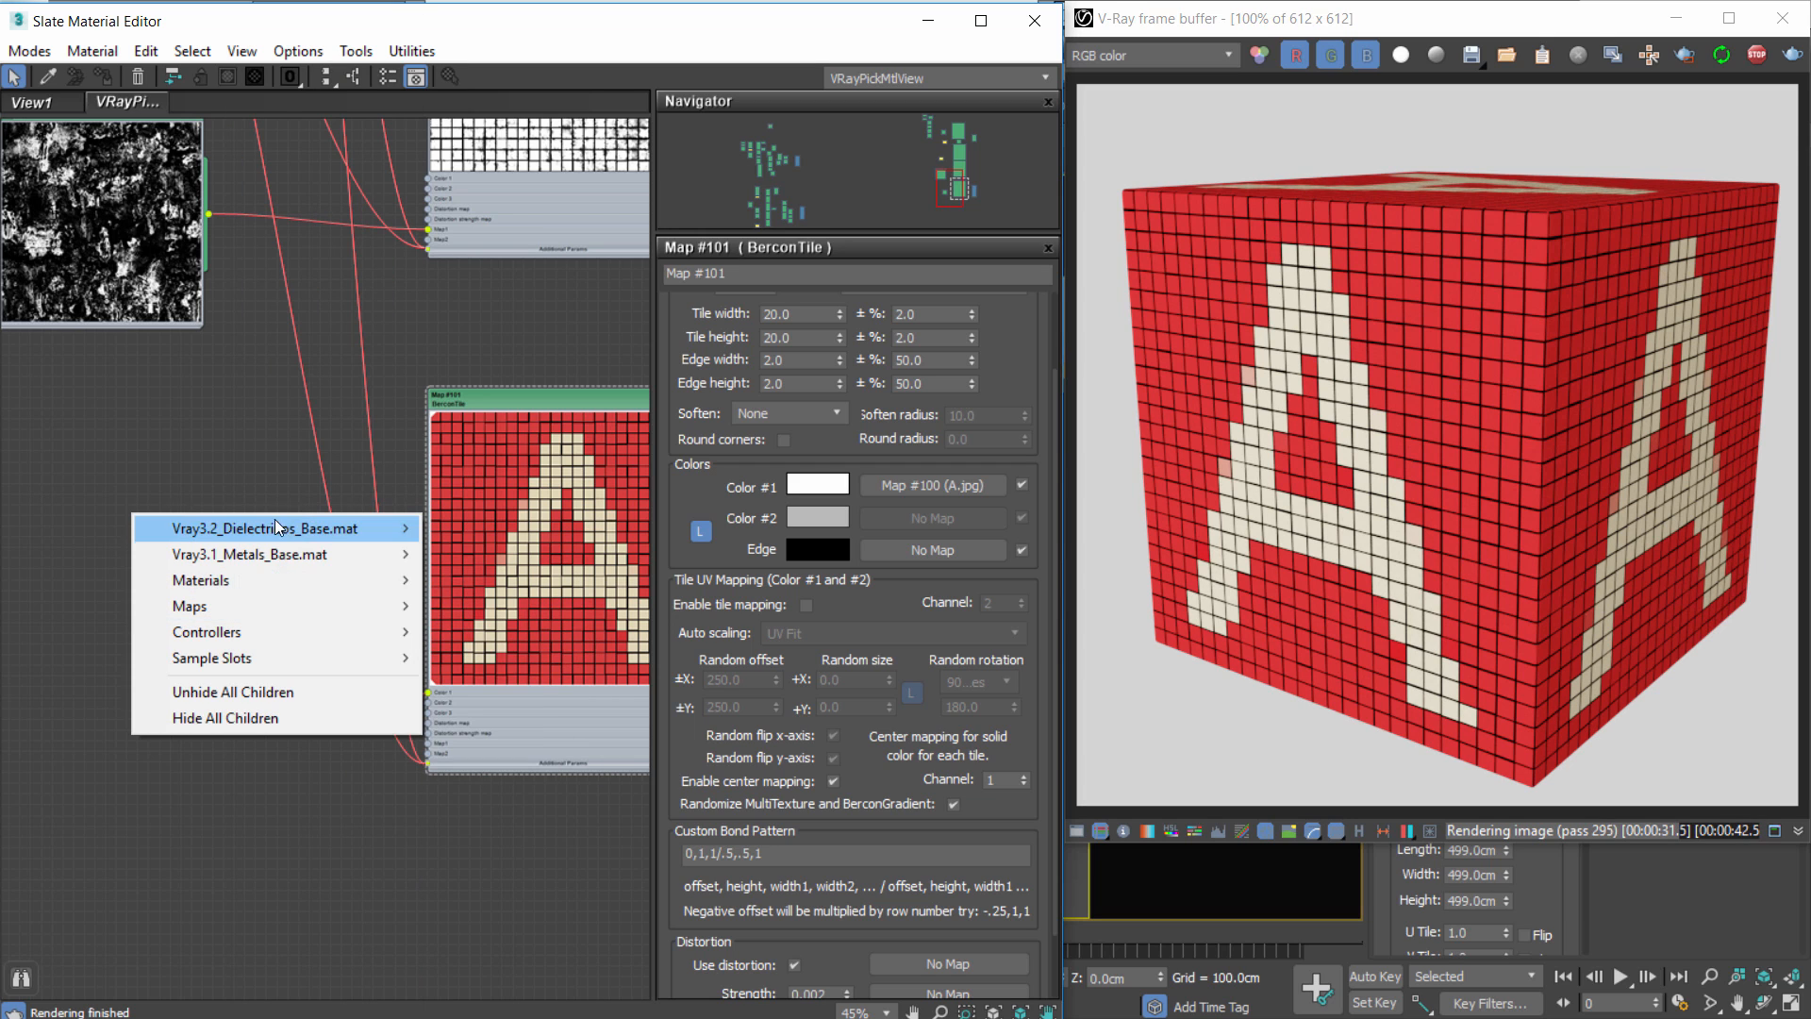
{"action": "mouse_move", "coordinate": [488, 664]}
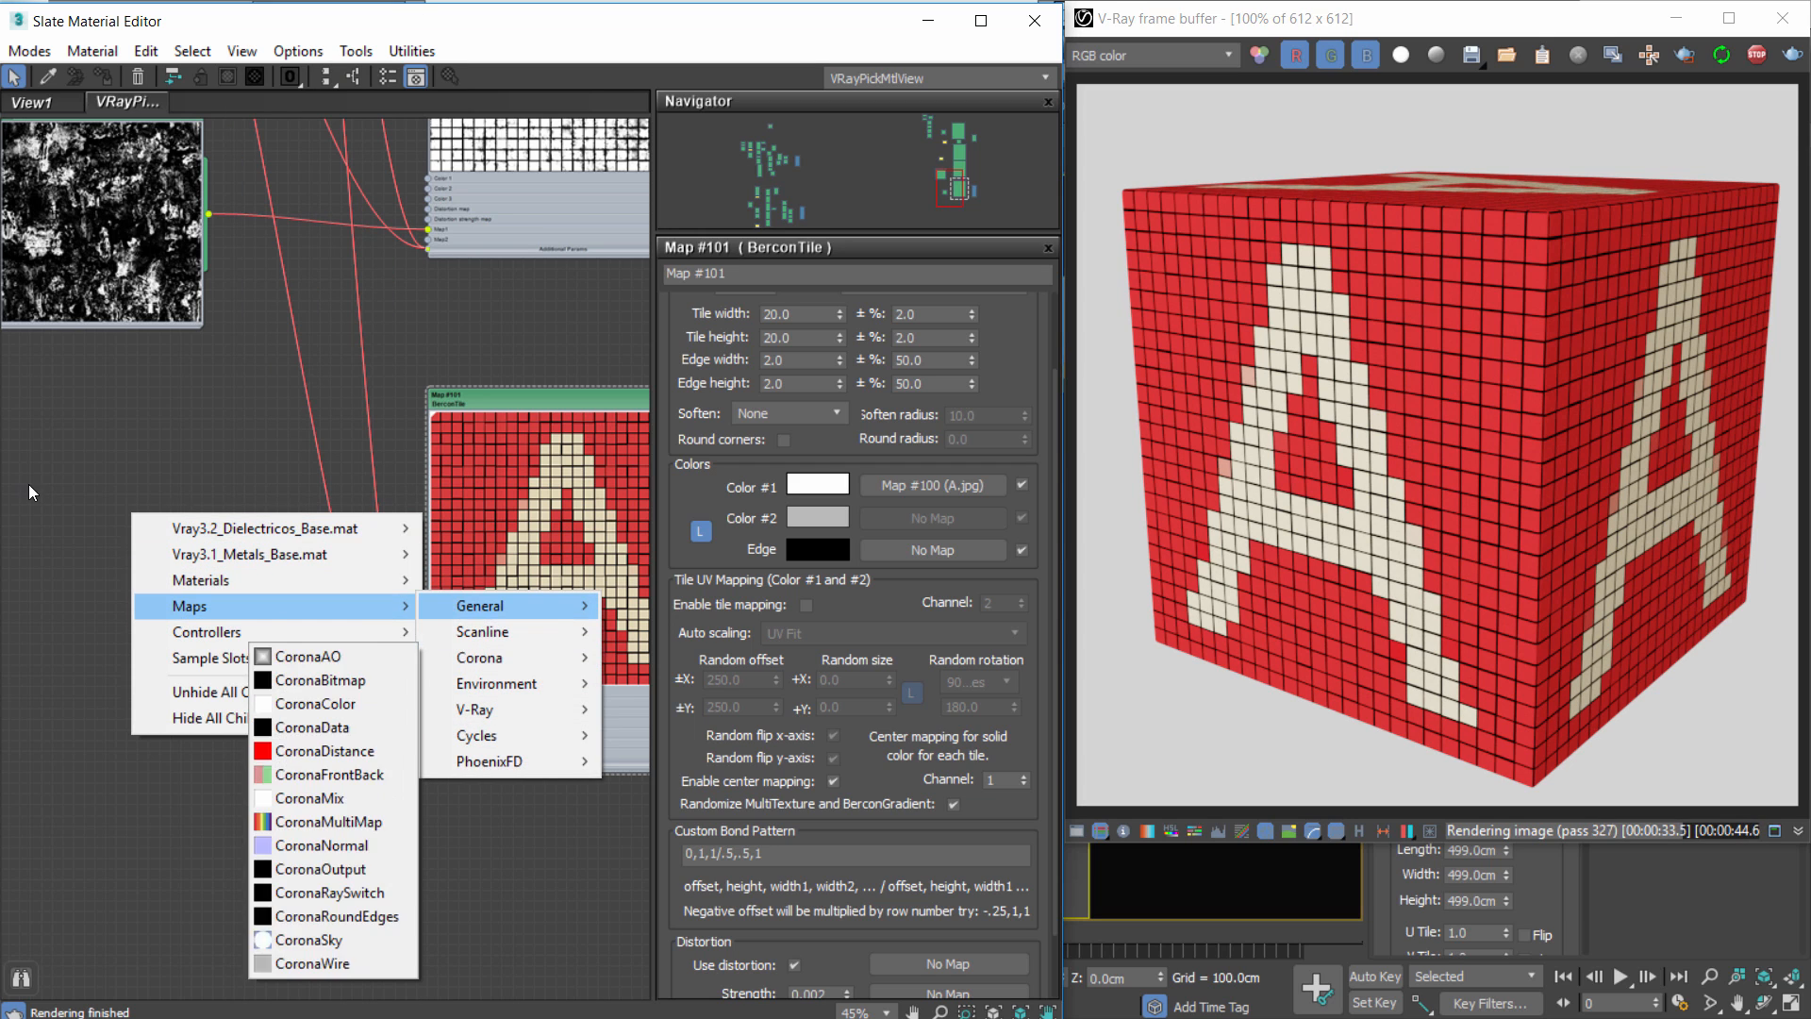
Add a BerconNoise map beside the A.jpg bitmap, move the bitmap node below it, and open the noise map's parameters.
{"action": "mouse_move", "coordinate": [468, 609]}
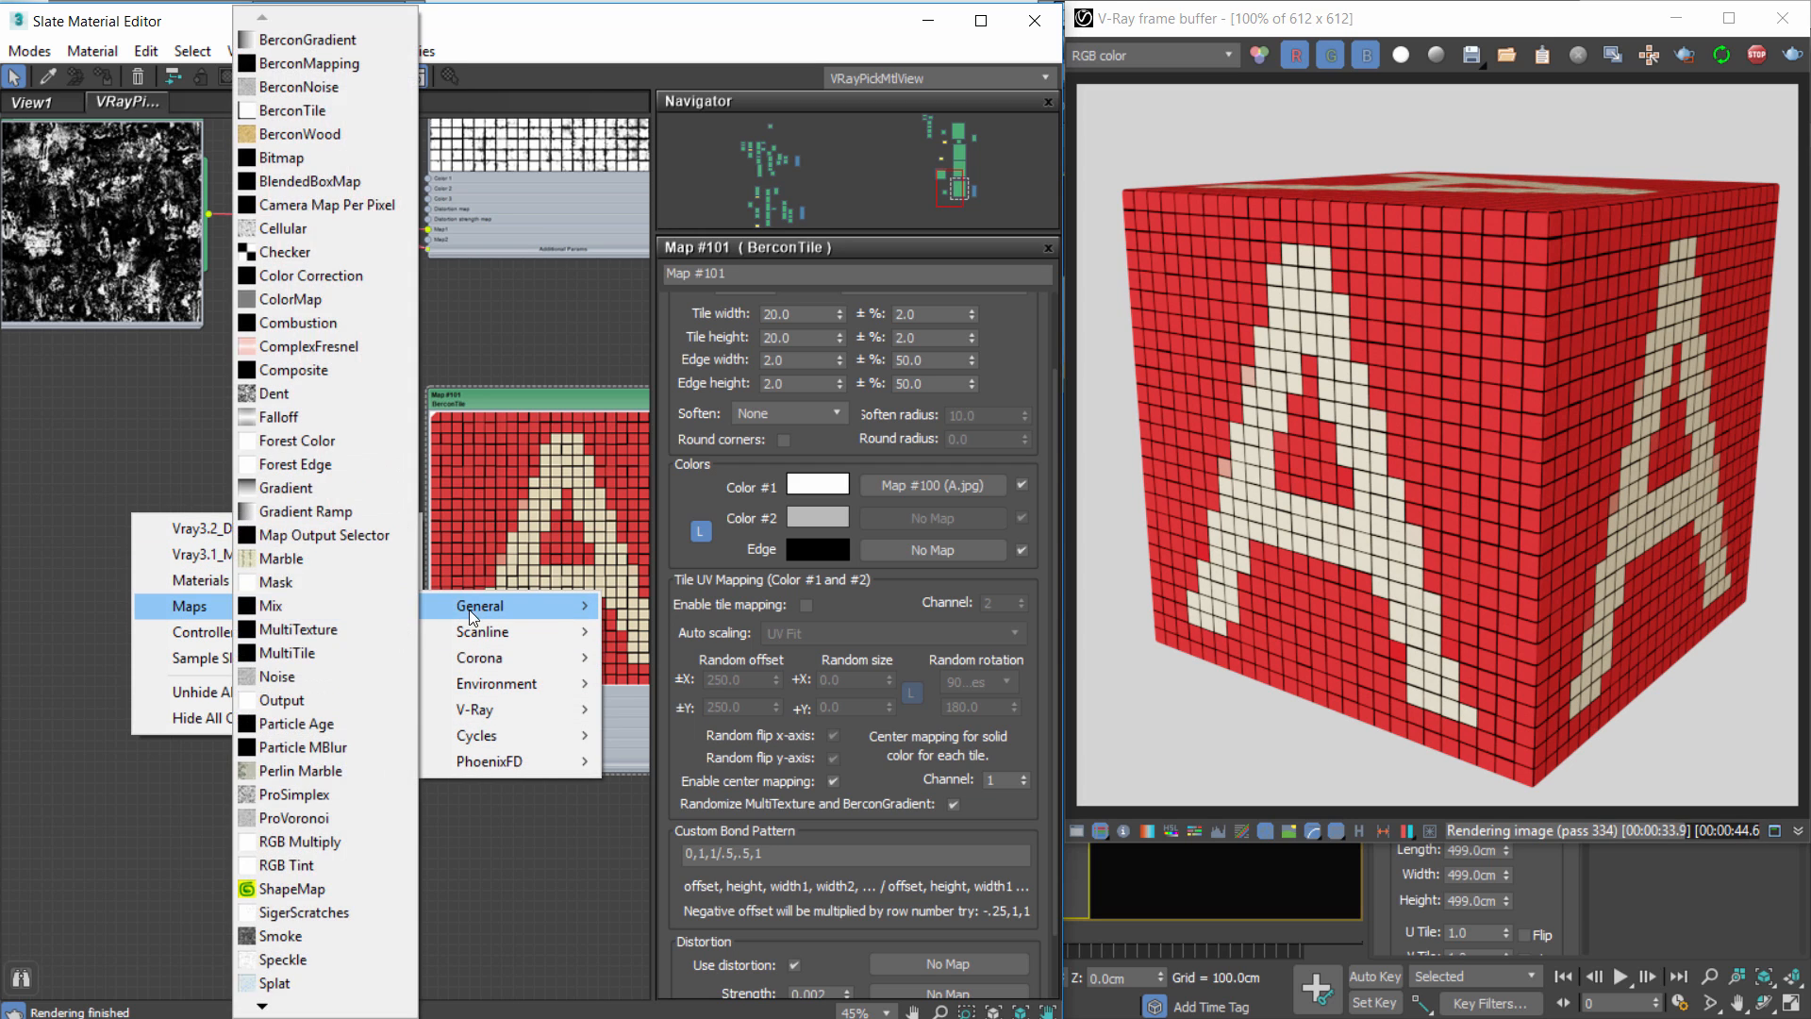
{"action": "left_click", "coordinate": [298, 110]}
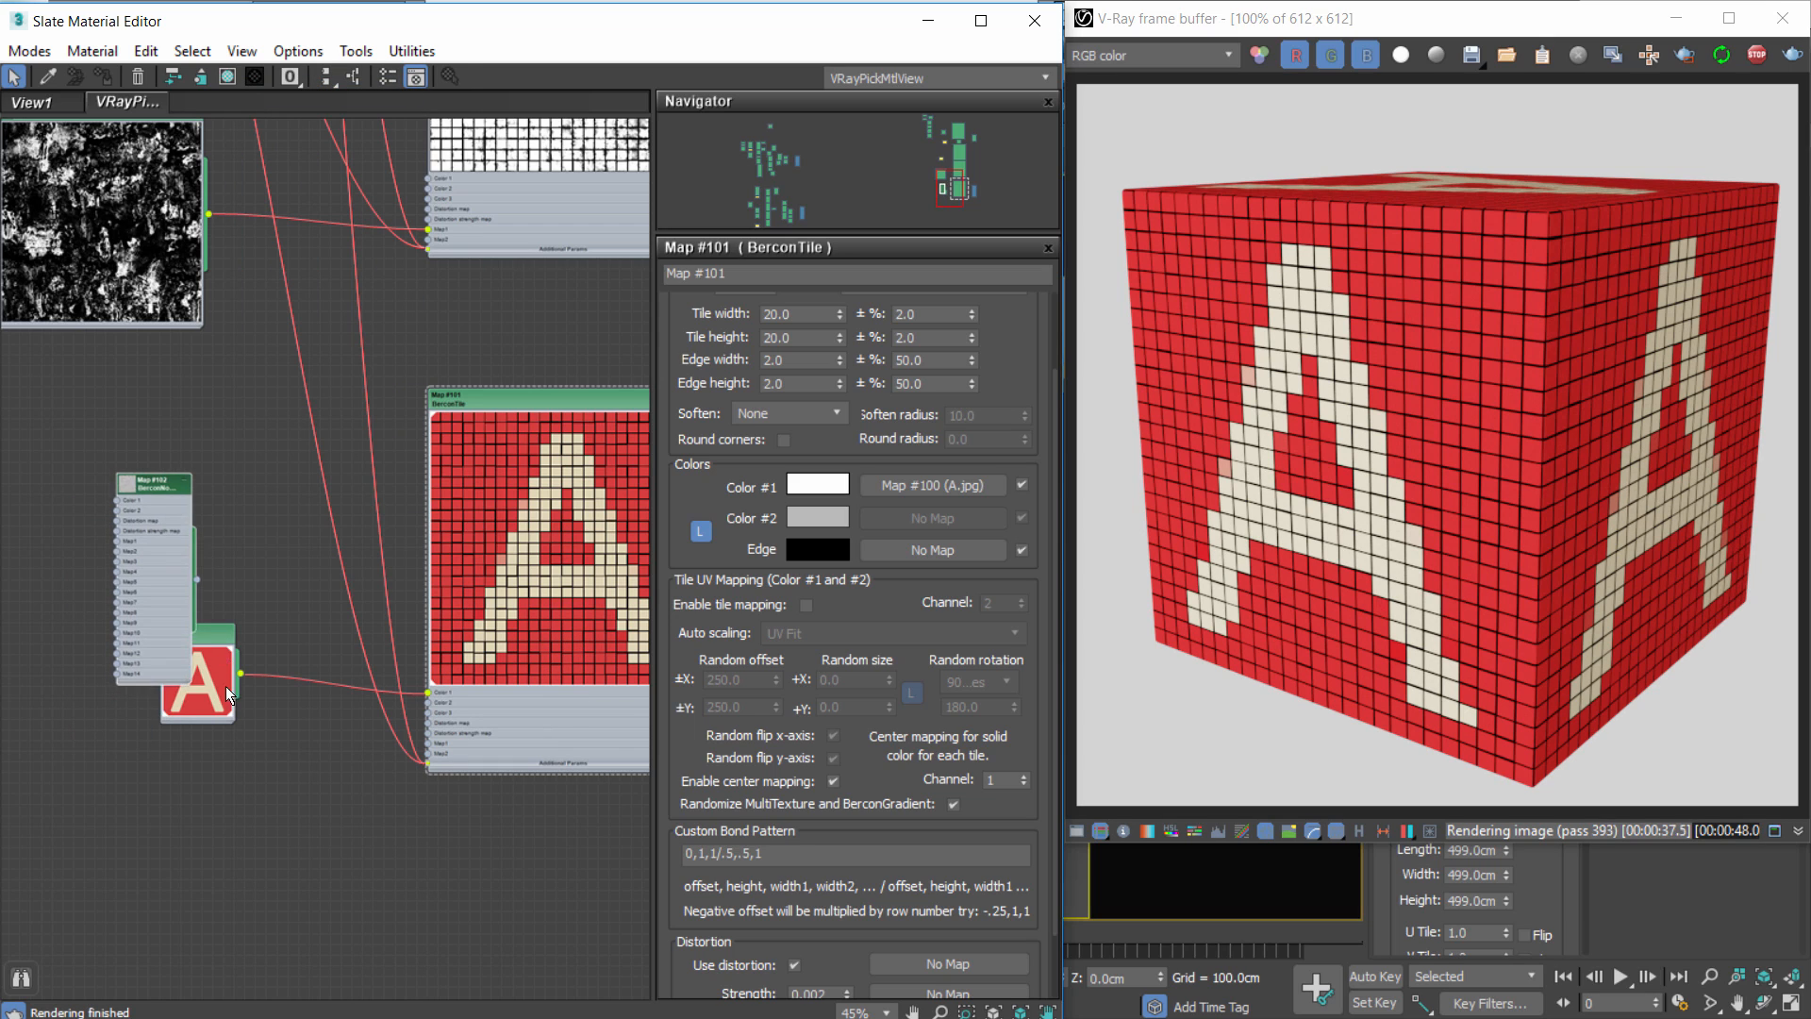
{"action": "left_click_drag", "start_coordinate": [226, 694], "coordinate": [204, 791]}
{"action": "double_click", "coordinate": [156, 481]}
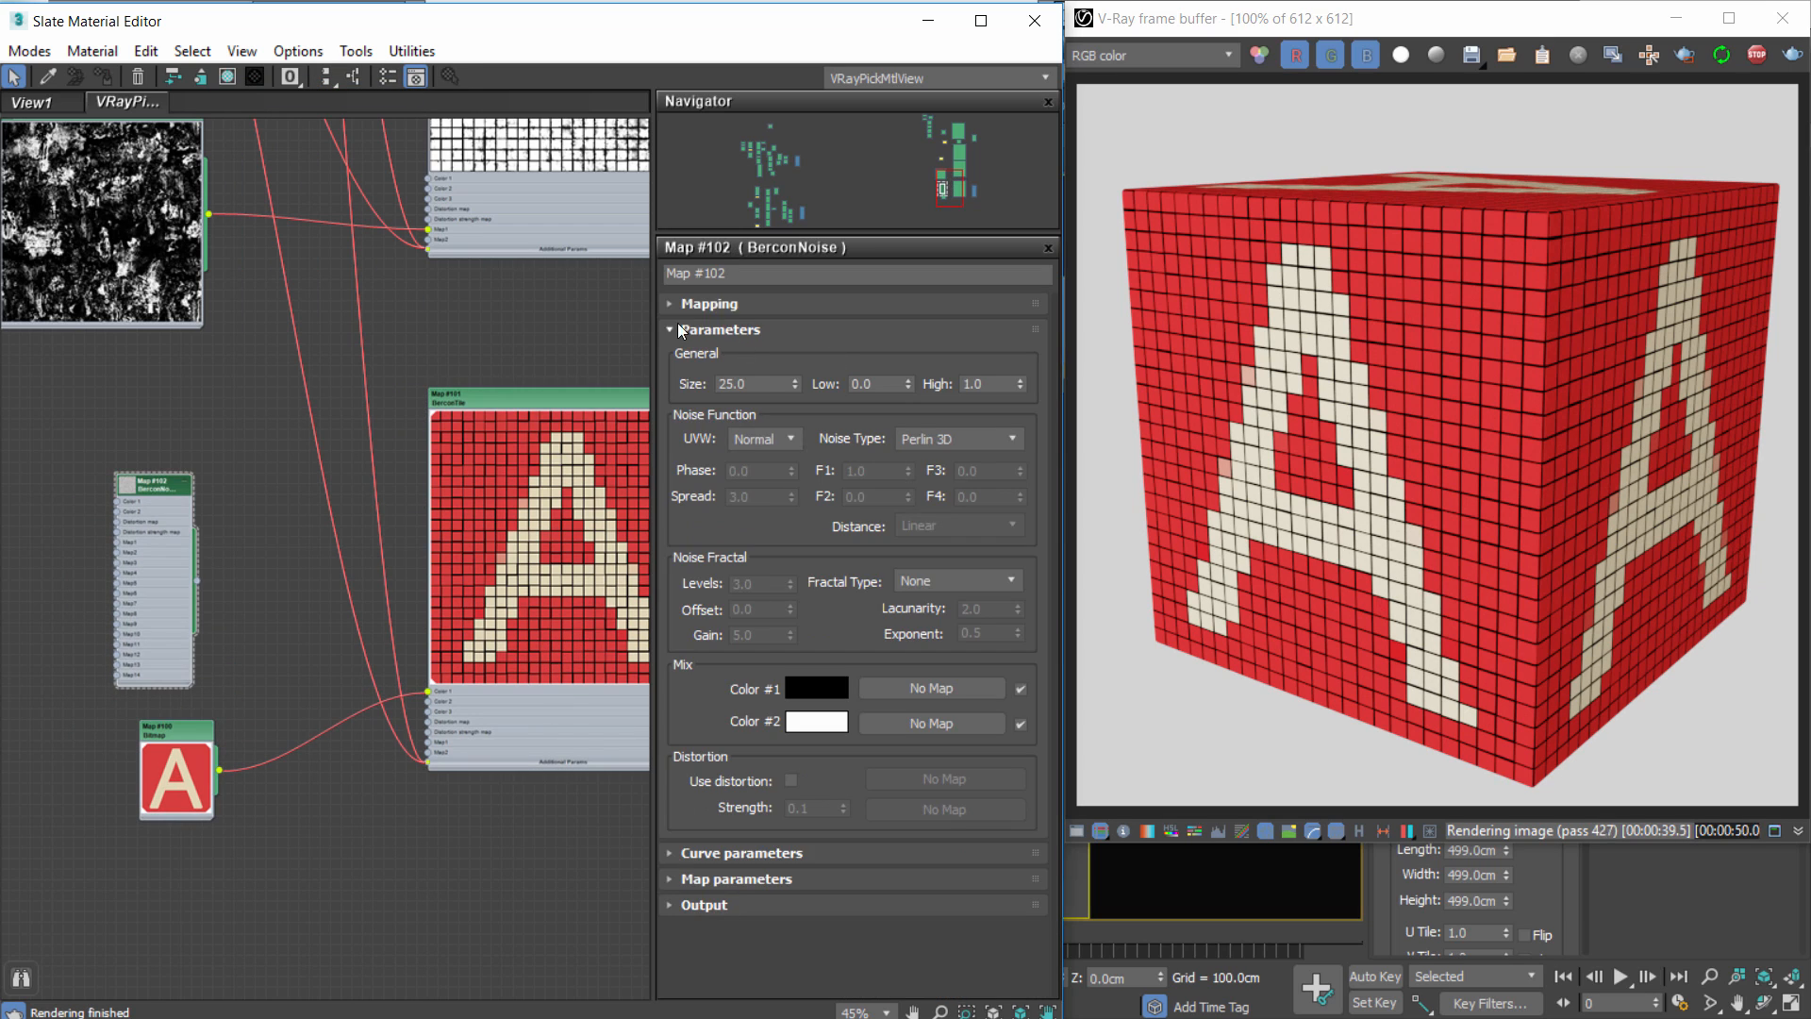
Set the BerconNoise mapping to Explicit Map Channel 2D on channel 2 and connect it to the BerconTile's Color 1 in place of the bitmap.
{"action": "left_click", "coordinate": [703, 303]}
{"action": "left_click", "coordinate": [1029, 332]}
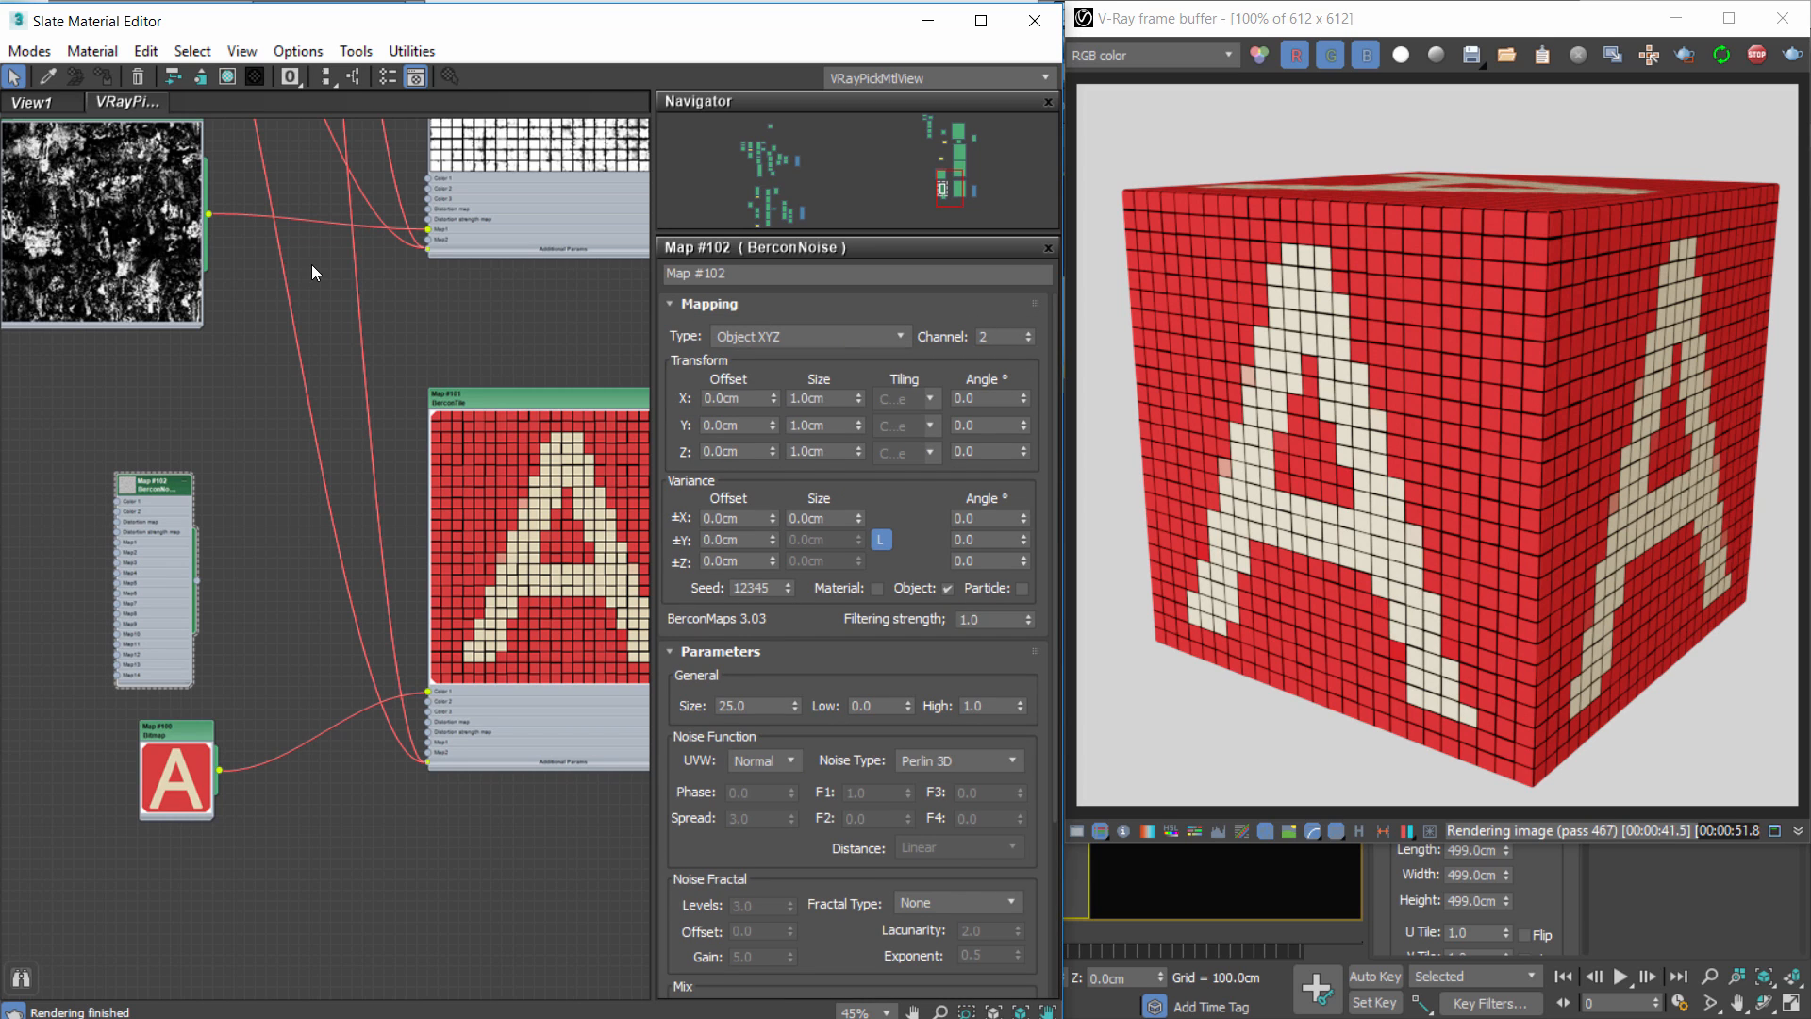
{"action": "left_click", "coordinate": [809, 336]}
{"action": "left_click", "coordinate": [792, 365]}
{"action": "scroll", "coordinate": [324, 654], "scroll_direction": "up", "scroll_amount": 2}
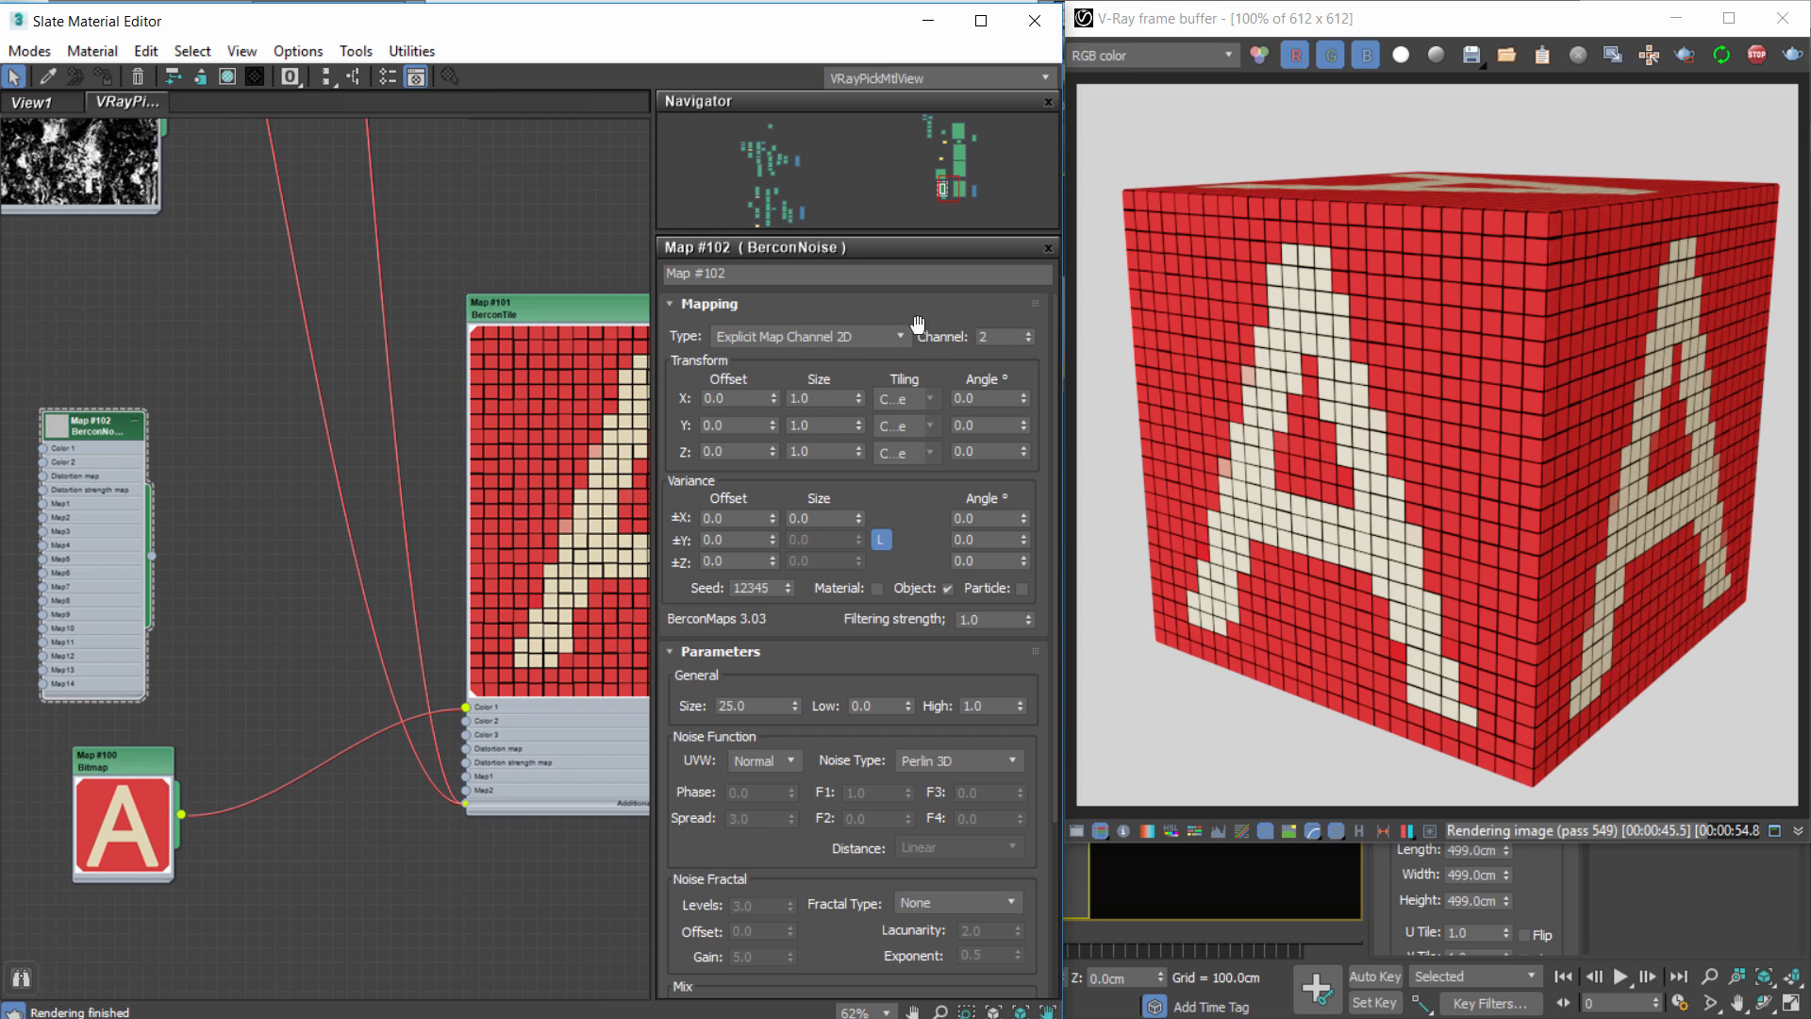
{"action": "left_click_drag", "start_coordinate": [151, 554], "coordinate": [467, 707]}
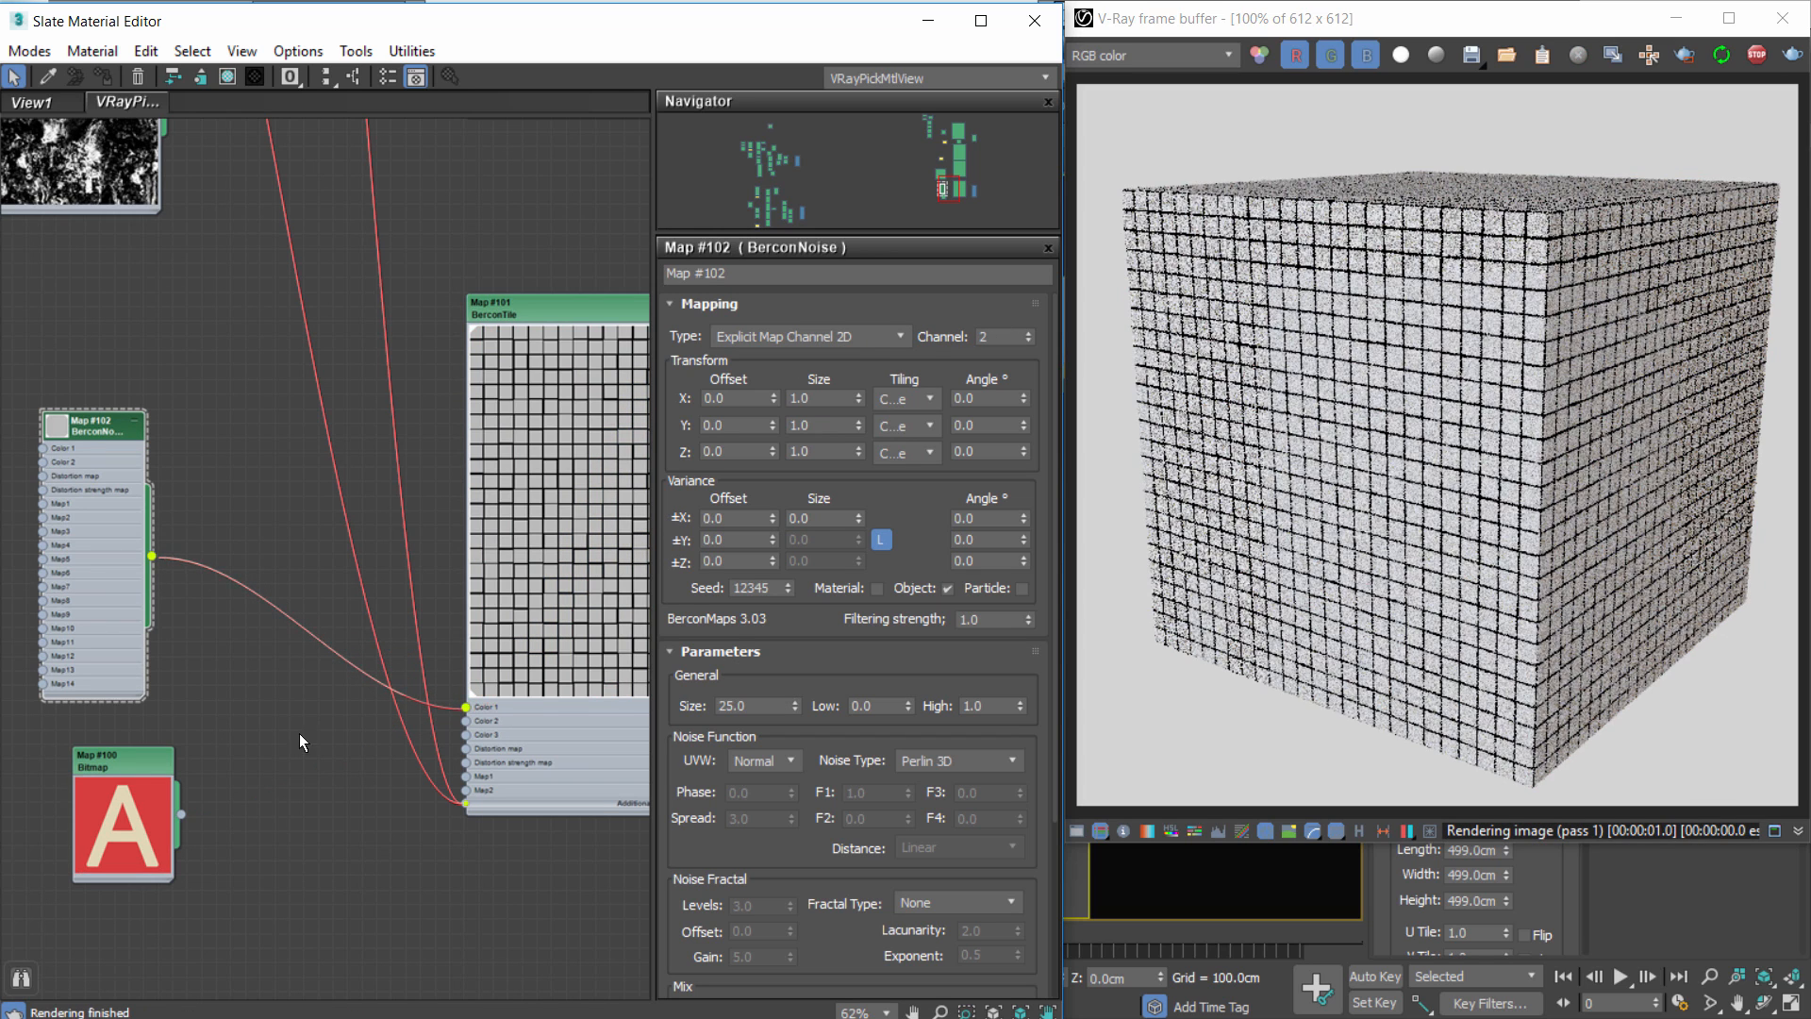
Rearrange the noise and bitmap nodes, enlarge the BerconNoise preview, and set the noise size to 1.
{"action": "left_click_drag", "start_coordinate": [92, 422], "coordinate": [158, 402]}
{"action": "double_click", "coordinate": [132, 427]}
{"action": "left_click", "coordinate": [184, 369]}
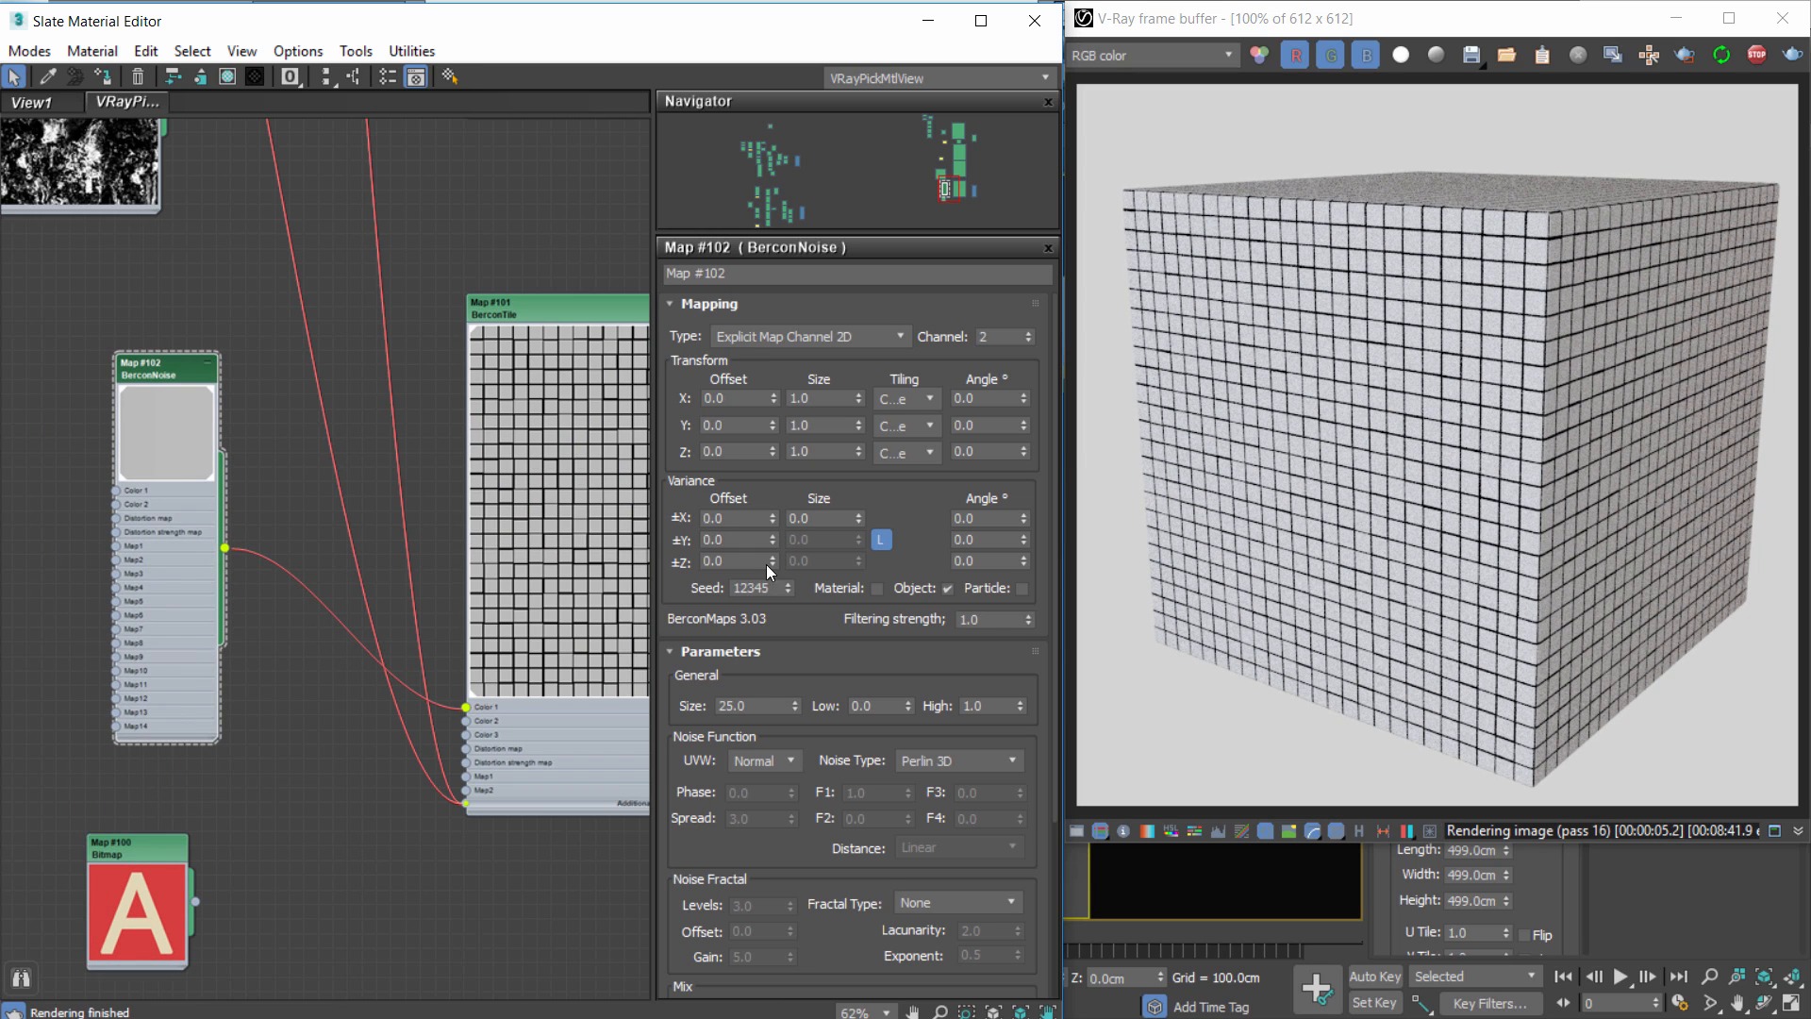
{"action": "left_click_drag", "start_coordinate": [754, 706], "coordinate": [694, 698]}
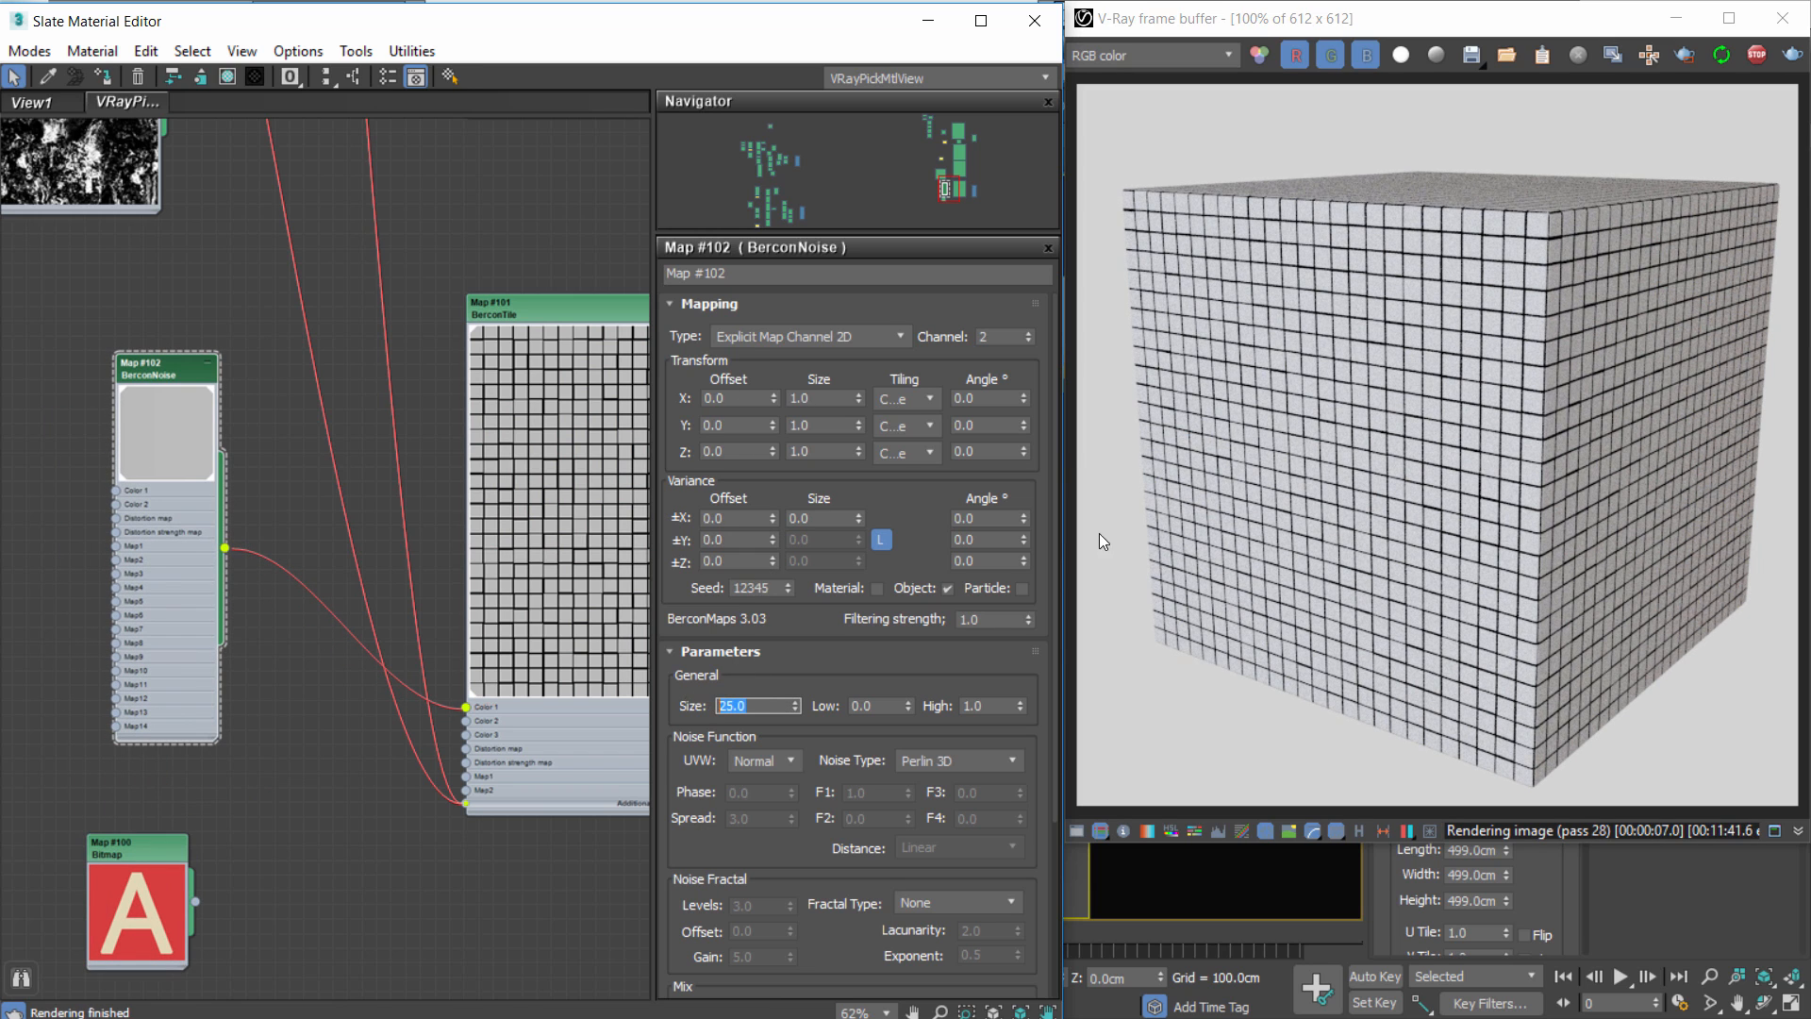
{"action": "type", "text": "1"}
{"action": "key", "text": "Return"}
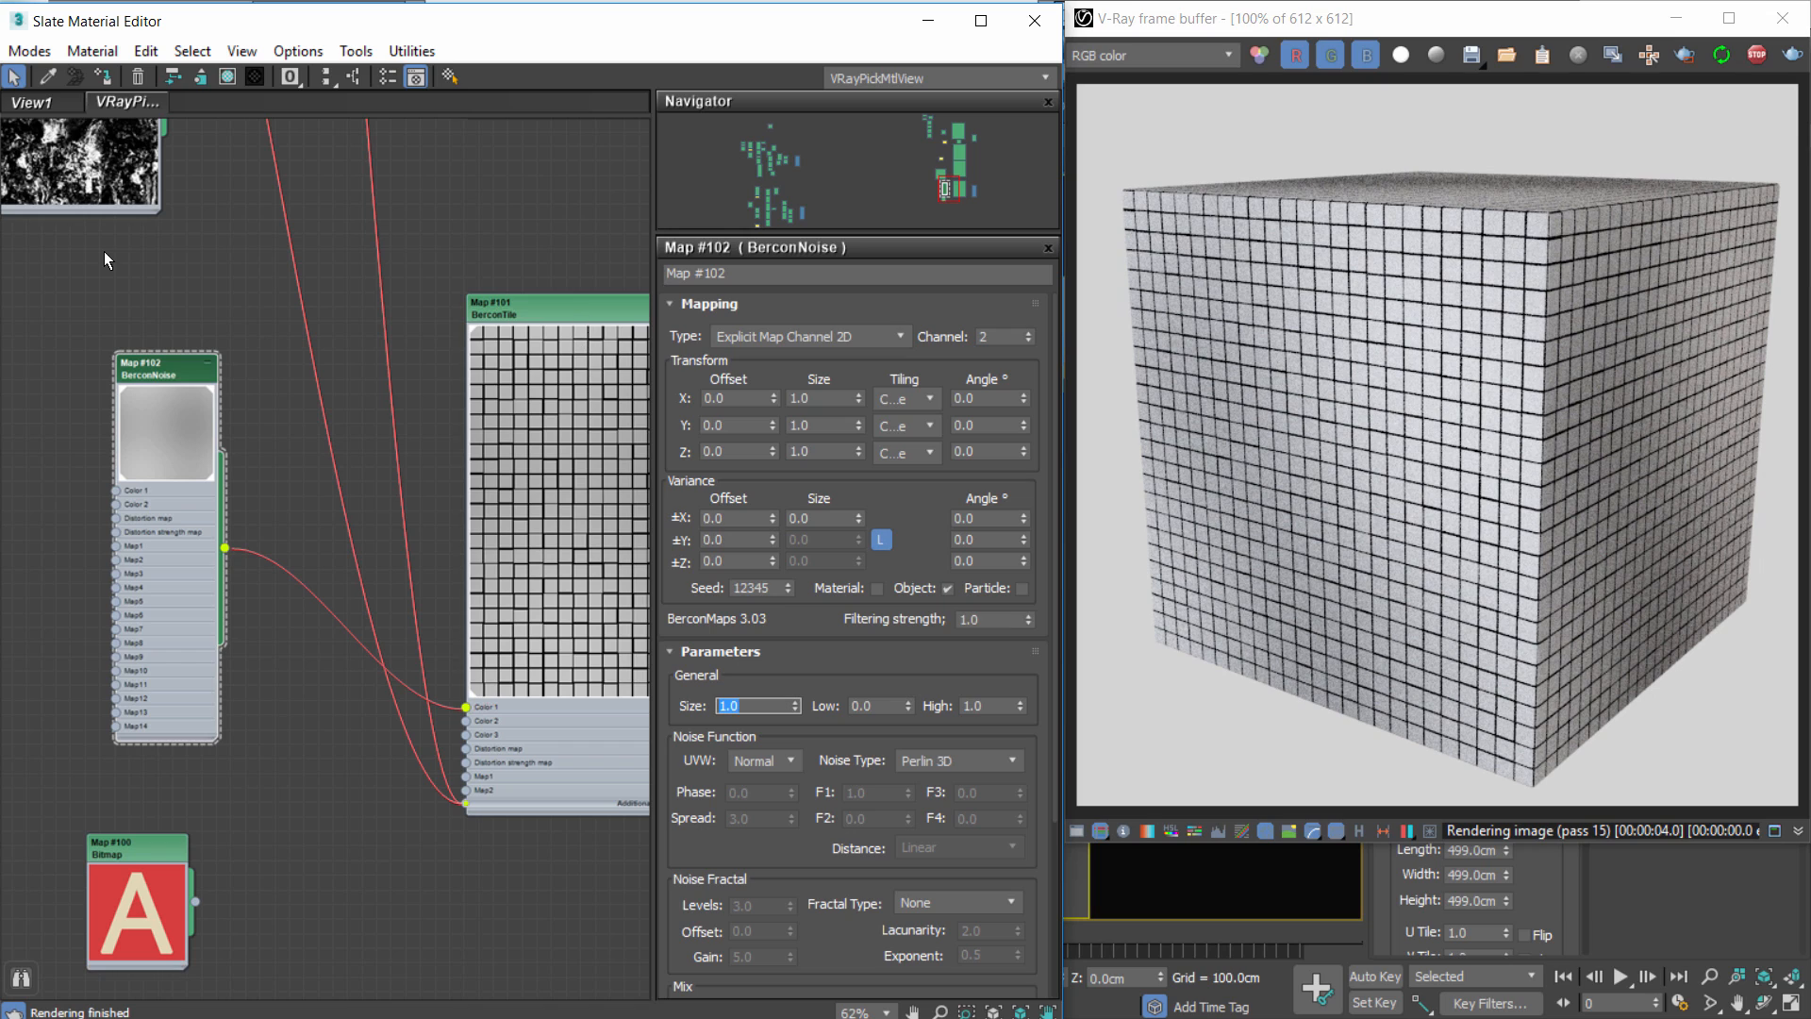
Set the center mapping channel of the BerconTile map fed by the noise to 2.
{"action": "double_click", "coordinate": [546, 309]}
{"action": "middle_click_drag", "start_coordinate": [559, 672], "coordinate": [410, 621]}
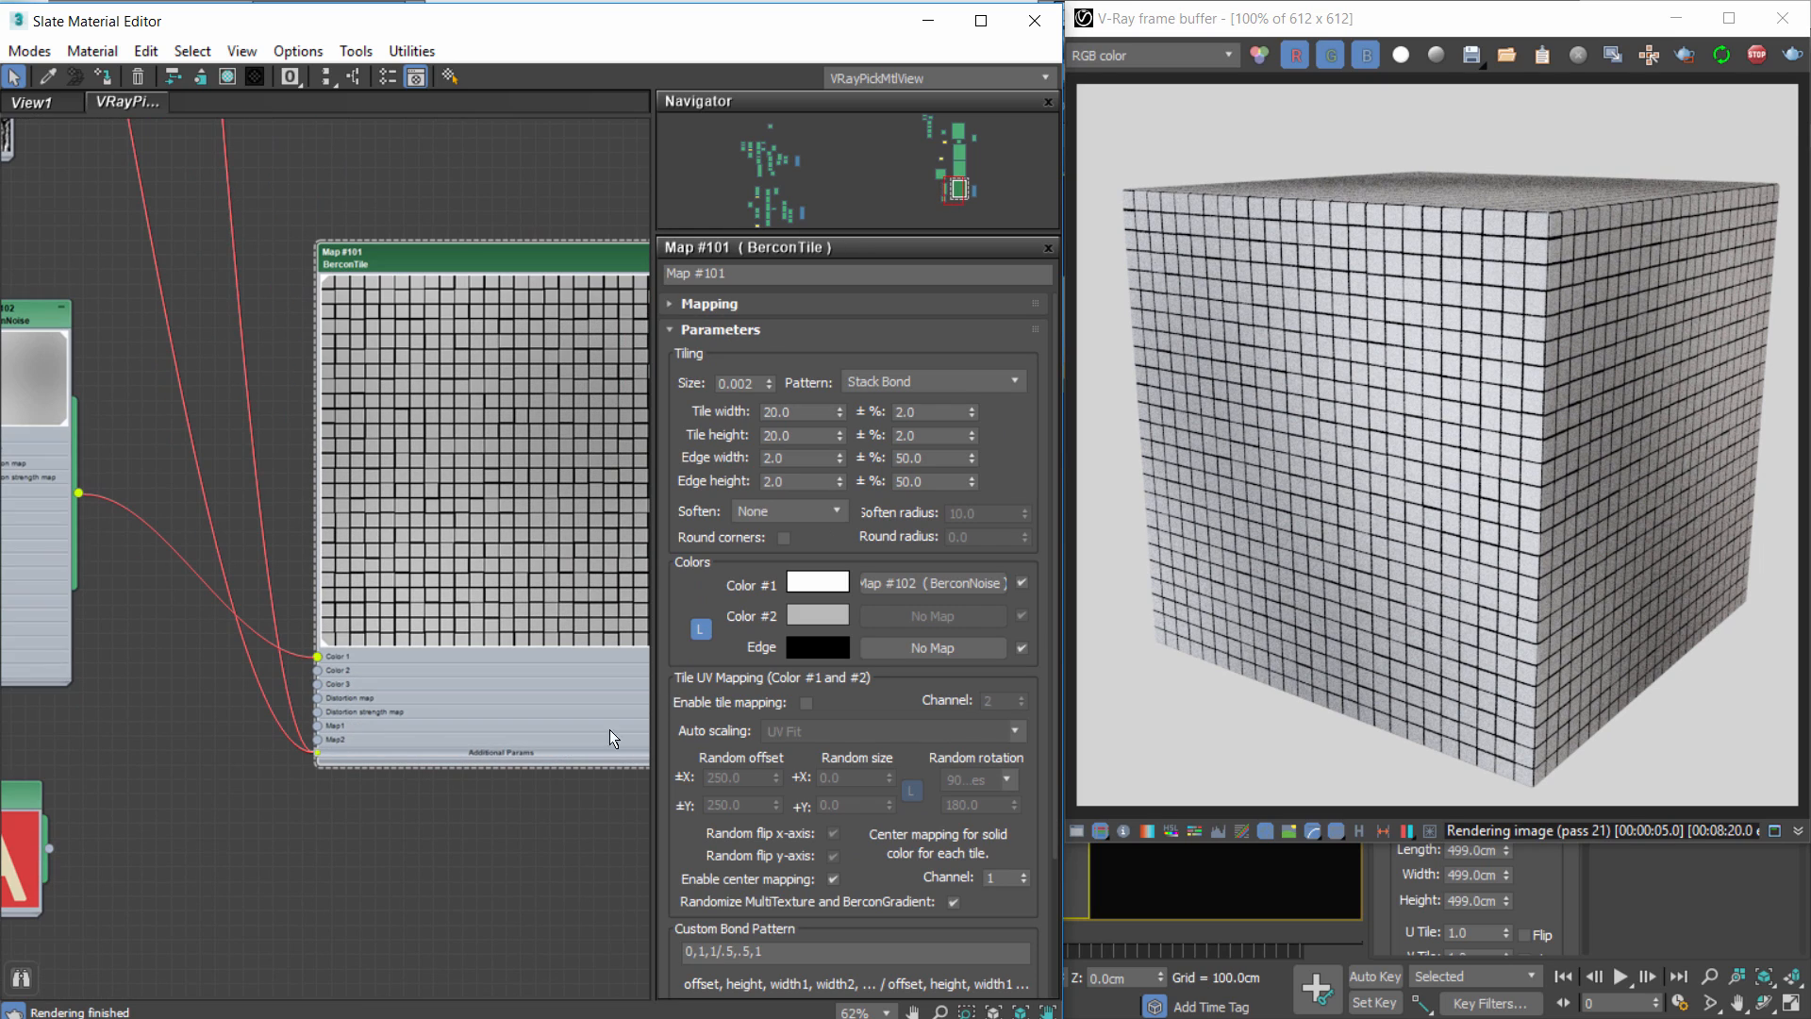
{"action": "left_click", "coordinate": [1025, 874]}
{"action": "middle_click_drag", "start_coordinate": [136, 313], "coordinate": [324, 355]}
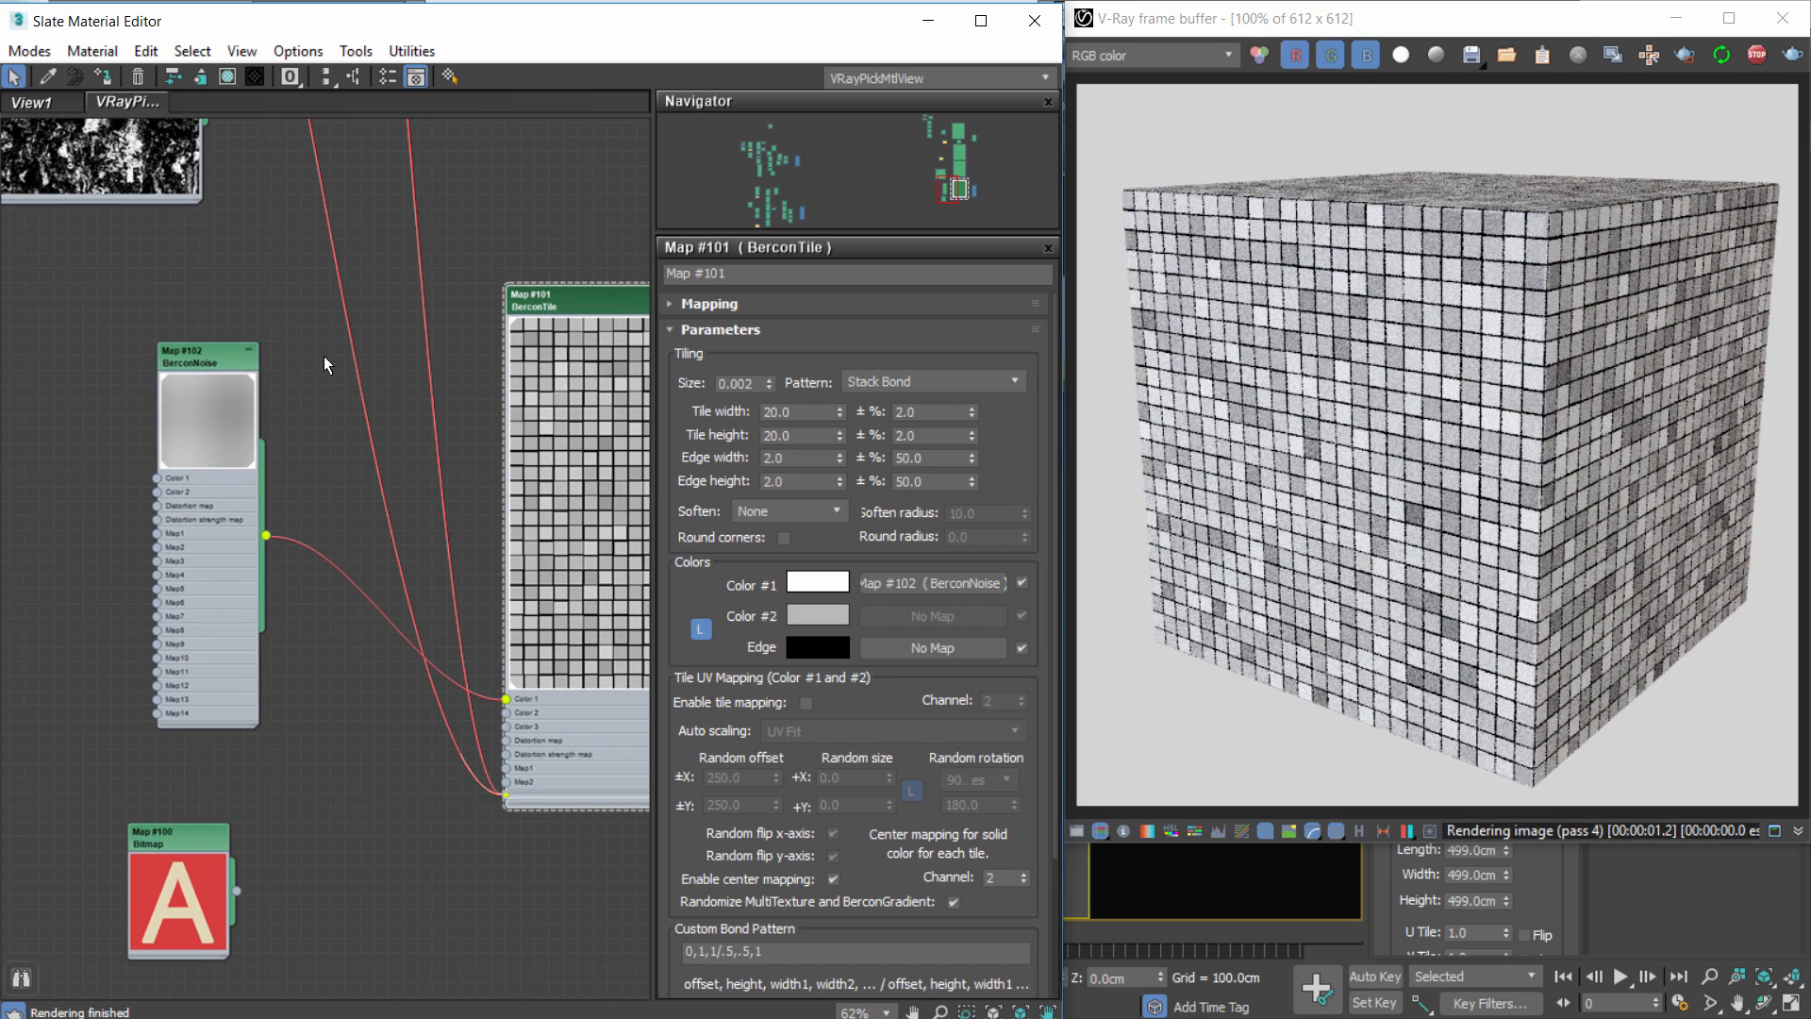
Turn center mapping off and back on for the noise-fed BerconTile map to compare the rendered tiles.
{"action": "double_click", "coordinate": [198, 356]}
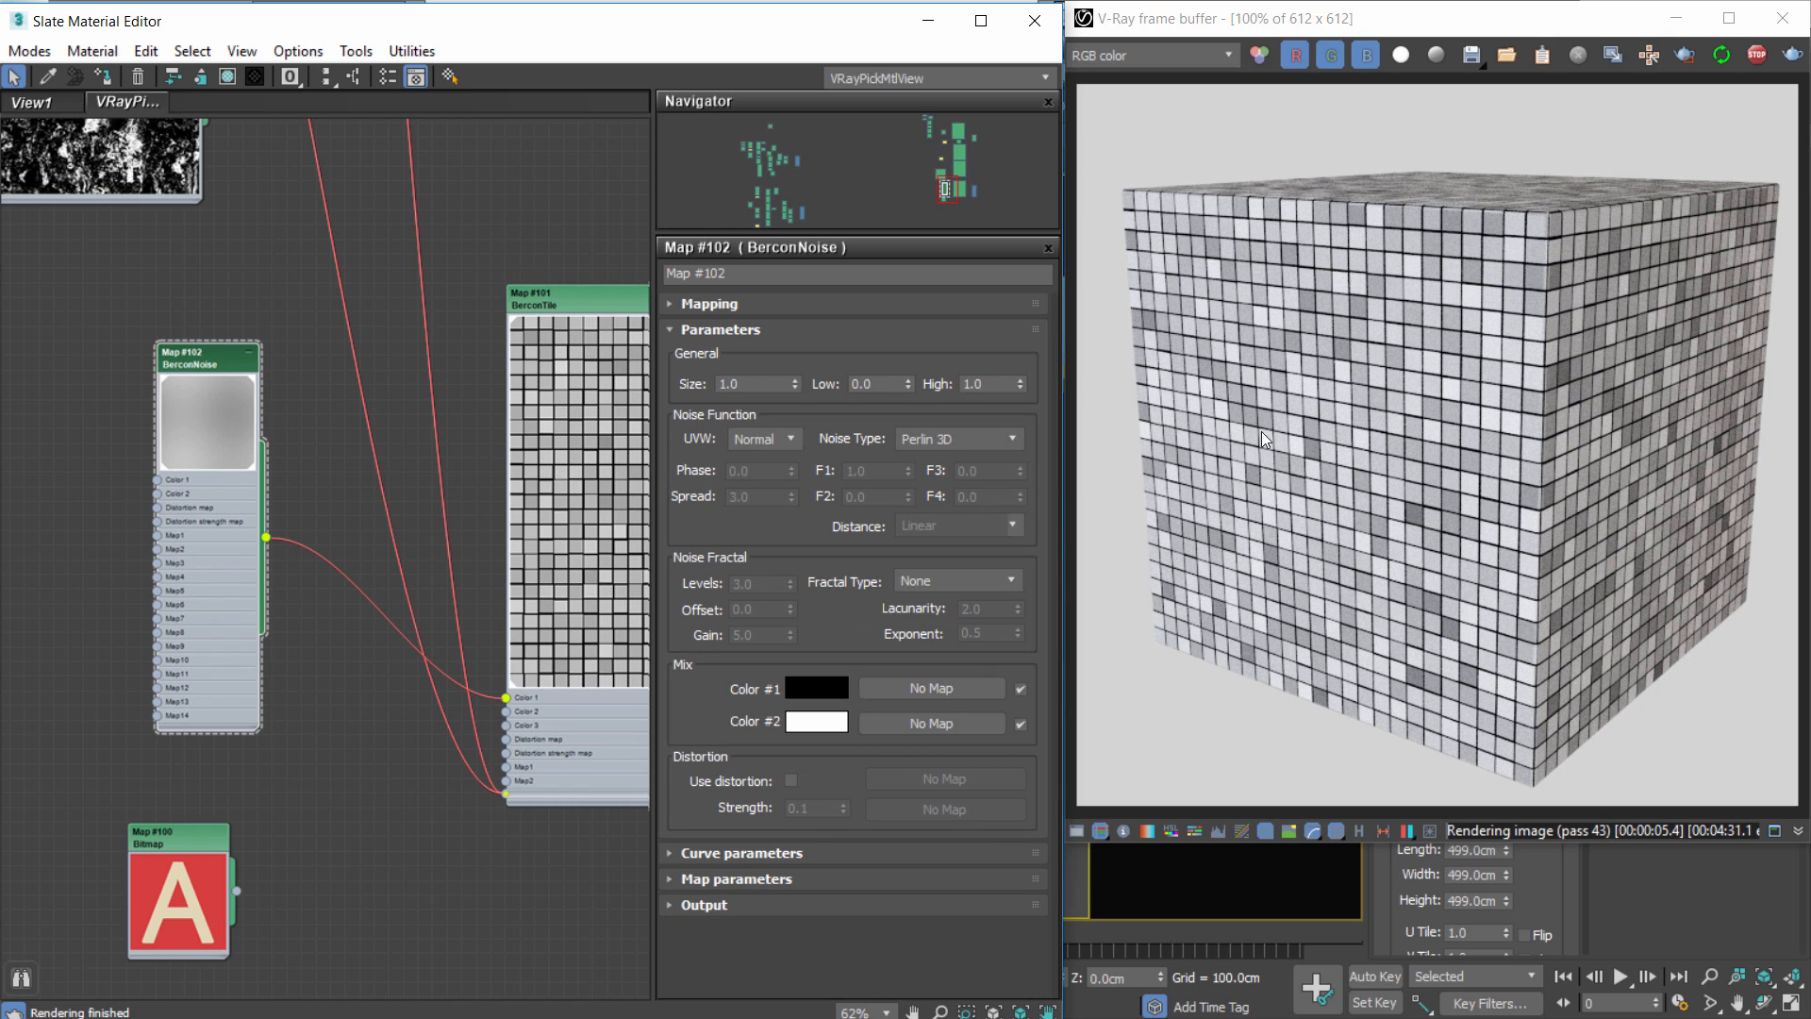
{"action": "double_click", "coordinate": [564, 322]}
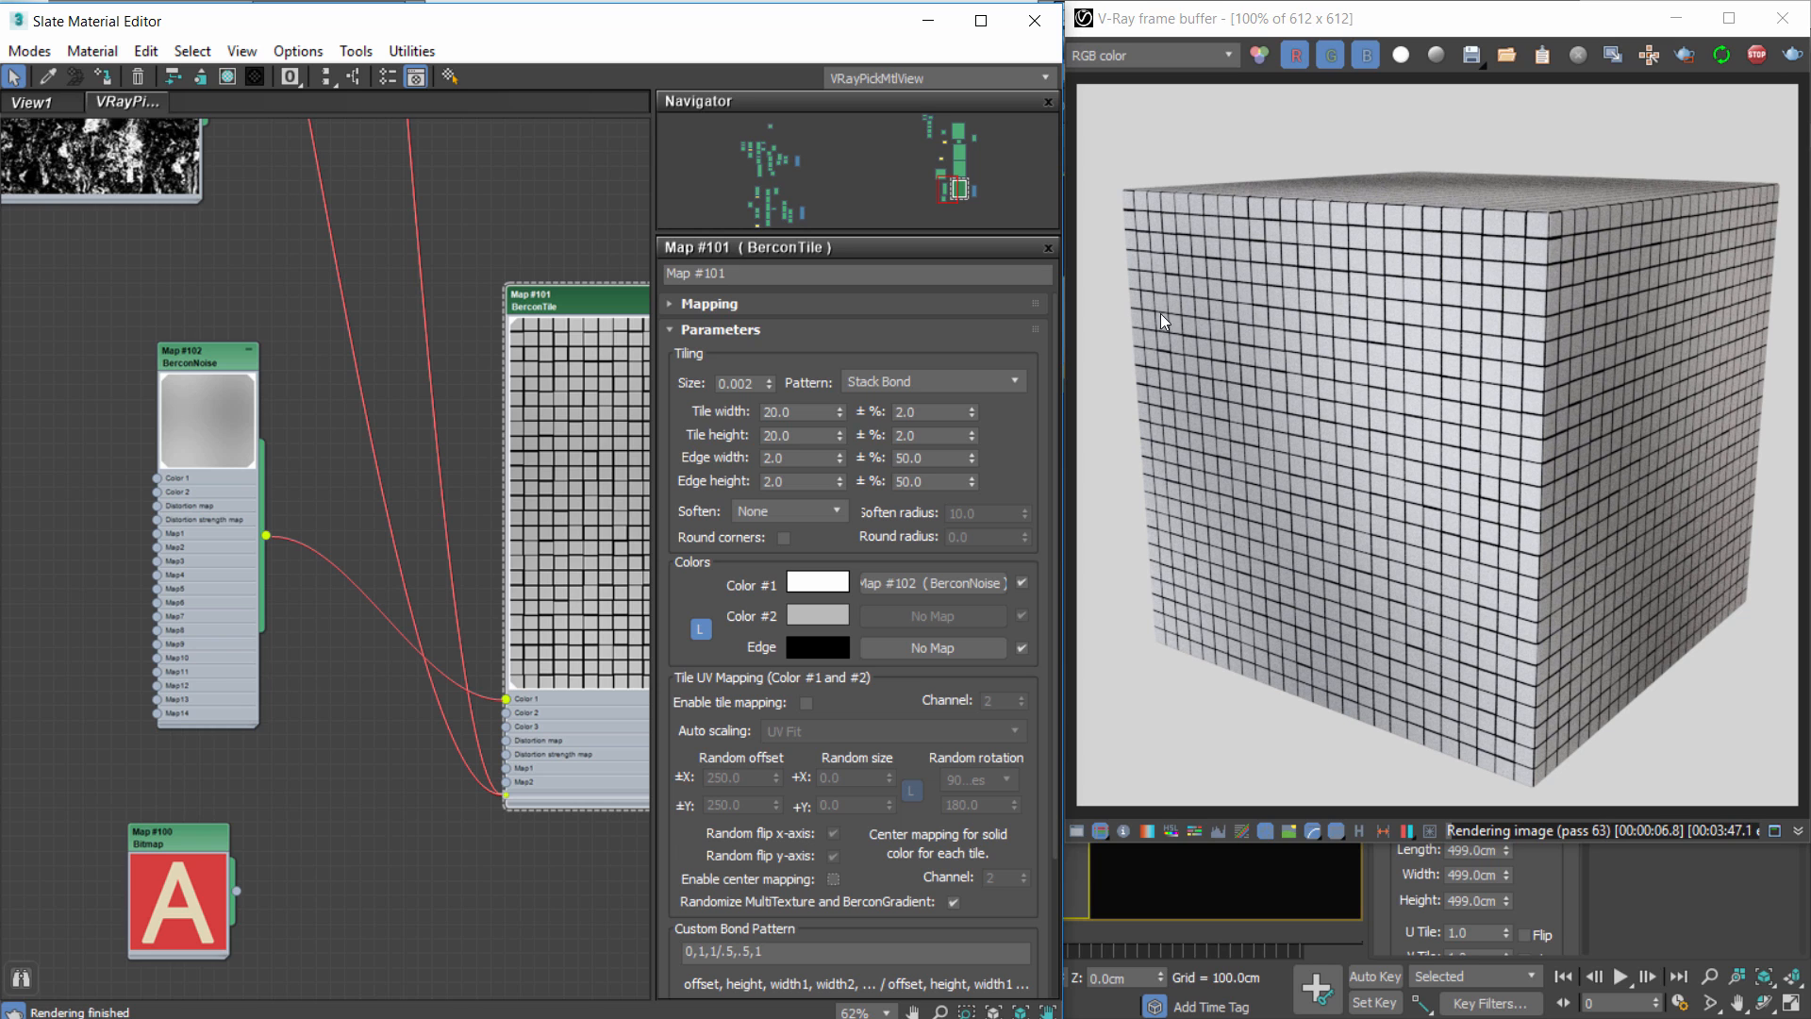
{"action": "left_click", "coordinate": [834, 879]}
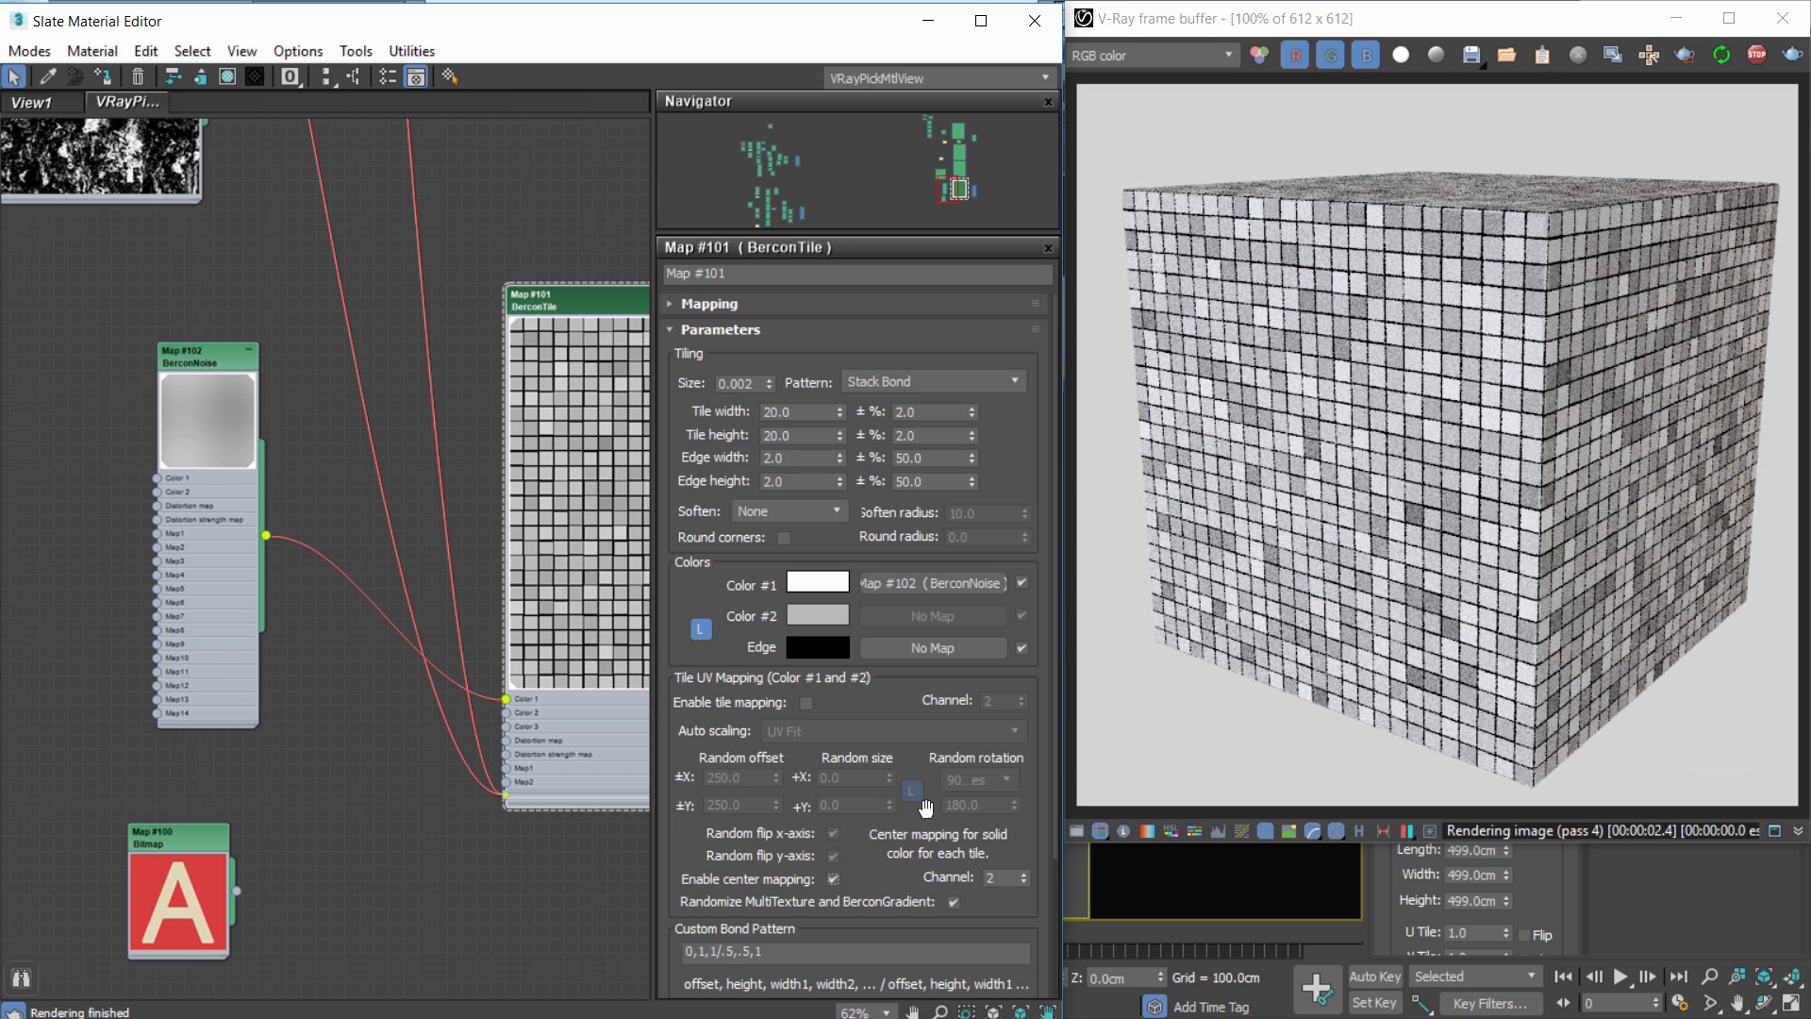
{"action": "middle_click_drag", "start_coordinate": [370, 528], "coordinate": [133, 559]}
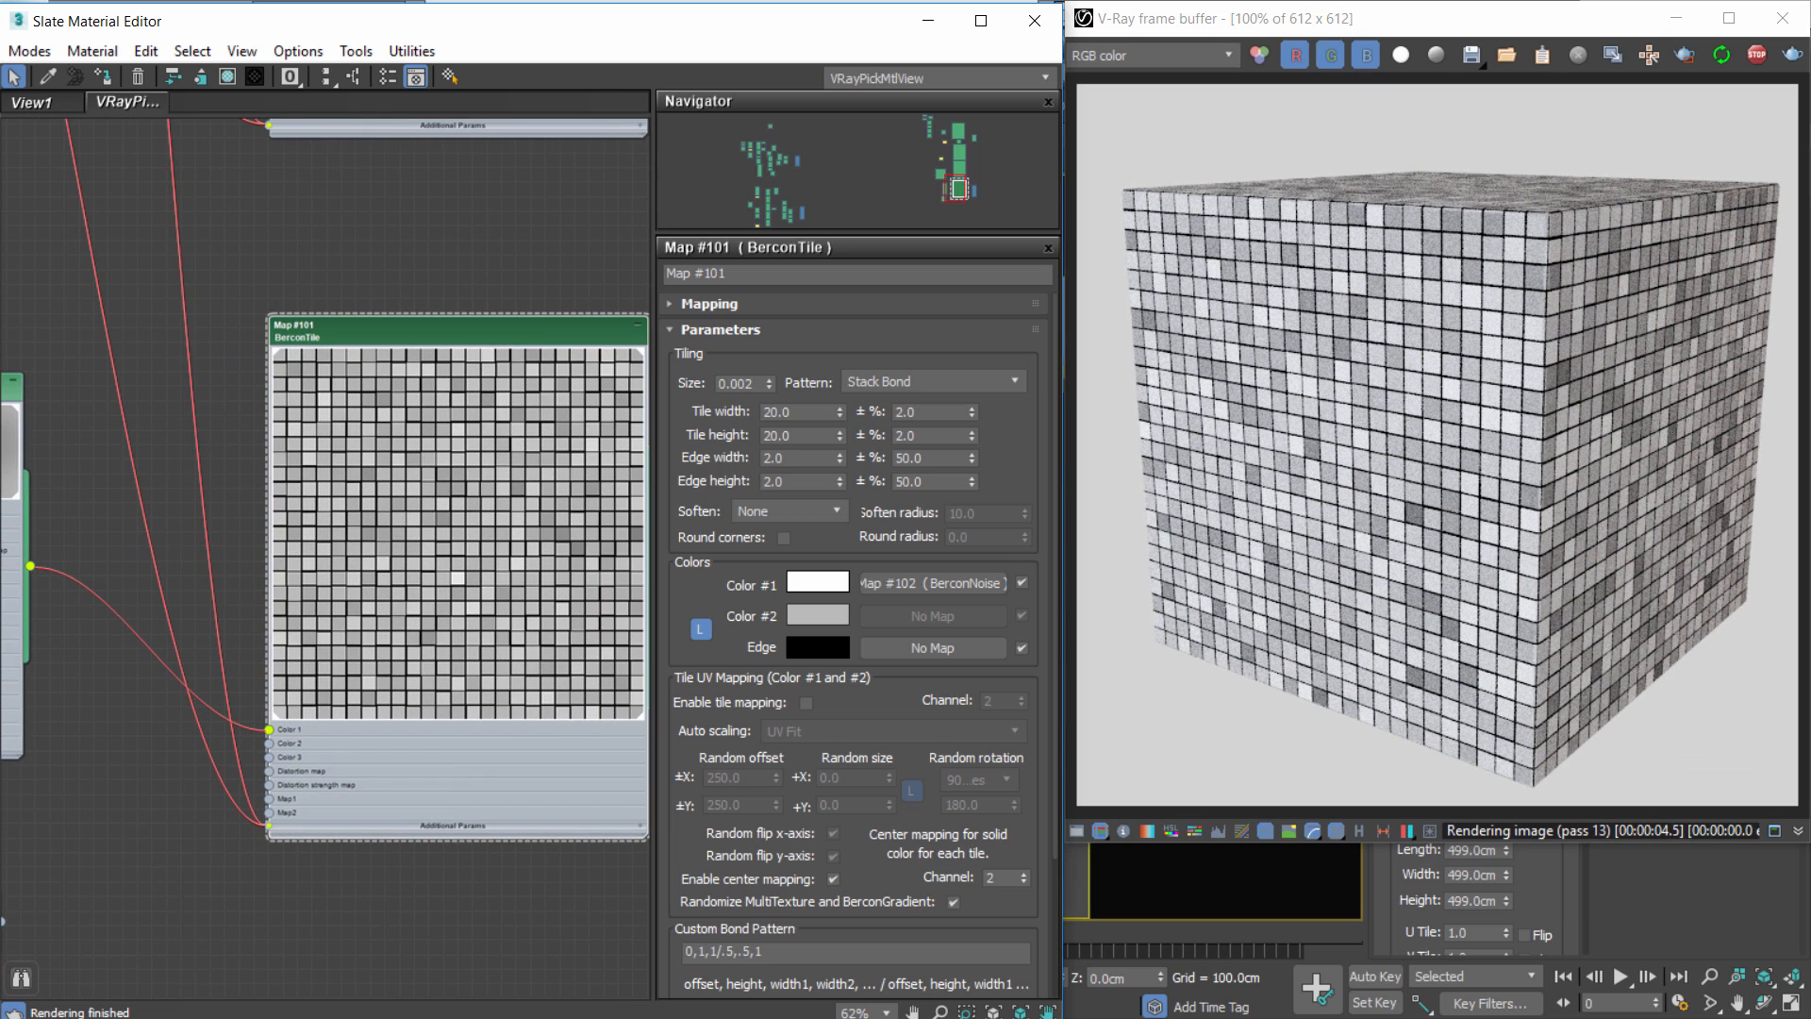
Delete the edge controller's connection to the noise-fed BerconTile map.
{"action": "middle_click_drag", "start_coordinate": [292, 387], "coordinate": [431, 551]}
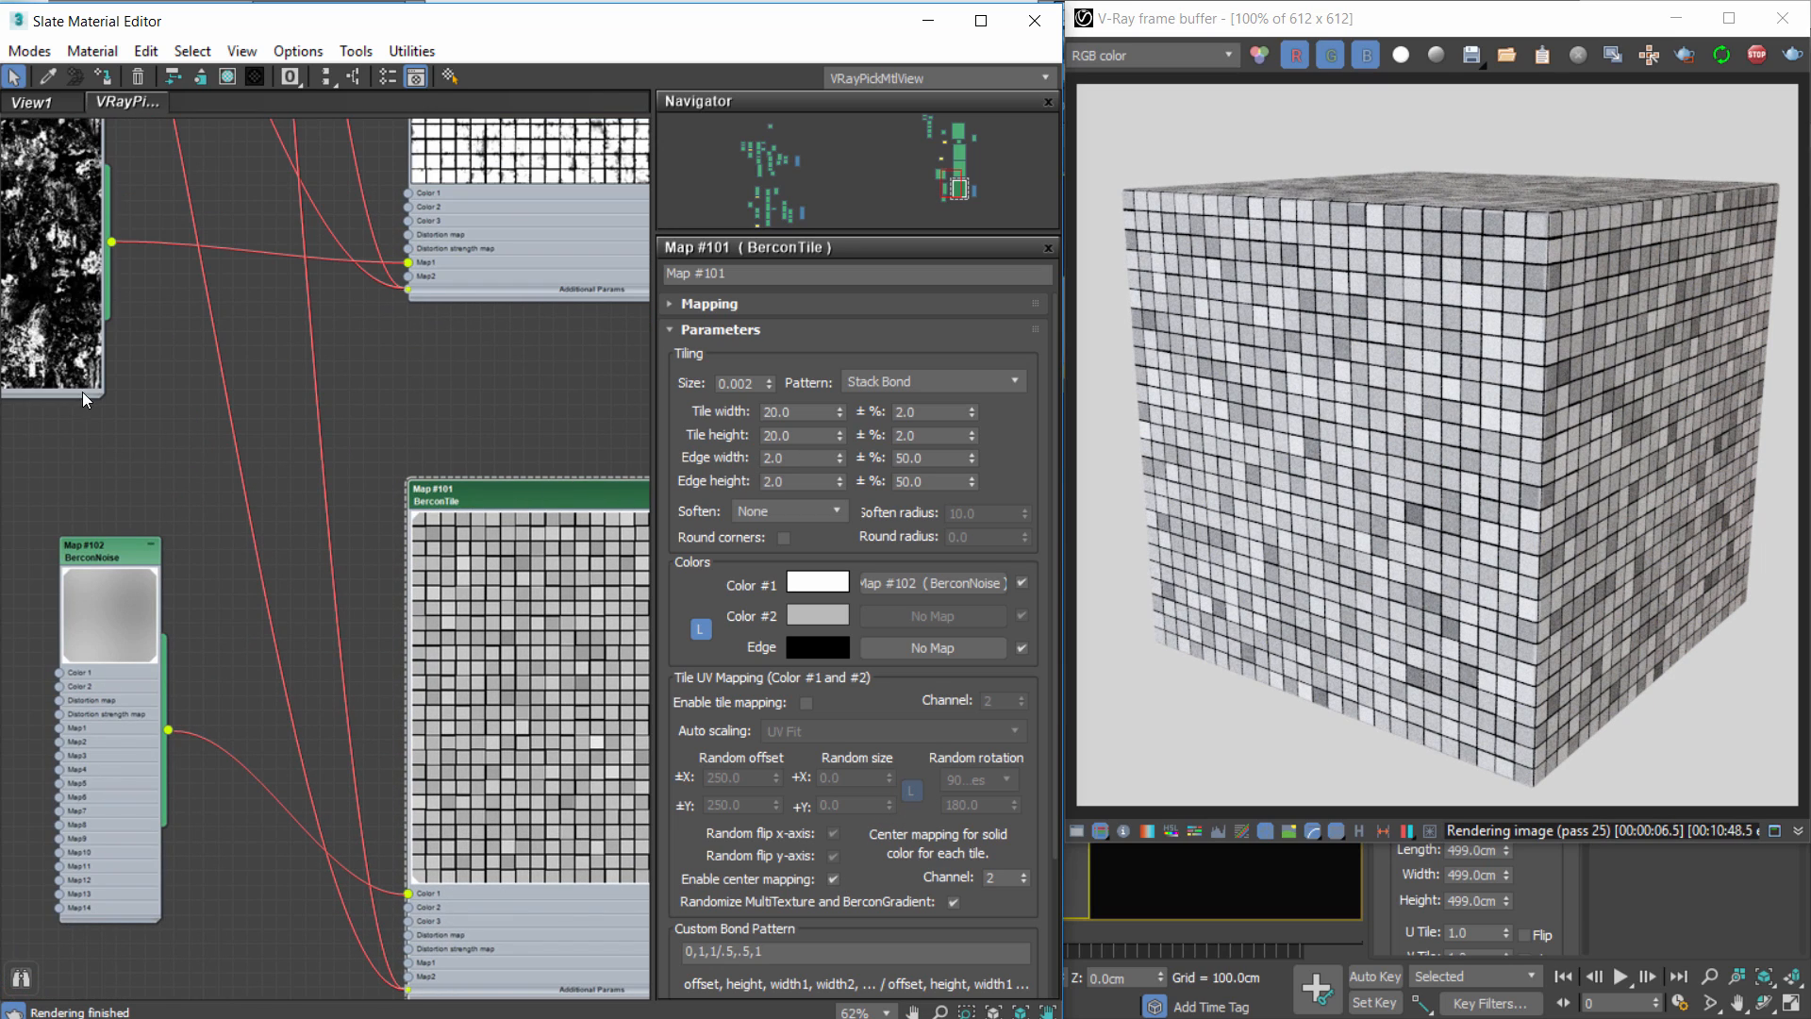
{"action": "middle_click_drag", "start_coordinate": [409, 686], "coordinate": [446, 890]}
{"action": "scroll", "coordinate": [346, 475], "scroll_direction": "down", "scroll_amount": 5}
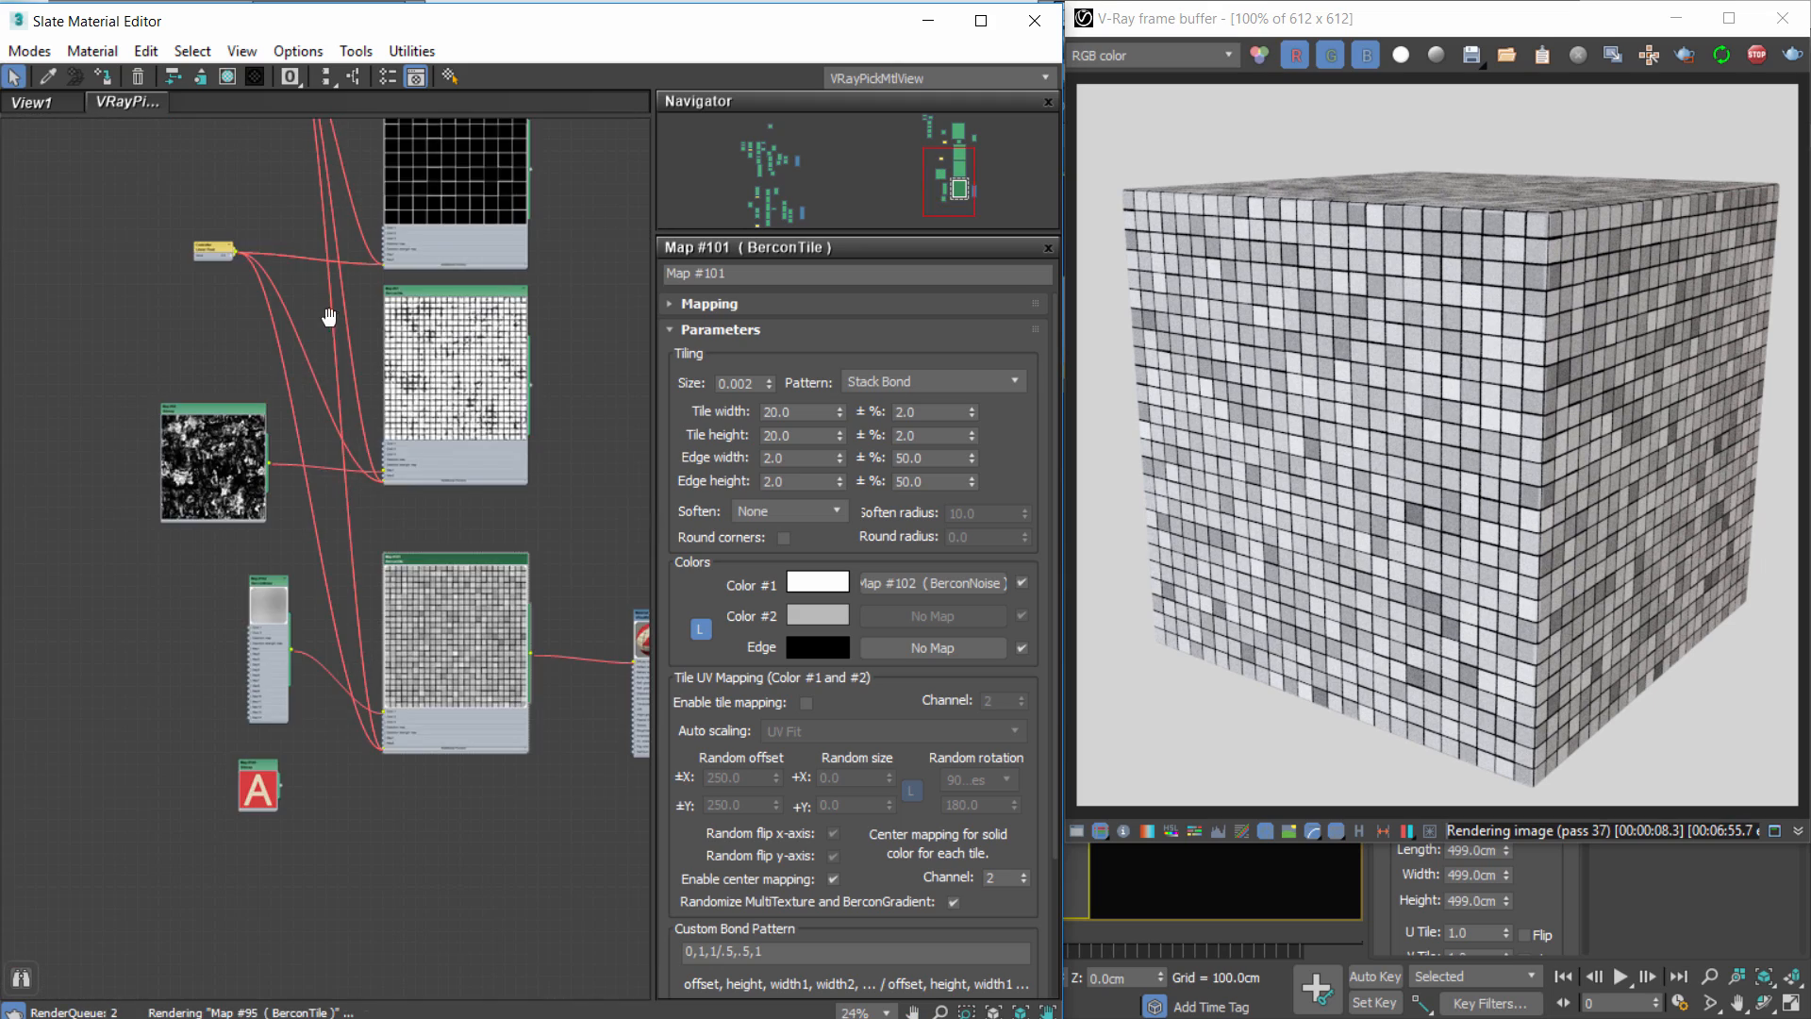
{"action": "middle_click_drag", "start_coordinate": [329, 317], "coordinate": [354, 301]}
{"action": "scroll", "coordinate": [354, 301], "scroll_direction": "up", "scroll_amount": 2}
{"action": "left_click", "coordinate": [353, 631]}
{"action": "key", "text": "Delete"}
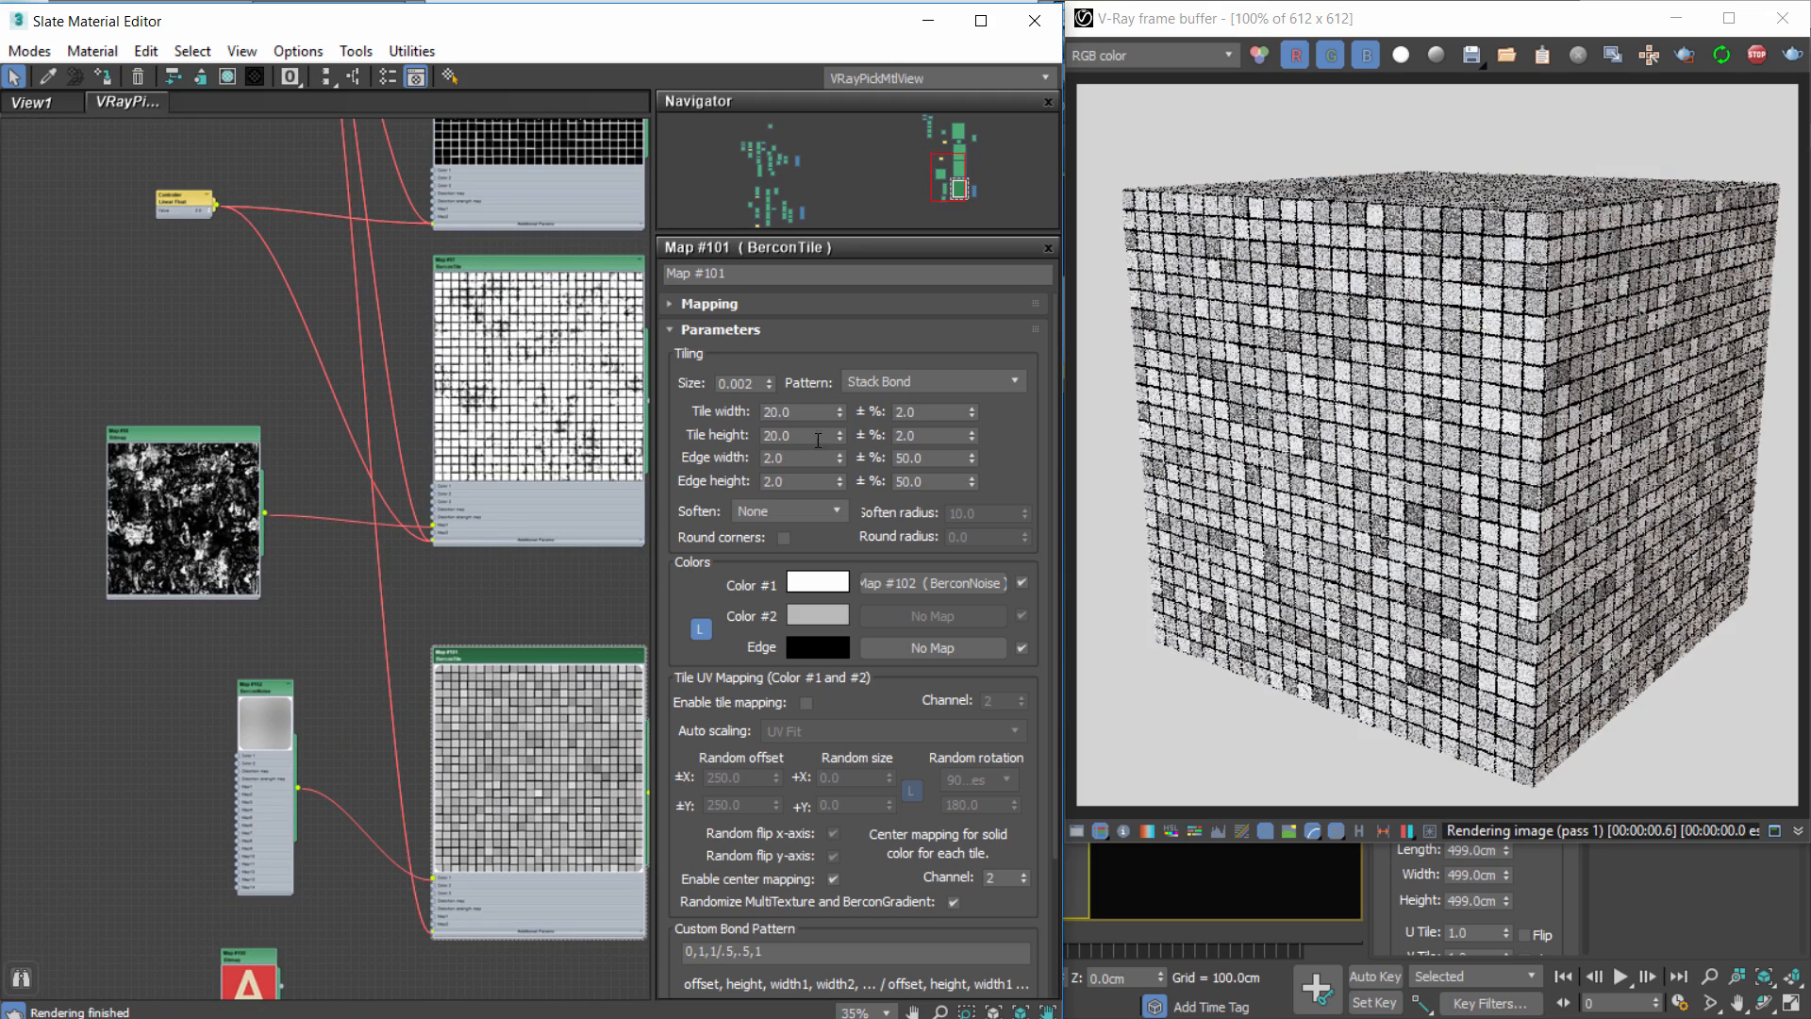
Set the edge width and edge height of the noise-fed BerconTile map to 0.
{"action": "left_click_drag", "start_coordinate": [810, 460], "coordinate": [711, 448]}
{"action": "type", "text": "0"}
{"action": "key", "text": "Tab"}
{"action": "type", "text": "0"}
{"action": "key", "text": "Return"}
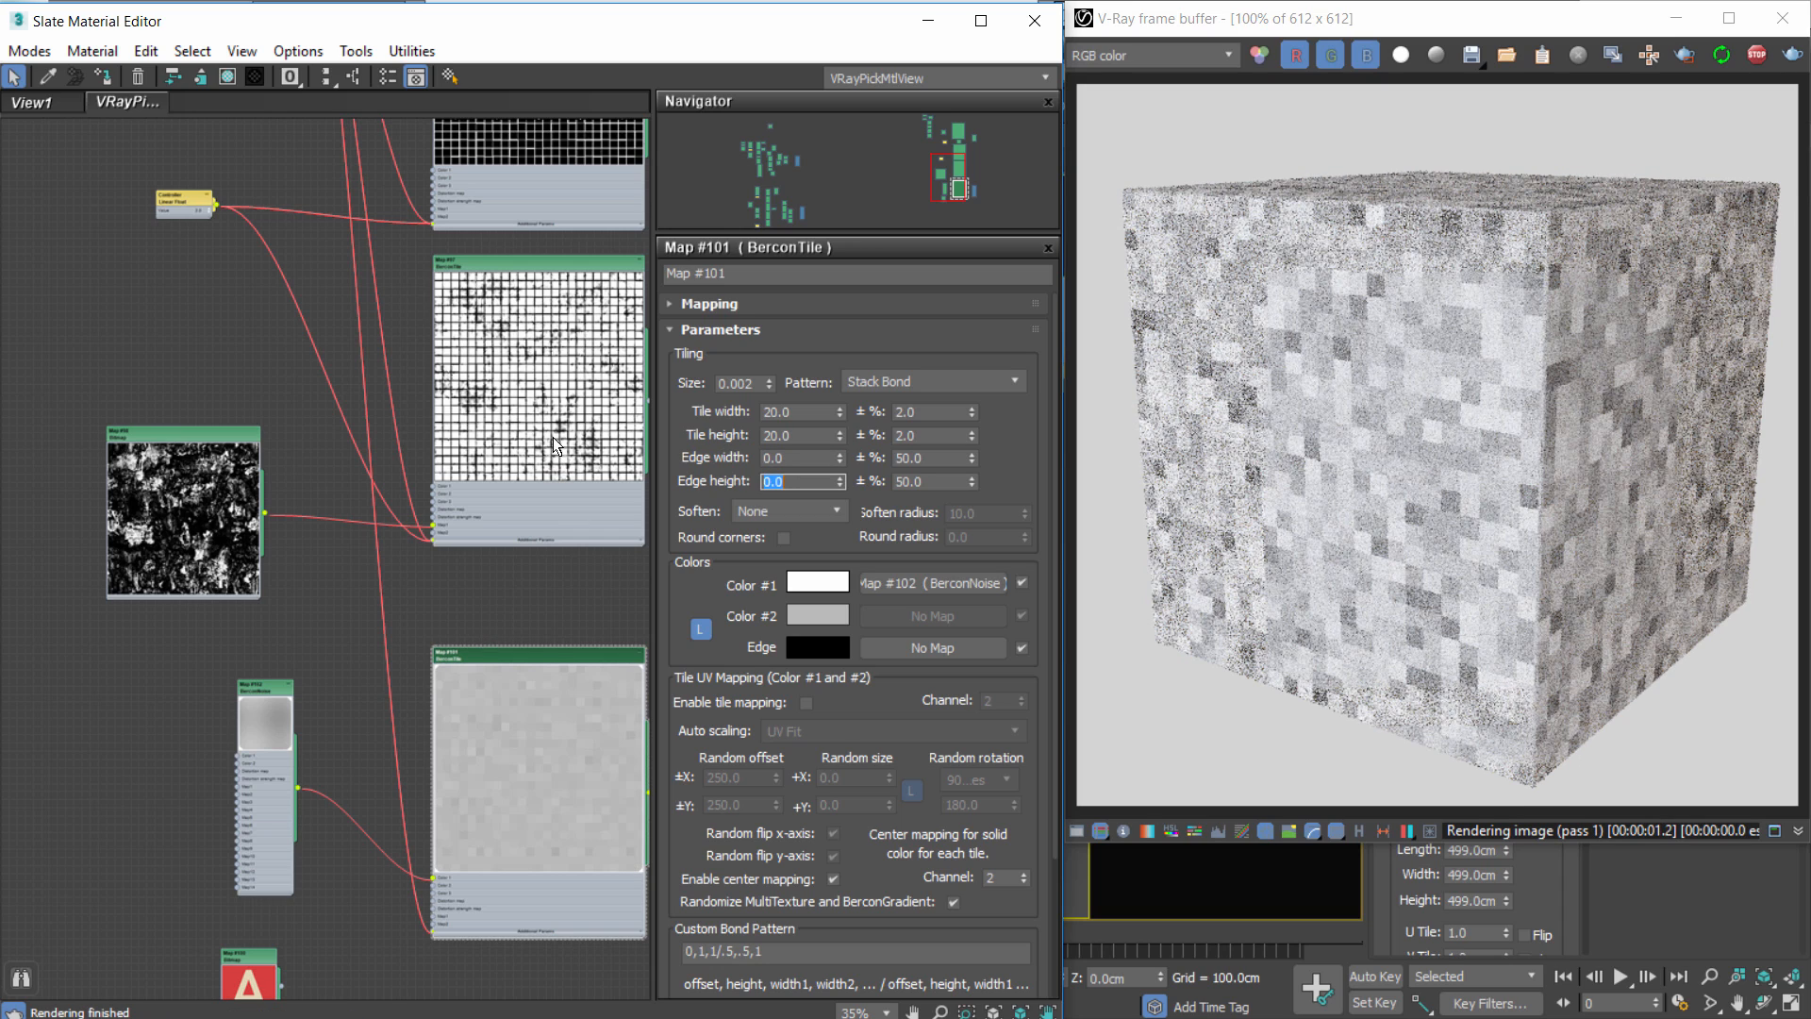
Open the grout dirt mask BerconTile map and delete its connection from the edge controller.
{"action": "middle_click_drag", "start_coordinate": [553, 438], "coordinate": [507, 464]}
{"action": "double_click", "coordinate": [543, 294]}
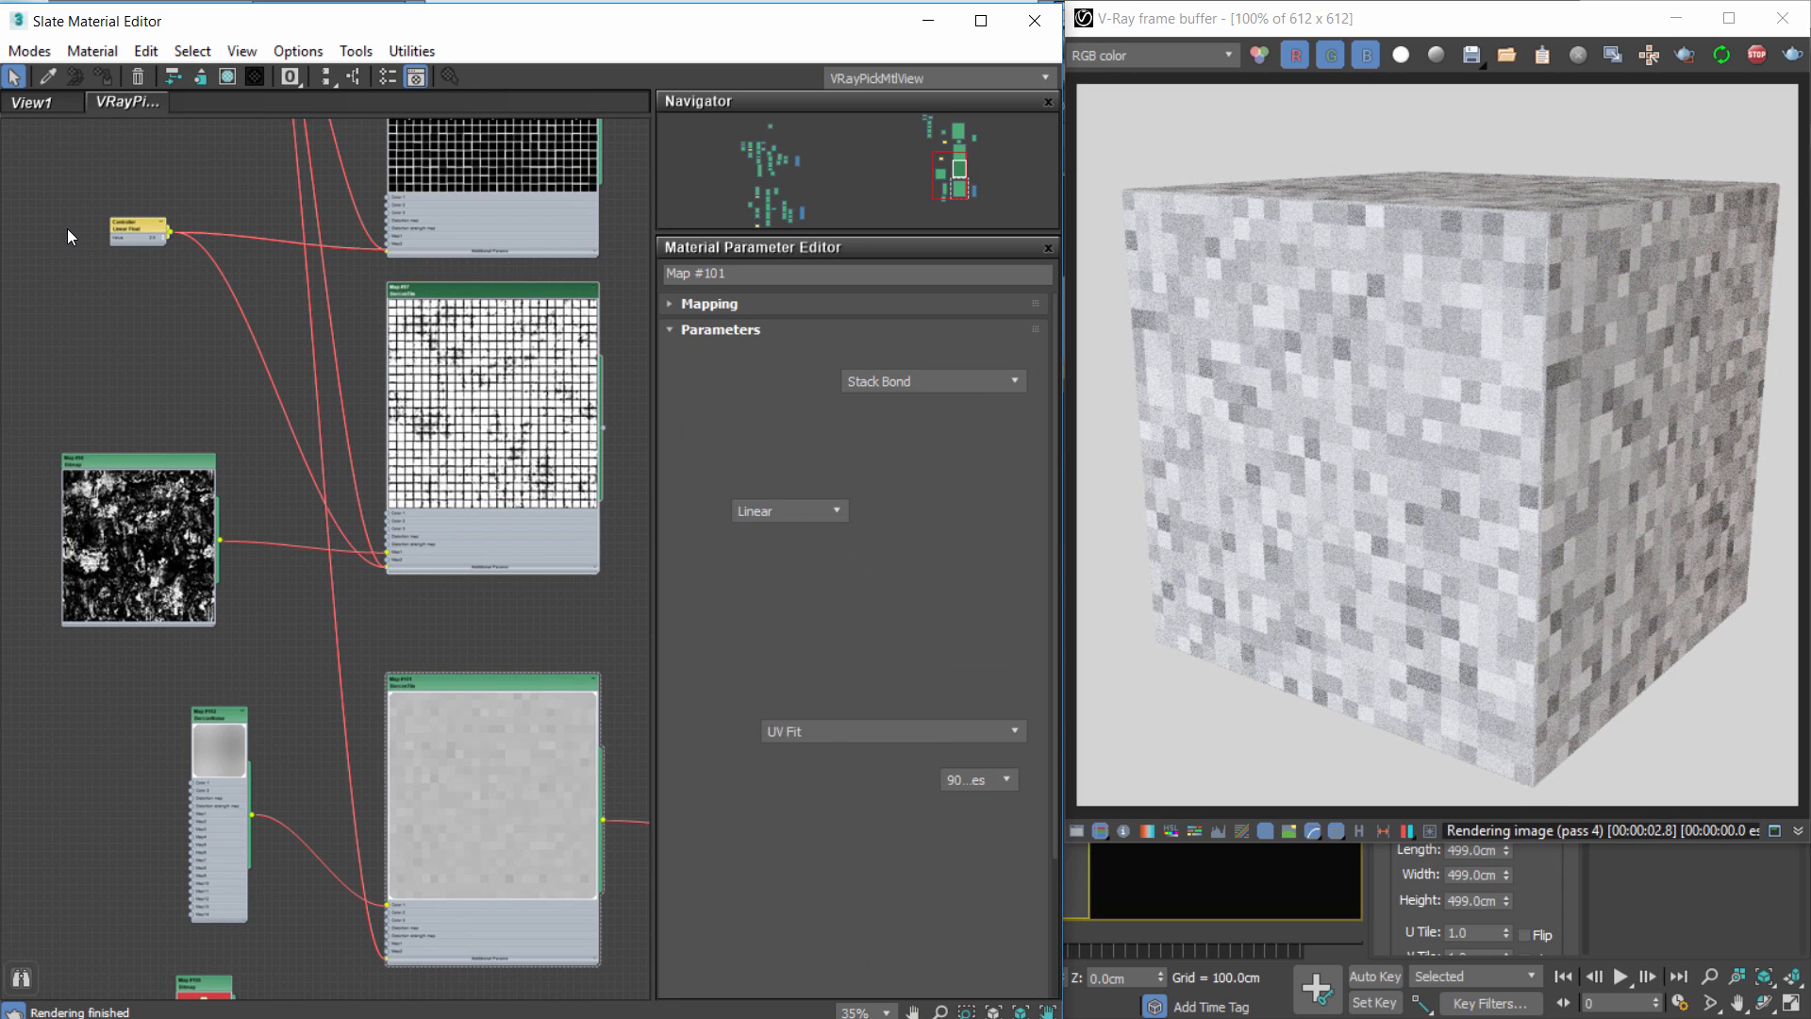
{"action": "scroll", "coordinate": [534, 292], "scroll_direction": "up", "scroll_amount": 4}
{"action": "middle_click_drag", "start_coordinate": [154, 731], "coordinate": [233, 674]}
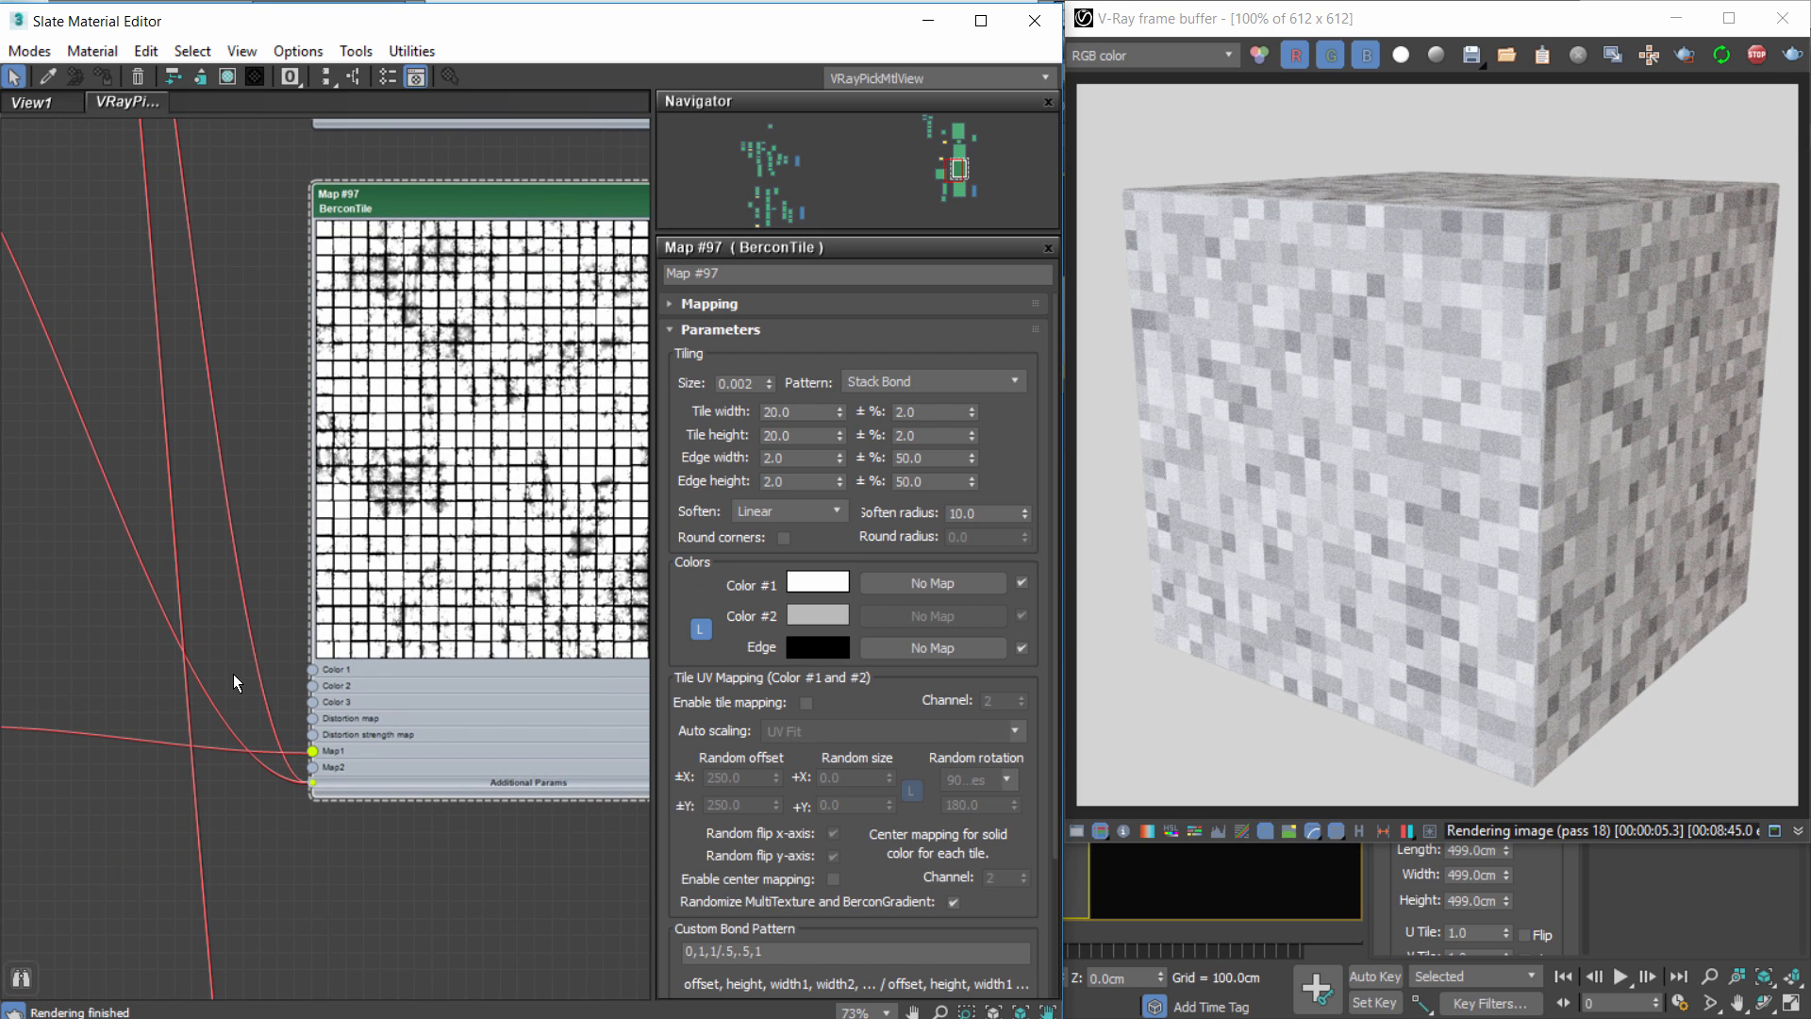
{"action": "left_click", "coordinate": [213, 686]}
{"action": "middle_click_drag", "start_coordinate": [123, 350], "coordinate": [253, 533]}
{"action": "scroll", "coordinate": [349, 532], "scroll_direction": "down", "scroll_amount": 1}
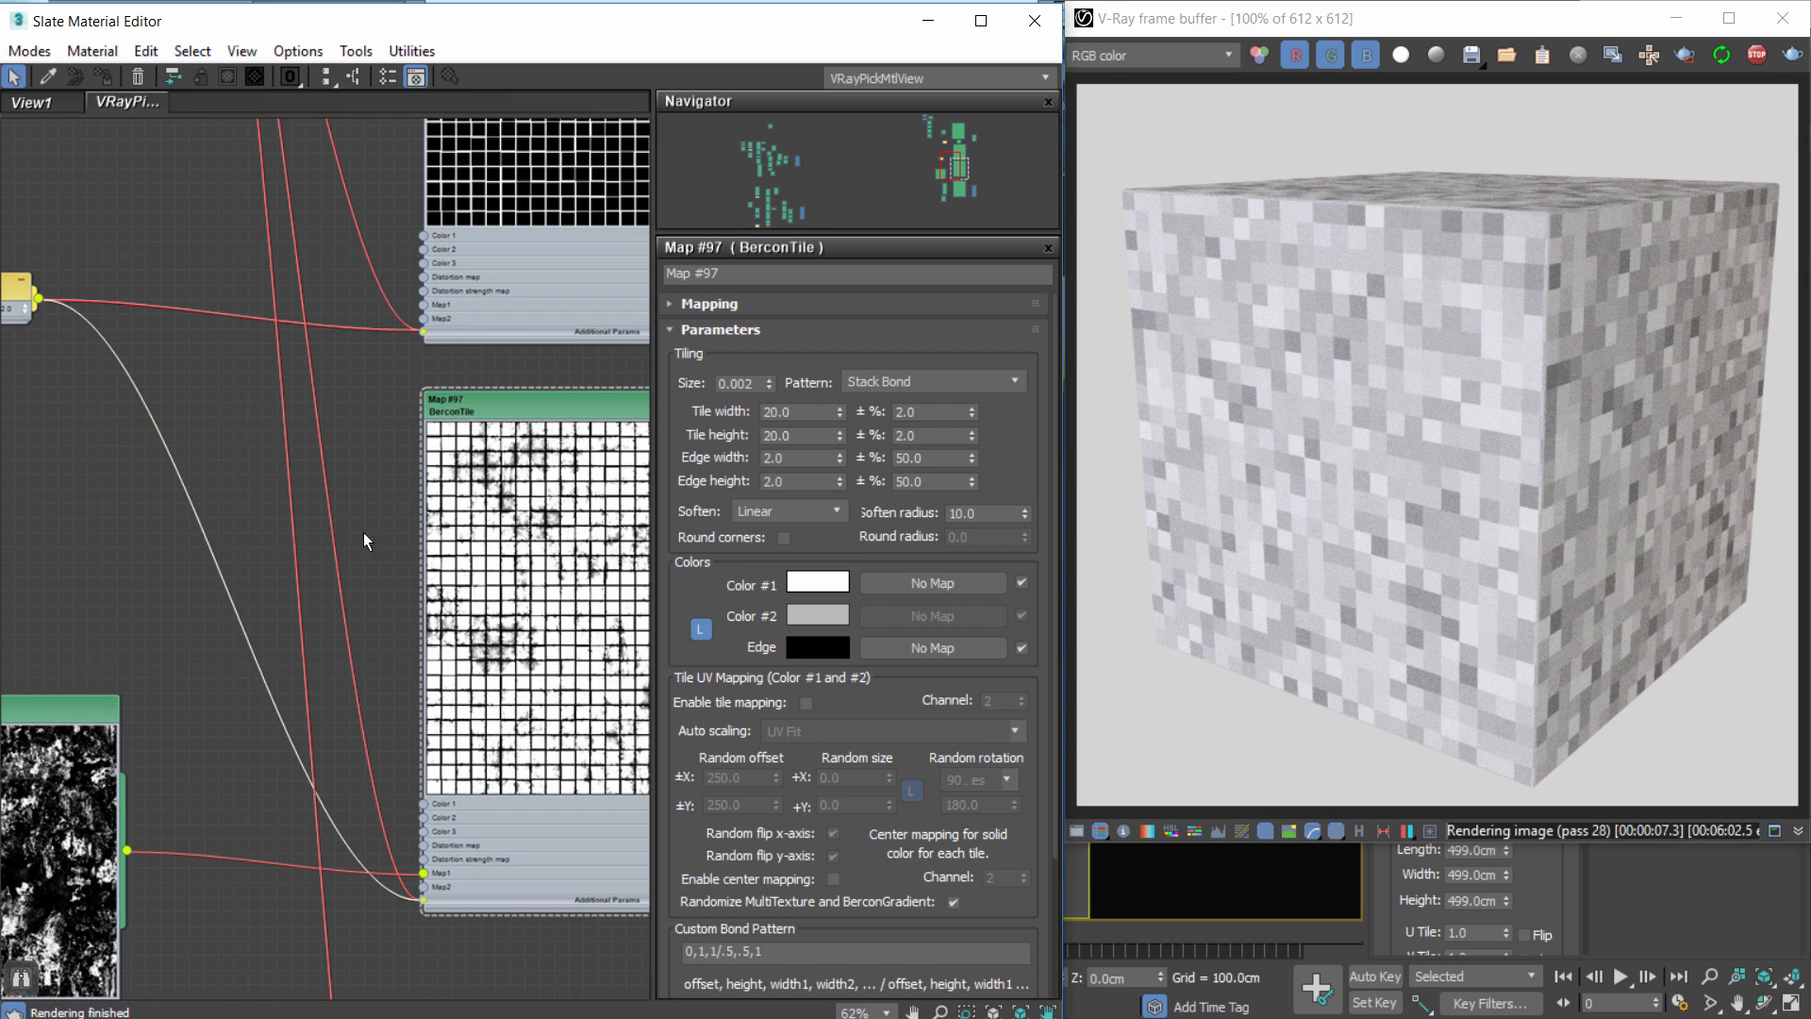
{"action": "key", "text": "Delete"}
Set the dirt mask BerconTile's edge width and height to 0 and inspect its preview up close.
{"action": "left_click", "coordinate": [521, 408]}
{"action": "left_click_drag", "start_coordinate": [795, 458], "coordinate": [690, 449]}
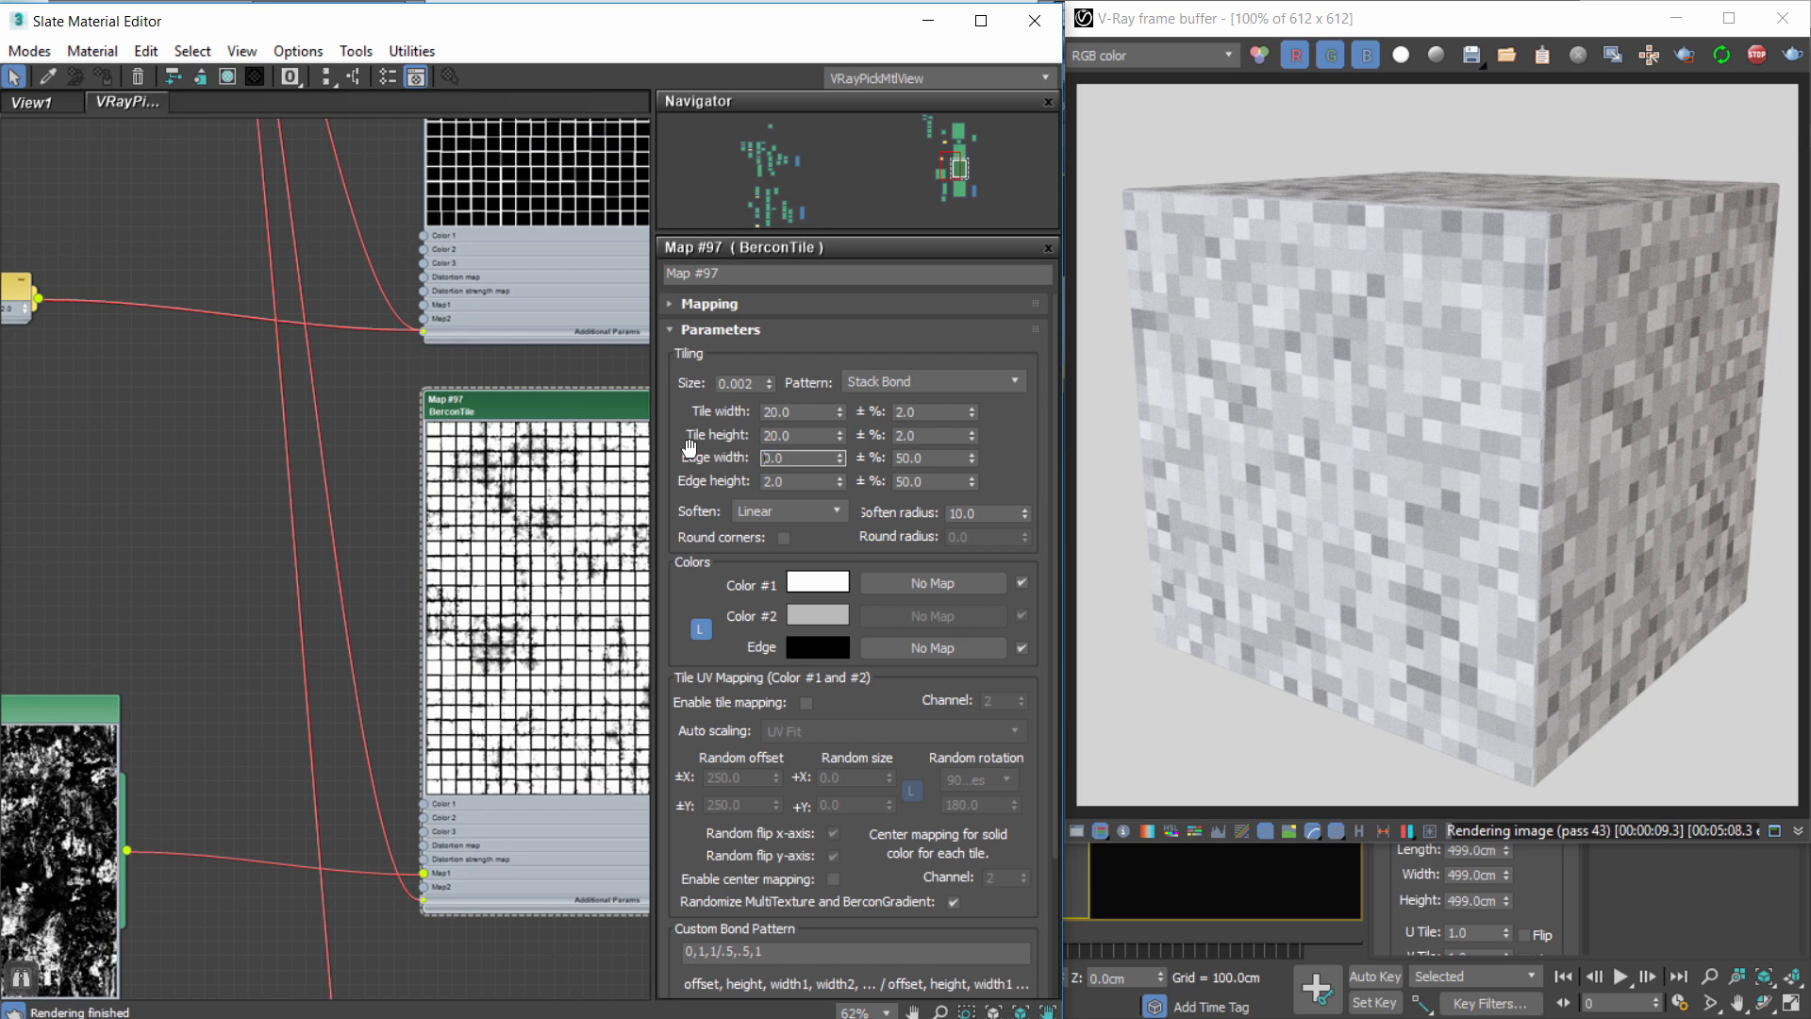
{"action": "key", "text": "Tab"}
{"action": "type", "text": "0"}
{"action": "key", "text": "Return"}
{"action": "middle_click_drag", "start_coordinate": [628, 546], "coordinate": [389, 500]}
{"action": "scroll", "coordinate": [388, 500], "scroll_direction": "up", "scroll_amount": 3}
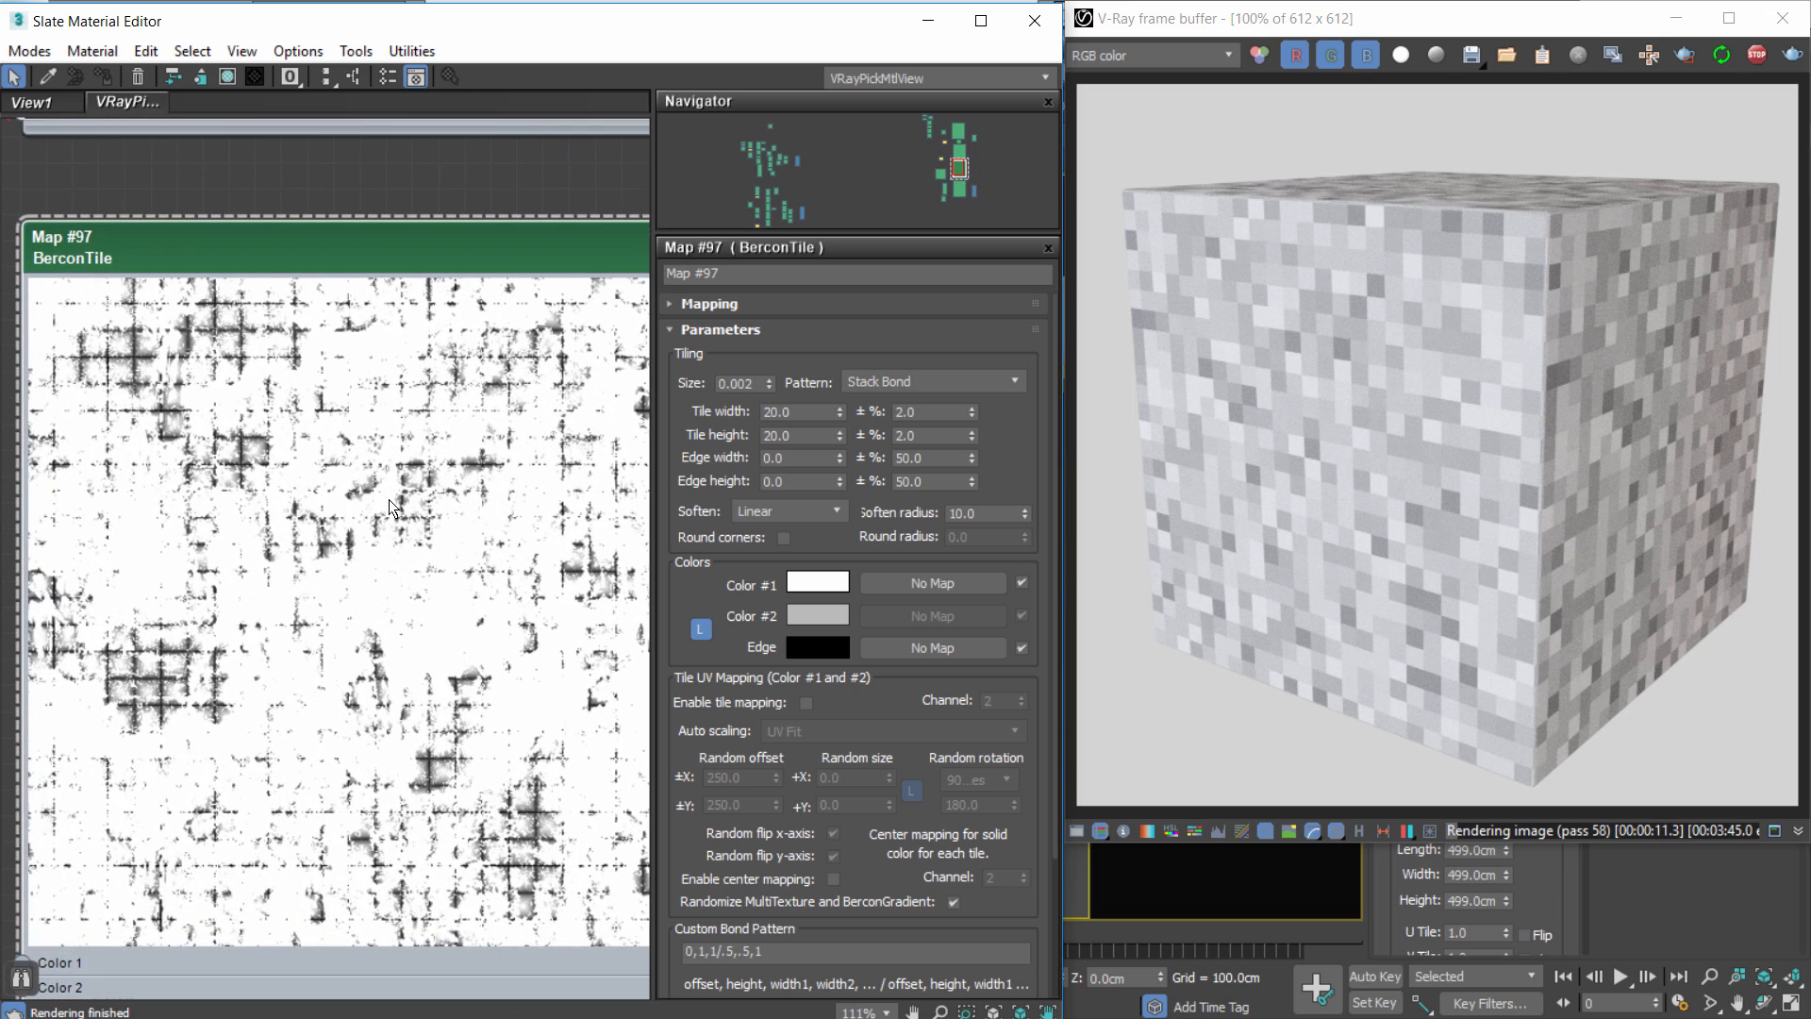
{"action": "scroll", "coordinate": [501, 451], "scroll_direction": "down", "scroll_amount": 3}
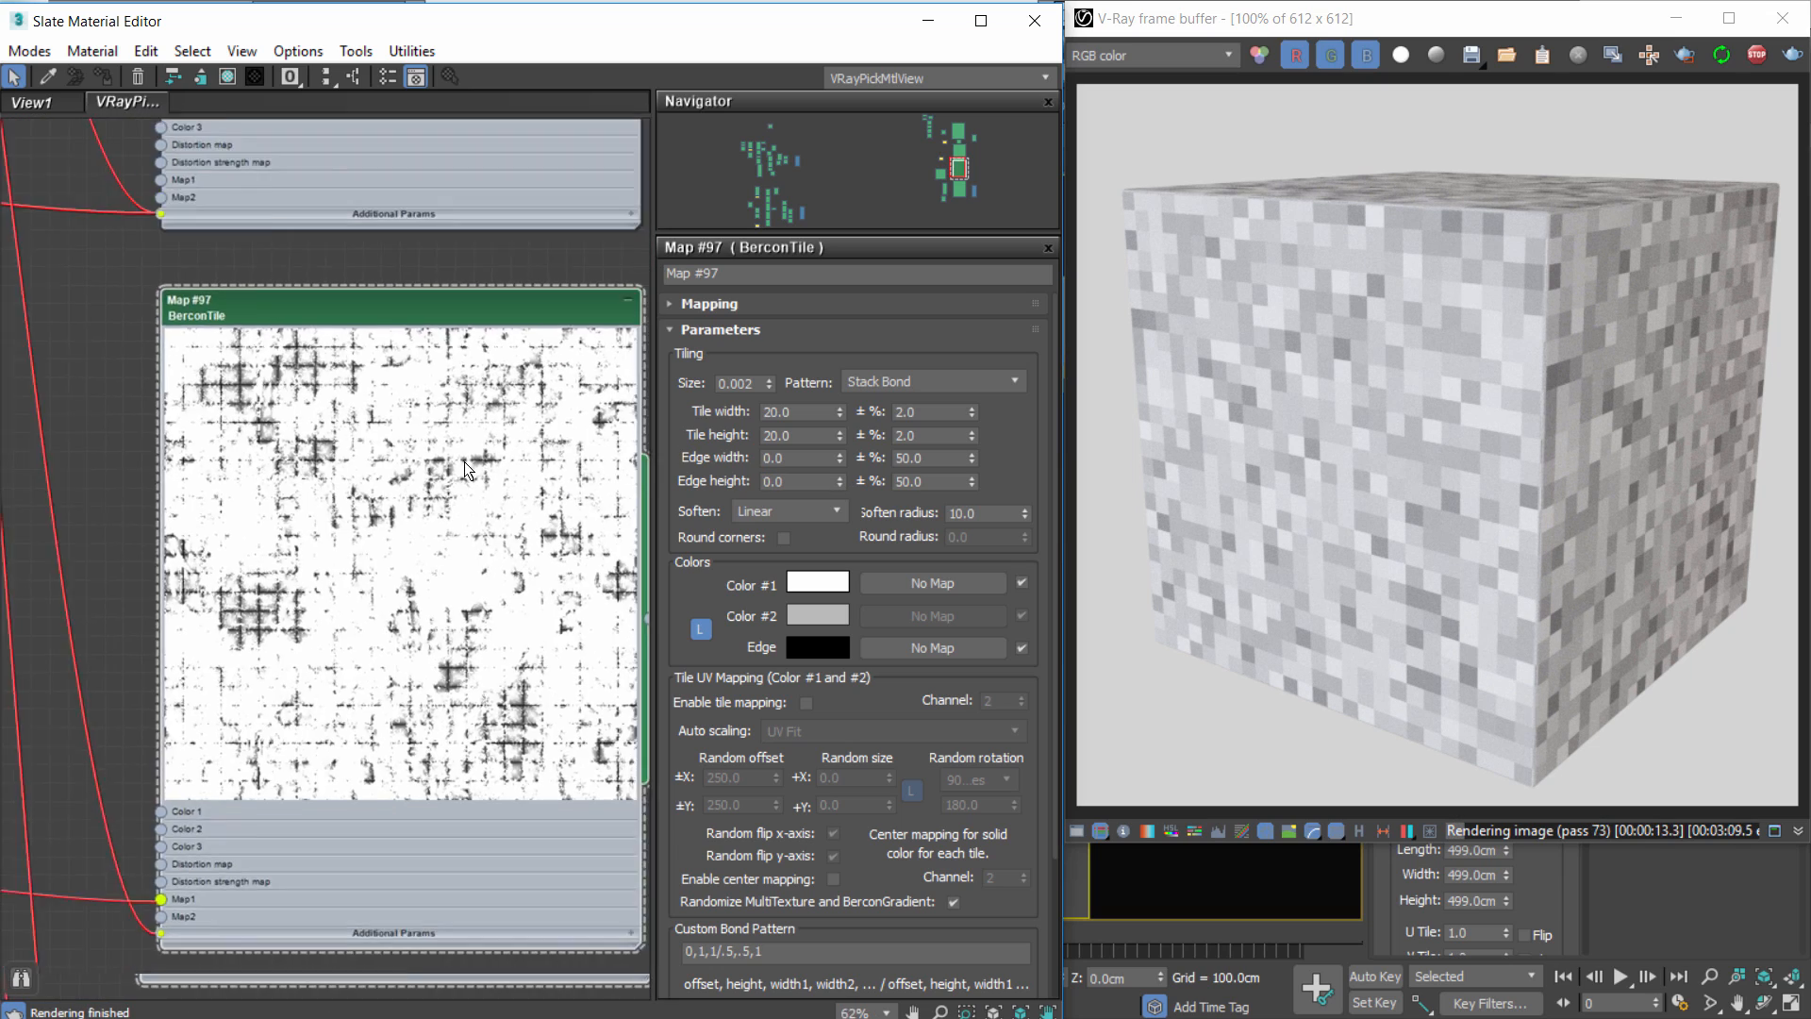
{"action": "scroll", "coordinate": [464, 462], "scroll_direction": "down", "scroll_amount": 3}
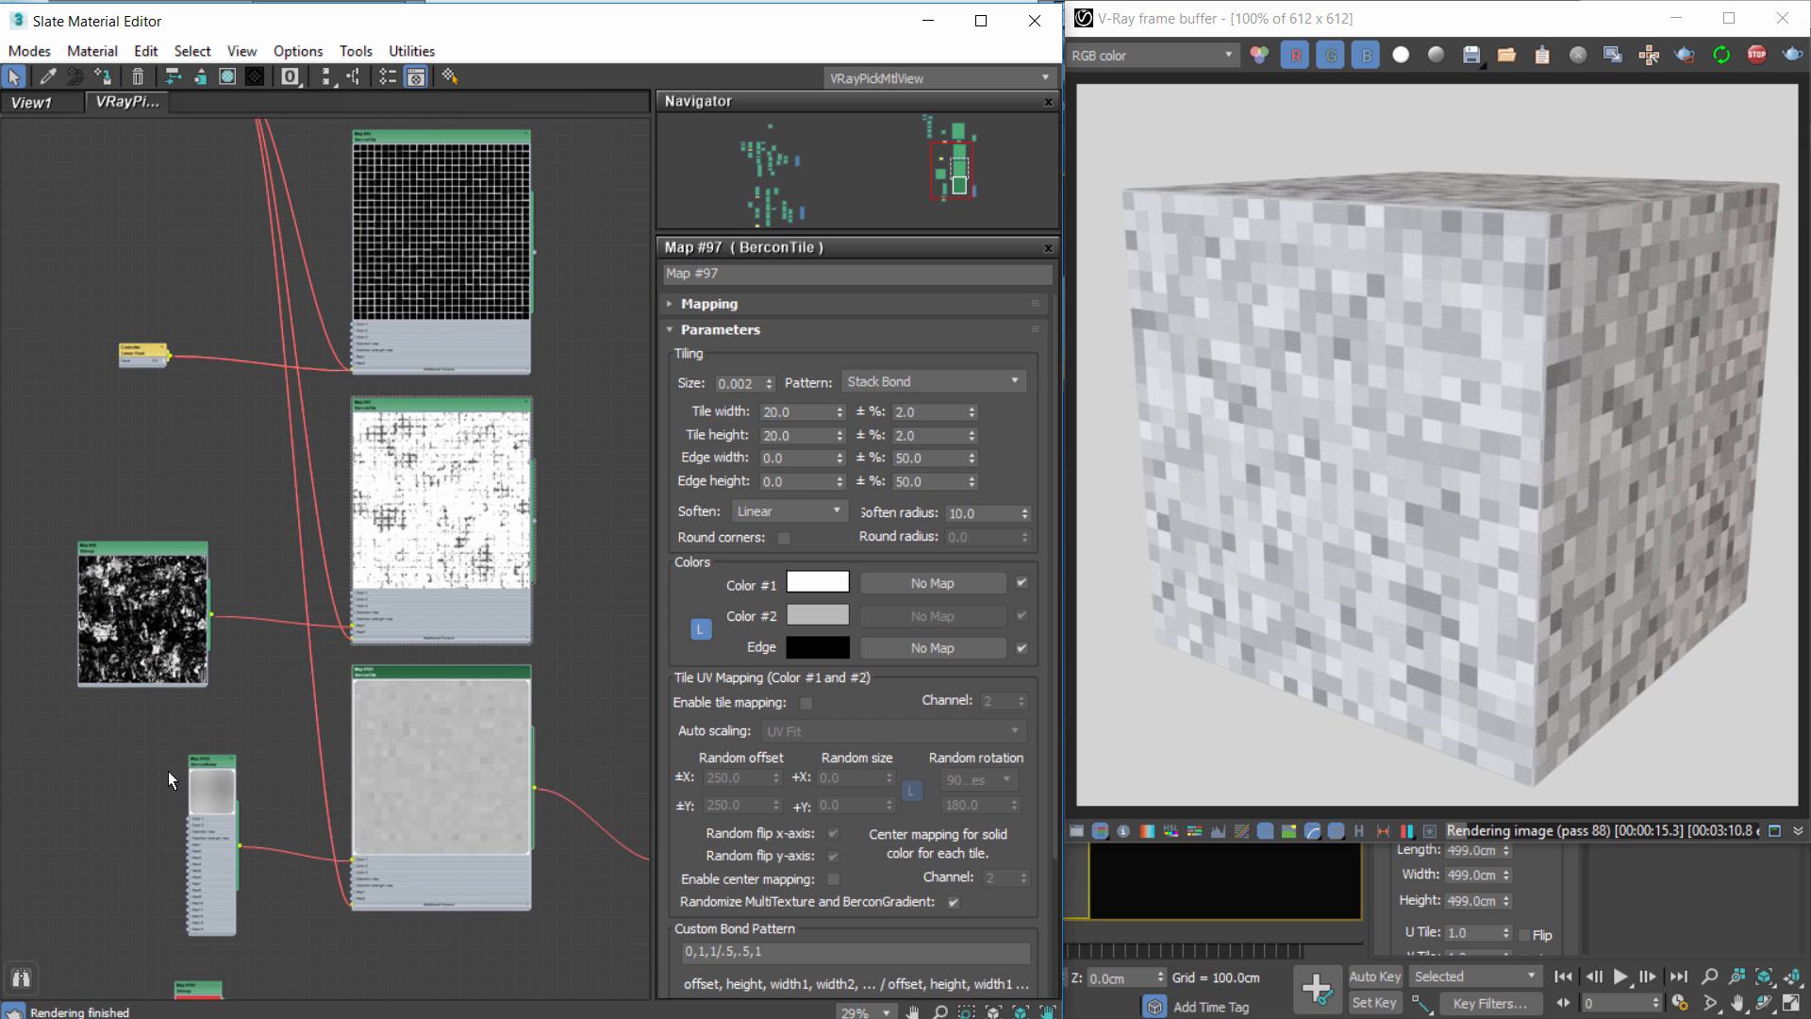
Delete the A.jpg bitmap node, move the VRayMtl away from the maps, and remove its connection from the noise-fed BerconTile.
{"action": "scroll", "coordinate": [237, 754], "scroll_direction": "down", "scroll_amount": 2}
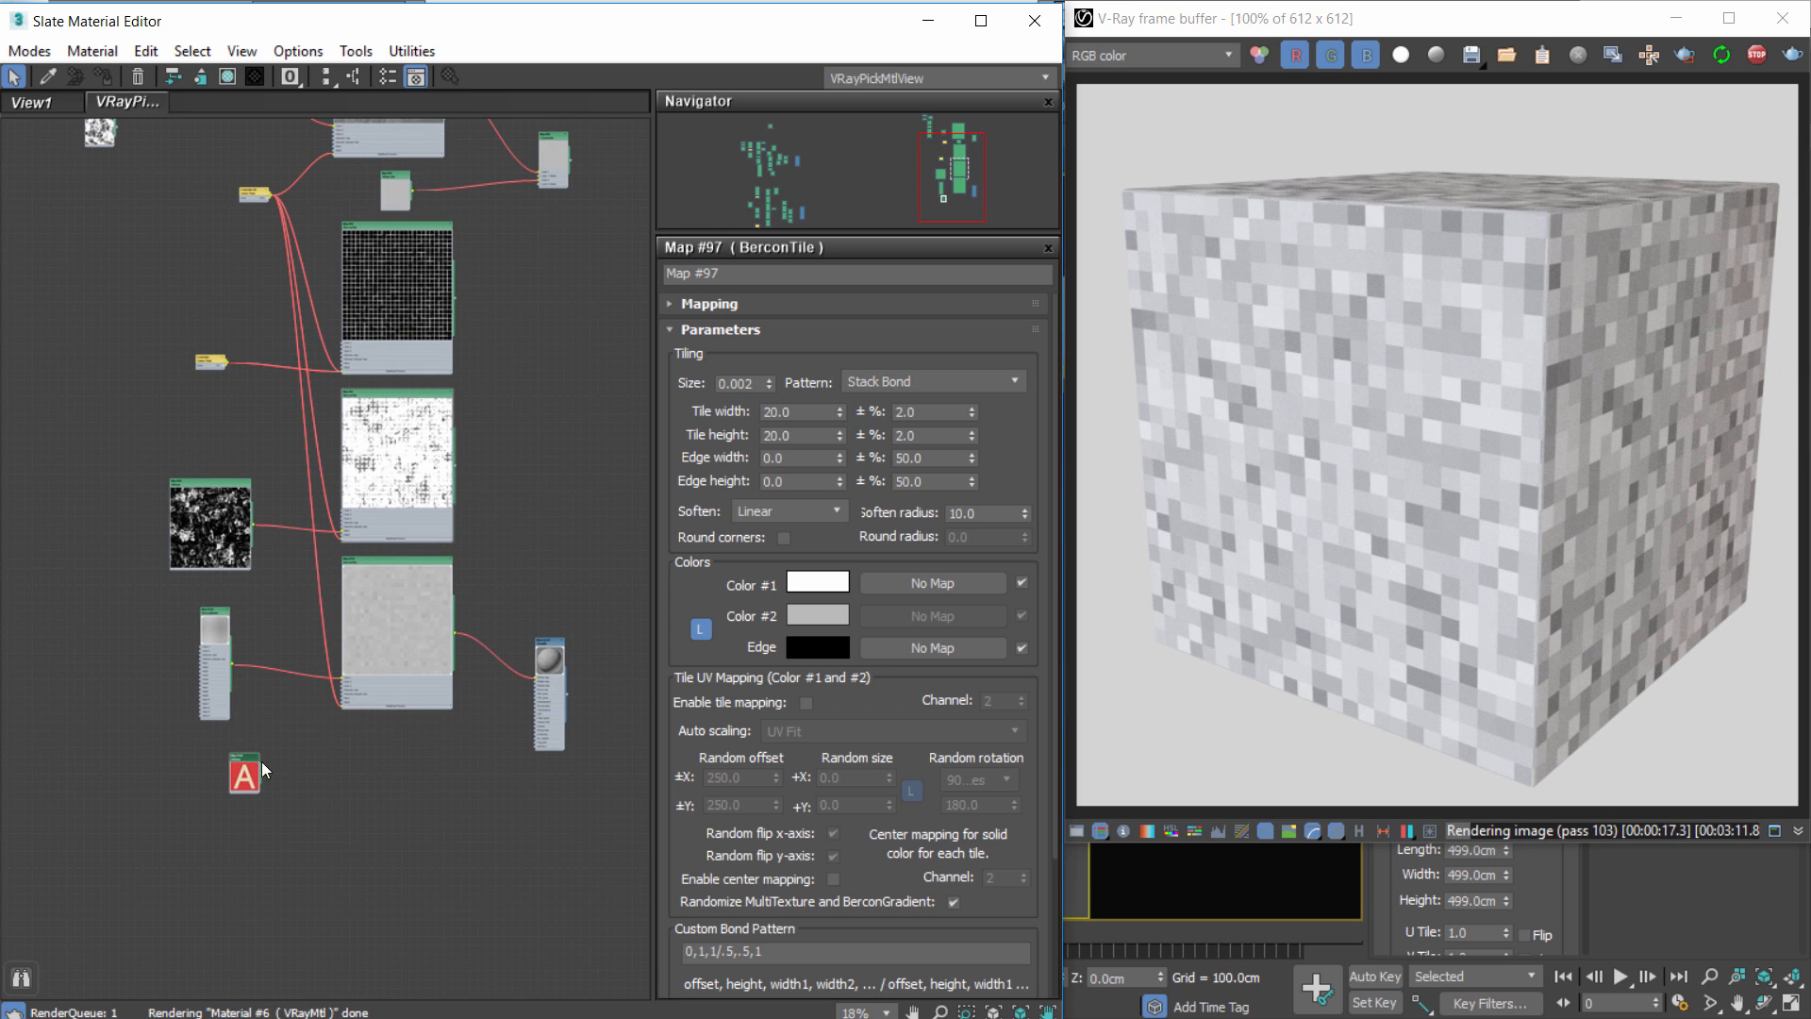
{"action": "key", "text": "Delete"}
{"action": "left_click_drag", "start_coordinate": [553, 668], "coordinate": [696, 401]}
{"action": "middle_click_drag", "start_coordinate": [642, 409], "coordinate": [375, 538]}
{"action": "left_click_drag", "start_coordinate": [391, 537], "coordinate": [566, 444]}
{"action": "key", "text": "Delete"}
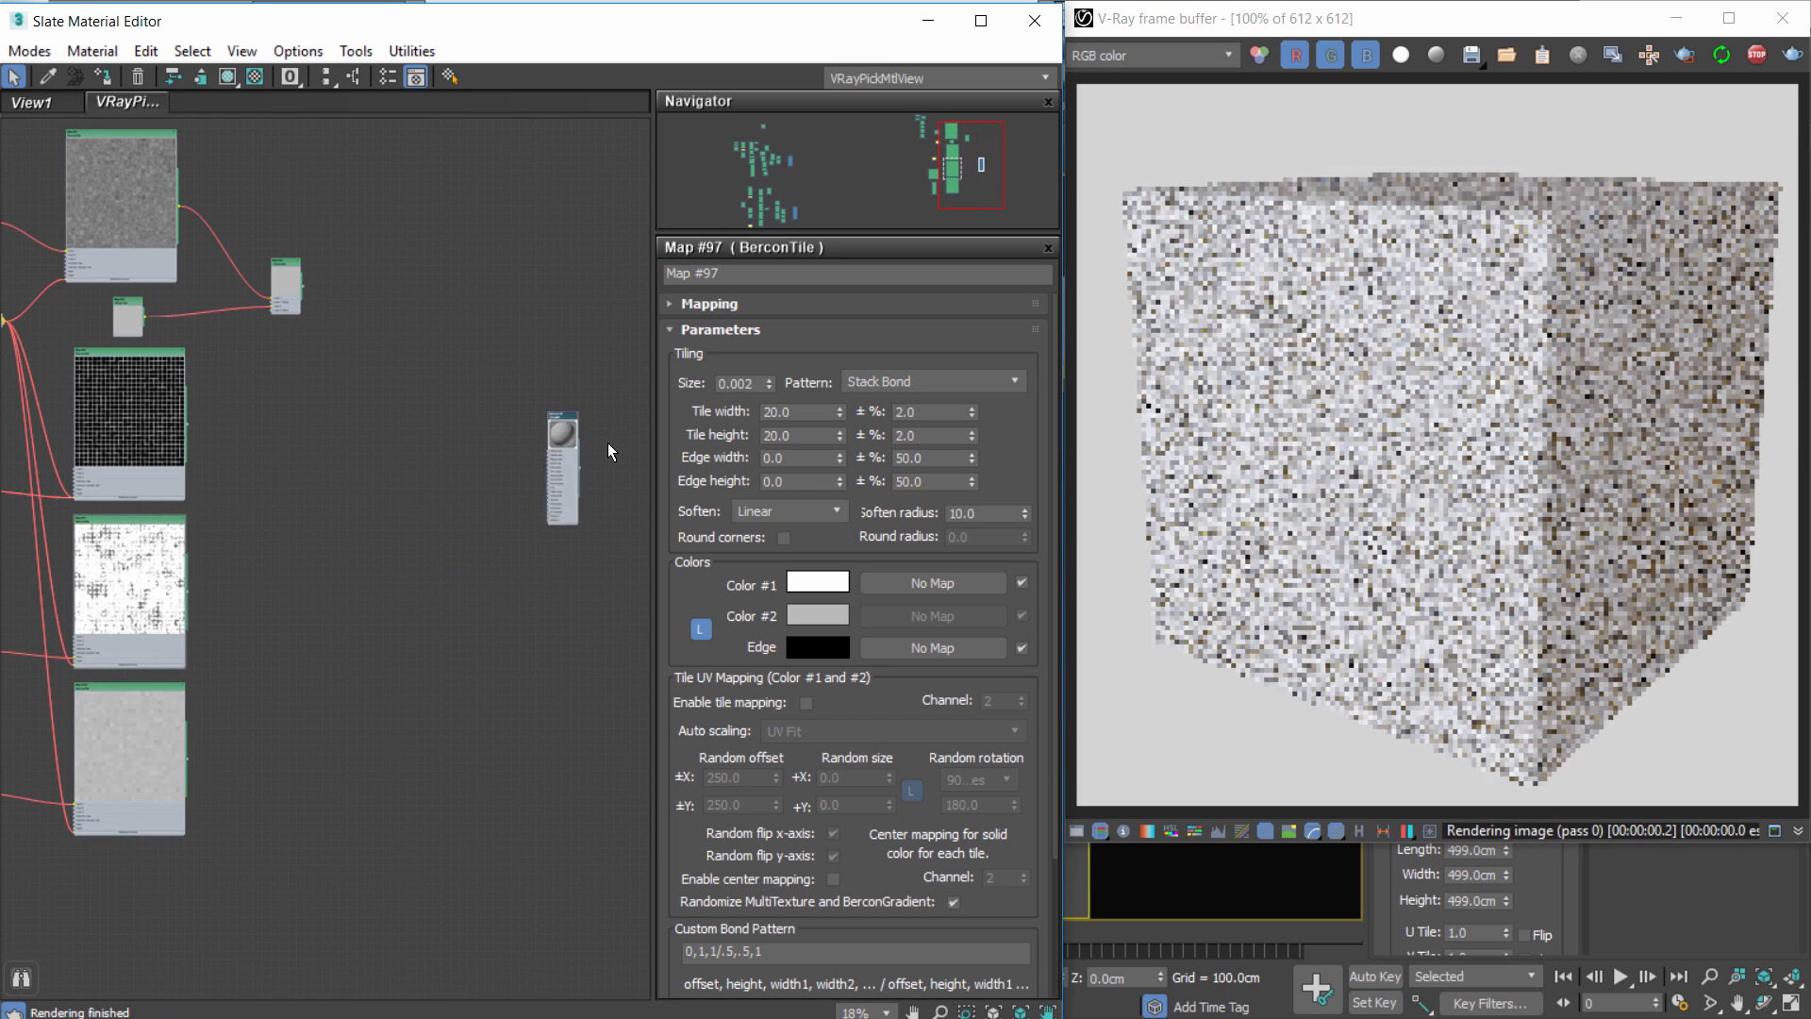
Connect the Composite map to the VRayMtl's diffuse map.
{"action": "scroll", "coordinate": [217, 537], "scroll_direction": "up", "scroll_amount": 3}
{"action": "scroll", "coordinate": [211, 551], "scroll_direction": "down", "scroll_amount": 2}
{"action": "middle_click_drag", "start_coordinate": [211, 551], "coordinate": [311, 645]}
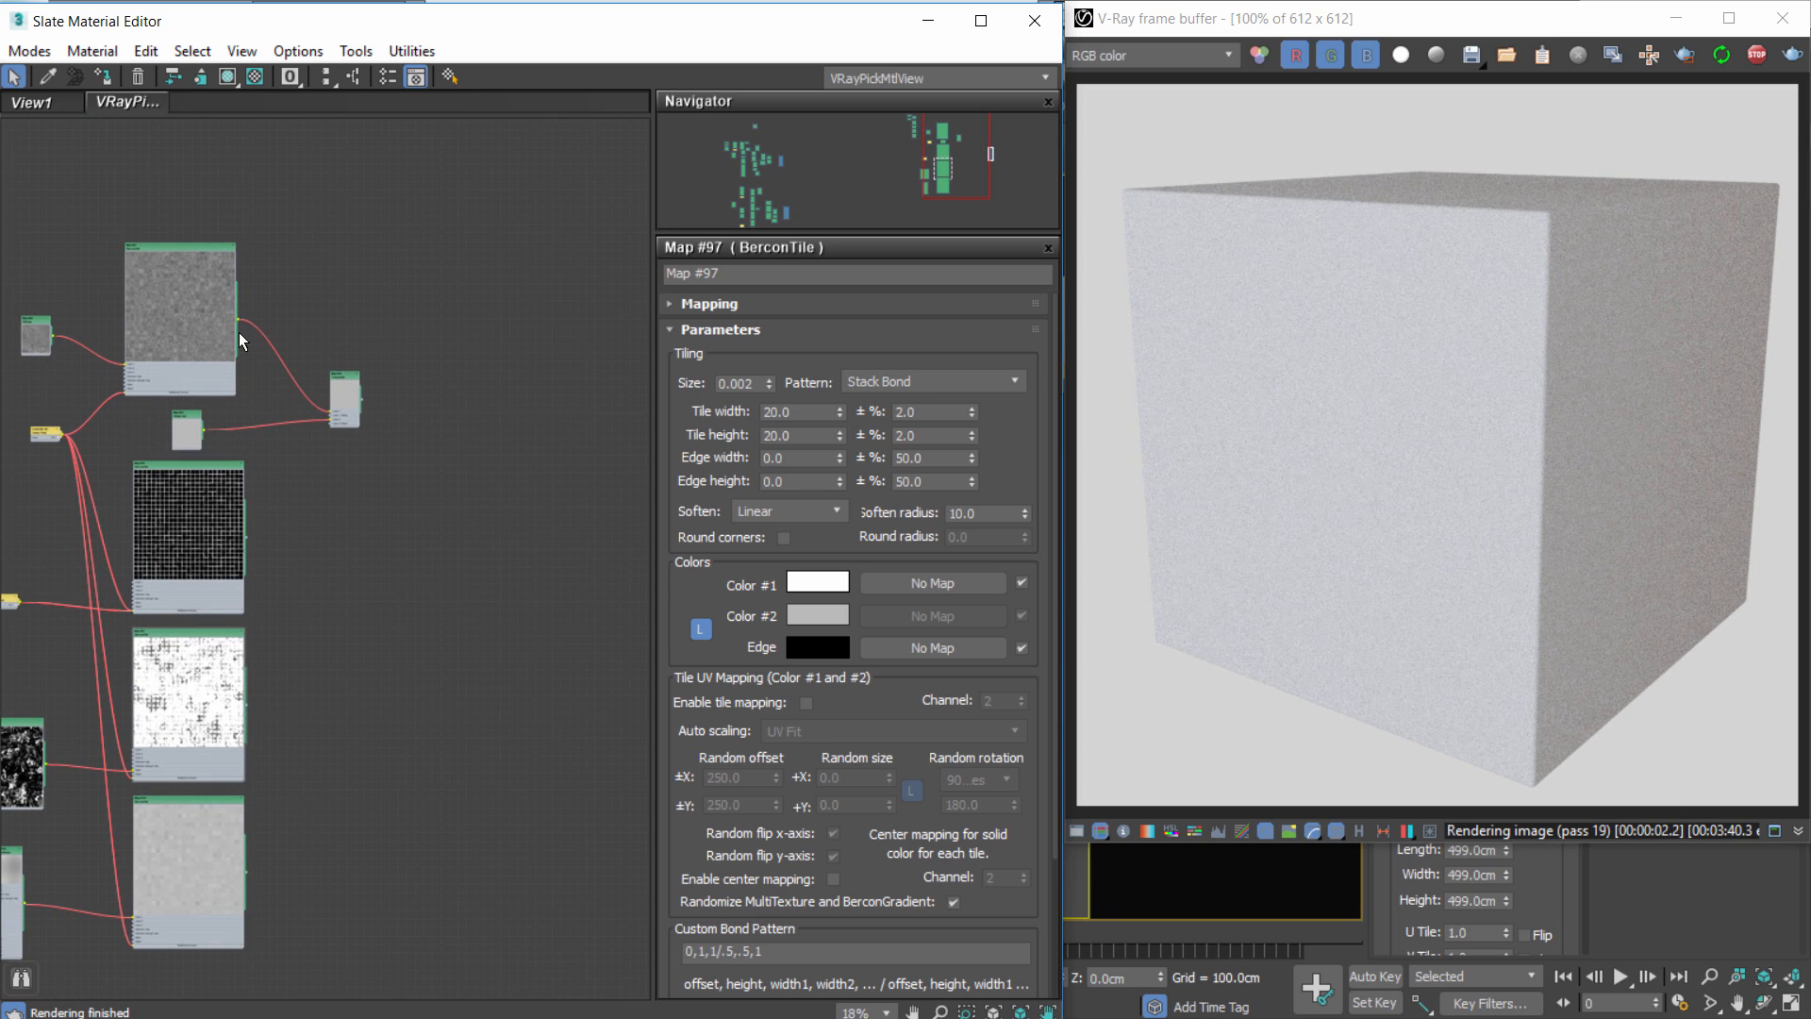
{"action": "scroll", "coordinate": [195, 686], "scroll_direction": "up", "scroll_amount": 2}
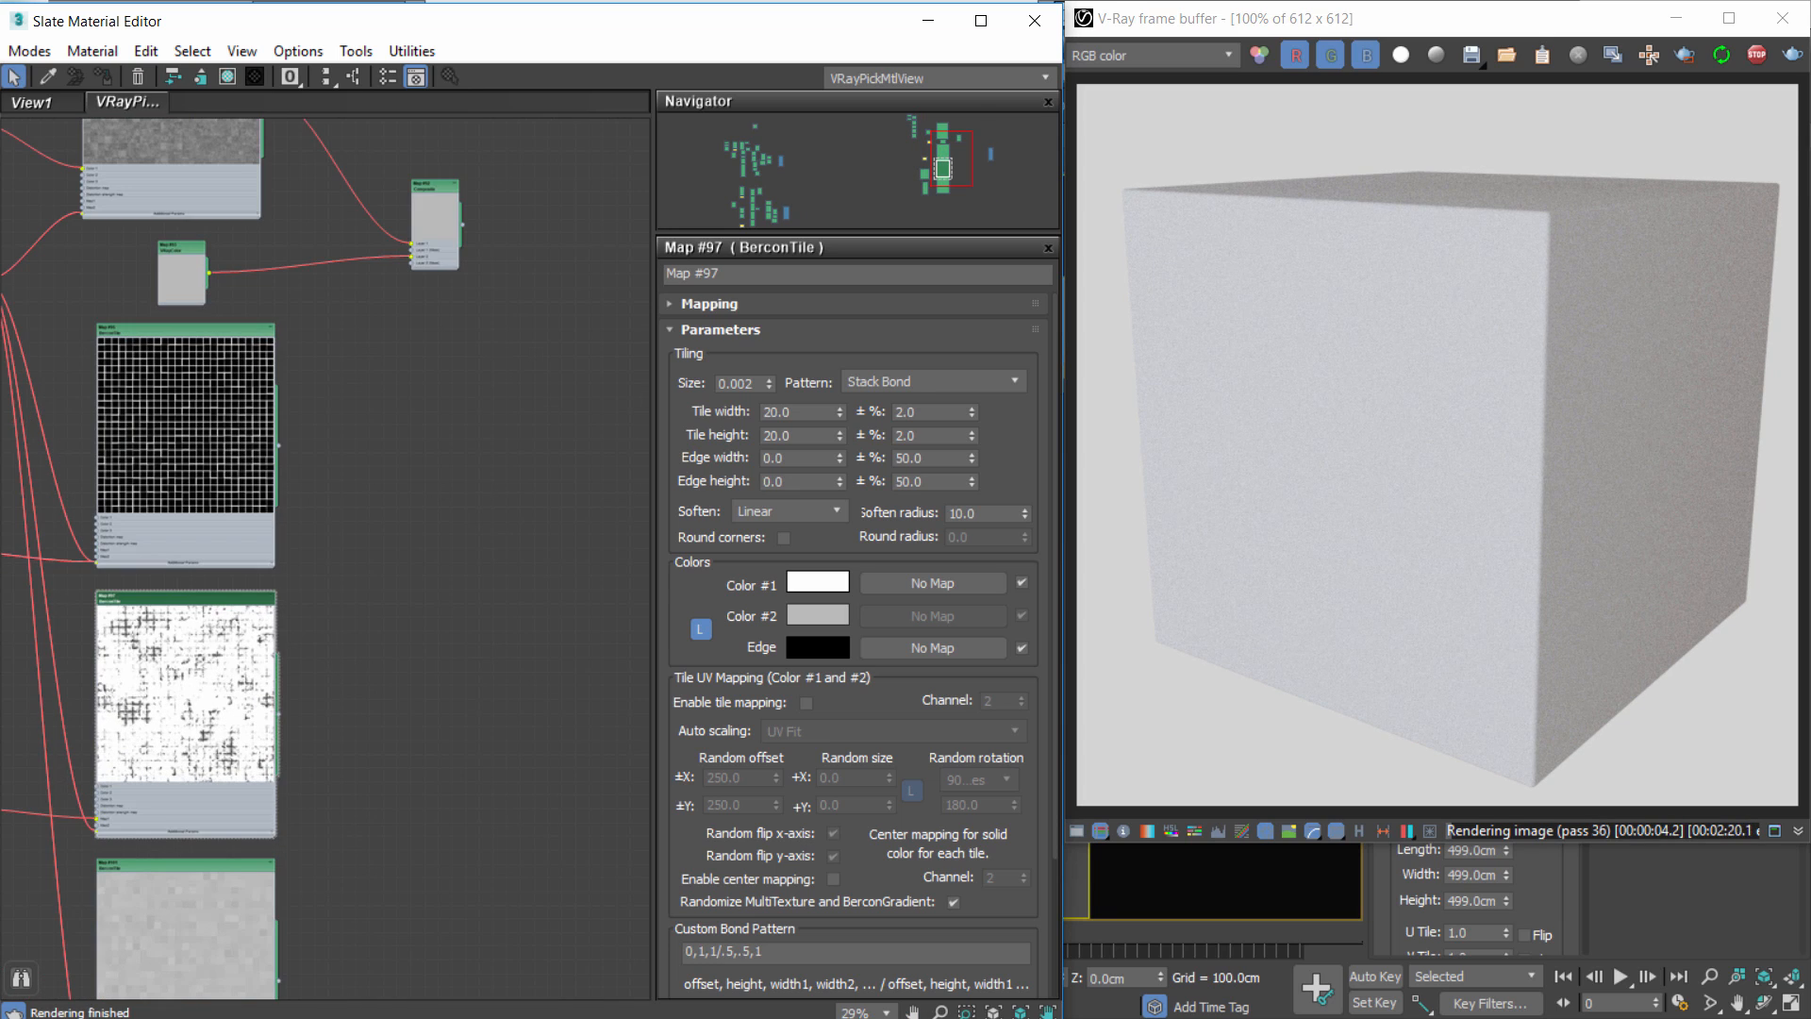
{"action": "scroll", "coordinate": [460, 575], "scroll_direction": "up", "scroll_amount": 4}
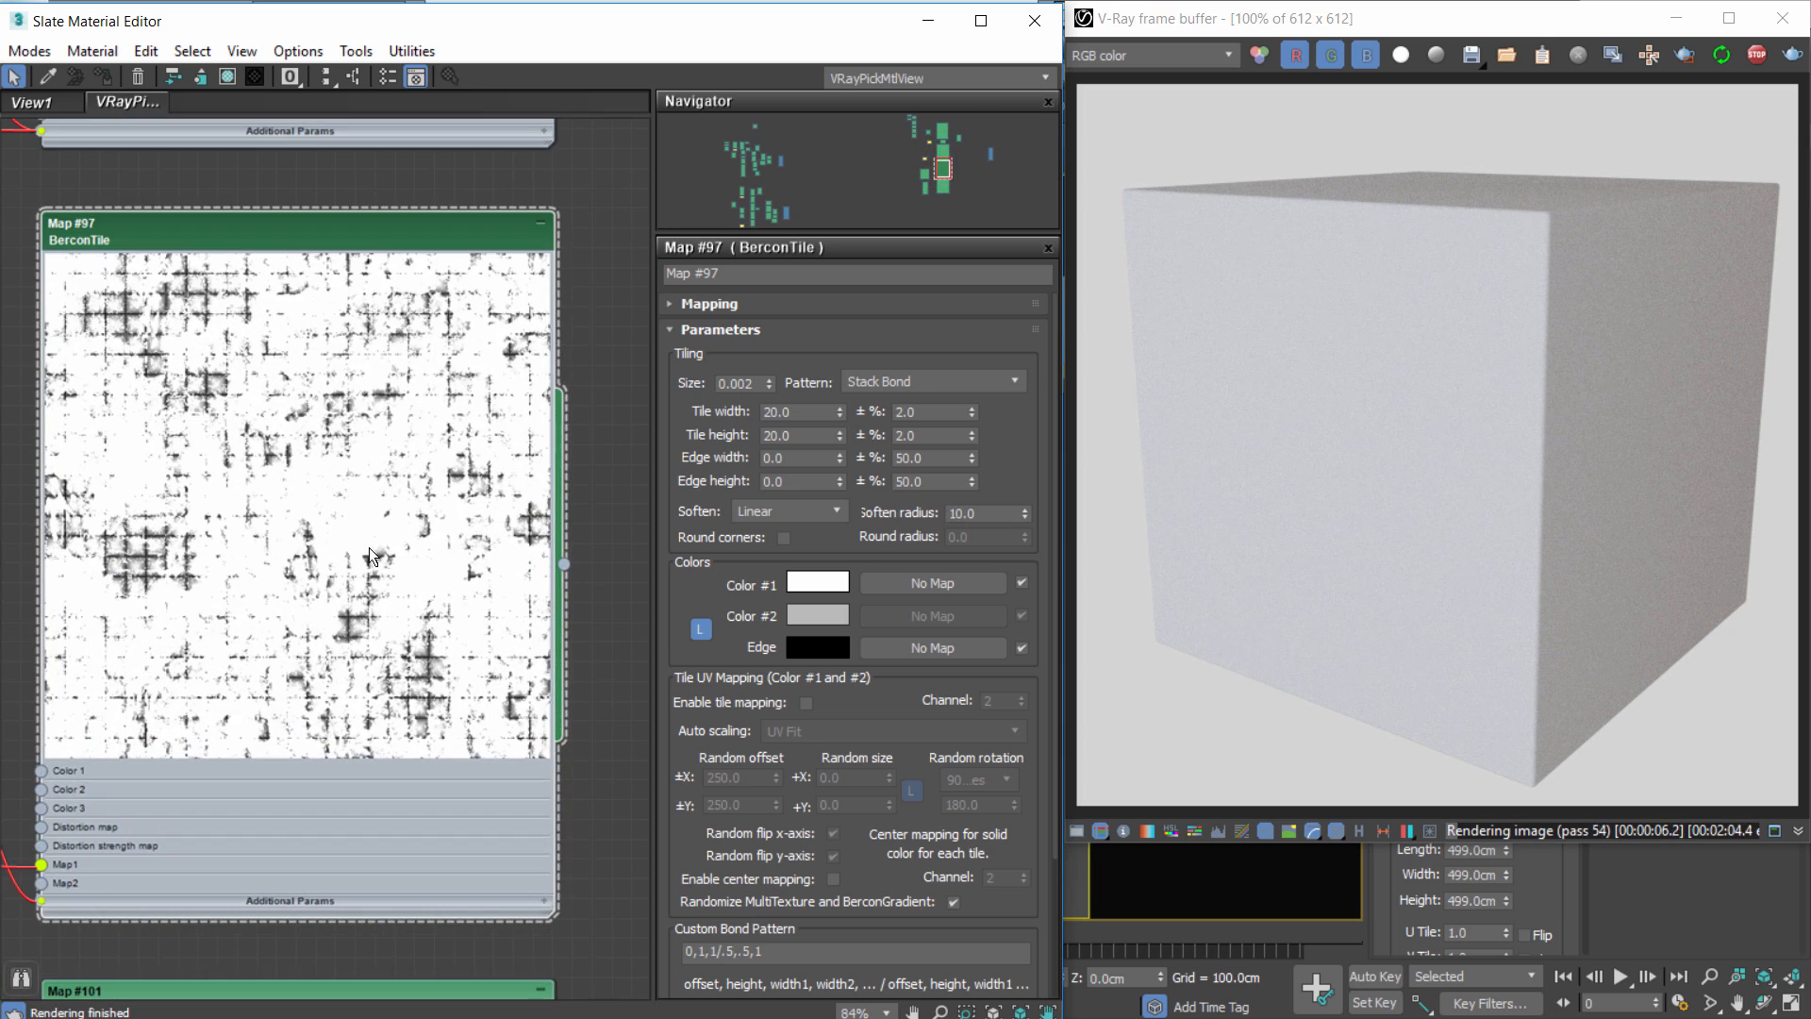
{"action": "scroll", "coordinate": [392, 580], "scroll_direction": "down", "scroll_amount": 4}
{"action": "scroll", "coordinate": [466, 520], "scroll_direction": "down", "scroll_amount": 5}
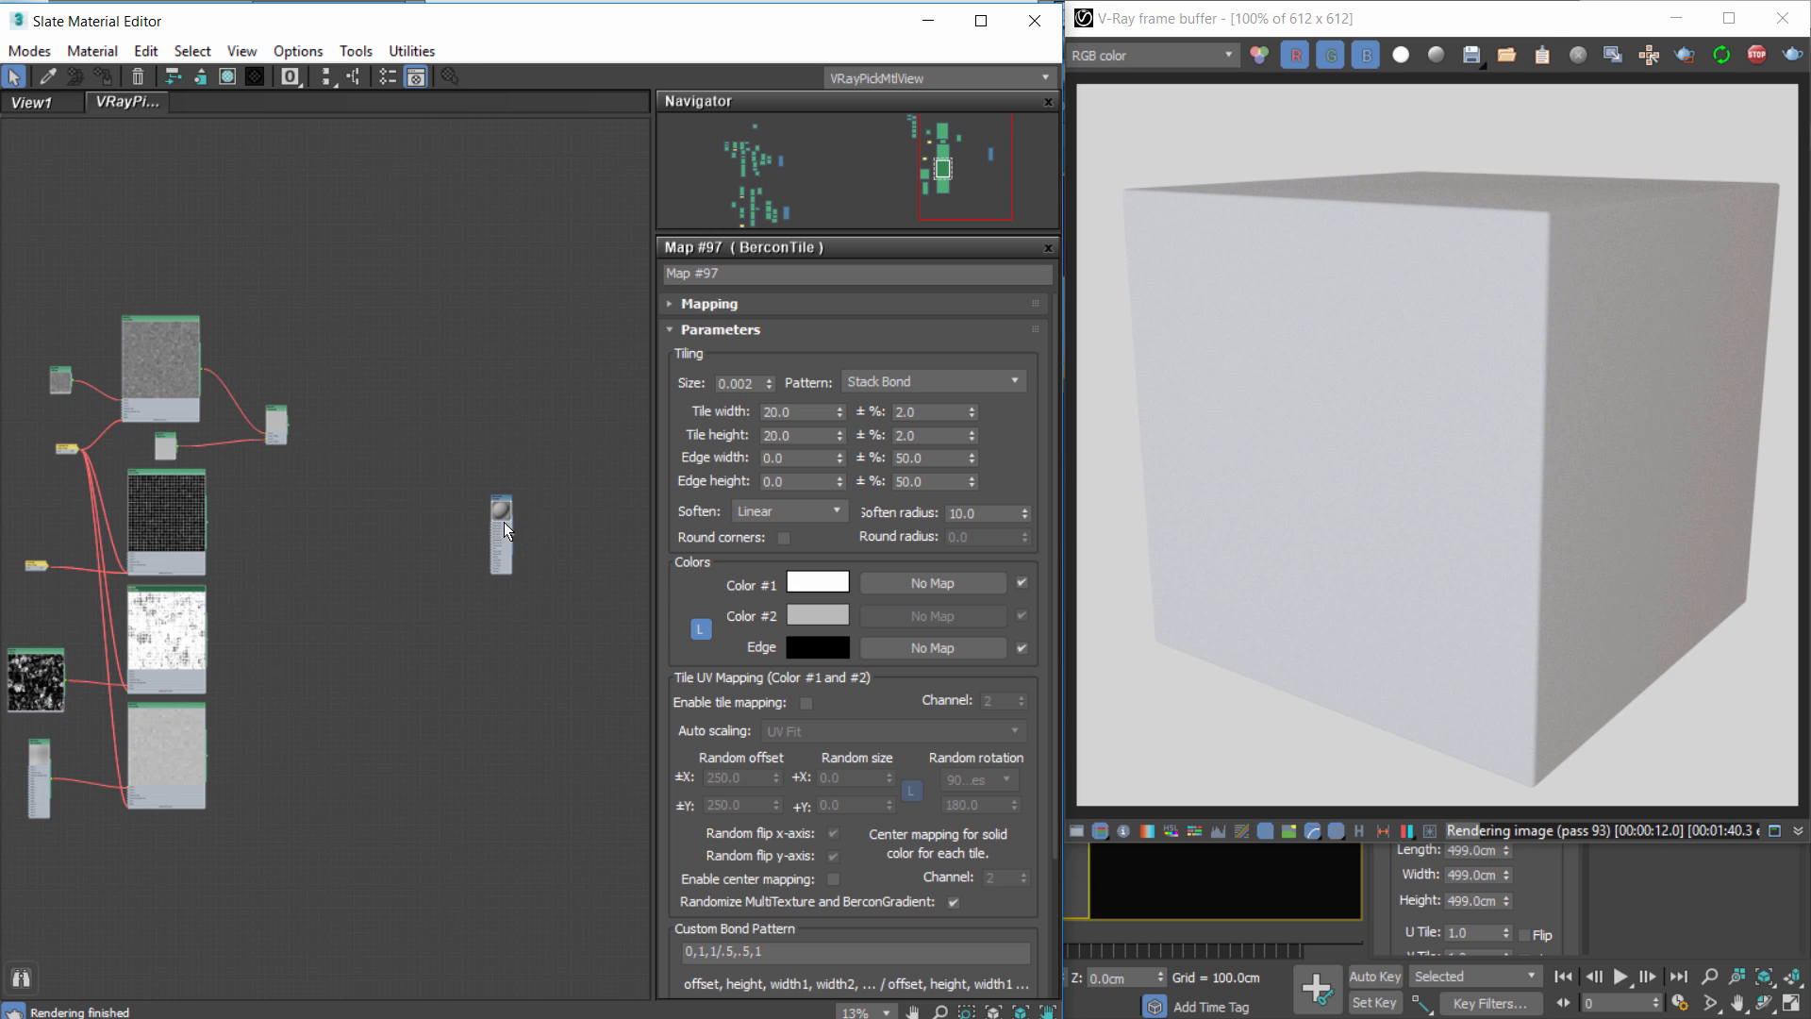
{"action": "scroll", "coordinate": [302, 429], "scroll_direction": "up", "scroll_amount": 5}
{"action": "left_click_drag", "start_coordinate": [251, 412], "coordinate": [620, 571]}
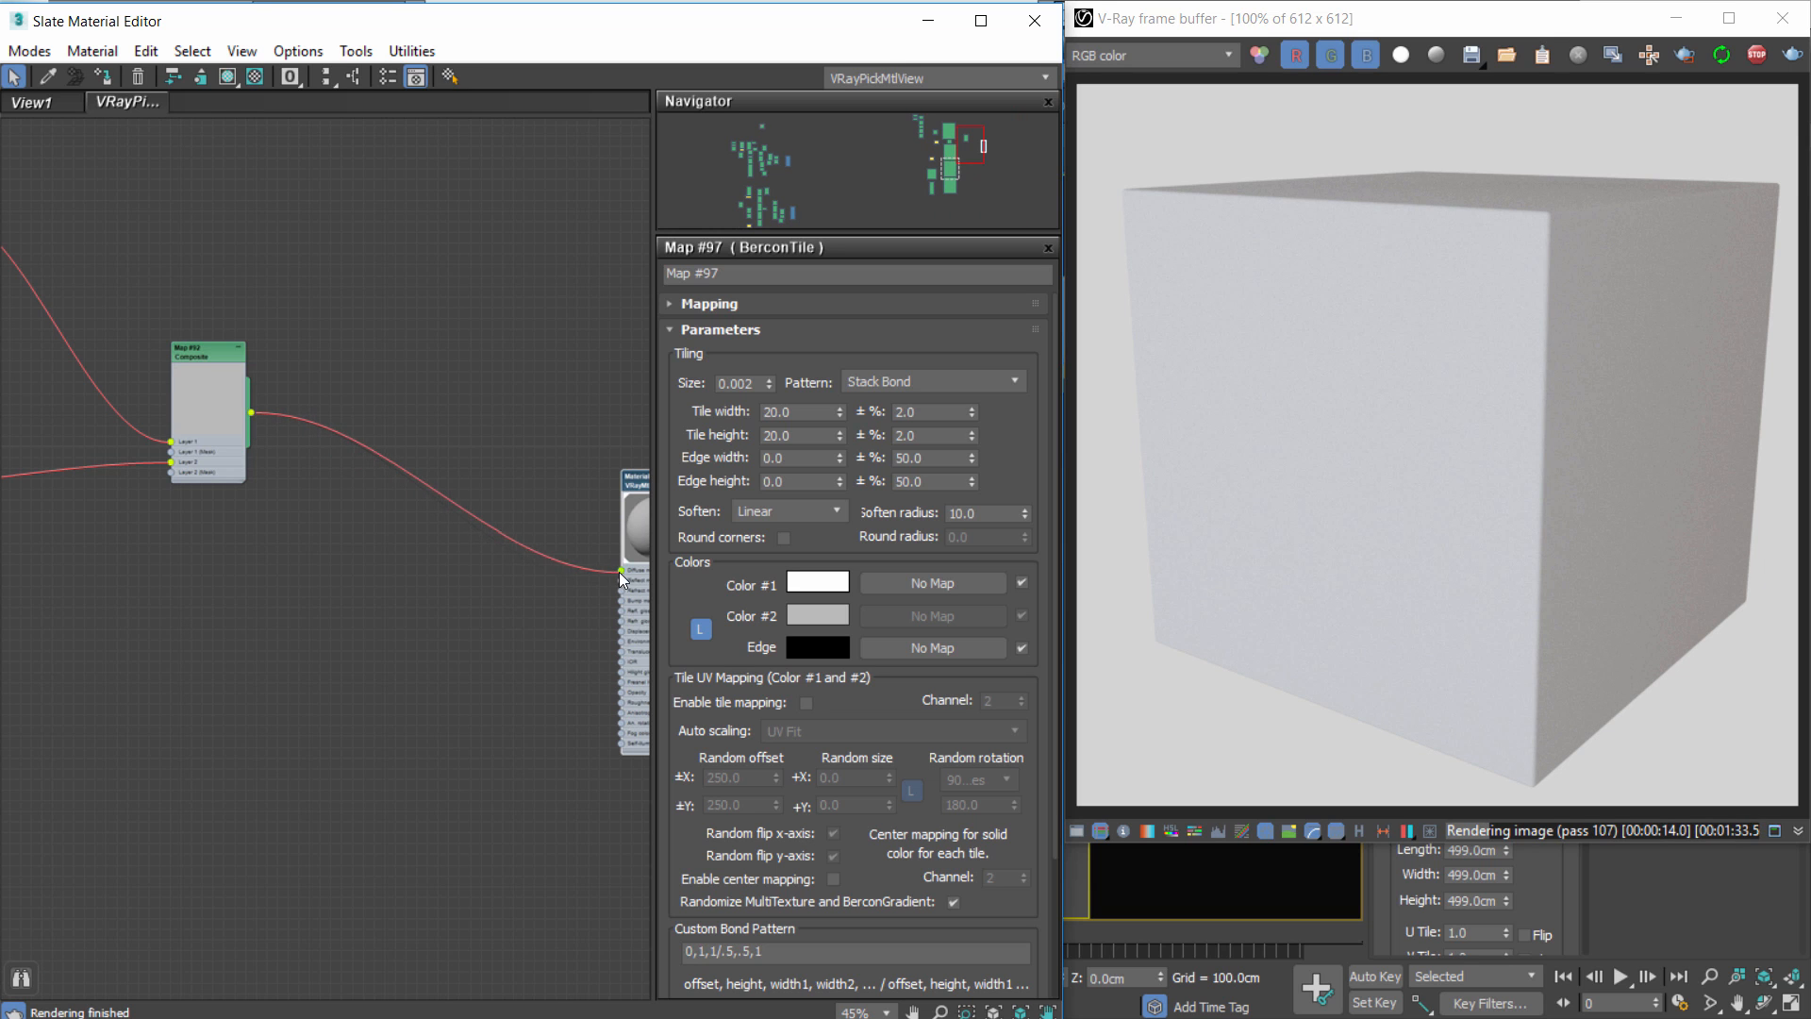
{"action": "scroll", "coordinate": [378, 557], "scroll_direction": "down", "scroll_amount": 2}
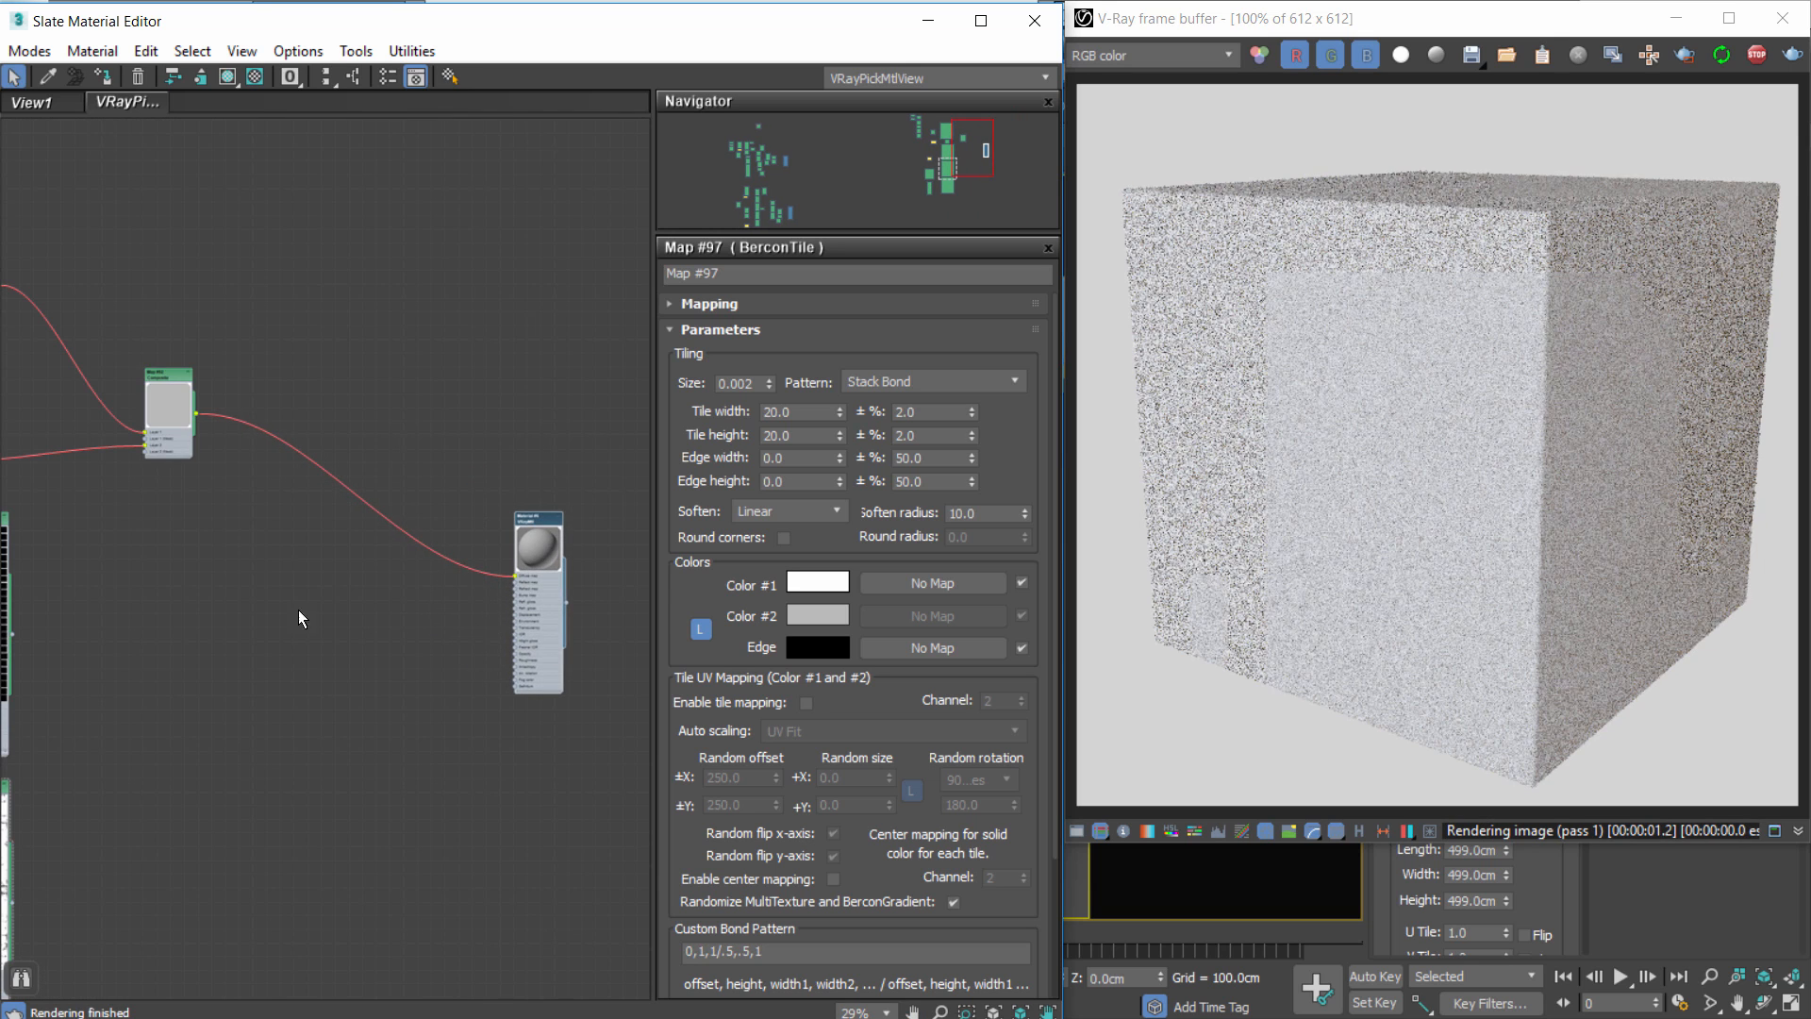
{"action": "middle_click_drag", "start_coordinate": [394, 581], "coordinate": [586, 551]}
{"action": "middle_click_drag", "start_coordinate": [468, 496], "coordinate": [475, 571]}
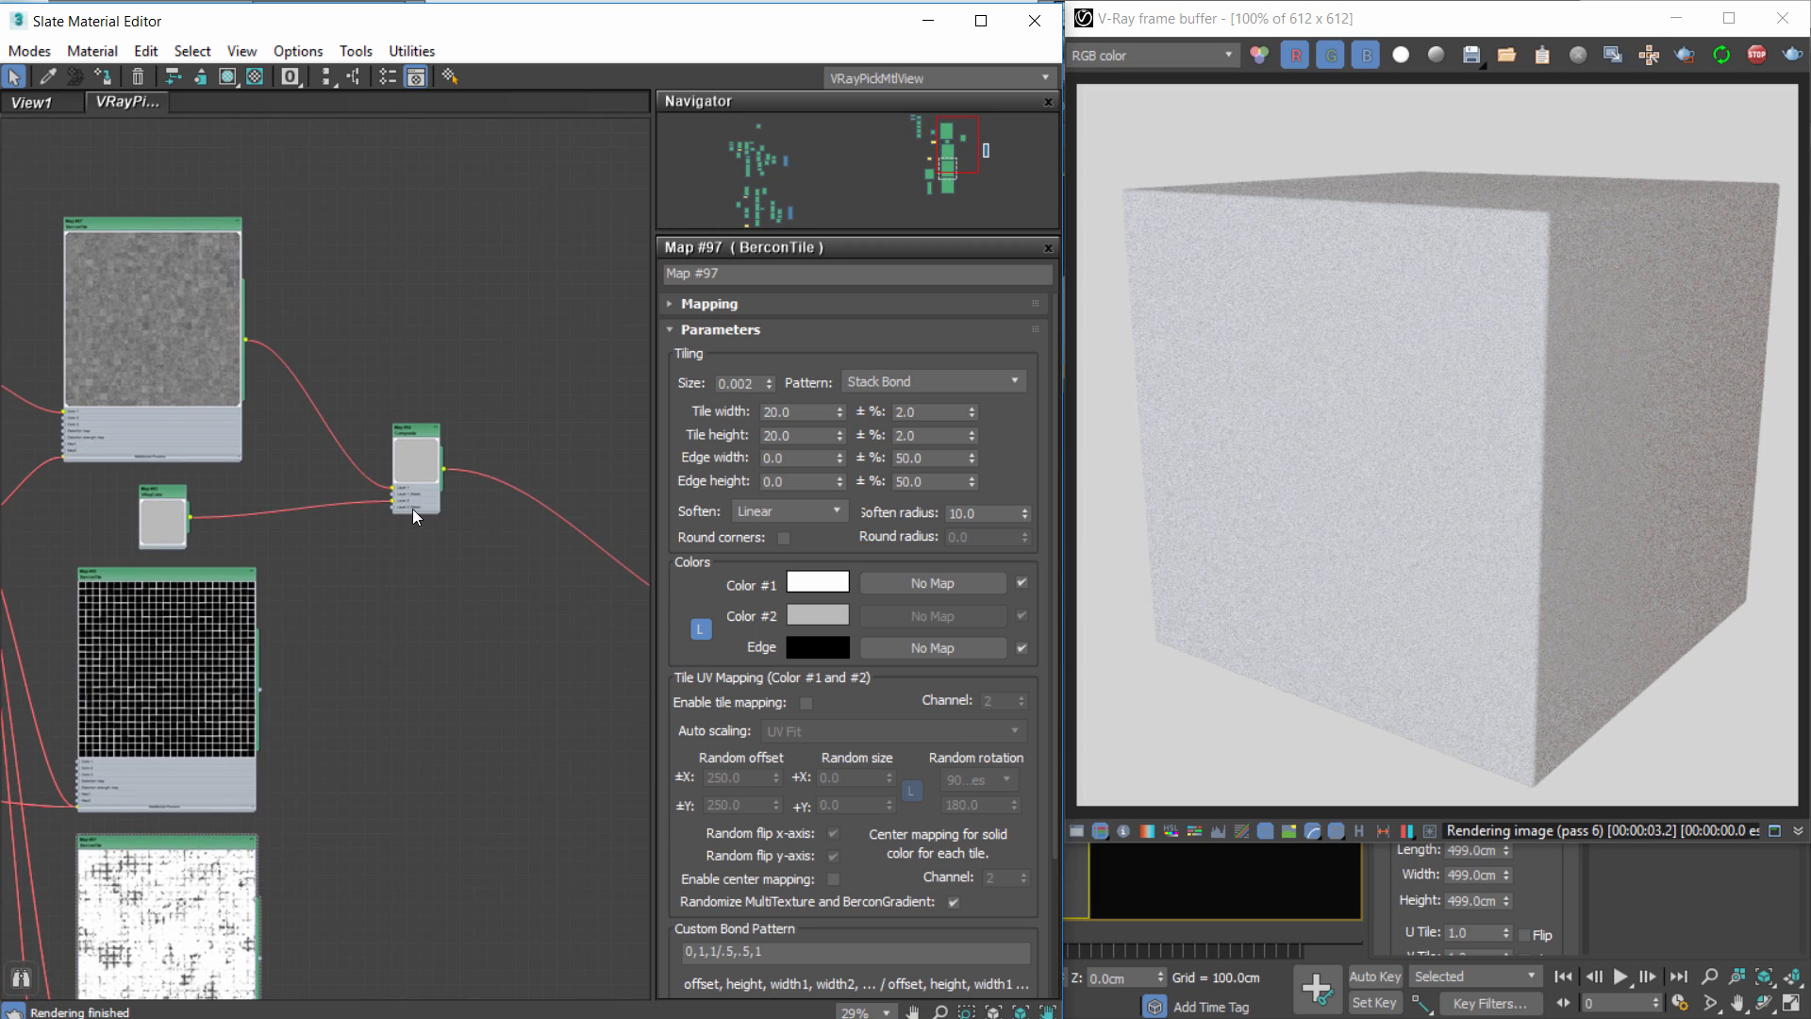
Connect the grout line BerconTile to the Composite map's Layer 2 mask.
{"action": "scroll", "coordinate": [411, 437], "scroll_direction": "up", "scroll_amount": 3}
{"action": "double_click", "coordinate": [411, 422]}
{"action": "middle_click_drag", "start_coordinate": [278, 622], "coordinate": [462, 463]}
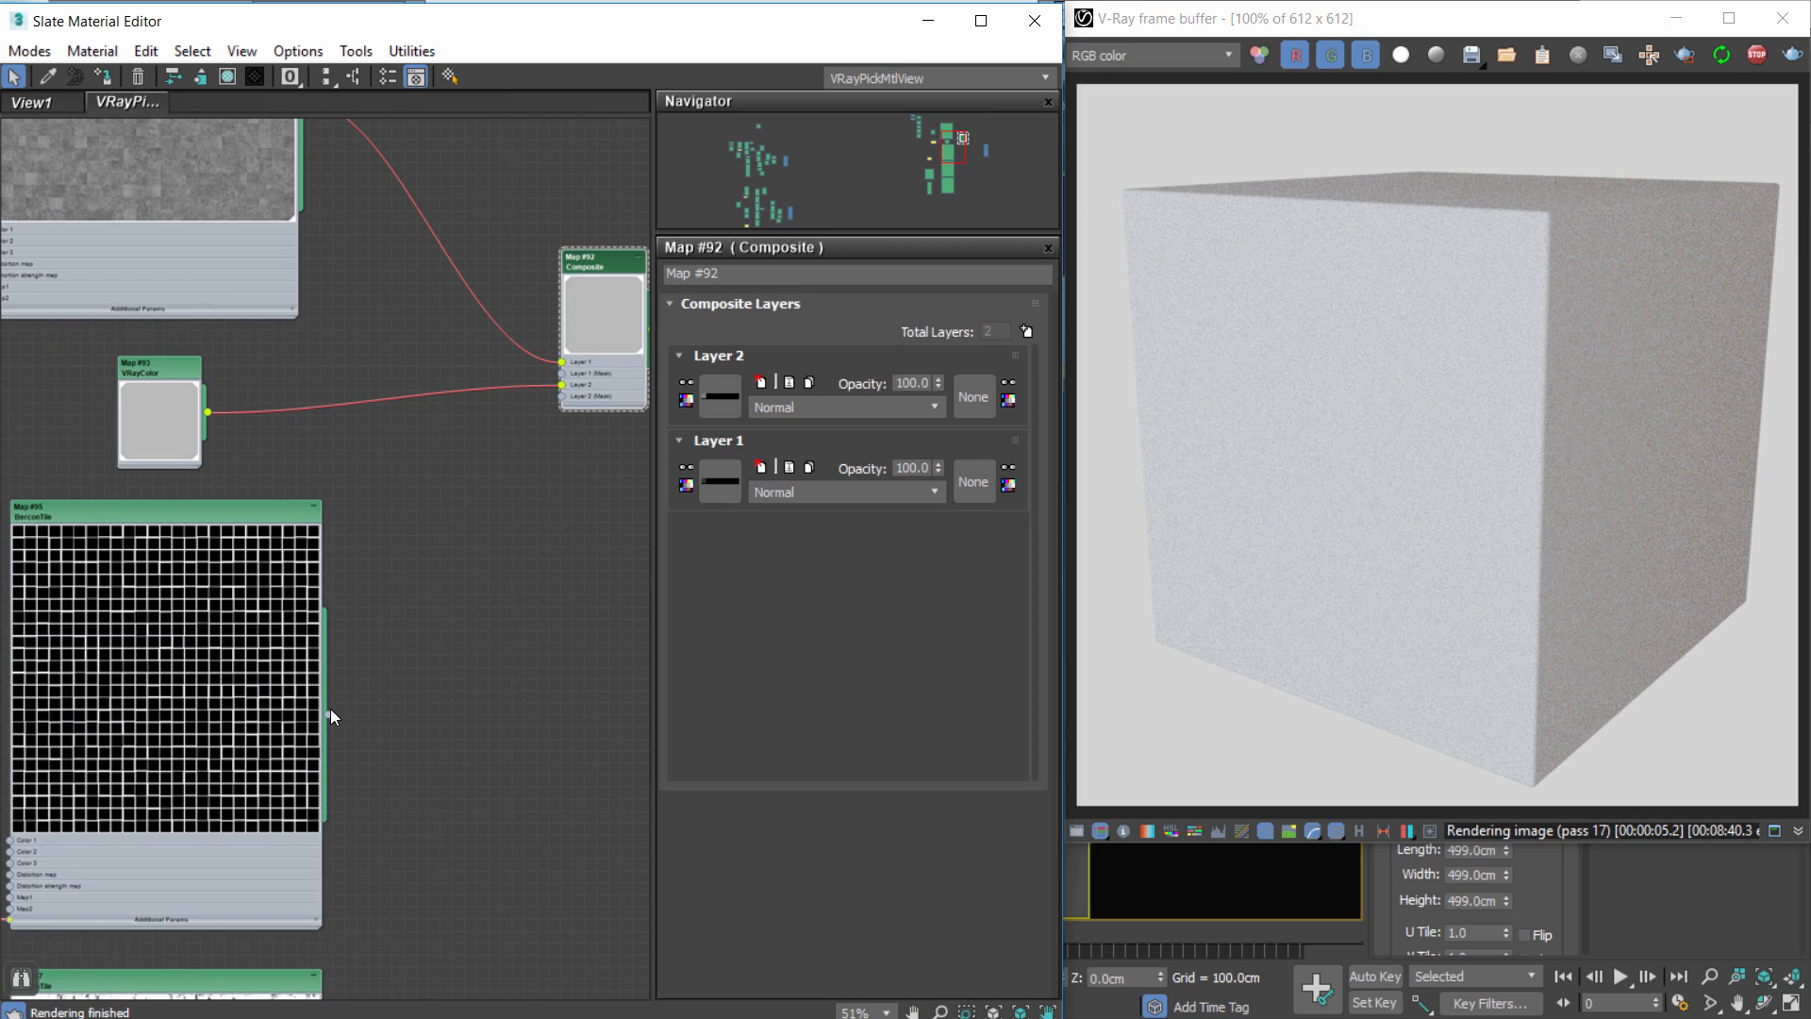
{"action": "left_click_drag", "start_coordinate": [328, 714], "coordinate": [564, 396]}
Set the shared tile size controller (Controller #2) to 50.
{"action": "middle_click_drag", "start_coordinate": [613, 629], "coordinate": [485, 568]}
{"action": "middle_click_drag", "start_coordinate": [178, 430], "coordinate": [475, 499]}
{"action": "middle_click_drag", "start_coordinate": [270, 474], "coordinate": [644, 452]}
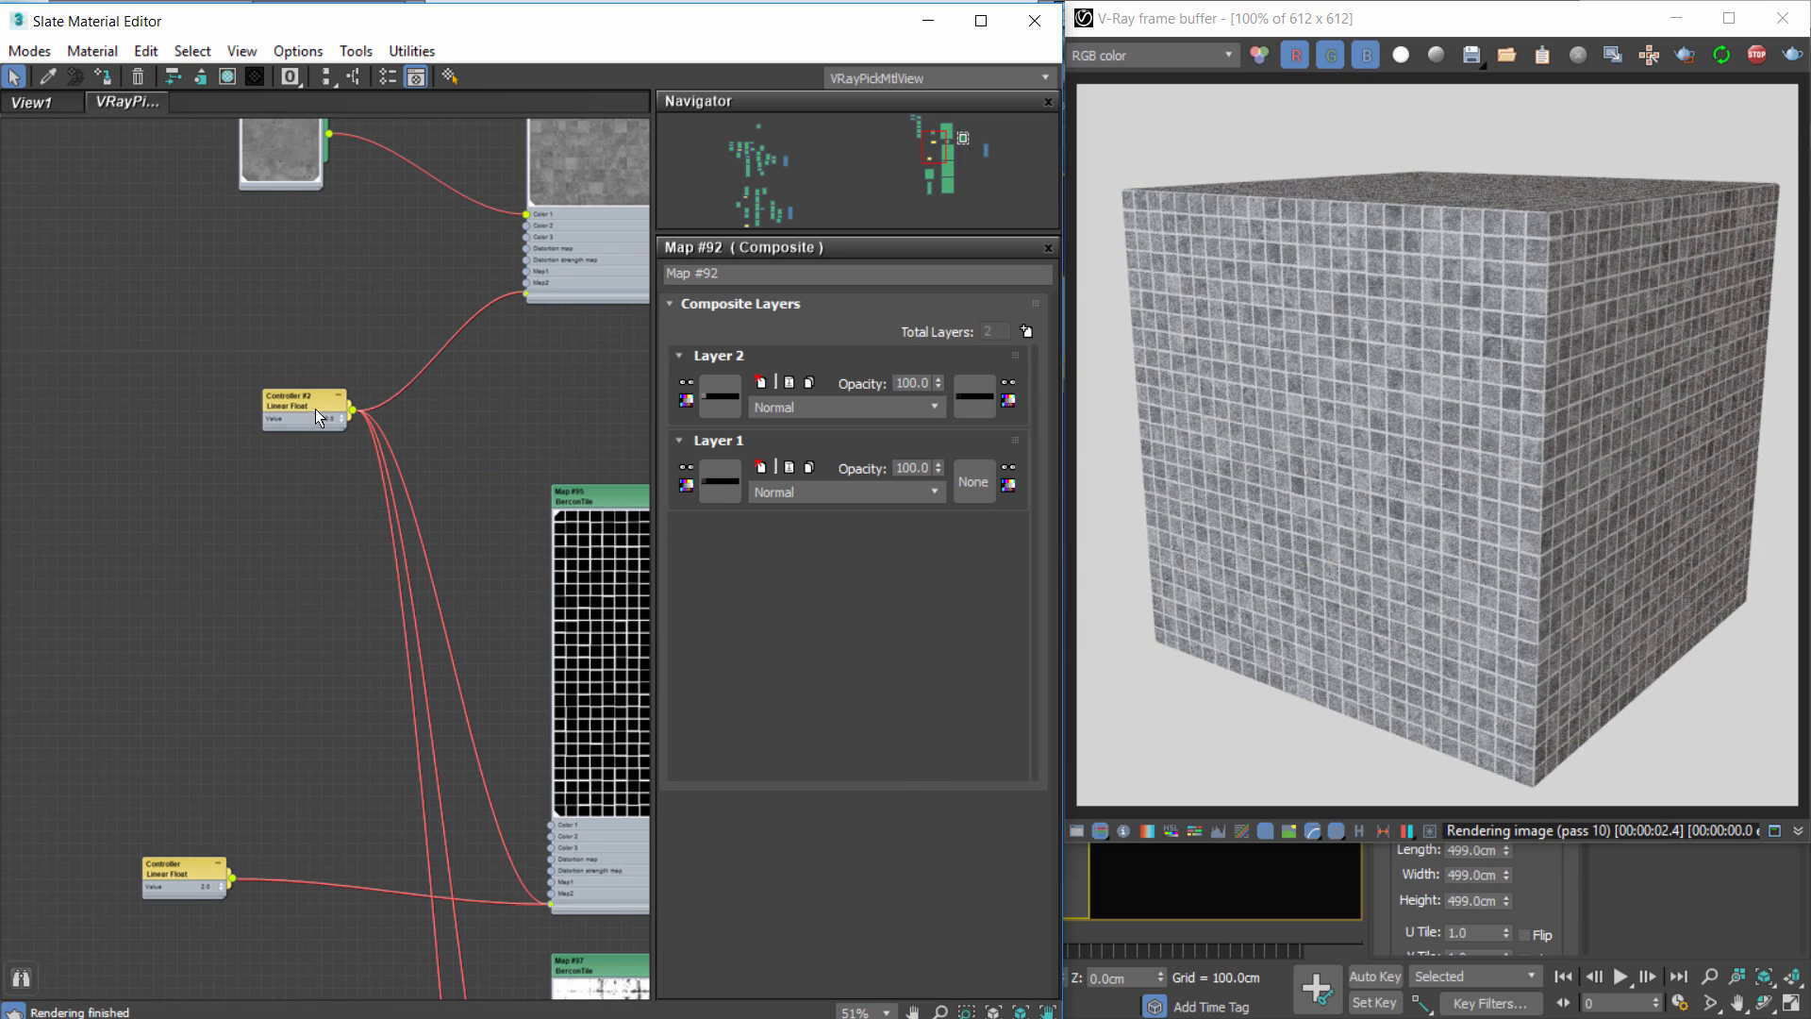
{"action": "left_click", "coordinate": [344, 420]}
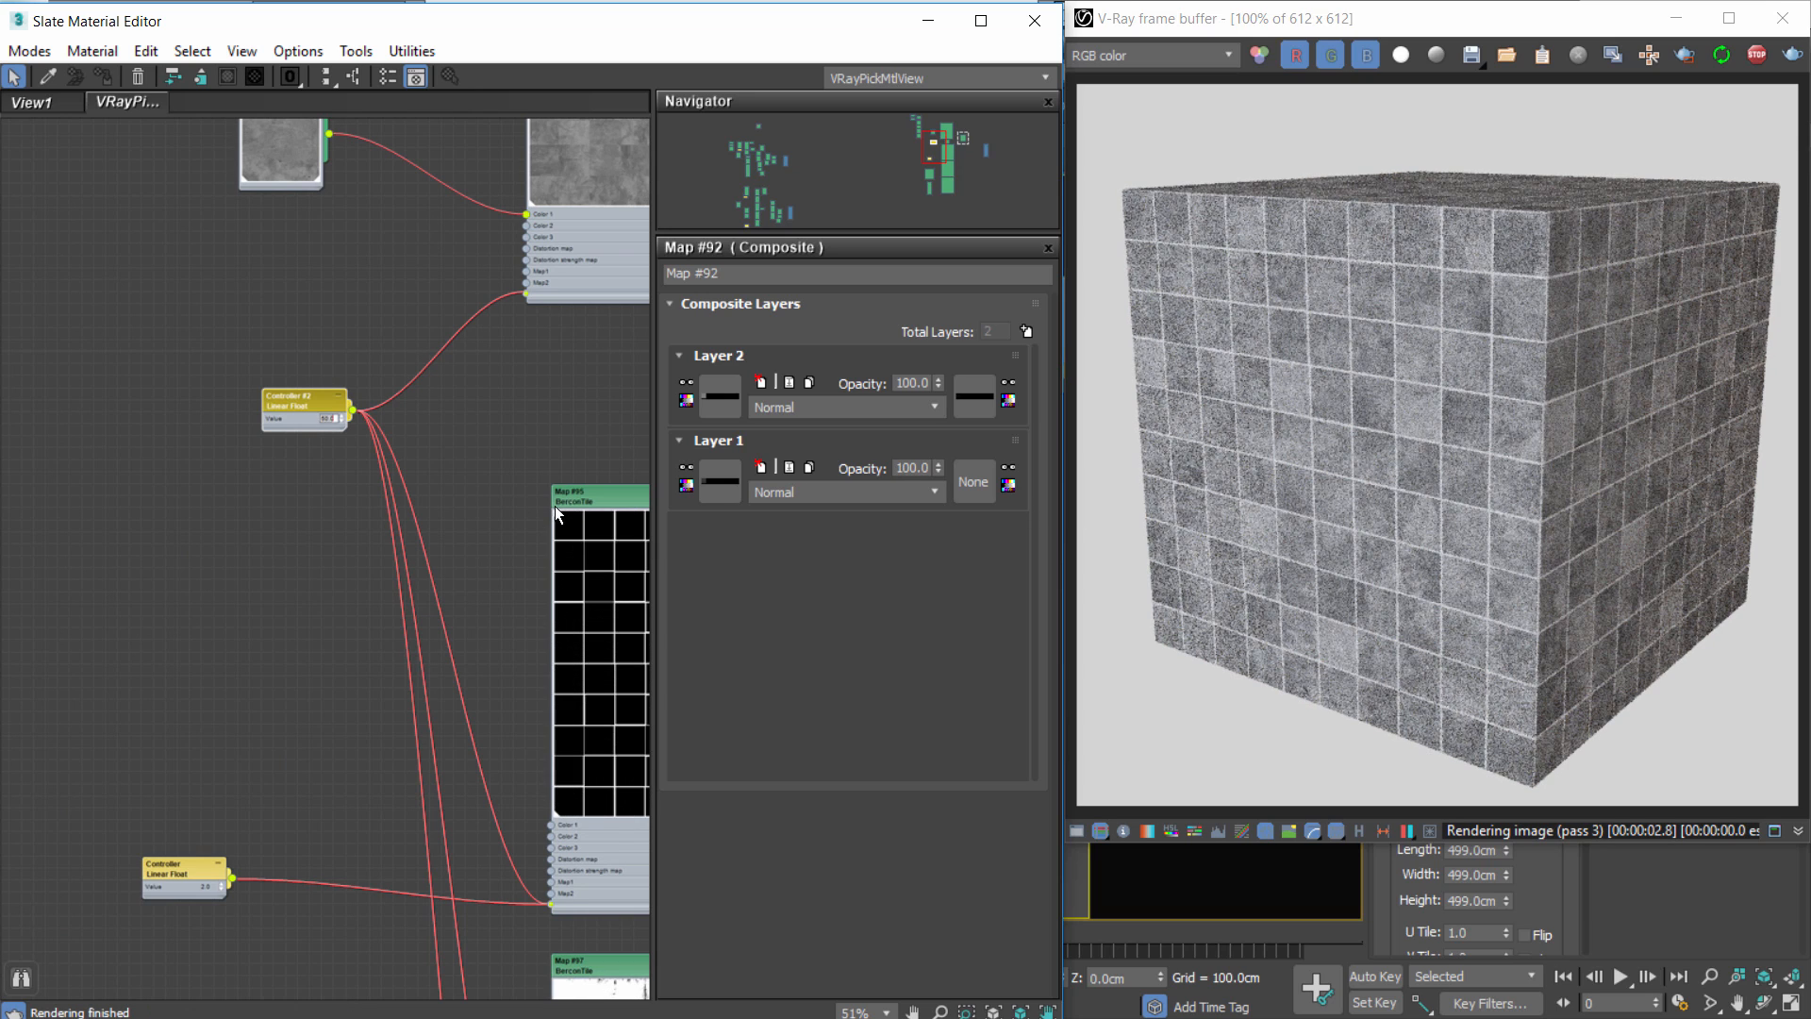
Move the Composite node lower beside the mask maps and add a third layer to it.
{"action": "middle_click_drag", "start_coordinate": [557, 511], "coordinate": [184, 381]}
{"action": "middle_click_drag", "start_coordinate": [487, 615], "coordinate": [425, 491]}
{"action": "scroll", "coordinate": [429, 496], "scroll_direction": "down", "scroll_amount": 1}
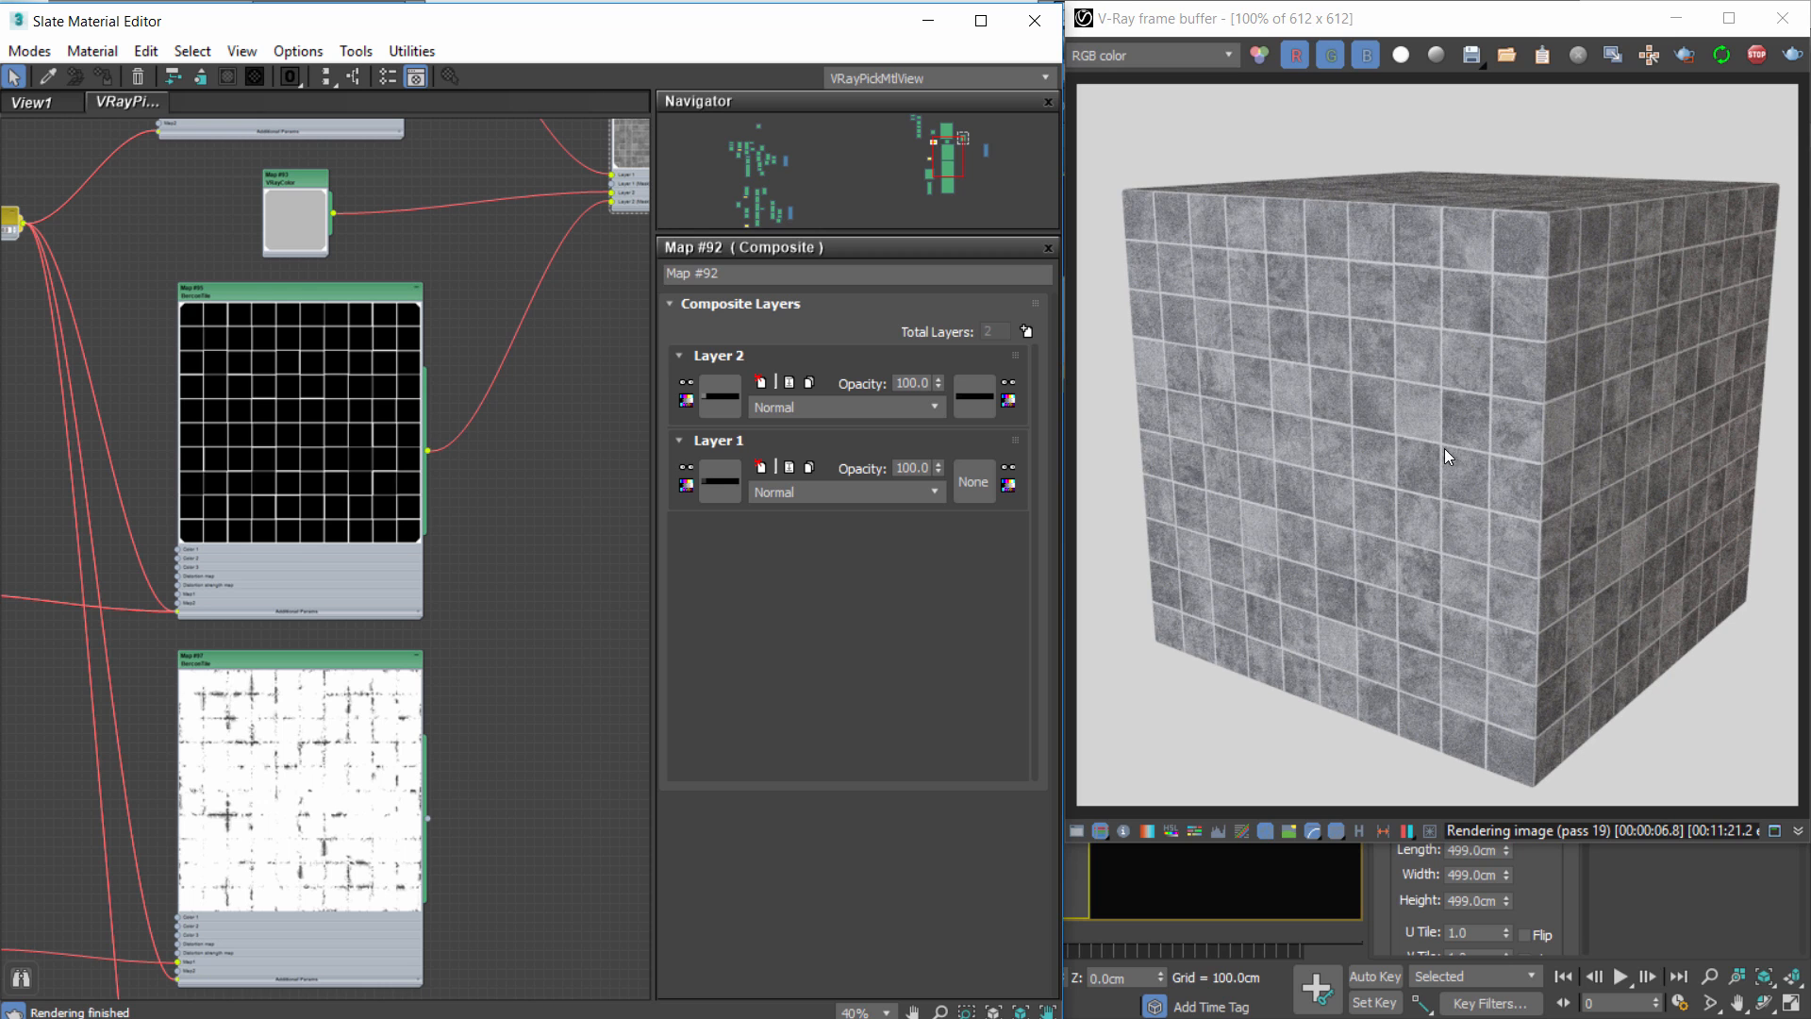
{"action": "middle_click_drag", "start_coordinate": [469, 704], "coordinate": [428, 655]}
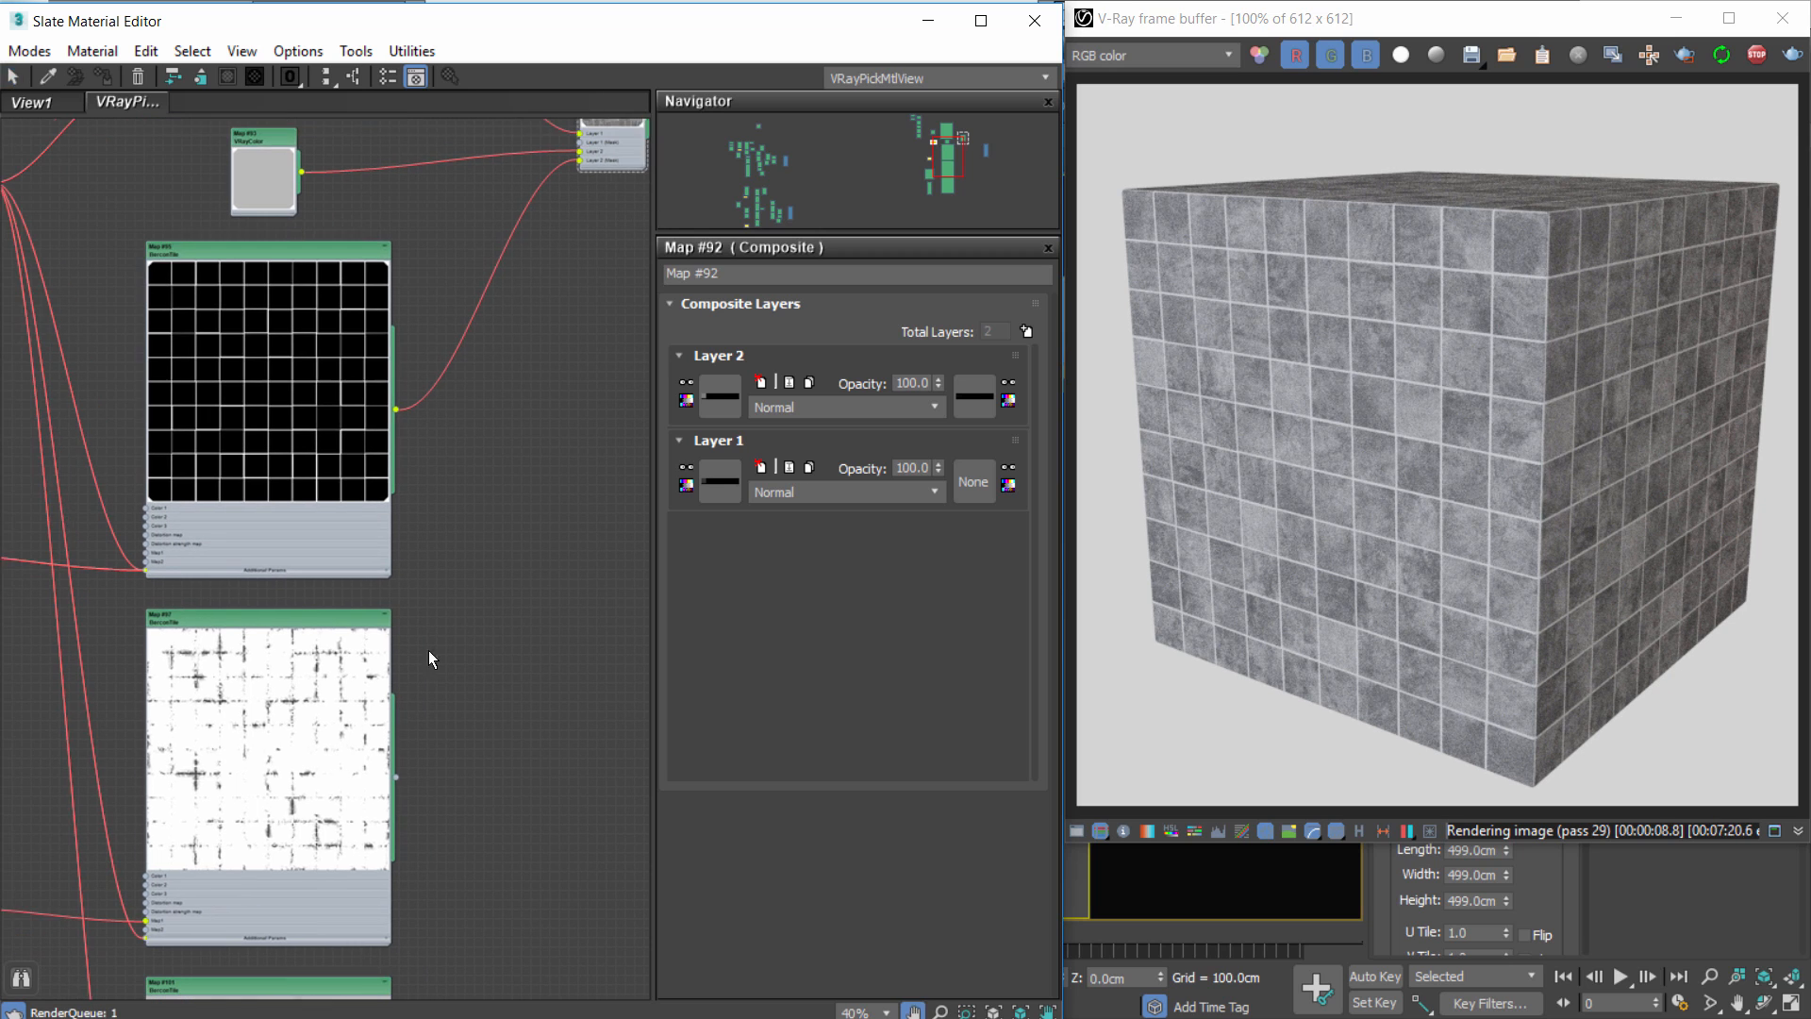
{"action": "middle_click_drag", "start_coordinate": [532, 463], "coordinate": [311, 542]}
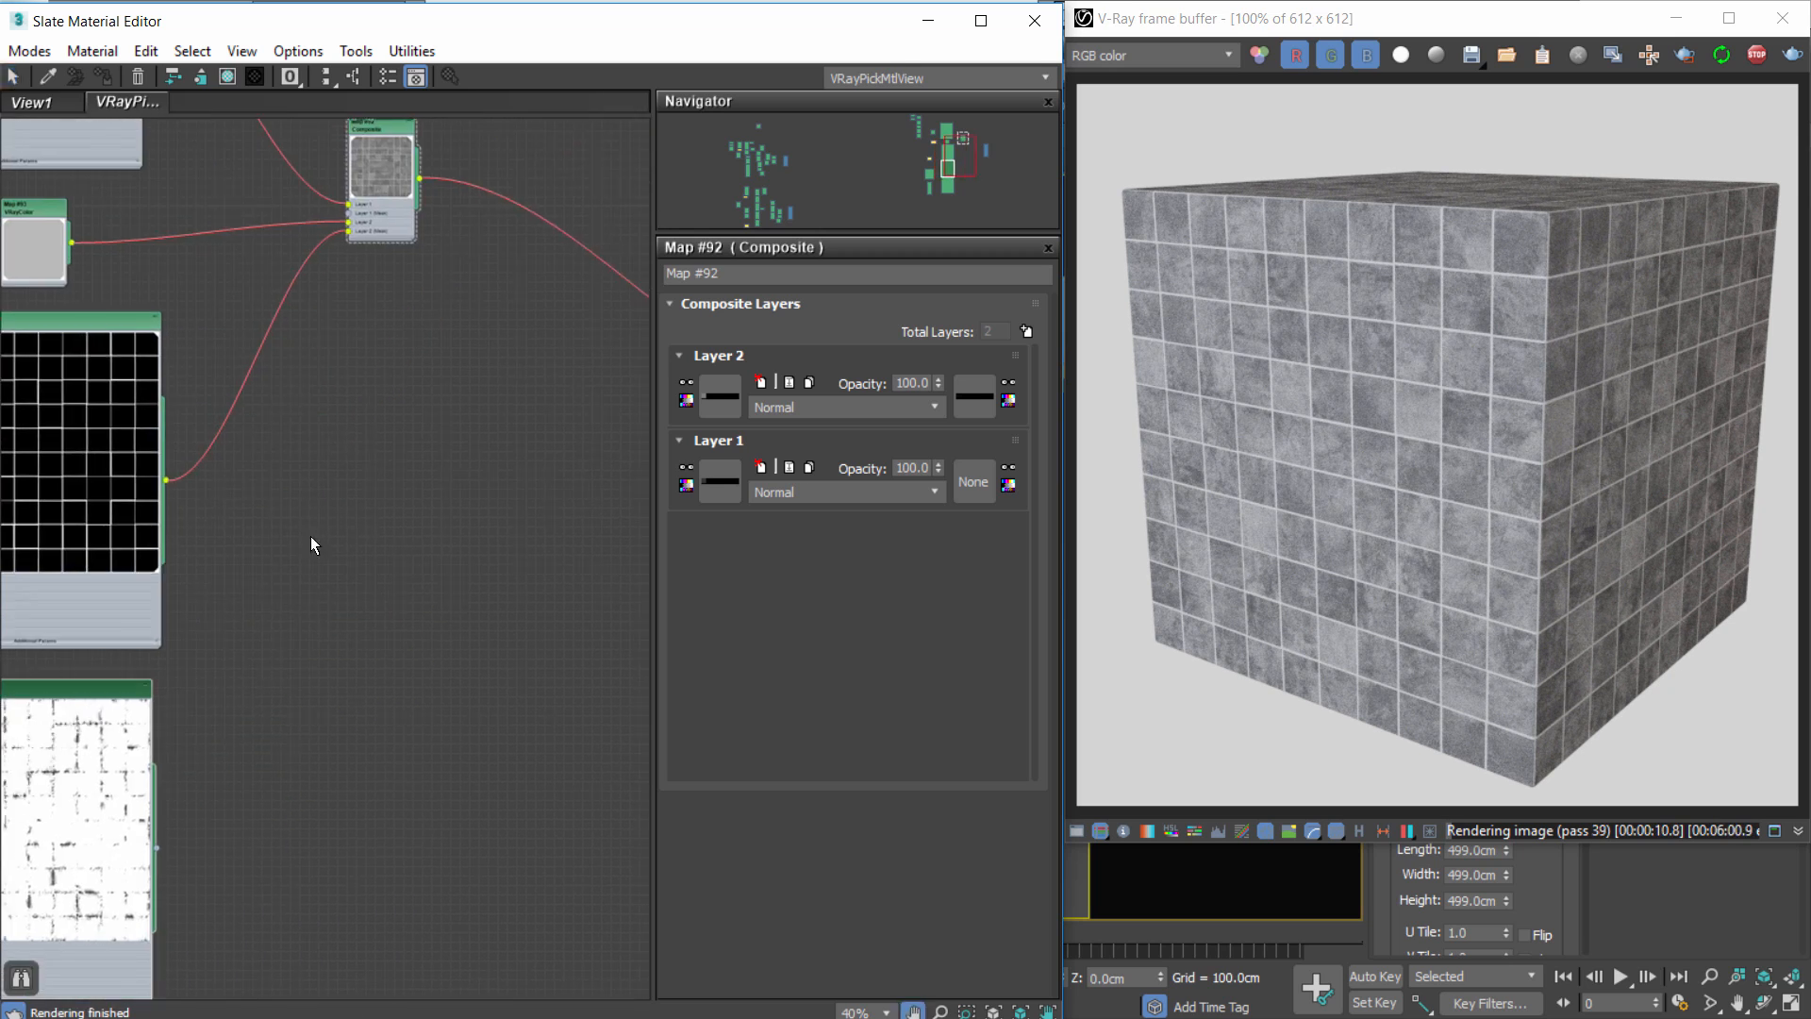
{"action": "scroll", "coordinate": [291, 550], "scroll_direction": "down", "scroll_amount": 1}
{"action": "left_click_drag", "start_coordinate": [363, 245], "coordinate": [437, 414]}
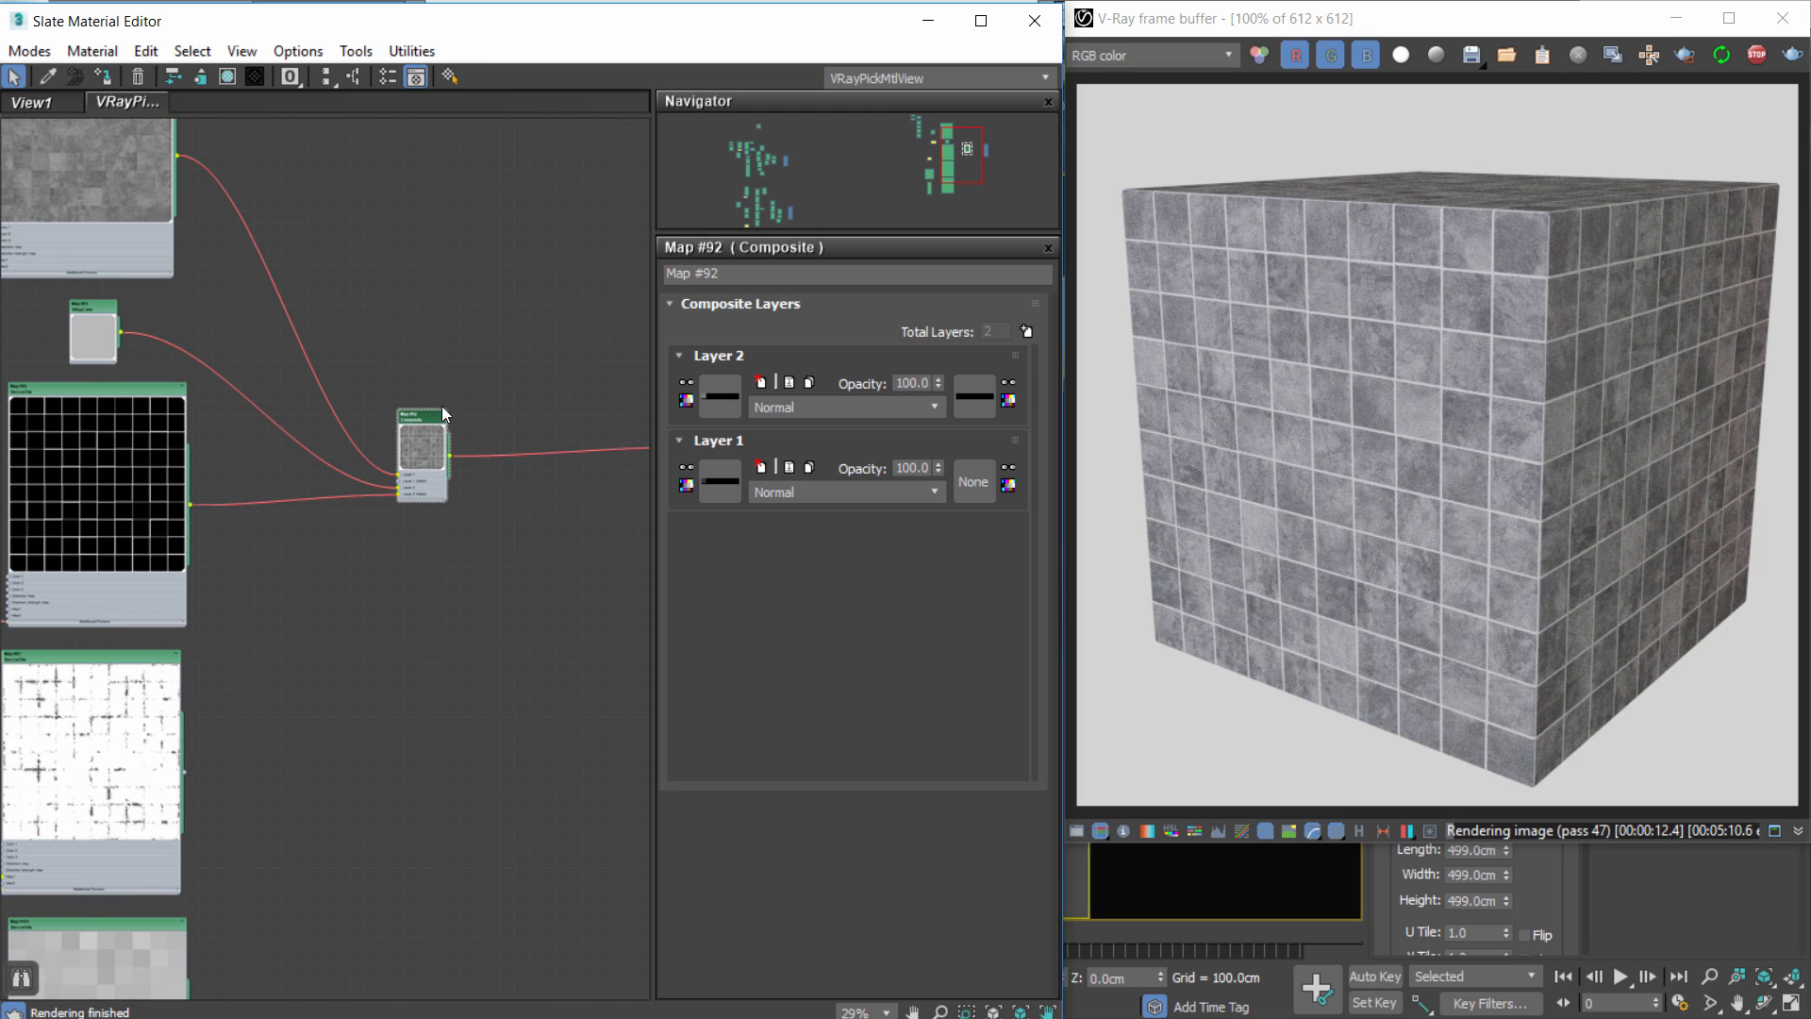
{"action": "left_click", "coordinate": [1027, 331]}
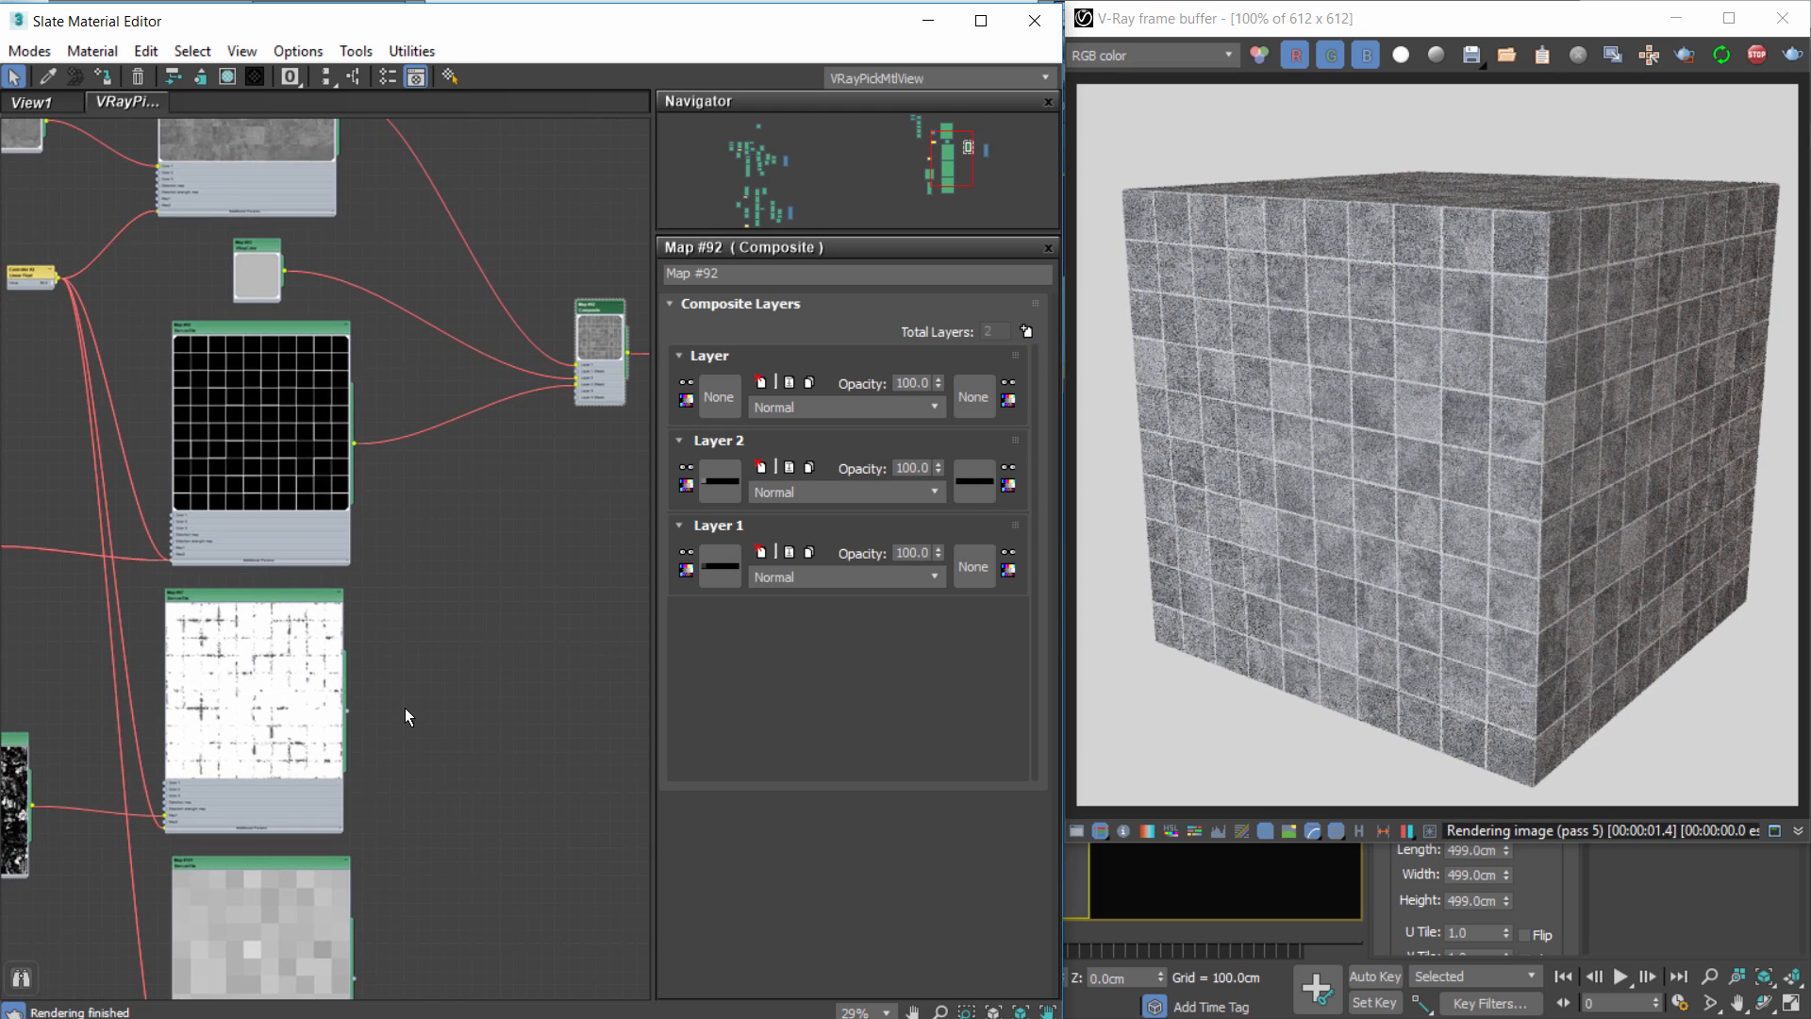
Connect the dirt mask BerconTile to the Composite map's Layer 3.
{"action": "scroll", "coordinate": [405, 708], "scroll_direction": "up", "scroll_amount": 2}
{"action": "left_click_drag", "start_coordinate": [274, 830], "coordinate": [590, 387]}
{"action": "middle_click_drag", "start_coordinate": [573, 479], "coordinate": [417, 558]}
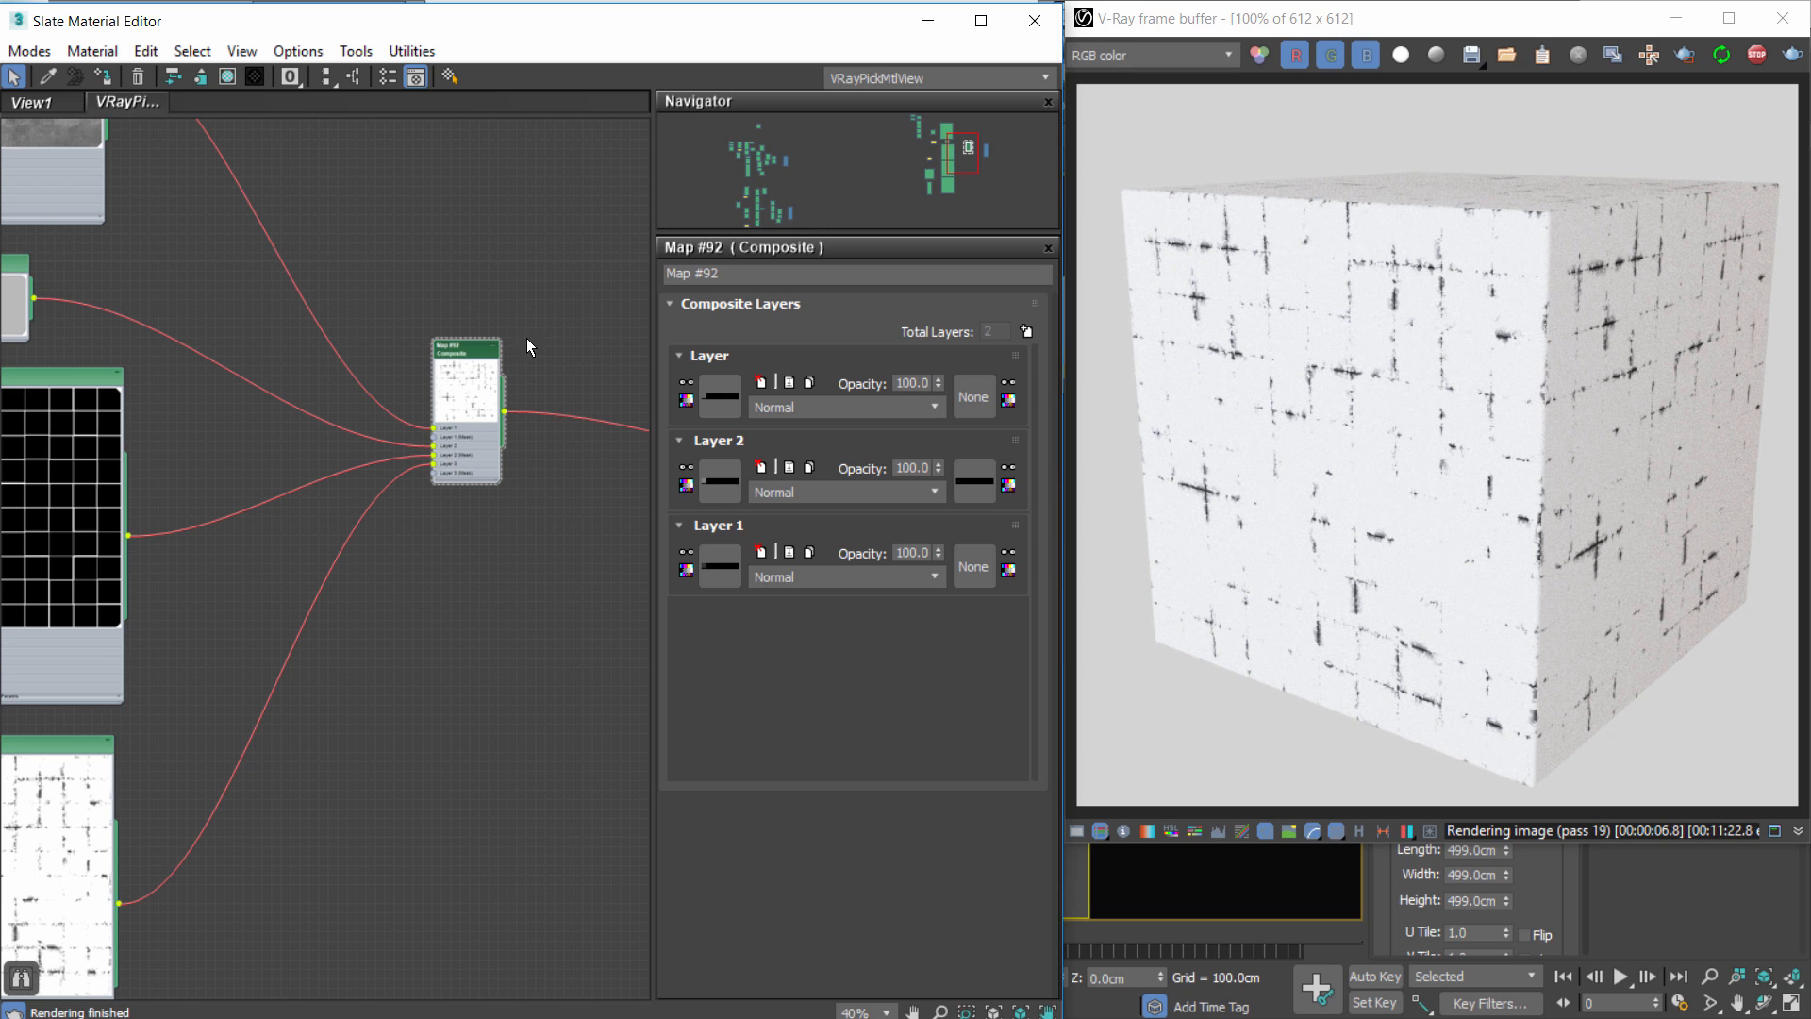
Add an Output map beside the dirt mask BerconTile and feed the mask into it.
{"action": "middle_click_drag", "start_coordinate": [417, 510], "coordinate": [501, 364]}
{"action": "right_click", "coordinate": [399, 686]}
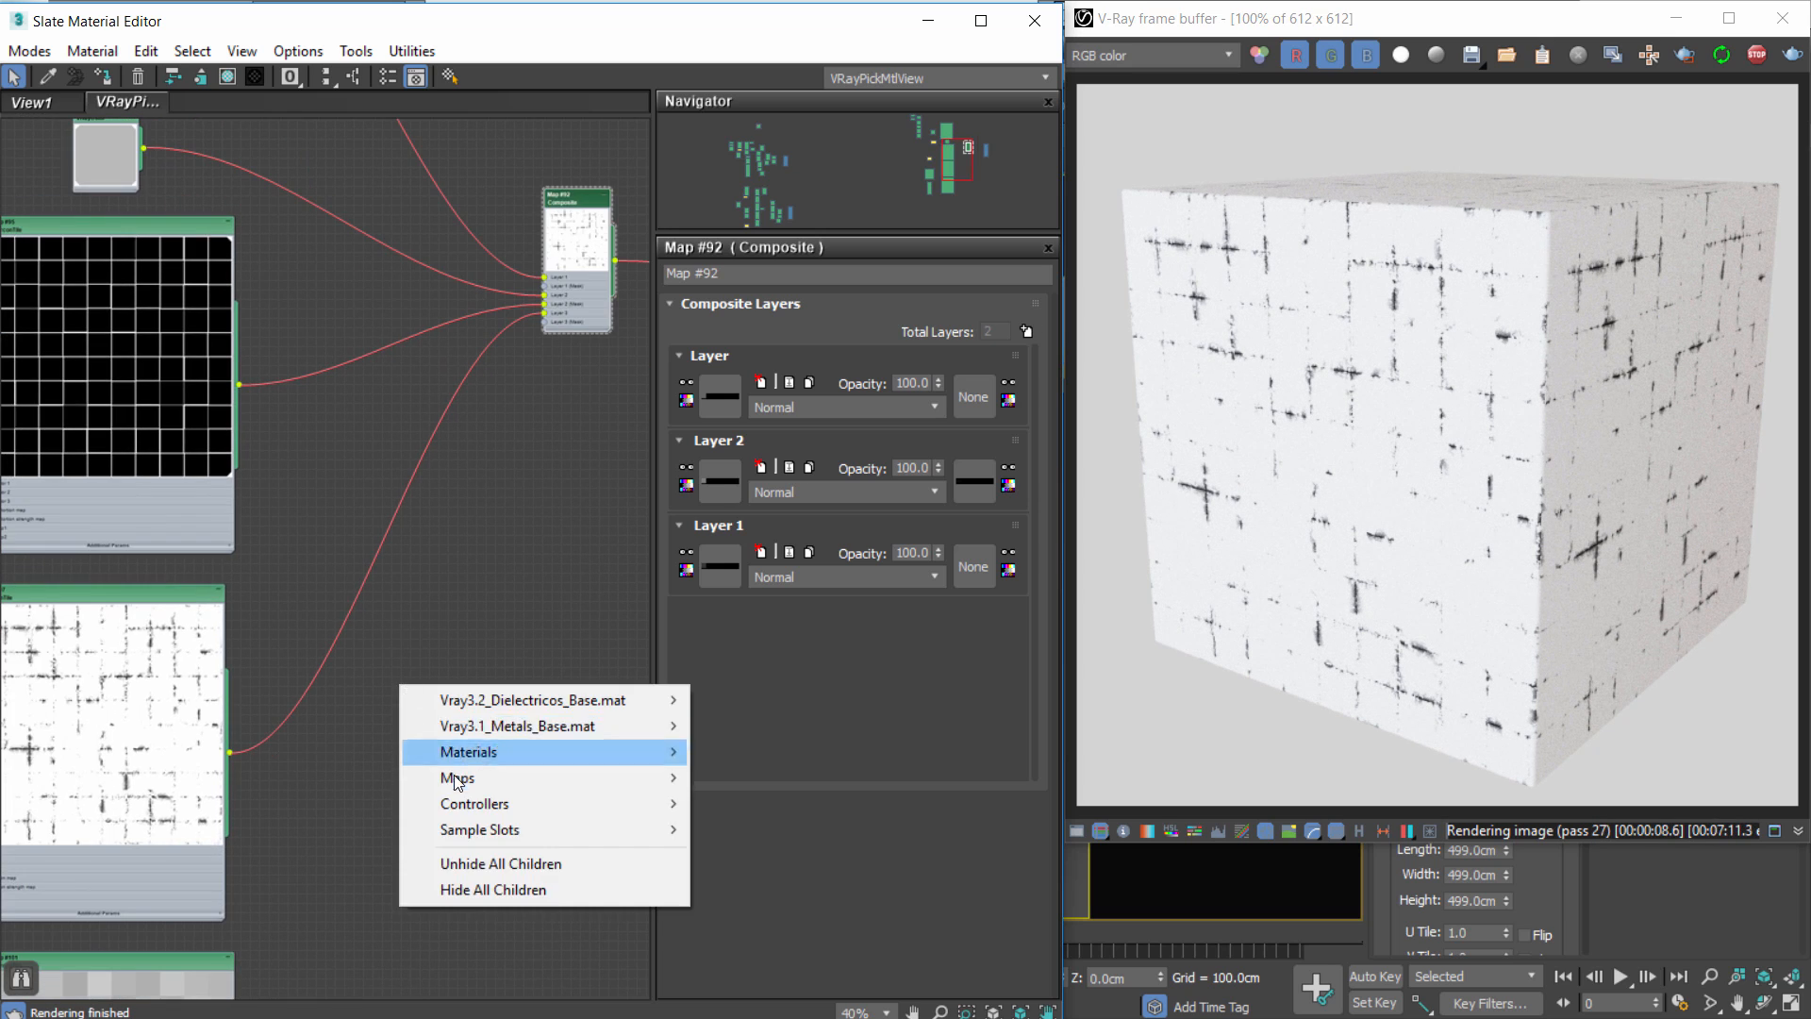
{"action": "mouse_move", "coordinate": [459, 789]}
{"action": "mouse_move", "coordinate": [359, 778]}
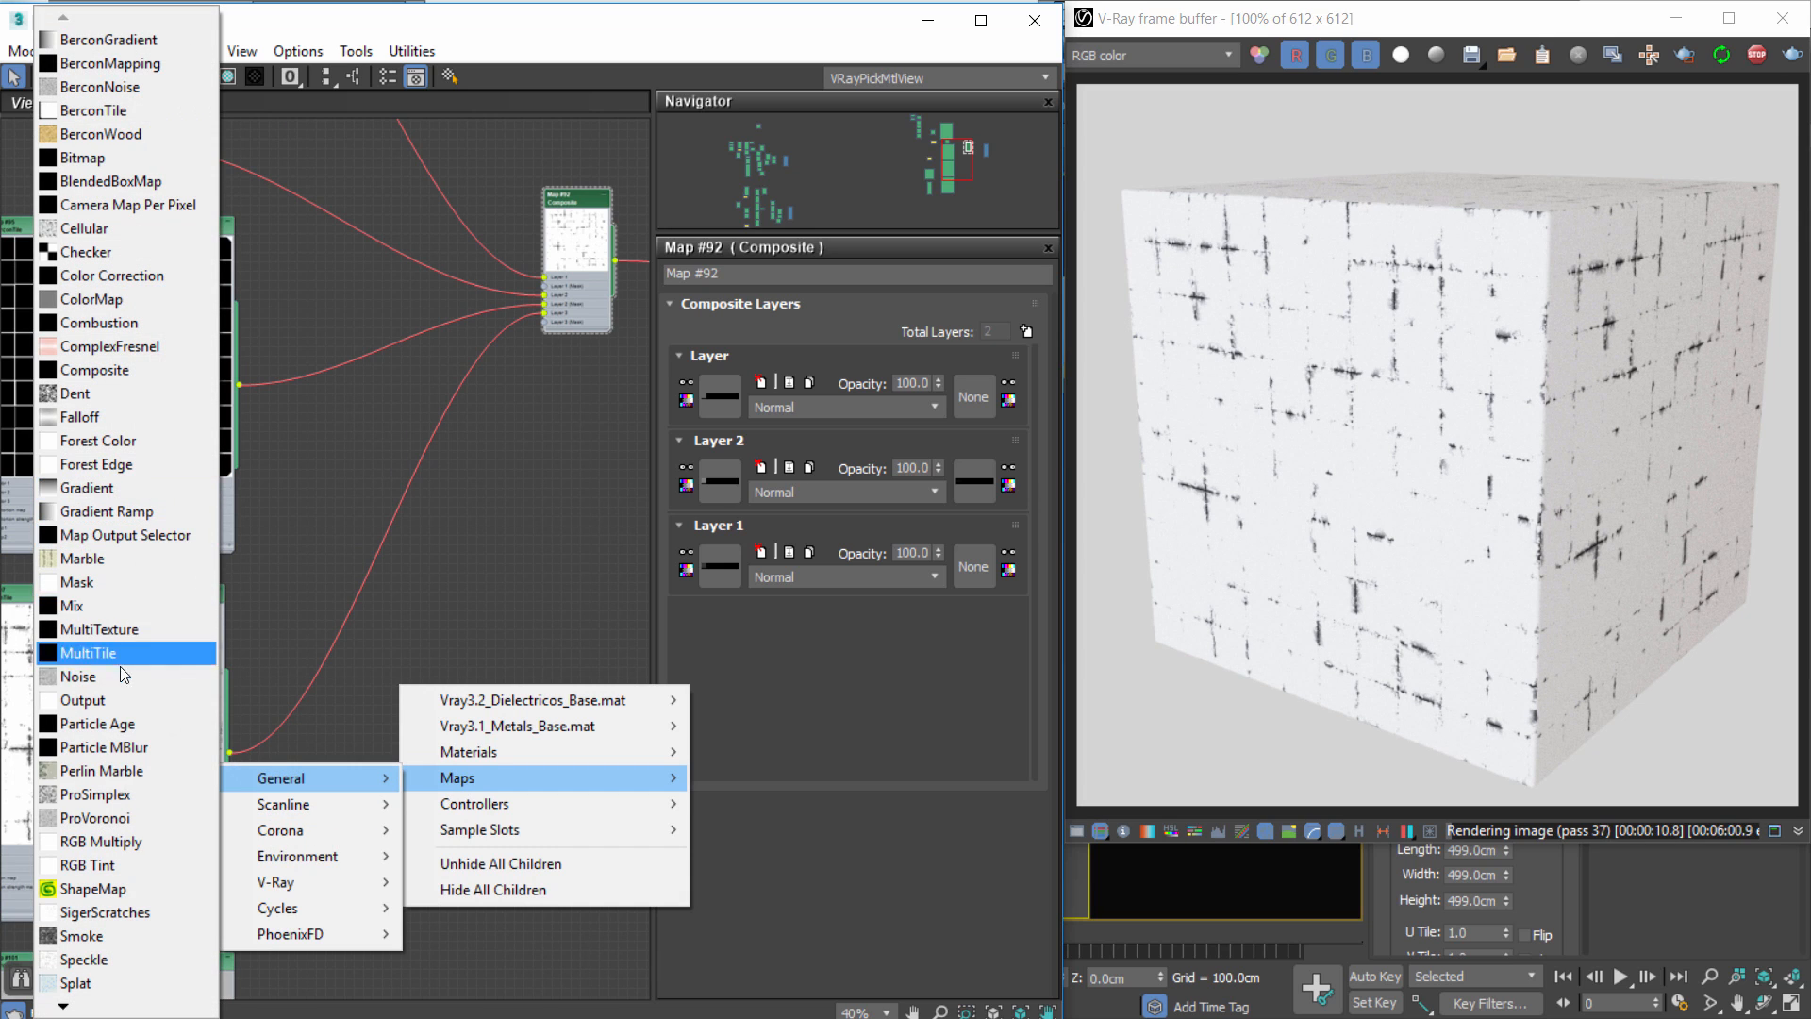
{"action": "left_click", "coordinate": [102, 707]}
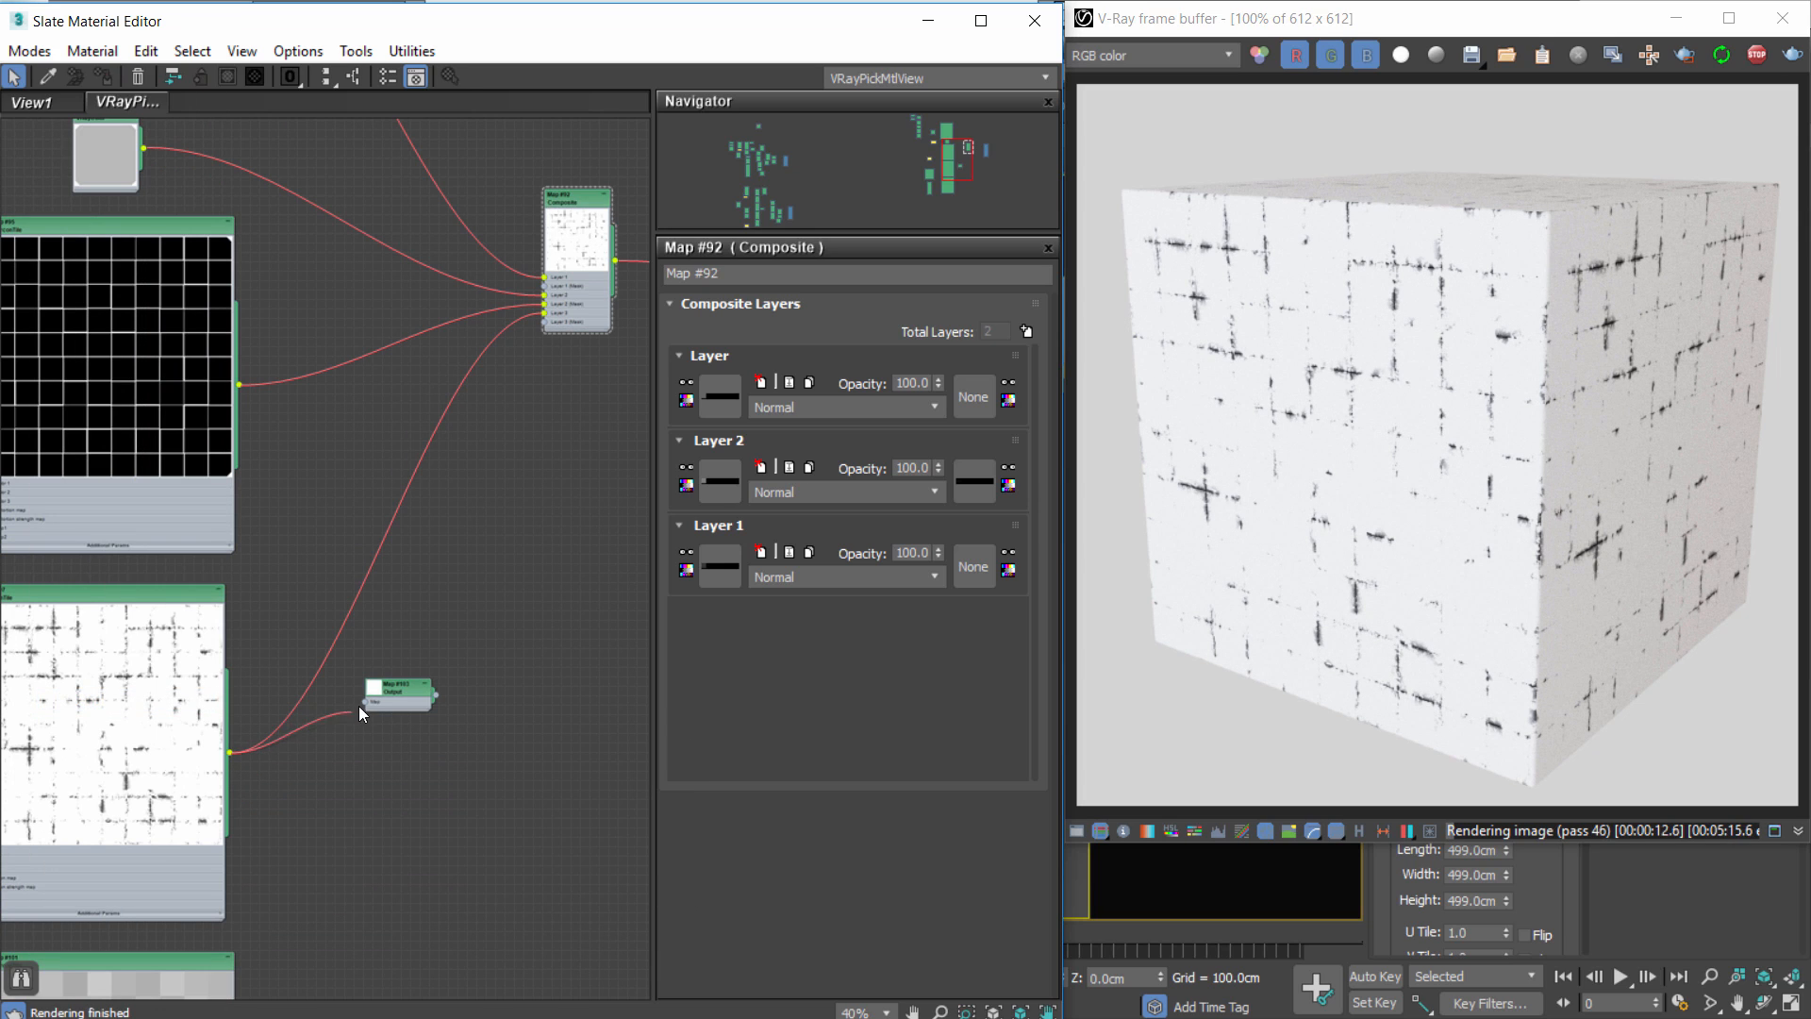
Swap the dirt mask BerconTile's colours so Color #1 is black and Edge is white, and delete the Output node.
{"action": "double_click", "coordinate": [188, 717]}
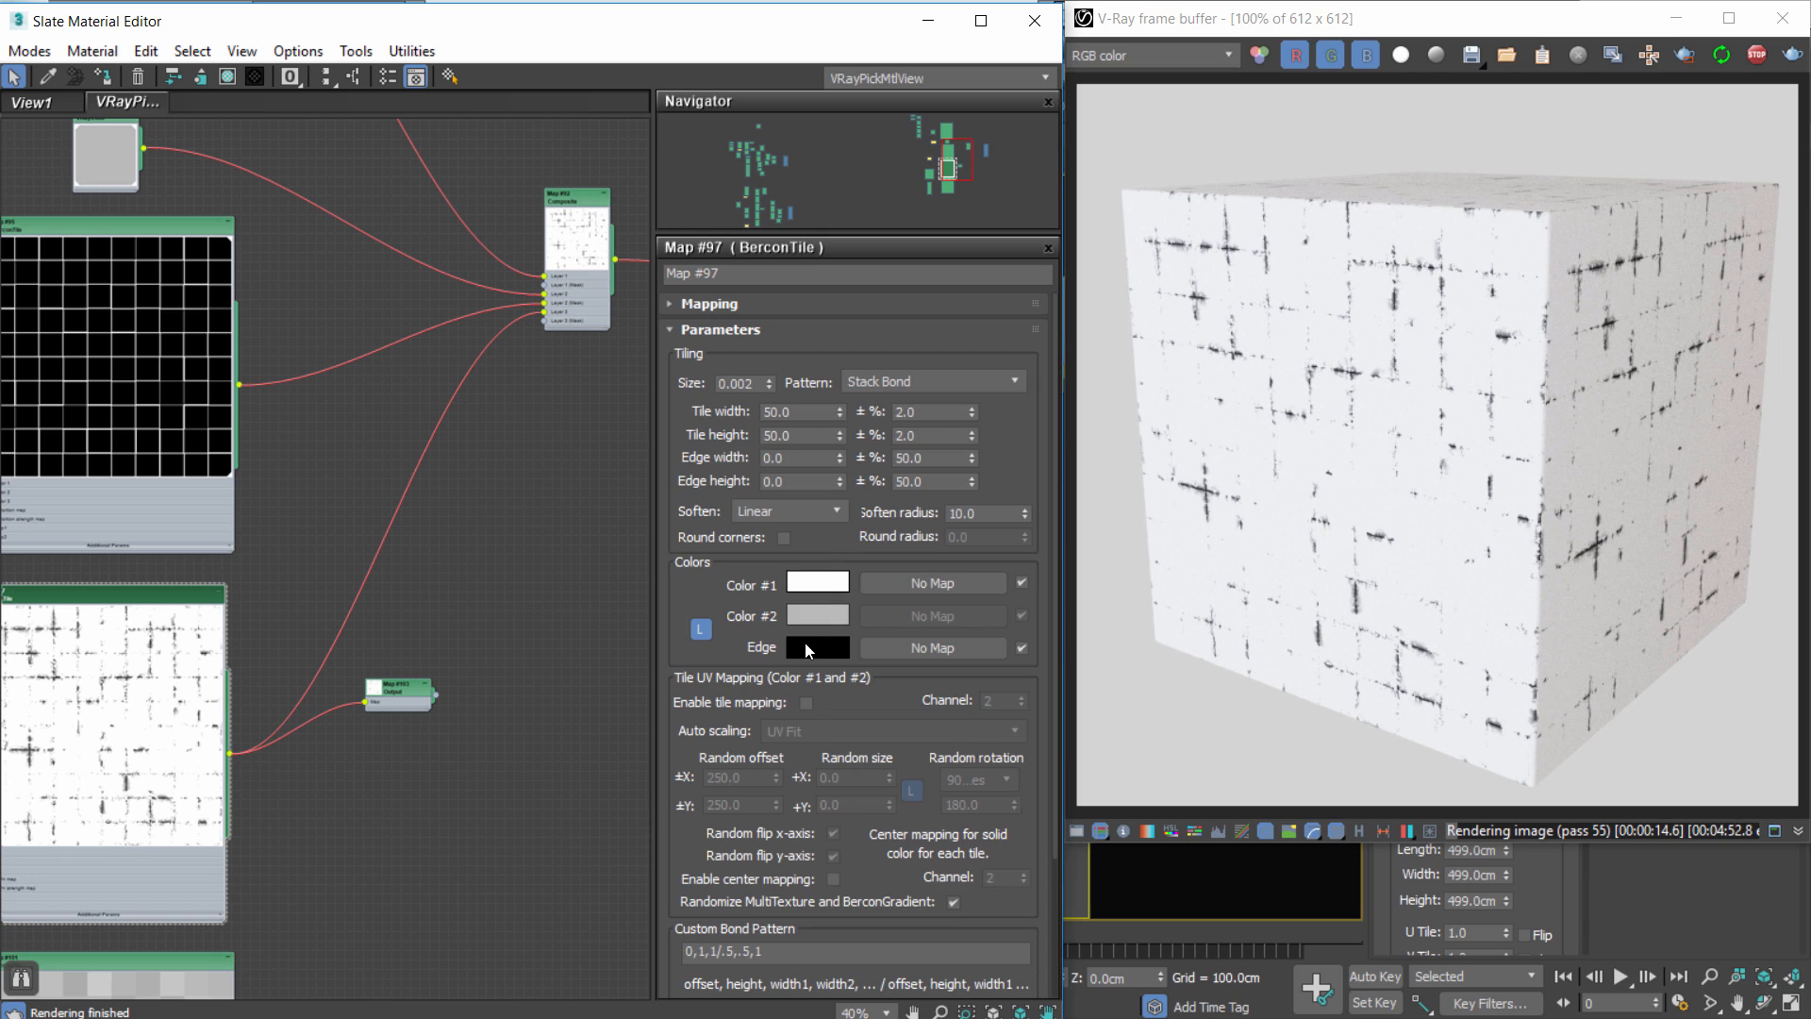
{"action": "left_click_drag", "start_coordinate": [827, 590], "coordinate": [818, 647]}
{"action": "left_click", "coordinate": [422, 526]}
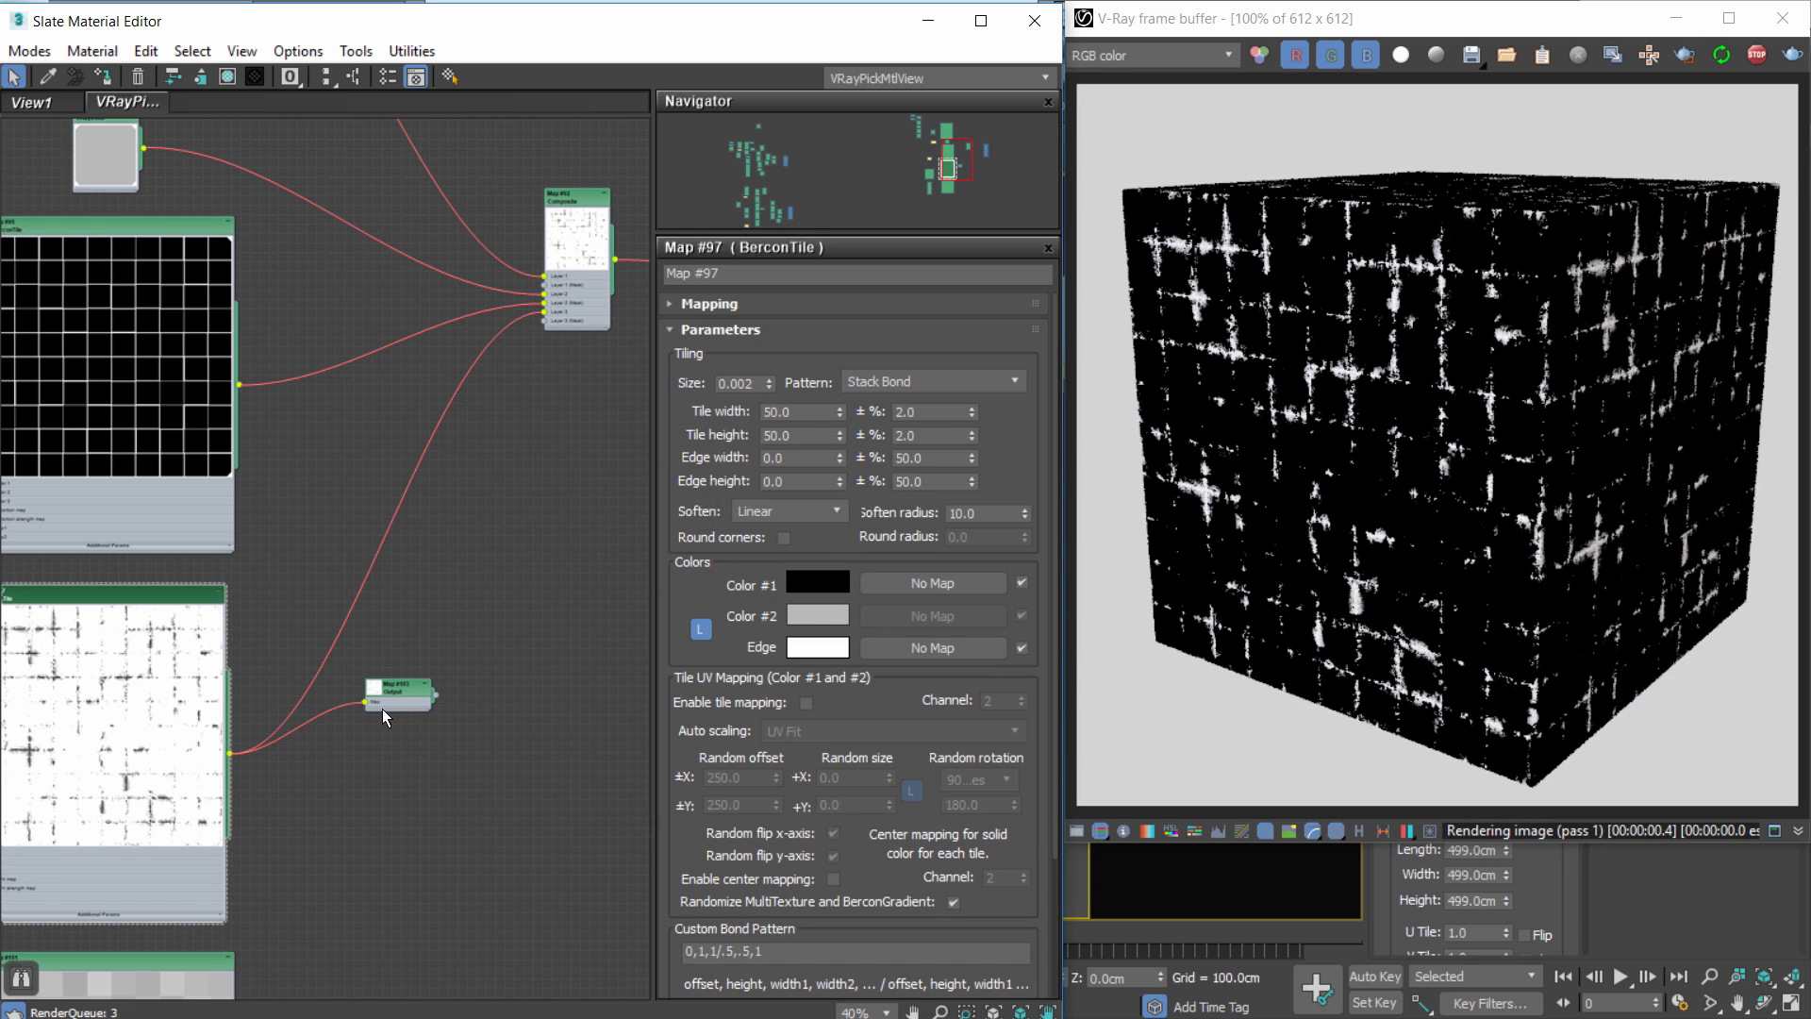
{"action": "left_click", "coordinate": [421, 707]}
{"action": "key", "text": "Delete"}
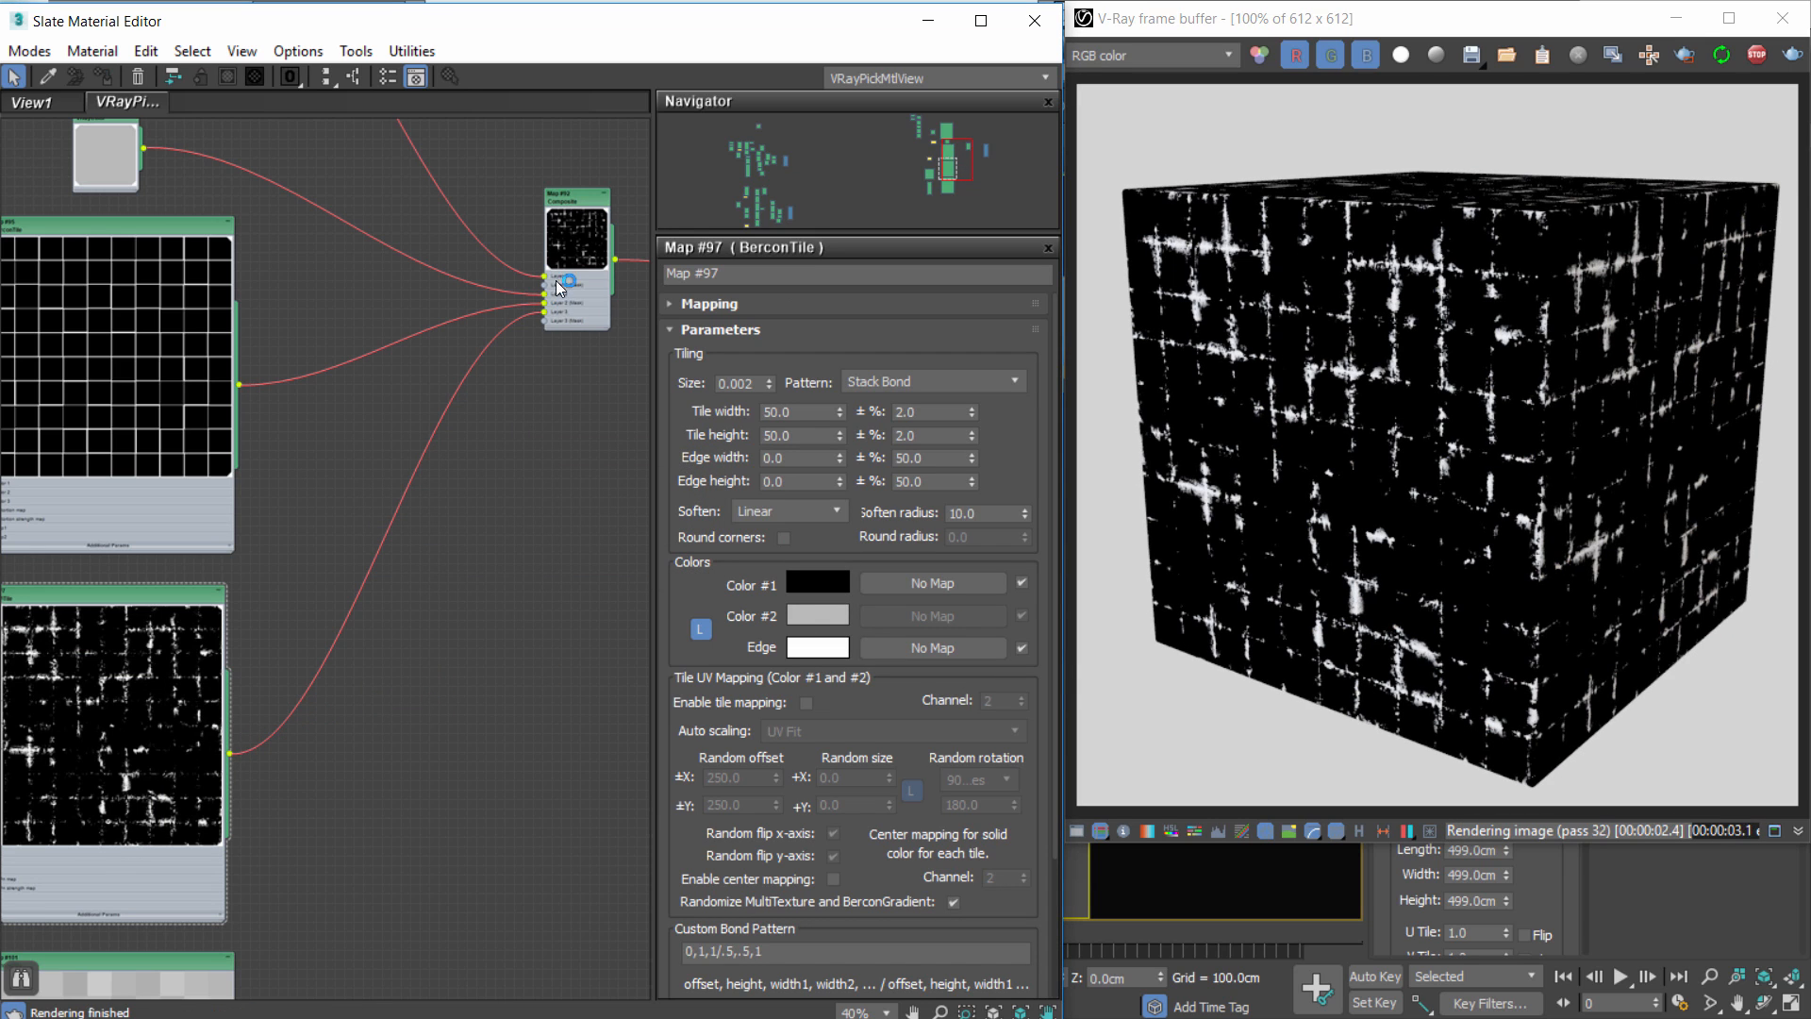
Try Subtract blending at 25 opacity on the Composite map's Layer 3.
{"action": "double_click", "coordinate": [570, 204]}
{"action": "middle_click_drag", "start_coordinate": [540, 247], "coordinate": [457, 364]}
{"action": "scroll", "coordinate": [457, 364], "scroll_direction": "up", "scroll_amount": 1}
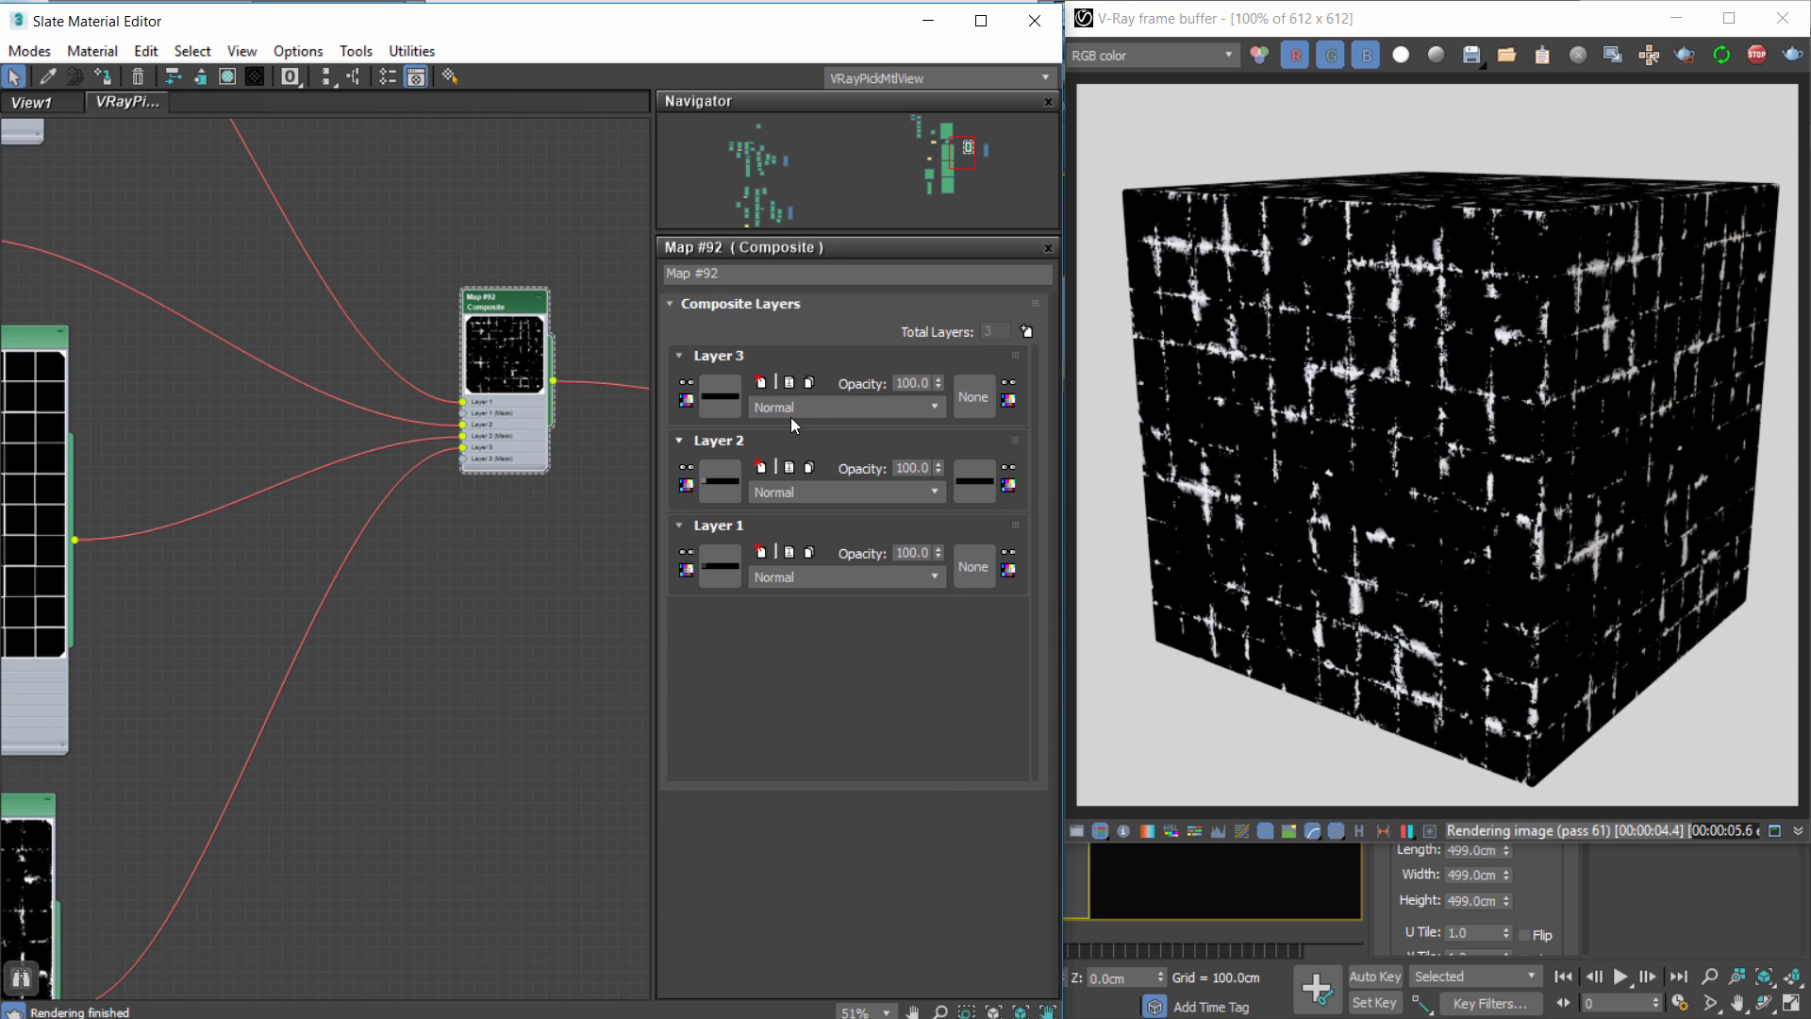
{"action": "left_click", "coordinate": [796, 406]}
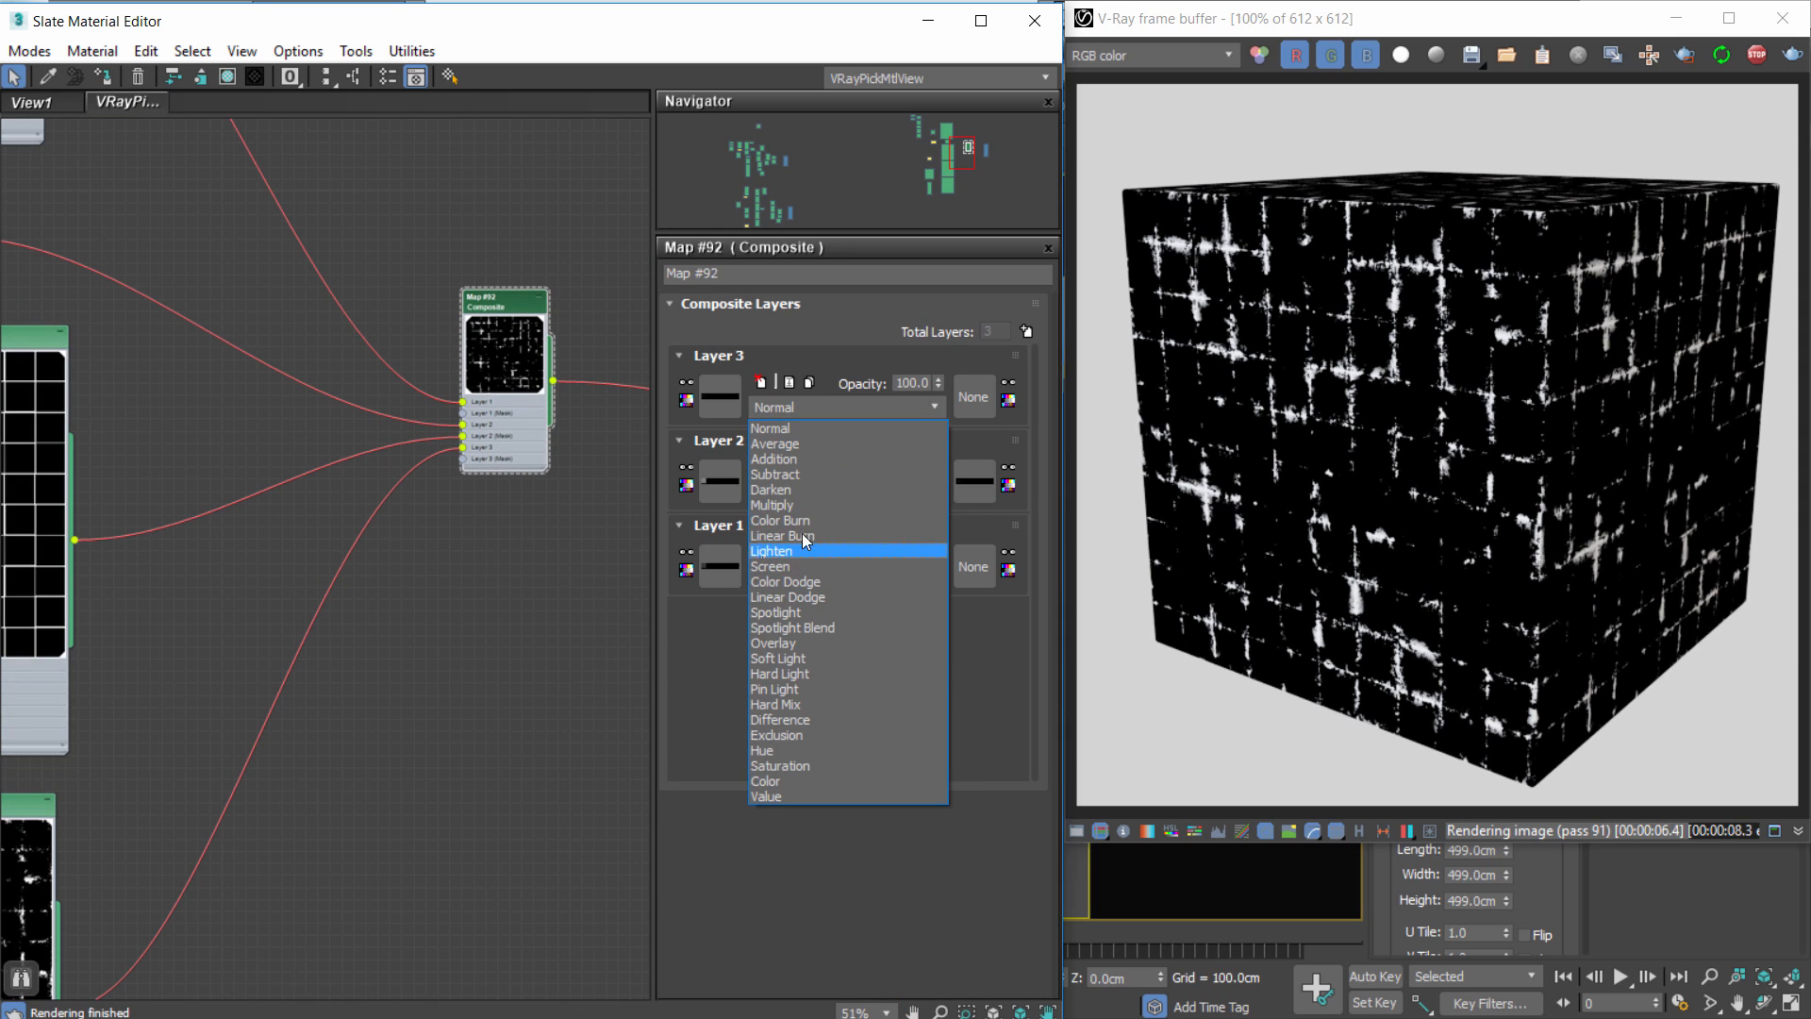
{"action": "left_click", "coordinate": [775, 473]}
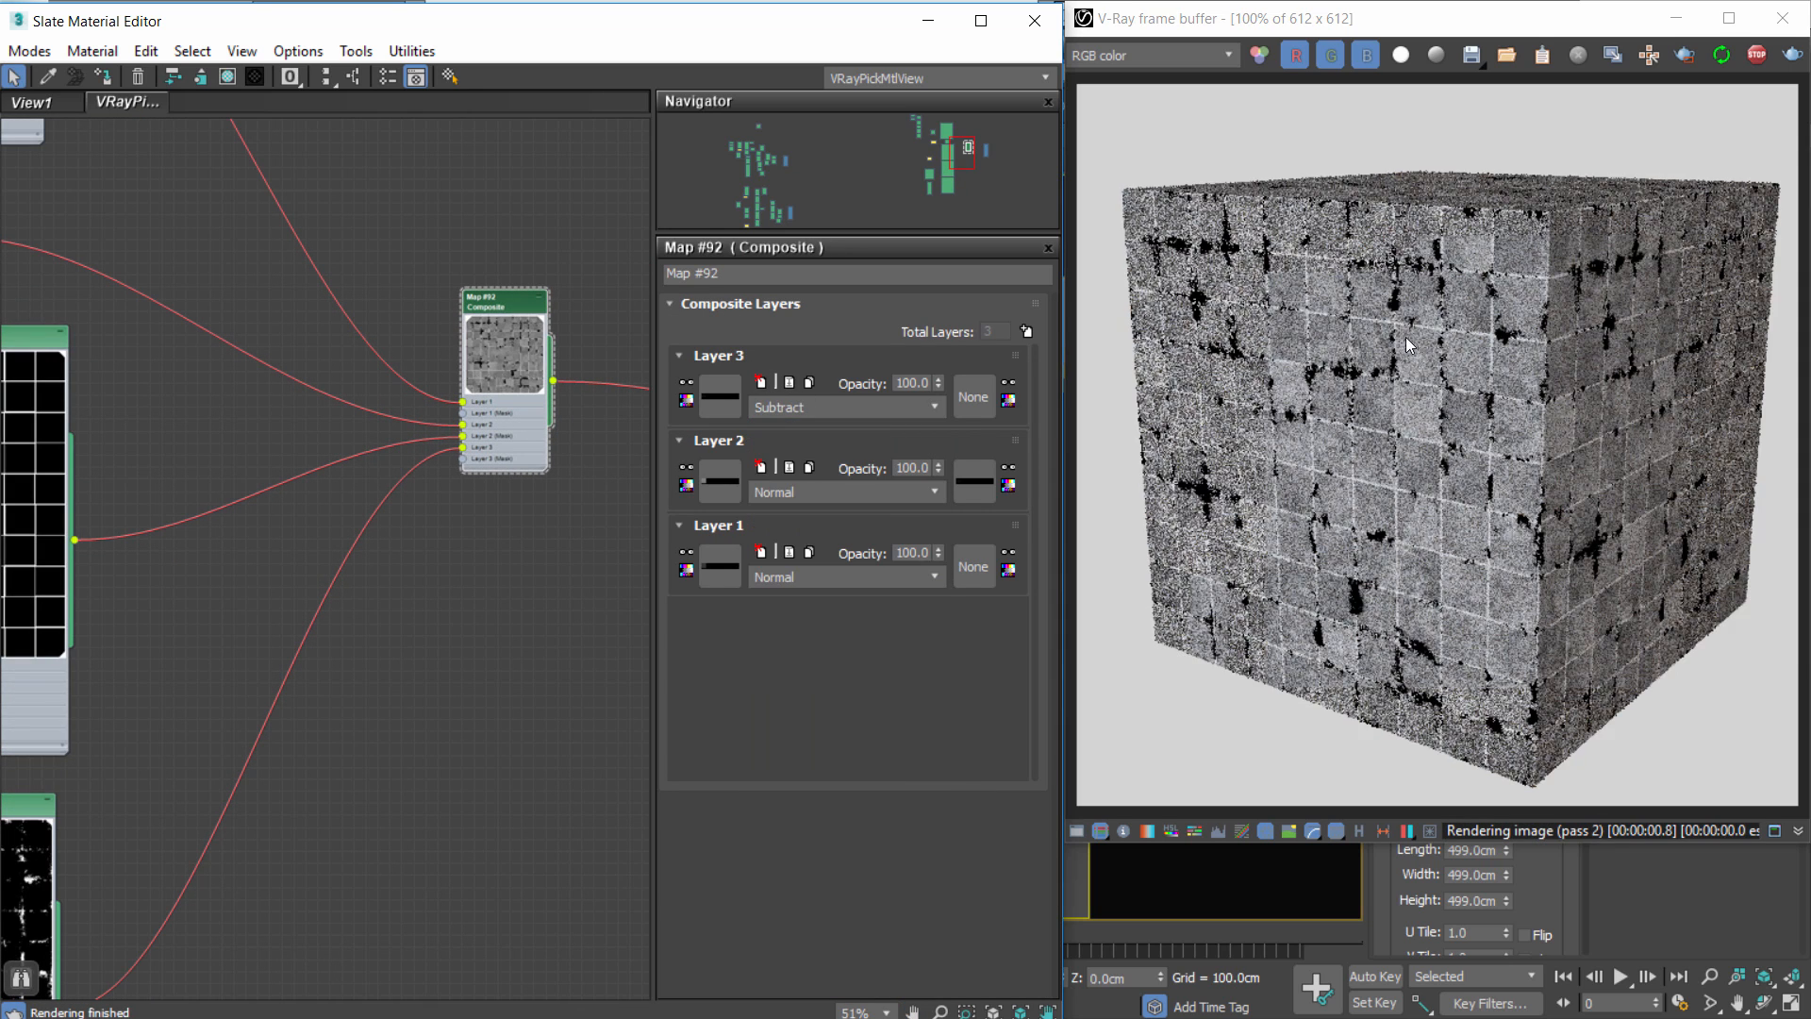
{"action": "left_click_drag", "start_coordinate": [930, 383], "coordinate": [831, 381]}
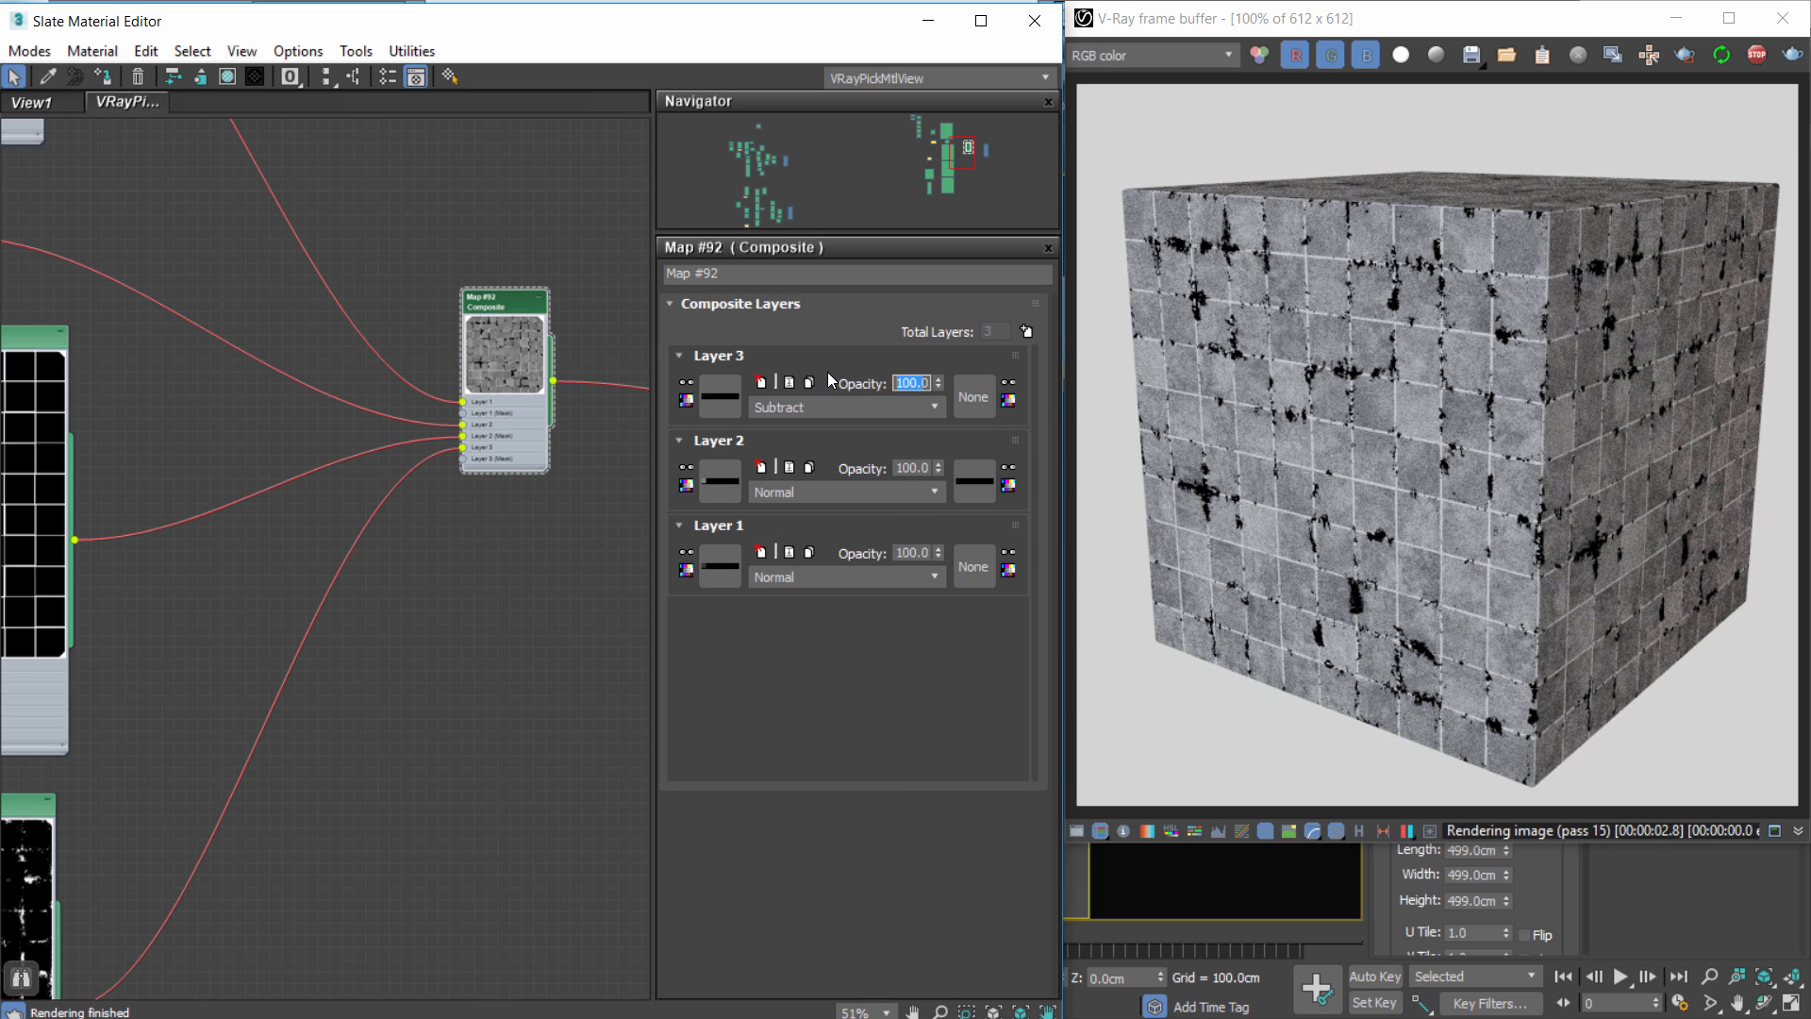
{"action": "type", "text": "05"}
{"action": "key", "text": "Return"}
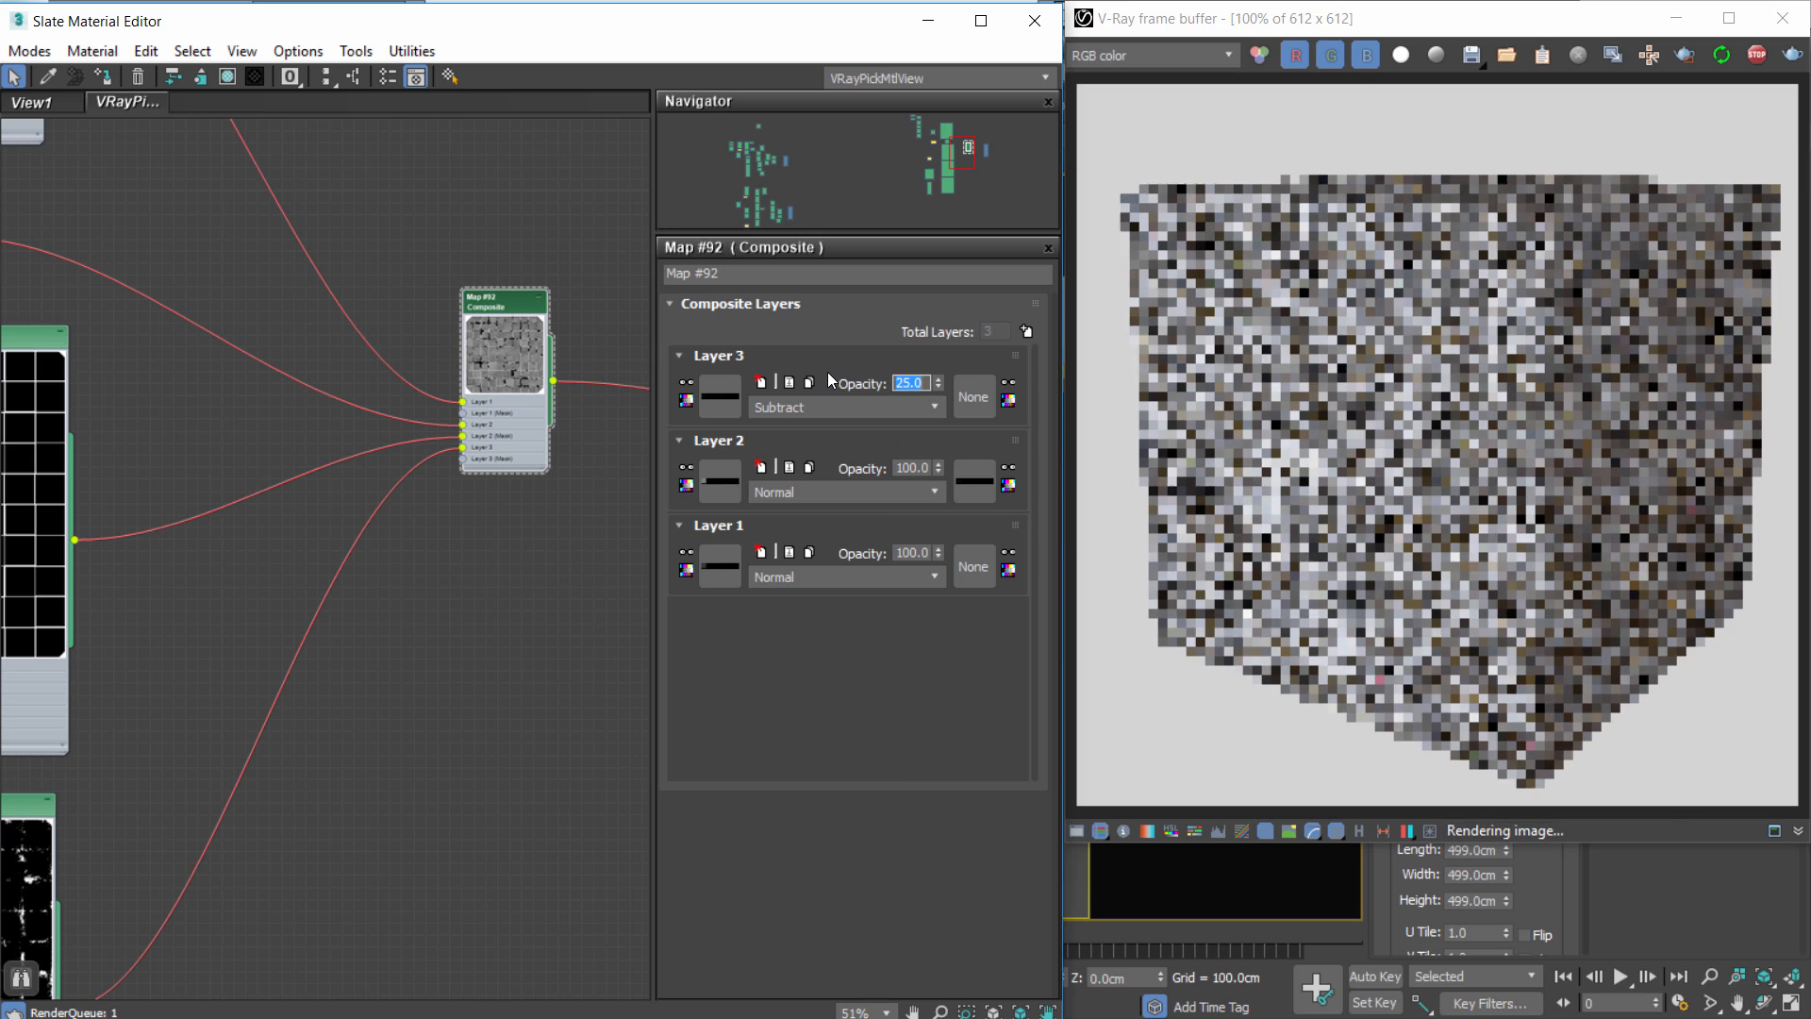
Set the Composite map's Layer 3 to Screen blending with an opacity of 50.
{"action": "left_click", "coordinate": [758, 409]}
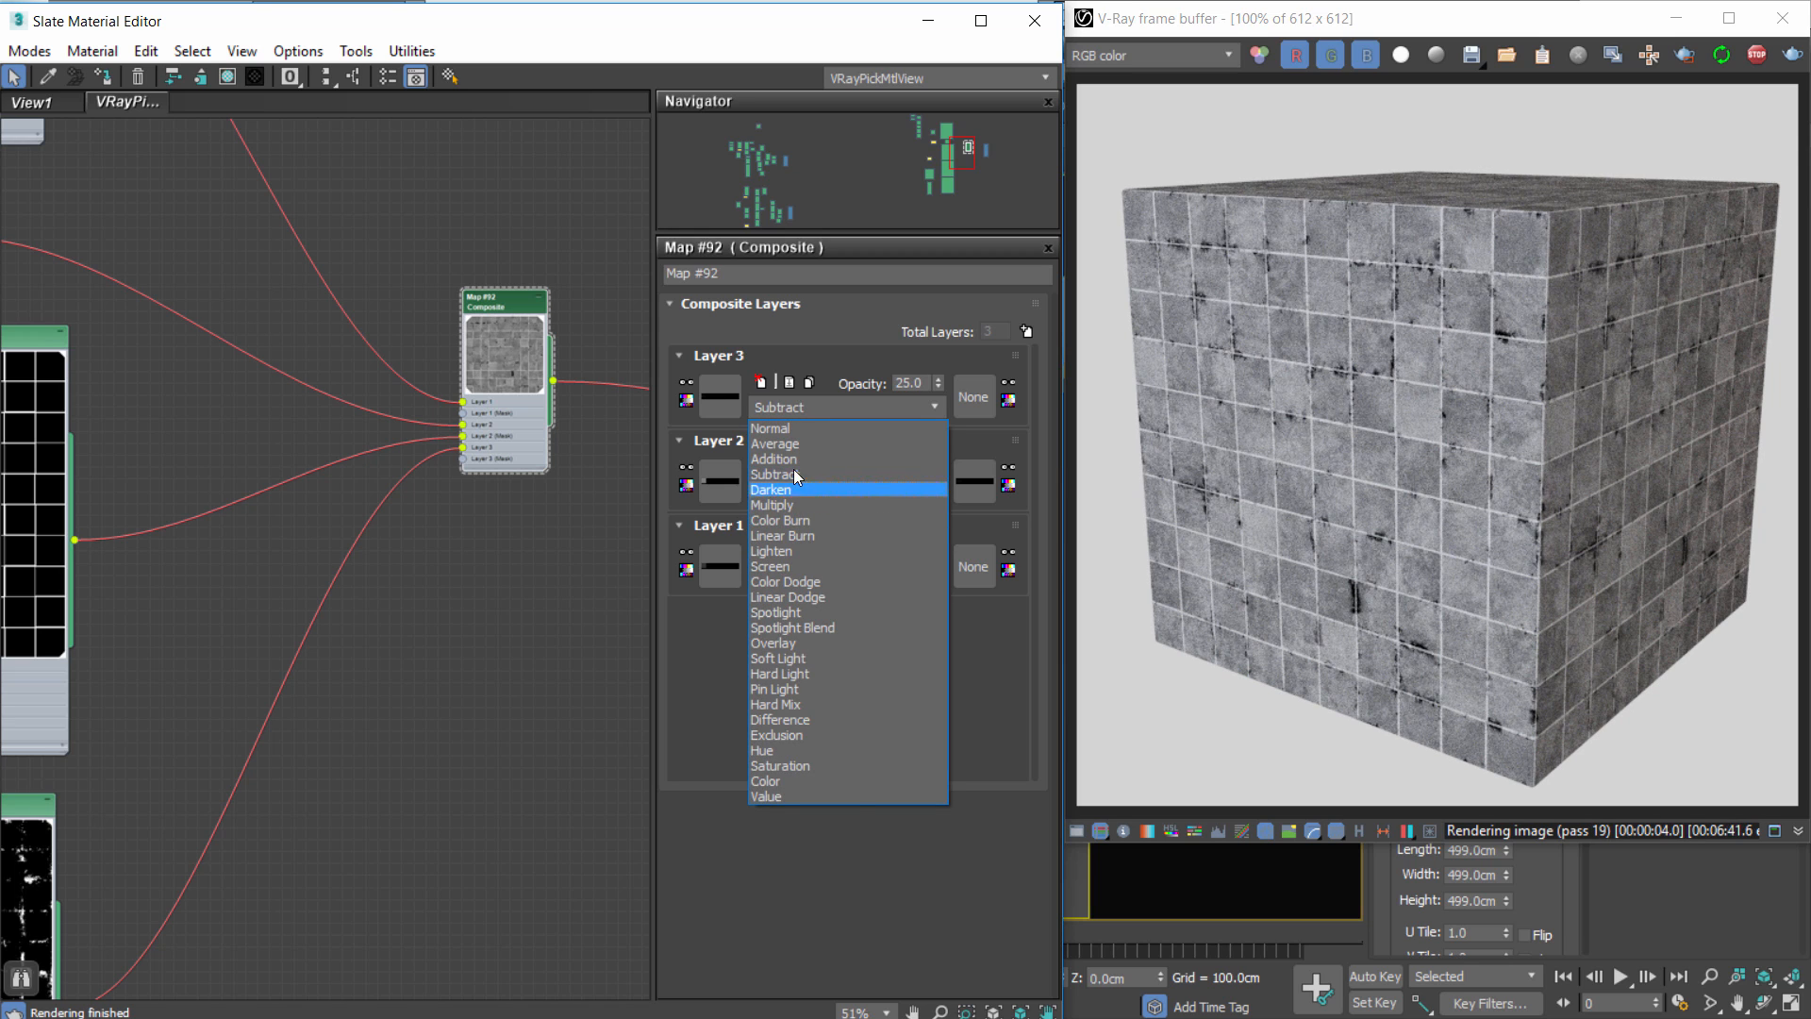
{"action": "left_click", "coordinate": [783, 567]}
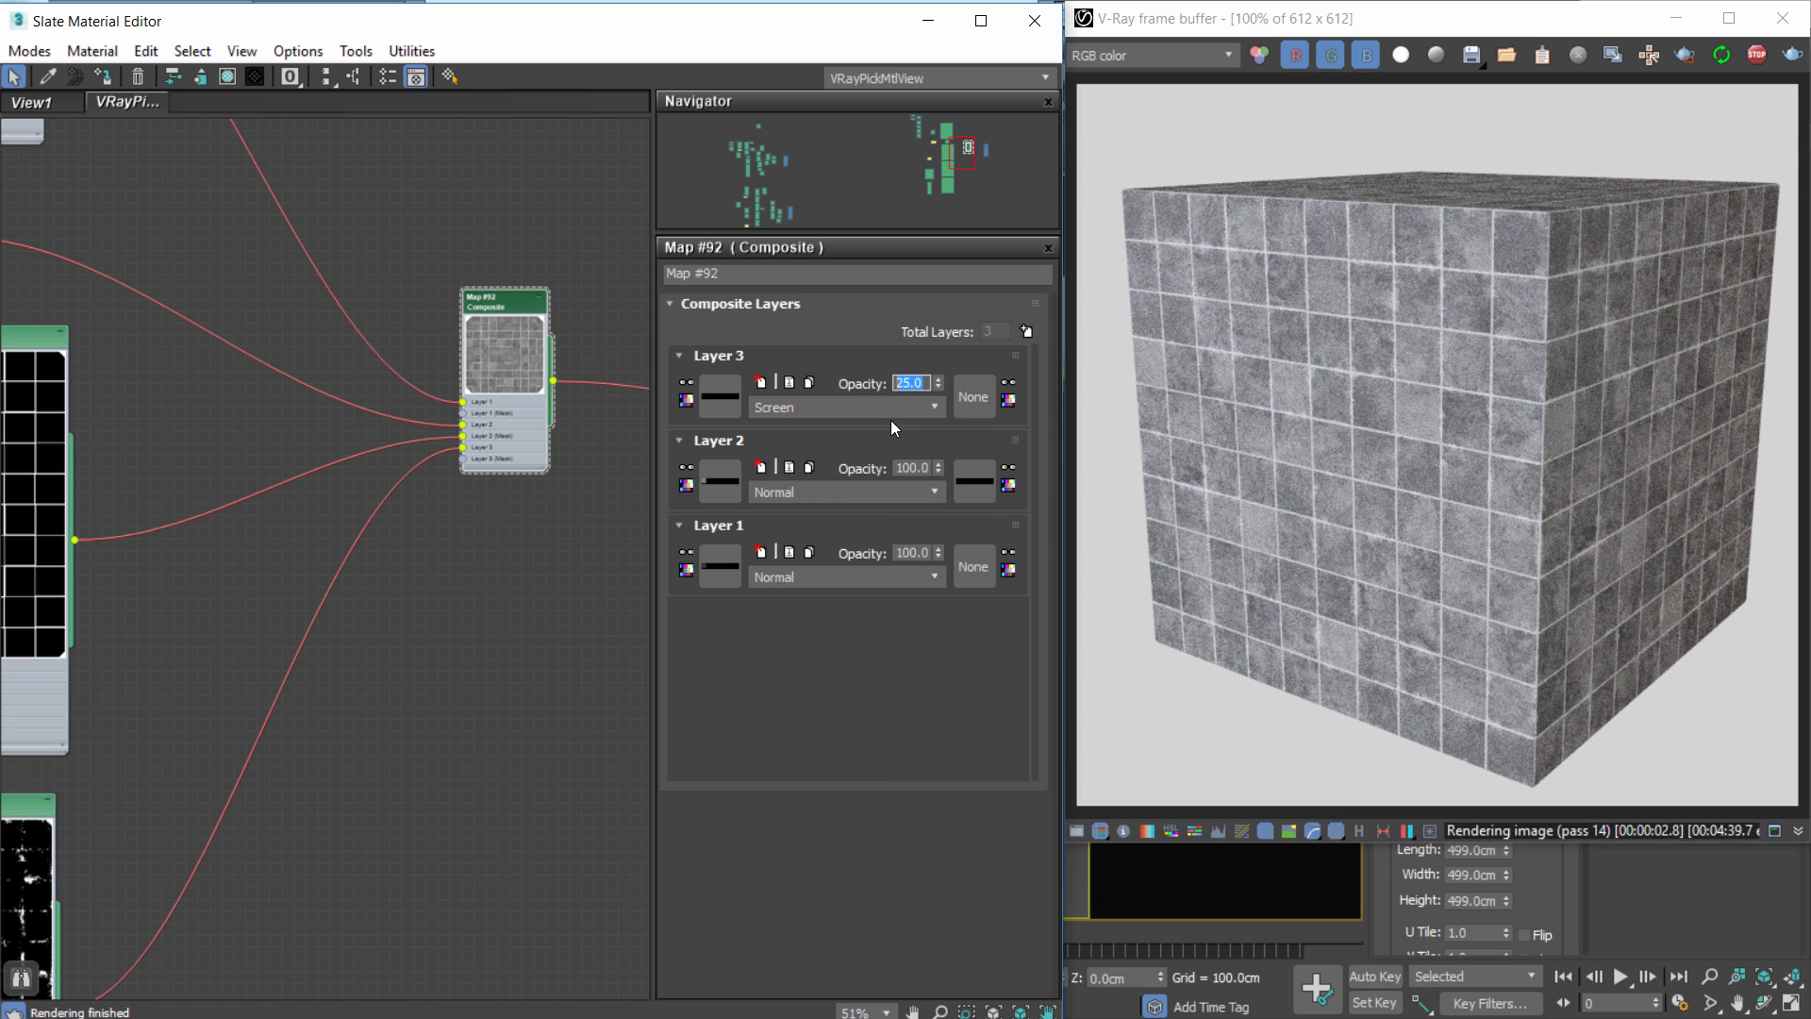
{"action": "type", "text": "50"}
{"action": "key", "text": "Return"}
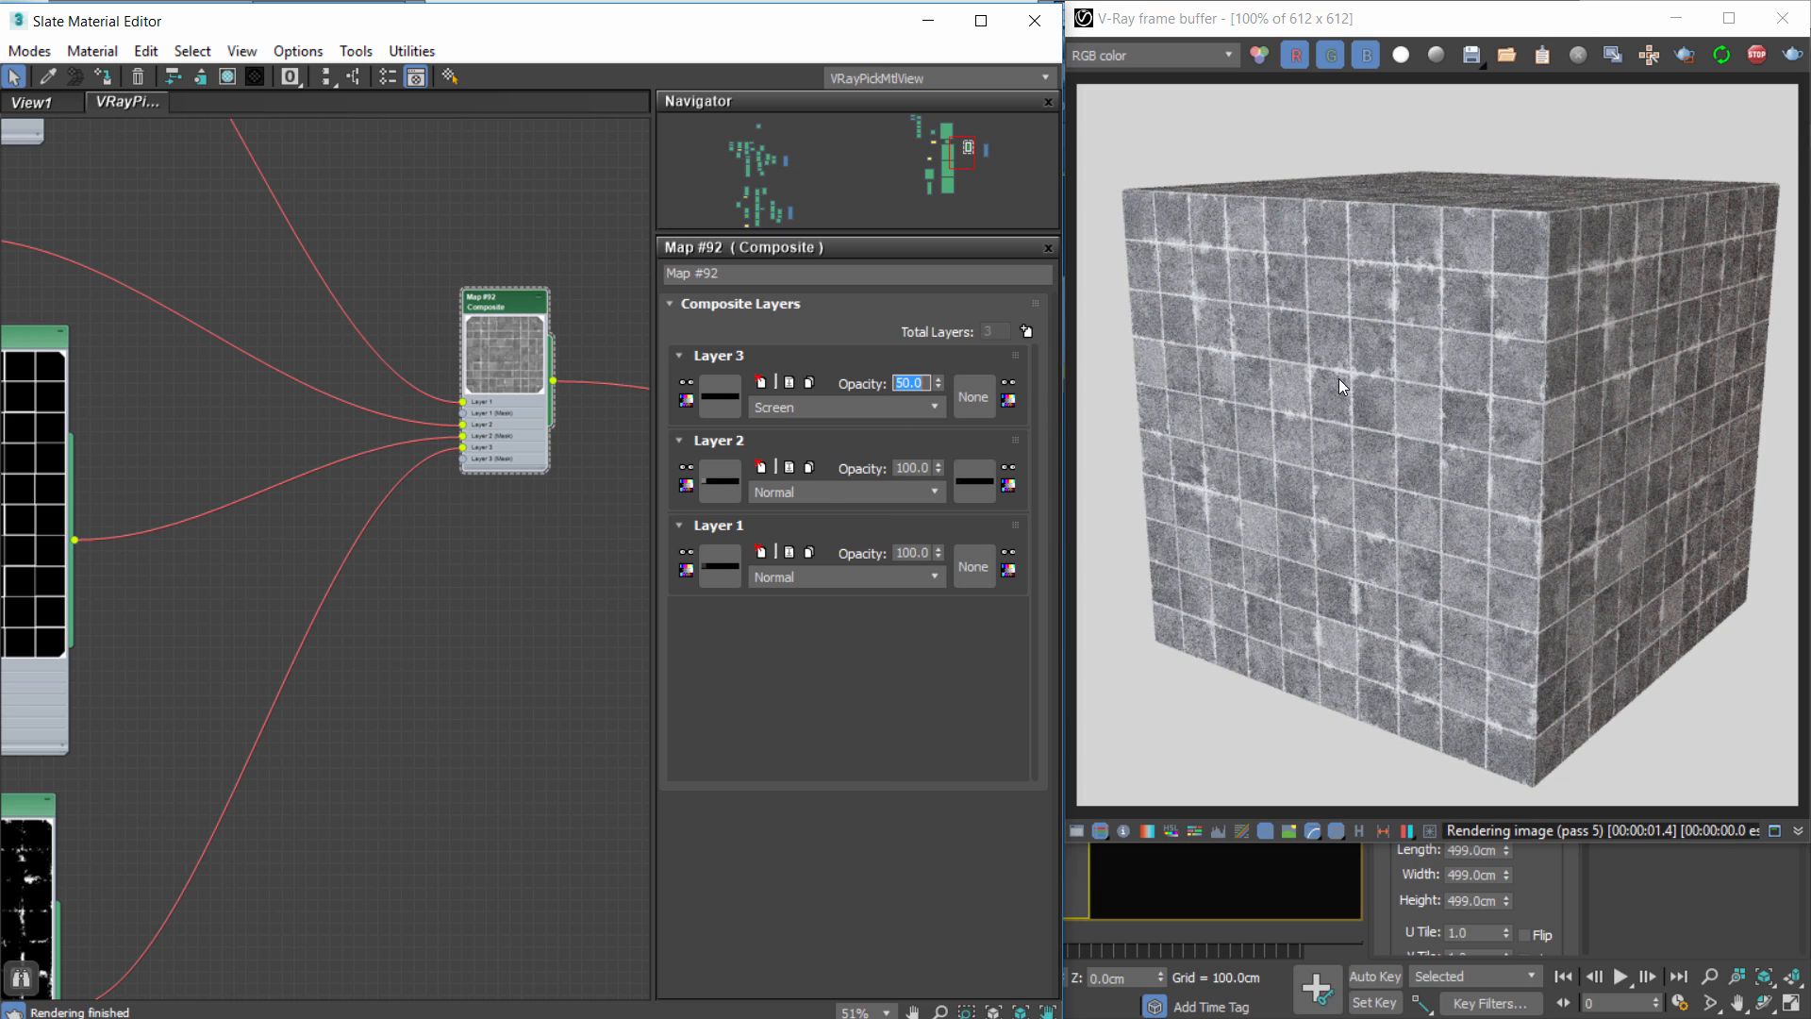
Set the dirt mask BerconTile's soften radius to 20.
{"action": "middle_click_drag", "start_coordinate": [411, 697], "coordinate": [612, 396]}
{"action": "double_click", "coordinate": [150, 507]}
{"action": "double_click", "coordinate": [987, 514]}
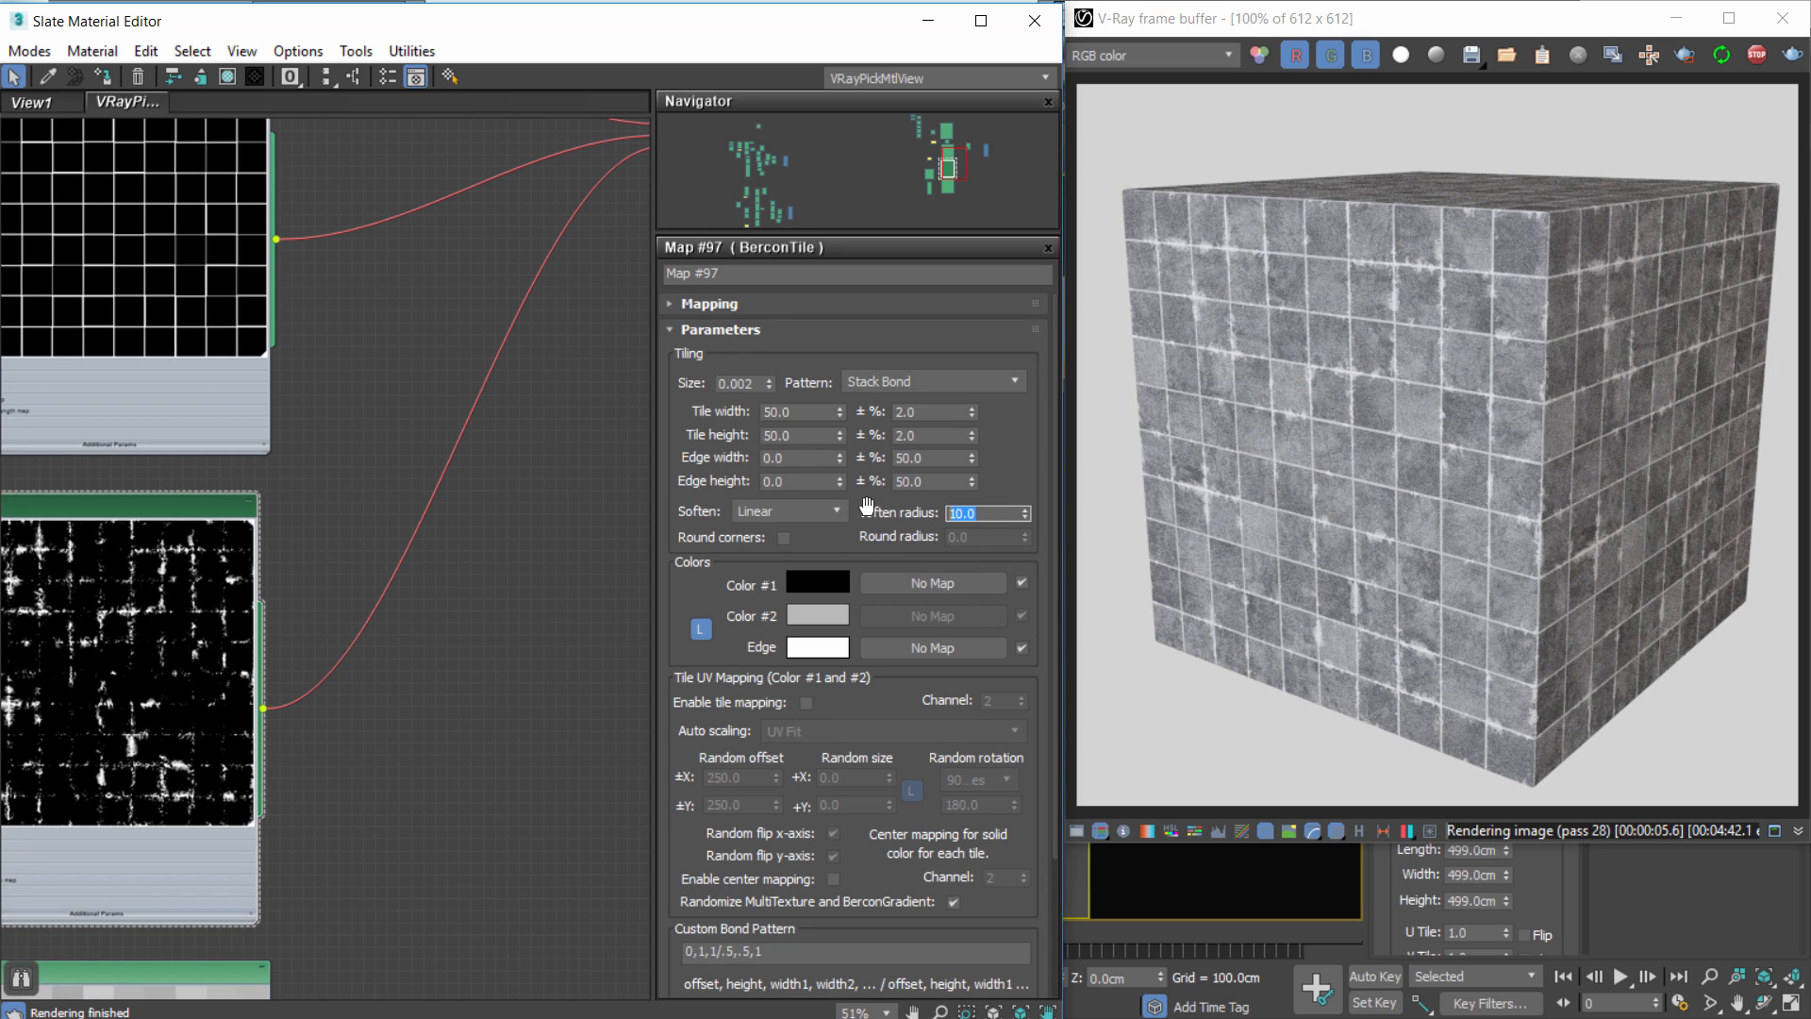
{"action": "type", "text": "20"}
{"action": "key", "text": "Return"}
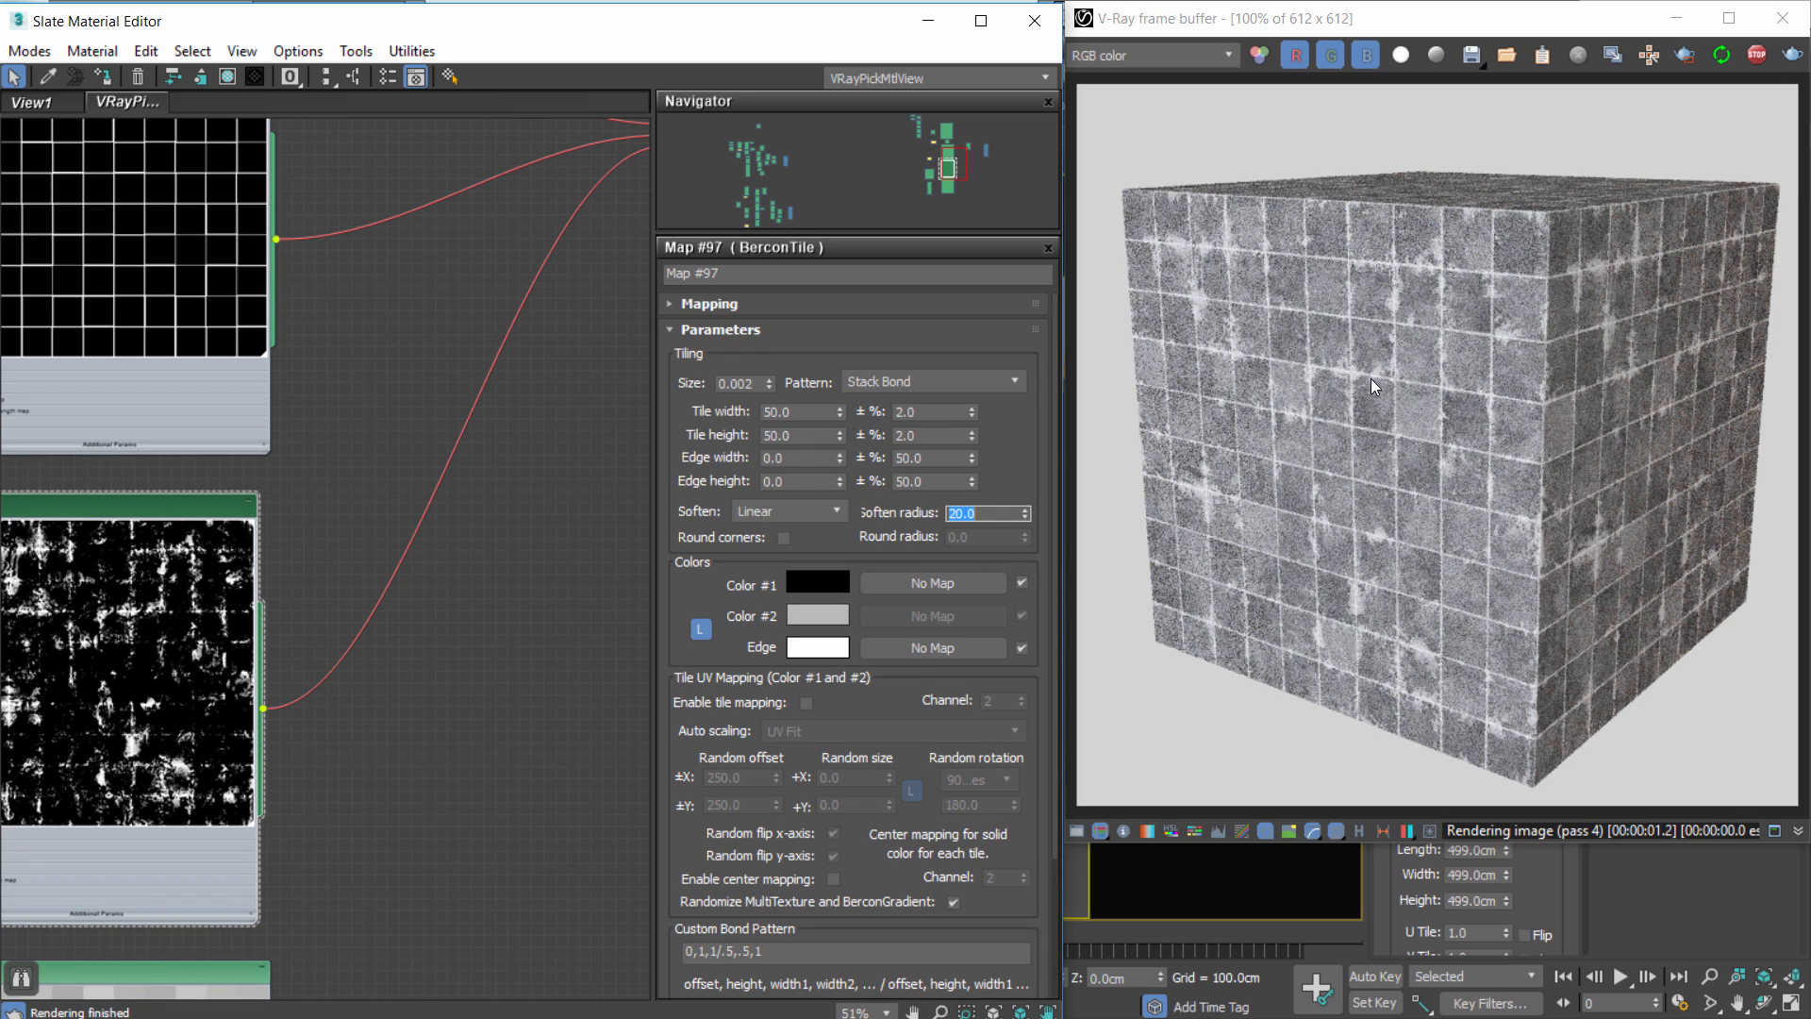
Try a different bitmap in the dirt mask BerconTile's Map1 input in place of the current dirt bitmap.
{"action": "middle_click_drag", "start_coordinate": [236, 617], "coordinate": [915, 560]}
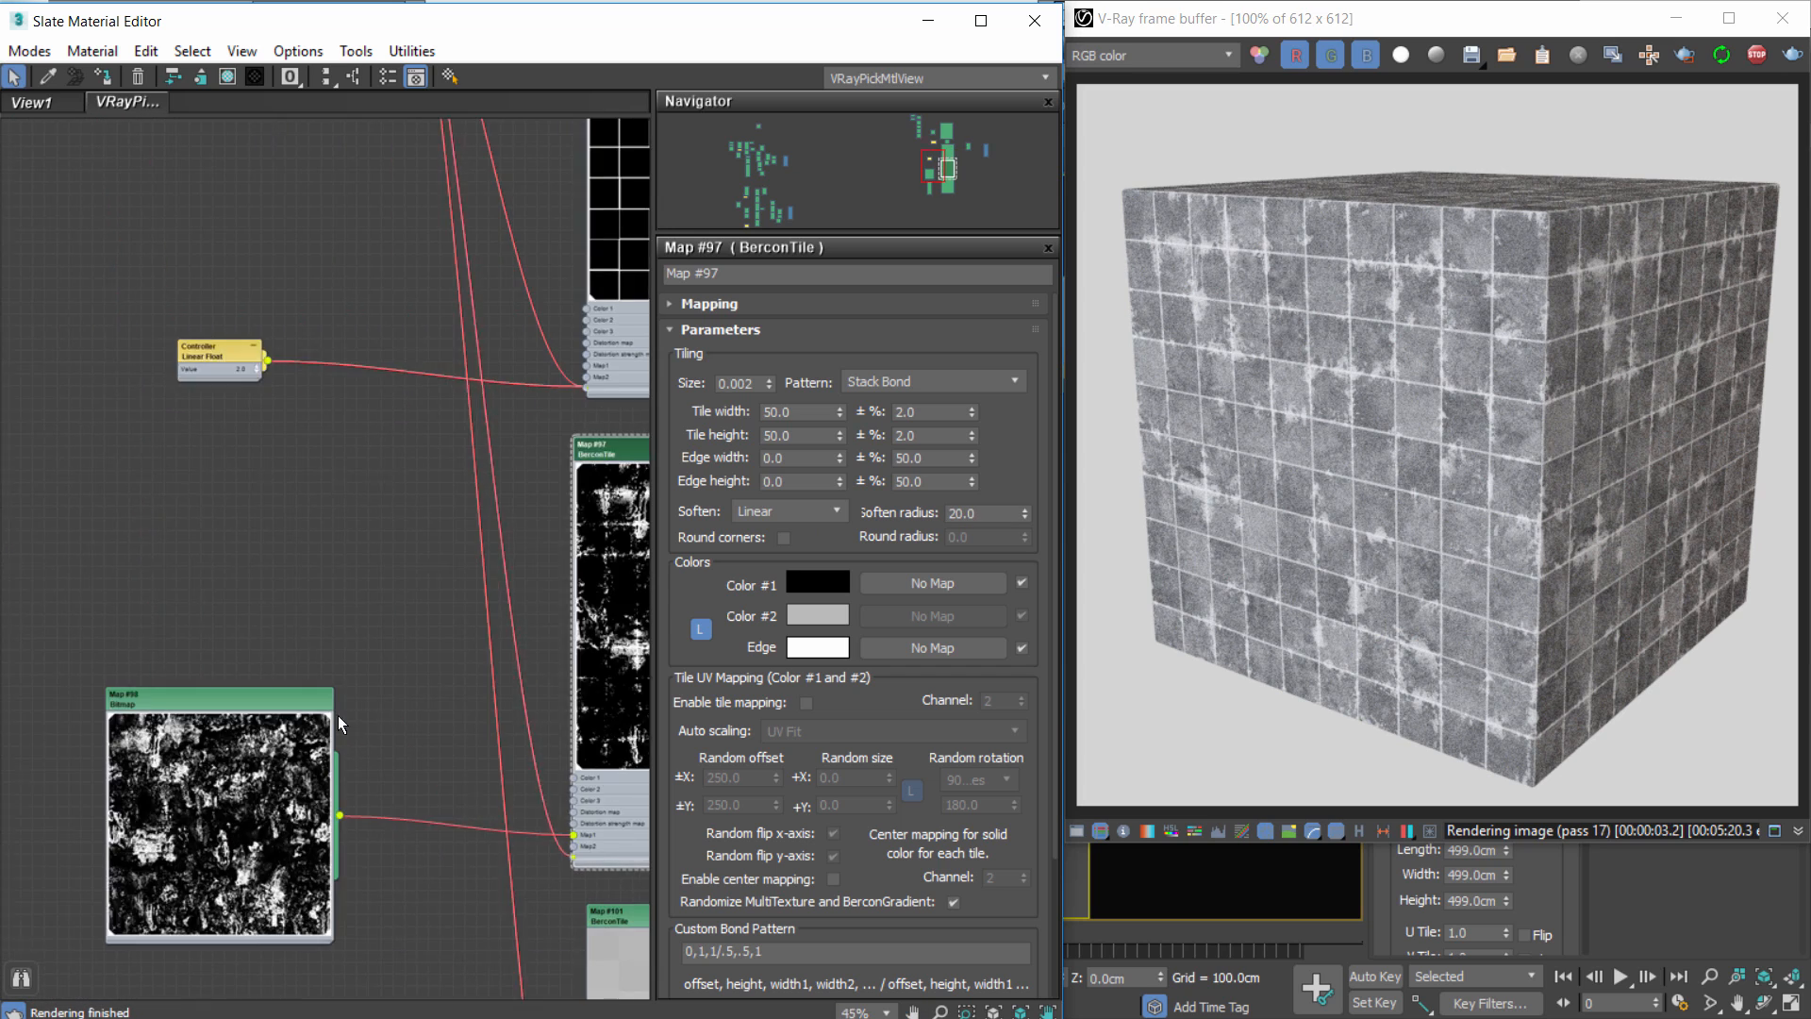
{"action": "scroll", "coordinate": [354, 715], "scroll_direction": "down", "scroll_amount": 1}
{"action": "mouse_move", "coordinate": [295, 872]}
{"action": "left_mouse_down"}
{"action": "mouse_move", "coordinate": [254, 868]}
{"action": "mouse_move", "coordinate": [319, 854]}
{"action": "left_mouse_up"}
{"action": "left_click_drag", "start_coordinate": [0, 634], "coordinate": [535, 808]}
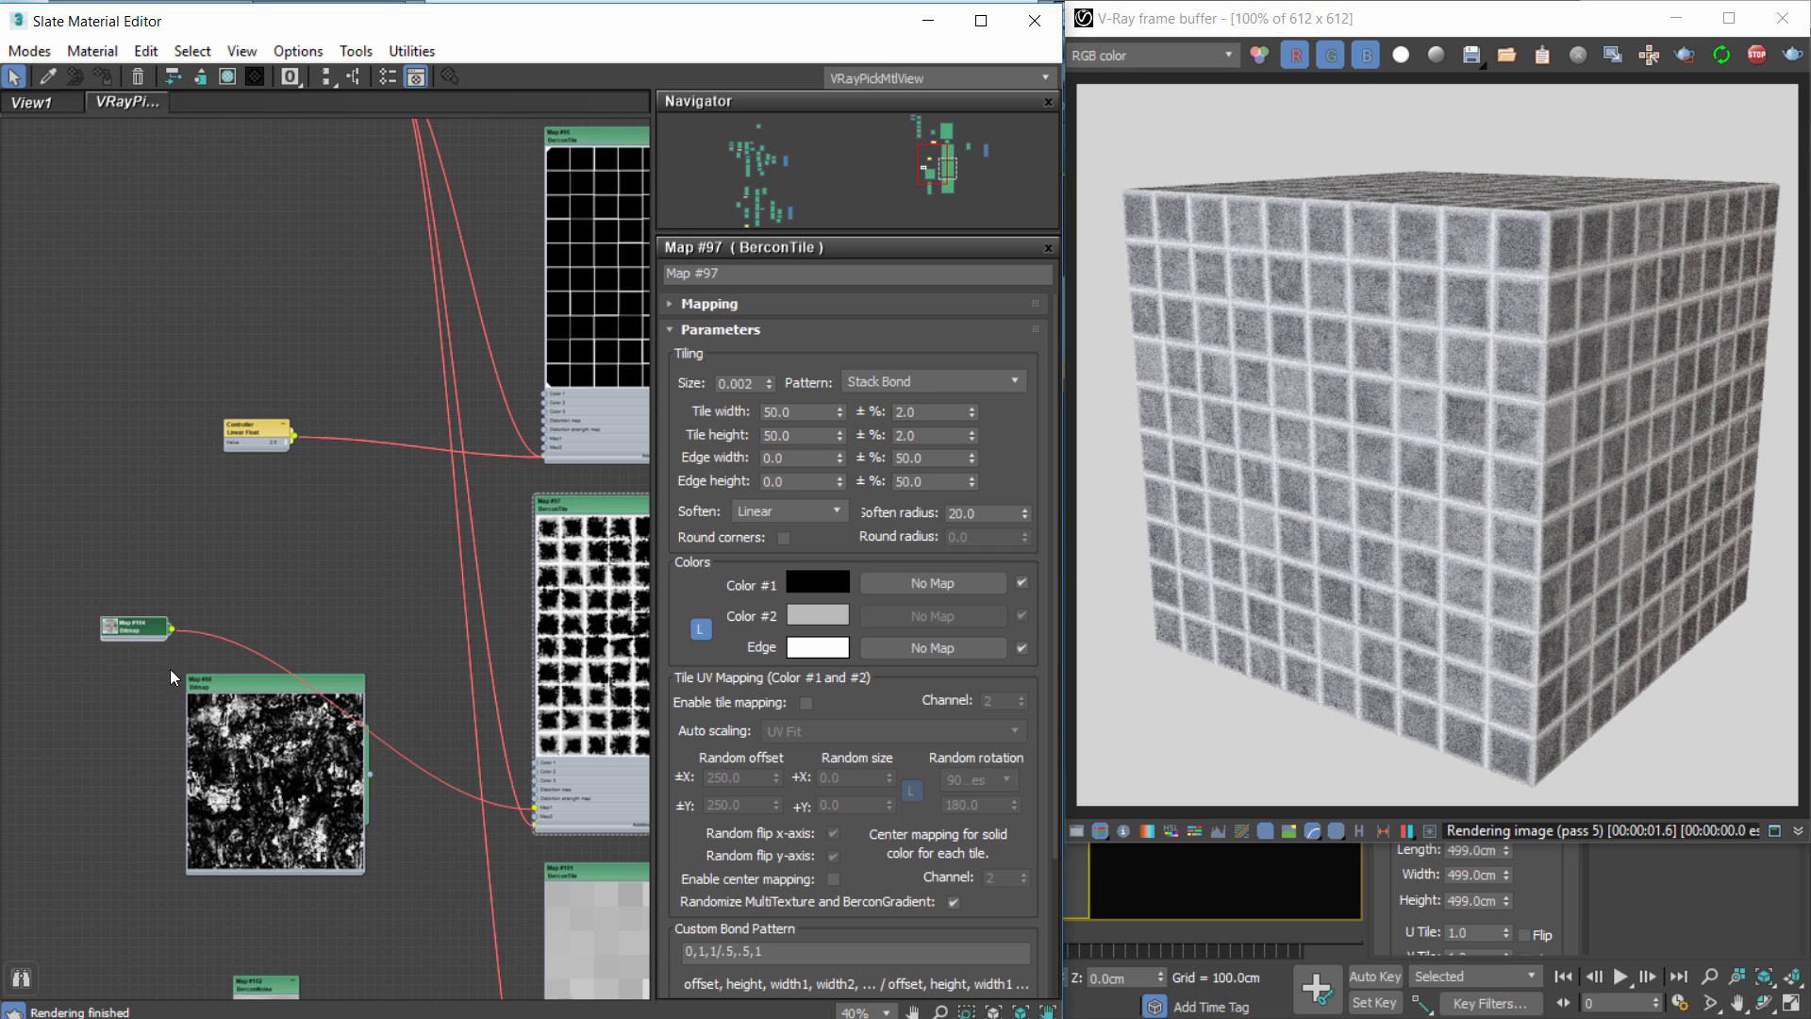
Bring in another bitmap, try it in the dirt mask BerconTile's Map1 input, and inspect the render up close.
{"action": "middle_click_drag", "start_coordinate": [170, 670], "coordinate": [19, 477]}
{"action": "left_click_drag", "start_coordinate": [0, 681], "coordinate": [129, 708]}
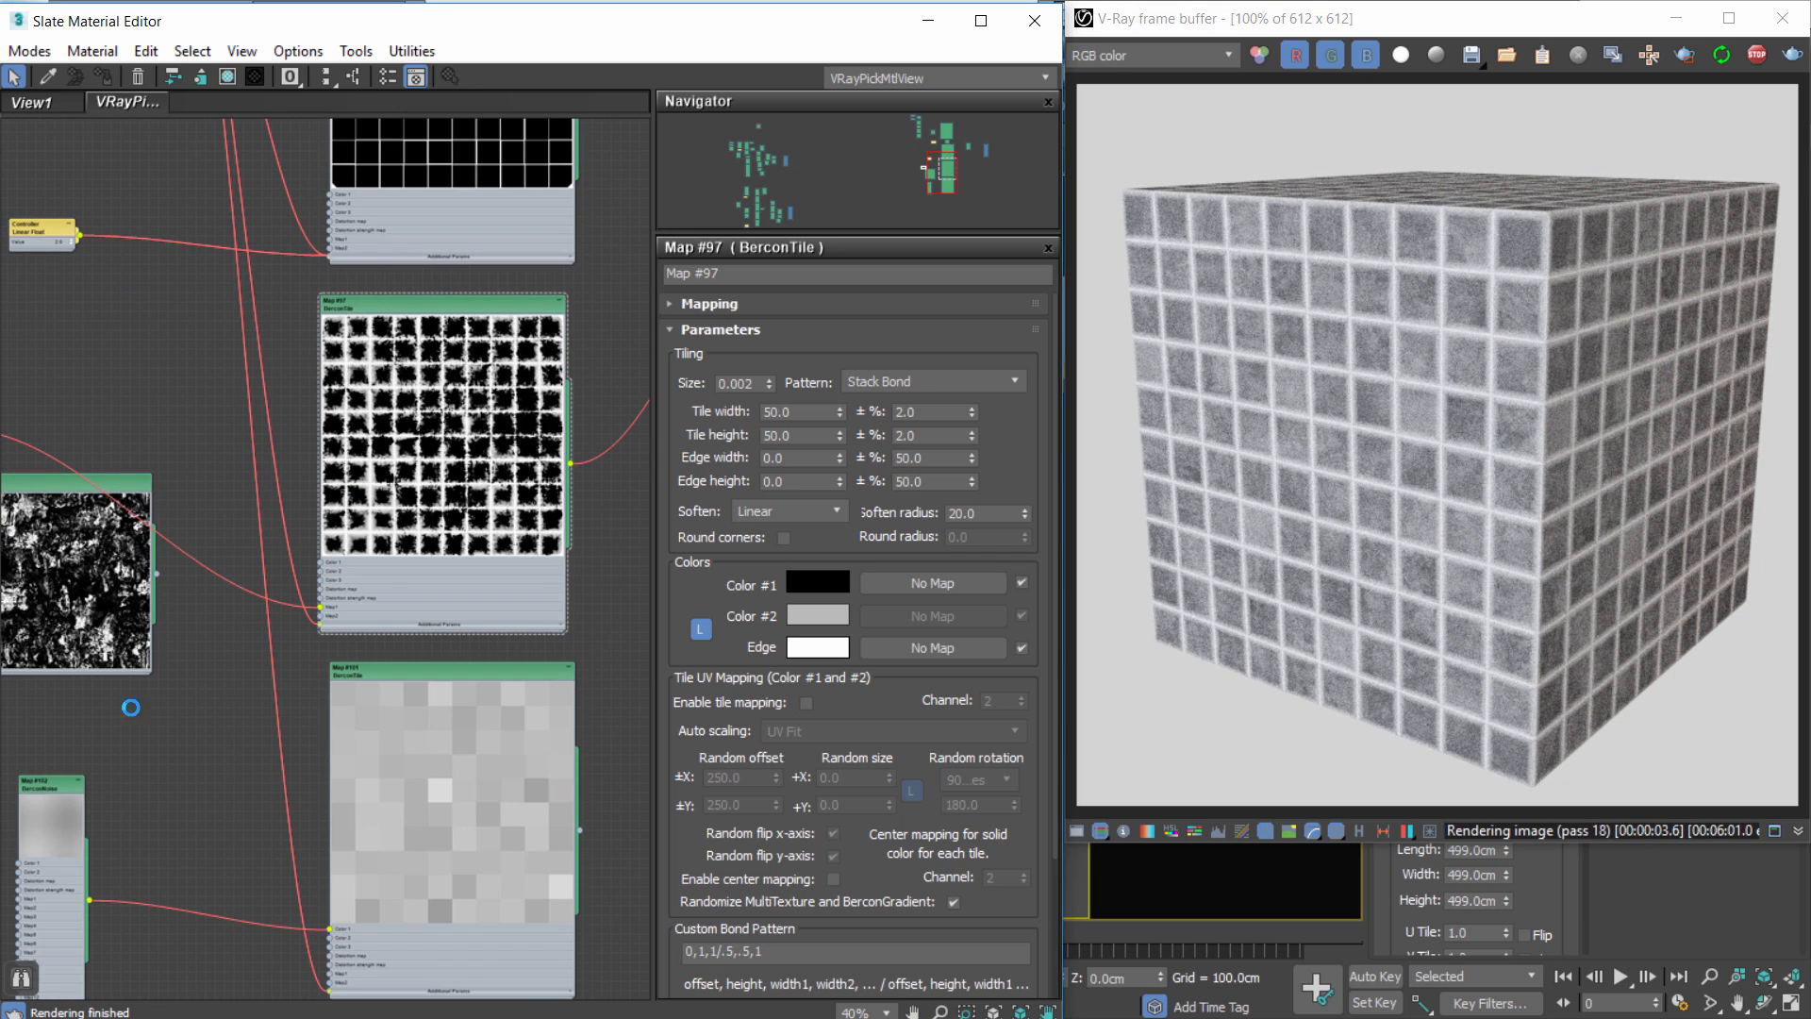
{"action": "middle_click_drag", "start_coordinate": [152, 711], "coordinate": [323, 749]}
{"action": "left_click_drag", "start_coordinate": [317, 739], "coordinate": [492, 645]}
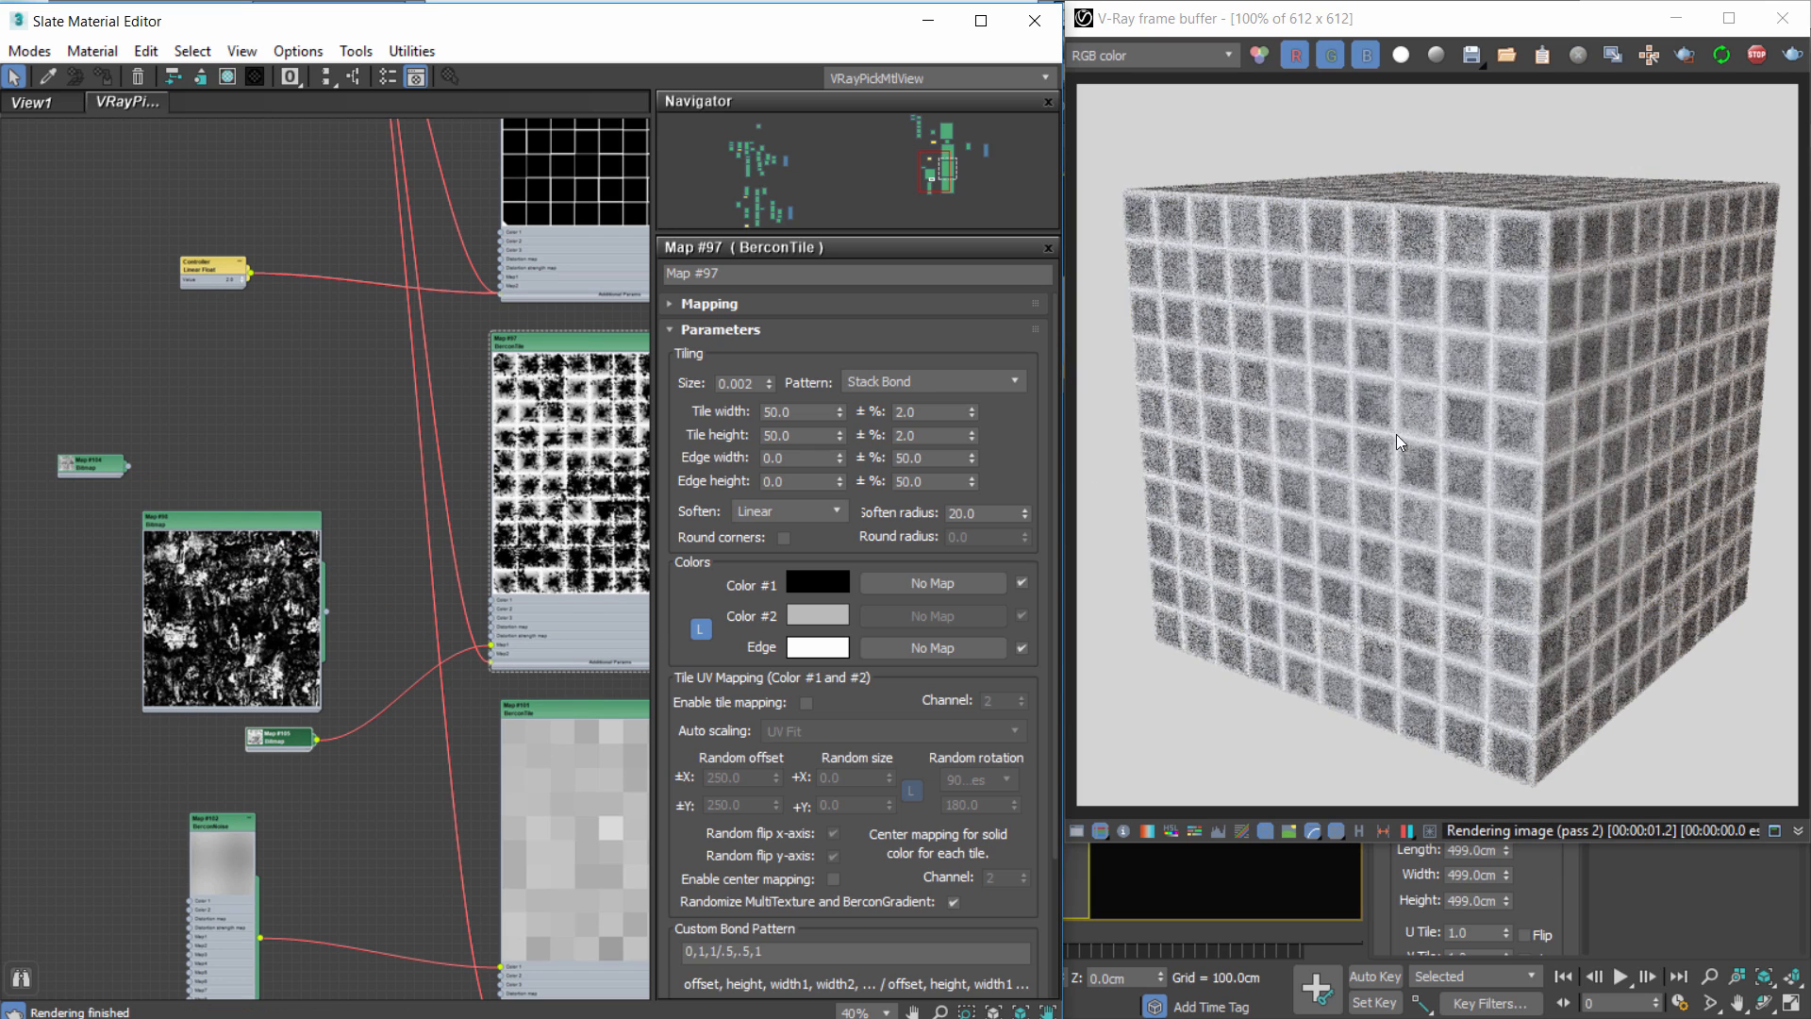
{"action": "scroll", "coordinate": [1410, 438], "scroll_direction": "up", "scroll_amount": 1}
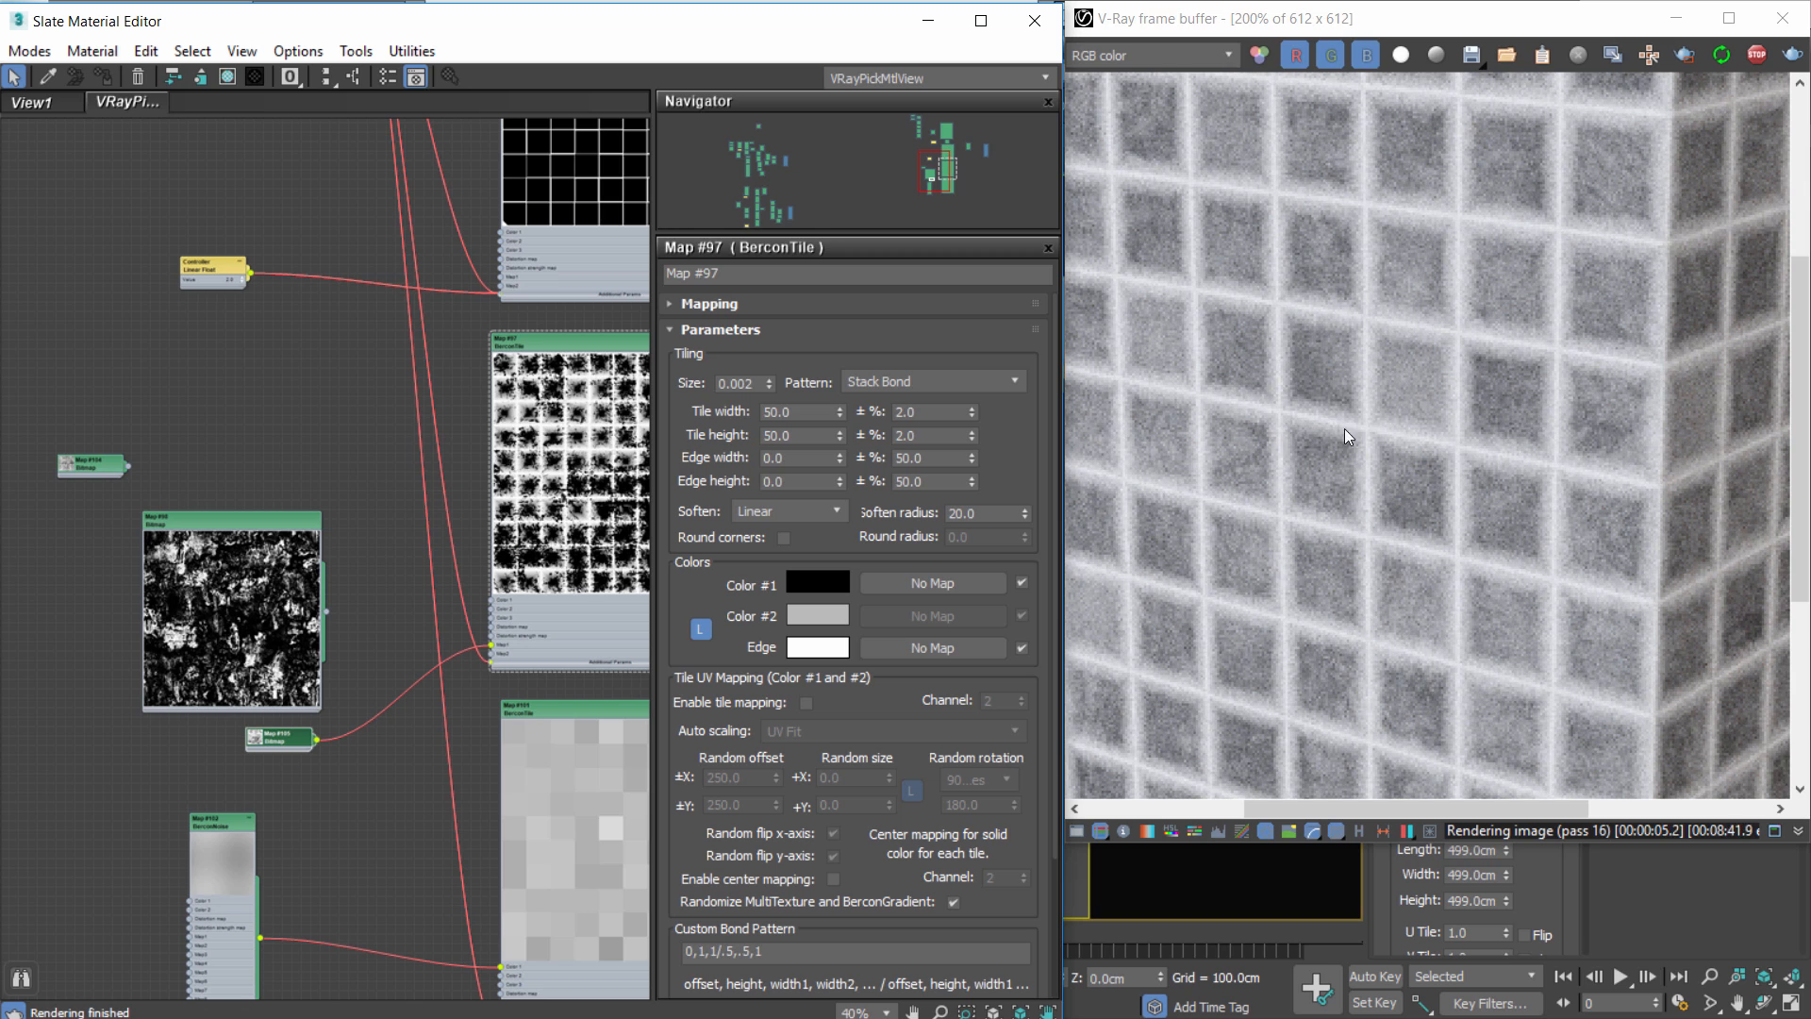
Reconnect the original dirt bitmap to the dirt mask BerconTile's Map1 input and delete the two trial bitmaps.
{"action": "left_click_drag", "start_coordinate": [325, 611], "coordinate": [490, 647]}
{"action": "left_click_drag", "start_coordinate": [279, 738], "coordinate": [187, 437]}
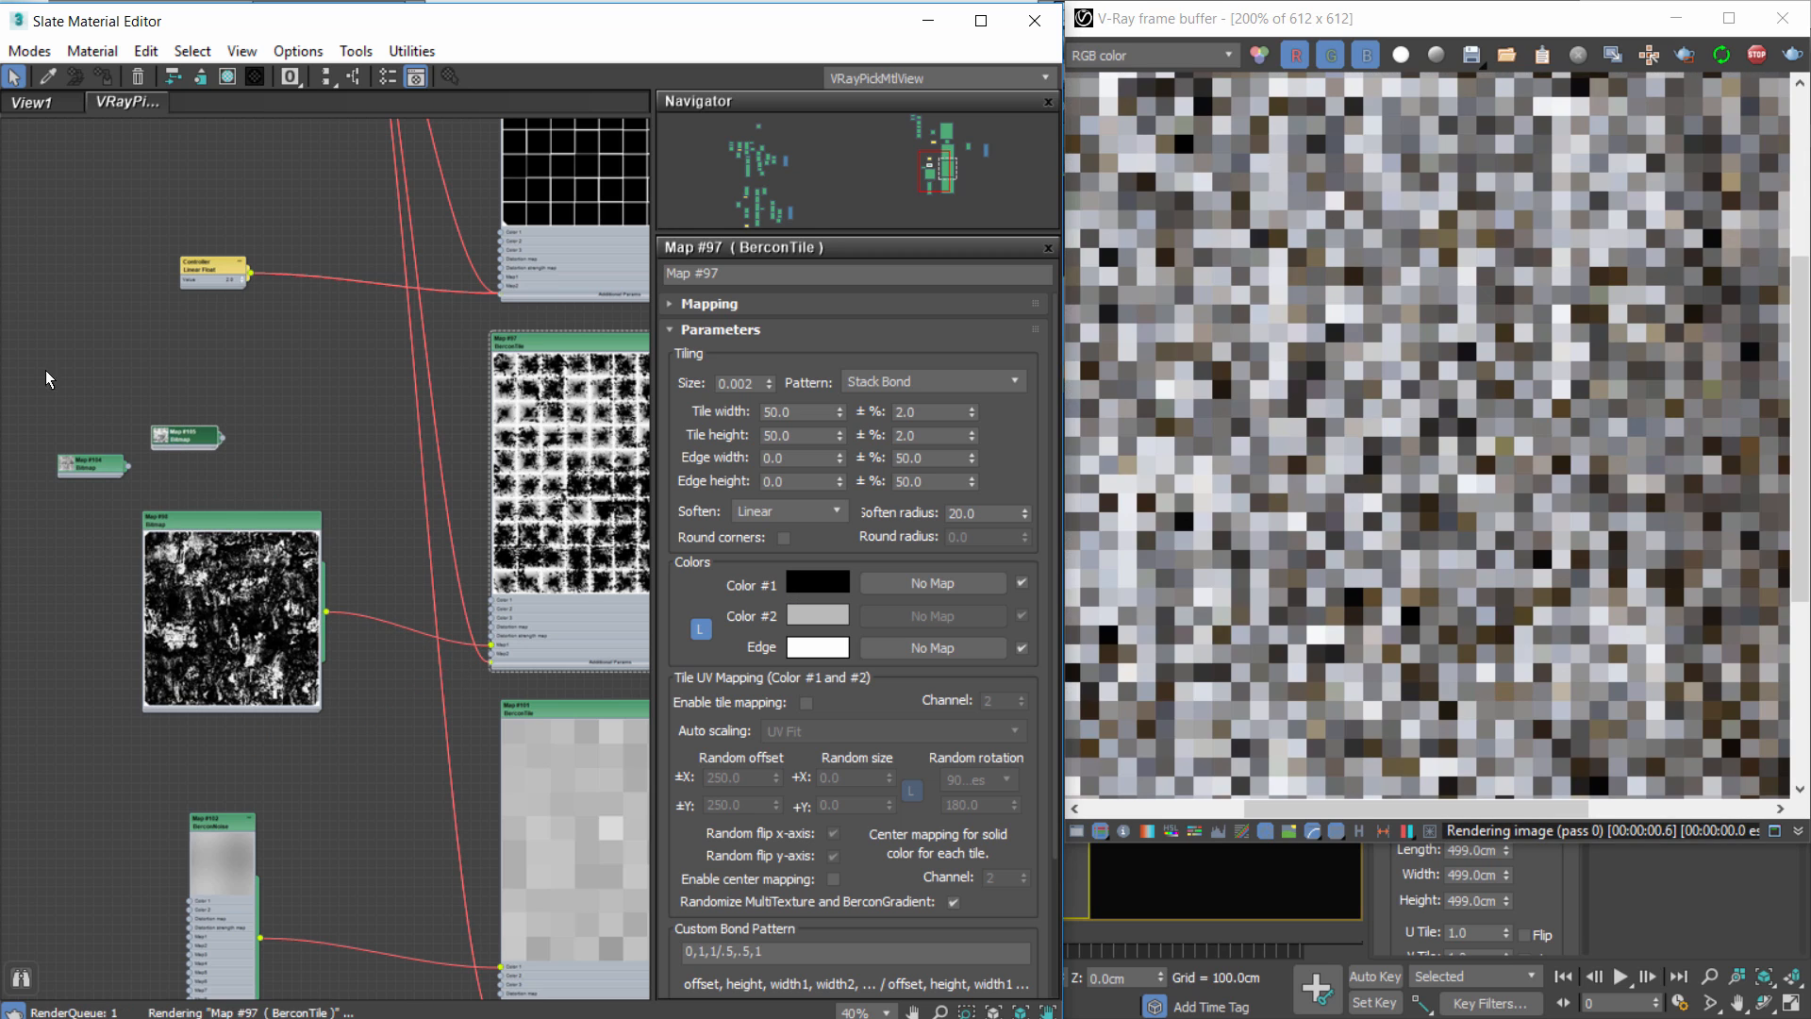
{"action": "left_click_drag", "start_coordinate": [46, 371], "coordinate": [247, 487]}
{"action": "key", "text": "Delete"}
{"action": "scroll", "coordinate": [1279, 571], "scroll_direction": "down", "scroll_amount": 1}
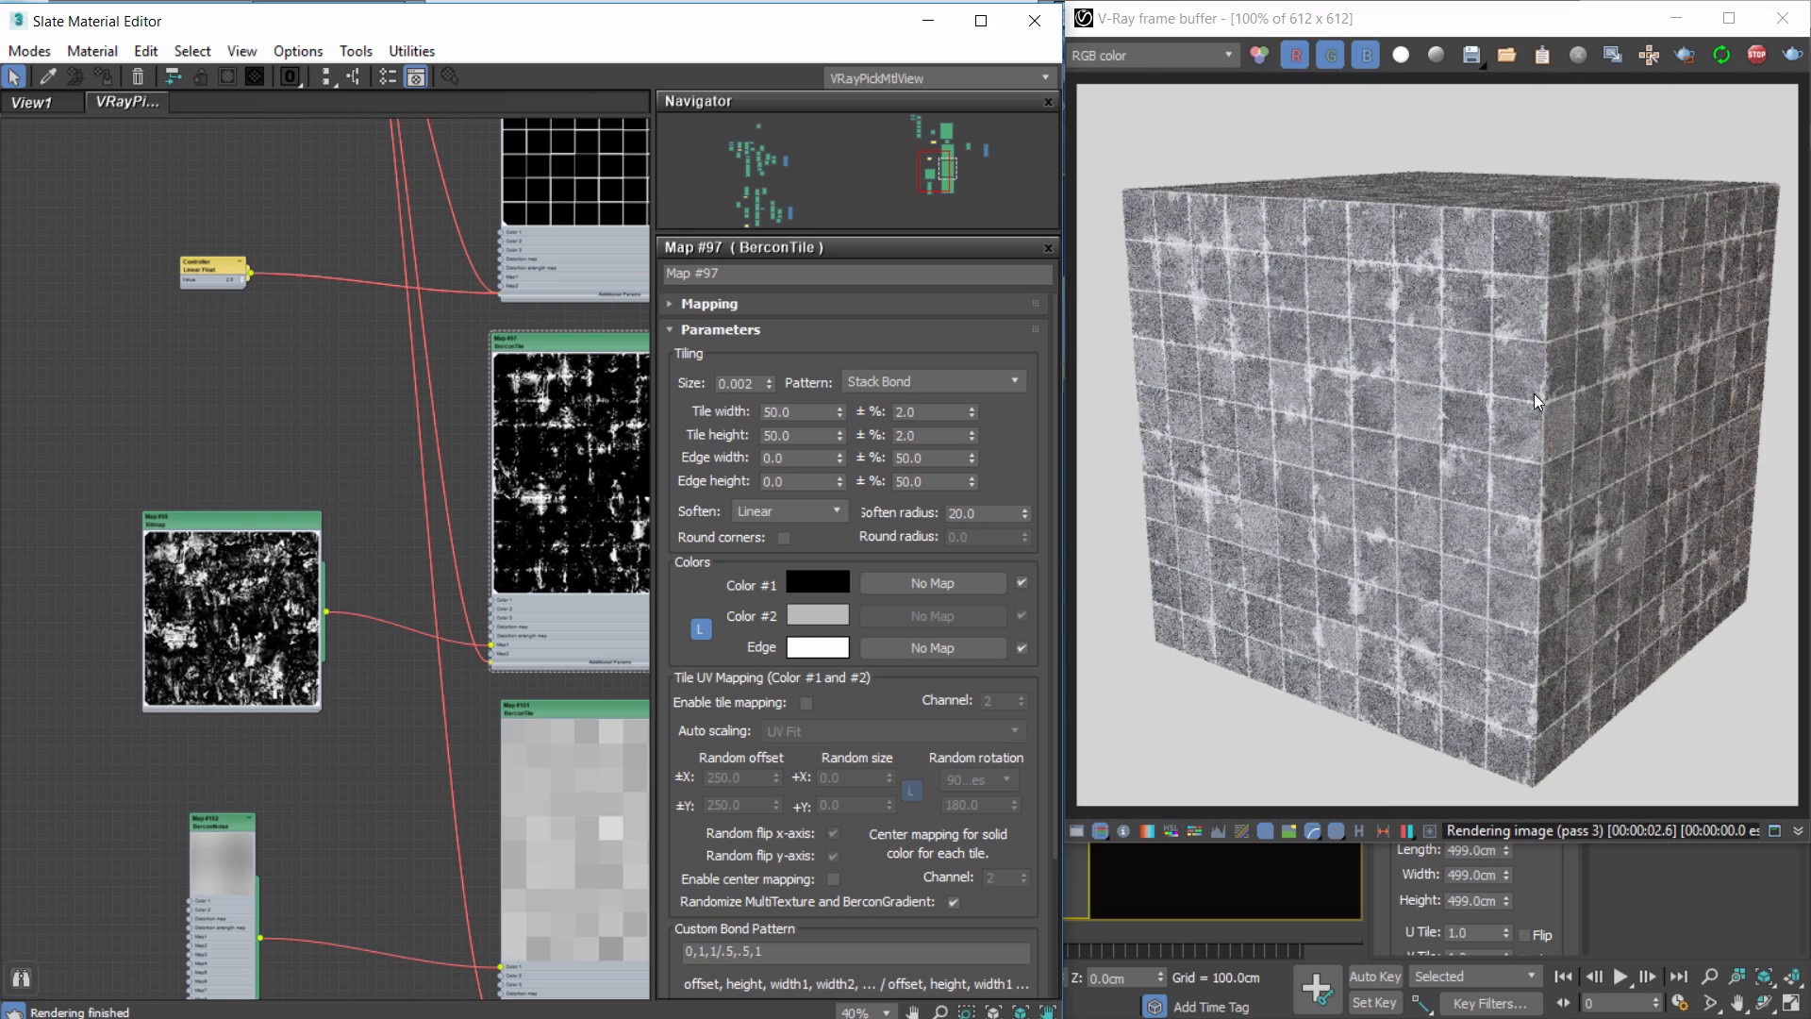
Set the Composite map's Layer 3 opacity to 20.
{"action": "middle_click_drag", "start_coordinate": [544, 408], "coordinate": [64, 722]}
{"action": "middle_click_drag", "start_coordinate": [628, 399], "coordinate": [430, 502]}
{"action": "double_click", "coordinate": [424, 476]}
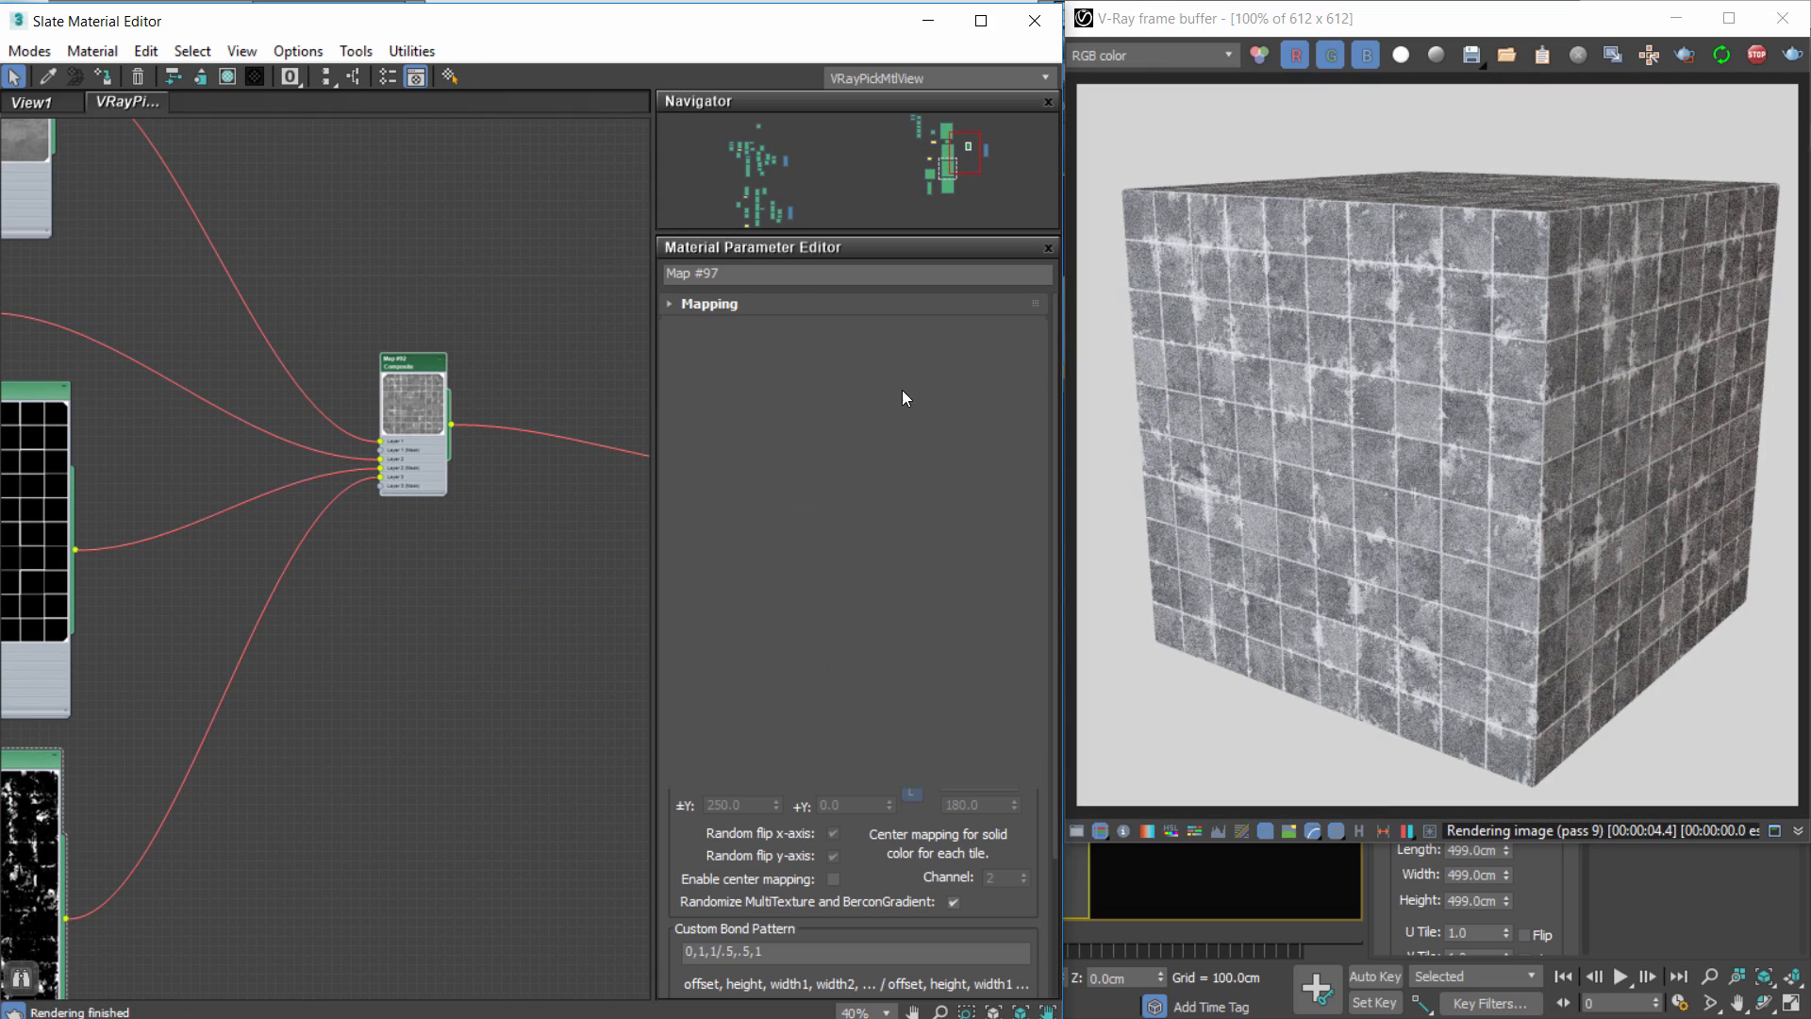
{"action": "double_click", "coordinate": [912, 383]}
{"action": "type", "text": "20"}
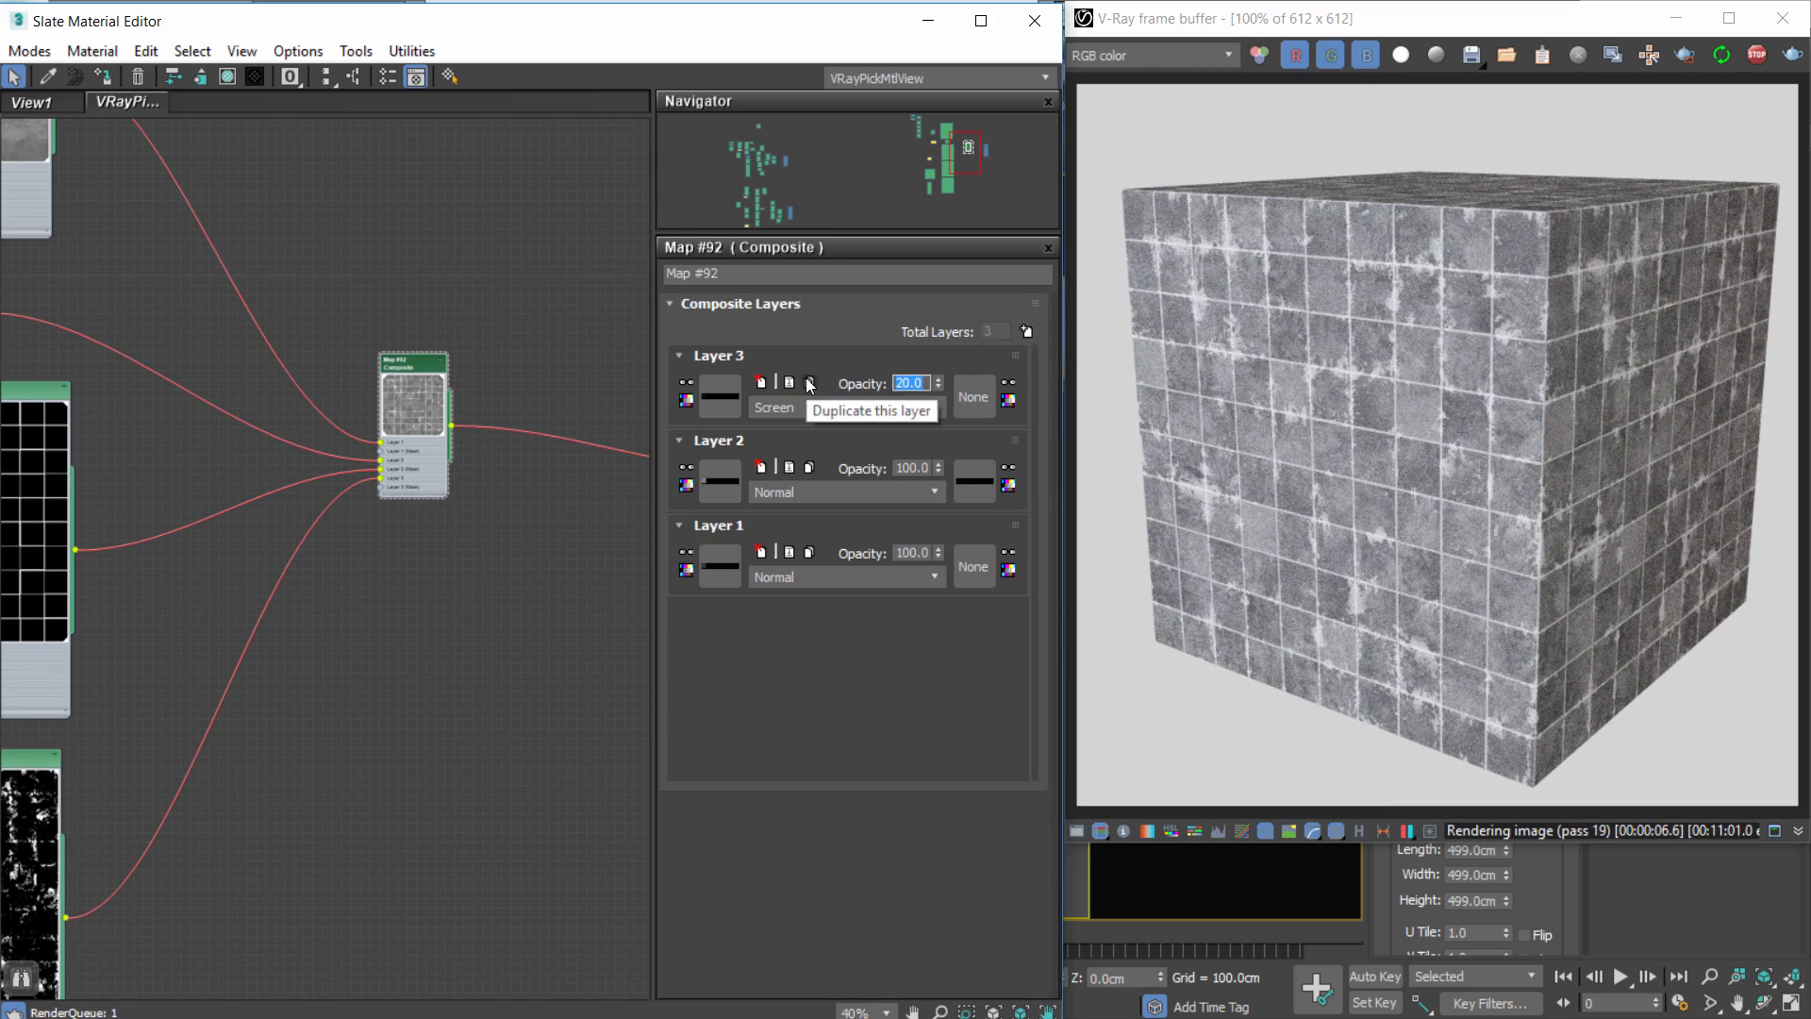
{"action": "key", "text": "Return"}
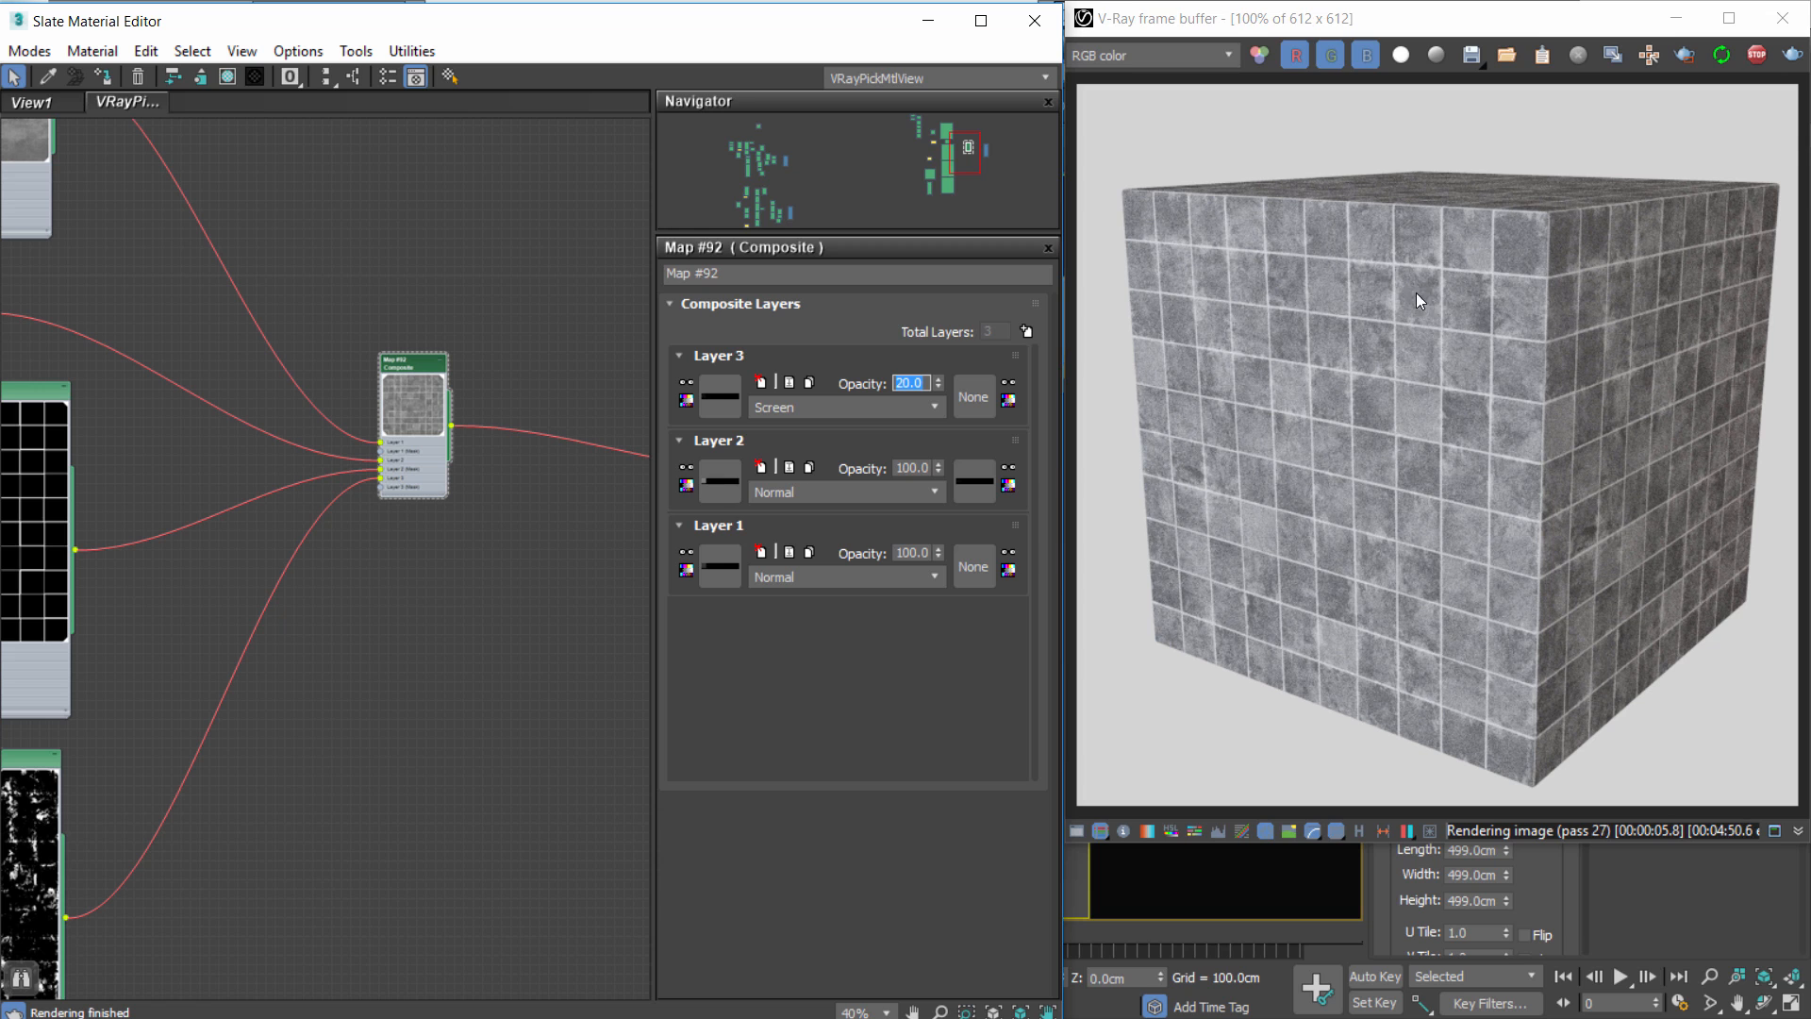
Add a Gradient Ramp map next to the light-grey BerconTile that is driven by BerconNoise.
{"action": "scroll", "coordinate": [463, 339], "scroll_direction": "down", "scroll_amount": 4}
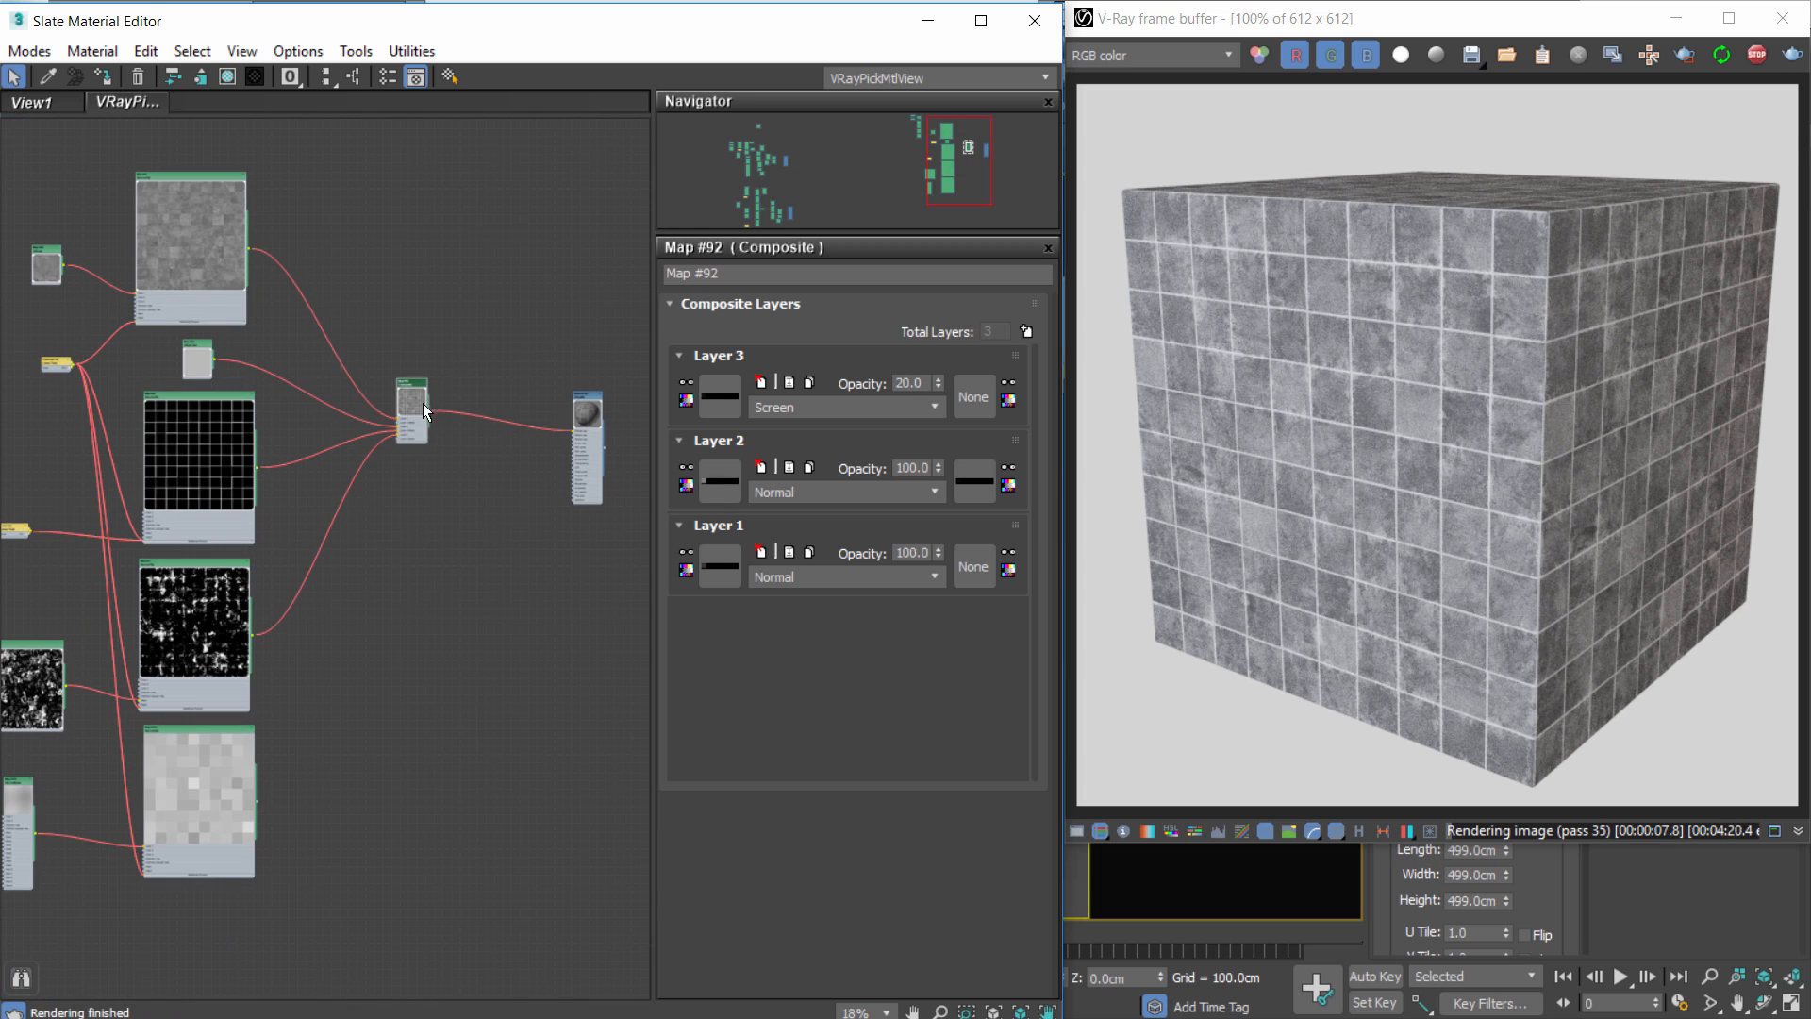
{"action": "left_click_drag", "start_coordinate": [203, 793], "coordinate": [204, 806]}
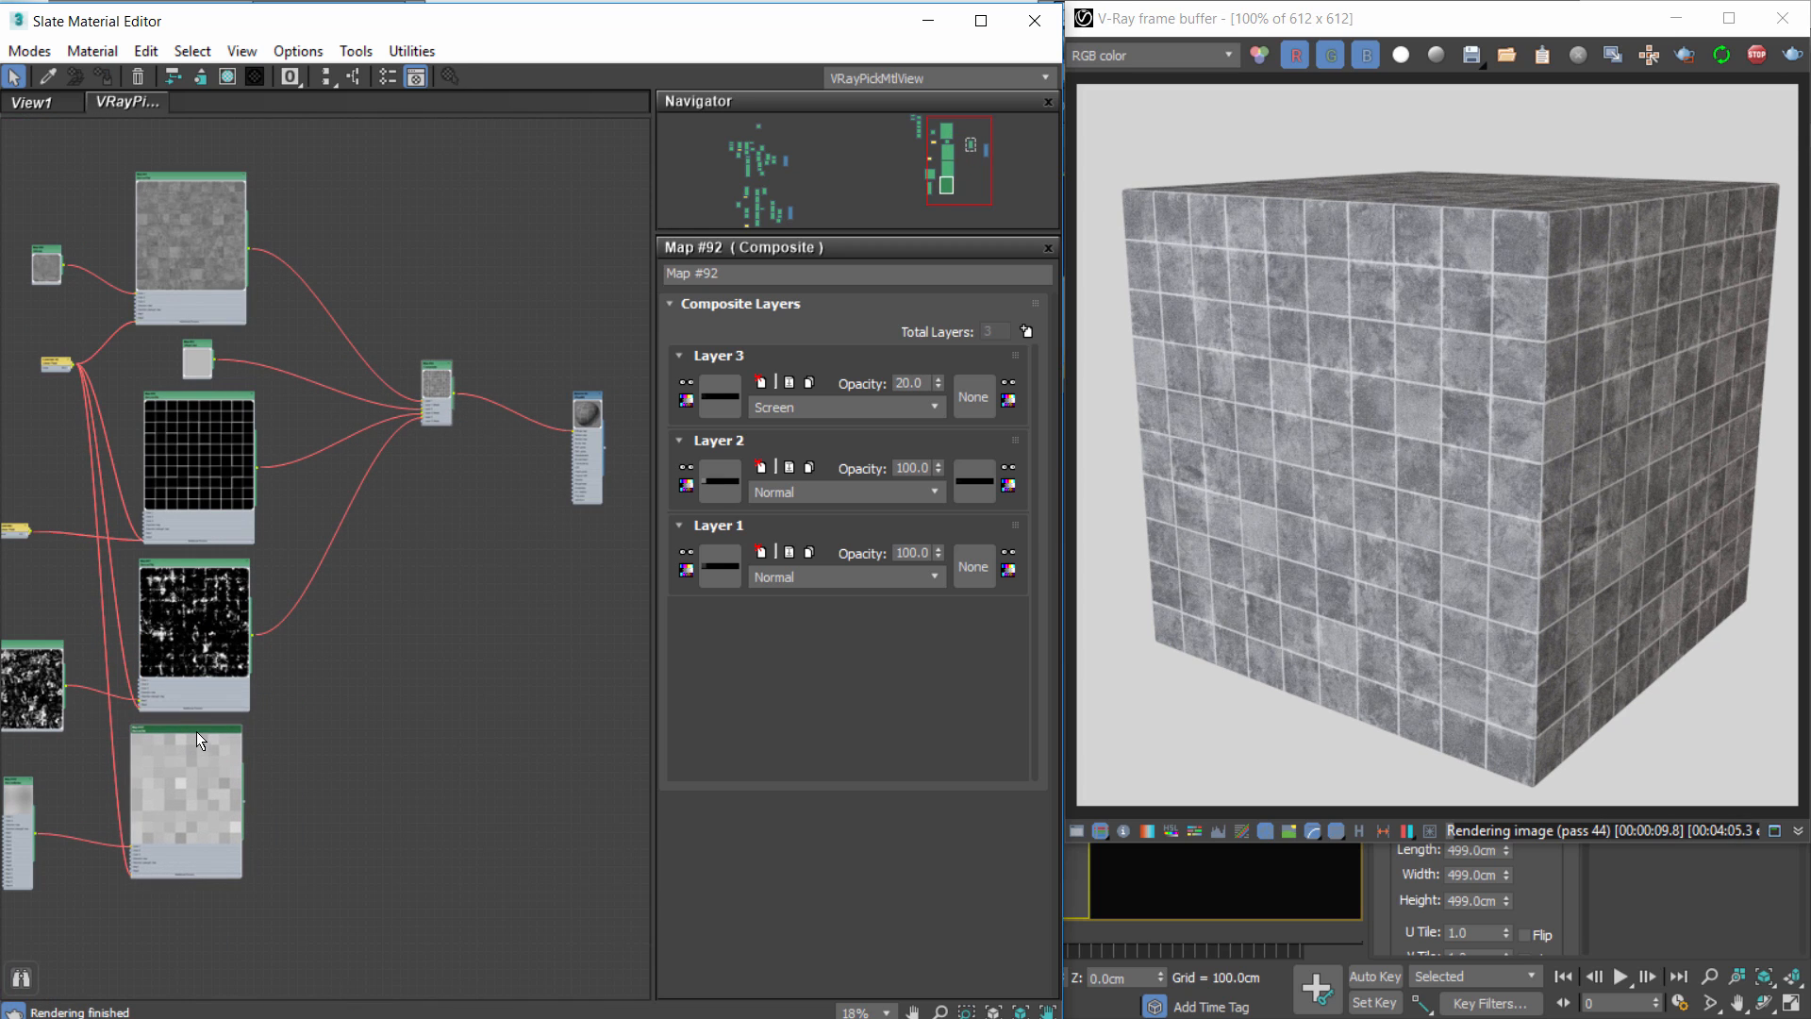
{"action": "double_click", "coordinate": [196, 732]}
{"action": "scroll", "coordinate": [309, 762], "scroll_direction": "up", "scroll_amount": 3}
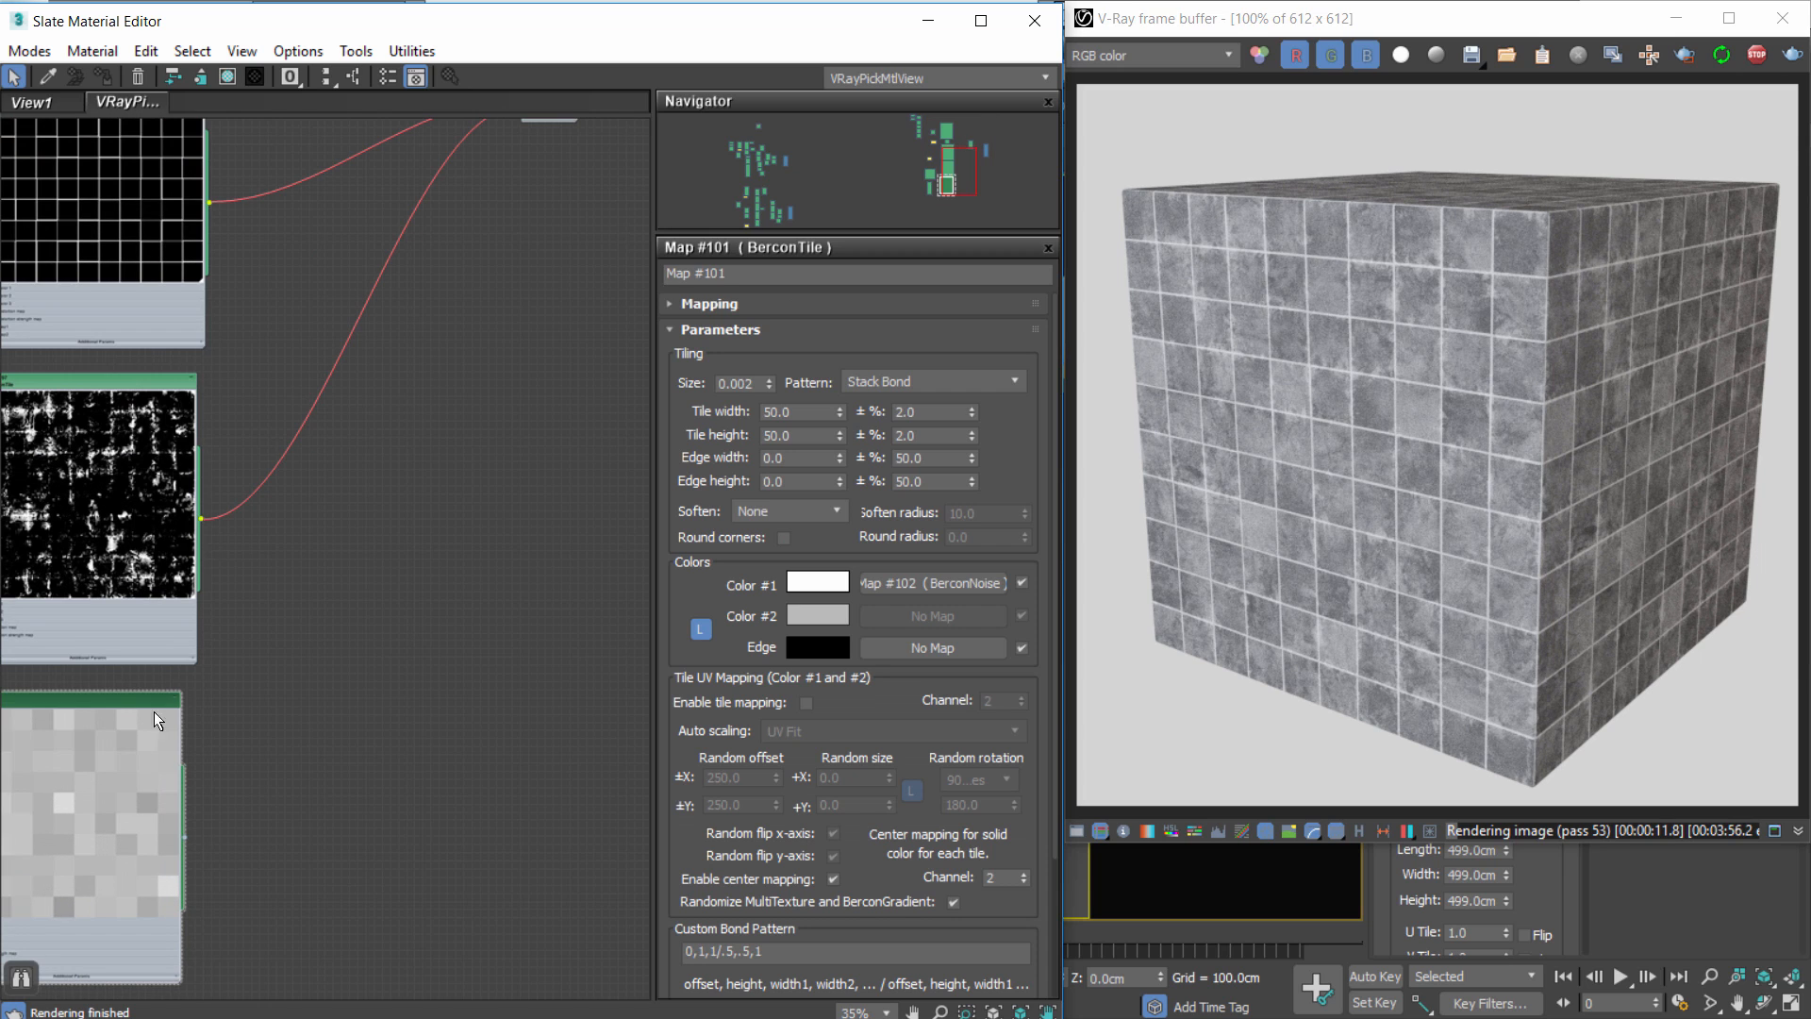
{"action": "right_click", "coordinate": [460, 679]}
{"action": "mouse_move", "coordinate": [566, 747]}
{"action": "mouse_move", "coordinate": [325, 756]}
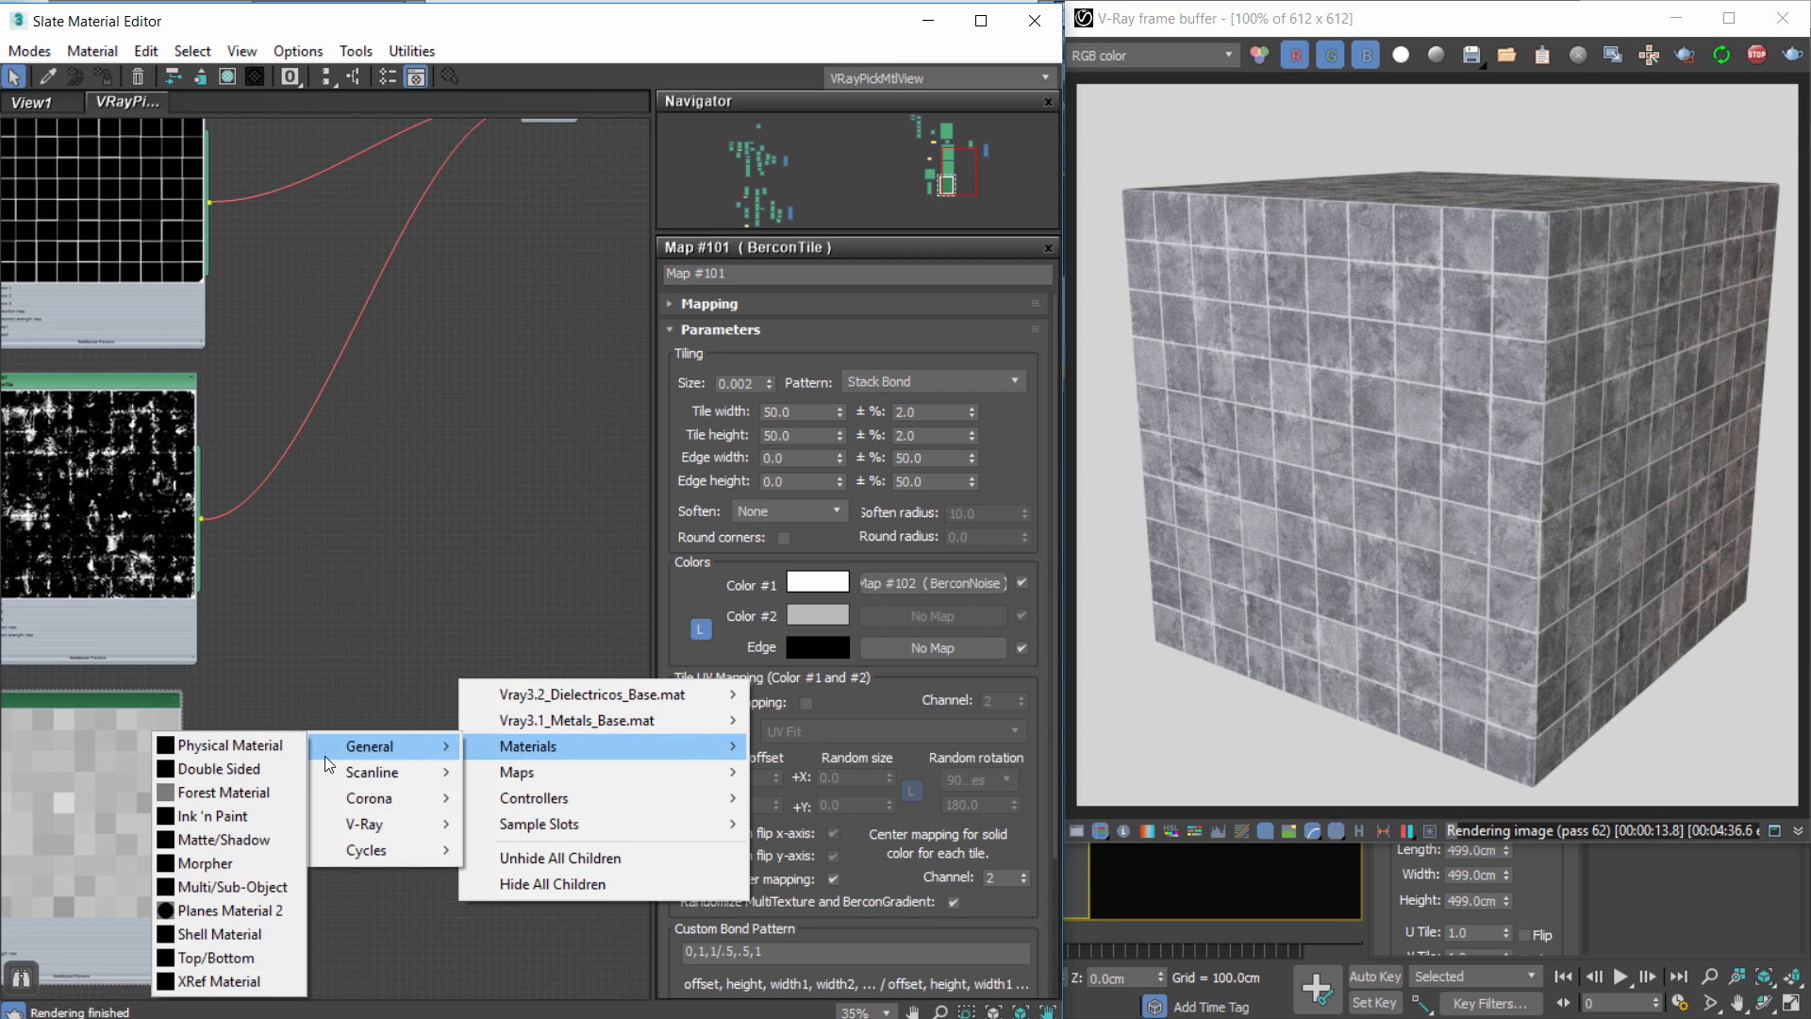
{"action": "mouse_move", "coordinate": [528, 772]}
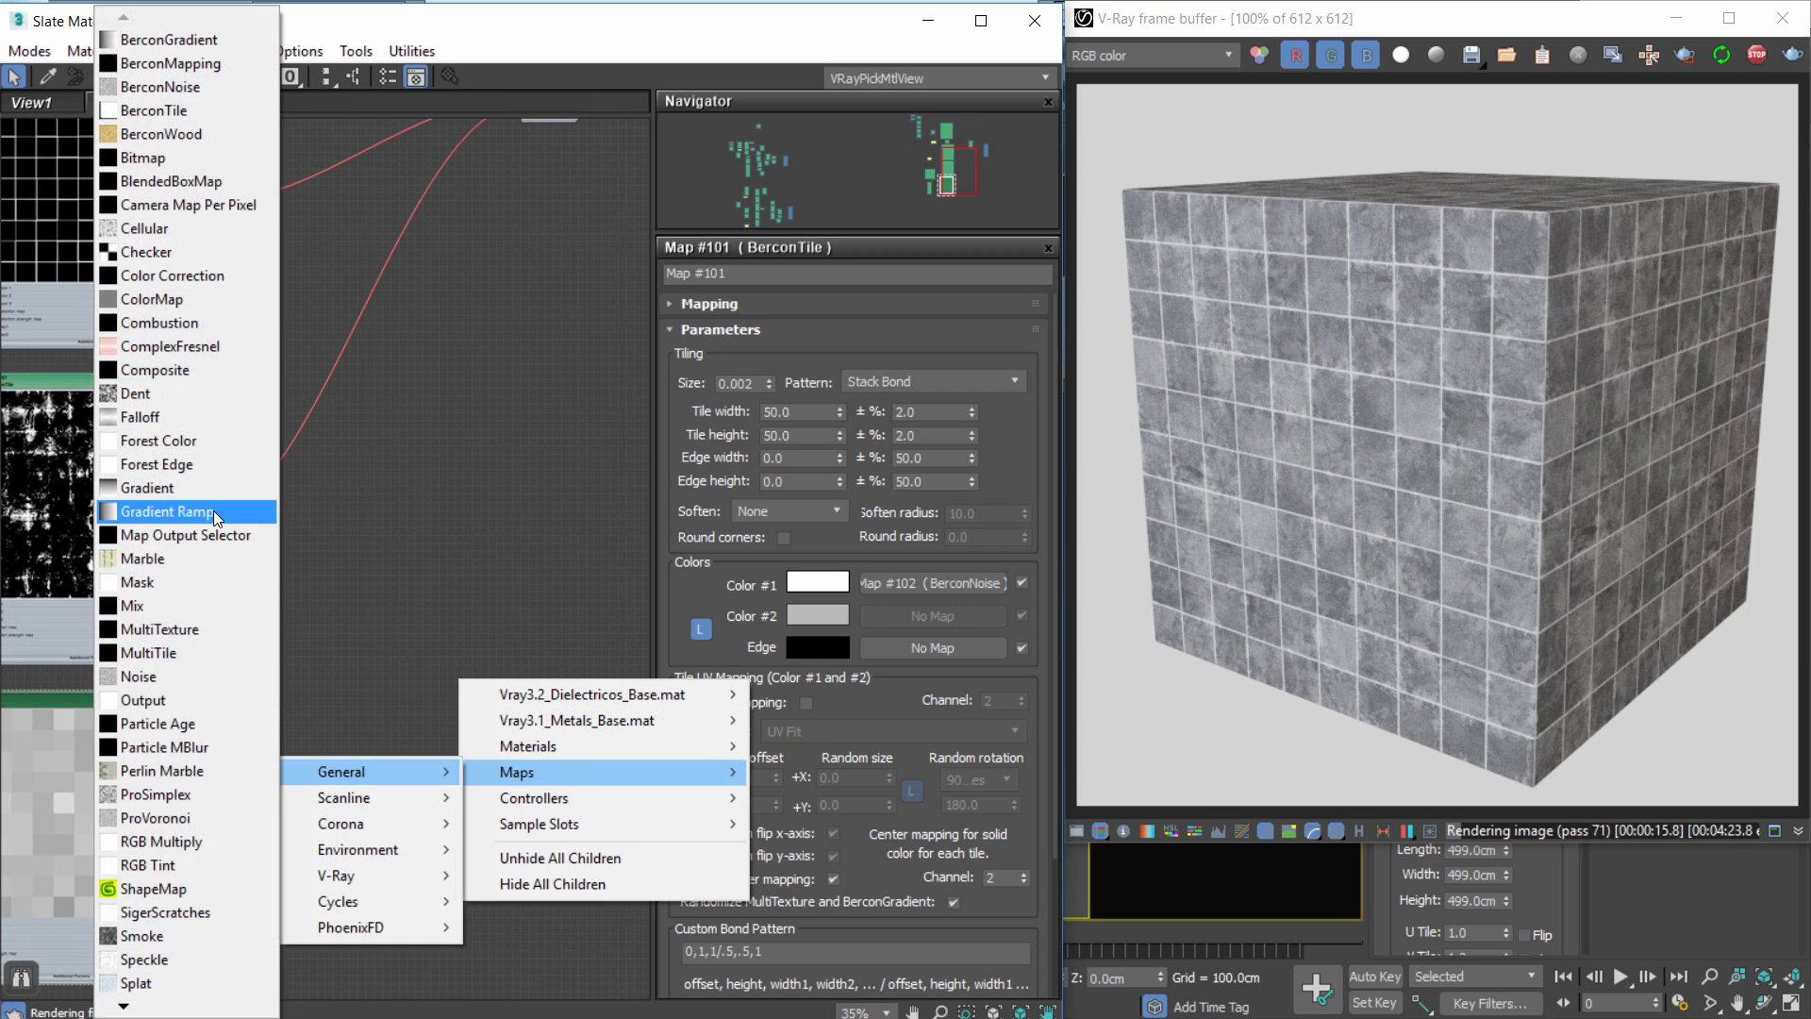
{"action": "left_click", "coordinate": [213, 512]}
Connect the light-grey BerconTile to the Gradient Ramp's Source Map input and enlarge the Gradient Ramp node.
{"action": "left_click_drag", "start_coordinate": [443, 669], "coordinate": [375, 686]}
{"action": "scroll", "coordinate": [223, 853], "scroll_direction": "up", "scroll_amount": 4}
{"action": "left_click_drag", "start_coordinate": [406, 572], "coordinate": [370, 546]}
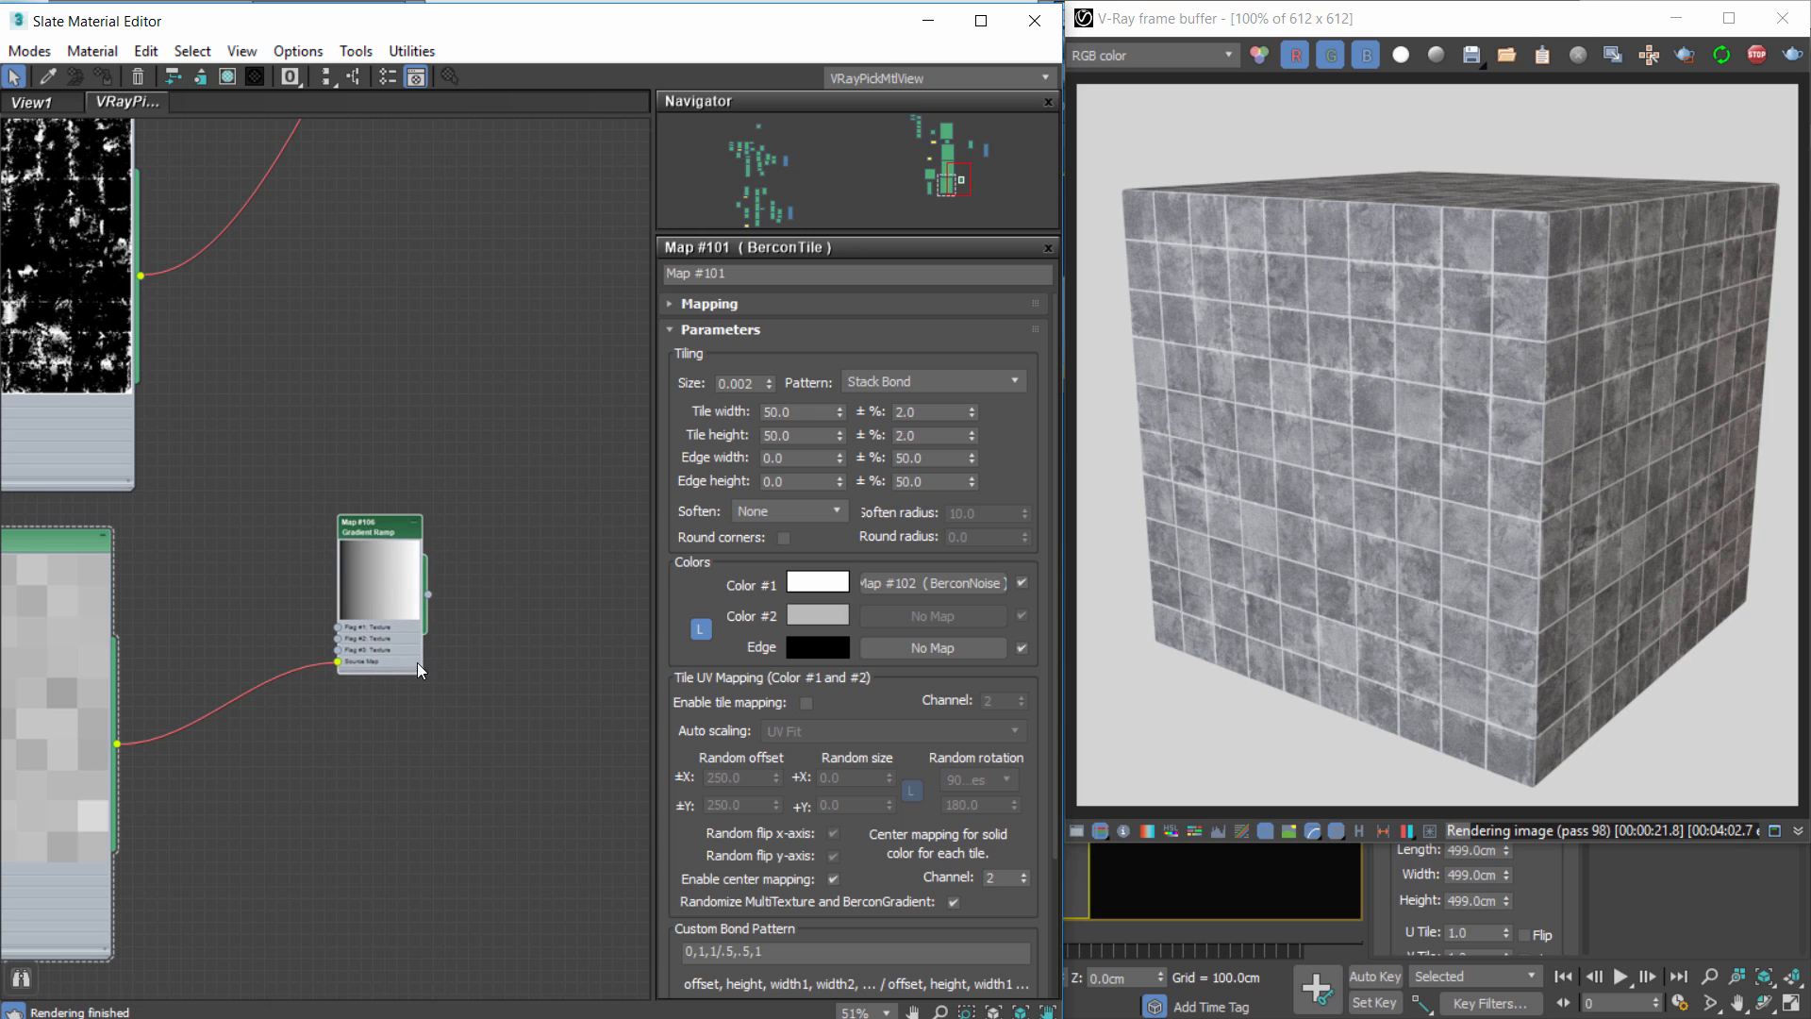
{"action": "left_click_drag", "start_coordinate": [420, 670], "coordinate": [480, 728]}
{"action": "left_click_drag", "start_coordinate": [413, 538], "coordinate": [378, 515]}
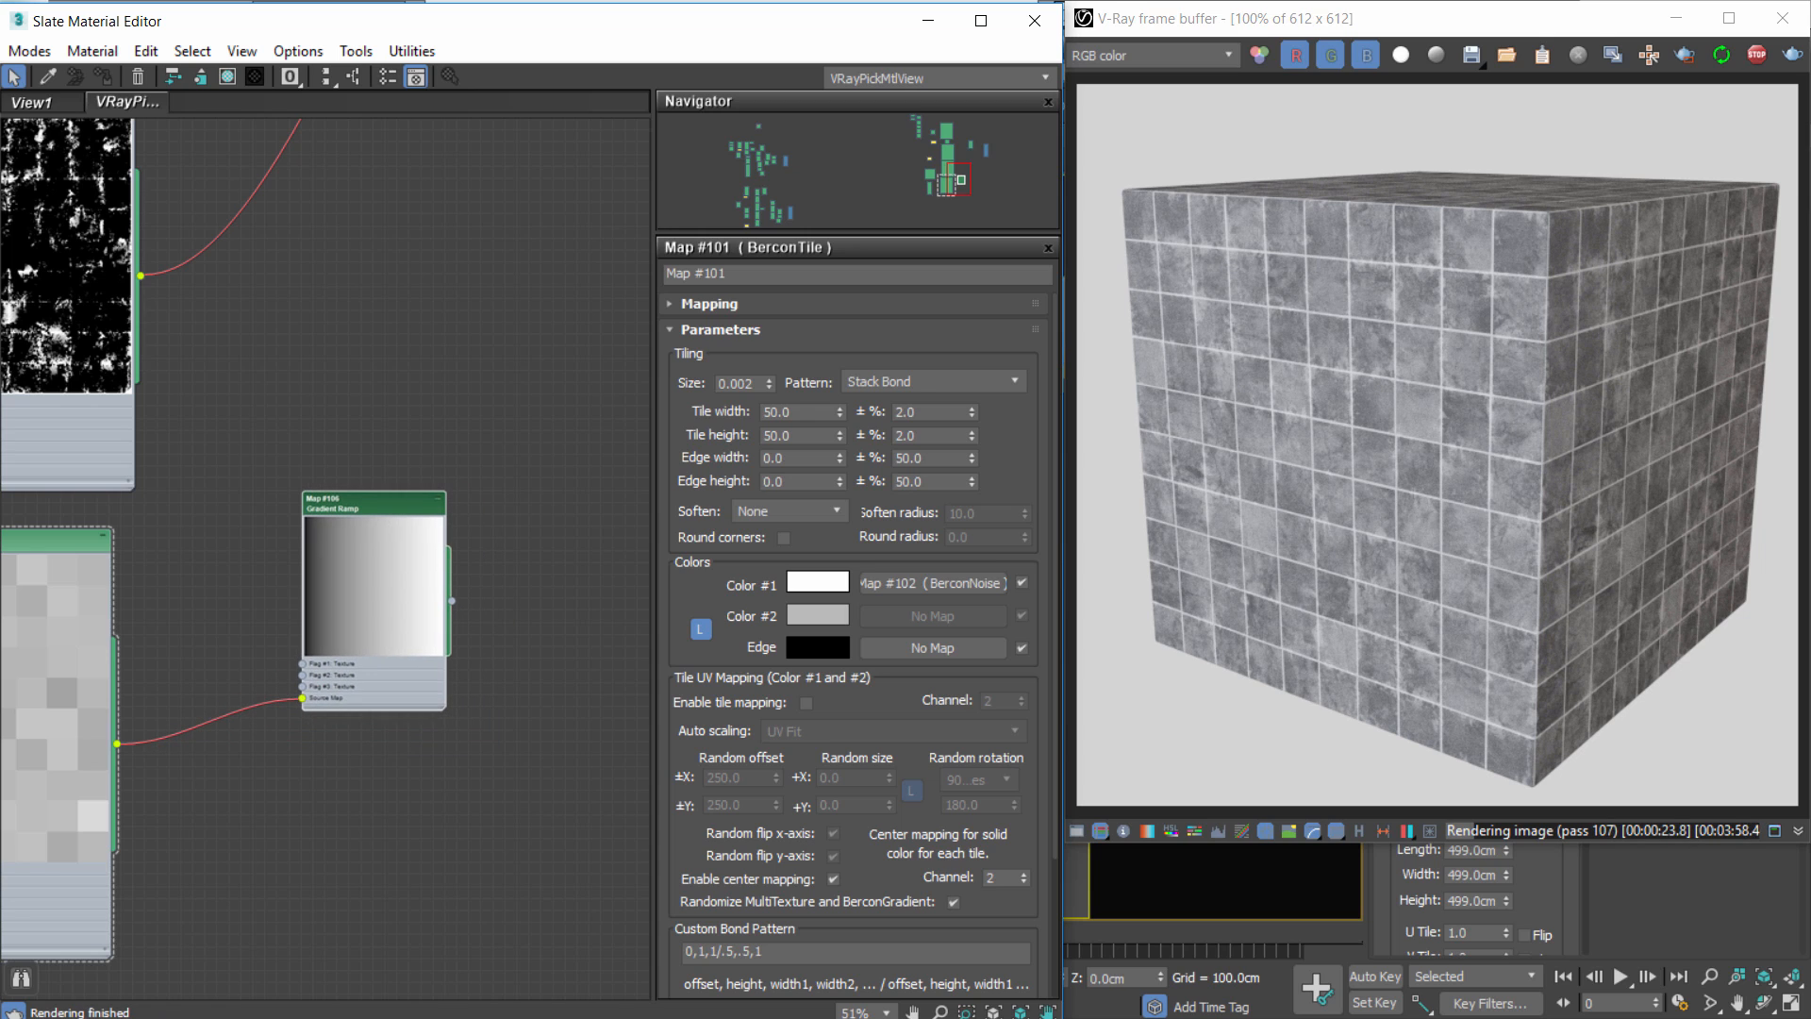
Set the Gradient Ramp's gradient type to Mapped and its interpolation to Solid.
{"action": "double_click", "coordinate": [383, 506]}
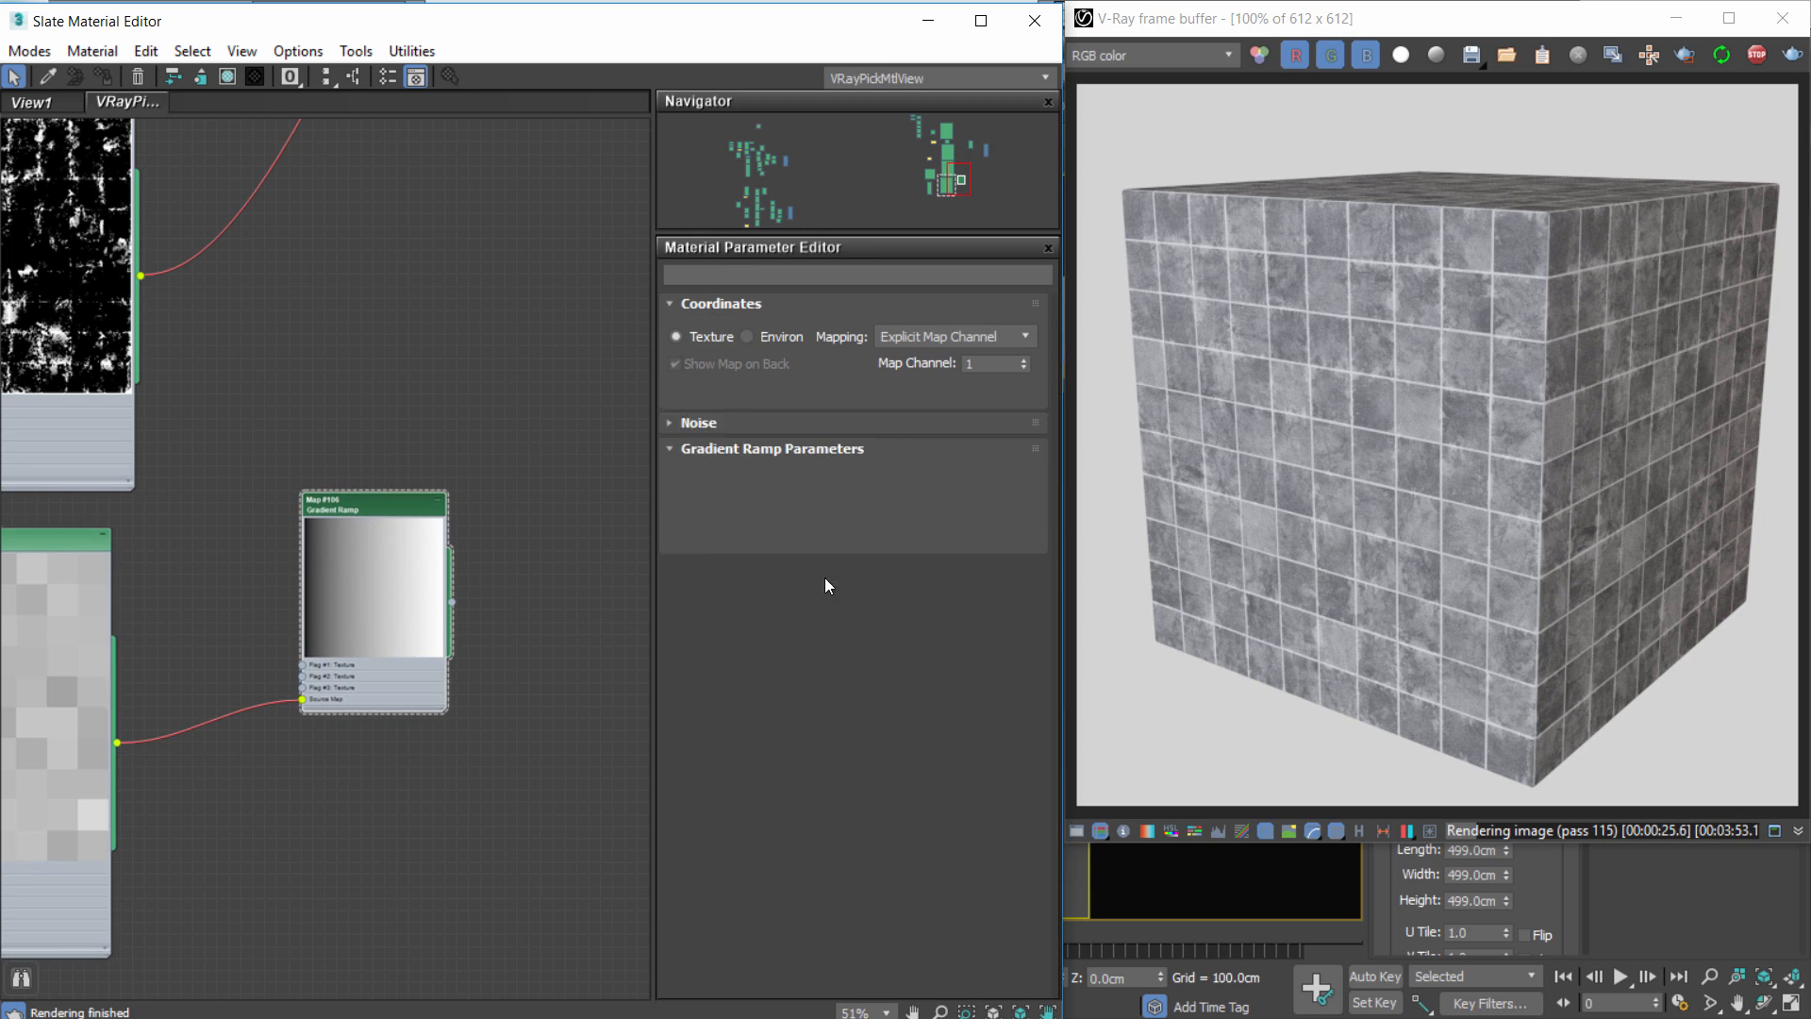
{"action": "double_click", "coordinate": [855, 671]}
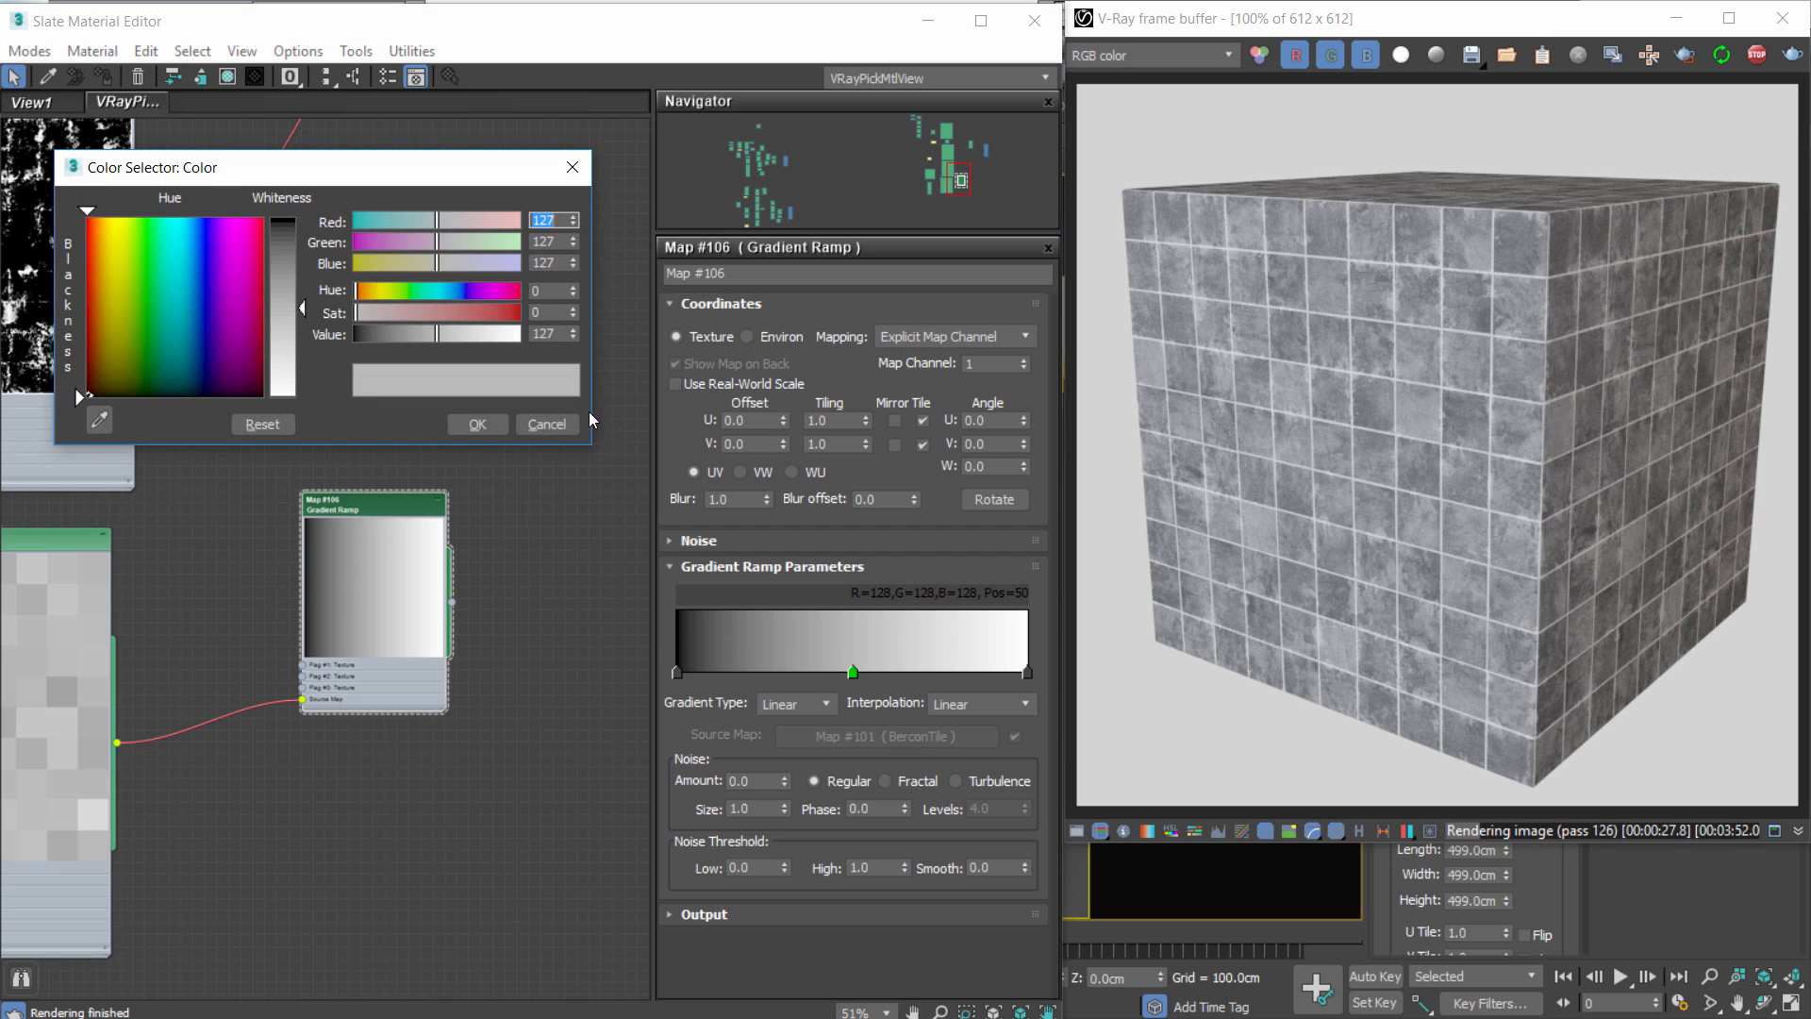
{"action": "left_click", "coordinate": [477, 425]}
{"action": "left_click", "coordinate": [811, 704]}
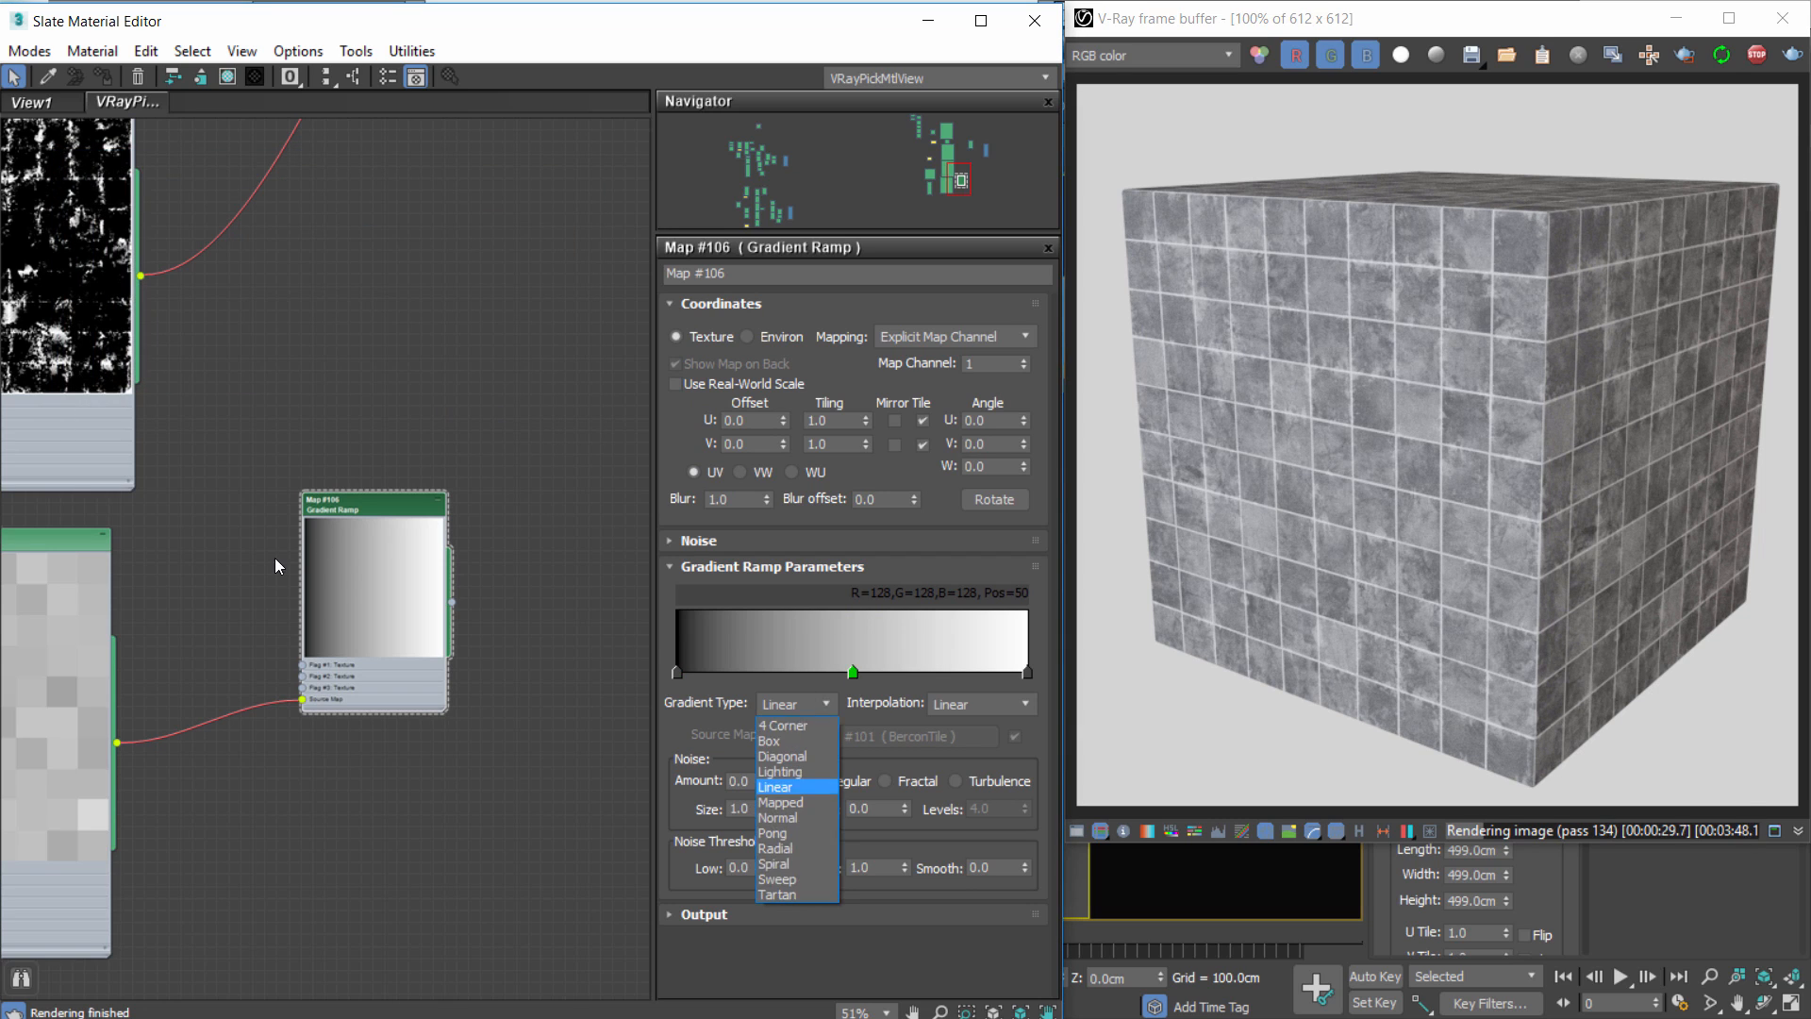
{"action": "left_click", "coordinate": [781, 802]}
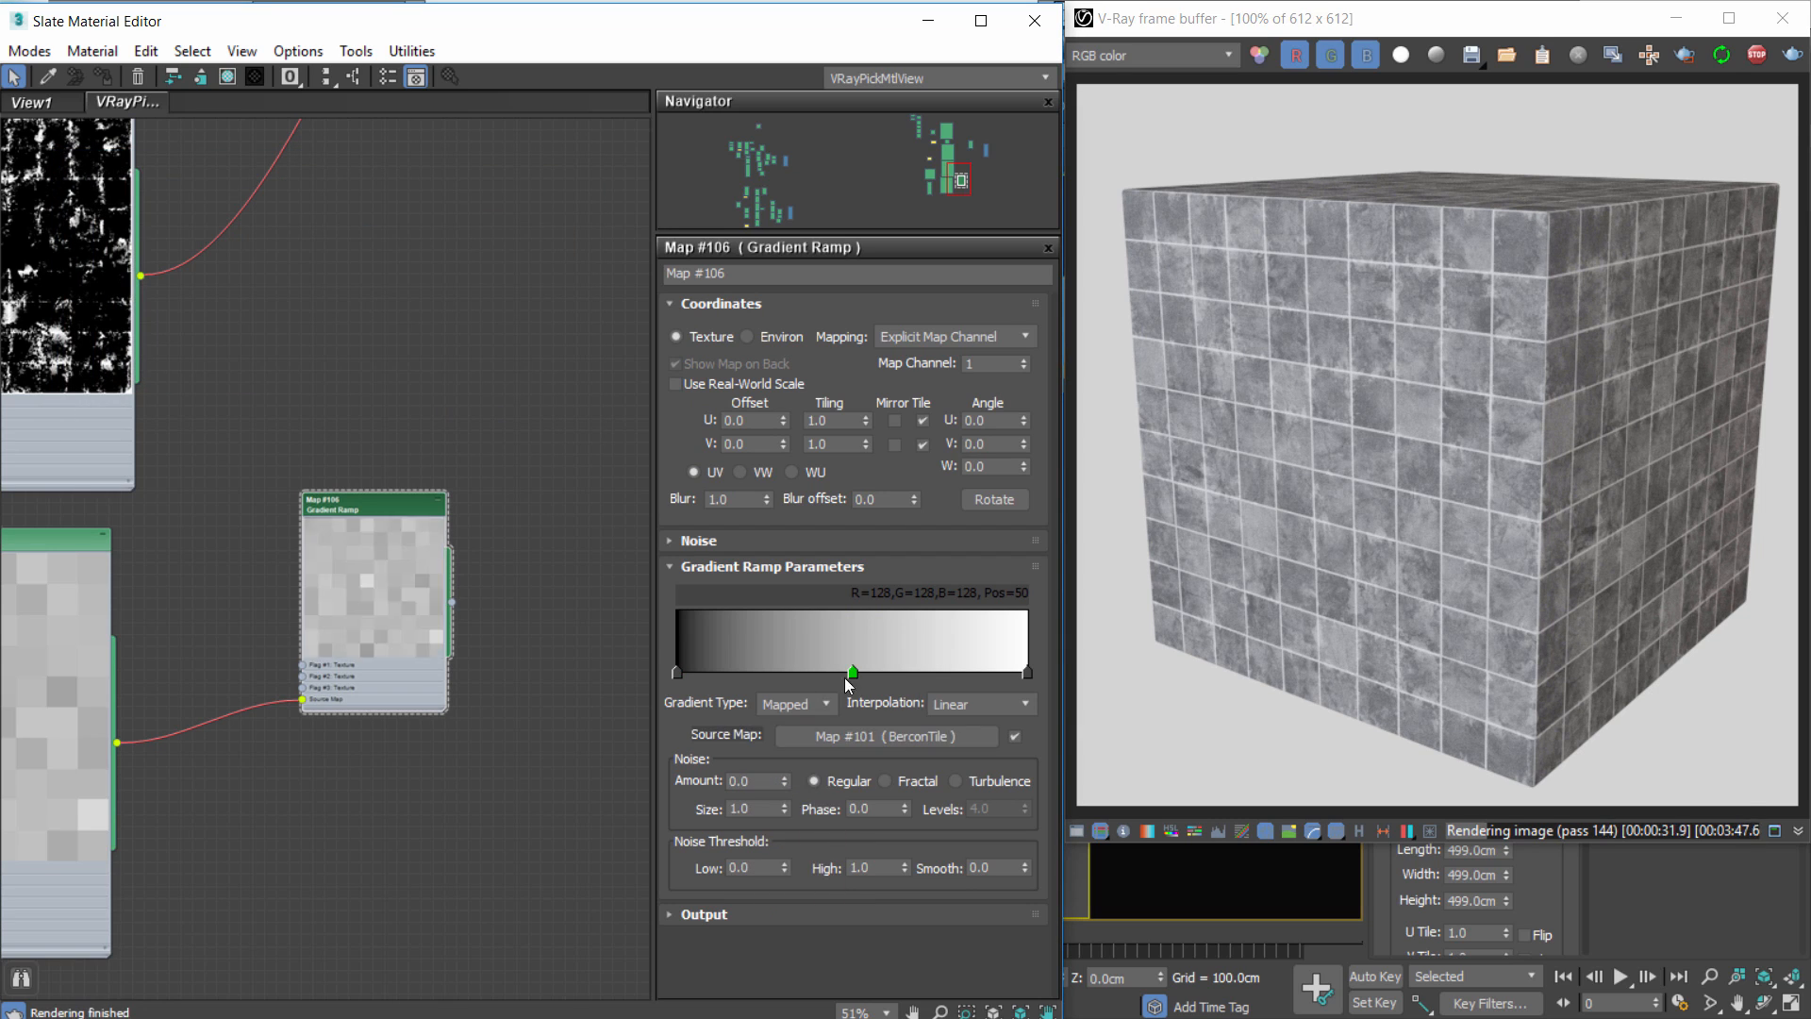
{"action": "left_click", "coordinate": [976, 706]}
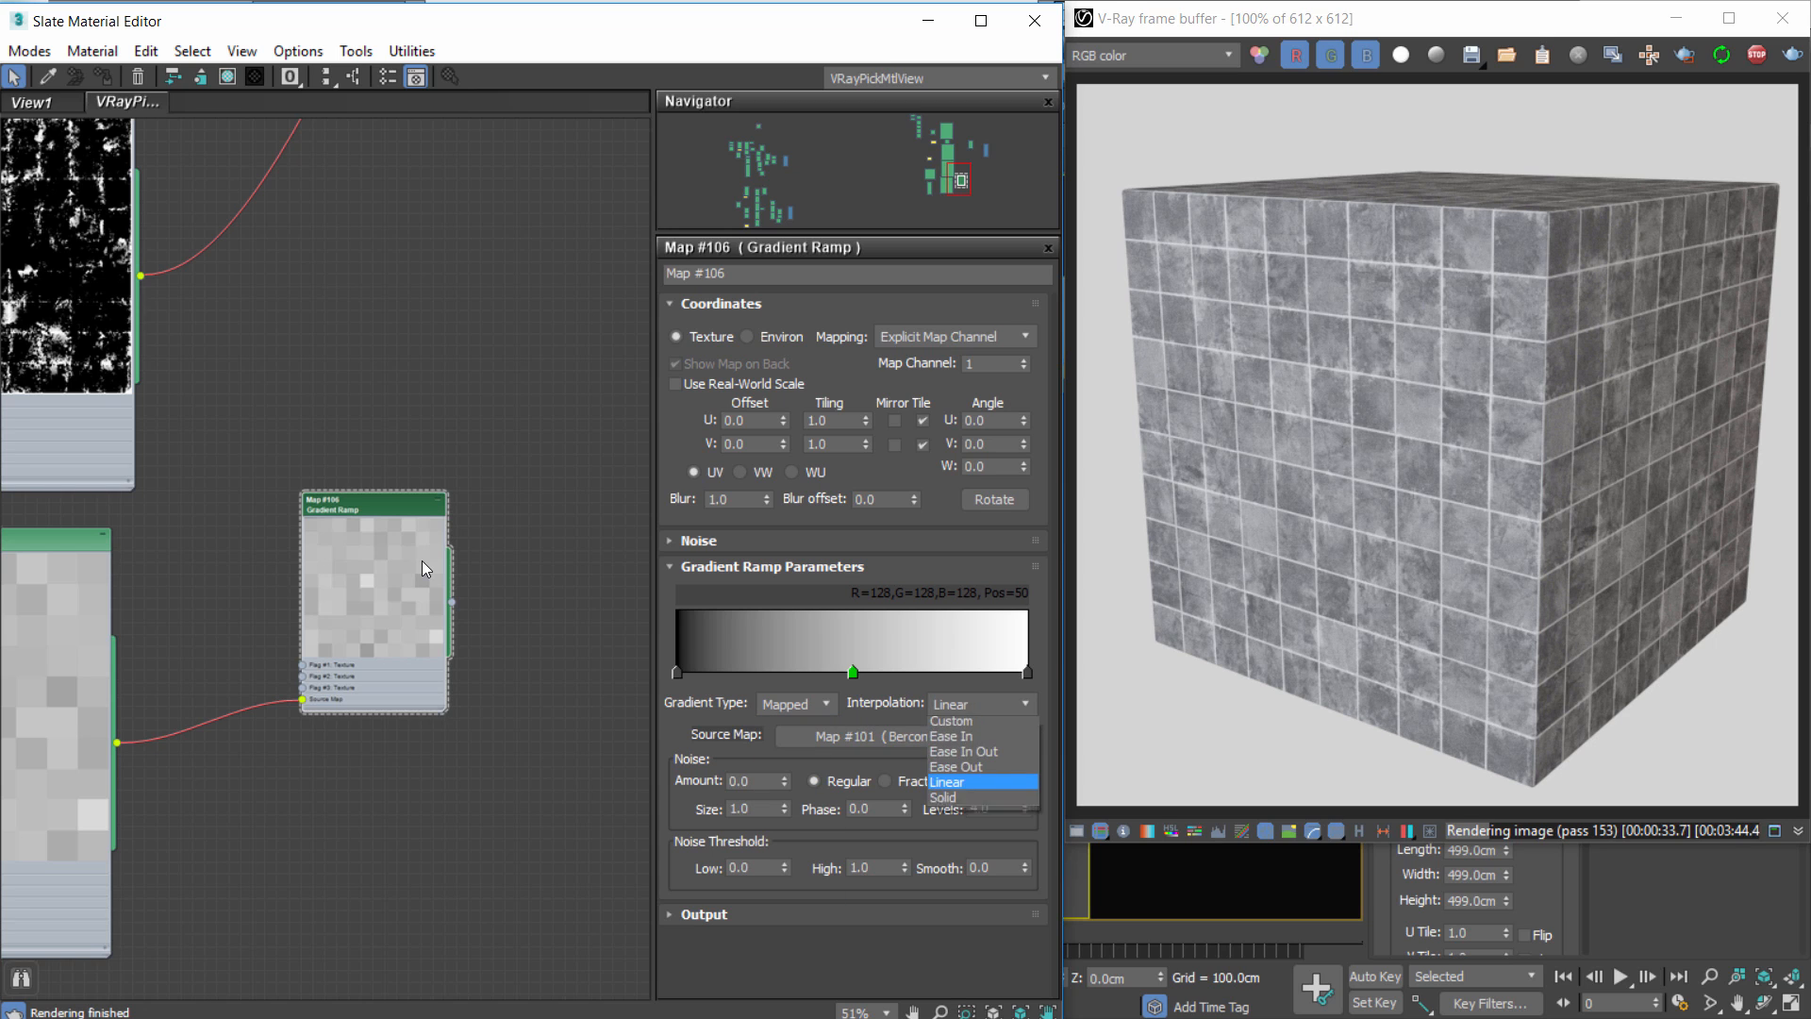
{"action": "left_click", "coordinate": [943, 802]}
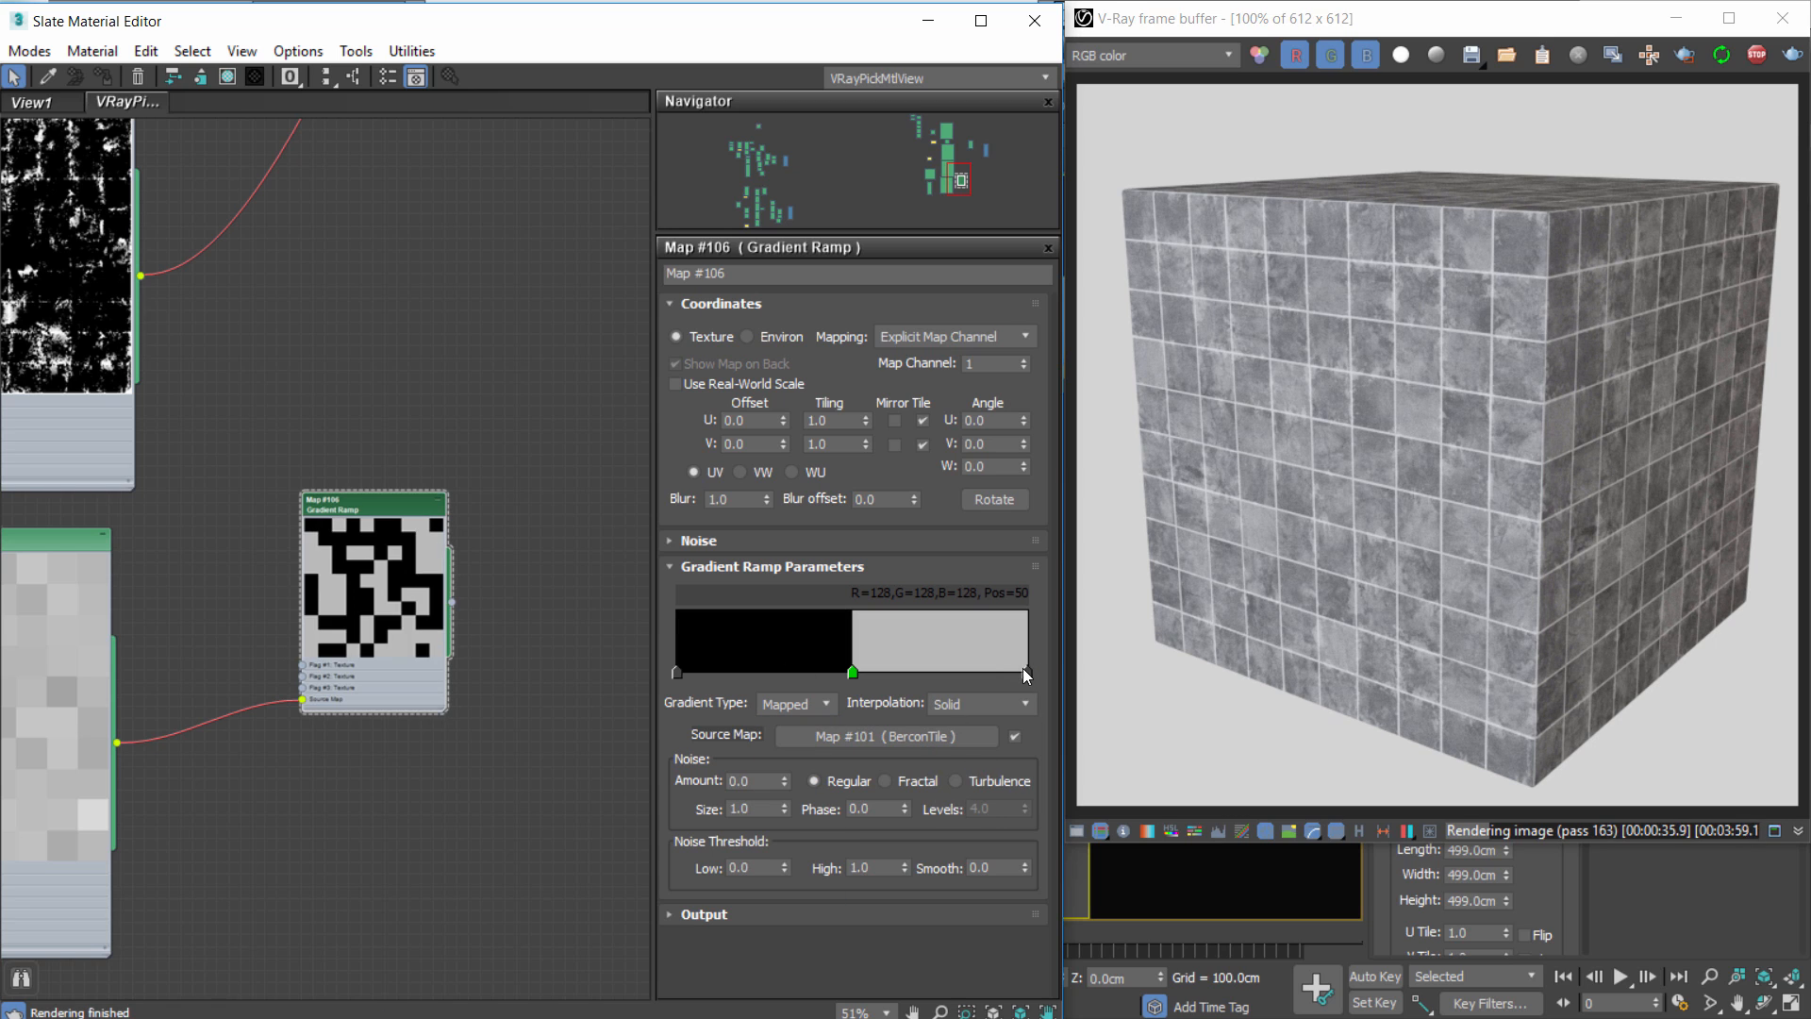
Make the ramp's middle flag pure white (255) and move it to position 57.
{"action": "double_click", "coordinate": [853, 676]}
{"action": "left_click", "coordinate": [75, 388]}
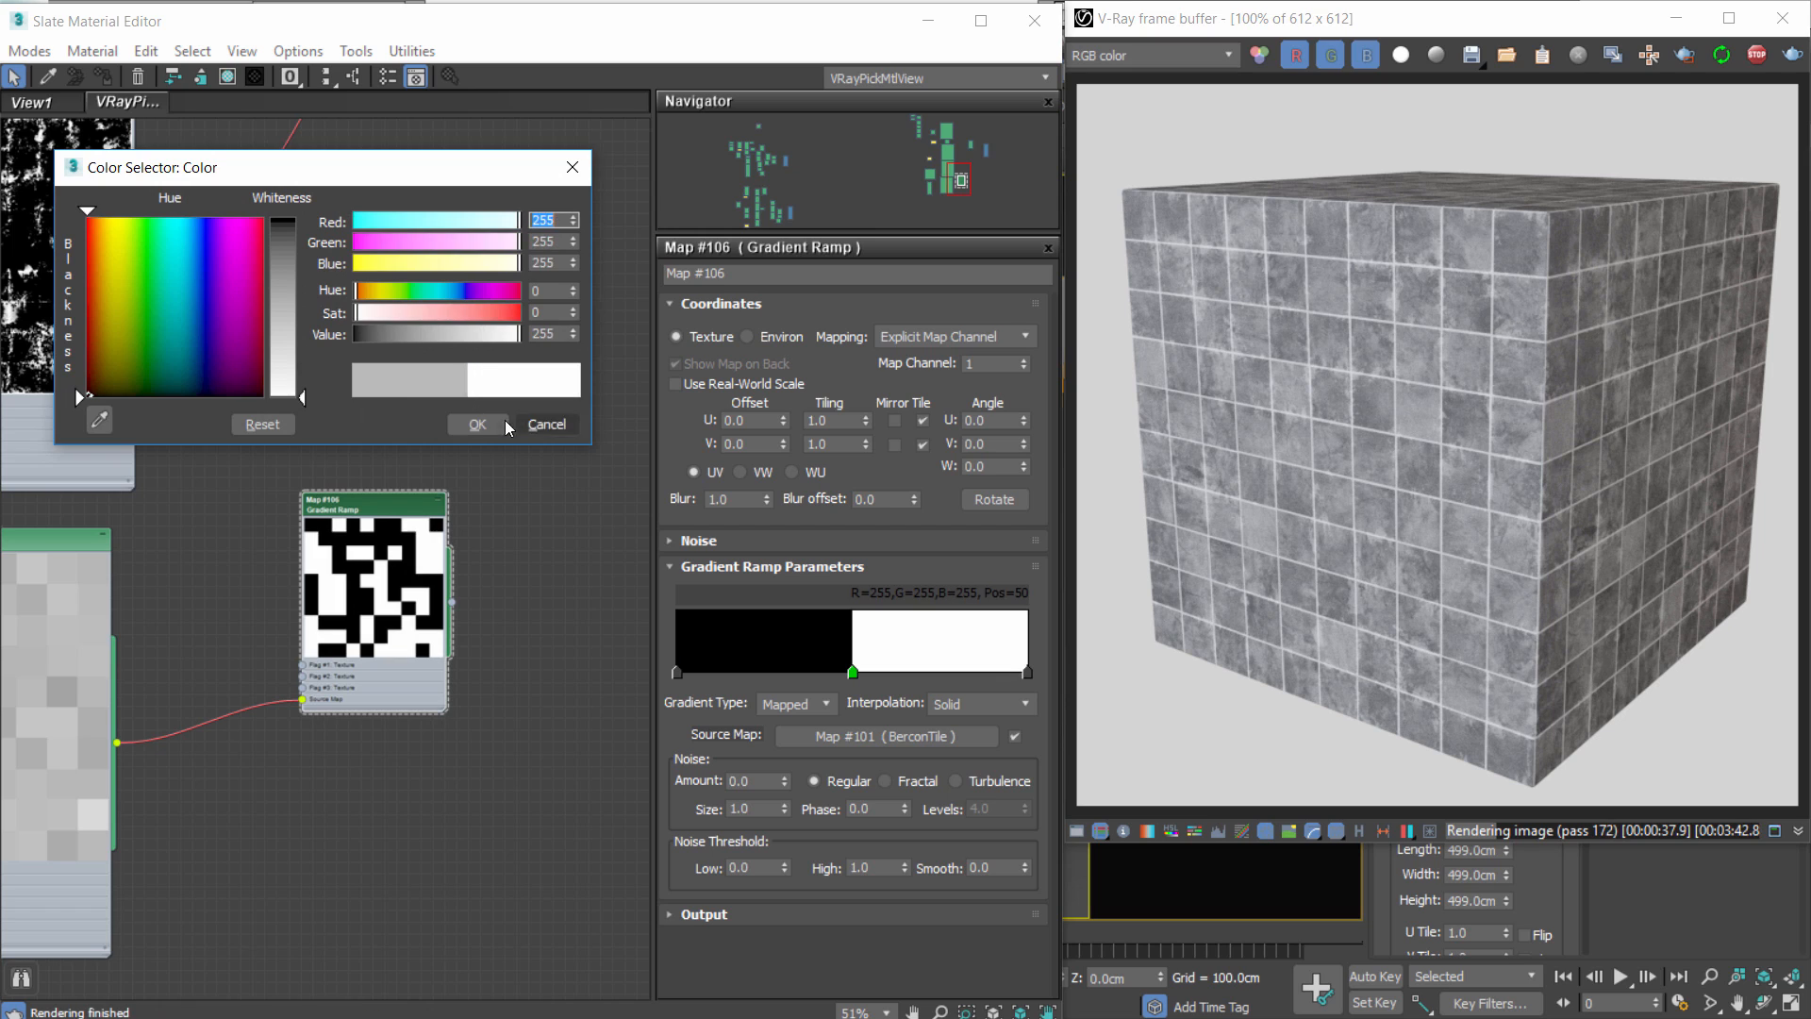
{"action": "left_click", "coordinate": [474, 421]}
{"action": "mouse_move", "coordinate": [854, 675]}
{"action": "left_mouse_down"}
{"action": "mouse_move", "coordinate": [974, 673]}
{"action": "mouse_move", "coordinate": [842, 674]}
{"action": "mouse_move", "coordinate": [878, 677]}
{"action": "left_mouse_up"}
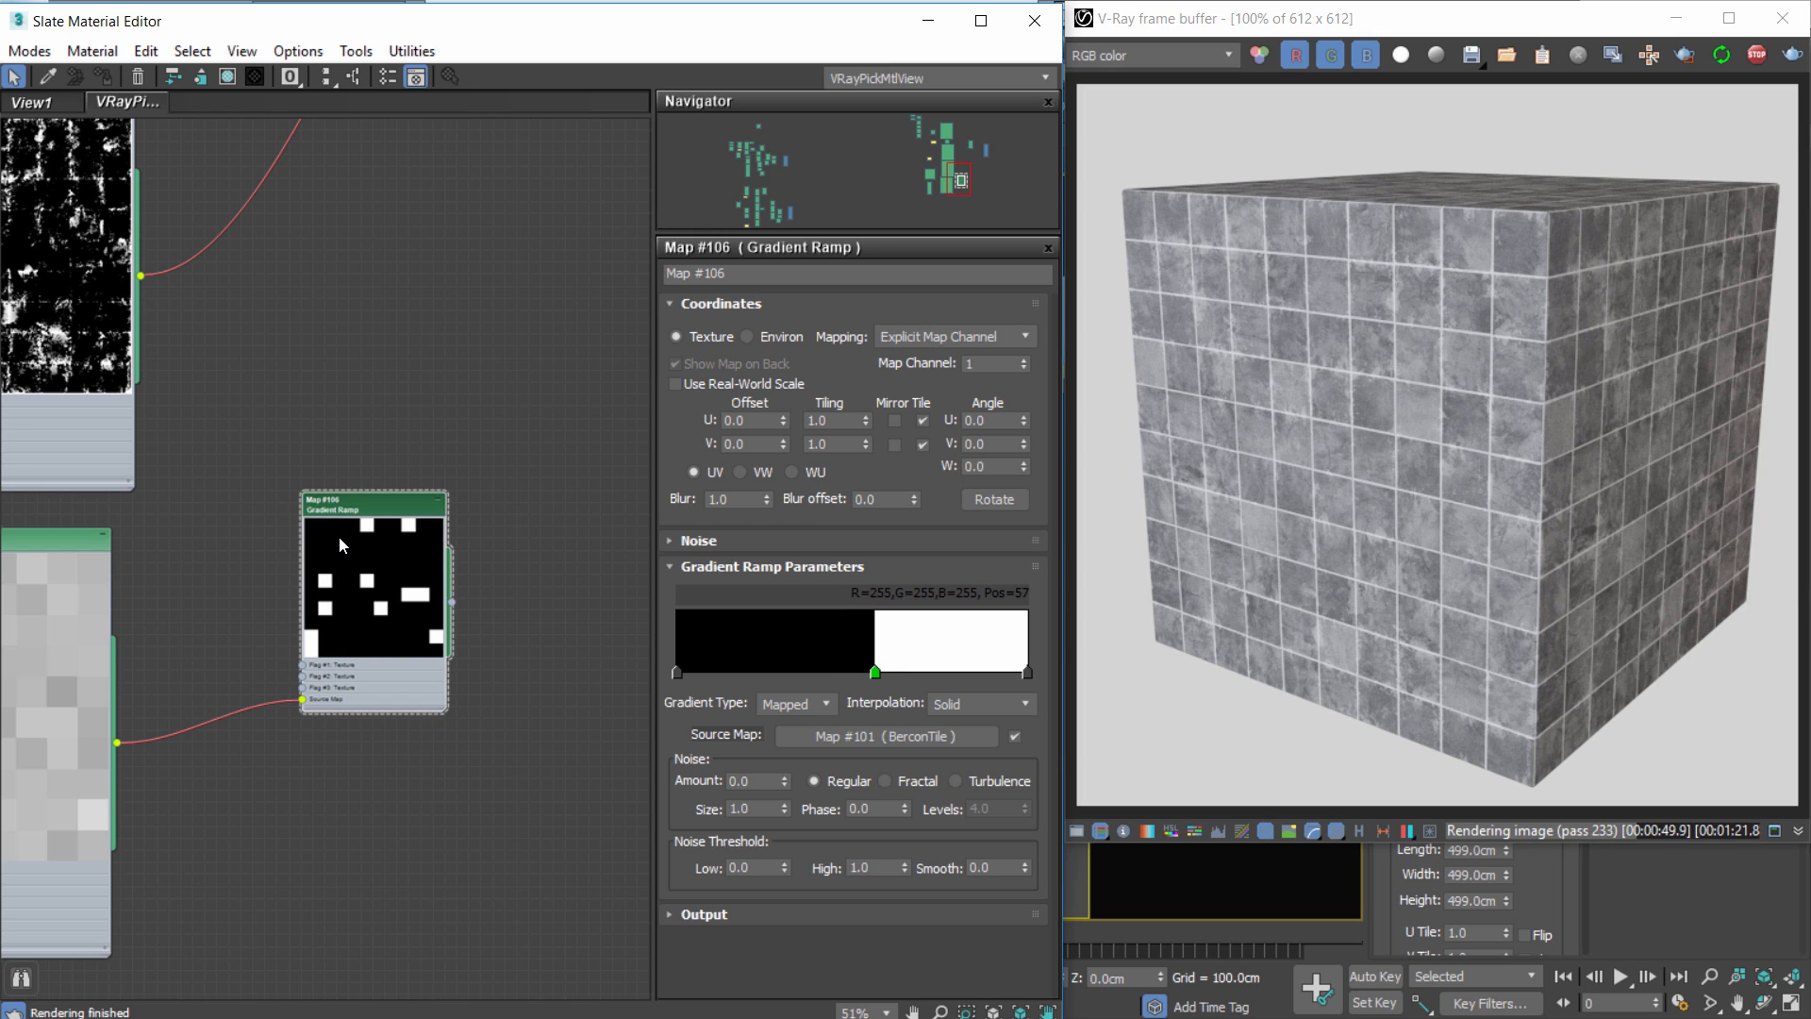
Try a size of 0.2 on the BerconNoise map that feeds the light-grey BerconTile.
{"action": "scroll", "coordinate": [252, 691], "scroll_direction": "down", "scroll_amount": 2}
{"action": "middle_click_drag", "start_coordinate": [268, 679], "coordinate": [498, 620]}
{"action": "left_click_drag", "start_coordinate": [554, 558], "coordinate": [519, 672]}
{"action": "middle_click_drag", "start_coordinate": [152, 753], "coordinate": [324, 692]}
{"action": "scroll", "coordinate": [325, 693], "scroll_direction": "down", "scroll_amount": 2}
{"action": "scroll", "coordinate": [195, 633], "scroll_direction": "up", "scroll_amount": 3}
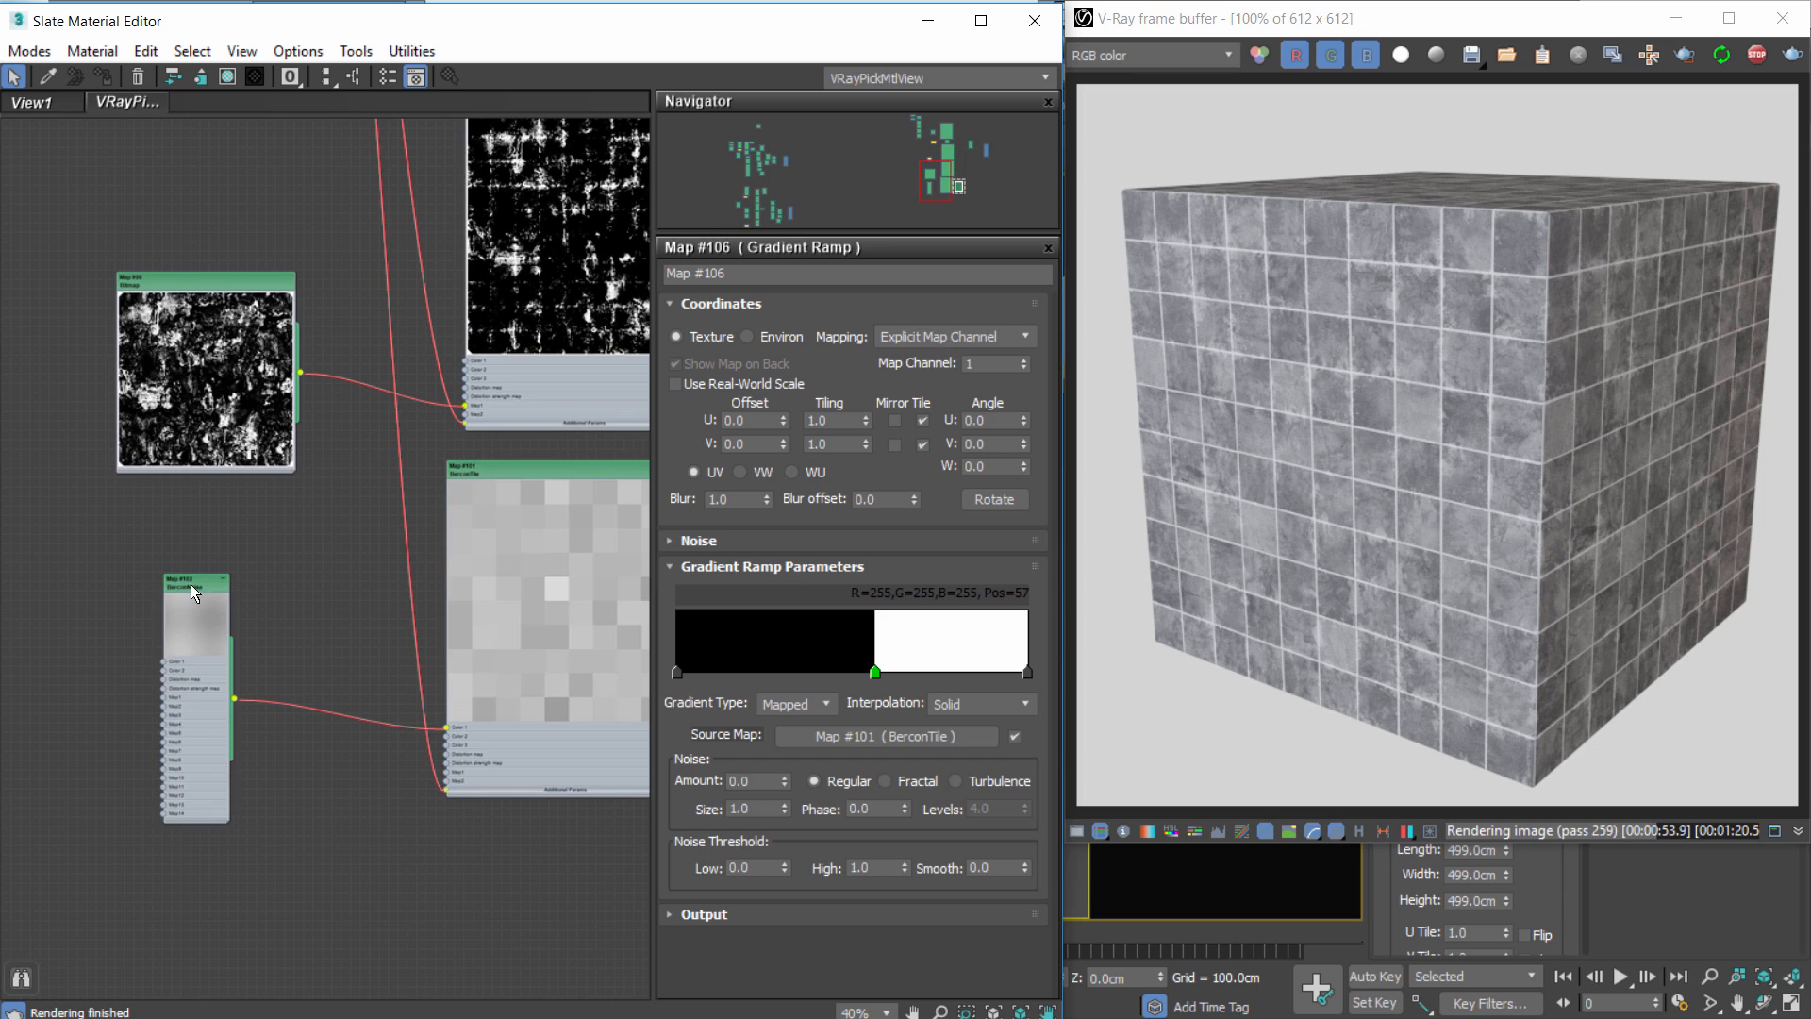
{"action": "double_click", "coordinate": [190, 585]}
{"action": "left_click_drag", "start_coordinate": [190, 585], "coordinate": [269, 596]}
{"action": "middle_click_drag", "start_coordinate": [314, 620], "coordinate": [60, 602]}
{"action": "left_click_drag", "start_coordinate": [752, 384], "coordinate": [586, 374]}
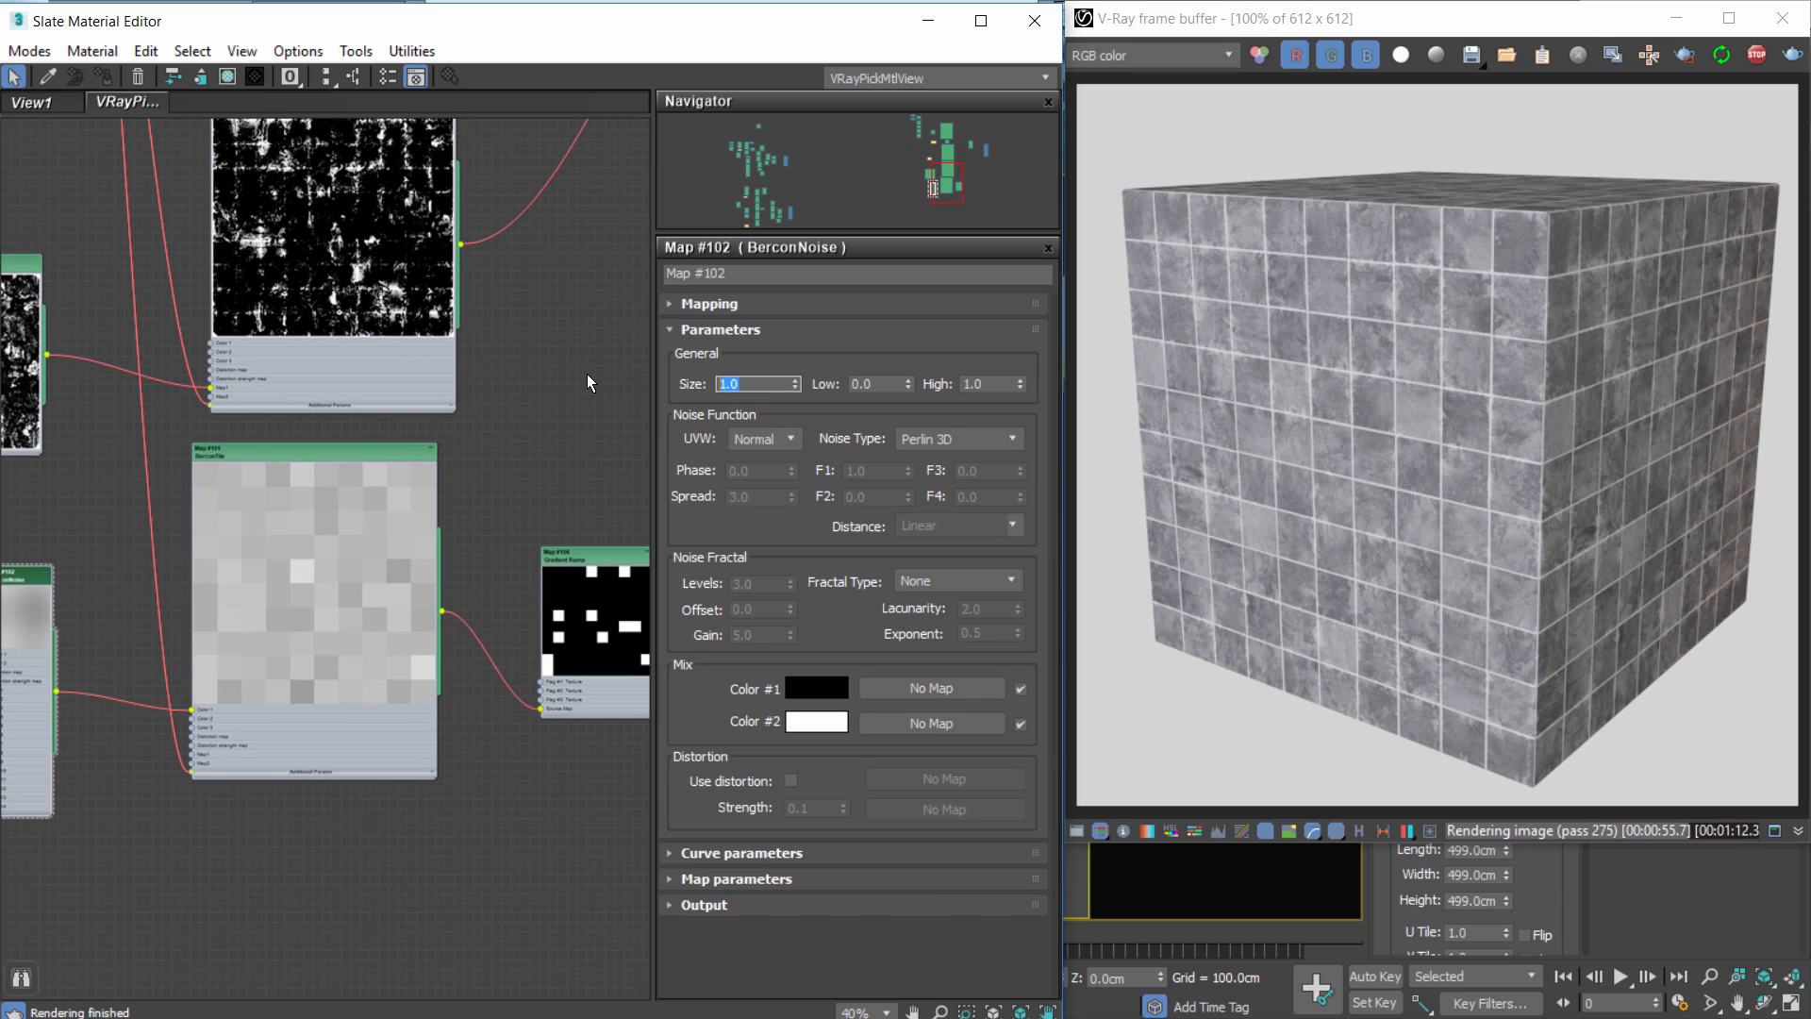
{"action": "type", "text": "0.2"}
{"action": "key", "text": "Return"}
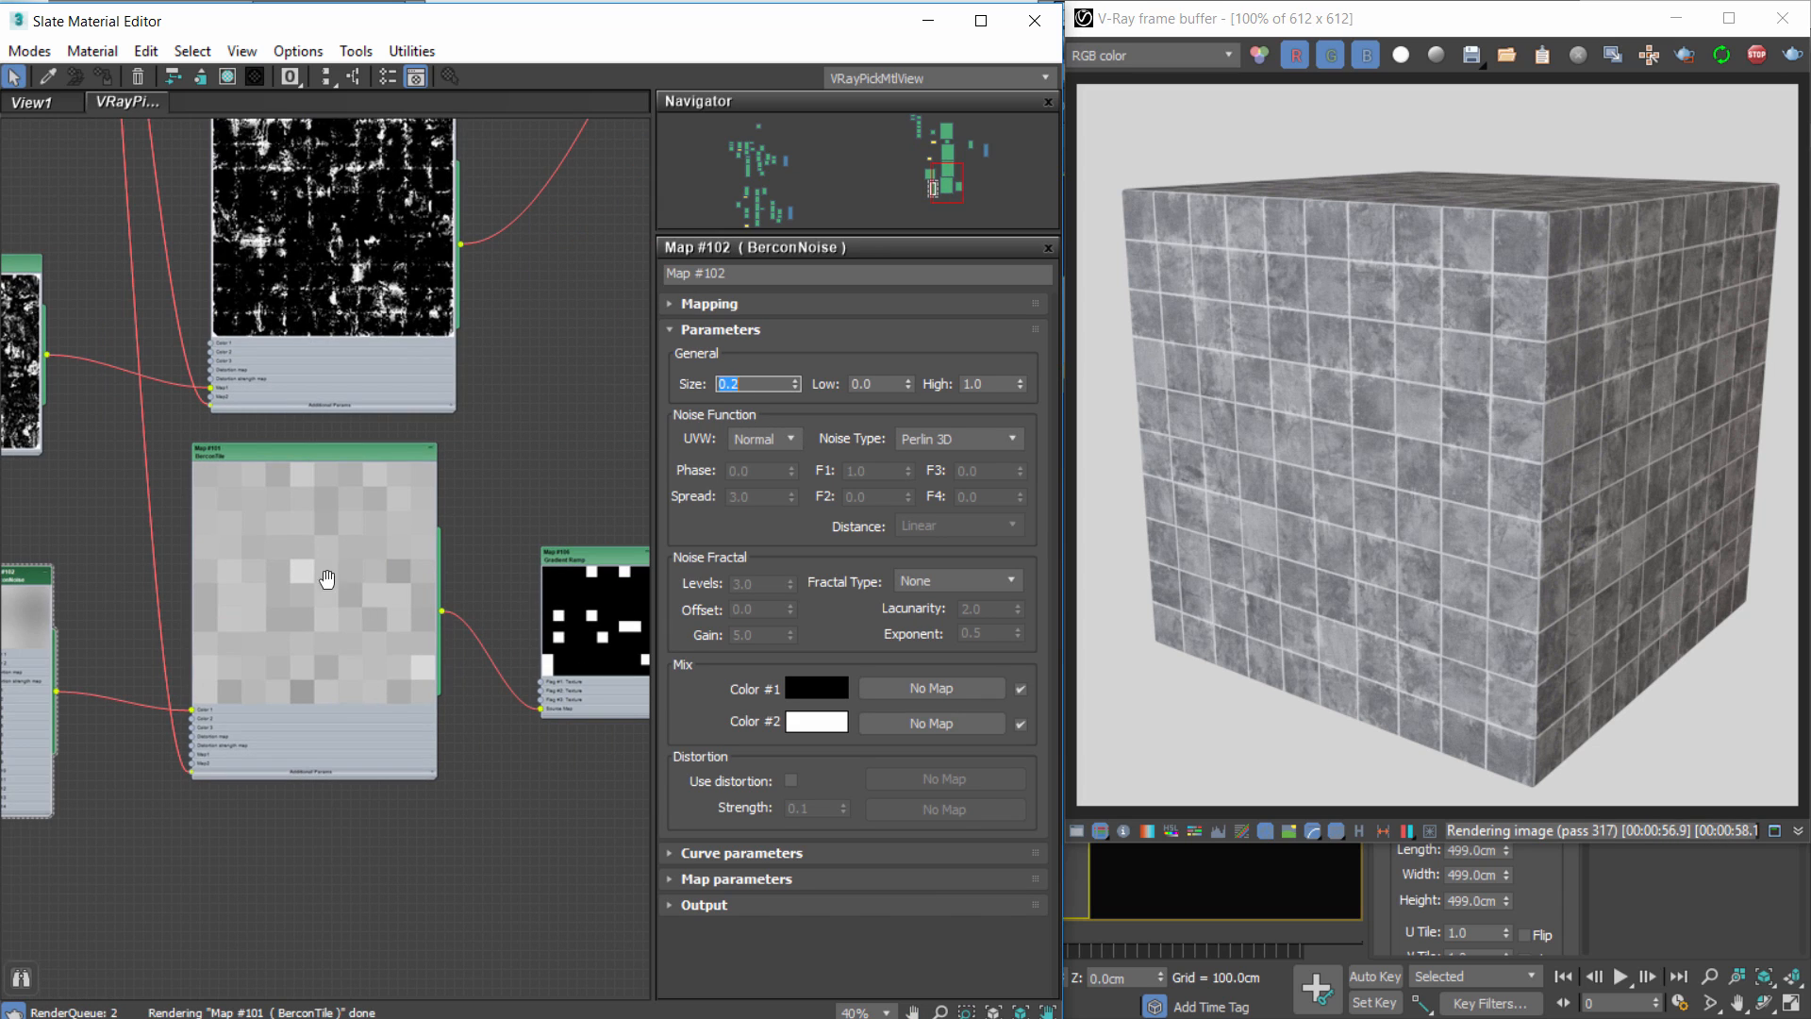
{"action": "middle_click_drag", "start_coordinate": [635, 546], "coordinate": [569, 519]}
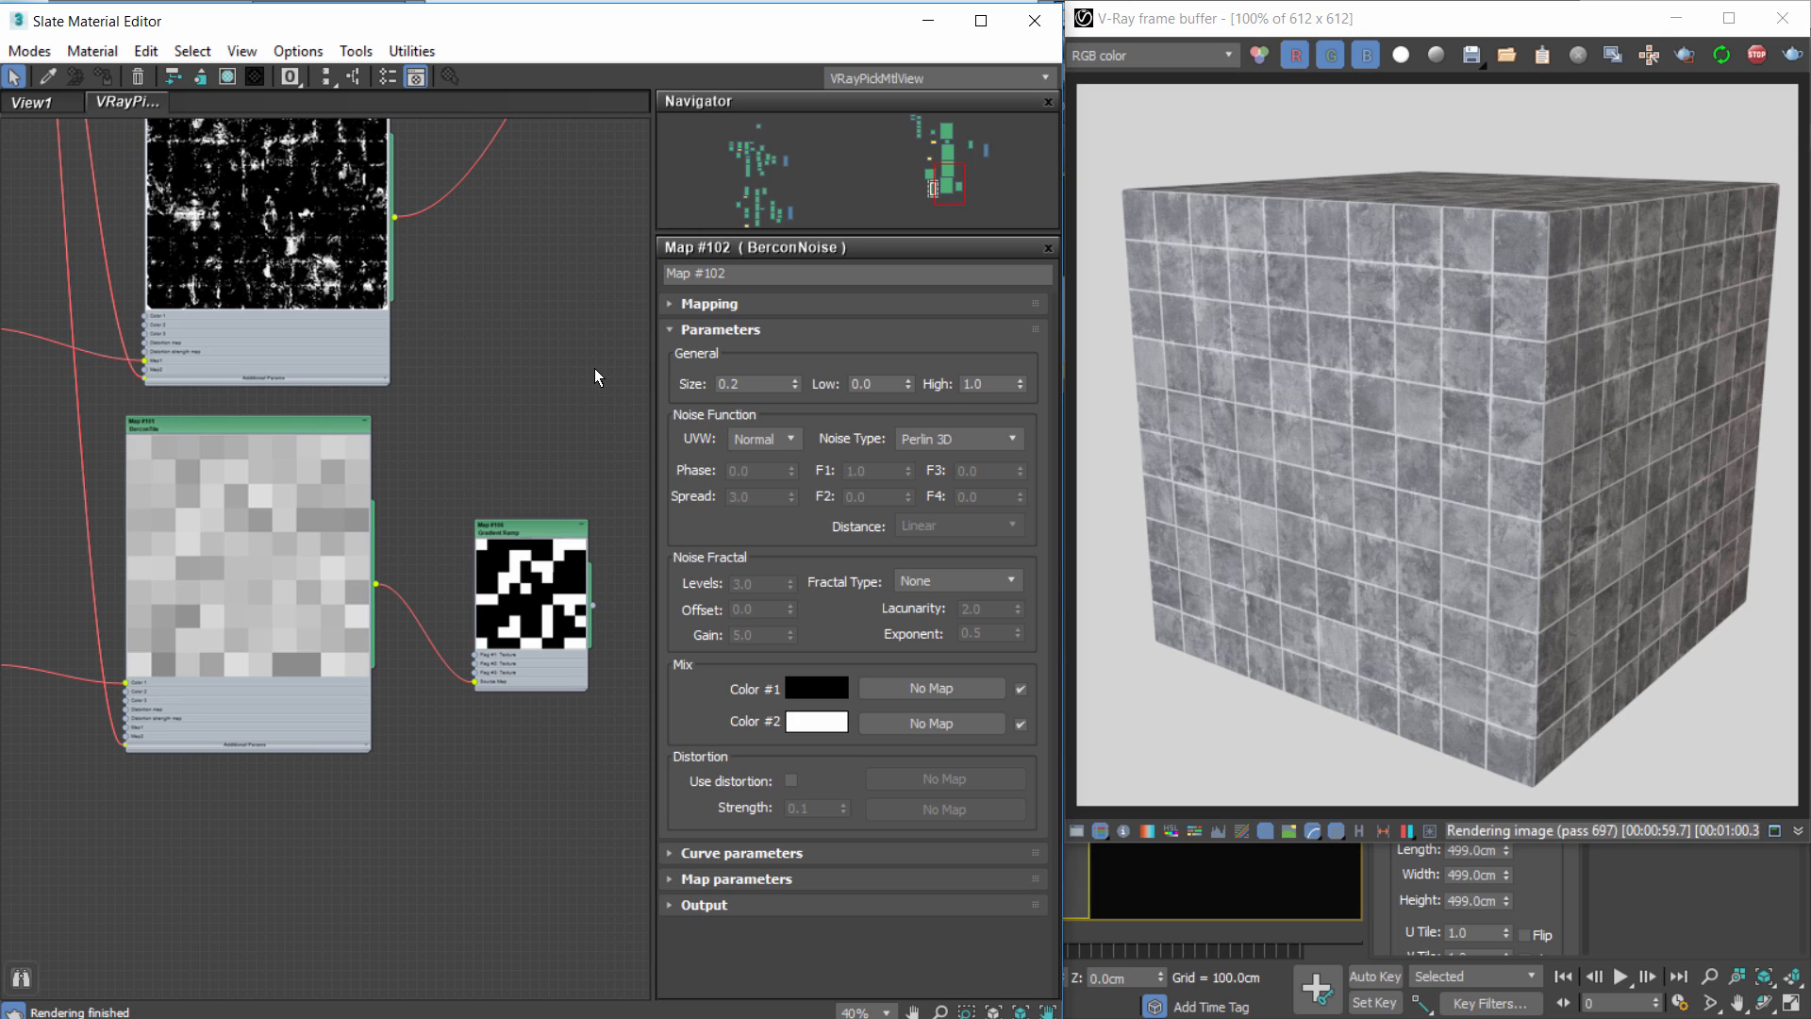
Set the BerconNoise map's size back to 1.
{"action": "left_click_drag", "start_coordinate": [755, 382], "coordinate": [609, 426]}
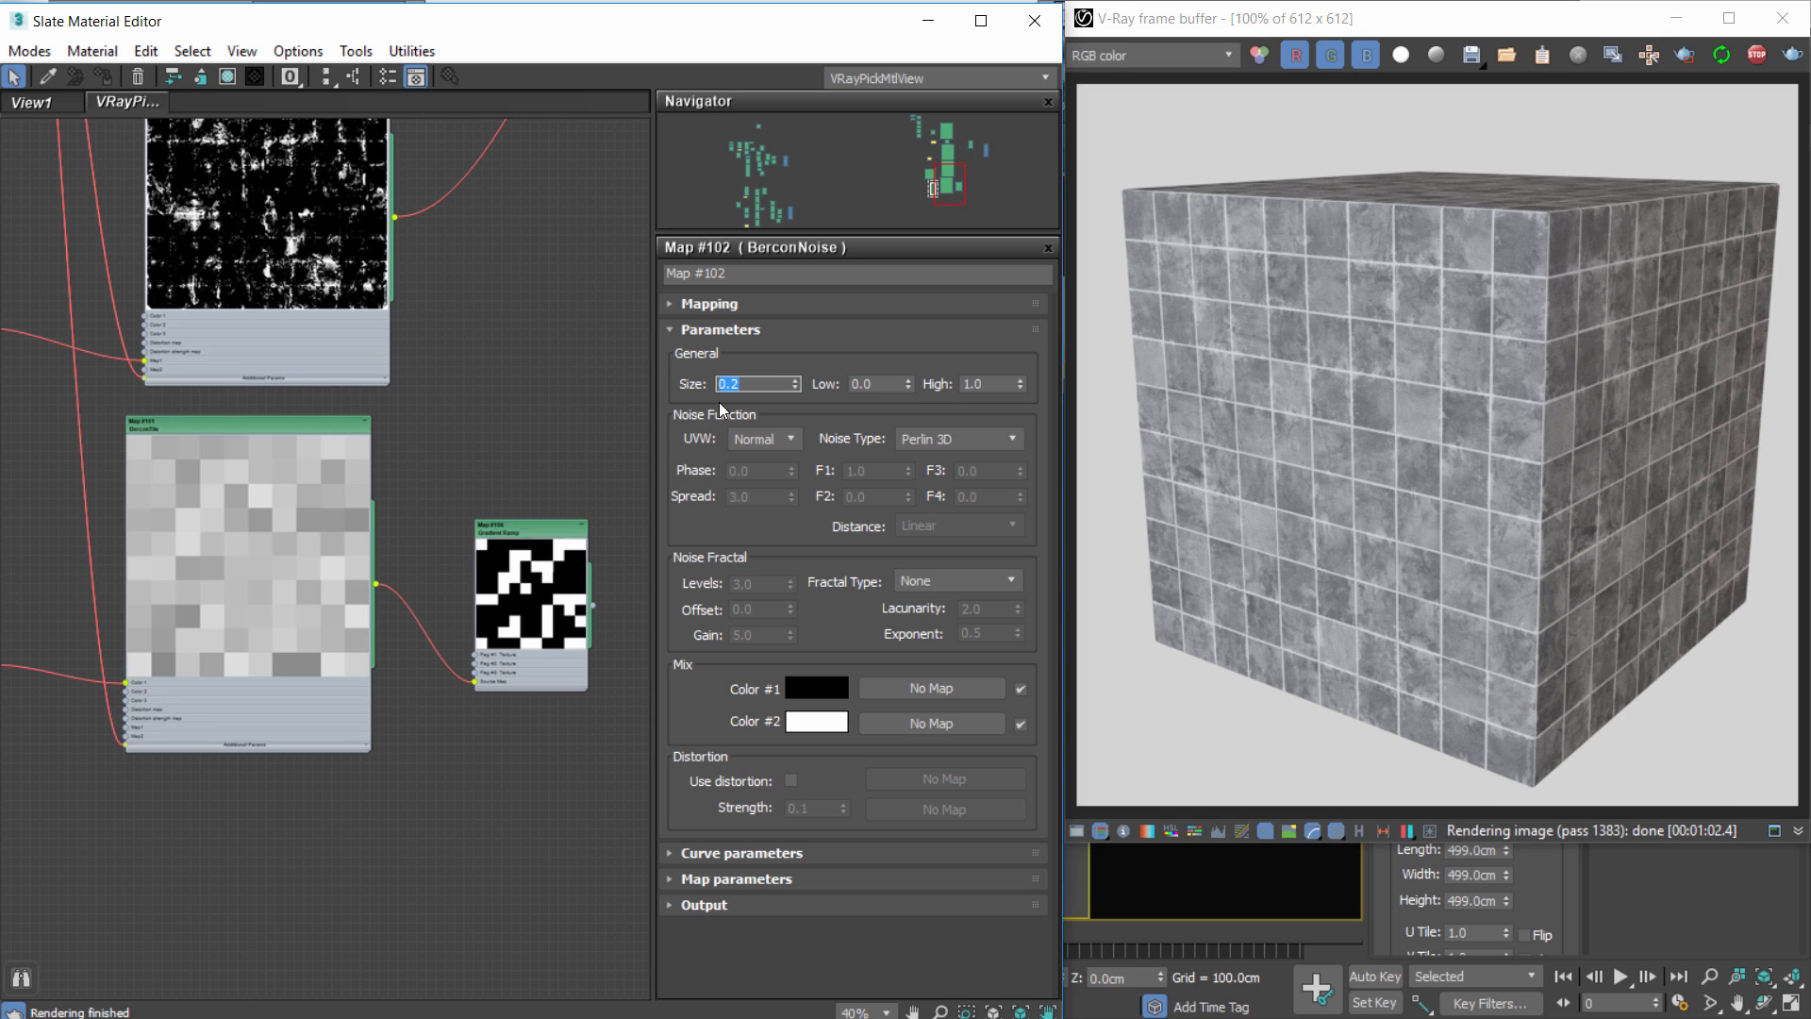
{"action": "type", "text": "1"}
{"action": "key", "text": "Return"}
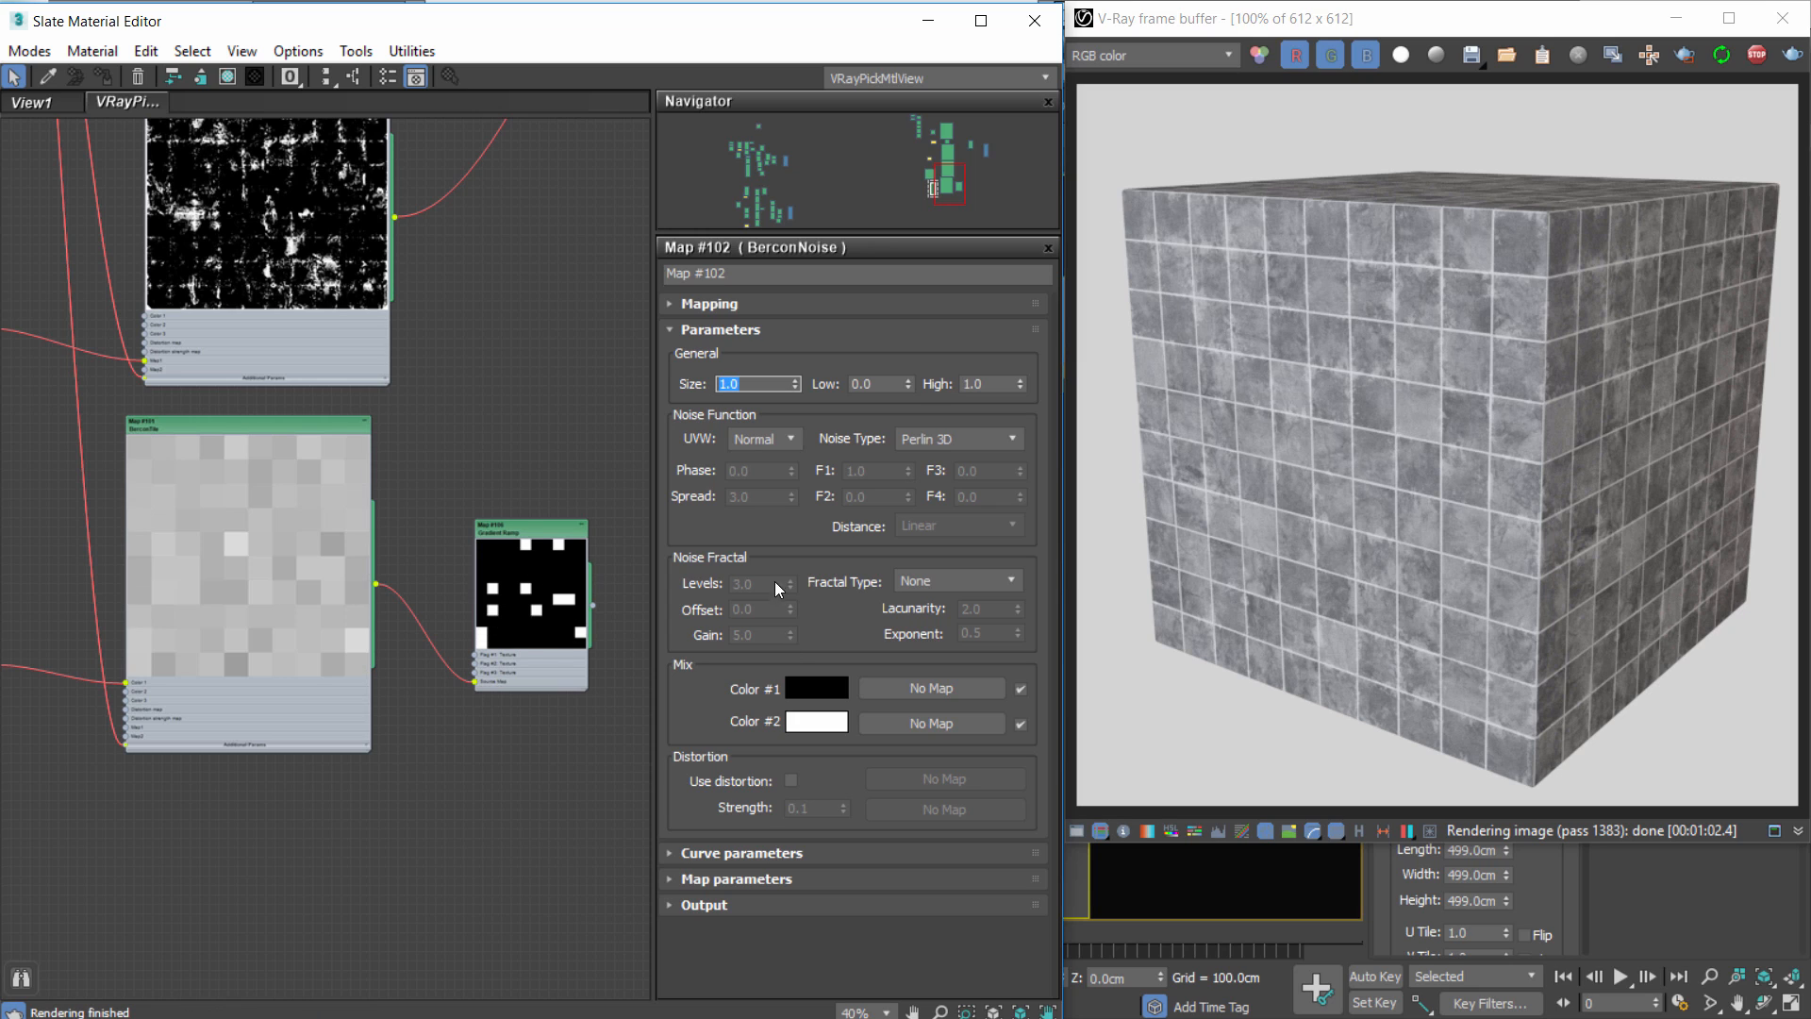
Offset the BerconNoise mapping by 250 in X to shift the random tile pattern.
{"action": "left_click", "coordinate": [729, 308]}
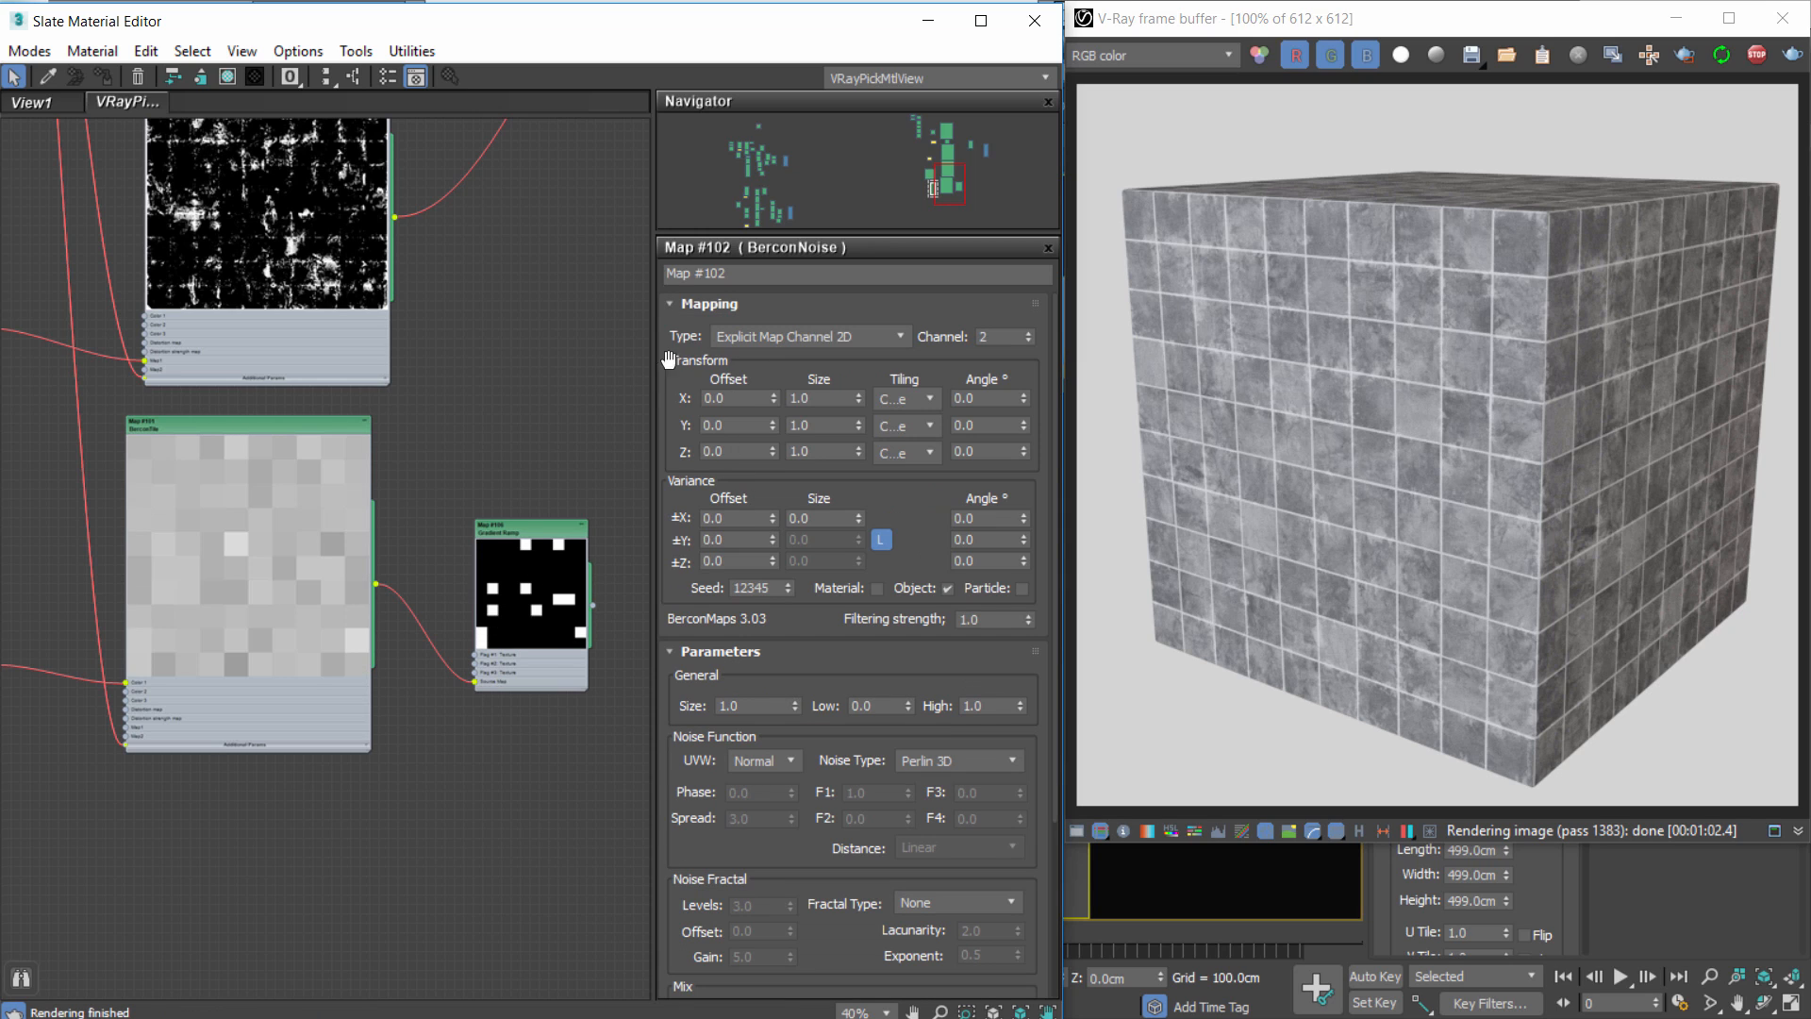
{"action": "double_click", "coordinate": [731, 399]}
{"action": "type", "text": "250"}
{"action": "key", "text": "Return"}
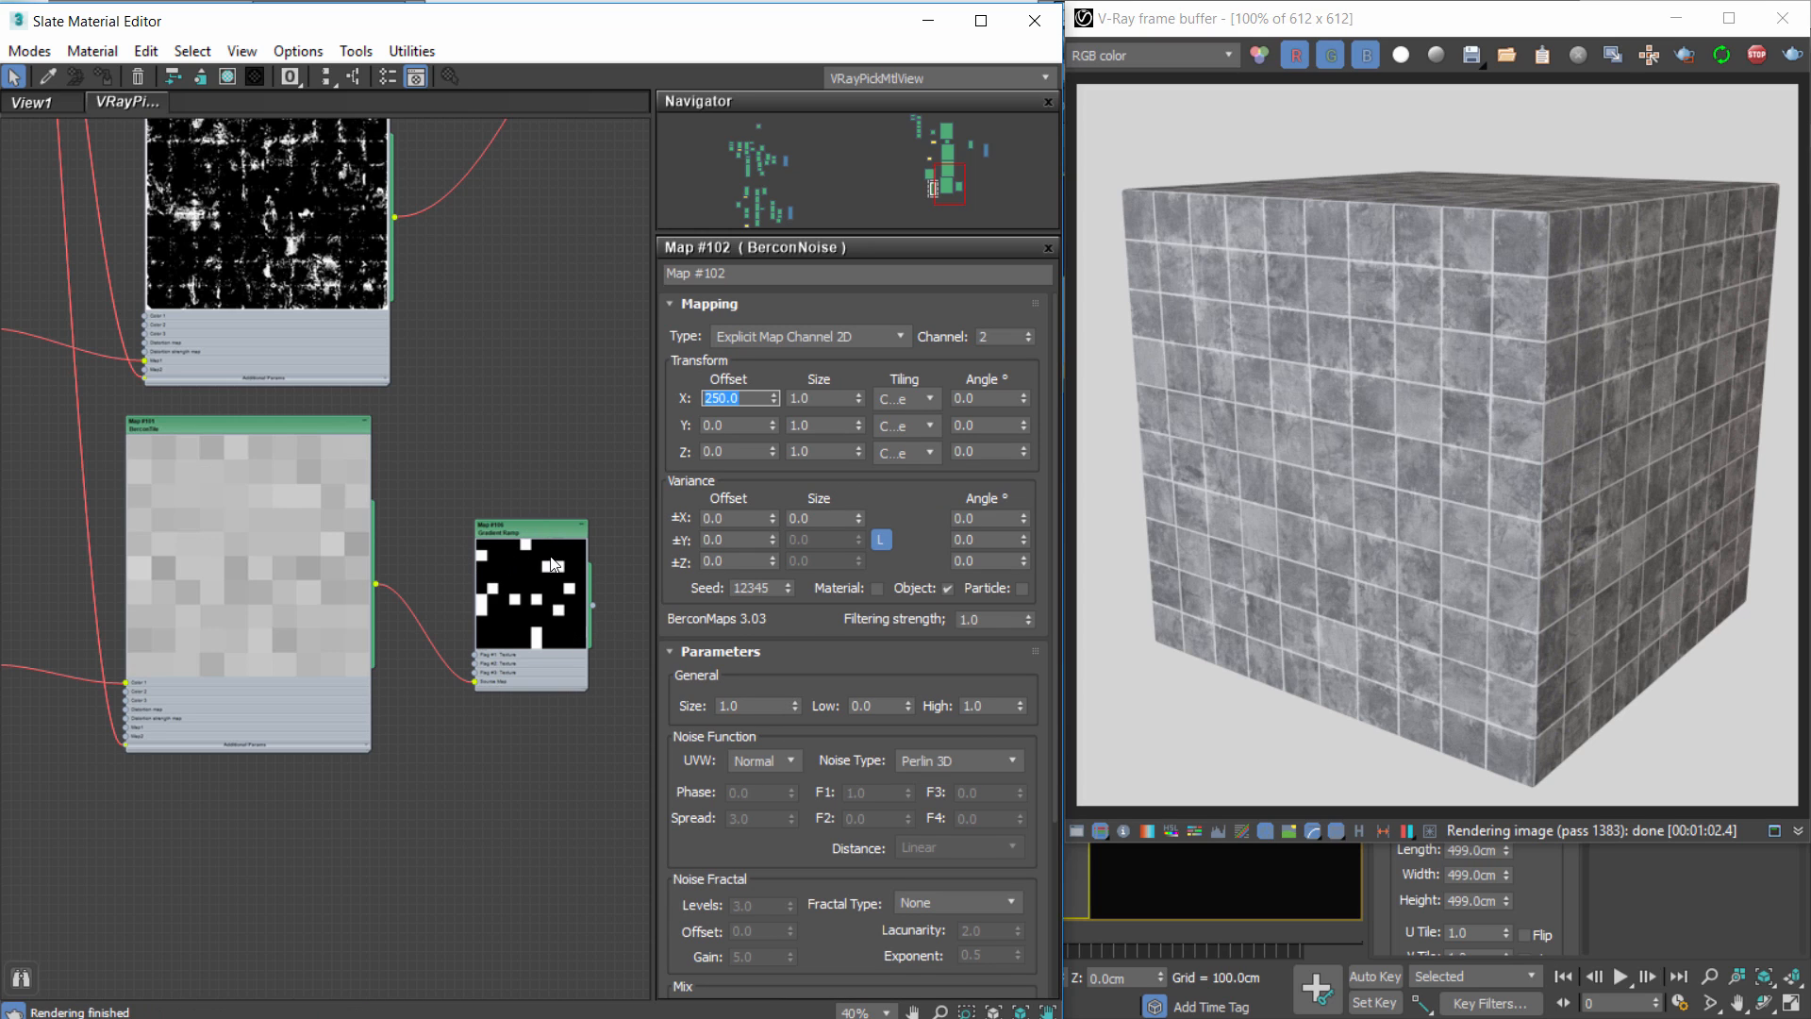
Connect the Gradient Ramp to the Composite map's Layer 3 mask input and tidy the surrounding nodes.
{"action": "left_click_drag", "start_coordinate": [551, 559], "coordinate": [541, 550]}
{"action": "middle_click_drag", "start_coordinate": [521, 523], "coordinate": [423, 654]}
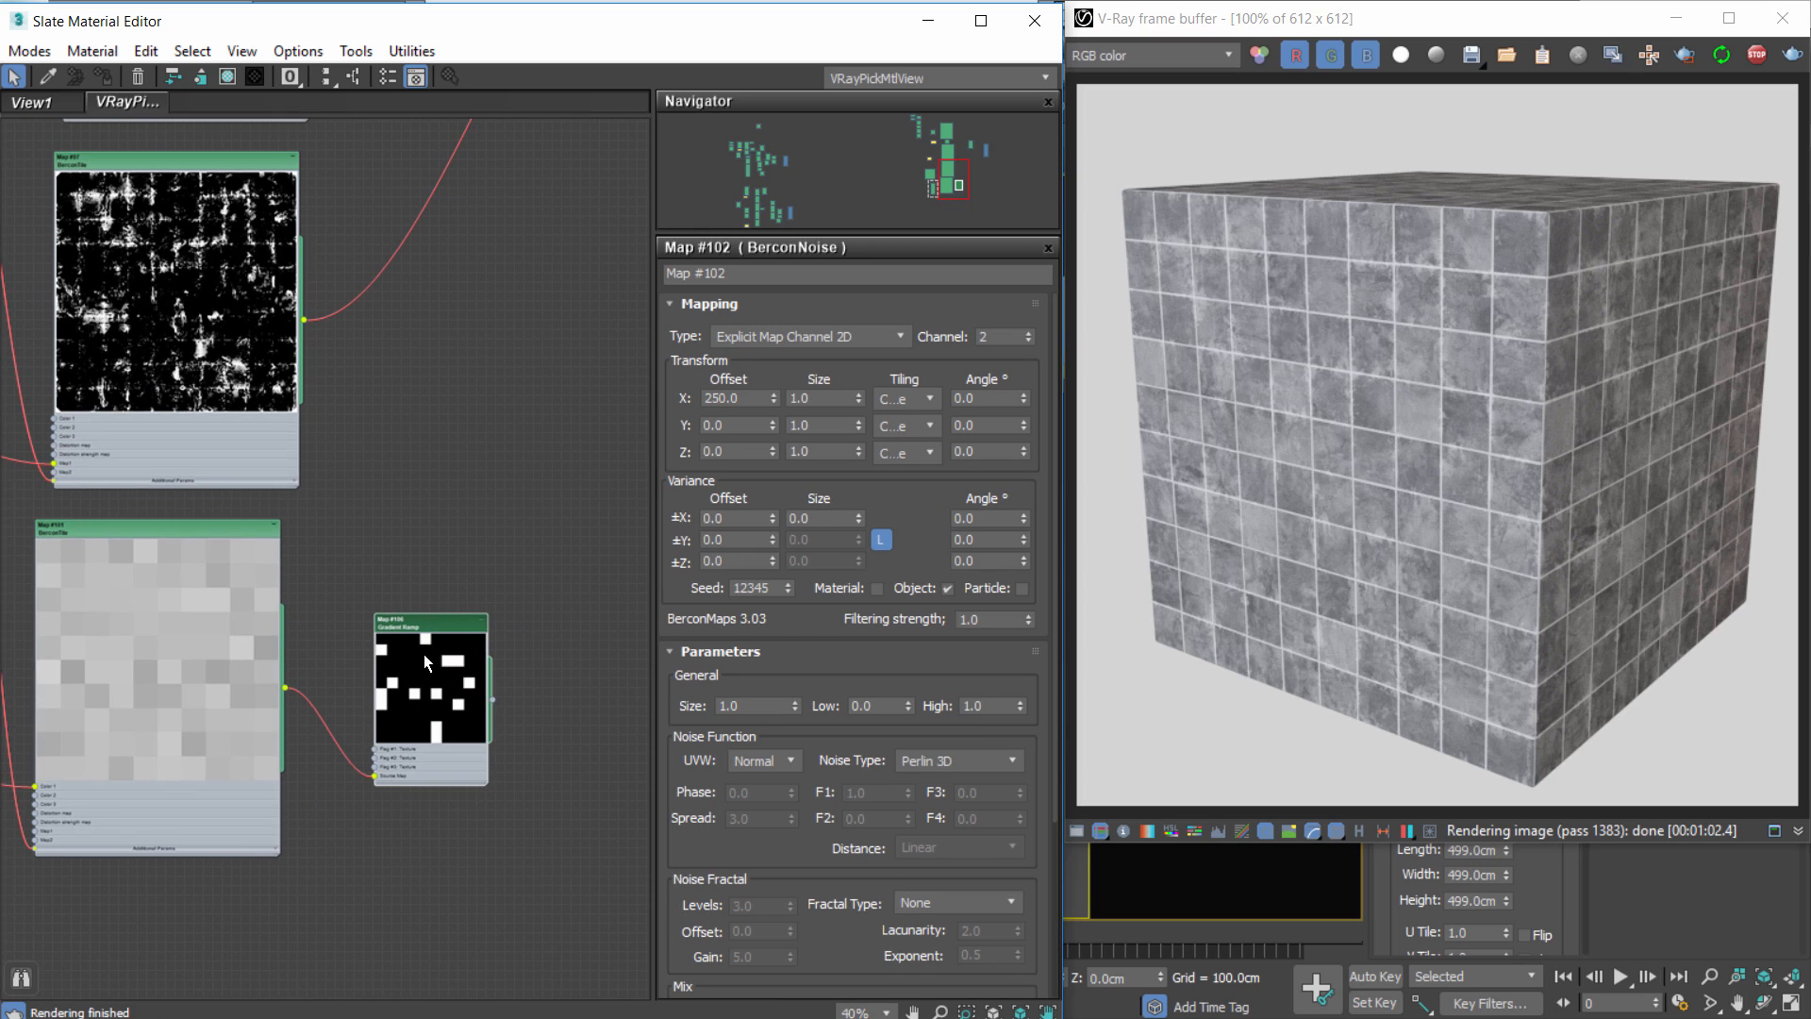
{"action": "left_click_drag", "start_coordinate": [442, 654], "coordinate": [516, 361]}
{"action": "middle_click_drag", "start_coordinate": [516, 362], "coordinate": [316, 781]}
{"action": "scroll", "coordinate": [411, 641], "scroll_direction": "down", "scroll_amount": 3}
{"action": "scroll", "coordinate": [411, 649], "scroll_direction": "up", "scroll_amount": 4}
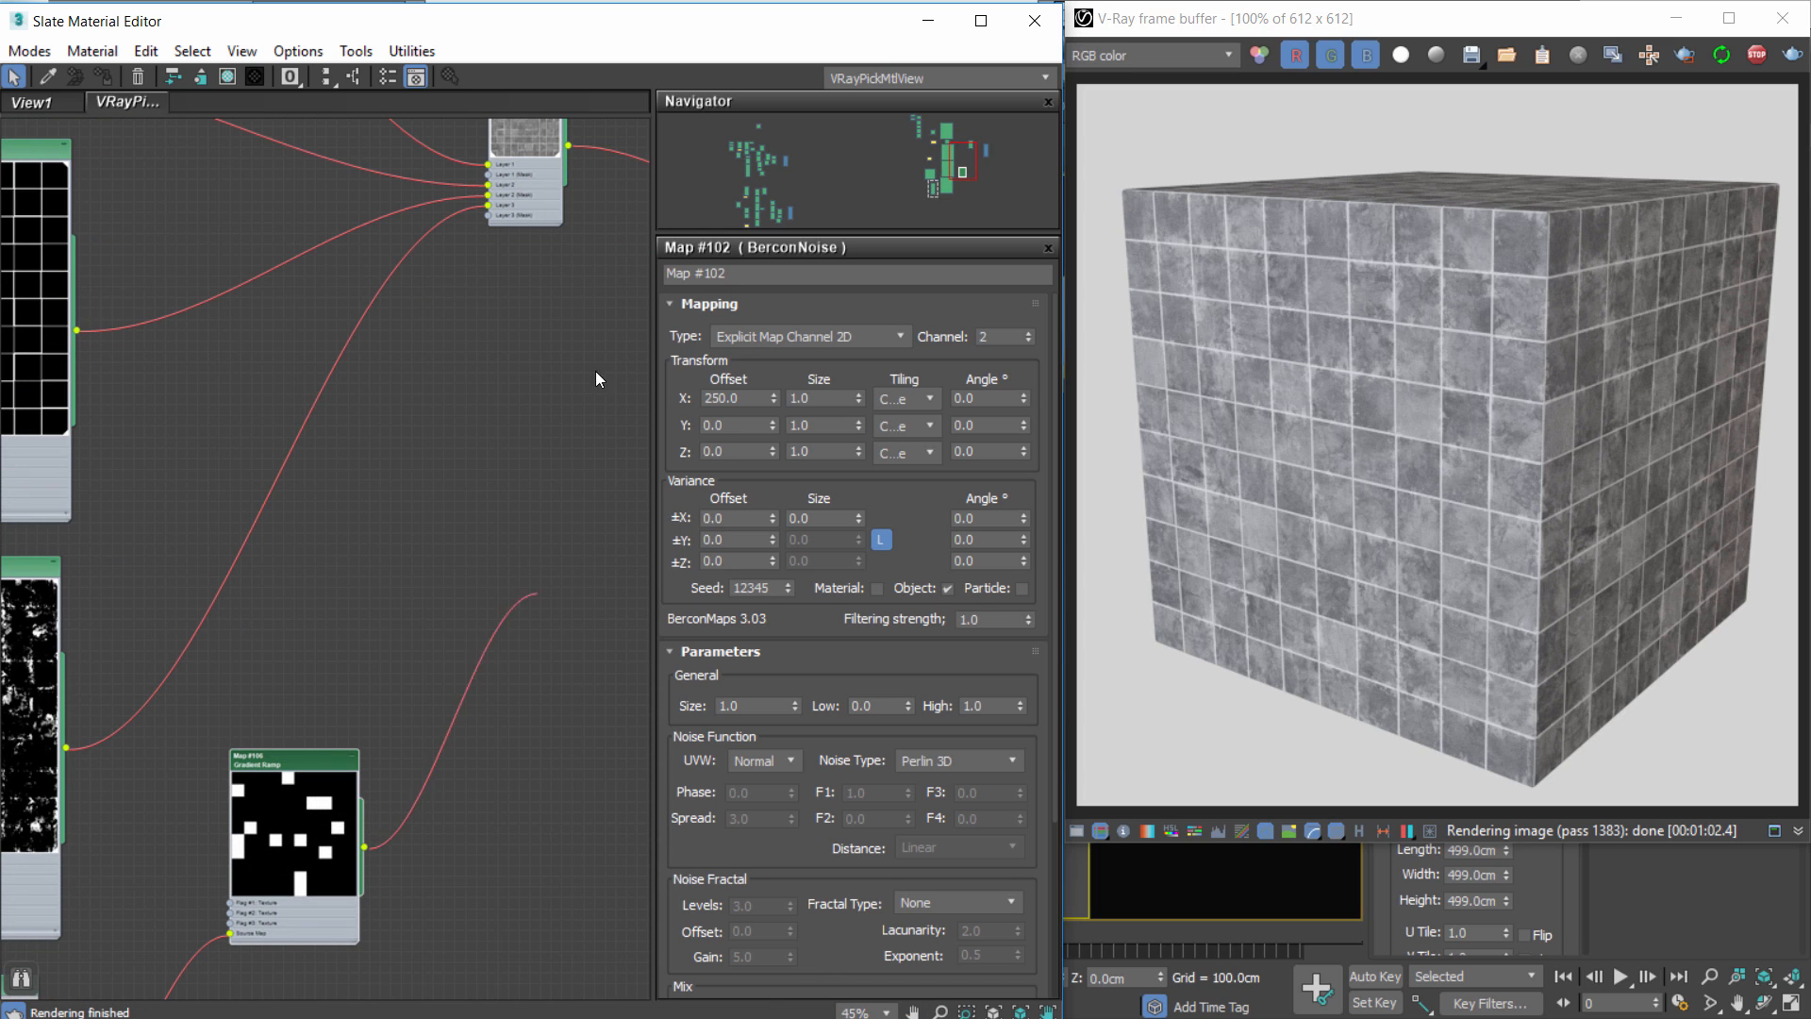
{"action": "left_click_drag", "start_coordinate": [483, 228], "coordinate": [488, 213]}
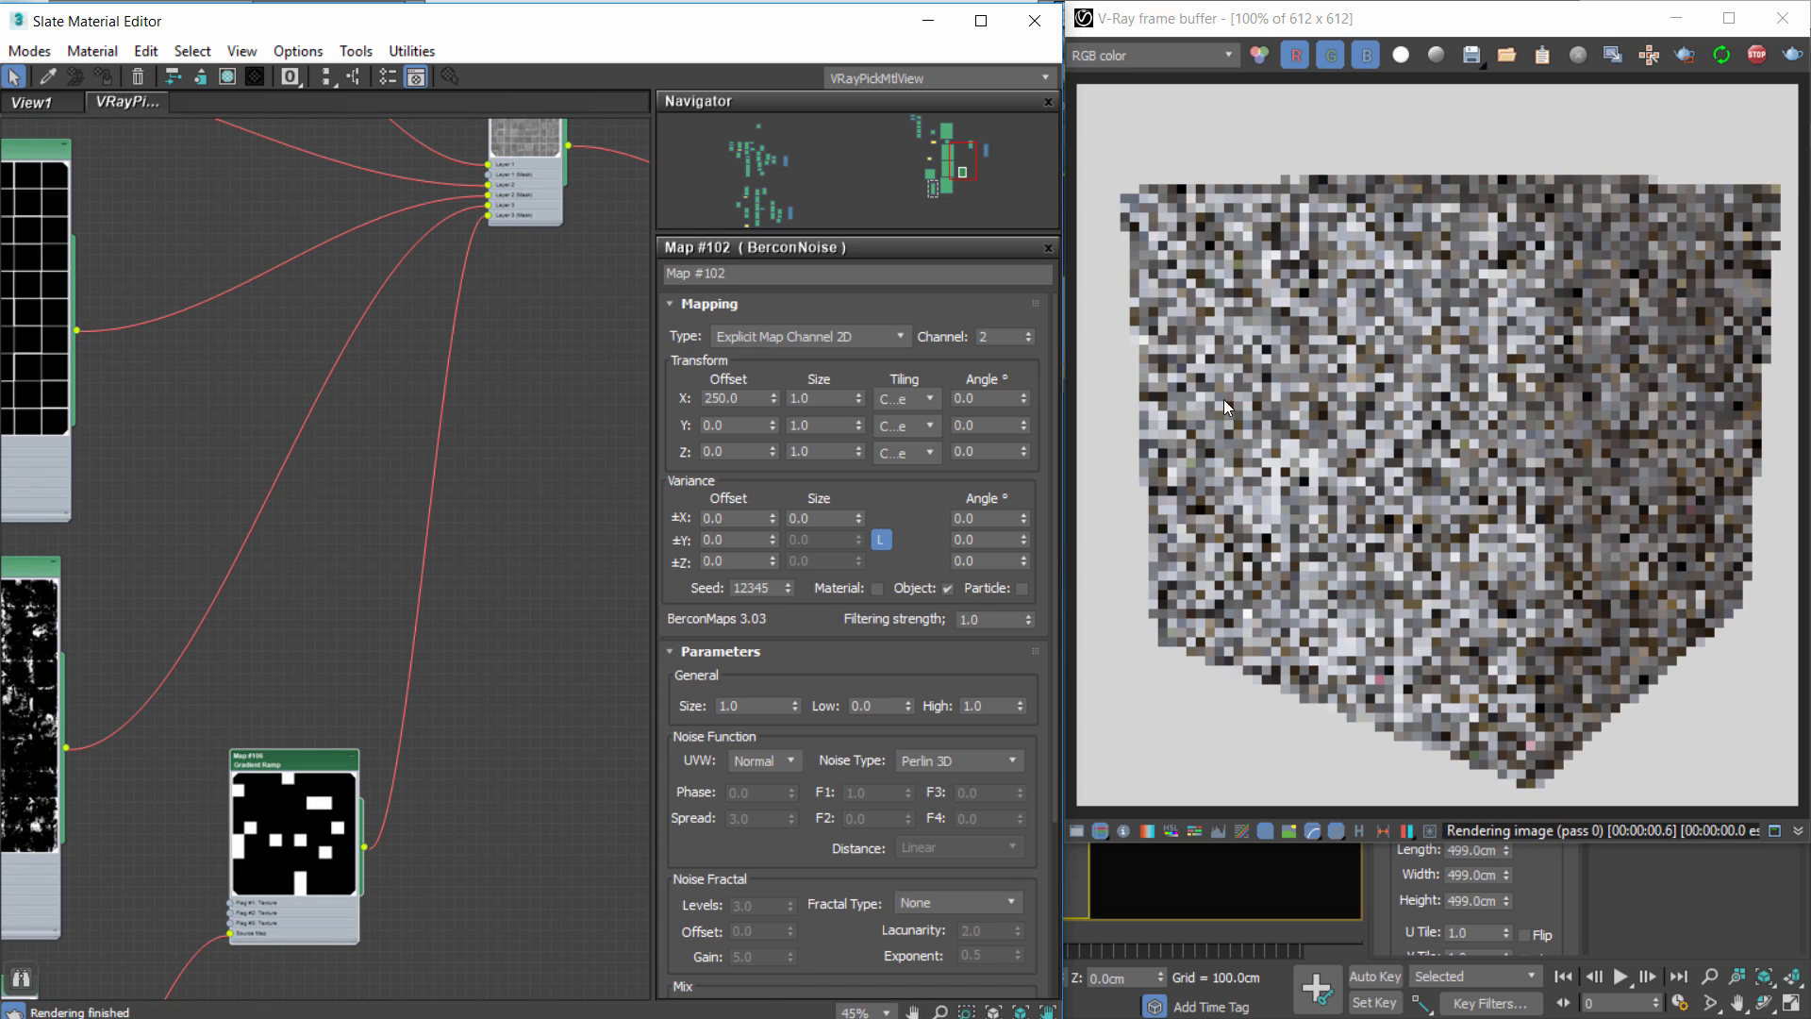
{"action": "middle_click_drag", "start_coordinate": [400, 537], "coordinate": [552, 471]}
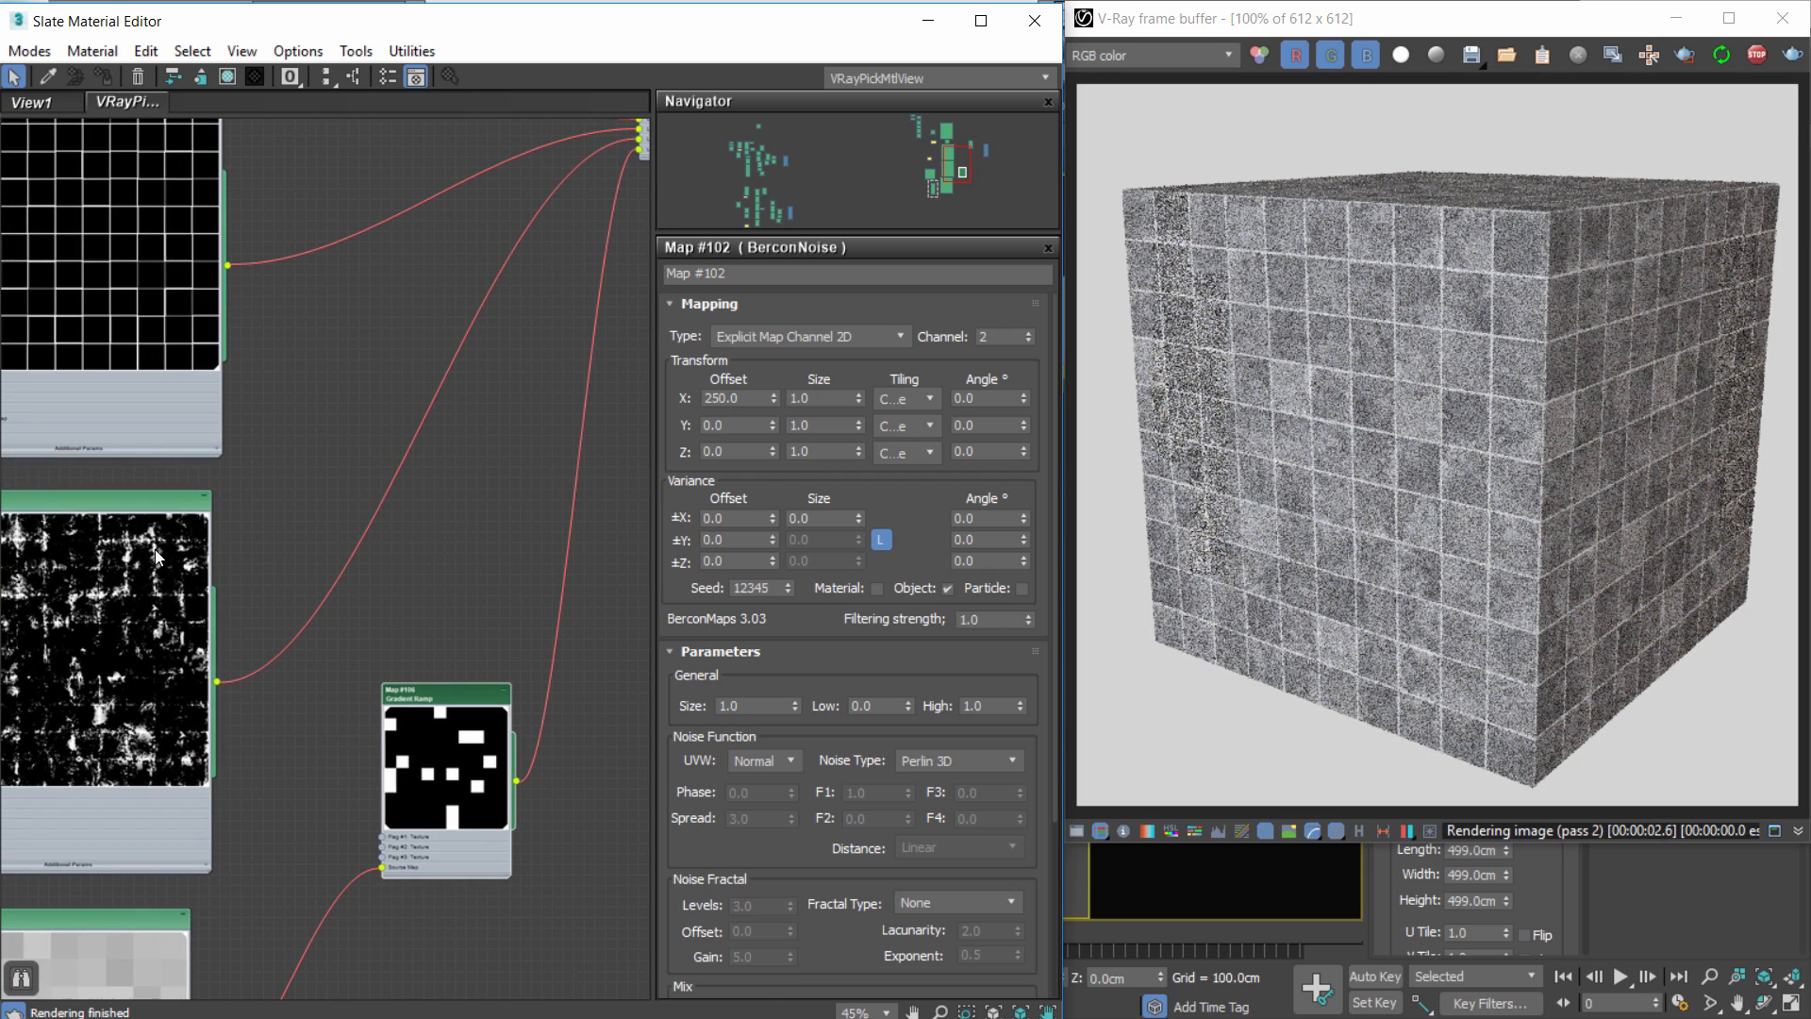
{"action": "mouse_move", "coordinate": [156, 579]}
{"action": "left_mouse_down"}
{"action": "mouse_move", "coordinate": [168, 557]}
{"action": "mouse_move", "coordinate": [156, 576]}
{"action": "left_mouse_up"}
{"action": "mouse_move", "coordinate": [427, 697]}
{"action": "left_mouse_down"}
{"action": "mouse_move", "coordinate": [490, 677]}
{"action": "mouse_move", "coordinate": [423, 646]}
{"action": "mouse_move", "coordinate": [440, 670]}
{"action": "left_mouse_up"}
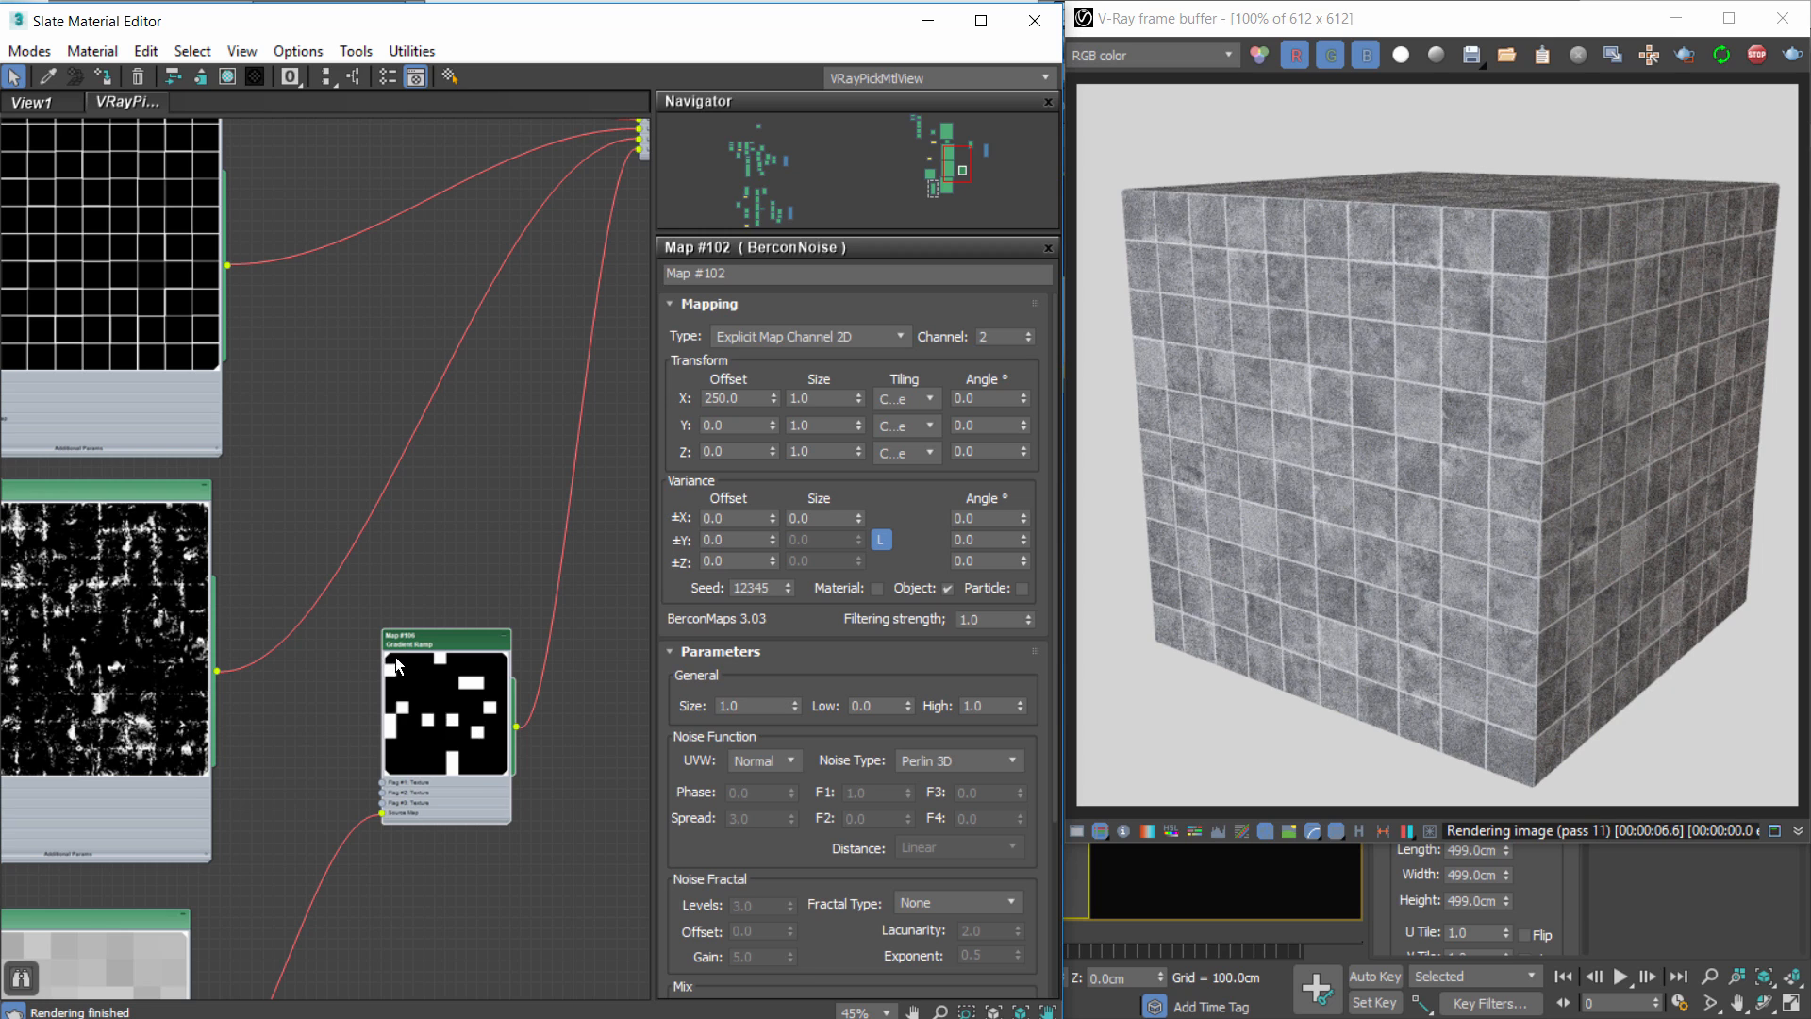
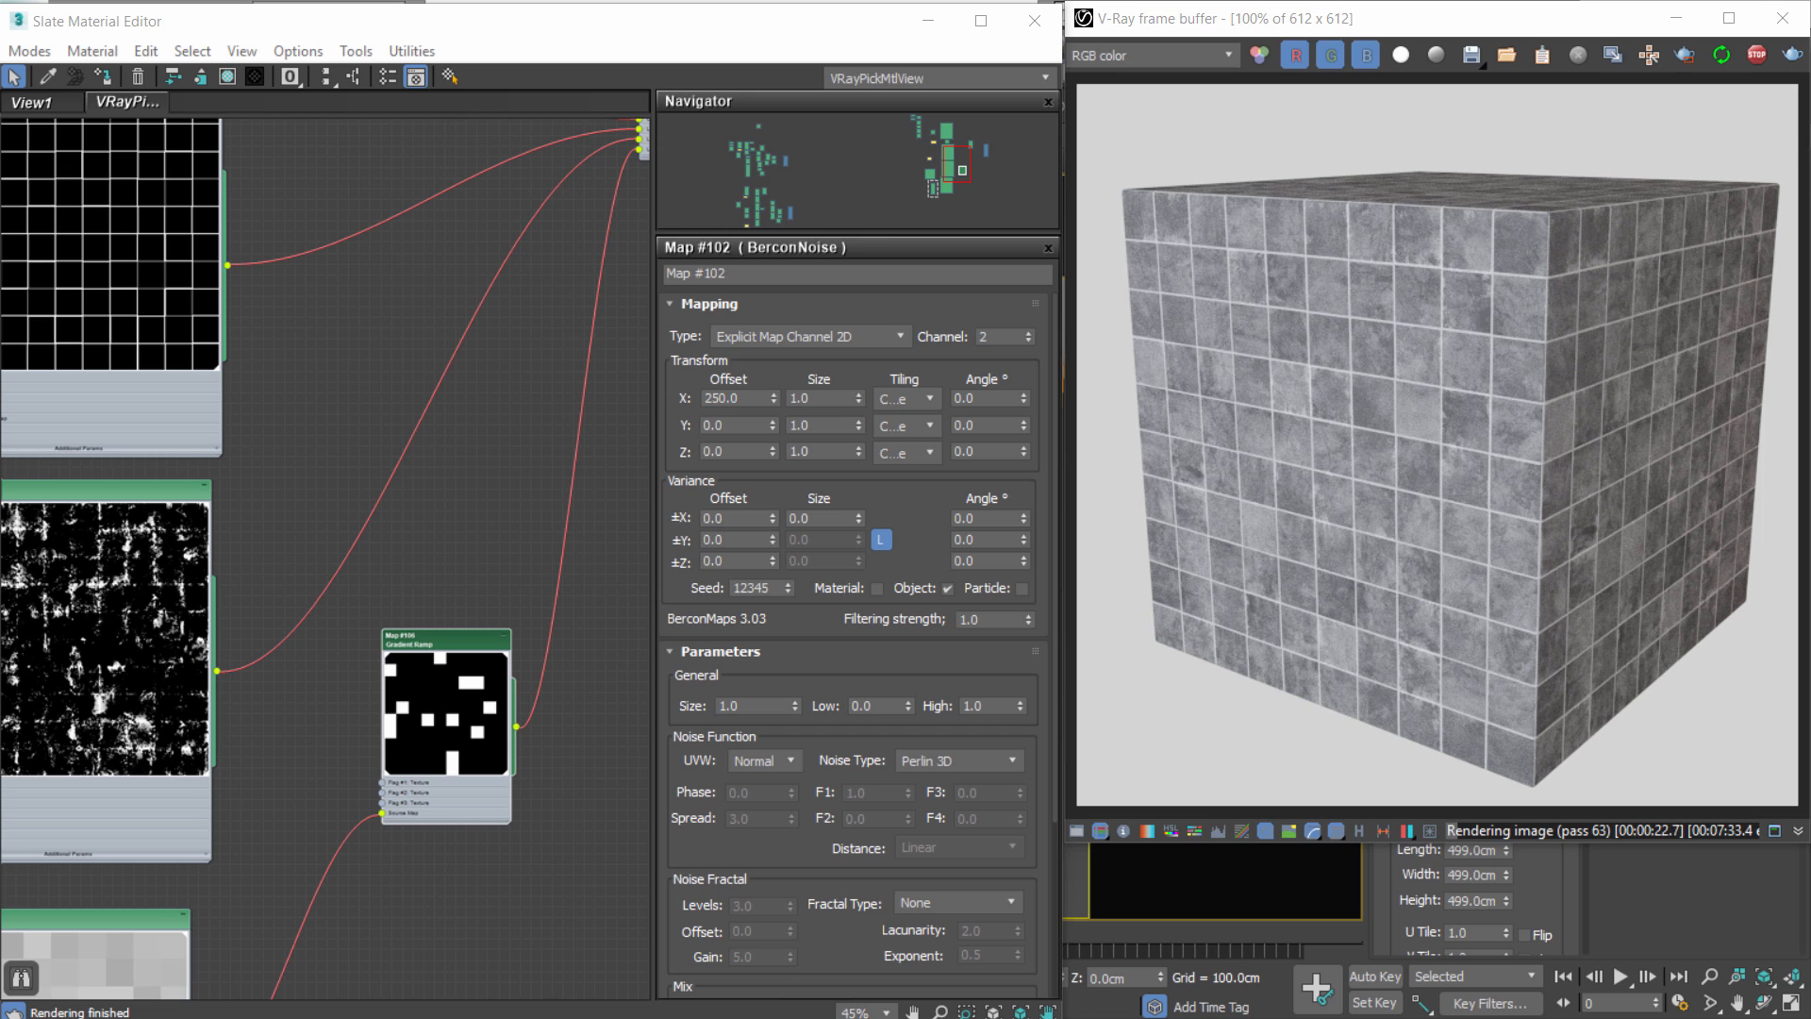
Bring in the AM134_01_frying_pan_silver_mask2.png bitmap and place it above the current dirt bitmap.
{"action": "left_click_drag", "start_coordinate": [107, 539], "coordinate": [370, 437]}
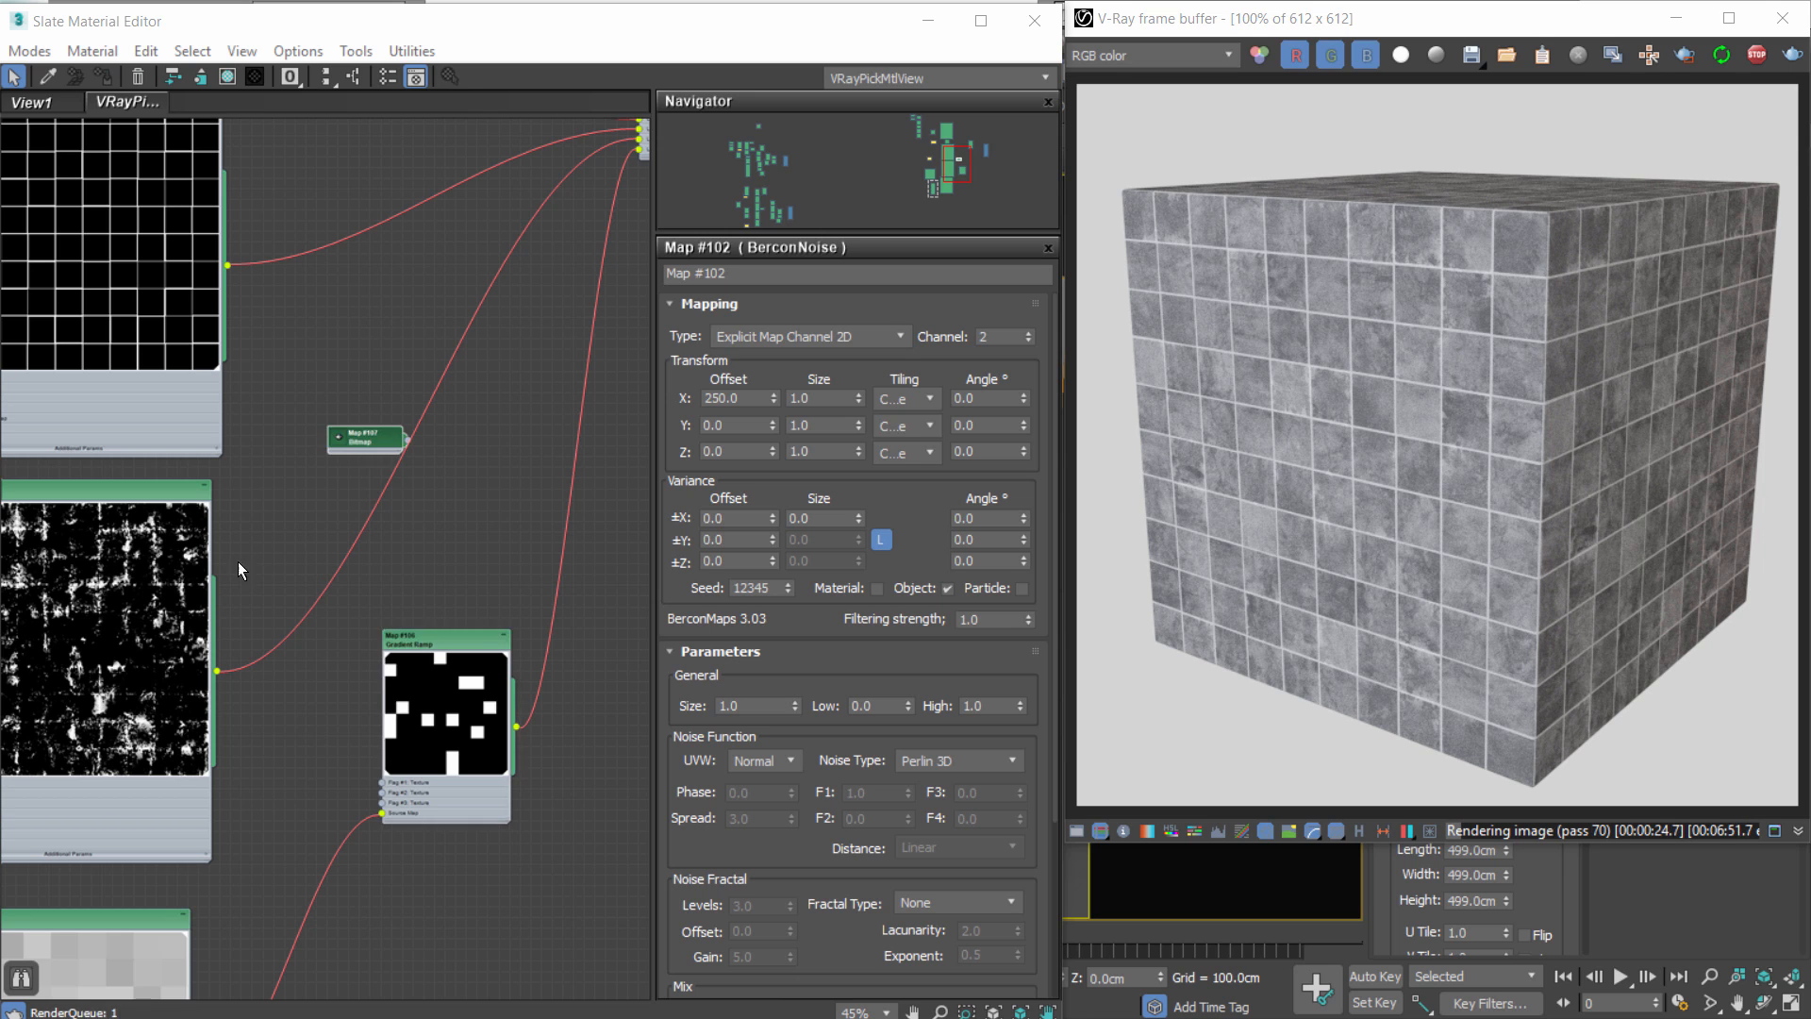
{"action": "middle_click_drag", "start_coordinate": [257, 481], "coordinate": [531, 443]}
{"action": "scroll", "coordinate": [459, 462], "scroll_direction": "down", "scroll_amount": 1}
{"action": "left_click_drag", "start_coordinate": [554, 409], "coordinate": [4, 812]}
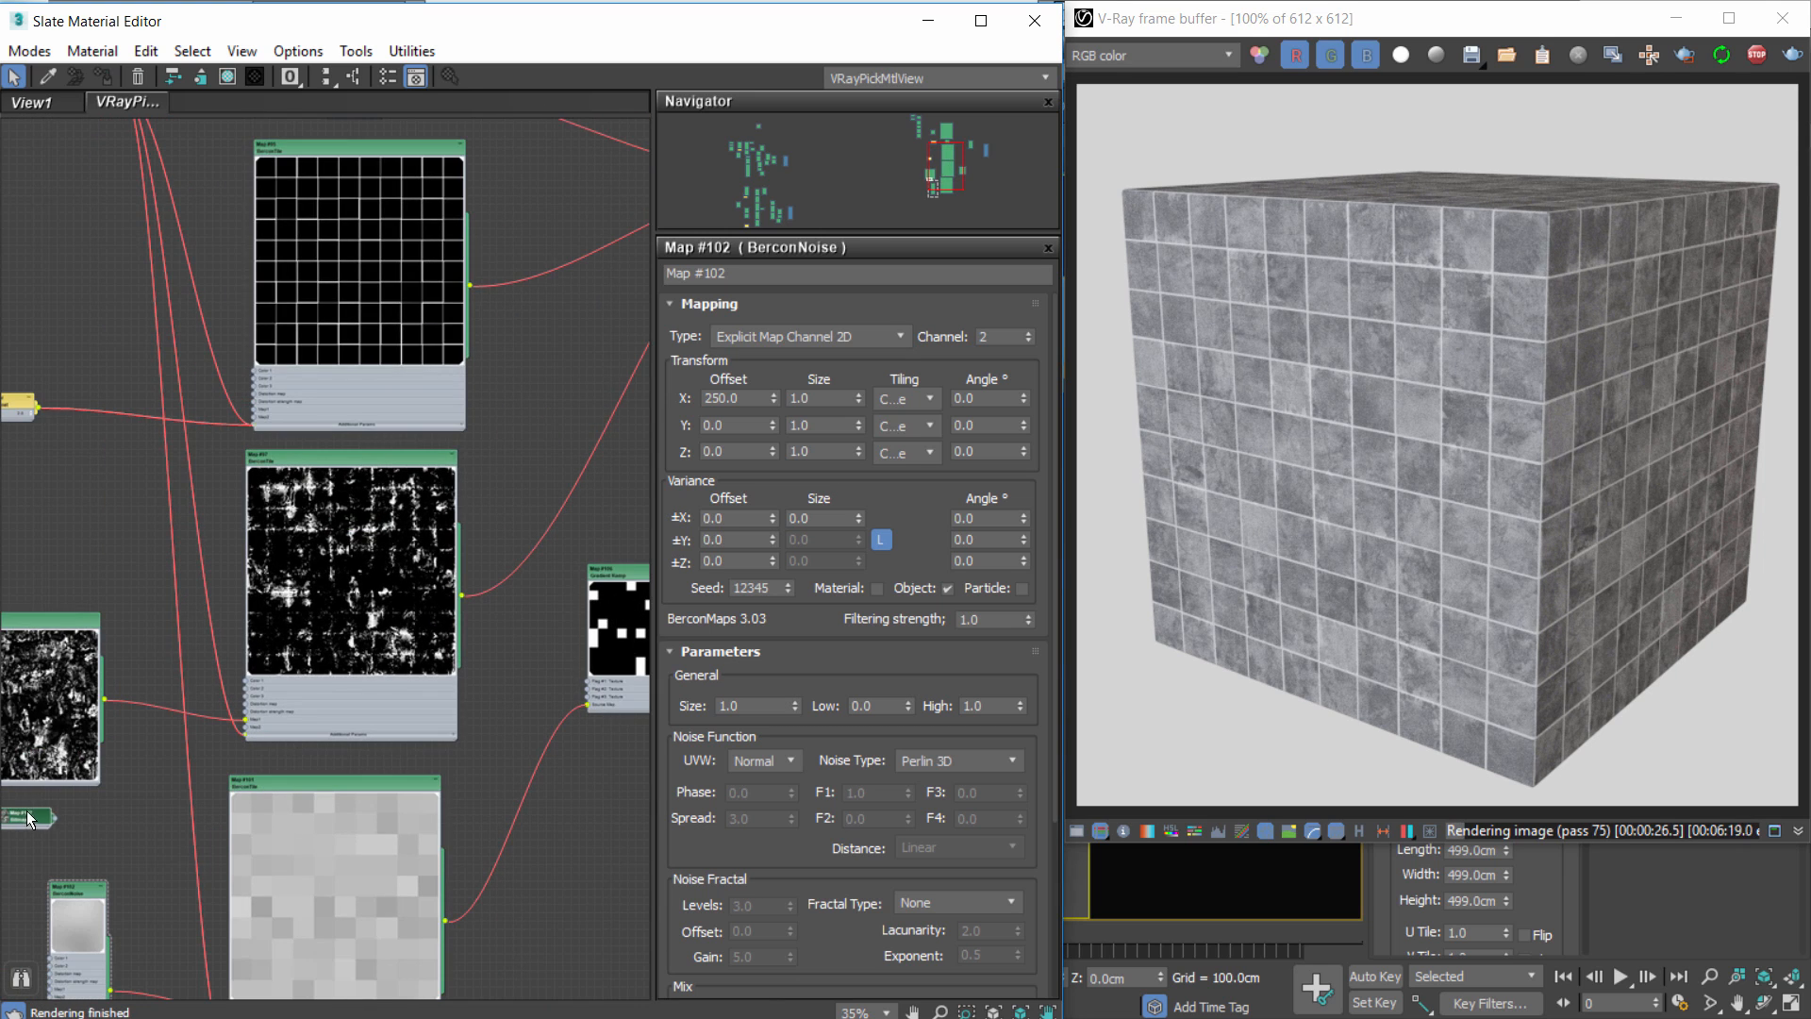
{"action": "scroll", "coordinate": [4, 819], "scroll_direction": "up", "scroll_amount": 5}
{"action": "middle_click_drag", "start_coordinate": [4, 821], "coordinate": [103, 796]}
{"action": "left_click_drag", "start_coordinate": [103, 796], "coordinate": [103, 304]}
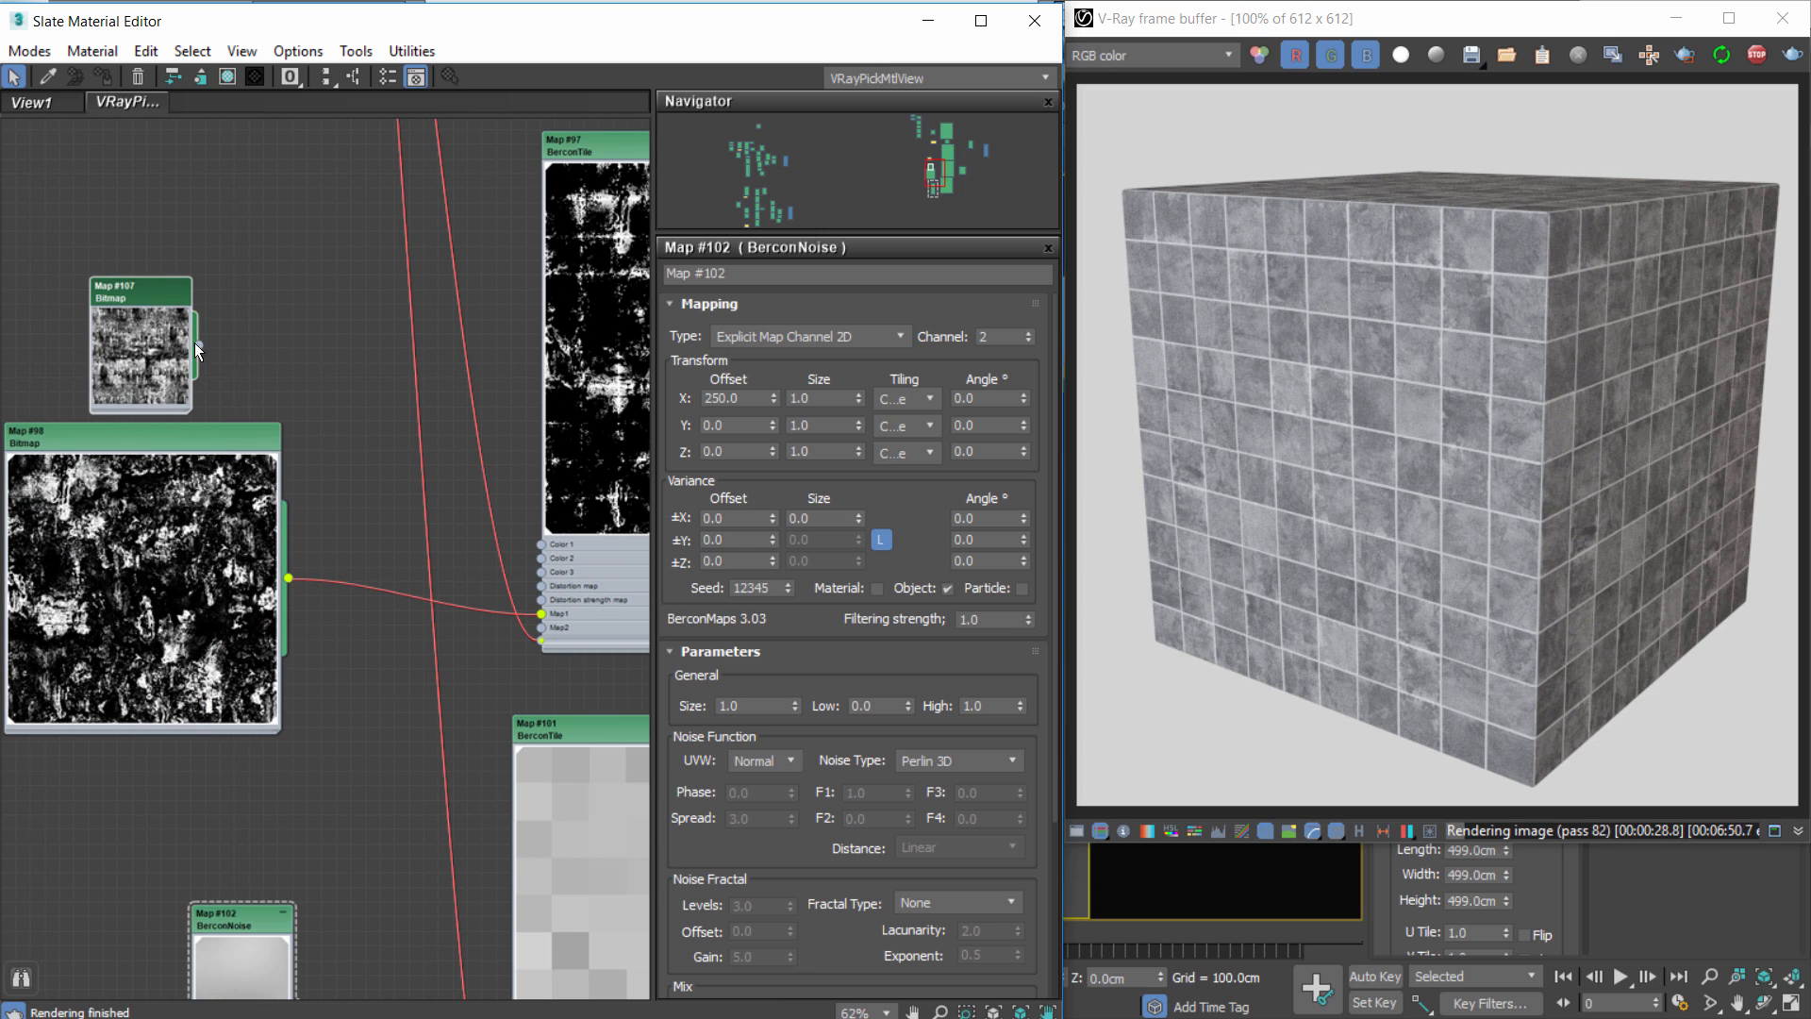
Connect the new bitmap to the dirt mask BerconTile's Map1 input and set its map channel to 2.
{"action": "left_click_drag", "start_coordinate": [198, 345], "coordinate": [541, 614]}
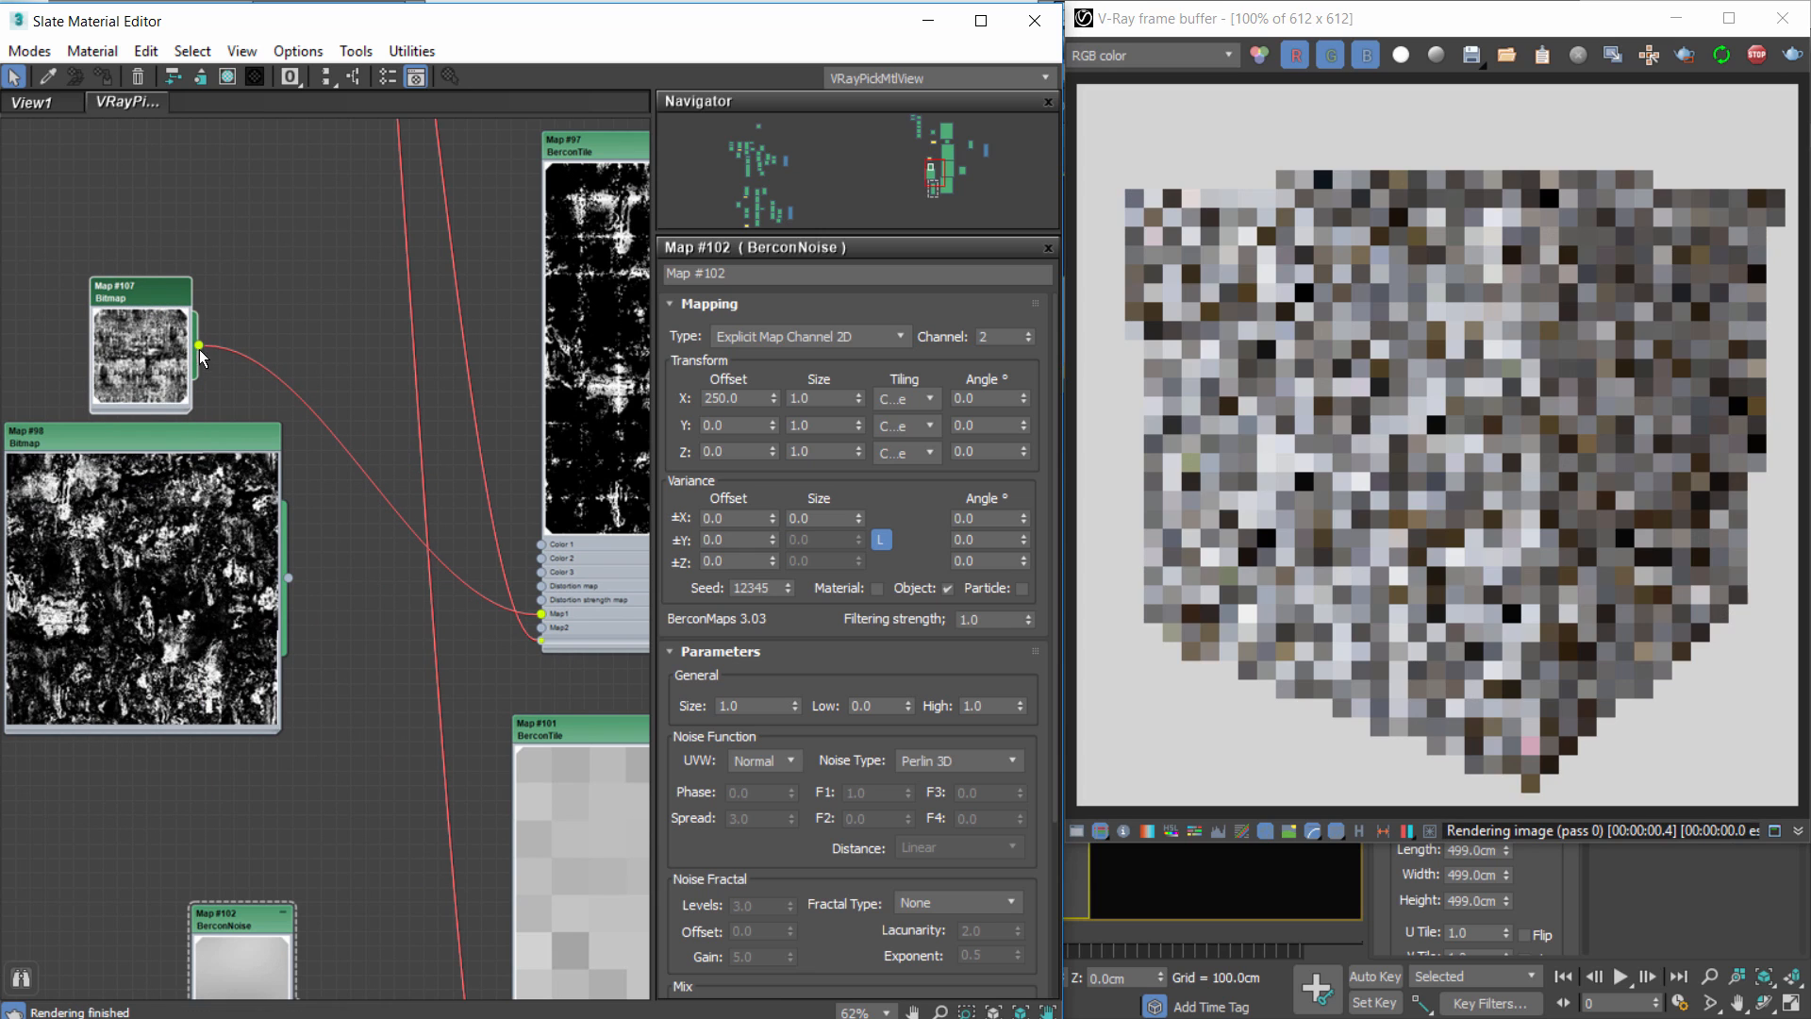
{"action": "double_click", "coordinate": [142, 292]}
{"action": "left_click", "coordinate": [1024, 359]}
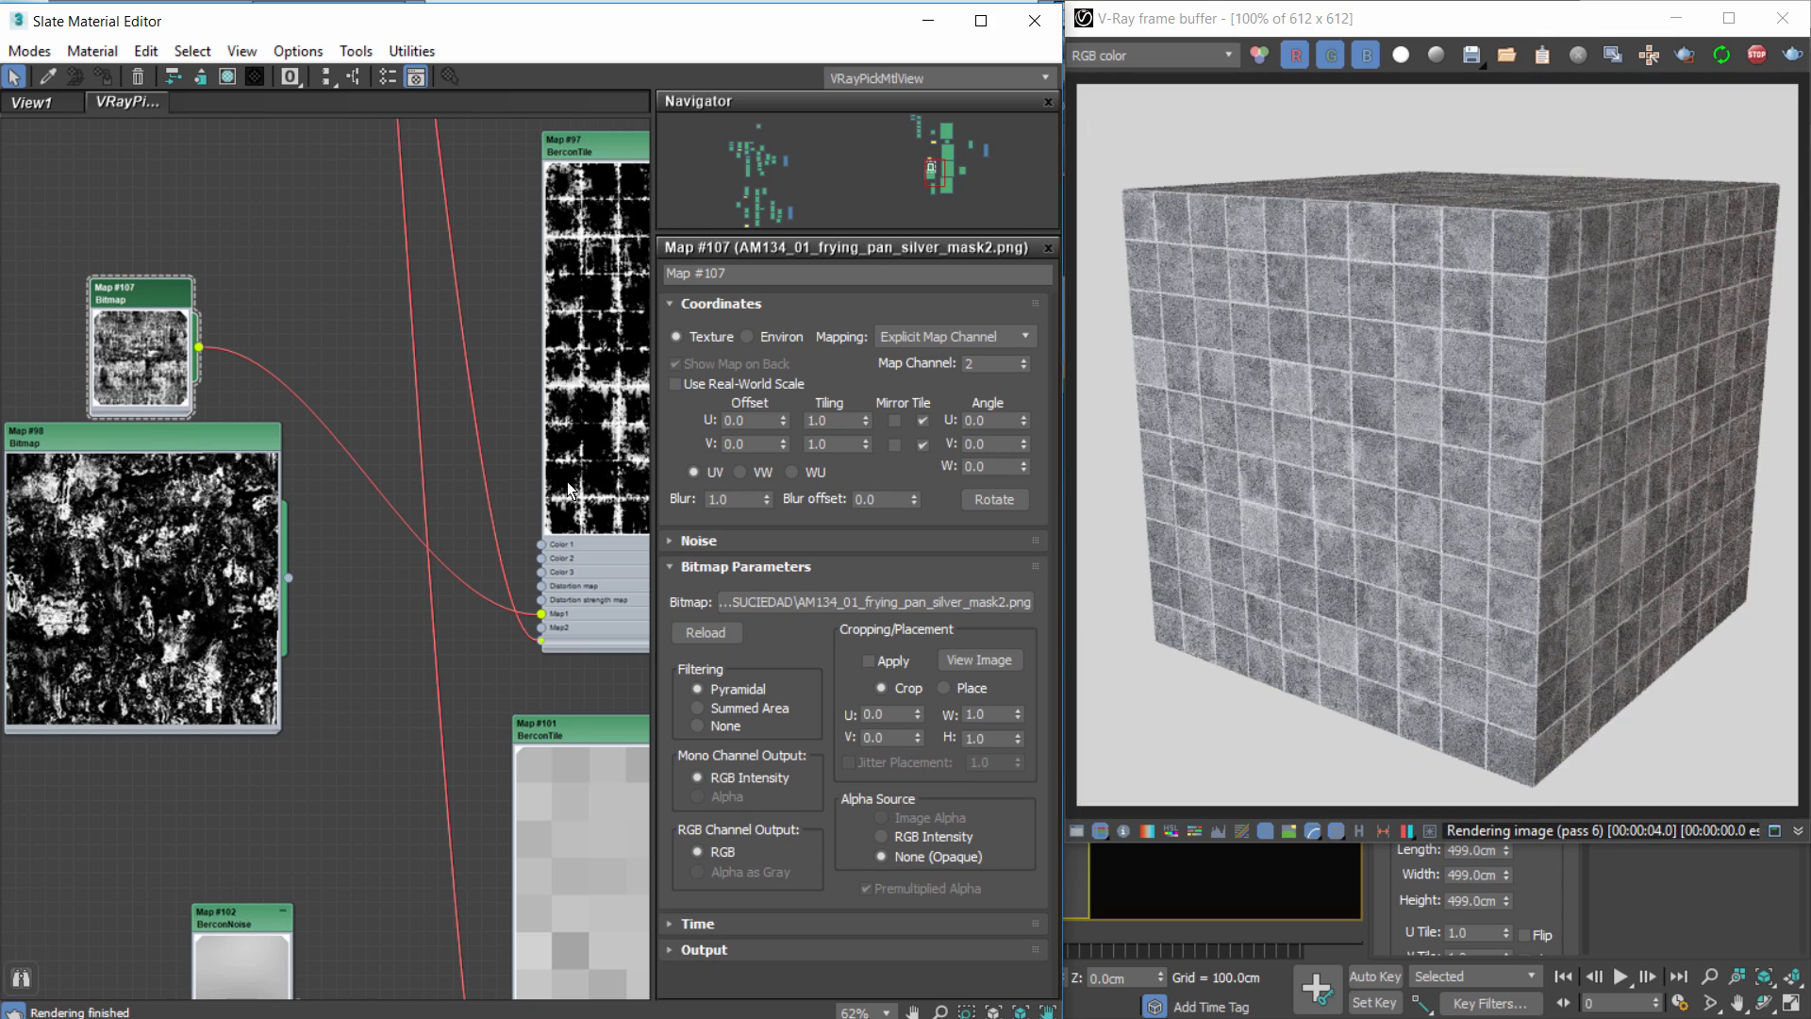
Delete the old, disconnected dirt bitmap from the node graph.
{"action": "left_click", "coordinate": [211, 583]}
{"action": "key", "text": "Delete"}
{"action": "middle_click_drag", "start_coordinate": [213, 584], "coordinate": [19, 831]}
{"action": "scroll", "coordinate": [283, 528], "scroll_direction": "down", "scroll_amount": 4}
{"action": "middle_click_drag", "start_coordinate": [603, 179], "coordinate": [304, 443]}
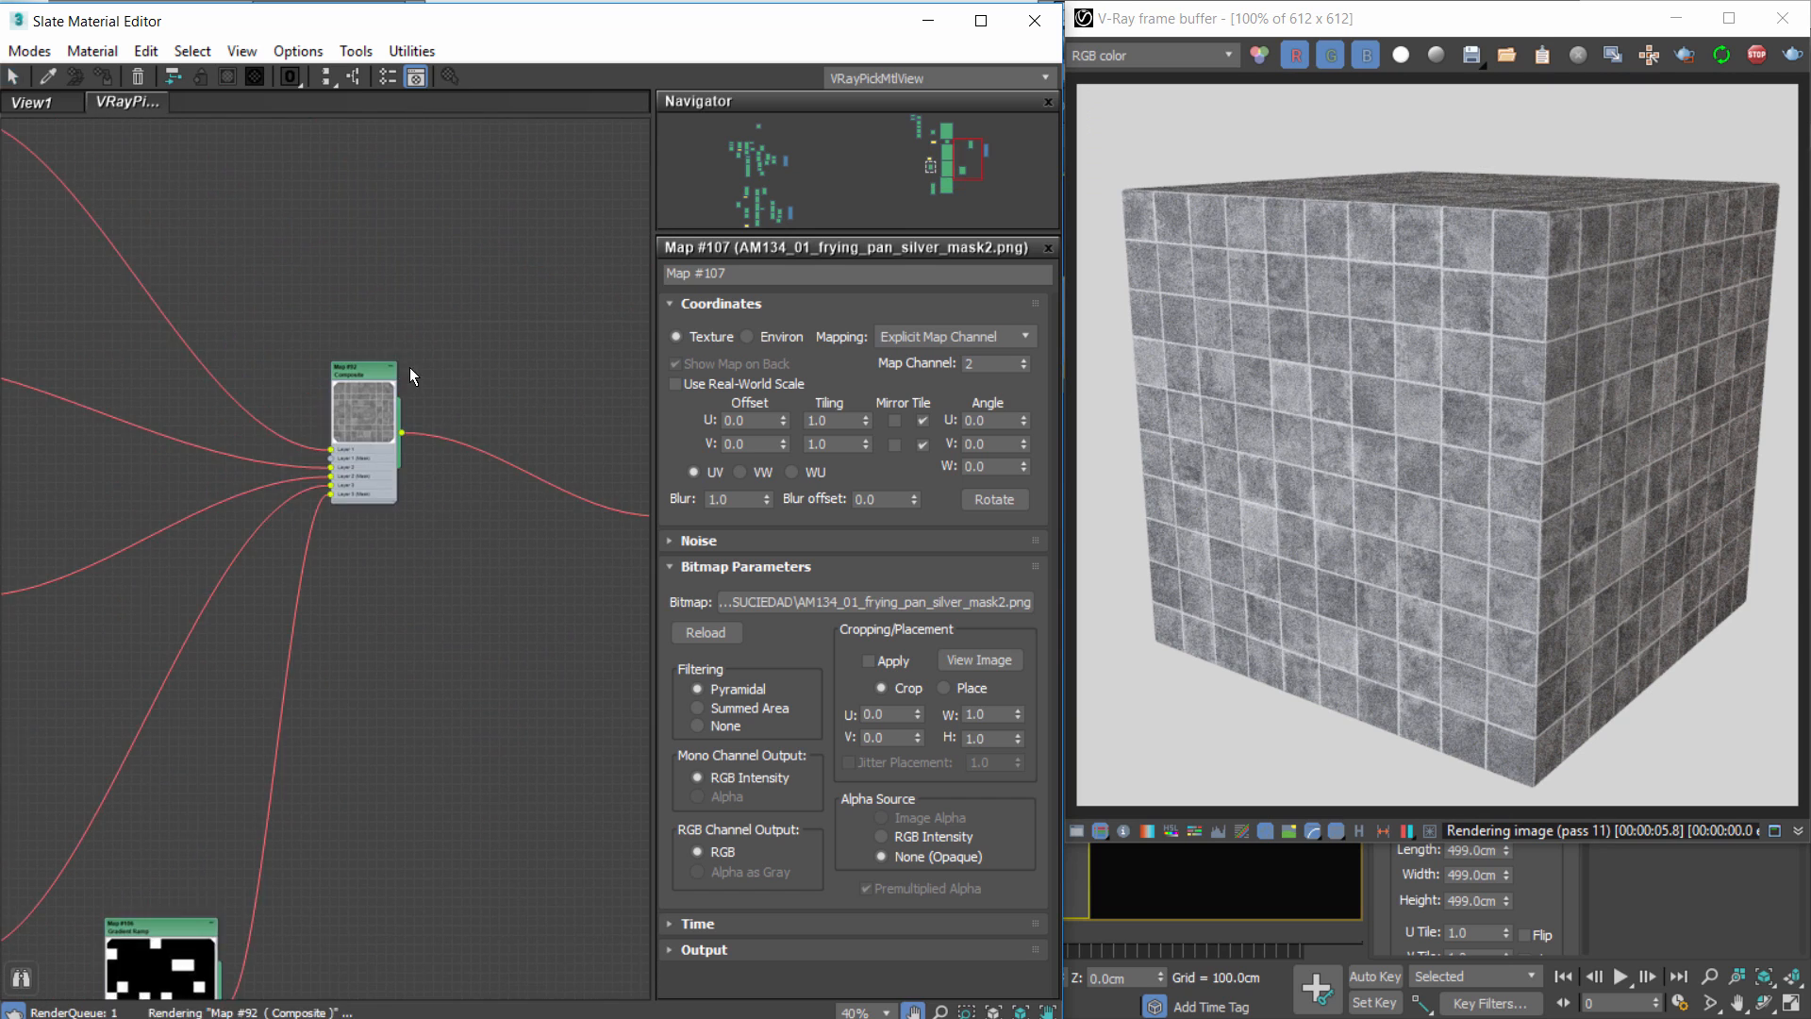
Adjust the Layer 3 opacity of the diffuse Composite map, trying 50 and settling on 25.
{"action": "scroll", "coordinate": [412, 377], "scroll_direction": "up", "scroll_amount": 2}
{"action": "left_click", "coordinate": [368, 375]}
{"action": "double_click", "coordinate": [368, 375]}
{"action": "left_click_drag", "start_coordinate": [925, 384], "coordinate": [762, 379]}
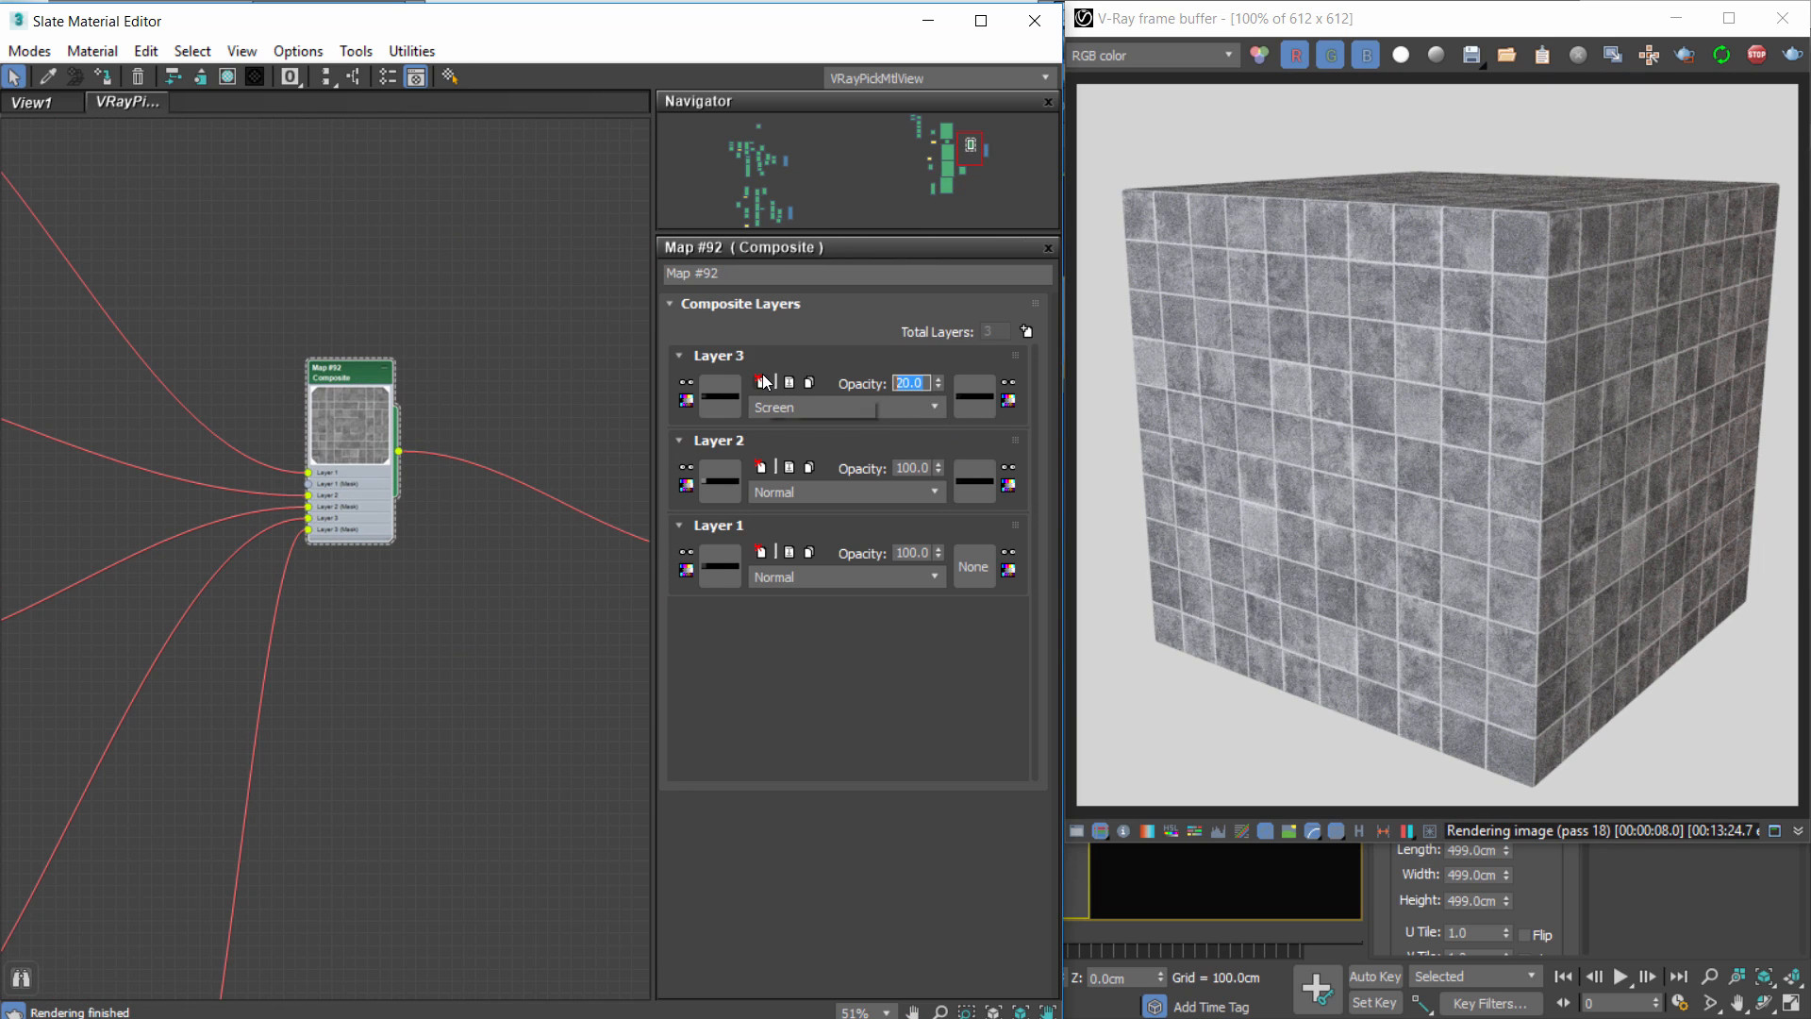
{"action": "type", "text": "50"}
{"action": "key", "text": "Return"}
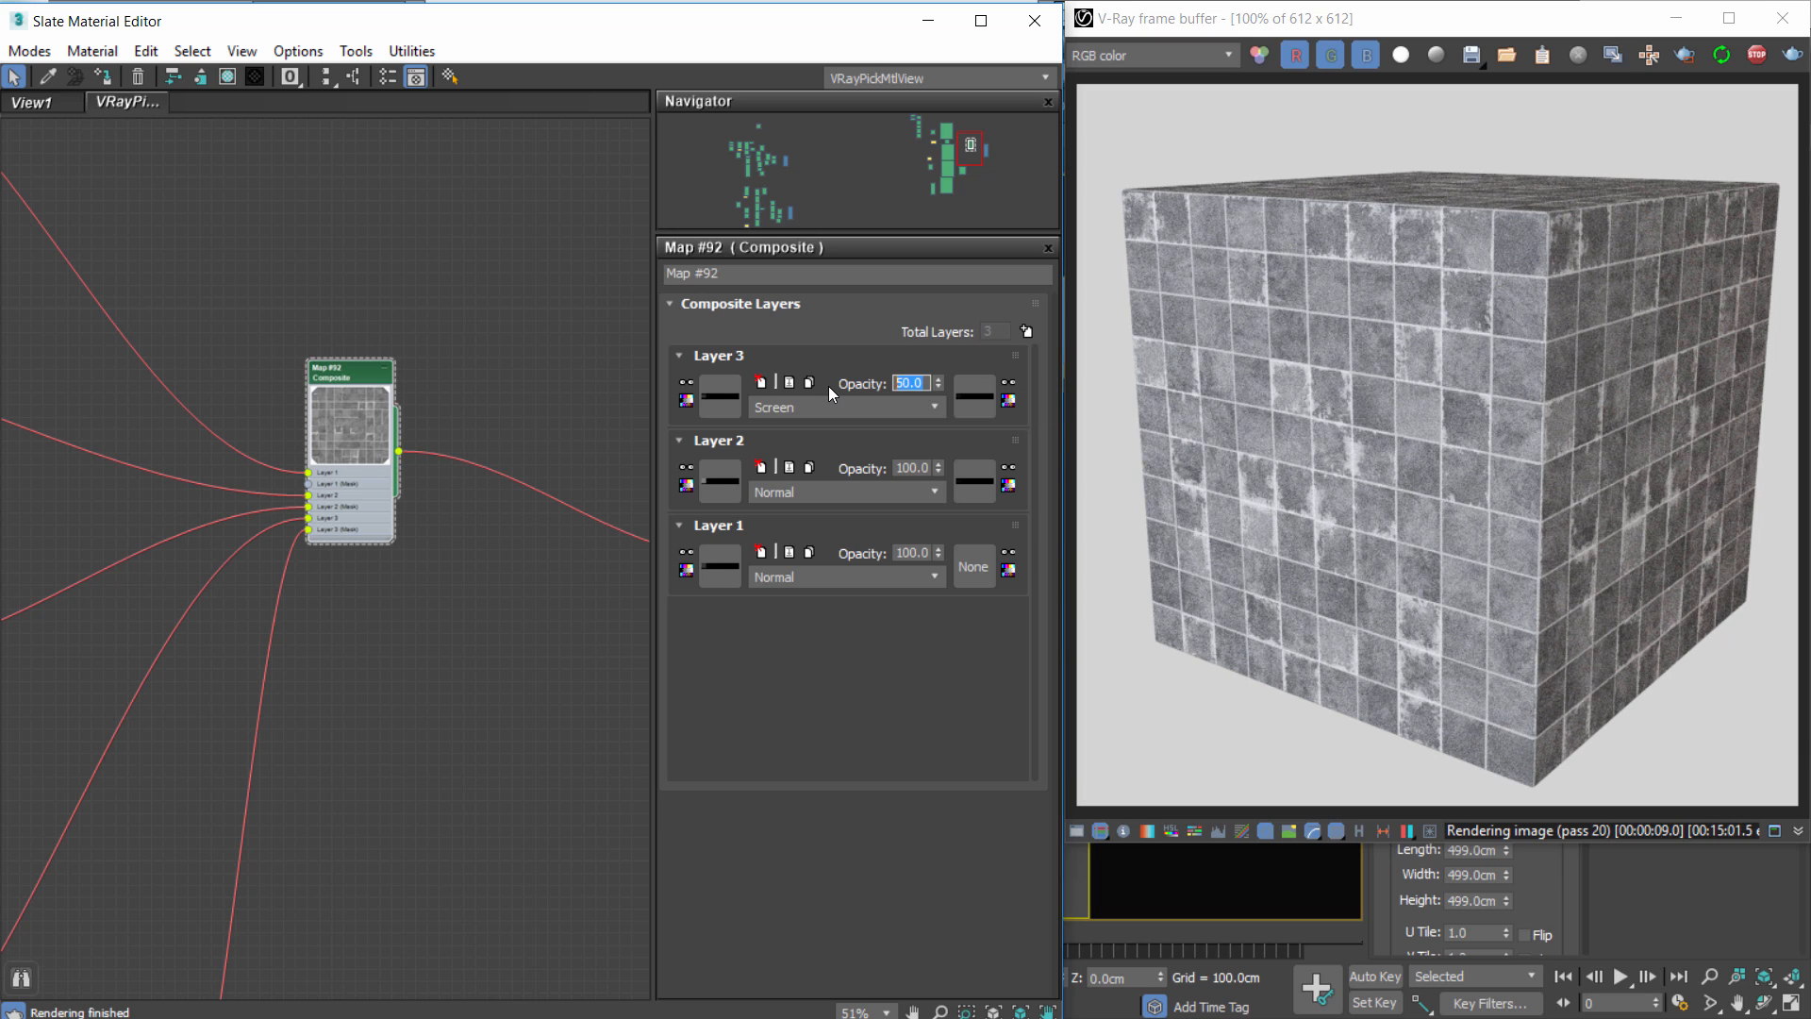
{"action": "type", "text": "25"}
{"action": "key", "text": "Return"}
Move the VRayMtl and Gradient Ramp nodes farther from the BerconTile maps to make room in the node graph.
{"action": "scroll", "coordinate": [185, 581], "scroll_direction": "down", "scroll_amount": 5}
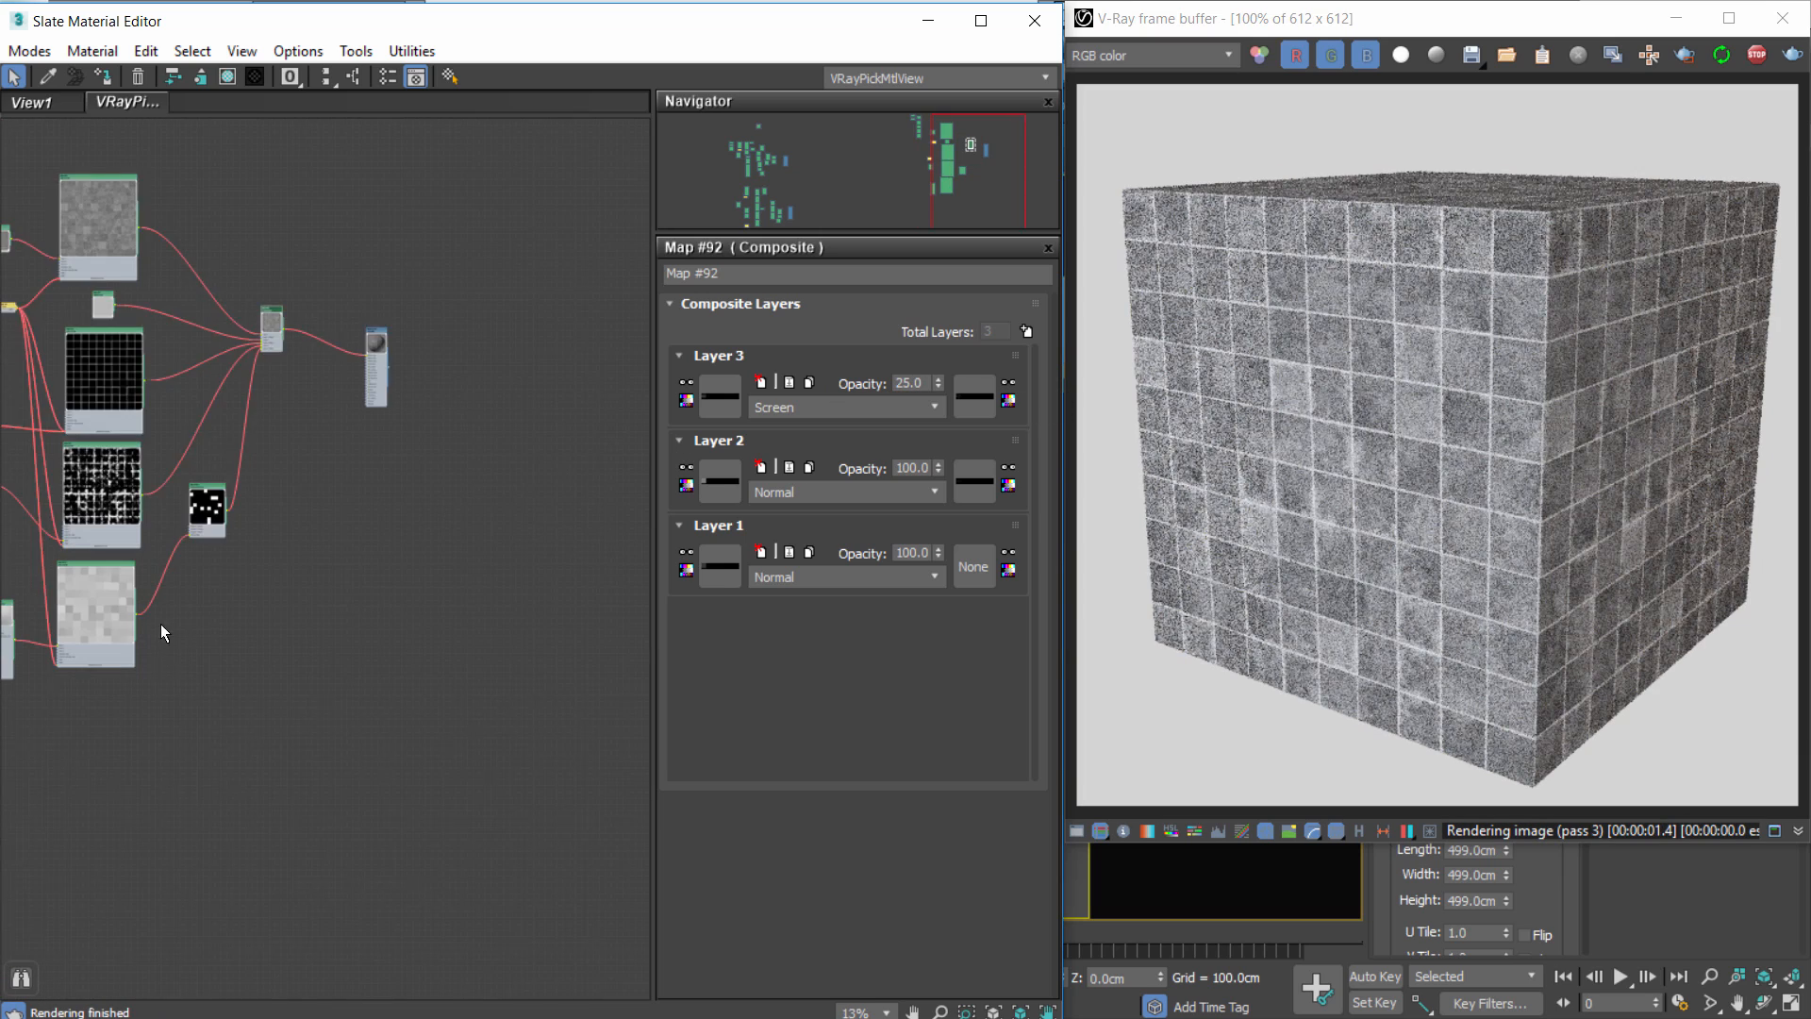
{"action": "middle_click_drag", "start_coordinate": [161, 625], "coordinate": [399, 540]}
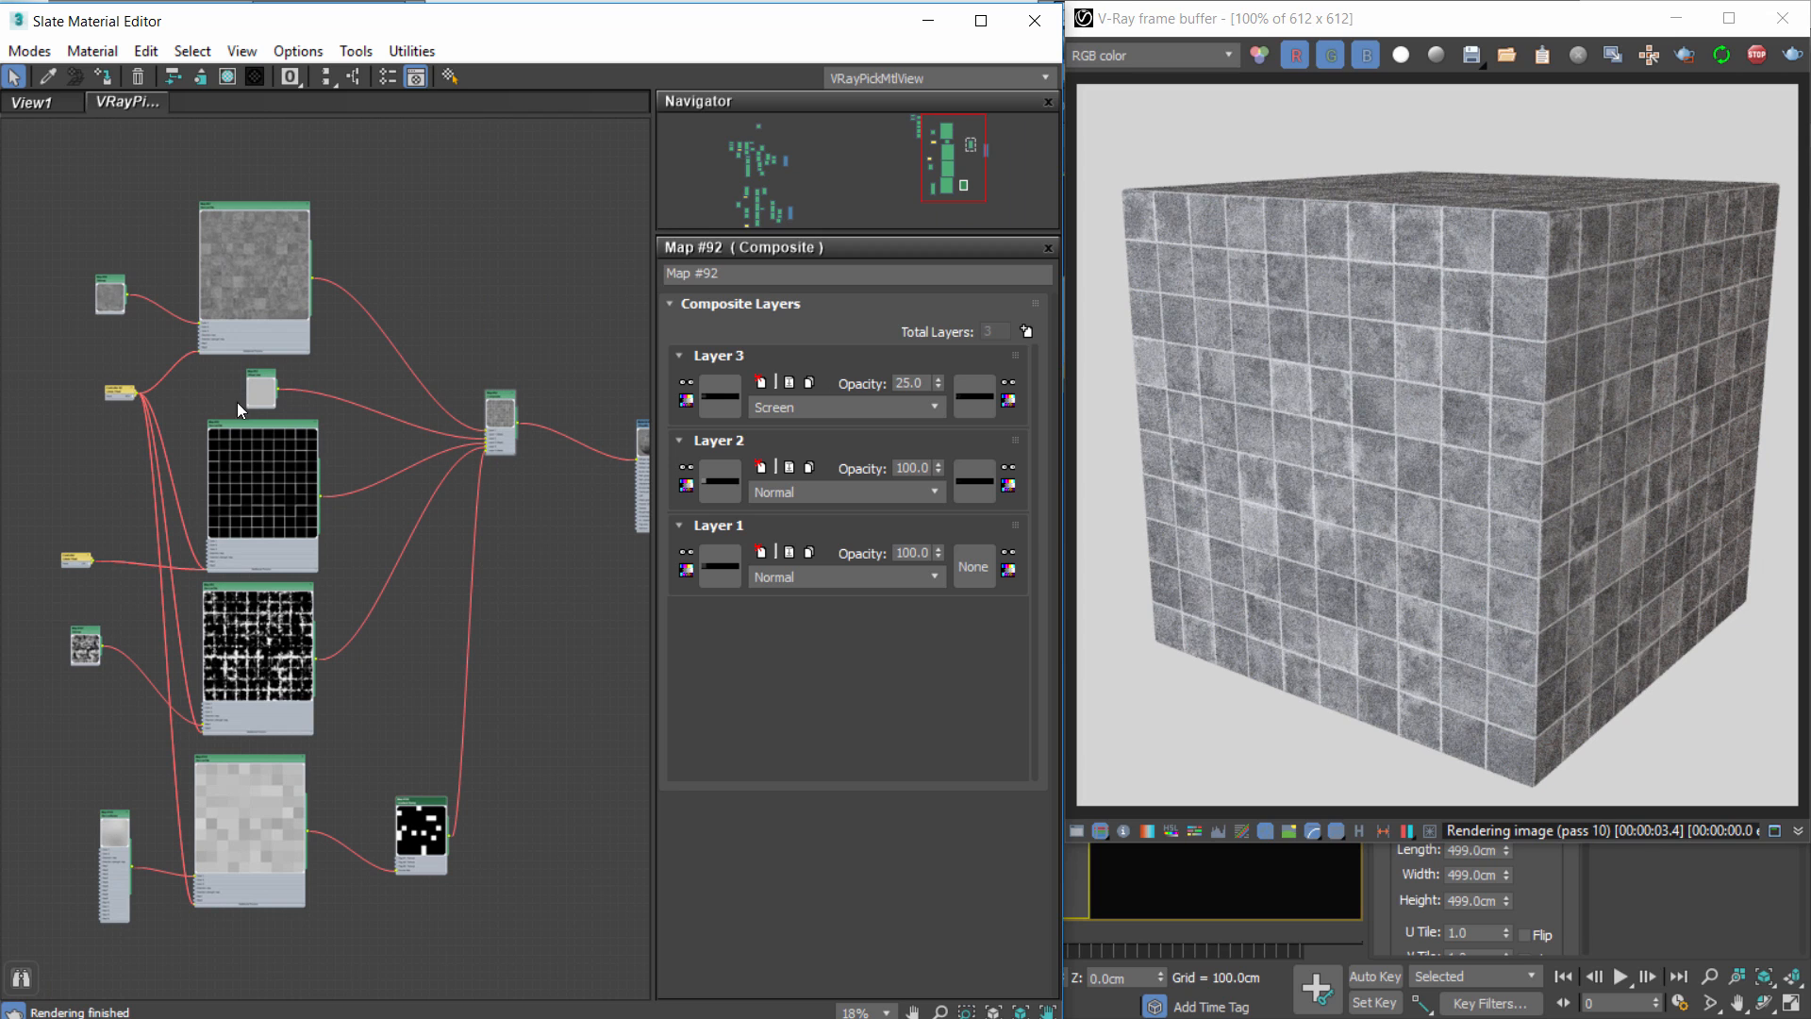
{"action": "middle_click_drag", "start_coordinate": [524, 642], "coordinate": [427, 636]}
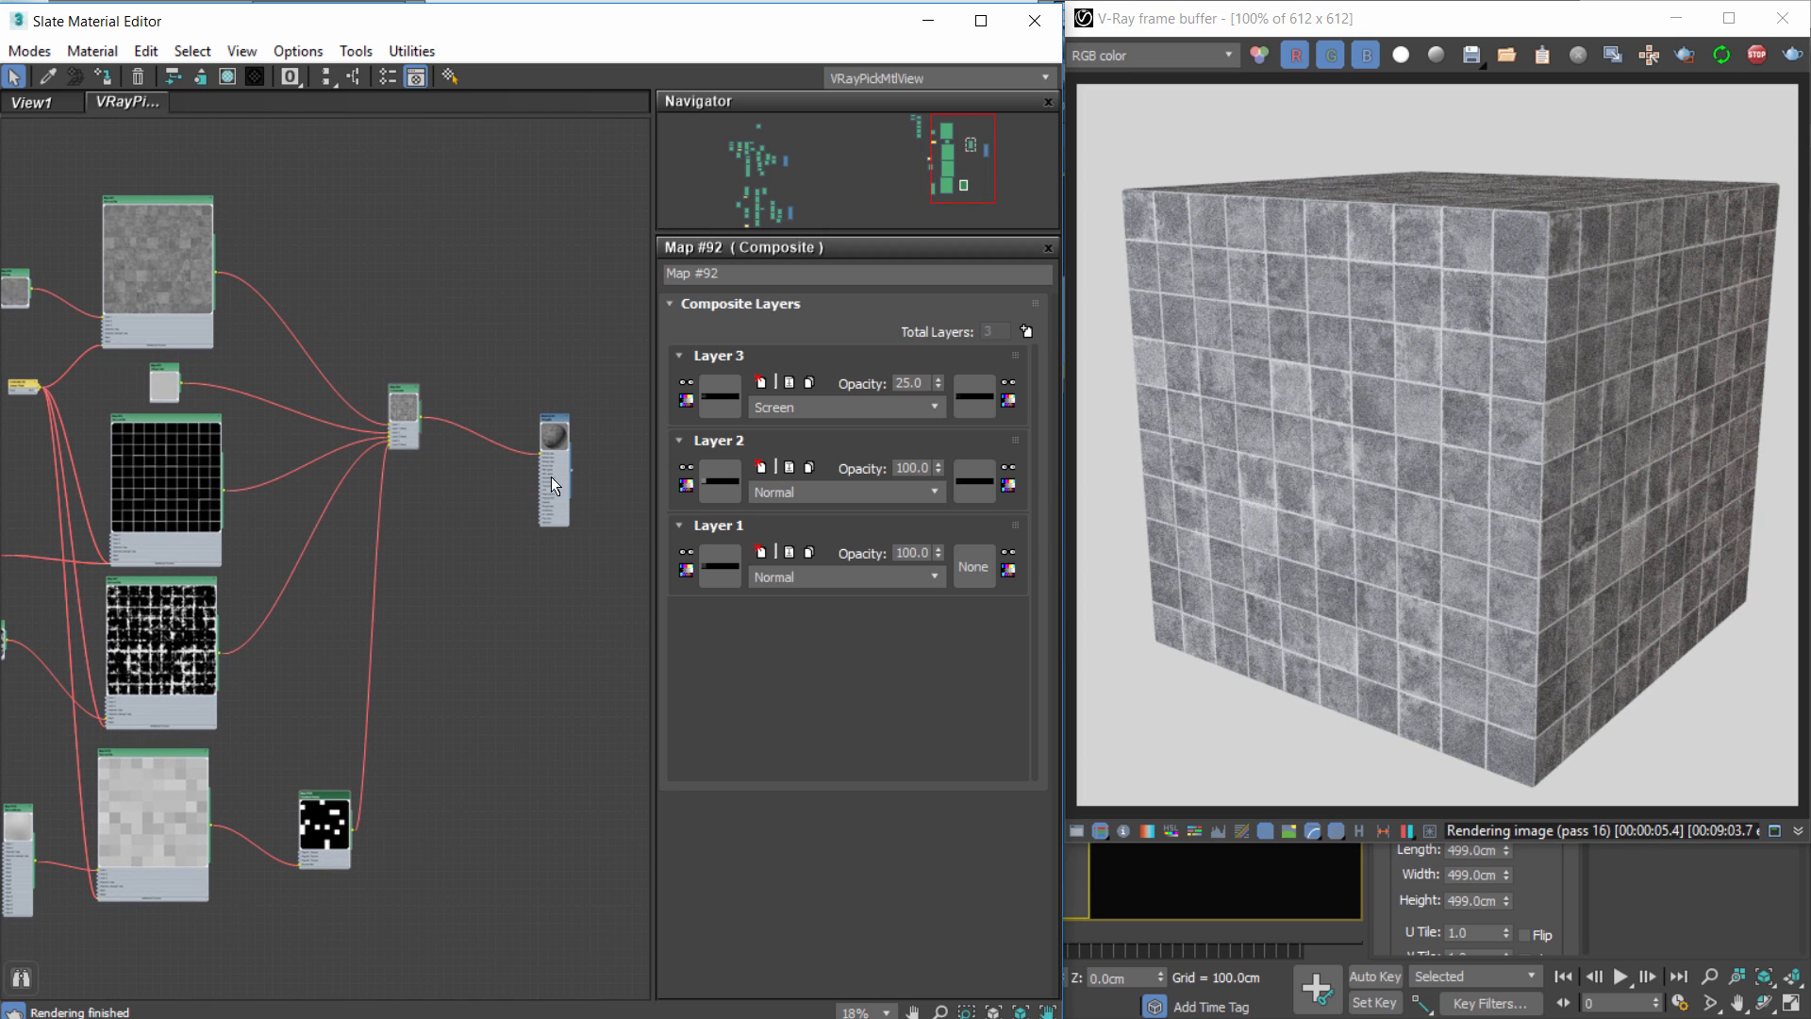
{"action": "left_click_drag", "start_coordinate": [551, 478], "coordinate": [594, 499]}
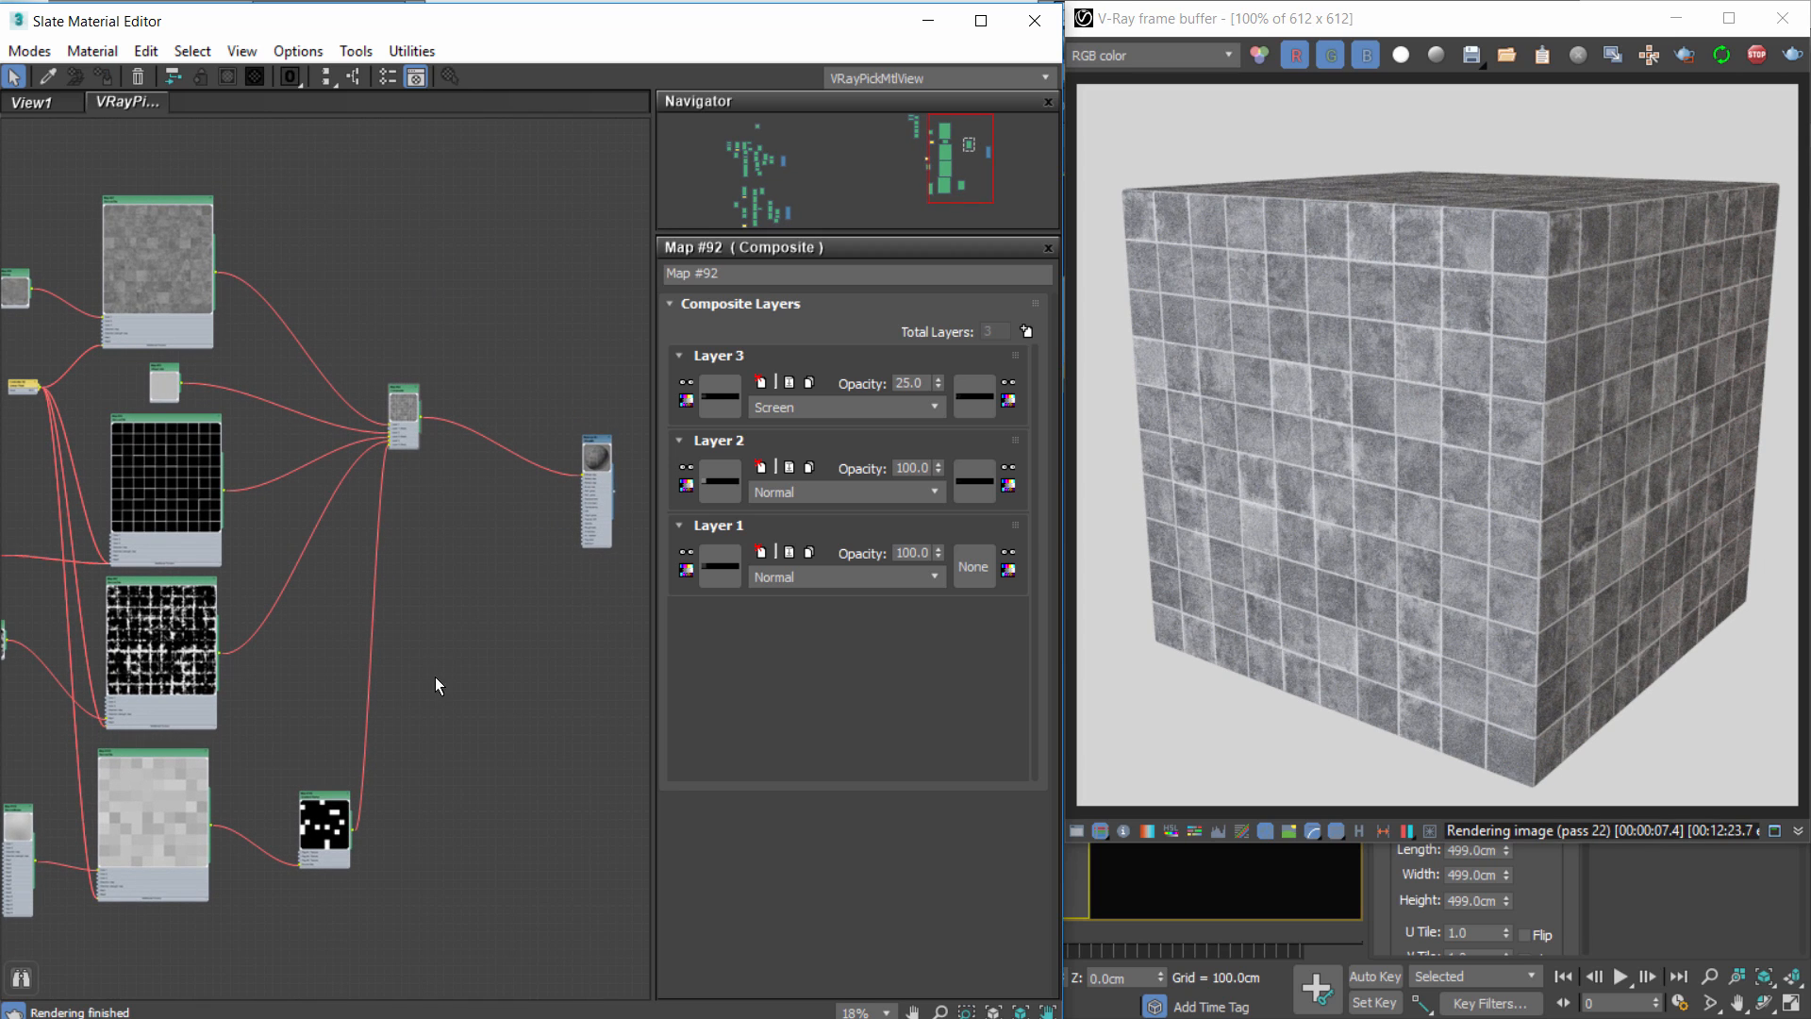
{"action": "scroll", "coordinate": [434, 666], "scroll_direction": "up", "scroll_amount": 2}
{"action": "left_click", "coordinate": [125, 423]}
{"action": "mouse_move", "coordinate": [121, 440]}
{"action": "left_mouse_down"}
{"action": "mouse_move", "coordinate": [99, 433]}
{"action": "mouse_move", "coordinate": [125, 433]}
{"action": "left_mouse_up"}
{"action": "left_click_drag", "start_coordinate": [83, 874], "coordinate": [88, 859]}
{"action": "left_click_drag", "start_coordinate": [283, 875], "coordinate": [388, 896]}
{"action": "middle_click_drag", "start_coordinate": [62, 853], "coordinate": [306, 811]}
{"action": "left_click_drag", "start_coordinate": [302, 774], "coordinate": [302, 784]}
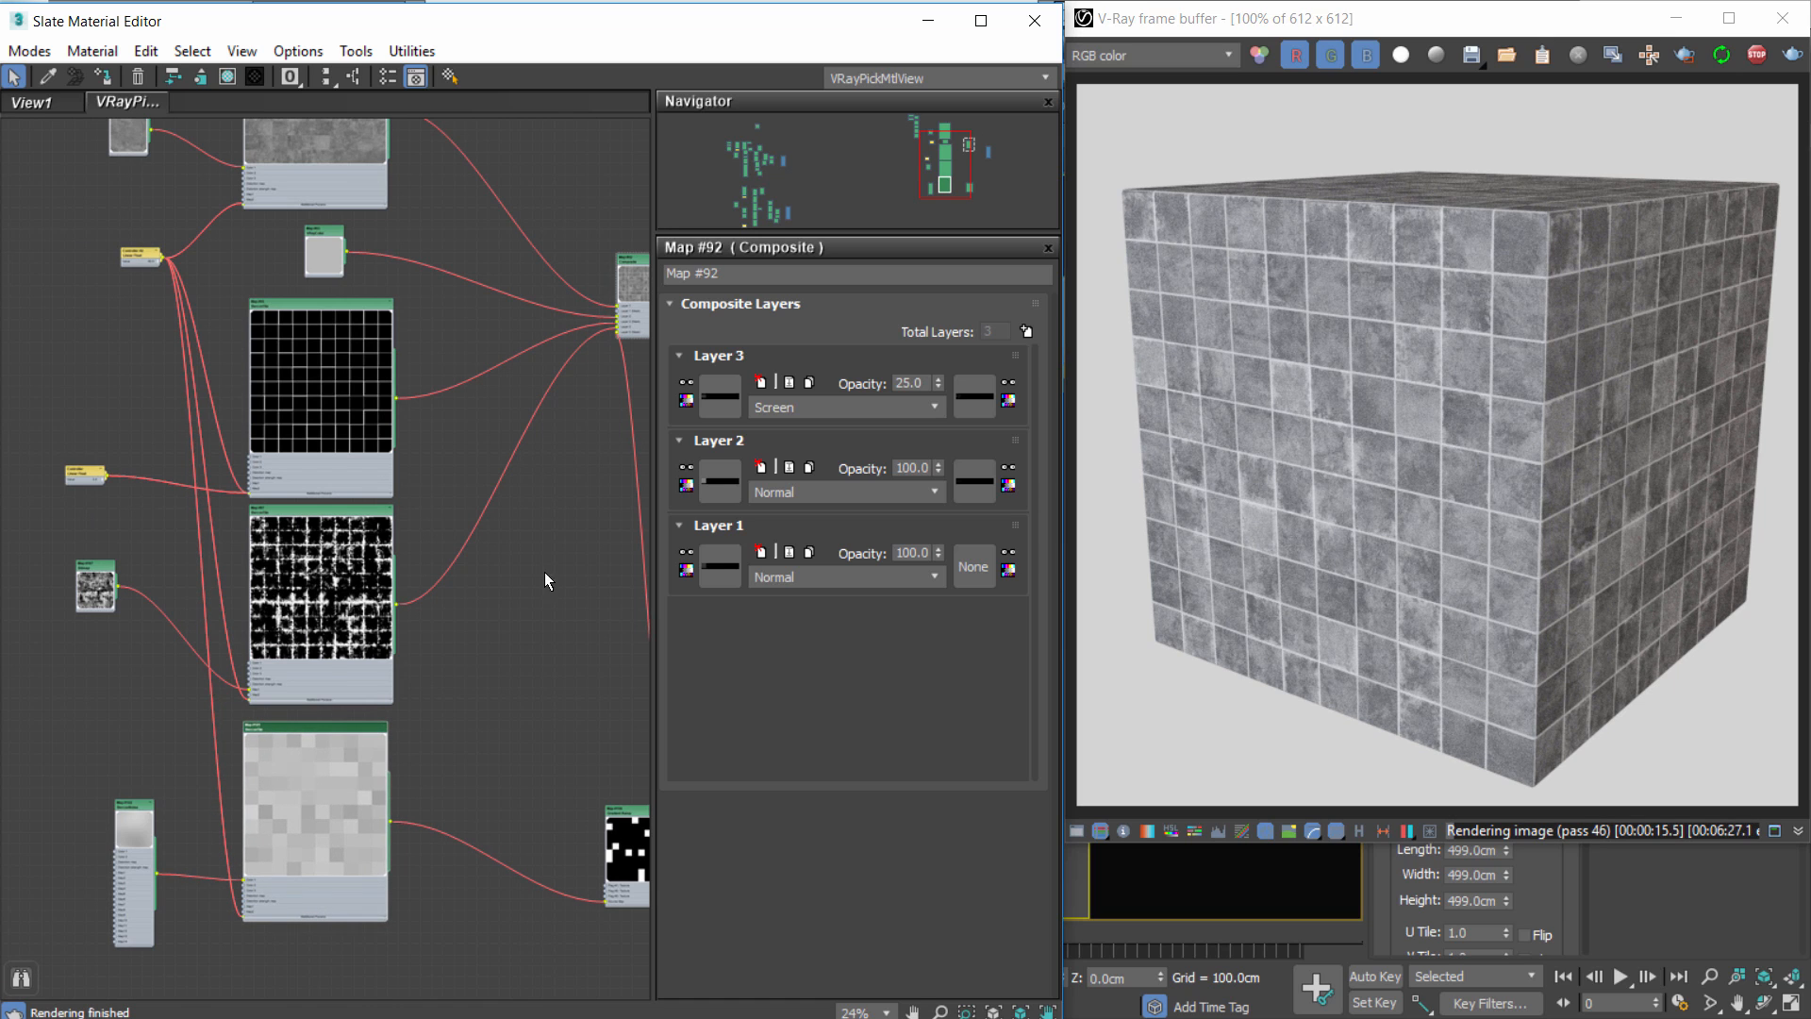
{"action": "middle_click_drag", "start_coordinate": [361, 396], "coordinate": [173, 415]}
{"action": "left_click_drag", "start_coordinate": [167, 400], "coordinate": [153, 394]}
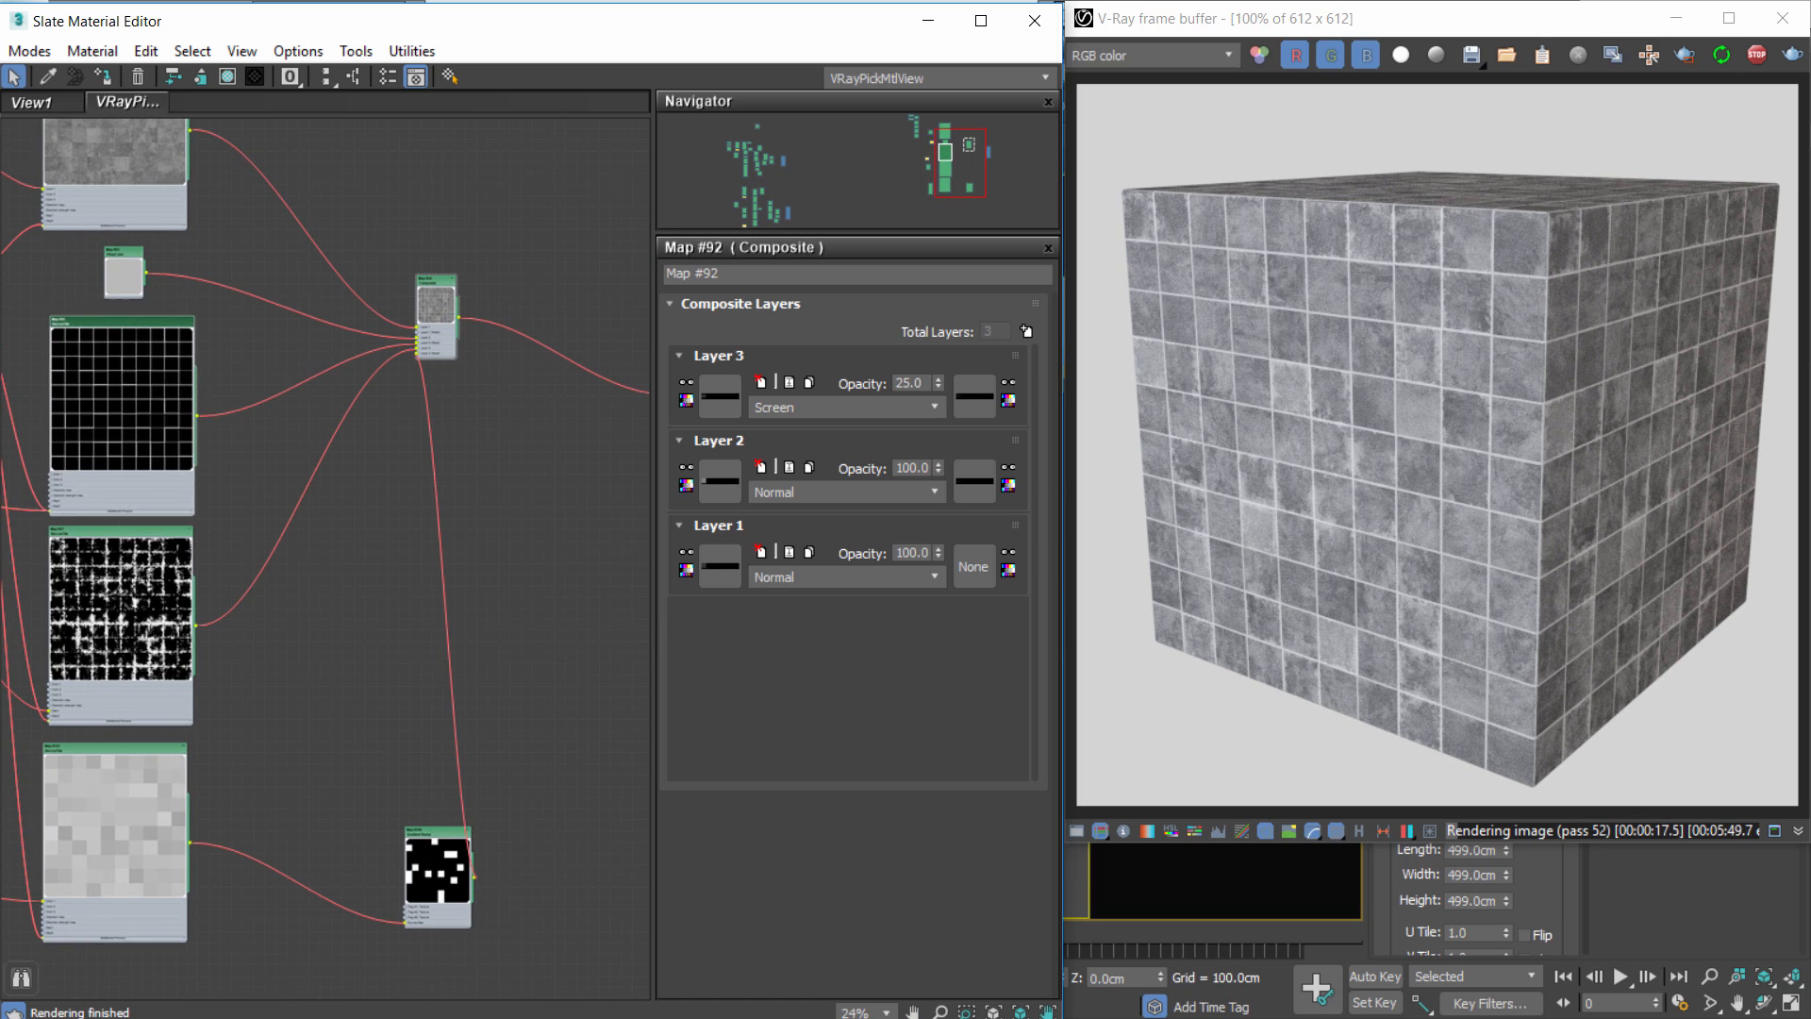
Add a new Composite map between the BerconTile maps and the material, and feed the light tile-variation BerconTile into its Layer 1.
{"action": "right_click", "coordinate": [372, 581]}
{"action": "mouse_move", "coordinate": [449, 672]}
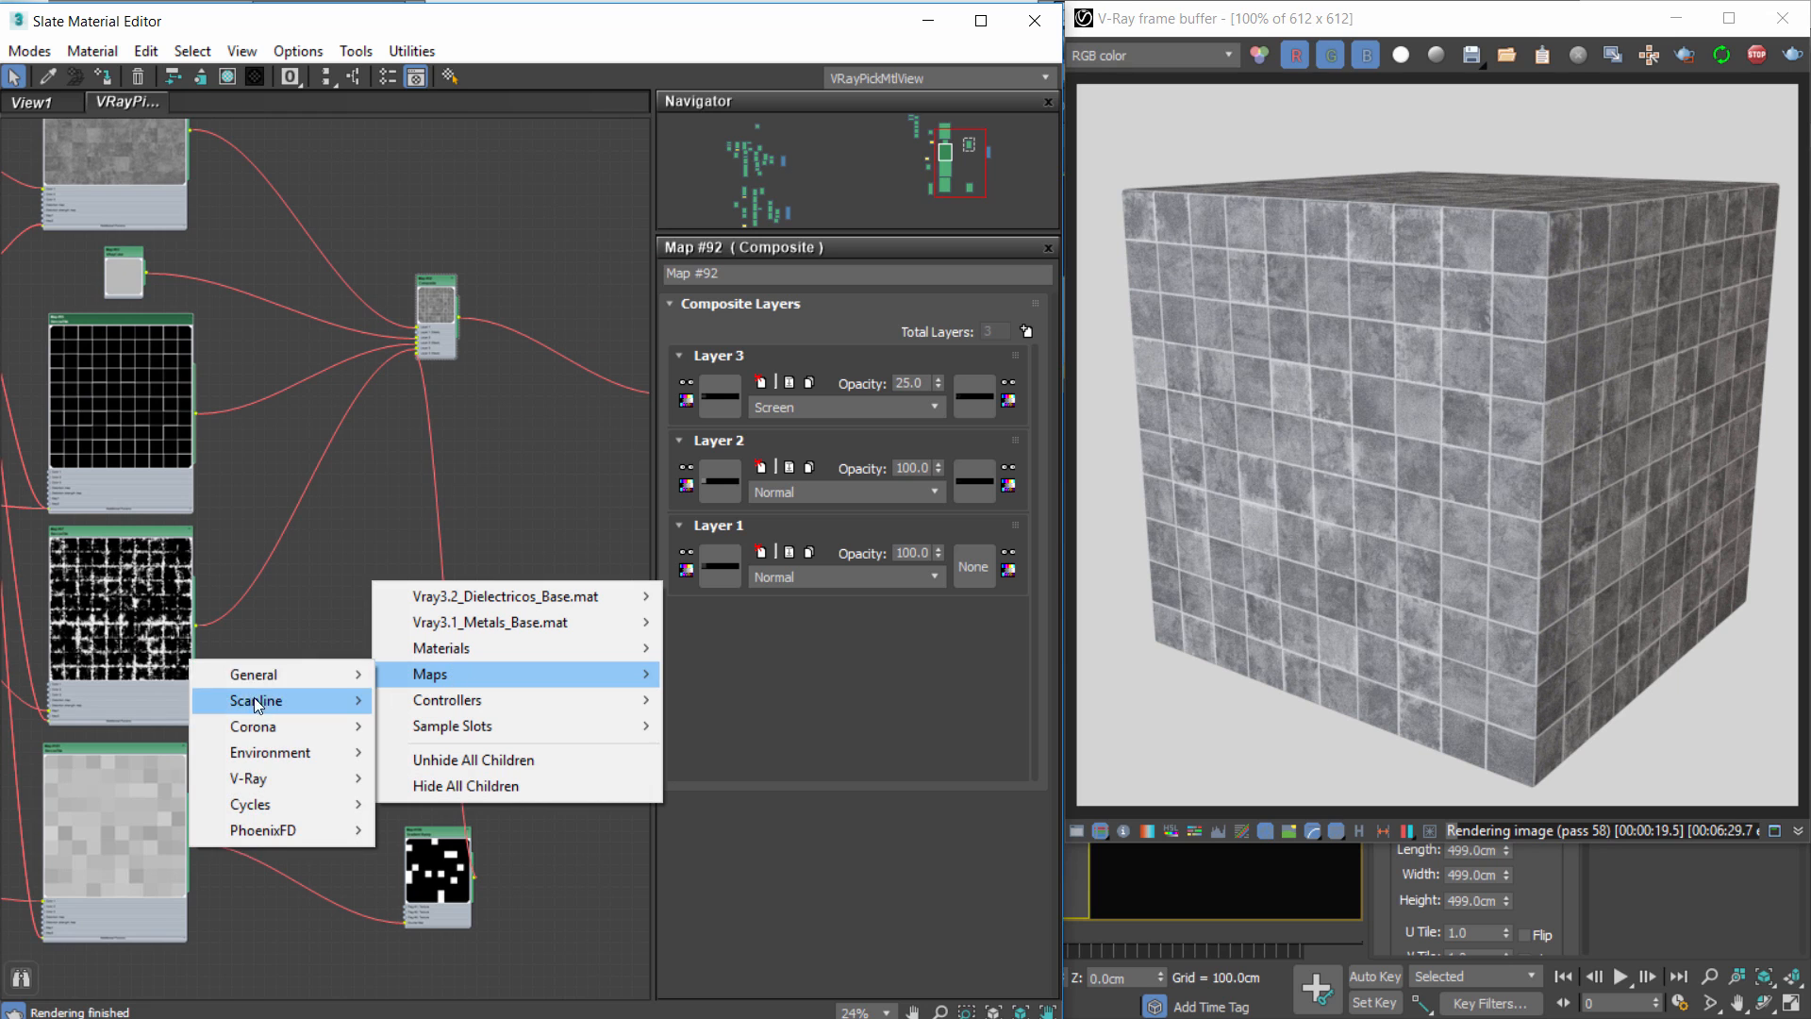
{"action": "mouse_move", "coordinate": [265, 675]}
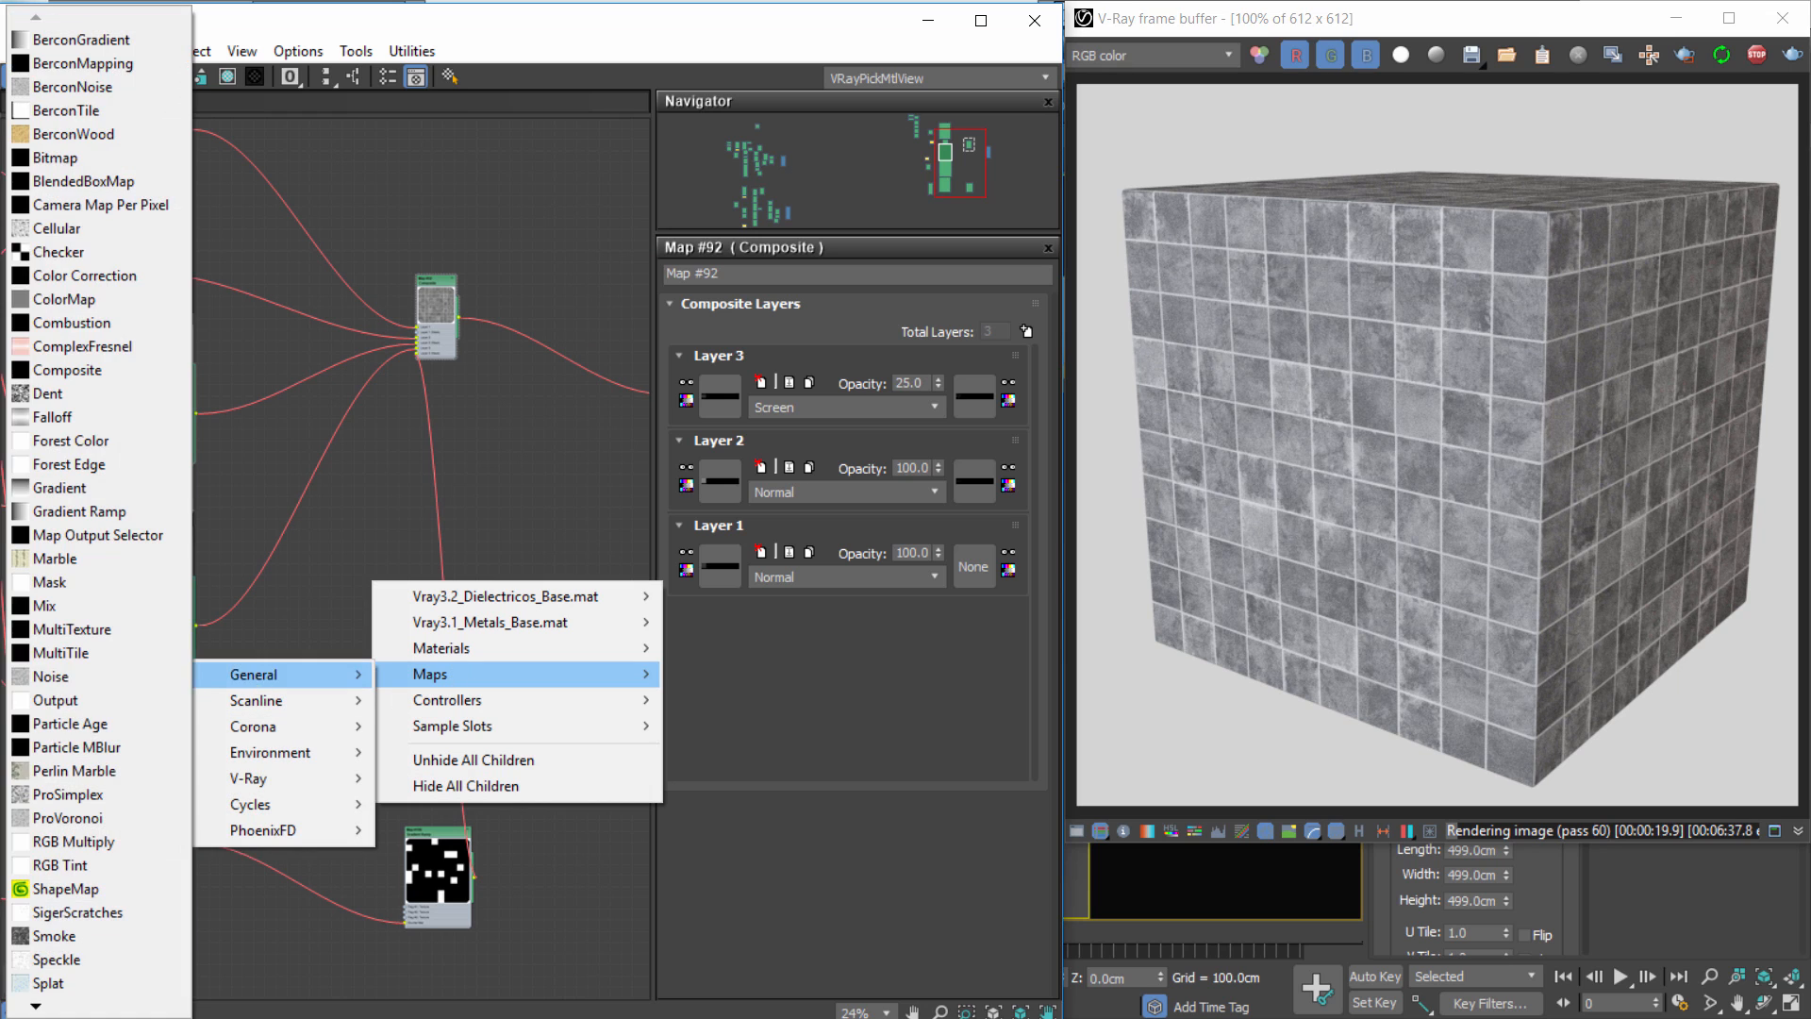
{"action": "left_click", "coordinate": [92, 370]}
{"action": "scroll", "coordinate": [389, 622], "scroll_direction": "up", "scroll_amount": 3}
{"action": "left_click_drag", "start_coordinate": [400, 601], "coordinate": [424, 609]}
{"action": "middle_click_drag", "start_coordinate": [147, 955], "coordinate": [149, 890]}
{"action": "scroll", "coordinate": [150, 891], "scroll_direction": "up", "scroll_amount": 1}
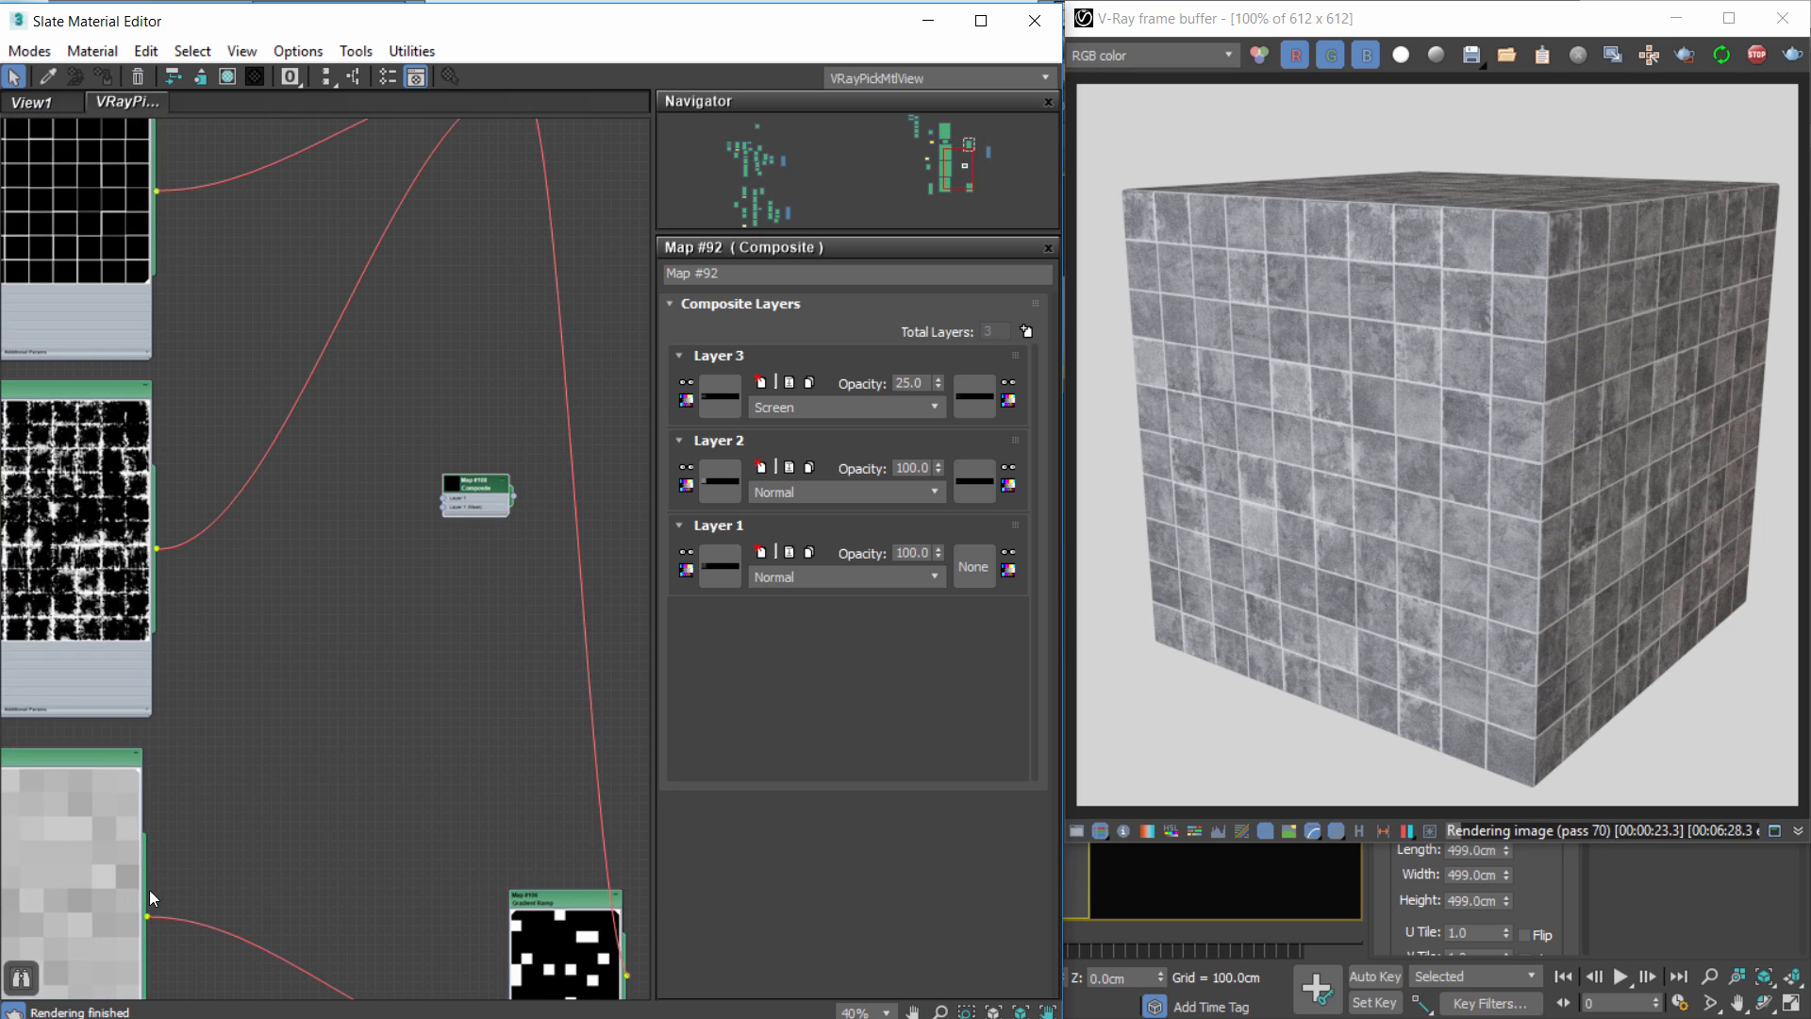
{"action": "left_click_drag", "start_coordinate": [147, 915], "coordinate": [447, 498]}
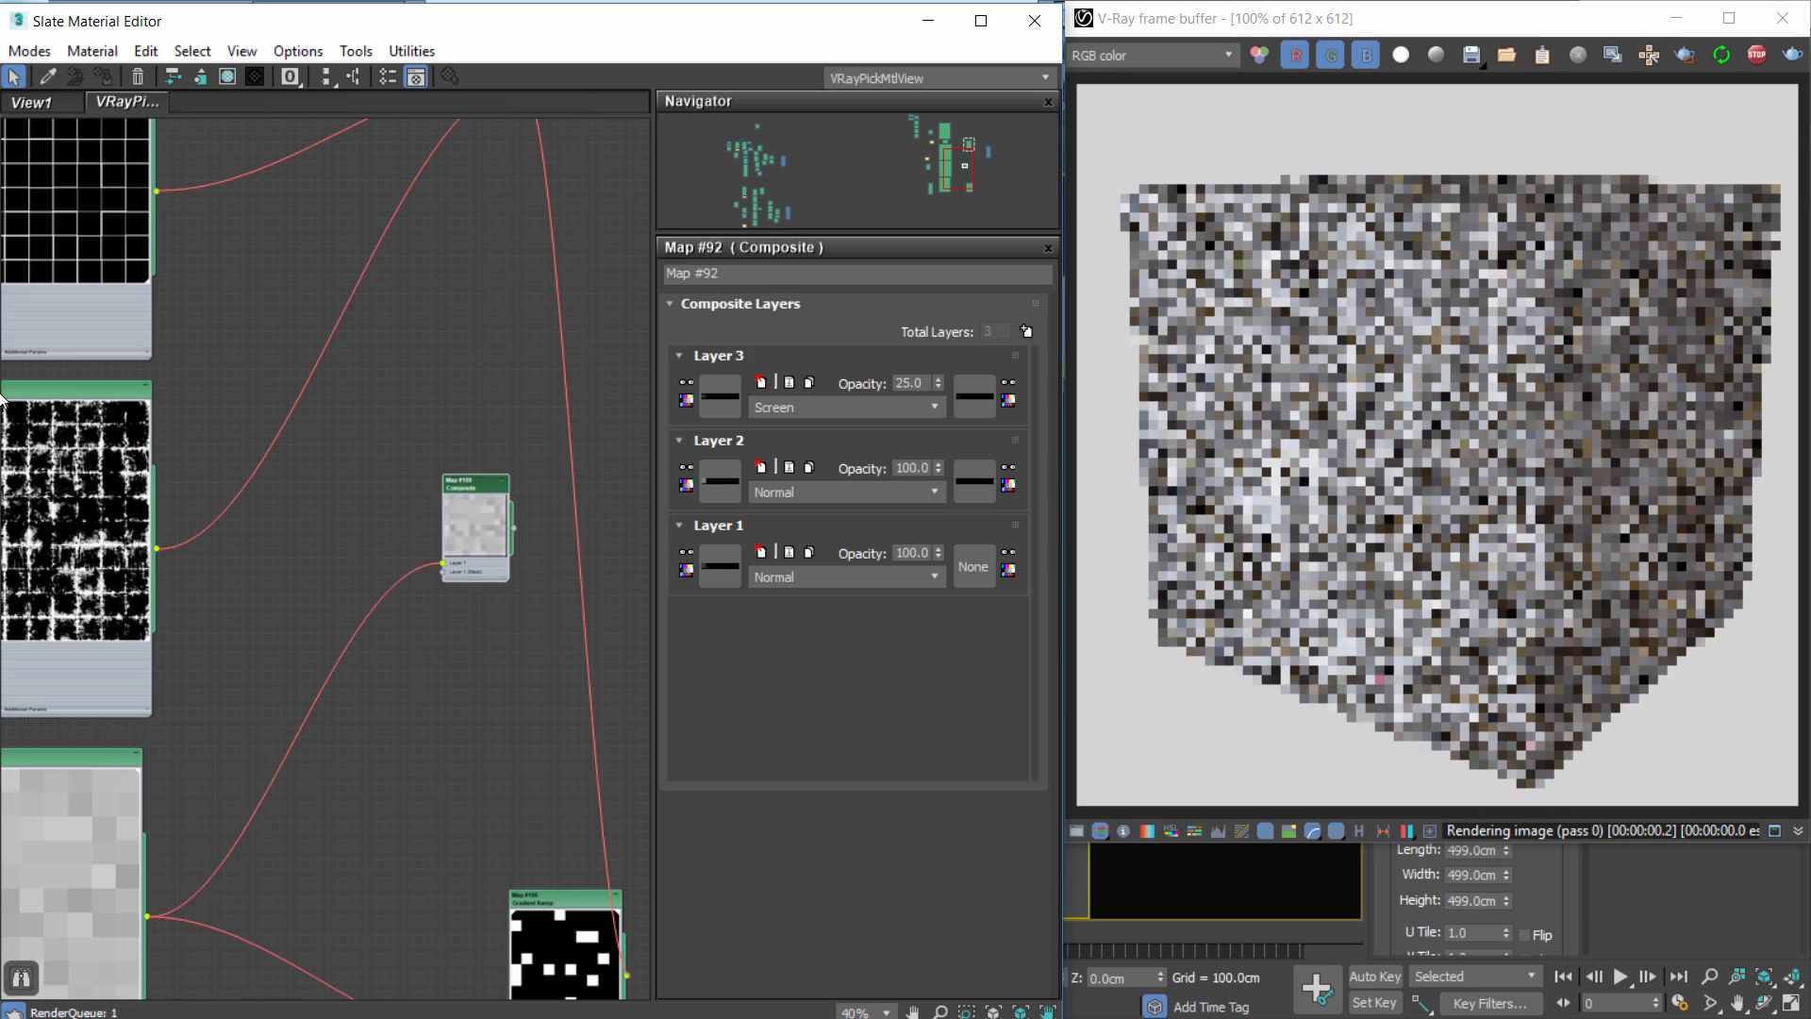
Add a second layer to the new Composite, connect the black-and-white grout BerconTile to it, and set its blend mode to Subtract.
{"action": "middle_click_drag", "start_coordinate": [485, 387], "coordinate": [462, 547]}
{"action": "double_click", "coordinate": [462, 575]}
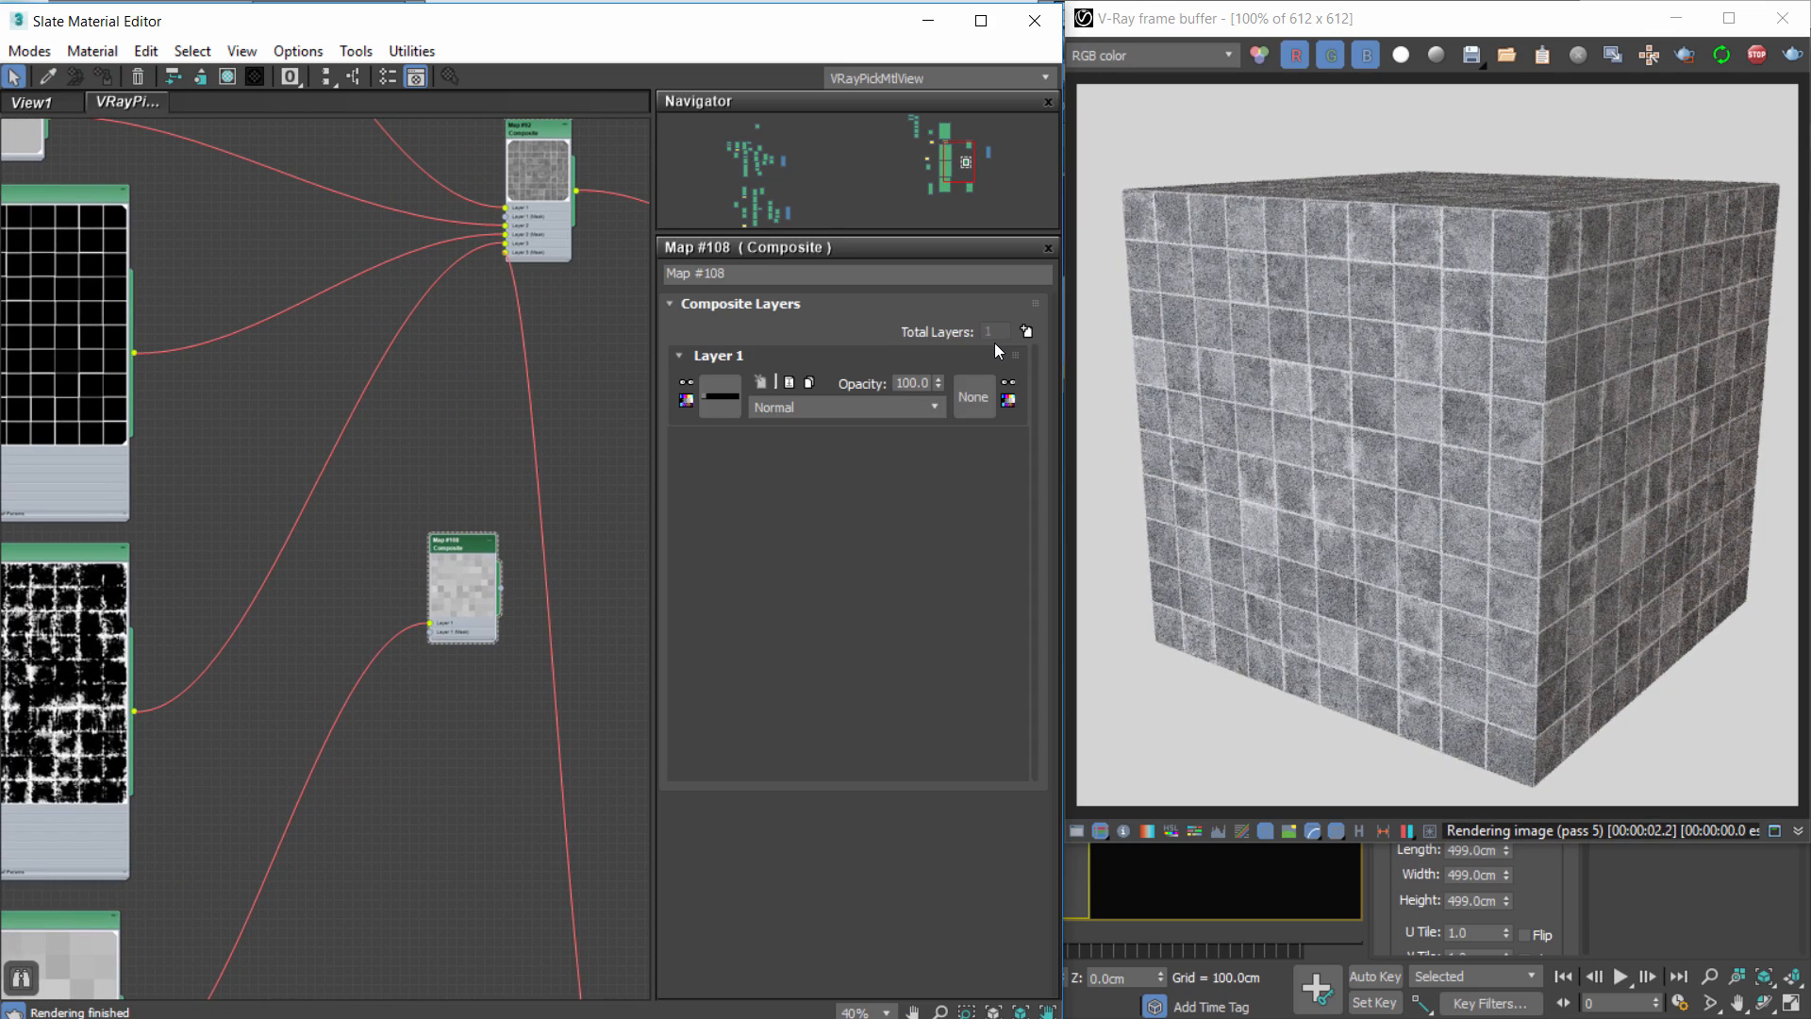
{"action": "scroll", "coordinate": [471, 637], "scroll_direction": "up", "scroll_amount": 2}
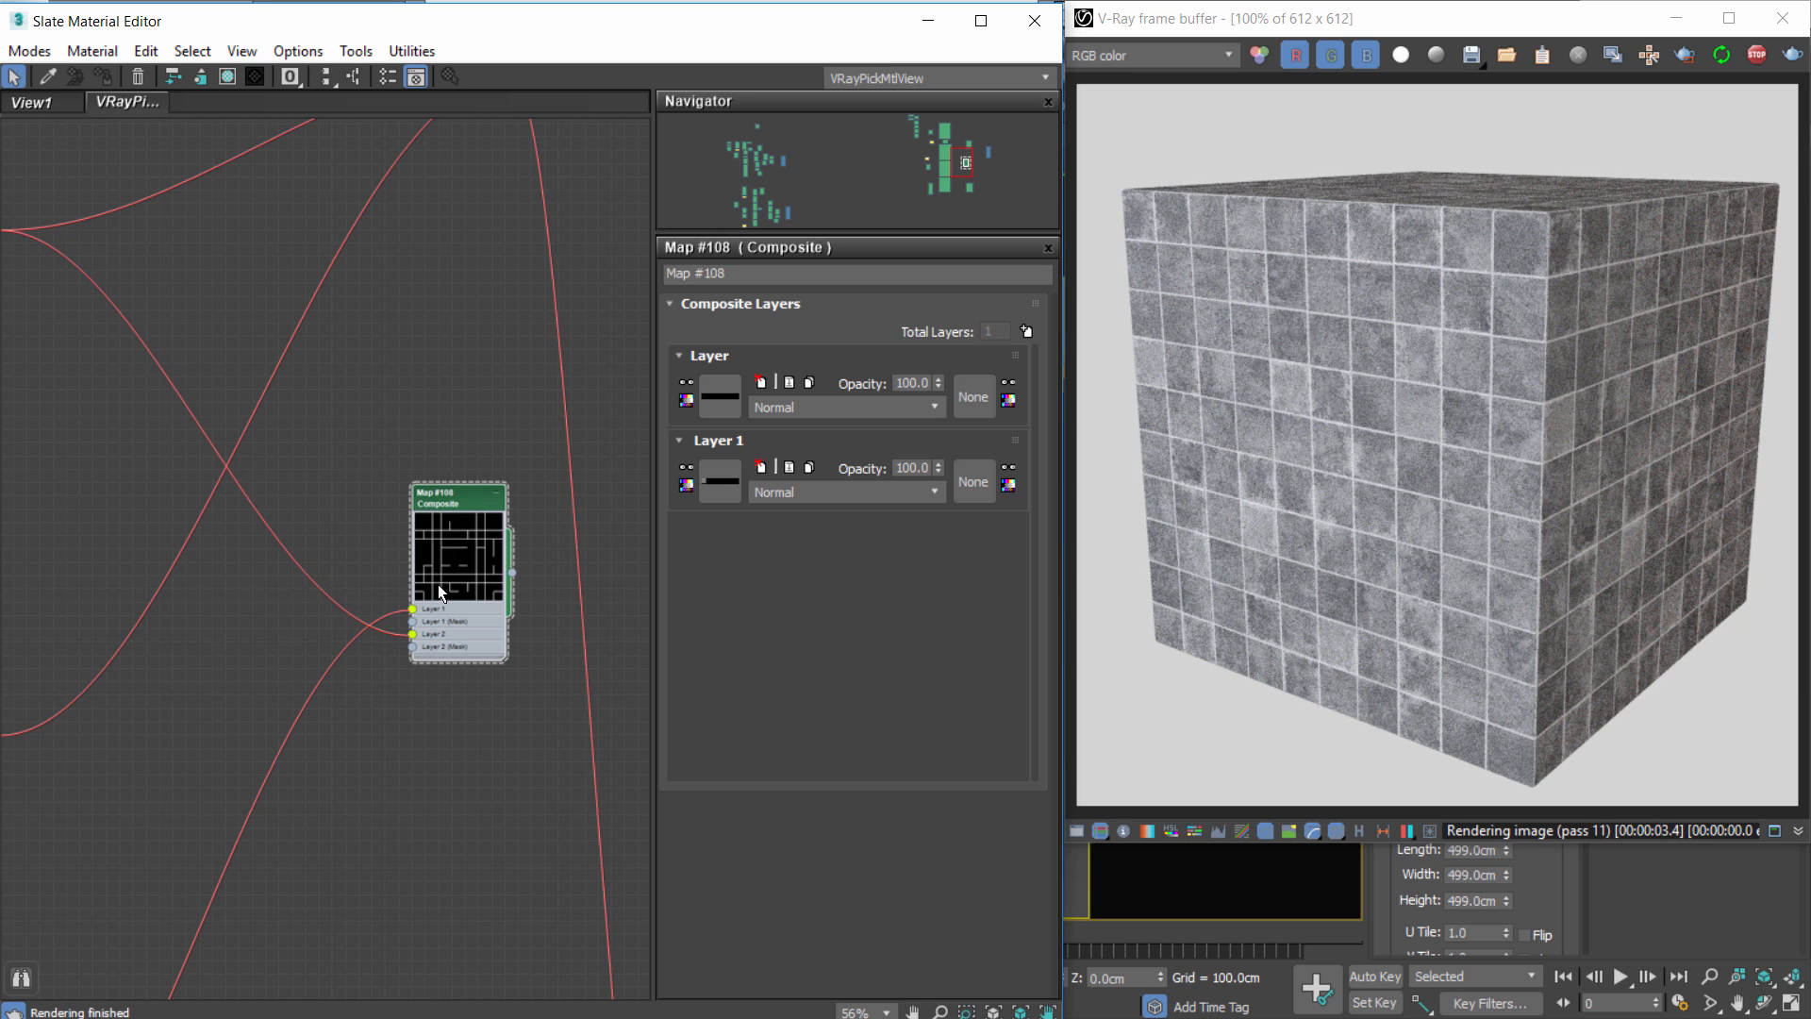
{"action": "left_click", "coordinate": [811, 408]}
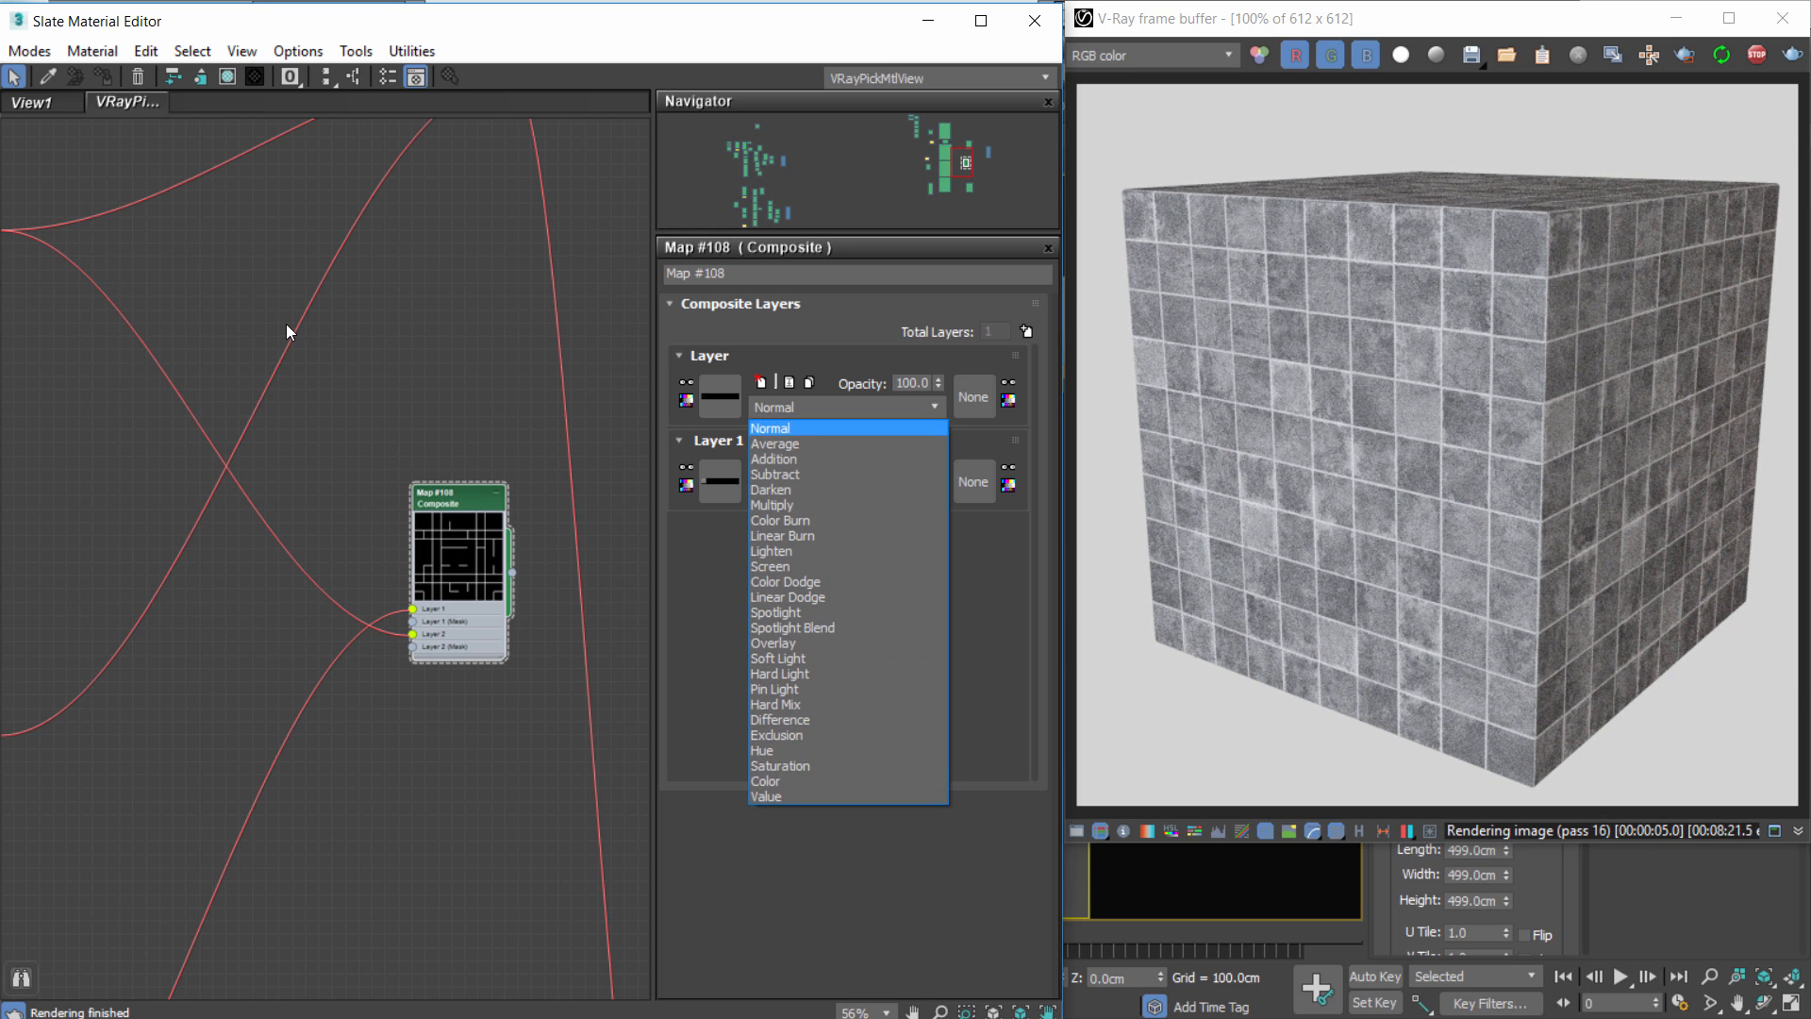
{"action": "left_click", "coordinate": [801, 464]}
{"action": "middle_click_drag", "start_coordinate": [420, 587], "coordinate": [120, 632]}
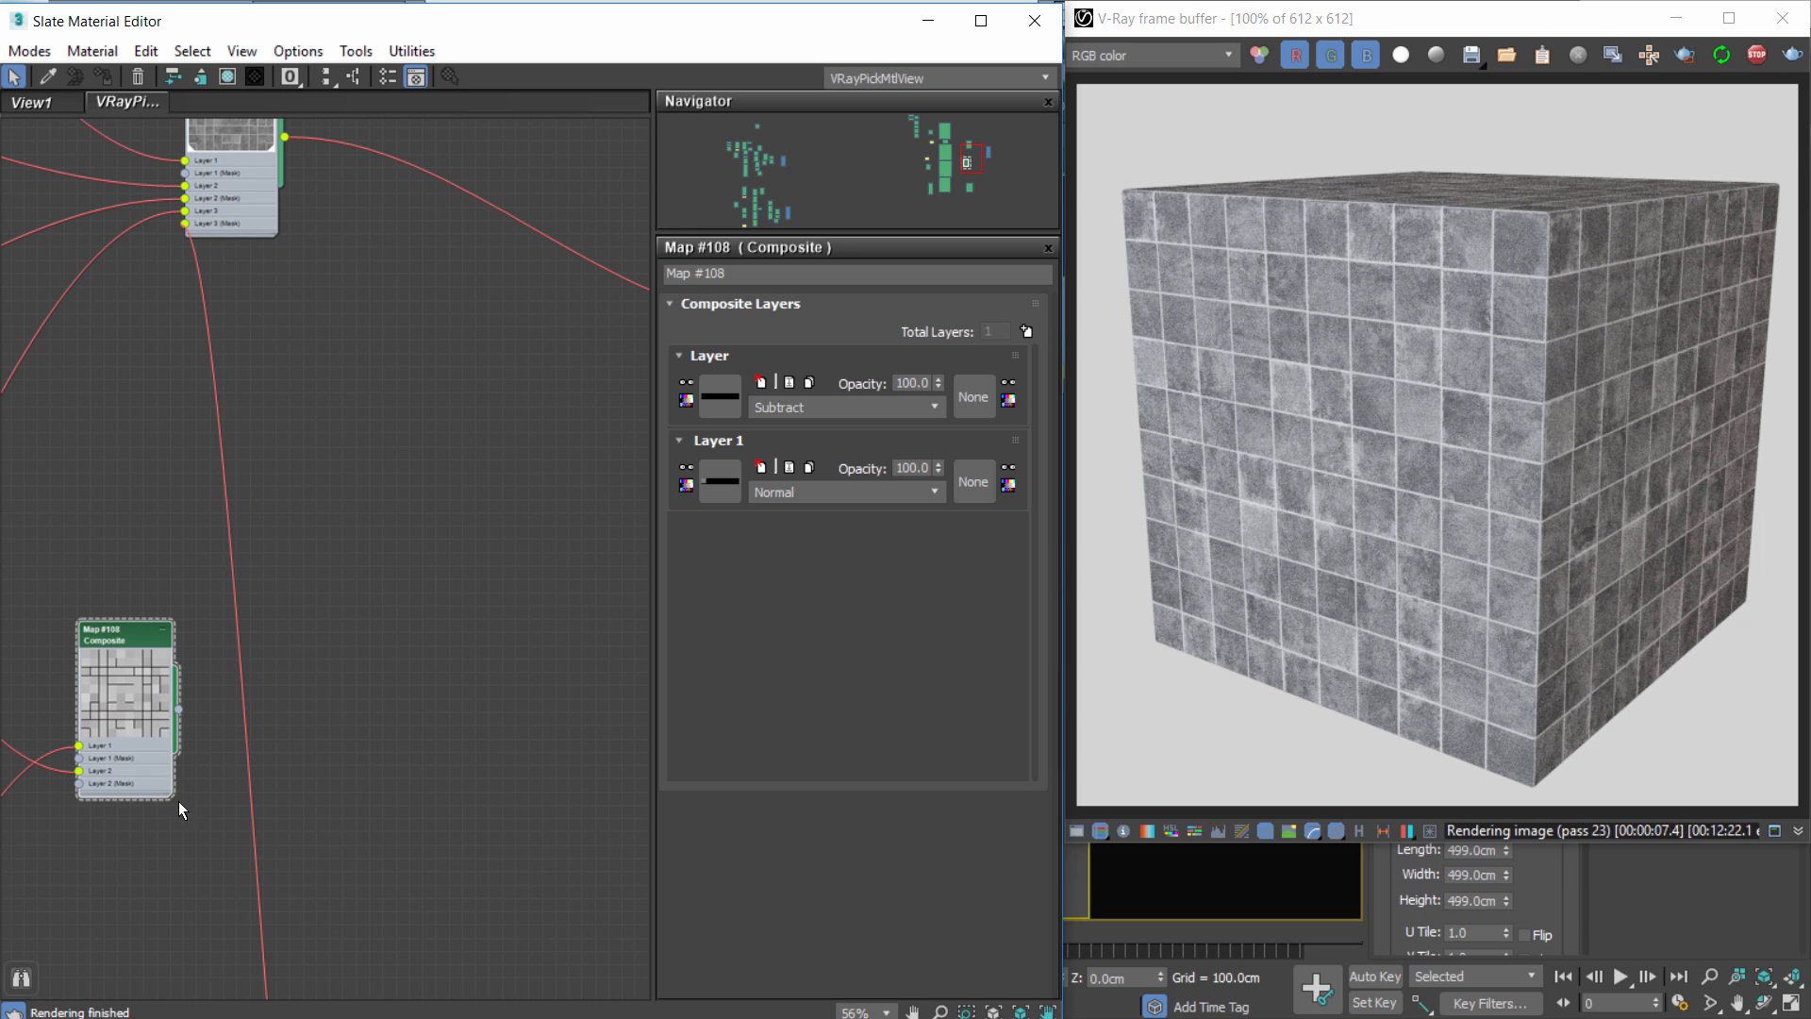
Add a VRayColor2Bump map, feed it the new Composite, and connect its output to the VRayMtl's Bump map input.
{"action": "scroll", "coordinate": [236, 755], "scroll_direction": "up", "scroll_amount": 4}
{"action": "middle_click_drag", "start_coordinate": [263, 696], "coordinate": [114, 506]}
{"action": "right_click", "coordinate": [341, 508]}
{"action": "mouse_move", "coordinate": [450, 603]}
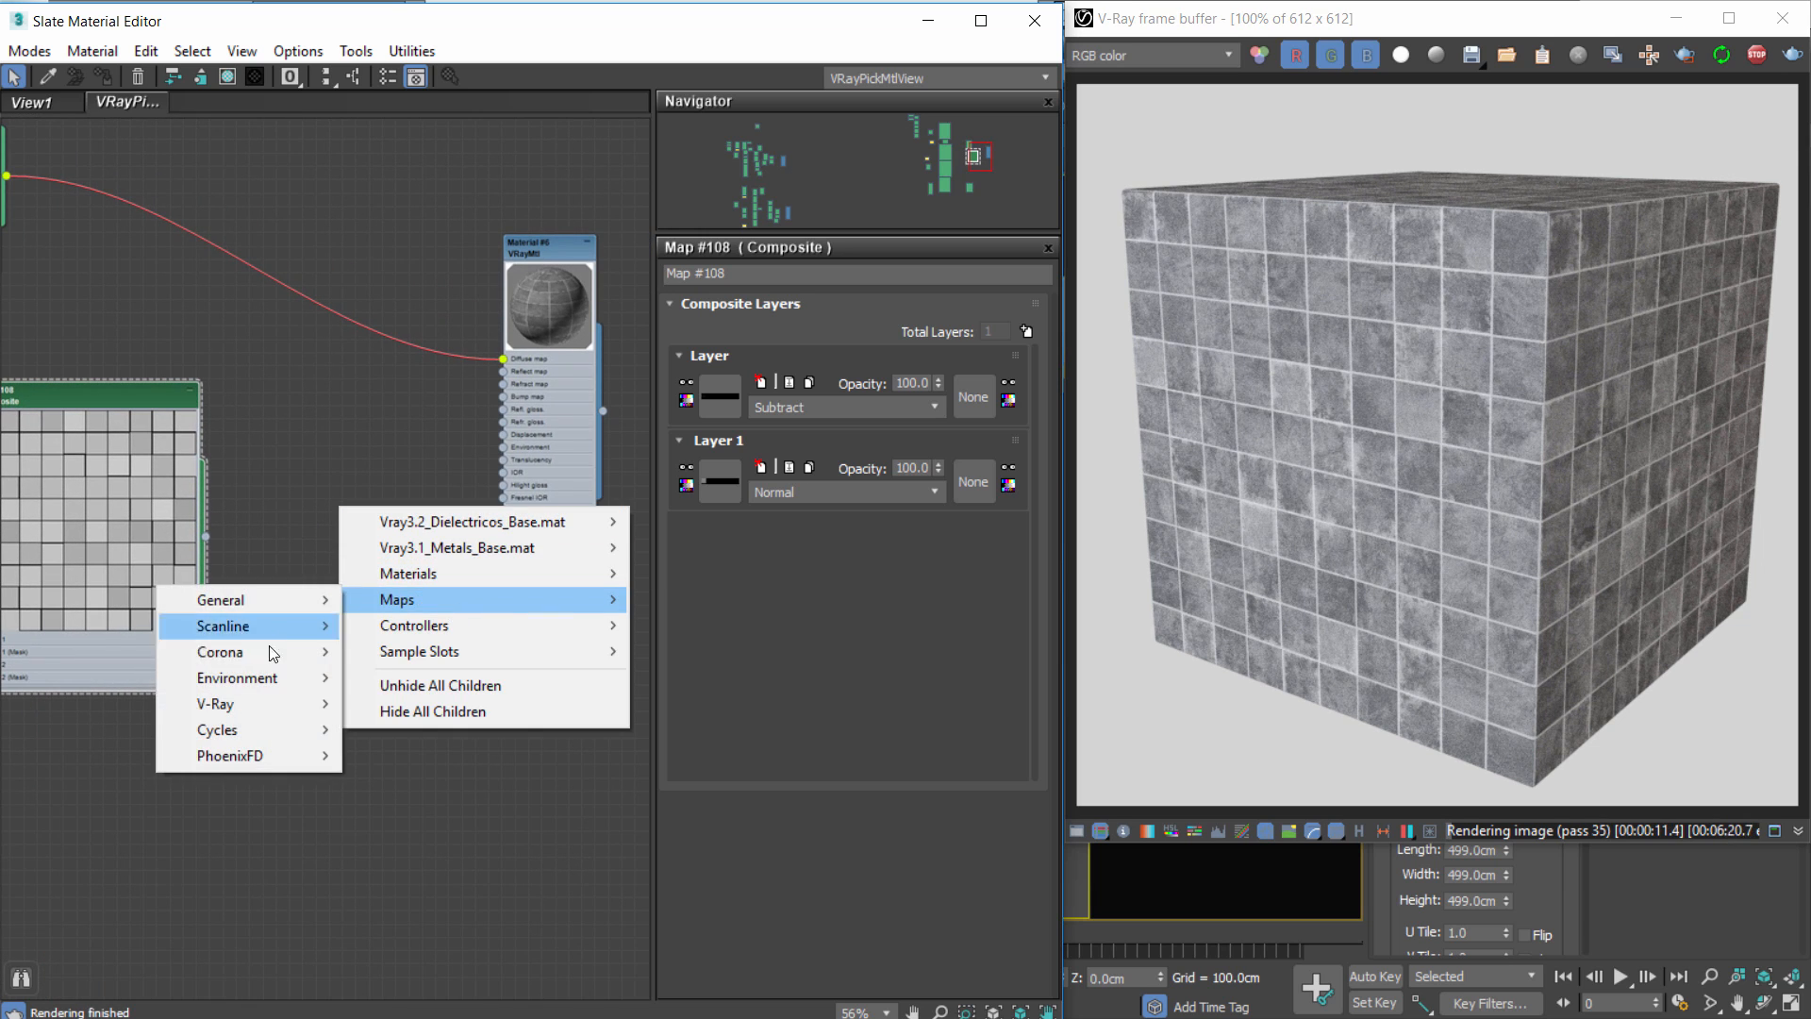
{"action": "mouse_move", "coordinate": [241, 704]}
{"action": "left_click", "coordinate": [416, 138]}
{"action": "scroll", "coordinate": [234, 573], "scroll_direction": "up", "scroll_amount": 1}
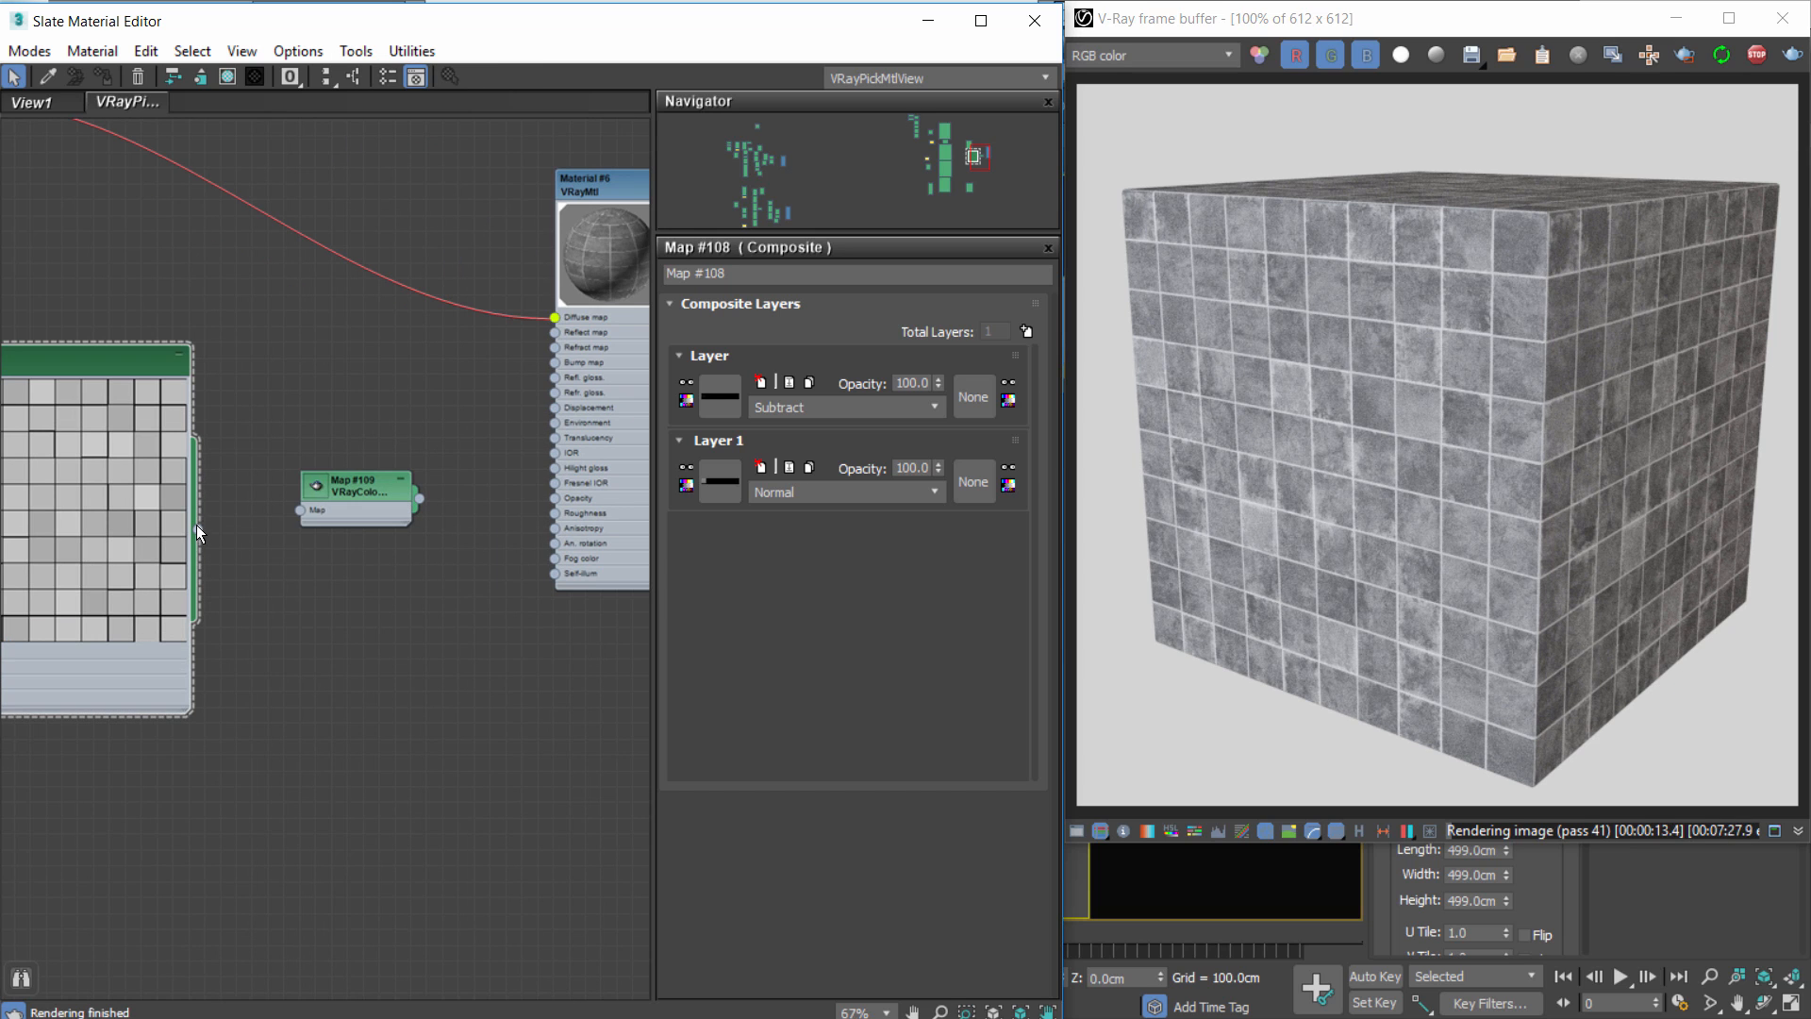
{"action": "left_click_drag", "start_coordinate": [197, 528], "coordinate": [300, 510]}
{"action": "left_click_drag", "start_coordinate": [552, 366], "coordinate": [555, 362]}
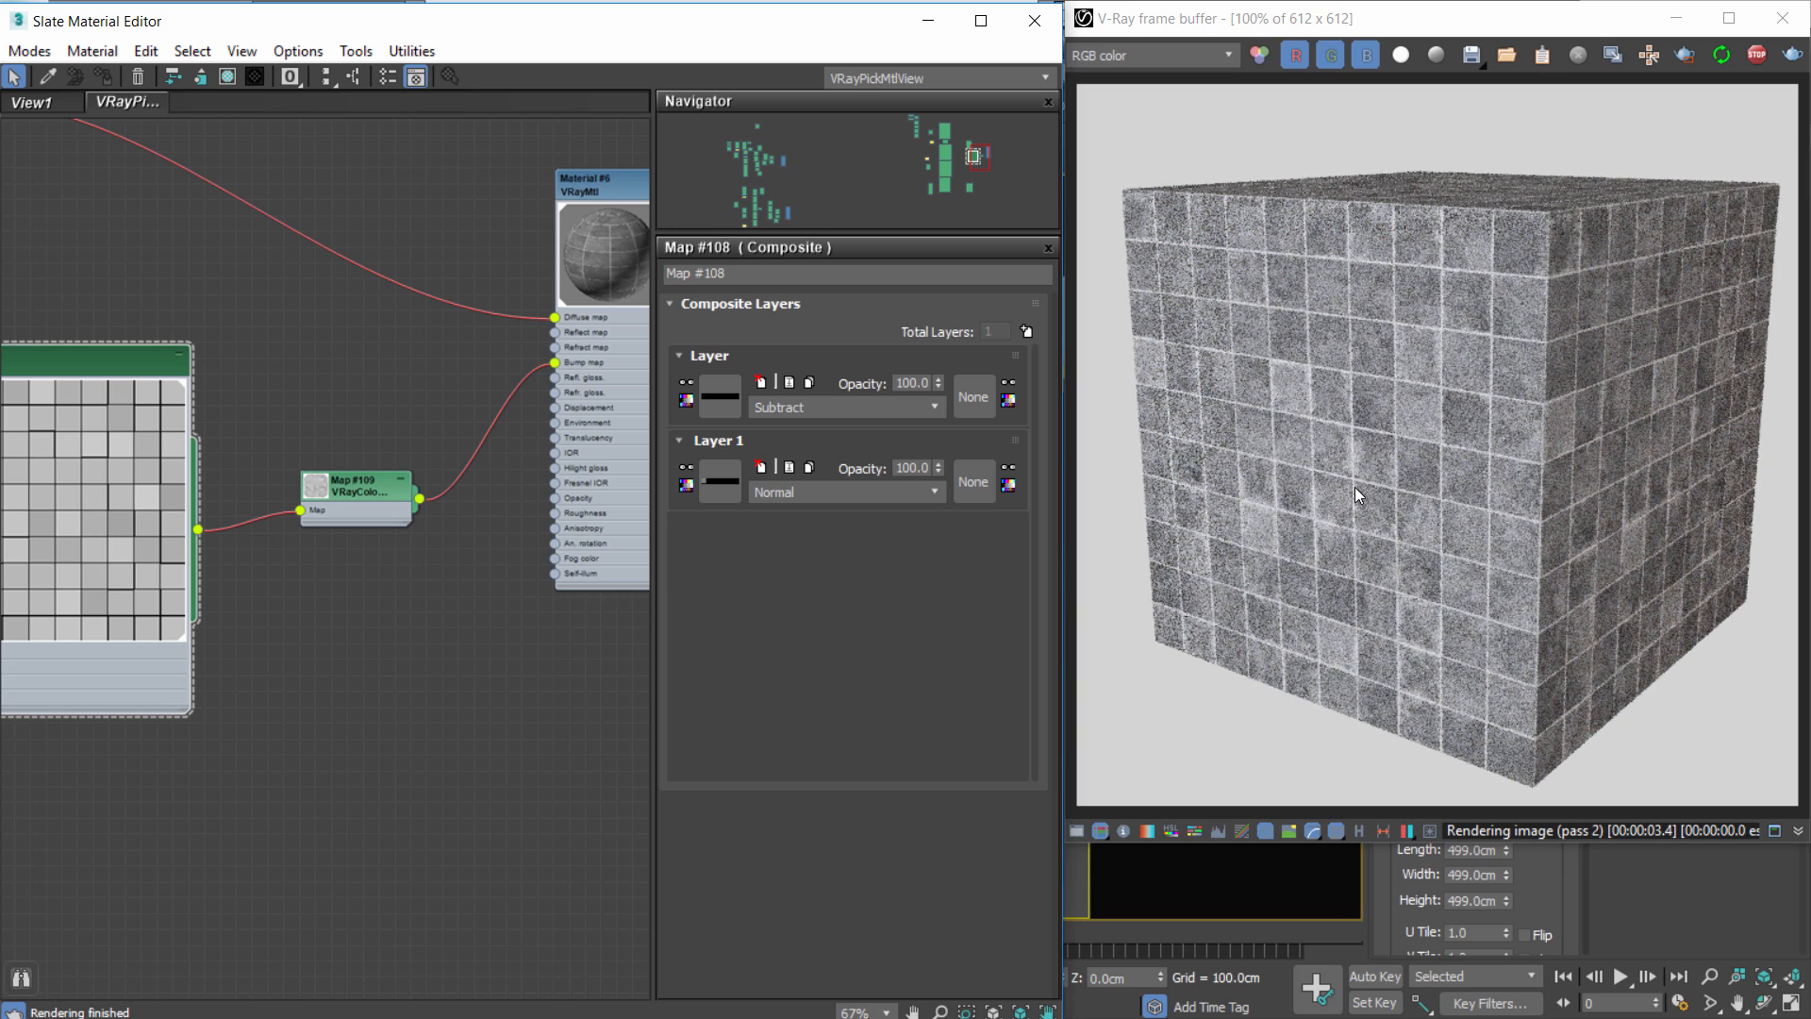
Reposition the bump Composite and VRayColor2Bump nodes below the diffuse connection.
{"action": "scroll", "coordinate": [526, 523], "scroll_direction": "down", "scroll_amount": 2}
{"action": "middle_click_drag", "start_coordinate": [507, 495], "coordinate": [675, 436]}
{"action": "left_click_drag", "start_coordinate": [324, 479], "coordinate": [185, 588]}
{"action": "middle_click_drag", "start_coordinate": [537, 450], "coordinate": [307, 499]}
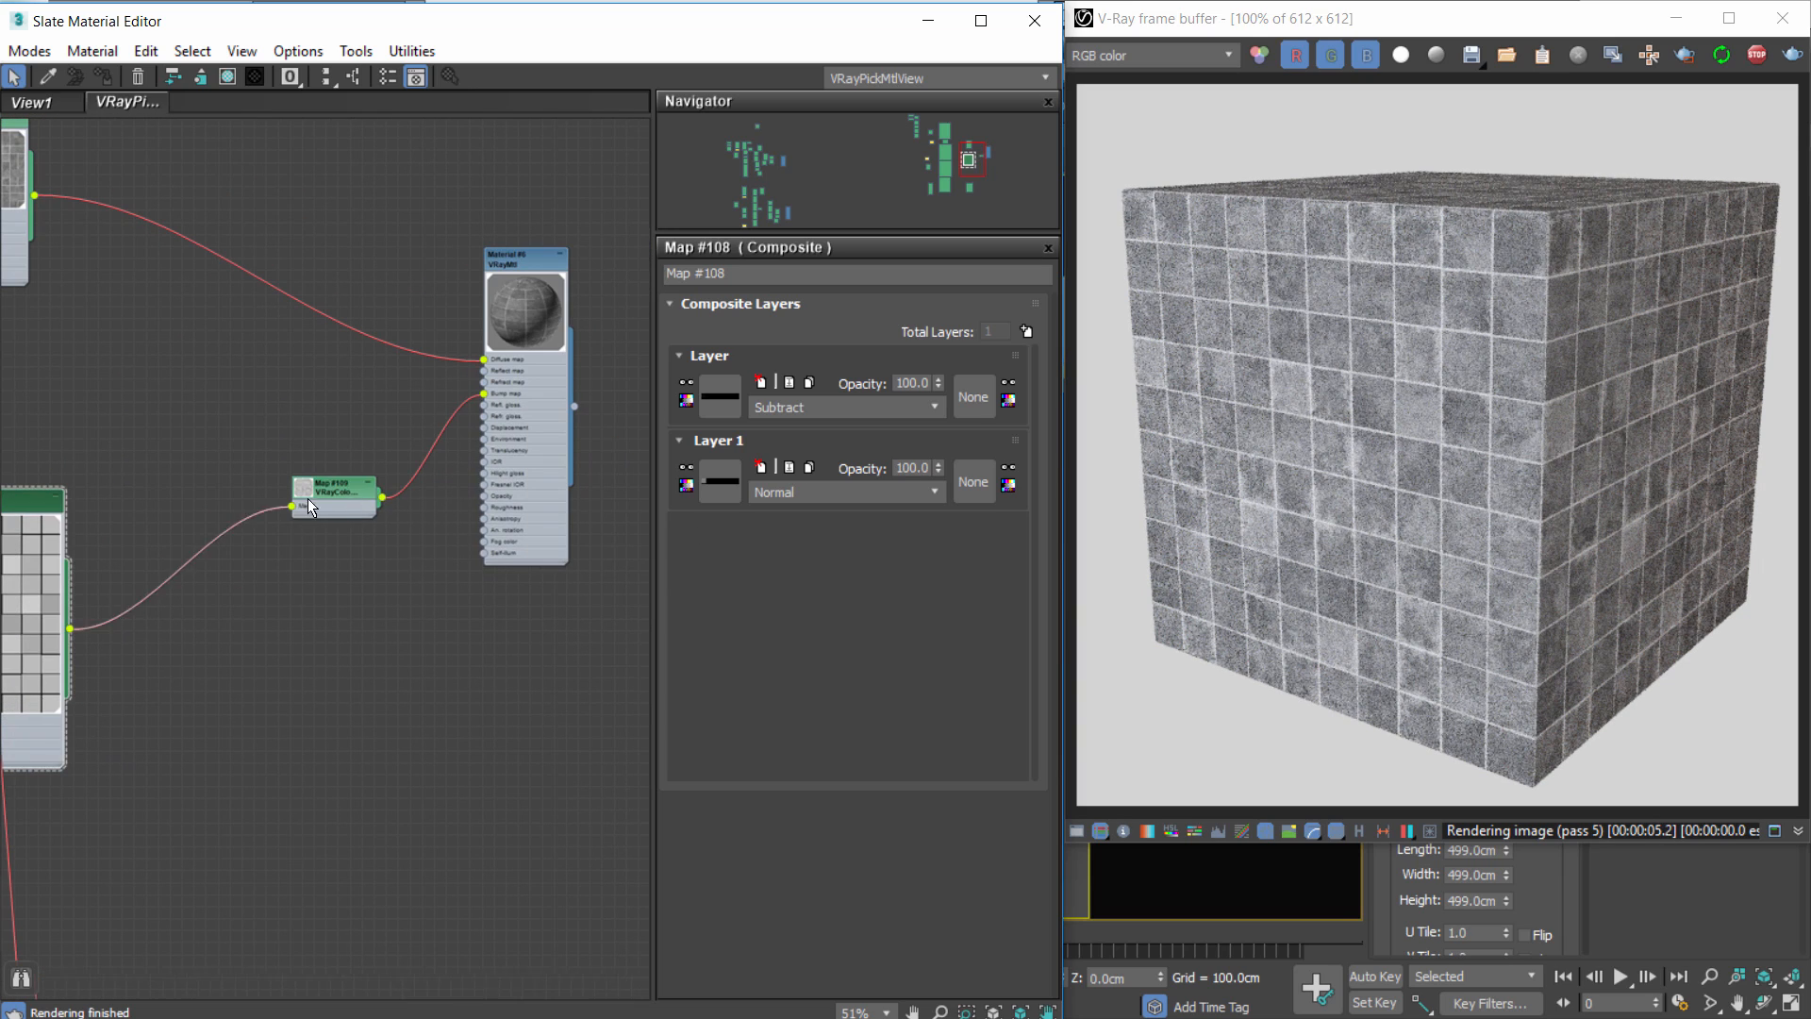
{"action": "left_click_drag", "start_coordinate": [307, 498], "coordinate": [259, 546]}
Set the VRayMtl's reflection color to pure white (255) and its RGlossiness to 0.8.
{"action": "double_click", "coordinate": [555, 379]}
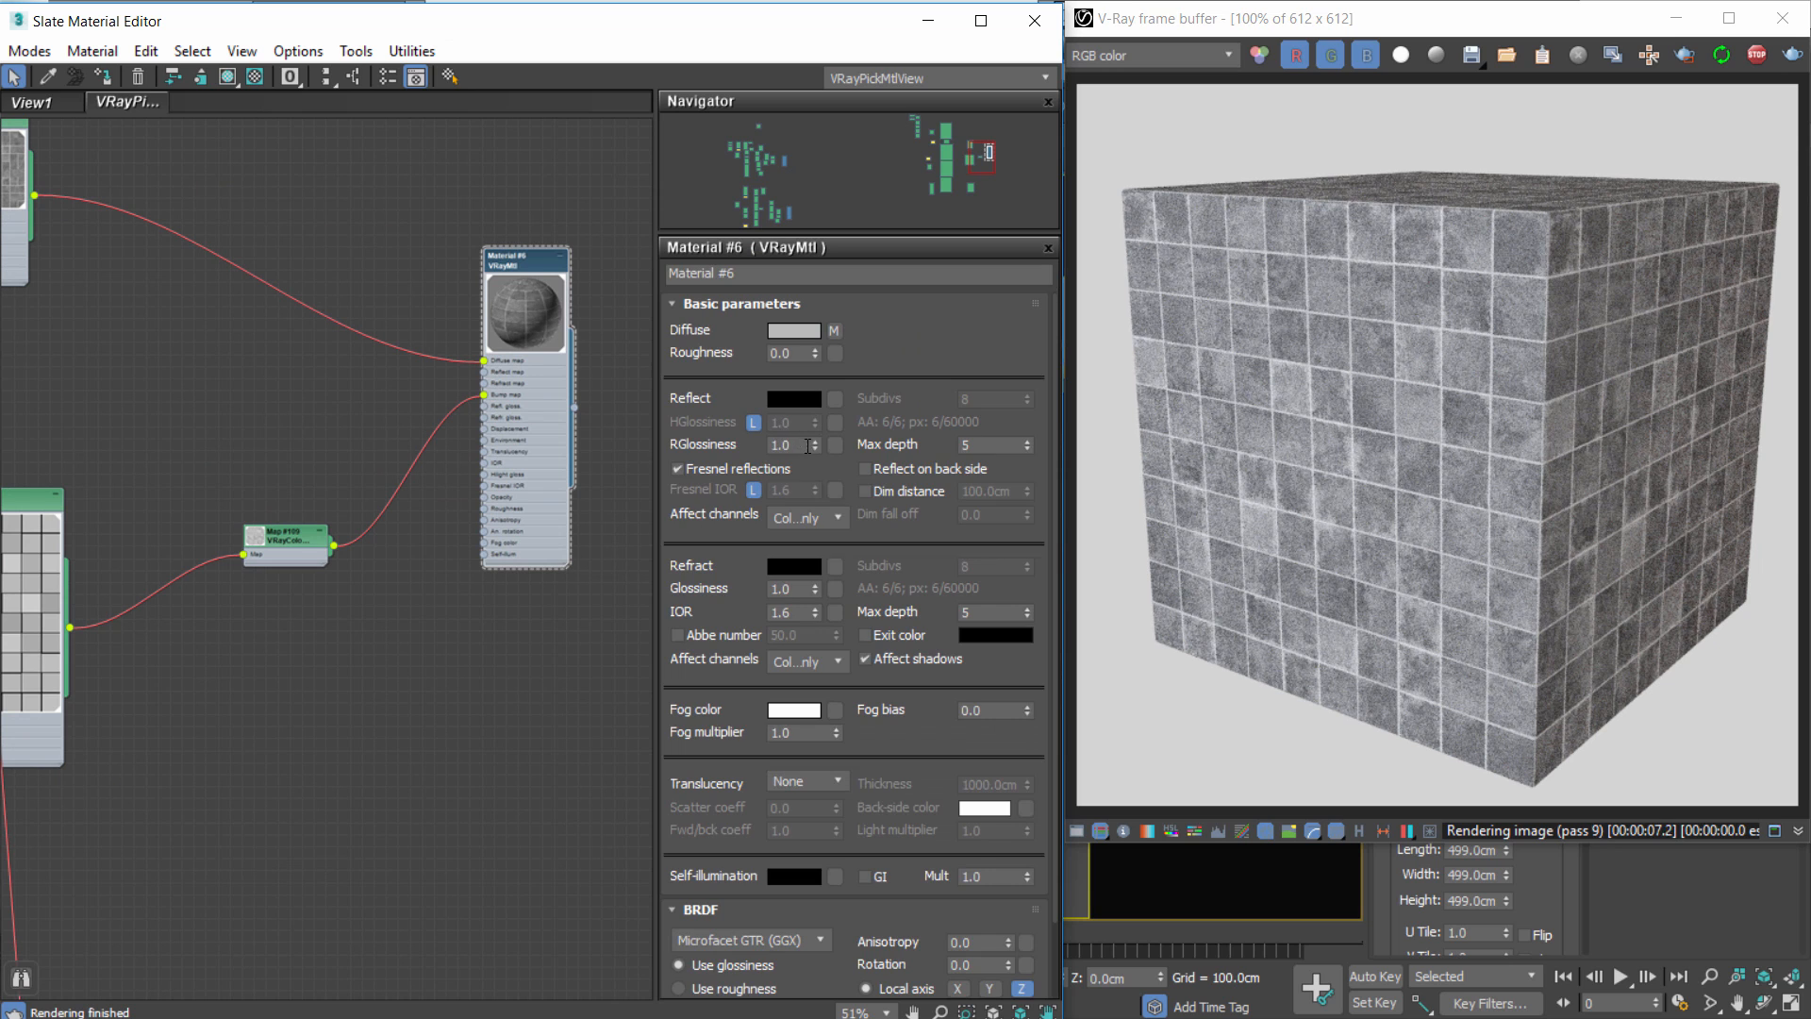
{"action": "left_click", "coordinate": [800, 398]}
{"action": "left_click_drag", "start_coordinate": [284, 273], "coordinate": [287, 396]}
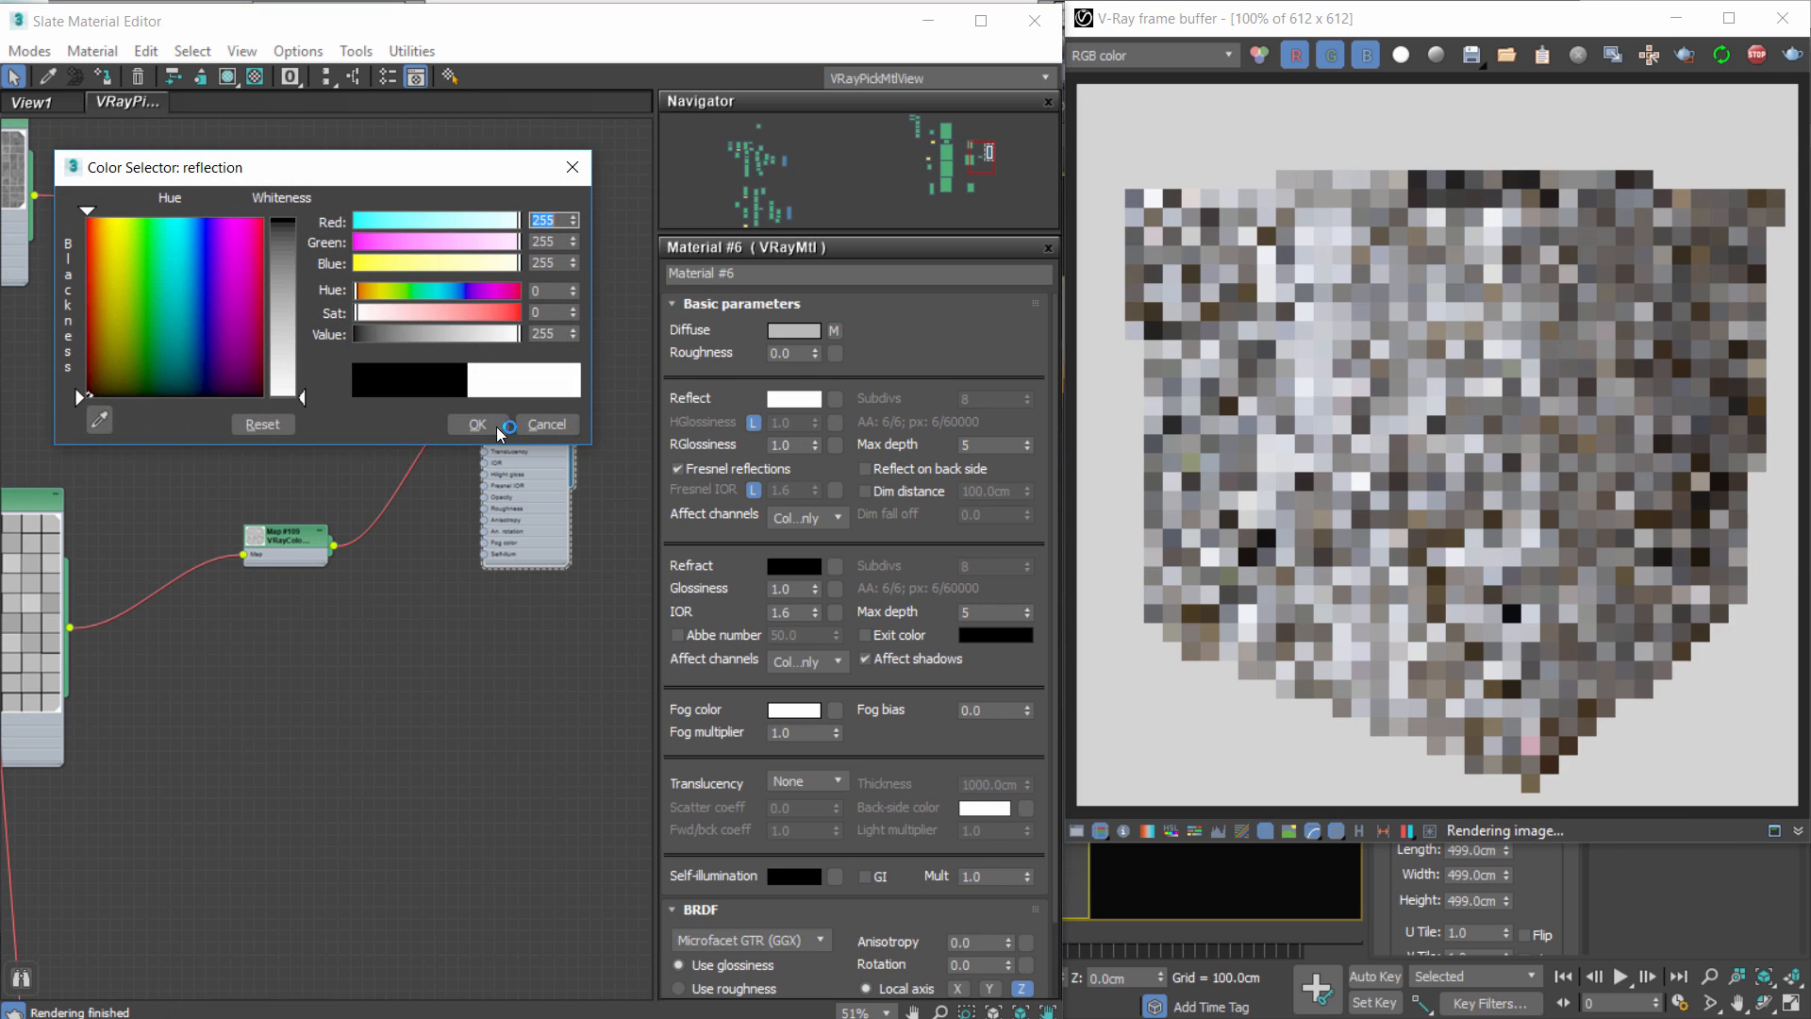
{"action": "left_click", "coordinate": [498, 428]}
{"action": "left_click_drag", "start_coordinate": [798, 444], "coordinate": [711, 443]}
{"action": "type", "text": "0.8"}
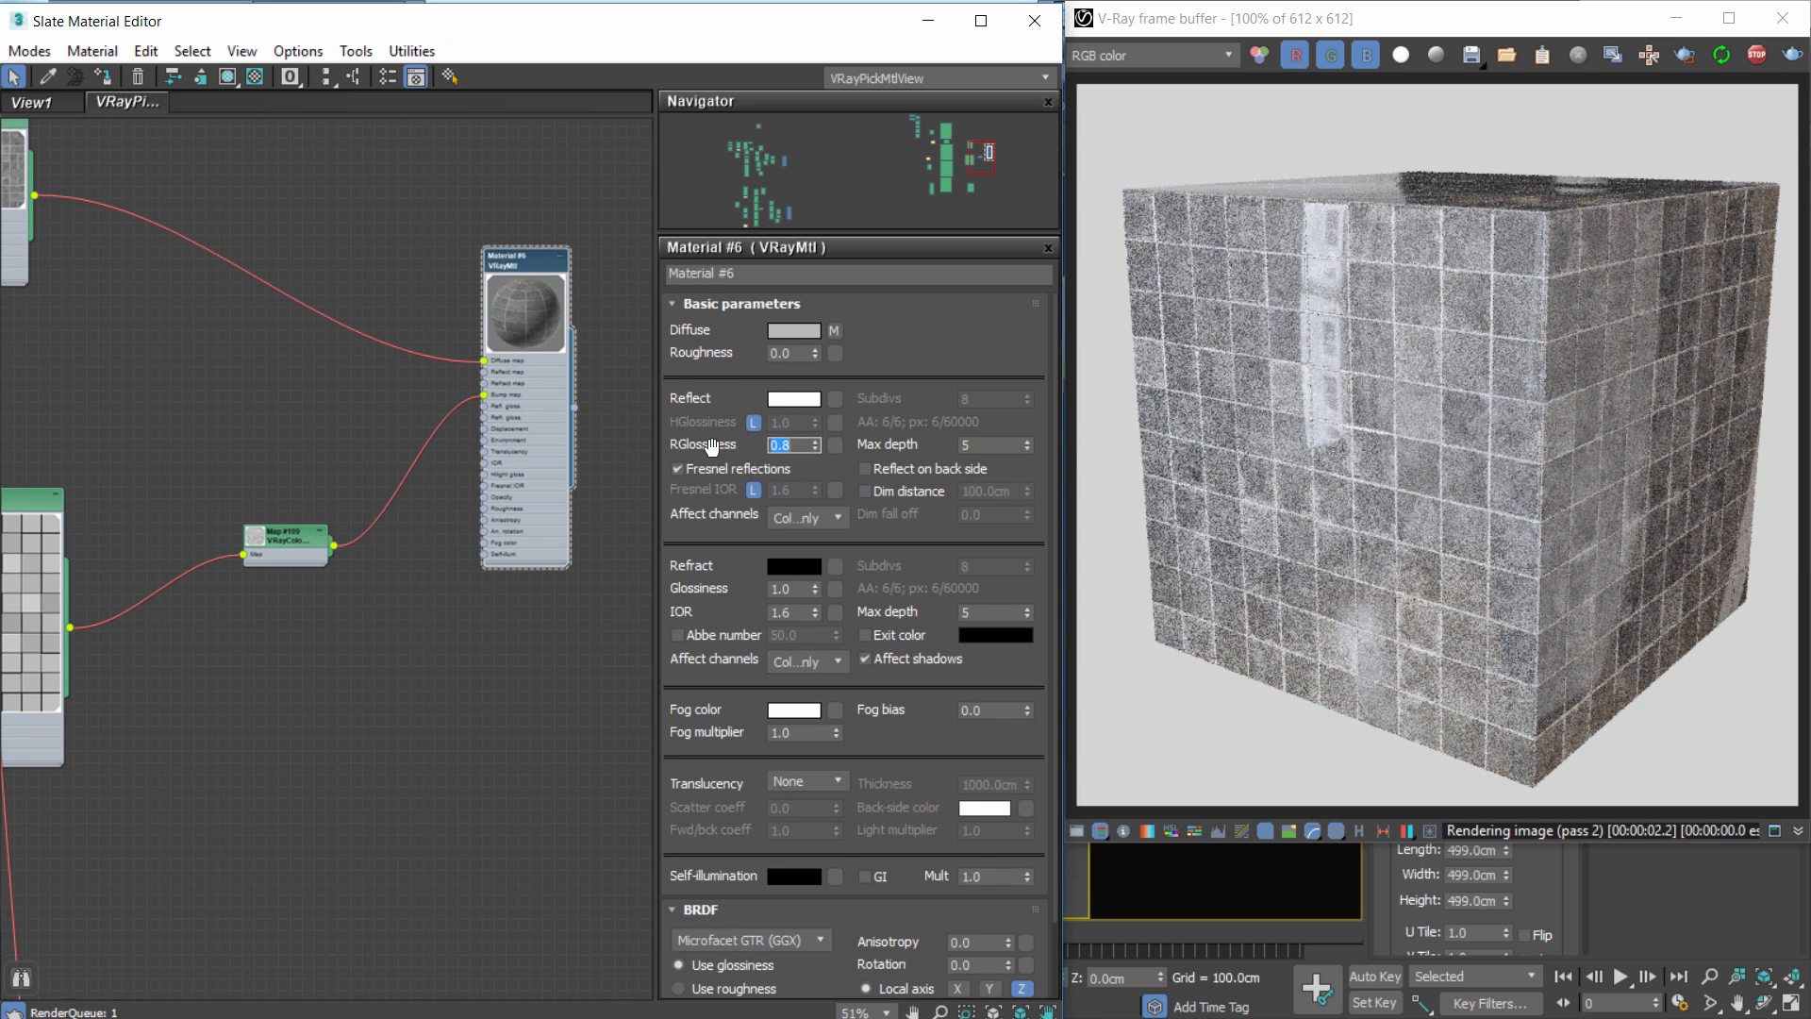
{"action": "key", "text": "Return"}
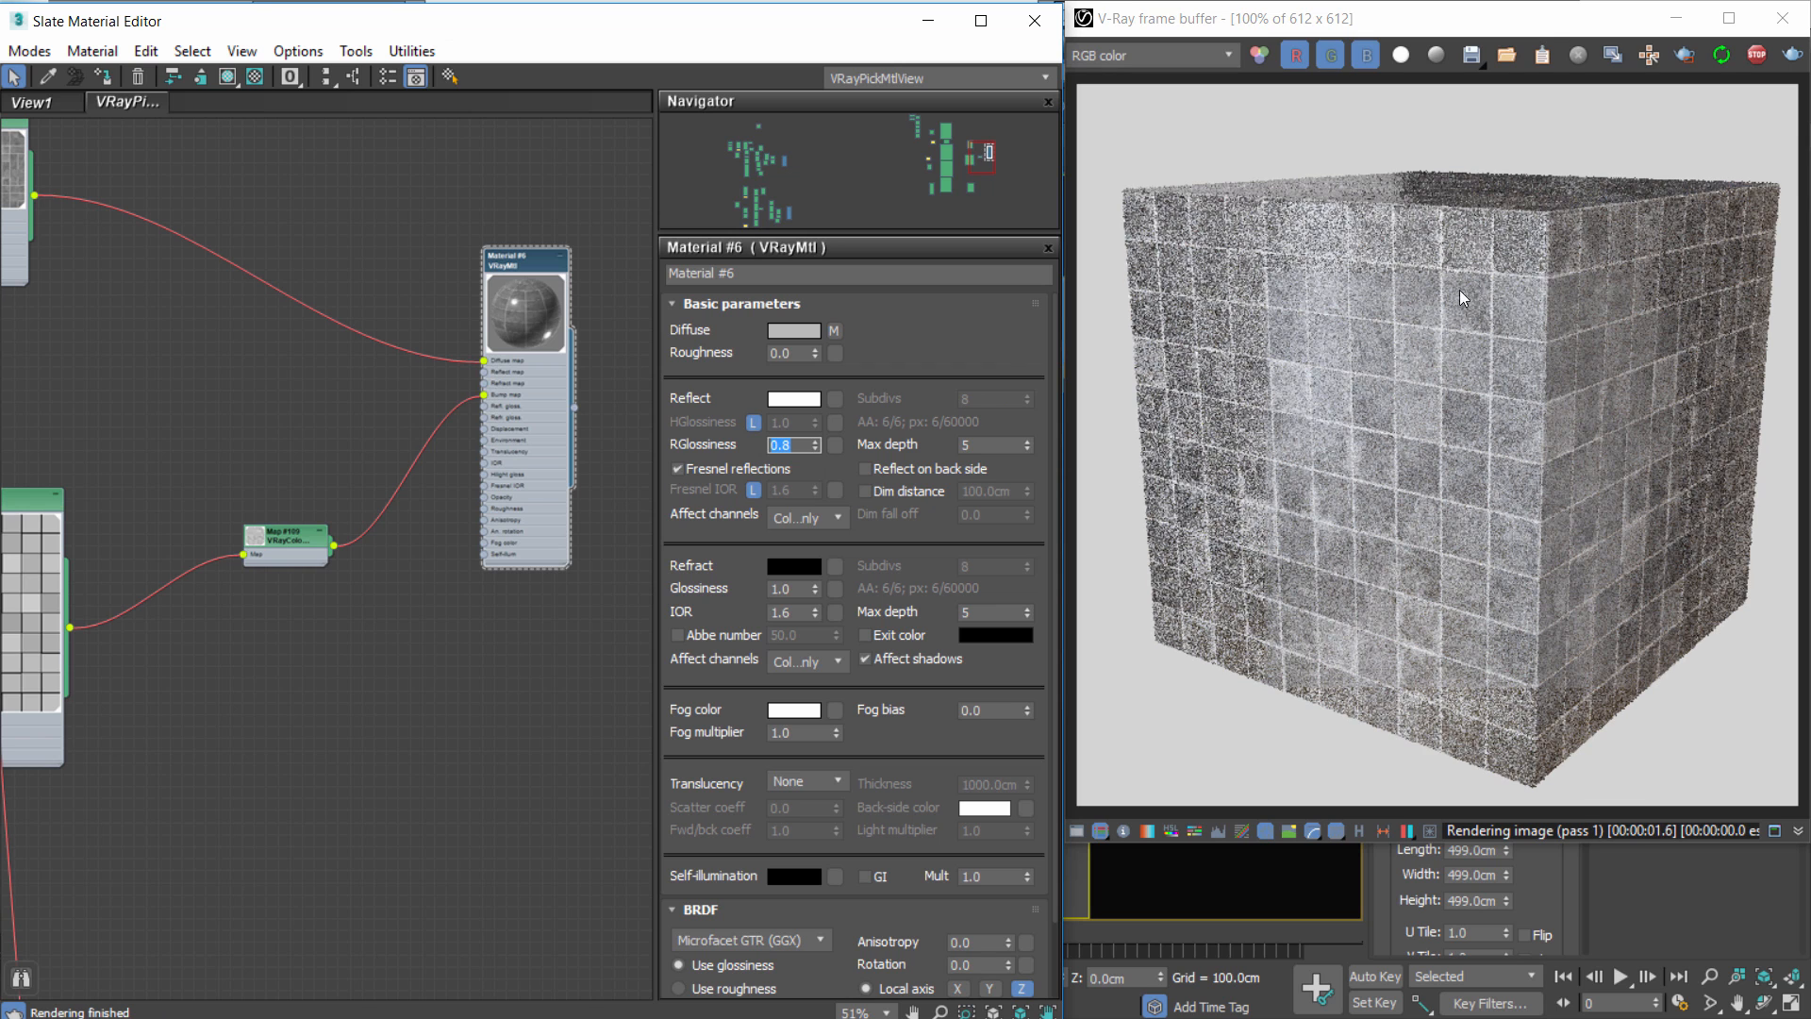
Set the VRayColor2Bump height to 3.0 cm and inspect the bump up close in the render.
{"action": "double_click", "coordinate": [283, 535]}
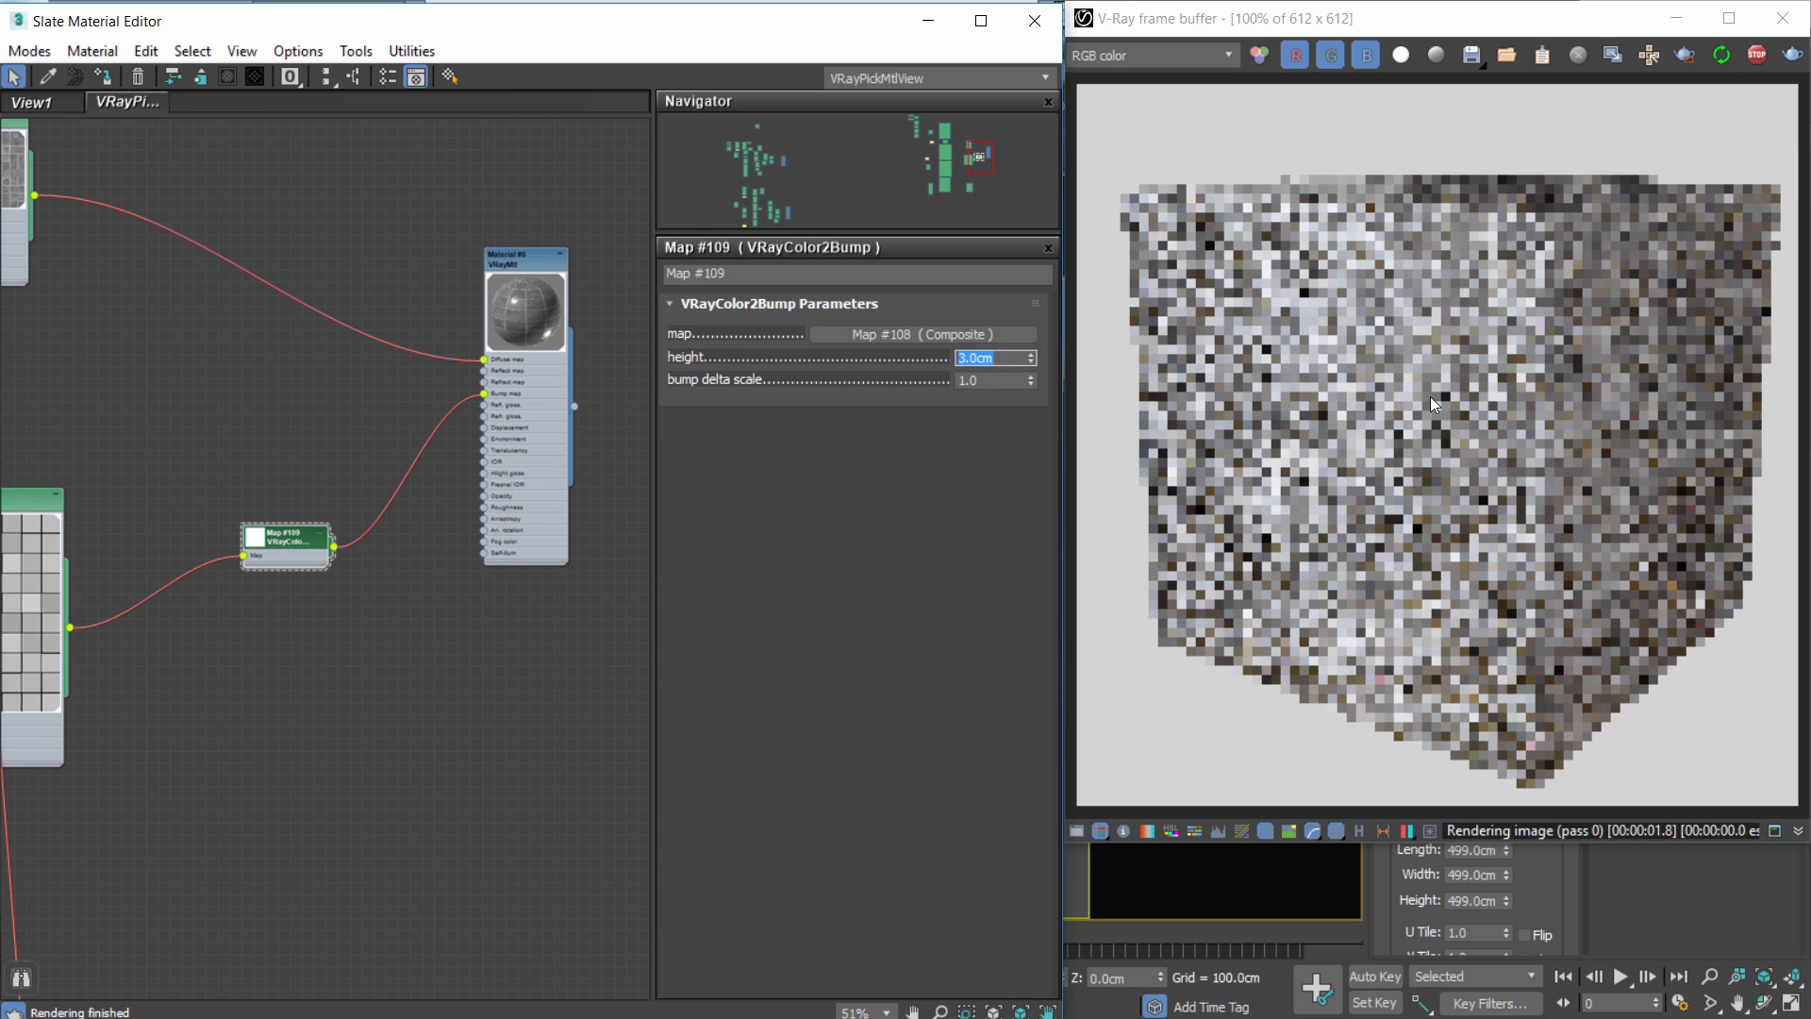
{"action": "scroll", "coordinate": [1457, 285], "scroll_direction": "up", "scroll_amount": 1}
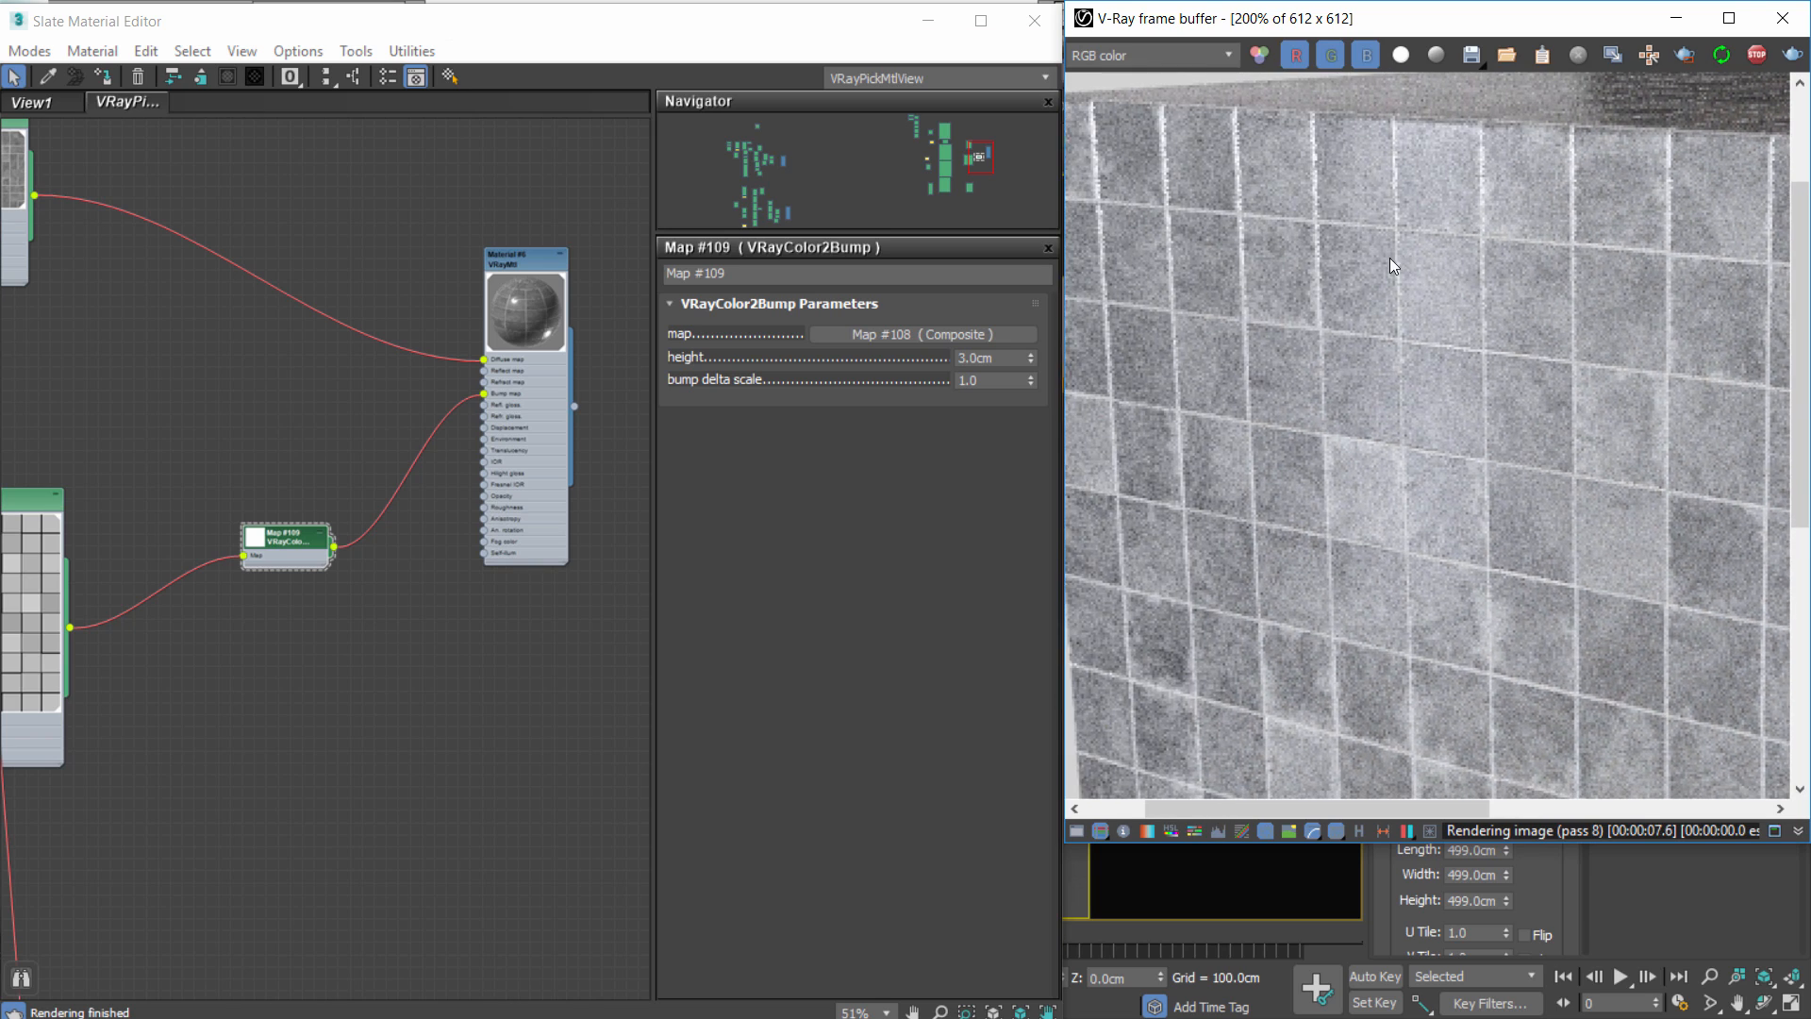
{"action": "scroll", "coordinate": [1277, 255], "scroll_direction": "down", "scroll_amount": 1}
{"action": "scroll", "coordinate": [1345, 347], "scroll_direction": "up", "scroll_amount": 1}
{"action": "scroll", "coordinate": [1353, 348], "scroll_direction": "down", "scroll_amount": 1}
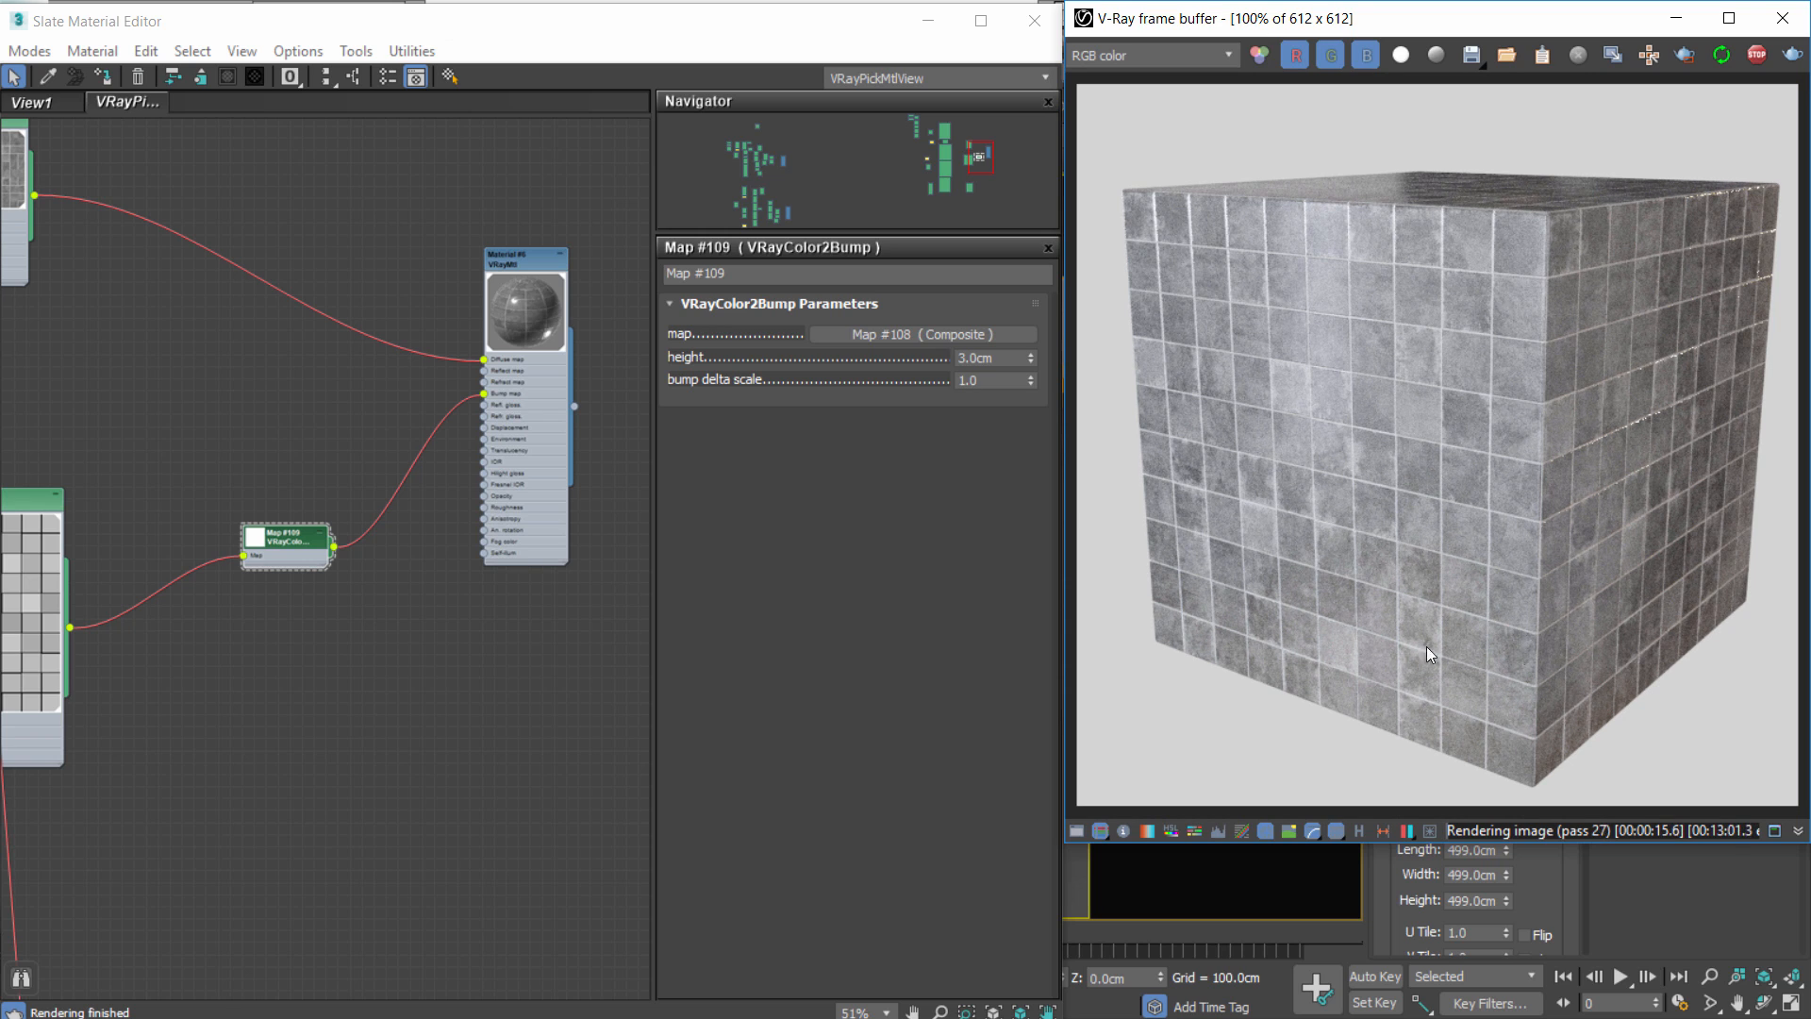
Rearrange the Gradient Ramp and bump Composite nodes to tidy the area in front of the VRayMtl.
{"action": "scroll", "coordinate": [485, 557], "scroll_direction": "down", "scroll_amount": 7}
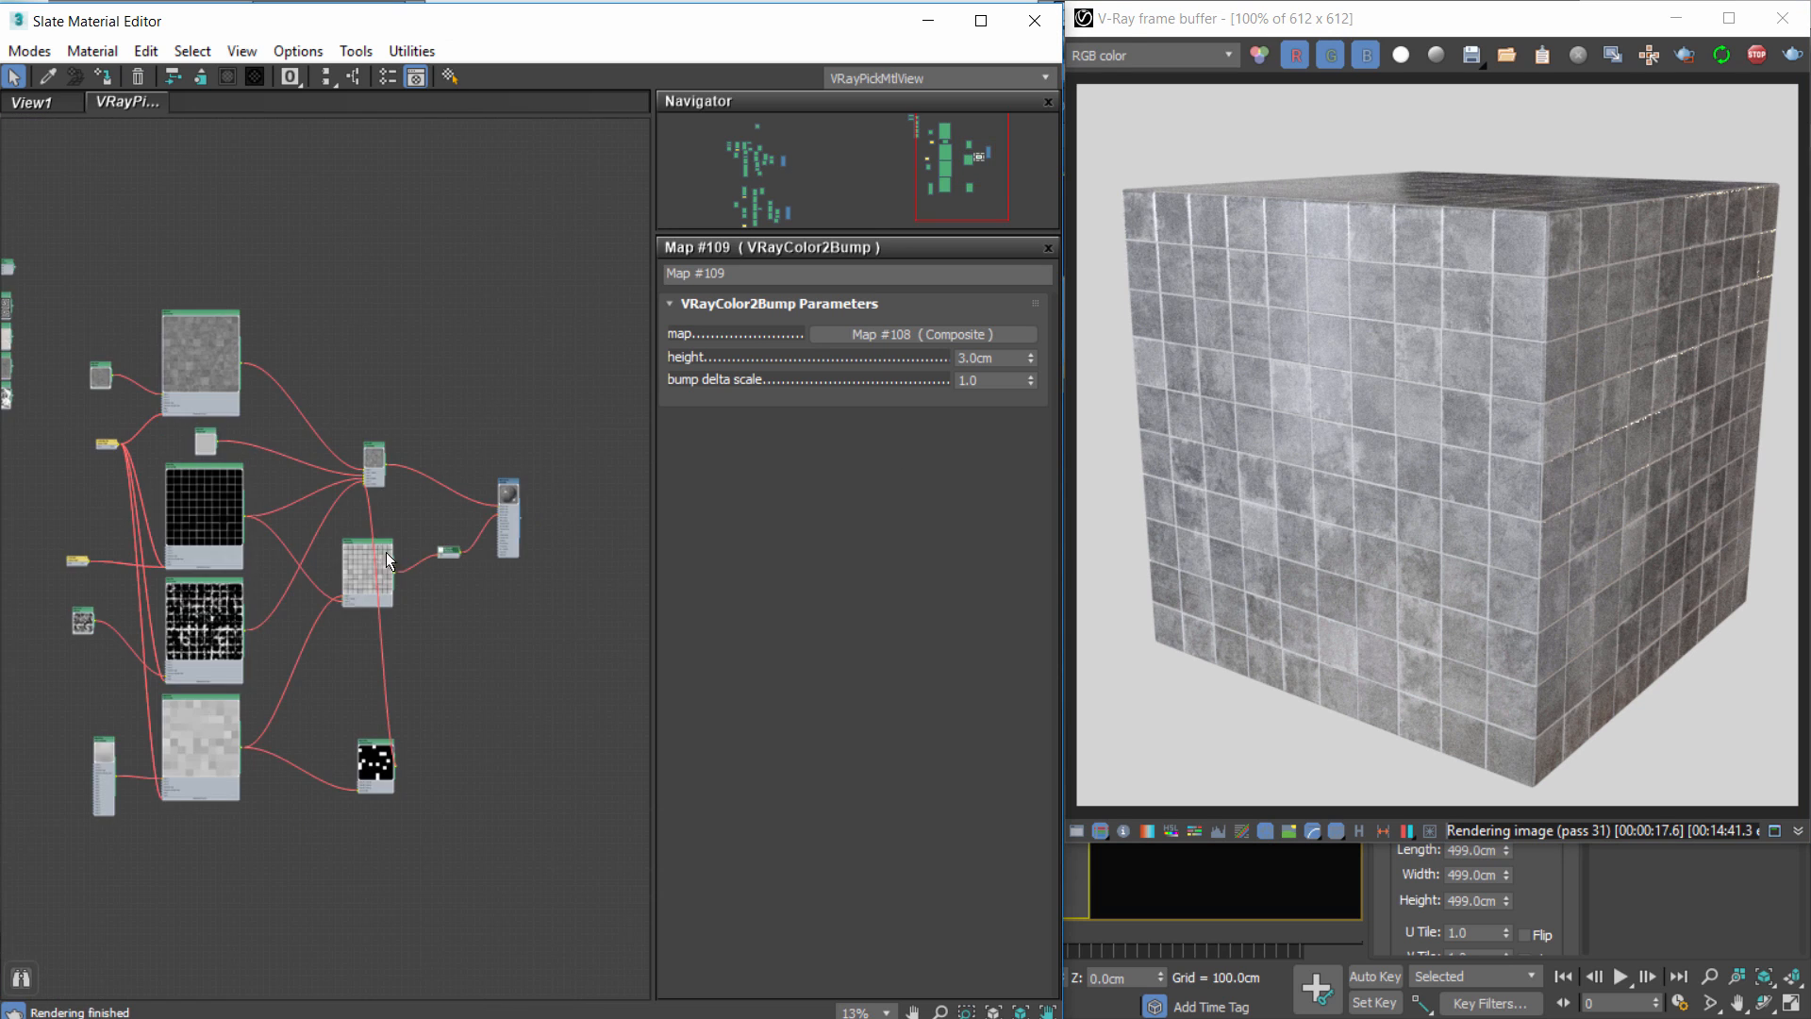
{"action": "middle_click_drag", "start_coordinate": [386, 555], "coordinate": [426, 426]}
{"action": "scroll", "coordinate": [434, 596], "scroll_direction": "up", "scroll_amount": 3}
{"action": "left_click_drag", "start_coordinate": [394, 610], "coordinate": [336, 544]}
{"action": "middle_click_drag", "start_coordinate": [472, 401], "coordinate": [253, 525]}
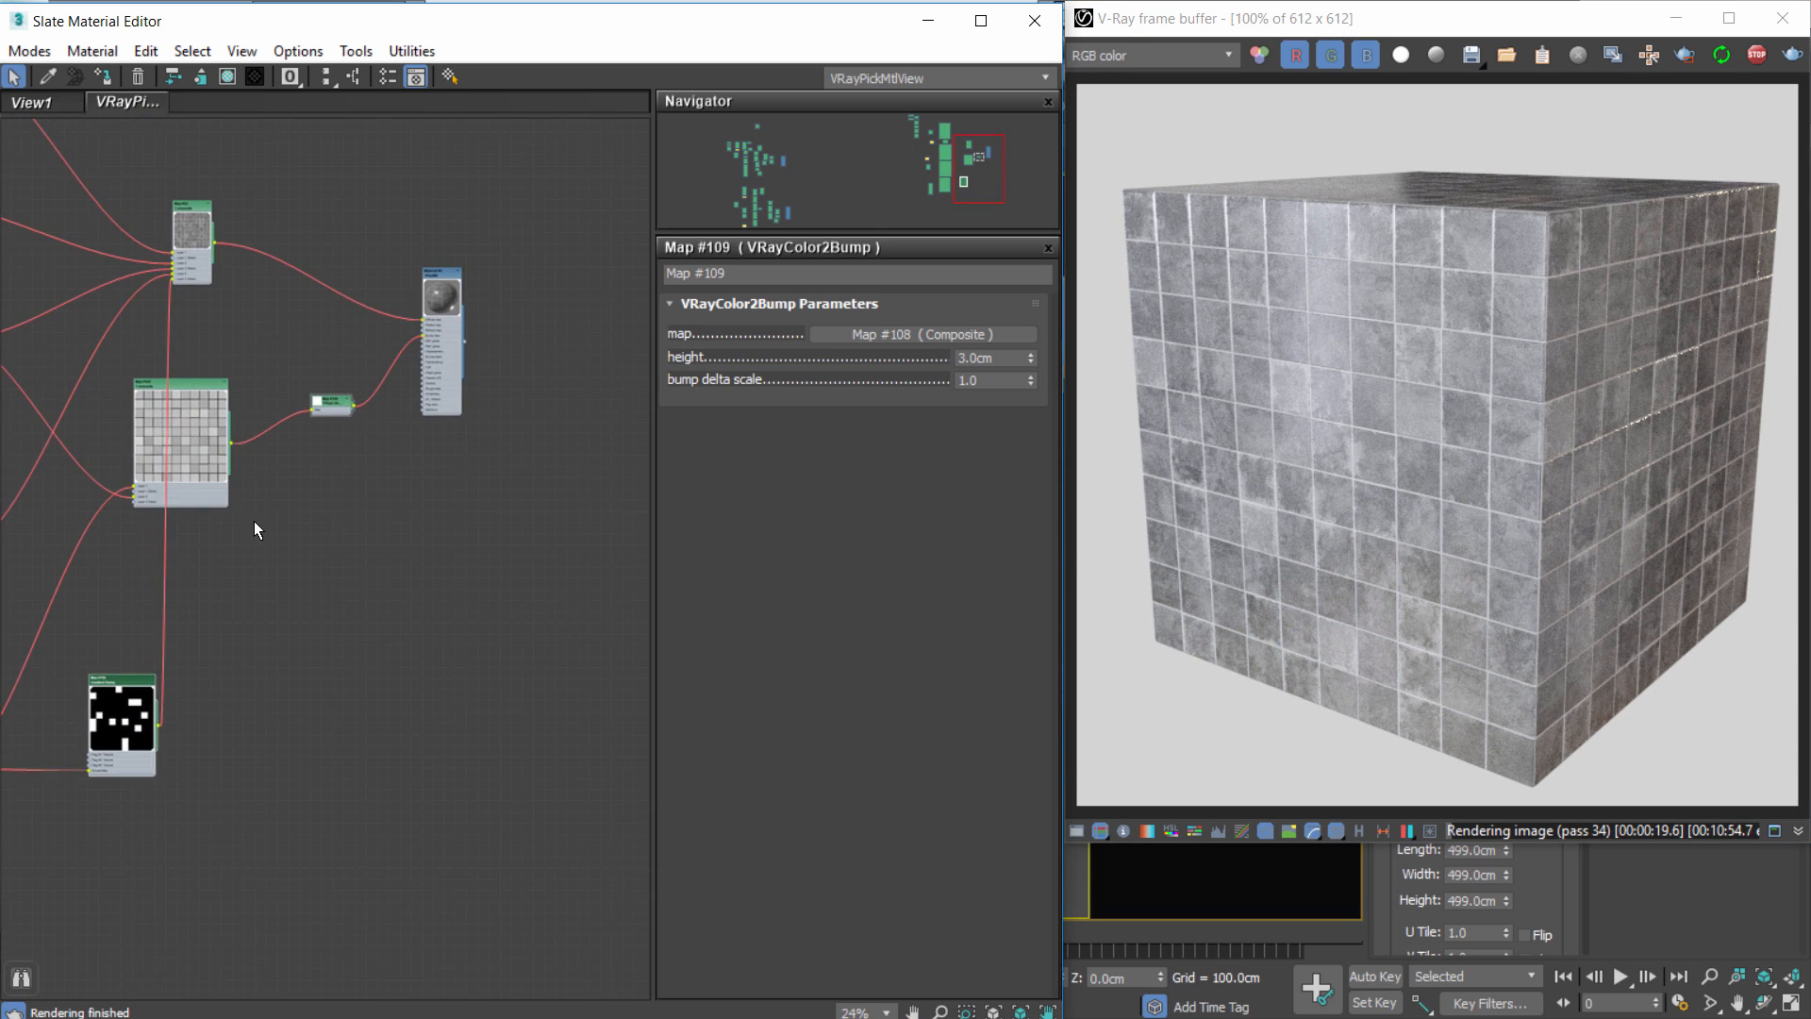
{"action": "scroll", "coordinate": [277, 482], "scroll_direction": "up", "scroll_amount": 2}
{"action": "left_click_drag", "start_coordinate": [514, 176], "coordinate": [550, 167]}
{"action": "left_click_drag", "start_coordinate": [143, 398], "coordinate": [208, 387]}
{"action": "scroll", "coordinate": [208, 420], "scroll_direction": "up", "scroll_amount": 2}
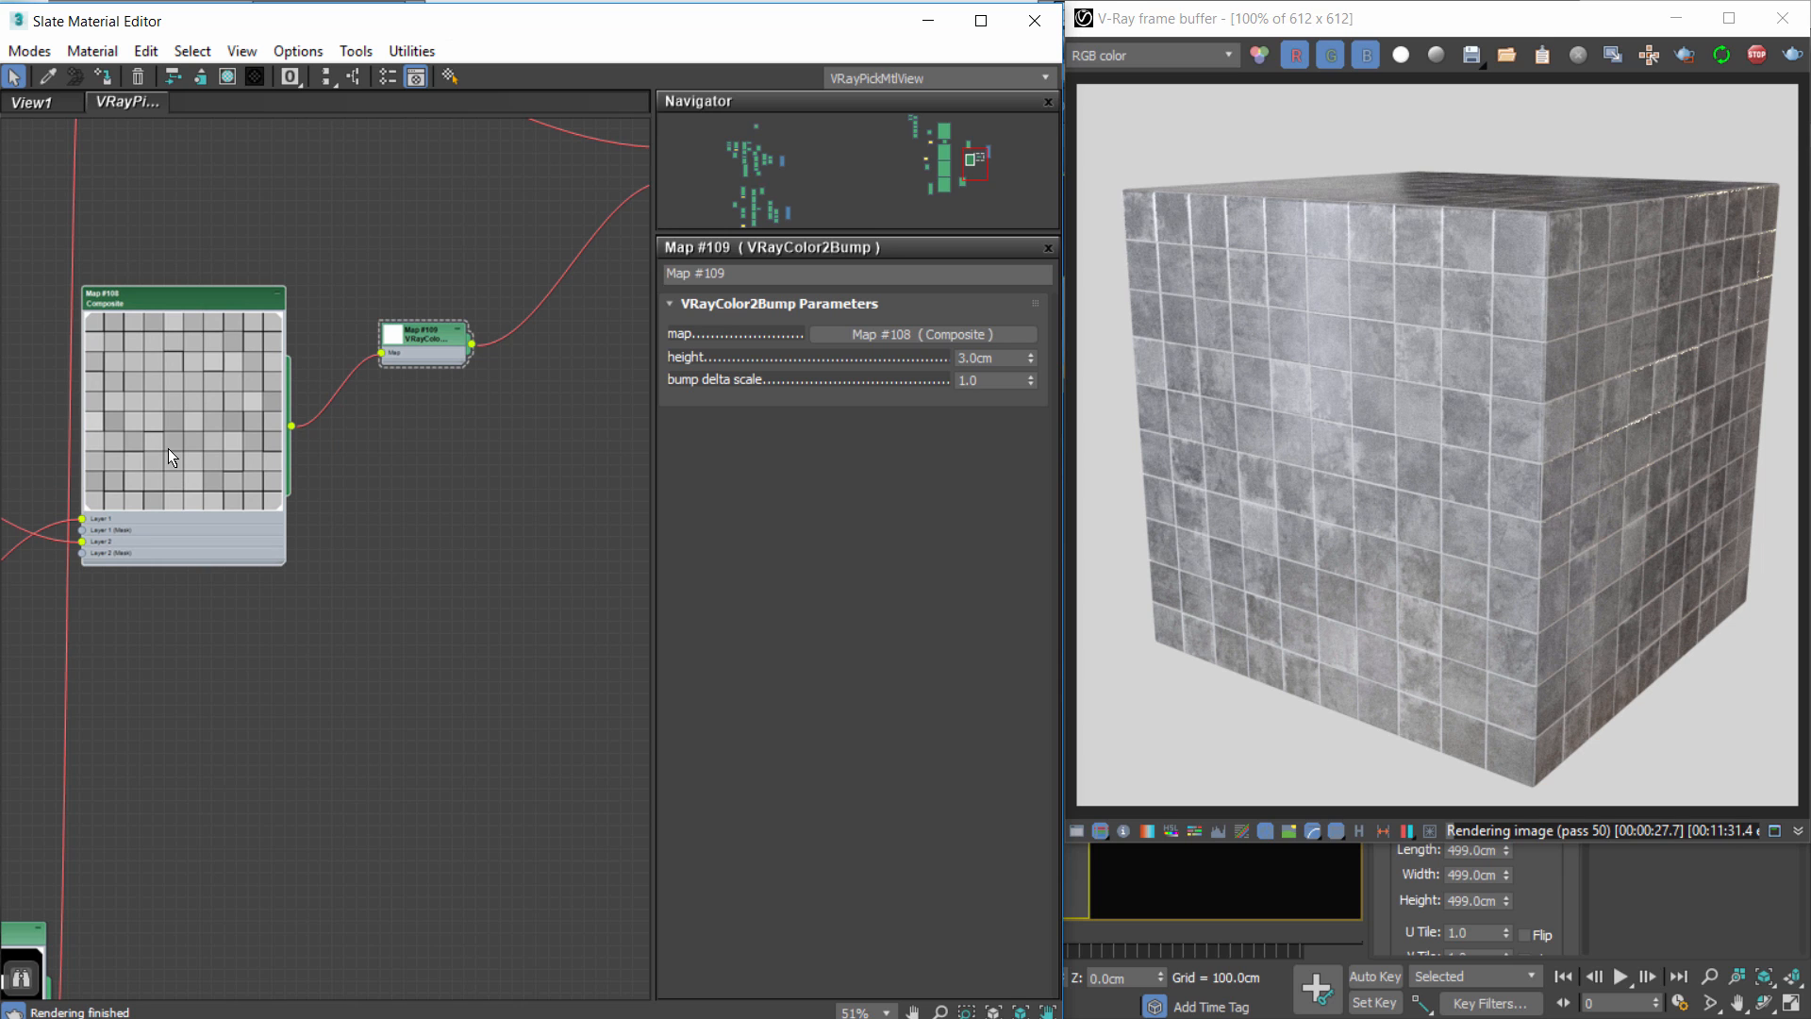
{"action": "mouse_move", "coordinate": [158, 403]}
{"action": "left_mouse_down"}
{"action": "mouse_move", "coordinate": [126, 385]}
{"action": "mouse_move", "coordinate": [146, 391]}
{"action": "left_mouse_up"}
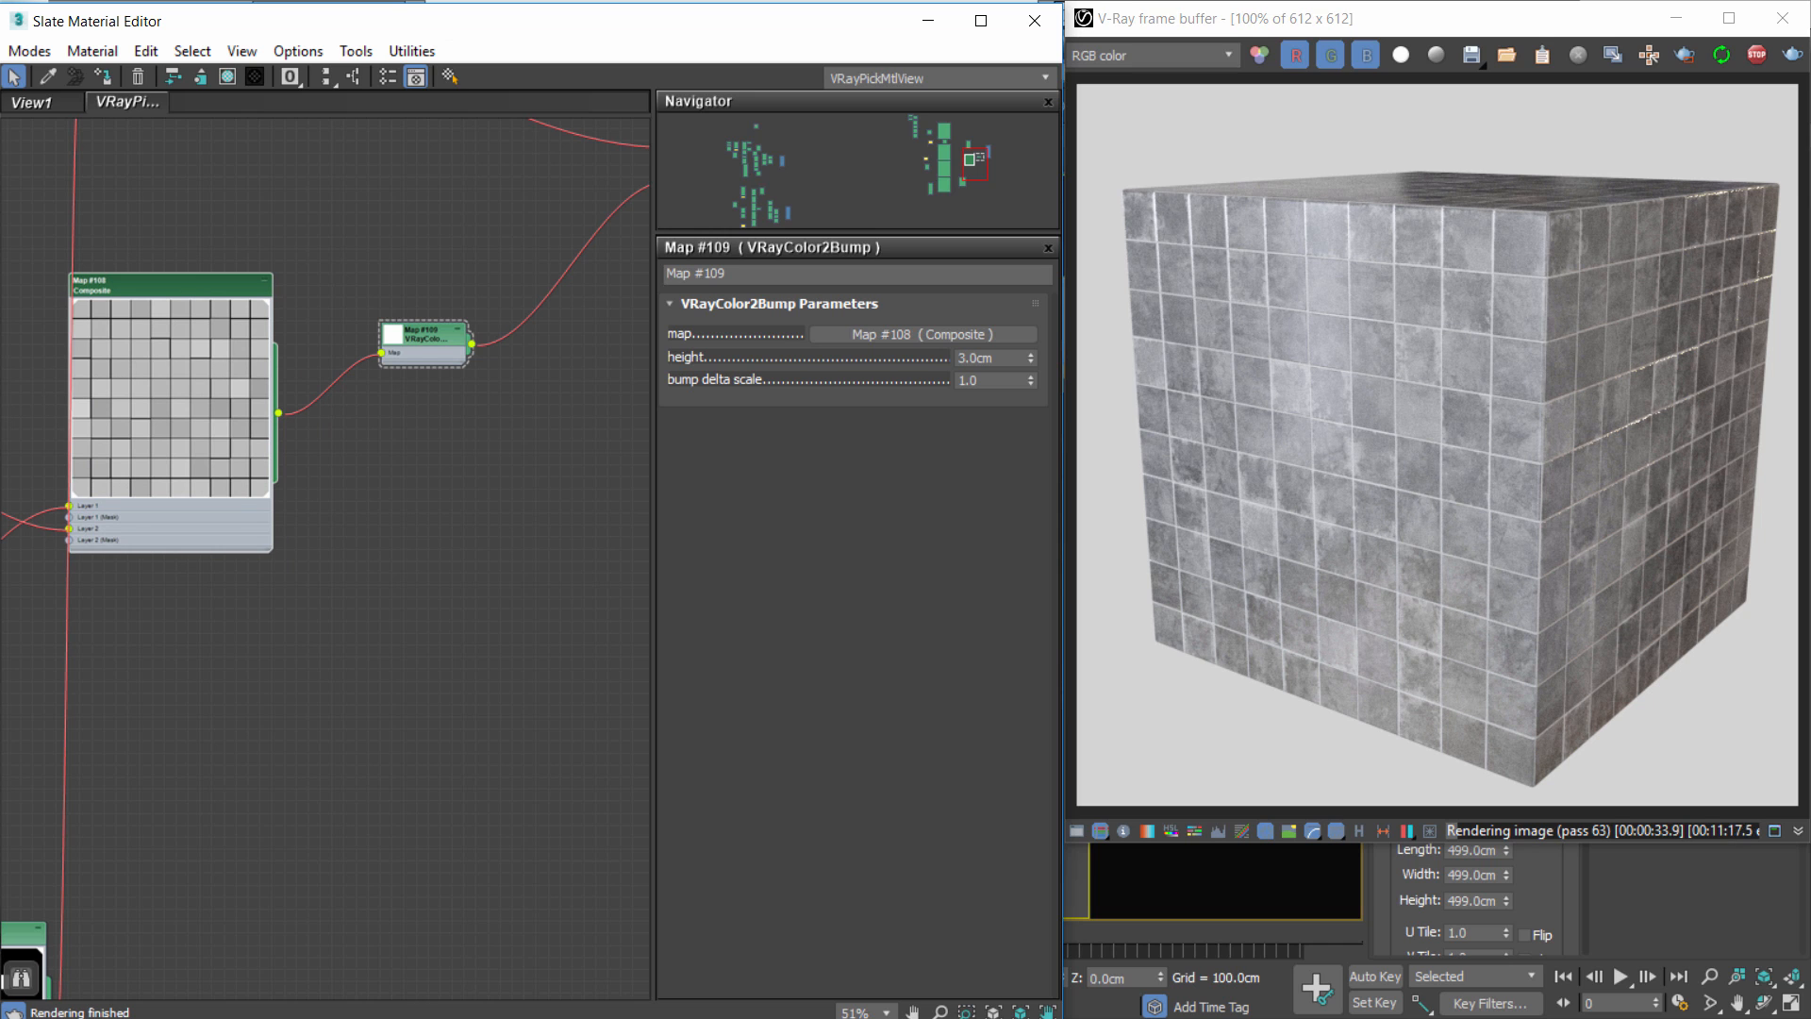
{"action": "scroll", "coordinate": [149, 384], "scroll_direction": "down", "scroll_amount": 2}
{"action": "middle_click_drag", "start_coordinate": [177, 500], "coordinate": [398, 462]}
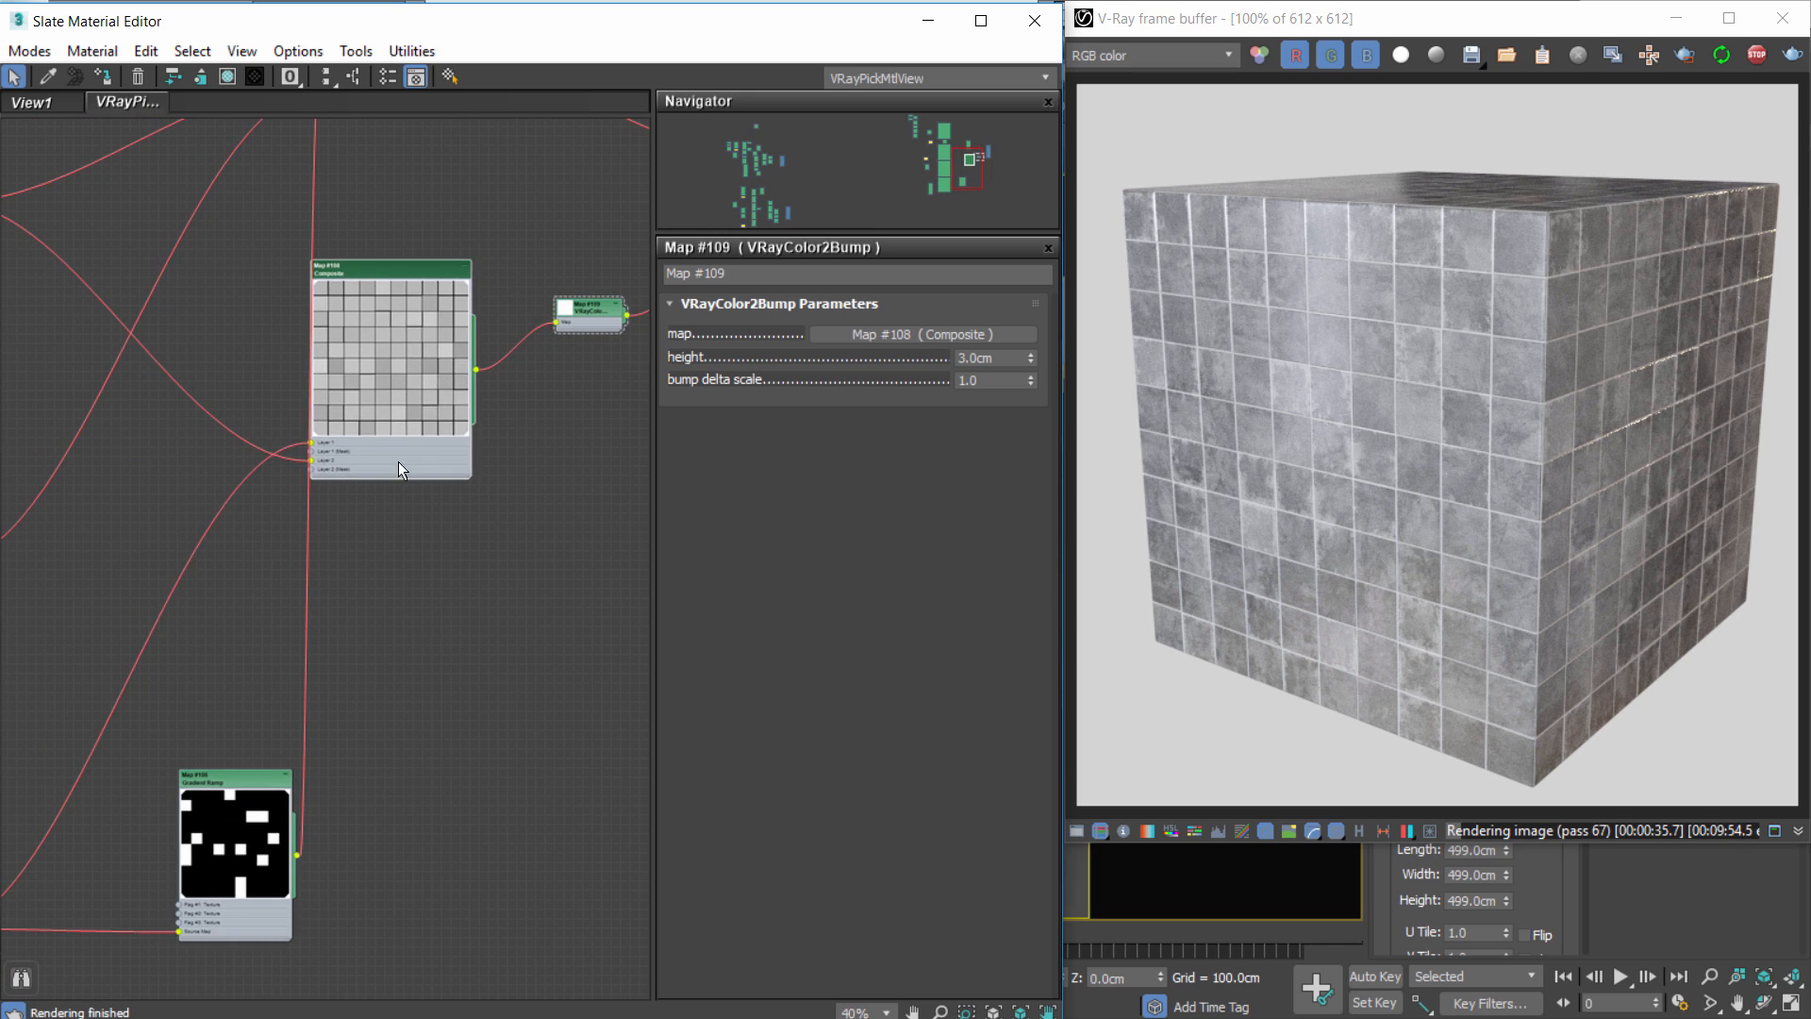
{"action": "left_click_drag", "start_coordinate": [384, 400], "coordinate": [404, 416]}
Duplicate the gray-textured diffuse BerconTile map with its input connections and place the copy above the original.
{"action": "scroll", "coordinate": [404, 416], "scroll_direction": "down", "scroll_amount": 5}
{"action": "middle_click_drag", "start_coordinate": [308, 382], "coordinate": [535, 550]}
{"action": "mouse_move", "coordinate": [271, 174]}
{"action": "left_mouse_down"}
{"action": "mouse_move", "coordinate": [308, 186]}
{"action": "mouse_move", "coordinate": [272, 166]}
{"action": "left_mouse_up"}
{"action": "scroll", "coordinate": [412, 436], "scroll_direction": "up", "scroll_amount": 5}
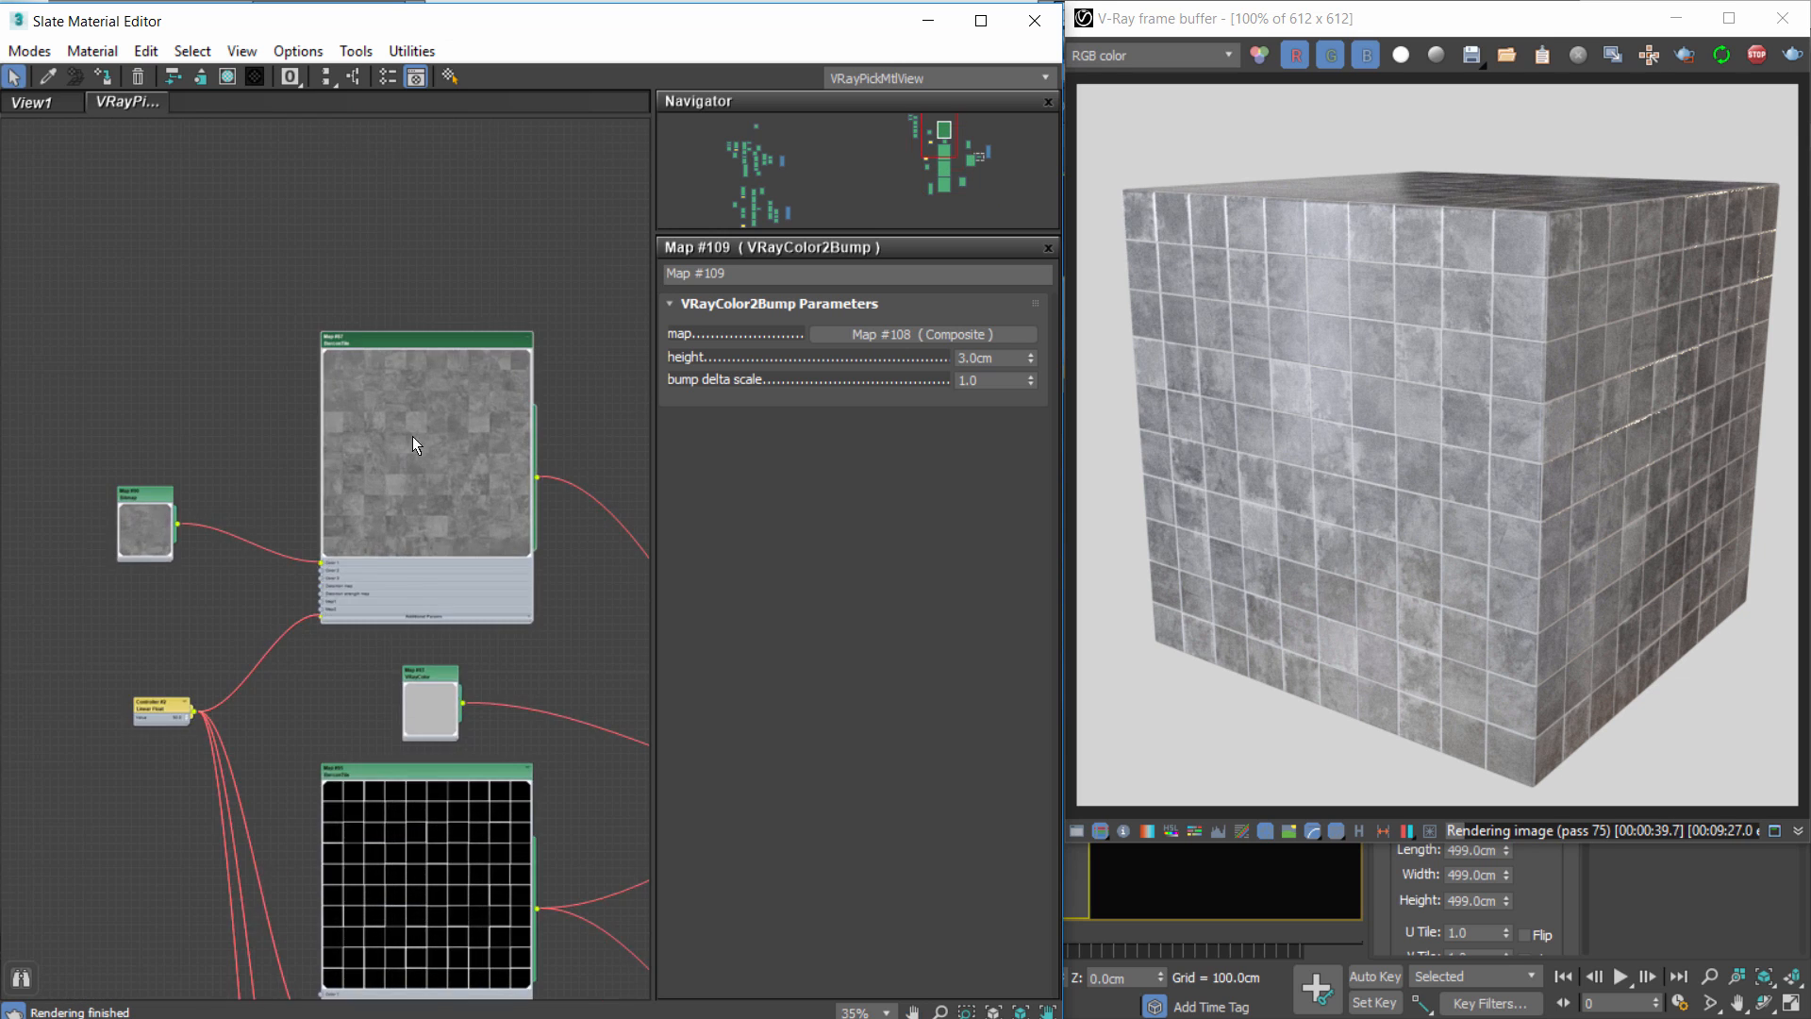
{"action": "left_click_drag", "start_coordinate": [388, 348], "coordinate": [390, 290], "text": "shift"}
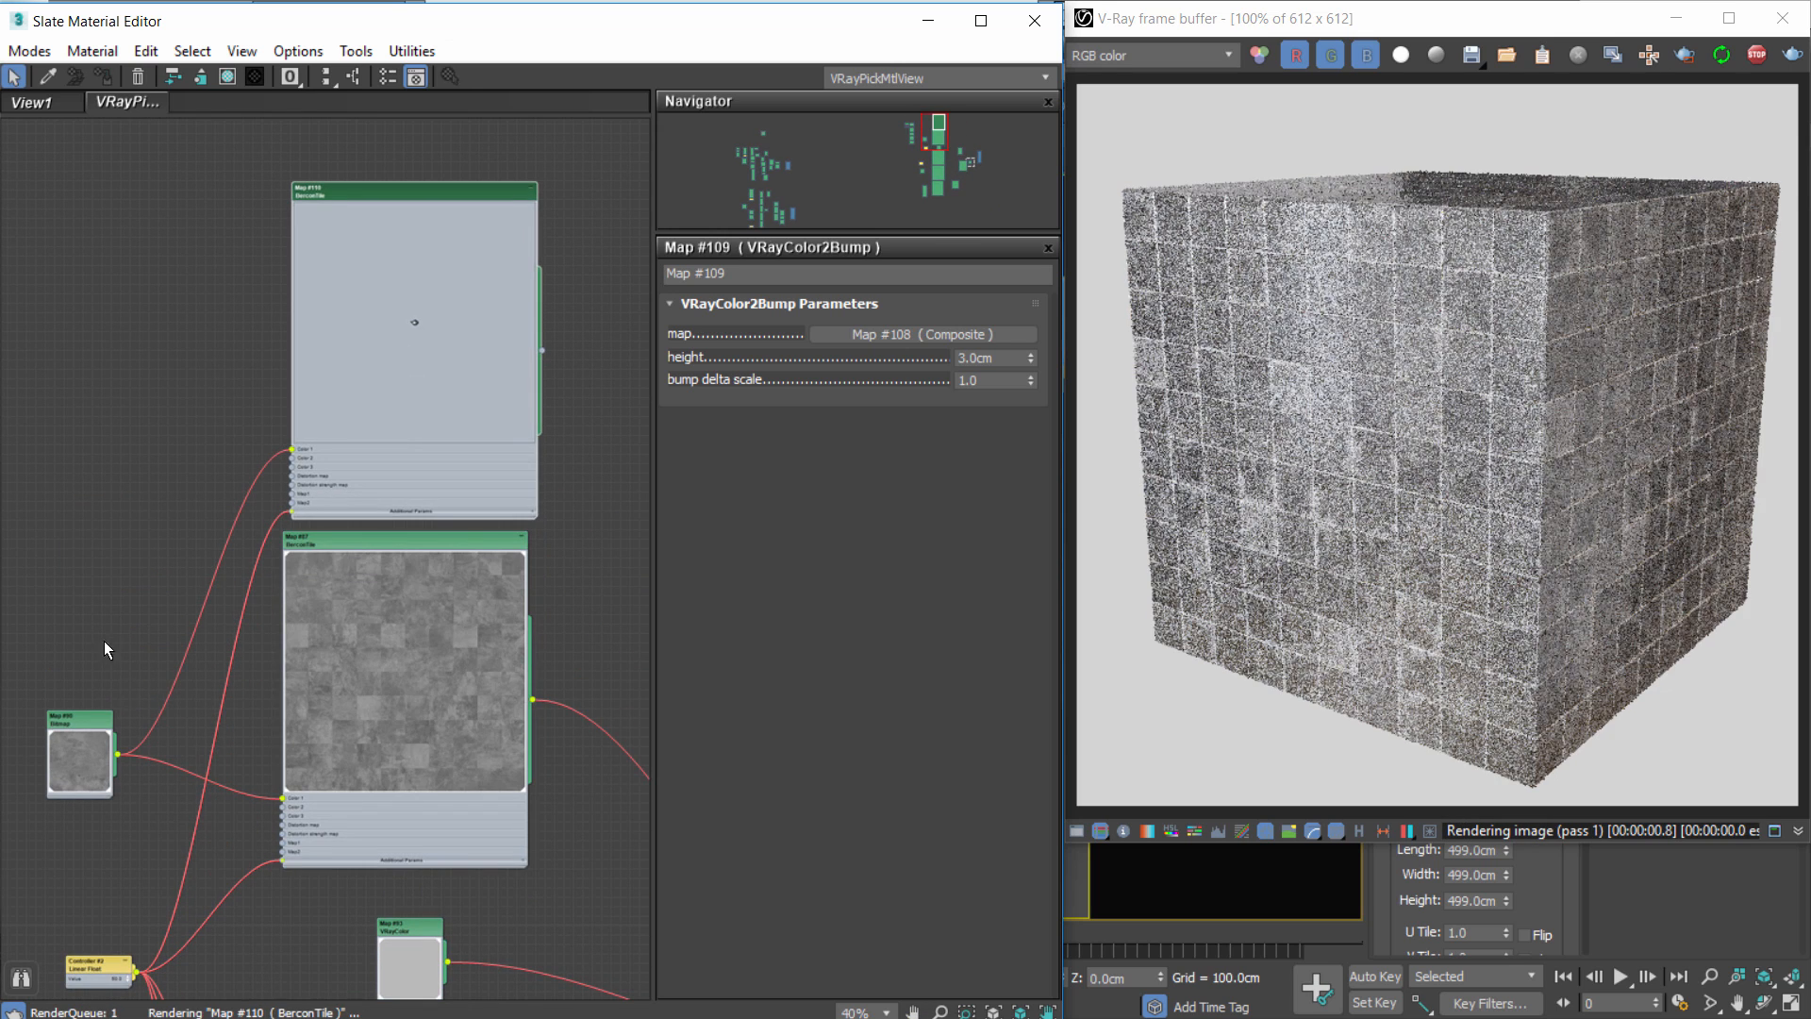
{"action": "mouse_move", "coordinate": [51, 567]}
{"action": "middle_mouse_down"}
{"action": "mouse_move", "coordinate": [313, 529]}
{"action": "mouse_move", "coordinate": [463, 421]}
{"action": "middle_mouse_up"}
{"action": "scroll", "coordinate": [234, 618], "scroll_direction": "down", "scroll_amount": 3}
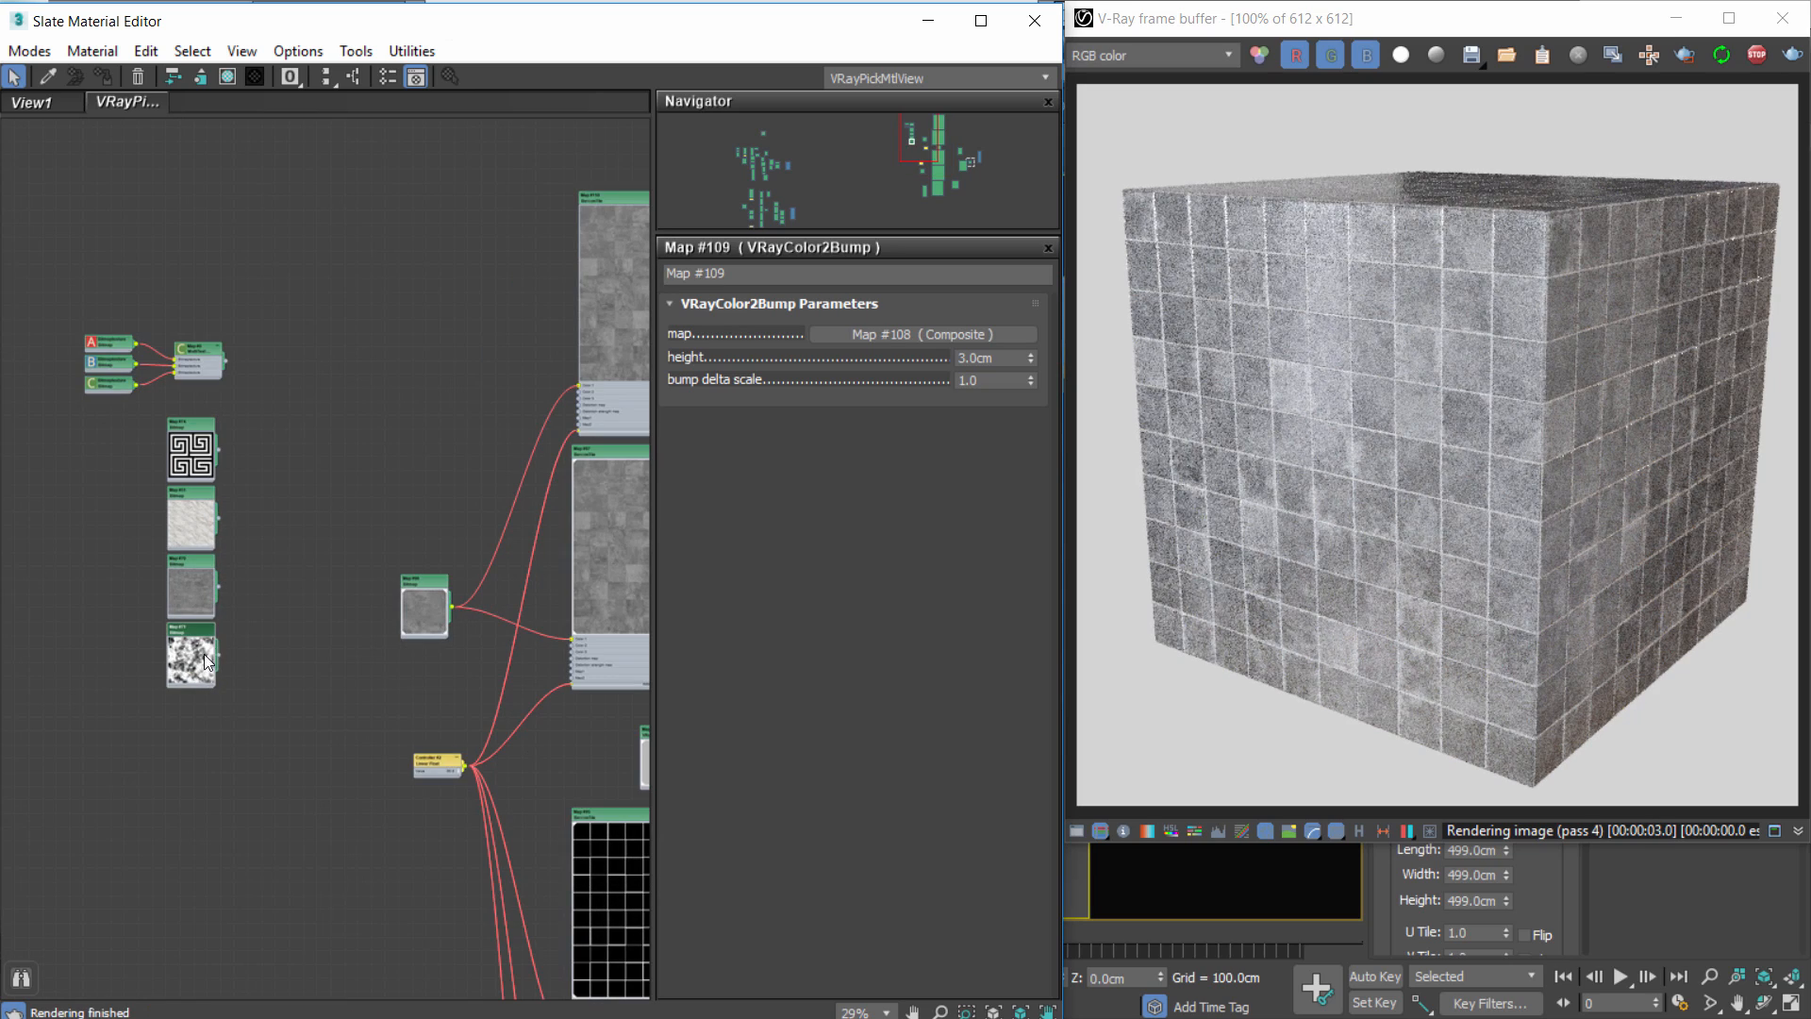
Copy the black-and-white grunge bitmap beside the duplicated BerconTile at the top and connect the copy to its Color 1 input.
{"action": "left_click_drag", "start_coordinate": [205, 655], "coordinate": [441, 386], "text": "shift"}
{"action": "scroll", "coordinate": [526, 398], "scroll_direction": "up", "scroll_amount": 5}
{"action": "middle_click_drag", "start_coordinate": [525, 400], "coordinate": [268, 474]}
{"action": "scroll", "coordinate": [174, 434], "scroll_direction": "up", "scroll_amount": 4}
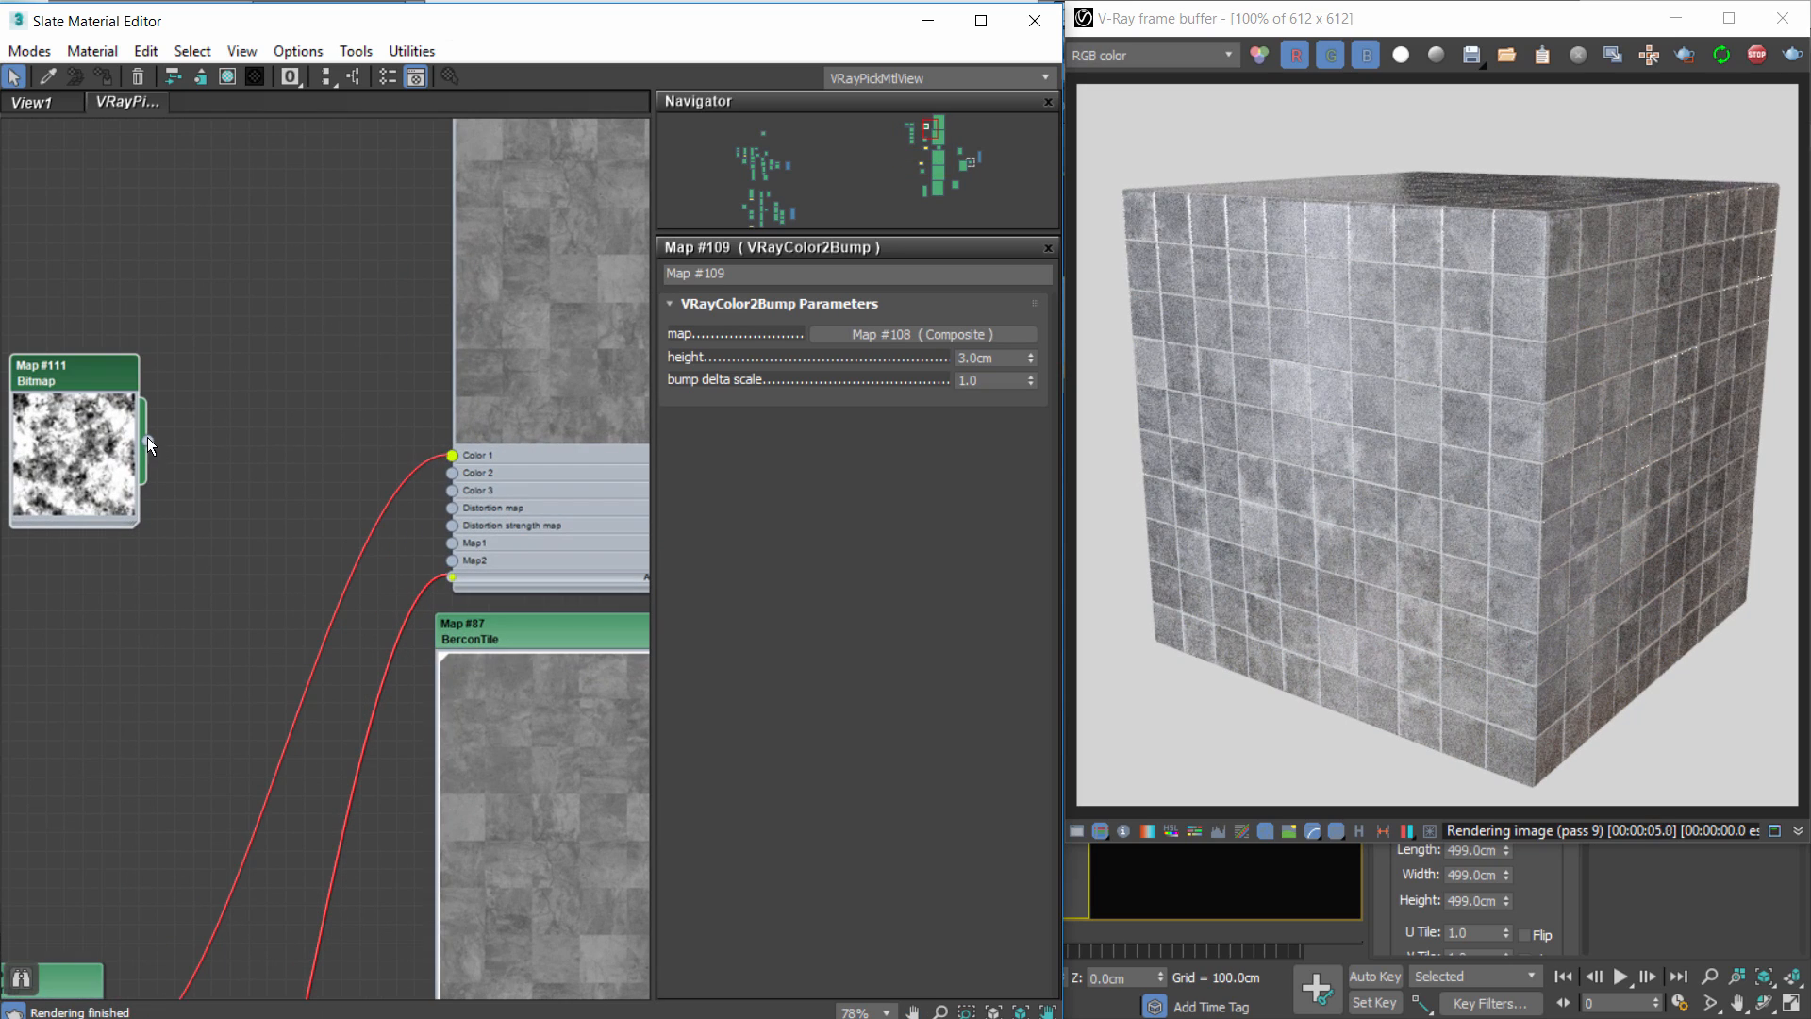
{"action": "left_click_drag", "start_coordinate": [147, 437], "coordinate": [452, 454]}
{"action": "middle_click_drag", "start_coordinate": [453, 516], "coordinate": [251, 569]}
{"action": "scroll", "coordinate": [268, 566], "scroll_direction": "down", "scroll_amount": 1}
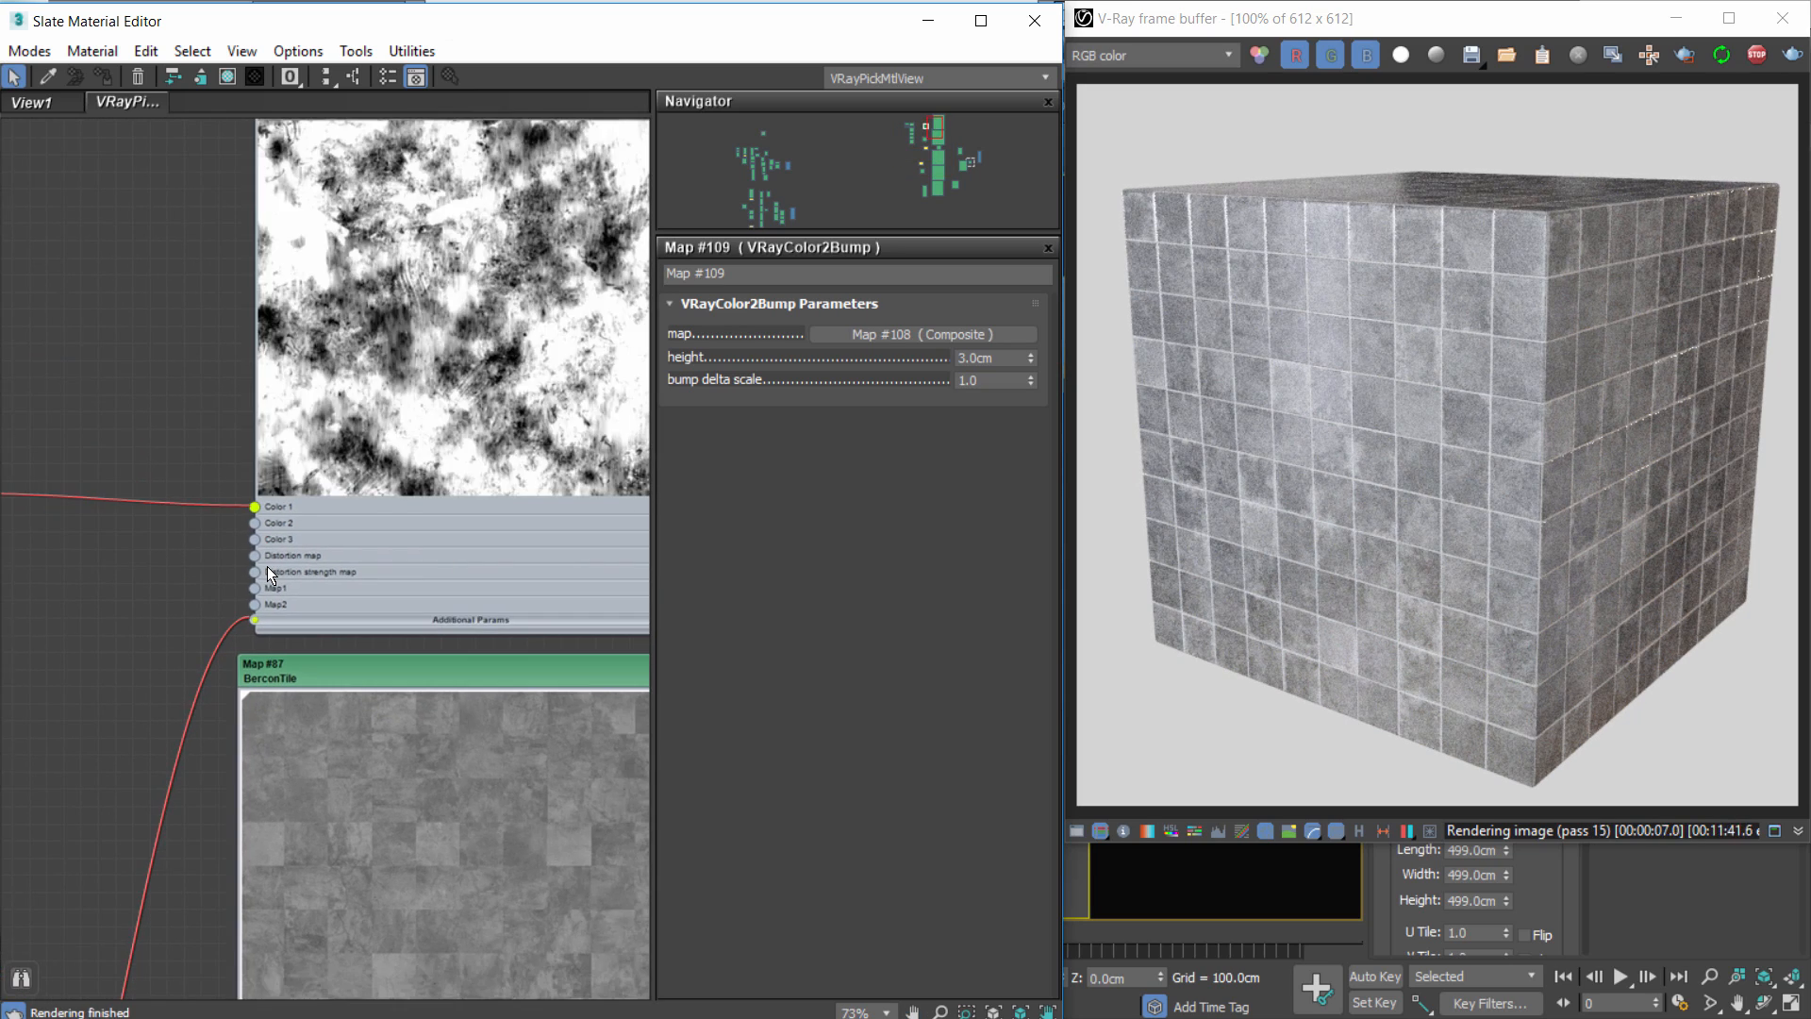
Set the copied grunge bitmap to map channel 2 with U and V tiling of 0.05.
{"action": "scroll", "coordinate": [268, 566], "scroll_direction": "down", "scroll_amount": 4}
{"action": "double_click", "coordinate": [18, 473]}
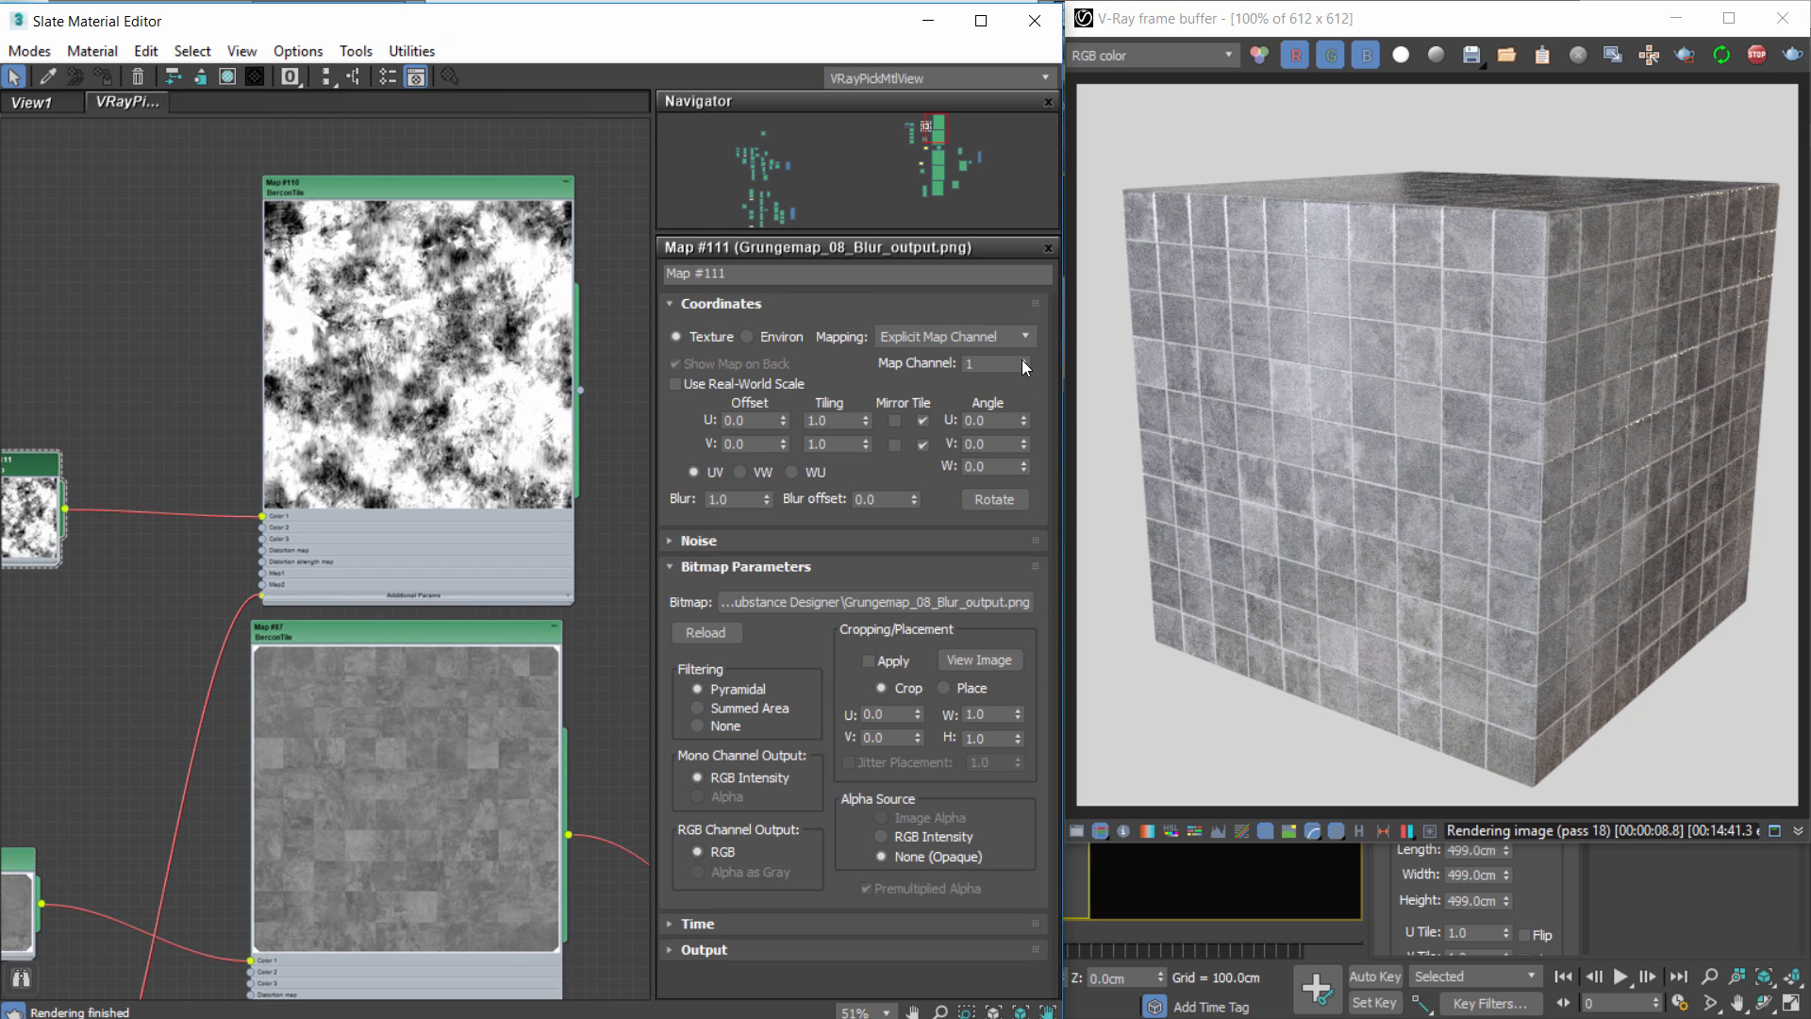
{"action": "left_click", "coordinate": [1023, 359]}
{"action": "middle_click_drag", "start_coordinate": [155, 519], "coordinate": [229, 492]}
{"action": "left_click_drag", "start_coordinate": [87, 433], "coordinate": [88, 397]}
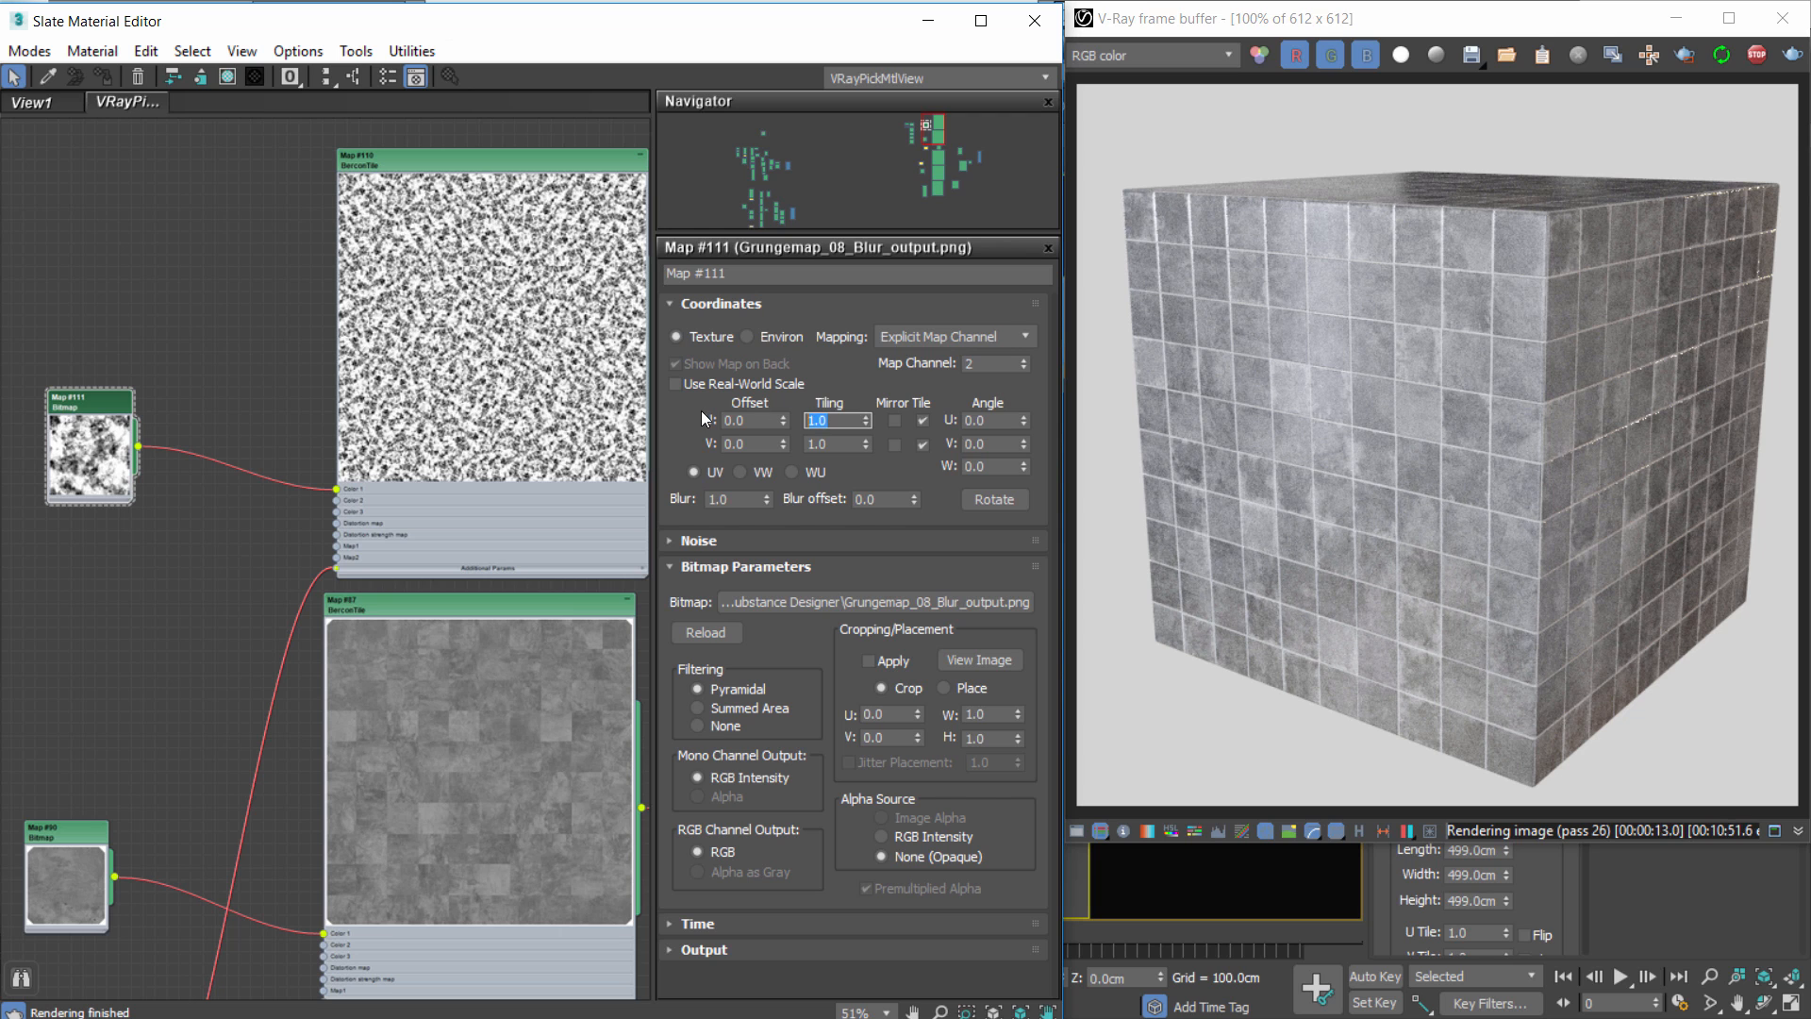
{"action": "type", "text": "0.05"}
{"action": "key", "text": "Tab"}
{"action": "type", "text": "0.0"}
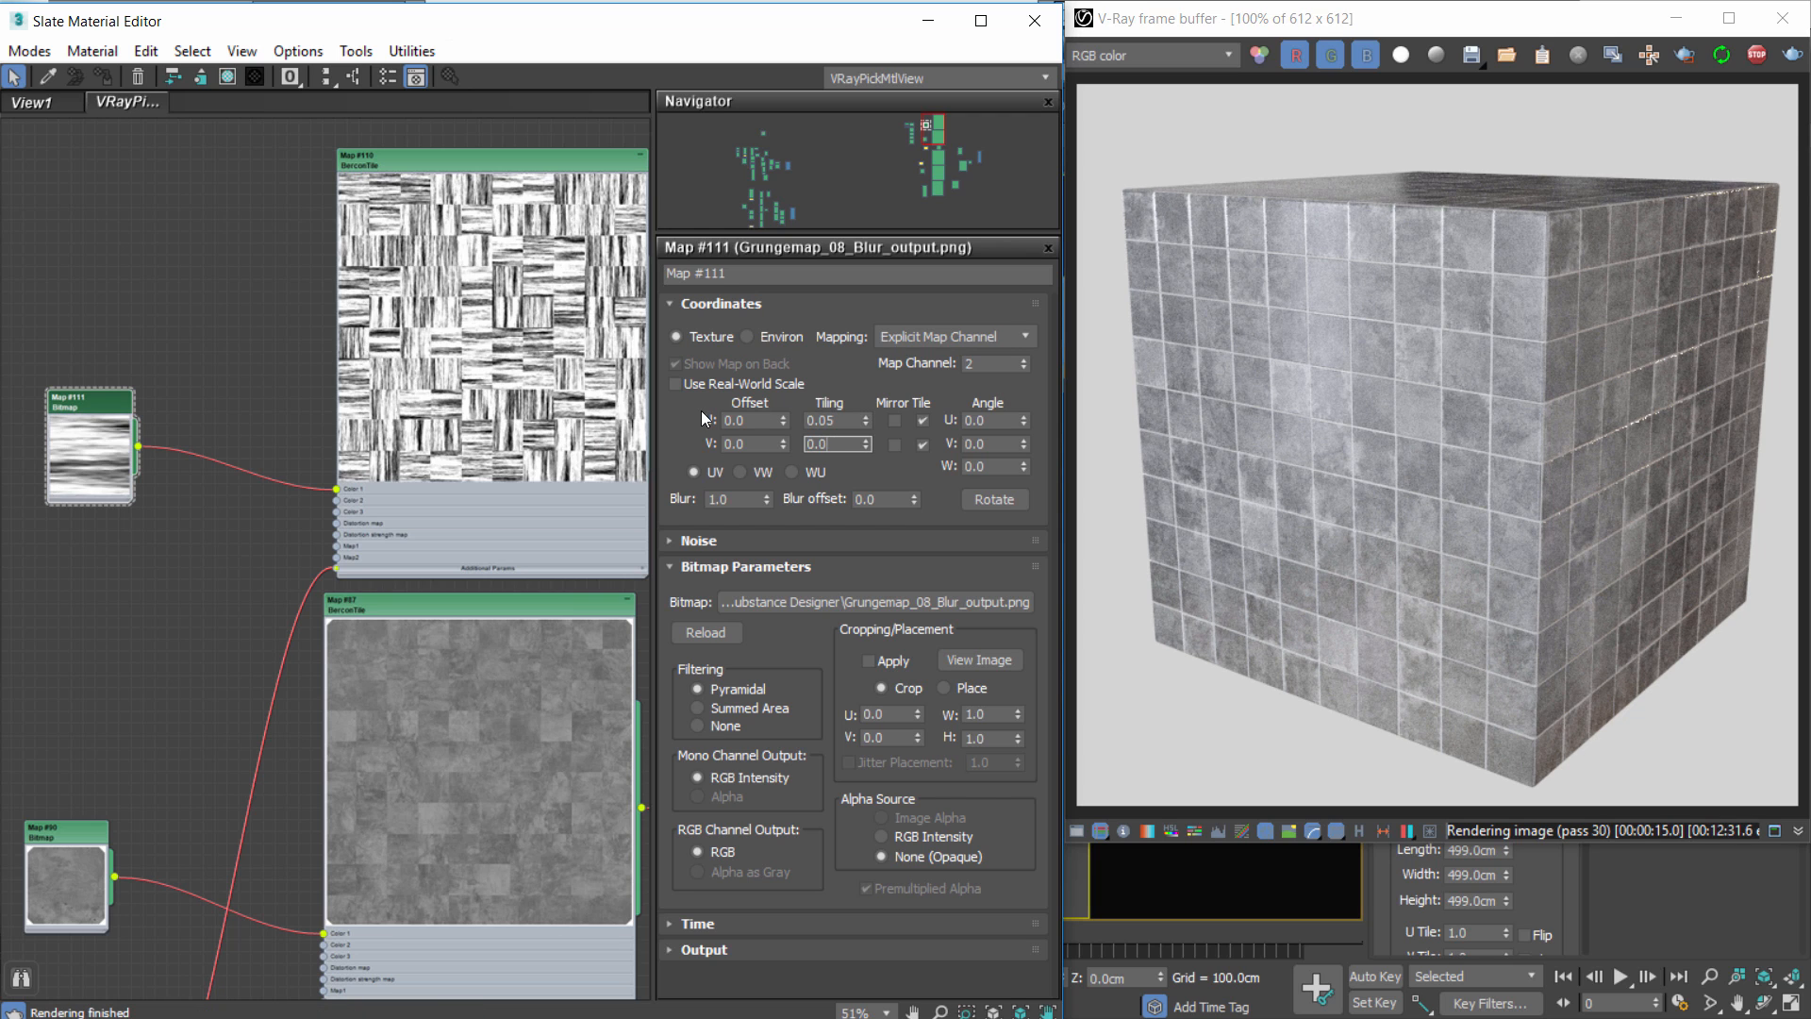
{"action": "type", "text": "5"}
{"action": "key", "text": "Return"}
Move the grunge BerconTile and its bitmap to the lower end of the tile map column, below the light-gray BerconTile.
{"action": "middle_click_drag", "start_coordinate": [557, 305], "coordinate": [371, 291]}
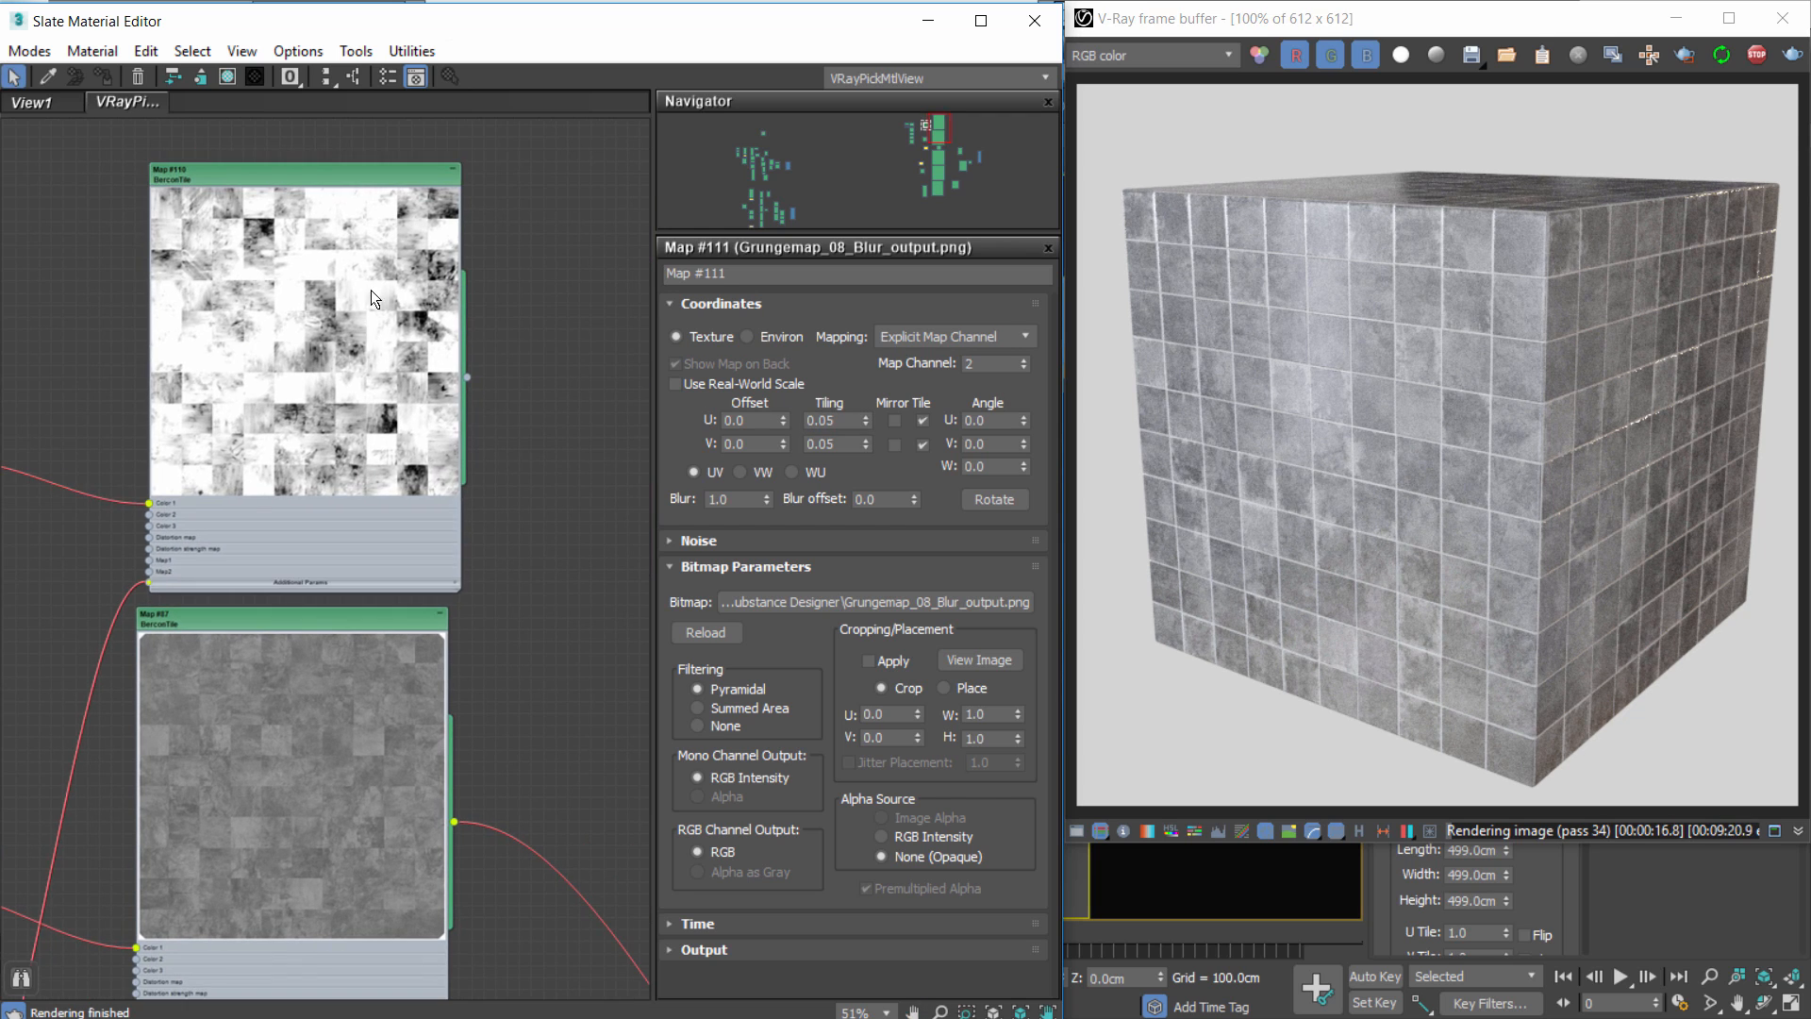
{"action": "left_click_drag", "start_coordinate": [371, 291], "coordinate": [364, 230]}
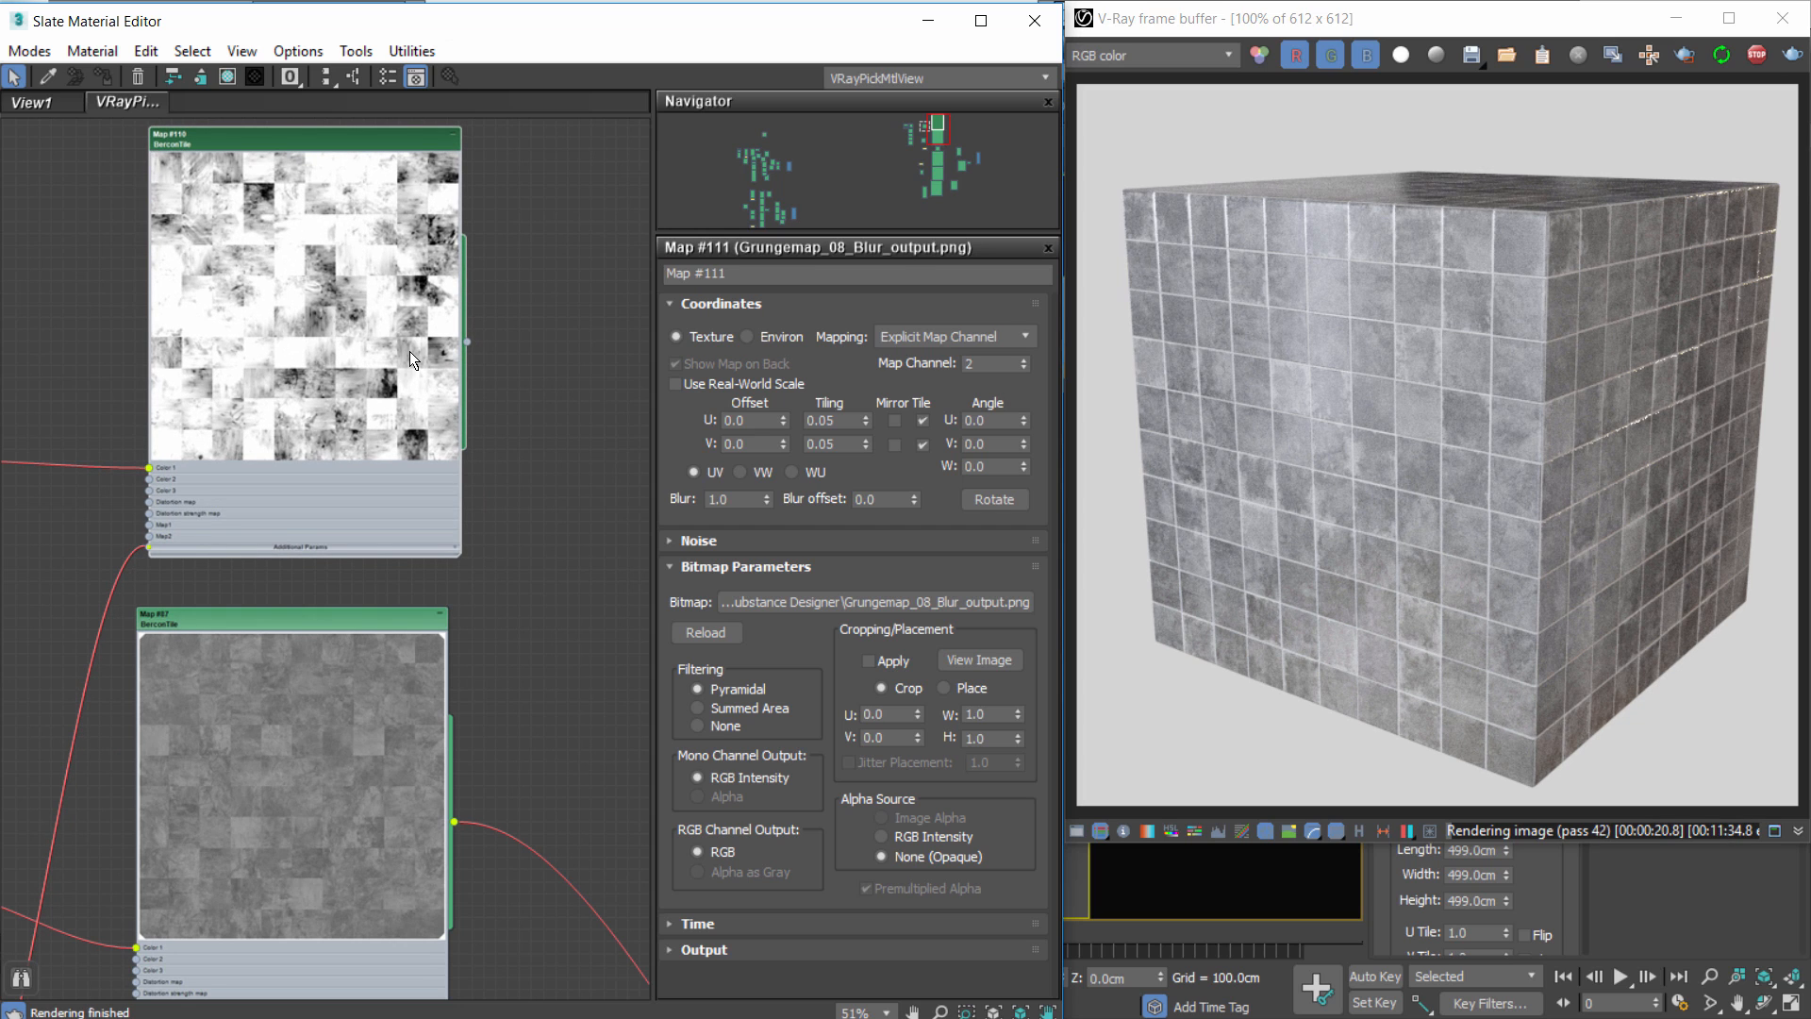
{"action": "scroll", "coordinate": [409, 351], "scroll_direction": "down", "scroll_amount": 6}
{"action": "scroll", "coordinate": [409, 433], "scroll_direction": "up", "scroll_amount": 3}
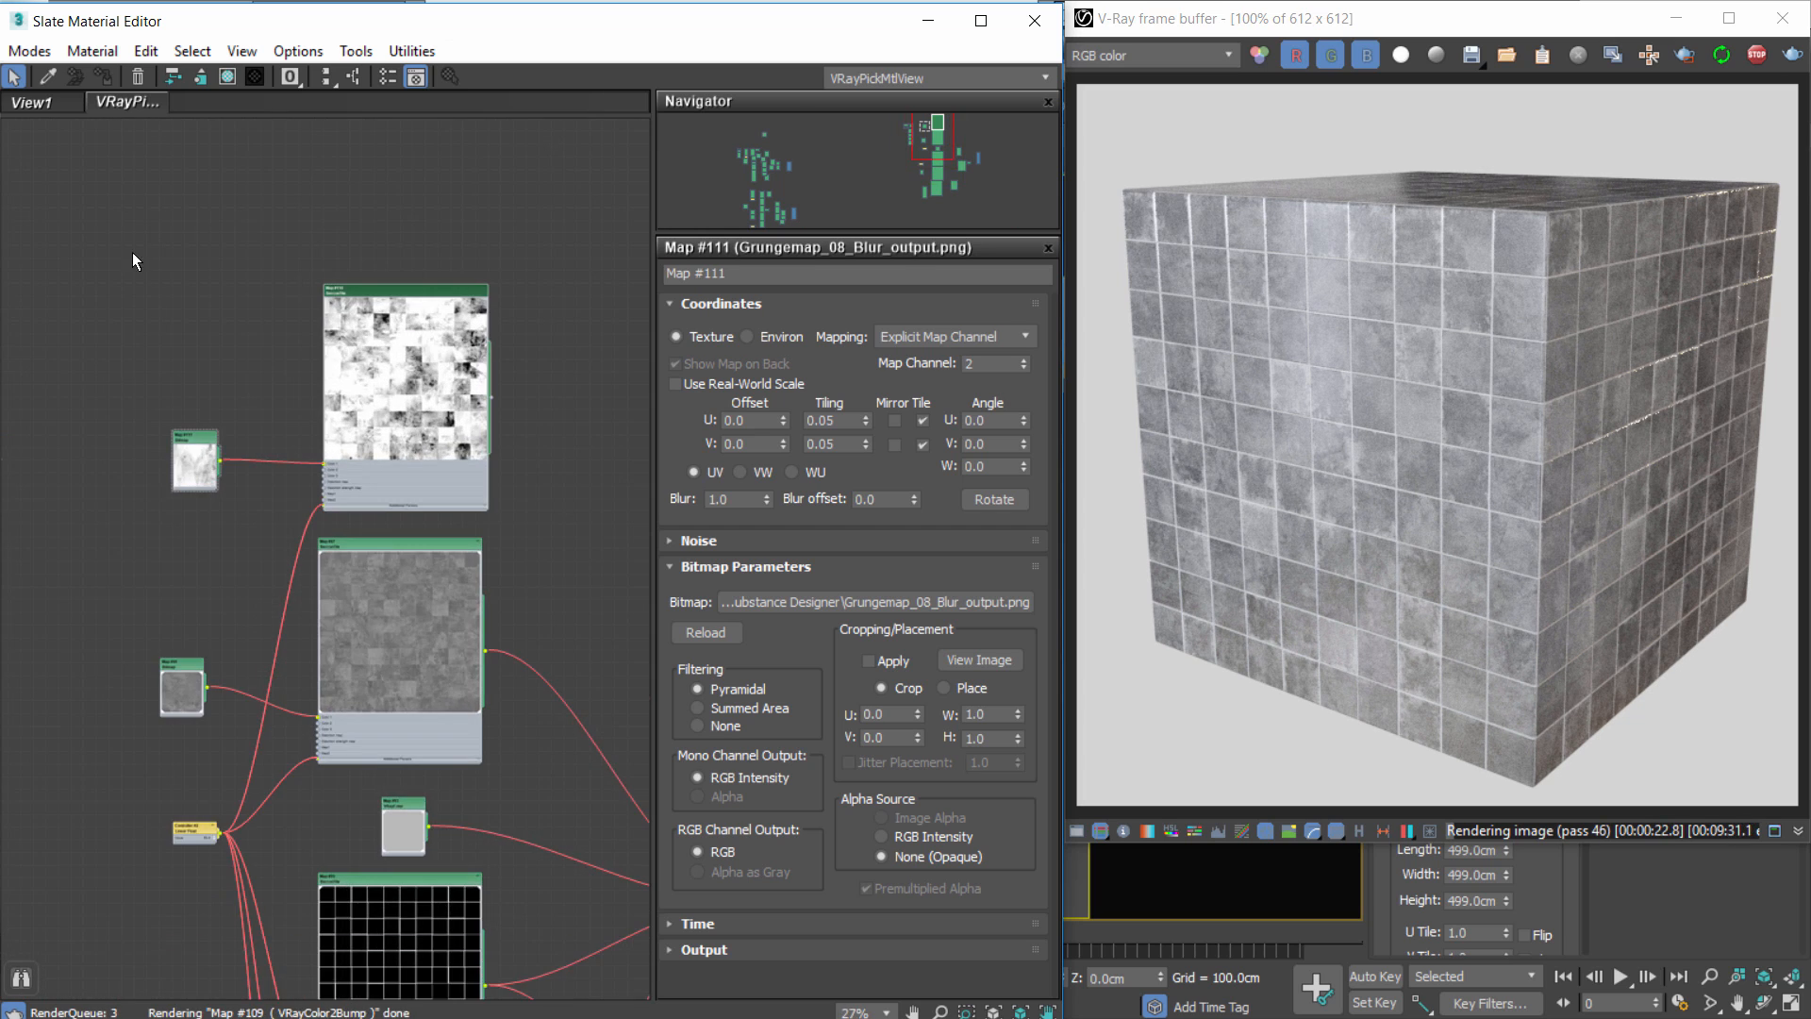
{"action": "left_click_drag", "start_coordinate": [133, 254], "coordinate": [470, 469]}
{"action": "middle_click_drag", "start_coordinate": [520, 479], "coordinate": [533, 209]}
{"action": "scroll", "coordinate": [445, 198], "scroll_direction": "down", "scroll_amount": 5}
{"action": "scroll", "coordinate": [445, 198], "scroll_direction": "down", "scroll_amount": 3}
{"action": "left_click_drag", "start_coordinate": [446, 199], "coordinate": [440, 436]}
{"action": "scroll", "coordinate": [426, 403], "scroll_direction": "up", "scroll_amount": 8}
{"action": "middle_click_drag", "start_coordinate": [415, 424], "coordinate": [248, 549]}
{"action": "scroll", "coordinate": [248, 549], "scroll_direction": "down", "scroll_amount": 1}
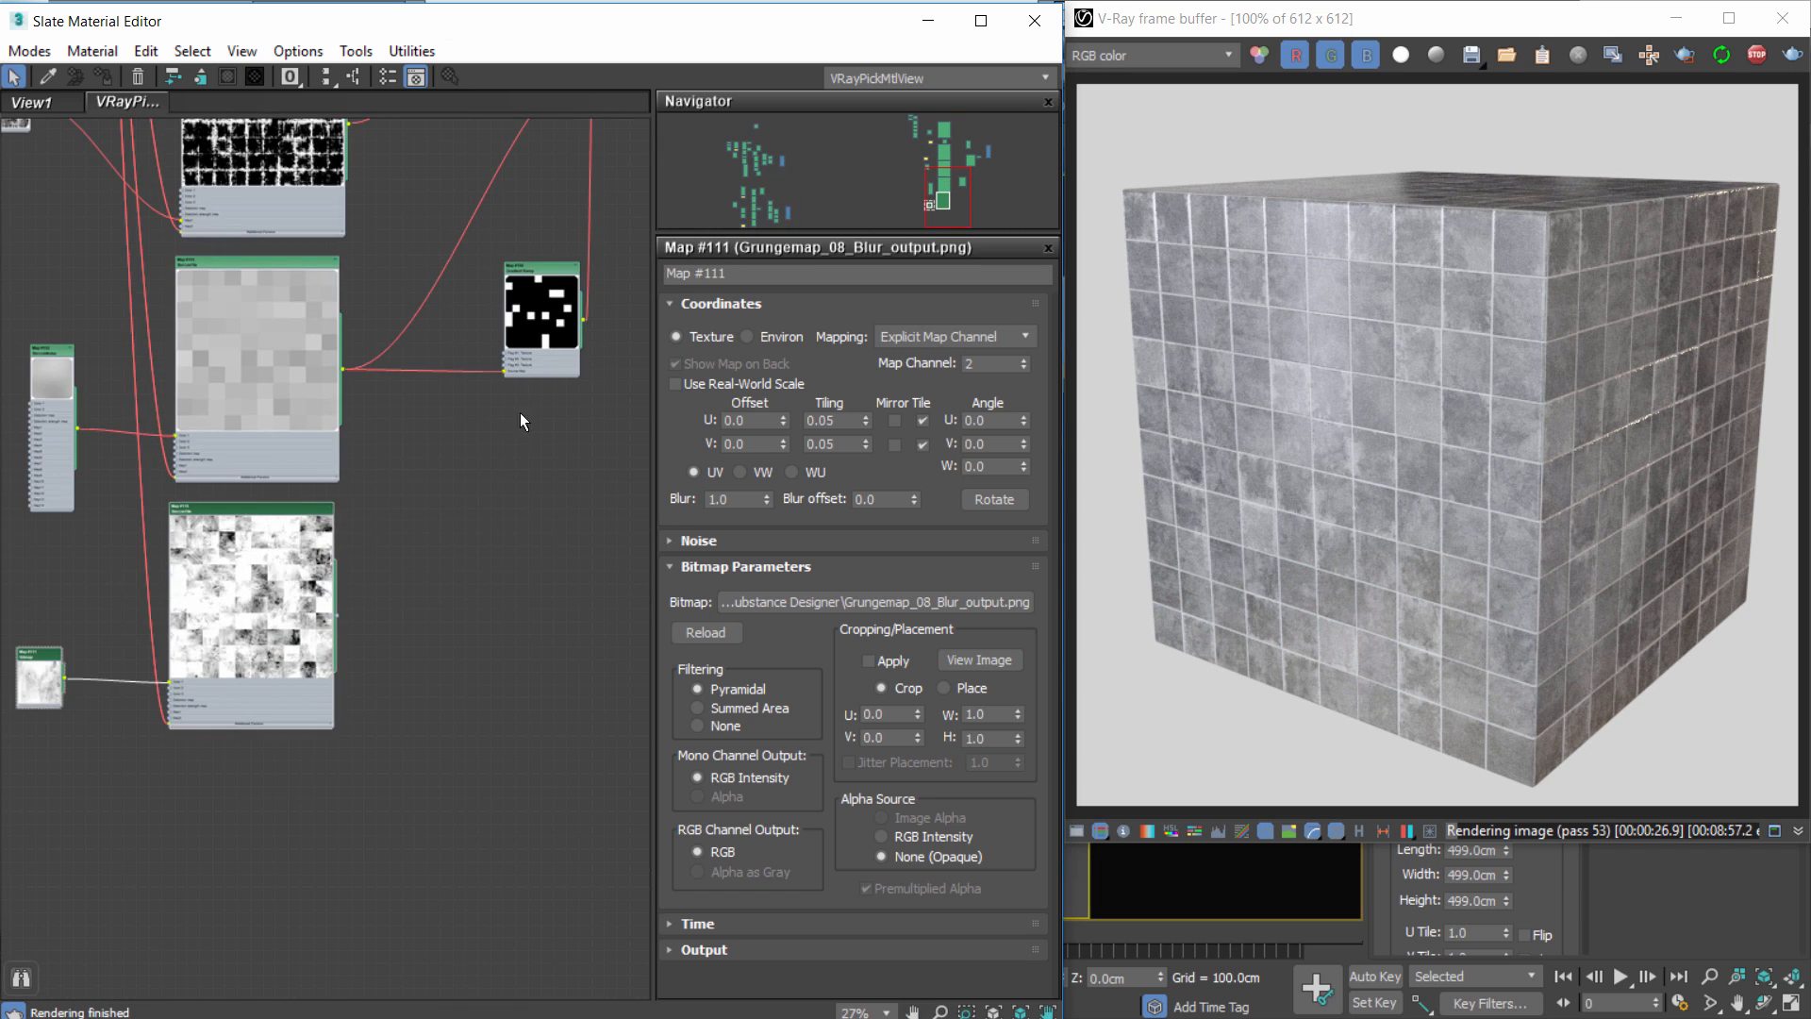
Align the grunge BerconTile and the Gradient Ramp with the neighbouring tile nodes.
{"action": "middle_click_drag", "start_coordinate": [523, 400], "coordinate": [299, 479]}
{"action": "scroll", "coordinate": [482, 443], "scroll_direction": "down", "scroll_amount": 1}
{"action": "left_click_drag", "start_coordinate": [153, 700], "coordinate": [157, 693]}
{"action": "middle_click_drag", "start_coordinate": [467, 419], "coordinate": [456, 490]}
{"action": "left_click_drag", "start_coordinate": [440, 270], "coordinate": [435, 269]}
{"action": "middle_click_drag", "start_coordinate": [179, 583], "coordinate": [302, 451]}
{"action": "scroll", "coordinate": [287, 451], "scroll_direction": "up", "scroll_amount": 2}
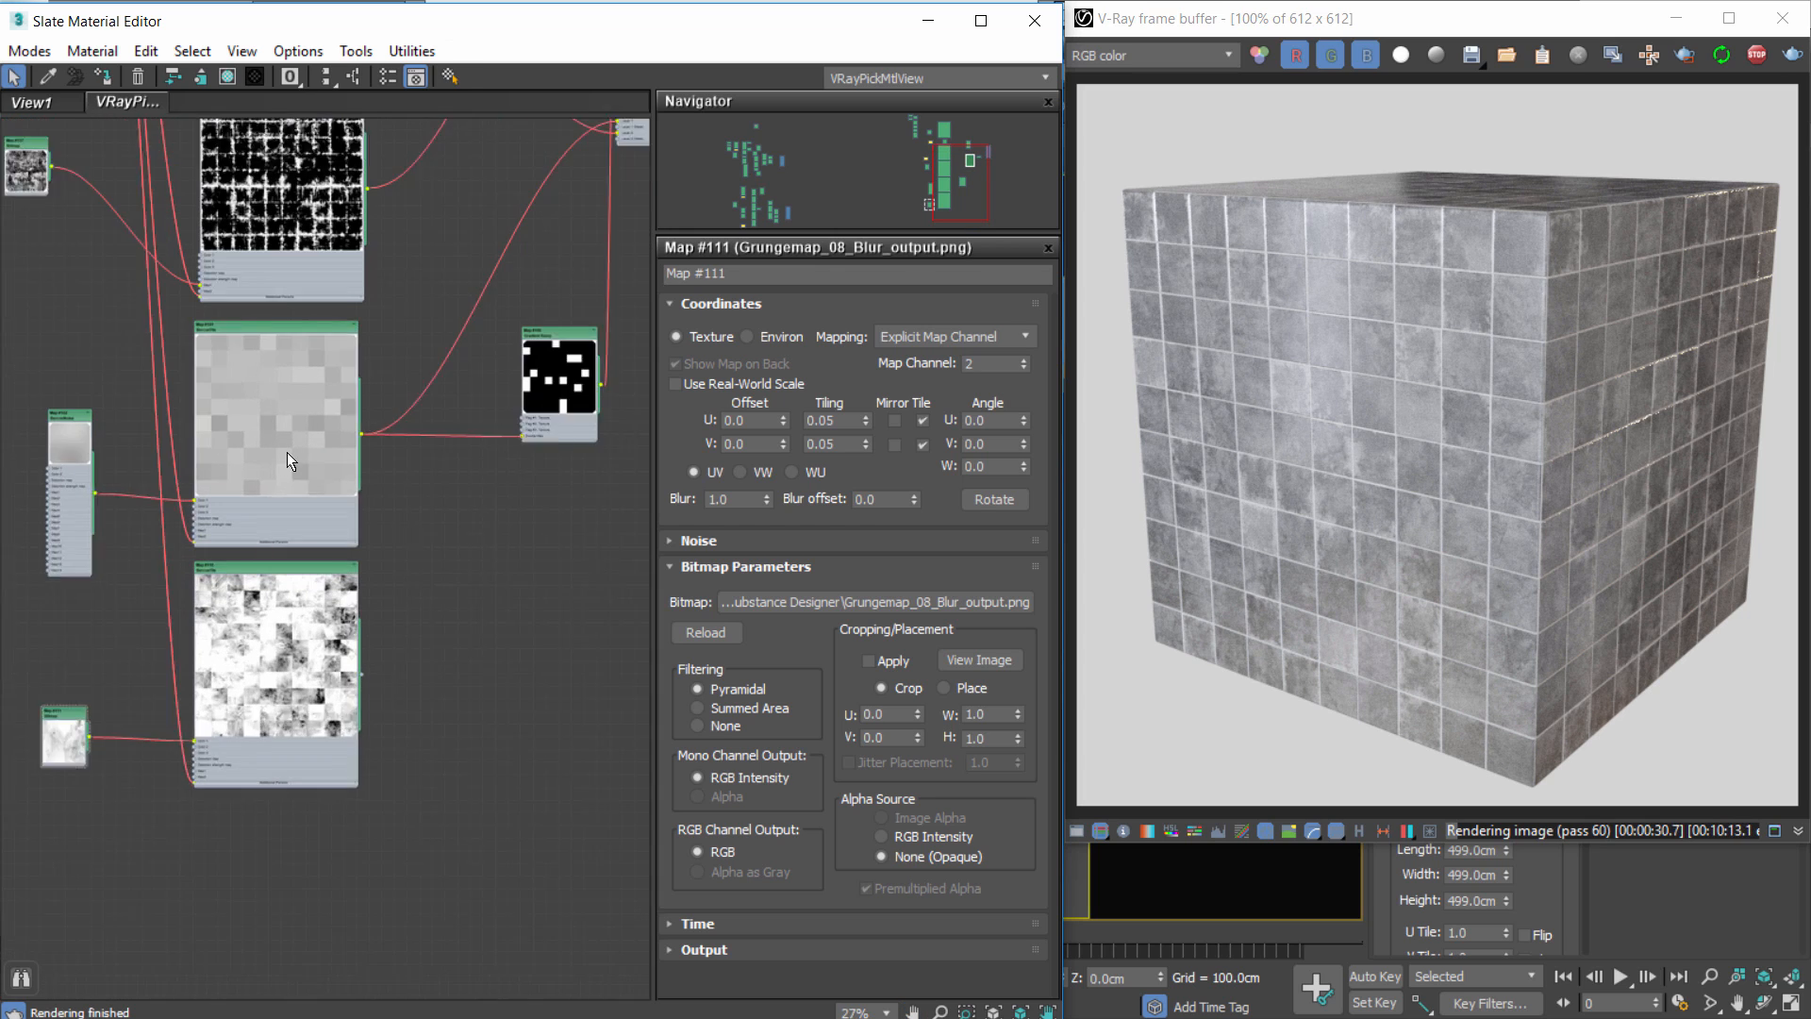
{"action": "left_click", "coordinate": [283, 448]}
{"action": "left_click", "coordinate": [286, 642]}
{"action": "left_click", "coordinate": [268, 456]}
{"action": "left_click", "coordinate": [281, 641]}
Add a Composite map and connect the light-gray BerconTile as Layer 1 and the grunge BerconTile as Layer 2.
{"action": "middle_click_drag", "start_coordinate": [554, 585], "coordinate": [388, 542]}
{"action": "right_click", "coordinate": [421, 561]}
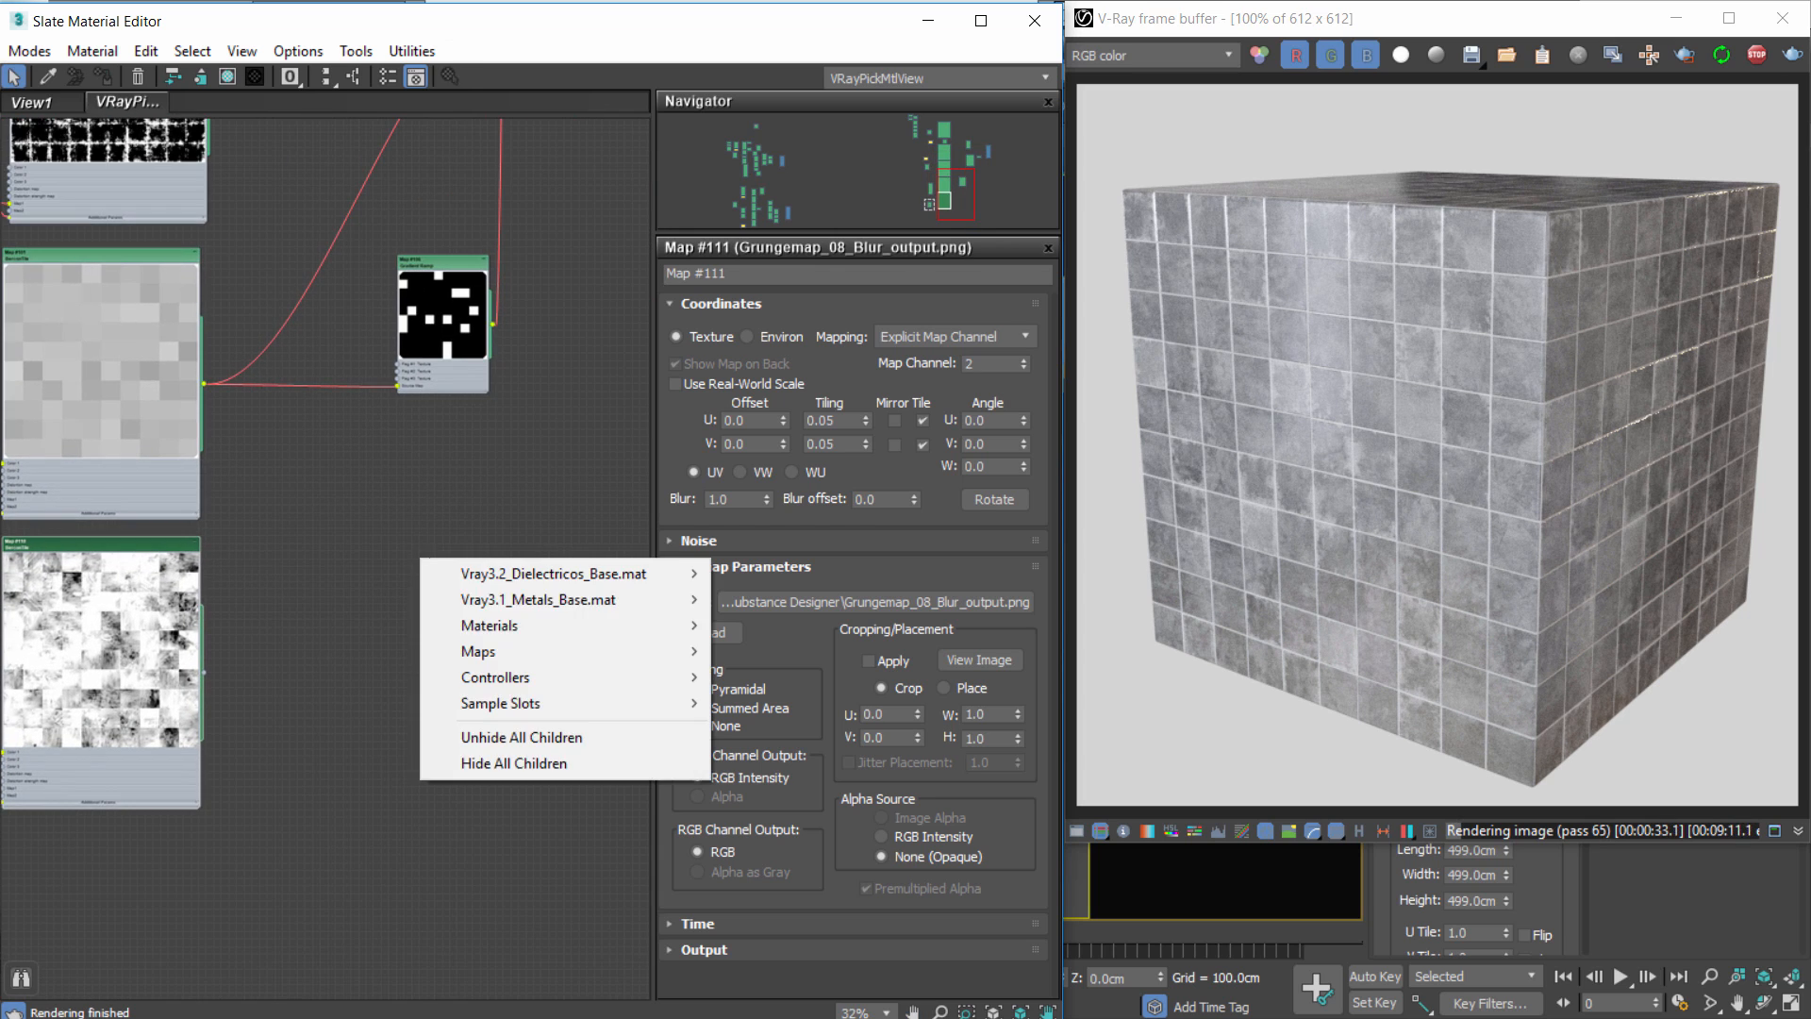
{"action": "mouse_move", "coordinate": [478, 651]}
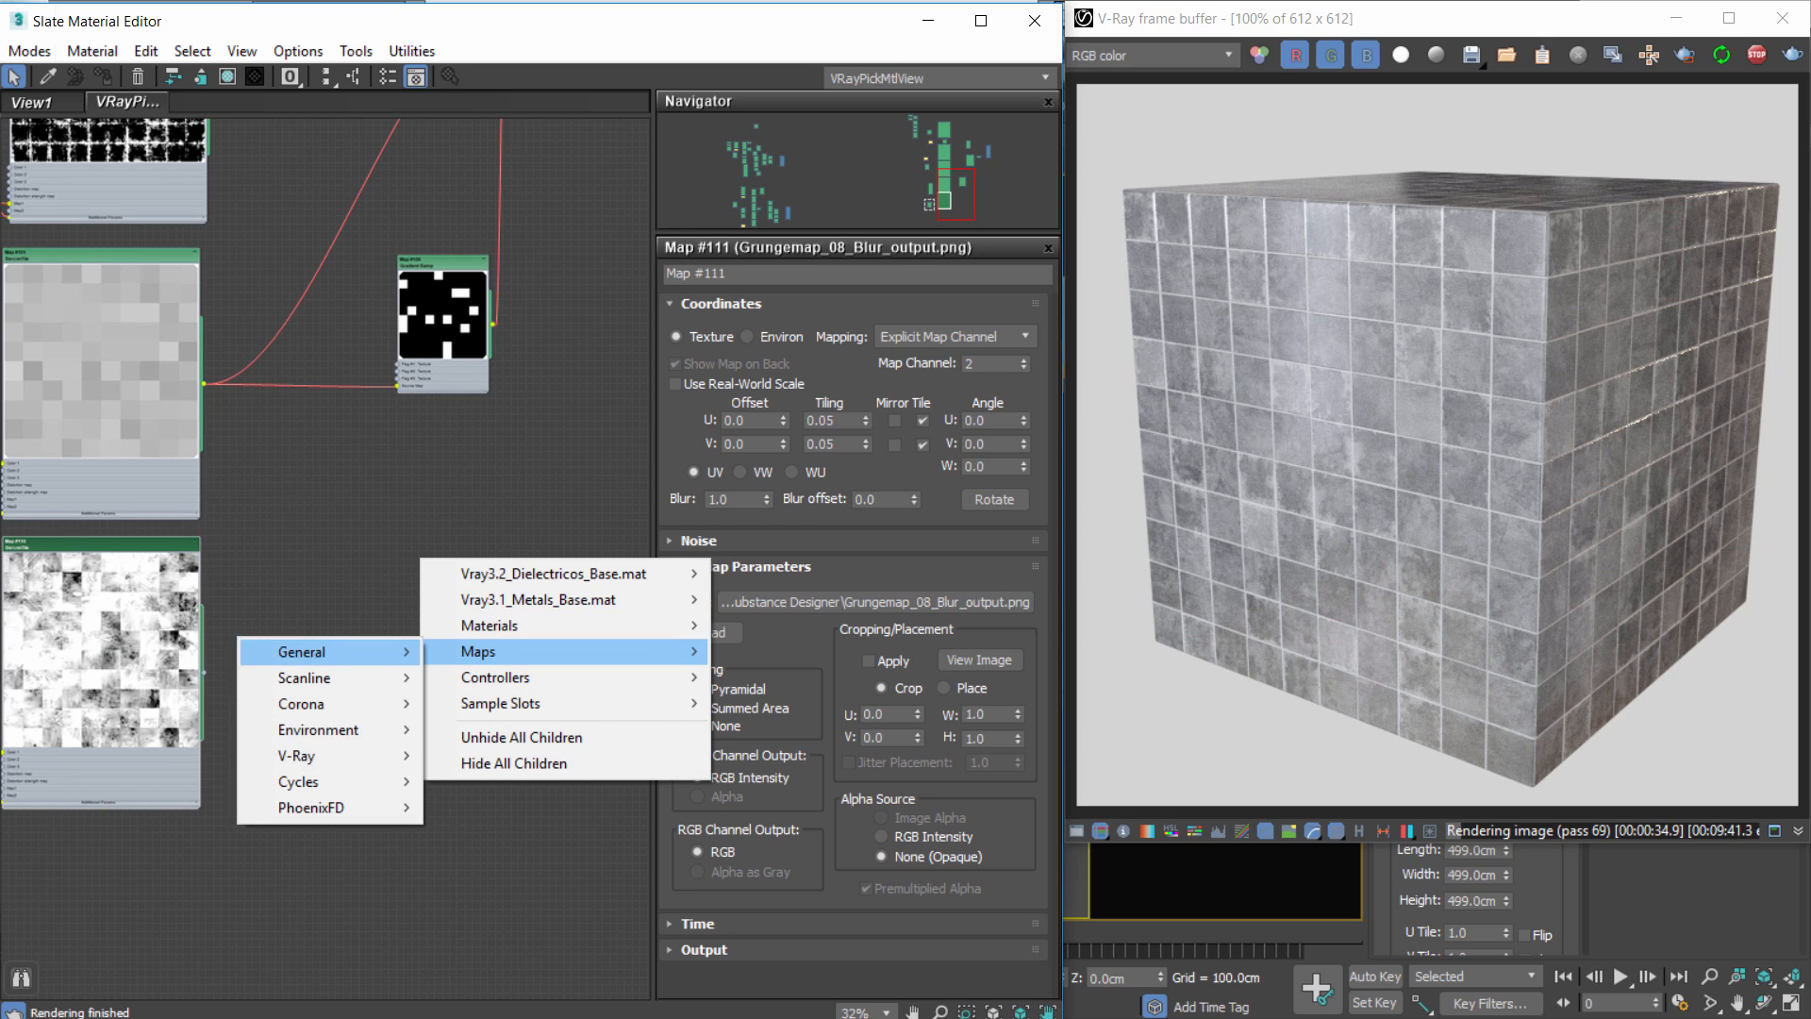
{"action": "mouse_move", "coordinate": [312, 651]}
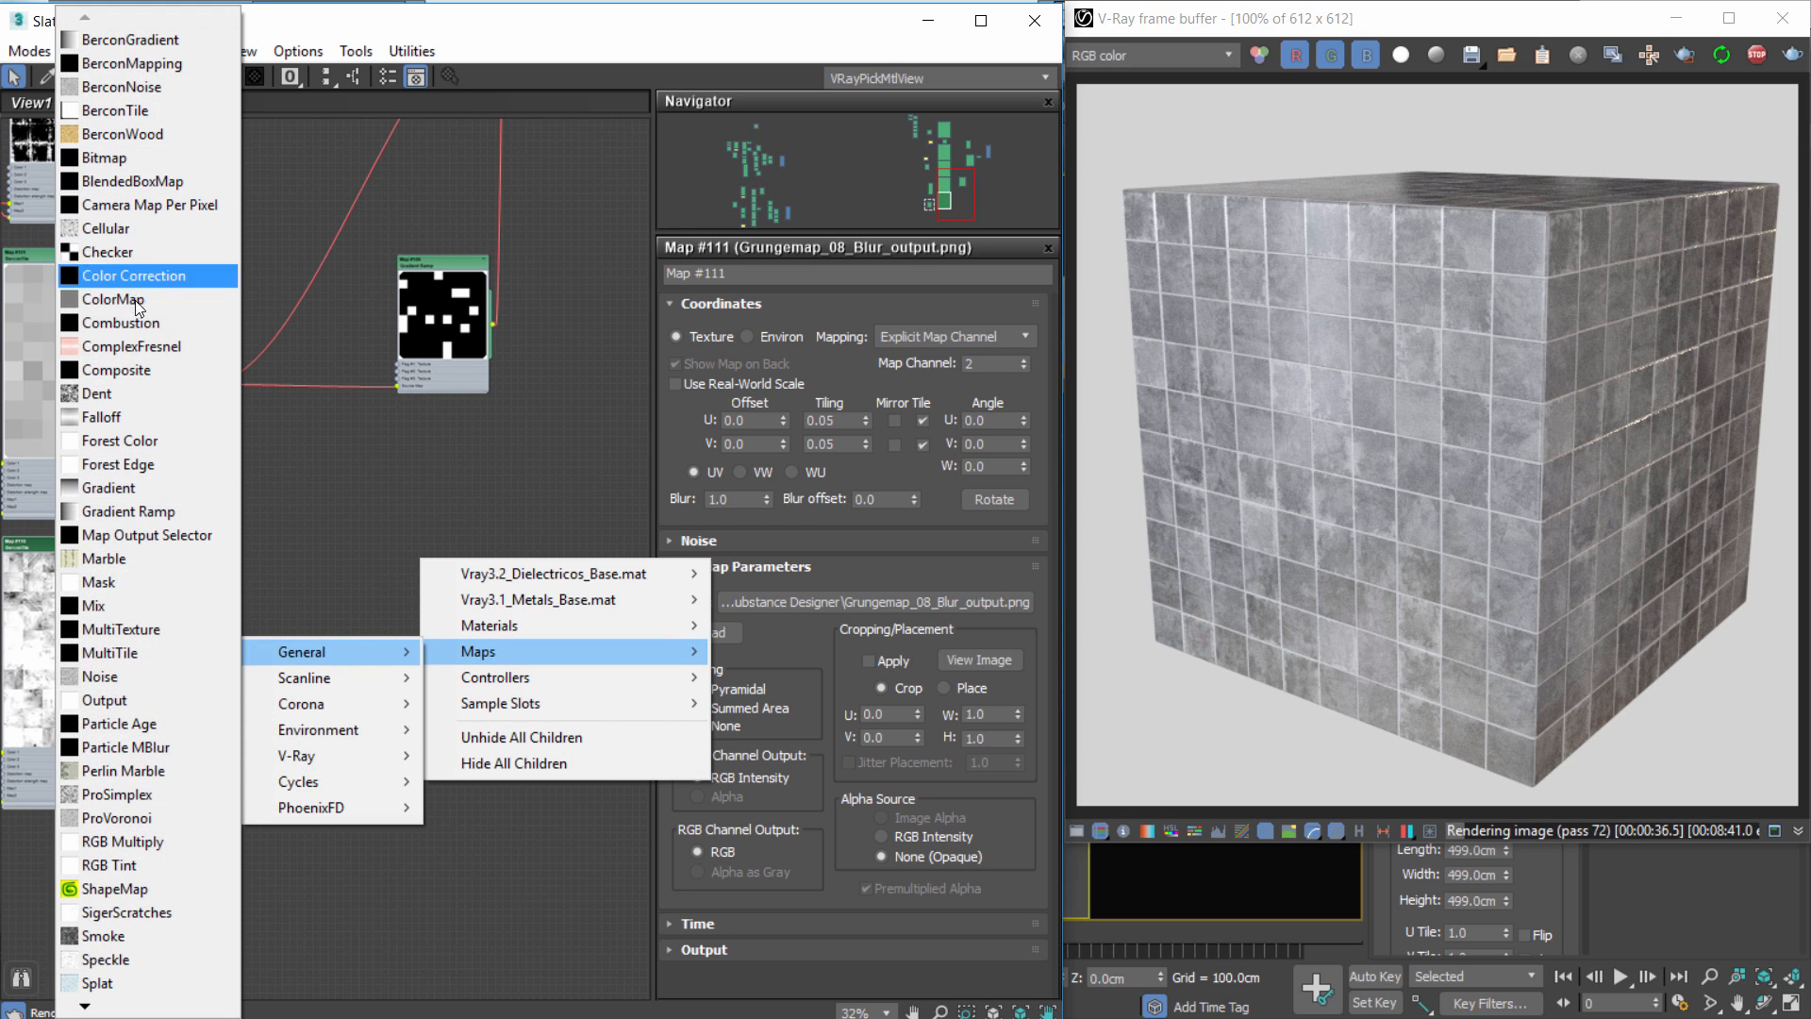
{"action": "left_click", "coordinate": [116, 370]}
{"action": "scroll", "coordinate": [209, 585], "scroll_direction": "up", "scroll_amount": 2}
{"action": "left_click_drag", "start_coordinate": [202, 311], "coordinate": [455, 561]}
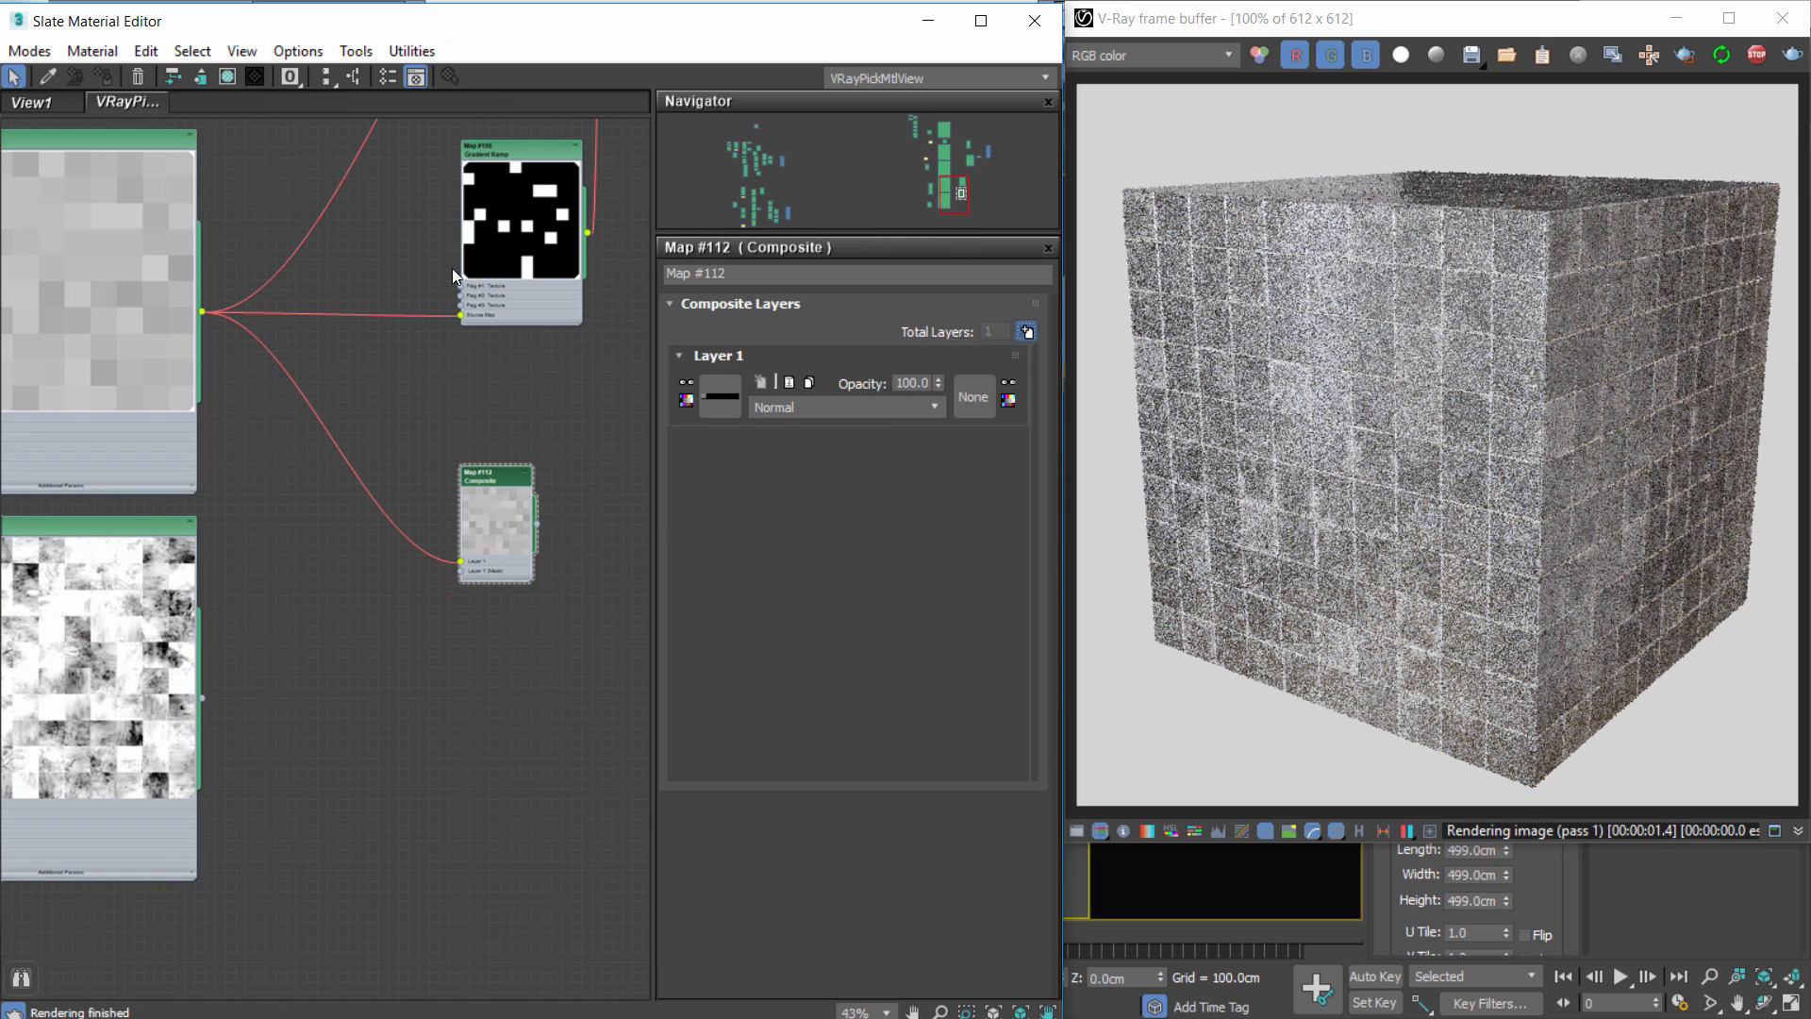
{"action": "left_click_drag", "start_coordinate": [196, 696], "coordinate": [462, 581]}
{"action": "scroll", "coordinate": [514, 625], "scroll_direction": "up", "scroll_amount": 2}
{"action": "scroll", "coordinate": [517, 462], "scroll_direction": "up", "scroll_amount": 1}
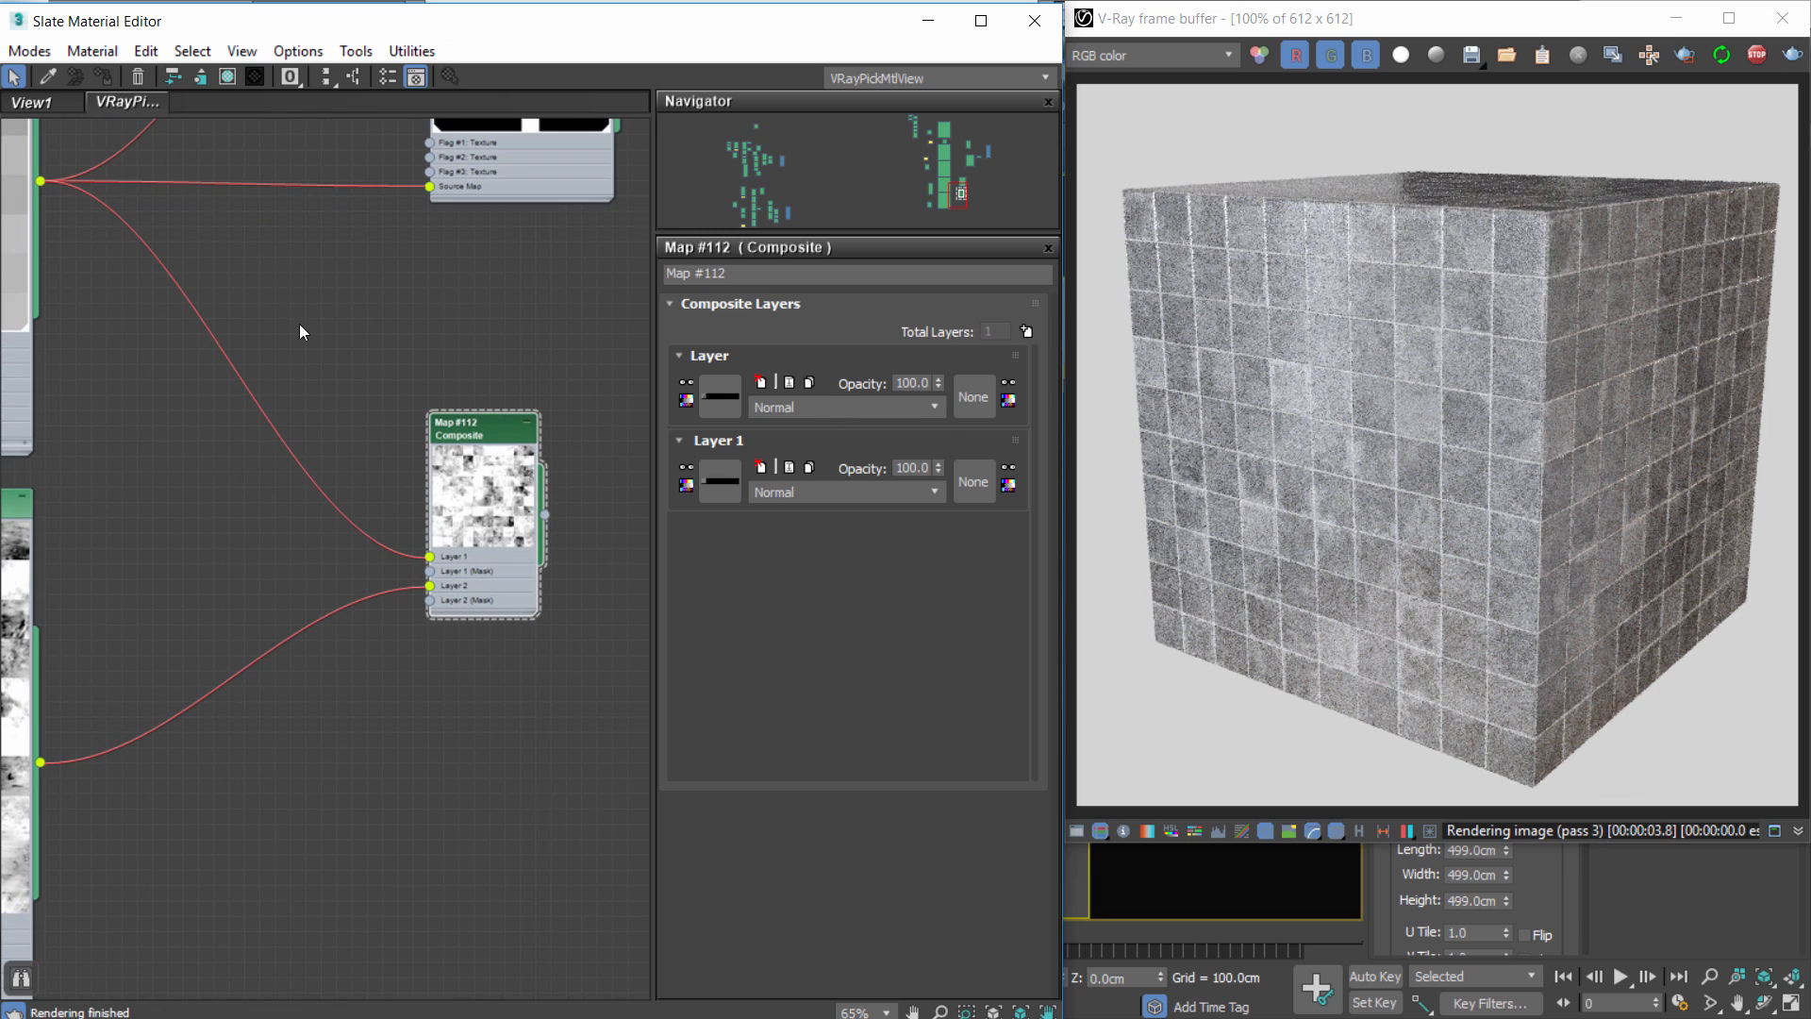
Set the grunge layer of the new Composite to Overlay blending at 50 opacity.
{"action": "left_click", "coordinate": [830, 406]}
{"action": "left_click", "coordinate": [800, 648]}
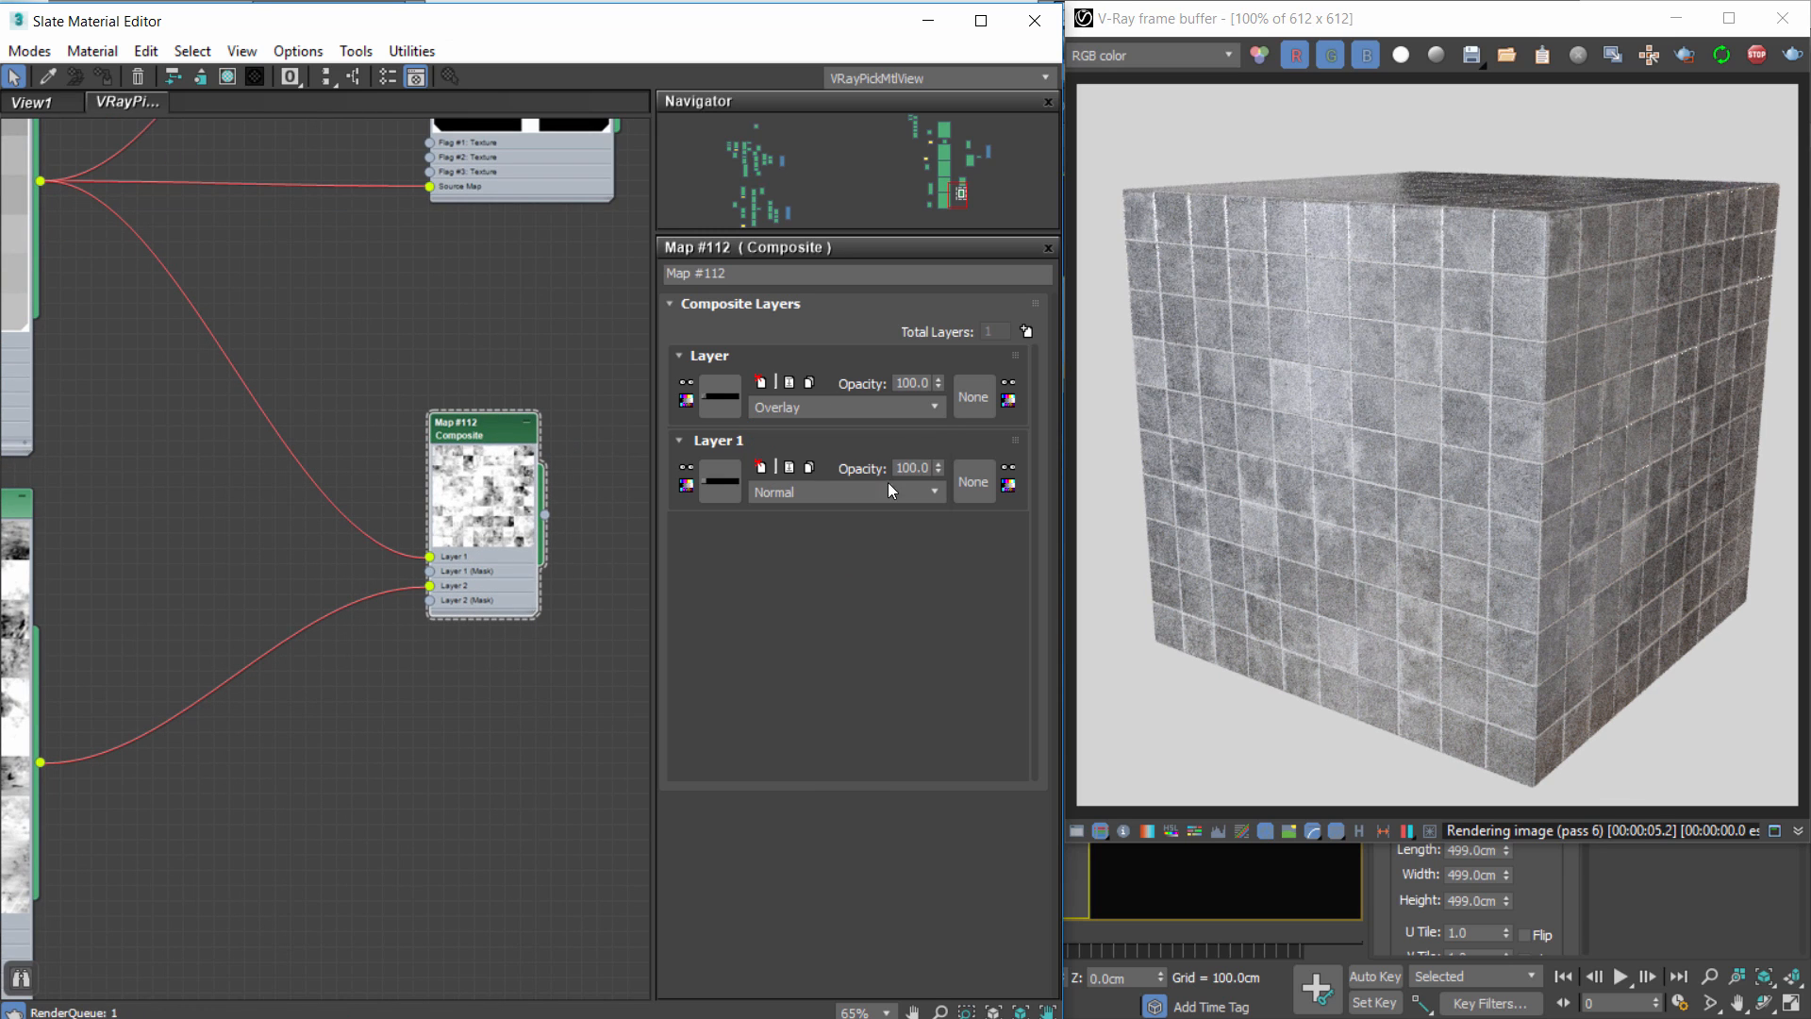
{"action": "double_click", "coordinate": [892, 383]}
{"action": "type", "text": "50"}
{"action": "key", "text": "Return"}
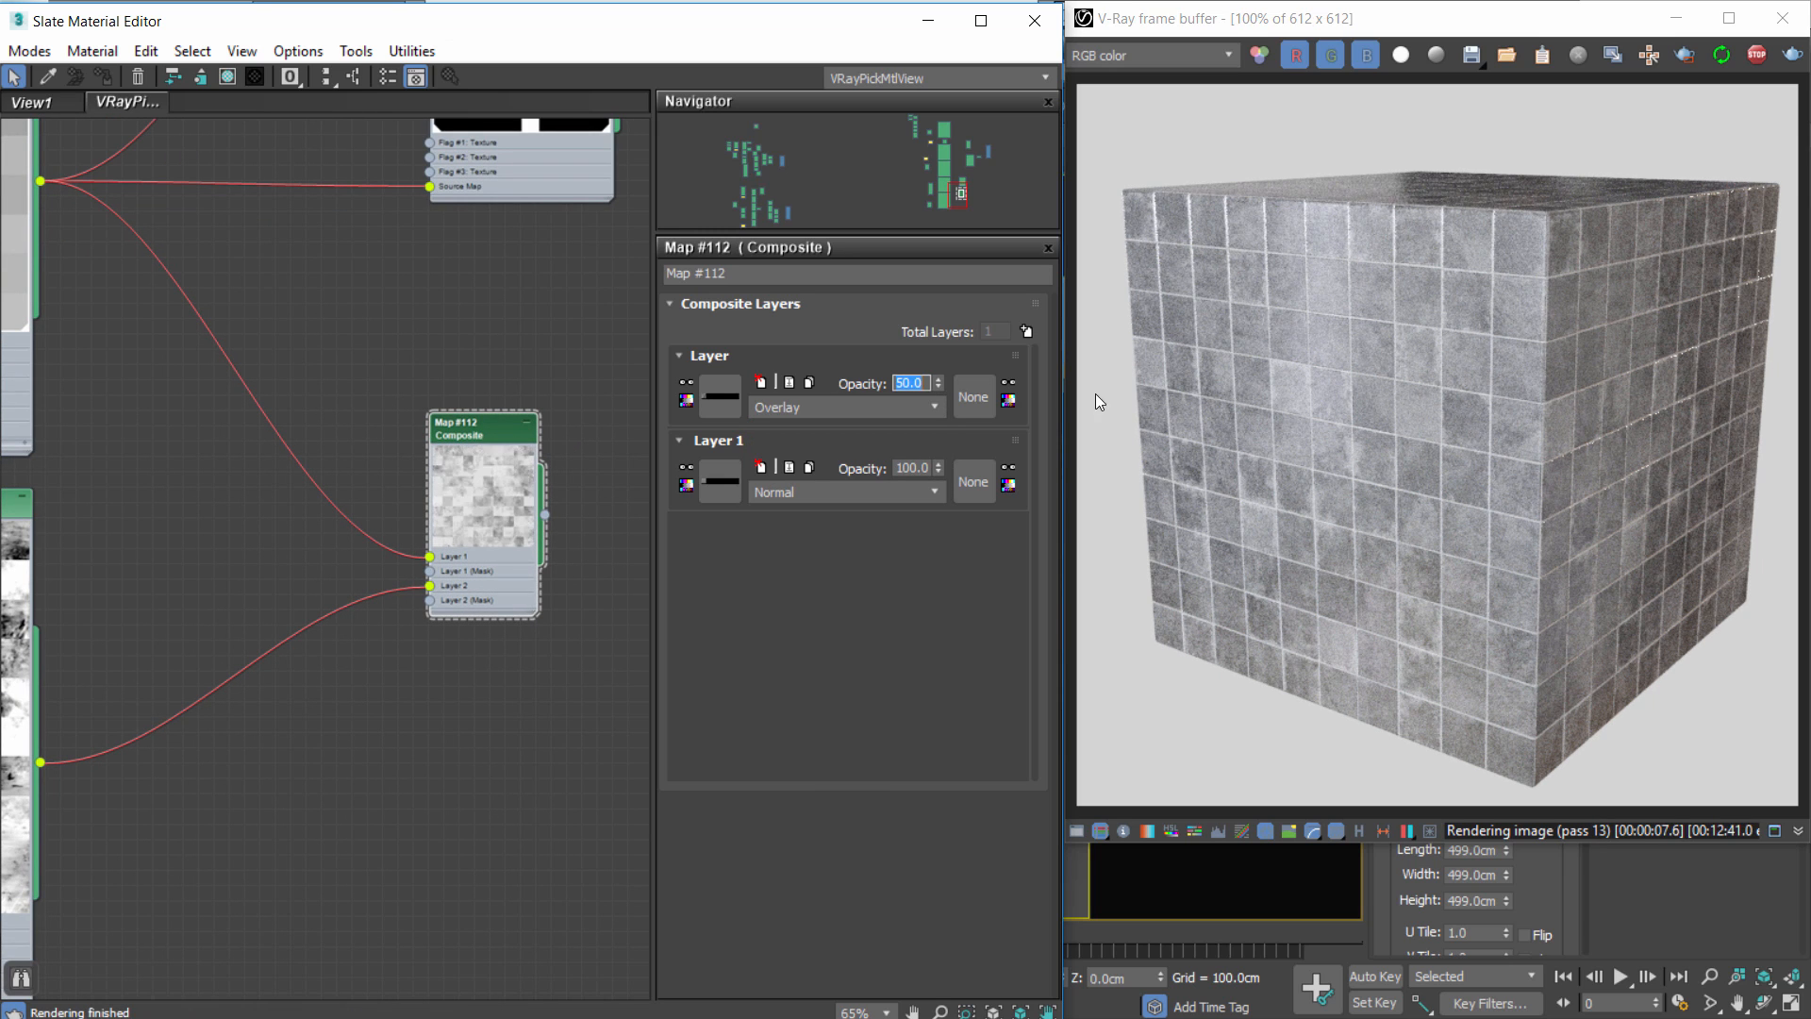
Enlarge the new Composite node's preview and place it just below the Gradient Ramp to inspect the blended tiles.
{"action": "scroll", "coordinate": [483, 453], "scroll_direction": "up", "scroll_amount": 1}
{"action": "left_click_drag", "start_coordinate": [489, 456], "coordinate": [542, 342]}
{"action": "middle_click_drag", "start_coordinate": [587, 524], "coordinate": [314, 551]}
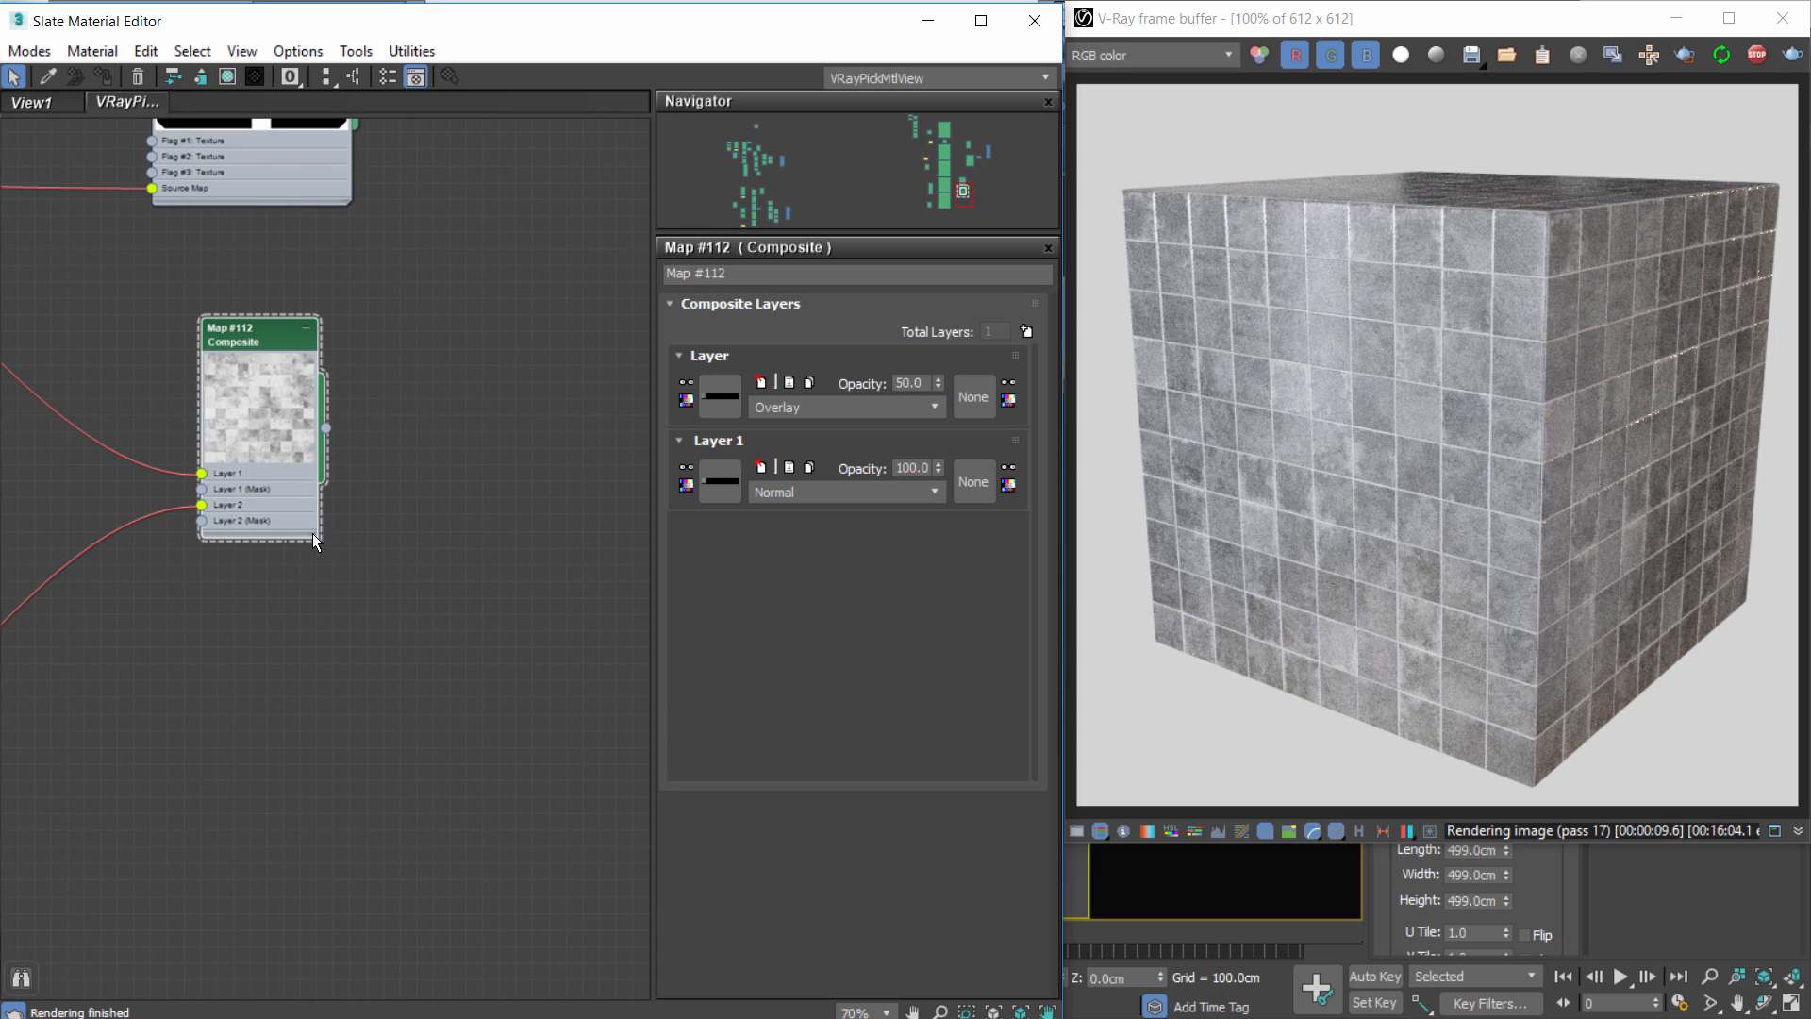
{"action": "left_click_drag", "start_coordinate": [313, 534], "coordinate": [466, 685]}
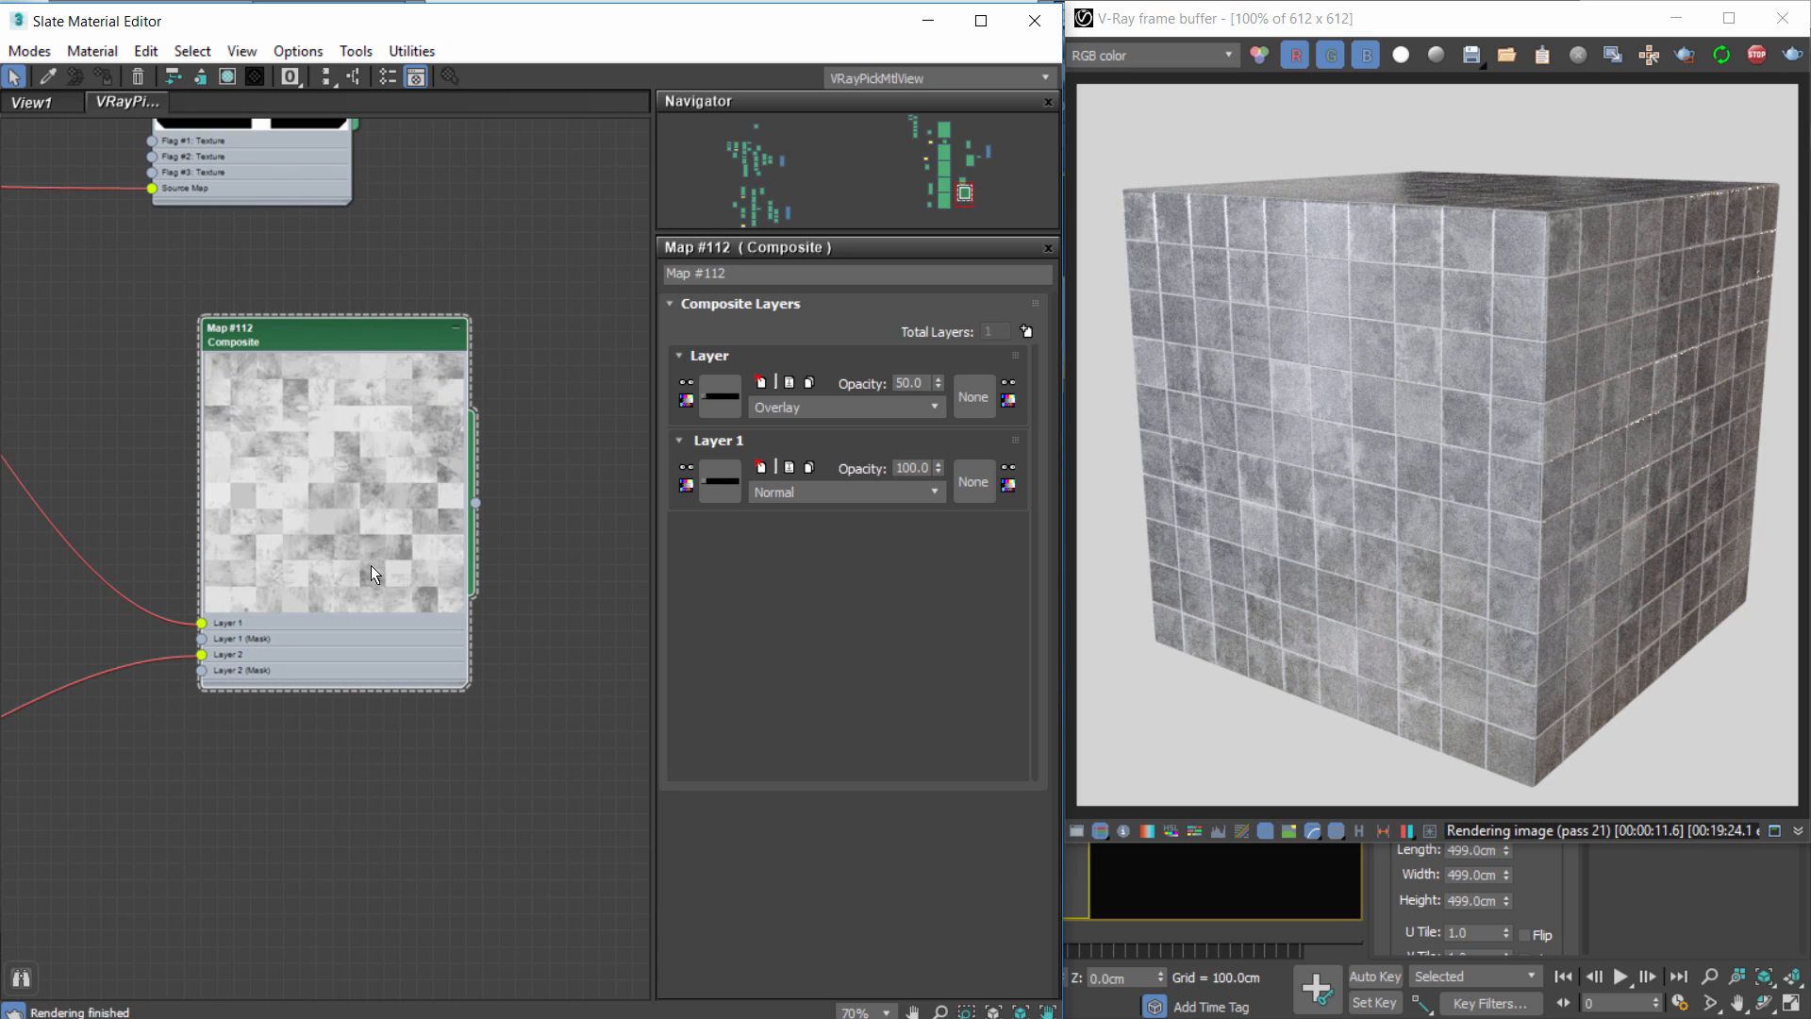
{"action": "scroll", "coordinate": [371, 564], "scroll_direction": "down", "scroll_amount": 1}
{"action": "left_click_drag", "start_coordinate": [331, 393], "coordinate": [263, 345]}
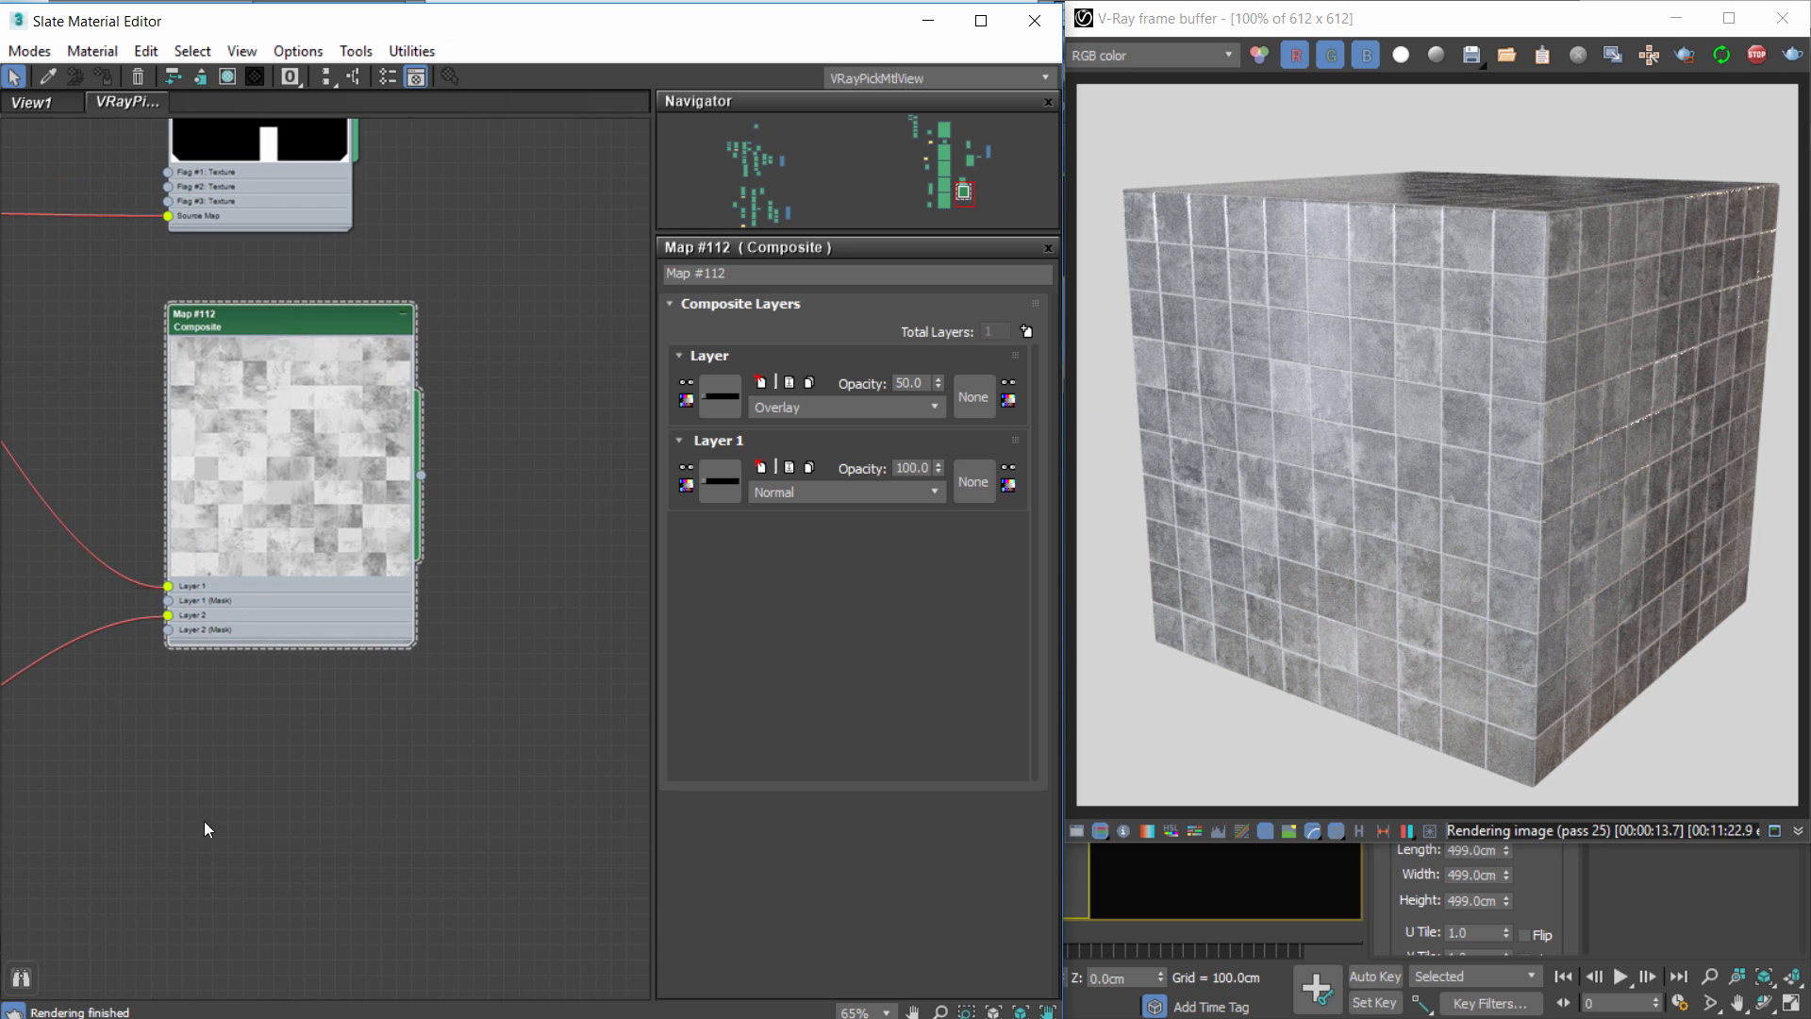
{"action": "scroll", "coordinate": [253, 734], "scroll_direction": "down", "scroll_amount": 7}
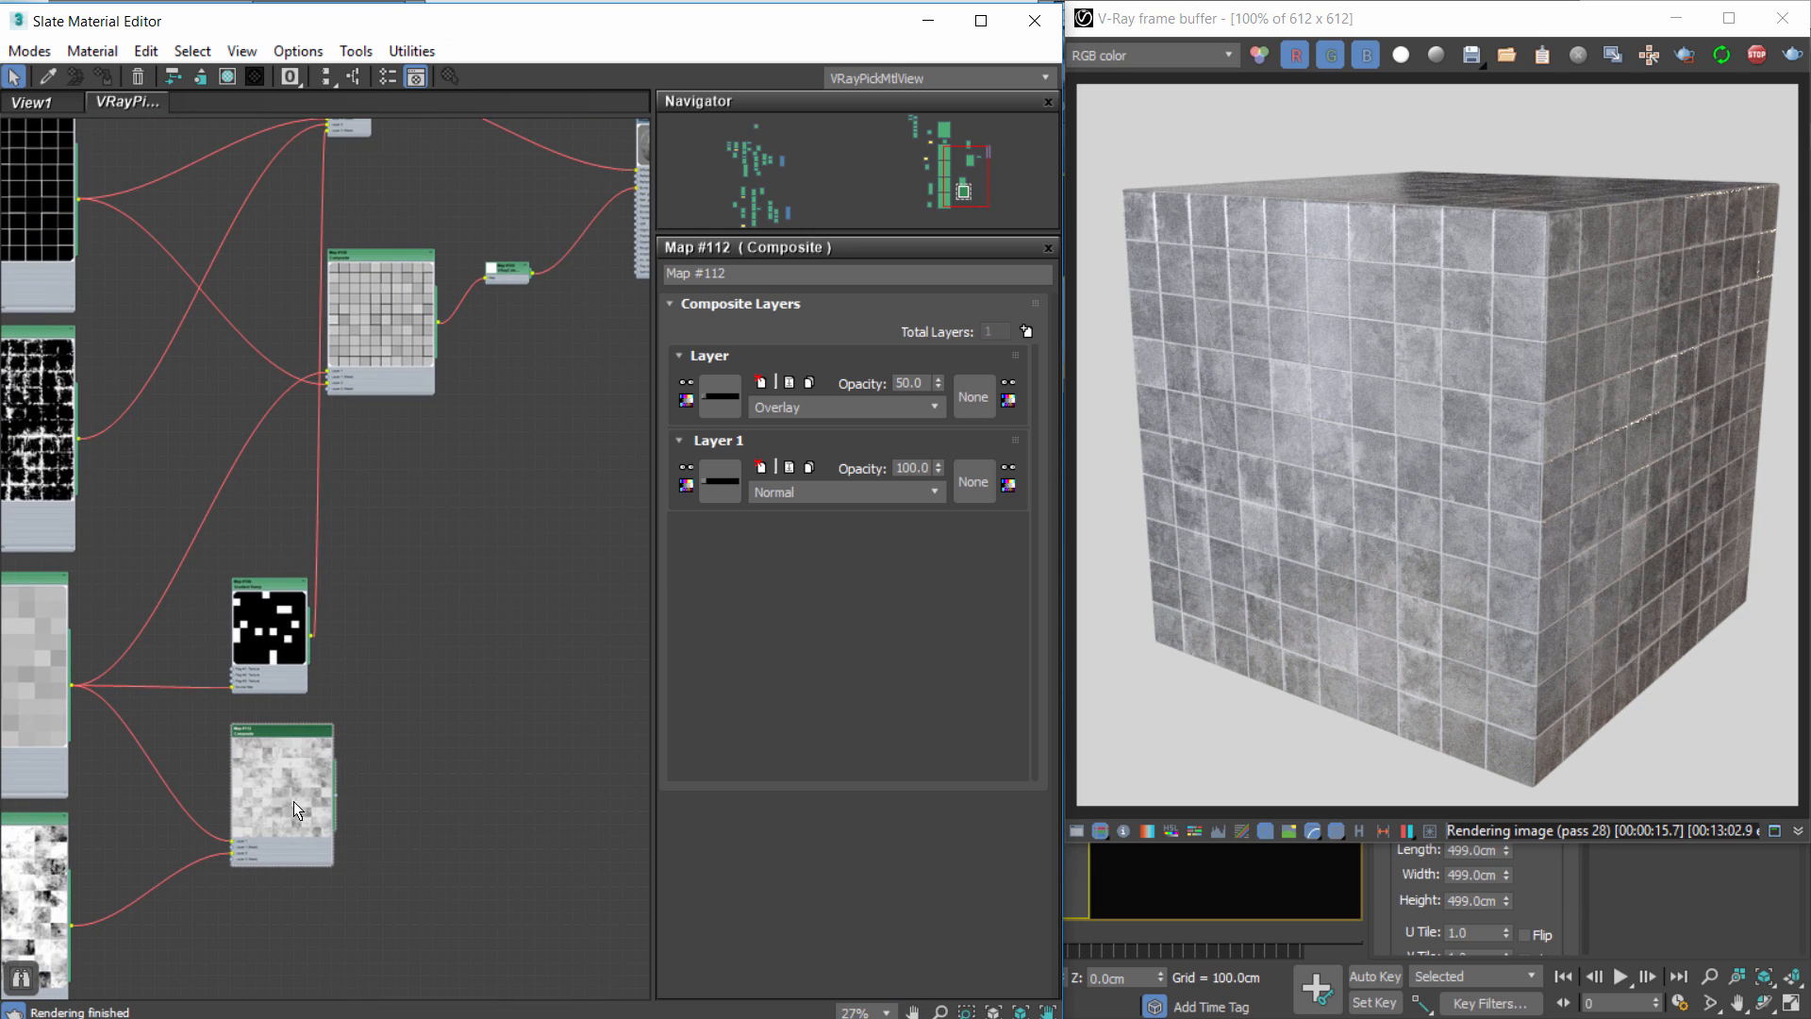
{"action": "scroll", "coordinate": [291, 823], "scroll_direction": "up", "scroll_amount": 4}
{"action": "middle_click_drag", "start_coordinate": [245, 732], "coordinate": [315, 595]}
{"action": "scroll", "coordinate": [315, 594], "scroll_direction": "down", "scroll_amount": 3}
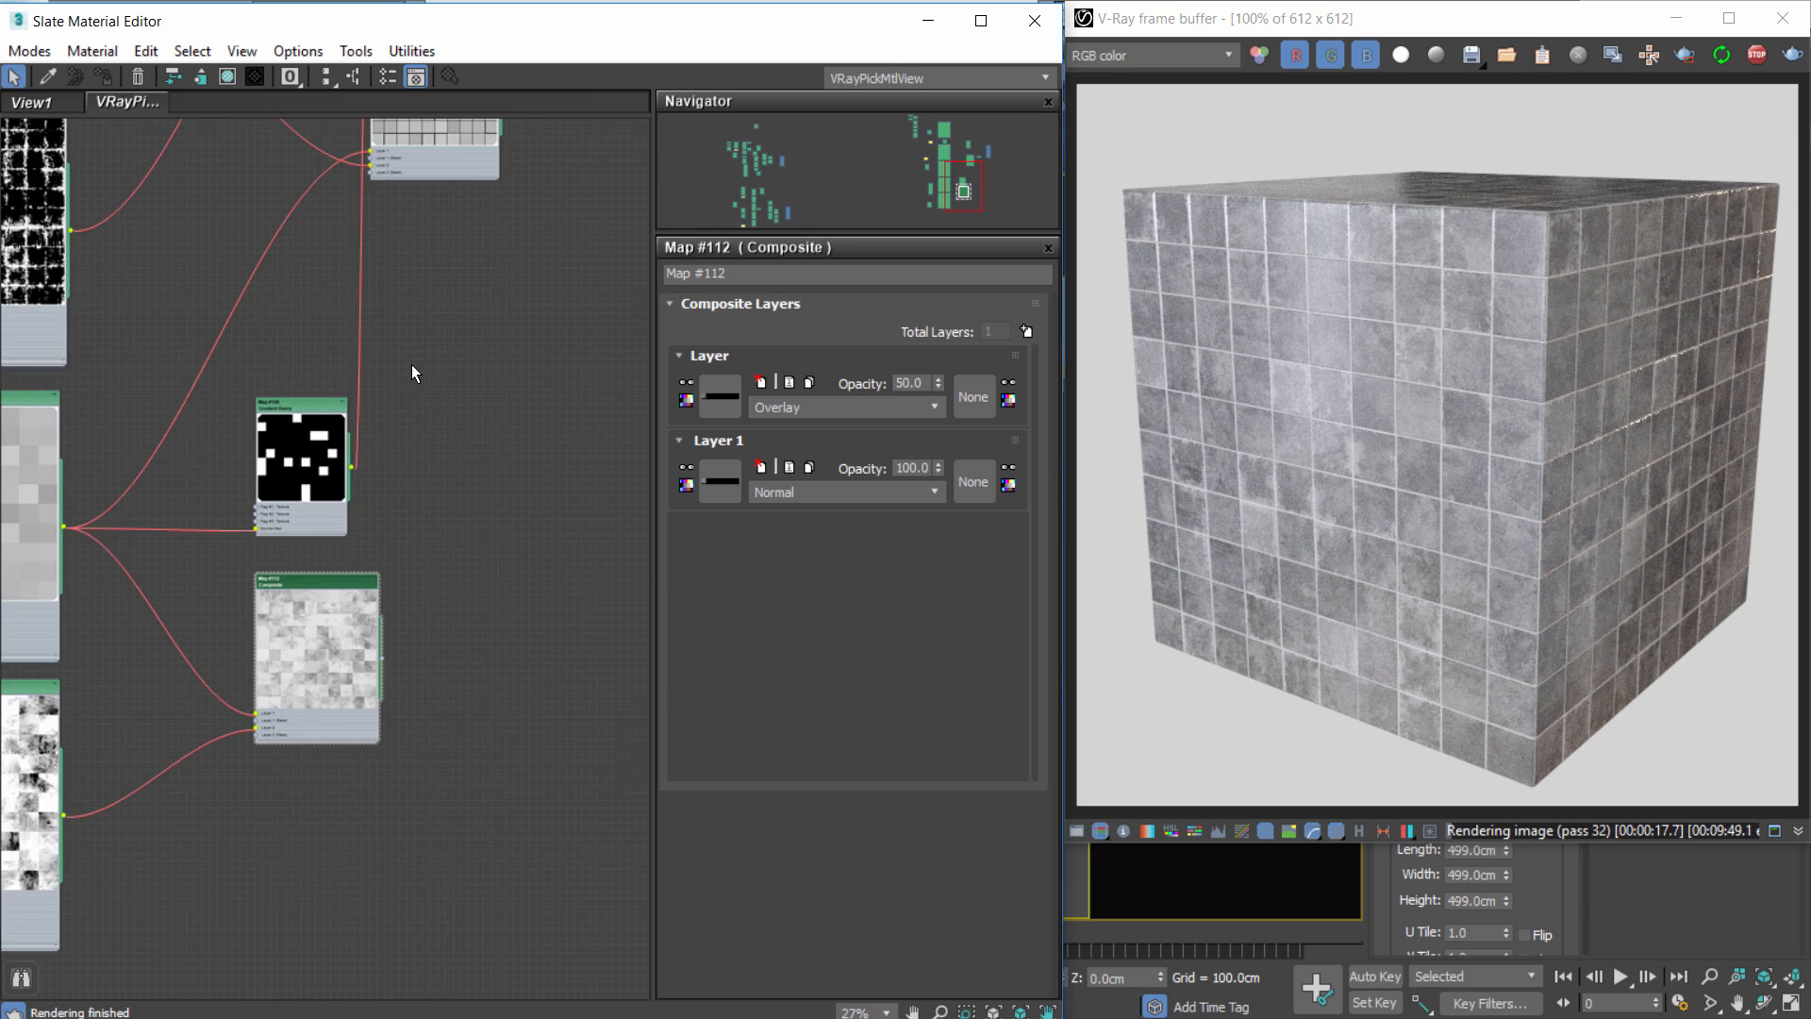
Add a third layer to the new Composite and assign the black grout-line BerconTile to it as an instance.
{"action": "scroll", "coordinate": [411, 364], "scroll_direction": "down", "scroll_amount": 4}
{"action": "middle_click_drag", "start_coordinate": [386, 240], "coordinate": [420, 338]}
{"action": "left_click_drag", "start_coordinate": [176, 186], "coordinate": [171, 197]}
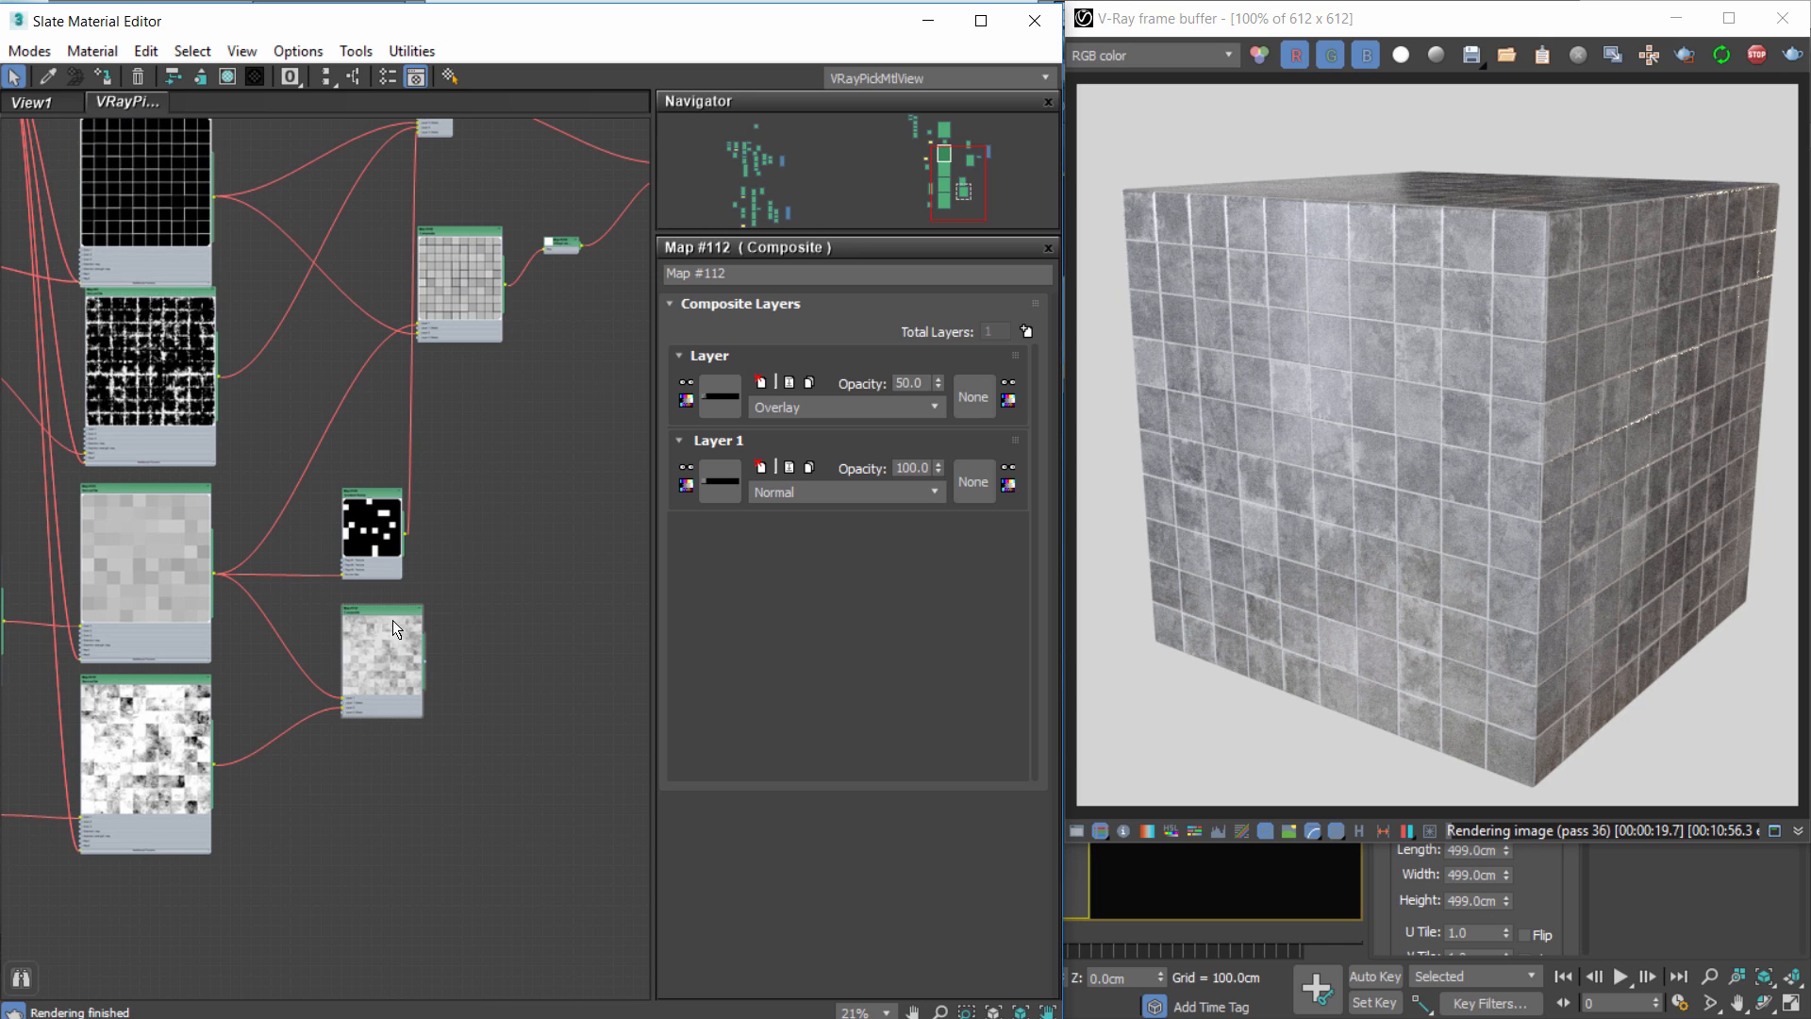
{"action": "left_click", "coordinate": [384, 609]}
{"action": "left_click", "coordinate": [1028, 332]}
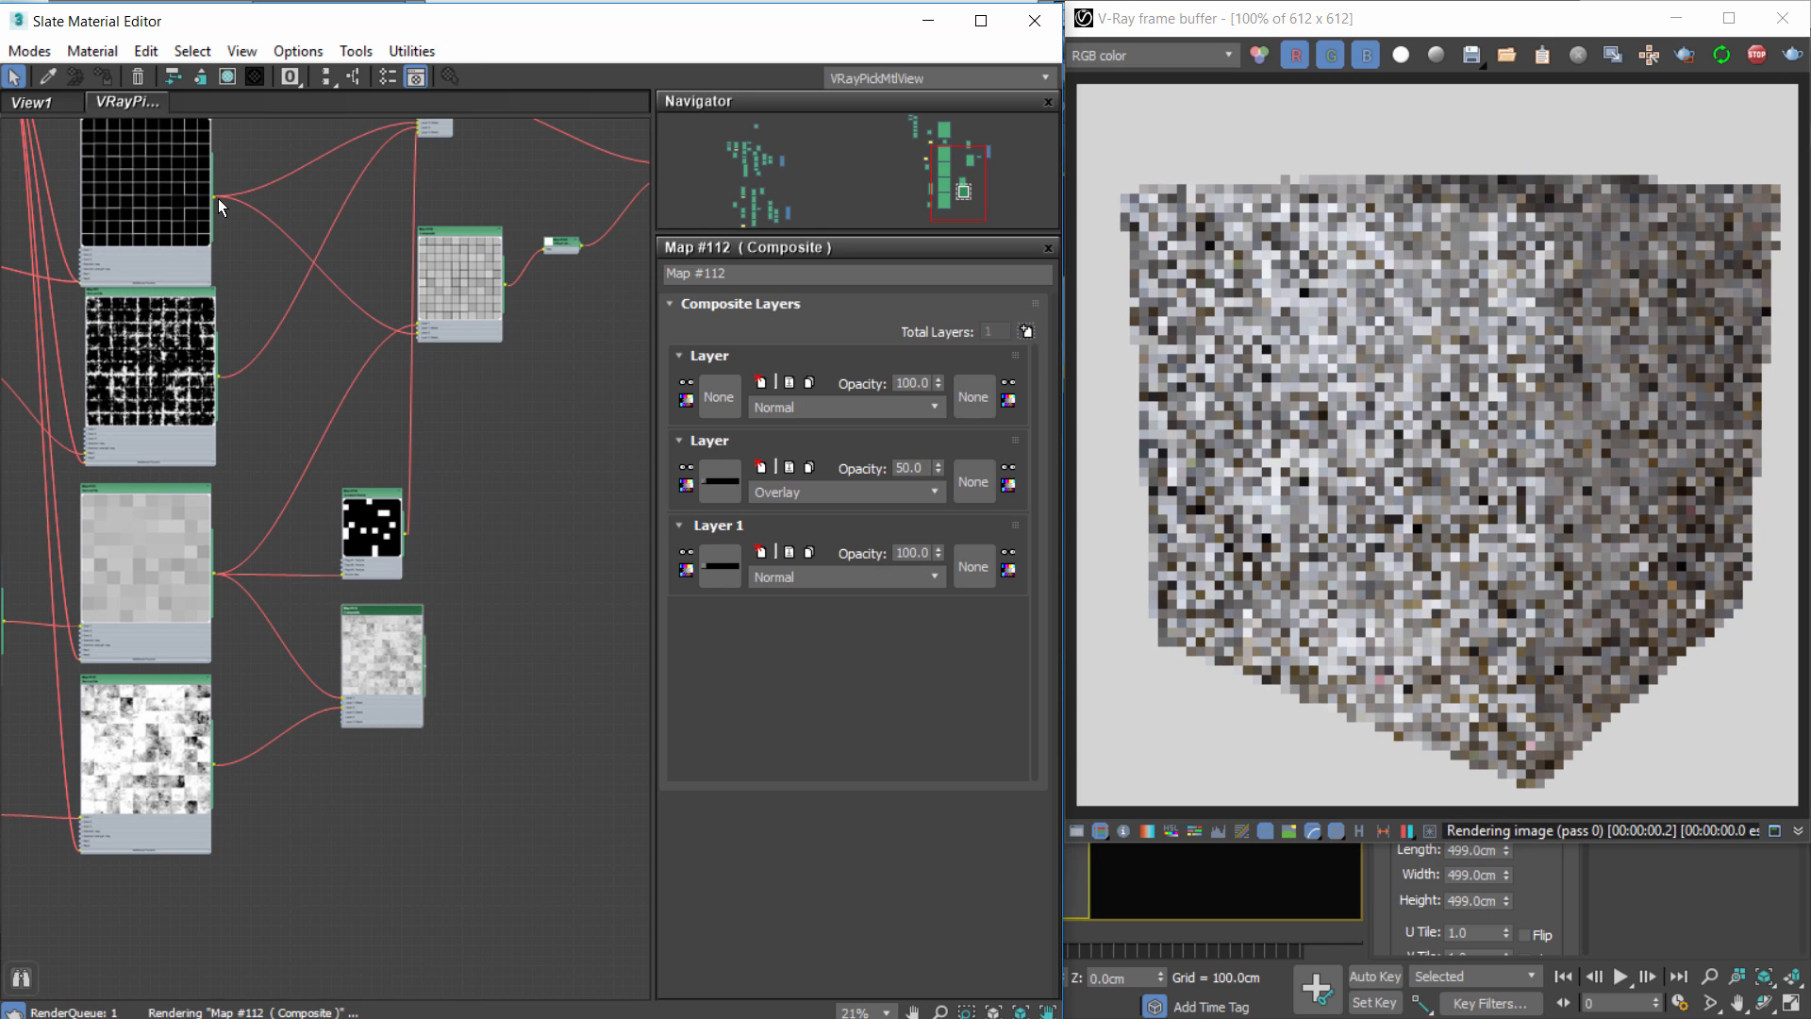
{"action": "left_click_drag", "start_coordinate": [723, 401], "coordinate": [723, 401]}
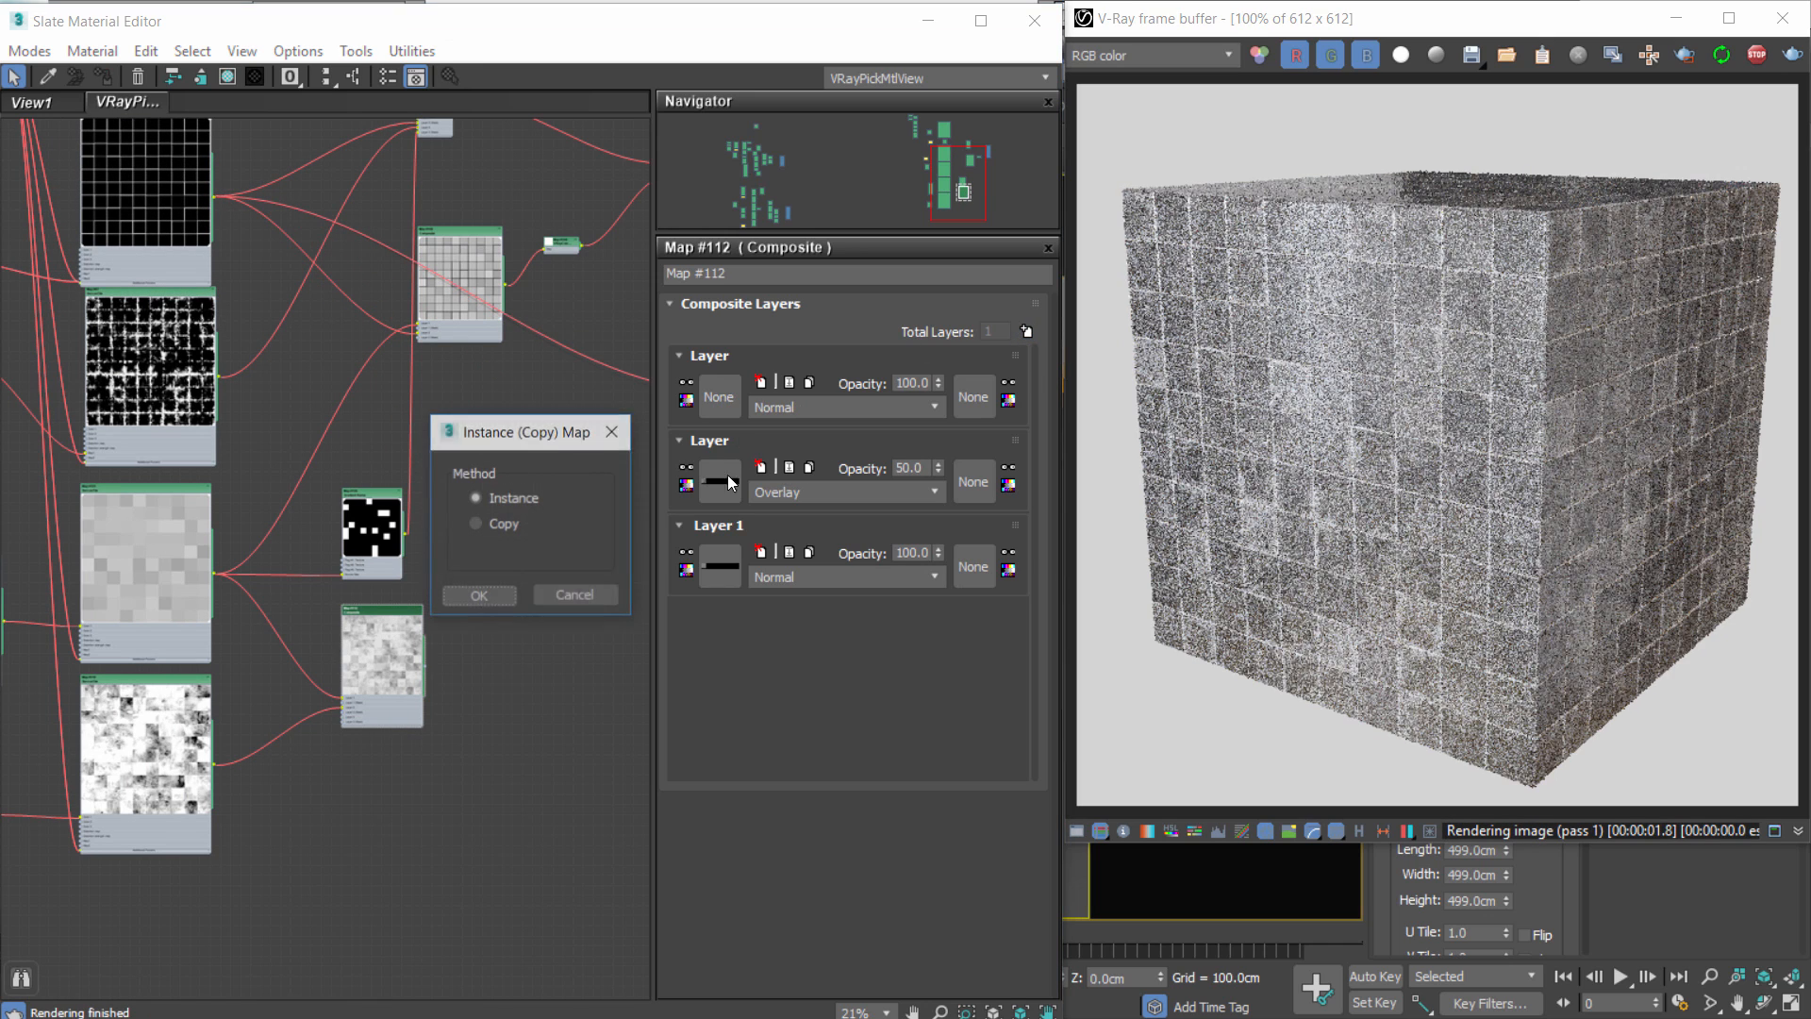
{"action": "left_click", "coordinate": [475, 594]}
Set the grout layer to Subtract blending at 75 opacity.
{"action": "left_click", "coordinate": [842, 407]}
{"action": "left_click", "coordinate": [810, 477]}
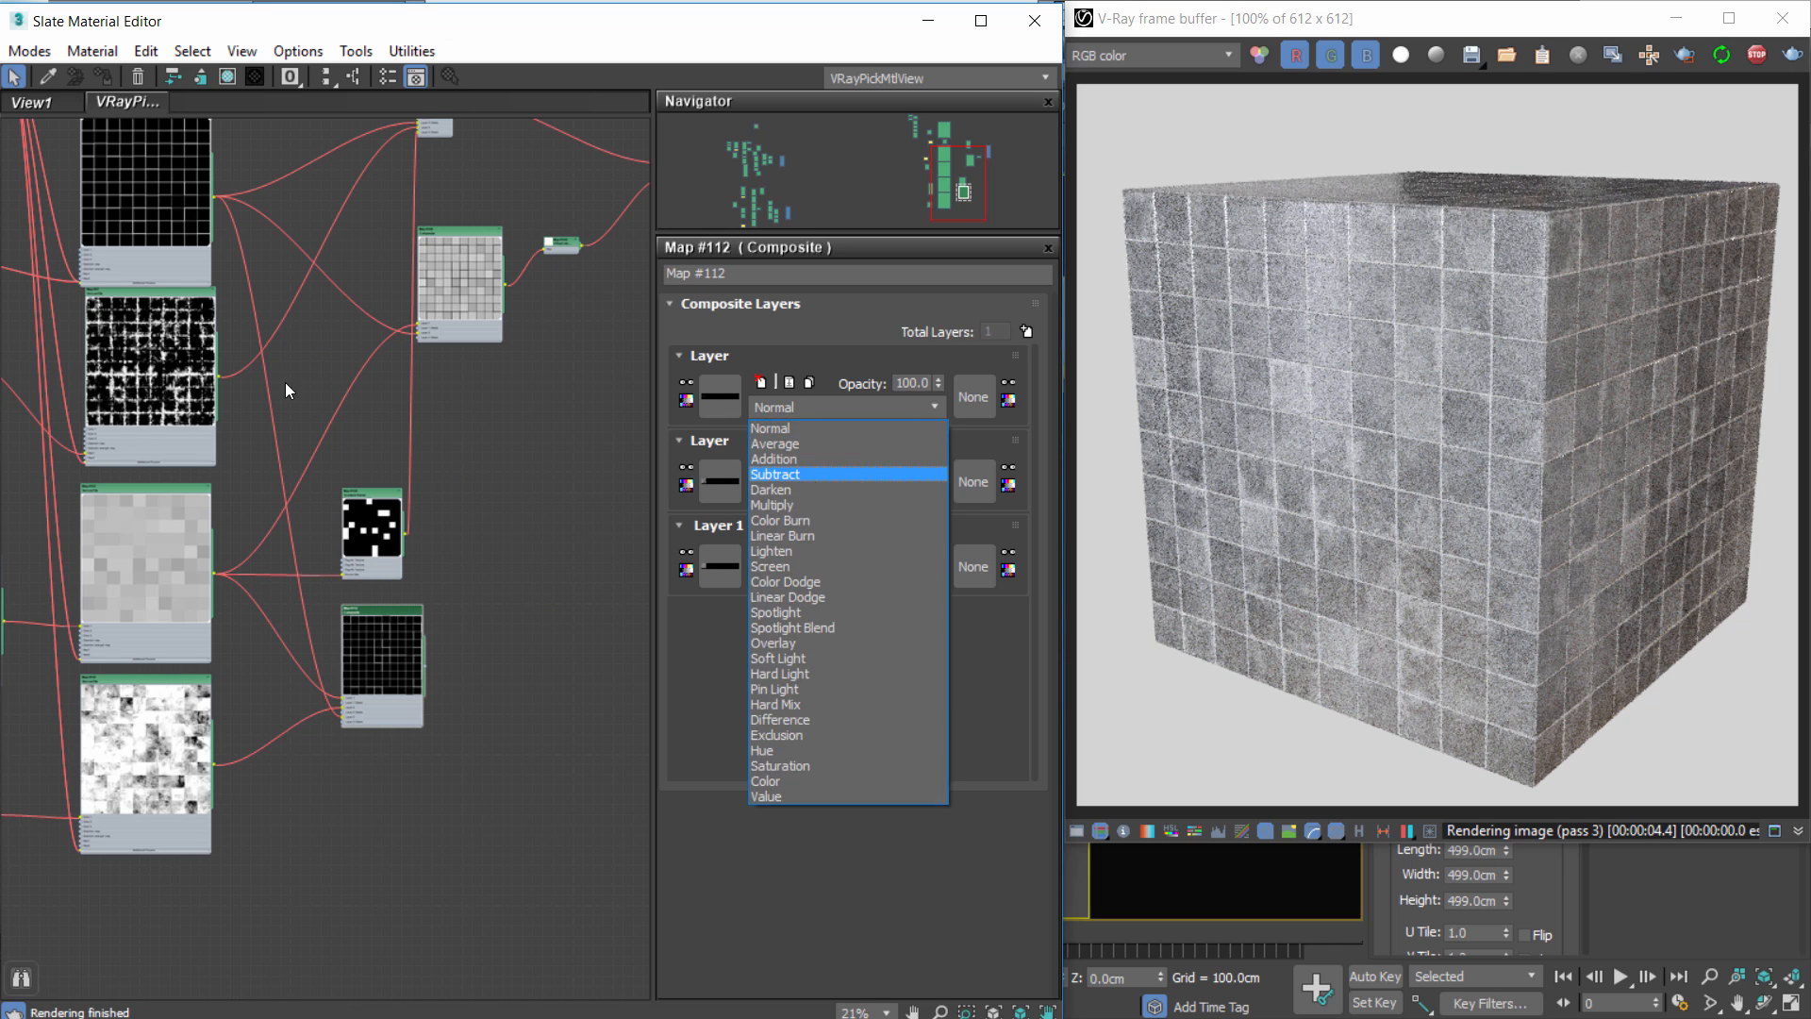
{"action": "left_click_drag", "start_coordinate": [930, 384], "coordinate": [775, 397]}
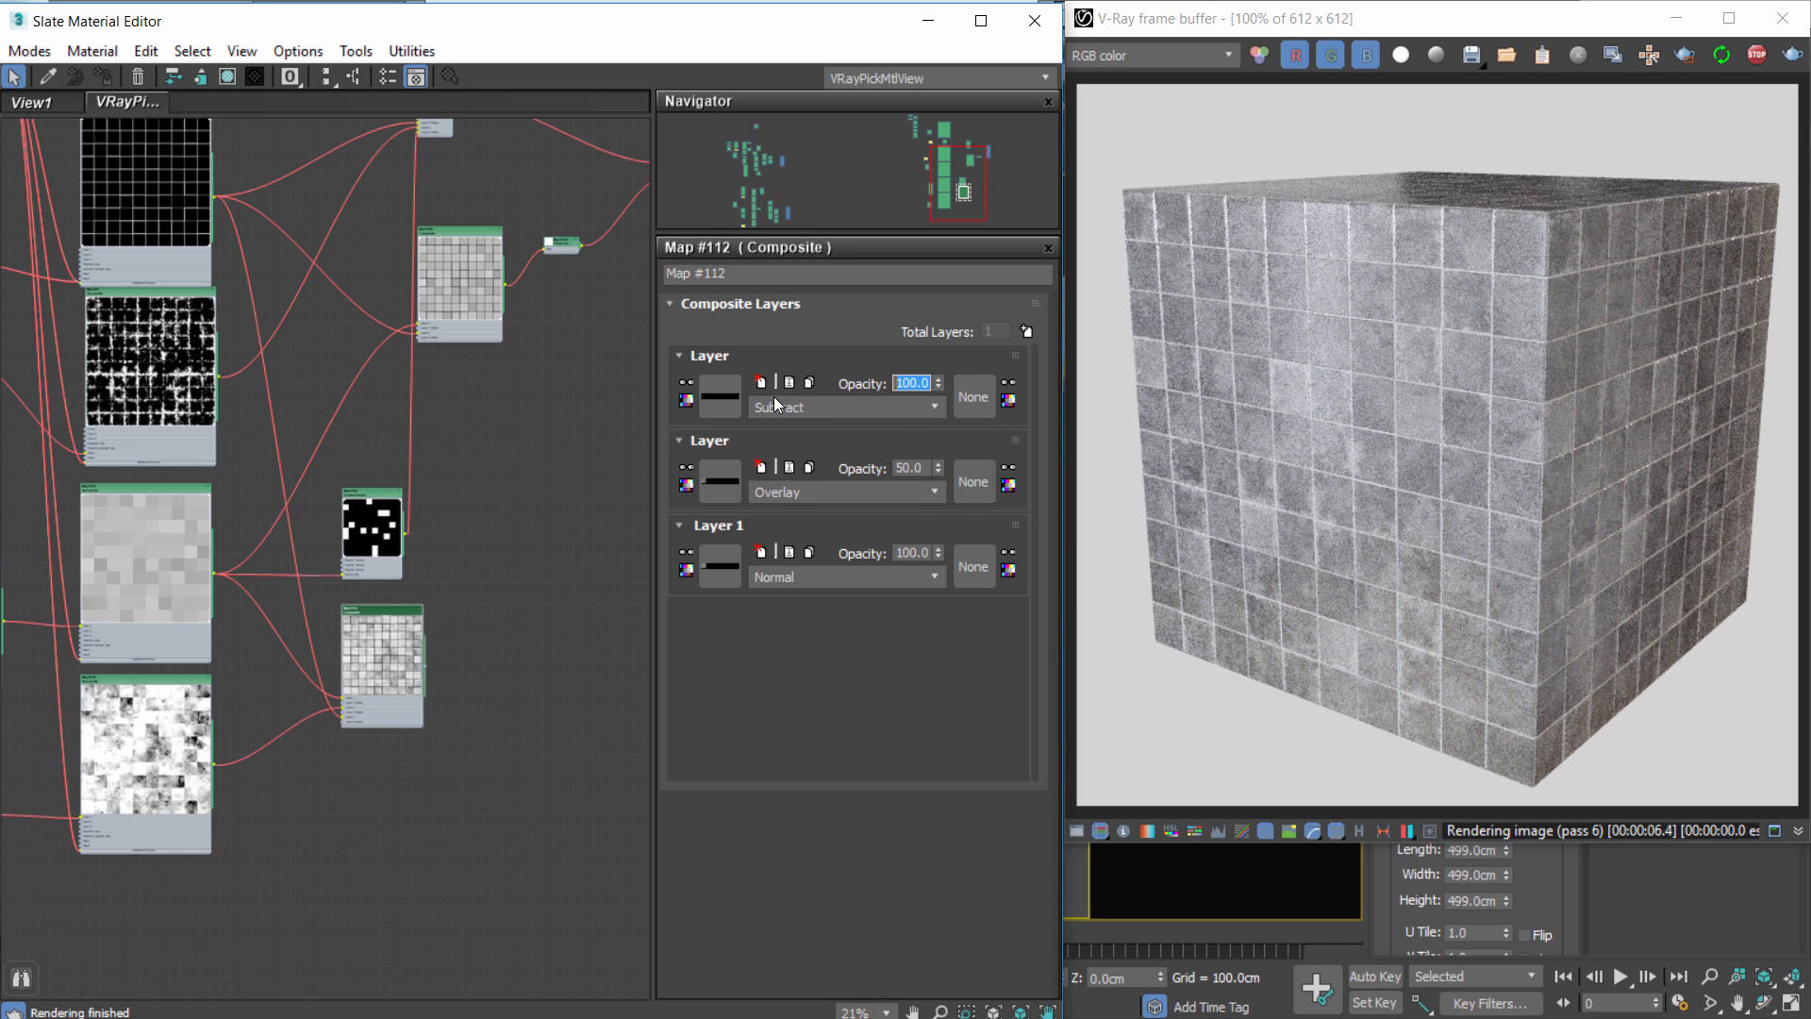
{"action": "type", "text": "75"}
{"action": "key", "text": "Return"}
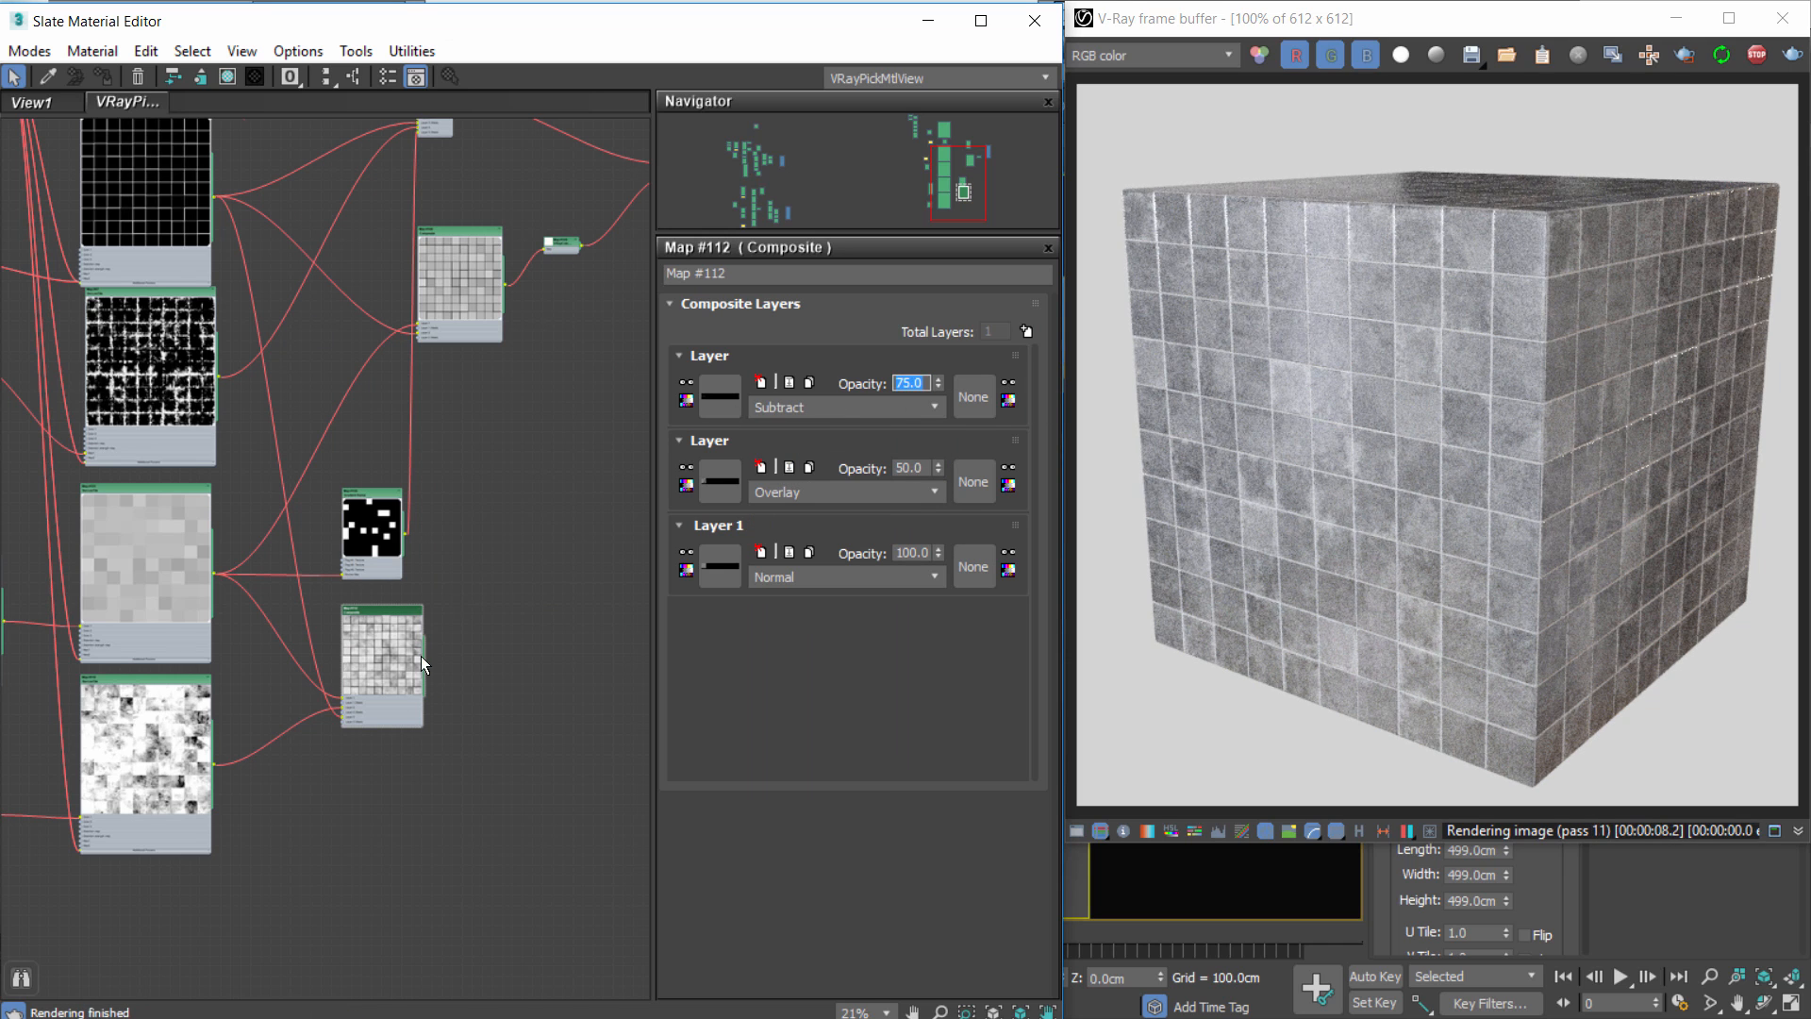
Enlarge the three-layer Composite's preview, place it below the bump Composite, and shift the VRayMtl node to make room.
{"action": "scroll", "coordinate": [421, 655], "scroll_direction": "up", "scroll_amount": 5}
{"action": "left_click_drag", "start_coordinate": [426, 826], "coordinate": [559, 957]}
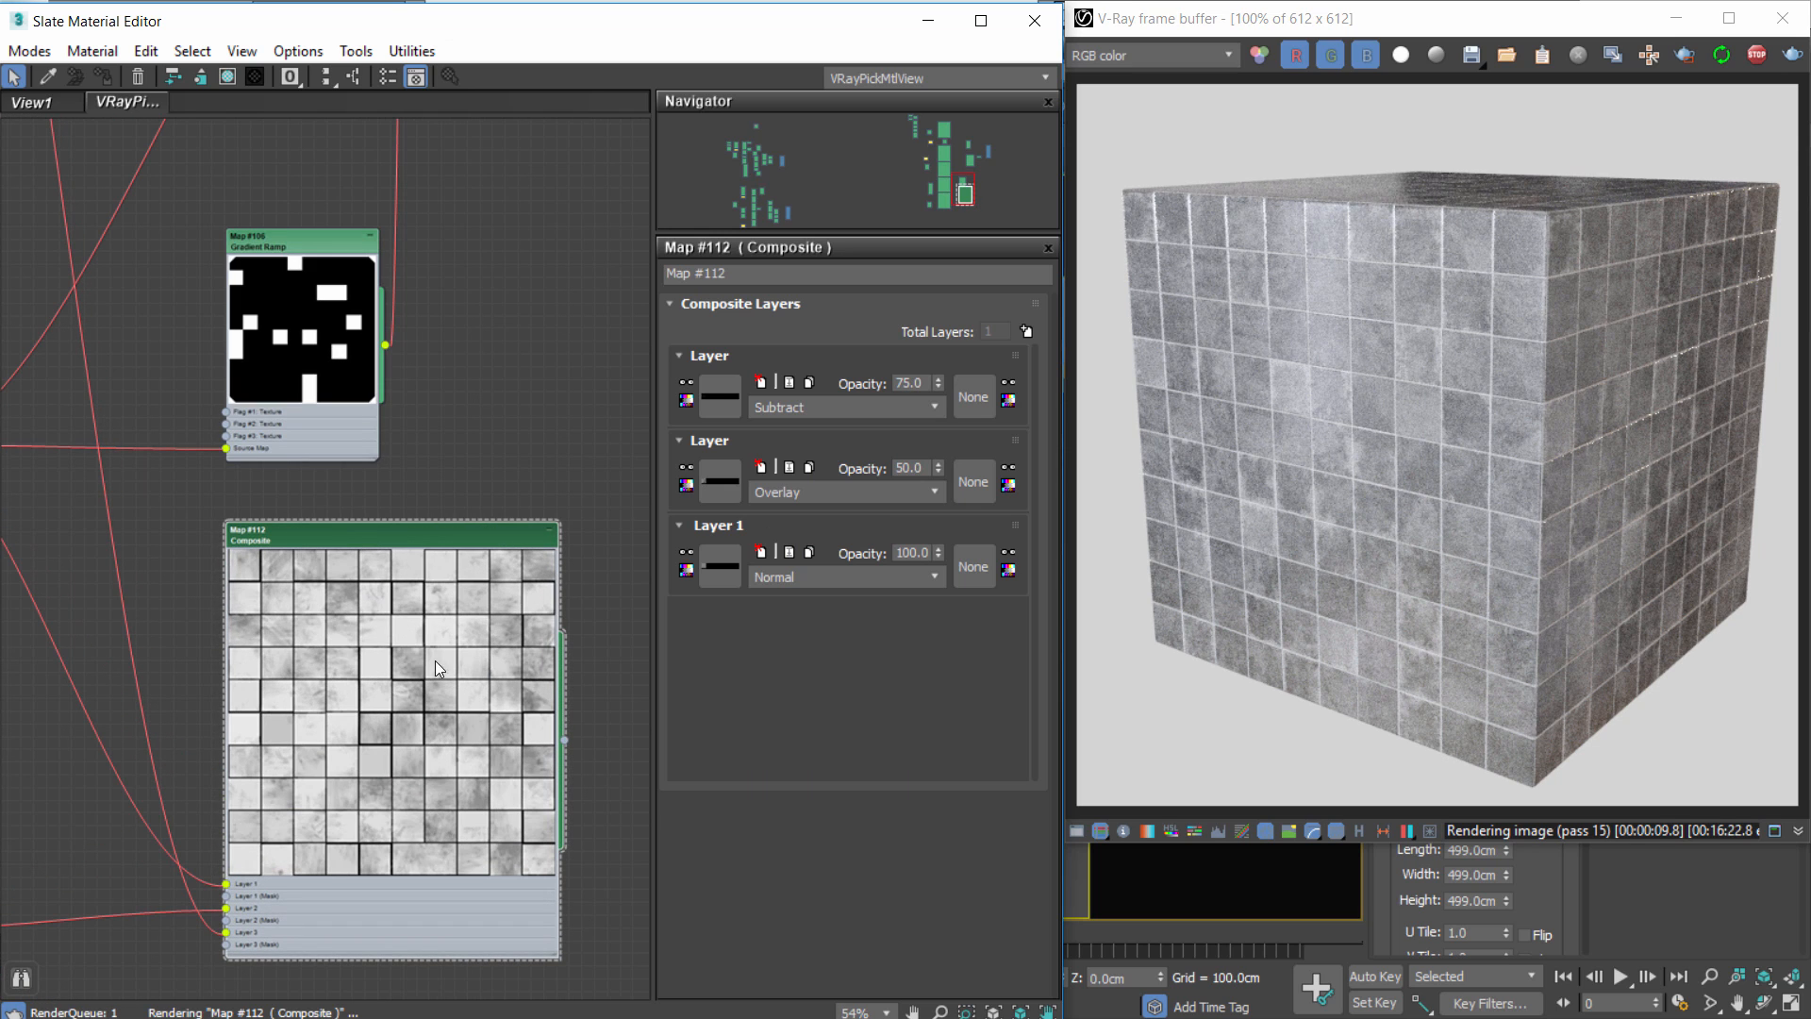
{"action": "scroll", "coordinate": [421, 786], "scroll_direction": "down", "scroll_amount": 5}
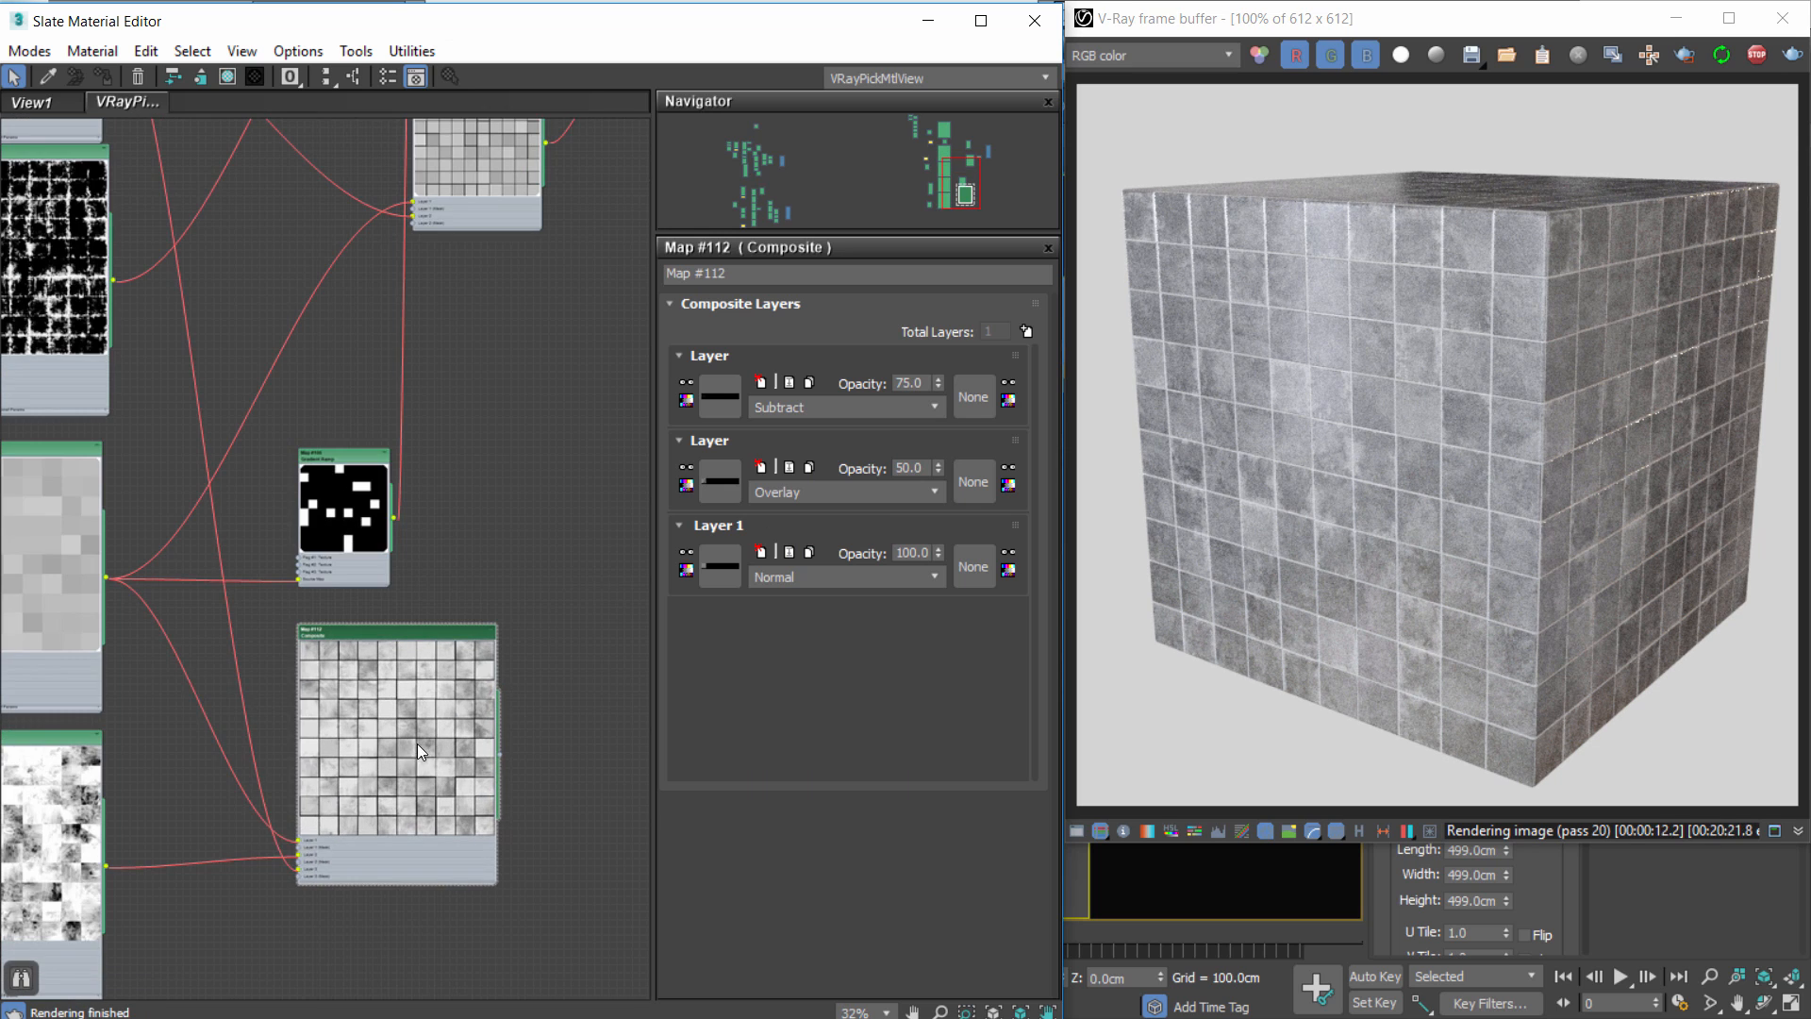
{"action": "left_click_drag", "start_coordinate": [417, 743], "coordinate": [517, 347]}
{"action": "middle_click_drag", "start_coordinate": [559, 311], "coordinate": [169, 674]}
{"action": "left_click_drag", "start_coordinate": [183, 665], "coordinate": [231, 687]}
{"action": "left_click_drag", "start_coordinate": [434, 316], "coordinate": [479, 383]}
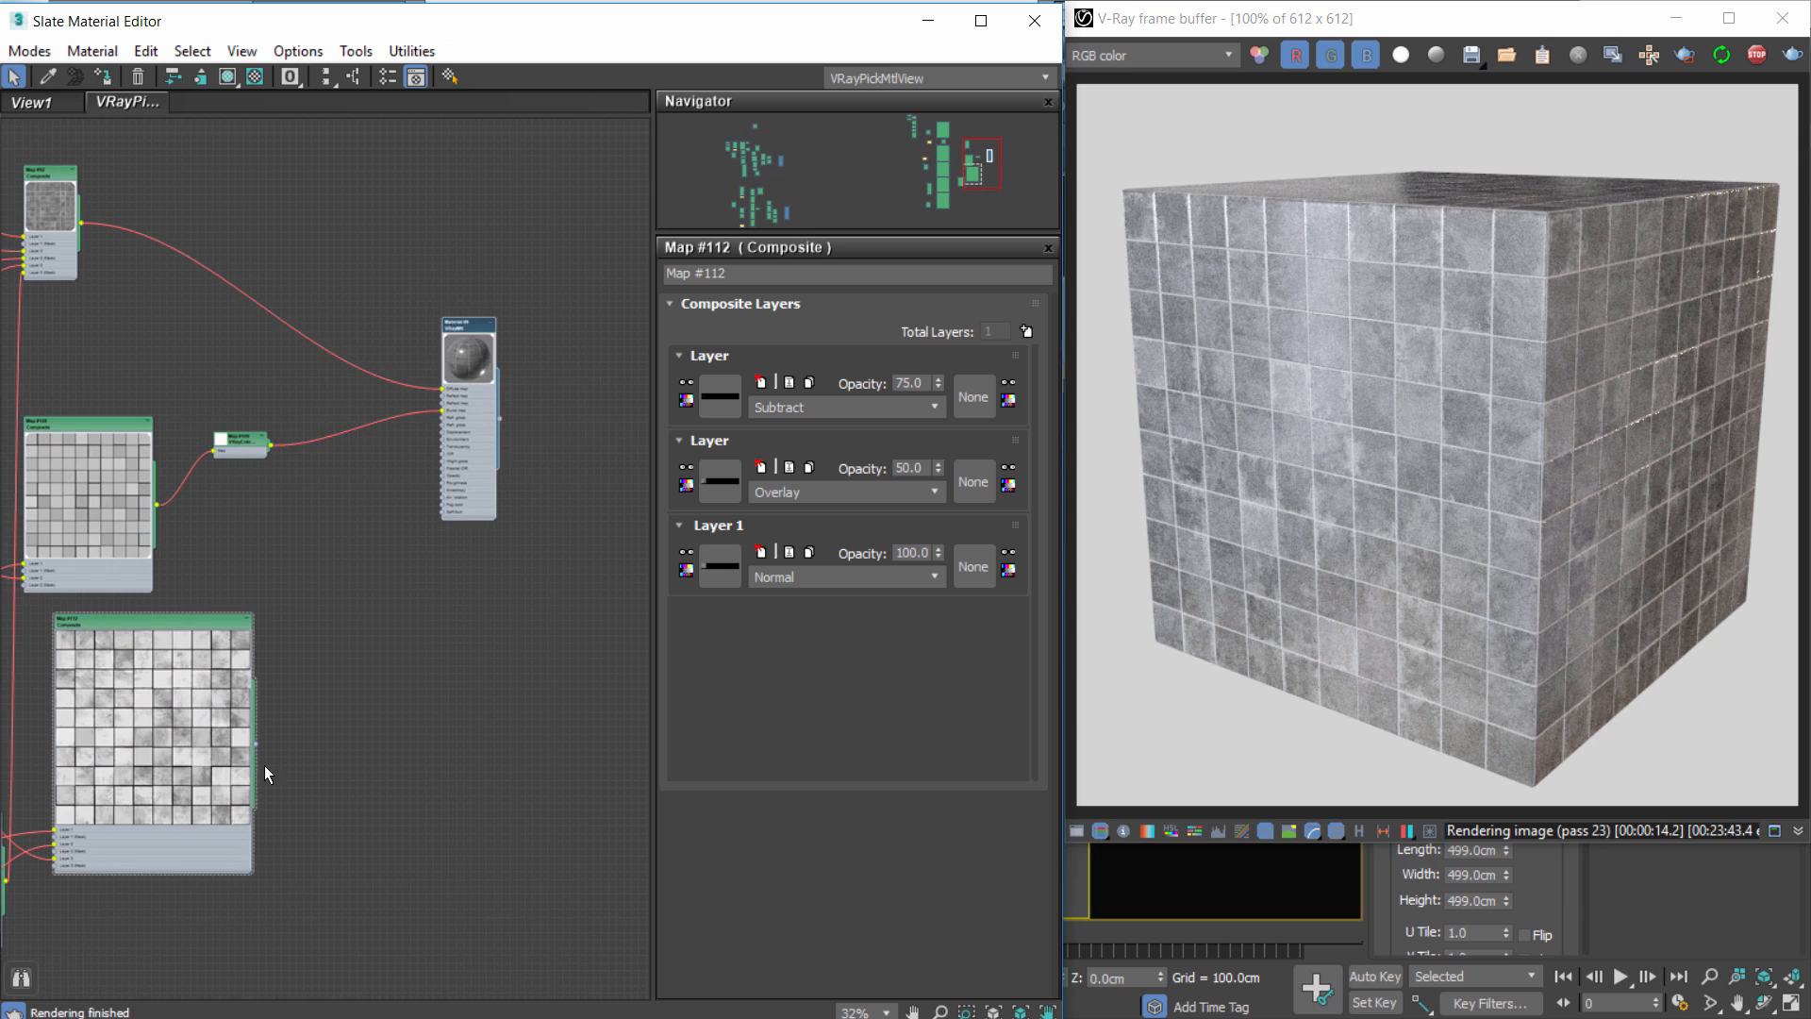
Connect the three-layer Composite to the VRayMtl's reflection glossiness input.
{"action": "scroll", "coordinate": [264, 766], "scroll_direction": "up", "scroll_amount": 6}
{"action": "left_click_drag", "start_coordinate": [126, 987], "coordinate": [582, 219]}
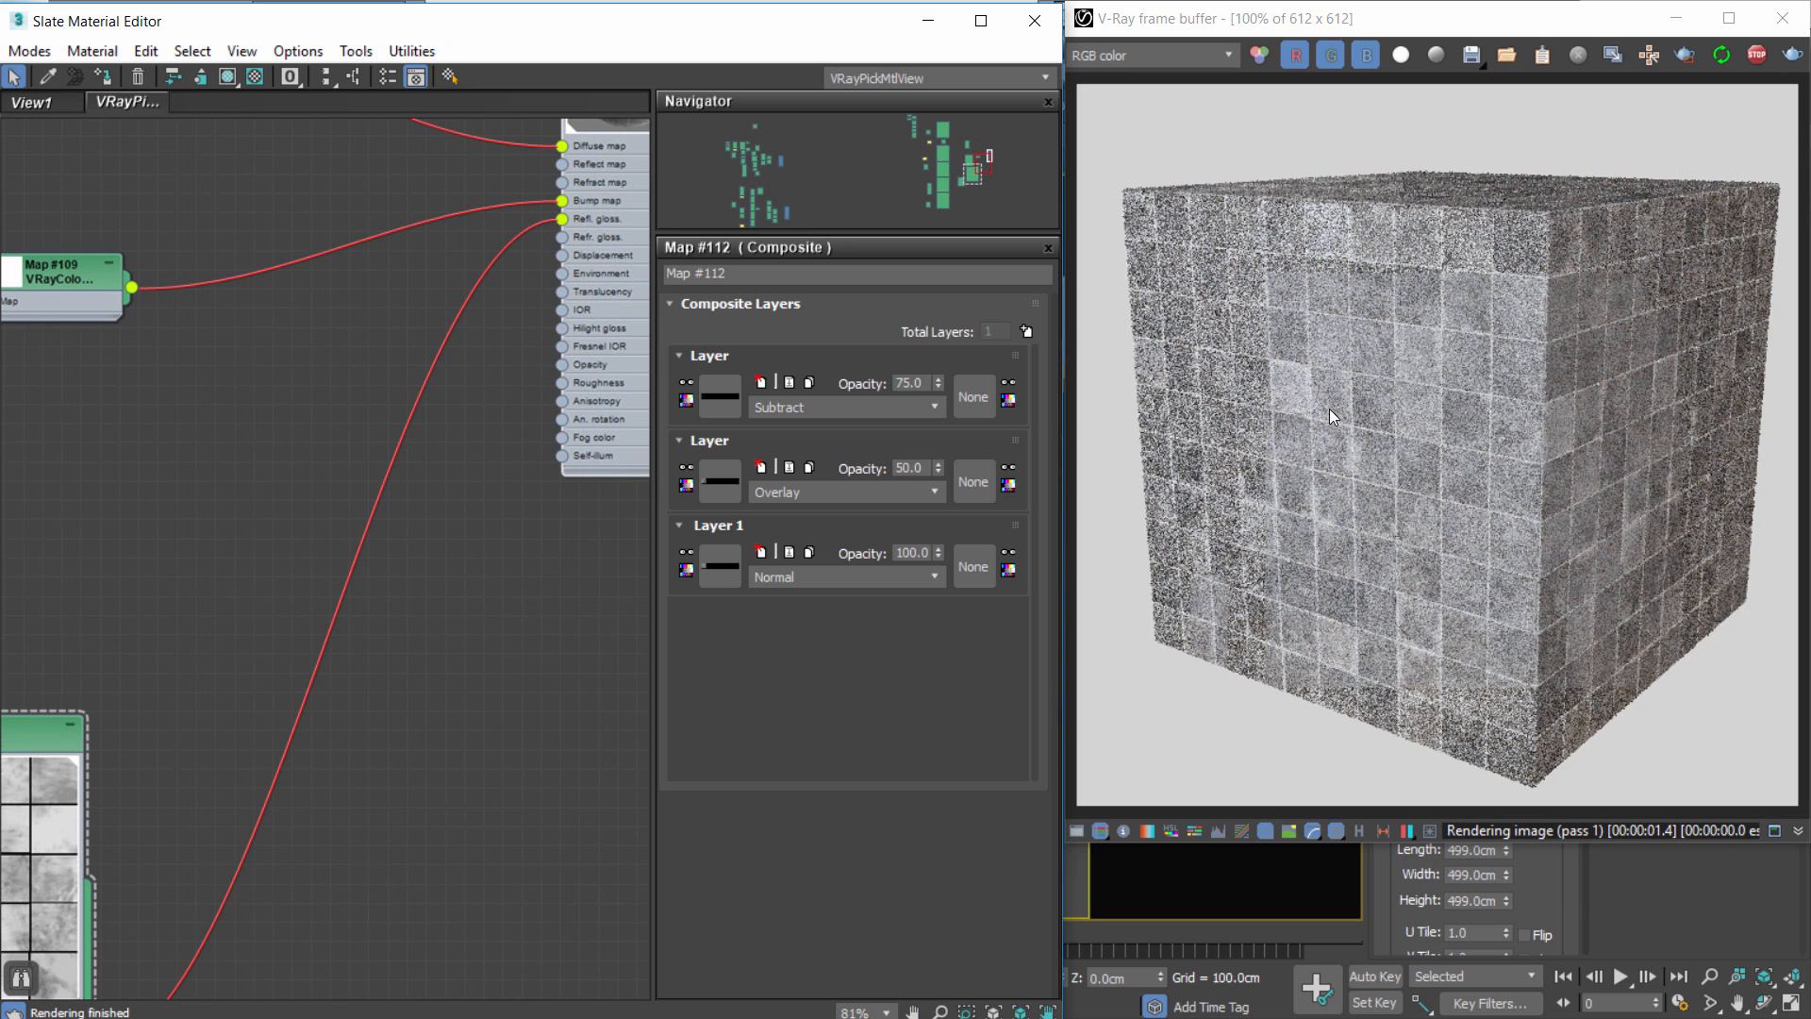
{"action": "middle_click_drag", "start_coordinate": [69, 835], "coordinate": [259, 544]}
{"action": "scroll", "coordinate": [283, 546], "scroll_direction": "down", "scroll_amount": 2}
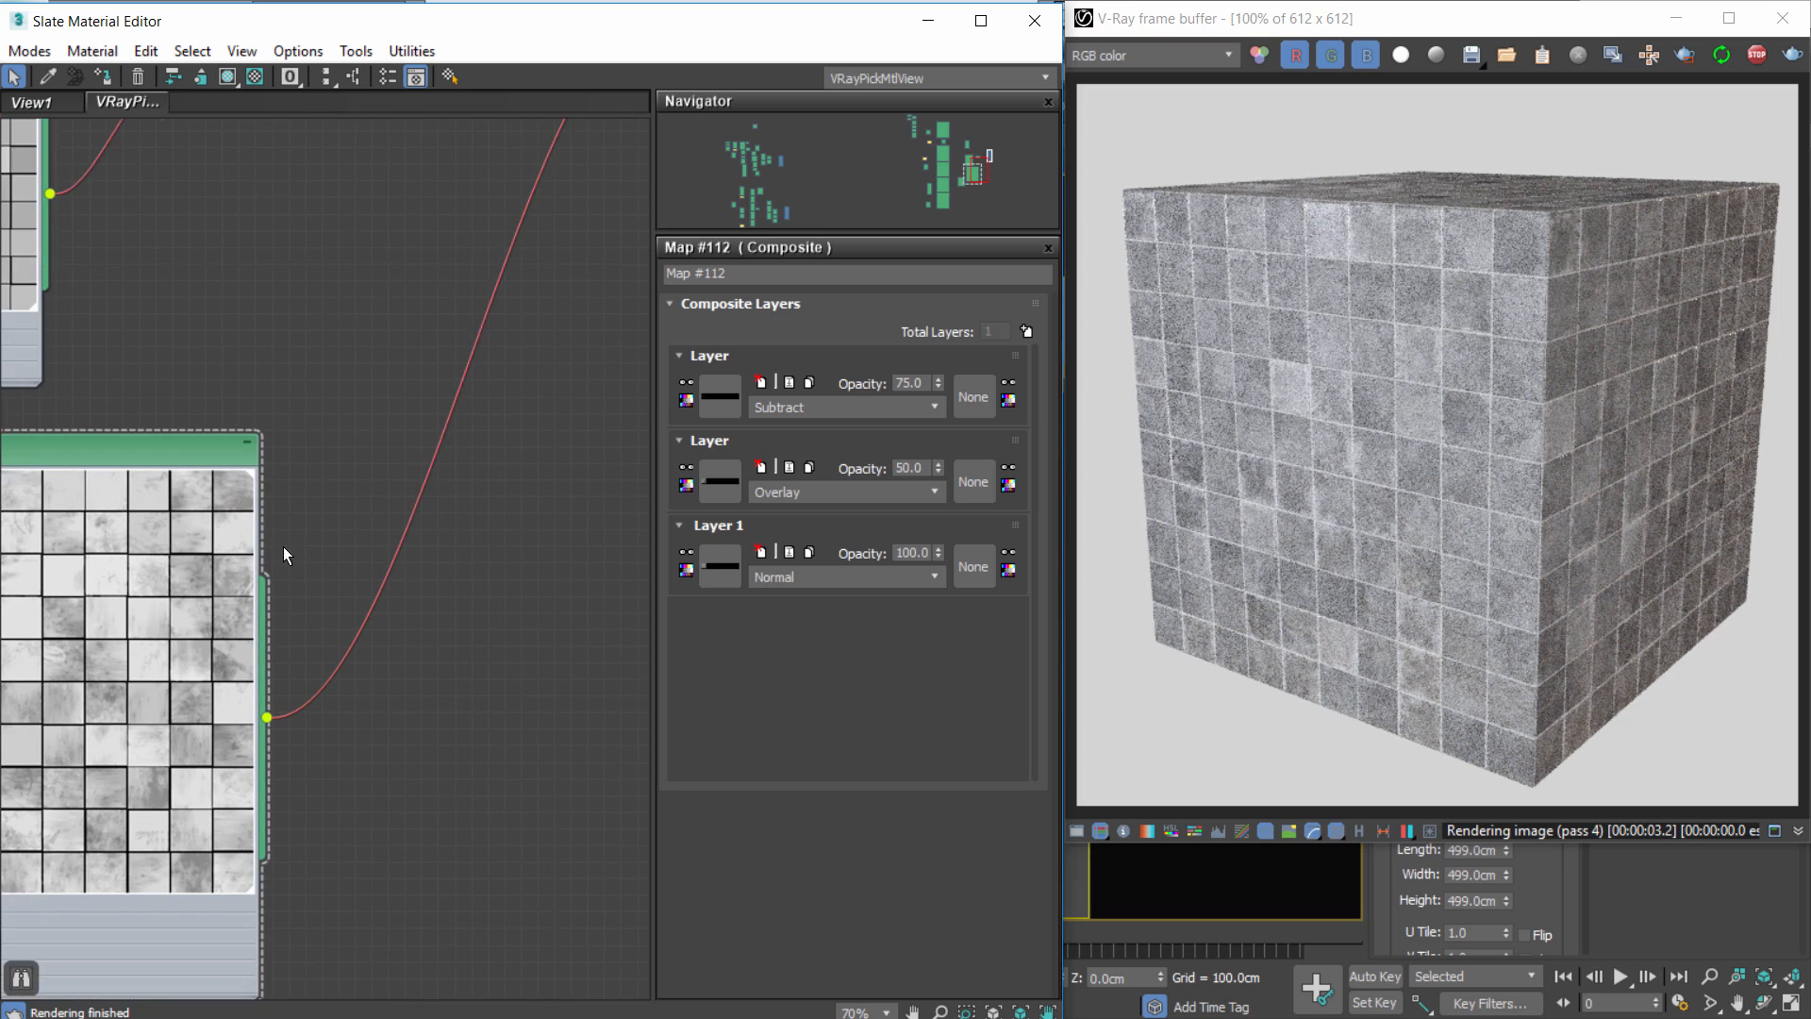
Add an Output map, feed the three-layer Composite into it, and connect it to the VRayMtl's reflection glossiness input.
{"action": "right_click", "coordinate": [492, 552]}
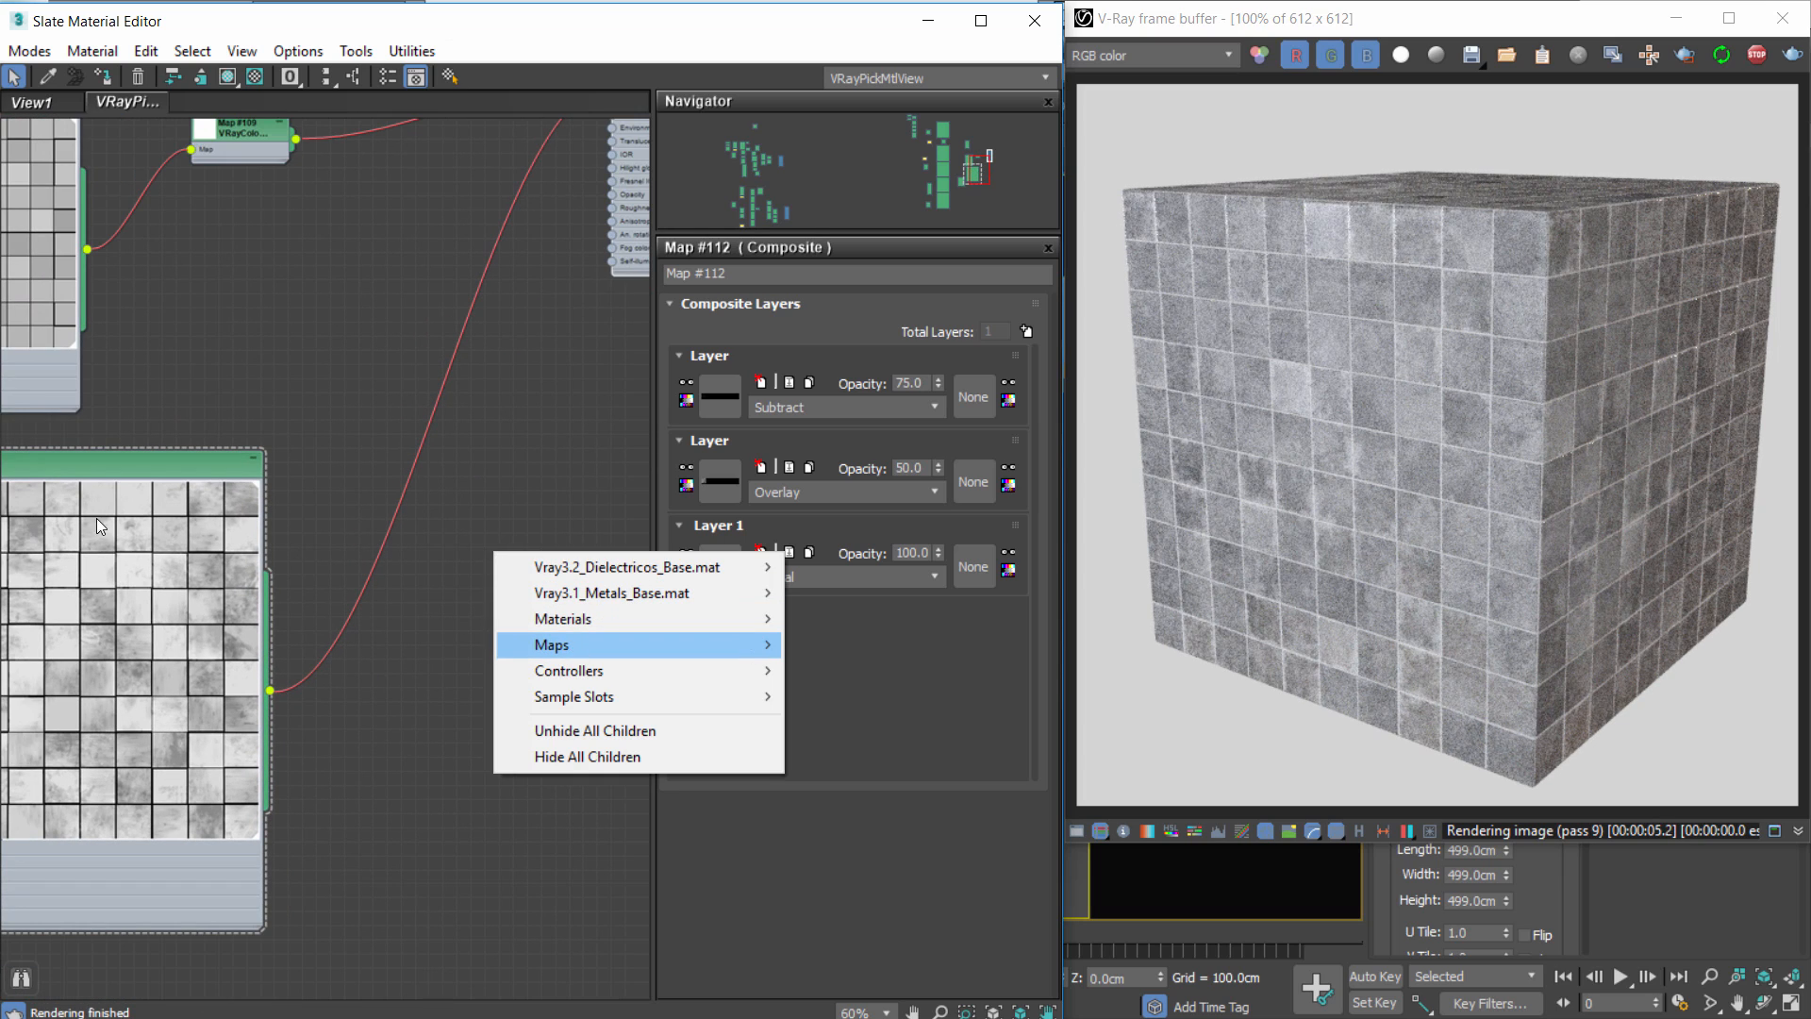
{"action": "mouse_move", "coordinate": [564, 645]}
{"action": "mouse_move", "coordinate": [392, 651]}
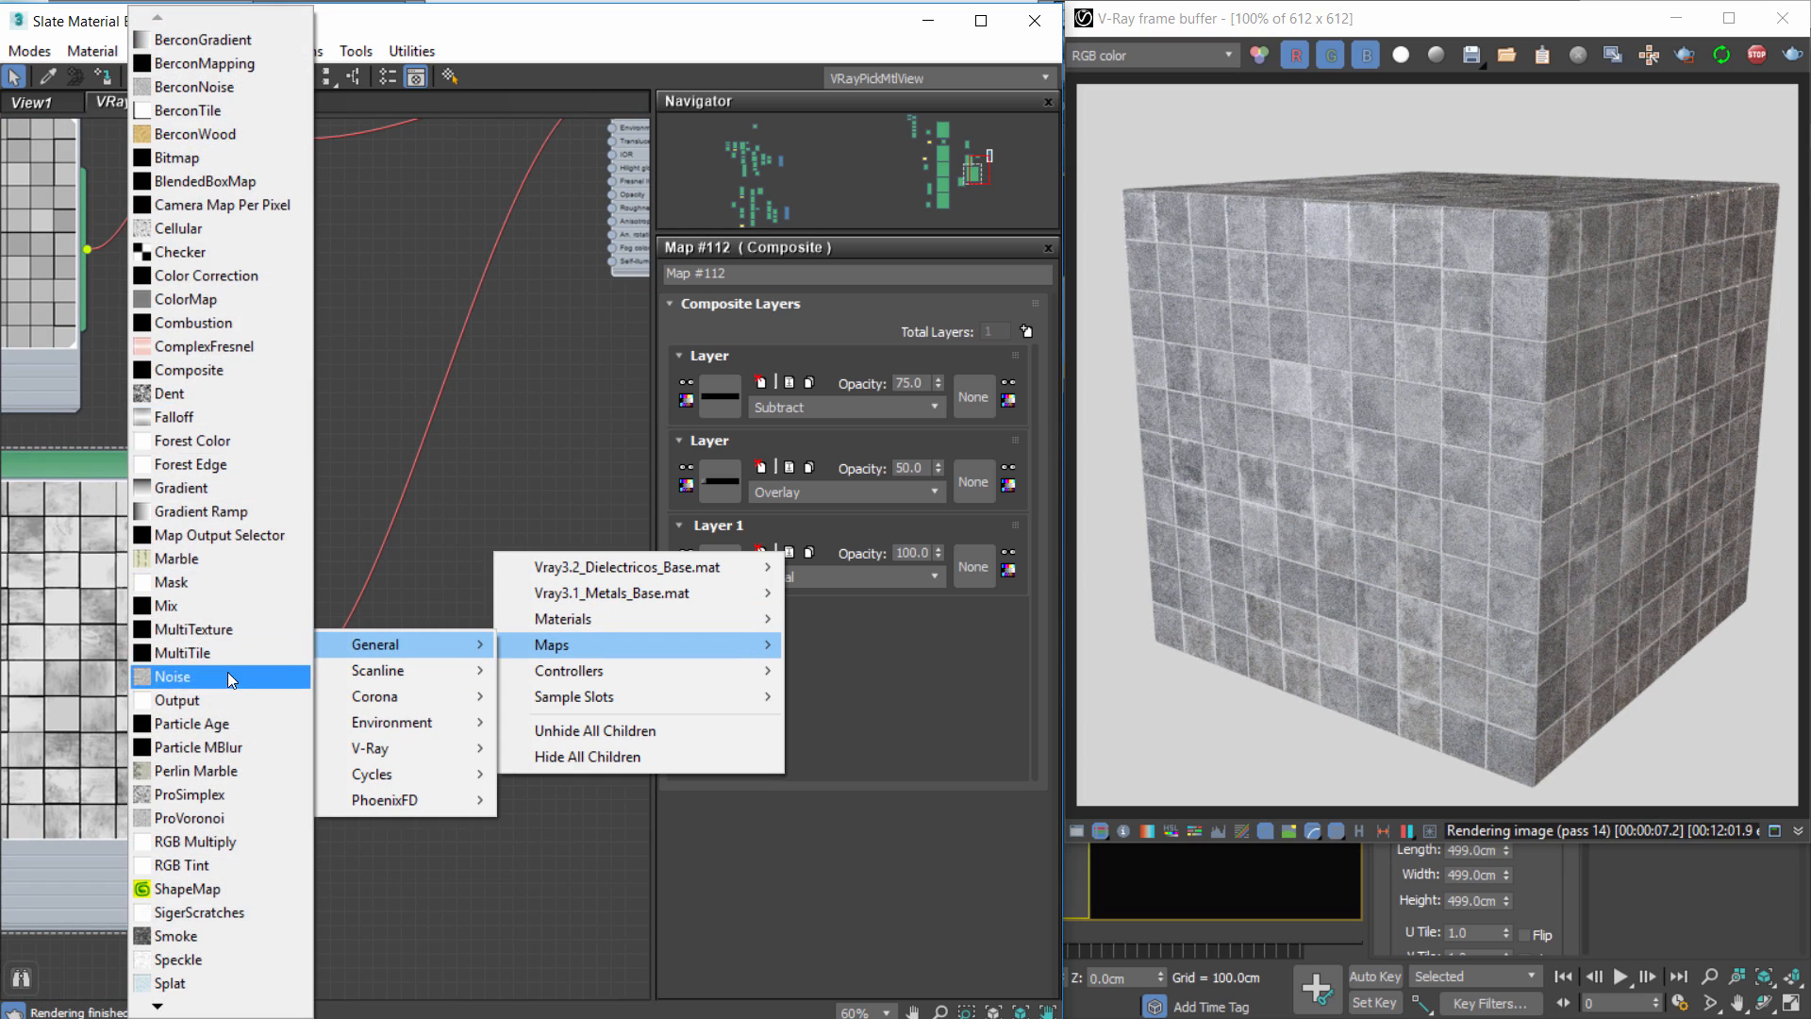
{"action": "left_click", "coordinate": [203, 700]}
{"action": "left_click_drag", "start_coordinate": [270, 690], "coordinate": [449, 568]}
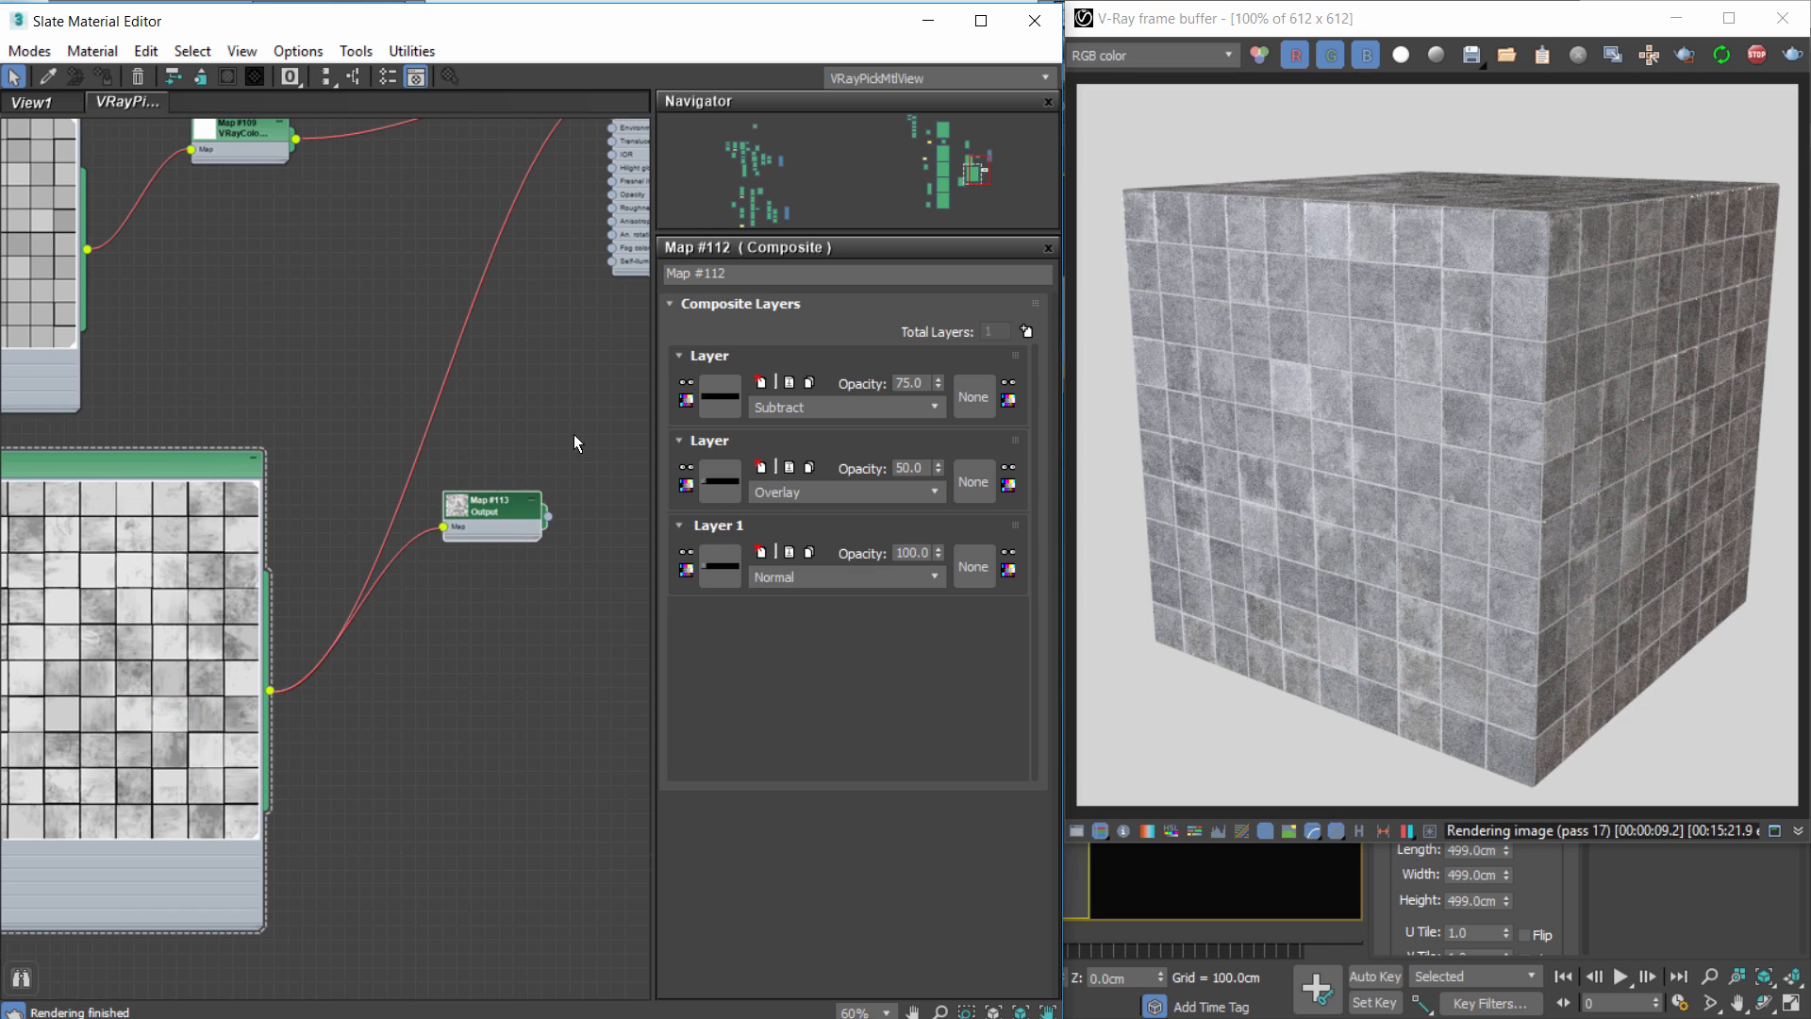
{"action": "middle_click_drag", "start_coordinate": [574, 434], "coordinate": [404, 717]}
{"action": "left_click_drag", "start_coordinate": [444, 675], "coordinate": [456, 306]}
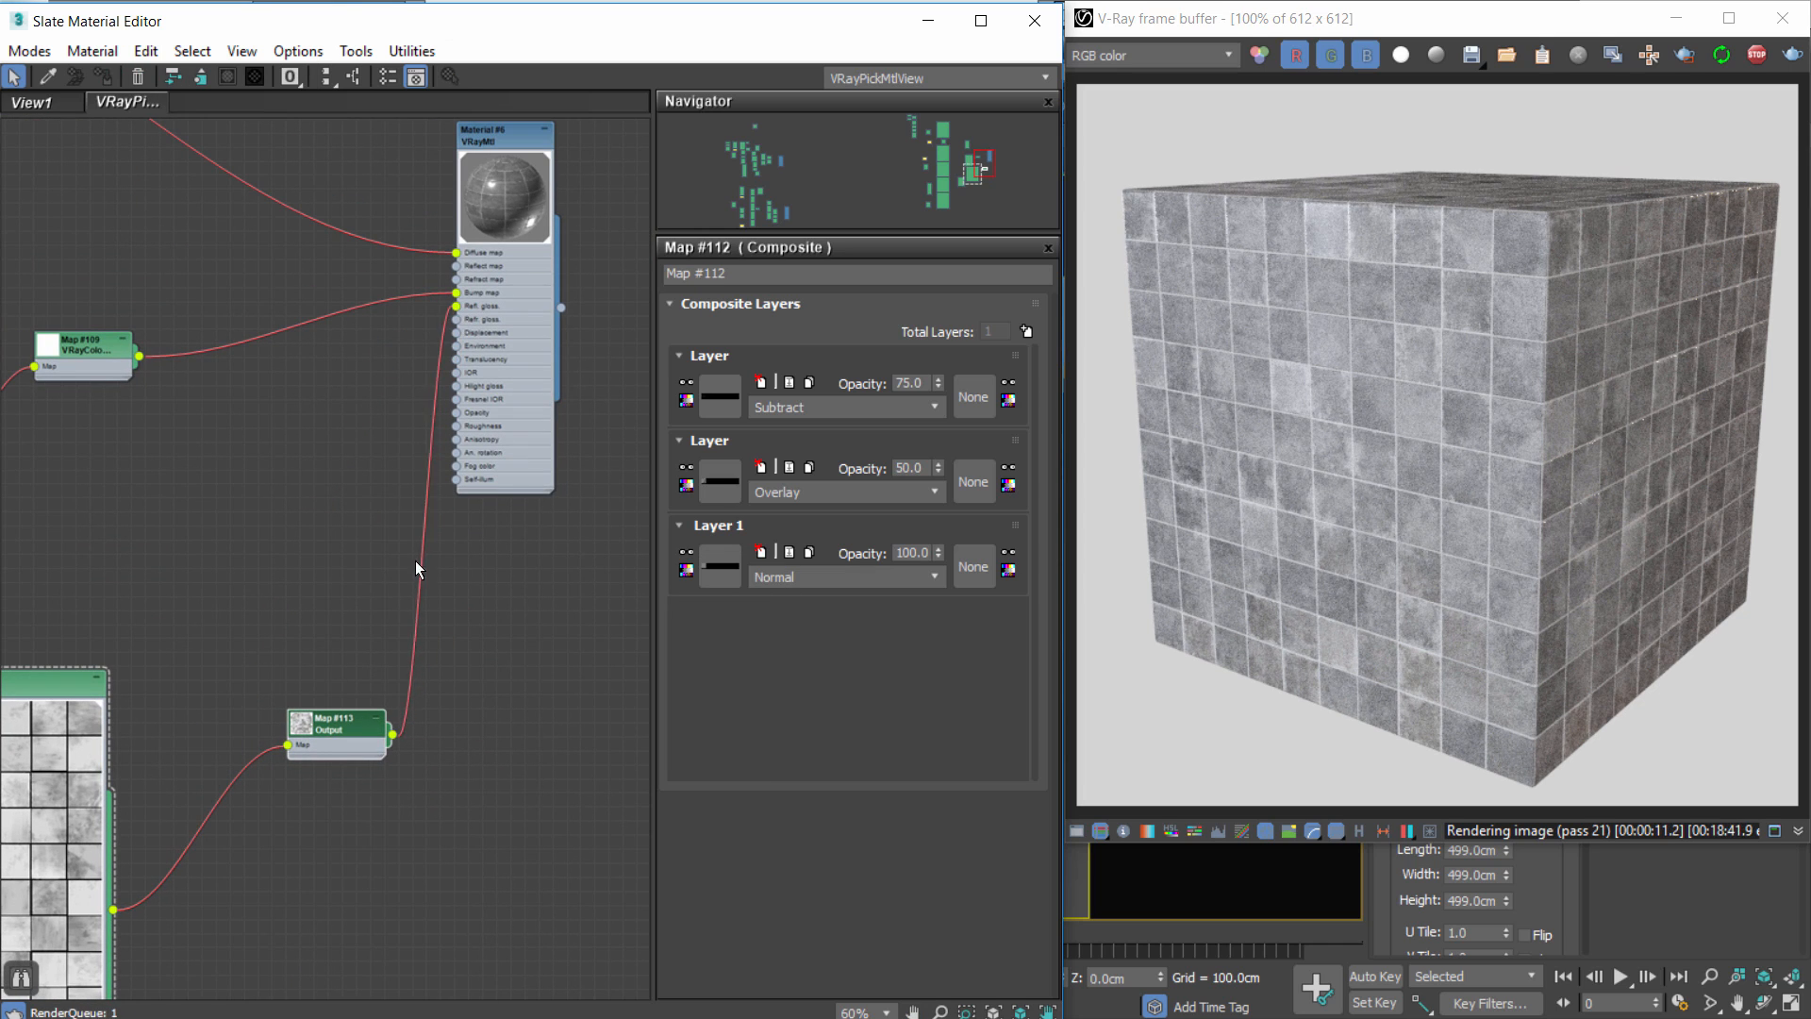
Move the Output node beside the Composite, show its preview, enable its color map and raise the curve's start point to 0.47.
{"action": "left_click_drag", "start_coordinate": [306, 720], "coordinate": [249, 721]}
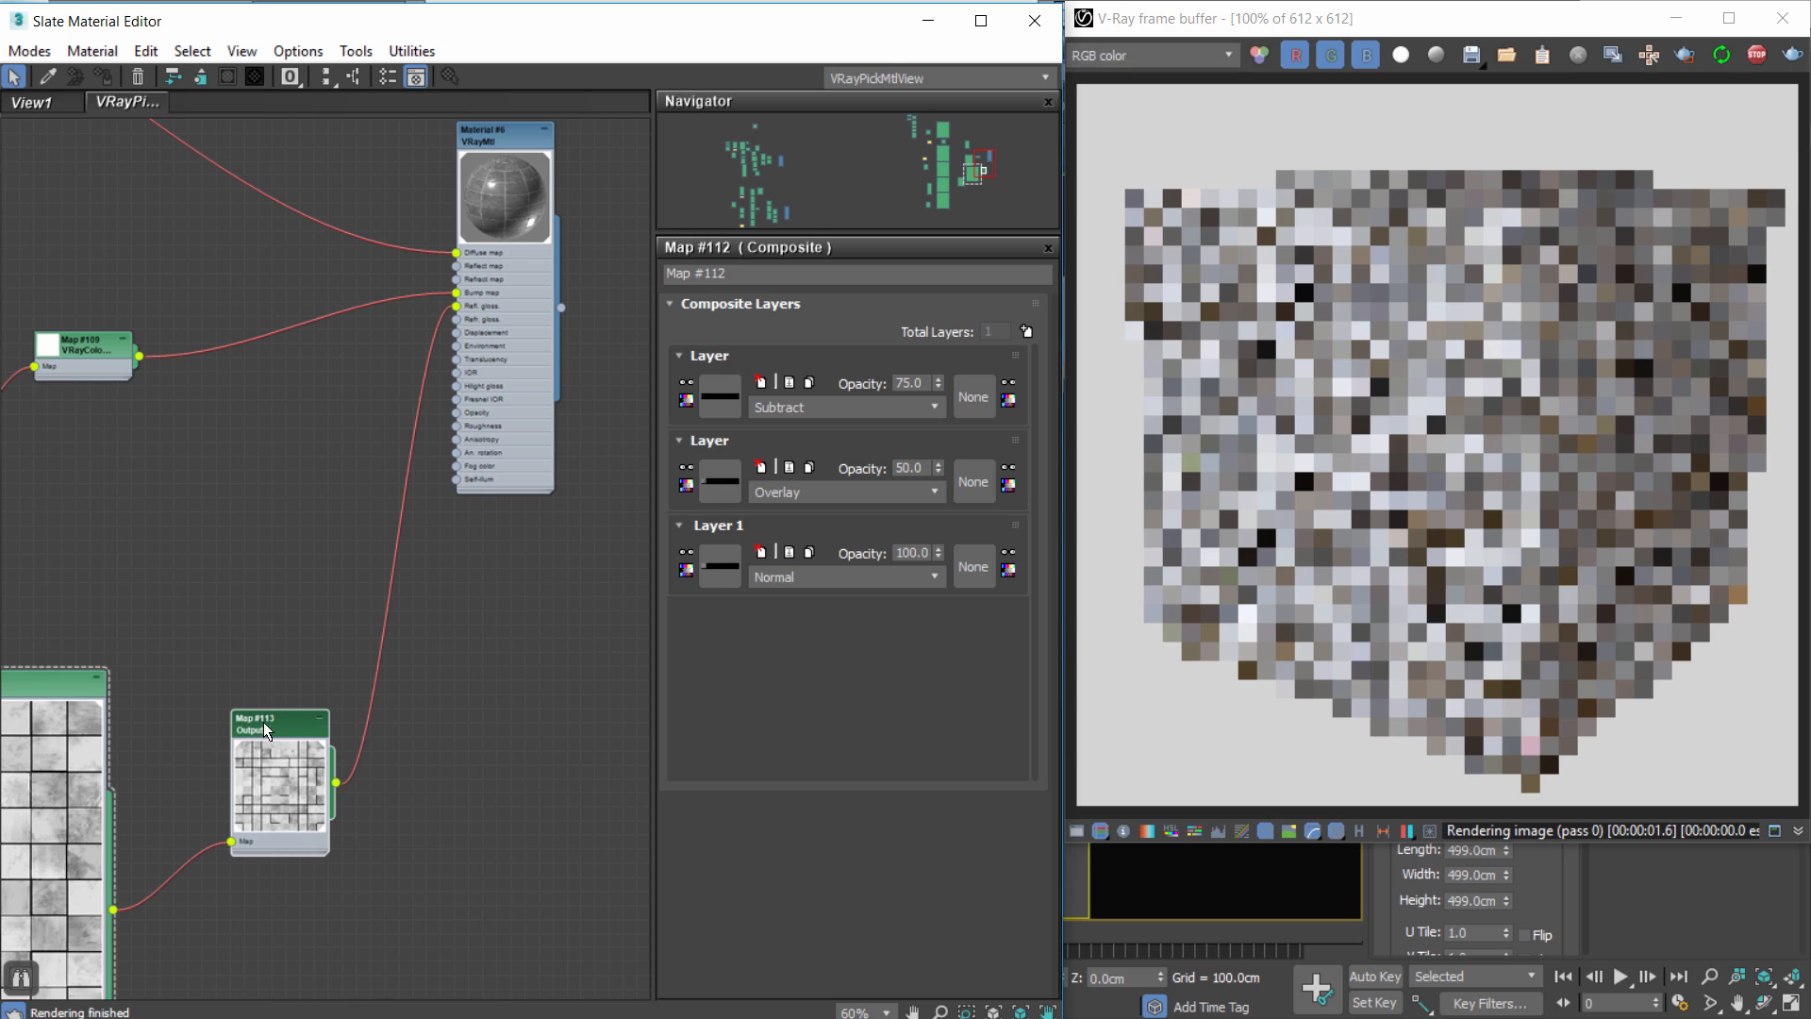
{"action": "double_click", "coordinate": [267, 732]}
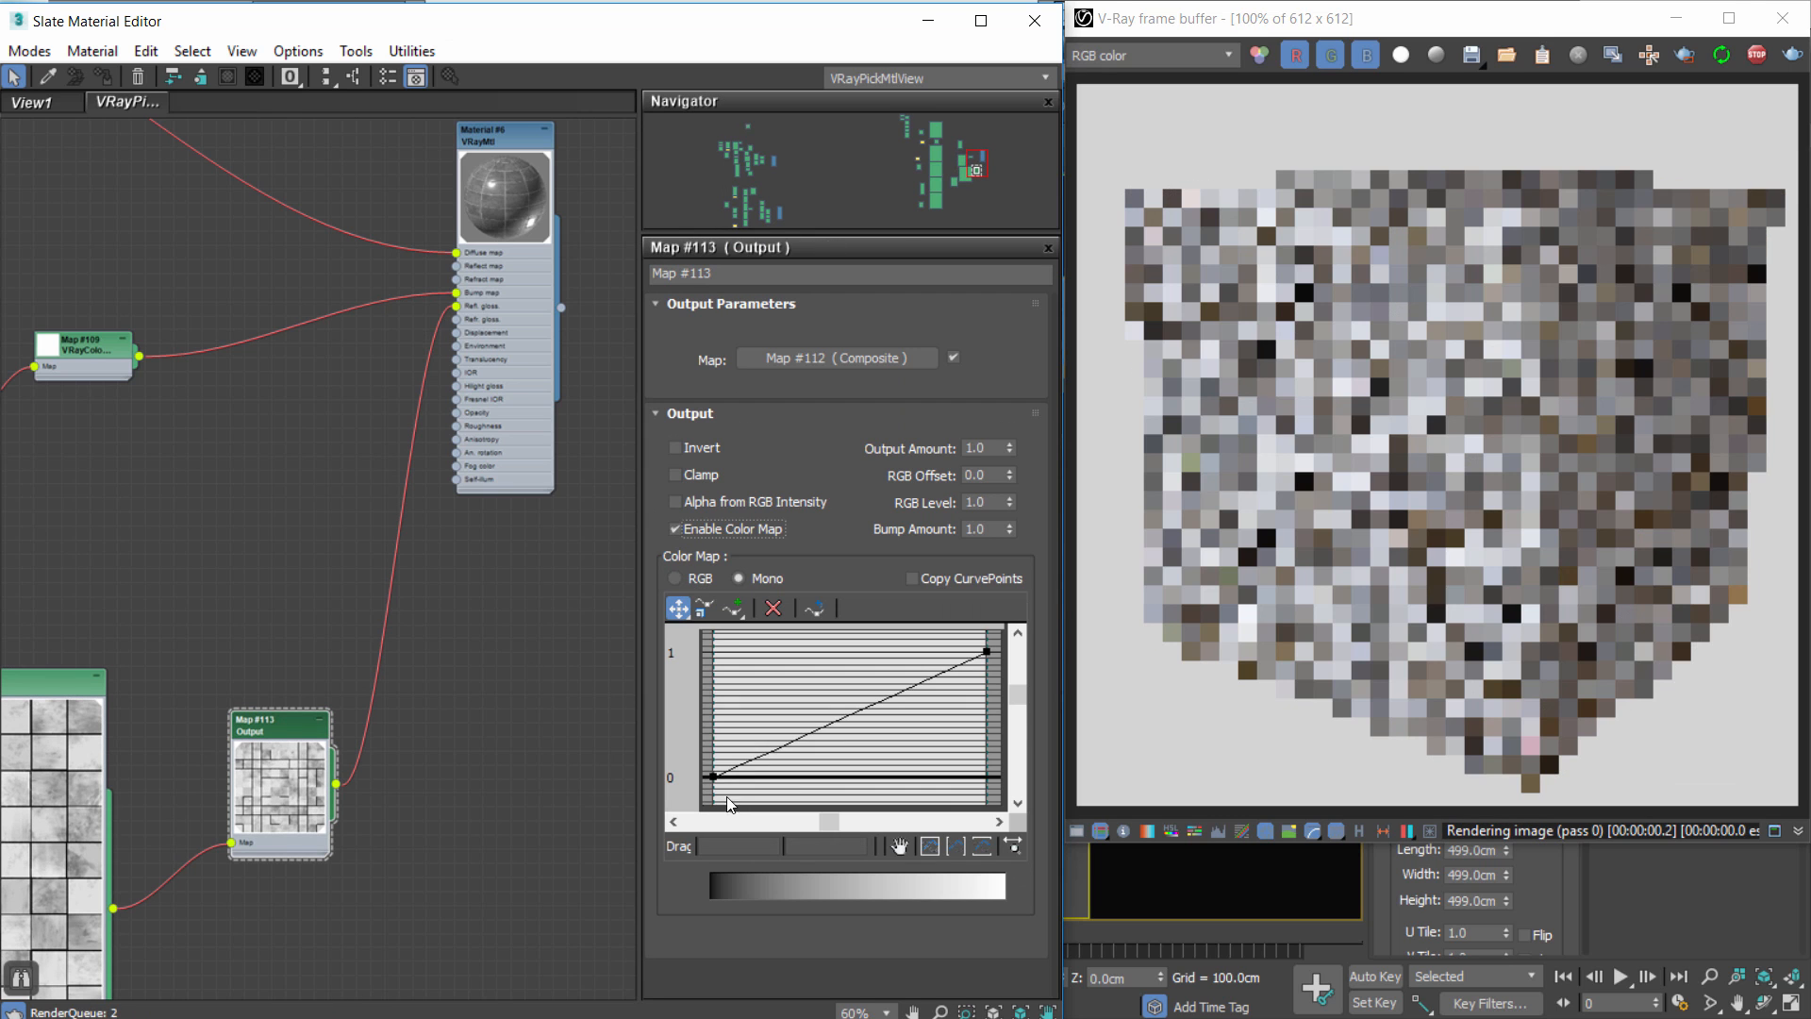
{"action": "left_click_drag", "start_coordinate": [714, 775], "coordinate": [714, 718]}
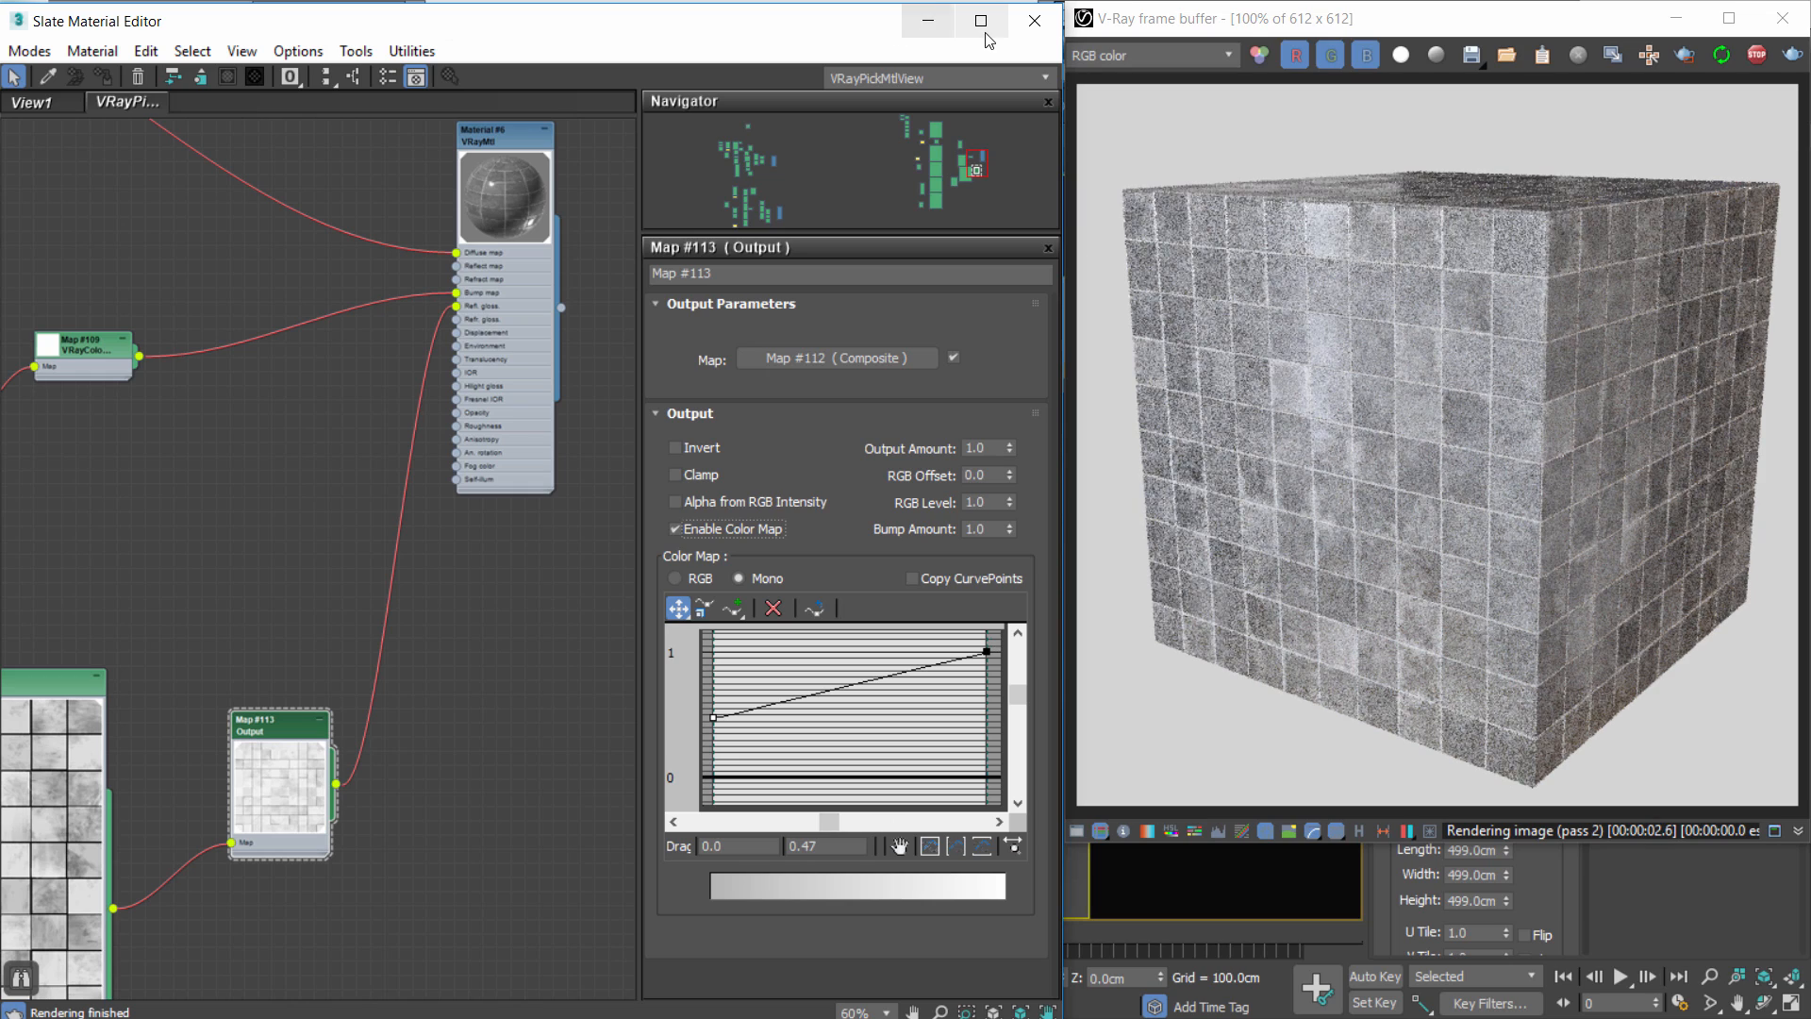
Close the material editor and examine the glossy reflections on the cube's vertical faces in the render.
{"action": "left_click", "coordinate": [1035, 20]}
{"action": "scroll", "coordinate": [692, 598], "scroll_direction": "up", "scroll_amount": 3}
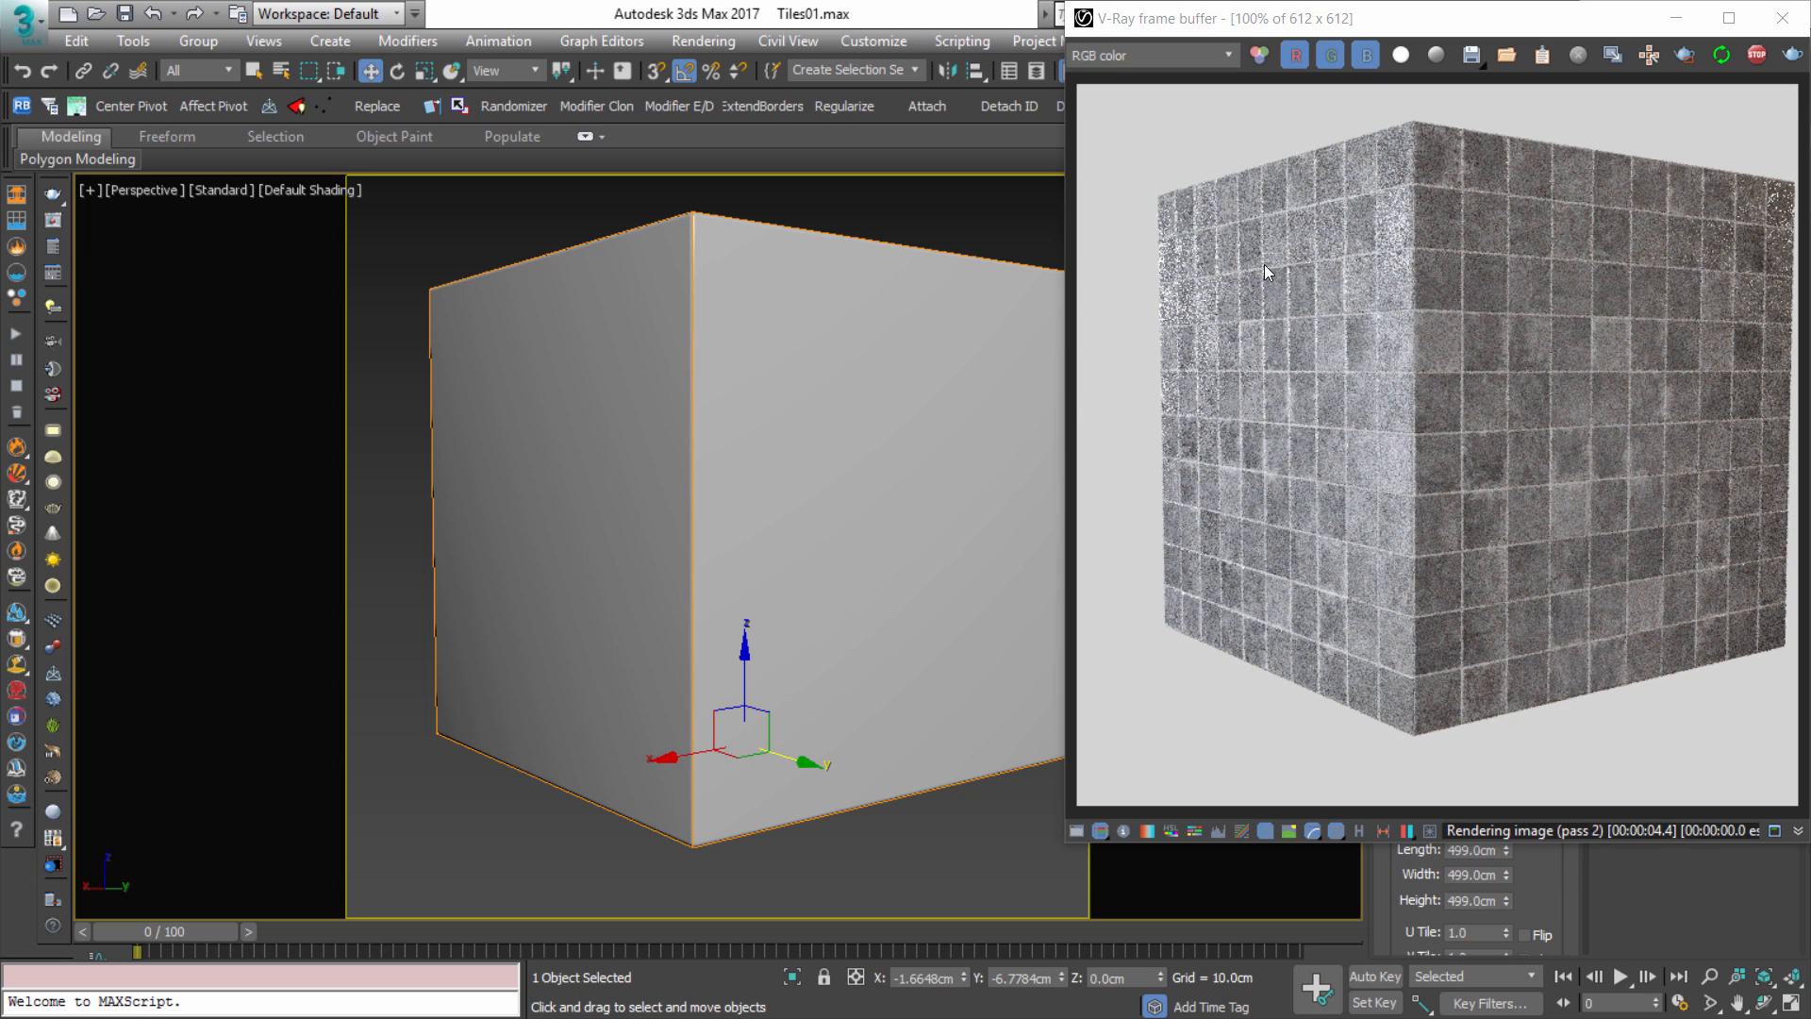
{"action": "left_click", "coordinate": [1224, 281]}
{"action": "scroll", "coordinate": [1225, 283], "scroll_direction": "up", "scroll_amount": 1}
{"action": "scroll", "coordinate": [1177, 328], "scroll_direction": "down", "scroll_amount": 1}
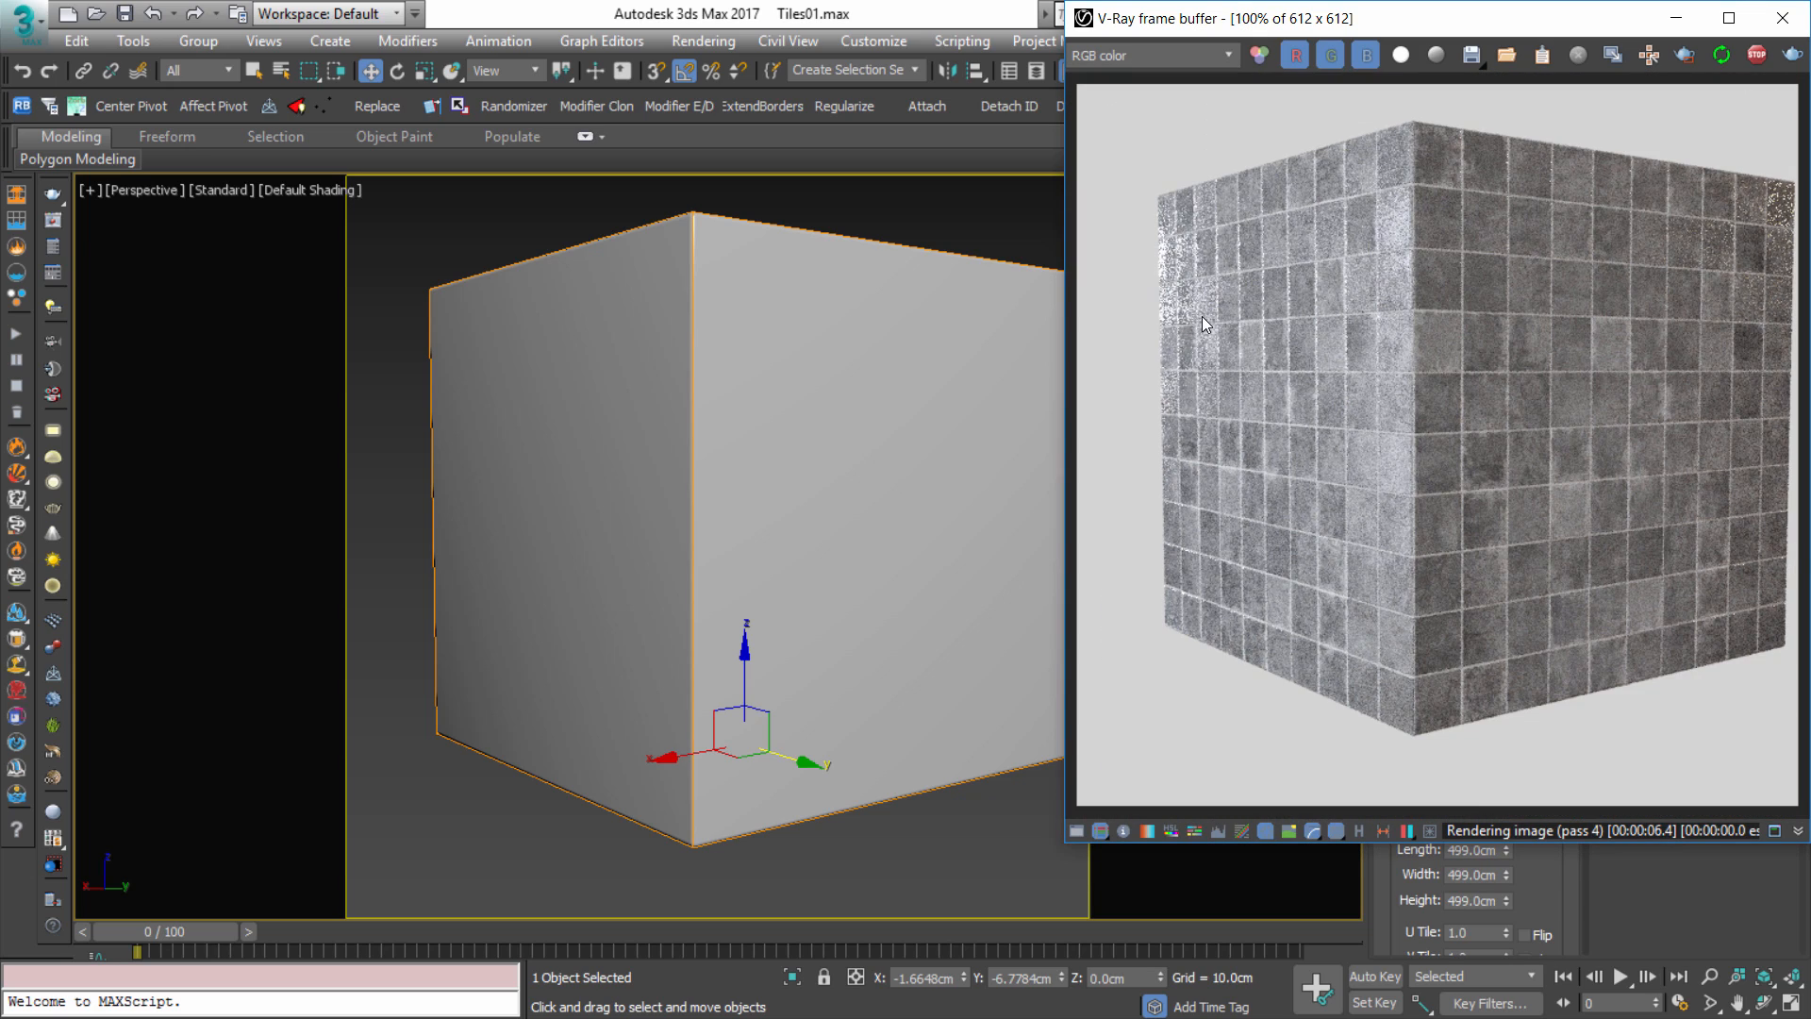
{"action": "scroll", "coordinate": [1202, 315], "scroll_direction": "up", "scroll_amount": 1}
{"action": "scroll", "coordinate": [1197, 297], "scroll_direction": "down", "scroll_amount": 1}
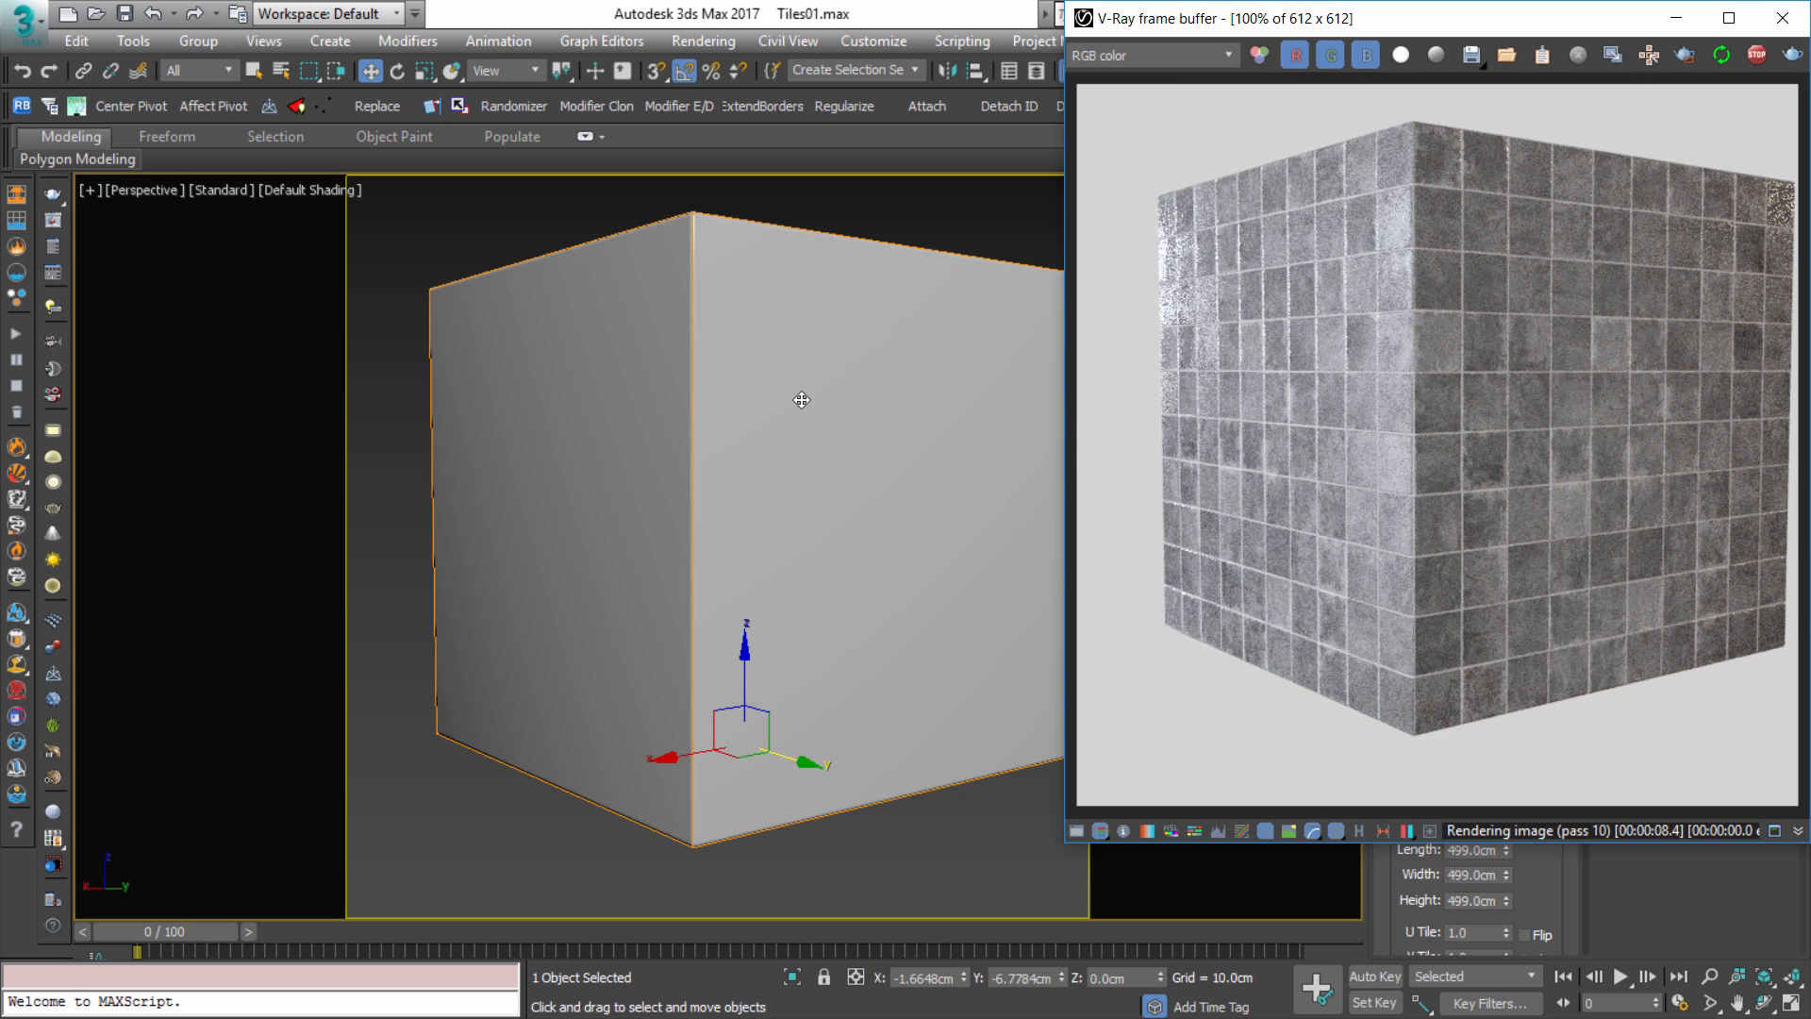
Orbit to the cube's top face and examine the tile and grout reflections there at close range.
{"action": "middle_click_drag", "start_coordinate": [801, 400], "coordinate": [258, 377], "text": "alt"}
{"action": "middle_click_drag", "start_coordinate": [863, 439], "coordinate": [481, 399], "text": "alt"}
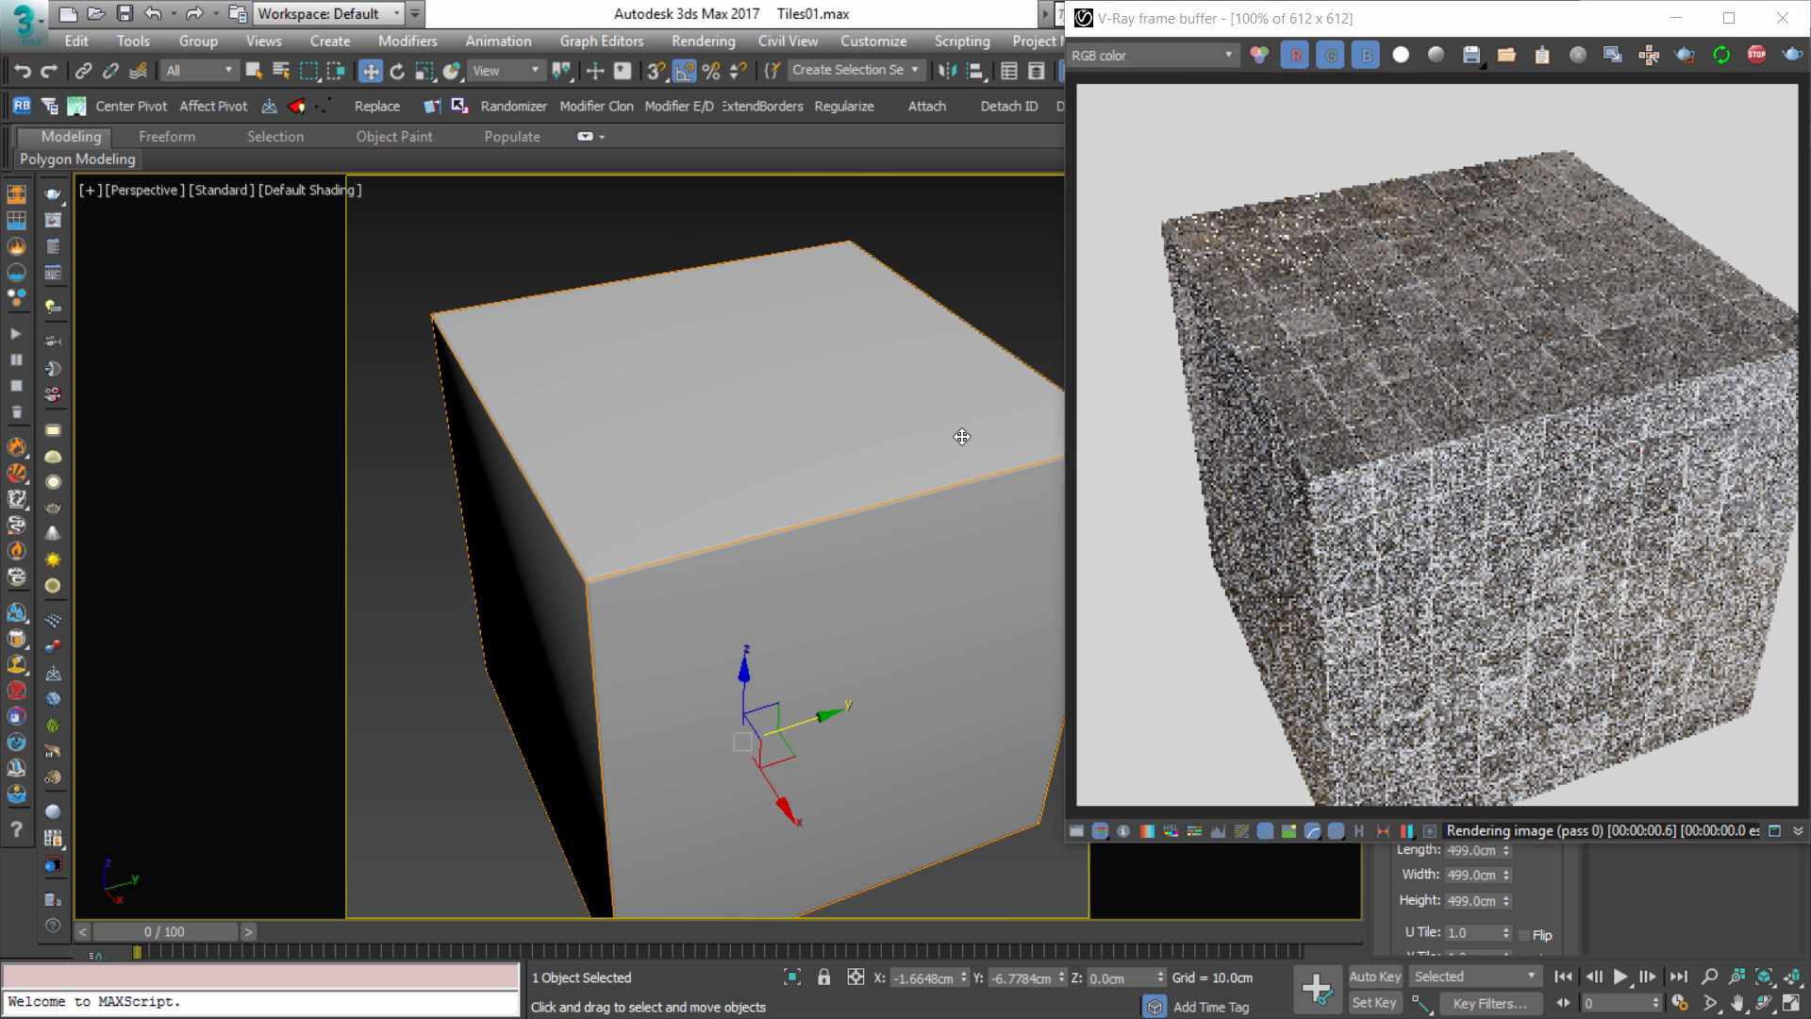
{"action": "middle_click_drag", "start_coordinate": [931, 419], "coordinate": [853, 457], "text": "alt"}
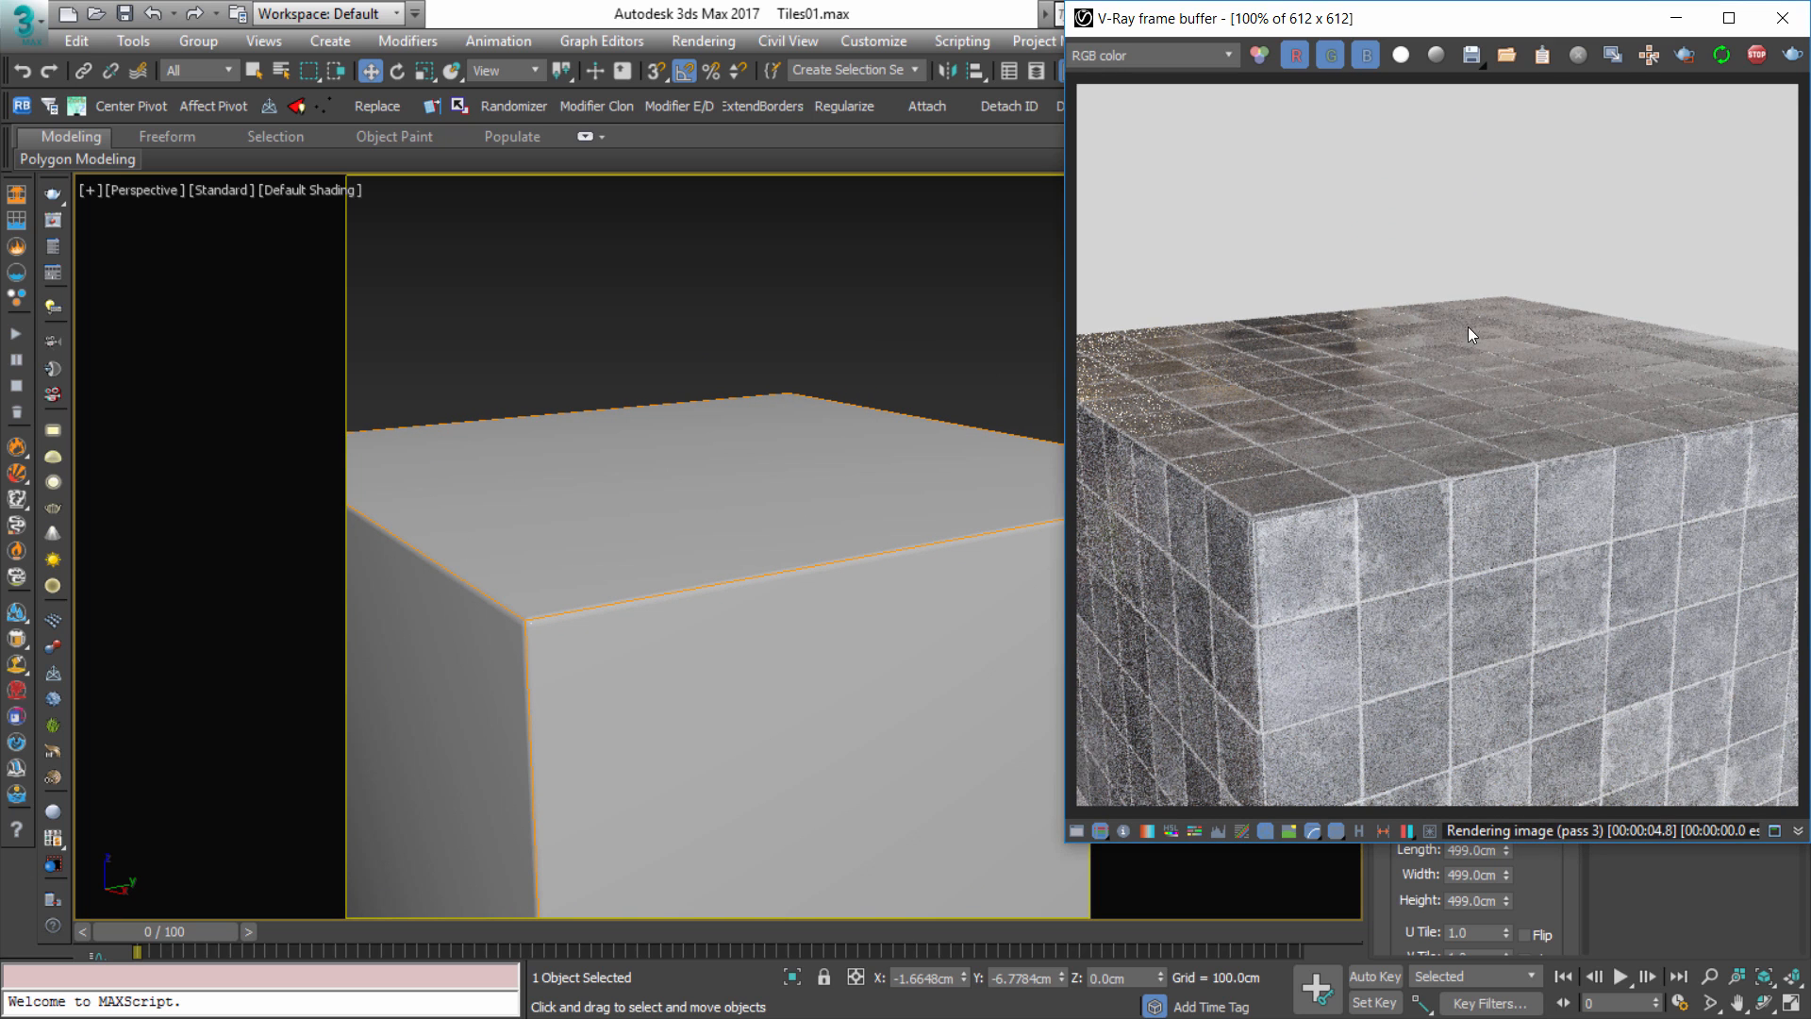
{"action": "scroll", "coordinate": [1444, 340], "scroll_direction": "up", "scroll_amount": 1}
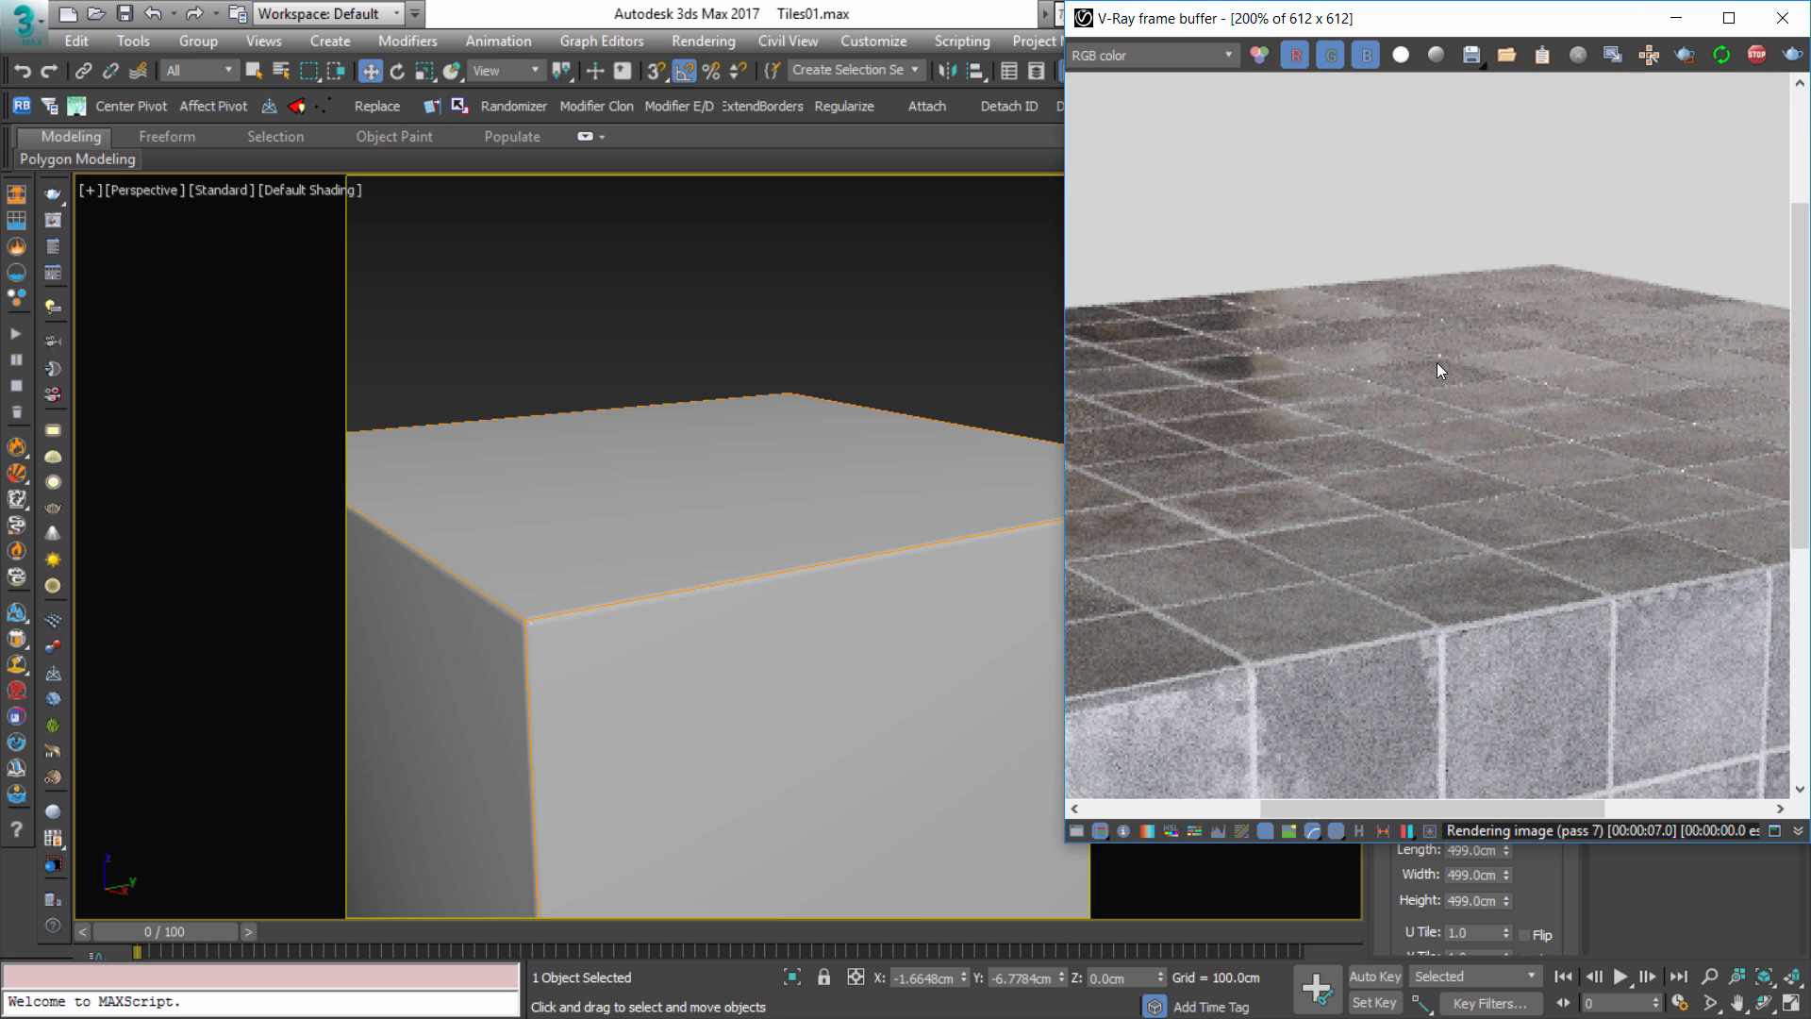
{"action": "scroll", "coordinate": [1264, 372], "scroll_direction": "down", "scroll_amount": 2}
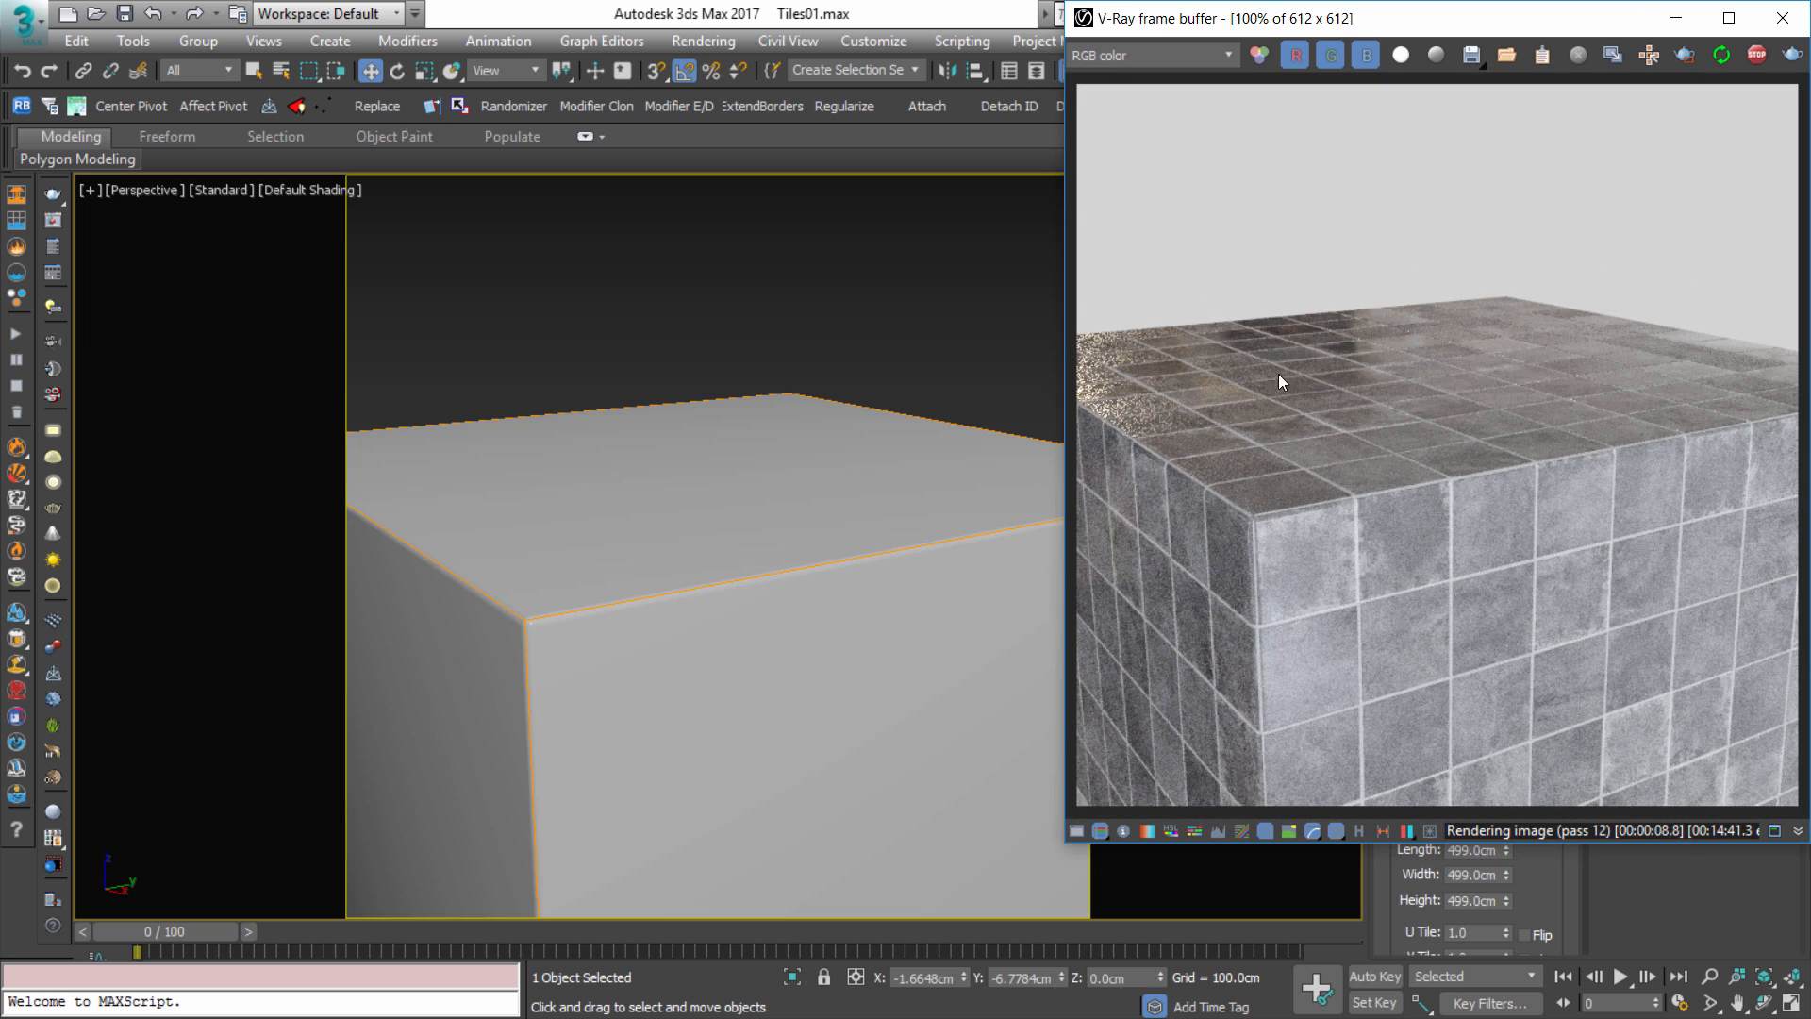
{"action": "scroll", "coordinate": [1374, 406], "scroll_direction": "up", "scroll_amount": 1}
{"action": "middle_click", "coordinate": [267, 323]}
Reopen the material editor and raise the start point of the Output map's color curve to 0.573.
{"action": "key", "text": "m"}
{"action": "left_click", "coordinate": [681, 530]}
{"action": "middle_click_drag", "start_coordinate": [85, 772], "coordinate": [429, 459]}
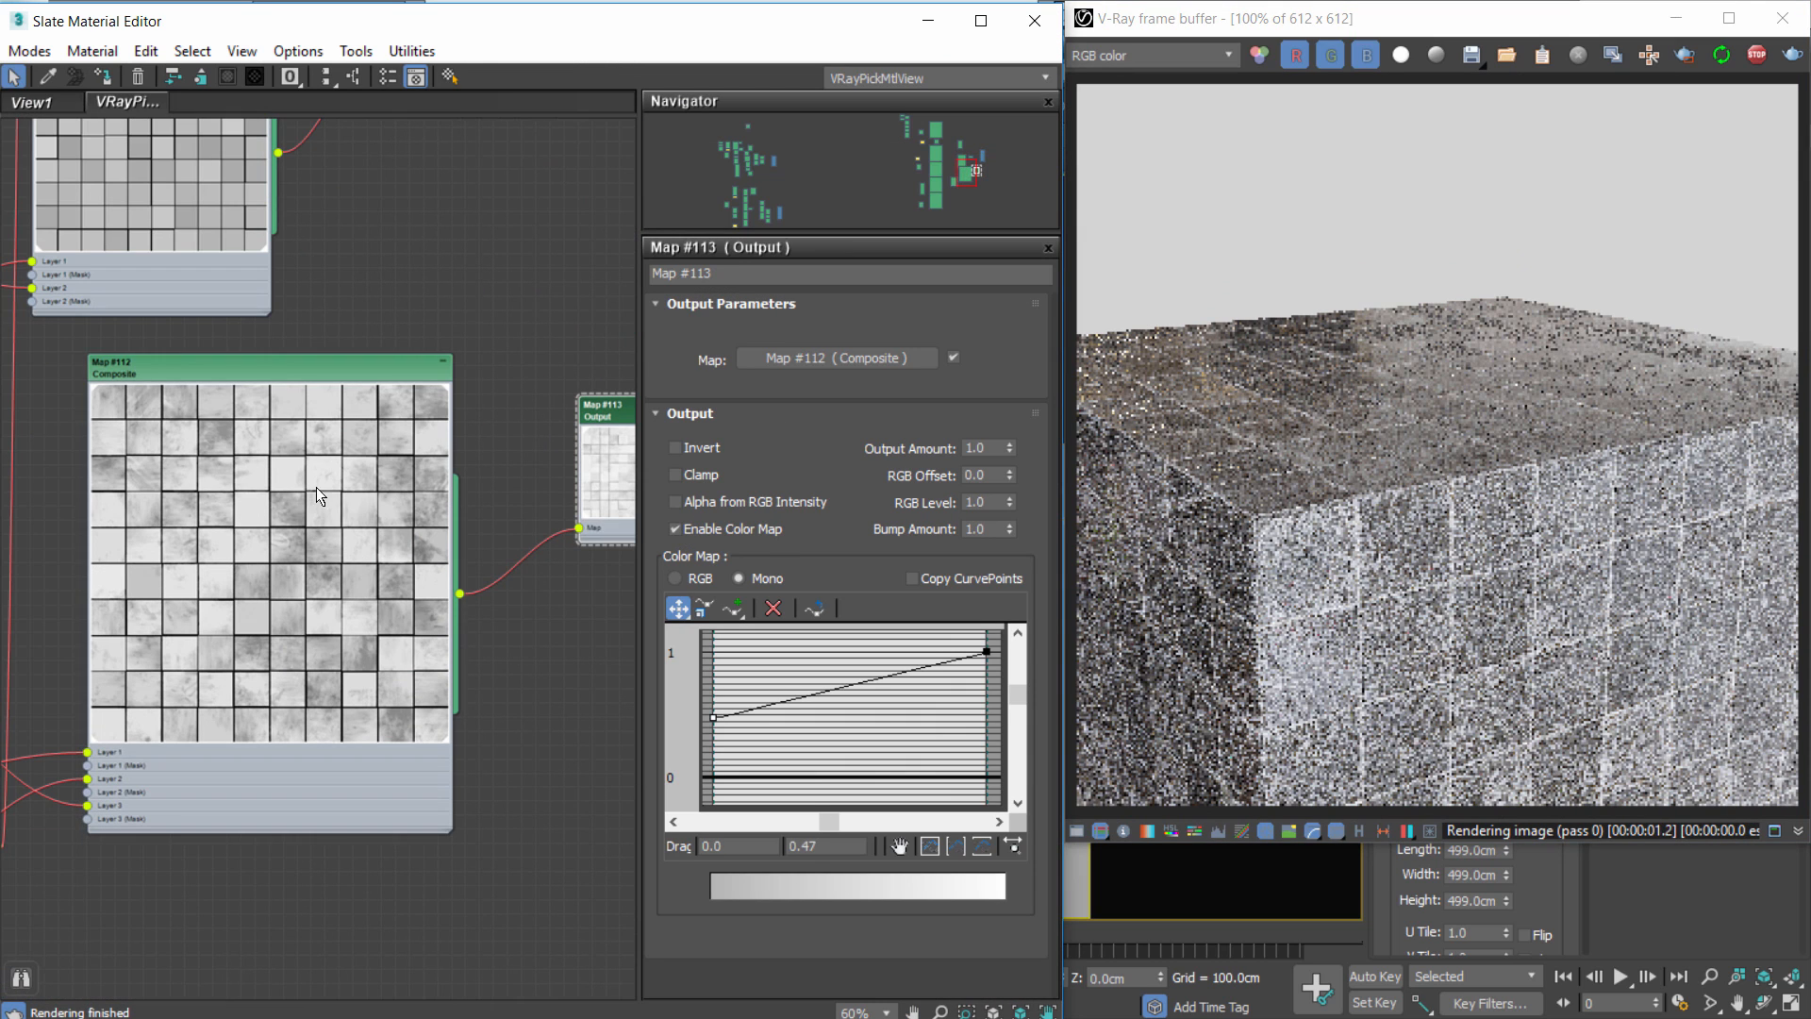
{"action": "double_click", "coordinate": [280, 372]}
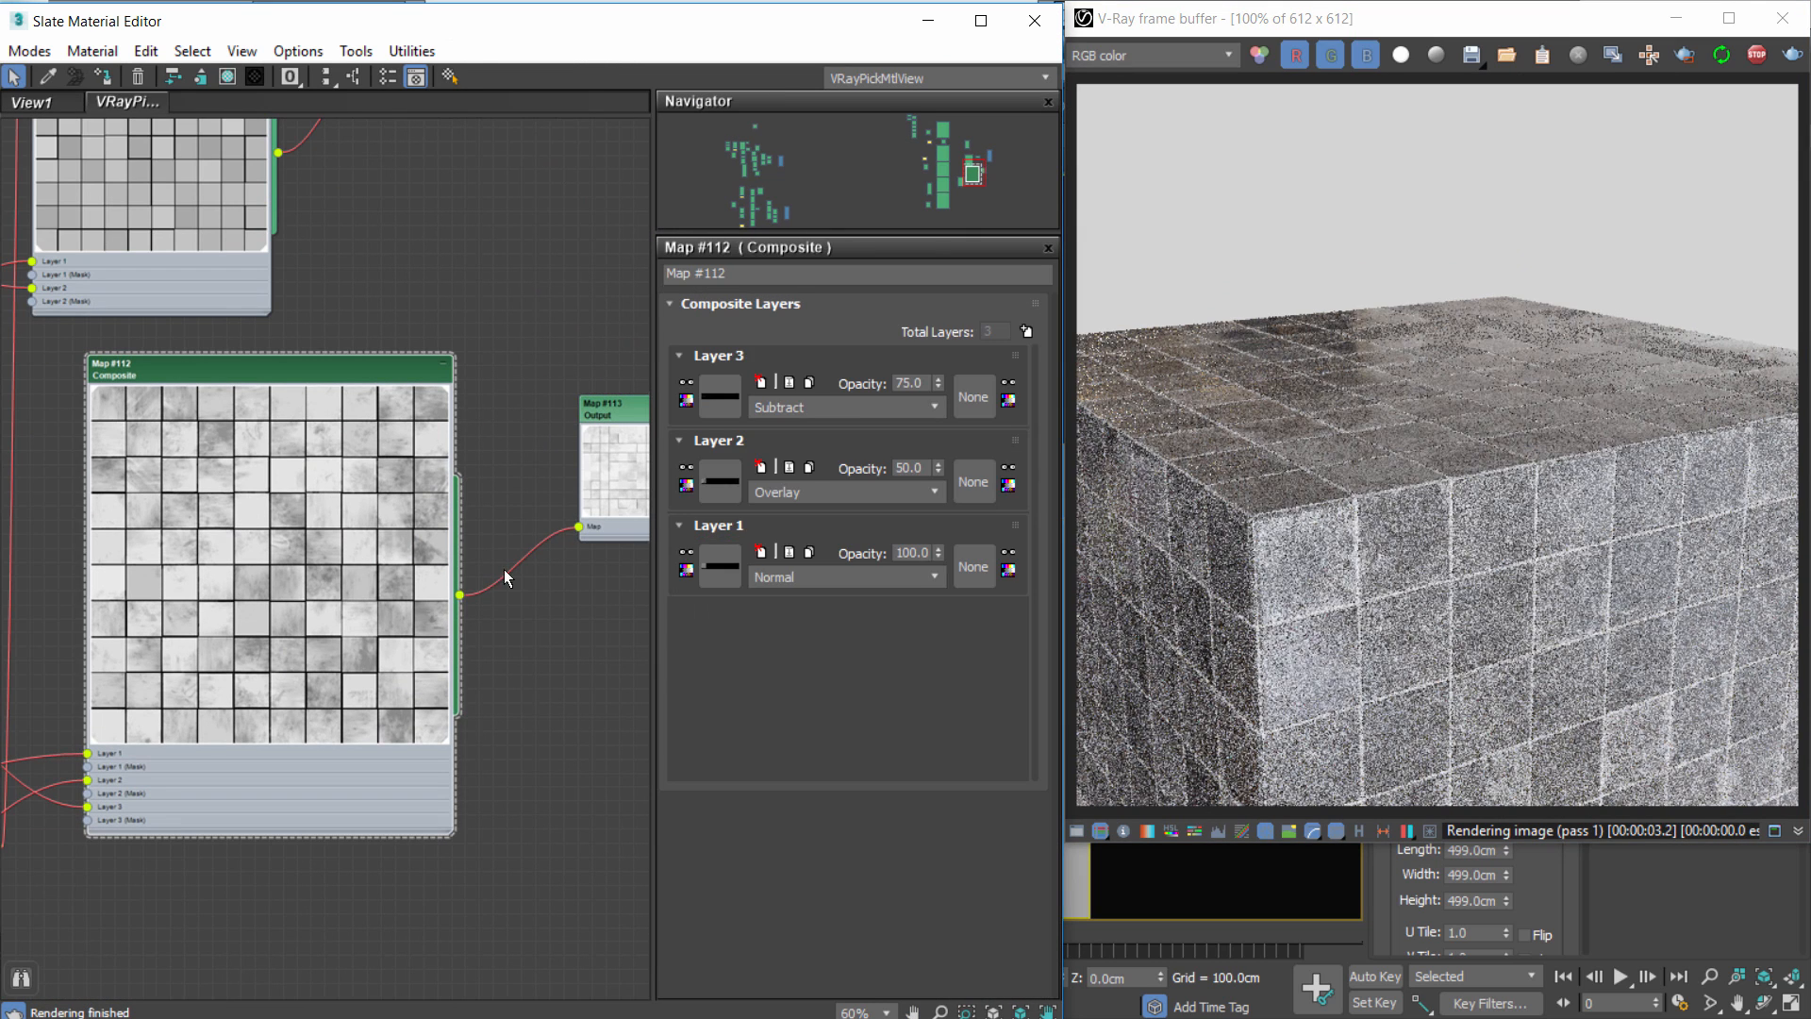
{"action": "middle_click_drag", "start_coordinate": [449, 564], "coordinate": [309, 548]}
{"action": "double_click", "coordinate": [487, 443]}
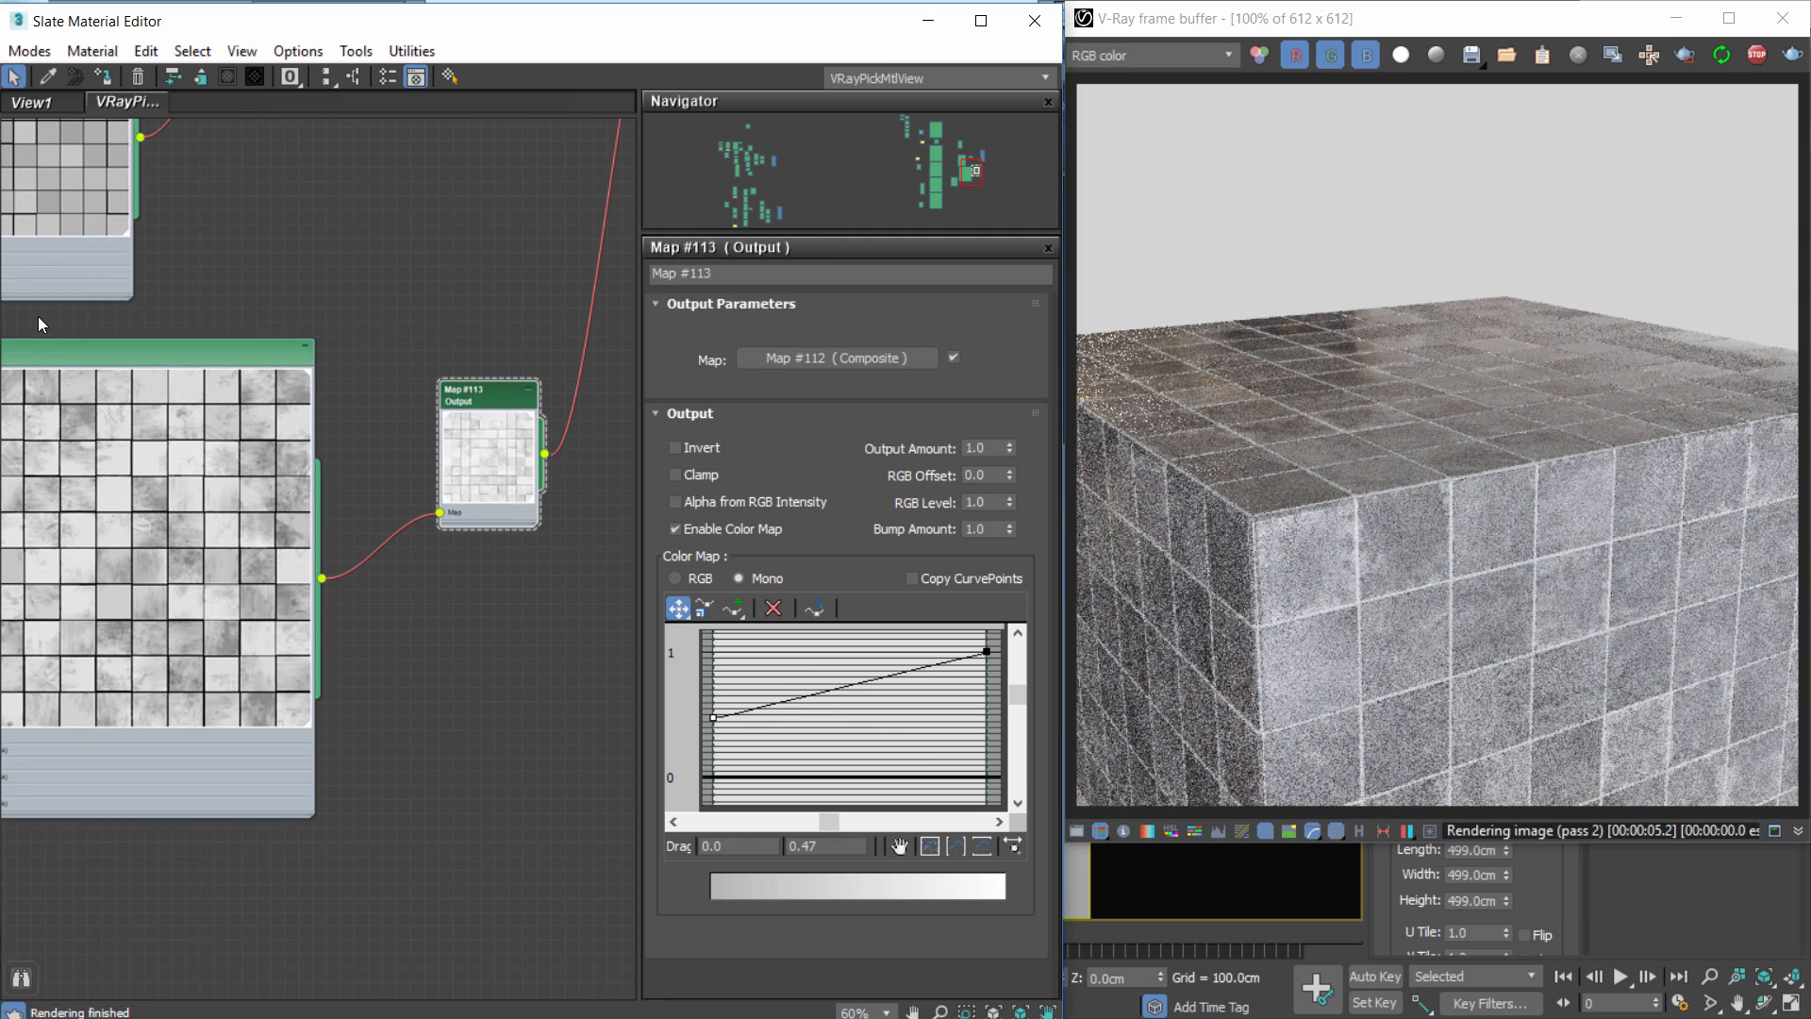
{"action": "left_click_drag", "start_coordinate": [705, 718], "coordinate": [709, 704]}
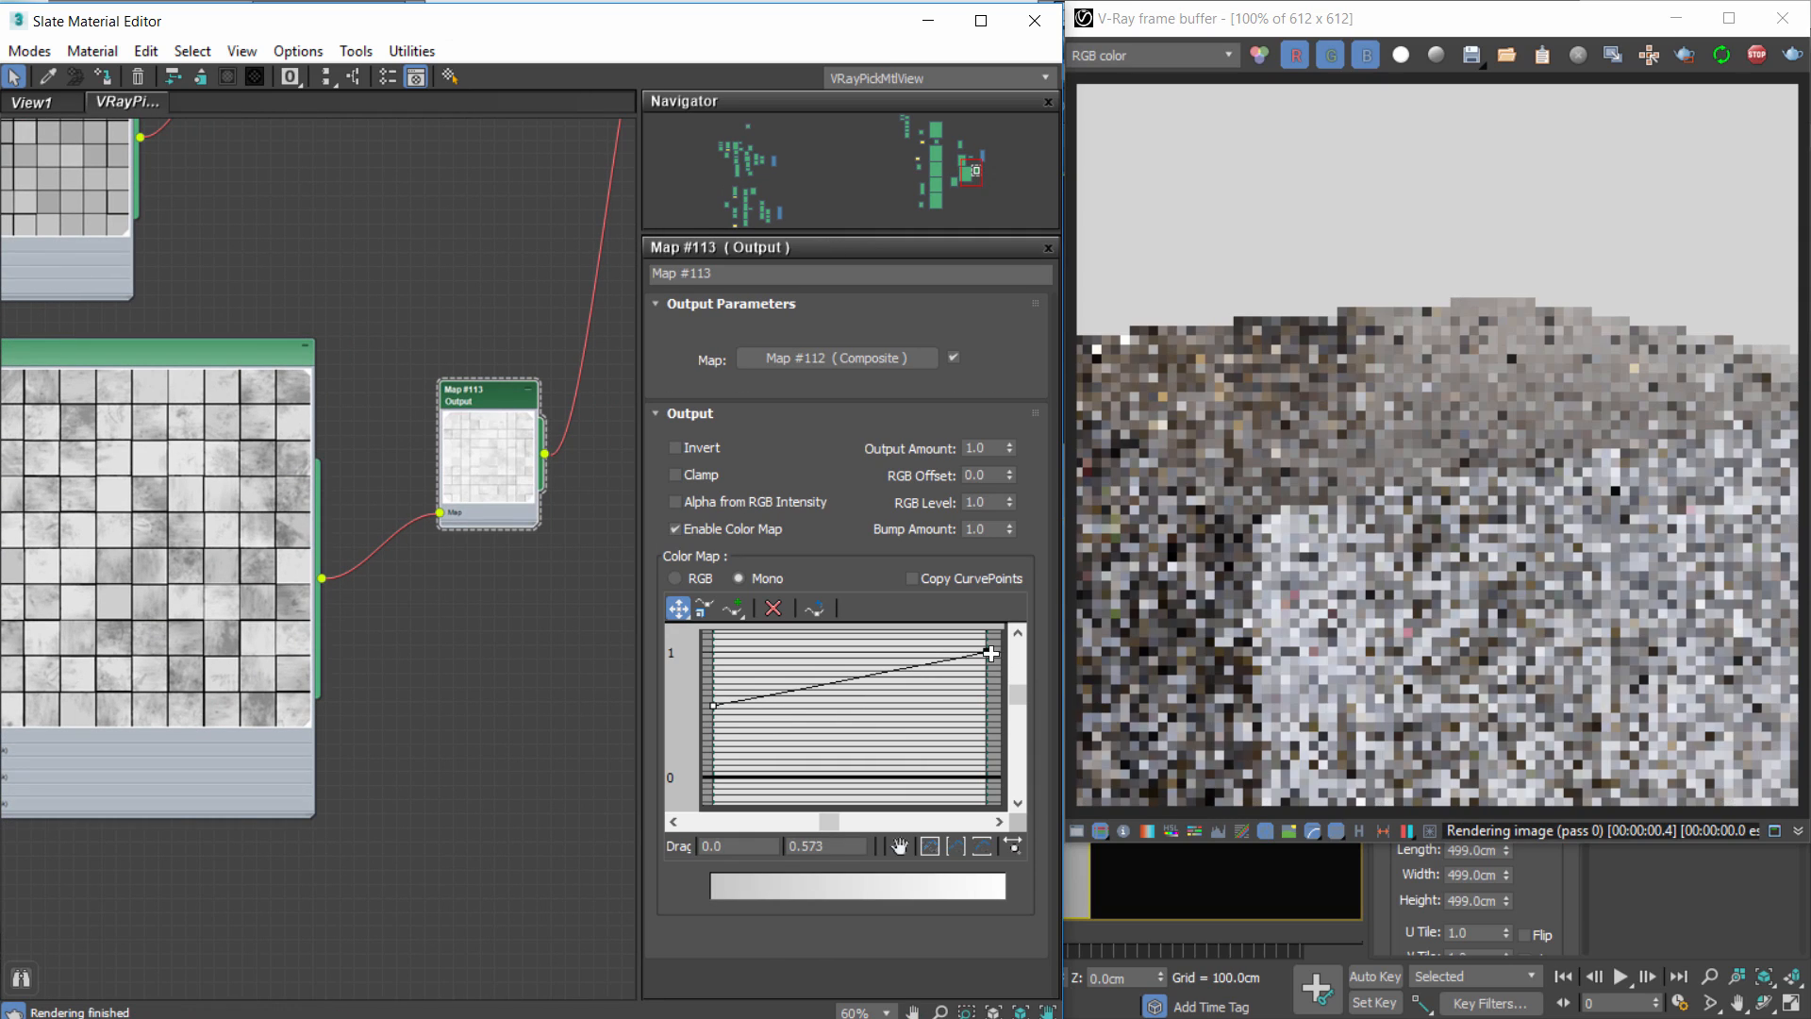
Lower the end point of the Output map's color curve to 0.85.
{"action": "left_click_drag", "start_coordinate": [987, 652], "coordinate": [993, 671]}
{"action": "left_click_drag", "start_coordinate": [832, 846], "coordinate": [695, 843]}
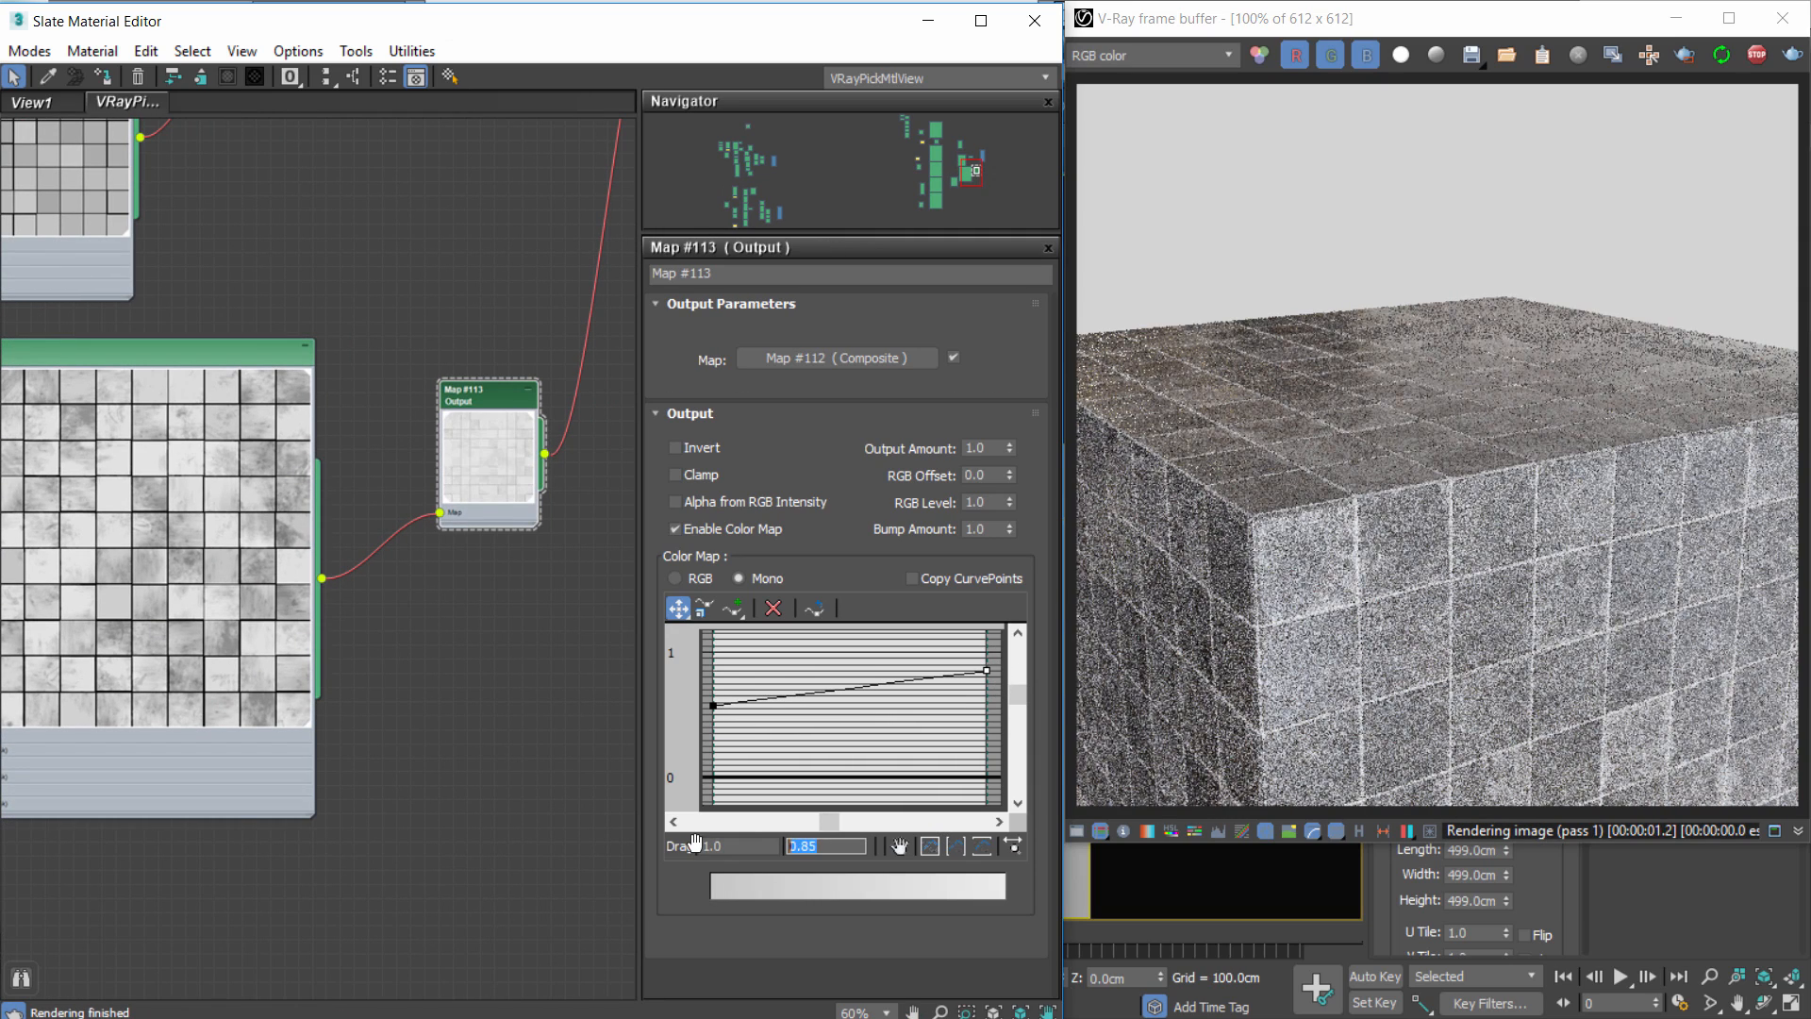
{"action": "type", "text": "0.85"}
{"action": "key", "text": "Return"}
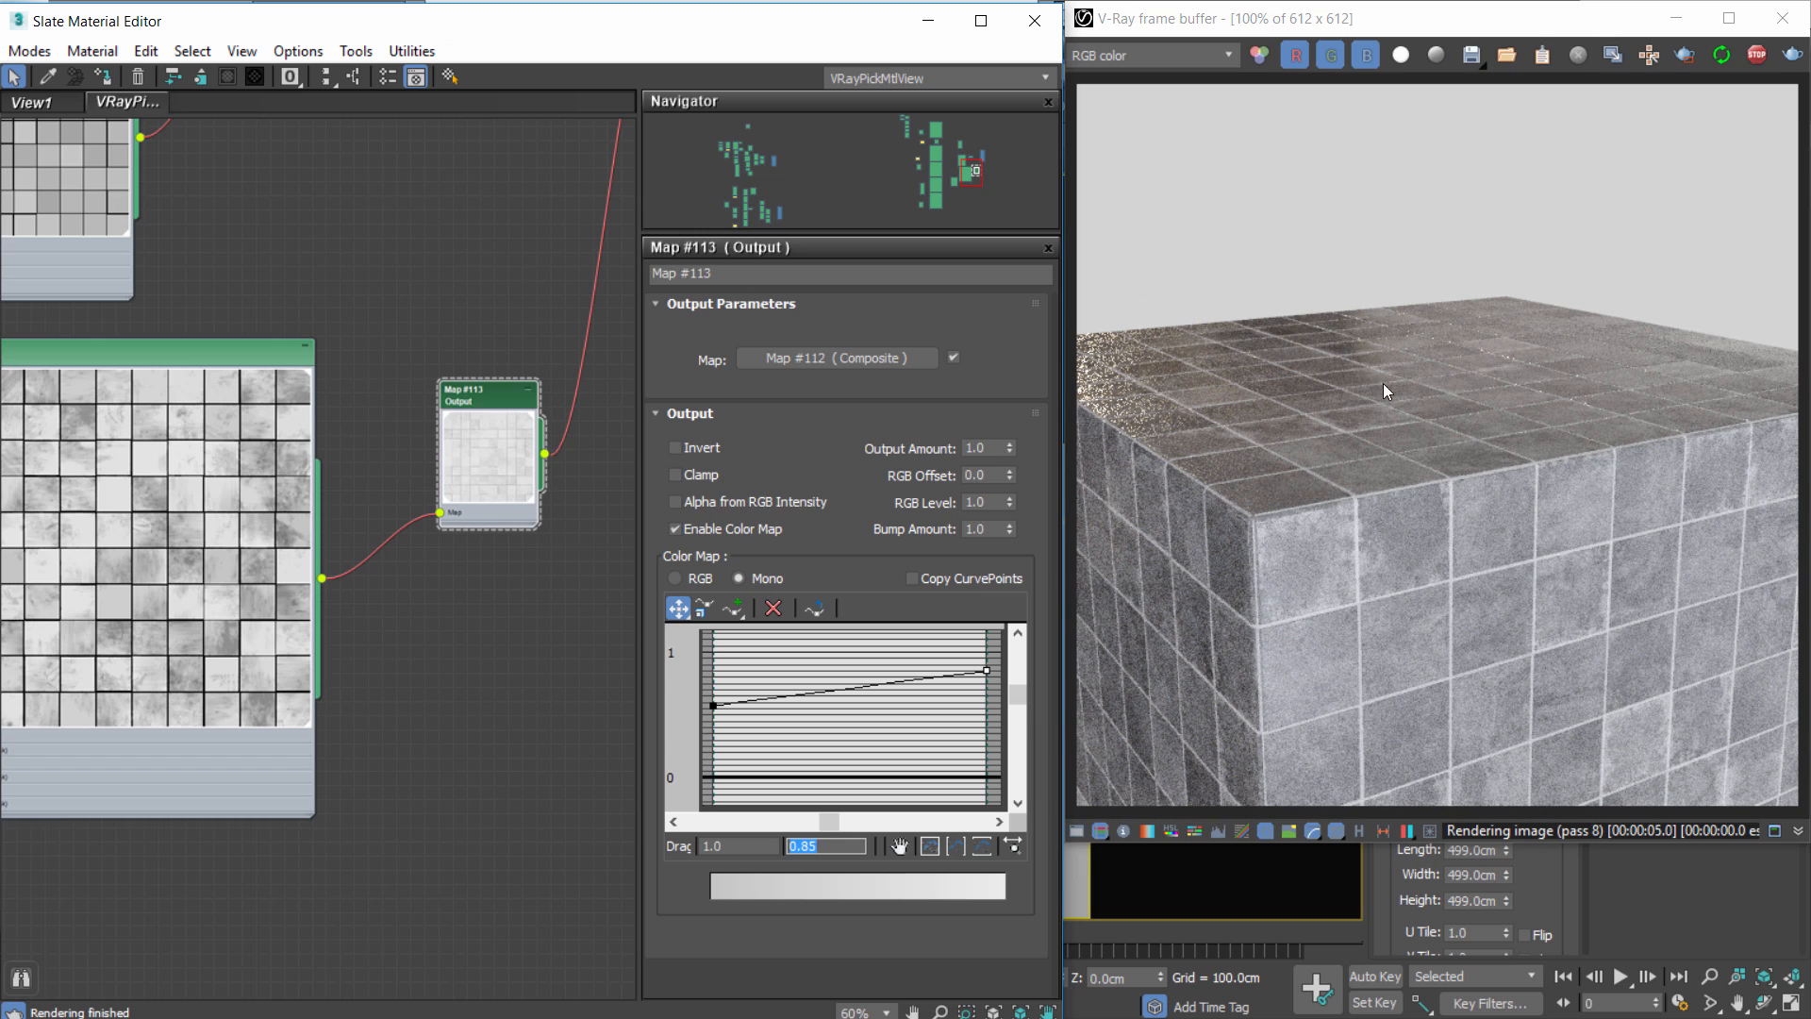
Open the layer settings of the Map #112 Composite that feeds the Output map.
{"action": "middle_click_drag", "start_coordinate": [293, 555], "coordinate": [512, 532]}
{"action": "scroll", "coordinate": [512, 532], "scroll_direction": "down", "scroll_amount": 2}
{"action": "double_click", "coordinate": [405, 388]}
{"action": "middle_click_drag", "start_coordinate": [2, 282], "coordinate": [66, 313]}
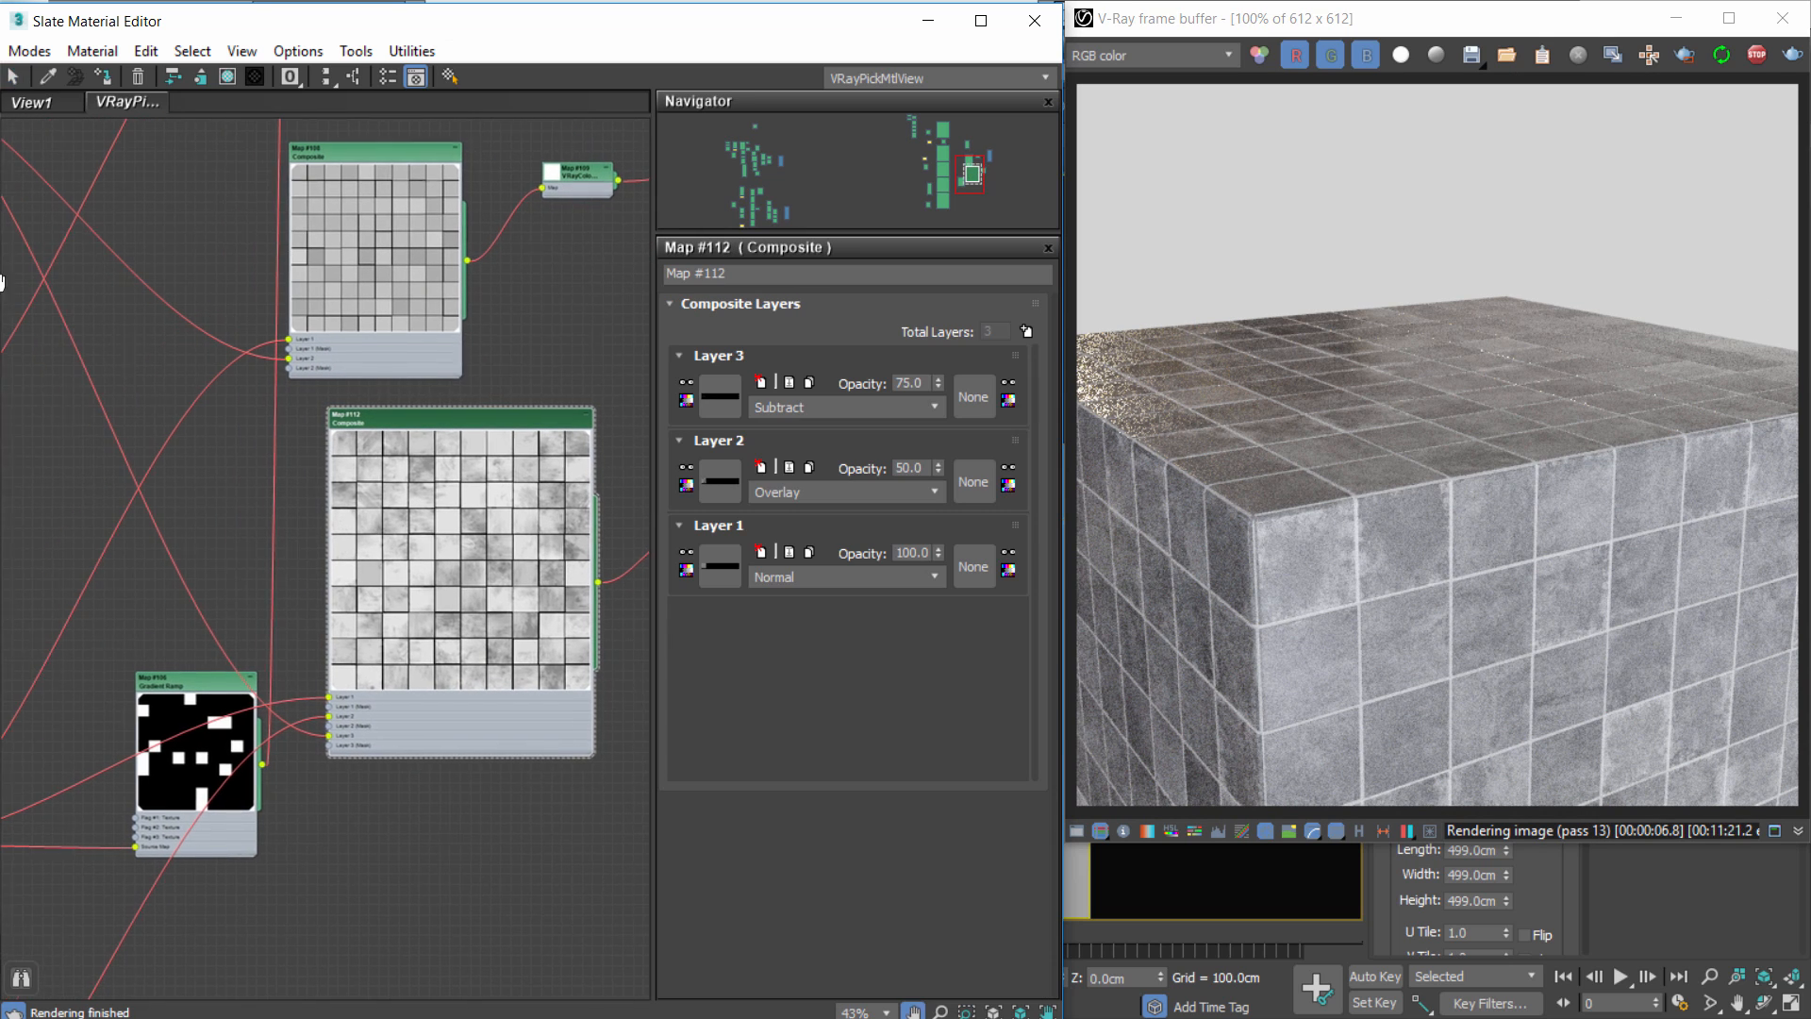
Reposition the Gradient Ramp, the Map #112 Composite and the grey-variation BerconTile nodes to tidy the node graph.
{"action": "middle_click_drag", "start_coordinate": [418, 315], "coordinate": [444, 484]}
{"action": "scroll", "coordinate": [444, 485], "scroll_direction": "down", "scroll_amount": 4}
{"action": "left_click_drag", "start_coordinate": [322, 709], "coordinate": [257, 706]}
{"action": "left_click_drag", "start_coordinate": [479, 535], "coordinate": [487, 579]}
{"action": "scroll", "coordinate": [387, 713], "scroll_direction": "up", "scroll_amount": 2}
{"action": "middle_click_drag", "start_coordinate": [34, 716], "coordinate": [279, 621]}
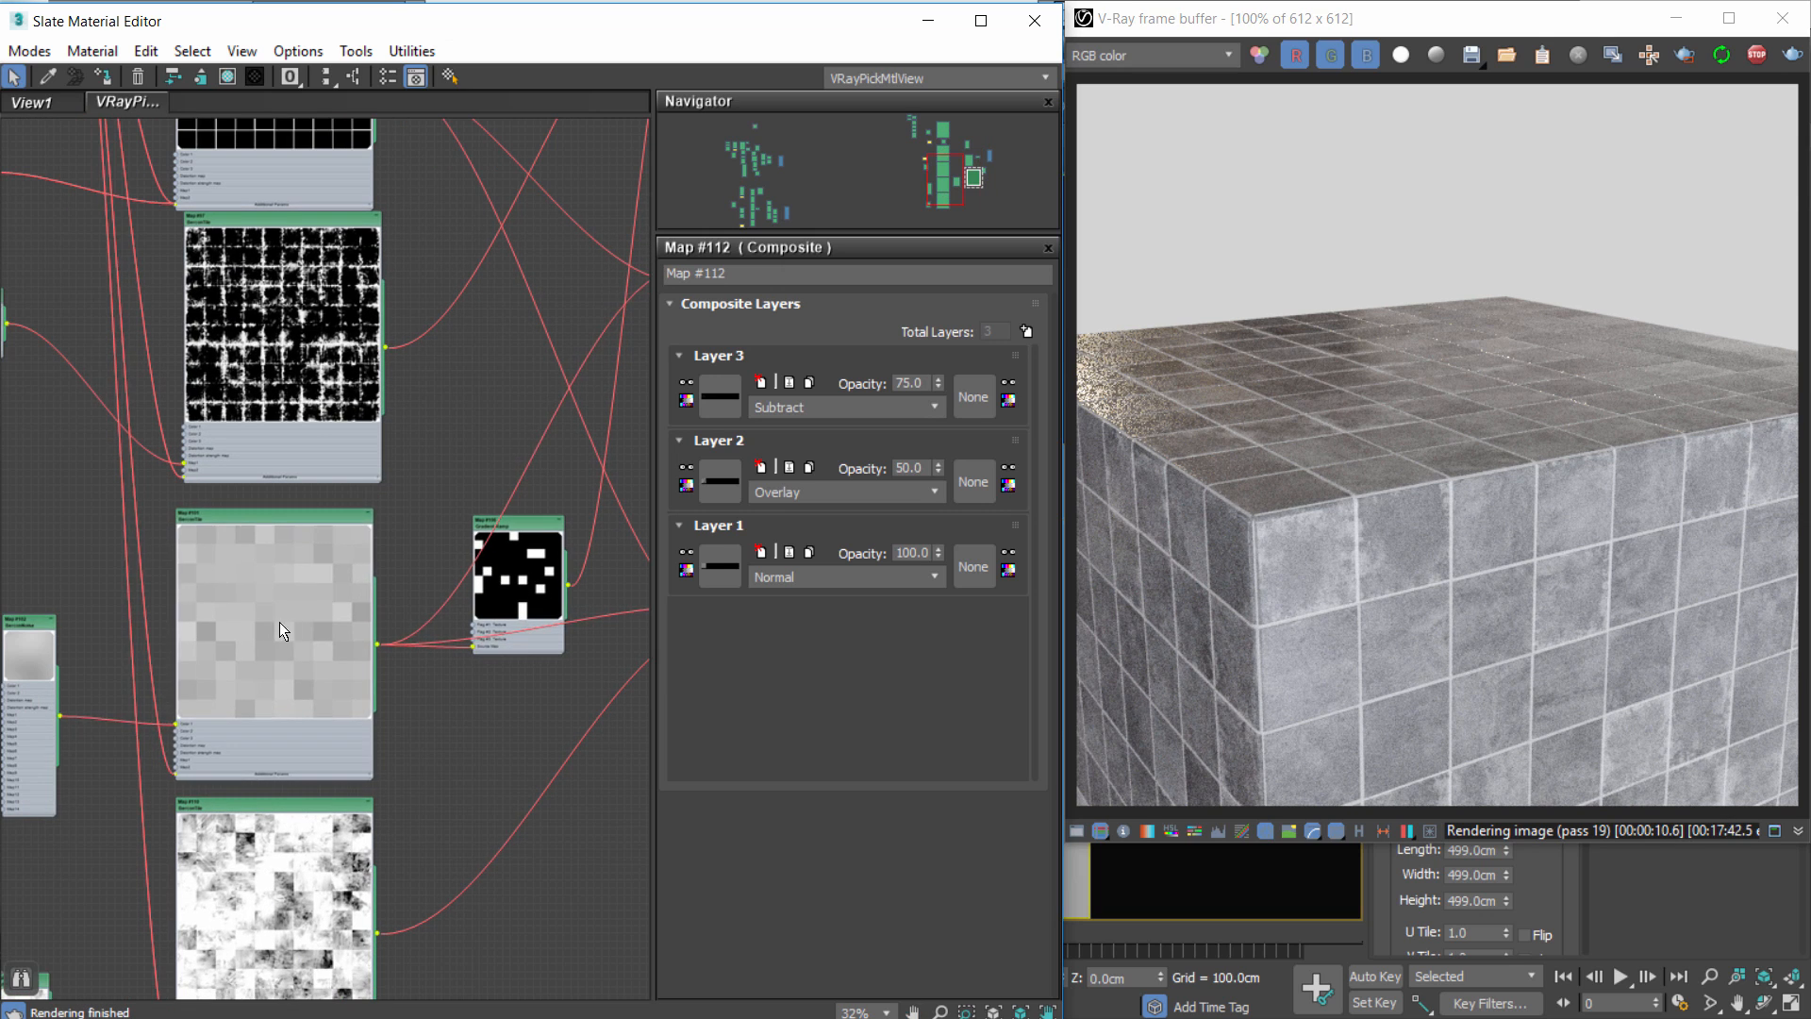
{"action": "mouse_move", "coordinate": [279, 621]}
{"action": "left_mouse_down"}
{"action": "mouse_move", "coordinate": [298, 597]}
{"action": "mouse_move", "coordinate": [281, 601]}
{"action": "left_mouse_up"}
{"action": "scroll", "coordinate": [532, 586], "scroll_direction": "down", "scroll_amount": 1}
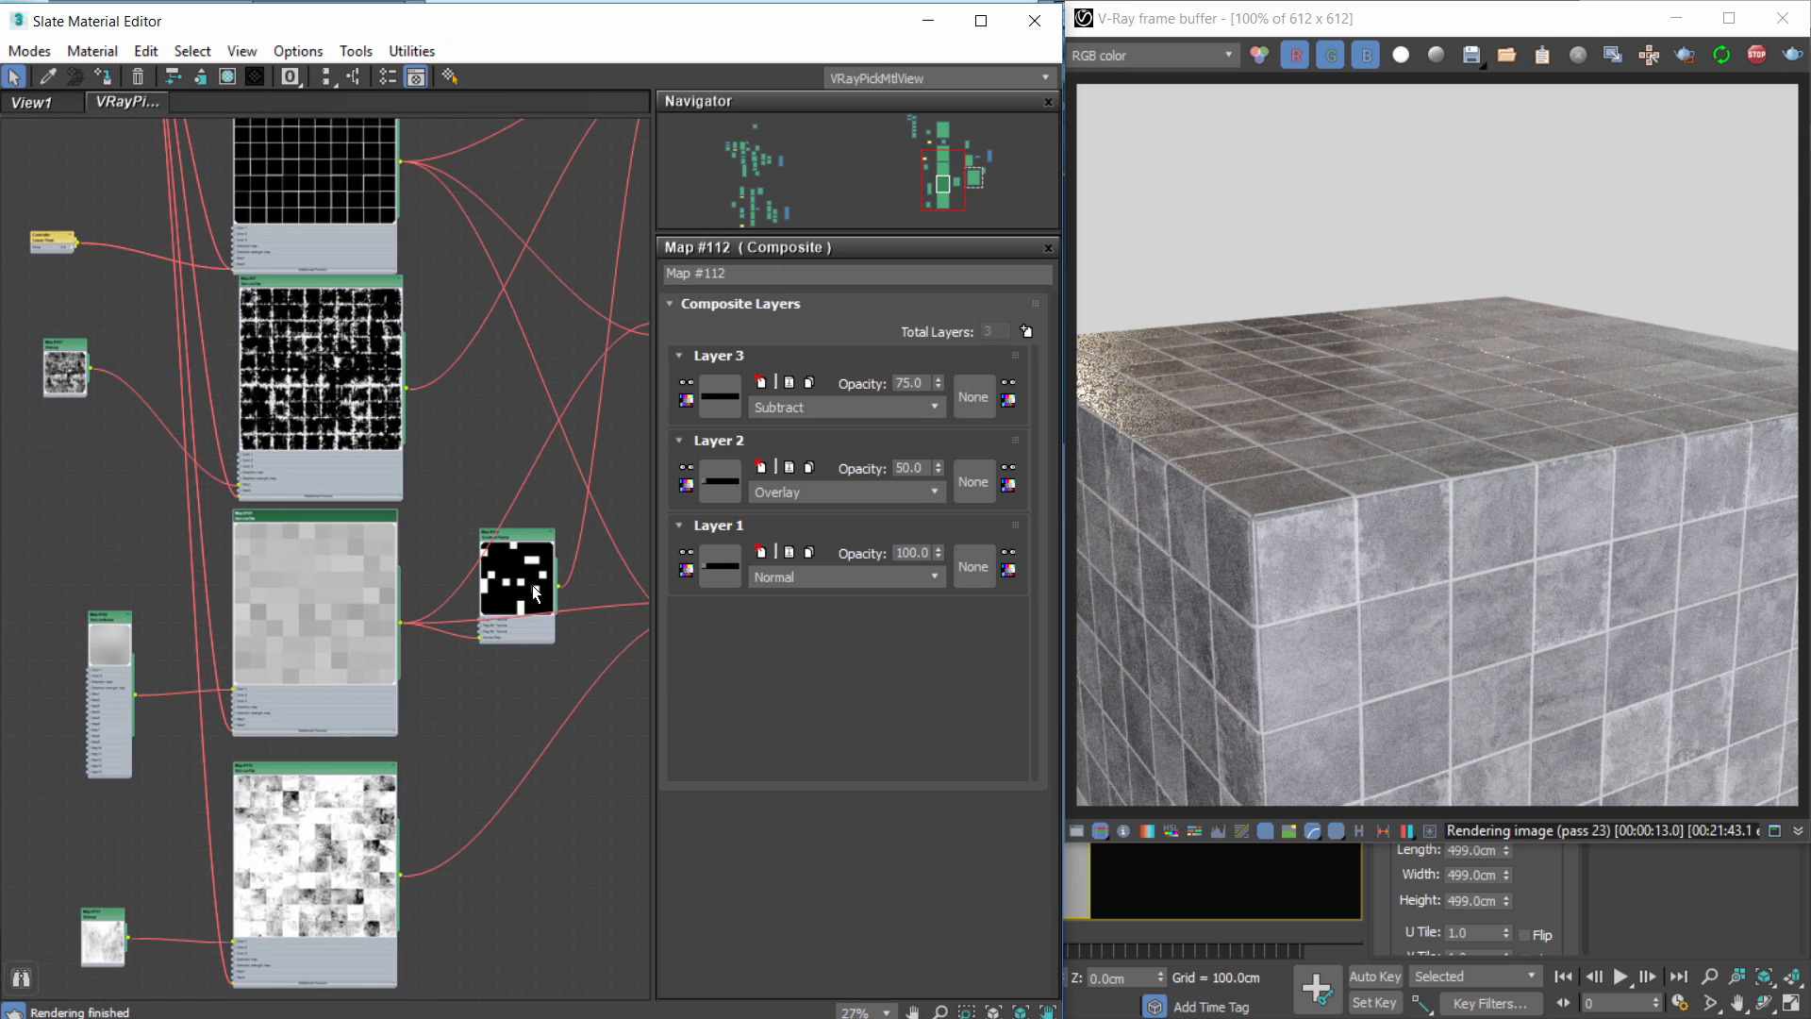
{"action": "scroll", "coordinate": [535, 594], "scroll_direction": "up", "scroll_amount": 1}
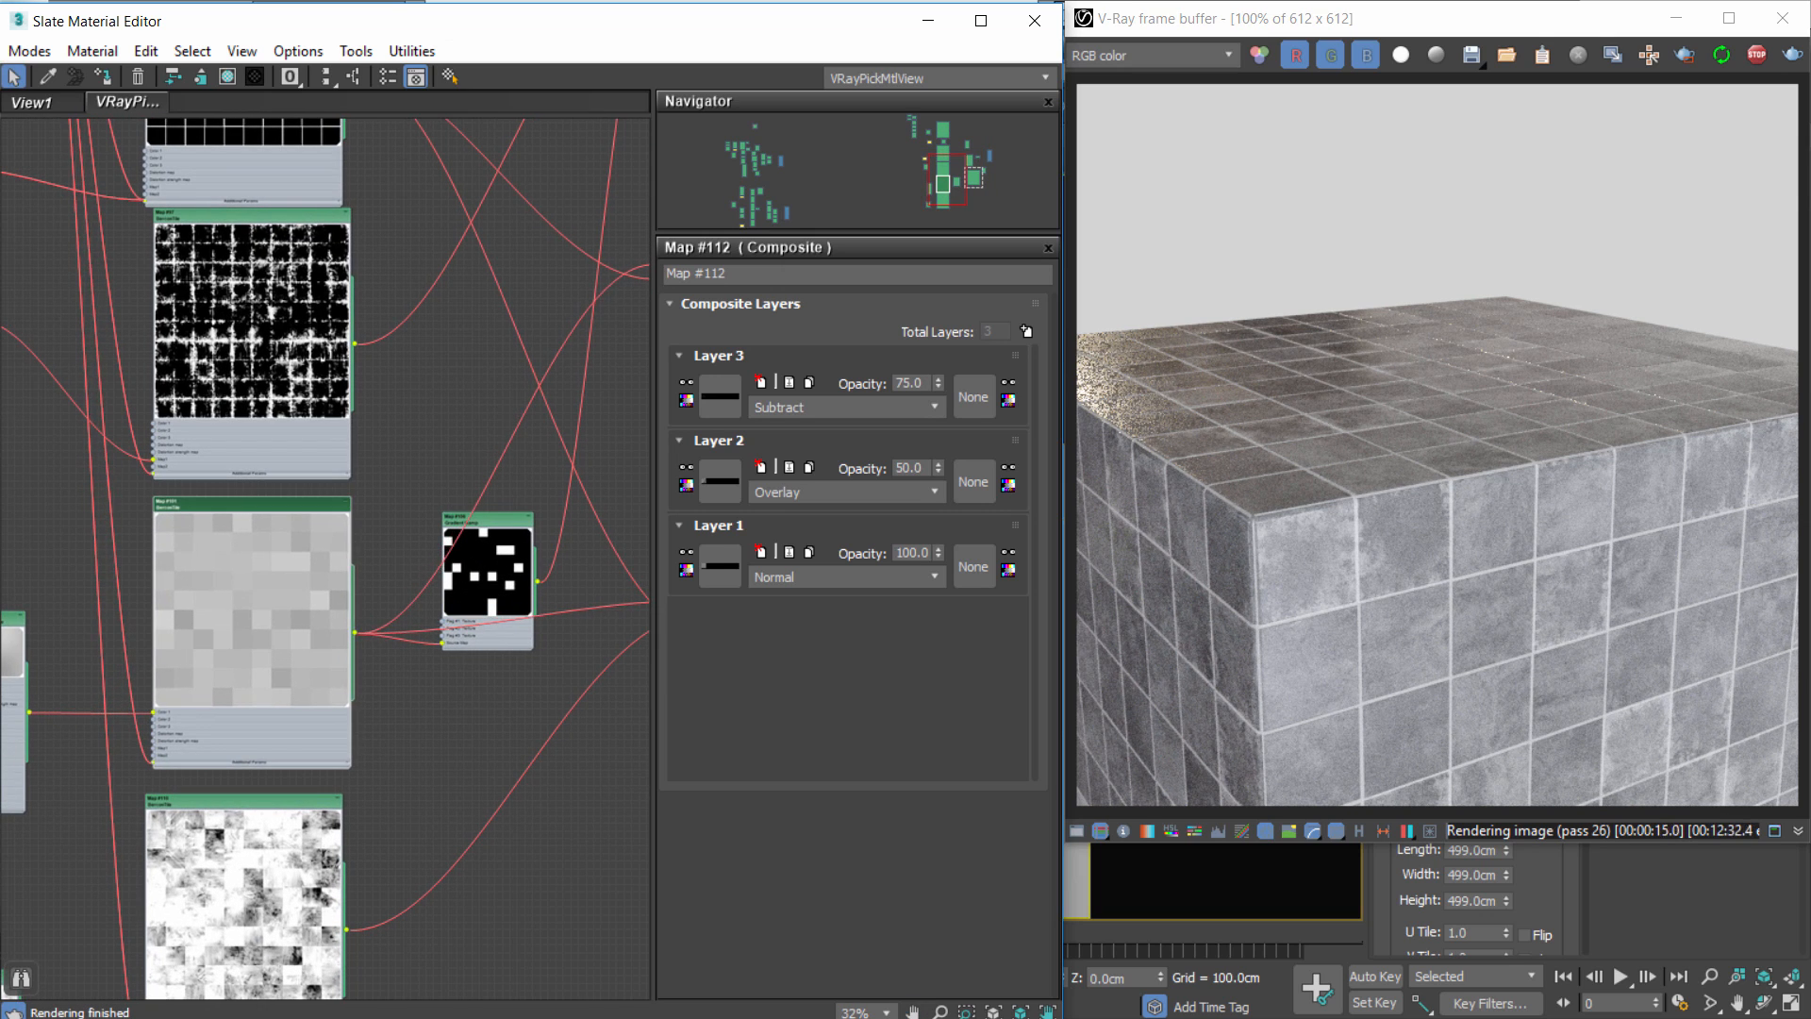
Move the final material node farther from the maps and place the upper Linear Float controller beside the other controller.
{"action": "scroll", "coordinate": [303, 595], "scroll_direction": "down", "scroll_amount": 2}
{"action": "middle_click_drag", "start_coordinate": [526, 585], "coordinate": [232, 627]}
{"action": "middle_click_drag", "start_coordinate": [462, 537], "coordinate": [376, 616]}
{"action": "left_click", "coordinate": [468, 415]}
{"action": "left_click_drag", "start_coordinate": [474, 426], "coordinate": [541, 483]}
{"action": "scroll", "coordinate": [505, 504], "scroll_direction": "down", "scroll_amount": 3}
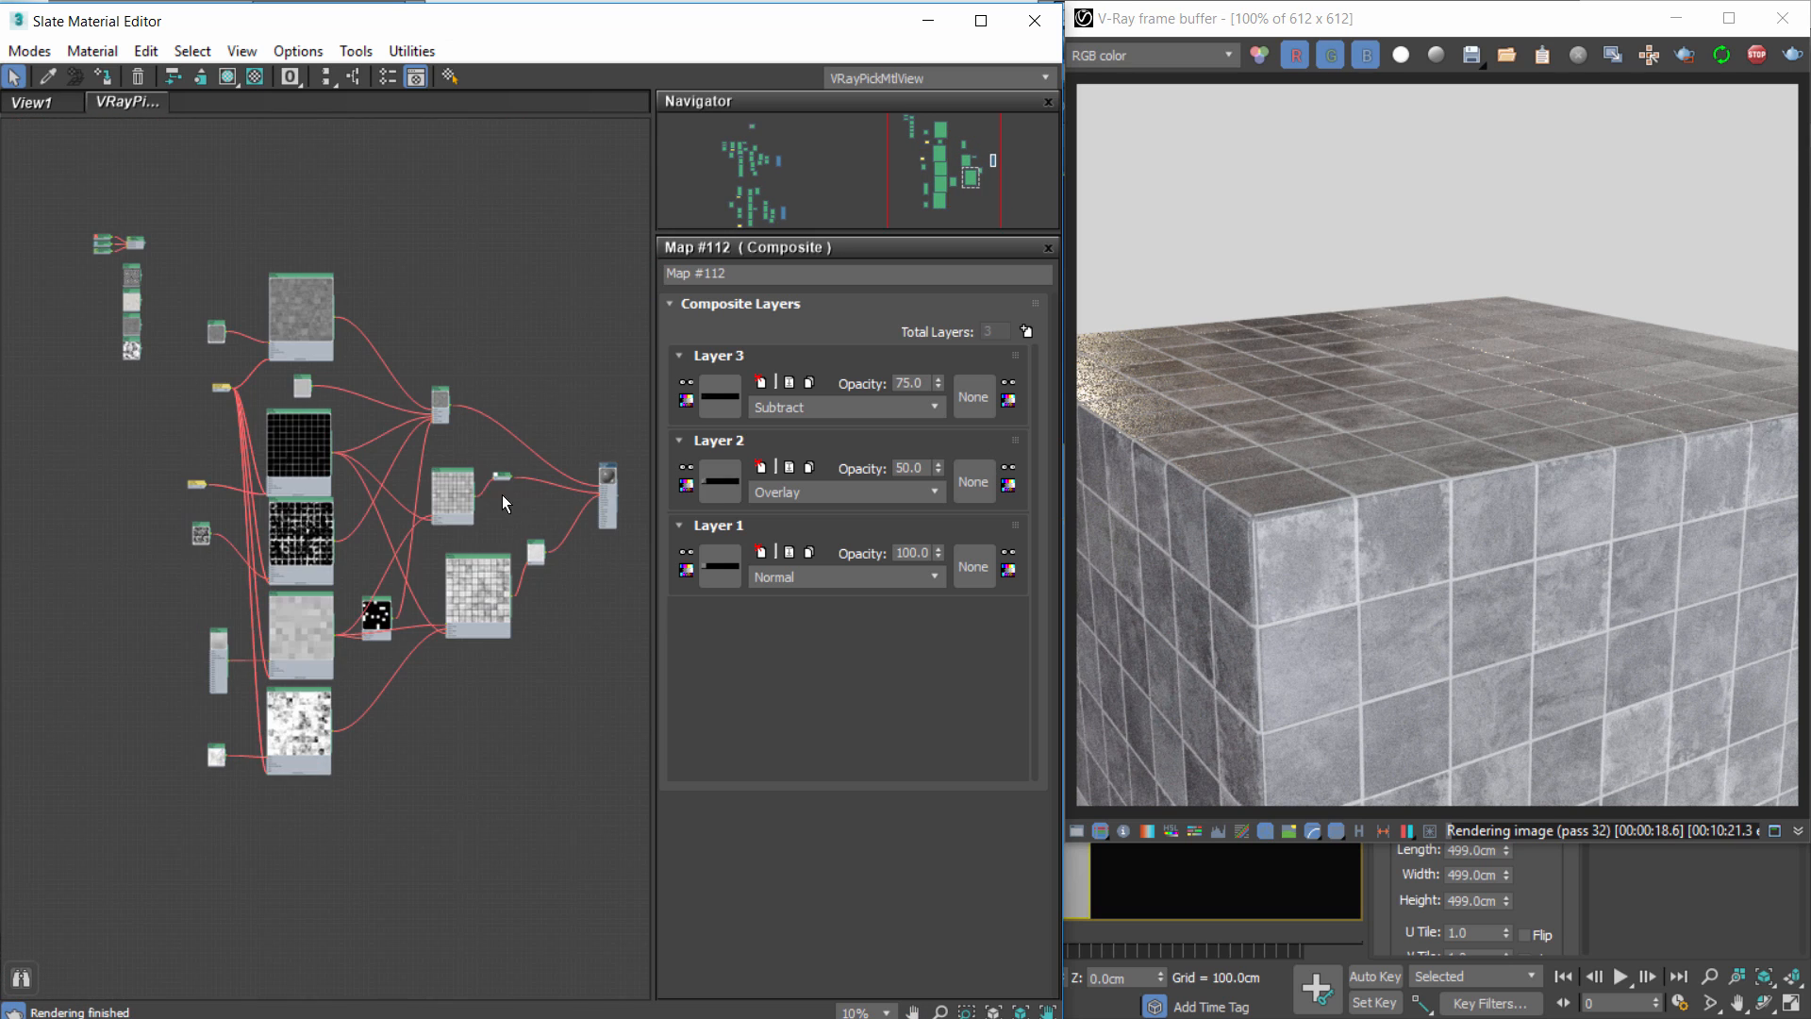
{"action": "scroll", "coordinate": [456, 562], "scroll_direction": "up", "scroll_amount": 2}
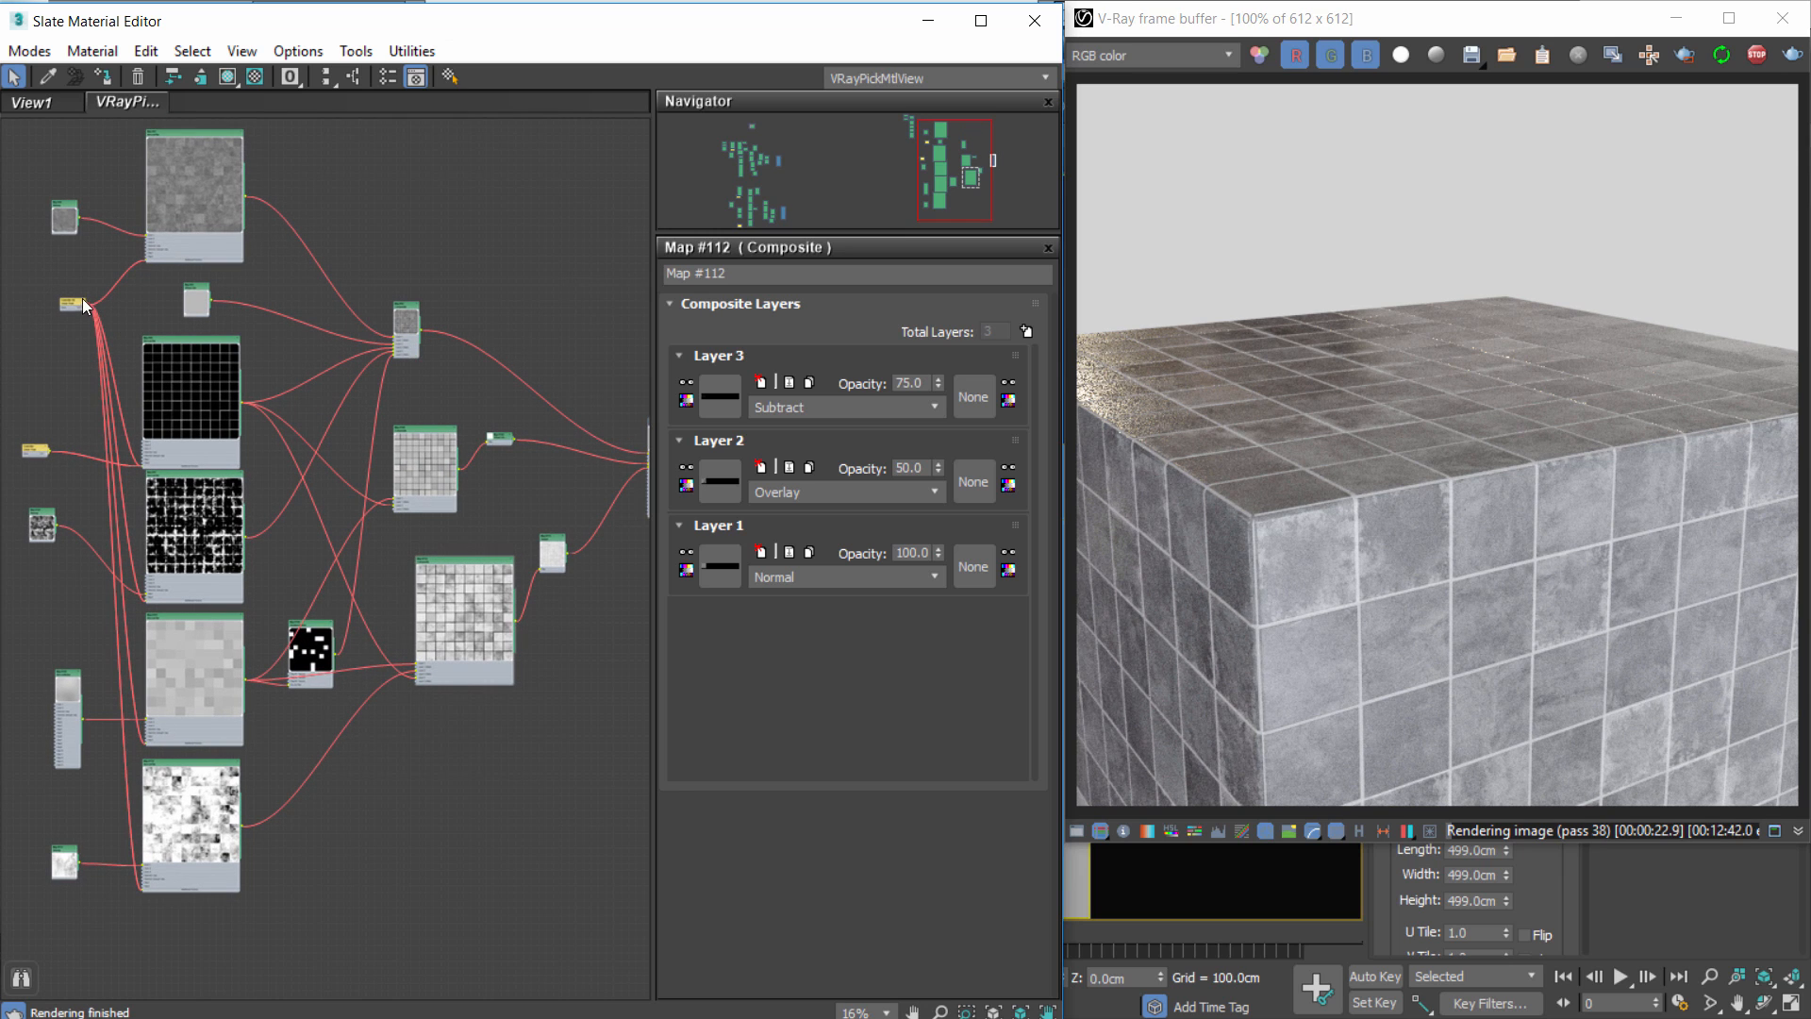
{"action": "left_click_drag", "start_coordinate": [73, 297], "coordinate": [34, 411]}
Render the Map #92 Composite at 2048 × 2048 as a single frame to inspect it, and close the result.
{"action": "scroll", "coordinate": [481, 336], "scroll_direction": "up", "scroll_amount": 3}
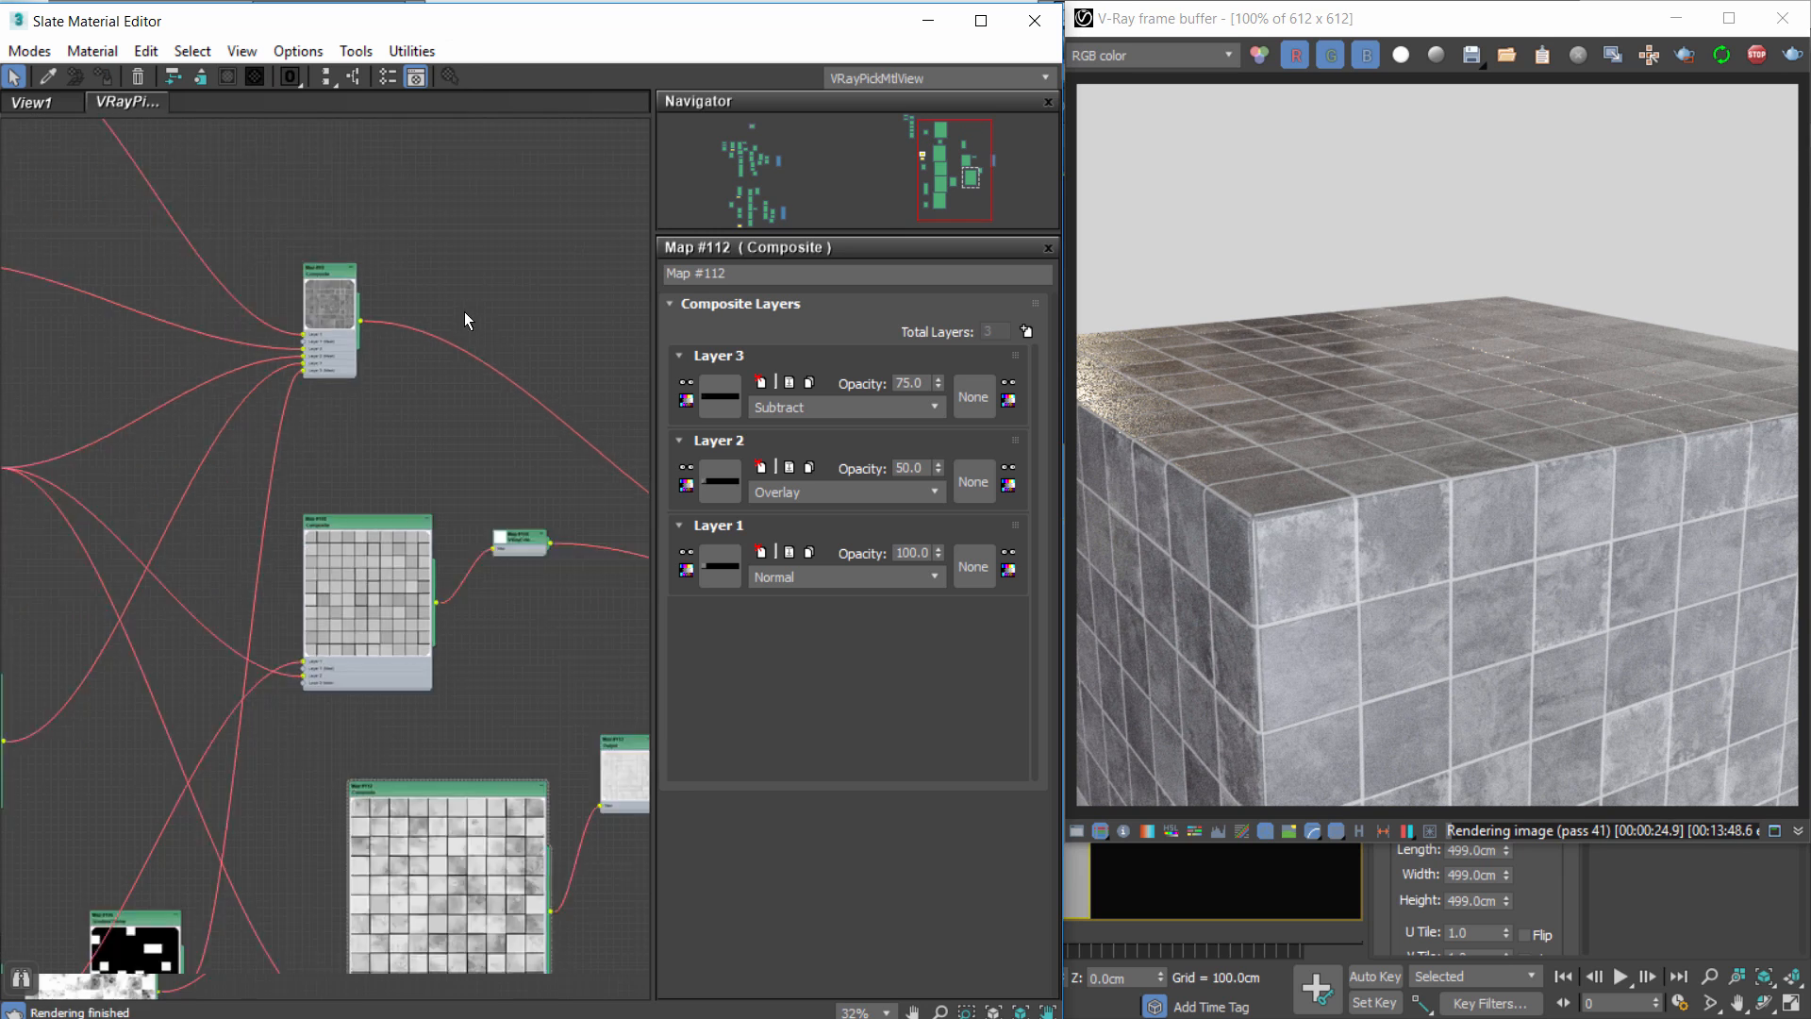
{"action": "scroll", "coordinate": [464, 321], "scroll_direction": "up", "scroll_amount": 1}
{"action": "right_click", "coordinate": [296, 278]}
{"action": "left_click", "coordinate": [396, 433]}
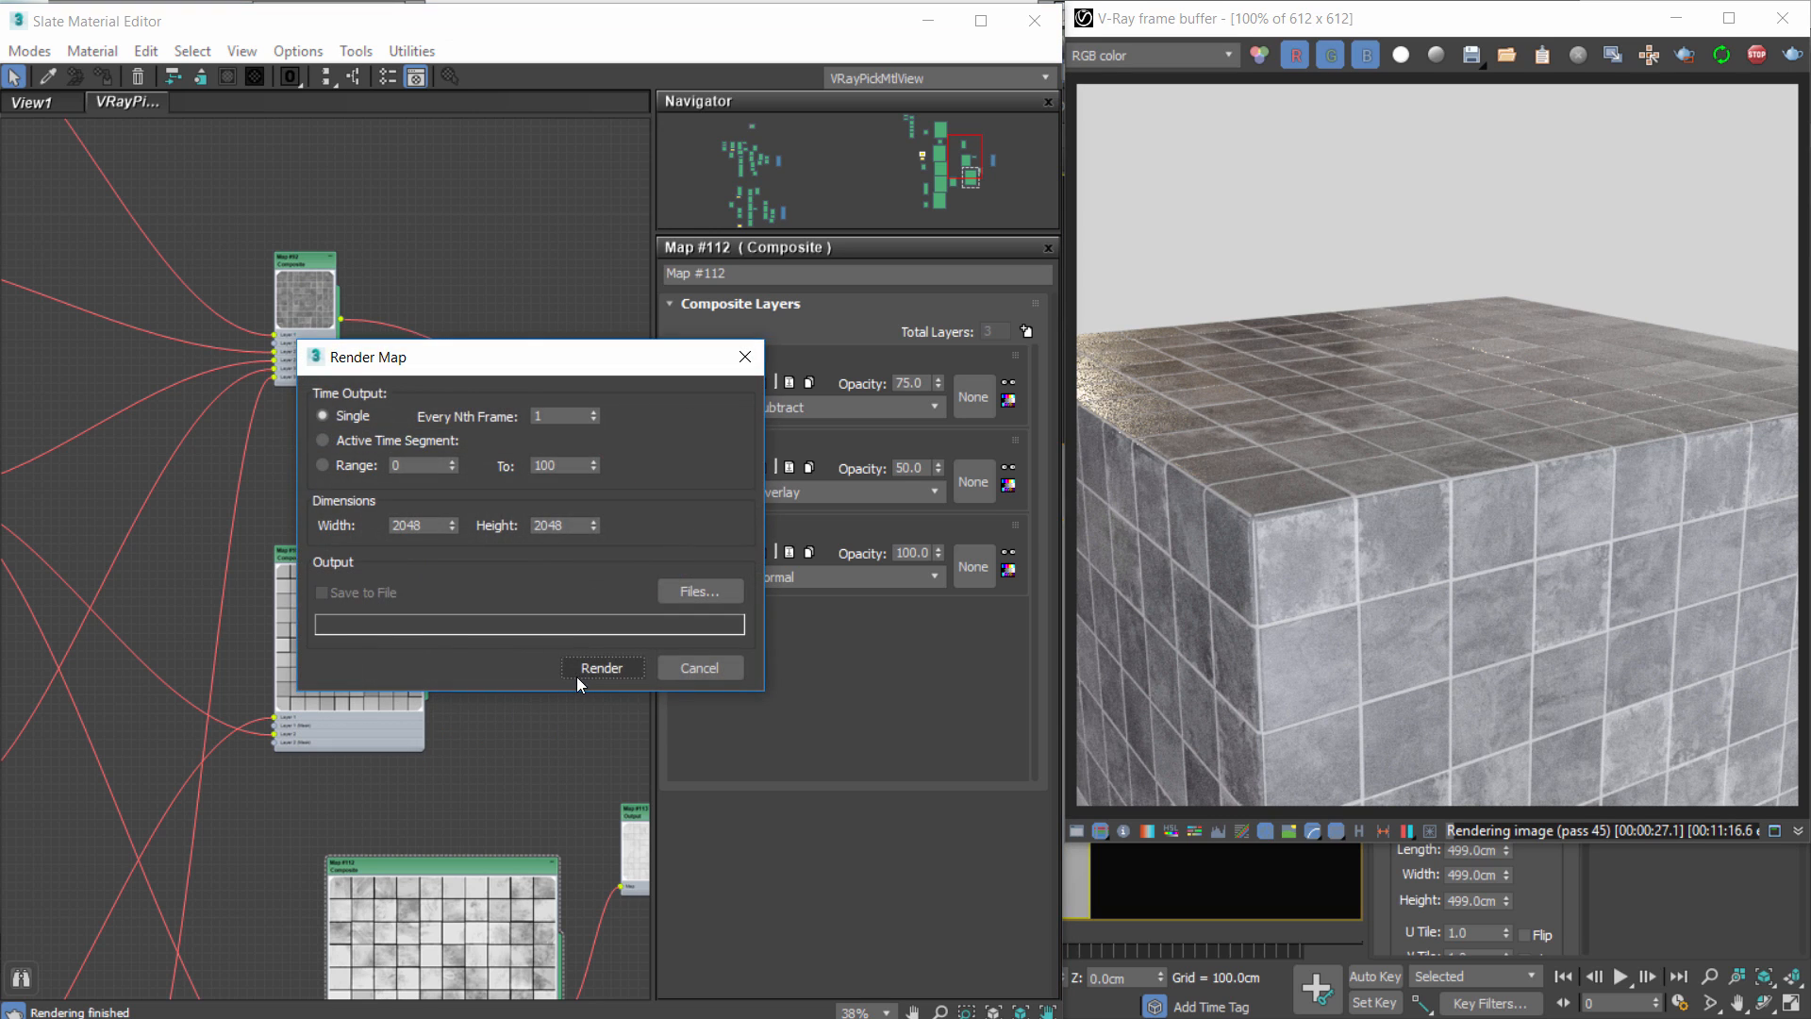
{"action": "left_click", "coordinate": [582, 670]}
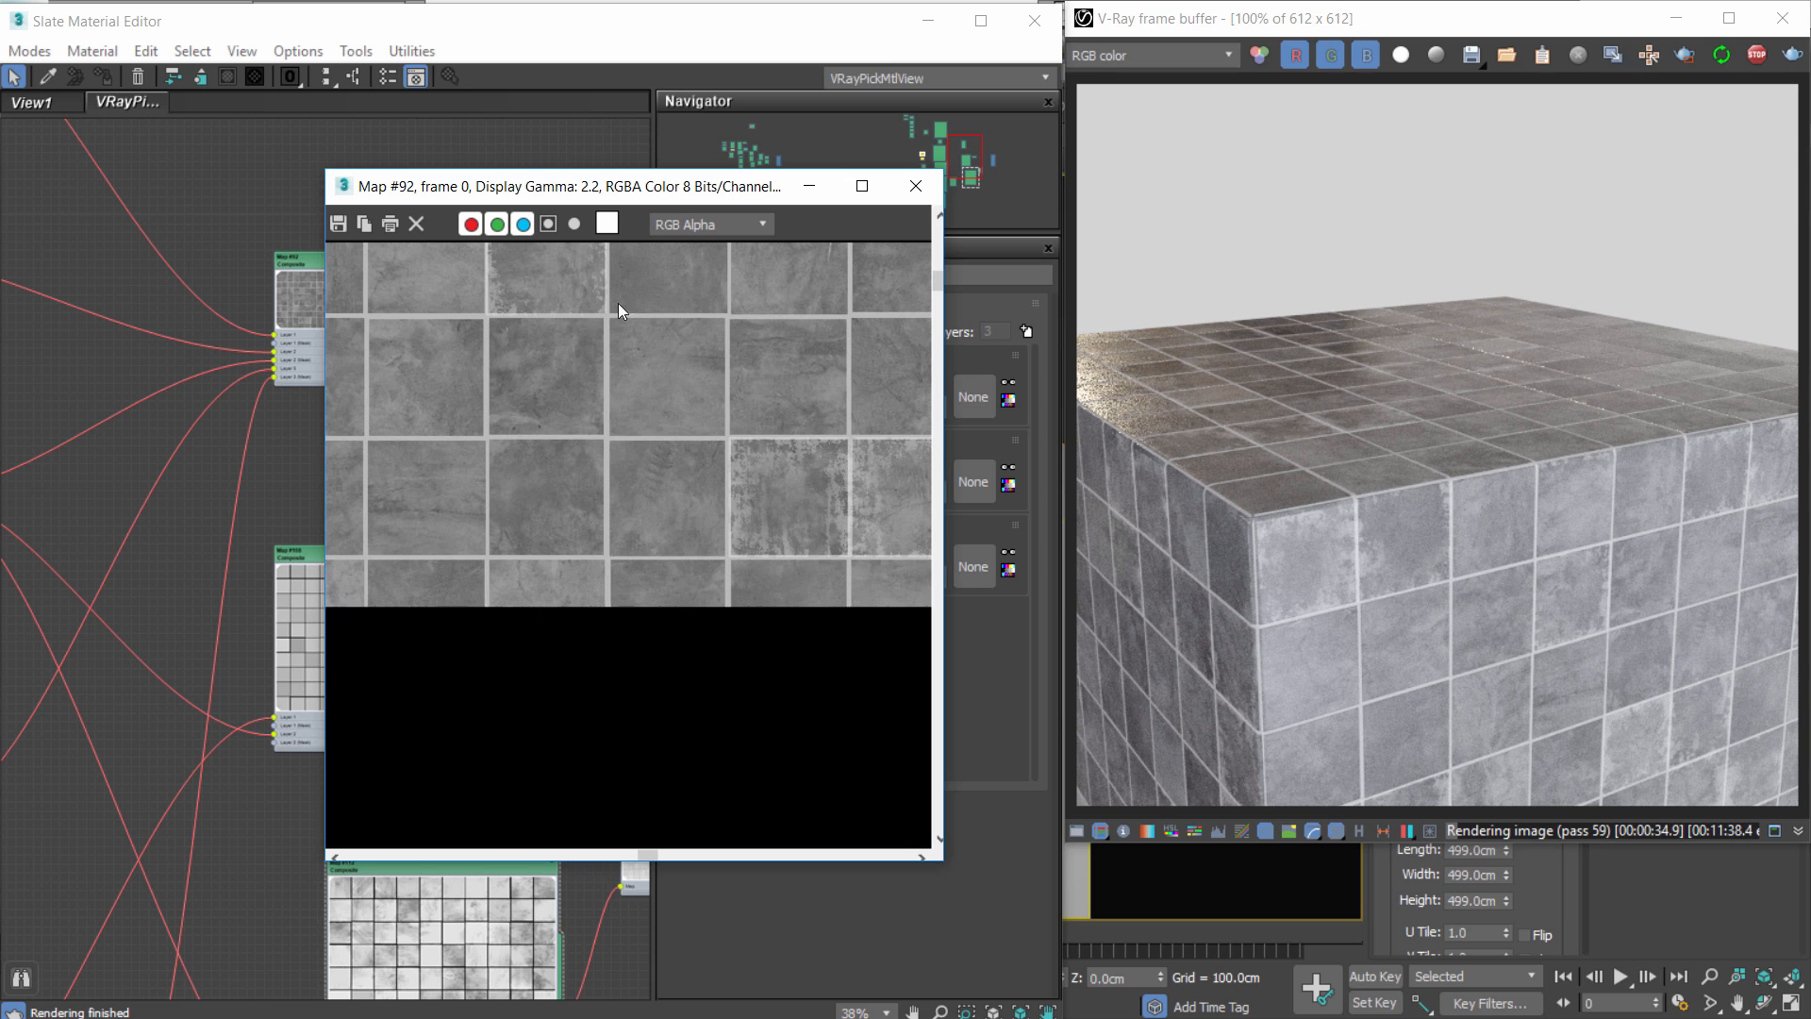
{"action": "left_click", "coordinate": [913, 186]}
Open the Map #108 Composite's settings and render the map to inspect its tile pattern, closing the result.
{"action": "middle_click_drag", "start_coordinate": [434, 603], "coordinate": [370, 531]}
{"action": "left_click", "coordinate": [364, 530]}
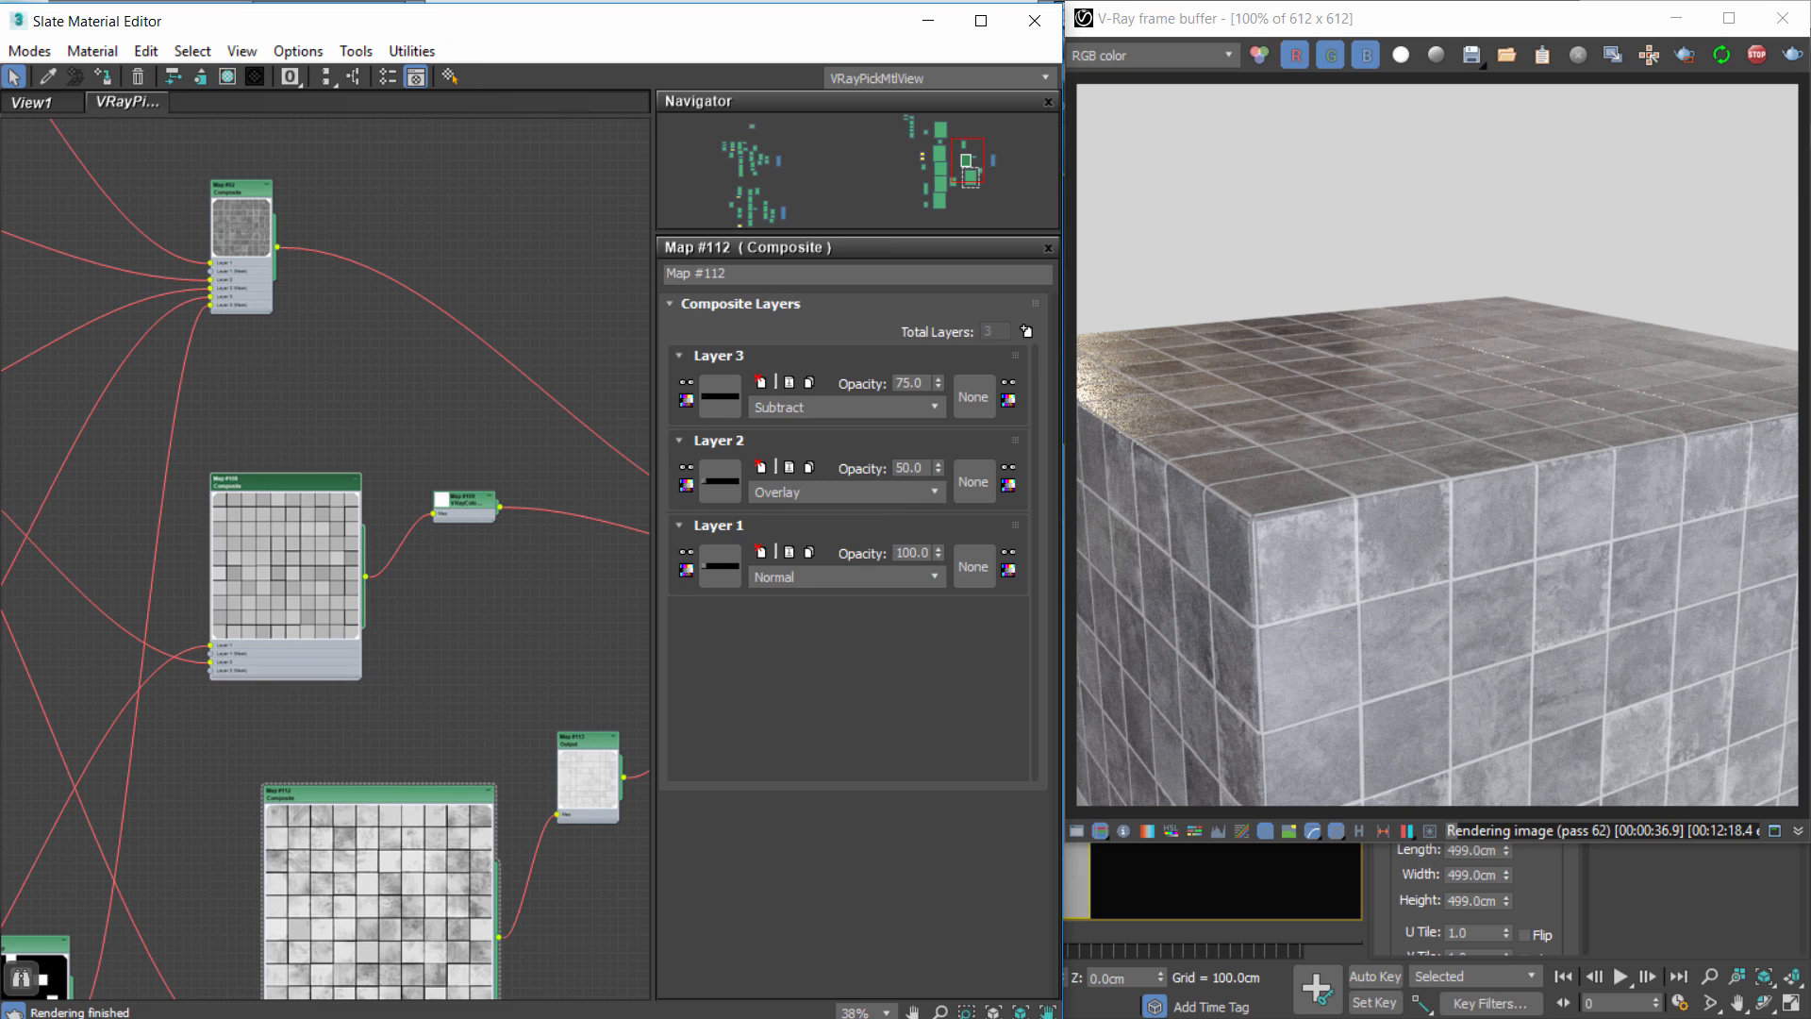
{"action": "middle_click_drag", "start_coordinate": [483, 560], "coordinate": [253, 470]}
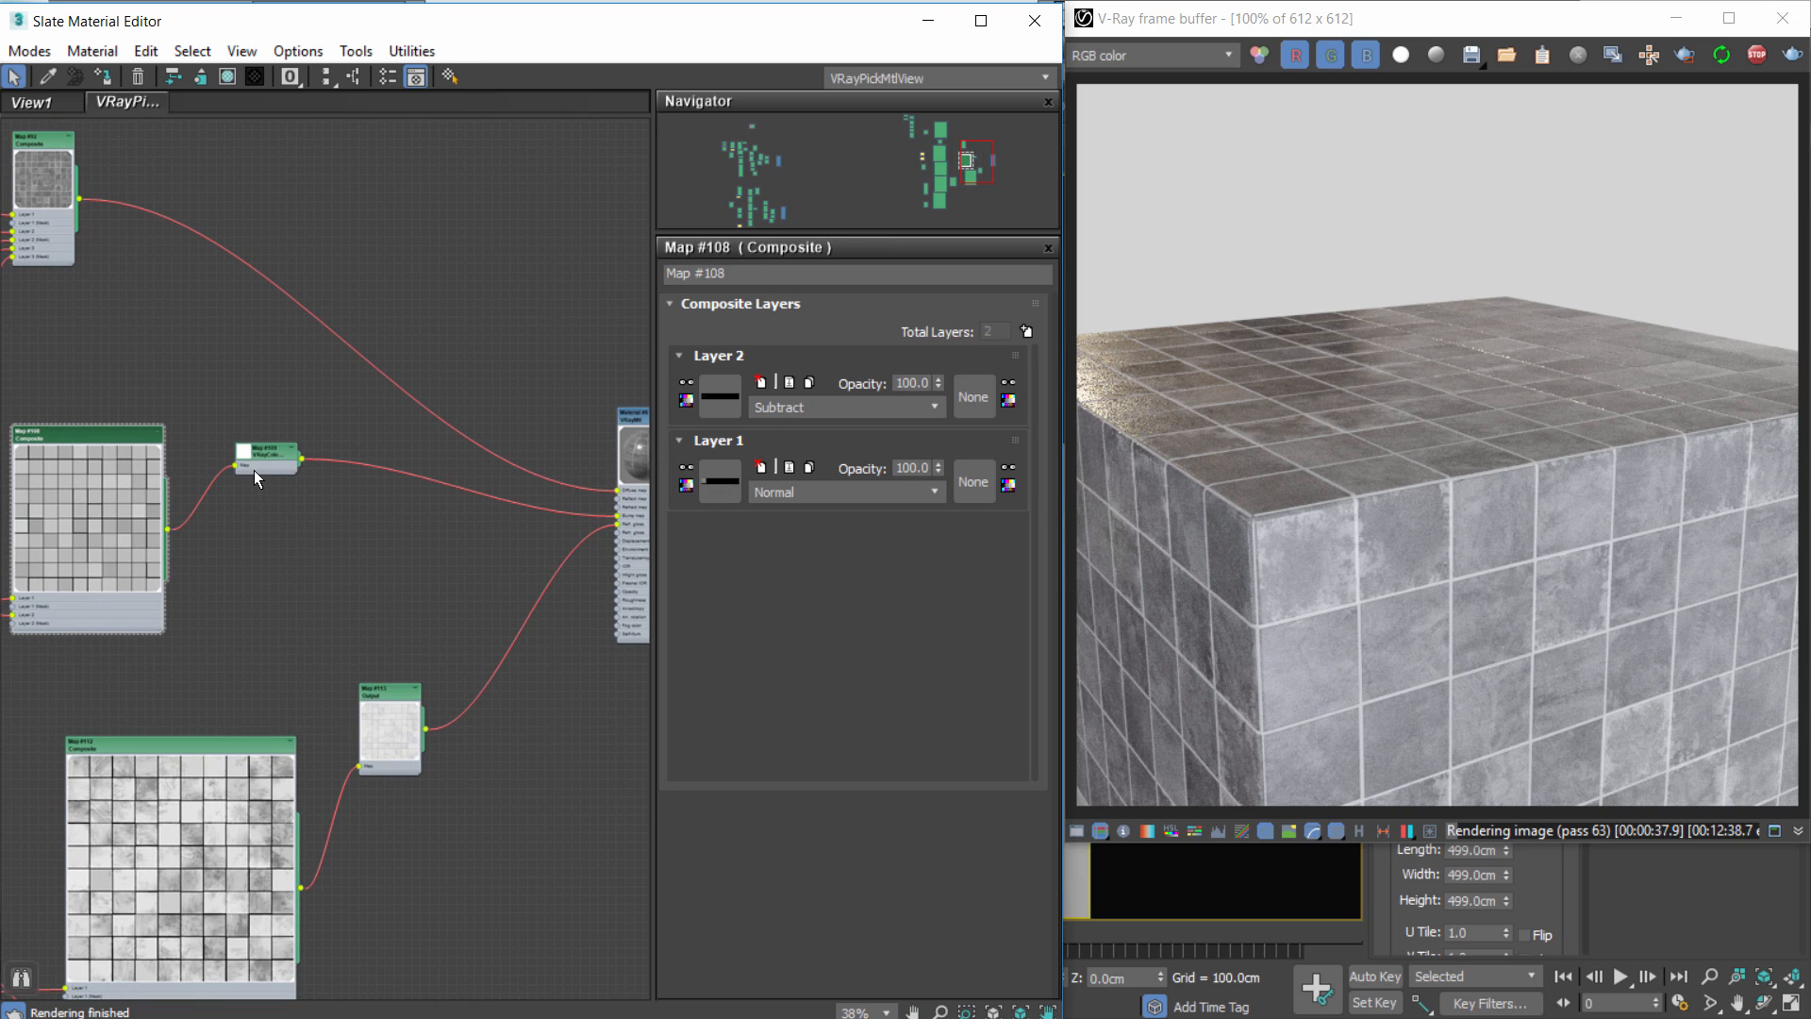
{"action": "right_click", "coordinate": [128, 440]}
{"action": "left_click", "coordinate": [179, 599]}
{"action": "left_click", "coordinate": [602, 667]}
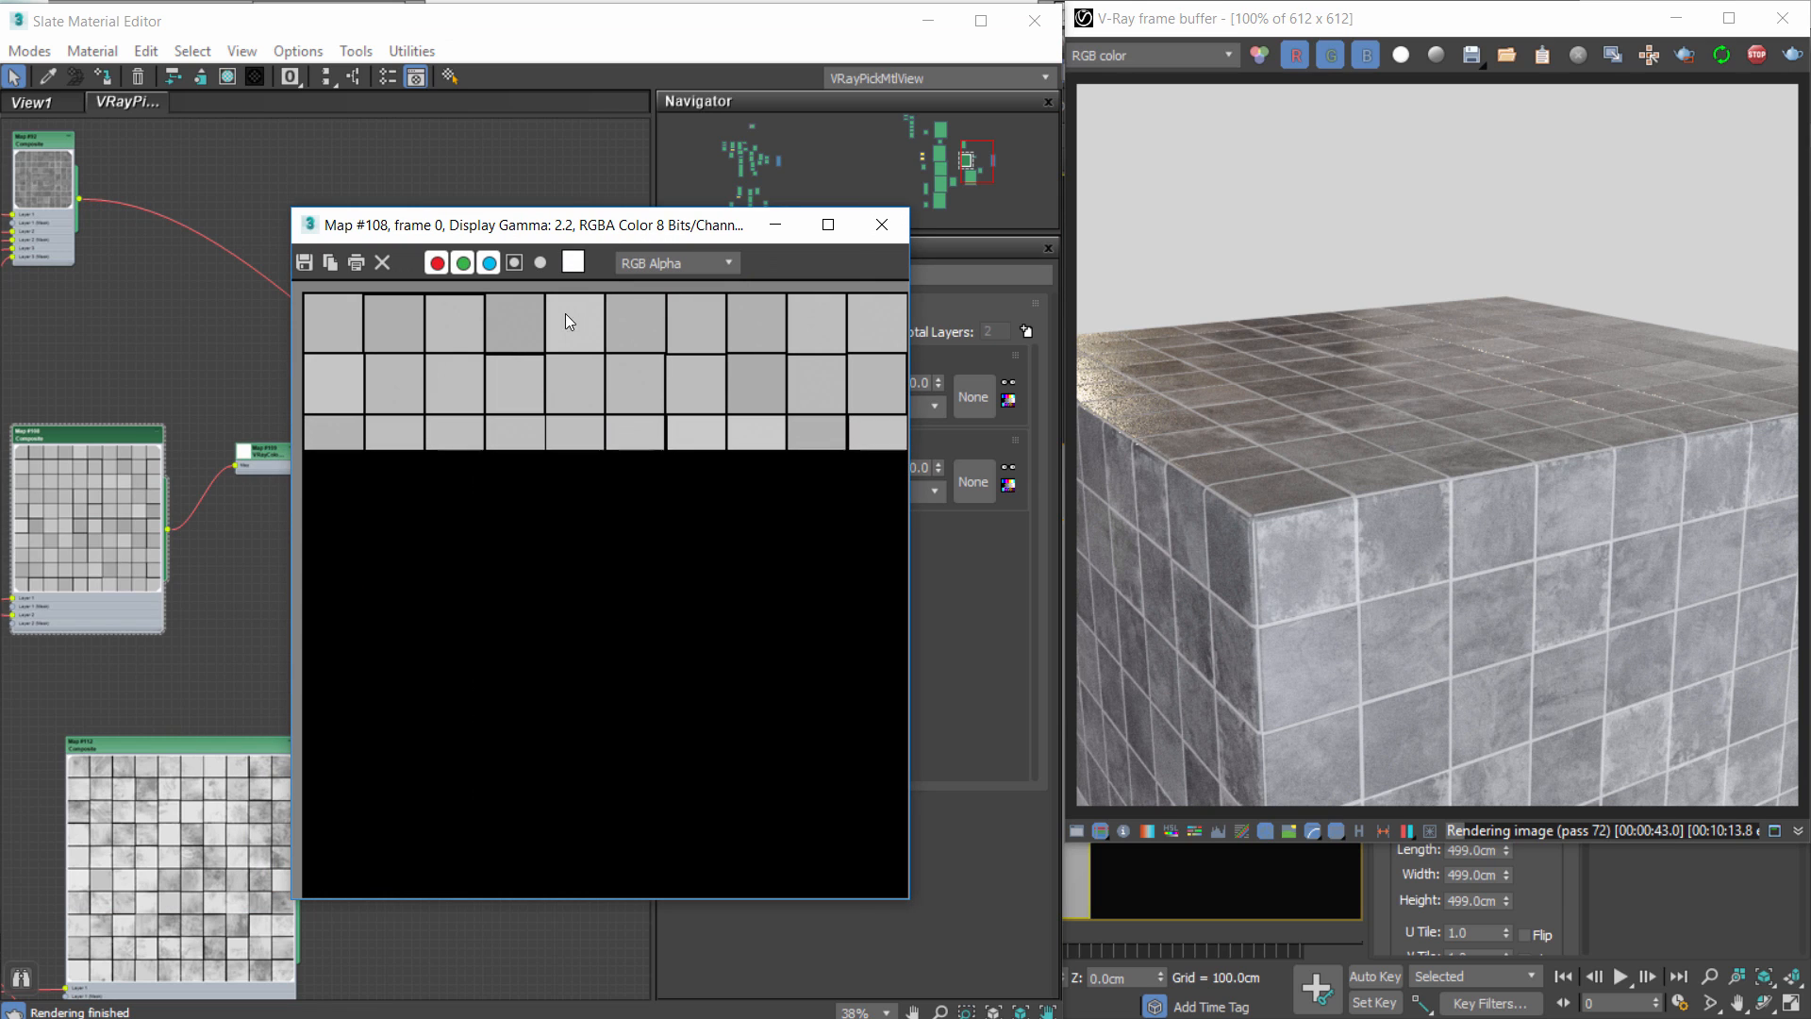
{"action": "left_click", "coordinate": [881, 230]}
Render the Map #113 Output map to inspect it, and close the result.
{"action": "middle_click_drag", "start_coordinate": [445, 684], "coordinate": [540, 314]}
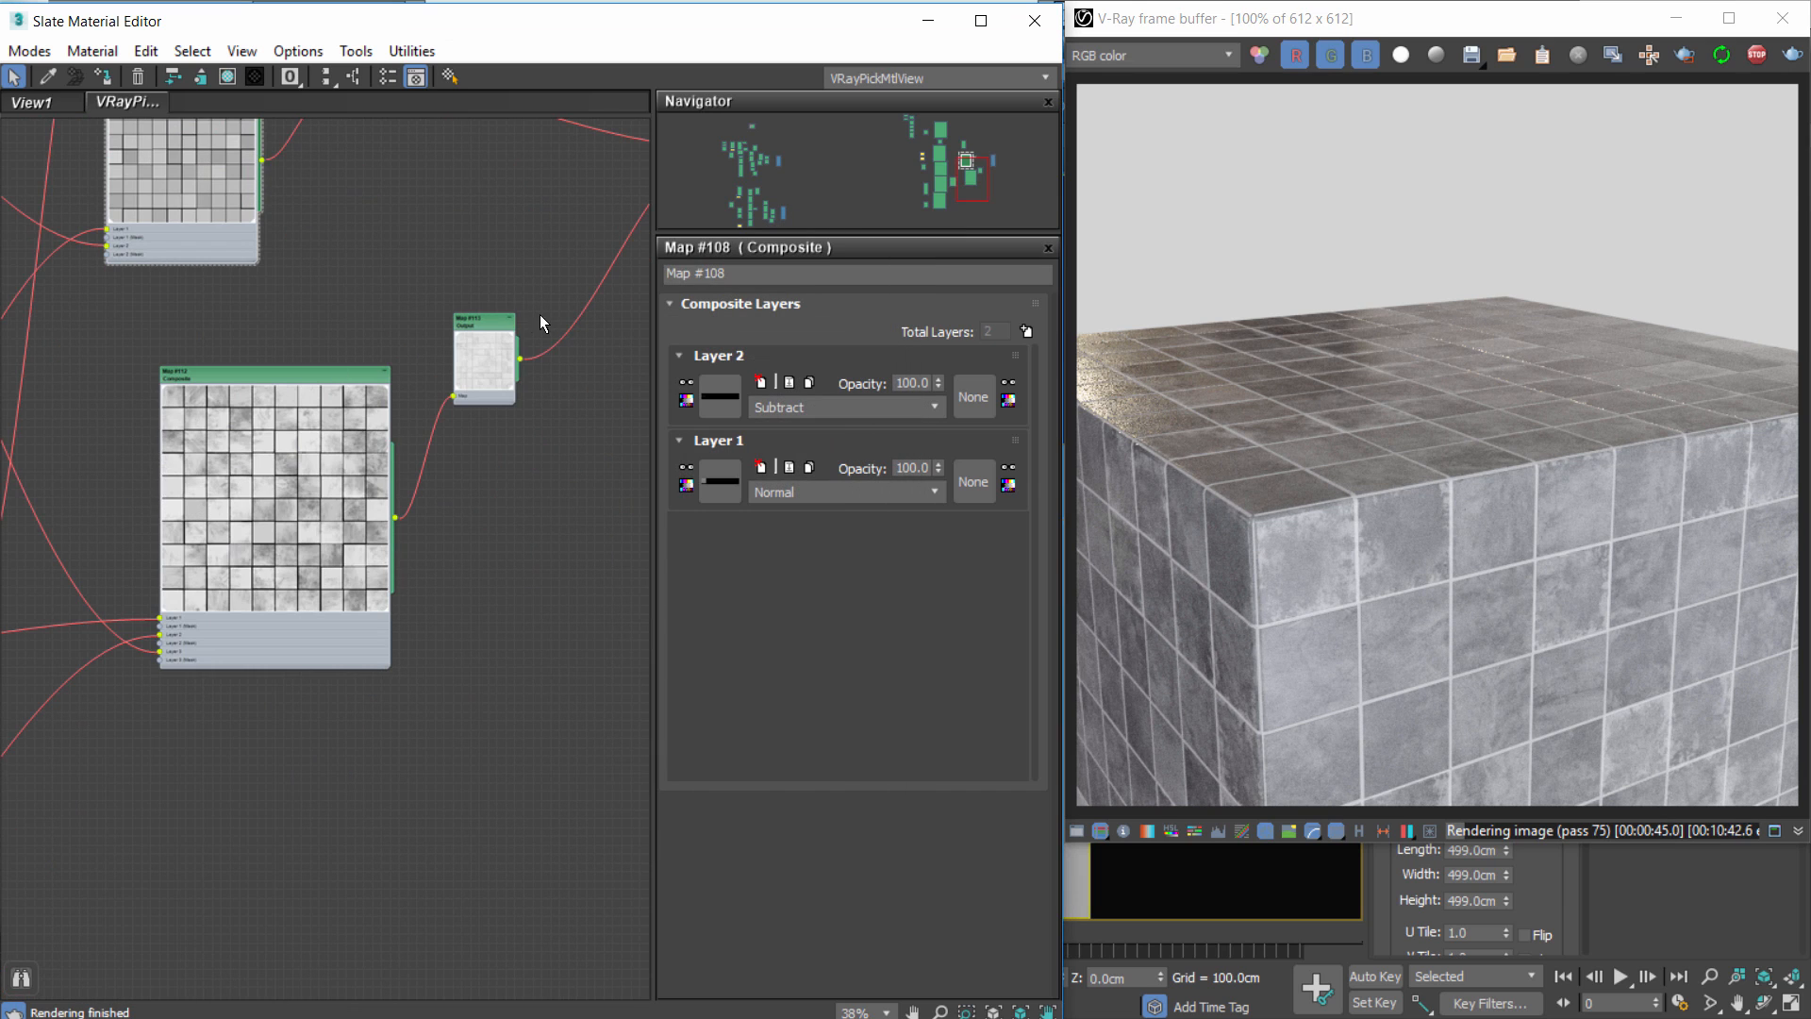
{"action": "right_click", "coordinate": [489, 324]}
{"action": "left_click", "coordinate": [584, 478]}
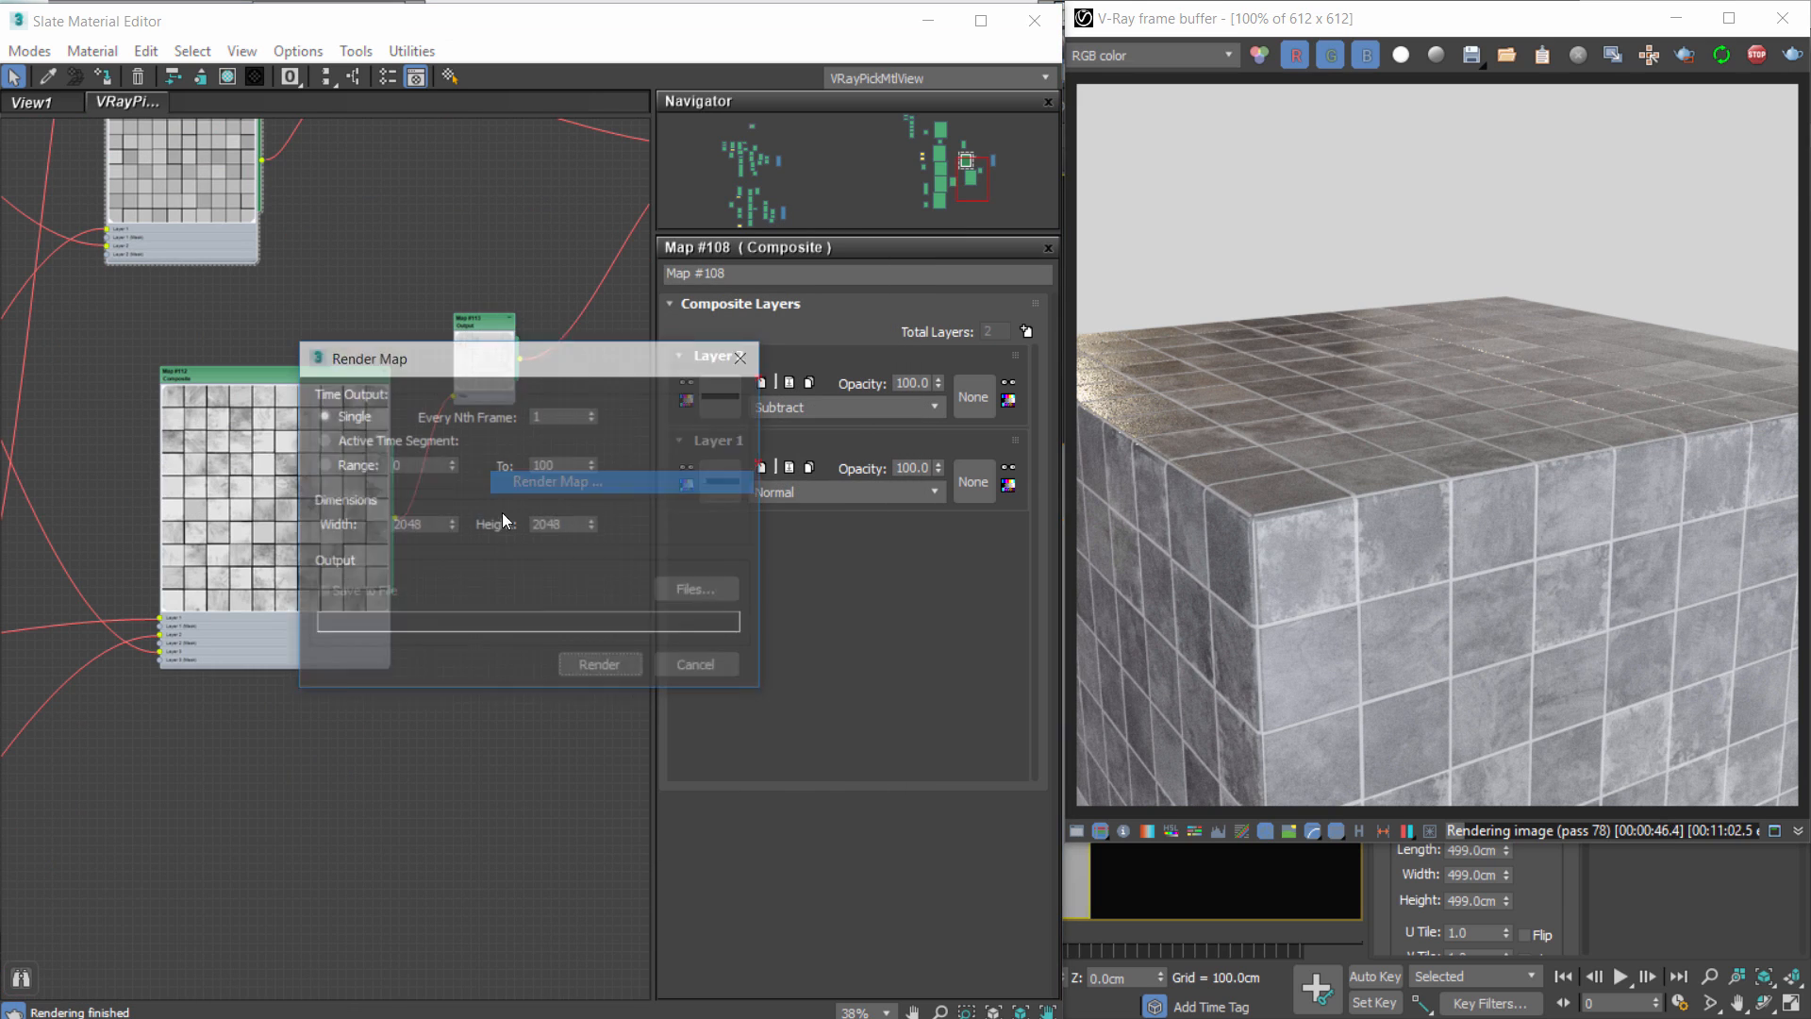
{"action": "left_click", "coordinate": [598, 672]}
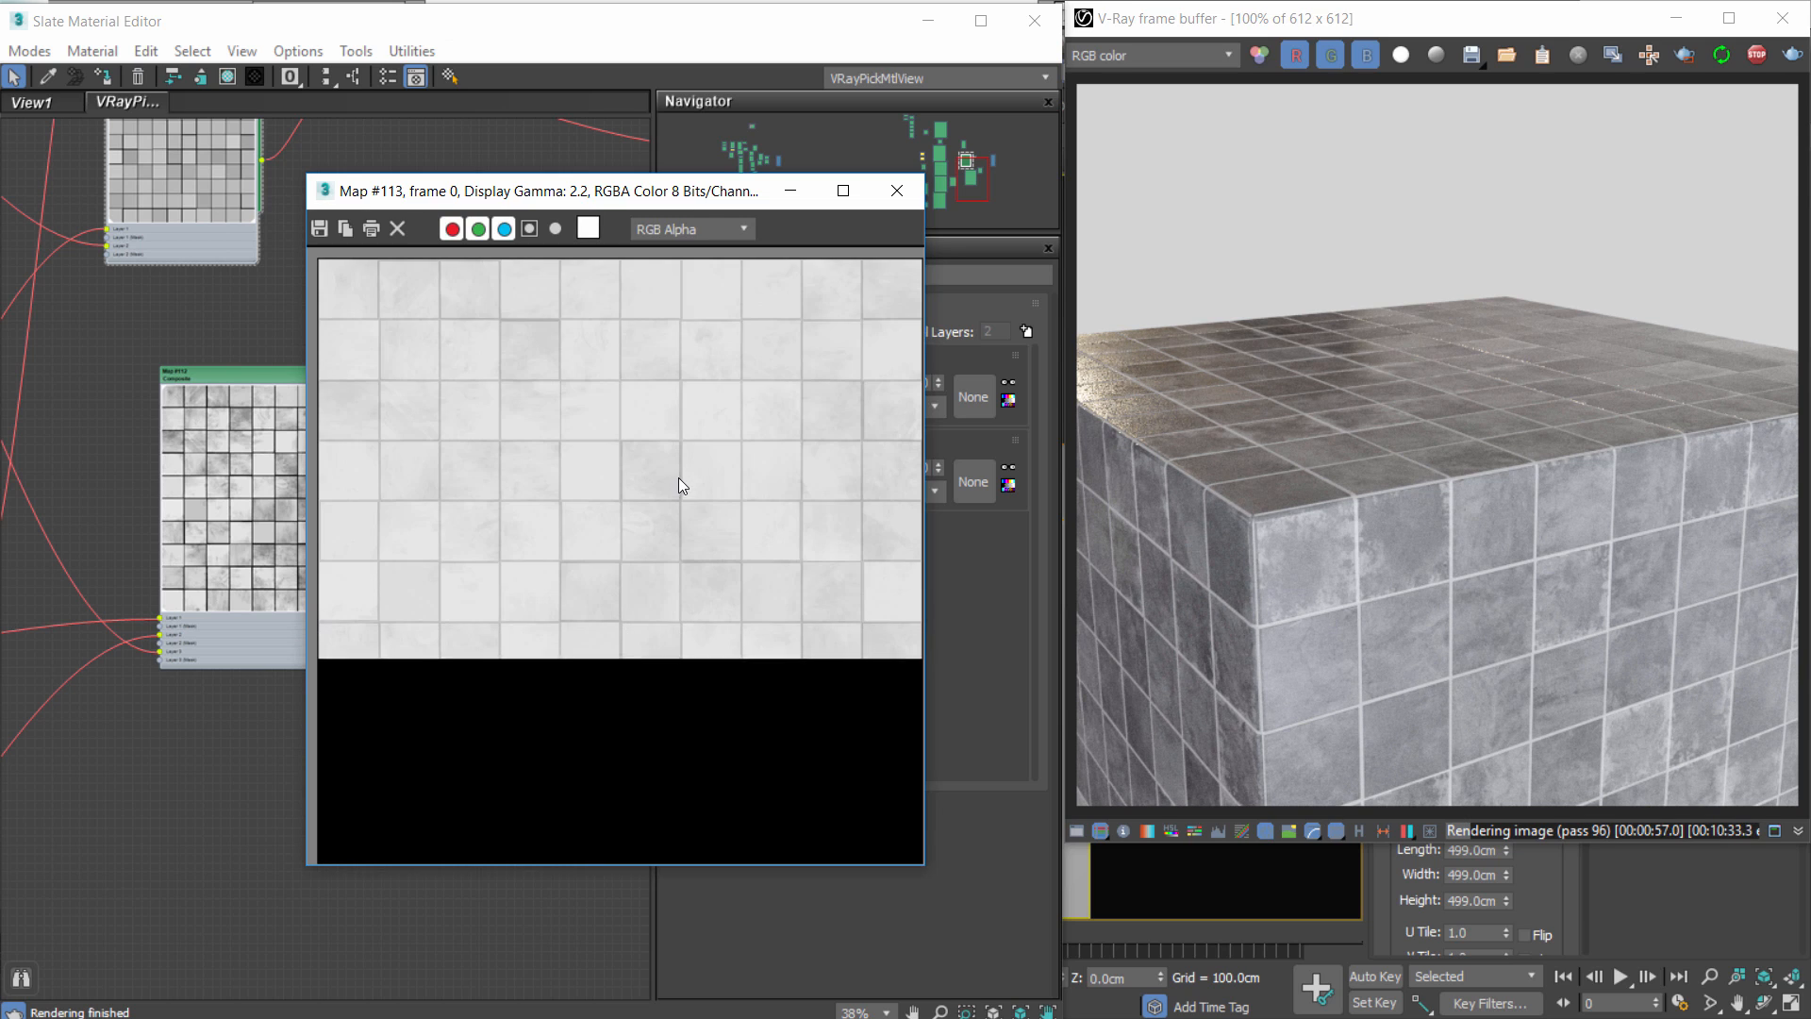
{"action": "left_click", "coordinate": [896, 190]}
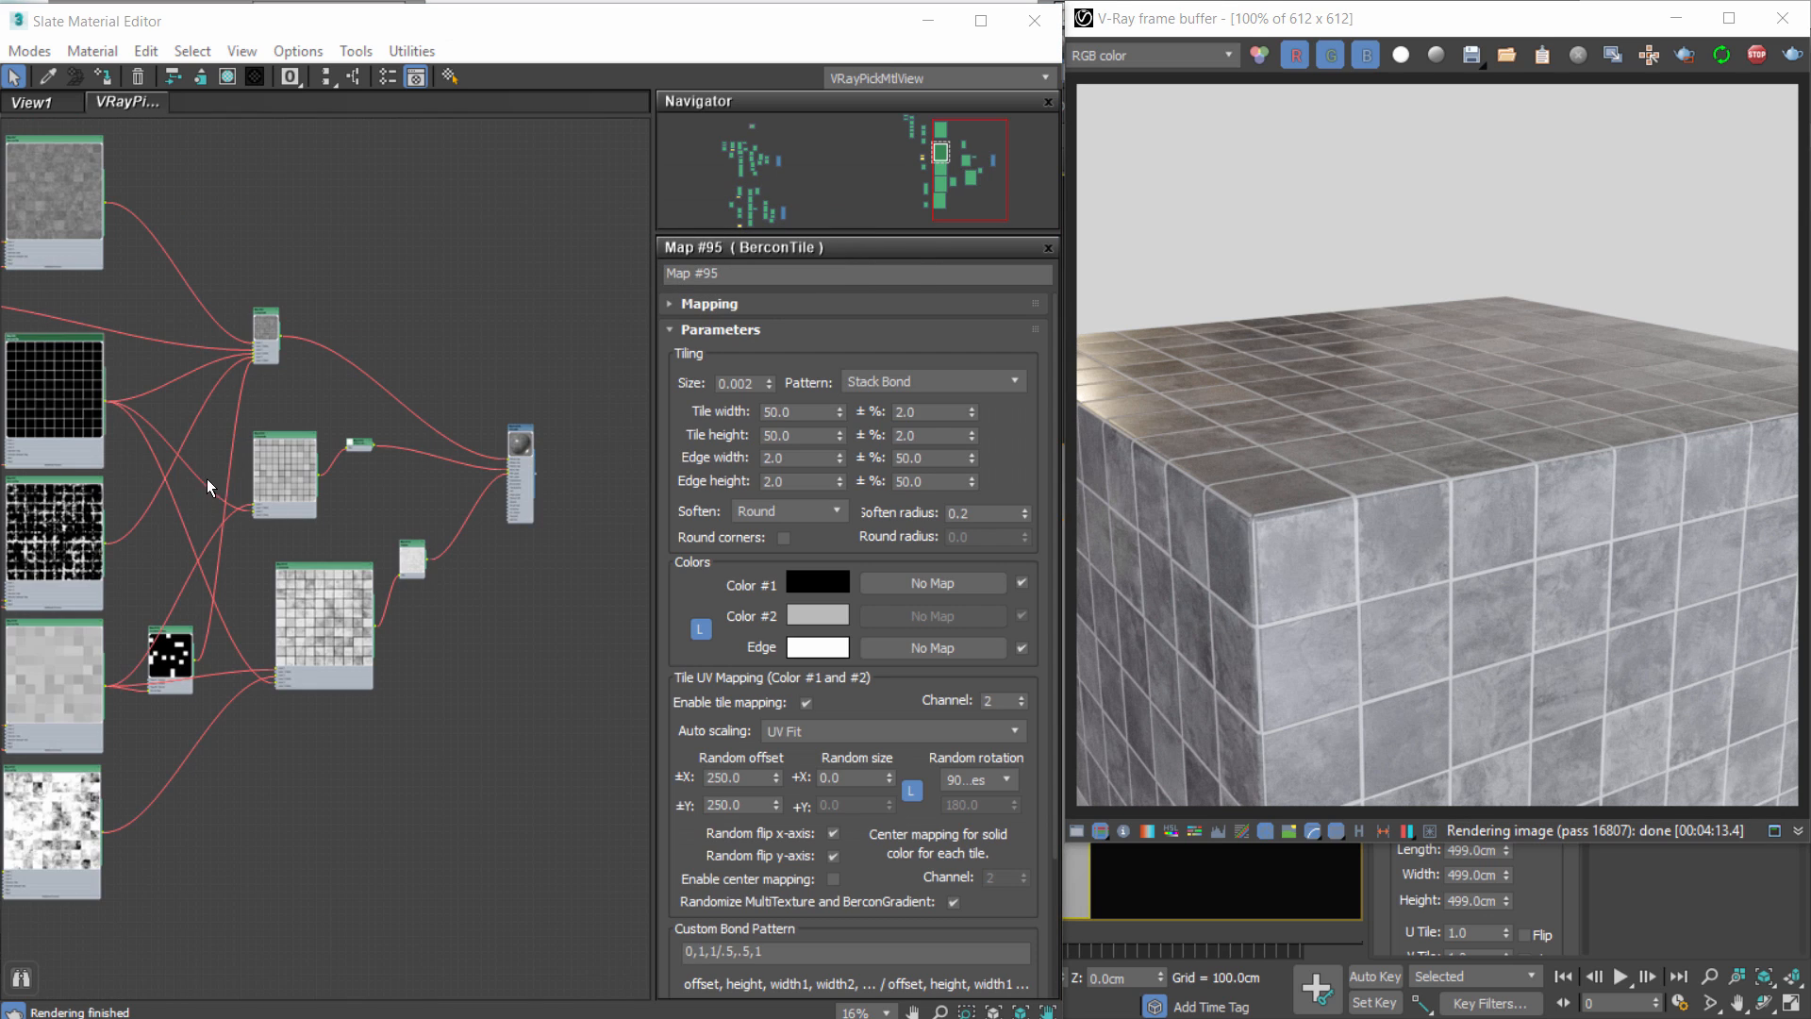
Move the VRayColor node just above the Linear Float controllers and place the grey concrete Bitmap node above it.
{"action": "middle_click_drag", "start_coordinate": [140, 392], "coordinate": [546, 400]}
{"action": "scroll", "coordinate": [364, 363], "scroll_direction": "down", "scroll_amount": 8}
{"action": "scroll", "coordinate": [404, 335], "scroll_direction": "up", "scroll_amount": 10}
{"action": "scroll", "coordinate": [450, 421], "scroll_direction": "down", "scroll_amount": 6}
{"action": "scroll", "coordinate": [371, 374], "scroll_direction": "up", "scroll_amount": 6}
{"action": "scroll", "coordinate": [188, 279], "scroll_direction": "up", "scroll_amount": 2}
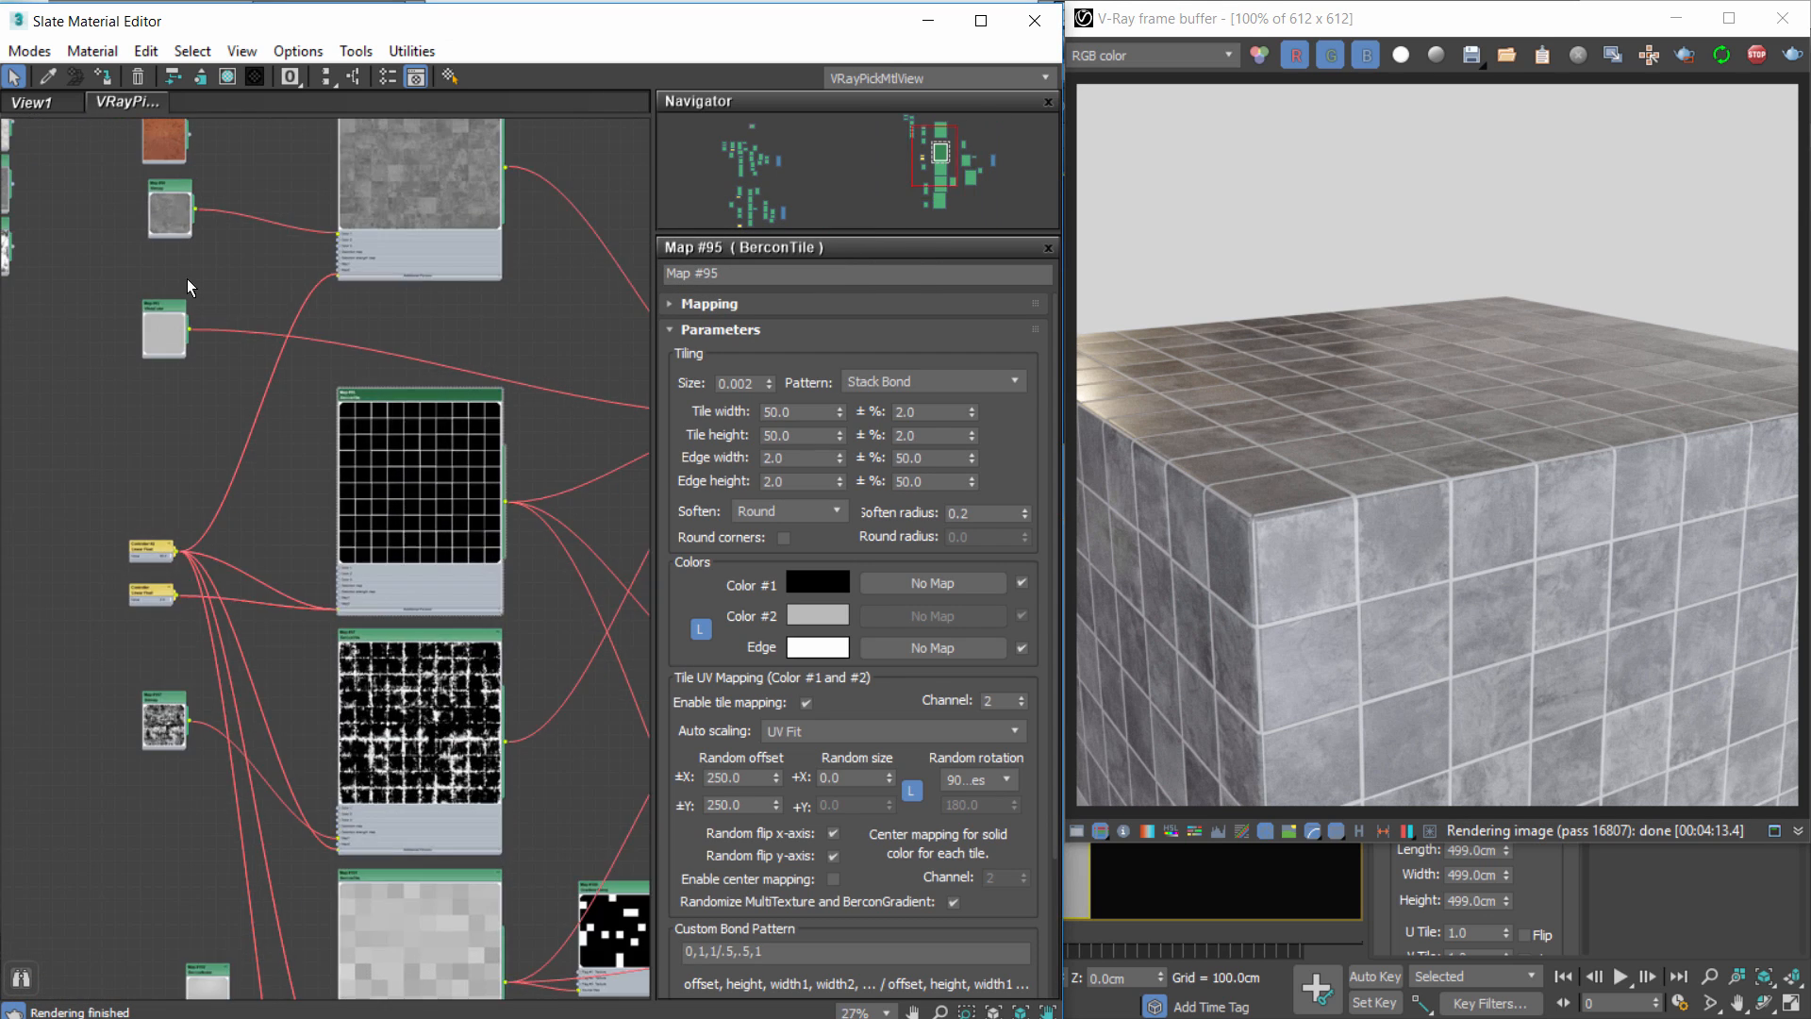
{"action": "scroll", "coordinate": [180, 260], "scroll_direction": "up", "scroll_amount": 1}
{"action": "left_click_drag", "start_coordinate": [169, 347], "coordinate": [155, 522]}
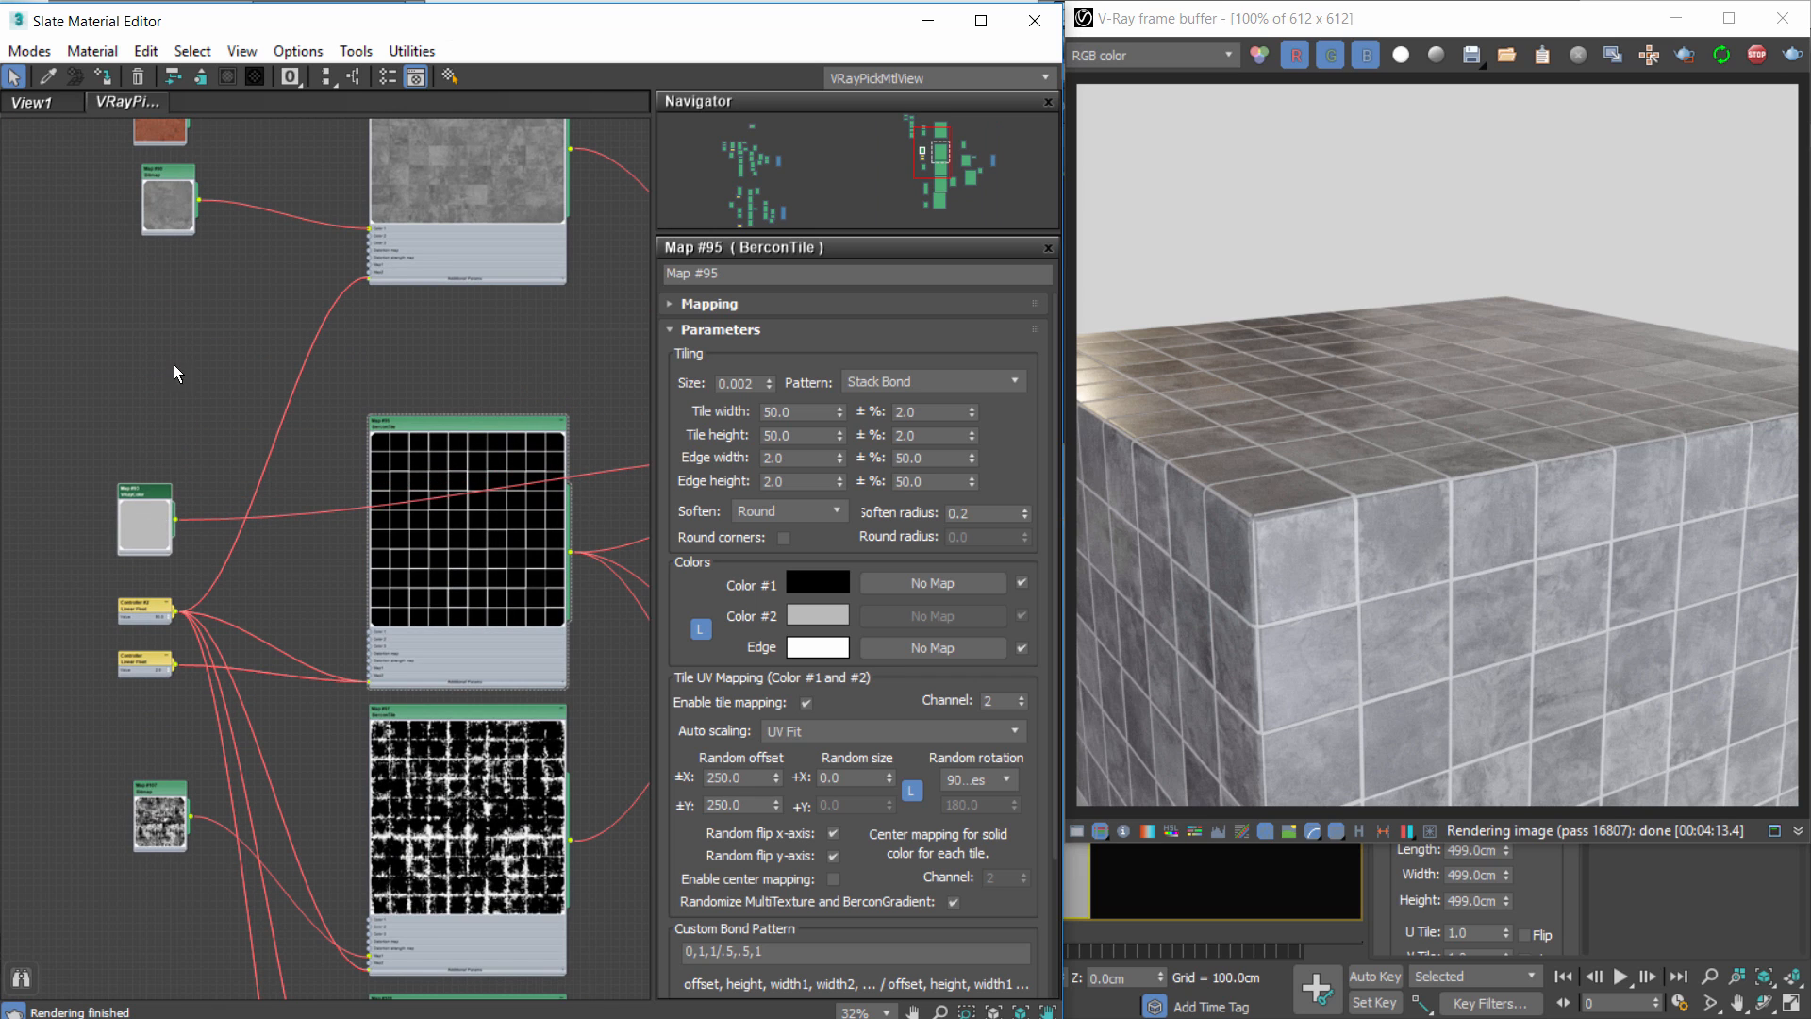
{"action": "left_click_drag", "start_coordinate": [170, 223], "coordinate": [136, 425]}
{"action": "scroll", "coordinate": [103, 490], "scroll_direction": "up", "scroll_amount": 2}
{"action": "middle_click_drag", "start_coordinate": [104, 491], "coordinate": [164, 498]}
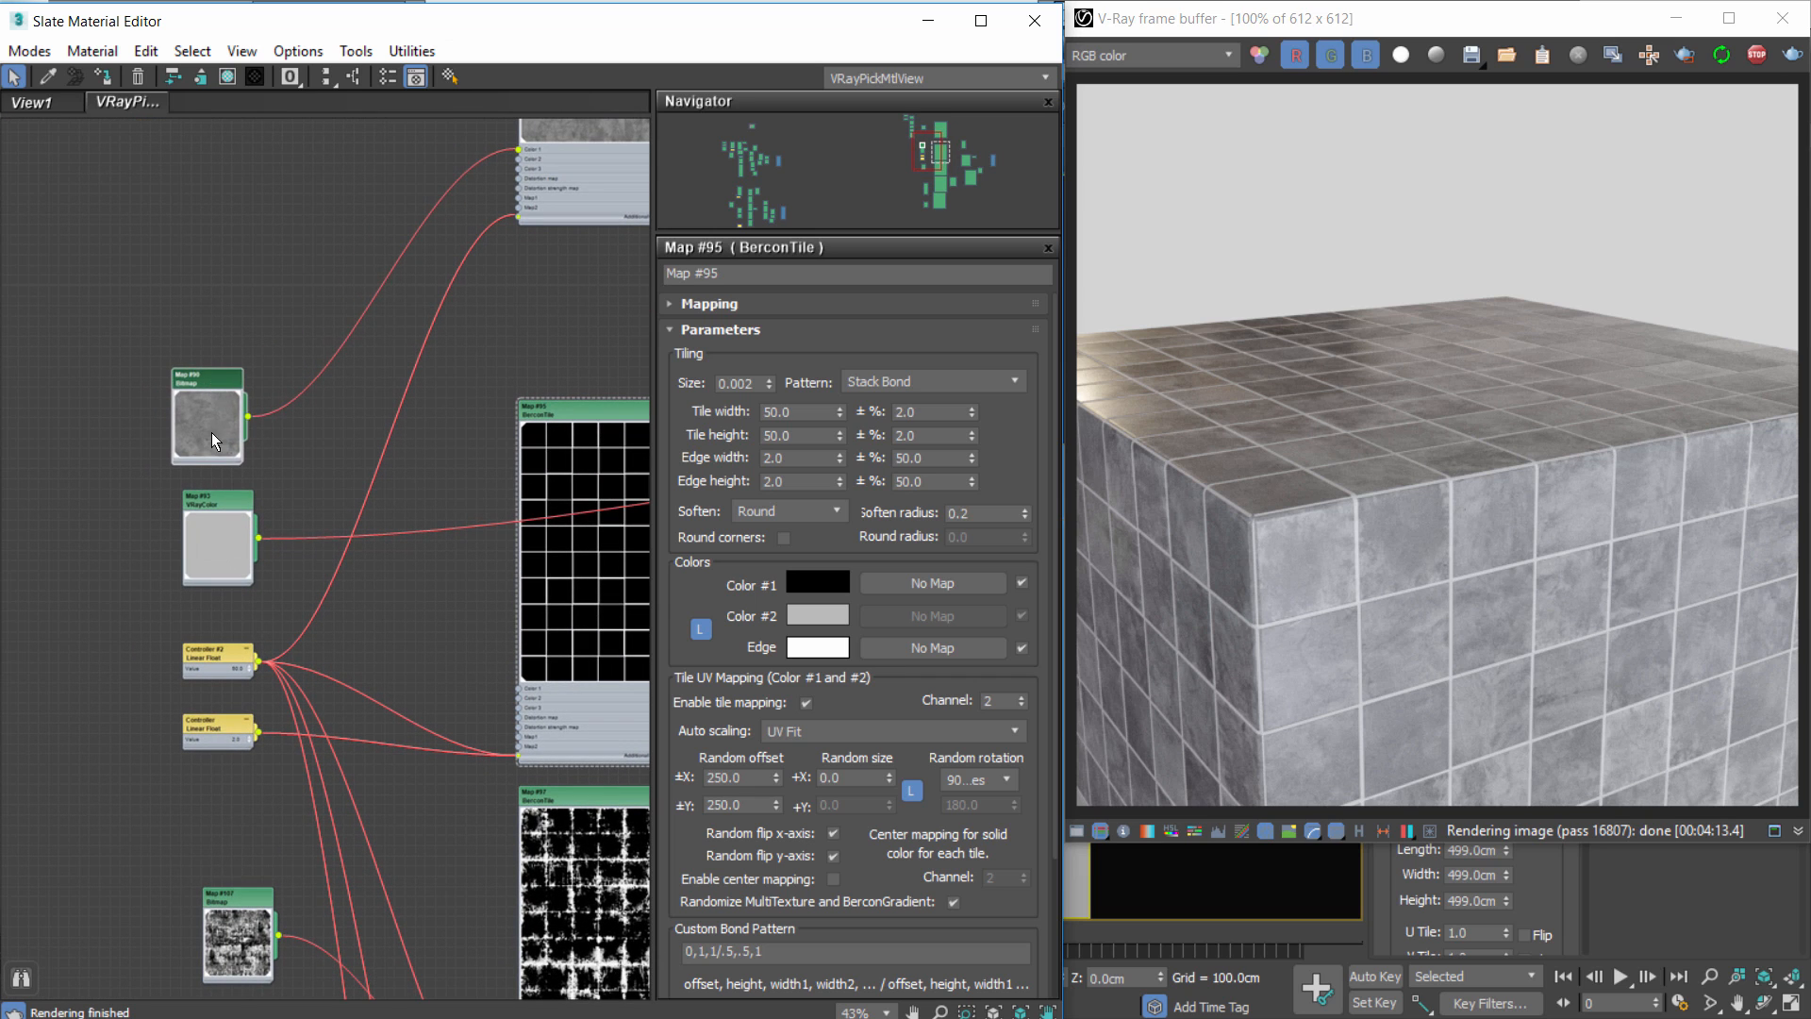
{"action": "left_click_drag", "start_coordinate": [211, 433], "coordinate": [219, 371]}
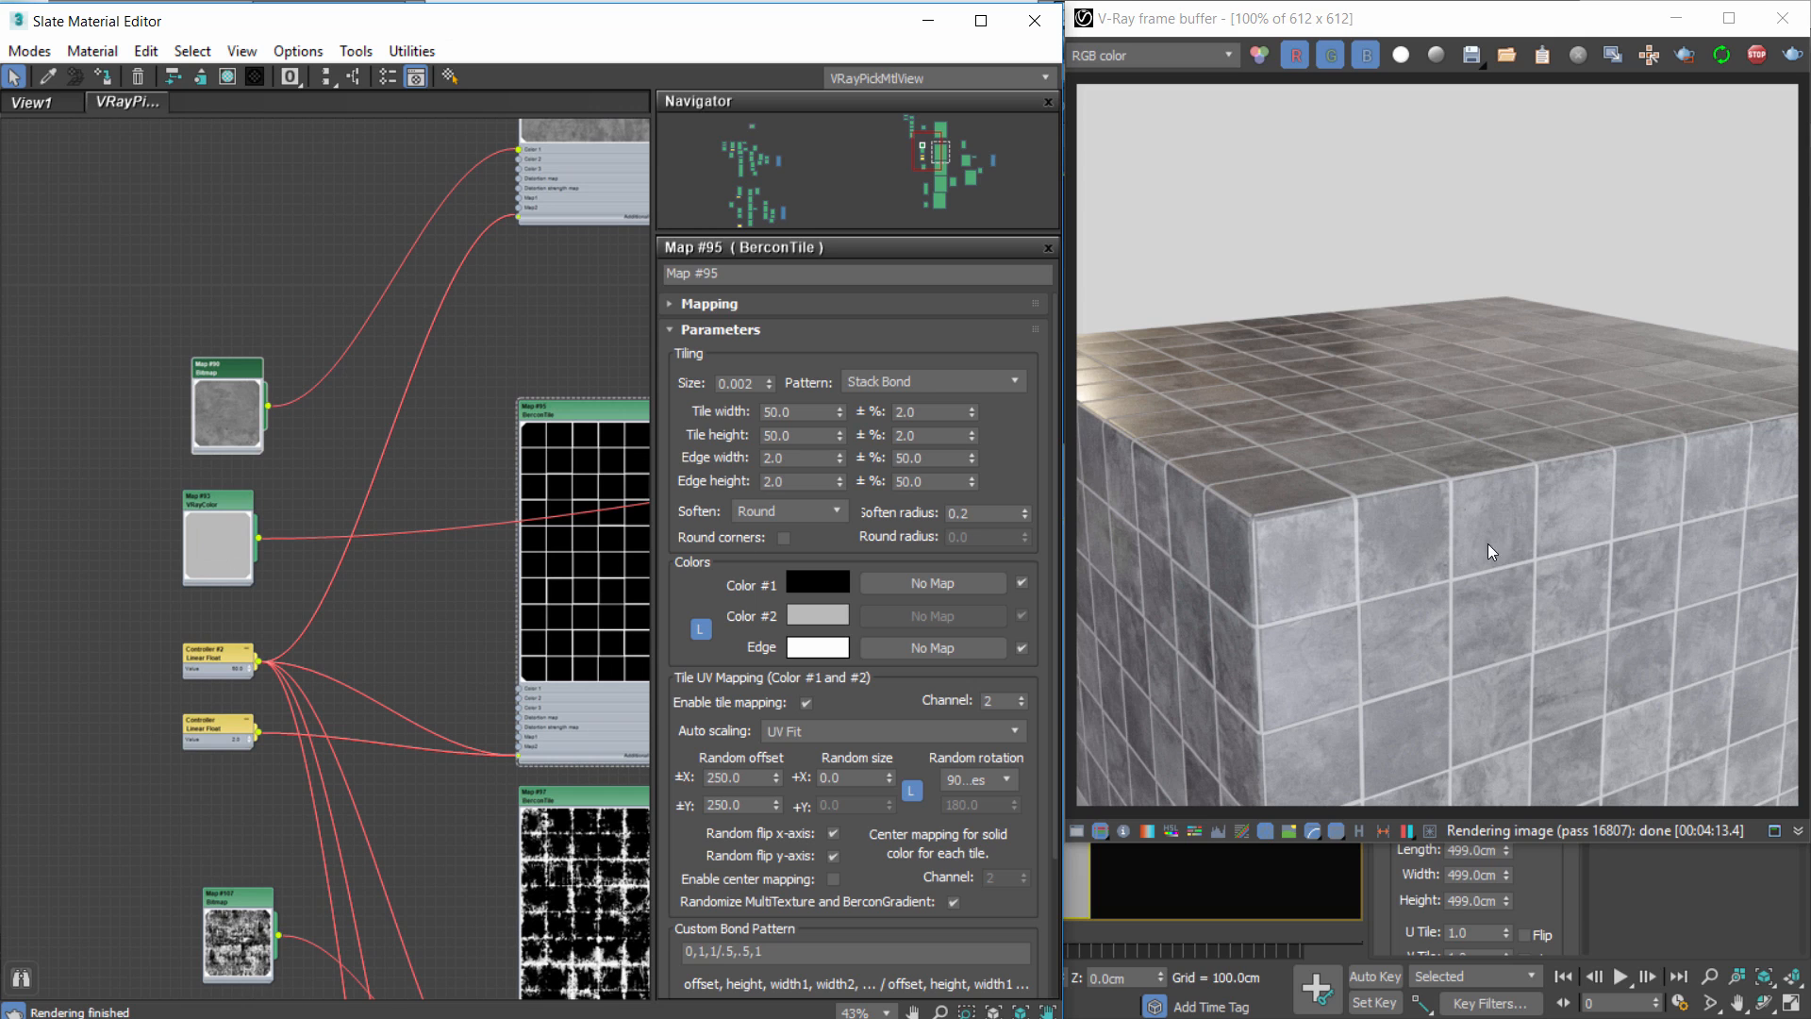
Try black as the color of the Map #93 VRayColor node and cancel the color change.
{"action": "double_click", "coordinate": [209, 515]}
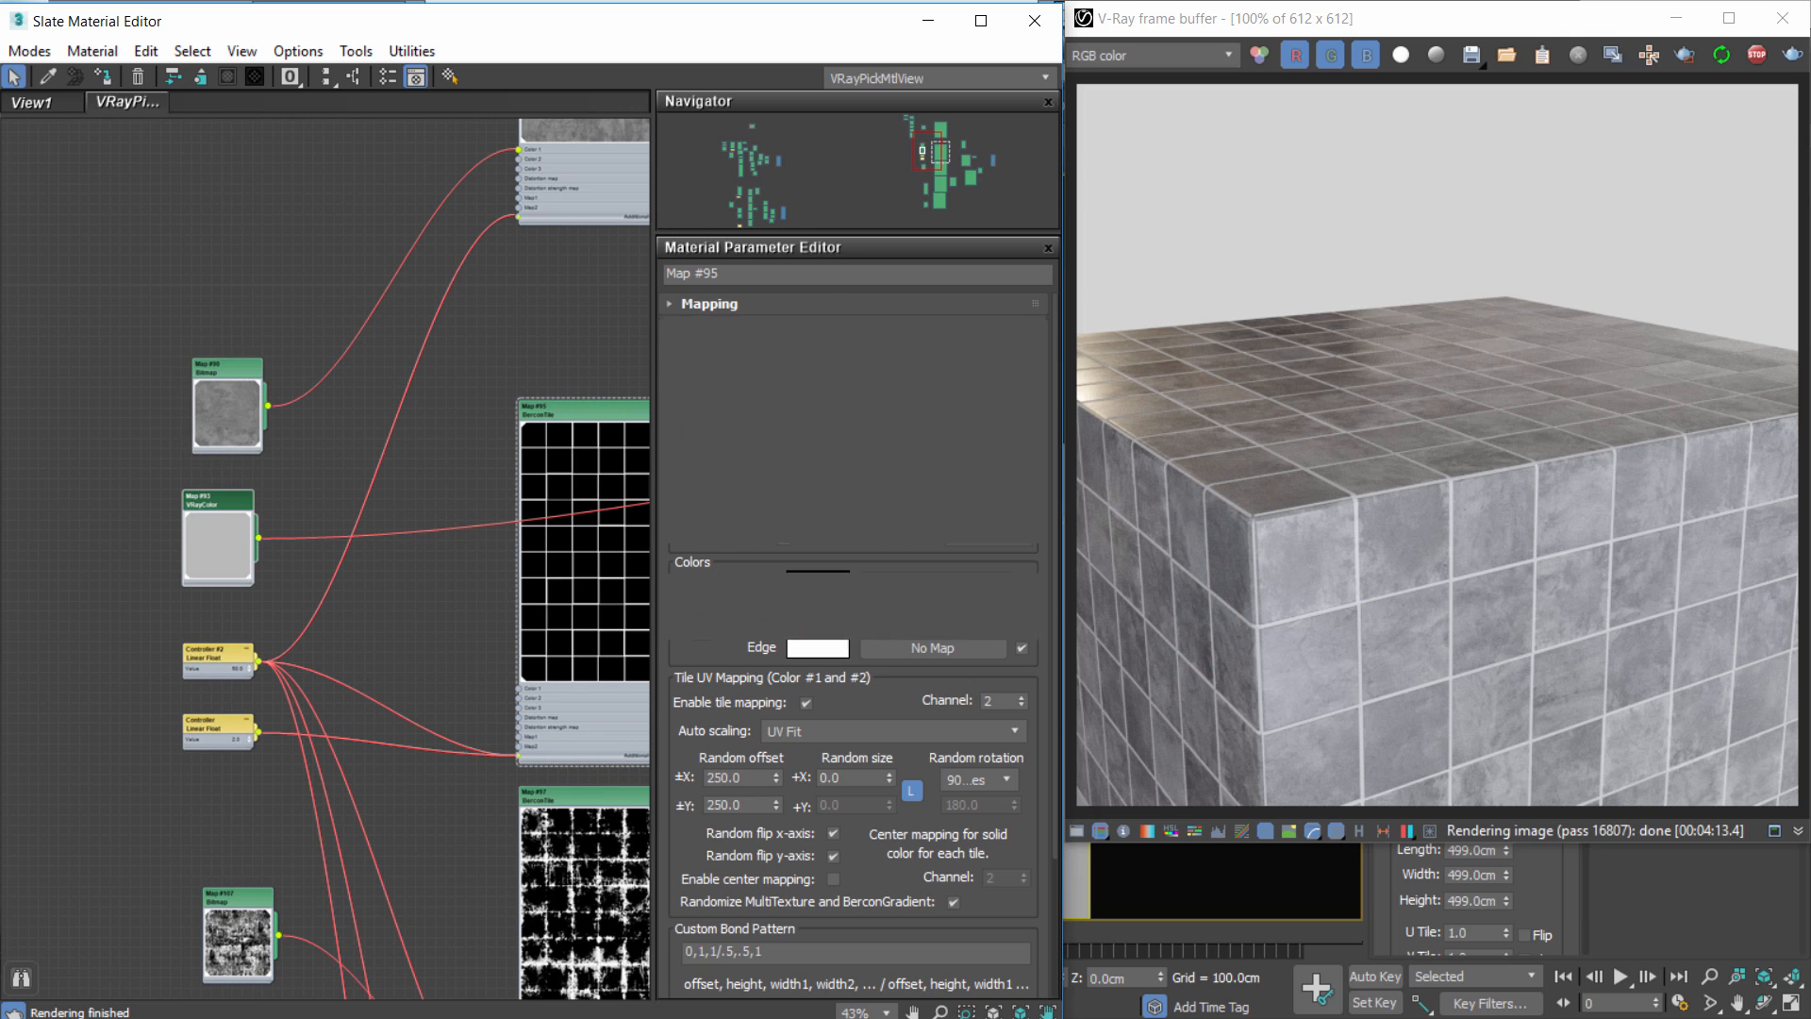
{"action": "left_click", "coordinate": [1000, 495]}
{"action": "left_click_drag", "start_coordinate": [303, 308], "coordinate": [303, 221]}
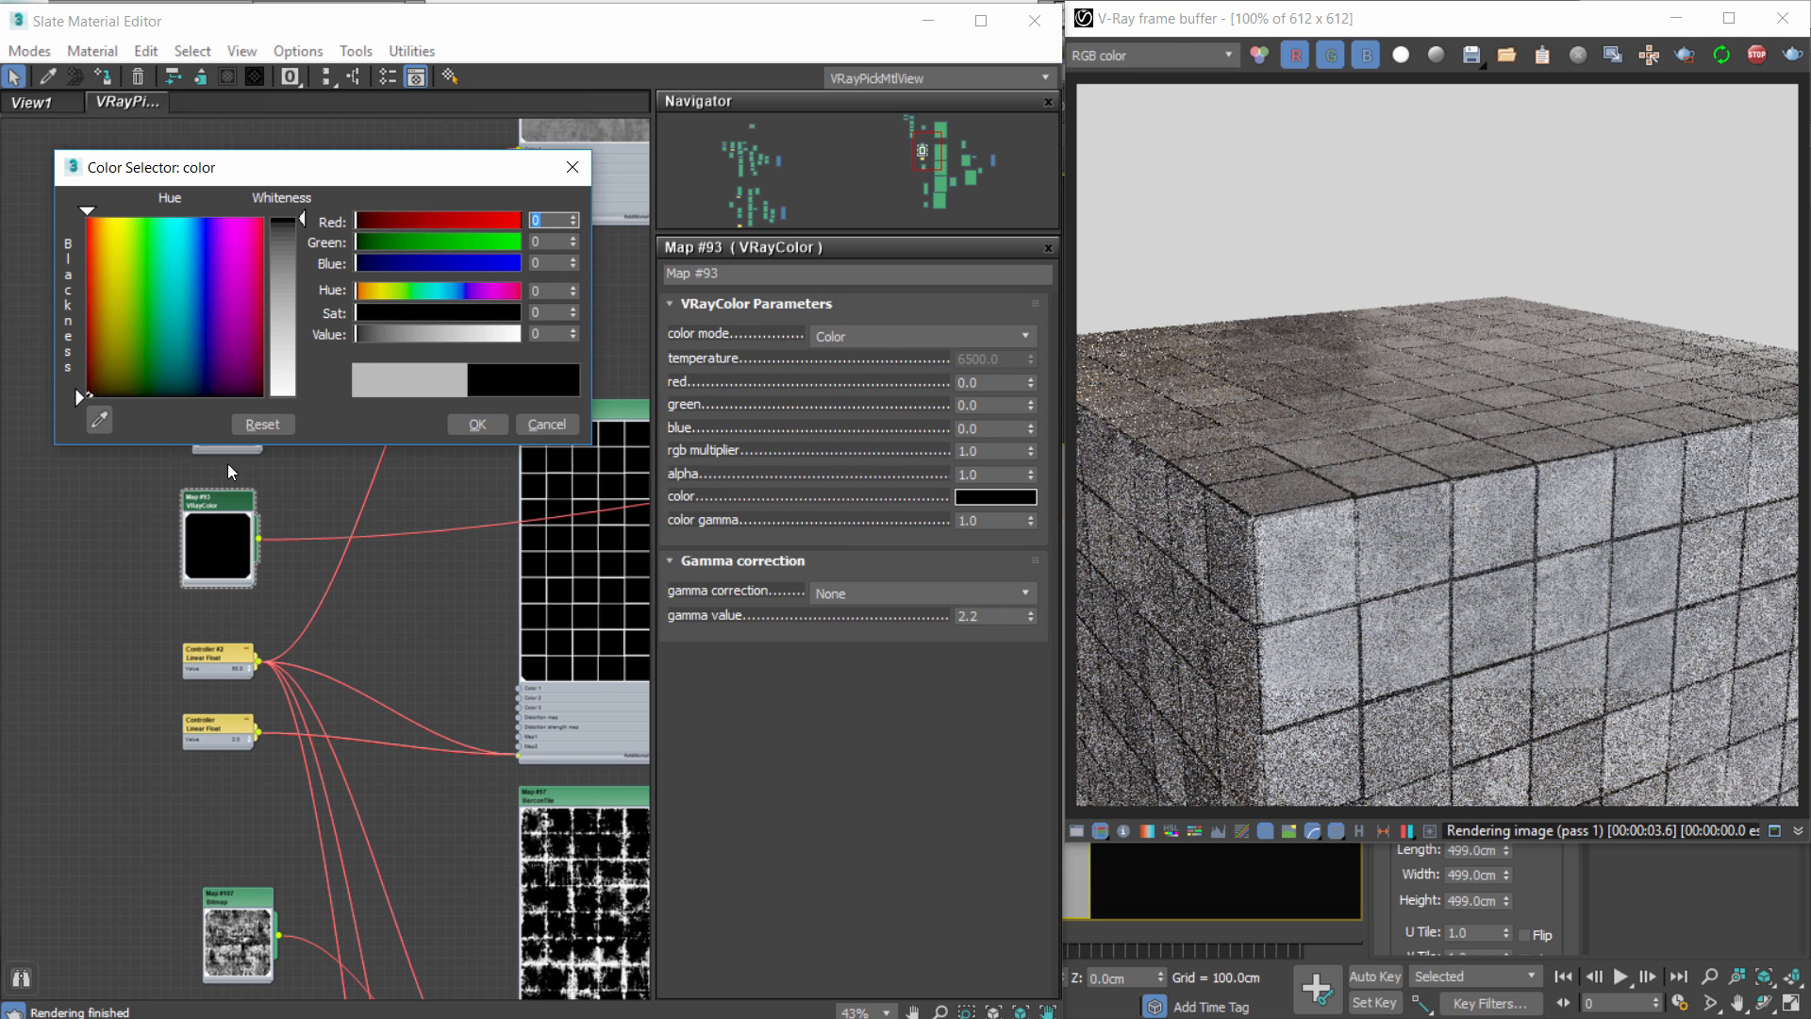
{"action": "left_click", "coordinate": [571, 425]}
Set the Controller #2 Linear Float value to 24.
{"action": "scroll", "coordinate": [199, 703], "scroll_direction": "up", "scroll_amount": 5}
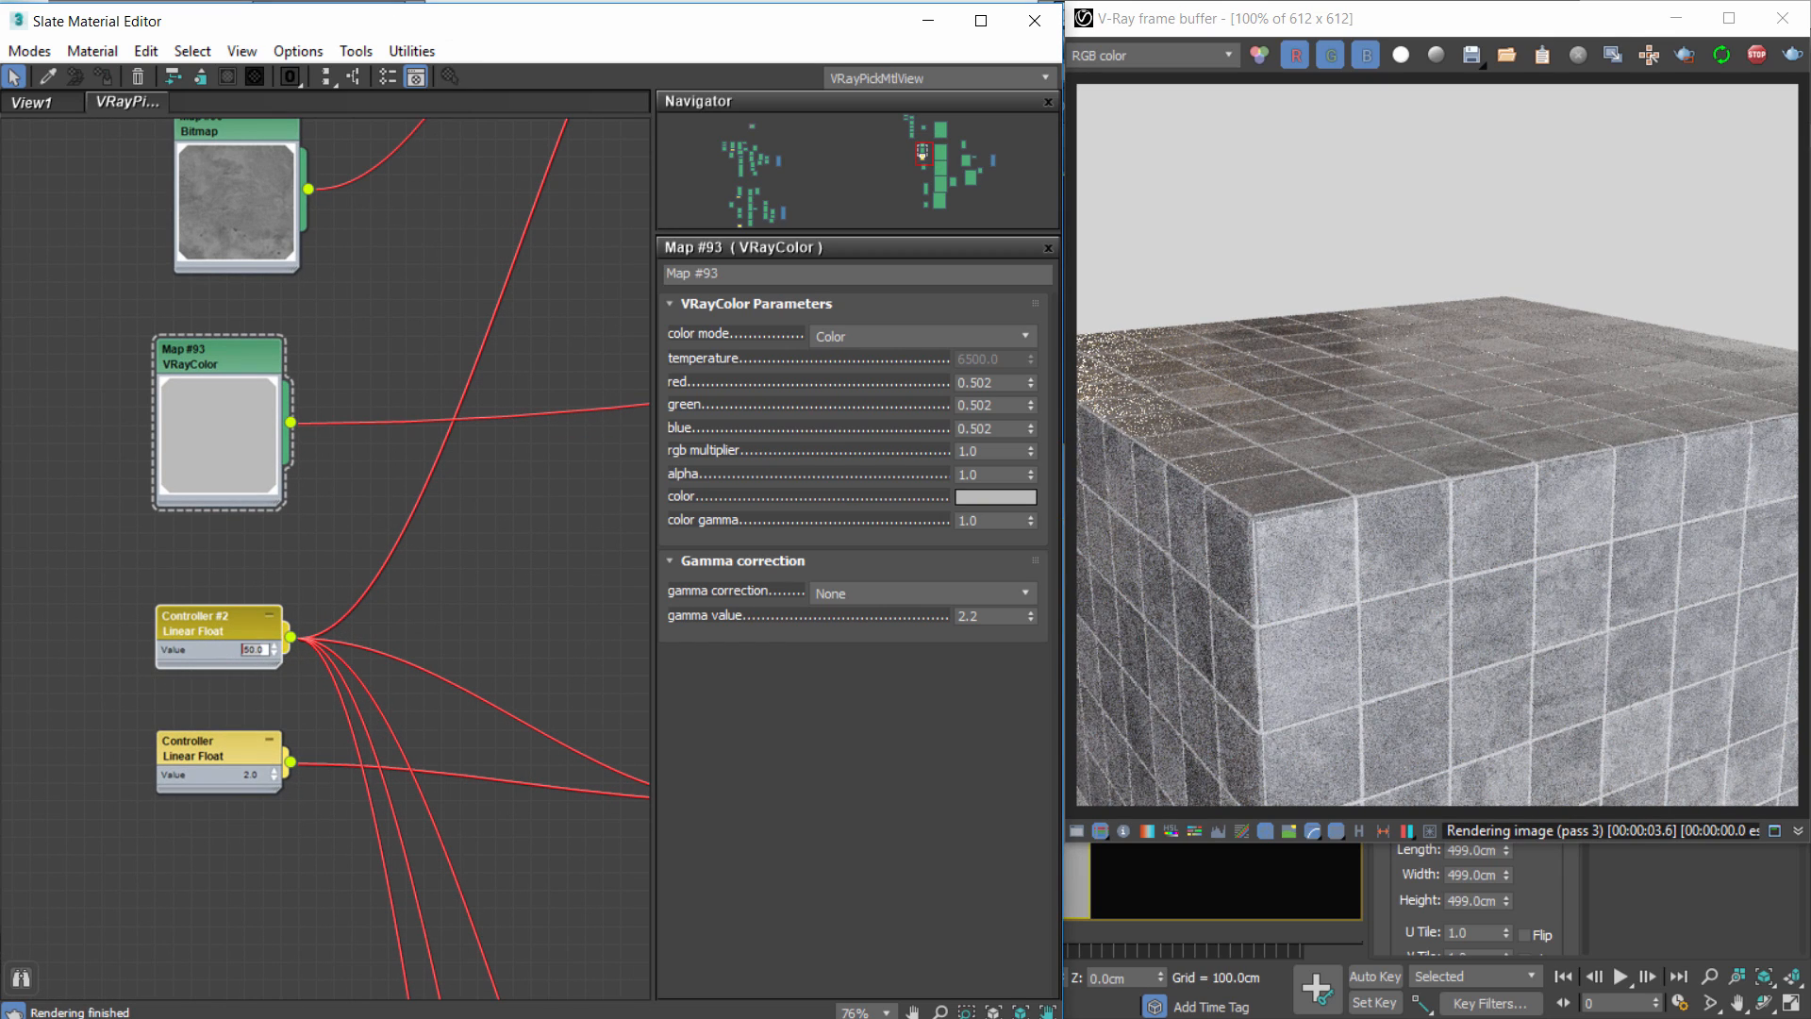
{"action": "type", "text": "24"}
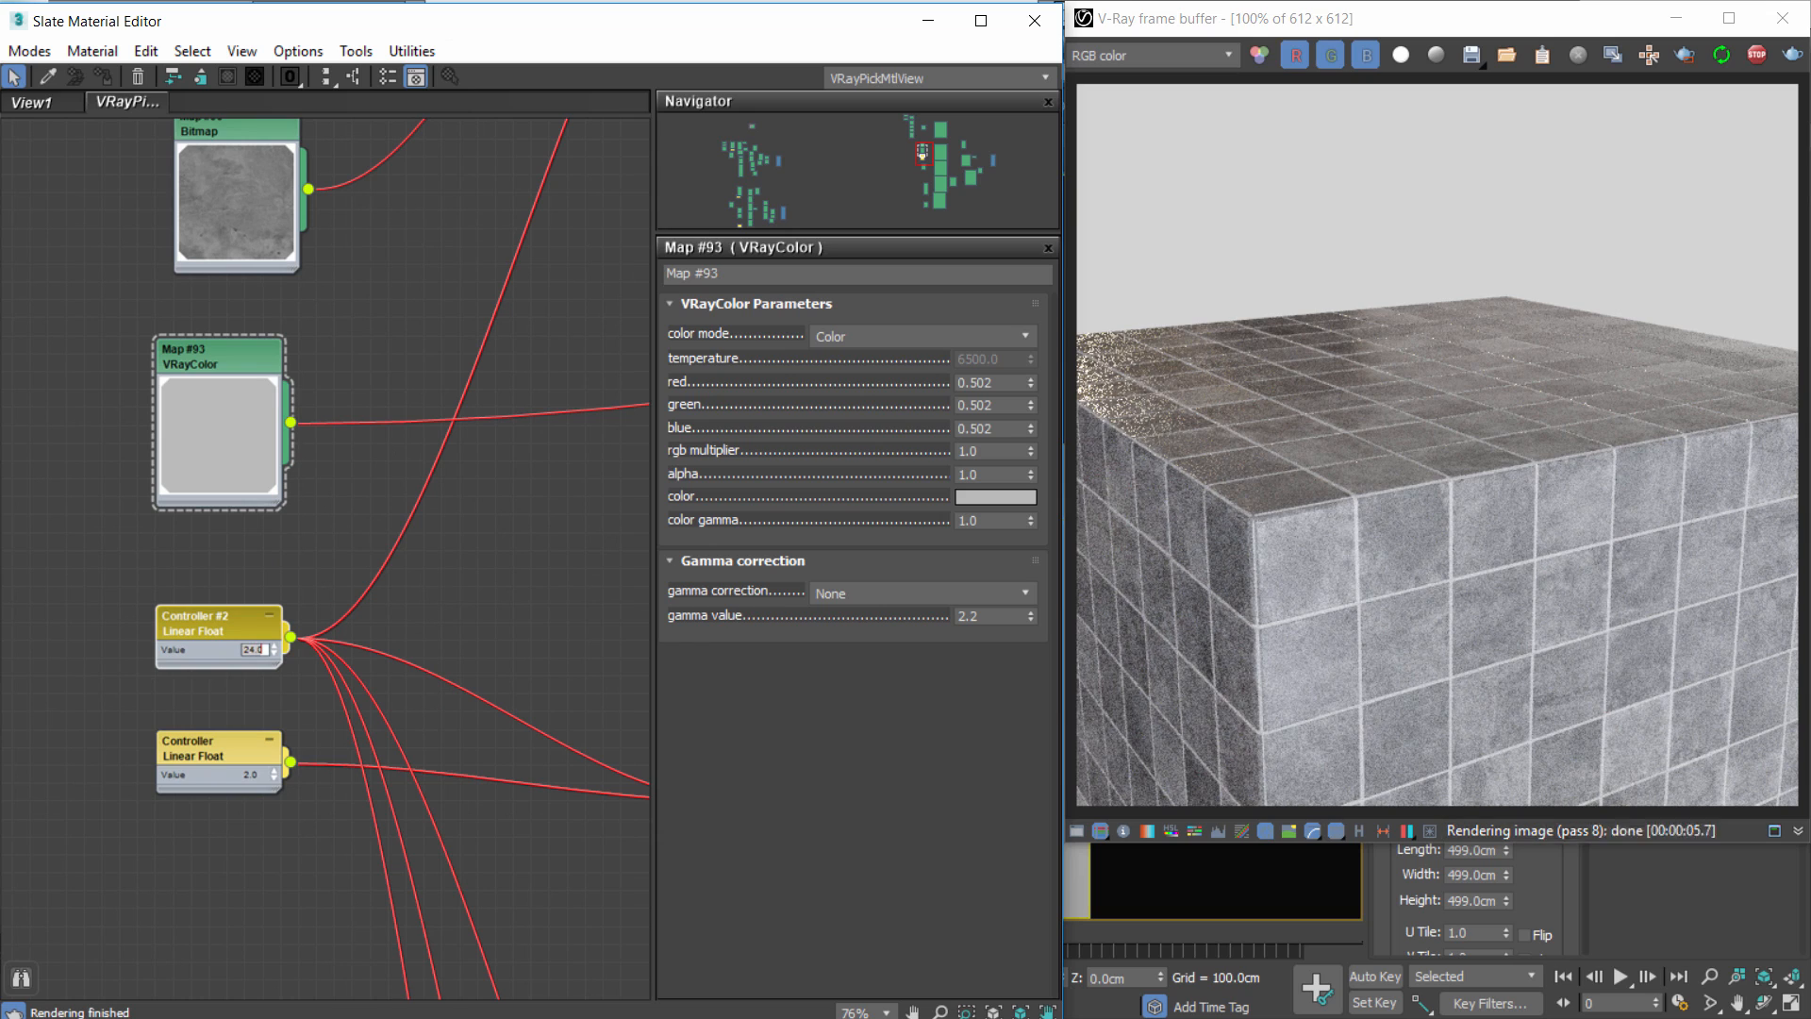
{"action": "key", "text": "Return"}
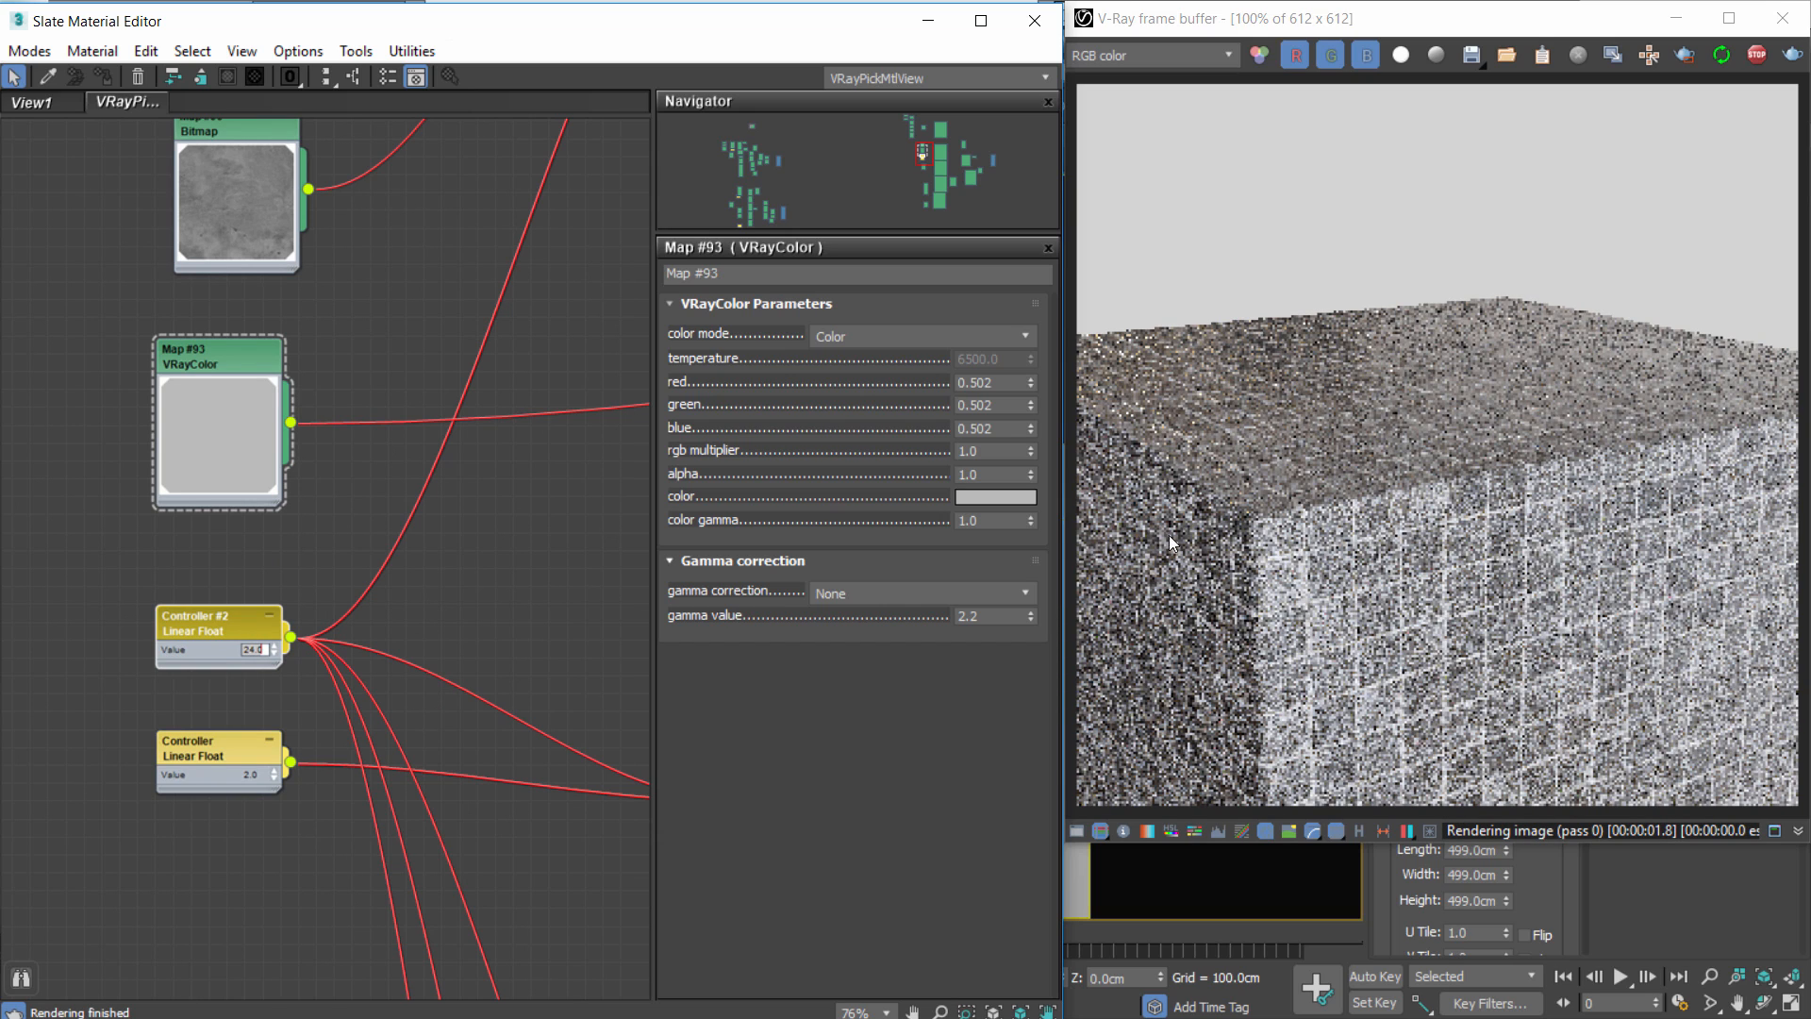
Set the value of the other Linear Float controller, below Controller #2, to 1.0.
{"action": "scroll", "coordinate": [326, 481], "scroll_direction": "down", "scroll_amount": 10}
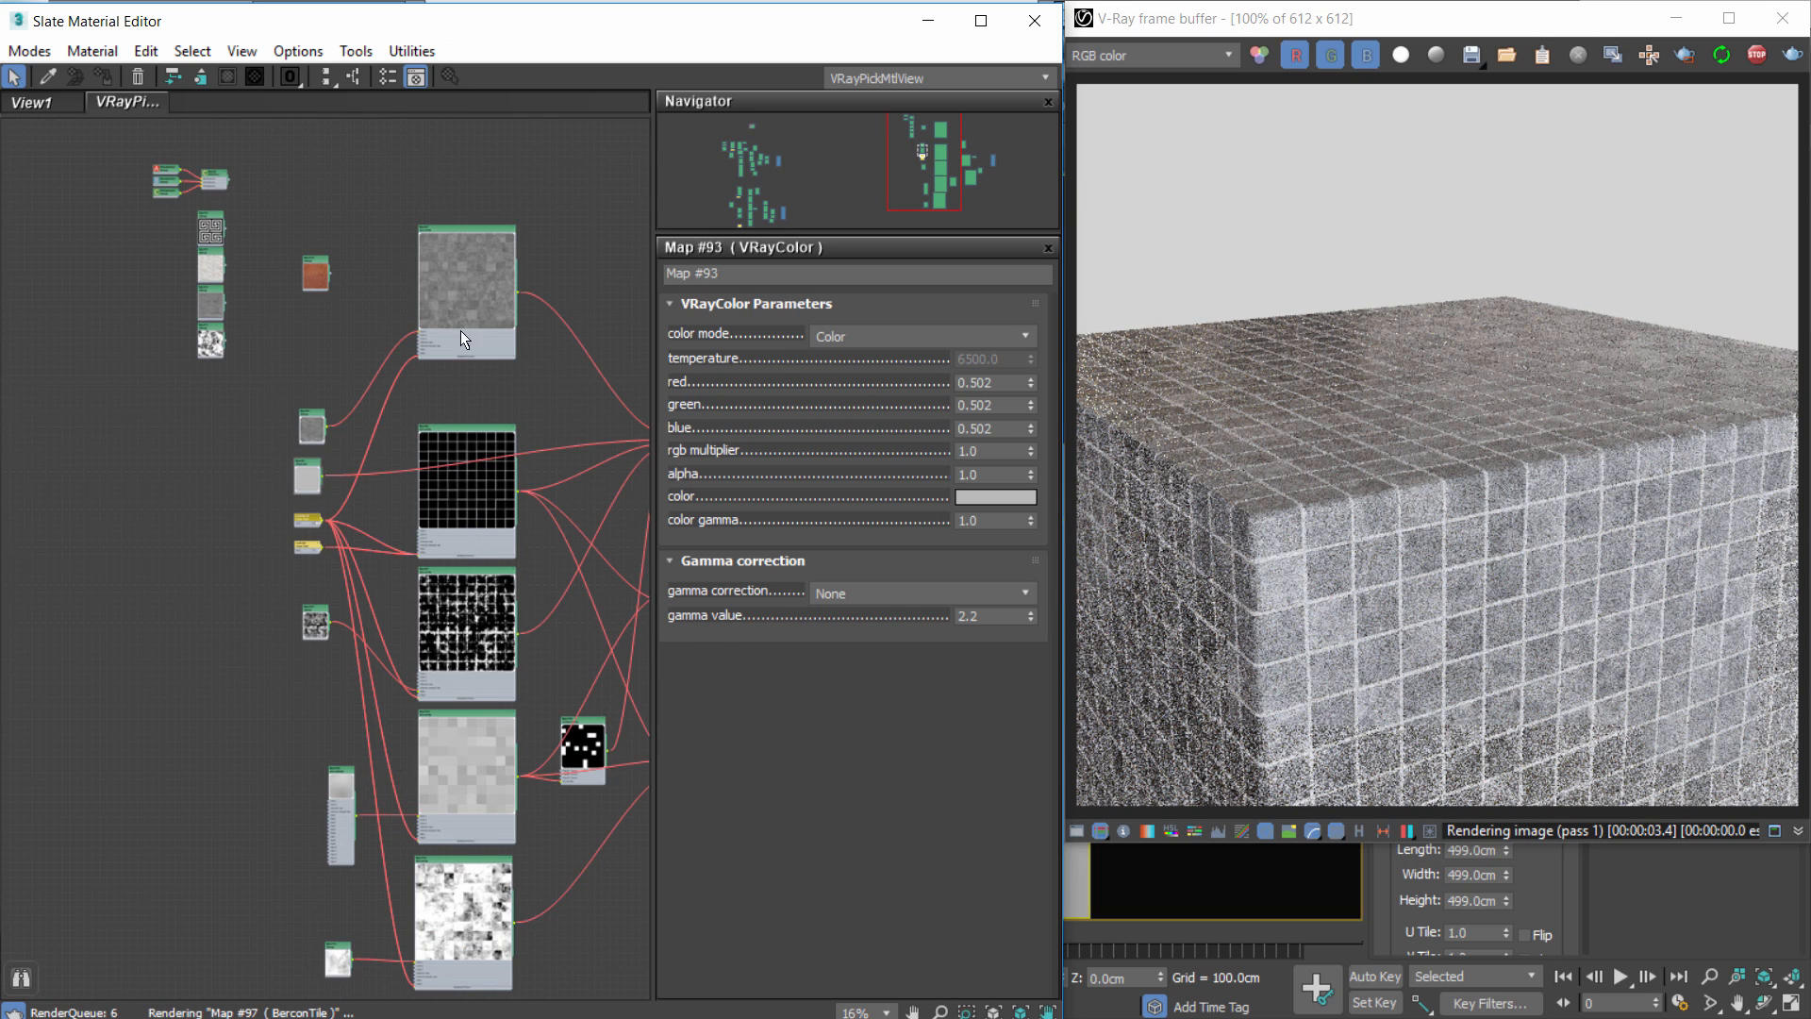
{"action": "scroll", "coordinate": [304, 507], "scroll_direction": "up", "scroll_amount": 6}
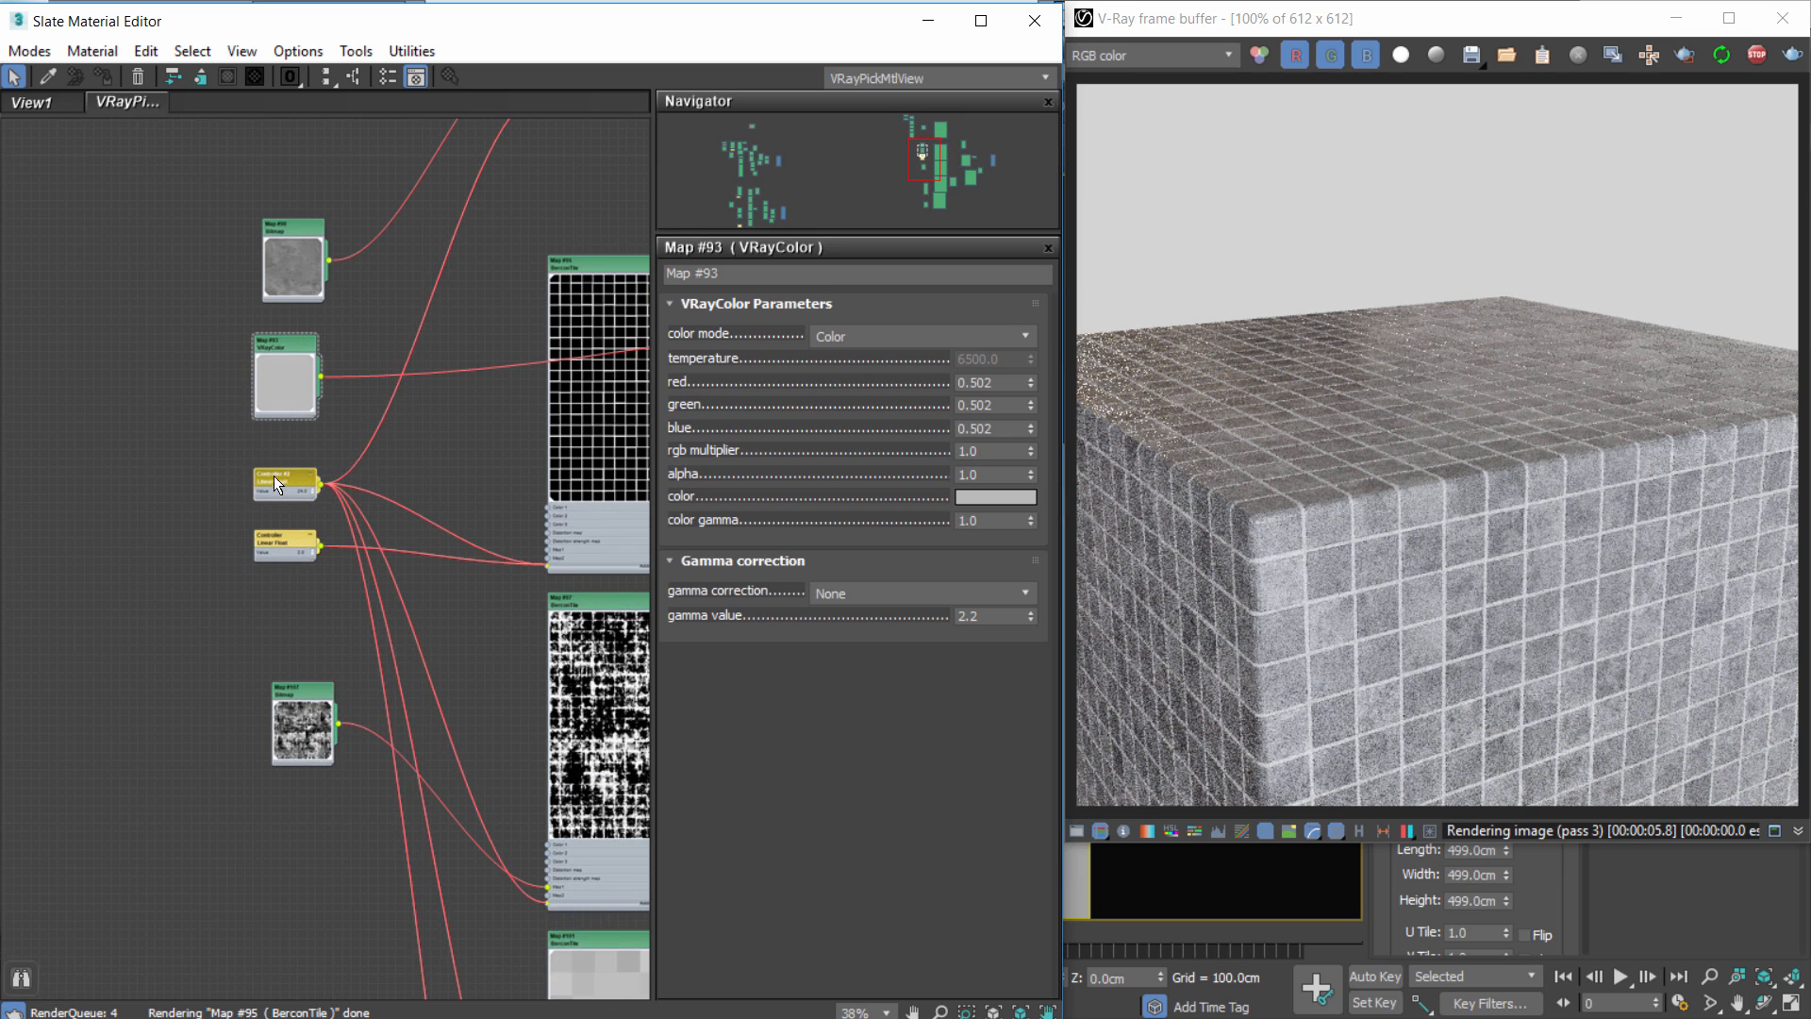
{"action": "scroll", "coordinate": [280, 474], "scroll_direction": "up", "scroll_amount": 3}
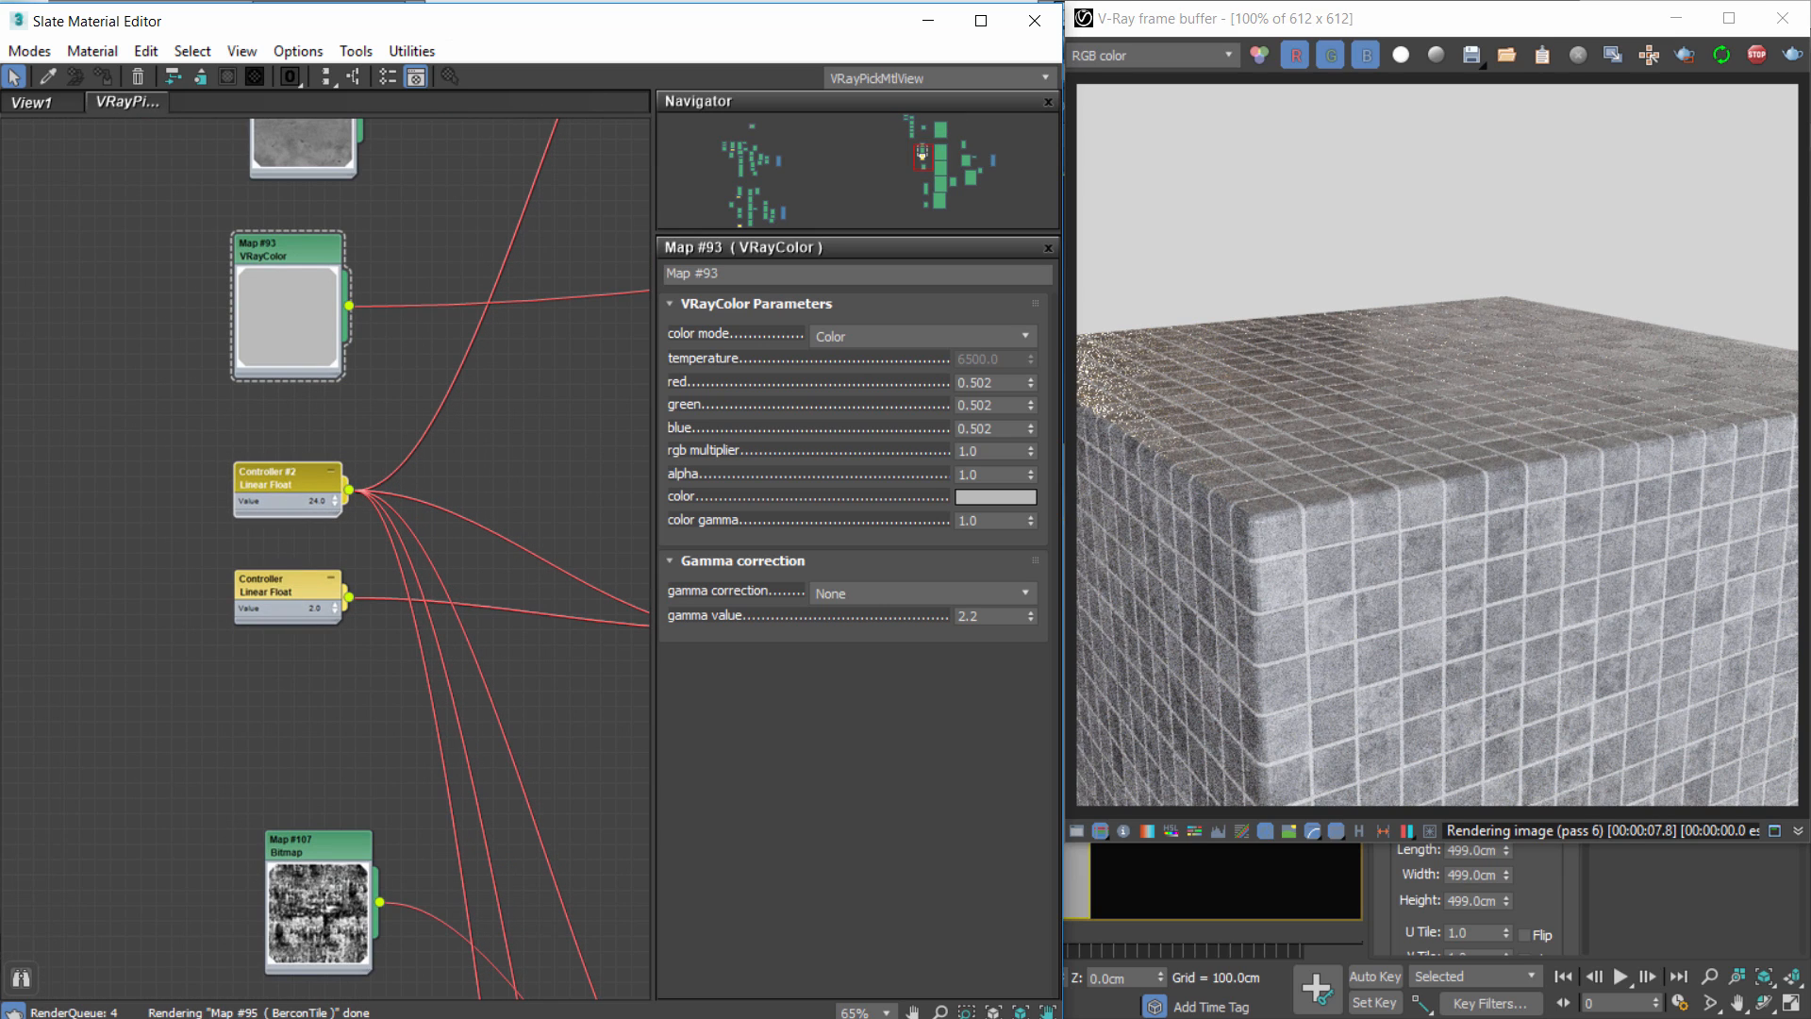
{"action": "left_click", "coordinate": [313, 579]}
{"action": "double_click", "coordinate": [319, 607]}
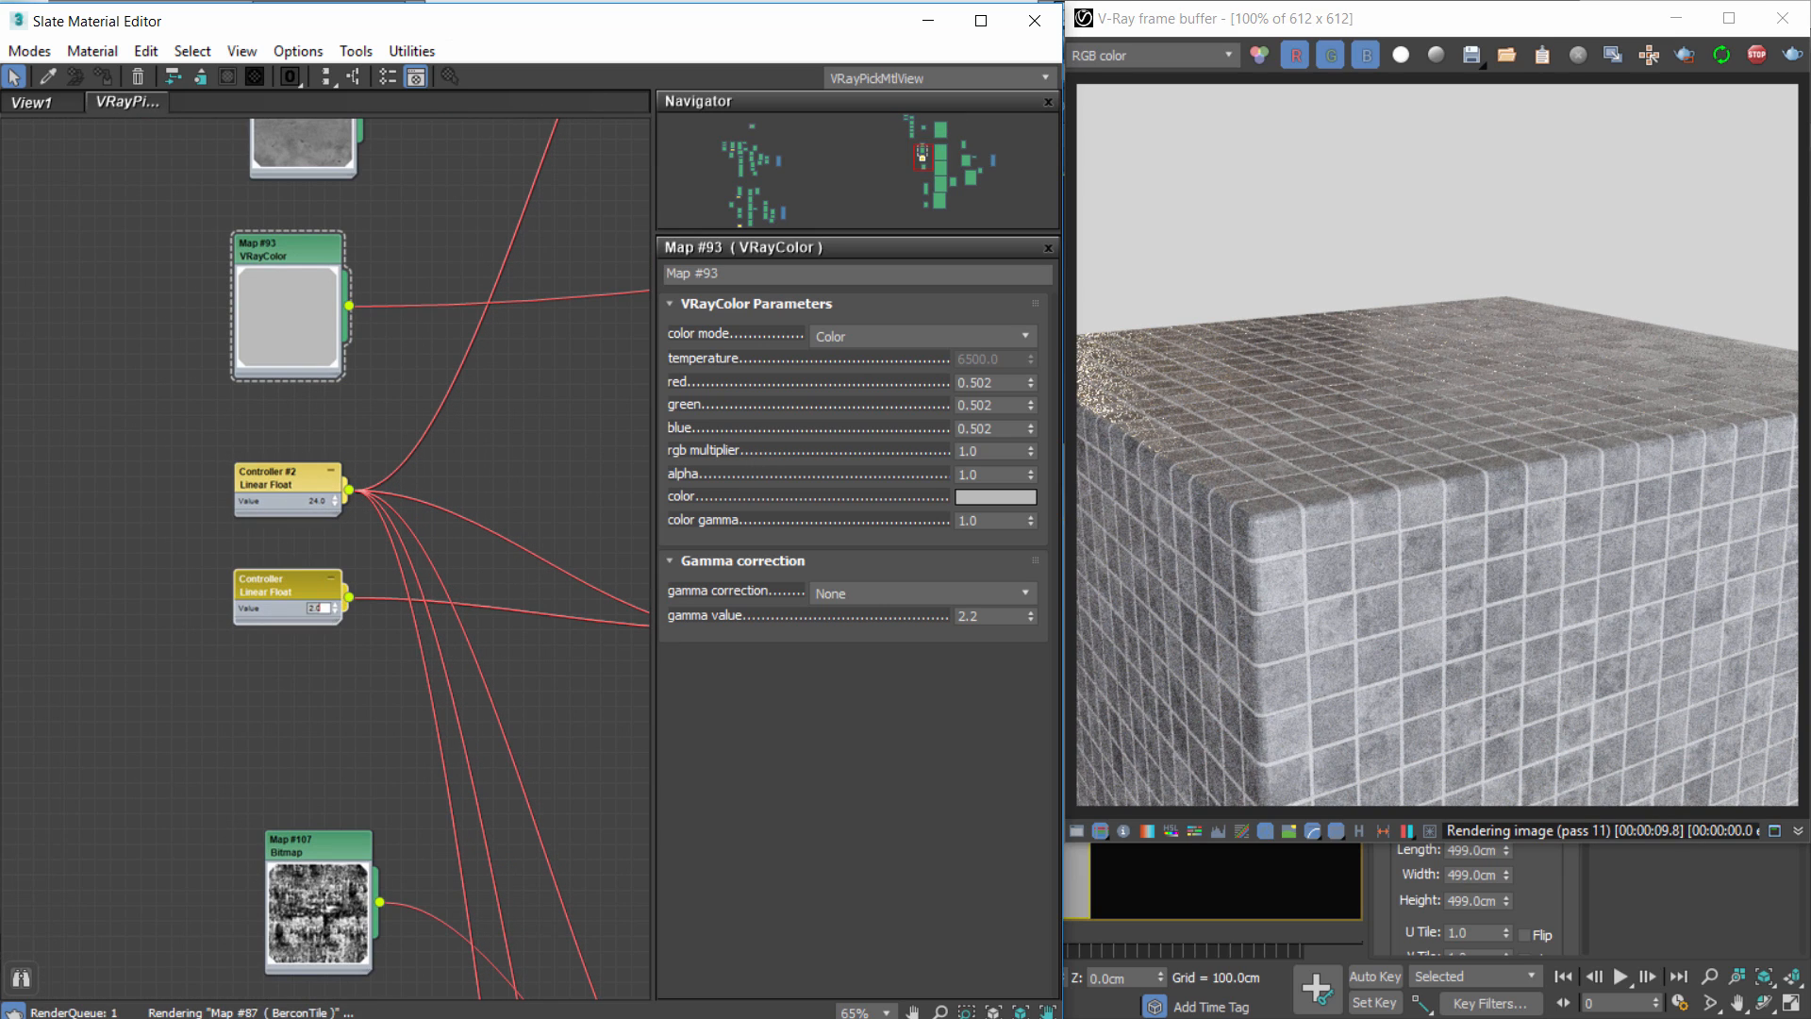
{"action": "key", "text": "Return"}
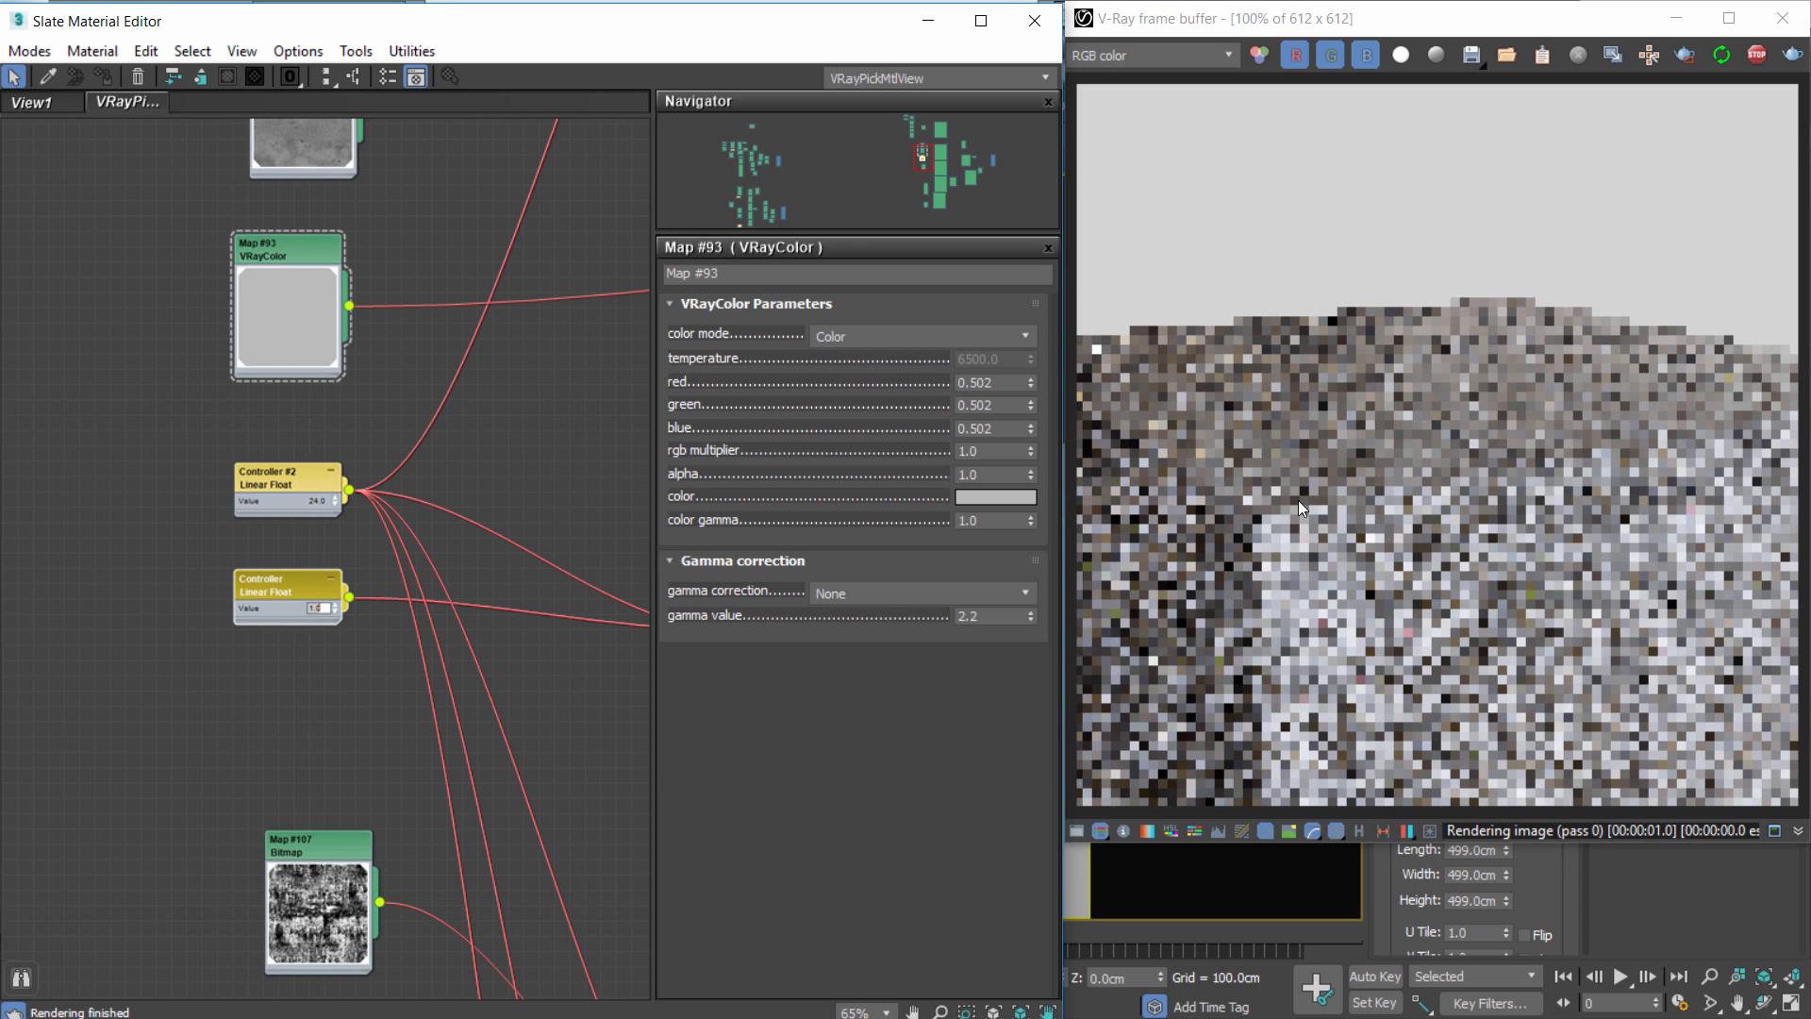
Move the uppermost BerconTile node down, closer to the black grid BerconTile node.
{"action": "left_click", "coordinate": [300, 470]}
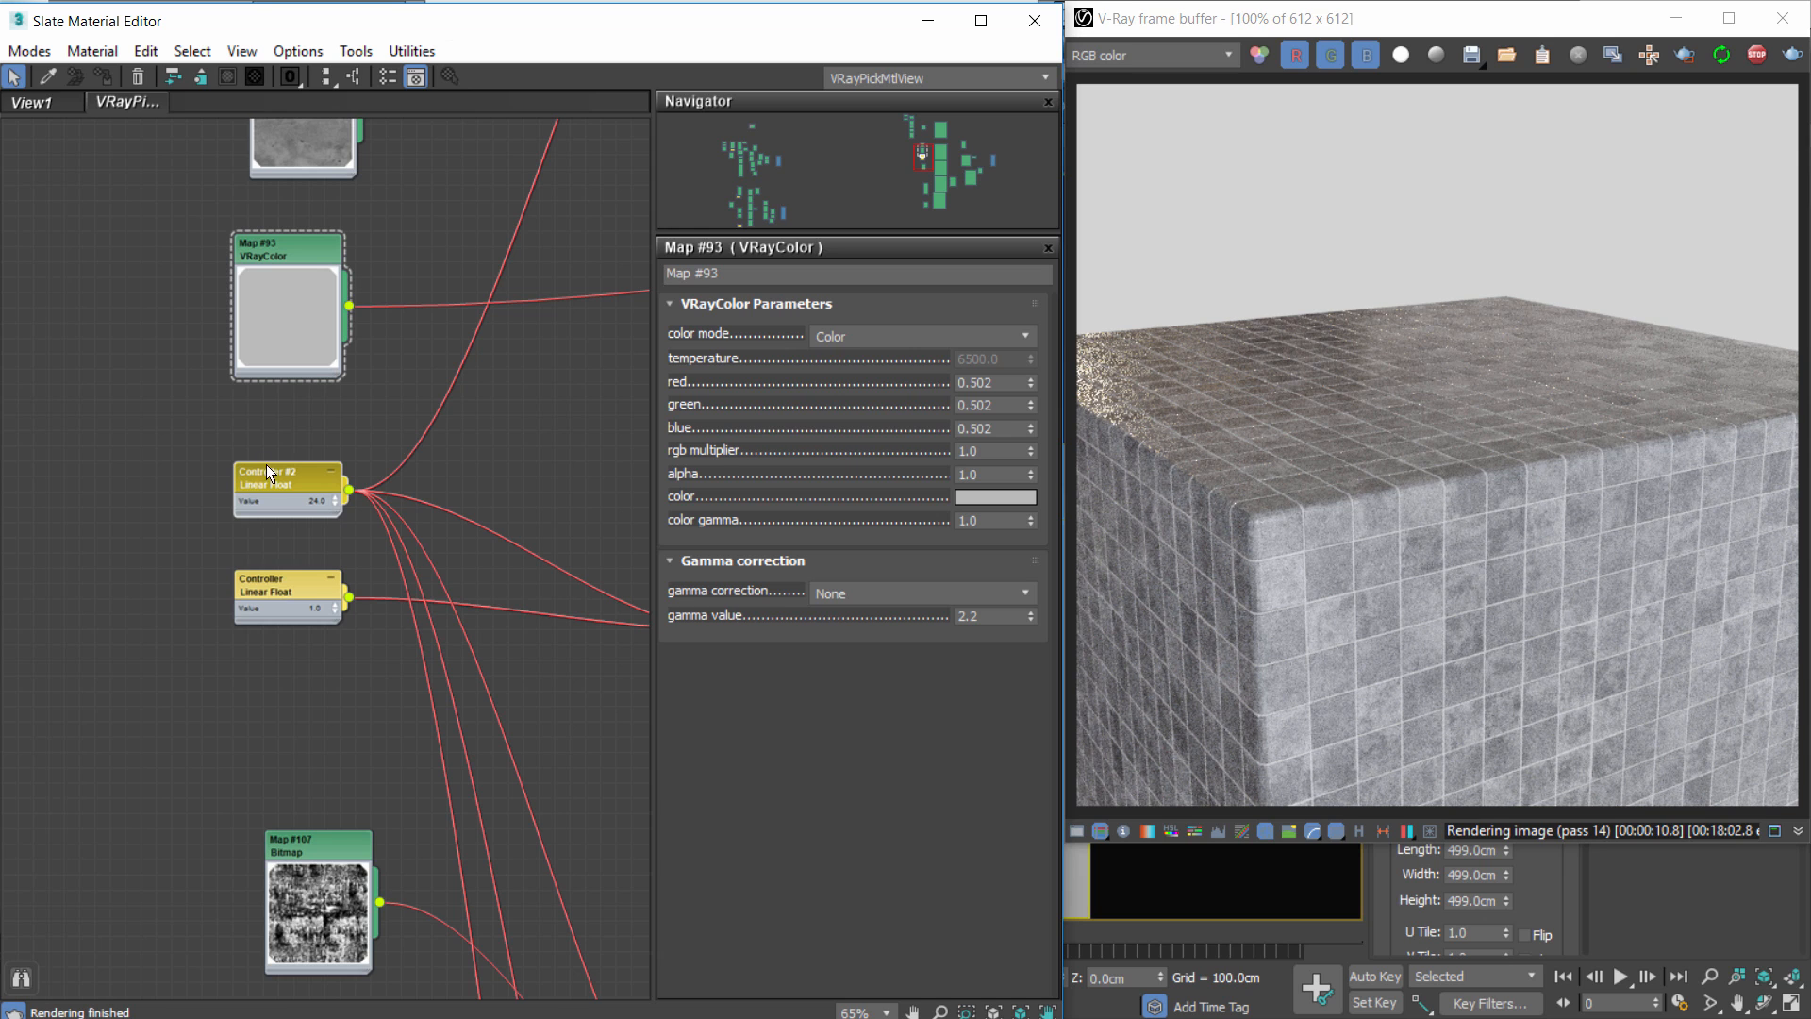
{"action": "scroll", "coordinate": [372, 404], "scroll_direction": "down", "scroll_amount": 8}
{"action": "scroll", "coordinate": [393, 377], "scroll_direction": "up", "scroll_amount": 3}
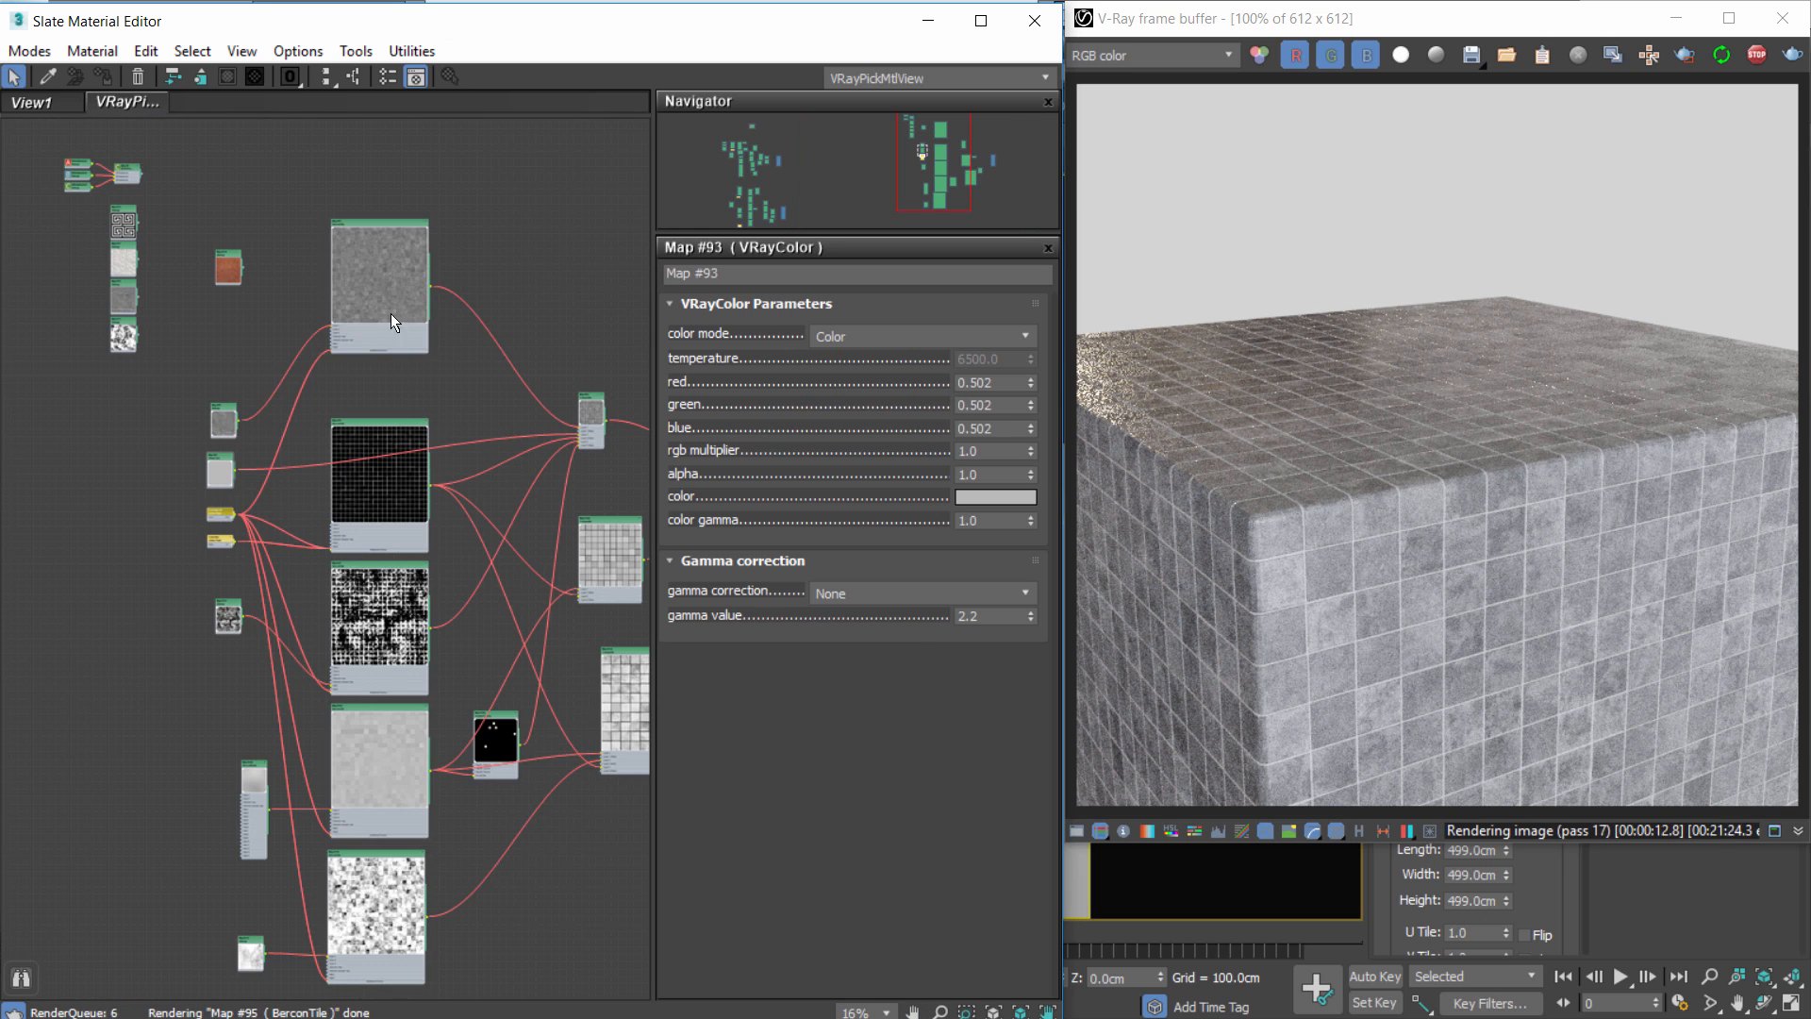
{"action": "left_click_drag", "start_coordinate": [390, 296], "coordinate": [393, 346]}
{"action": "scroll", "coordinate": [298, 411], "scroll_direction": "down", "scroll_amount": 3}
{"action": "middle_click_drag", "start_coordinate": [447, 468], "coordinate": [343, 377]}
{"action": "scroll", "coordinate": [344, 378], "scroll_direction": "up", "scroll_amount": 1}
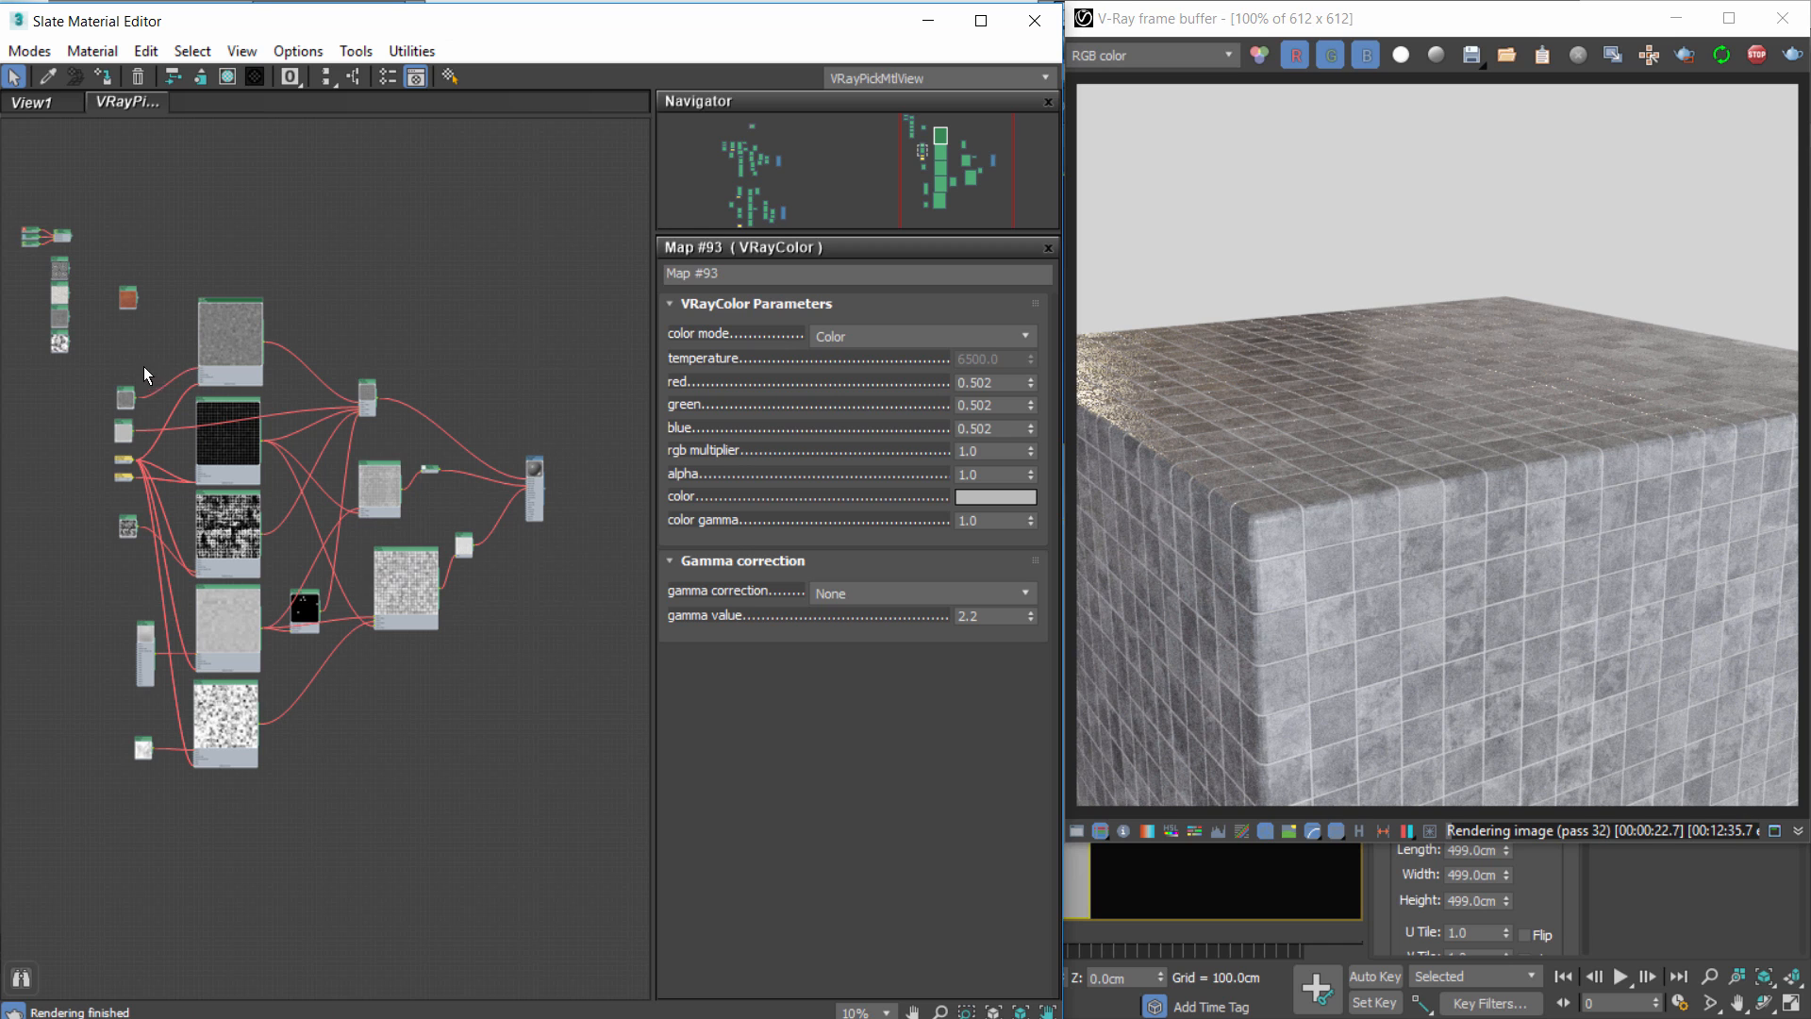
{"action": "scroll", "coordinate": [143, 366], "scroll_direction": "up", "scroll_amount": 4}
{"action": "middle_click_drag", "start_coordinate": [268, 354], "coordinate": [335, 416]}
{"action": "right_click", "coordinate": [440, 315]}
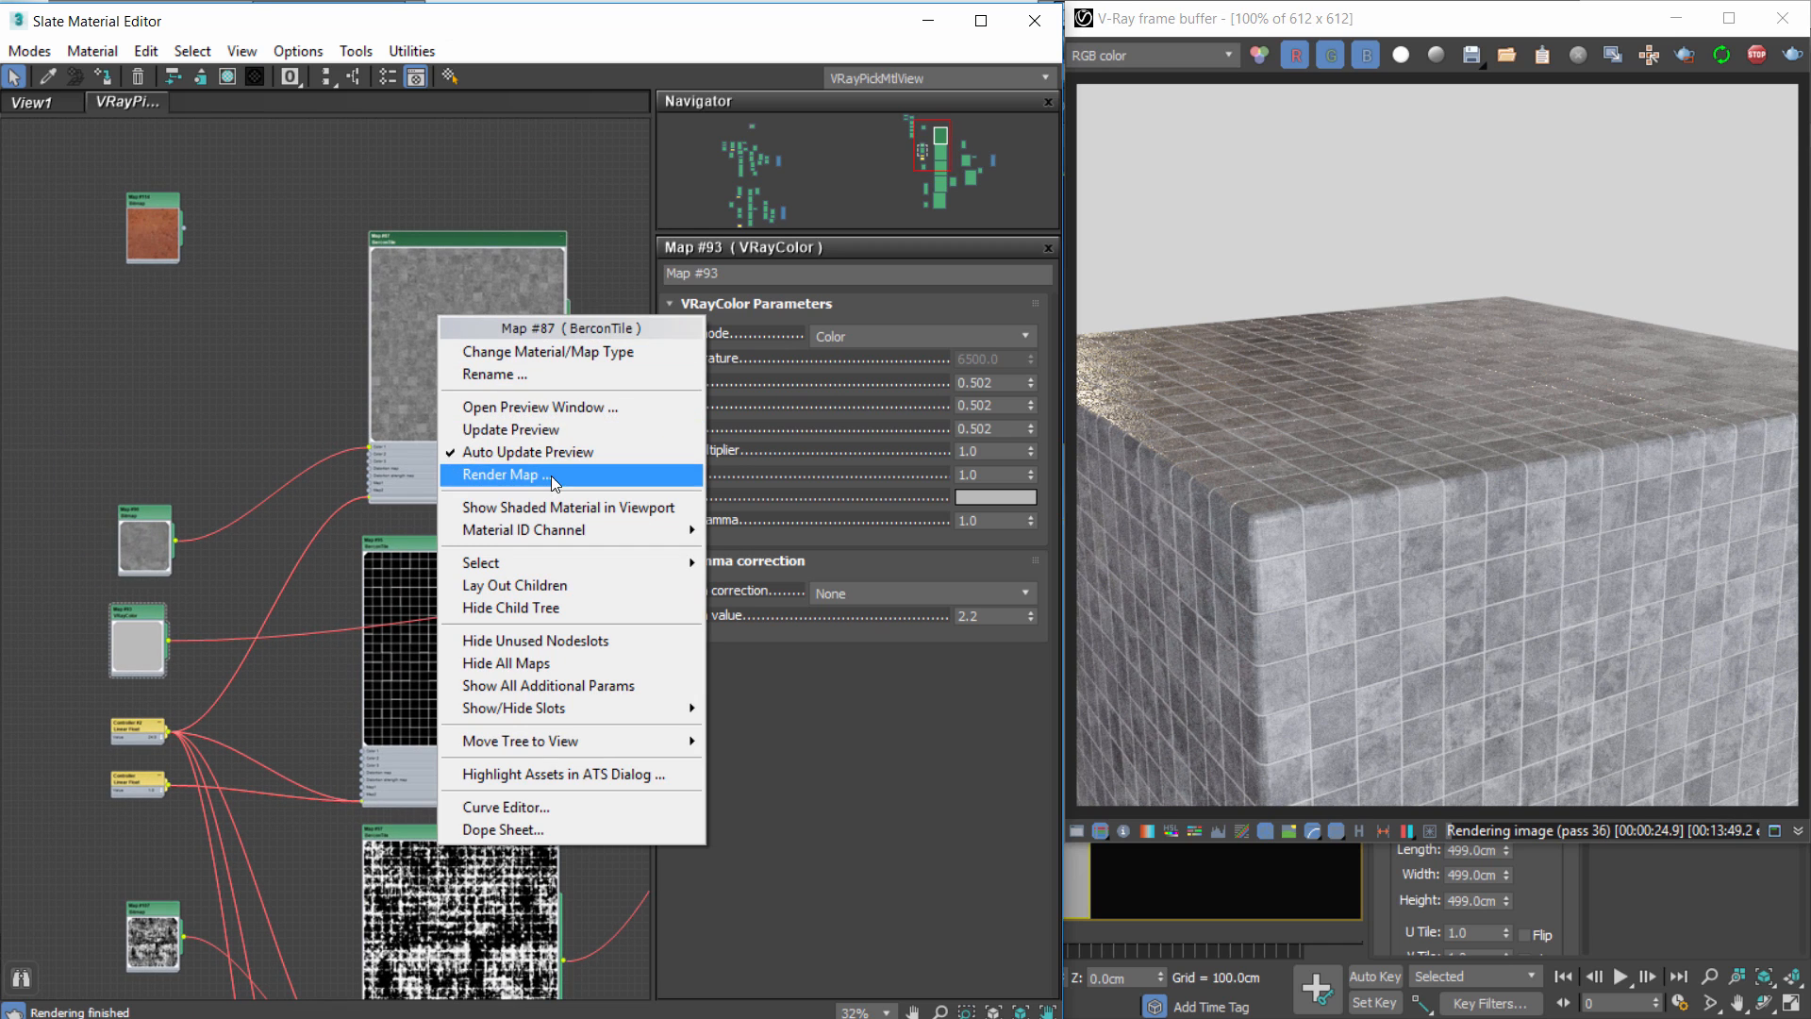
{"action": "left_click", "coordinate": [297, 437]}
{"action": "scroll", "coordinate": [150, 366], "scroll_direction": "up", "scroll_amount": 5}
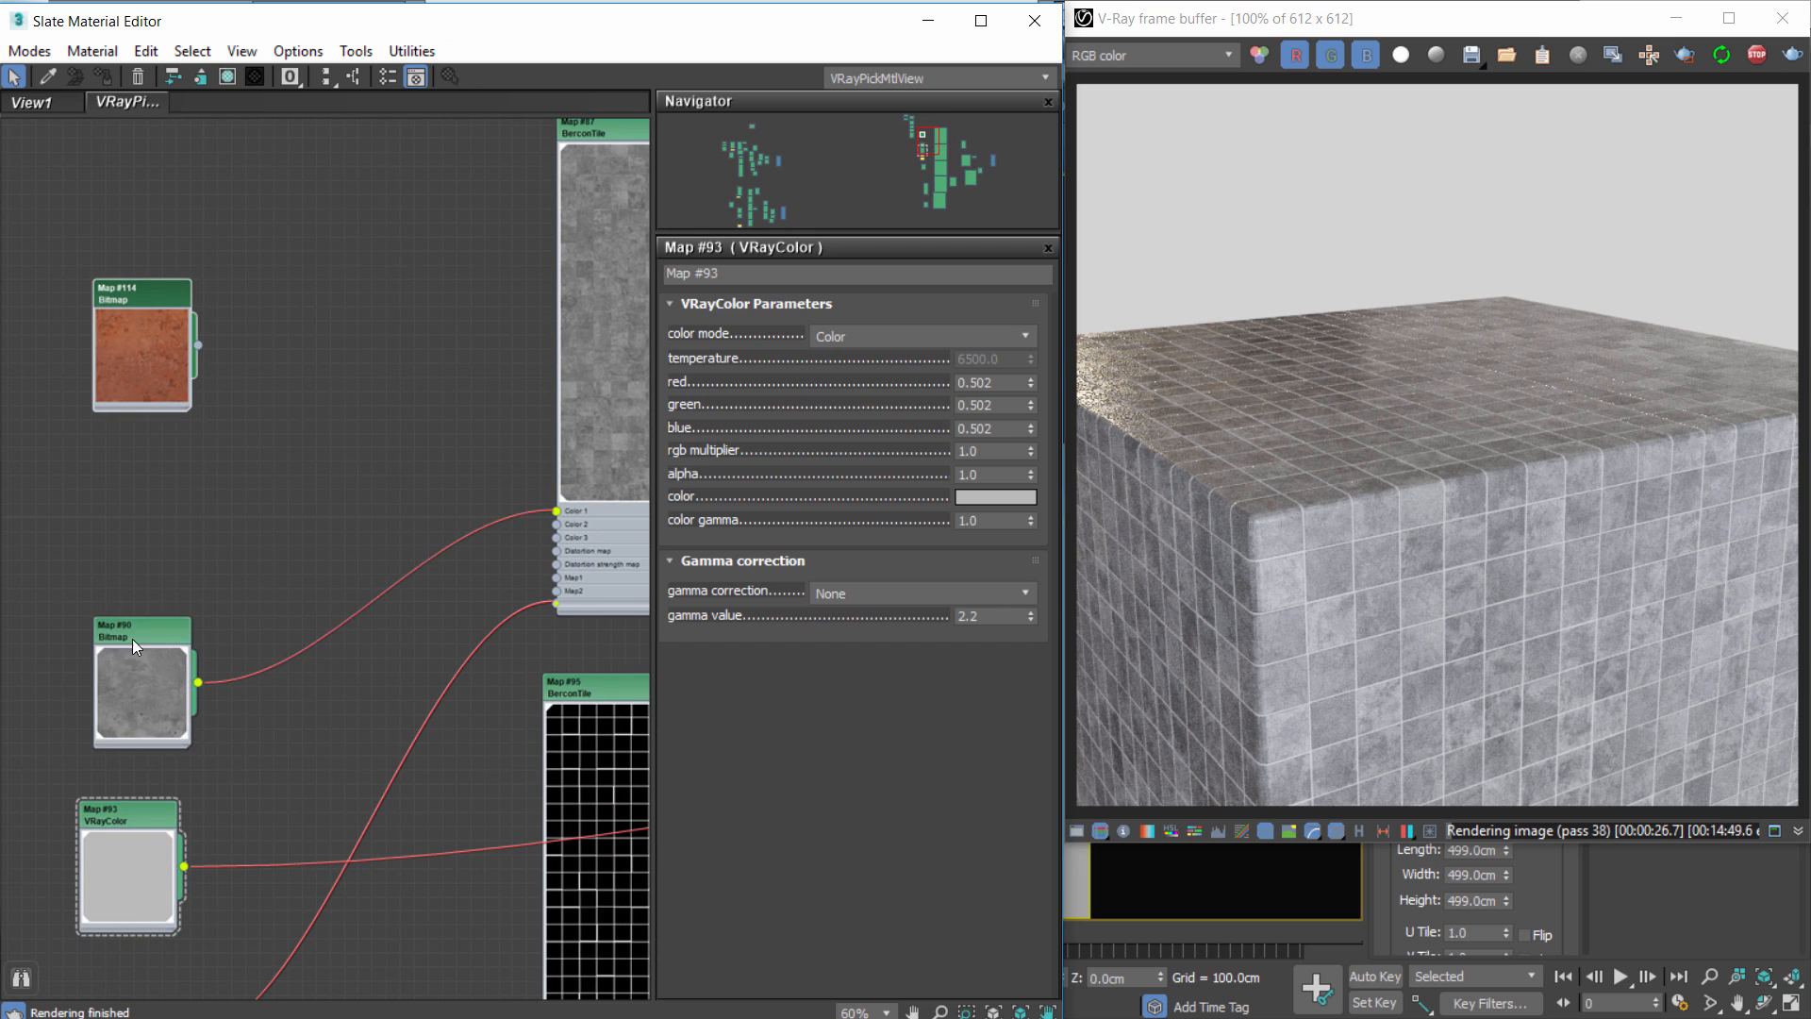
Connect the Map #114 Bitmap to the Color 1 input of the uppermost BerconTile node.
{"action": "left_click_drag", "start_coordinate": [199, 344], "coordinate": [613, 510]}
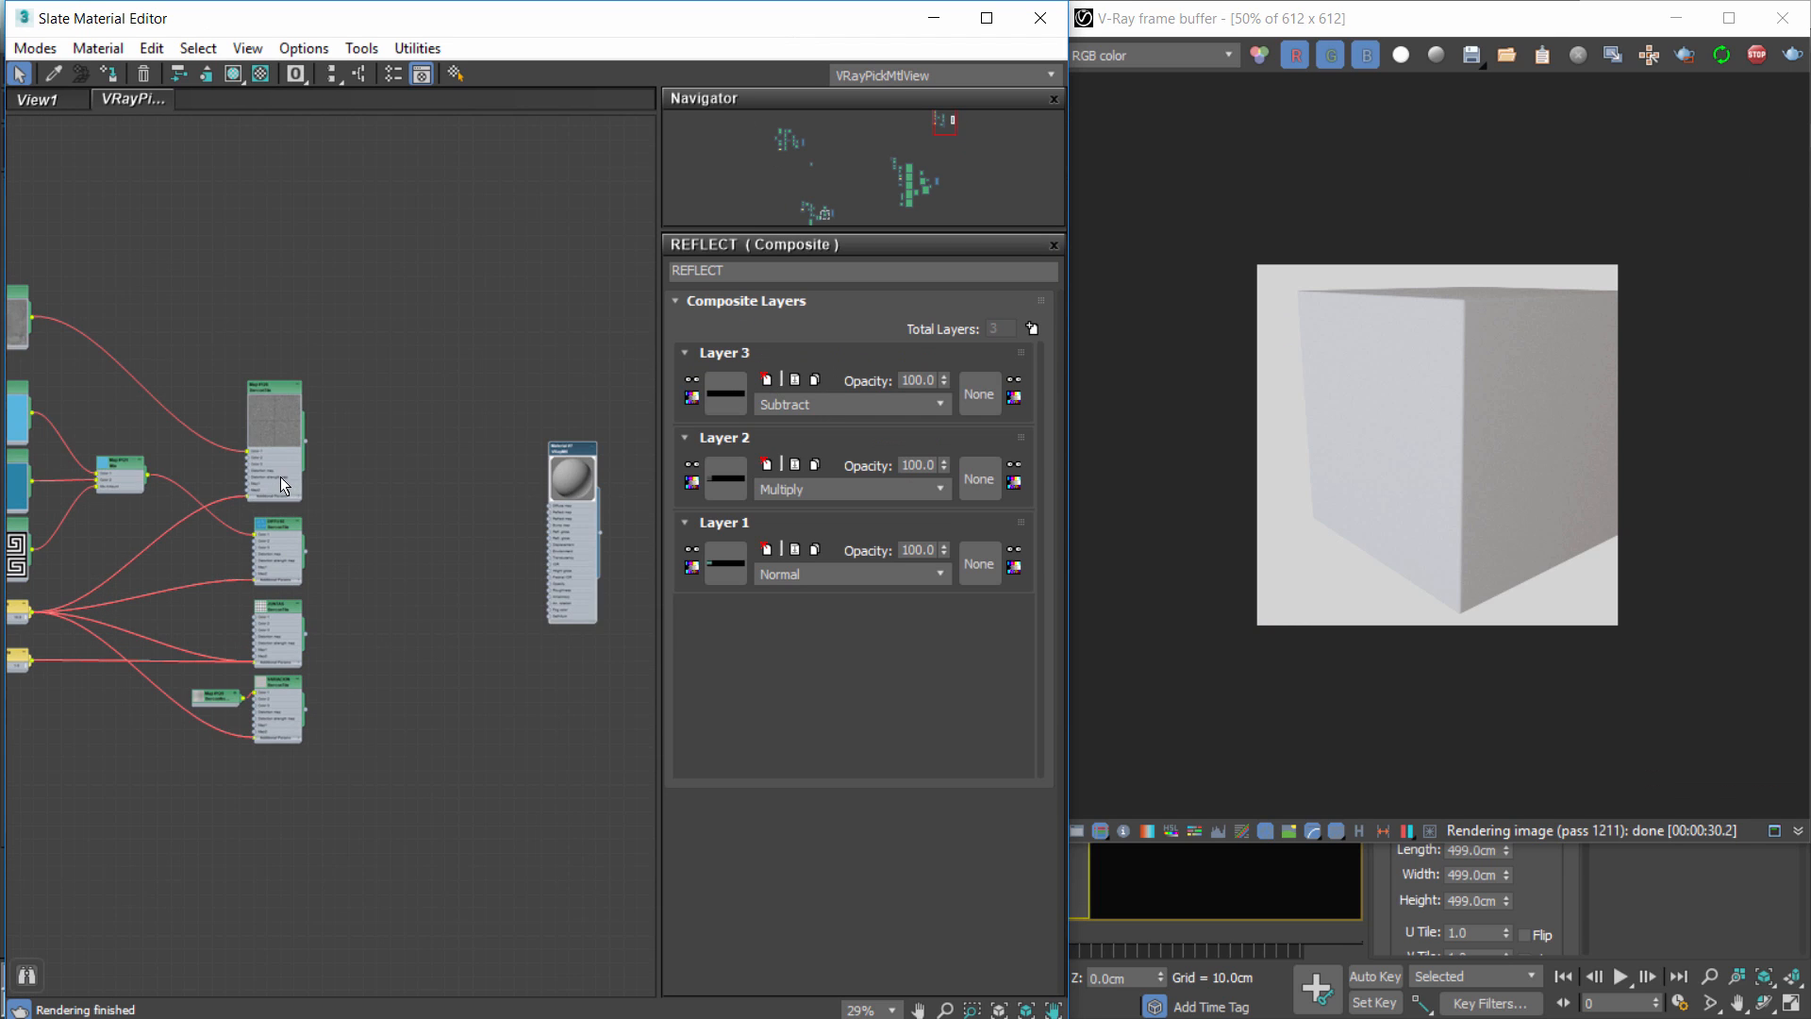
Move the Map #126 BerconTile node into line directly above the DIFFUSE BerconTile node.
{"action": "scroll", "coordinate": [280, 472], "scroll_direction": "up", "scroll_amount": 1}
{"action": "scroll", "coordinate": [520, 542], "scroll_direction": "down", "scroll_amount": 1}
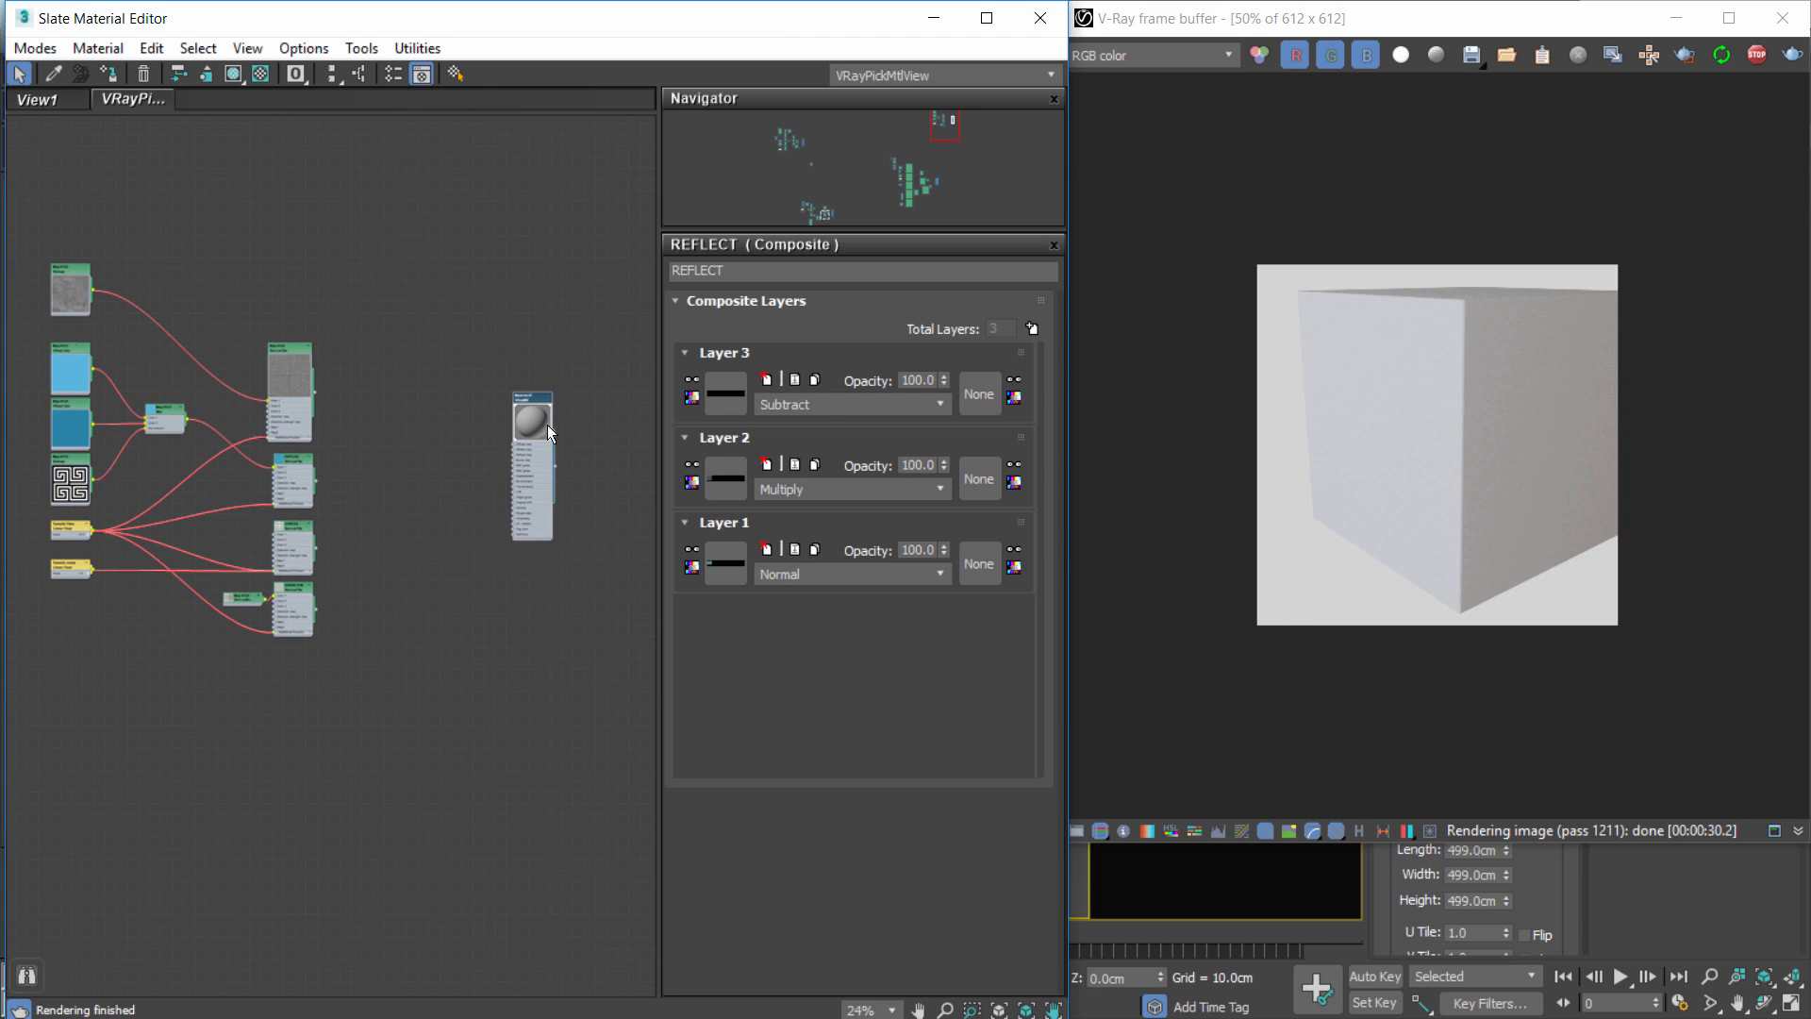
{"action": "scroll", "coordinate": [456, 464], "scroll_direction": "up", "scroll_amount": 5}
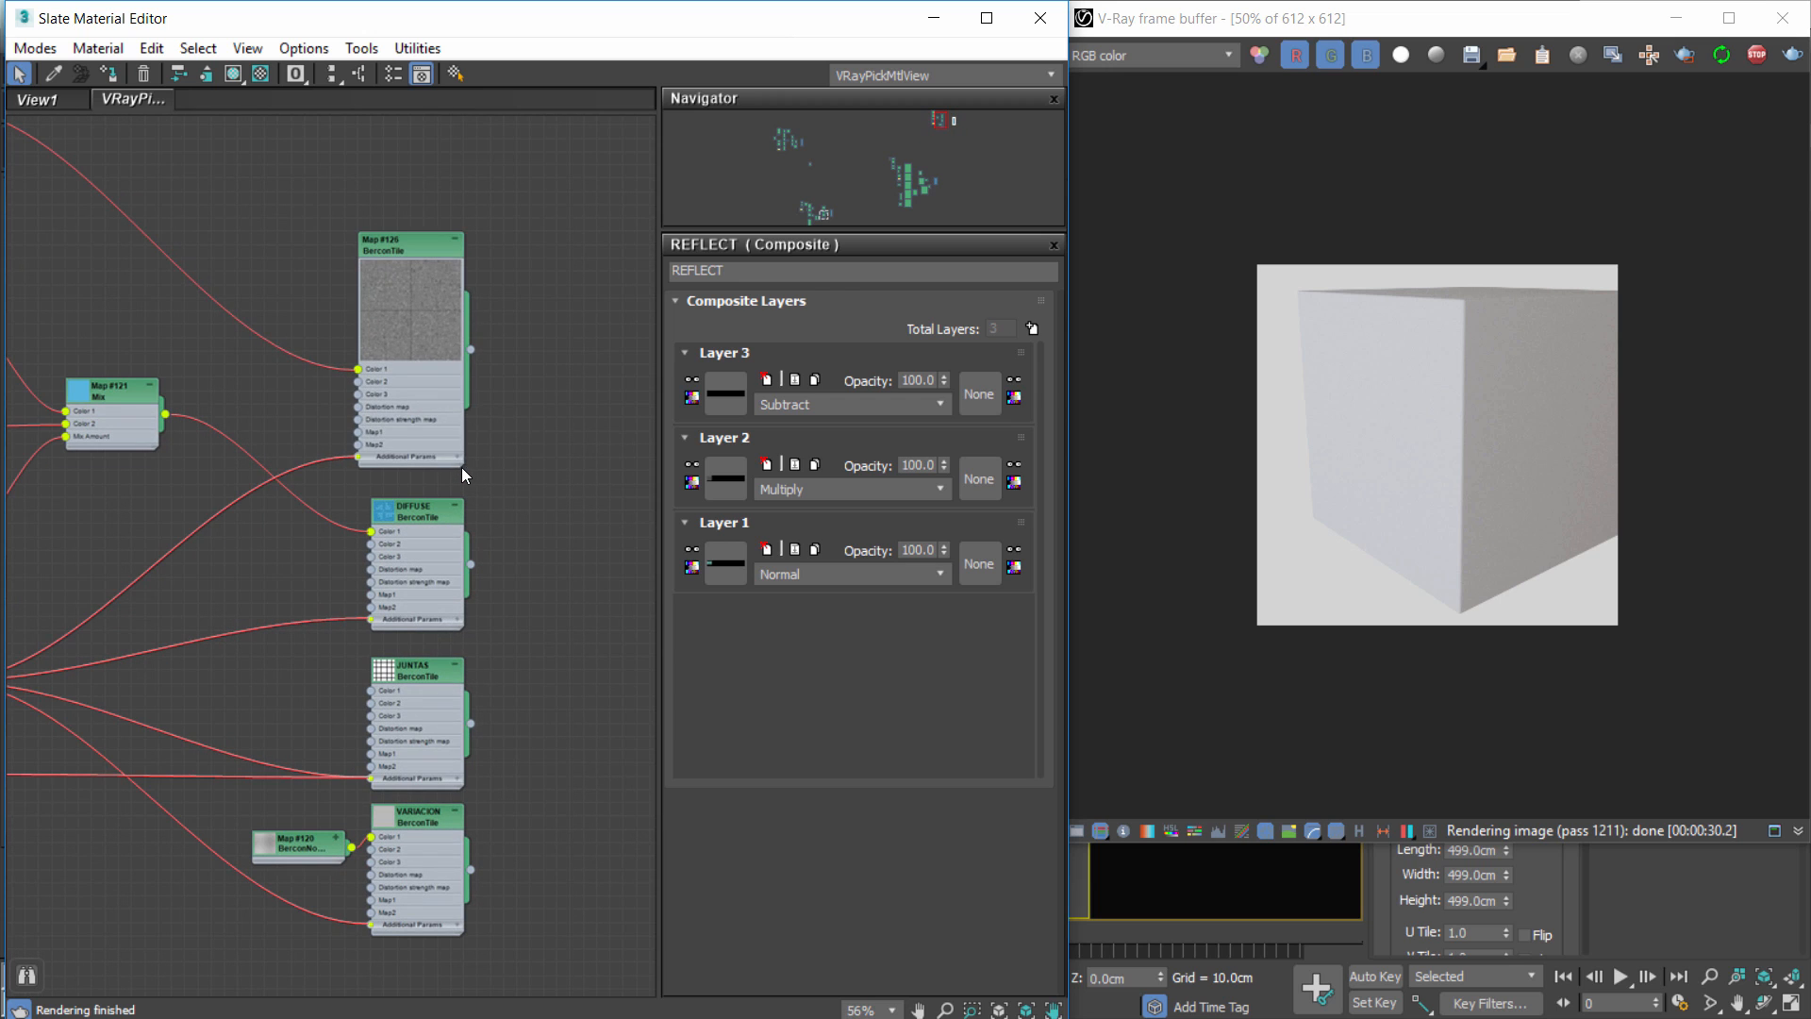
{"action": "left_click_drag", "start_coordinate": [462, 467], "coordinate": [437, 427]}
{"action": "scroll", "coordinate": [476, 538], "scroll_direction": "down", "scroll_amount": 3}
{"action": "middle_click_drag", "start_coordinate": [476, 539], "coordinate": [567, 458]}
{"action": "scroll", "coordinate": [385, 407], "scroll_direction": "up", "scroll_amount": 1}
{"action": "scroll", "coordinate": [385, 408], "scroll_direction": "down", "scroll_amount": 1}
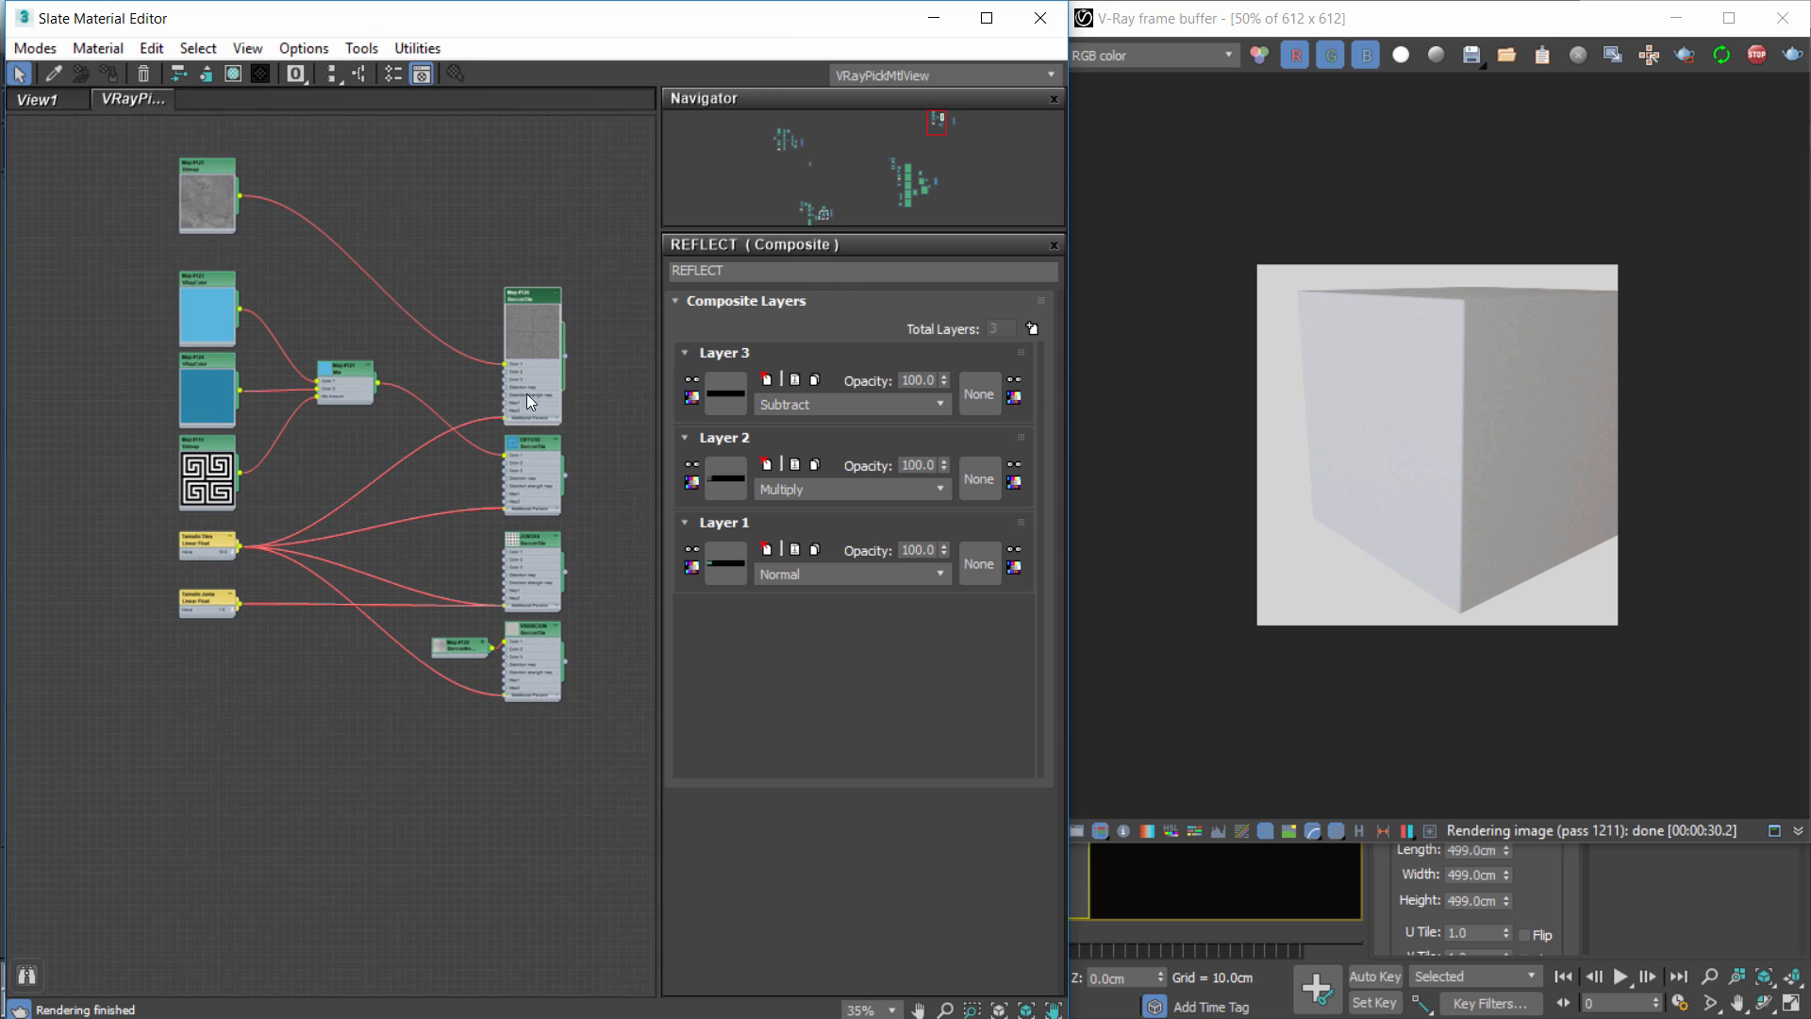
Review the parameters of the Map #126 BerconTile and of the Map #125 Bitmap feeding its Color 1.
{"action": "scroll", "coordinate": [534, 349], "scroll_direction": "up", "scroll_amount": 3}
{"action": "middle_click_drag", "start_coordinate": [529, 374], "coordinate": [449, 386]}
{"action": "scroll", "coordinate": [449, 387], "scroll_direction": "up", "scroll_amount": 1}
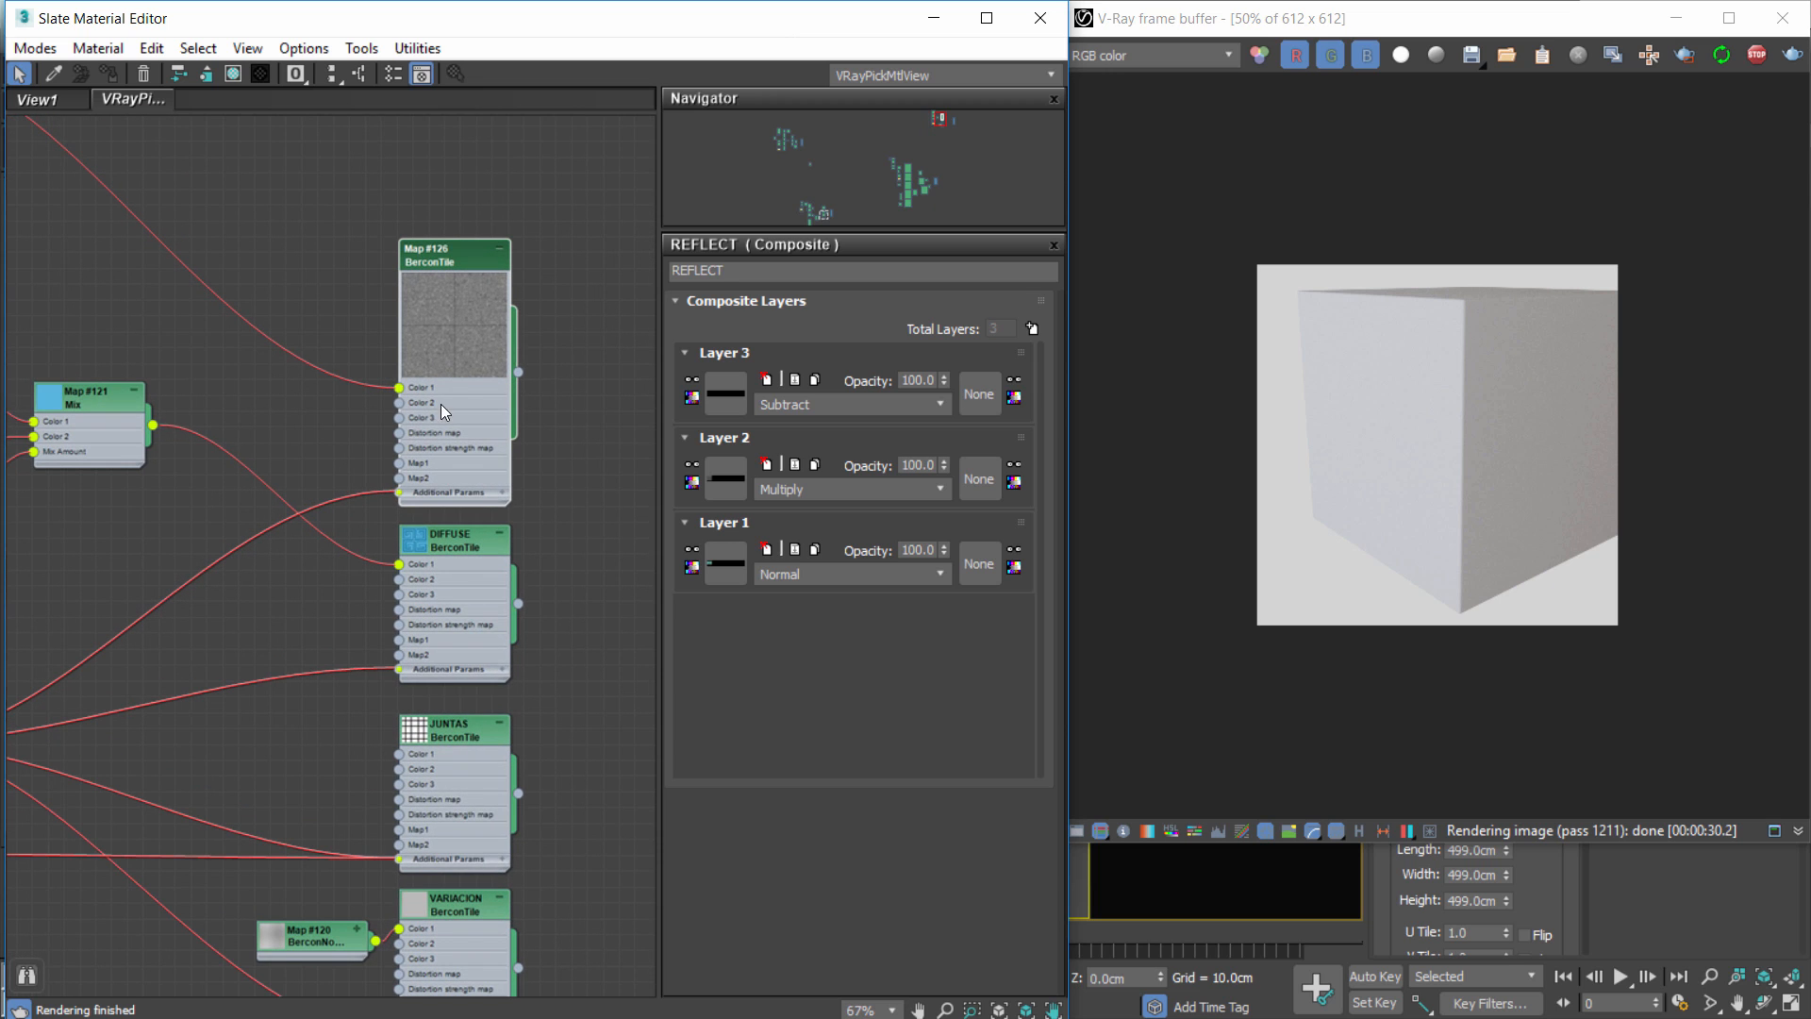
{"action": "scroll", "coordinate": [394, 377], "scroll_direction": "up", "scroll_amount": 1}
{"action": "double_click", "coordinate": [454, 228]}
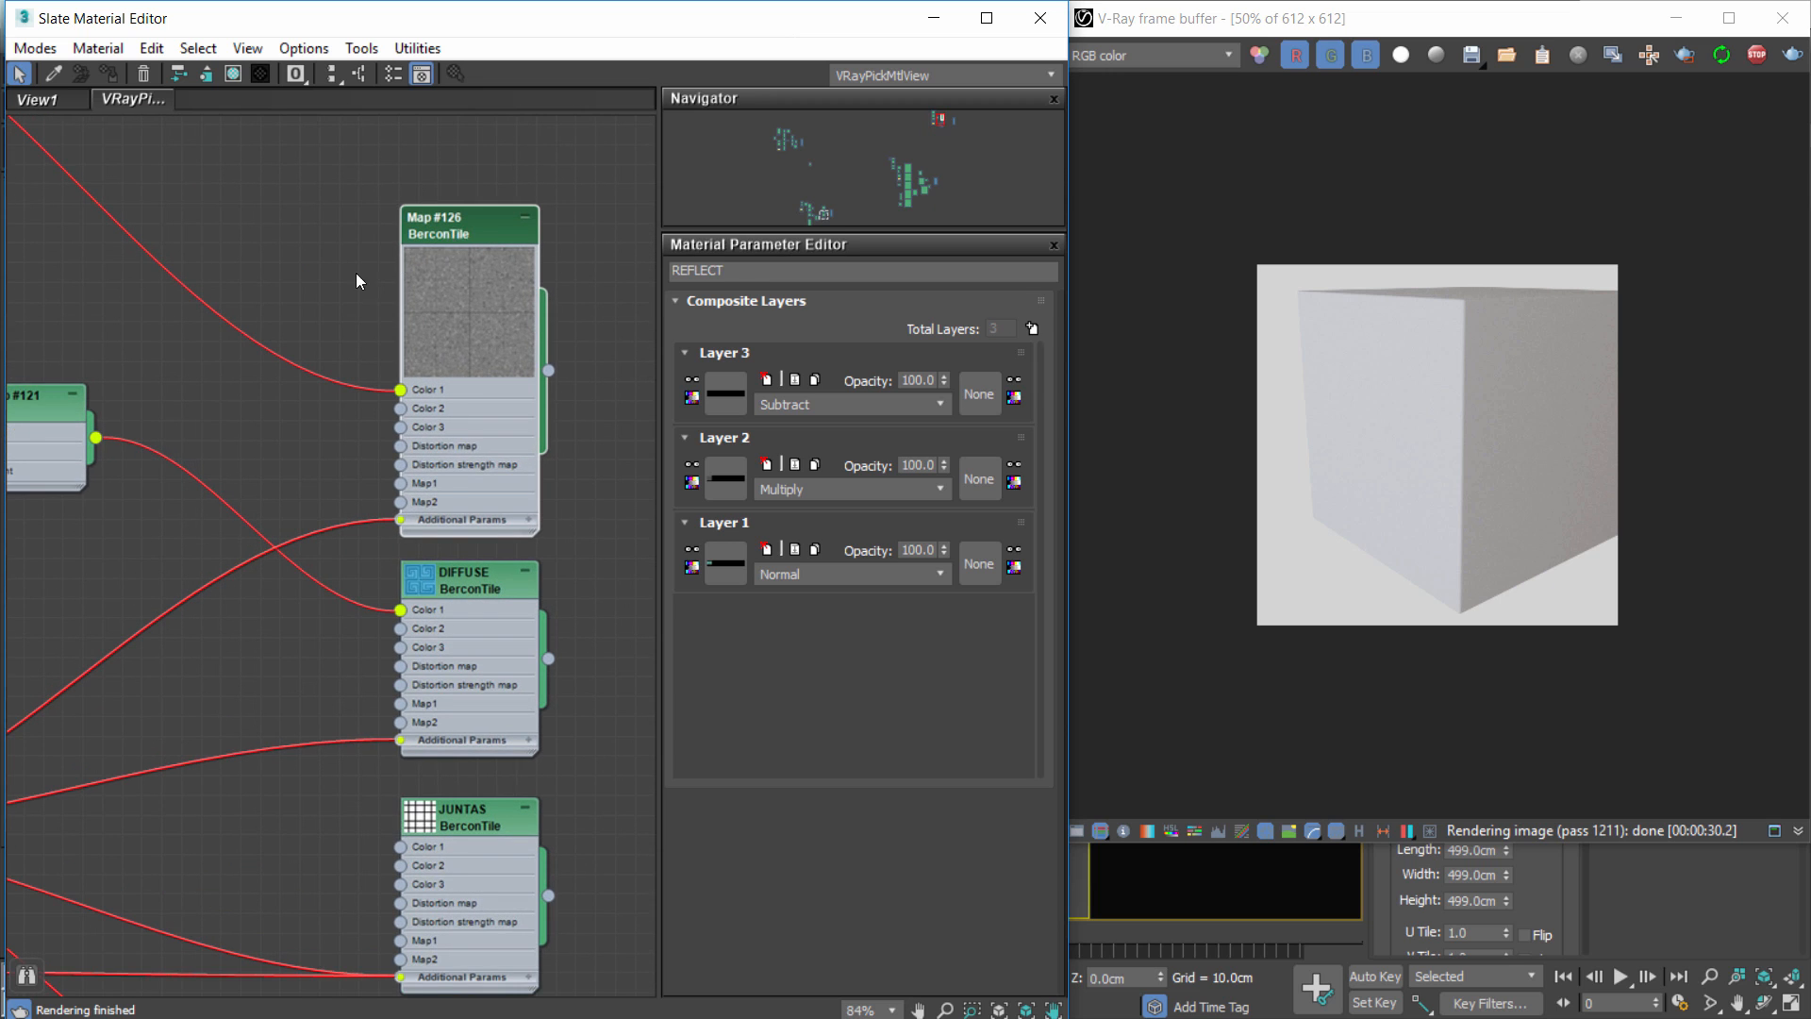
{"action": "scroll", "coordinate": [354, 273], "scroll_direction": "down", "scroll_amount": 2}
{"action": "scroll", "coordinate": [377, 303], "scroll_direction": "down", "scroll_amount": 2}
{"action": "middle_click_drag", "start_coordinate": [378, 303], "coordinate": [451, 518]}
{"action": "scroll", "coordinate": [145, 353], "scroll_direction": "up", "scroll_amount": 1}
{"action": "double_click", "coordinate": [104, 363]}
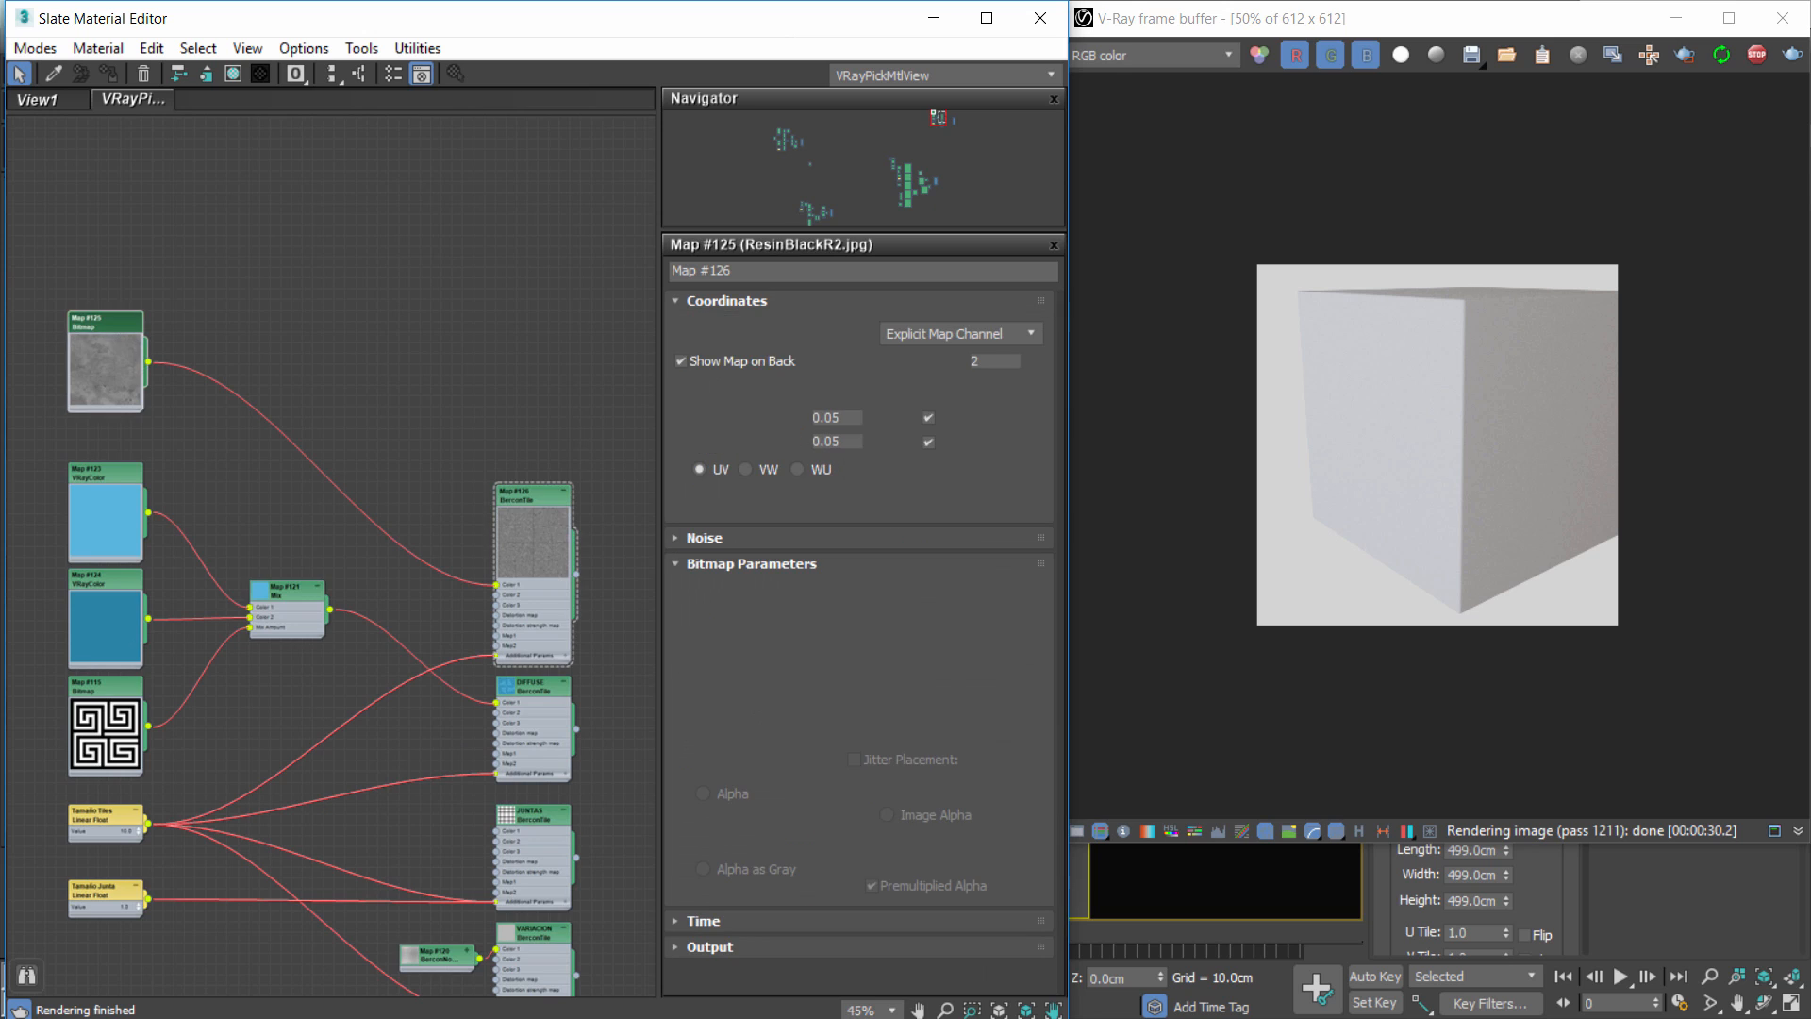
Move the Map #126 BerconTile node up, farther from the DIFFUSE BerconTile node.
{"action": "middle_click_drag", "start_coordinate": [130, 309], "coordinate": [119, 111]}
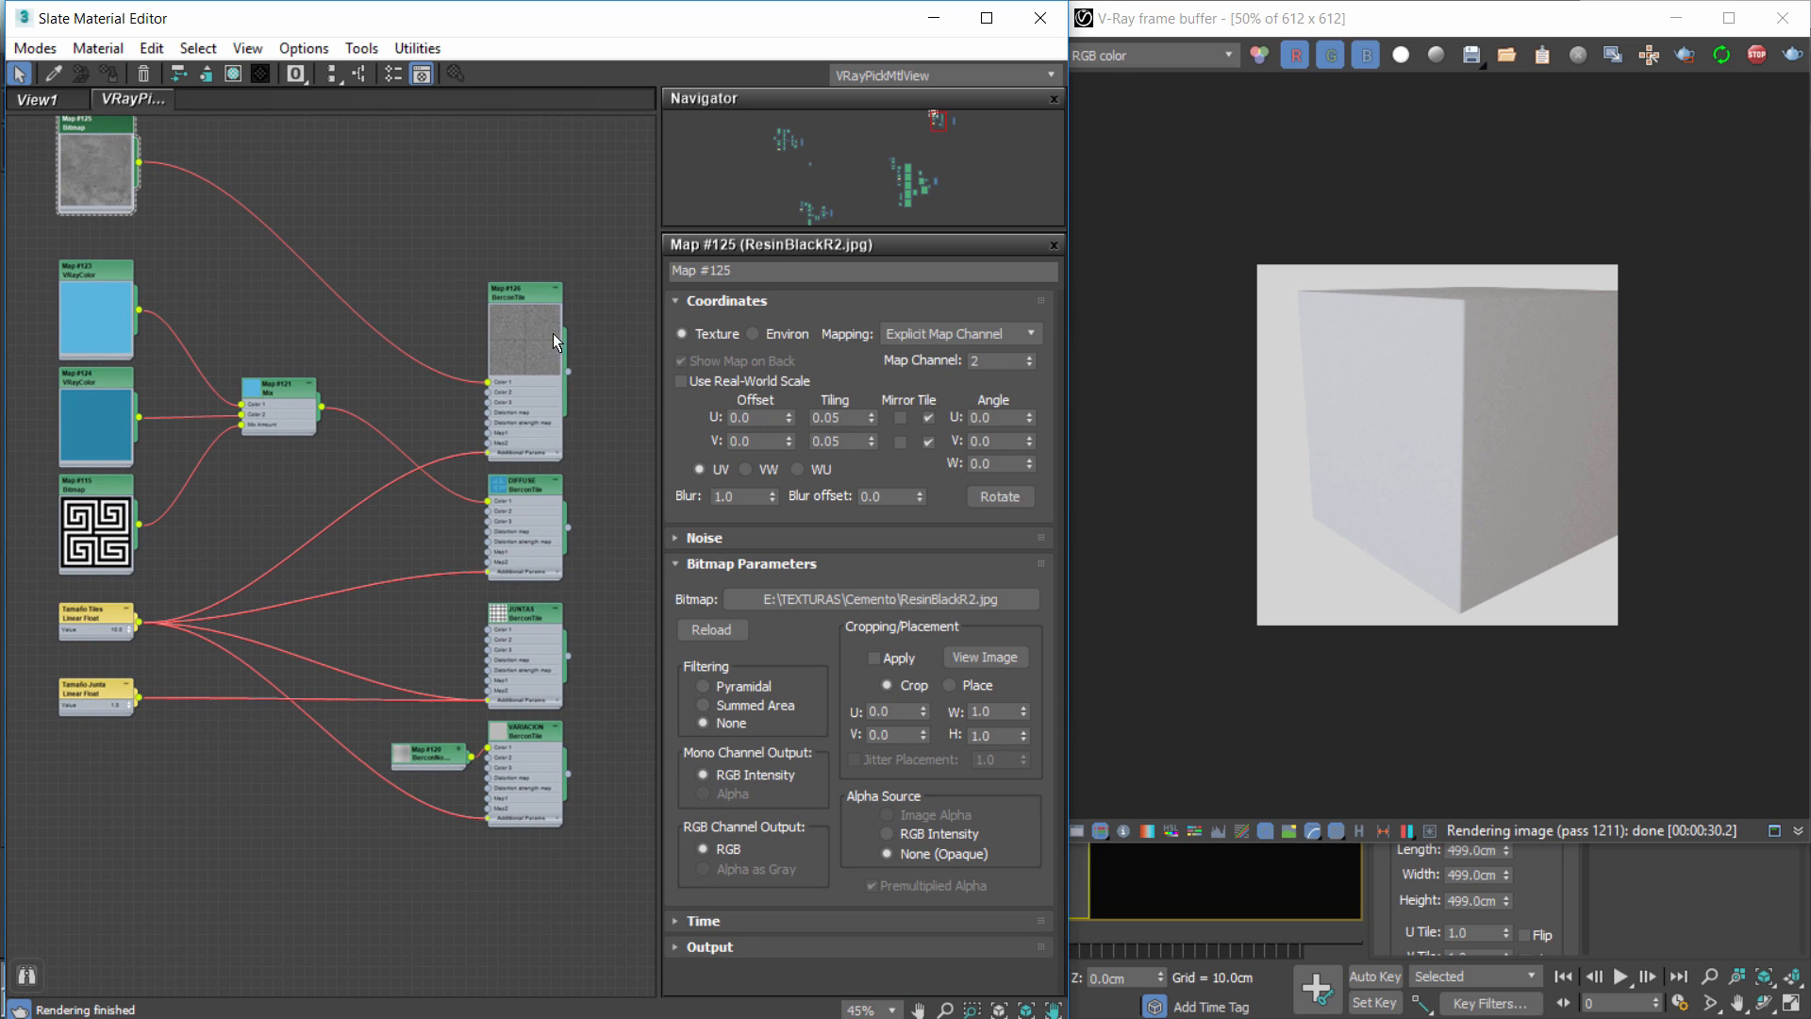
{"action": "left_click_drag", "start_coordinate": [553, 332], "coordinate": [534, 287]}
{"action": "scroll", "coordinate": [490, 511], "scroll_direction": "up", "scroll_amount": 1}
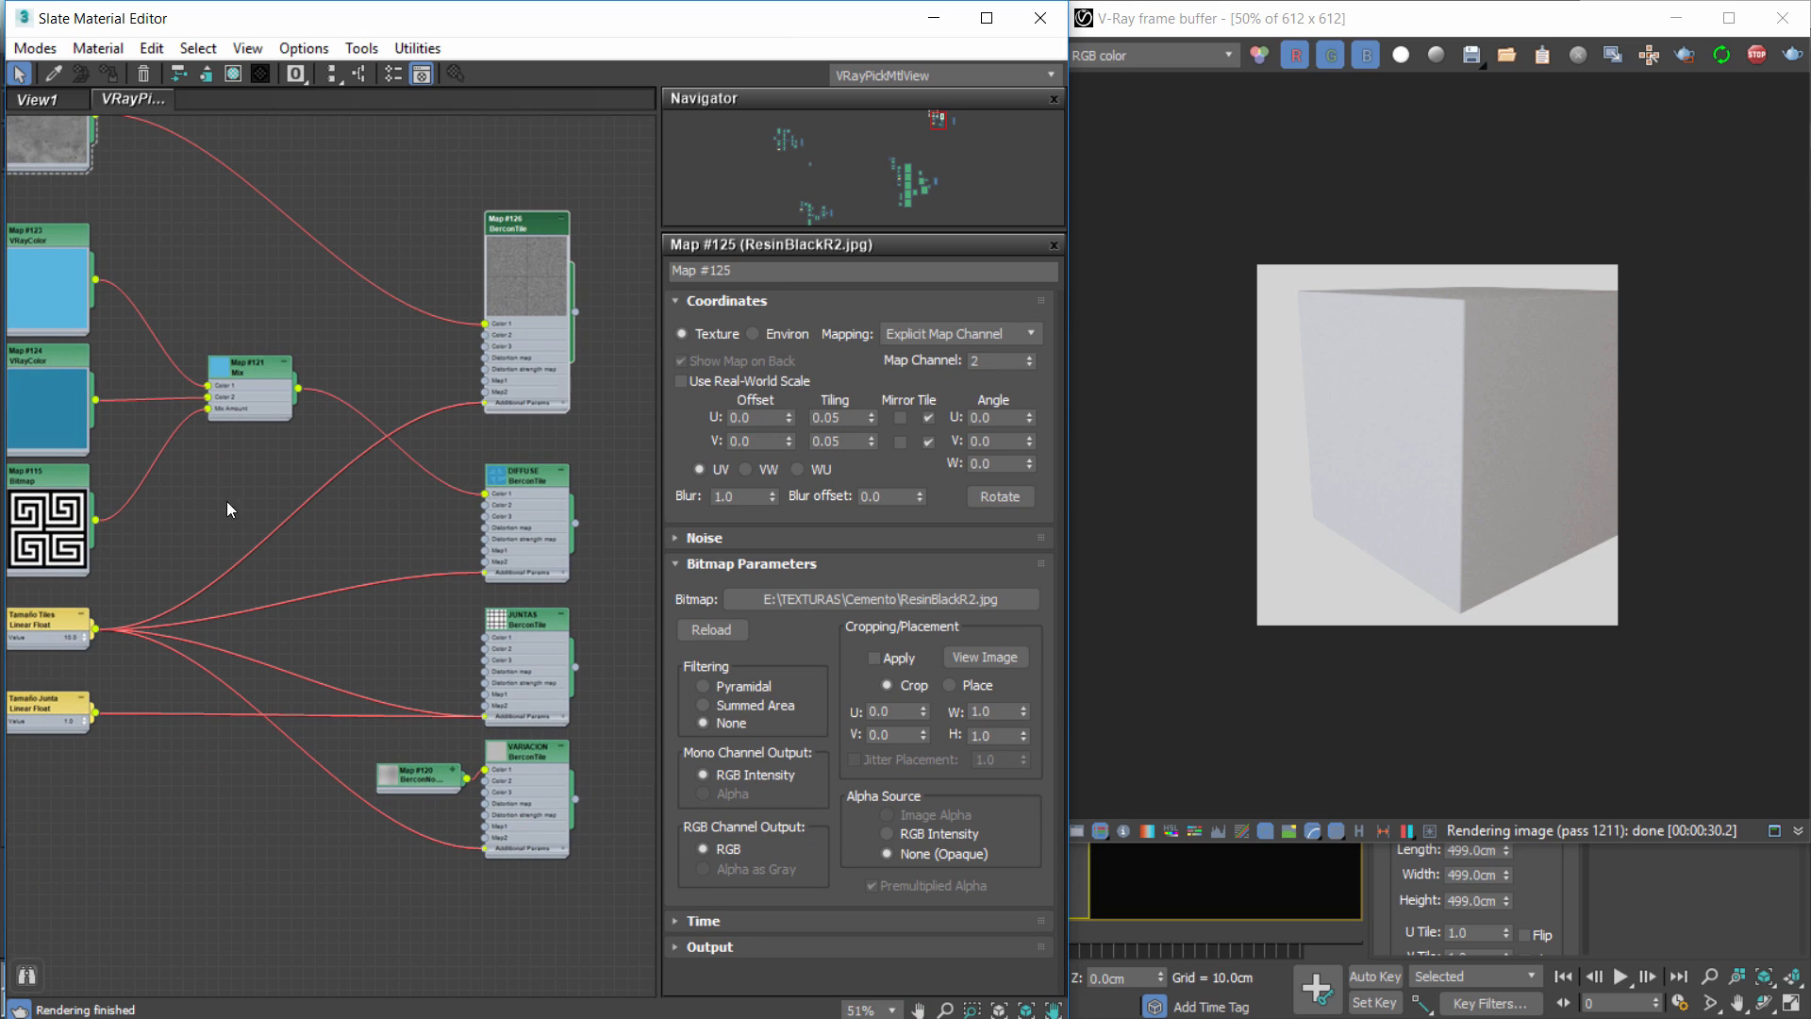
{"action": "double_click", "coordinate": [497, 477]}
{"action": "middle_click_drag", "start_coordinate": [521, 571], "coordinate": [366, 571]}
{"action": "double_click", "coordinate": [368, 540]}
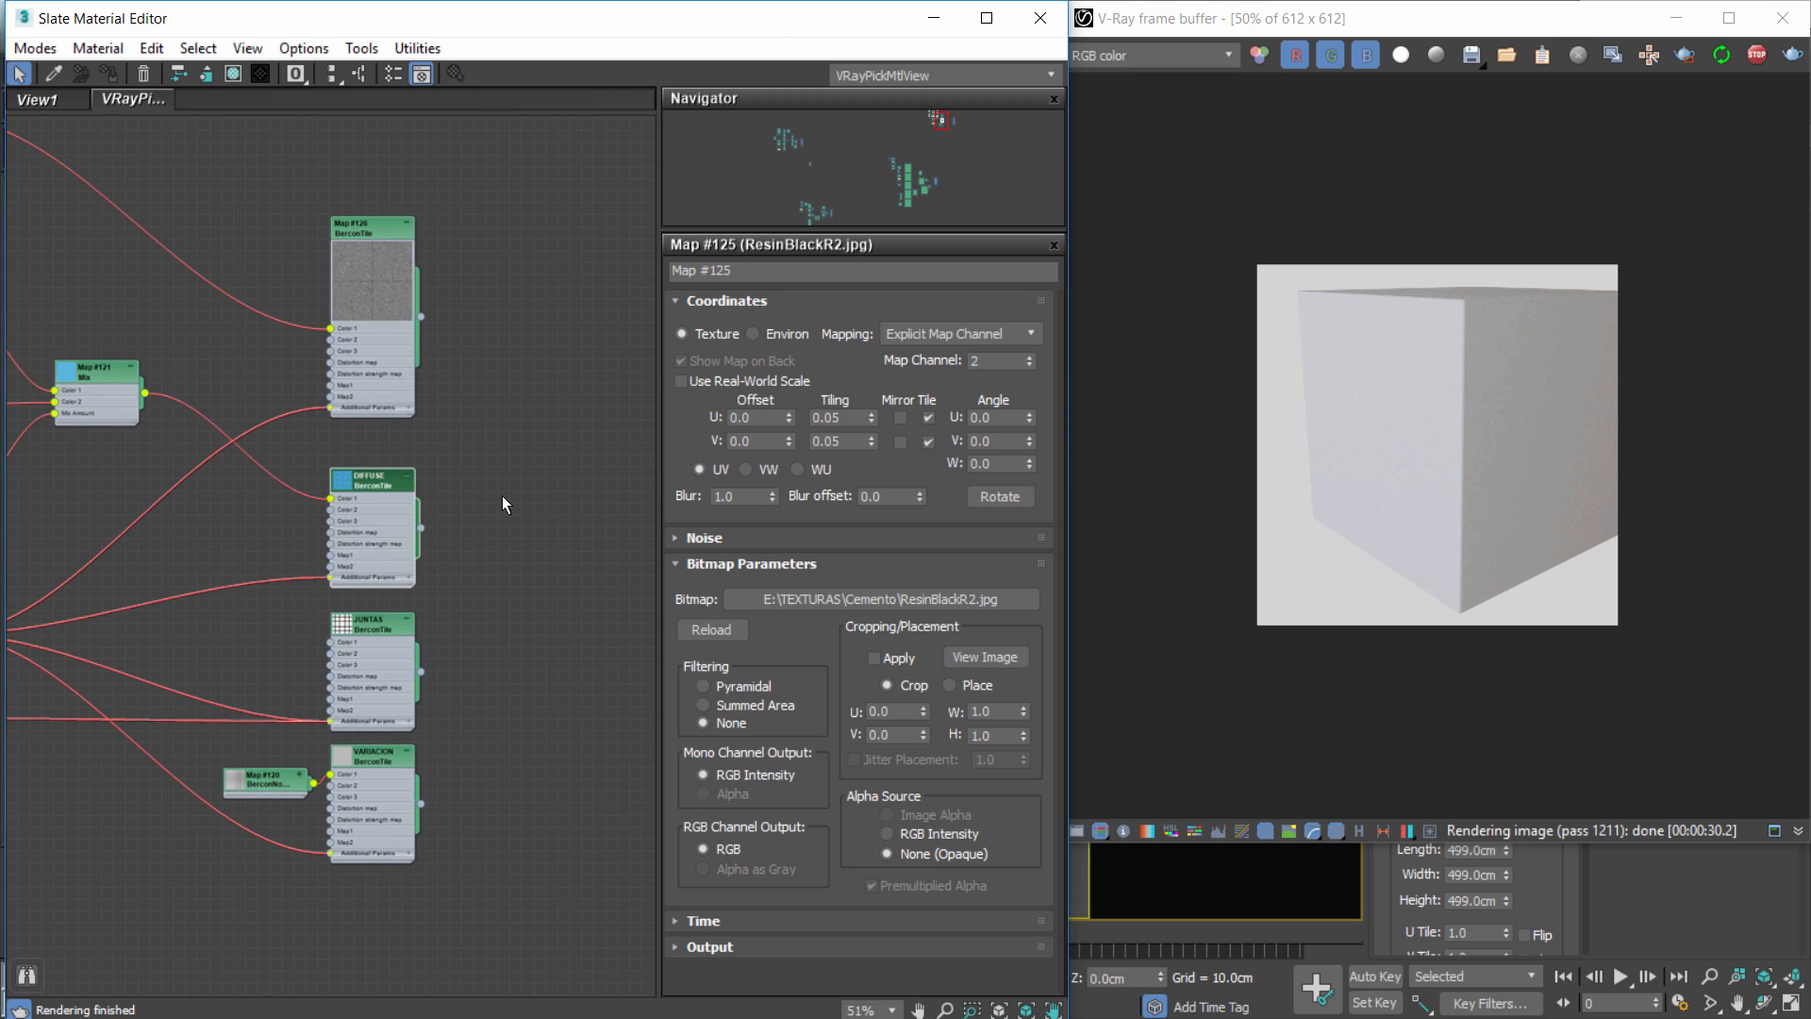
Connect the Map #126 BerconTile to the Diffuse map input of the Material #7 VRayMtl.
{"action": "middle_click_drag", "start_coordinate": [585, 363], "coordinate": [342, 343]}
{"action": "scroll", "coordinate": [341, 343], "scroll_direction": "down", "scroll_amount": 3}
{"action": "scroll", "coordinate": [376, 382], "scroll_direction": "up", "scroll_amount": 3}
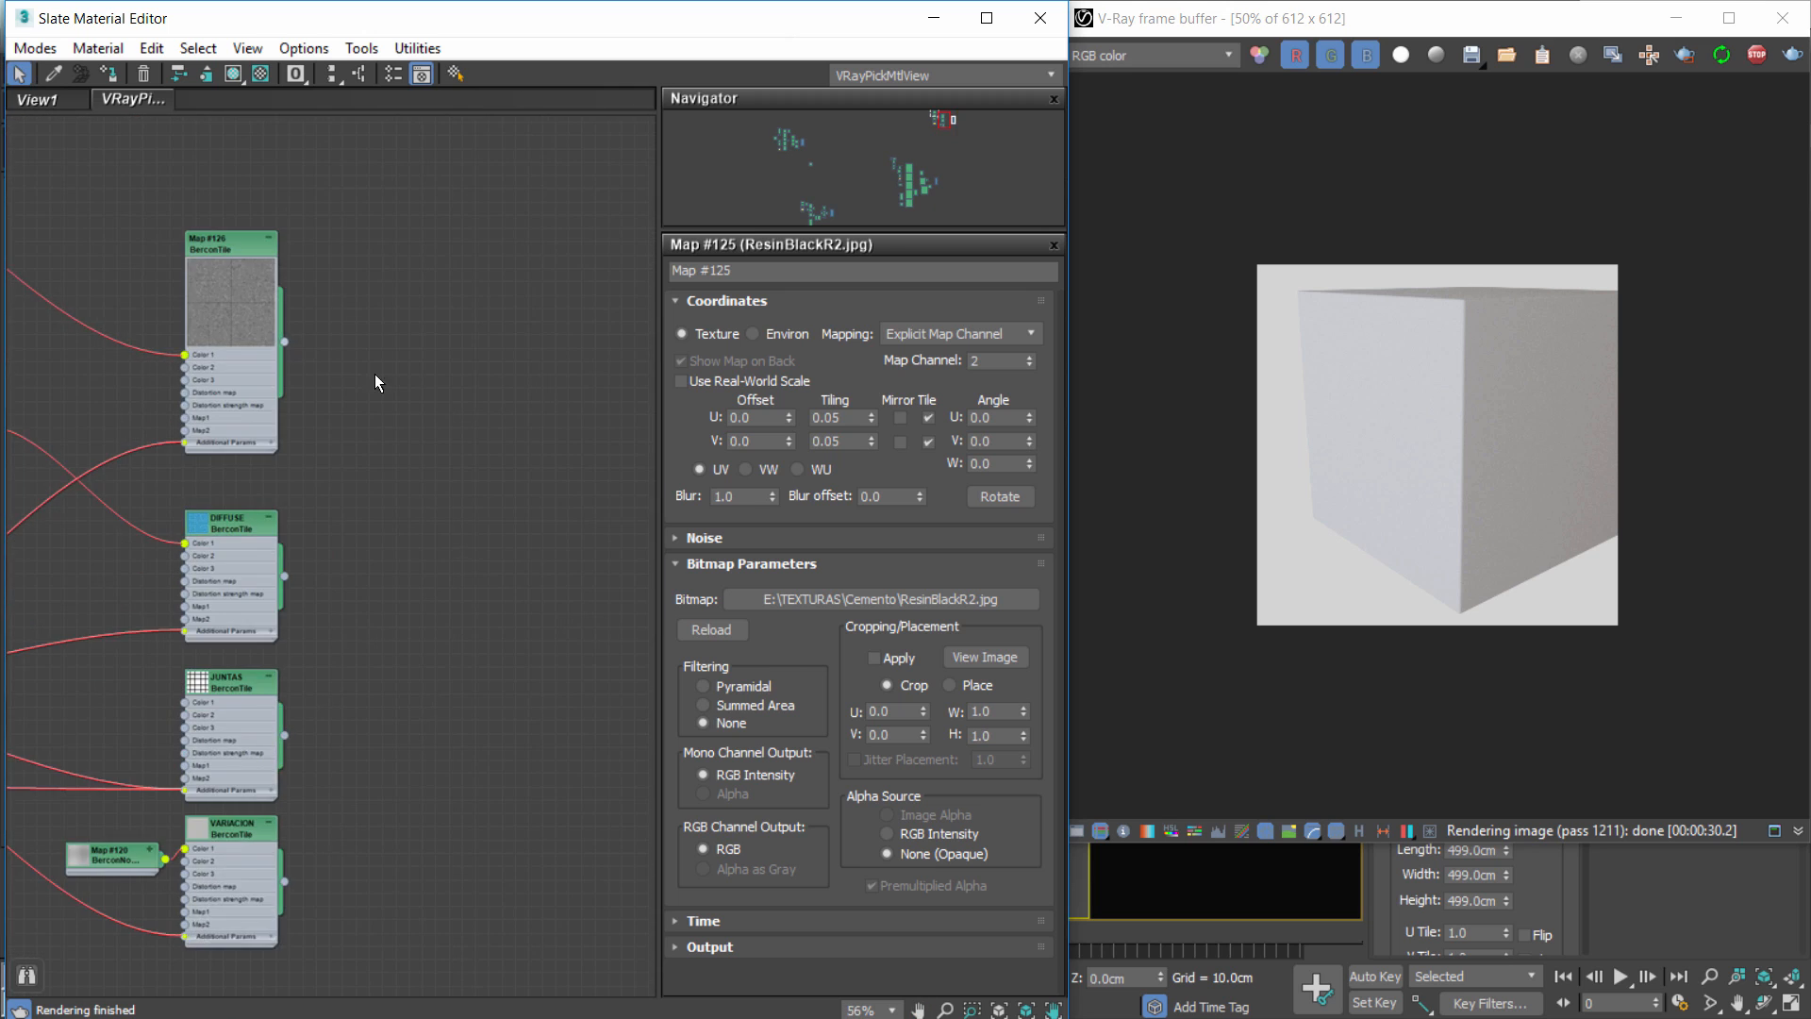
{"action": "left_click_drag", "start_coordinate": [148, 334], "coordinate": [575, 486]}
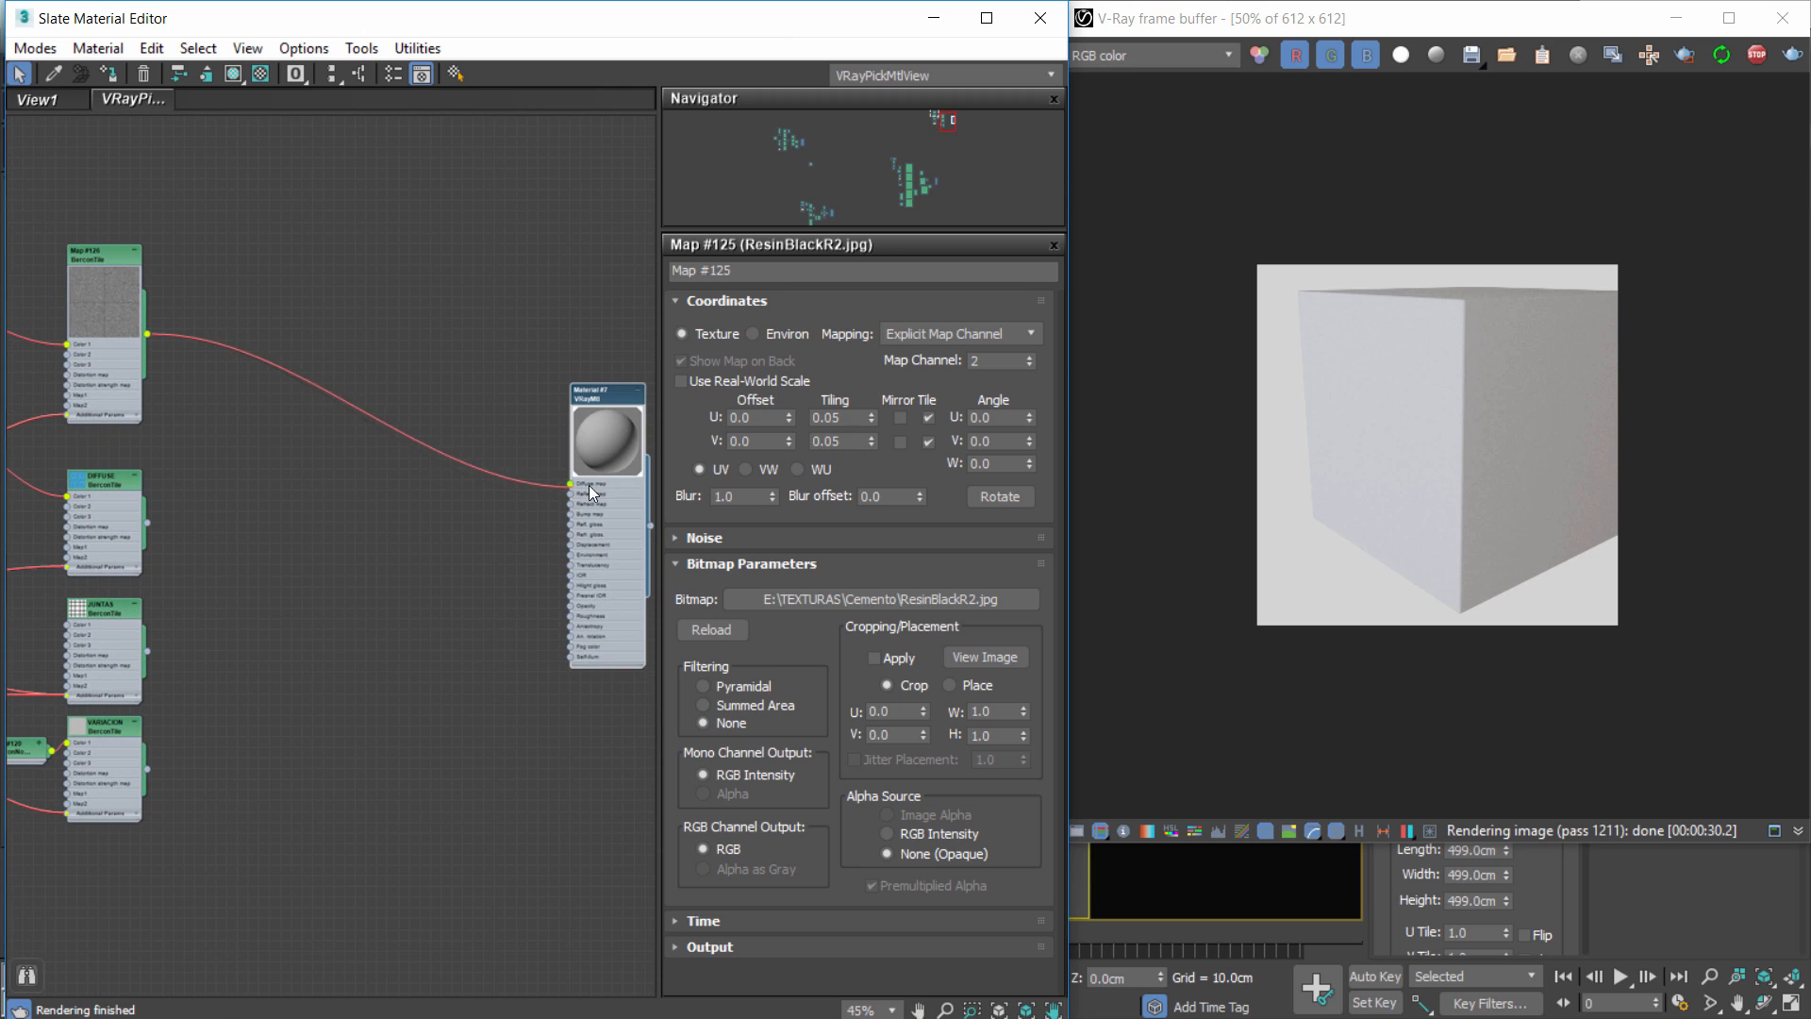
{"action": "scroll", "coordinate": [1401, 475], "scroll_direction": "up", "scroll_amount": 1}
{"action": "middle_click_drag", "start_coordinate": [602, 415], "coordinate": [941, 424]}
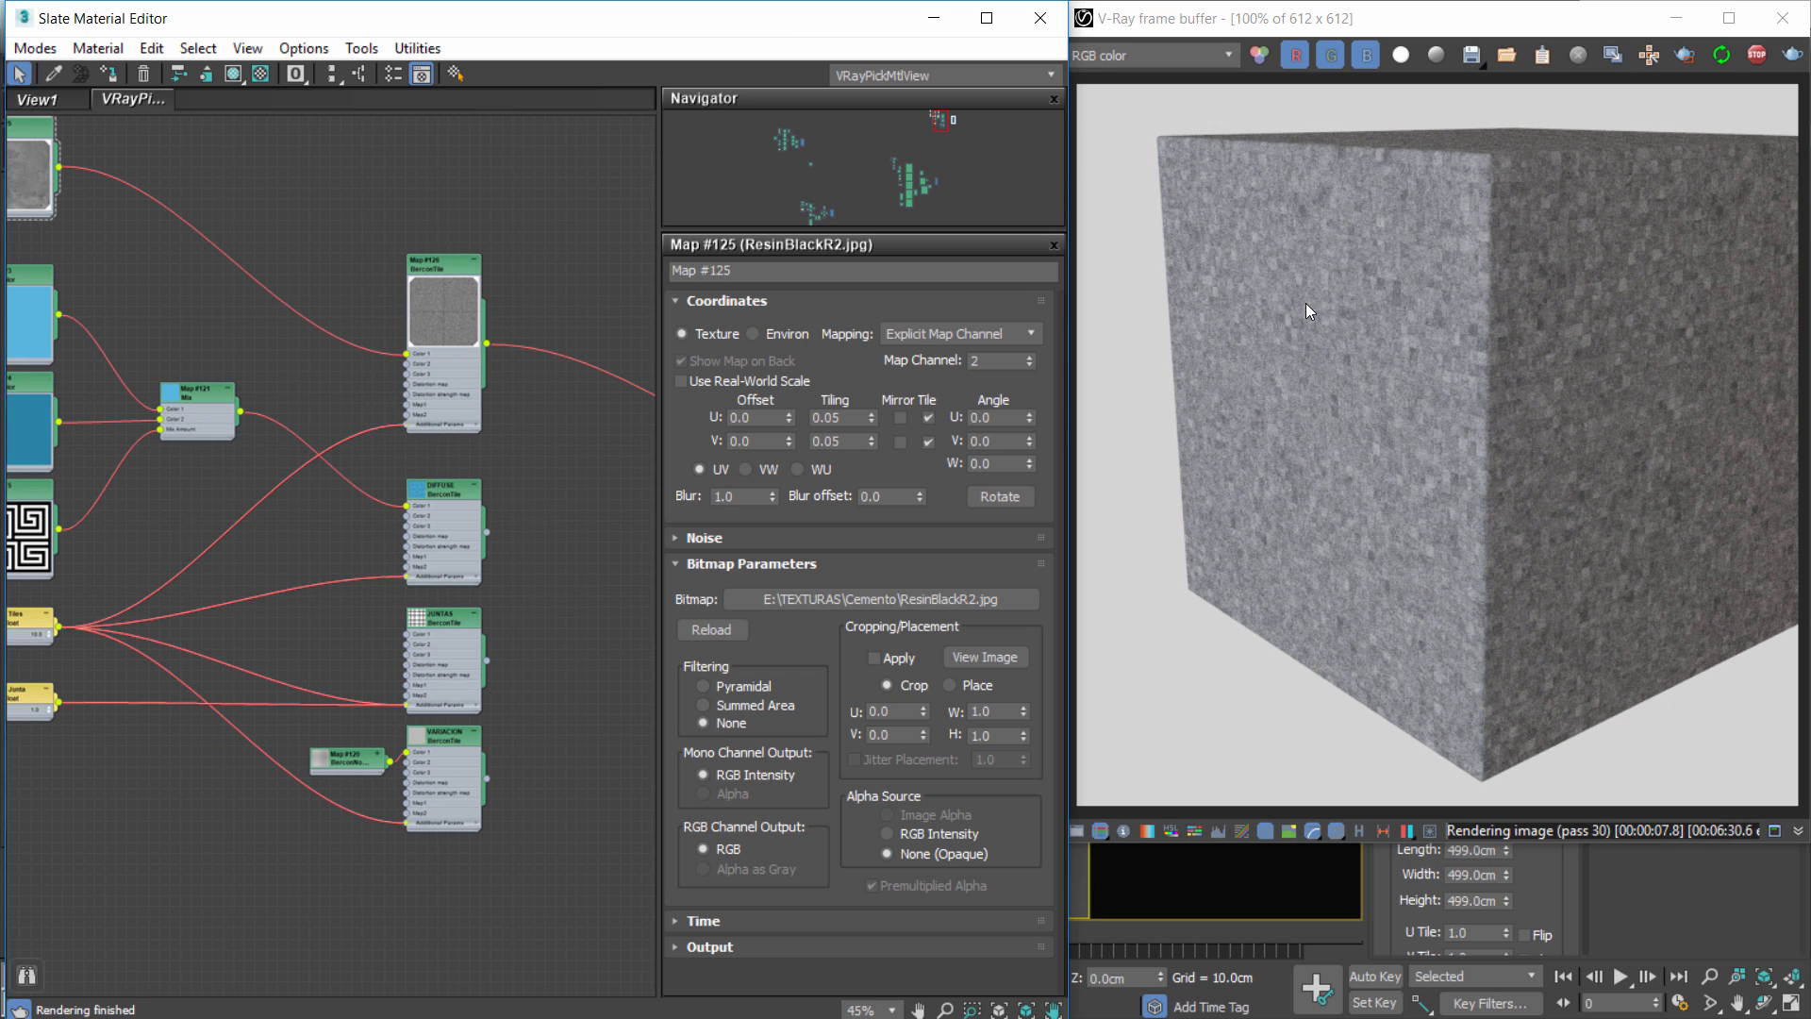
Connect the DIFFUSE BerconTile to the Diffuse map input of Material #7, replacing the Map #126 connection.
{"action": "middle_click_drag", "start_coordinate": [474, 482], "coordinate": [217, 457]}
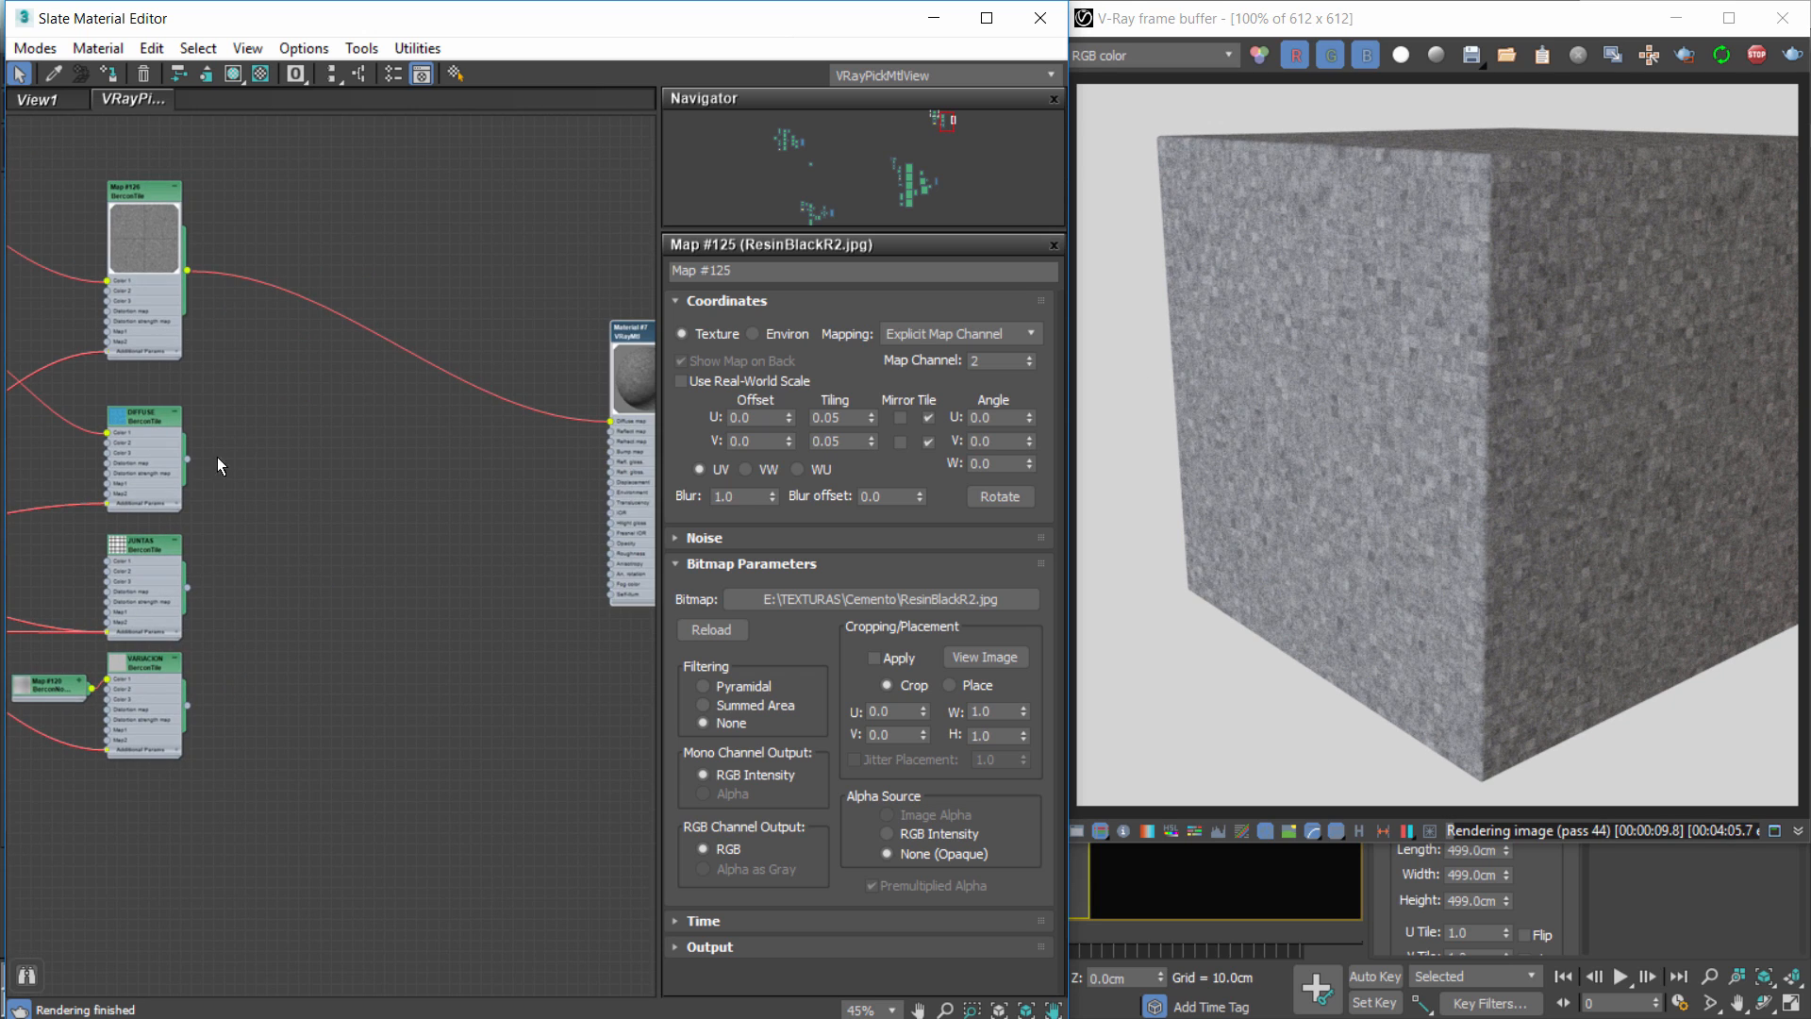
{"action": "left_click_drag", "start_coordinate": [187, 460], "coordinate": [611, 421]}
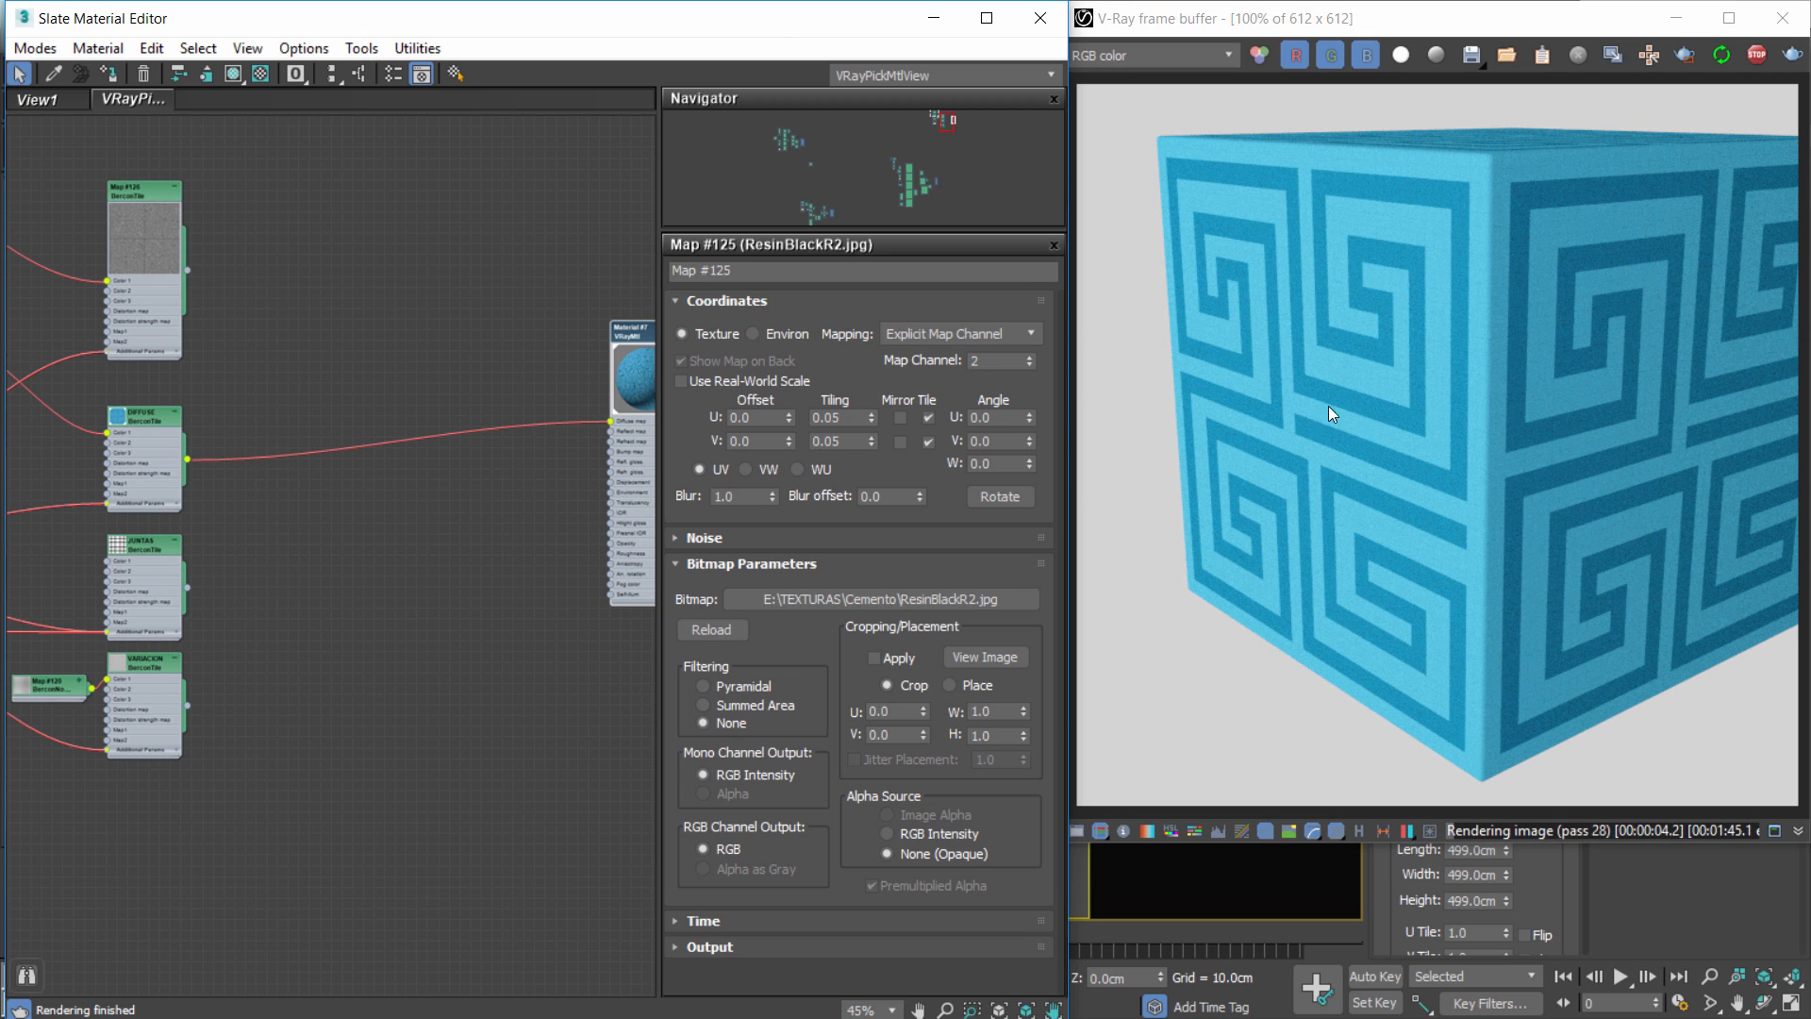
Move the Map #115 Bitmap node slightly down, away from the Map #124 VRayColor node.
{"action": "middle_click_drag", "start_coordinate": [153, 478], "coordinate": [558, 536]}
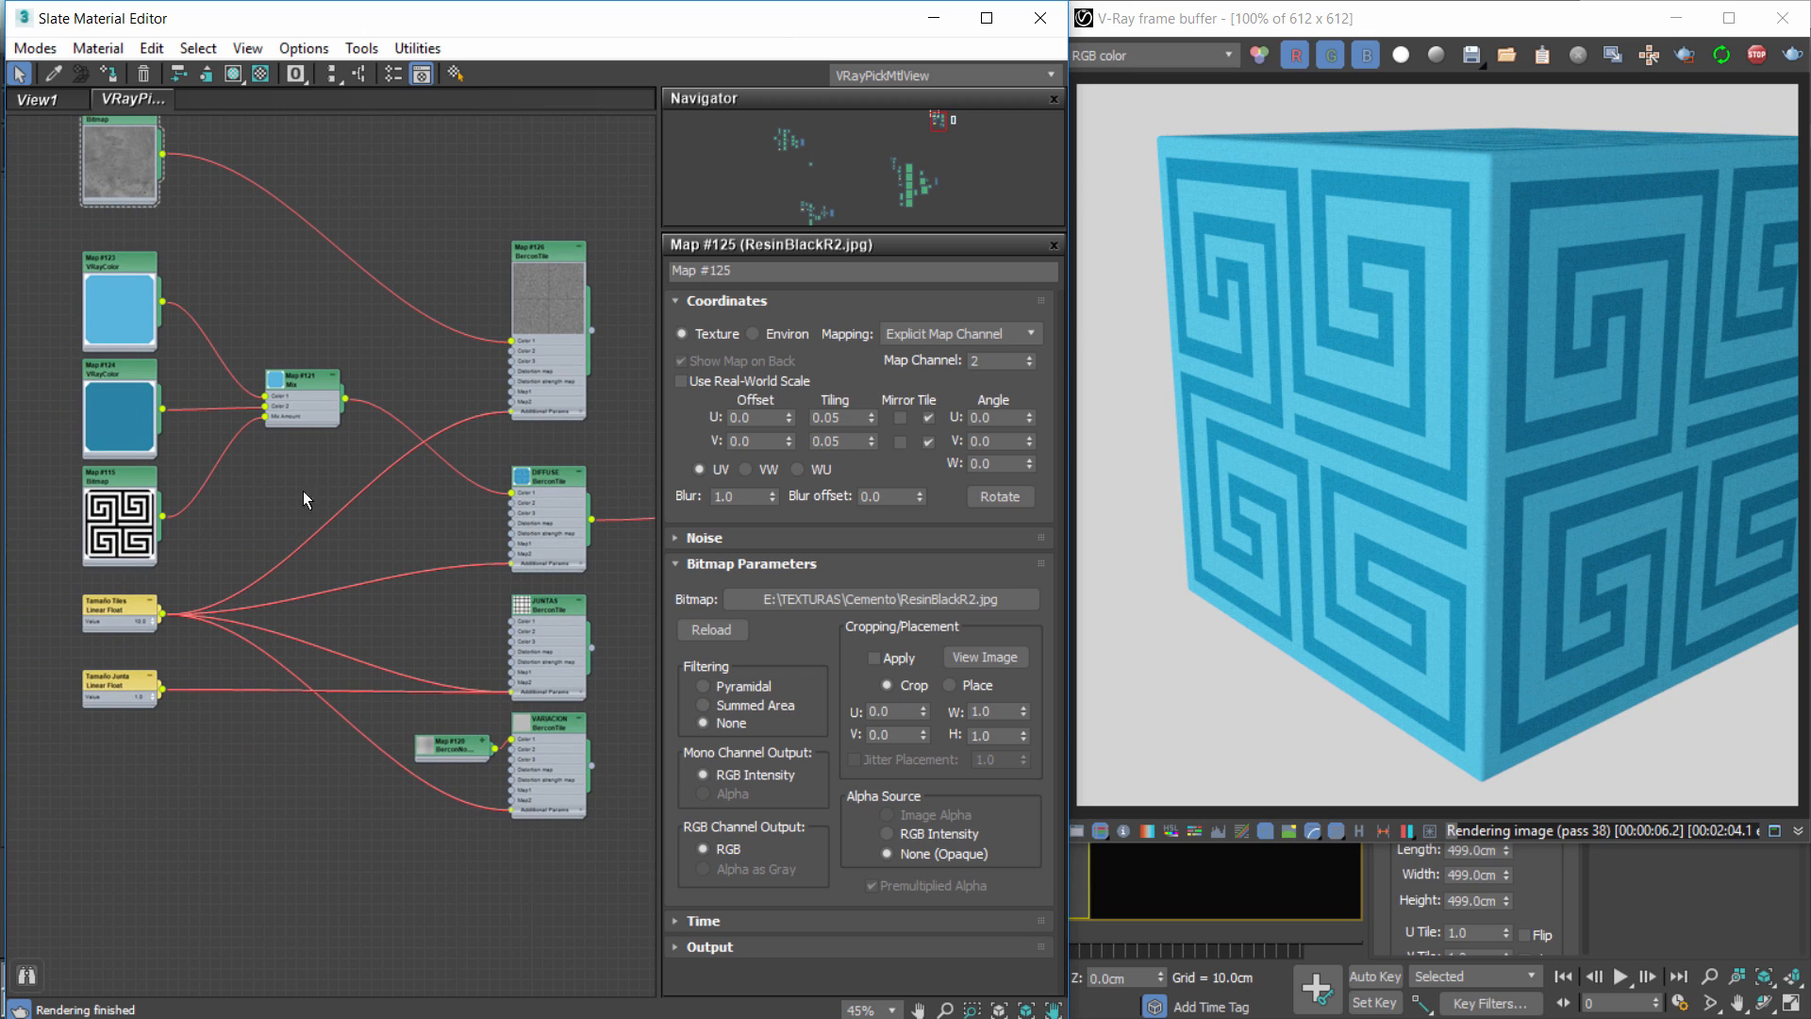
{"action": "scroll", "coordinate": [494, 508], "scroll_direction": "up", "scroll_amount": 1}
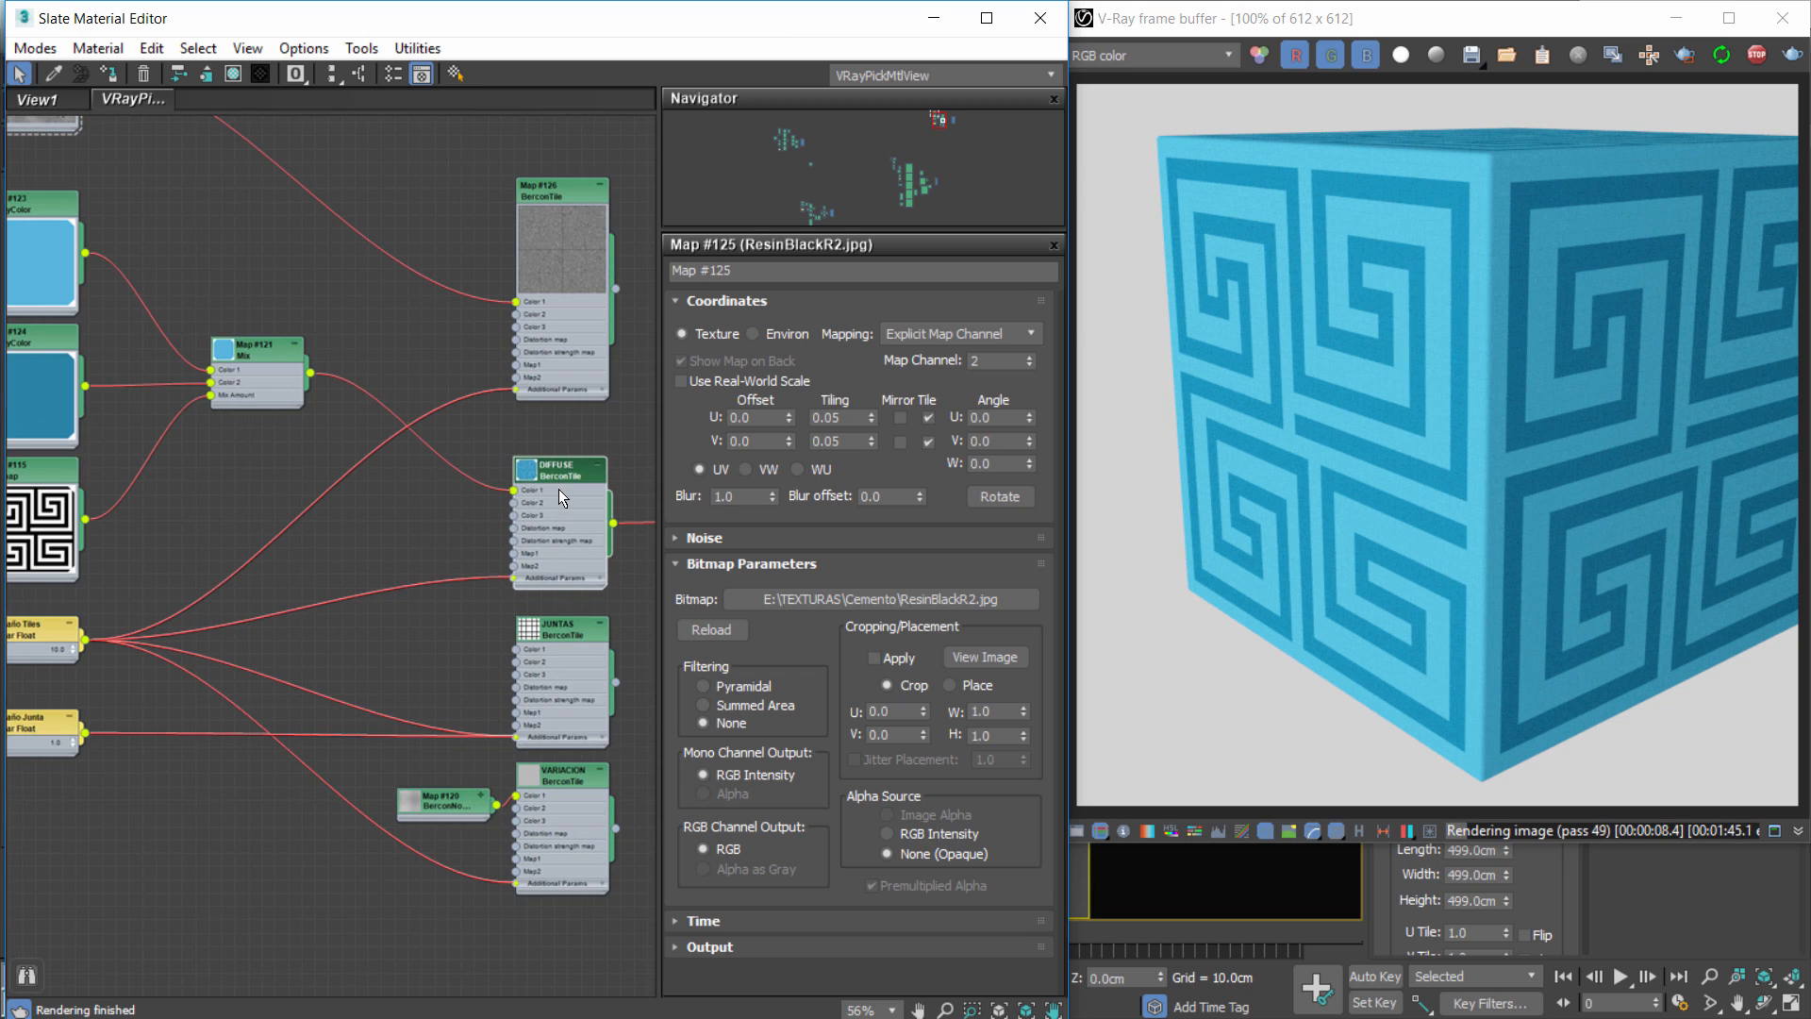
{"action": "middle_click_drag", "start_coordinate": [28, 463], "coordinate": [190, 440]}
{"action": "left_click_drag", "start_coordinate": [168, 440], "coordinate": [185, 455]}
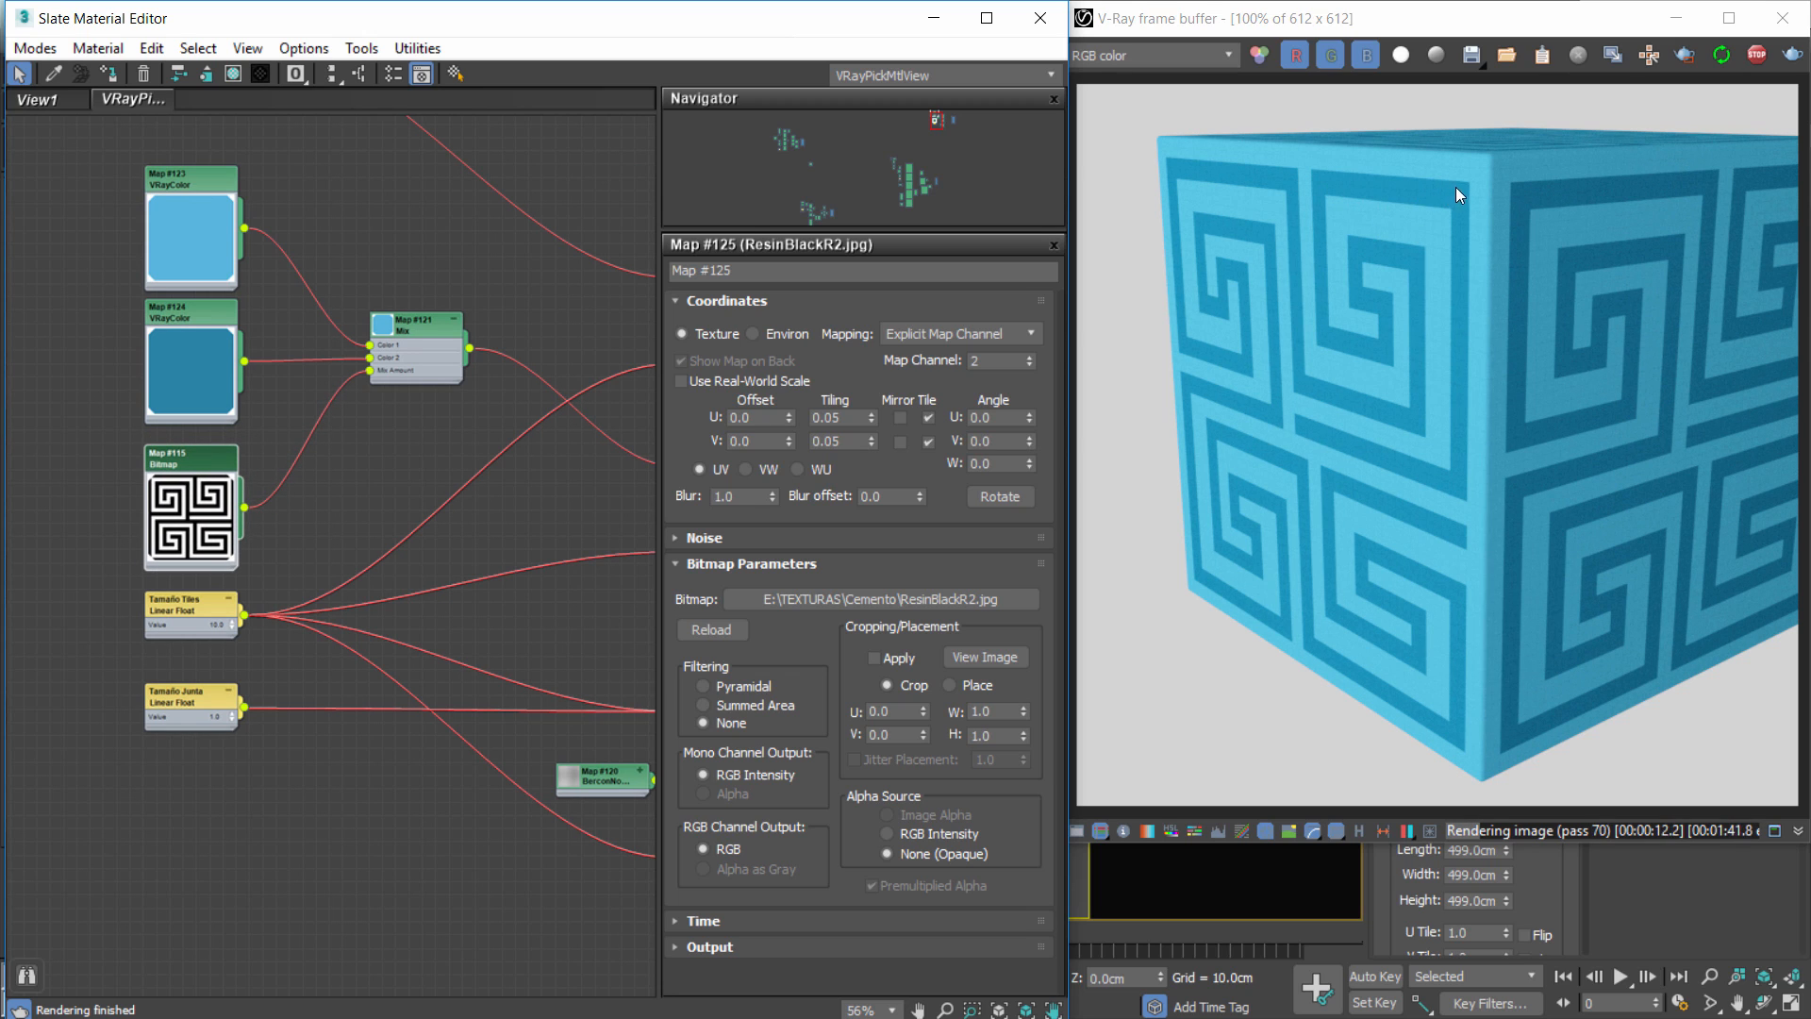
Set the edge width and edge height of the DIFFUSE BerconTile to 0.5.
{"action": "middle_click_drag", "start_coordinate": [447, 376], "coordinate": [262, 347]}
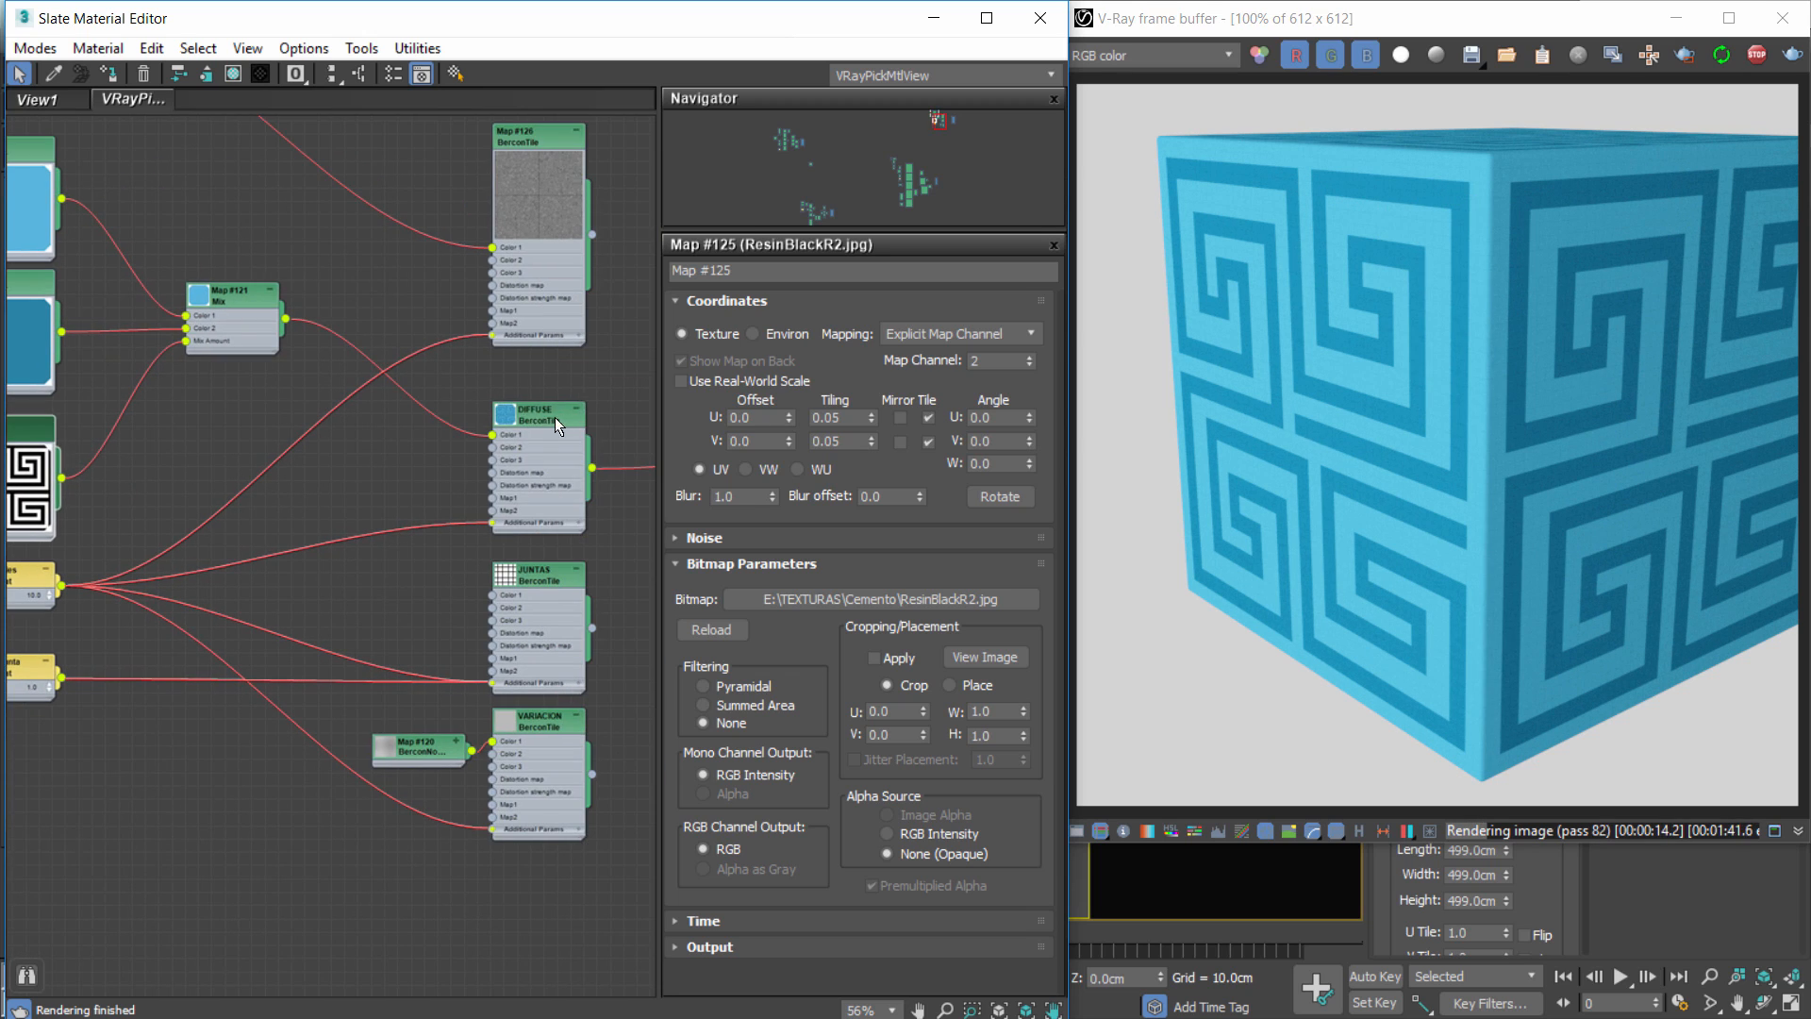
{"action": "double_click", "coordinate": [556, 418]}
{"action": "left_click_drag", "start_coordinate": [802, 457], "coordinate": [681, 448]}
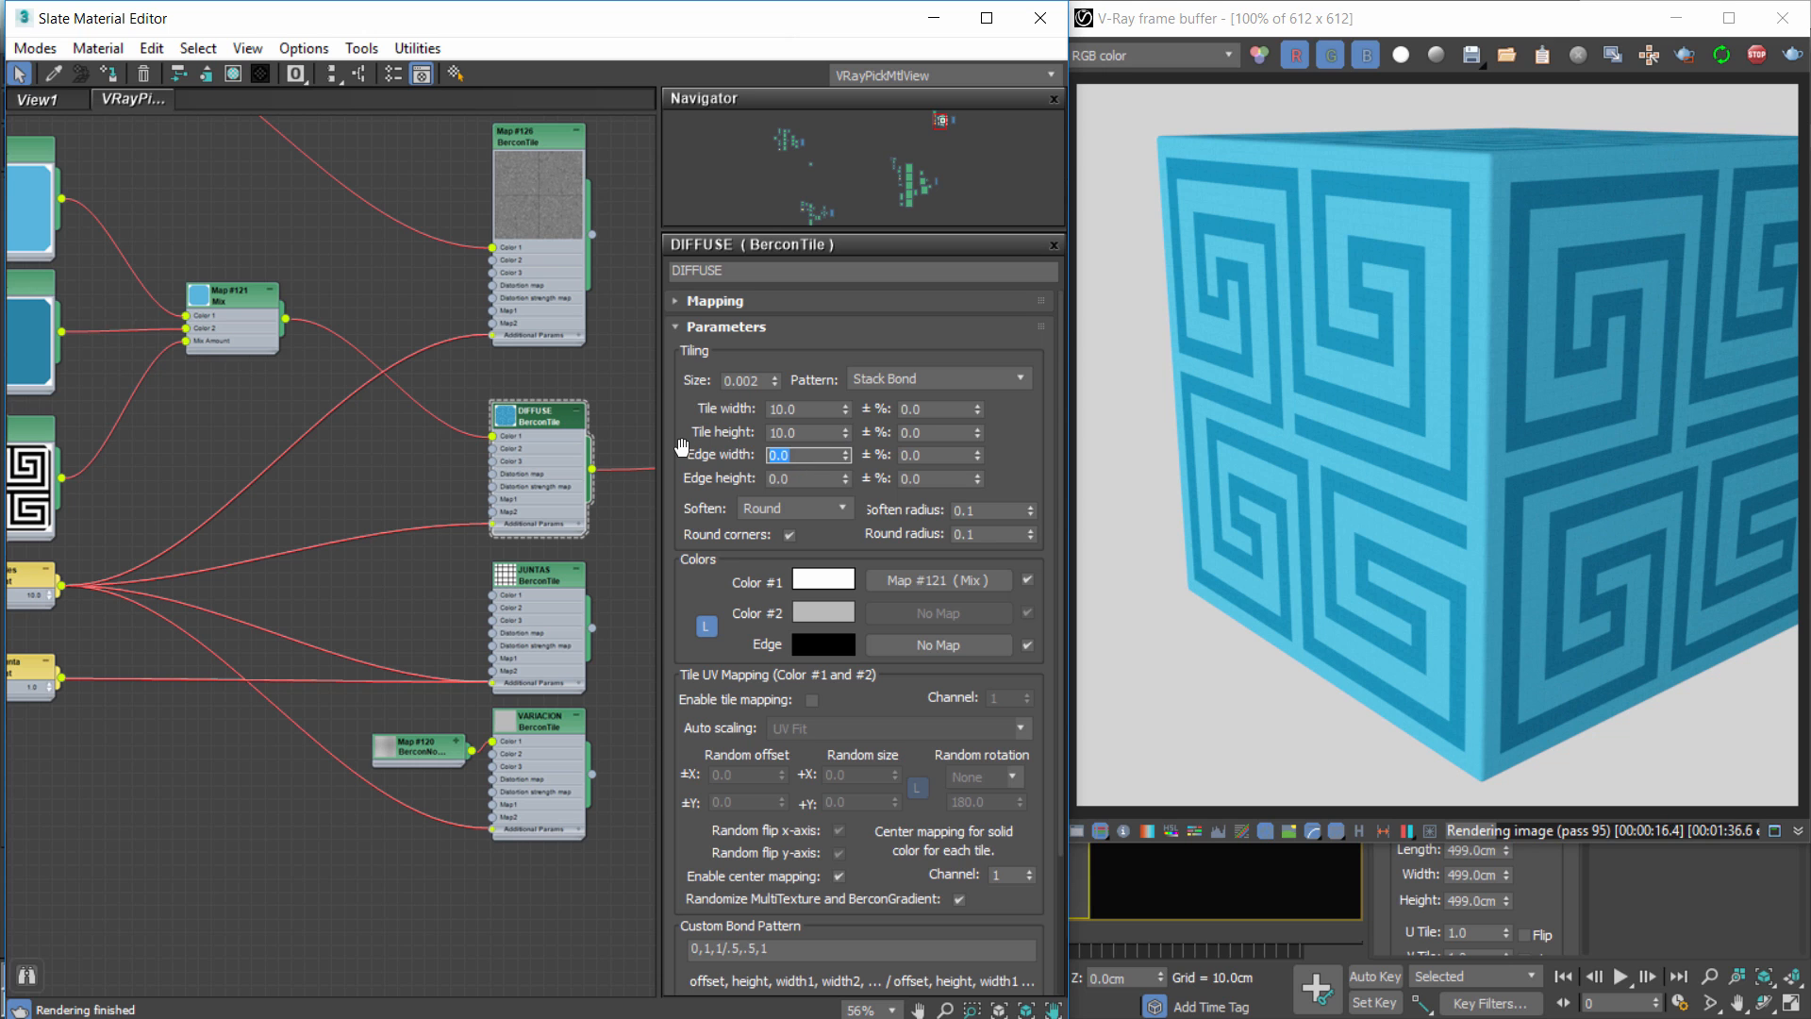
{"action": "type", "text": "0.5"}
{"action": "key", "text": "Tab"}
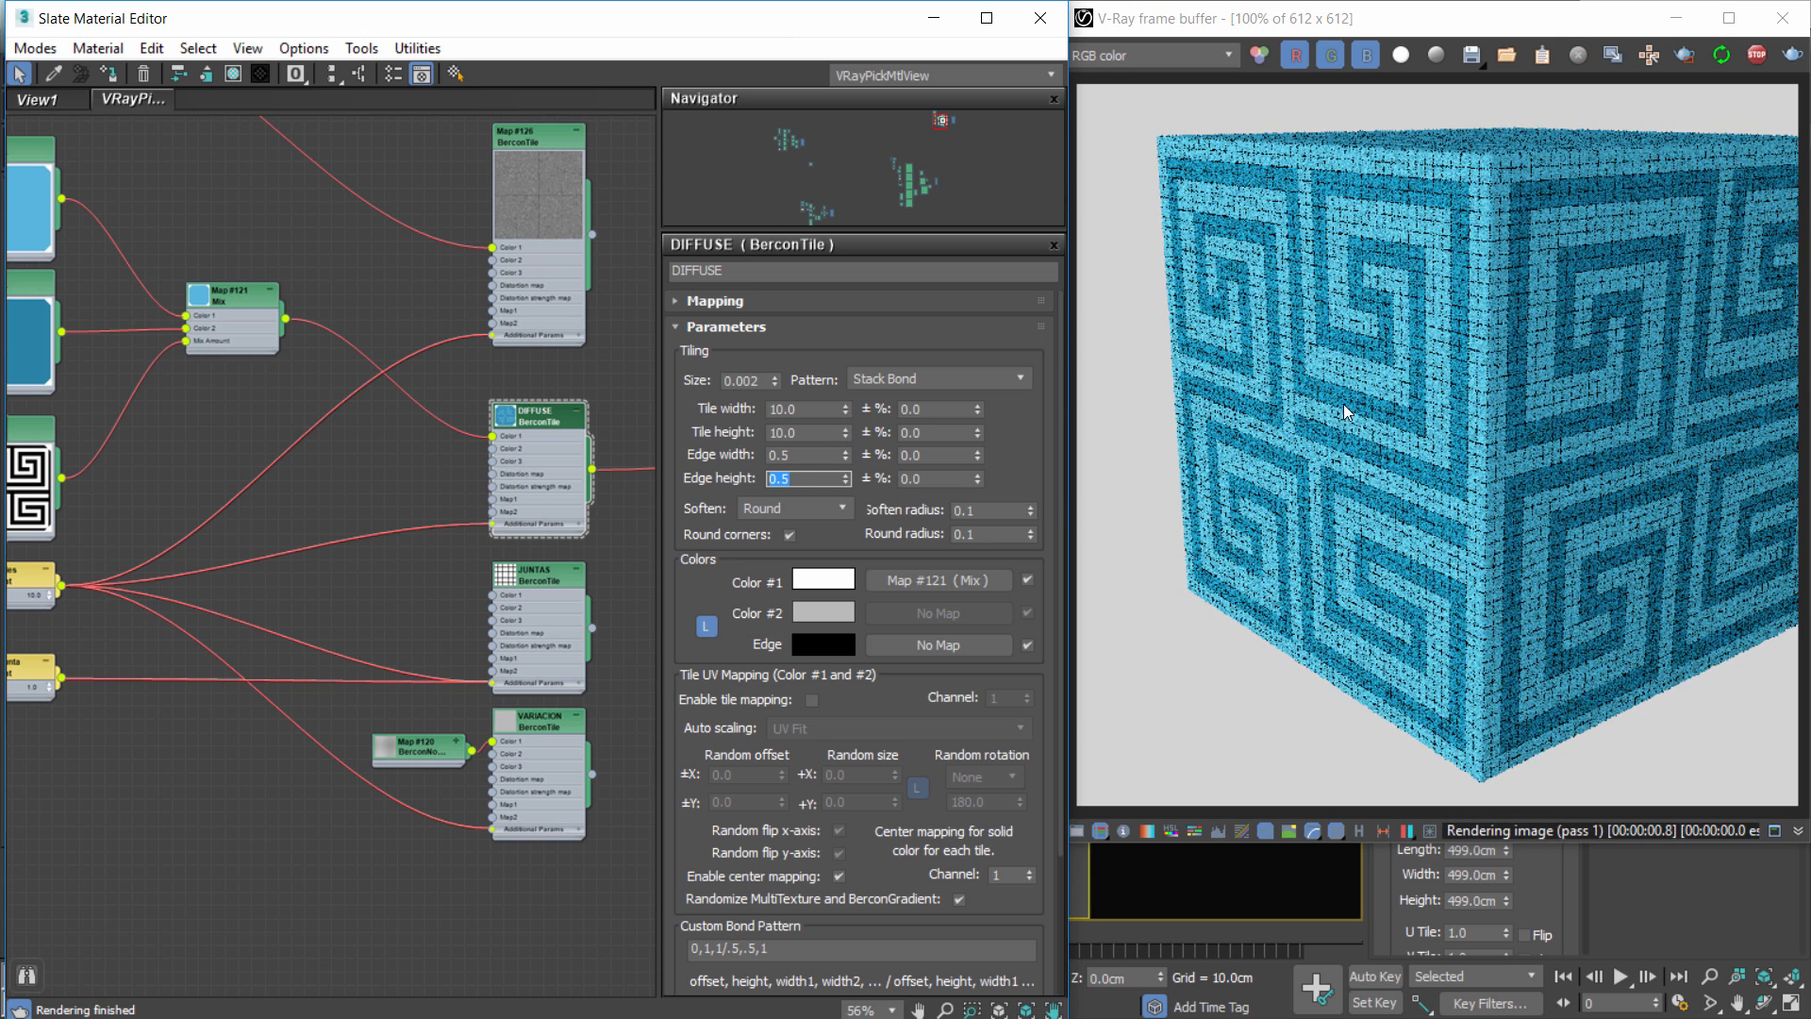
Move the DIFFUSE BerconTile node slightly up and inspect the tile joints in the render up close.
{"action": "scroll", "coordinate": [1418, 361], "scroll_direction": "up", "scroll_amount": 1}
{"action": "left_click_drag", "start_coordinate": [564, 422], "coordinate": [547, 410]}
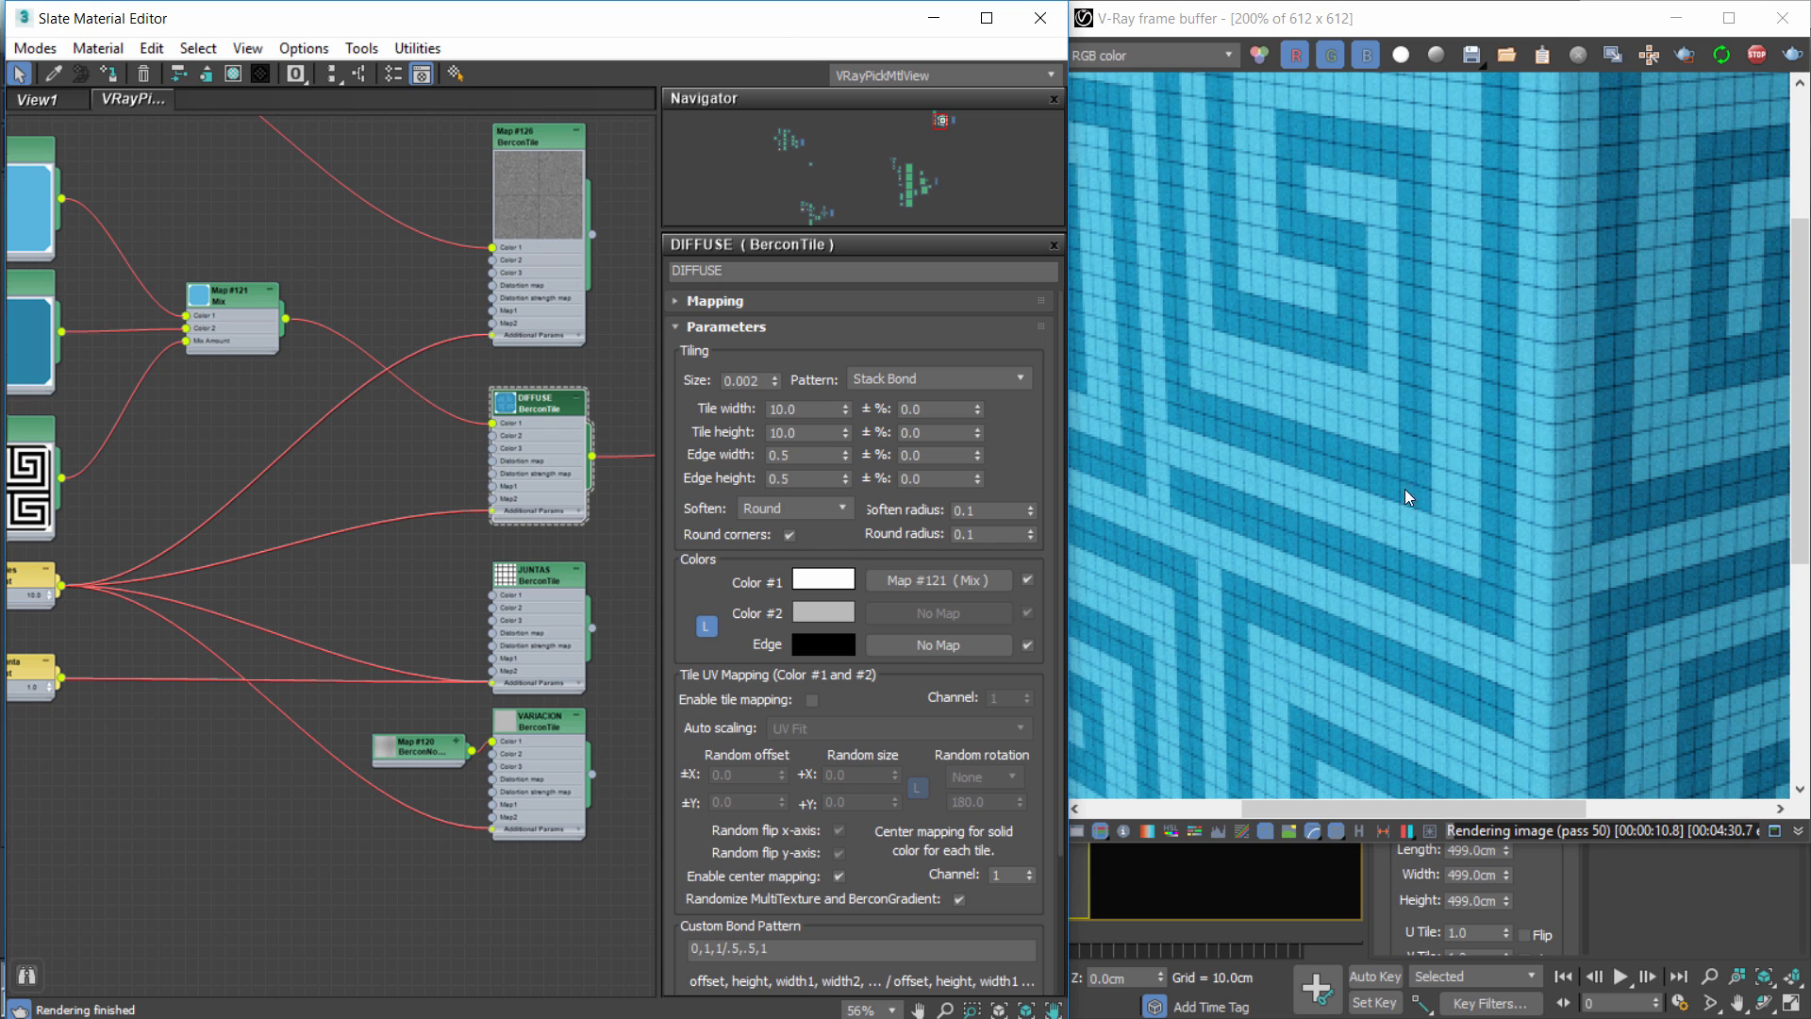
{"action": "double_click", "coordinate": [1427, 421]}
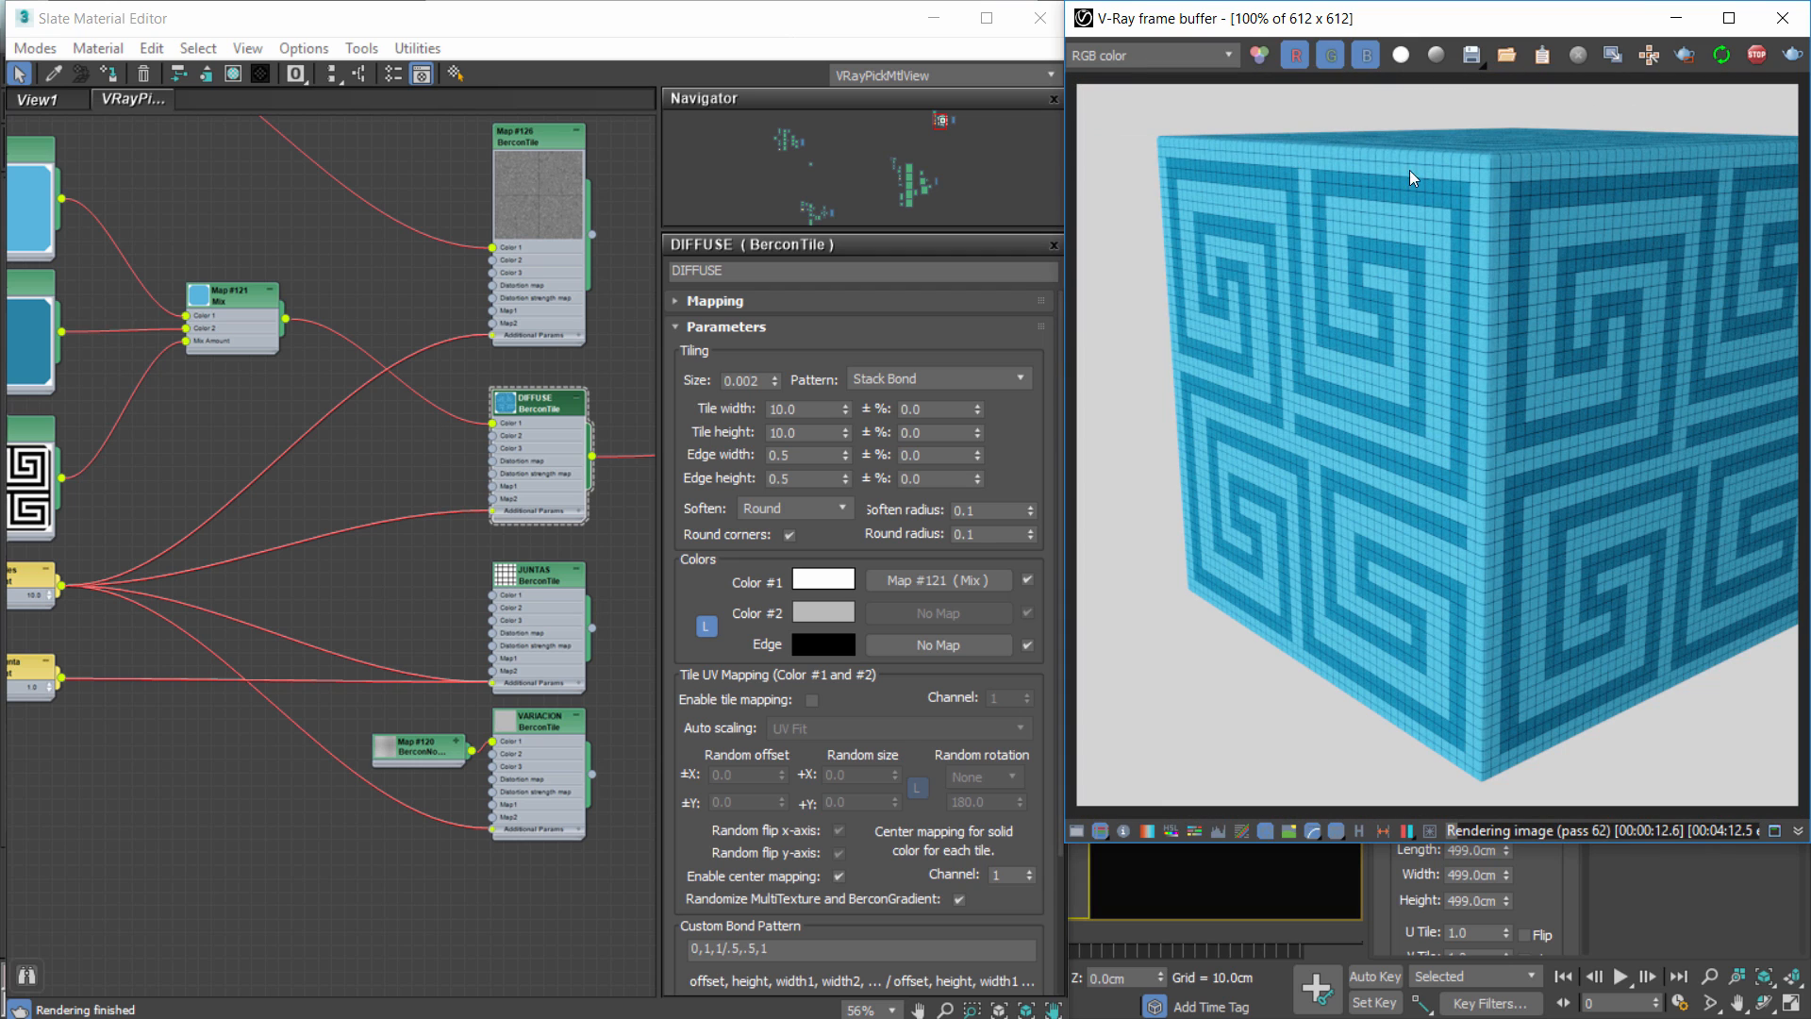
{"action": "scroll", "coordinate": [363, 496], "scroll_direction": "down", "scroll_amount": 5}
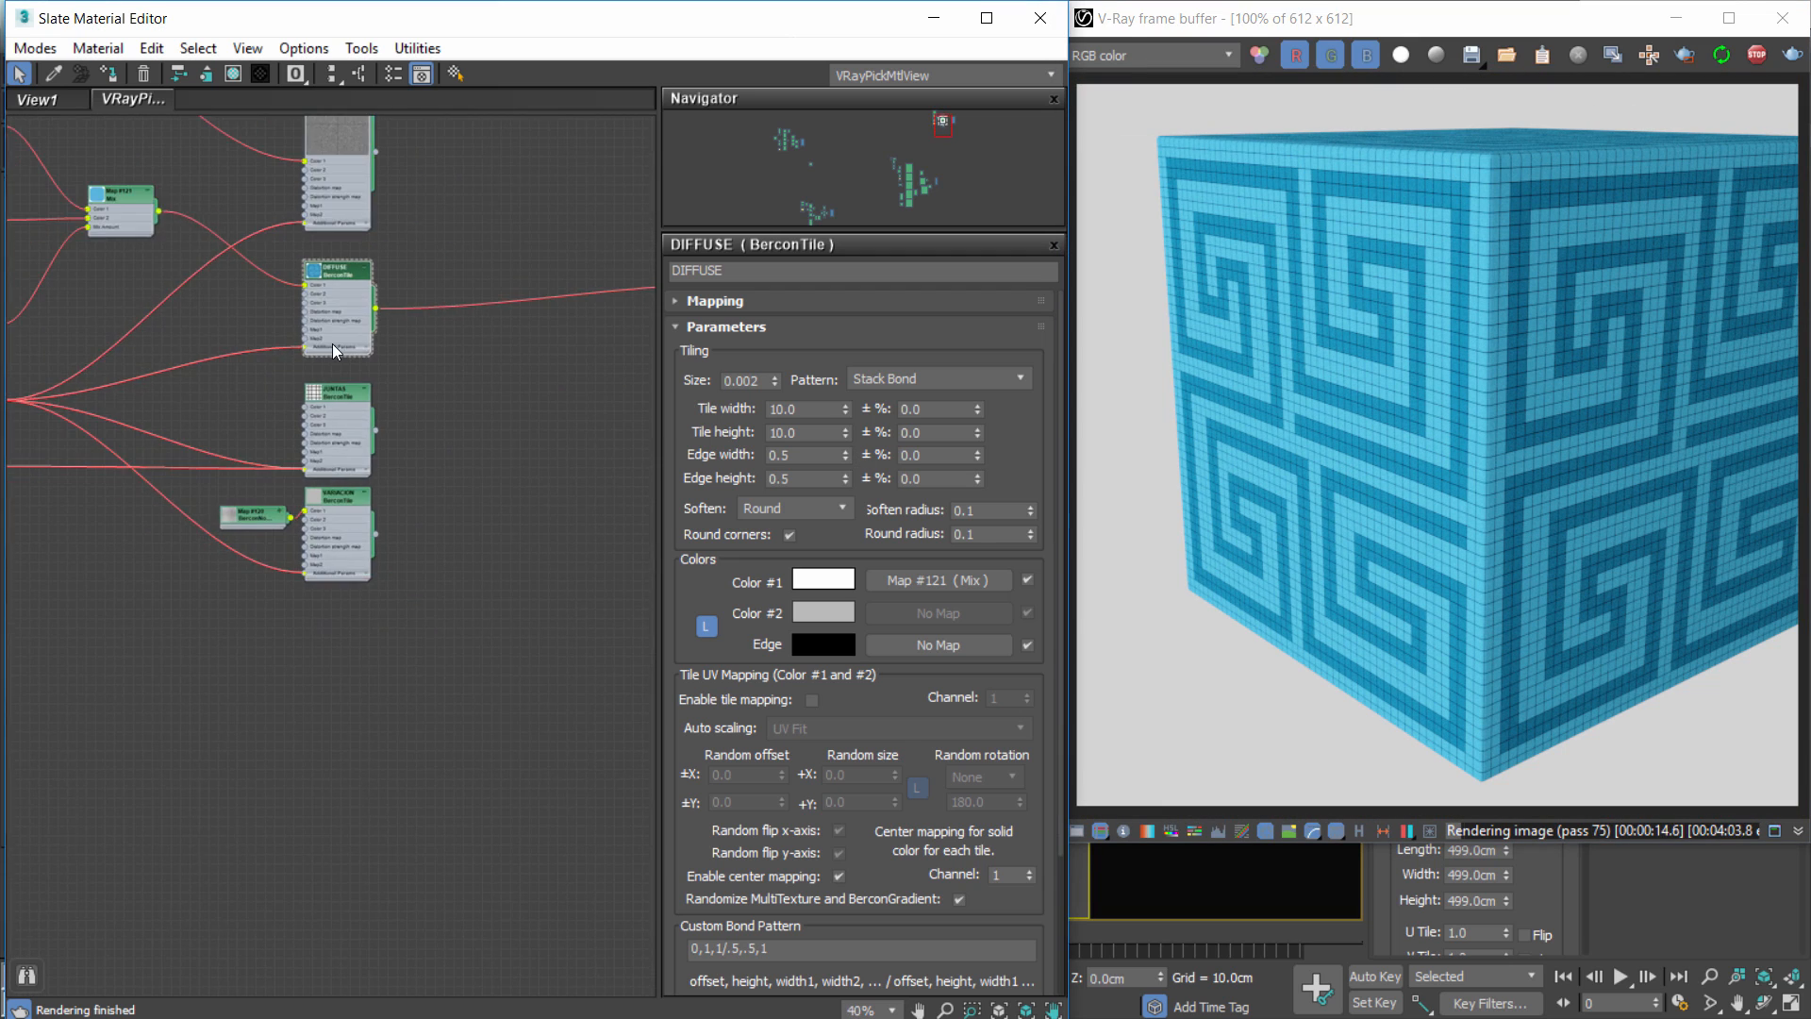
Connect the Map #121 Mix directly to the Diffuse map input of Material #7 and inspect the render.
{"action": "left_click_drag", "start_coordinate": [208, 294], "coordinate": [518, 344]}
{"action": "left_click", "coordinate": [439, 347]}
{"action": "scroll", "coordinate": [423, 338], "scroll_direction": "up", "scroll_amount": 1}
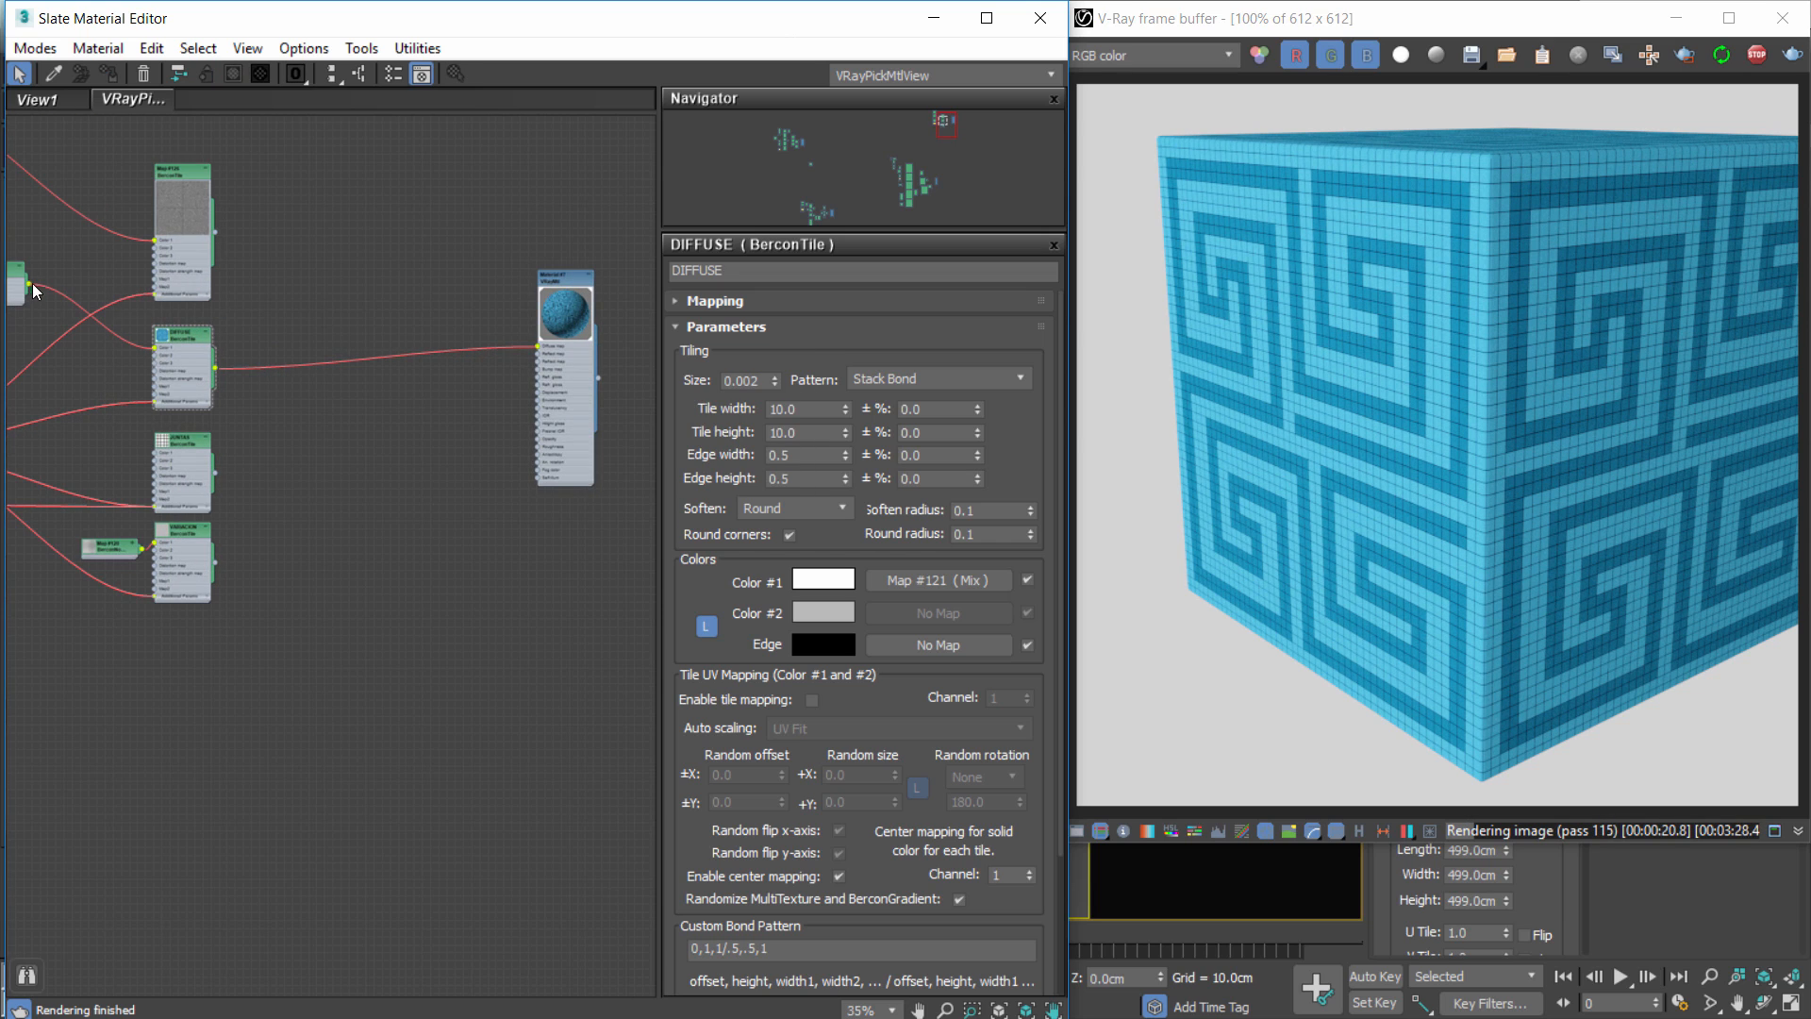
{"action": "left_click_drag", "start_coordinate": [33, 284], "coordinate": [537, 345]}
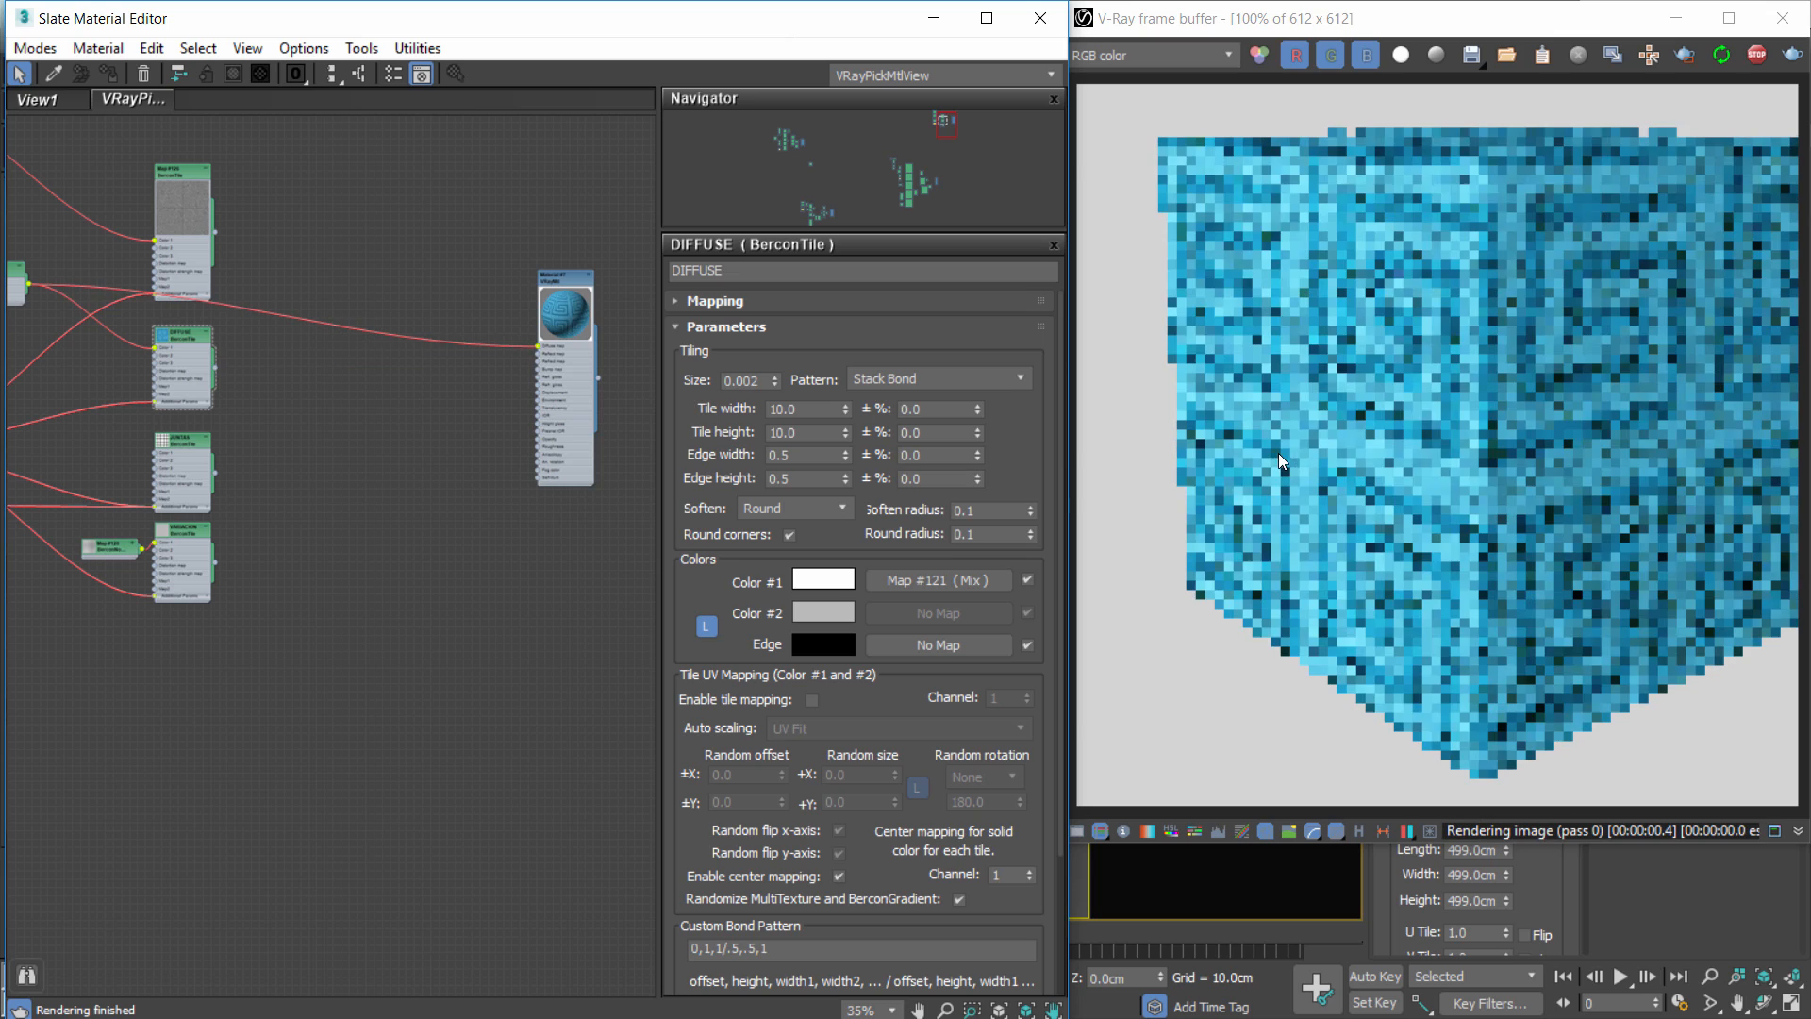
{"action": "scroll", "coordinate": [1451, 325], "scroll_direction": "up", "scroll_amount": 1}
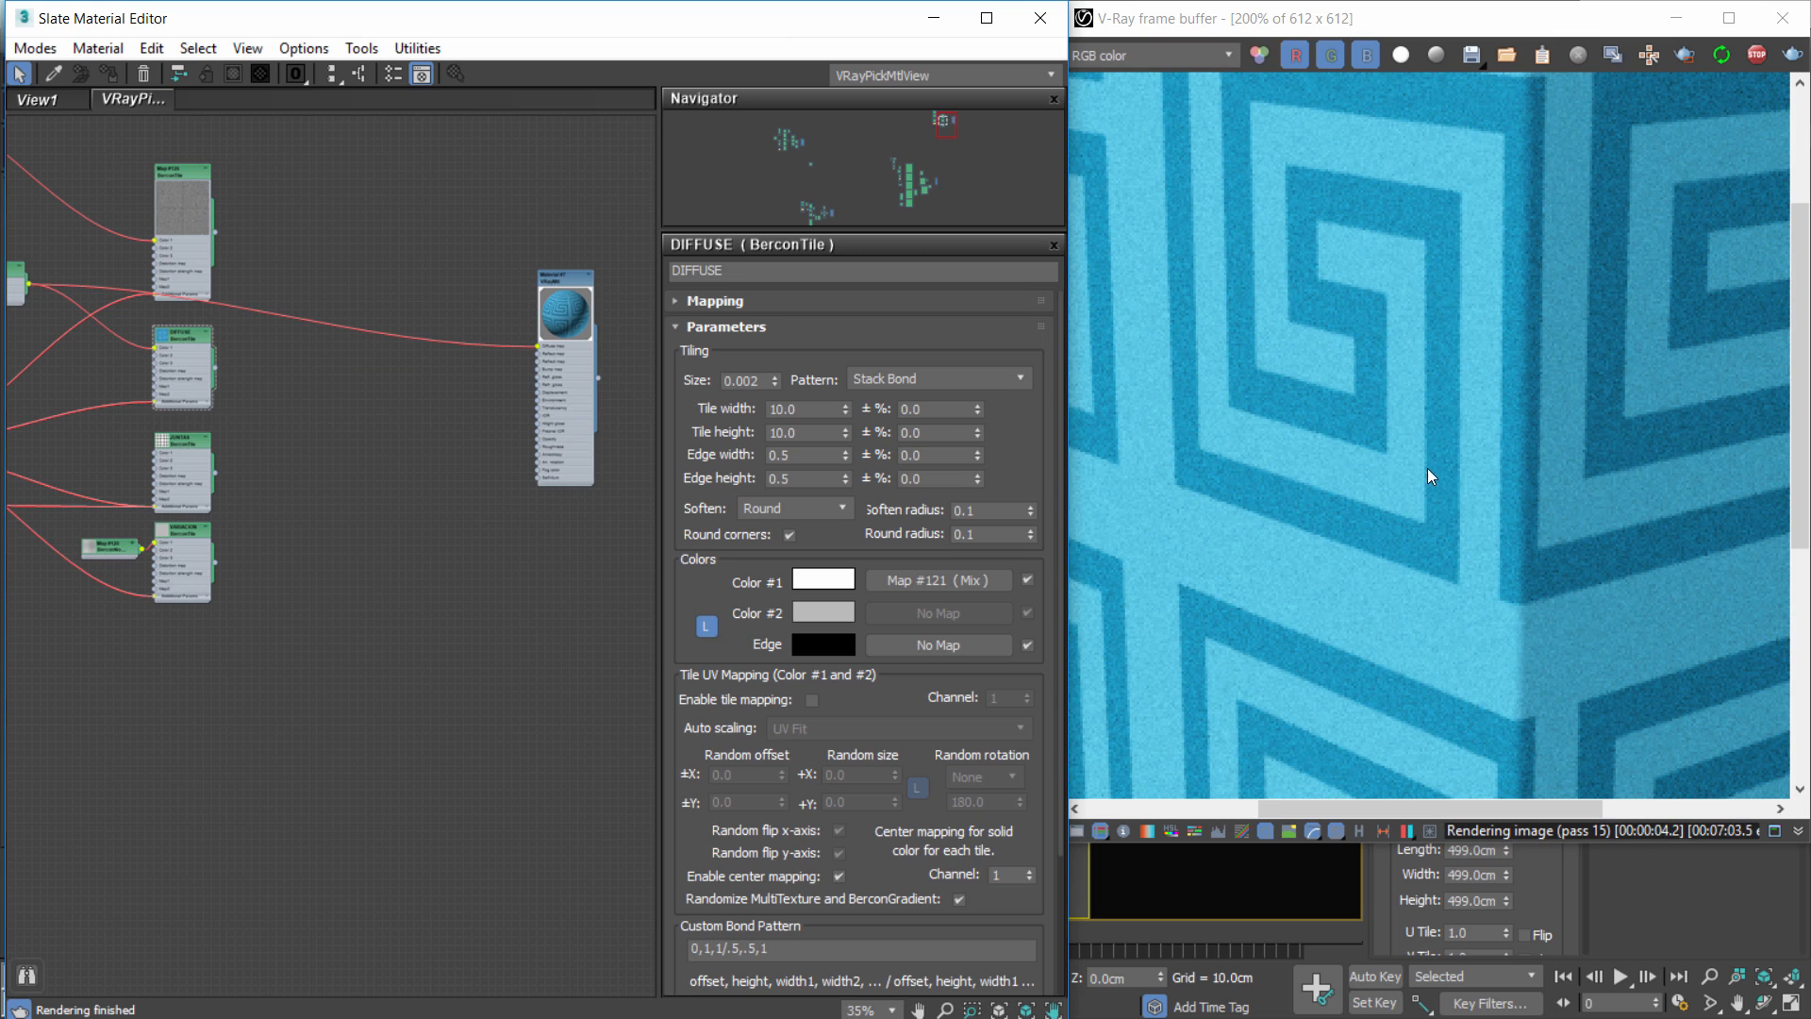
Add a Composite map between the BerconTile nodes and Material #7, and give it a second layer.
{"action": "right_click", "coordinate": [320, 350]}
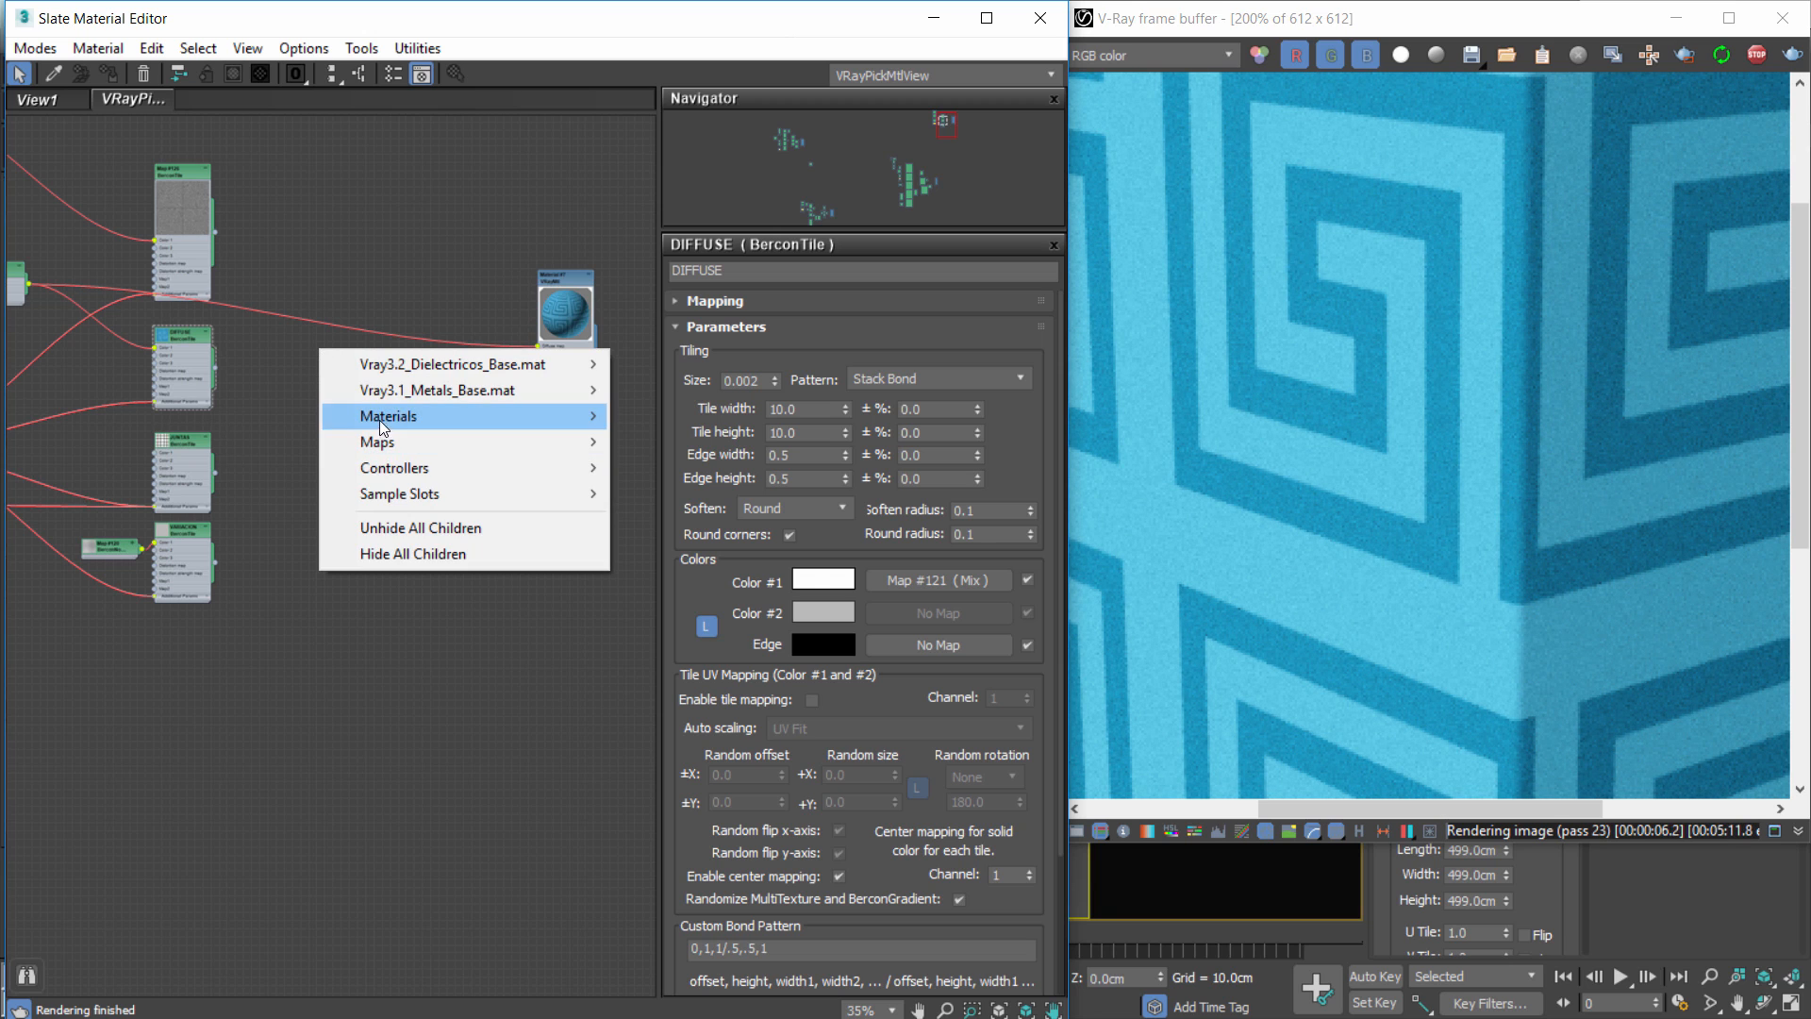
{"action": "mouse_move", "coordinate": [379, 417]}
{"action": "mouse_move", "coordinate": [236, 416]}
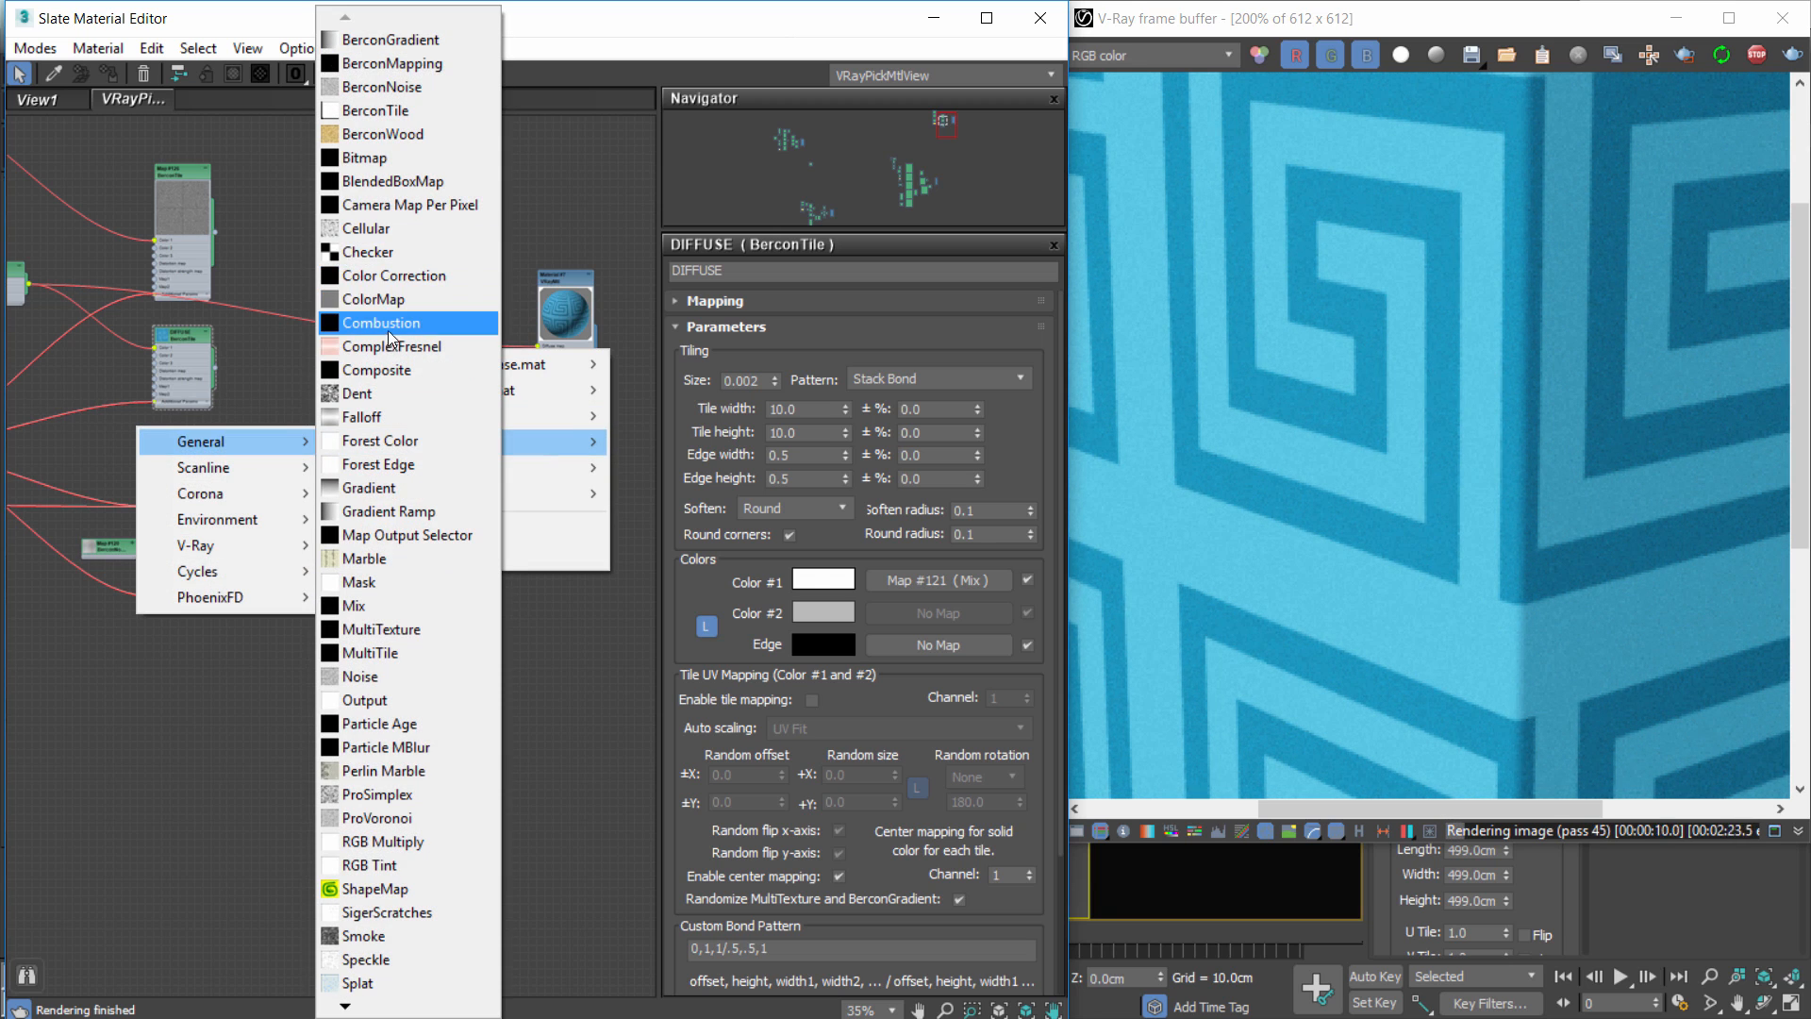
{"action": "left_click", "coordinate": [377, 369]}
{"action": "scroll", "coordinate": [236, 396], "scroll_direction": "up", "scroll_amount": 2}
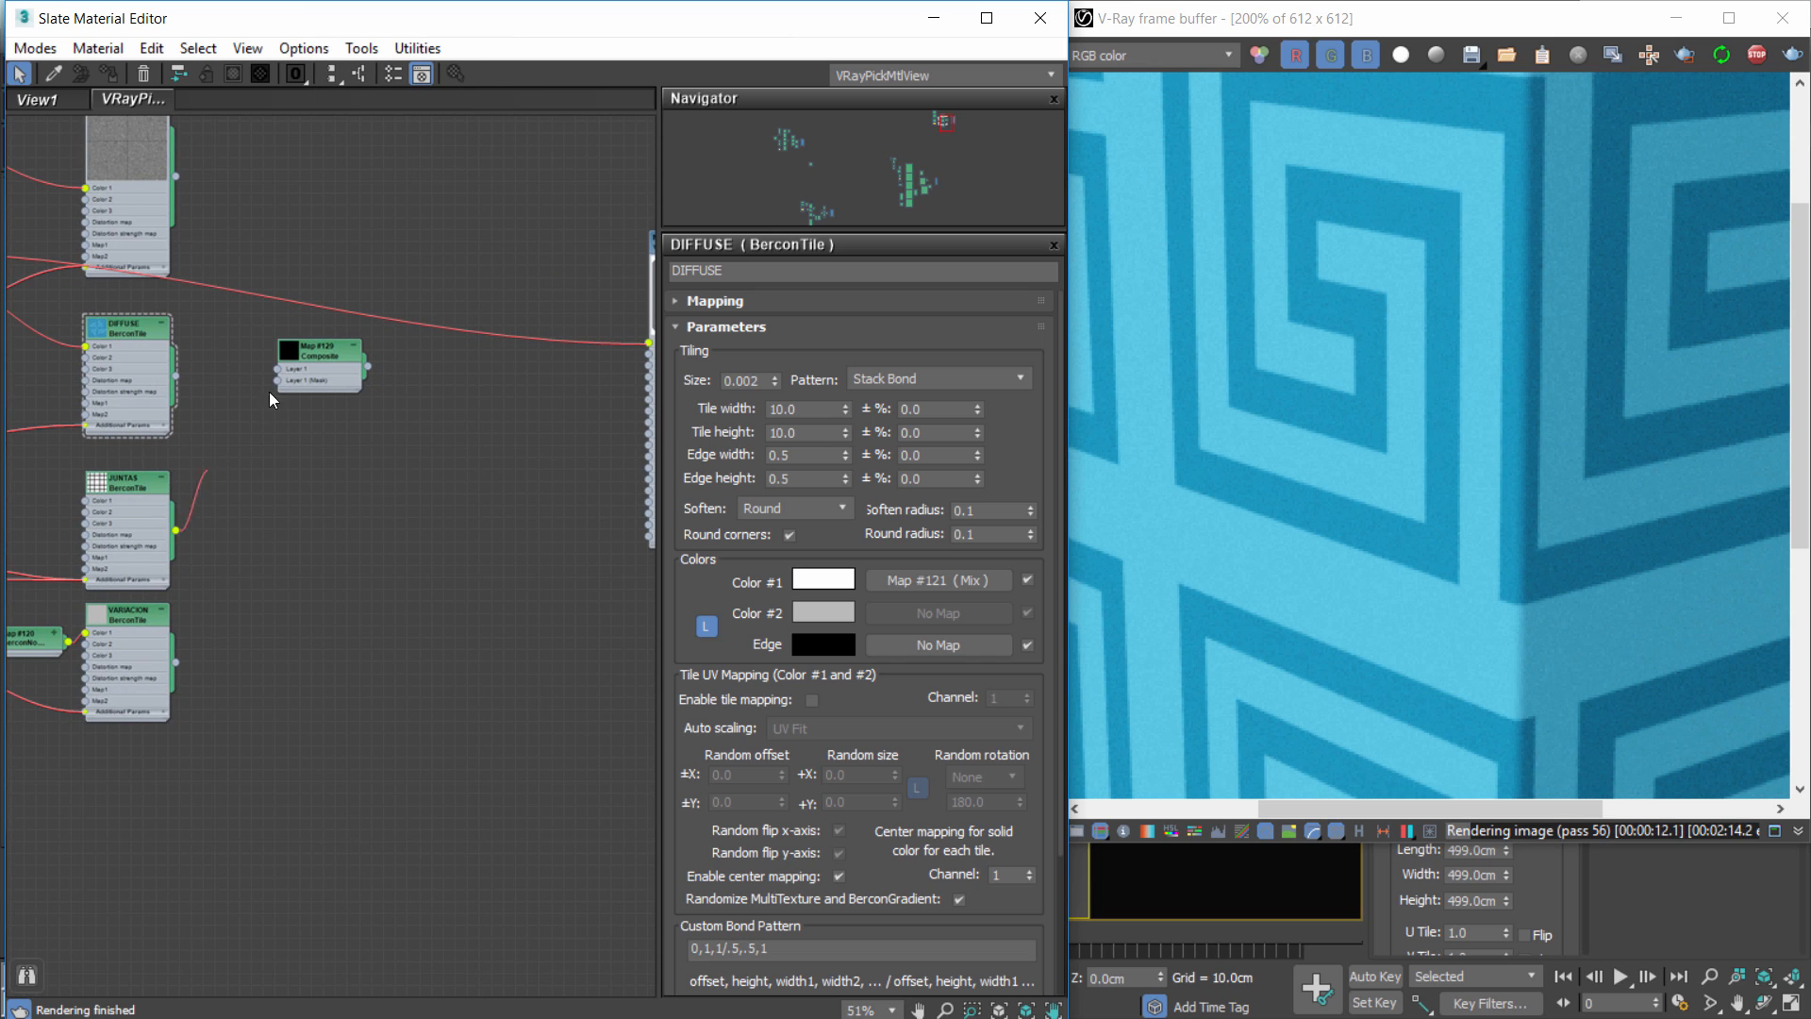
{"action": "double_click", "coordinate": [319, 355]}
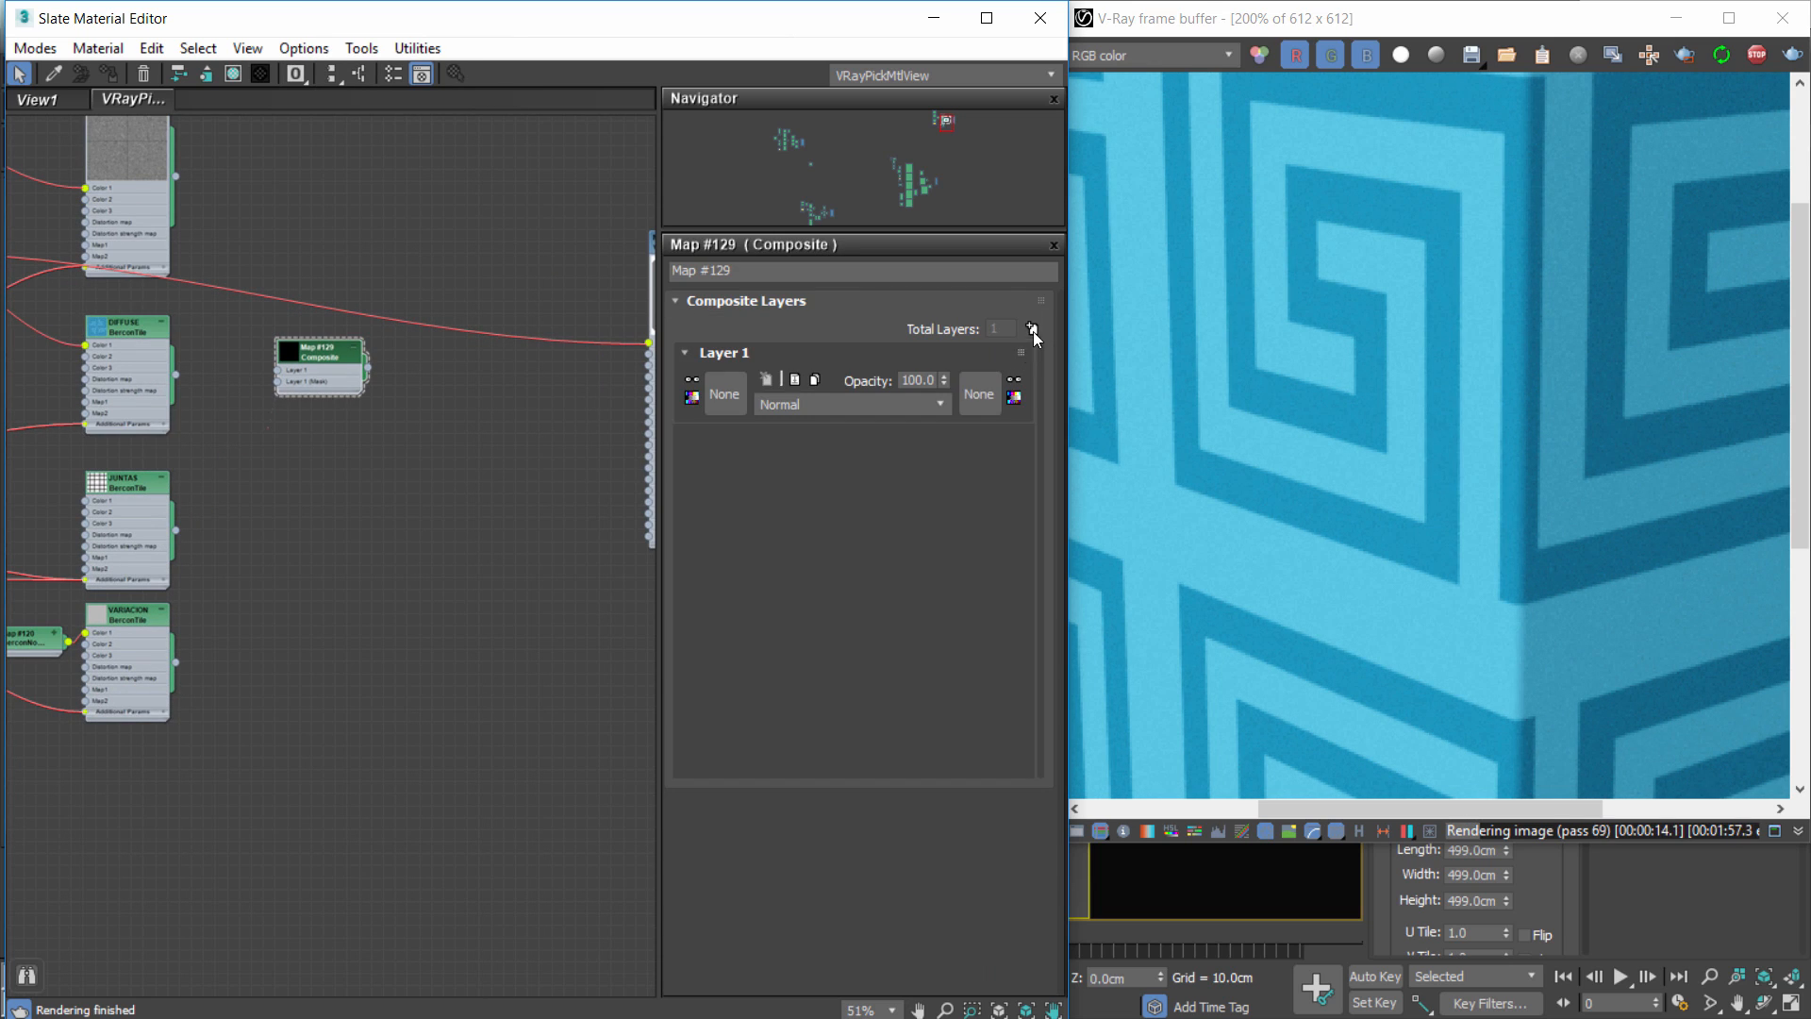
{"action": "left_click", "coordinate": [1033, 329]}
Feed the Map #121 Mix into Layer 1 and the JUNTAS BerconTile into Layer 2 of the Composite, blended with Multiply.
{"action": "left_click_drag", "start_coordinate": [198, 330], "coordinate": [575, 449]}
{"action": "left_click_drag", "start_coordinate": [545, 511], "coordinate": [575, 470]}
{"action": "left_click", "coordinate": [834, 400]}
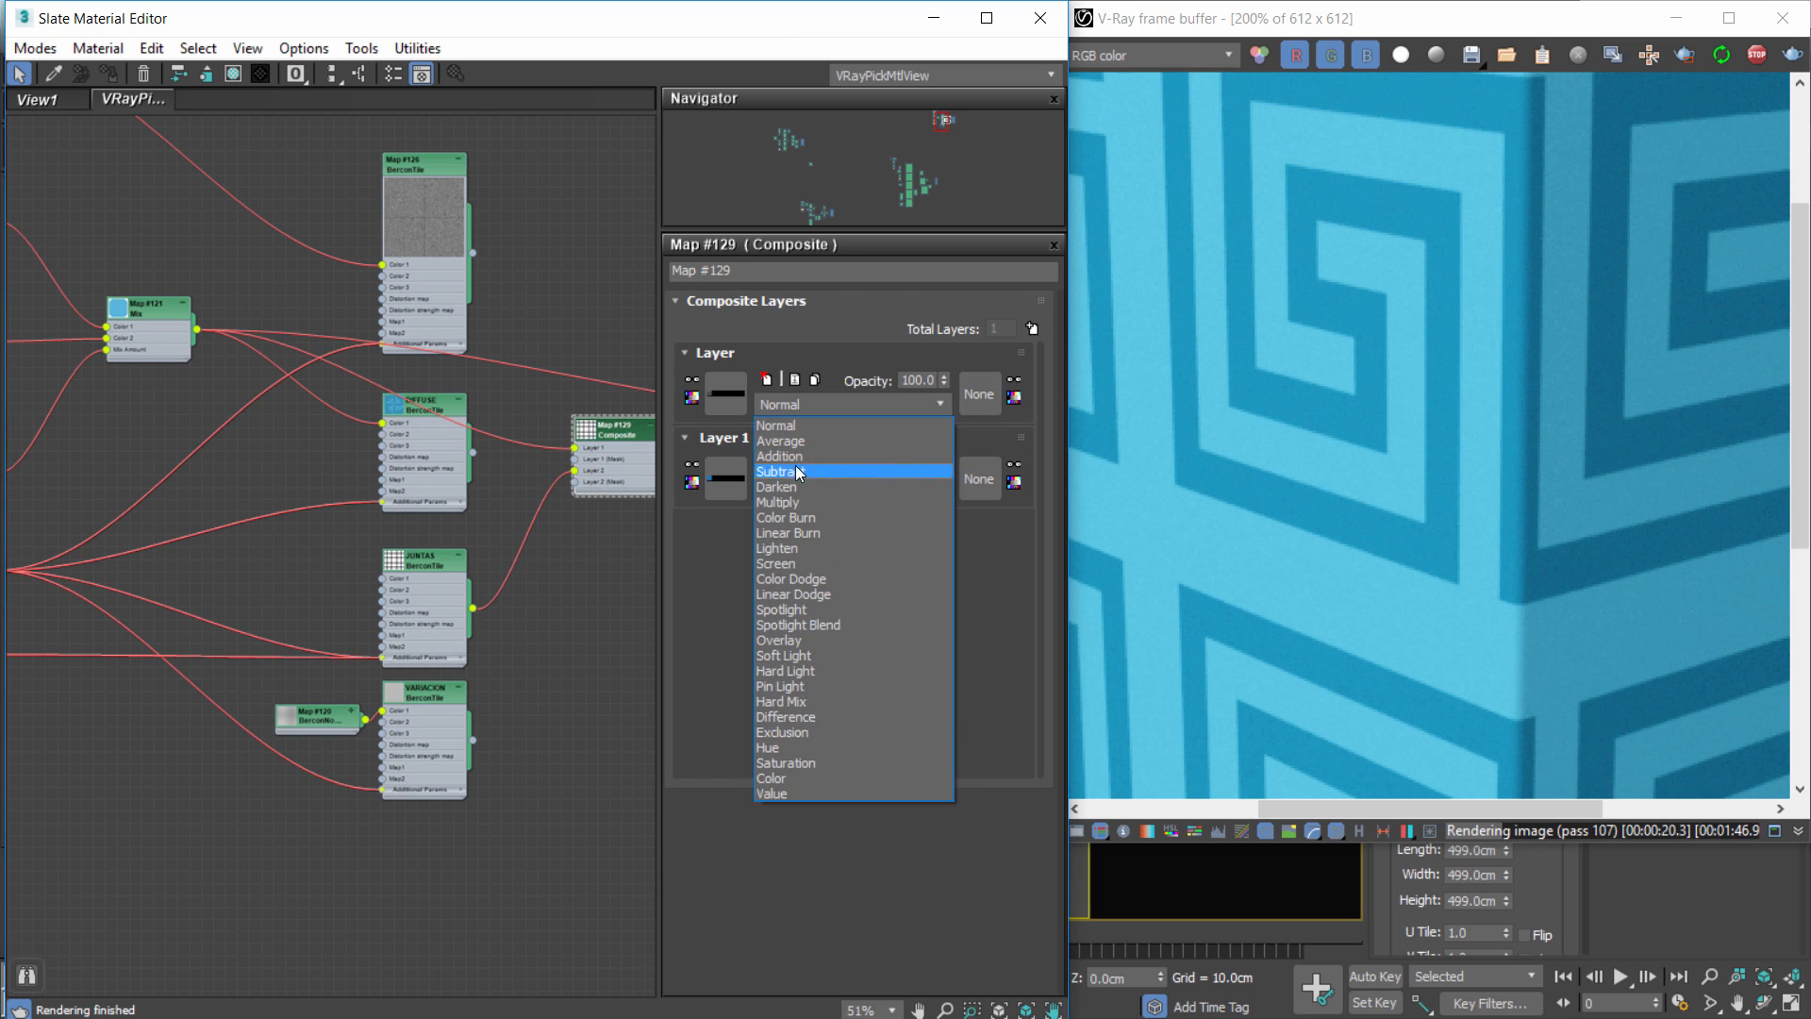
{"action": "left_click", "coordinate": [800, 500]}
Connect the Composite map to the Diffuse map input of Material #7 in place of the Mix.
{"action": "middle_click_drag", "start_coordinate": [562, 493], "coordinate": [211, 493]}
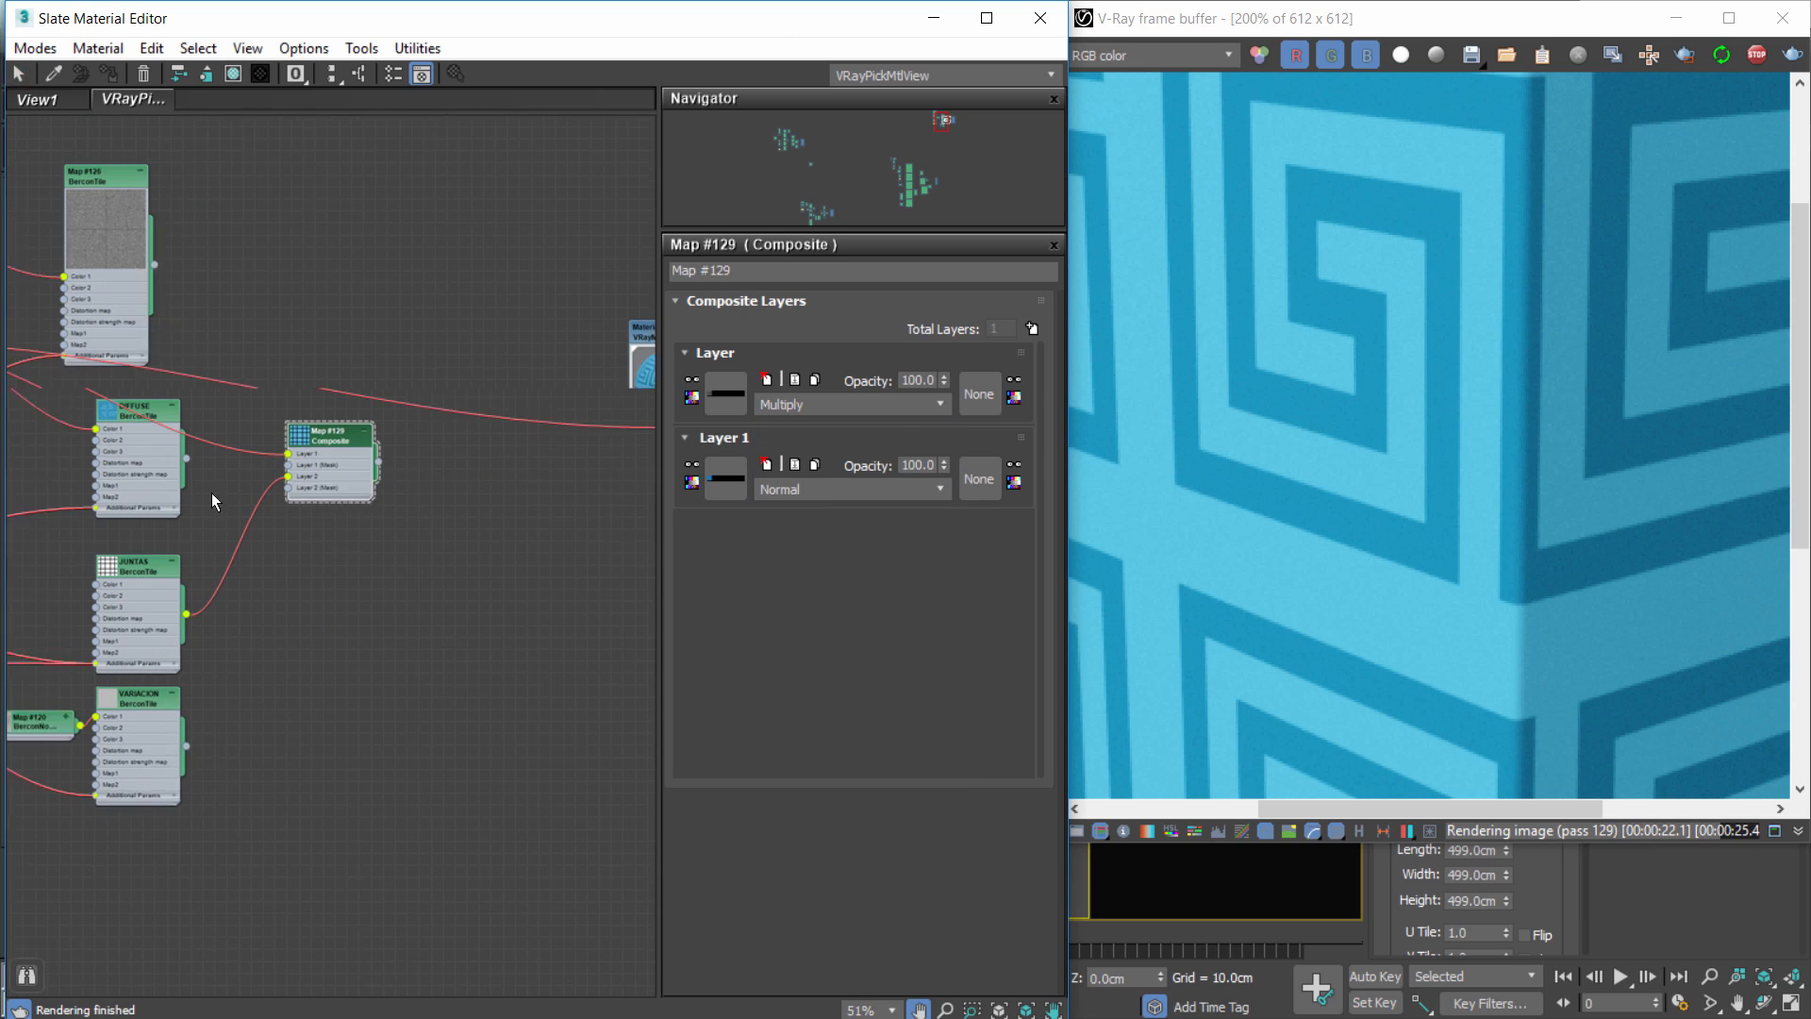
{"action": "left_click_drag", "start_coordinate": [592, 439], "coordinate": [596, 443]}
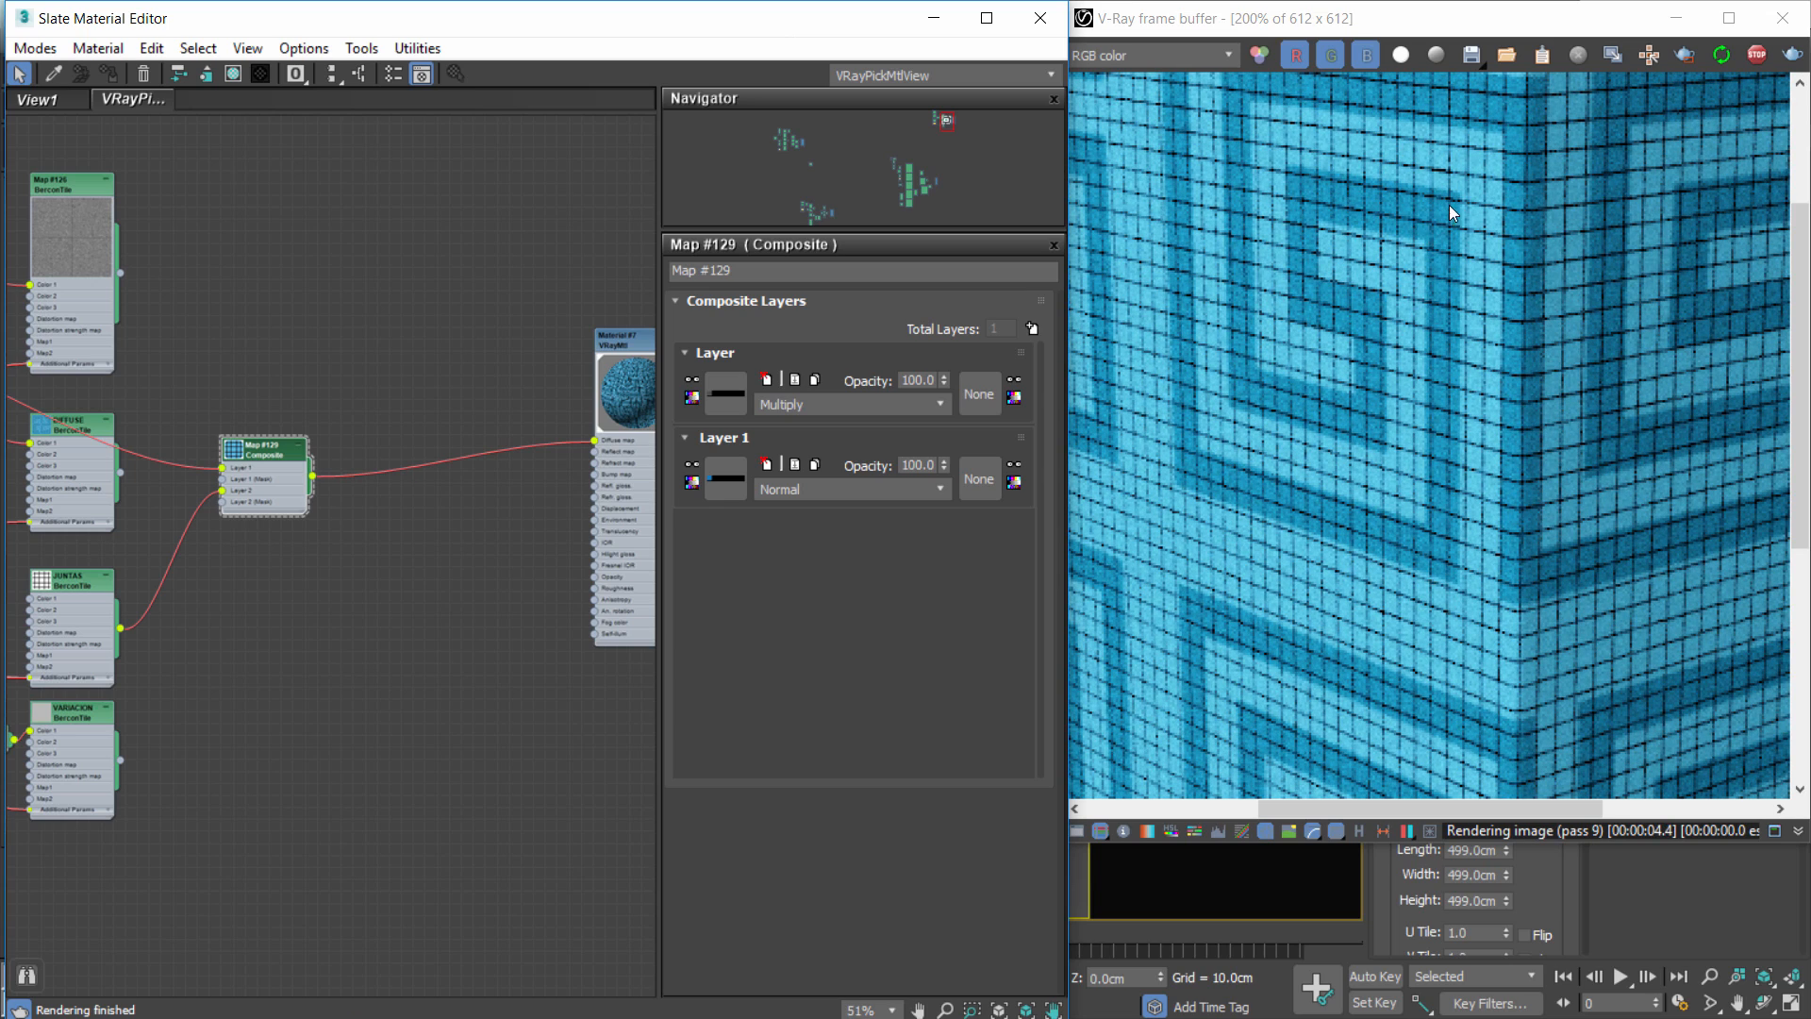
{"action": "scroll", "coordinate": [628, 456], "scroll_direction": "down", "scroll_amount": 1}
{"action": "middle_click_drag", "start_coordinate": [315, 486], "coordinate": [643, 417]}
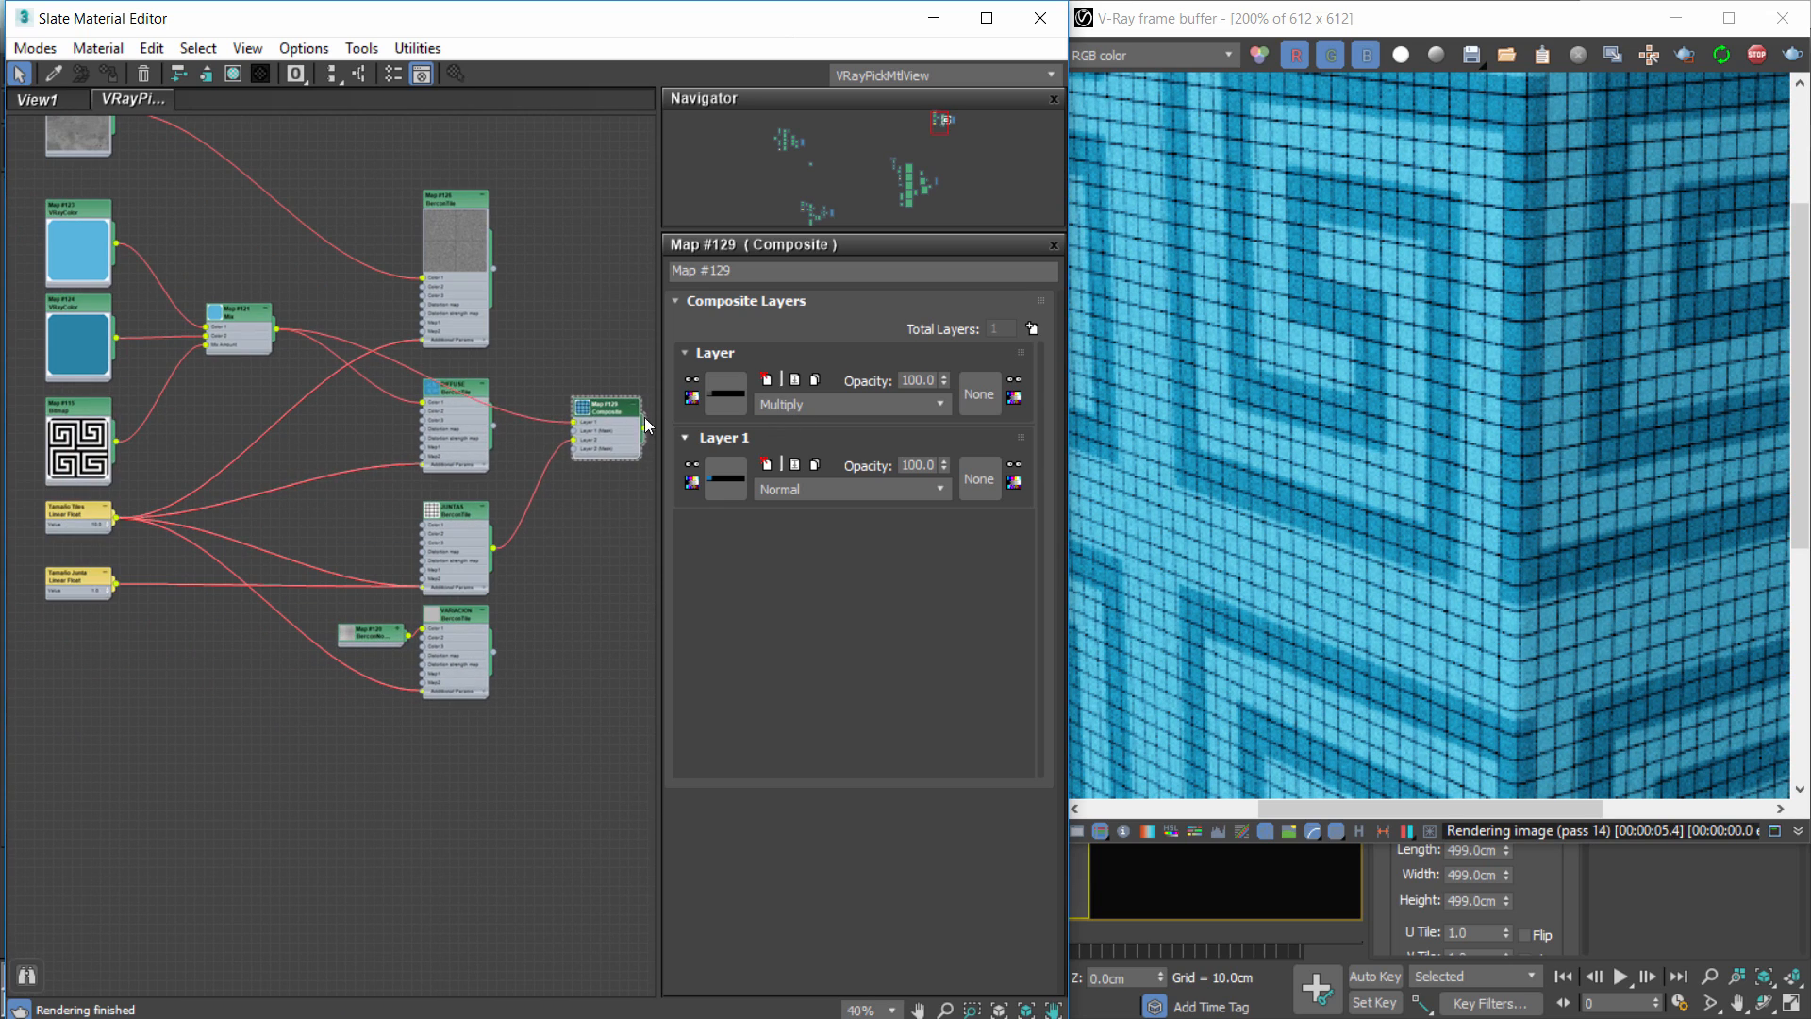
Delete the Composite map between the BerconTile nodes and Material #7.
{"action": "left_click", "coordinate": [460, 423]}
{"action": "middle_click_drag", "start_coordinate": [590, 486], "coordinate": [425, 485]}
{"action": "double_click", "coordinate": [304, 391]}
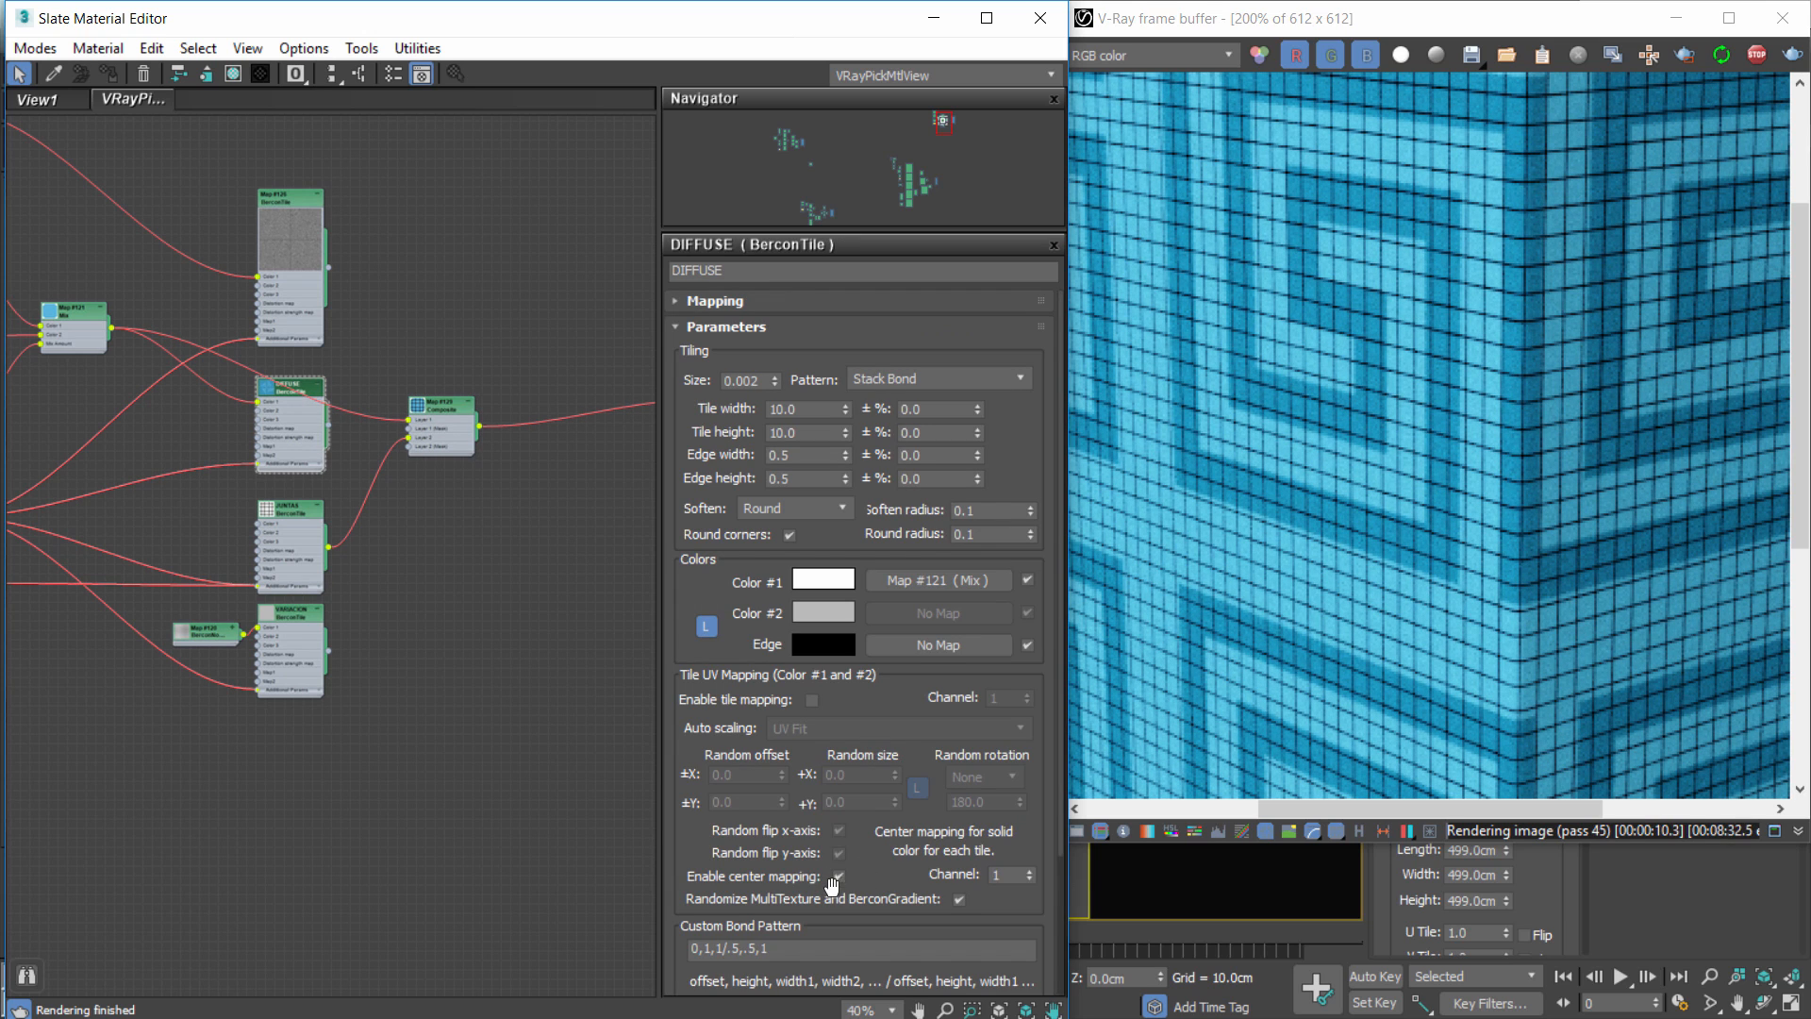
{"action": "middle_click_drag", "start_coordinate": [377, 632], "coordinate": [260, 688]}
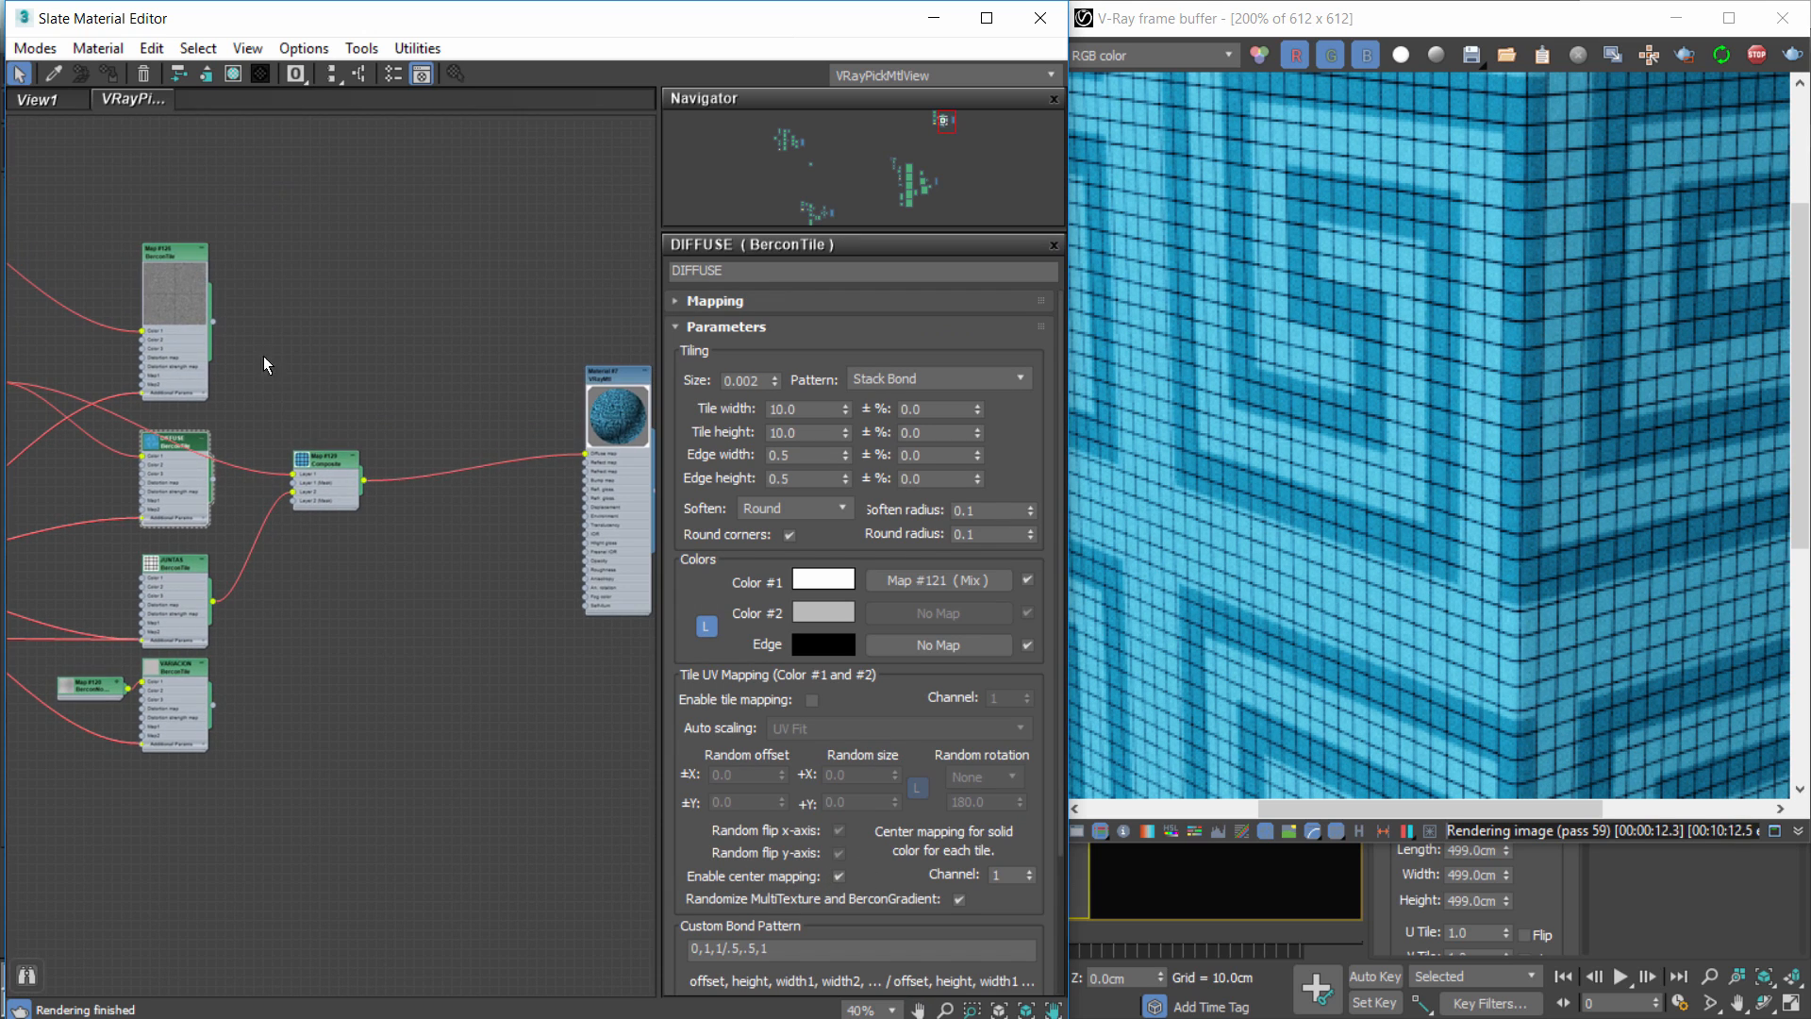
{"action": "left_click_drag", "start_coordinate": [265, 356], "coordinate": [443, 601]}
{"action": "key", "text": "Delete"}
Open the VARIACION BerconTile's parameters and connect the node to the Diffuse map input of Material #7 to preview it.
{"action": "middle_click_drag", "start_coordinate": [211, 589], "coordinate": [425, 498]}
{"action": "scroll", "coordinate": [424, 498], "scroll_direction": "up", "scroll_amount": 2}
{"action": "left_click", "coordinate": [347, 473]}
{"action": "left_click_drag", "start_coordinate": [381, 479], "coordinate": [381, 471]}
{"action": "left_click", "coordinate": [374, 613]}
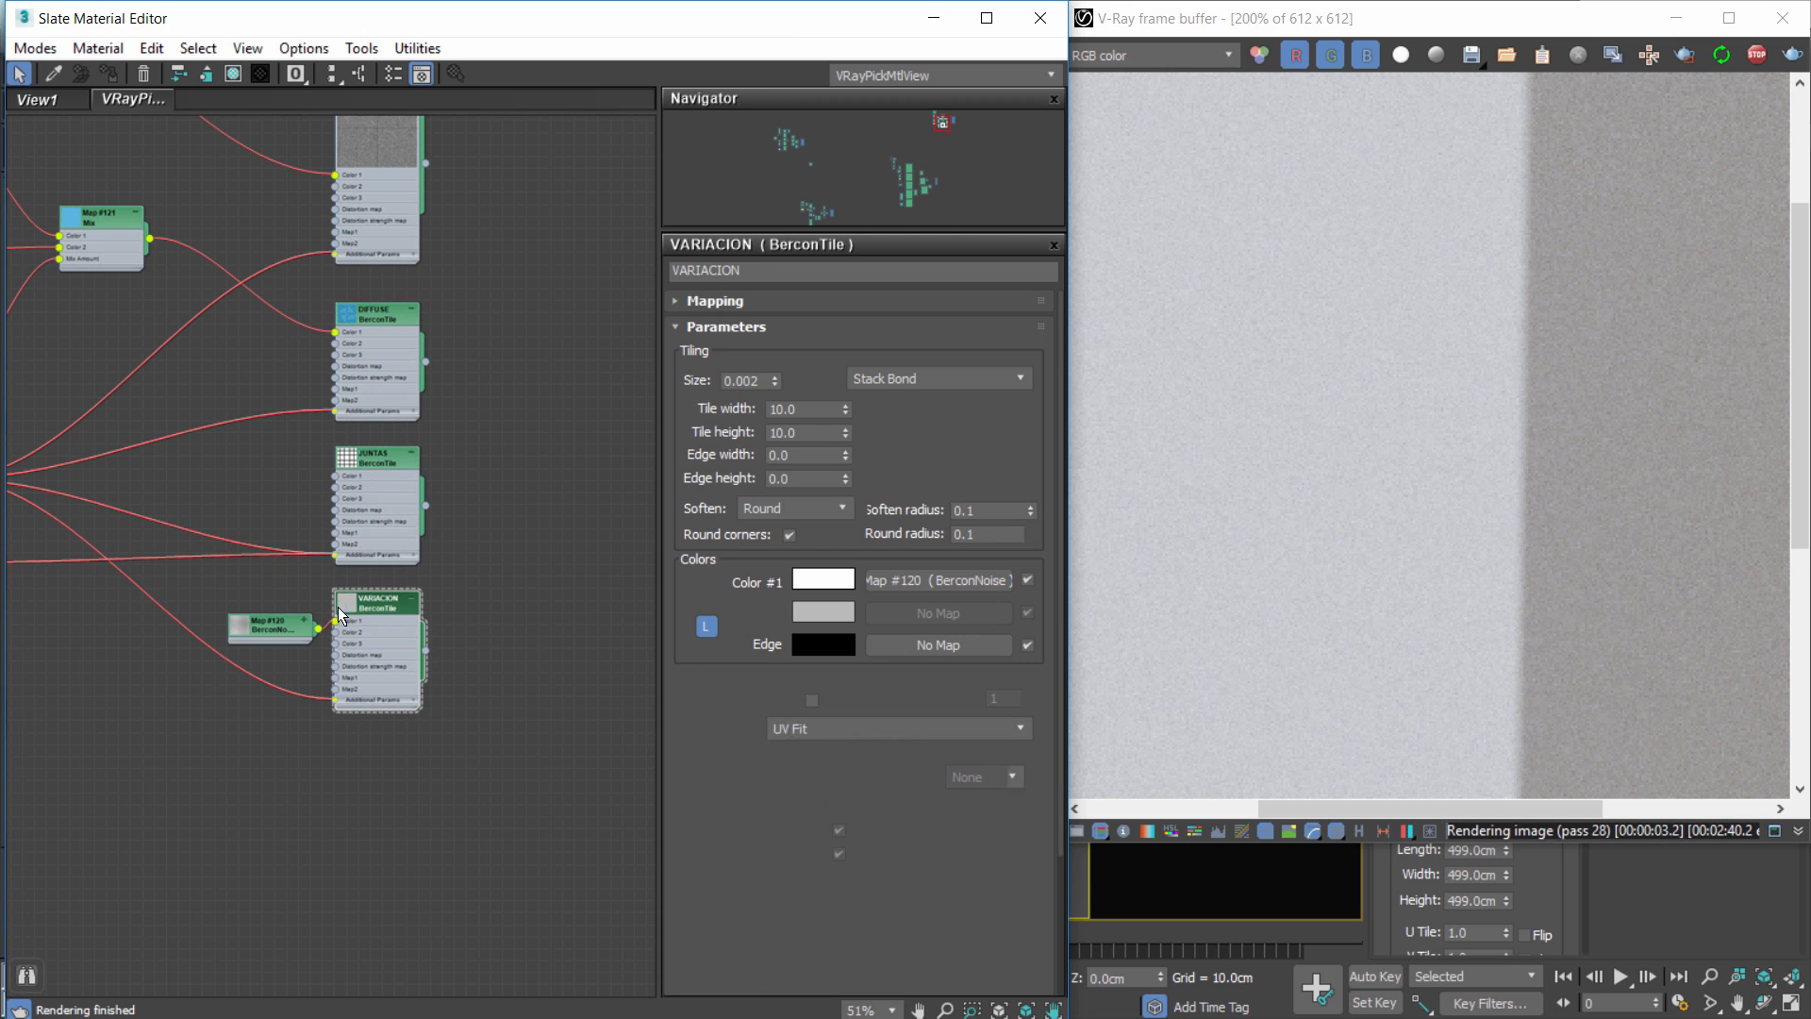
{"action": "double_click", "coordinate": [373, 614]}
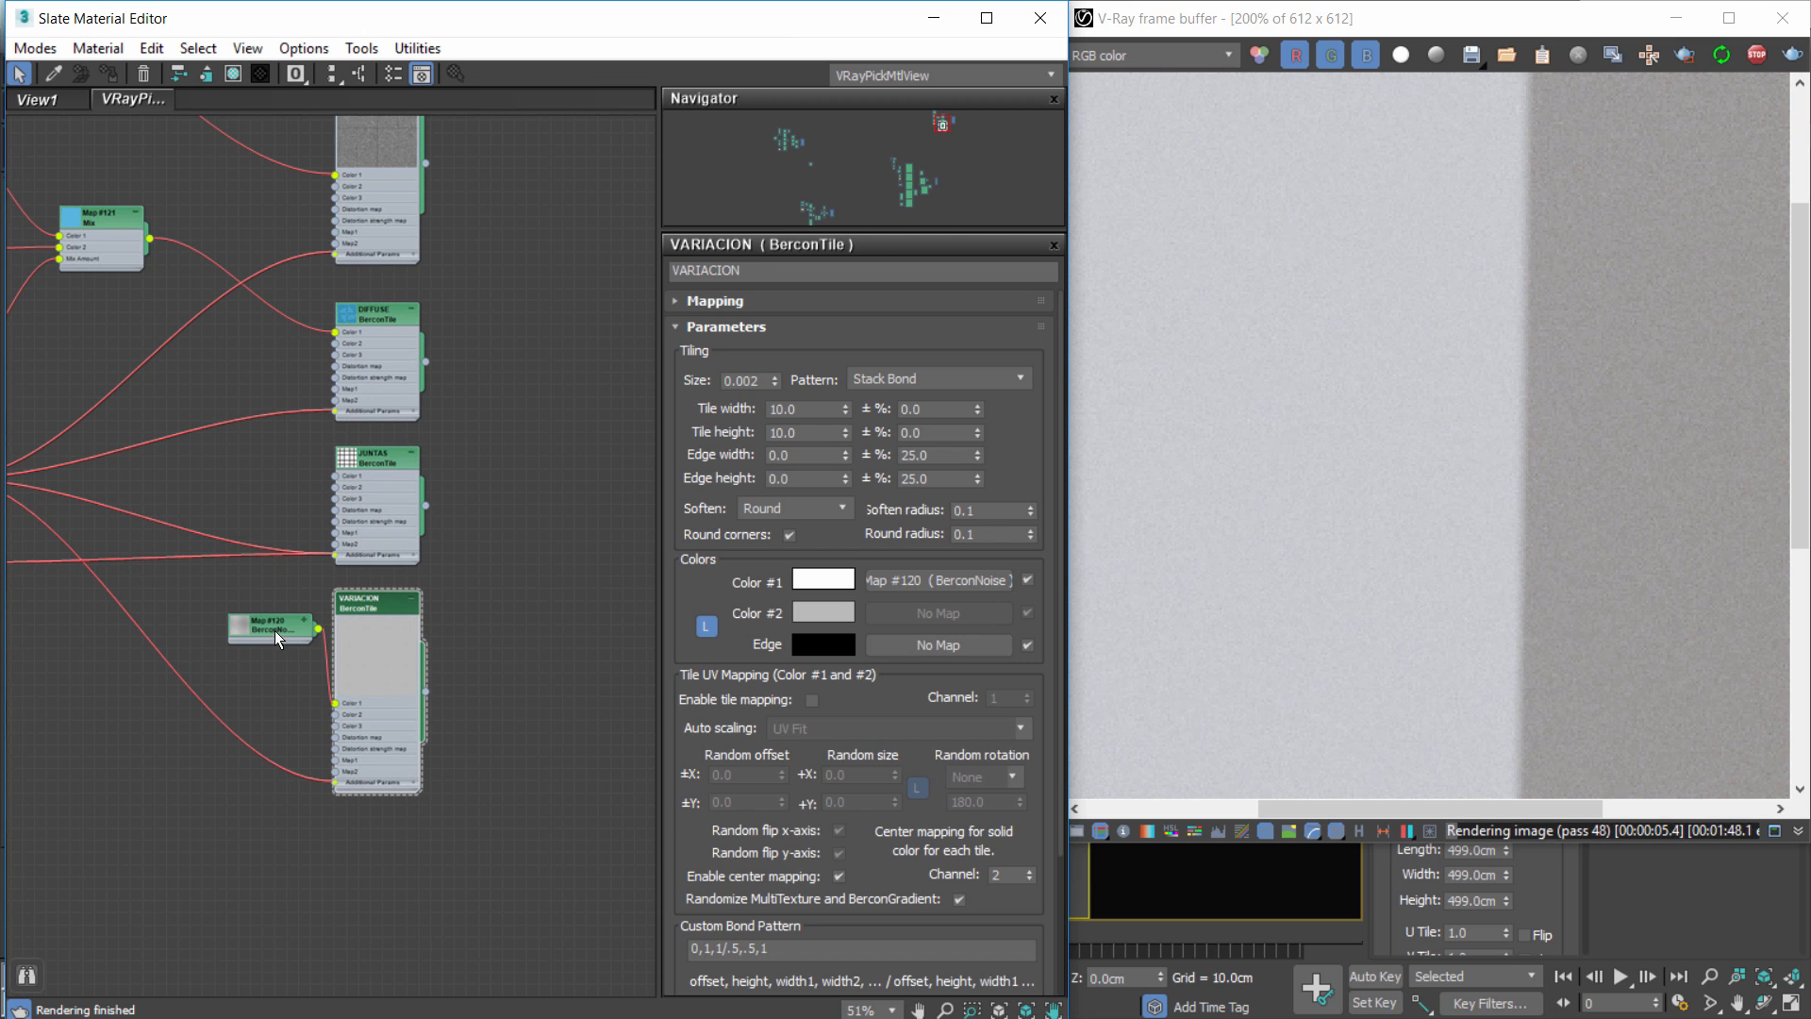
{"action": "scroll", "coordinate": [275, 630], "scroll_direction": "down", "scroll_amount": 2}
{"action": "middle_click_drag", "start_coordinate": [408, 626], "coordinate": [219, 726]}
{"action": "left_click_drag", "start_coordinate": [224, 723], "coordinate": [552, 477]}
{"action": "scroll", "coordinate": [1324, 415], "scroll_direction": "down", "scroll_amount": 2}
{"action": "scroll", "coordinate": [1434, 410], "scroll_direction": "up", "scroll_amount": 1}
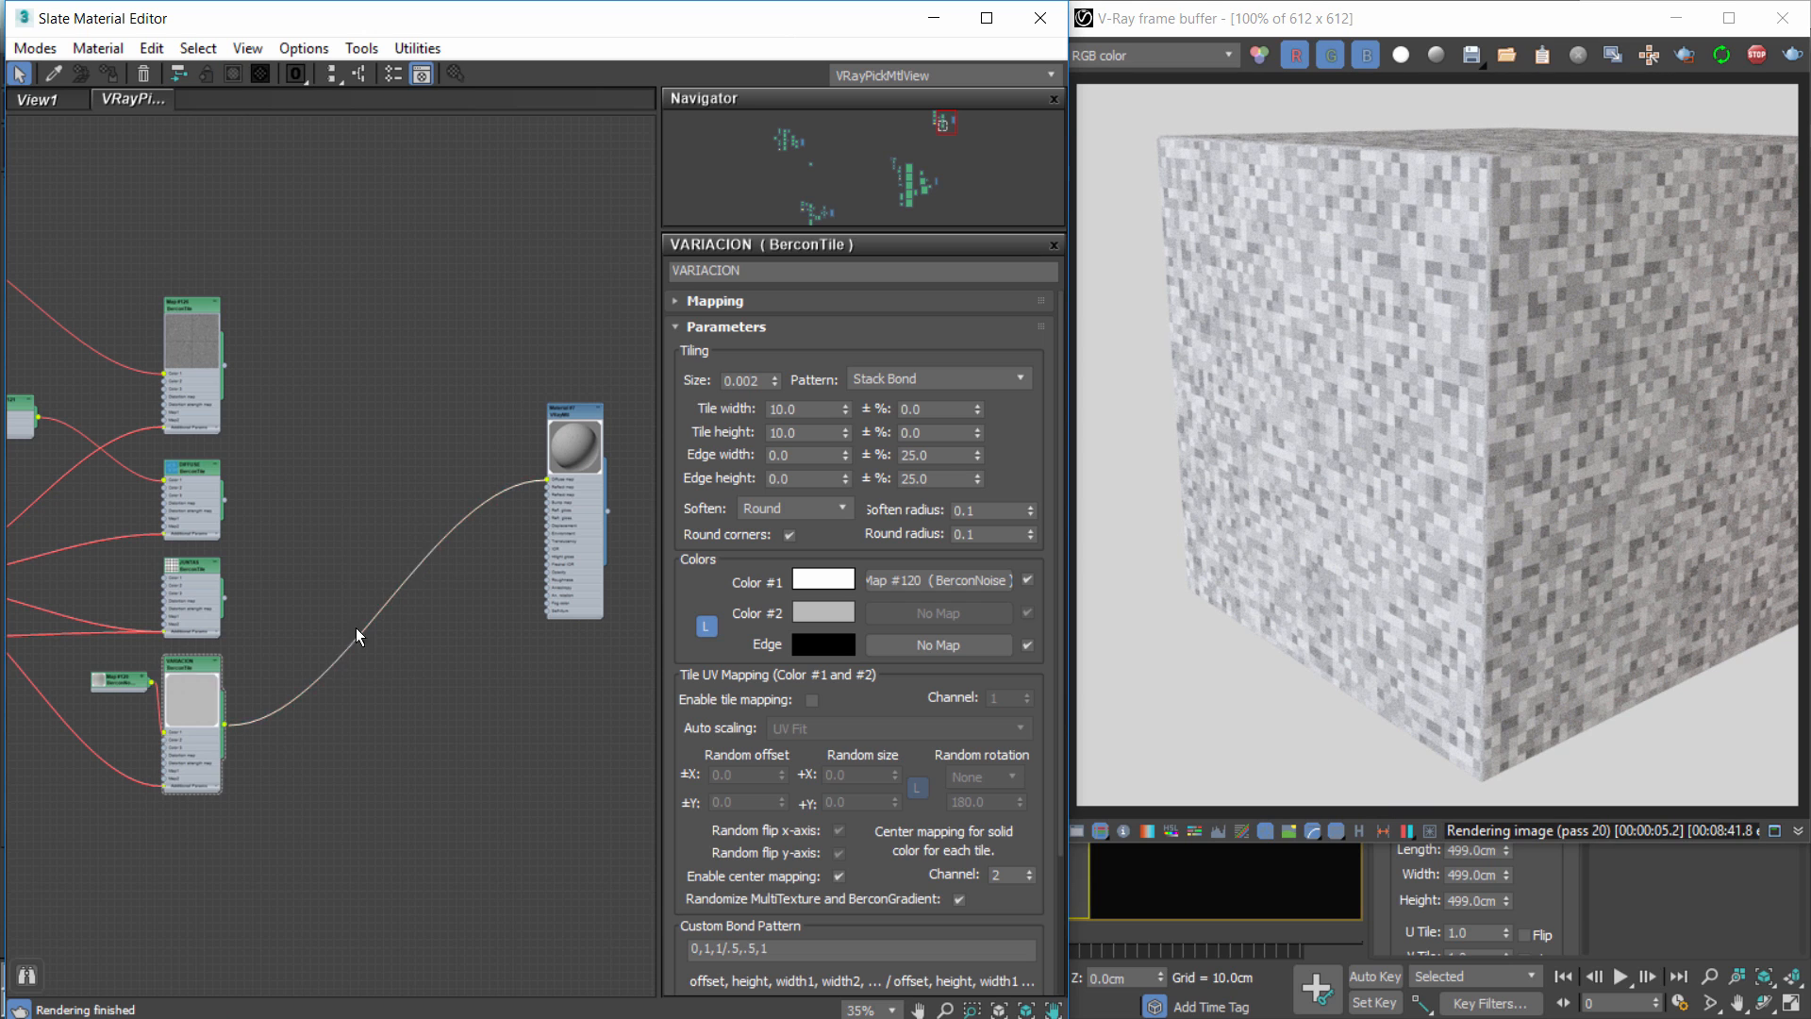
Add a new Composite map between the BerconTile nodes and Material #7, and name it DIFFUSE.
{"action": "scroll", "coordinate": [283, 467], "scroll_direction": "up", "scroll_amount": 2}
{"action": "right_click", "coordinate": [336, 443]}
{"action": "mouse_move", "coordinate": [425, 542]}
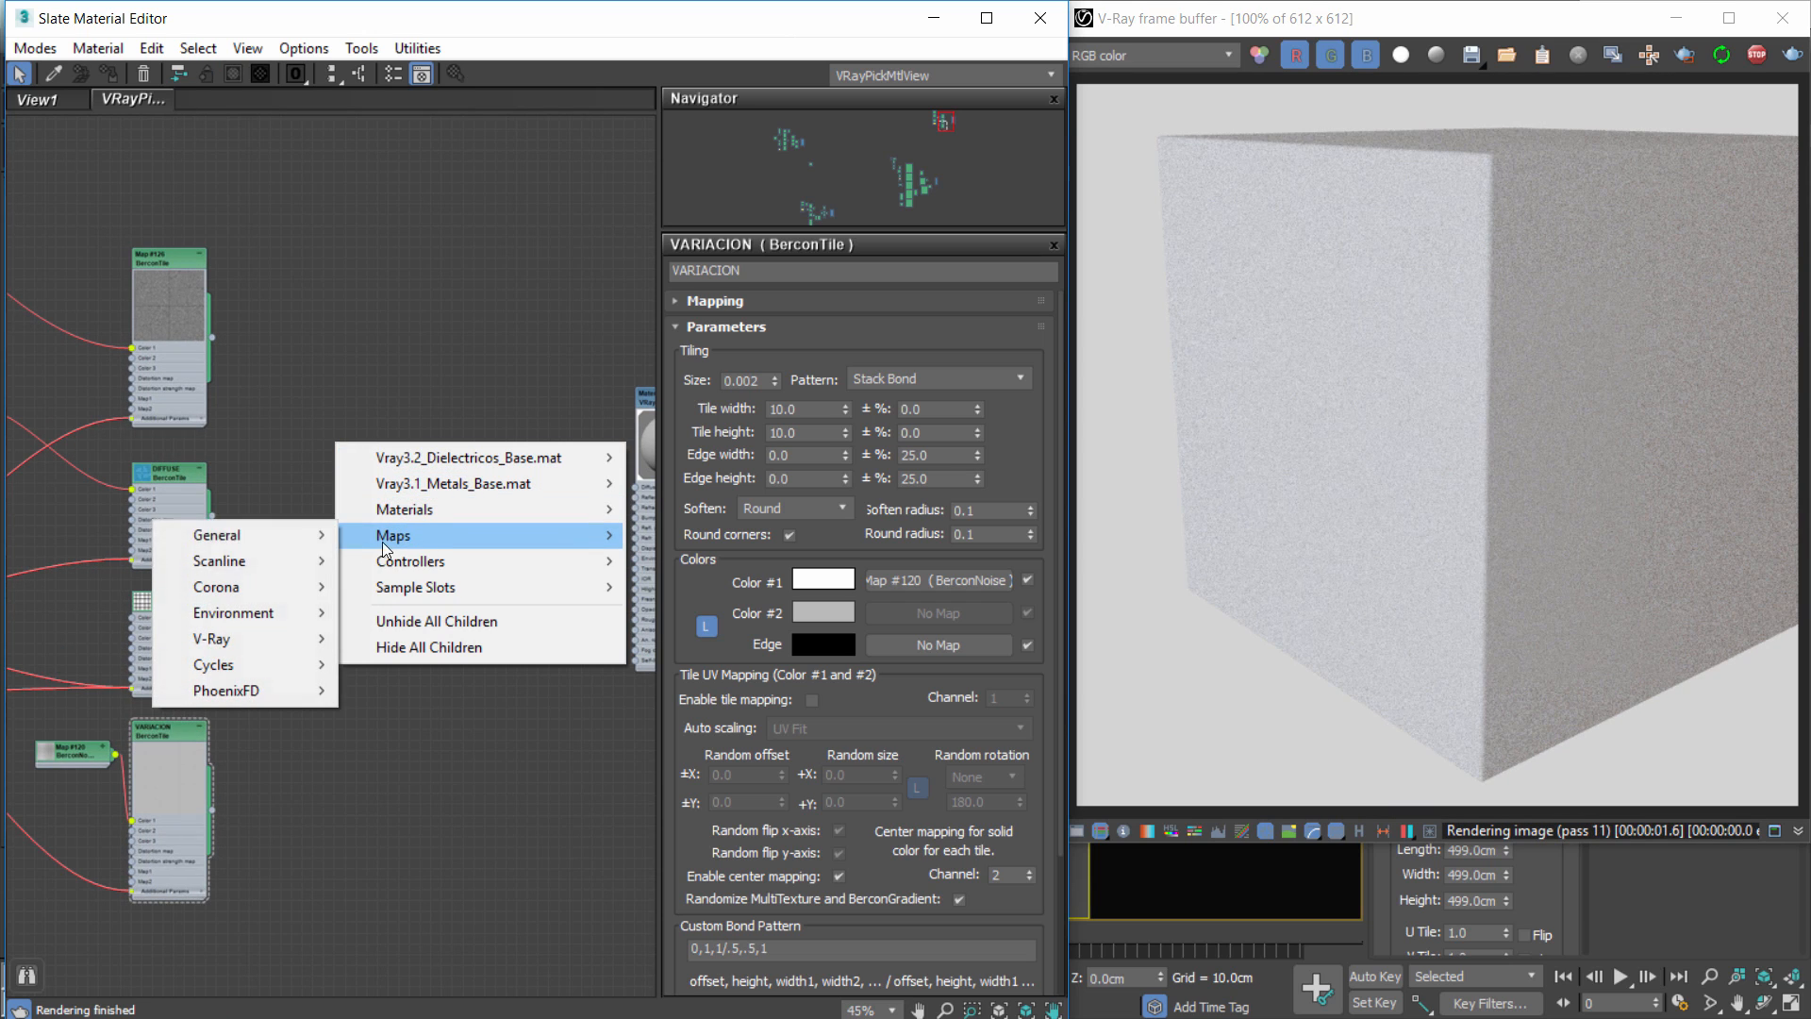
{"action": "mouse_move", "coordinate": [258, 536]}
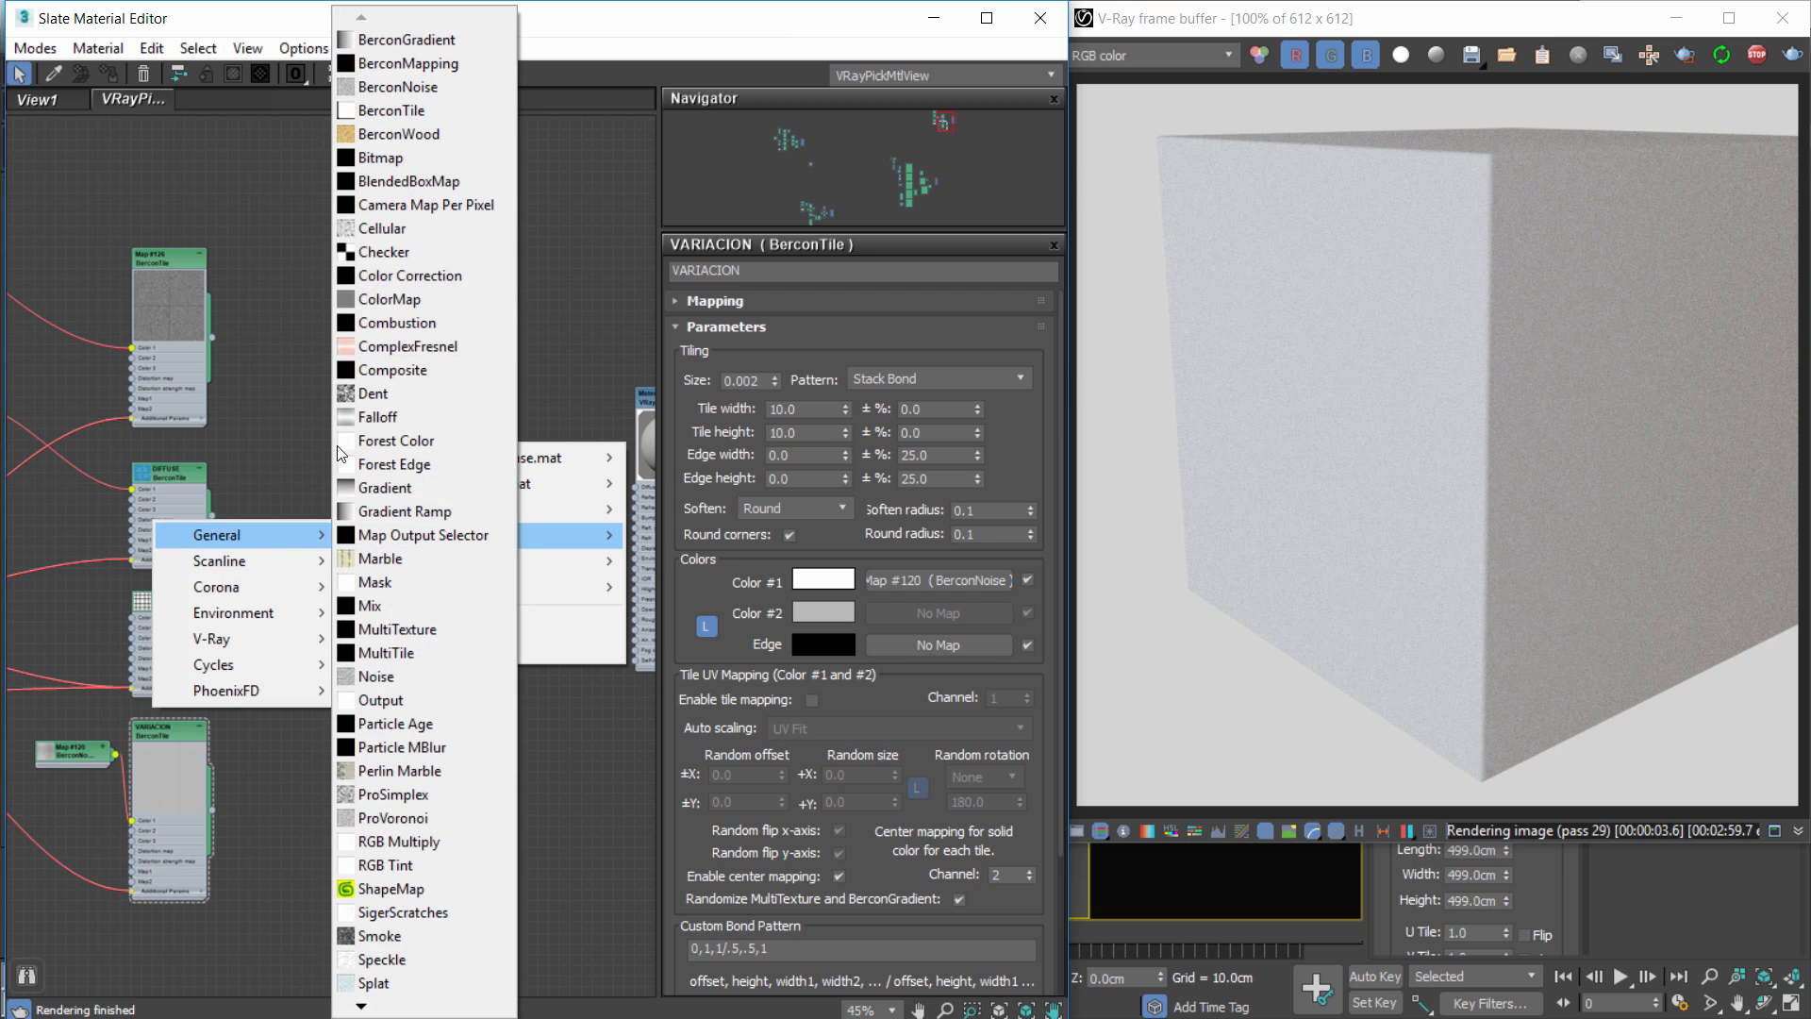
{"action": "left_click", "coordinate": [416, 372]}
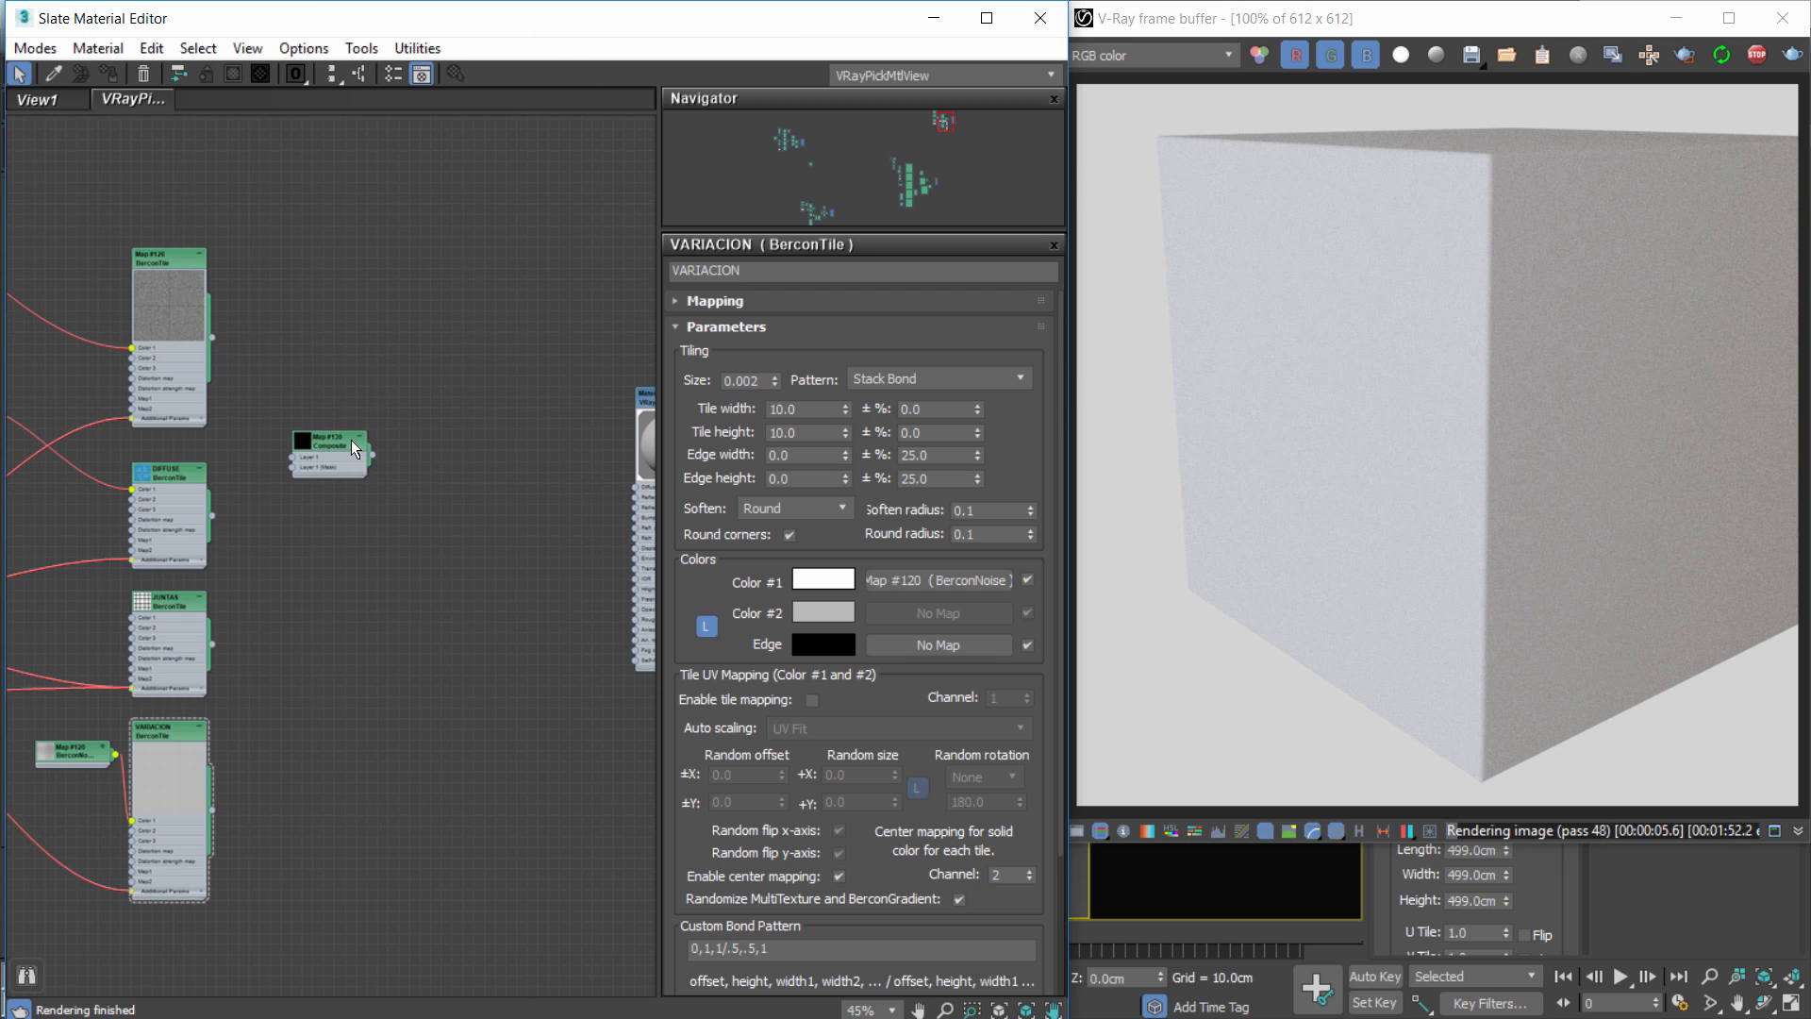
{"action": "left_click_drag", "start_coordinate": [332, 451], "coordinate": [383, 428]}
{"action": "double_click", "coordinate": [384, 428]}
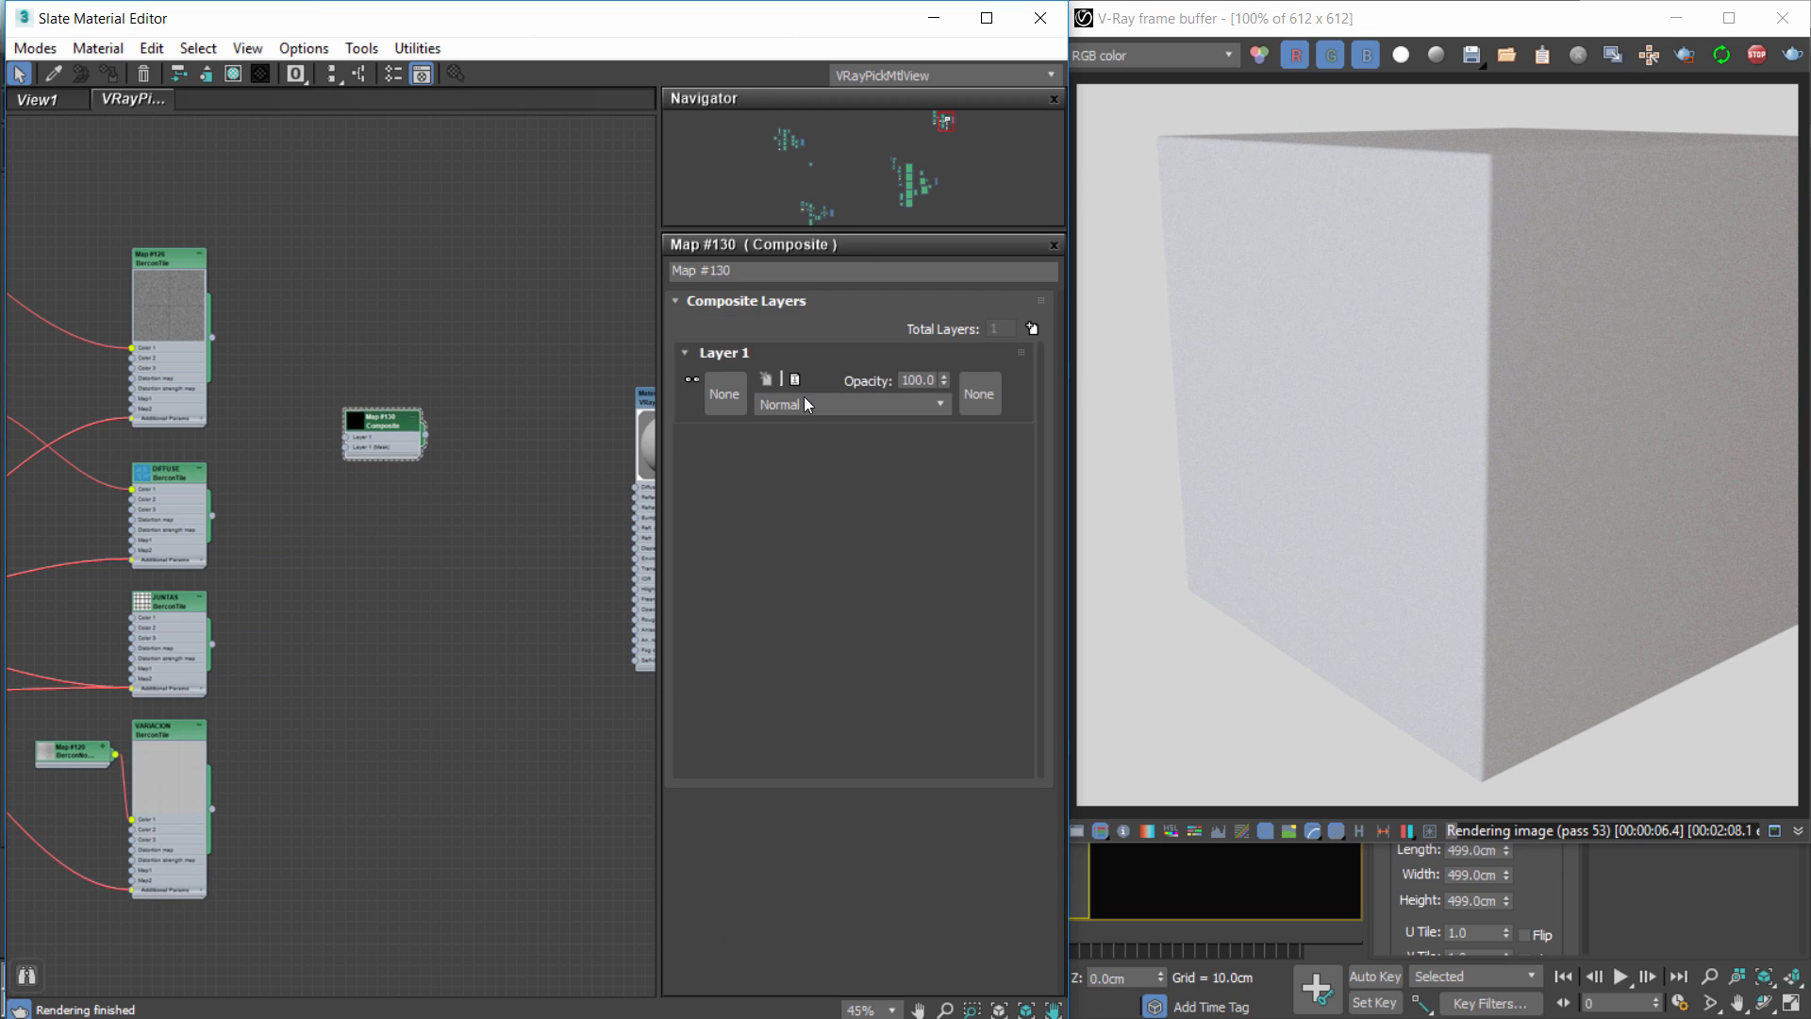
{"action": "left_click", "coordinate": [741, 273]}
{"action": "type", "text": "DIF"}
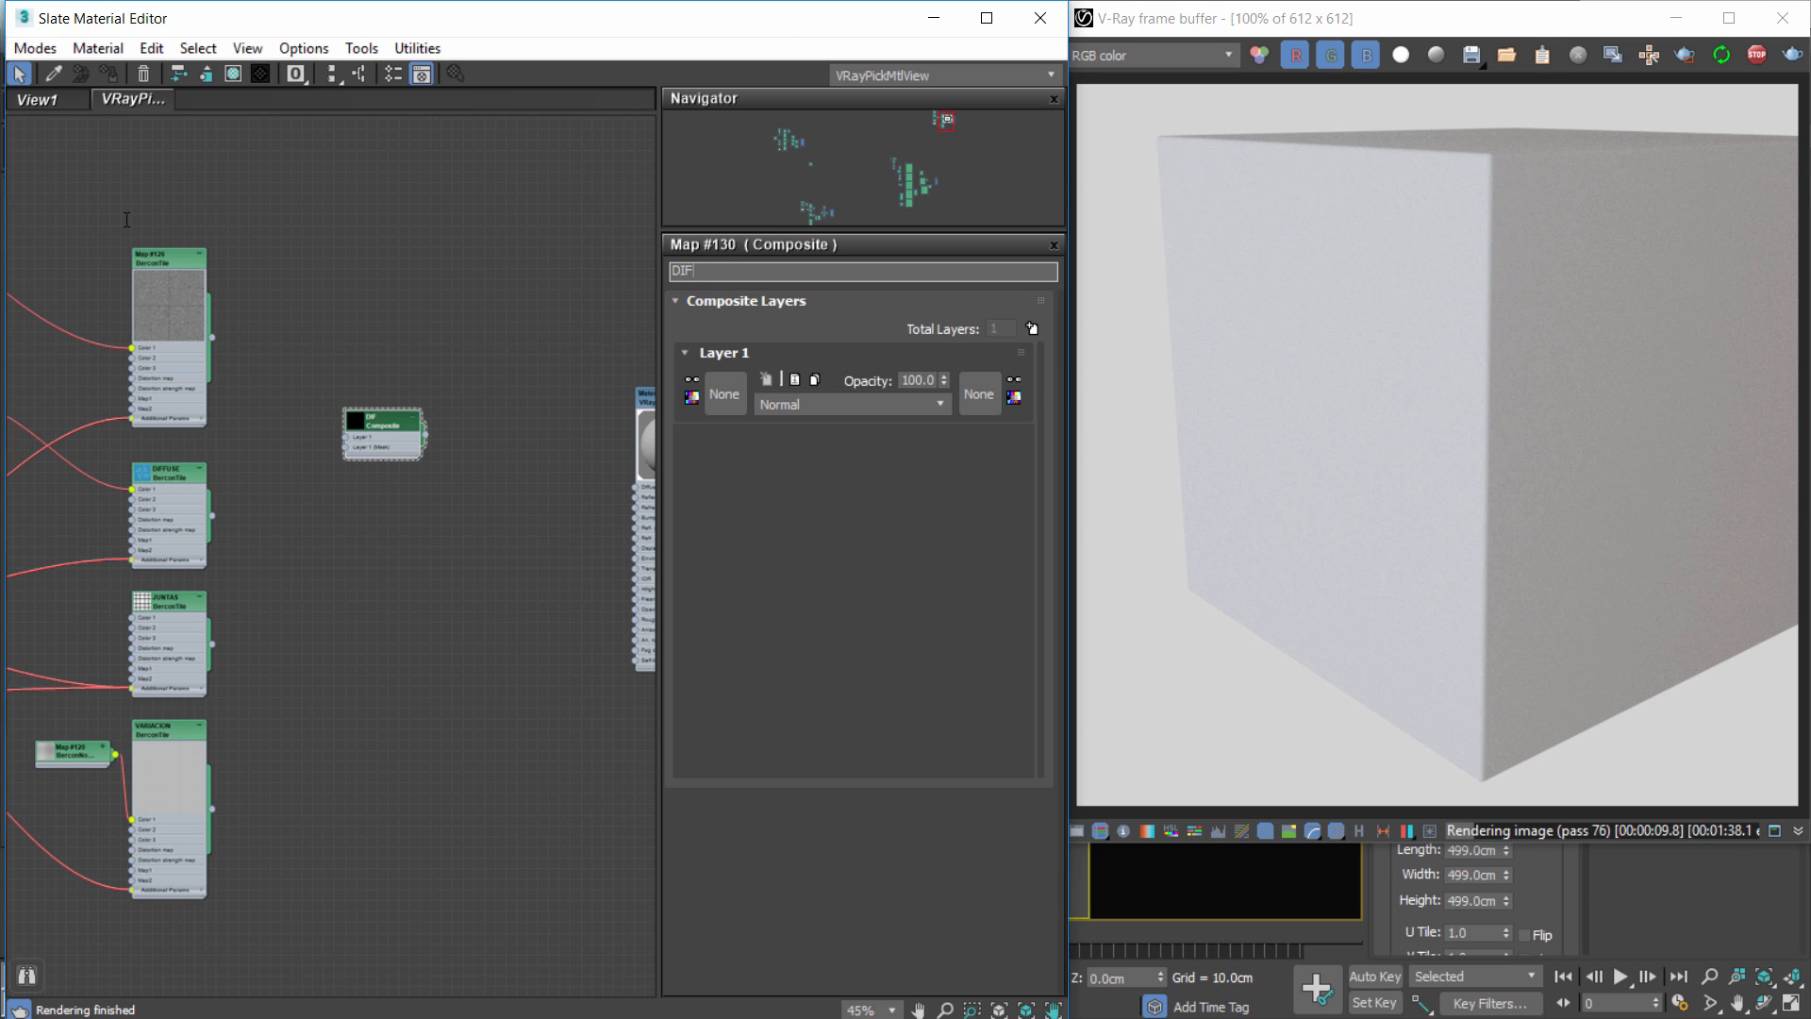
{"action": "type", "text": "USE"}
{"action": "key", "text": "Return"}
{"action": "type", "text": "F"}
Feed the DIFFUSE BerconTile into Layer 1 of the DIFFUSE Composite, and connect the Composite to the Diffuse map input of Material #7.
{"action": "scroll", "coordinate": [251, 321], "scroll_direction": "up", "scroll_amount": 3}
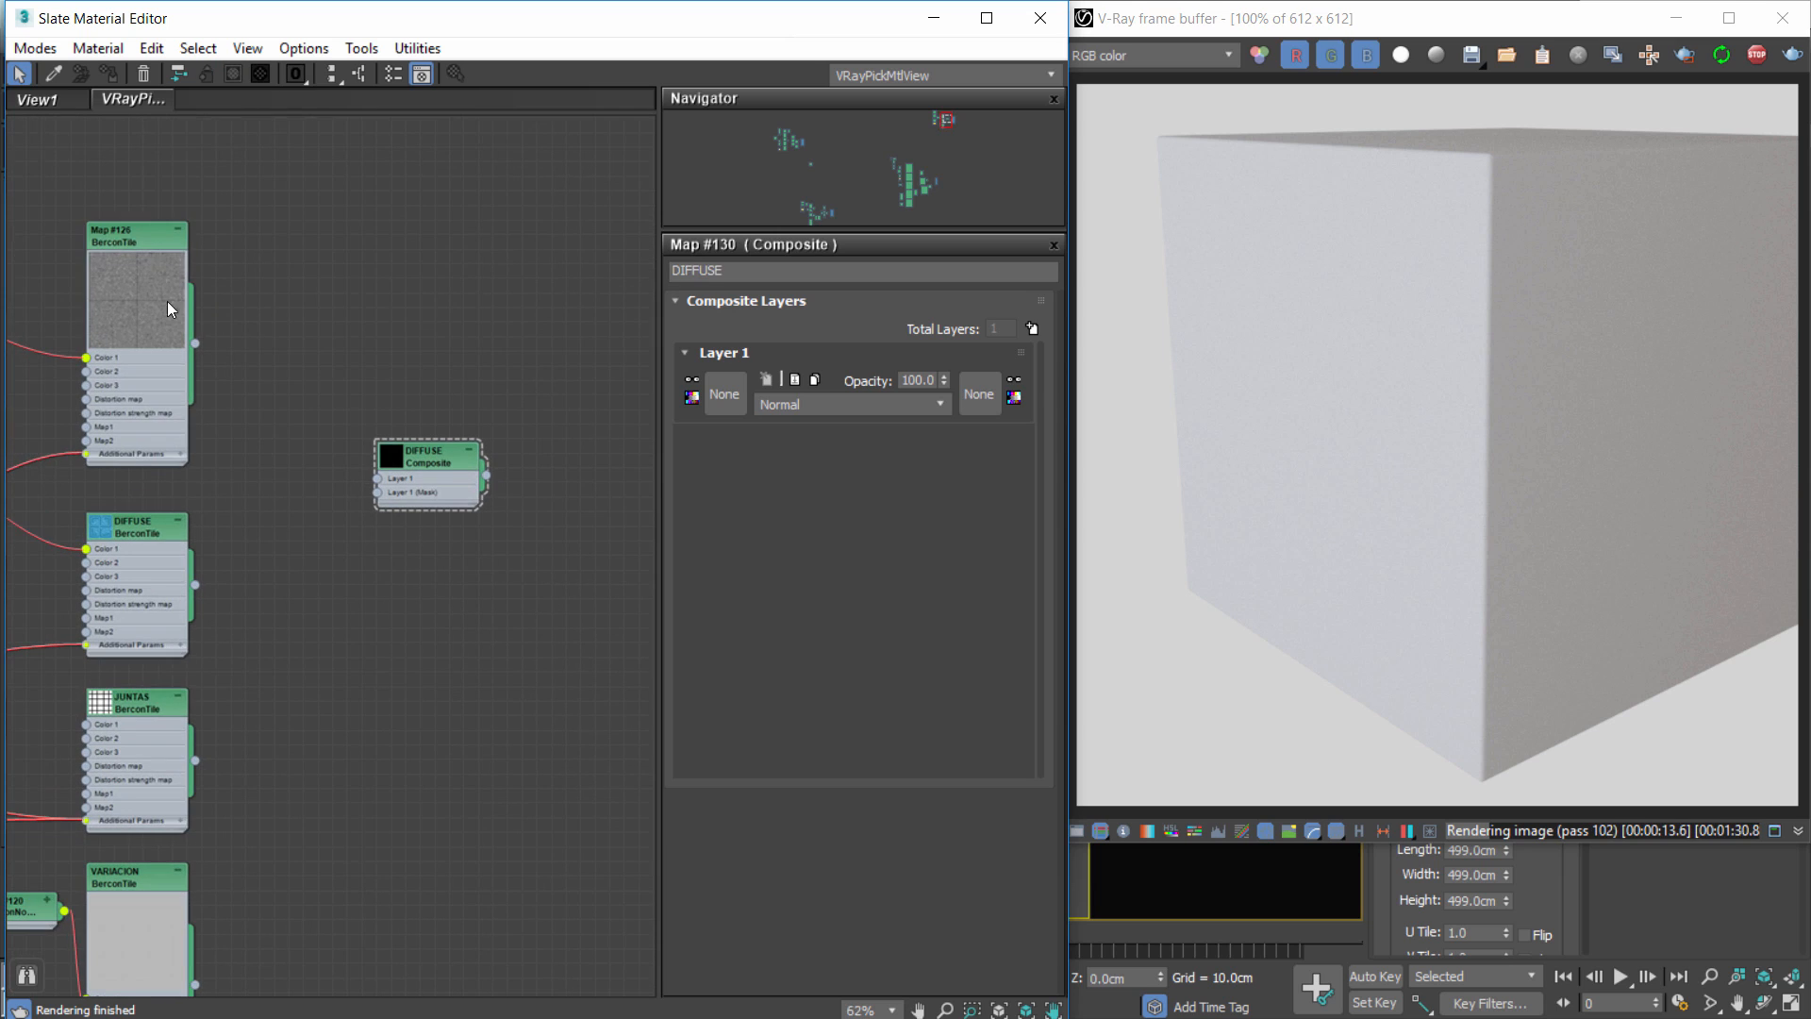
{"action": "left_click", "coordinate": [129, 239]}
{"action": "middle_click_drag", "start_coordinate": [240, 595], "coordinate": [340, 586]}
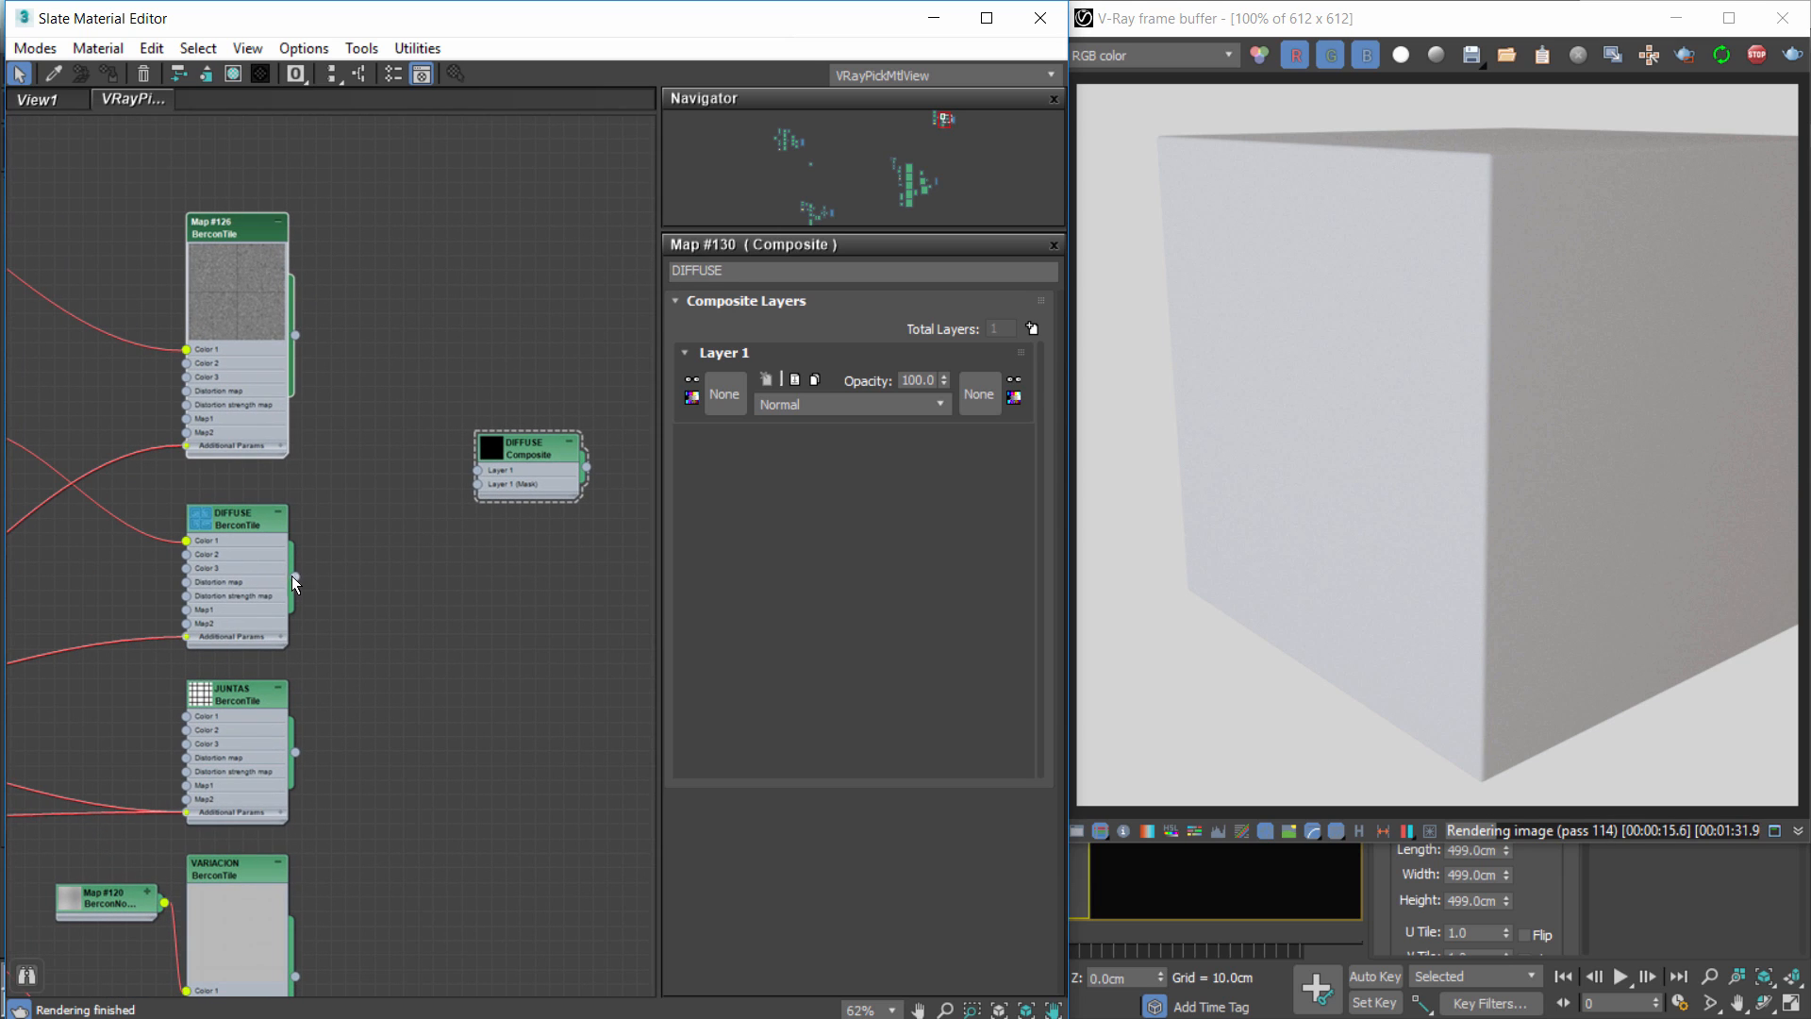
{"action": "left_click_drag", "start_coordinate": [293, 577], "coordinate": [479, 469]}
{"action": "left_click", "coordinate": [71, 364]}
{"action": "middle_click_drag", "start_coordinate": [364, 411], "coordinate": [75, 383]}
{"action": "left_click", "coordinate": [296, 437]}
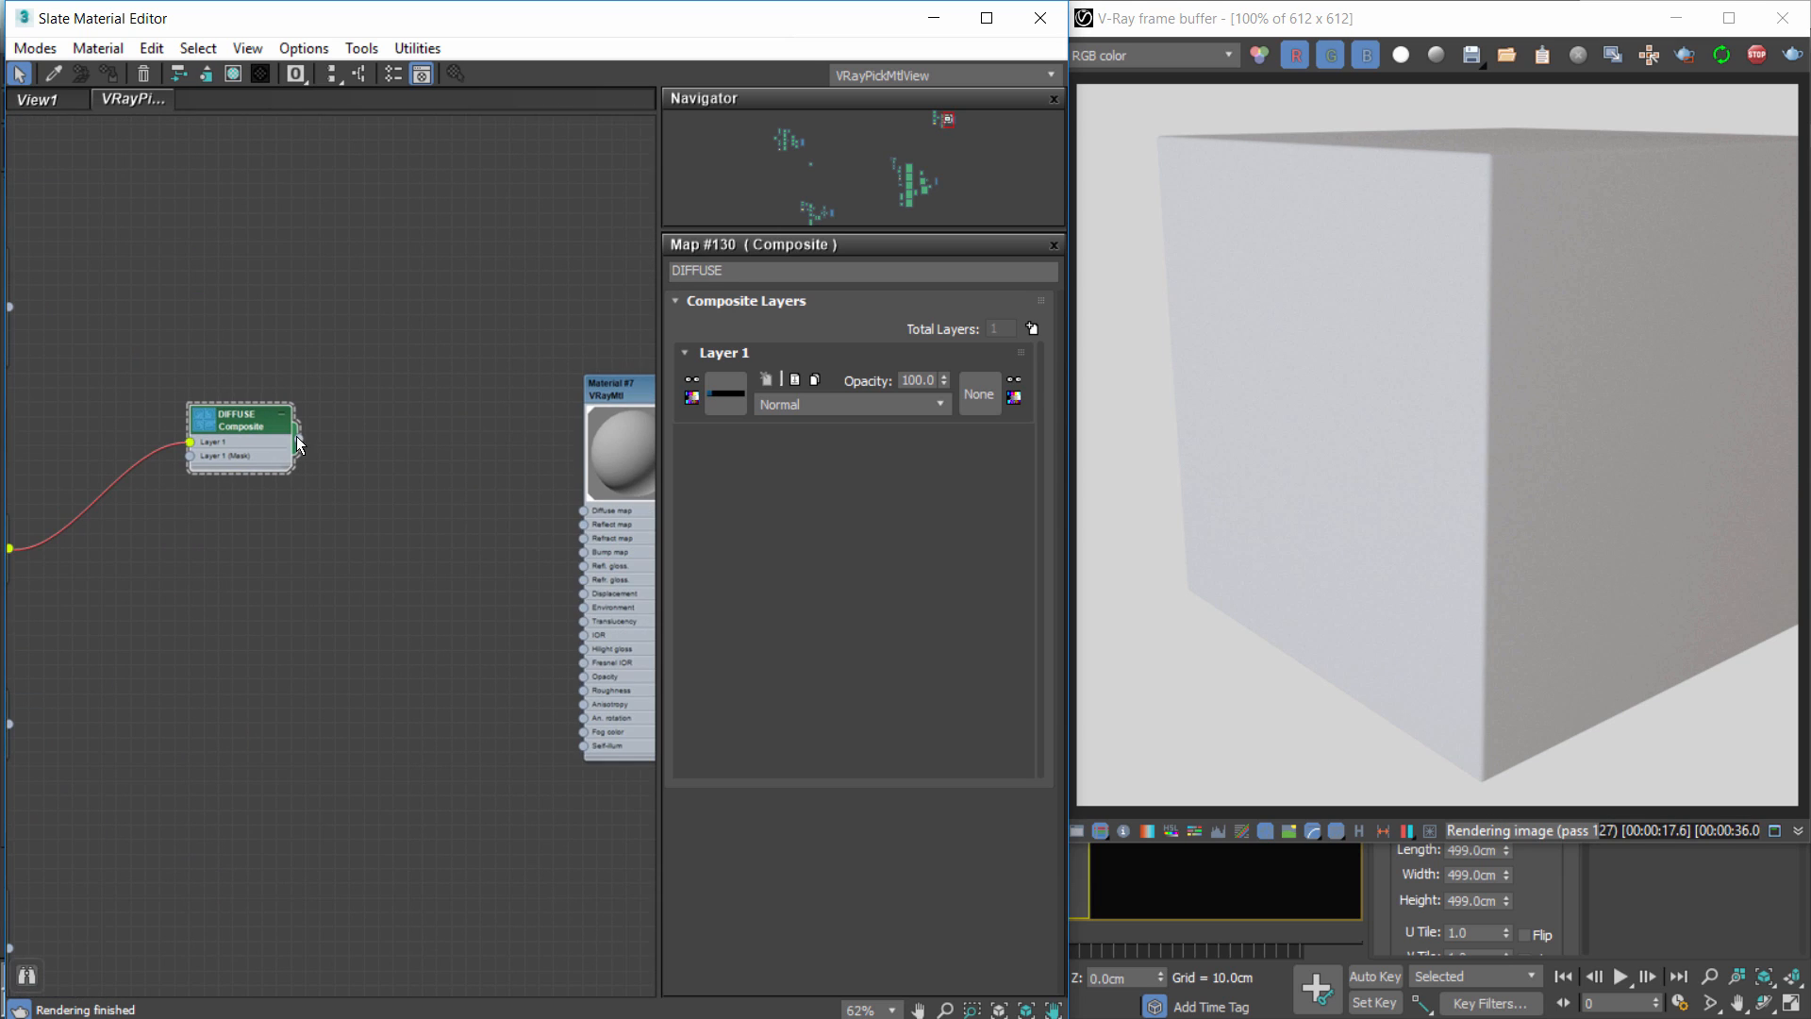
{"action": "left_click_drag", "start_coordinate": [296, 436], "coordinate": [585, 511]}
{"action": "middle_click_drag", "start_coordinate": [219, 422], "coordinate": [500, 428]}
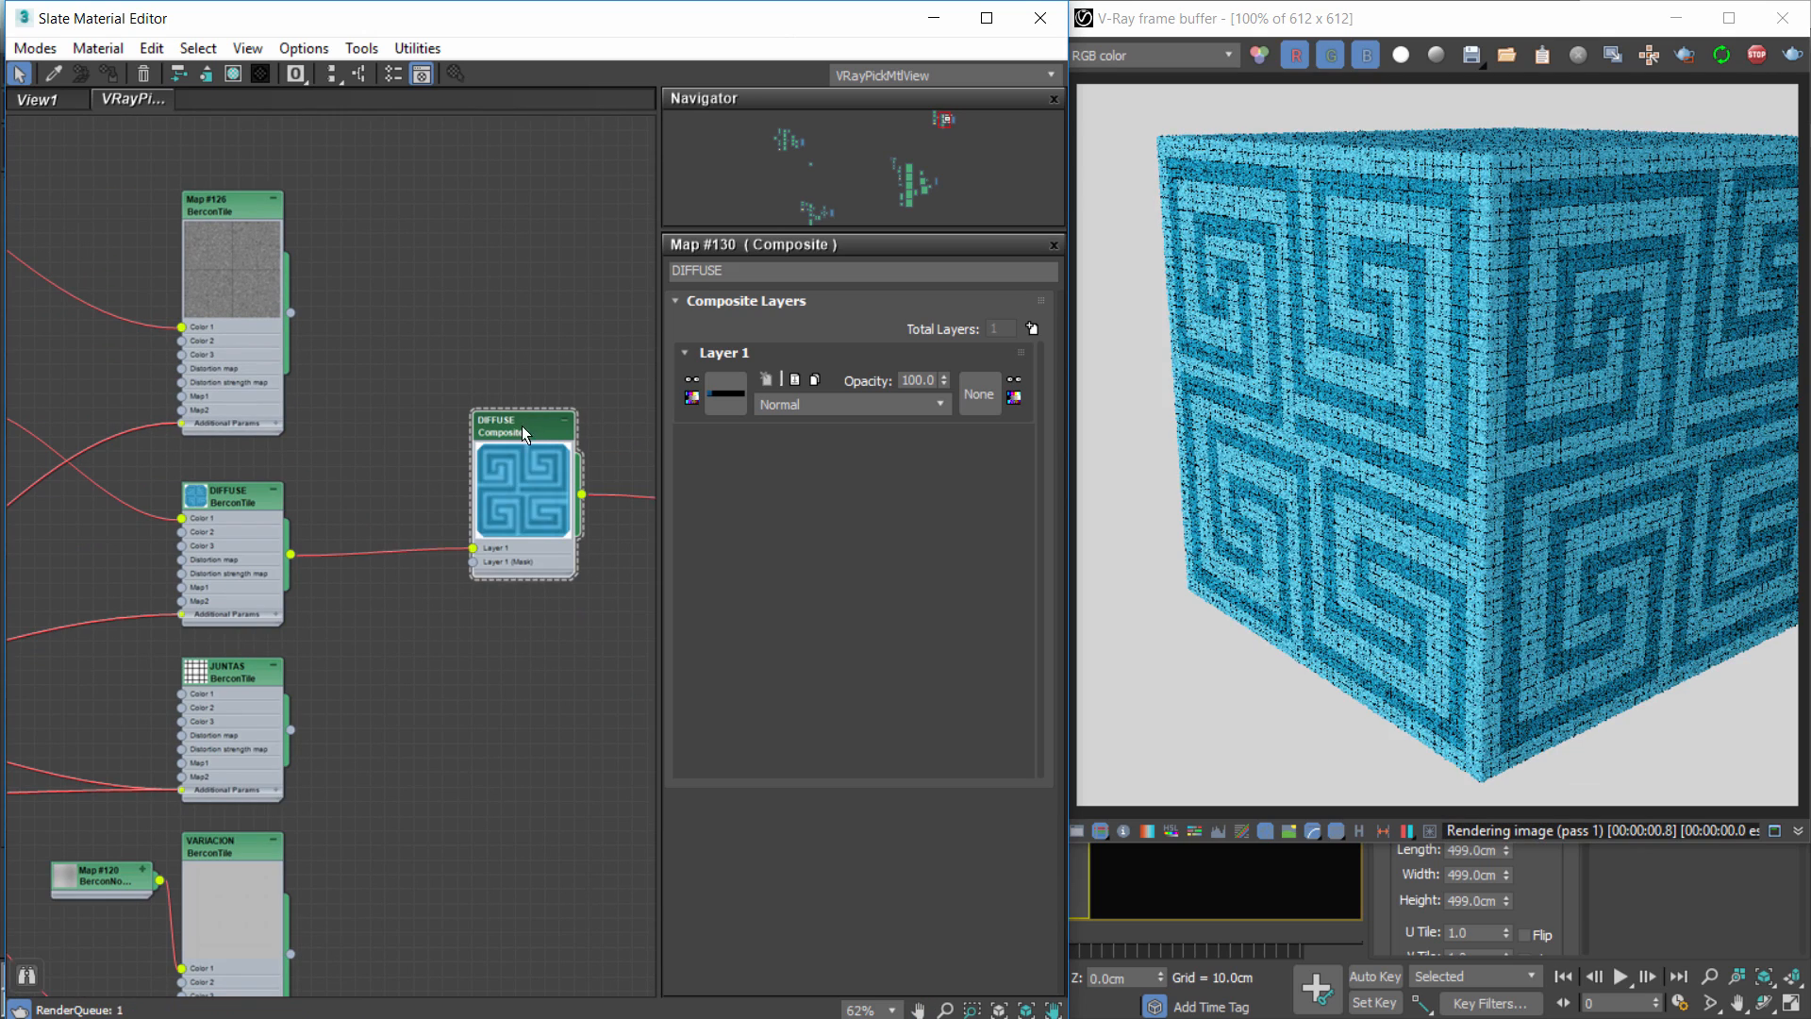
{"action": "left_click_drag", "start_coordinate": [522, 433], "coordinate": [522, 403]}
Set the edge width and edge height of the DIFFUSE BerconTile to 0.
{"action": "double_click", "coordinate": [195, 509]}
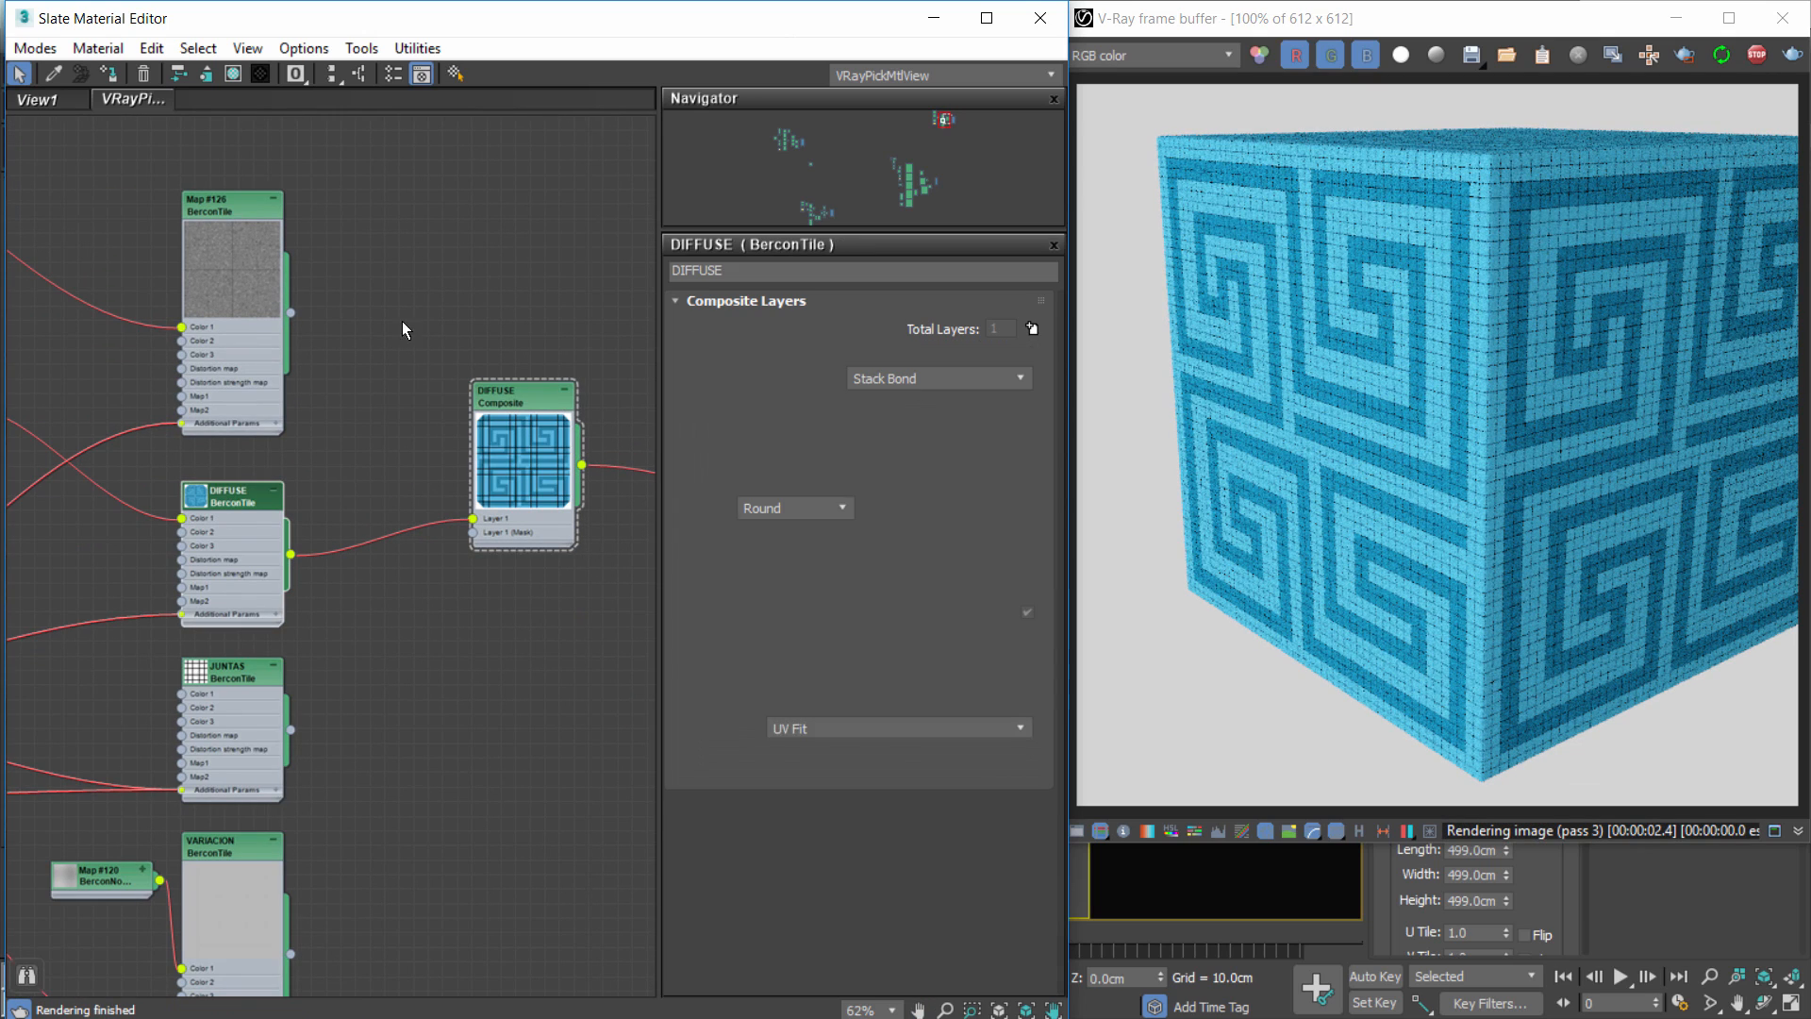
{"action": "left_click_drag", "start_coordinate": [796, 457], "coordinate": [687, 457]}
{"action": "type", "text": "0"}
{"action": "key", "text": "Tab"}
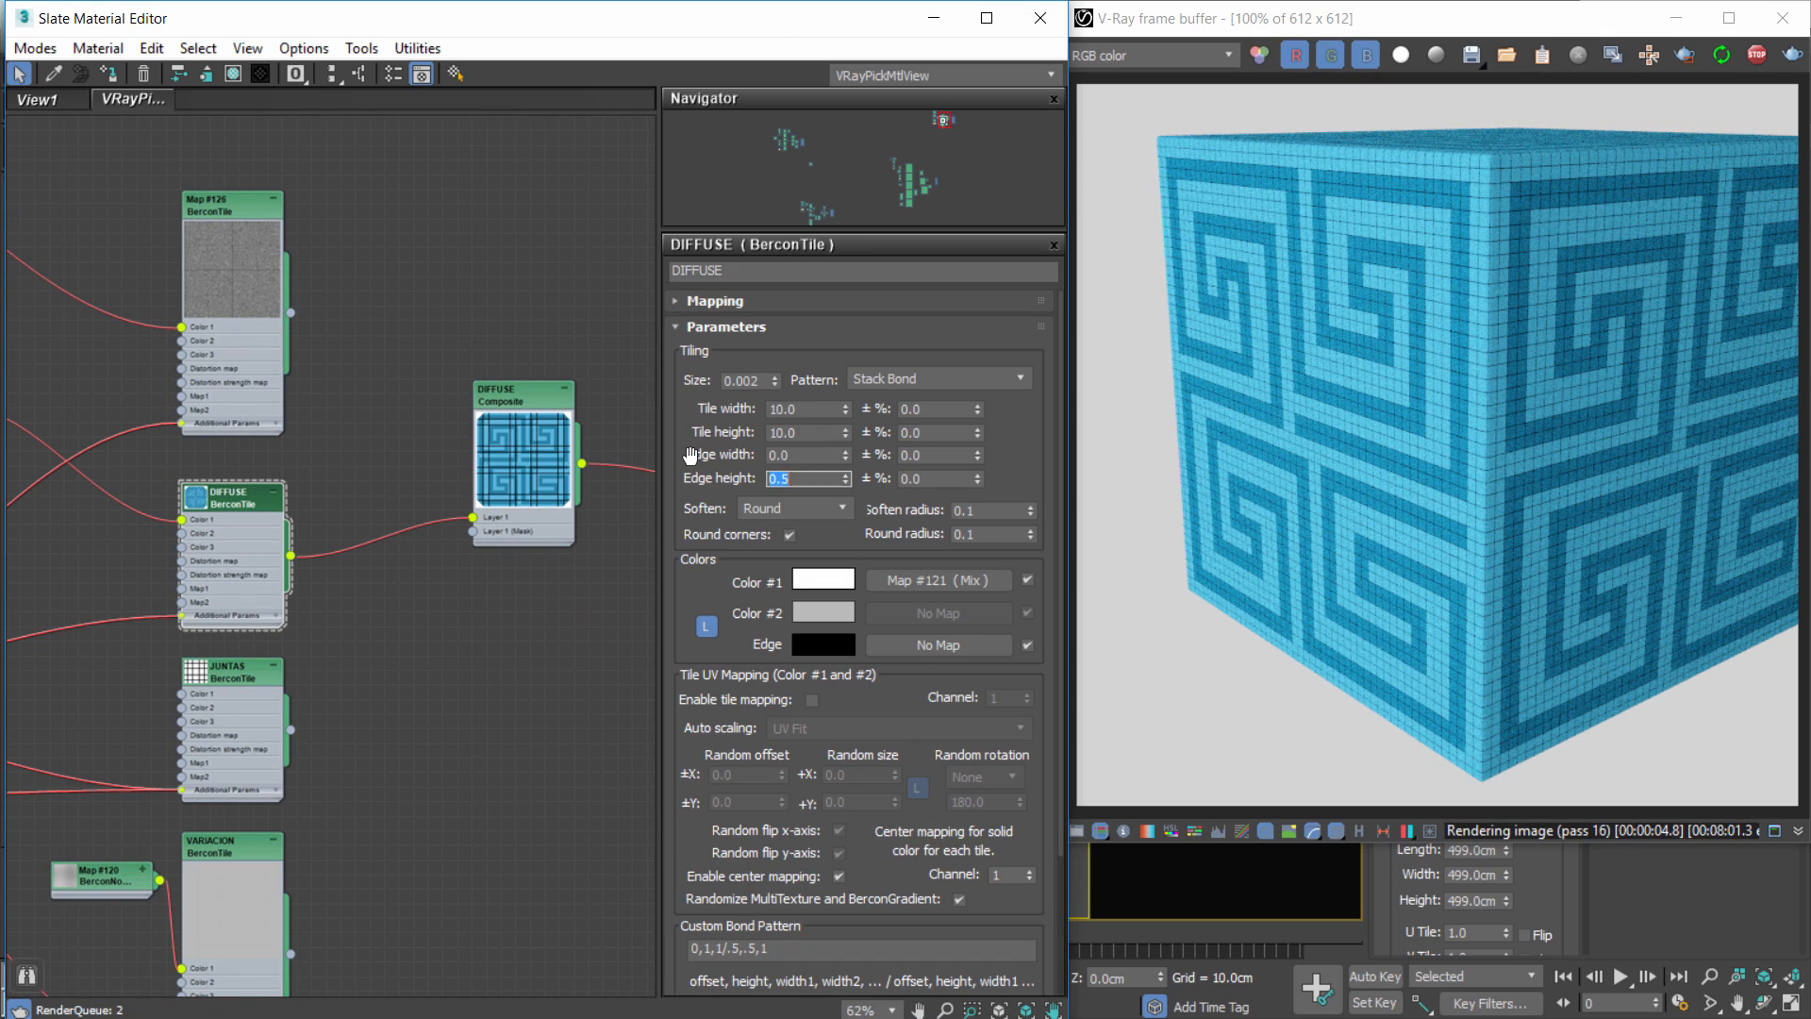
{"action": "type", "text": "0"}
{"action": "key", "text": "Return"}
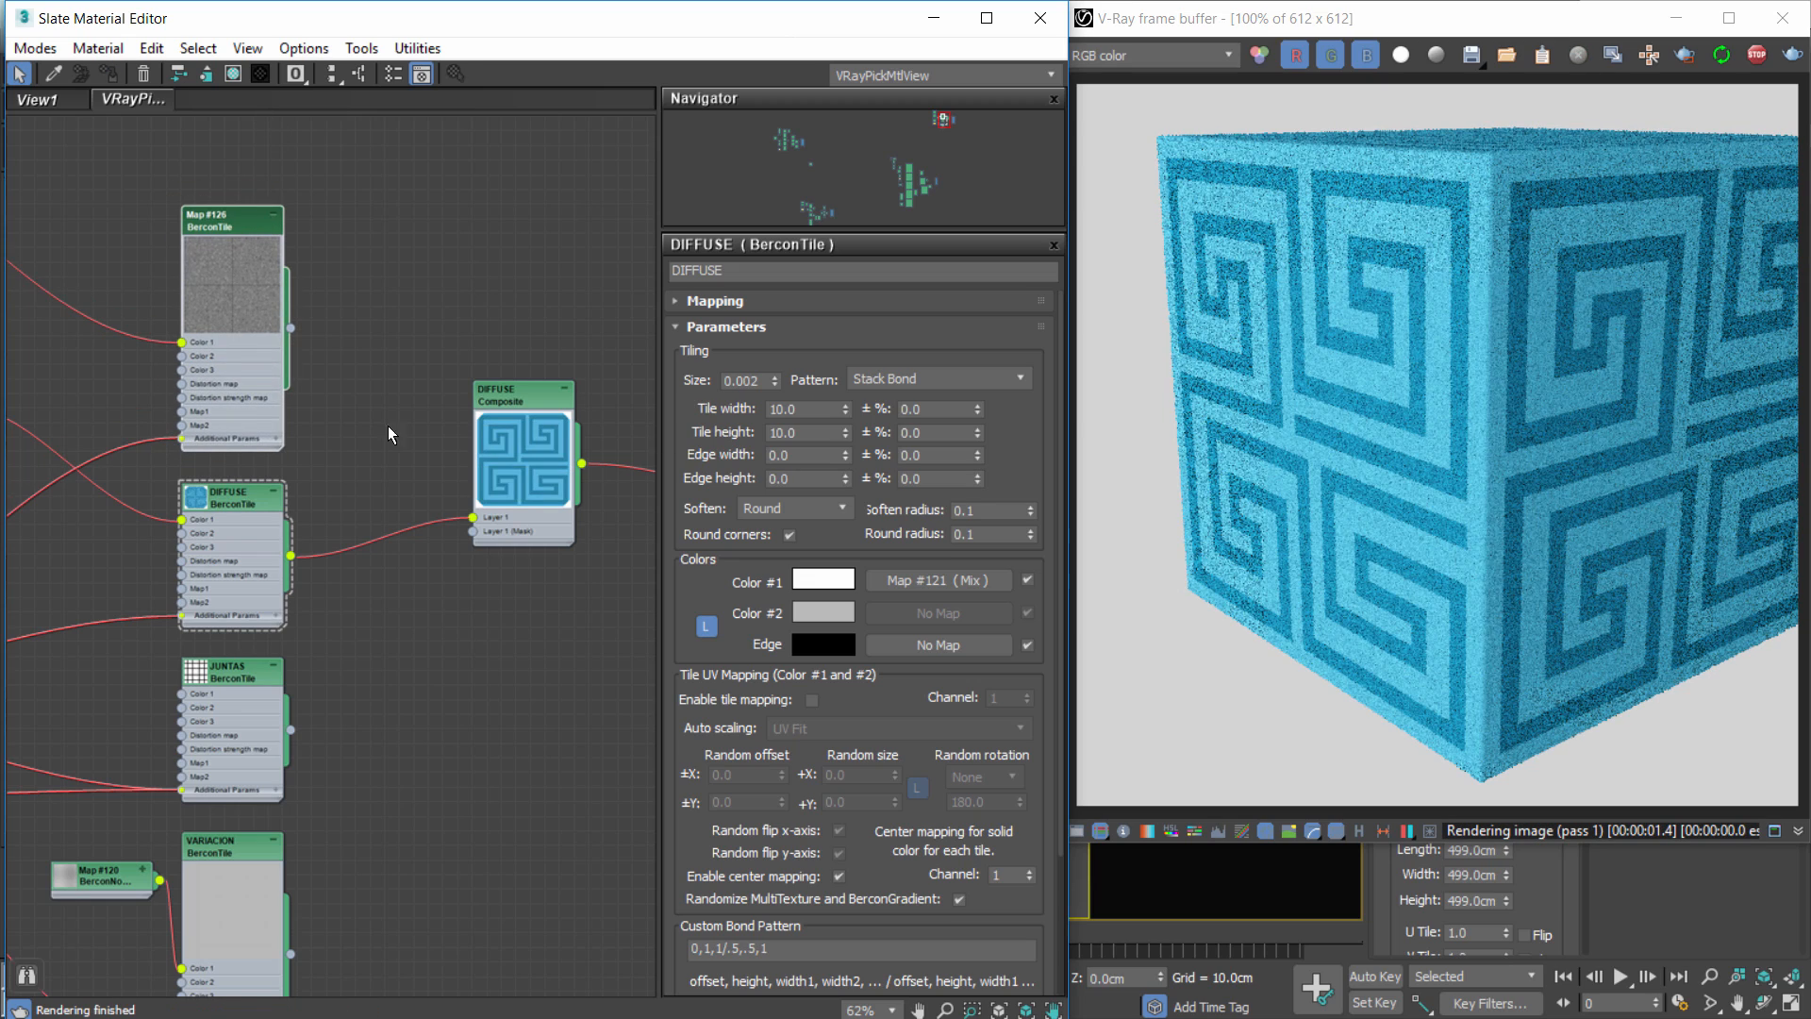
Add a second layer to the DIFFUSE Composite and feed the Map #126 BerconTile into Layer 2.
{"action": "scroll", "coordinate": [406, 424], "scroll_direction": "up", "scroll_amount": 2}
{"action": "left_click", "coordinate": [1032, 328]}
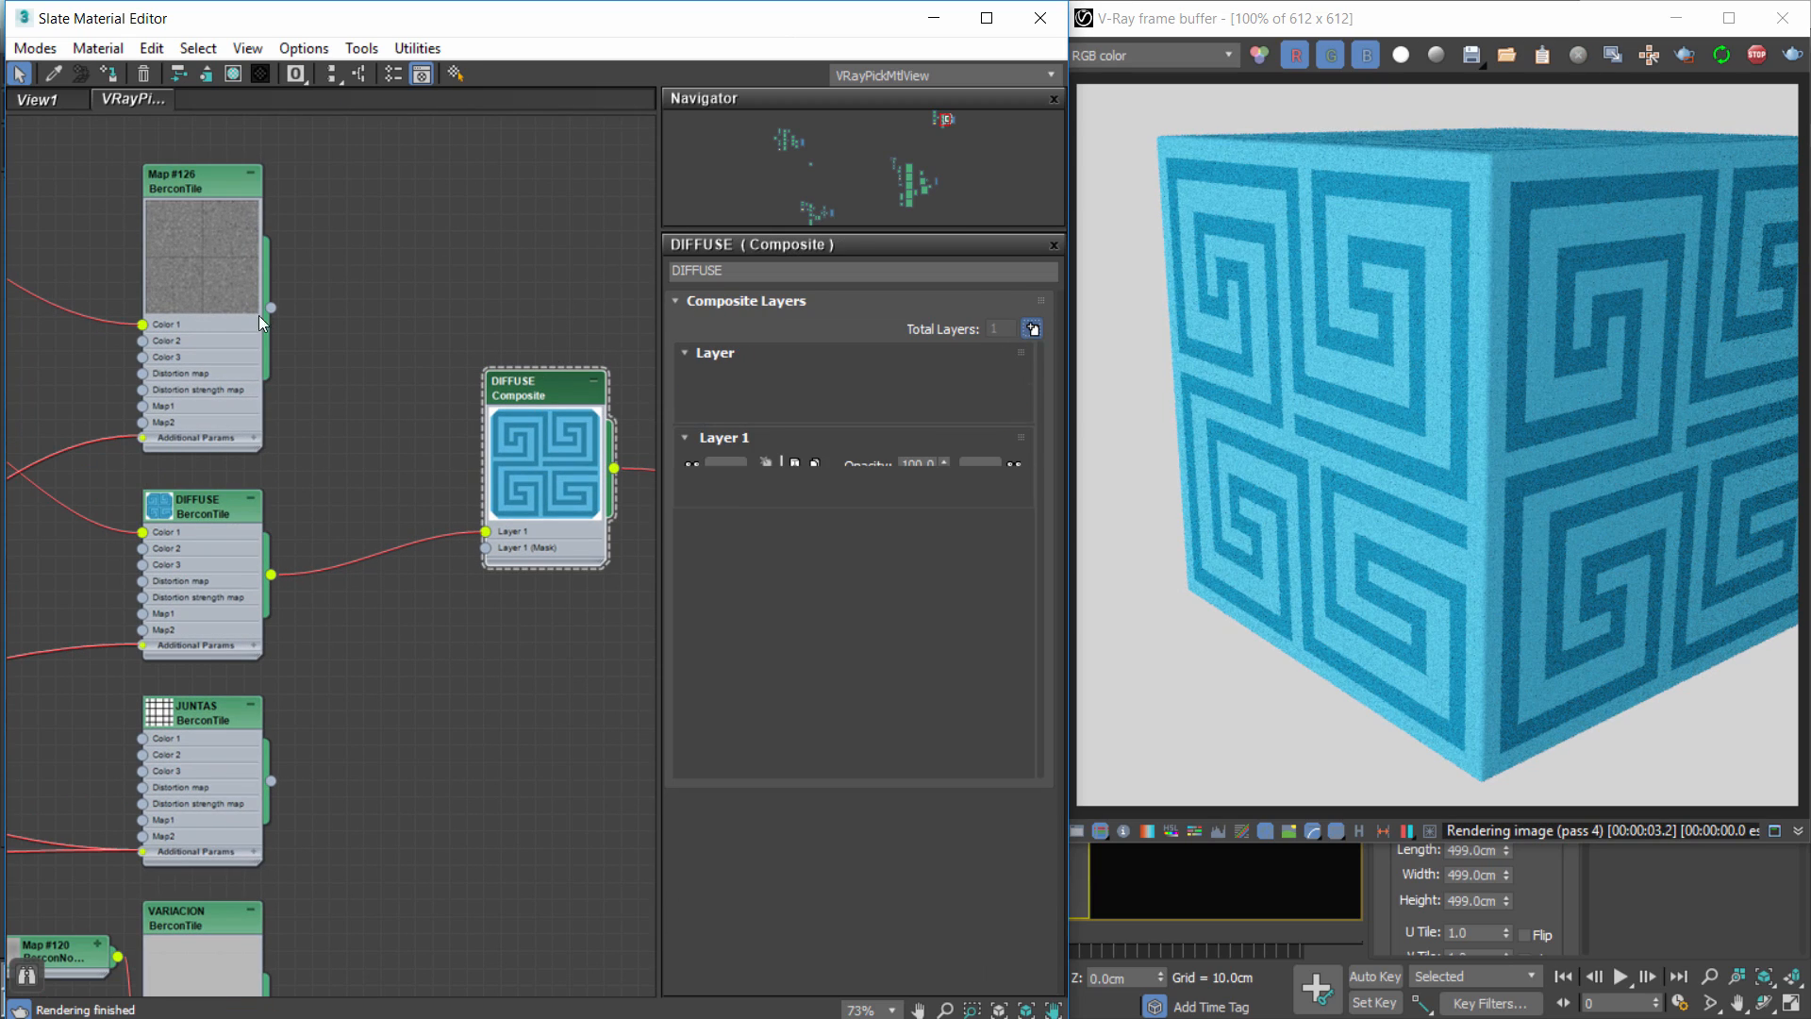
{"action": "left_click_drag", "start_coordinate": [270, 307], "coordinate": [493, 569]}
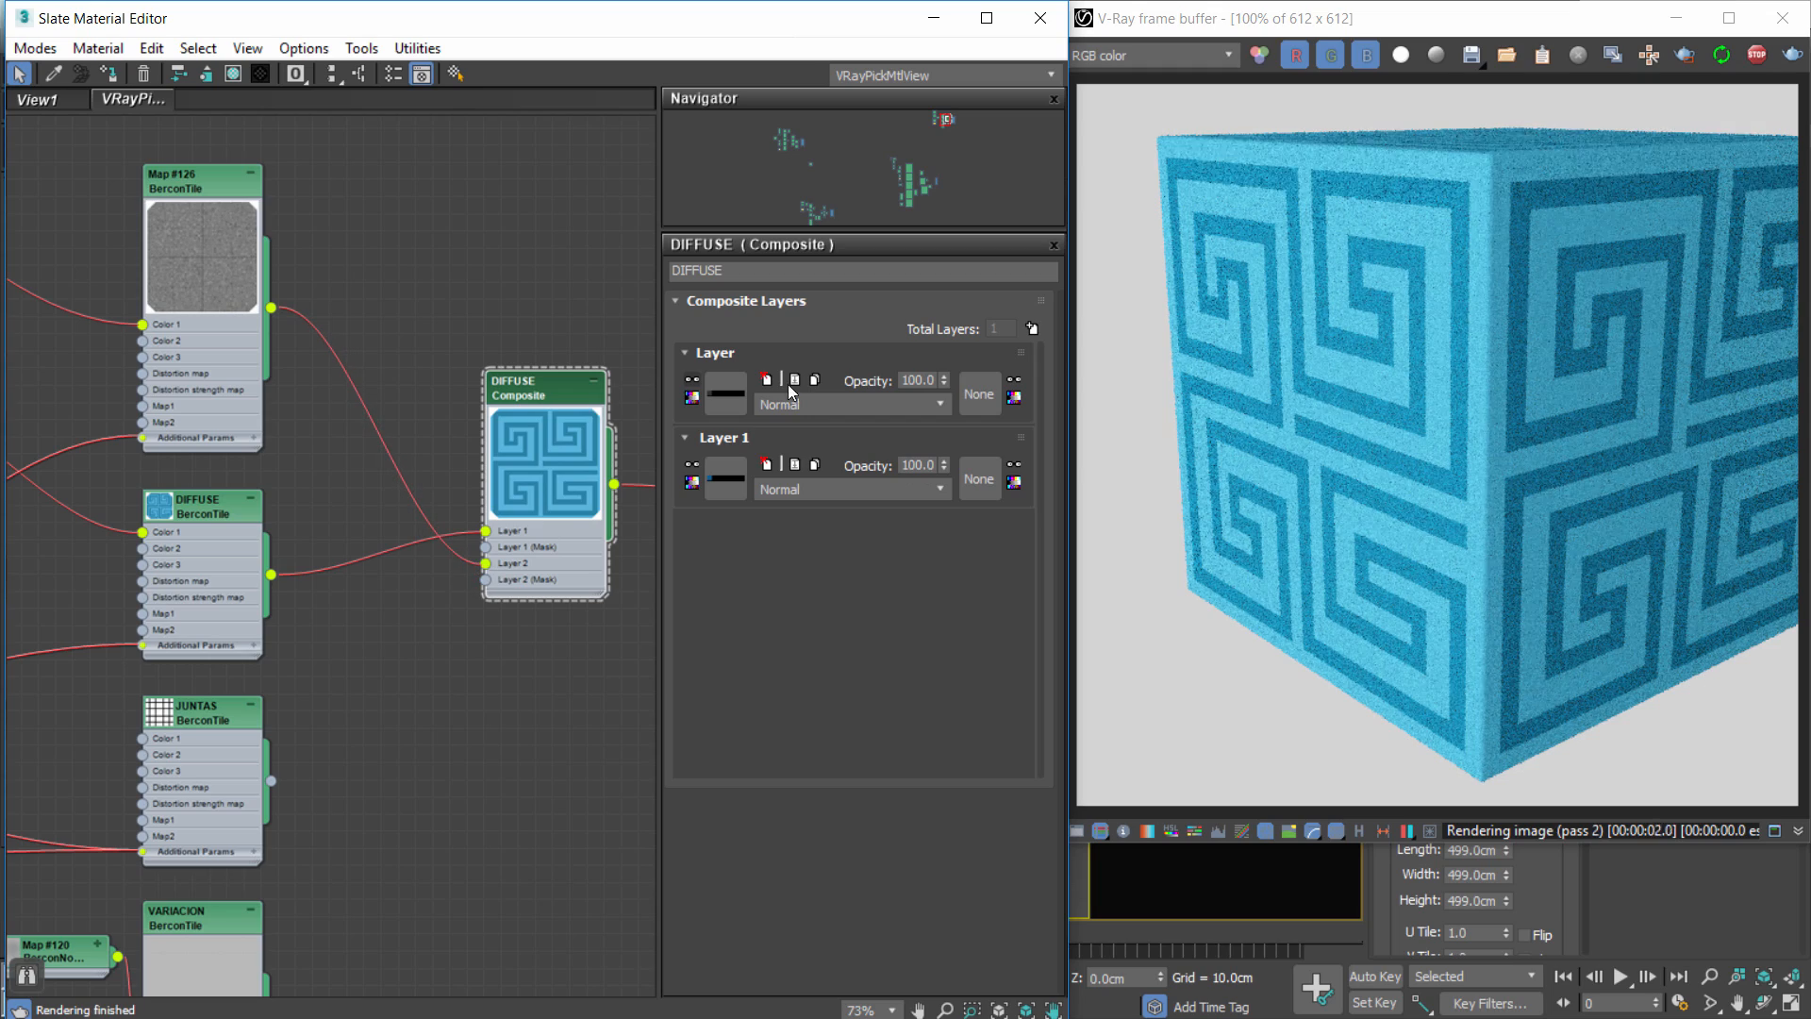
Set the Composite's Layer 2 to Overlay blending with an opacity of 50.
{"action": "left_click", "coordinate": [798, 406]}
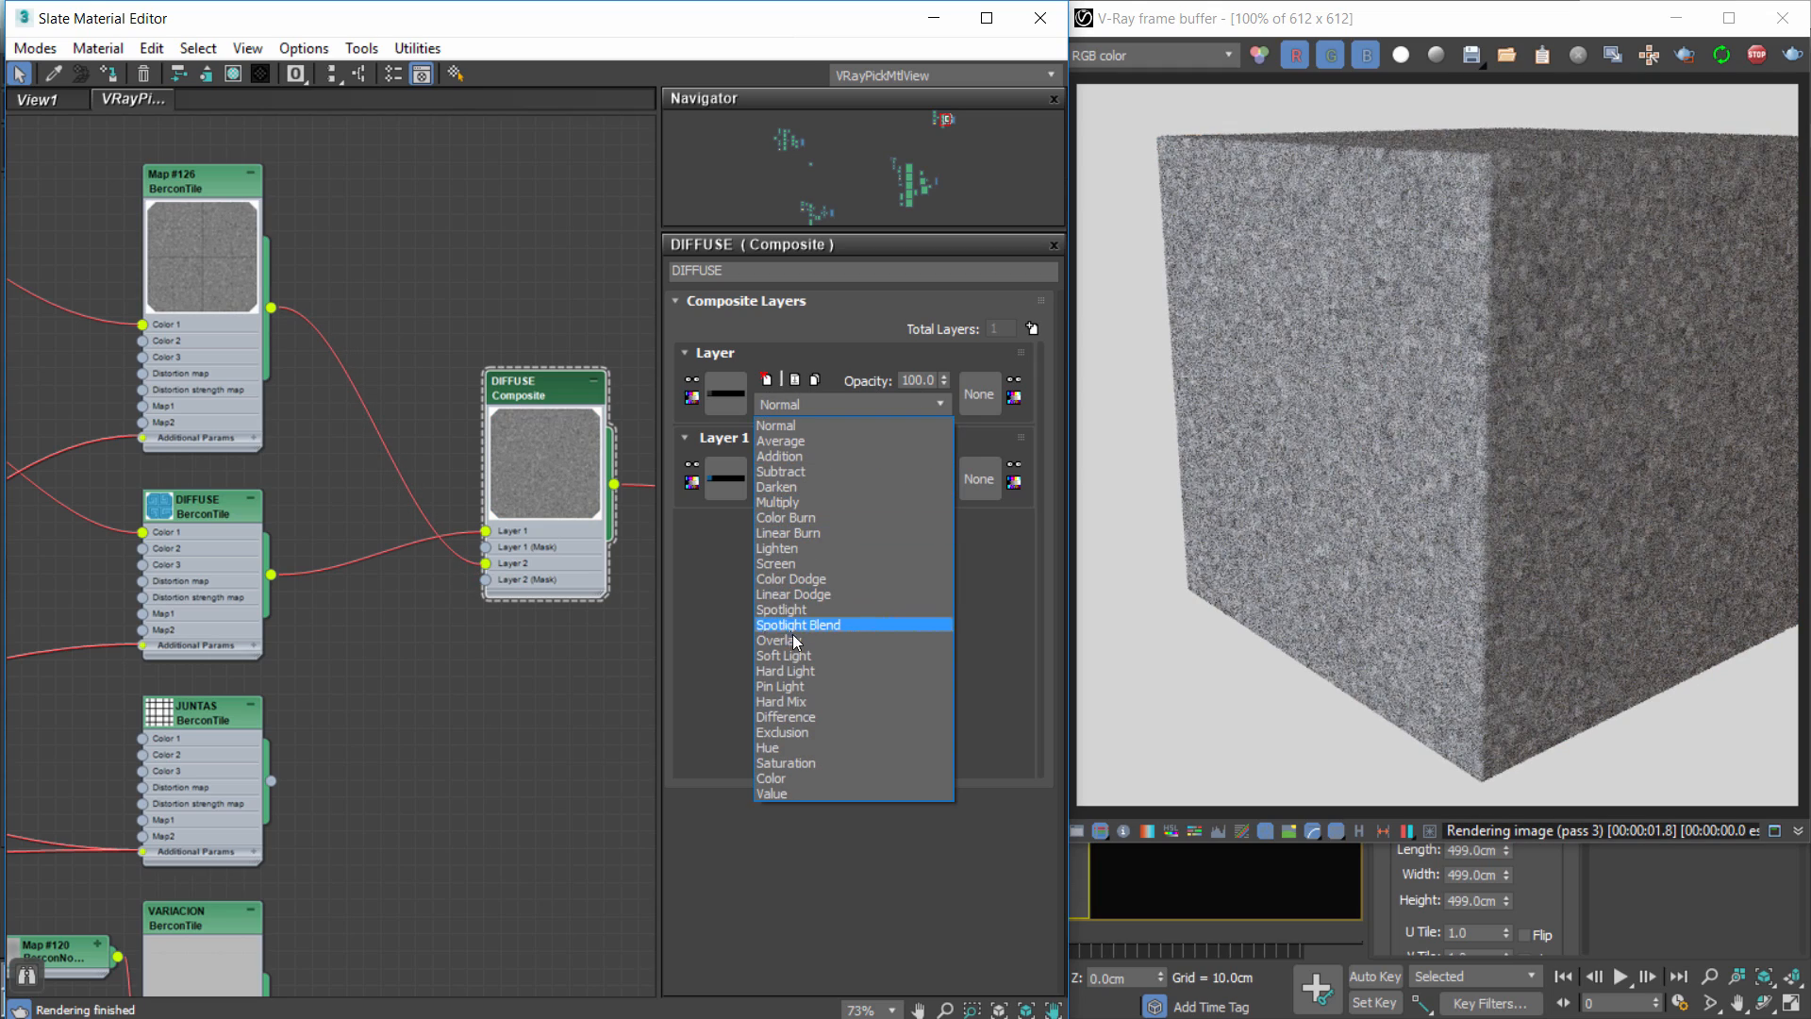
{"action": "left_click", "coordinate": [783, 628]}
{"action": "double_click", "coordinate": [920, 381]}
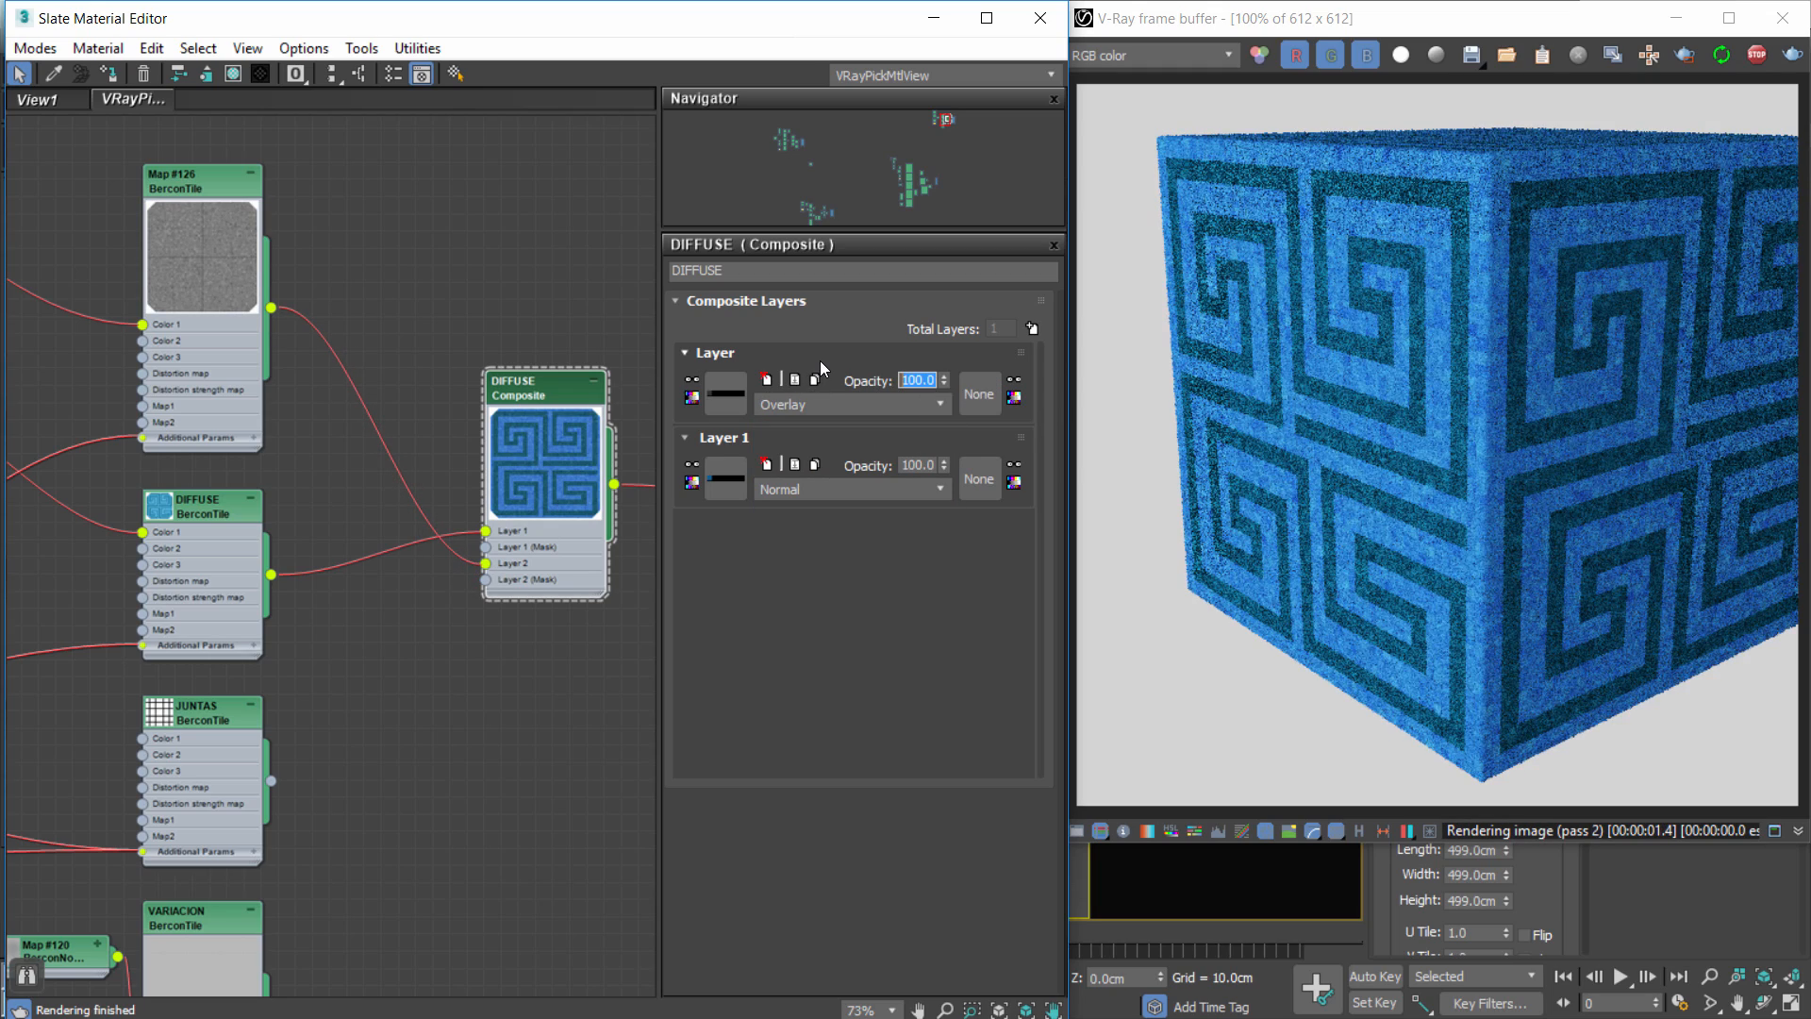
{"action": "type", "text": "50"}
{"action": "key", "text": "Return"}
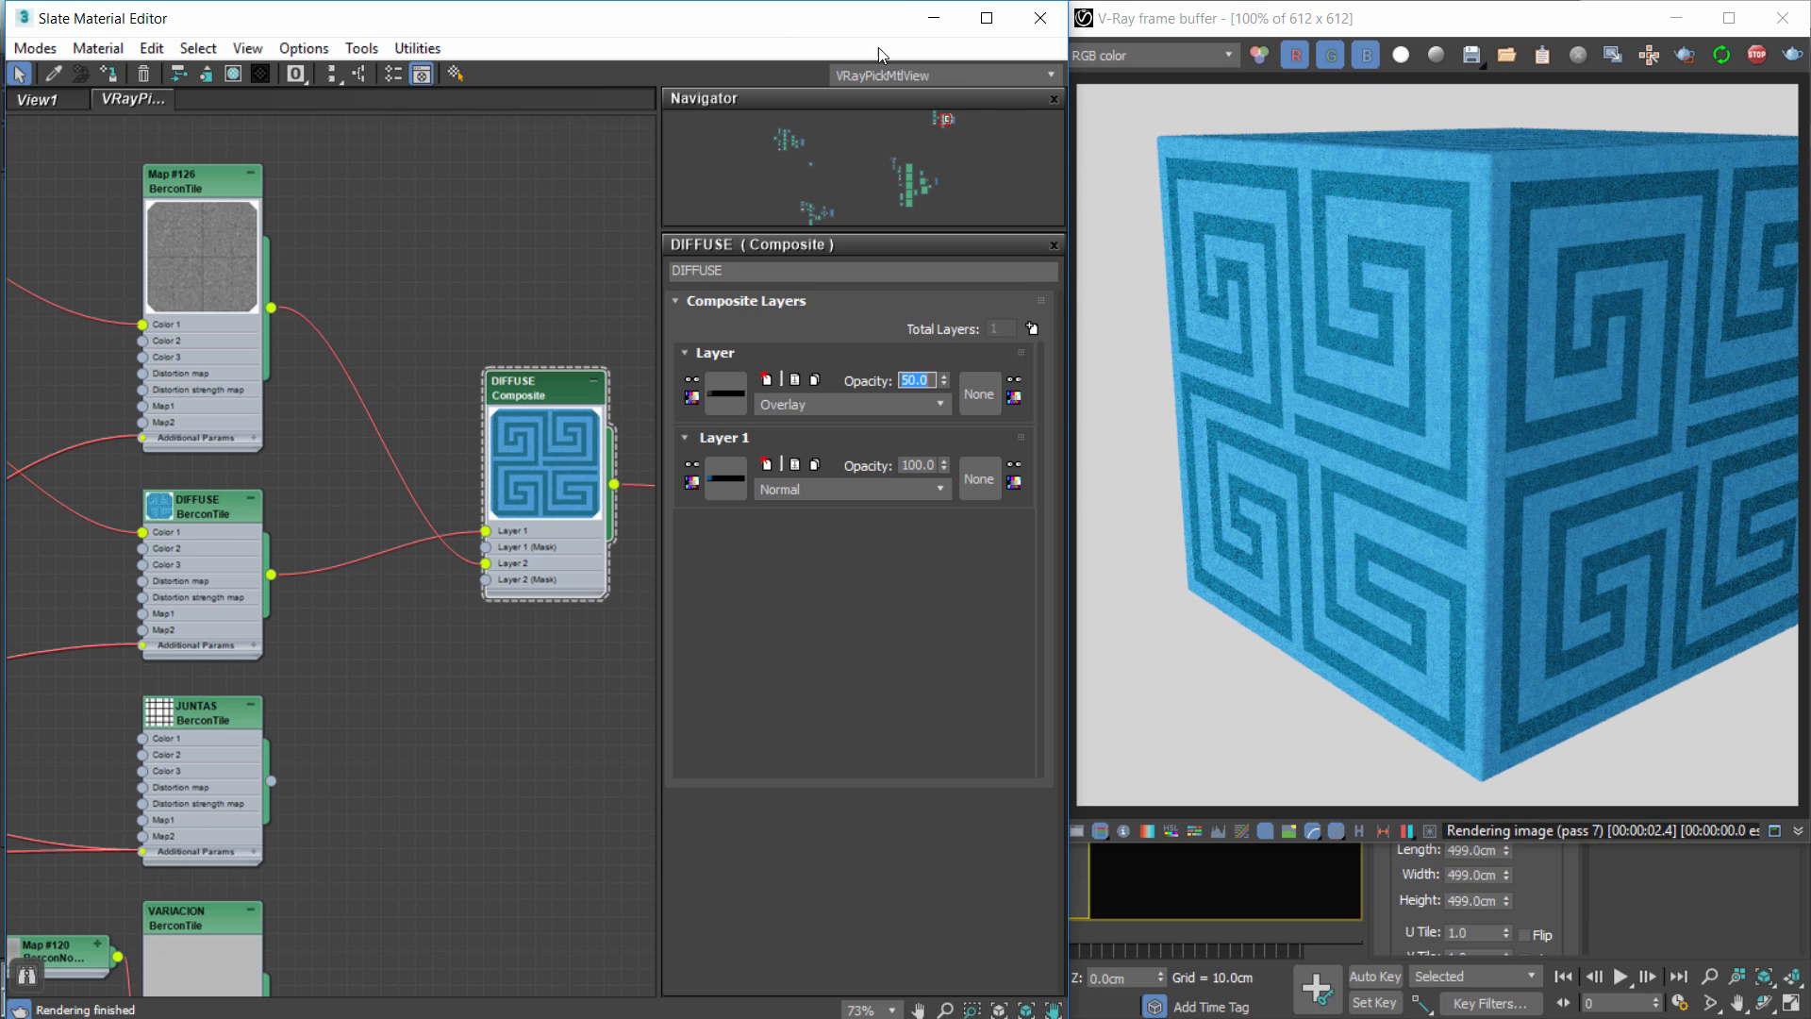
Examine the tile variation on the cube up close in the V-Ray render, and return to the material editor.
{"action": "key", "text": "m"}
{"action": "scroll", "coordinate": [674, 460], "scroll_direction": "up", "scroll_amount": 5}
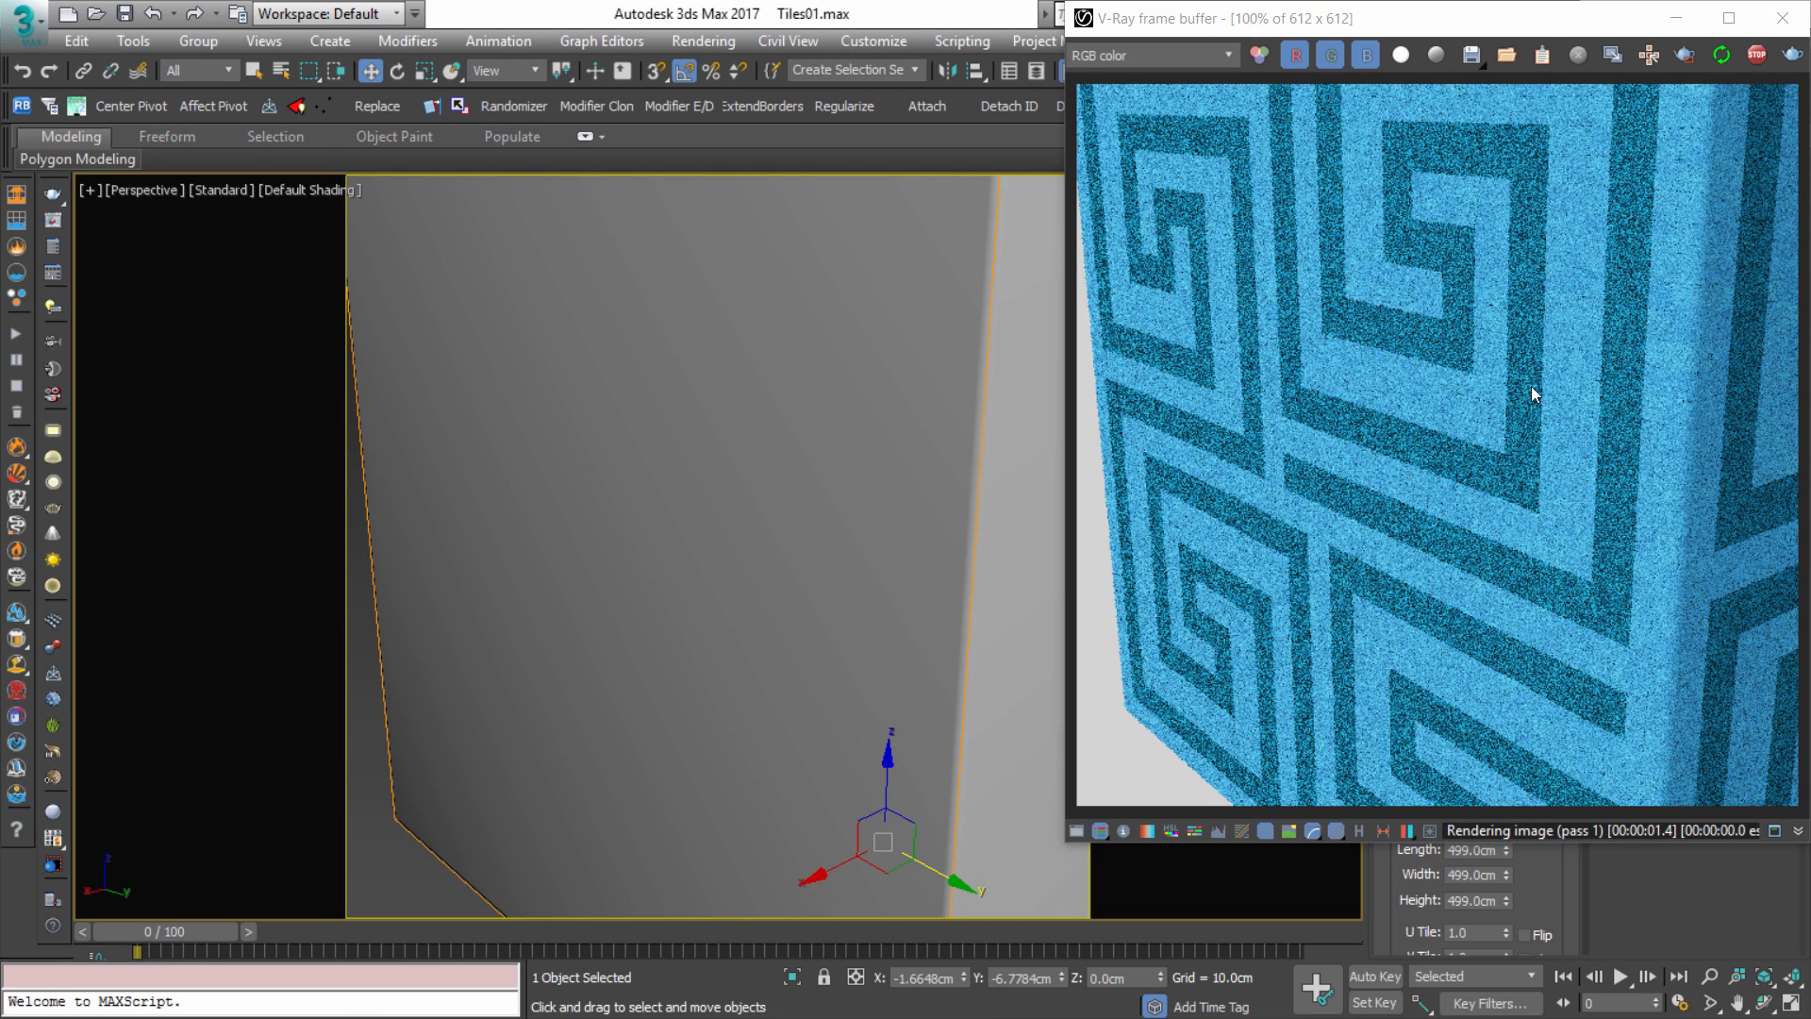
{"action": "scroll", "coordinate": [1627, 326], "scroll_direction": "up", "scroll_amount": 1}
{"action": "middle_click_drag", "start_coordinate": [1628, 326], "coordinate": [1404, 327]}
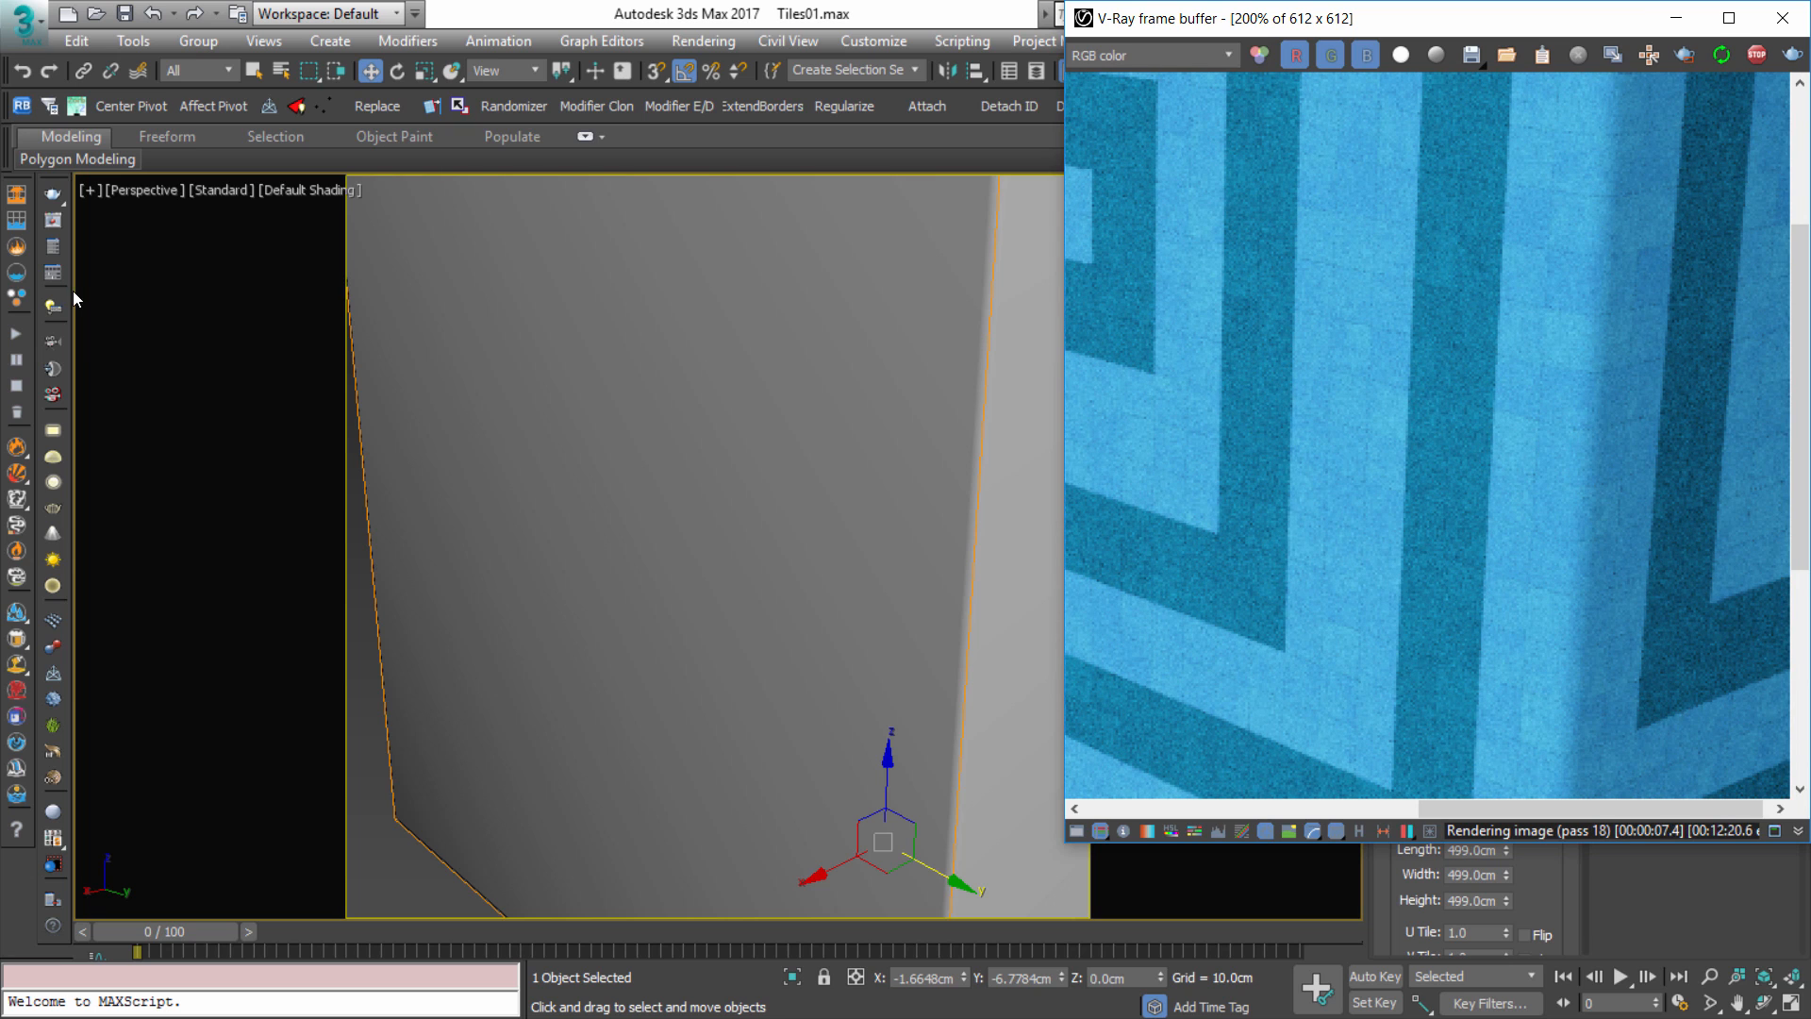
{"action": "scroll", "coordinate": [1518, 330], "scroll_direction": "down", "scroll_amount": 1}
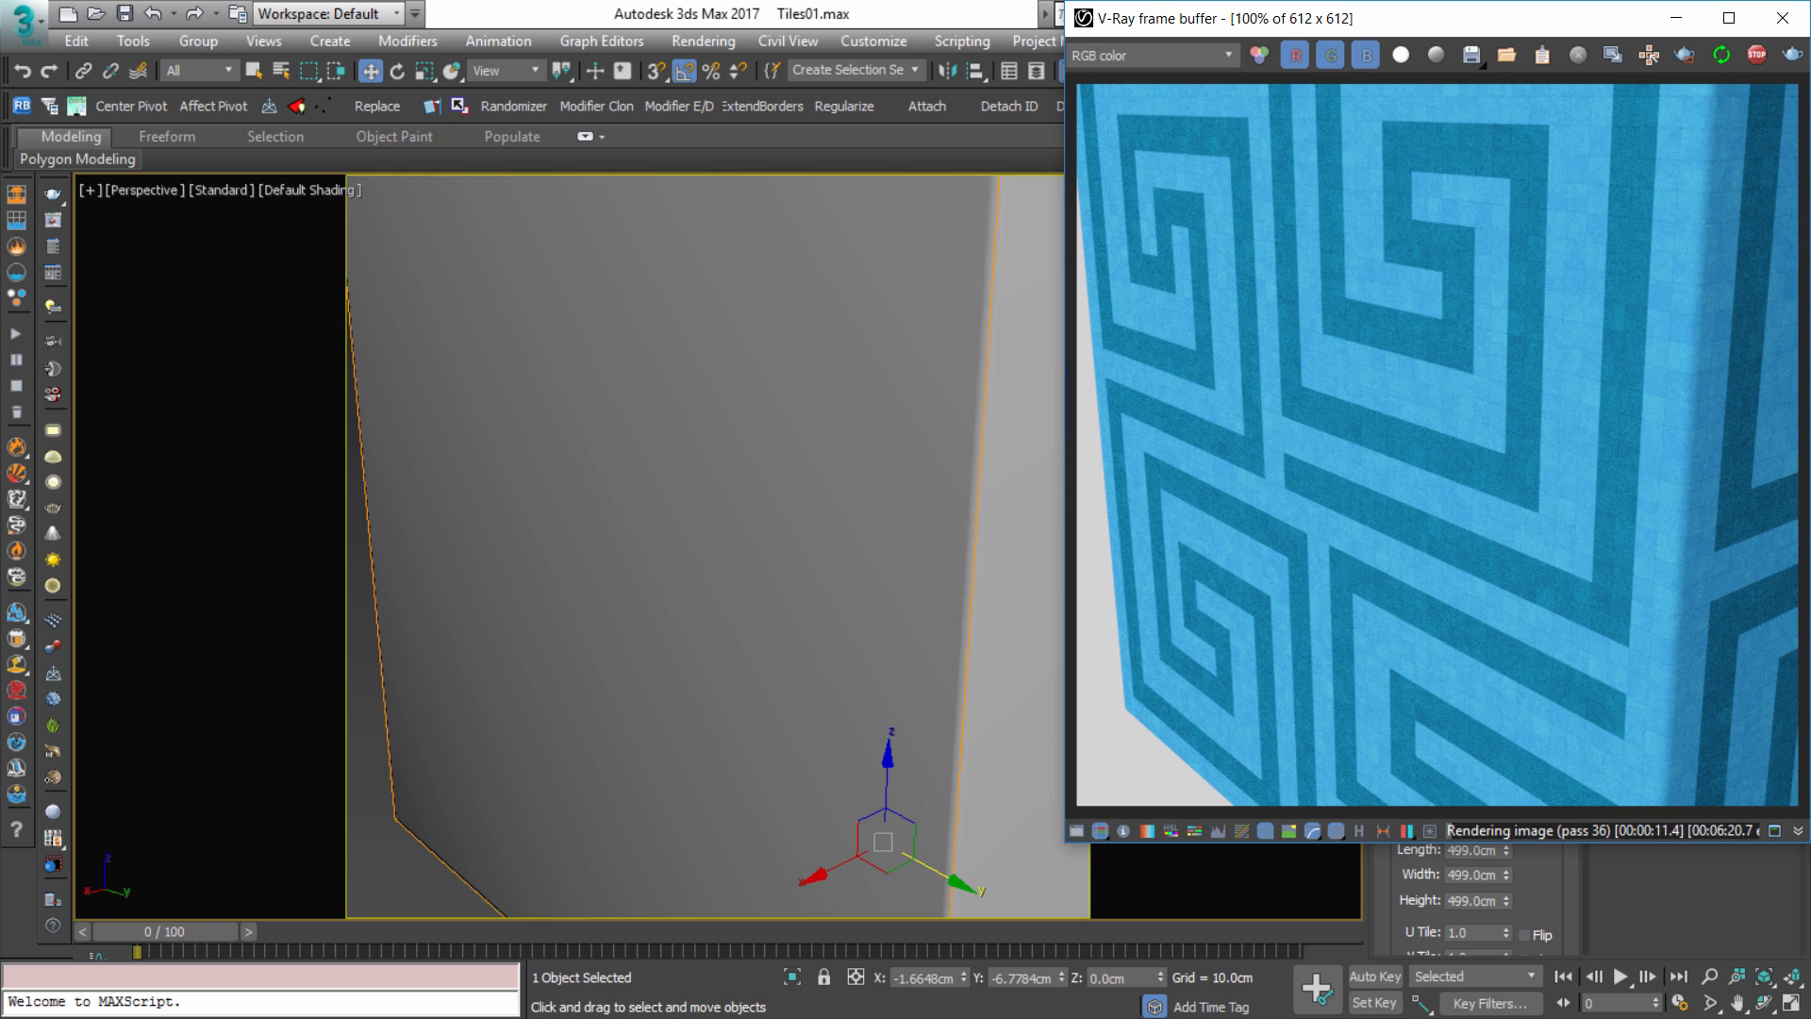
{"action": "left_click_drag", "start_coordinate": [0, 57], "coordinate": [640, 25]}
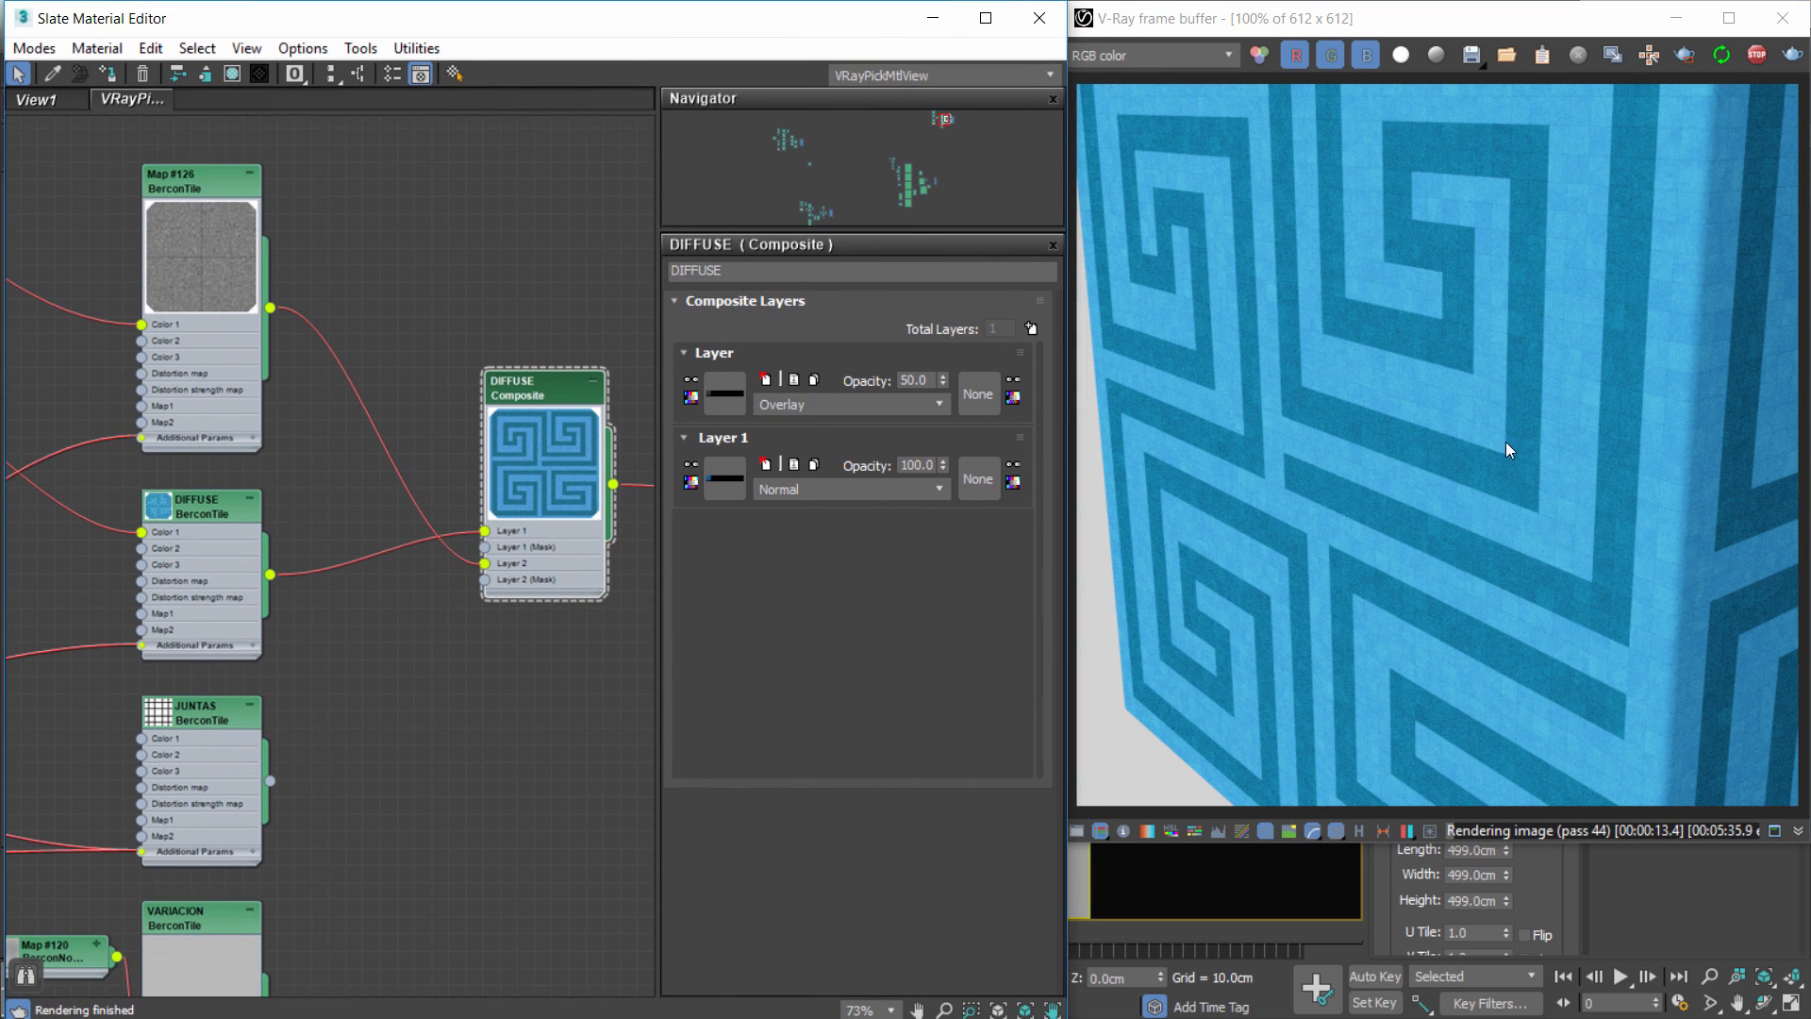
Move the JUNTAS and VARIACION BerconTiles and the Map #120 noise down to free space below the DIFFUSE BerconTile.
{"action": "scroll", "coordinate": [402, 512], "scroll_direction": "down", "scroll_amount": 2}
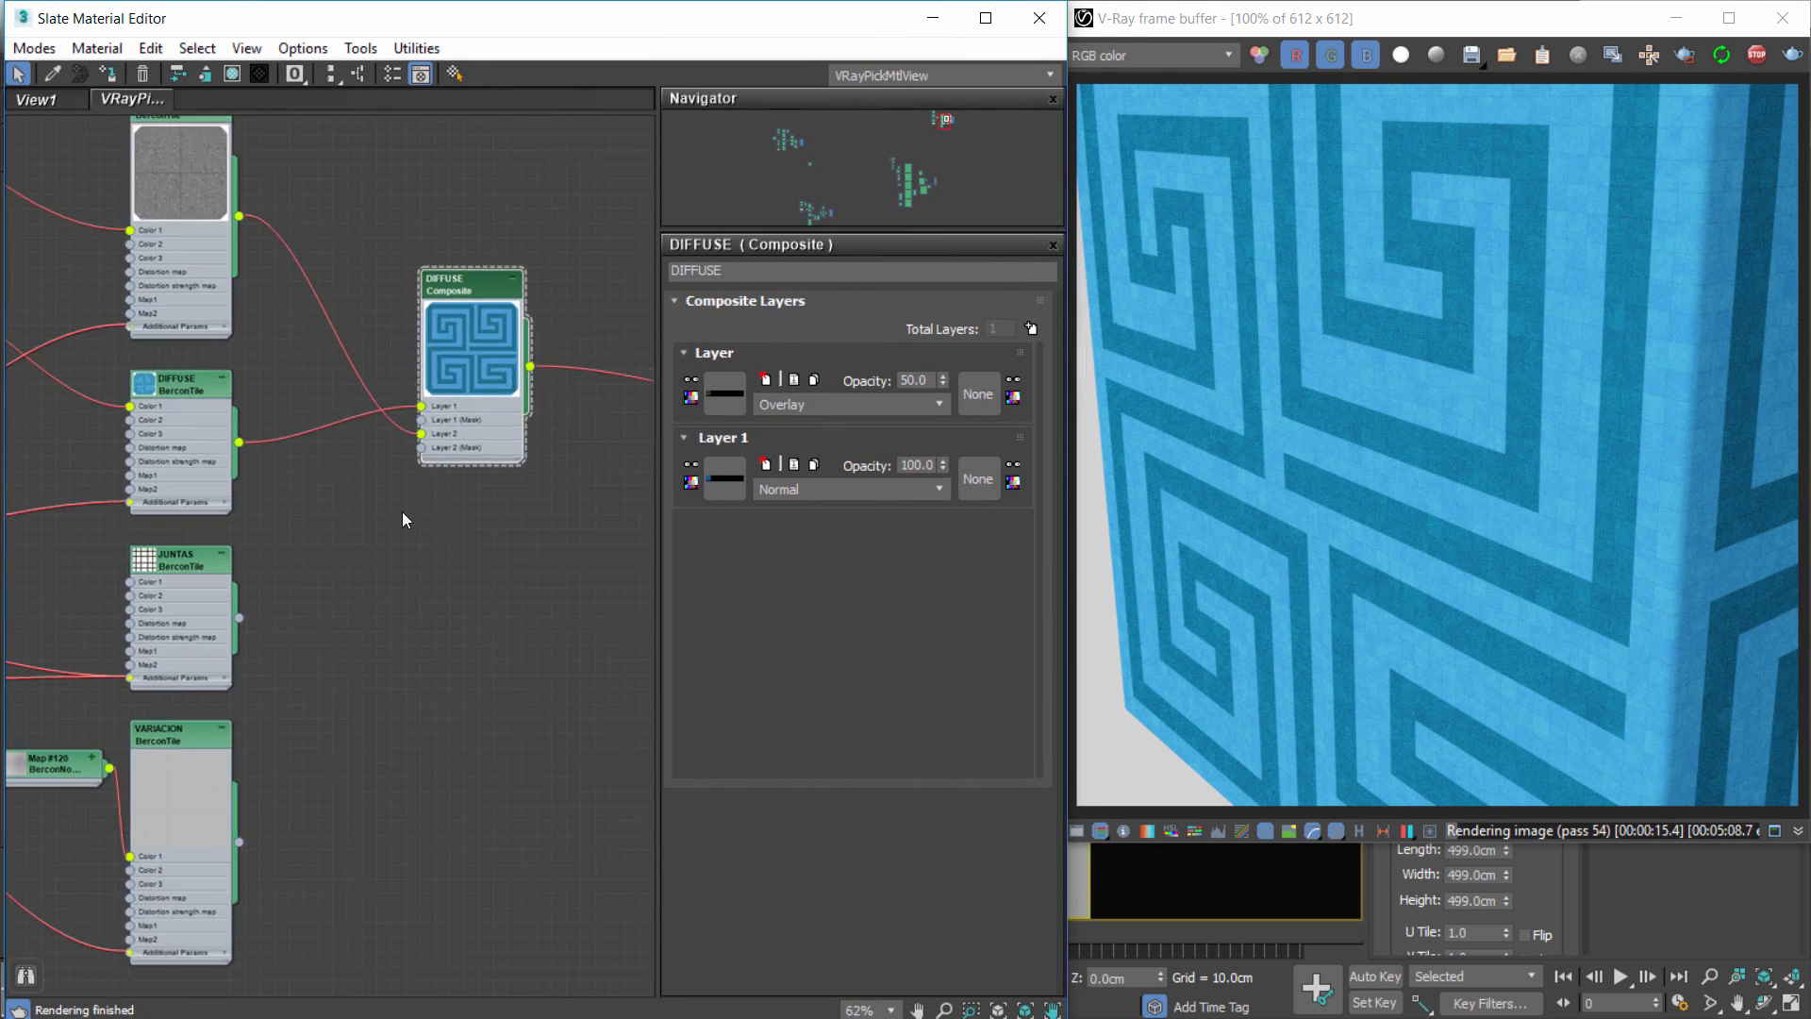
{"action": "left_click_drag", "start_coordinate": [483, 294], "coordinate": [484, 264]}
{"action": "middle_click_drag", "start_coordinate": [283, 521], "coordinate": [350, 480]}
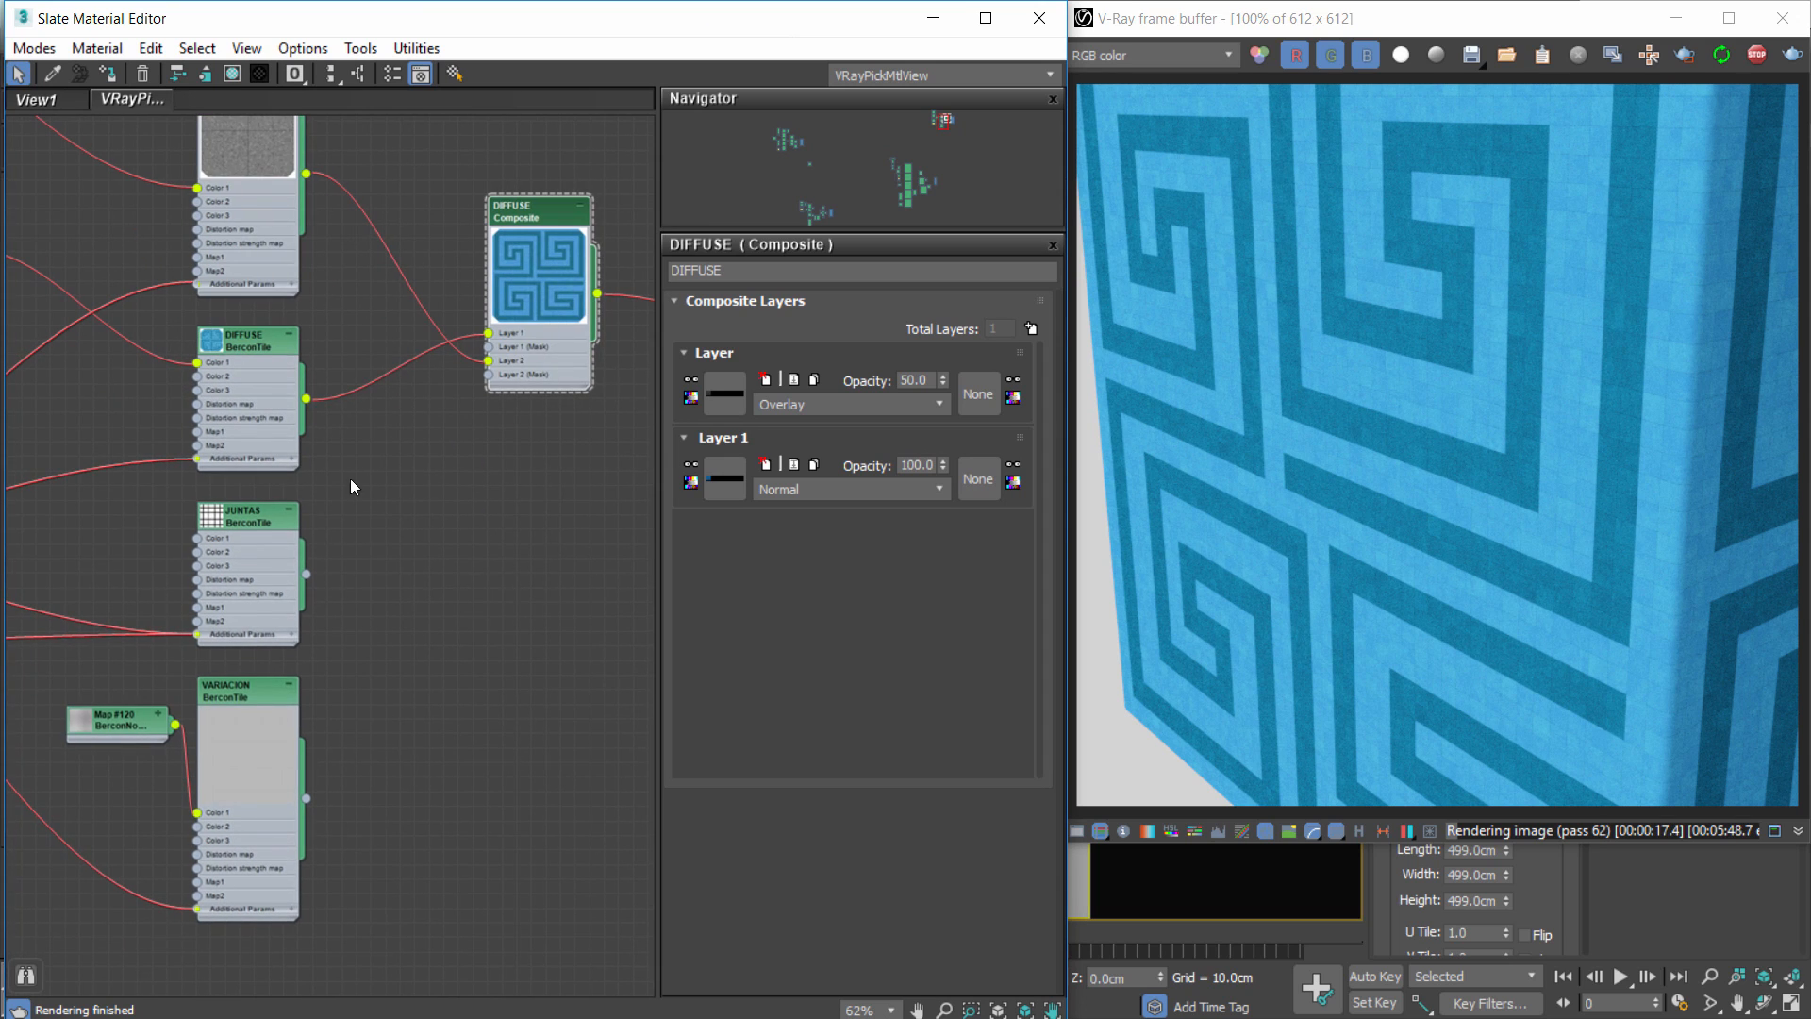
{"action": "left_click_drag", "start_coordinate": [425, 937], "coordinate": [76, 472]}
{"action": "left_click_drag", "start_coordinate": [264, 551], "coordinate": [259, 754]}
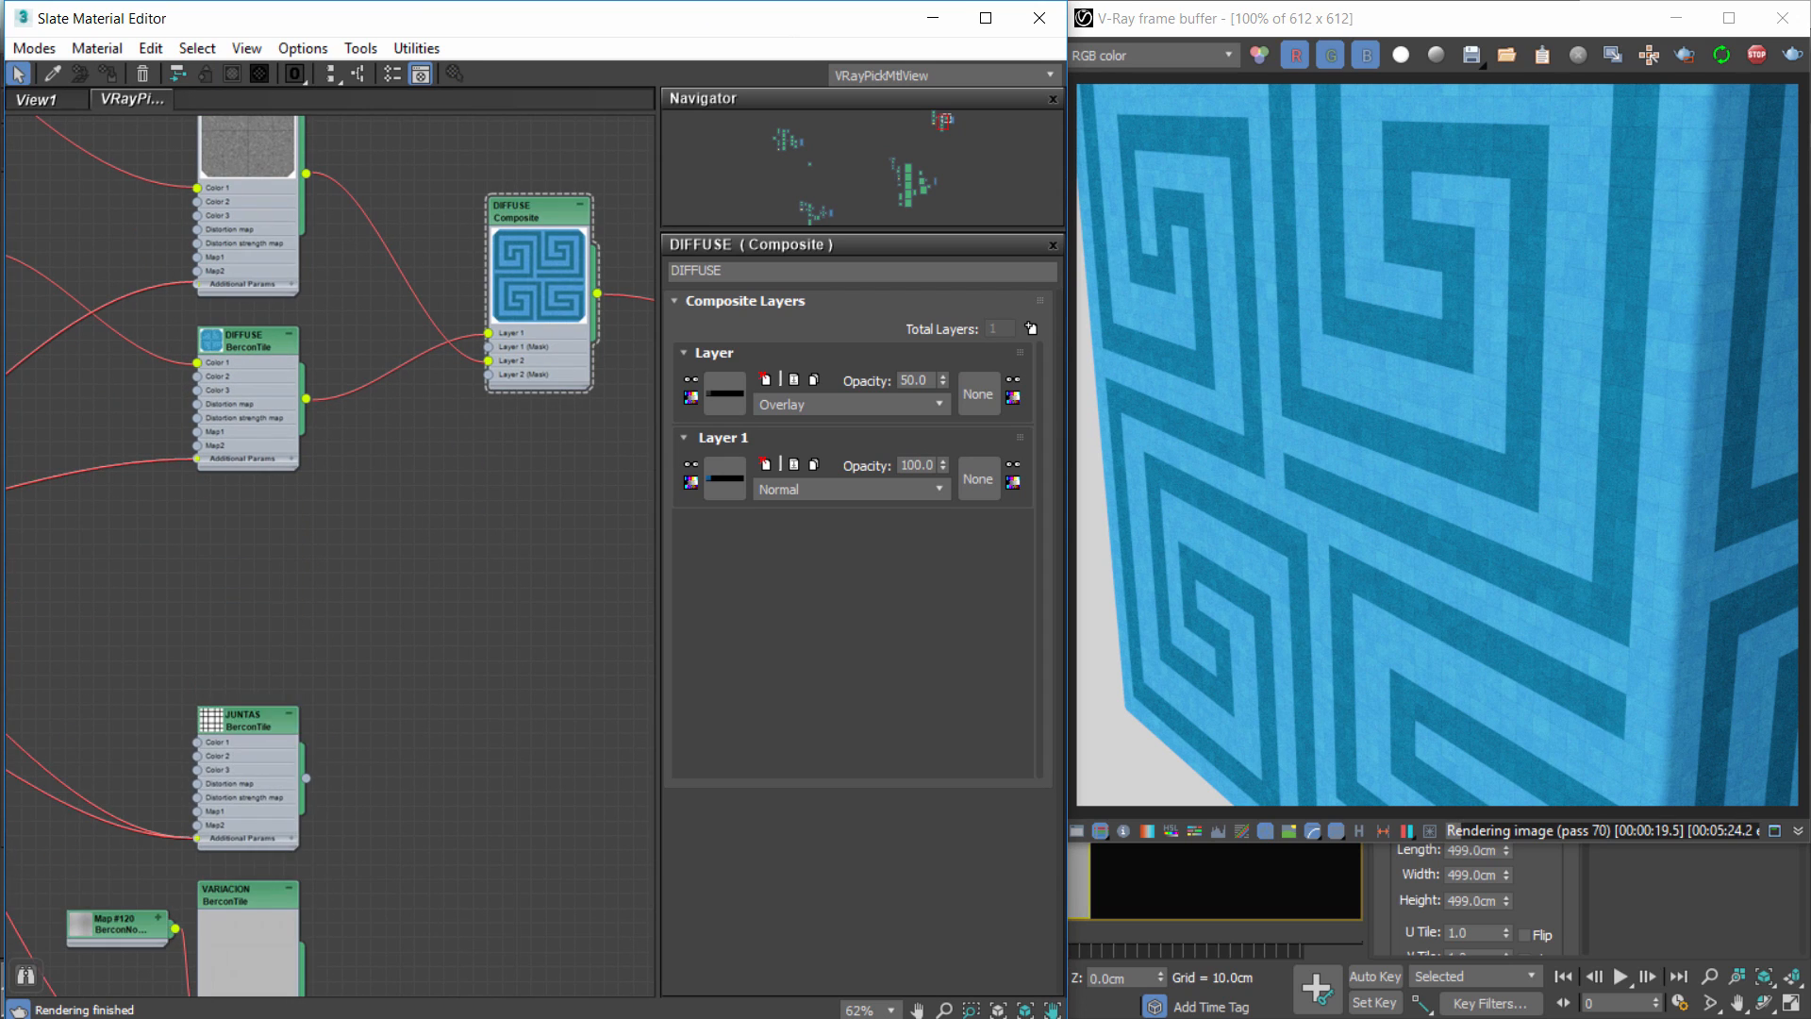
Add a VRayColor map below the DIFFUSE BerconTile and feed it into a new Layer 3 of the DIFFUSE Composite.
{"action": "right_click", "coordinate": [238, 549]}
{"action": "mouse_move", "coordinate": [242, 638]}
{"action": "mouse_move", "coordinate": [144, 745]}
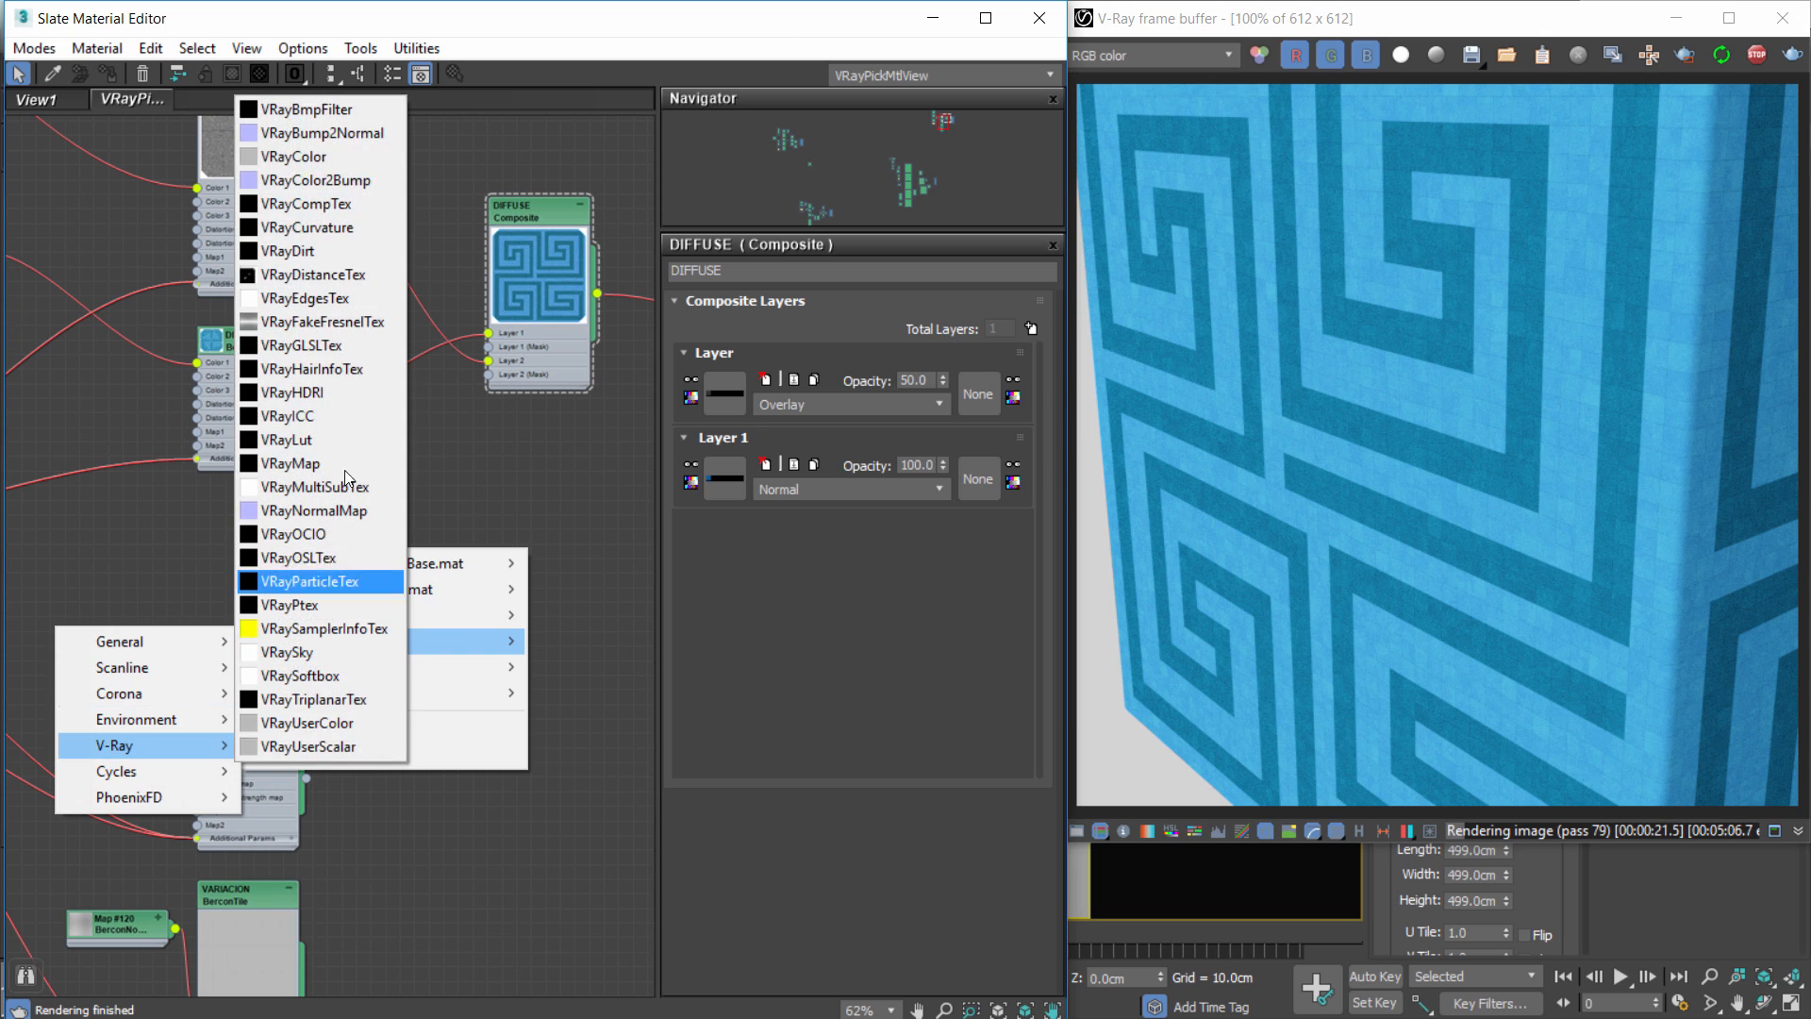
{"action": "left_click", "coordinate": [298, 158]}
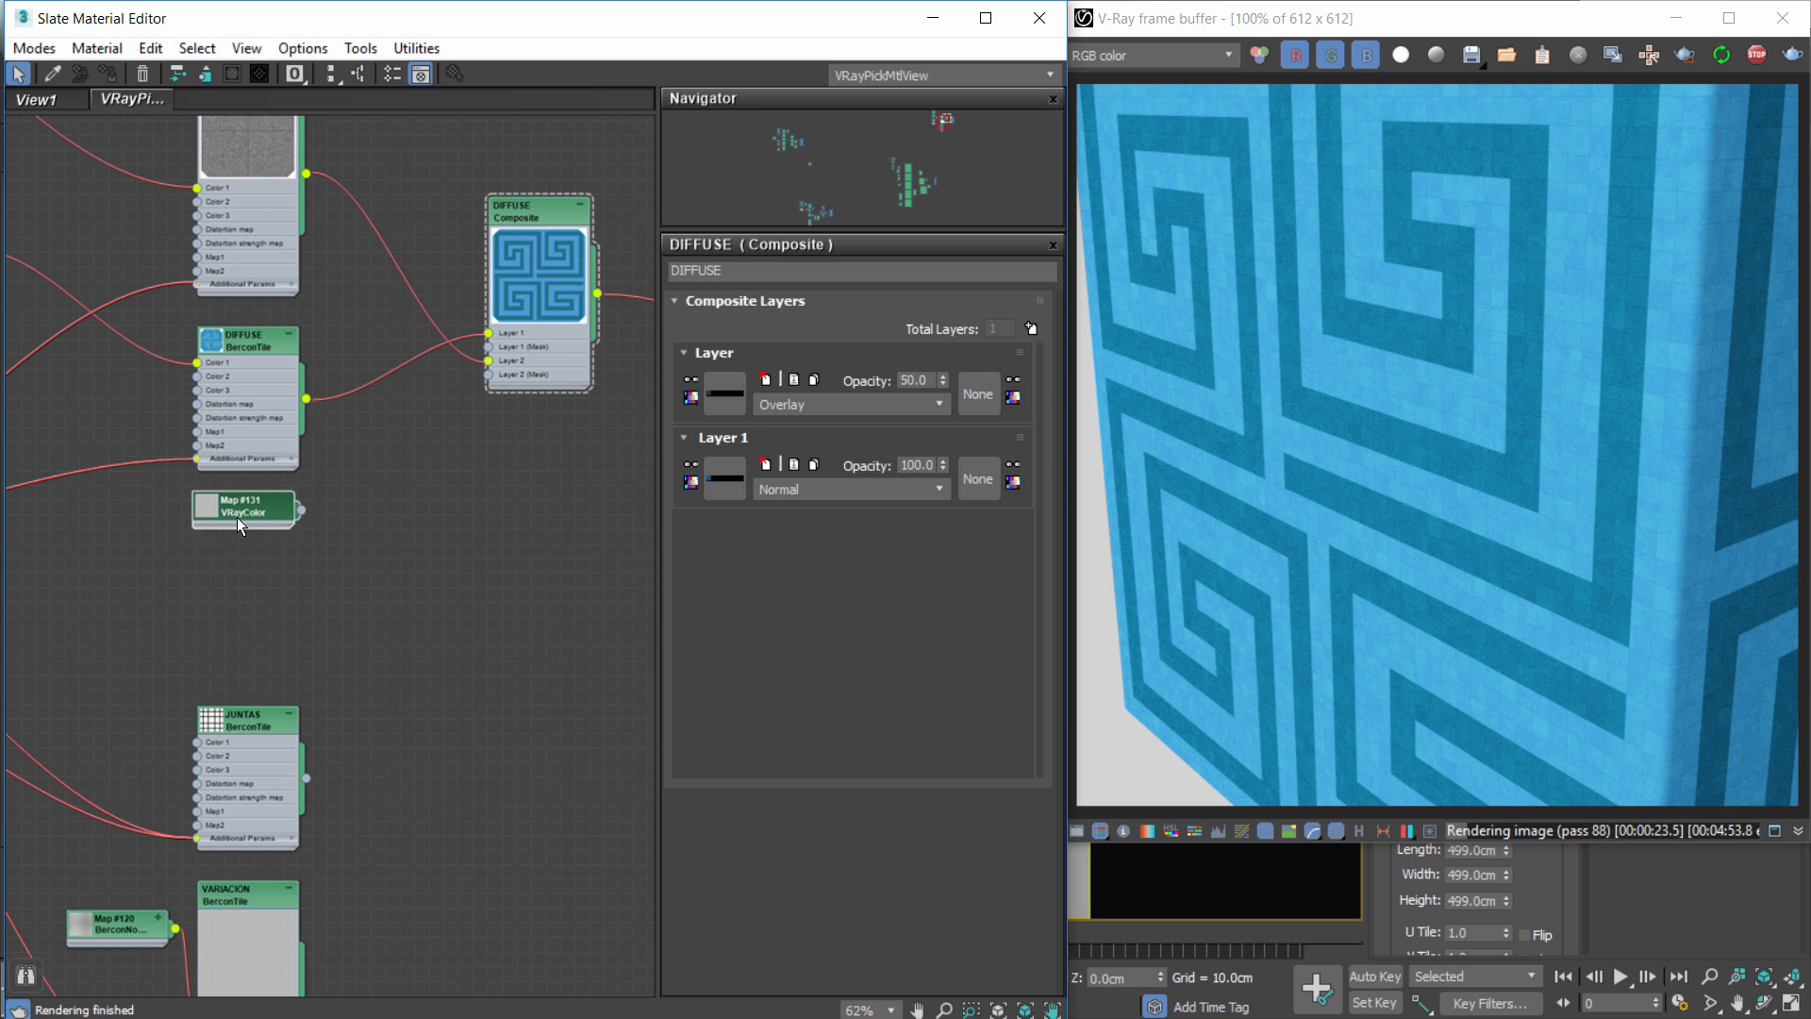
{"action": "left_click", "coordinate": [522, 223]}
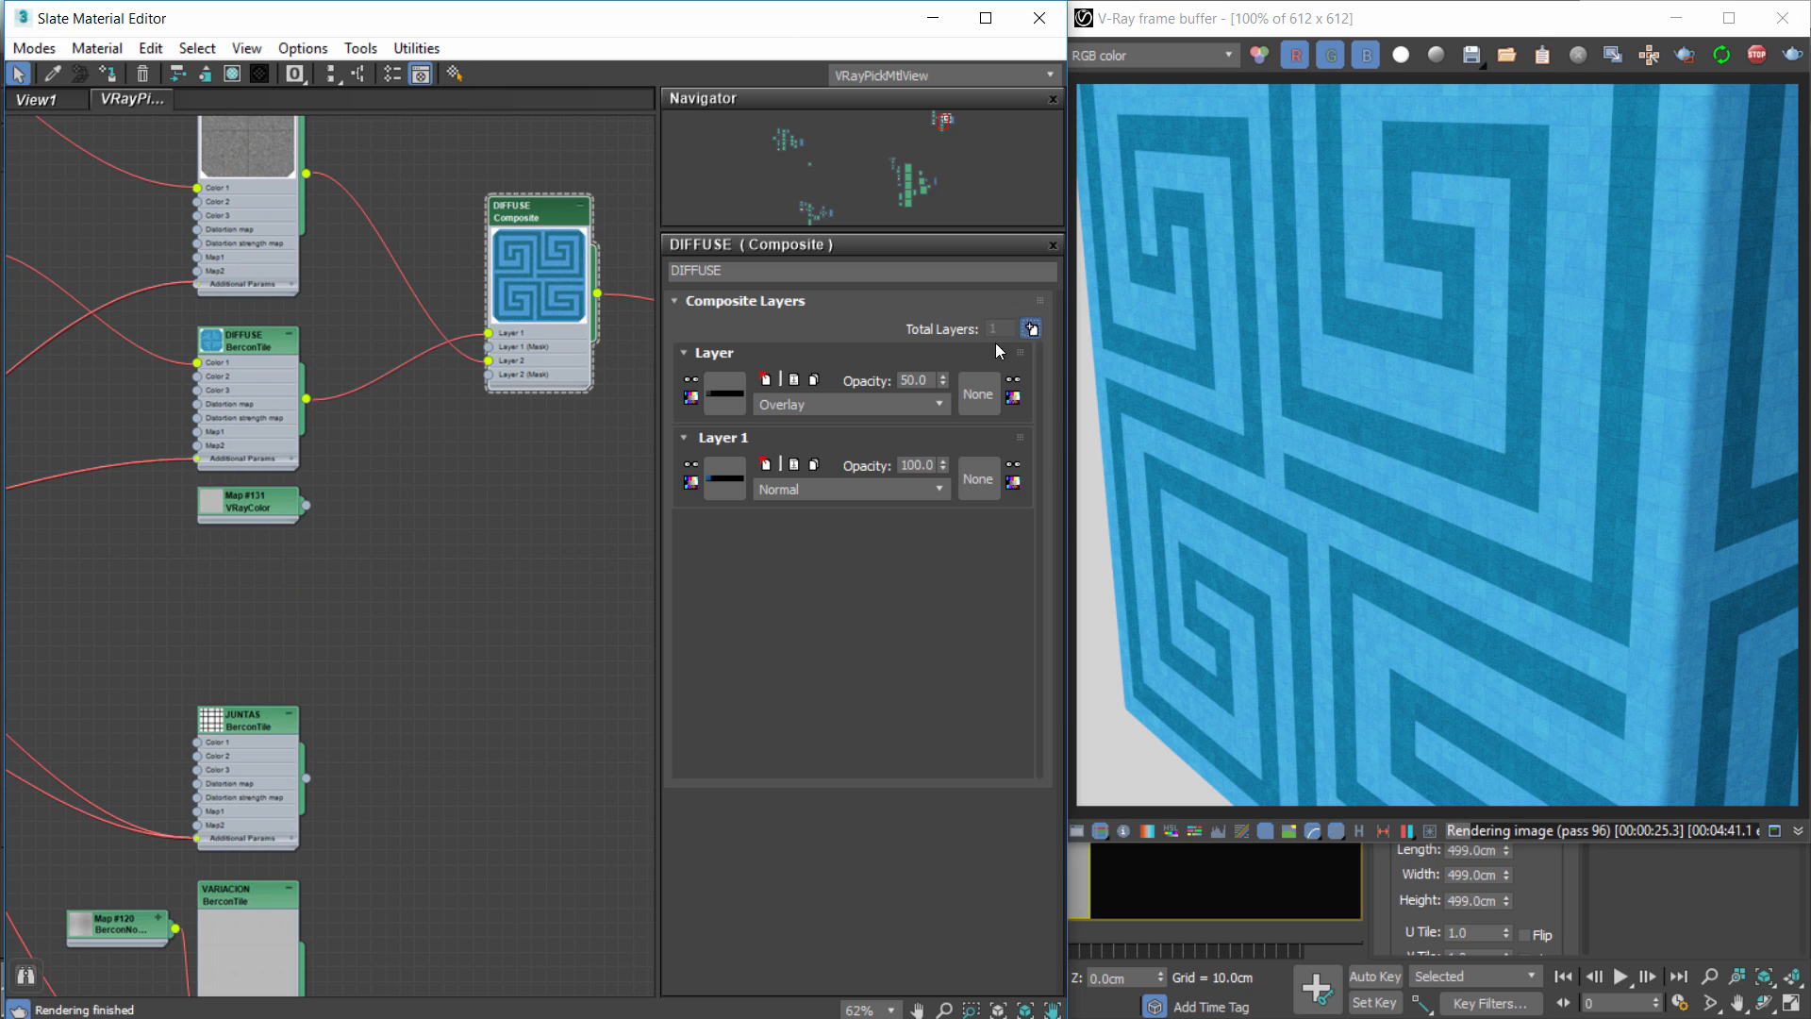
{"action": "left_click", "coordinate": [1032, 328]}
{"action": "left_click_drag", "start_coordinate": [306, 506], "coordinate": [489, 388]}
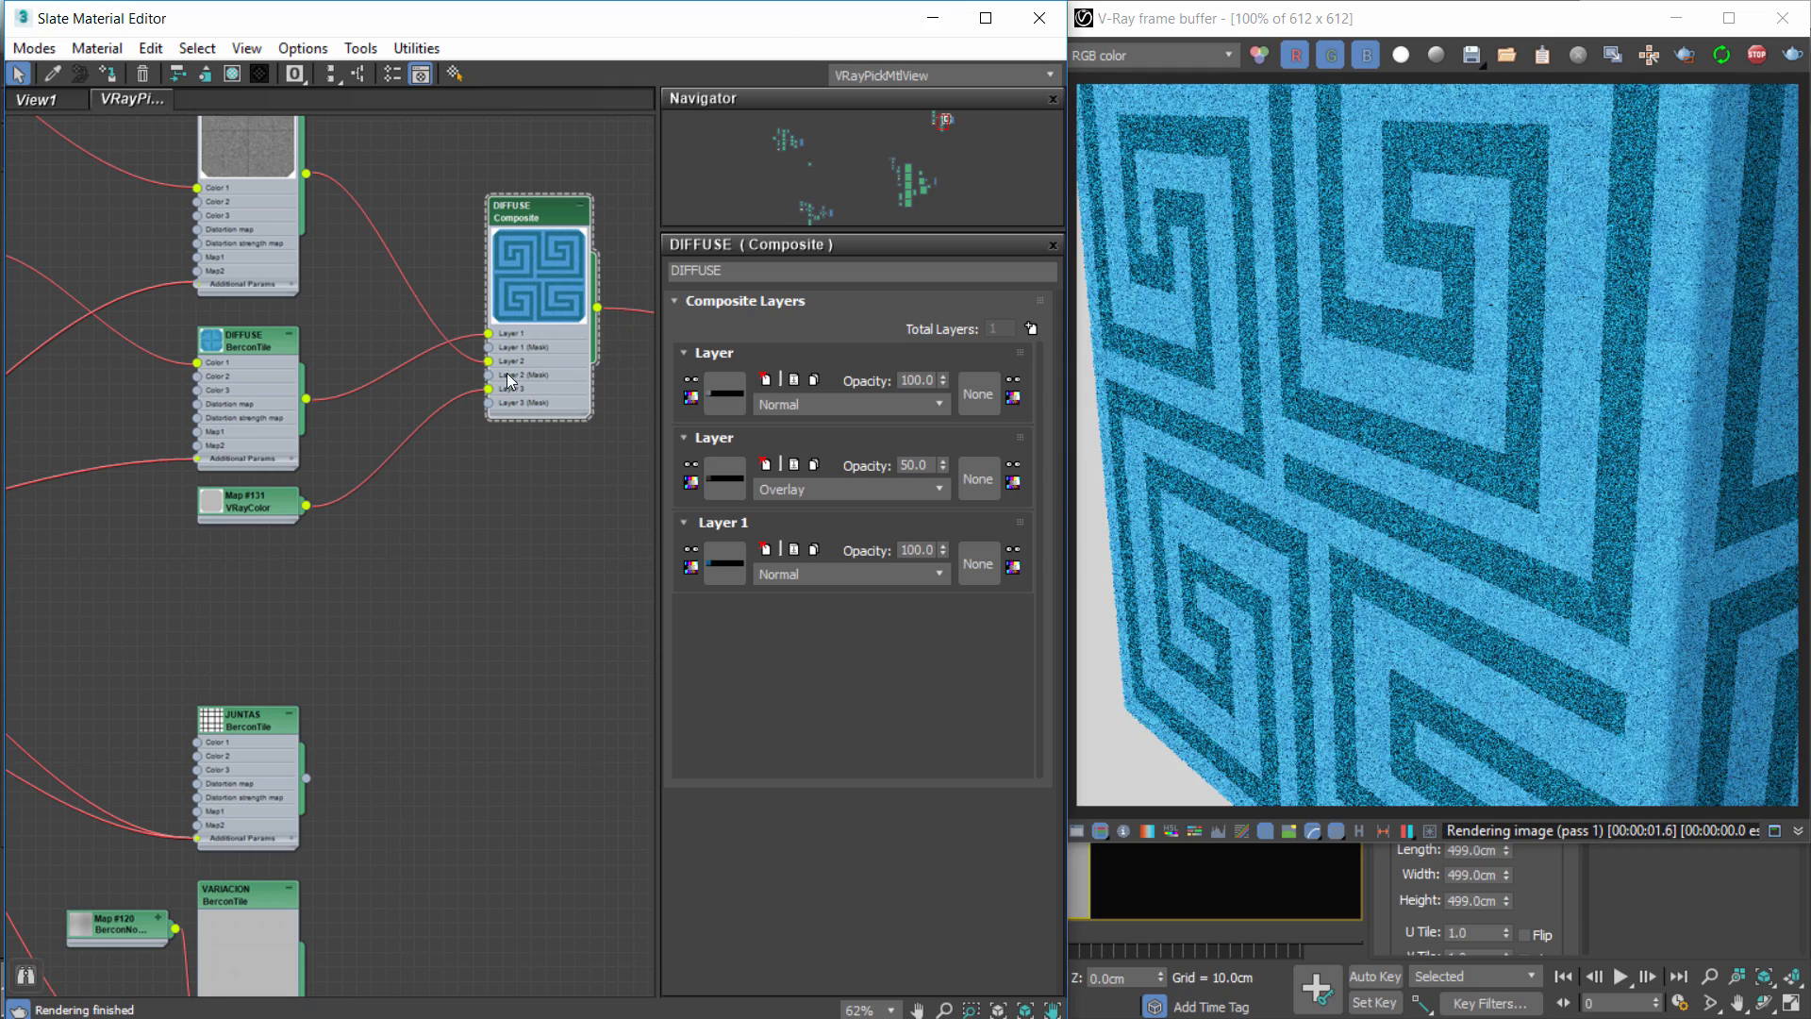
Add an Output map with Invert enabled, fed by the JUNTAS BerconTile, and wire it into the DIFFUSE Composite's Layer 3 mask.
{"action": "left_click_drag", "start_coordinate": [305, 778], "coordinate": [430, 593]}
{"action": "mouse_move", "coordinate": [257, 729]}
{"action": "left_mouse_down"}
{"action": "mouse_move", "coordinate": [283, 716]}
{"action": "mouse_move", "coordinate": [242, 719]}
{"action": "mouse_move", "coordinate": [242, 648]}
{"action": "mouse_move", "coordinate": [231, 756]}
{"action": "mouse_move", "coordinate": [237, 736]}
{"action": "left_mouse_up"}
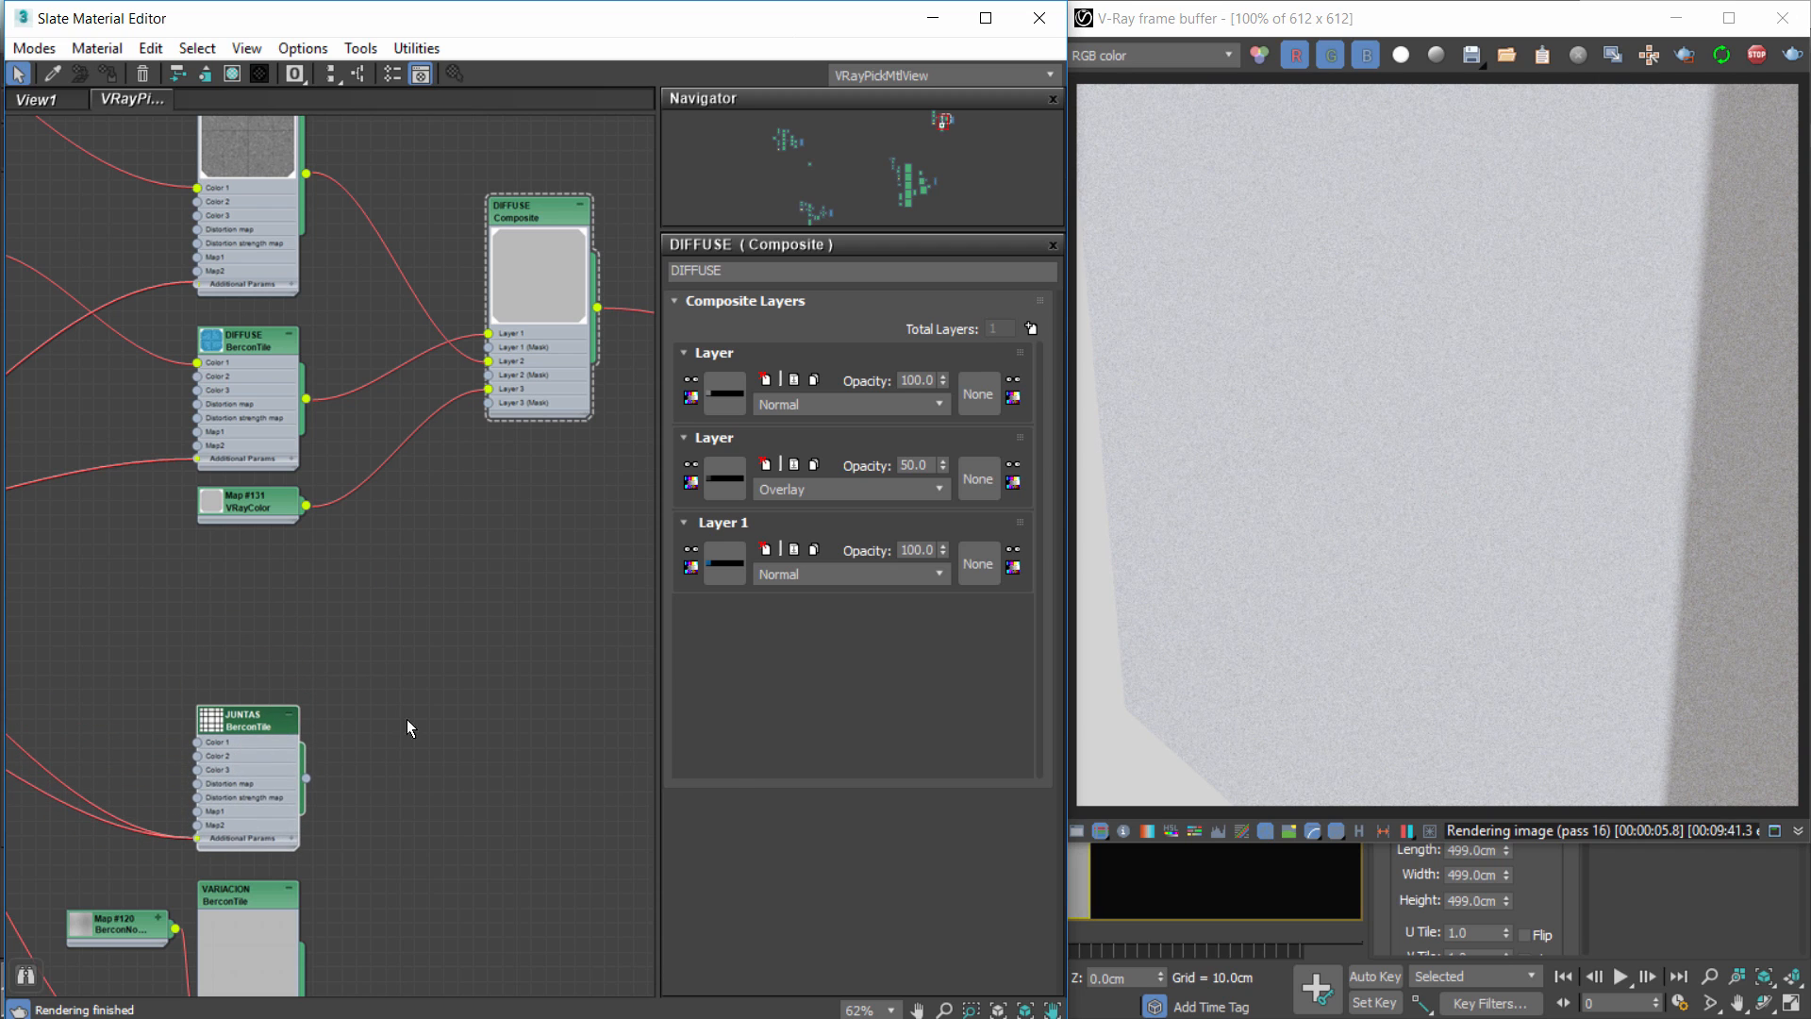
{"action": "right_click", "coordinate": [444, 701]}
{"action": "mouse_move", "coordinate": [510, 793]}
{"action": "mouse_move", "coordinate": [417, 794]}
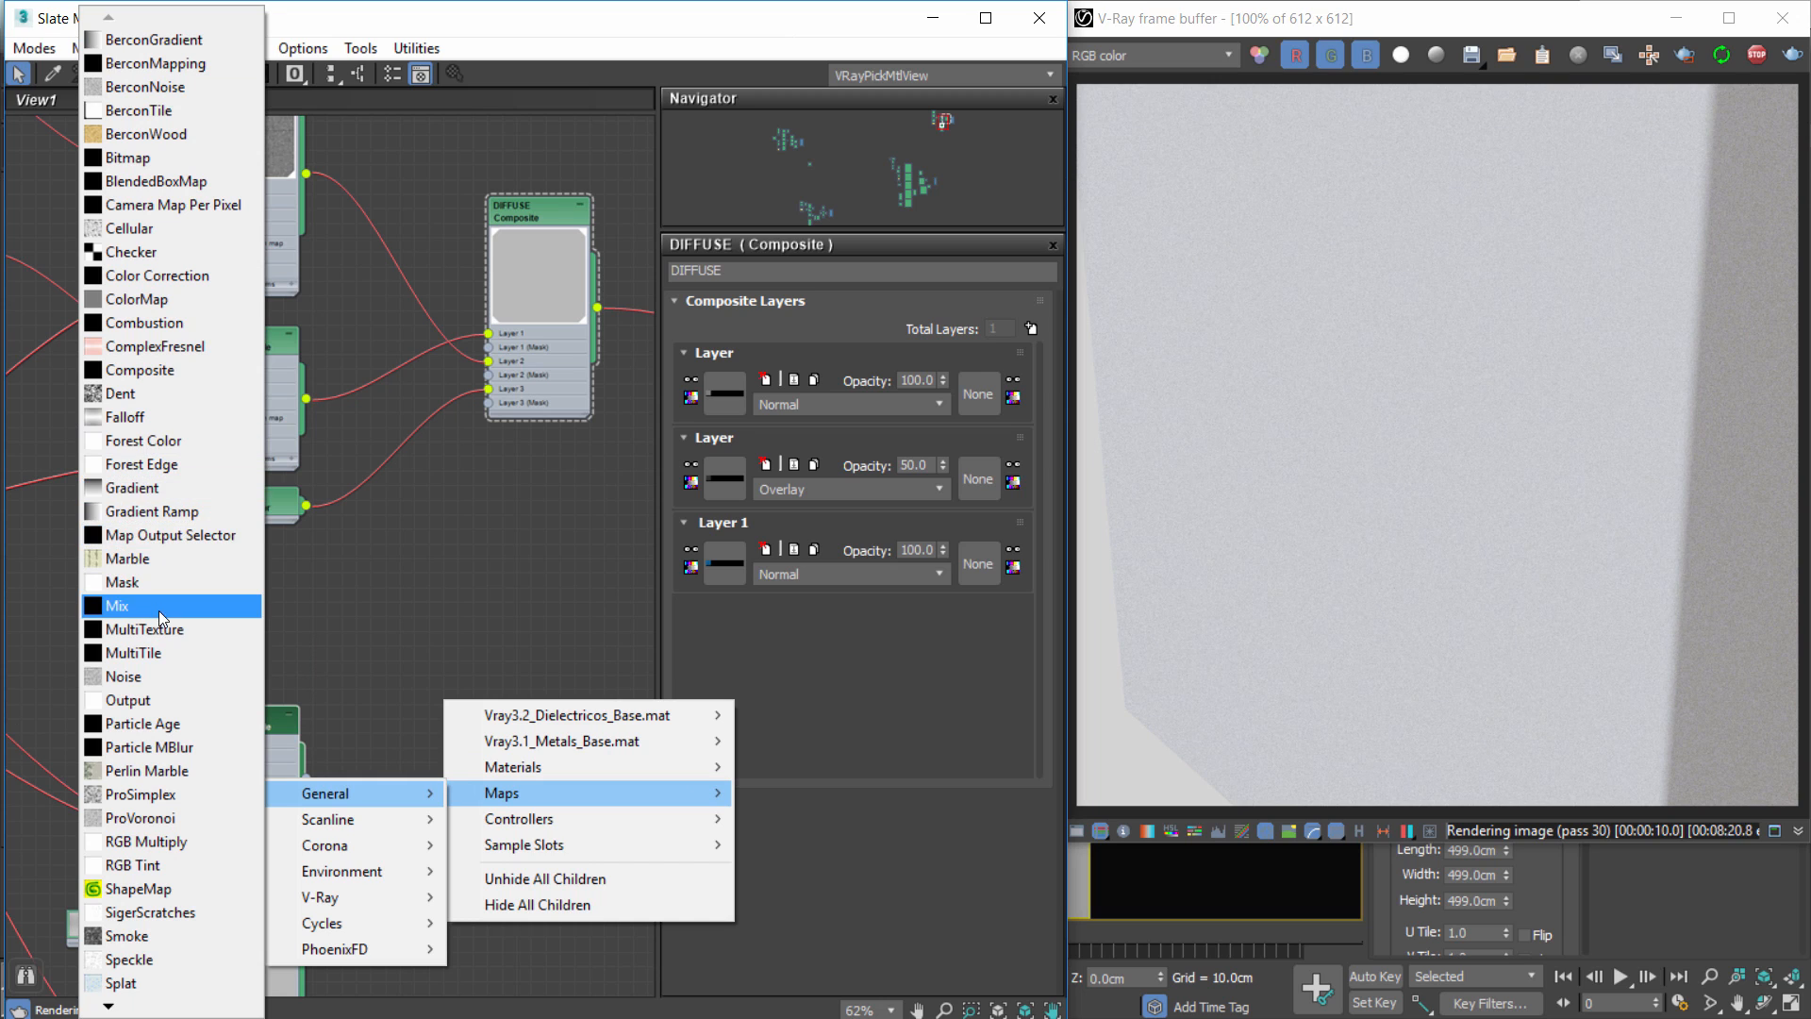
{"action": "left_click", "coordinate": [128, 699]}
{"action": "double_click", "coordinate": [439, 707]}
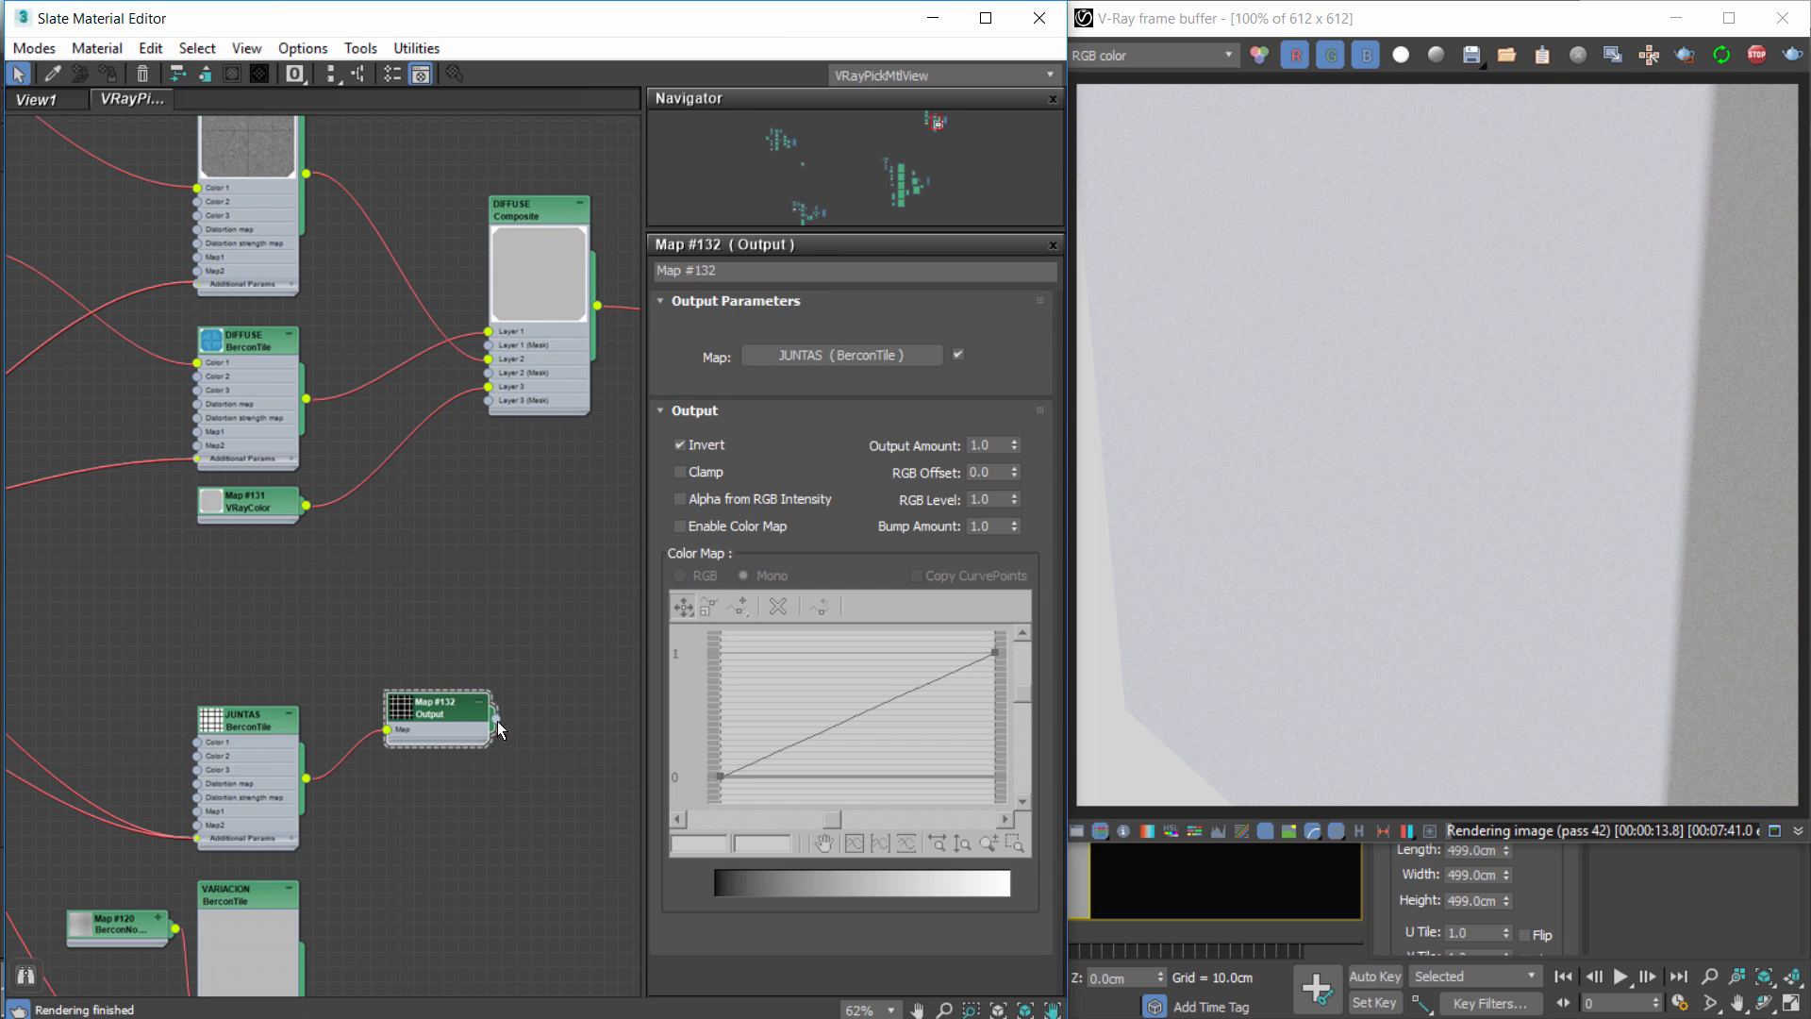
{"action": "left_click_drag", "start_coordinate": [496, 720], "coordinate": [487, 401]}
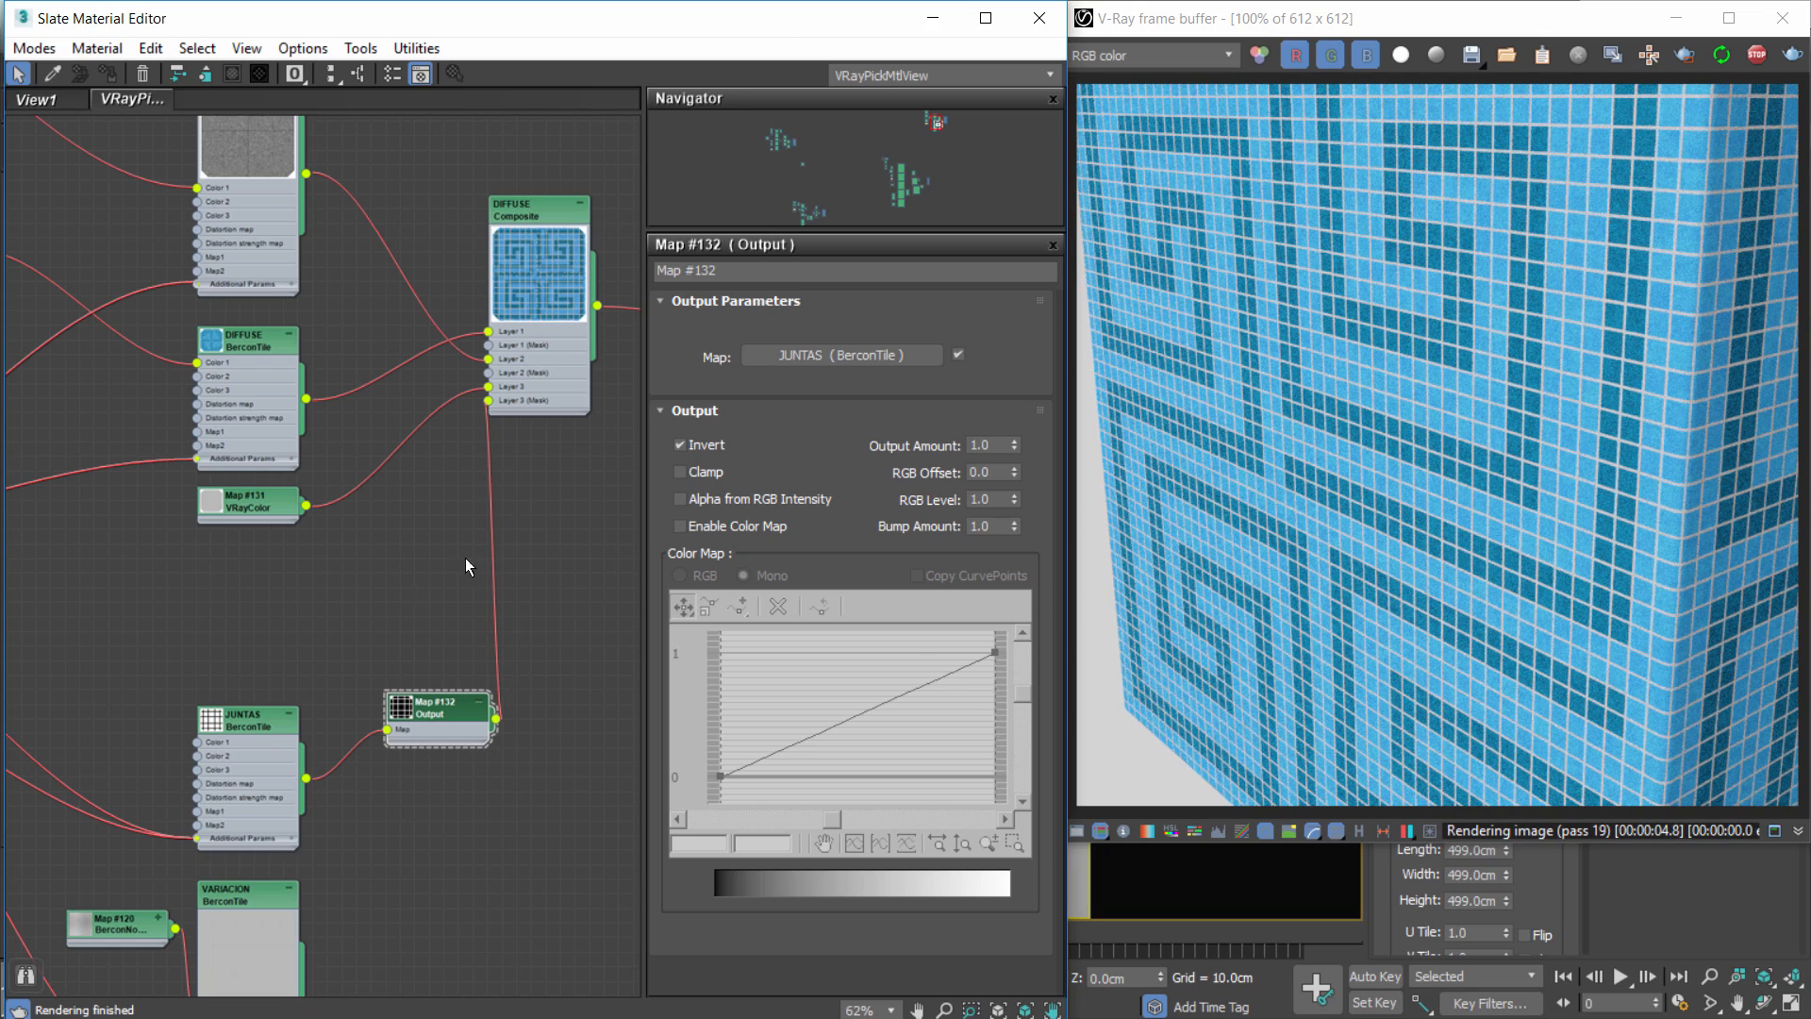
Move the DIFFUSE Composite farther from its input maps and shift the Map #132 Output slightly toward JUNTAS.
{"action": "middle_click_drag", "start_coordinate": [336, 726], "coordinate": [349, 649]}
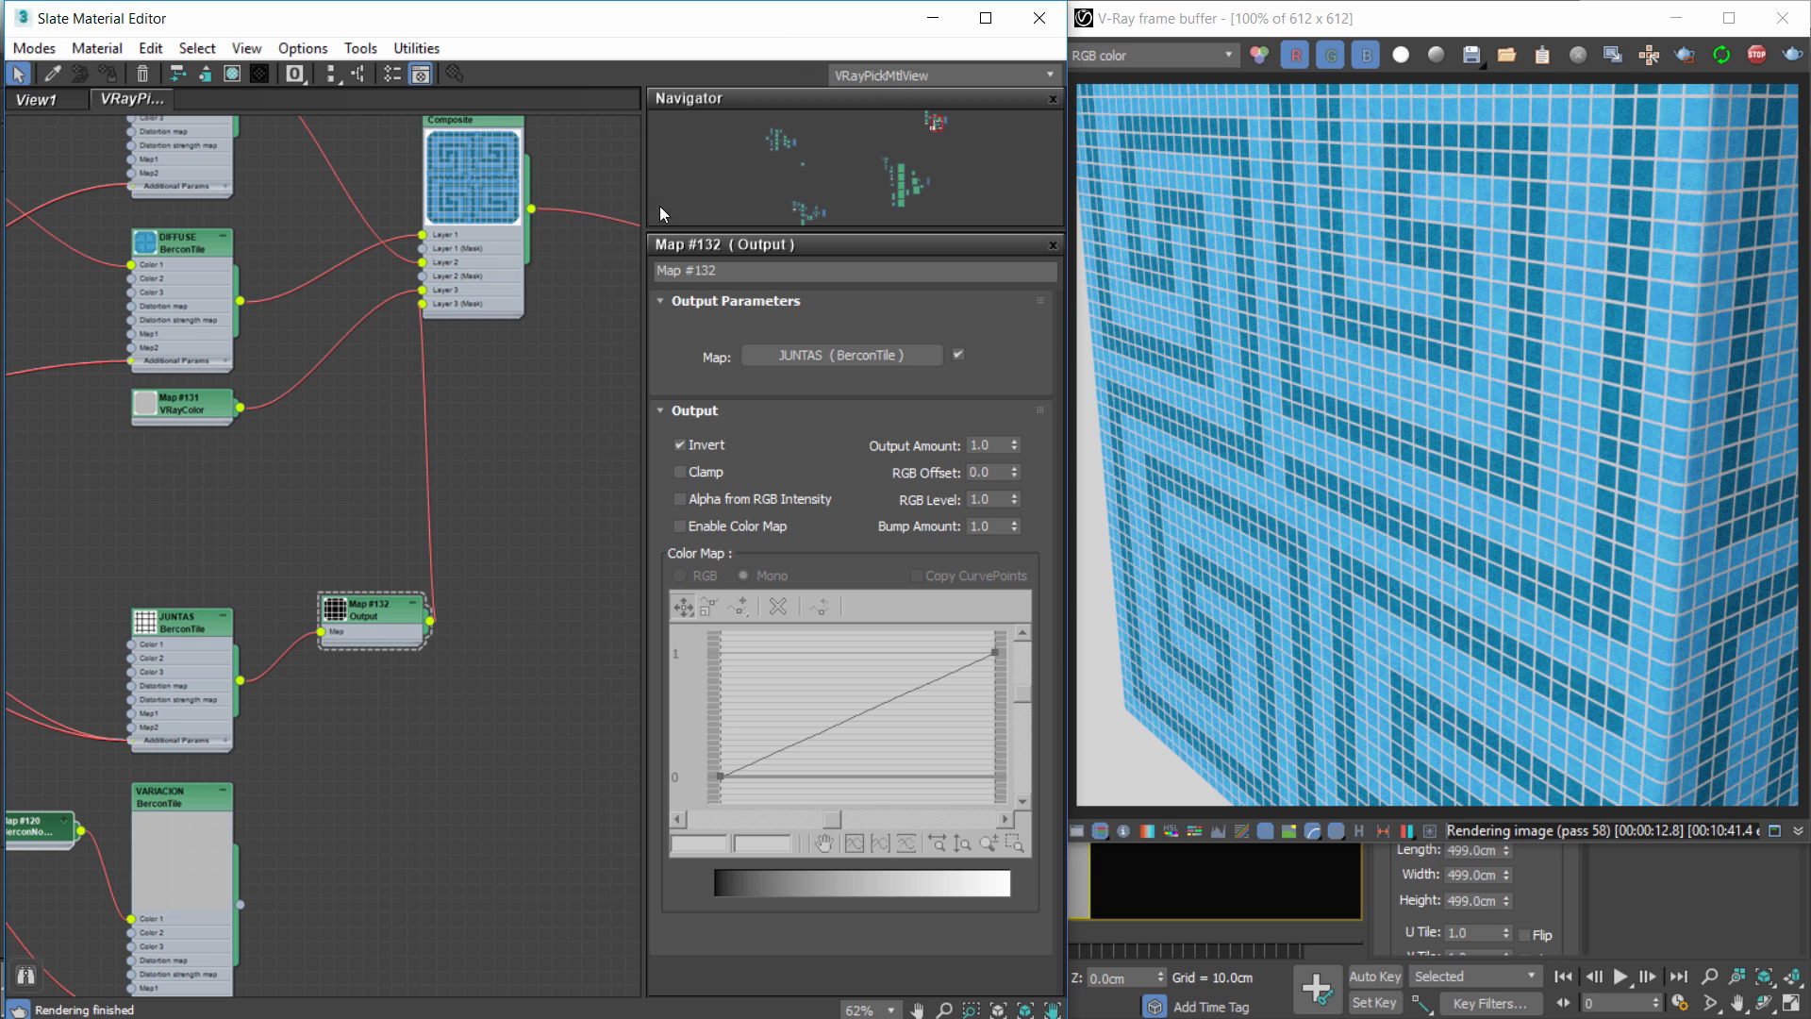
{"action": "middle_click_drag", "start_coordinate": [486, 366], "coordinate": [404, 412]}
{"action": "left_click_drag", "start_coordinate": [426, 291], "coordinate": [569, 402]}
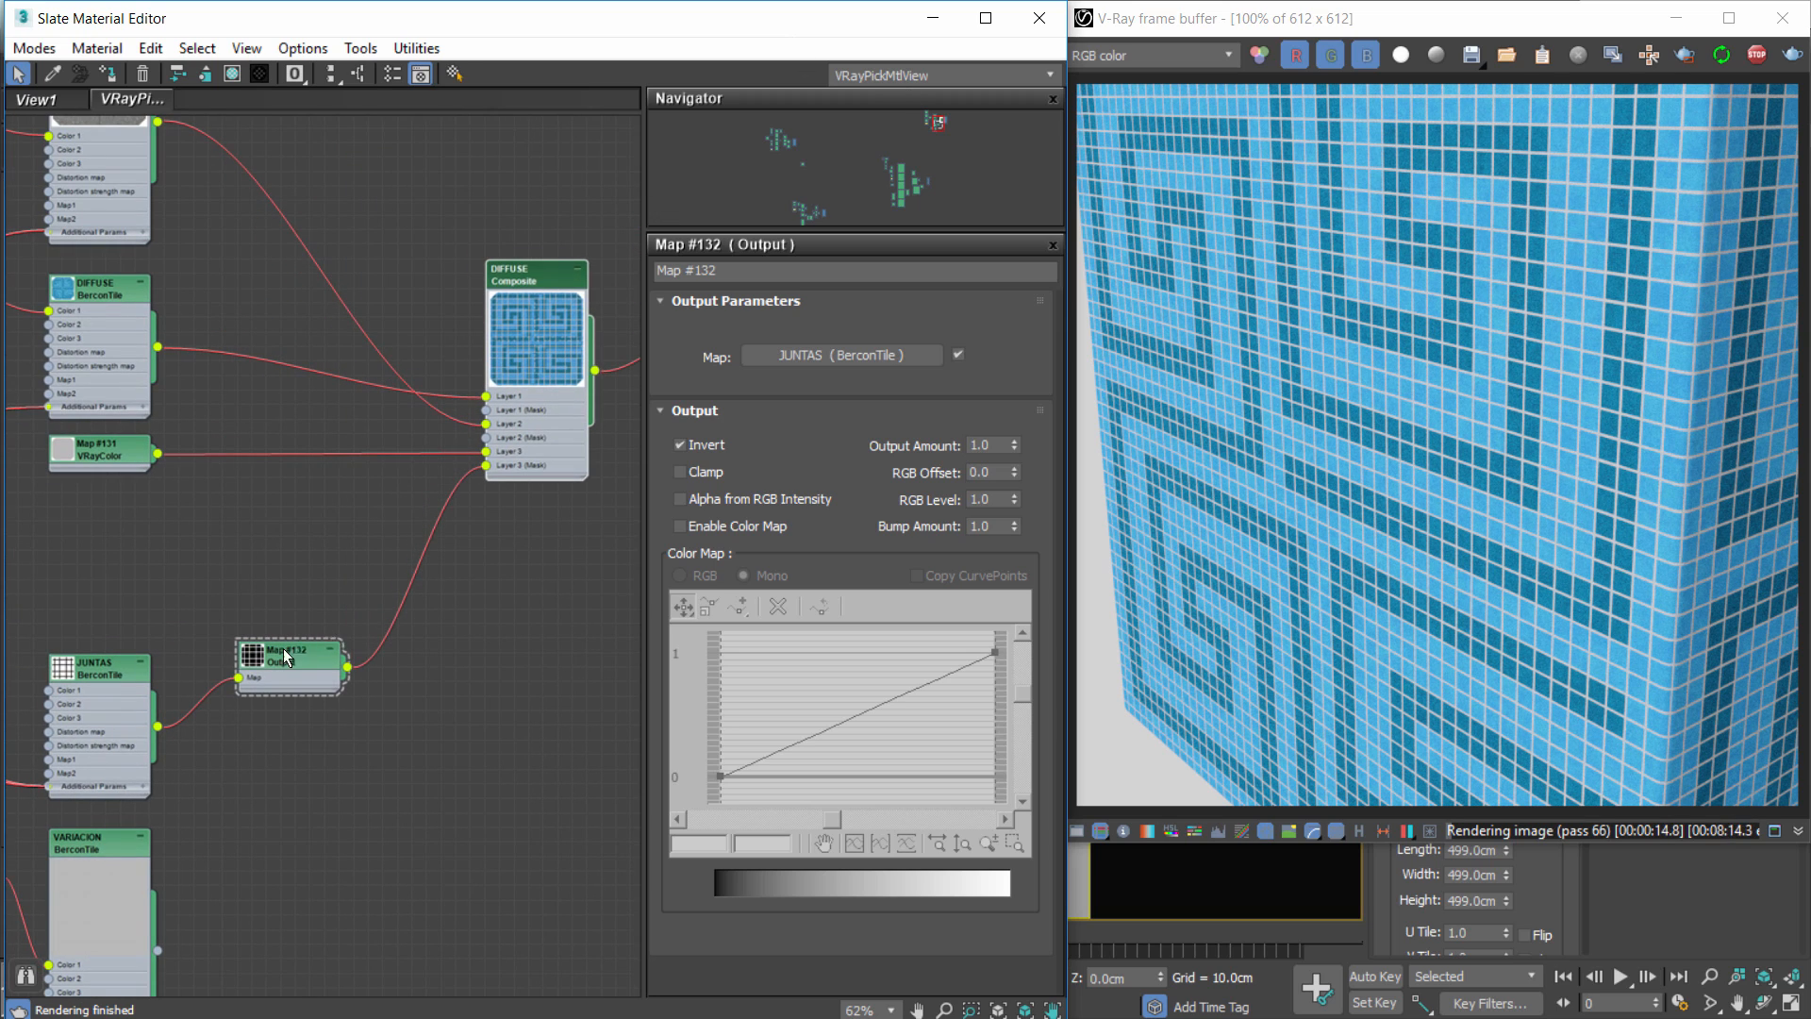
{"action": "left_click_drag", "start_coordinate": [283, 648], "coordinate": [272, 647]}
Add Layer 4 to the DIFFUSE Composite and rewire the VRayColor and its Map #132 mask from Layer 3 to Layer 4.
{"action": "double_click", "coordinate": [530, 291]}
{"action": "left_click", "coordinate": [1031, 329]}
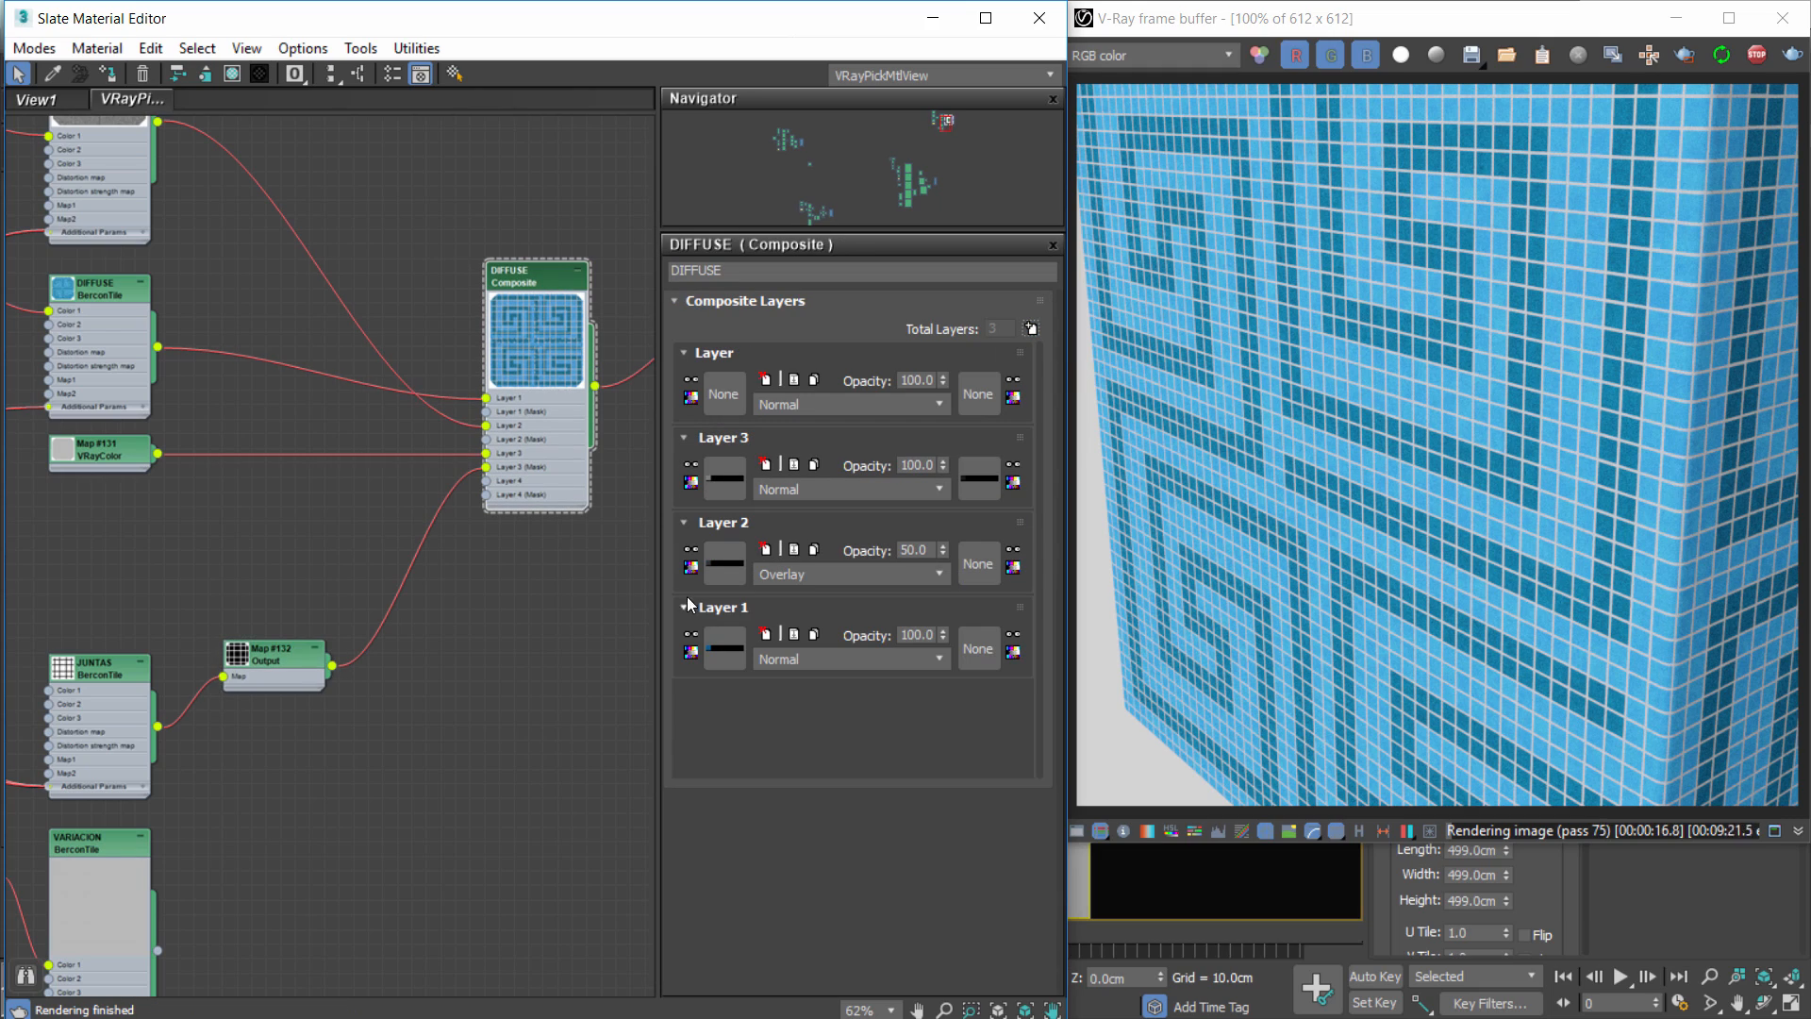
{"action": "scroll", "coordinate": [523, 505], "scroll_direction": "up", "scroll_amount": 2}
{"action": "left_click_drag", "start_coordinate": [296, 695], "coordinate": [492, 481]}
{"action": "left_click_drag", "start_coordinate": [75, 427], "coordinate": [491, 462]}
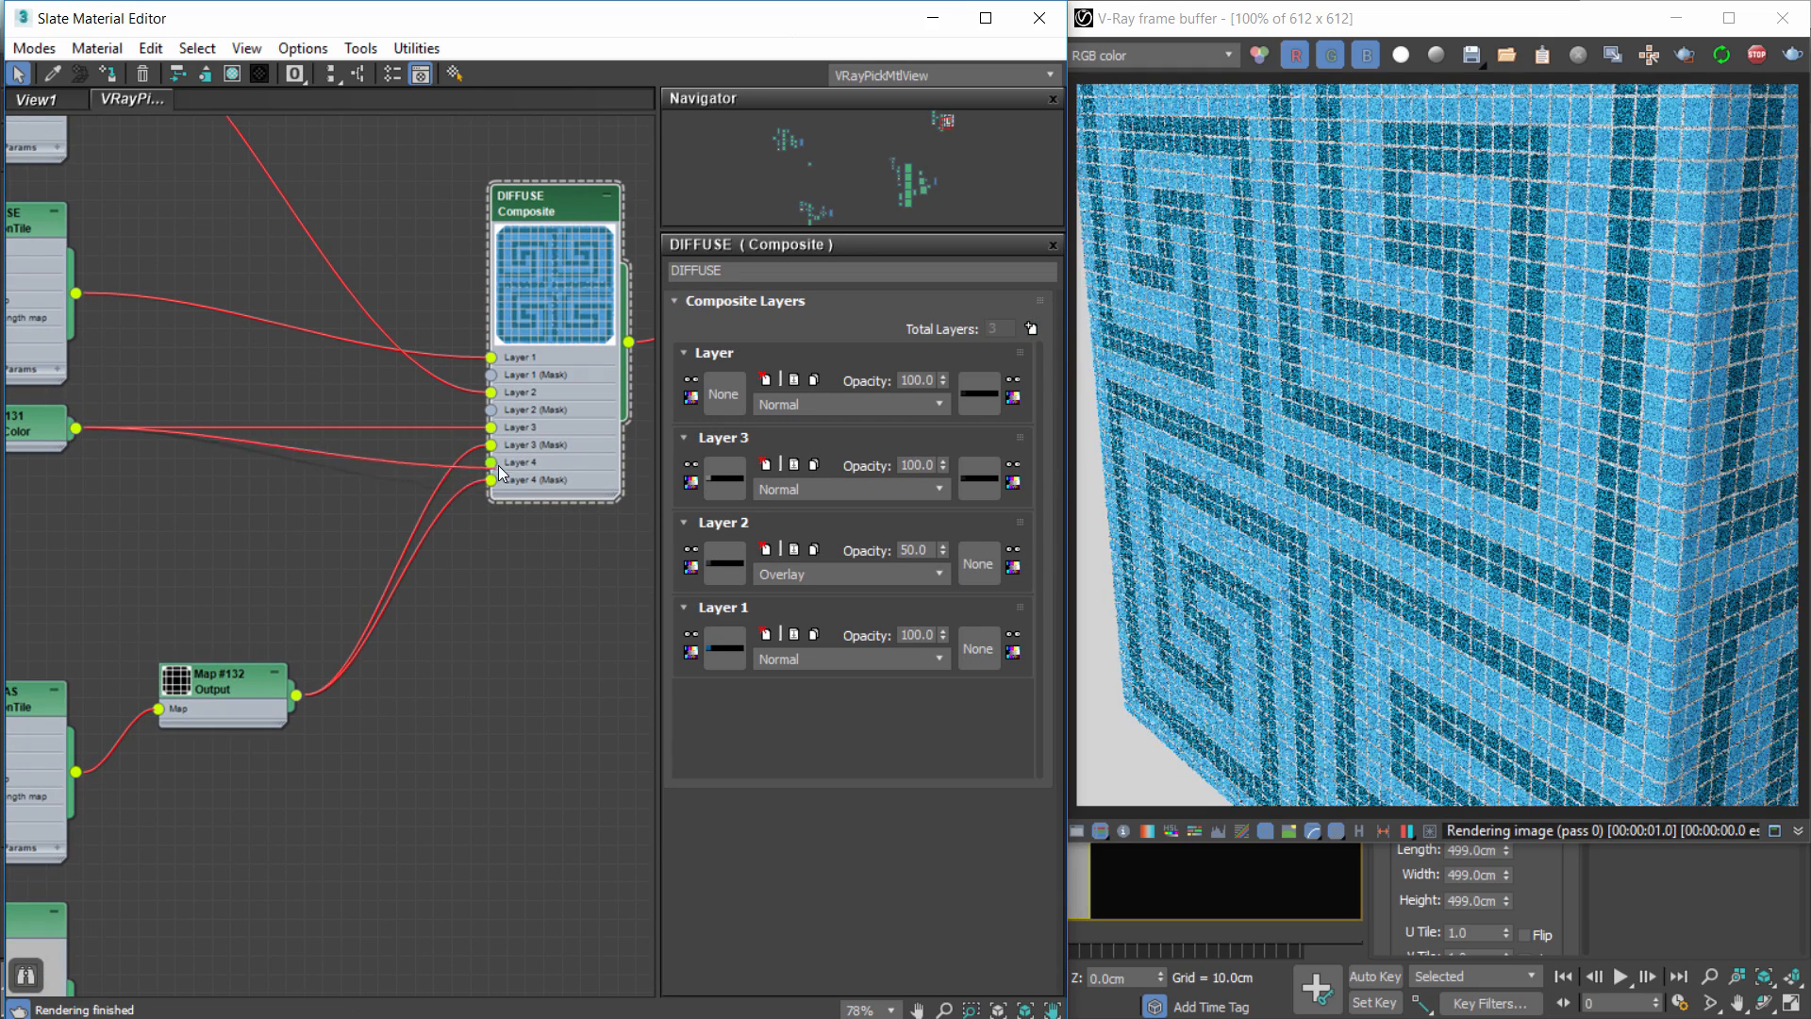
{"action": "key", "text": "Delete"}
{"action": "left_click", "coordinate": [470, 428]}
{"action": "key", "text": "Delete"}
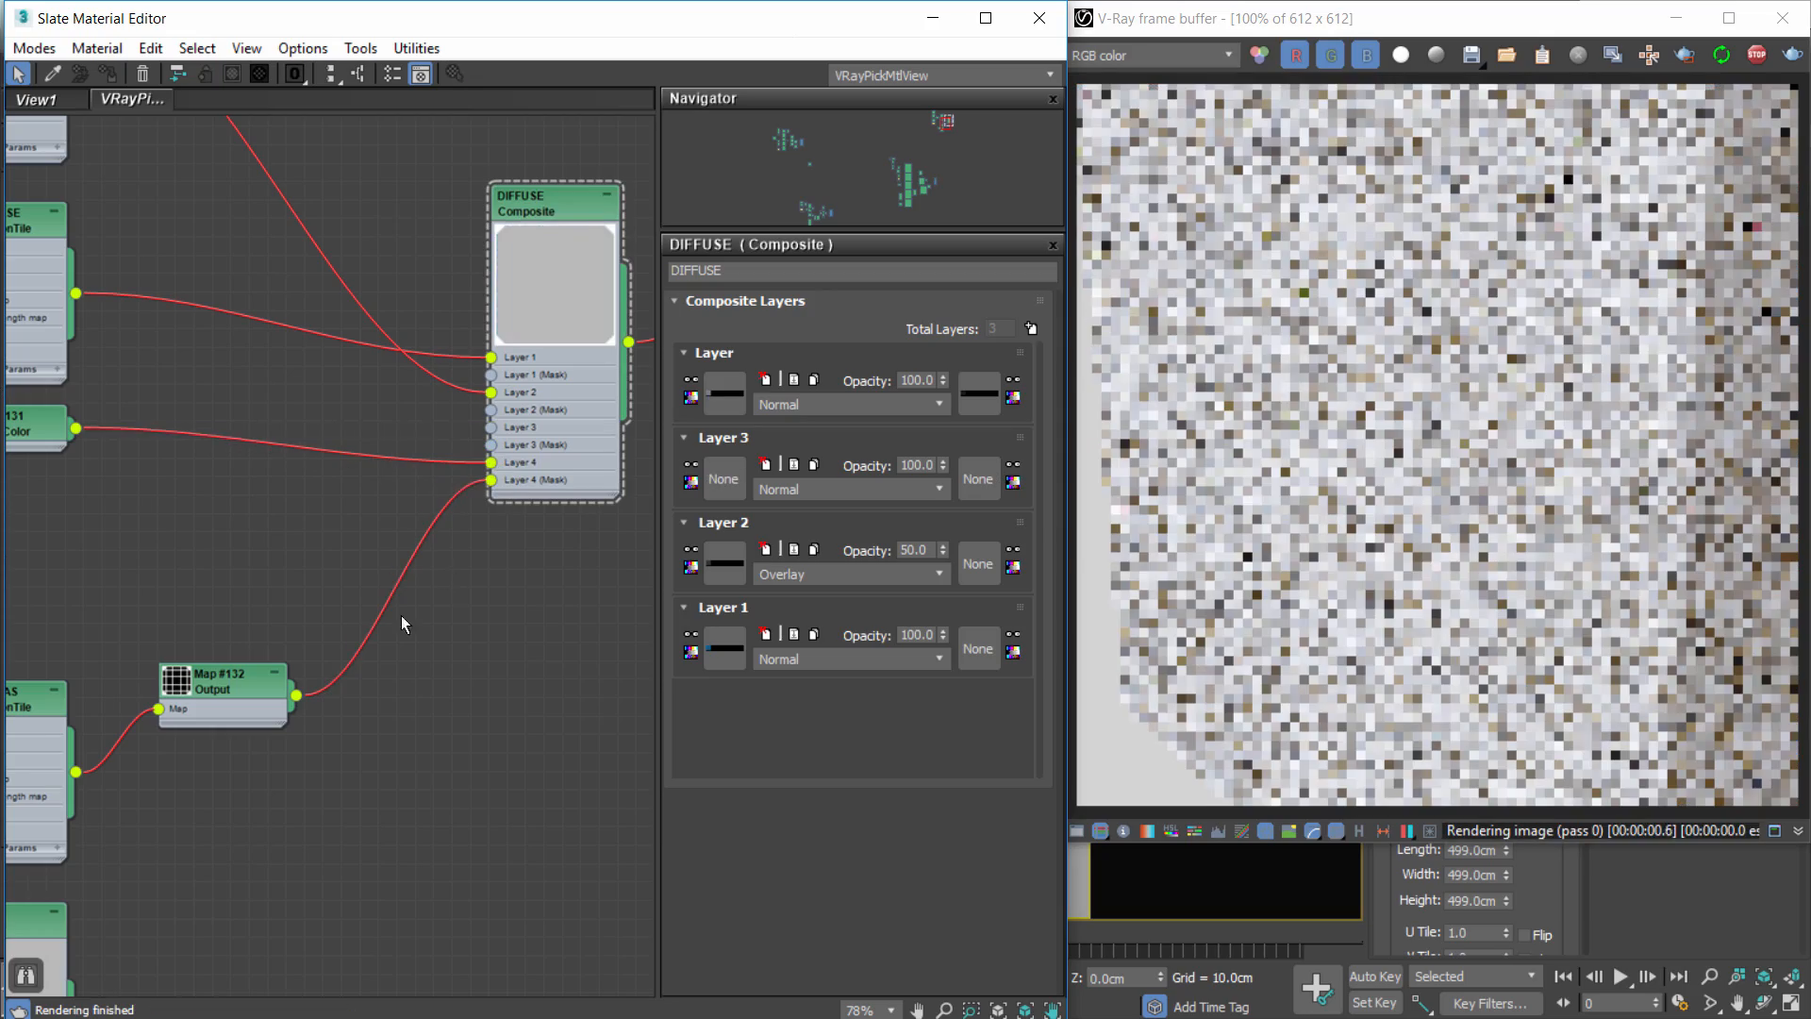
Move the VARIACION BerconTile and its Map #120 noise between the VRayColor and JUNTAS, and lower Map #132 beside JUNTAS.
{"action": "scroll", "coordinate": [338, 606], "scroll_direction": "down", "scroll_amount": 3}
{"action": "scroll", "coordinate": [149, 862], "scroll_direction": "down", "scroll_amount": 1}
{"action": "left_click_drag", "start_coordinate": [130, 901], "coordinate": [138, 637]}
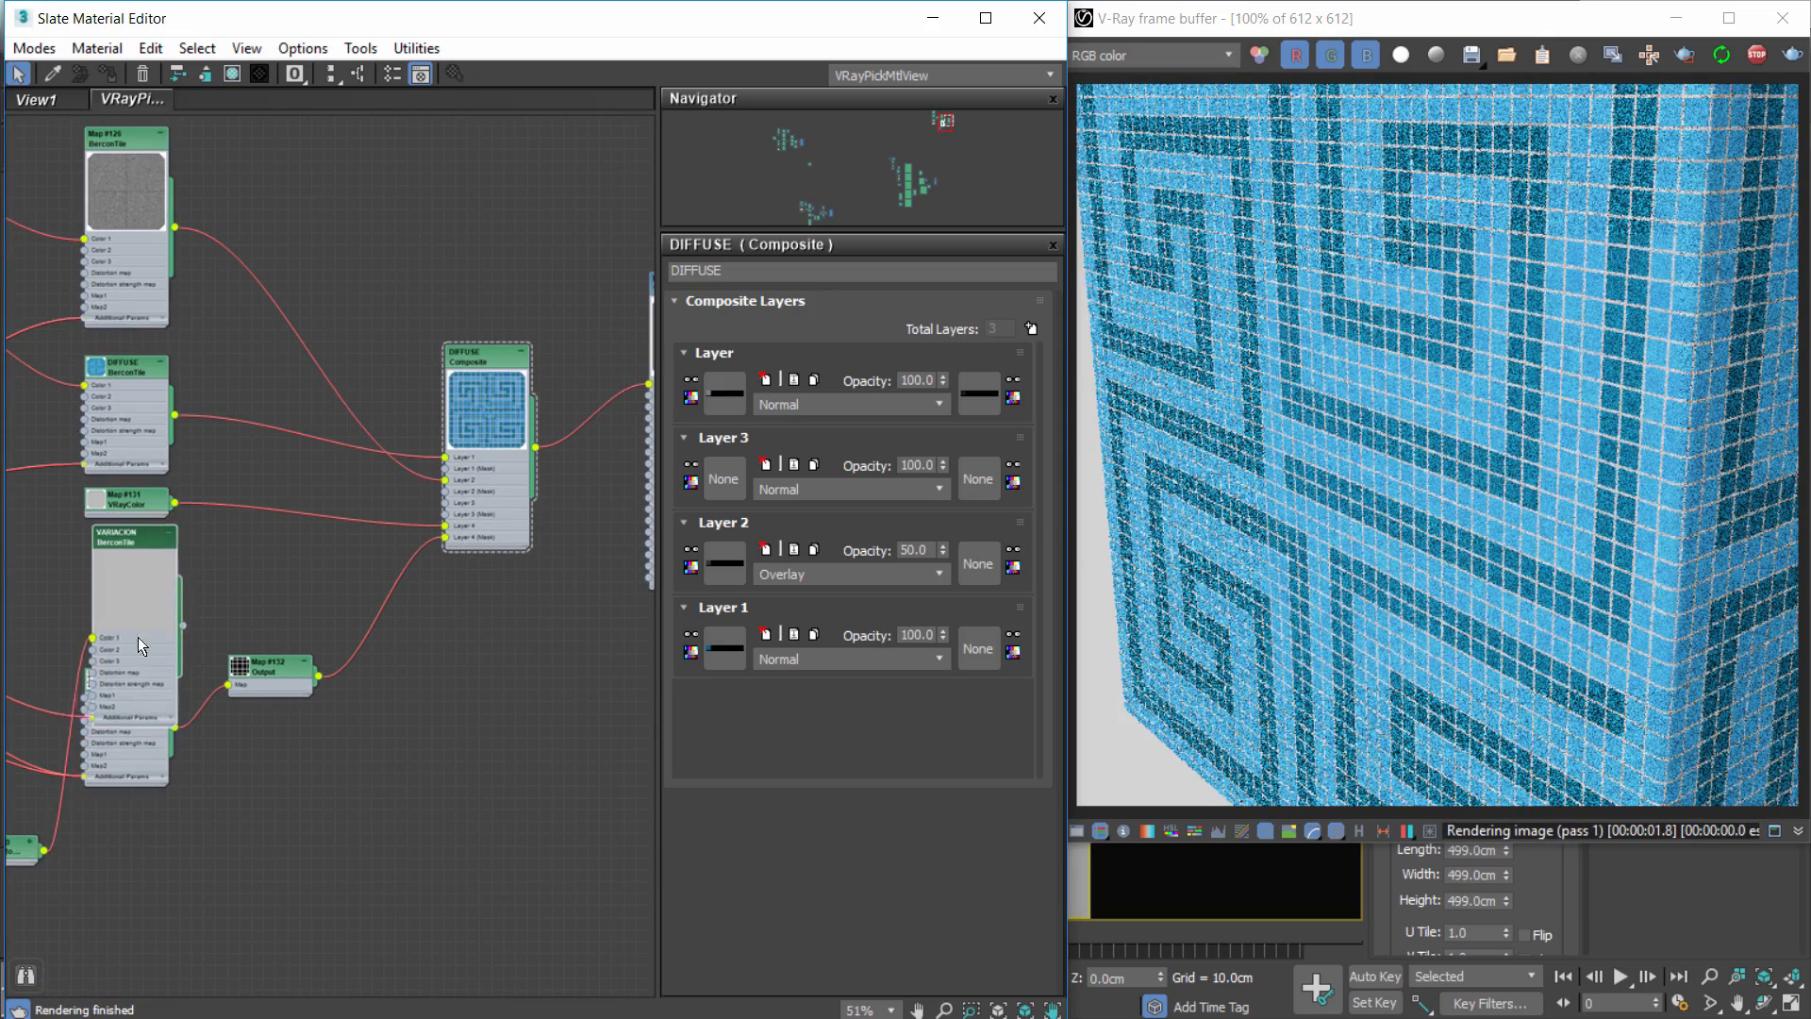
{"action": "left_click_drag", "start_coordinate": [122, 765], "coordinate": [134, 874]}
{"action": "middle_click_drag", "start_coordinate": [28, 859], "coordinate": [271, 824]}
{"action": "left_click_drag", "start_coordinate": [222, 825], "coordinate": [247, 592]}
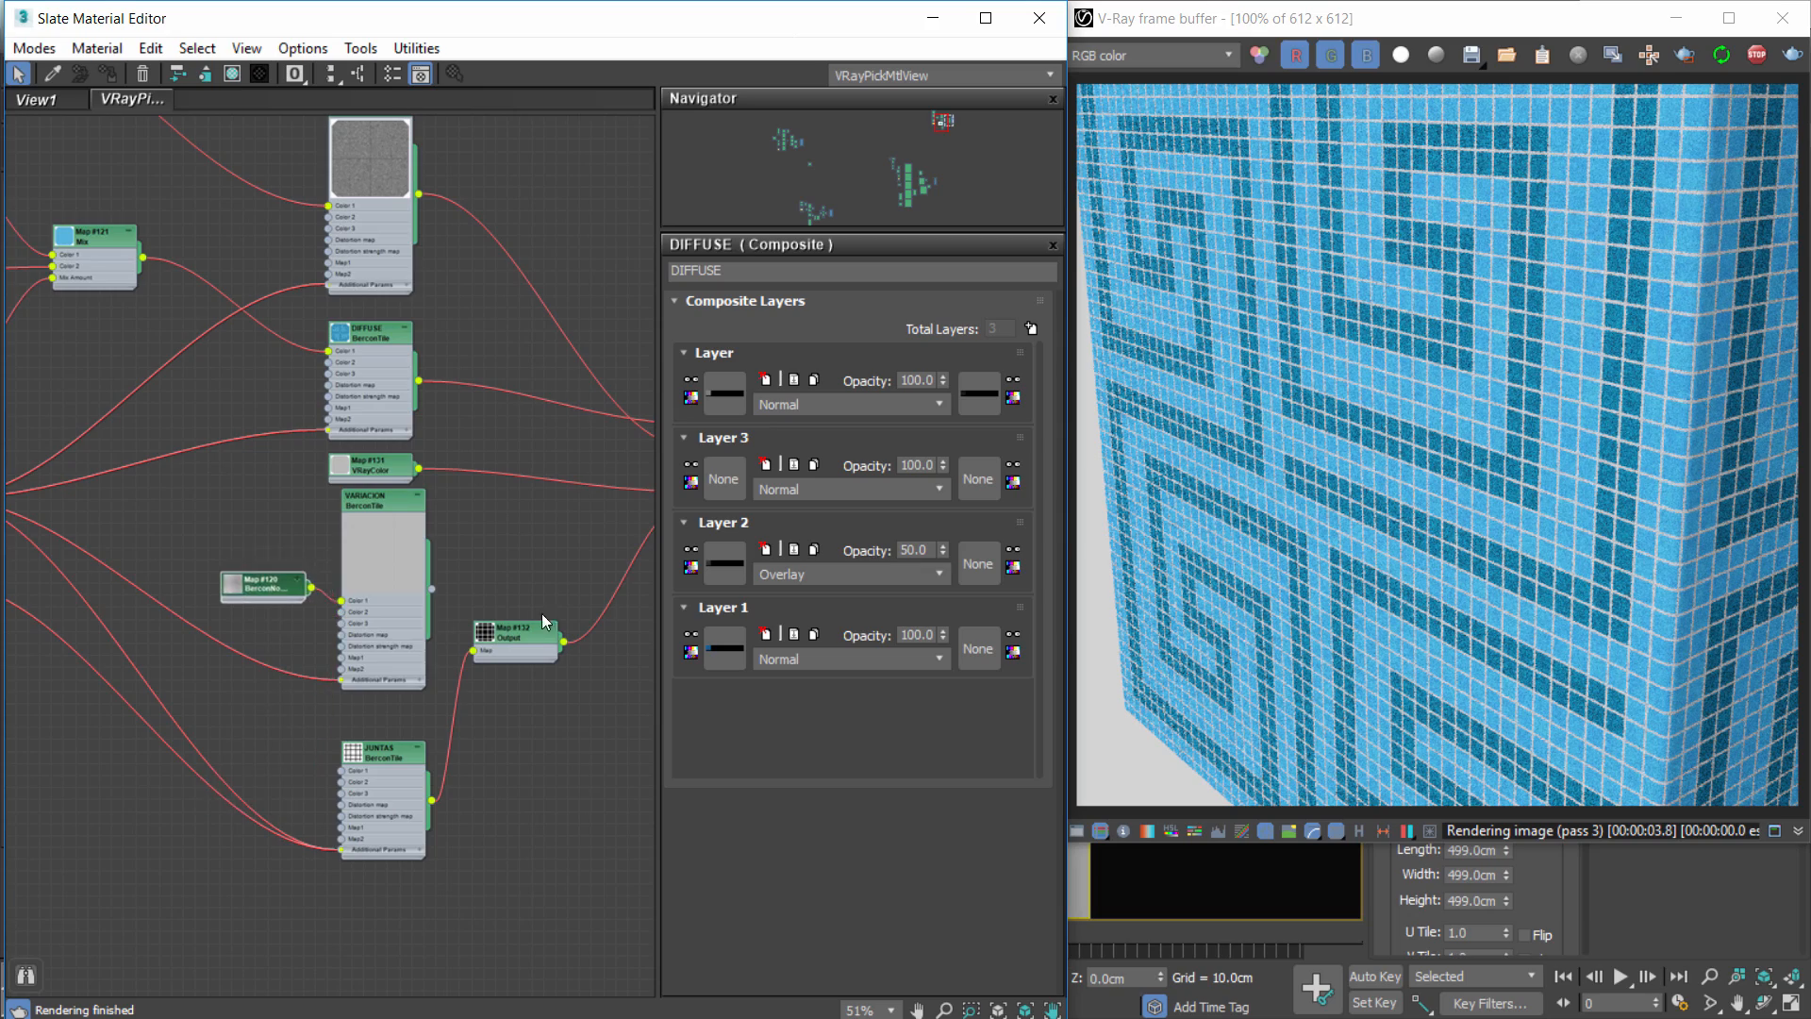
{"action": "middle_click_drag", "start_coordinate": [545, 640], "coordinate": [405, 655]}
{"action": "left_click_drag", "start_coordinate": [405, 654], "coordinate": [415, 797]}
{"action": "scroll", "coordinate": [369, 609], "scroll_direction": "up", "scroll_amount": 3}
{"action": "middle_click_drag", "start_coordinate": [369, 608], "coordinate": [203, 695]}
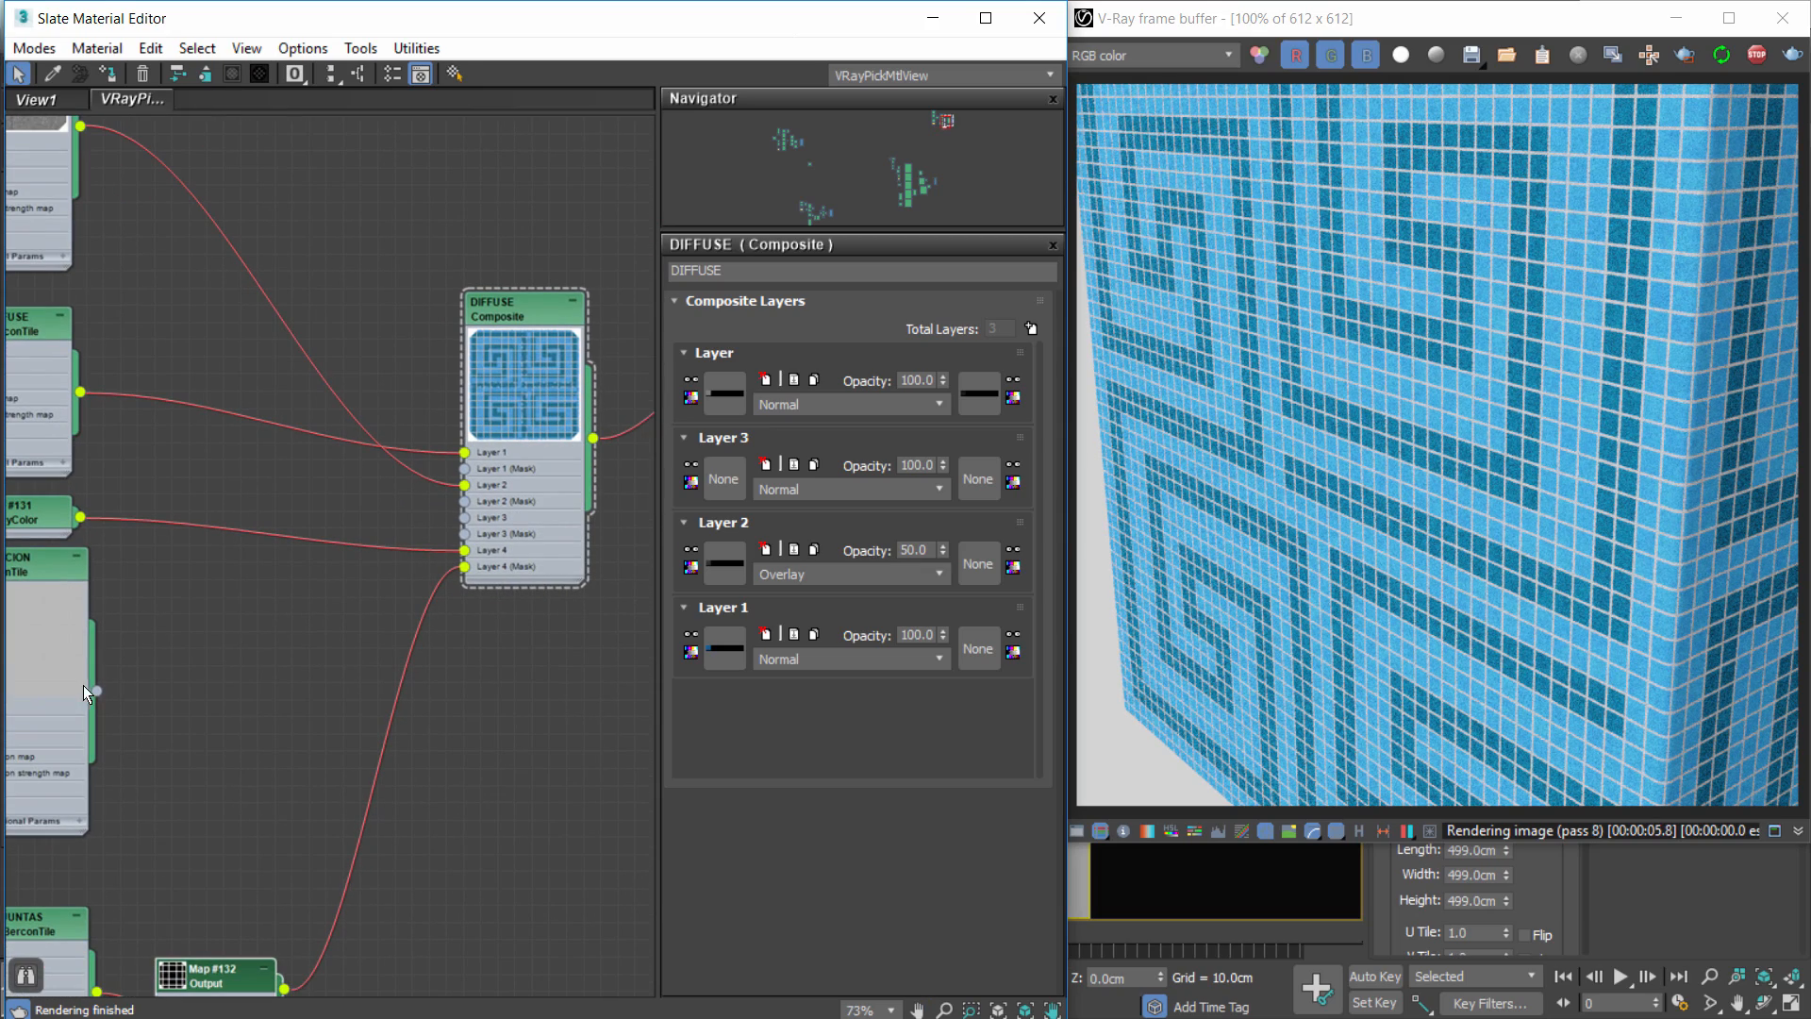
Feed the VARIACION BerconTile into Layer 3 of the DIFFUSE Composite and set that layer to Overlay blending with opacity 50.
{"action": "left_click_drag", "start_coordinate": [96, 691], "coordinate": [464, 517]}
{"action": "scroll", "coordinate": [36, 647], "scroll_direction": "down", "scroll_amount": 1}
{"action": "middle_click_drag", "start_coordinate": [36, 648], "coordinate": [102, 592]}
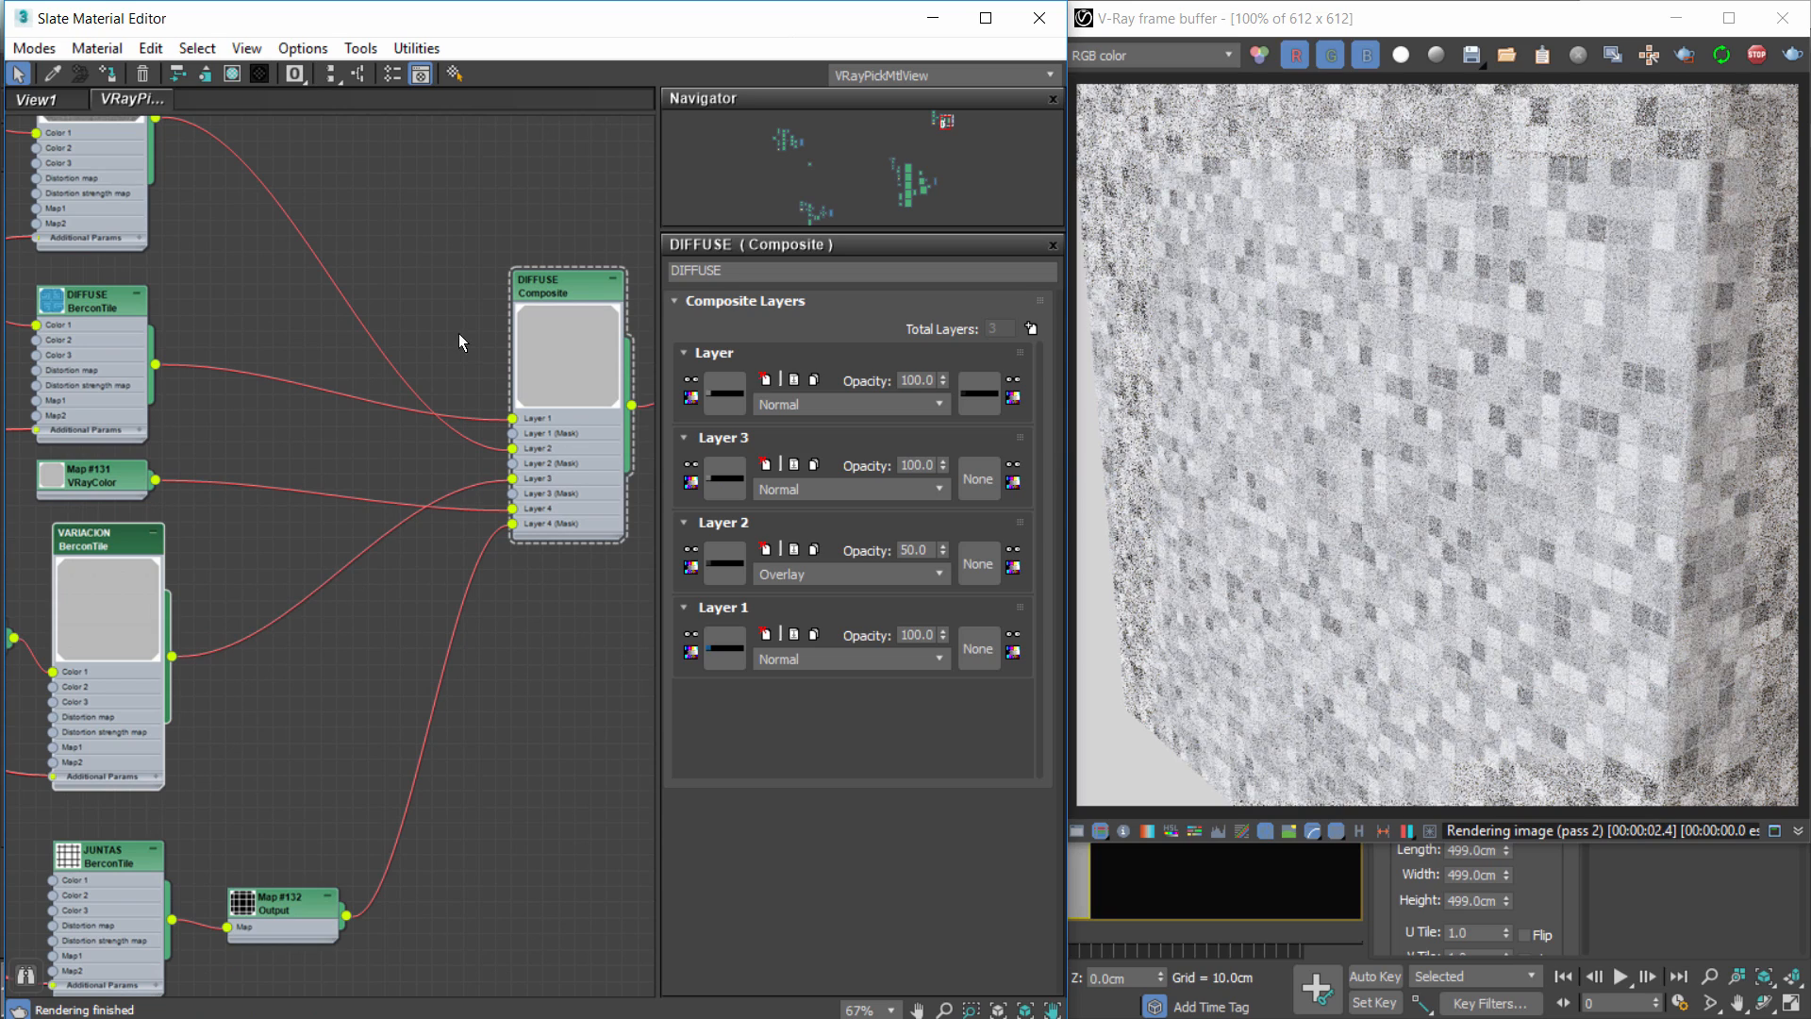
{"action": "middle_click_drag", "start_coordinate": [583, 270], "coordinate": [443, 281]}
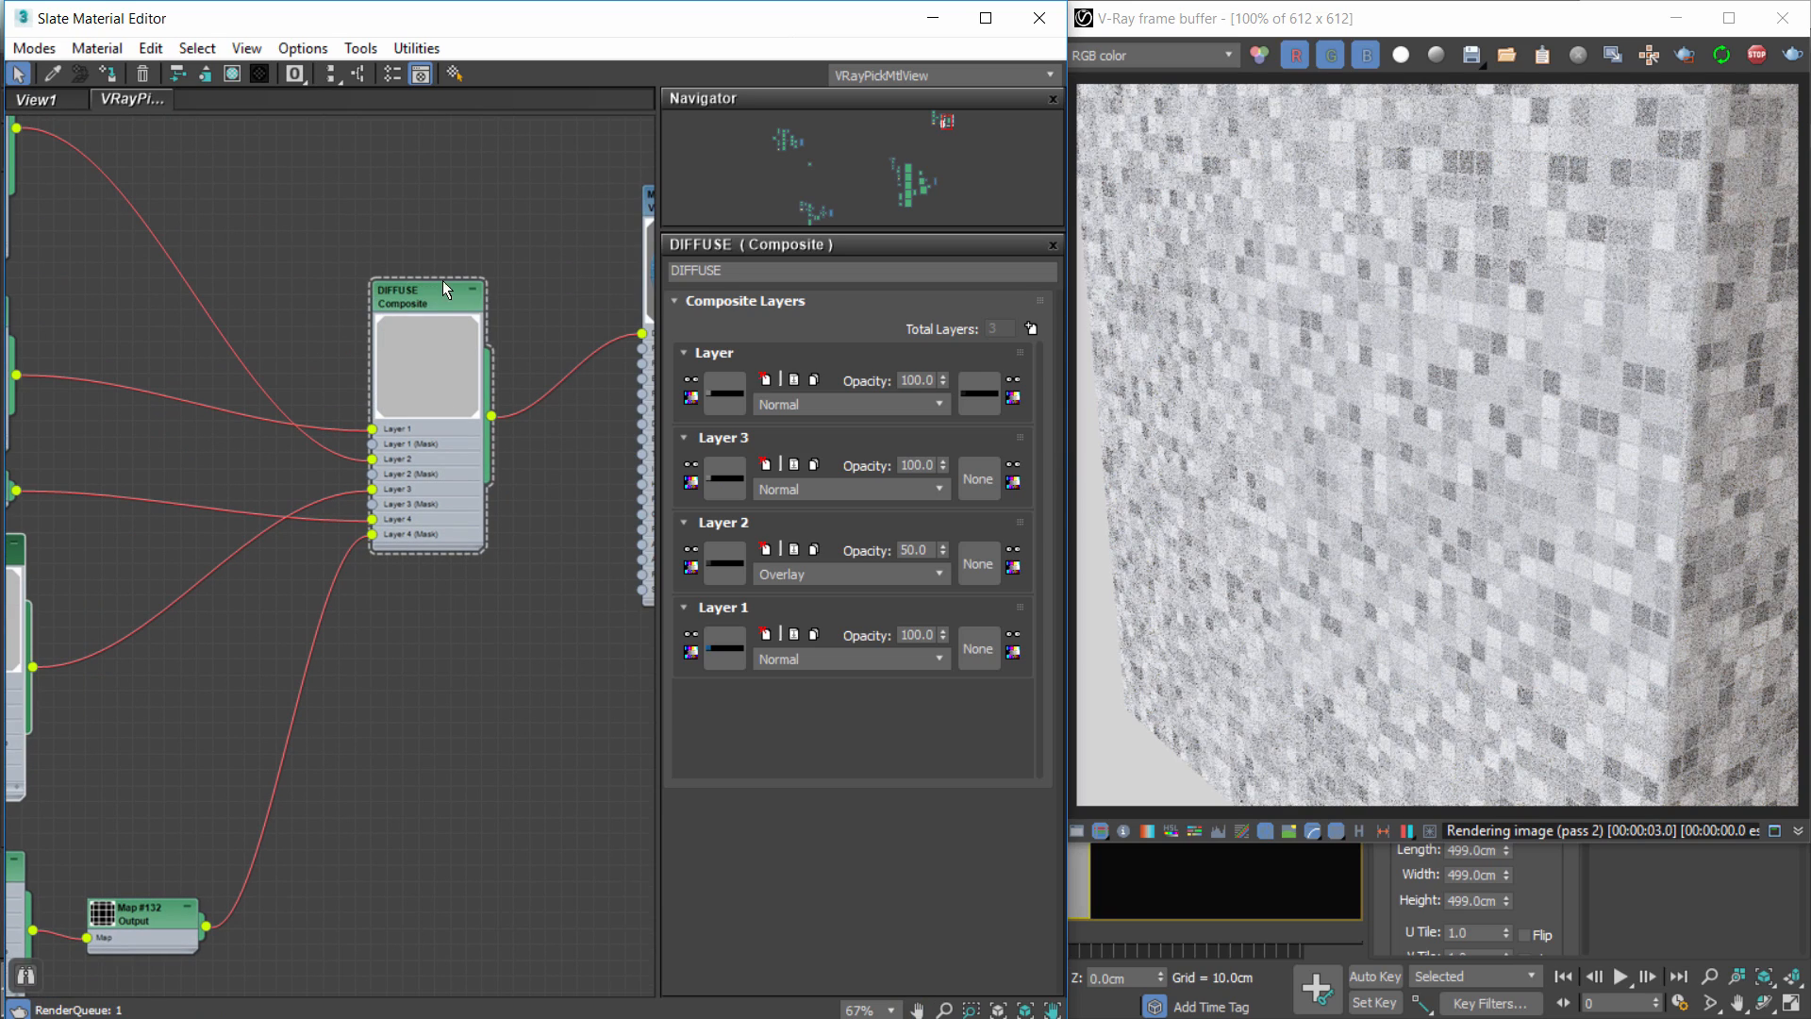
{"action": "left_click", "coordinate": [798, 491]}
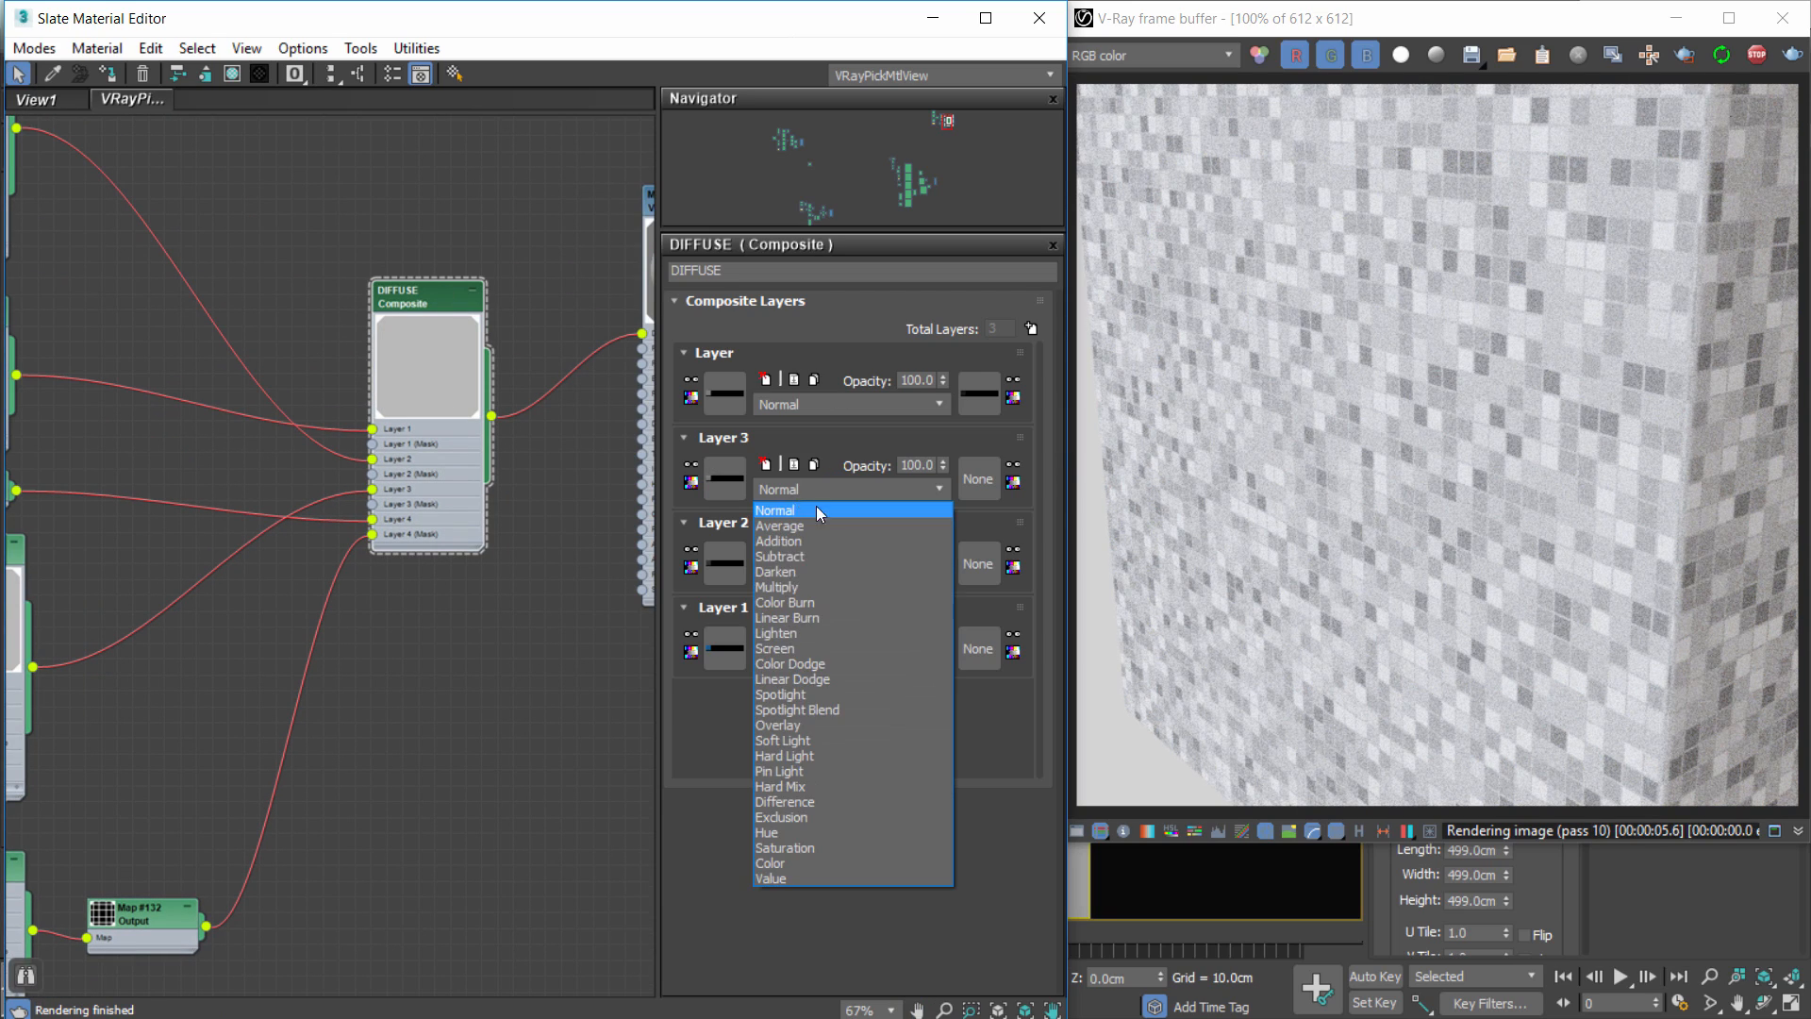
{"action": "left_click", "coordinate": [789, 724]}
{"action": "double_click", "coordinate": [917, 465]}
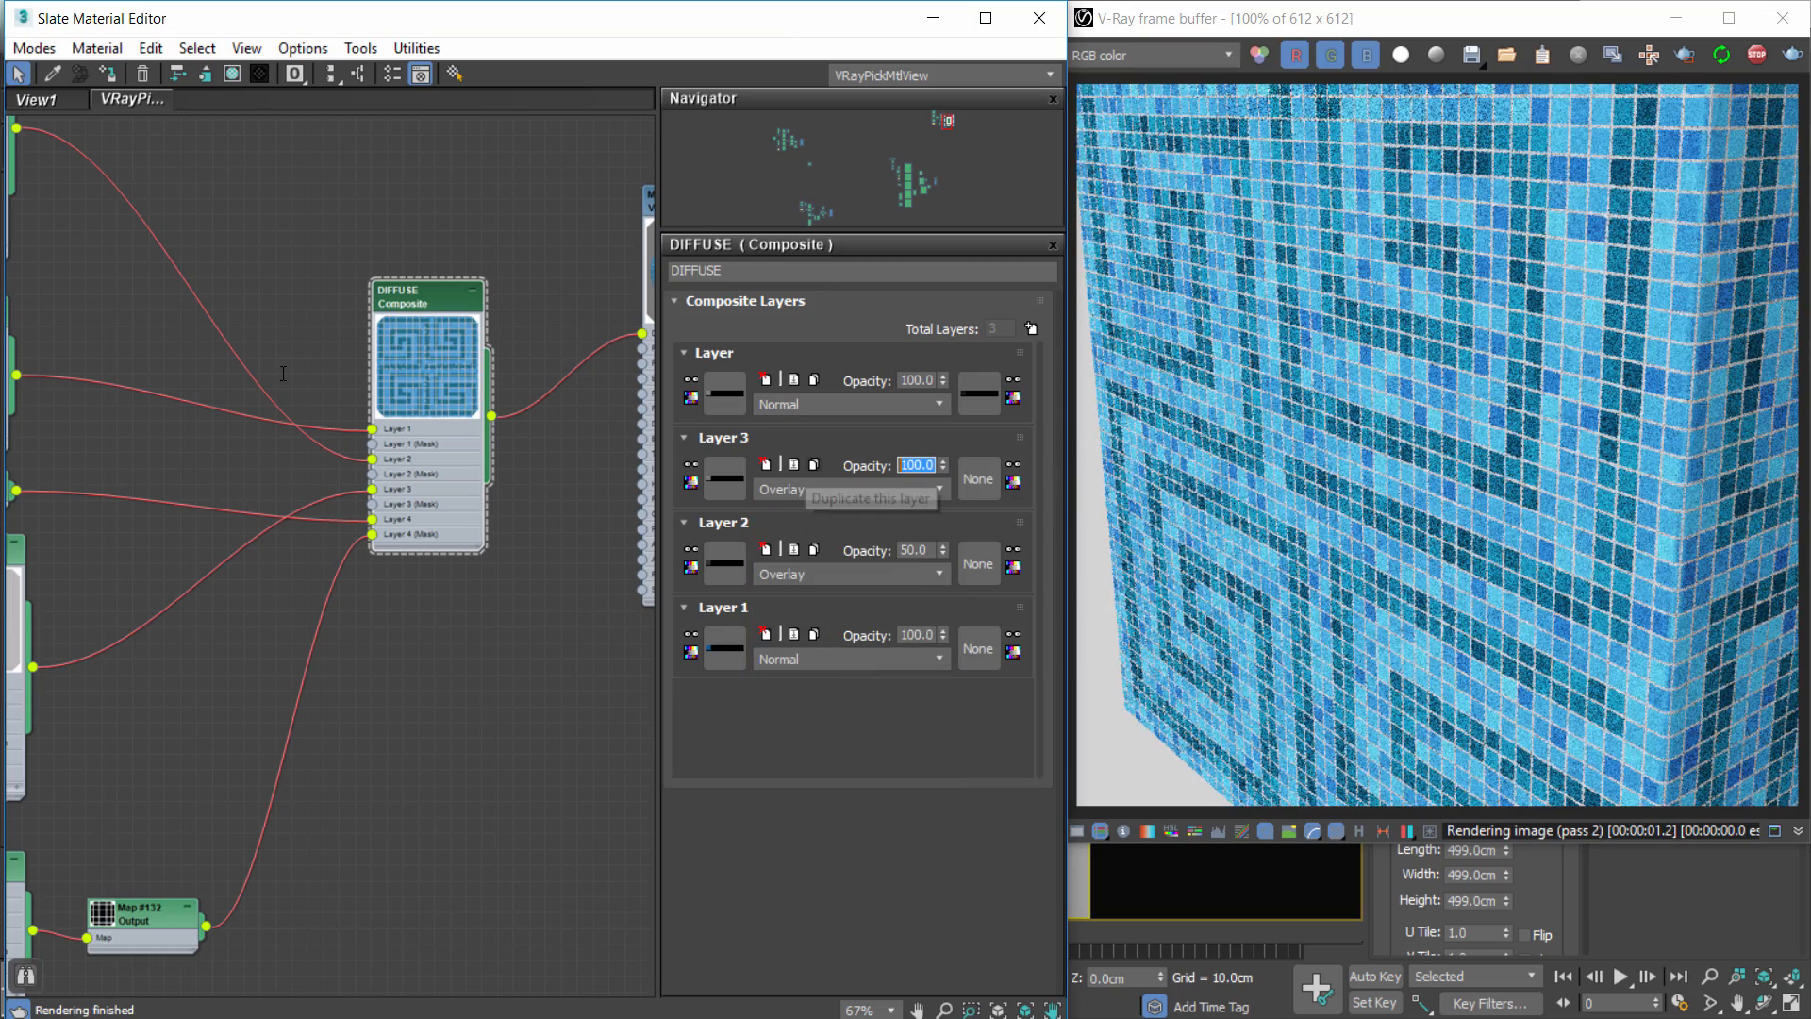
{"action": "key", "text": "Return"}
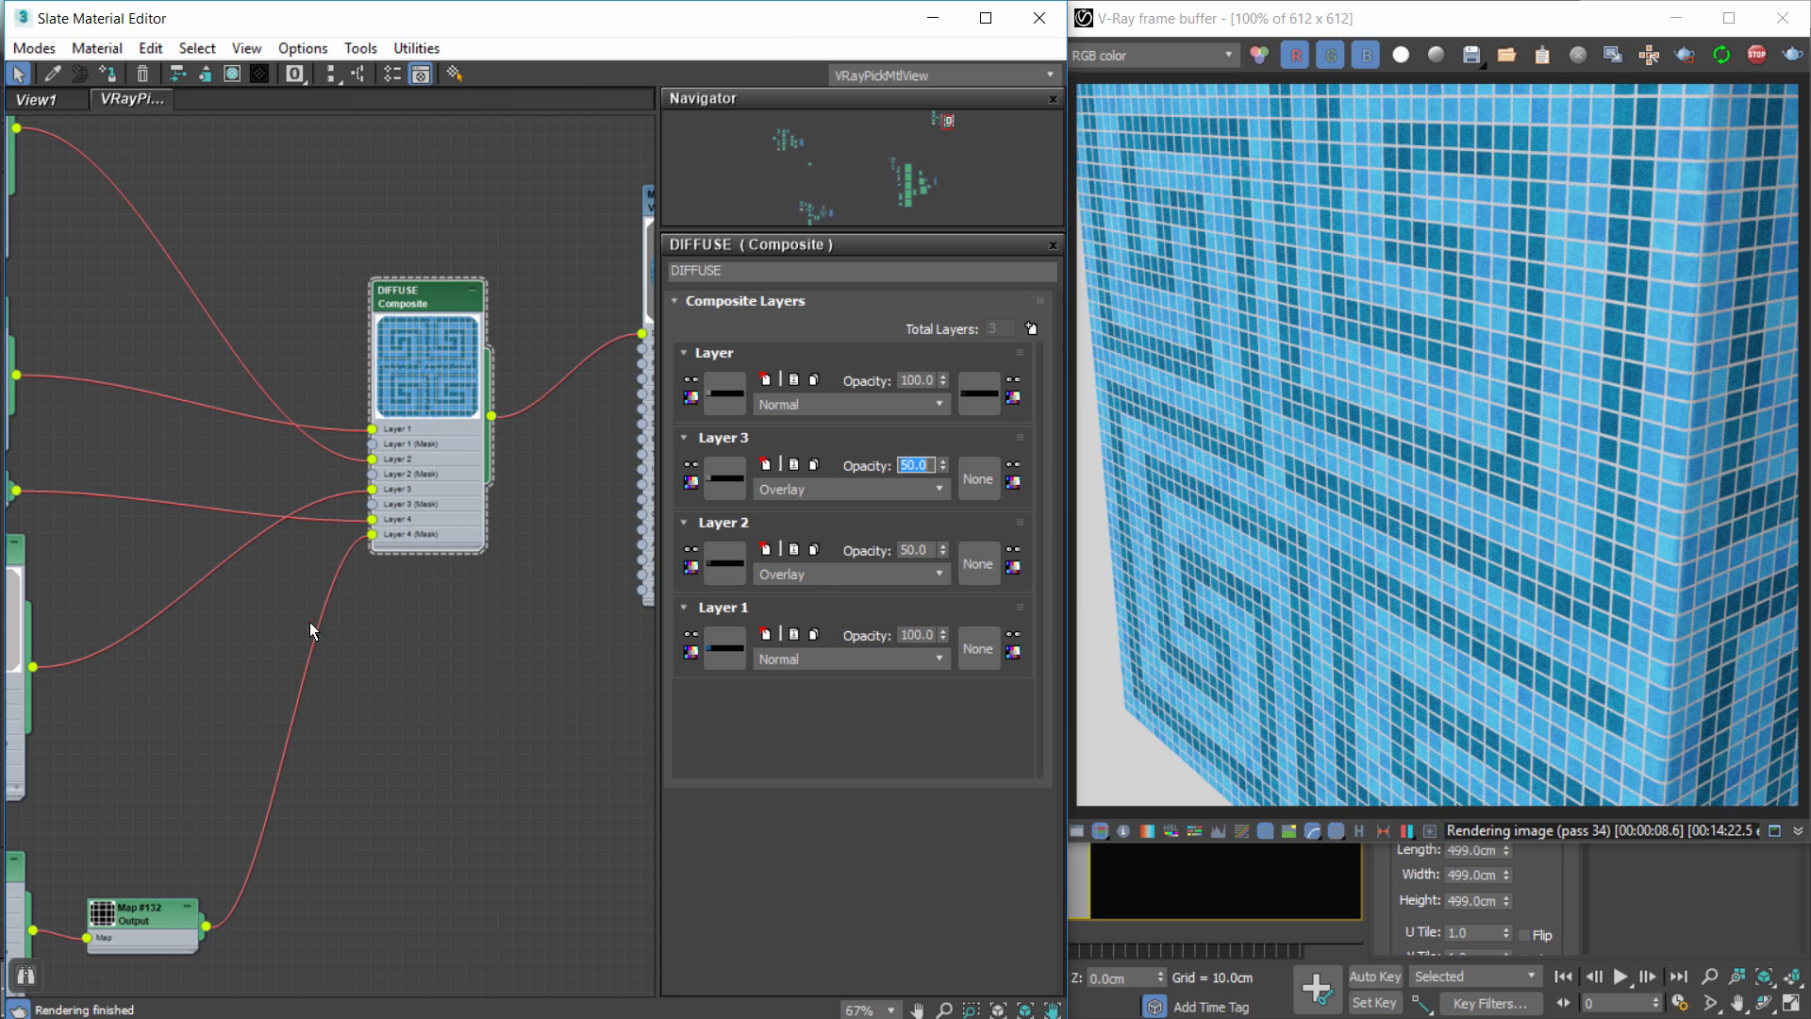
Set Material #7's reflection color to white and its reflection glossiness to 0.8.
{"action": "scroll", "coordinate": [366, 590], "scroll_direction": "down", "scroll_amount": 3}
{"action": "middle_click_drag", "start_coordinate": [343, 677], "coordinate": [6, 554]}
{"action": "left_click_drag", "start_coordinate": [329, 217], "coordinate": [416, 359]}
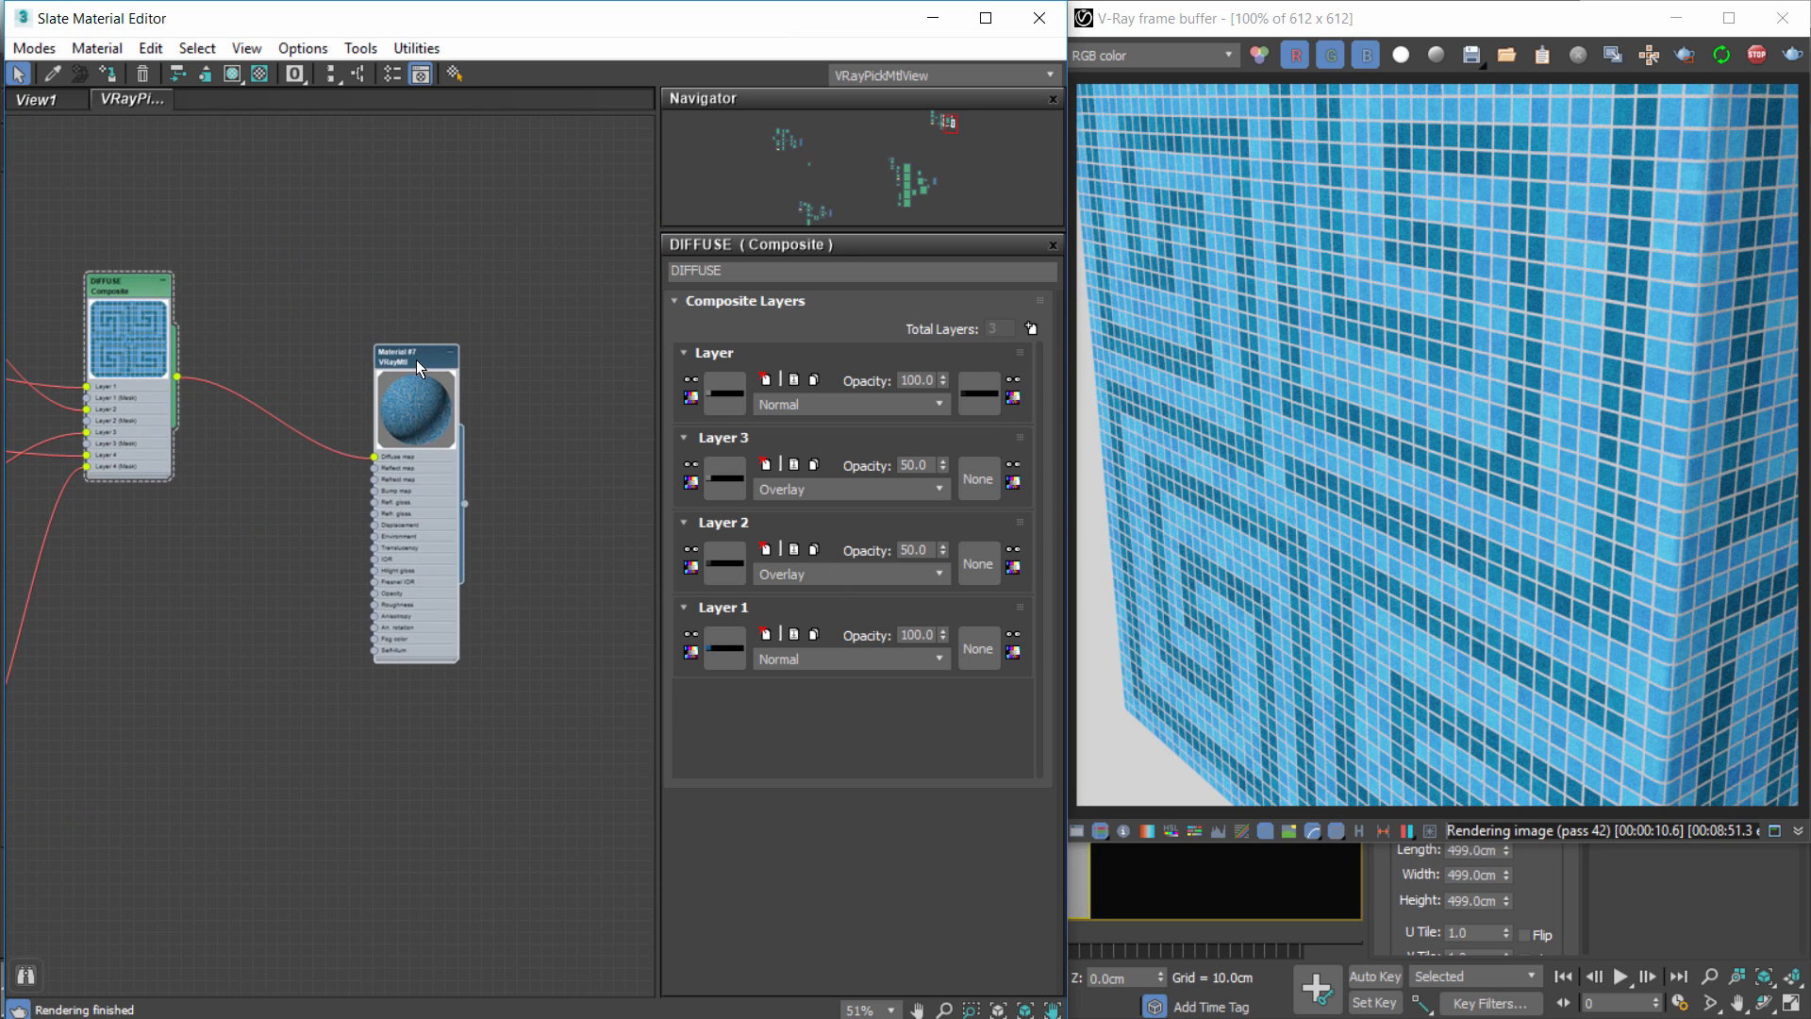
{"action": "double_click", "coordinate": [416, 359]}
{"action": "left_click", "coordinate": [800, 396]}
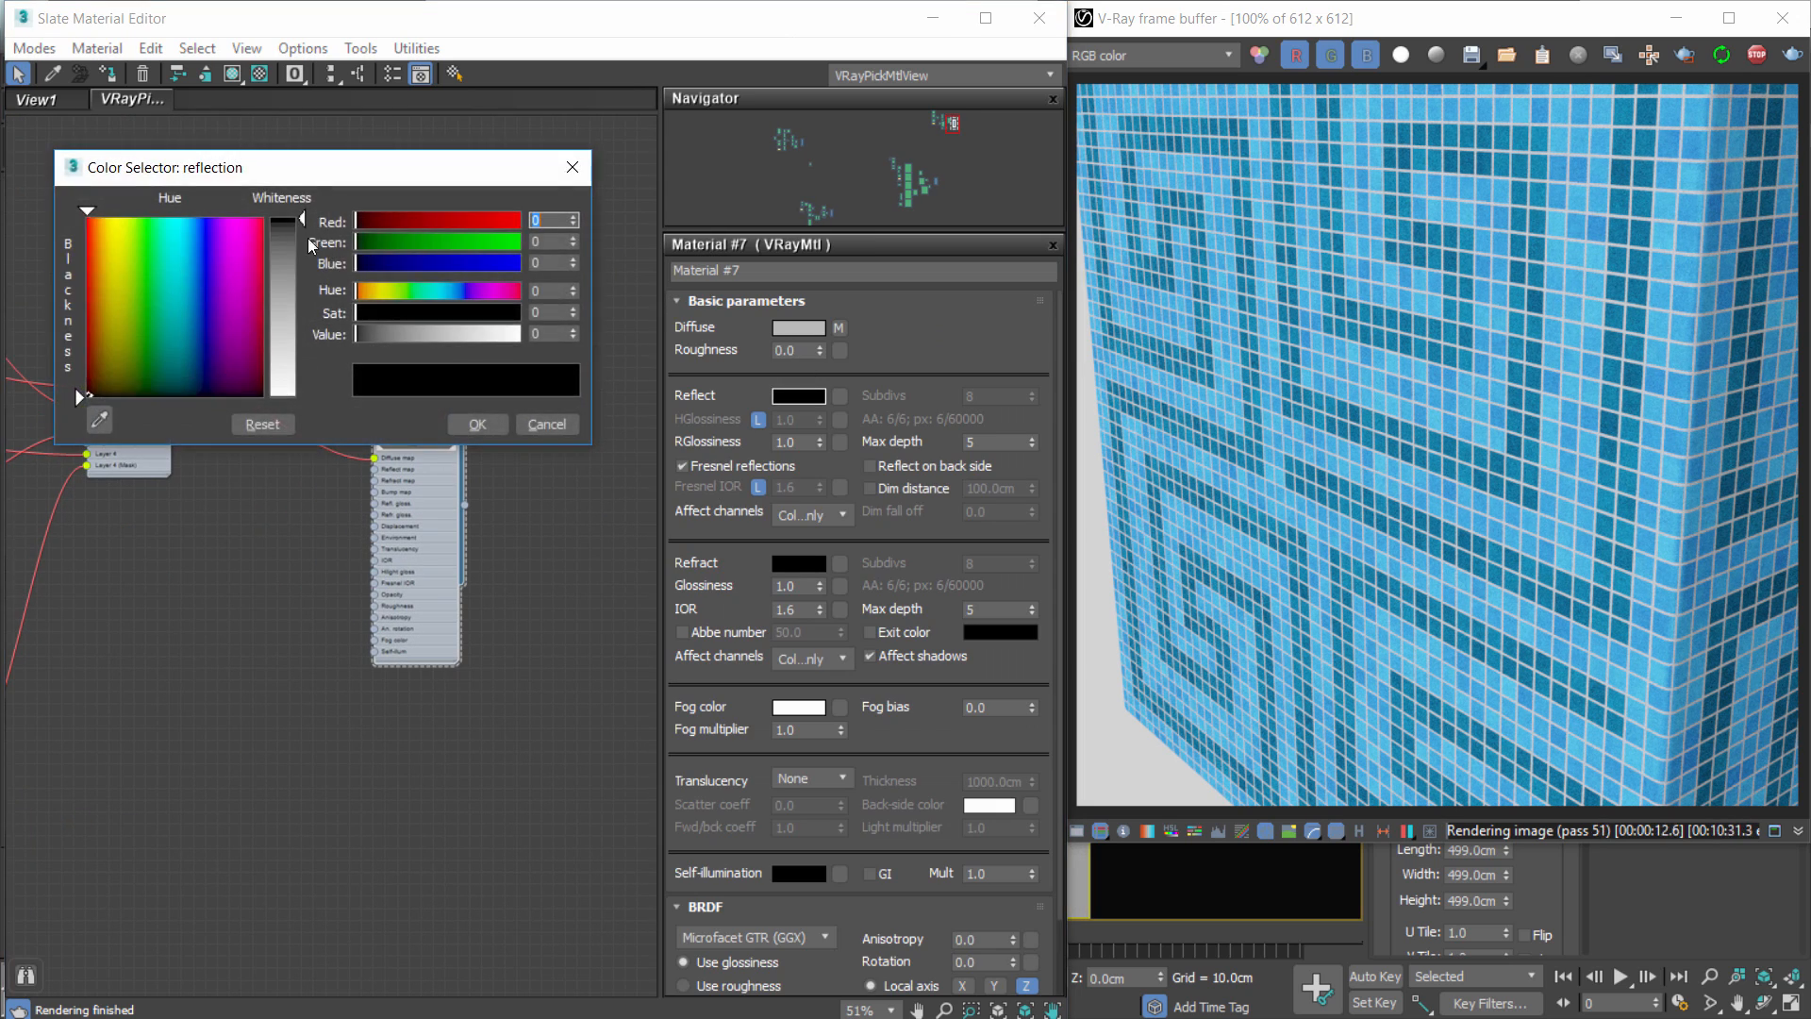
{"action": "left_click_drag", "start_coordinate": [311, 245], "coordinate": [304, 394]}
{"action": "left_click", "coordinate": [478, 424]}
{"action": "left_click", "coordinate": [793, 441]}
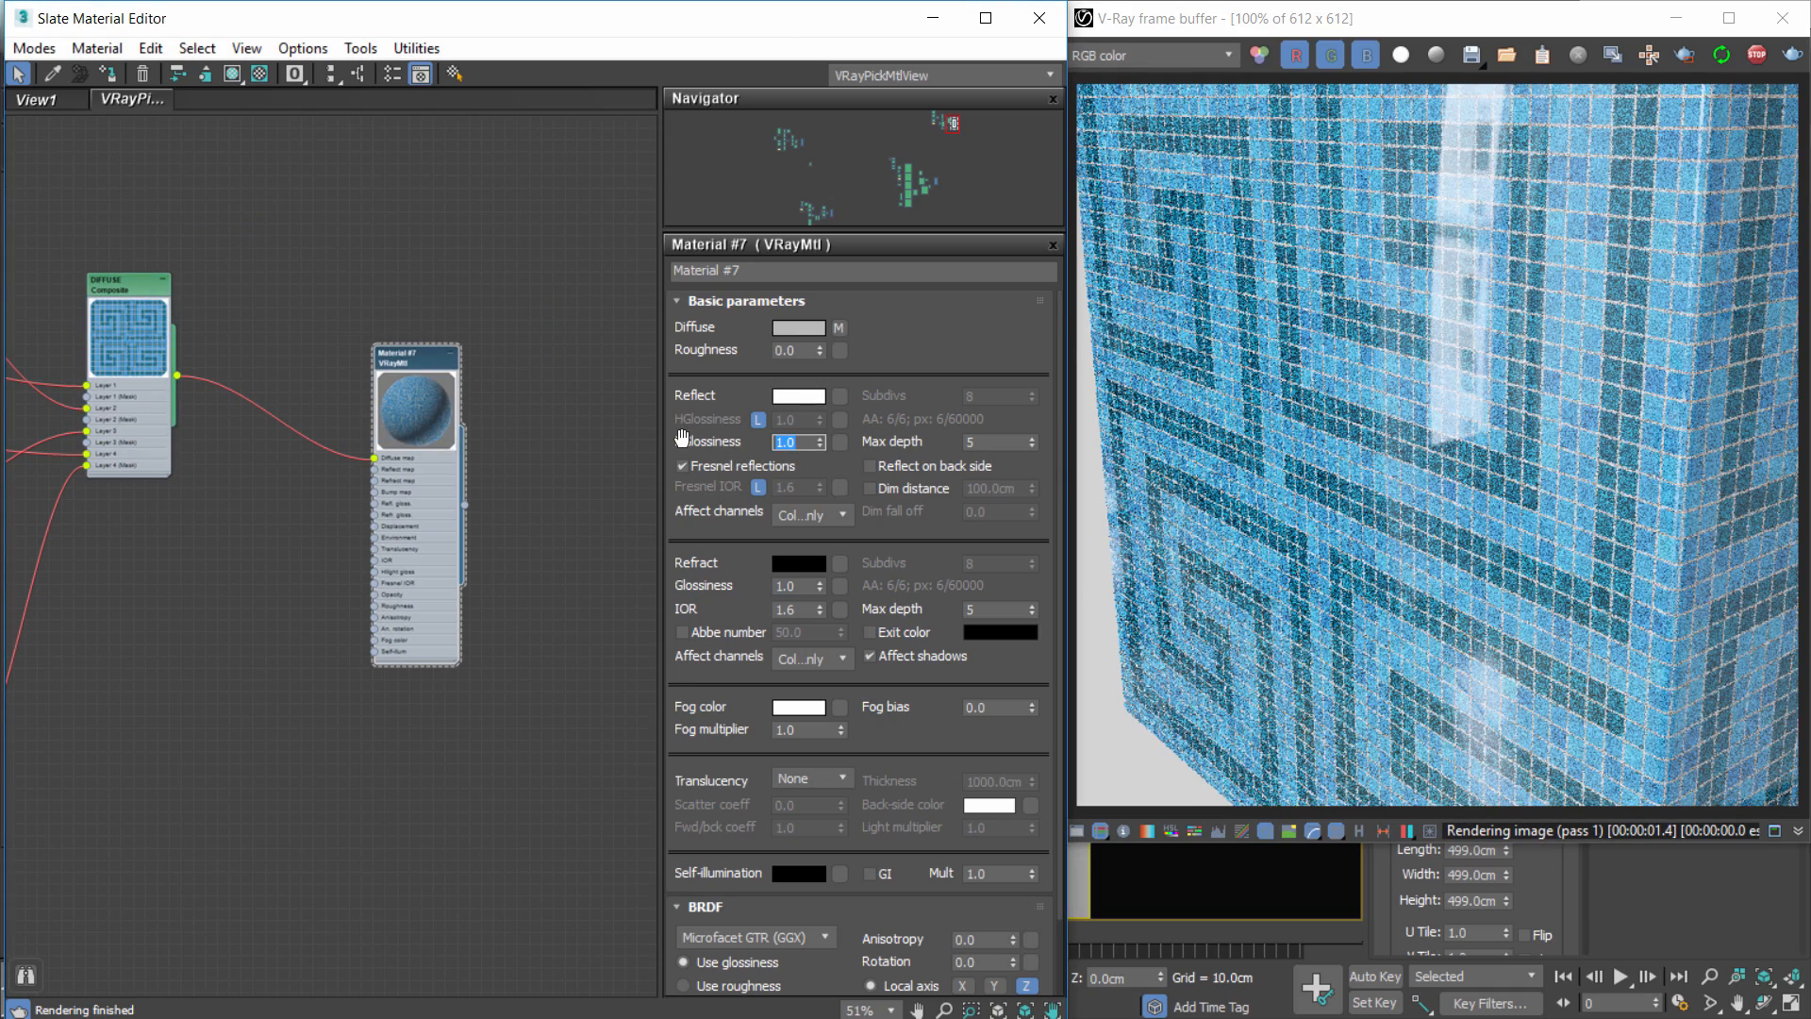
{"action": "type", "text": "0.8"}
{"action": "key", "text": "Return"}
Align the JUNTAS BerconTile under VARIACION and open the VARIACION map's parameters.
{"action": "middle_click_drag", "start_coordinate": [270, 343], "coordinate": [492, 316]}
{"action": "scroll", "coordinate": [491, 316], "scroll_direction": "down", "scroll_amount": 1}
{"action": "scroll", "coordinate": [280, 535], "scroll_direction": "up", "scroll_amount": 2}
{"action": "middle_click_drag", "start_coordinate": [198, 533], "coordinate": [321, 529]}
{"action": "left_click", "coordinate": [151, 466]}
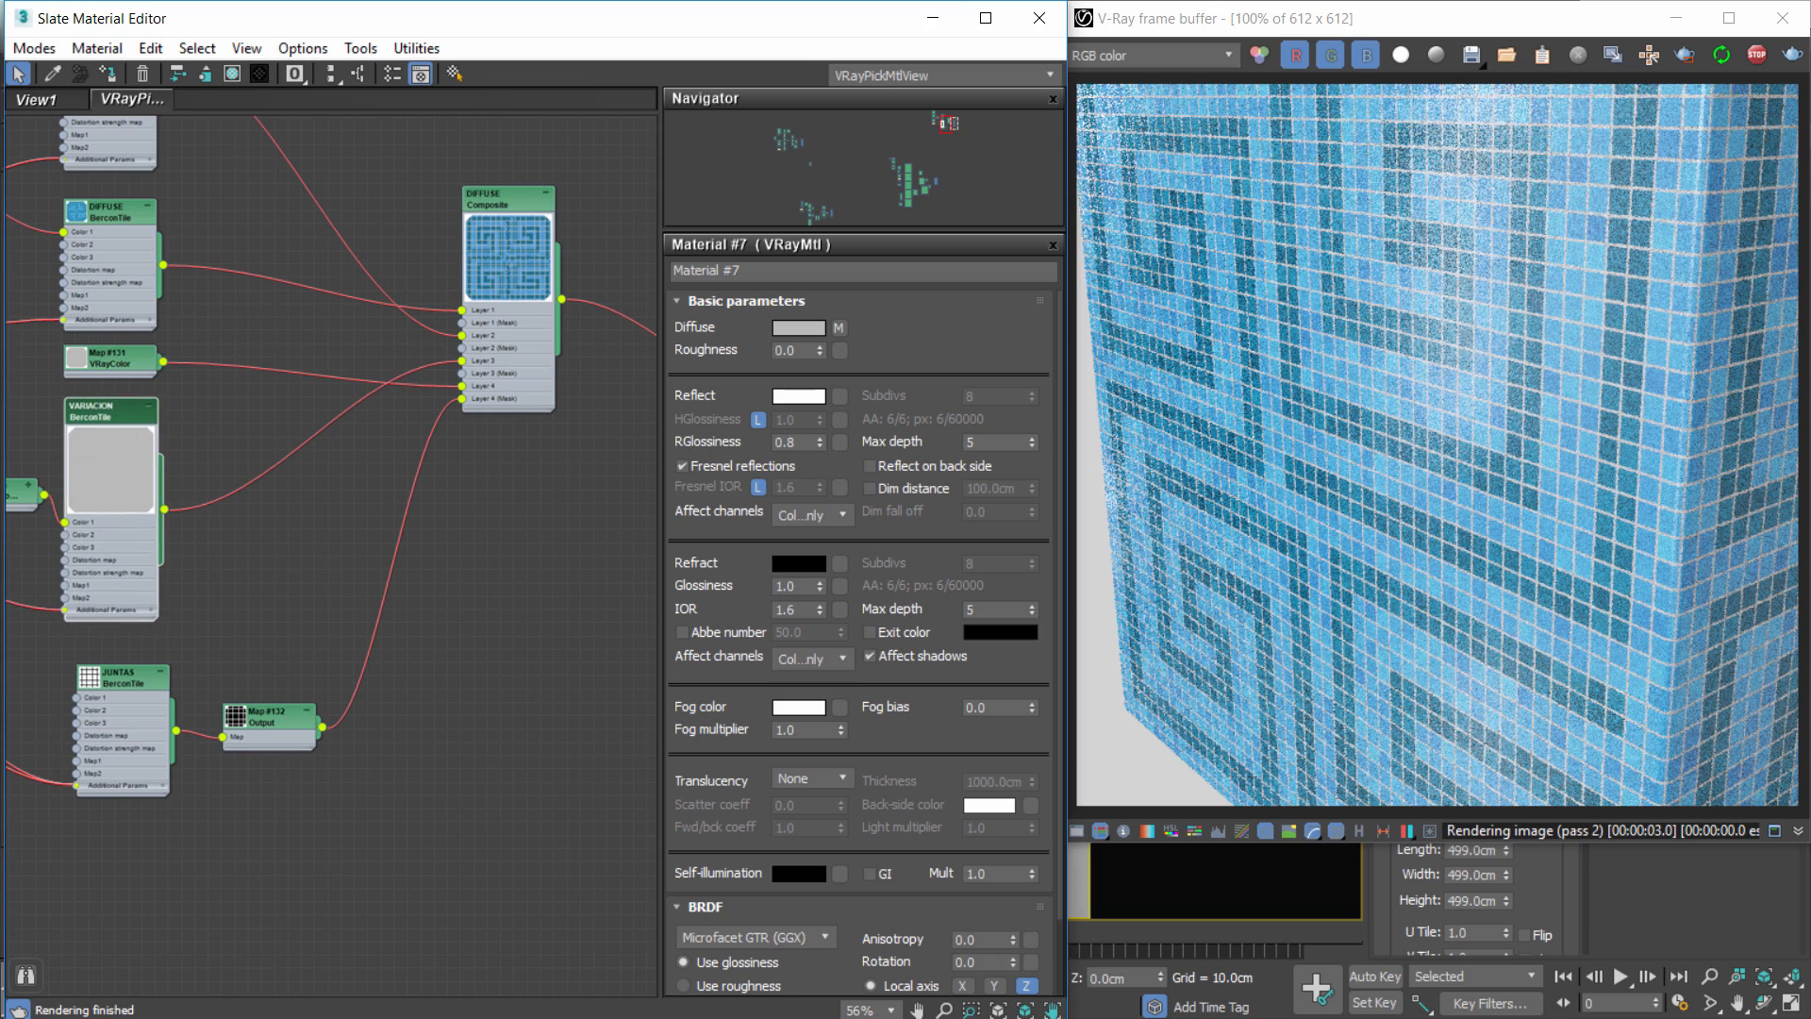
{"action": "left_click_drag", "start_coordinate": [139, 685], "coordinate": [125, 685]}
{"action": "left_click", "coordinate": [115, 411]}
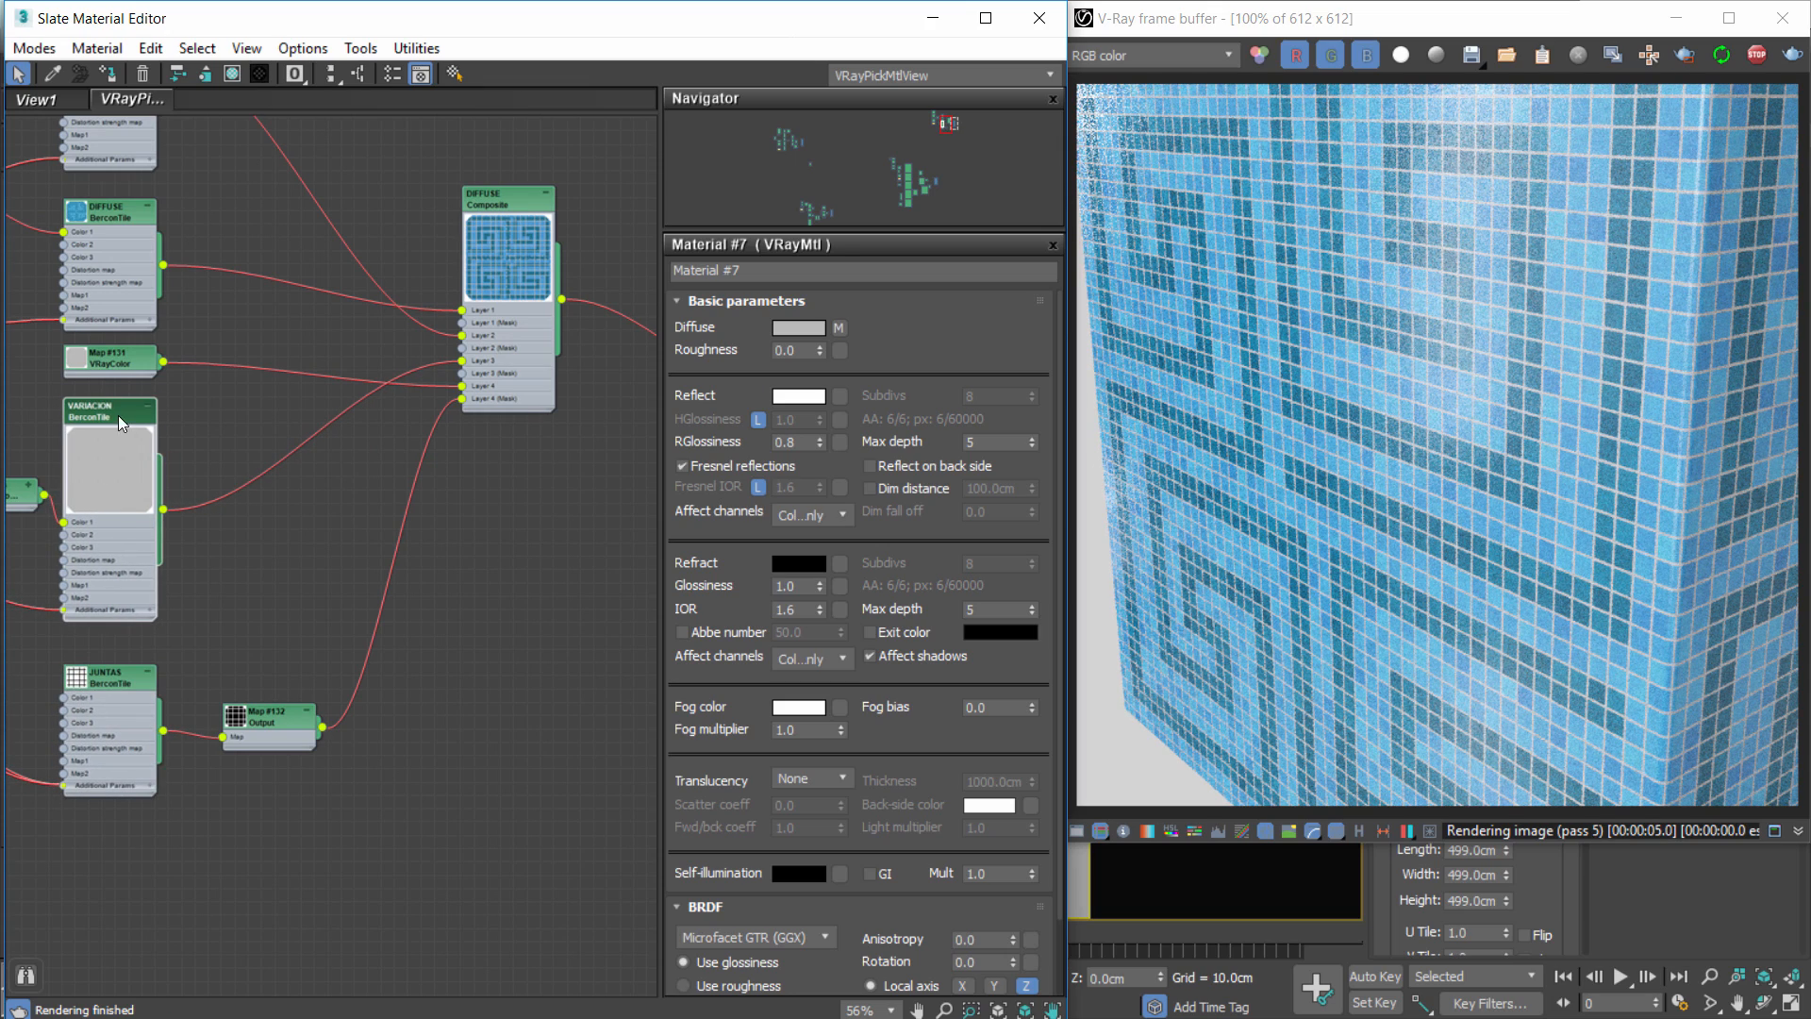
{"action": "double_click", "coordinate": [117, 415]}
Add a Composite map named BUMP below the DIFFUSE Composite and feed the VARIACION BerconTile into its Layer 1.
{"action": "right_click", "coordinate": [369, 624]}
{"action": "mouse_move", "coordinate": [453, 637]}
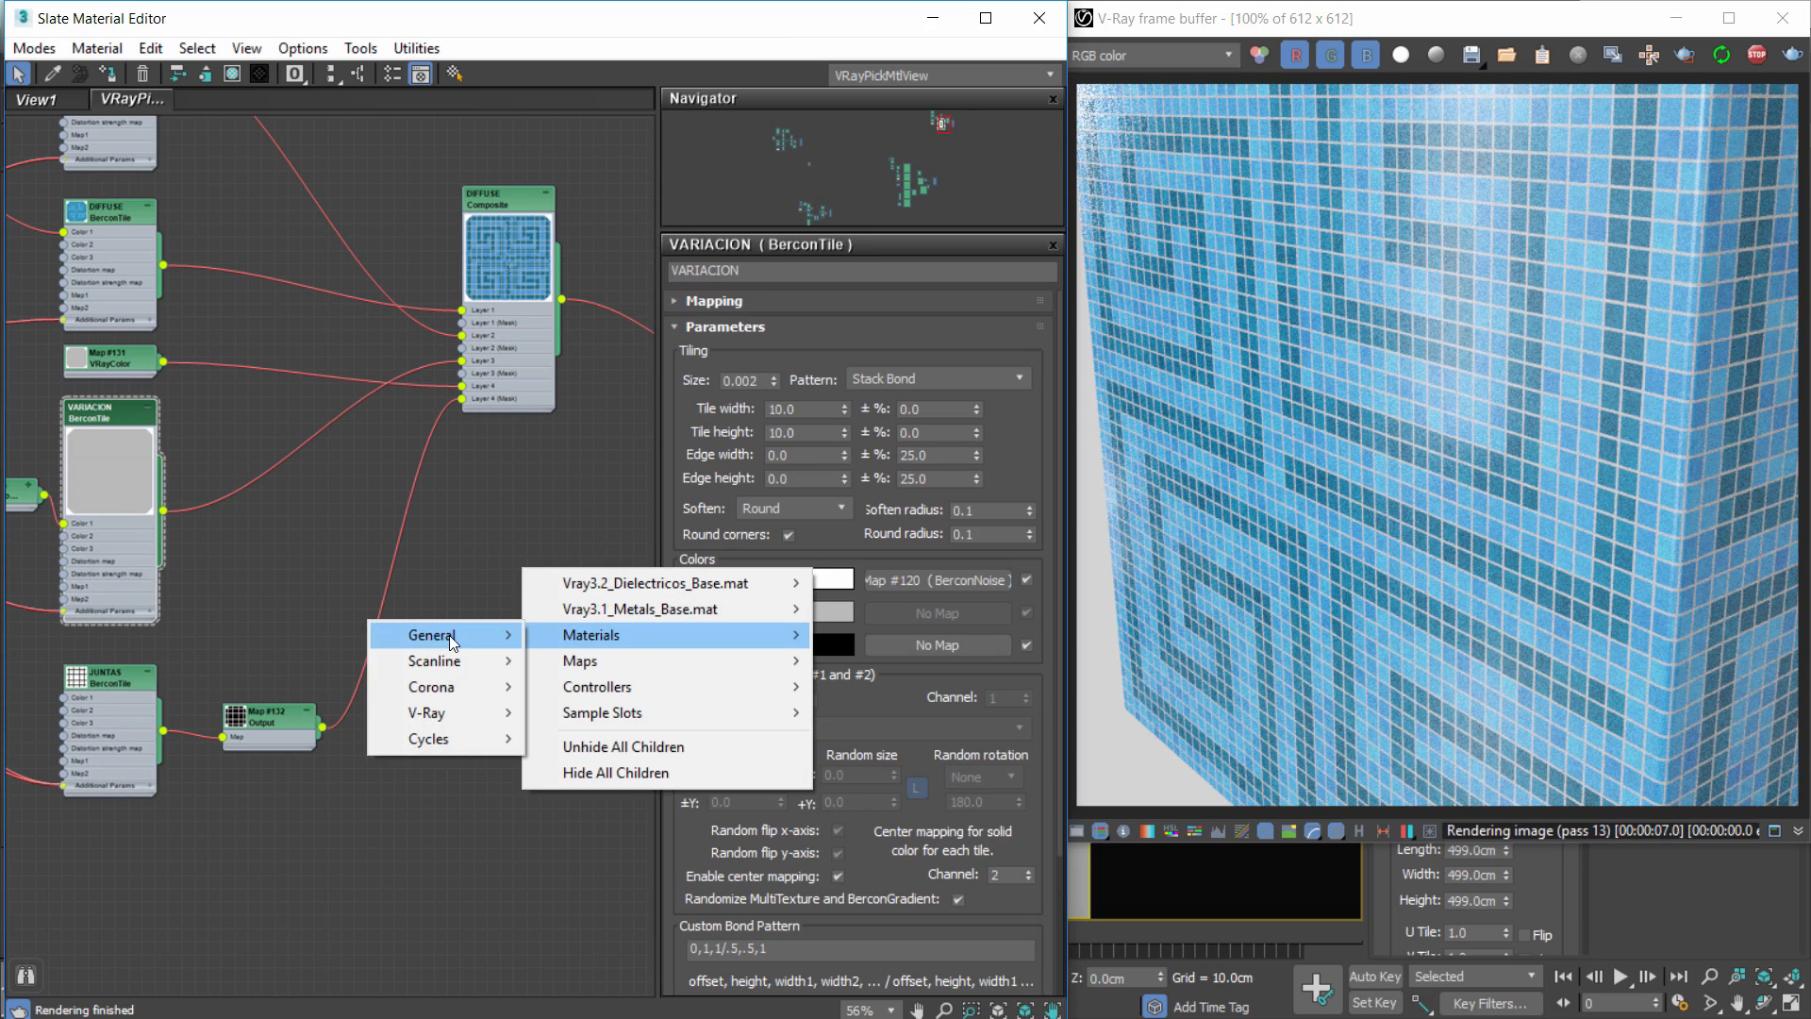
{"action": "mouse_move", "coordinate": [597, 661]}
{"action": "mouse_move", "coordinate": [406, 680]}
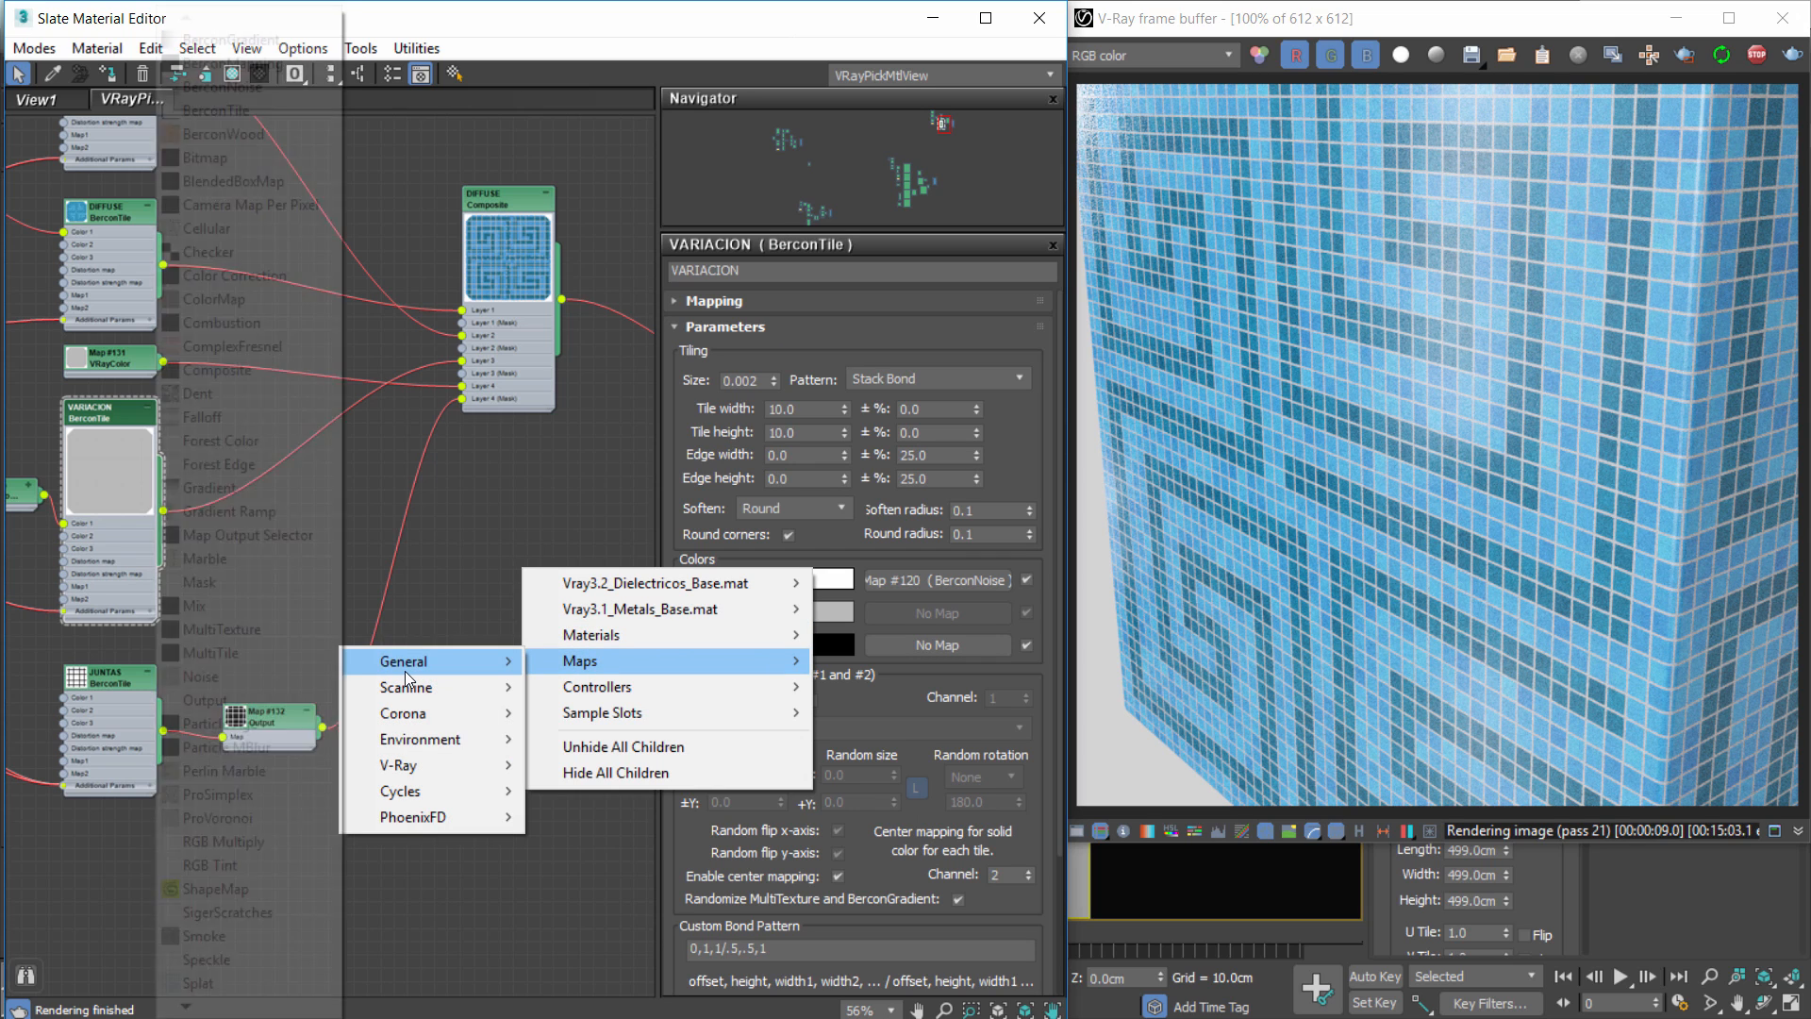
{"action": "left_click", "coordinate": [219, 369]}
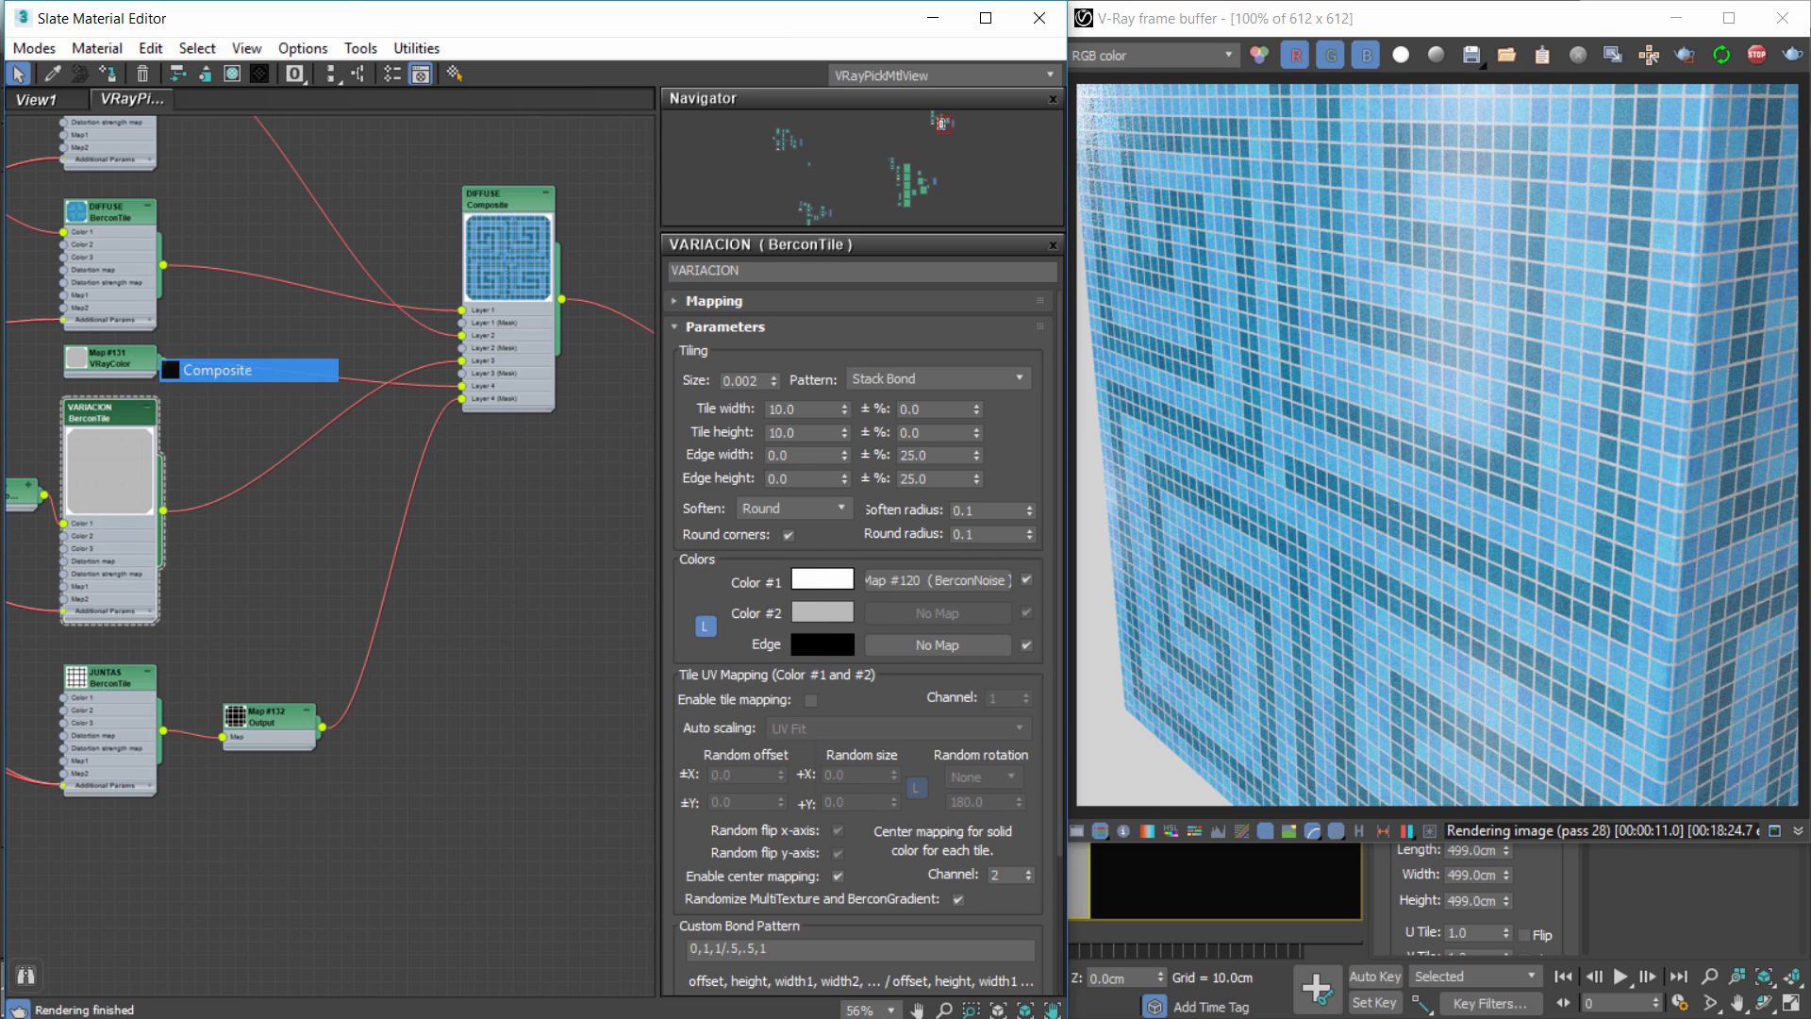
{"action": "double_click", "coordinate": [506, 568]}
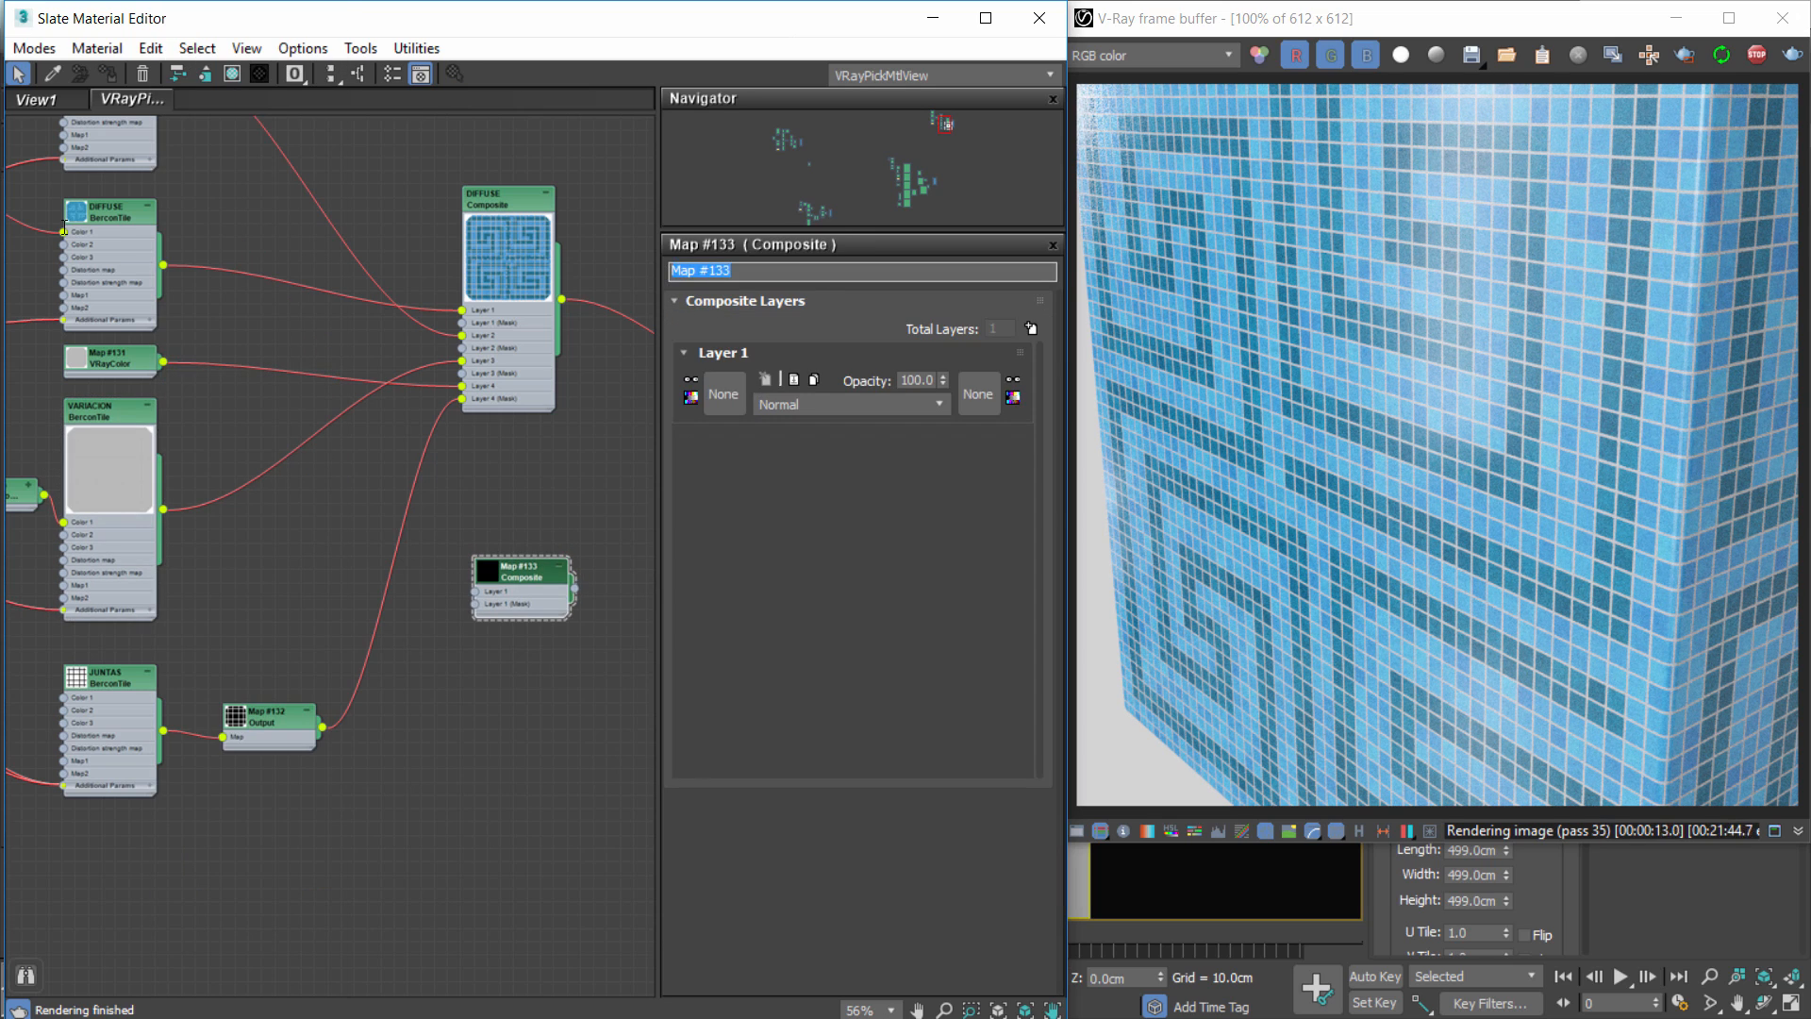
{"action": "type", "text": "BUMP"}
{"action": "scroll", "coordinate": [318, 495], "scroll_direction": "up", "scroll_amount": 1}
{"action": "left_click_drag", "start_coordinate": [148, 509], "coordinate": [531, 558]}
Enlarge the preview of the Map #120 noise and move the node up beside the VARIACION BerconTile.
{"action": "double_click", "coordinate": [116, 440]}
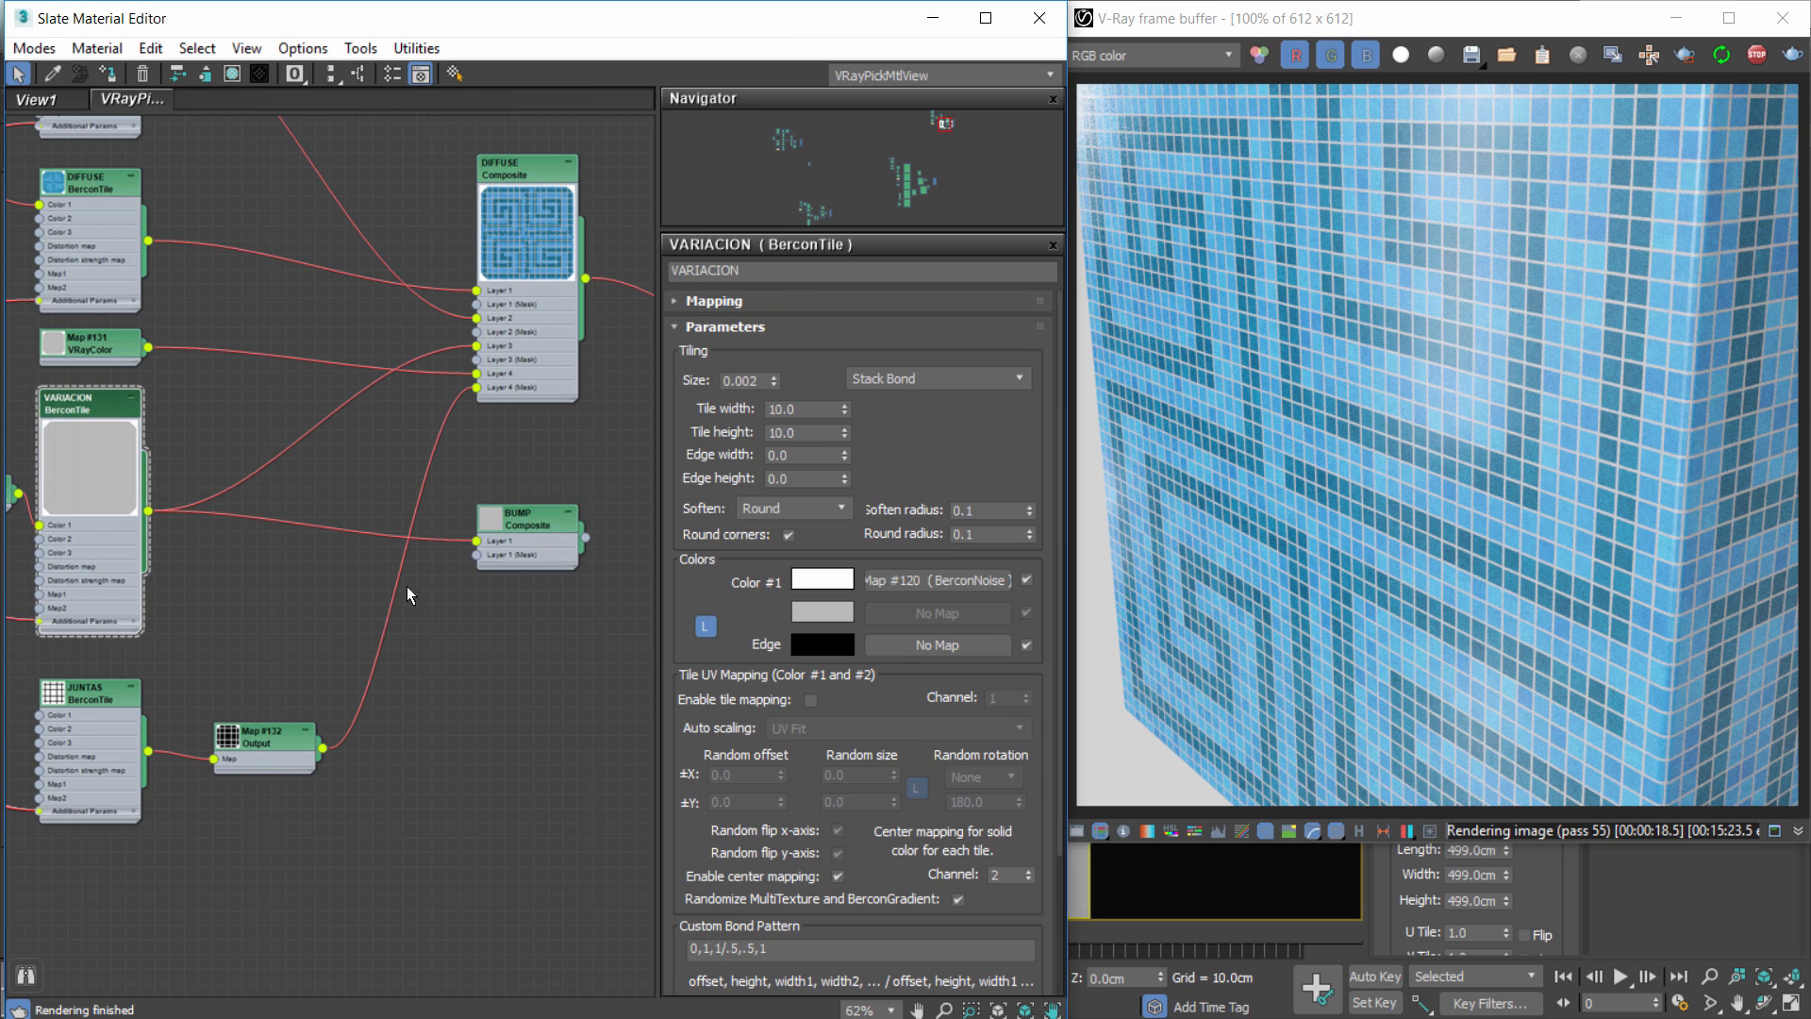
{"action": "scroll", "coordinate": [425, 587], "scroll_direction": "down", "scroll_amount": 5}
{"action": "scroll", "coordinate": [210, 688], "scroll_direction": "up", "scroll_amount": 3}
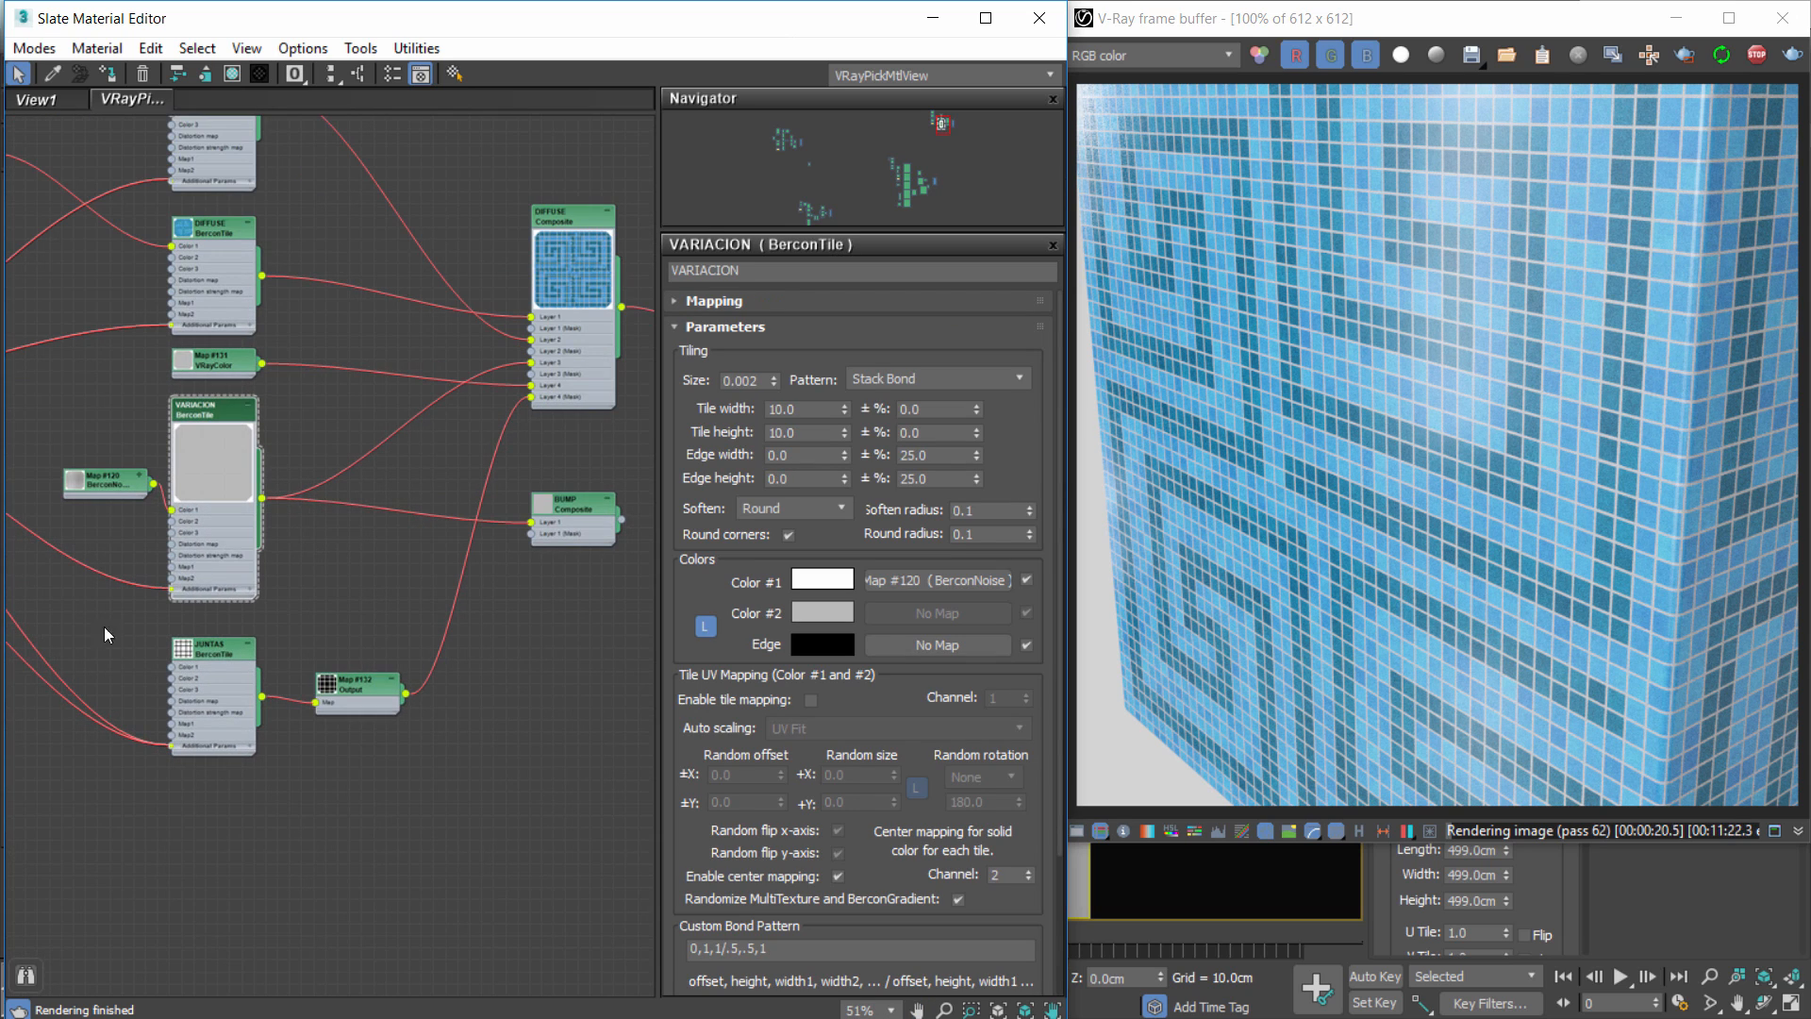
{"action": "double_click", "coordinate": [81, 482]}
{"action": "left_click_drag", "start_coordinate": [116, 481], "coordinate": [105, 409]}
{"action": "middle_click_drag", "start_coordinate": [374, 700], "coordinate": [311, 680]}
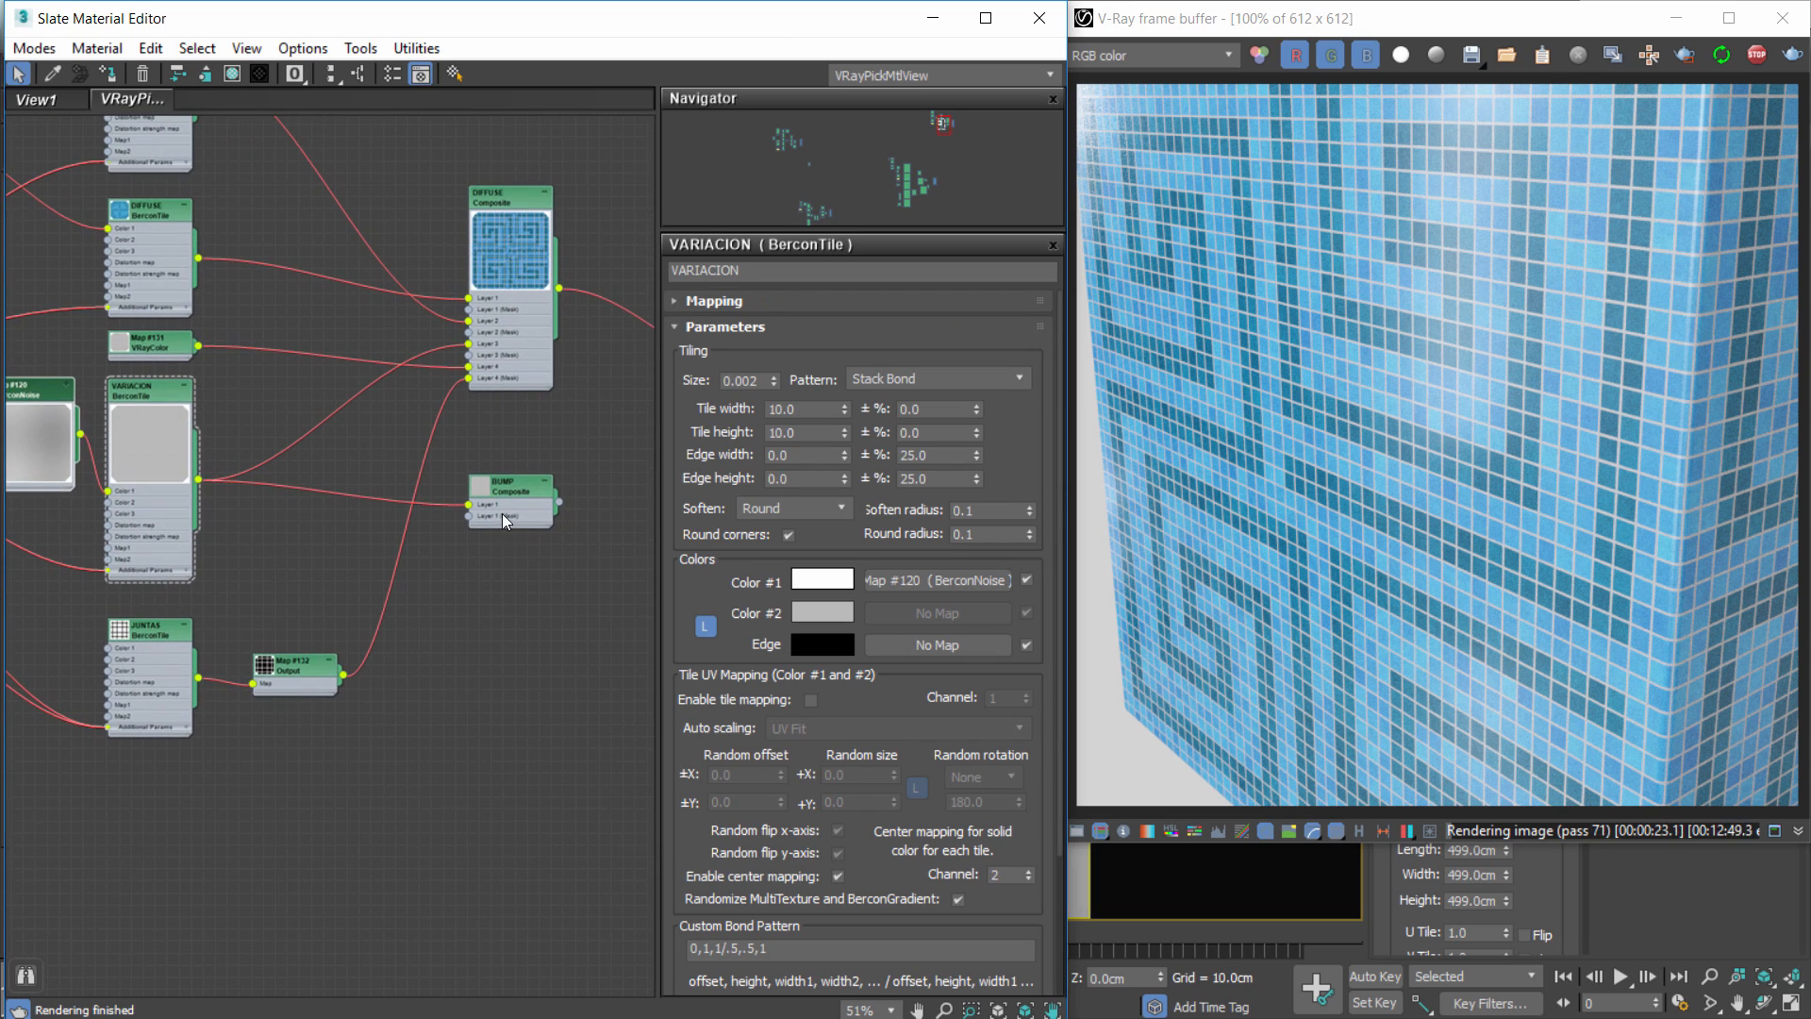
Add Layer 2 to the BUMP Composite, feed the JUNTAS BerconTile into it and set its blending to Multiply.
{"action": "double_click", "coordinate": [517, 485]}
{"action": "scroll", "coordinate": [377, 661], "scroll_direction": "up", "scroll_amount": 3}
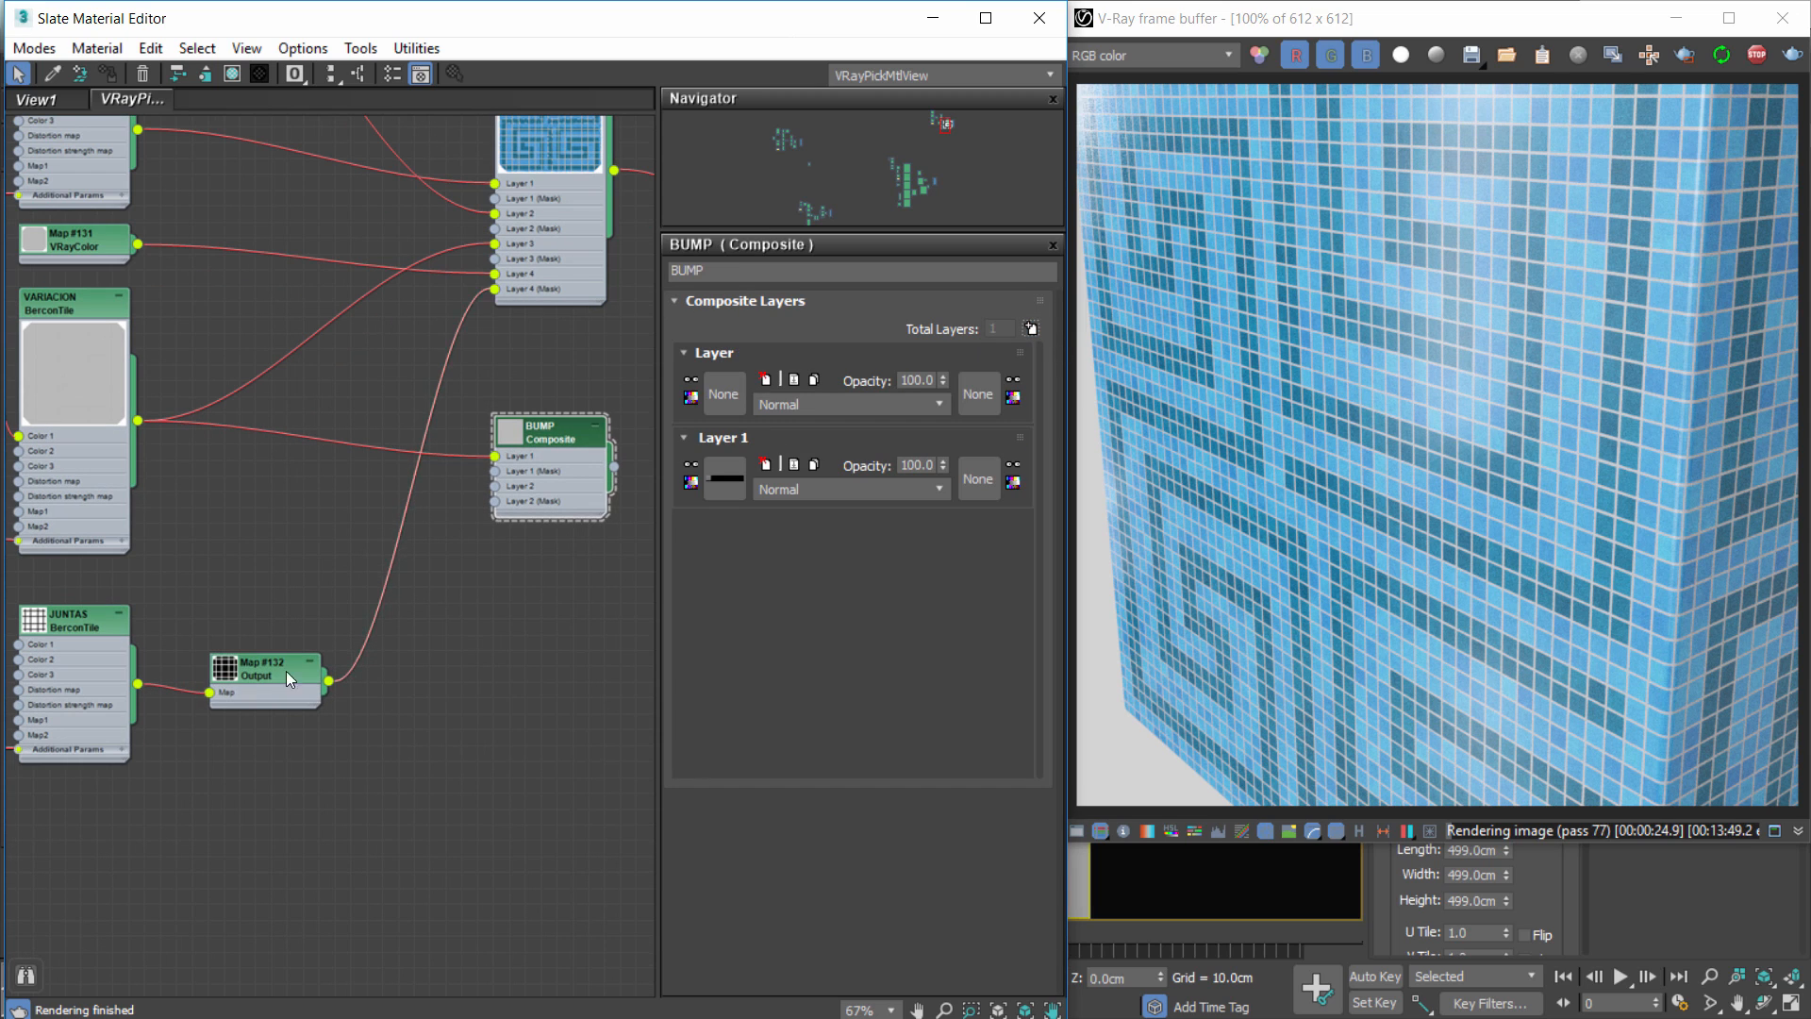
{"action": "left_click_drag", "start_coordinate": [286, 671], "coordinate": [316, 703]}
{"action": "left_click_drag", "start_coordinate": [138, 684], "coordinate": [494, 486]}
{"action": "left_click", "coordinate": [512, 457]}
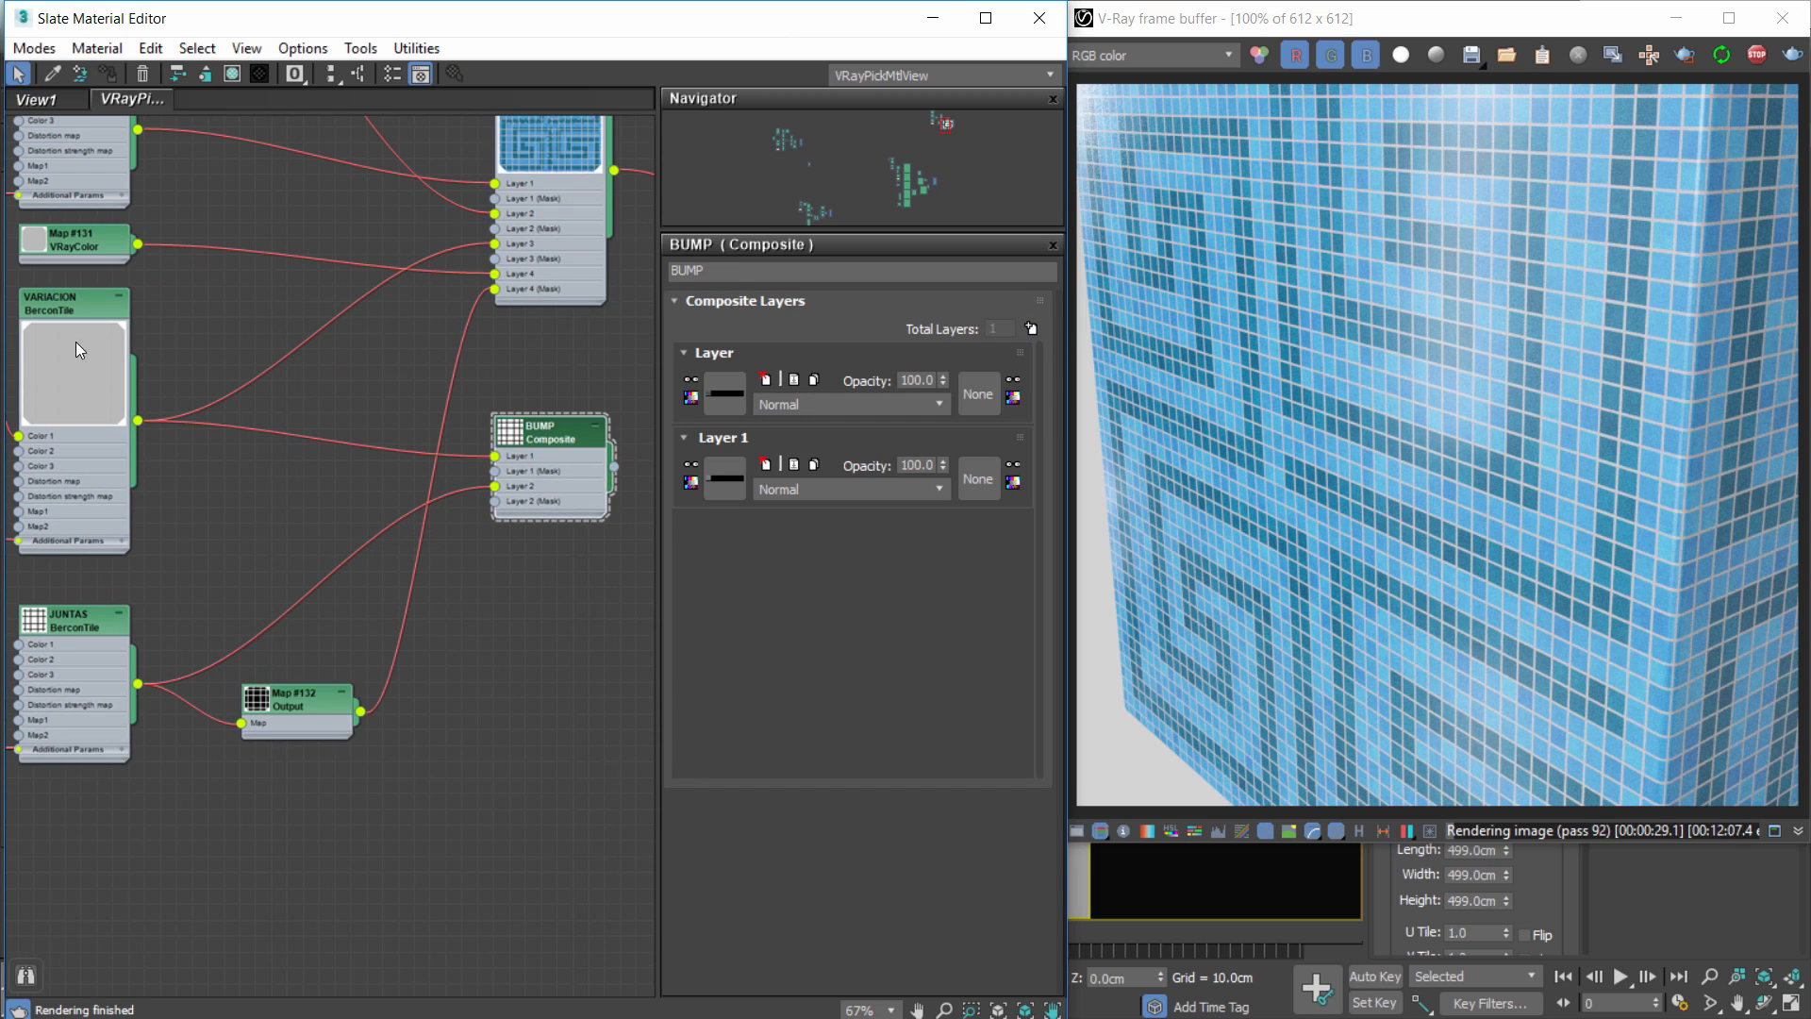
{"action": "left_click", "coordinate": [814, 405]}
Enlarge the BUMP Composite's preview and place the node just below the DIFFUSE Composite.
{"action": "middle_click_drag", "start_coordinate": [356, 528], "coordinate": [109, 604]}
{"action": "double_click", "coordinate": [268, 514]}
{"action": "left_click_drag", "start_coordinate": [320, 500], "coordinate": [304, 453]}
Add a VRayColor2Bump map fed by the BUMP Composite and connect it to Material #7's bump map input.
{"action": "right_click", "coordinate": [542, 451]}
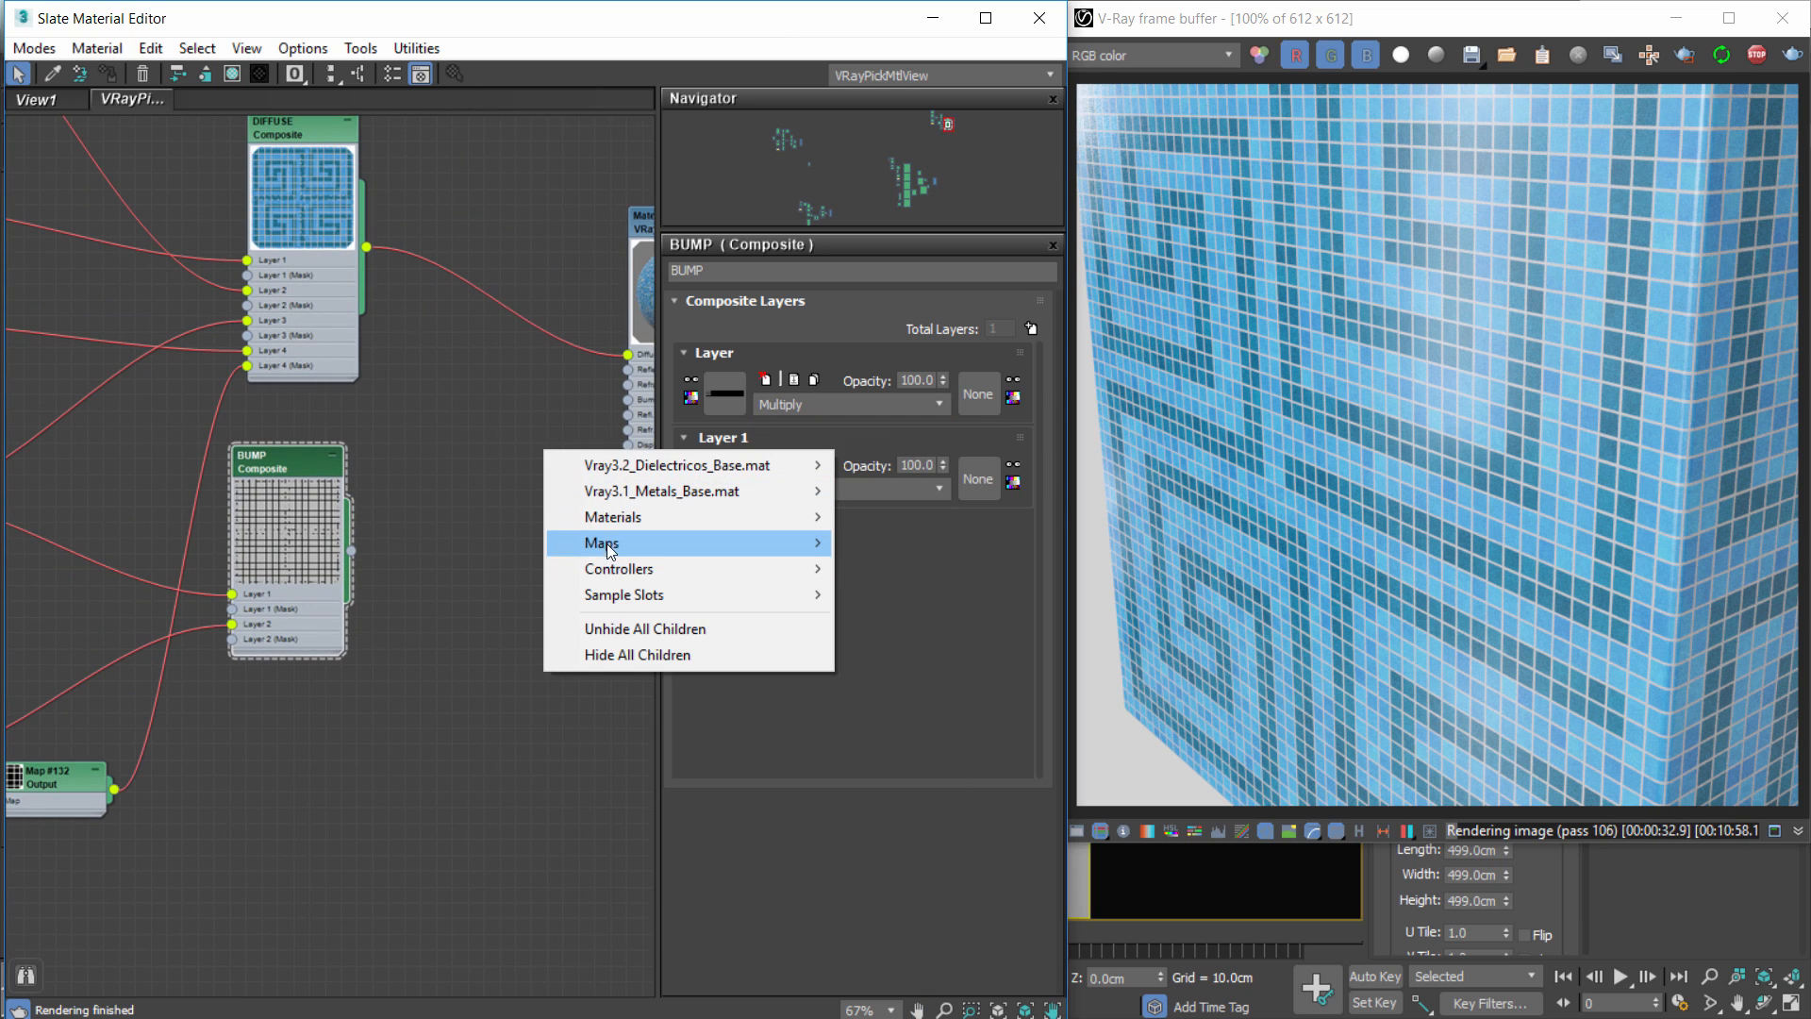
{"action": "mouse_move", "coordinate": [613, 543]}
{"action": "mouse_move", "coordinate": [424, 647]}
{"action": "left_click", "coordinate": [303, 419]}
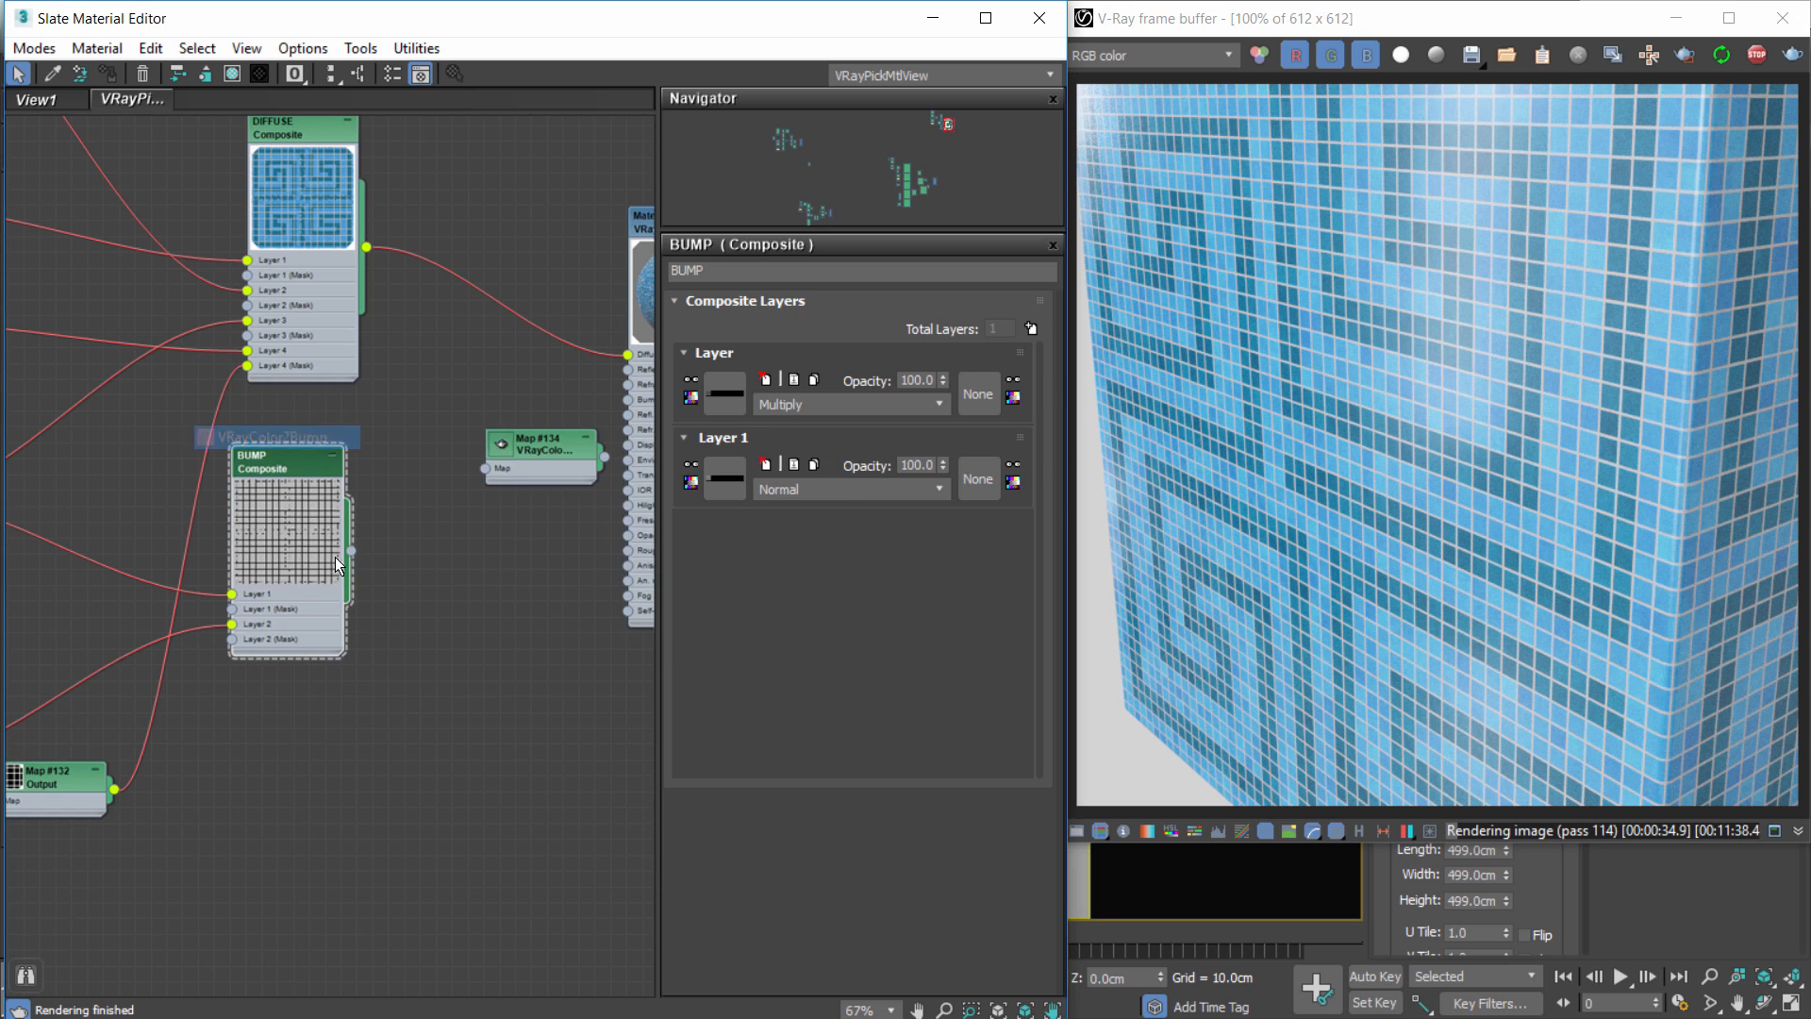
{"action": "middle_click_drag", "start_coordinate": [560, 475], "coordinate": [275, 532]}
{"action": "scroll", "coordinate": [275, 532], "scroll_direction": "up", "scroll_amount": 1}
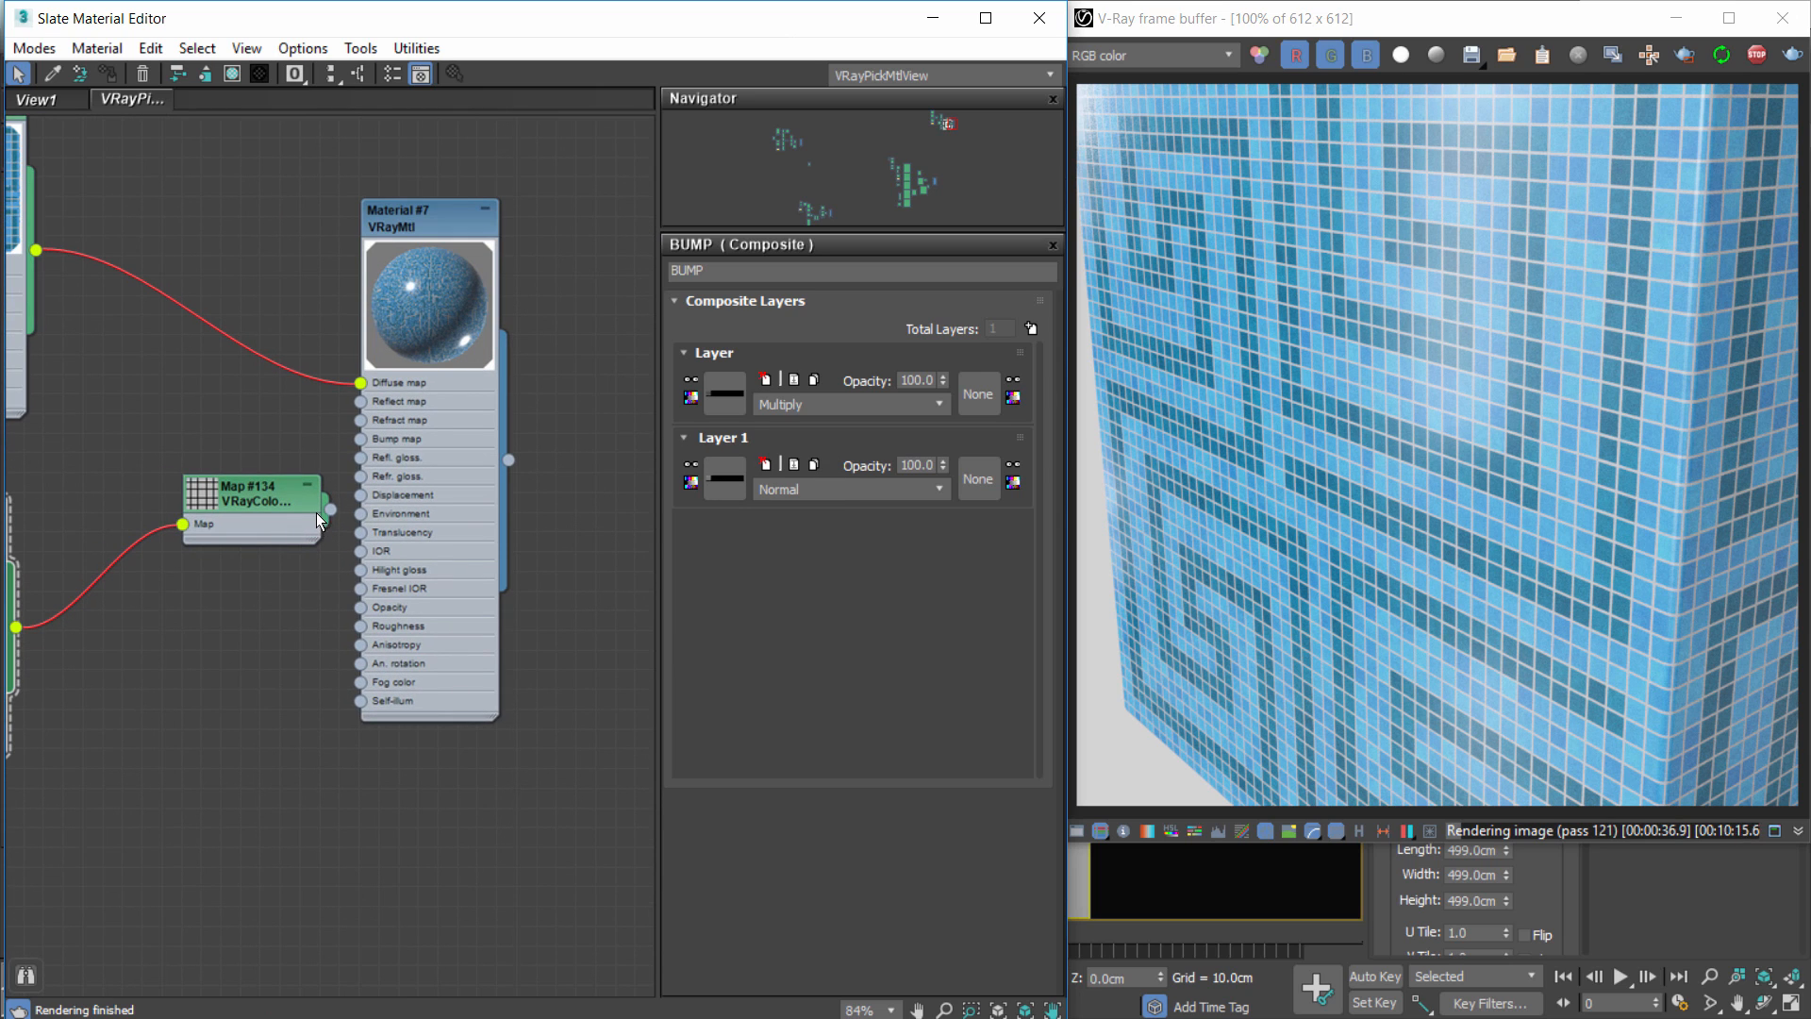
{"action": "left_click_drag", "start_coordinate": [374, 459], "coordinate": [361, 439]}
{"action": "left_click_drag", "start_coordinate": [255, 505], "coordinate": [216, 545]}
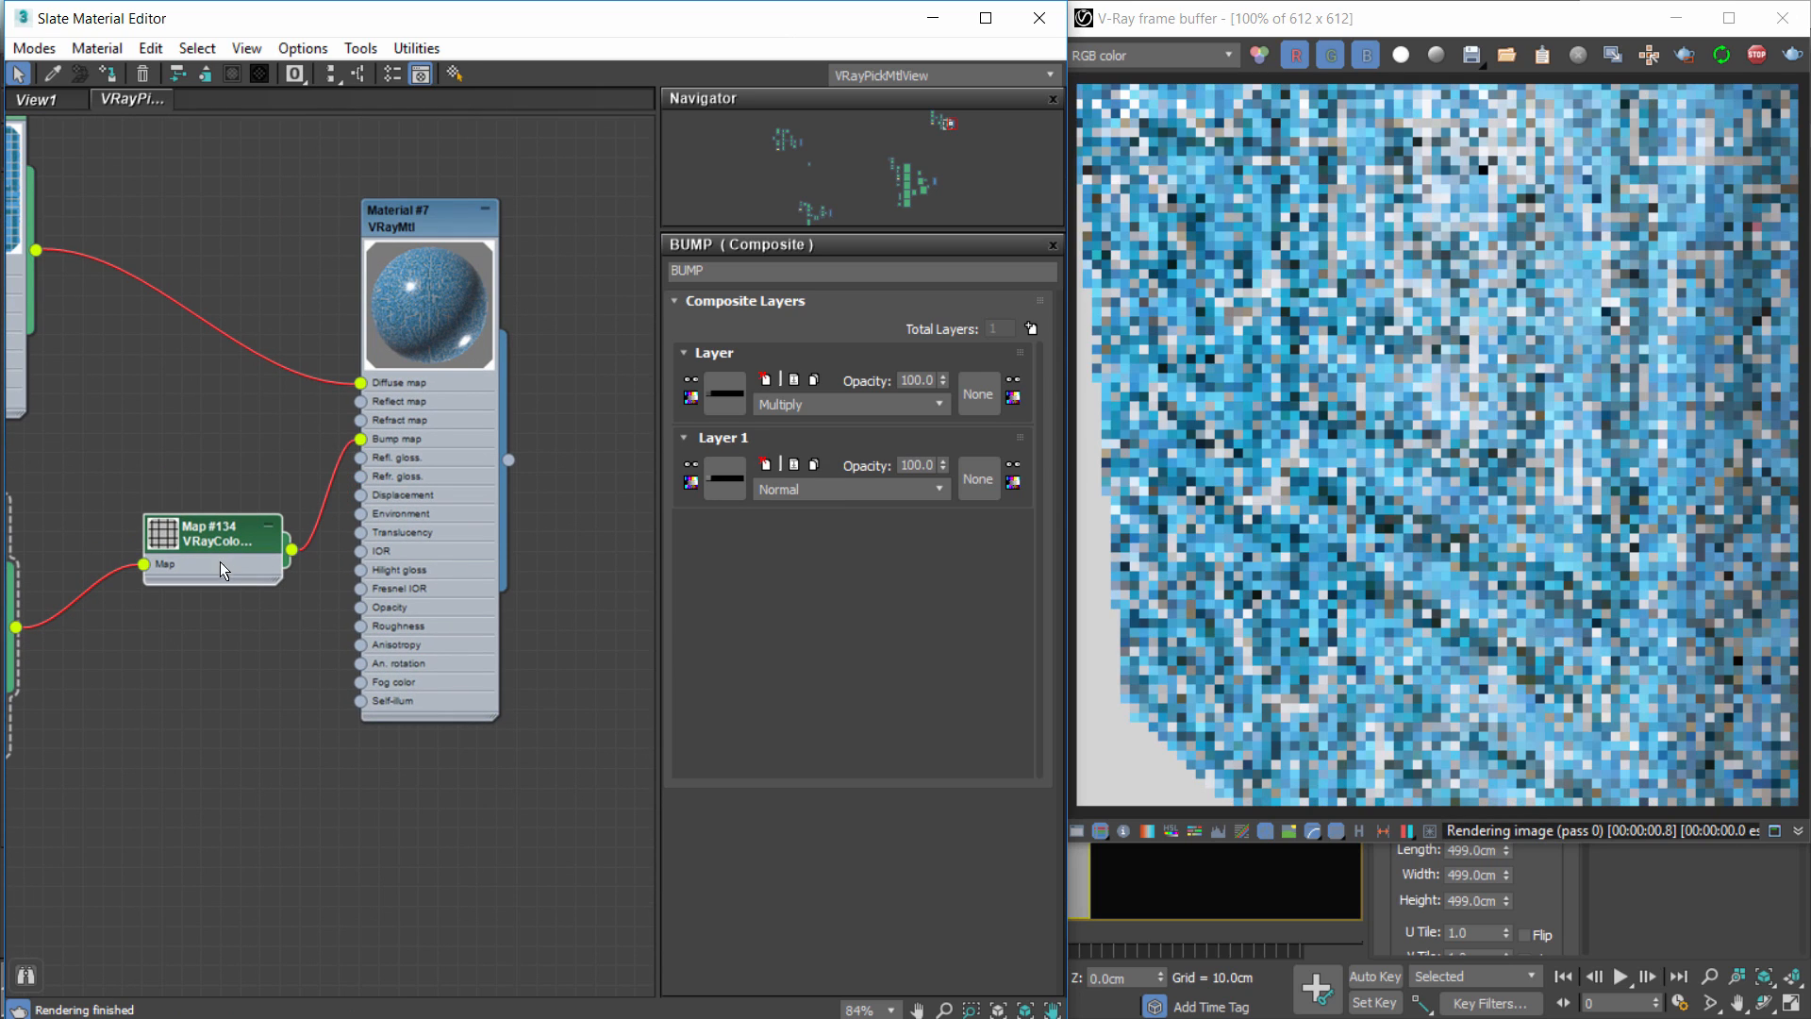
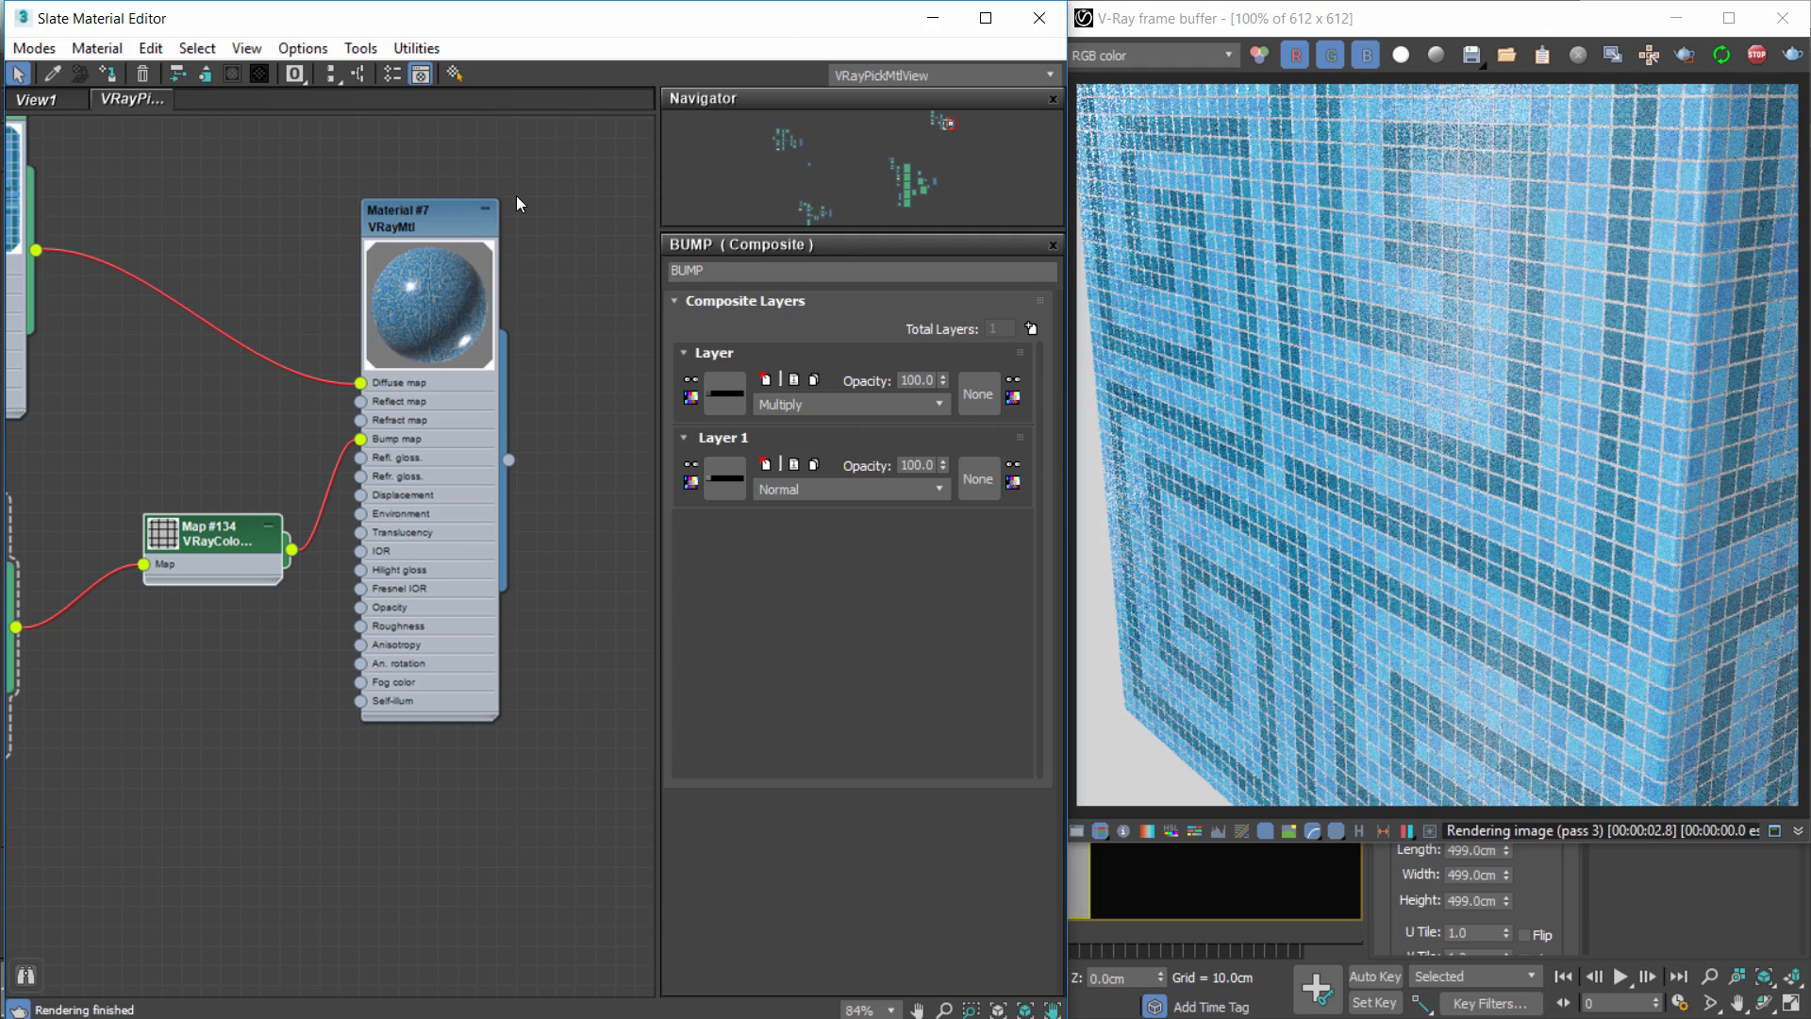
Set the Bump map amount of Material #7 to 60.
{"action": "double_click", "coordinate": [466, 217]}
{"action": "scroll", "coordinate": [930, 773], "scroll_direction": "down", "scroll_amount": 2}
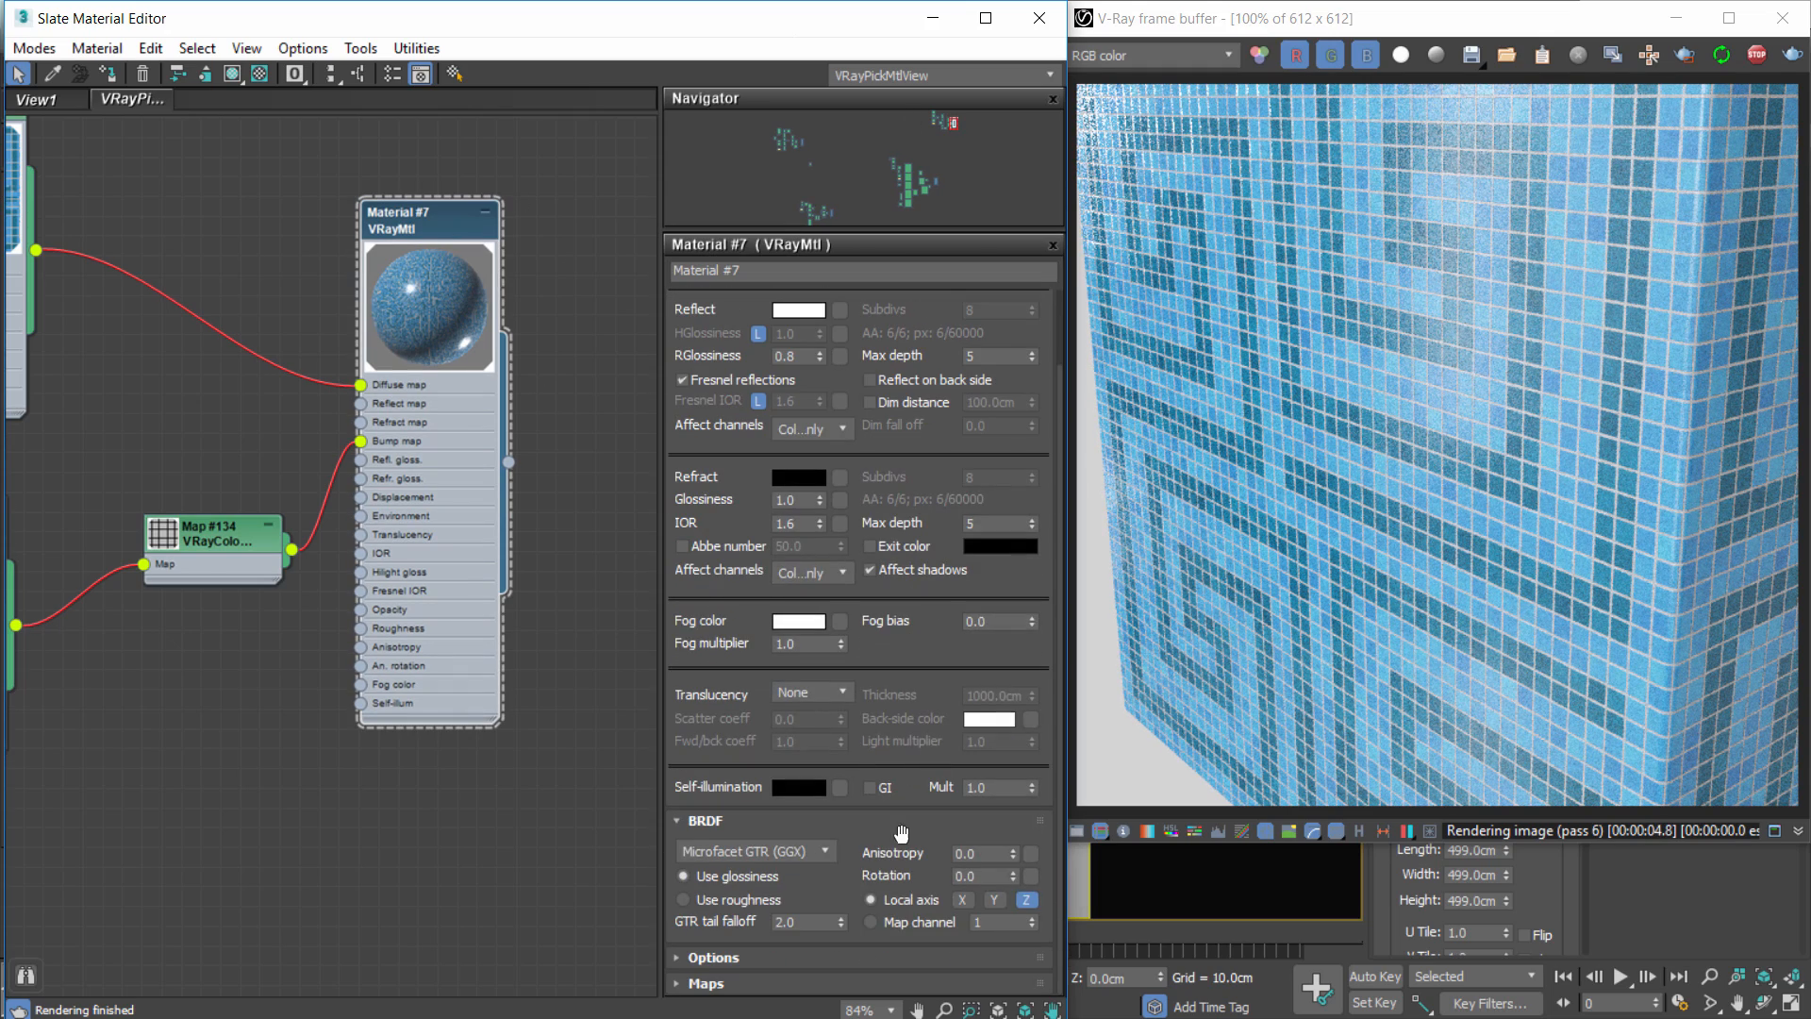
{"action": "left_click", "coordinate": [744, 984]}
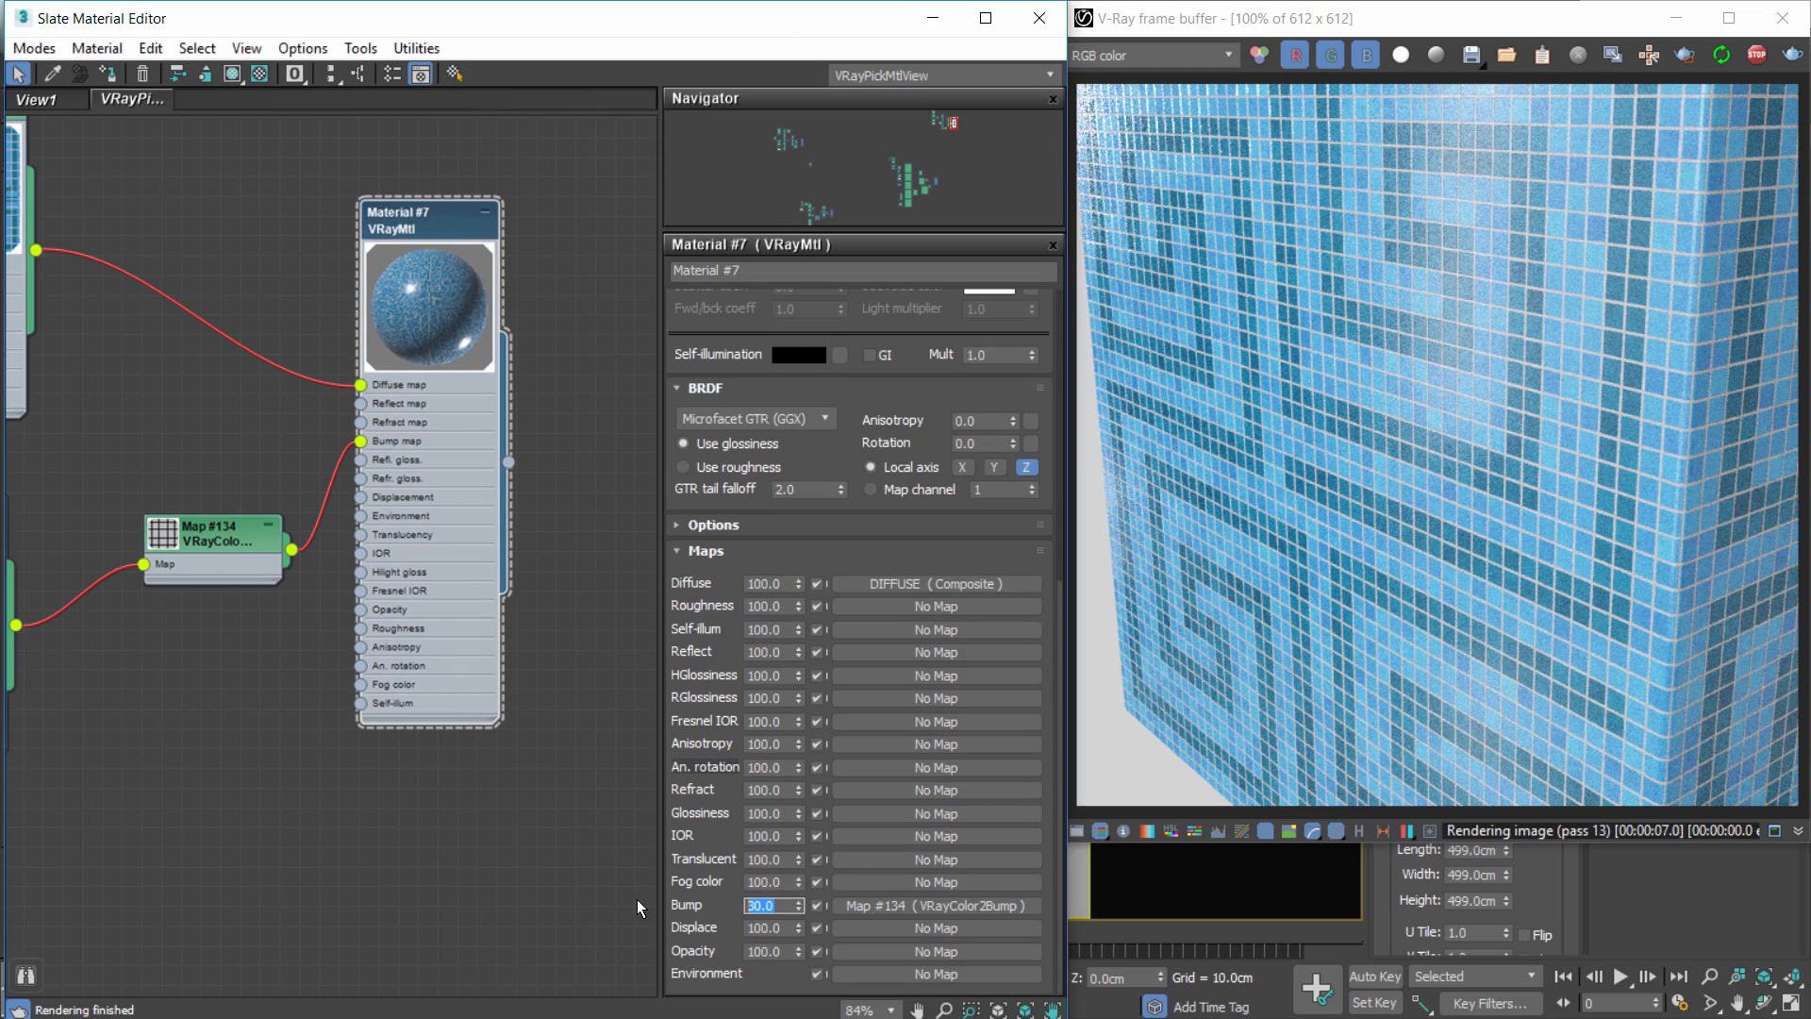
{"action": "type", "text": "60"}
{"action": "key", "text": "Return"}
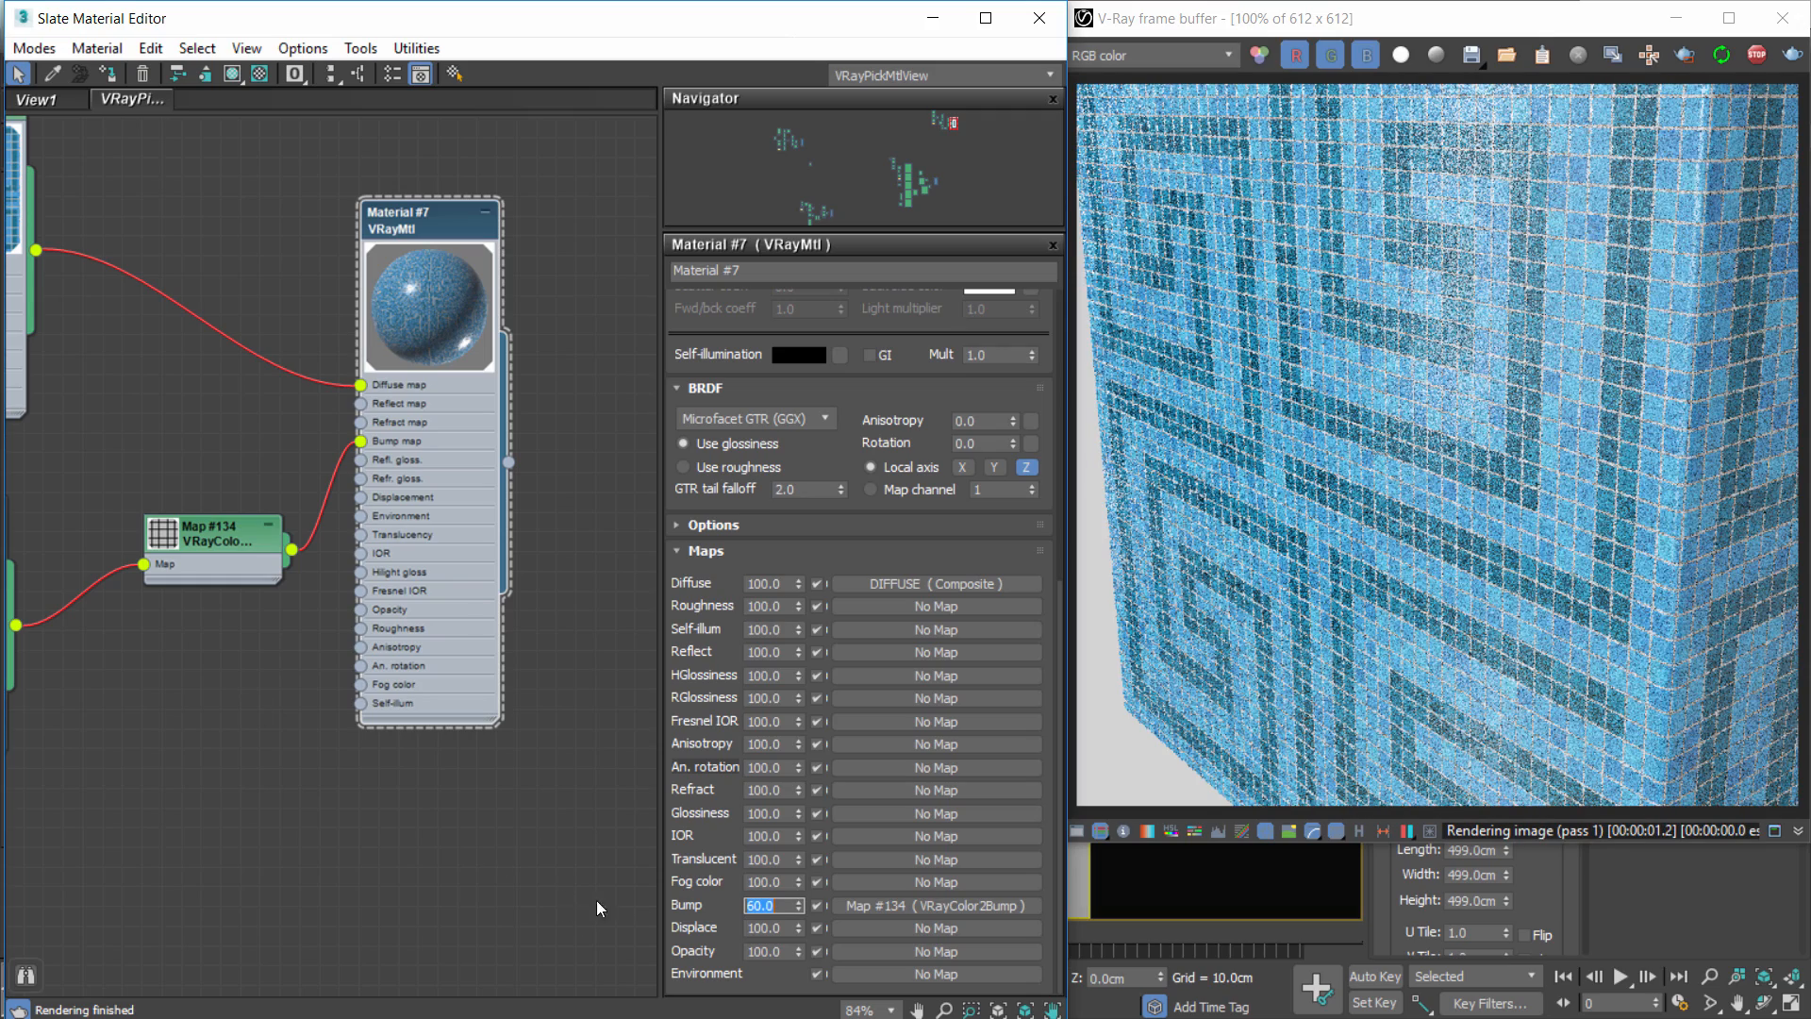
Examine the rendered tile relief, joints and reflections on the cube's top face and rounded edges from a higher angle.
{"action": "left_click", "coordinate": [1039, 18]}
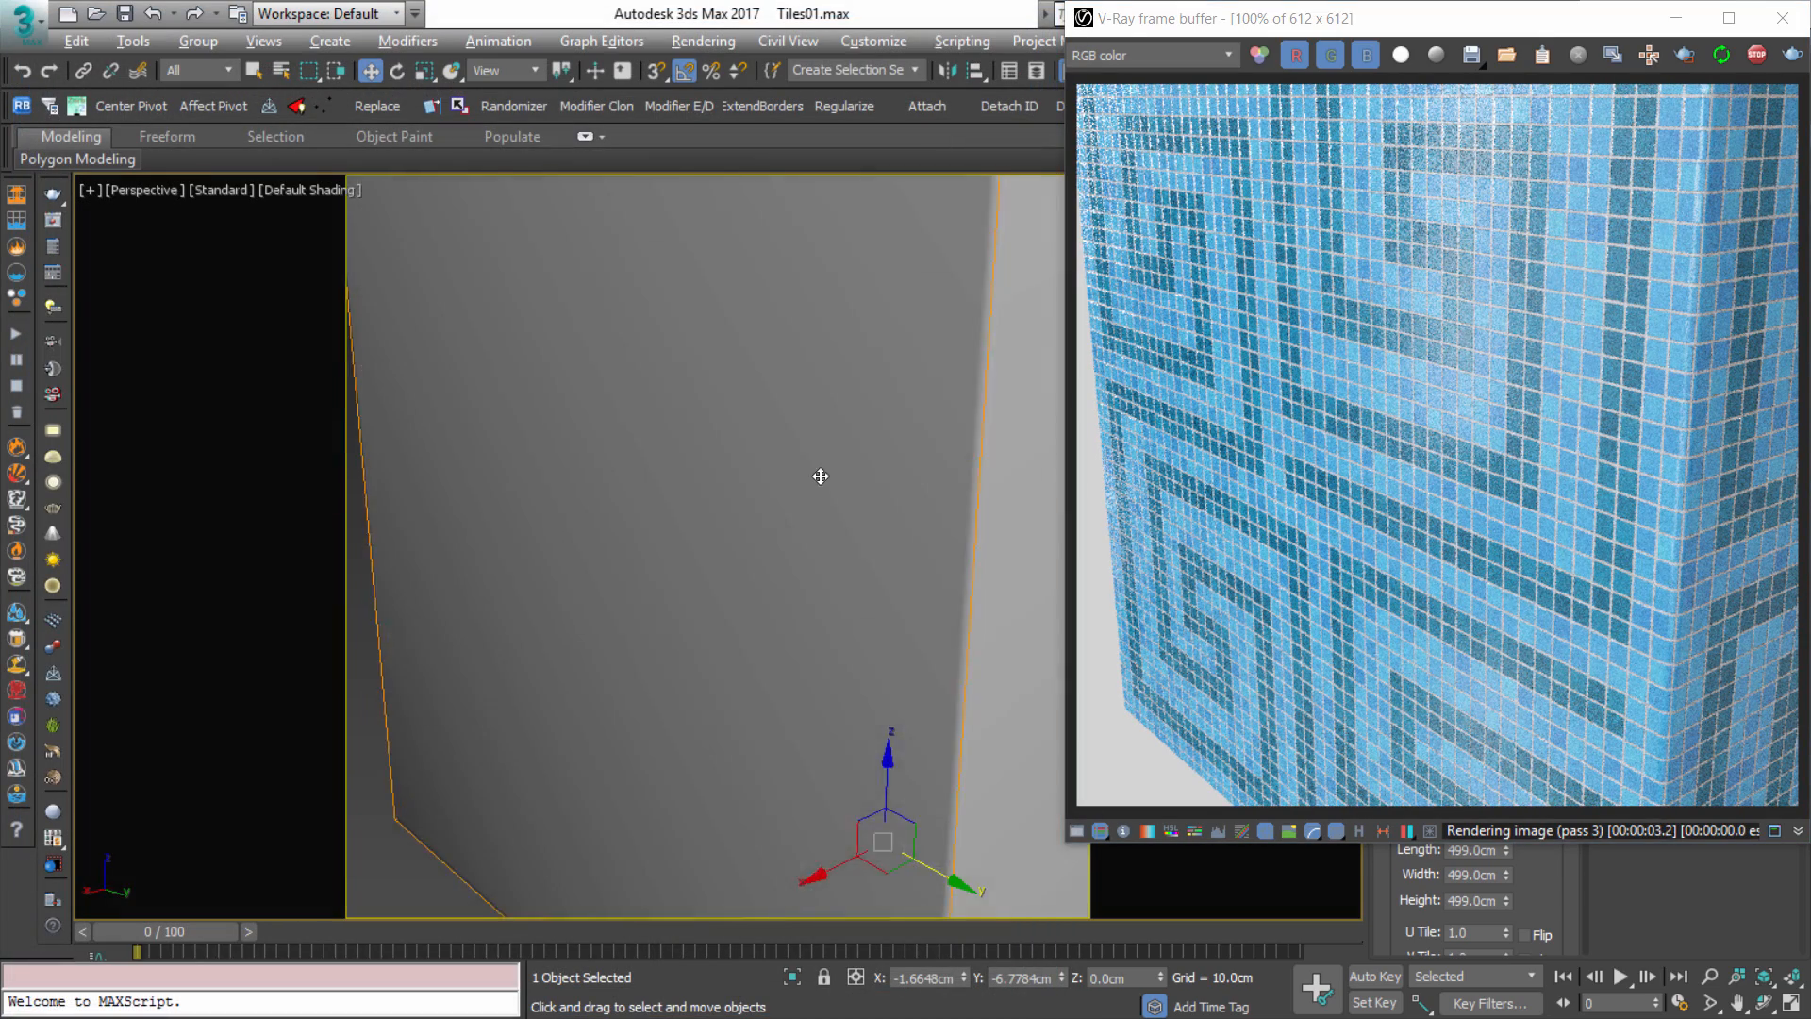
{"action": "scroll", "coordinate": [821, 477], "scroll_direction": "down", "scroll_amount": 5}
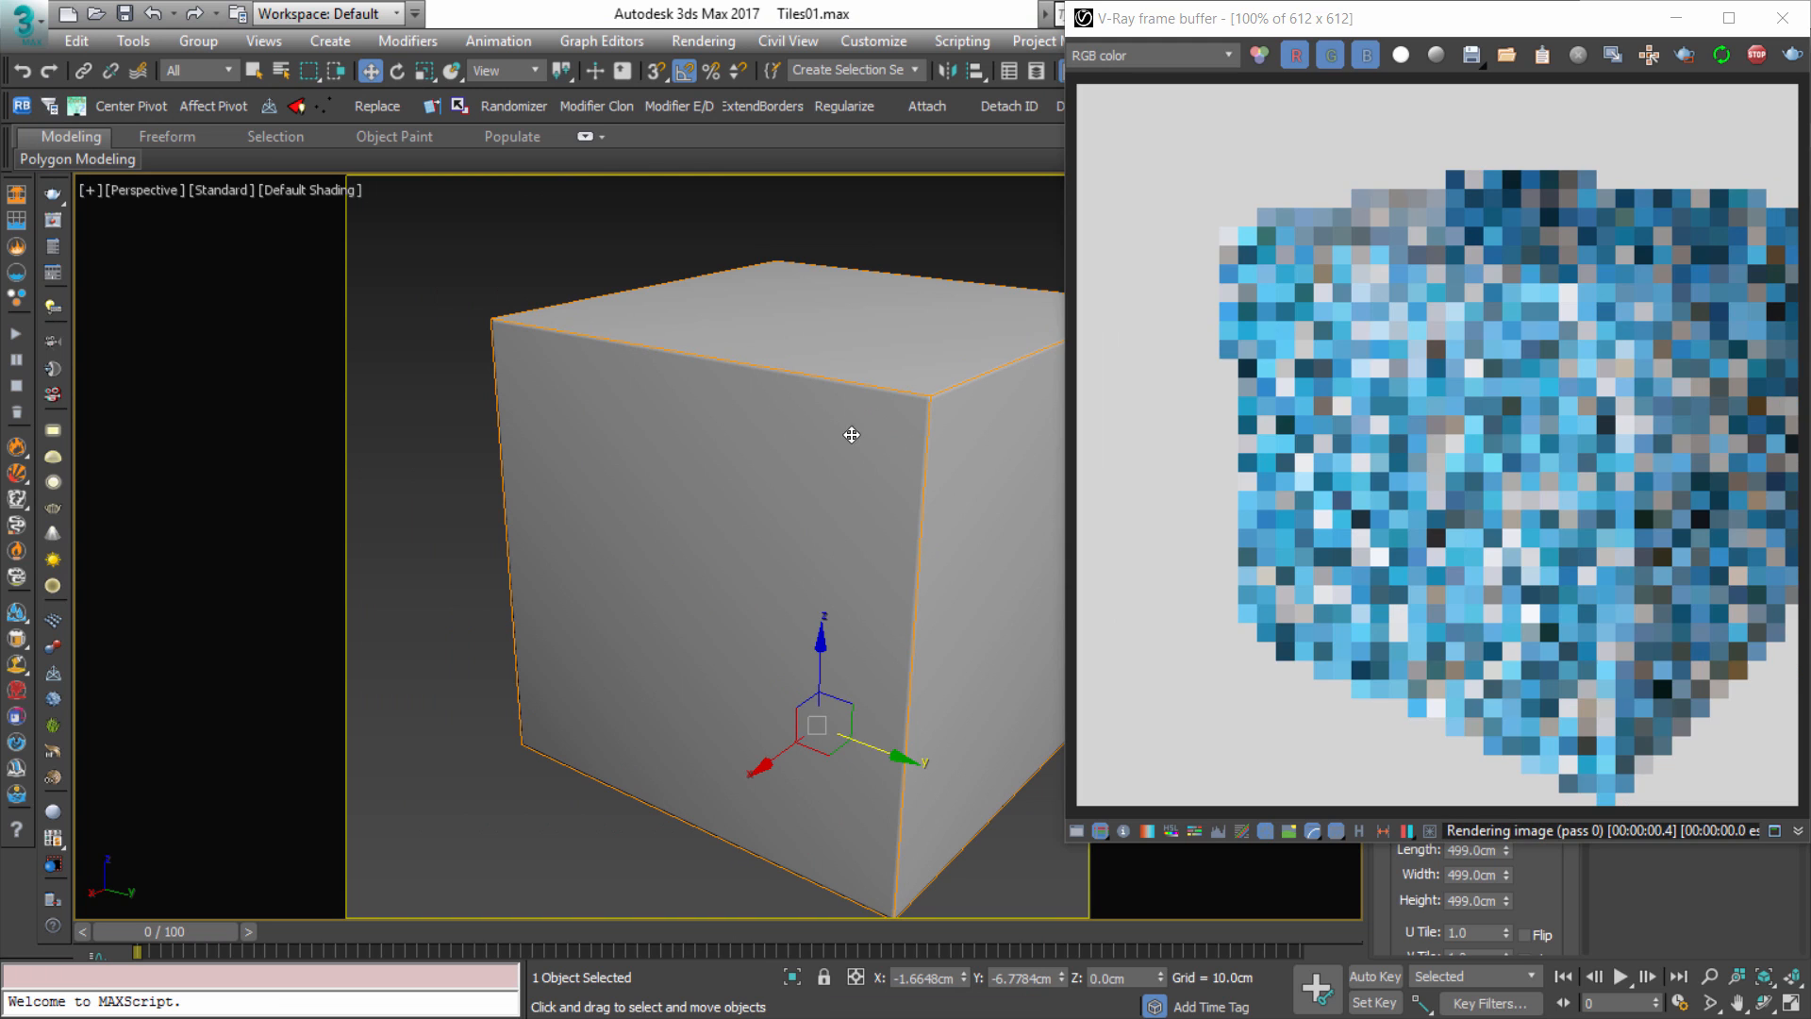
{"action": "middle_click_drag", "start_coordinate": [879, 332], "coordinate": [817, 526], "text": "alt"}
{"action": "scroll", "coordinate": [849, 469], "scroll_direction": "up", "scroll_amount": 2}
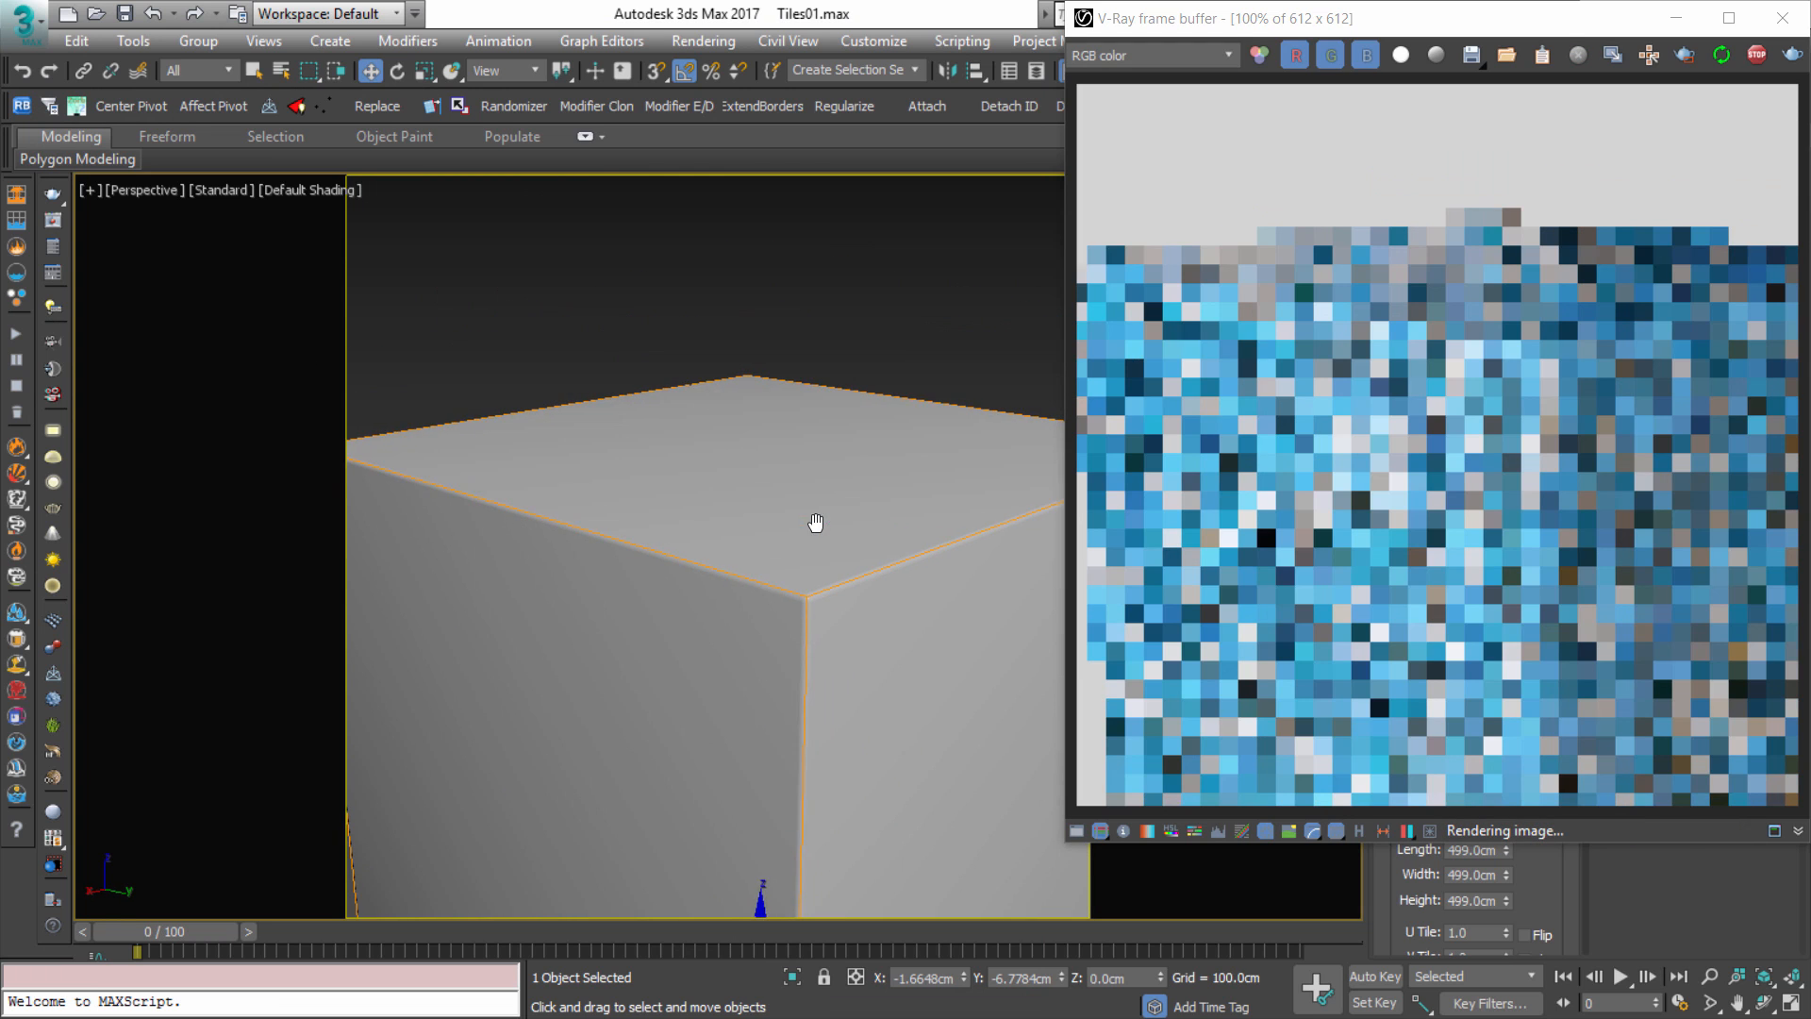
{"action": "scroll", "coordinate": [817, 526], "scroll_direction": "up", "scroll_amount": 2}
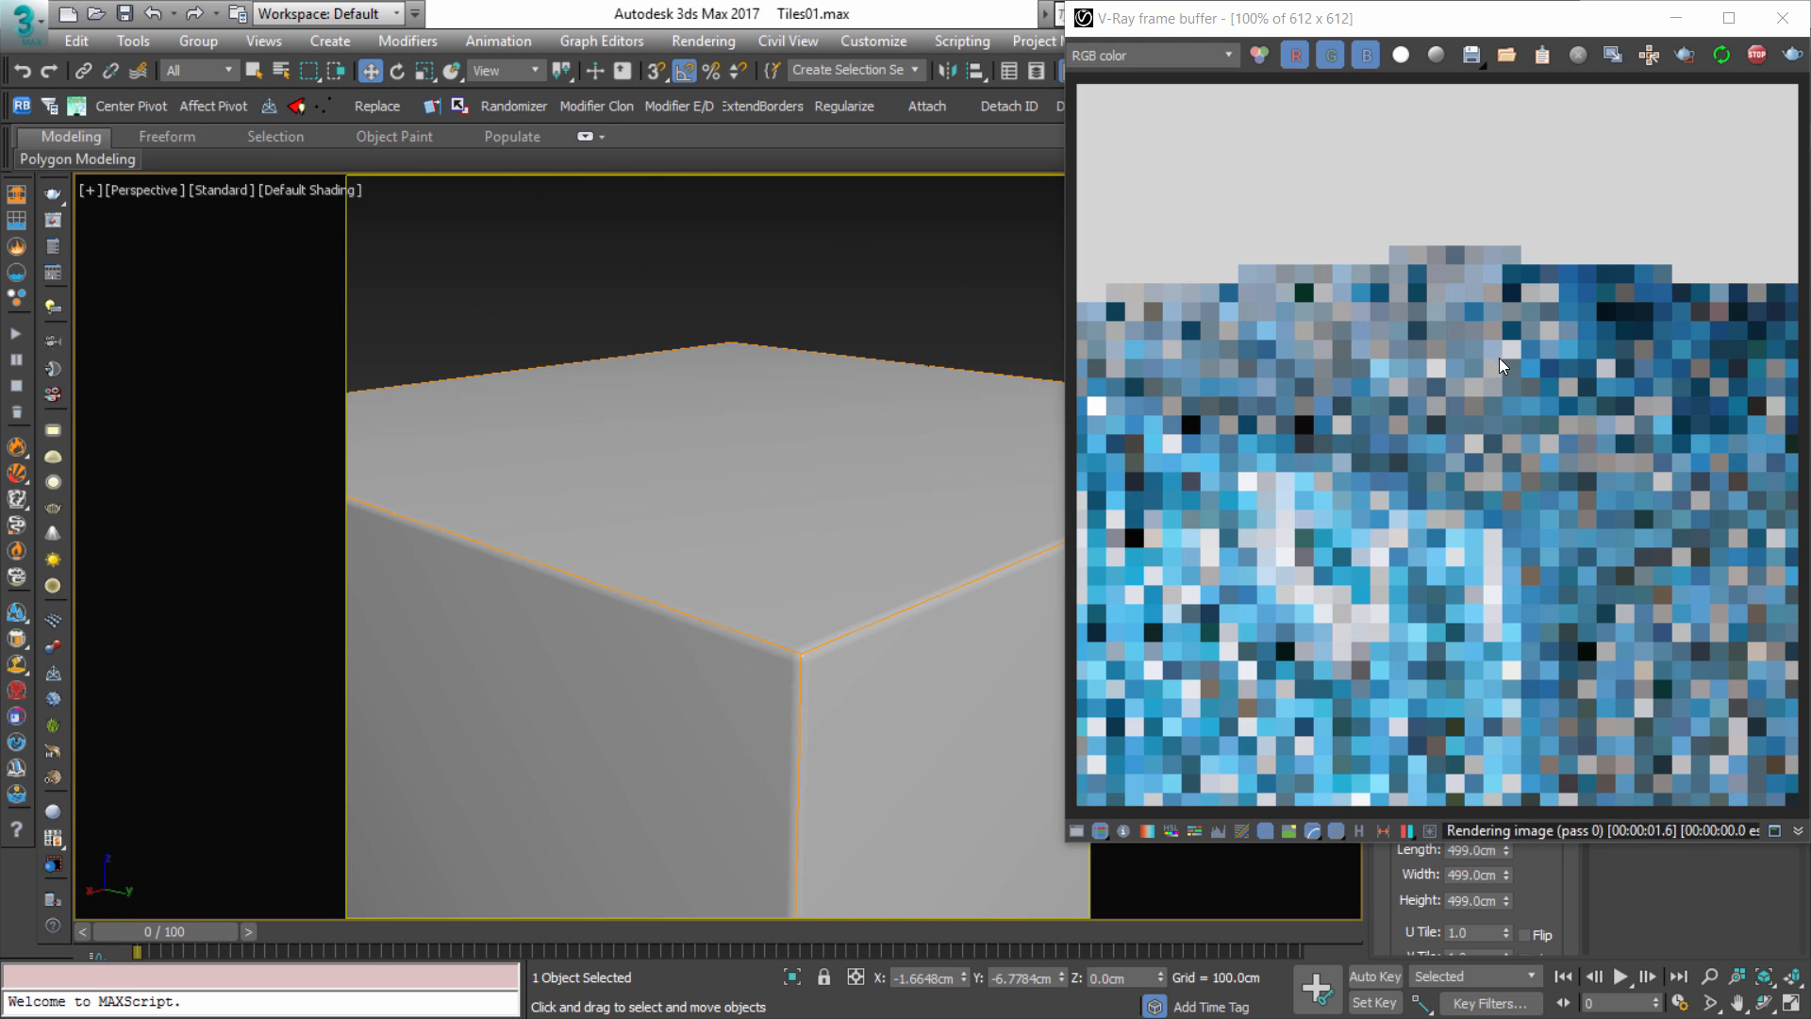
{"action": "scroll", "coordinate": [1476, 304], "scroll_direction": "up", "scroll_amount": 1}
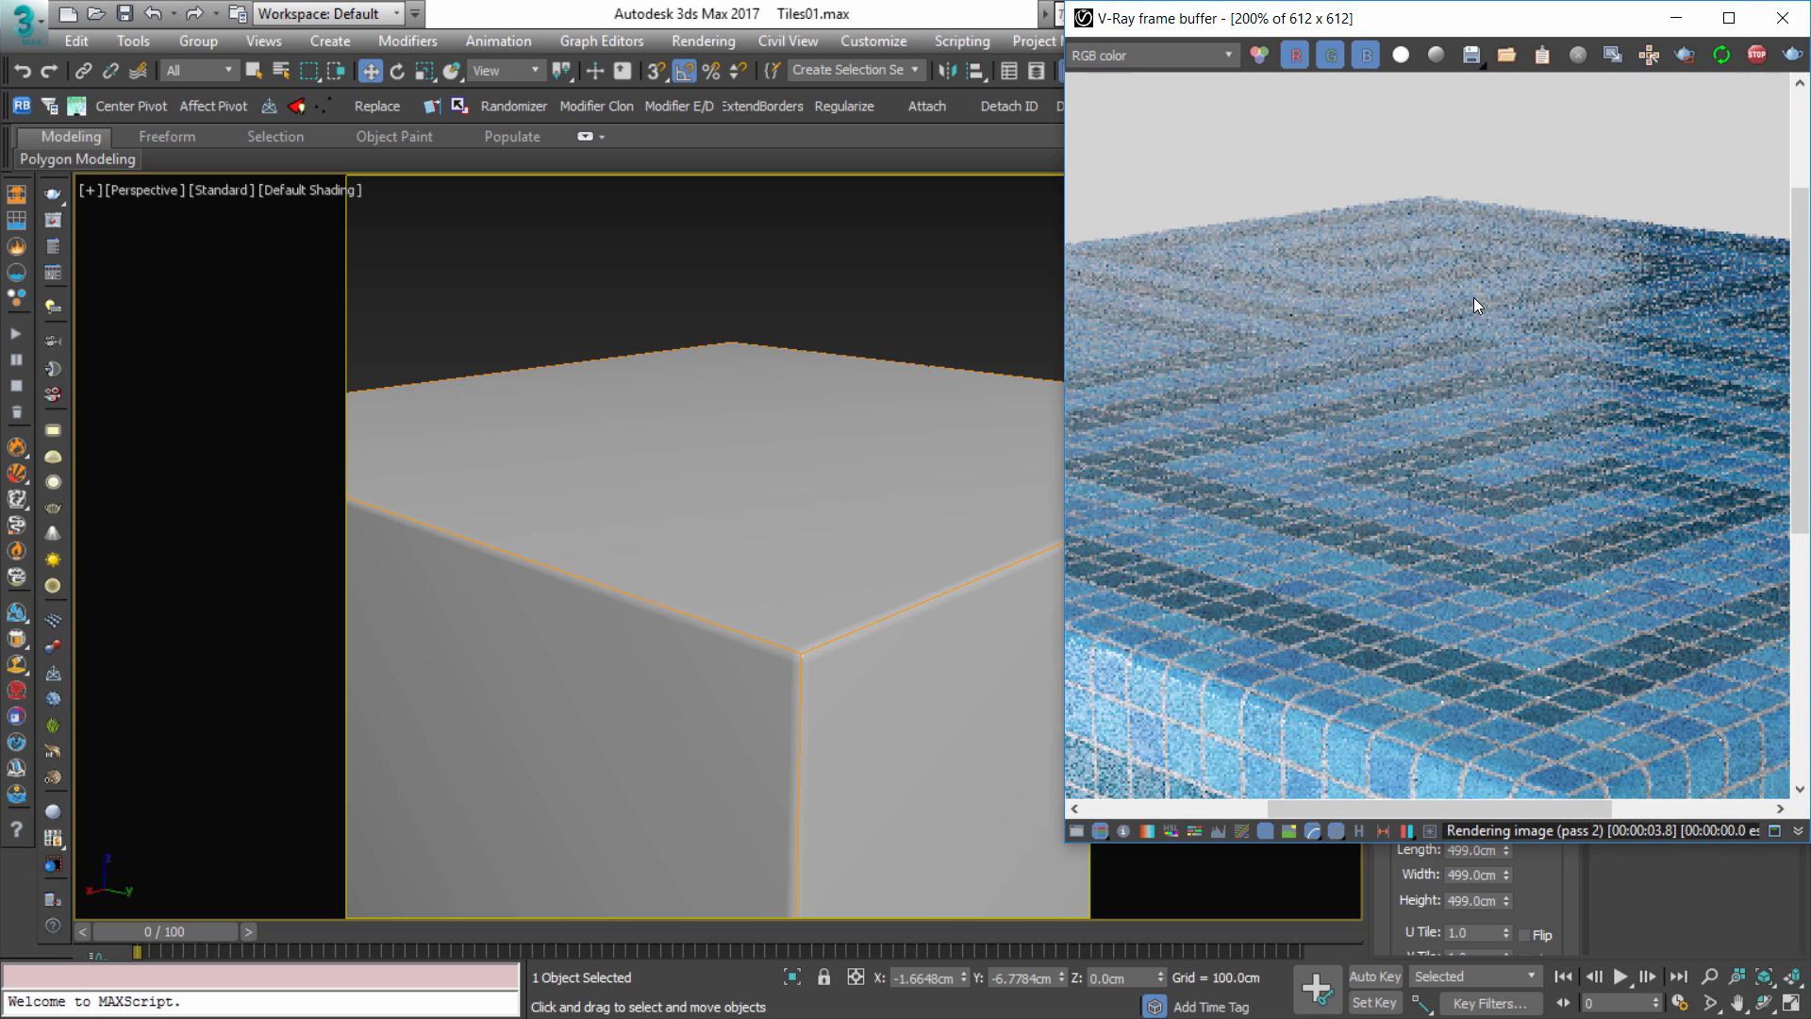
{"action": "scroll", "coordinate": [1474, 297], "scroll_direction": "down", "scroll_amount": 2}
{"action": "scroll", "coordinate": [1479, 311], "scroll_direction": "up", "scroll_amount": 1}
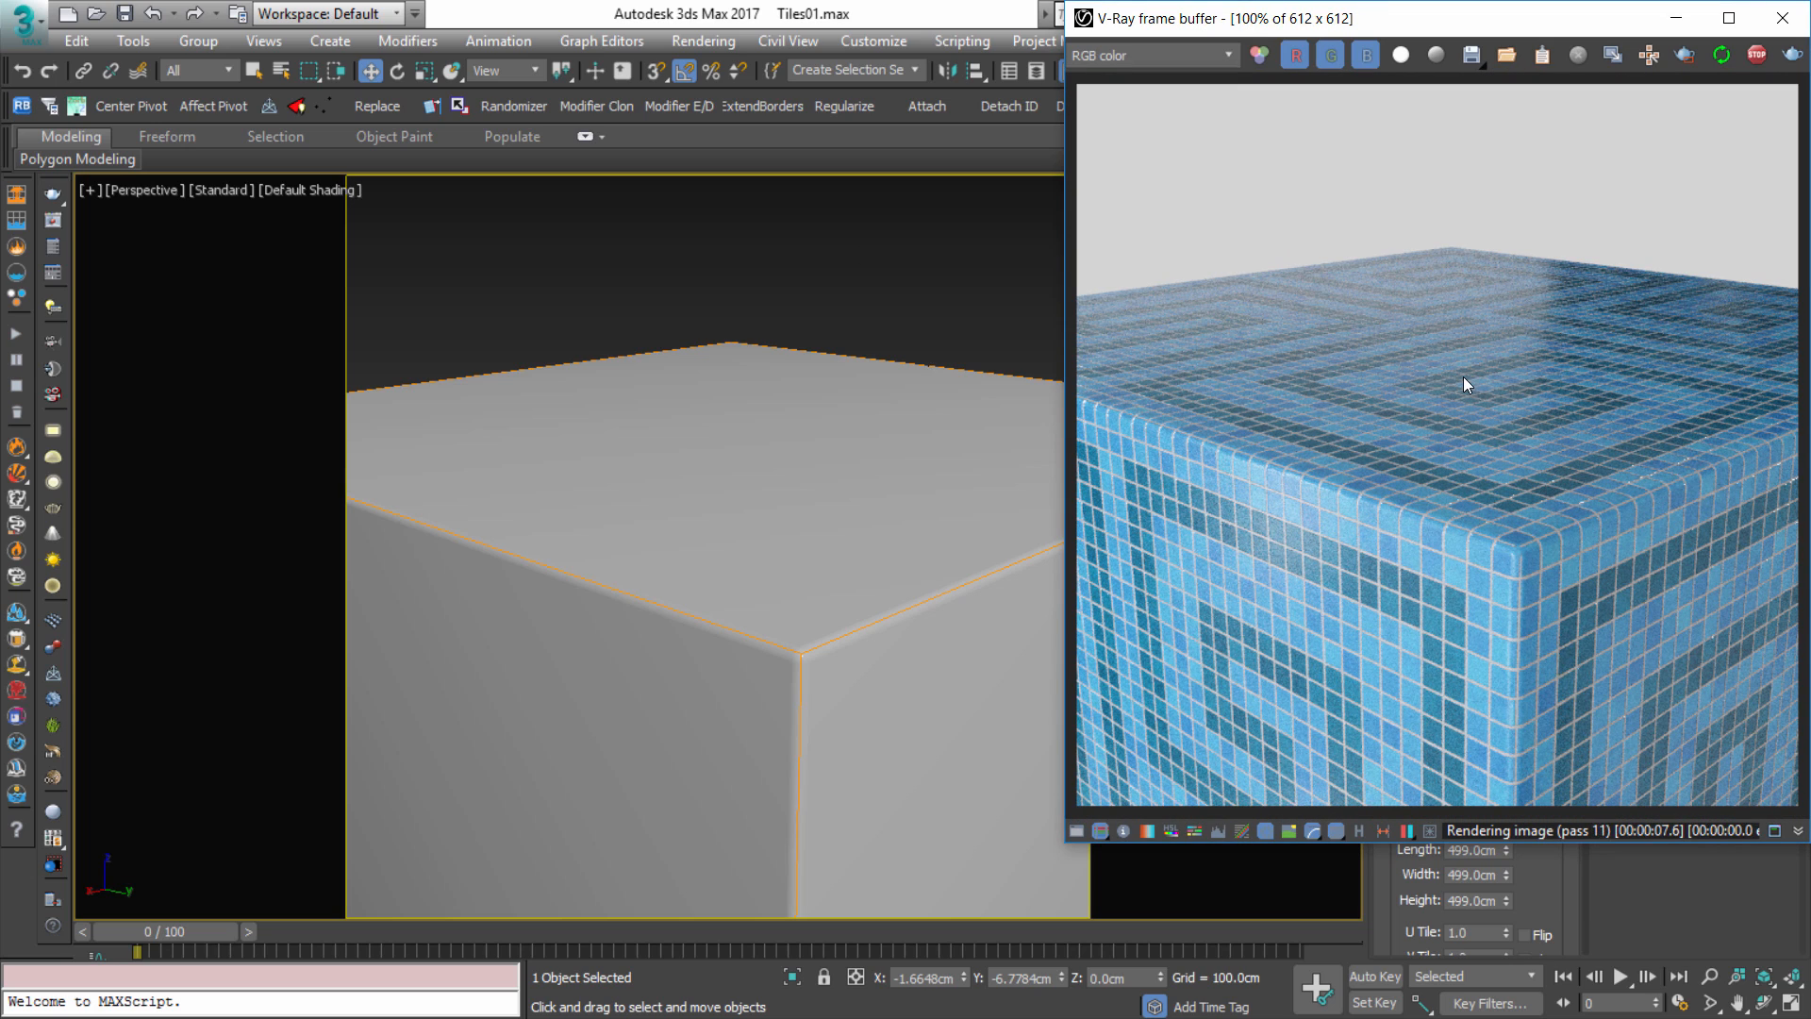
{"action": "scroll", "coordinate": [828, 506], "scroll_direction": "down", "scroll_amount": 5}
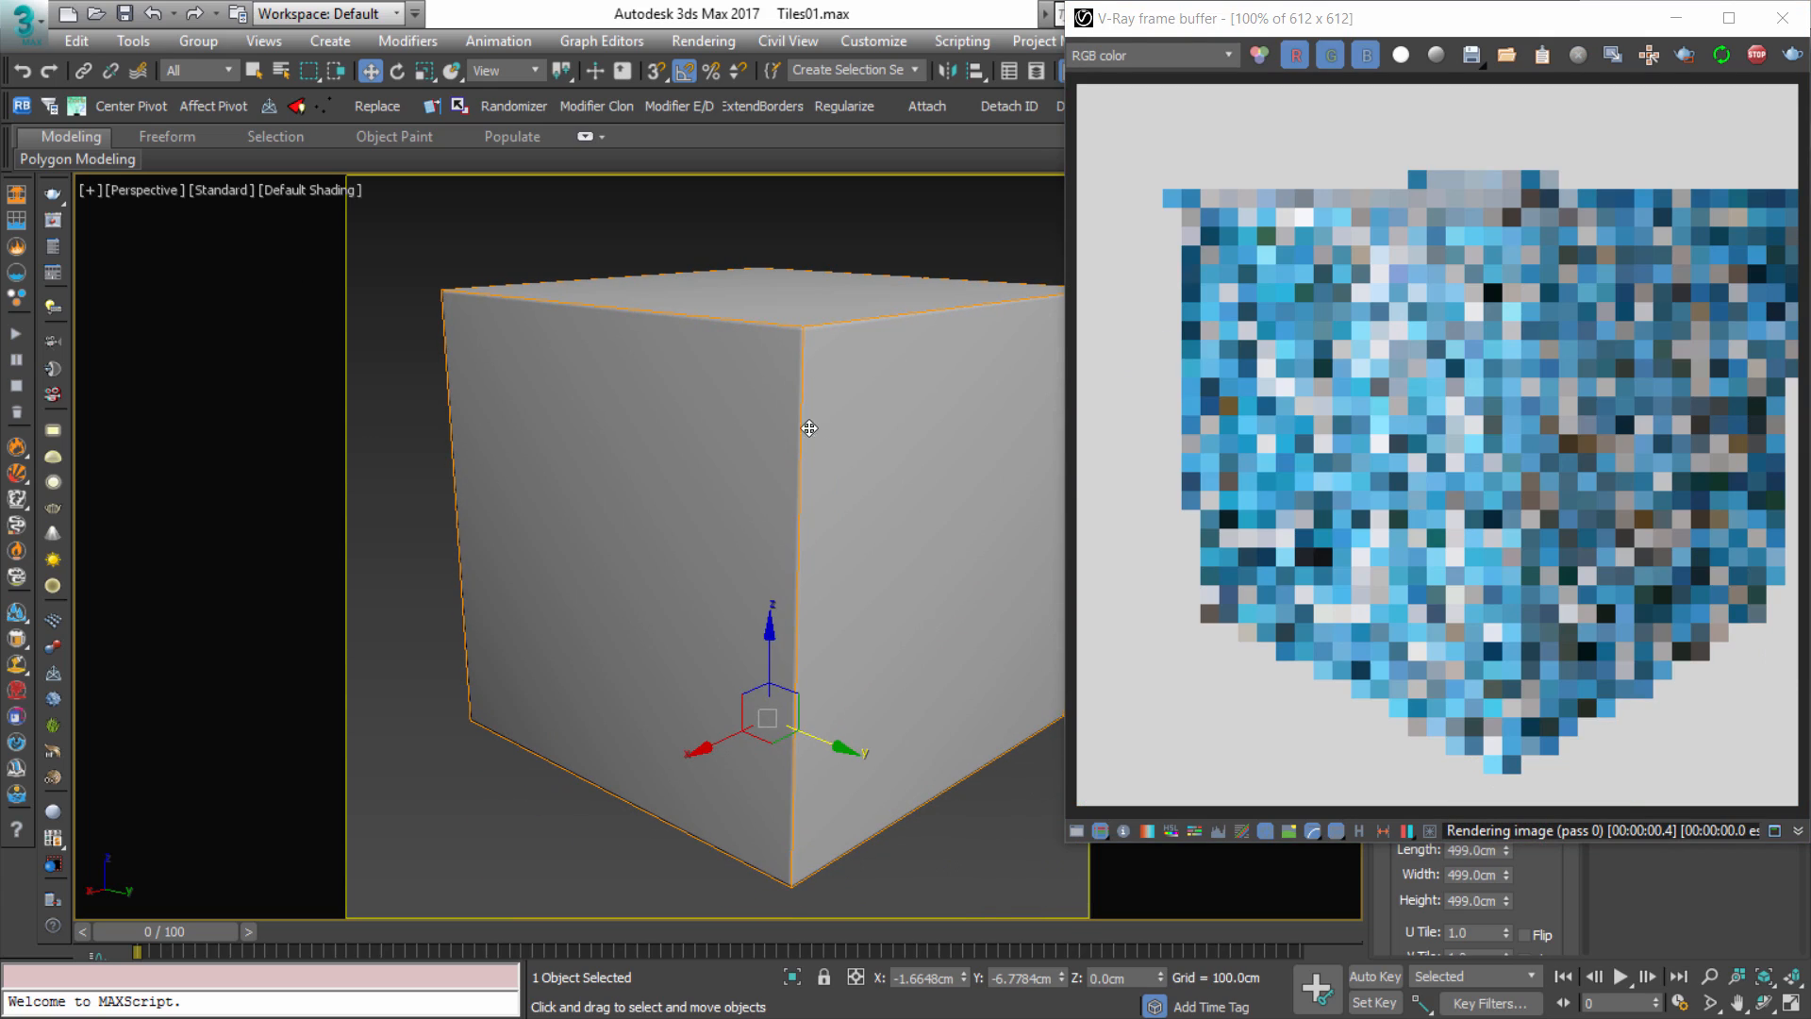
Copy the Grungemap_08_Blur_output.png bitmap node from the terracotta tile material's graph.
{"action": "key", "text": "m"}
{"action": "scroll", "coordinate": [483, 534], "scroll_direction": "down", "scroll_amount": 10}
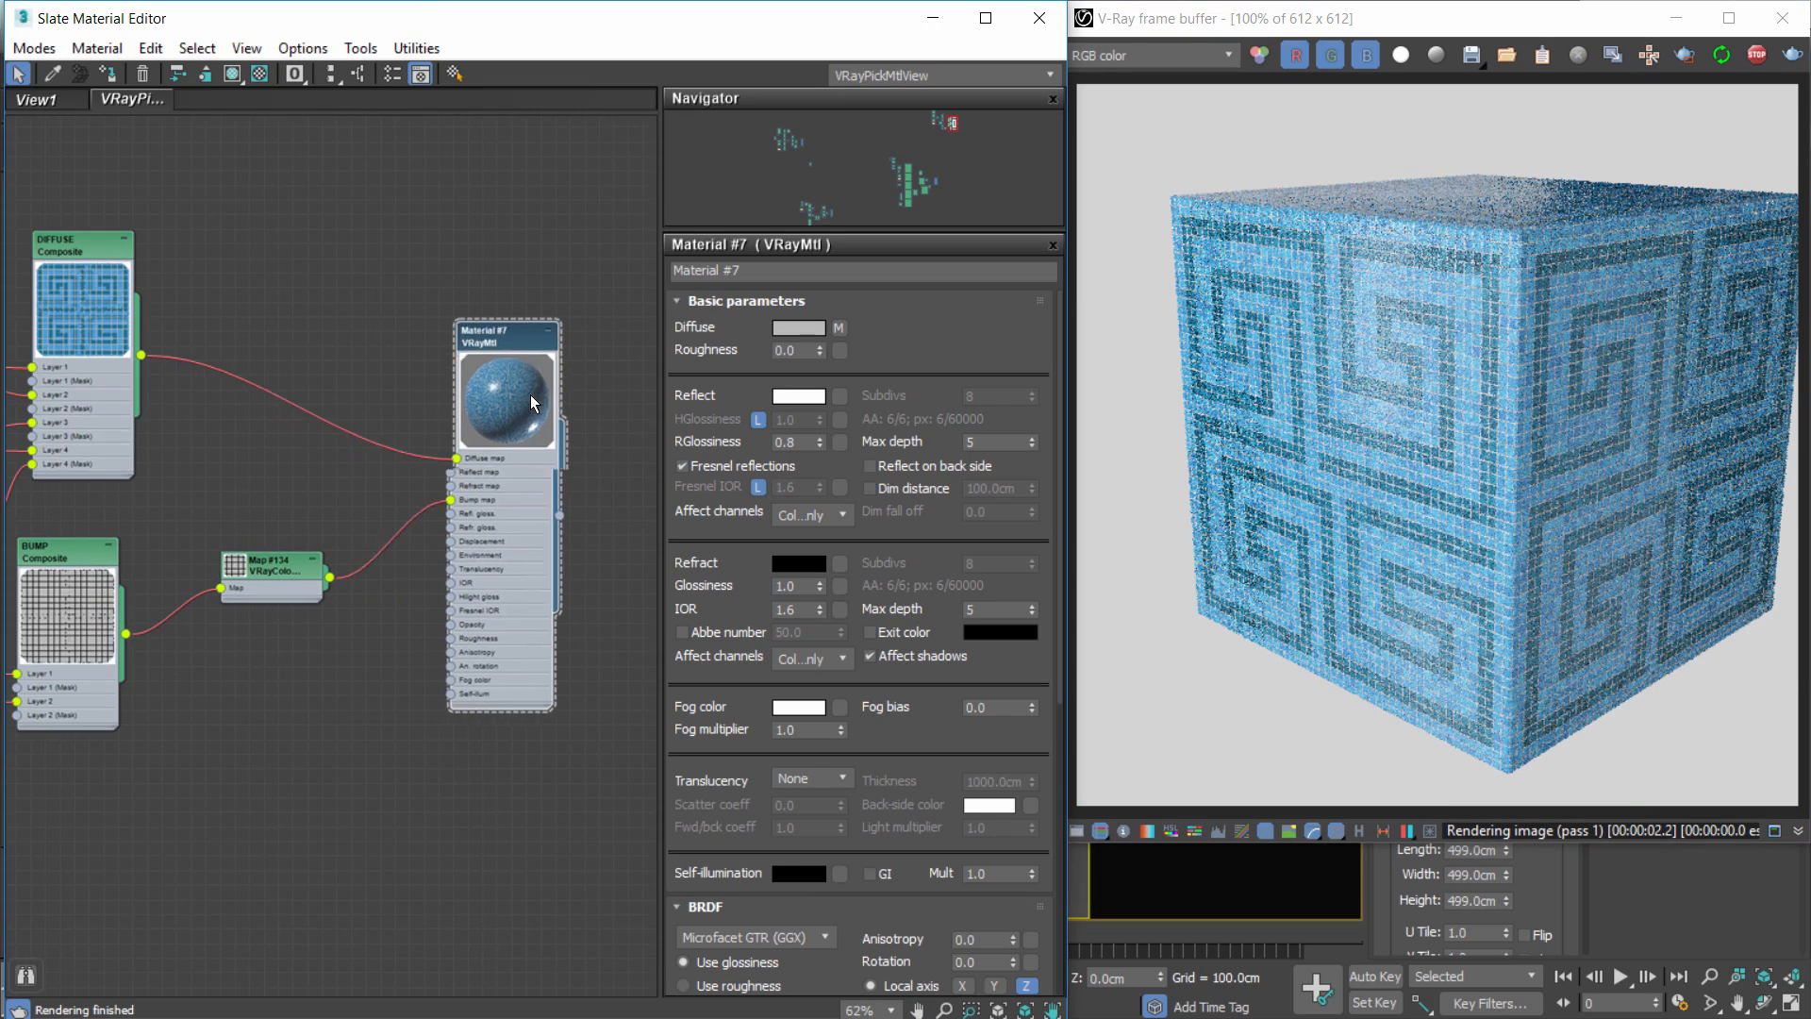
{"action": "middle_click_drag", "start_coordinate": [11, 976], "coordinate": [149, 688]}
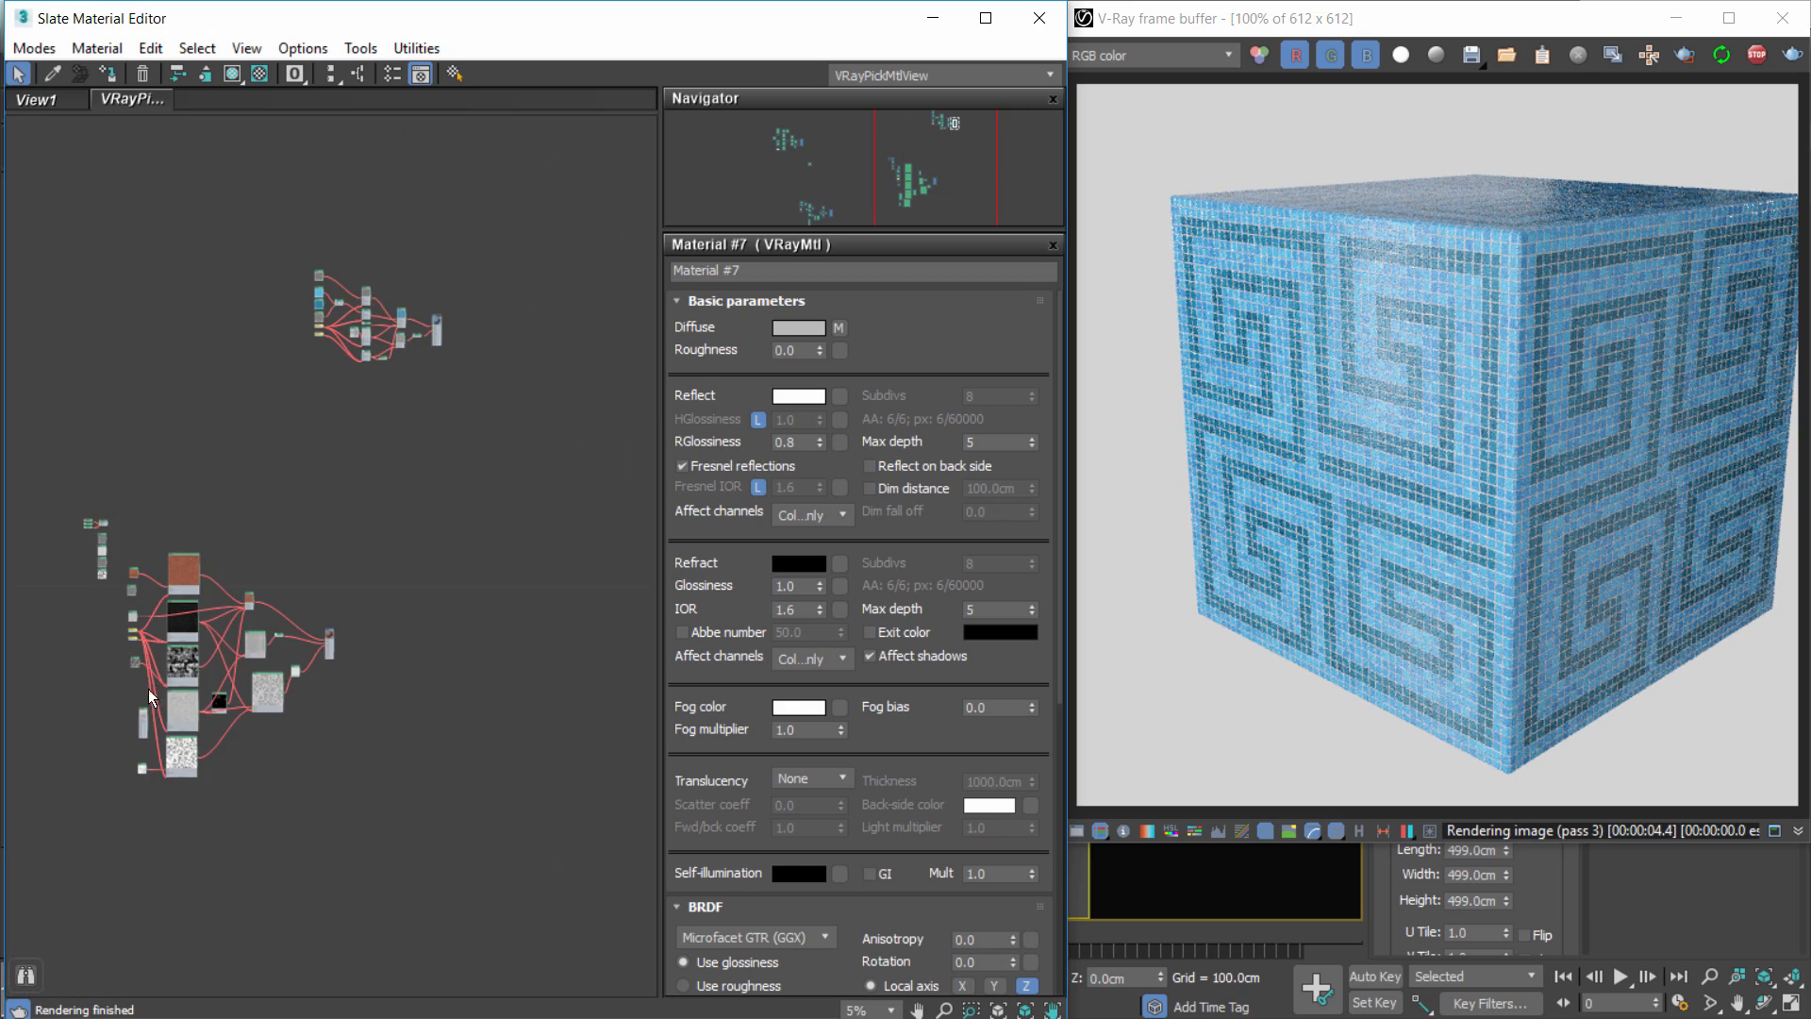
{"action": "scroll", "coordinate": [166, 684], "scroll_direction": "up", "scroll_amount": 5}
{"action": "middle_click_drag", "start_coordinate": [117, 762], "coordinate": [328, 580]}
{"action": "scroll", "coordinate": [328, 580], "scroll_direction": "up", "scroll_amount": 1}
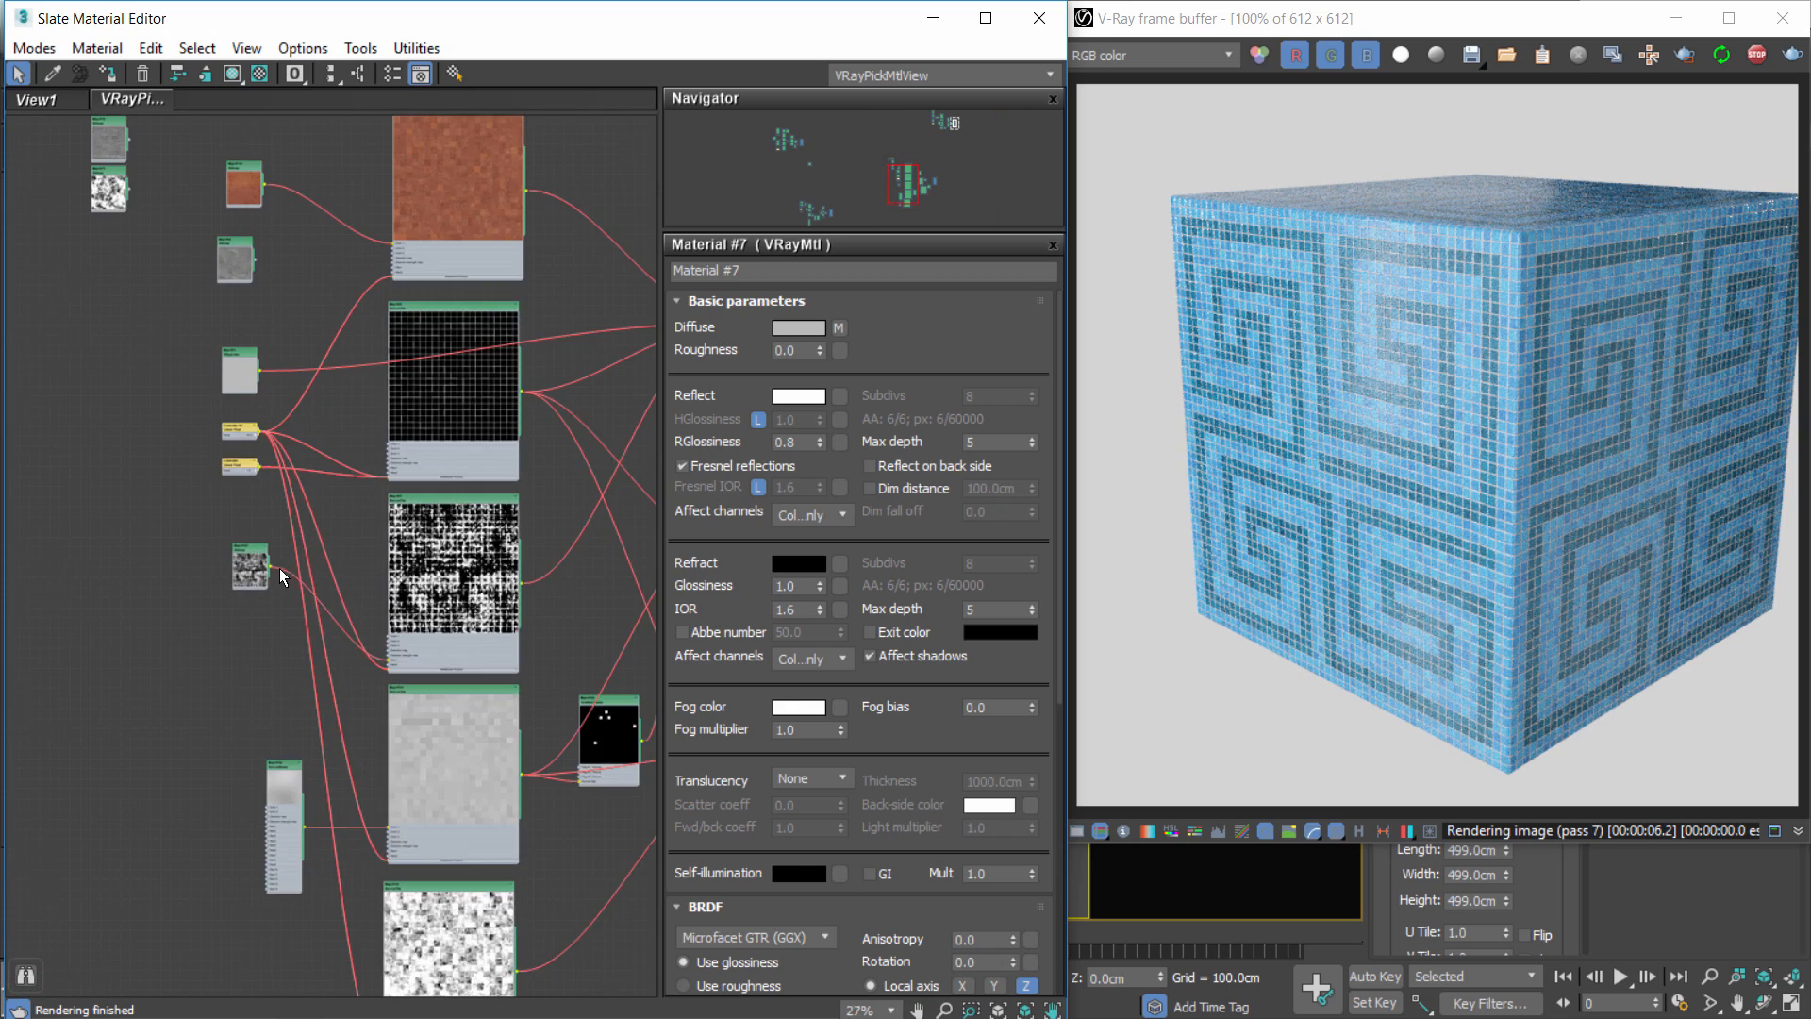
{"action": "scroll", "coordinate": [280, 568], "scroll_direction": "down", "scroll_amount": 2}
{"action": "scroll", "coordinate": [280, 568], "scroll_direction": "up", "scroll_amount": 1}
{"action": "middle_click_drag", "start_coordinate": [164, 329], "coordinate": [211, 627]}
{"action": "scroll", "coordinate": [211, 626], "scroll_direction": "up", "scroll_amount": 1}
{"action": "left_click_drag", "start_coordinate": [200, 576], "coordinate": [589, 256], "text": "shift"}
Move the copied grunge bitmap into the blue mosaic graph, below the Tamaño Junta controller and beside the JUNTAS BerconTile.
{"action": "middle_click_drag", "start_coordinate": [424, 491], "coordinate": [25, 878]}
{"action": "left_click_drag", "start_coordinate": [188, 642], "coordinate": [598, 307]}
{"action": "middle_click_drag", "start_coordinate": [568, 398], "coordinate": [162, 651]}
{"action": "left_click_drag", "start_coordinate": [193, 566], "coordinate": [431, 349]}
{"action": "middle_click_drag", "start_coordinate": [547, 366], "coordinate": [359, 590]}
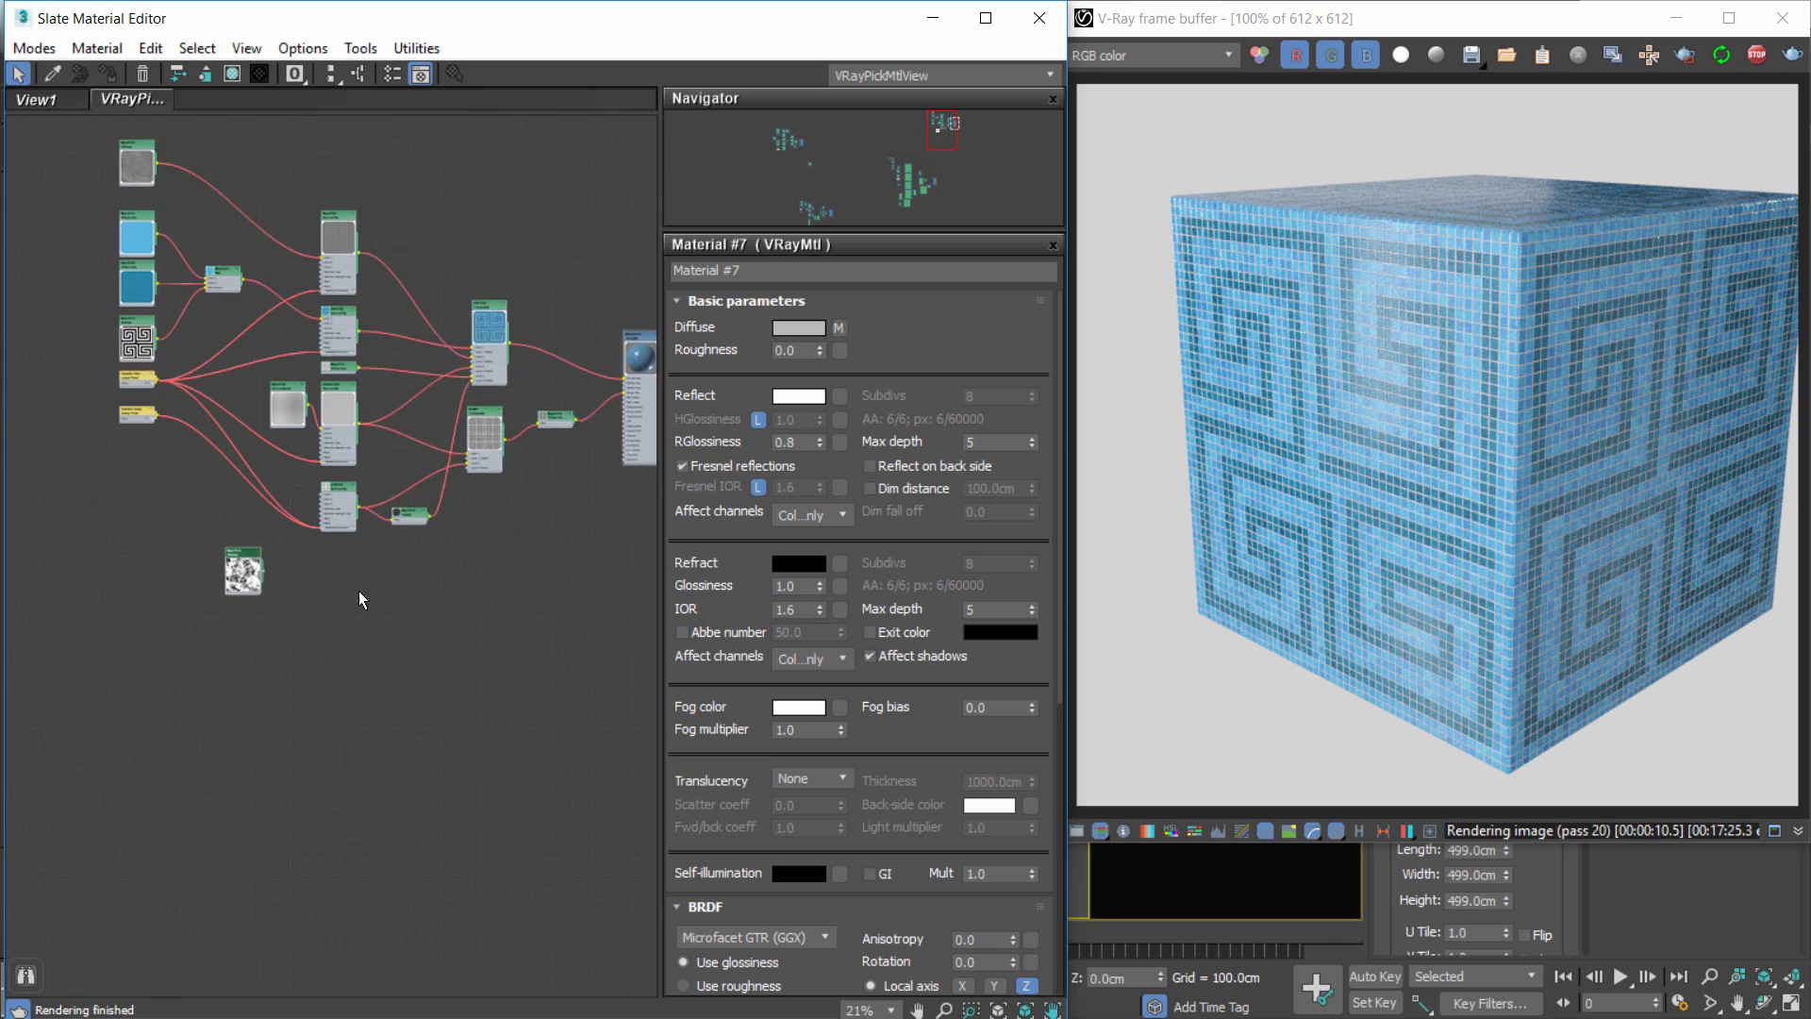
Duplicate the JUNTAS BerconTile just below the original and open the copy's parameters.
{"action": "scroll", "coordinate": [324, 588], "scroll_direction": "up", "scroll_amount": 4}
{"action": "left_click", "coordinate": [330, 520]}
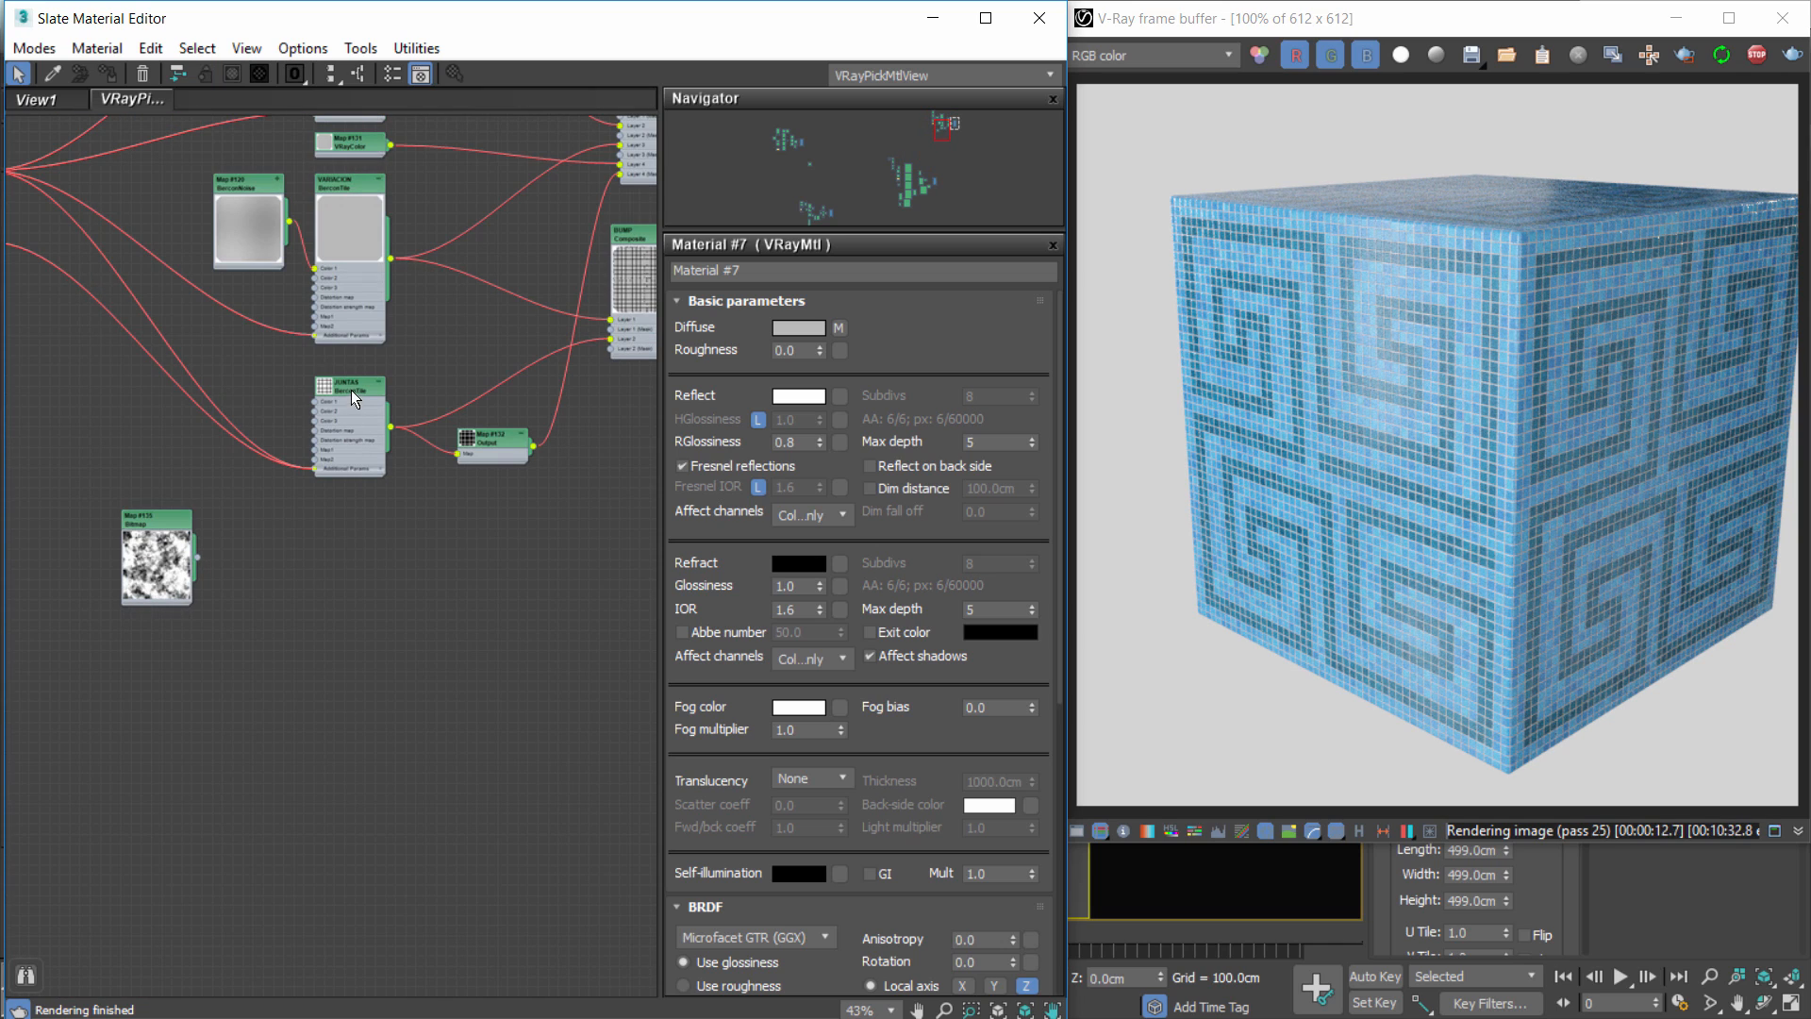
{"action": "left_click_drag", "start_coordinate": [349, 388], "coordinate": [354, 537], "text": "shift"}
{"action": "scroll", "coordinate": [293, 547], "scroll_direction": "up", "scroll_amount": 2}
{"action": "middle_click_drag", "start_coordinate": [338, 546], "coordinate": [454, 602]}
{"action": "double_click", "coordinate": [501, 587]}
Disconnect the Tamaño Junta controller from the duplicated BerconTile.
{"action": "middle_click_drag", "start_coordinate": [106, 401], "coordinate": [327, 558]}
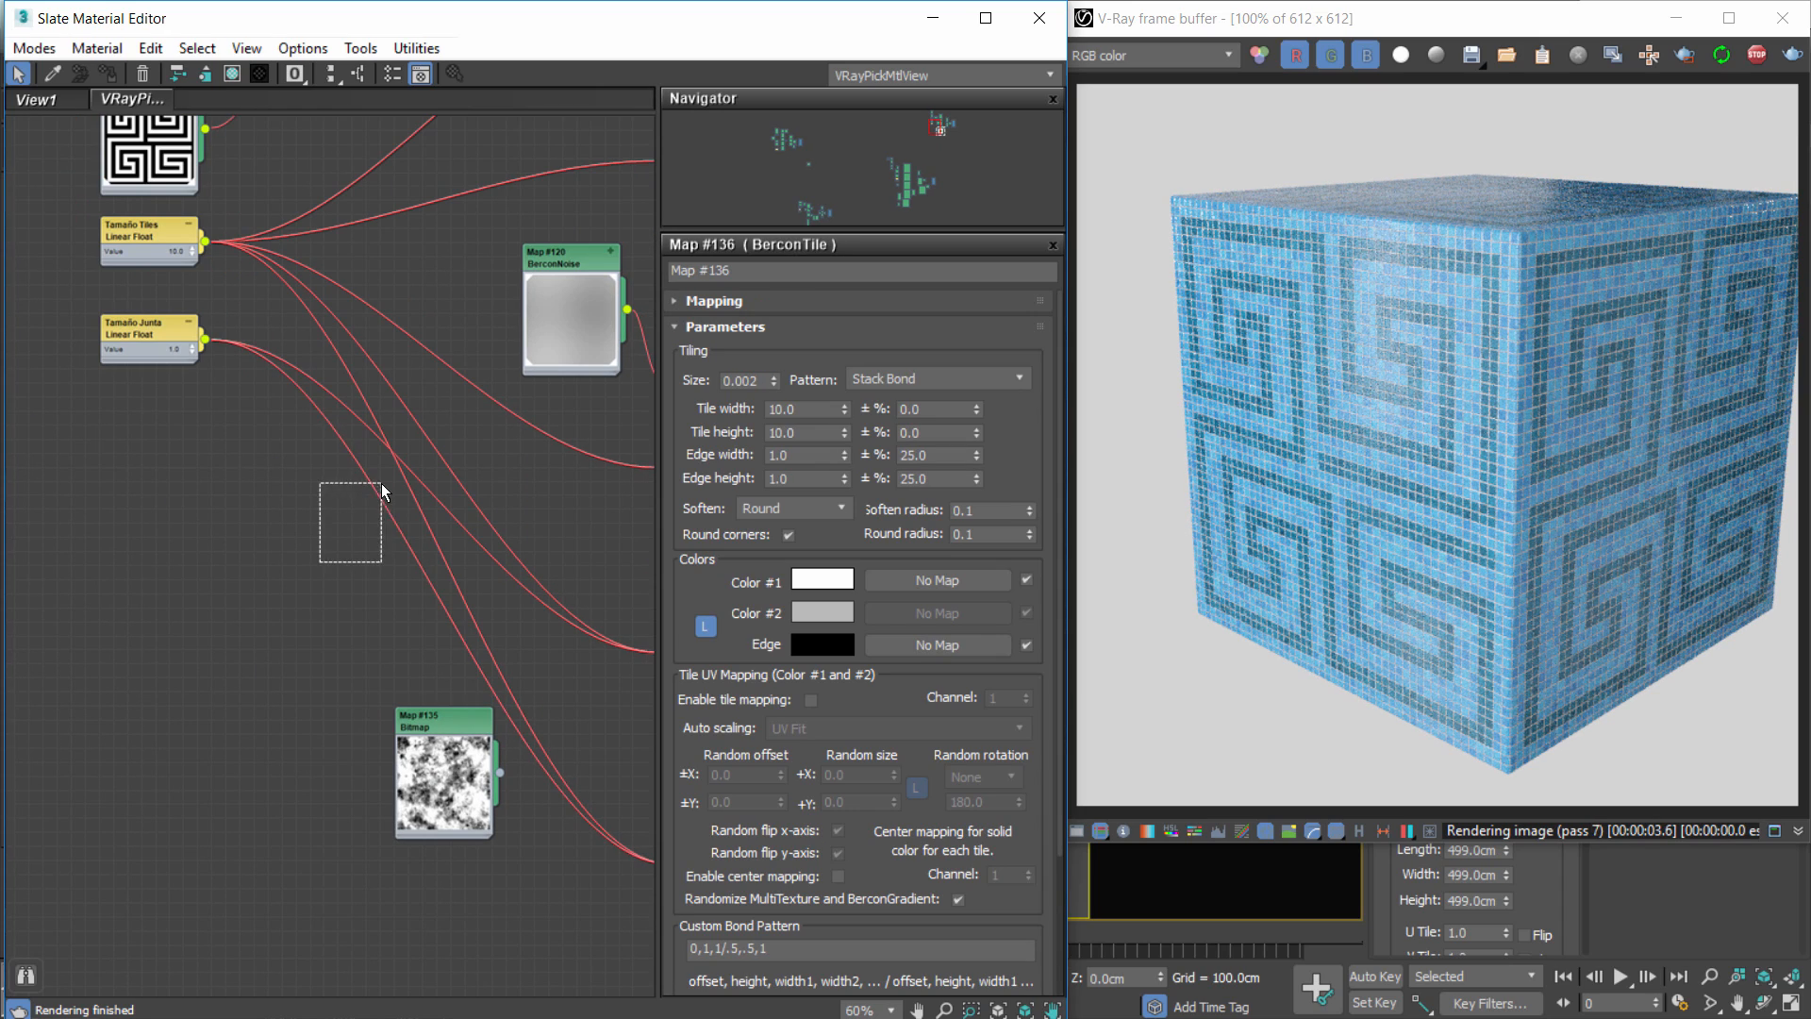
{"action": "left_click_drag", "start_coordinate": [382, 483], "coordinate": [382, 482]}
{"action": "key", "text": "Delete"}
Feed the grunge bitmap into Color 1 of the Map #136 BerconTile and enlarge that node's preview.
{"action": "middle_click_drag", "start_coordinate": [634, 736], "coordinate": [302, 518]}
{"action": "scroll", "coordinate": [392, 564], "scroll_direction": "up", "scroll_amount": 1}
{"action": "left_click", "coordinate": [392, 515]}
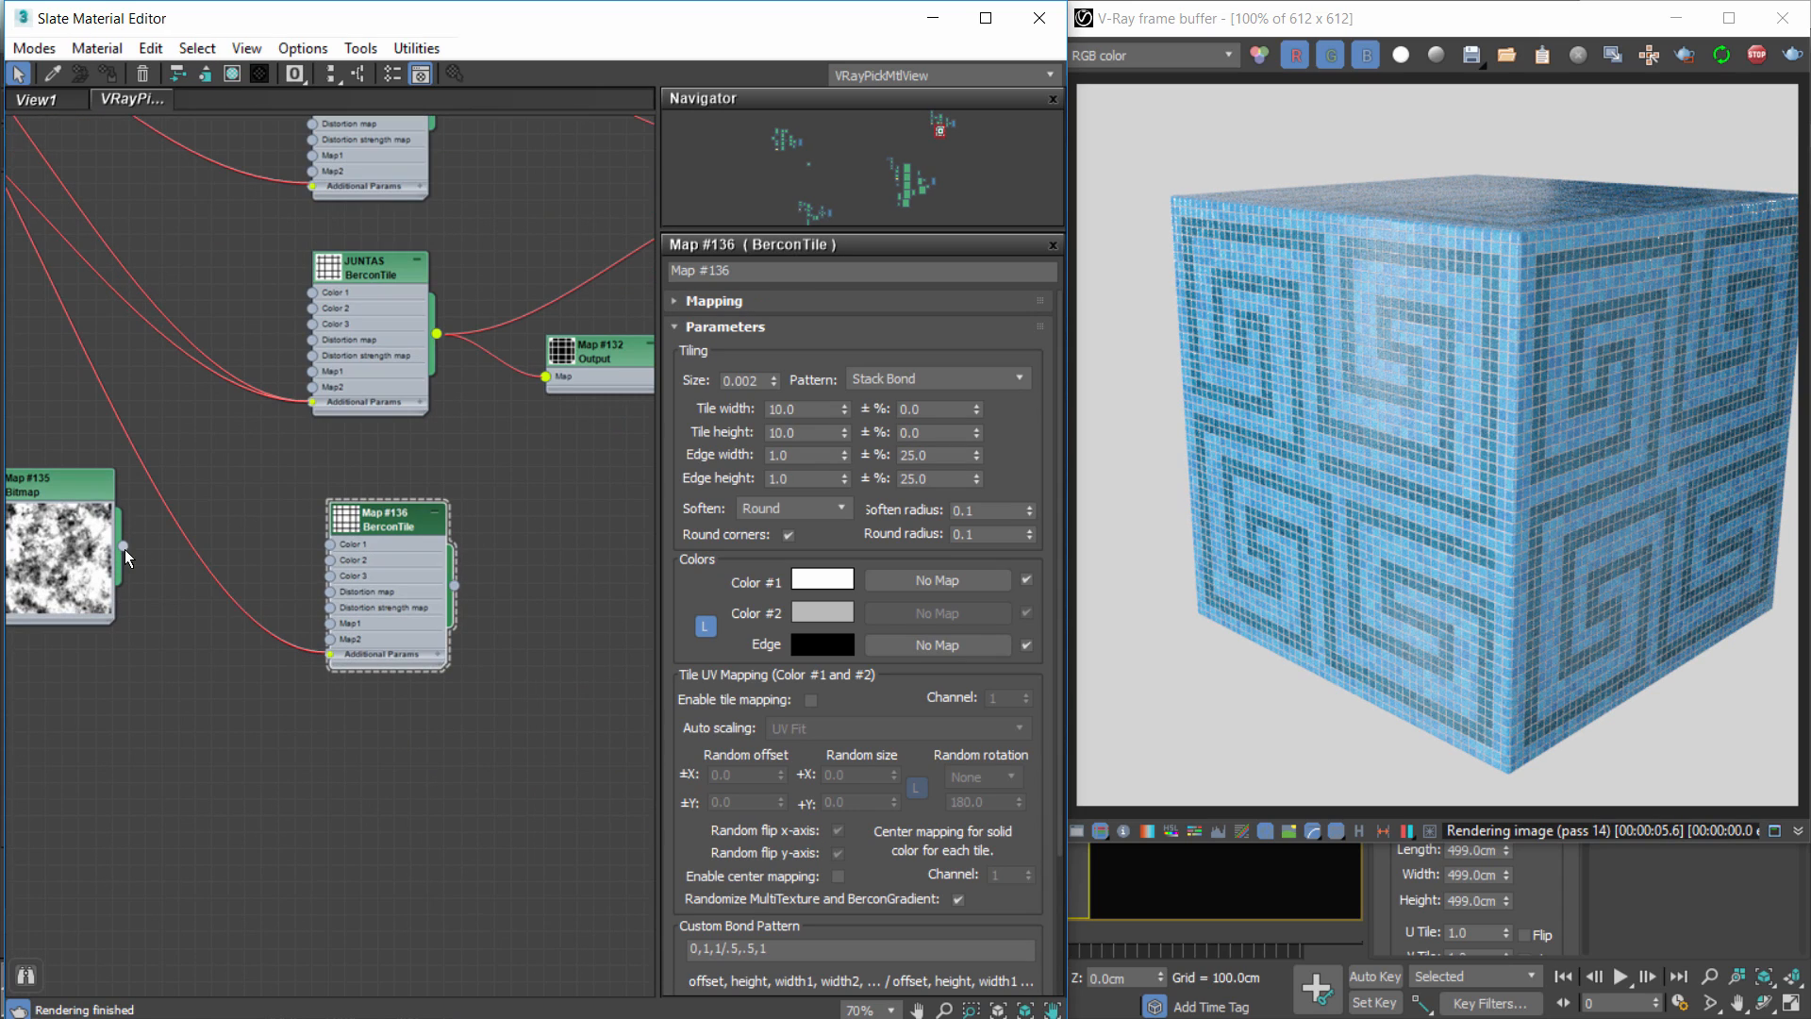
{"action": "left_click_drag", "start_coordinate": [330, 546], "coordinate": [330, 545]}
{"action": "scroll", "coordinate": [224, 662], "scroll_direction": "up", "scroll_amount": 1}
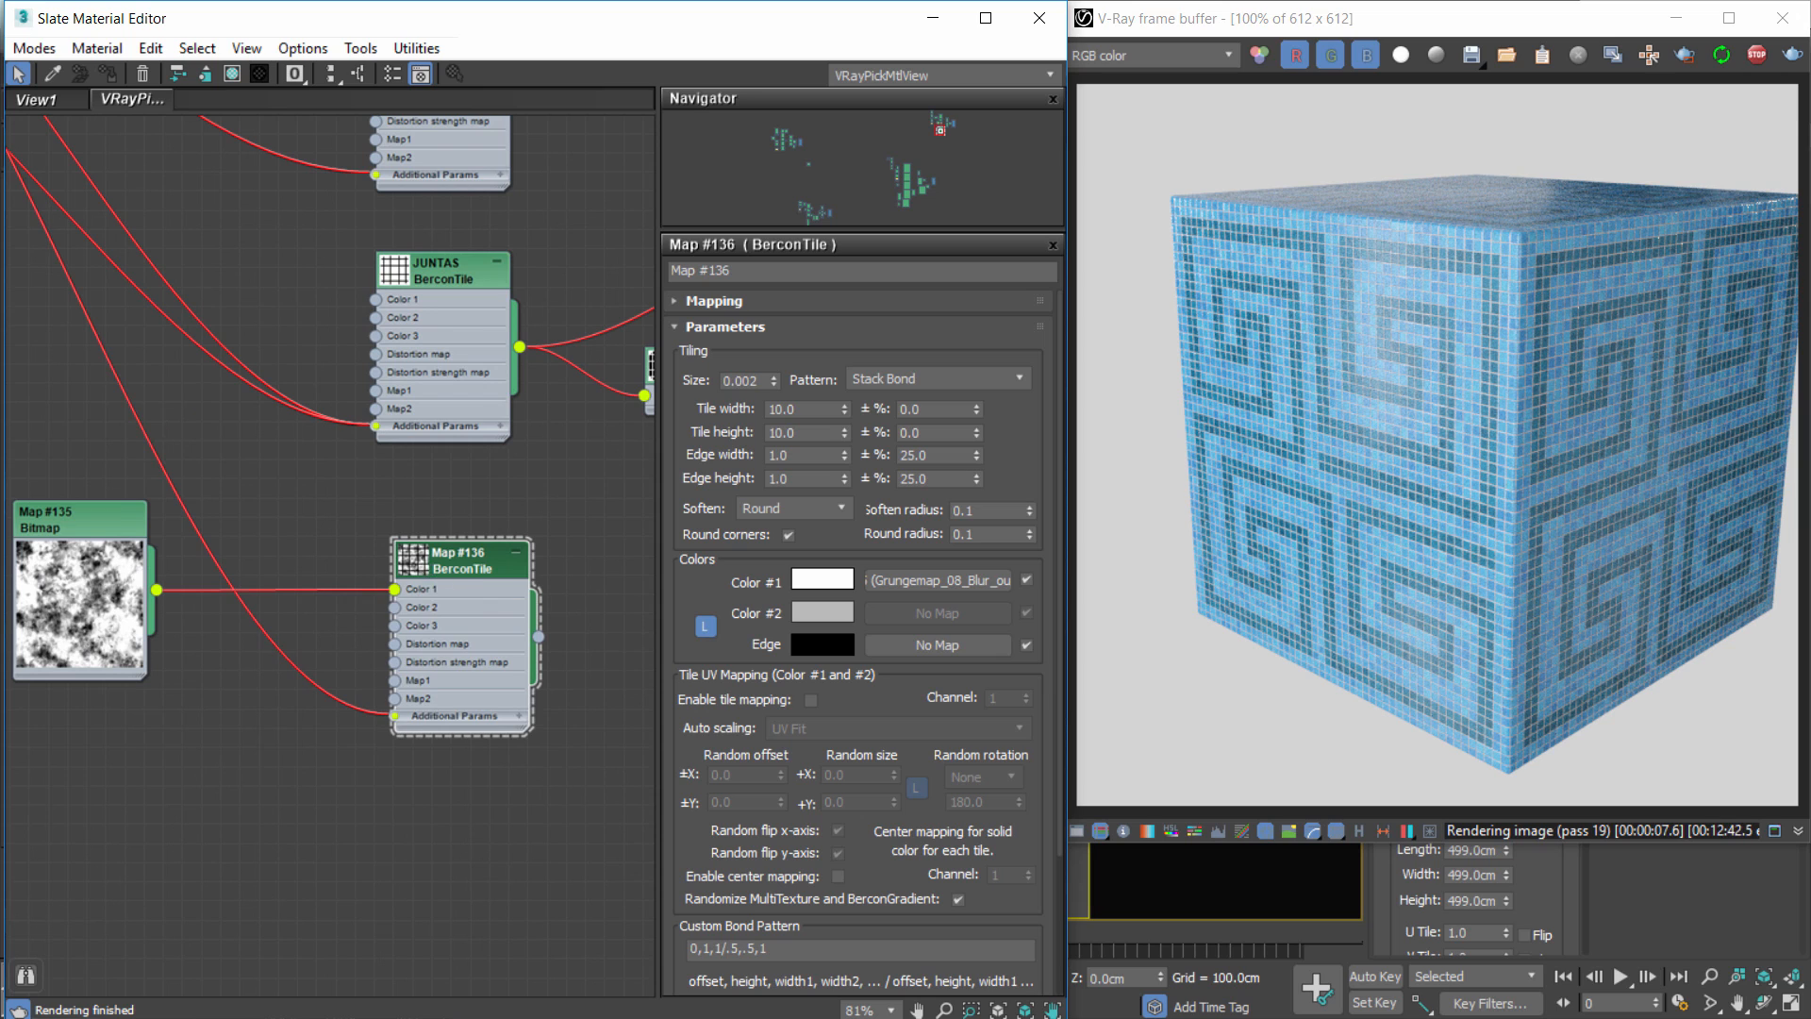
{"action": "double_click", "coordinate": [412, 561]}
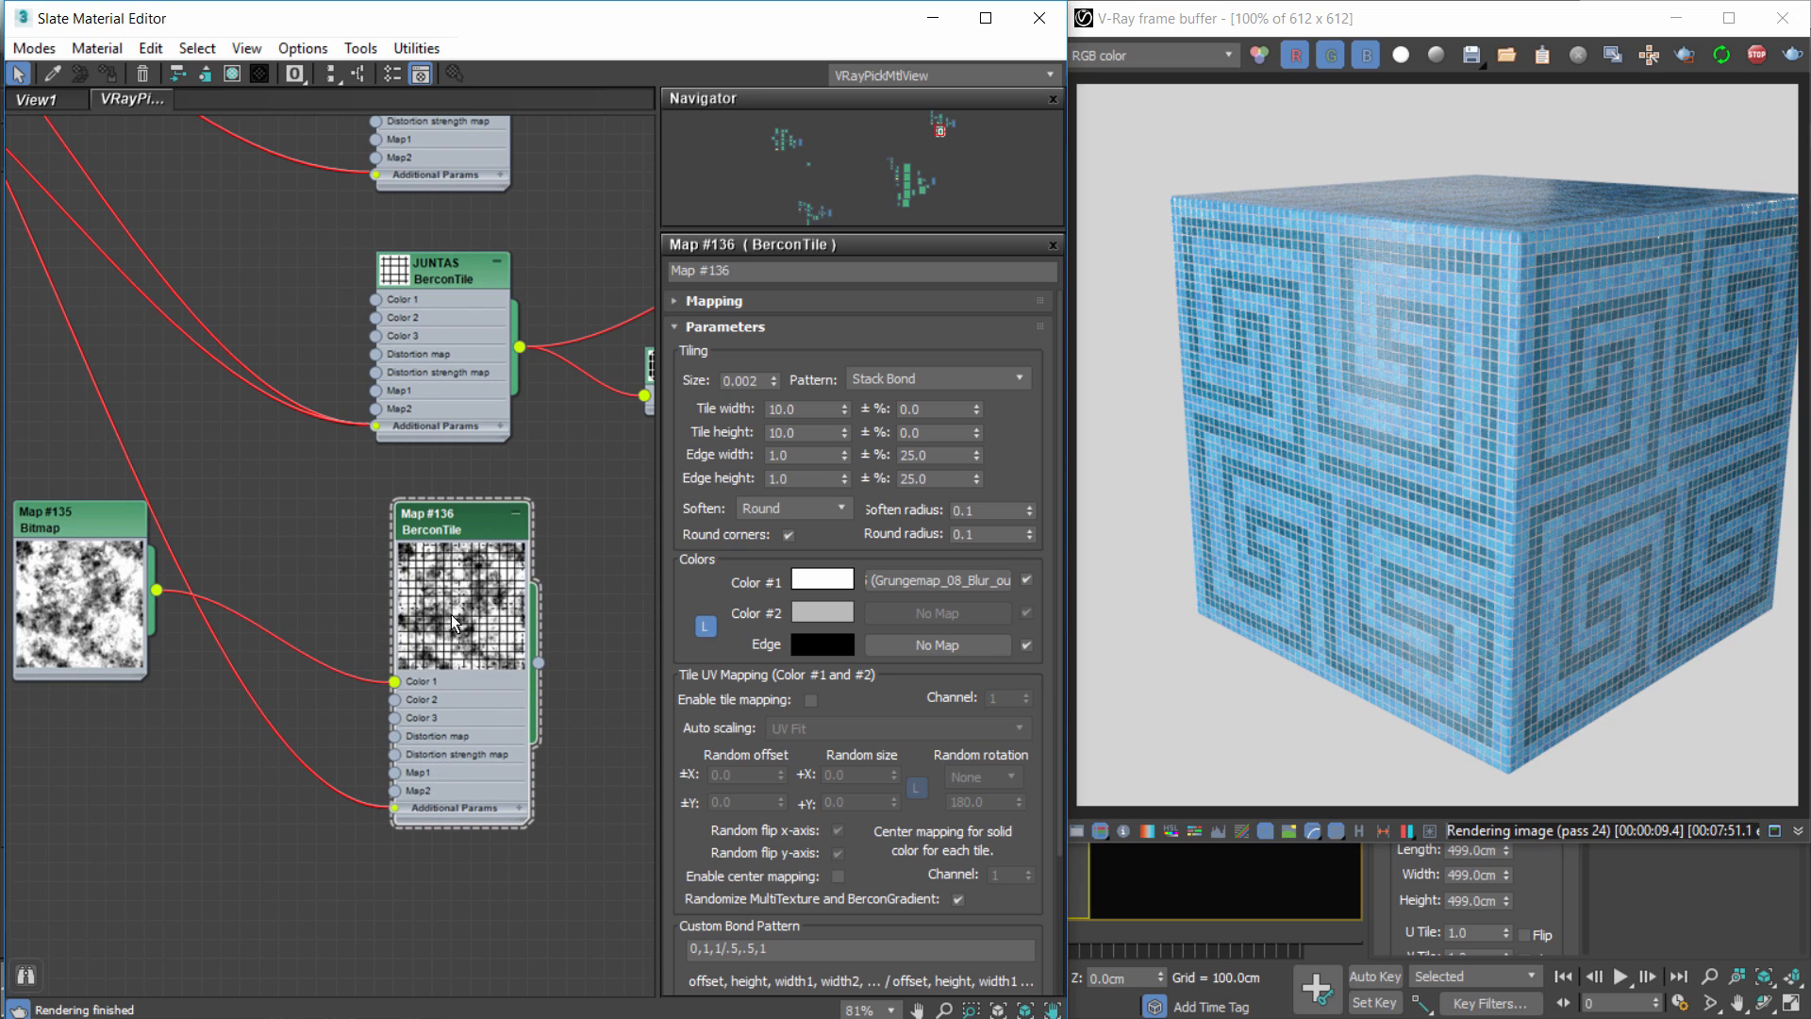
Enable tile mapping on channel 2 for the Map #136 BerconTile, with random offsets of 250 in X and Y and random size 0.
{"action": "left_click", "coordinate": [810, 700]}
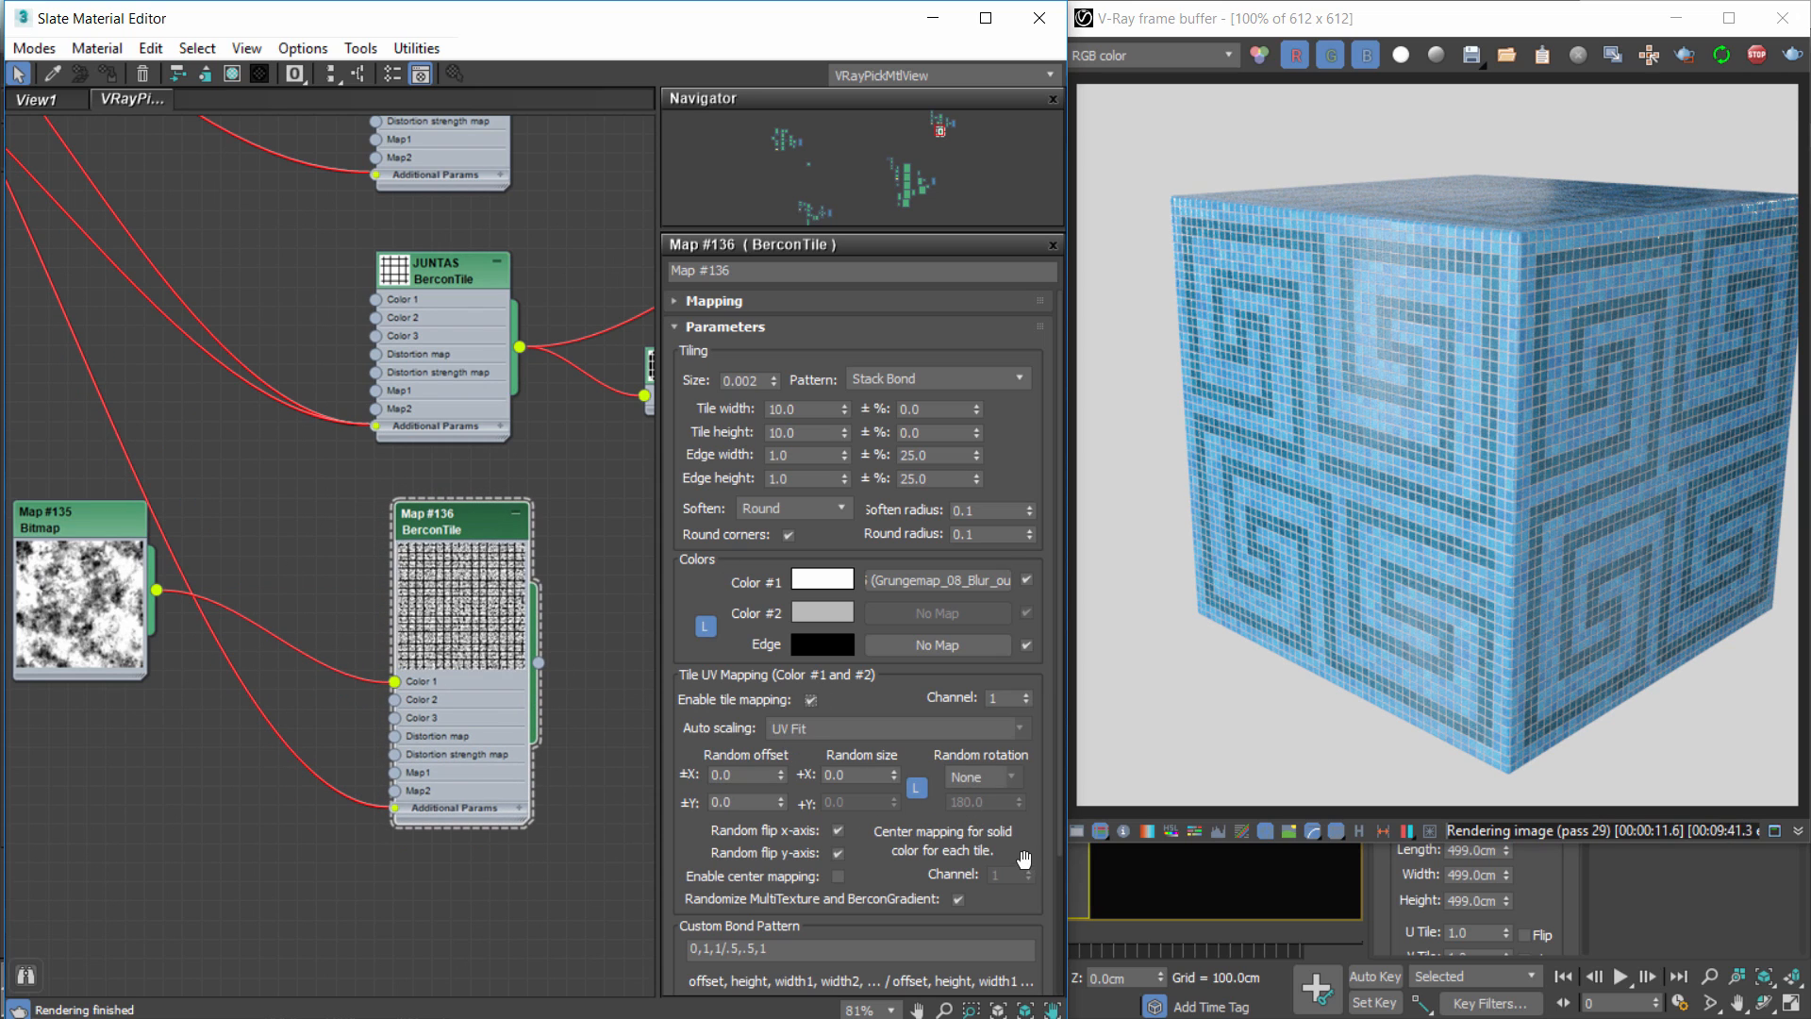
{"action": "left_click", "coordinate": [1026, 693]}
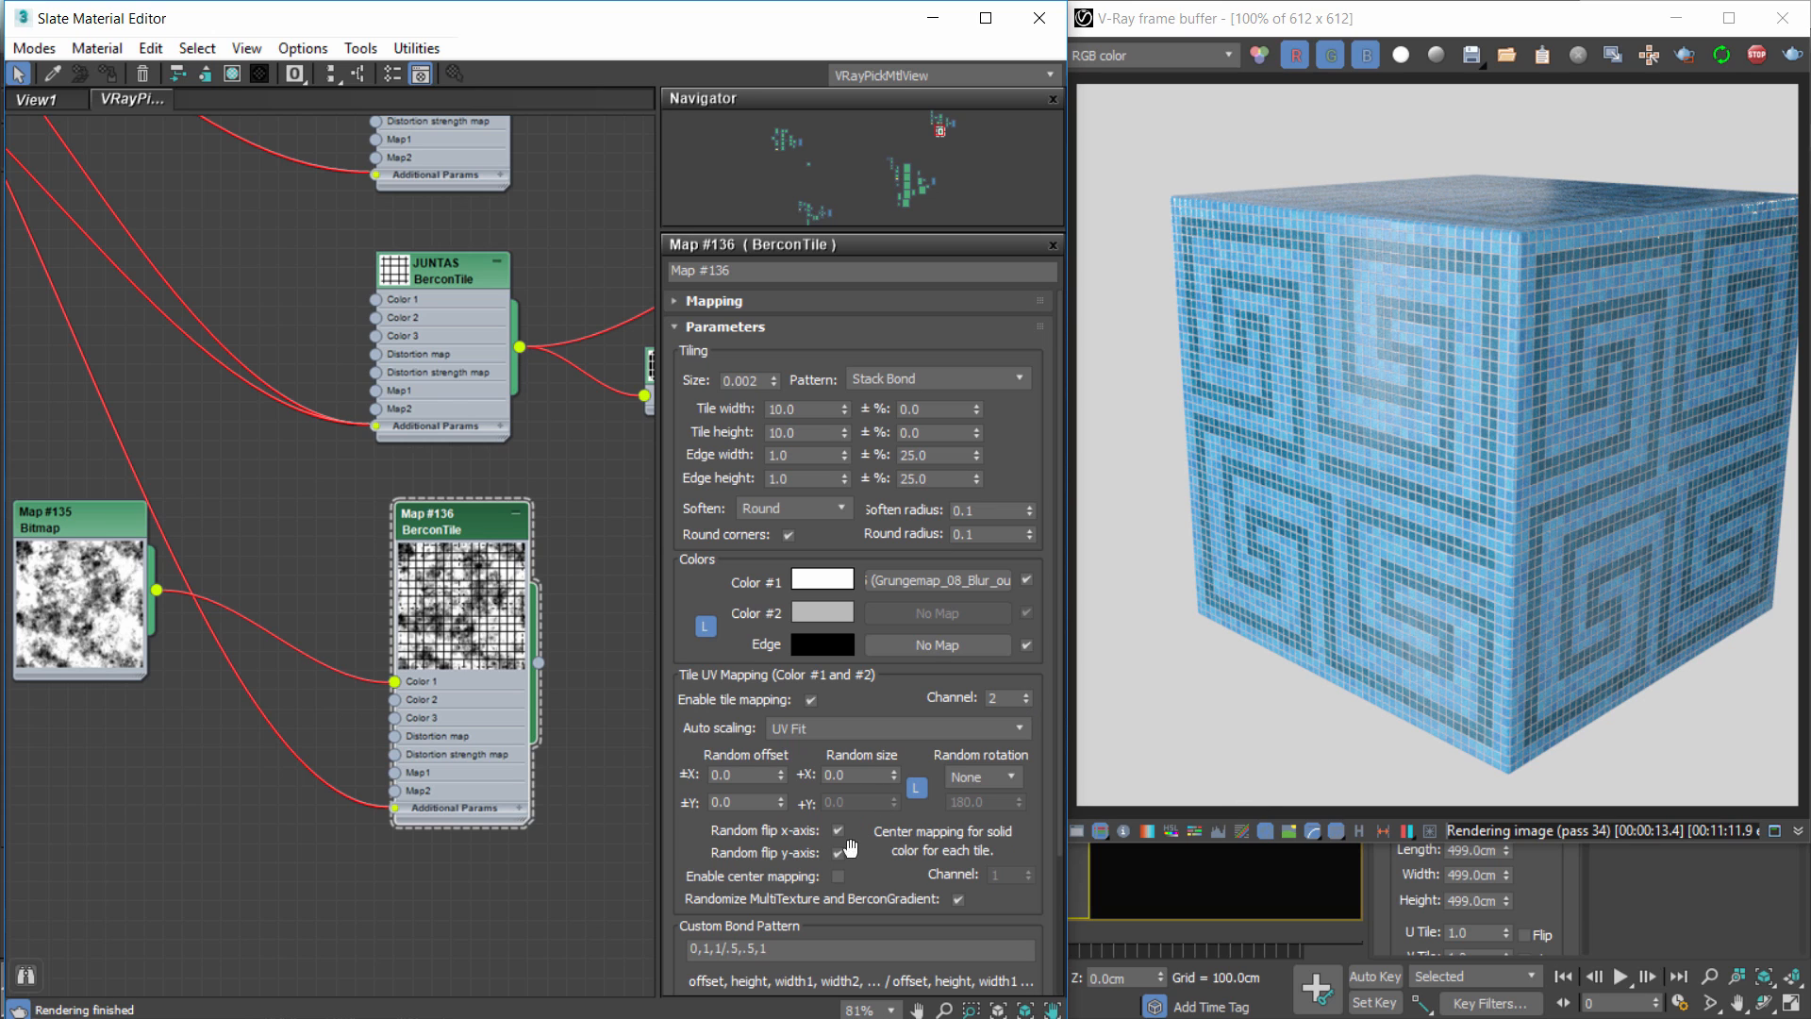
{"action": "double_click", "coordinate": [745, 774]}
{"action": "type", "text": "250"}
{"action": "key", "text": "Tab"}
{"action": "type", "text": "2"}
{"action": "key", "text": "Tab"}
{"action": "type", "text": "250"}
{"action": "key", "text": "Return"}
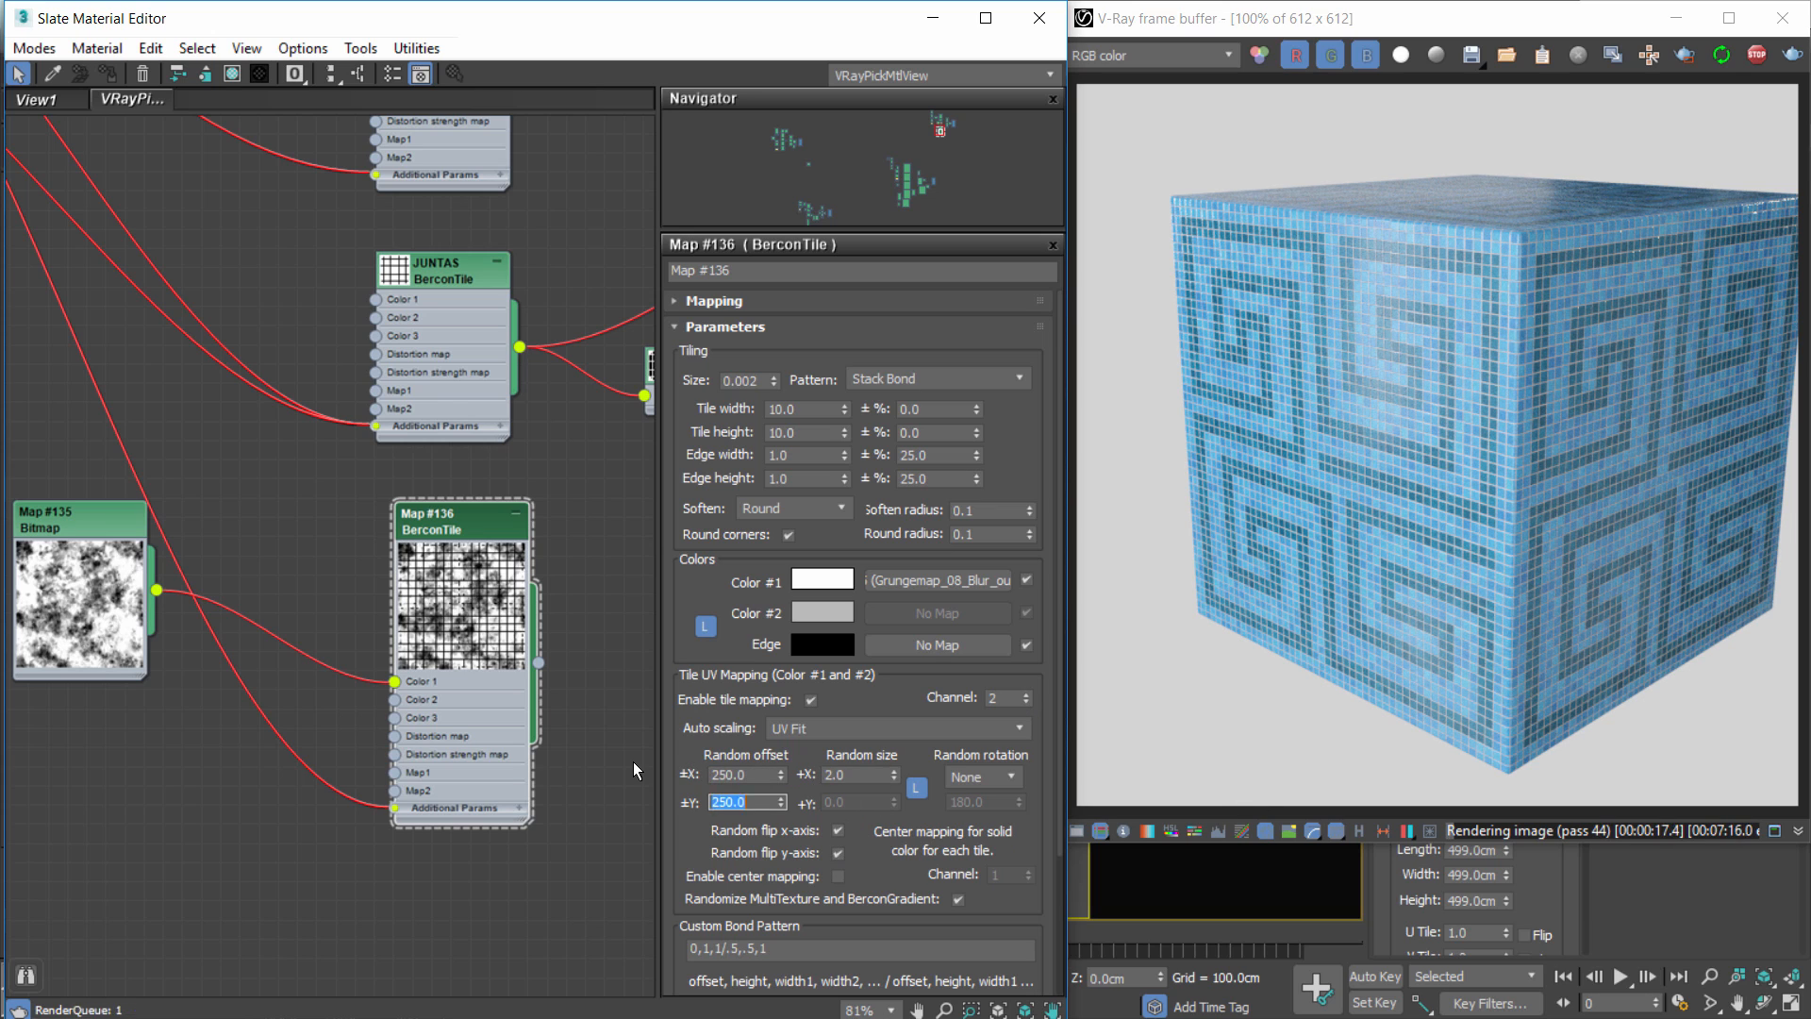
{"action": "key", "text": "shift+Tab"}
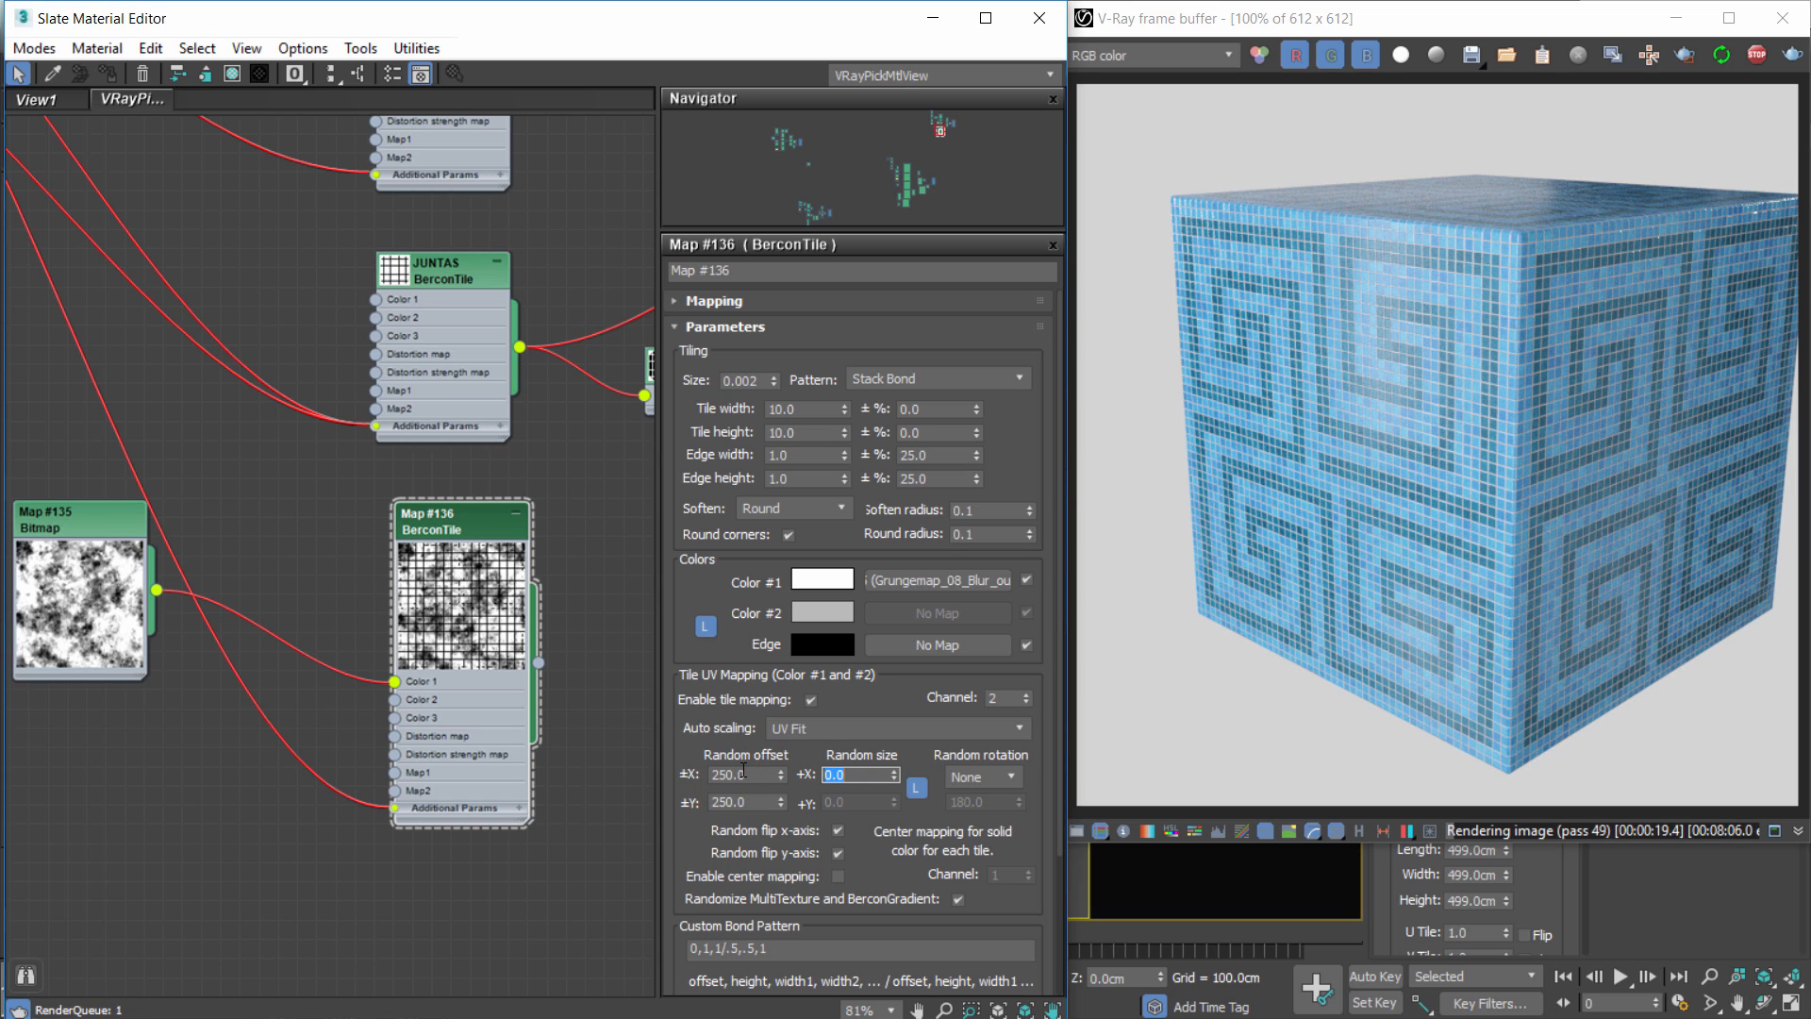
Set the grunge bitmap's map channel to 2 and its U and V tiling to 0.05.
{"action": "double_click", "coordinate": [98, 537]}
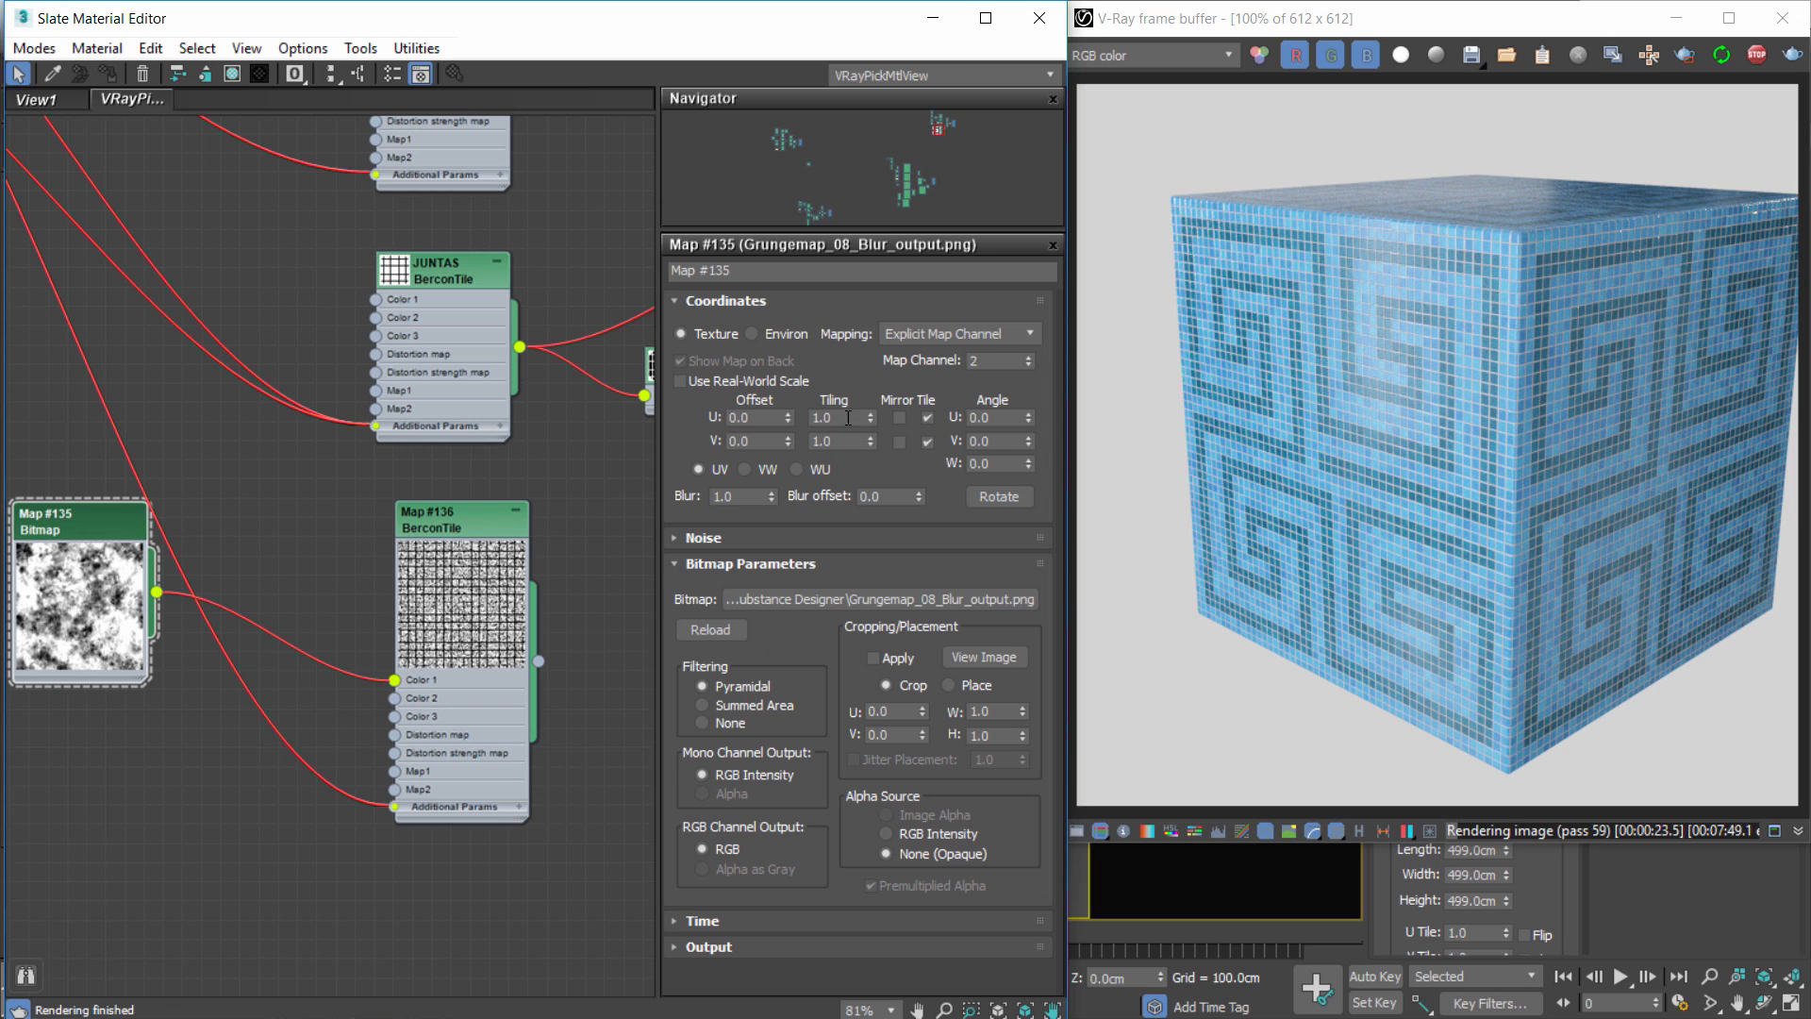
{"action": "type", "text": "0.05"}
{"action": "key", "text": "Tab"}
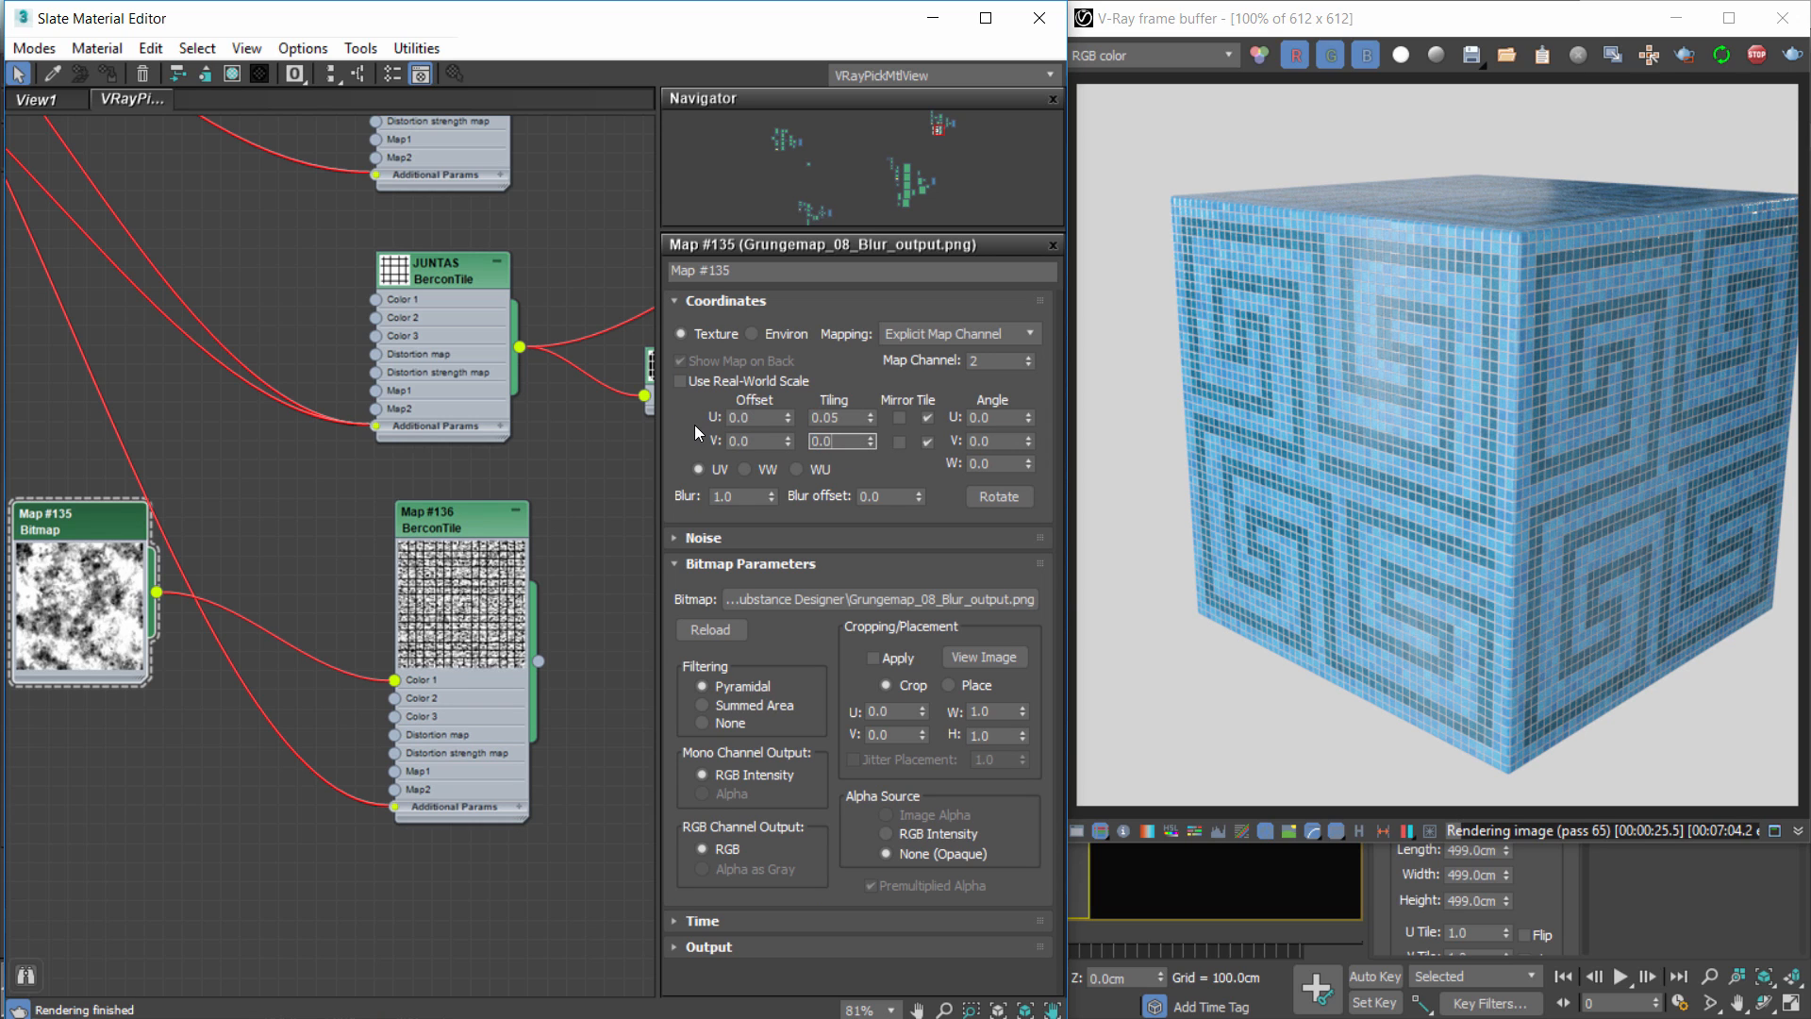
{"action": "type", "text": "0.05"}
{"action": "key", "text": "Return"}
Feed the Map #136 BerconTile into Material #7's diffuse map input and inspect the grunge variation in the render.
{"action": "scroll", "coordinate": [455, 447], "scroll_direction": "down", "scroll_amount": 8}
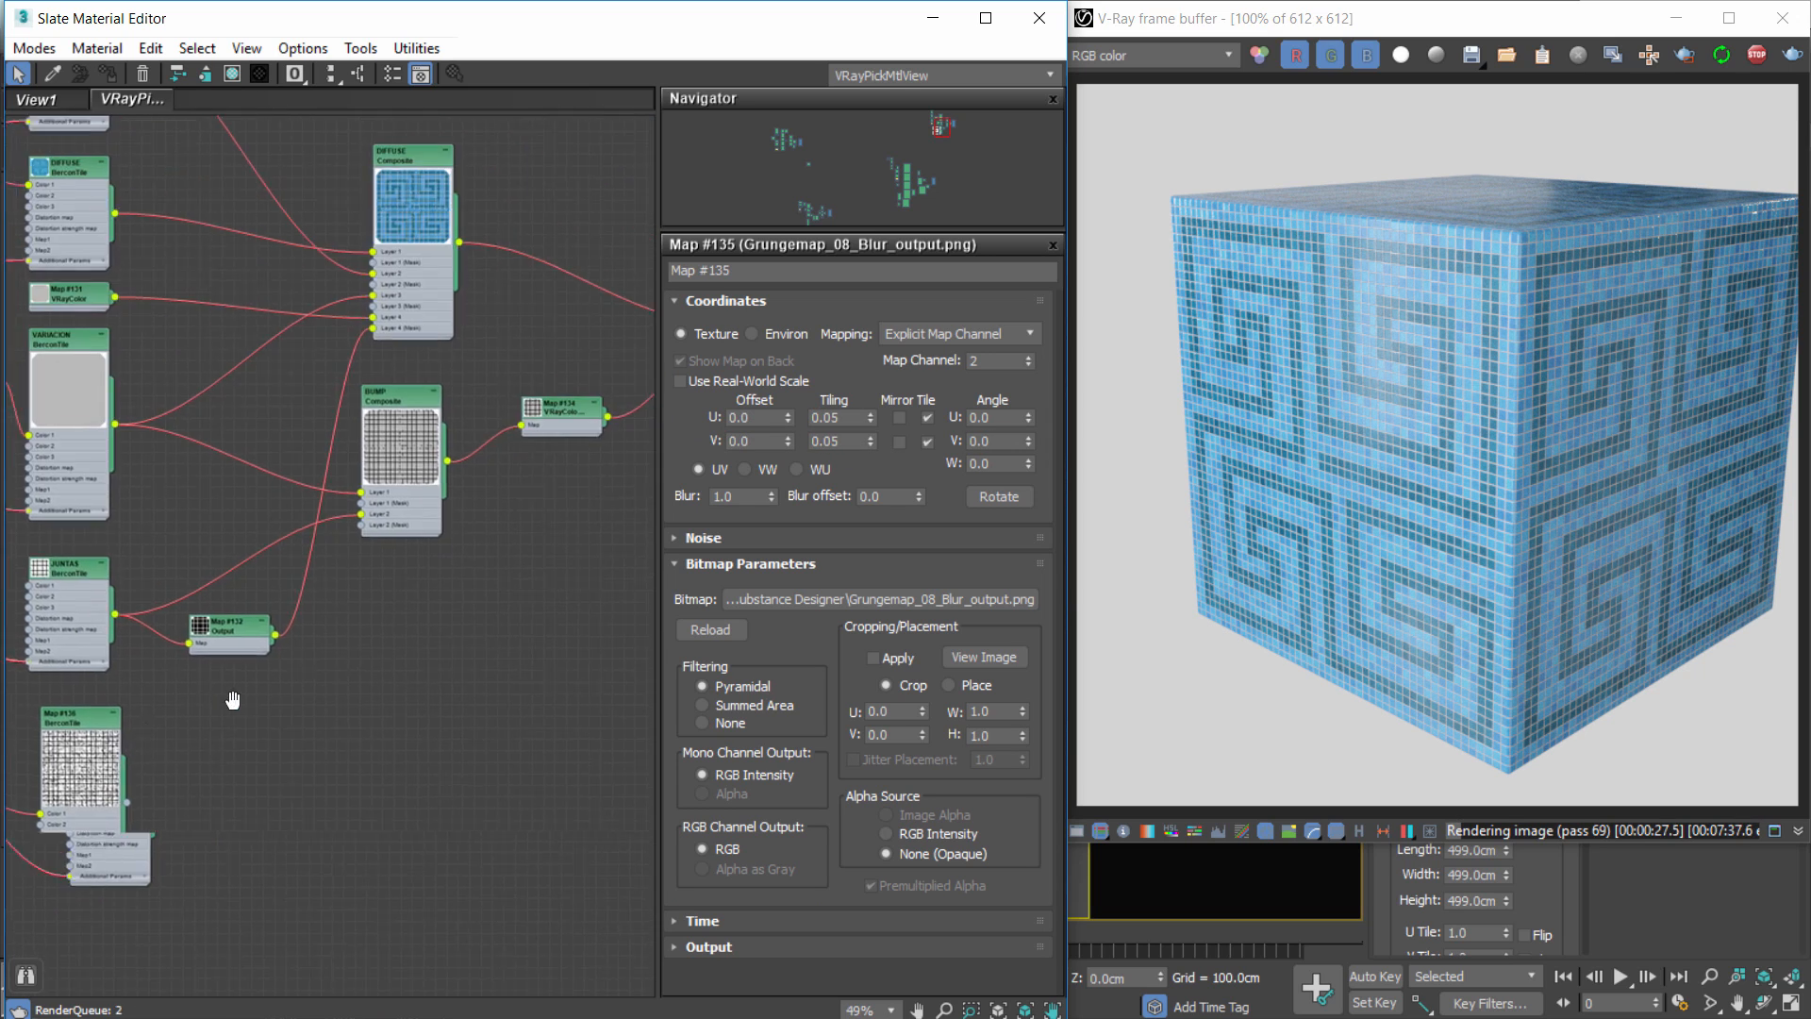
{"action": "left_click_drag", "start_coordinate": [161, 776], "coordinate": [619, 403]}
{"action": "scroll", "coordinate": [1406, 376], "scroll_direction": "up", "scroll_amount": 1}
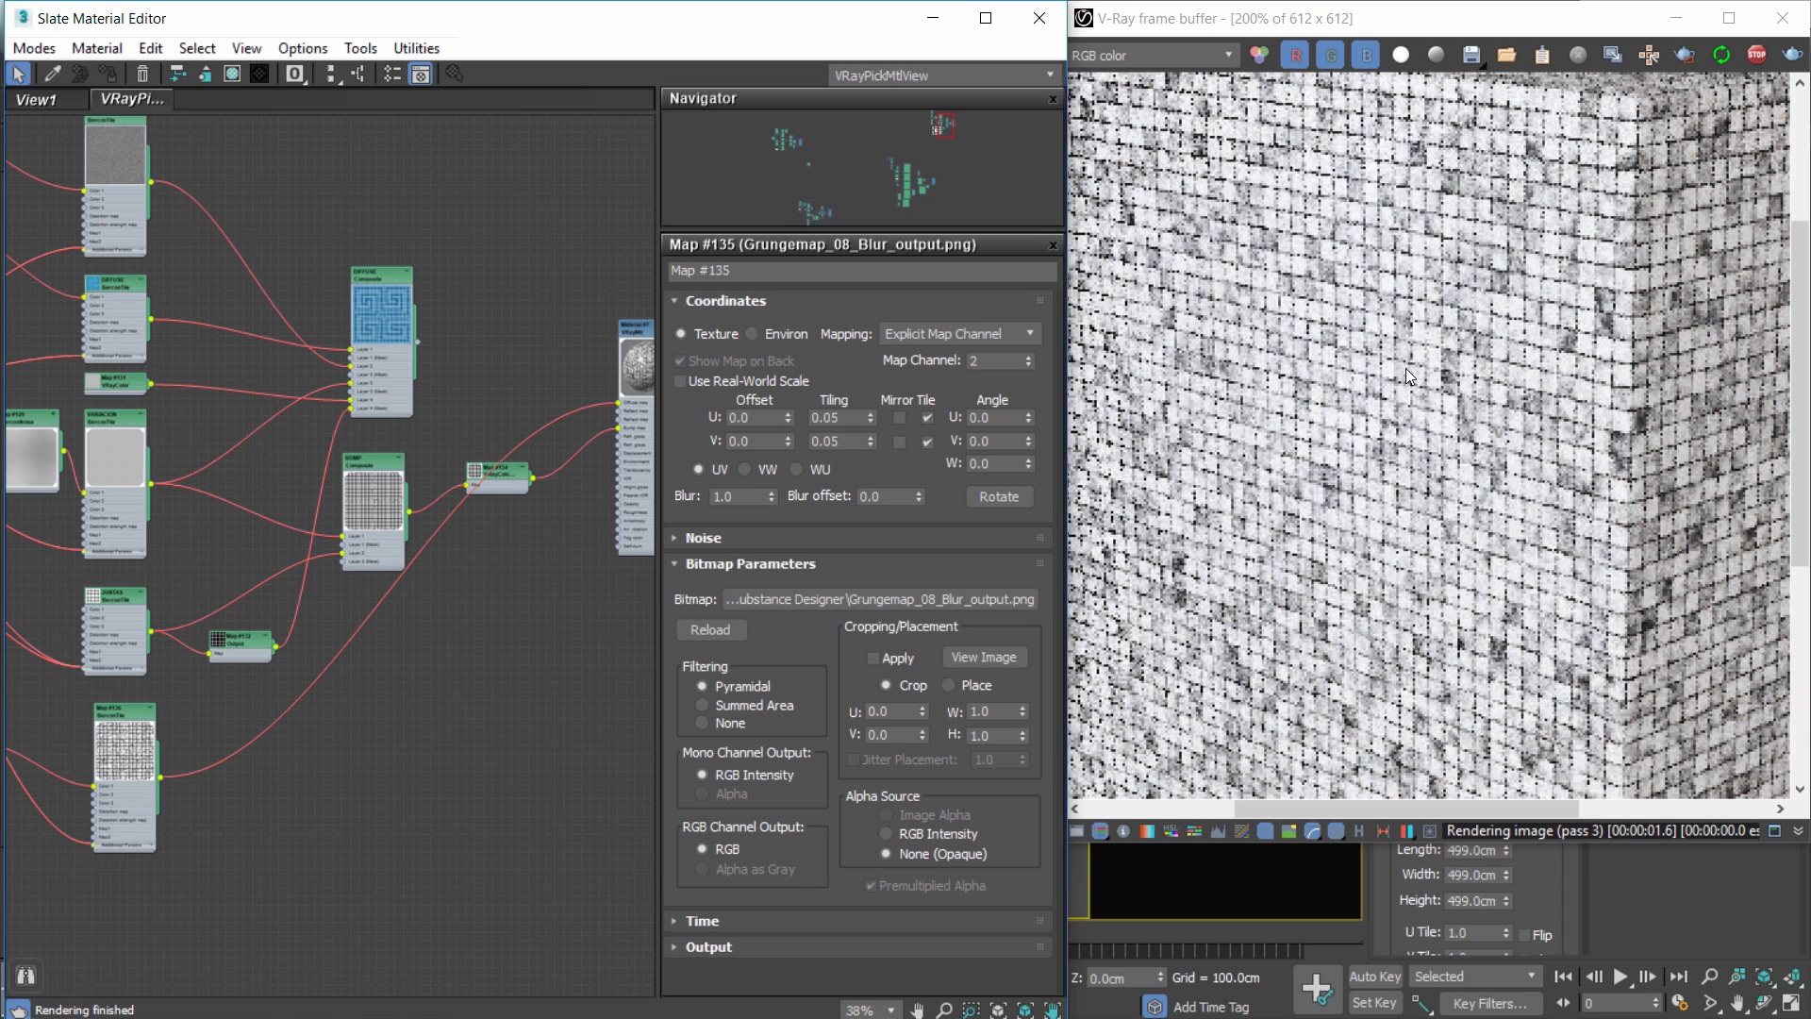
{"action": "scroll", "coordinate": [1419, 383], "scroll_direction": "down", "scroll_amount": 1}
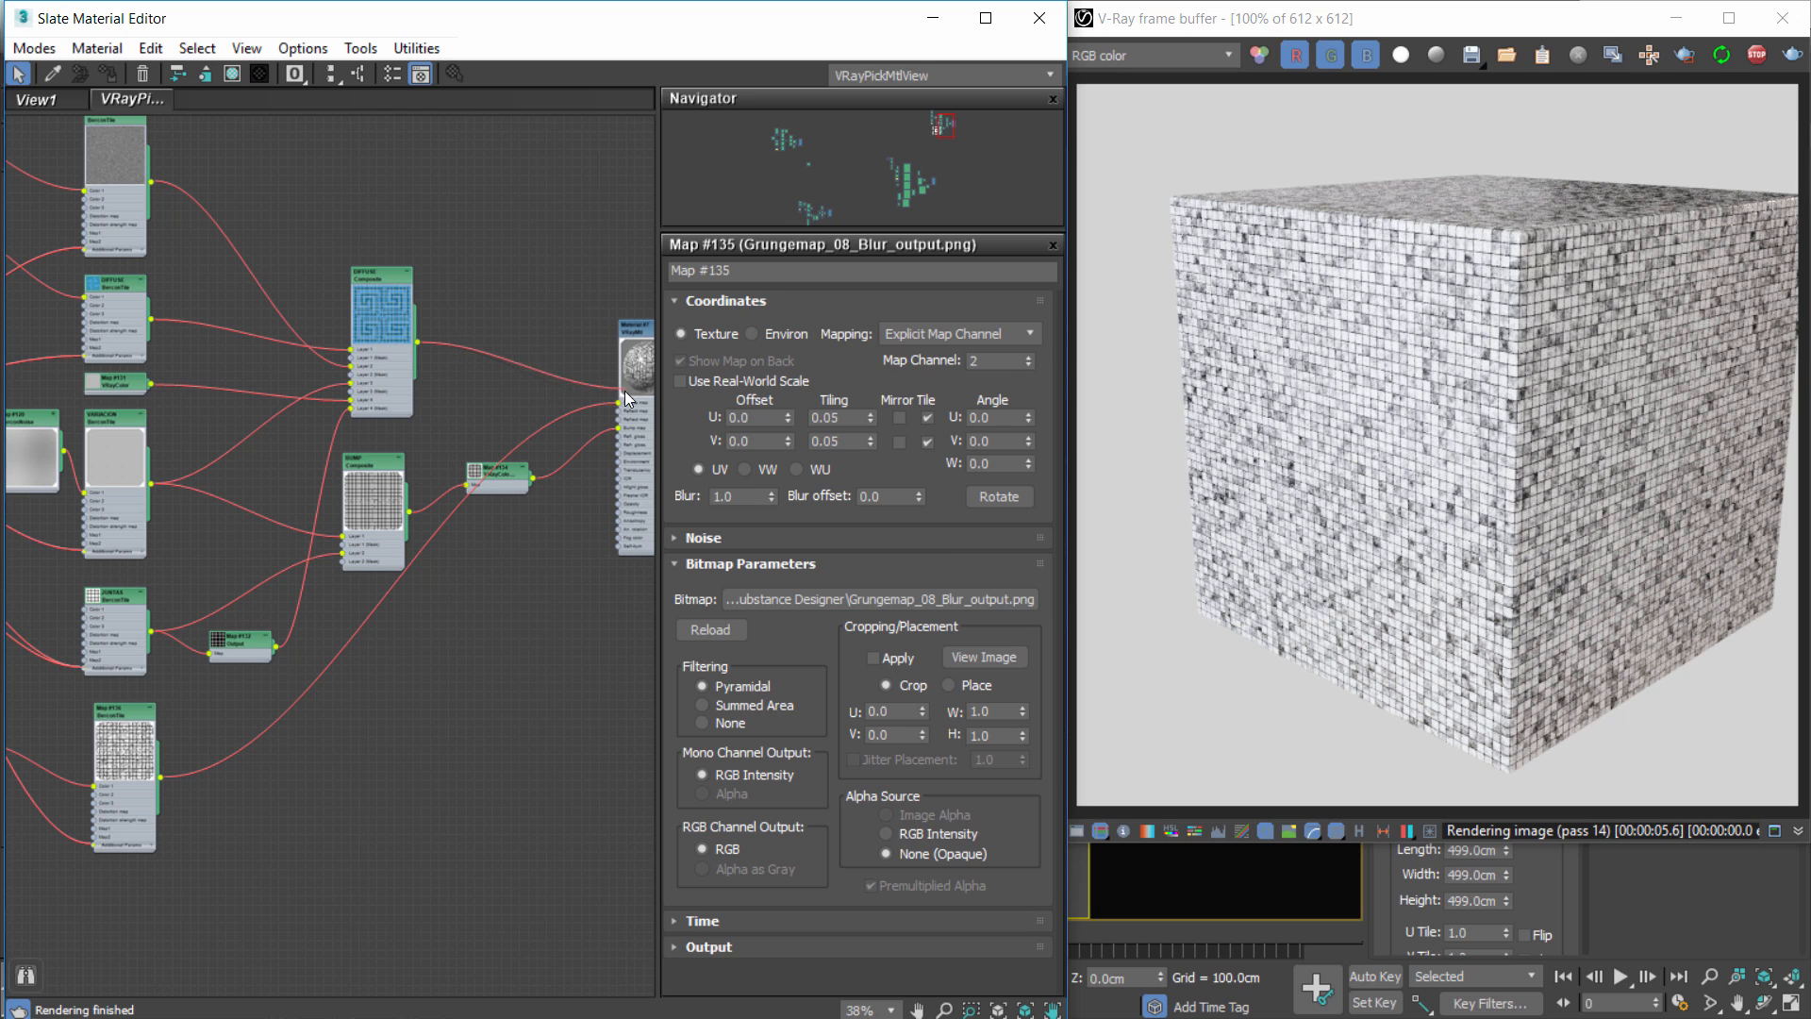
Remove the Map #136 BerconTile from Material #7 and reconnect the DIFFUSE Composite to the diffuse map input.
{"action": "left_click_drag", "start_coordinate": [619, 404], "coordinate": [618, 400]}
{"action": "left_click", "coordinate": [446, 387]}
{"action": "scroll", "coordinate": [432, 370], "scroll_direction": "up", "scroll_amount": 1}
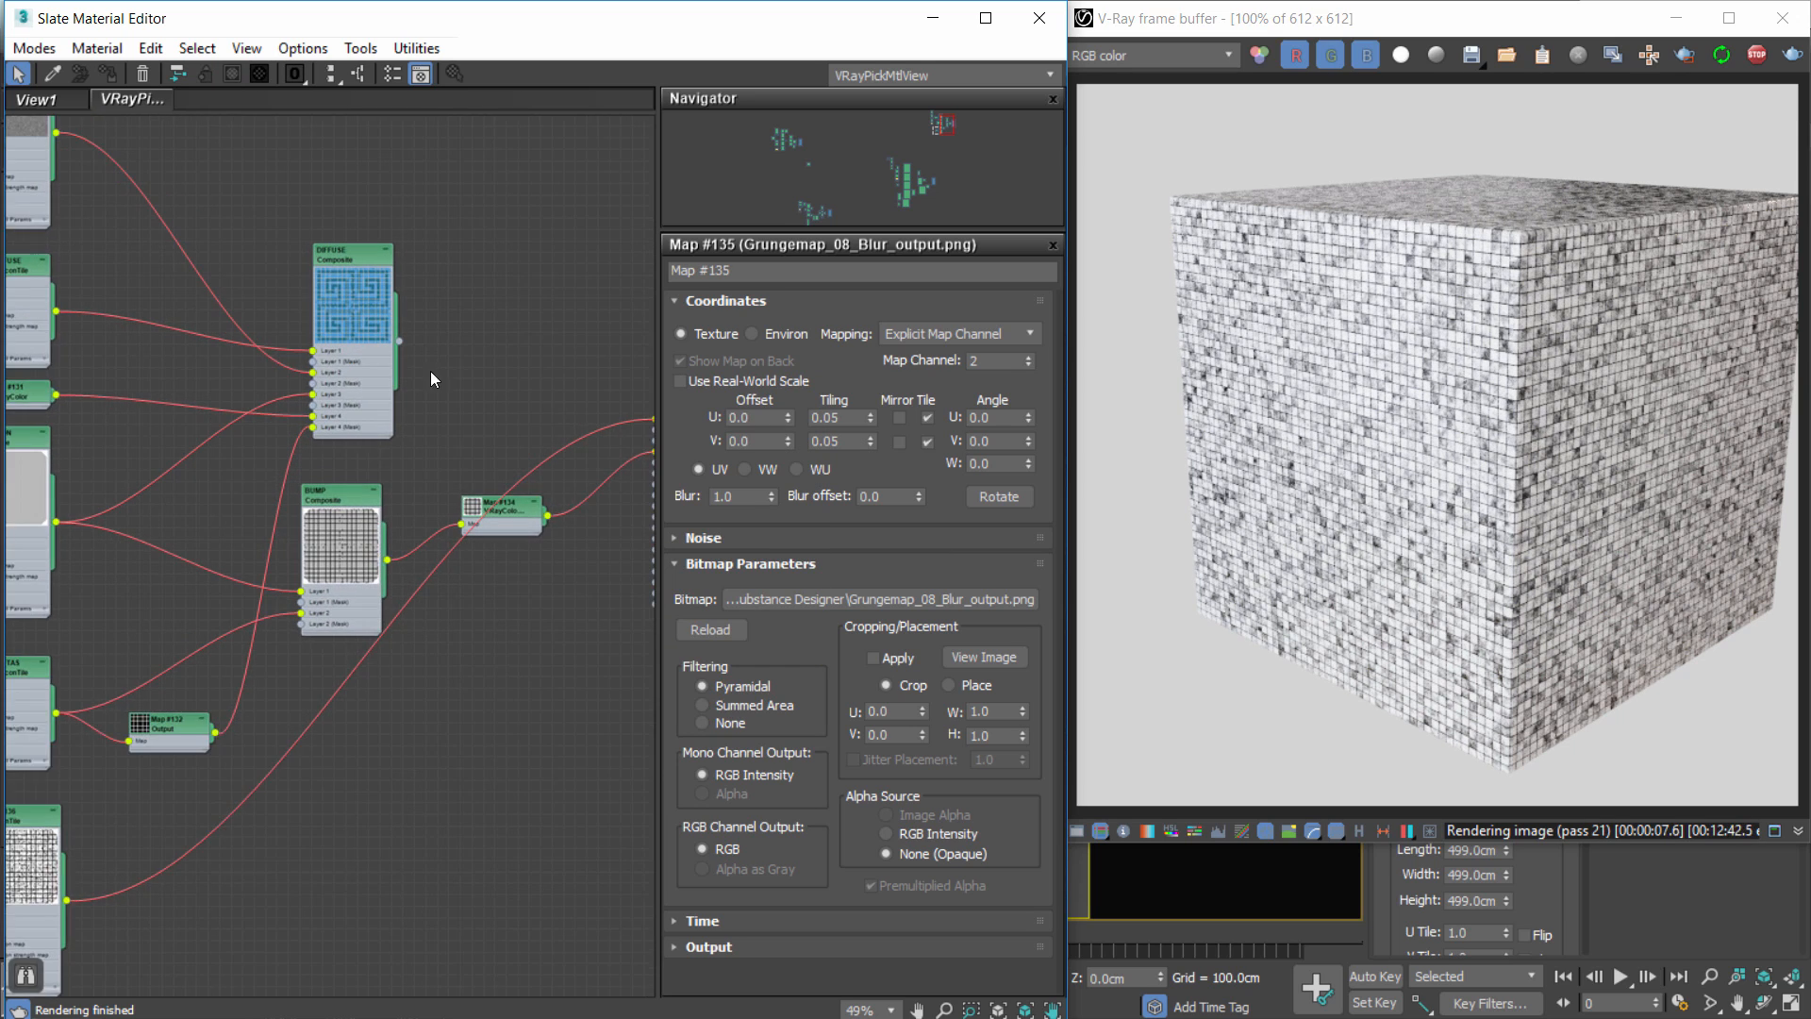
{"action": "middle_click_drag", "start_coordinate": [430, 371], "coordinate": [299, 376]}
{"action": "left_click_drag", "start_coordinate": [269, 348], "coordinate": [524, 425]}
Add a two-layer Composite map below the BUMP Composite, feed the VARIACION BerconTile into Layer 1 and enlarge its preview.
{"action": "middle_click_drag", "start_coordinate": [179, 694], "coordinate": [435, 569]}
{"action": "scroll", "coordinate": [435, 569], "scroll_direction": "down", "scroll_amount": 1}
{"action": "scroll", "coordinate": [428, 585], "scroll_direction": "up", "scroll_amount": 1}
{"action": "right_click", "coordinate": [501, 633]}
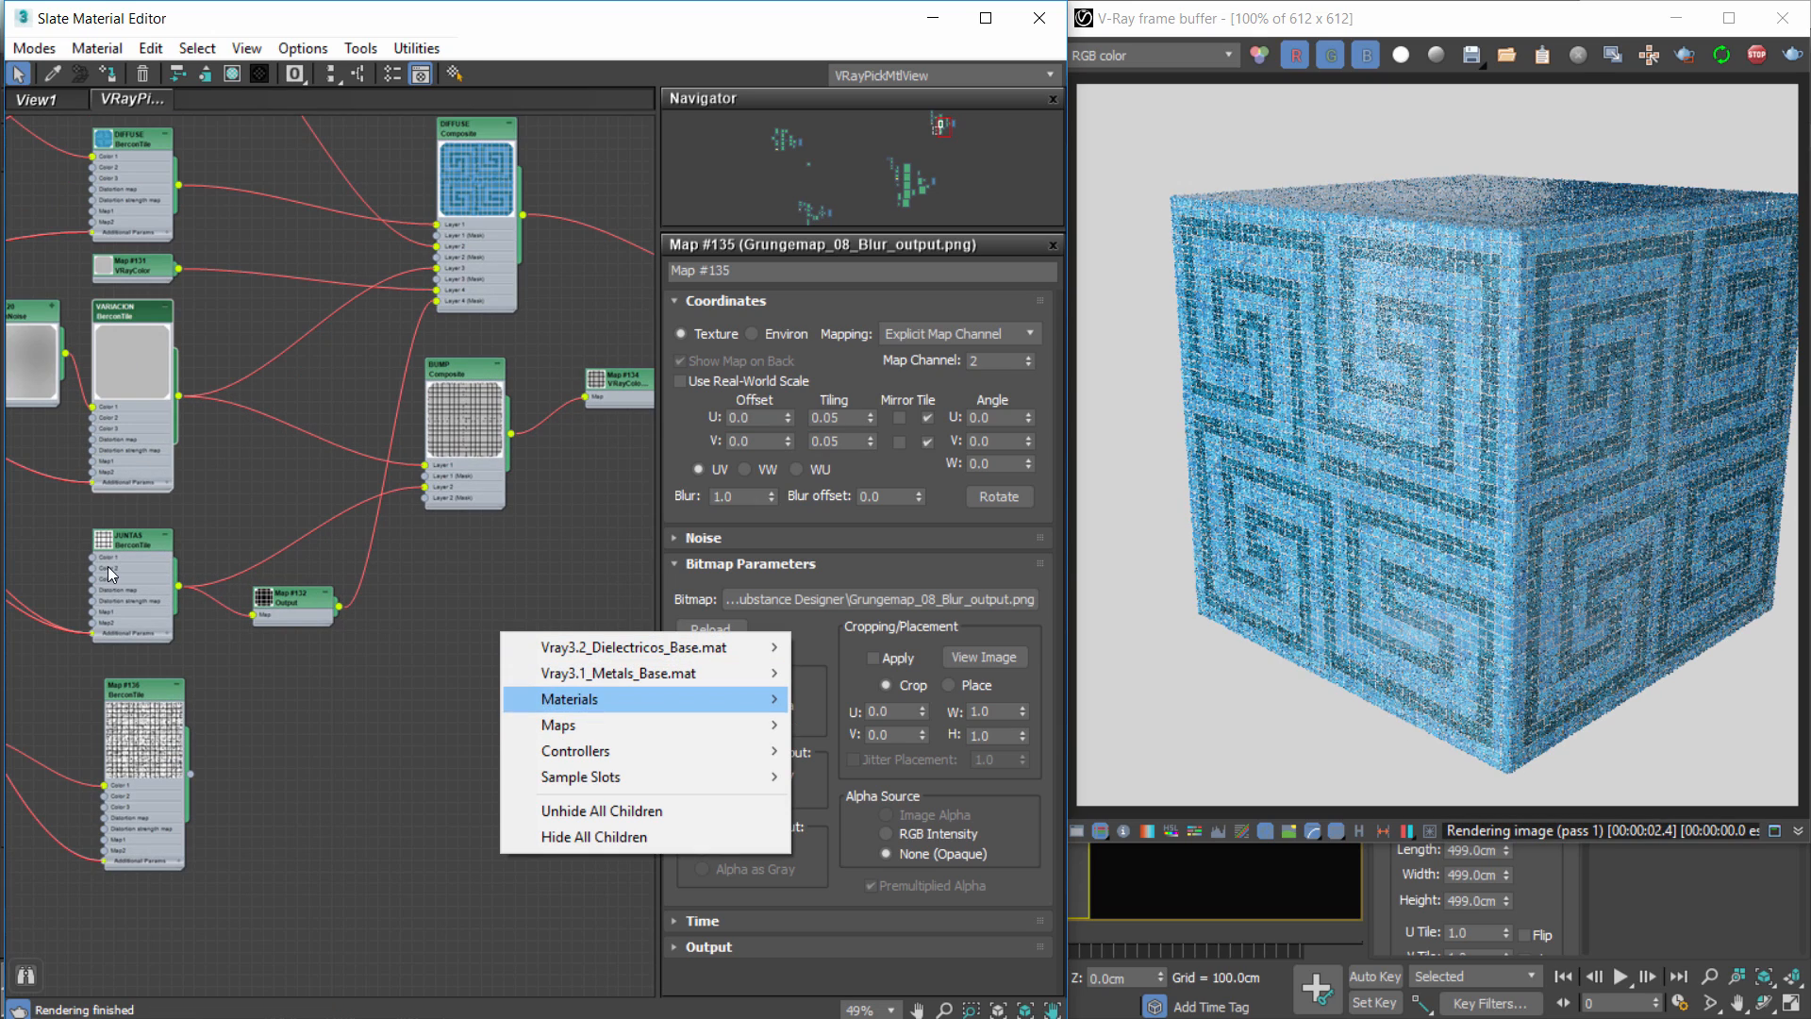
{"action": "mouse_move", "coordinate": [570, 699]}
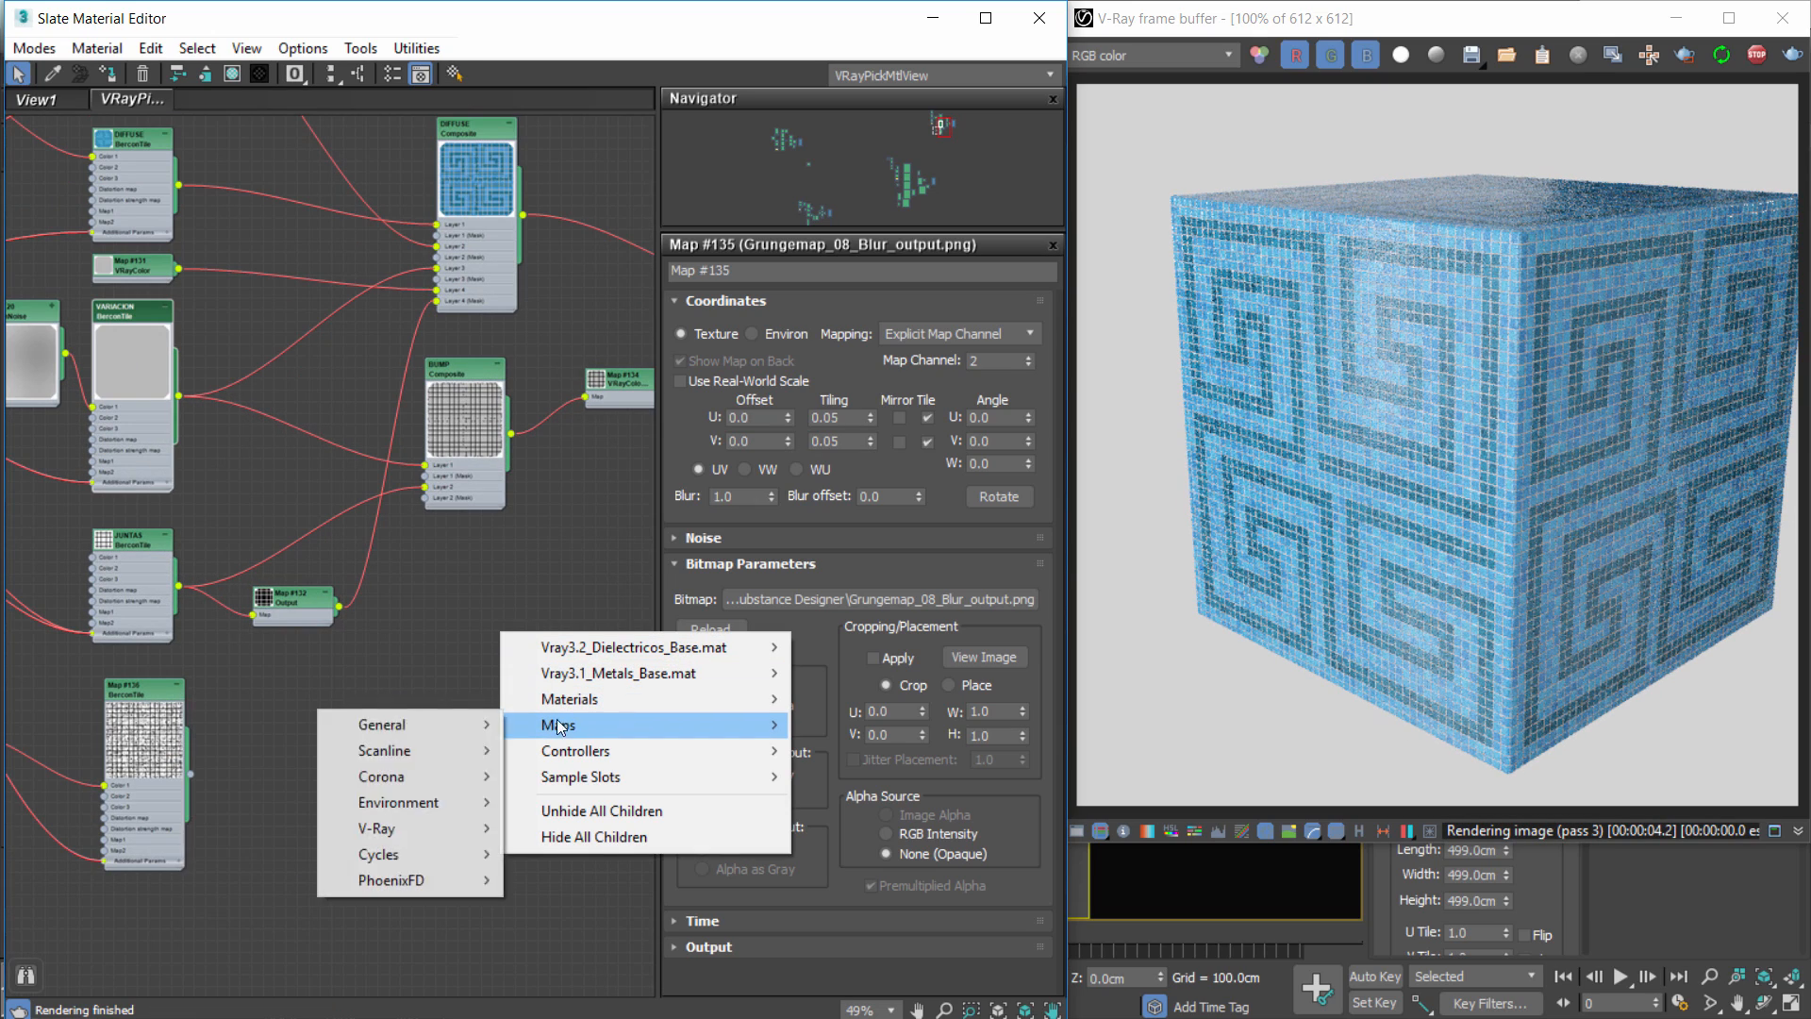
{"action": "mouse_move", "coordinate": [387, 724]}
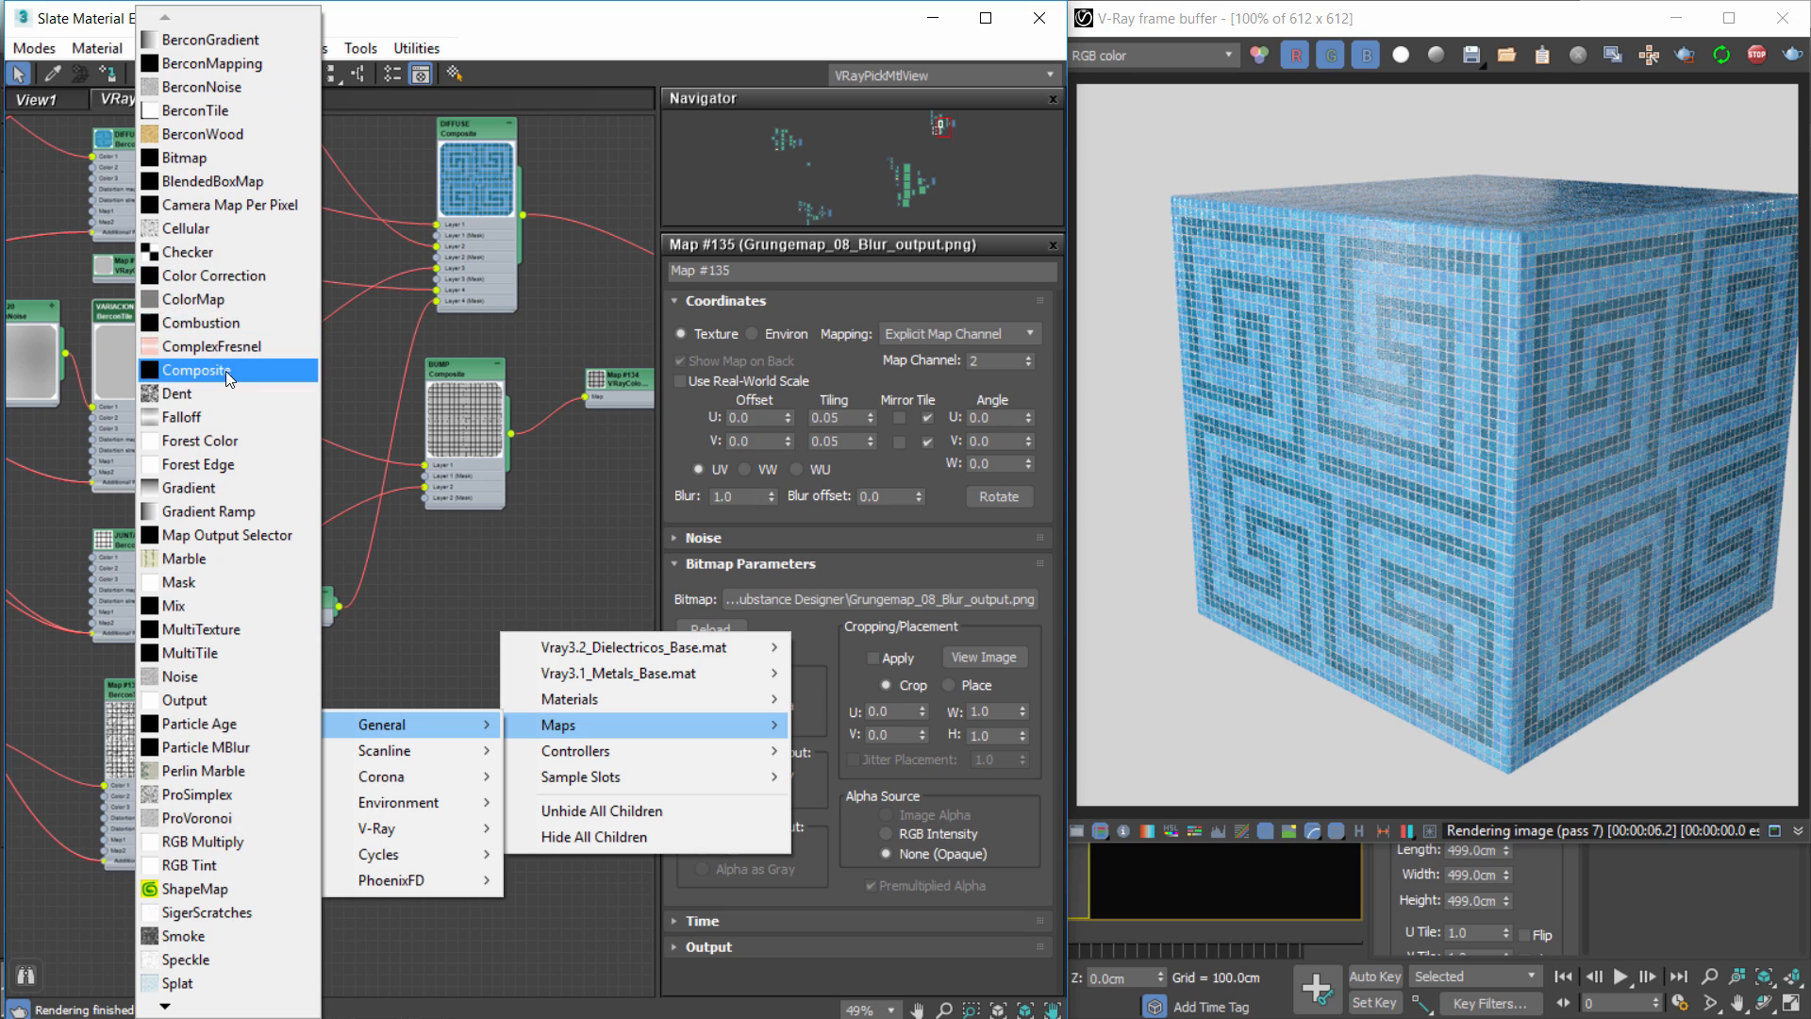
{"action": "left_click", "coordinate": [225, 370]}
{"action": "left_click_drag", "start_coordinate": [179, 396], "coordinate": [462, 650]}
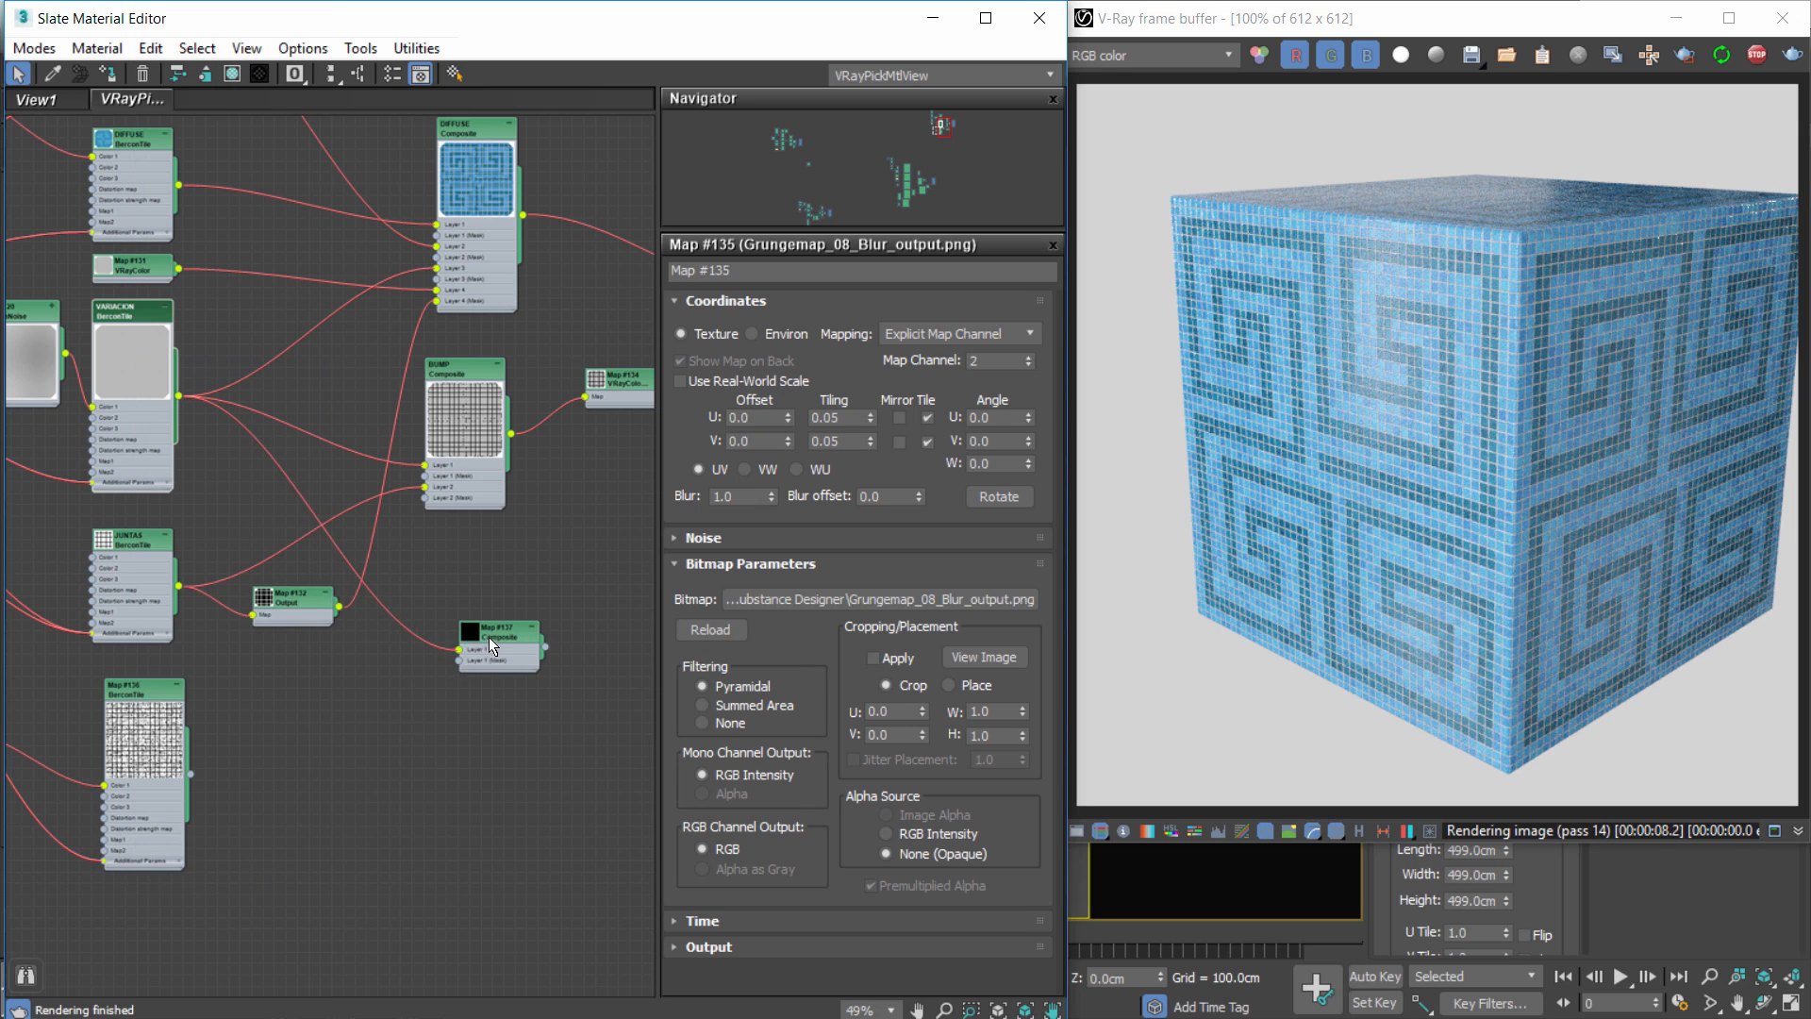
{"action": "double_click", "coordinate": [498, 679]}
{"action": "left_click", "coordinate": [1031, 329]}
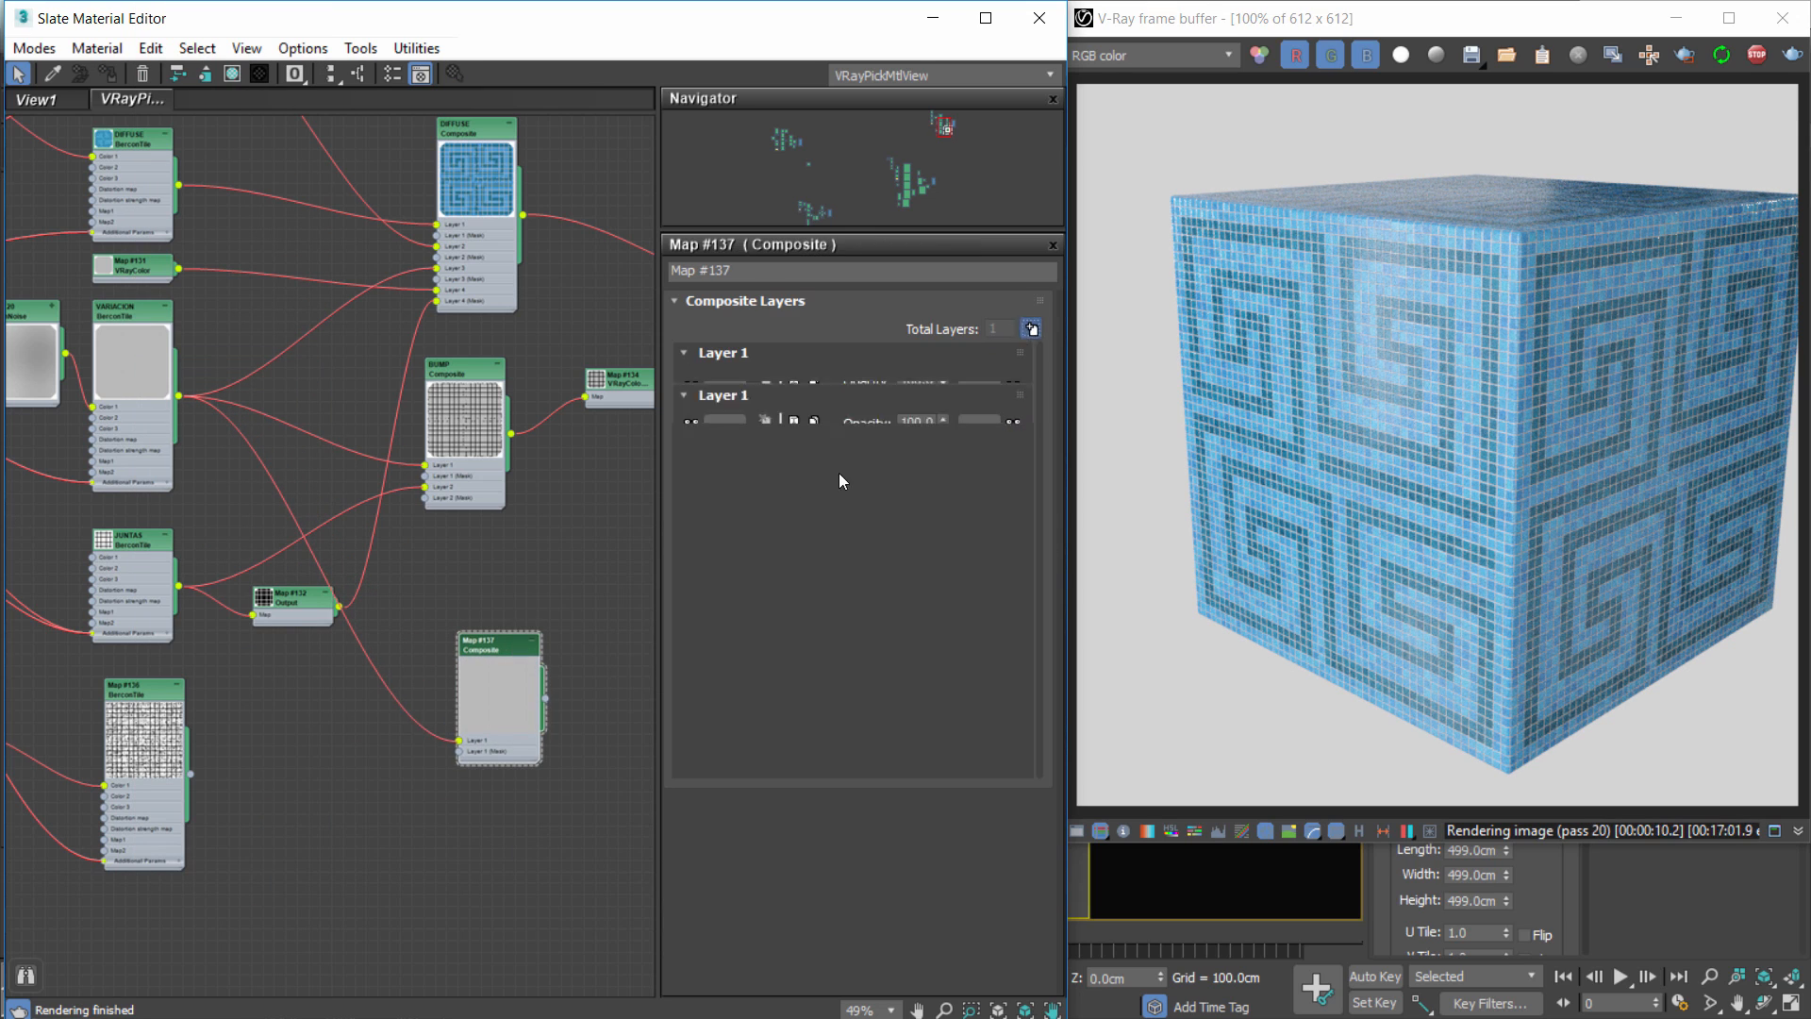
Feed the Map #136 BerconTile into Layer 2 of the Map #137 Composite and set that layer's opacity to 50.
{"action": "scroll", "coordinate": [200, 804], "scroll_direction": "up", "scroll_amount": 2}
{"action": "left_click_drag", "start_coordinate": [166, 749], "coordinate": [523, 734]}
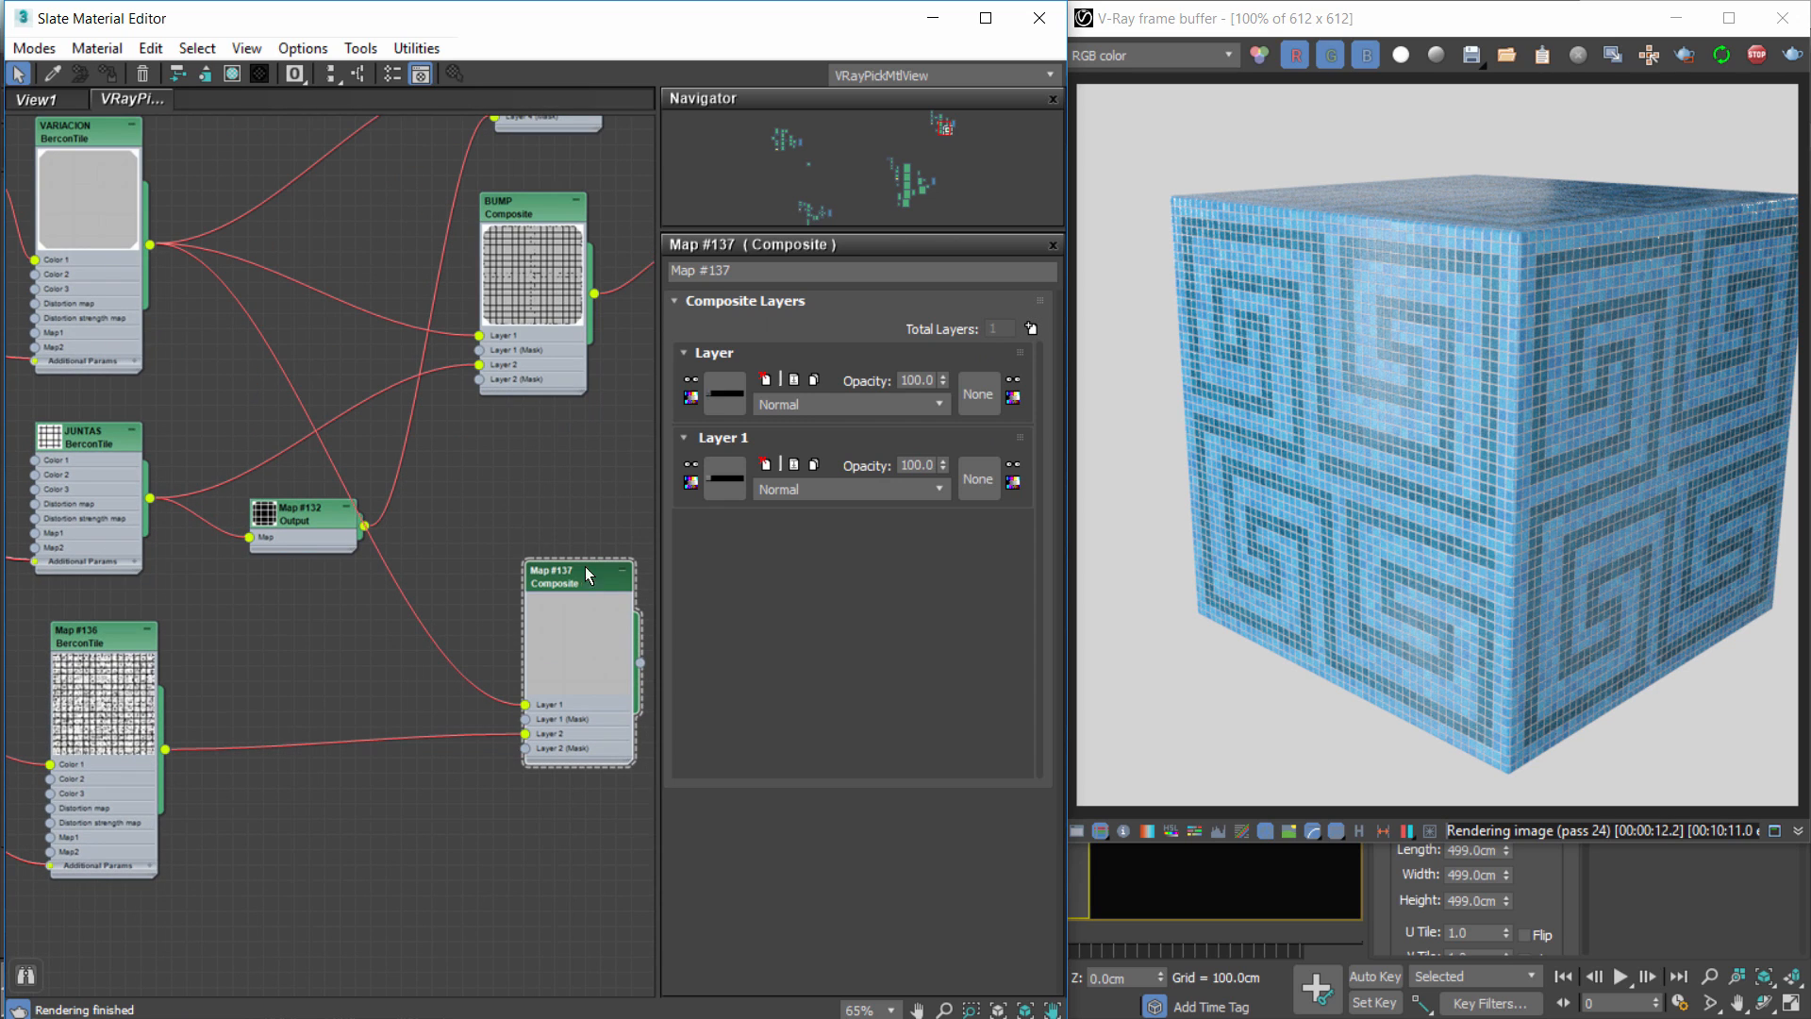
{"action": "middle_click_drag", "start_coordinate": [498, 600], "coordinate": [365, 619]}
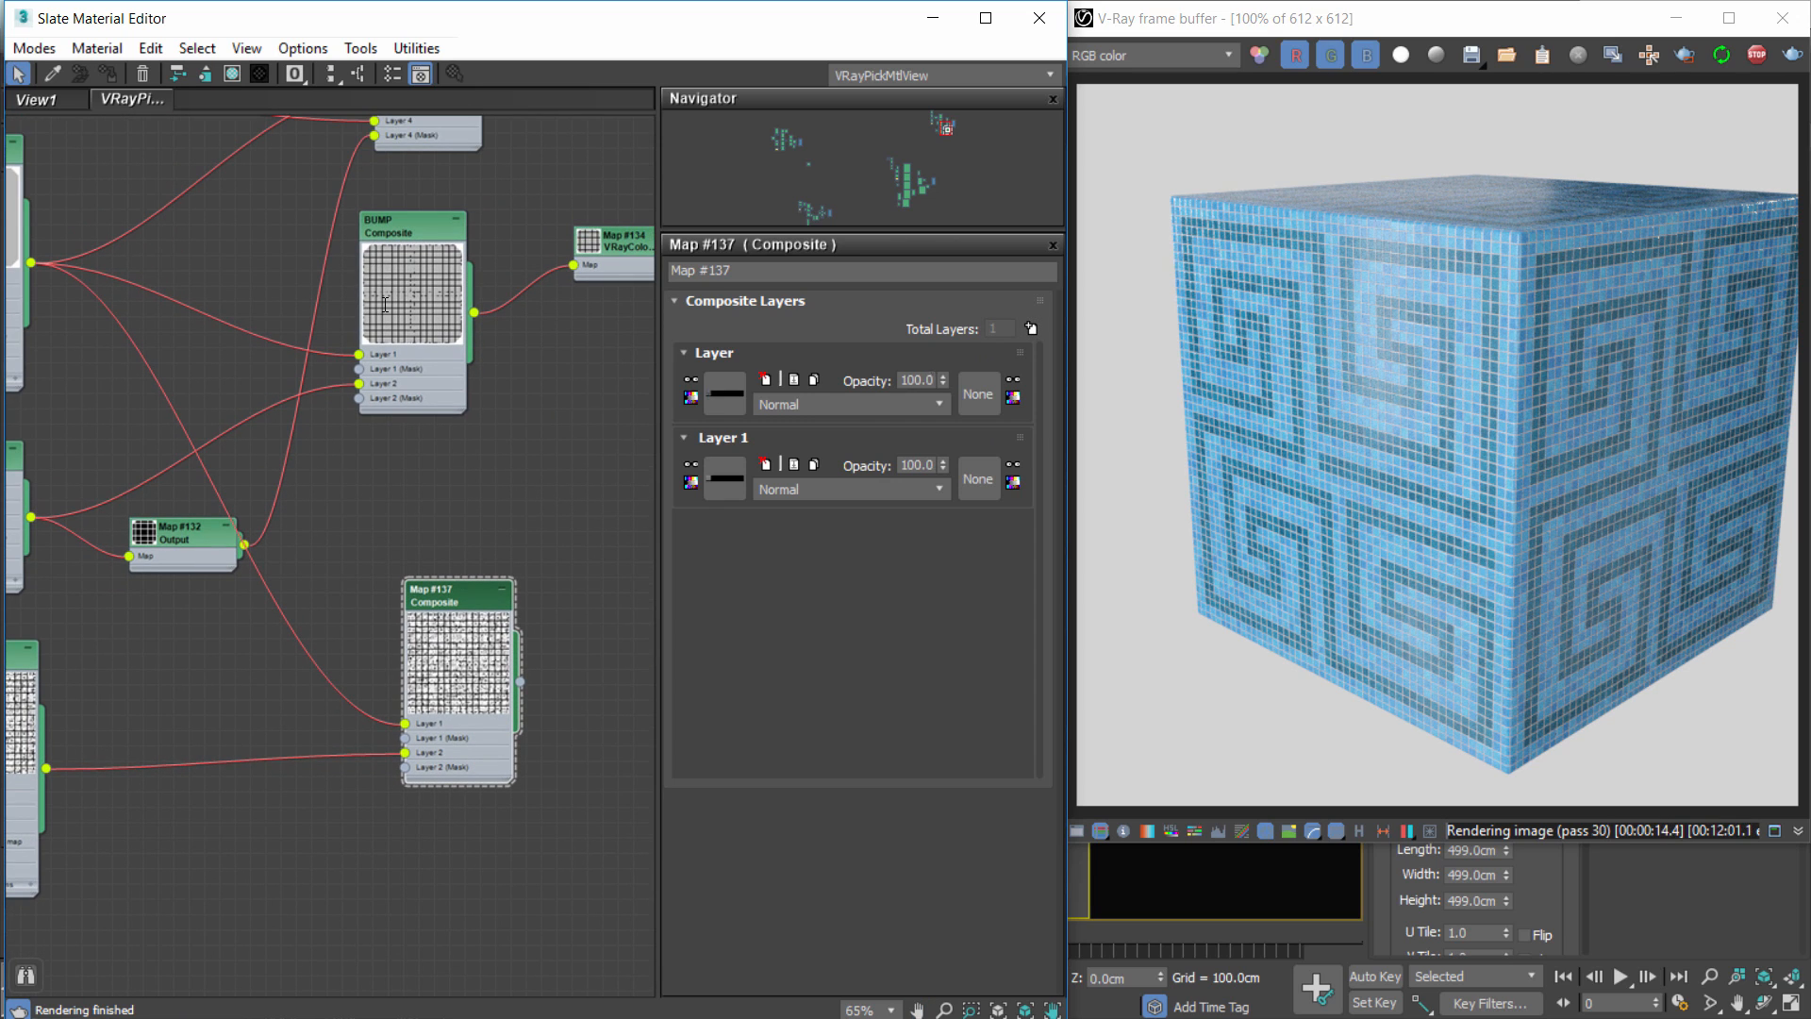
{"action": "type", "text": "50"}
{"action": "key", "text": "Return"}
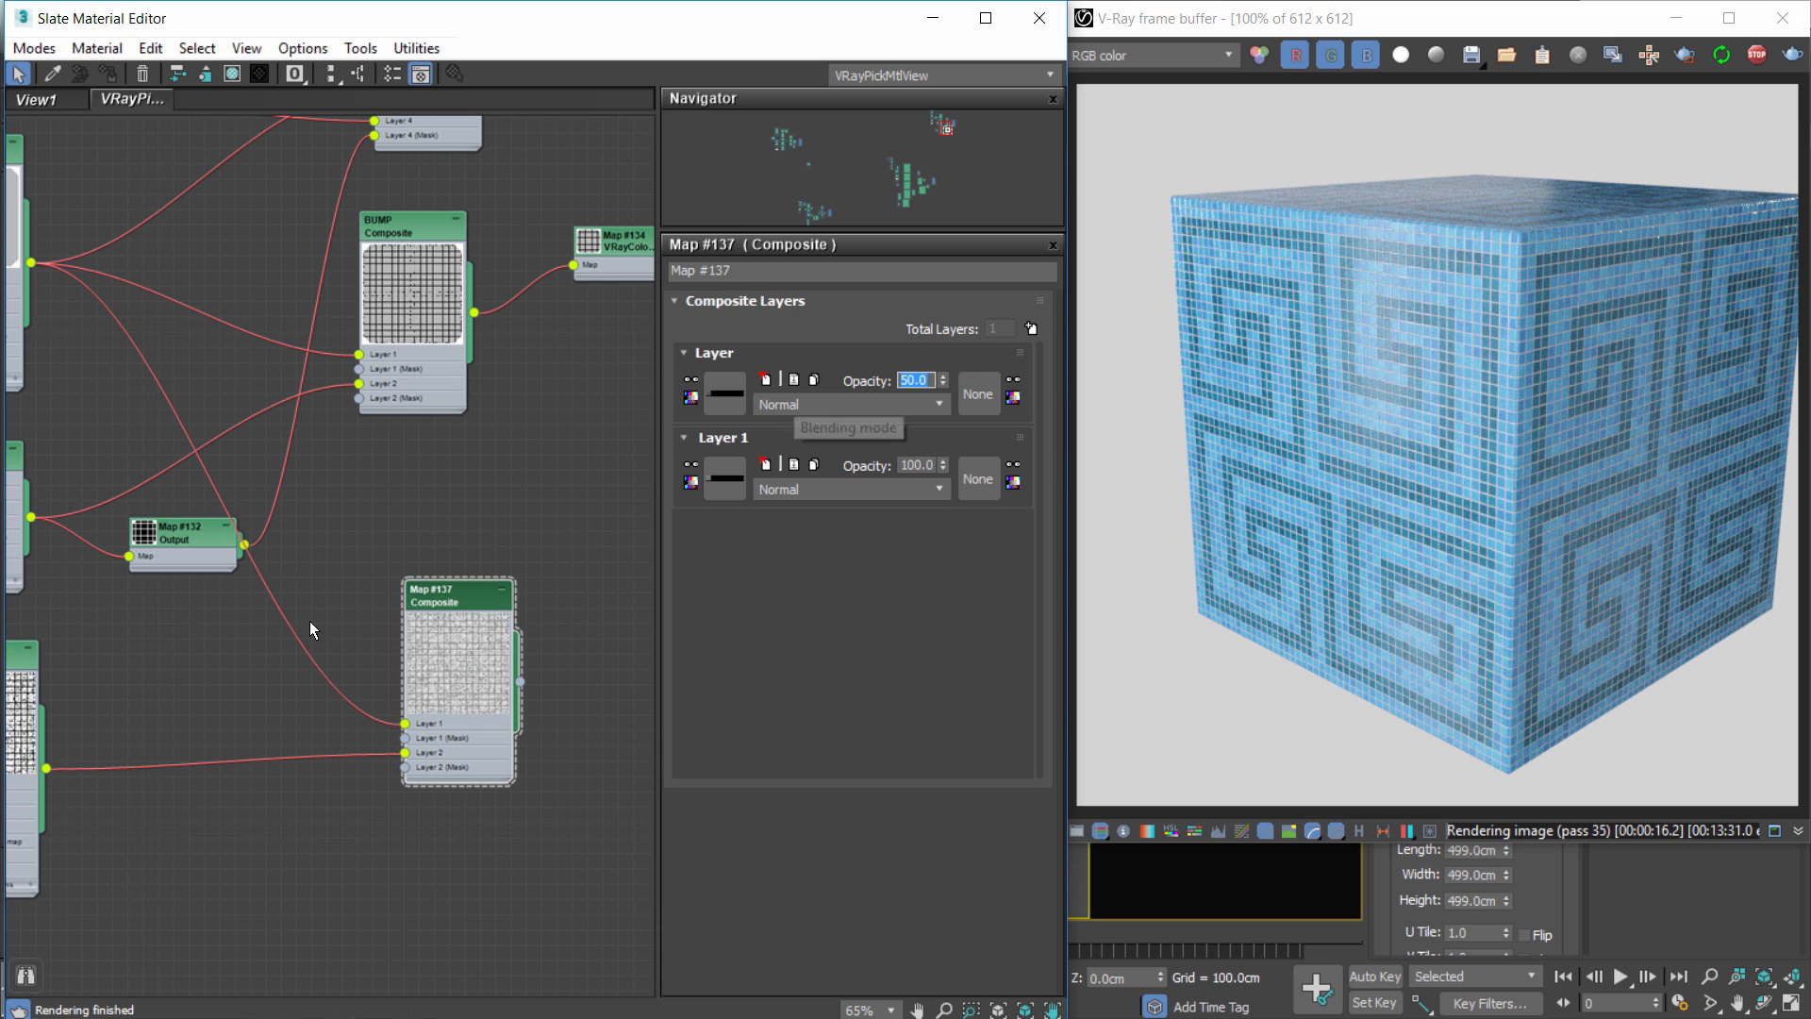
{"action": "left_click_drag", "start_coordinate": [450, 617], "coordinate": [465, 526]}
Set the edge width and edge height of the Map #136 BerconTile to 0.
{"action": "middle_click_drag", "start_coordinate": [354, 633], "coordinate": [495, 620]}
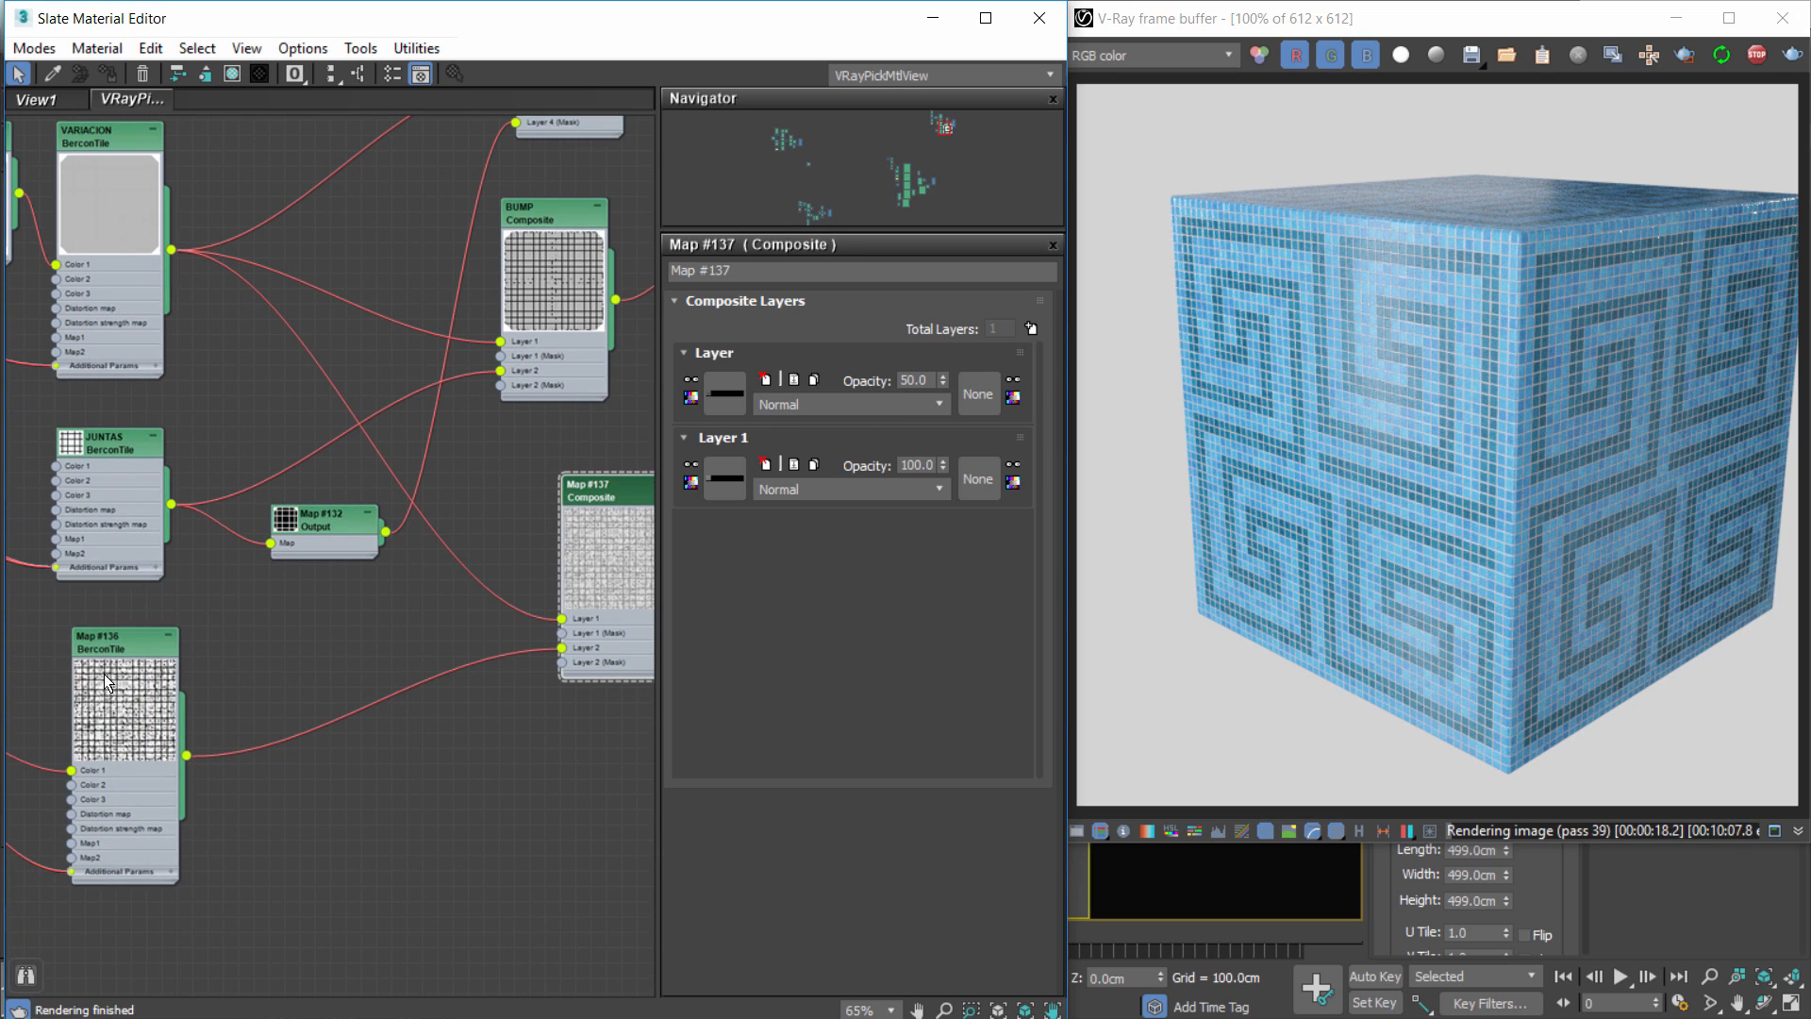
{"action": "double_click", "coordinate": [123, 646]}
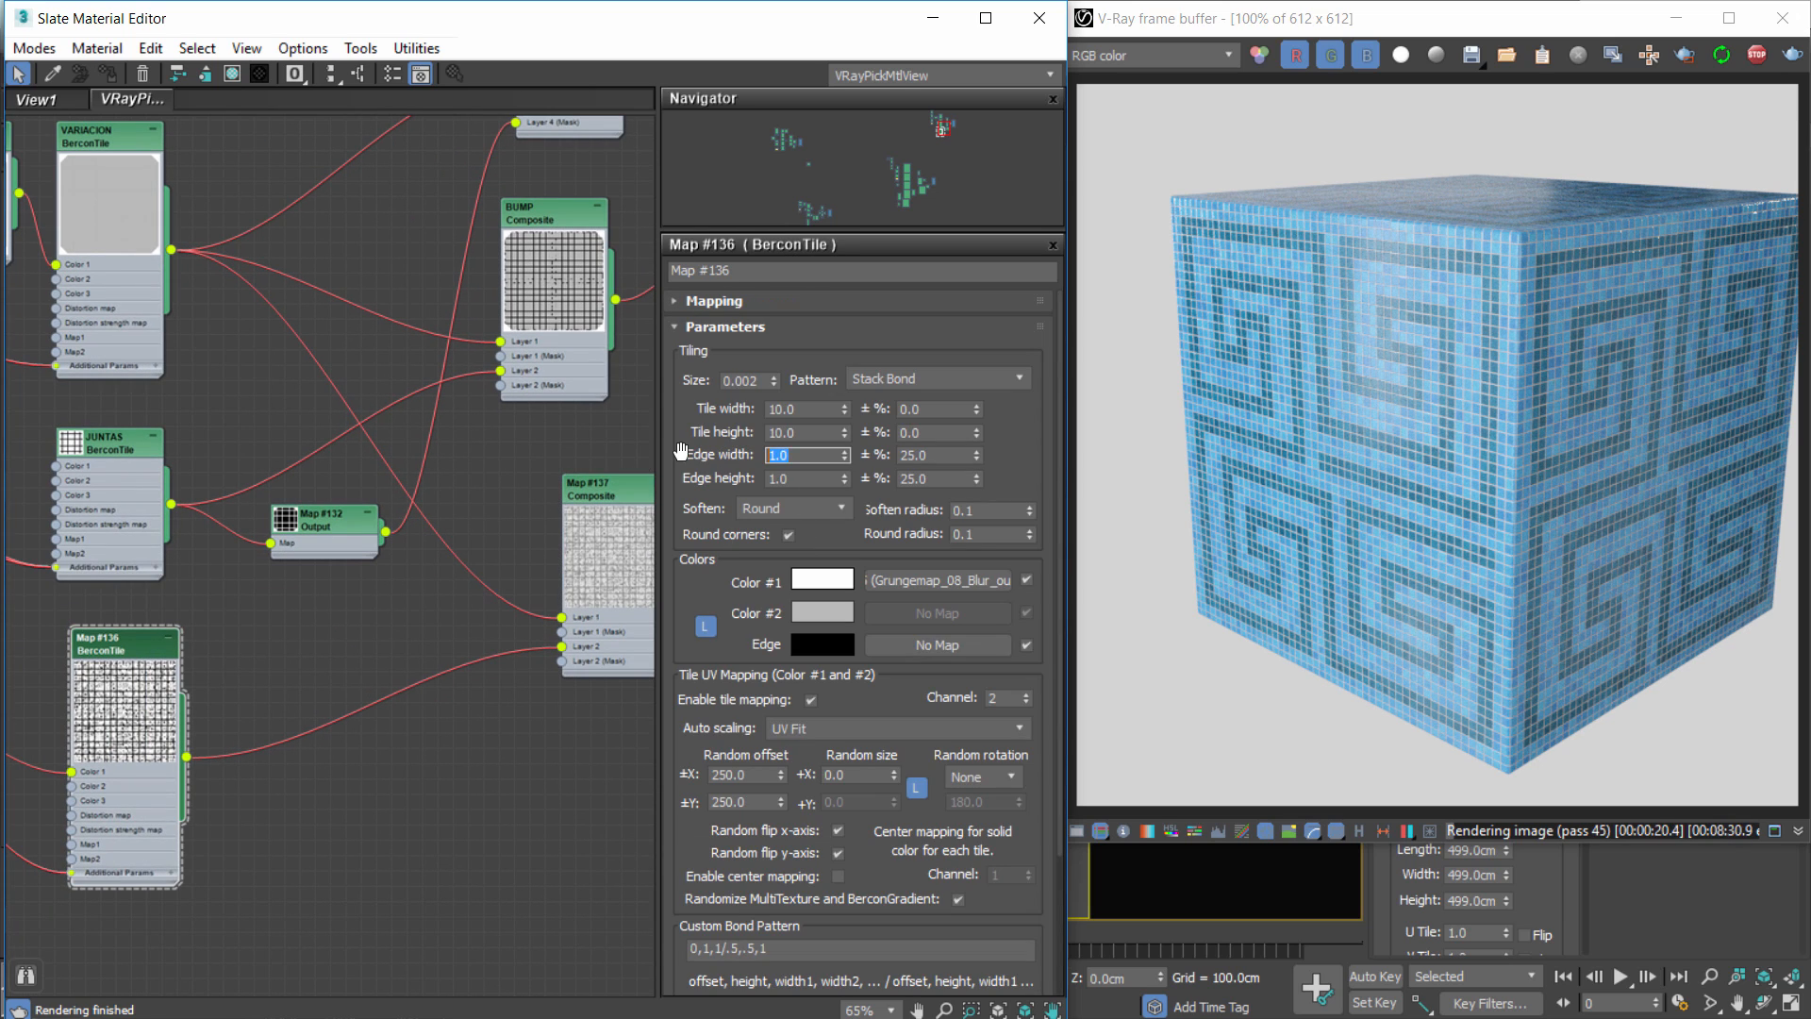
{"action": "type", "text": "0"}
{"action": "key", "text": "Tab"}
{"action": "type", "text": "0"}
Add a third layer to the Map #137 Composite and feed the JUNTAS BerconTile into it.
{"action": "middle_click_drag", "start_coordinate": [631, 457], "coordinate": [426, 528]}
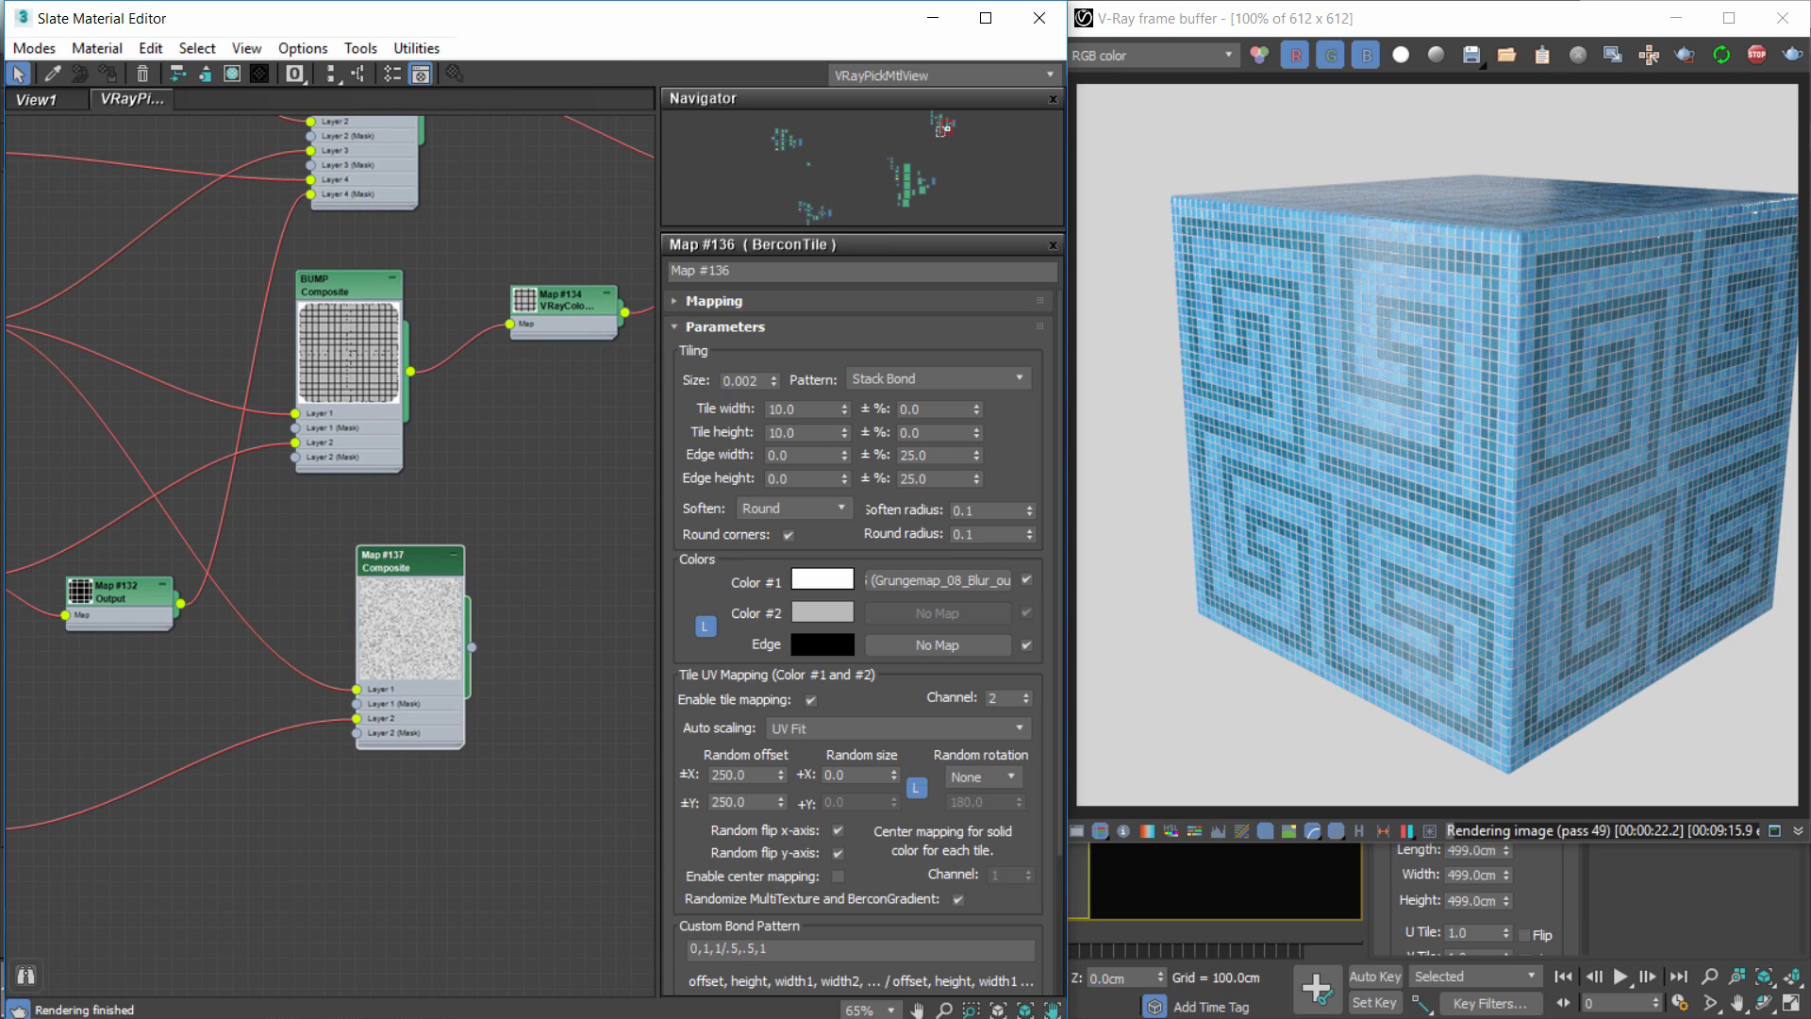
{"action": "double_click", "coordinate": [417, 559]}
{"action": "left_click", "coordinate": [1031, 328]}
{"action": "middle_click_drag", "start_coordinate": [512, 717], "coordinate": [470, 774]}
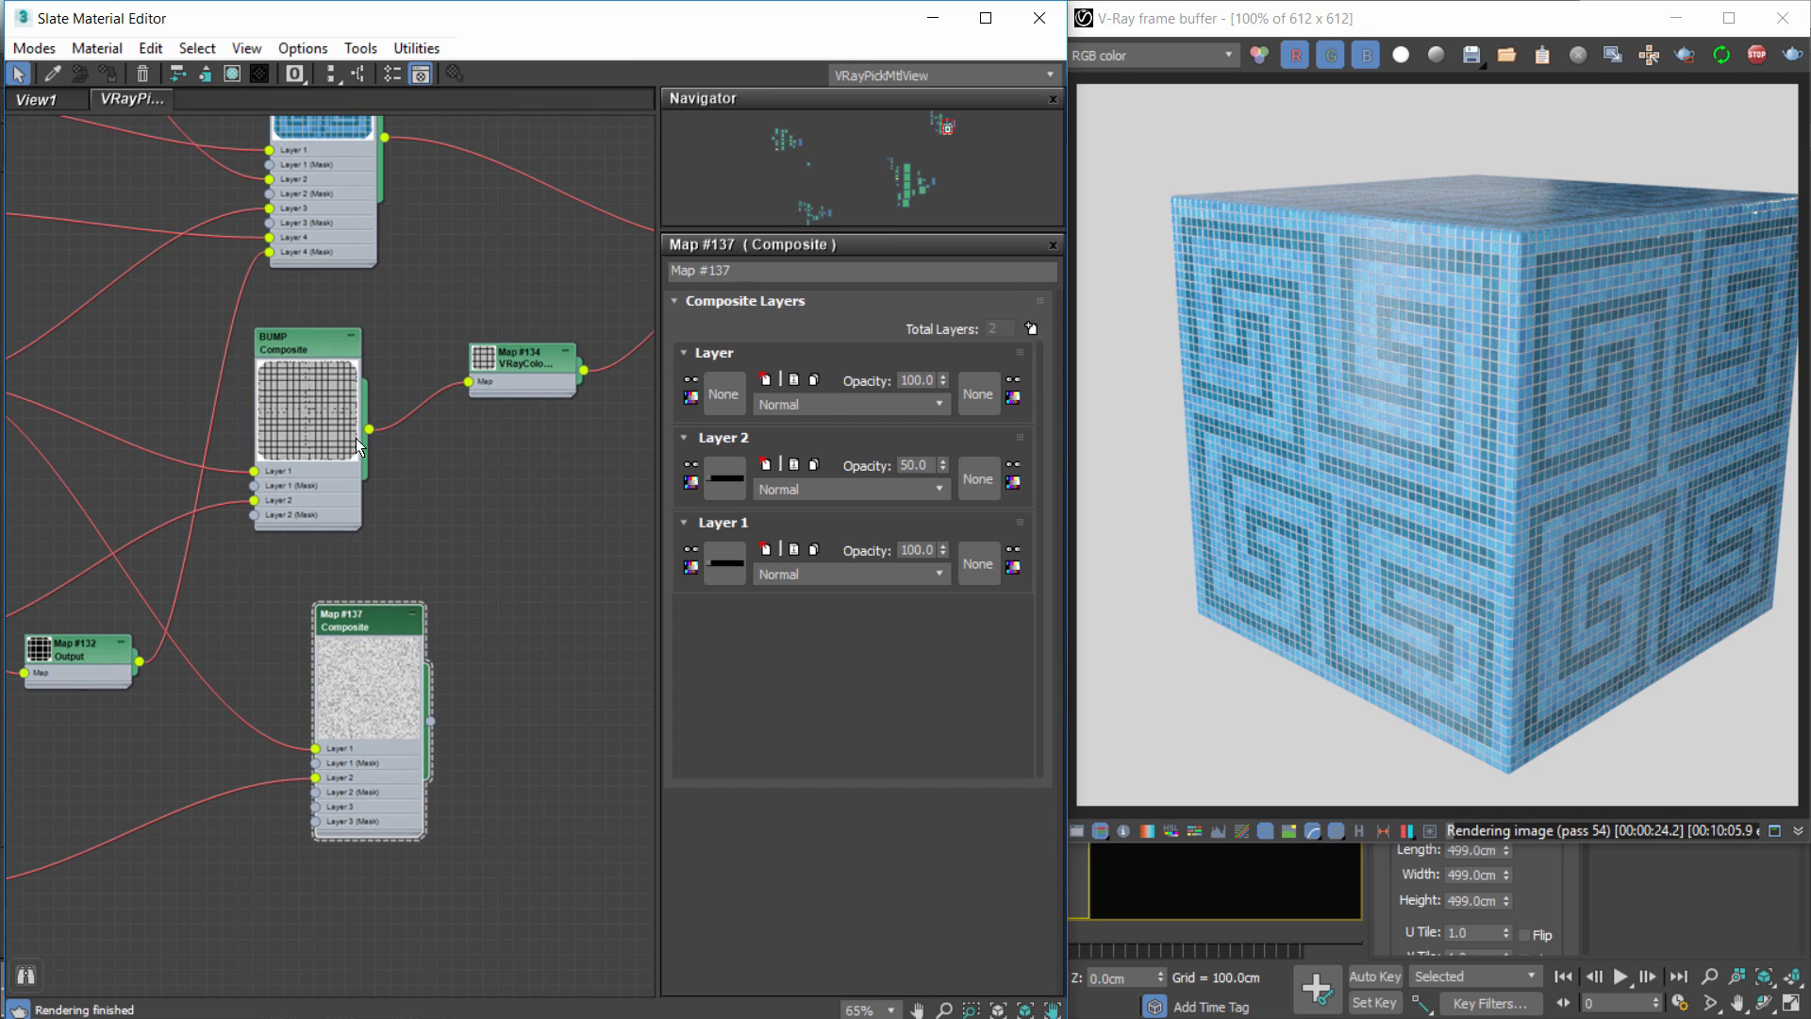
{"action": "scroll", "coordinate": [183, 535], "scroll_direction": "down", "scroll_amount": 1}
{"action": "middle_click_drag", "start_coordinate": [183, 535], "coordinate": [332, 556]}
{"action": "middle_click_drag", "start_coordinate": [146, 459], "coordinate": [232, 475]}
{"action": "left_click_drag", "start_coordinate": [137, 613], "coordinate": [145, 600]}
{"action": "middle_click_drag", "start_coordinate": [170, 719], "coordinate": [92, 640]}
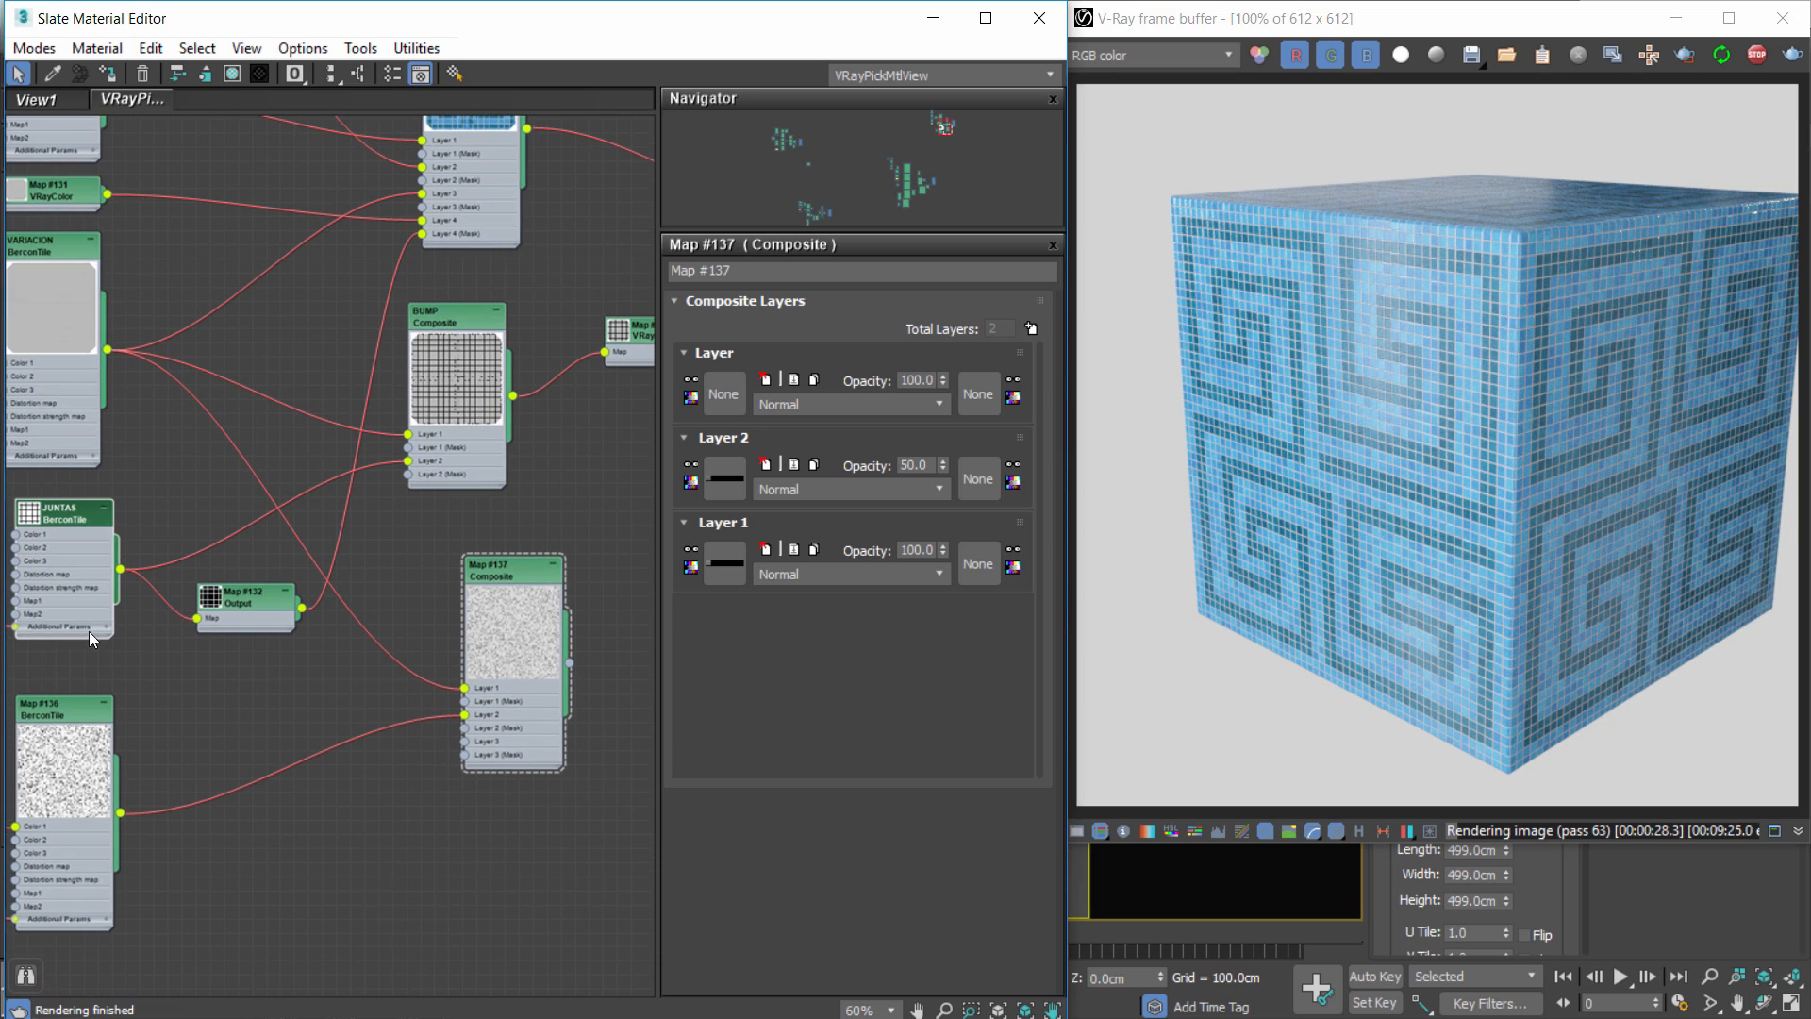
{"action": "left_click_drag", "start_coordinate": [375, 704], "coordinate": [465, 741]}
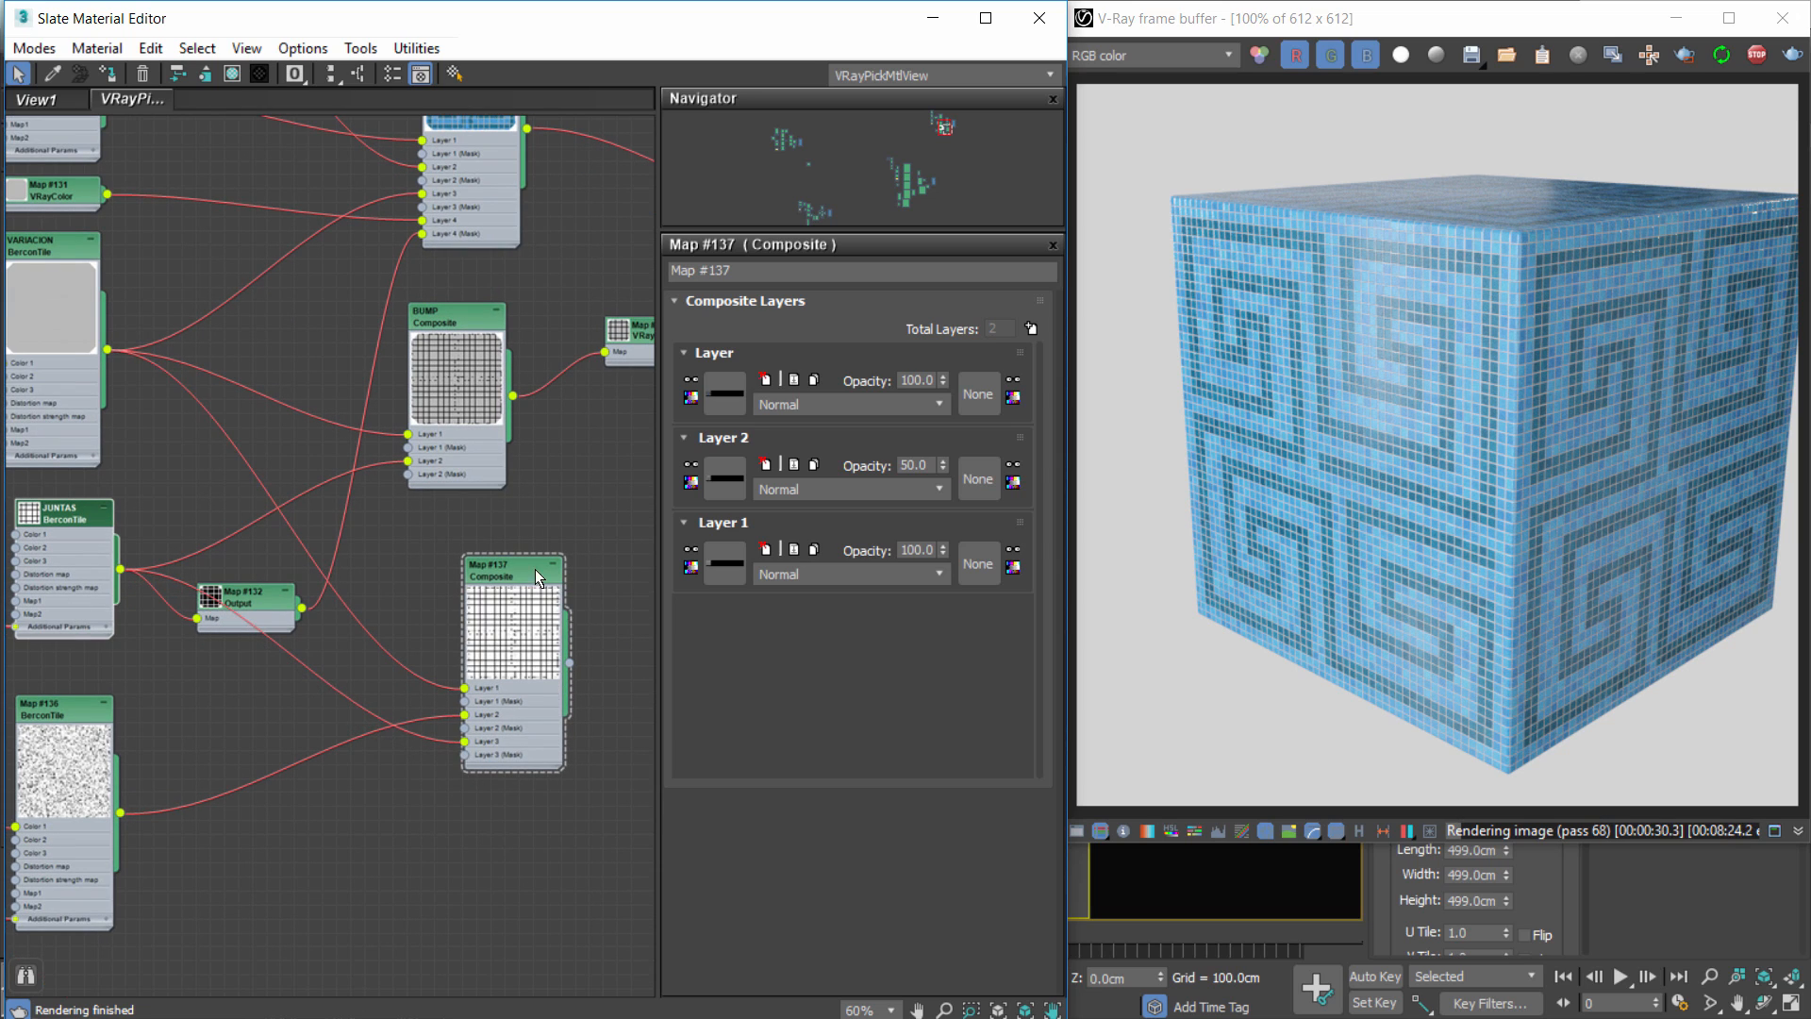
Set the blending mode of the Map #137 Composite's JUNTAS layer to Multiply.
{"action": "left_click", "coordinate": [814, 410]}
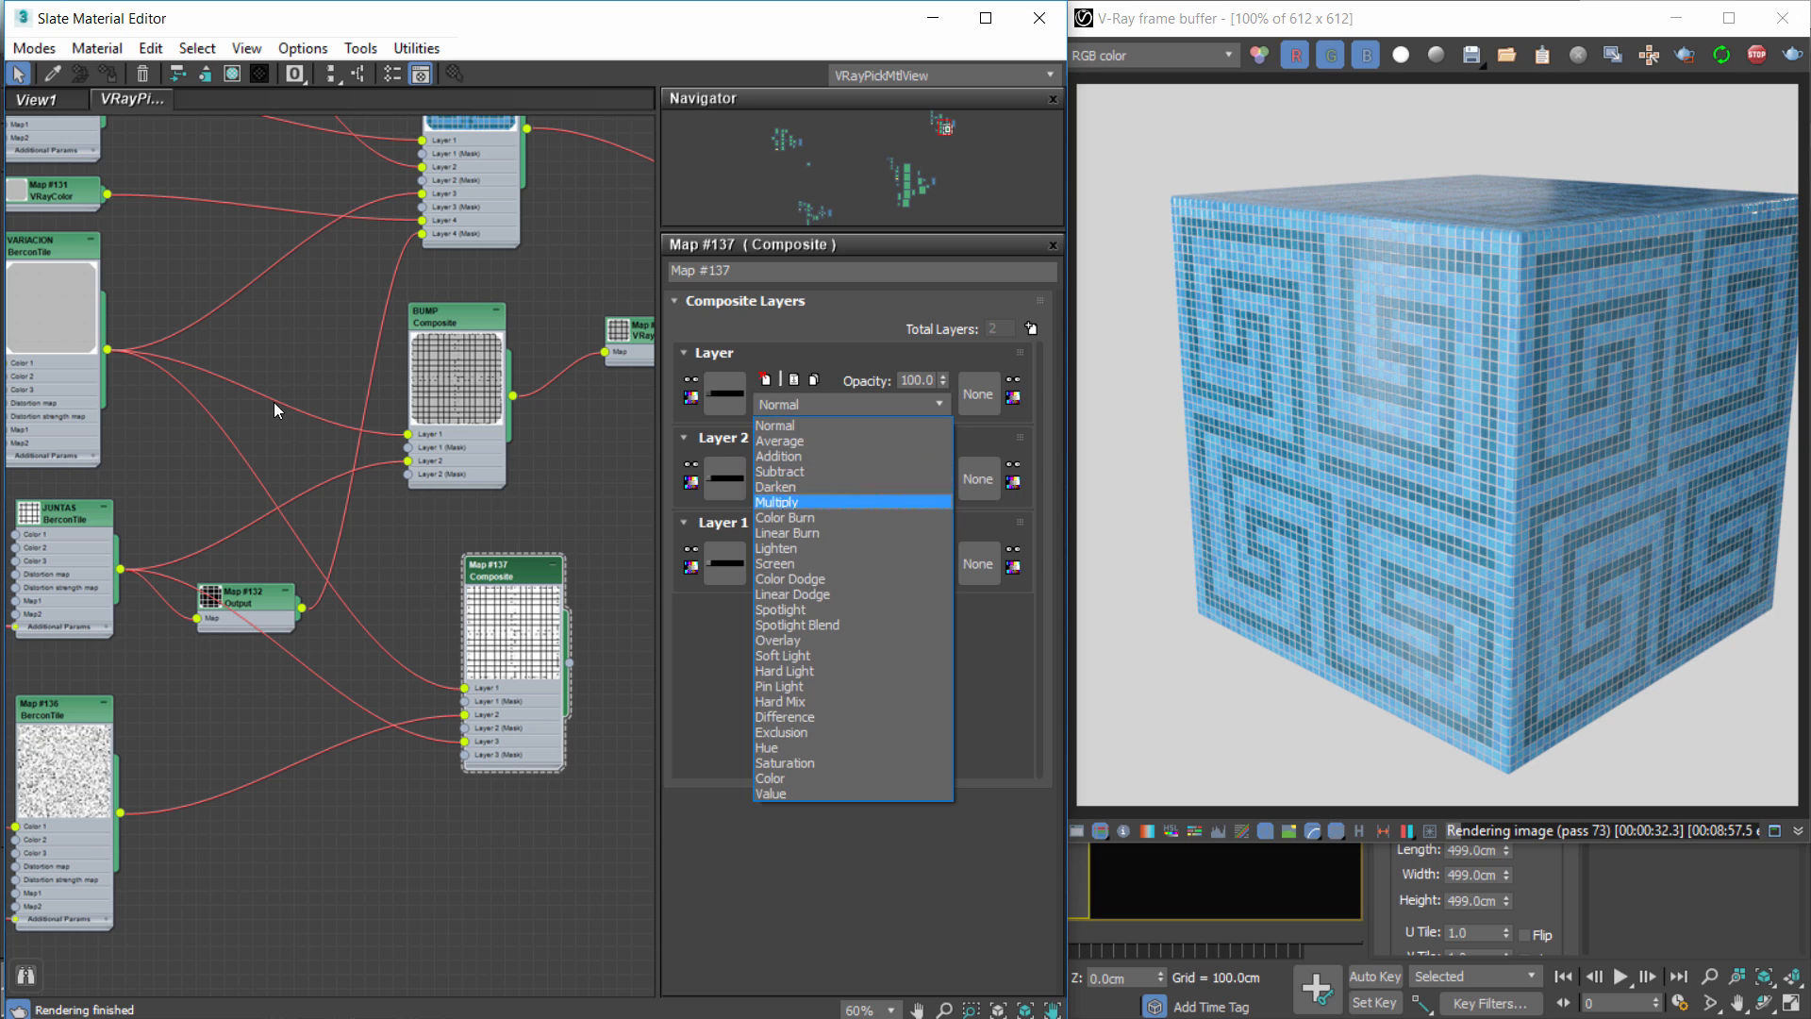
{"action": "left_click", "coordinate": [831, 502]}
{"action": "middle_click_drag", "start_coordinate": [529, 679], "coordinate": [469, 761]}
{"action": "scroll", "coordinate": [469, 761], "scroll_direction": "down", "scroll_amount": 4}
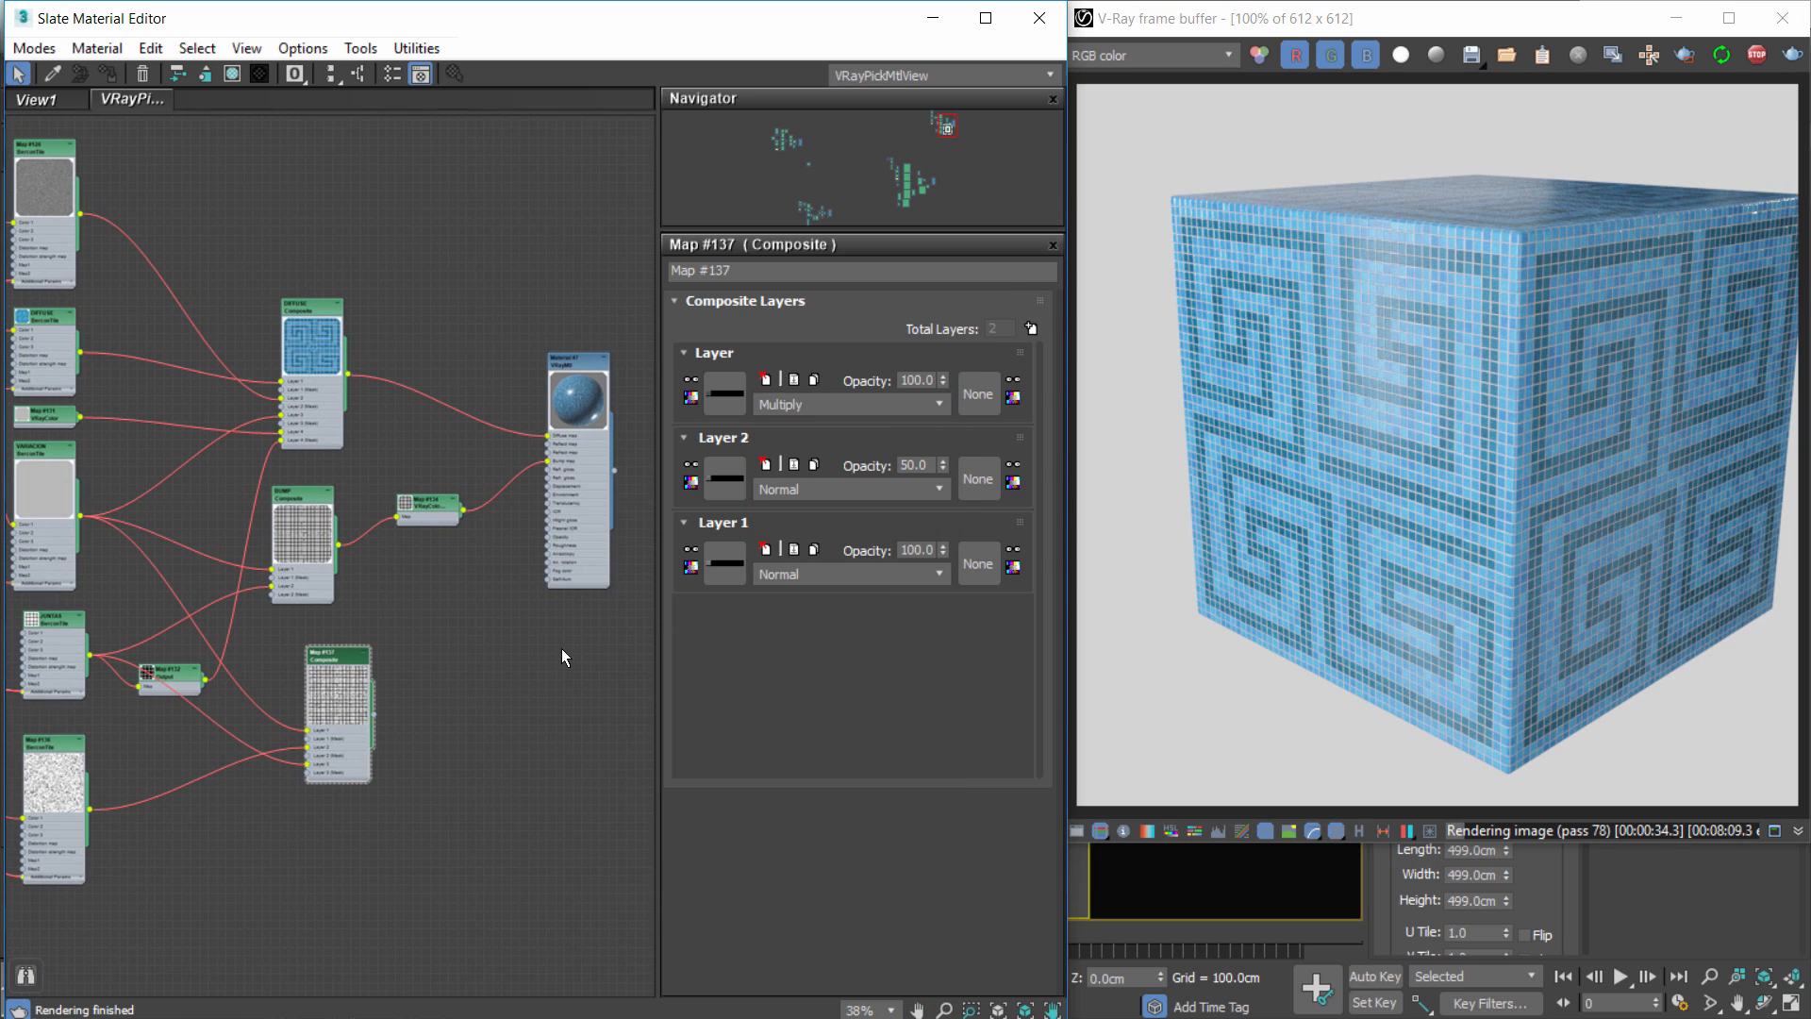
Feed the JUNTAS BerconTile into Material #7's reflect map input and inspect the tile joints in the render.
{"action": "scroll", "coordinate": [1417, 282], "scroll_direction": "up", "scroll_amount": 1}
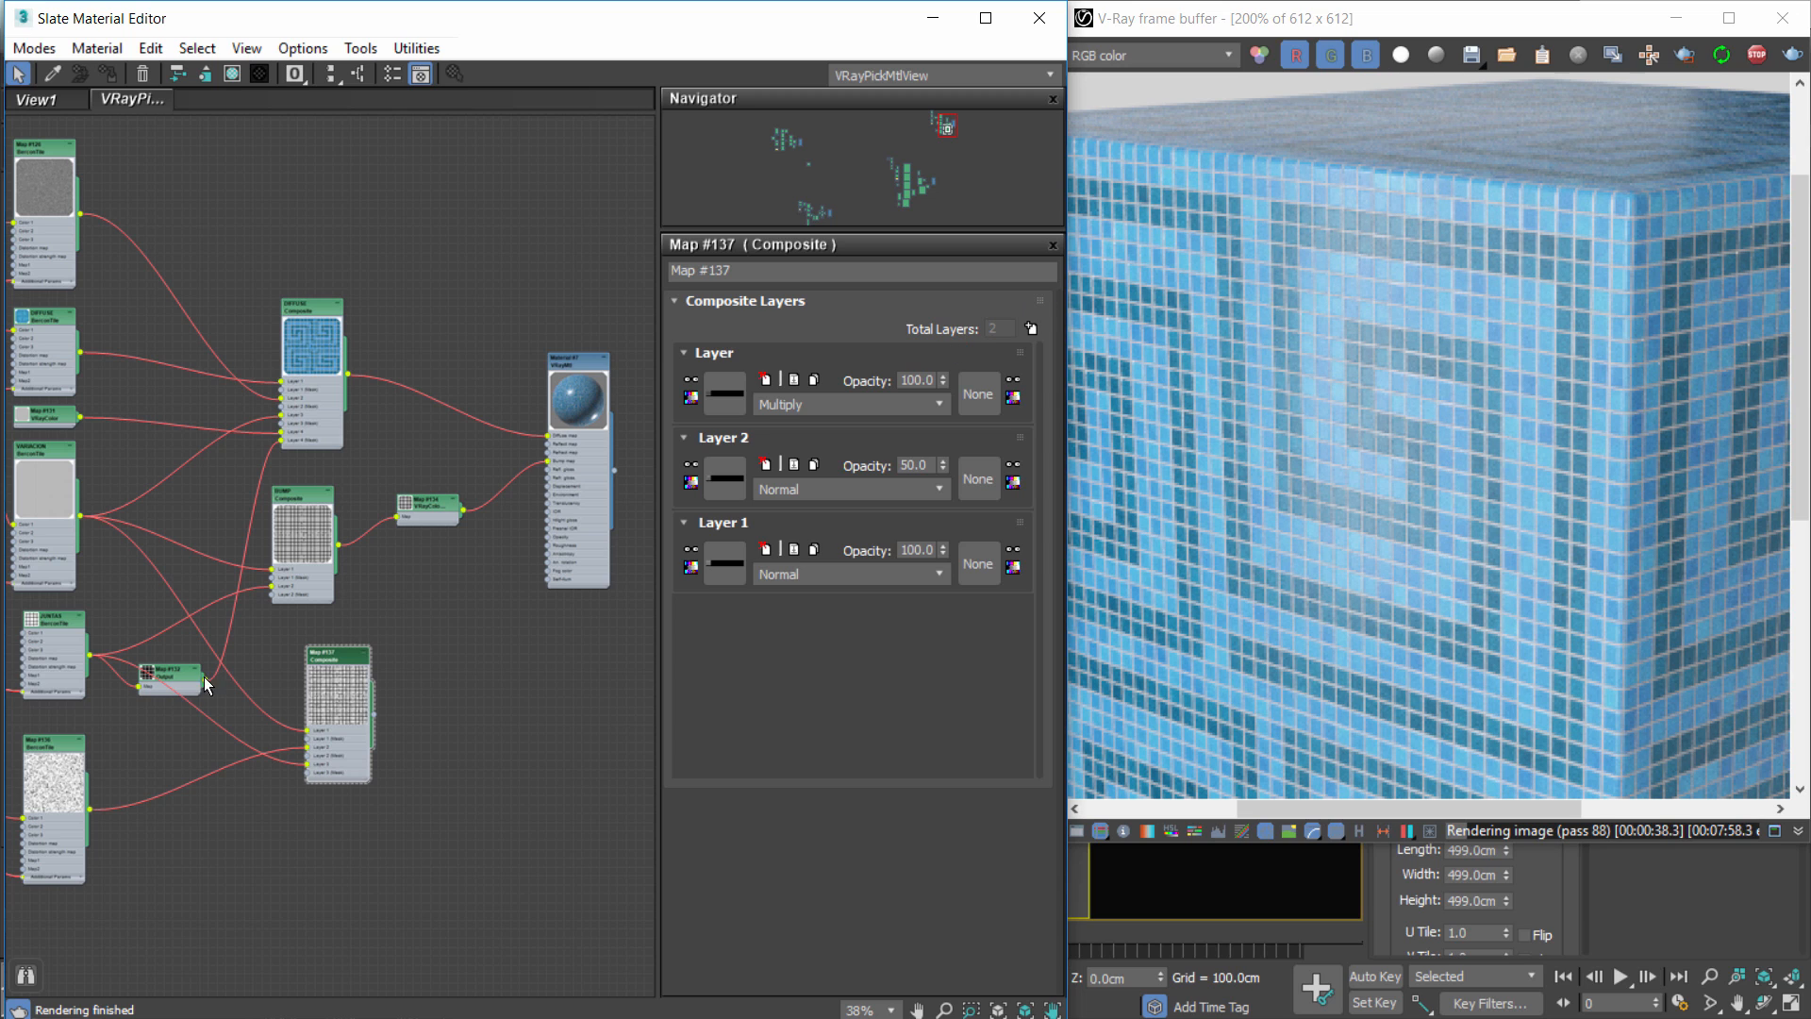
{"action": "double_click", "coordinate": [49, 625]}
{"action": "scroll", "coordinate": [260, 627], "scroll_direction": "up", "scroll_amount": 2}
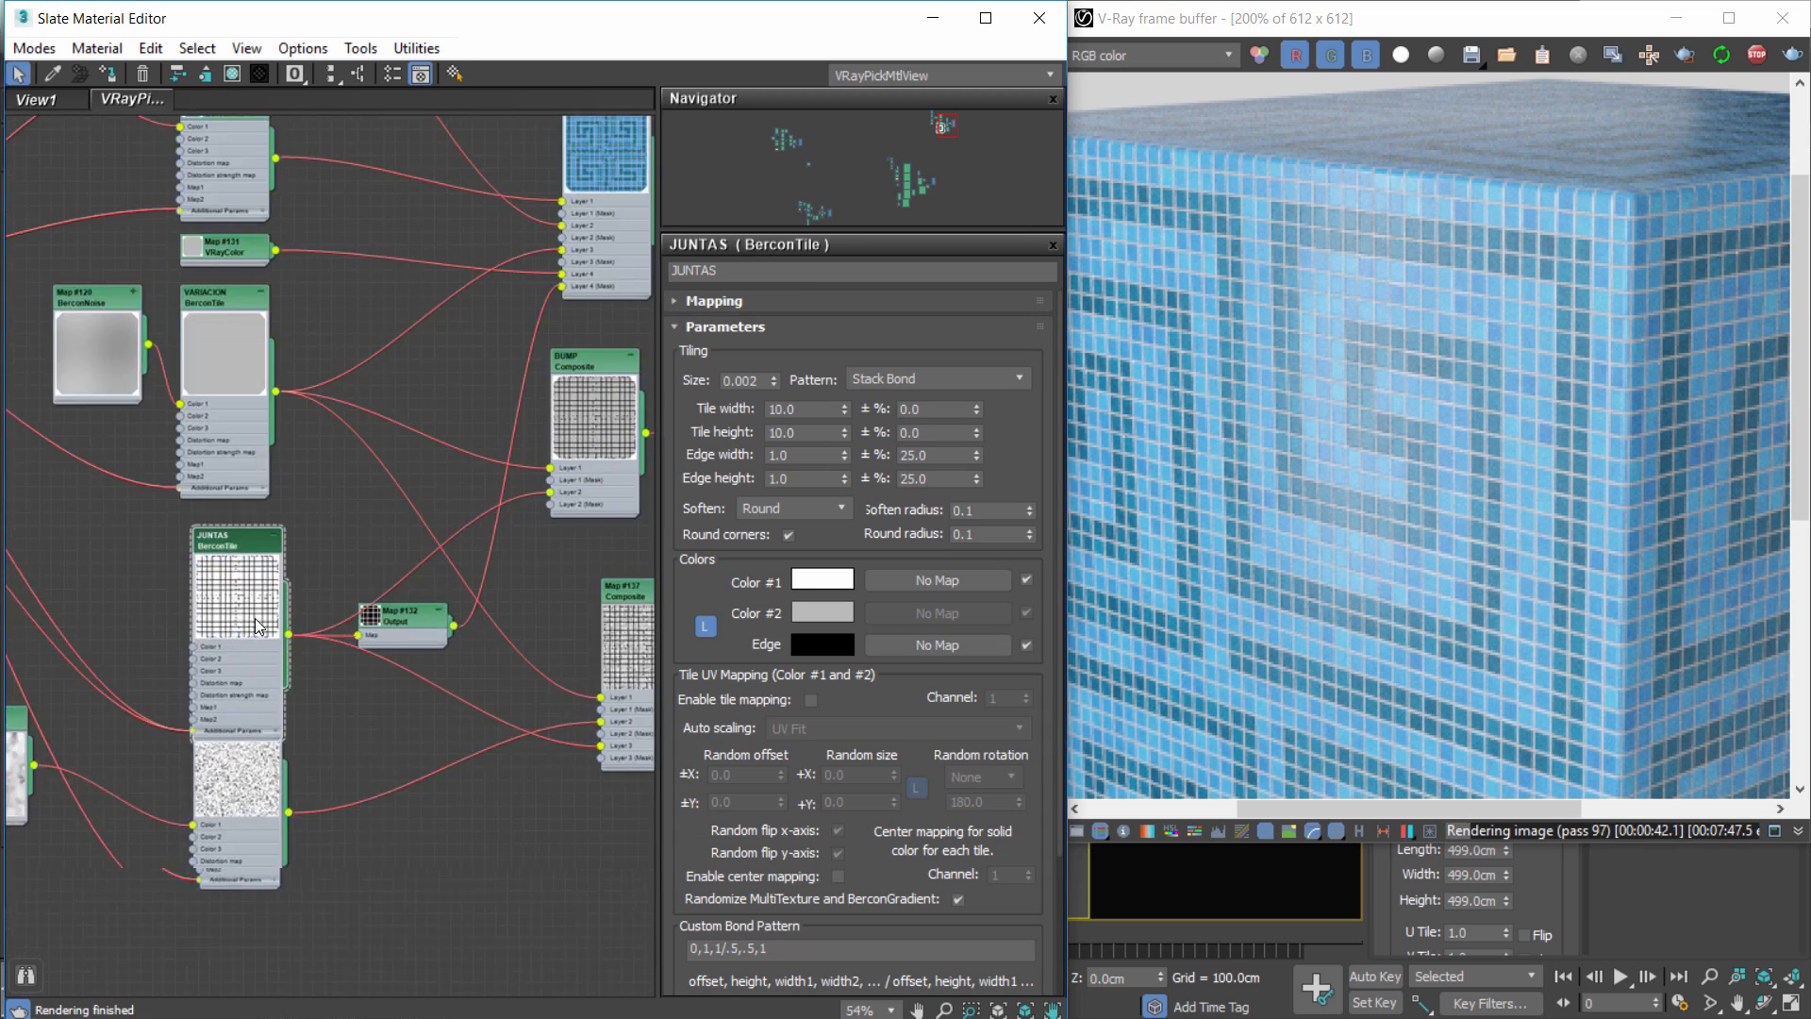
{"action": "scroll", "coordinate": [258, 627], "scroll_direction": "up", "scroll_amount": 4}
{"action": "double_click", "coordinate": [247, 556]}
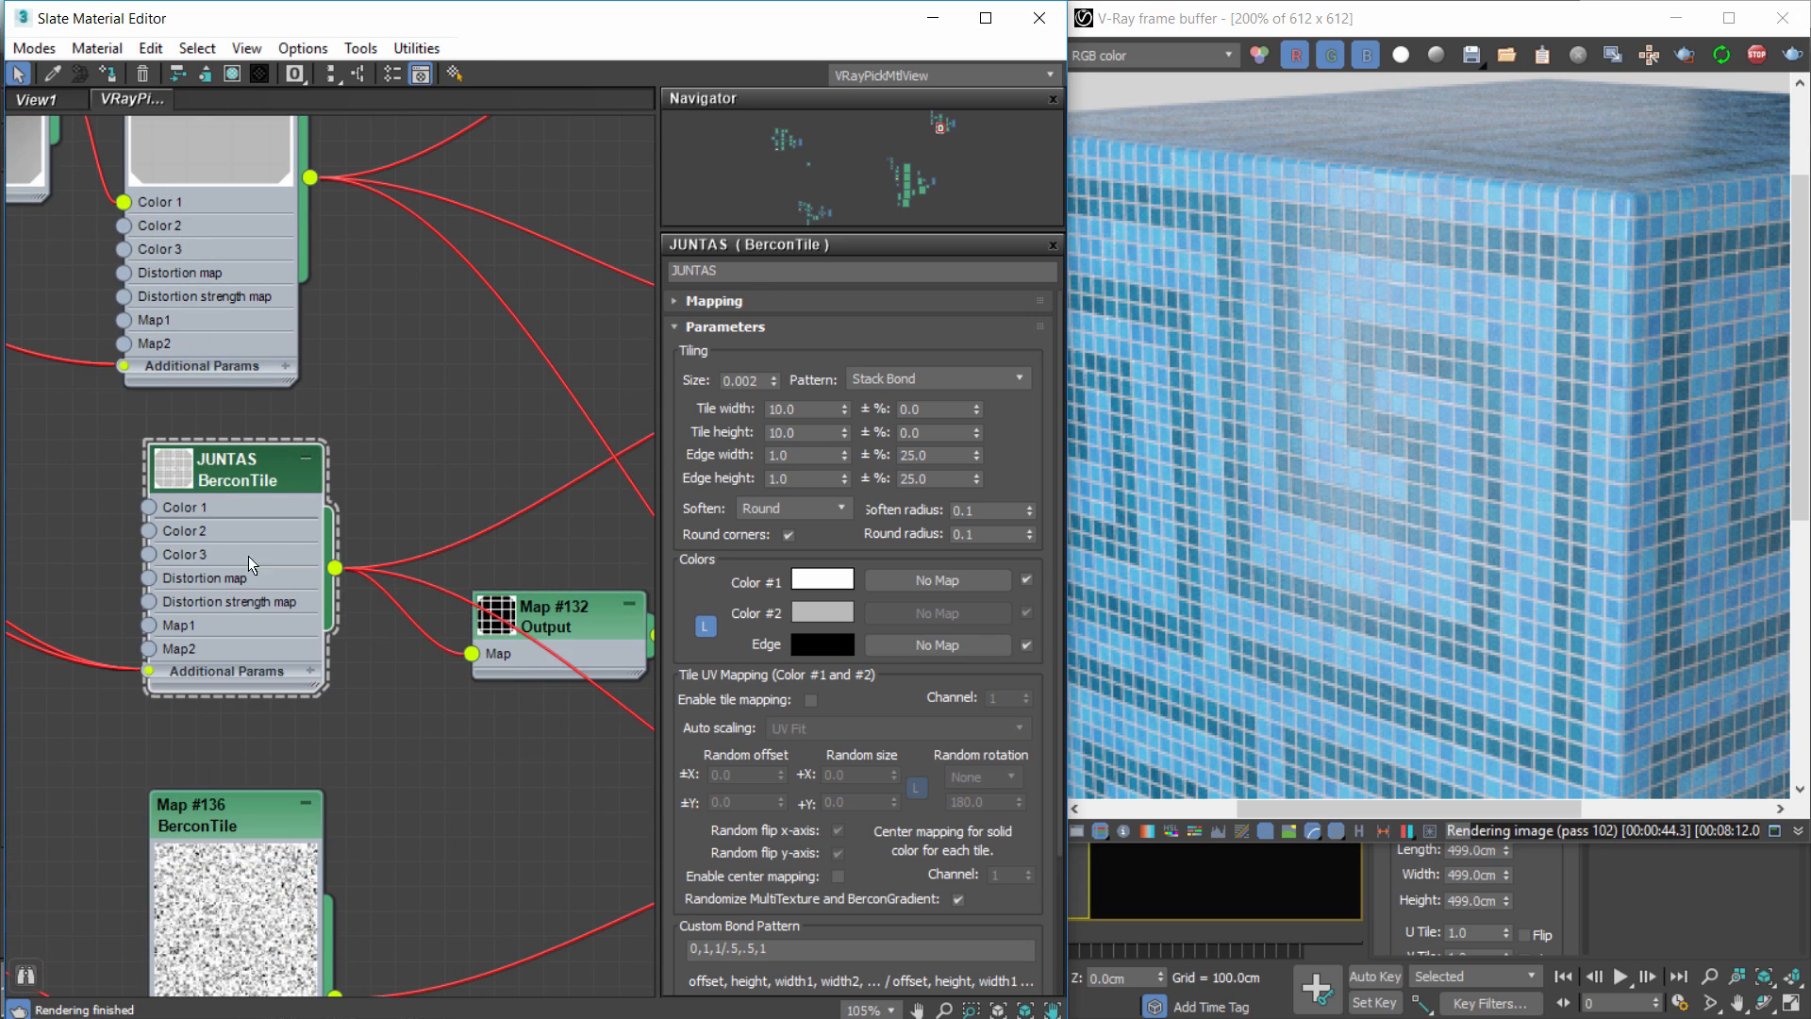
{"action": "scroll", "coordinate": [115, 678], "scroll_direction": "down", "scroll_amount": 7}
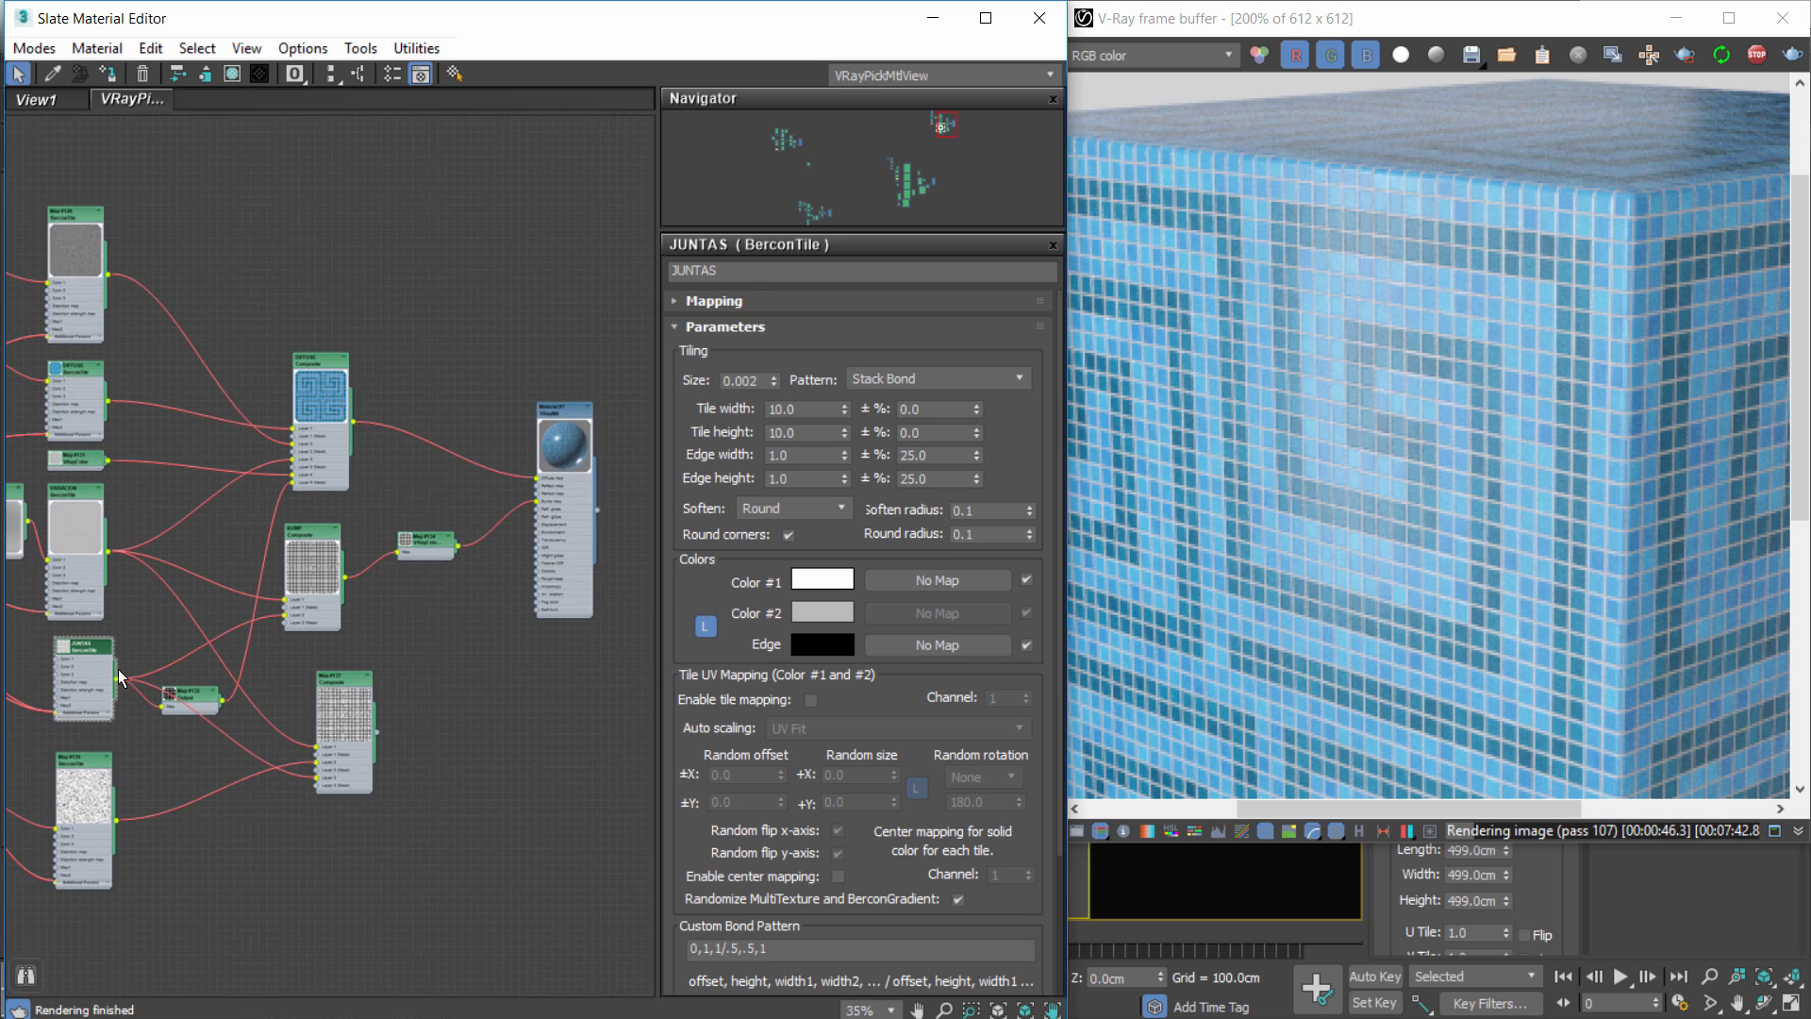
{"action": "scroll", "coordinate": [117, 676], "scroll_direction": "up", "scroll_amount": 1}
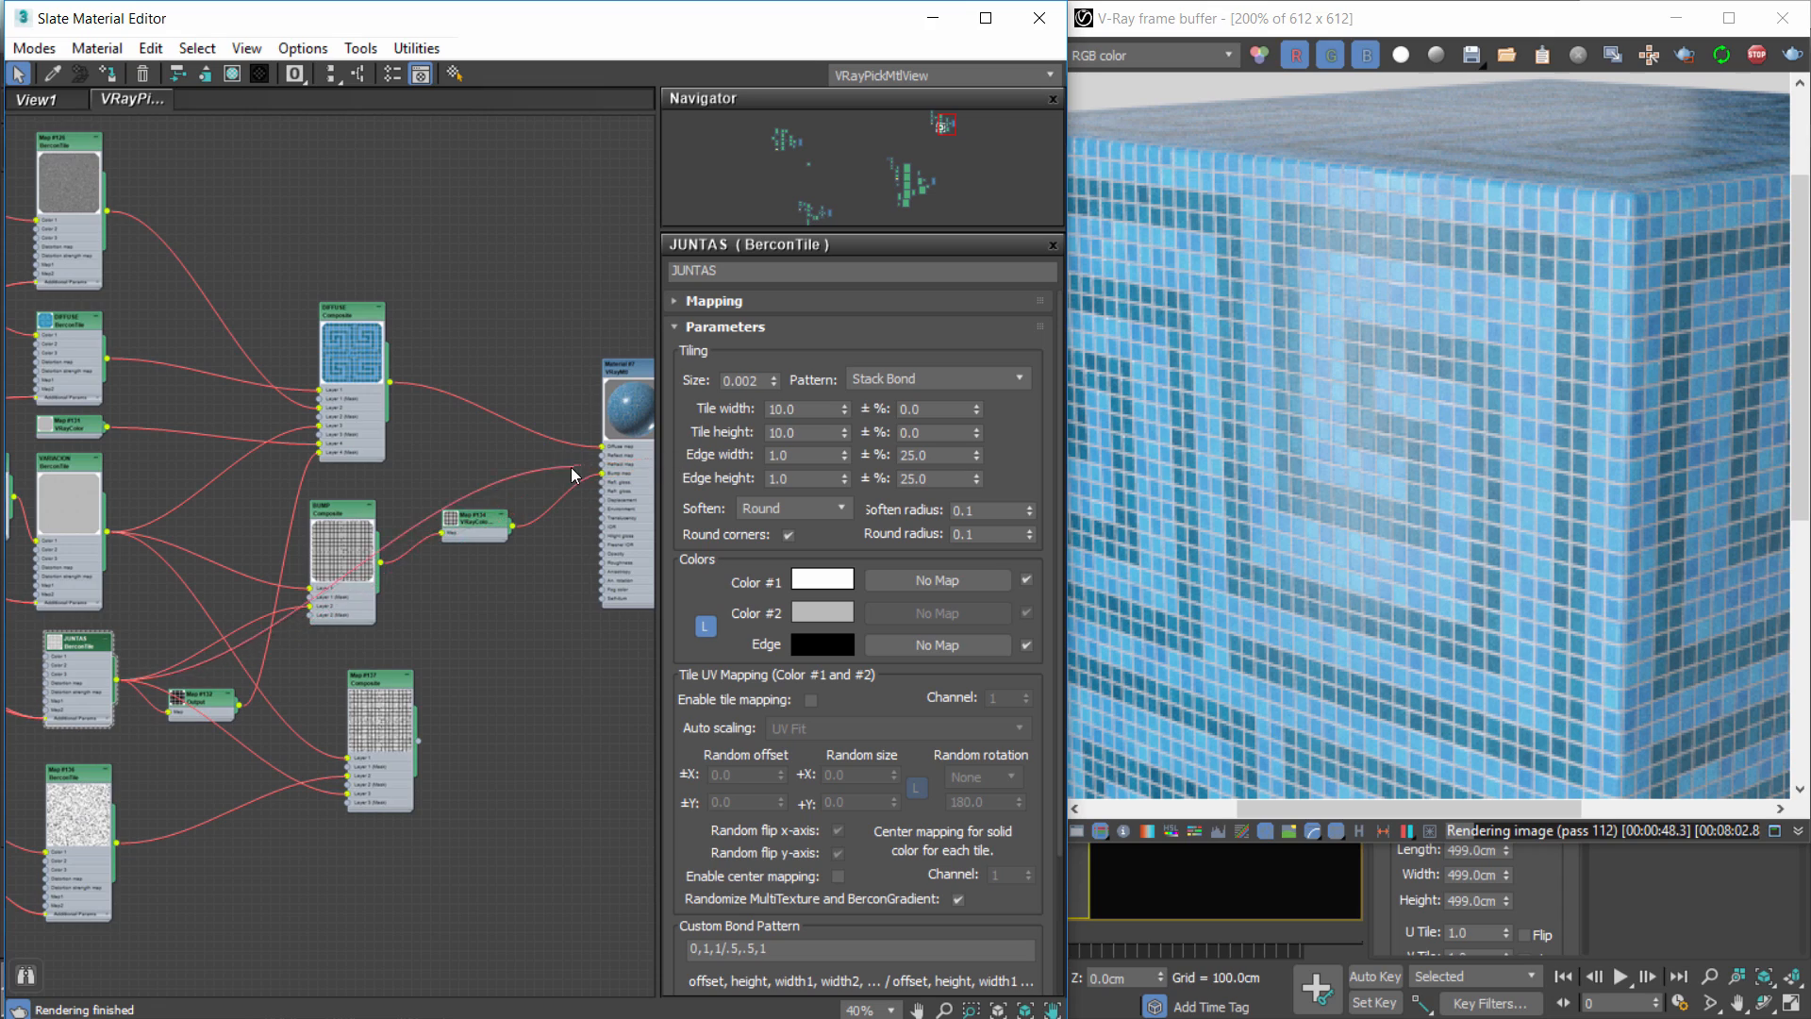
{"action": "scroll", "coordinate": [573, 475], "scroll_direction": "up", "scroll_amount": 4}
{"action": "left_click_drag", "start_coordinate": [573, 474], "coordinate": [444, 483]}
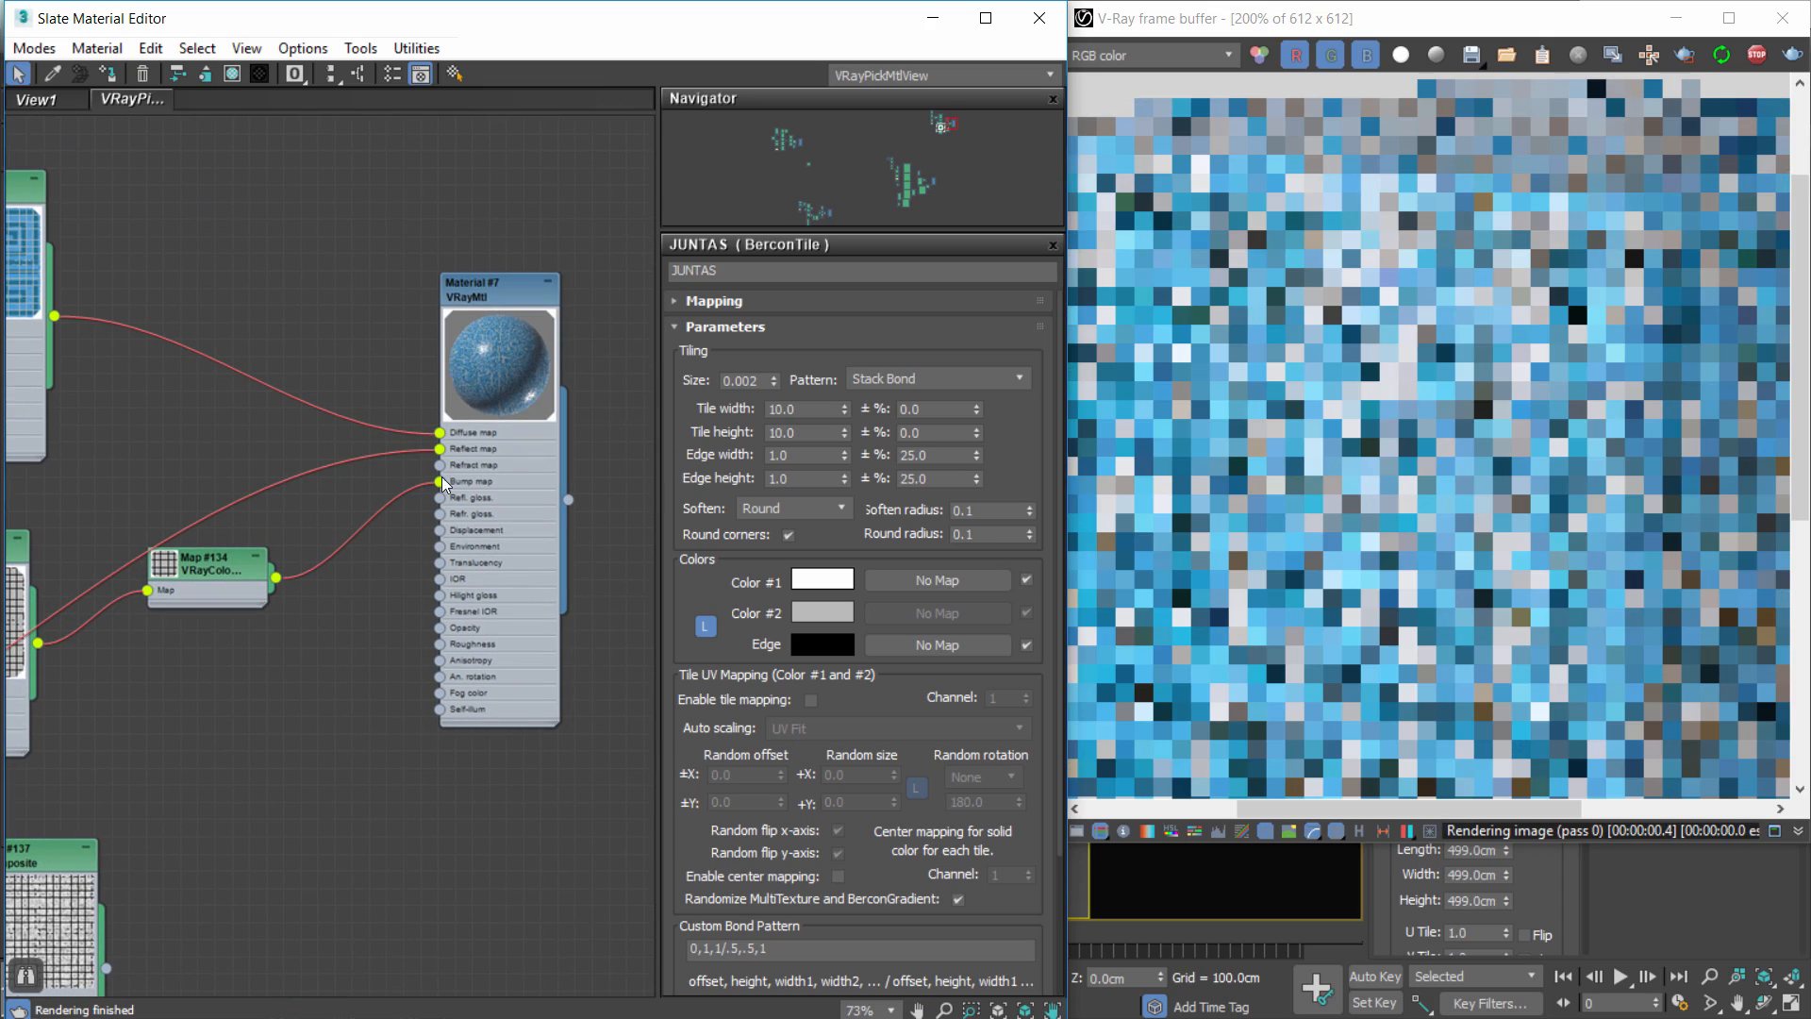
{"action": "left_click", "coordinate": [1177, 418]}
{"action": "scroll", "coordinate": [1487, 288], "scroll_direction": "up", "scroll_amount": 1}
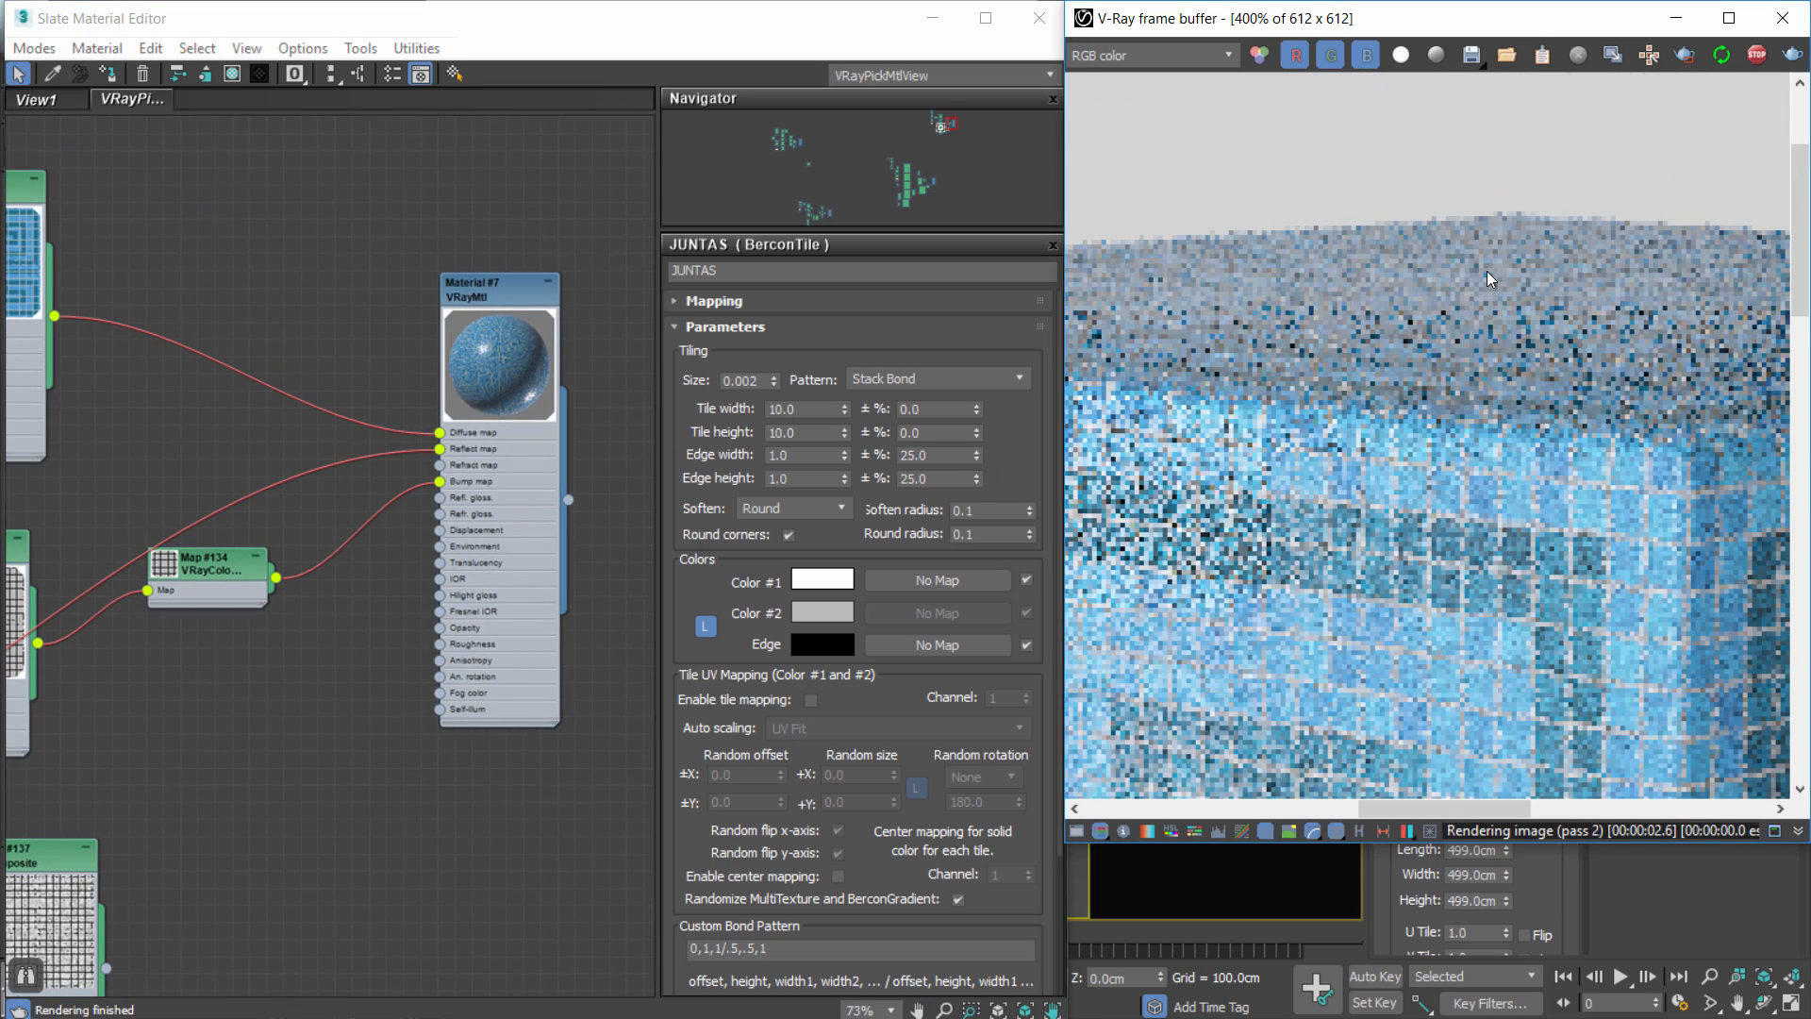
{"action": "scroll", "coordinate": [1542, 257], "scroll_direction": "down", "scroll_amount": 1}
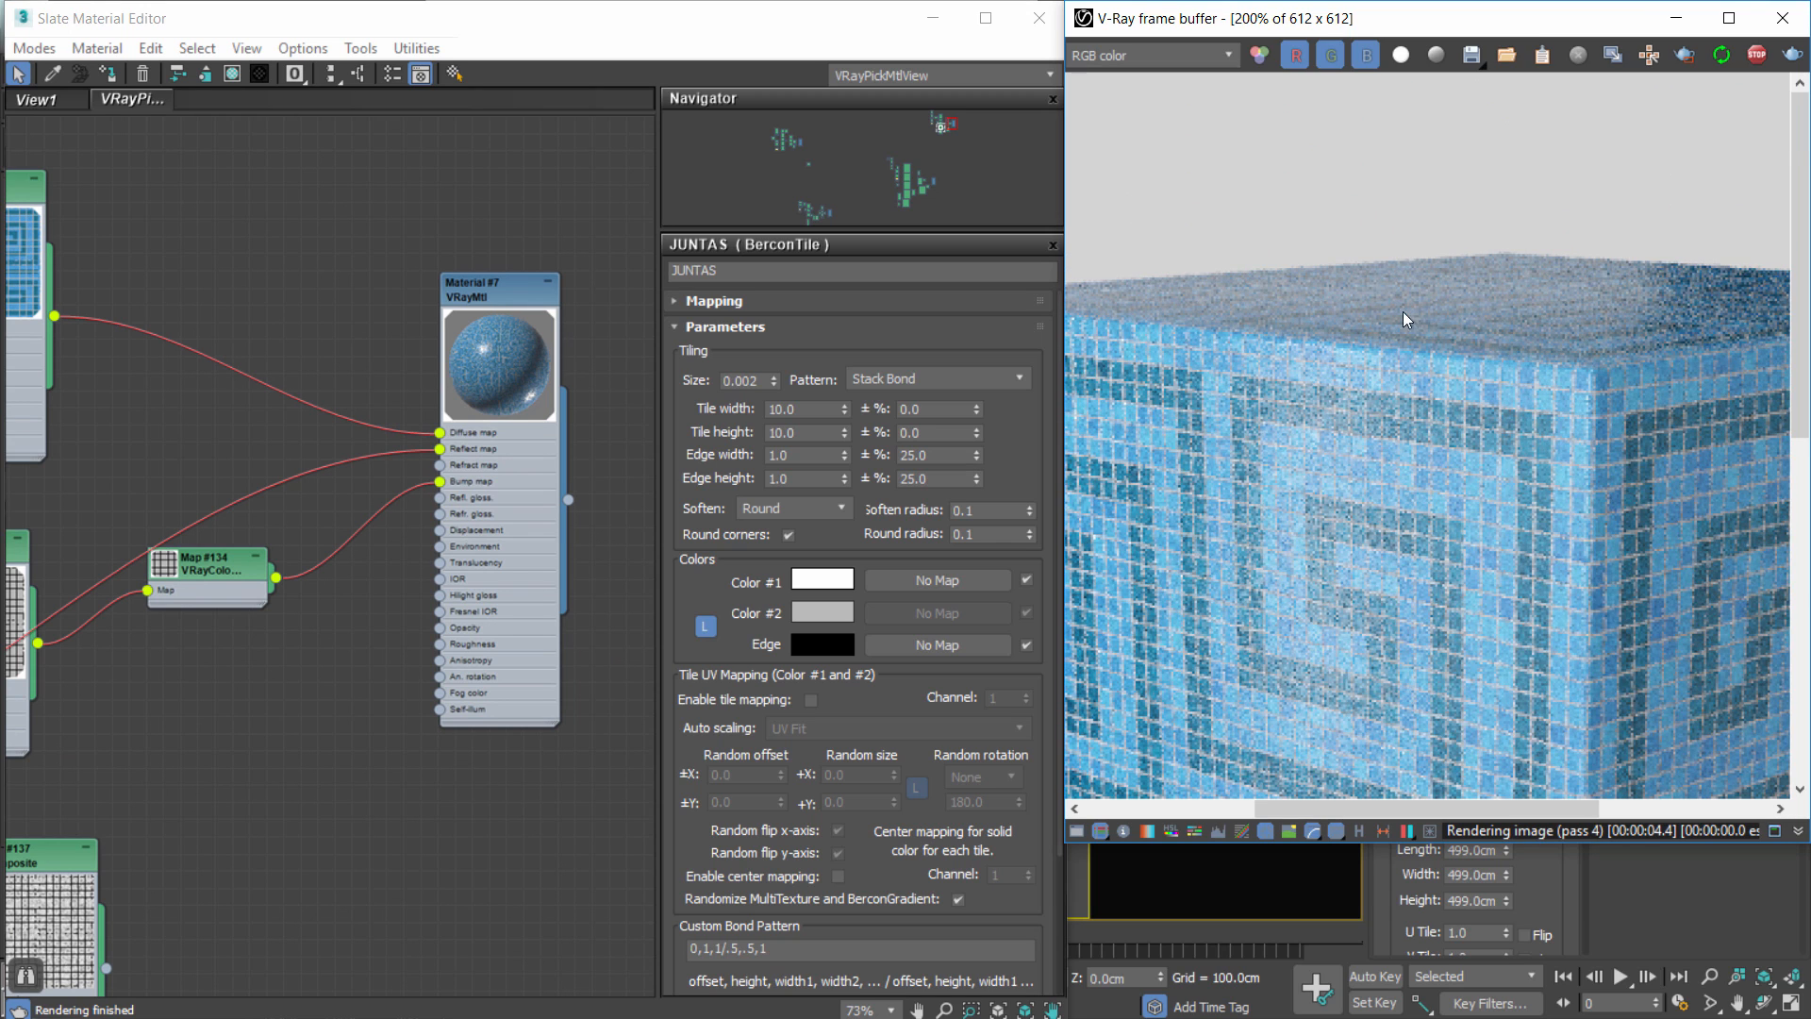
{"action": "scroll", "coordinate": [1457, 327], "scroll_direction": "down", "scroll_amount": 1}
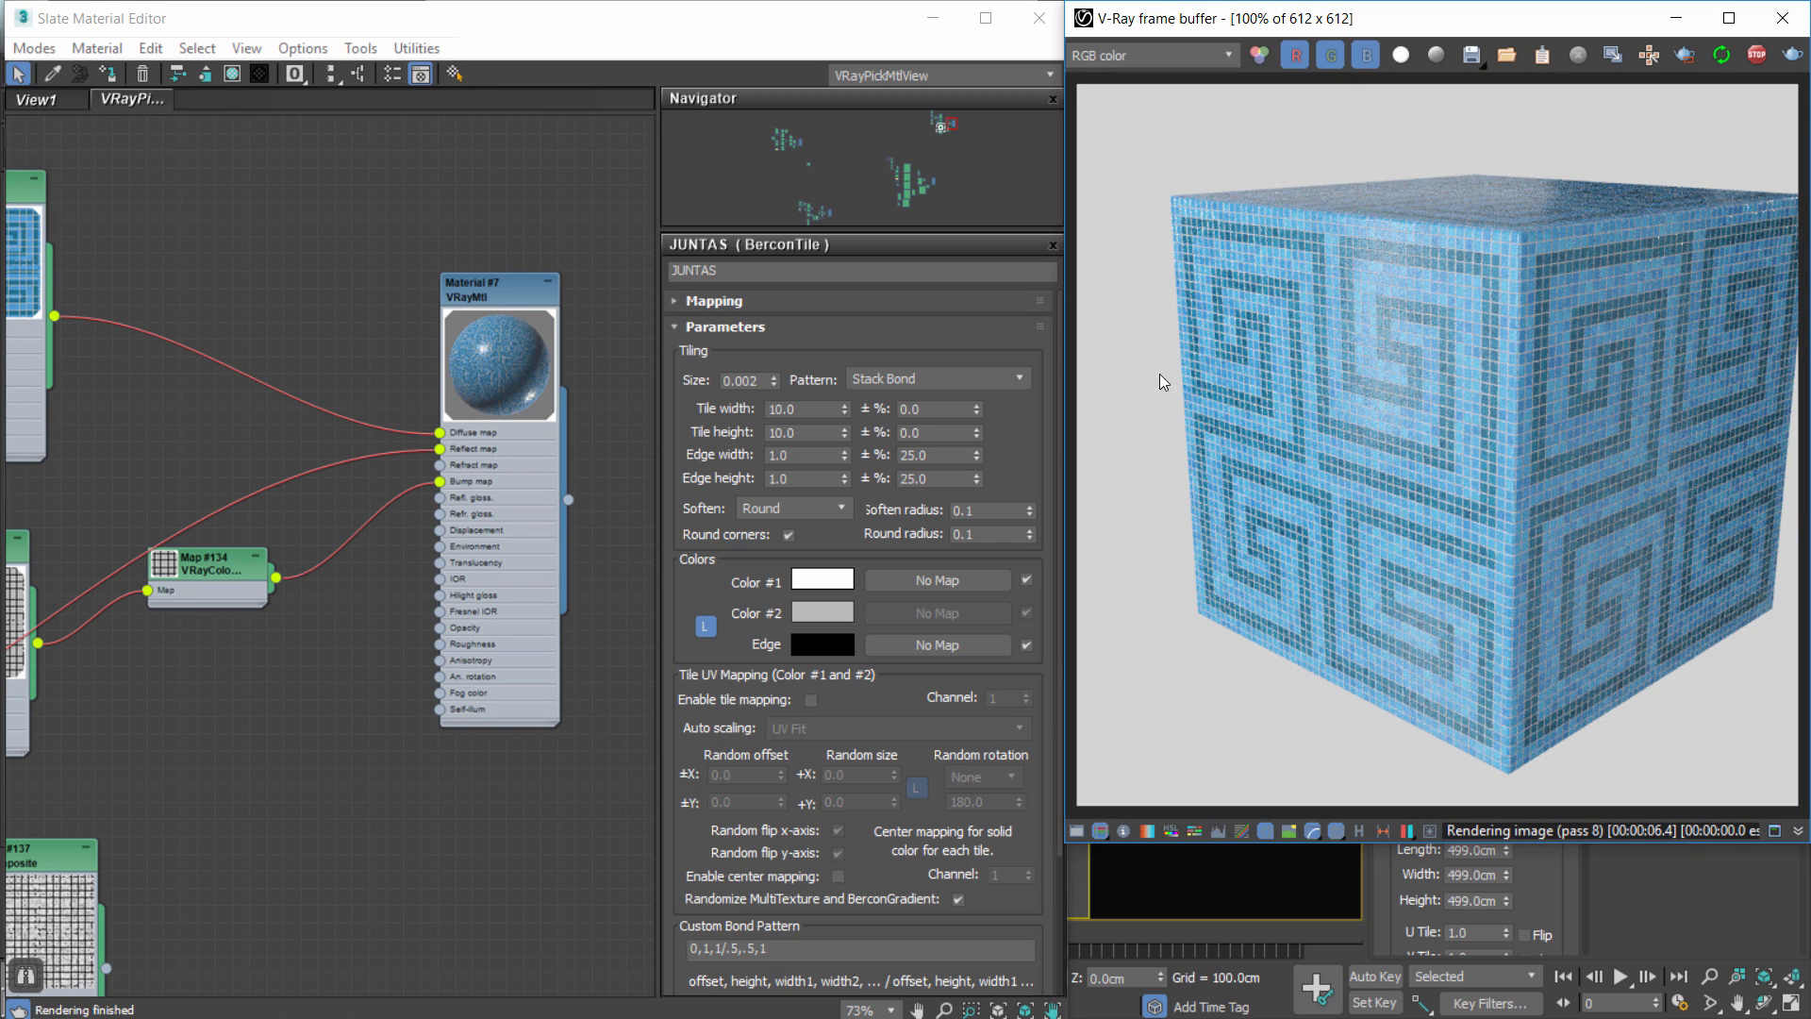
Add an Output map fed by the Map #137 Composite and place it between the Composite and Material #7.
{"action": "scroll", "coordinate": [460, 560], "scroll_direction": "down", "scroll_amount": 4}
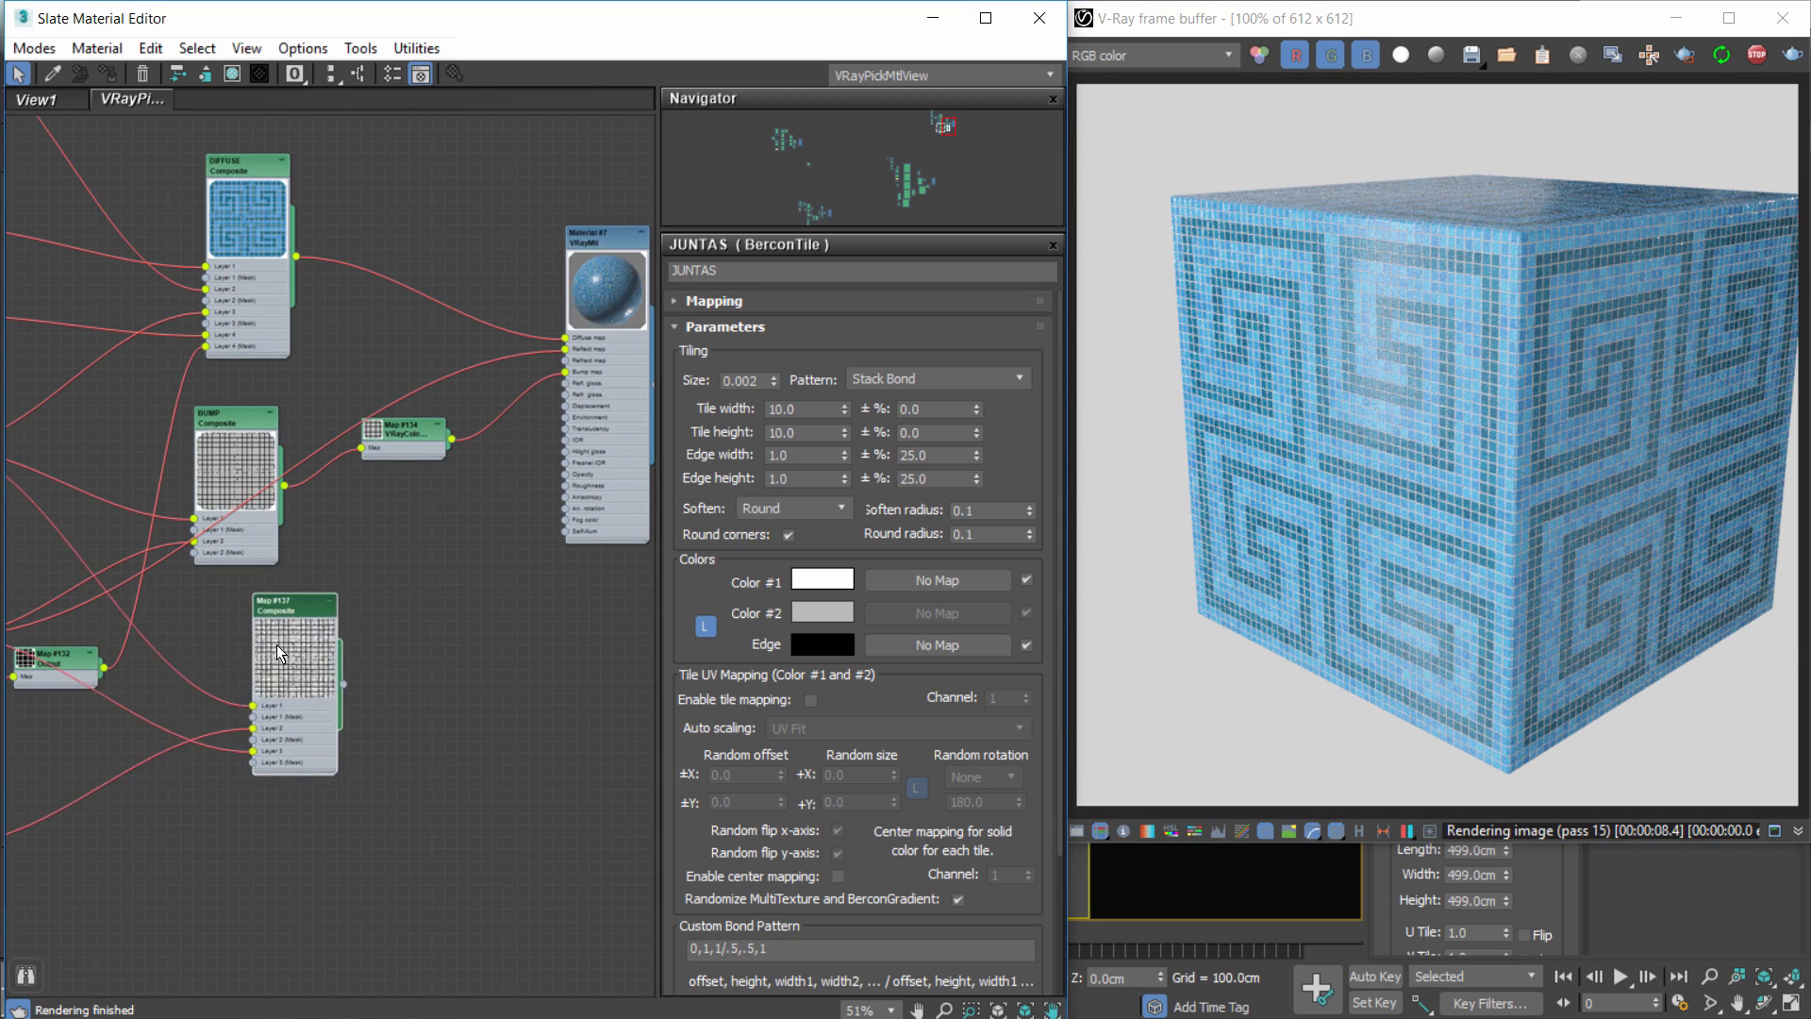
{"action": "left_click_drag", "start_coordinate": [275, 643], "coordinate": [264, 648]}
{"action": "right_click", "coordinate": [415, 594]}
{"action": "mouse_move", "coordinate": [506, 666]}
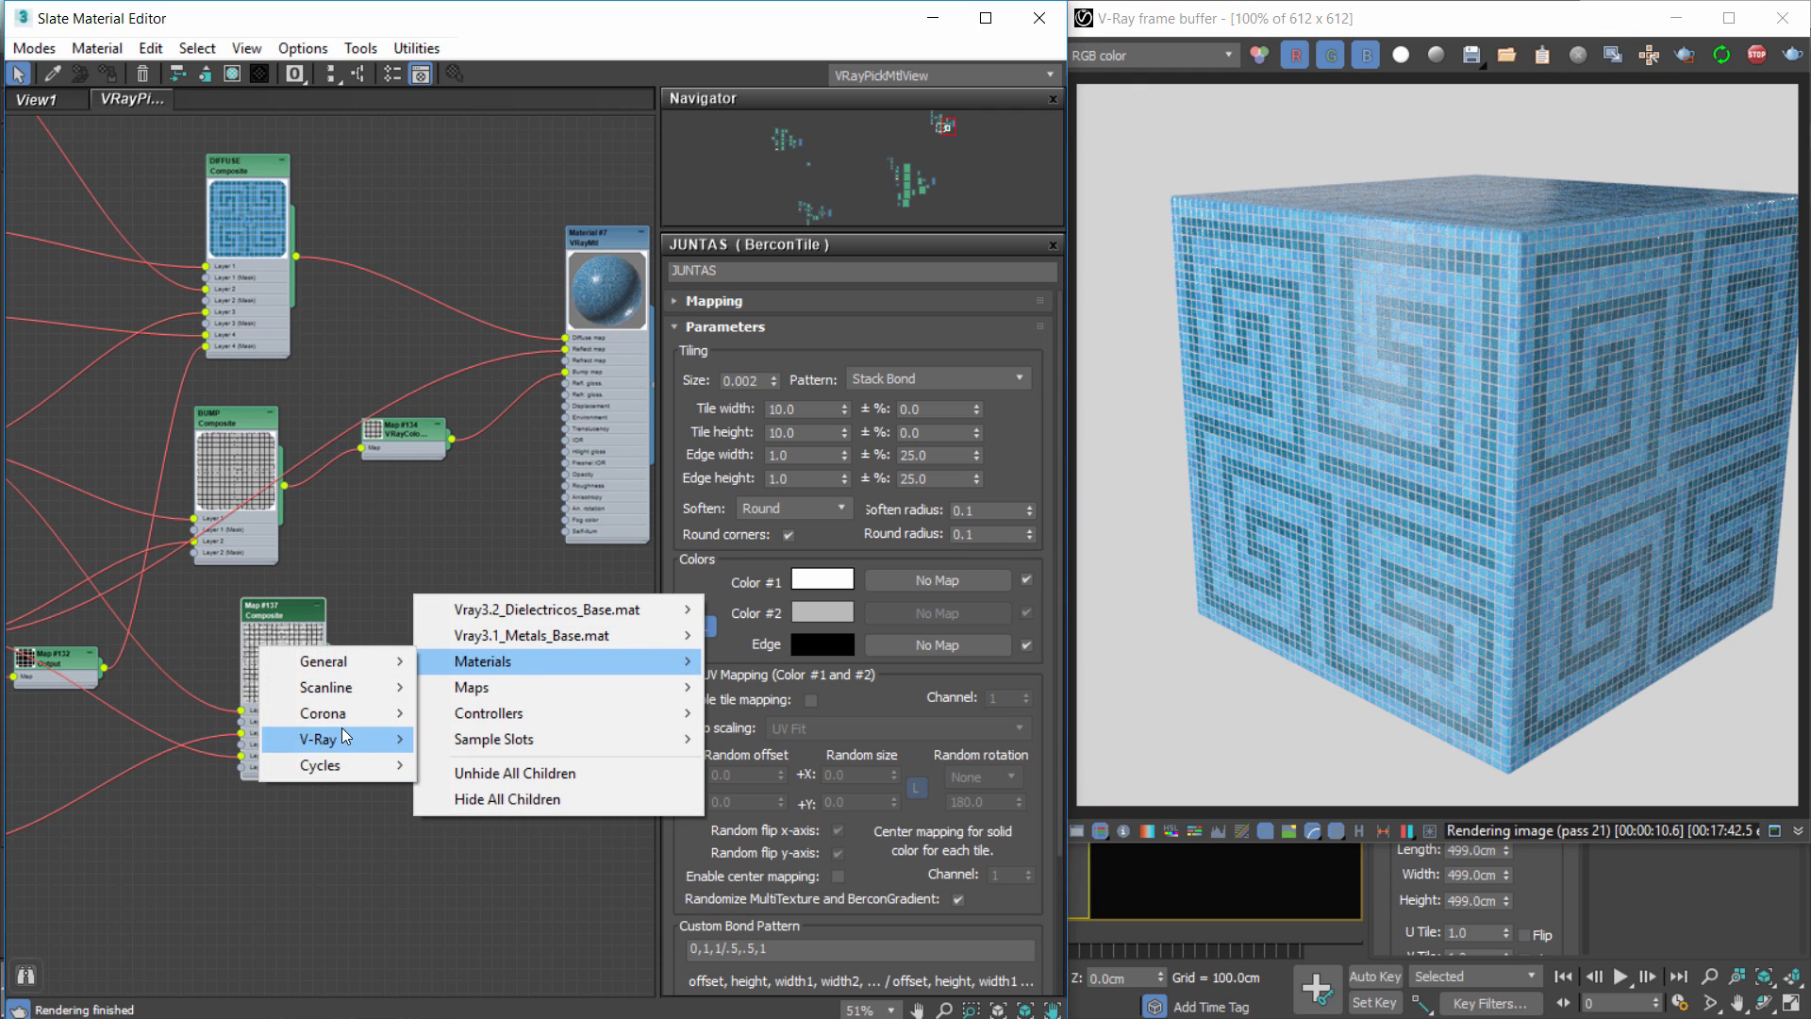
{"action": "mouse_move", "coordinate": [552, 684]}
{"action": "mouse_move", "coordinate": [348, 703]}
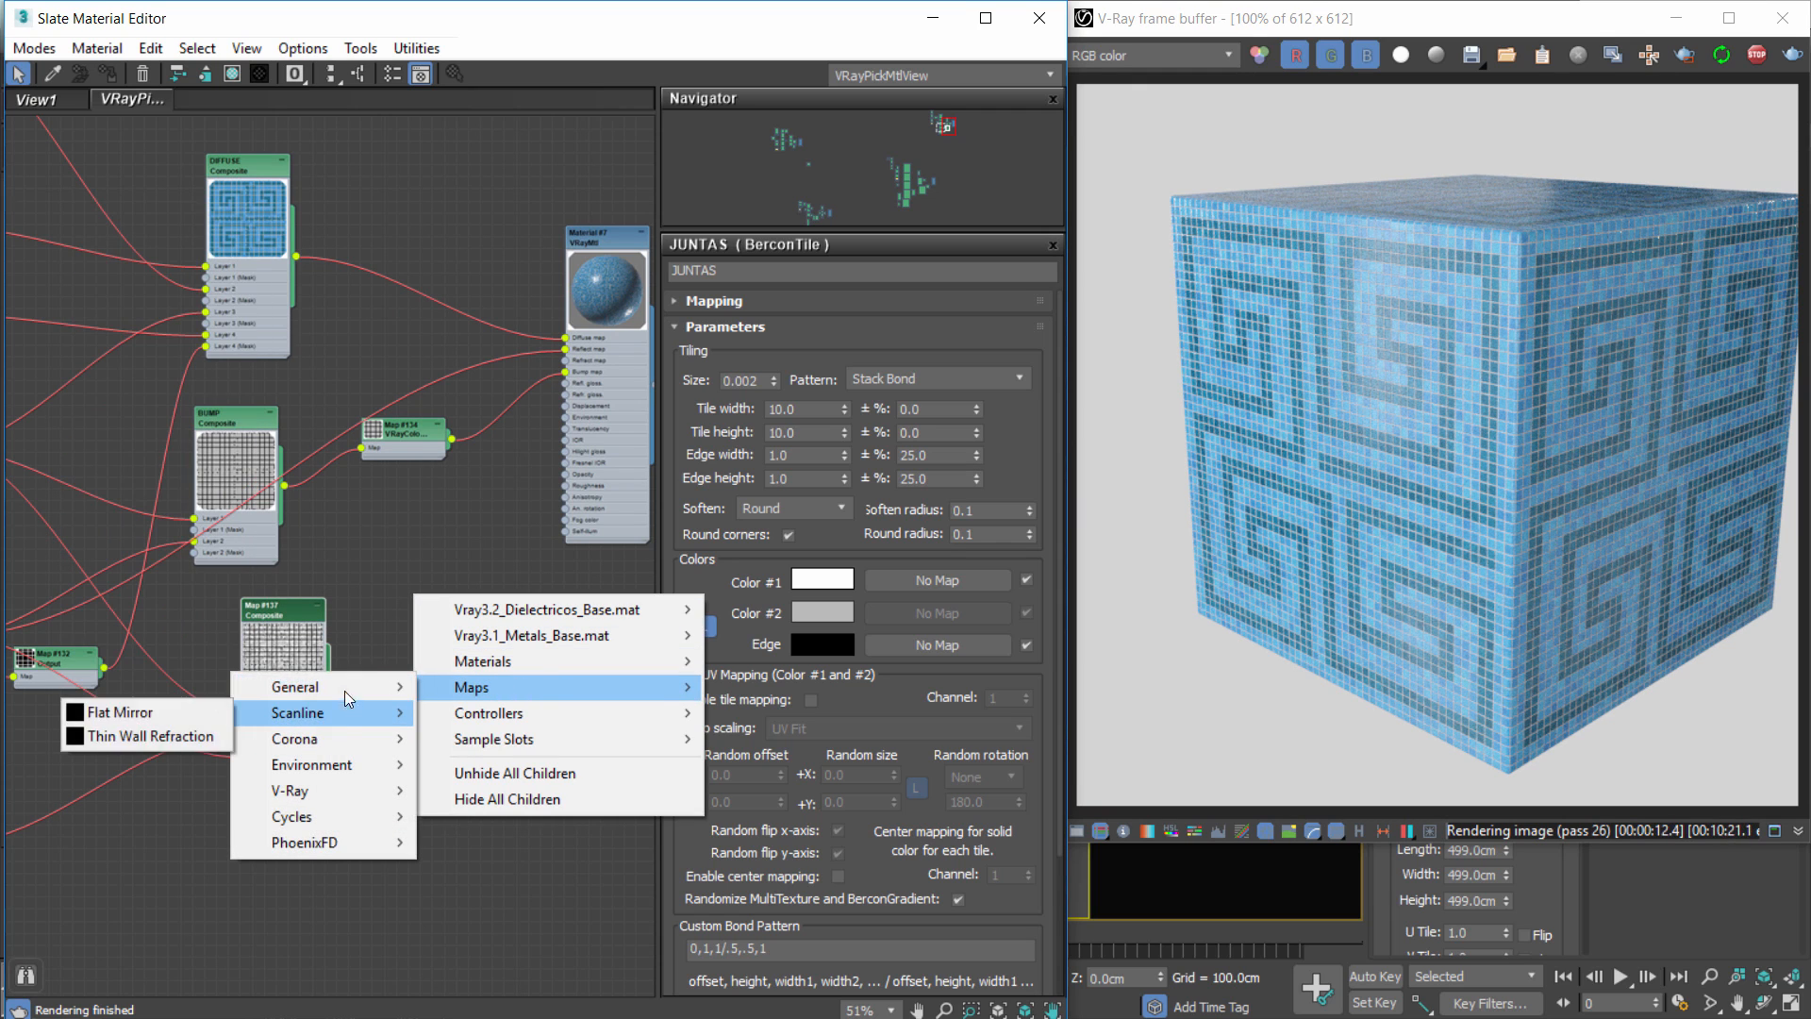
{"action": "mouse_move", "coordinate": [293, 687]}
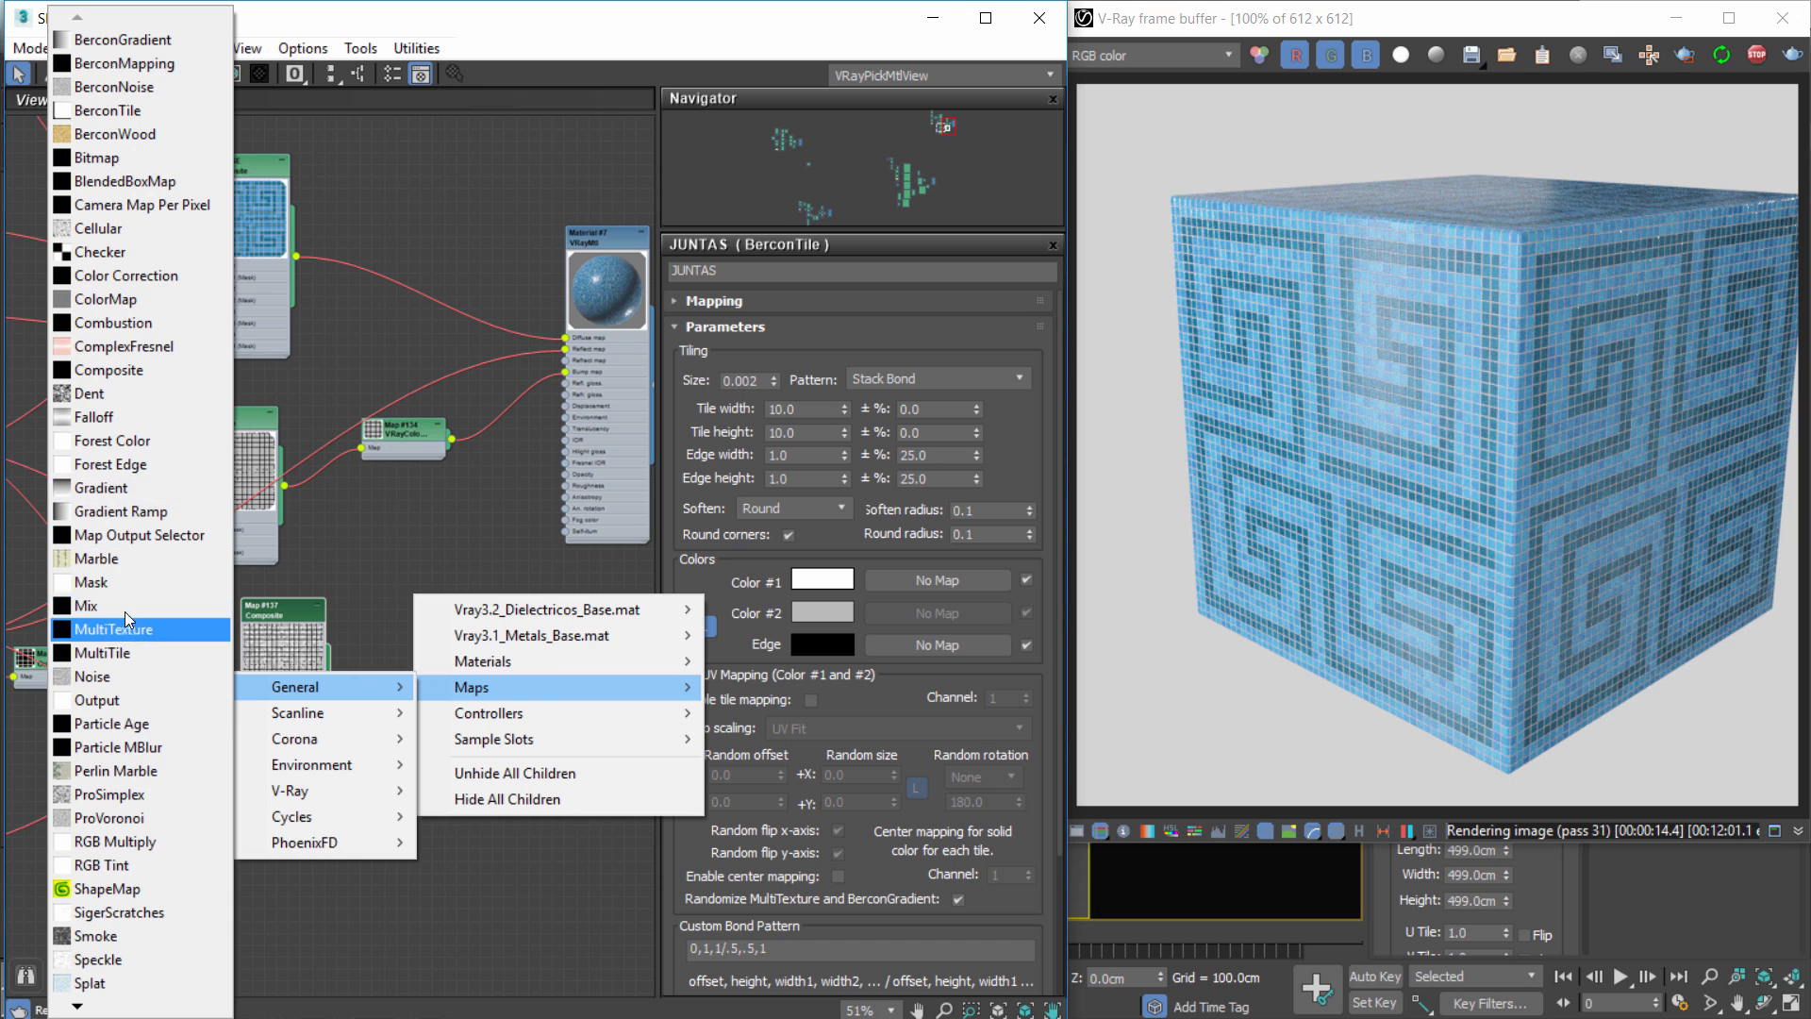
{"action": "left_click", "coordinate": [132, 700]}
{"action": "scroll", "coordinate": [342, 671], "scroll_direction": "up", "scroll_amount": 3}
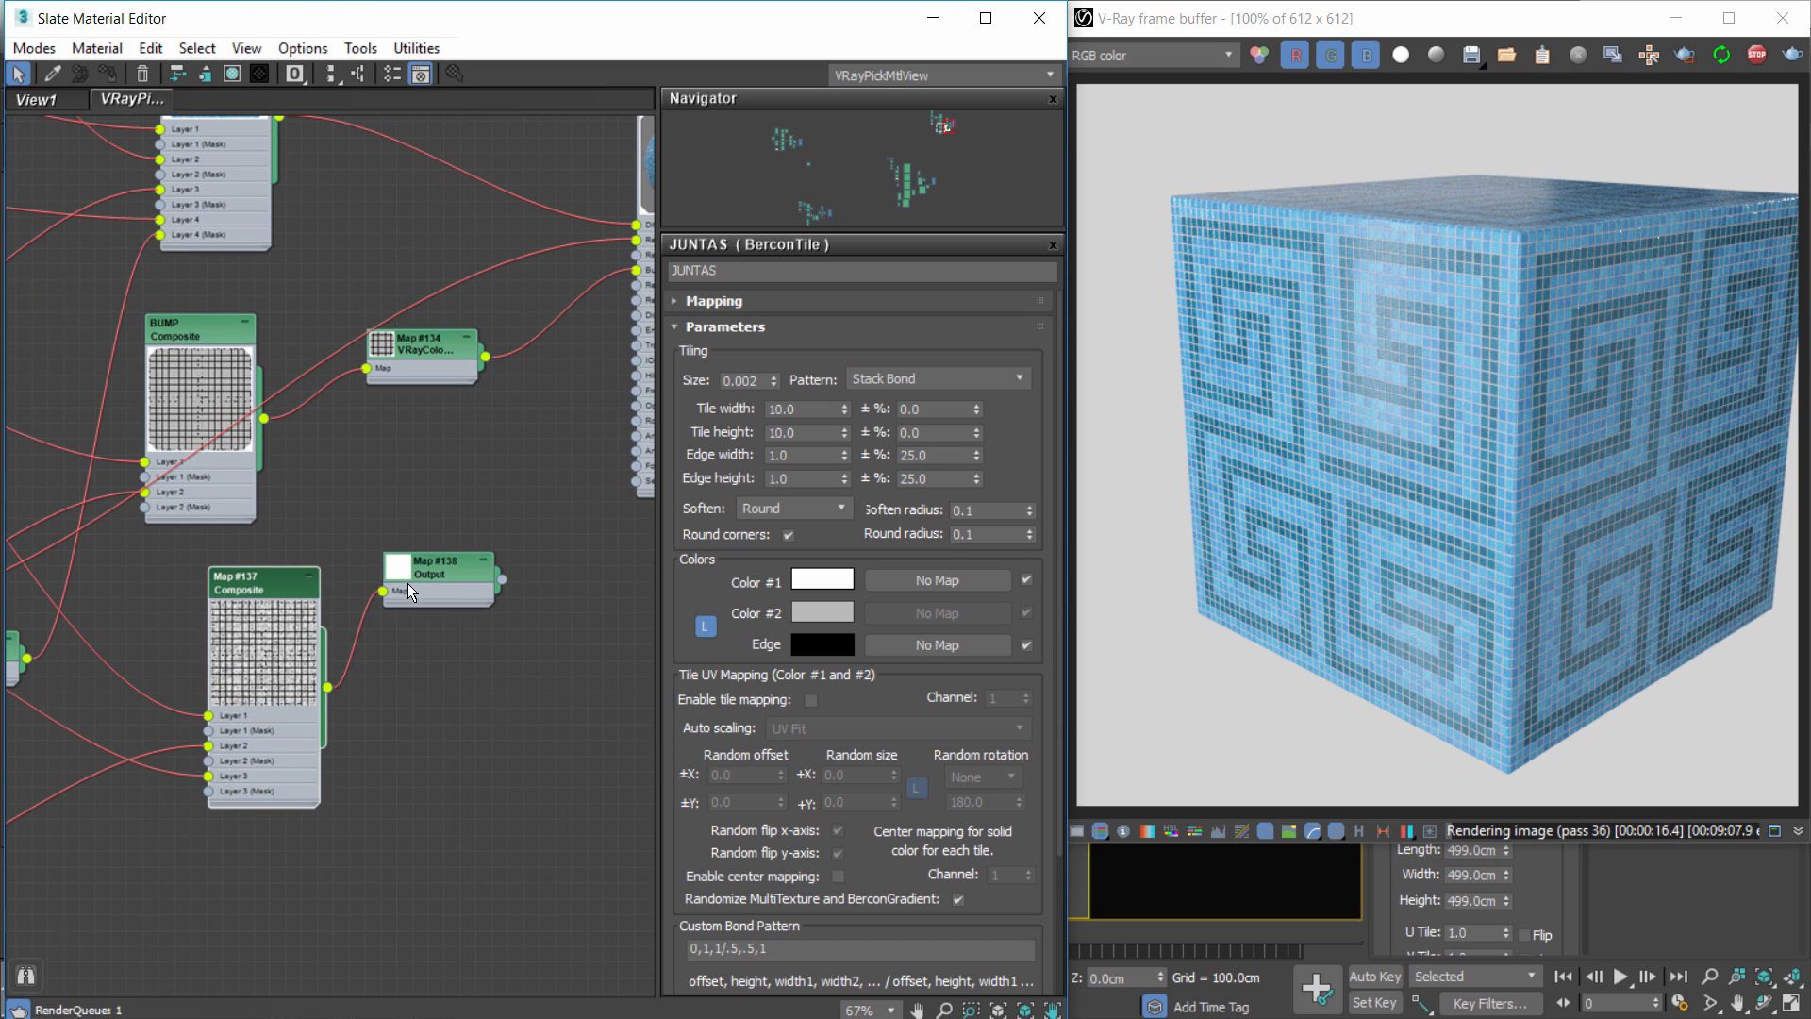
{"action": "left_click_drag", "start_coordinate": [412, 577], "coordinate": [459, 546]}
{"action": "left_click_drag", "start_coordinate": [273, 660], "coordinate": [211, 646]}
Feed the Map #138 Output into Material #7's reflection glossiness input.
{"action": "middle_click_drag", "start_coordinate": [457, 580], "coordinate": [242, 692]}
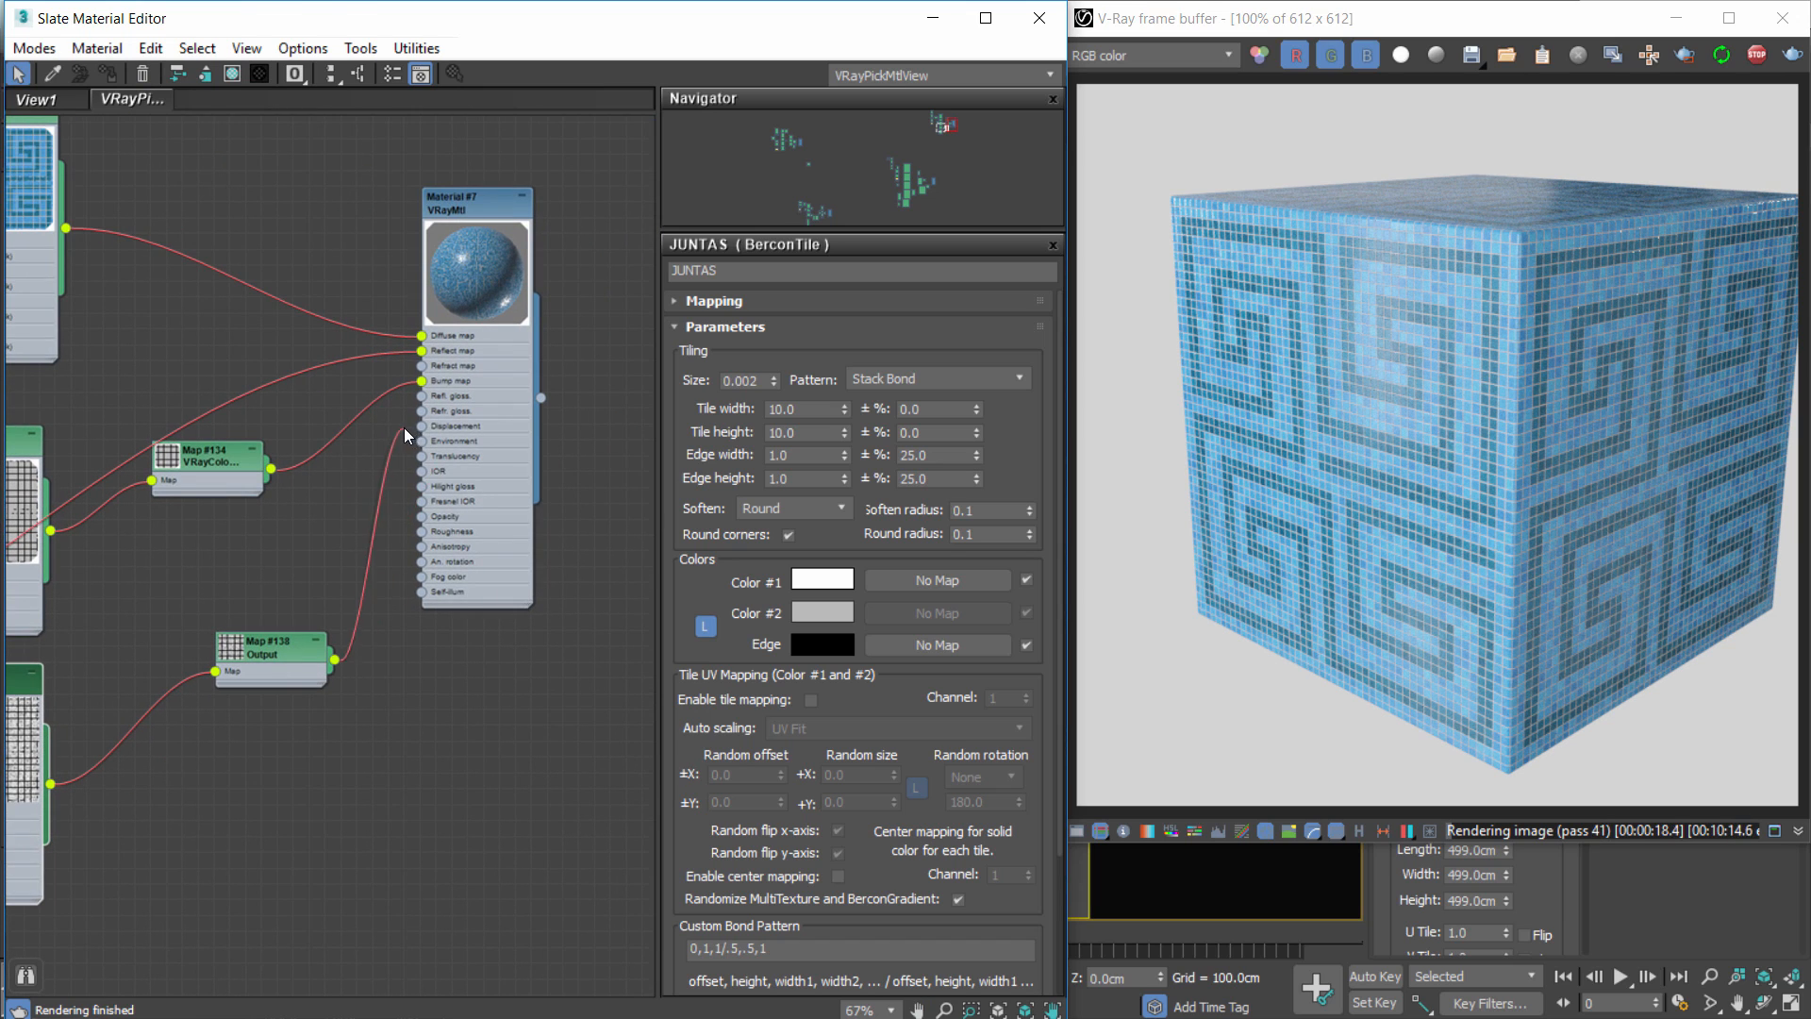
{"action": "scroll", "coordinate": [405, 413], "scroll_direction": "up", "scroll_amount": 4}
{"action": "left_click_drag", "start_coordinate": [404, 427], "coordinate": [426, 388]}
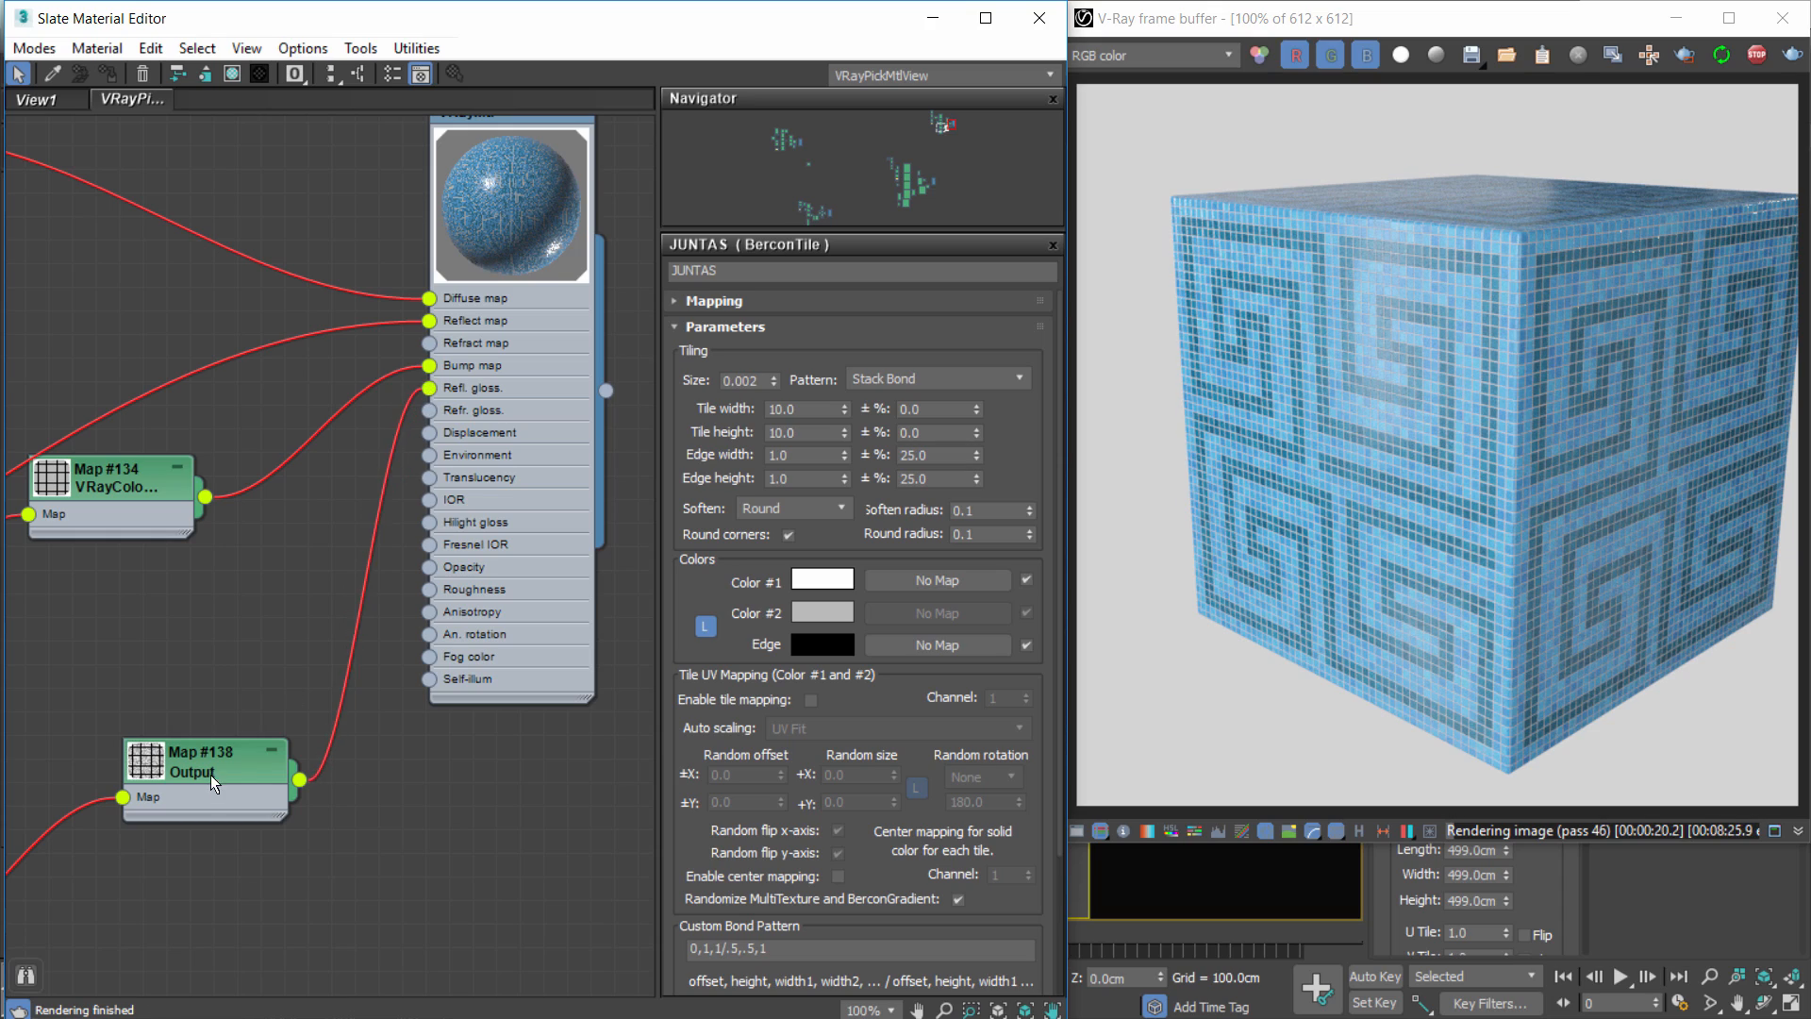
{"action": "left_click_drag", "start_coordinate": [211, 775], "coordinate": [164, 795]}
Enable the color map on the Map #138 Output and raise the curve's start point to about 0.338.
{"action": "middle_click_drag", "start_coordinate": [222, 720], "coordinate": [394, 551]}
{"action": "double_click", "coordinate": [270, 624]}
{"action": "left_click_drag", "start_coordinate": [326, 602], "coordinate": [325, 556]}
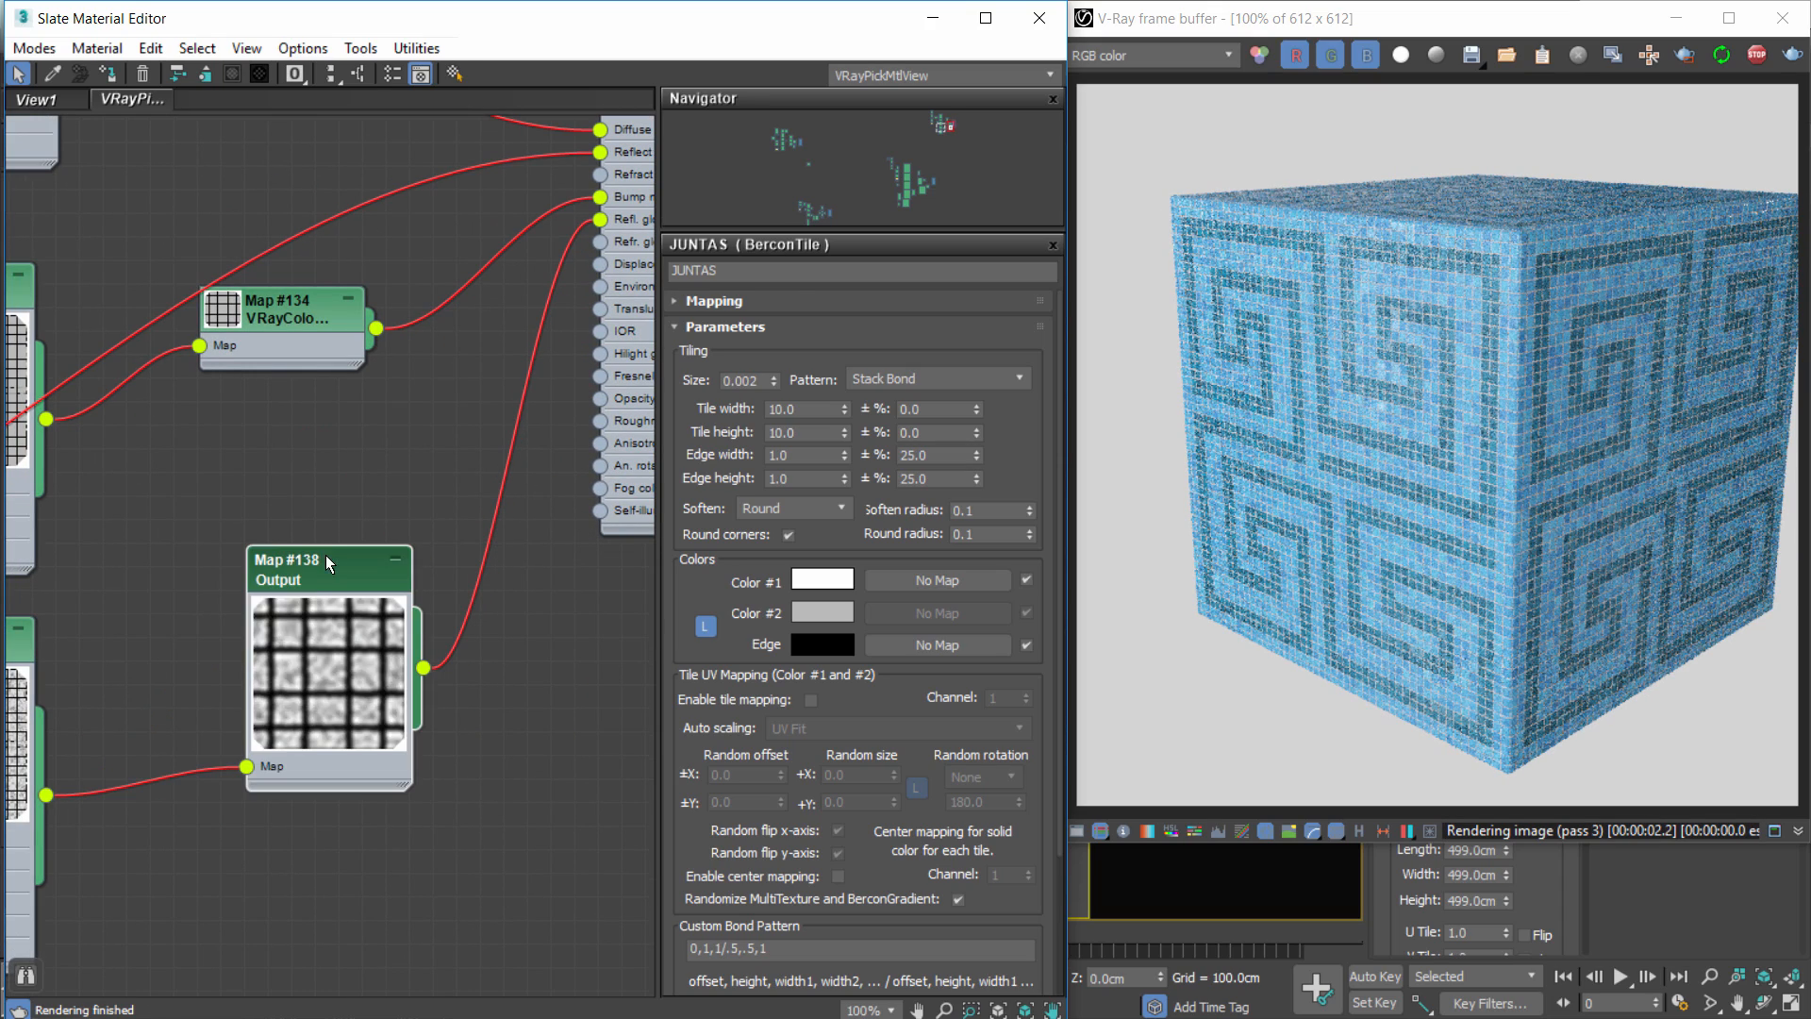
{"action": "double_click", "coordinate": [329, 564]}
{"action": "left_click", "coordinate": [754, 536]}
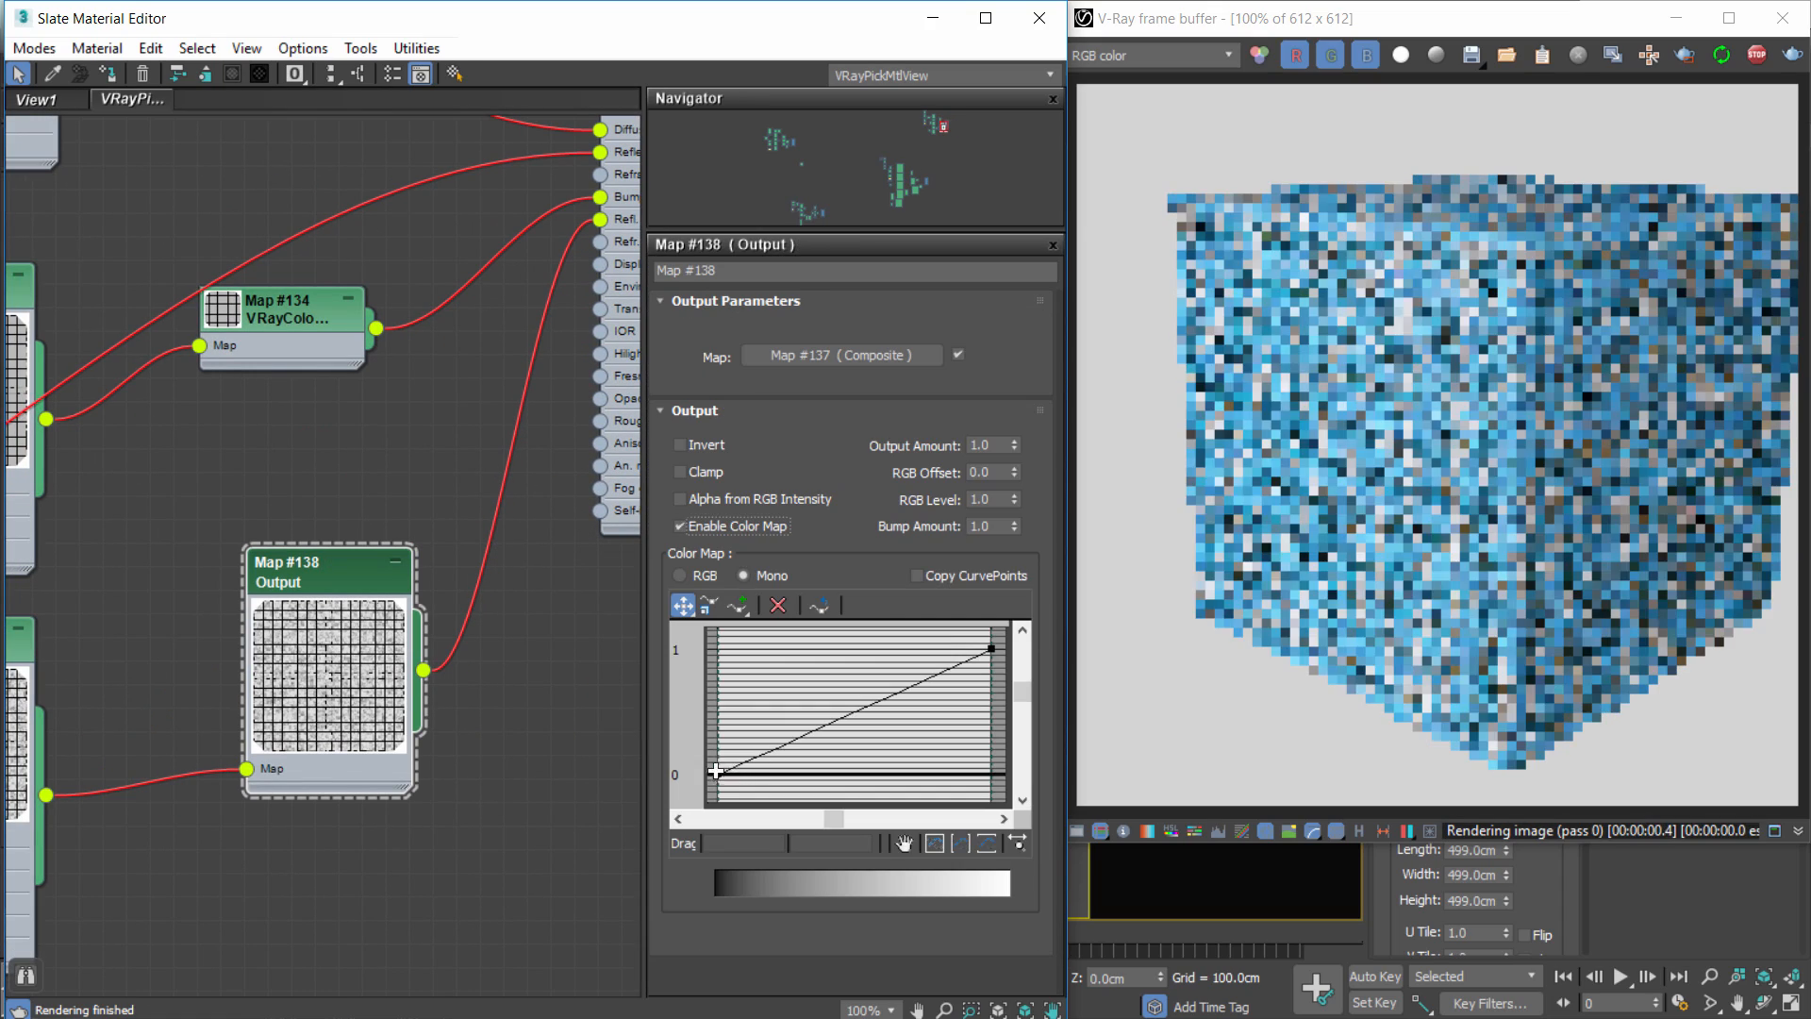
{"action": "left_click_drag", "start_coordinate": [720, 775], "coordinate": [718, 731]}
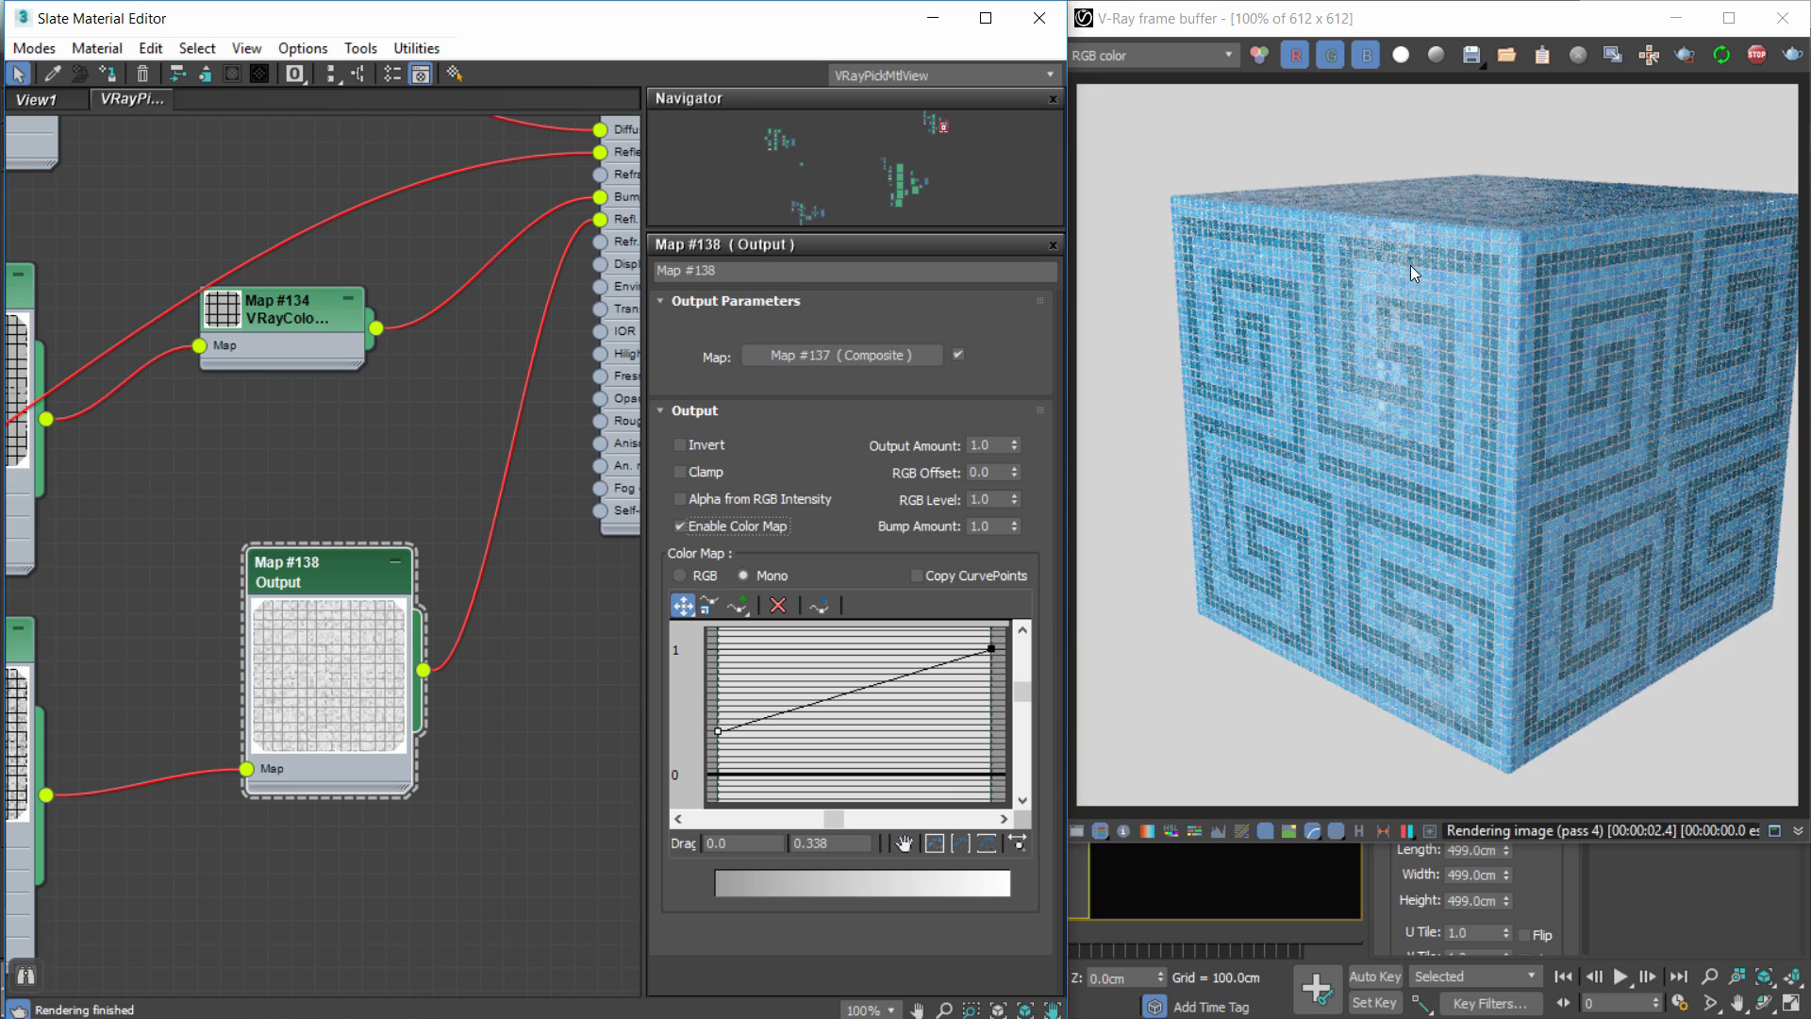
{"action": "scroll", "coordinate": [1412, 264], "scroll_direction": "up", "scroll_amount": 1}
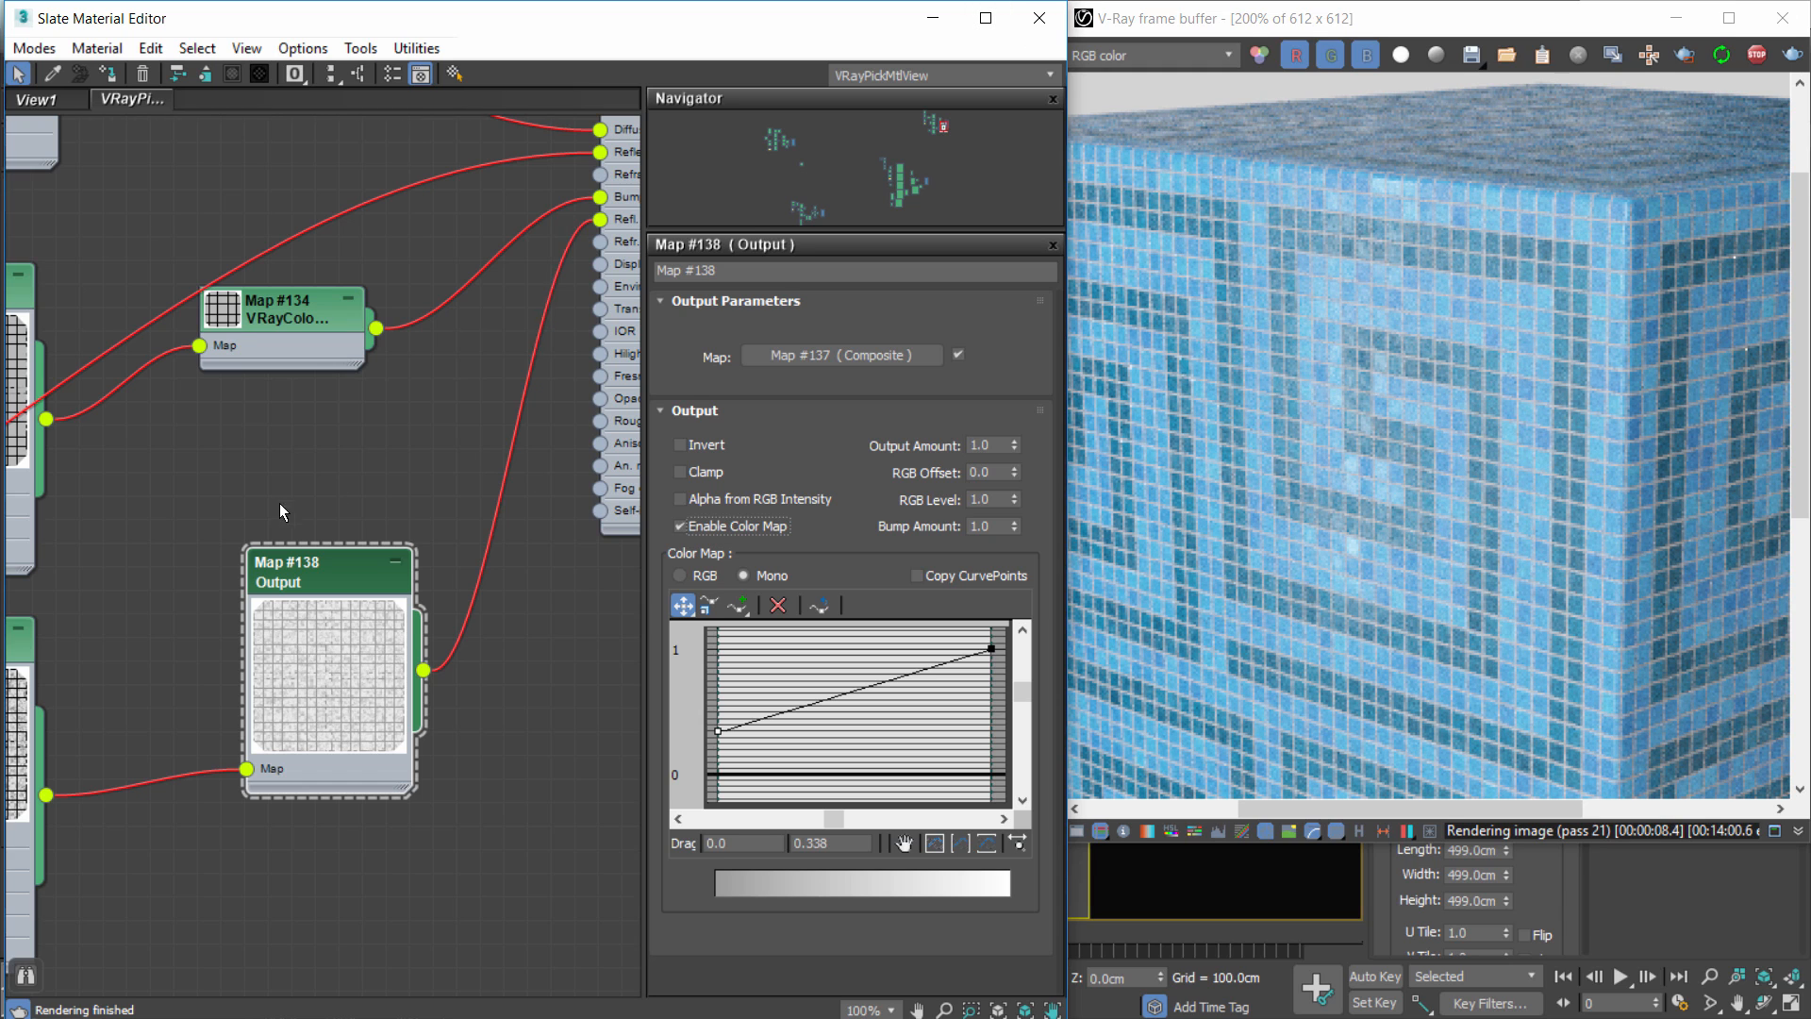
Set the Tamaño Tiles controller's value to 20 and check the tile size in the render.
{"action": "scroll", "coordinate": [281, 500], "scroll_direction": "down", "scroll_amount": 2}
{"action": "middle_click_drag", "start_coordinate": [483, 498], "coordinate": [622, 502]}
{"action": "scroll", "coordinate": [189, 441], "scroll_direction": "down", "scroll_amount": 1}
{"action": "middle_click_drag", "start_coordinate": [186, 440], "coordinate": [517, 467]}
{"action": "middle_click_drag", "start_coordinate": [338, 359], "coordinate": [632, 453]}
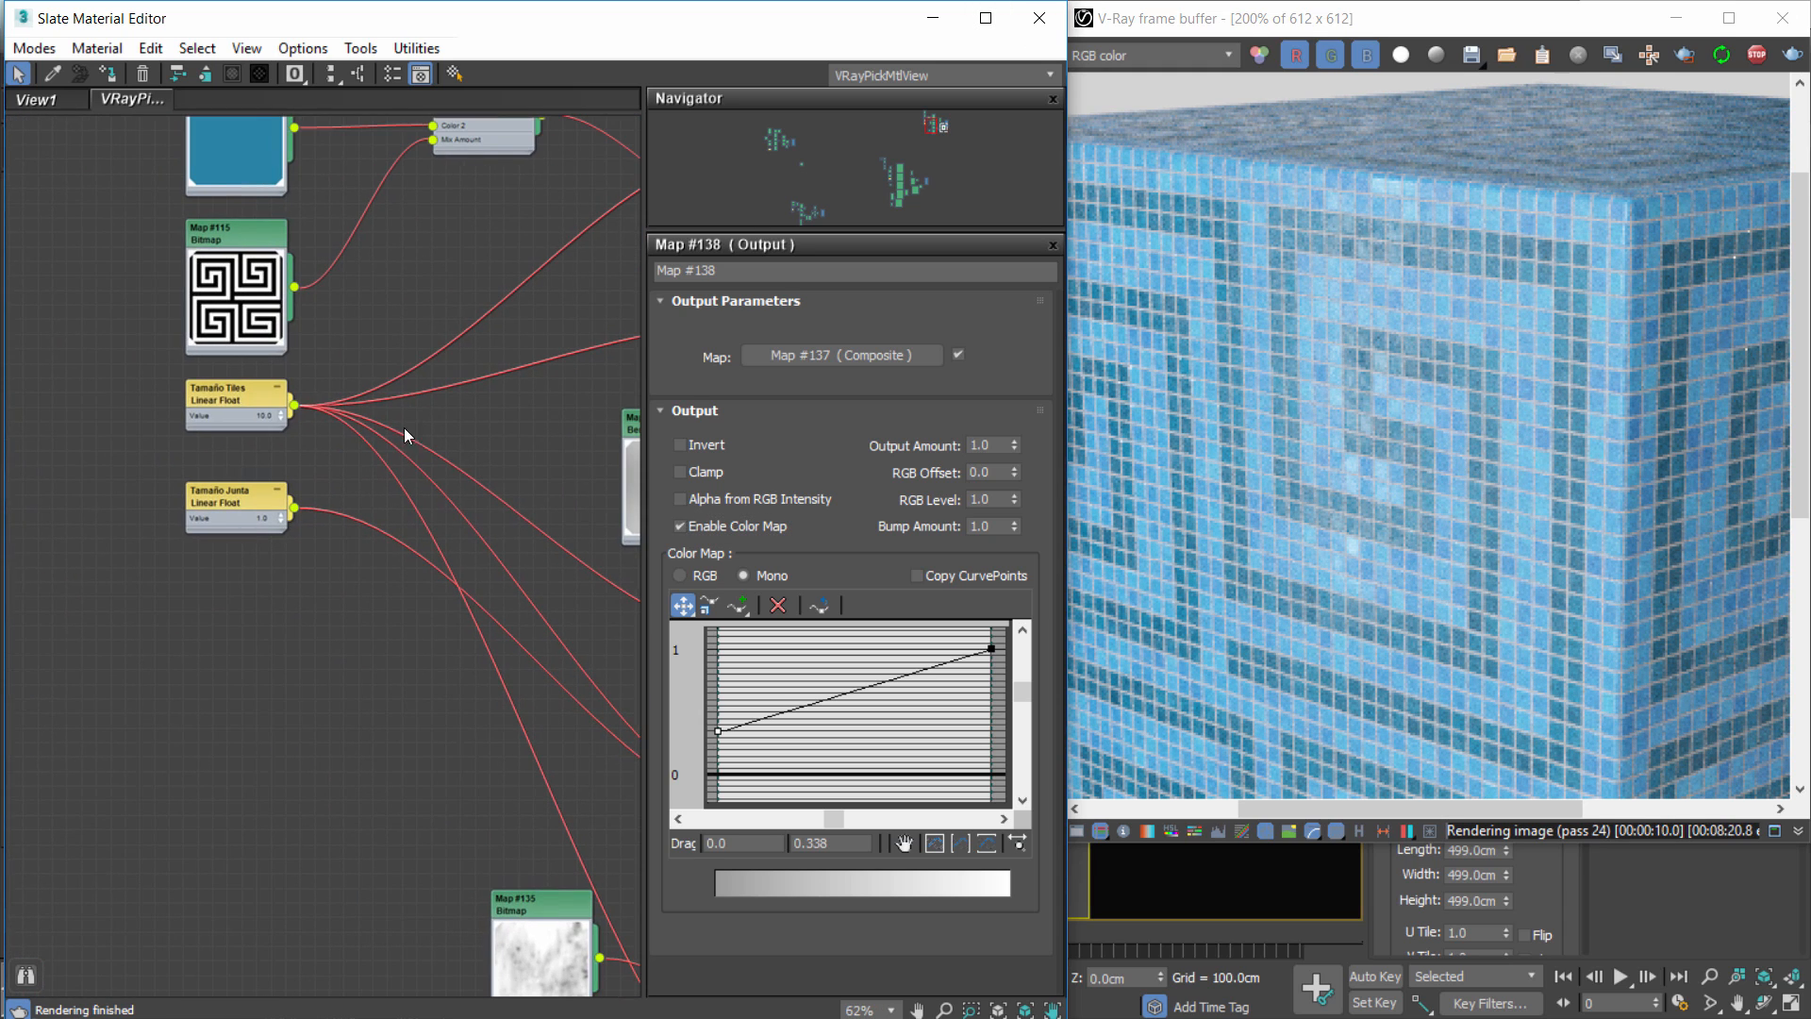
{"action": "left_click", "coordinate": [279, 415]}
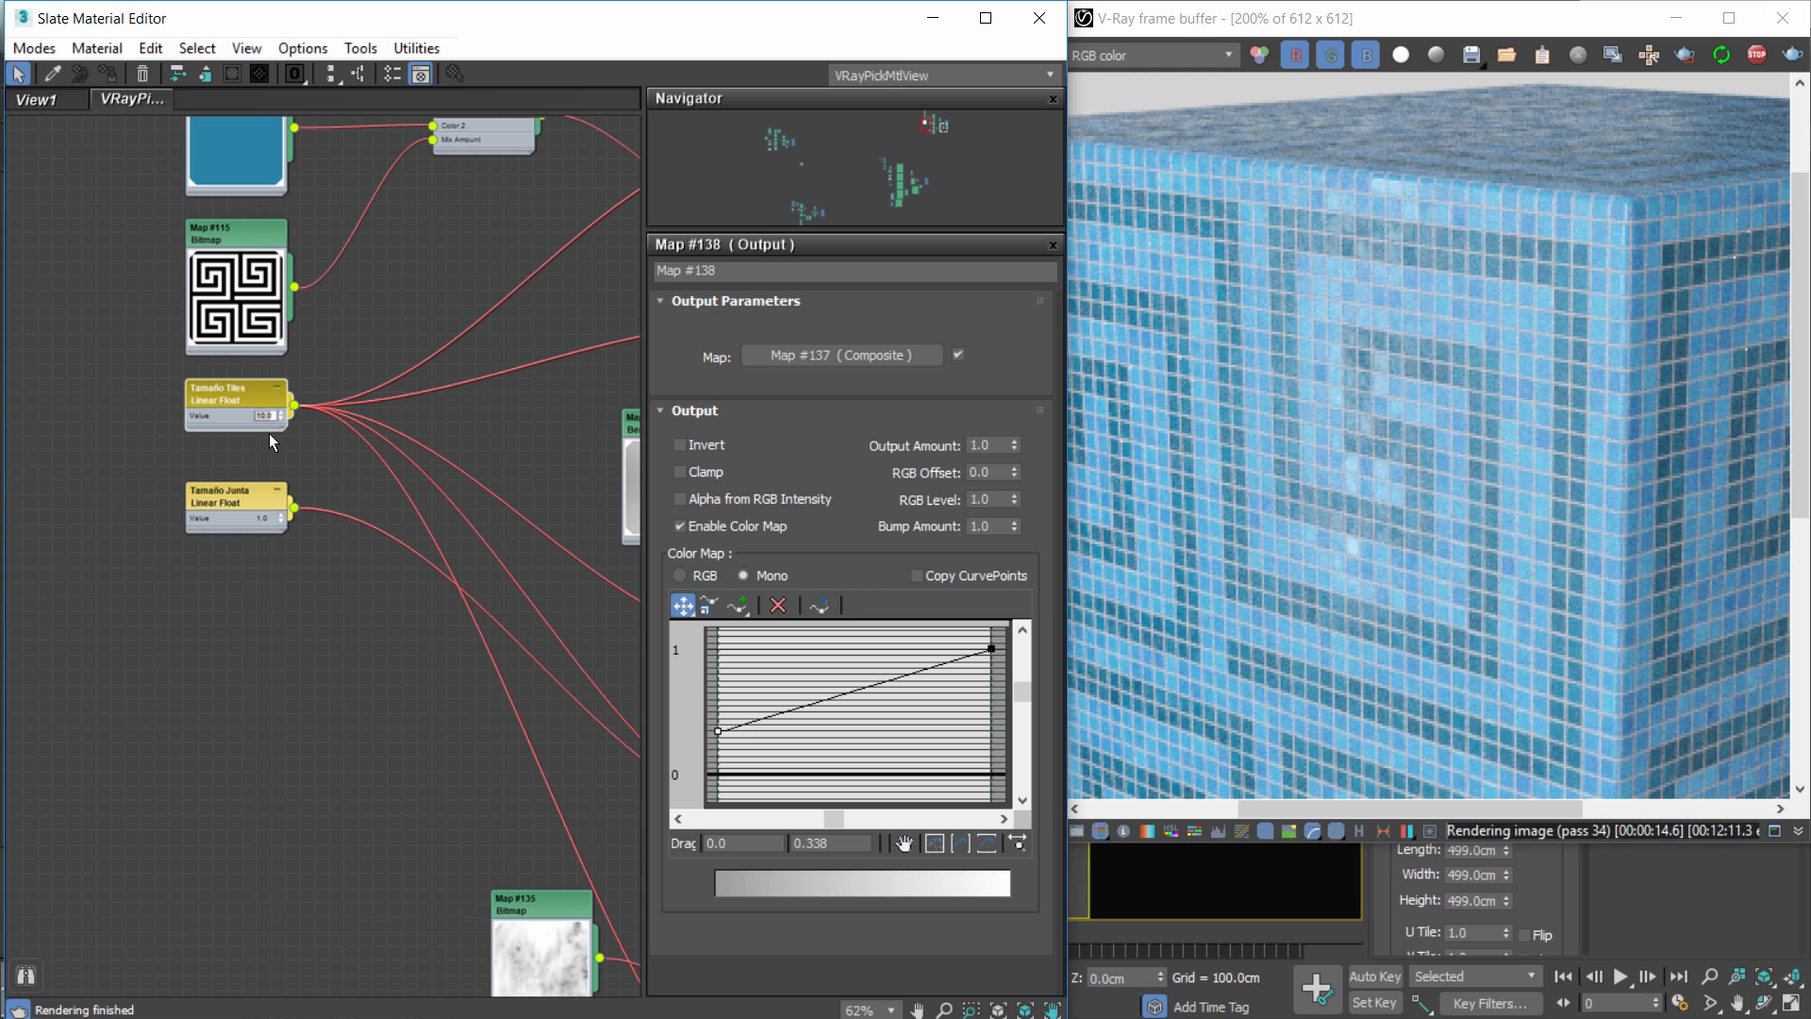
{"action": "key", "text": "Return"}
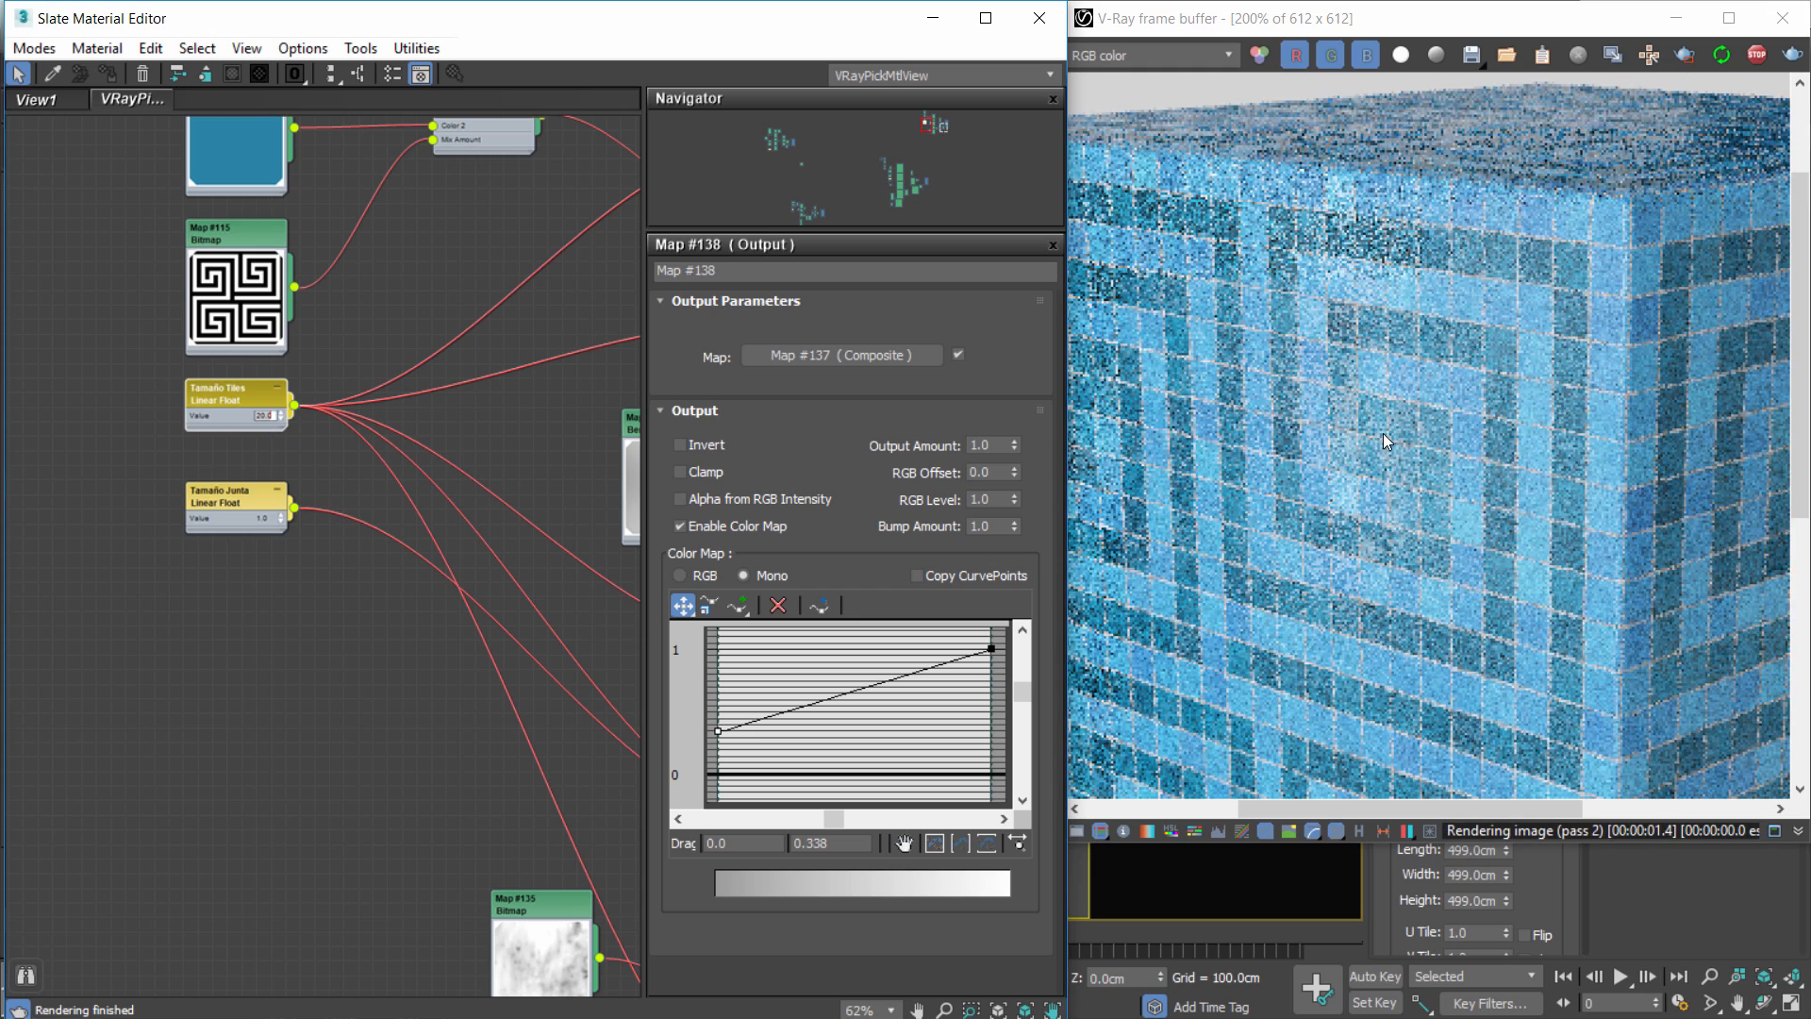
{"action": "scroll", "coordinate": [1440, 429], "scroll_direction": "down", "scroll_amount": 1}
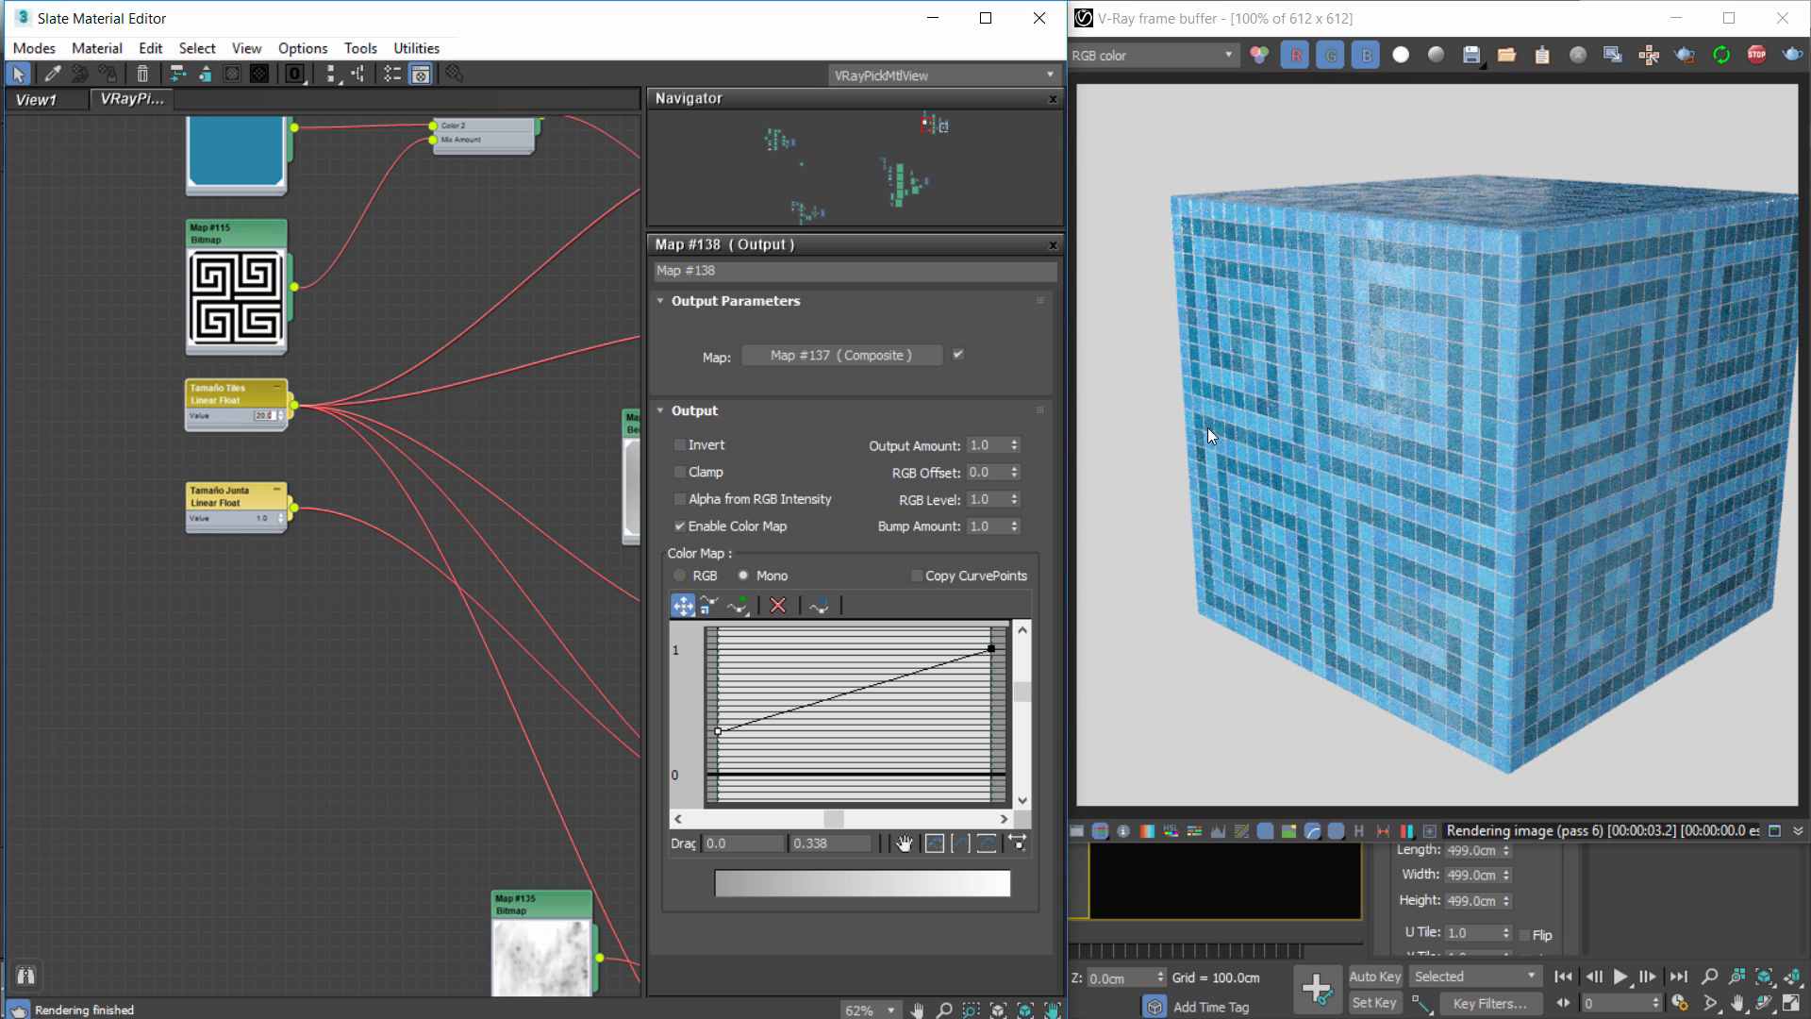
Set the opacity of Layer 2 in the Map #137 Composite to 25 and check the tiles in the render.
{"action": "scroll", "coordinate": [1401, 273], "scroll_direction": "up", "scroll_amount": 1}
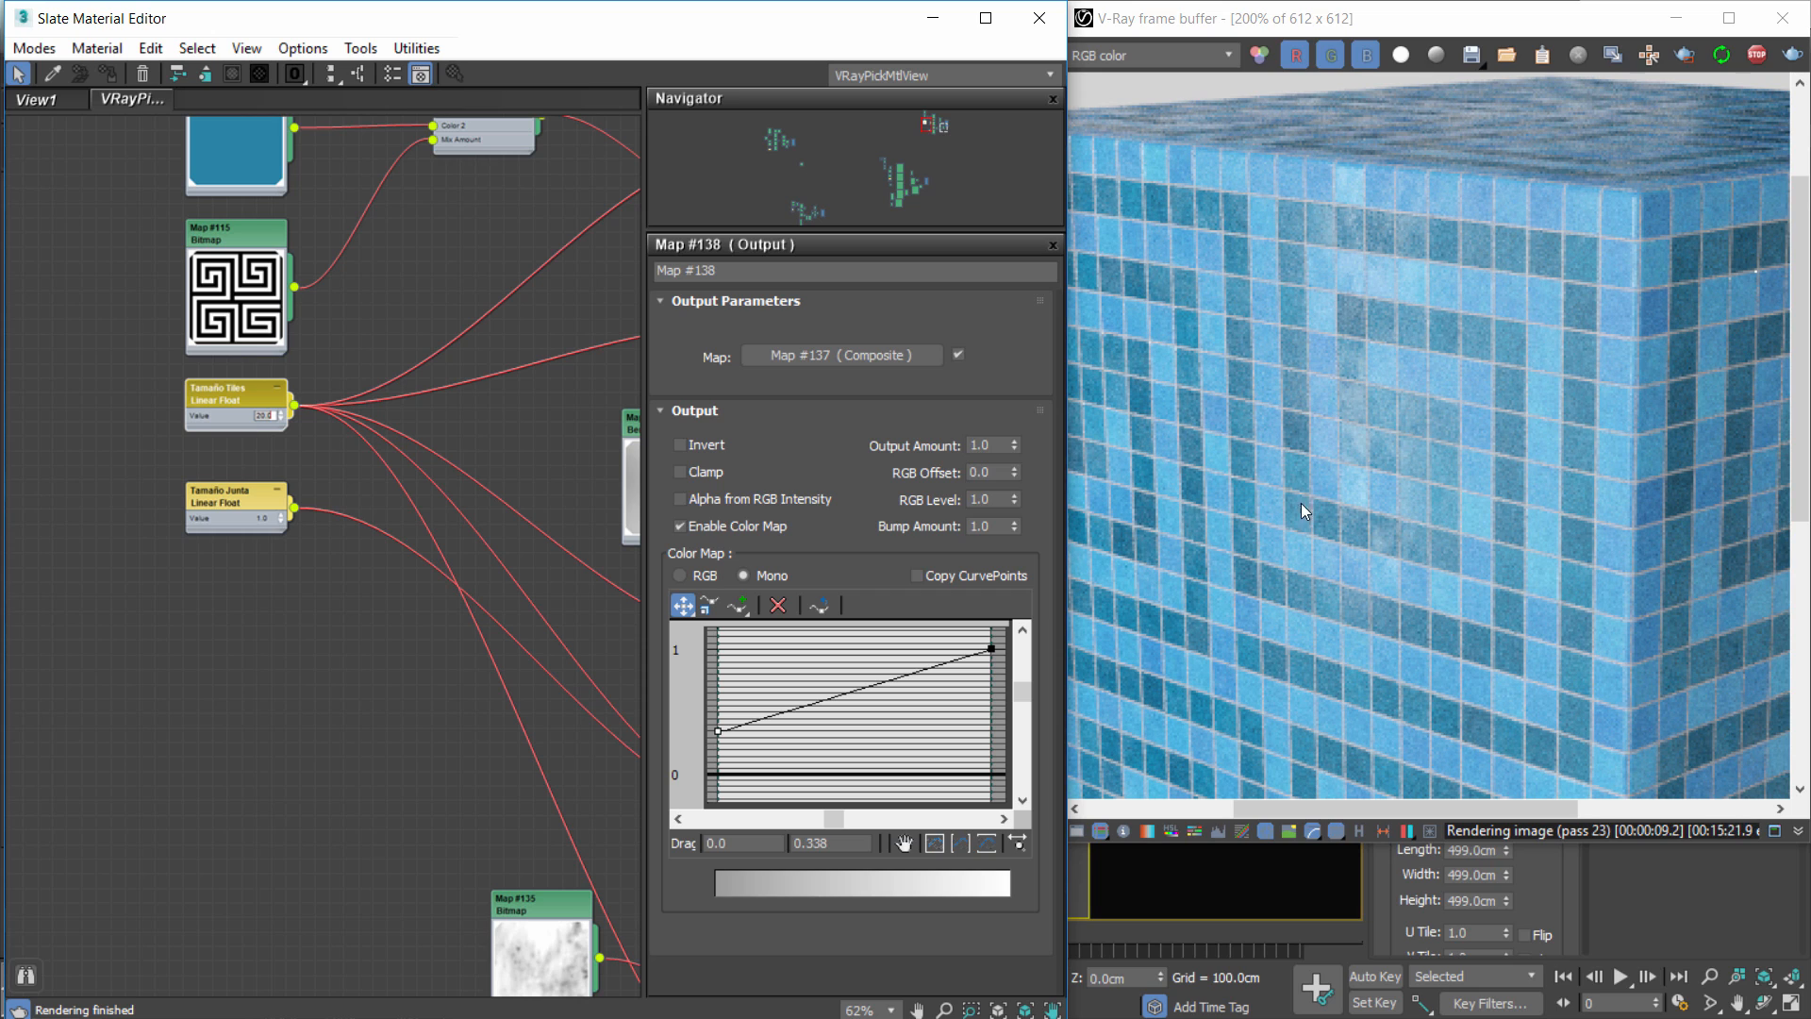
{"action": "middle_click_drag", "start_coordinate": [363, 506], "coordinate": [47, 467]}
{"action": "scroll", "coordinate": [47, 467], "scroll_direction": "down", "scroll_amount": 8}
{"action": "scroll", "coordinate": [354, 647], "scroll_direction": "up", "scroll_amount": 7}
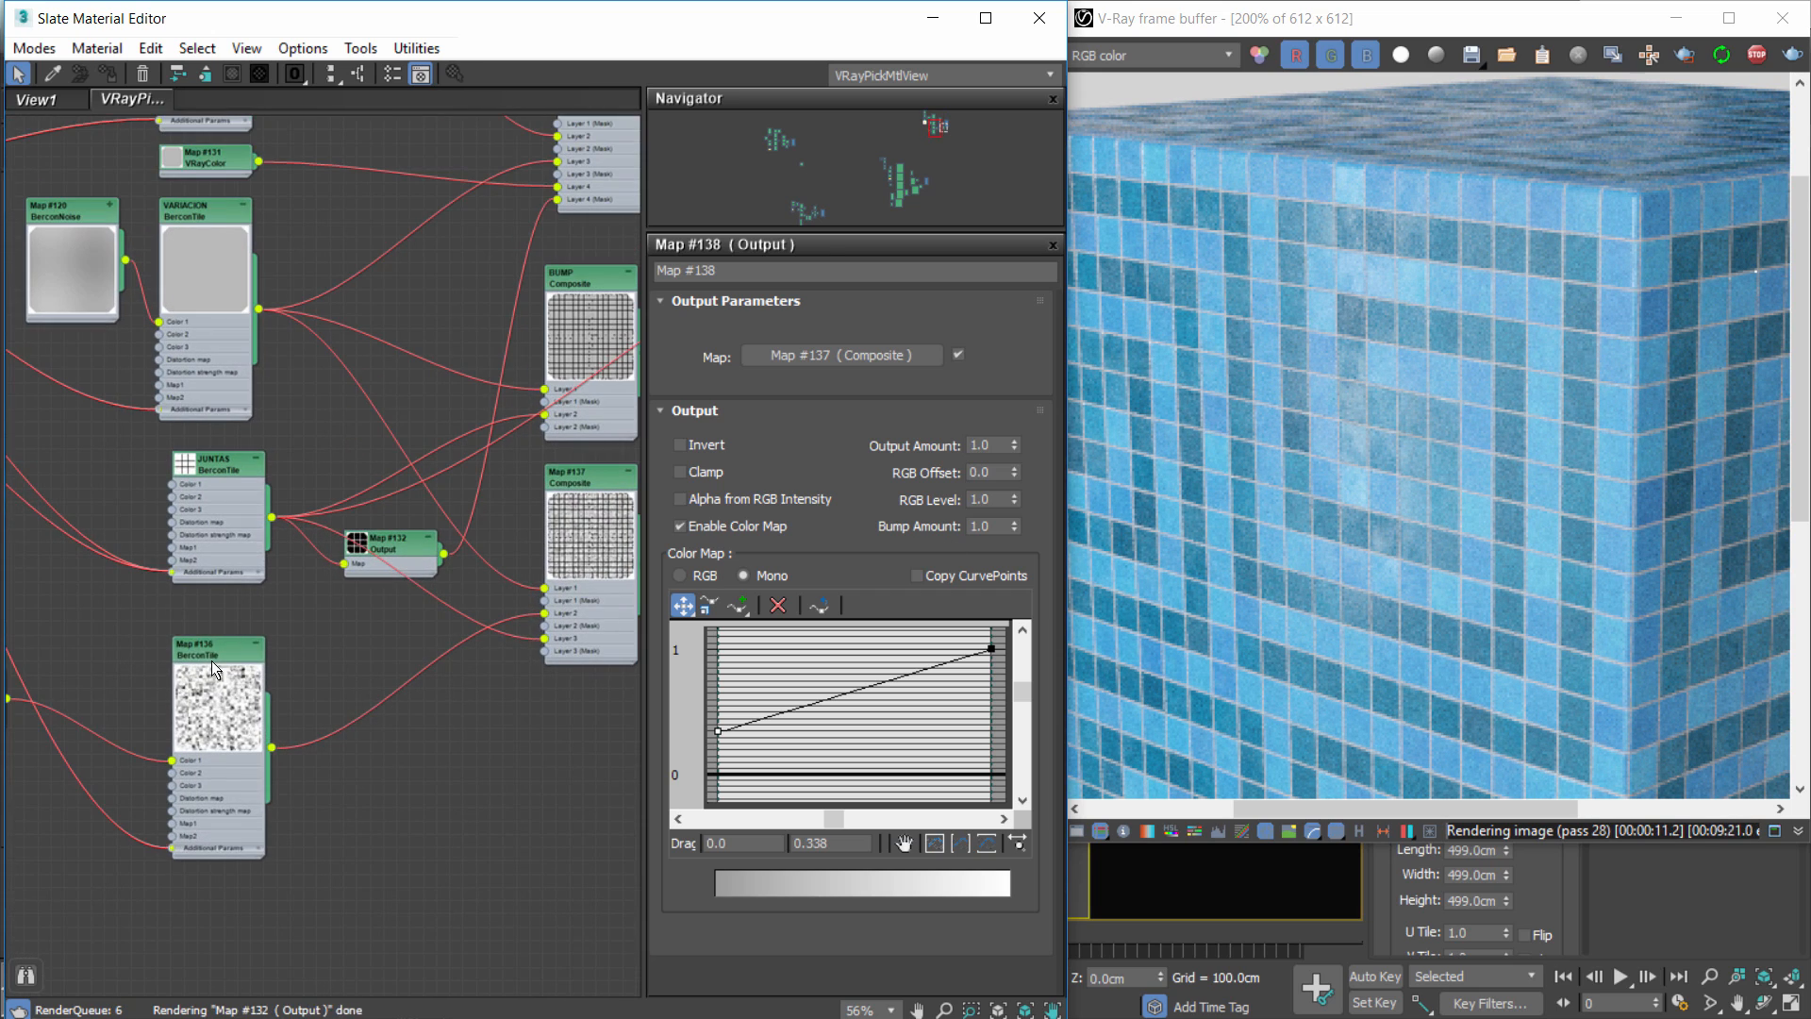
{"action": "double_click", "coordinate": [212, 661]}
{"action": "middle_click_drag", "start_coordinate": [212, 661], "coordinate": [123, 649]}
{"action": "scroll", "coordinate": [348, 575], "scroll_direction": "down", "scroll_amount": 1}
{"action": "scroll", "coordinate": [457, 527], "scroll_direction": "up", "scroll_amount": 2}
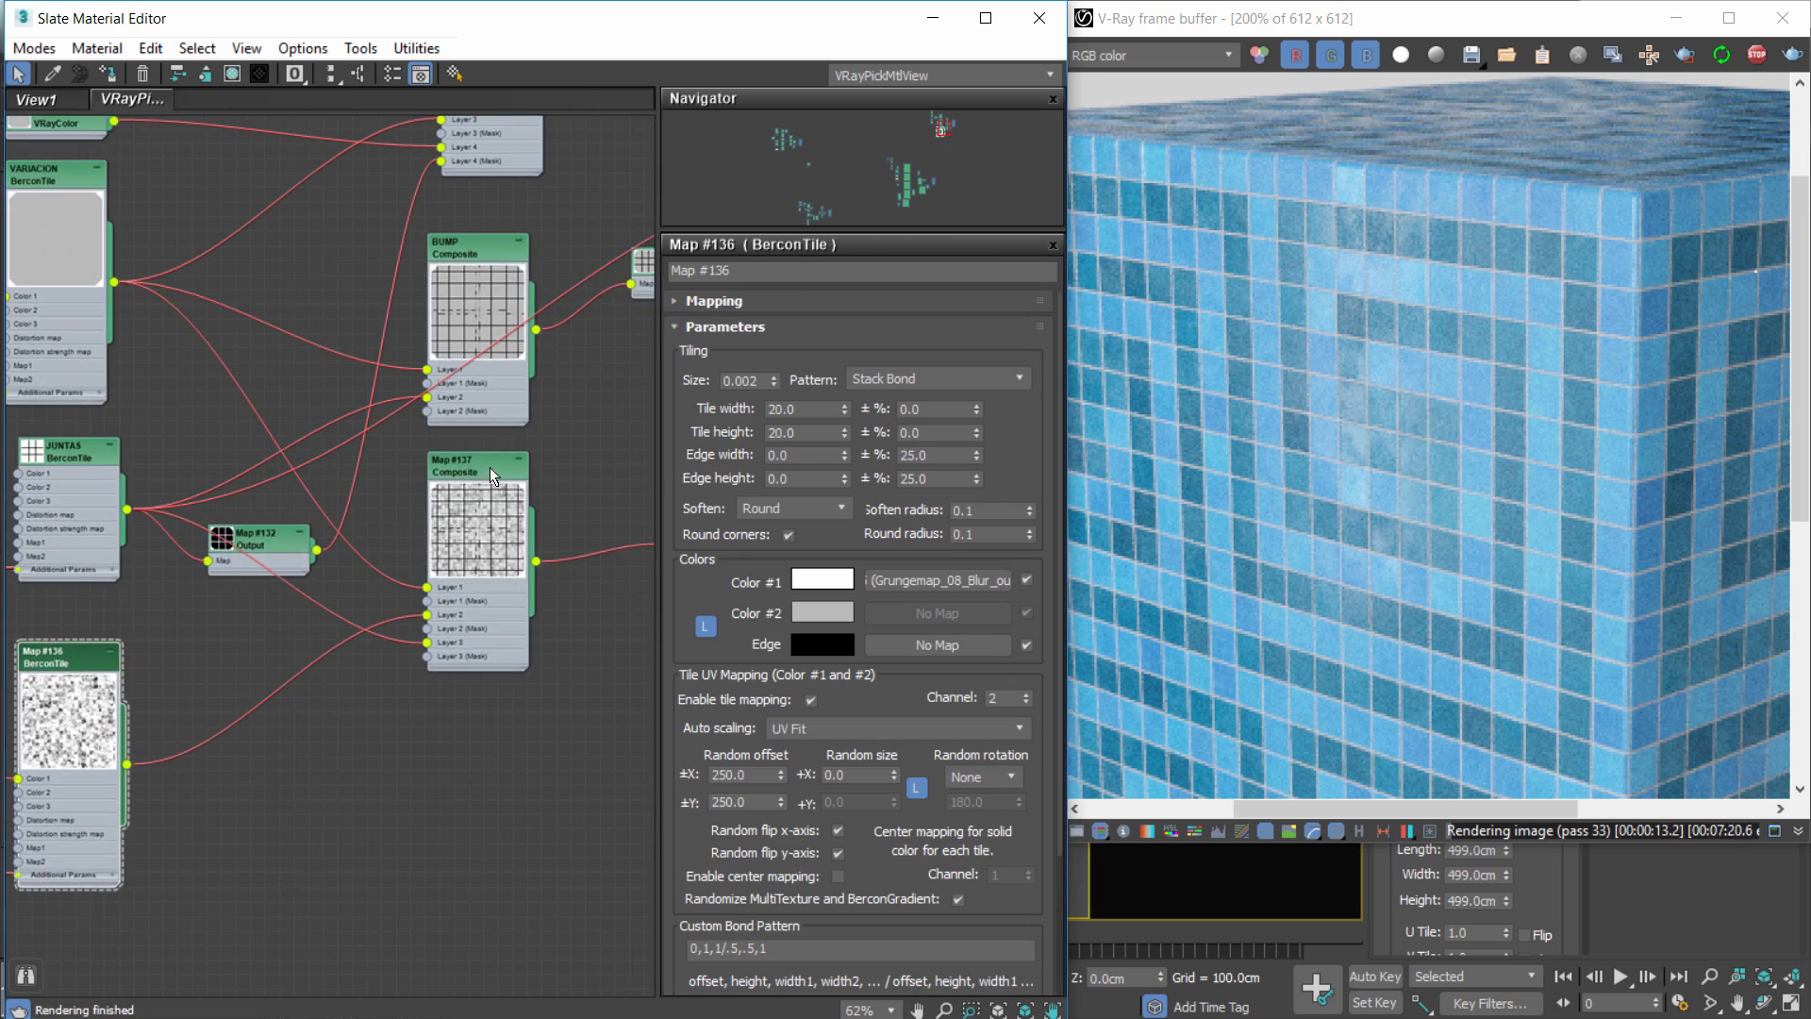
{"action": "double_click", "coordinate": [492, 471]}
{"action": "scroll", "coordinate": [460, 613], "scroll_direction": "up", "scroll_amount": 1}
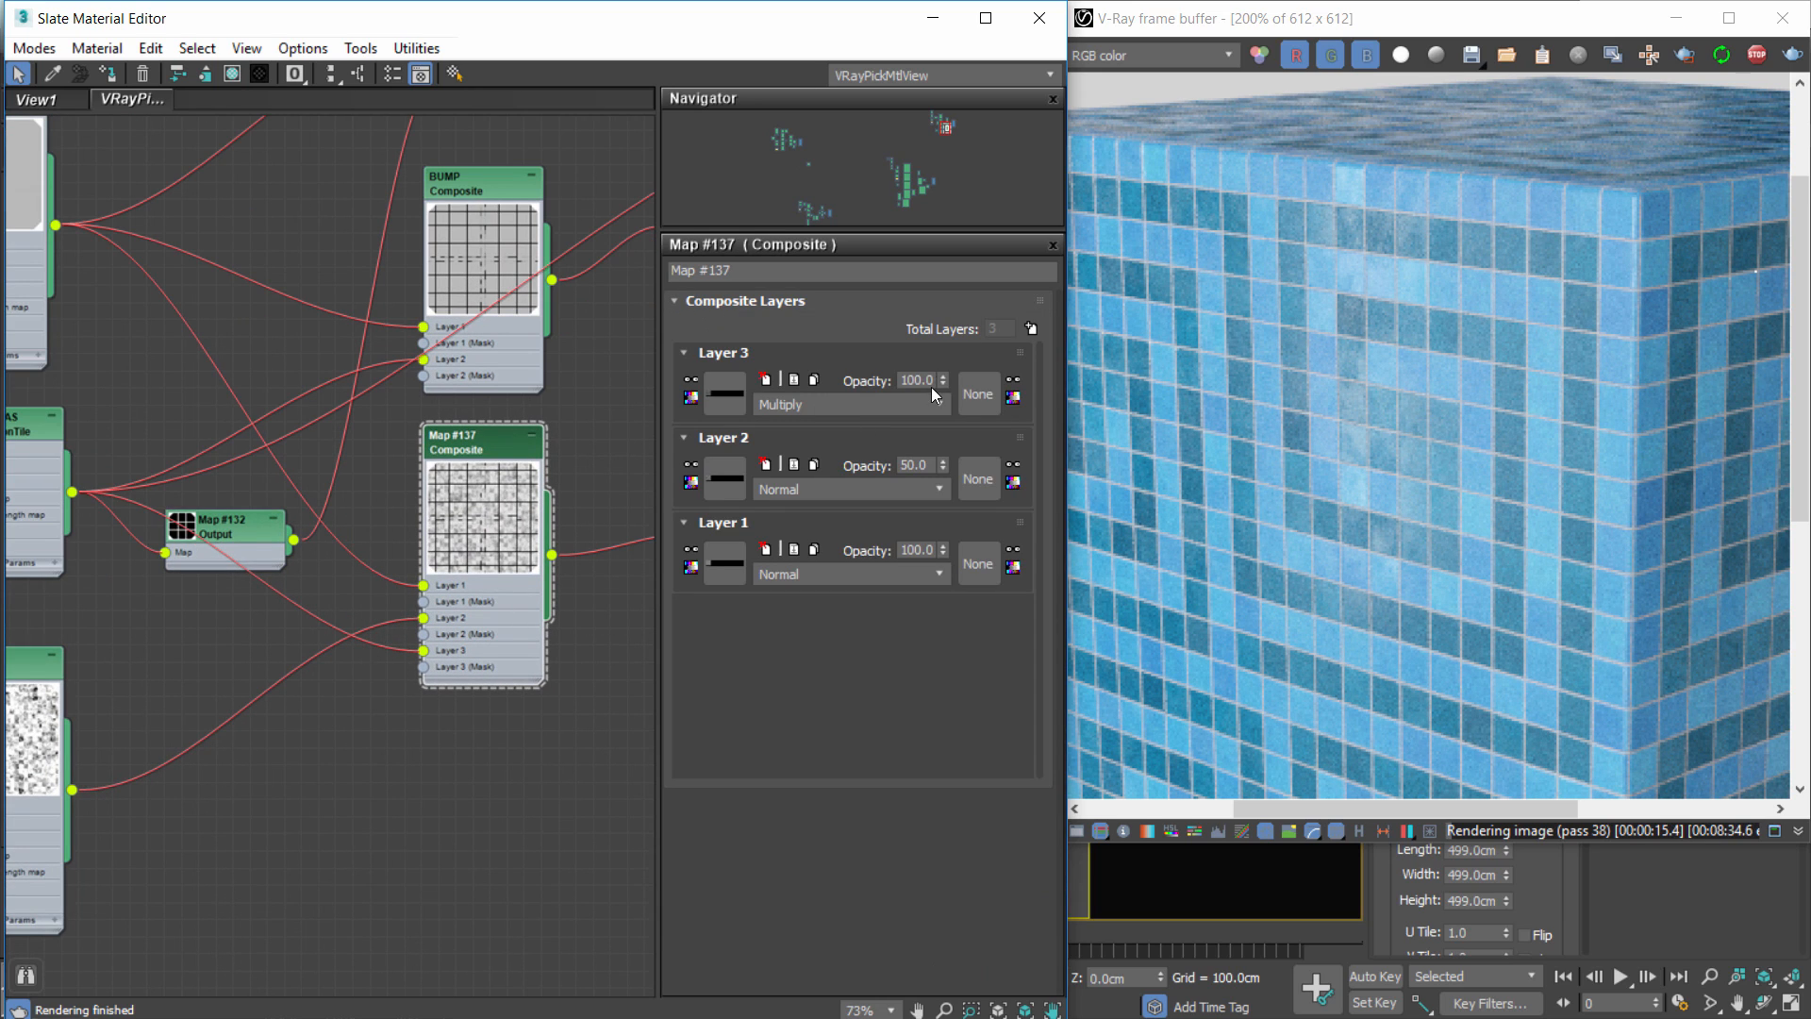
{"action": "left_click_drag", "start_coordinate": [931, 466], "coordinate": [800, 465]}
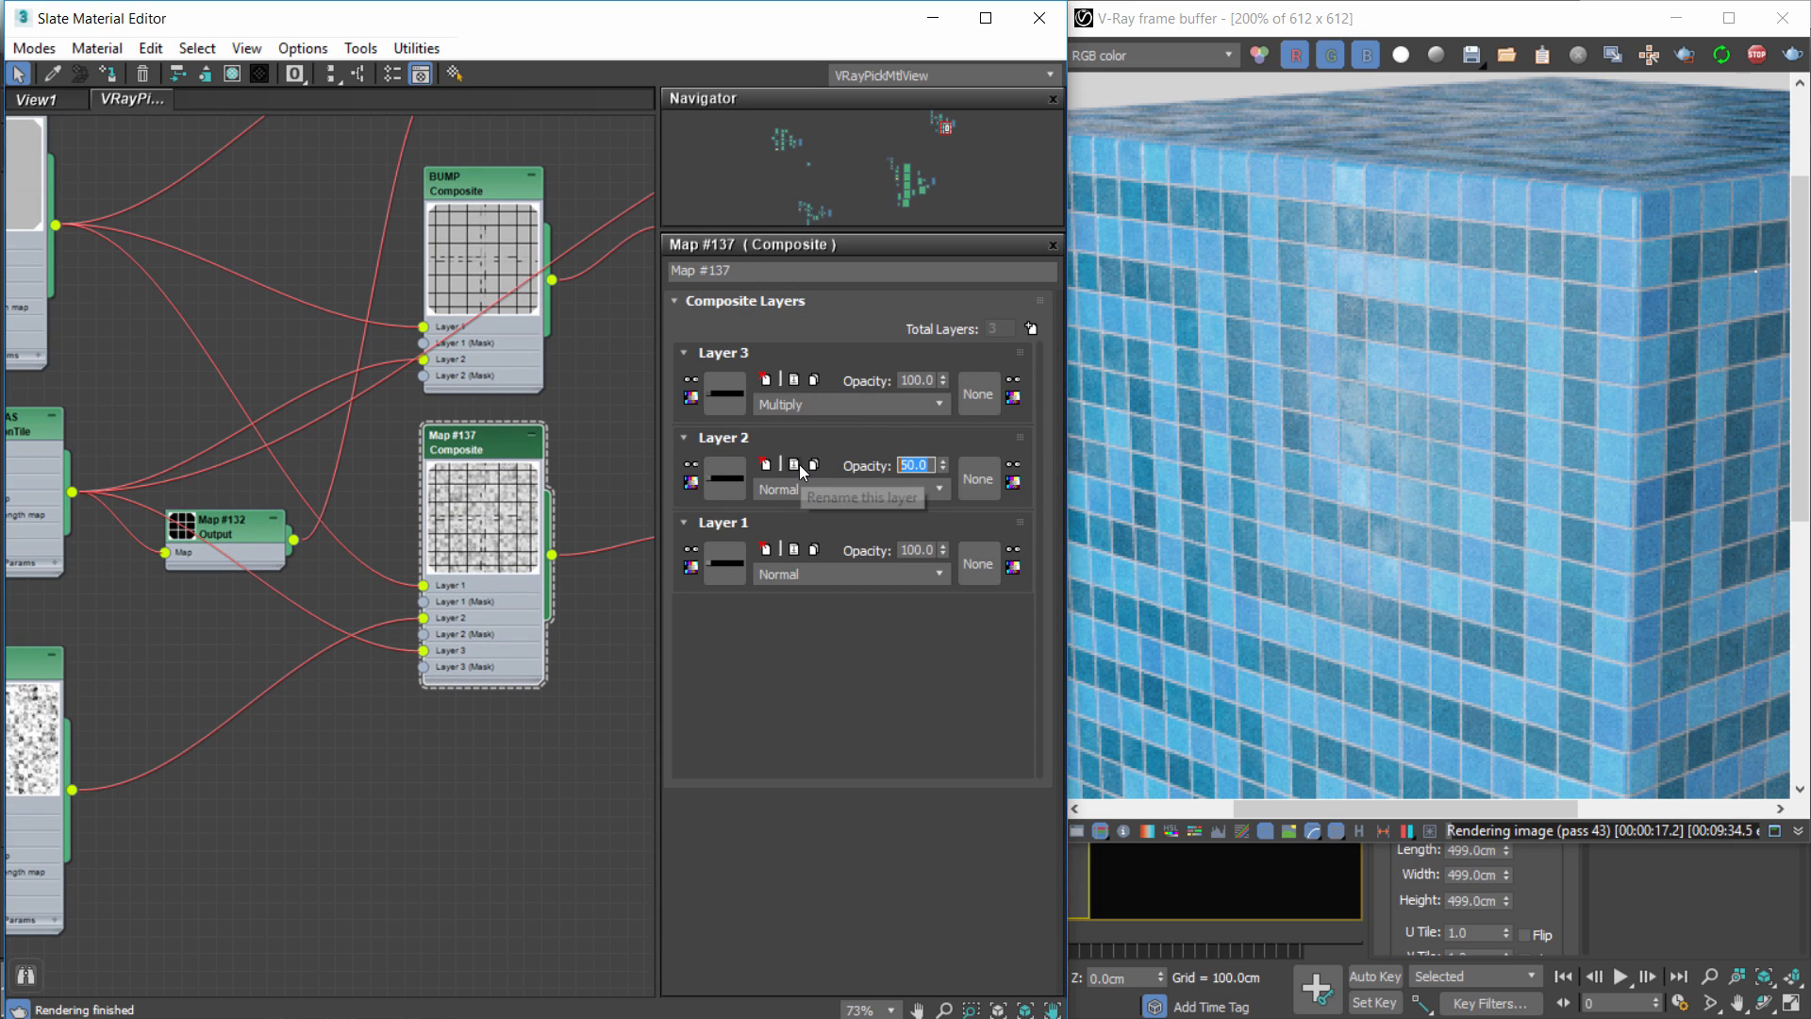
{"action": "type", "text": "25"}
{"action": "key", "text": "Return"}
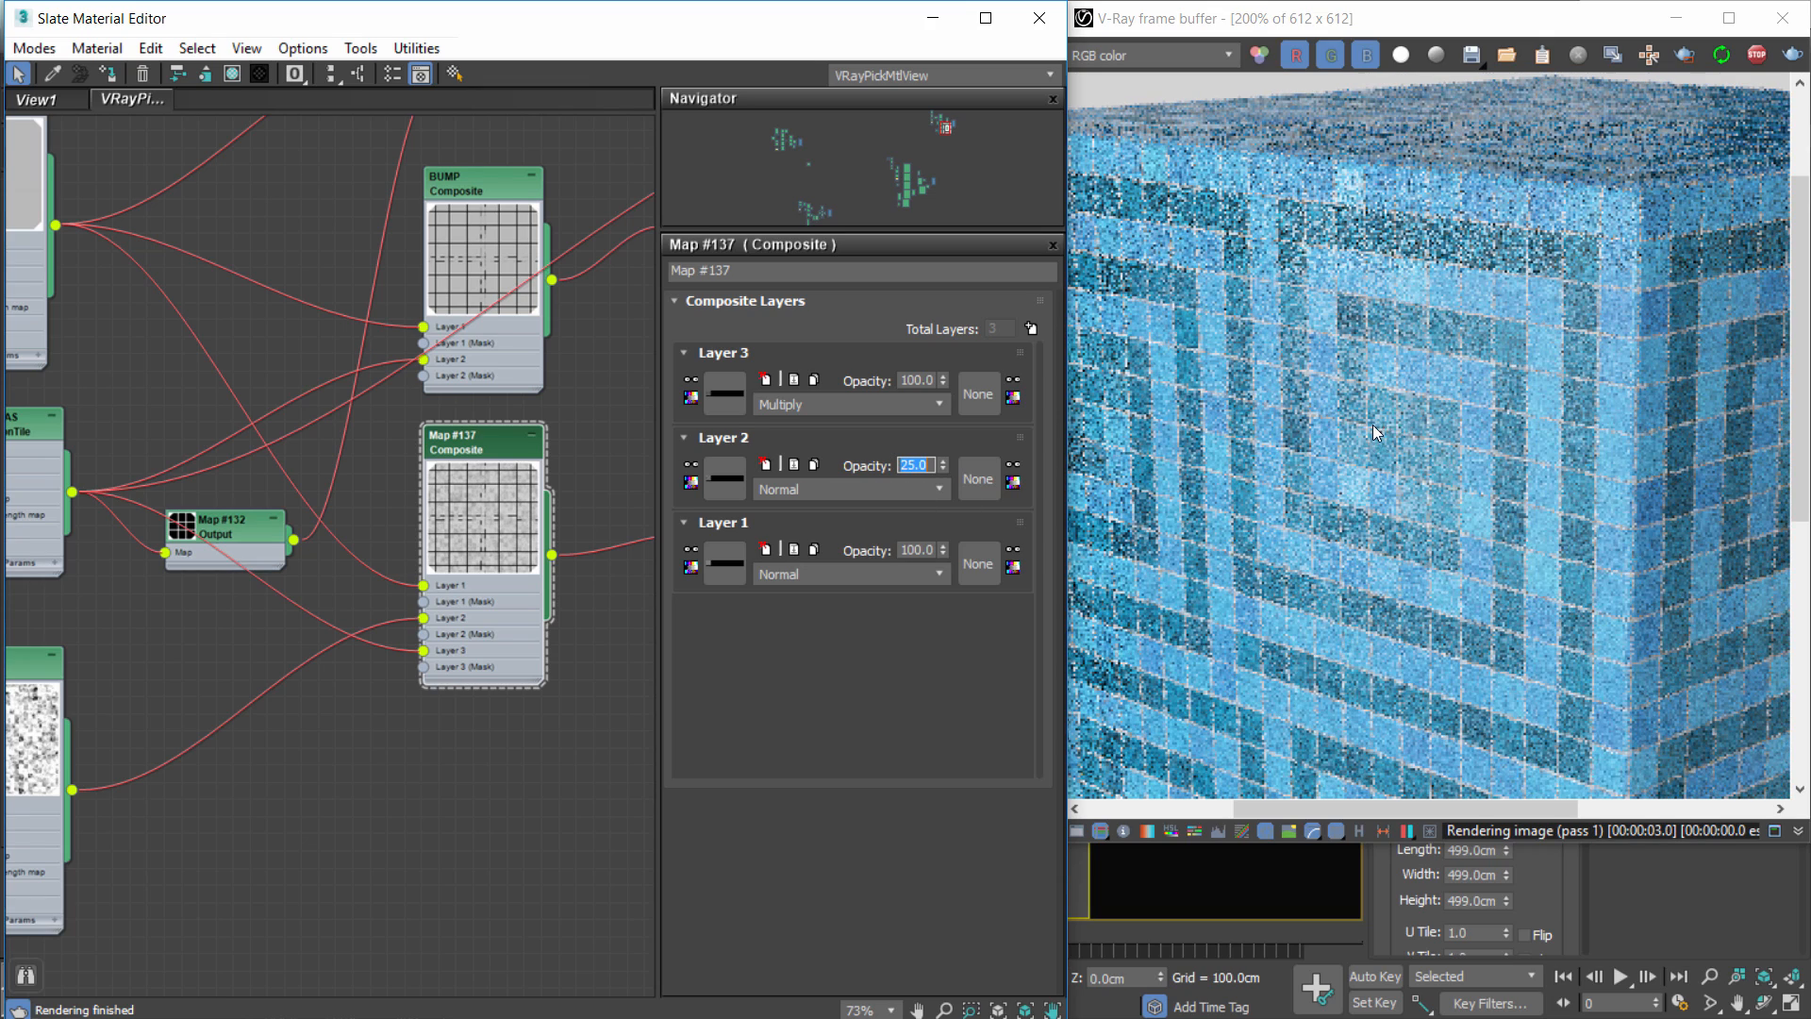
{"action": "scroll", "coordinate": [1312, 399], "scroll_direction": "down", "scroll_amount": 1}
{"action": "scroll", "coordinate": [1315, 309], "scroll_direction": "up", "scroll_amount": 1}
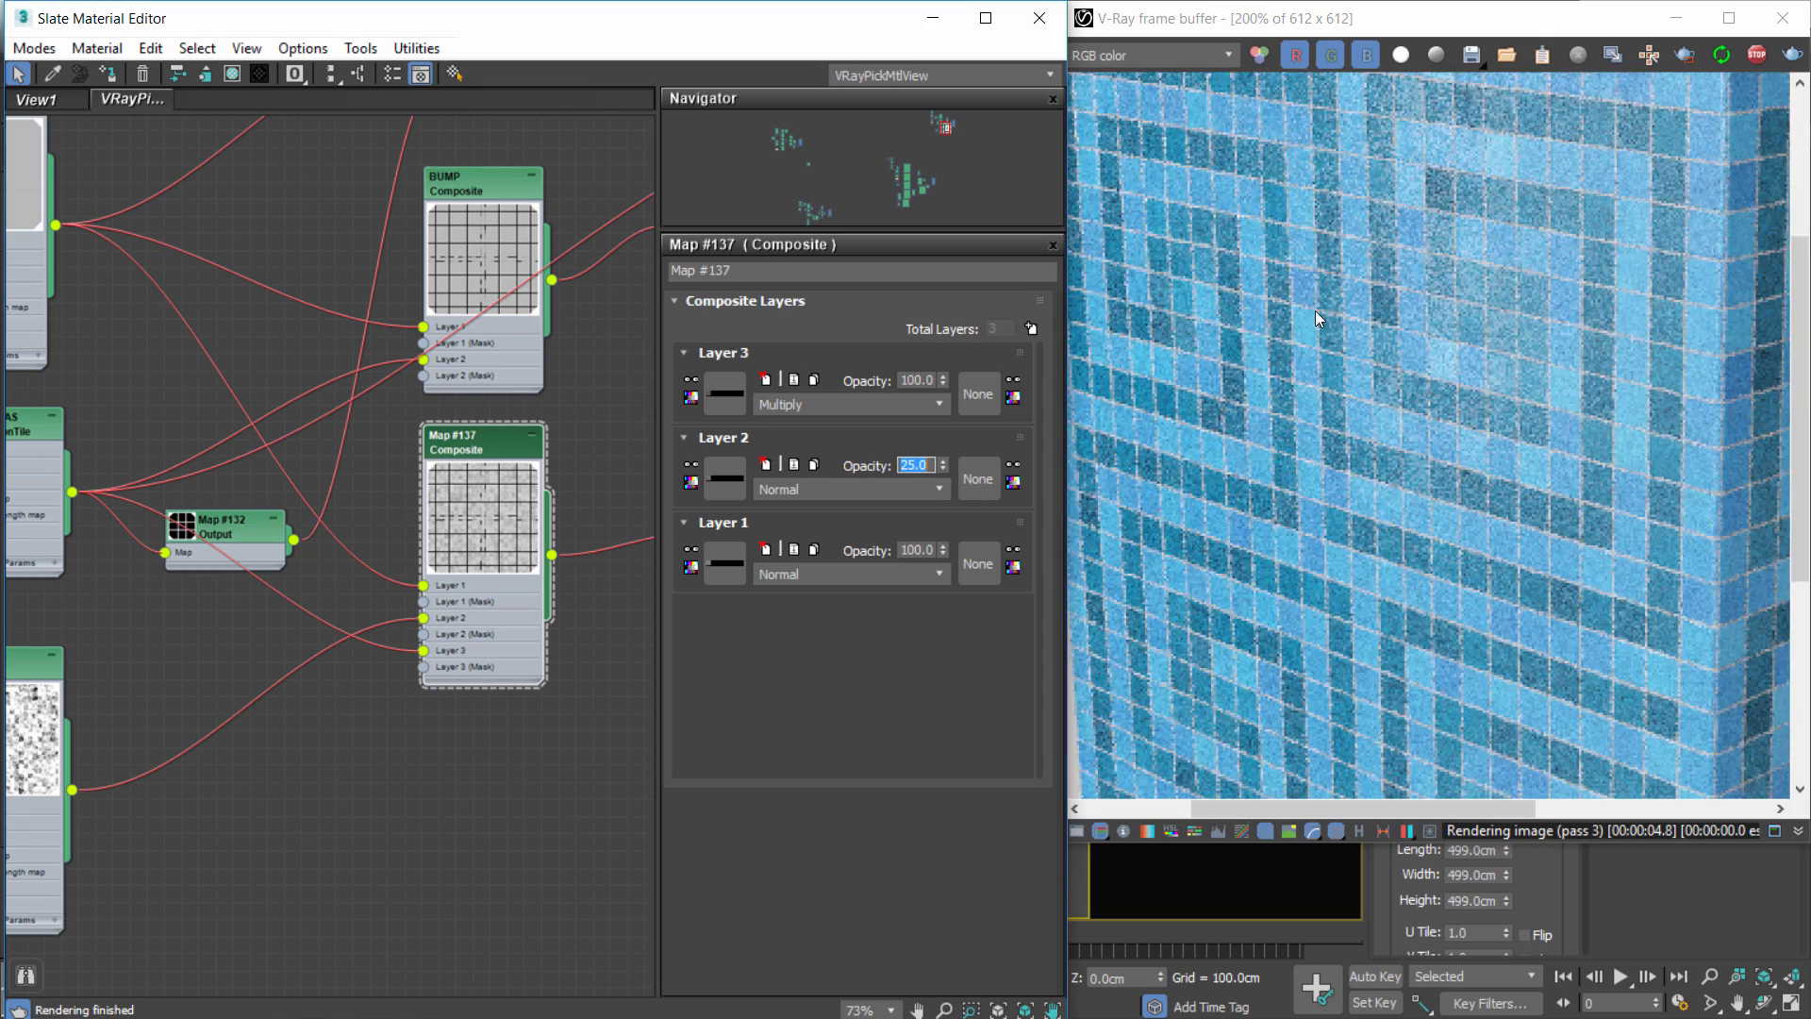
{"action": "scroll", "coordinate": [1374, 277], "scroll_direction": "down", "scroll_amount": 1}
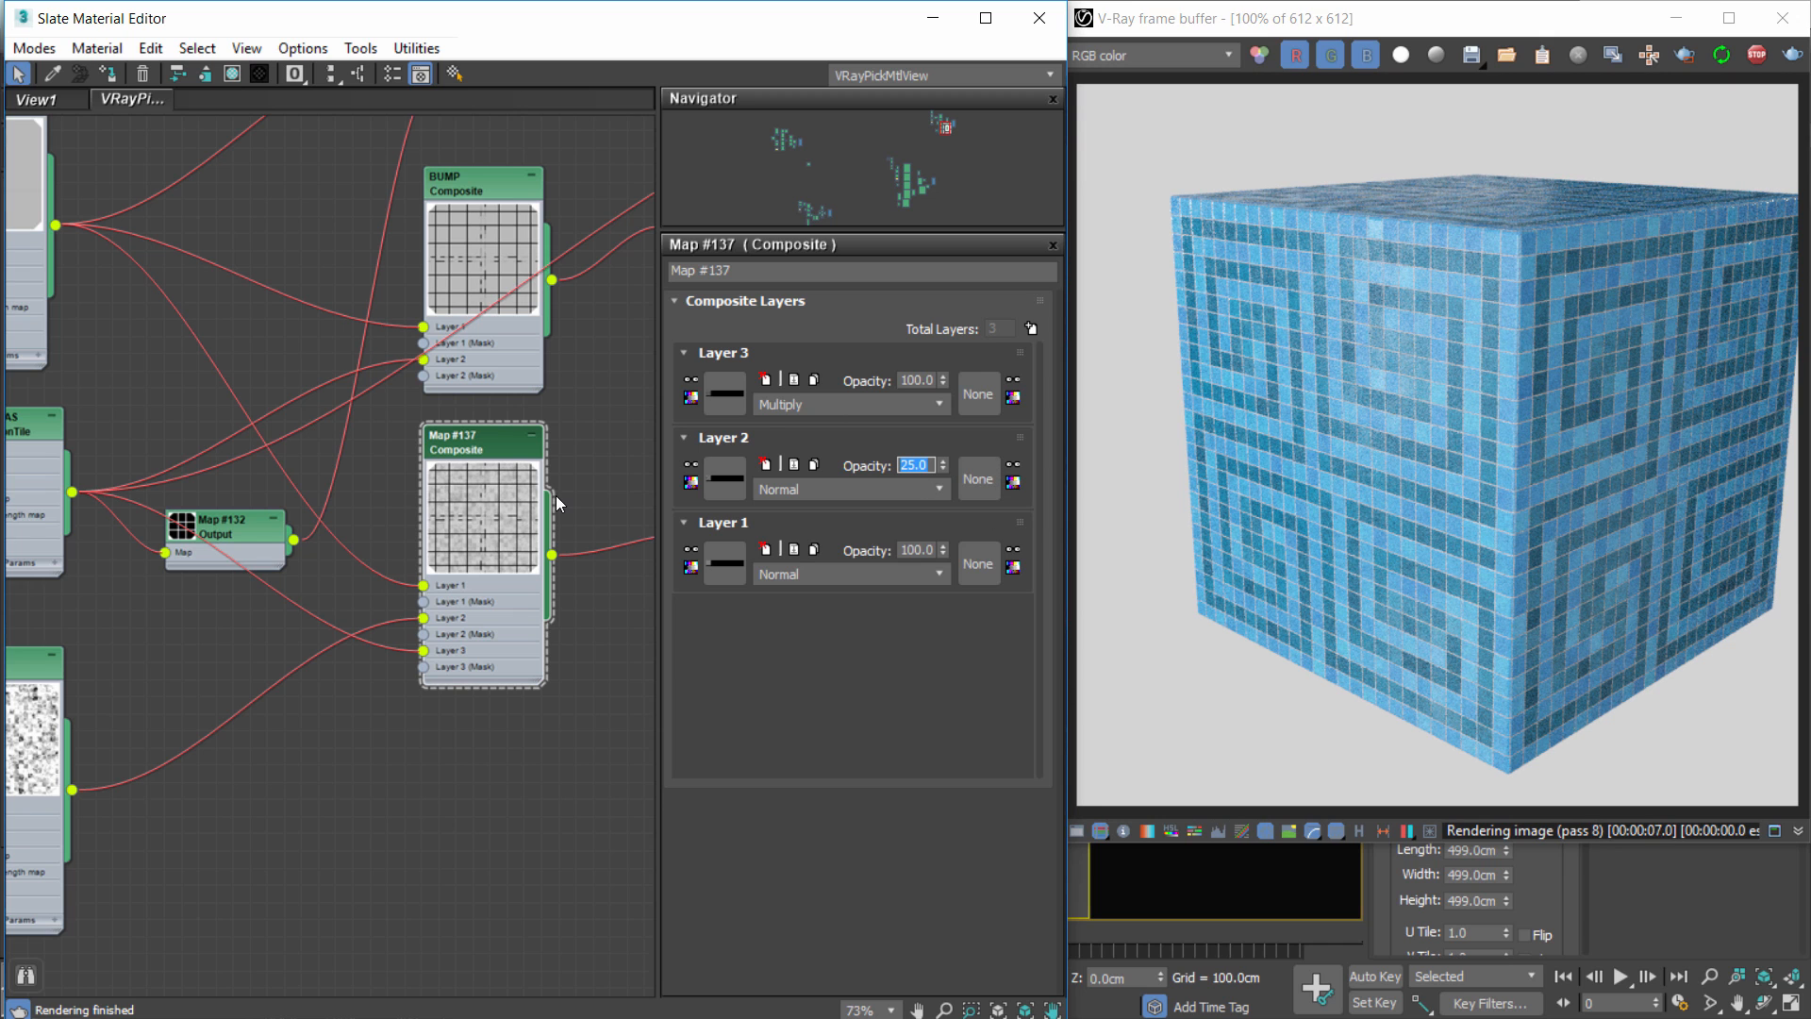
Move the Material #7 node farther to the right of the maps that feed it.
{"action": "middle_click_drag", "start_coordinate": [557, 496], "coordinate": [241, 470]}
{"action": "scroll", "coordinate": [483, 456], "scroll_direction": "down", "scroll_amount": 3}
{"action": "middle_click_drag", "start_coordinate": [541, 380], "coordinate": [358, 415]}
{"action": "scroll", "coordinate": [368, 406], "scroll_direction": "down", "scroll_amount": 4}
{"action": "left_click_drag", "start_coordinate": [415, 338], "coordinate": [532, 359]}
{"action": "middle_click_drag", "start_coordinate": [299, 562], "coordinate": [400, 506]}
{"action": "scroll", "coordinate": [422, 489], "scroll_direction": "down", "scroll_amount": 2}
{"action": "scroll", "coordinate": [424, 486], "scroll_direction": "up", "scroll_amount": 1}
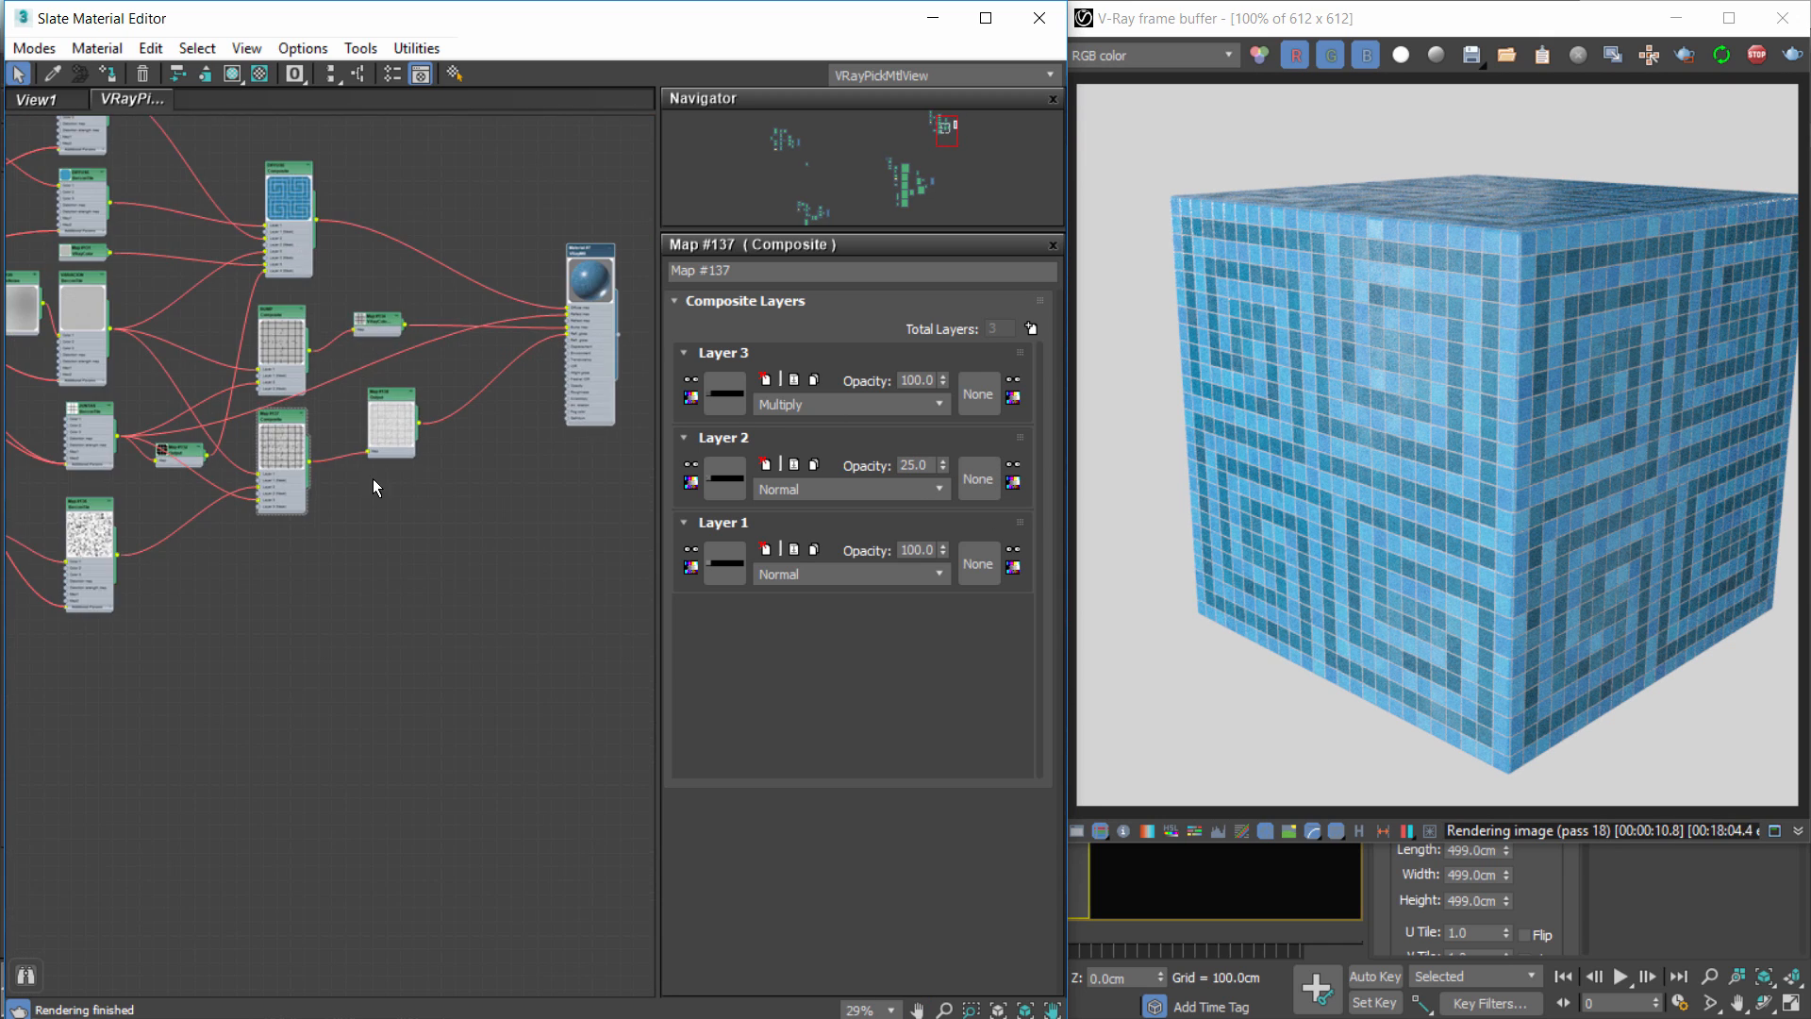
Add a Gradient Ramp map and place it below the Map #137 Composite.
{"action": "scroll", "coordinate": [416, 566], "scroll_direction": "up", "scroll_amount": 1}
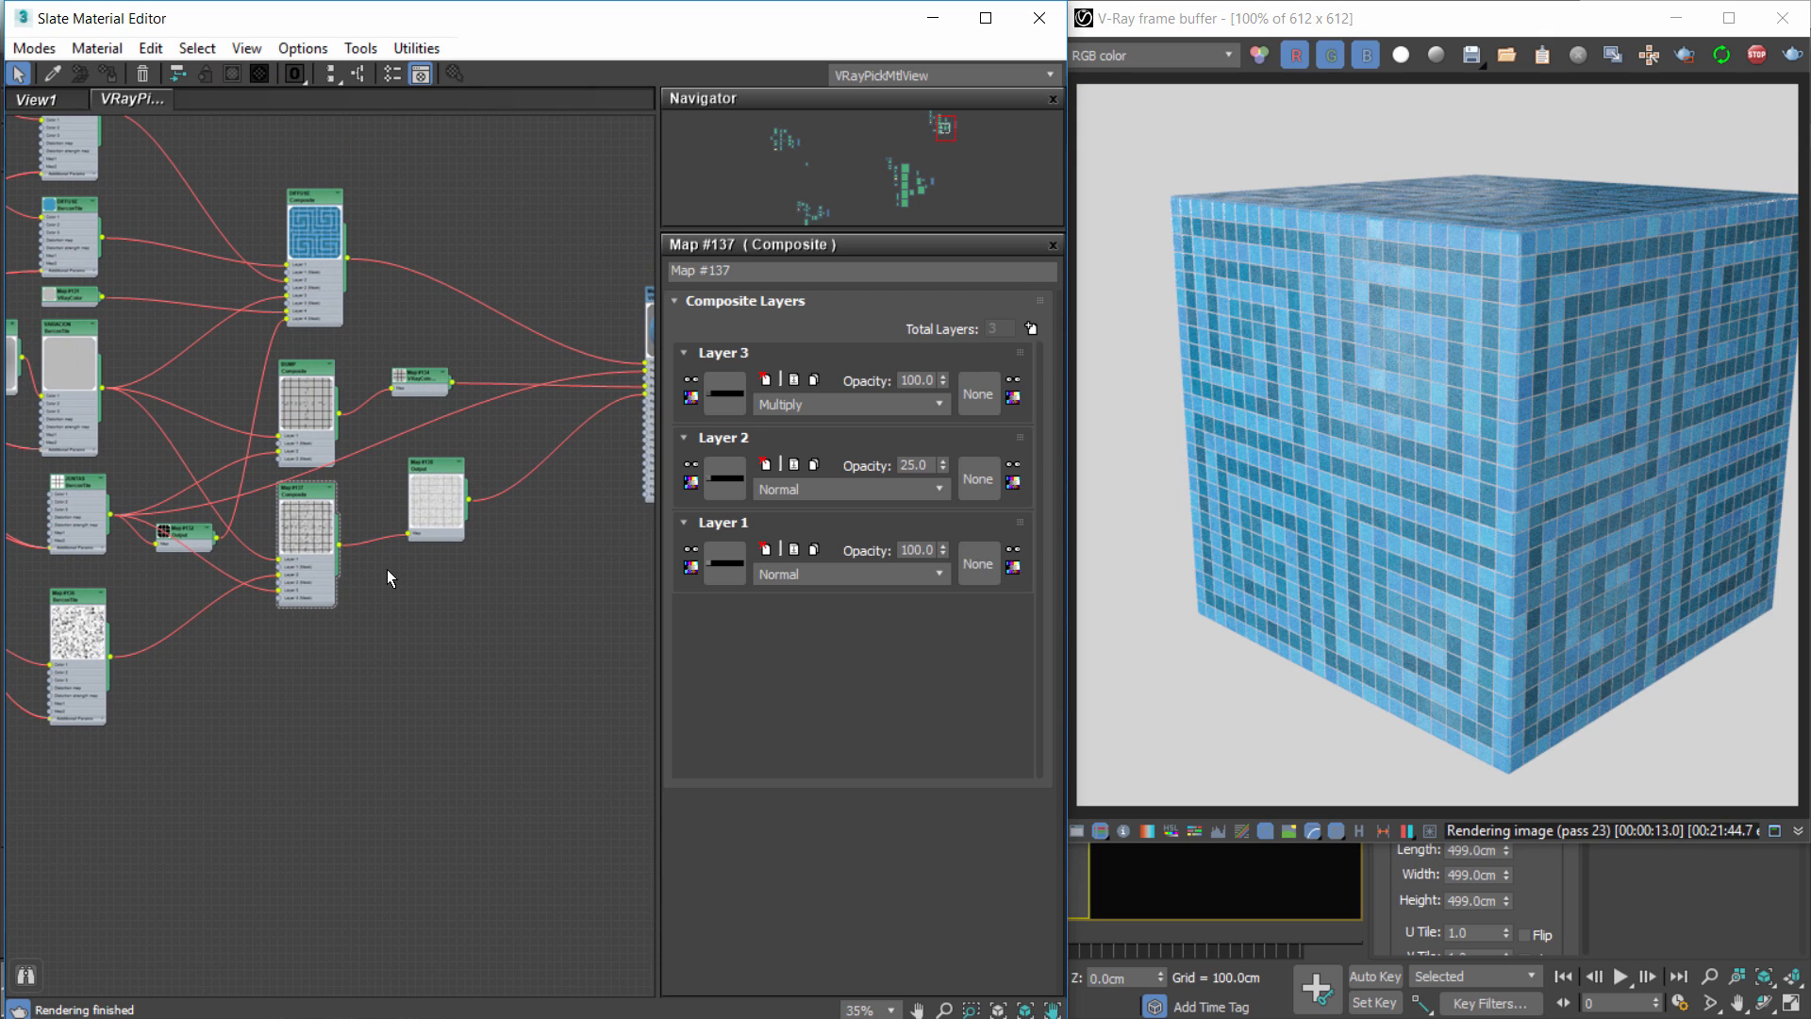
{"action": "scroll", "coordinate": [387, 569], "scroll_direction": "up", "scroll_amount": 1}
{"action": "right_click", "coordinate": [391, 598]}
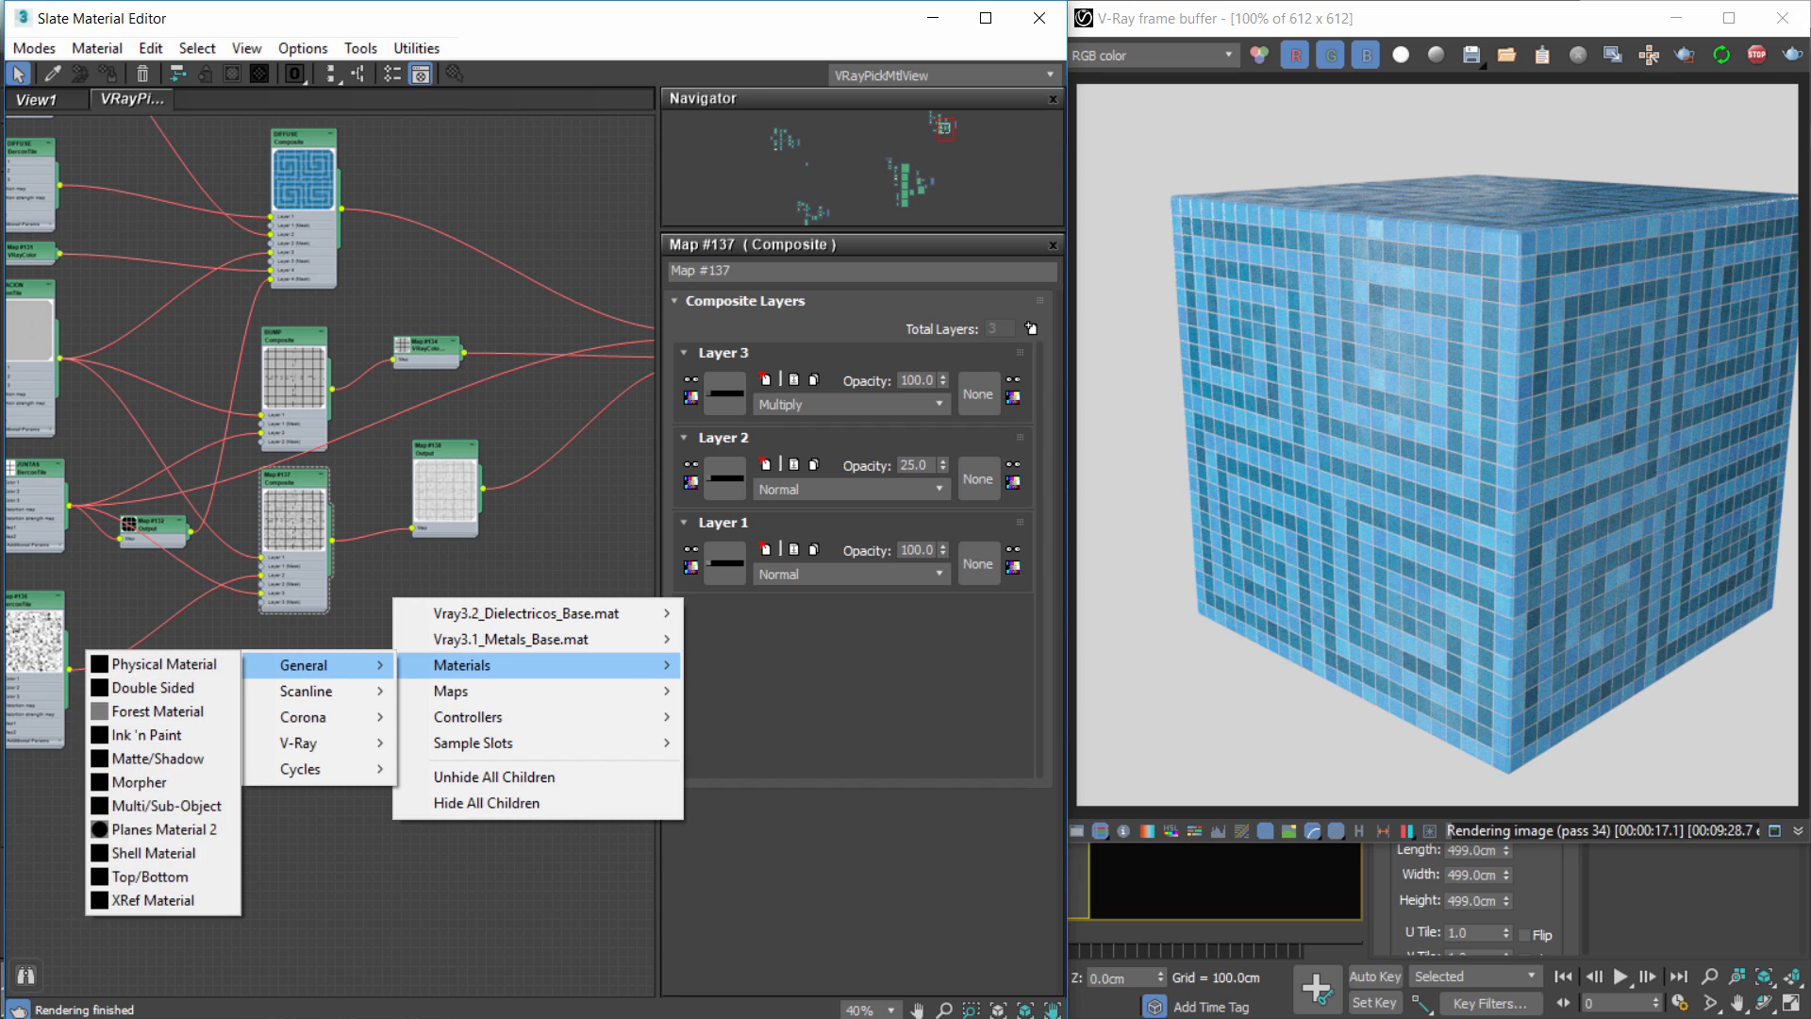
{"action": "mouse_move", "coordinate": [365, 698]}
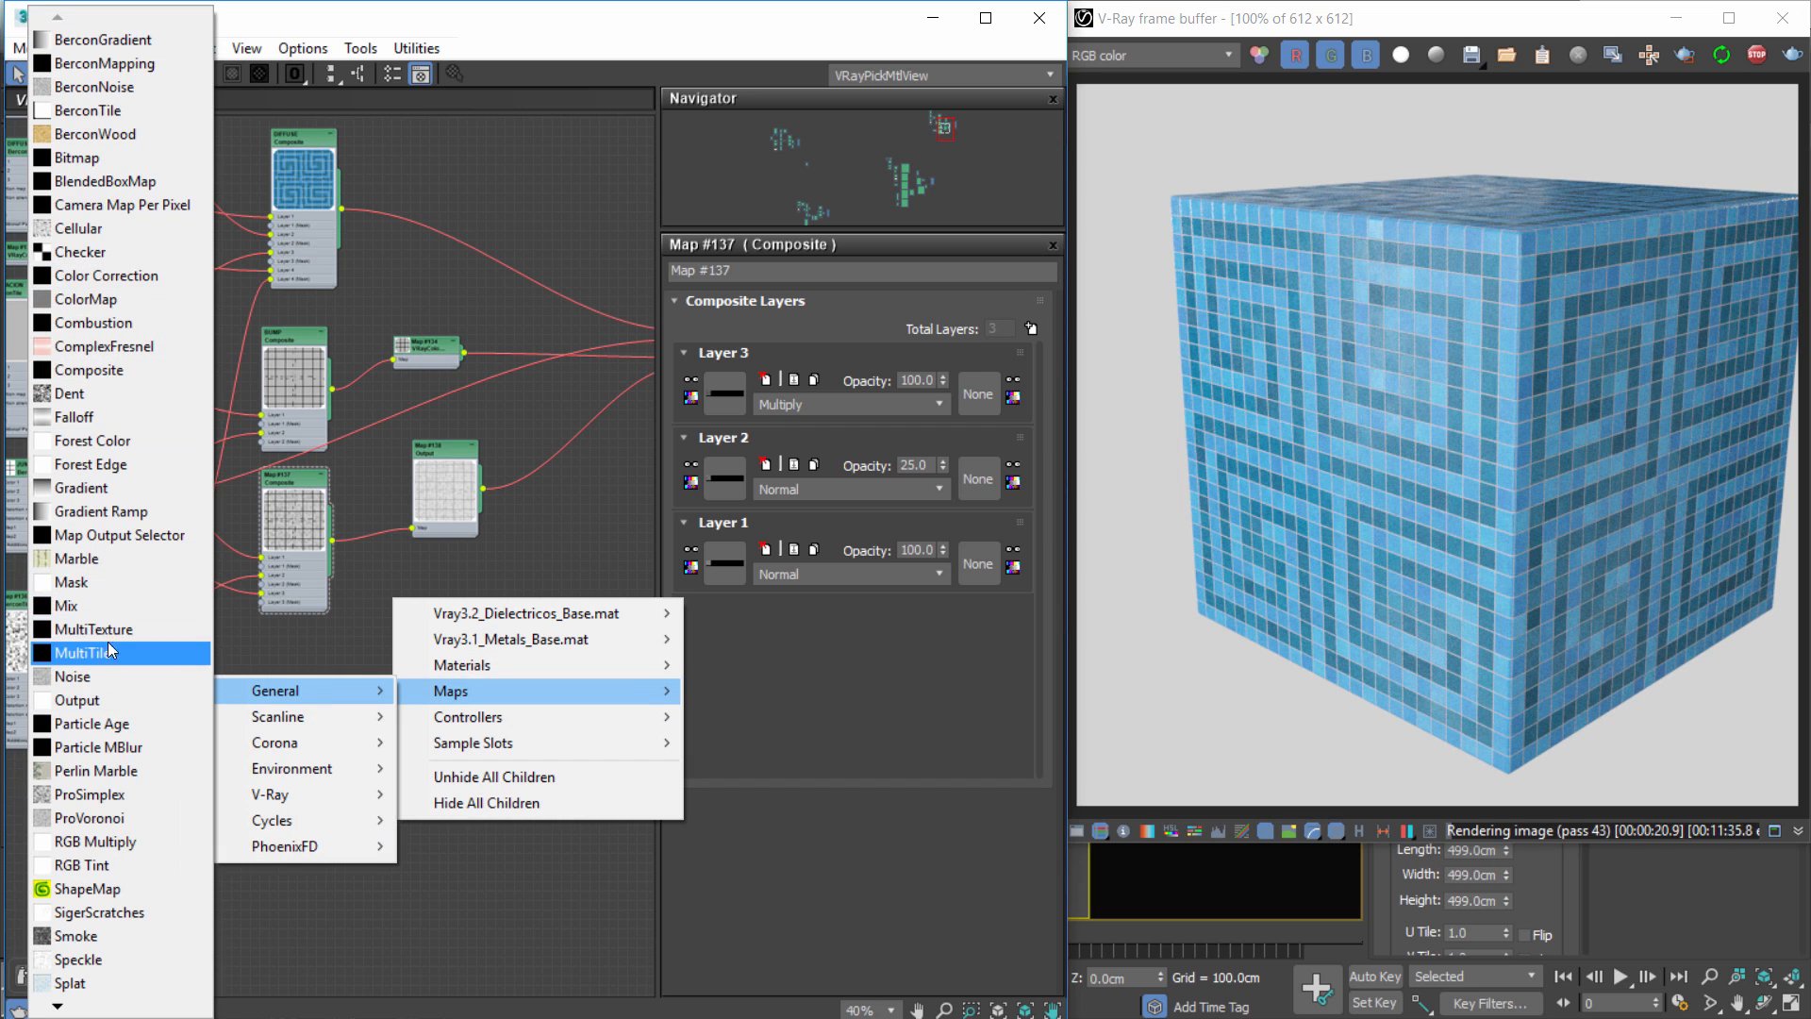
{"action": "left_click", "coordinate": [105, 510]}
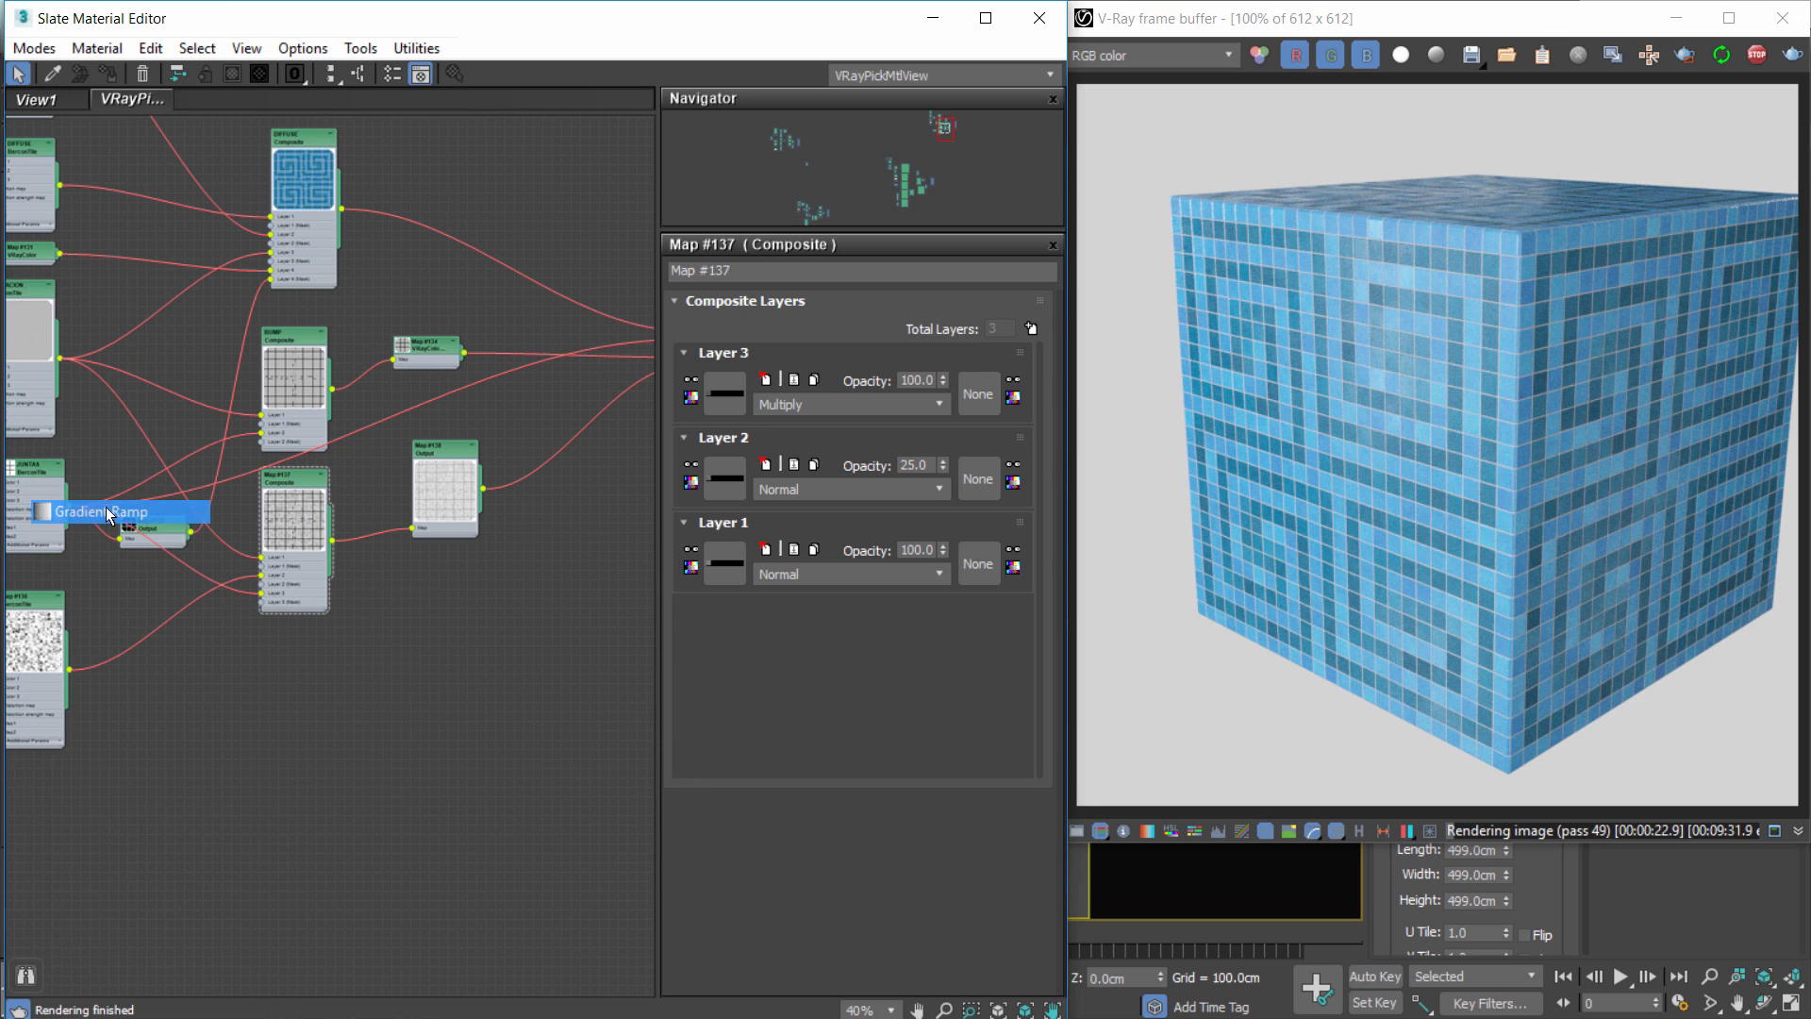
{"action": "left_click_drag", "start_coordinate": [385, 599], "coordinate": [364, 655]}
{"action": "middle_click_drag", "start_coordinate": [290, 650], "coordinate": [459, 682]}
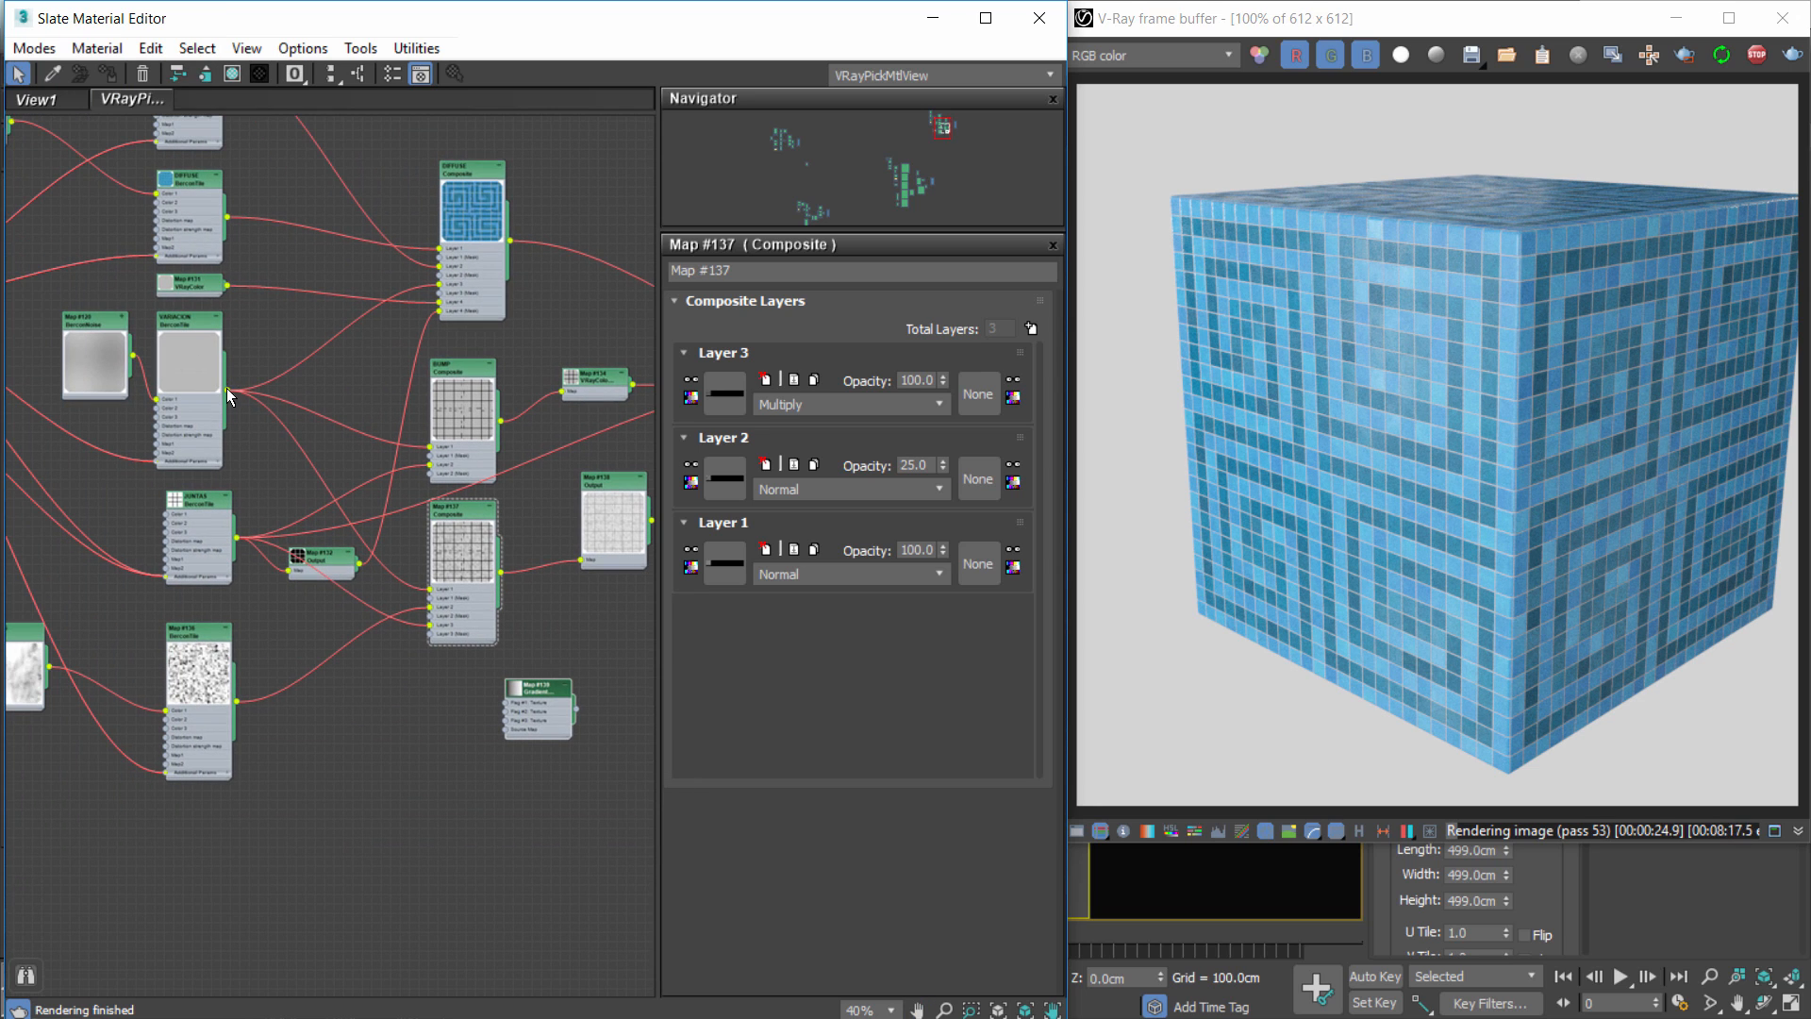
{"action": "left_click", "coordinate": [574, 754]}
Feed the VARIACION BerconTile into the Source Map input of the new Gradient Ramp.
{"action": "scroll", "coordinate": [576, 752], "scroll_direction": "up", "scroll_amount": 3}
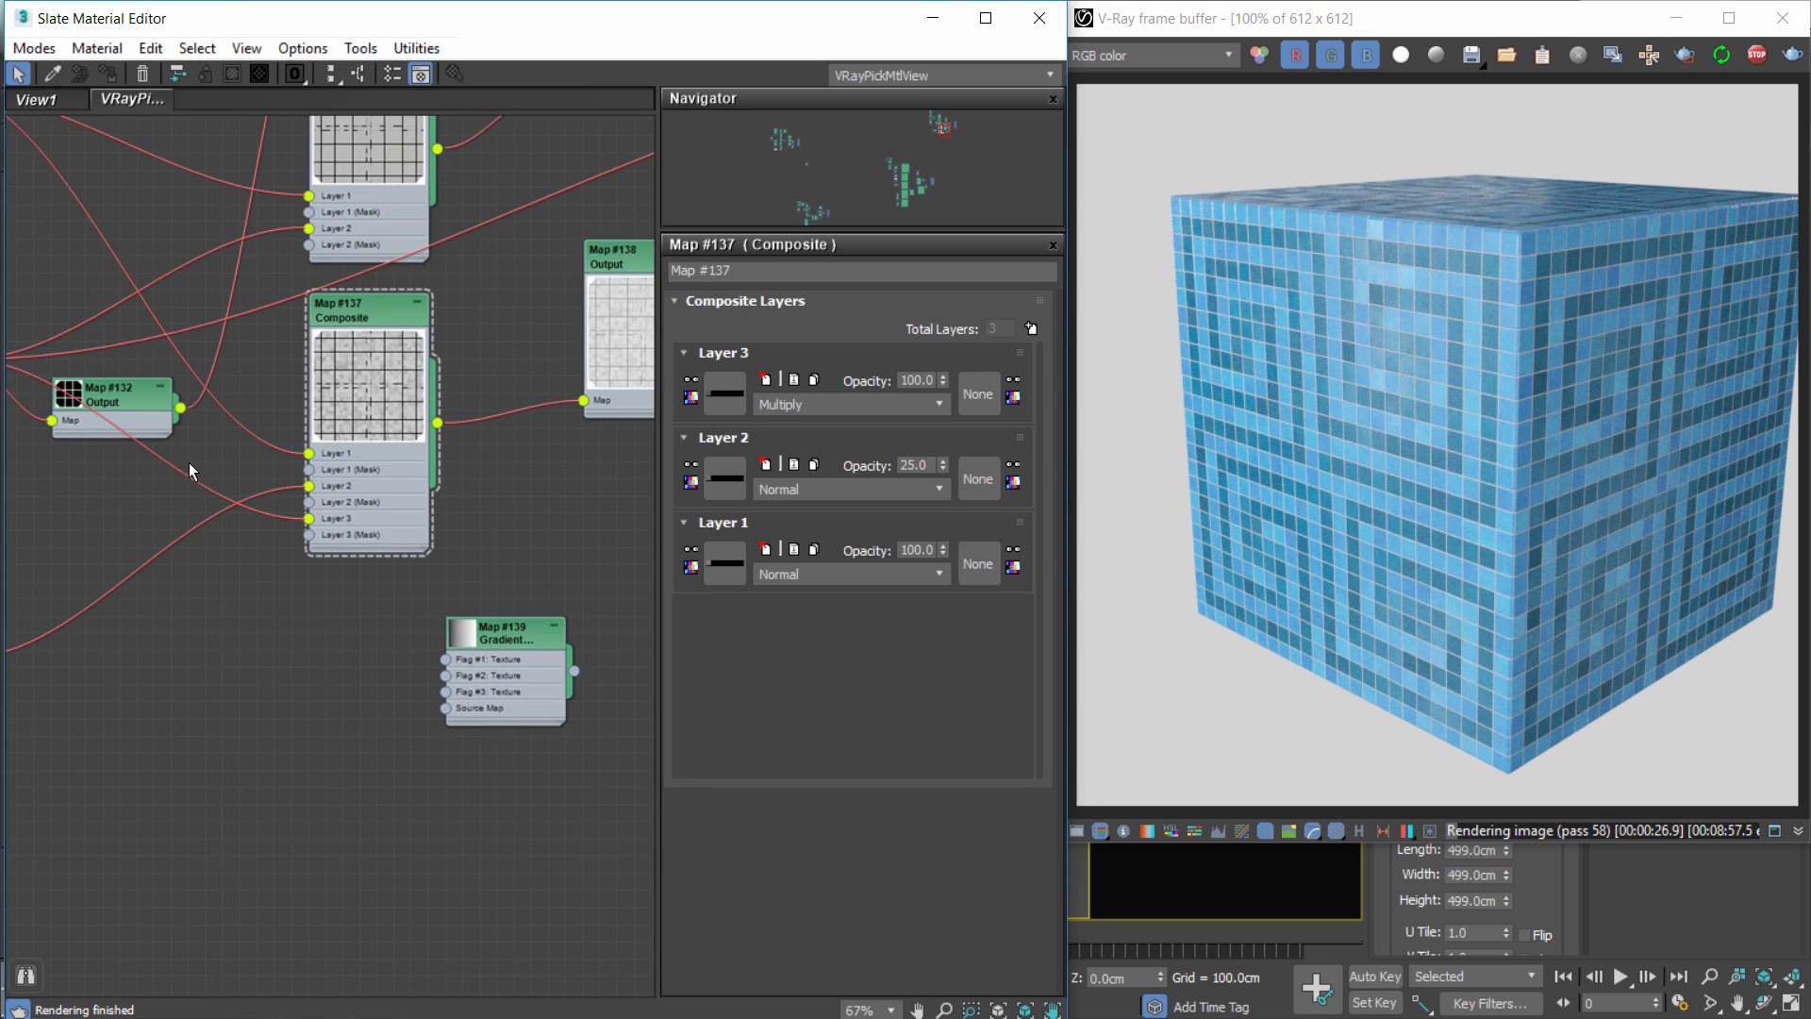
{"action": "scroll", "coordinate": [112, 306], "scroll_direction": "down", "scroll_amount": 1}
{"action": "middle_click_drag", "start_coordinate": [108, 304], "coordinate": [236, 387]}
{"action": "left_click_drag", "start_coordinate": [100, 218], "coordinate": [520, 753]}
{"action": "scroll", "coordinate": [527, 703], "scroll_direction": "up", "scroll_amount": 2}
Set the Gradient Ramp's type to Mapped and interpolation to Solid, and make its middle flag white.
{"action": "double_click", "coordinate": [587, 666]}
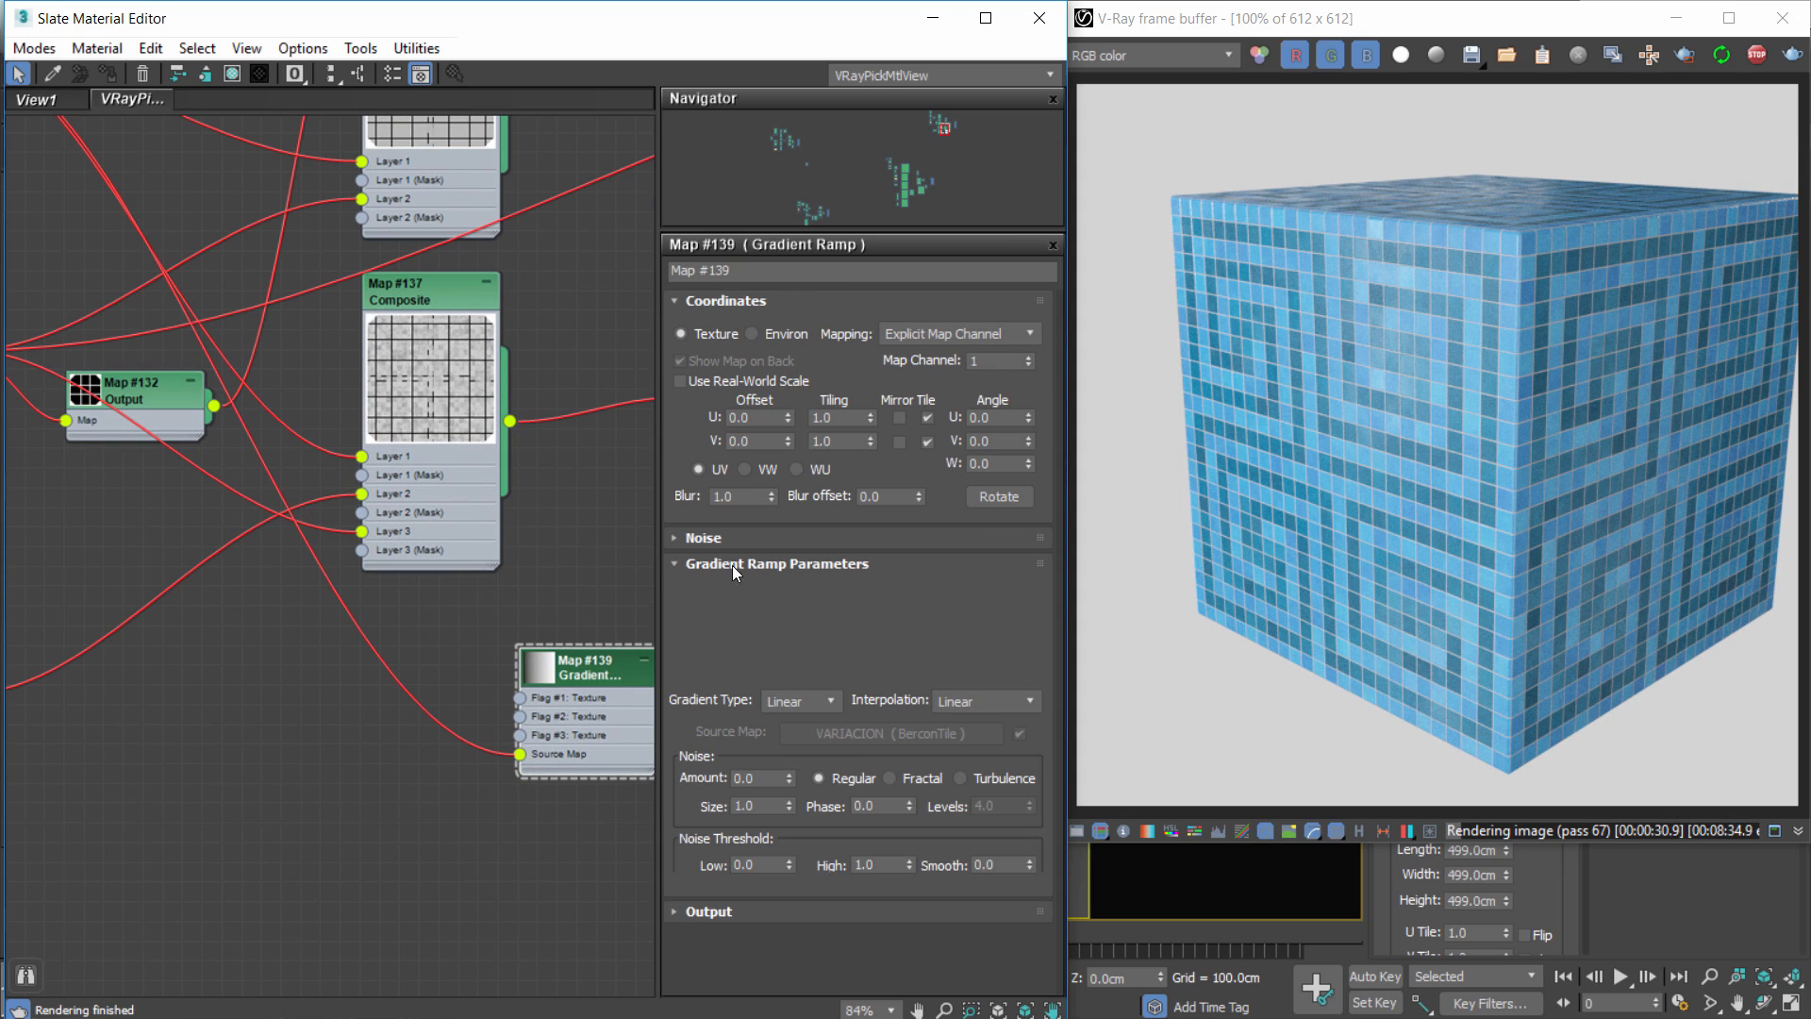
{"action": "left_click", "coordinate": [786, 707]}
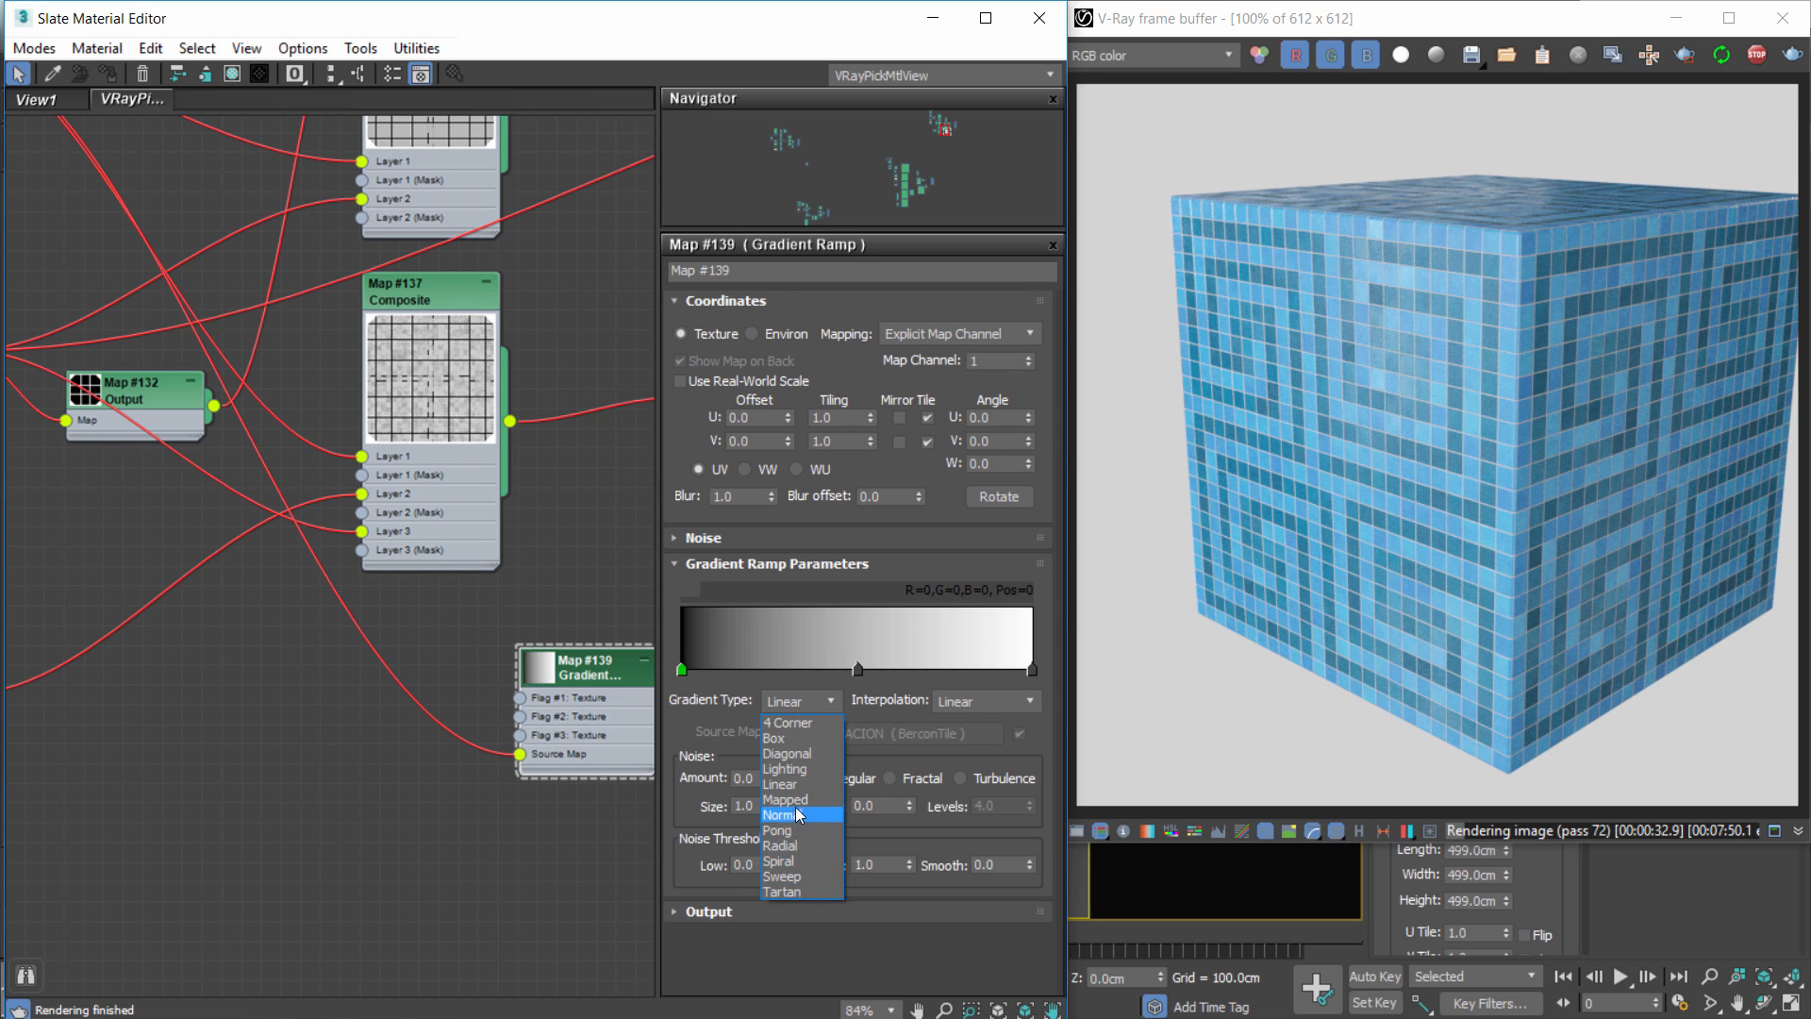
{"action": "left_click", "coordinate": [785, 799]}
{"action": "left_click", "coordinate": [989, 699]}
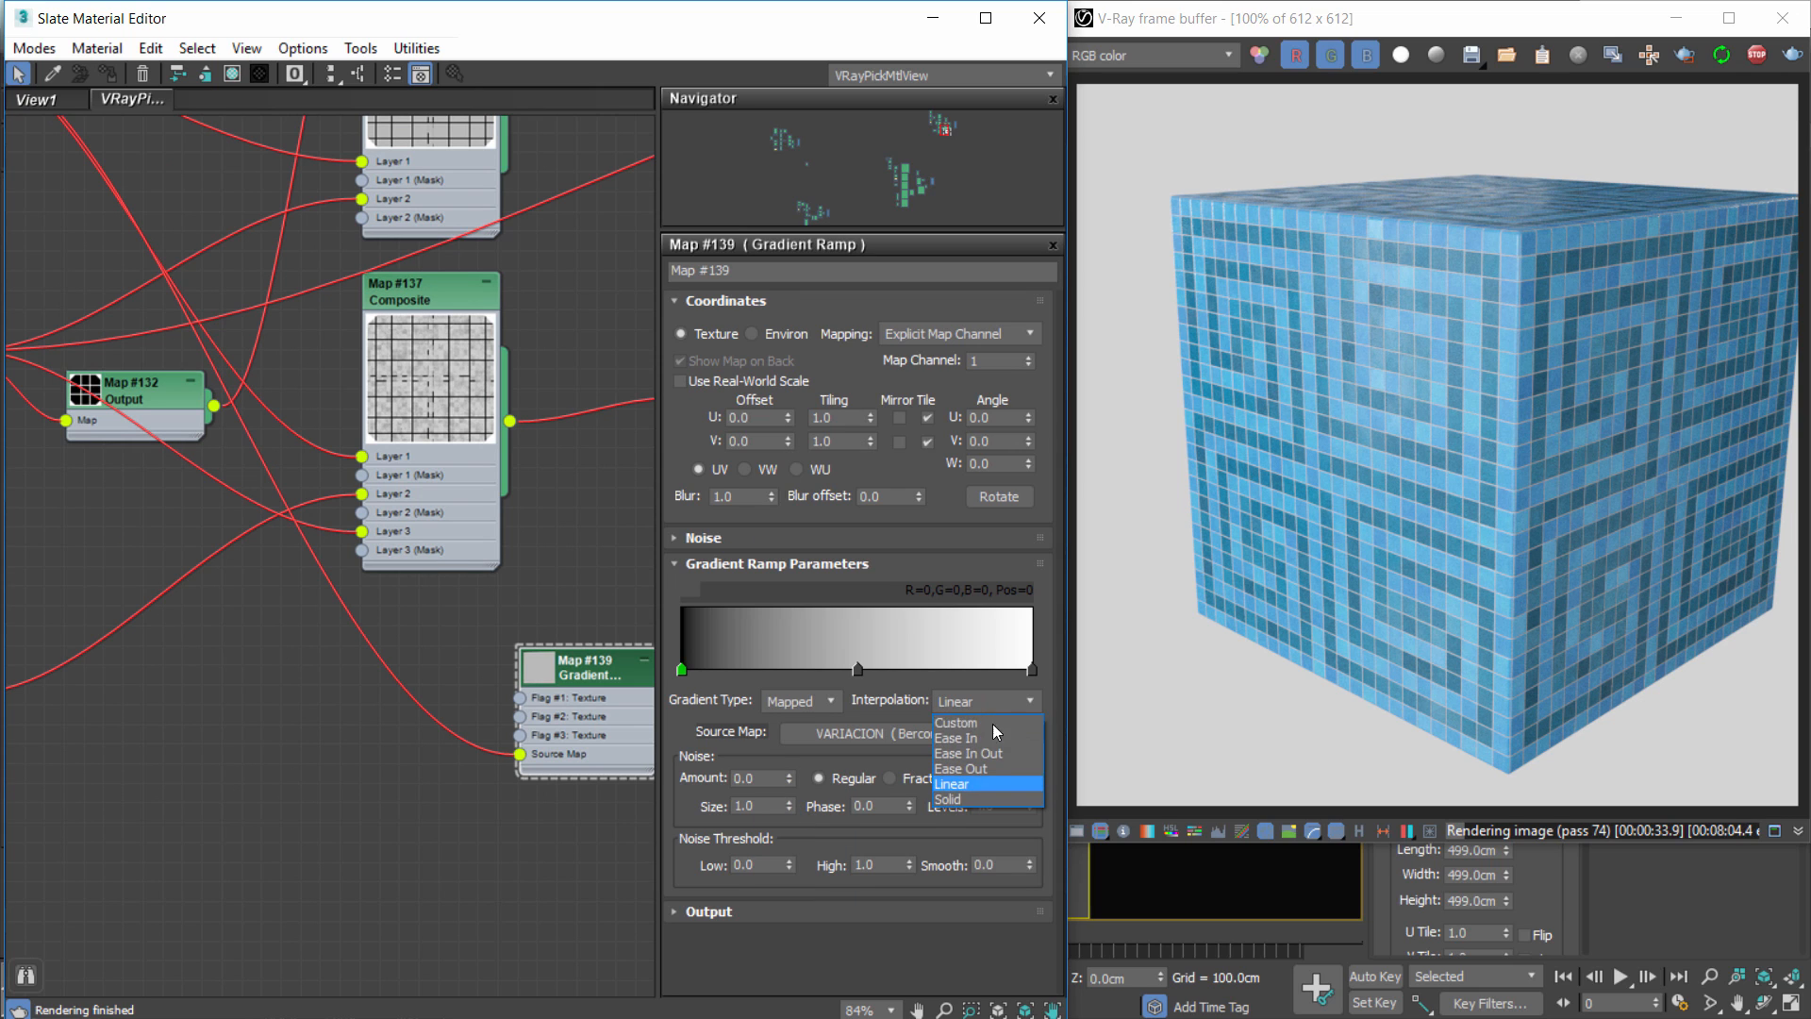
{"action": "left_click", "coordinate": [961, 799]}
{"action": "double_click", "coordinate": [858, 670]}
{"action": "left_click_drag", "start_coordinate": [473, 336], "coordinate": [530, 336]}
{"action": "left_click", "coordinate": [478, 423]}
Enlarge the Gradient Ramp node's preview, reposition the node and move the white flag to position 52.
{"action": "middle_click_drag", "start_coordinate": [568, 645], "coordinate": [415, 734]}
{"action": "scroll", "coordinate": [415, 733], "scroll_direction": "down", "scroll_amount": 2}
{"action": "double_click", "coordinate": [422, 753]}
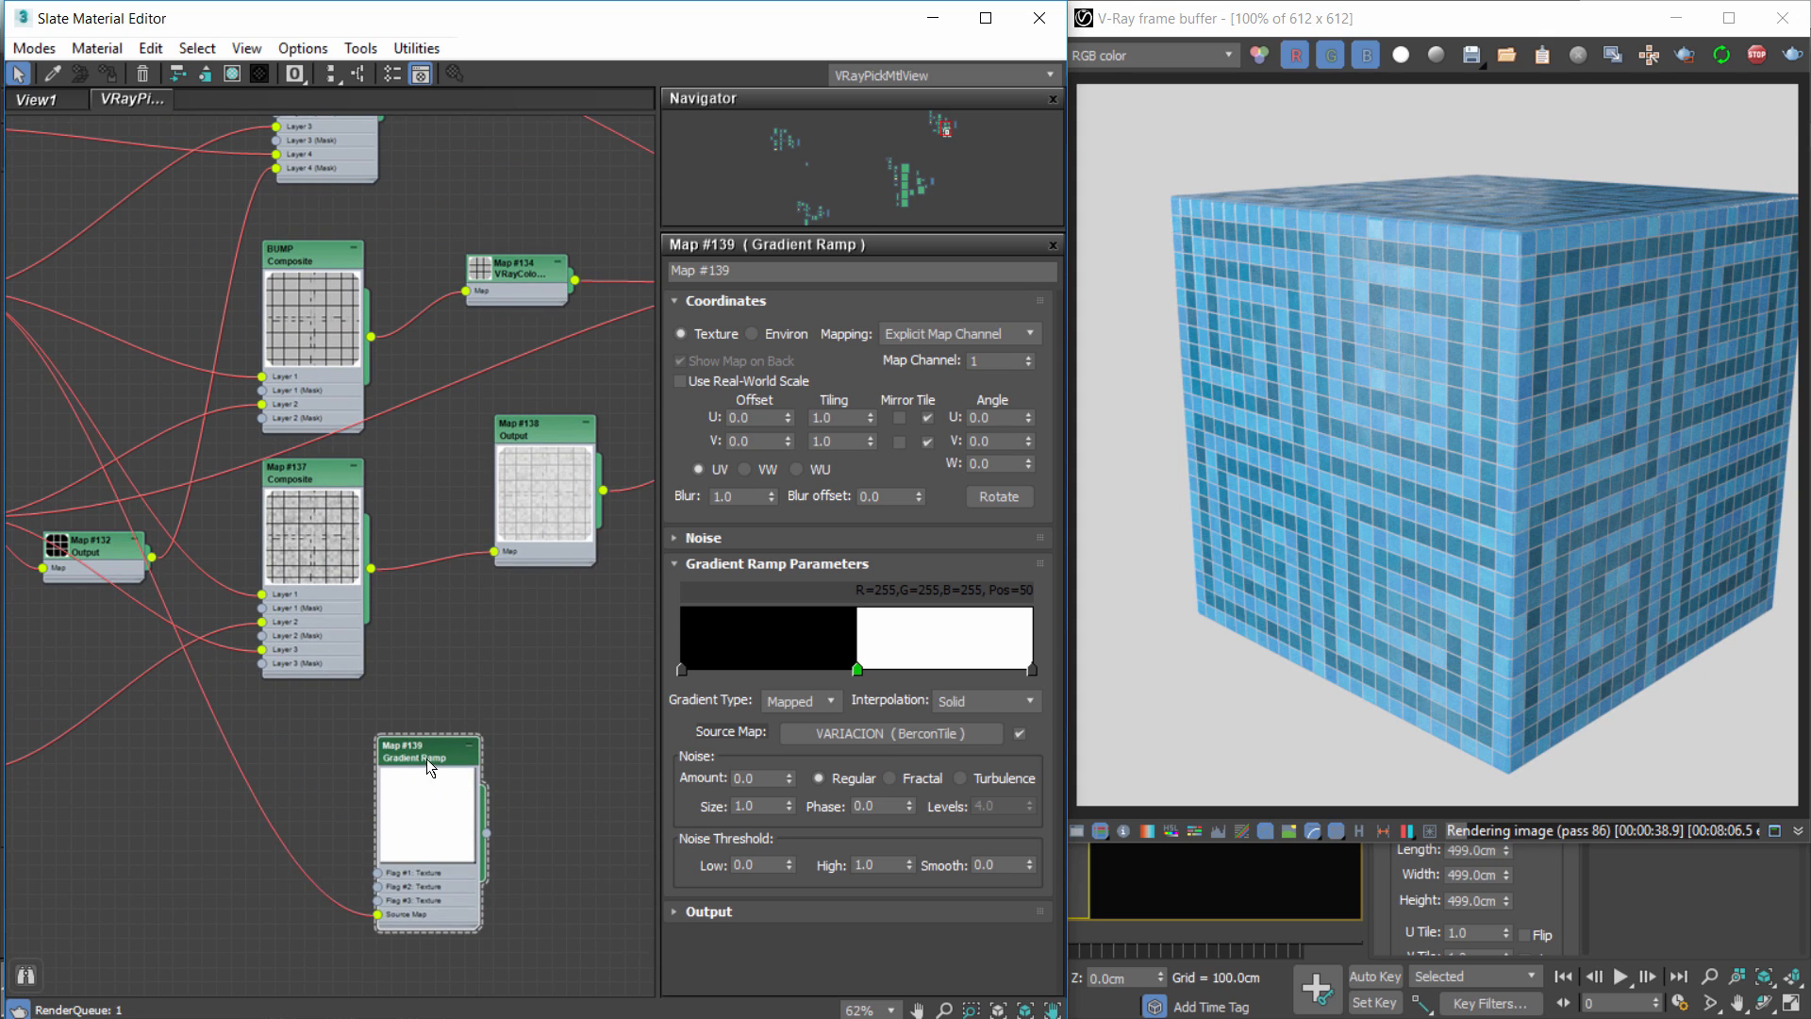
{"action": "left_click_drag", "start_coordinate": [427, 753], "coordinate": [443, 680]}
{"action": "middle_click_drag", "start_coordinate": [342, 651], "coordinate": [442, 701]}
{"action": "mouse_move", "coordinate": [858, 672]}
{"action": "left_mouse_down"}
{"action": "mouse_move", "coordinate": [942, 674]}
{"action": "mouse_move", "coordinate": [864, 678]}
{"action": "left_mouse_up"}
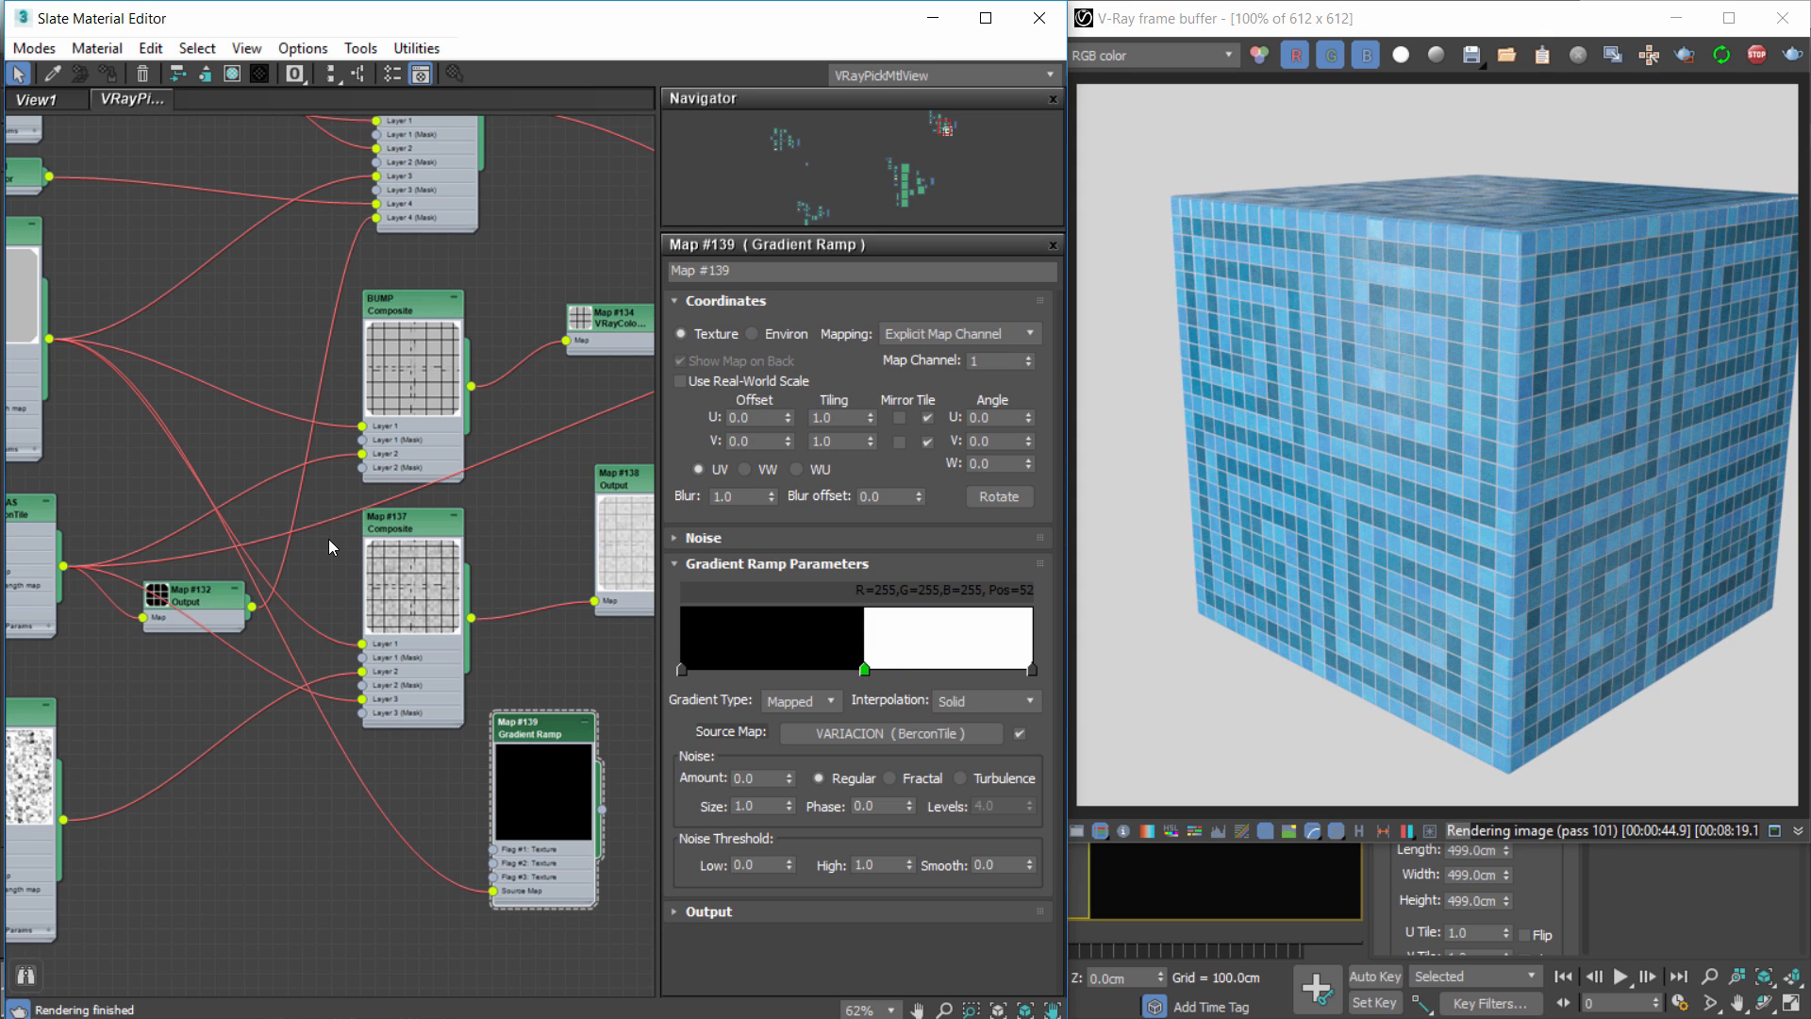
Review the VARIACION tile map and move the Gradient Ramp node above the DIFFUSE Composite.
{"action": "scroll", "coordinate": [332, 611], "scroll_direction": "down", "scroll_amount": 1}
{"action": "middle_click_drag", "start_coordinate": [336, 611], "coordinate": [545, 673]}
{"action": "scroll", "coordinate": [215, 337], "scroll_direction": "down", "scroll_amount": 2}
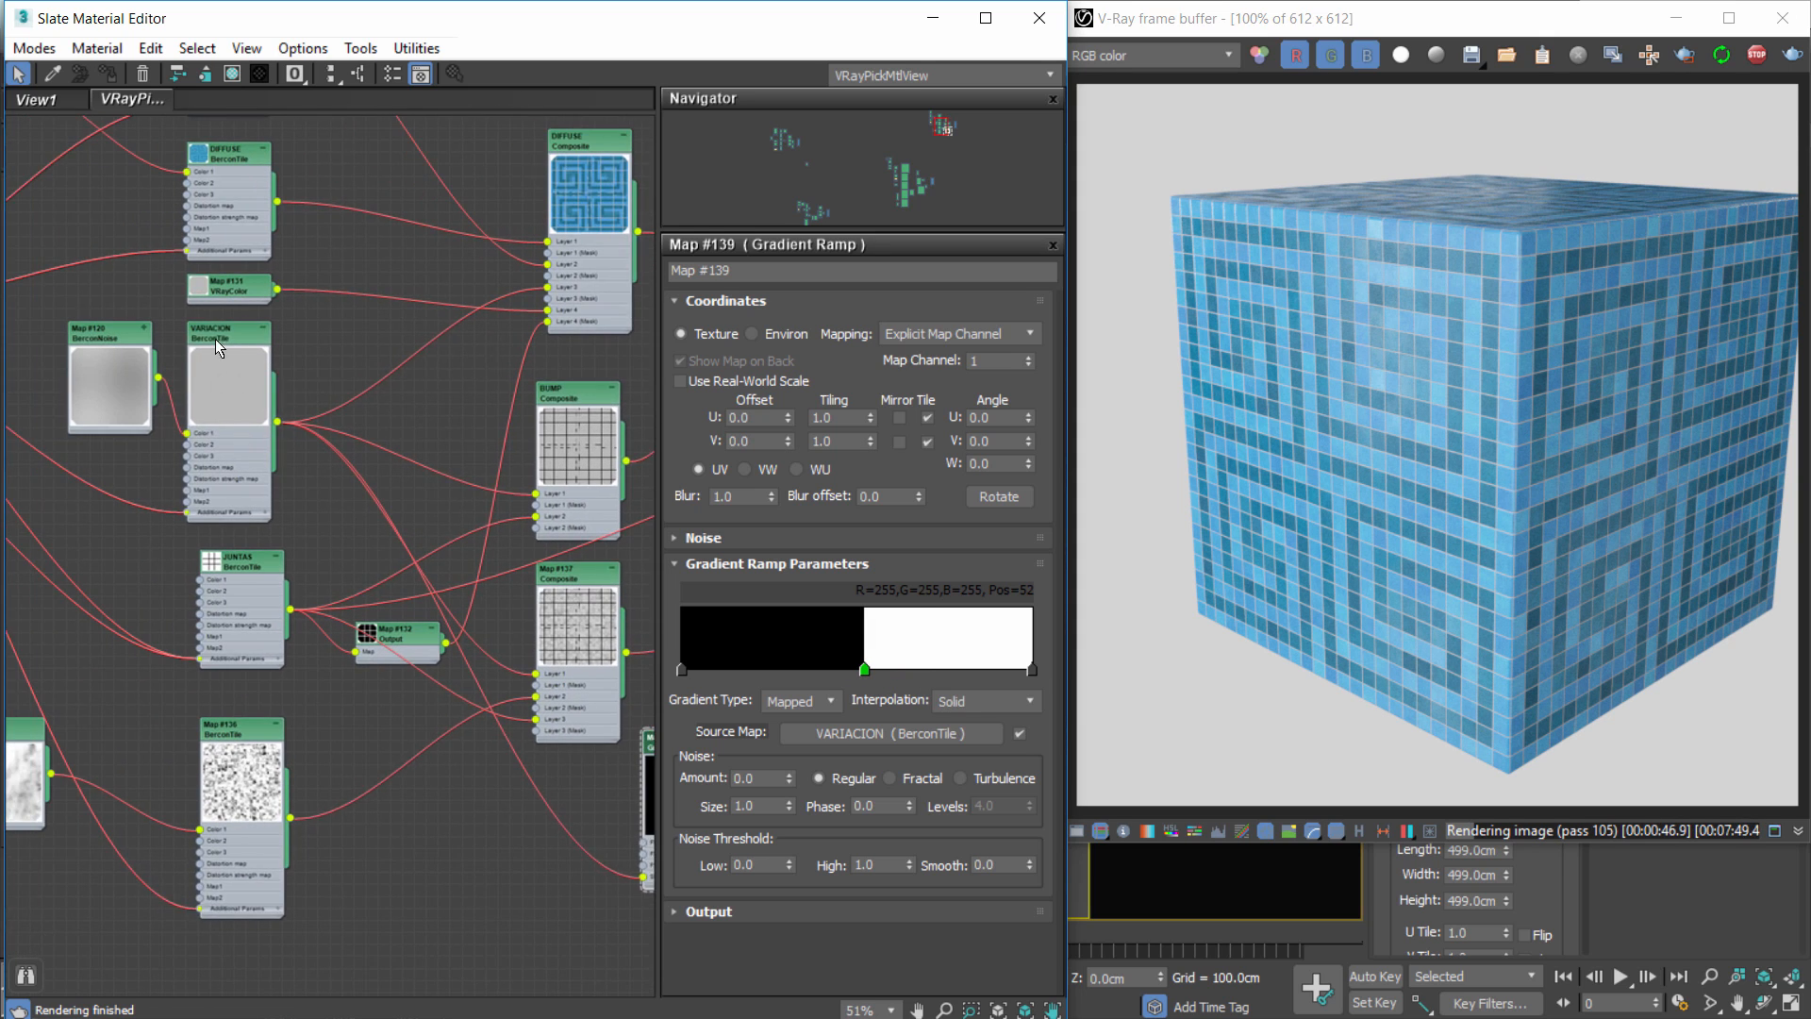
{"action": "double_click", "coordinate": [215, 338]}
{"action": "middle_click_drag", "start_coordinate": [453, 556], "coordinate": [322, 585]}
{"action": "scroll", "coordinate": [323, 585], "scroll_direction": "down", "scroll_amount": 2}
{"action": "left_click_drag", "start_coordinate": [463, 755], "coordinate": [333, 215]}
{"action": "scroll", "coordinate": [334, 215], "scroll_direction": "up", "scroll_amount": 4}
{"action": "double_click", "coordinate": [330, 130]}
Connect the Gradient Ramp to Material #7's diffuse map to preview the tile mask in the render.
{"action": "middle_click_drag", "start_coordinate": [362, 325], "coordinate": [213, 406]}
{"action": "middle_click_drag", "start_coordinate": [391, 326], "coordinate": [332, 388]}
{"action": "scroll", "coordinate": [109, 400], "scroll_direction": "down", "scroll_amount": 2}
{"action": "left_click_drag", "start_coordinate": [152, 334], "coordinate": [629, 650]}
Move the Gradient Ramp's white flag to position 72 so fewer tiles are white.
{"action": "scroll", "coordinate": [328, 404], "scroll_direction": "up", "scroll_amount": 3}
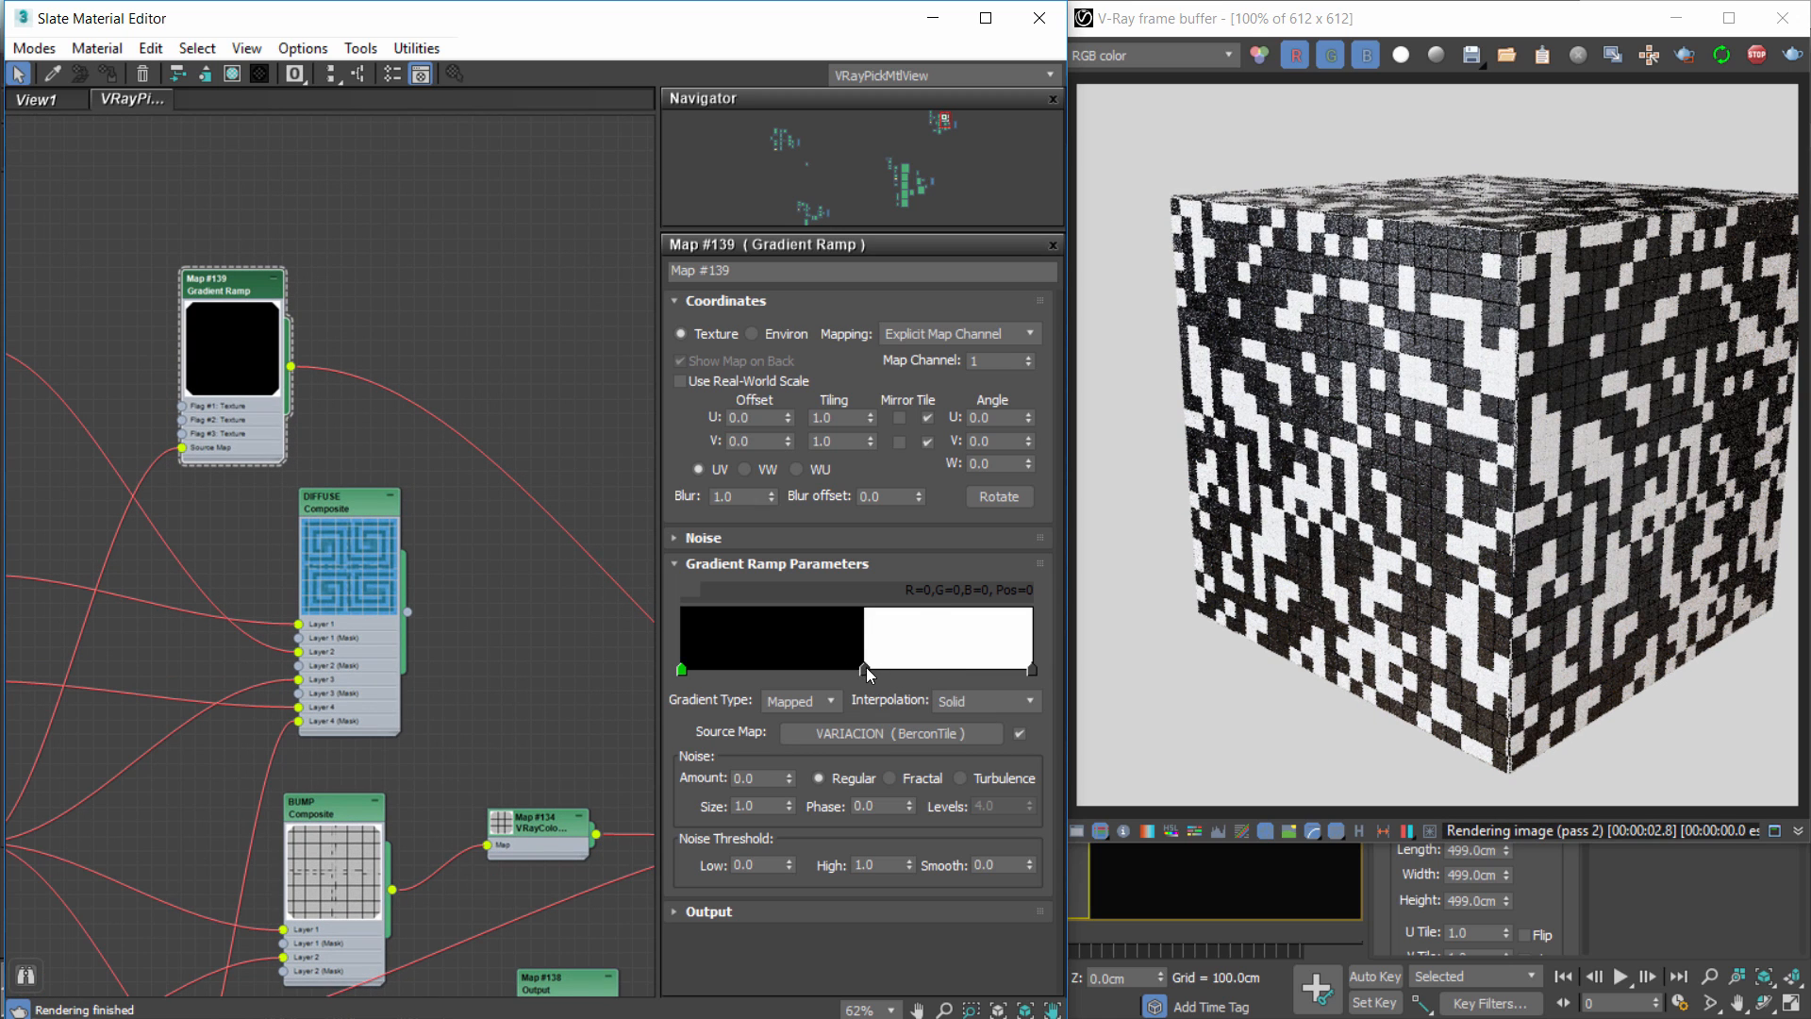
{"action": "left_click_drag", "start_coordinate": [864, 668], "coordinate": [957, 671]}
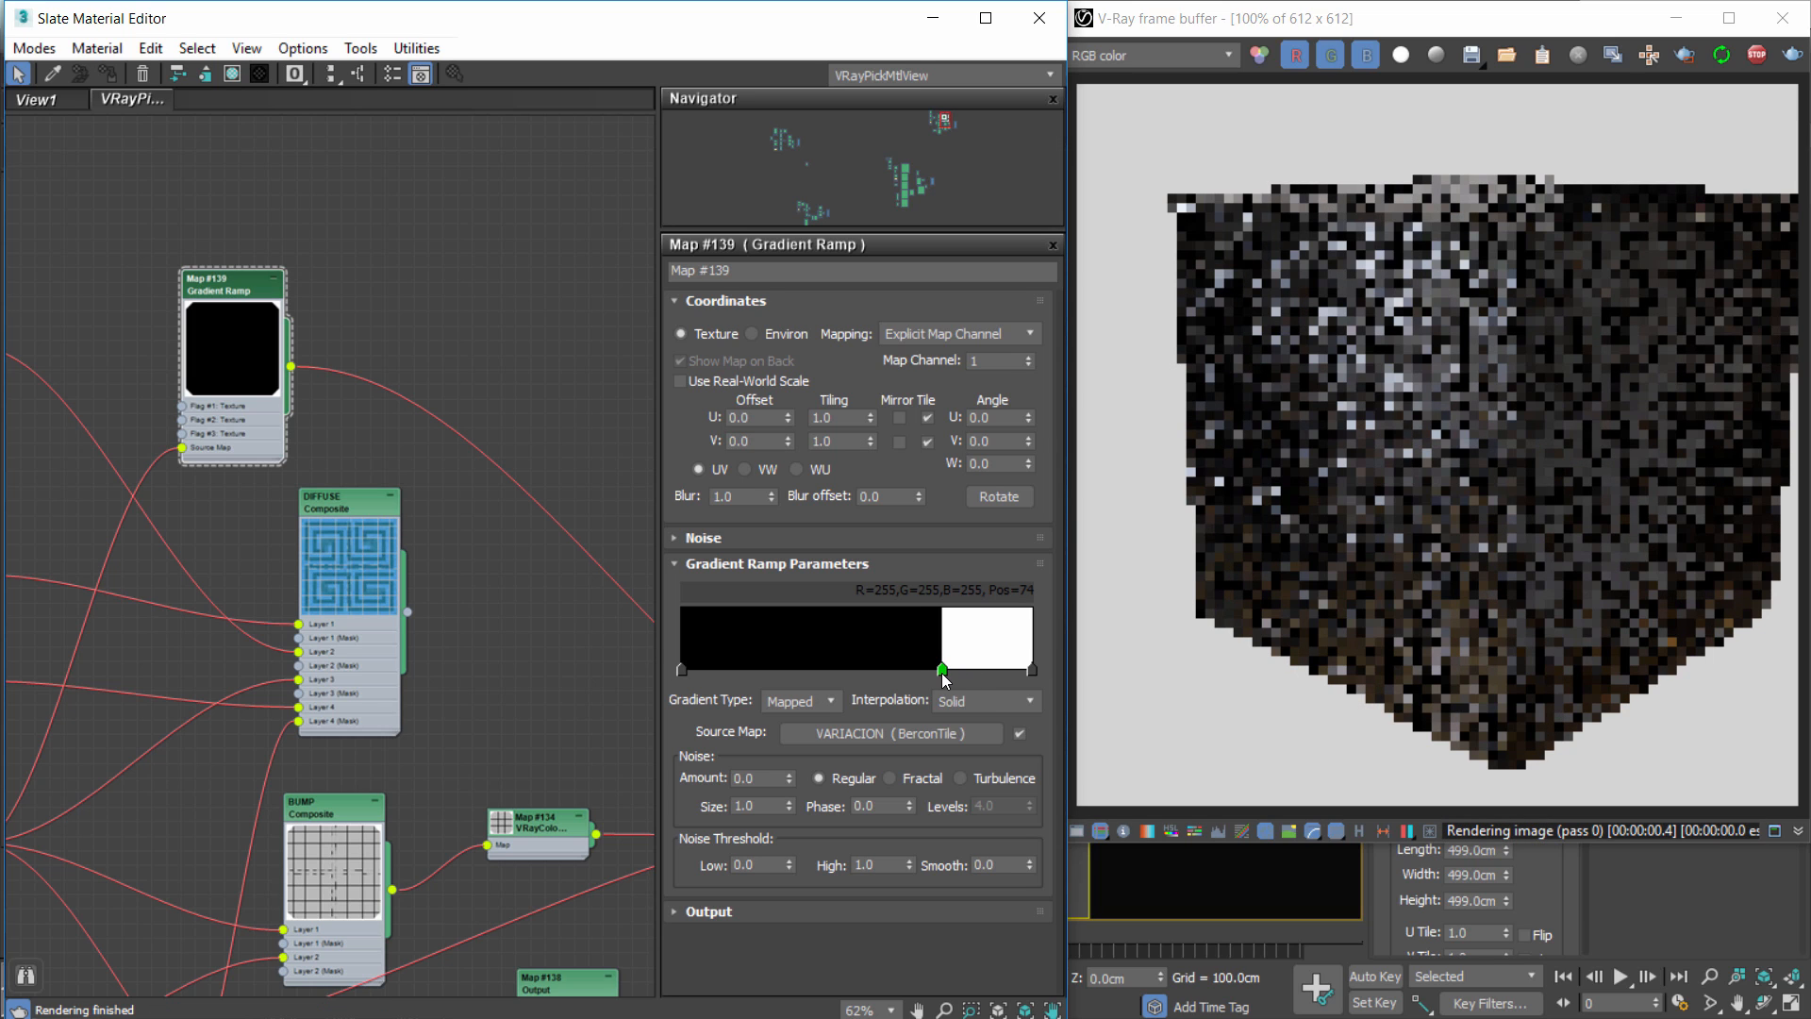
{"action": "left_click_drag", "start_coordinate": [942, 671], "coordinate": [935, 671]}
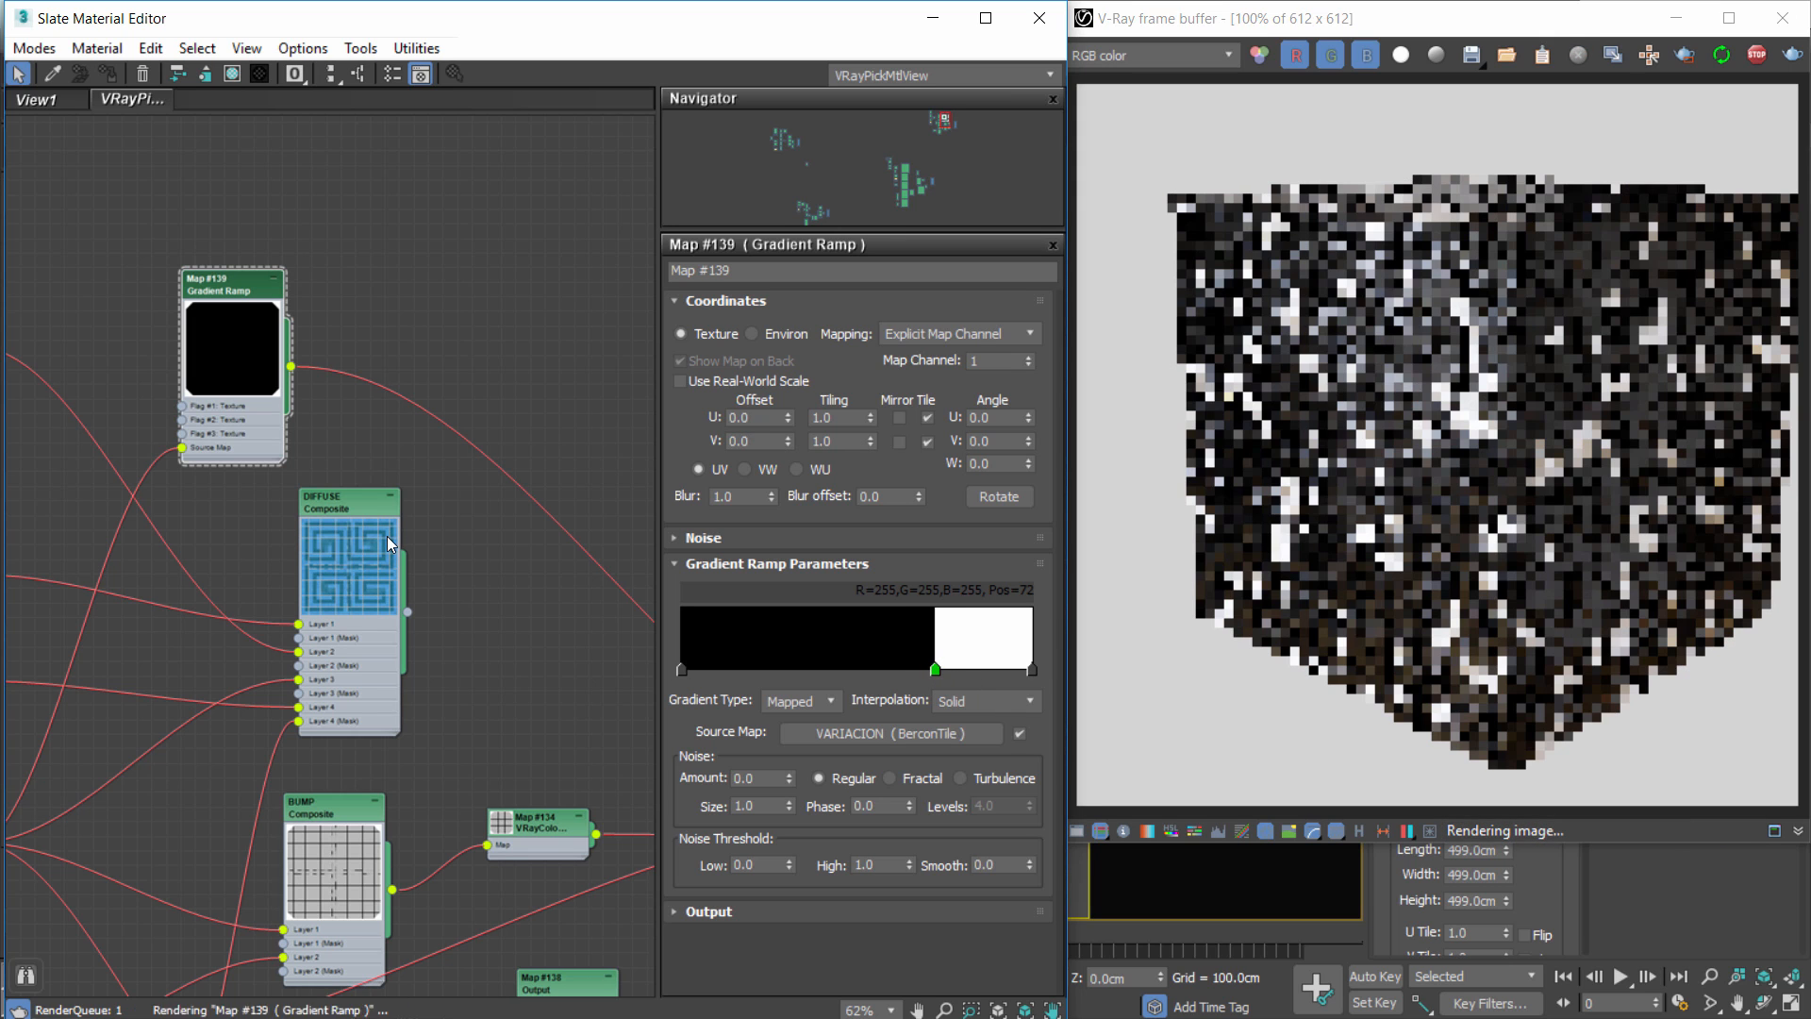
Add a fifth layer to the DIFFUSE Composite and nudge the Map #131 VRayColor node to the right.
{"action": "scroll", "coordinate": [343, 514], "scroll_direction": "down", "scroll_amount": 4}
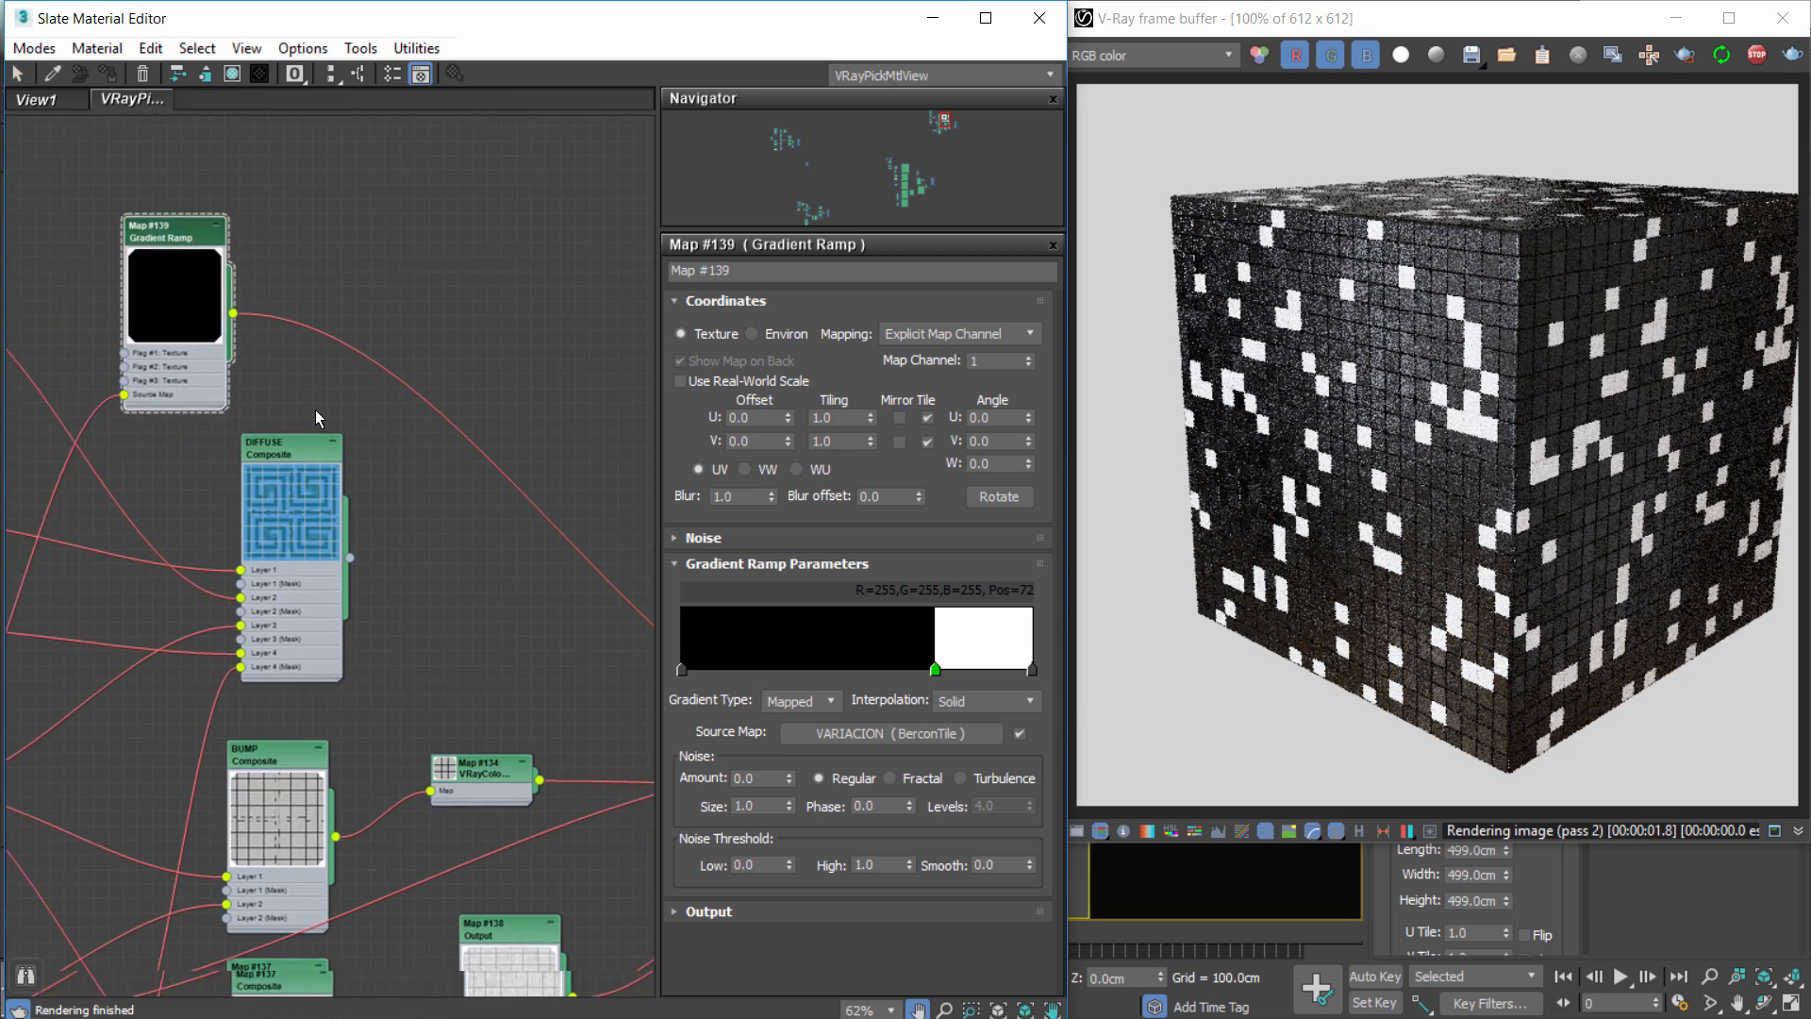
{"action": "scroll", "coordinate": [465, 594], "scroll_direction": "up", "scroll_amount": 2}
{"action": "middle_click_drag", "start_coordinate": [465, 595], "coordinate": [394, 554]}
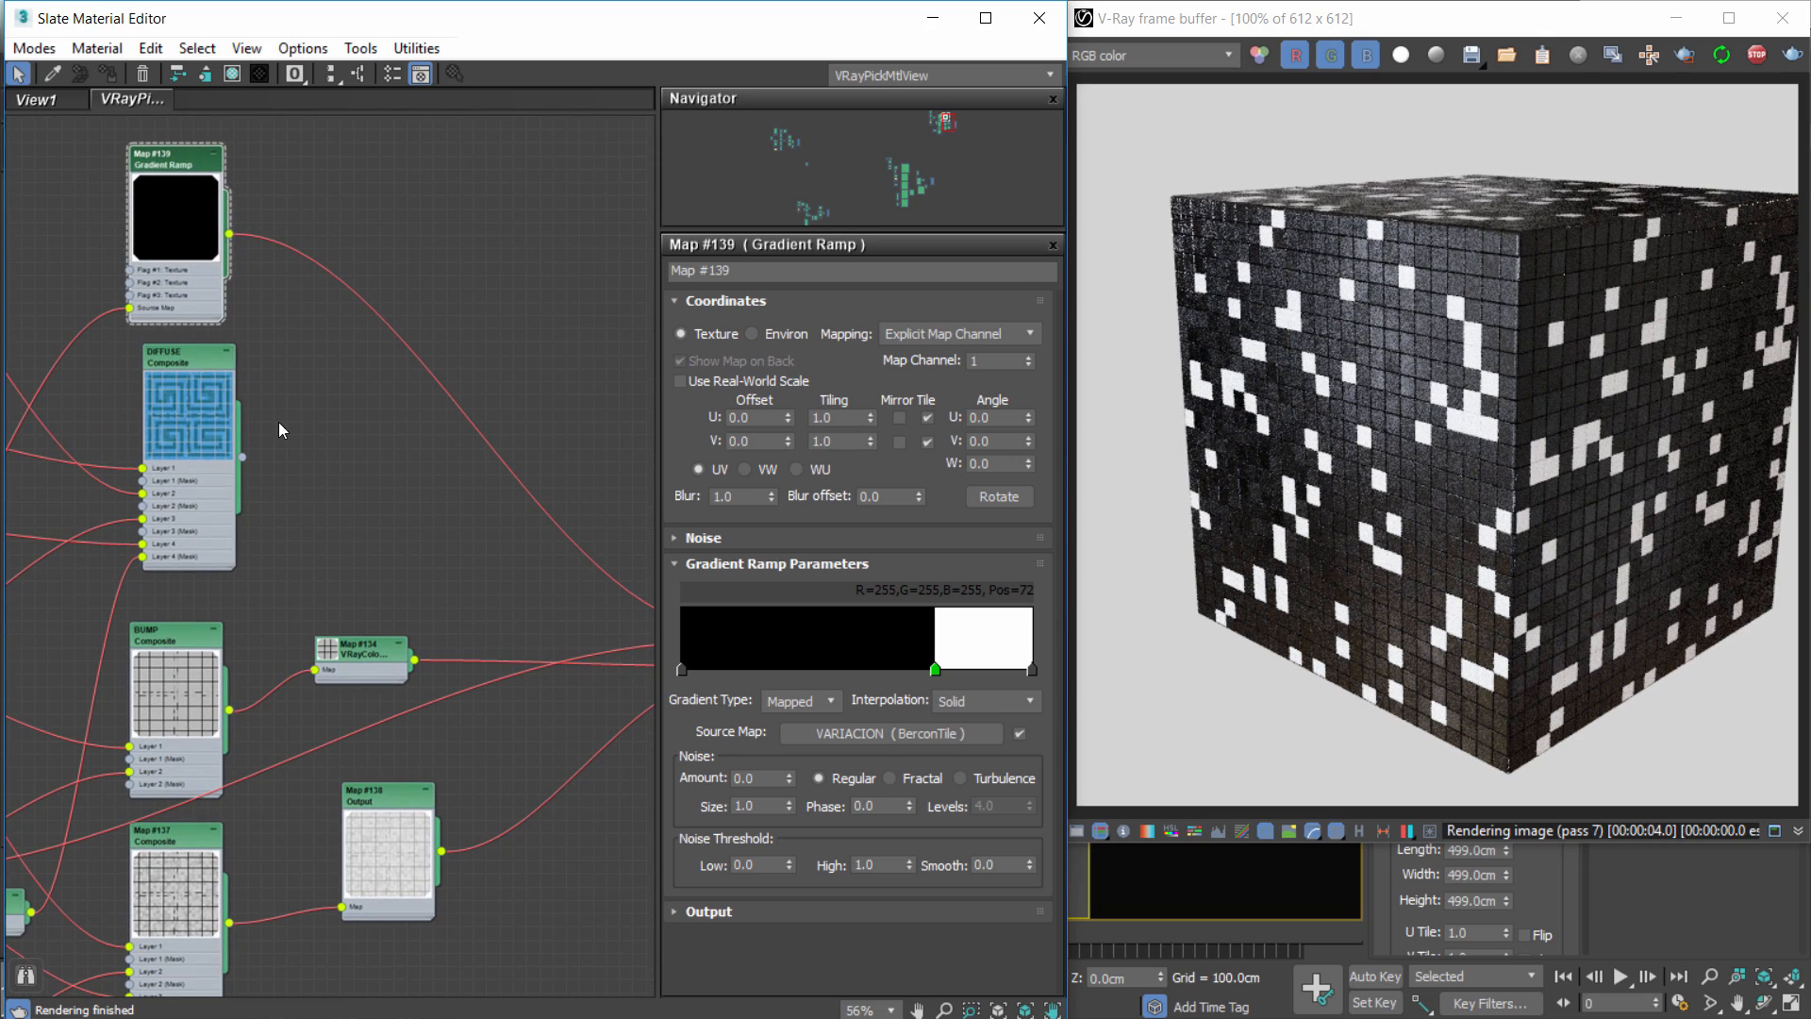
{"action": "double_click", "coordinate": [193, 357]}
{"action": "middle_click_drag", "start_coordinate": [319, 456], "coordinate": [558, 479]}
{"action": "scroll", "coordinate": [340, 627], "scroll_direction": "up", "scroll_amount": 2}
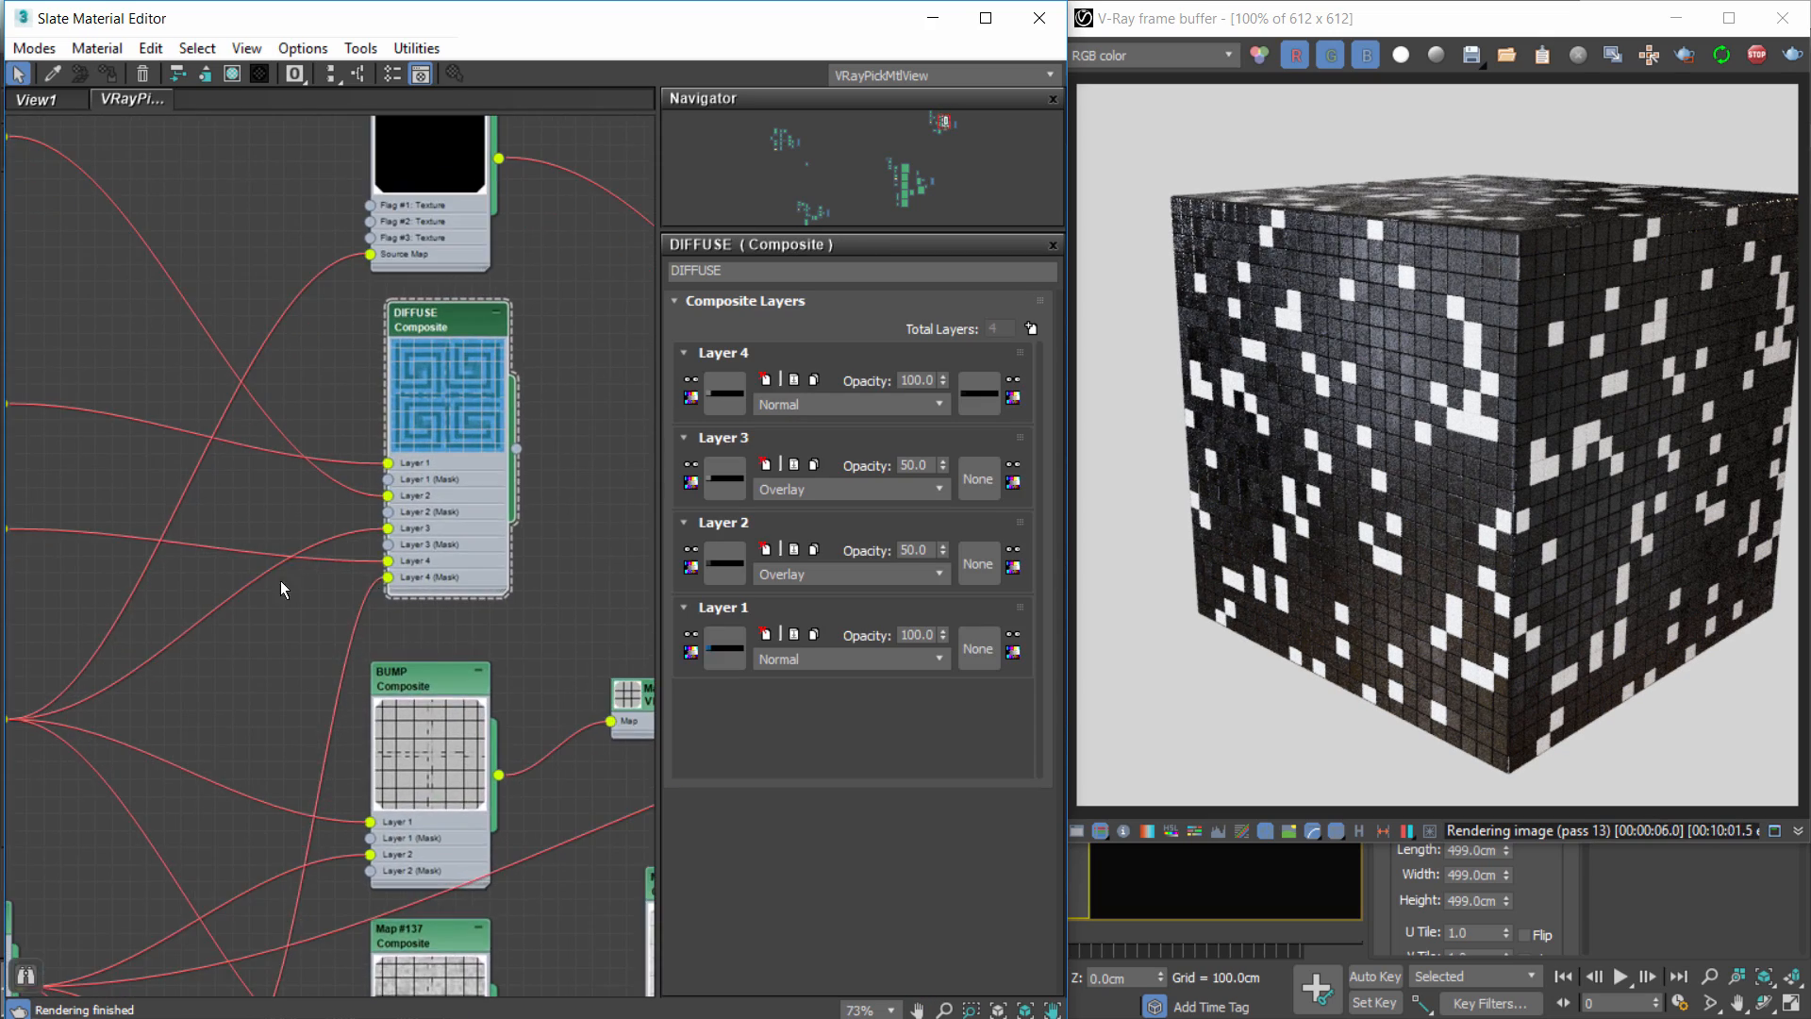
{"action": "scroll", "coordinate": [396, 563], "scroll_direction": "up", "scroll_amount": 1}
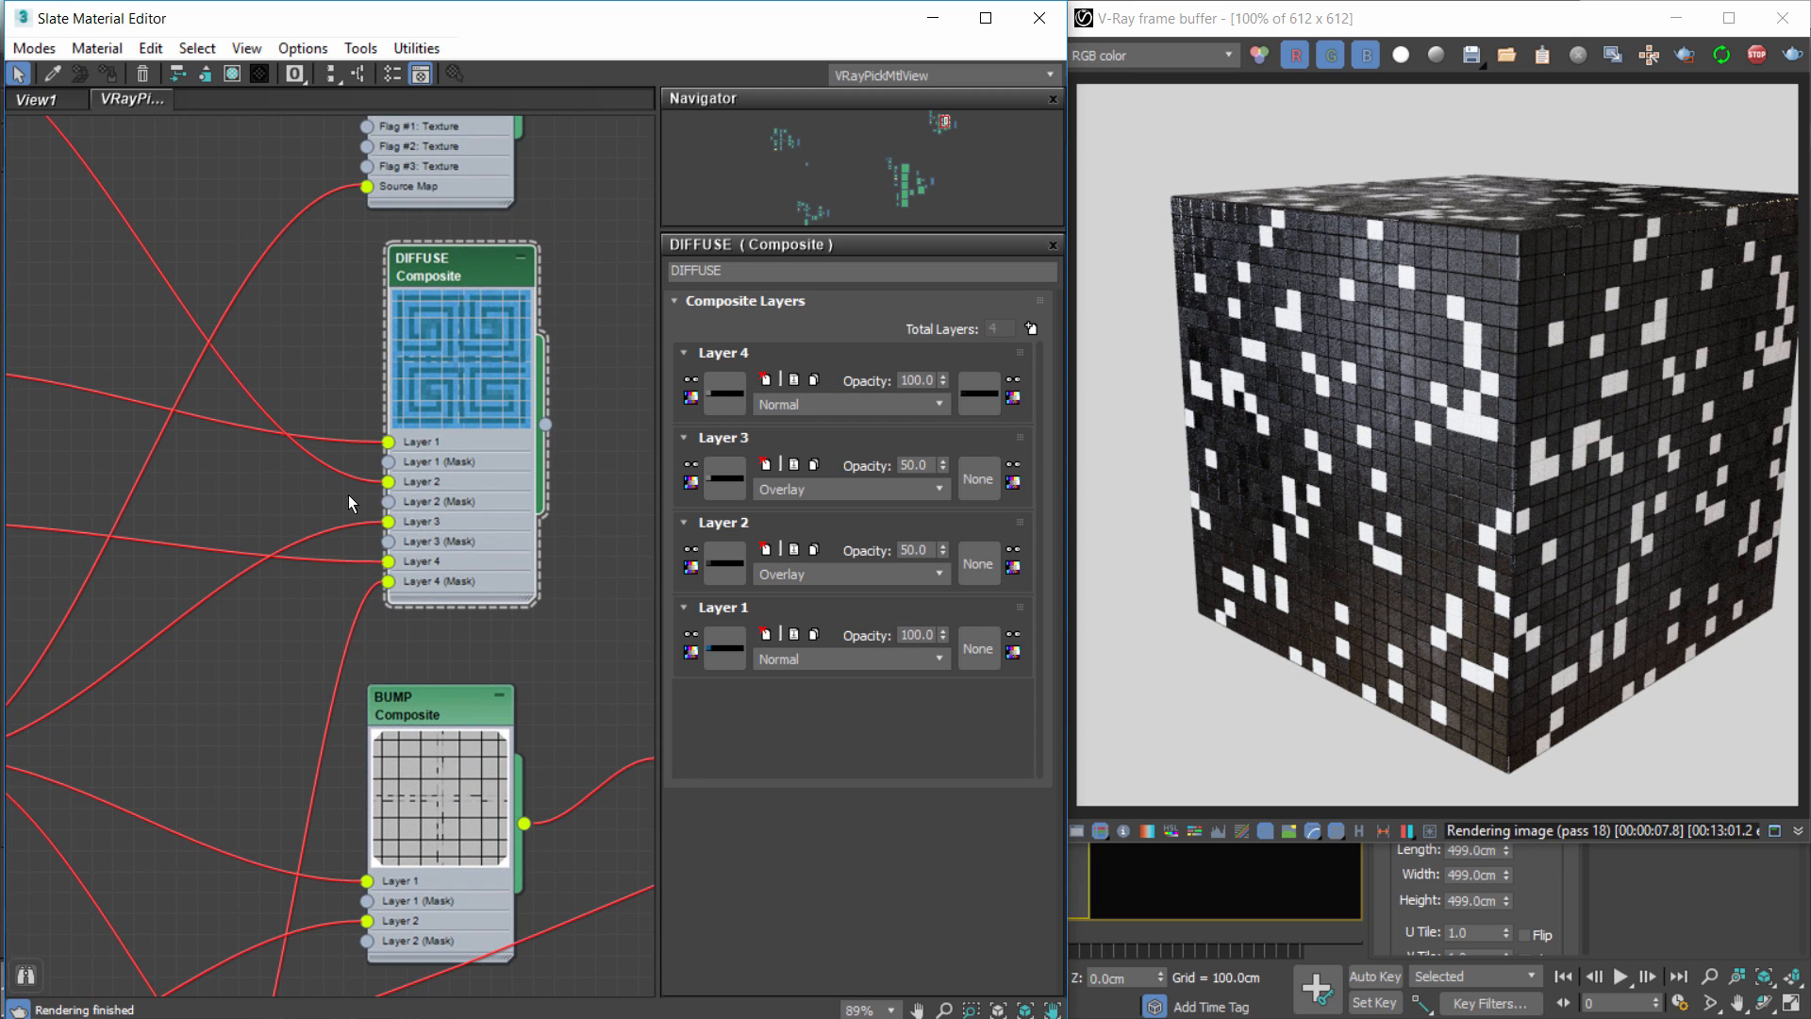
{"action": "middle_click_drag", "start_coordinate": [389, 480], "coordinate": [474, 528]}
{"action": "scroll", "coordinate": [557, 598], "scroll_direction": "down", "scroll_amount": 1}
{"action": "scroll", "coordinate": [472, 527], "scroll_direction": "down", "scroll_amount": 1}
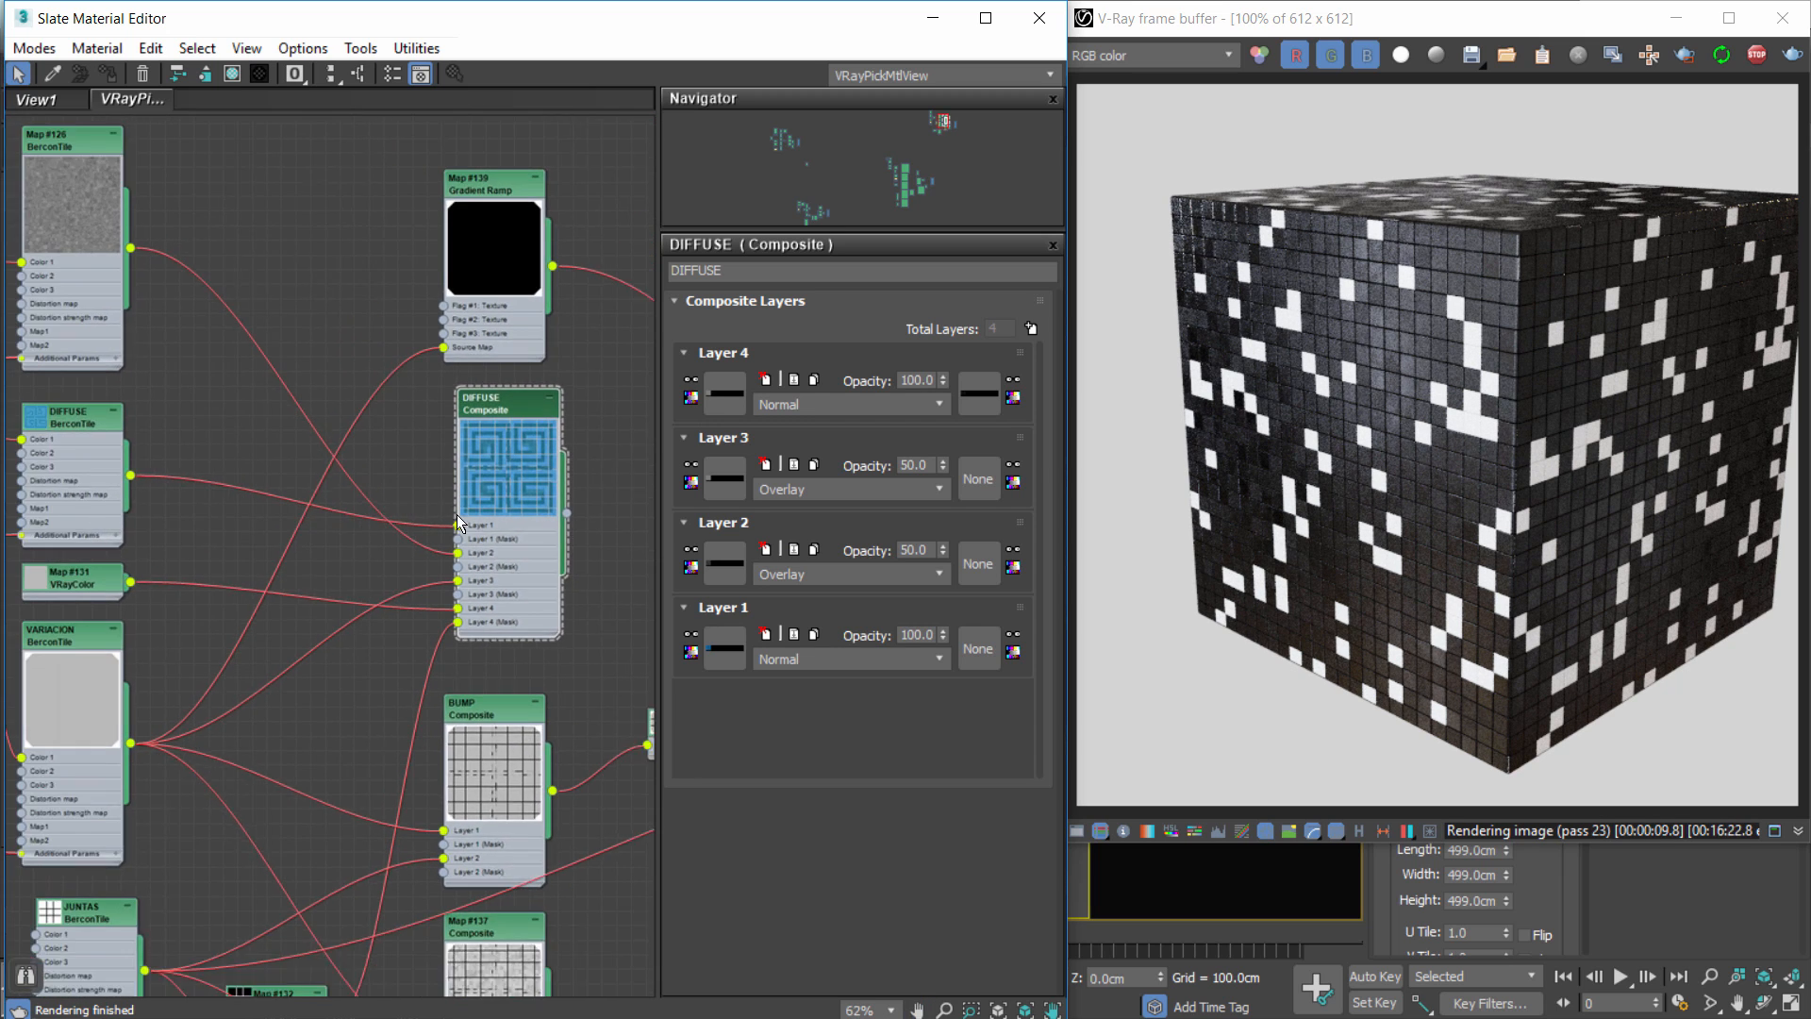
{"action": "scroll", "coordinate": [457, 516], "scroll_direction": "down", "scroll_amount": 1}
{"action": "scroll", "coordinate": [229, 648], "scroll_direction": "up", "scroll_amount": 2}
{"action": "left_click_drag", "start_coordinate": [122, 574], "coordinate": [146, 582]}
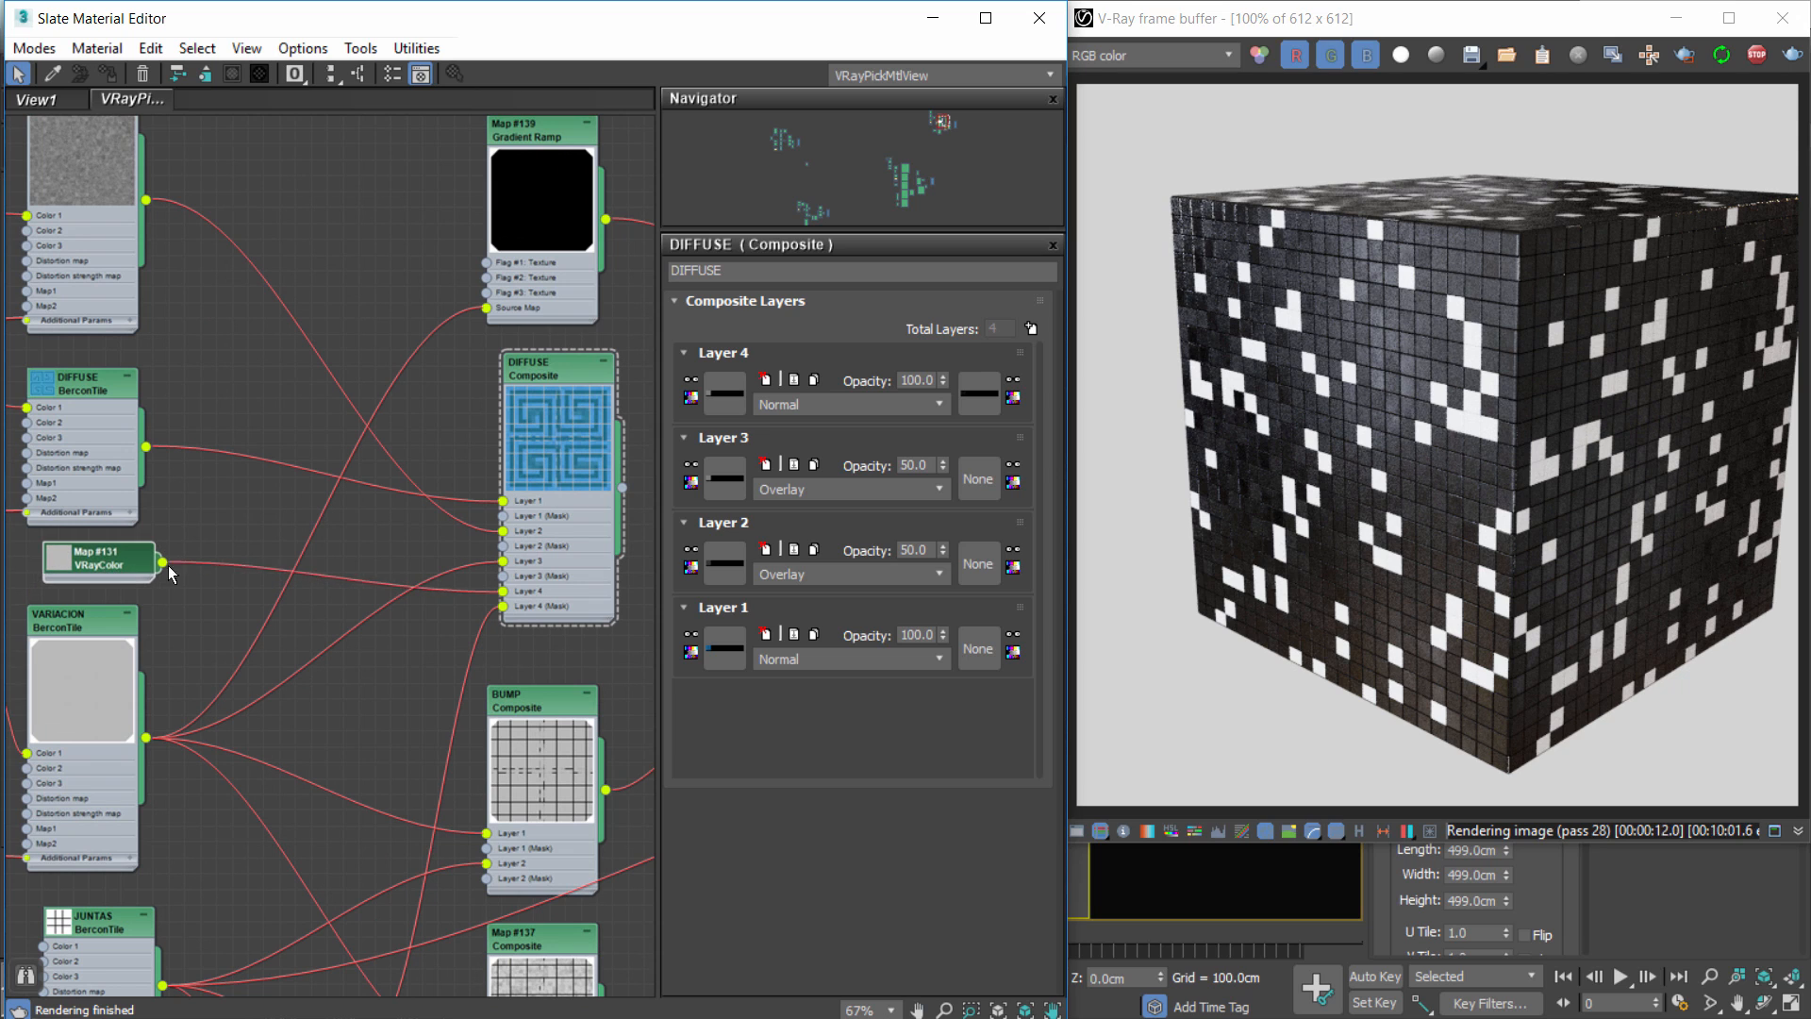
{"action": "left_click", "coordinate": [564, 381]}
{"action": "left_click", "coordinate": [1031, 328]}
Move the BUMP and Map #137 Composites with their output nodes down, away from the DIFFUSE Composite.
{"action": "middle_click_drag", "start_coordinate": [526, 748], "coordinate": [428, 602]}
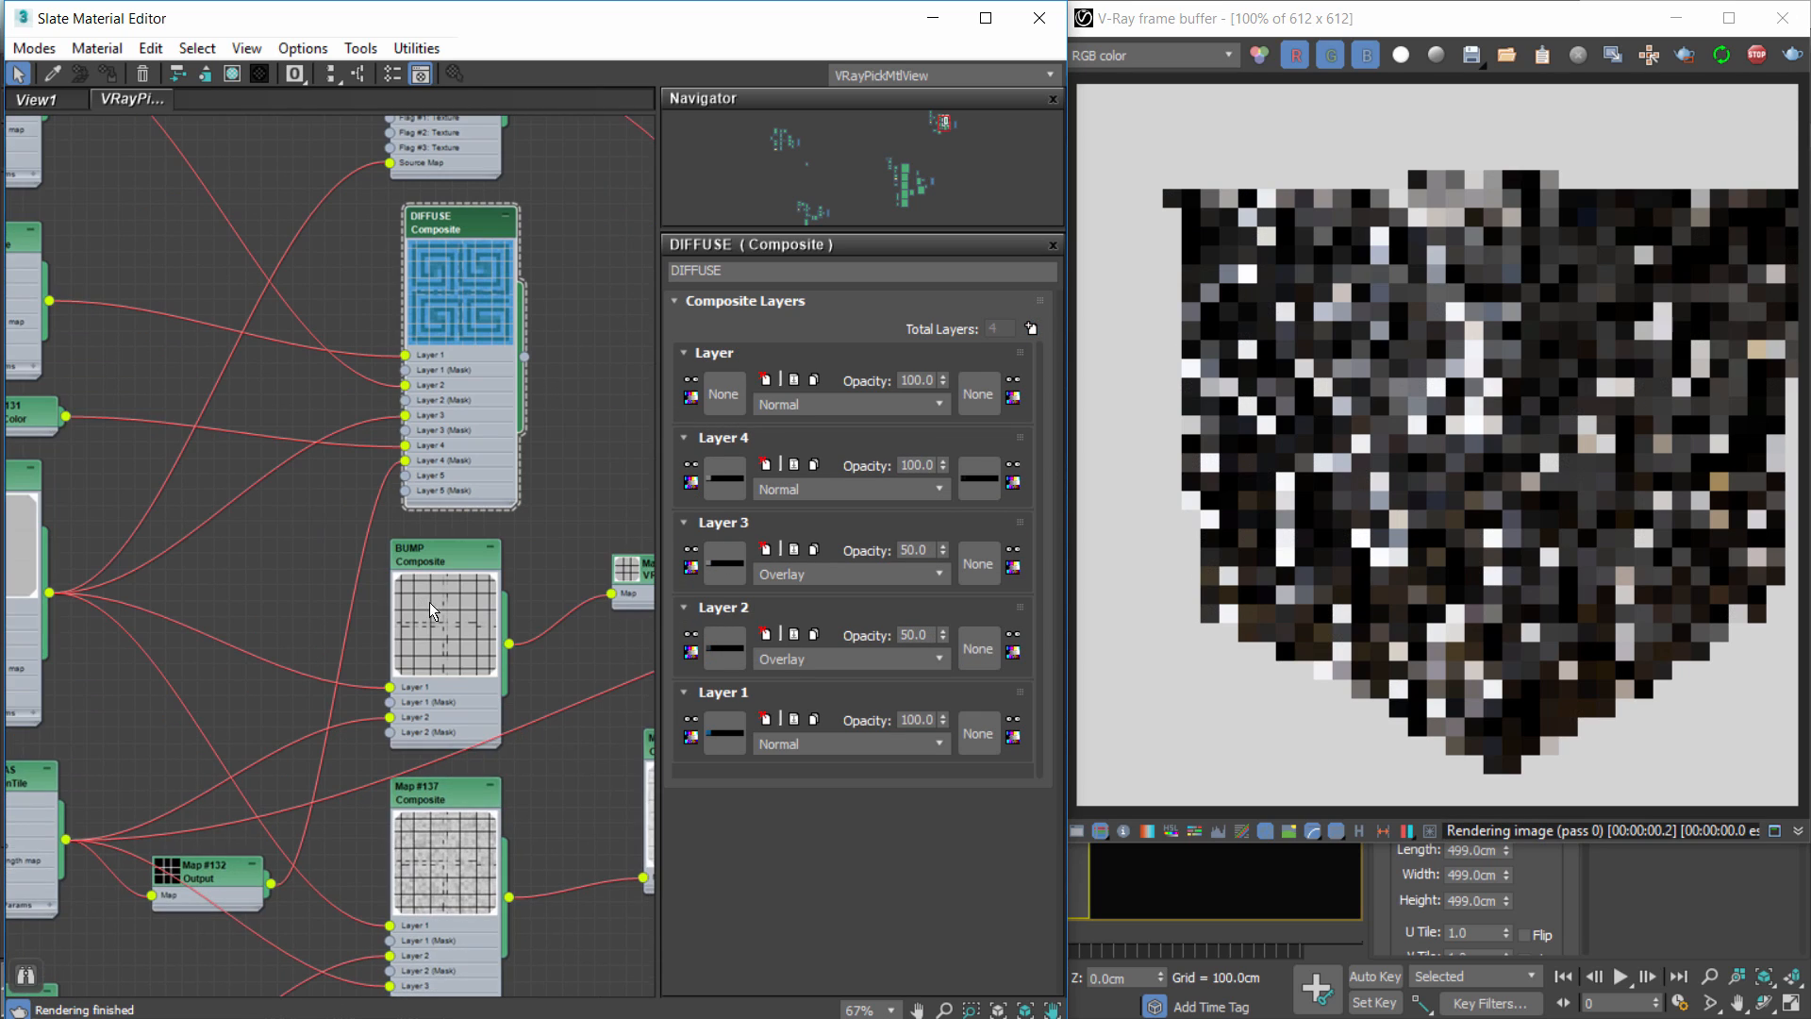
{"action": "middle_click_drag", "start_coordinate": [502, 732], "coordinate": [431, 523]}
{"action": "scroll", "coordinate": [431, 523], "scroll_direction": "down", "scroll_amount": 2}
{"action": "left_click_drag", "start_coordinate": [611, 784], "coordinate": [367, 413]}
{"action": "left_click_drag", "start_coordinate": [396, 397], "coordinate": [461, 541]}
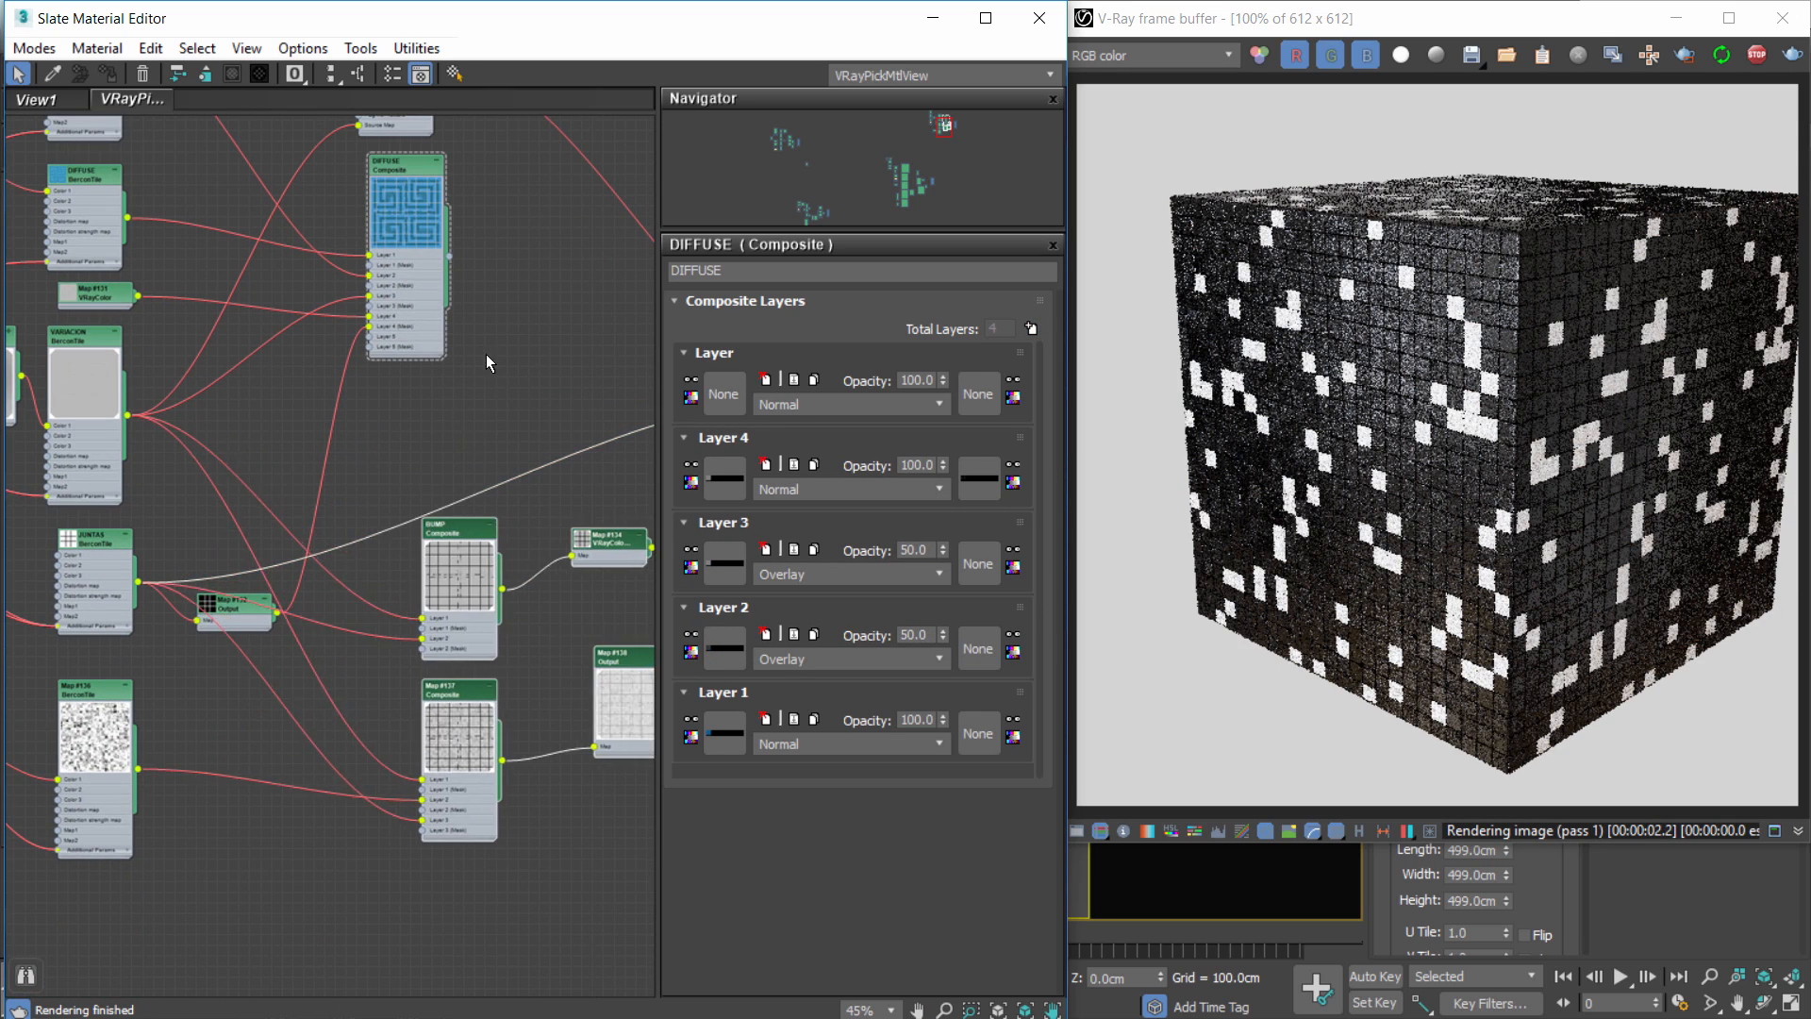
Connect the Gradient Ramp to the Layer 5 mask of the DIFFUSE Composite.
{"action": "middle_click_drag", "start_coordinate": [396, 143], "coordinate": [432, 336]}
{"action": "scroll", "coordinate": [432, 336], "scroll_direction": "up", "scroll_amount": 1}
{"action": "scroll", "coordinate": [432, 336], "scroll_direction": "up", "scroll_amount": 1}
{"action": "left_click_drag", "start_coordinate": [483, 226], "coordinate": [279, 648]}
Feed the Map #131 VRayColor into Layer 5 of the DIFFUSE Composite.
{"action": "mouse_move", "coordinate": [332, 766]}
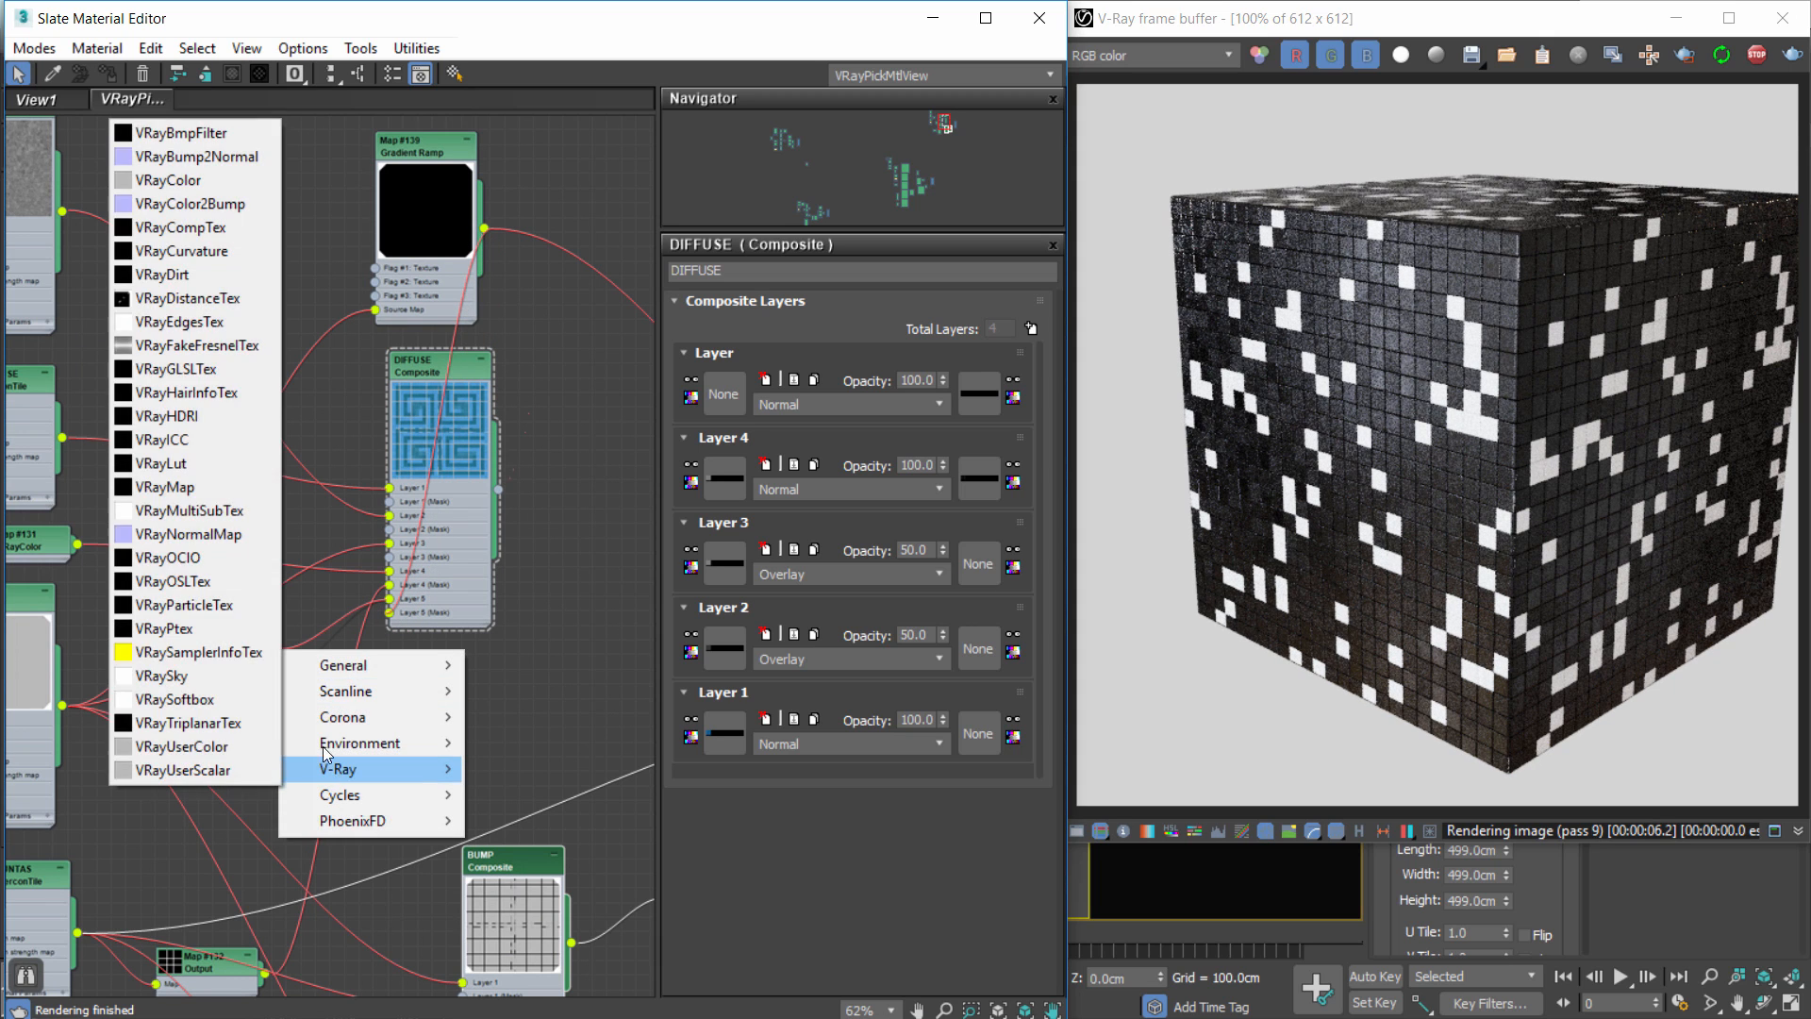
{"action": "left_click", "coordinate": [136, 634]}
{"action": "middle_click_drag", "start_coordinate": [136, 632], "coordinate": [242, 619]}
{"action": "left_click_drag", "start_coordinate": [251, 601], "coordinate": [565, 658]}
Connect the DIFFUSE Composite to the Diffuse map of Material #7 in place of the Gradient Ramp.
{"action": "middle_click_drag", "start_coordinate": [637, 493], "coordinate": [283, 362]}
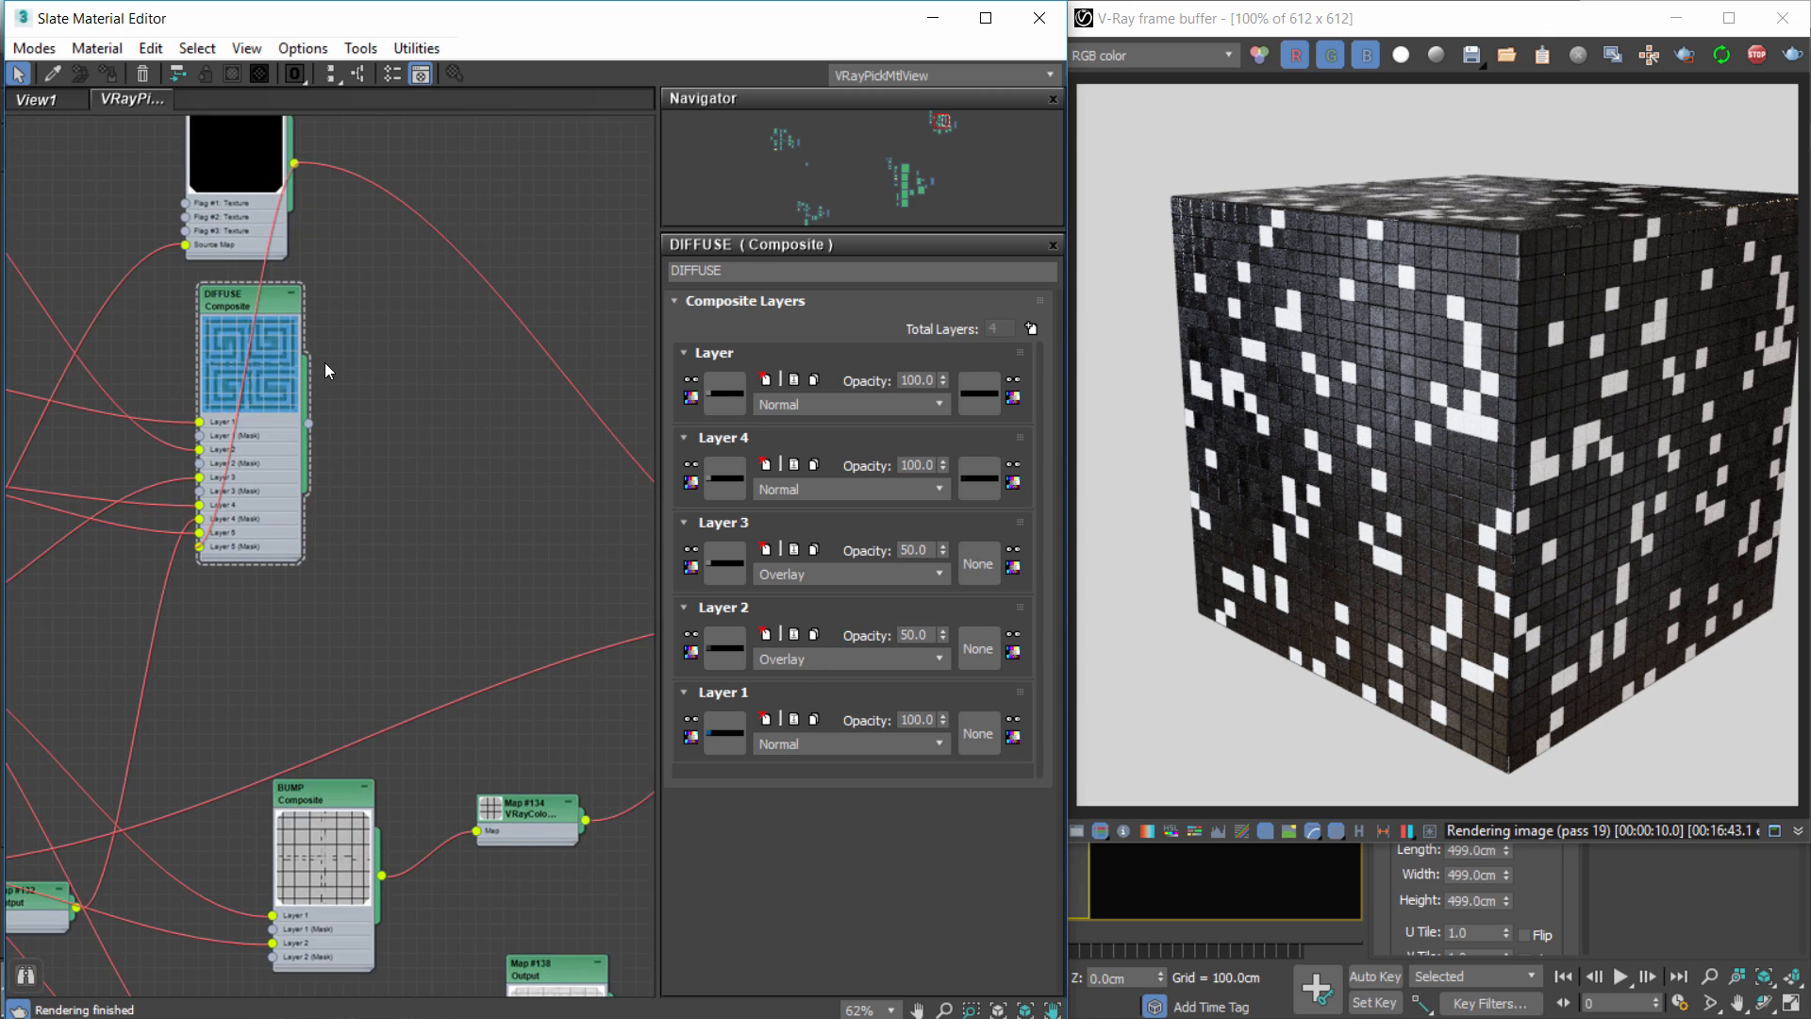
{"action": "middle_click_drag", "start_coordinate": [479, 508], "coordinate": [224, 447]}
{"action": "scroll", "coordinate": [223, 448], "scroll_direction": "down", "scroll_amount": 2}
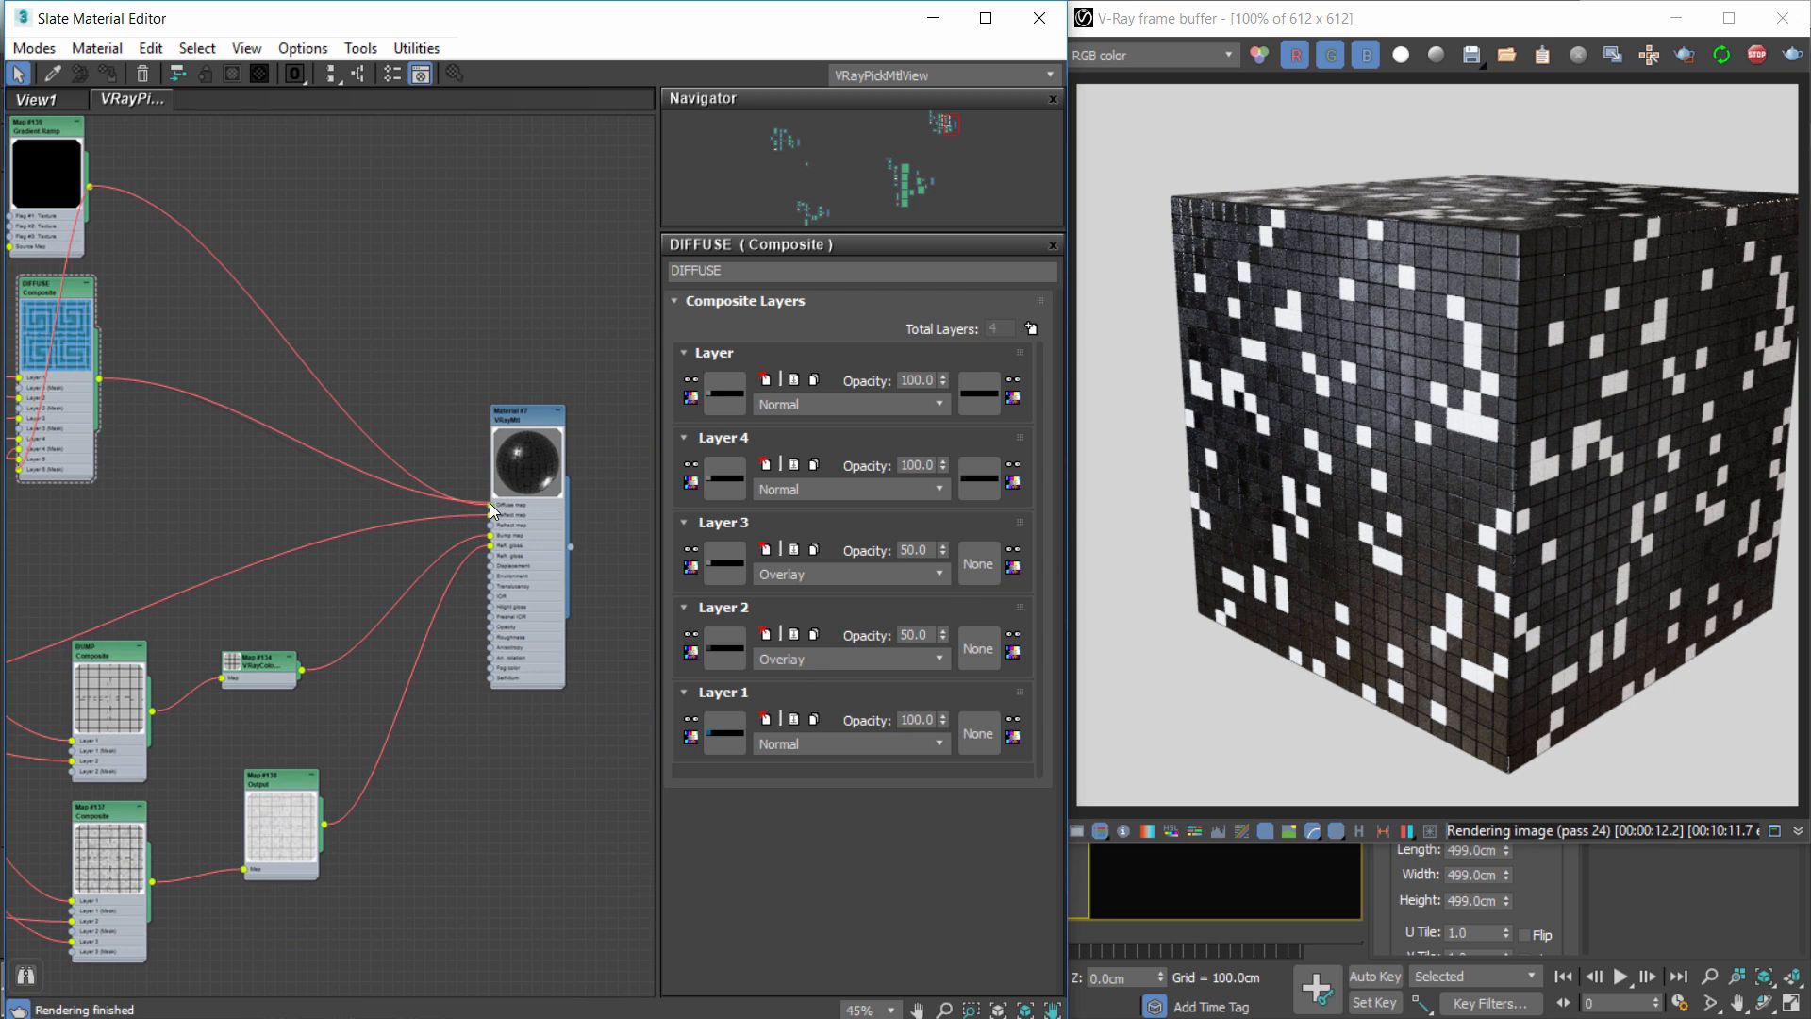
{"action": "left_click_drag", "start_coordinate": [490, 501], "coordinate": [490, 505]}
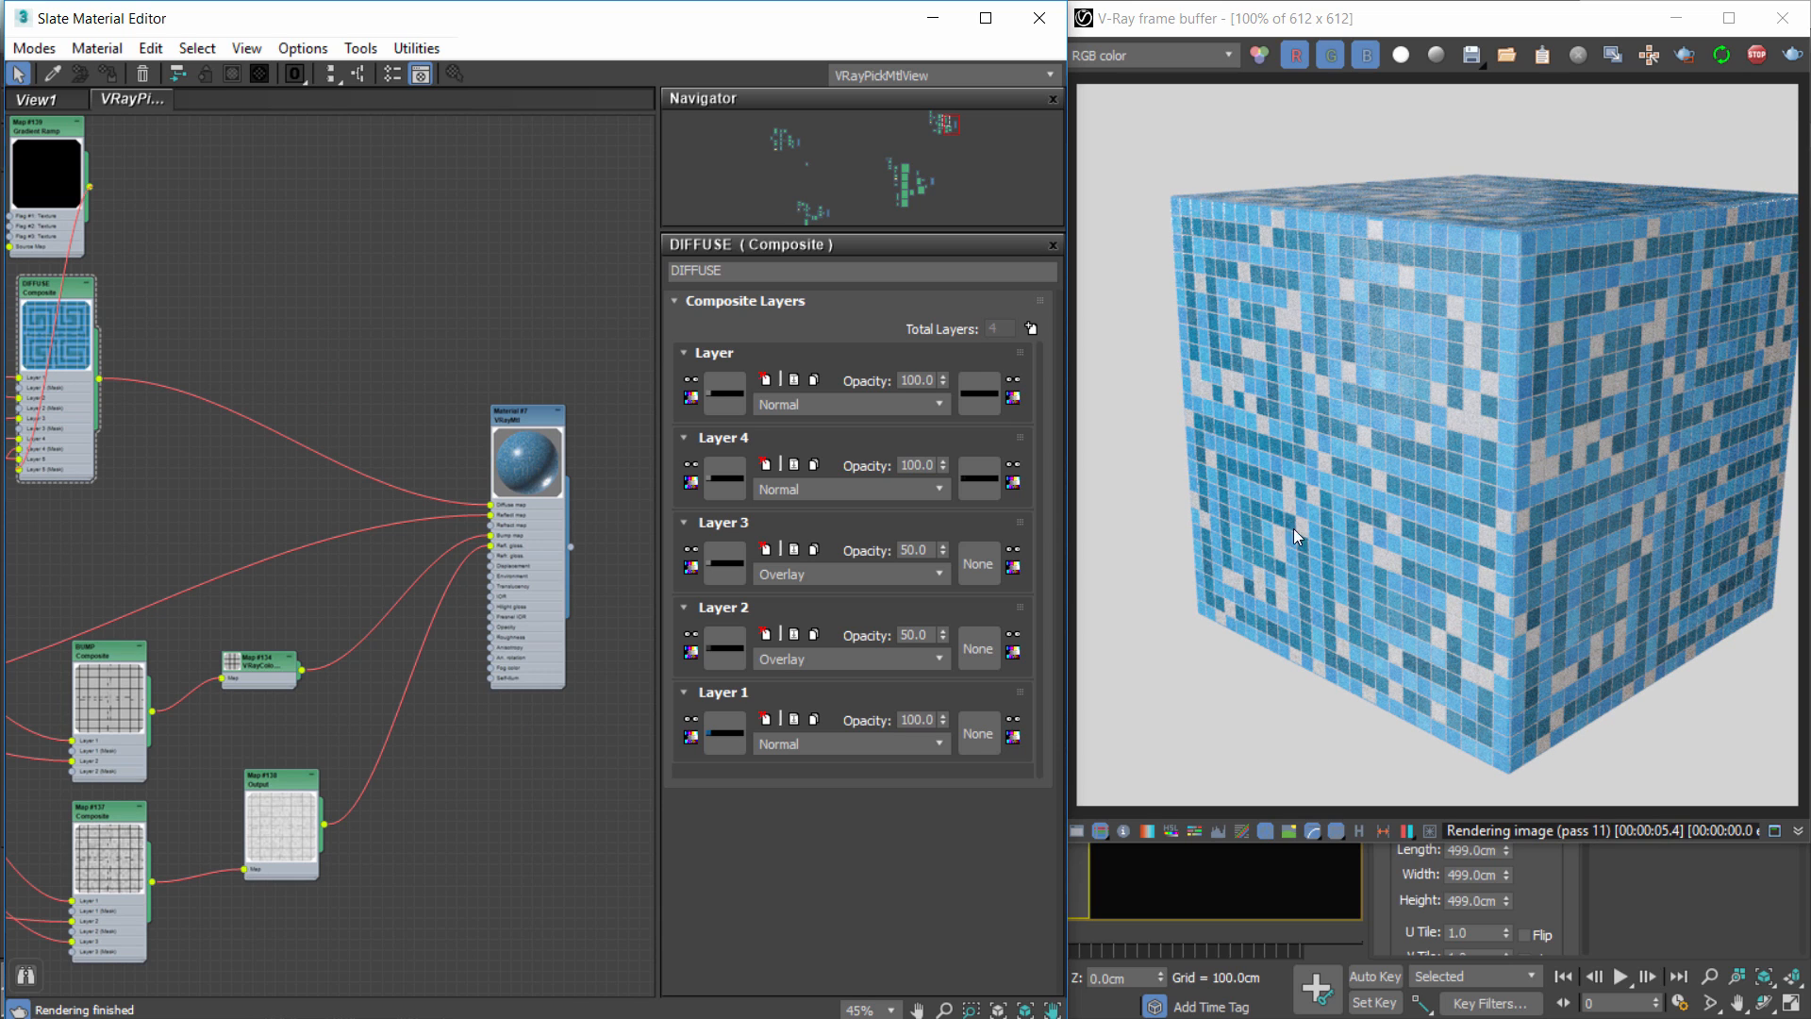
Delete the Gradient Ramp node that masks Layer 5 of the DIFFUSE Composite.
{"action": "middle_click_drag", "start_coordinate": [430, 400], "coordinate": [700, 501]}
{"action": "scroll", "coordinate": [700, 501], "scroll_direction": "down", "scroll_amount": 1}
{"action": "left_click", "coordinate": [381, 317]}
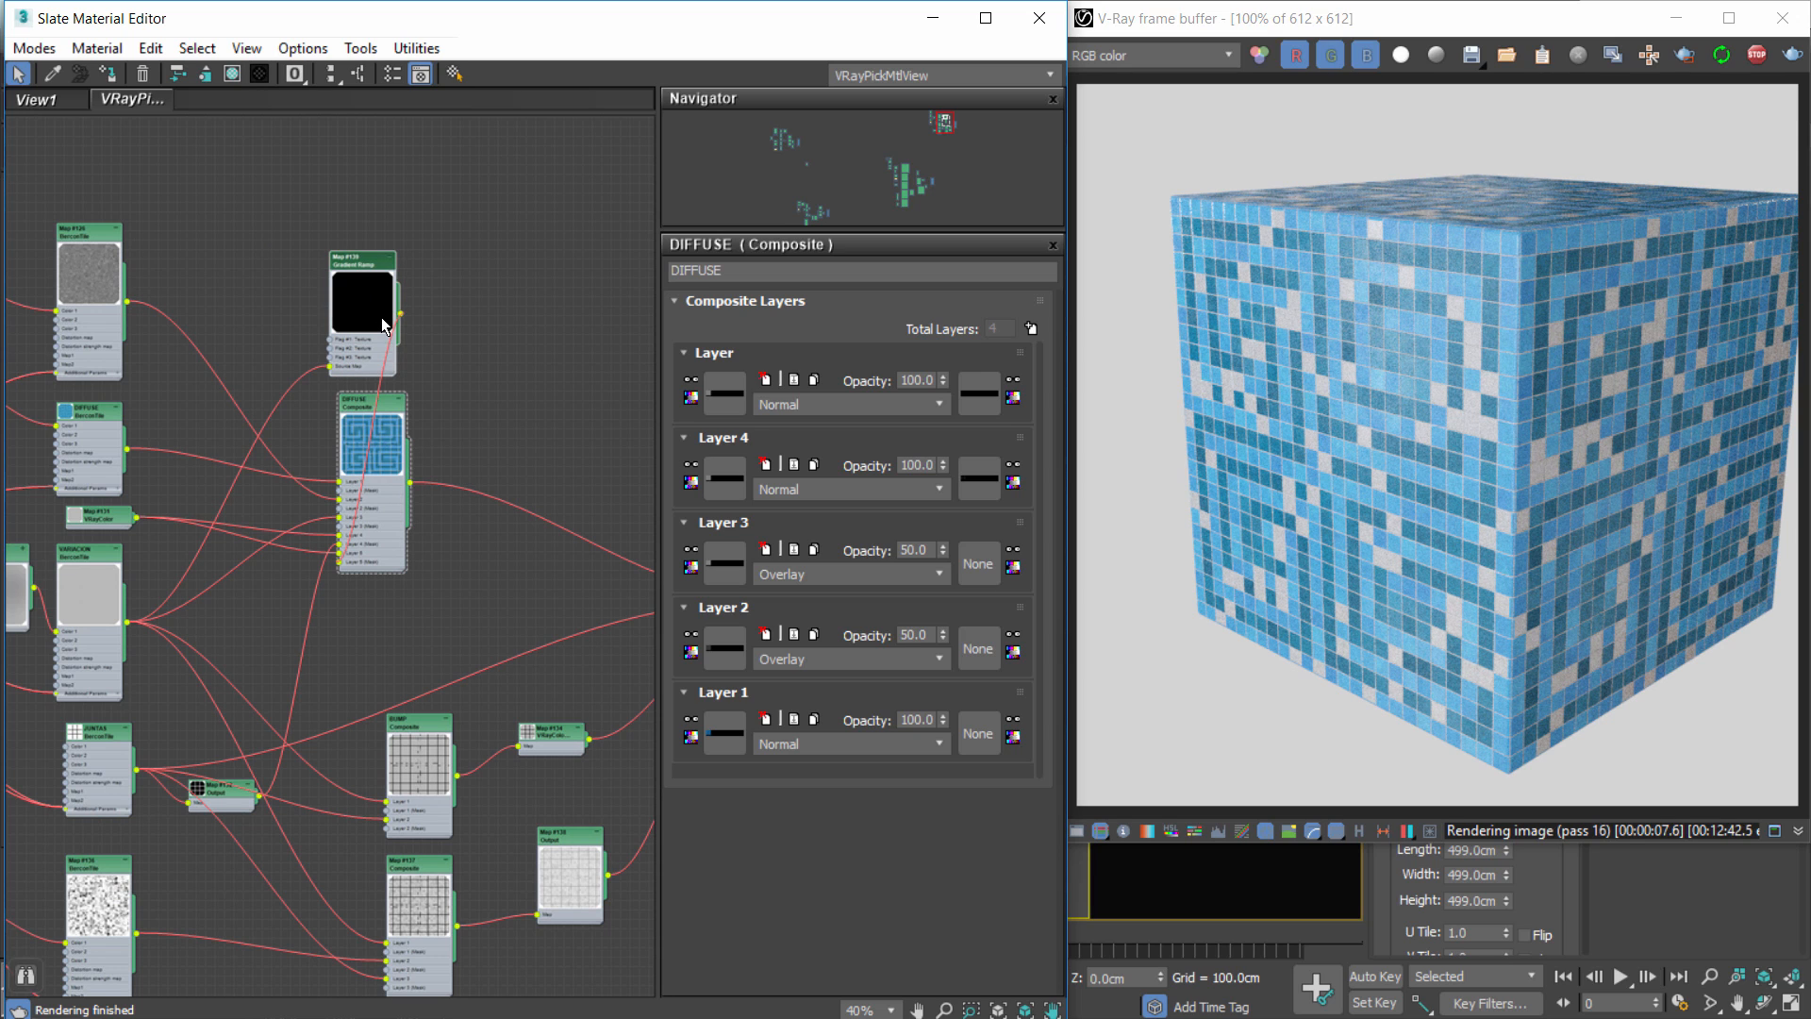
{"action": "key", "text": "Delete"}
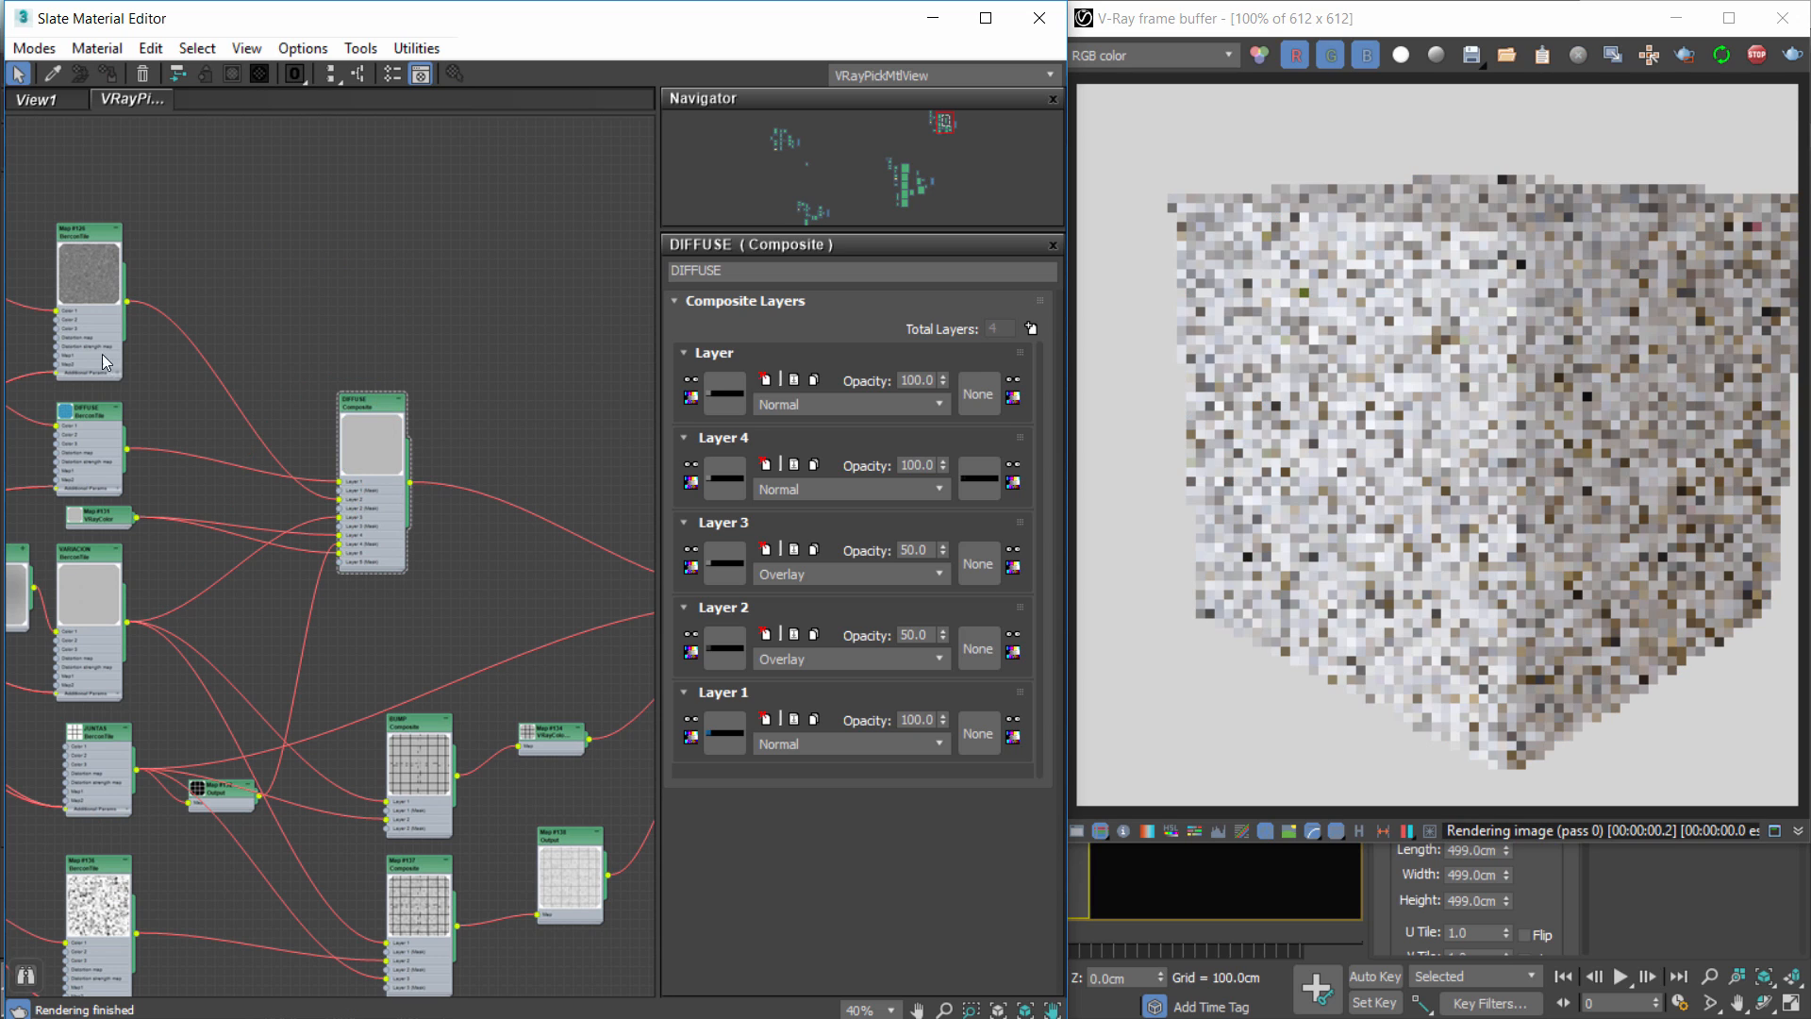
Remove the fifth layer from the DIFFUSE Composite.
{"action": "middle_click_drag", "start_coordinate": [516, 685], "coordinate": [353, 529]}
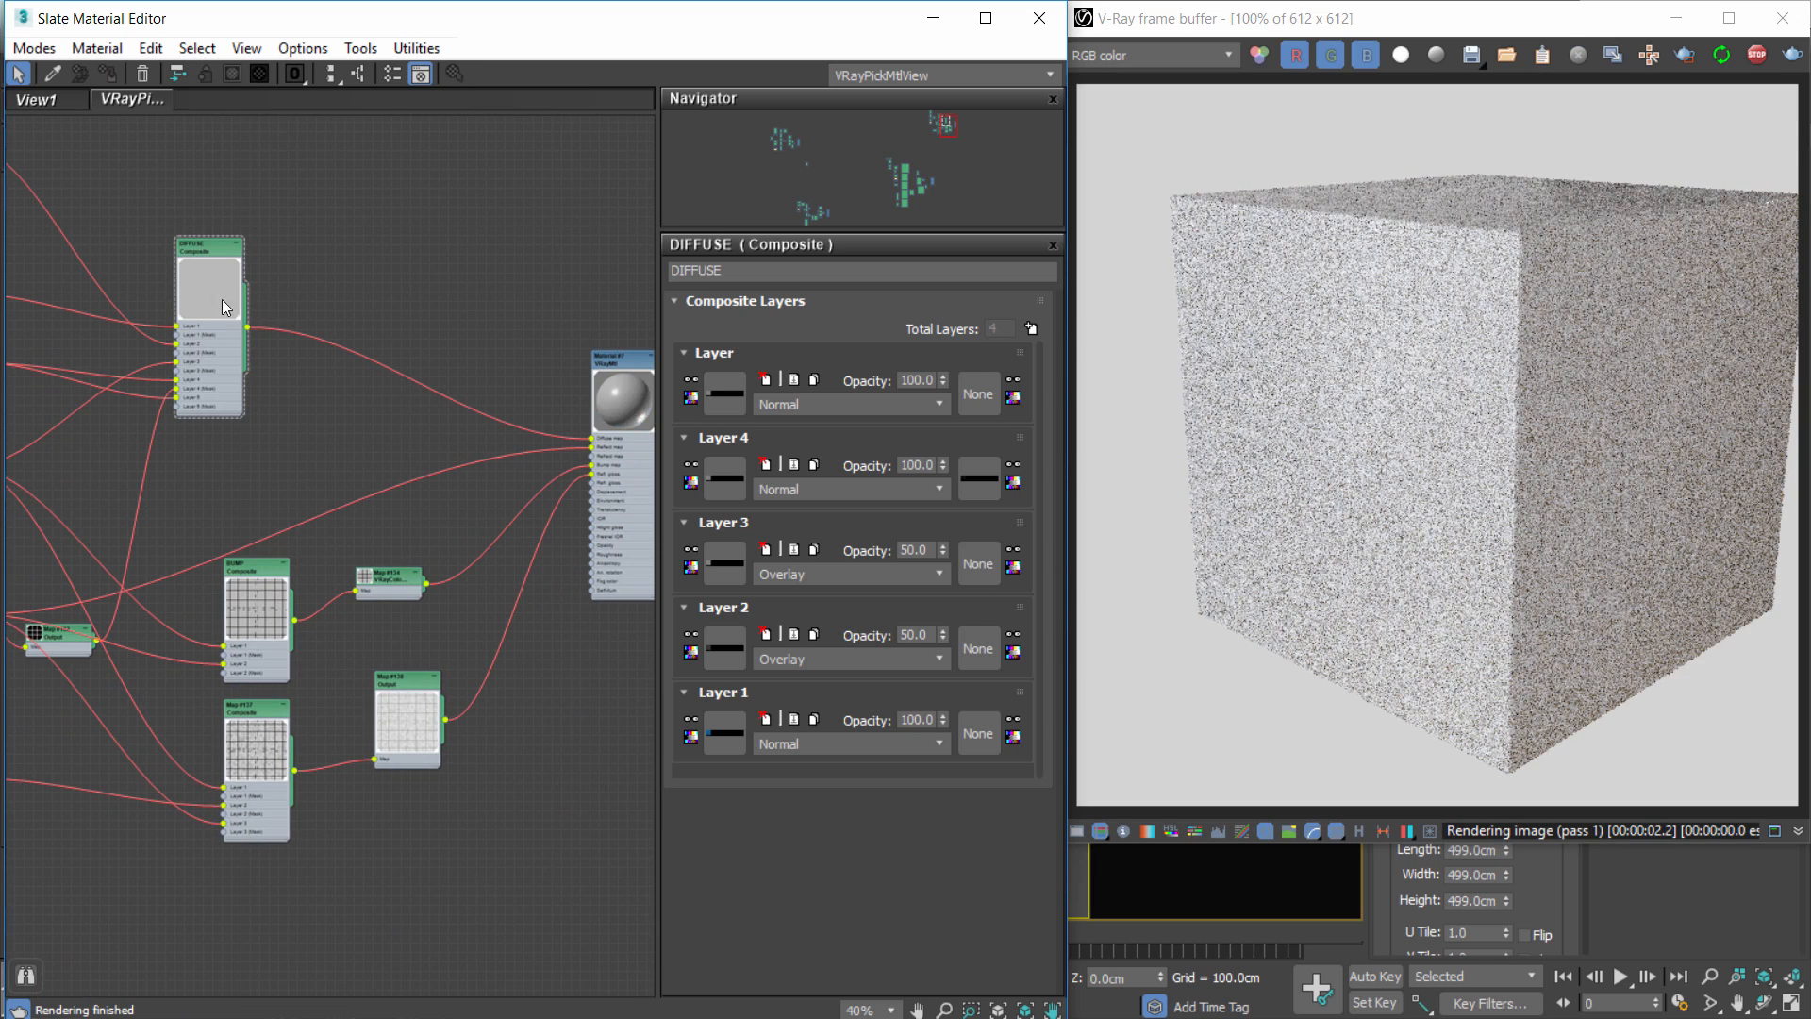
{"action": "middle_click_drag", "start_coordinate": [183, 389], "coordinate": [411, 483]}
{"action": "scroll", "coordinate": [411, 483], "scroll_direction": "up", "scroll_amount": 5}
{"action": "left_click", "coordinate": [467, 248]}
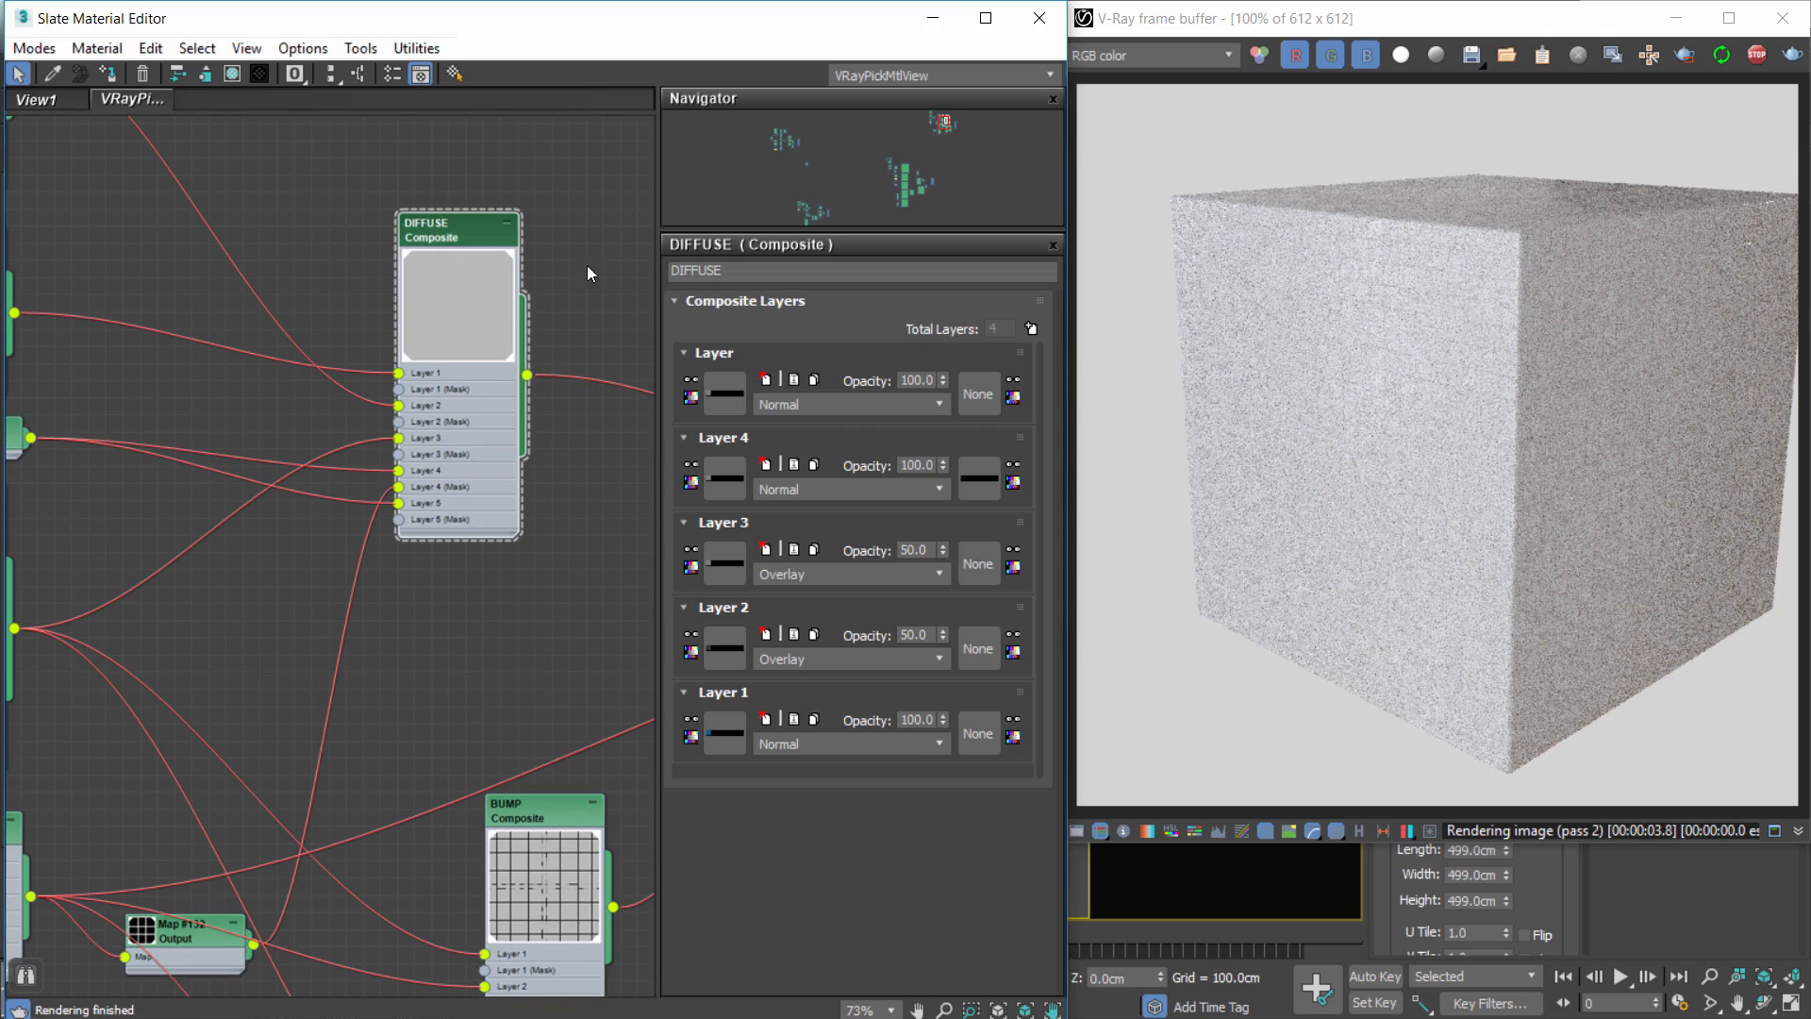
{"action": "left_click", "coordinate": [762, 381]}
{"action": "middle_click_drag", "start_coordinate": [493, 452], "coordinate": [337, 472]}
{"action": "scroll", "coordinate": [337, 471], "scroll_direction": "down", "scroll_amount": 2}
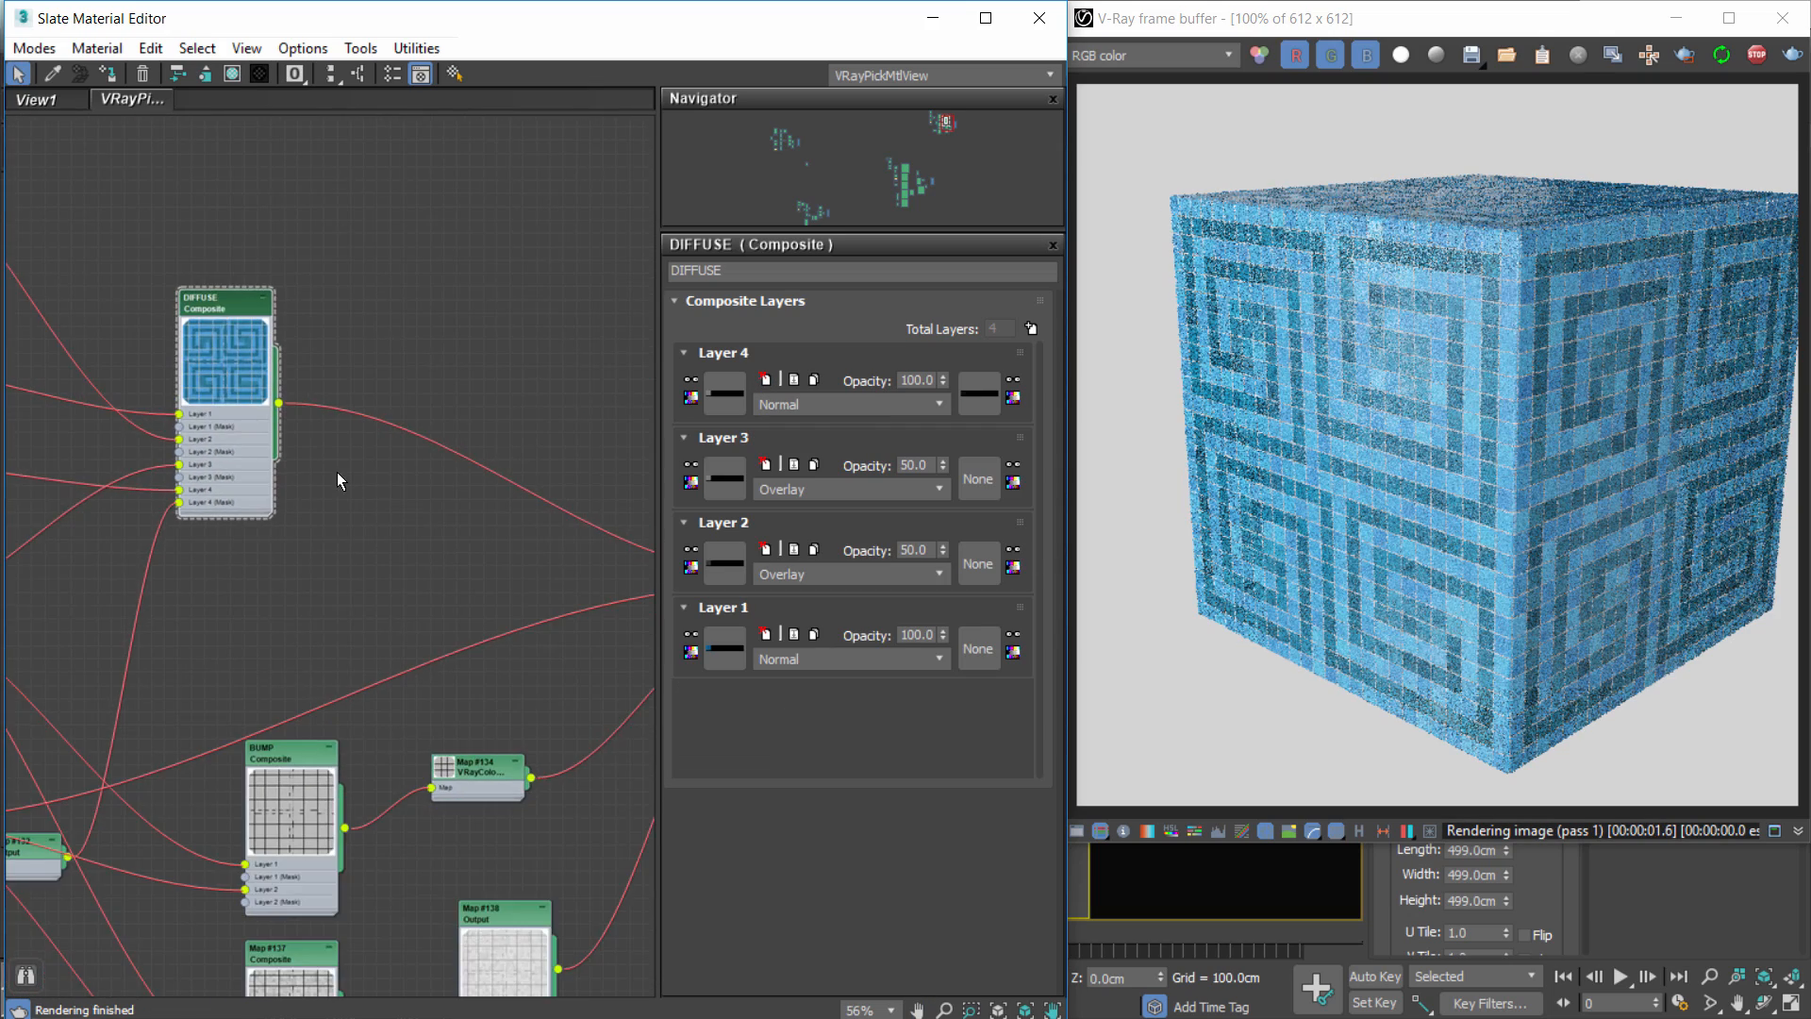
Set the soften radius of the JUNTAS BerconTile to 0.2.
{"action": "scroll", "coordinate": [337, 471], "scroll_direction": "down", "scroll_amount": 2}
{"action": "middle_click_drag", "start_coordinate": [478, 520], "coordinate": [632, 457]}
{"action": "scroll", "coordinate": [390, 528], "scroll_direction": "down", "scroll_amount": 1}
{"action": "middle_click_drag", "start_coordinate": [390, 528], "coordinate": [323, 499]}
{"action": "scroll", "coordinate": [467, 496], "scroll_direction": "down", "scroll_amount": 2}
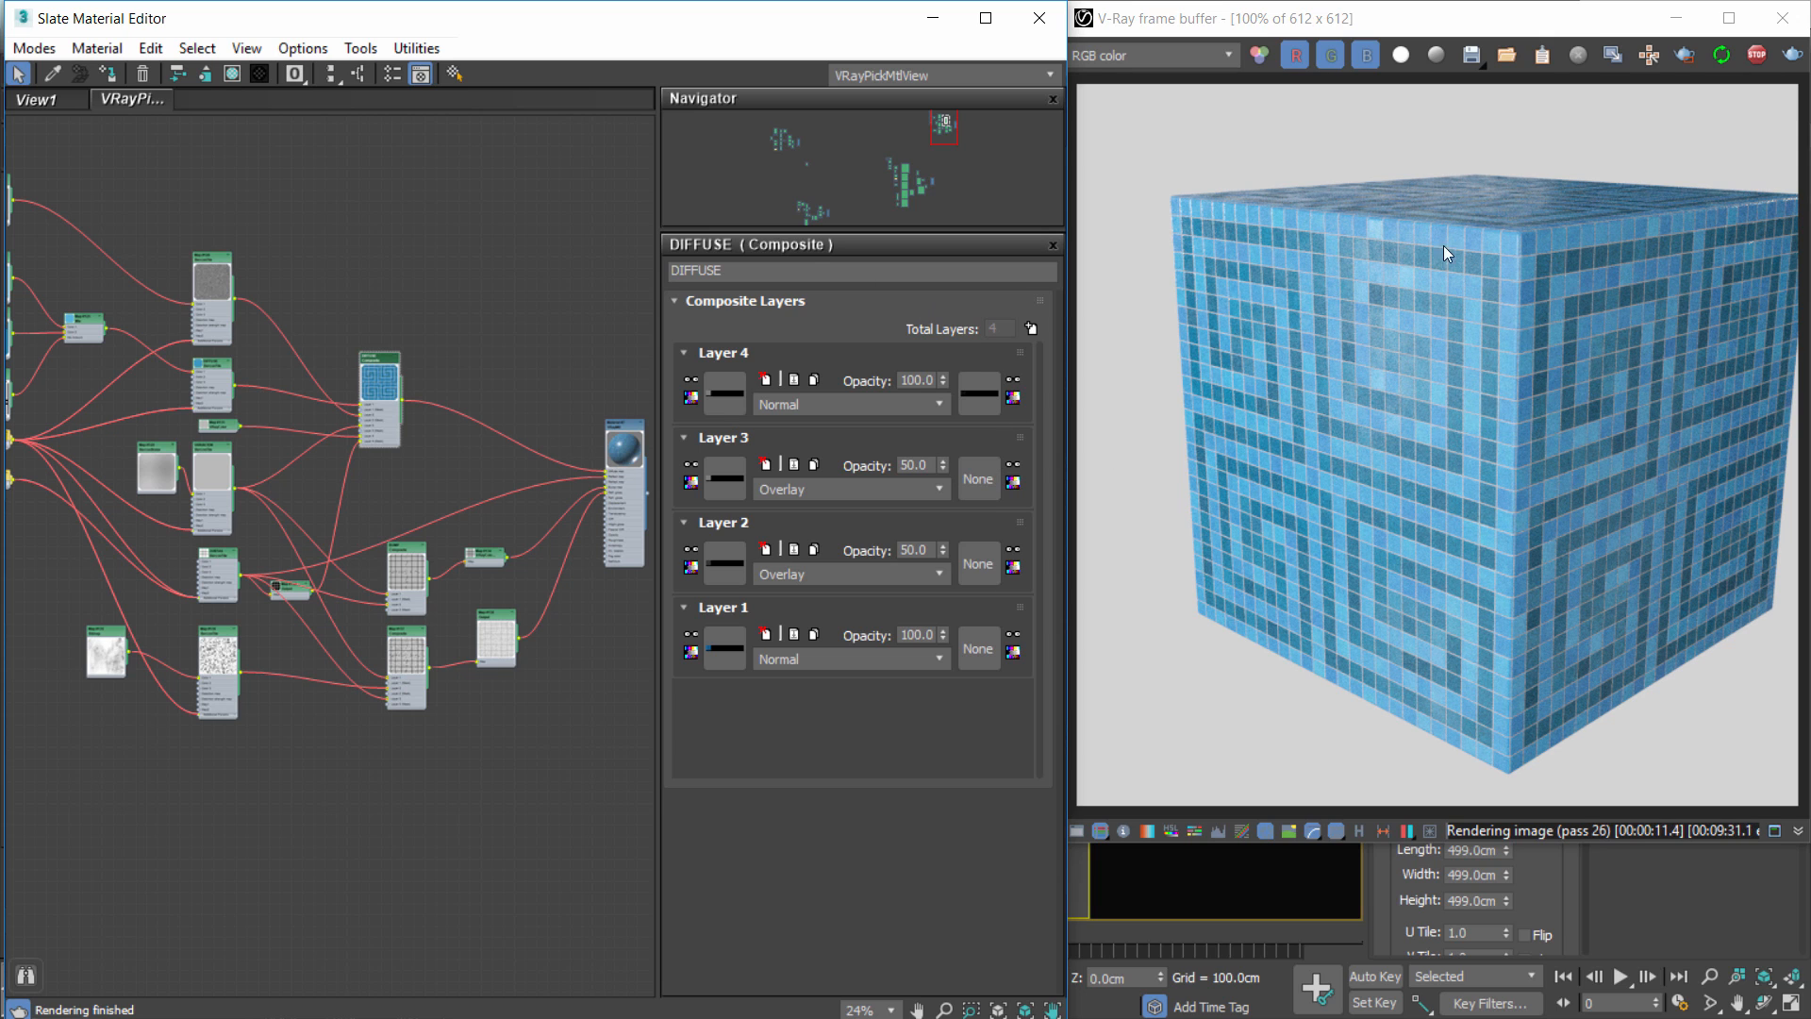
{"action": "scroll", "coordinate": [404, 501], "scroll_direction": "up", "scroll_amount": 4}
{"action": "middle_click_drag", "start_coordinate": [588, 461], "coordinate": [239, 498]}
{"action": "scroll", "coordinate": [368, 510], "scroll_direction": "down", "scroll_amount": 2}
{"action": "scroll", "coordinate": [351, 711], "scroll_direction": "up", "scroll_amount": 2}
{"action": "double_click", "coordinate": [321, 687]}
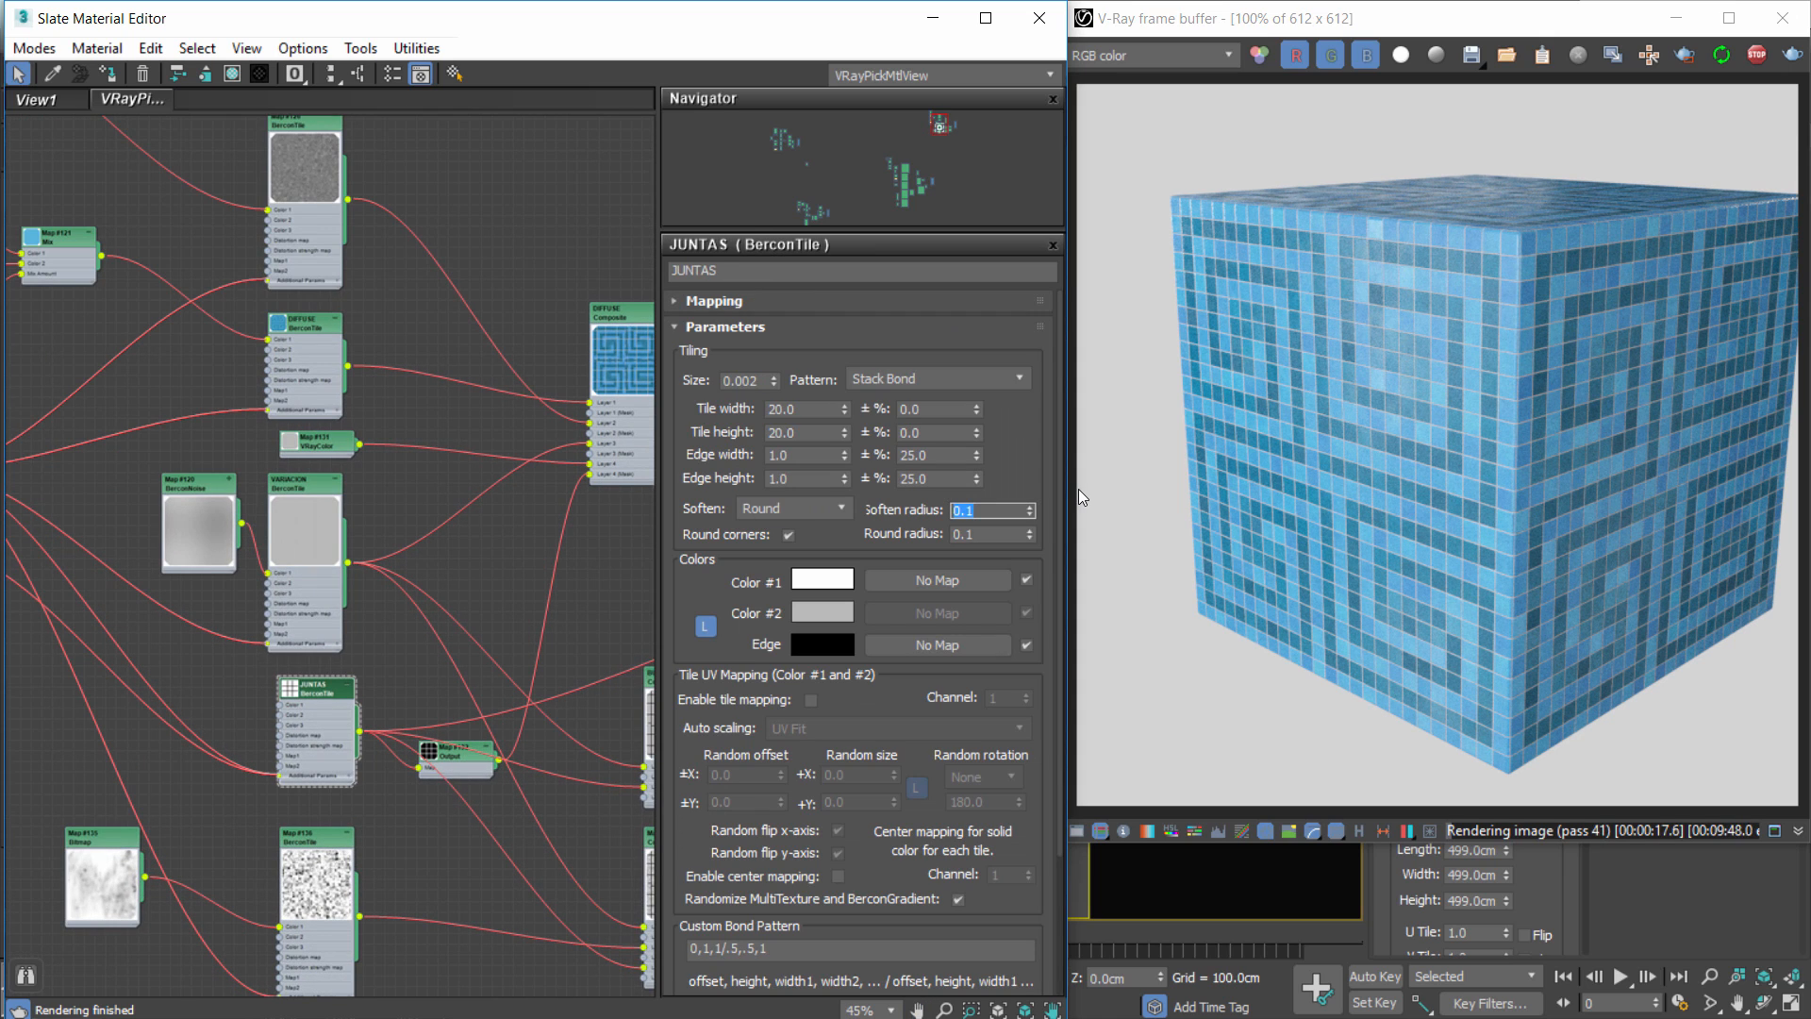
{"action": "type", "text": "0"}
{"action": "key", "text": "Return"}
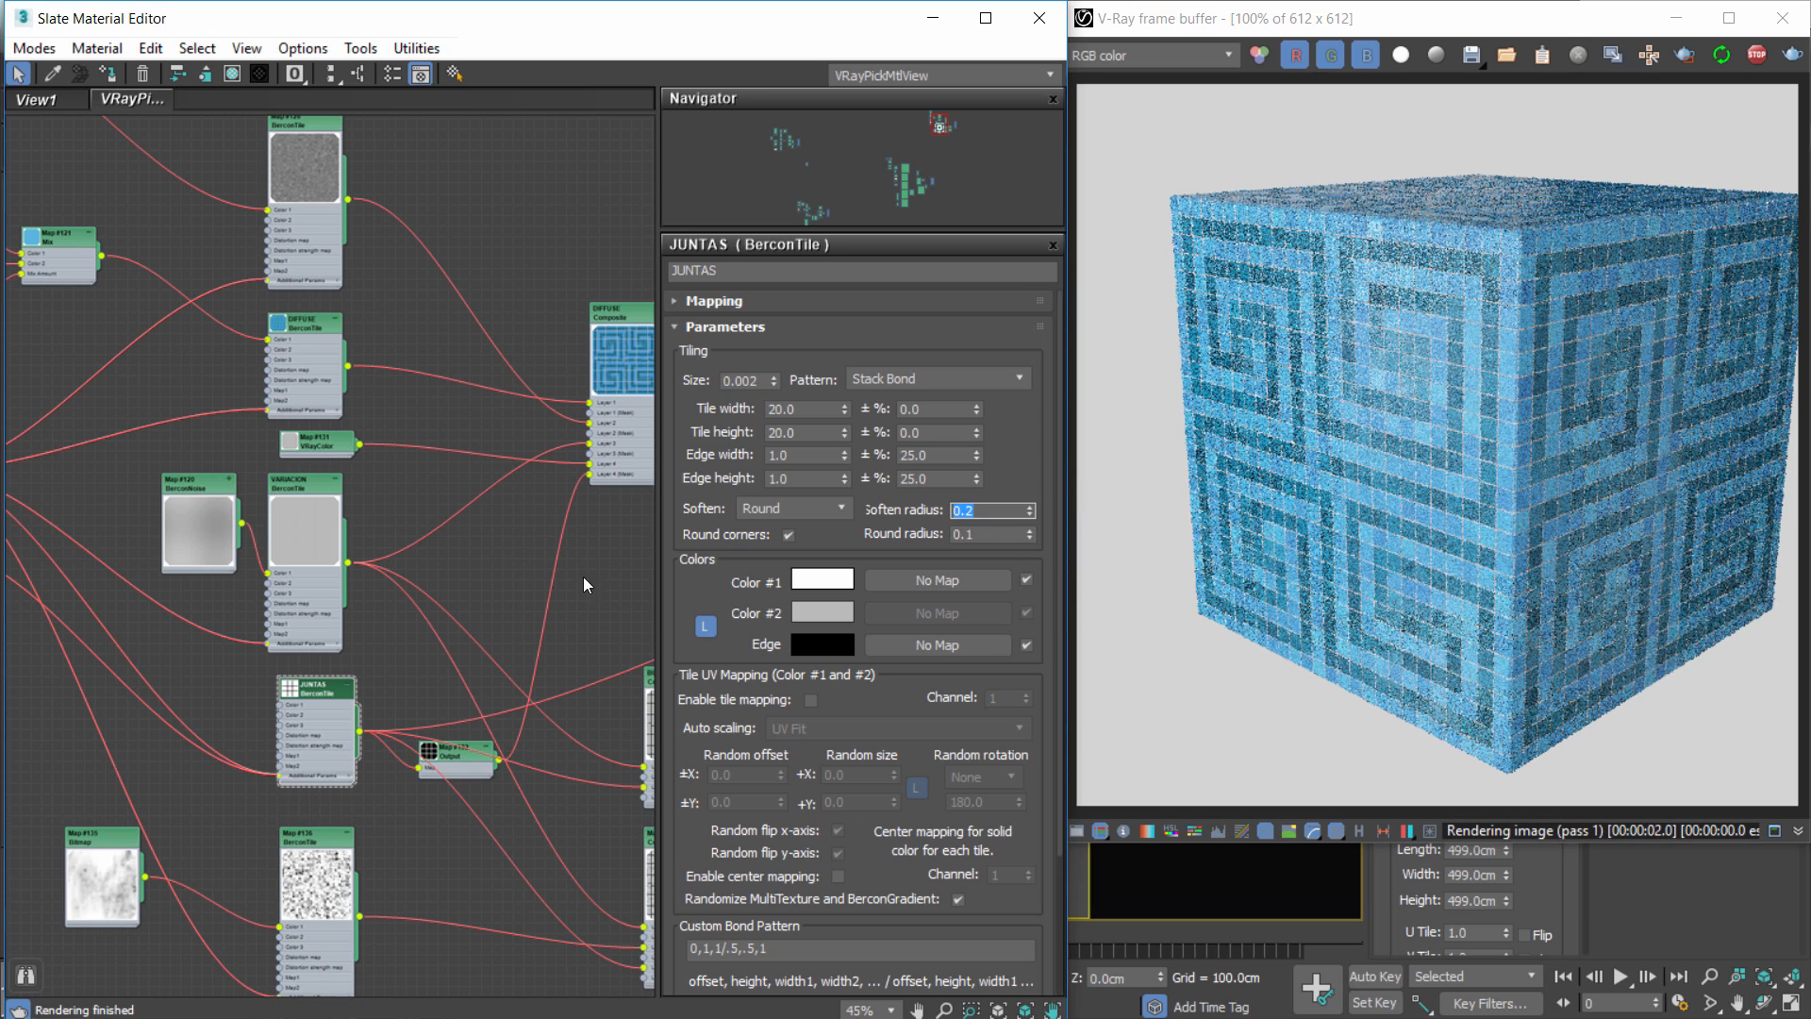
Set the height of the Map #134 VRayColor2Bump to 3 cm.
{"action": "middle_click_drag", "start_coordinate": [583, 575], "coordinate": [387, 560]}
{"action": "double_click", "coordinate": [373, 574]}
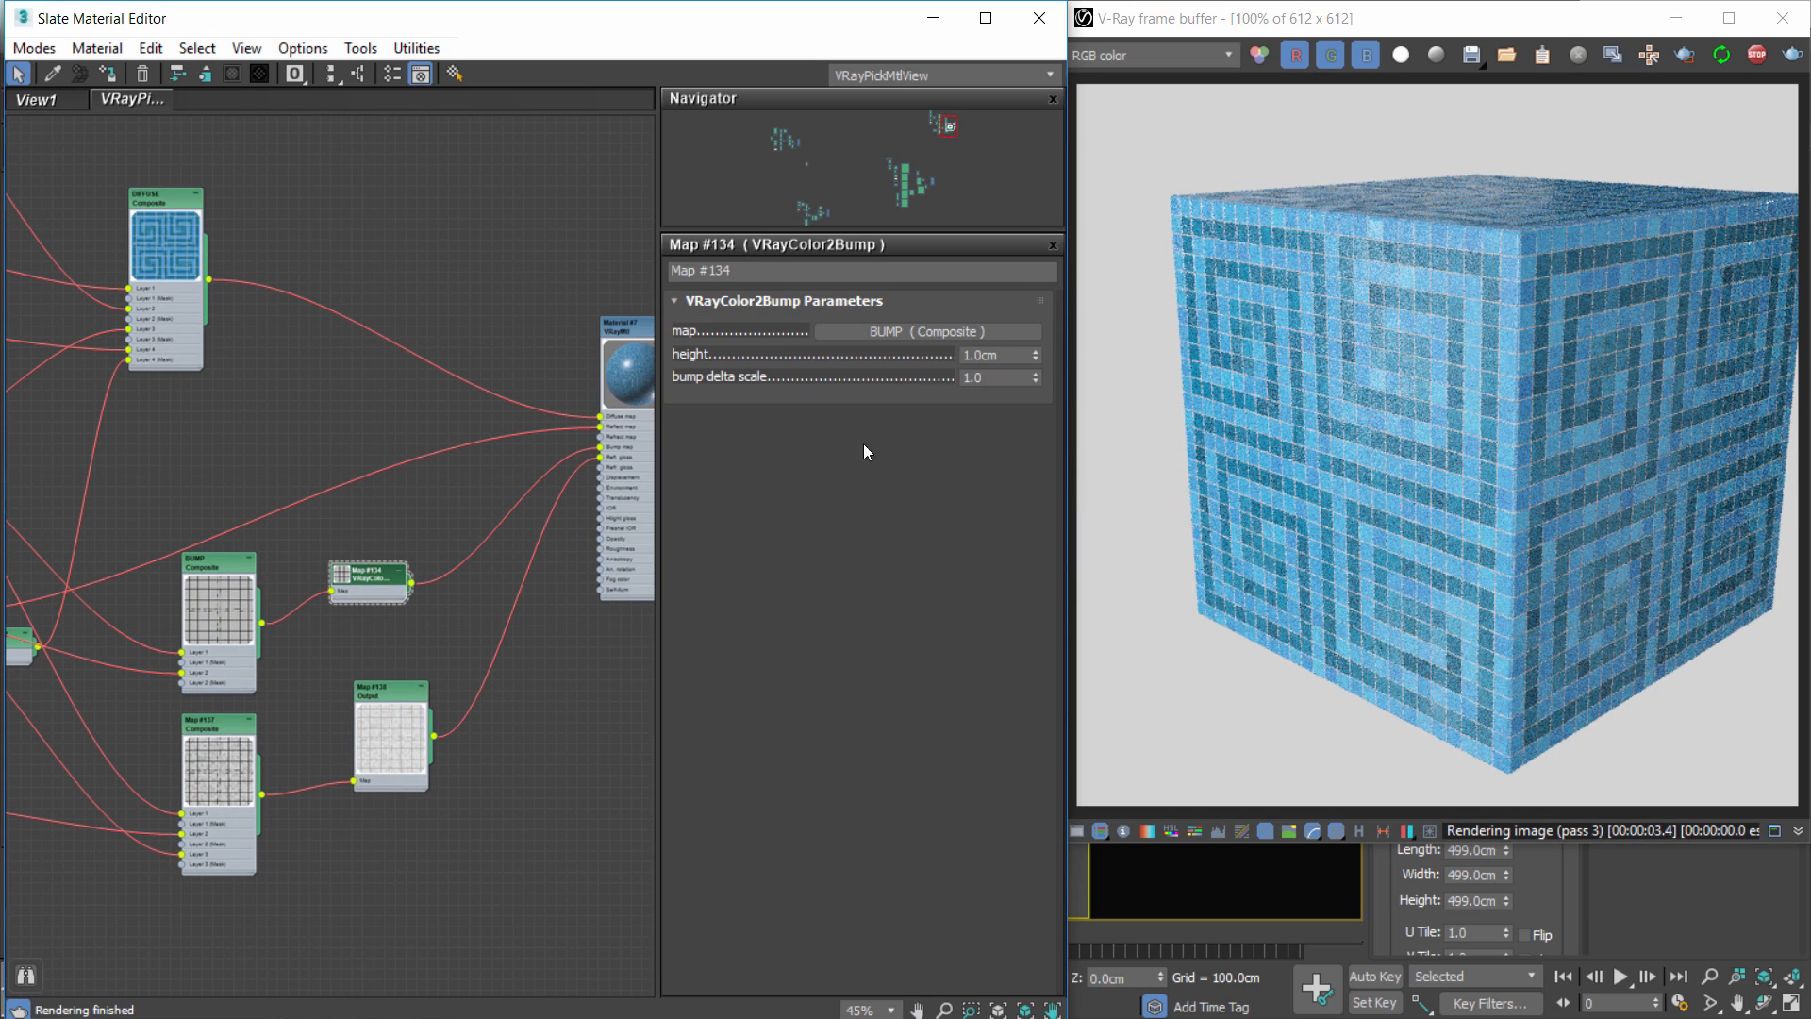
{"action": "double_click", "coordinate": [1000, 354]}
{"action": "type", "text": "3"}
{"action": "key", "text": "Return"}
Temporarily disconnect the DIFFUSE Composite from Material #7, examine the joint bump up close in the render, and reconnect it to the Diffuse map.
{"action": "left_click_drag", "start_coordinate": [412, 283], "coordinate": [412, 390]}
{"action": "key", "text": "Delete"}
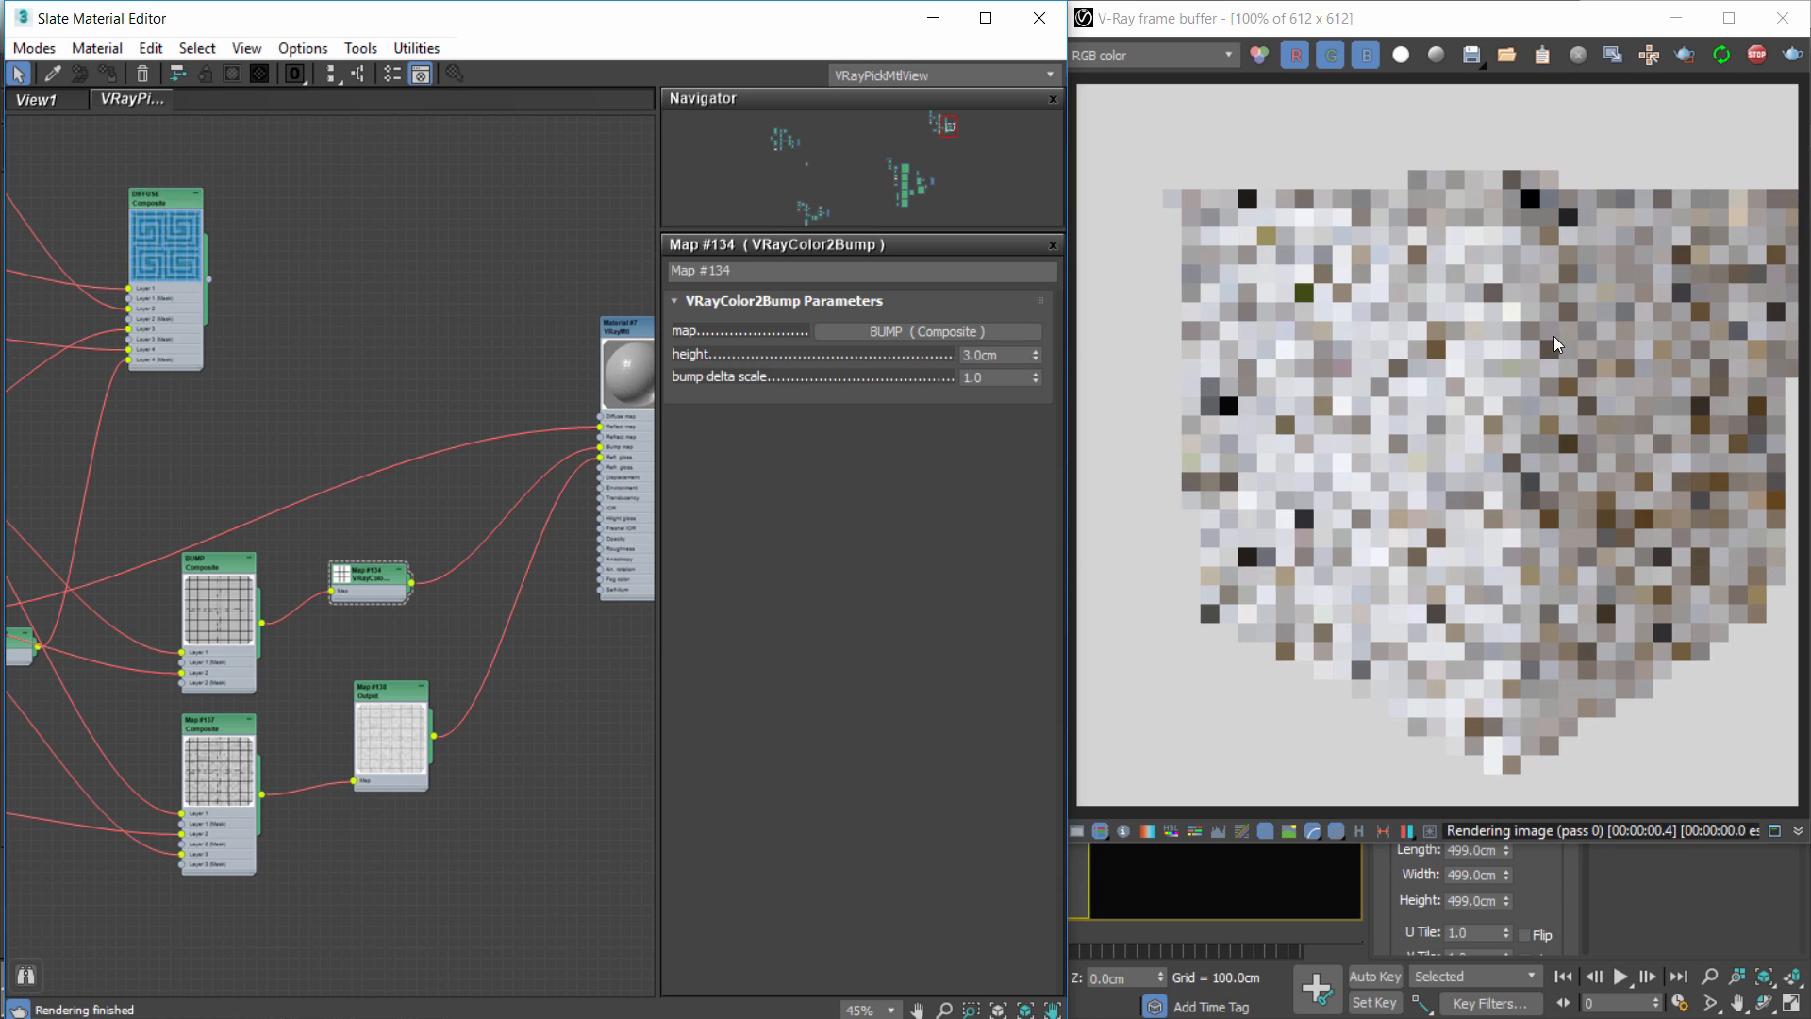
{"action": "scroll", "coordinate": [1488, 310], "scroll_direction": "up", "scroll_amount": 1}
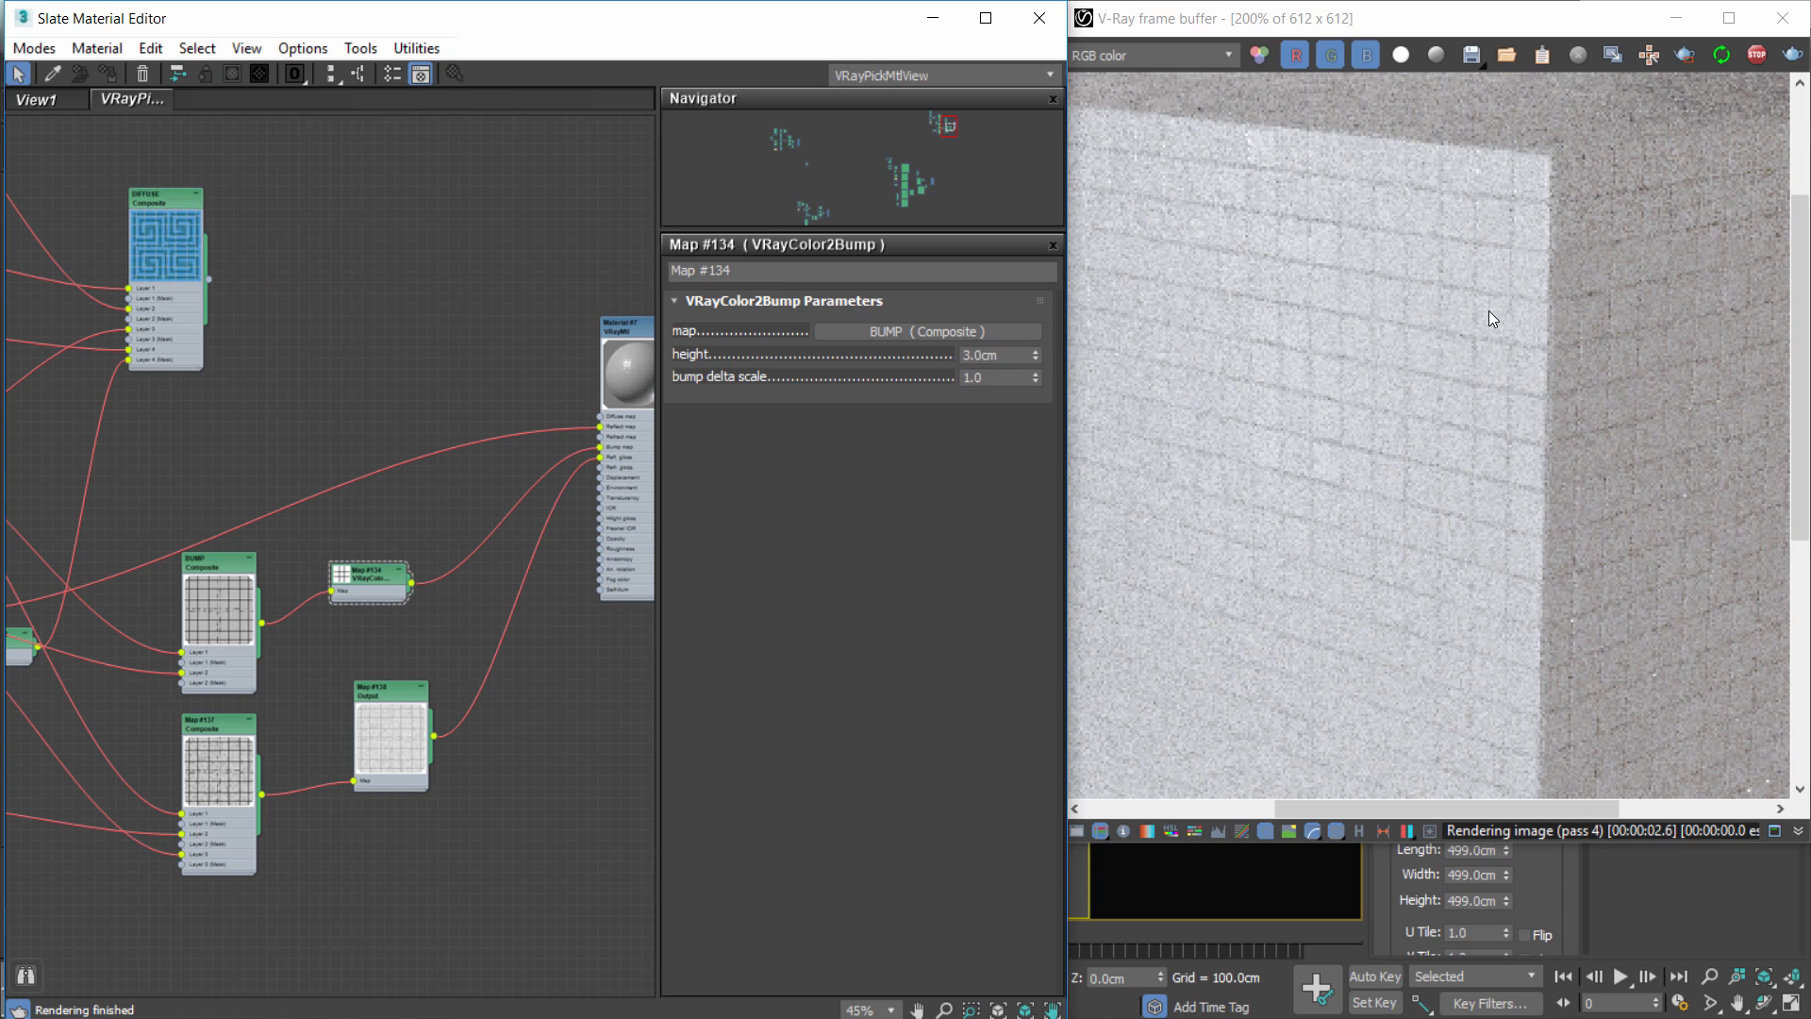
{"action": "left_click_drag", "start_coordinate": [208, 279], "coordinate": [600, 416]}
{"action": "middle_click_drag", "start_coordinate": [614, 443], "coordinate": [392, 422]}
{"action": "scroll", "coordinate": [406, 421], "scroll_direction": "down", "scroll_amount": 2}
{"action": "left_click_drag", "start_coordinate": [408, 371], "coordinate": [488, 435]}
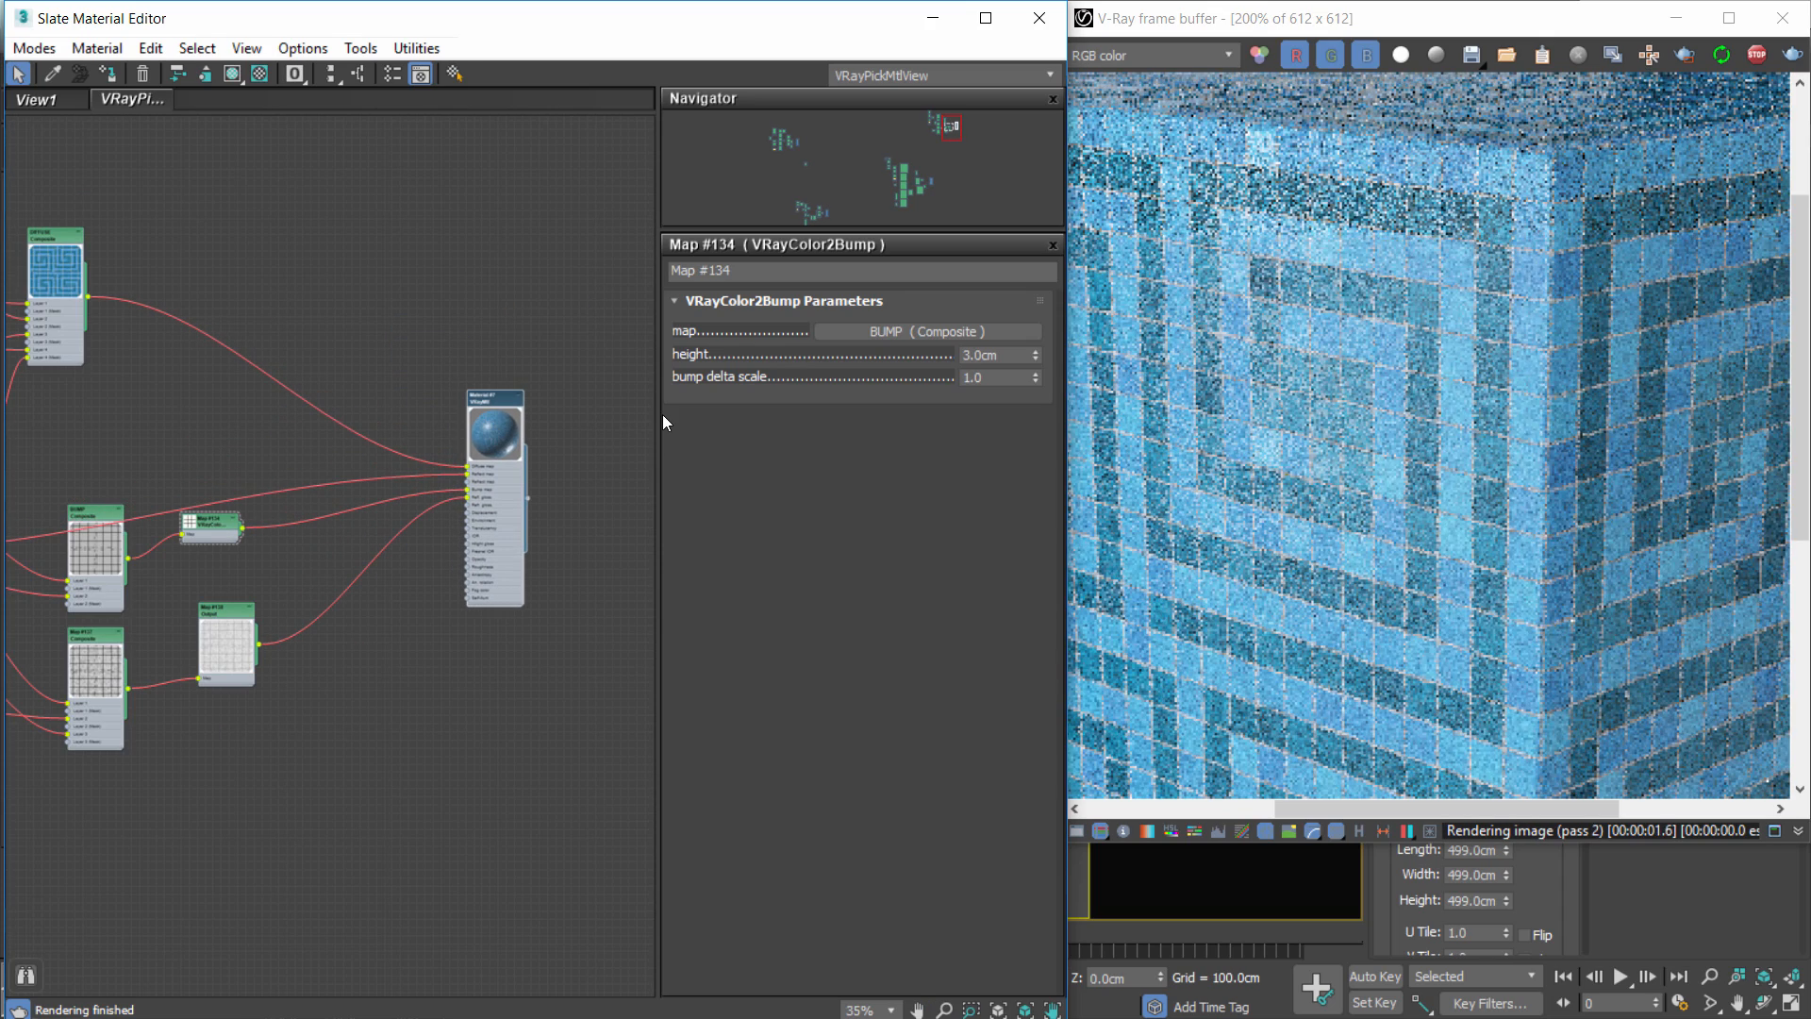
{"action": "scroll", "coordinate": [1500, 322], "scroll_direction": "down", "scroll_amount": 1}
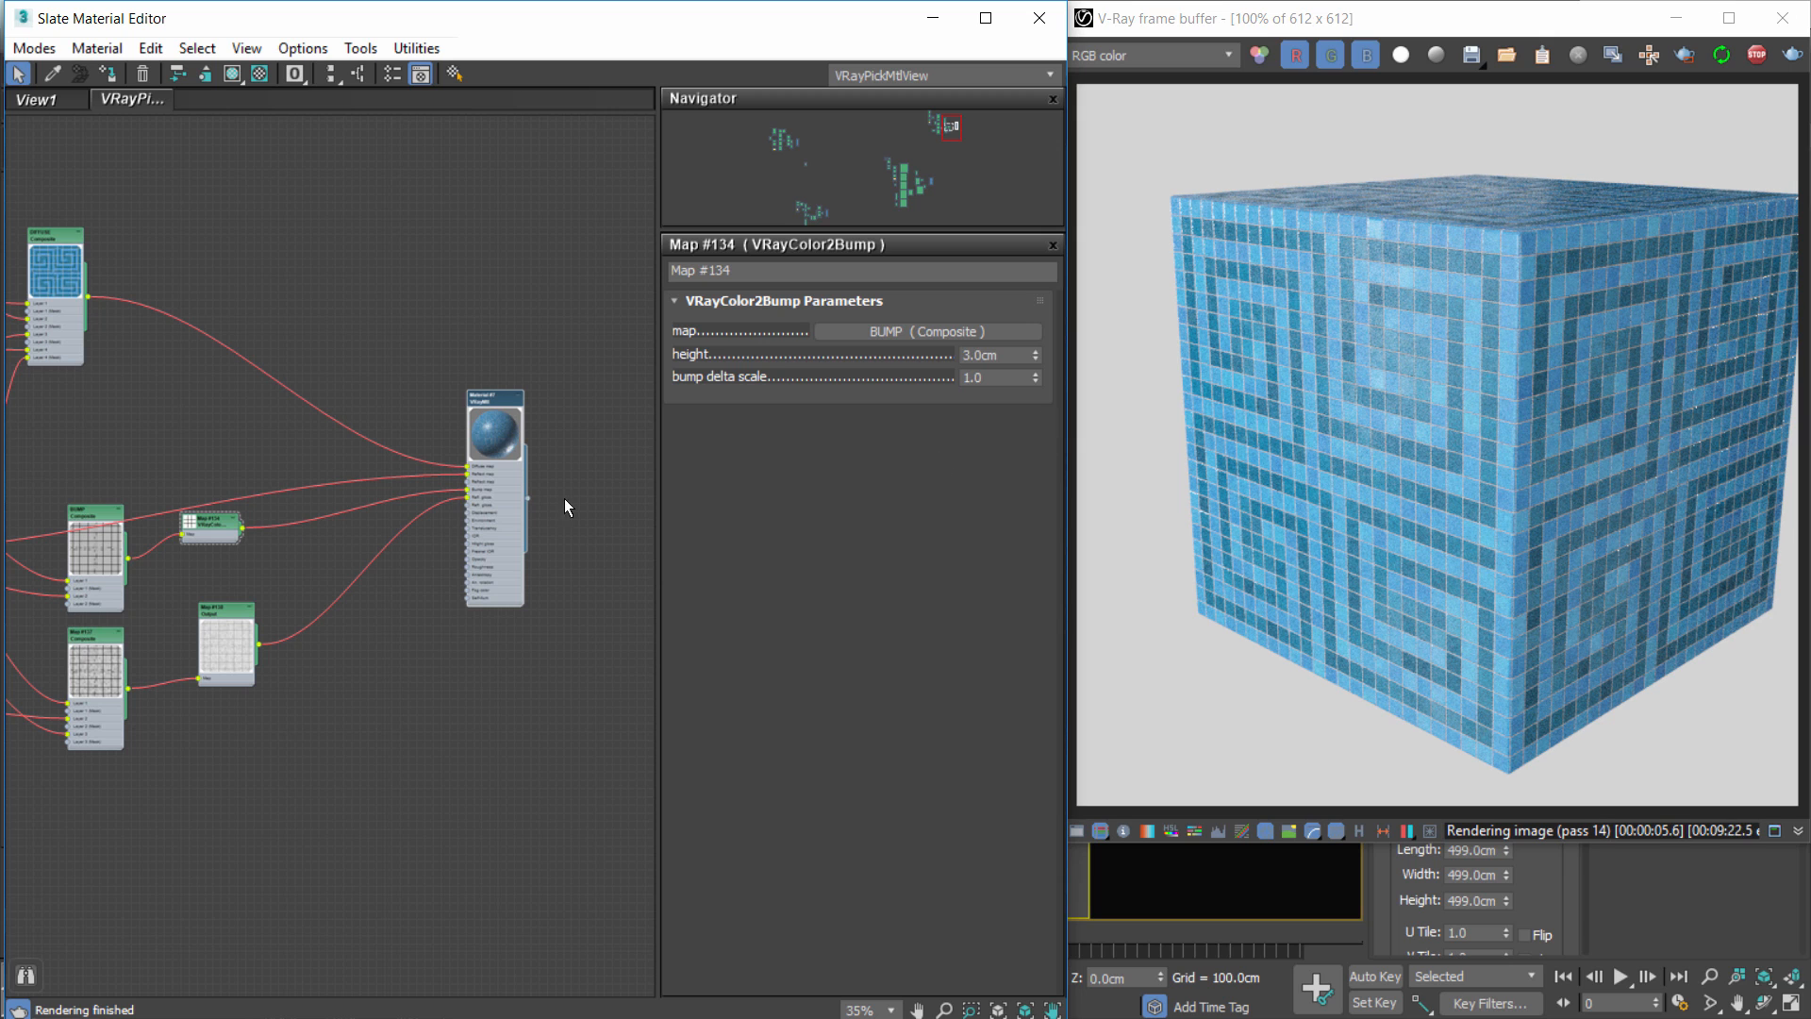
Add a ThinFilm map below the Map #138 Output node and open its parameters.
{"action": "middle_click_drag", "start_coordinate": [408, 526], "coordinate": [513, 512]}
{"action": "scroll", "coordinate": [514, 512], "scroll_direction": "up", "scroll_amount": 2}
{"action": "scroll", "coordinate": [444, 488], "scroll_direction": "down", "scroll_amount": 2}
{"action": "right_click", "coordinate": [399, 670]}
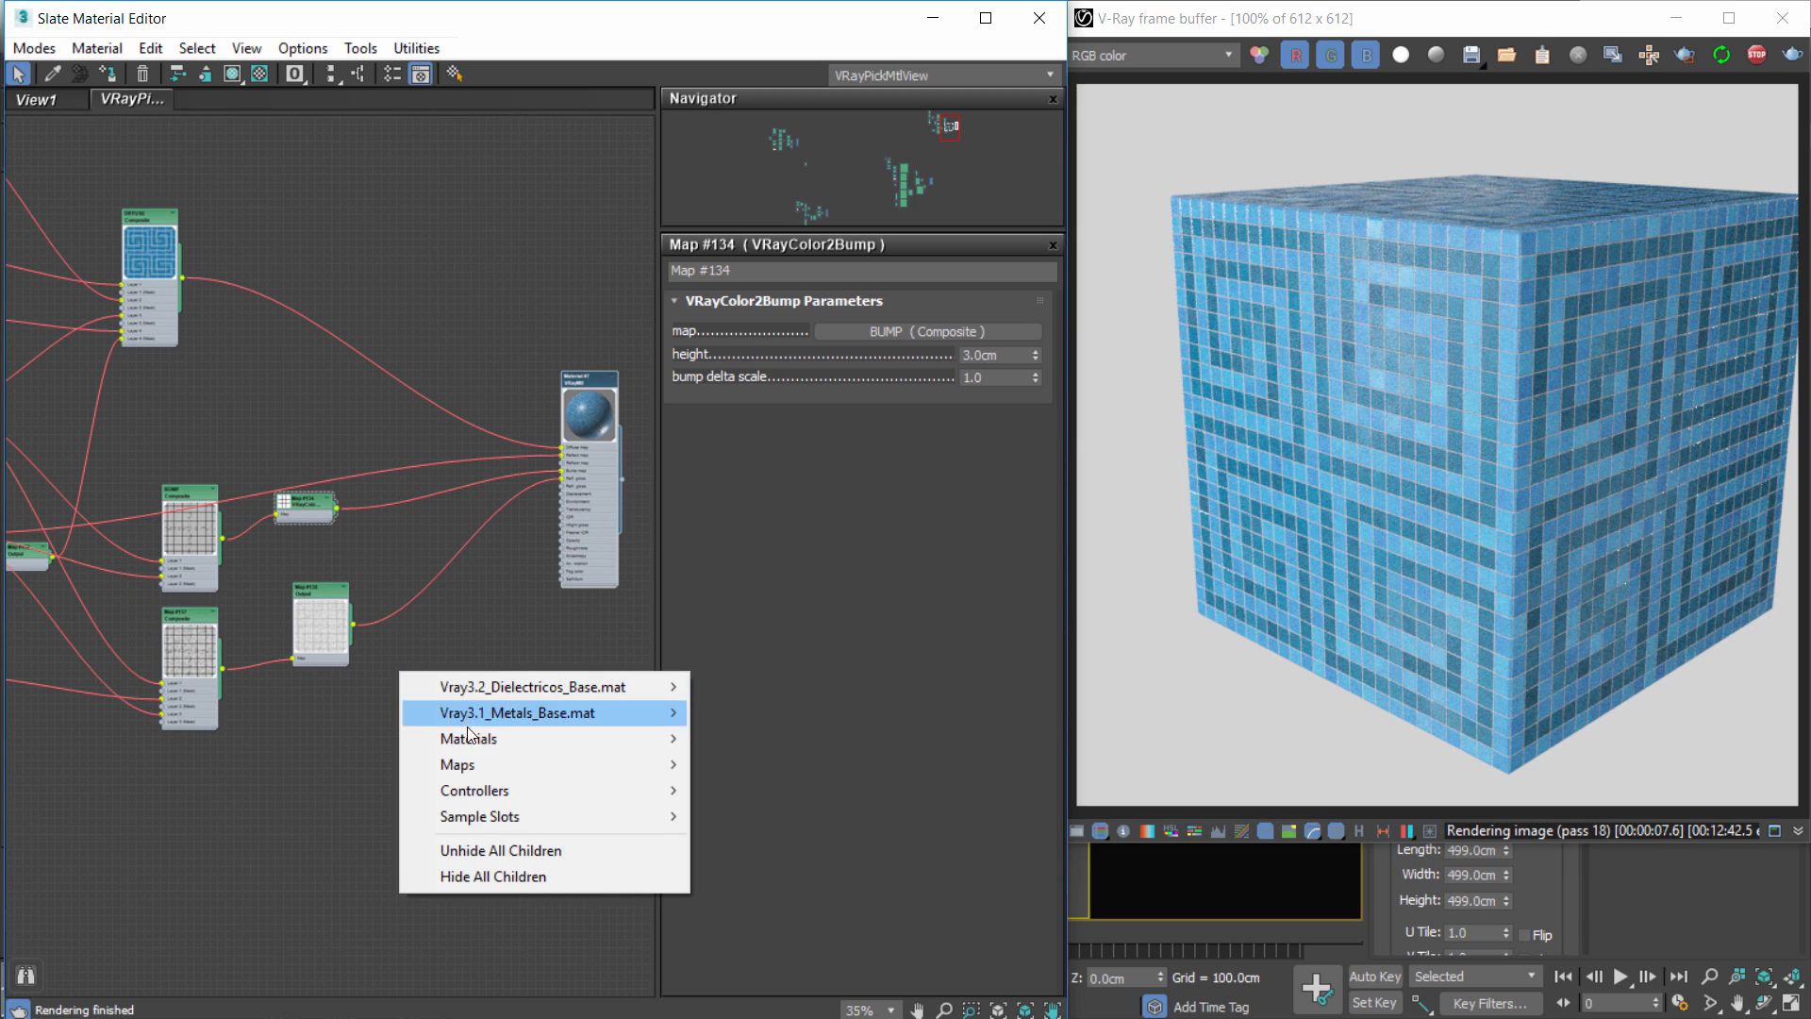
{"action": "mouse_move", "coordinate": [471, 763]}
{"action": "mouse_move", "coordinate": [281, 765]}
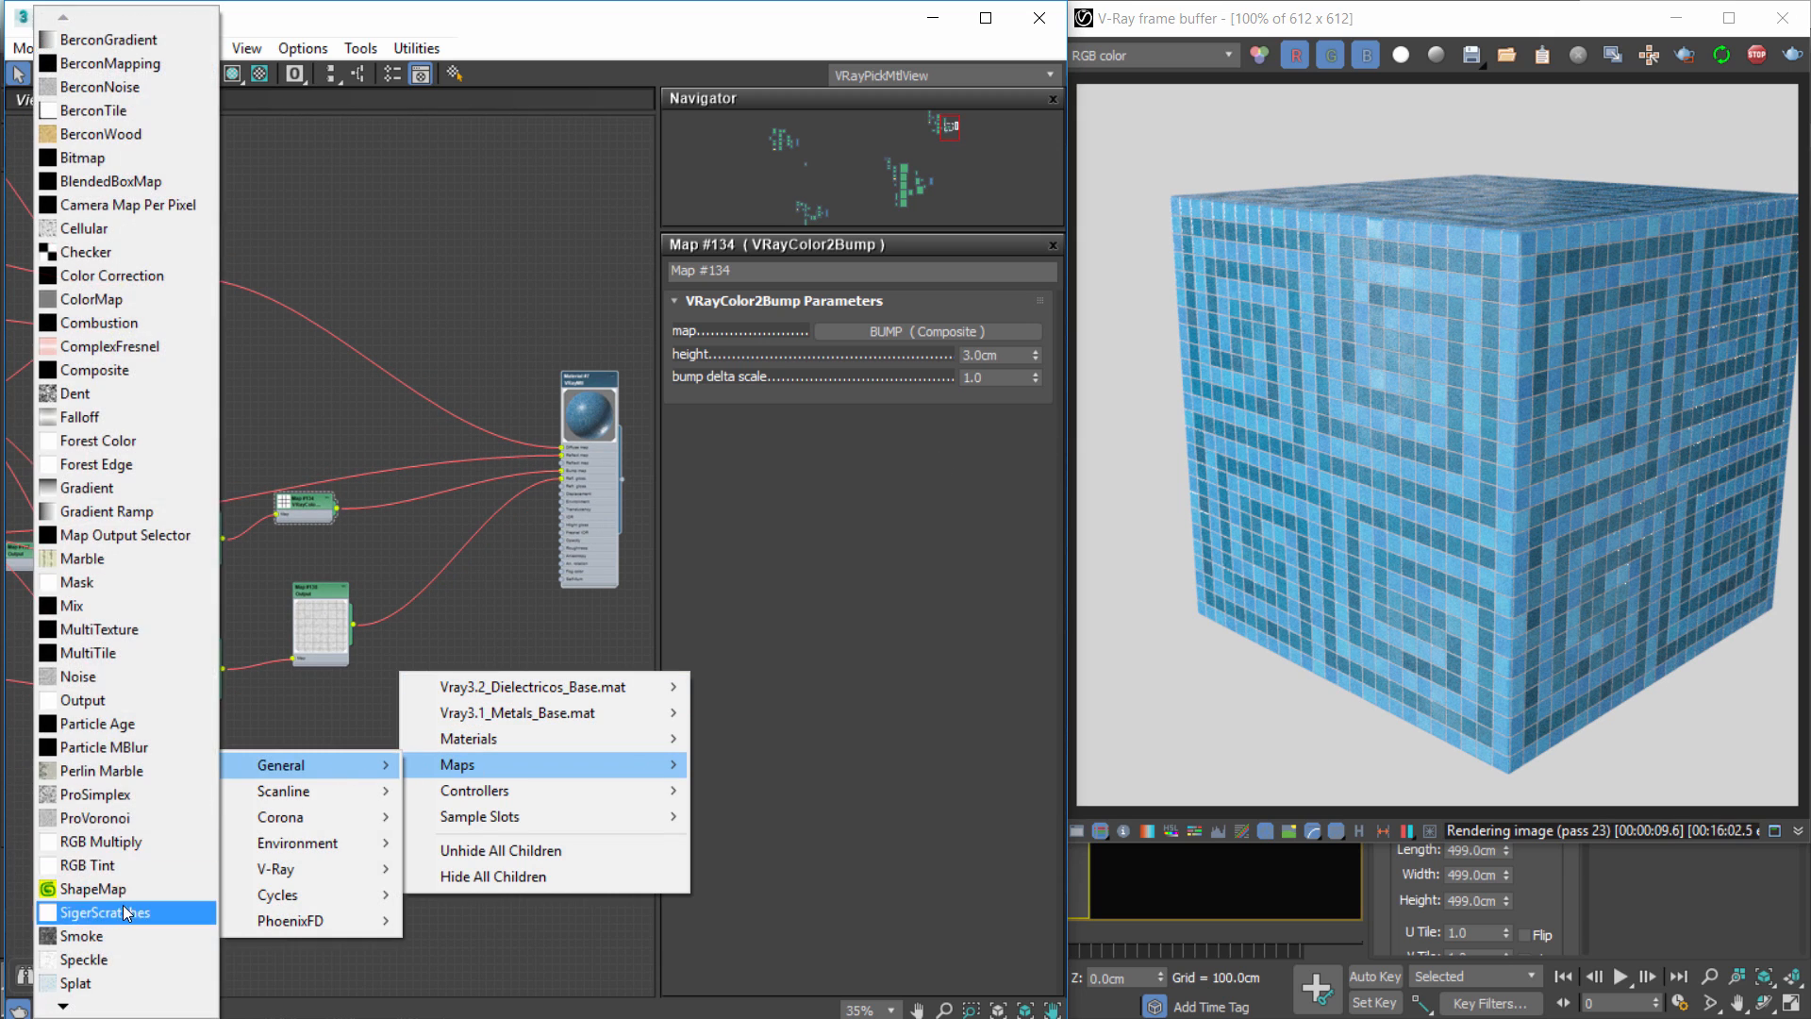
{"action": "mouse_move", "coordinate": [93, 1005]}
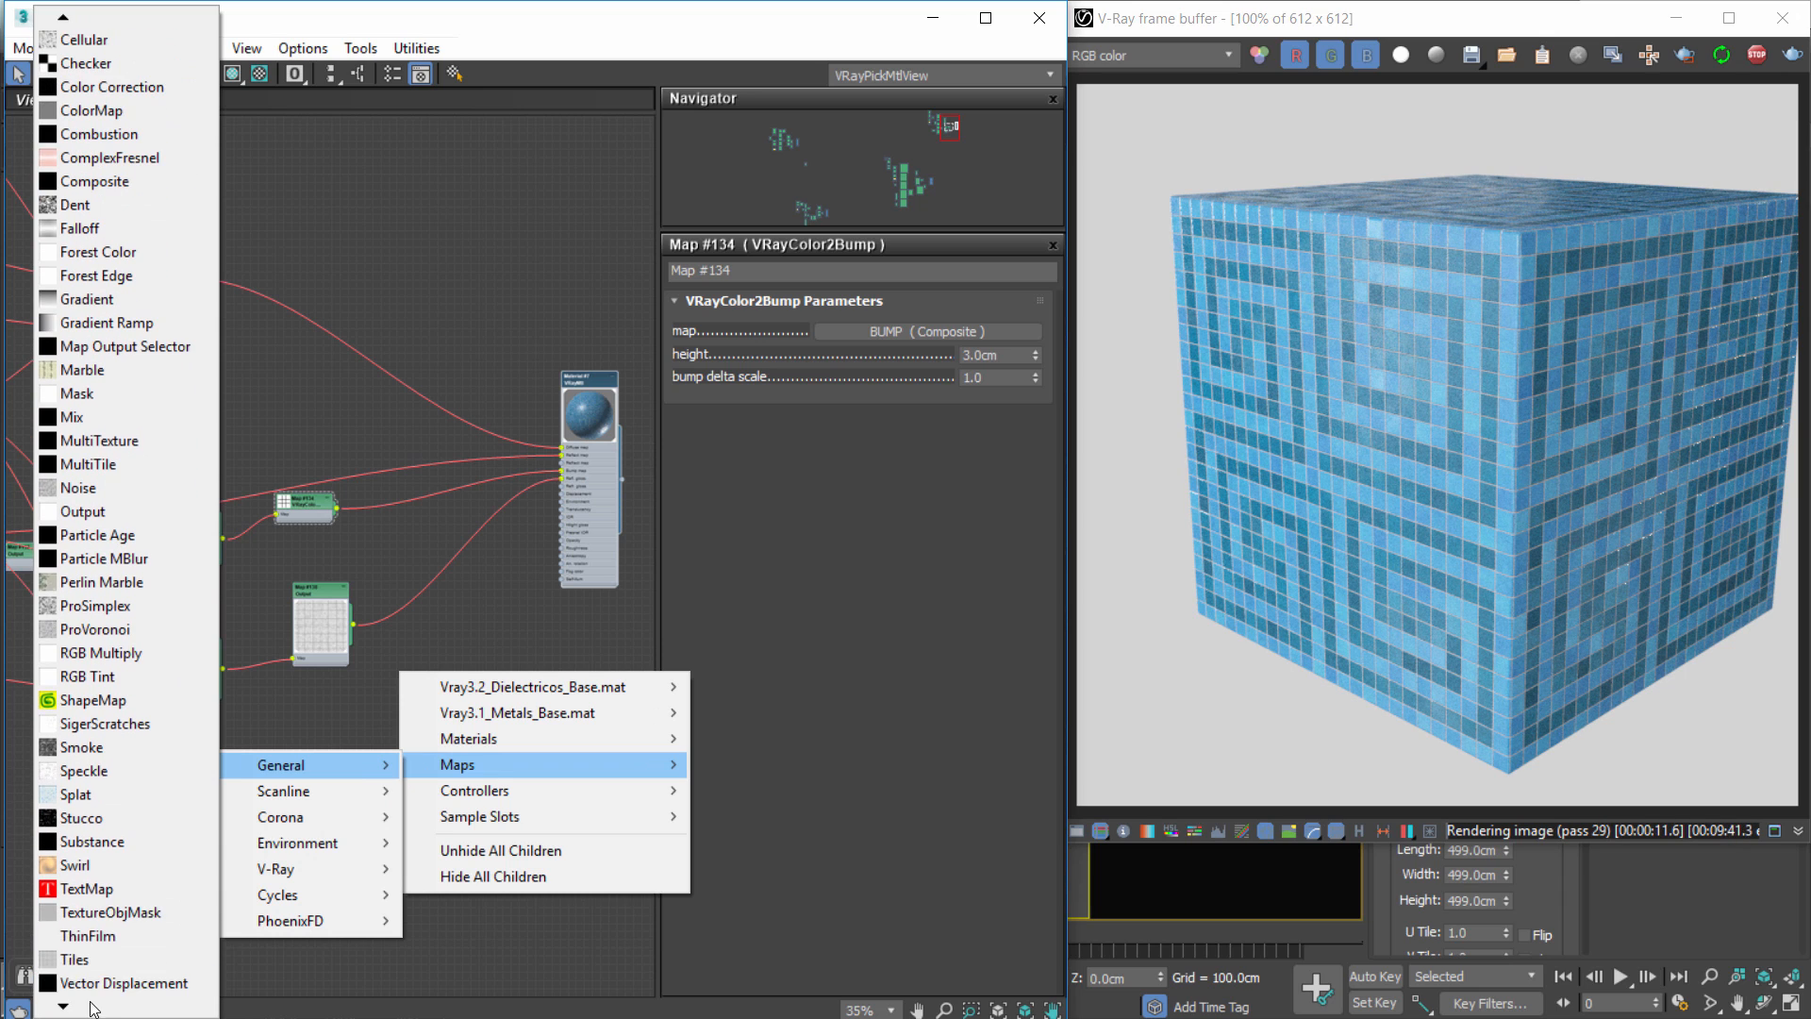
{"action": "left_click", "coordinate": [102, 939]}
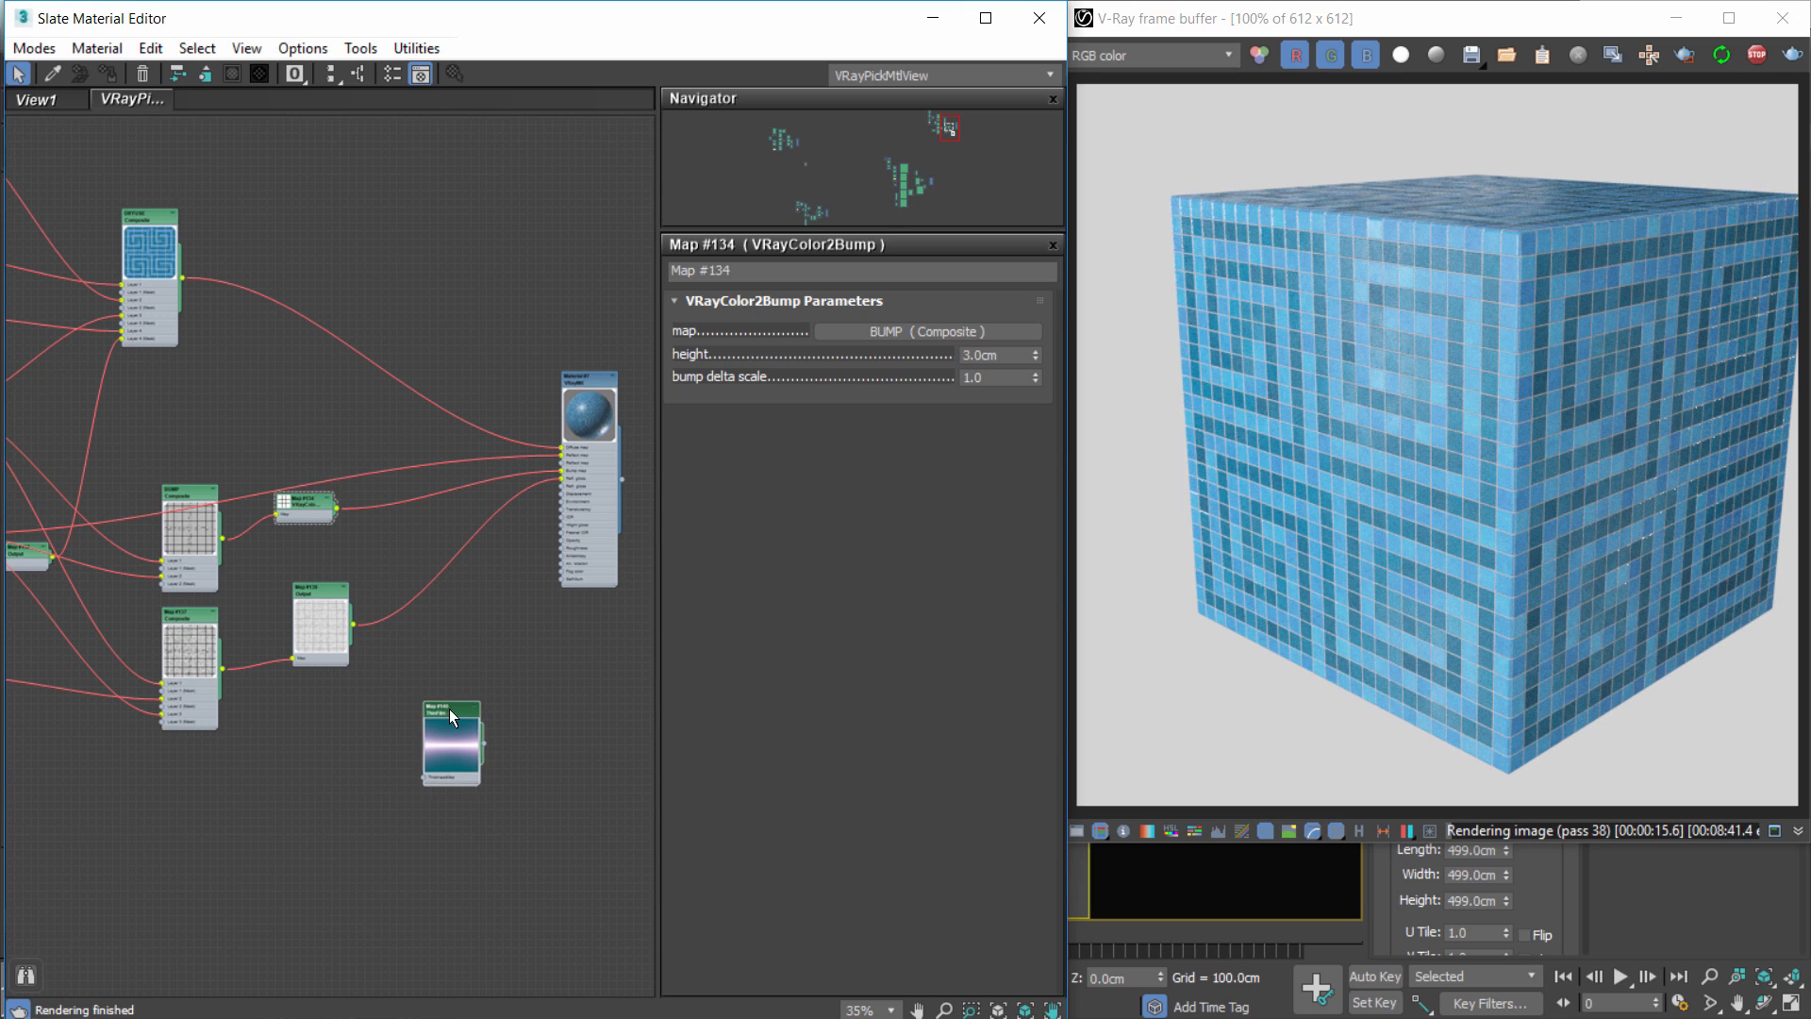
{"action": "left_click", "coordinate": [450, 708]}
{"action": "scroll", "coordinate": [519, 672], "scroll_direction": "up", "scroll_amount": 2}
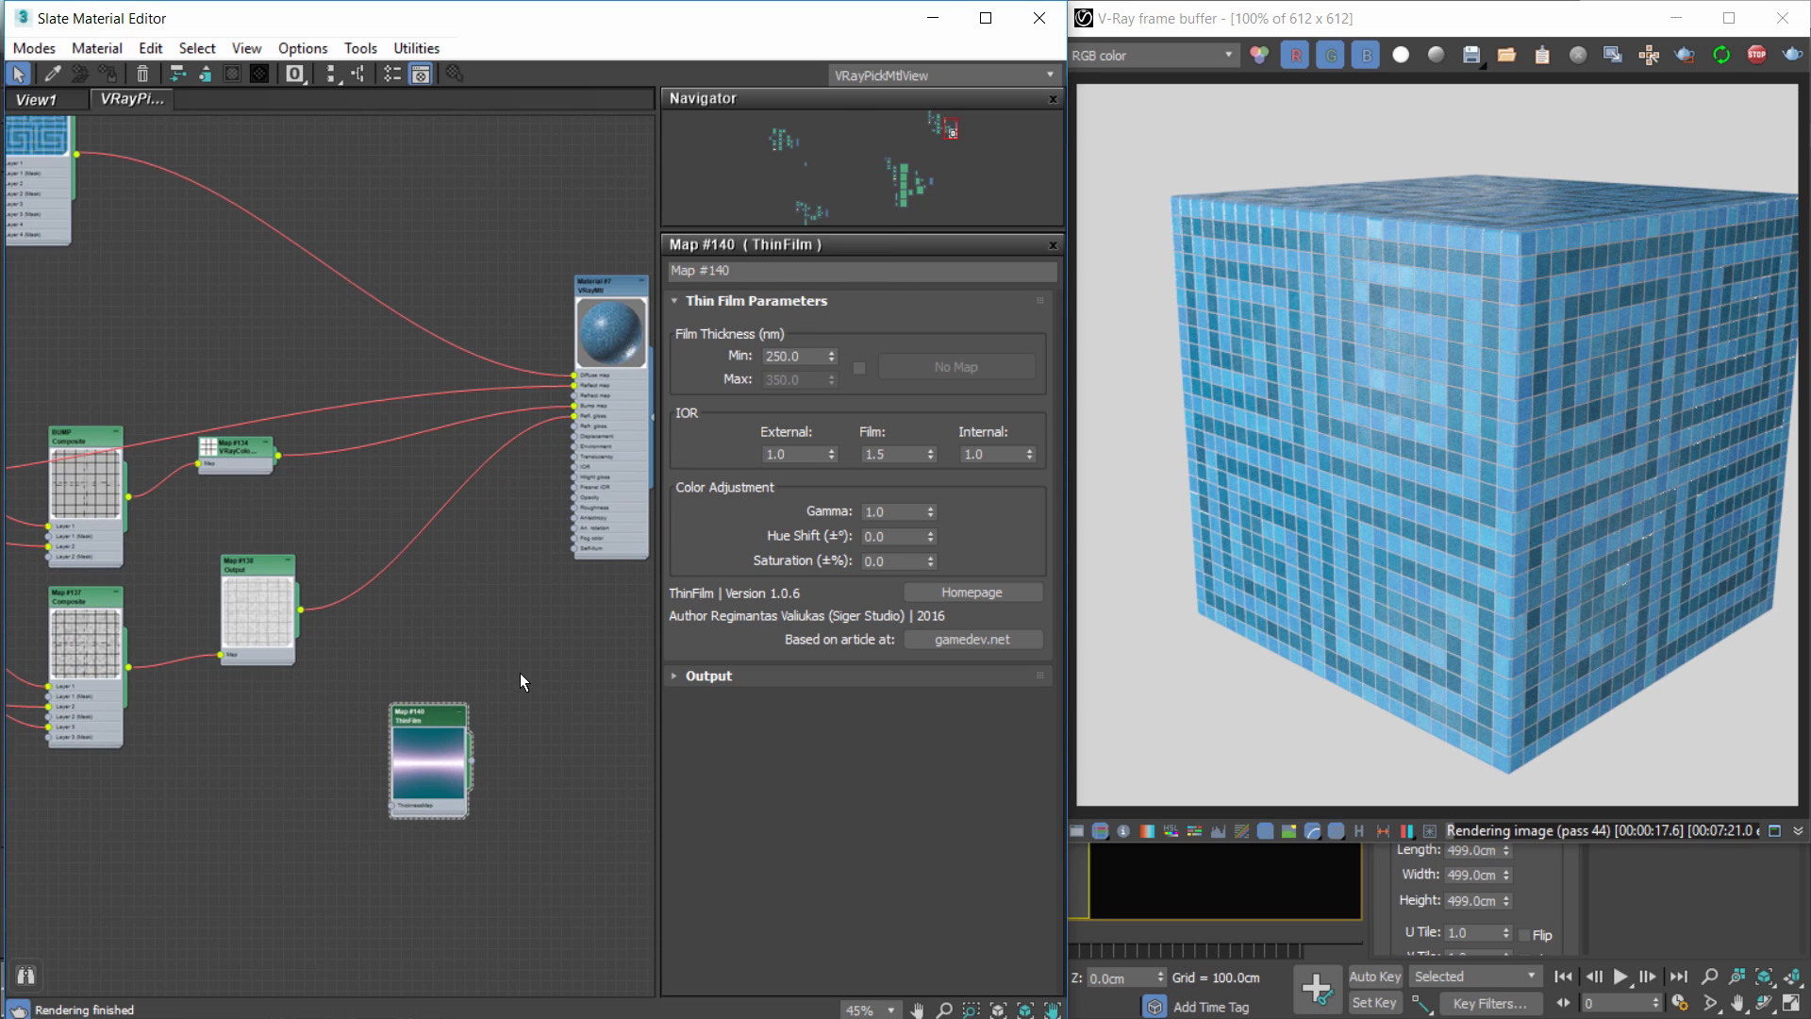
Arrange the nodes so the ThinFilm map sits between the Map #134 VRayColor2Bump and the Map #138 Output.
{"action": "left_click_drag", "start_coordinate": [427, 723], "coordinate": [251, 705]}
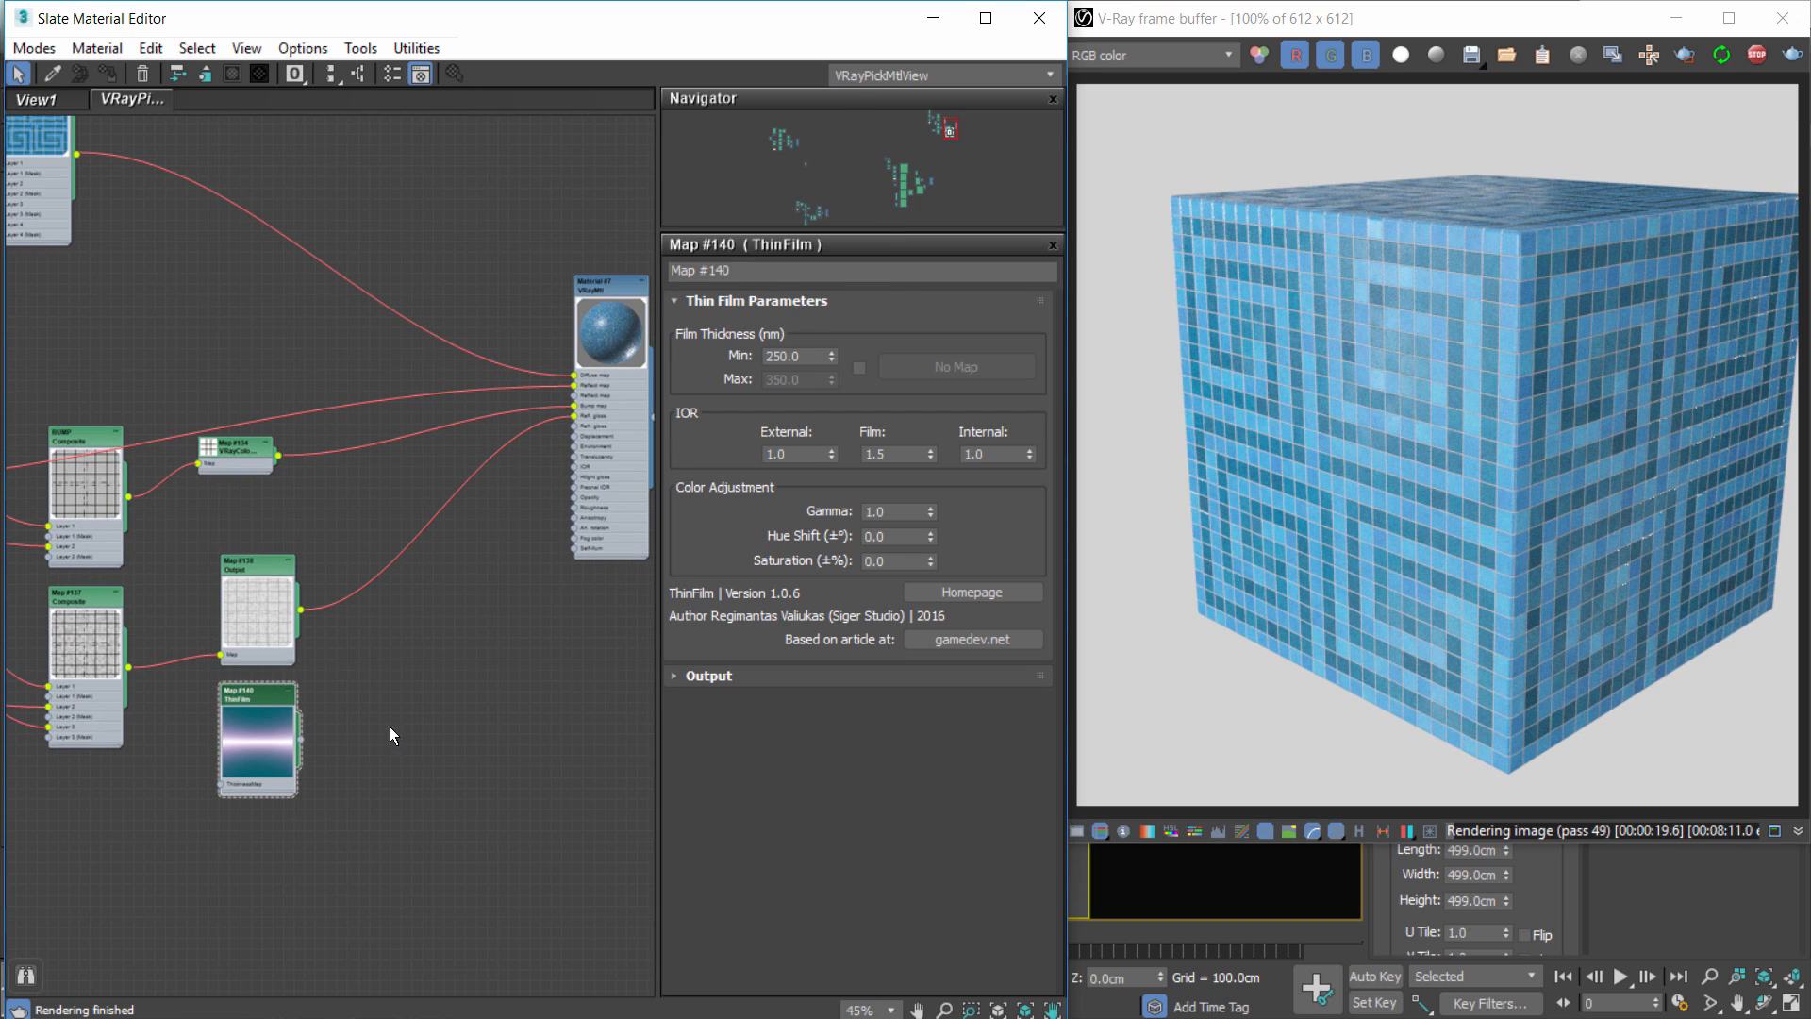
{"action": "scroll", "coordinate": [263, 717], "scroll_direction": "up", "scroll_amount": 1}
{"action": "left_click_drag", "start_coordinate": [257, 687], "coordinate": [333, 731]}
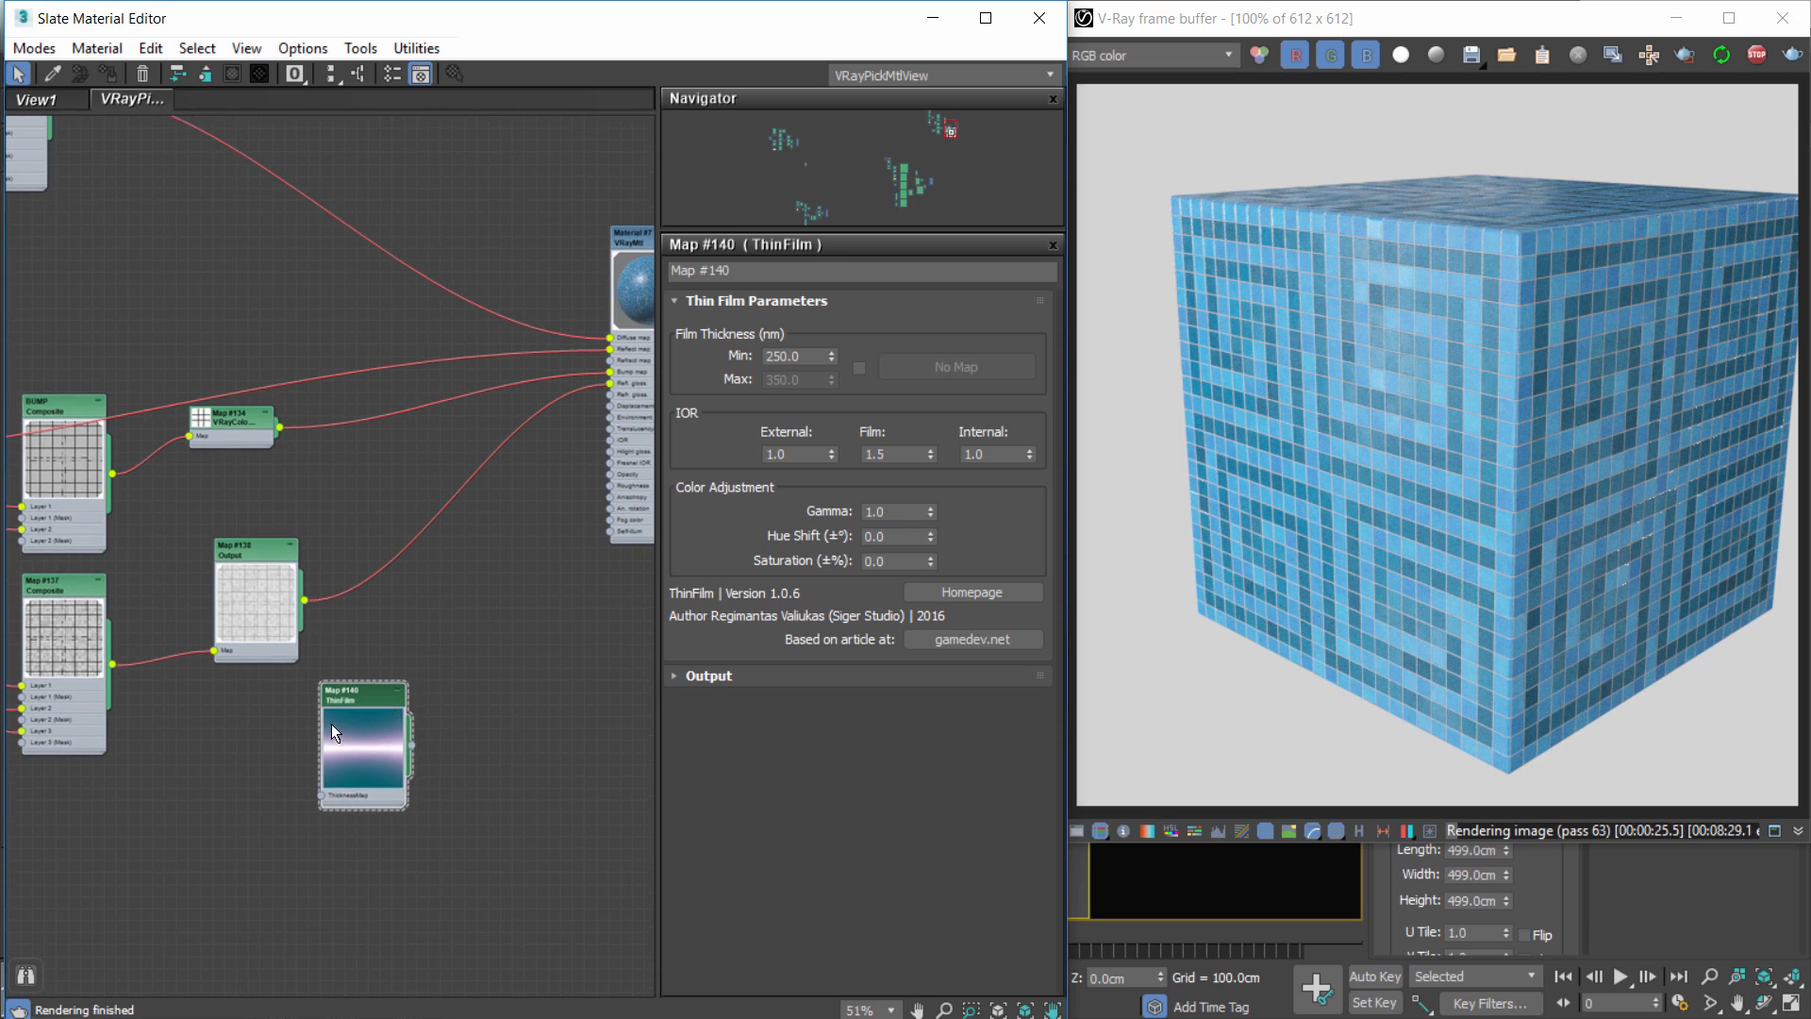
{"action": "scroll", "coordinate": [340, 712], "scroll_direction": "up", "scroll_amount": 5}
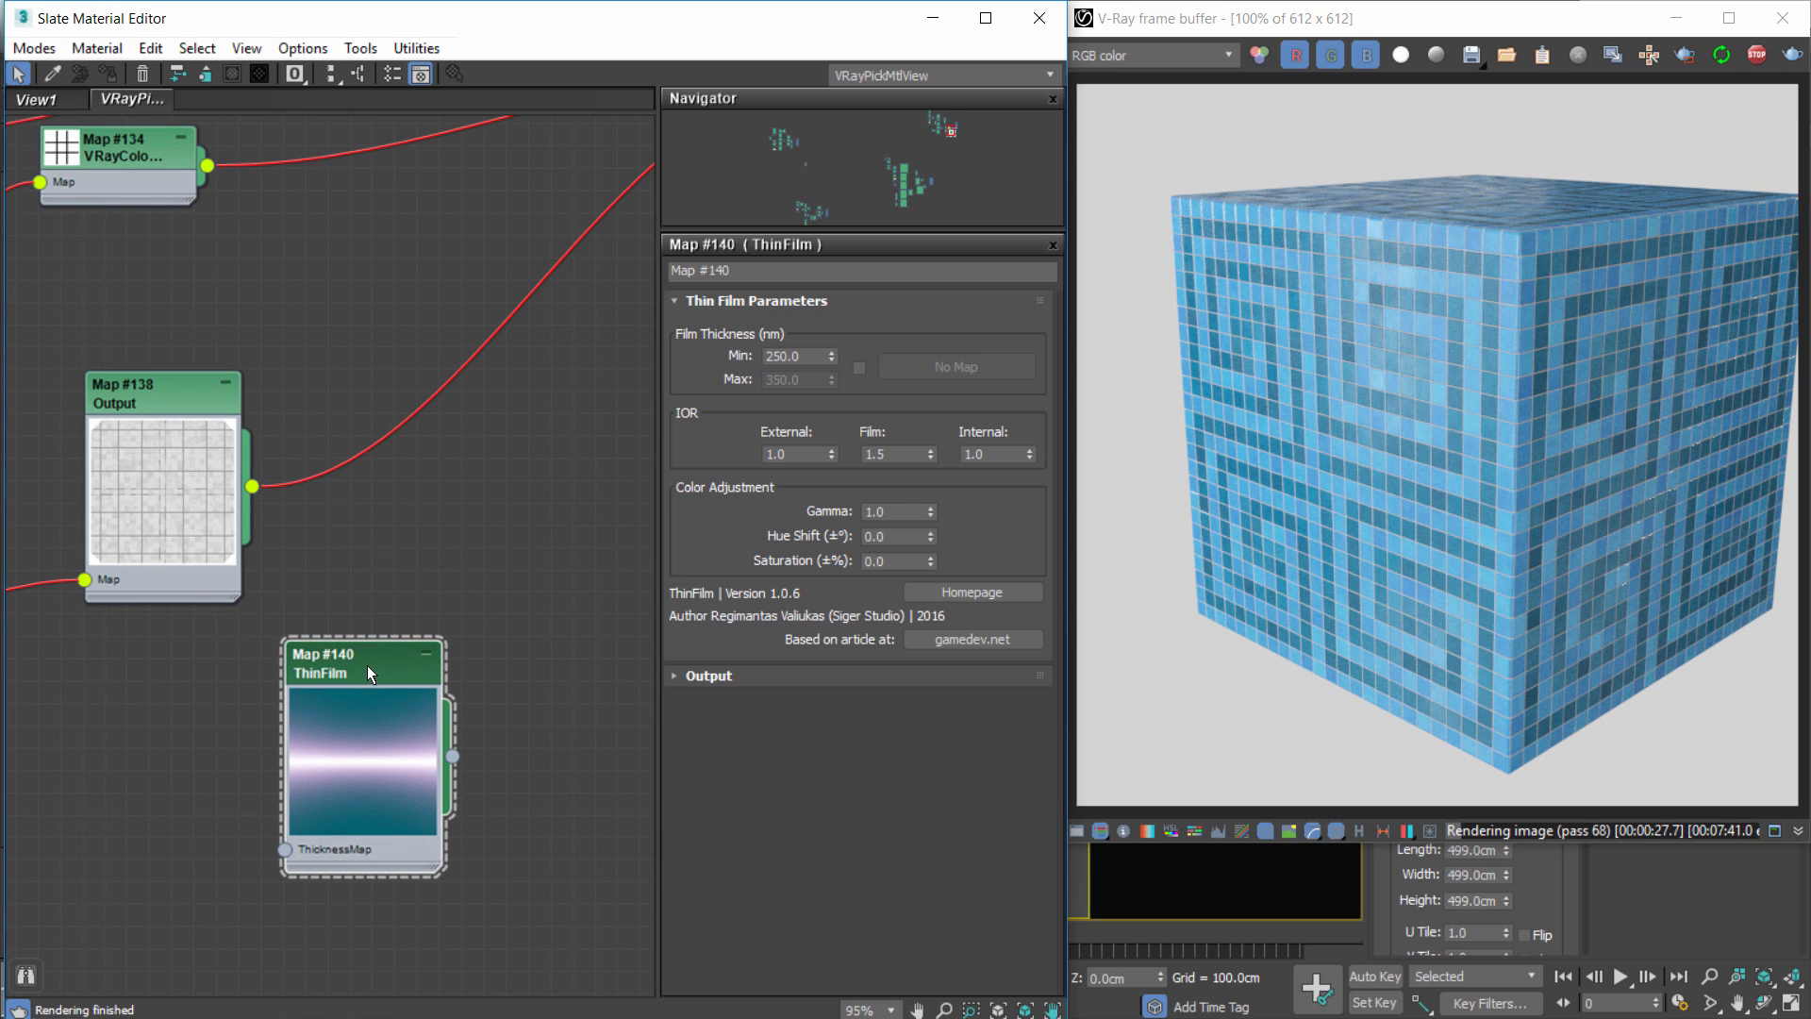
{"action": "left_click_drag", "start_coordinate": [368, 671], "coordinate": [346, 281]}
{"action": "middle_click_drag", "start_coordinate": [388, 493], "coordinate": [372, 749]}
{"action": "scroll", "coordinate": [371, 749], "scroll_direction": "down", "scroll_amount": 2}
{"action": "left_click_drag", "start_coordinate": [223, 700], "coordinate": [272, 876]}
{"action": "left_click_drag", "start_coordinate": [360, 665], "coordinate": [263, 665]}
Turn off Fresnel reflections on Material #7.
{"action": "middle_click_drag", "start_coordinate": [296, 645], "coordinate": [59, 651]}
{"action": "scroll", "coordinate": [60, 651], "scroll_direction": "down", "scroll_amount": 1}
{"action": "left_click_drag", "start_coordinate": [456, 336], "coordinate": [486, 410]}
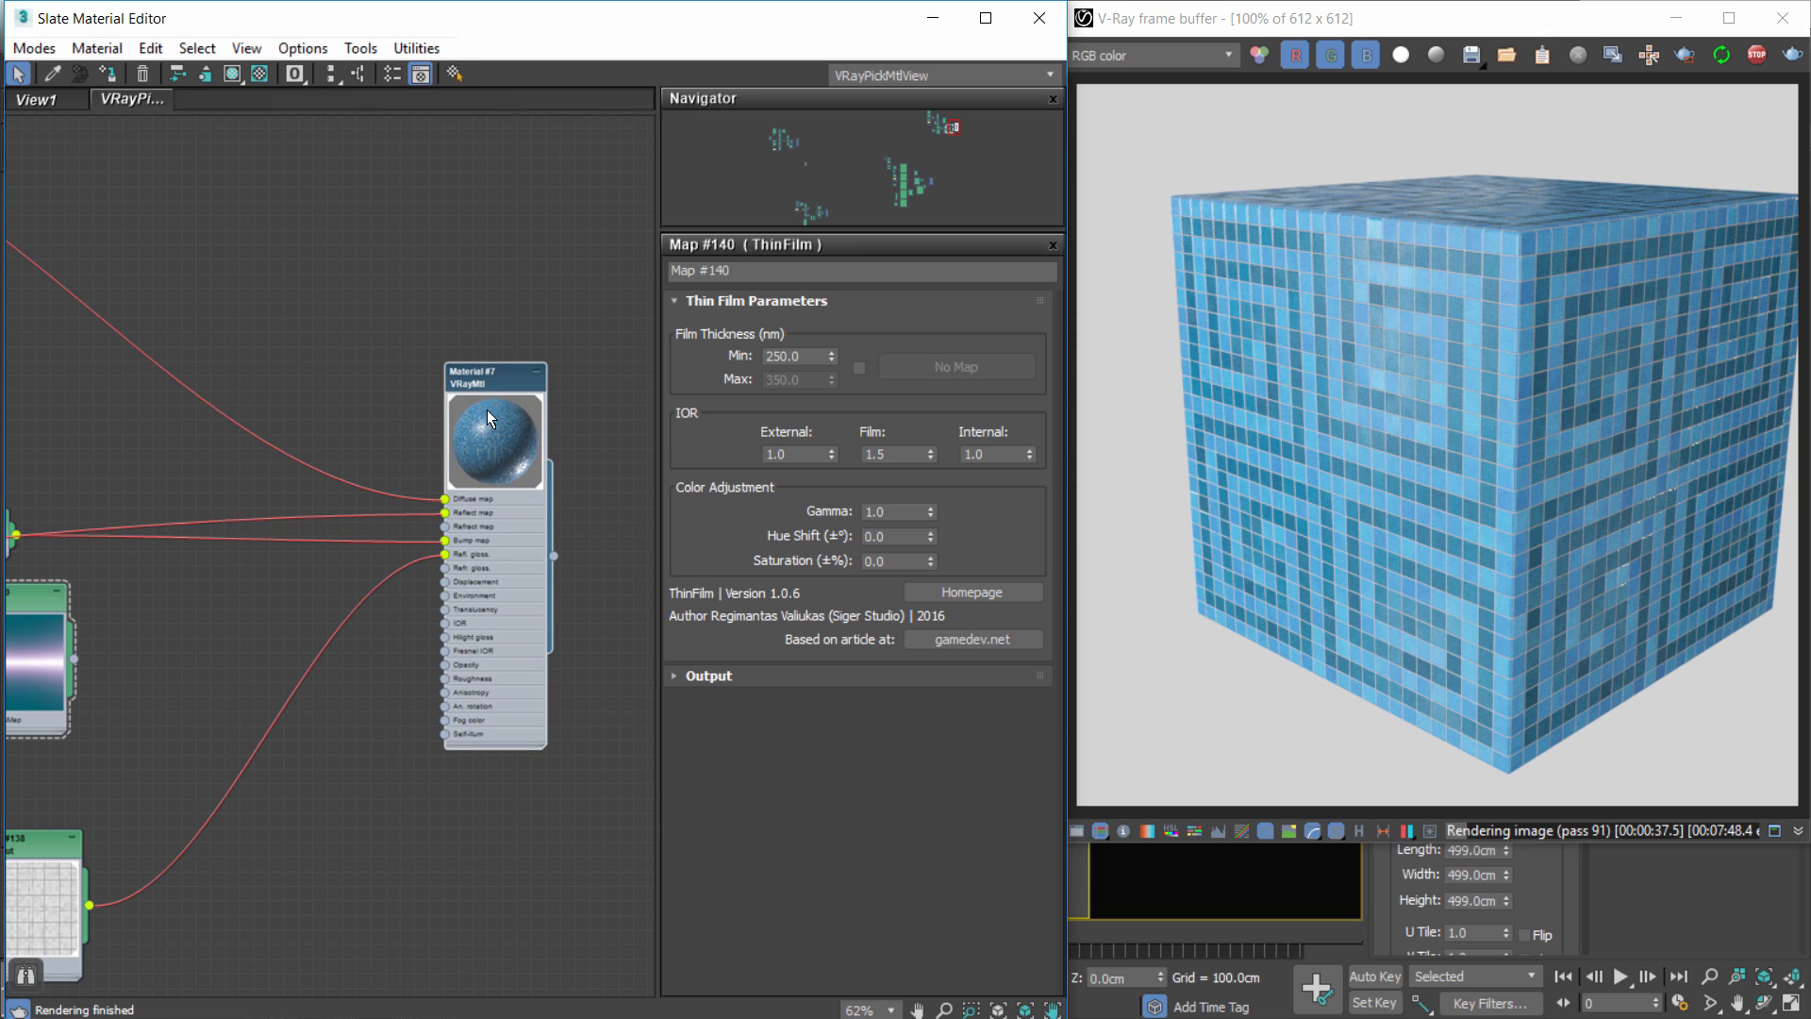
{"action": "double_click", "coordinate": [487, 381]}
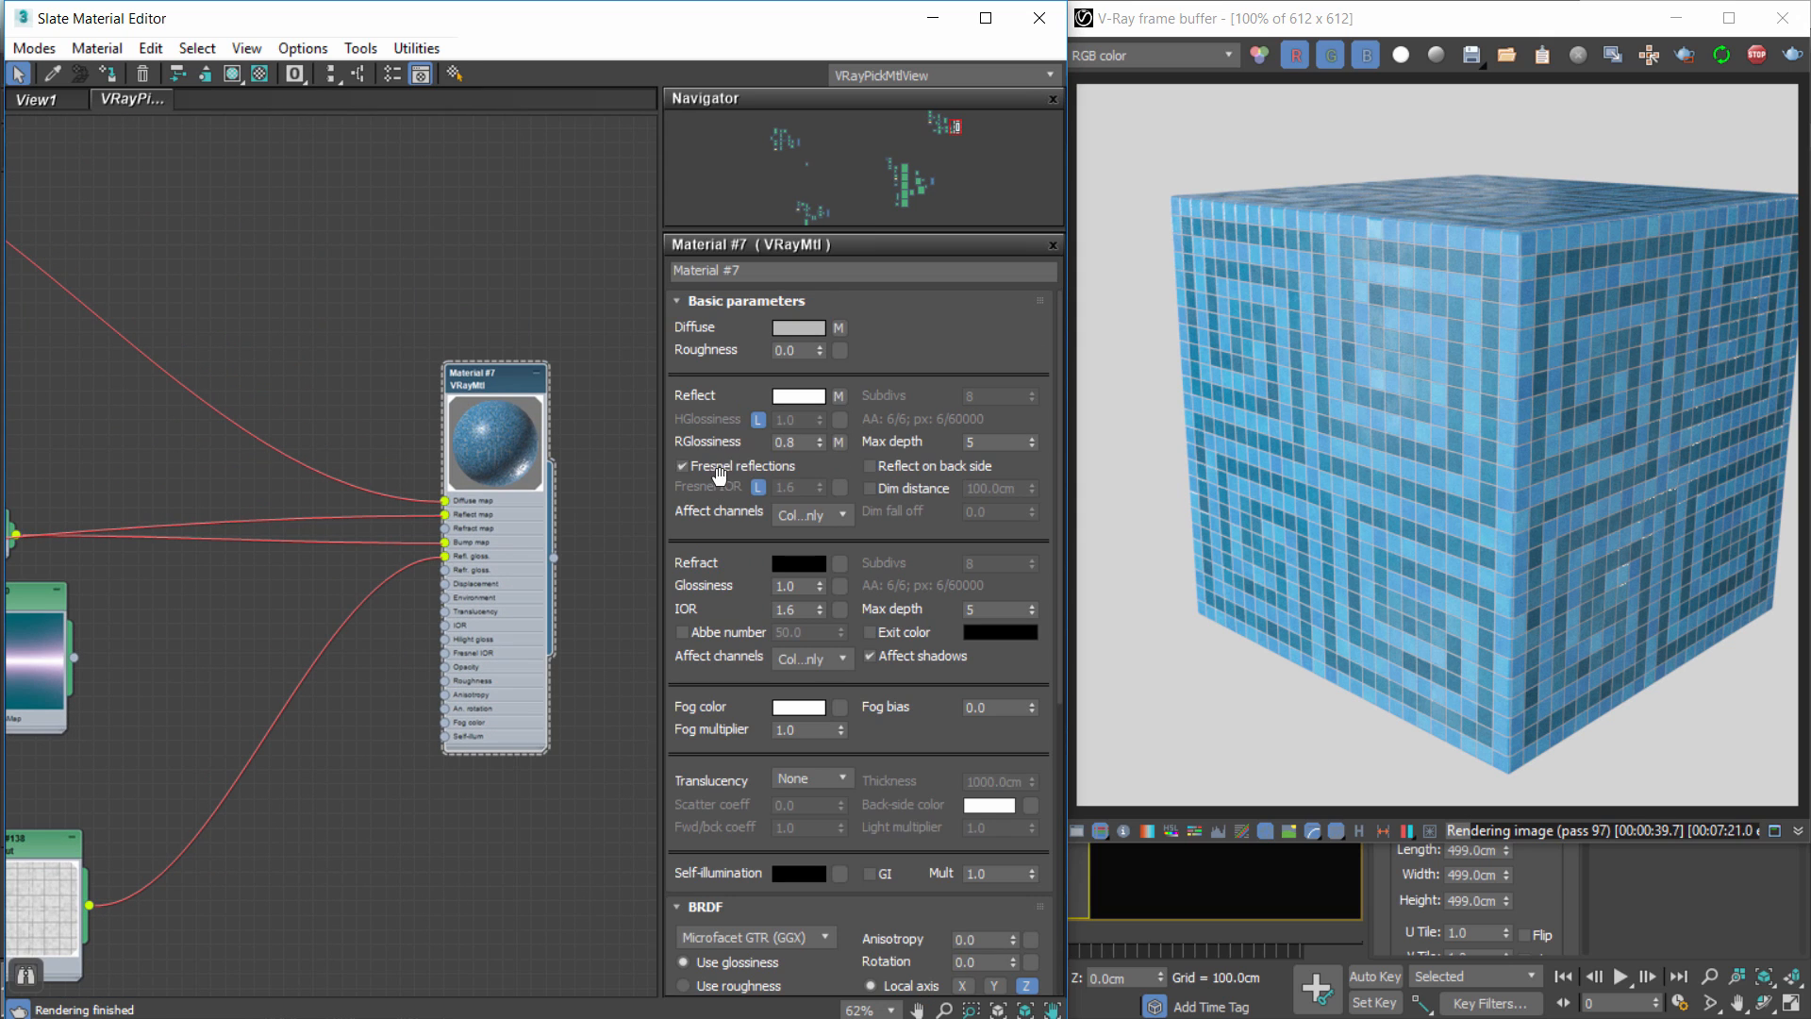
{"action": "left_click", "coordinate": [719, 471]}
Connect the ThinFilm map to the Reflect map of Material #7, replacing the JUNTAS connection.
{"action": "middle_click_drag", "start_coordinate": [194, 632], "coordinate": [409, 566]}
{"action": "scroll", "coordinate": [410, 566], "scroll_direction": "up", "scroll_amount": 2}
{"action": "middle_click_drag", "start_coordinate": [293, 573], "coordinate": [49, 643]}
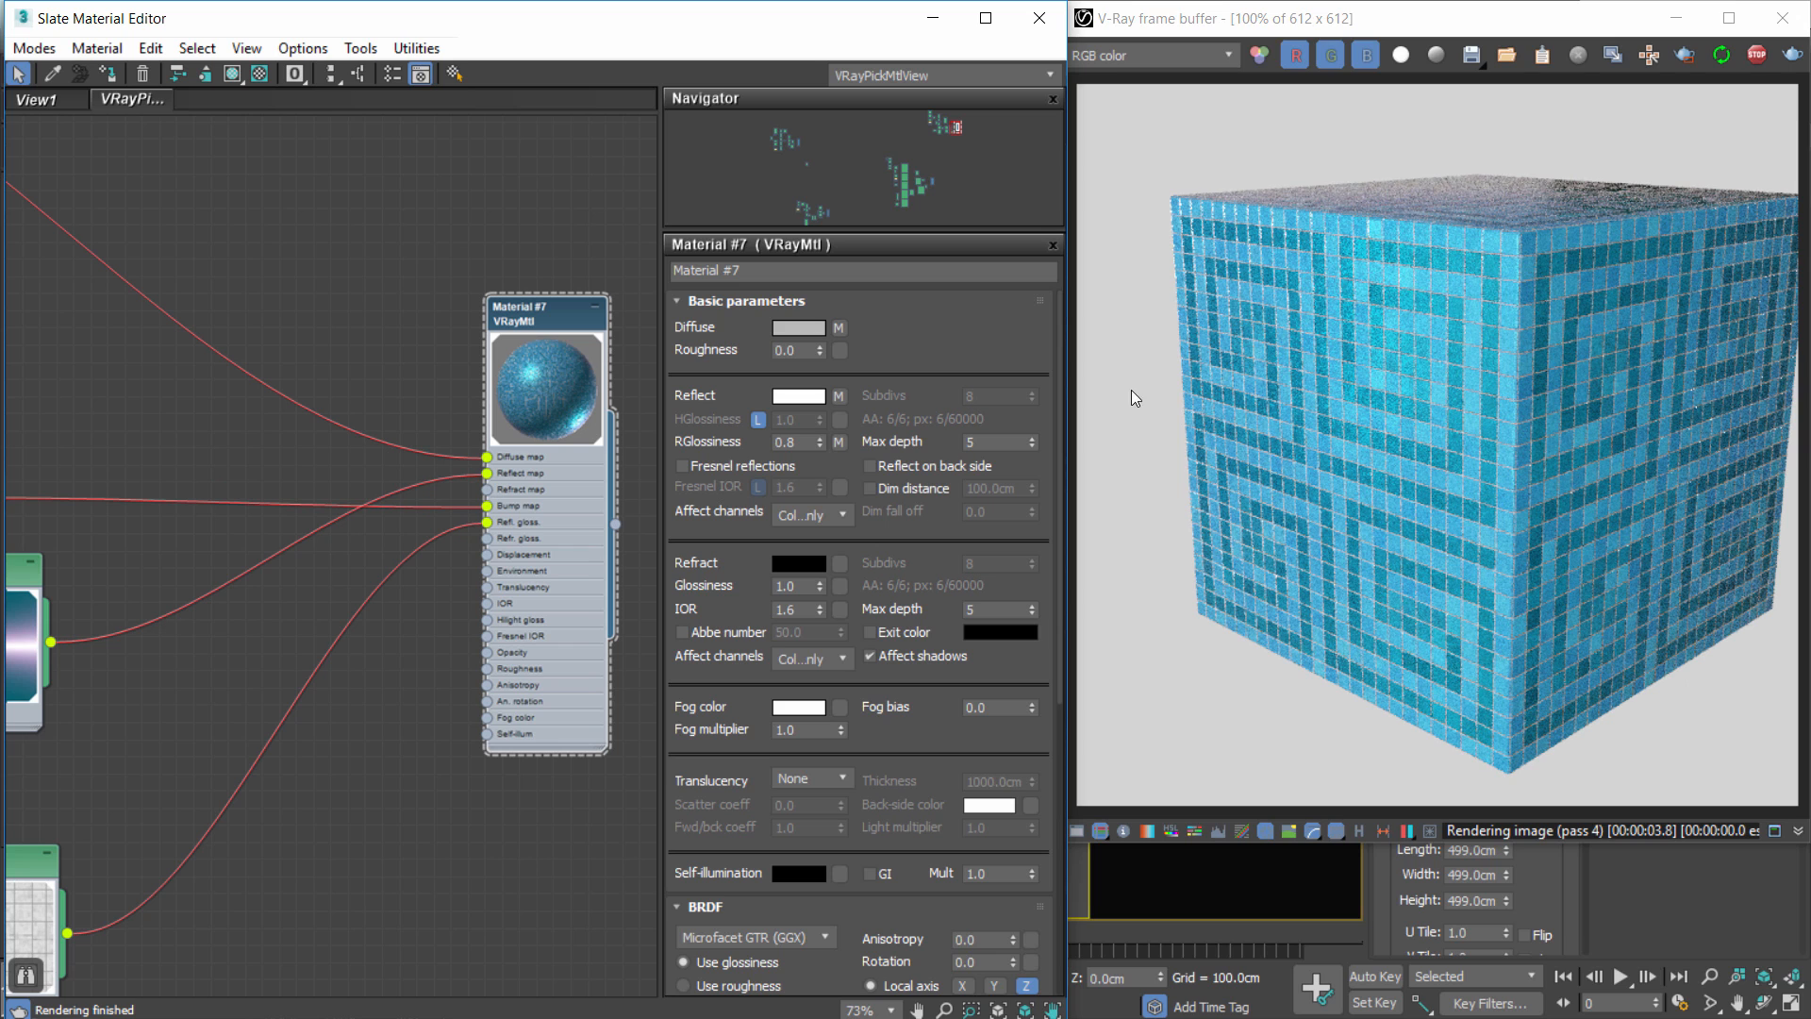
Enable the mapped thickness range of the ThinFilm map and set its maximum film thickness to 400 nm.
{"action": "middle_click_drag", "start_coordinate": [229, 573], "coordinate": [568, 427]}
{"action": "scroll", "coordinate": [568, 428], "scroll_direction": "down", "scroll_amount": 1}
{"action": "left_click_drag", "start_coordinate": [366, 466], "coordinate": [379, 495]}
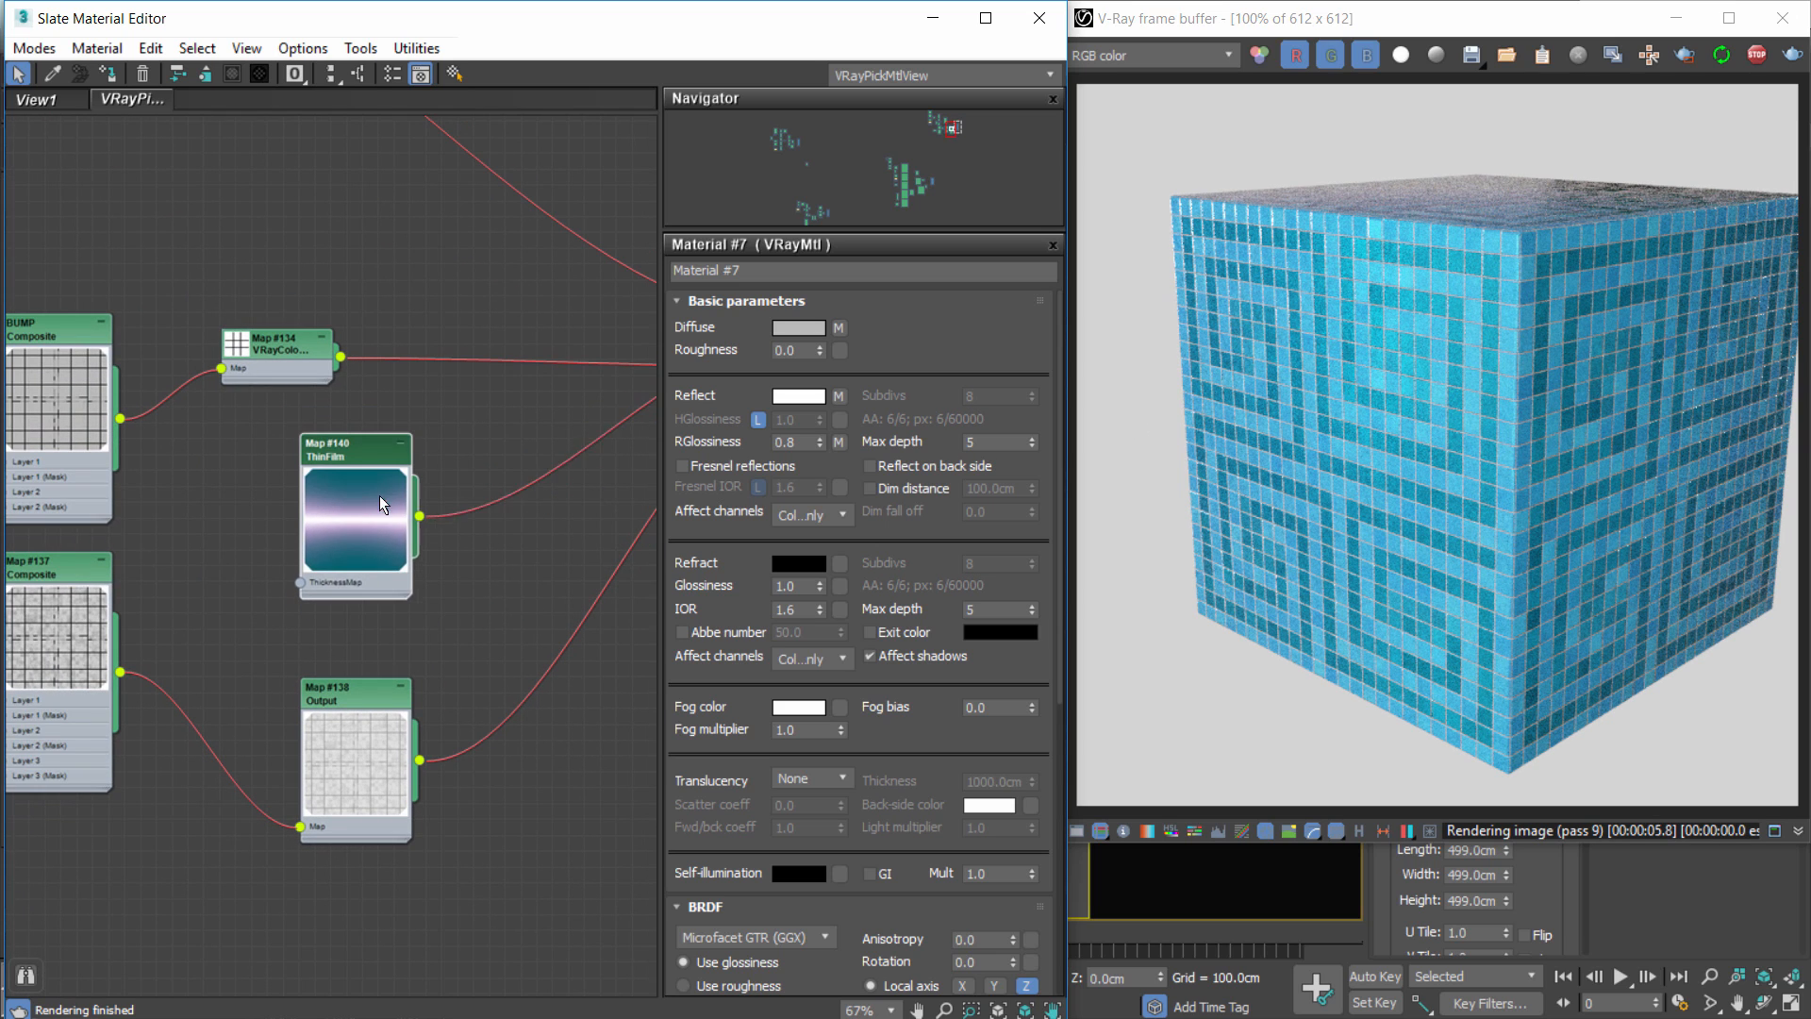
{"action": "double_click", "coordinate": [370, 471]}
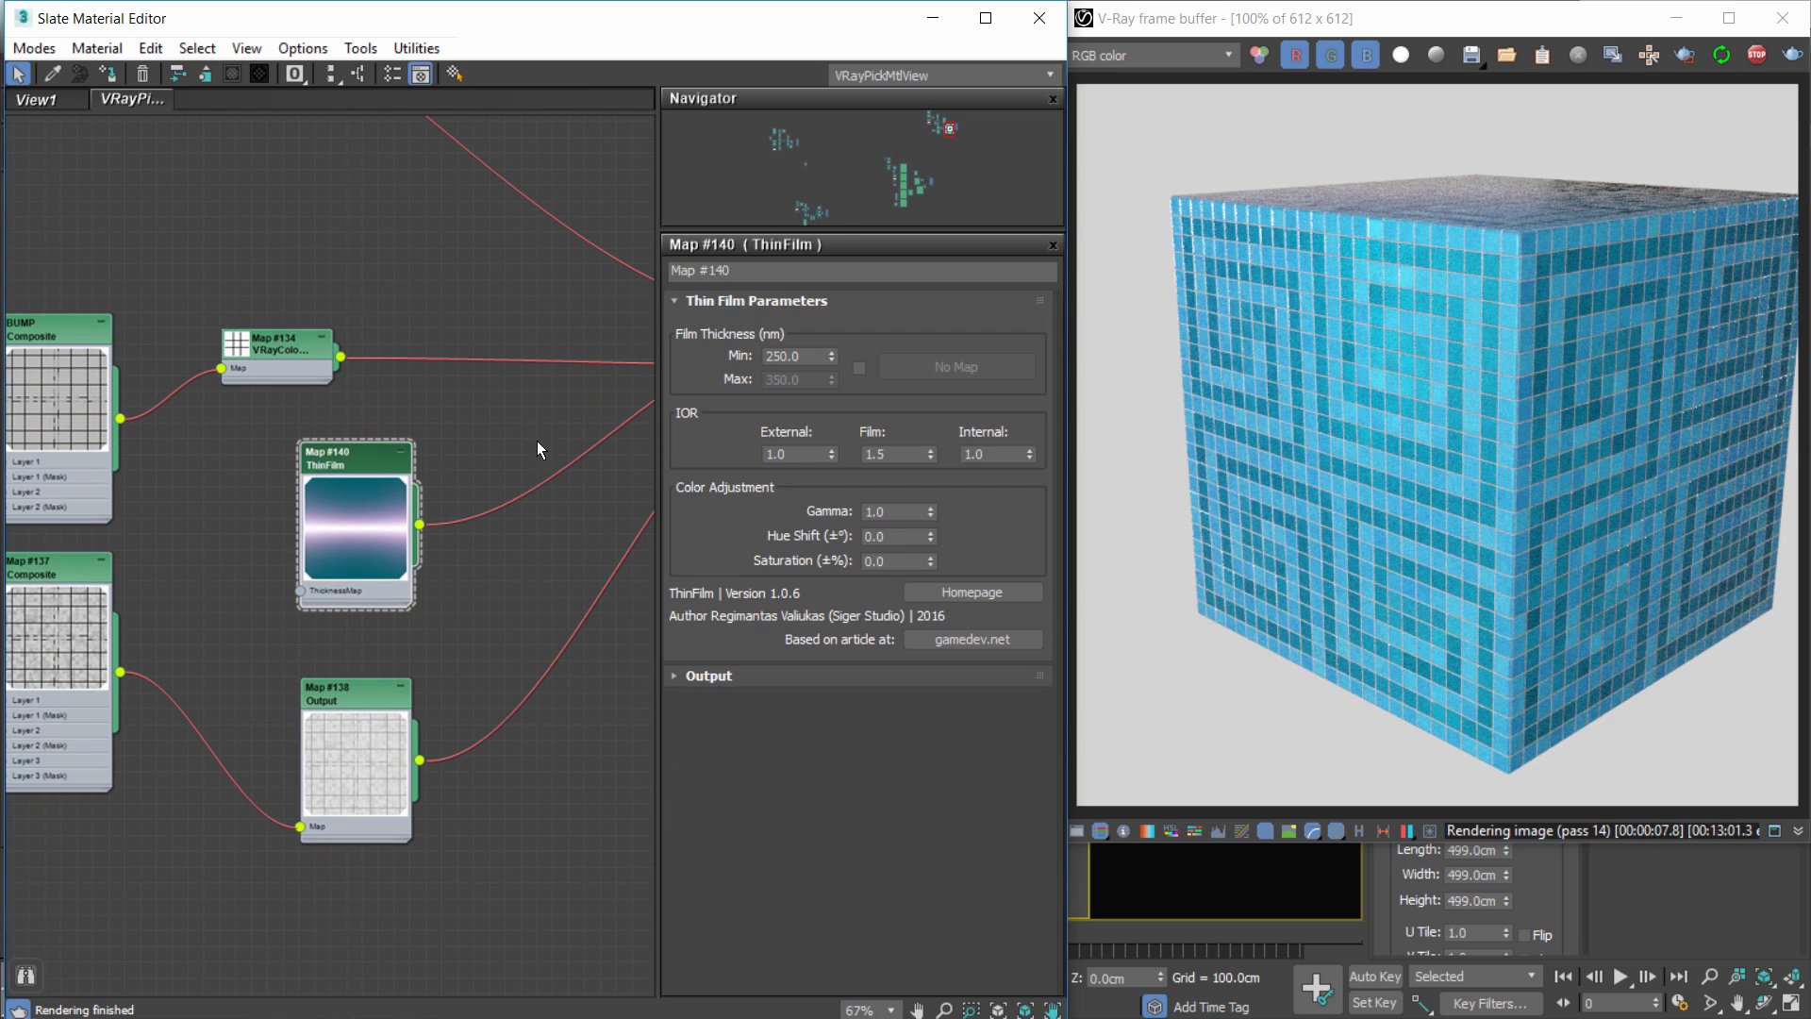
{"action": "left_click", "coordinate": [859, 368]}
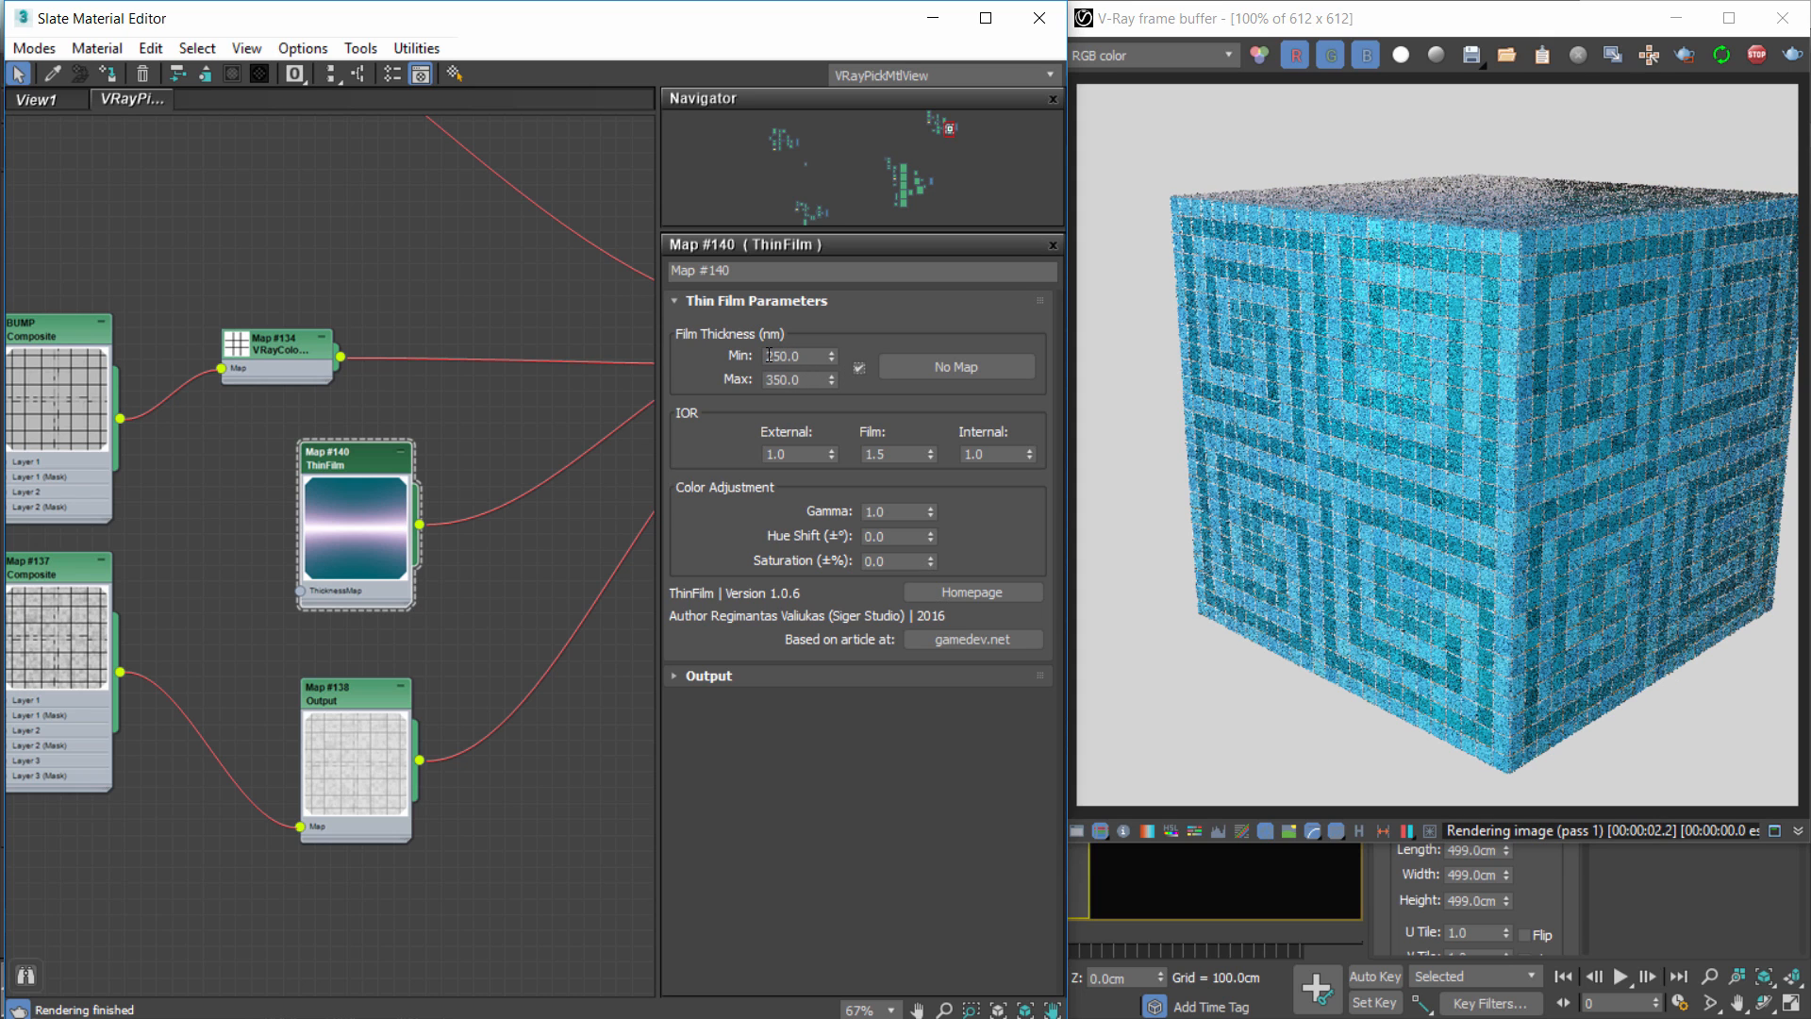
{"action": "double_click", "coordinate": [824, 375]}
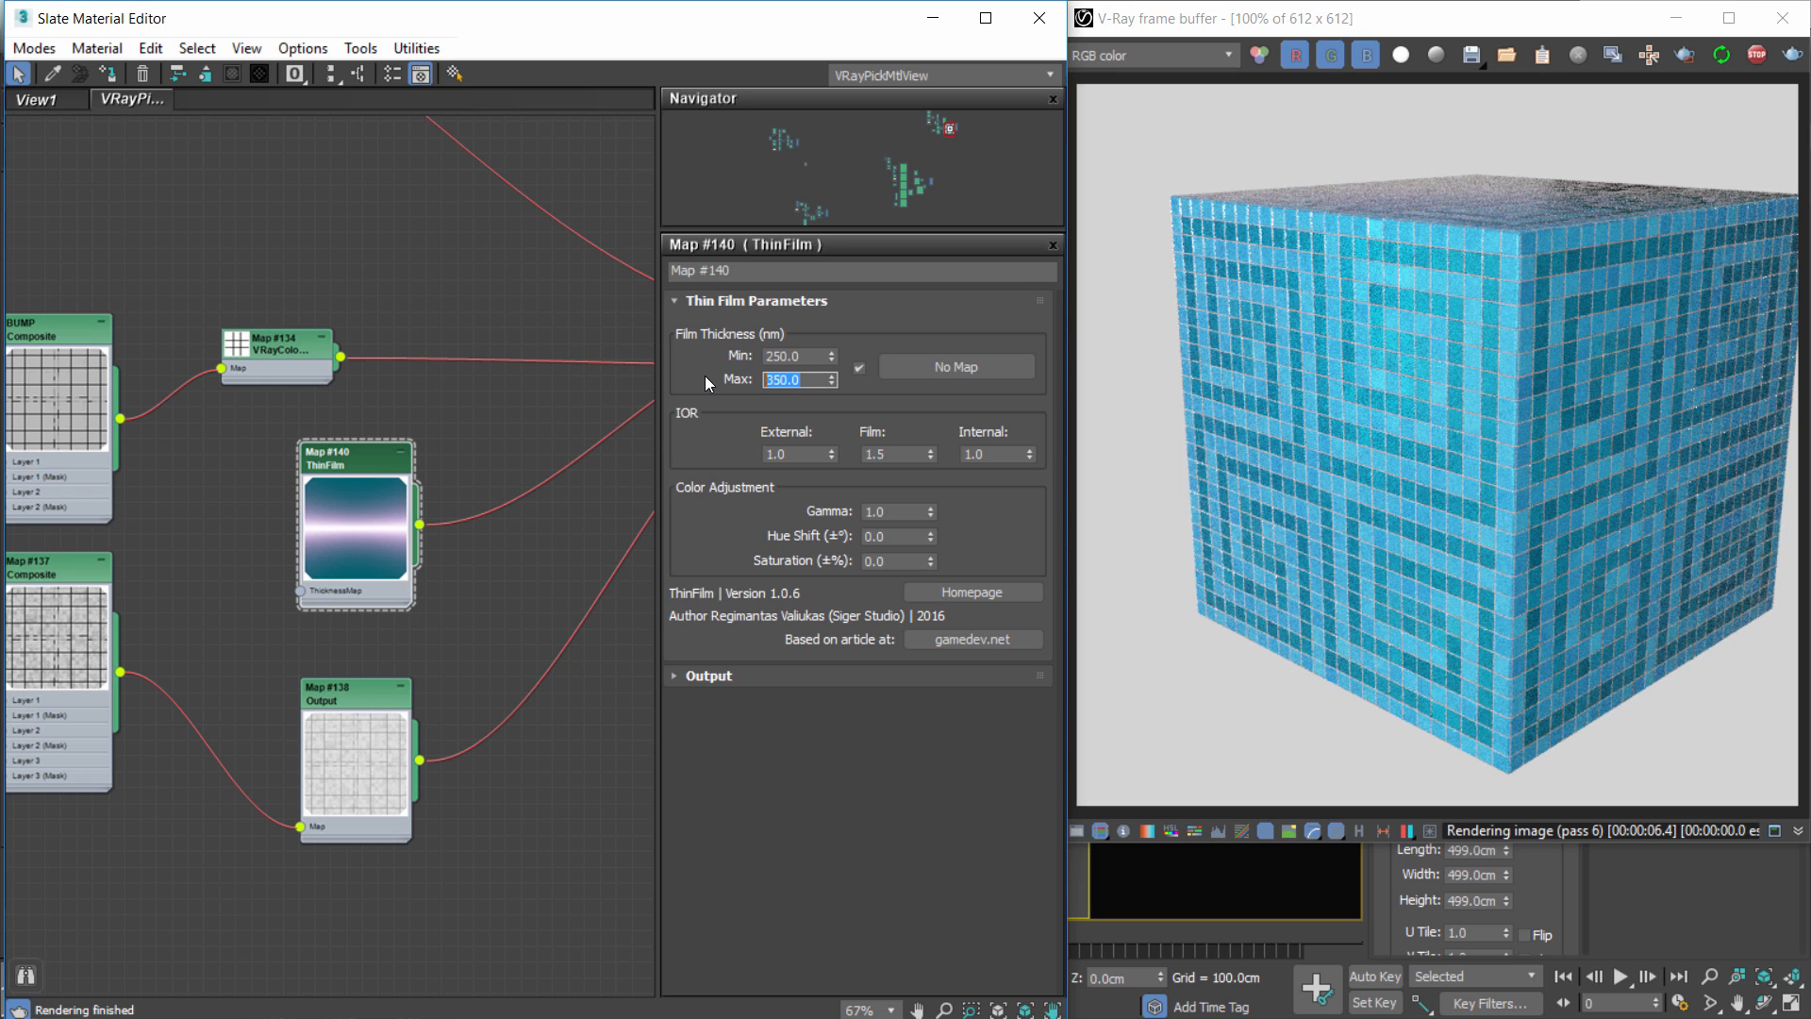
{"action": "type", "text": "400"}
{"action": "key", "text": "Return"}
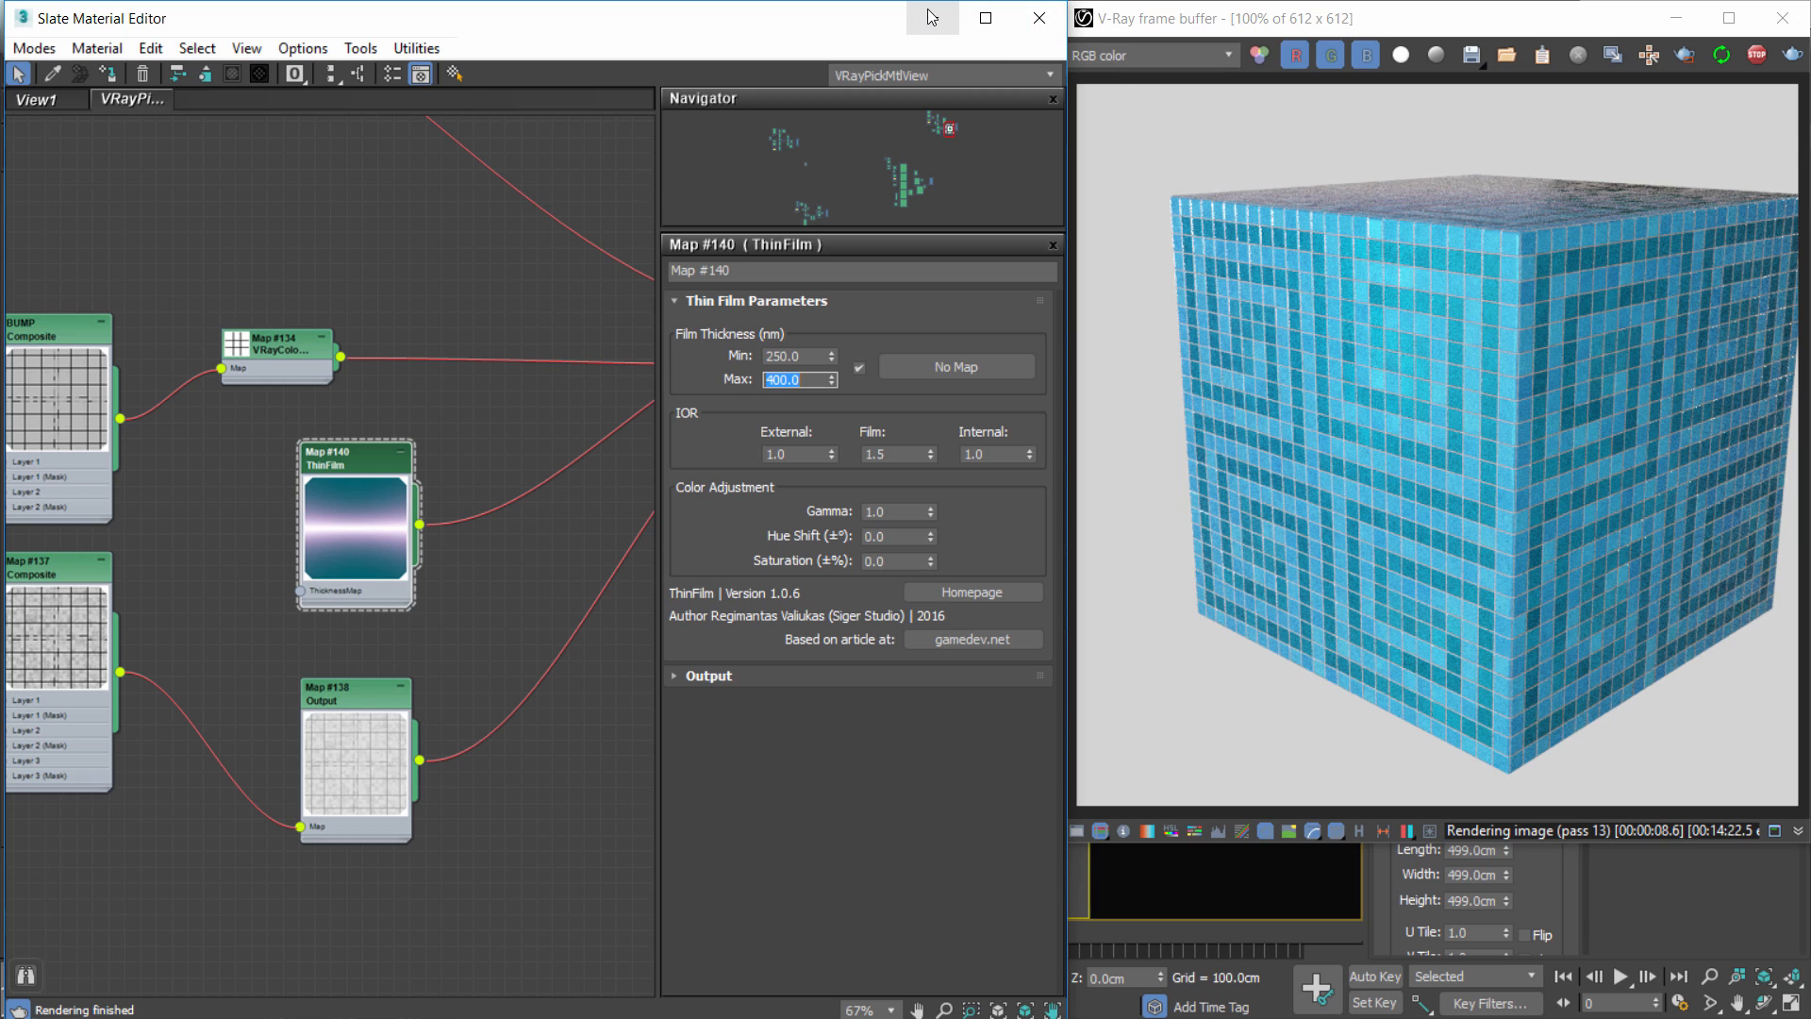
Orbit around the box to examine the thin-film reflections in the render from other angles, and return to the material editor.
{"action": "left_click", "coordinate": [1040, 18]}
{"action": "middle_click_drag", "start_coordinate": [728, 516], "coordinate": [216, 415], "text": "alt"}
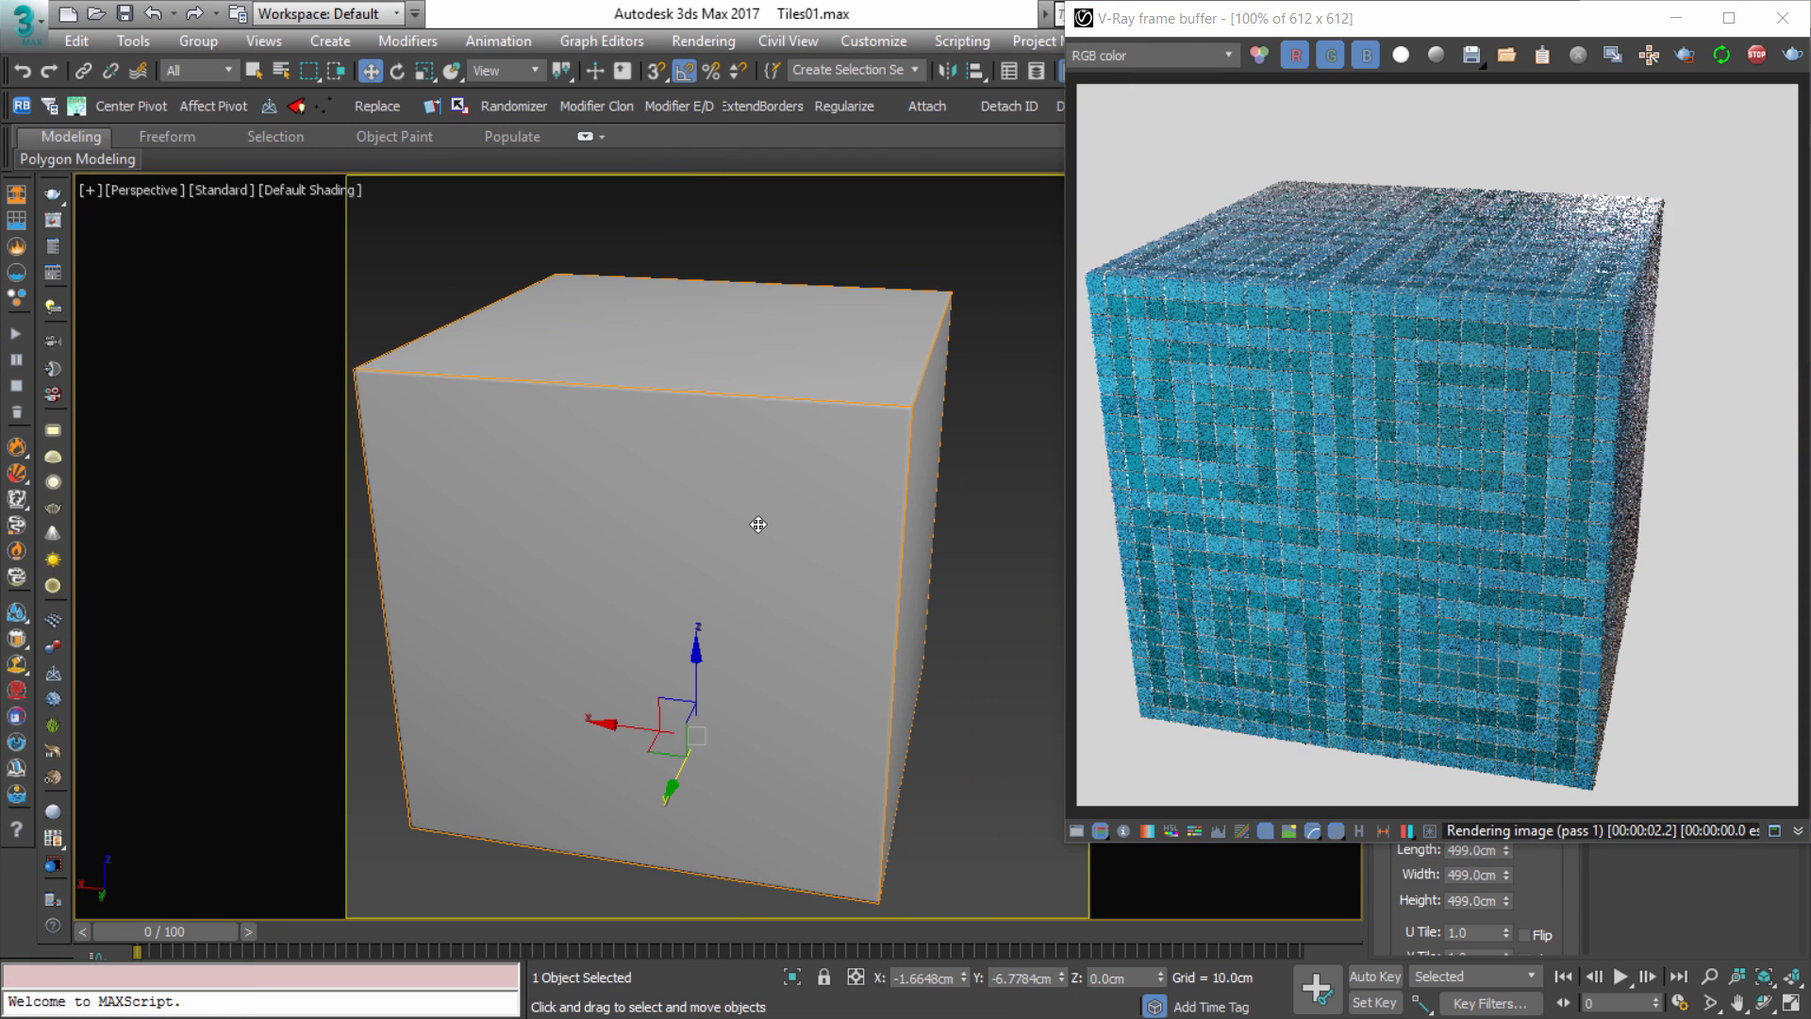
{"action": "middle_click_drag", "start_coordinate": [756, 521], "coordinate": [889, 527], "text": "alt"}
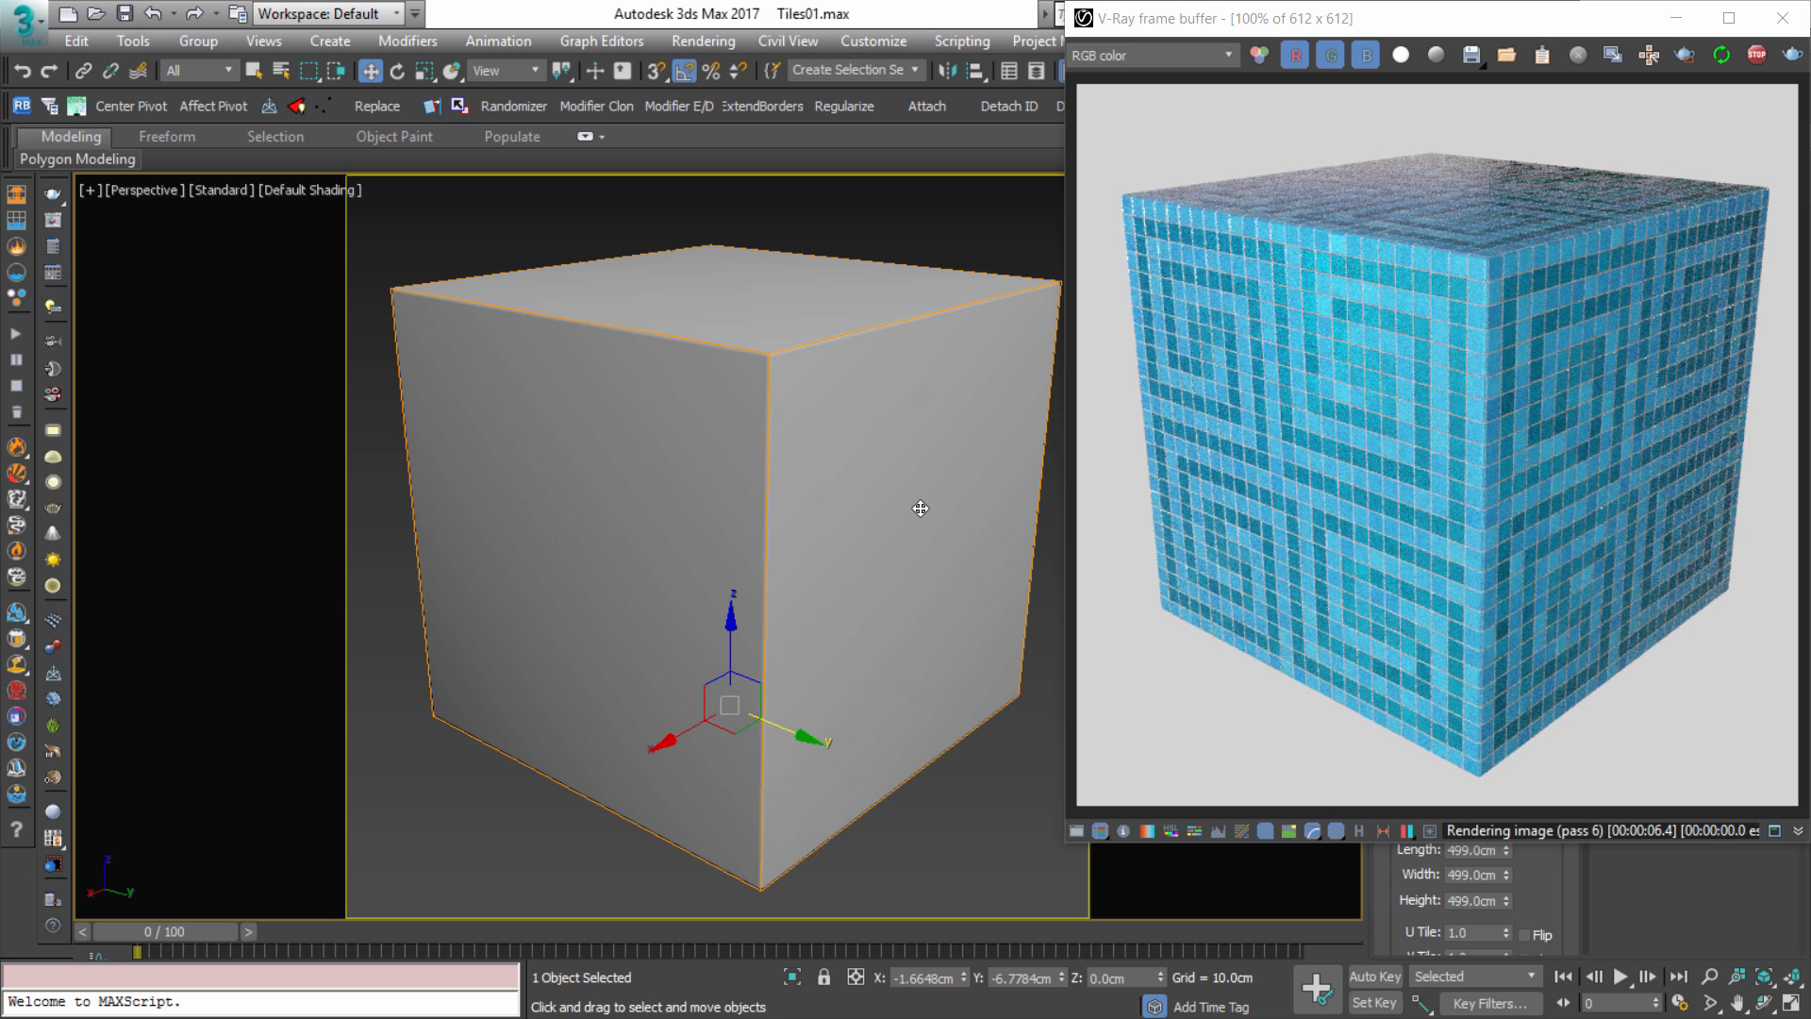
{"action": "middle_click_drag", "start_coordinate": [364, 445], "coordinate": [368, 440]}
{"action": "key", "text": "m"}
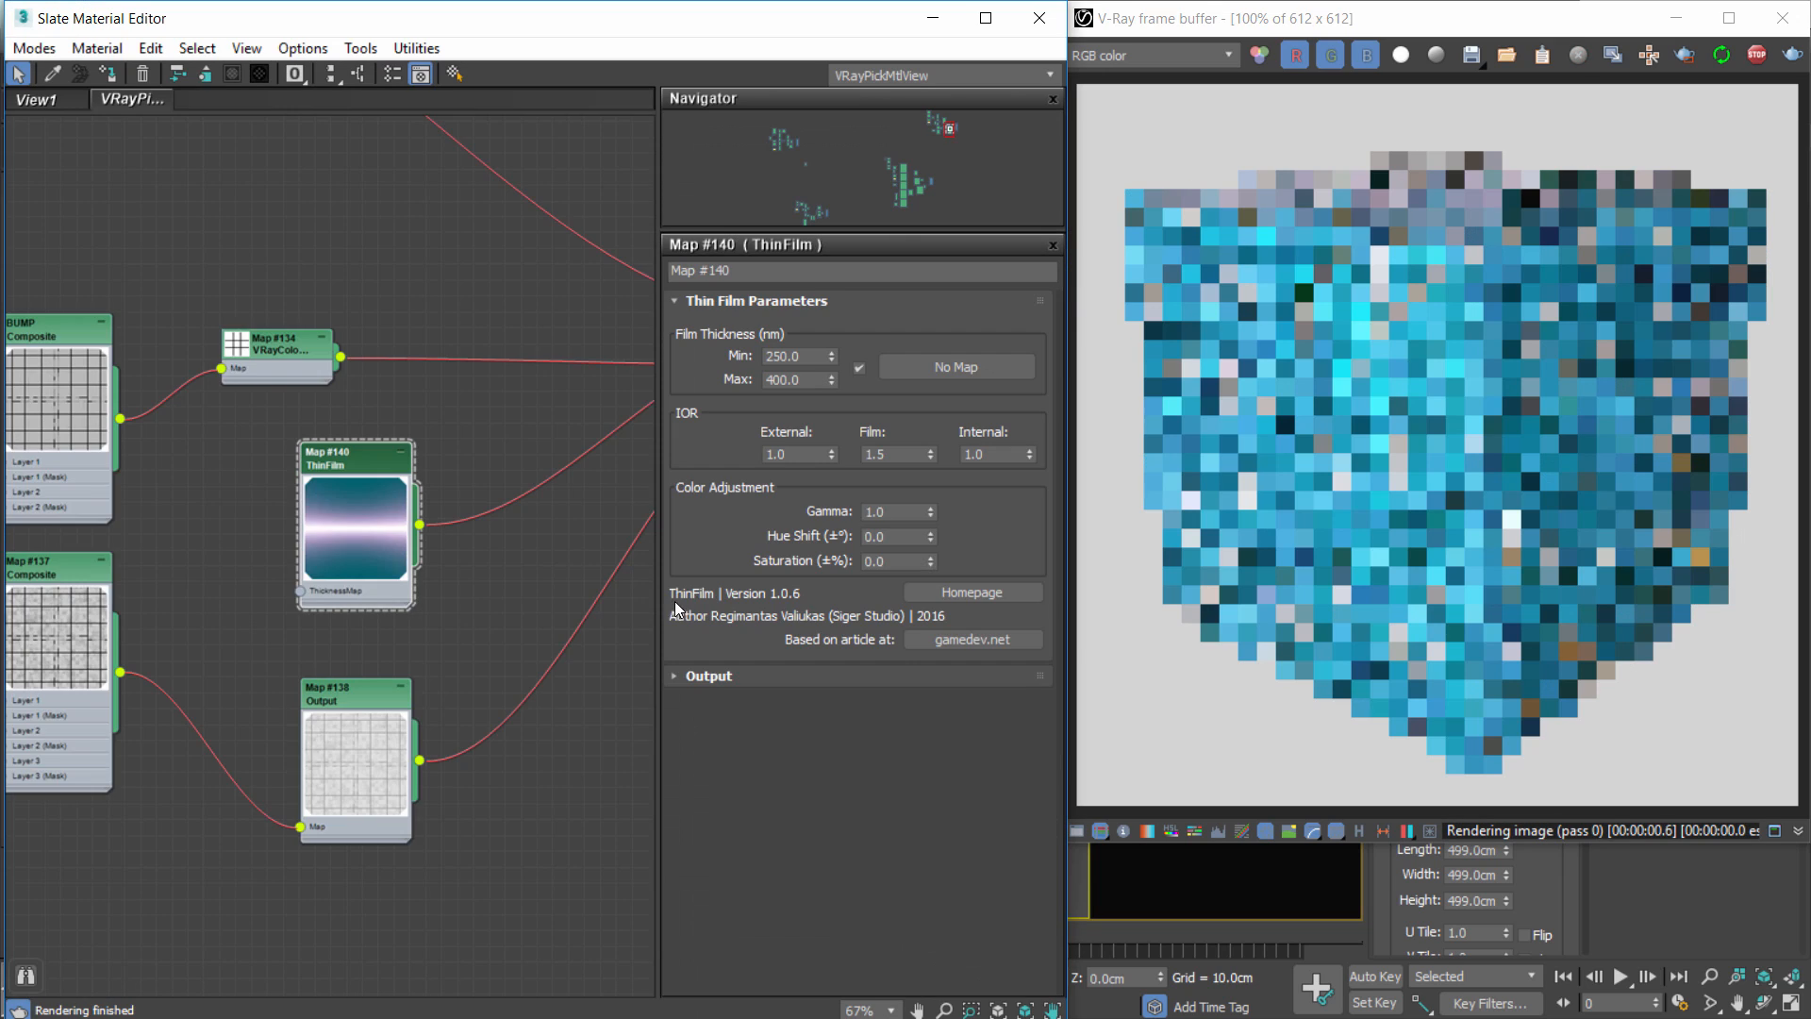
Add a Noise map to the empty area of the material graph below the existing maps.
{"action": "scroll", "coordinate": [434, 707], "scroll_direction": "down", "scroll_amount": 1}
{"action": "scroll", "coordinate": [434, 706], "scroll_direction": "down", "scroll_amount": 4}
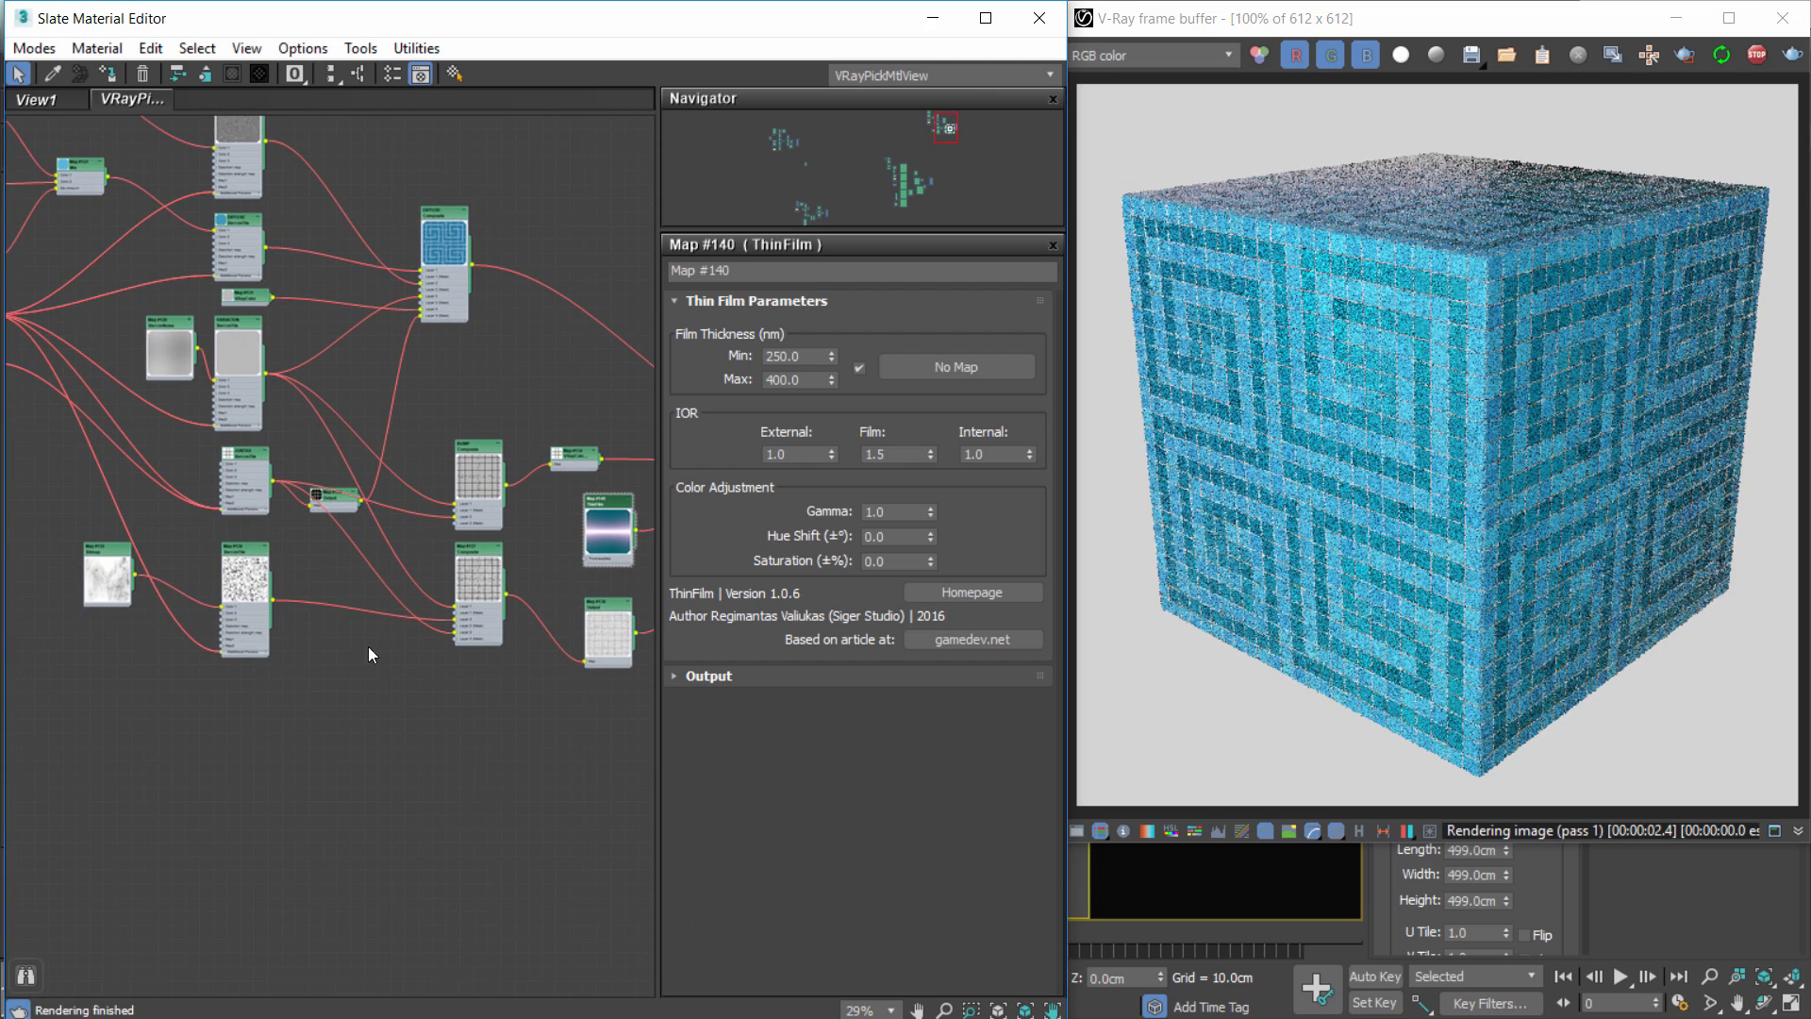
{"action": "middle_click_drag", "start_coordinate": [412, 726], "coordinate": [396, 695]}
{"action": "right_click", "coordinate": [326, 718]}
{"action": "mouse_move", "coordinate": [391, 817]}
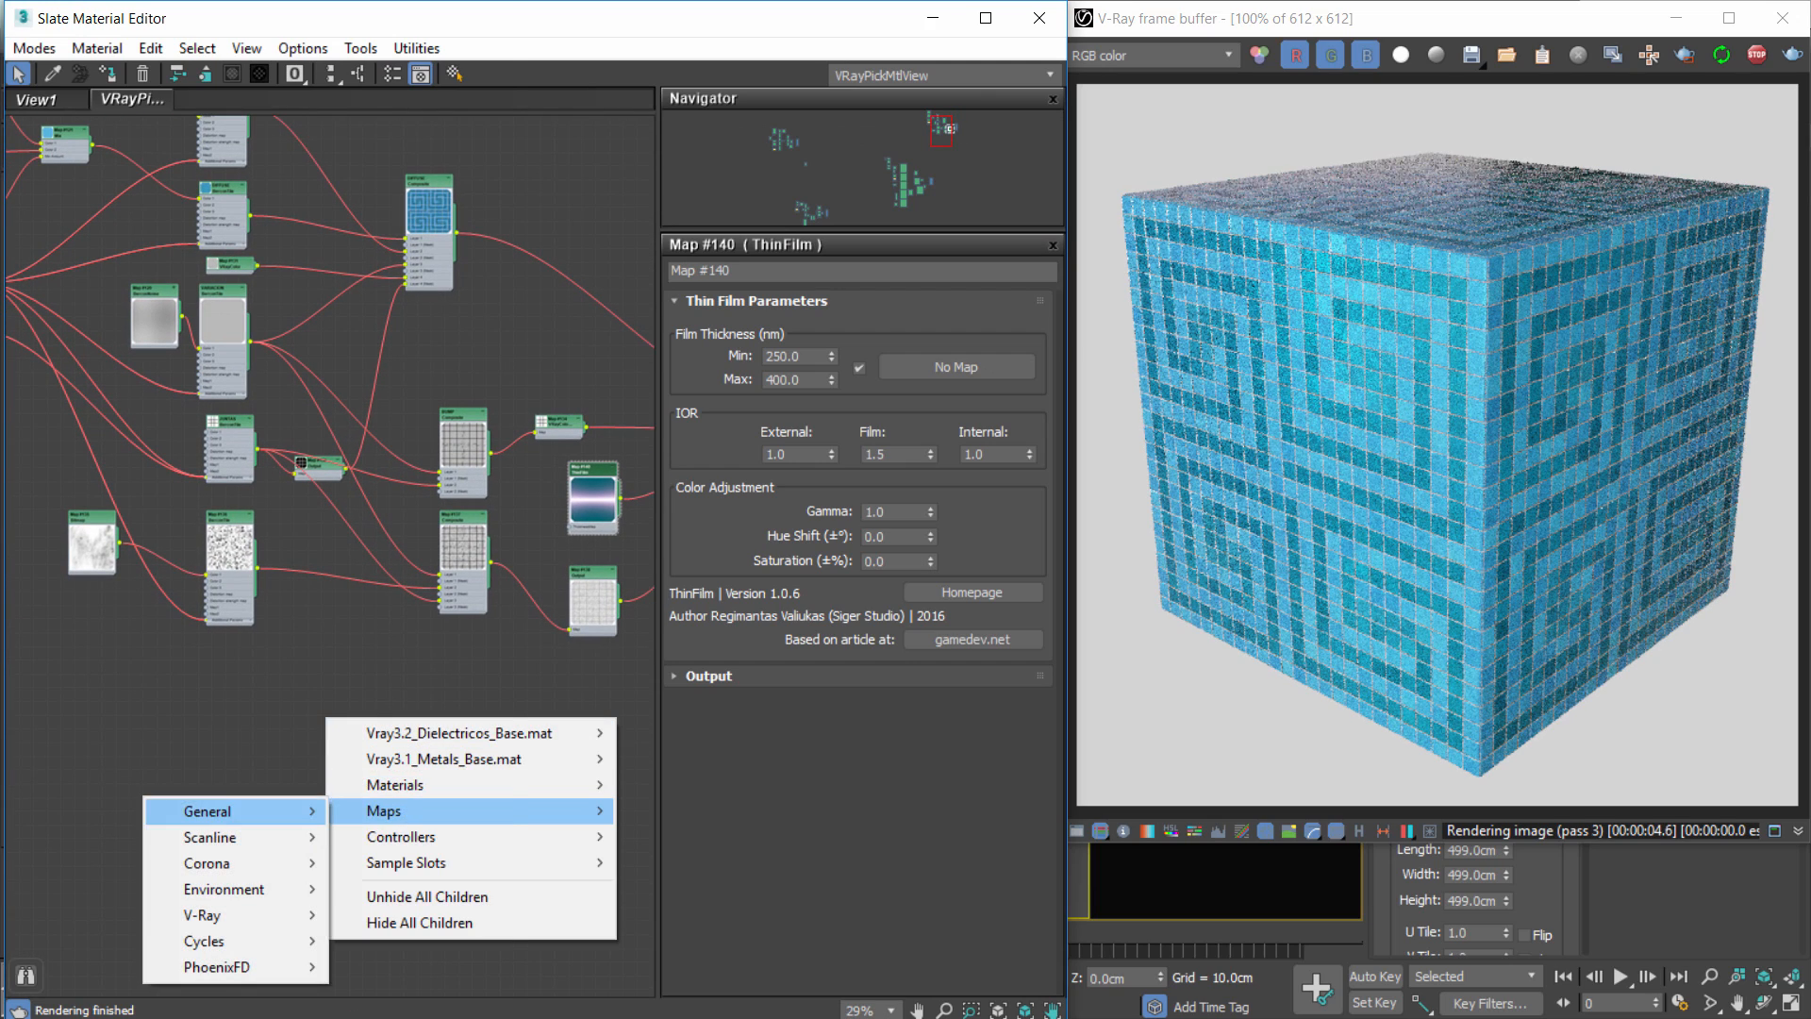
{"action": "mouse_move", "coordinate": [283, 813]}
{"action": "left_click", "coordinate": [367, 676]}
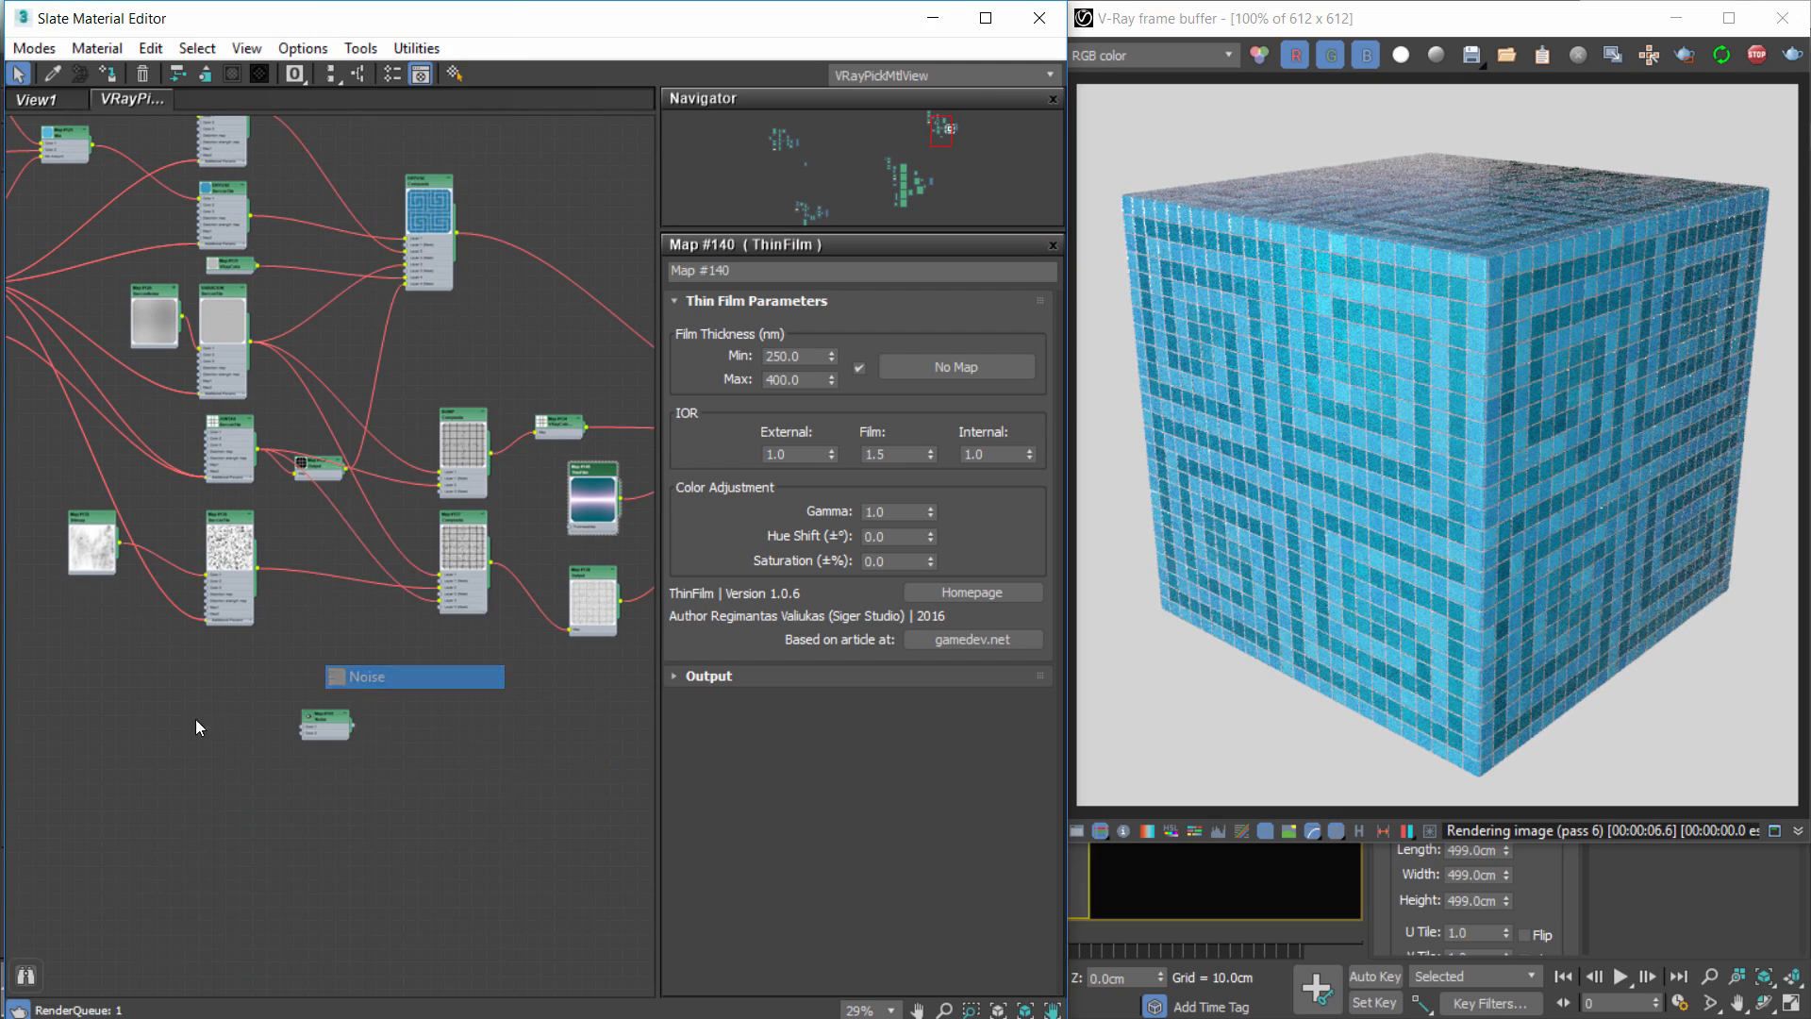
Duplicate the Map #136 BerconTile with its input connections and place the Noise map beside the copy.
{"action": "scroll", "coordinate": [189, 722], "scroll_direction": "up", "scroll_amount": 3}
{"action": "left_click_drag", "start_coordinate": [252, 433], "coordinate": [610, 767], "text": "shift"}
{"action": "left_click_drag", "start_coordinate": [398, 745], "coordinate": [290, 862]}
{"action": "scroll", "coordinate": [457, 910], "scroll_direction": "up", "scroll_amount": 3}
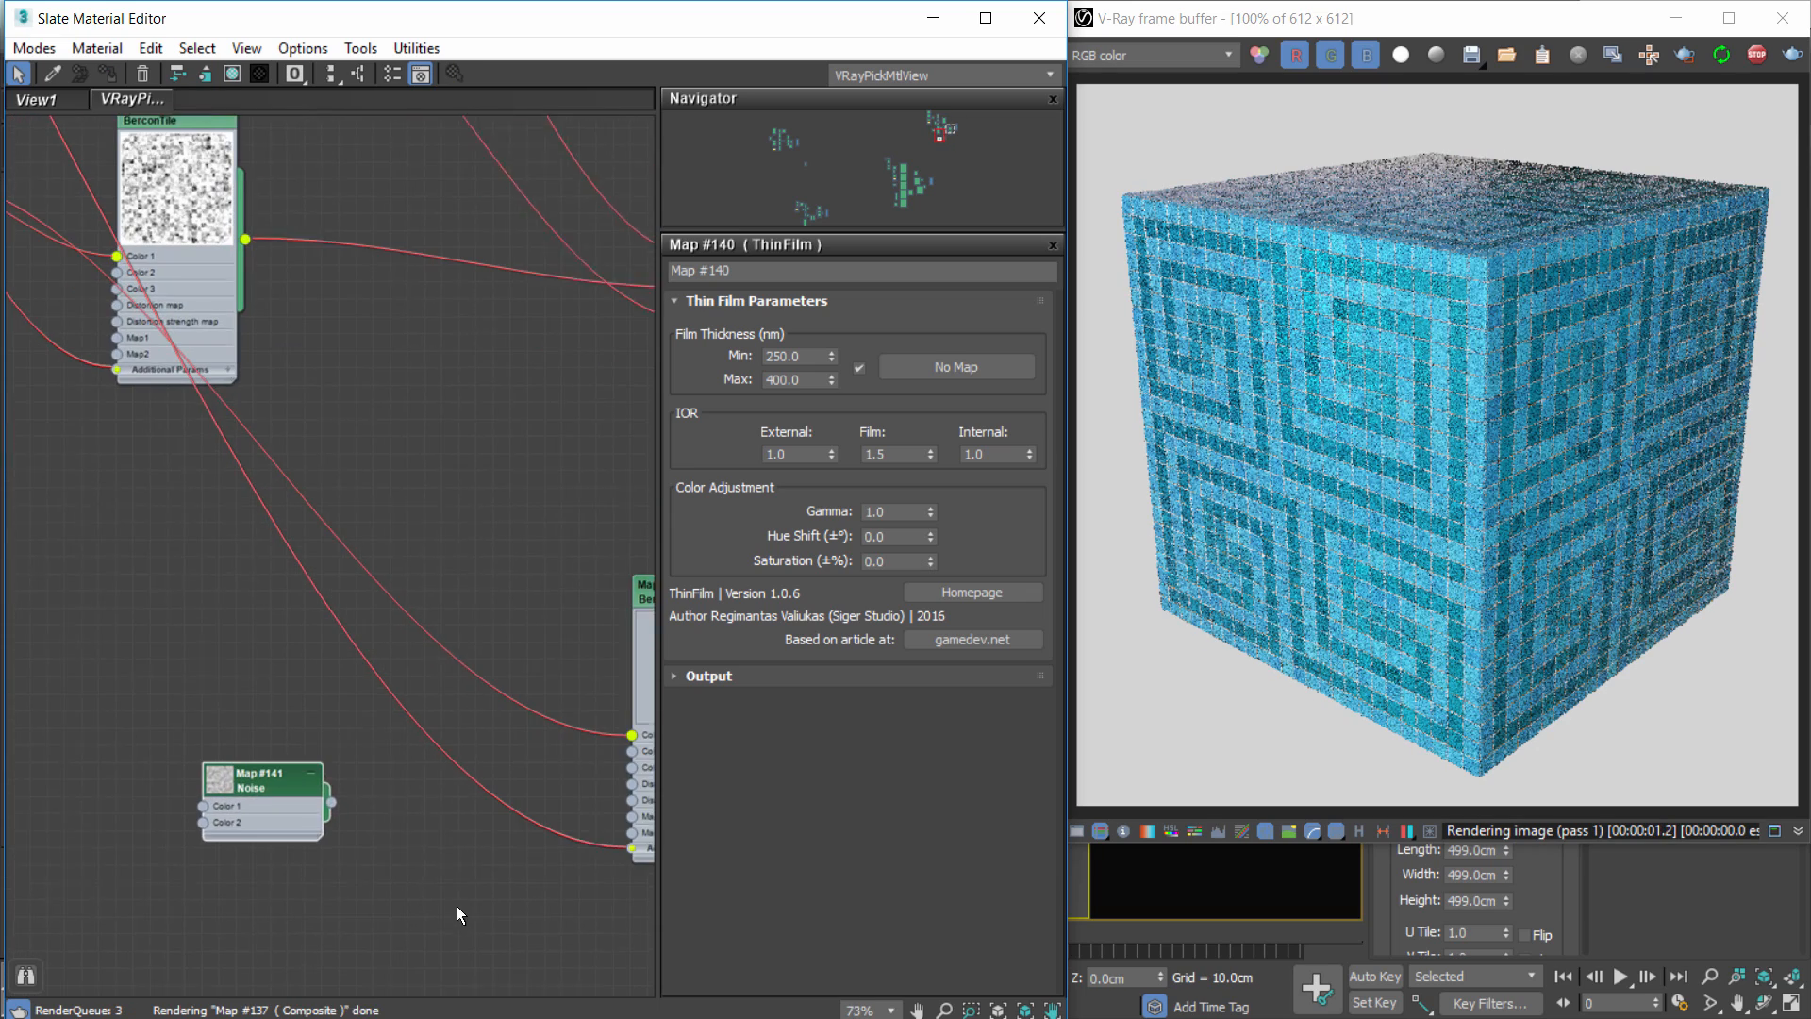
Enlarge the Noise map's preview and connect it to Color 1 of the duplicated BerconTile.
{"action": "scroll", "coordinate": [387, 816], "scroll_direction": "down", "scroll_amount": 1}
{"action": "middle_click_drag", "start_coordinate": [382, 807], "coordinate": [279, 718]}
{"action": "double_click", "coordinate": [136, 705]}
{"action": "left_click_drag", "start_coordinate": [236, 776], "coordinate": [516, 660]}
{"action": "scroll", "coordinate": [238, 793], "scroll_direction": "down", "scroll_amount": 4}
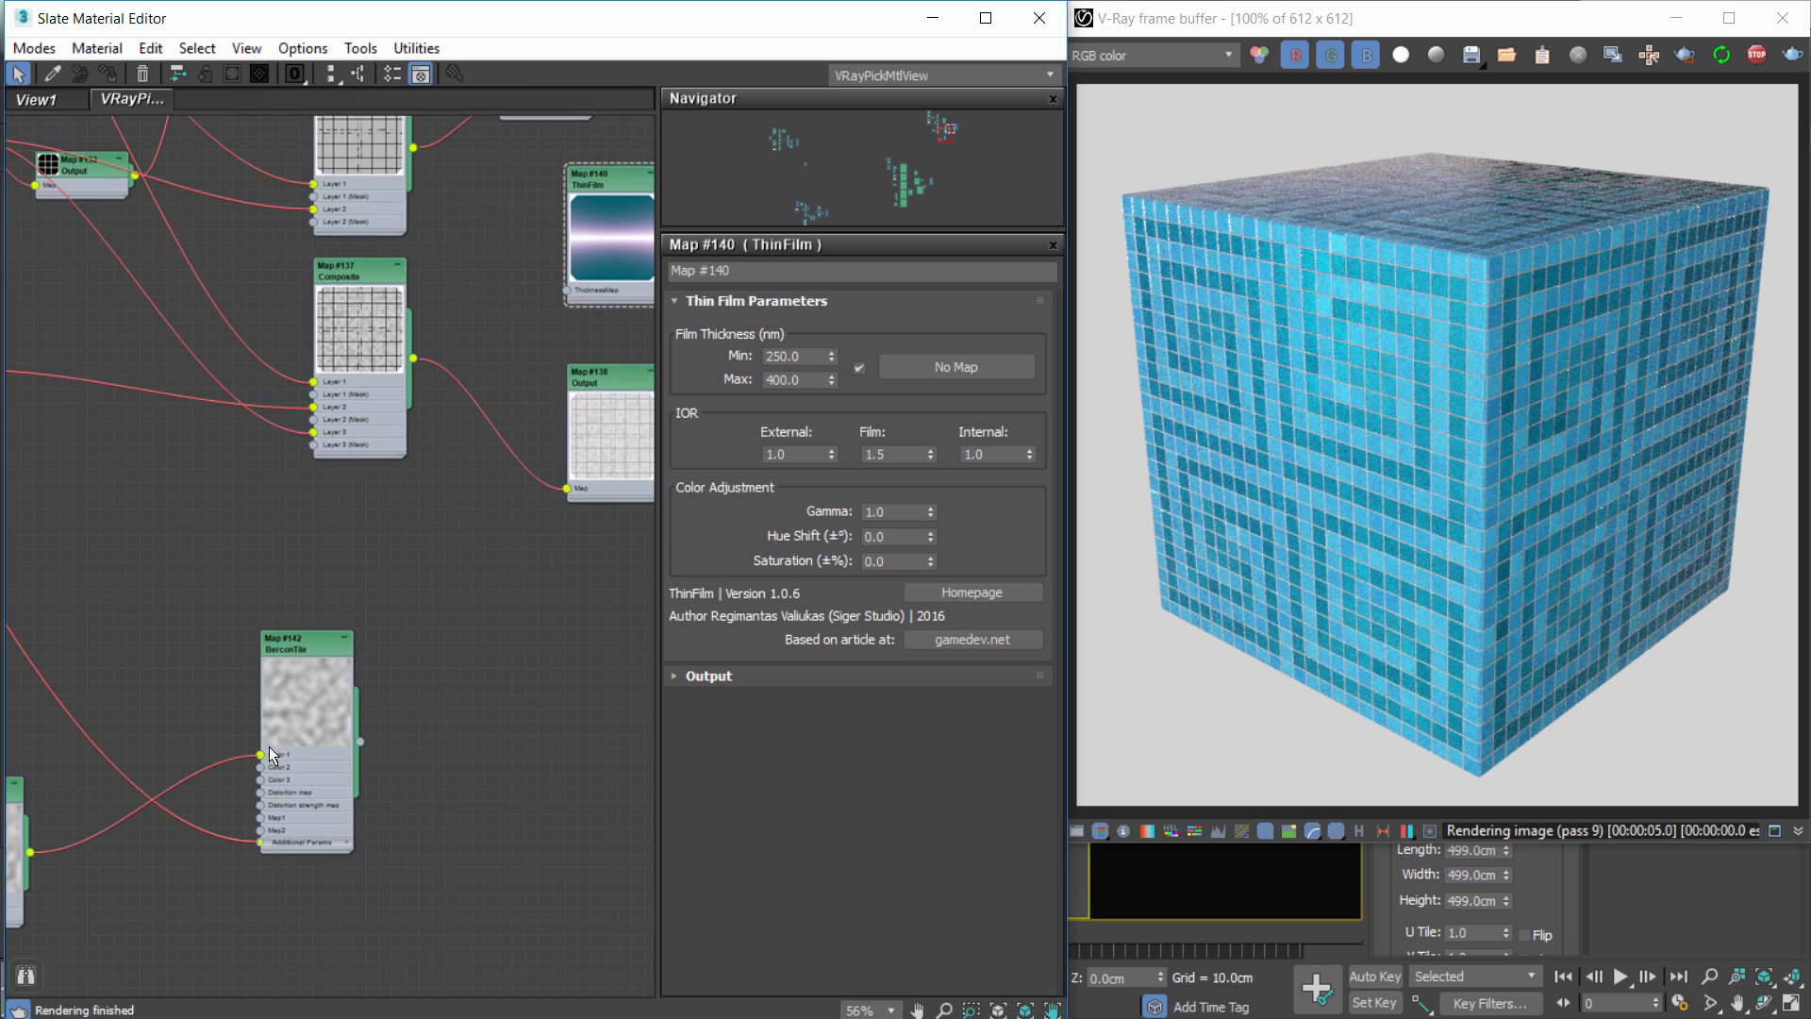
Set the Noise map's coordinate source to Explicit Map Channel.
{"action": "double_click", "coordinate": [200, 797]}
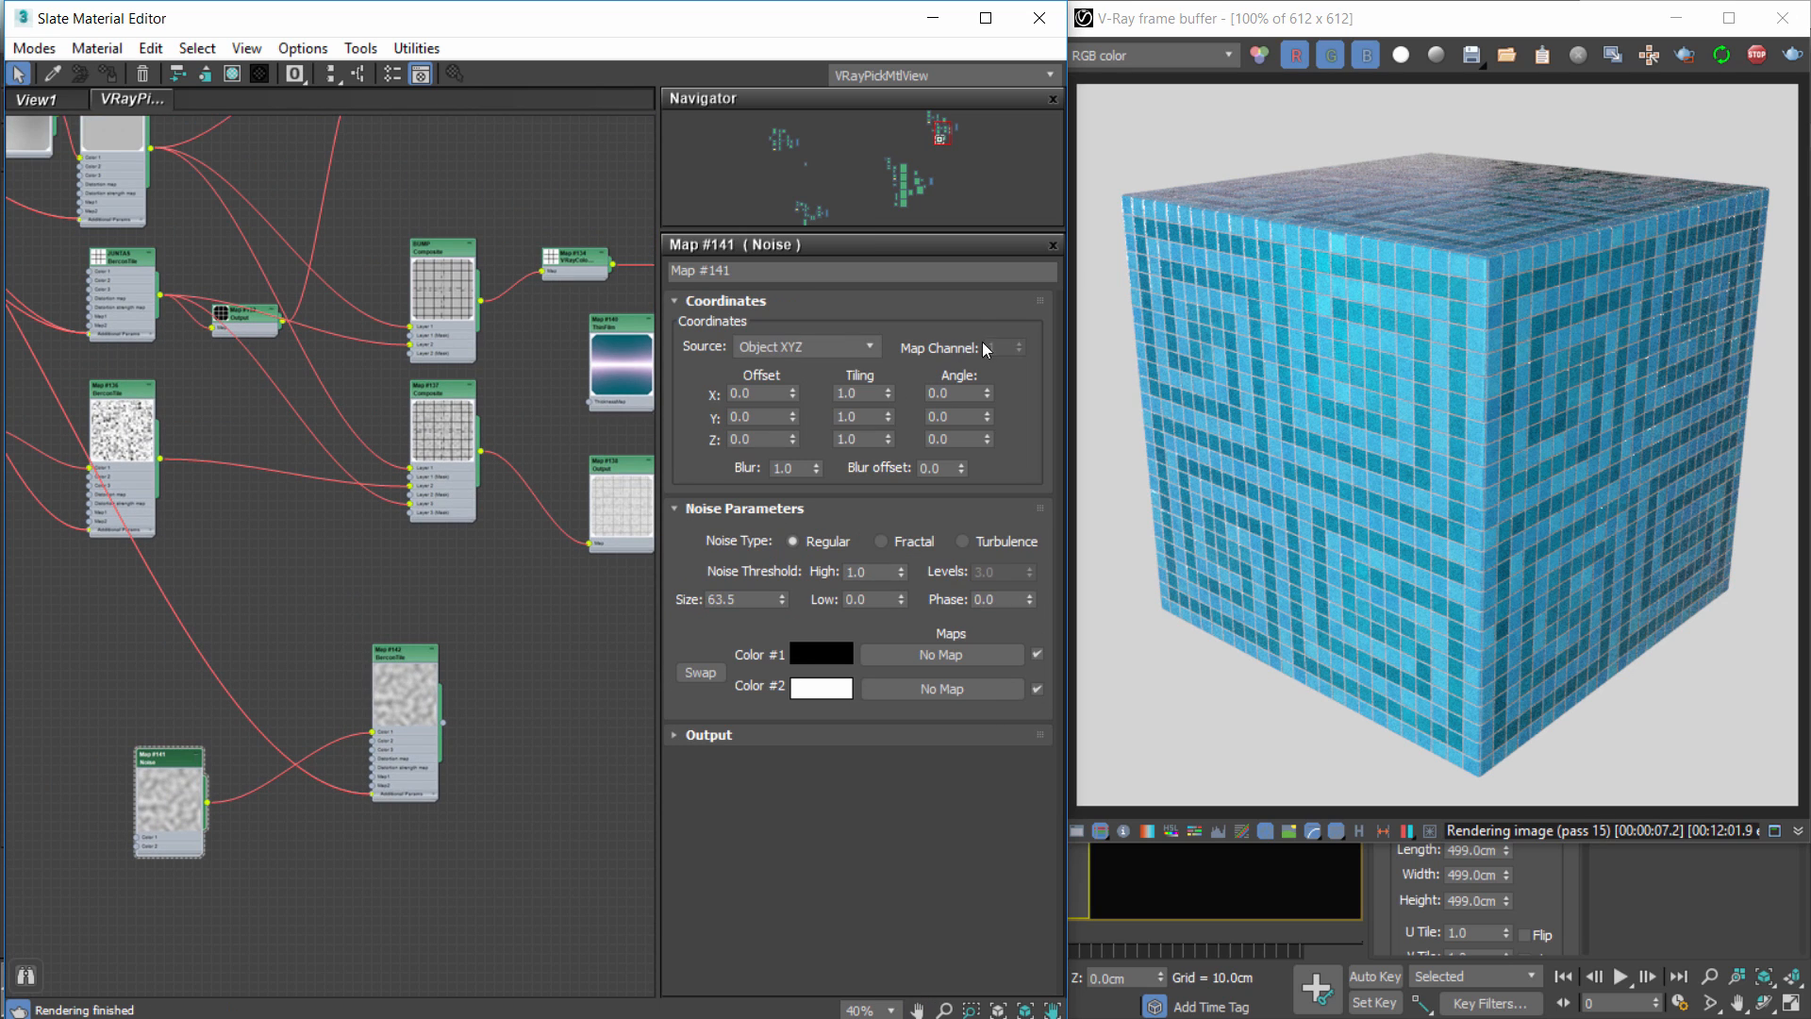
{"action": "left_click", "coordinate": [868, 346]}
{"action": "left_click", "coordinate": [793, 389]}
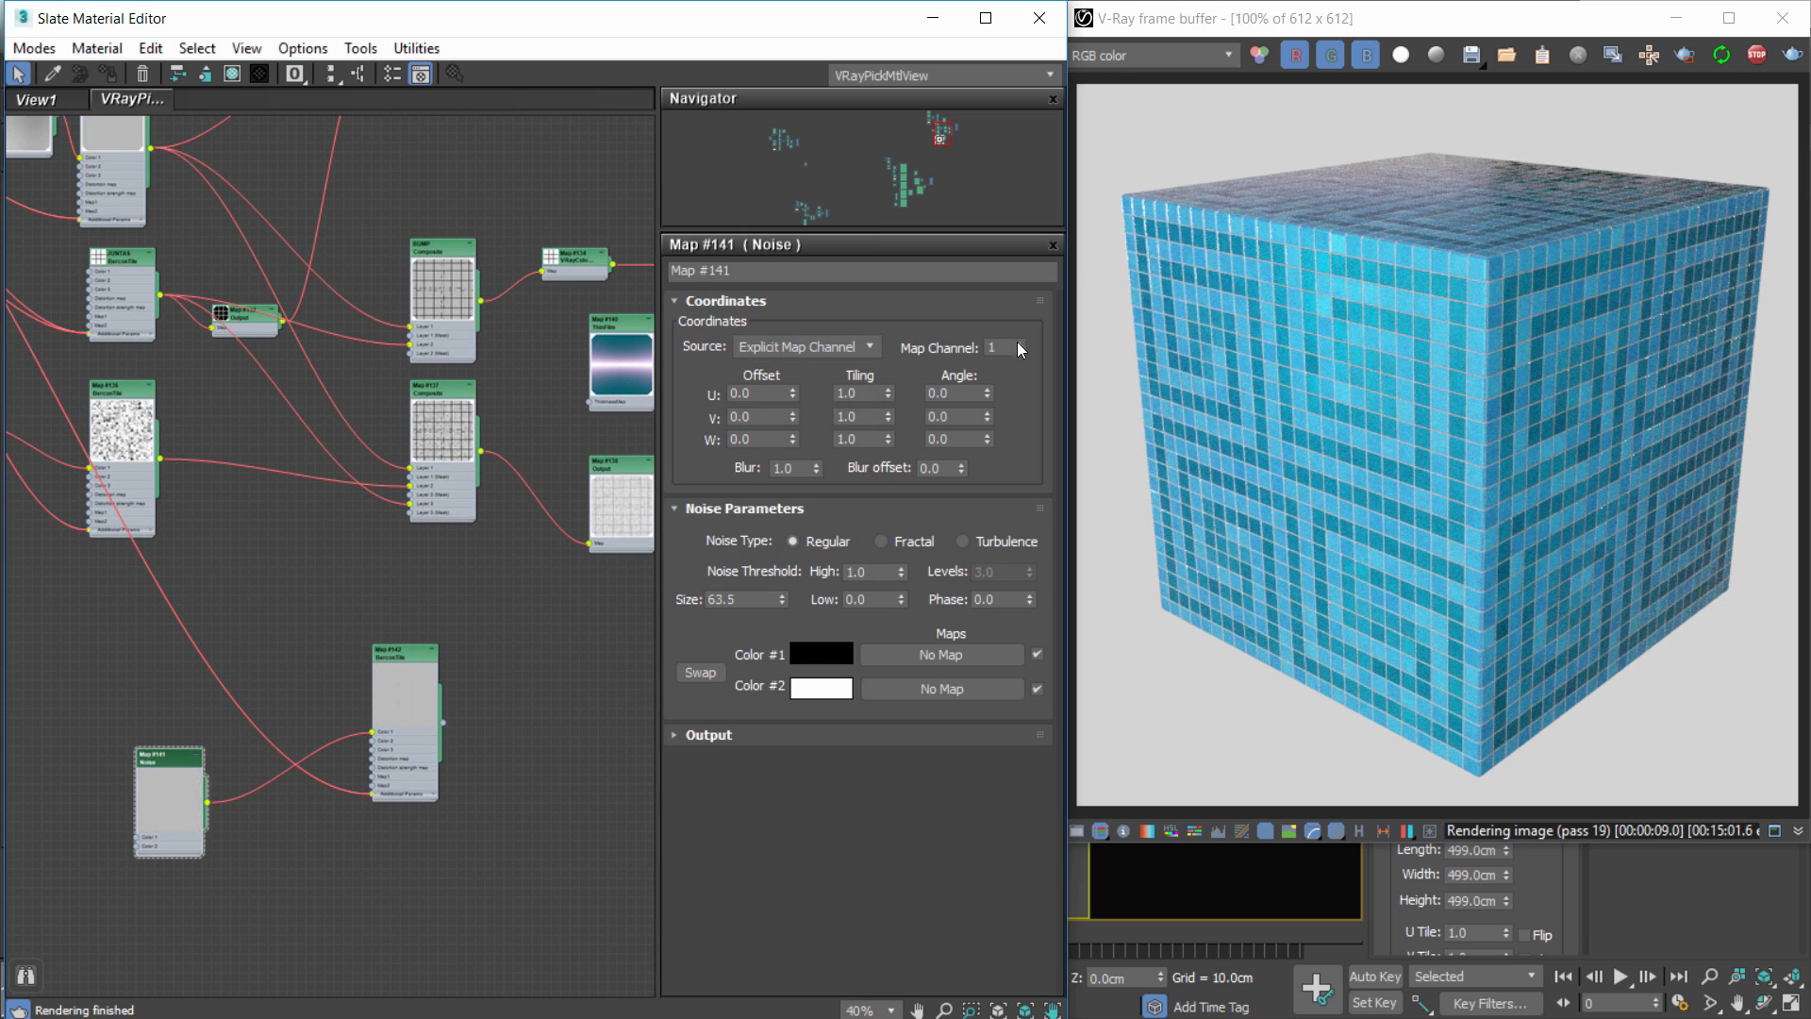
Move the ThinFilm map near the duplicated BerconTile and connect that BerconTile to the ThinFilm's ThicknessMap input.
{"action": "scroll", "coordinate": [368, 697], "scroll_direction": "up", "scroll_amount": 4}
{"action": "double_click", "coordinate": [440, 626]}
{"action": "left_click_drag", "start_coordinate": [440, 626], "coordinate": [300, 542]}
{"action": "scroll", "coordinate": [308, 784], "scroll_direction": "down", "scroll_amount": 1}
{"action": "scroll", "coordinate": [308, 784], "scroll_direction": "down", "scroll_amount": 2}
{"action": "left_click_drag", "start_coordinate": [157, 791], "coordinate": [44, 694]}
{"action": "scroll", "coordinate": [337, 691], "scroll_direction": "up", "scroll_amount": 1}
{"action": "middle_click_drag", "start_coordinate": [415, 702], "coordinate": [189, 756]}
{"action": "left_click_drag", "start_coordinate": [407, 428], "coordinate": [362, 778]}
{"action": "scroll", "coordinate": [196, 869], "scroll_direction": "up", "scroll_amount": 2}
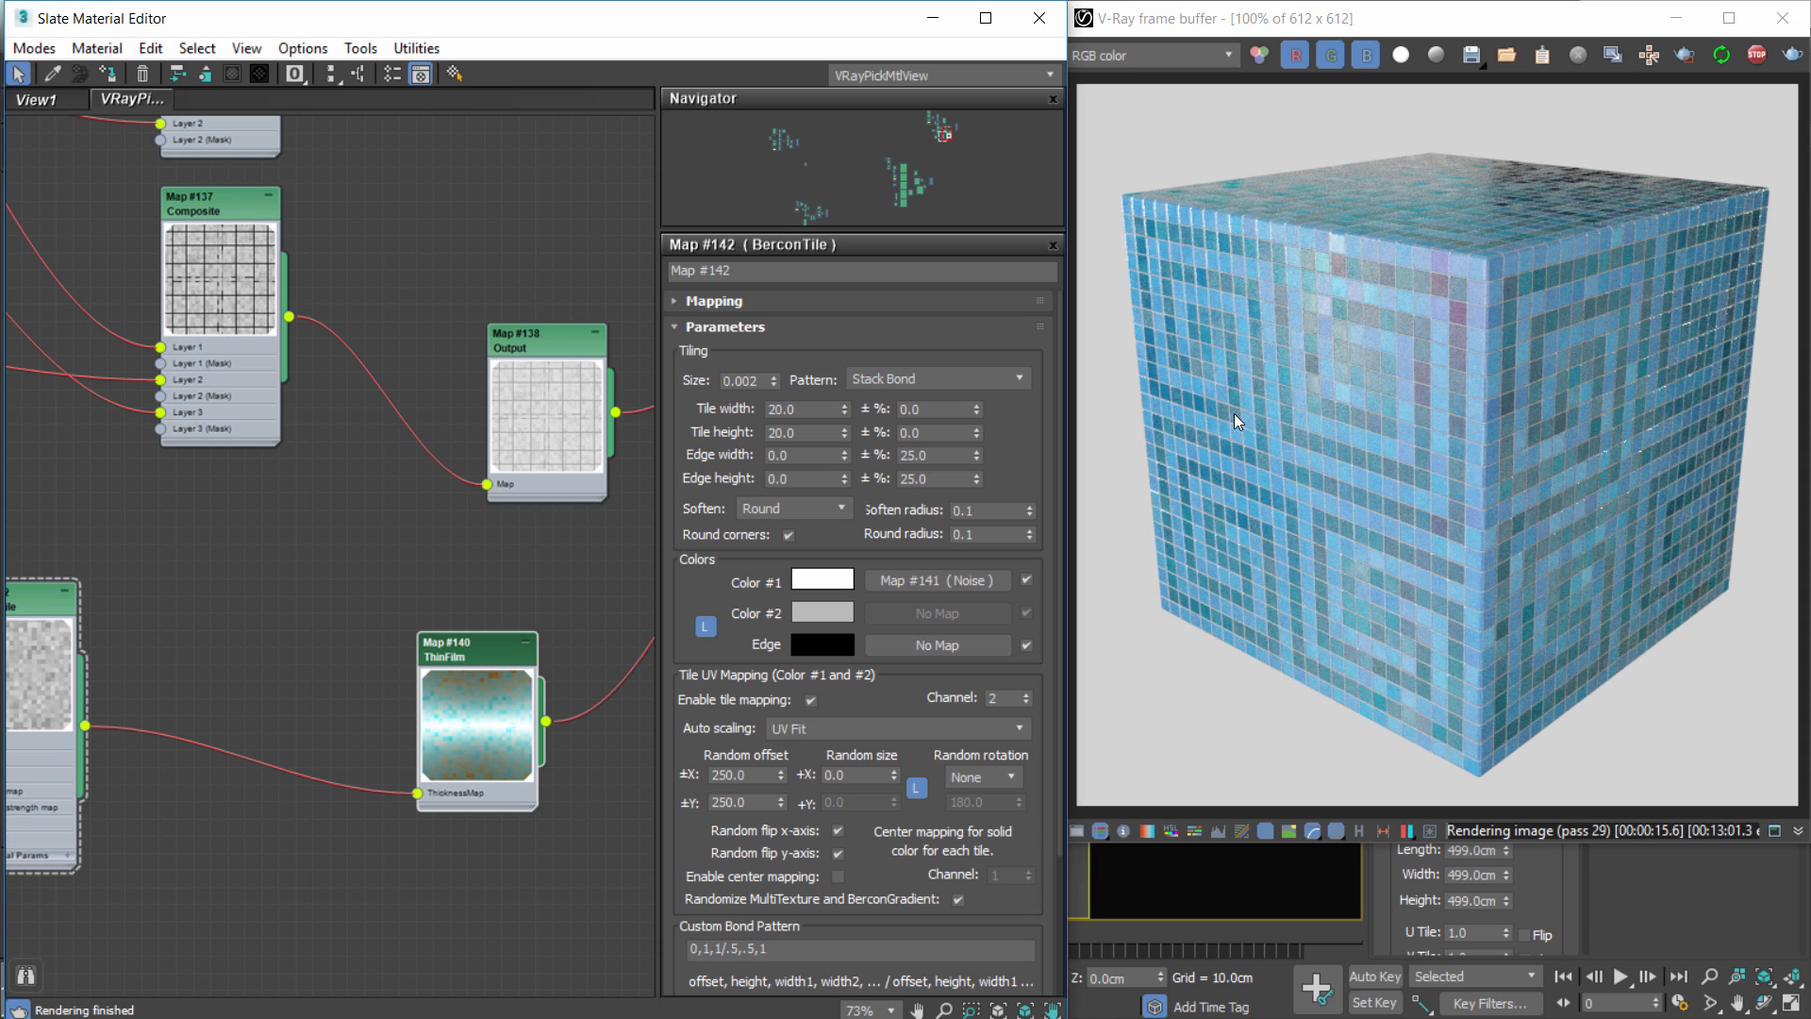
Set the Tamaño Tiles Linear Float controller to 10.
{"action": "middle_click_drag", "start_coordinate": [225, 335], "coordinate": [471, 480]}
{"action": "scroll", "coordinate": [472, 479], "scroll_direction": "down", "scroll_amount": 4}
{"action": "middle_click_drag", "start_coordinate": [268, 408], "coordinate": [557, 605]}
{"action": "scroll", "coordinate": [379, 275], "scroll_direction": "up", "scroll_amount": 3}
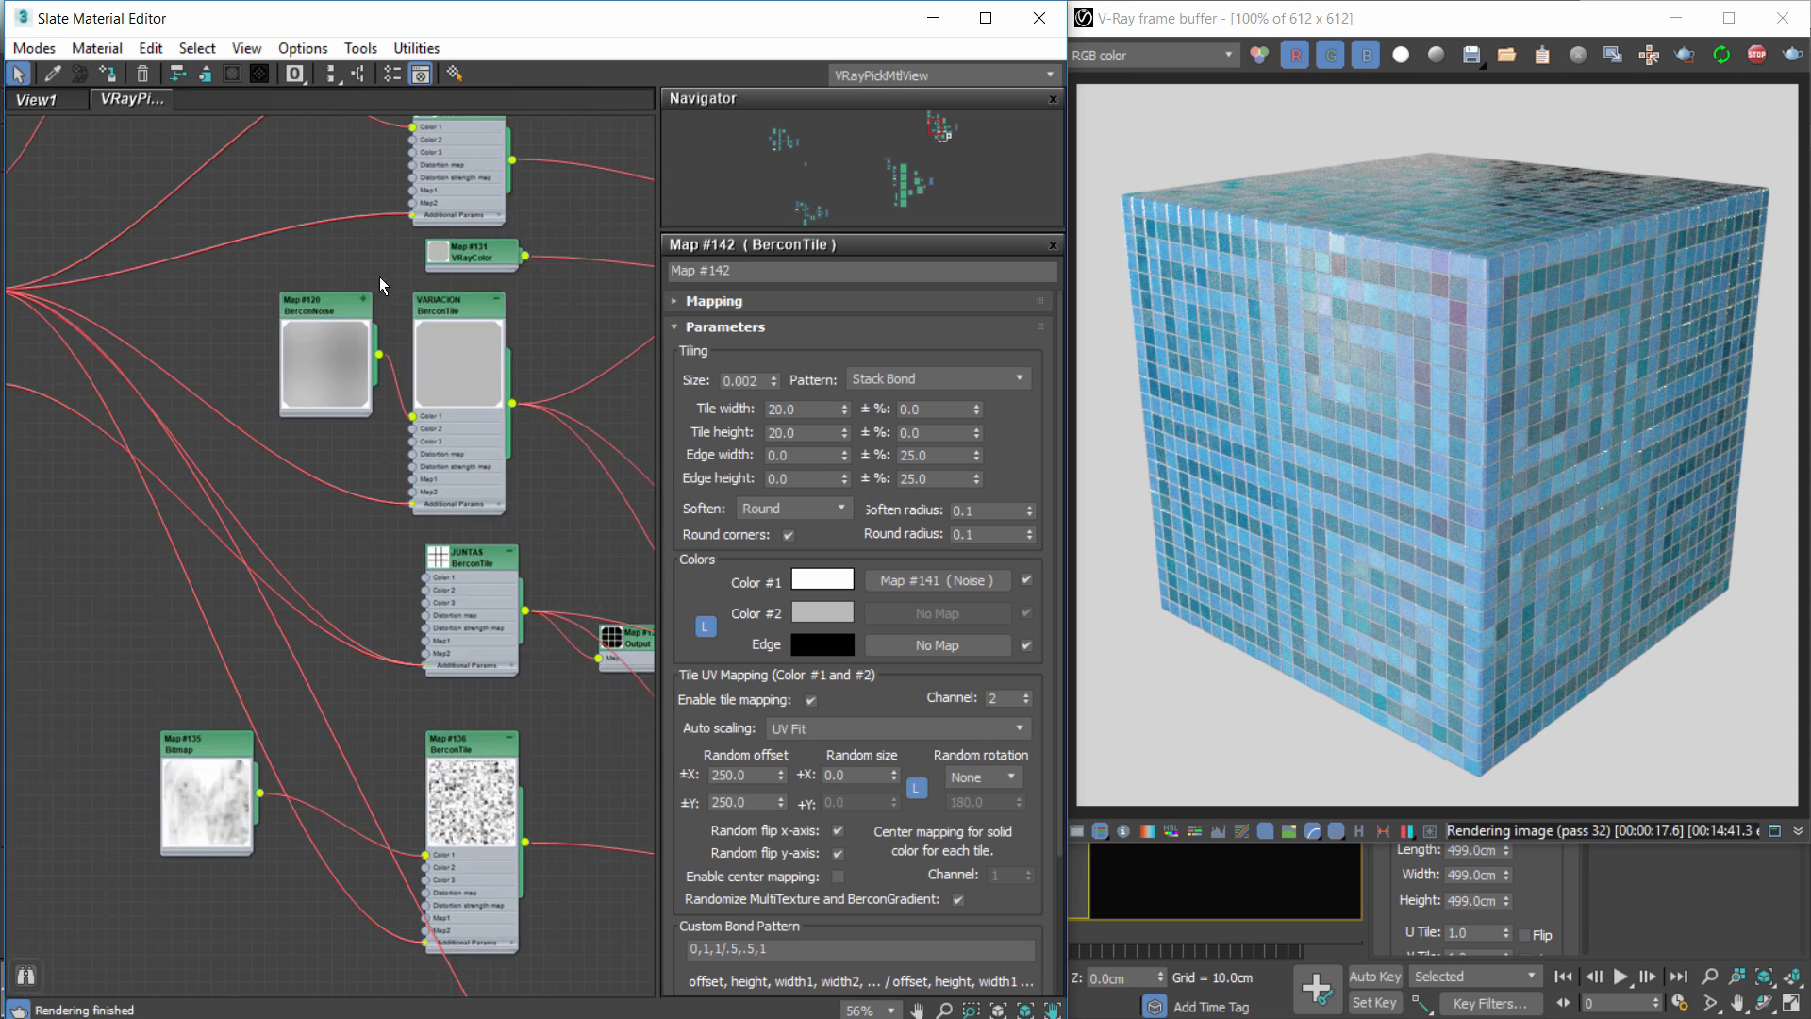
{"action": "middle_click_drag", "start_coordinate": [340, 254], "coordinate": [604, 555]}
{"action": "scroll", "coordinate": [213, 351], "scroll_direction": "up", "scroll_amount": 1}
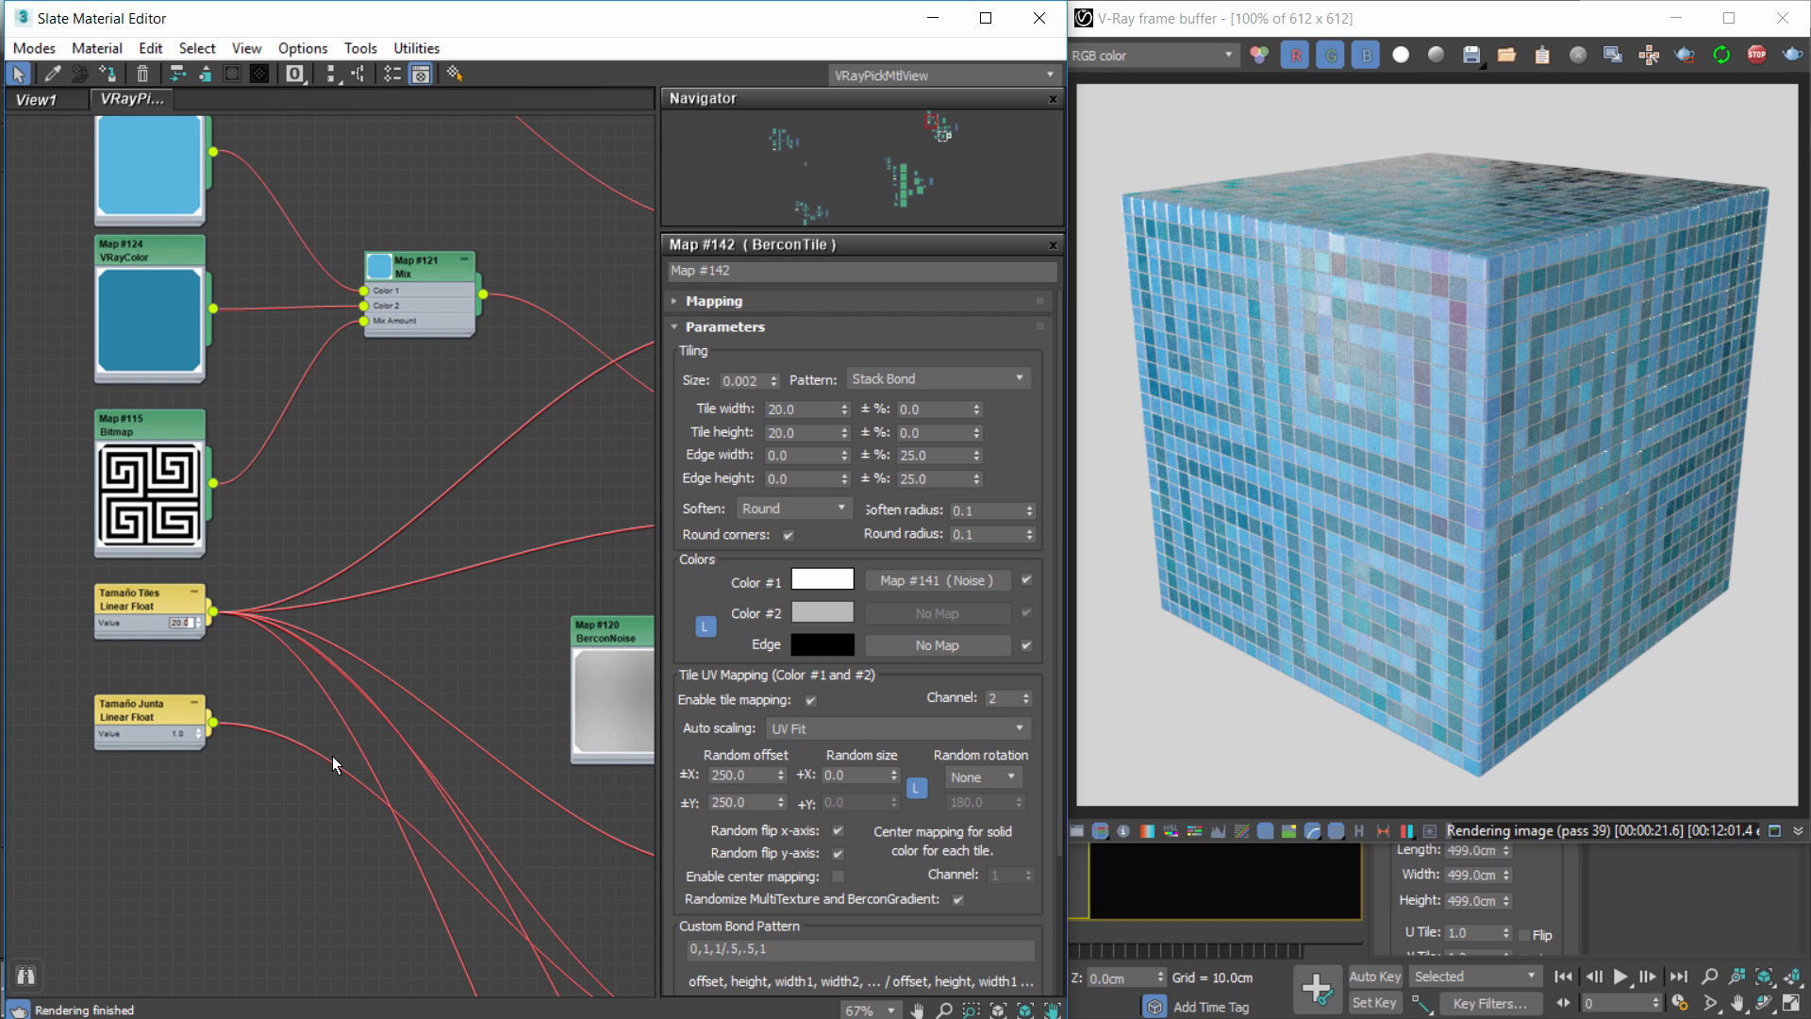
{"action": "type", "text": "10"}
{"action": "key", "text": "Return"}
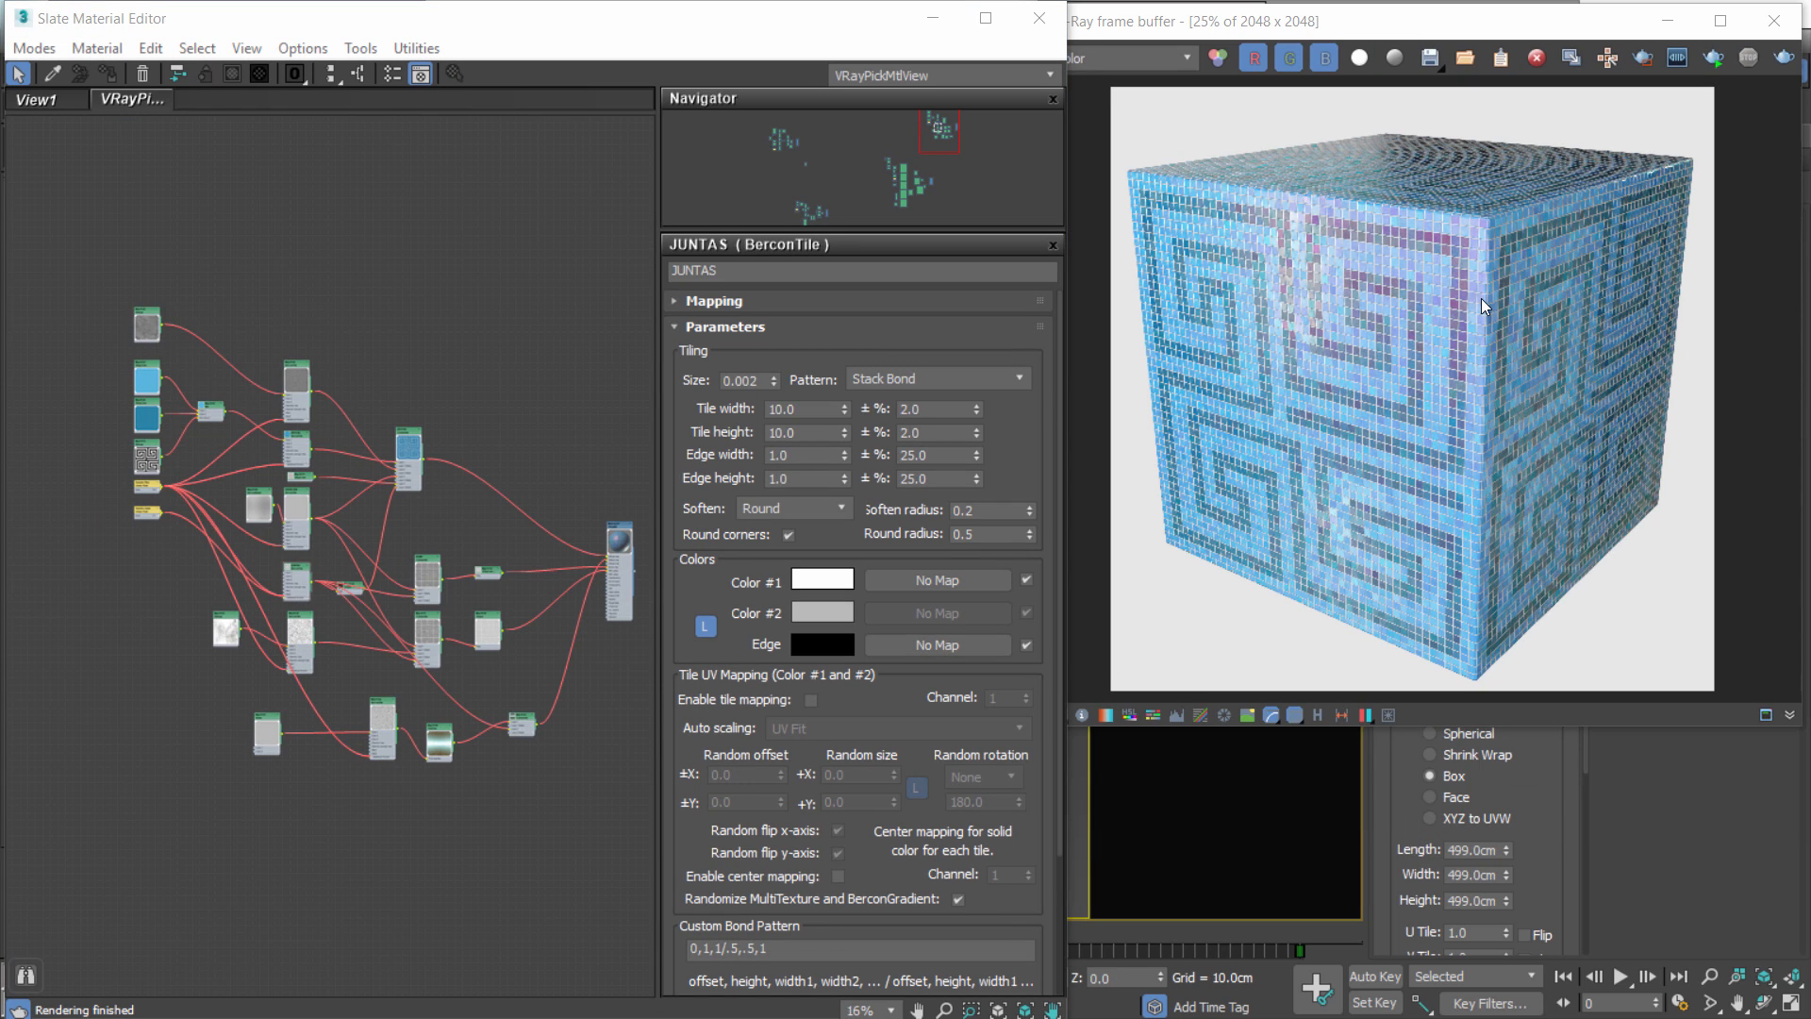
Examine the tile-by-tile iridescent reflections and joints in the 2048 x 2048 render at several magnifications.
{"action": "scroll", "coordinate": [1322, 272], "scroll_direction": "up", "scroll_amount": 2}
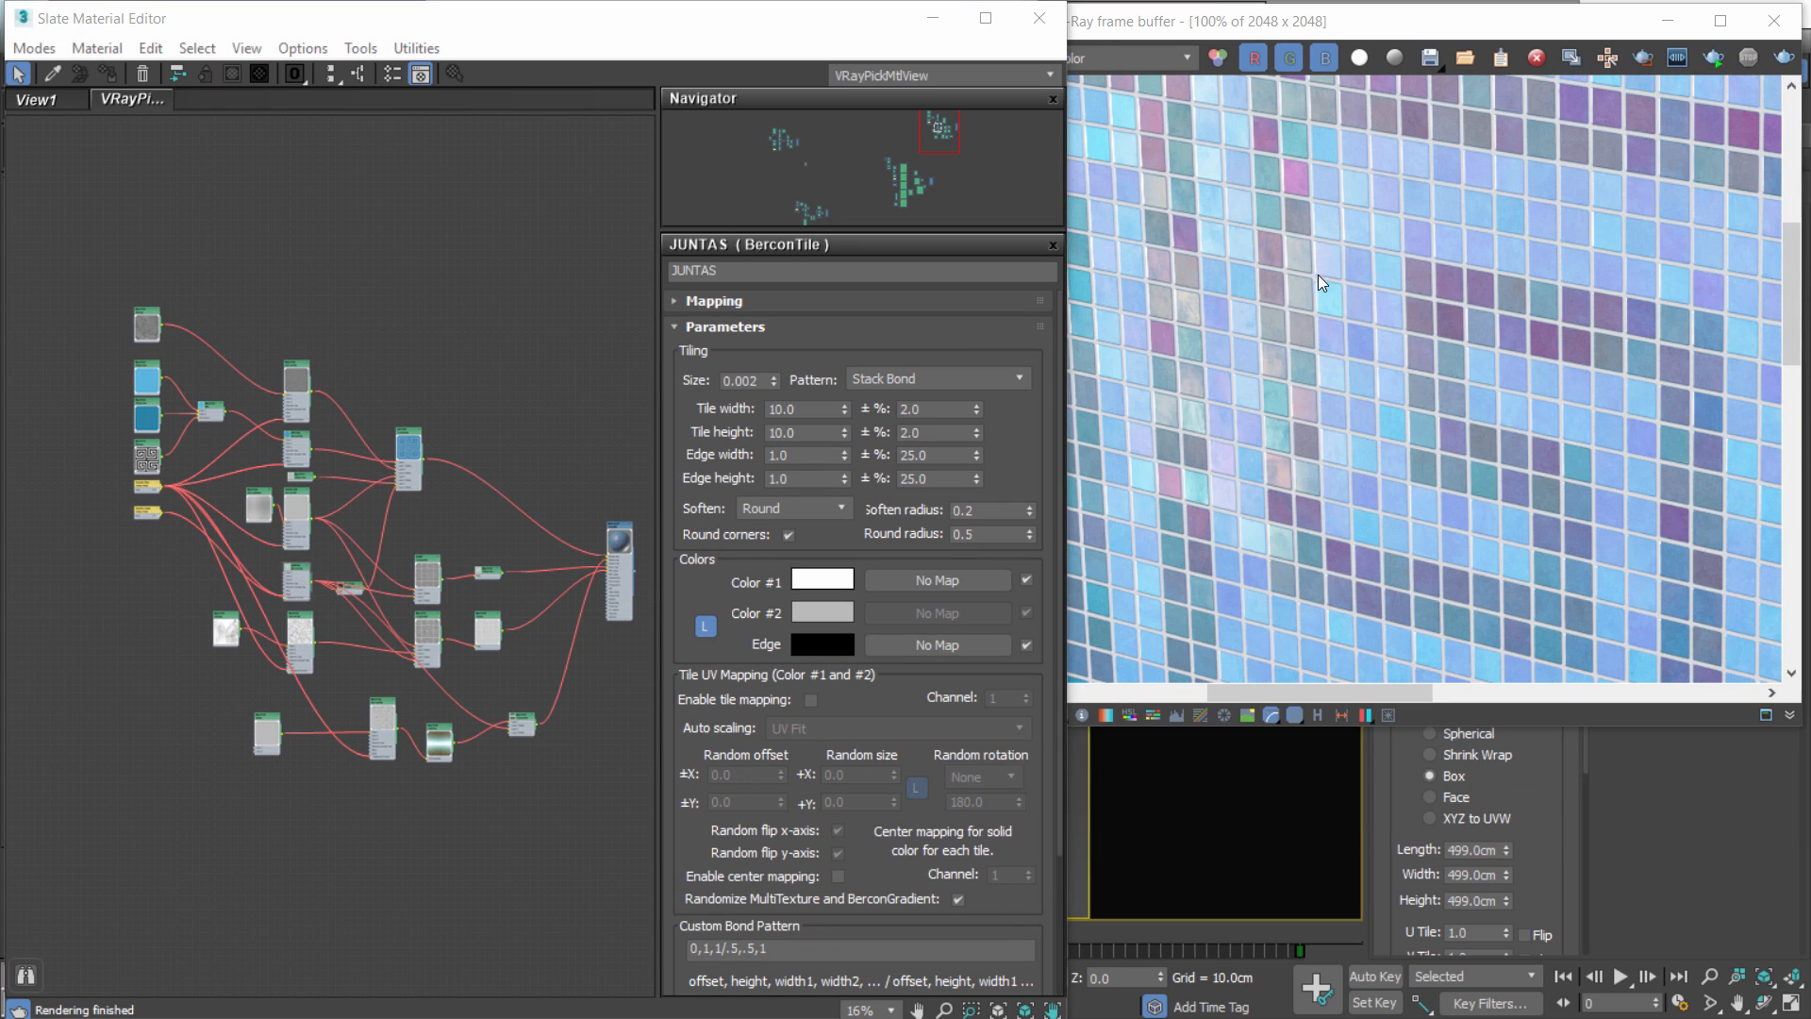
{"action": "middle_click_drag", "start_coordinate": [1659, 268], "coordinate": [1532, 247]}
{"action": "scroll", "coordinate": [1559, 245], "scroll_direction": "down", "scroll_amount": 1}
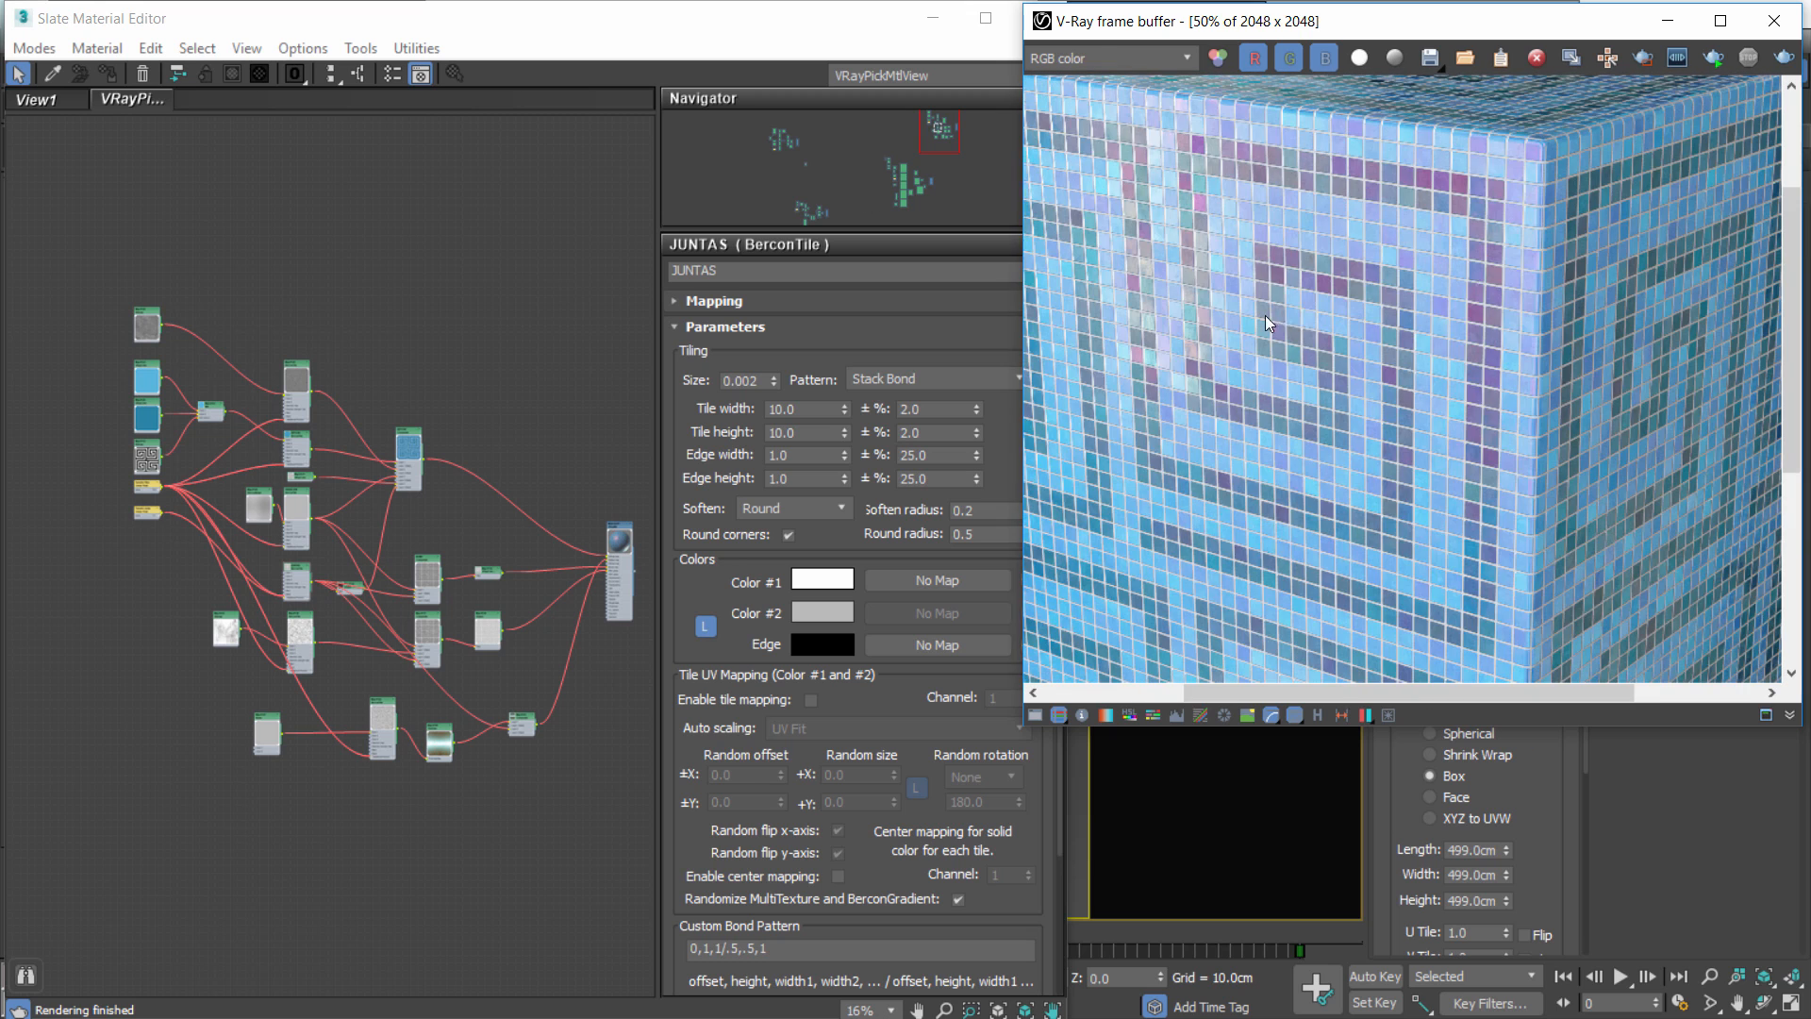
{"action": "scroll", "coordinate": [1179, 202], "scroll_direction": "up", "scroll_amount": 1}
{"action": "middle_click_drag", "start_coordinate": [1179, 202], "coordinate": [1311, 307]}
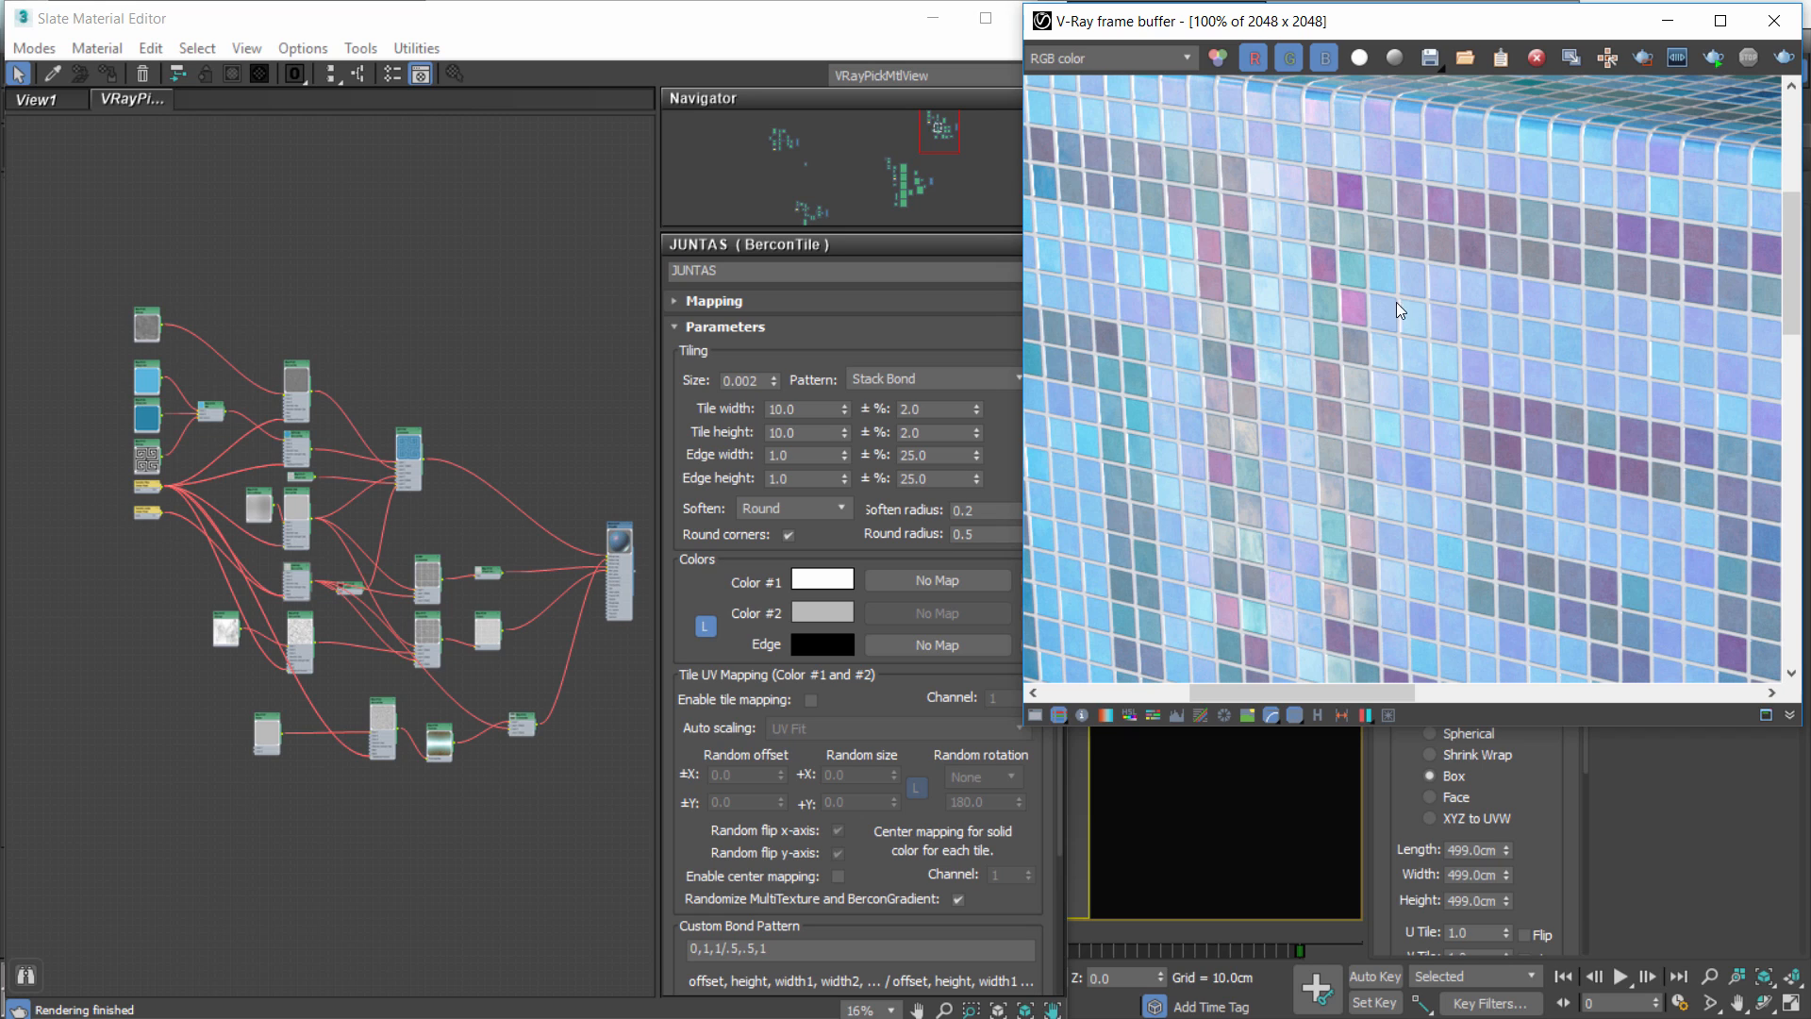
{"action": "scroll", "coordinate": [1392, 295], "scroll_direction": "up", "scroll_amount": 1}
{"action": "middle_click_drag", "start_coordinate": [1385, 285], "coordinate": [1270, 327]}
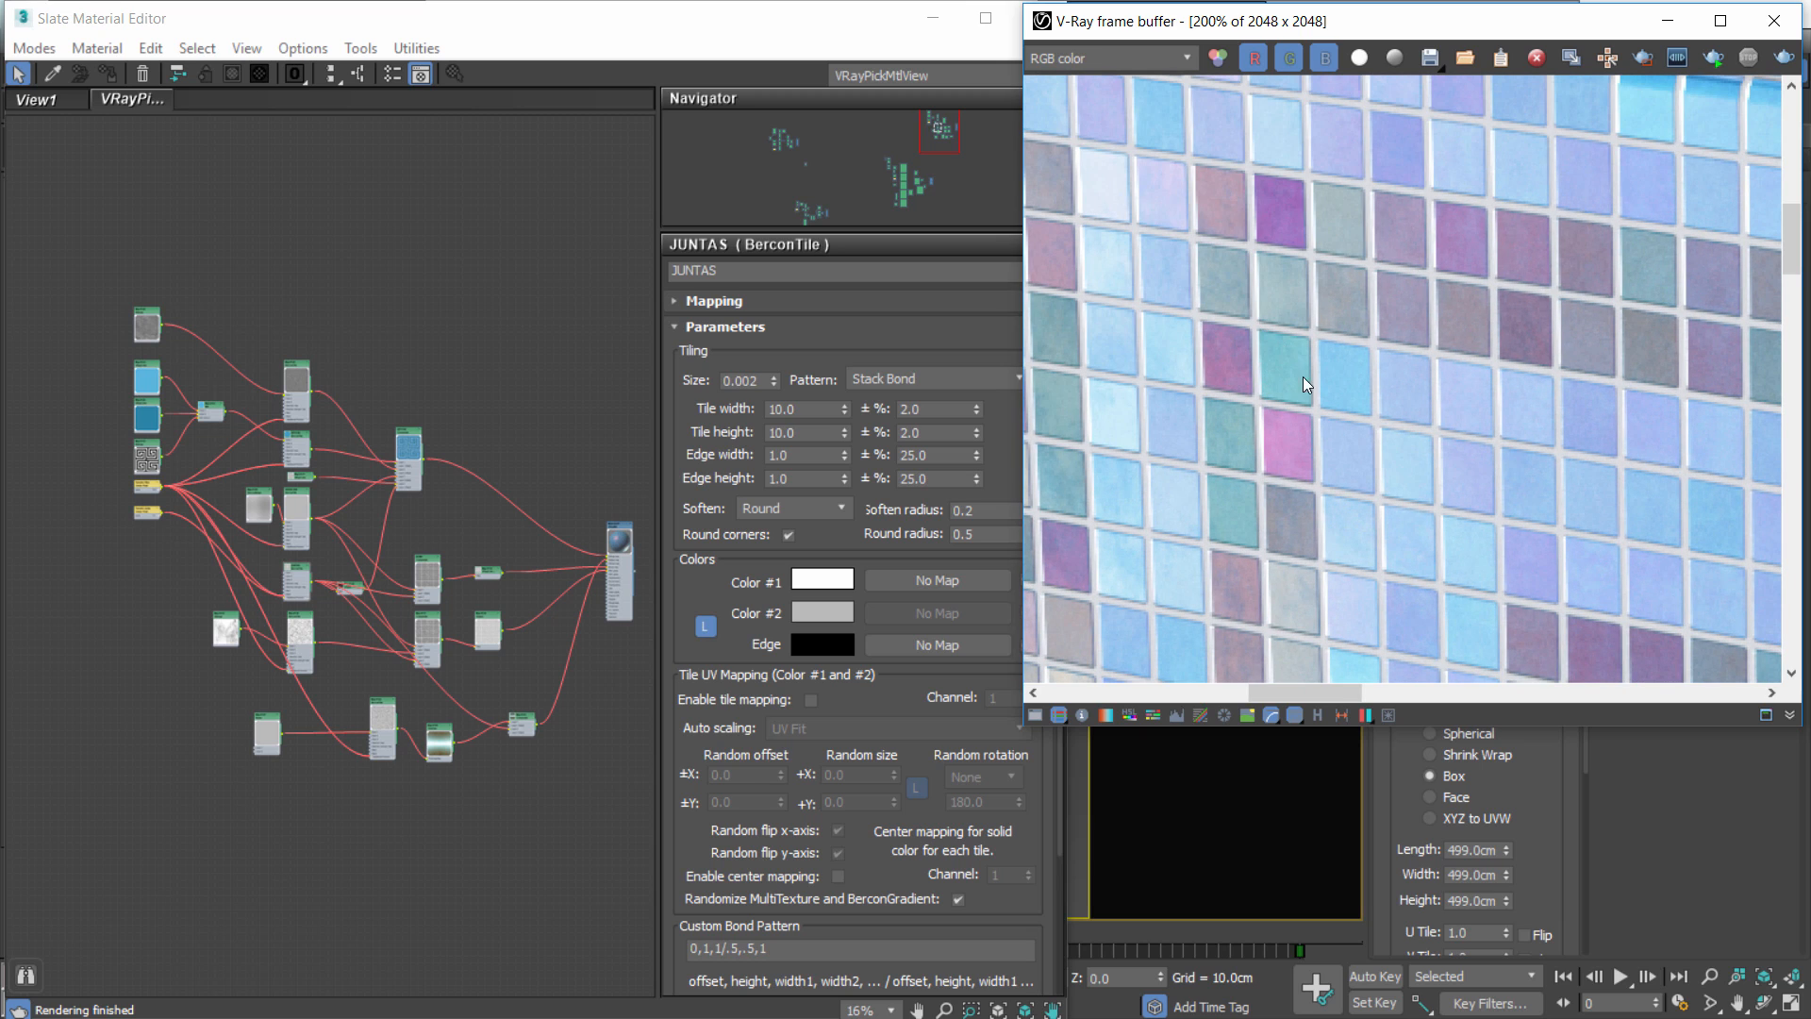
{"action": "scroll", "coordinate": [1283, 369], "scroll_direction": "down", "scroll_amount": 1}
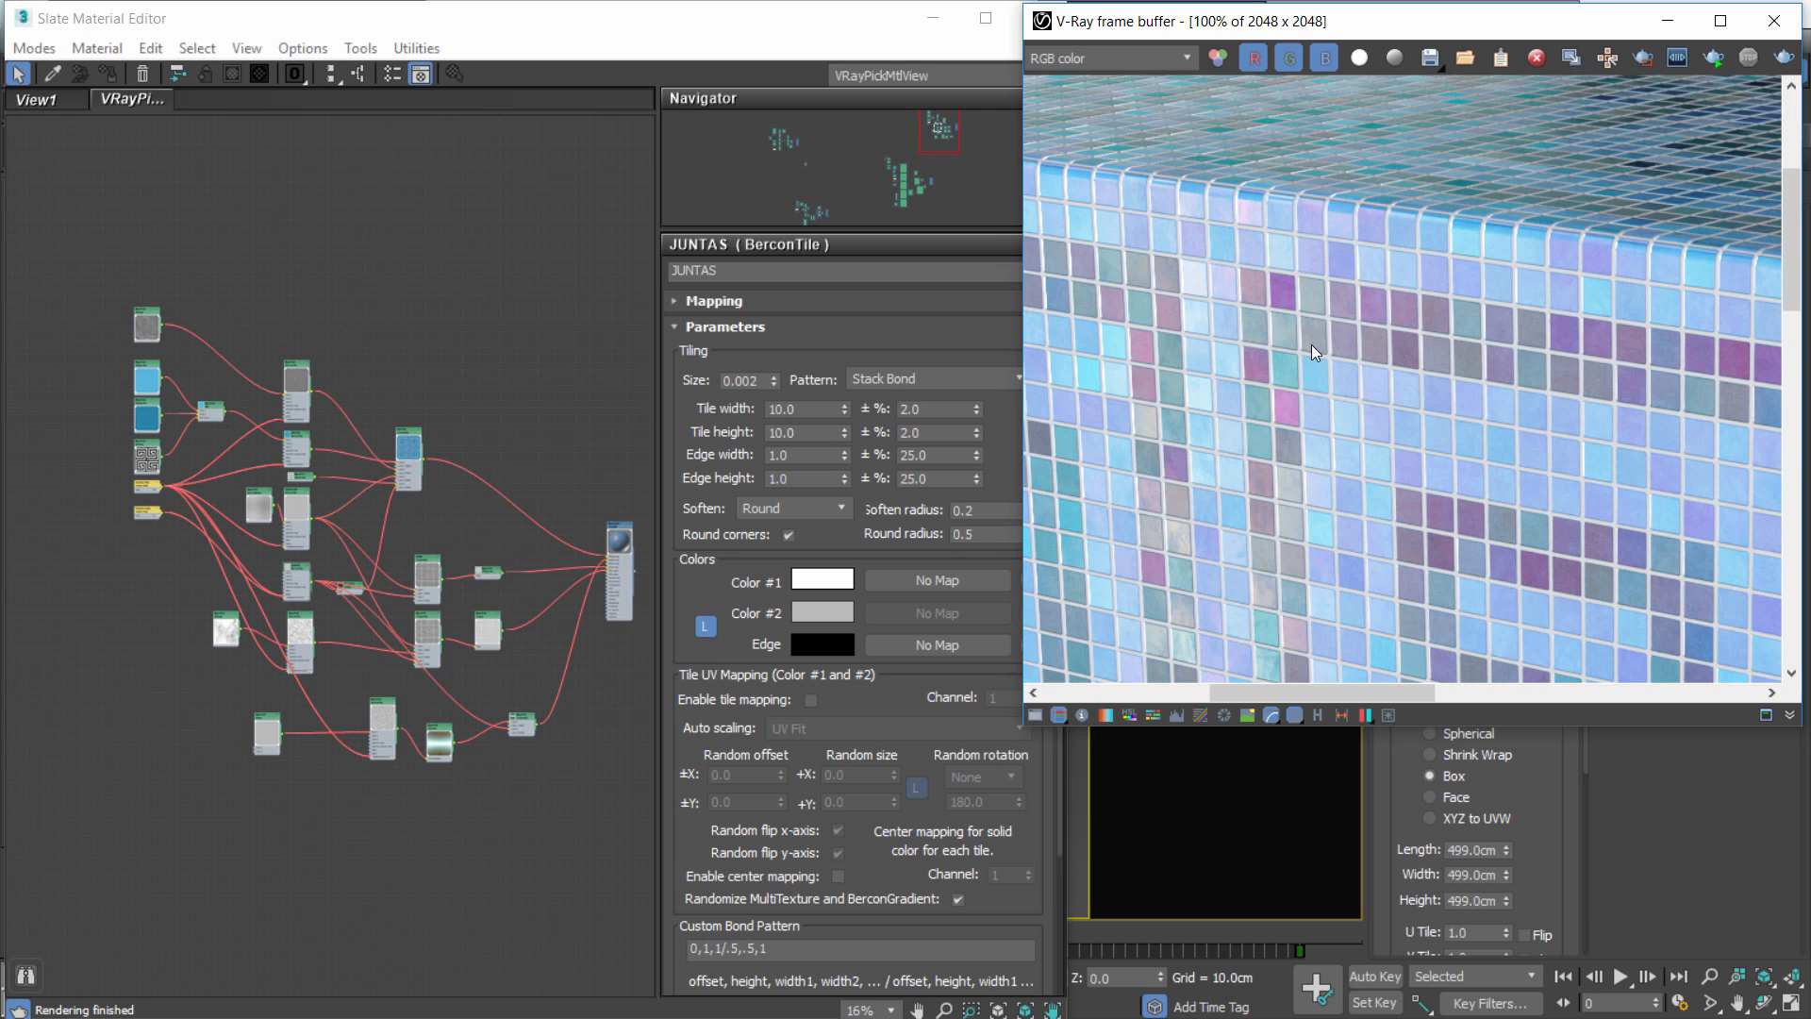
{"action": "scroll", "coordinate": [1321, 349], "scroll_direction": "down", "scroll_amount": 3}
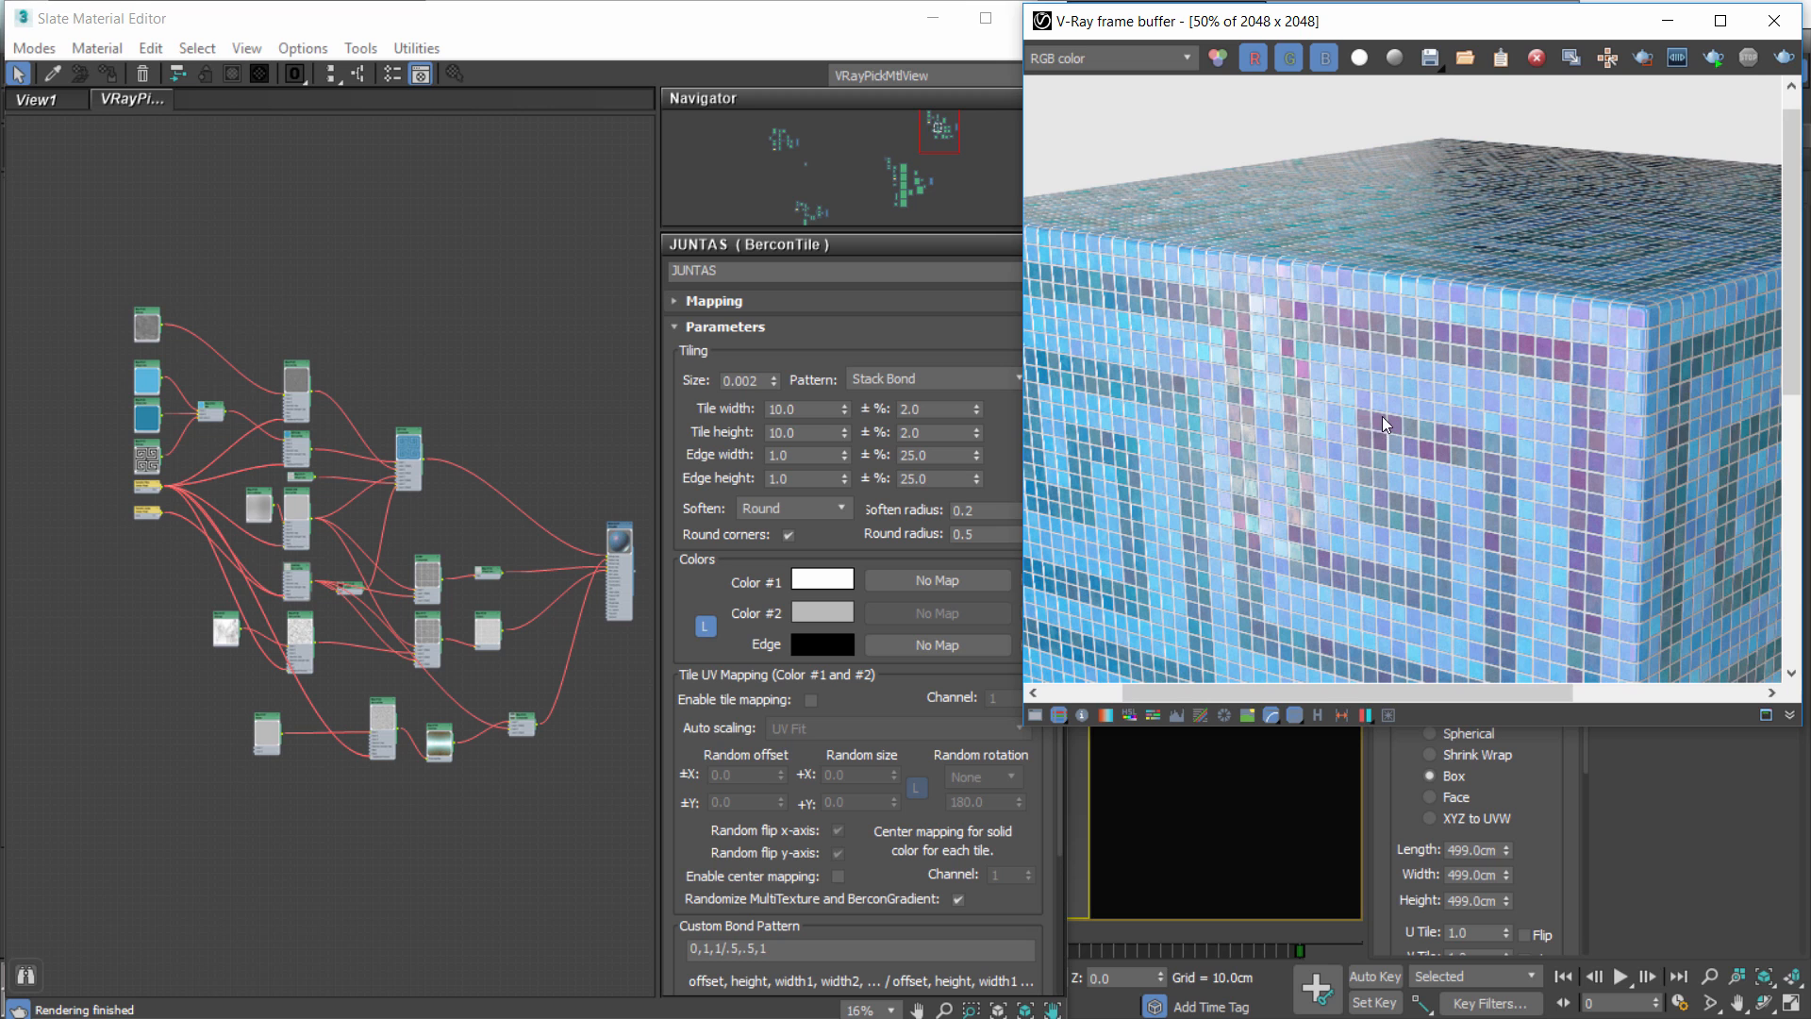
{"action": "scroll", "coordinate": [1327, 243], "scroll_direction": "up", "scroll_amount": 2}
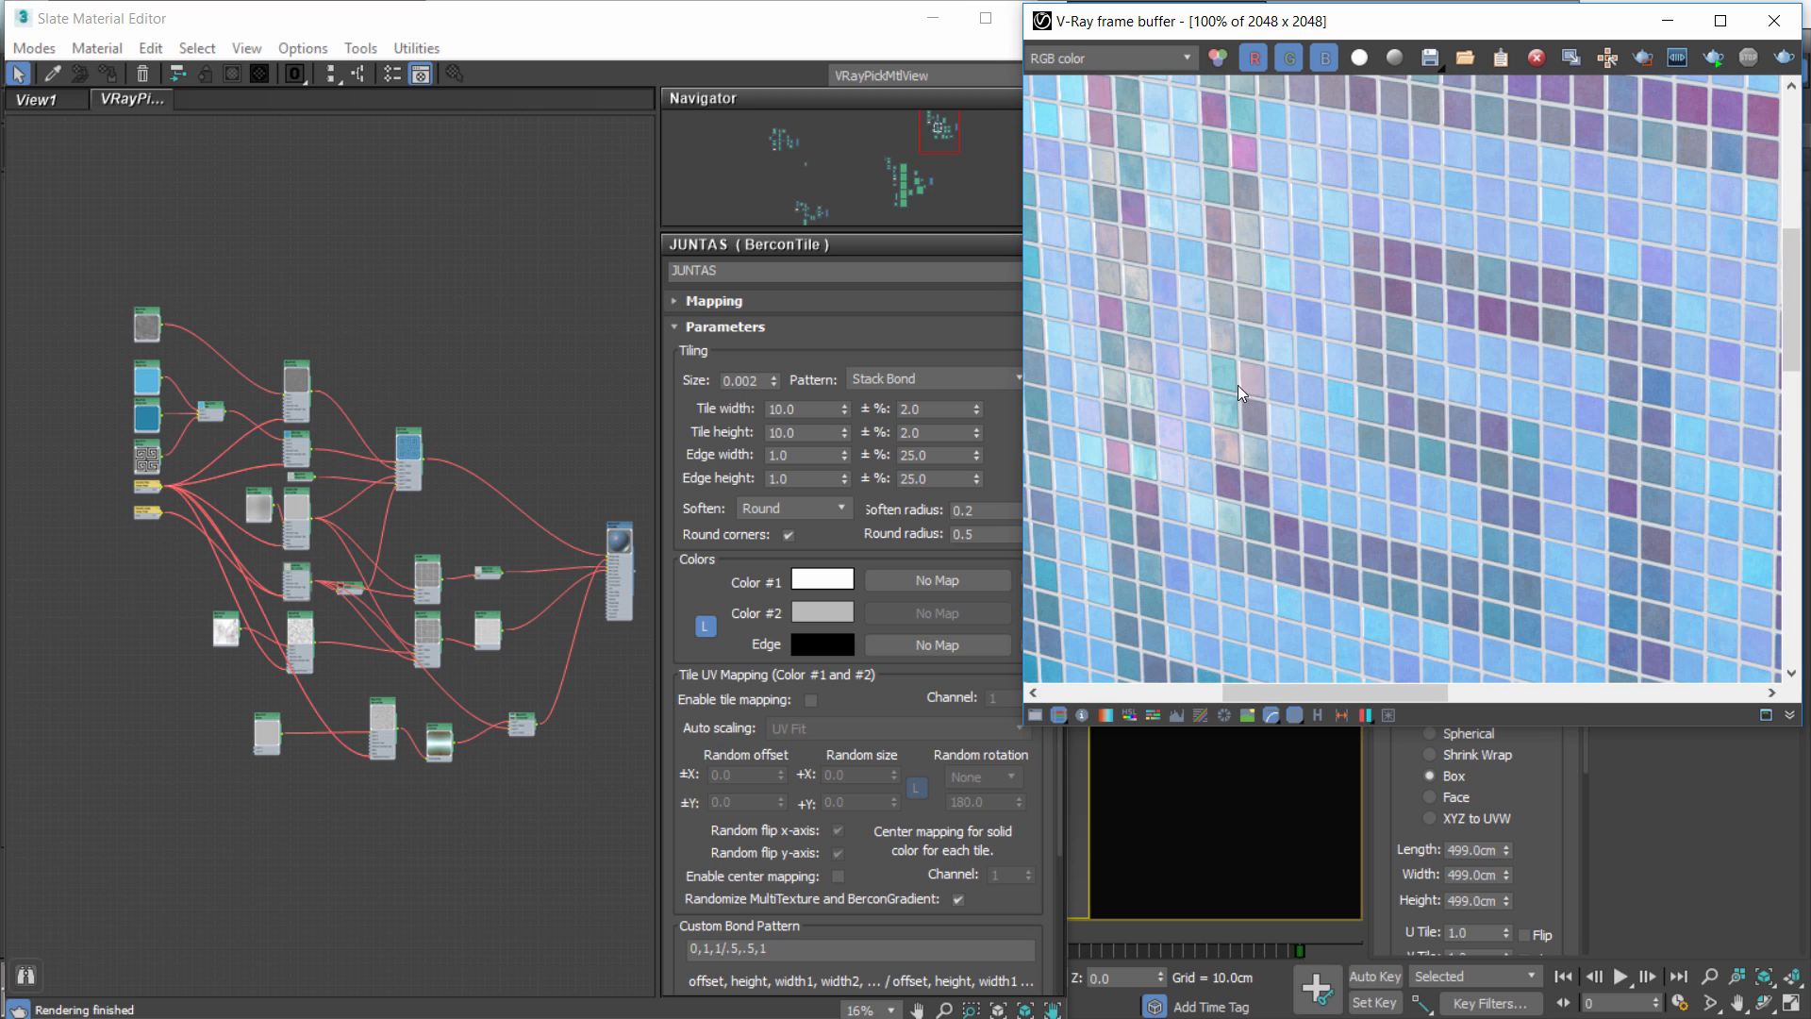
{"action": "scroll", "coordinate": [1334, 351], "scroll_direction": "down", "scroll_amount": 1}
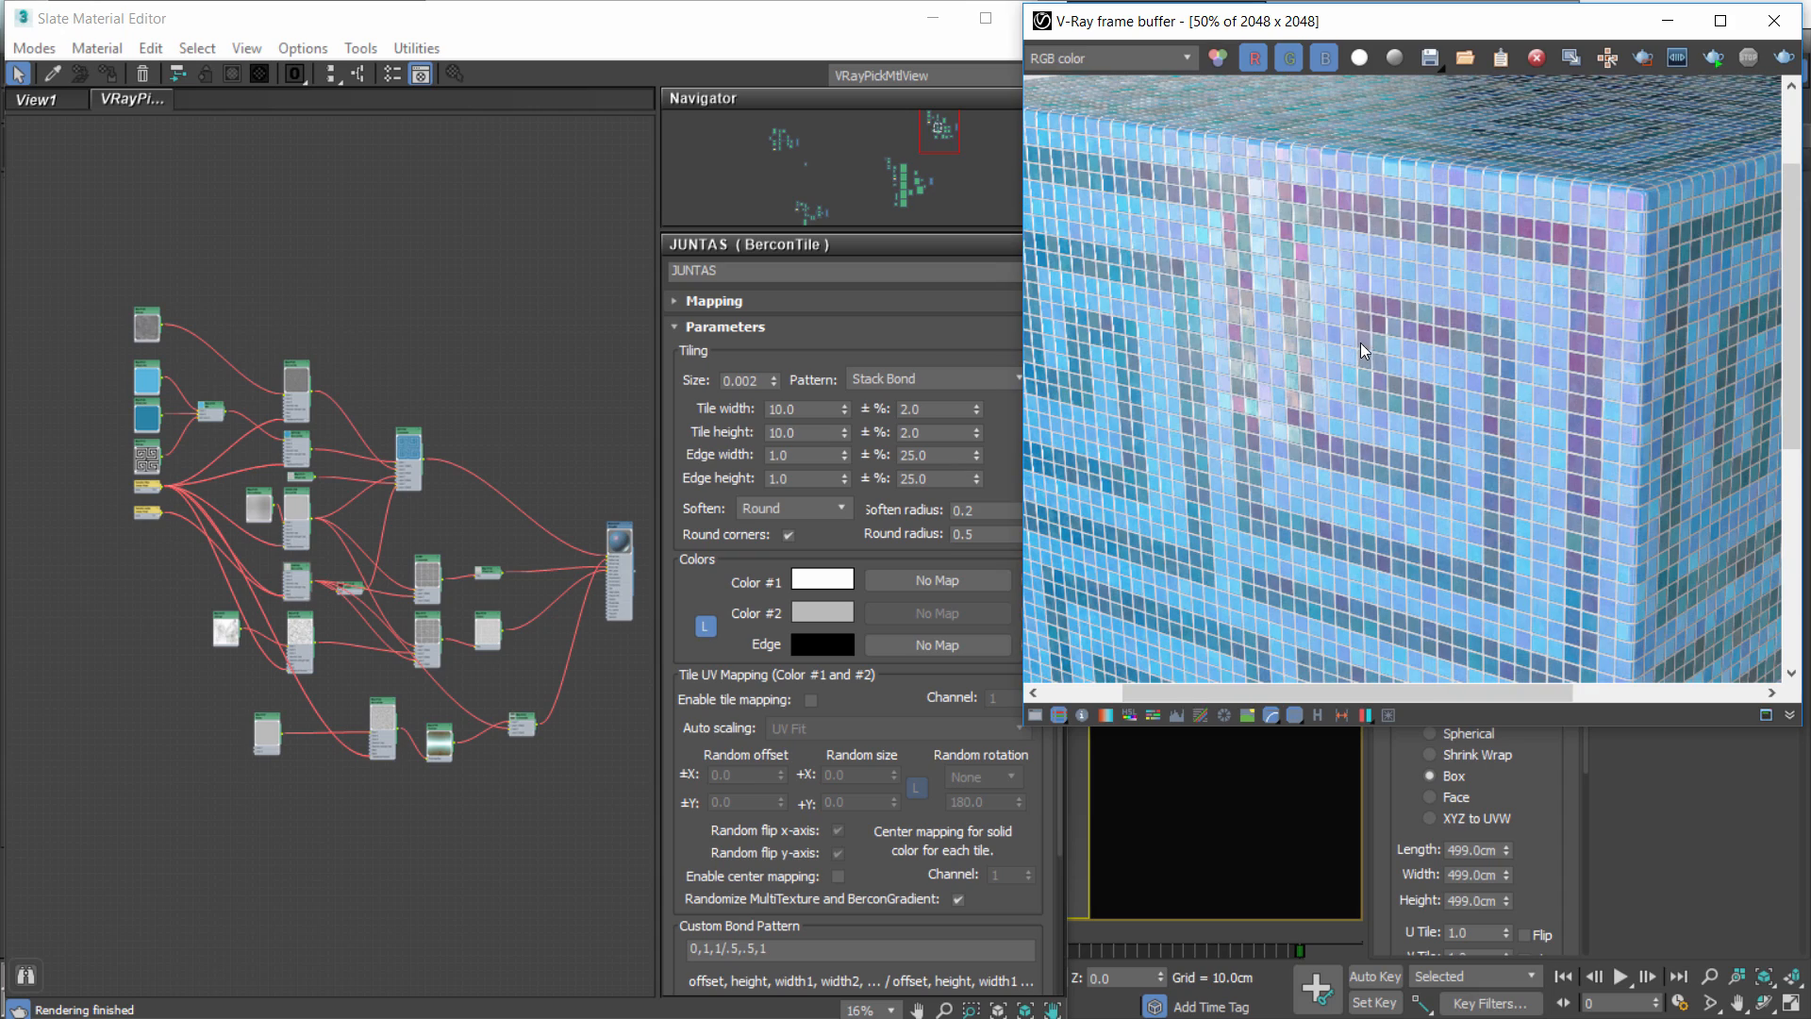
Switch to VLC media player and view iridiscent.mov alongside the render and material graph to examine the reflections in motion.
{"action": "left_click_drag", "start_coordinate": [2, 170], "coordinate": [588, 33]}
{"action": "scroll", "coordinate": [1396, 264], "scroll_direction": "down", "scroll_amount": 1}
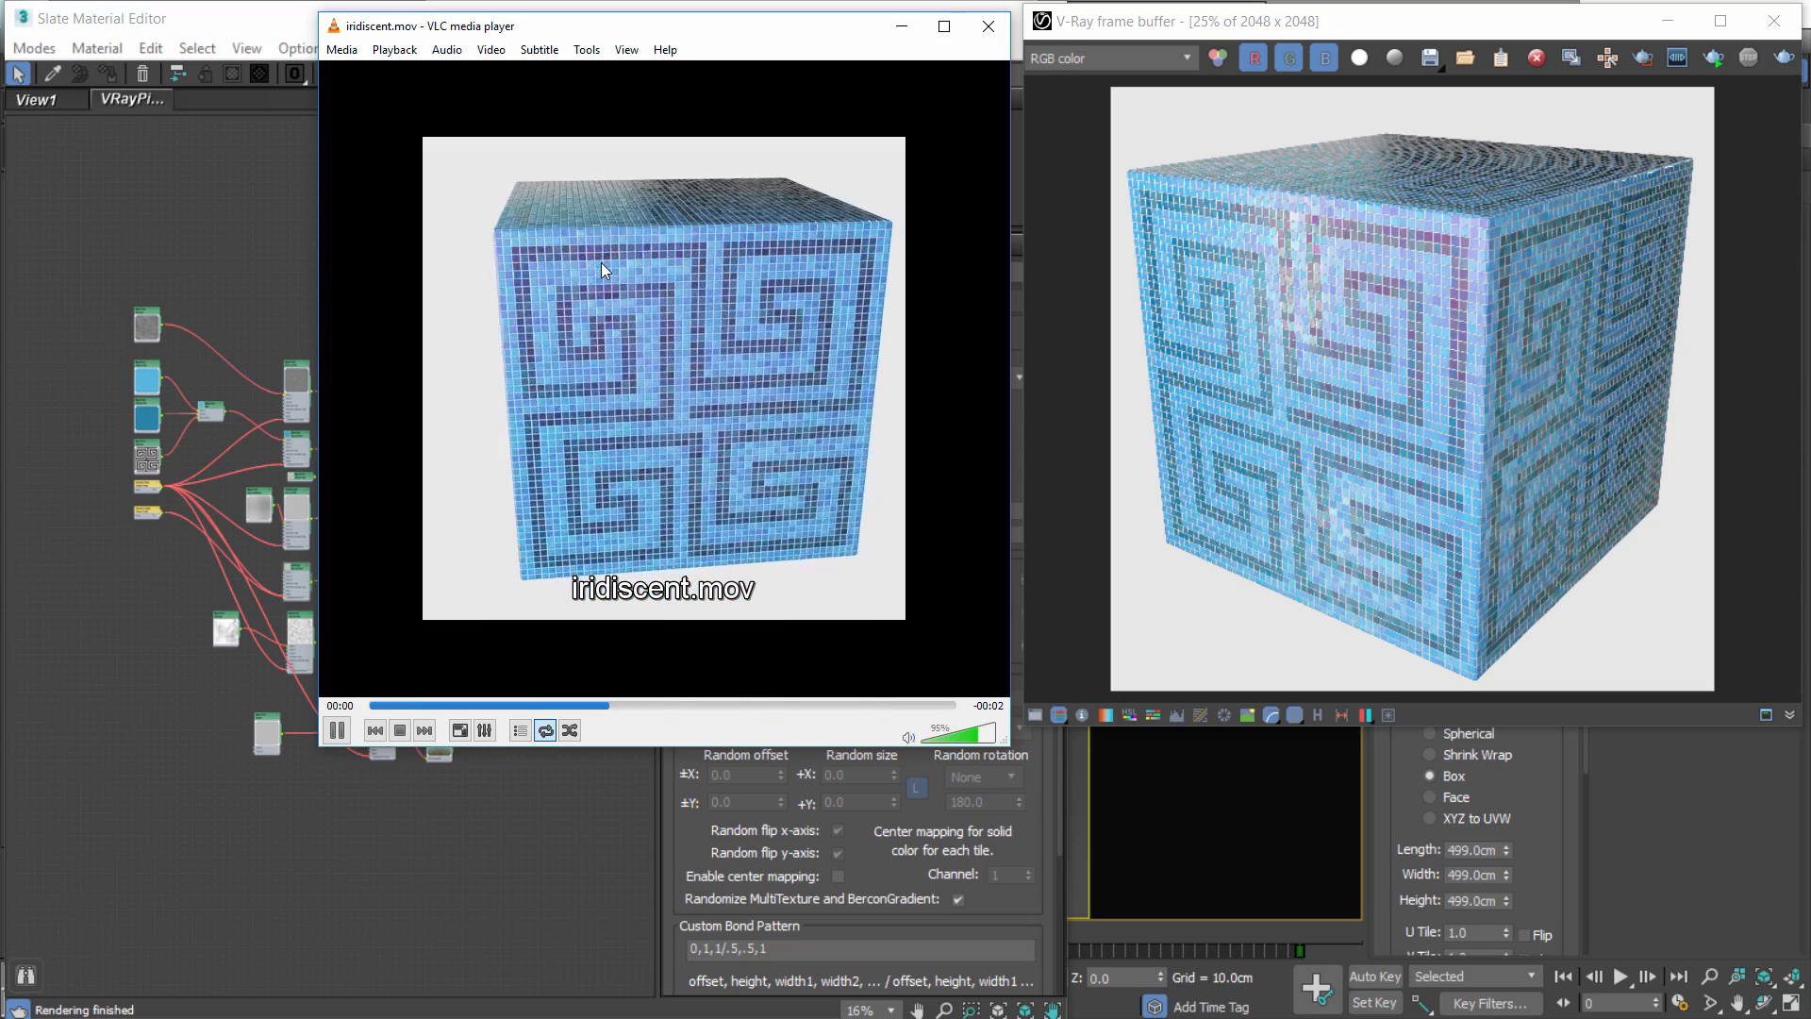
{"action": "left_click_drag", "start_coordinate": [457, 41], "coordinate": [1153, 62]}
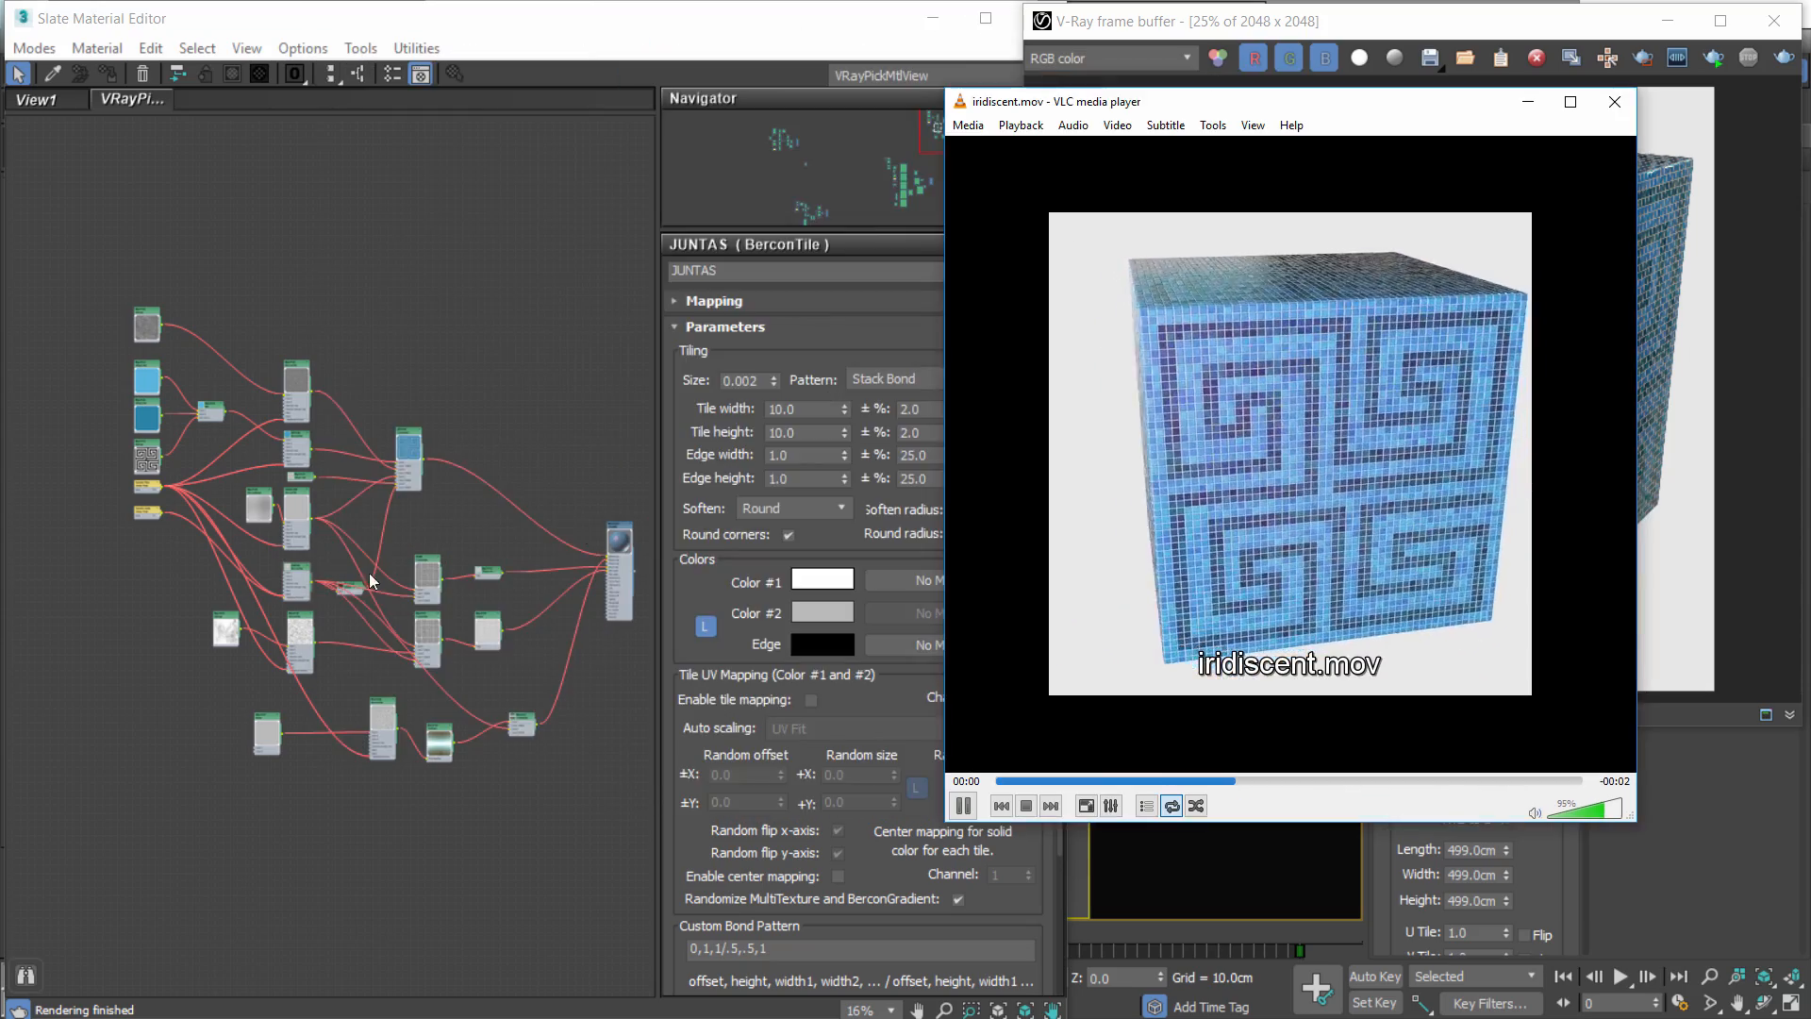
{"action": "scroll", "coordinate": [509, 573], "scroll_direction": "up", "scroll_amount": 6}
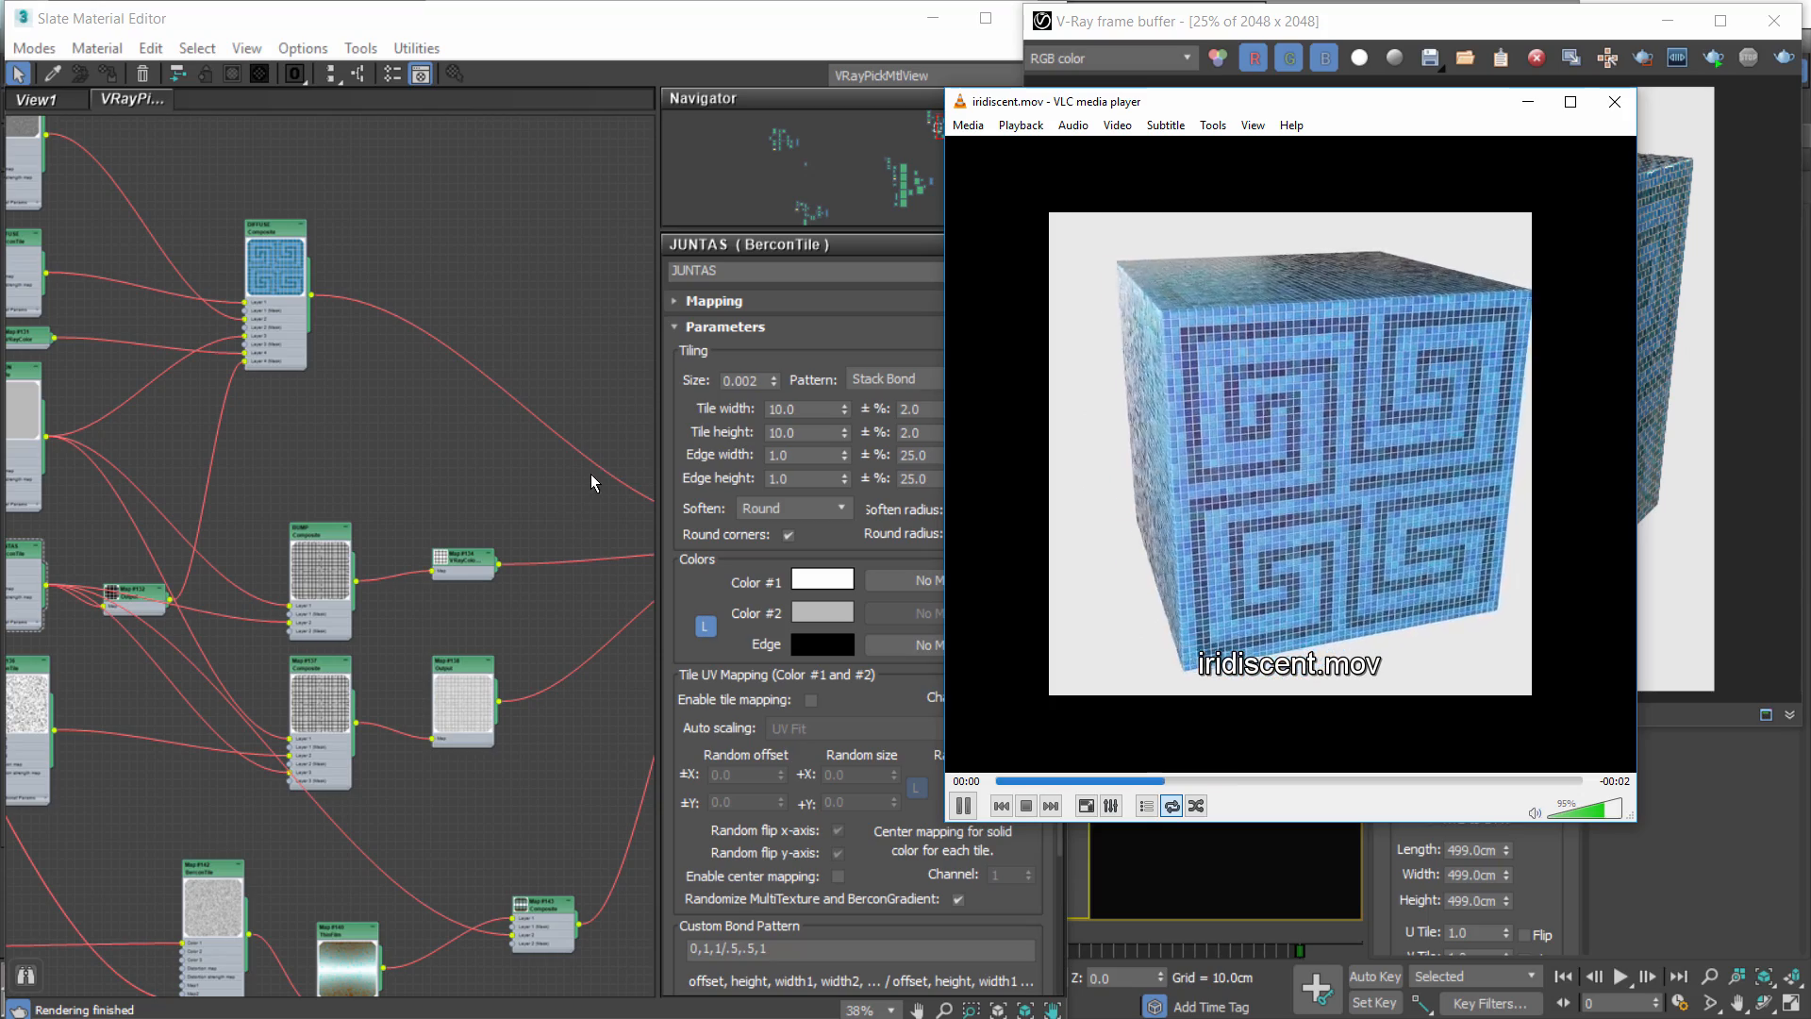
{"action": "left_click_drag", "start_coordinate": [1403, 117], "coordinate": [780, 32]}
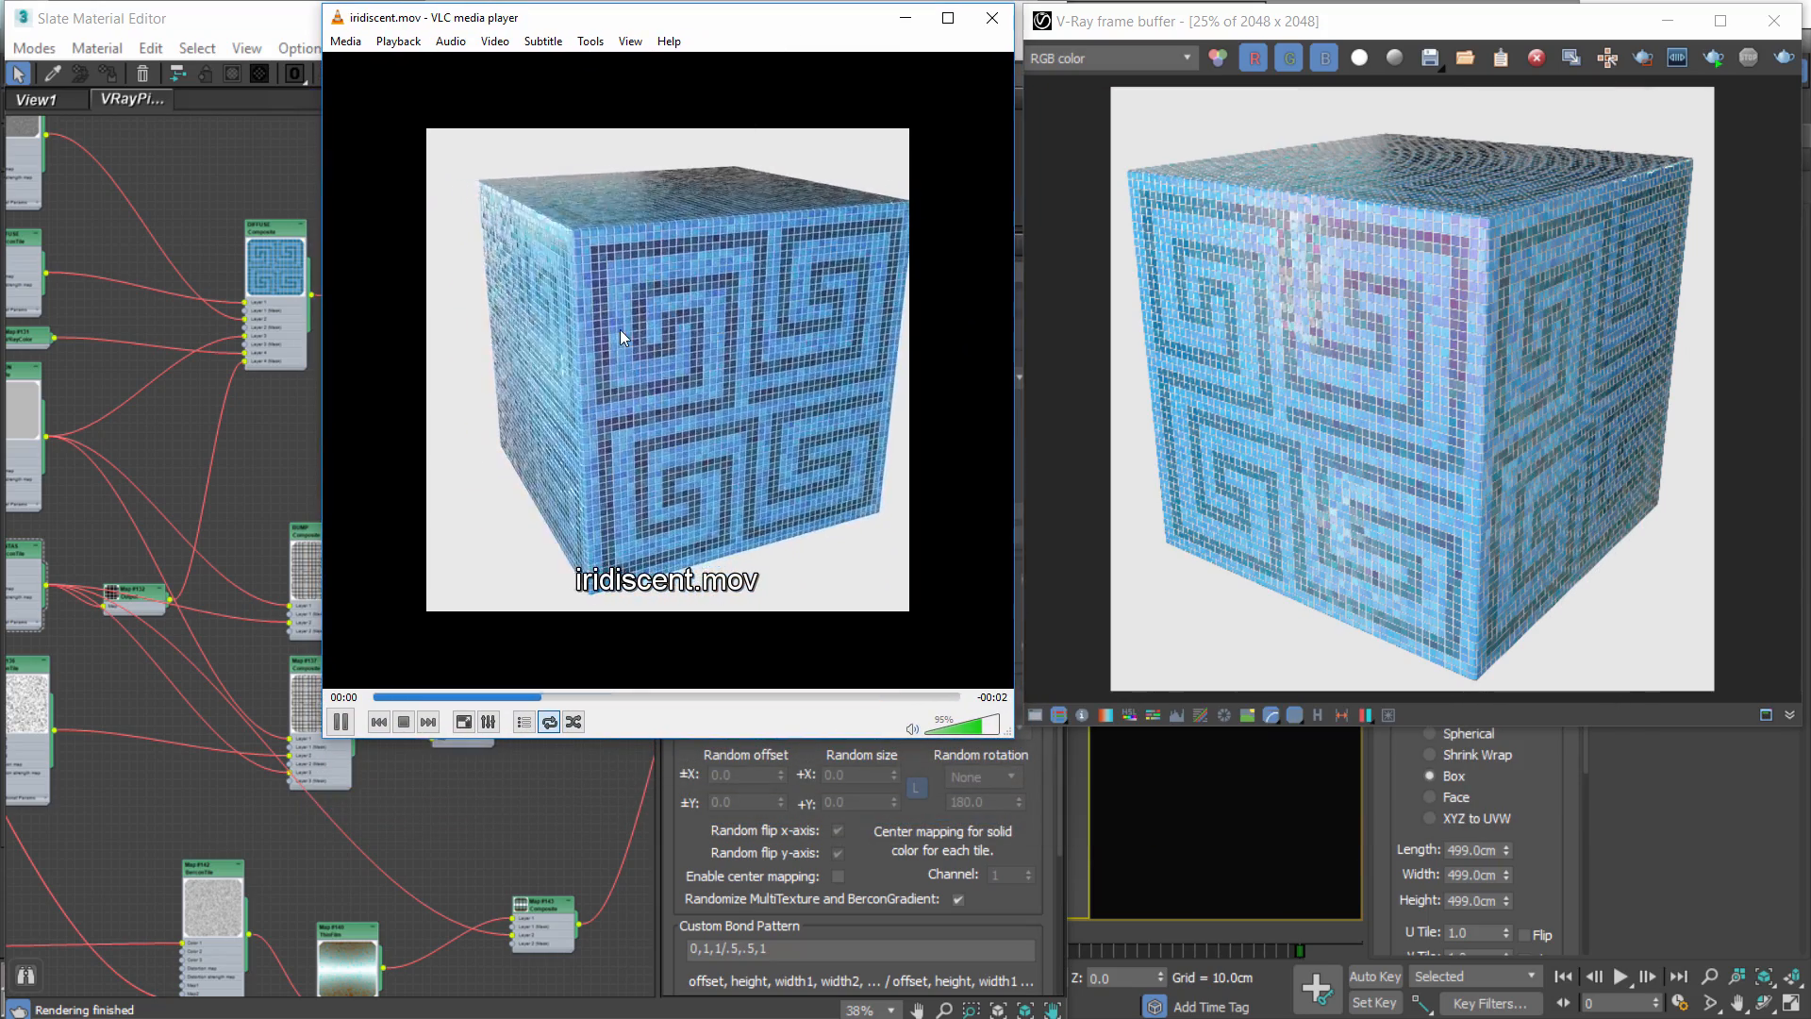